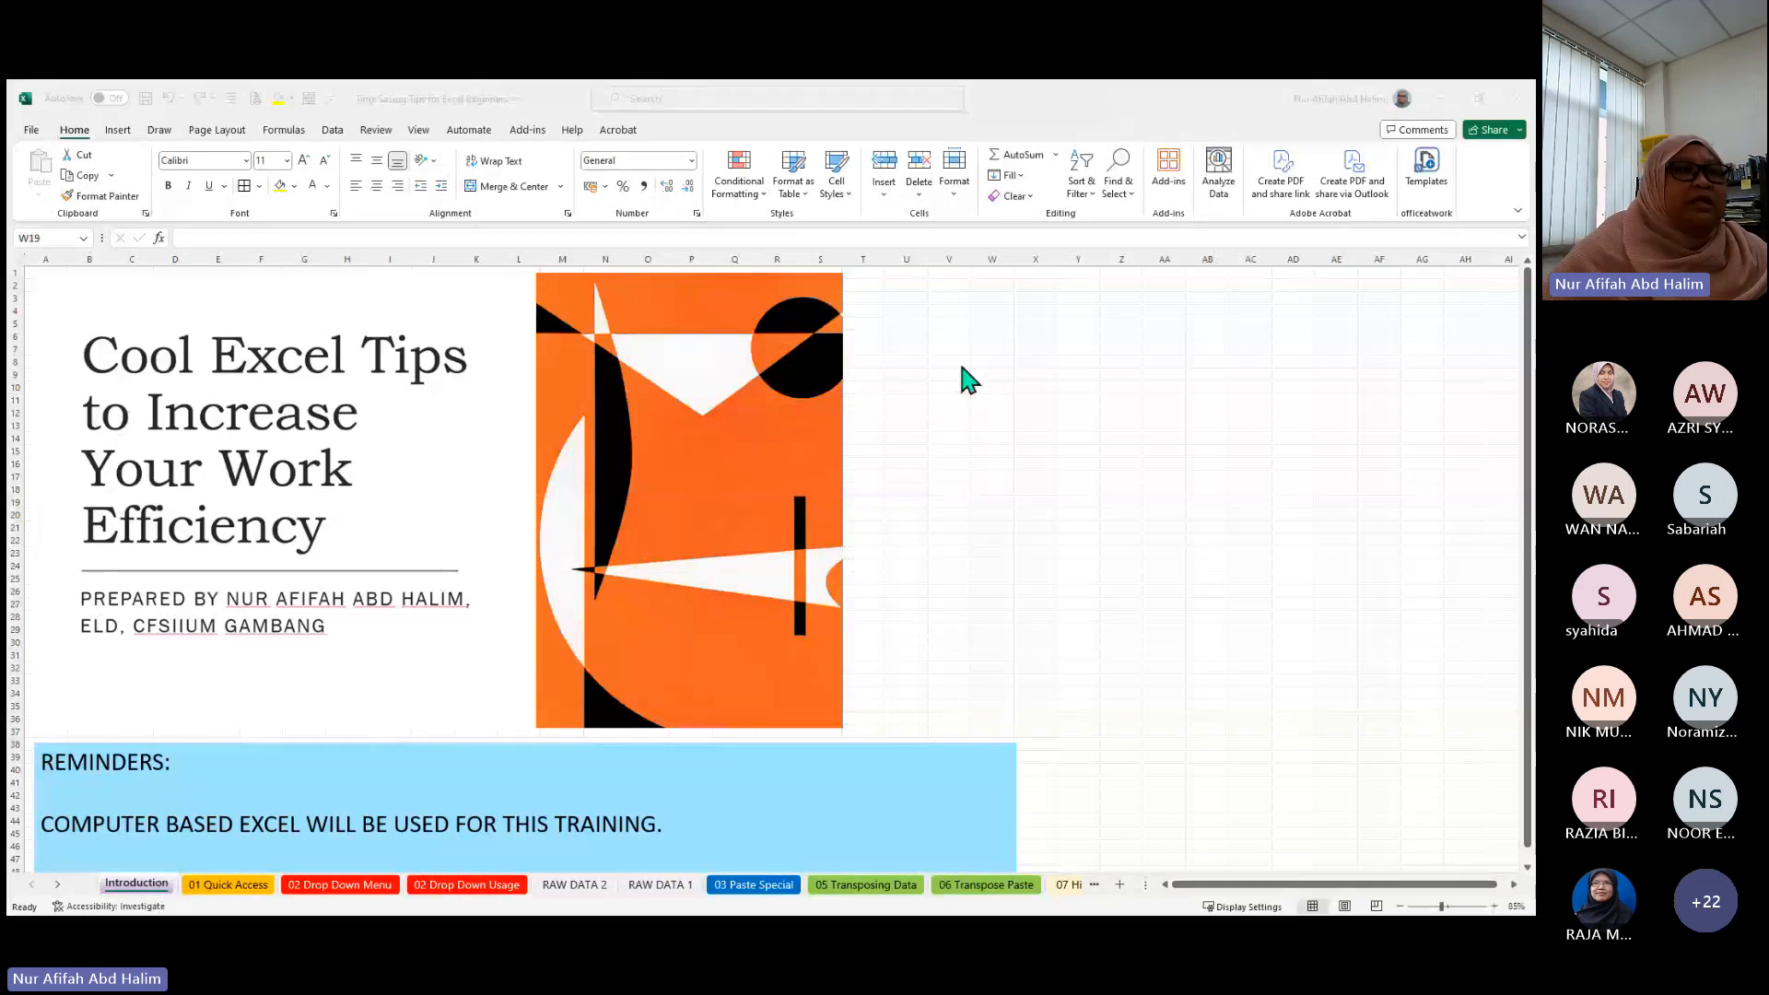
- Read through the training reminders on the Introduction sheet, down to the note about raw data
{"action": "left_click", "coordinate": [251, 892]}
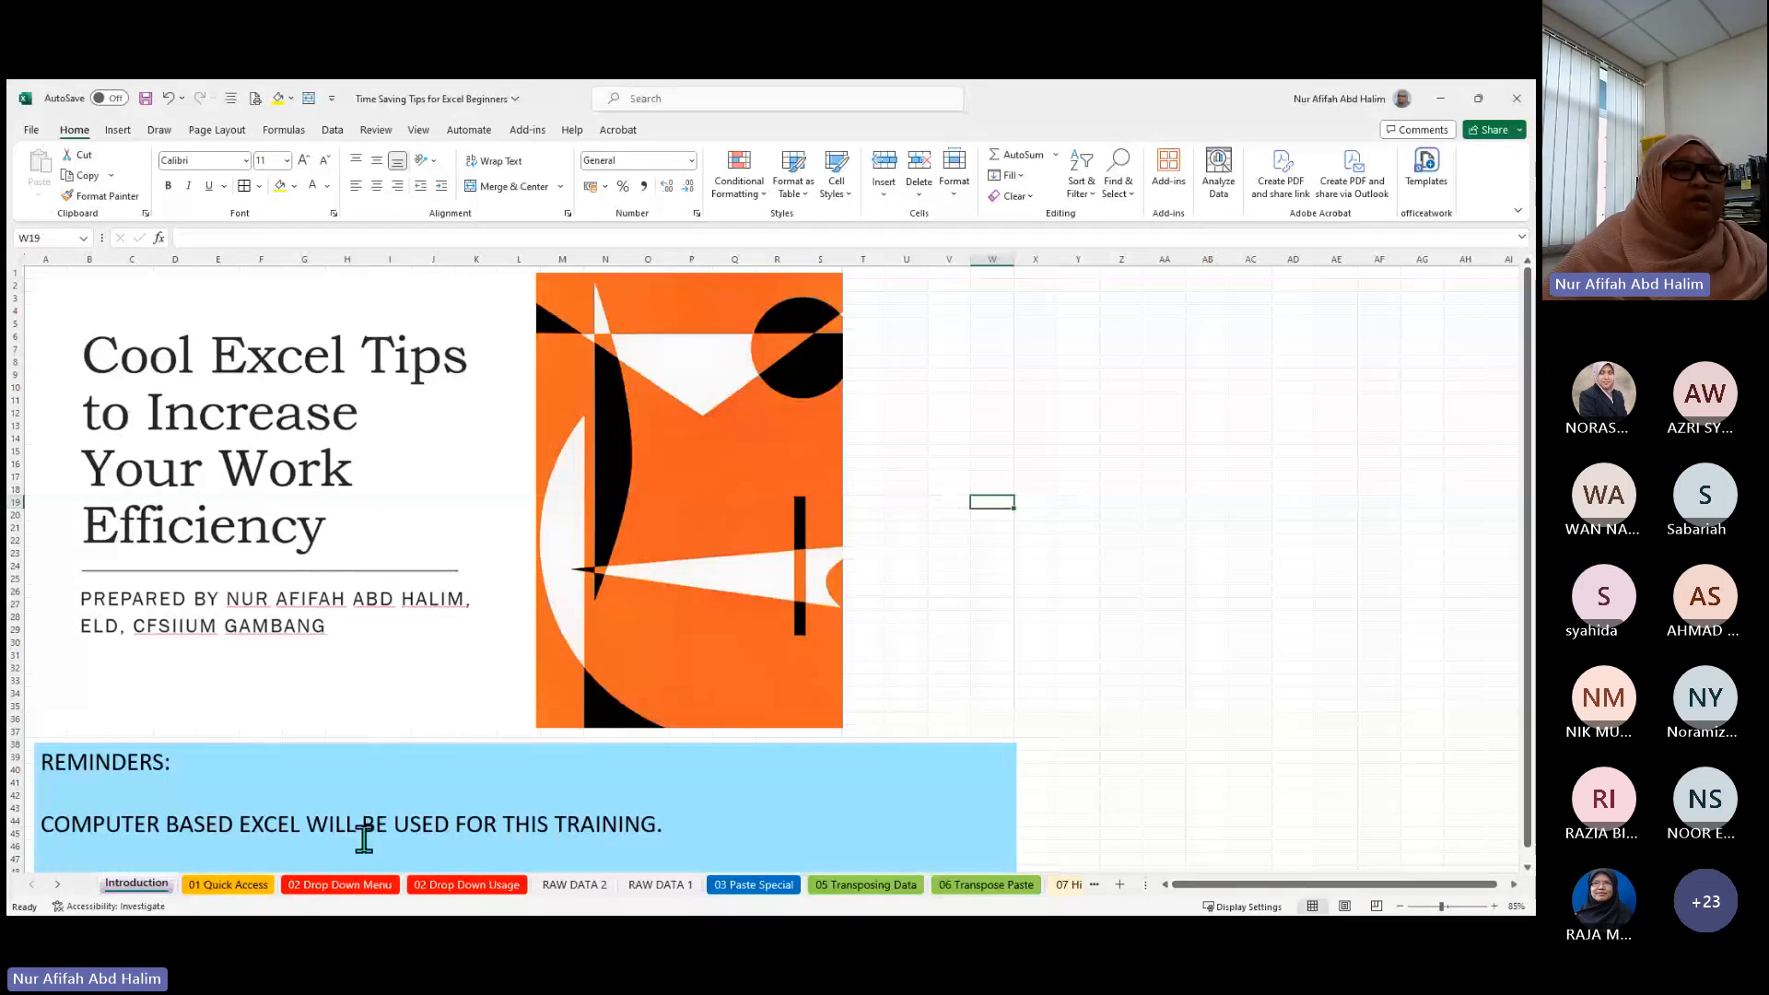
{"action": "left_click", "coordinate": [917, 643]}
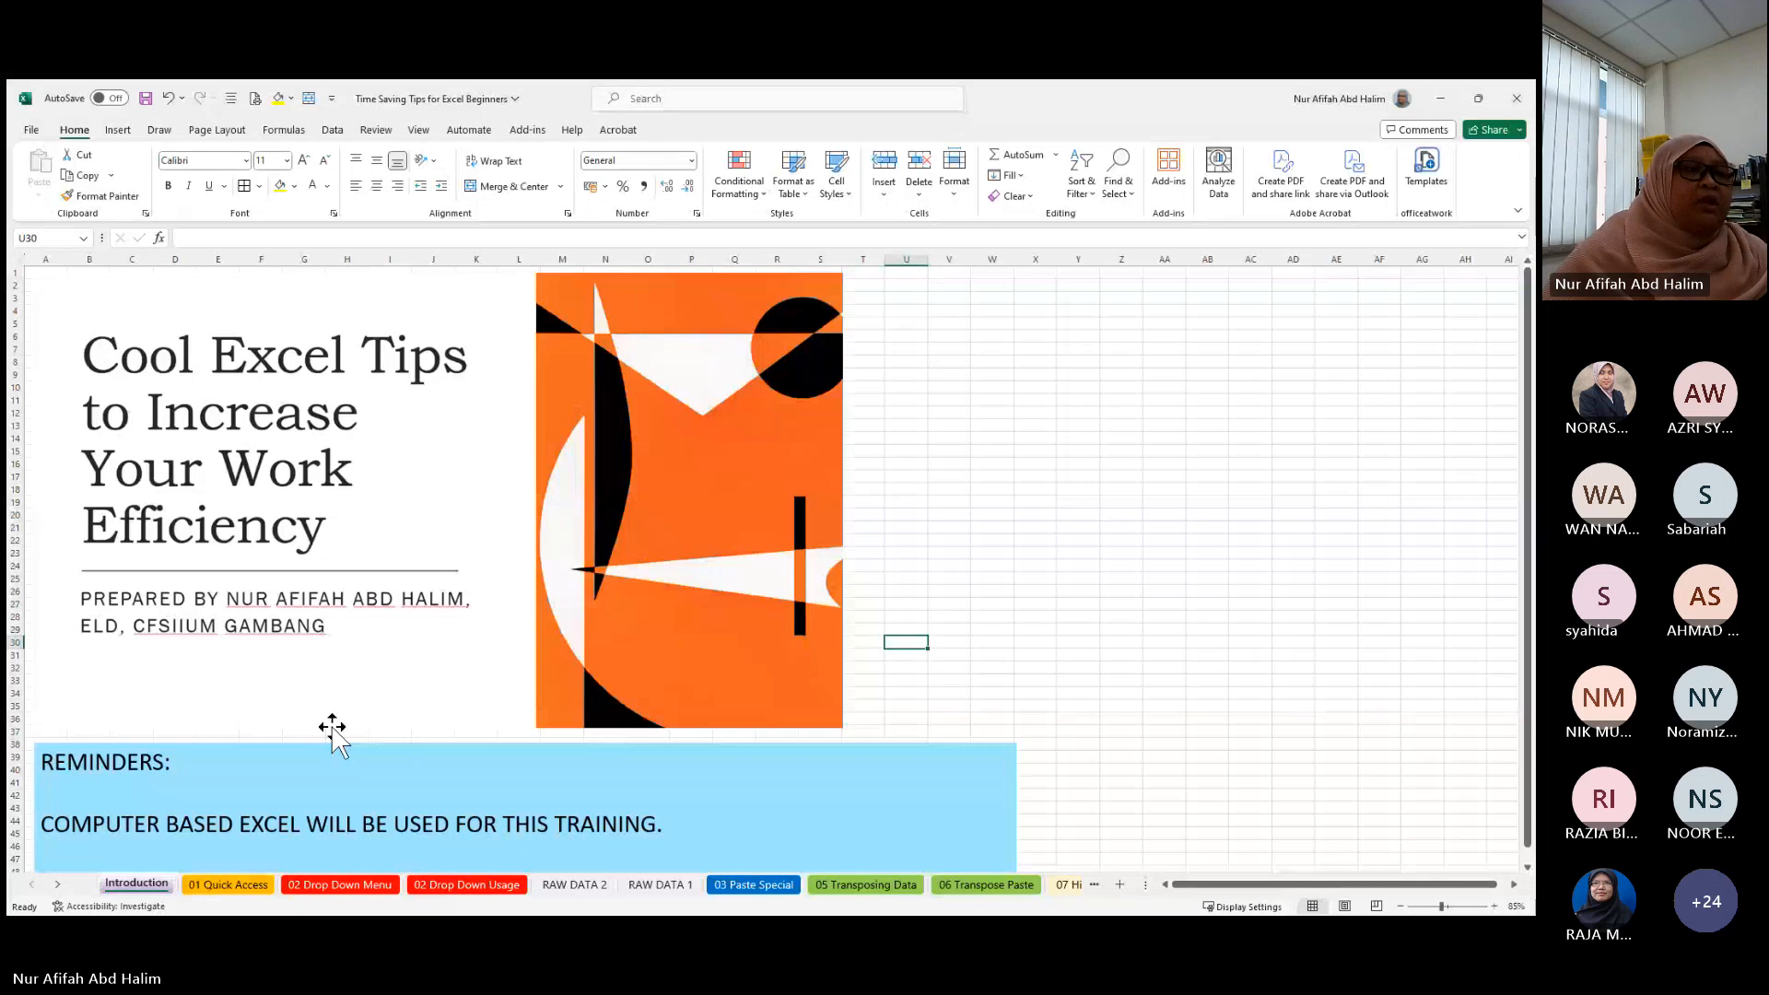
{"action": "scroll", "coordinate": [654, 697], "scroll_direction": "down", "scroll_amount": 2}
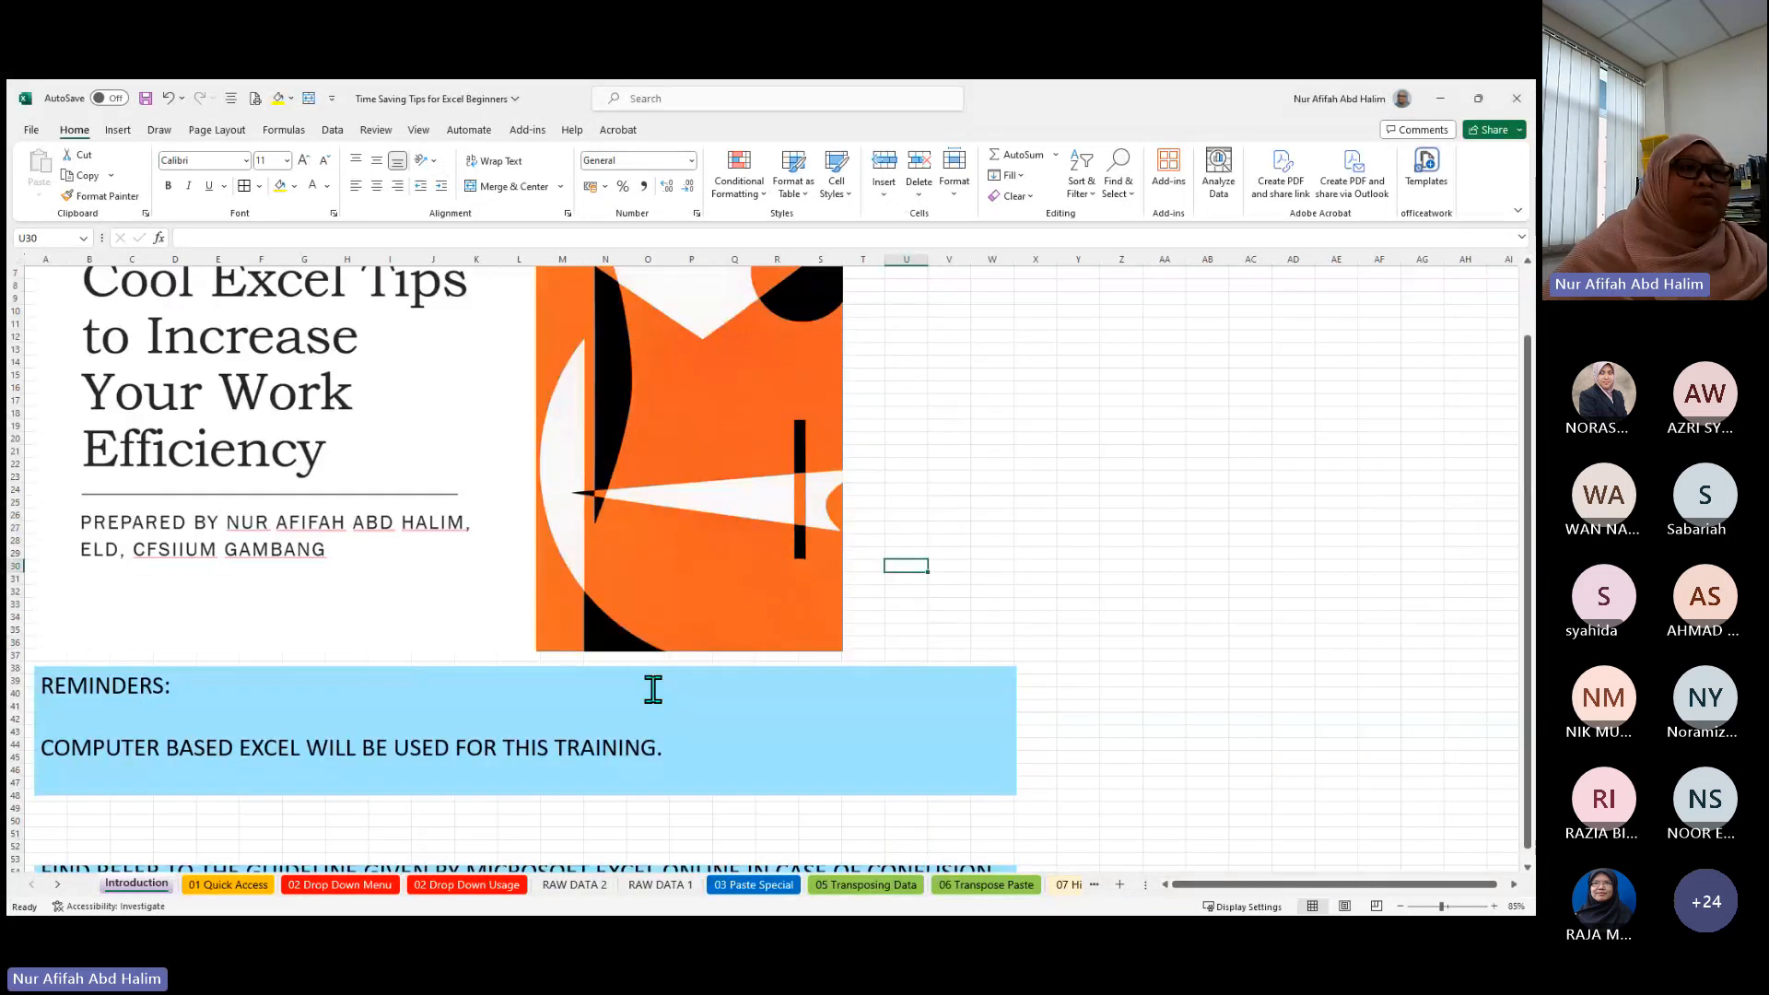
{"action": "scroll", "coordinate": [654, 689], "scroll_direction": "down", "scroll_amount": 2}
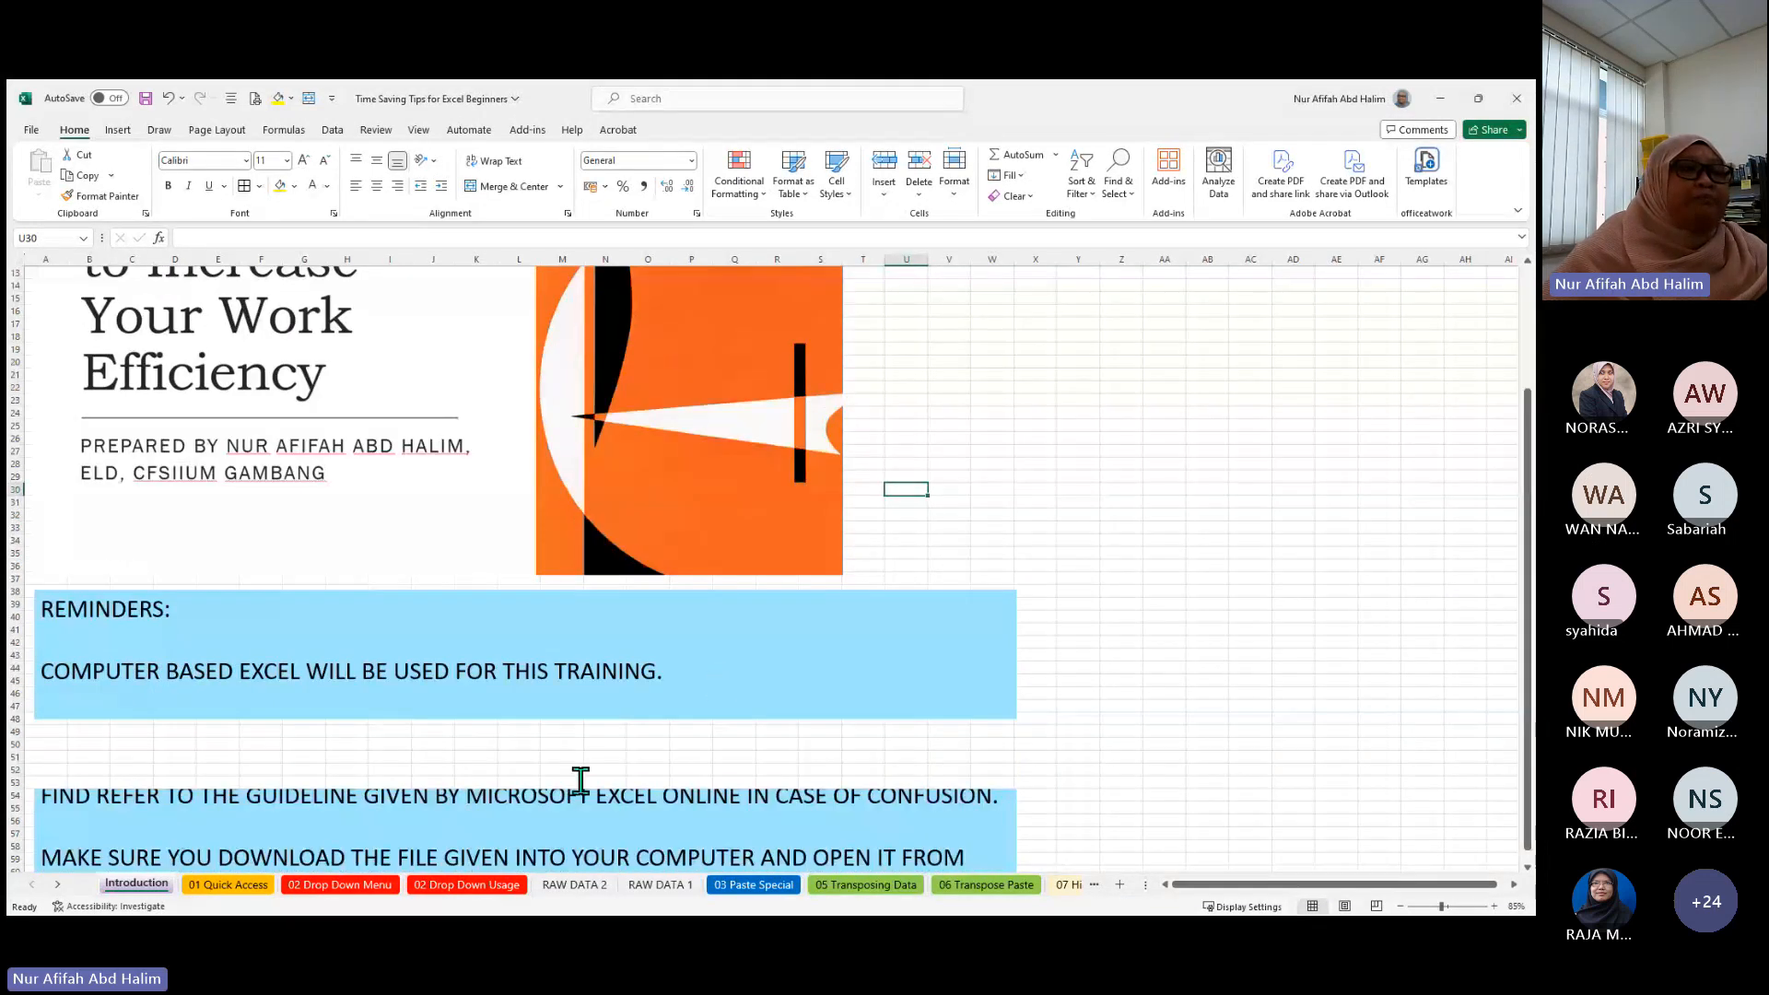
{"action": "scroll", "coordinate": [582, 761], "scroll_direction": "down", "scroll_amount": 2}
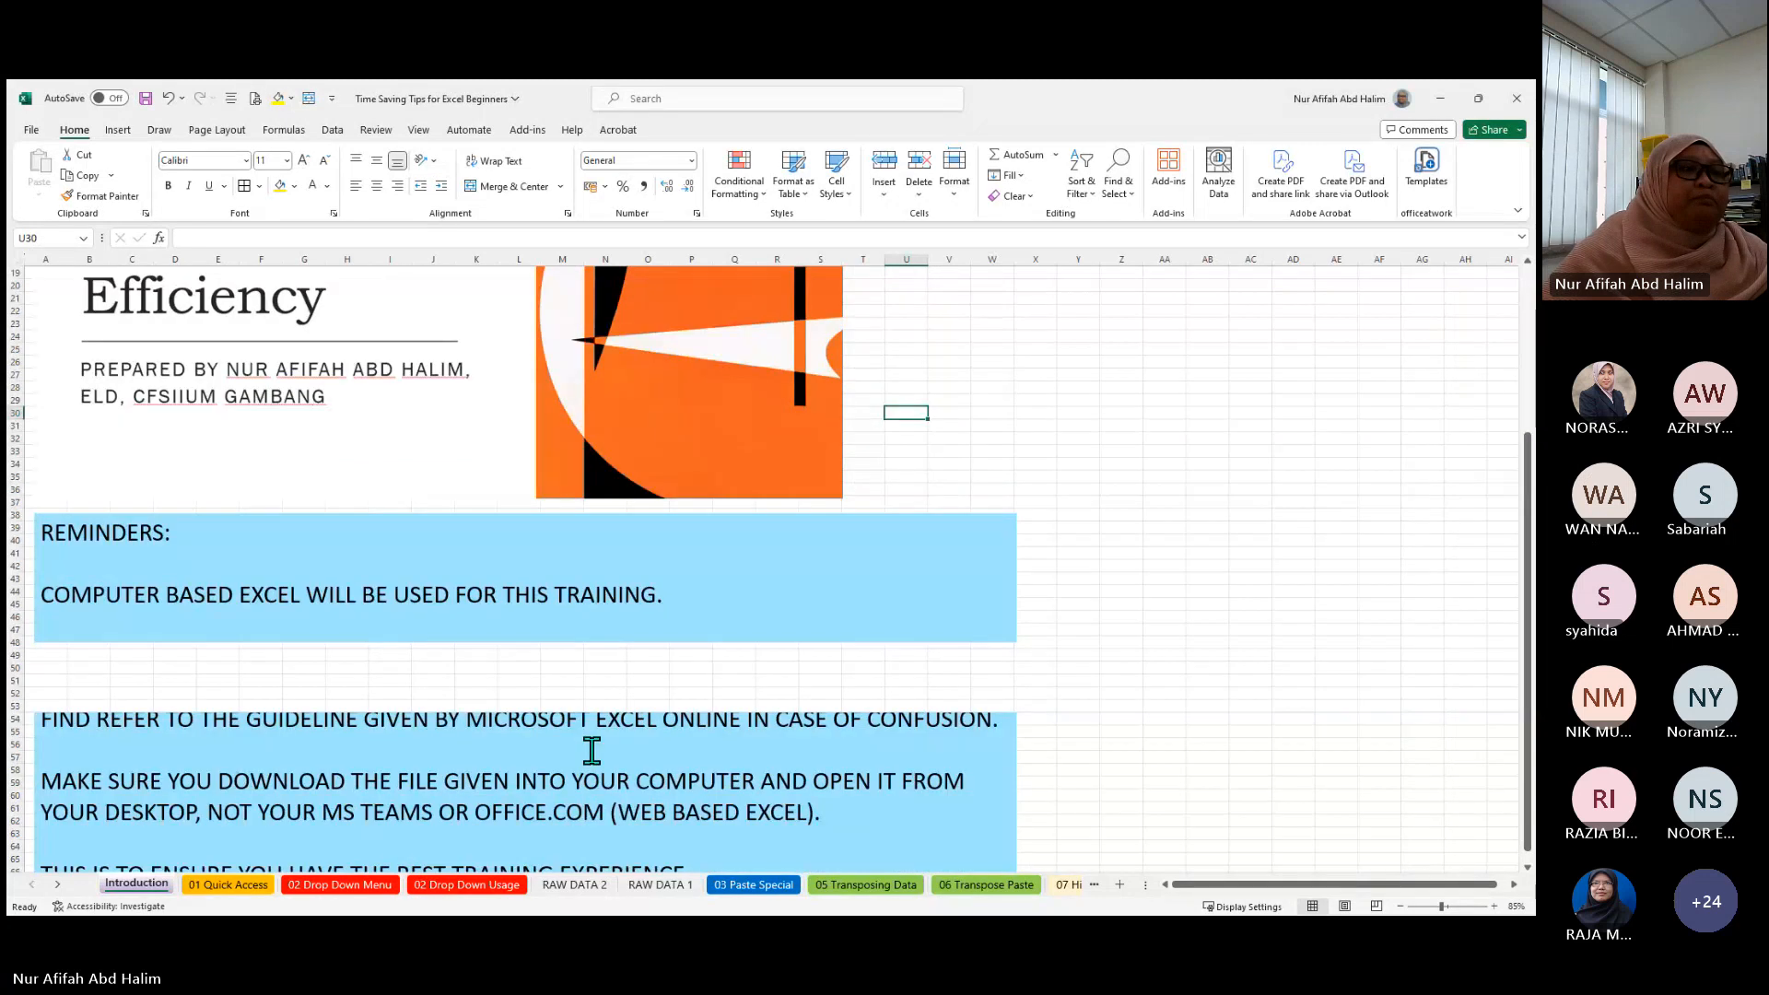
{"action": "scroll", "coordinate": [592, 751], "scroll_direction": "down", "scroll_amount": 2}
{"action": "scroll", "coordinate": [580, 745], "scroll_direction": "down", "scroll_amount": 2}
{"action": "scroll", "coordinate": [557, 728], "scroll_direction": "up", "scroll_amount": 1}
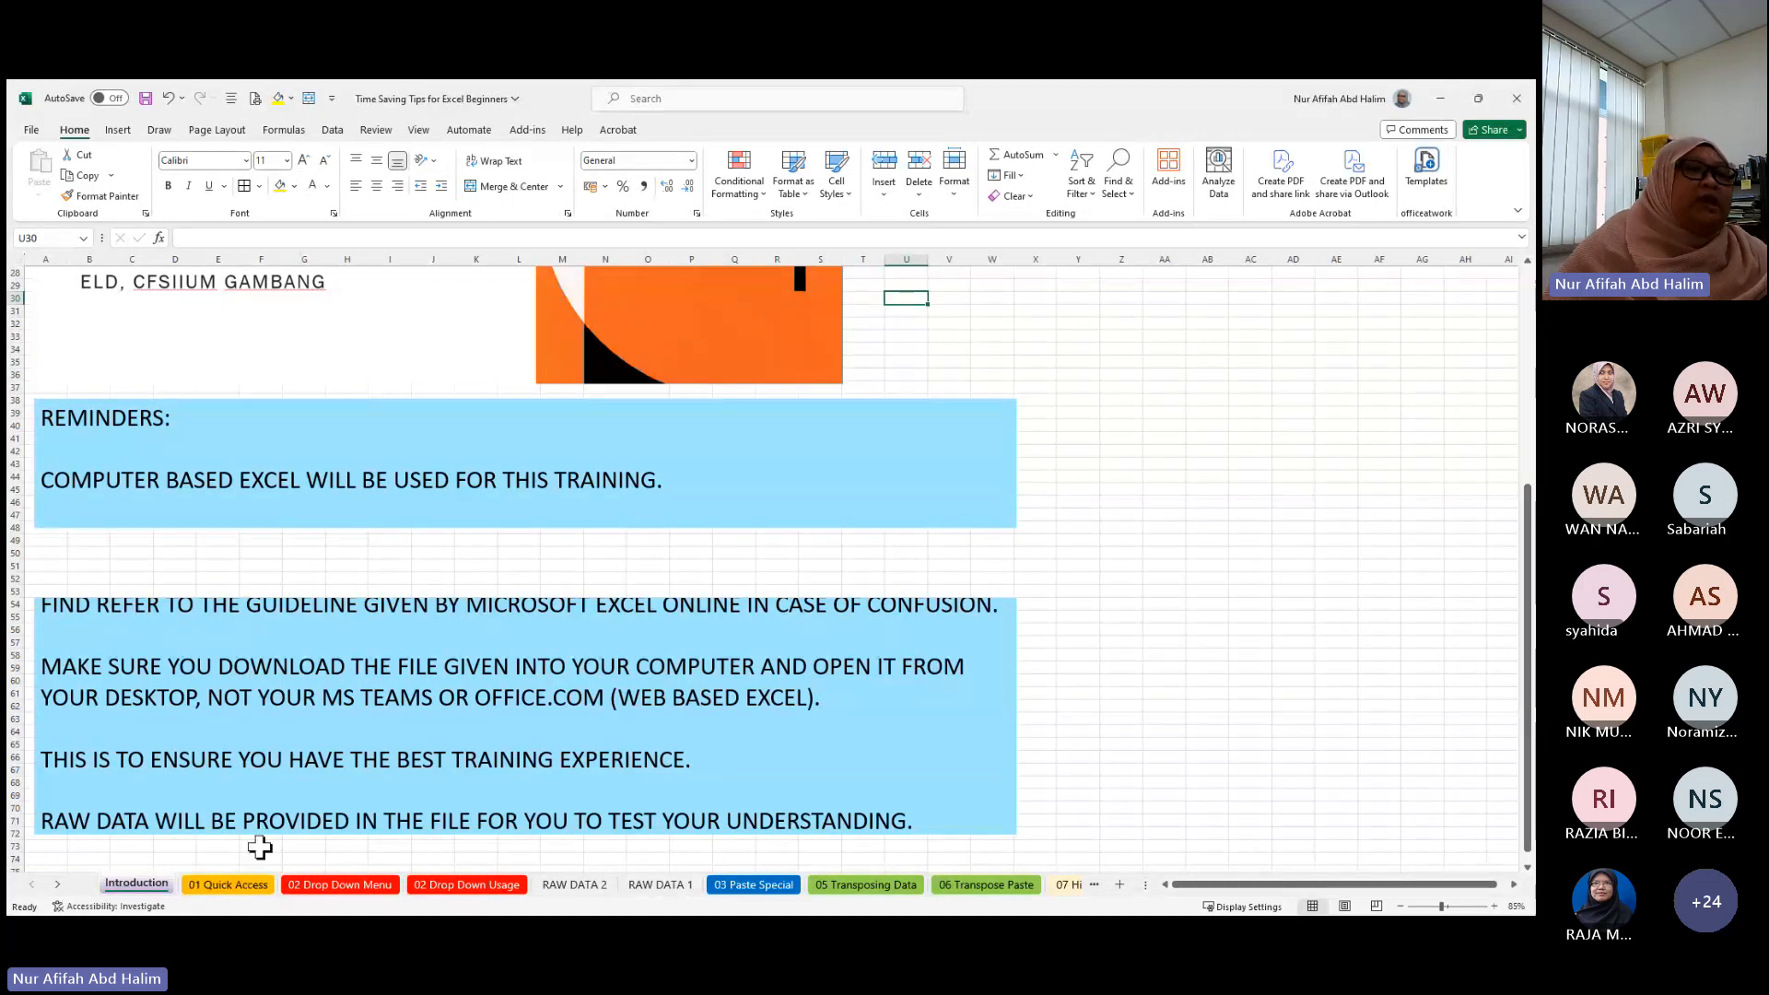
- Look over the workbook's sheet names as far as 14 VLOOKUP and return to the first ones
{"action": "left_click", "coordinate": [56, 886]}
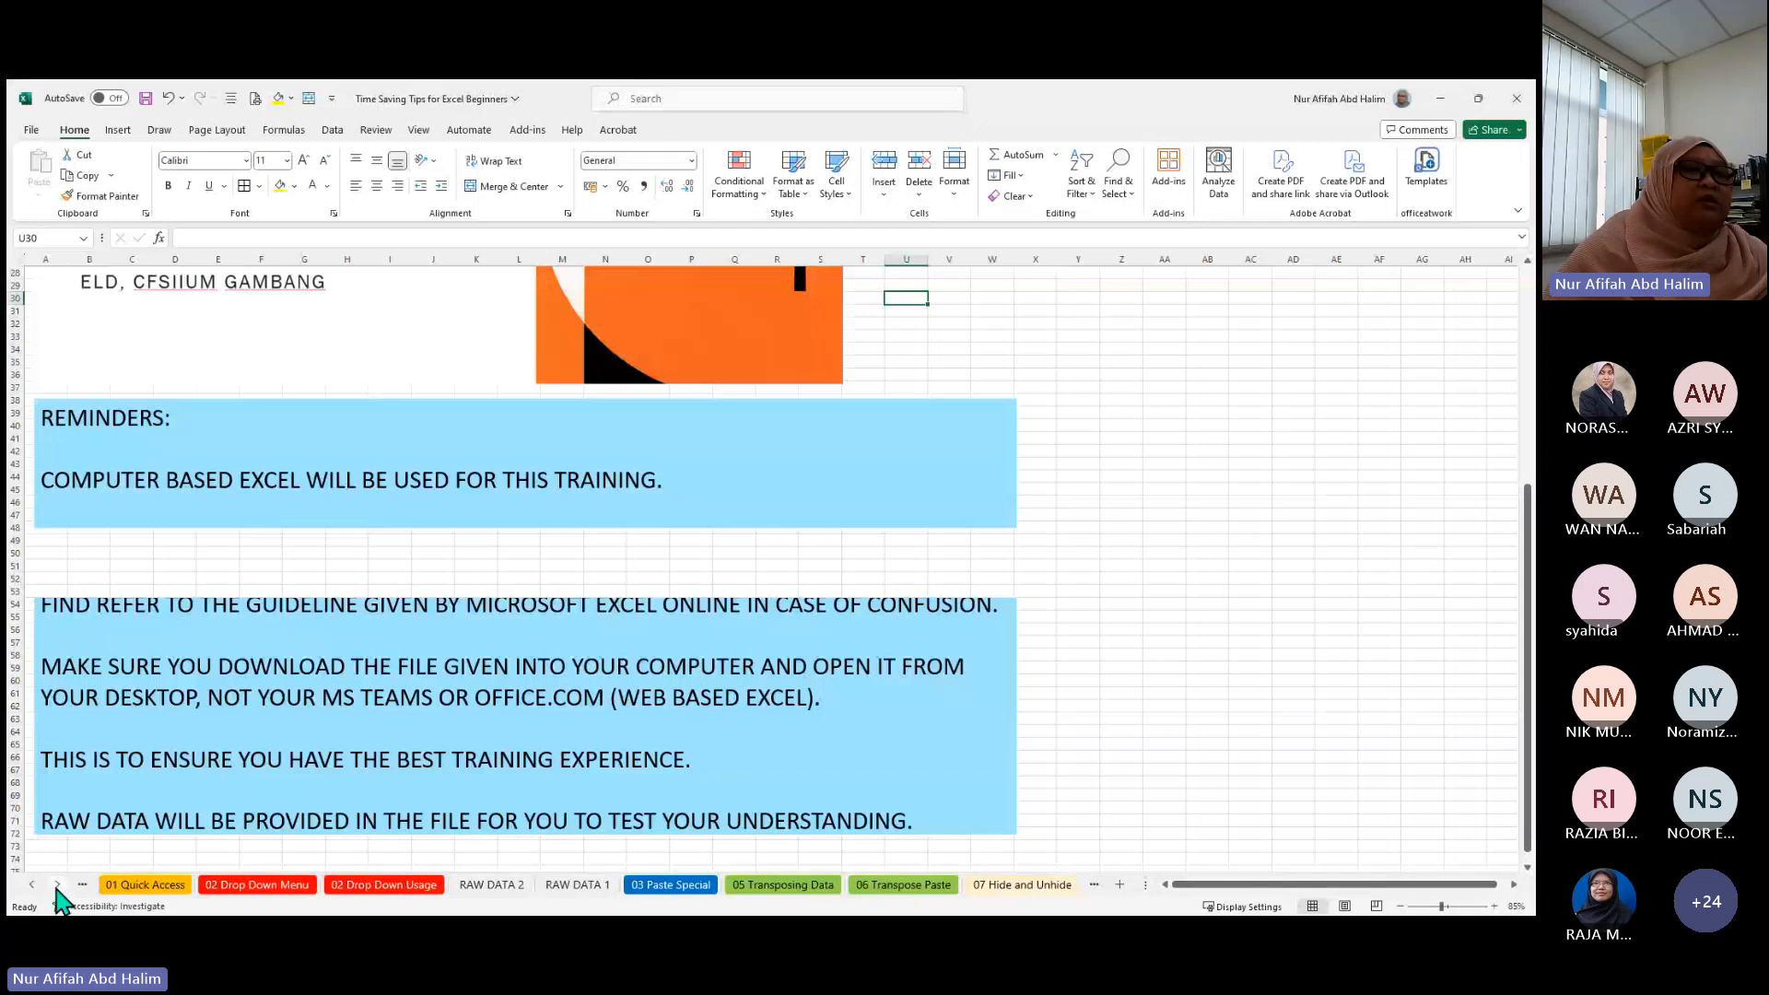
{"action": "left_click", "coordinate": [56, 886]}
{"action": "left_click", "coordinate": [56, 886]}
{"action": "left_click", "coordinate": [56, 886]}
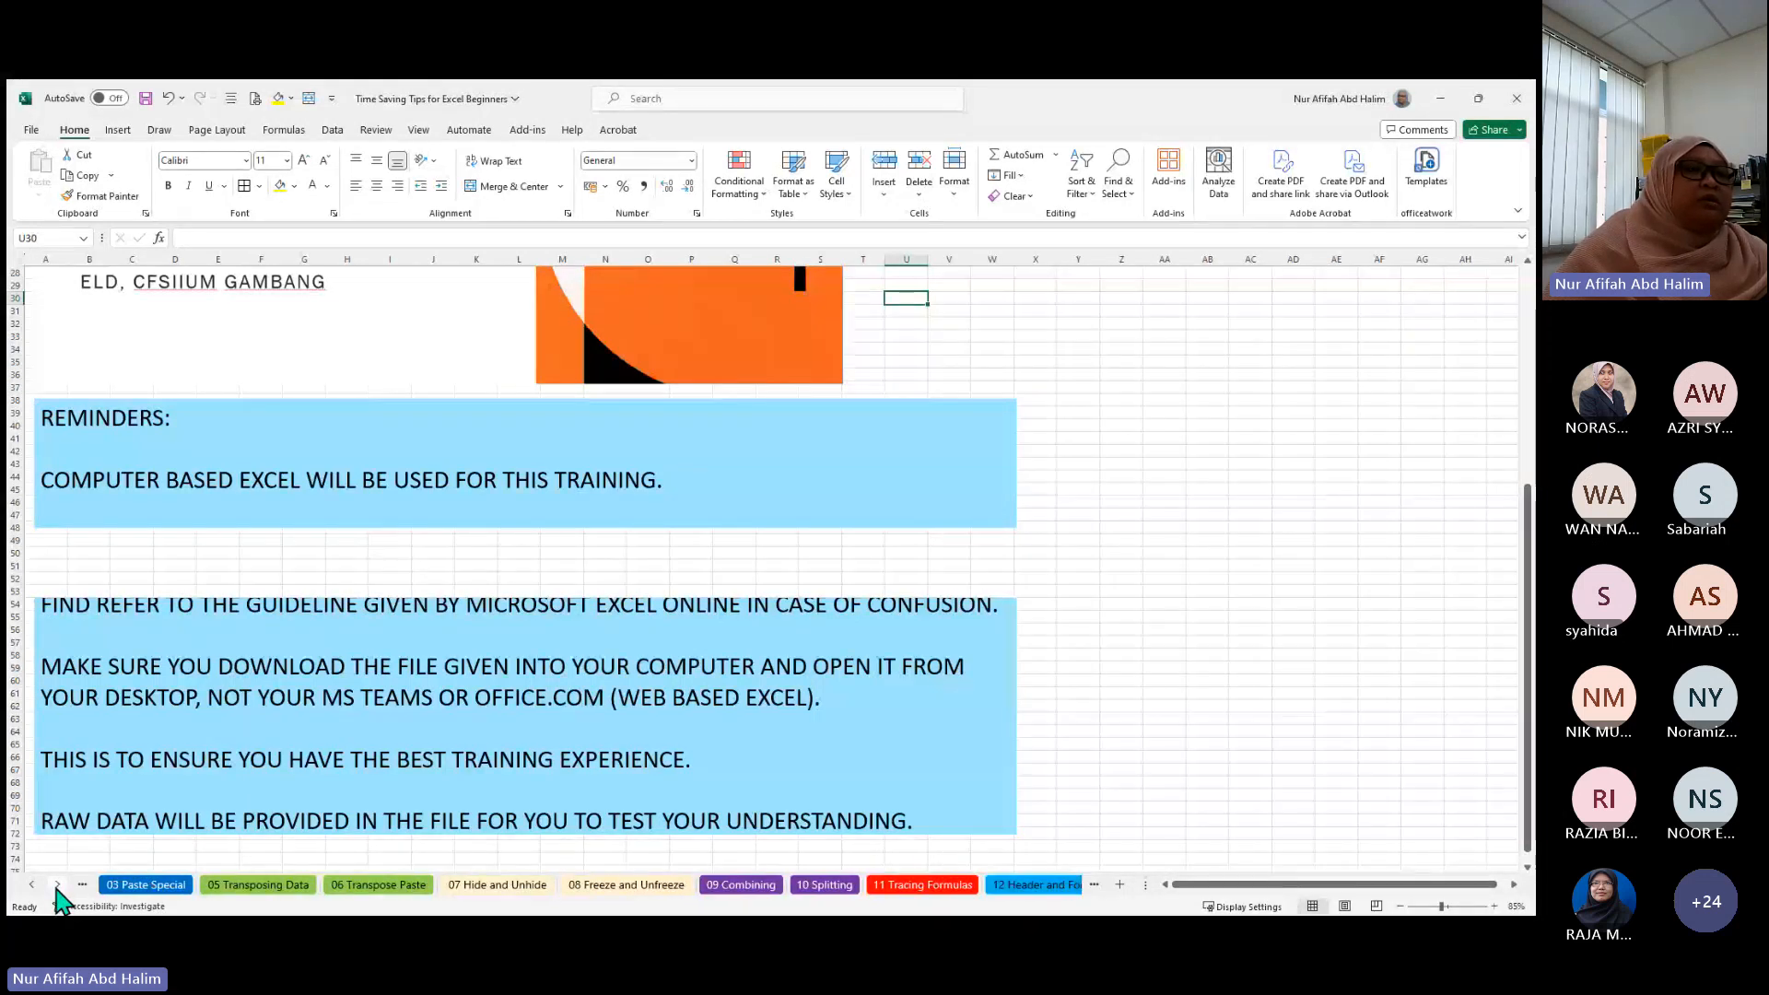
{"action": "left_click", "coordinate": [56, 885]}
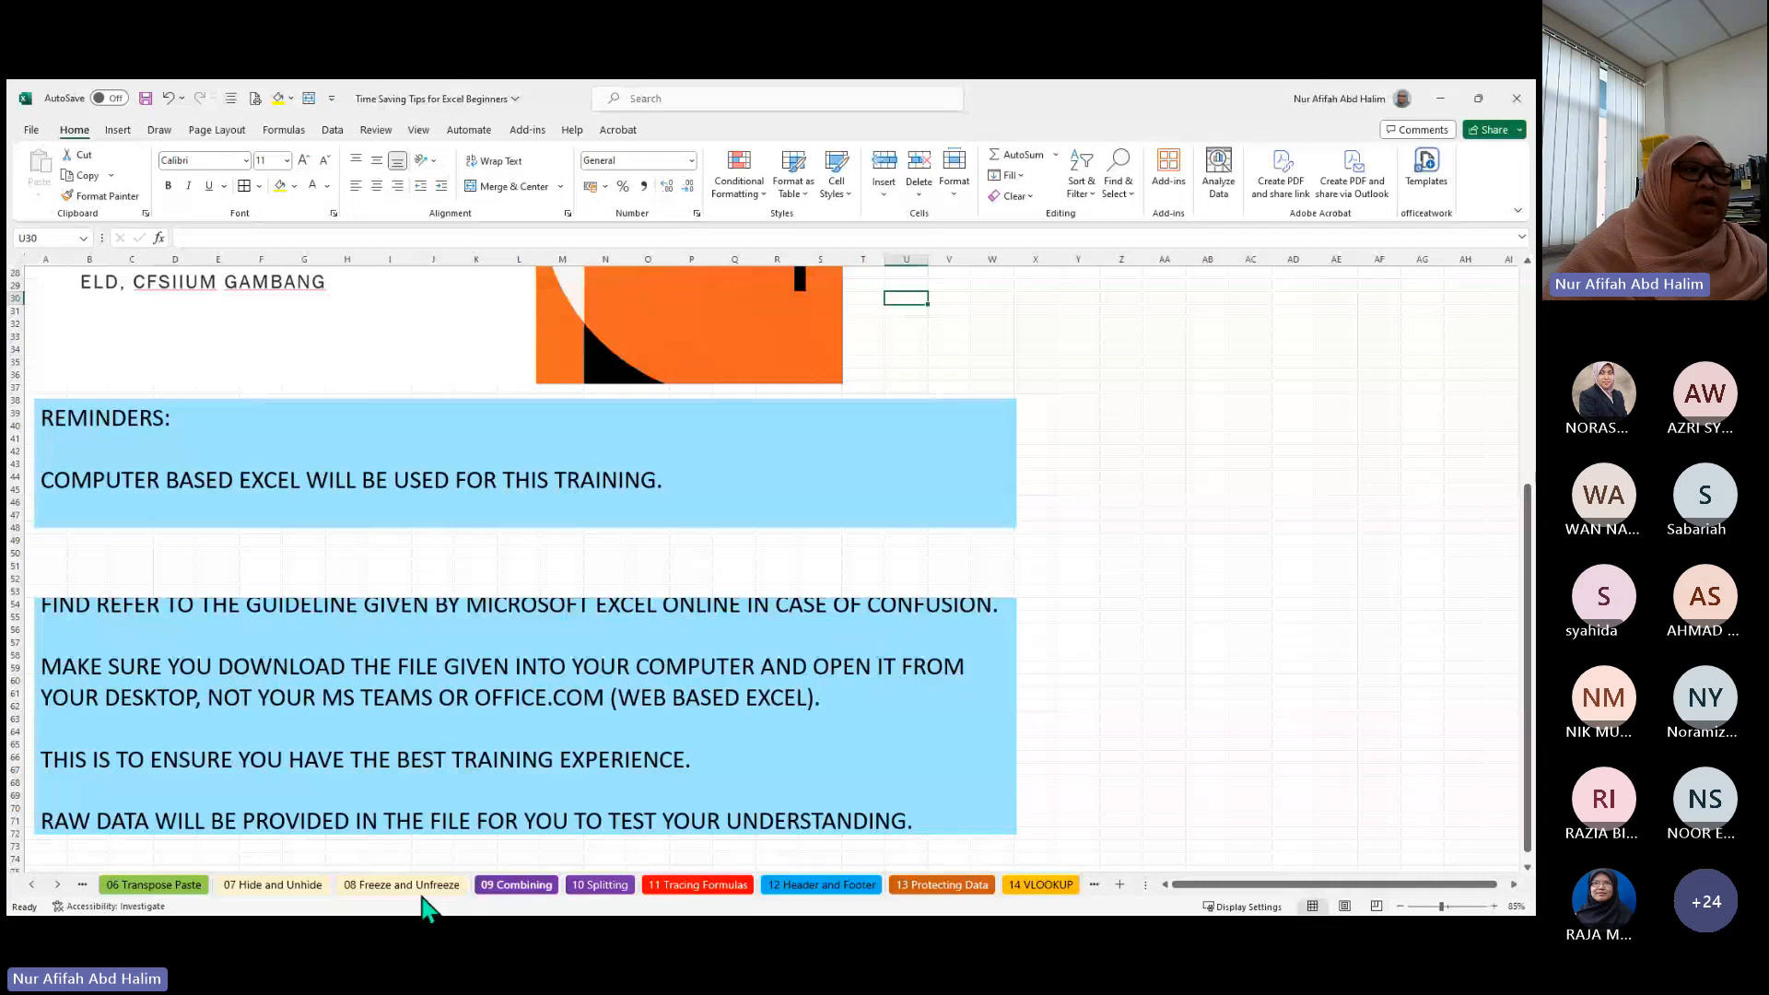
{"action": "left_click", "coordinate": [33, 885]}
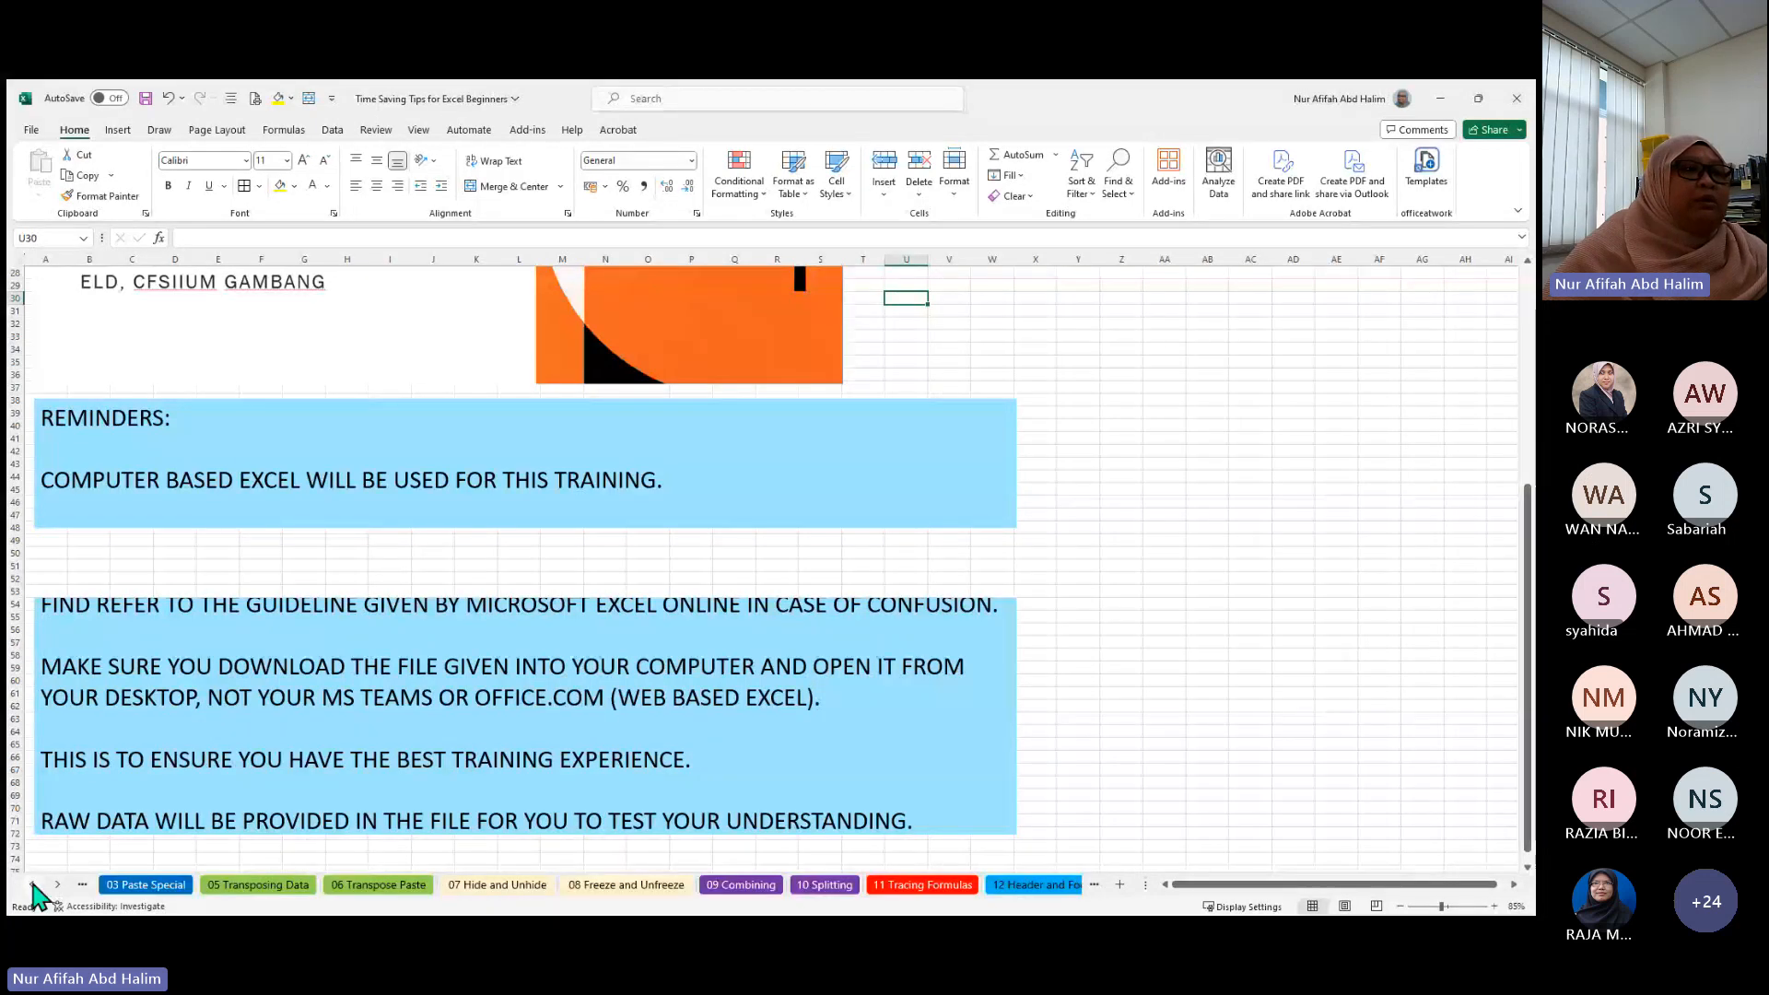
{"action": "left_click", "coordinate": [33, 884]}
{"action": "left_click", "coordinate": [33, 885]}
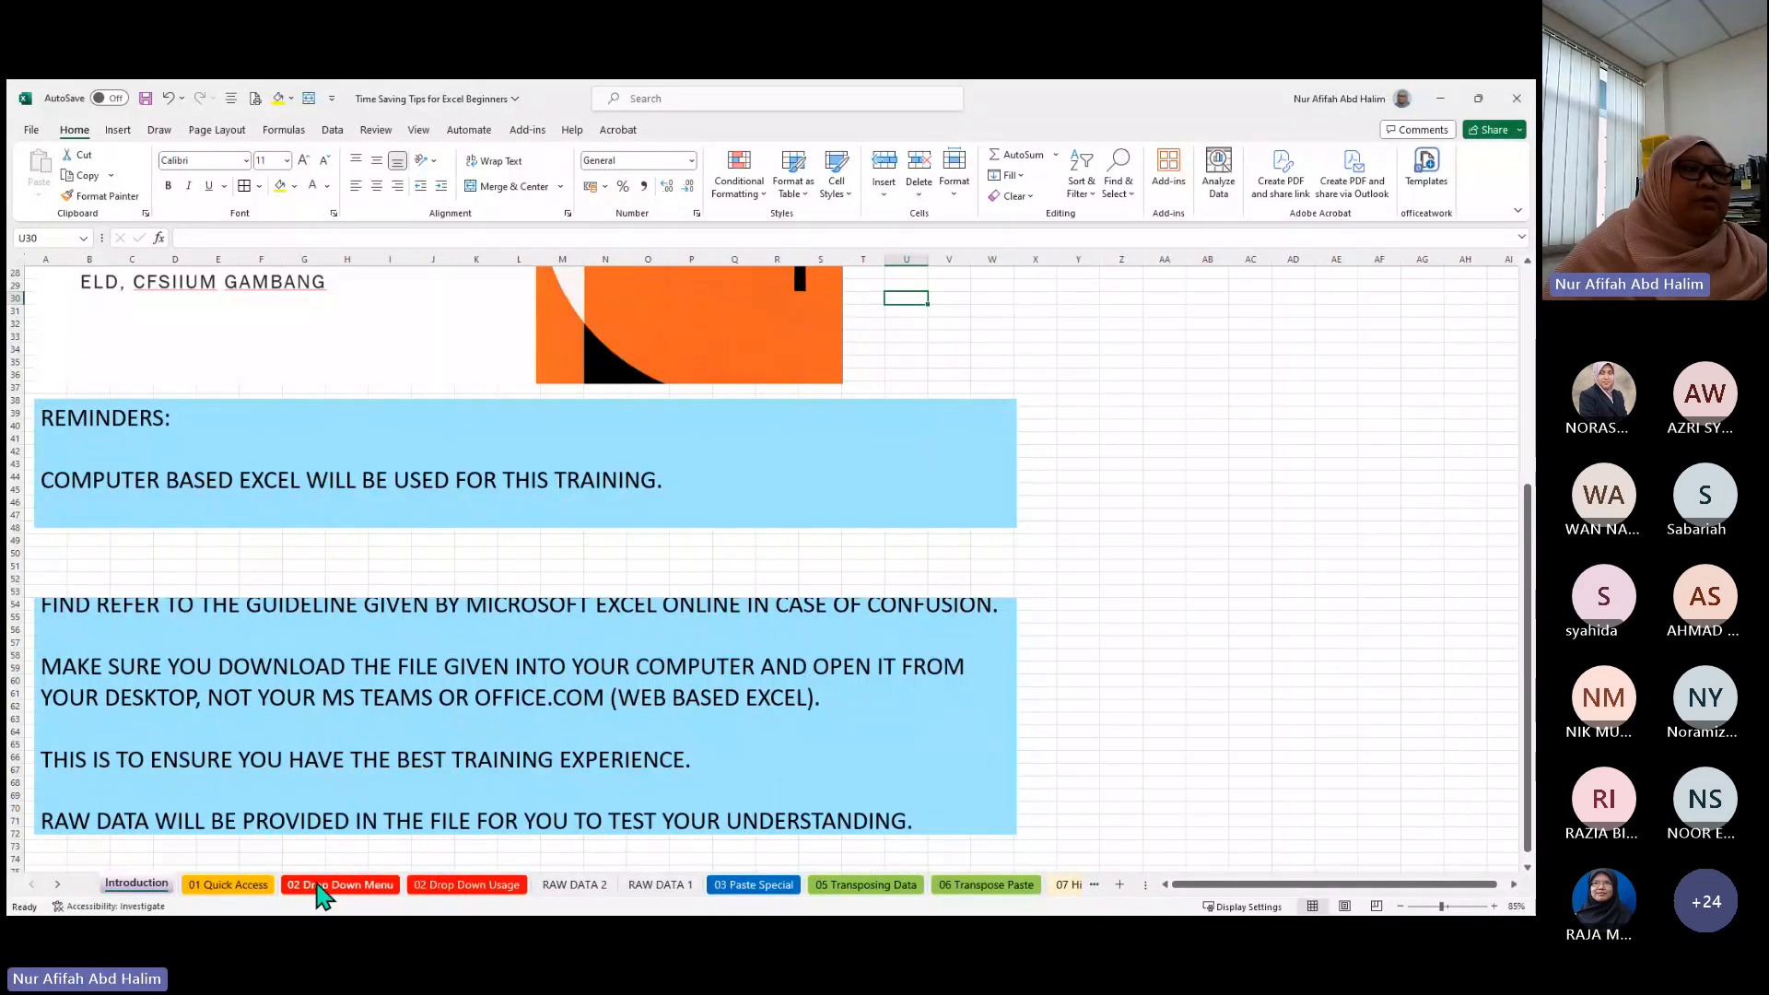
- Go to the 01 Quick Access sheet and bring up the full command options for customizing the Quick Access Toolbar
{"action": "left_click", "coordinate": [248, 887]}
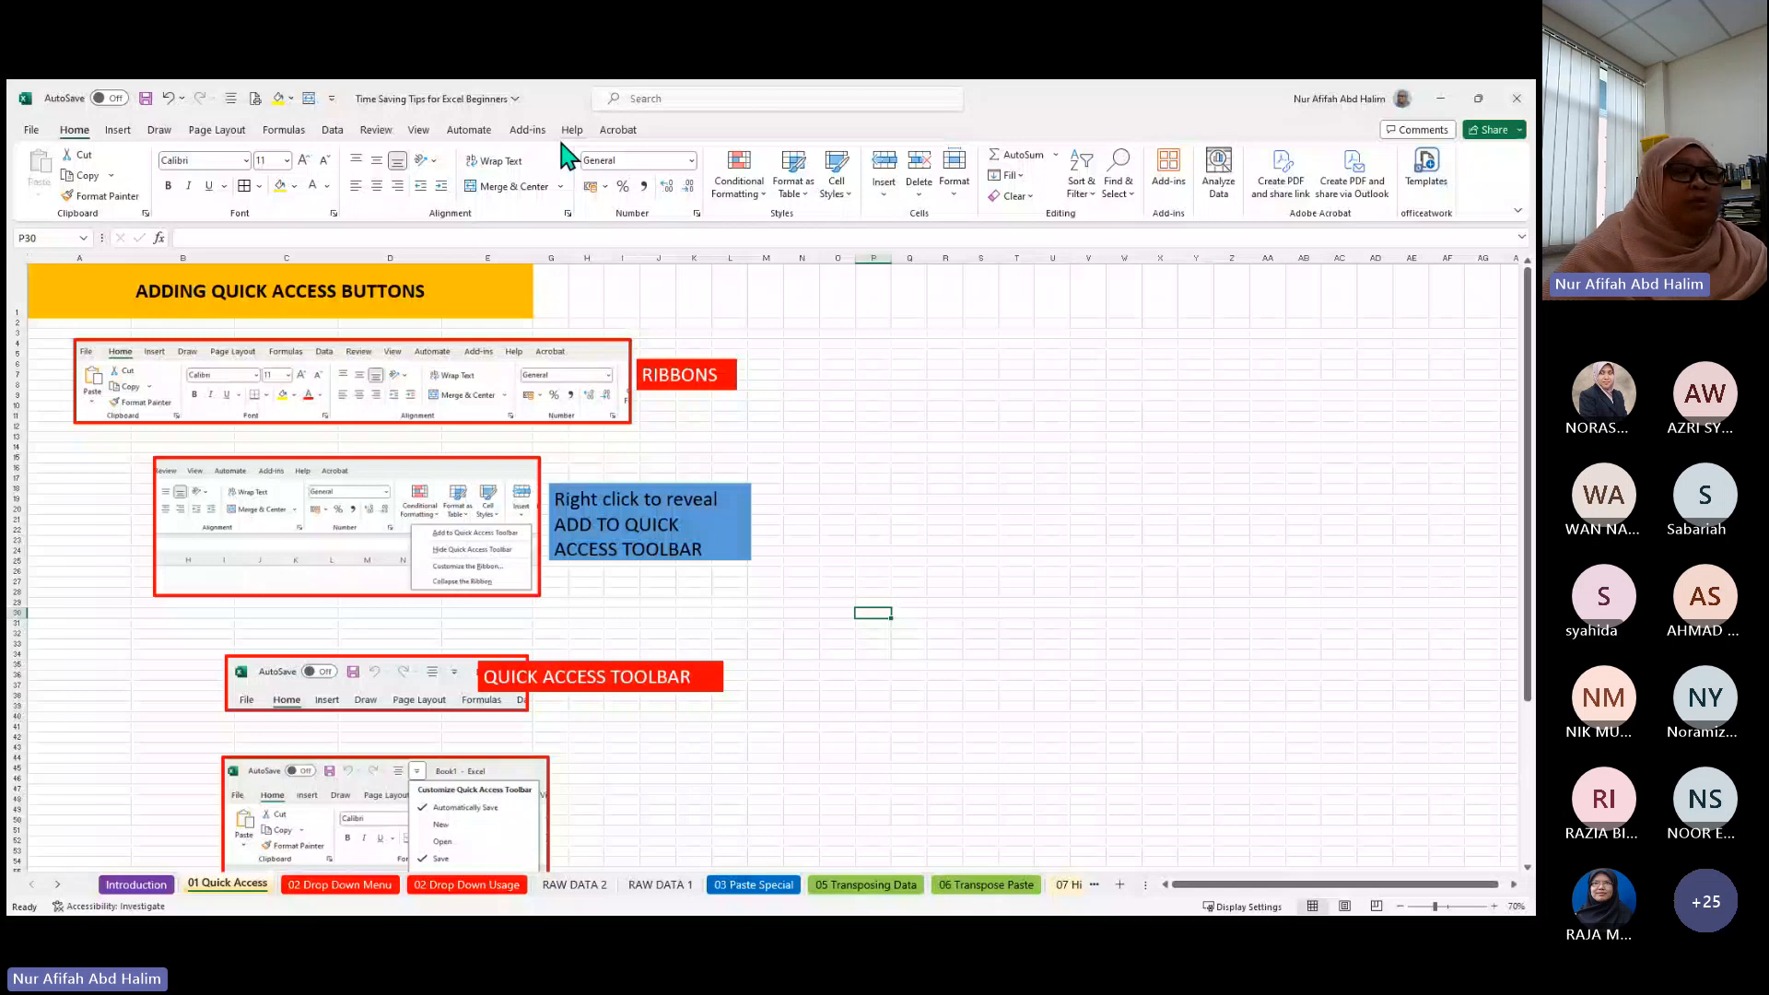
{"action": "left_click", "coordinate": [332, 100]}
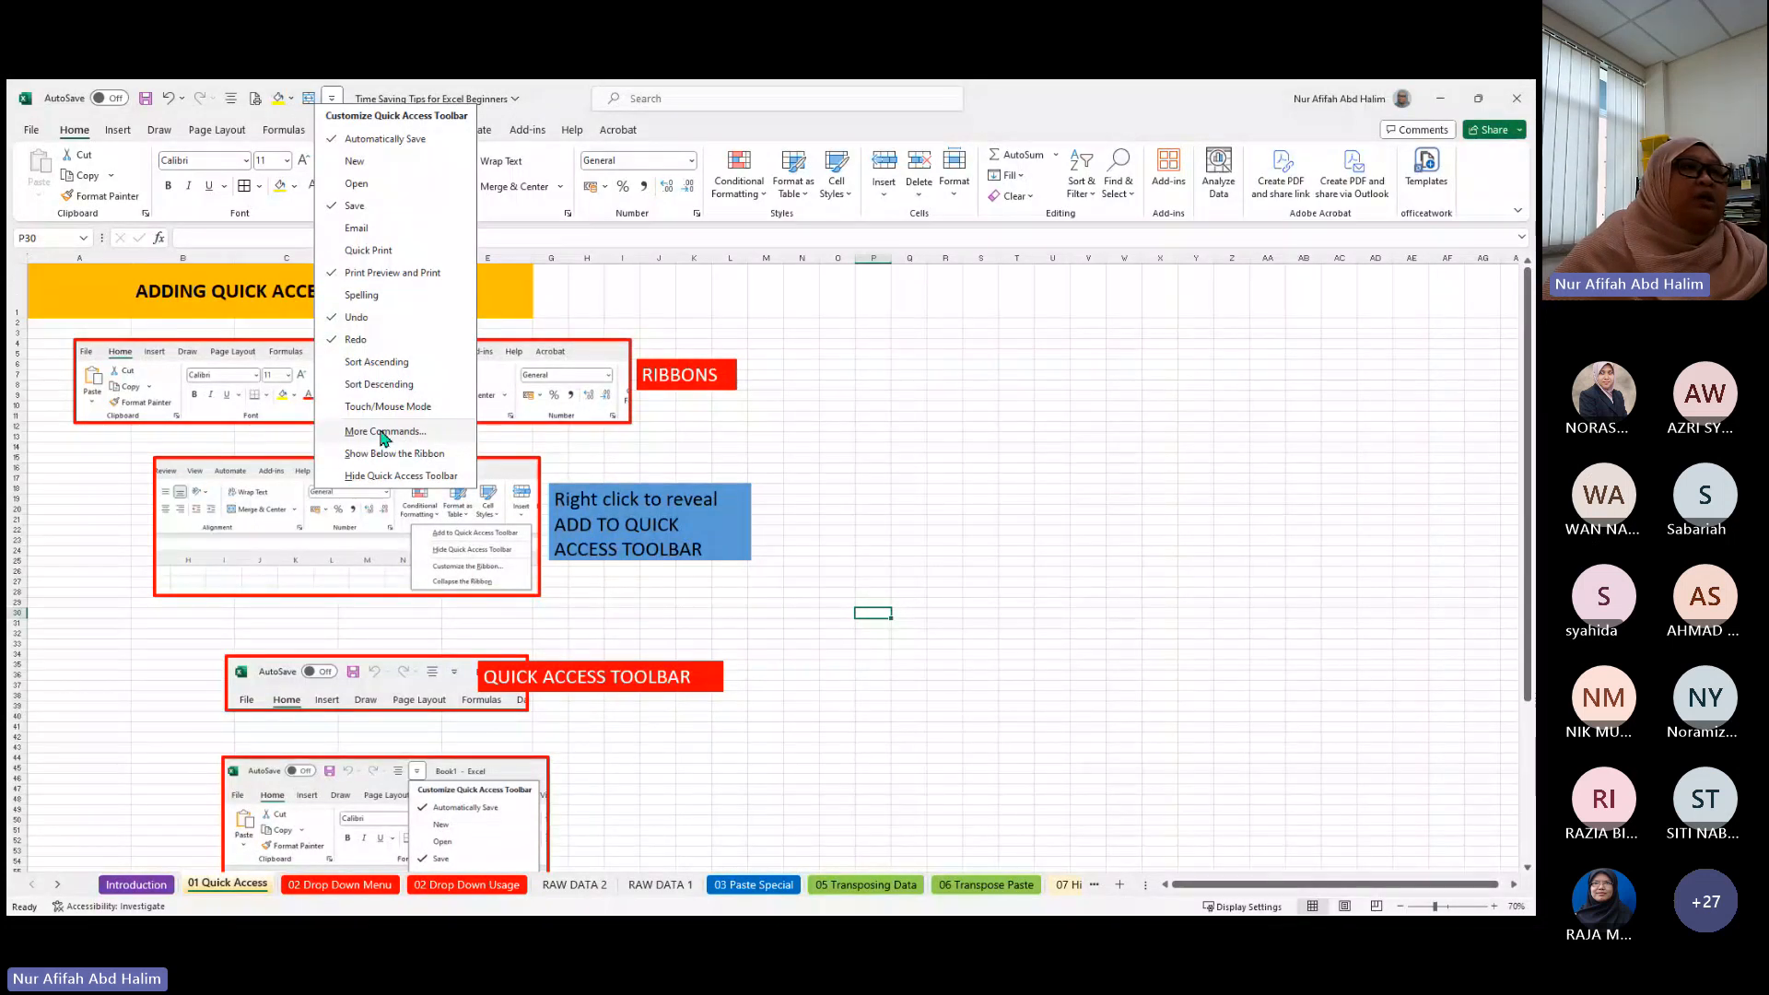
{"action": "key", "text": "Escape"}
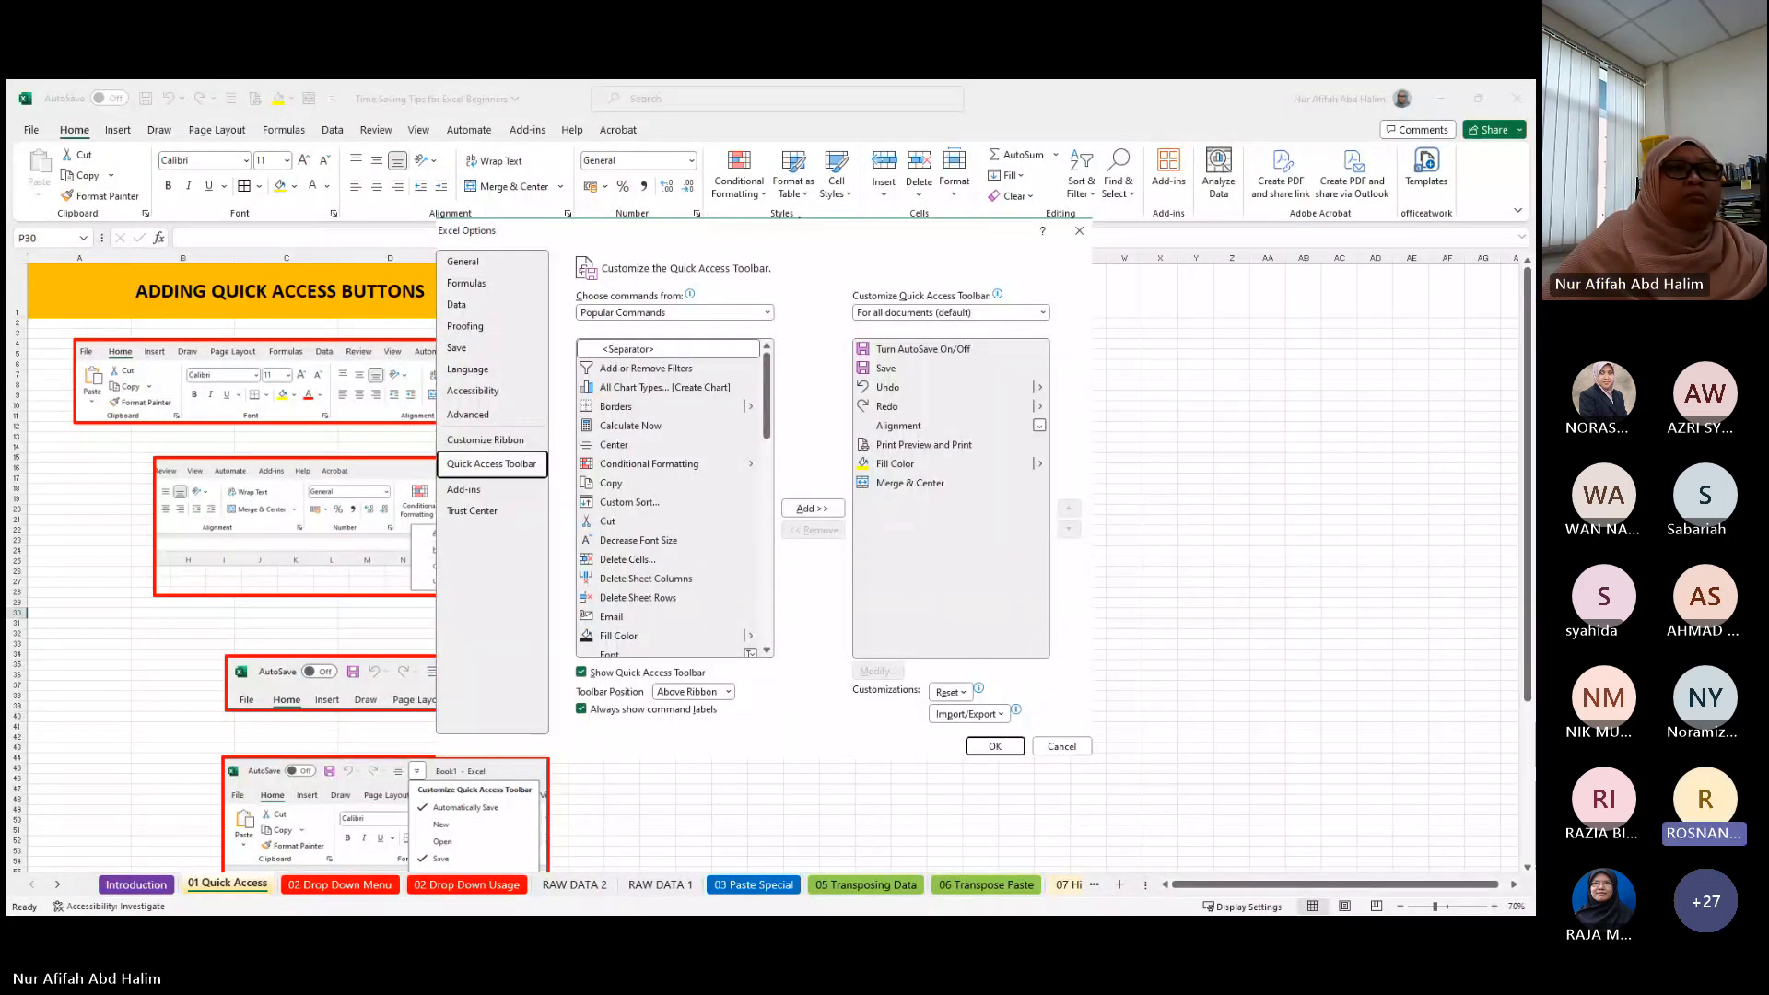
{"action": "left_click_drag", "start_coordinate": [791, 232], "coordinate": [1042, 266]}
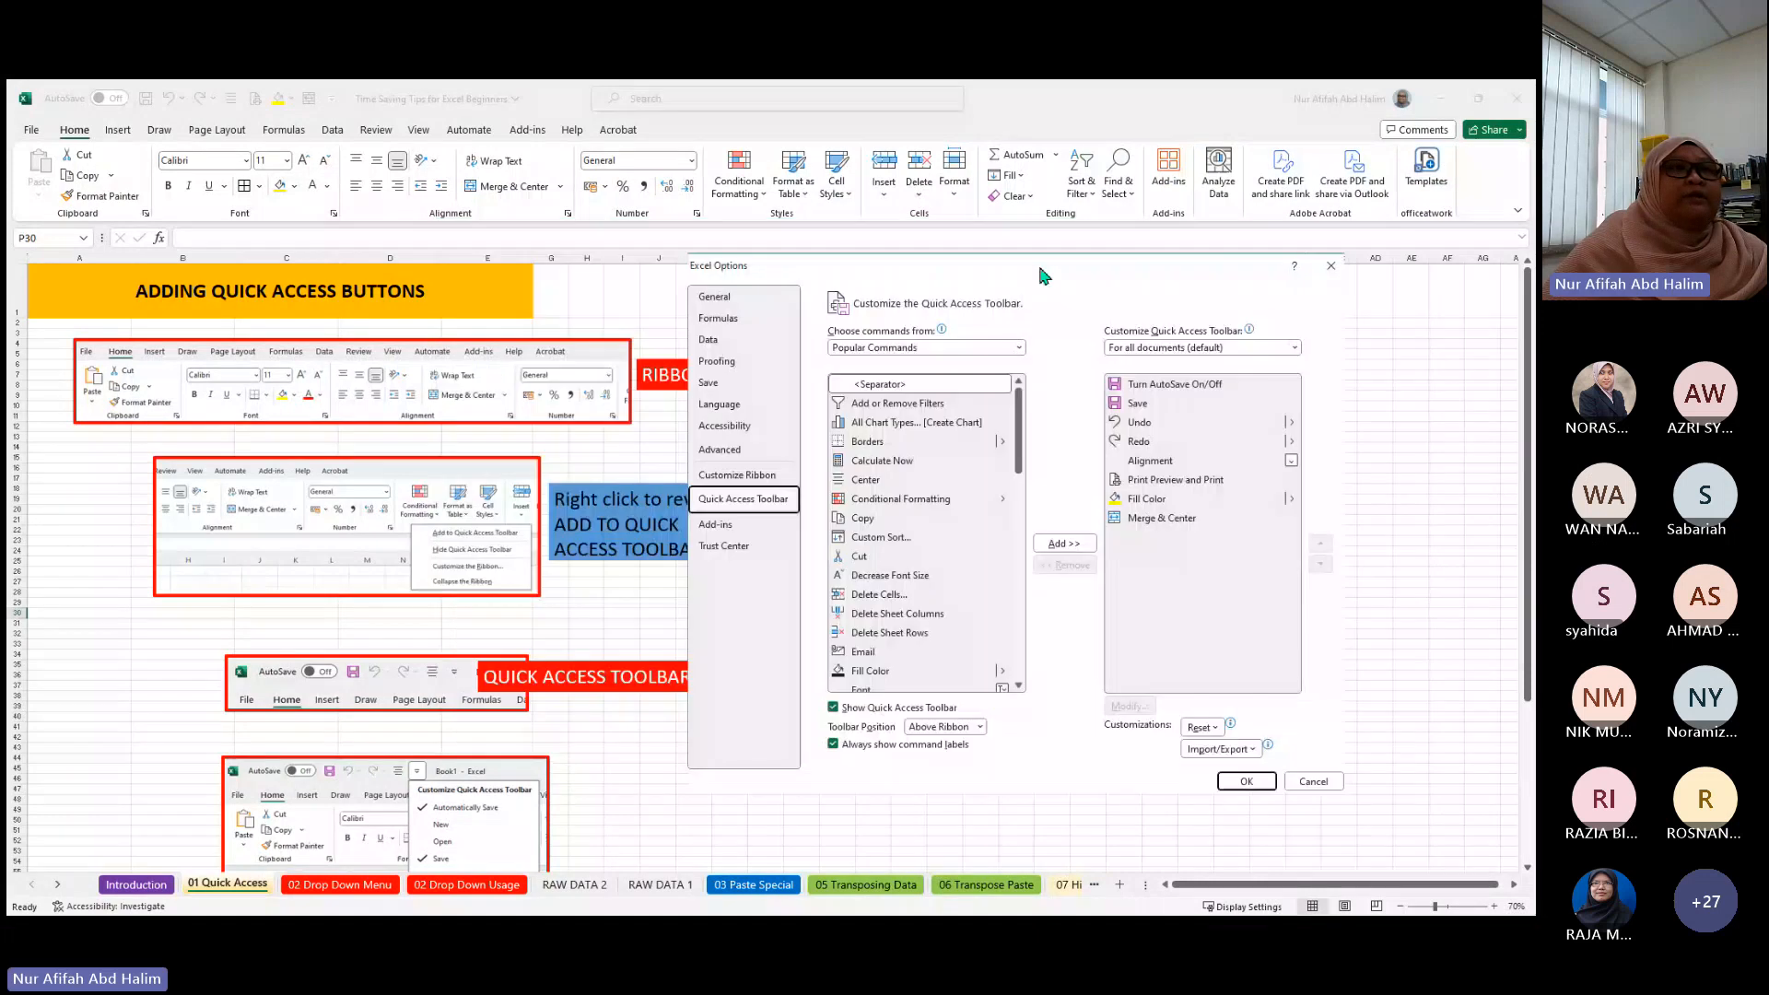
- Review the General, Formulas, Data, Proofing and Save pages of Excel Options and close the dialog
{"action": "left_click", "coordinate": [727, 302]}
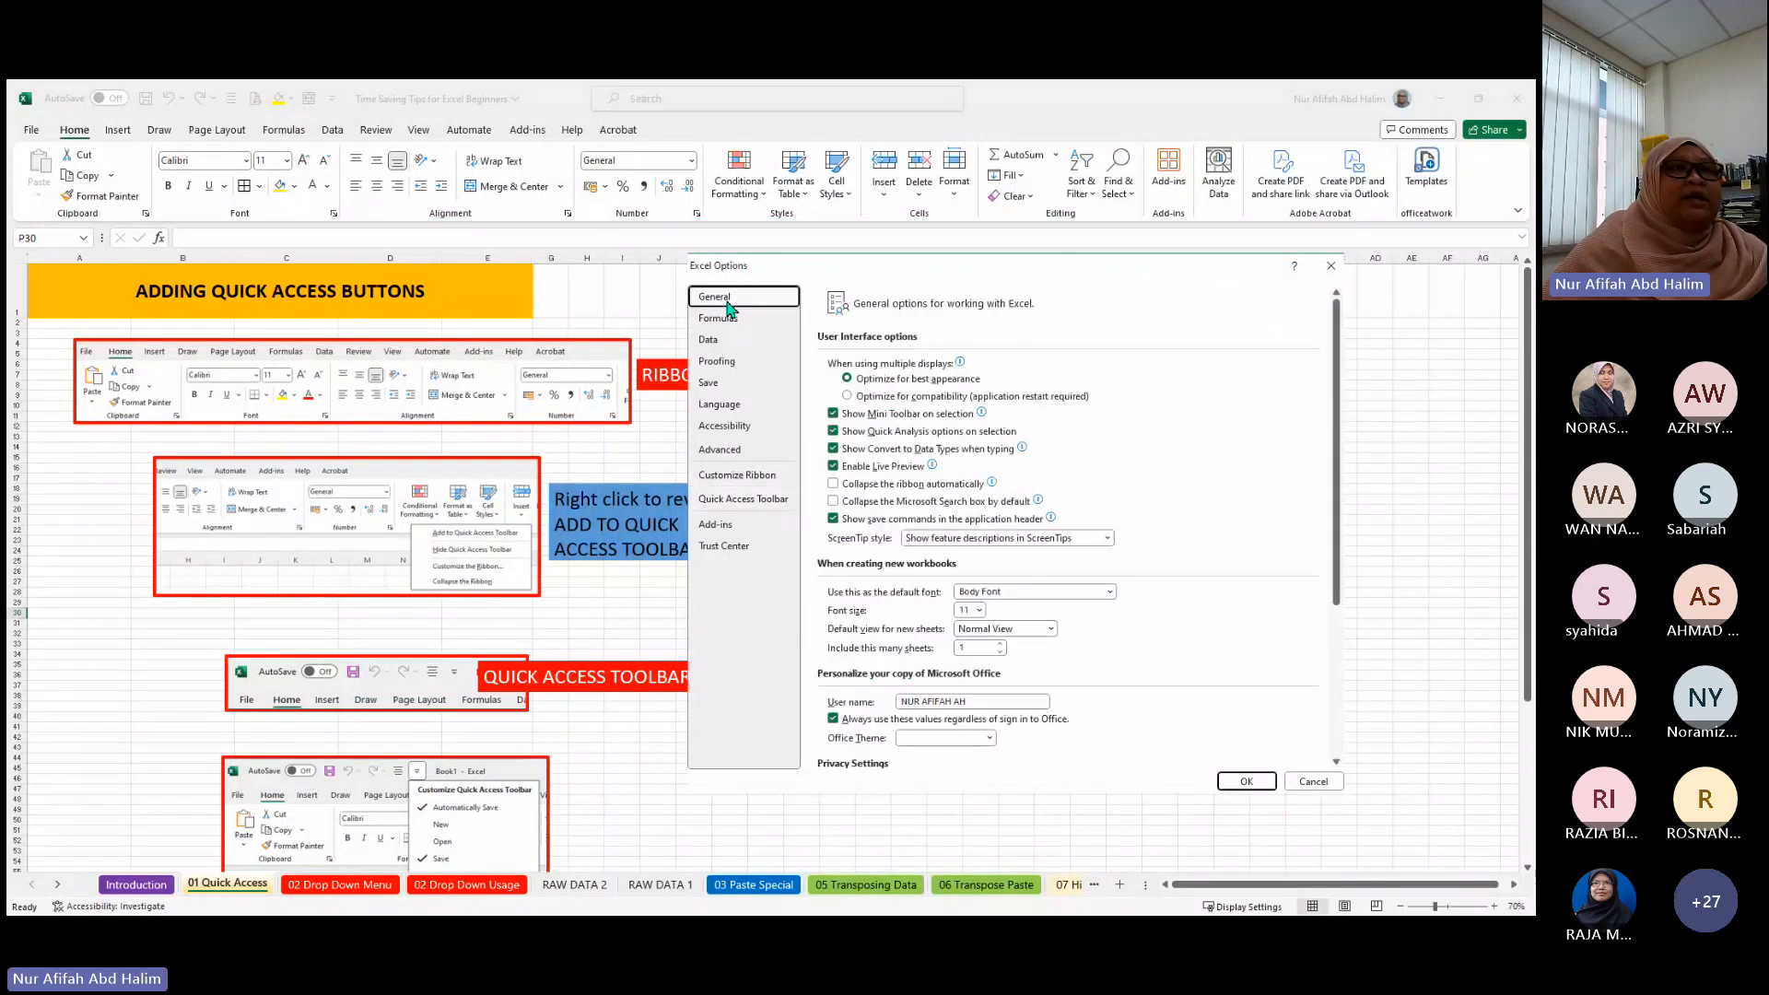
{"action": "left_click", "coordinate": [769, 323]}
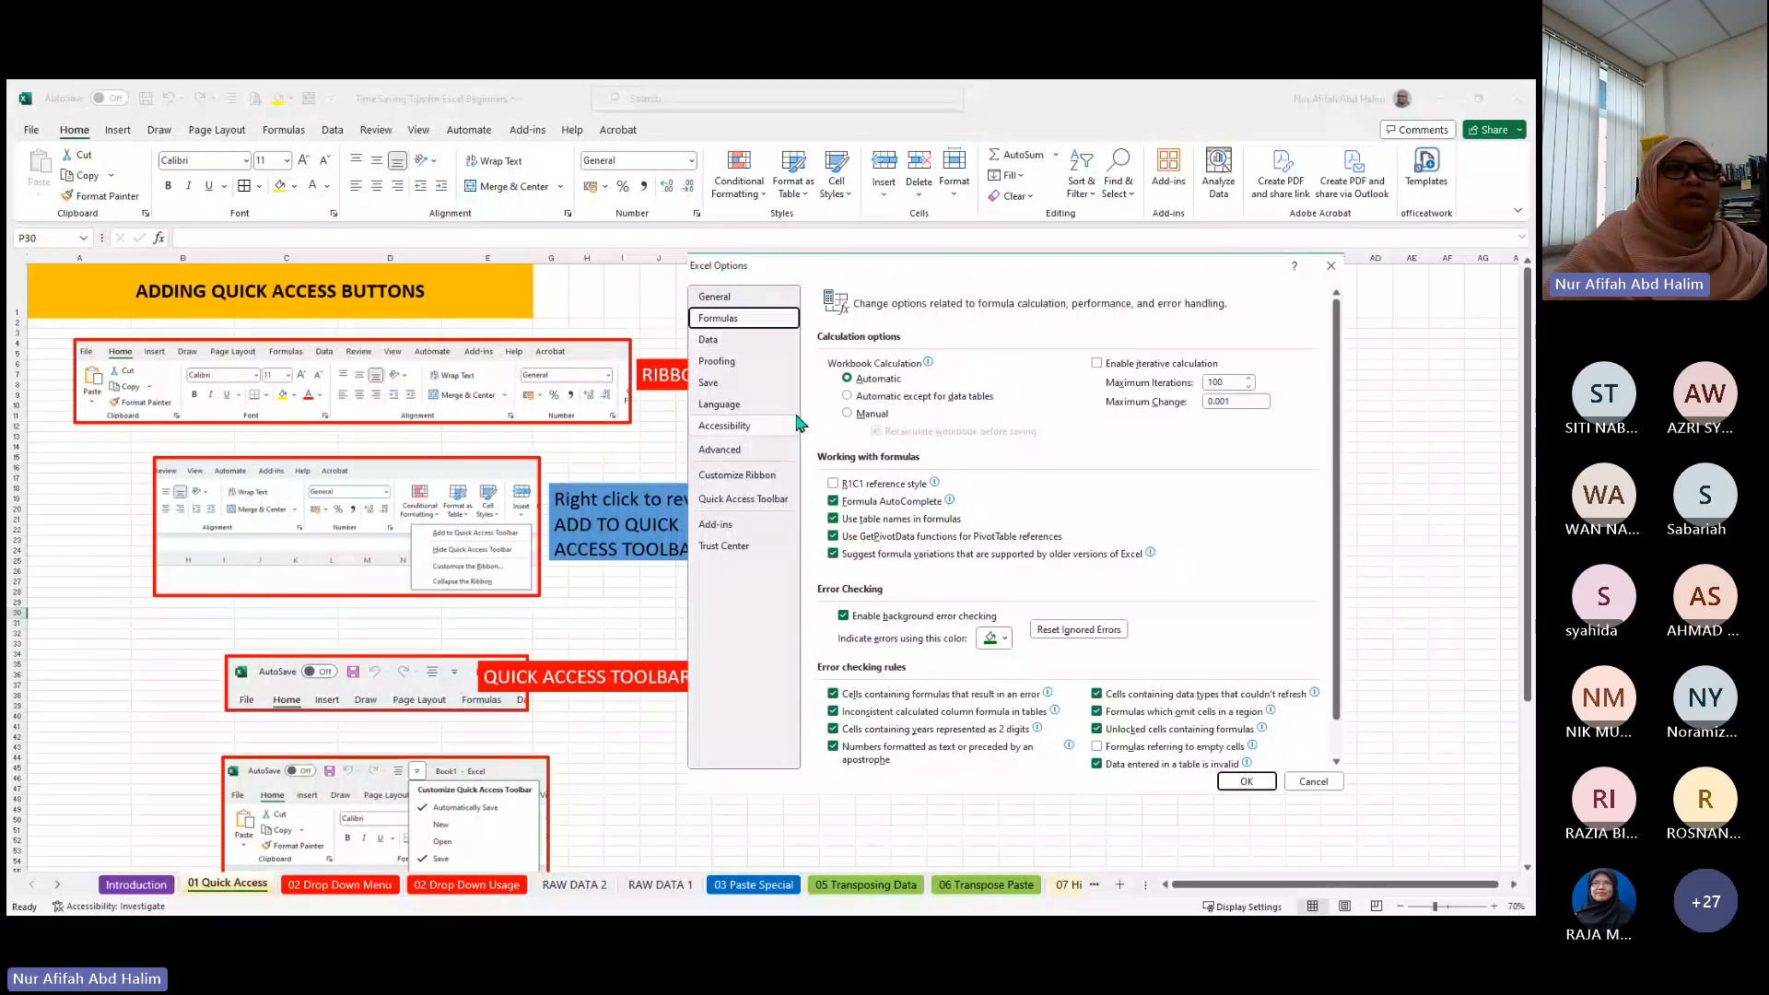
{"action": "left_click", "coordinate": [748, 340]}
{"action": "left_click", "coordinate": [752, 367]}
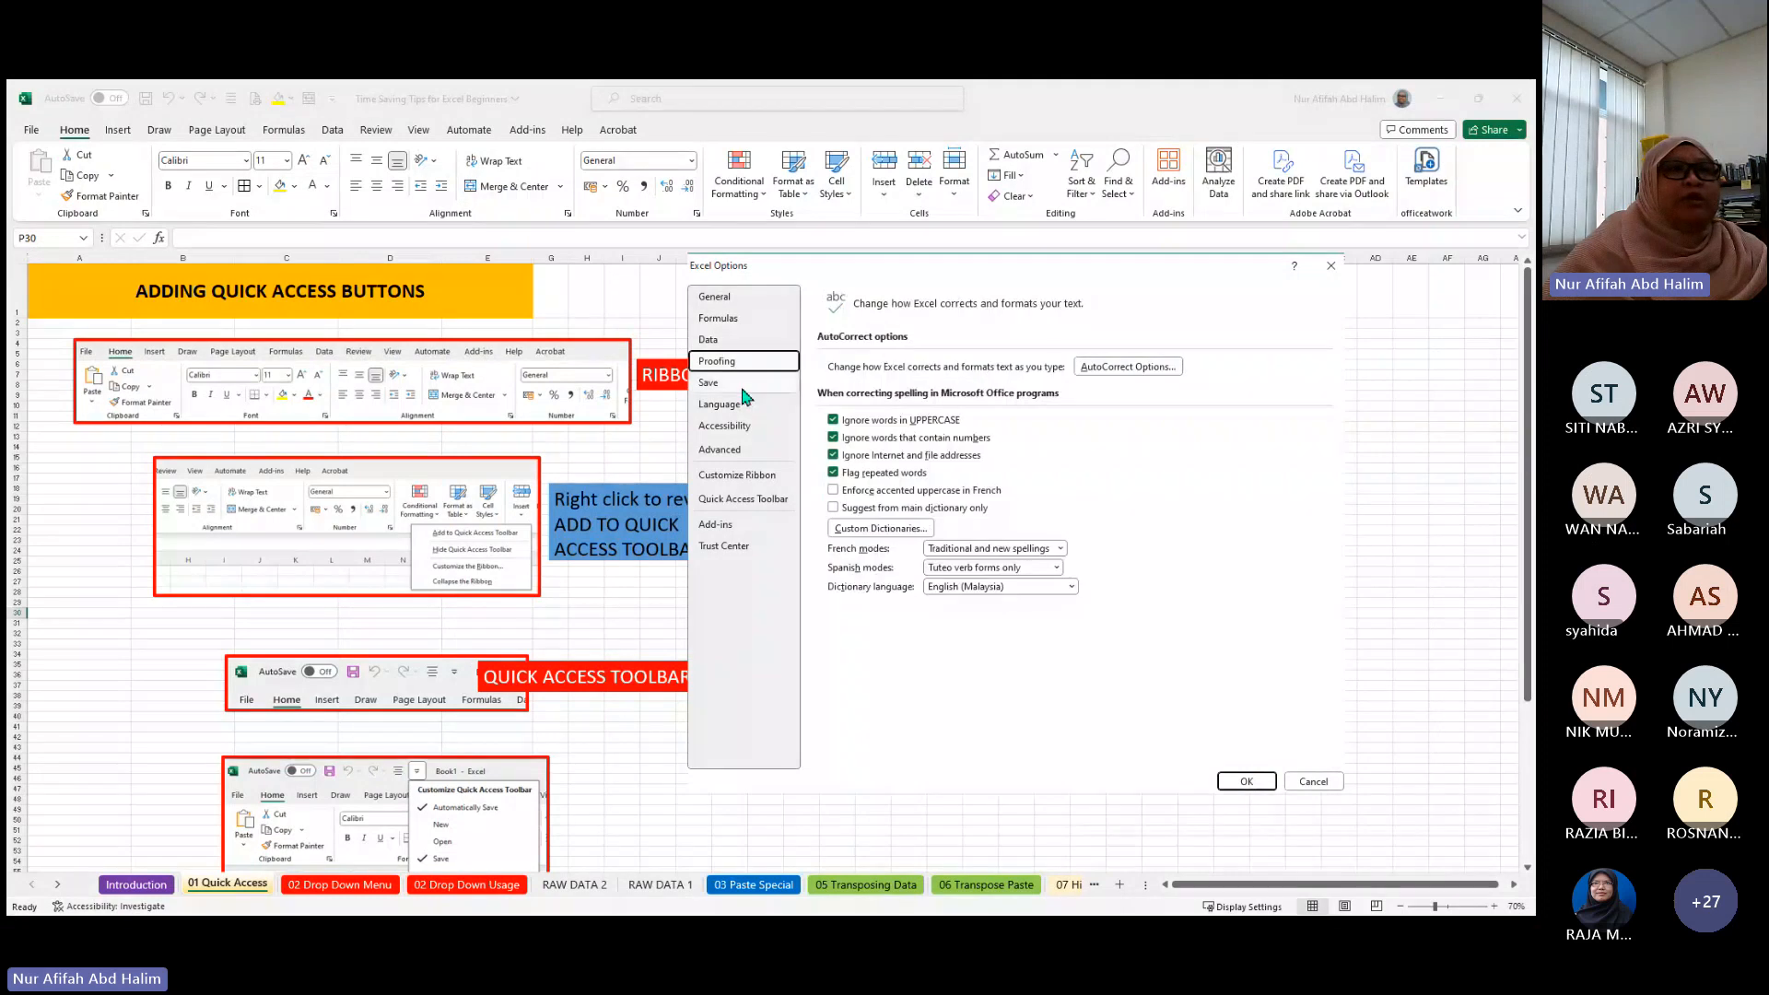
{"action": "left_click", "coordinate": [741, 382]}
{"action": "left_click", "coordinate": [761, 363]}
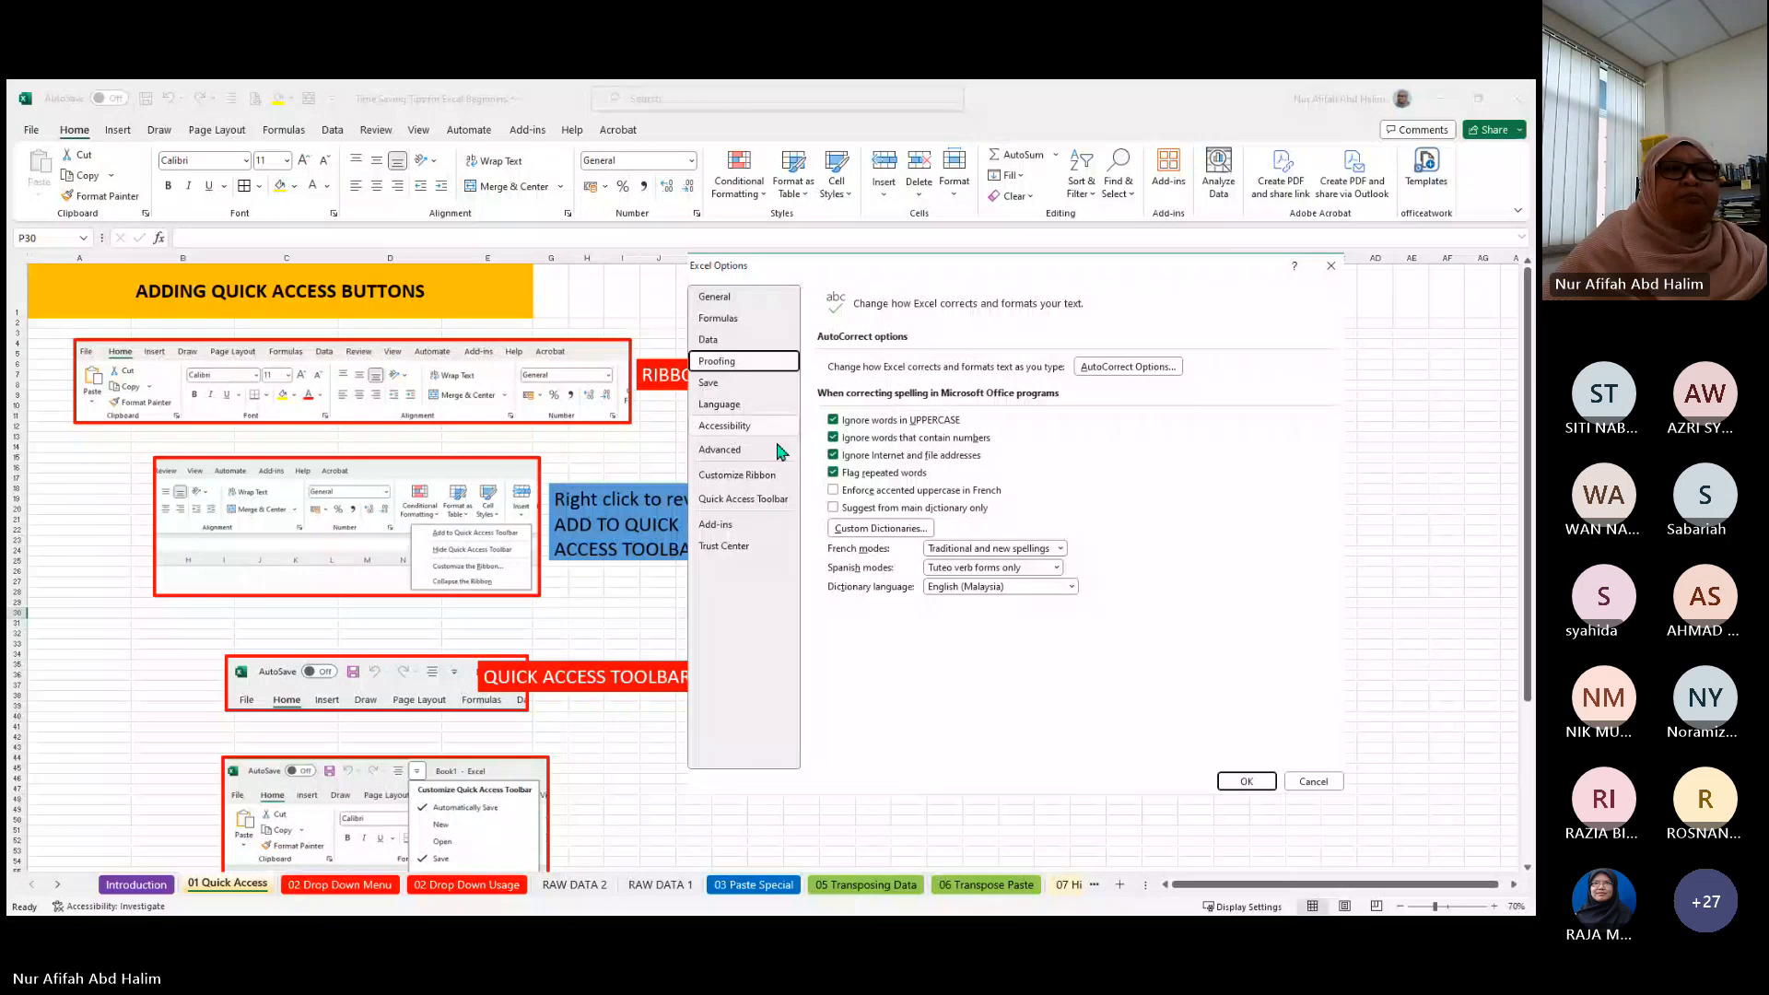
{"action": "left_click", "coordinate": [1246, 781]}
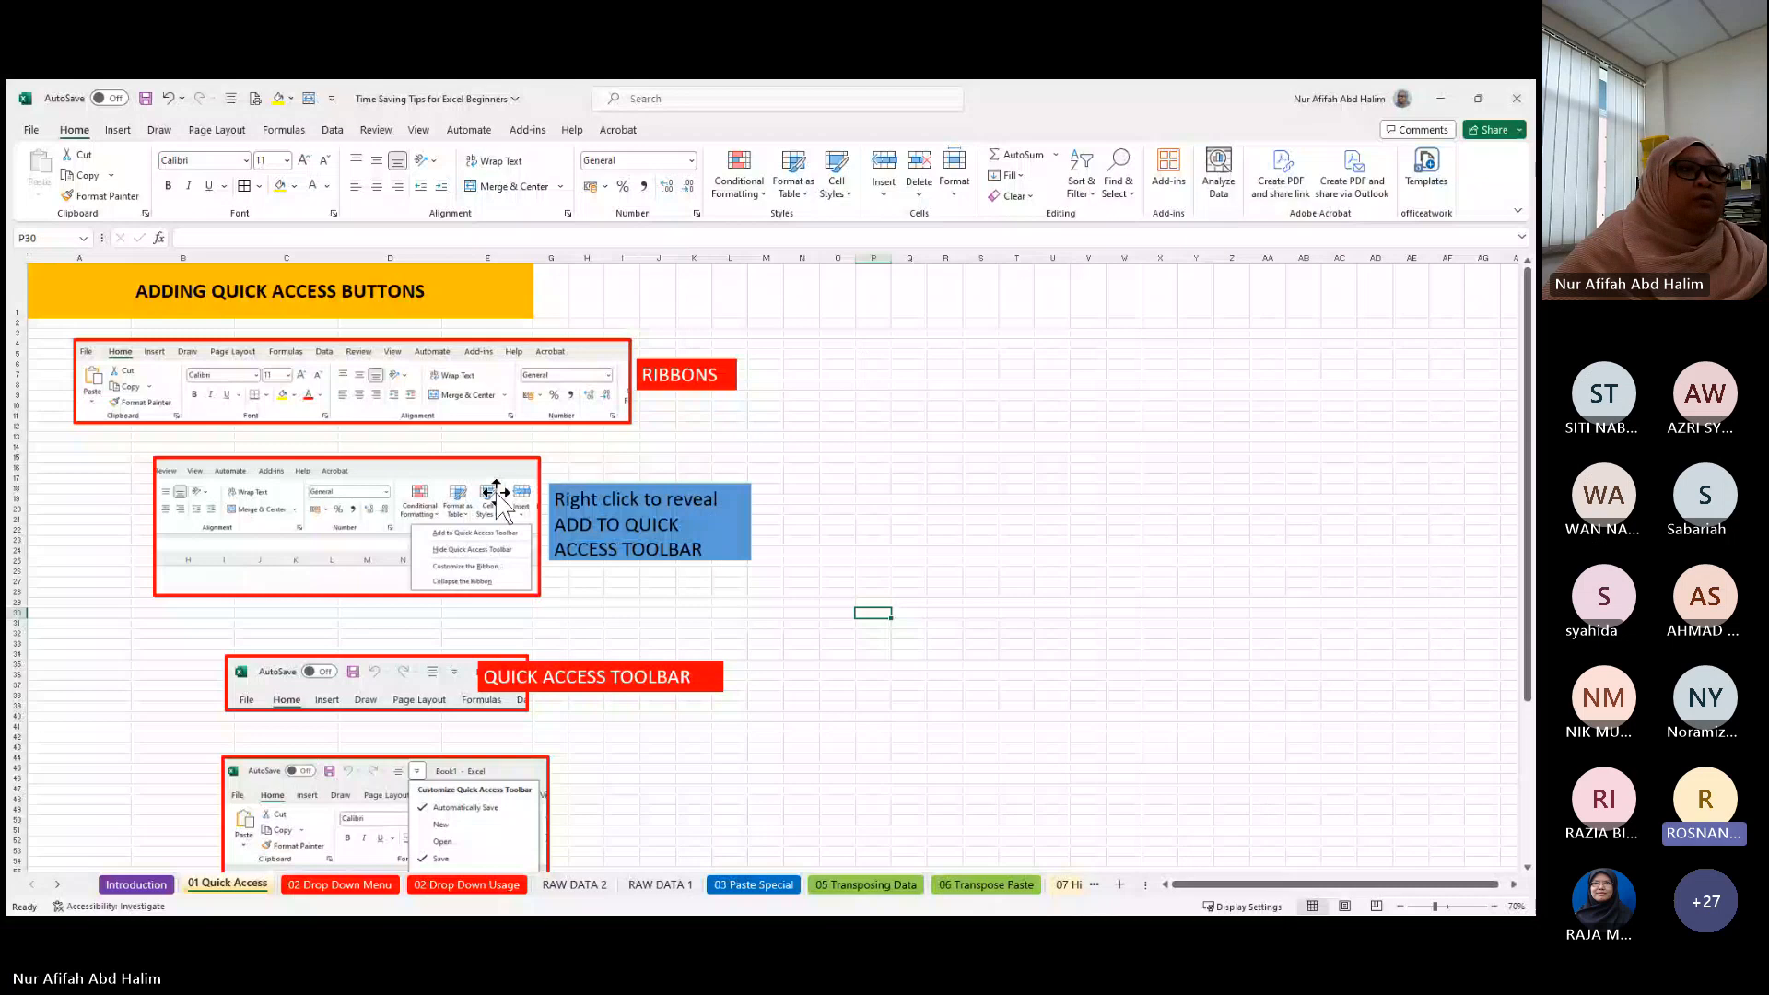
- Look over the rest of the 01 Quick Access sheet and view the instructions on the 02 Drop Down Menu sheet
{"action": "scroll", "coordinate": [505, 509], "scroll_direction": "down", "scroll_amount": 9}
{"action": "scroll", "coordinate": [505, 508], "scroll_direction": "up", "scroll_amount": 7}
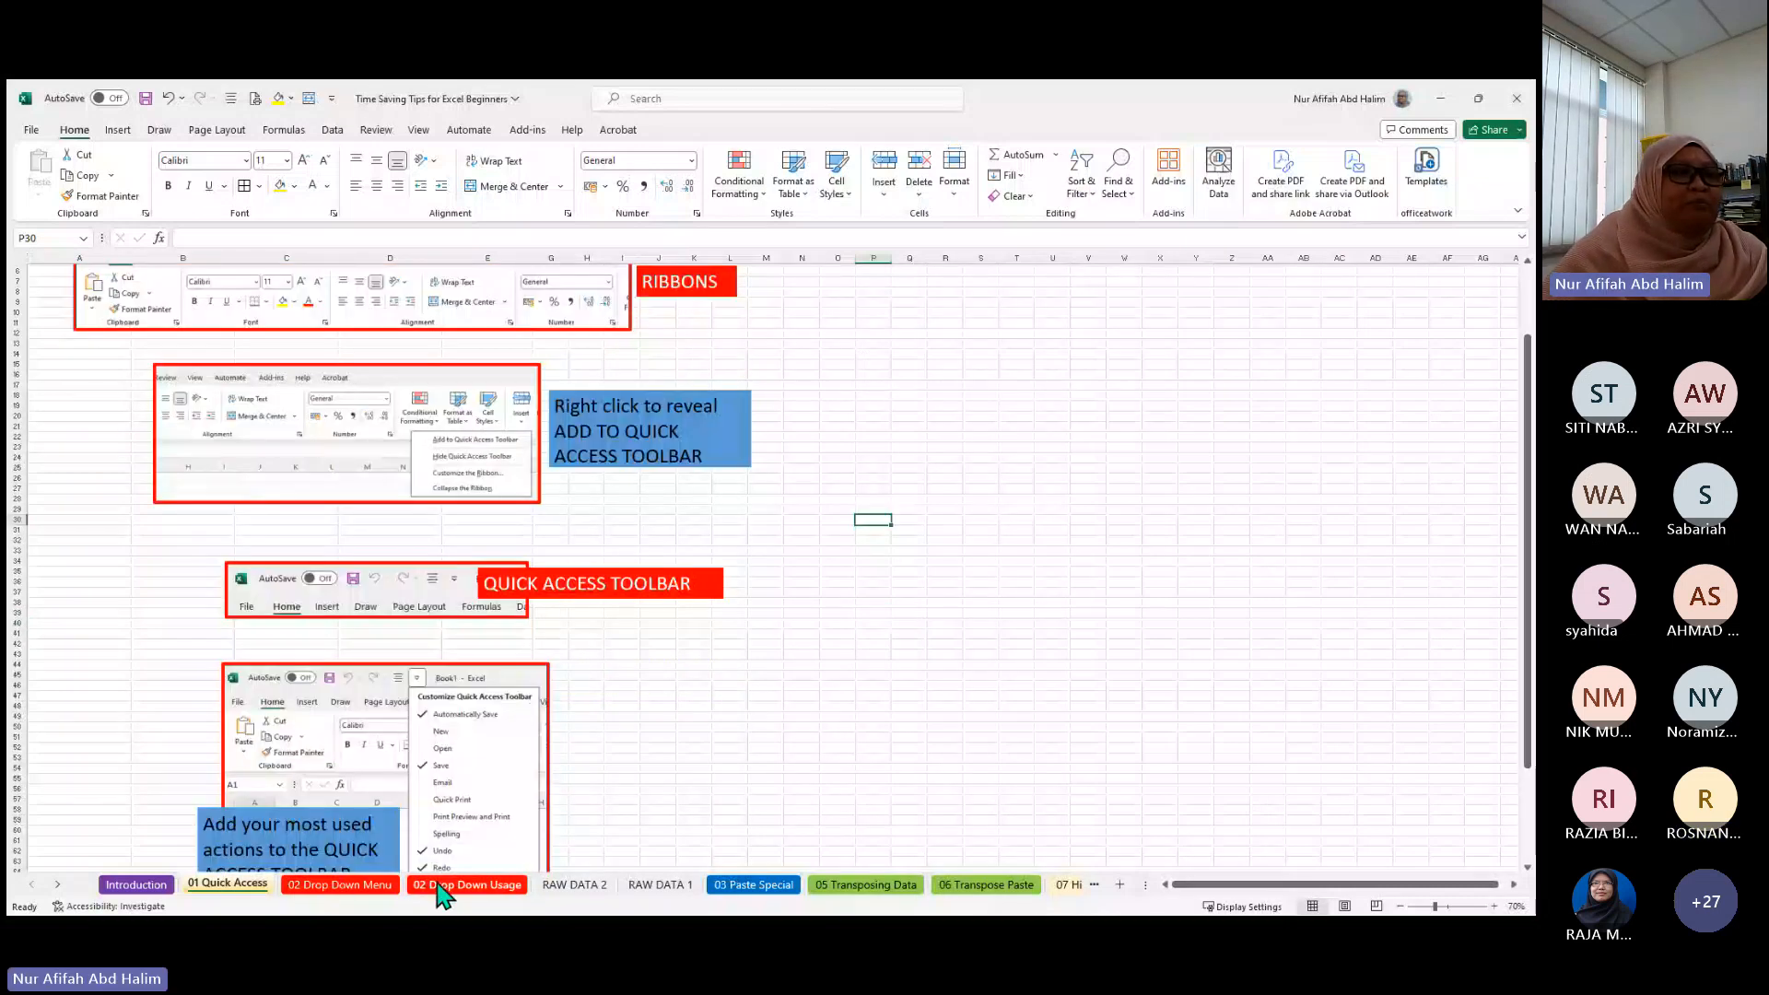
{"action": "left_click", "coordinate": [324, 885]}
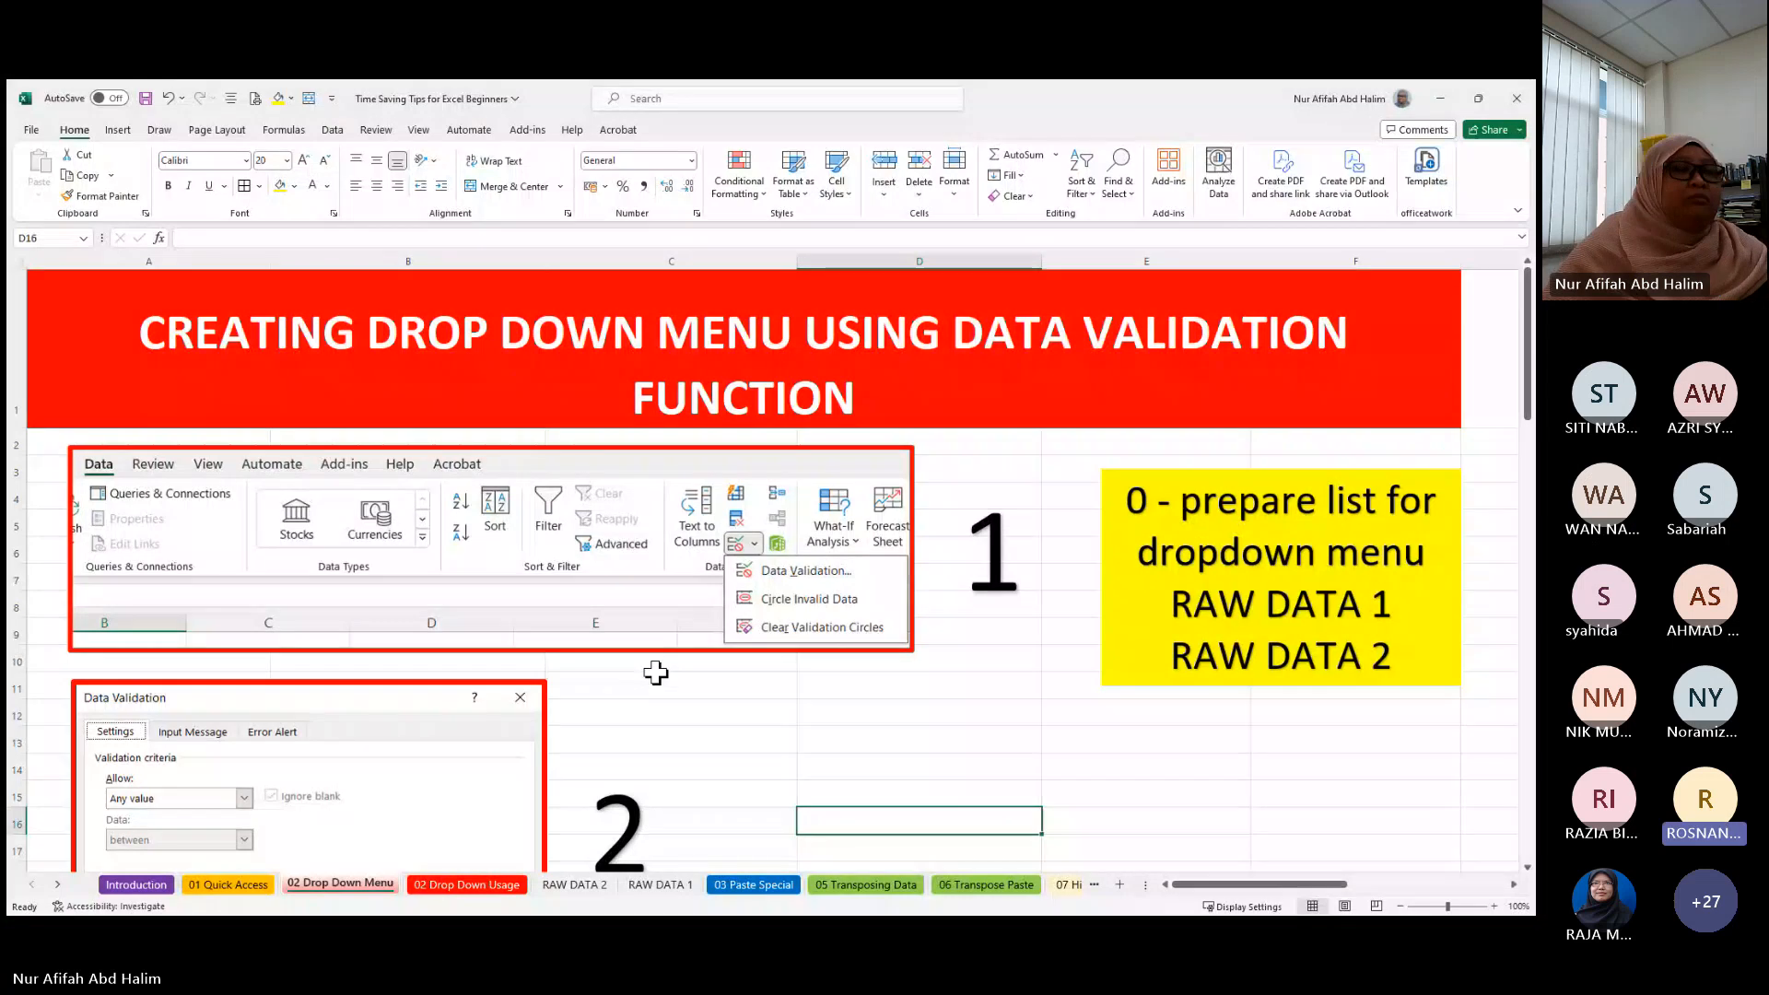
{"action": "scroll", "coordinate": [656, 683], "scroll_direction": "down", "scroll_amount": 1}
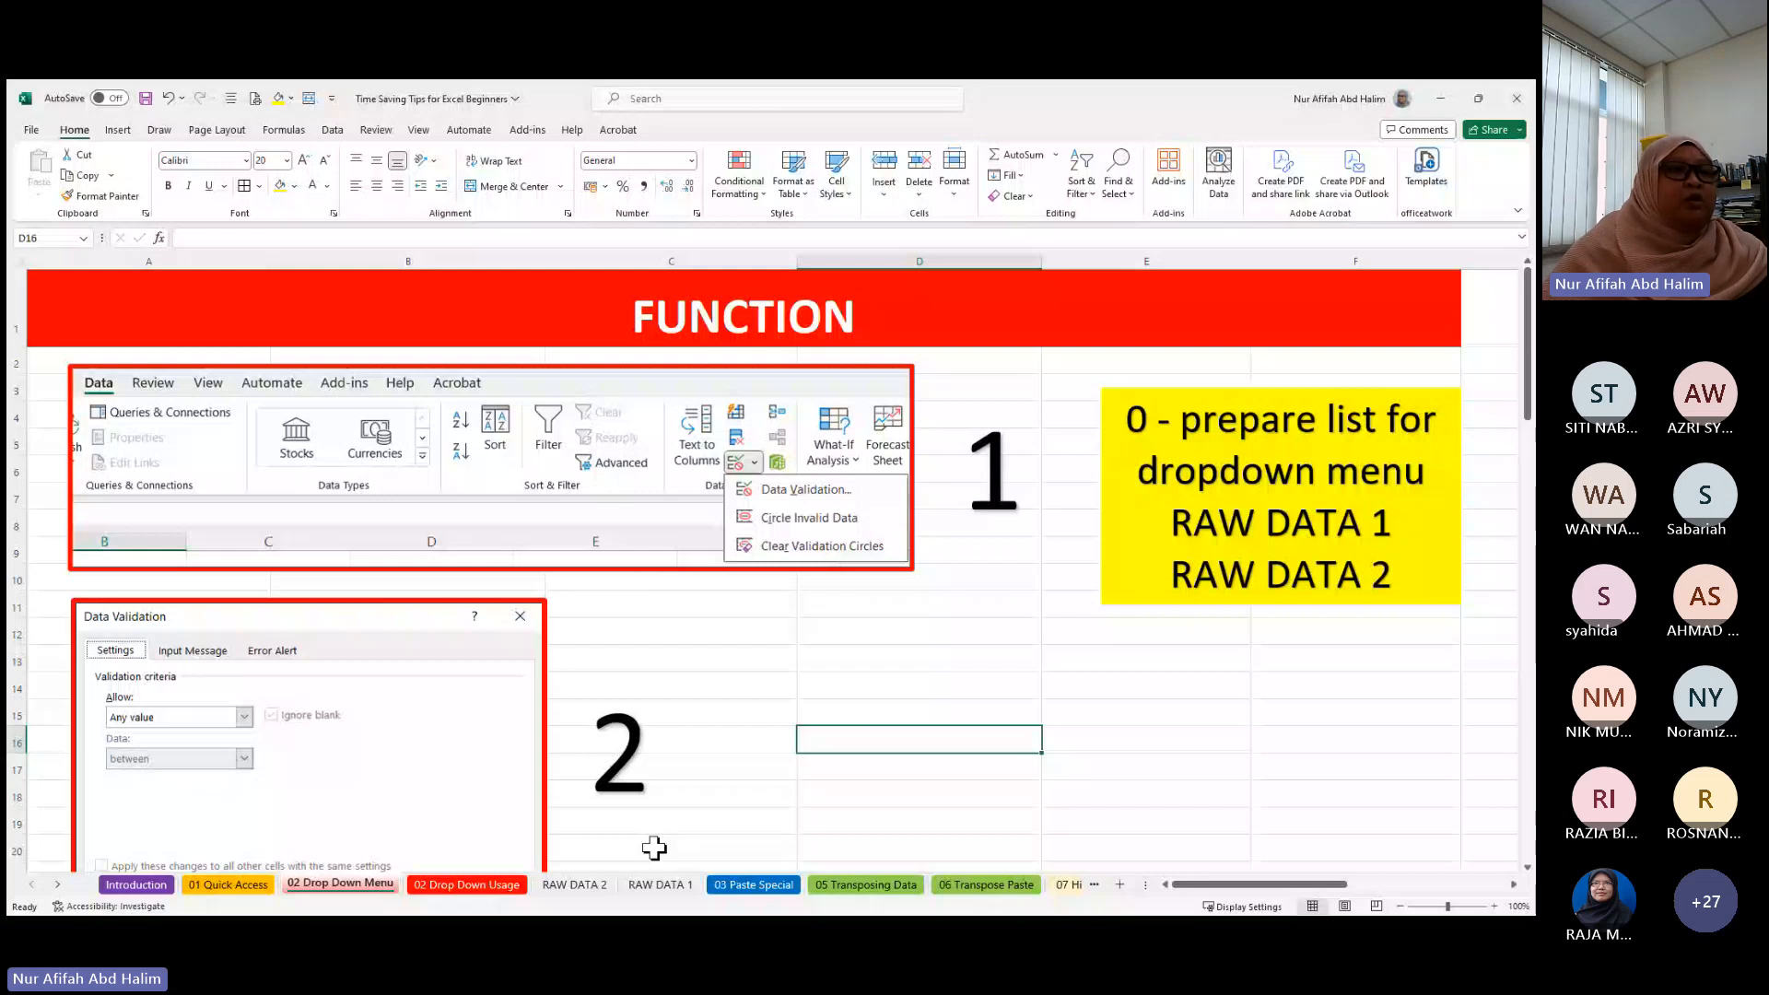
- View the source lists on RAW DATA 2 and RAW DATA 1 and return to the 02 Drop Down Menu sheet
{"action": "left_click", "coordinate": [590, 888]}
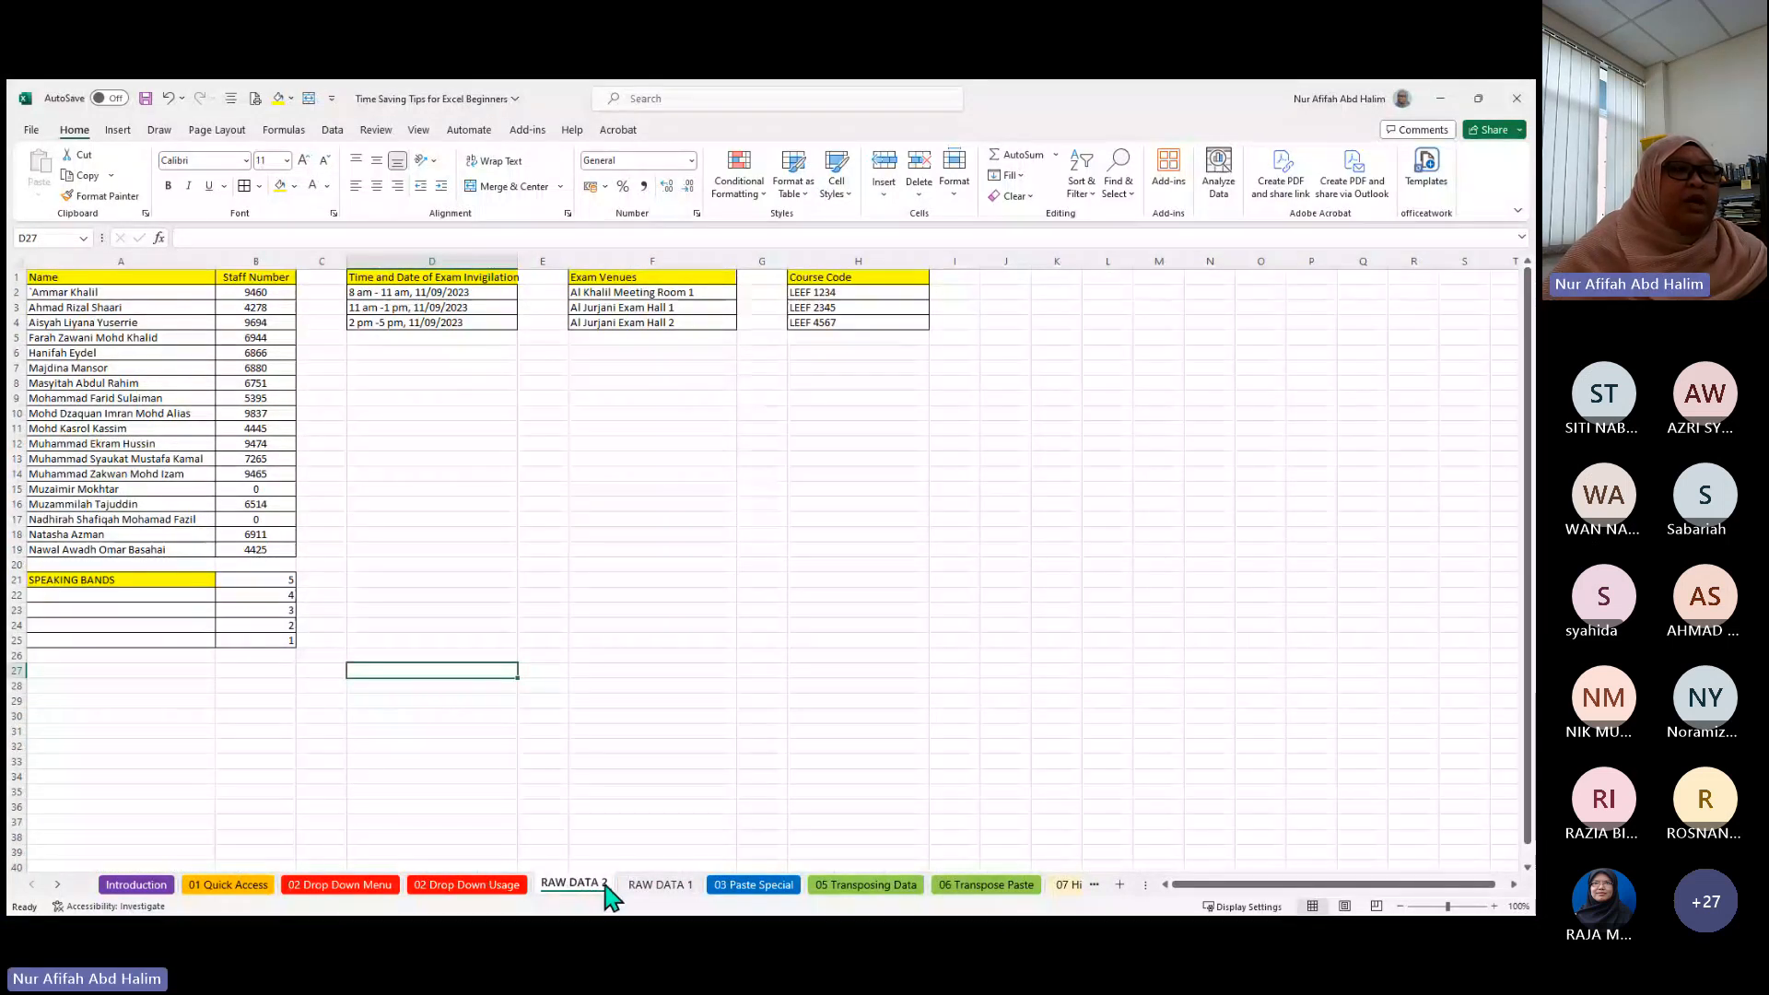
{"action": "left_click", "coordinate": [674, 889]}
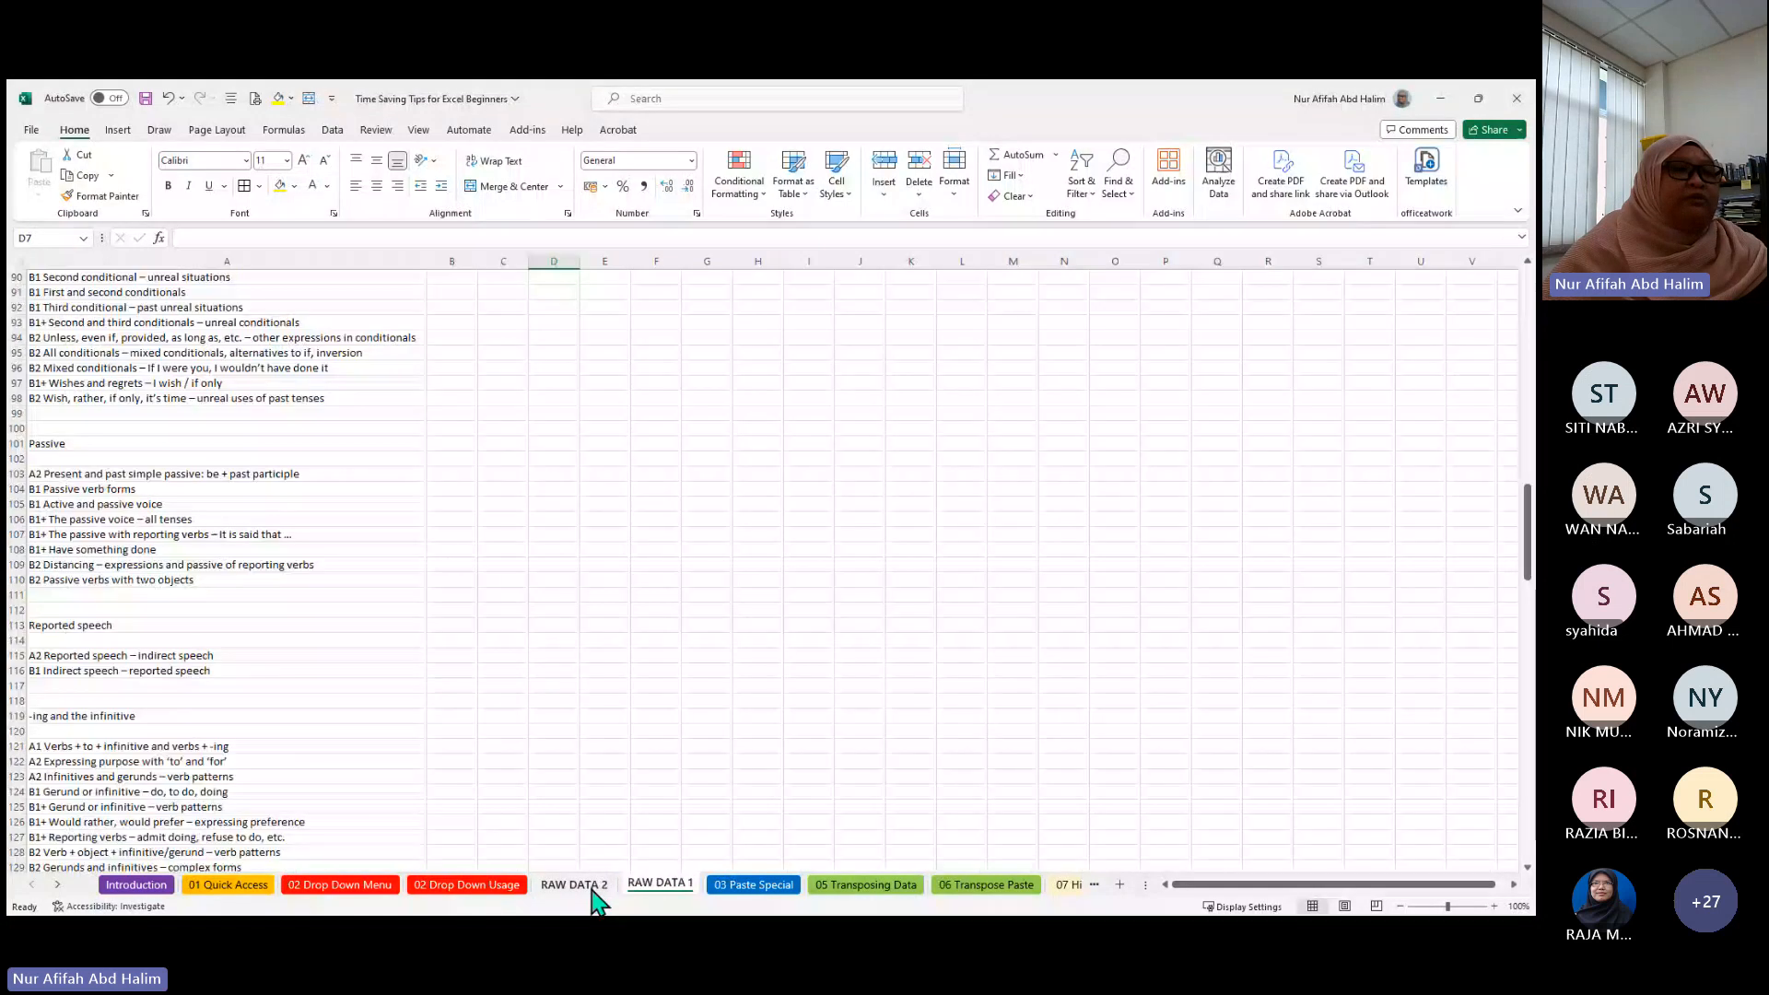
{"action": "left_click", "coordinate": [592, 886]}
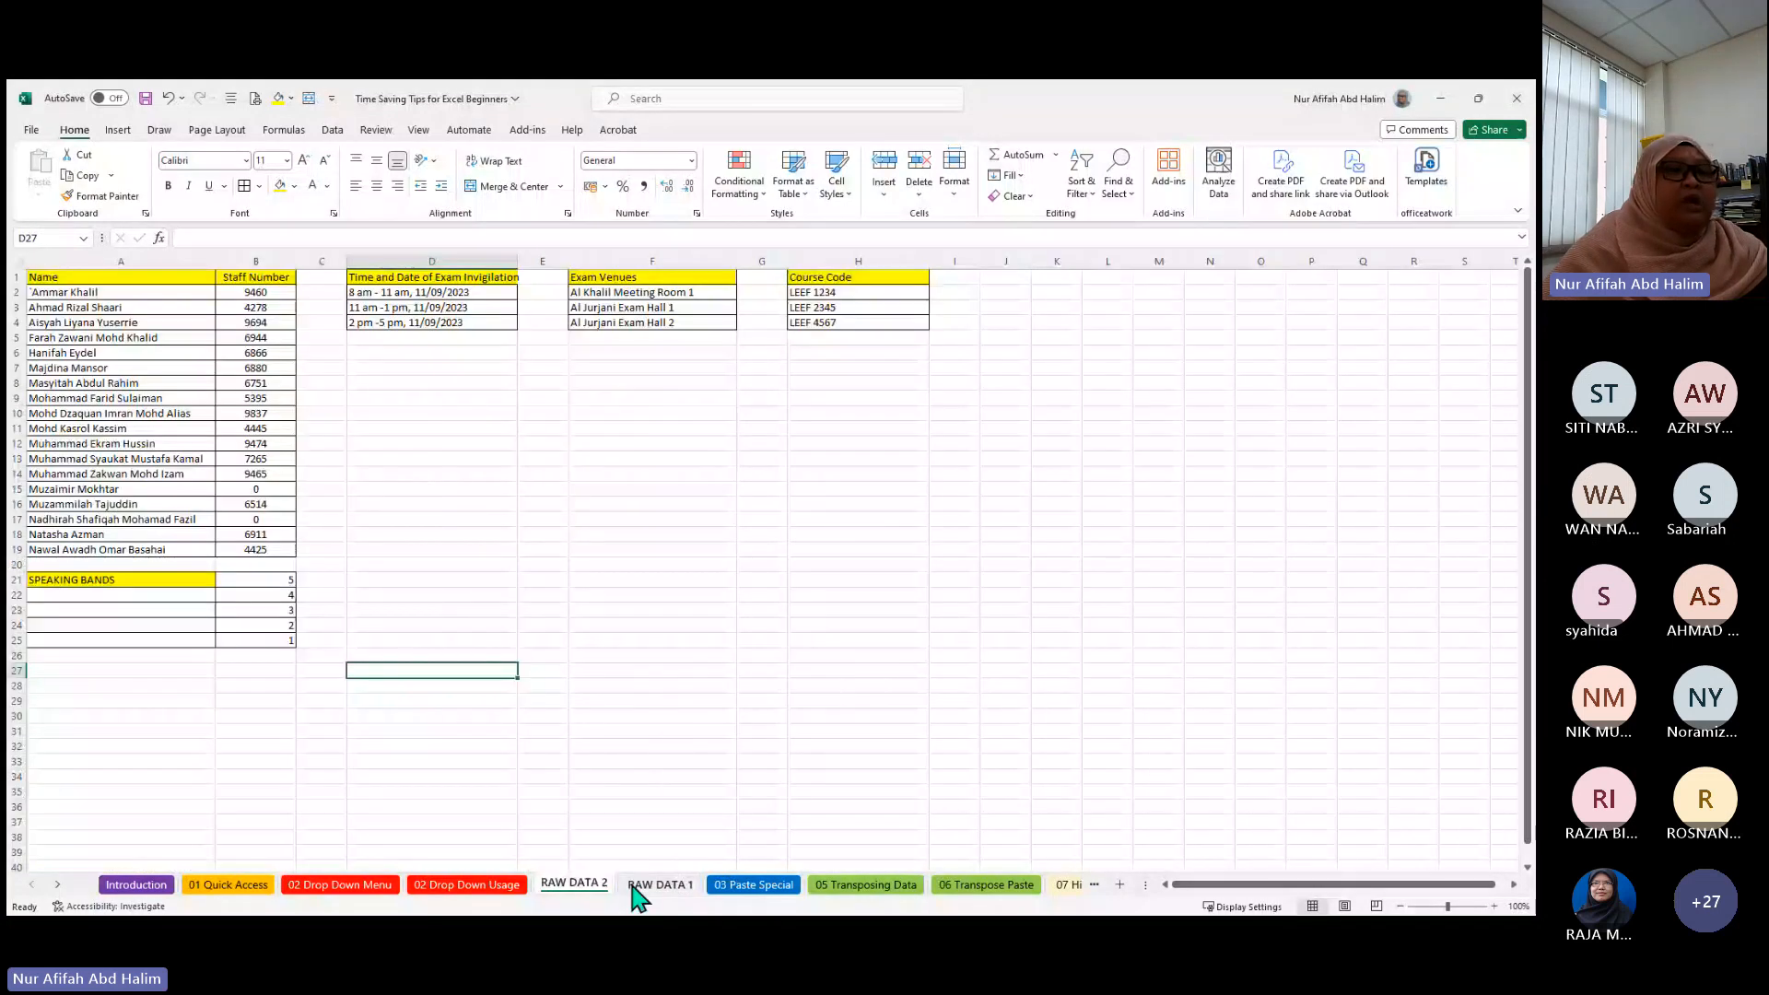
{"action": "left_click", "coordinate": [359, 887]}
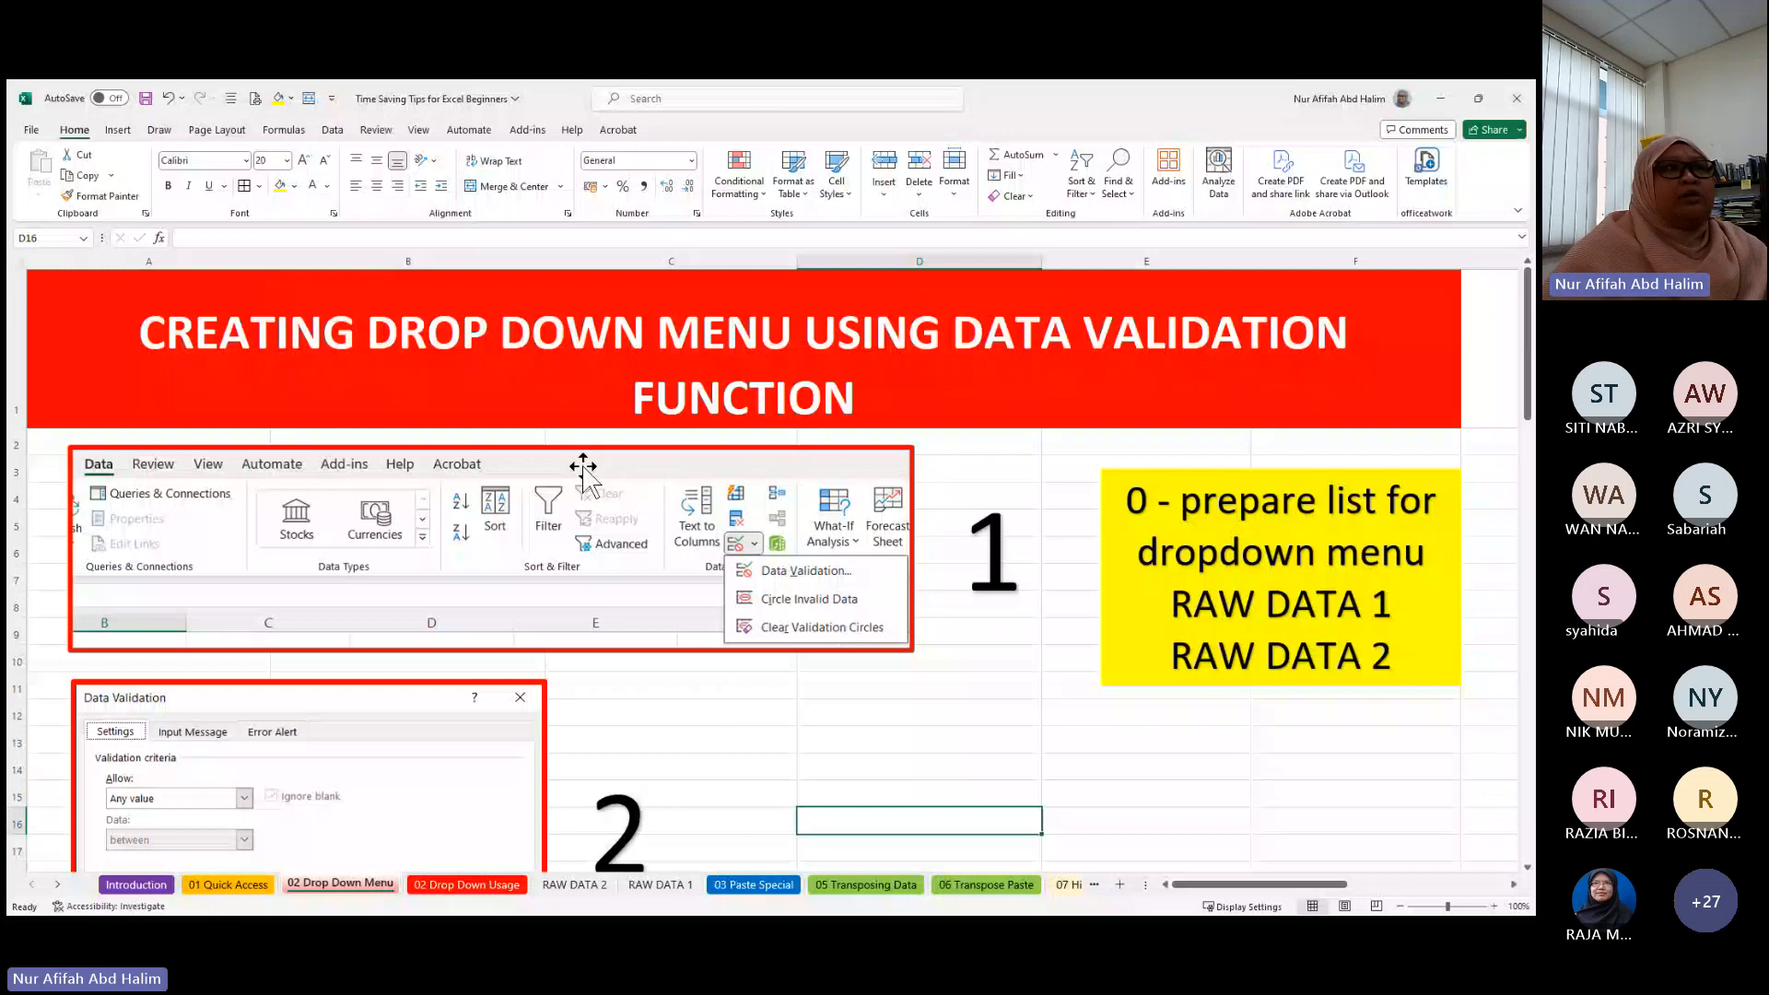
- Show where the Data Validation commands are for an empty cell on 02 Drop Down Menu, without choosing one
{"action": "left_click", "coordinate": [118, 132]}
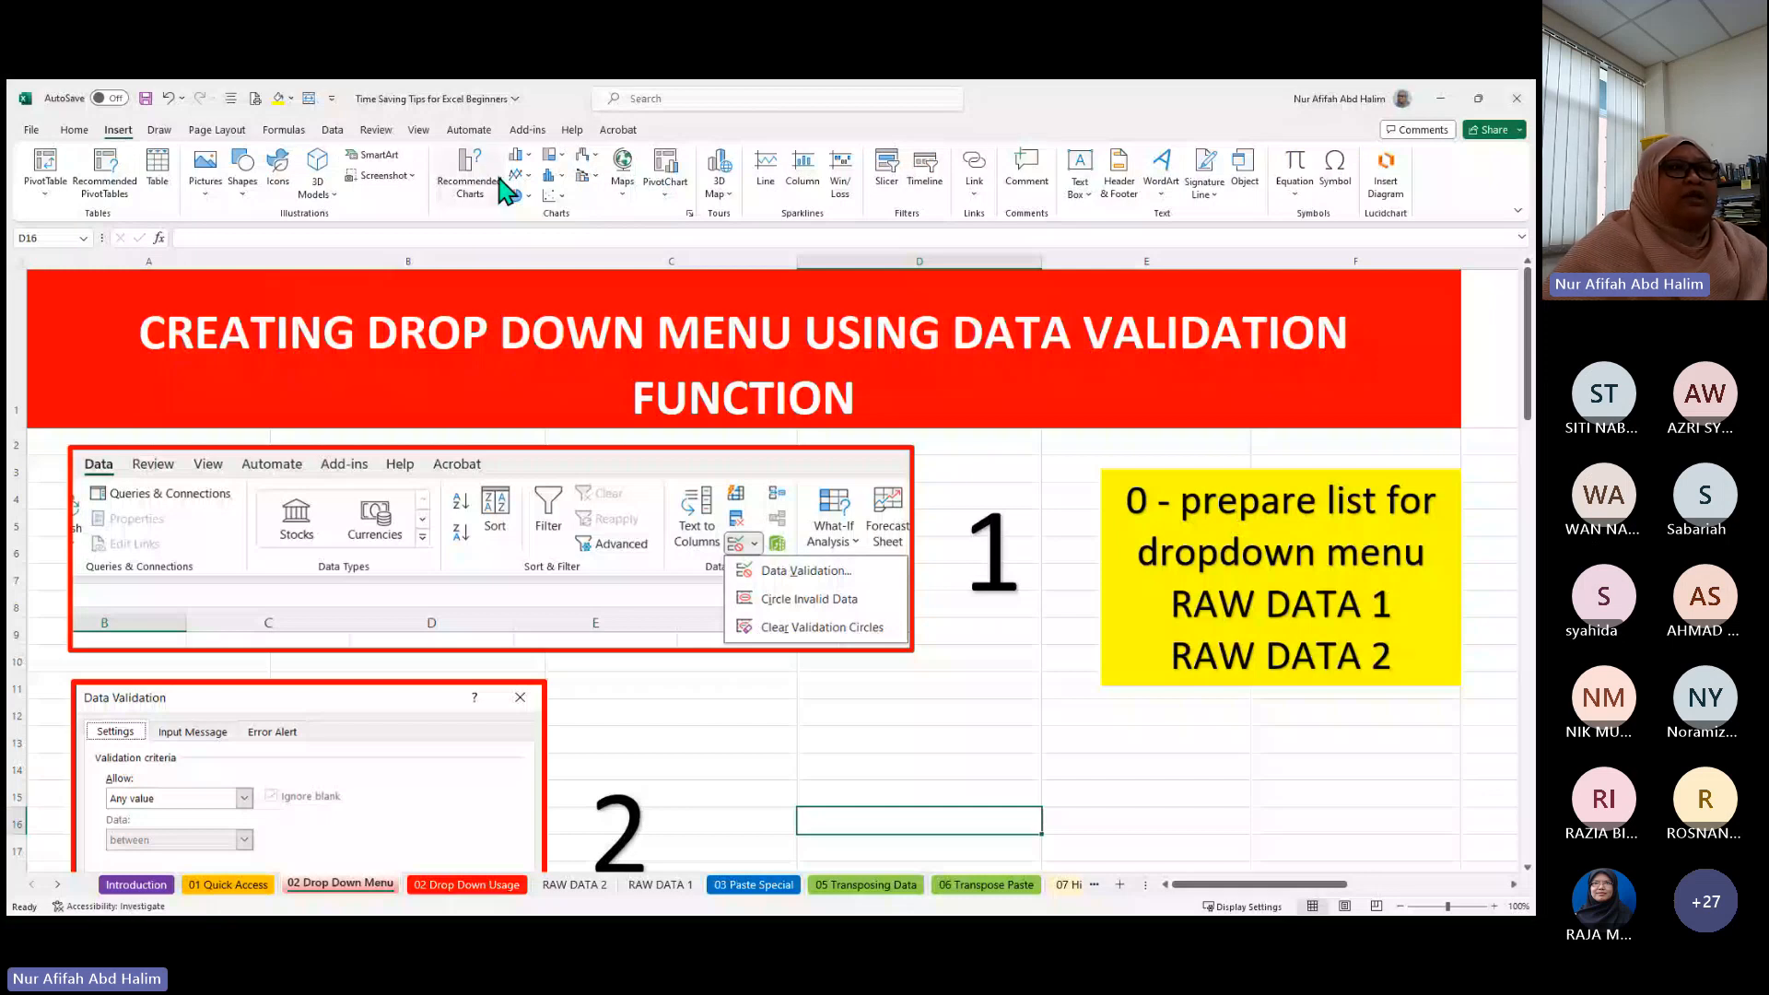
{"action": "left_click", "coordinate": [659, 702]}
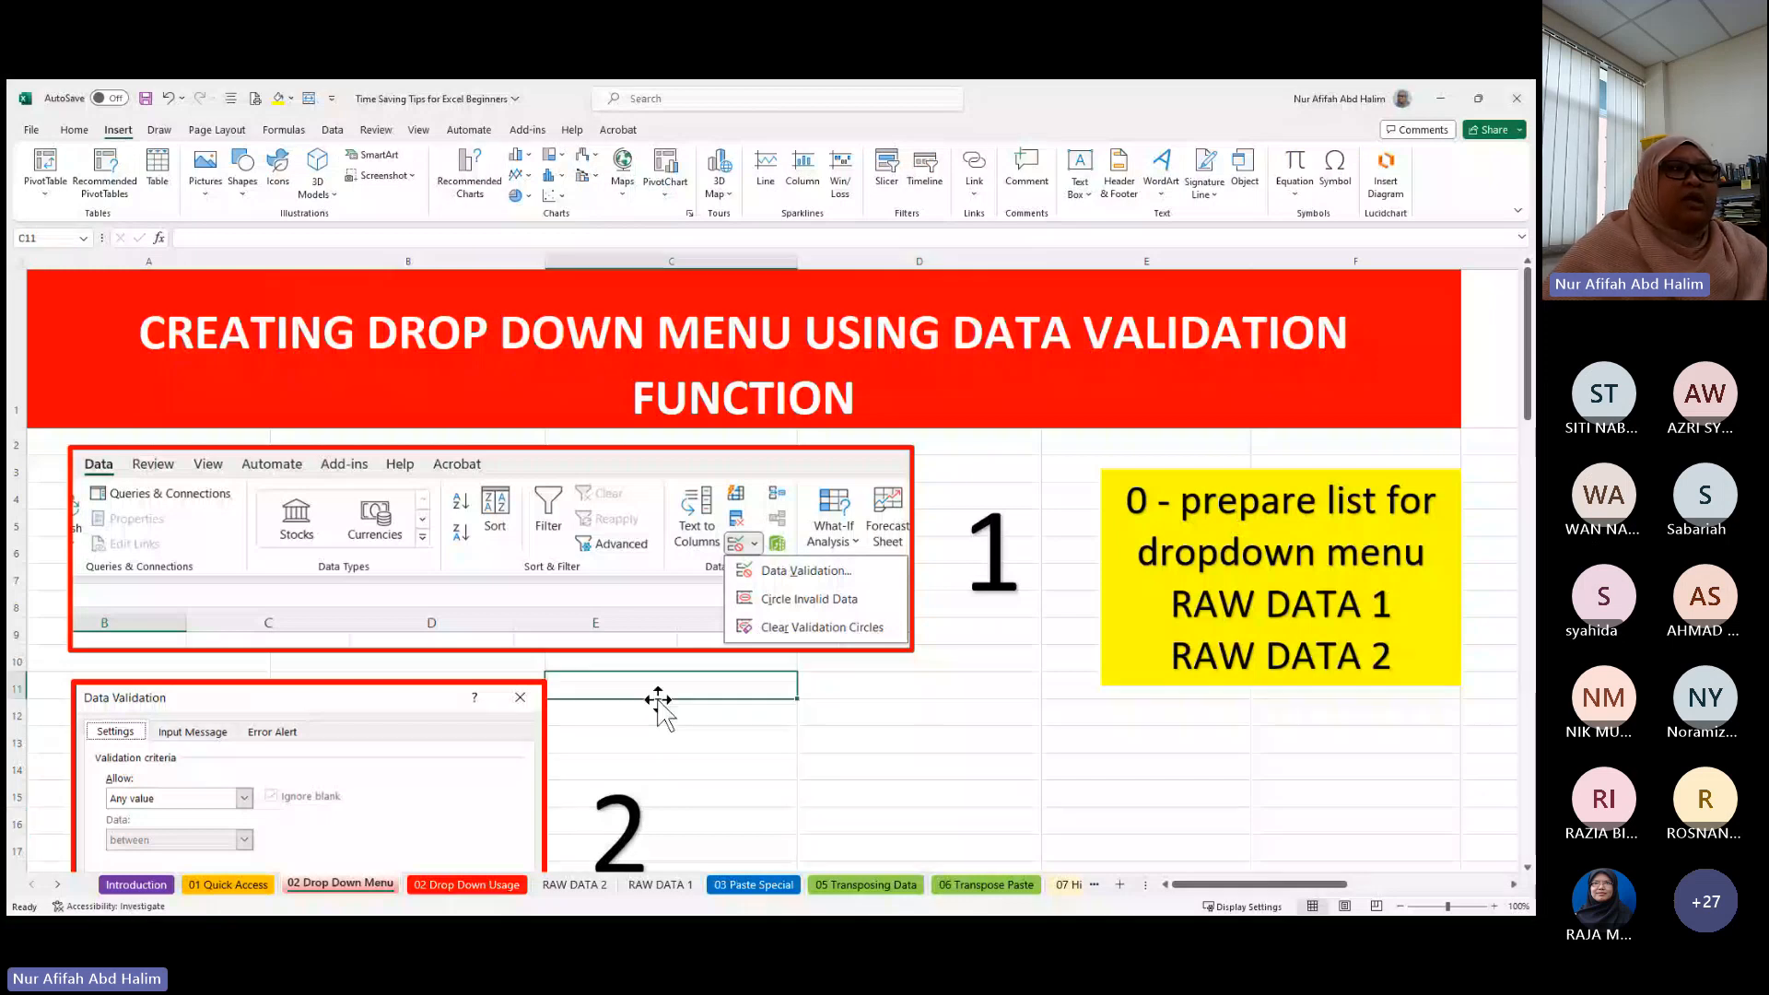
{"action": "scroll", "coordinate": [681, 714], "scroll_direction": "down", "scroll_amount": 1}
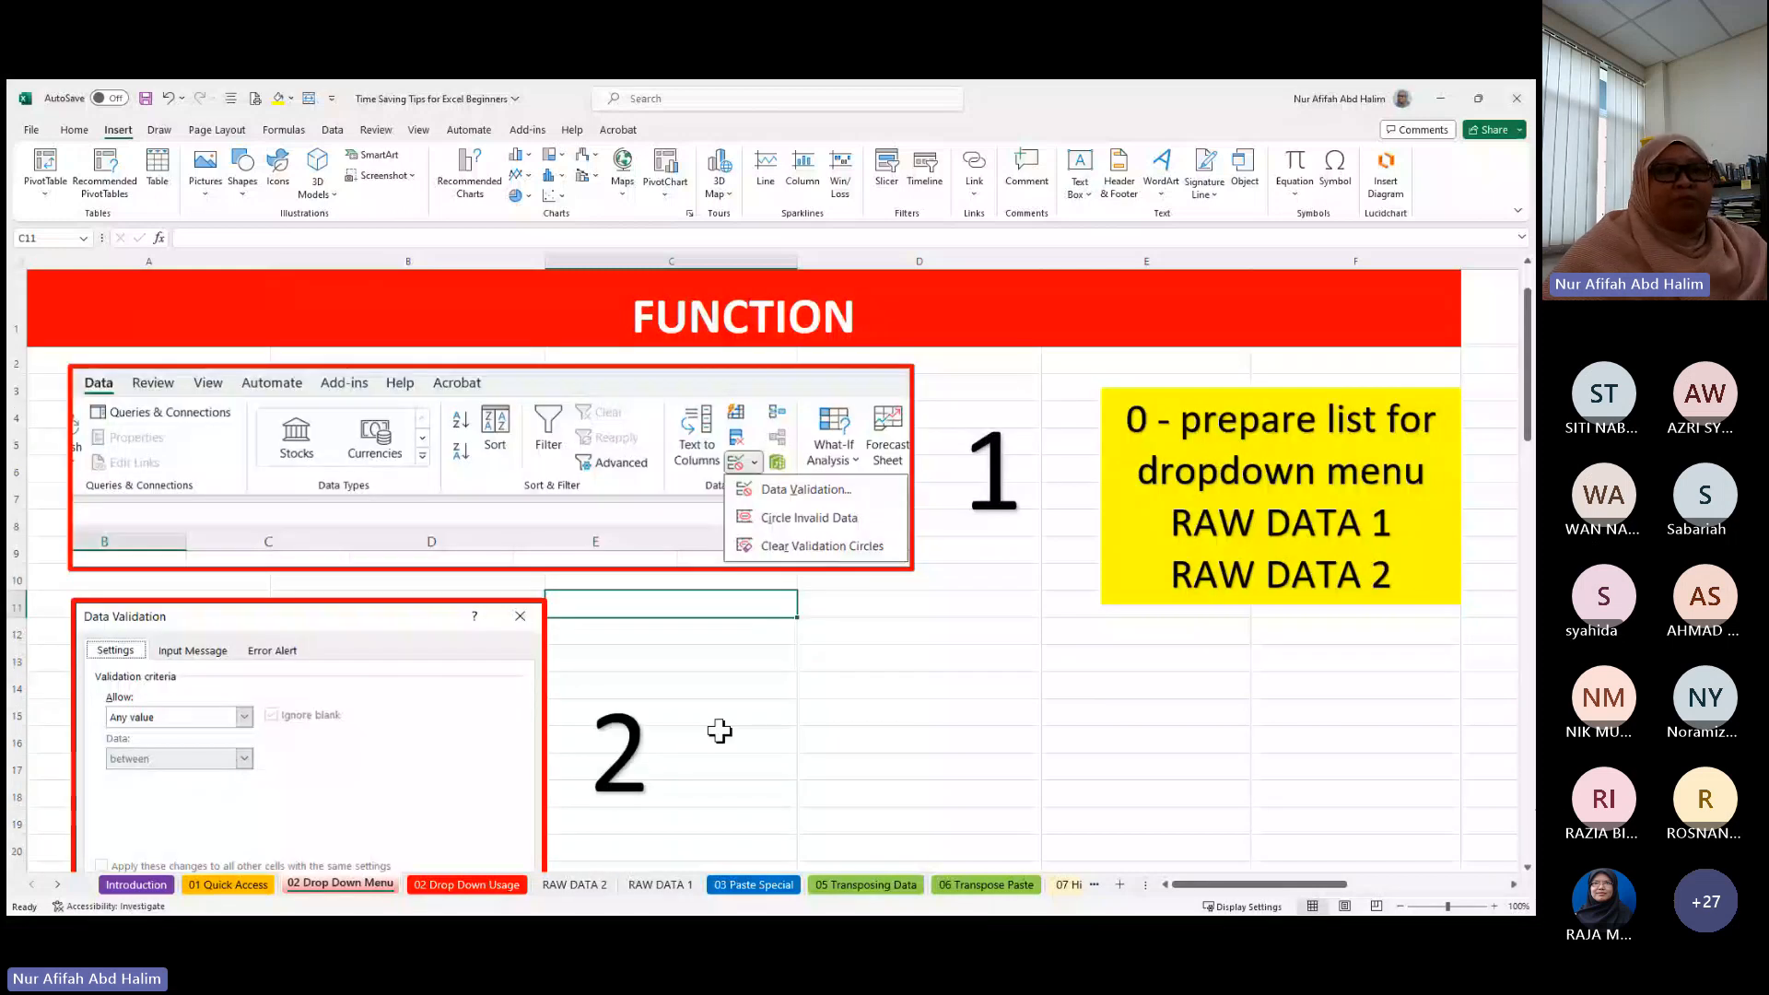
{"action": "left_click", "coordinate": [954, 630]}
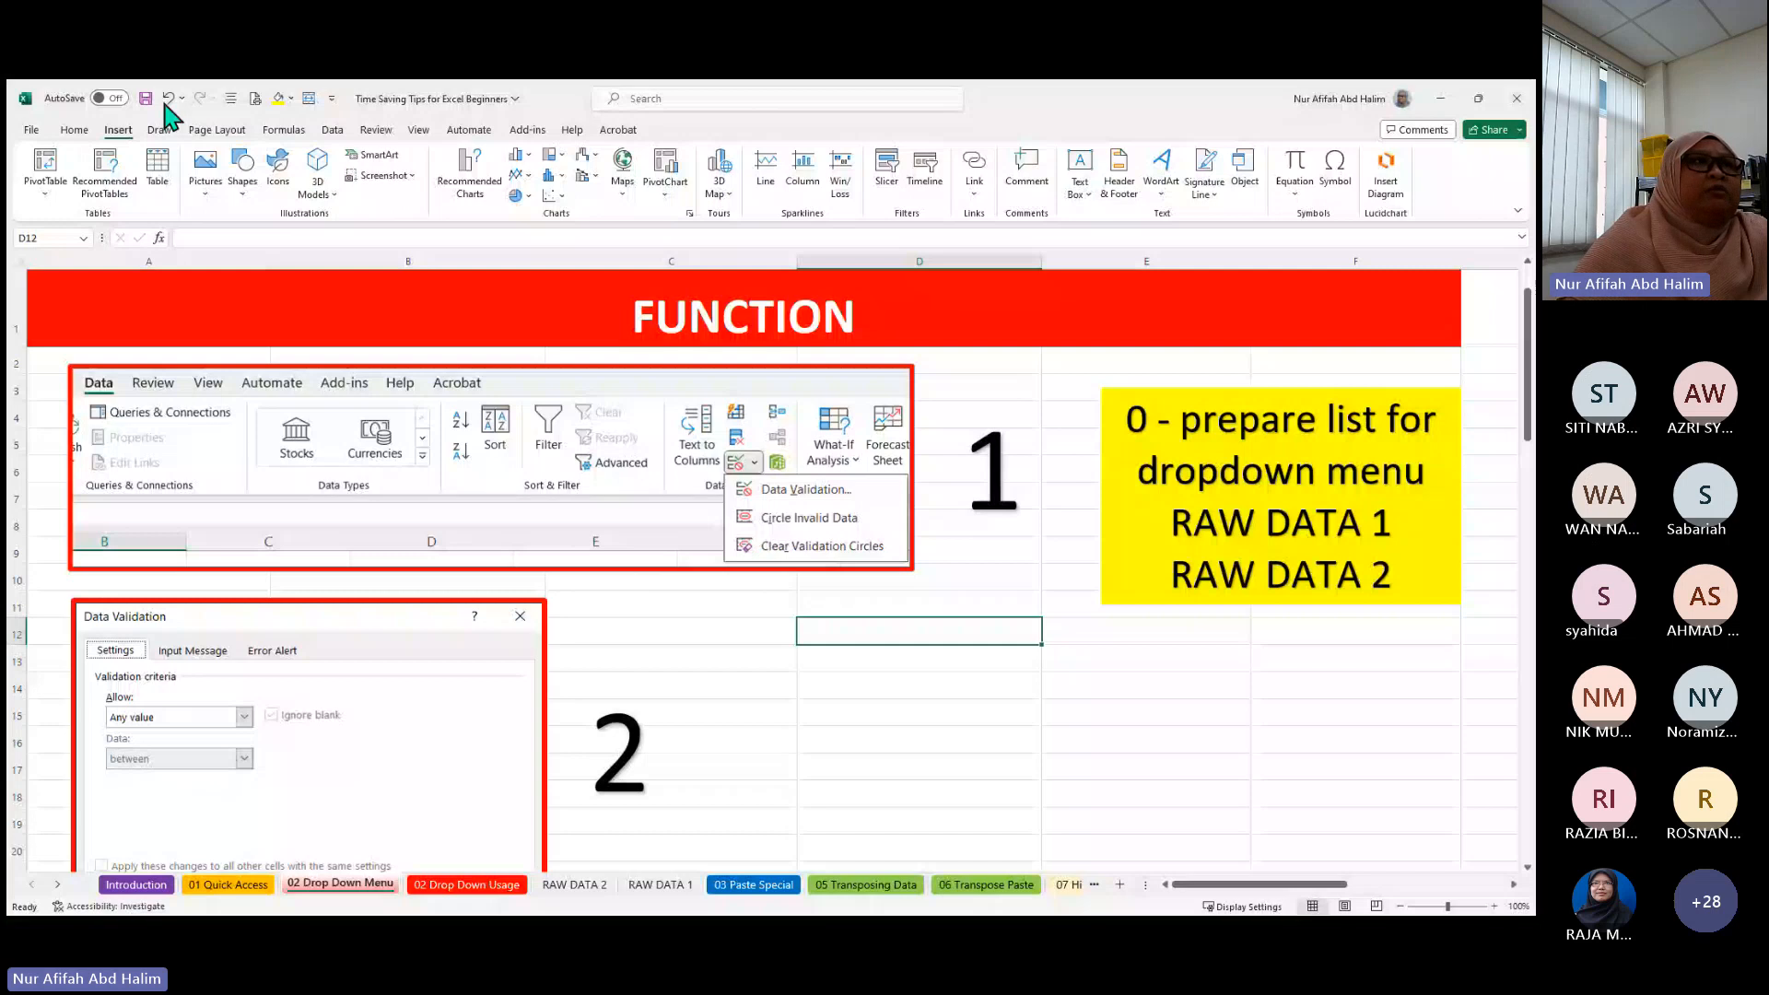
{"action": "left_click", "coordinate": [334, 132]}
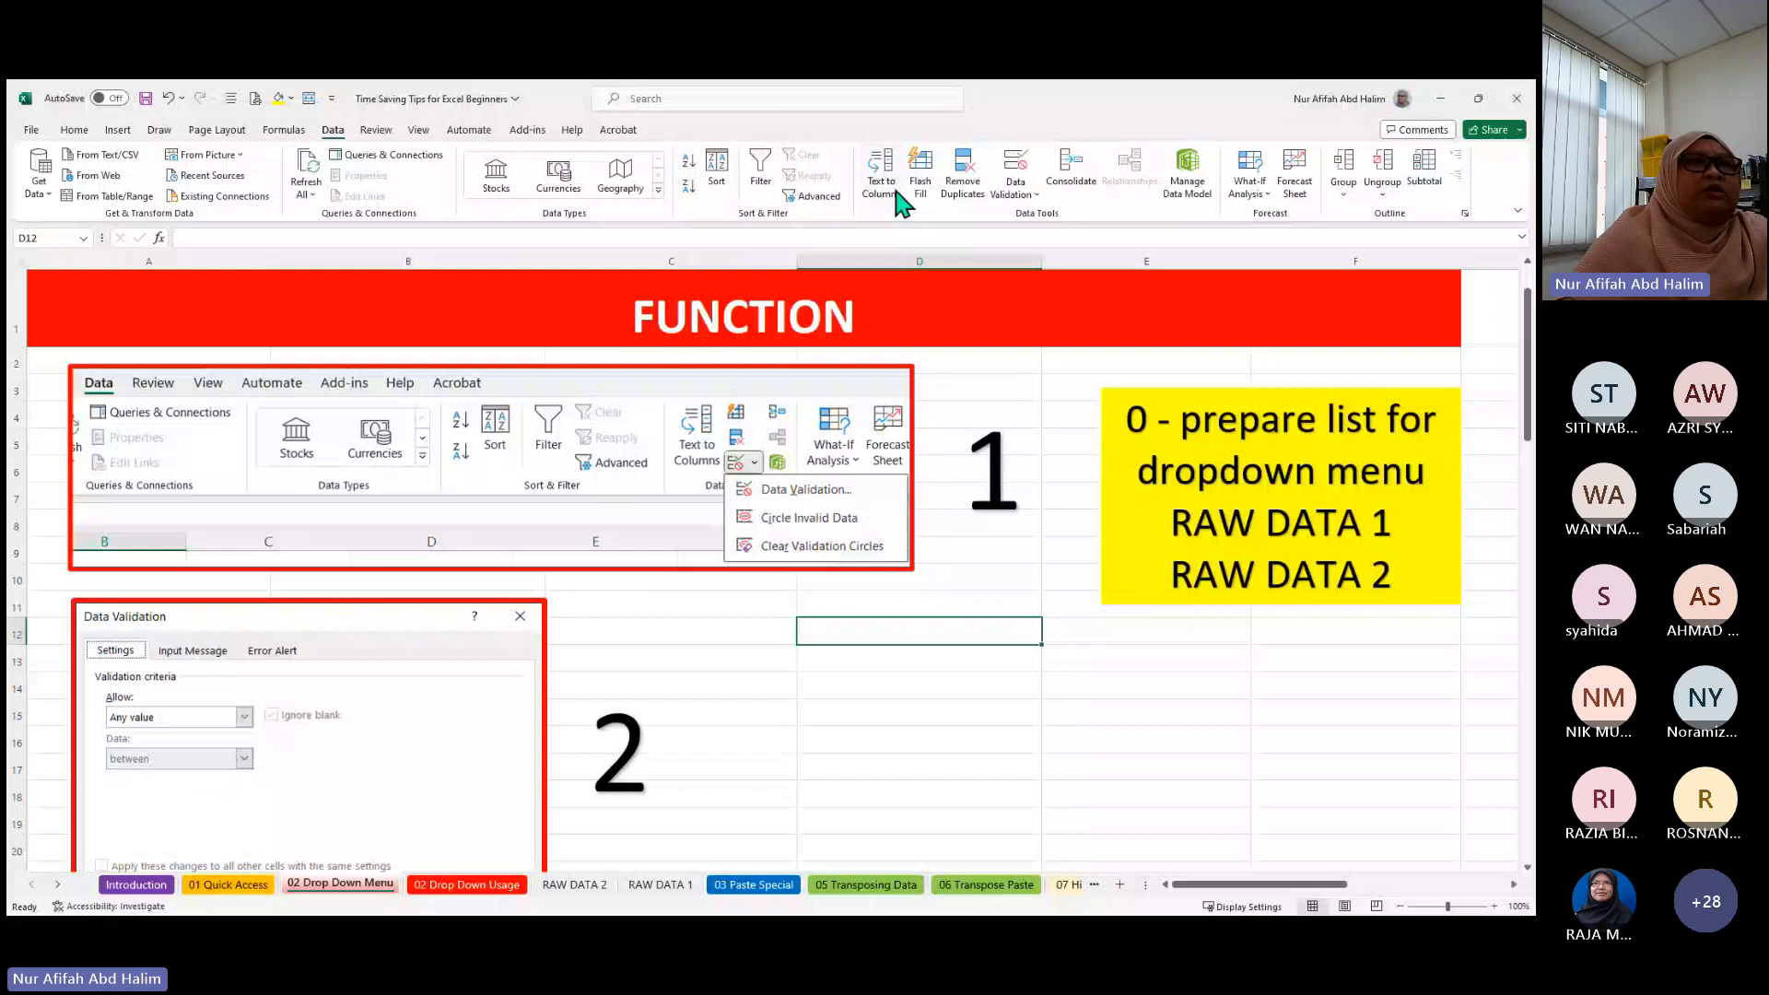
{"action": "left_click", "coordinate": [1037, 195]}
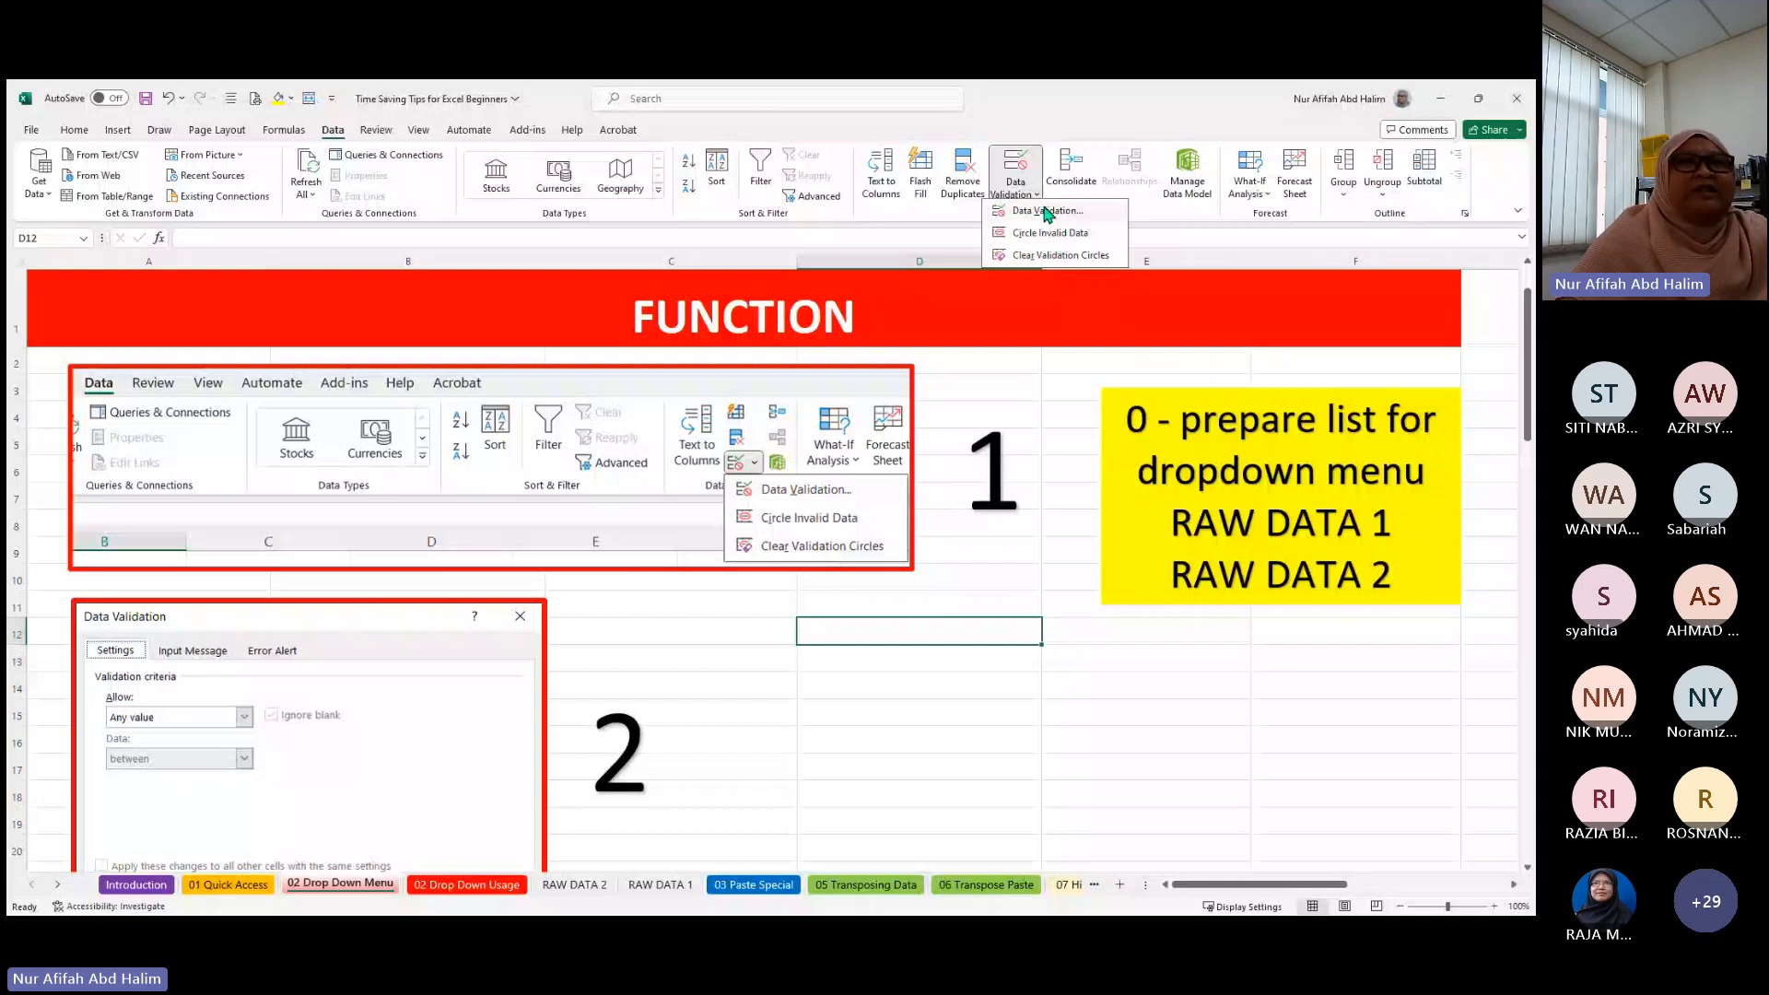
{"action": "left_click", "coordinate": [747, 667]}
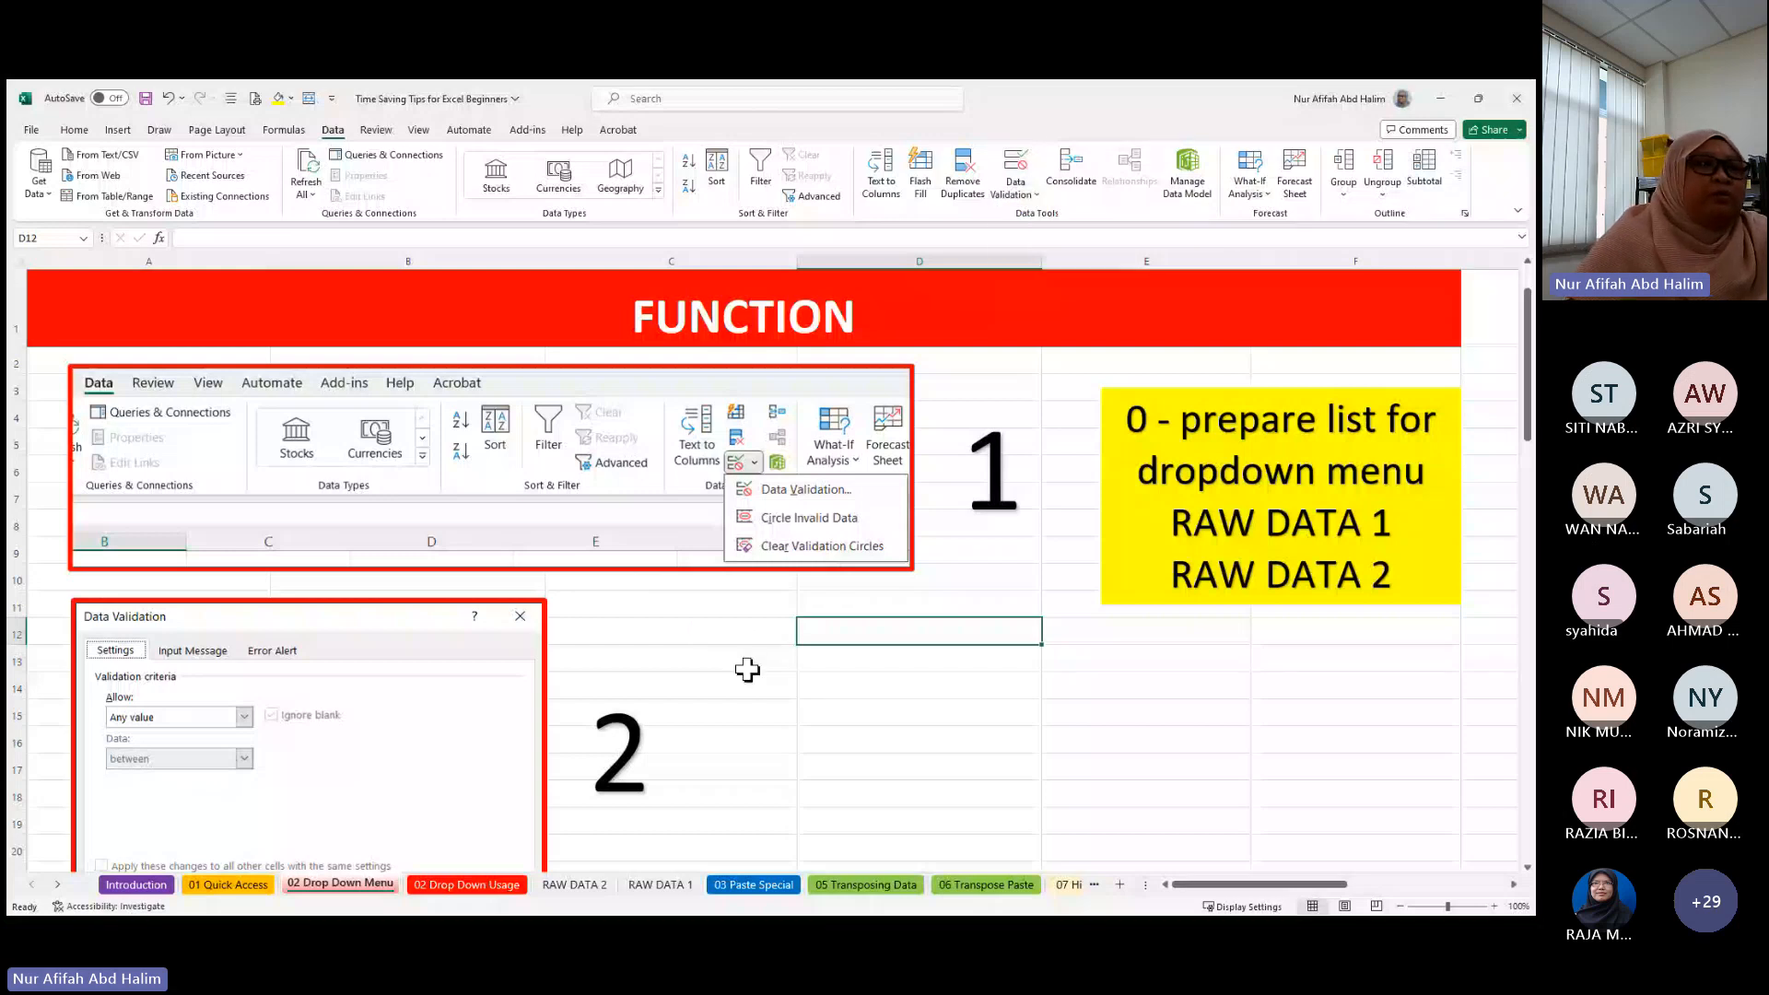
{"action": "left_click", "coordinate": [833, 693]}
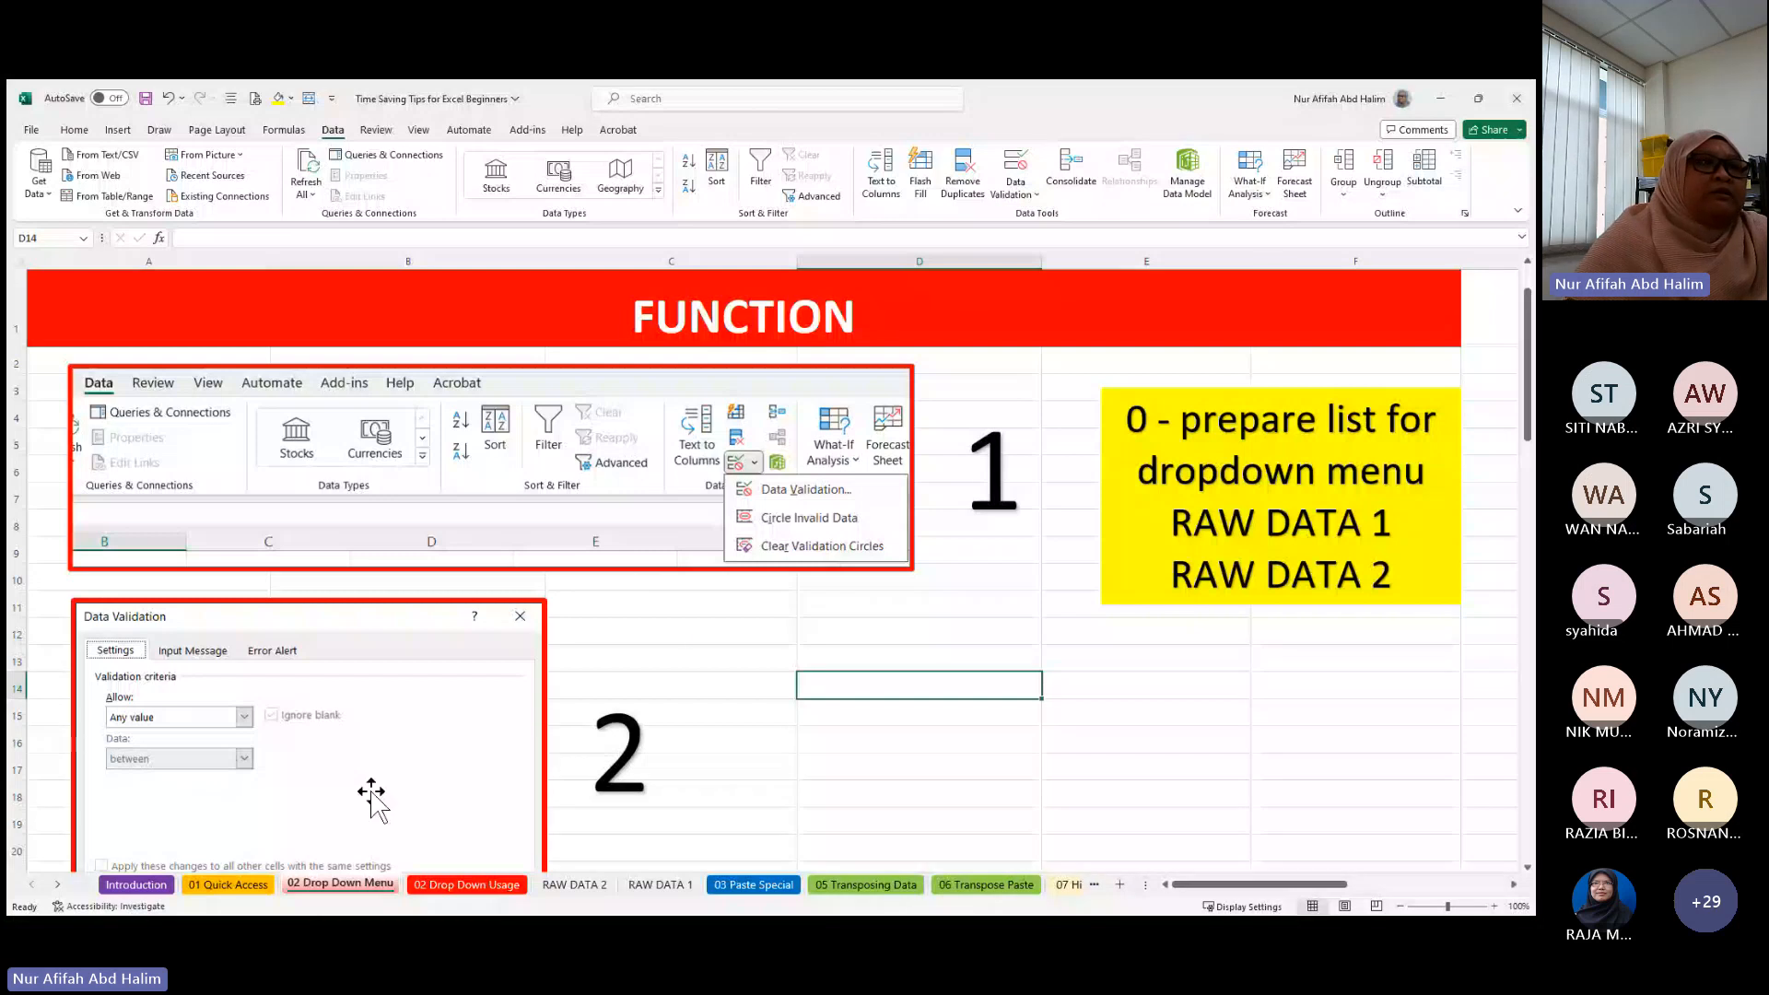
- Review the numbered Data Validation instructions on 02 Drop Down Menu, with a brief look at RAW DATA 2 and 02 Drop Down Usage
{"action": "scroll", "coordinate": [368, 793], "scroll_direction": "down", "scroll_amount": 1}
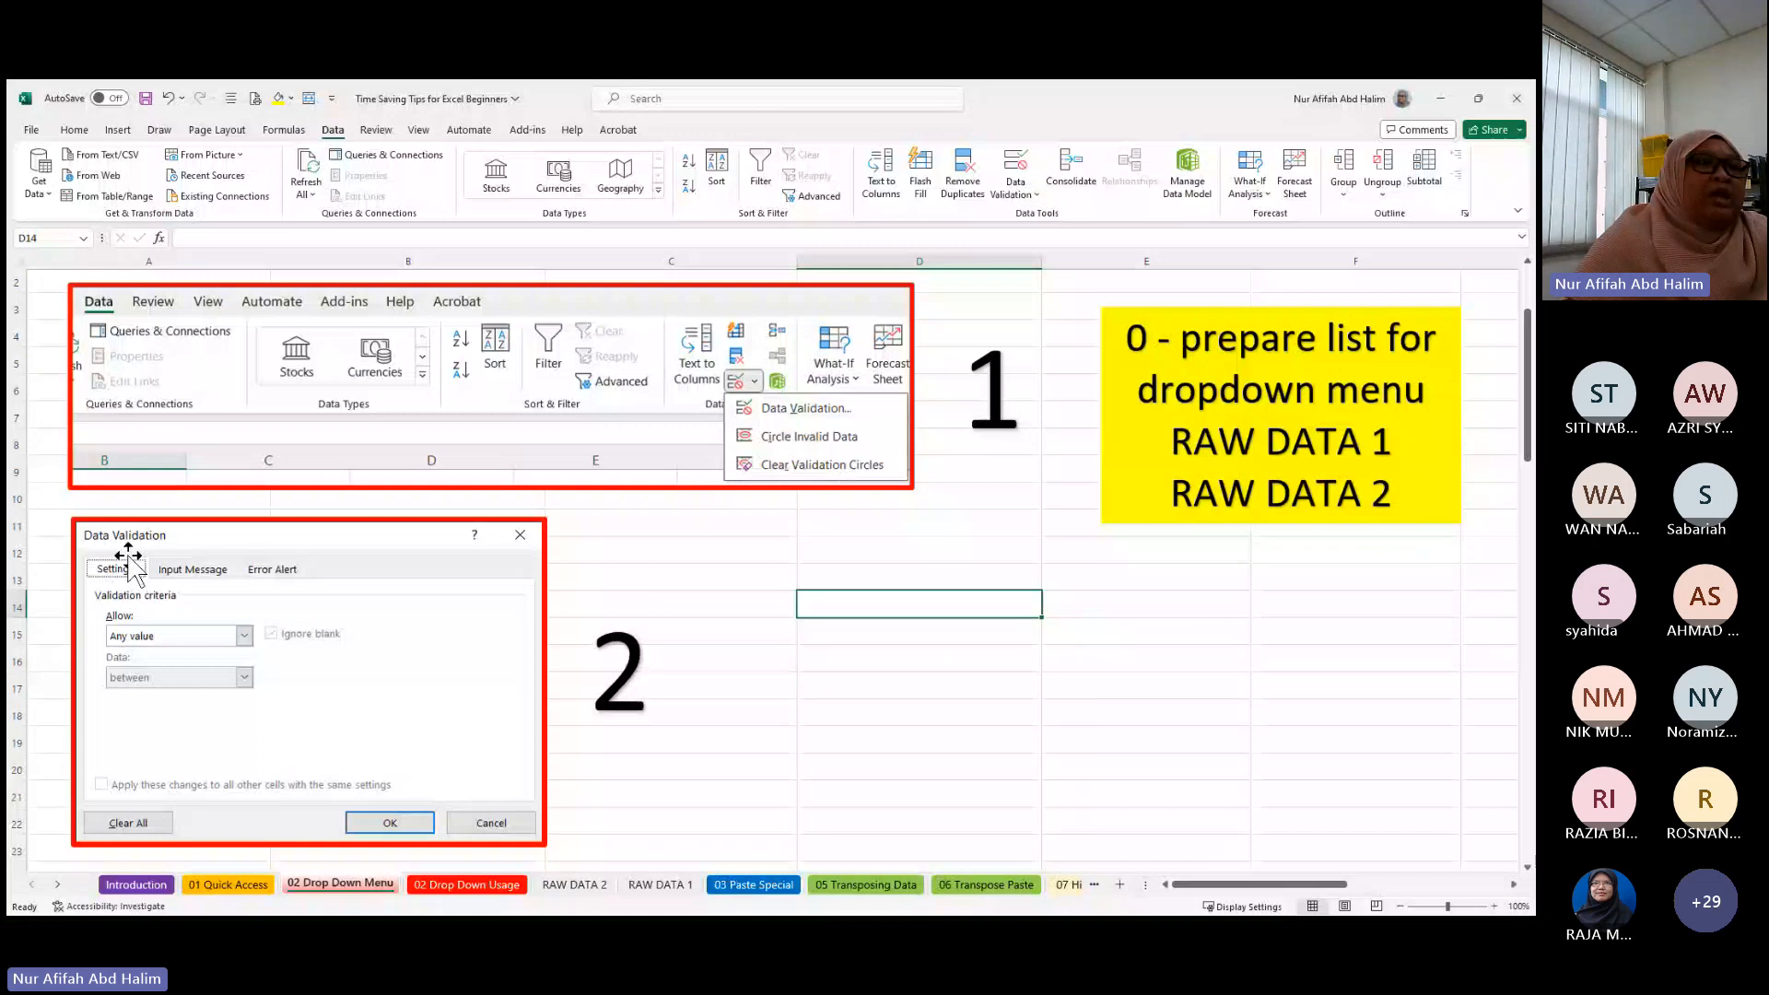
{"action": "scroll", "coordinate": [279, 664], "scroll_direction": "down", "scroll_amount": 5}
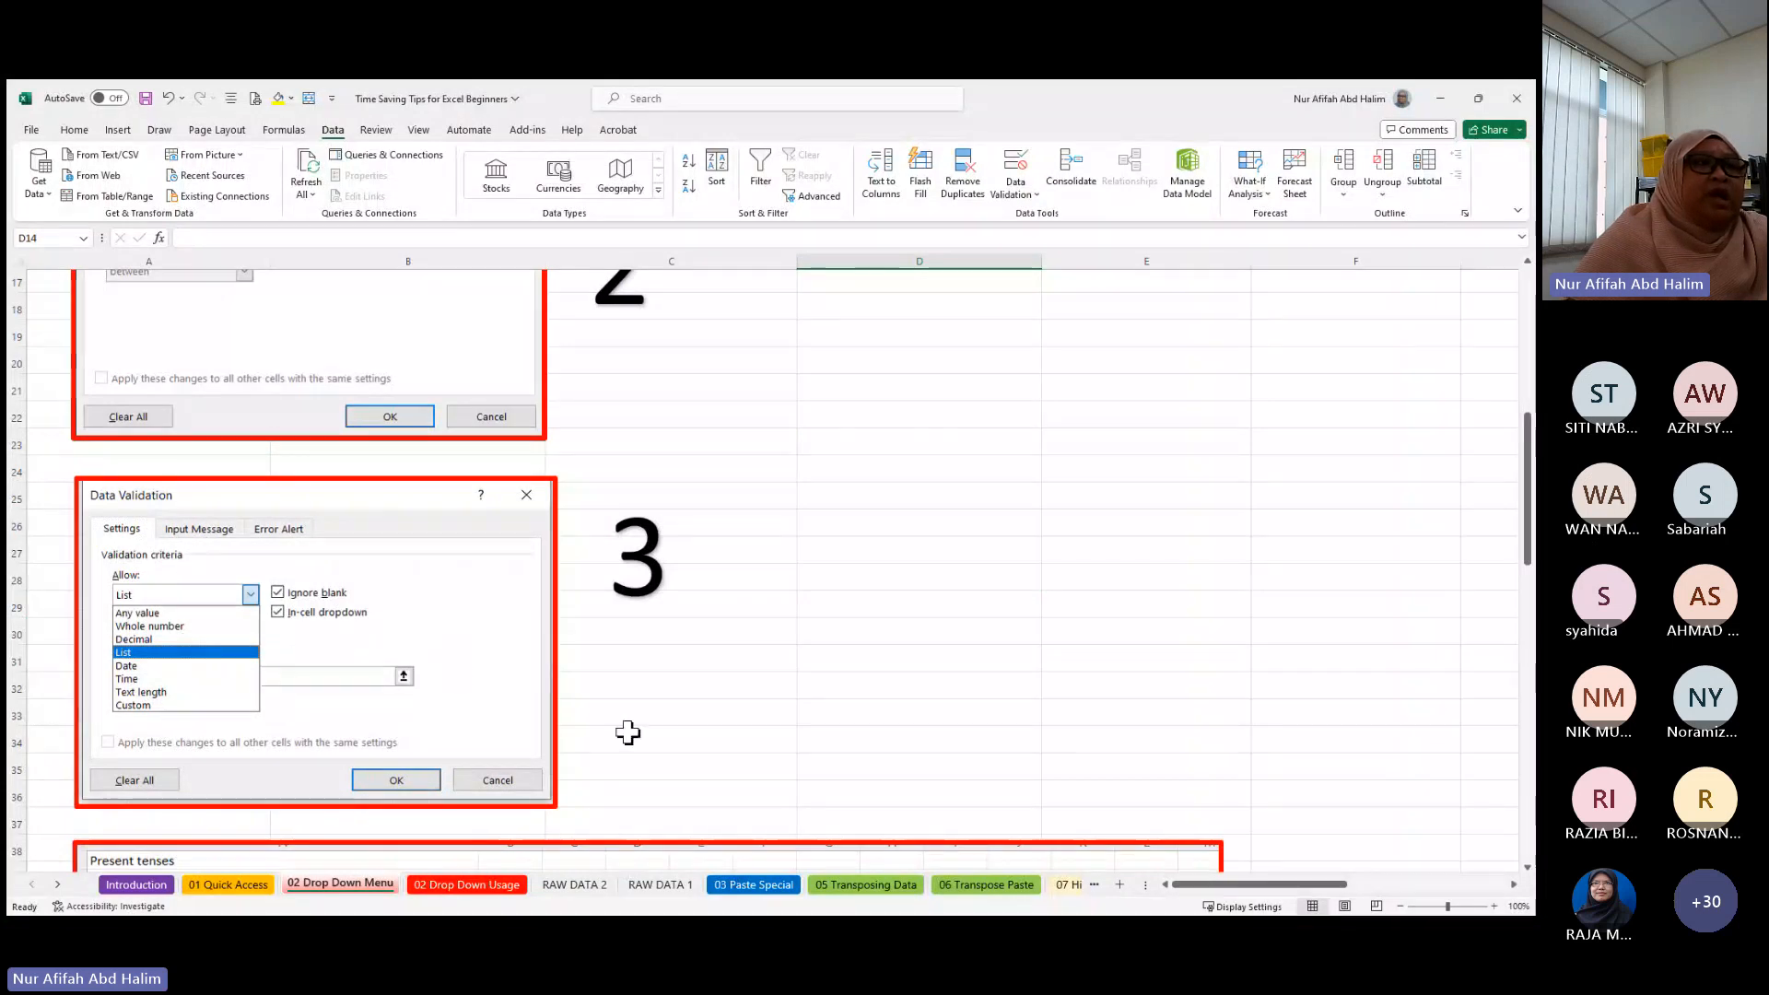
{"action": "scroll", "coordinate": [627, 733], "scroll_direction": "down", "scroll_amount": 2}
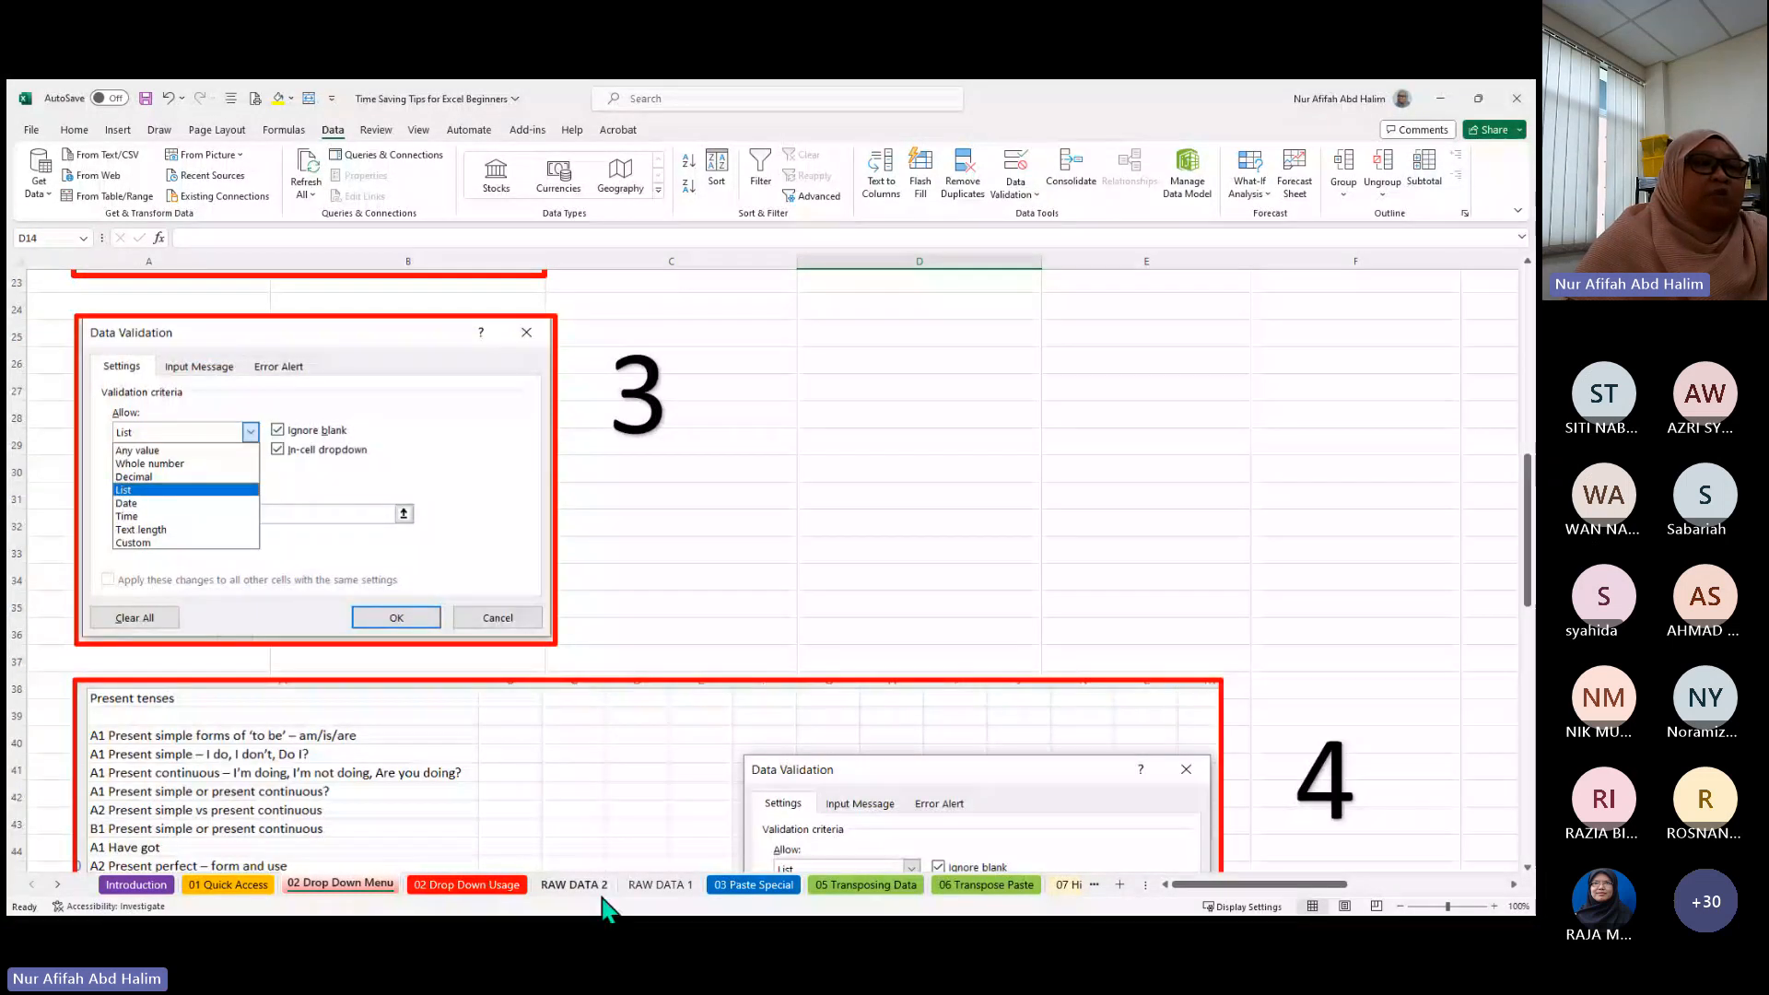
{"action": "left_click", "coordinate": [574, 885]}
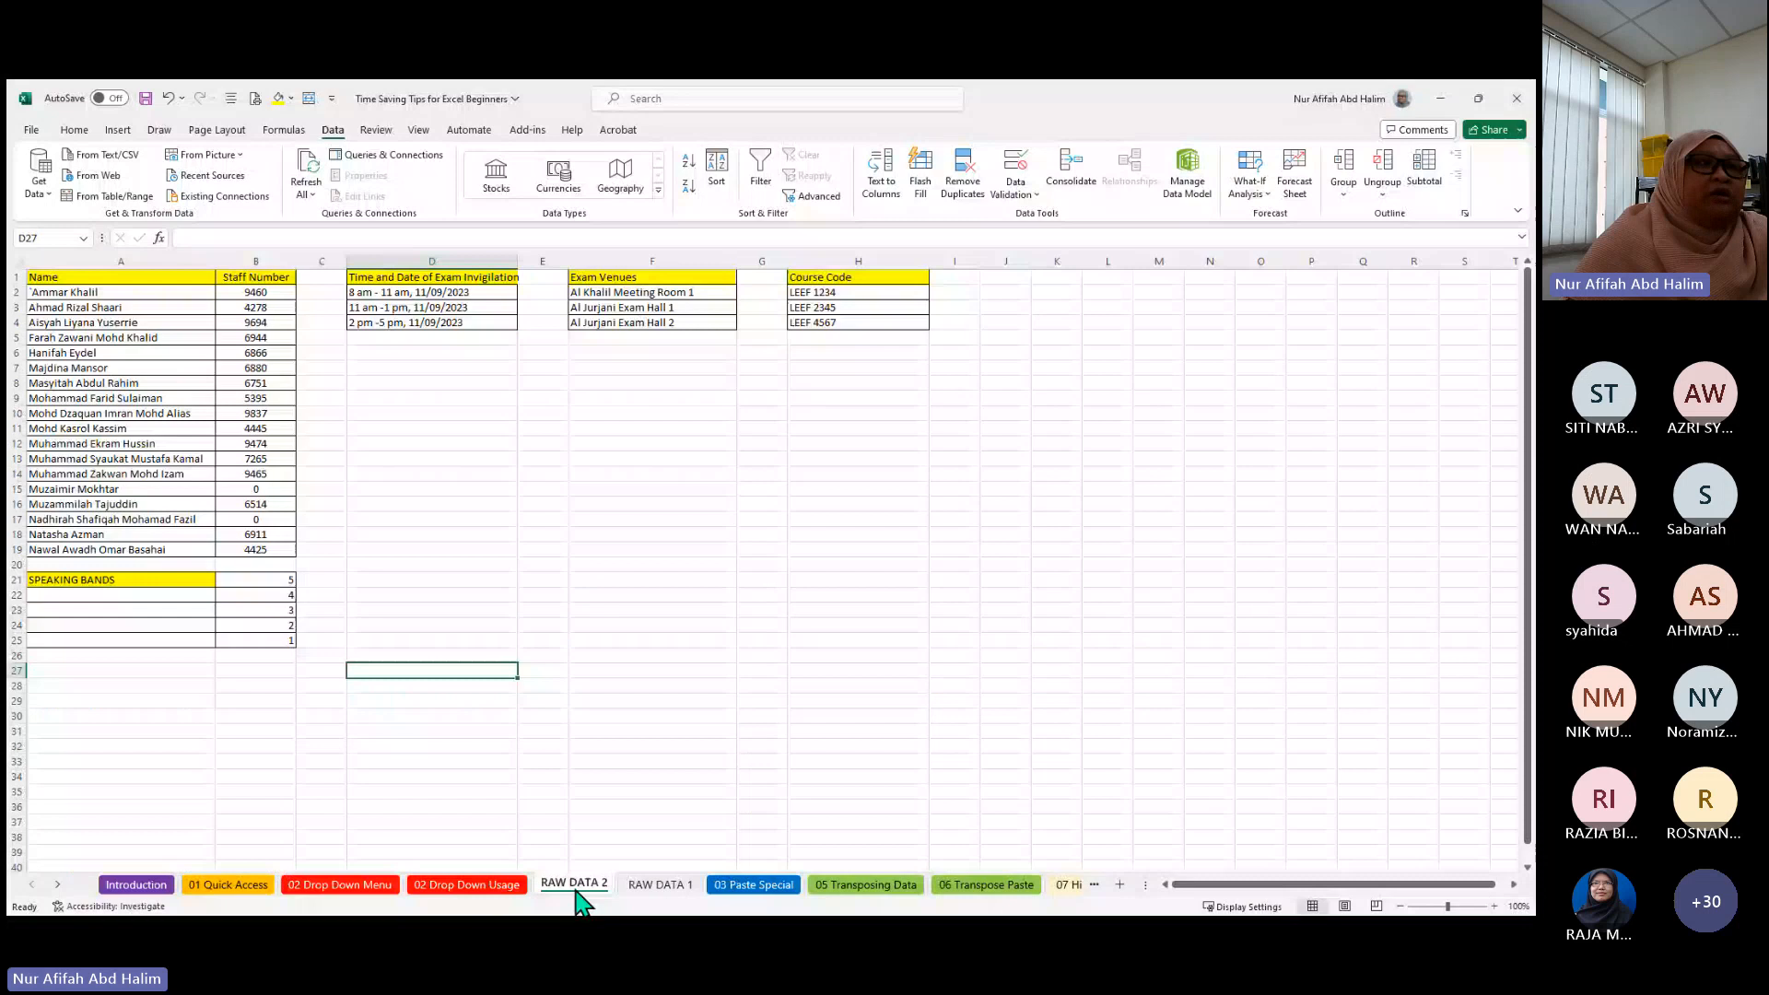
{"action": "left_click", "coordinate": [498, 886]}
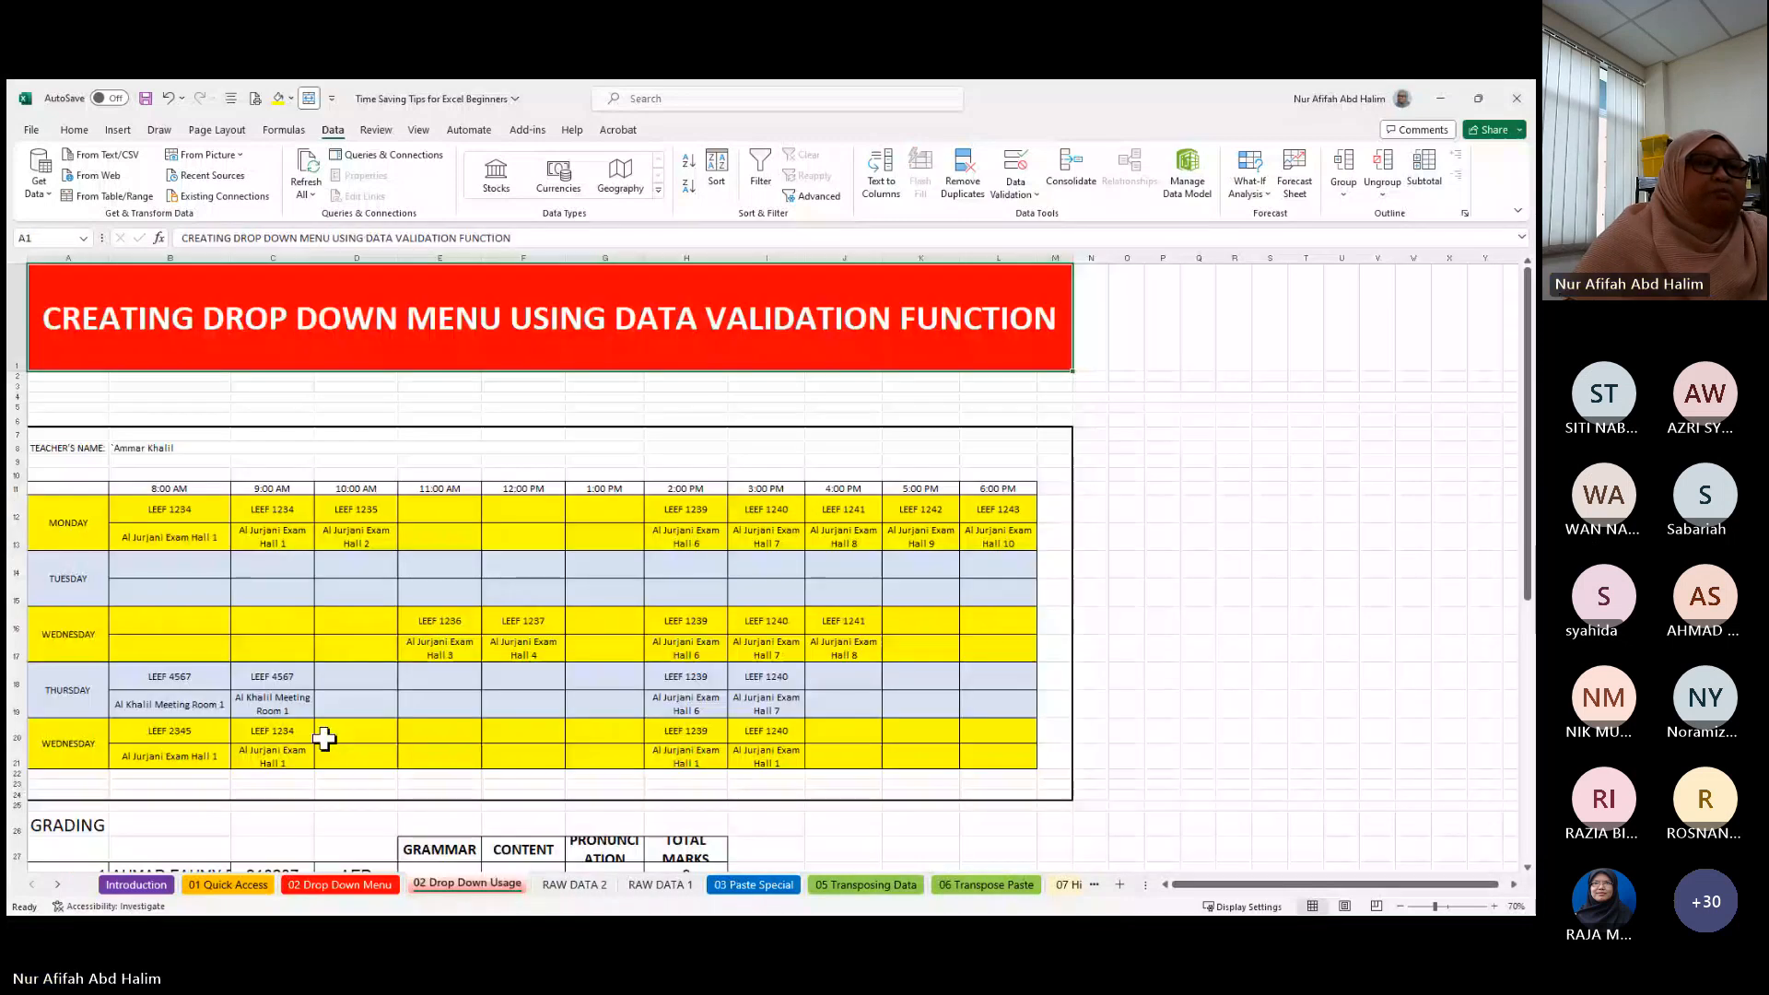
{"action": "key", "text": "ctrl+Page_Up"}
{"action": "scroll", "coordinate": [371, 816], "scroll_direction": "down", "scroll_amount": 3}
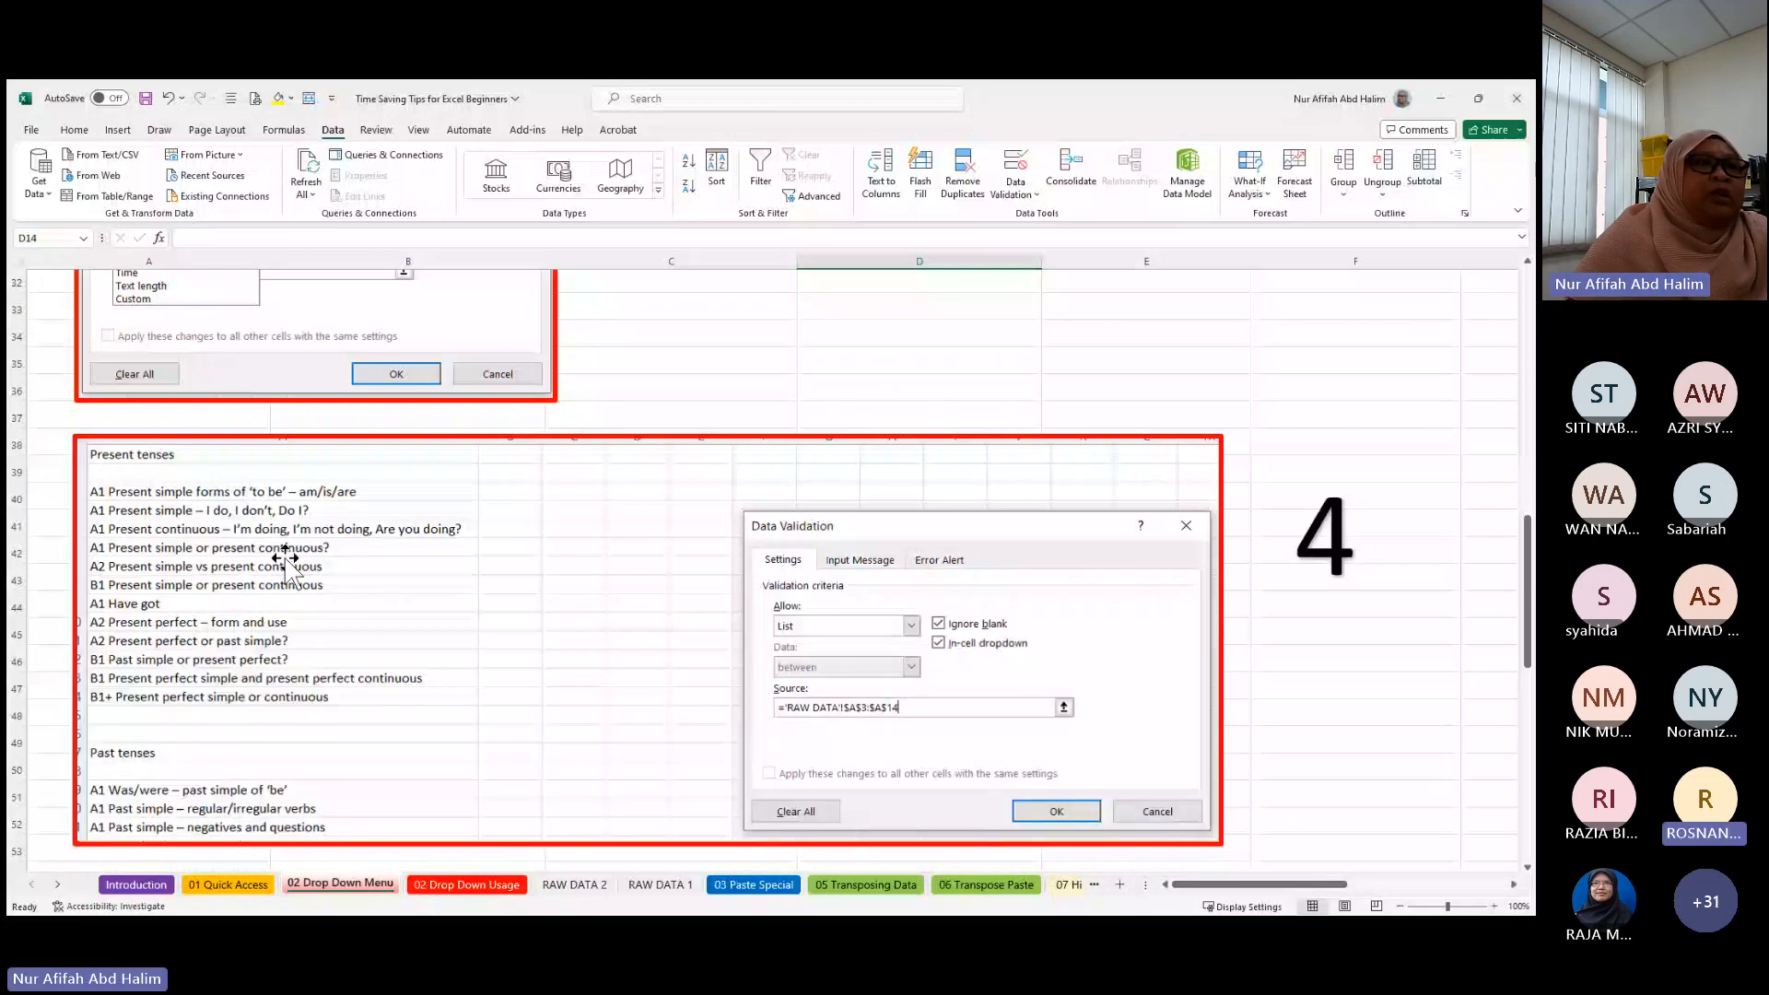
- Move the RAW DATA 1 sheet in front of RAW DATA 2
{"action": "left_click", "coordinate": [661, 886]}
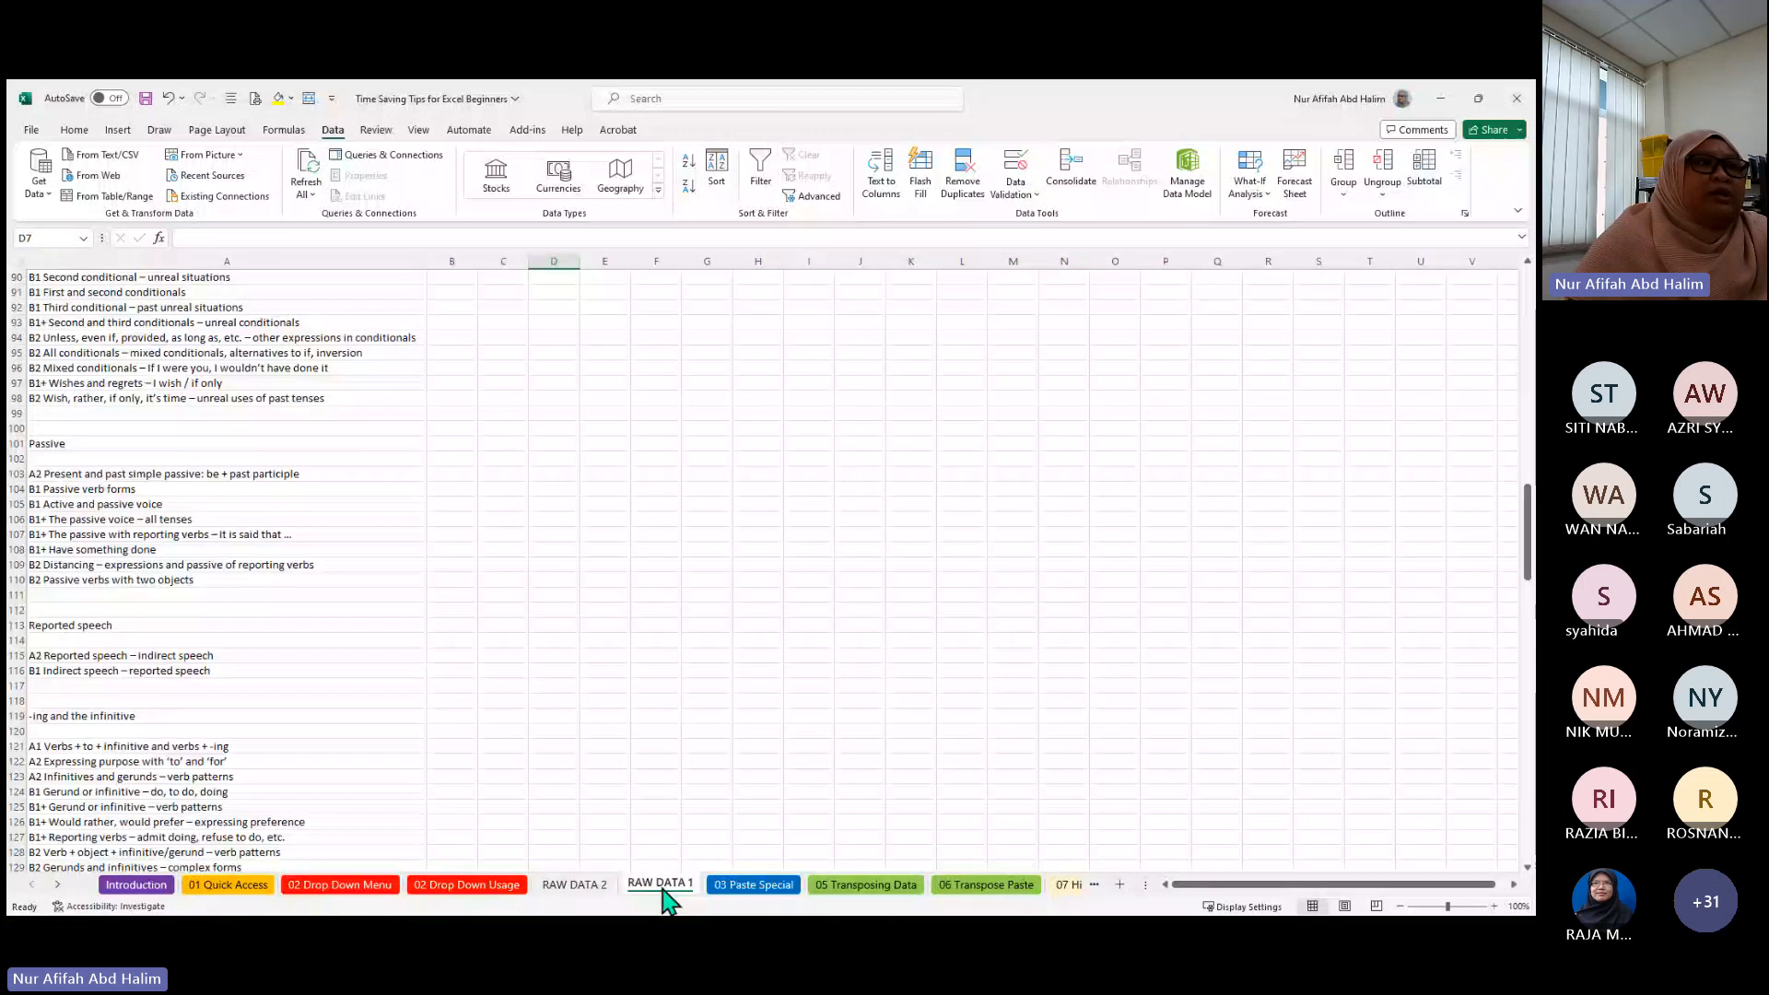
{"action": "left_click_drag", "start_coordinate": [661, 890], "coordinate": [568, 890]}
- Look through the grammar topic lists on RAW DATA 1, from Present tenses onwards
{"action": "scroll", "coordinate": [185, 573], "scroll_direction": "up", "scroll_amount": 7}
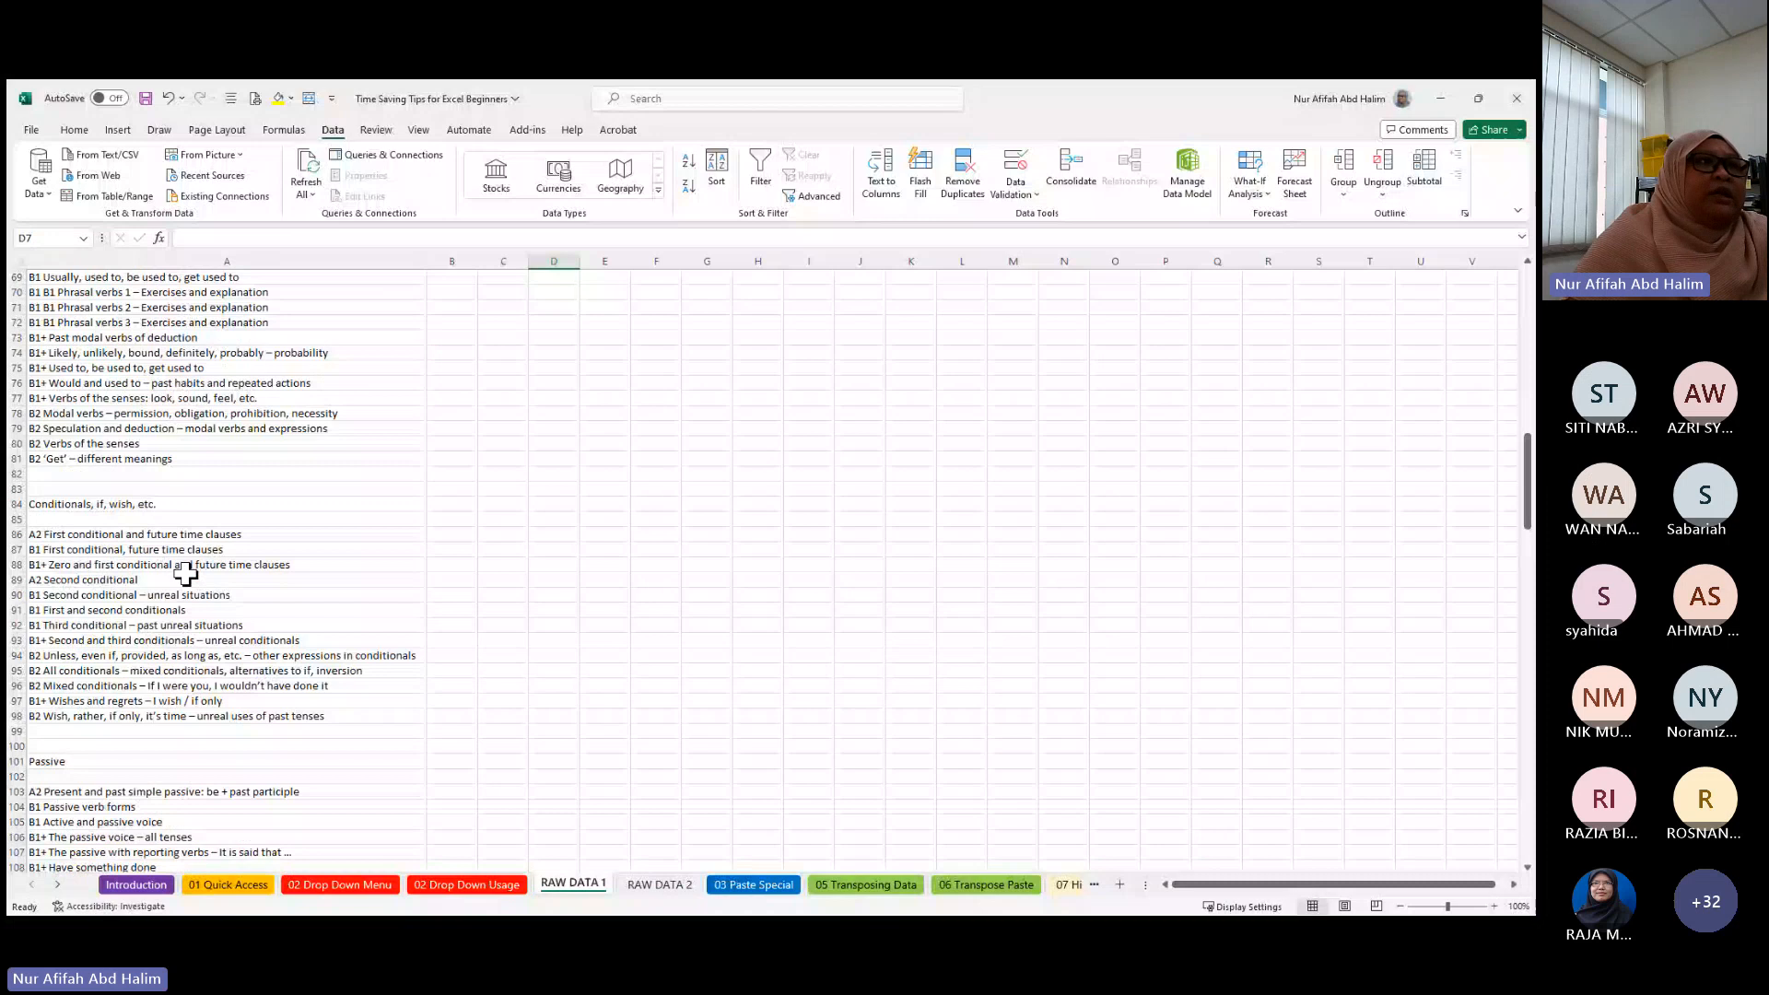
{"action": "scroll", "coordinate": [186, 574], "scroll_direction": "up", "scroll_amount": 20}
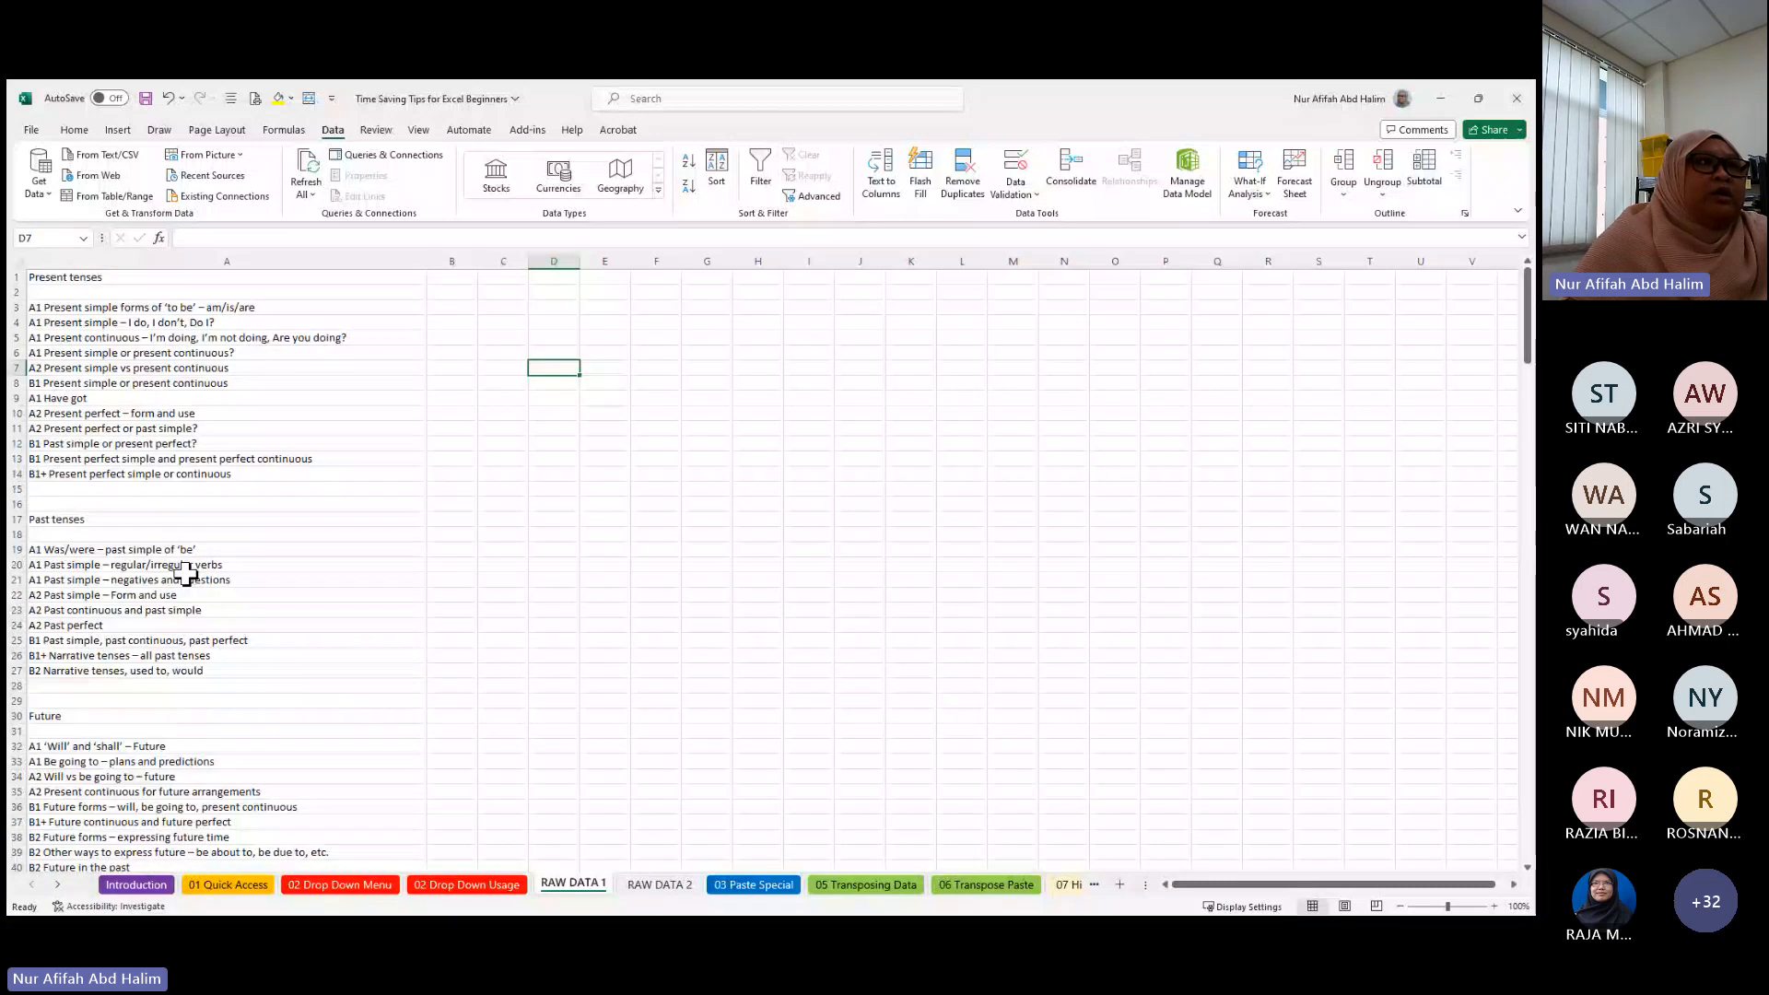
{"action": "scroll", "coordinate": [127, 386], "scroll_direction": "down", "scroll_amount": 7}
{"action": "scroll", "coordinate": [127, 386], "scroll_direction": "down", "scroll_amount": 17}
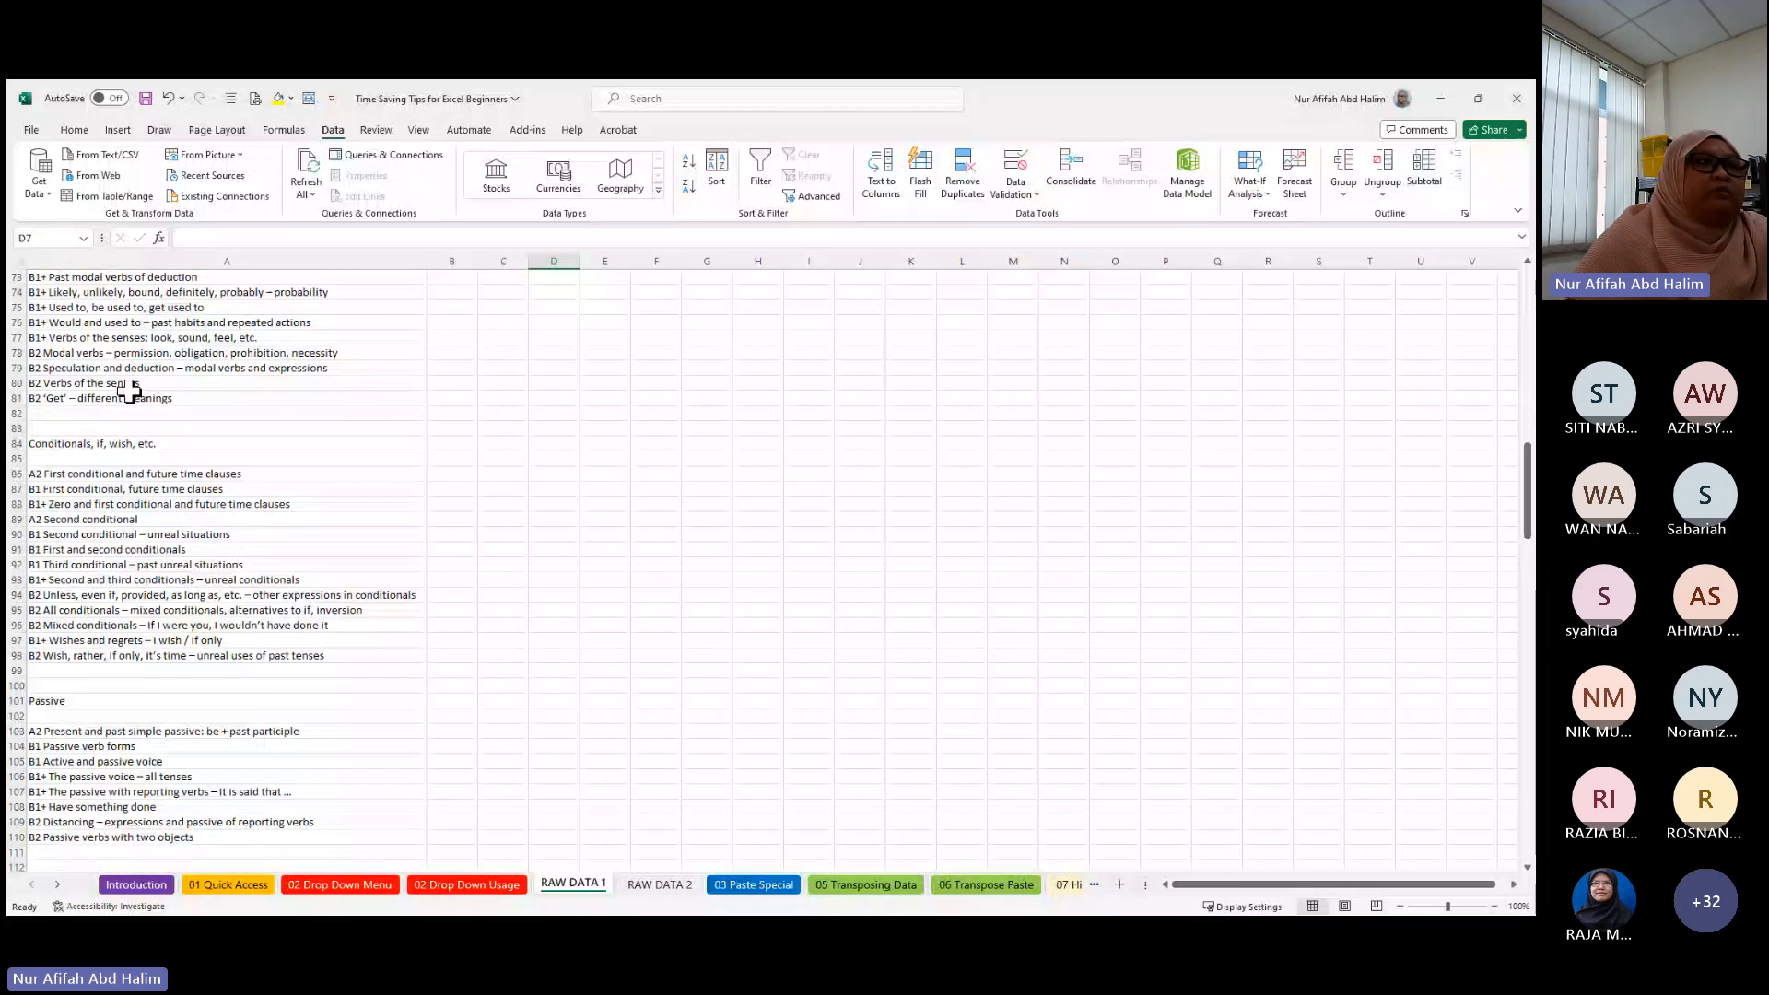
{"action": "scroll", "coordinate": [128, 391], "scroll_direction": "down", "scroll_amount": 11}
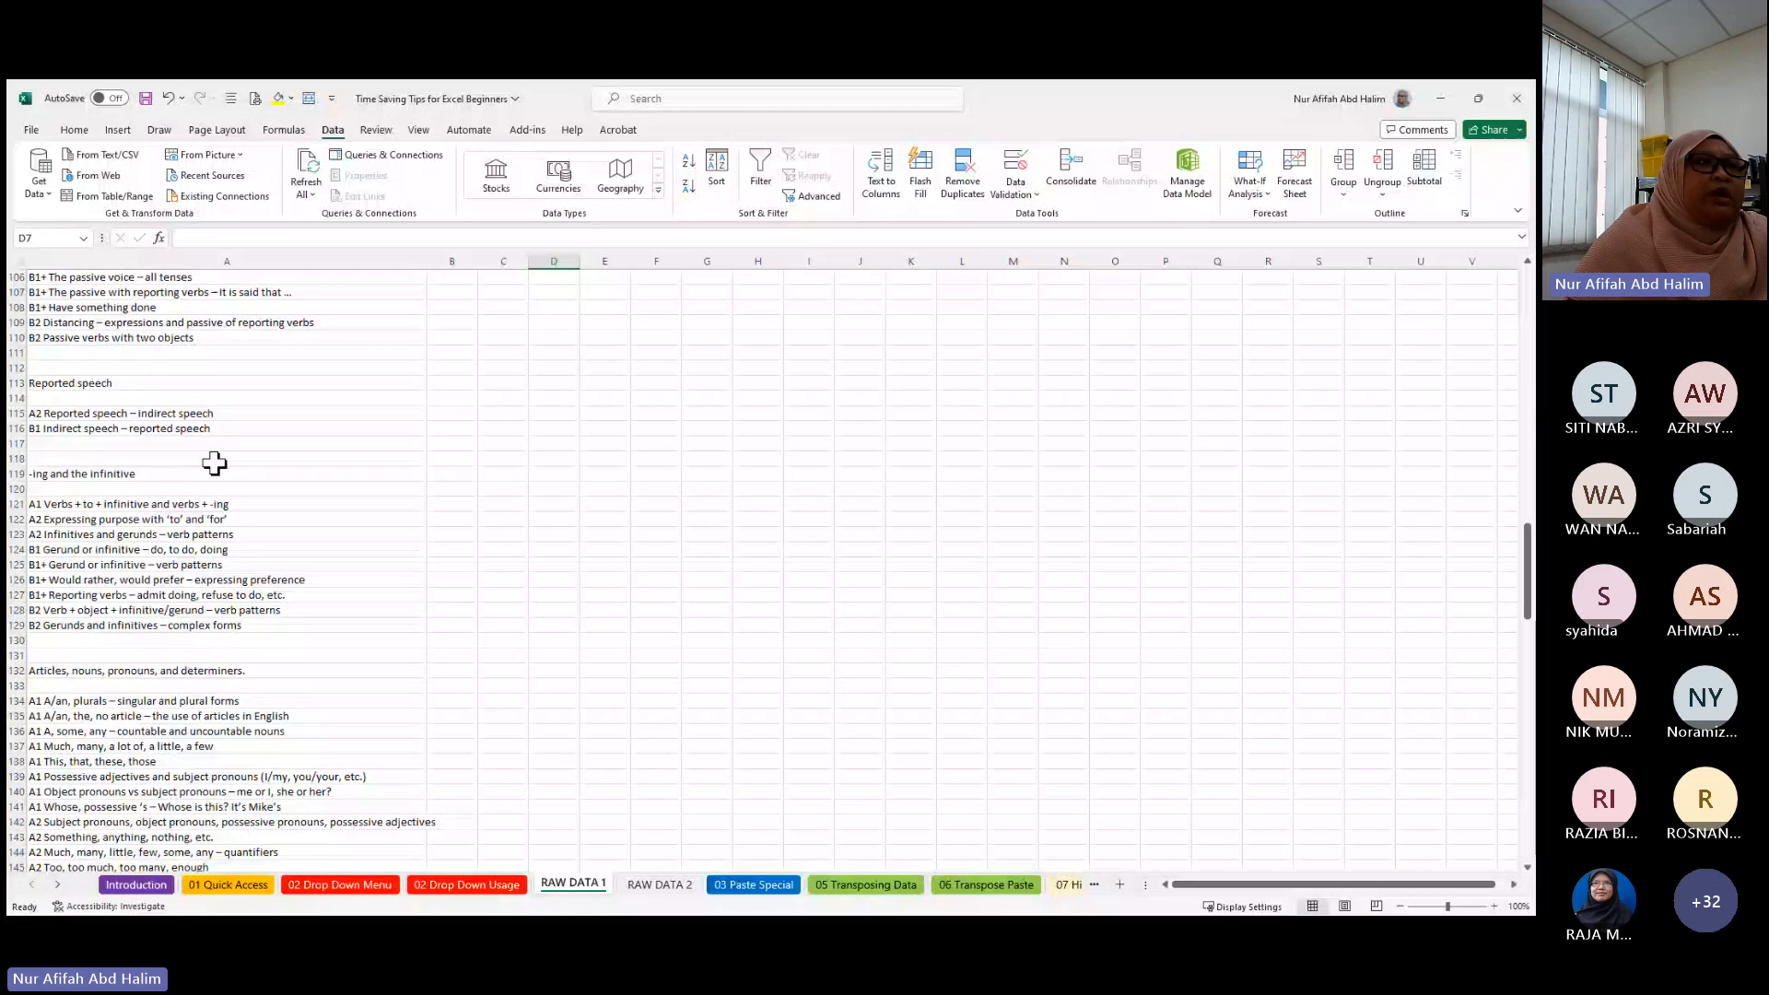
{"action": "scroll", "coordinate": [214, 463], "scroll_direction": "down", "scroll_amount": 1}
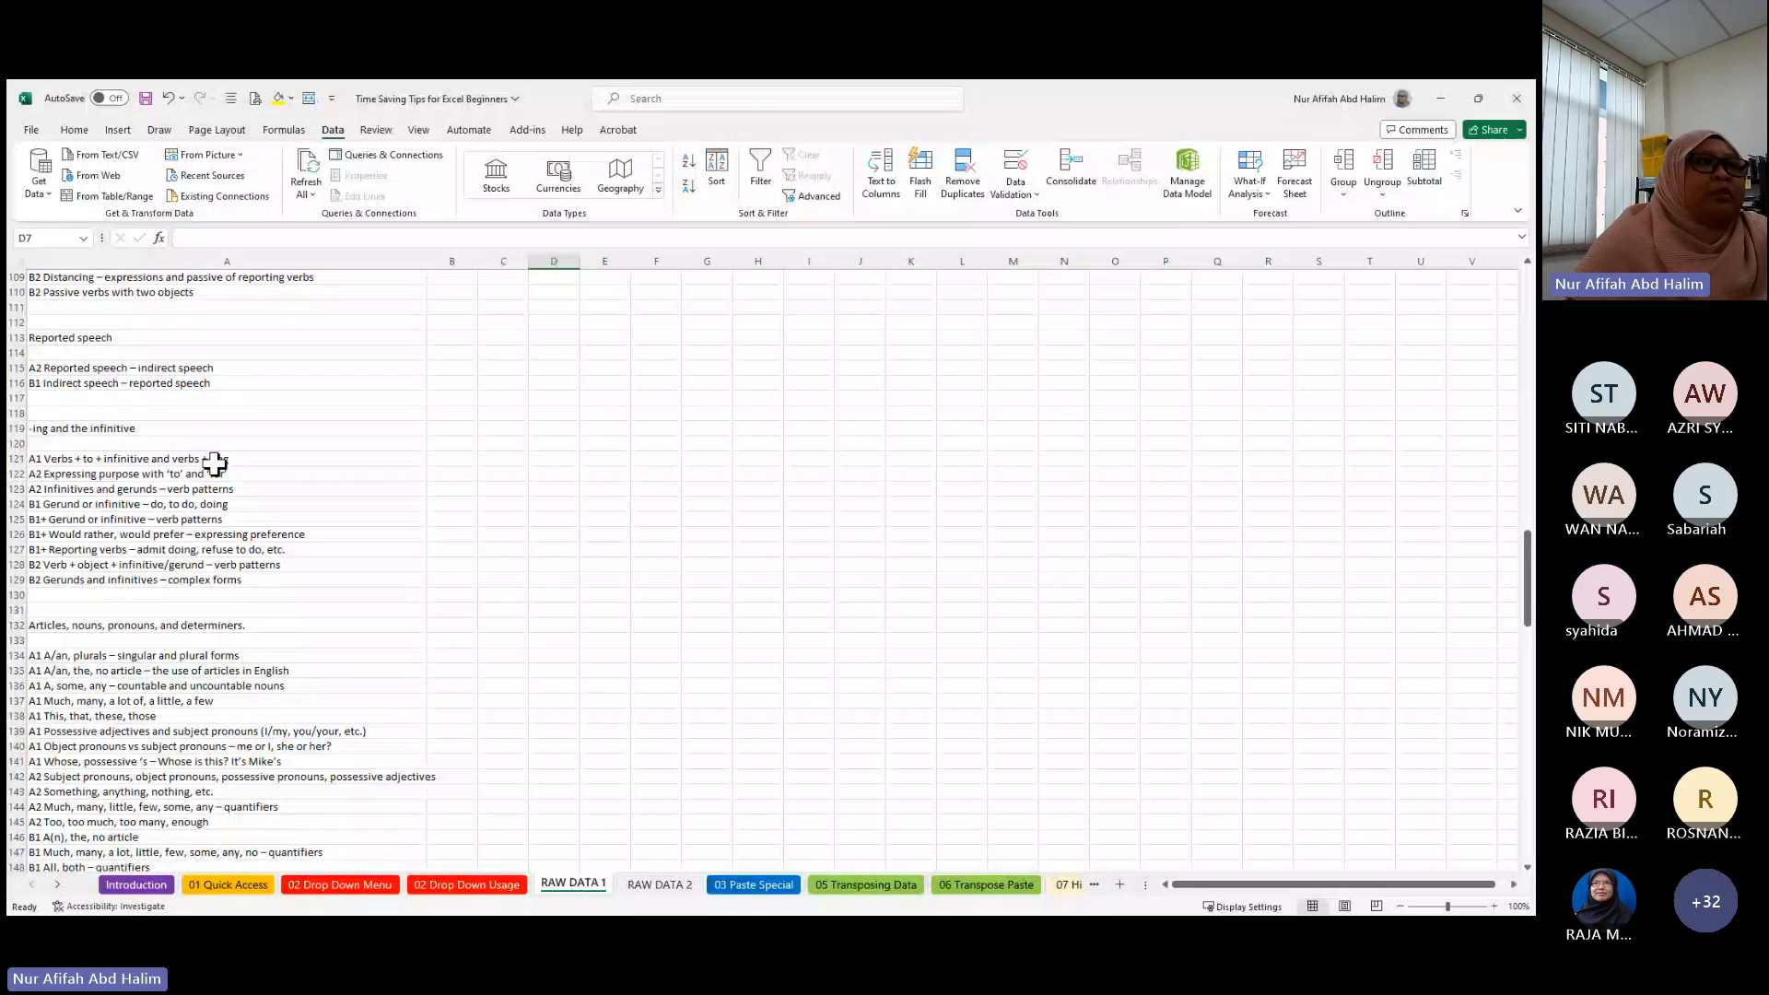
{"action": "scroll", "coordinate": [214, 464], "scroll_direction": "up", "scroll_amount": 20}
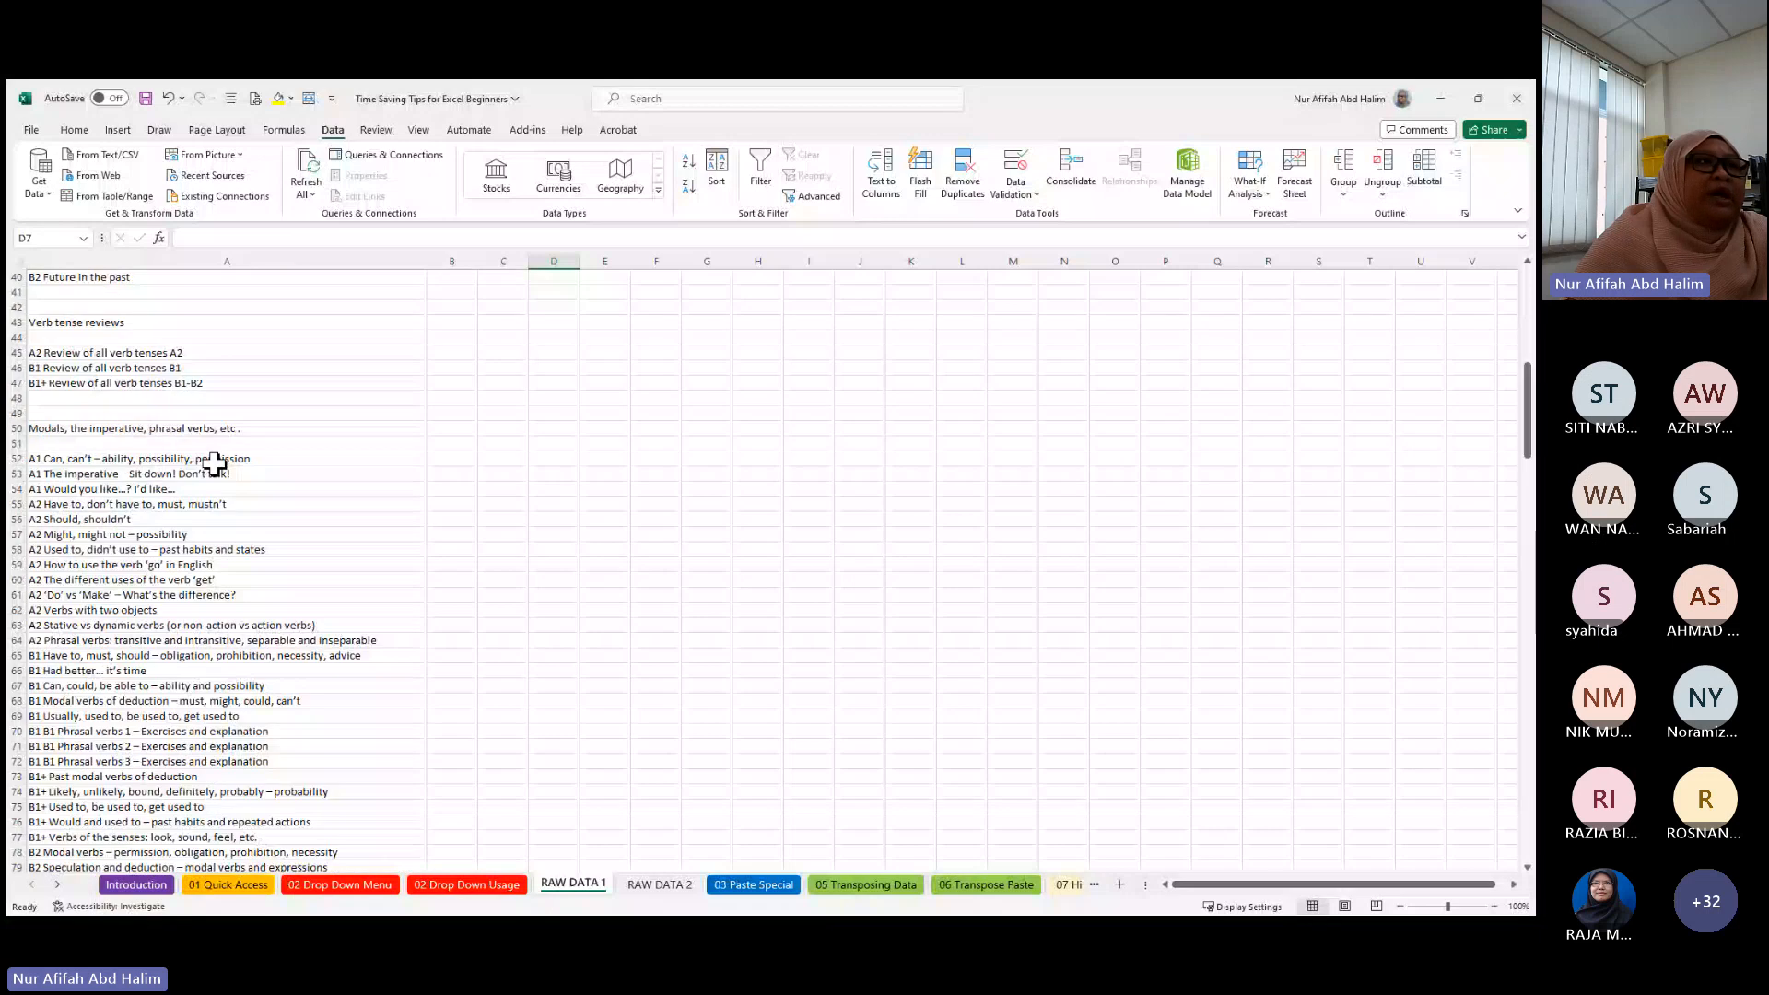
{"action": "scroll", "coordinate": [214, 463], "scroll_direction": "up", "scroll_amount": 13}
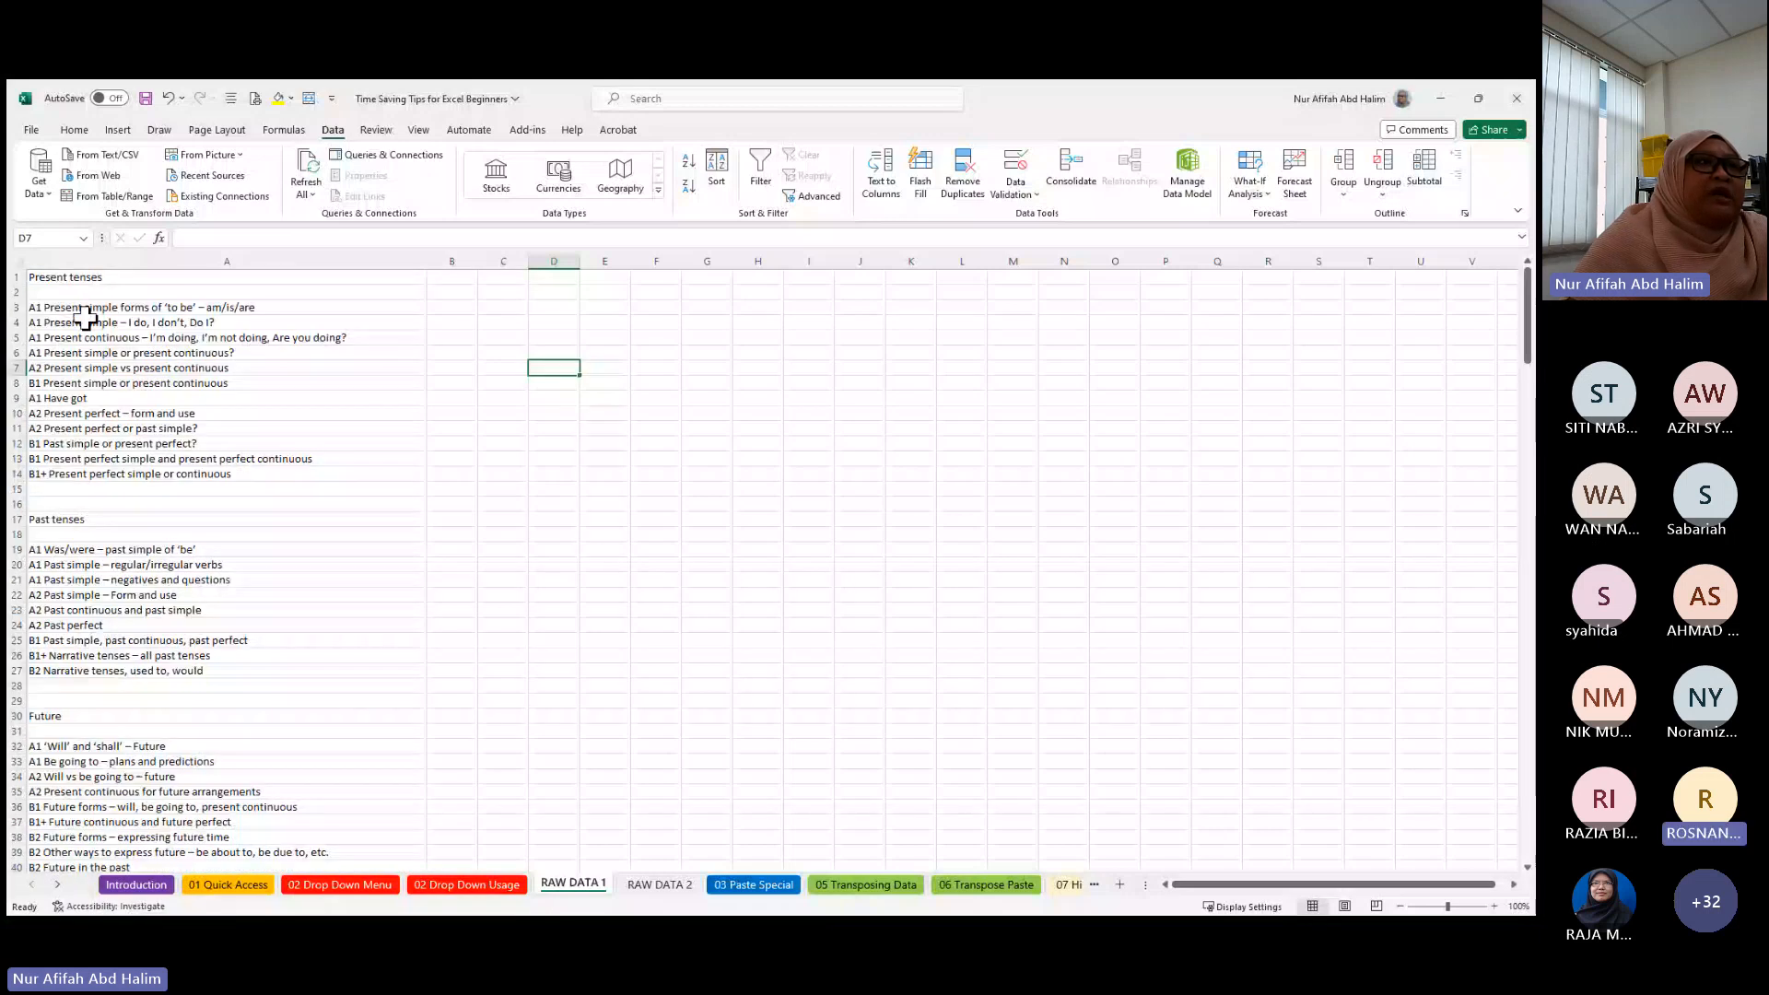
{"action": "scroll", "coordinate": [174, 586], "scroll_direction": "down", "scroll_amount": 3}
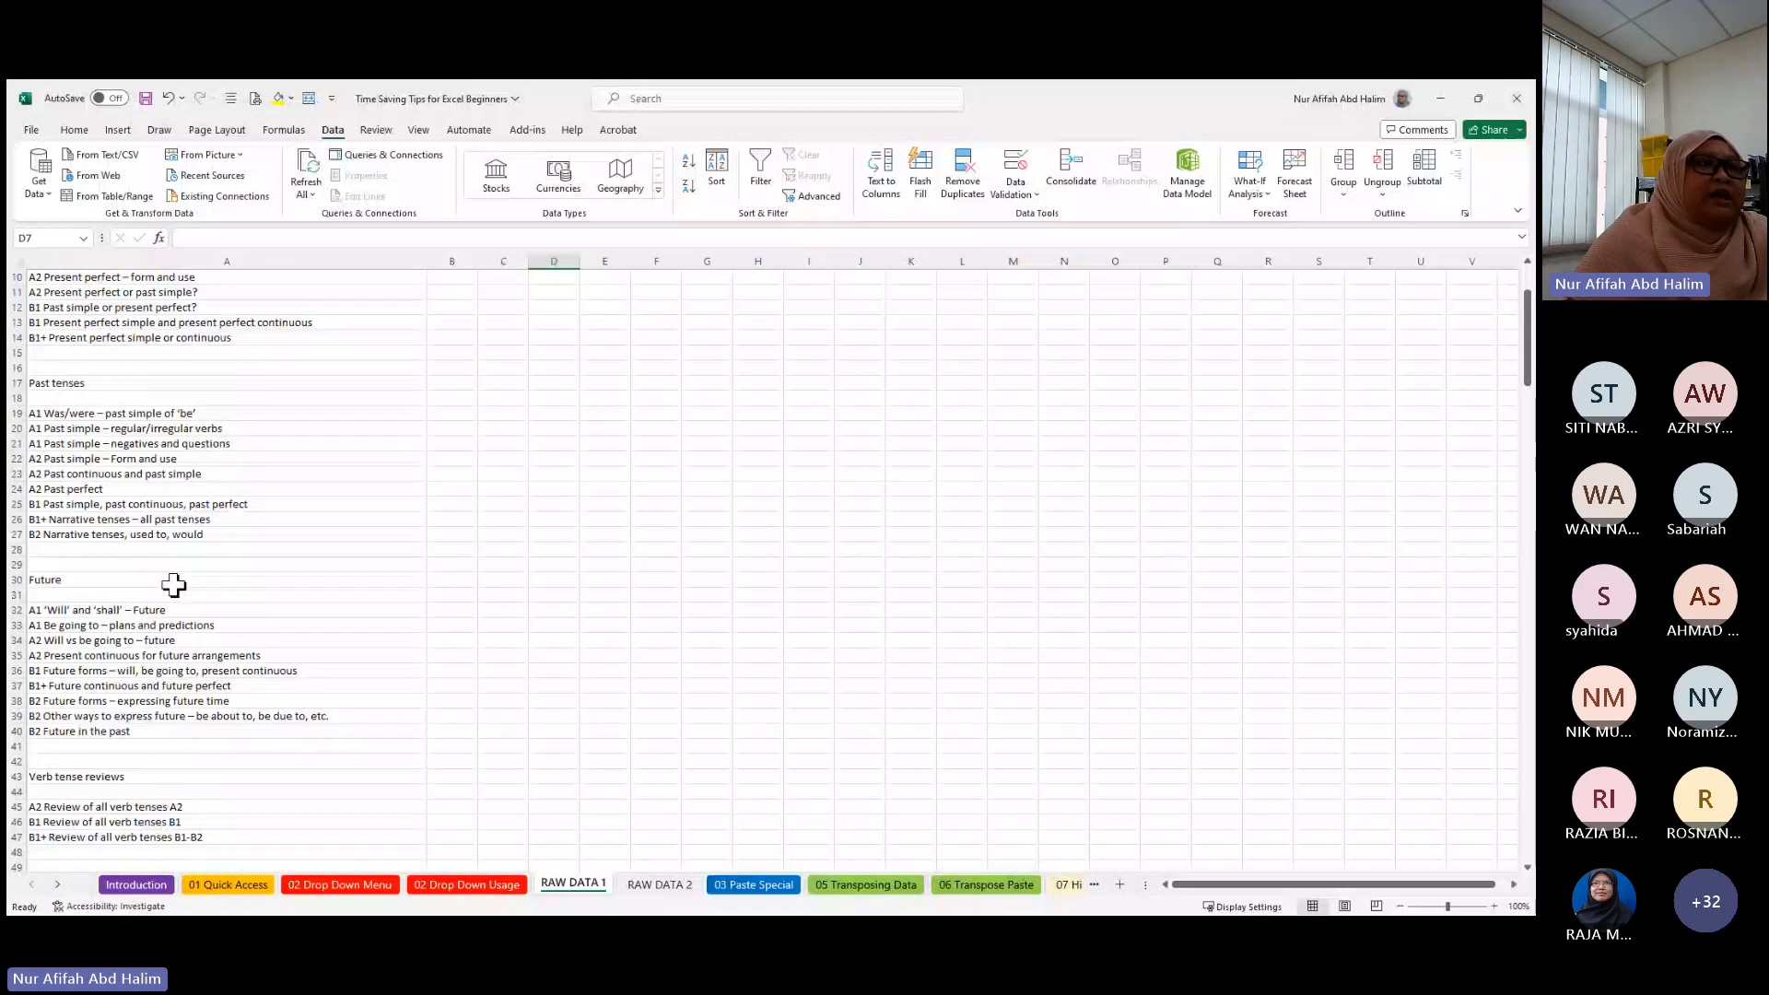
{"action": "scroll", "coordinate": [174, 585], "scroll_direction": "down", "scroll_amount": 14}
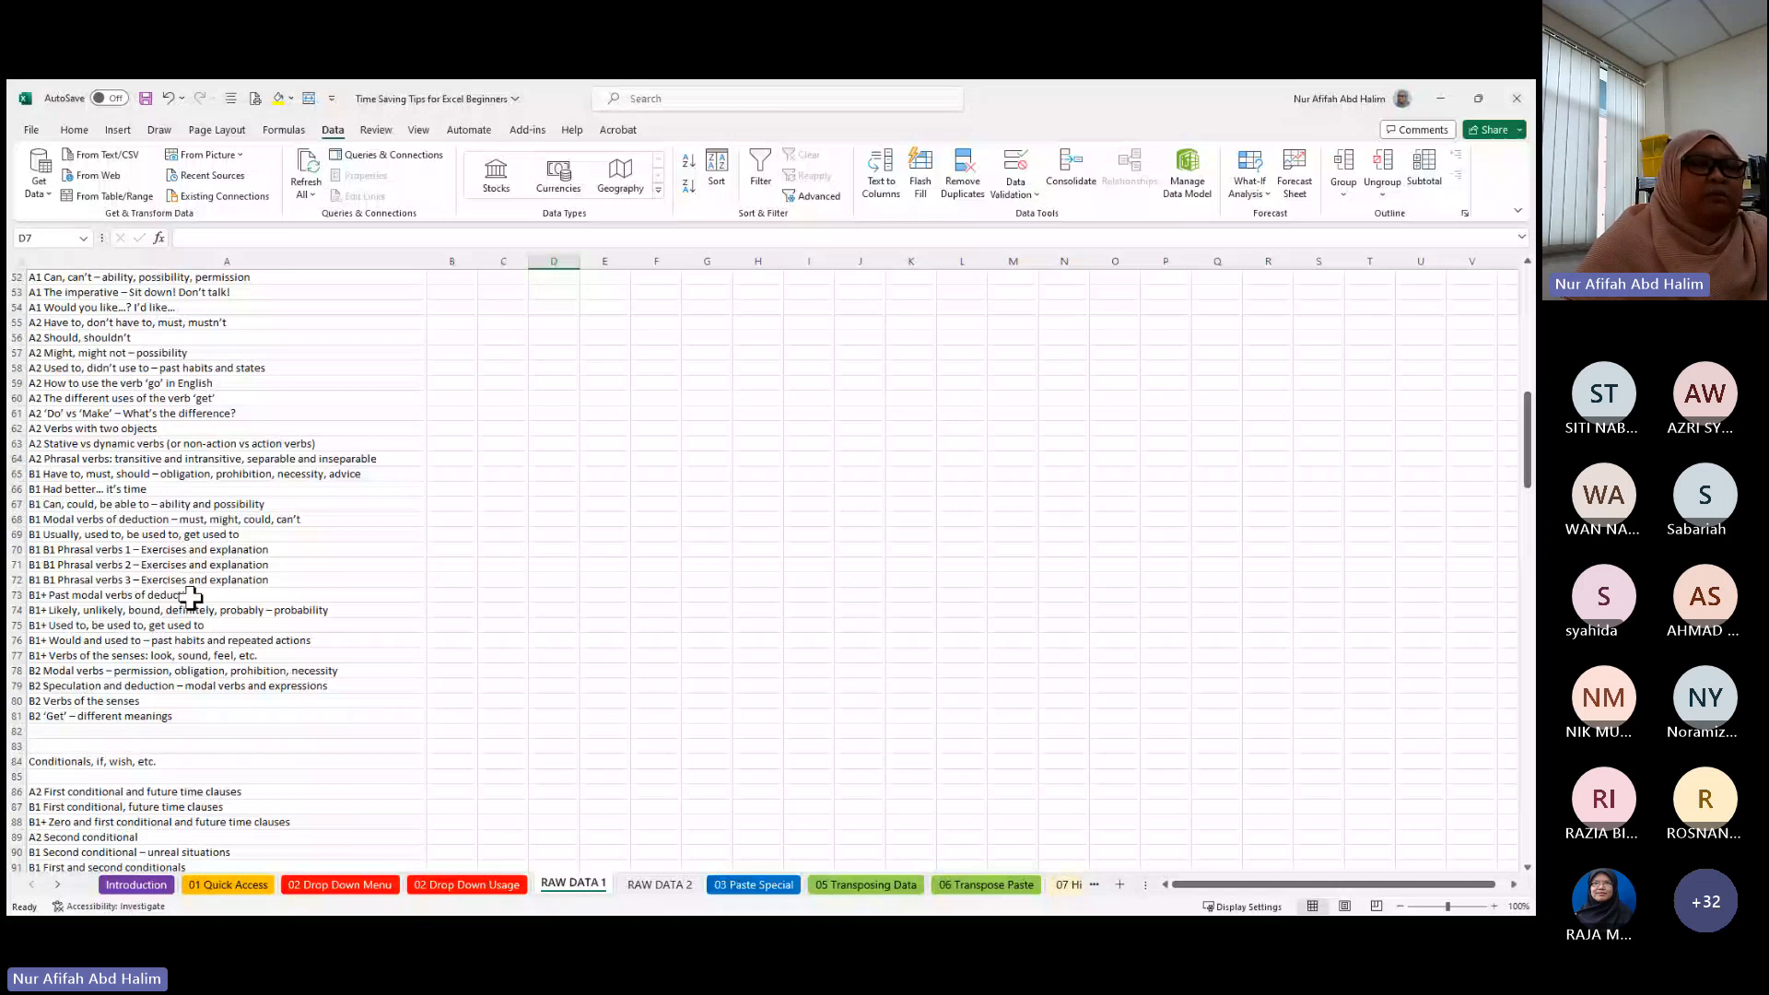
{"action": "scroll", "coordinate": [191, 598], "scroll_direction": "down", "scroll_amount": 13}
- Compare instruction 4 on 02 Drop Down Menu with the RAW DATA 2 and RAW DATA 1 lists, and view practice tables 1 and 2
{"action": "left_click", "coordinate": [339, 884]}
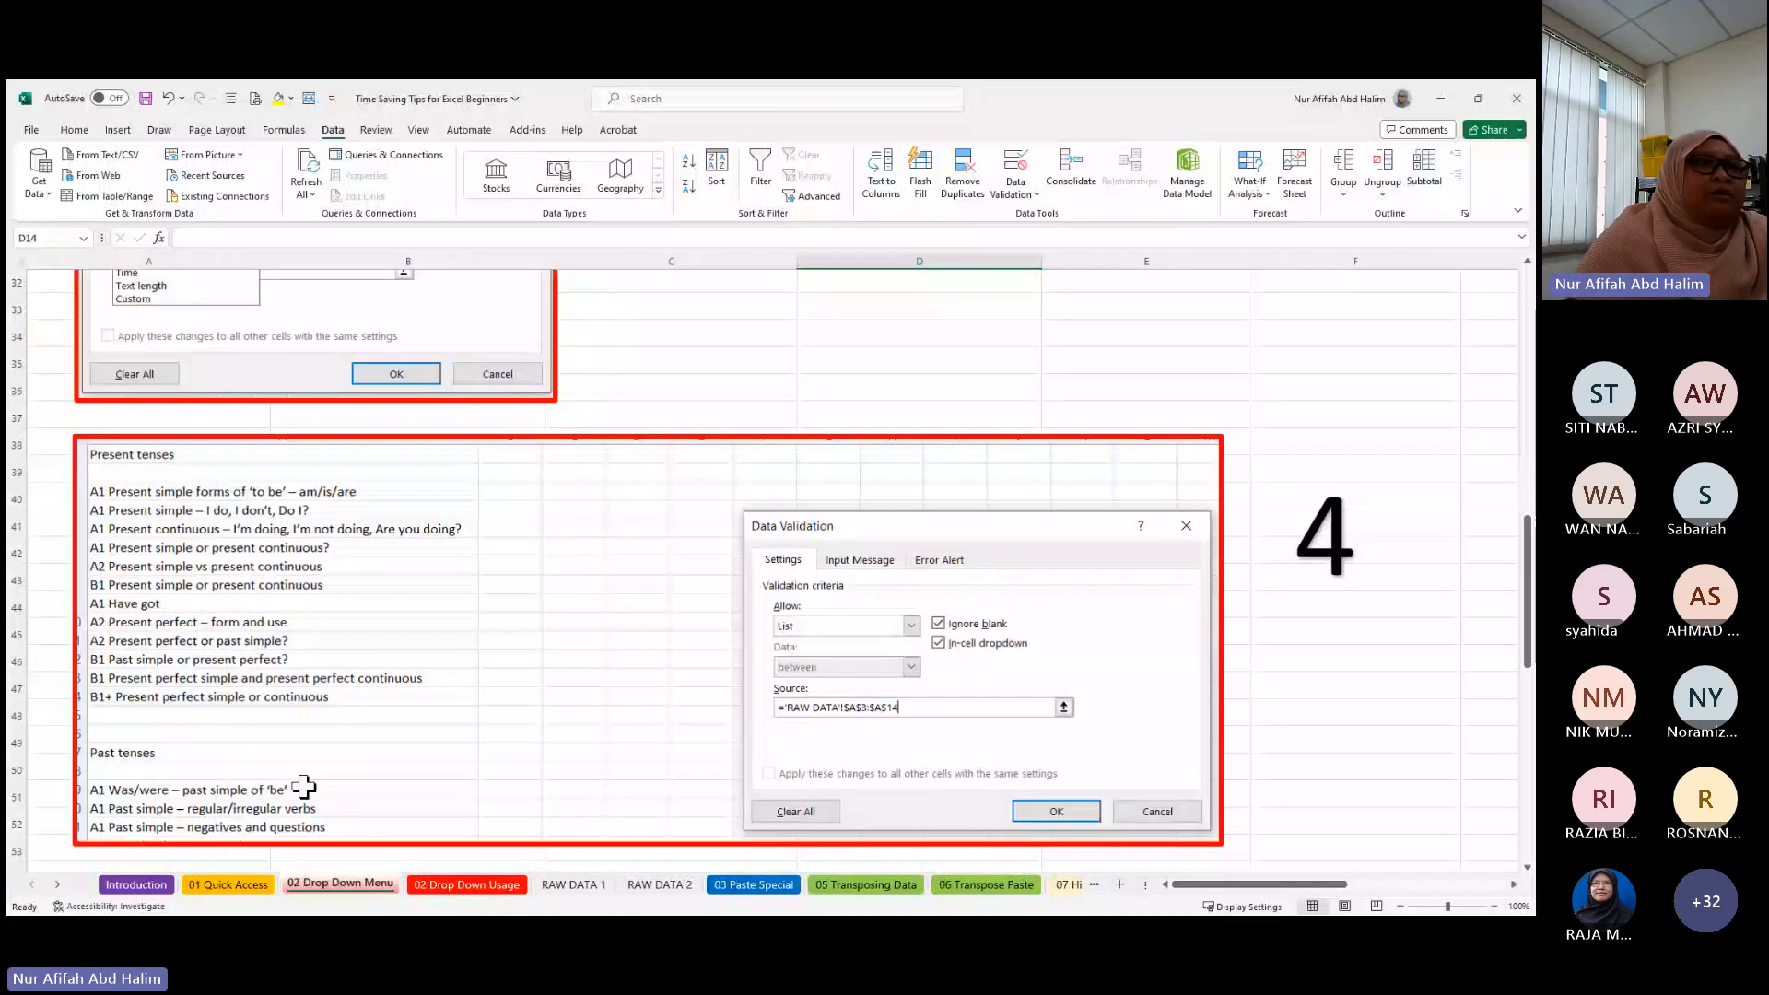
{"action": "scroll", "coordinate": [433, 622], "scroll_direction": "down", "scroll_amount": 1}
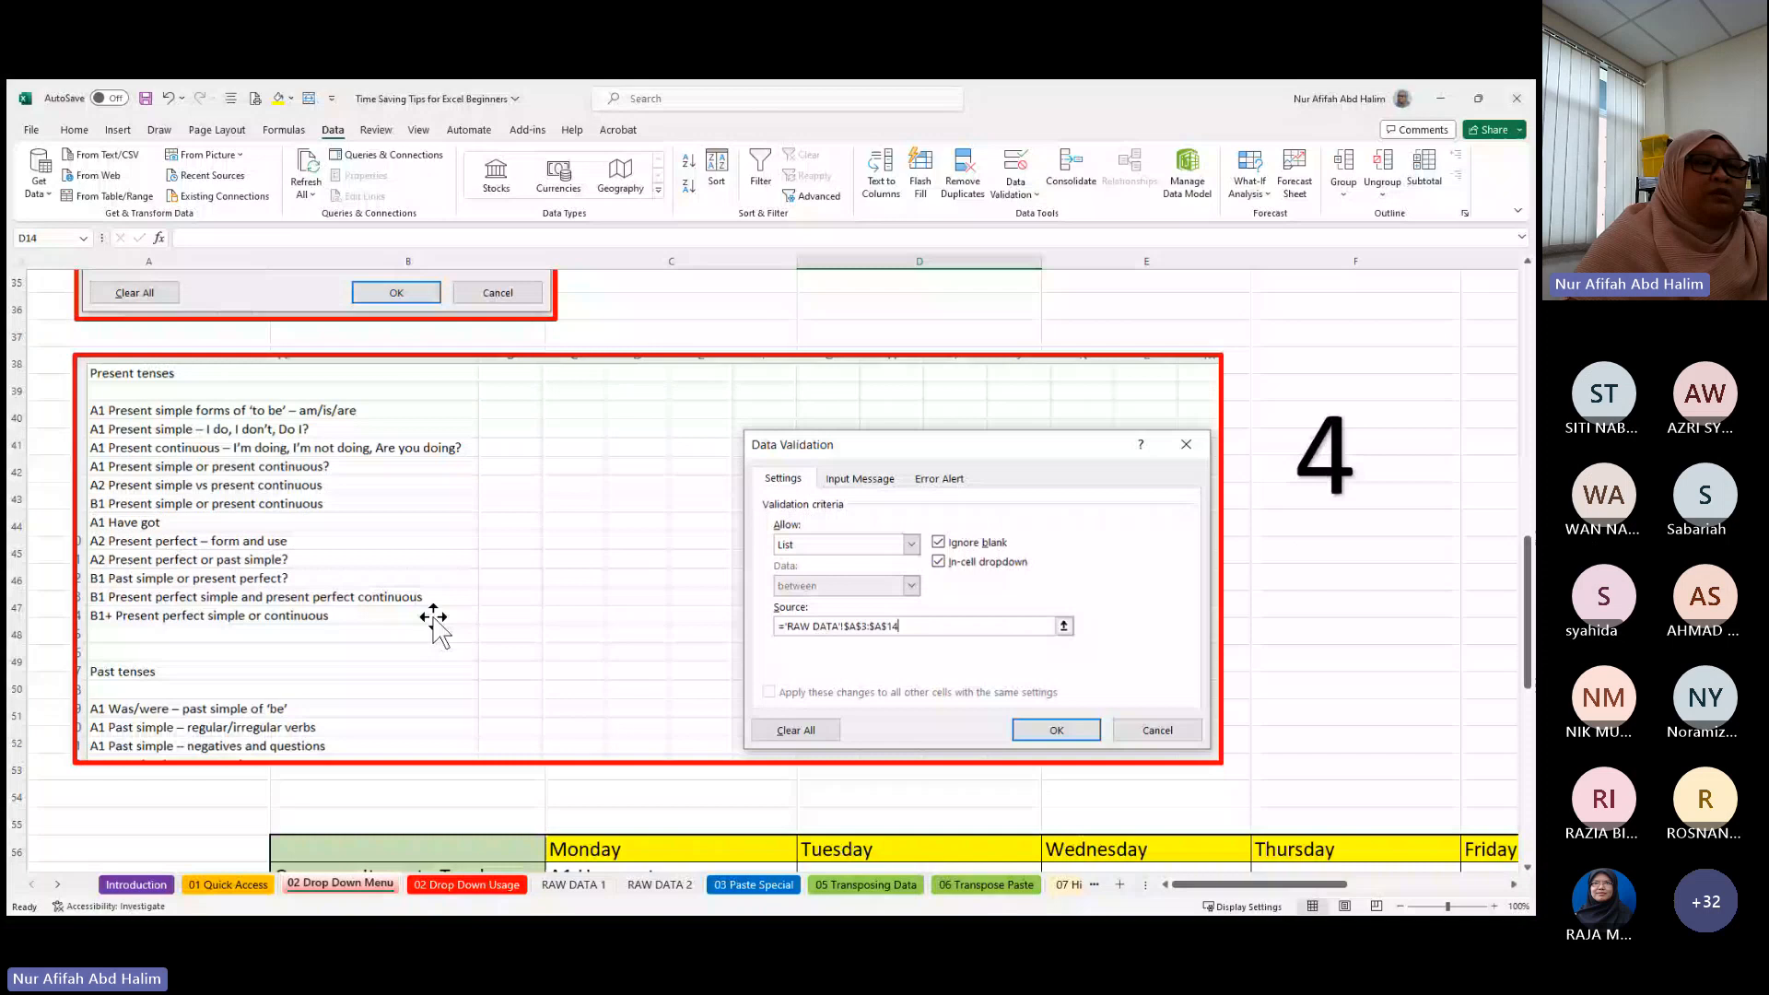
{"action": "left_click", "coordinate": [651, 886]}
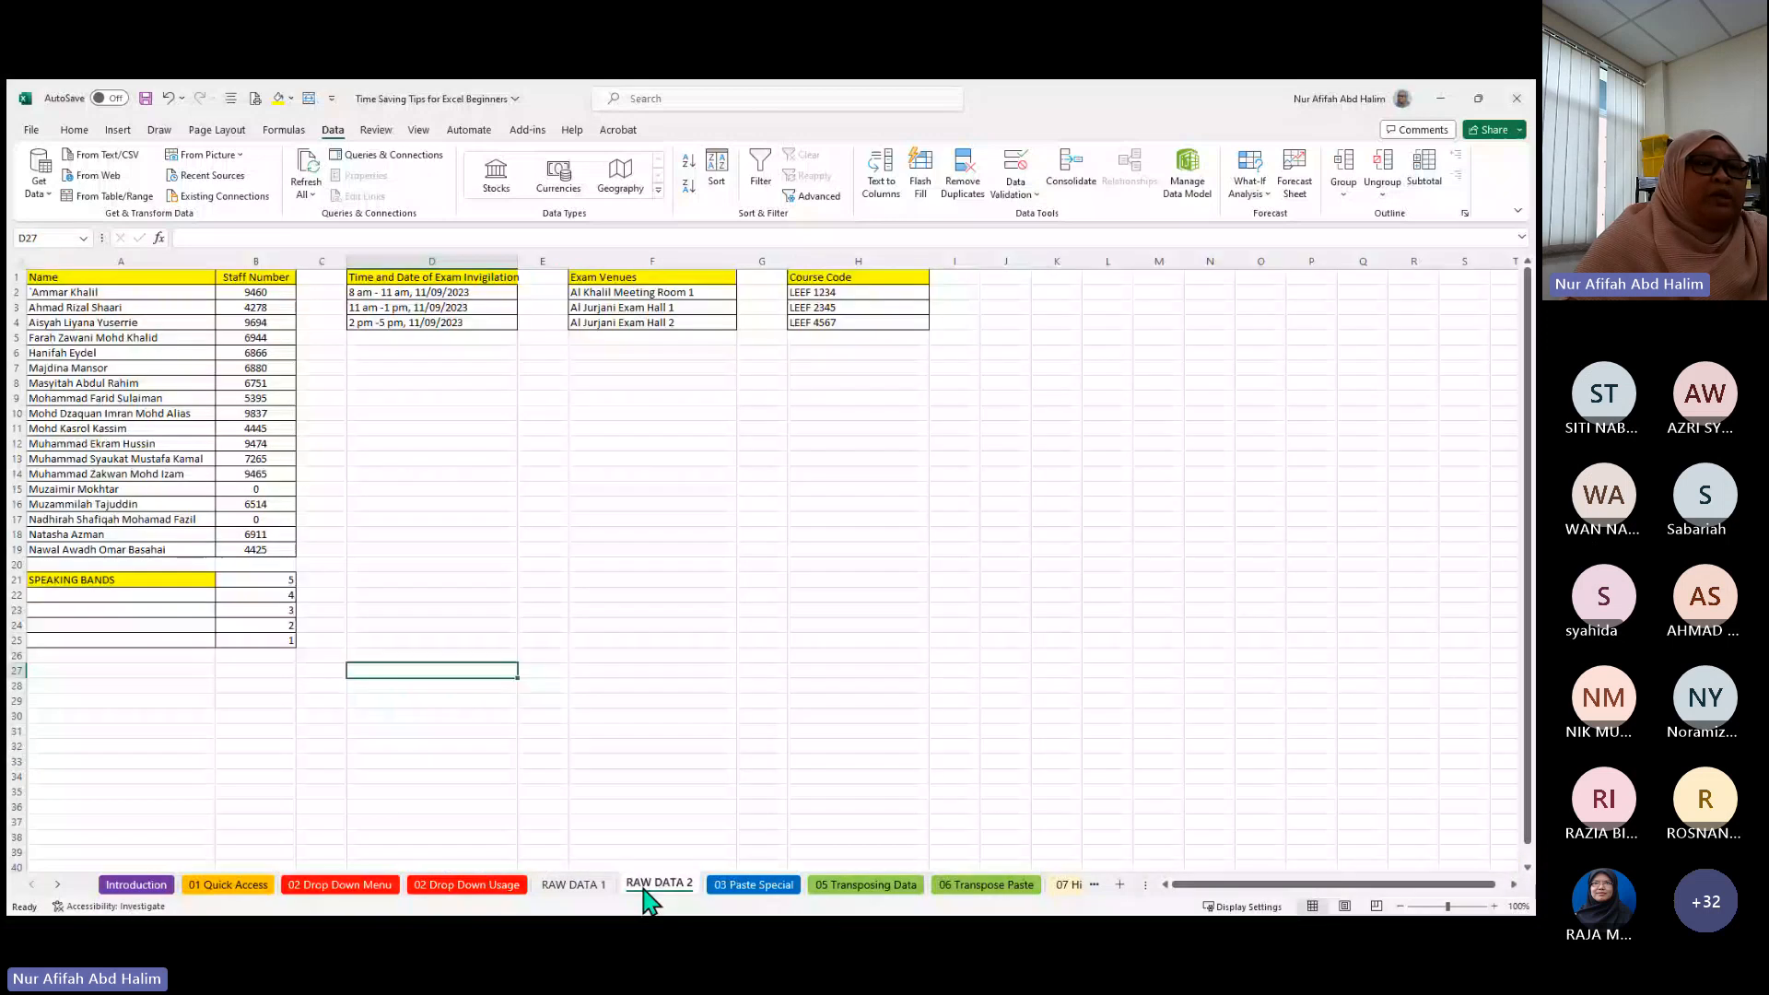
{"action": "left_click", "coordinate": [573, 885]}
{"action": "scroll", "coordinate": [82, 433], "scroll_direction": "up", "scroll_amount": 13}
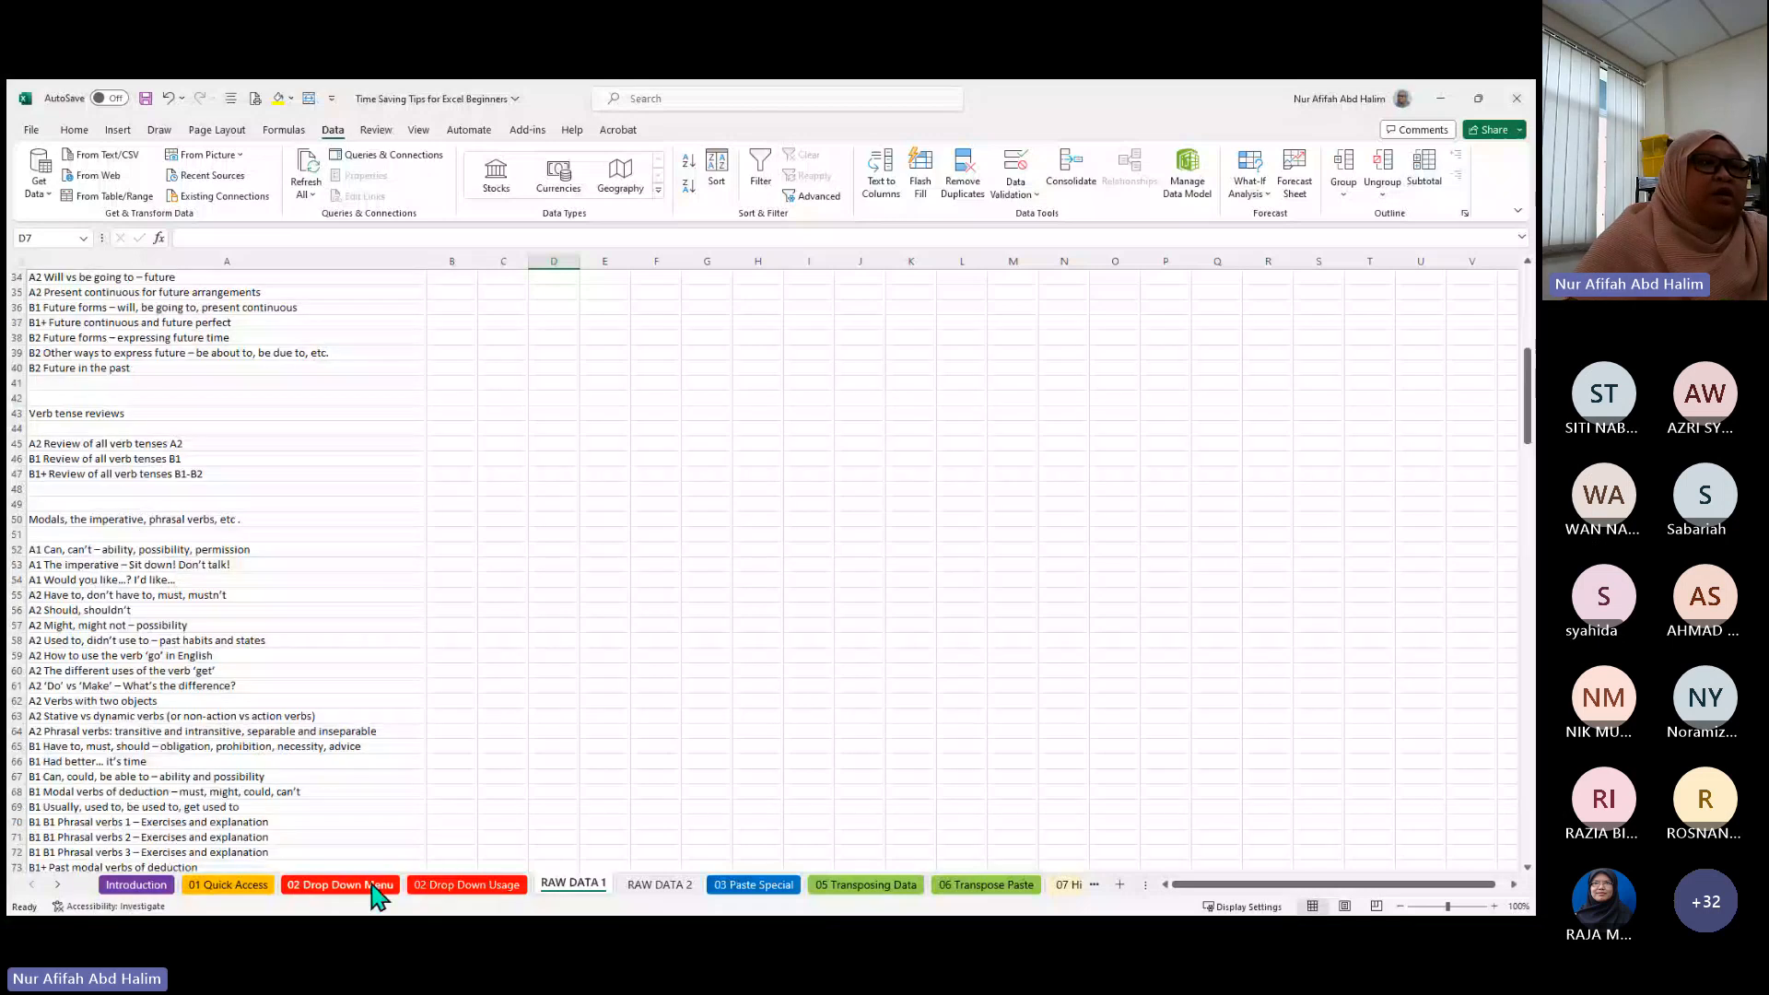
{"action": "left_click", "coordinate": [373, 885]}
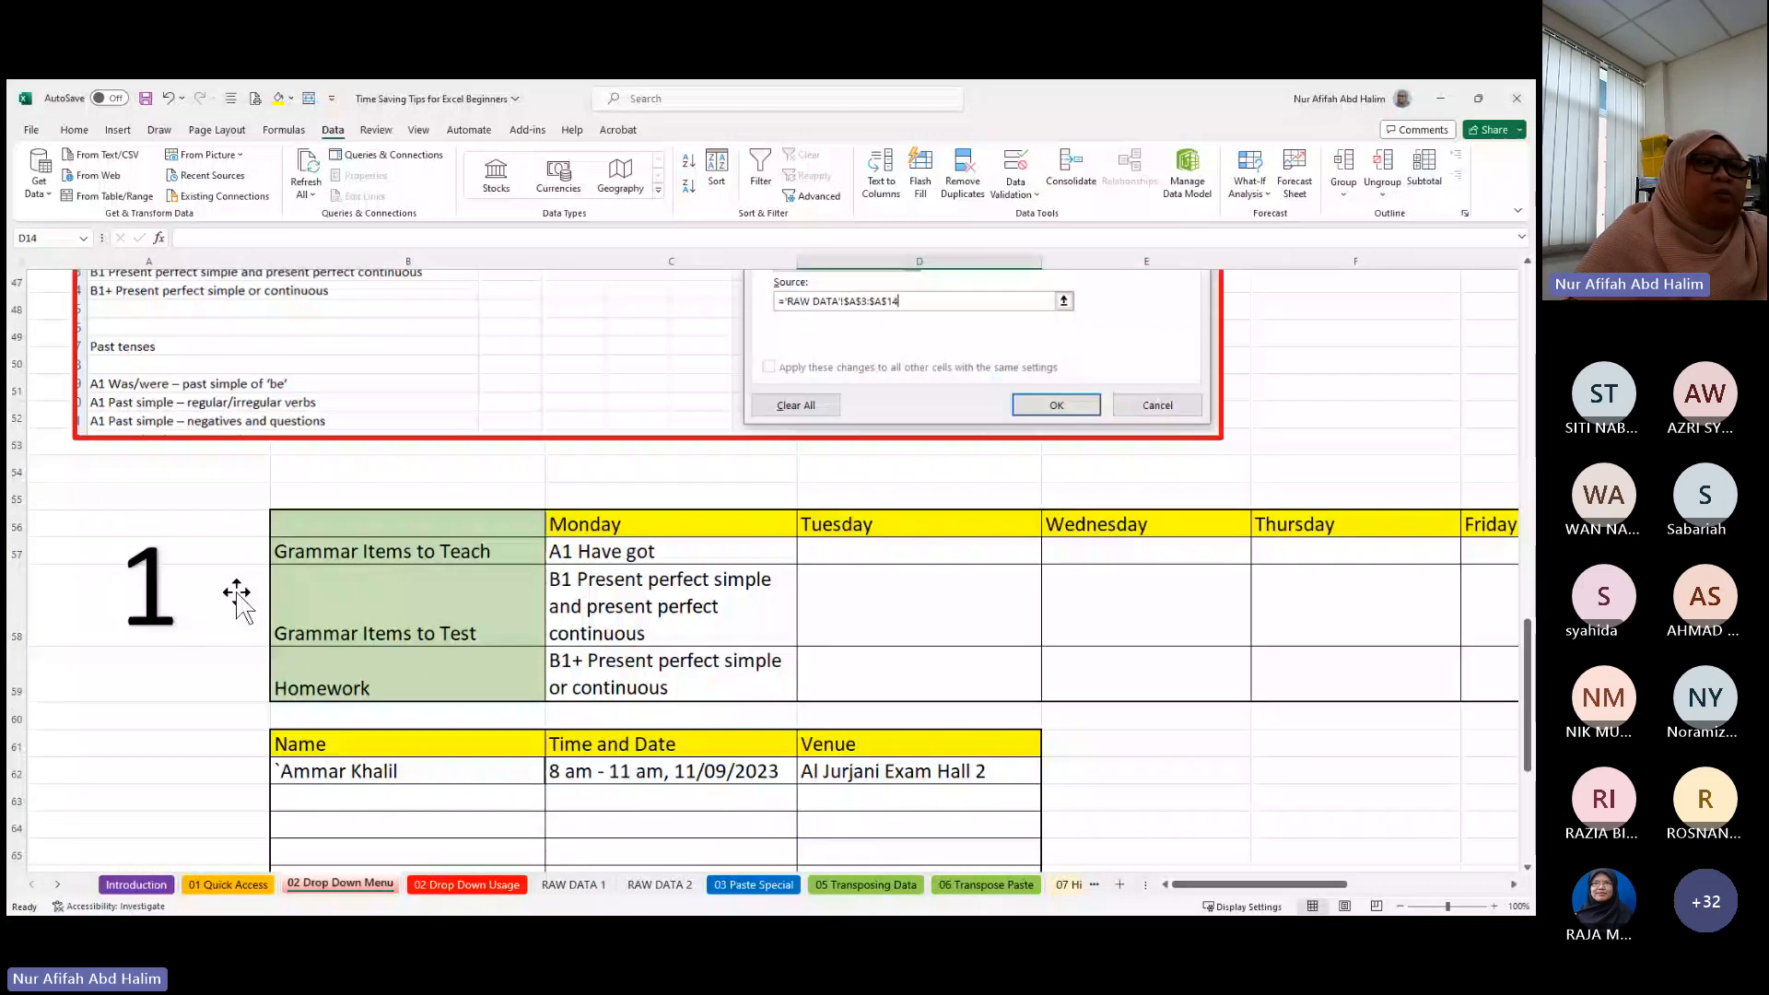
{"action": "scroll", "coordinate": [652, 458], "scroll_direction": "down", "scroll_amount": 1}
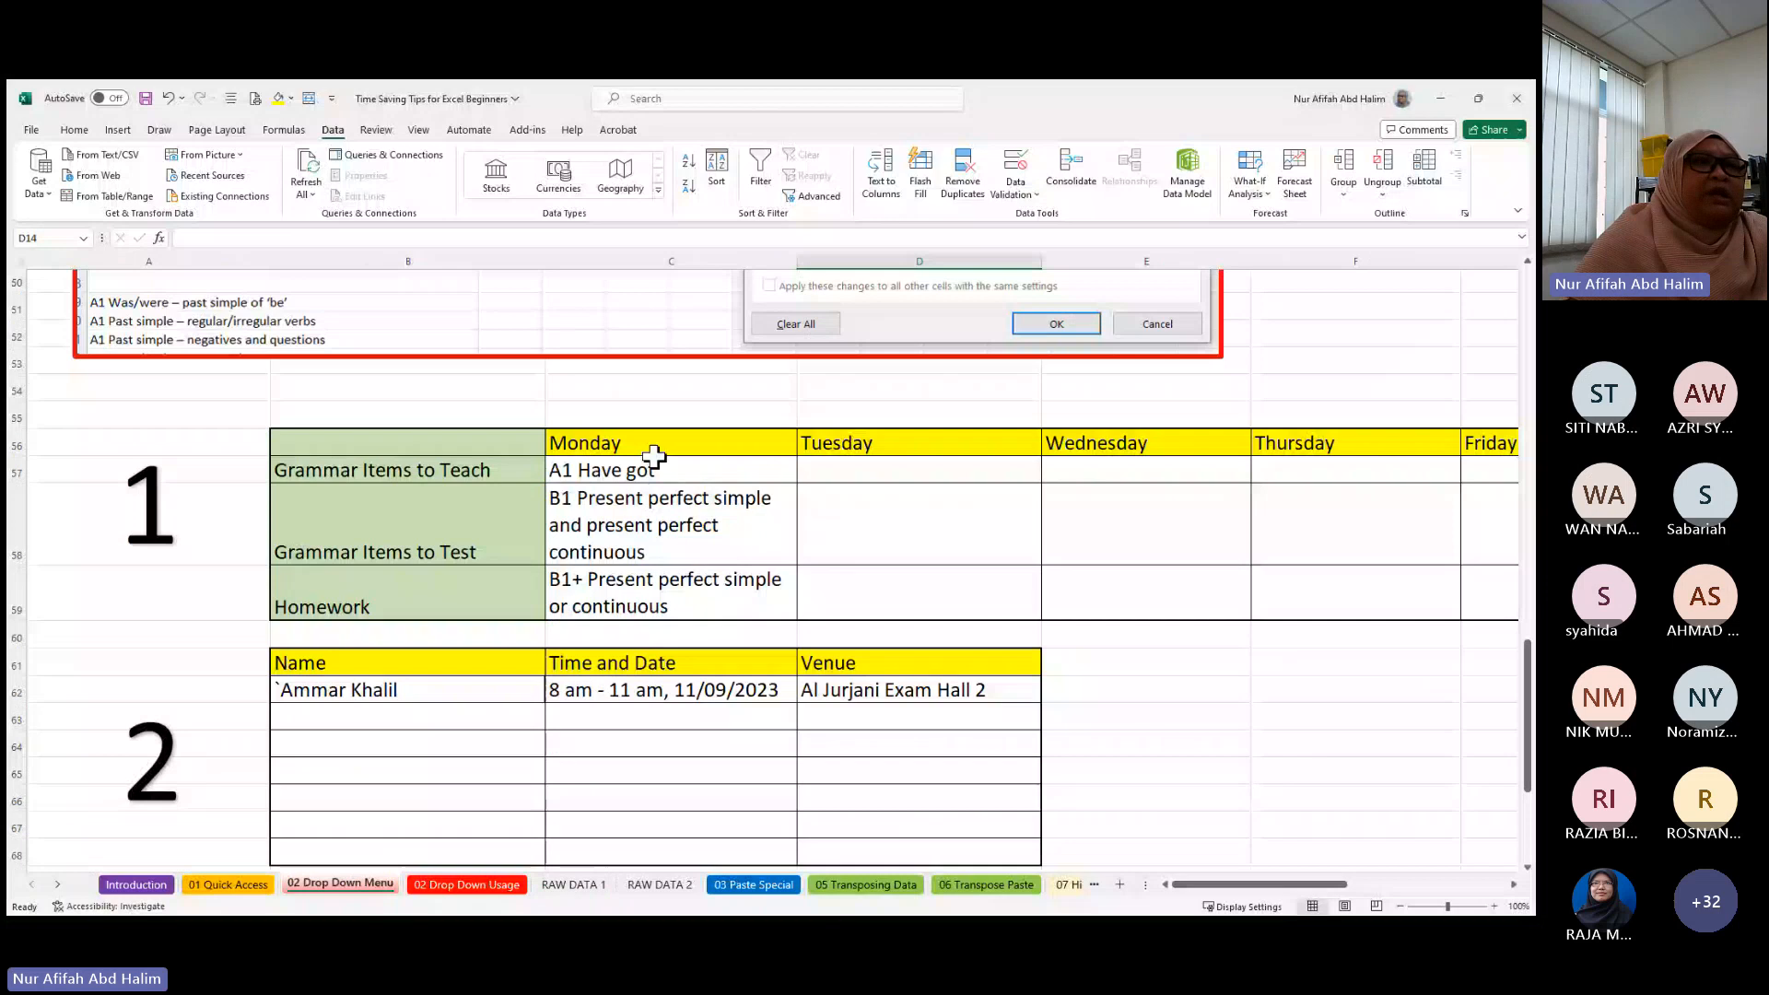
- Check the sample drop-down cells for Monday's Grammar Items to Teach in table 1 and the first Name entry in table 2
{"action": "left_click", "coordinate": [655, 458]}
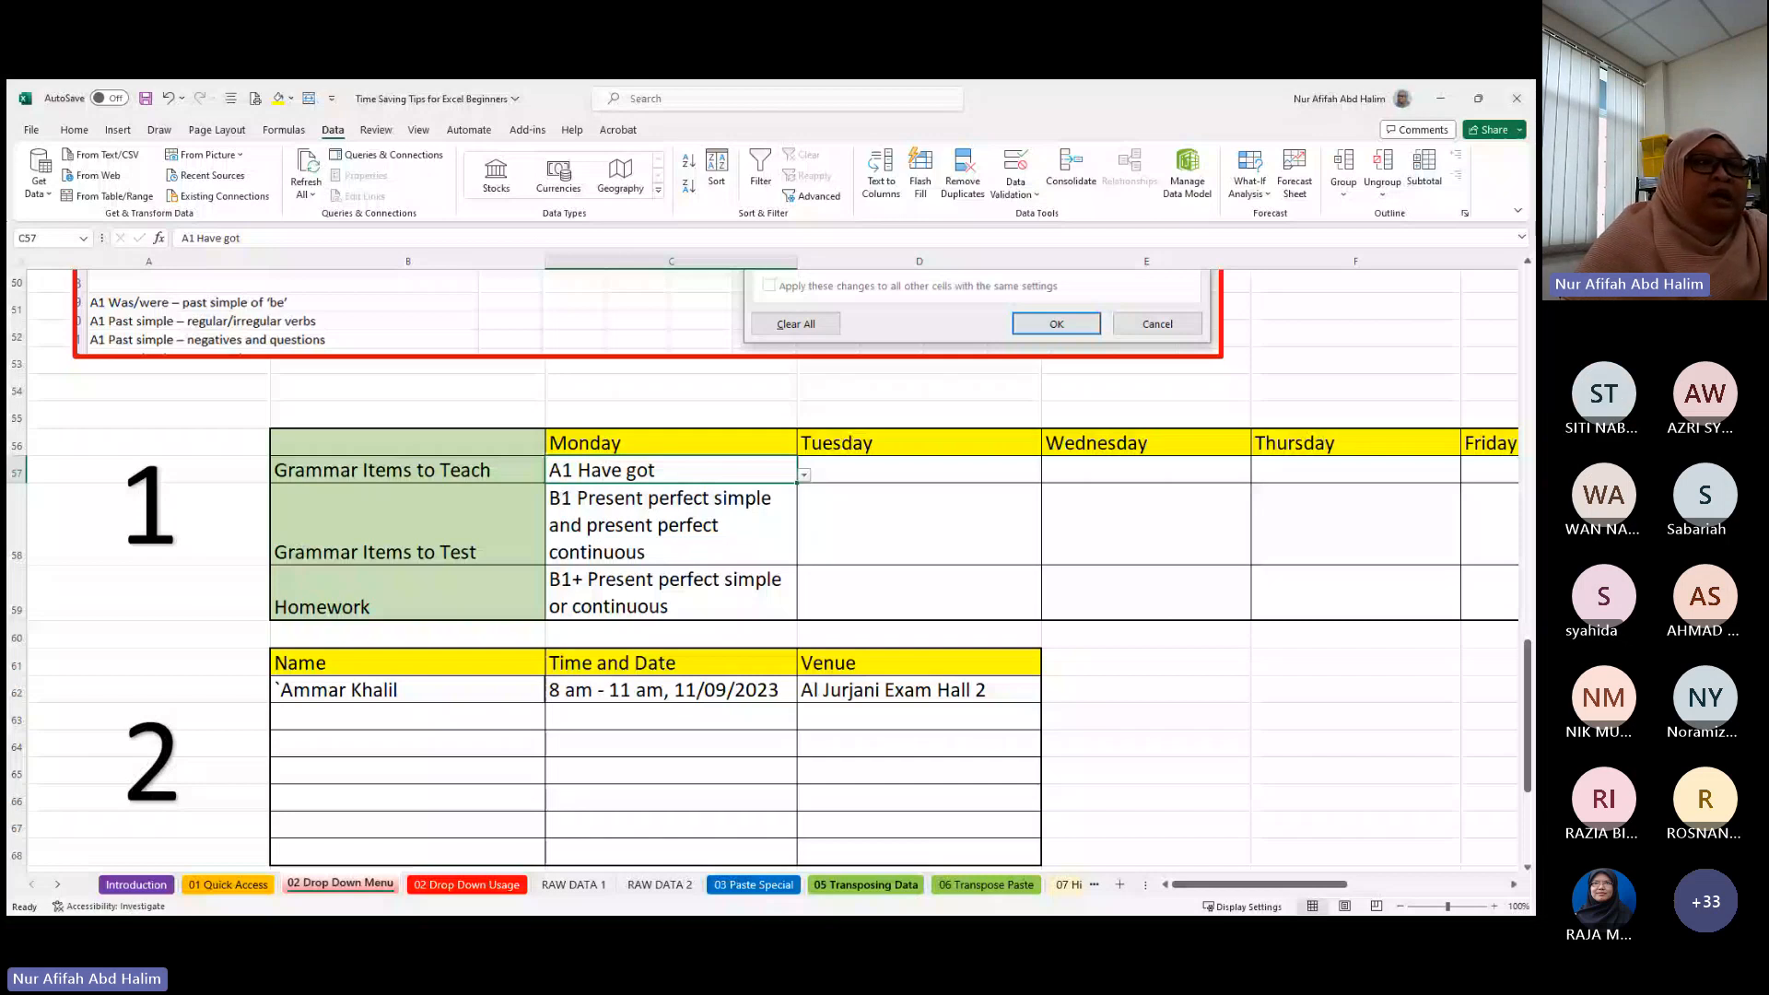
{"action": "left_click", "coordinate": [502, 497]}
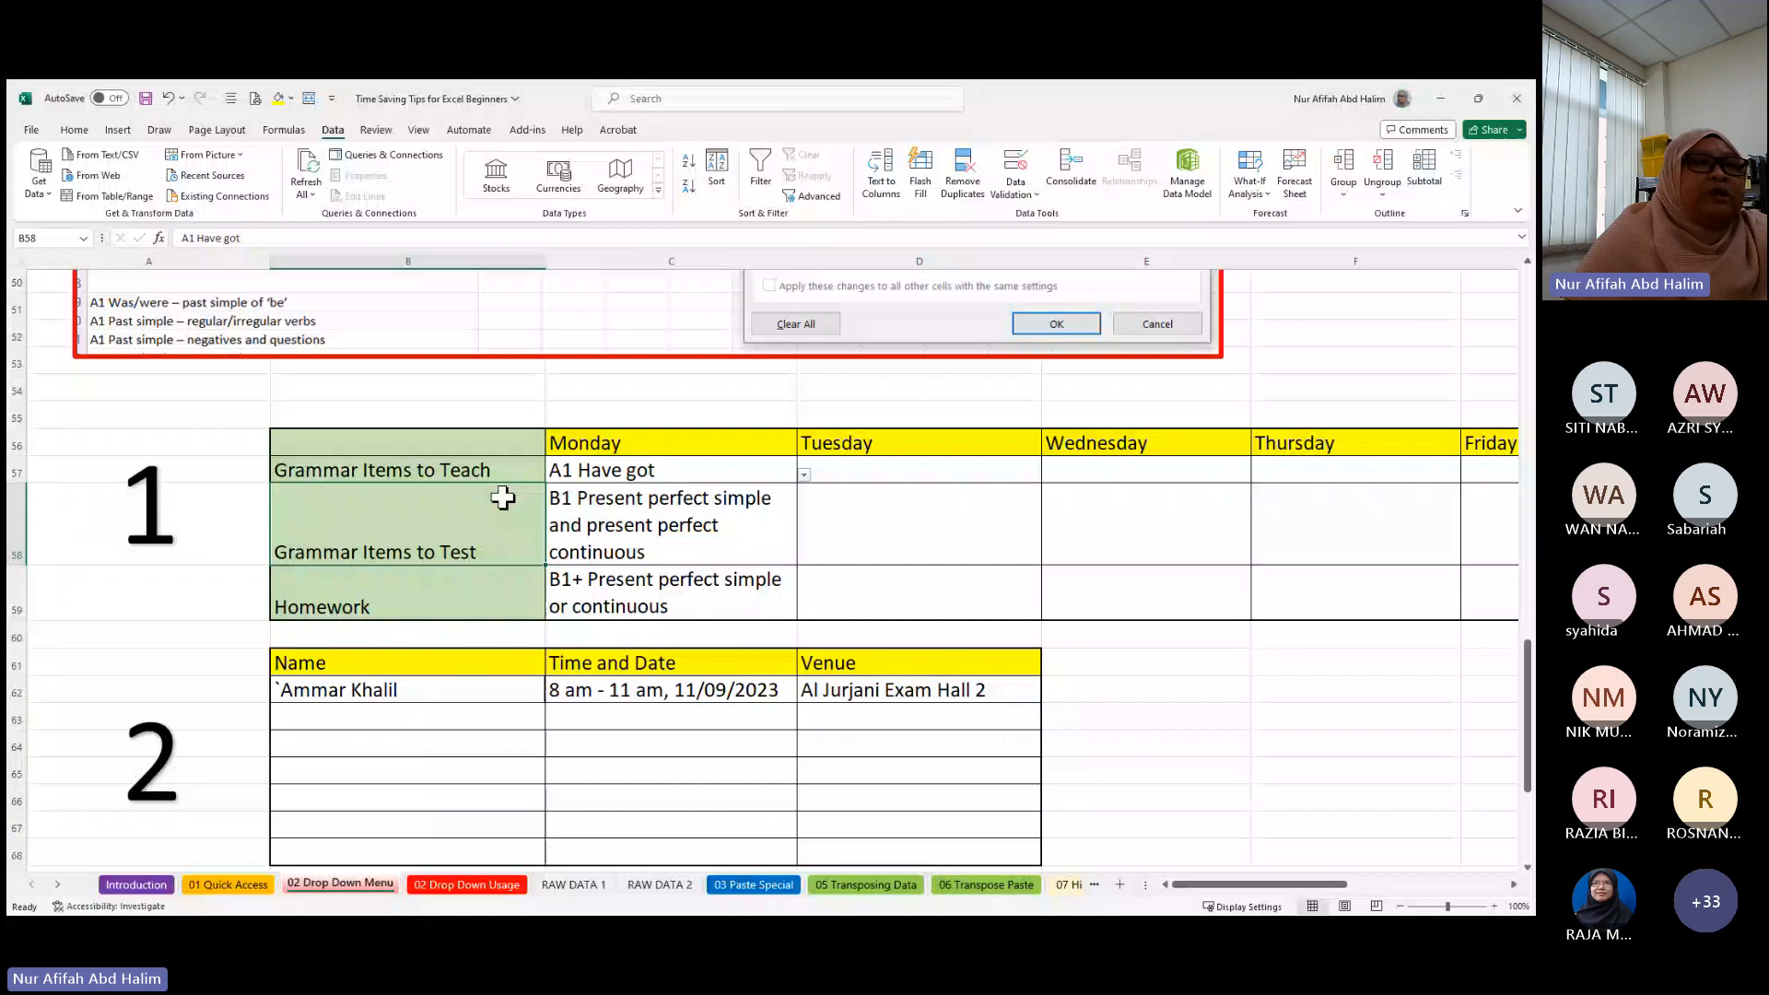
{"action": "scroll", "coordinate": [691, 478], "scroll_direction": "up", "scroll_amount": 1}
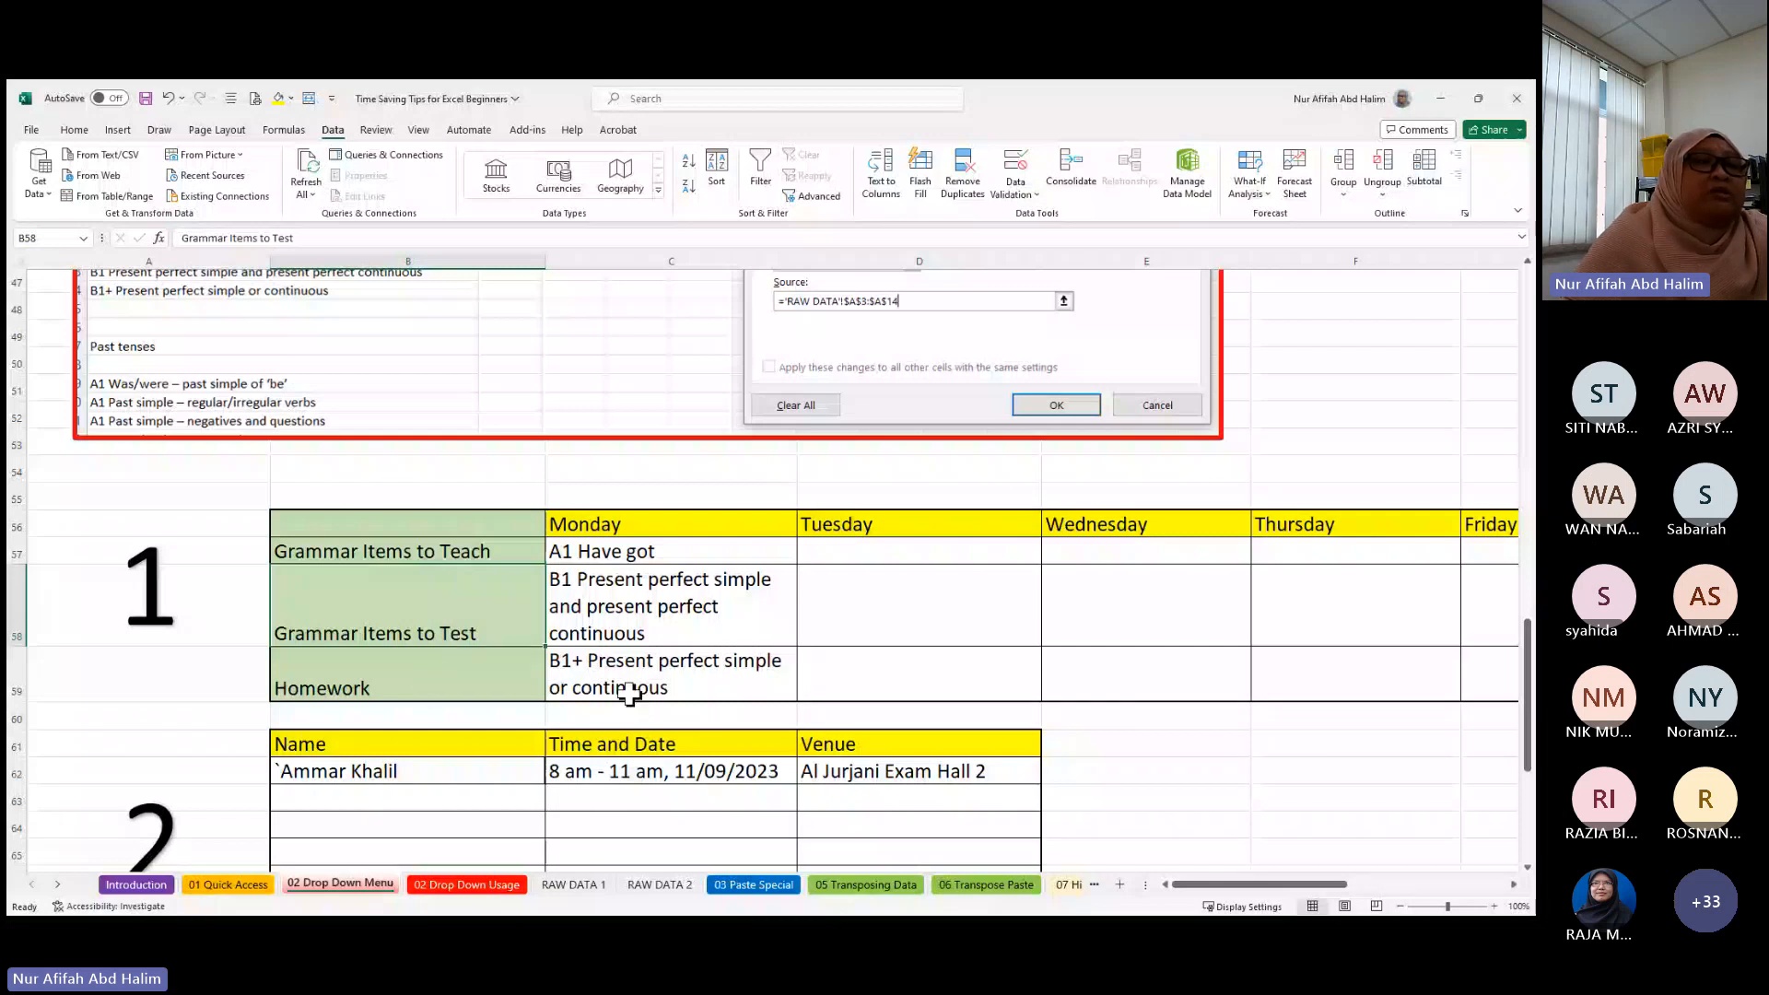
{"action": "scroll", "coordinate": [769, 677], "scroll_direction": "down", "scroll_amount": 2}
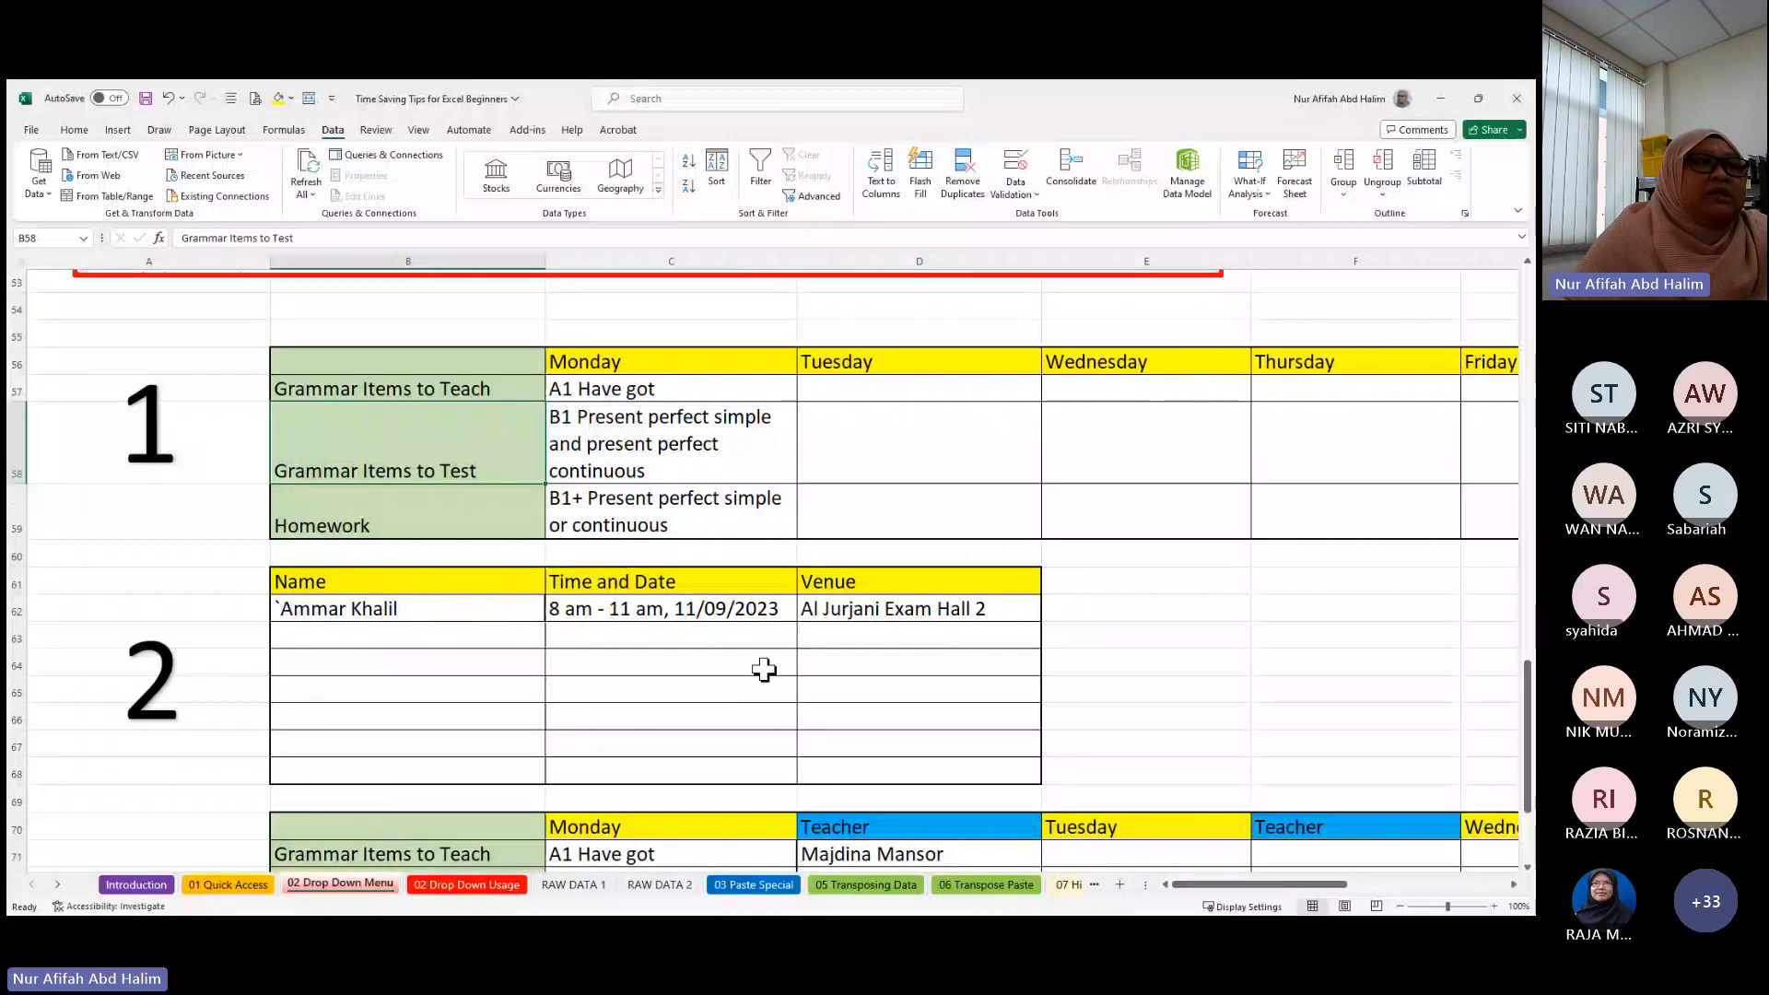
{"action": "left_click", "coordinate": [415, 609]}
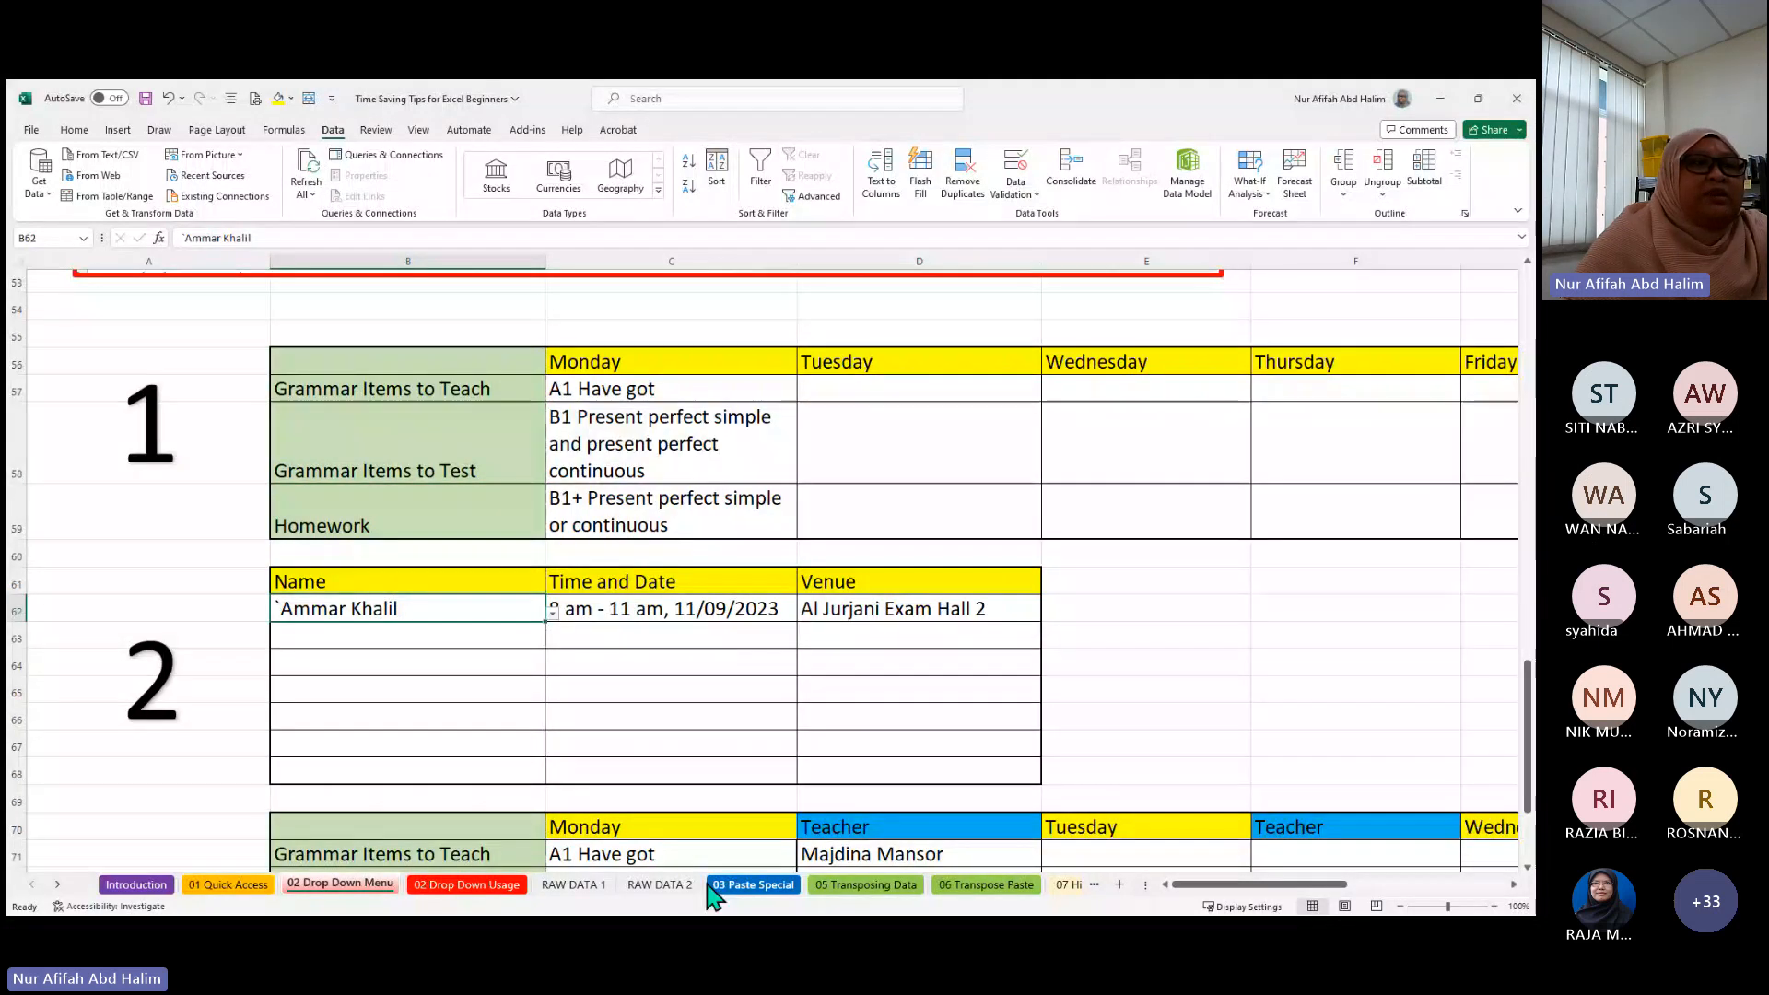
- Revisit the source lists on RAW DATA 1 and RAW DATA 2 and return to the practice tables on 02 Drop Down Menu
{"action": "left_click", "coordinate": [580, 887]}
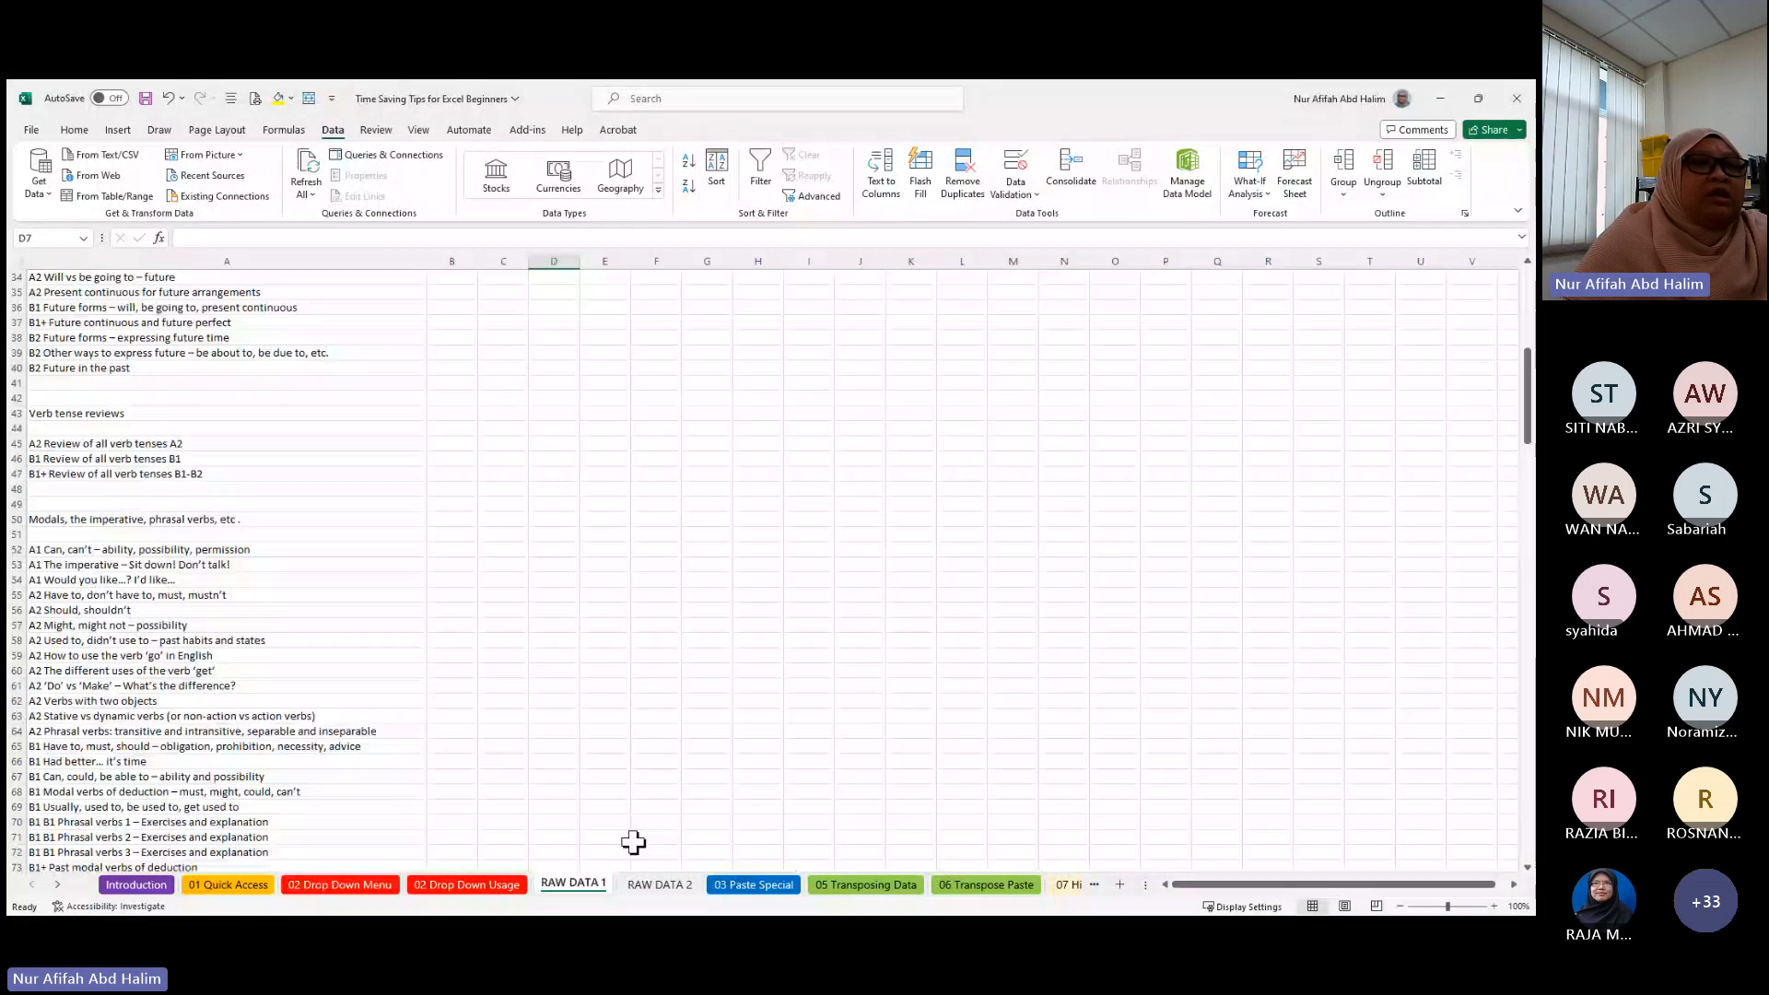
{"action": "left_click", "coordinate": [656, 885]}
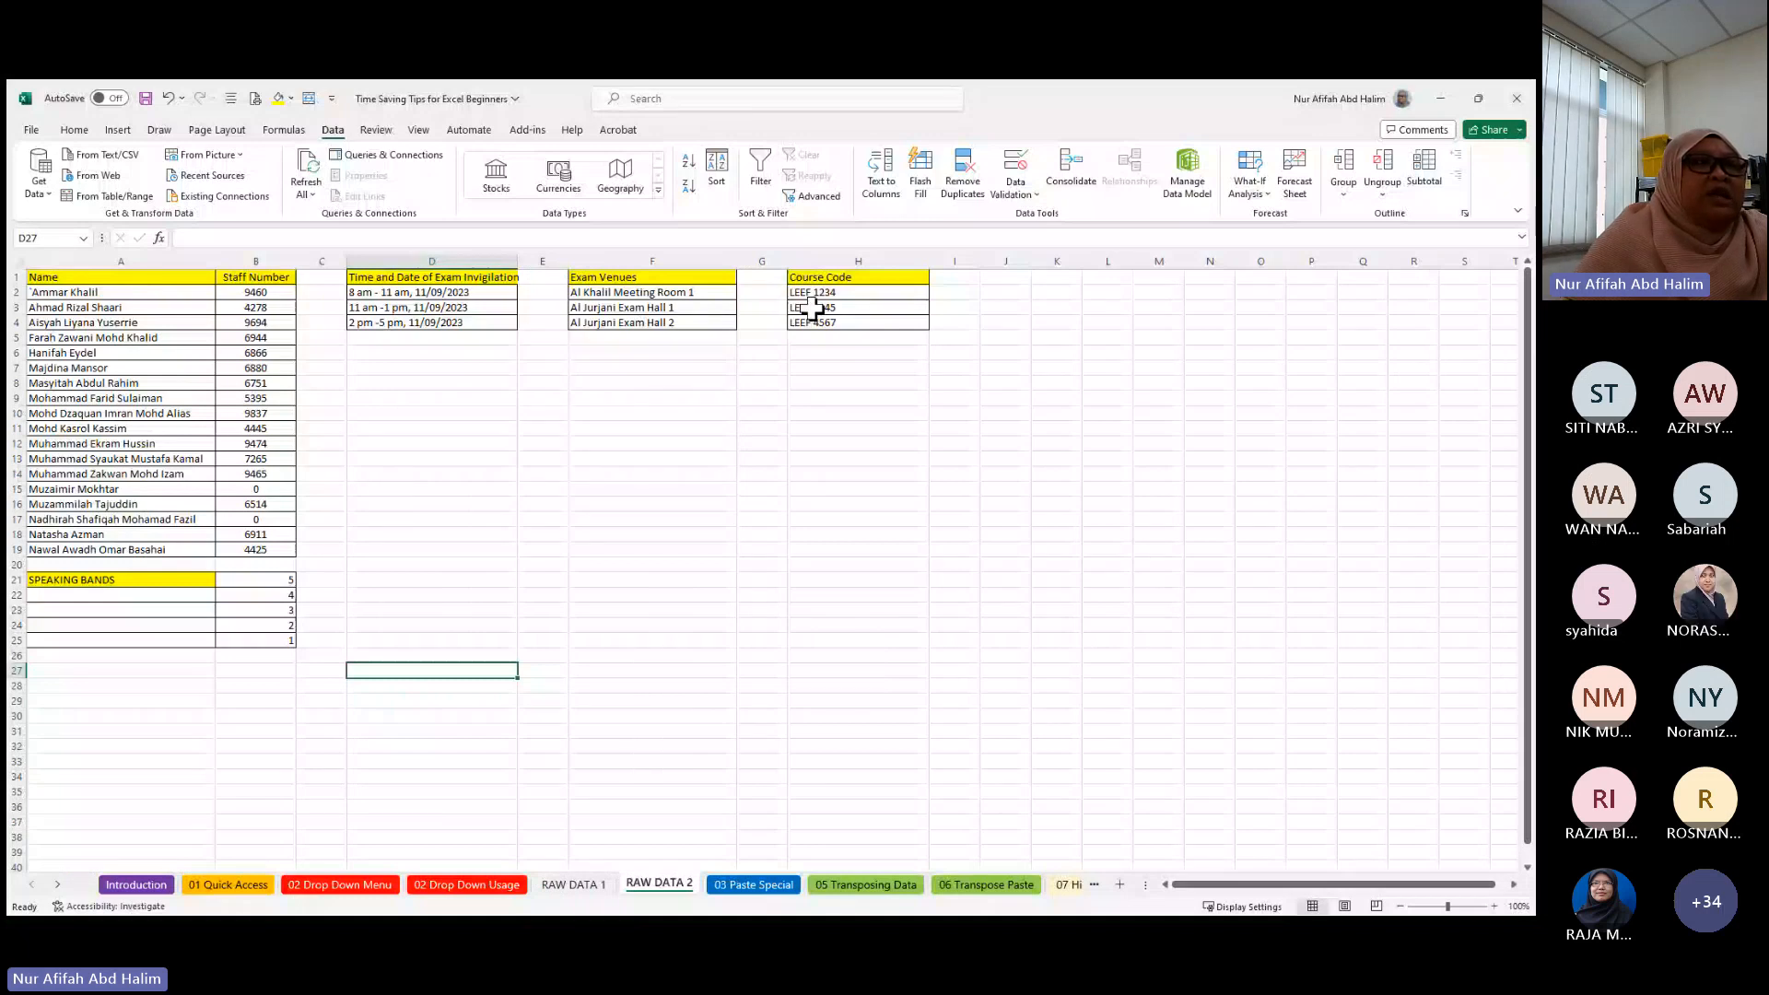
{"action": "left_click", "coordinate": [351, 880]}
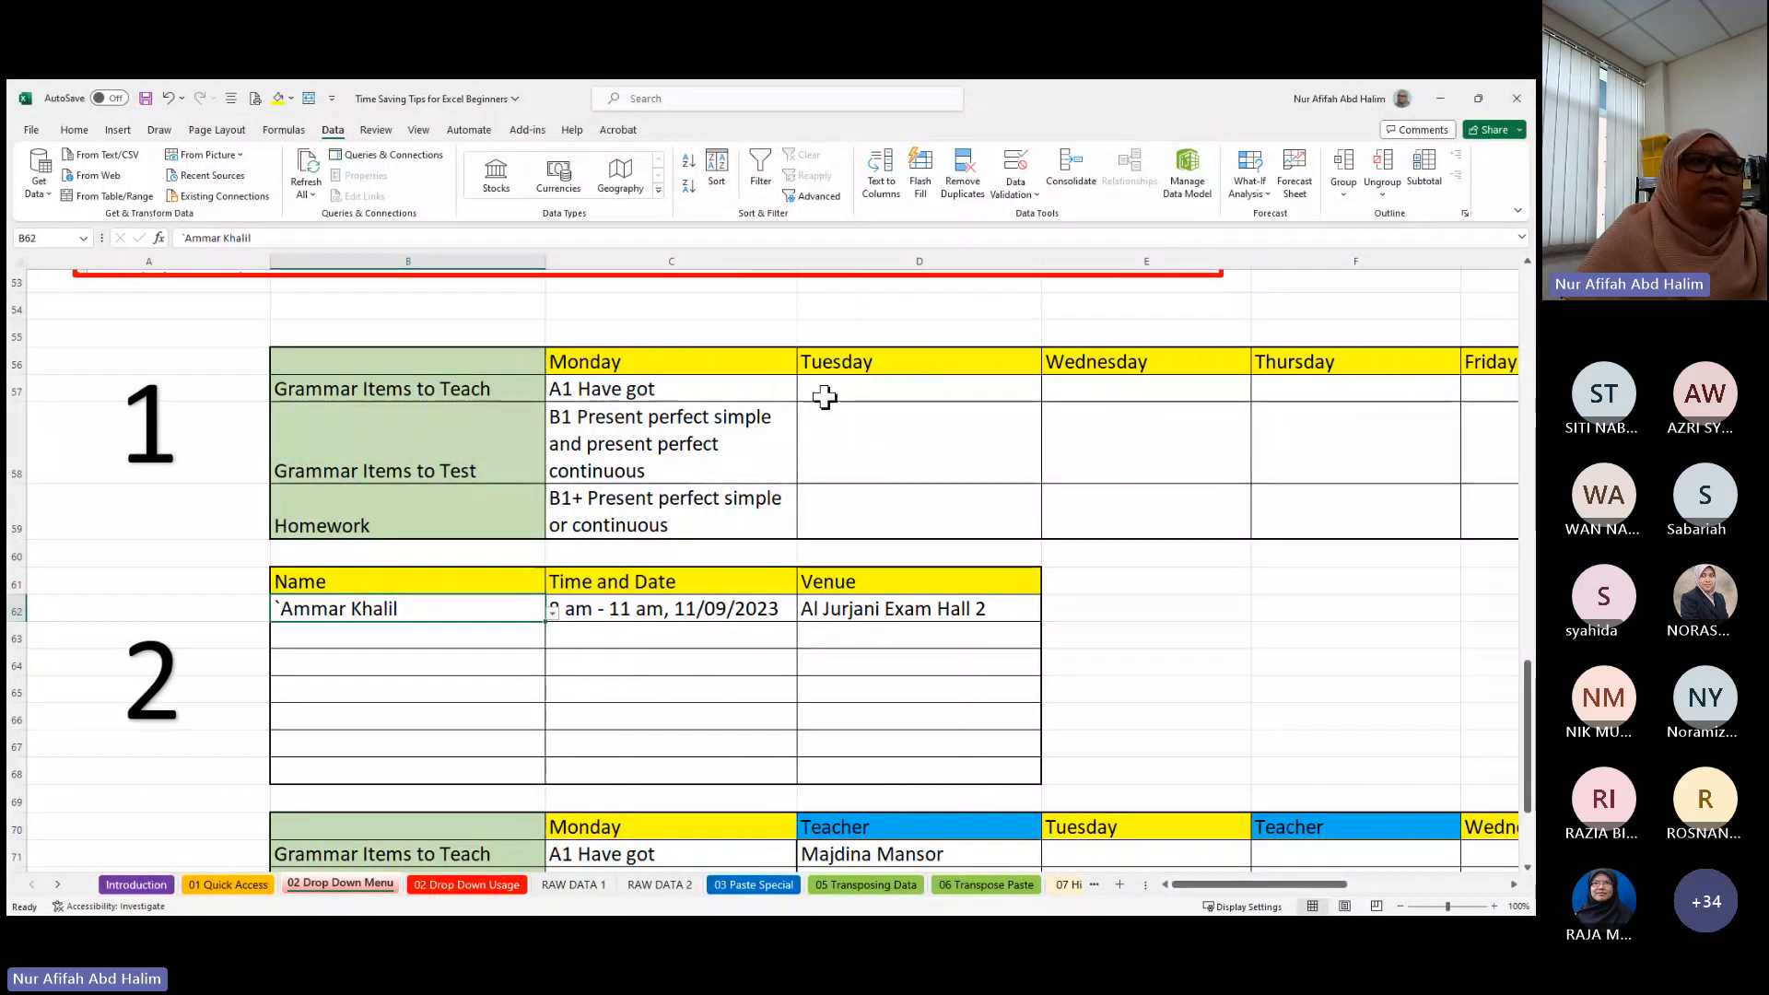
{"action": "left_click", "coordinate": [573, 884]}
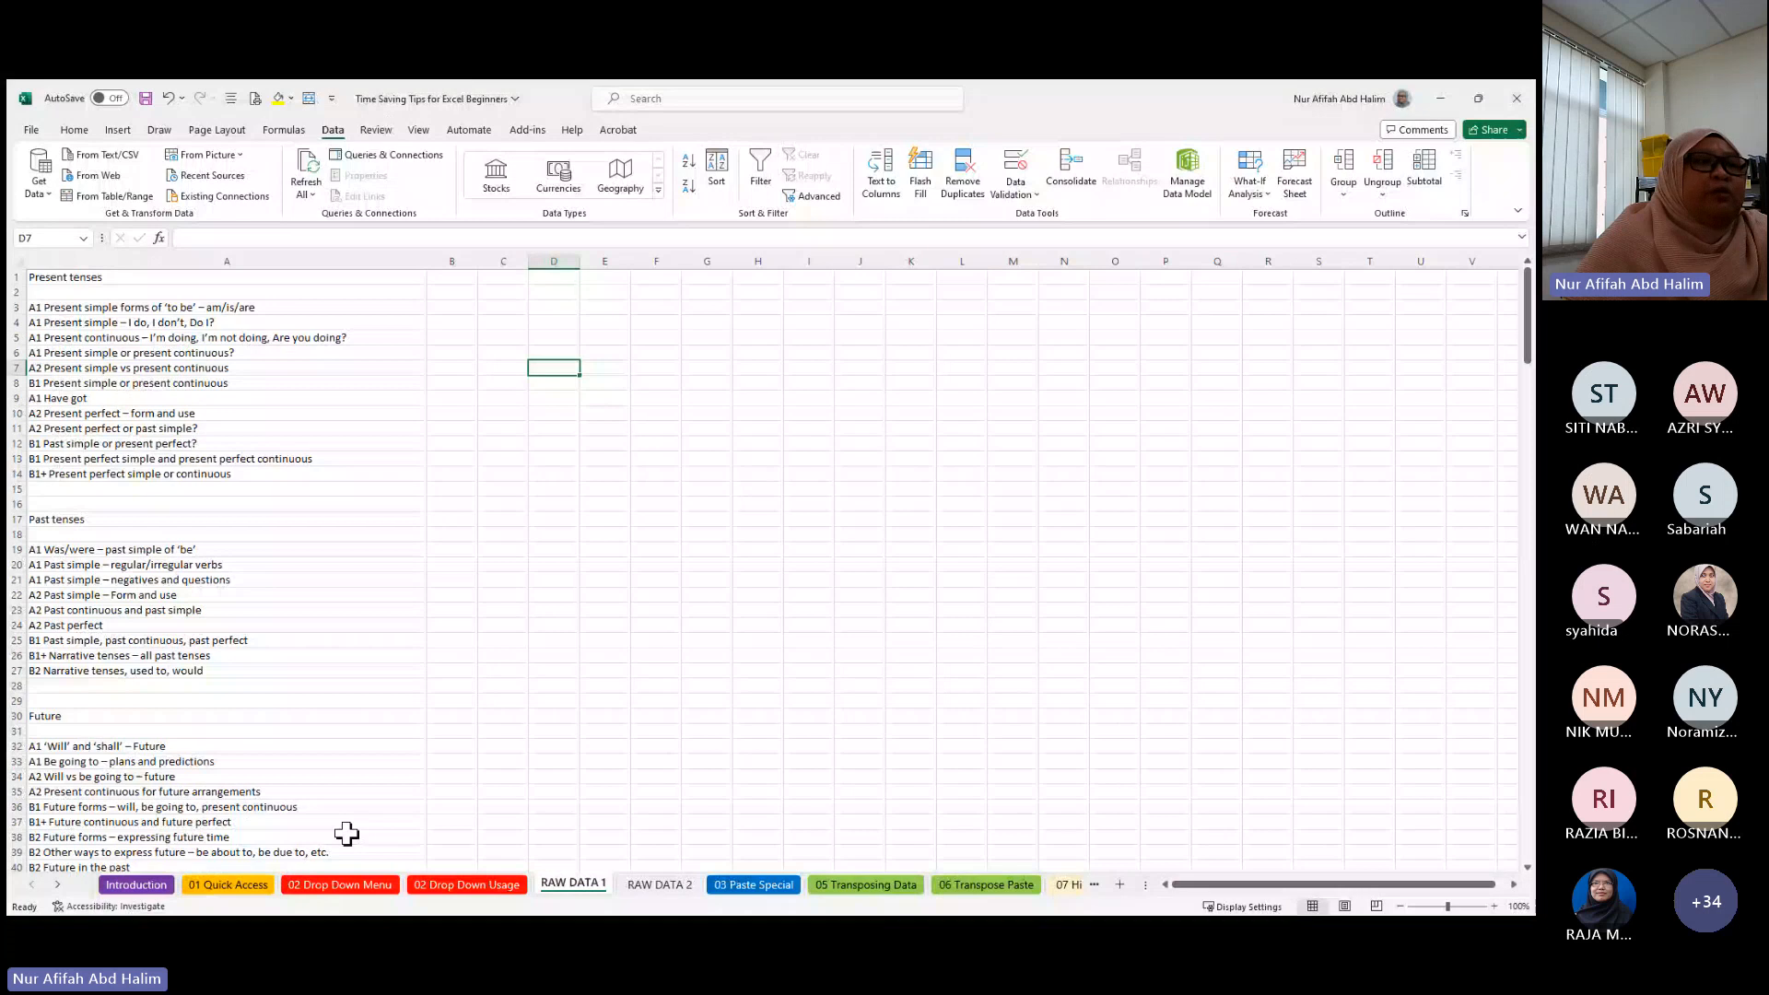
{"action": "left_click", "coordinate": [340, 885]}
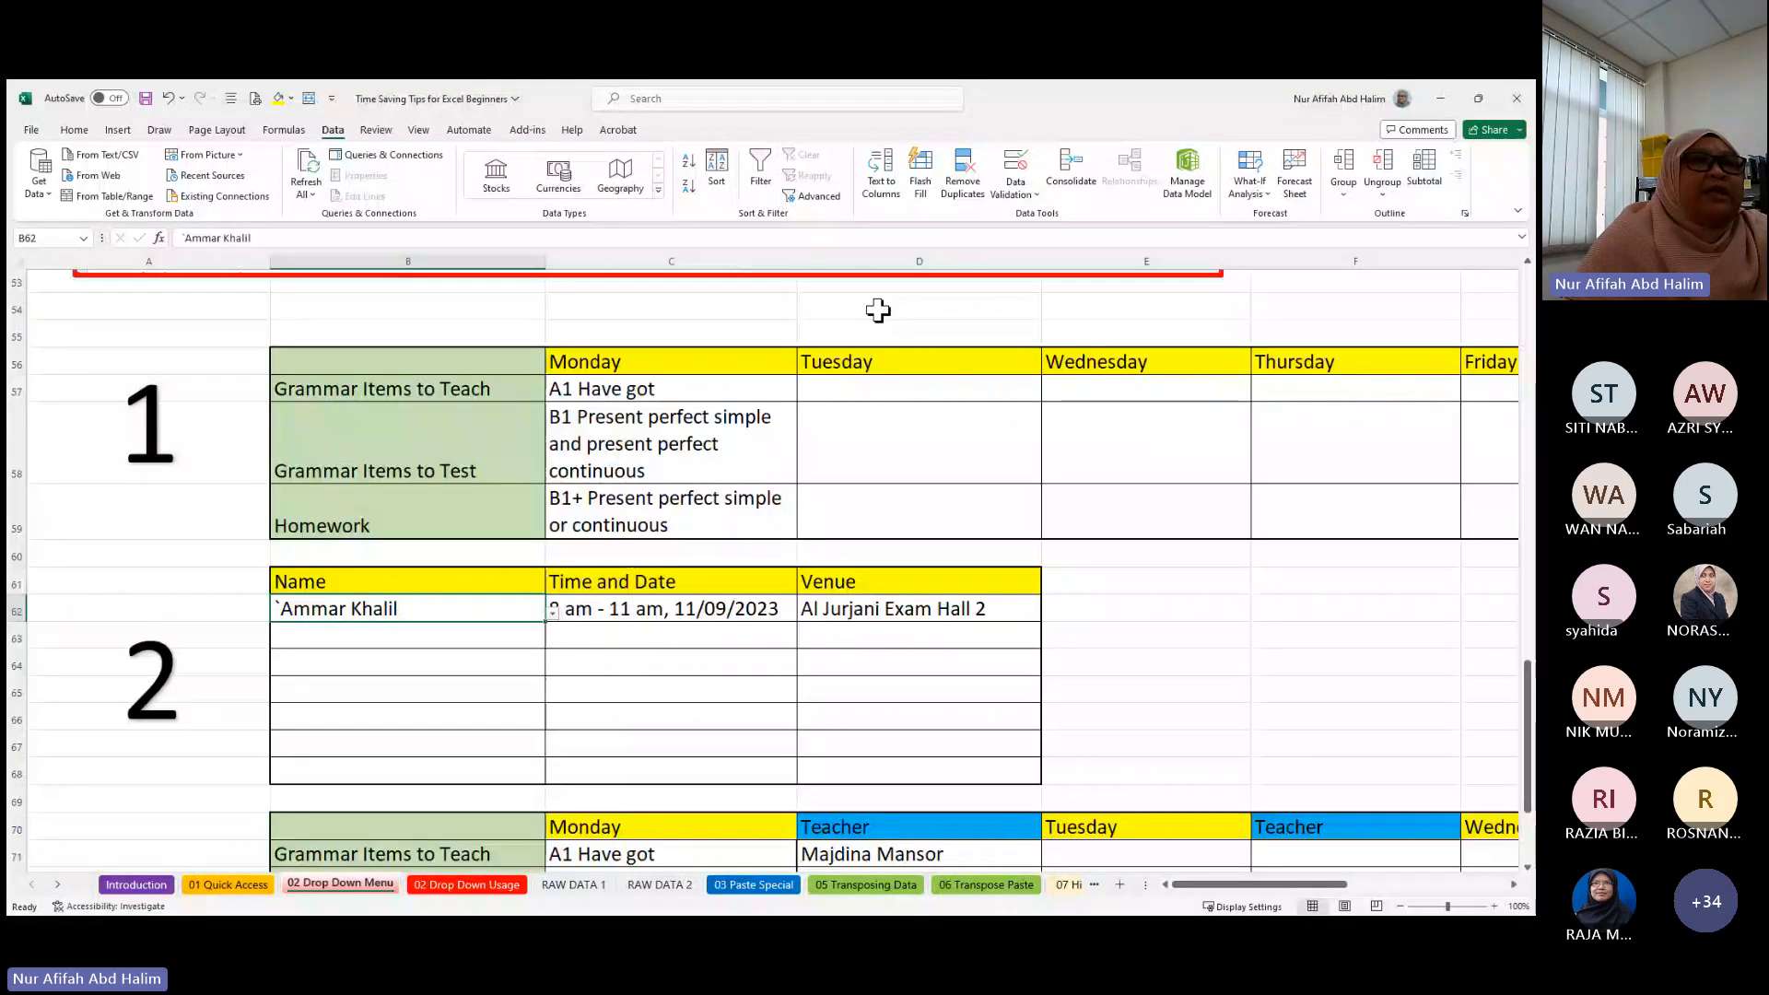
- Add a list data validation to Tuesday's Grammar Items to Teach cell, sourced from the RAW DATA 1 grammar list in column A down to row 244
{"action": "left_click", "coordinate": [857, 387]}
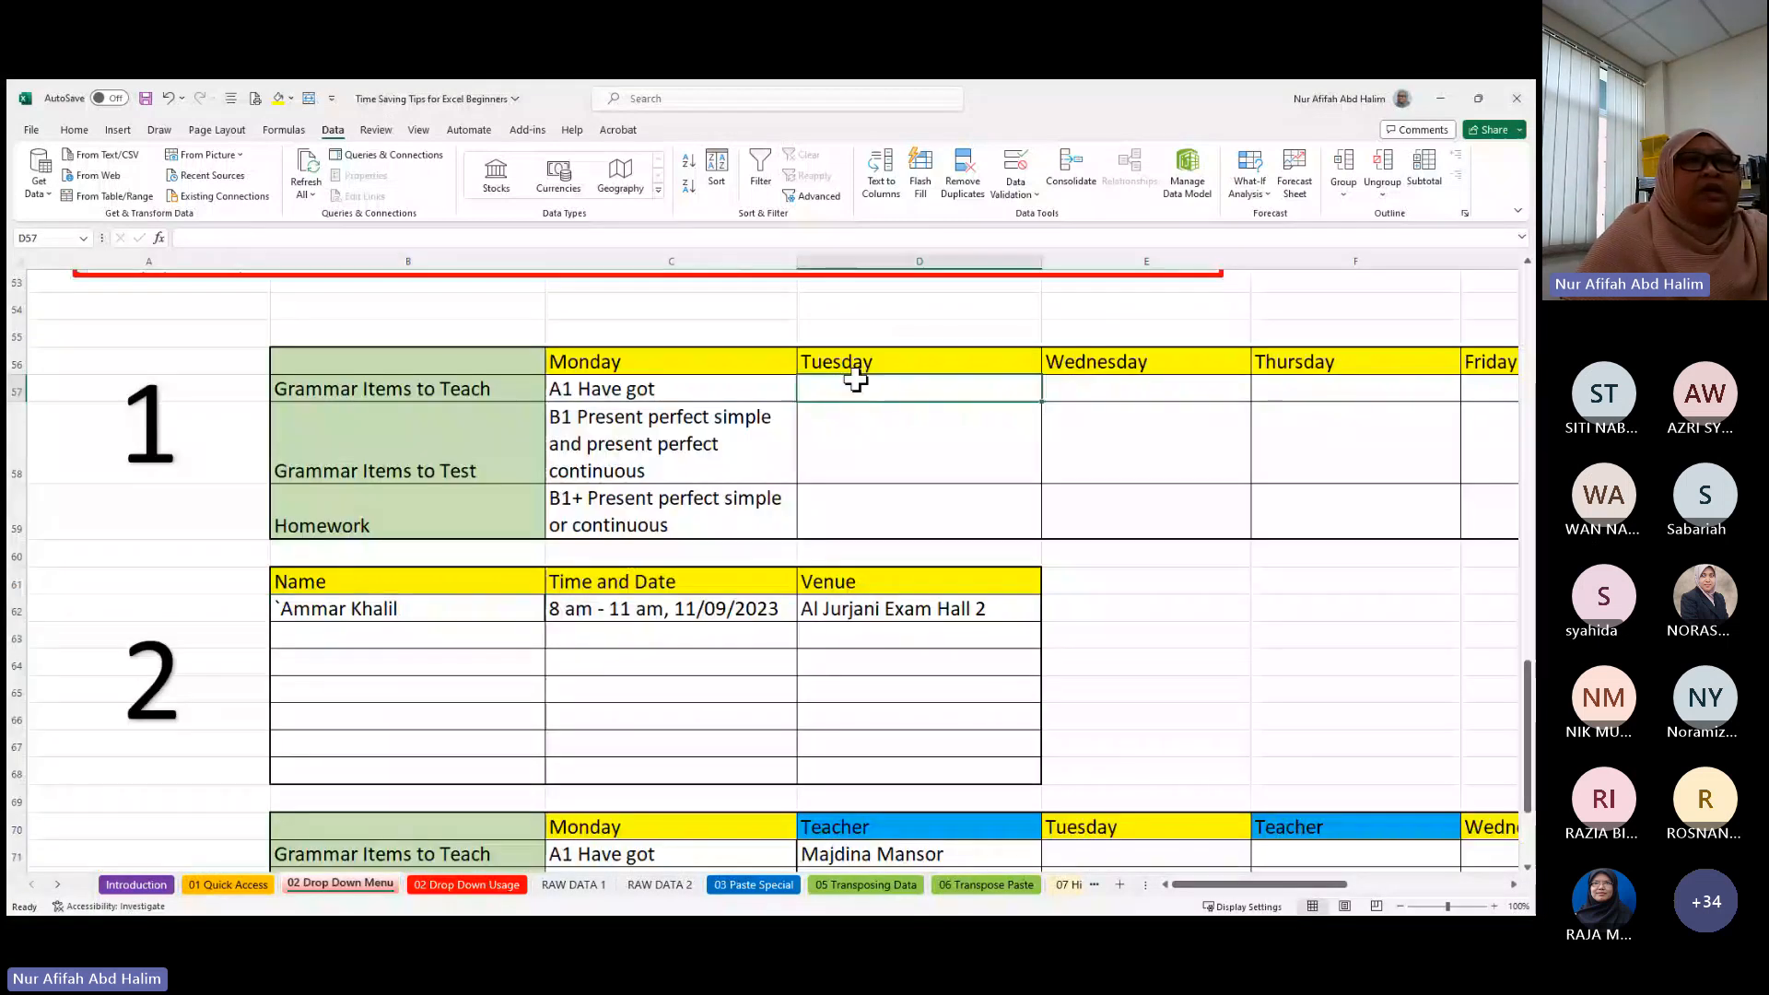
{"action": "right_click", "coordinate": [854, 378]}
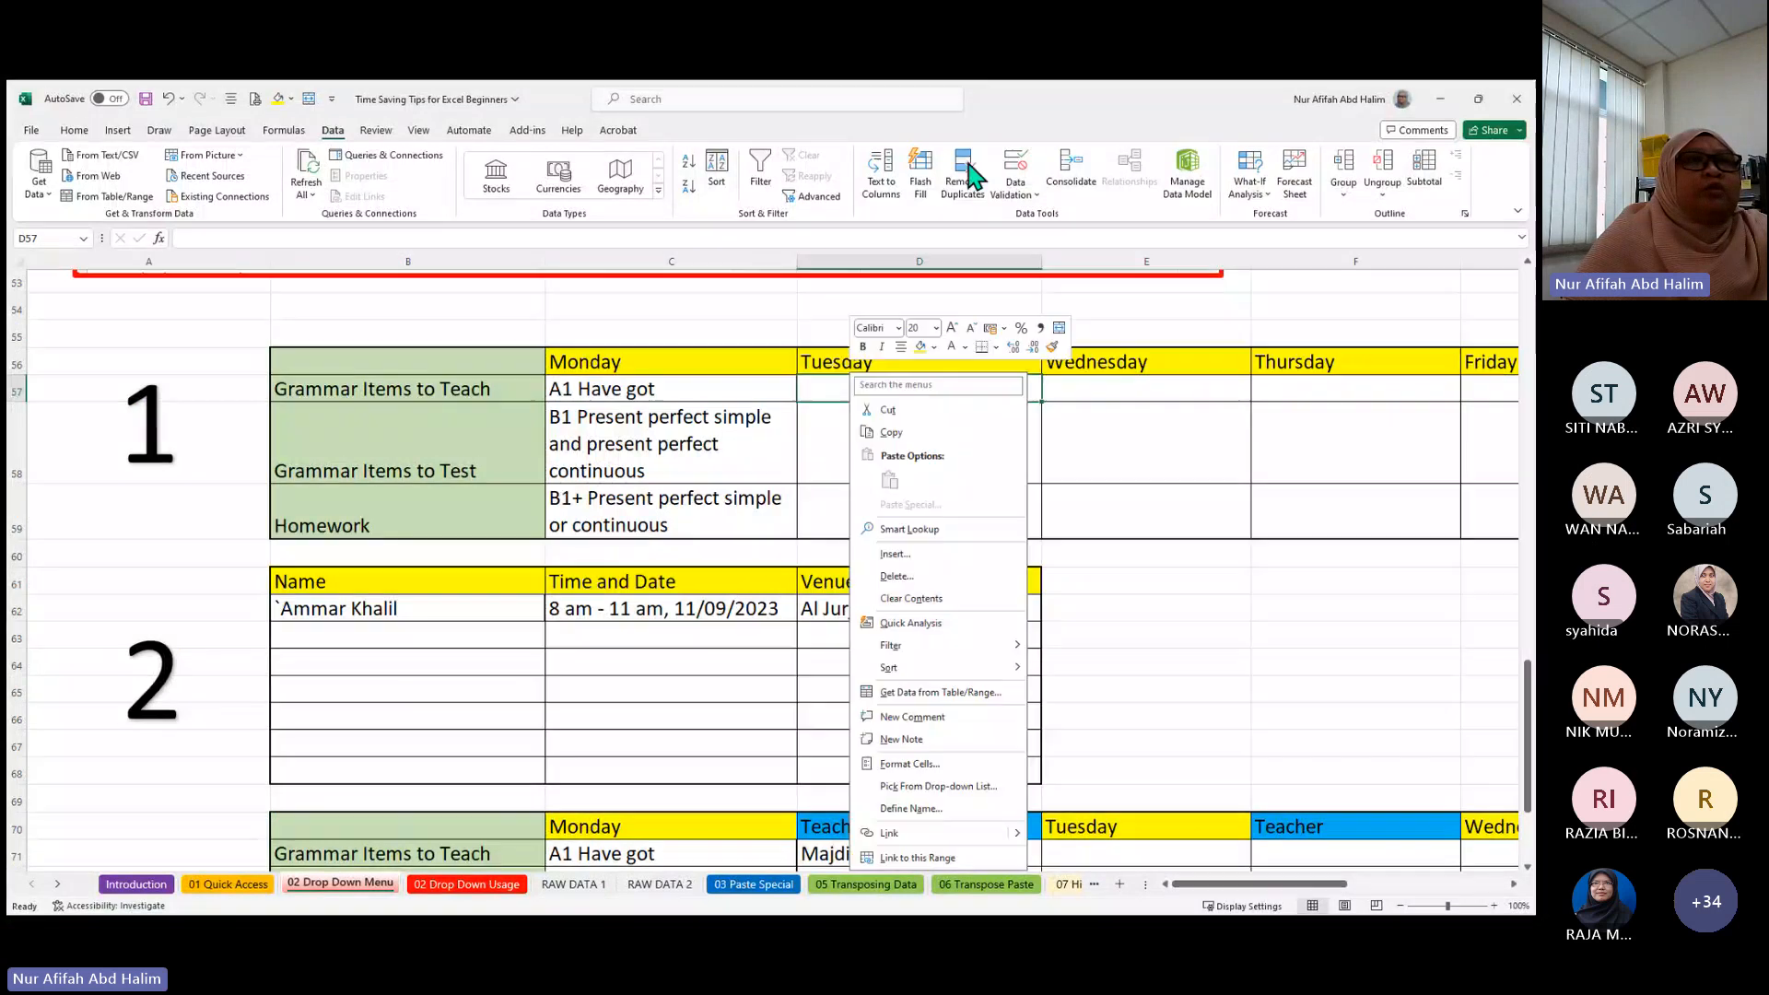
{"action": "left_click", "coordinate": [333, 131]}
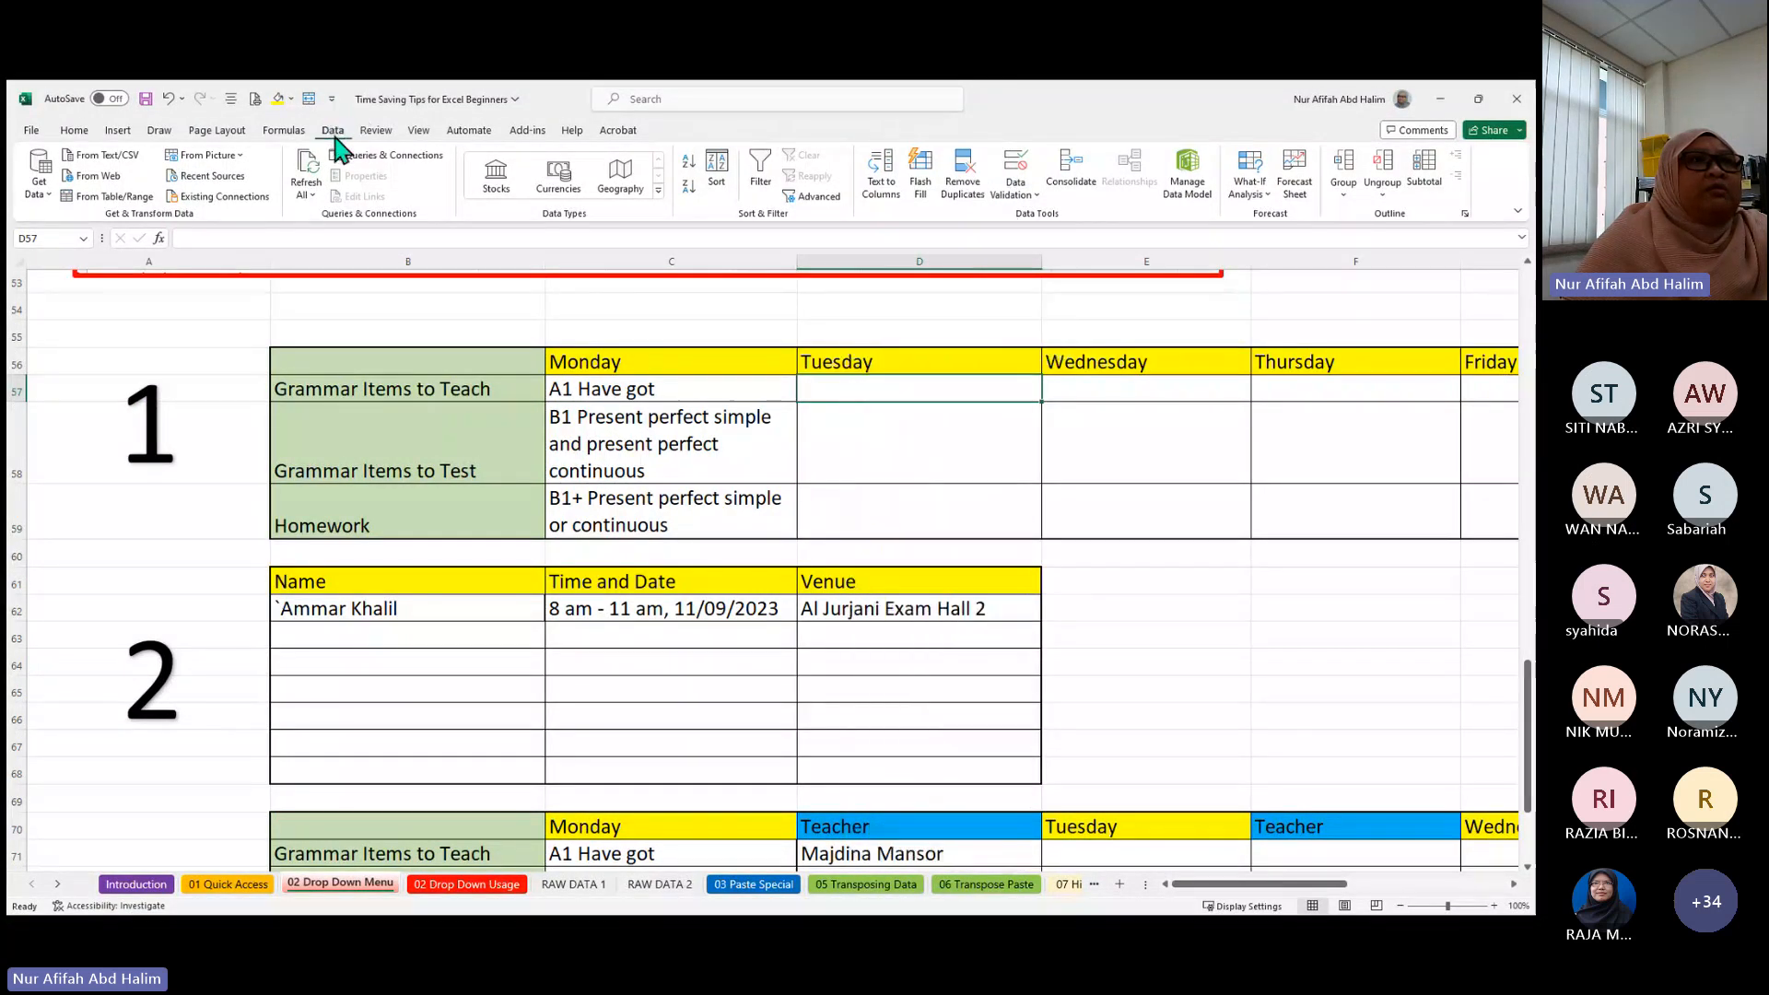
{"action": "left_click", "coordinate": [1014, 193]}
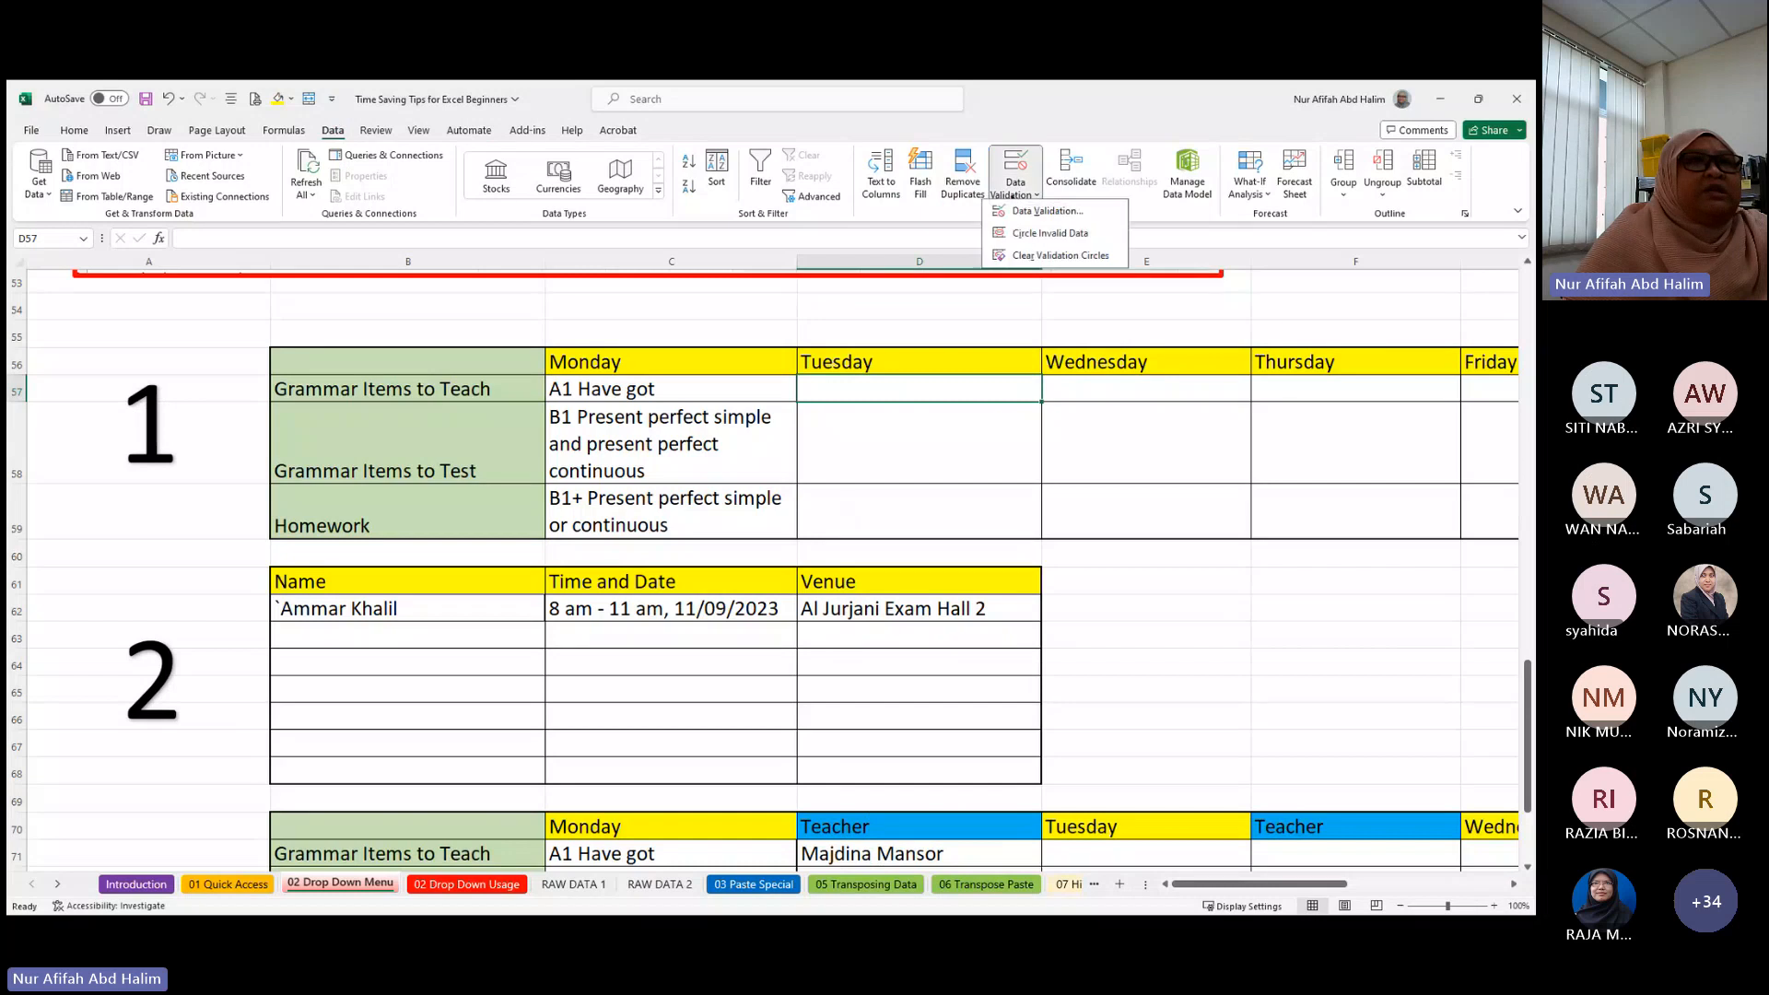
{"action": "left_click", "coordinate": [1046, 211]}
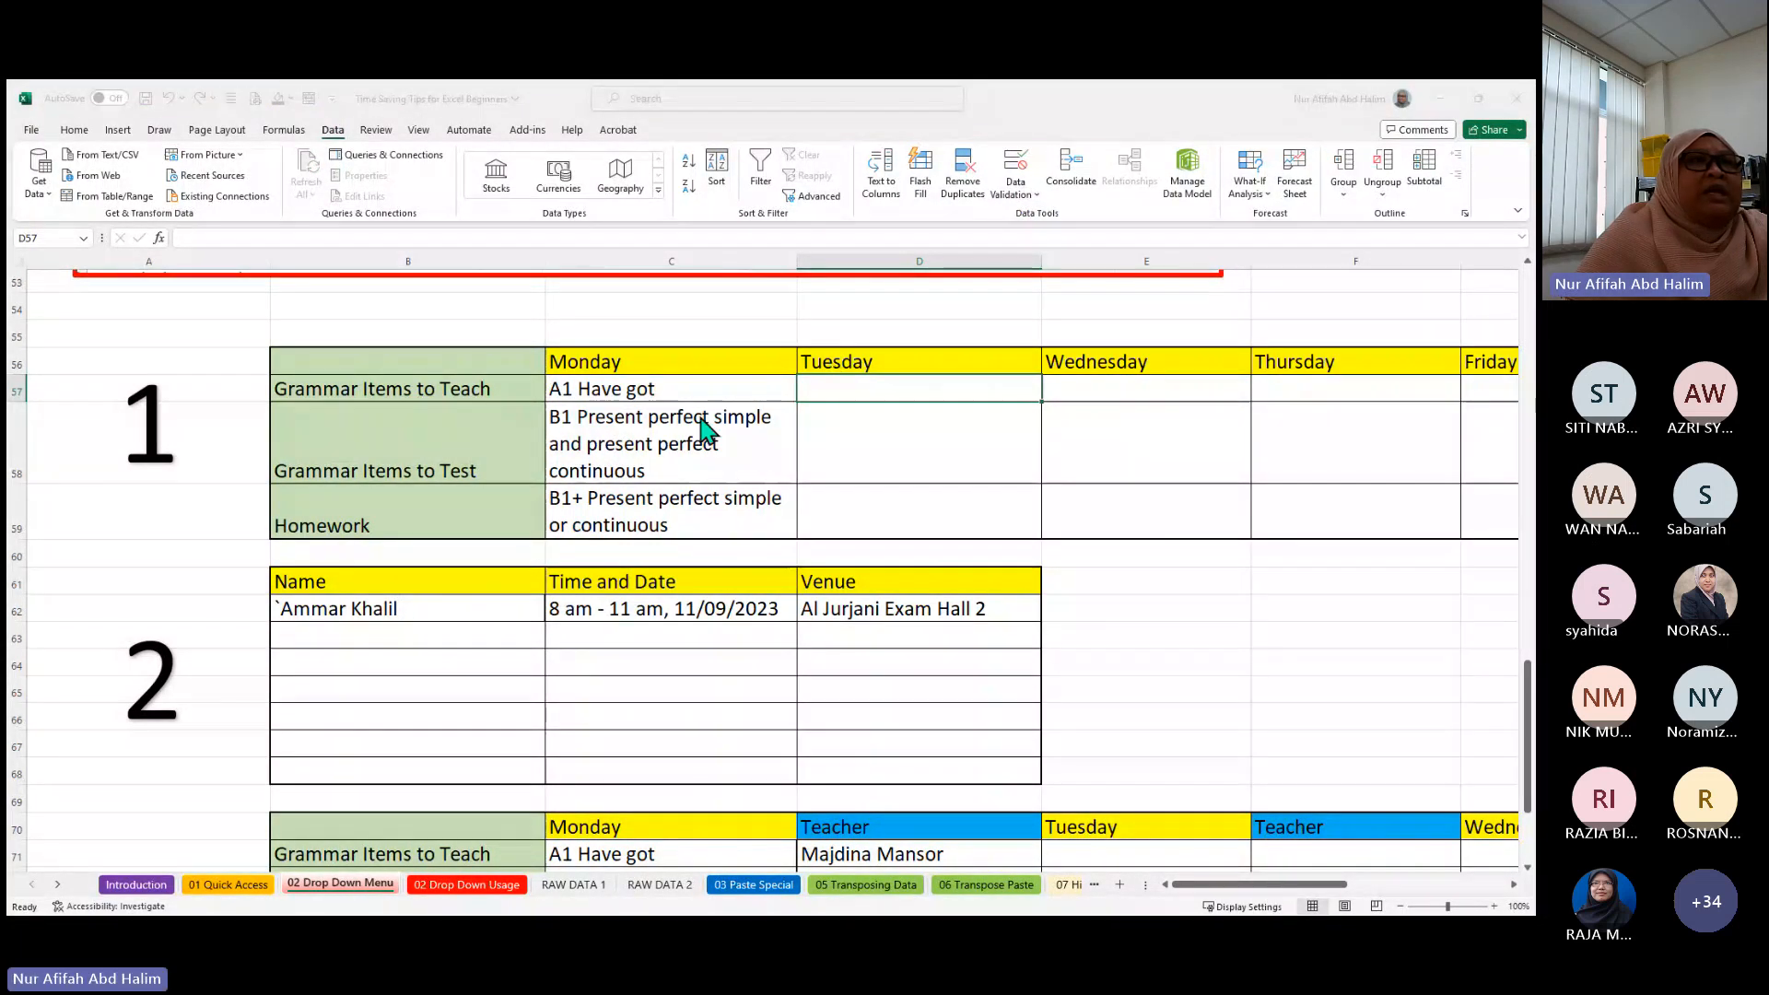
{"action": "left_click", "coordinate": [649, 486]}
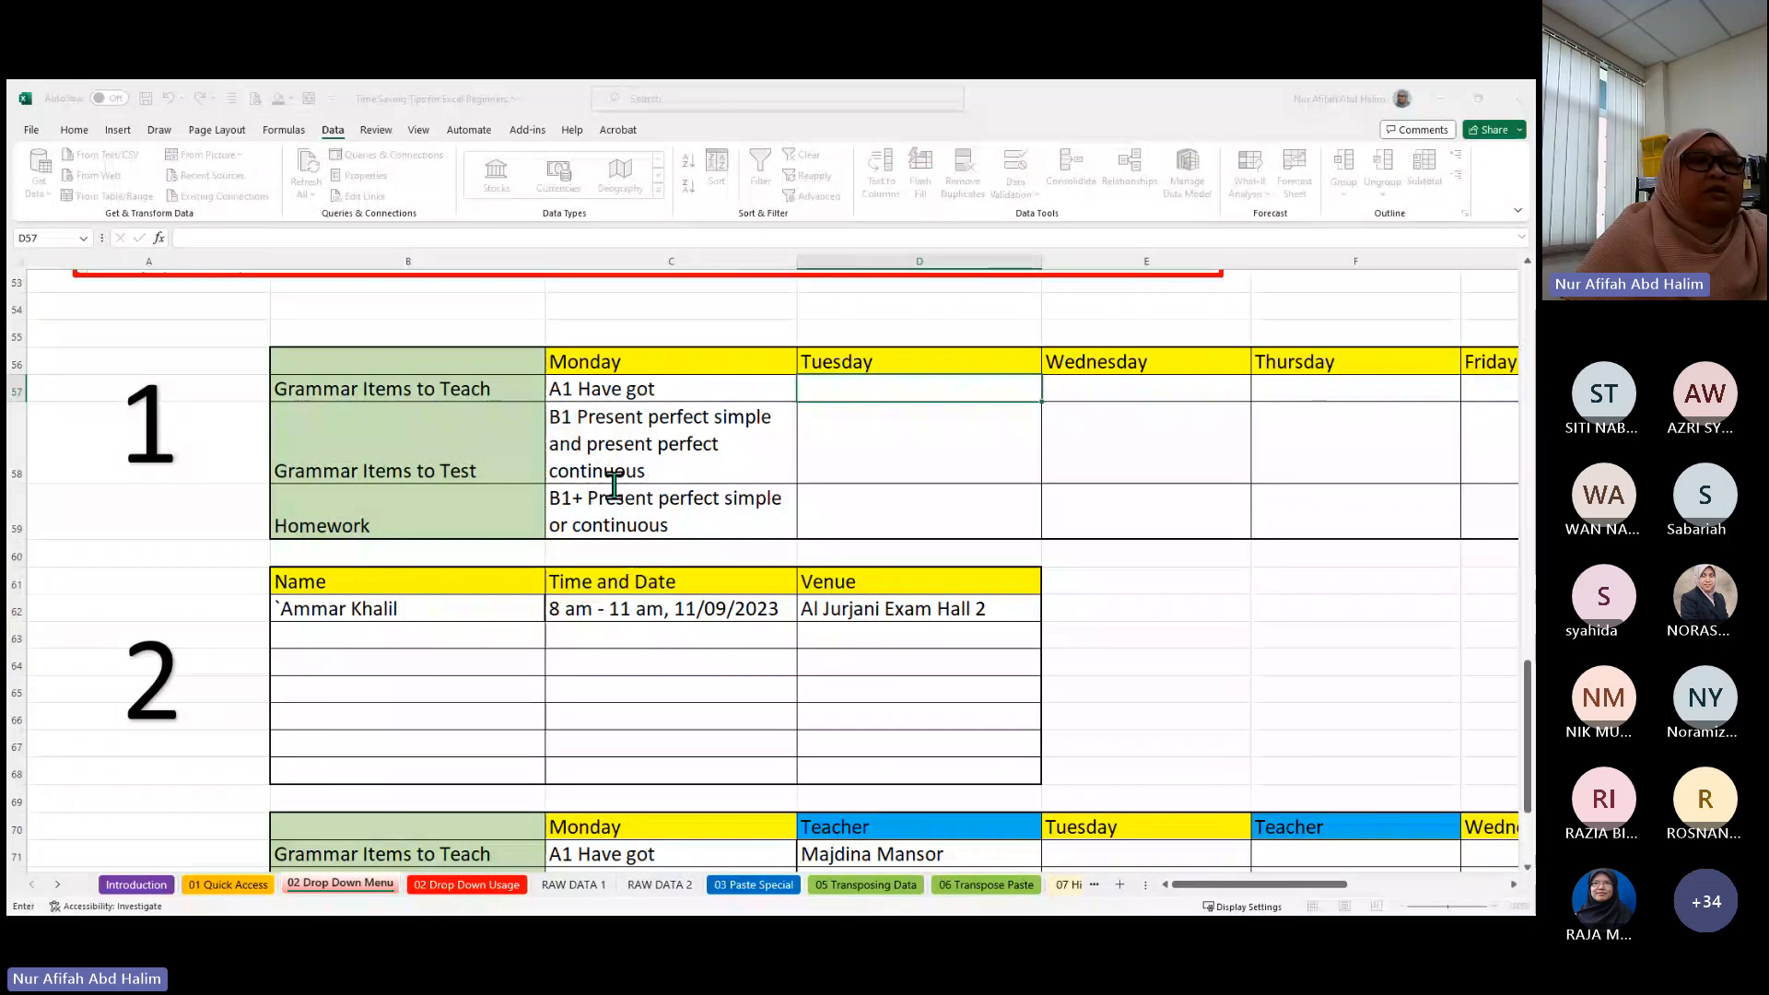
{"action": "left_click", "coordinate": [573, 885]}
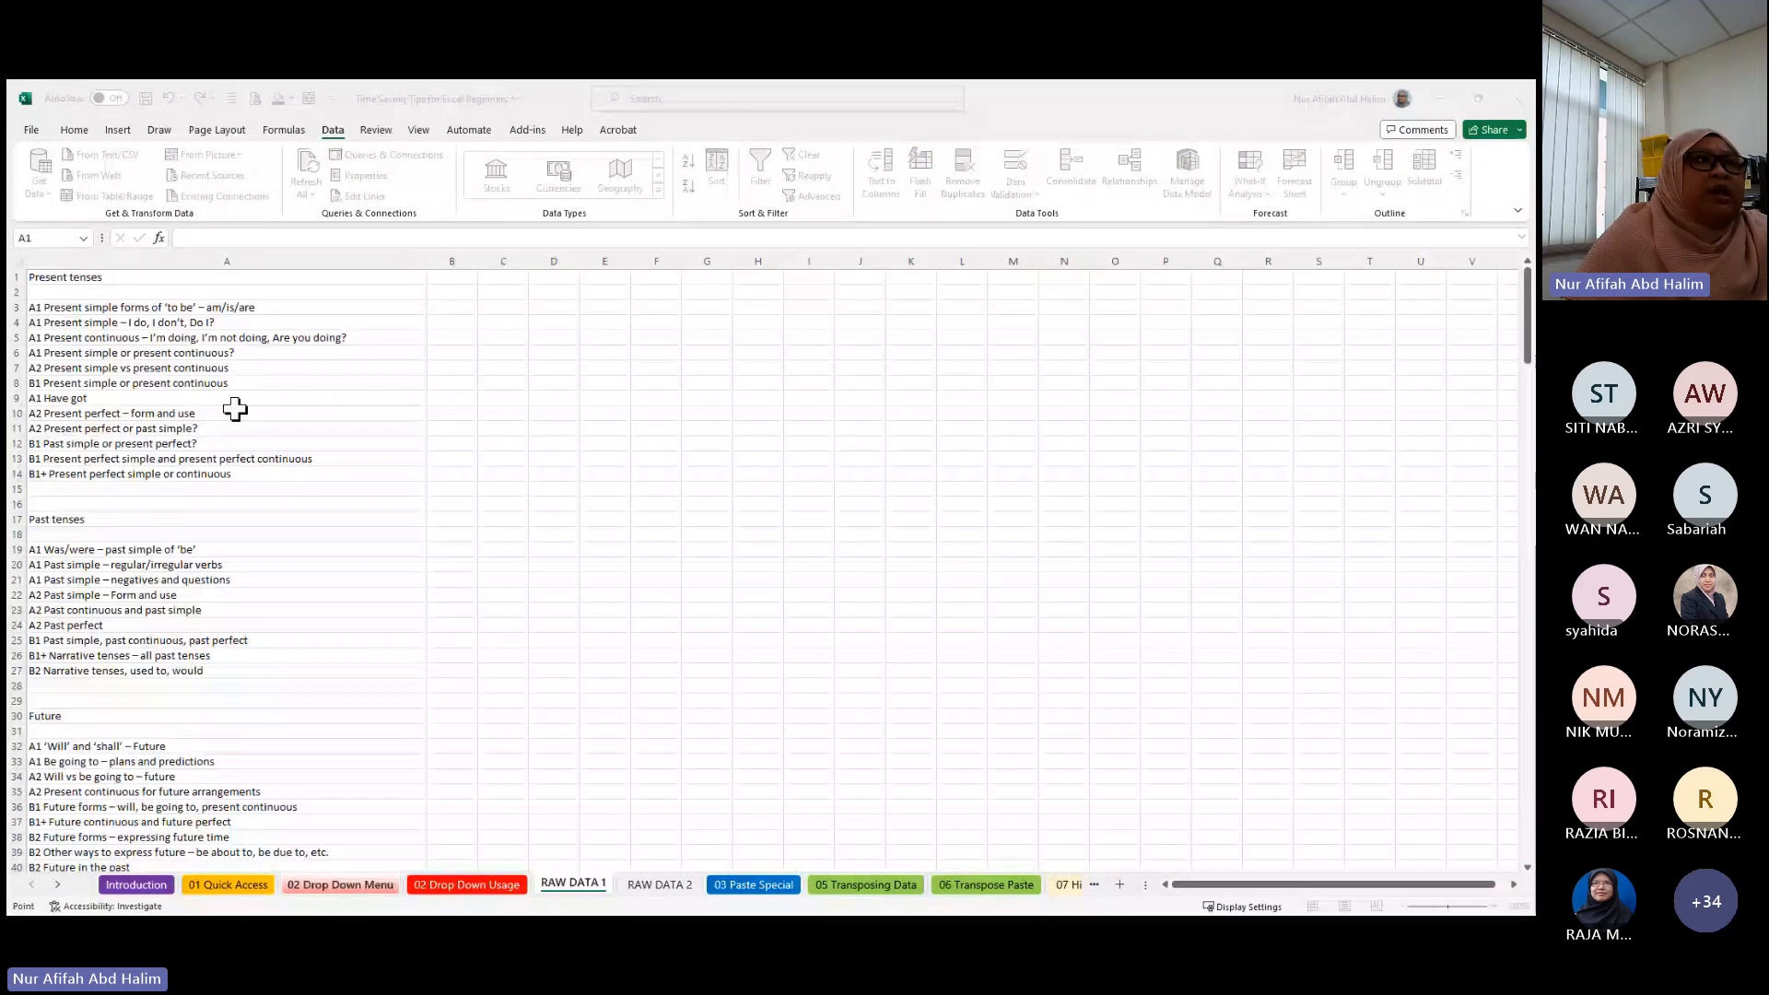
{"action": "left_click", "coordinate": [222, 259]}
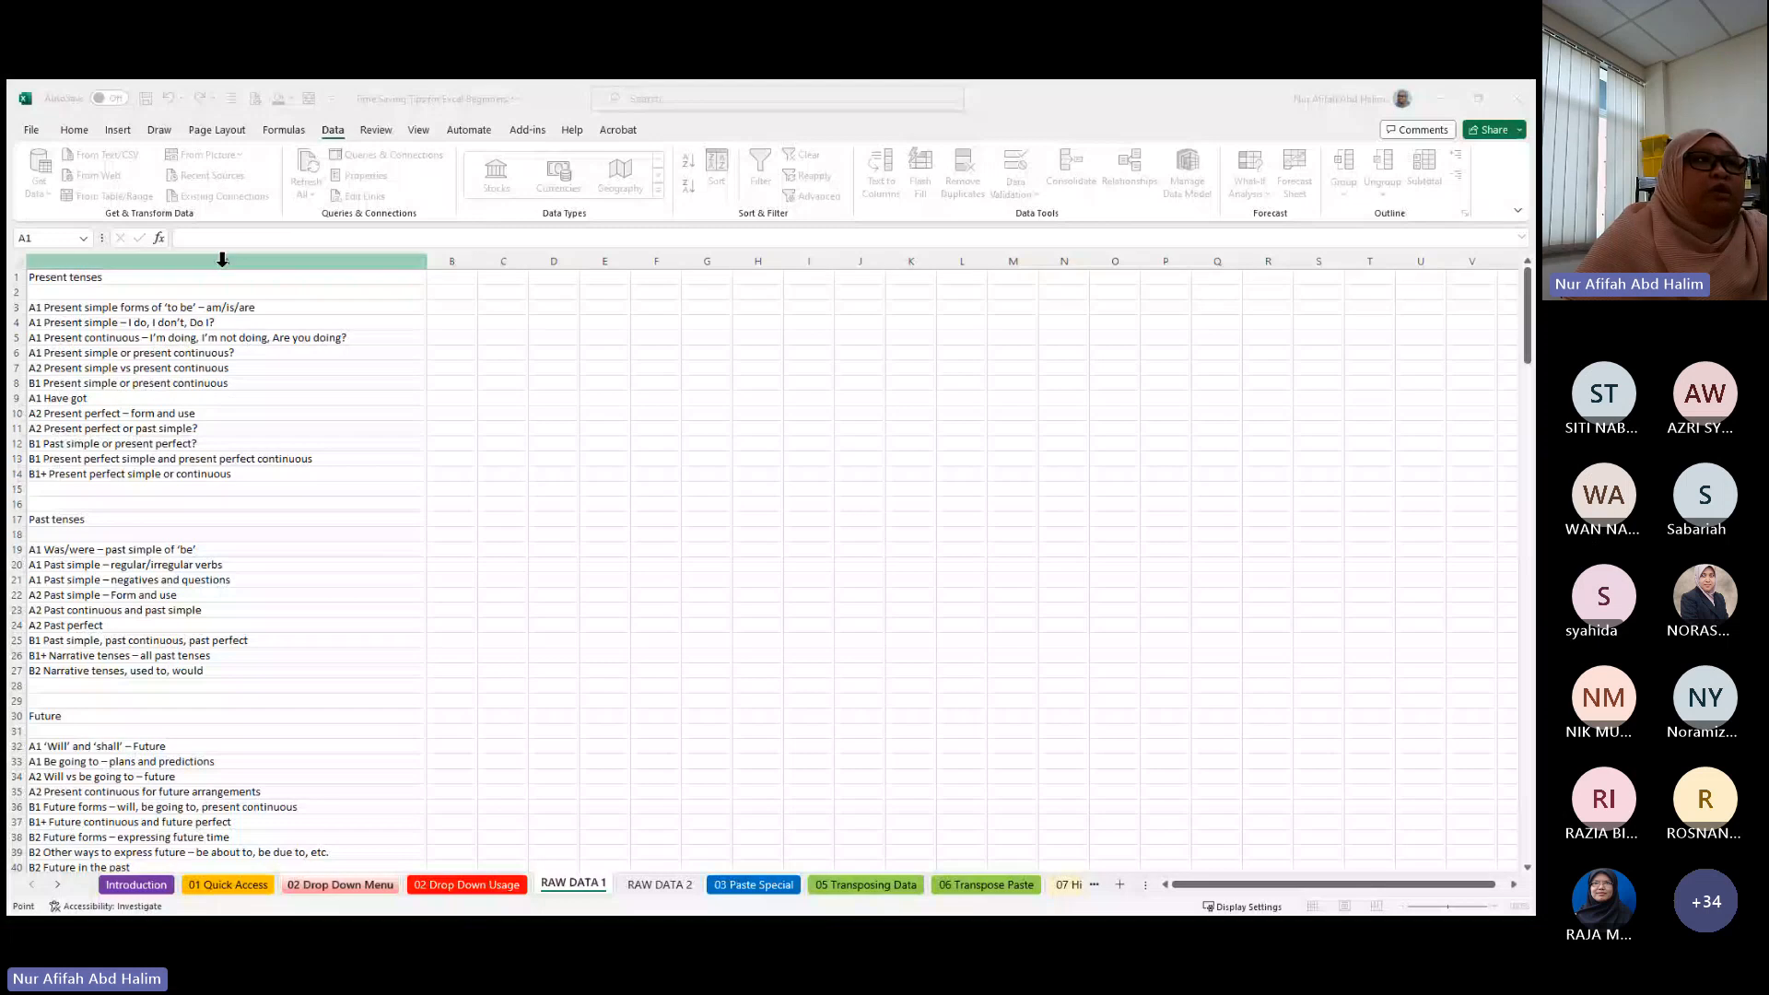
{"action": "left_click_drag", "start_coordinate": [222, 277], "coordinate": [249, 379]}
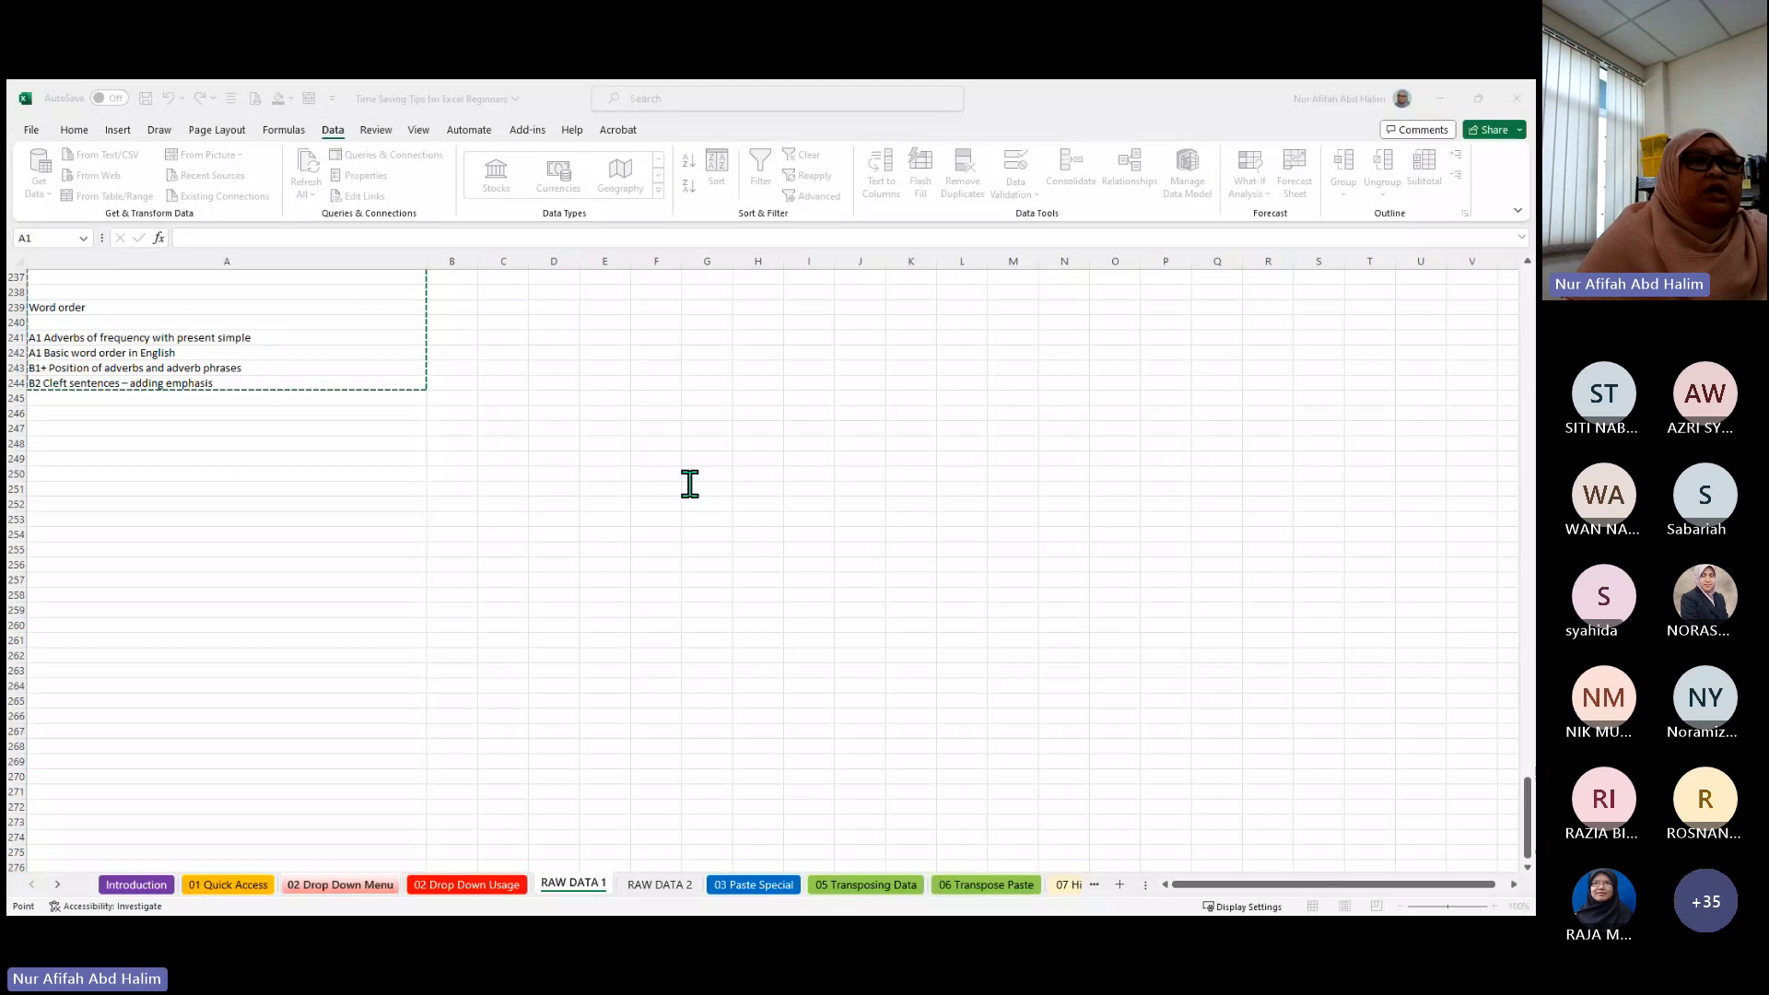
{"action": "left_click", "coordinate": [804, 572]}
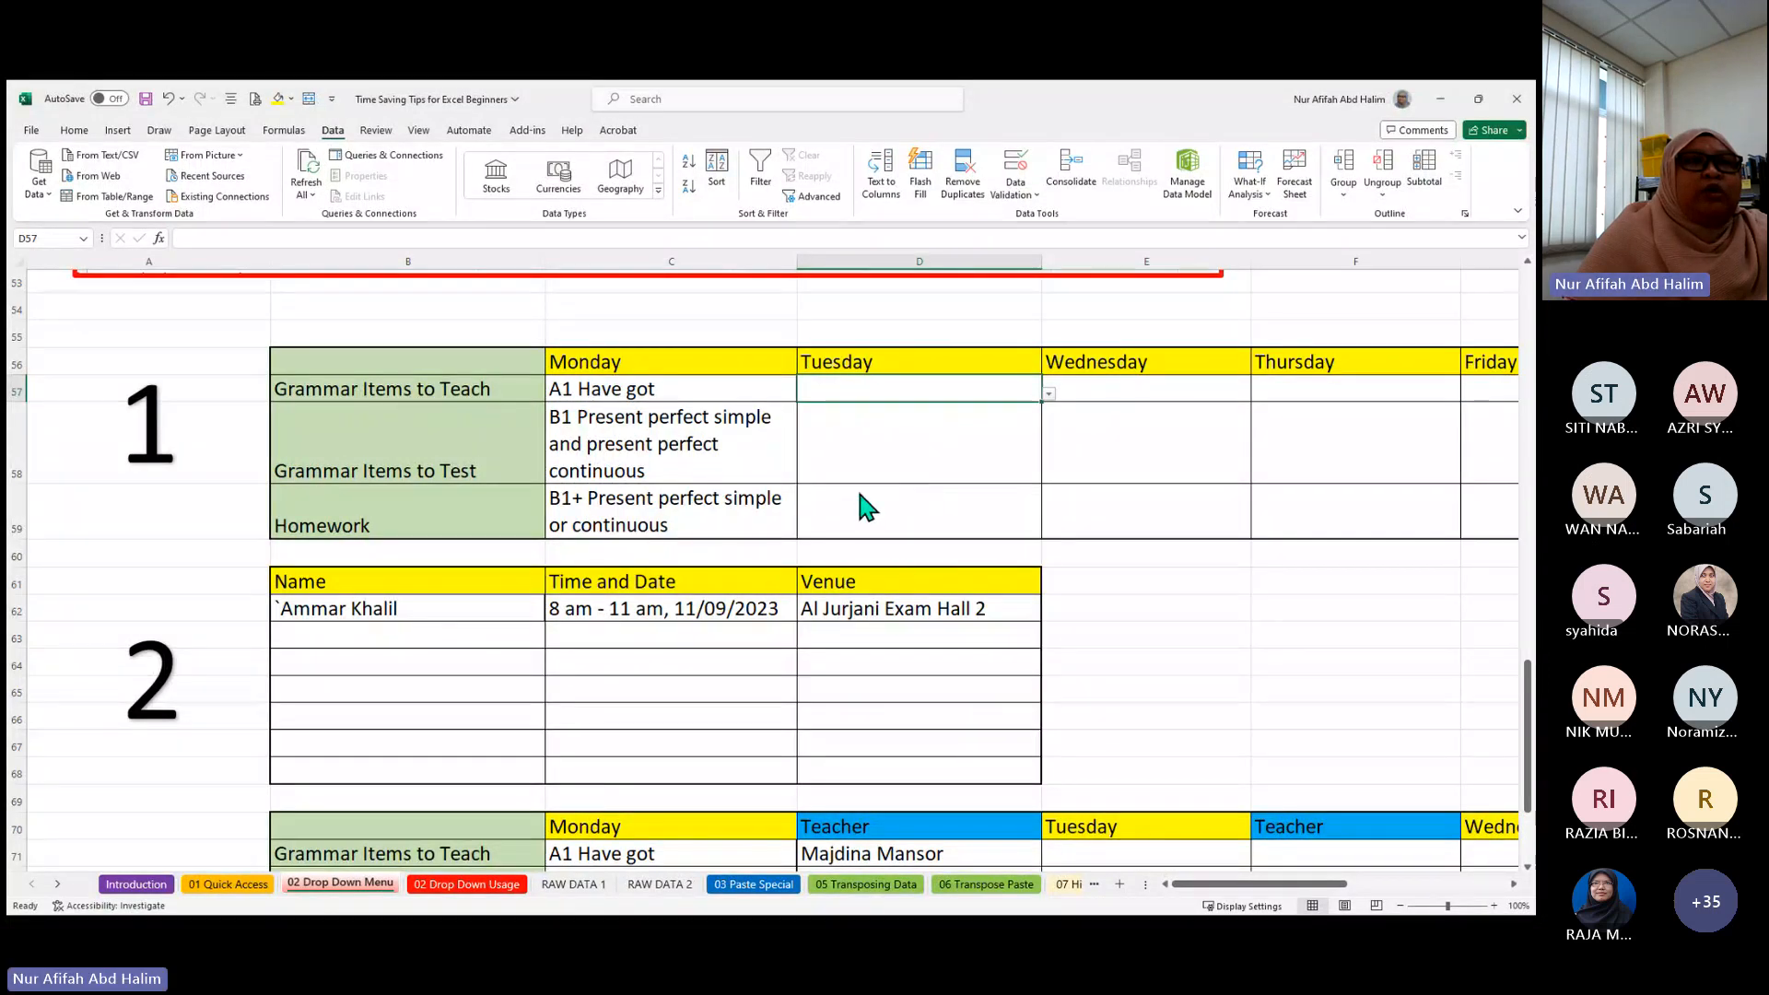
- Choose "Articles, nouns, pronouns, and determiners." for Tuesday's Grammar Items to Teach and wrap the text in that cell
{"action": "type", "text": "Articles, nouns, pronouns, and determiners."}
{"action": "key", "text": "Return"}
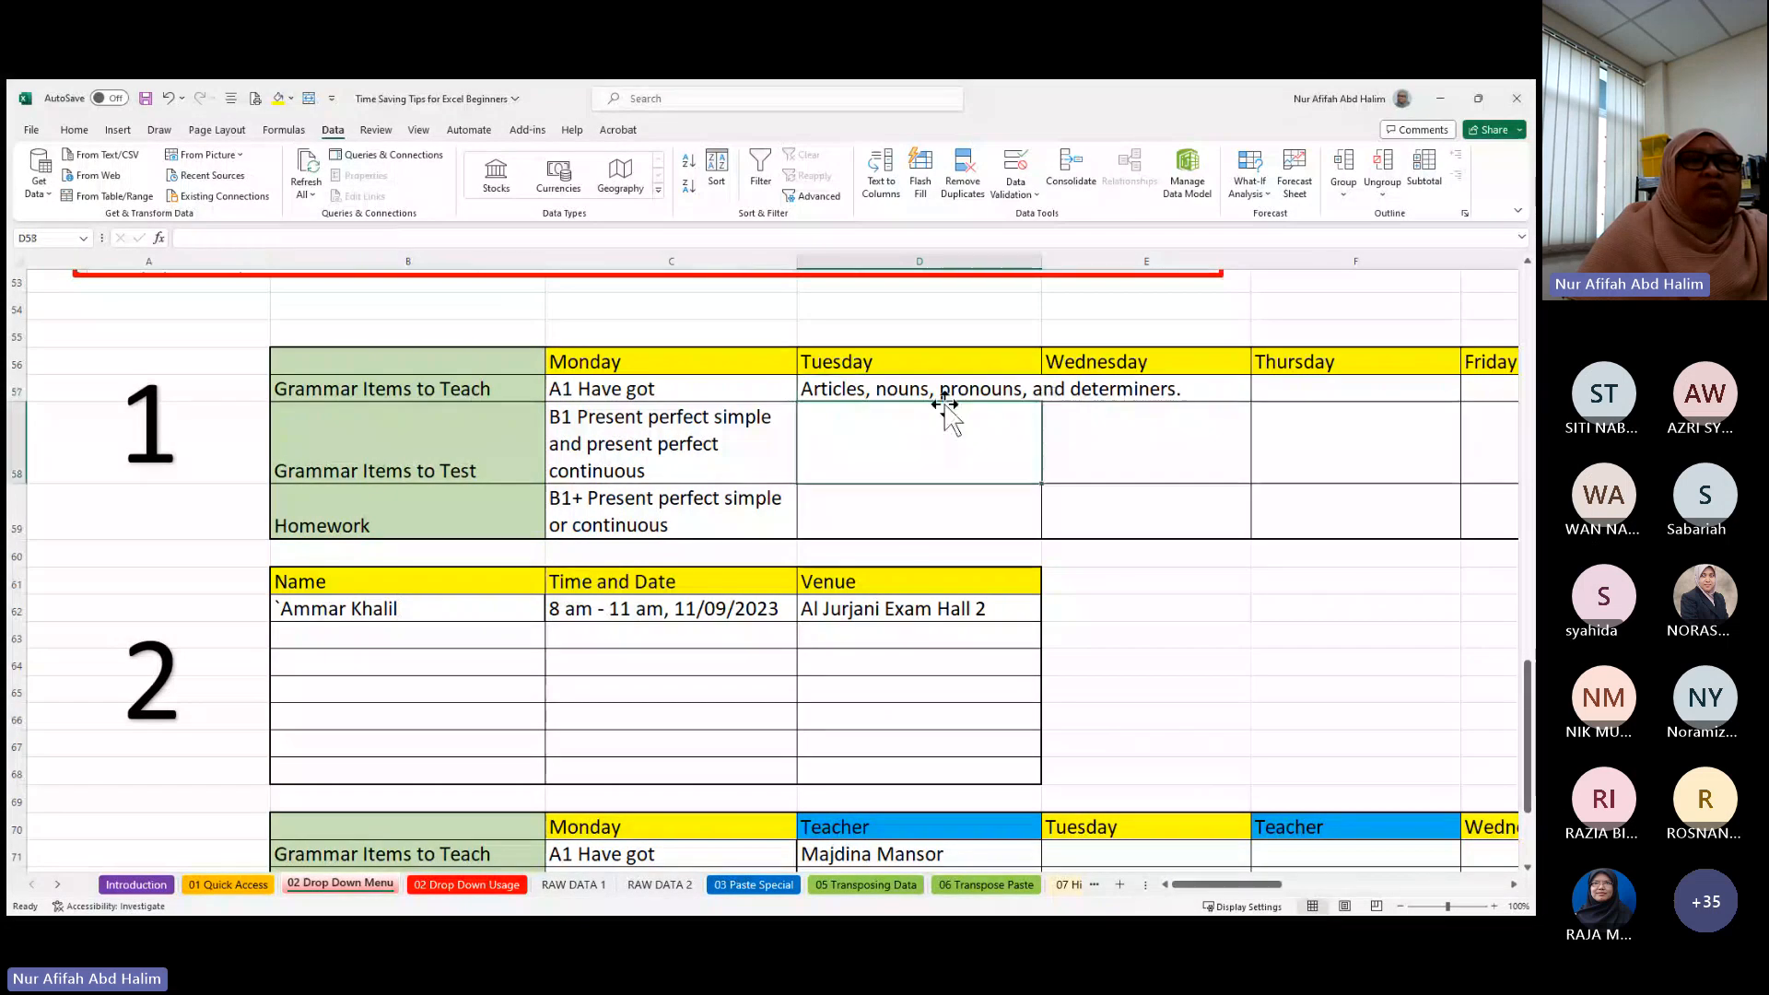
{"action": "left_click", "coordinate": [998, 391]}
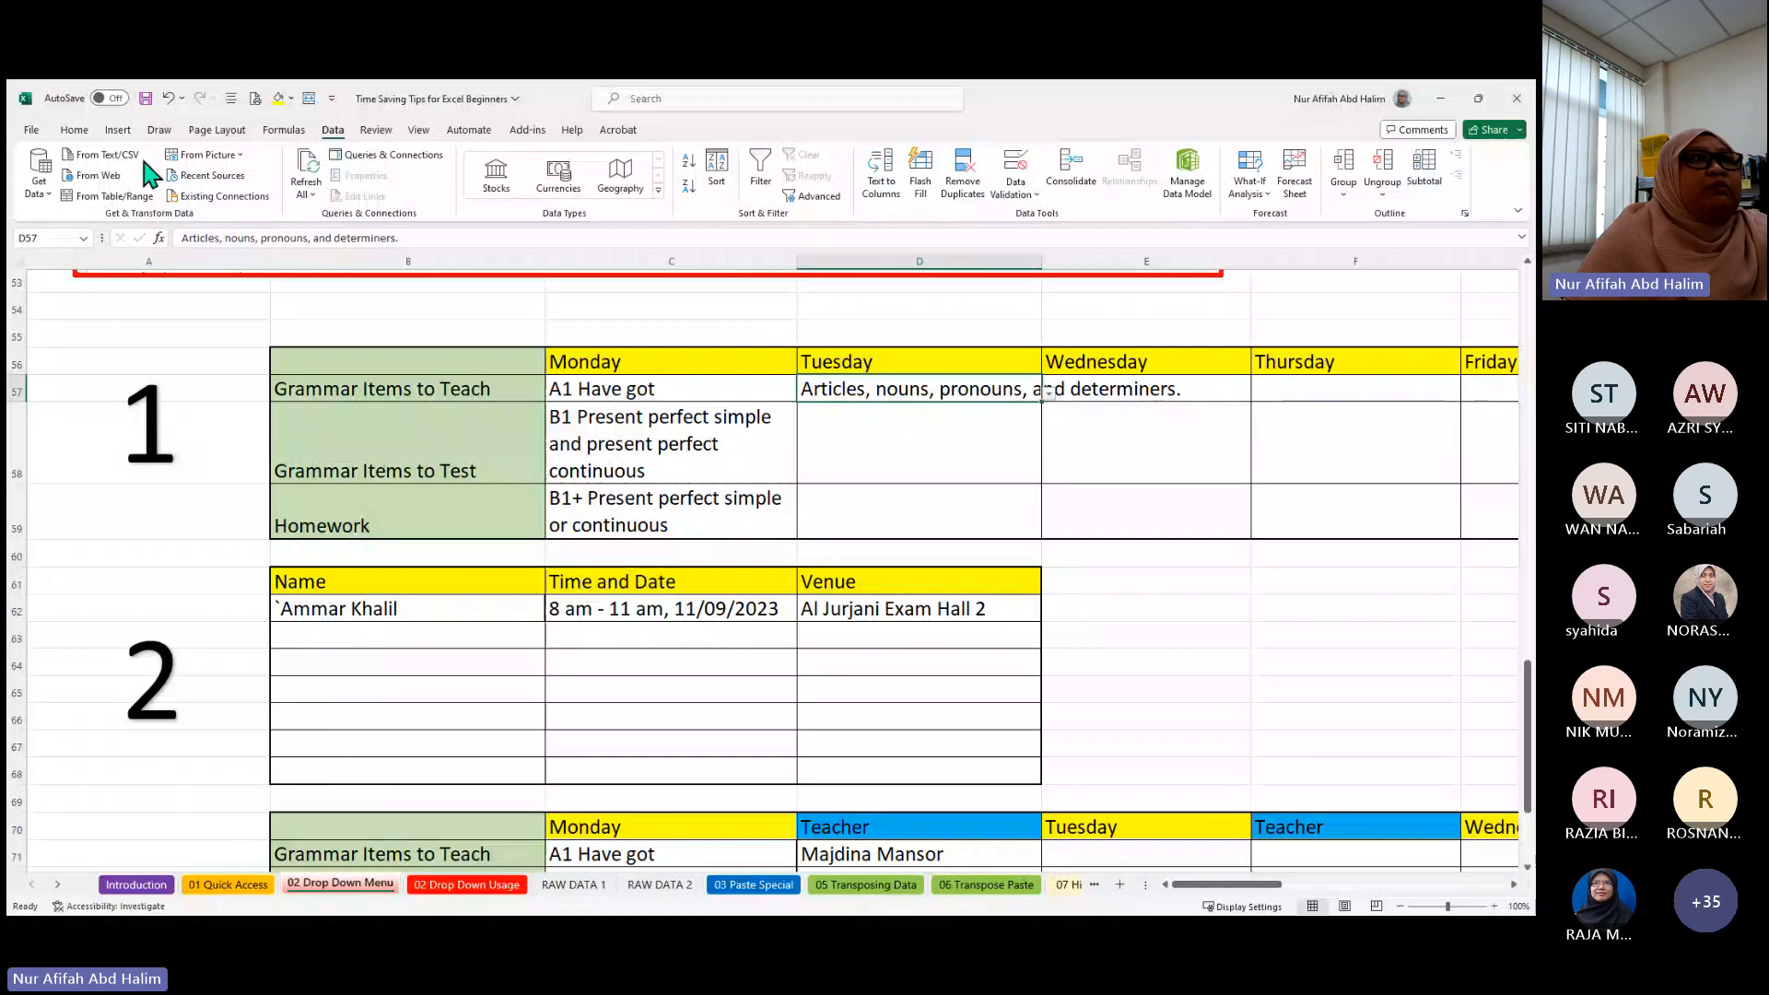
{"action": "left_click", "coordinate": [75, 129]}
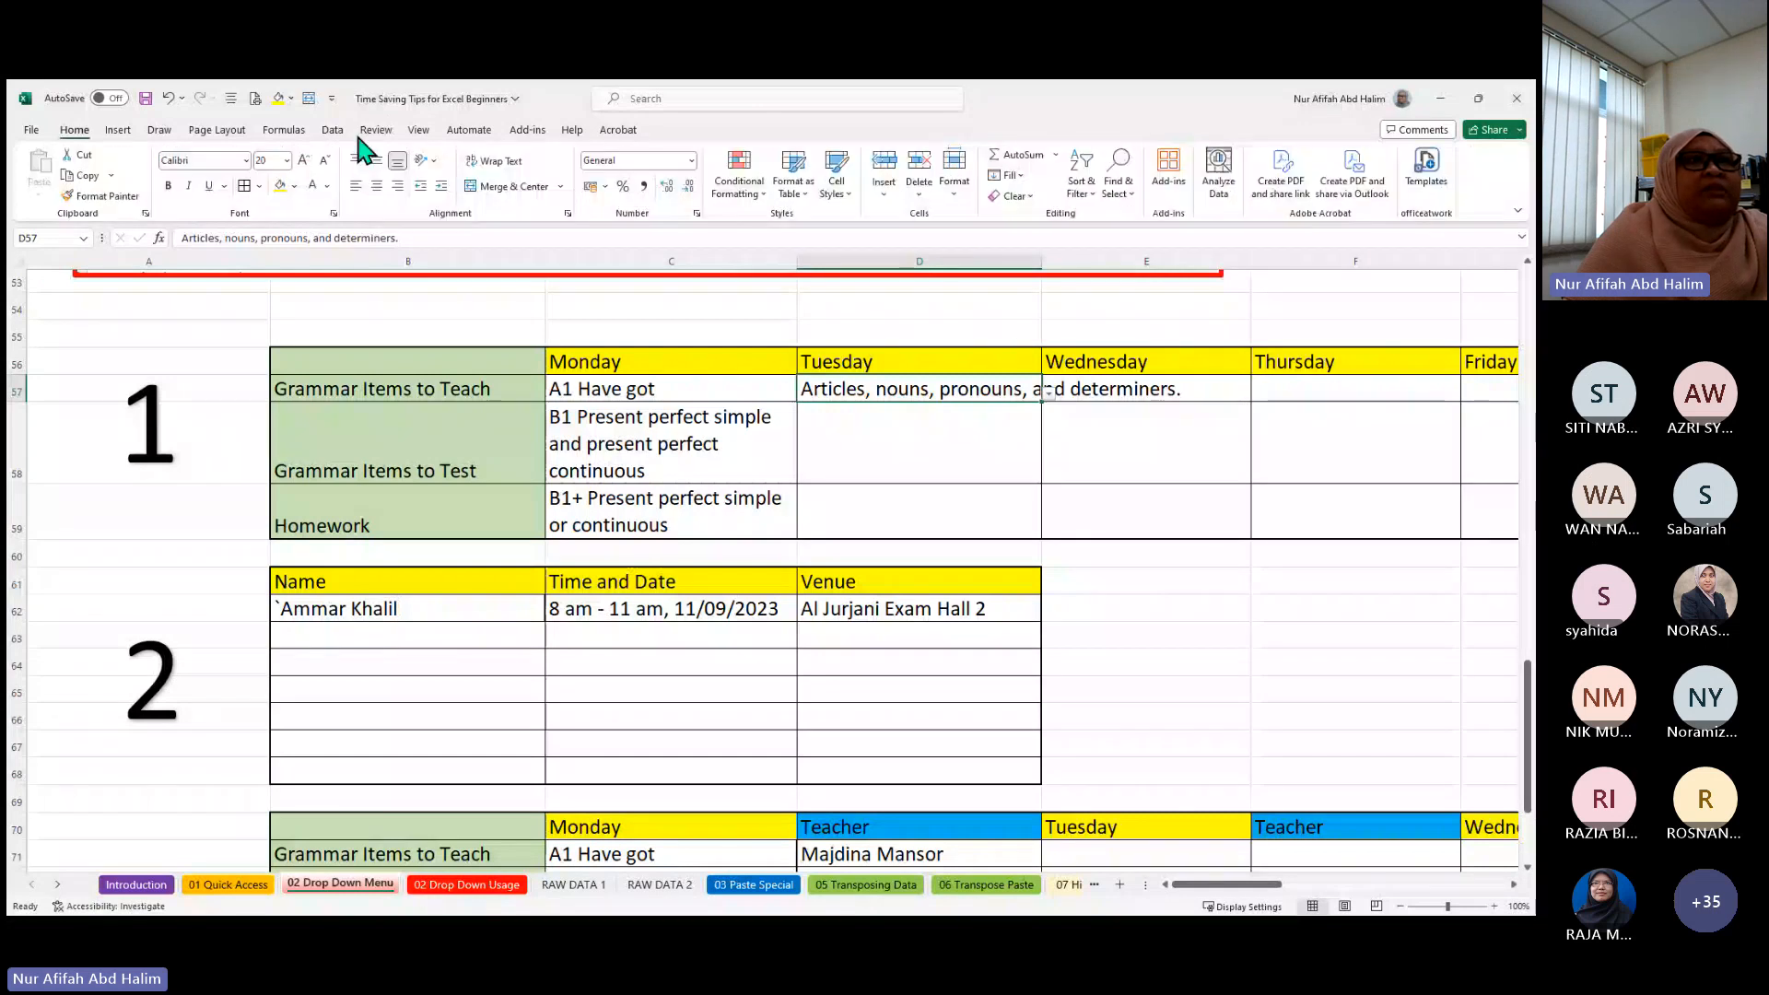
{"action": "left_click", "coordinate": [522, 160]}
{"action": "left_click", "coordinate": [893, 472]}
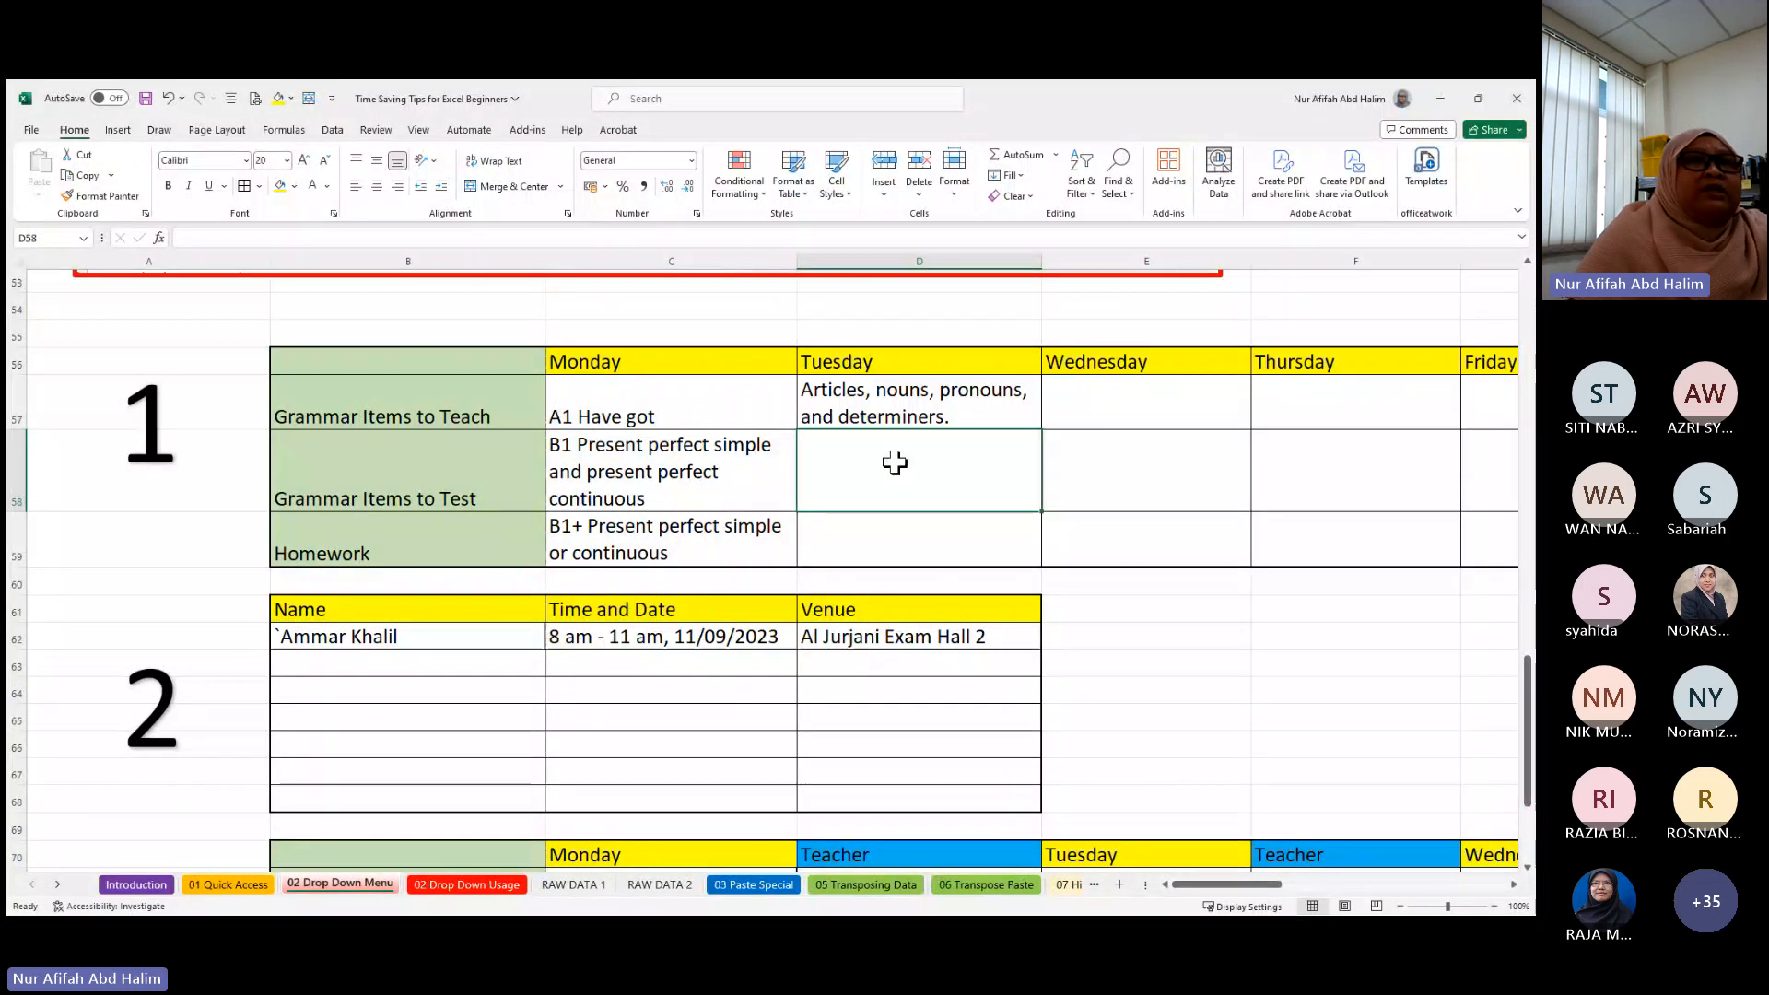
- Copy Tuesday's Grammar Items to Teach drop-down cell down to the Grammar Items to Test and Homework rows
{"action": "left_click", "coordinate": [954, 417]}
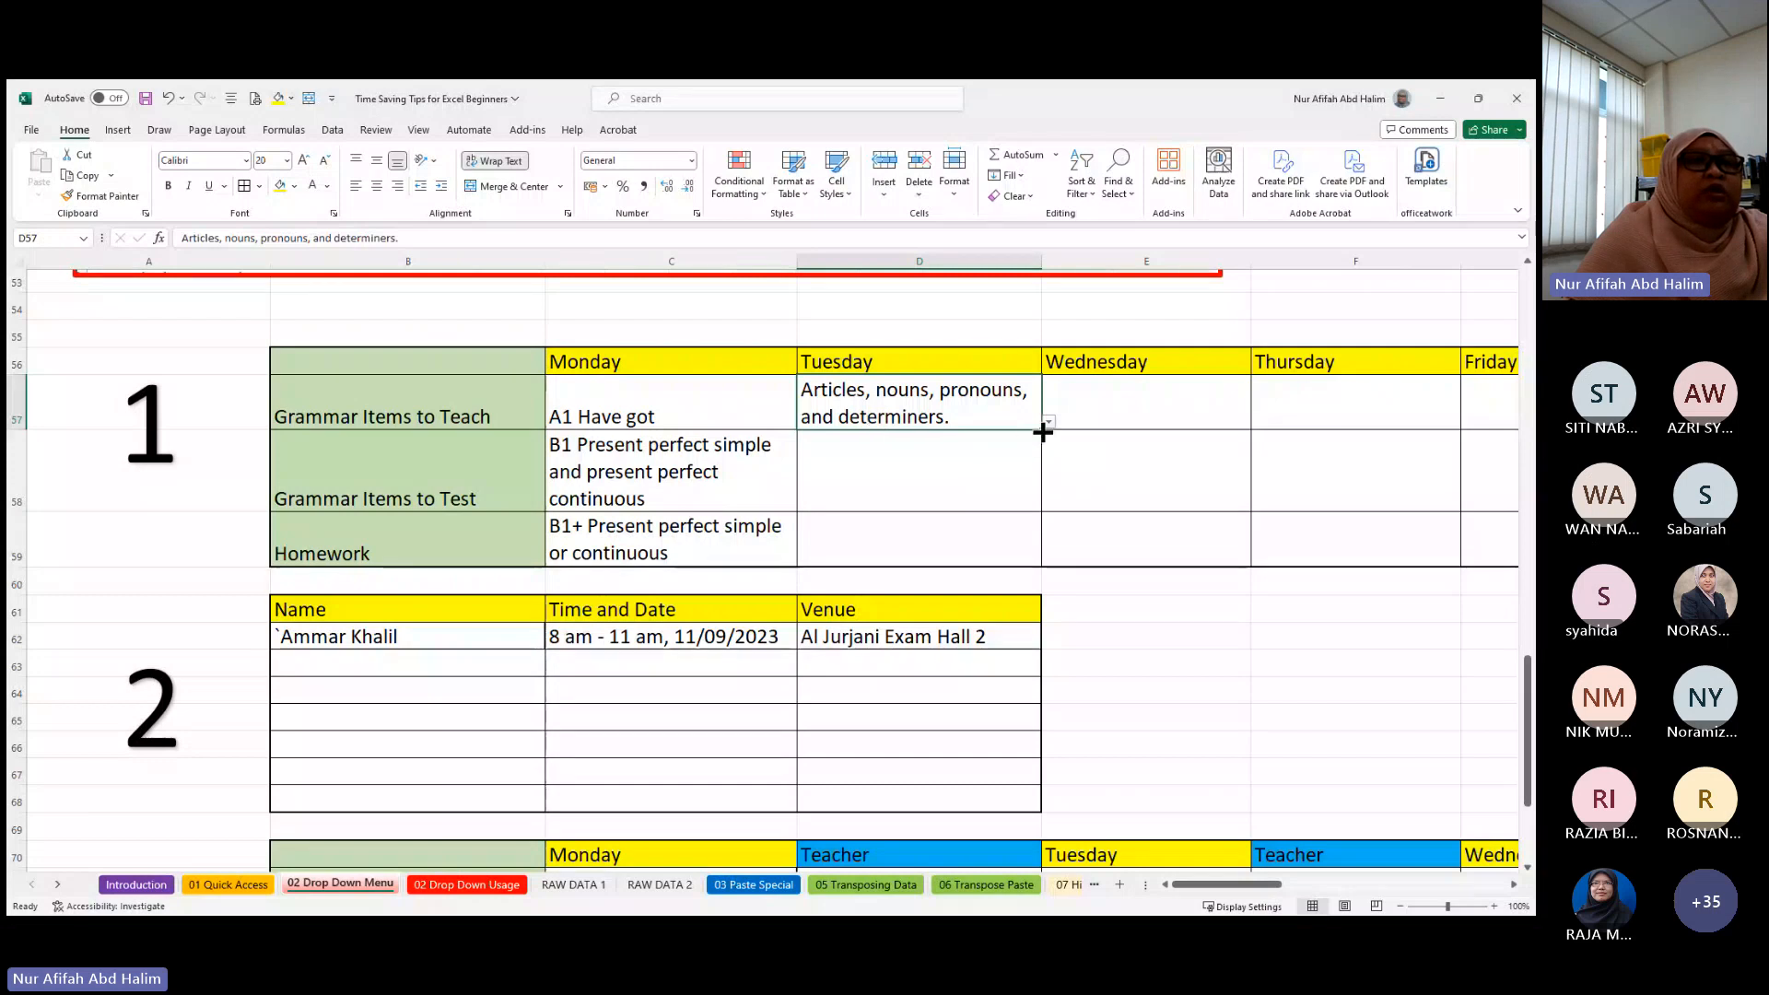
{"action": "left_click_drag", "start_coordinate": [1031, 433], "coordinate": [1028, 556]}
{"action": "key", "text": "Down"}
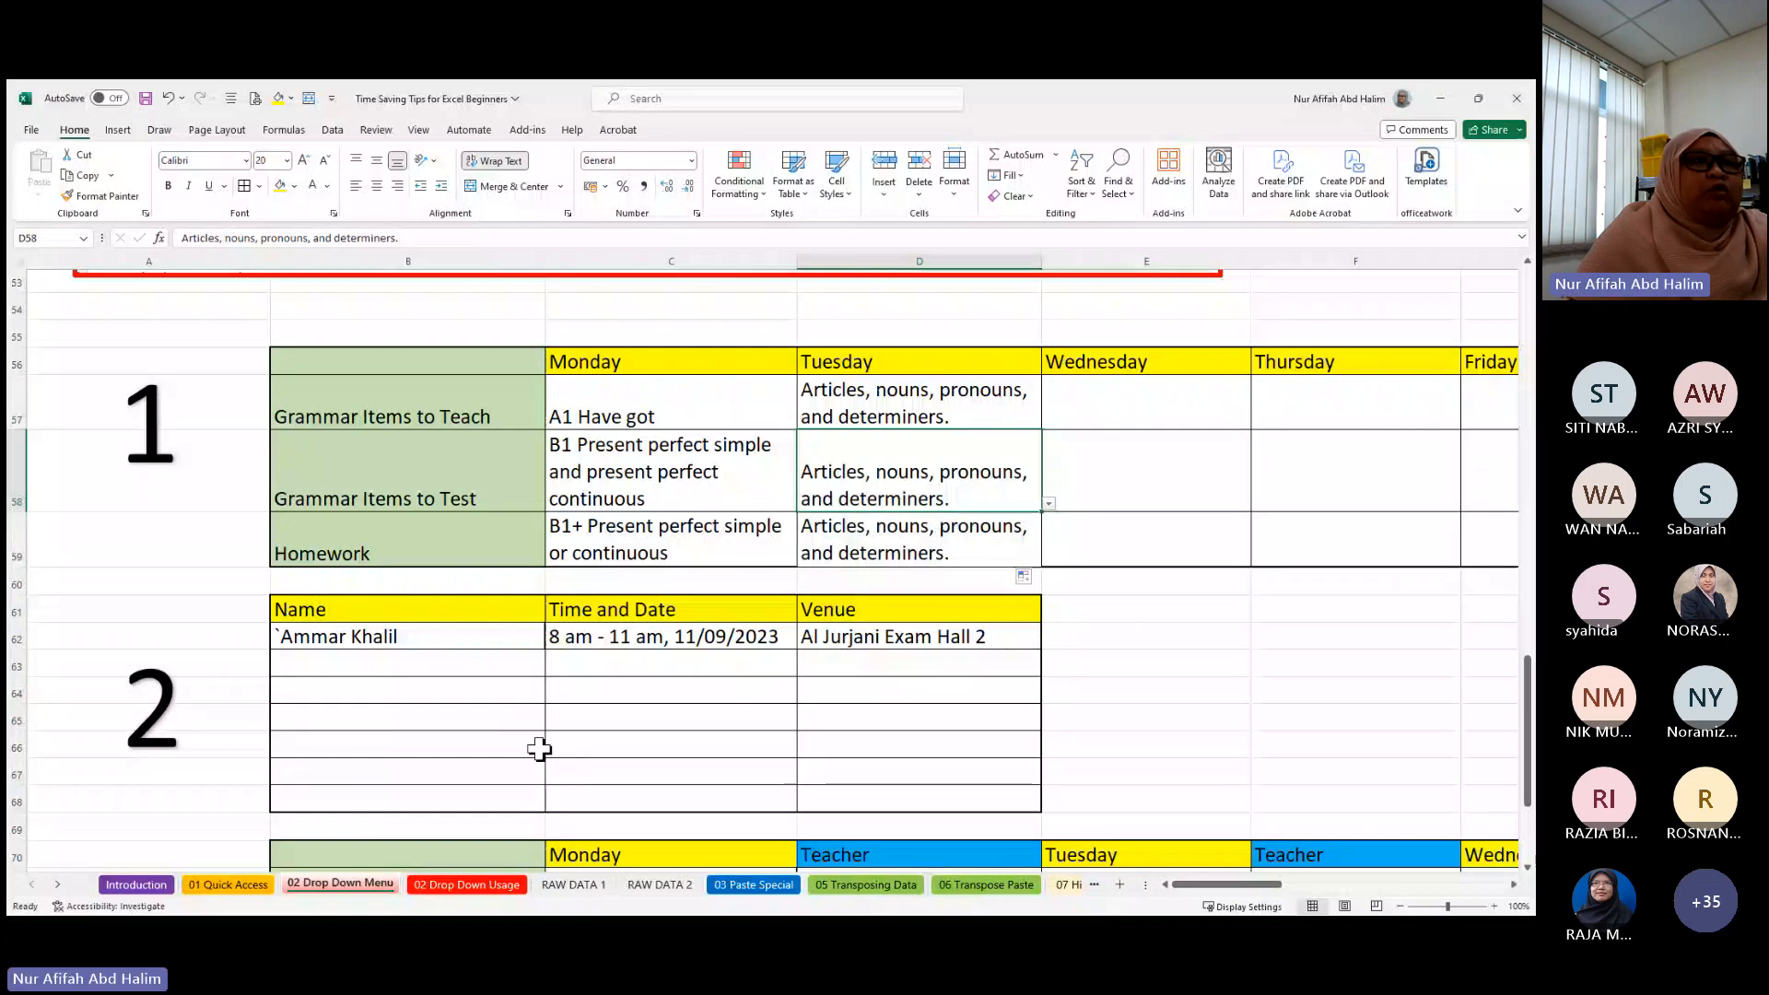
- Add a list data validation to B63, the second Name cell in table 2, using staff names A2:A19 on RAW DATA 2 as source
{"action": "left_click", "coordinate": [387, 638]}
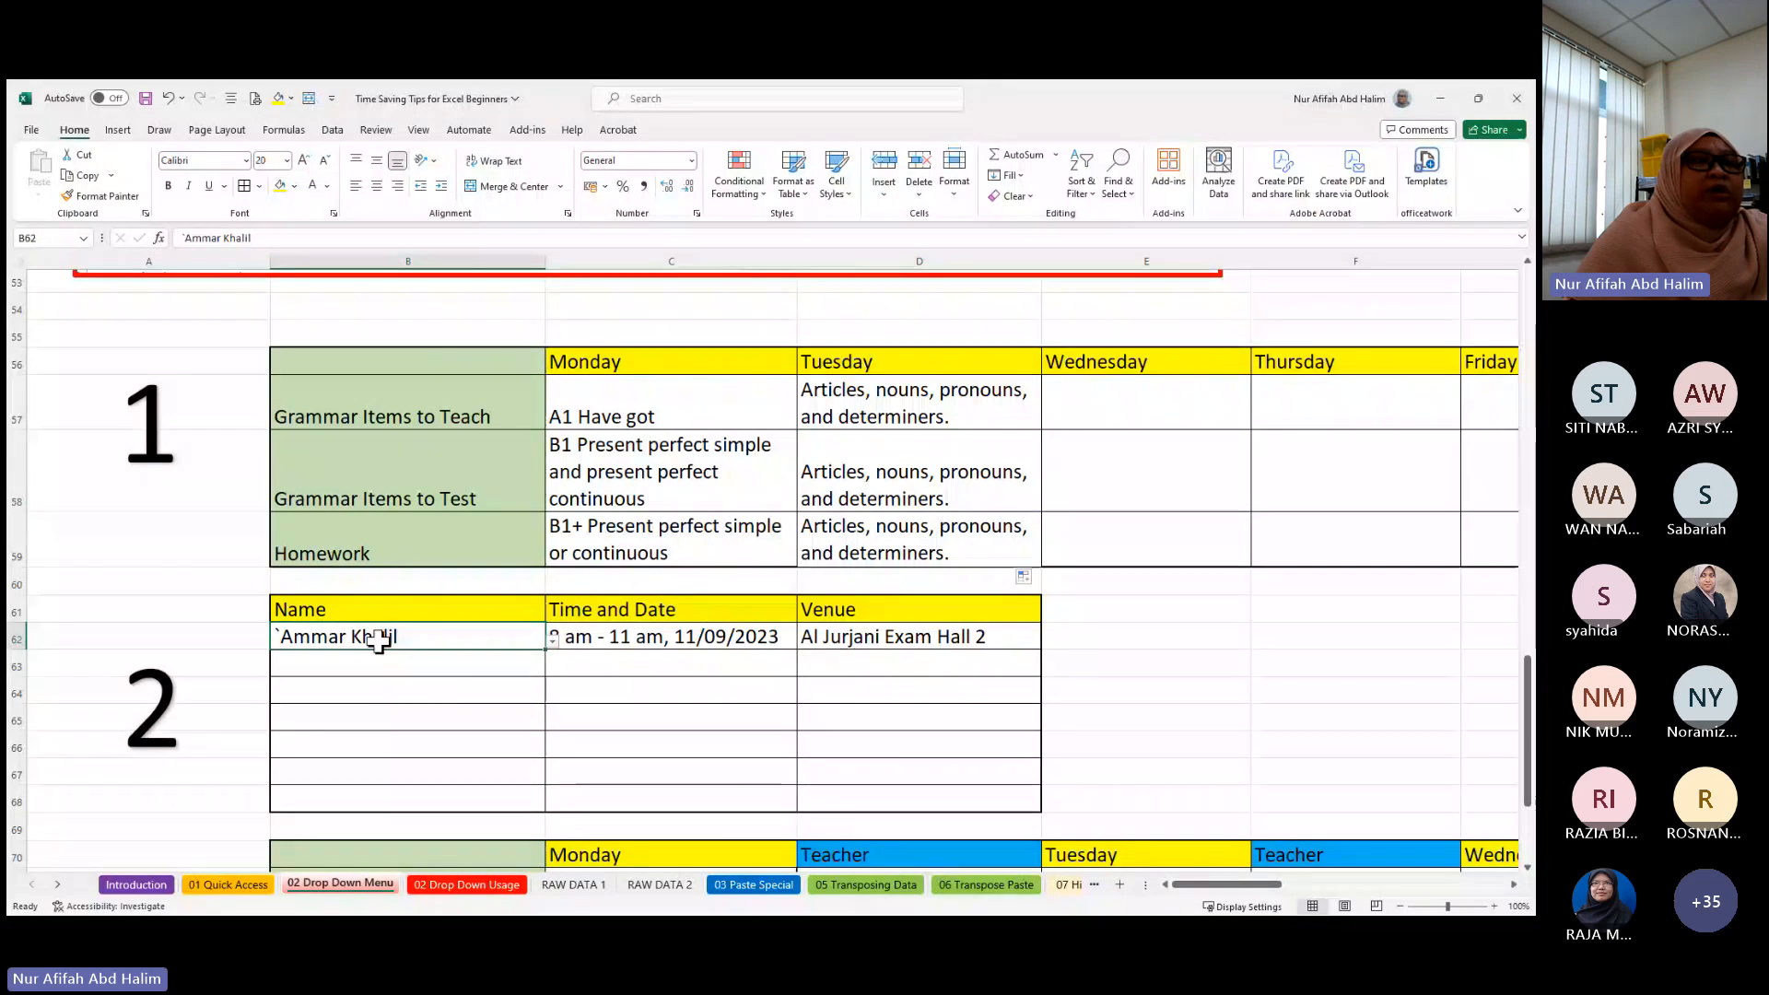
{"action": "left_click", "coordinate": [328, 660]}
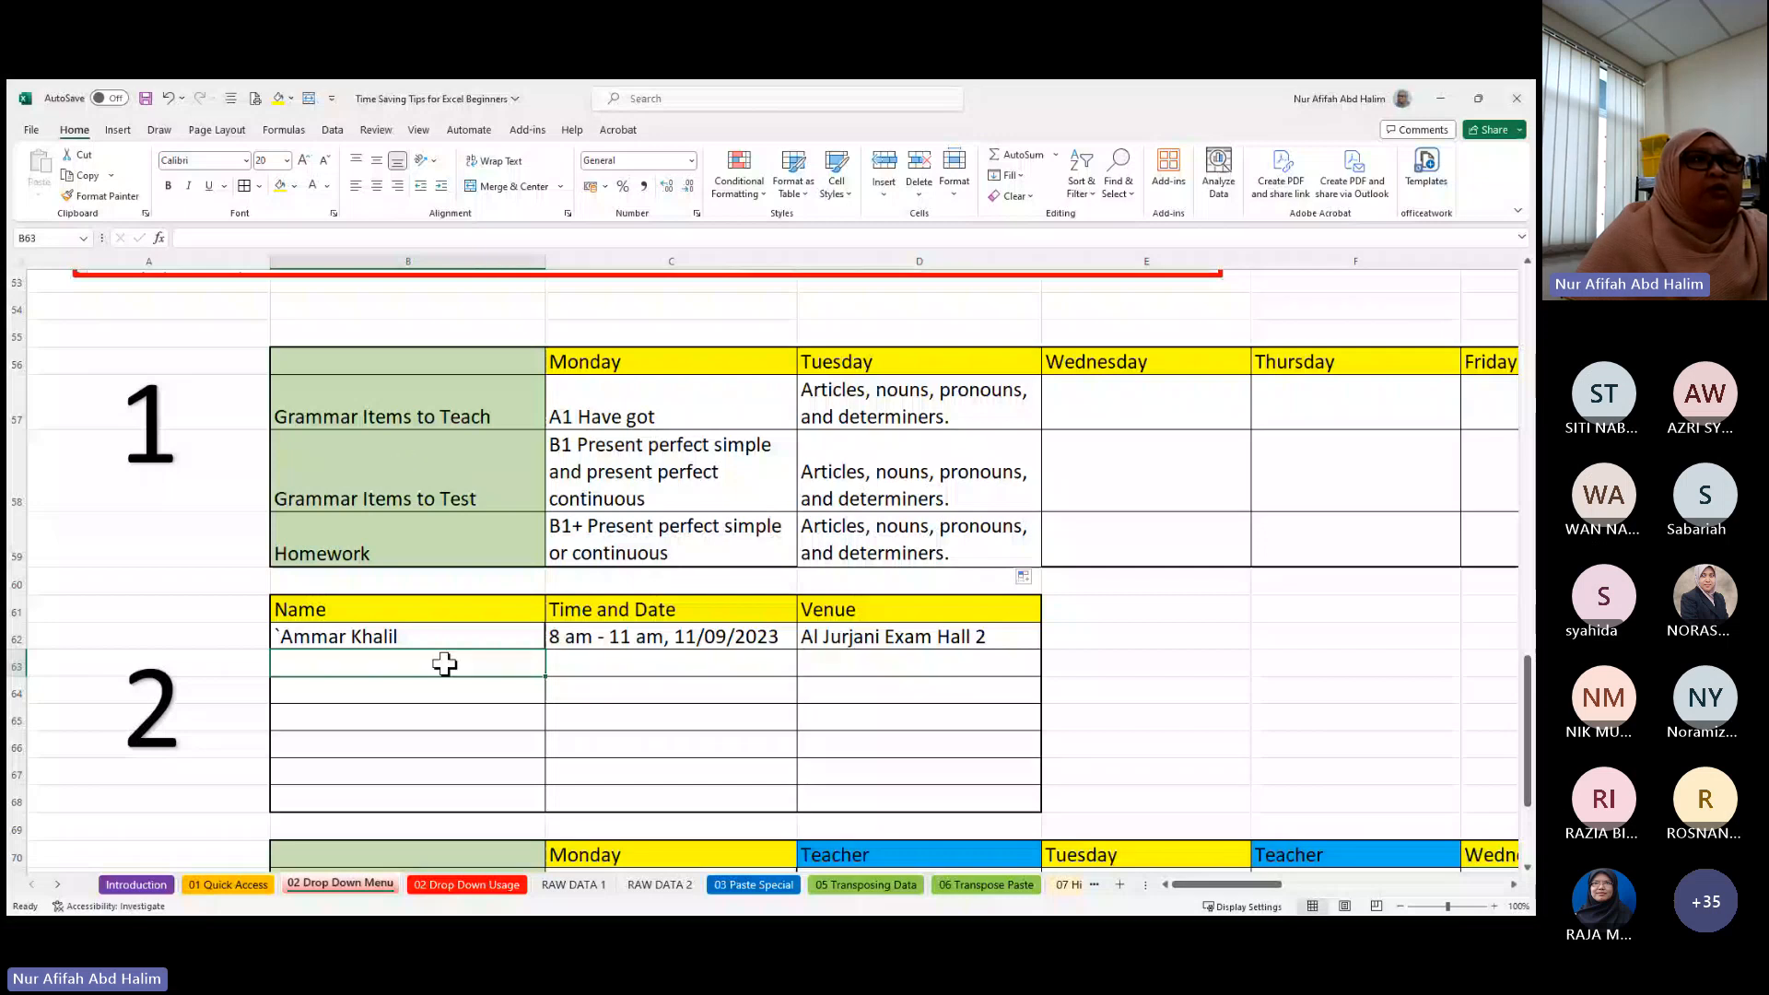
{"action": "left_click", "coordinate": [333, 130]}
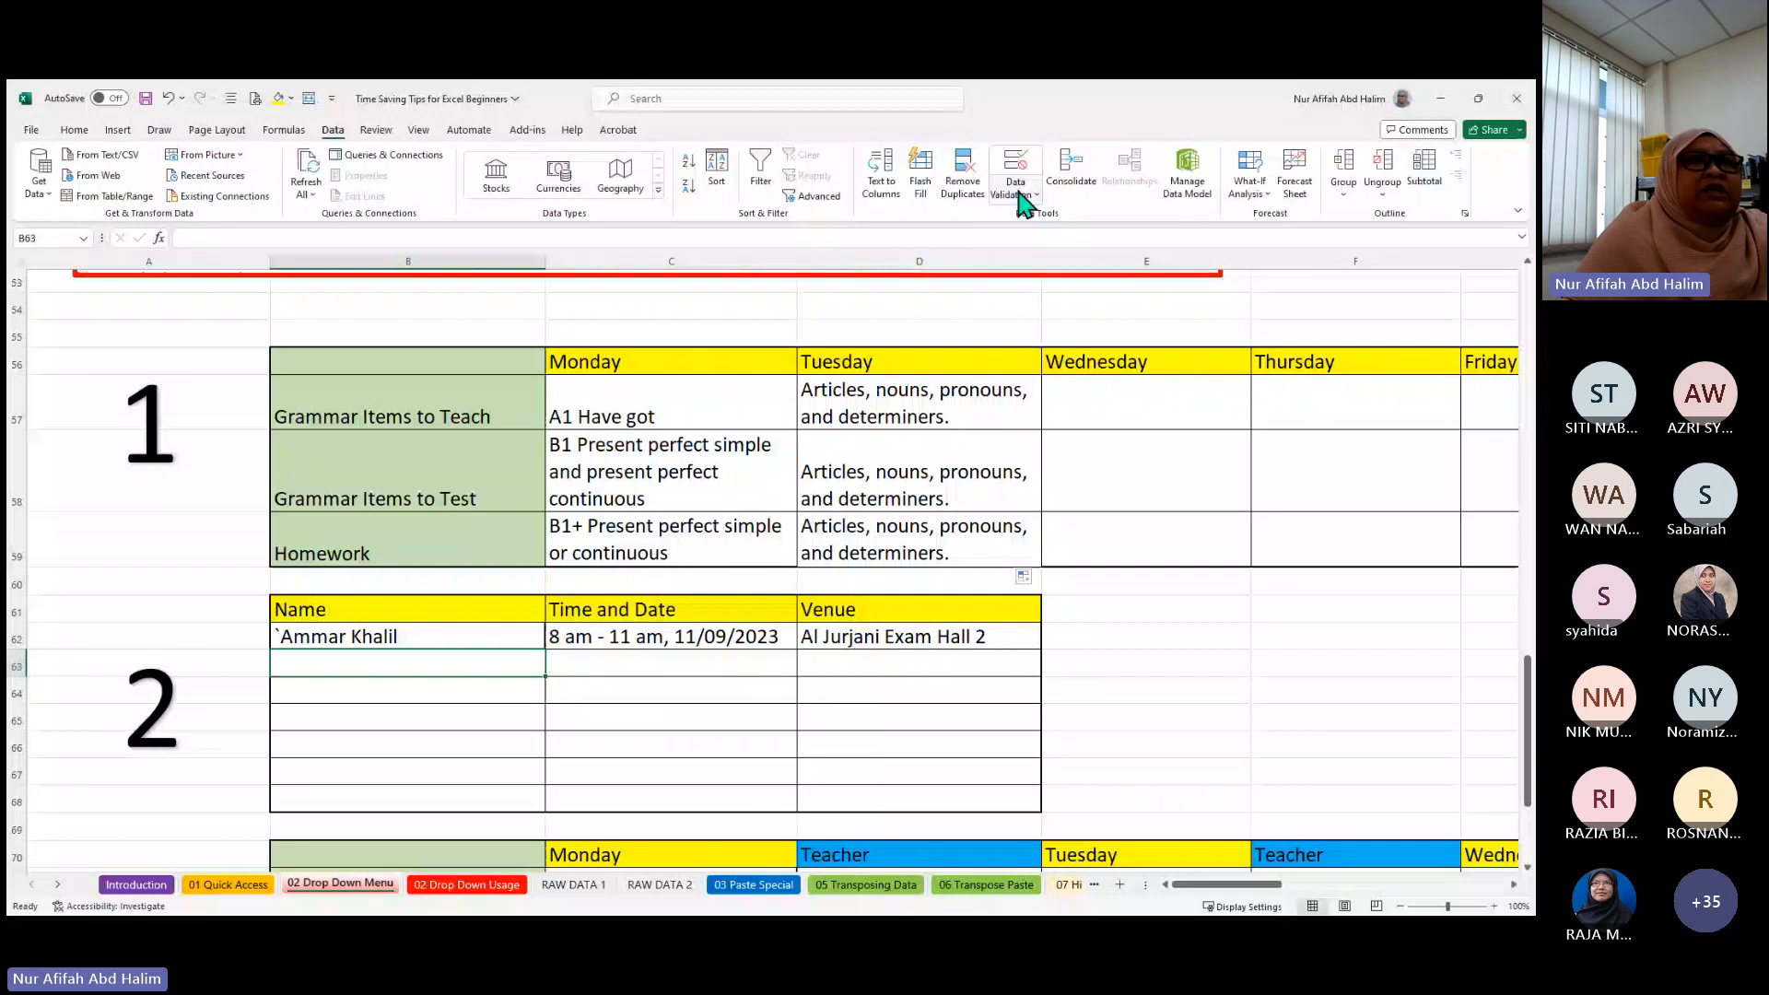
{"action": "left_click", "coordinate": [1023, 201]}
{"action": "left_click", "coordinate": [1021, 213]}
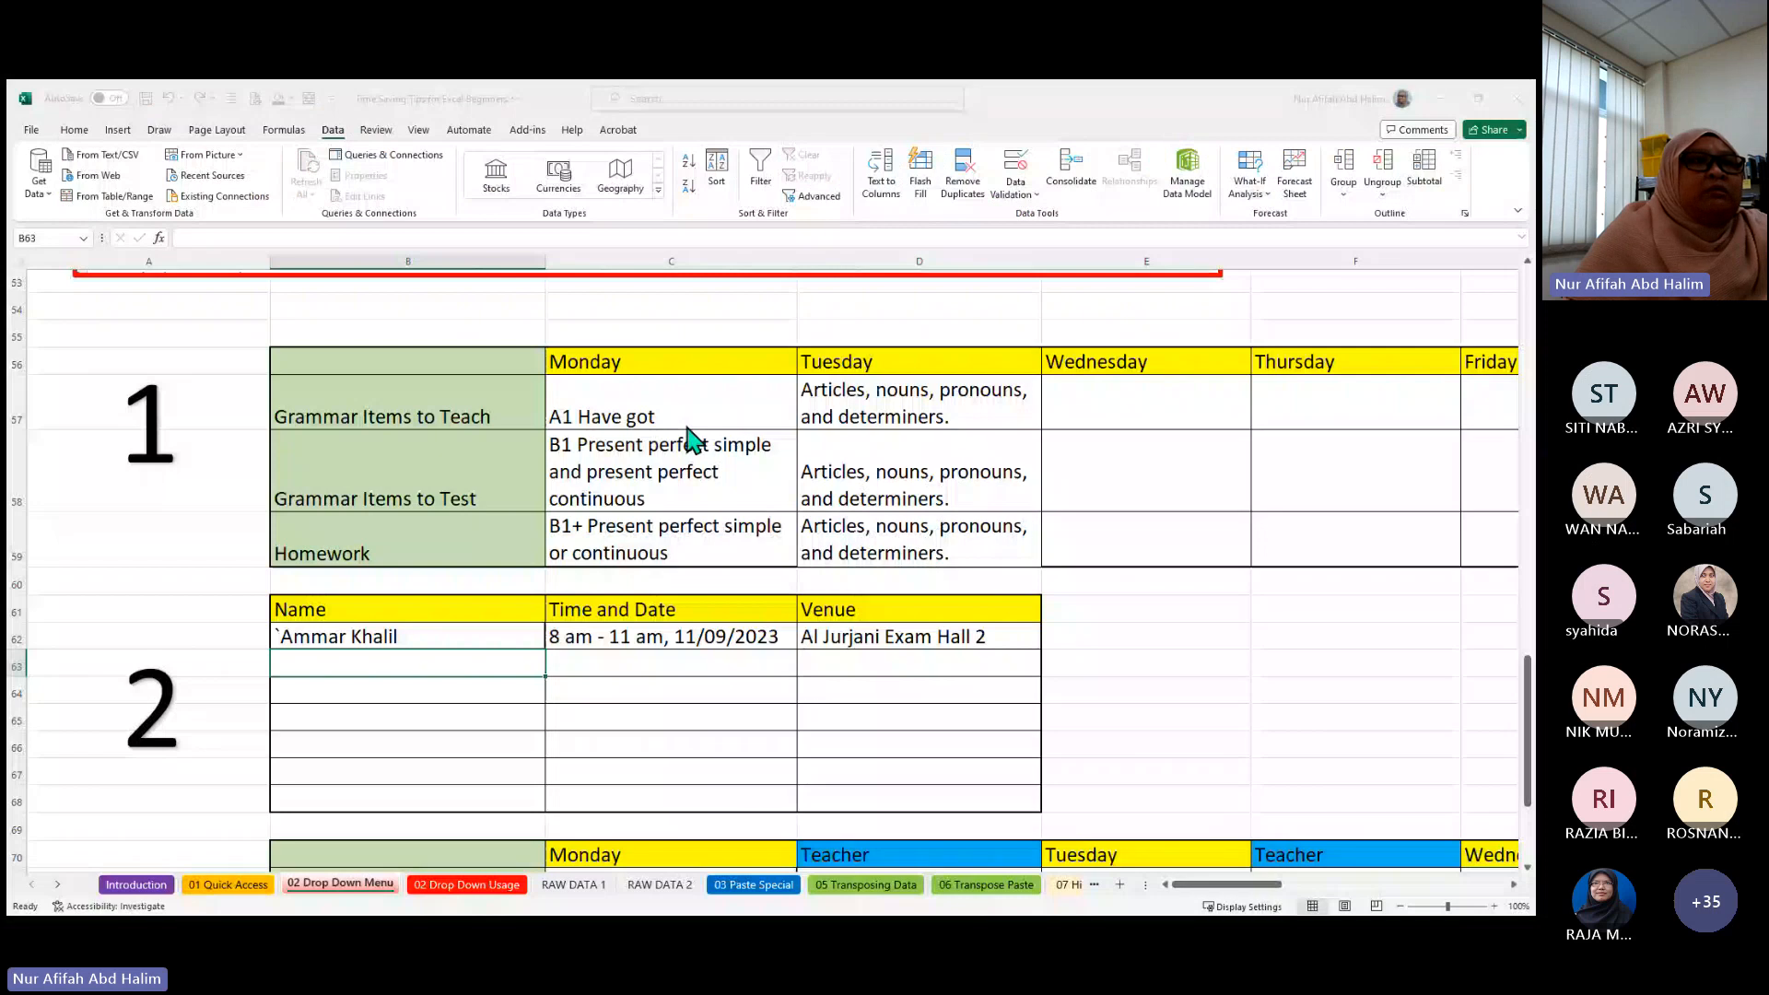
{"action": "left_click", "coordinate": [625, 495]}
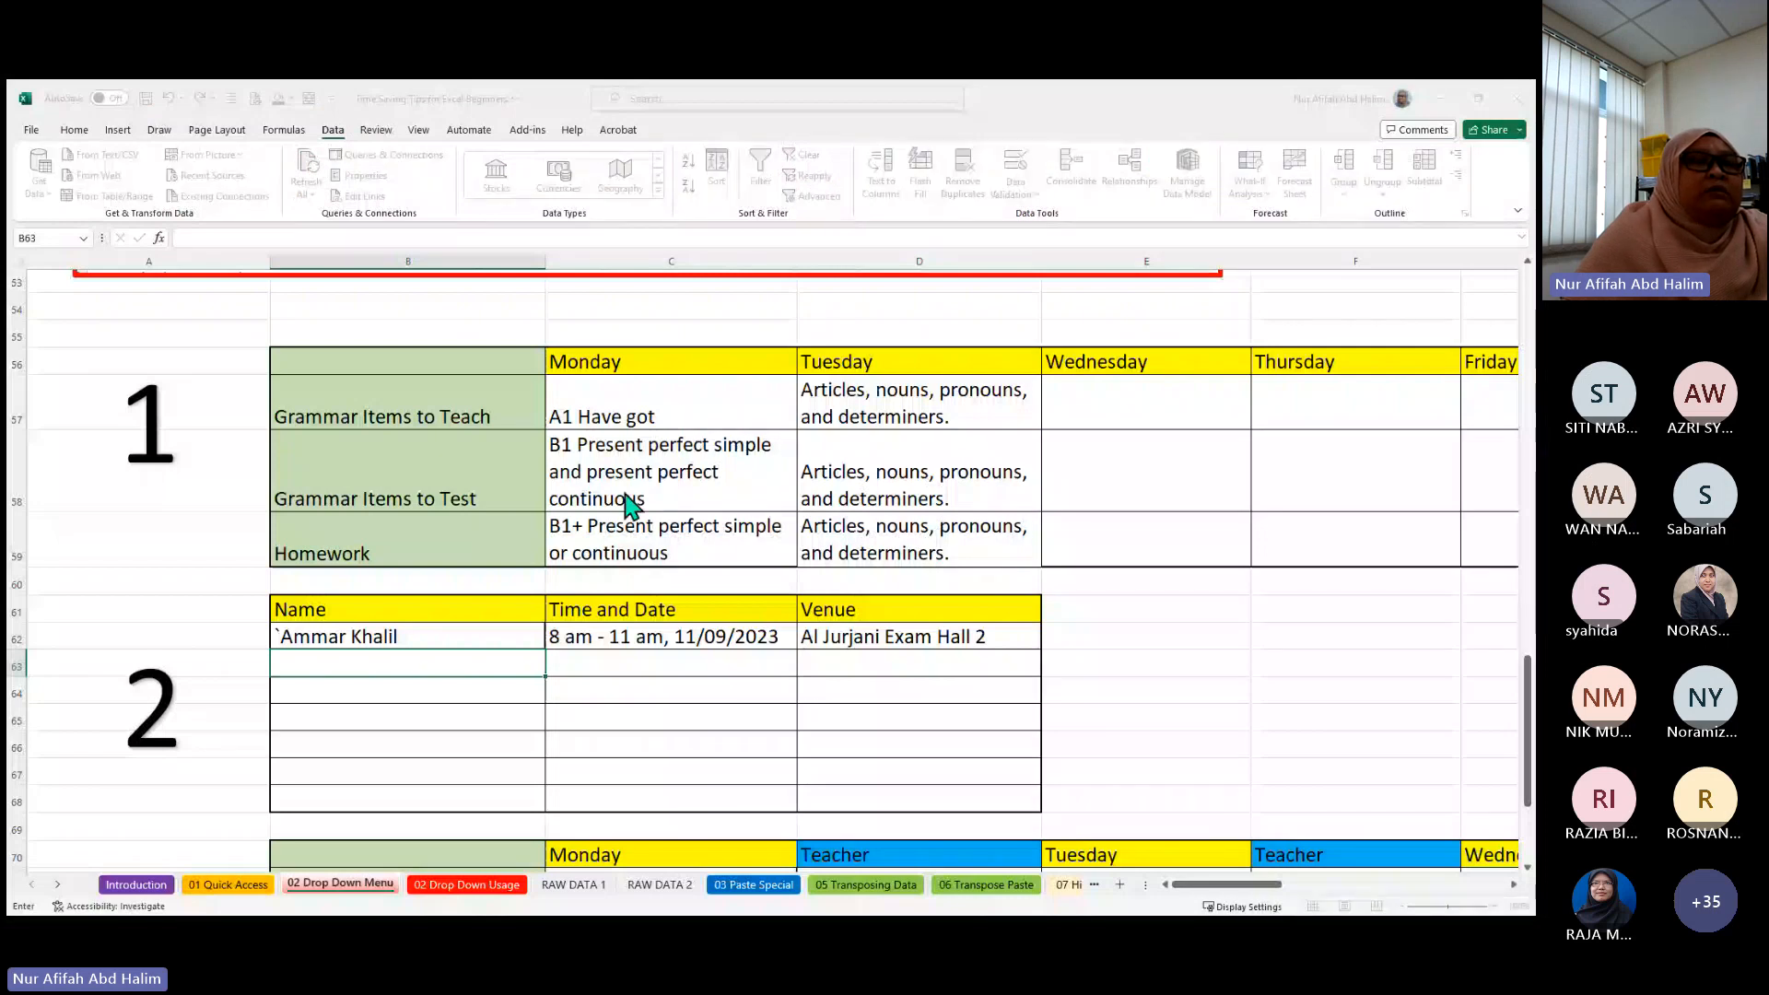
{"action": "left_click", "coordinate": [650, 887]}
{"action": "left_click_drag", "start_coordinate": [92, 292], "coordinate": [114, 539]}
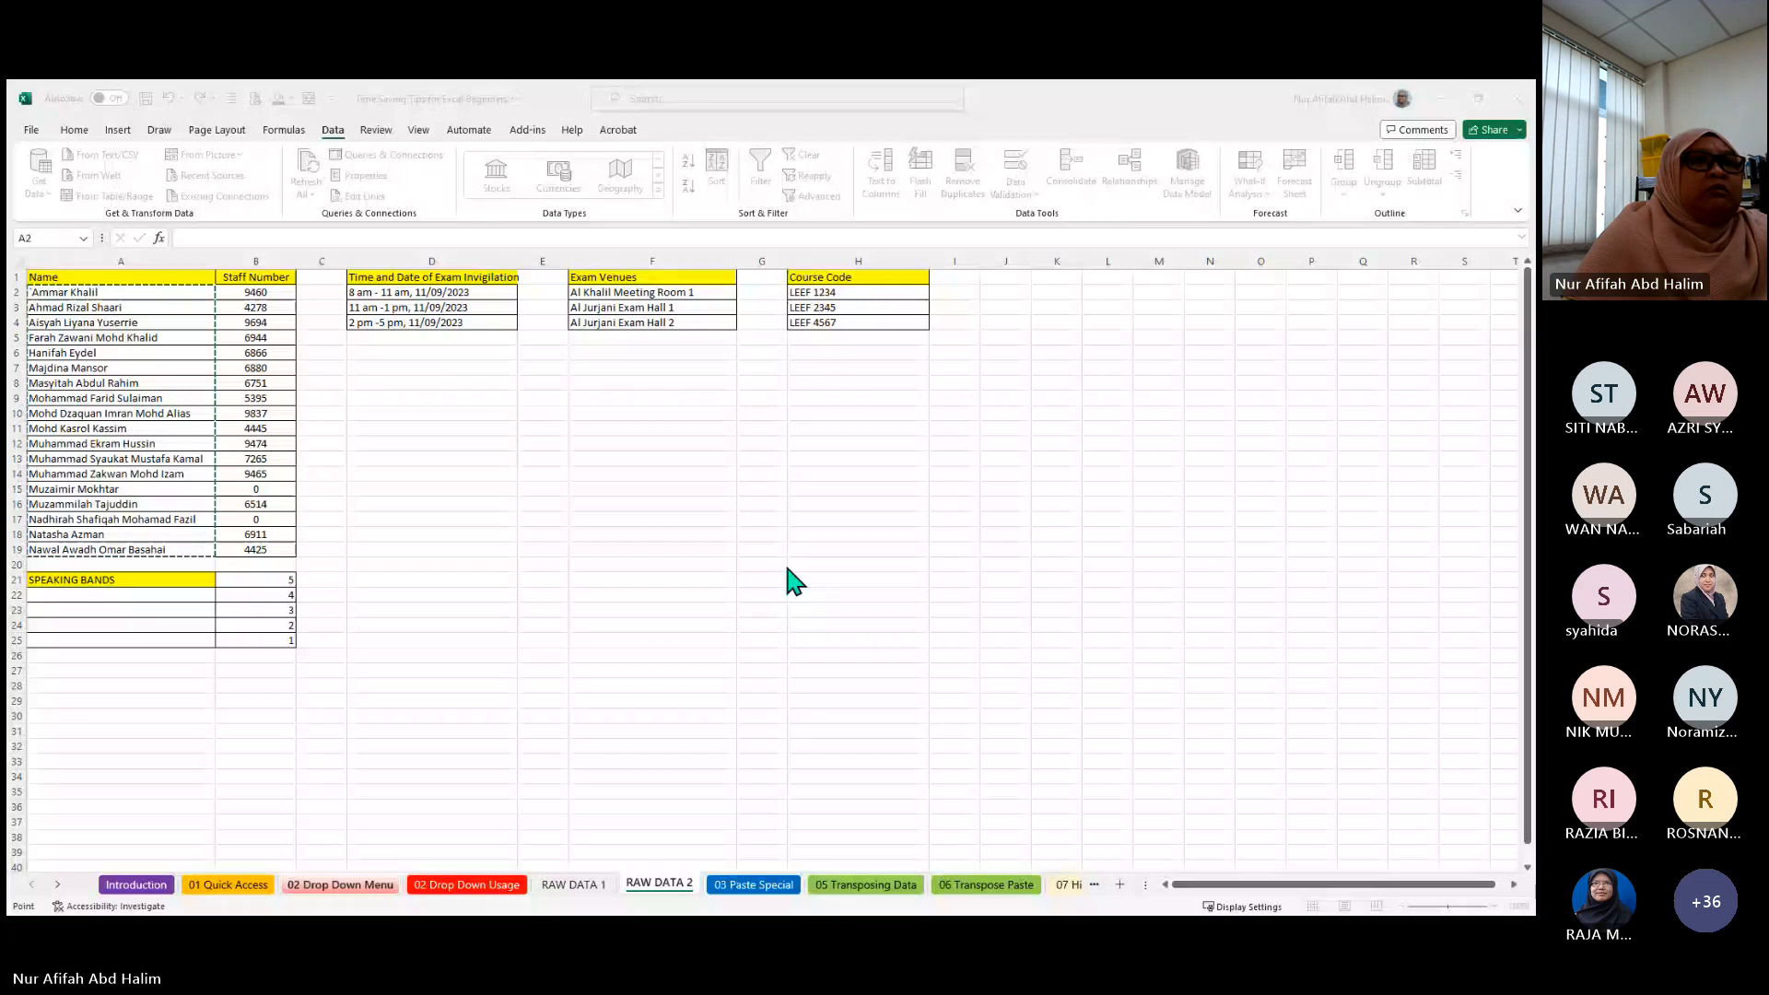
{"action": "key", "text": "Return"}
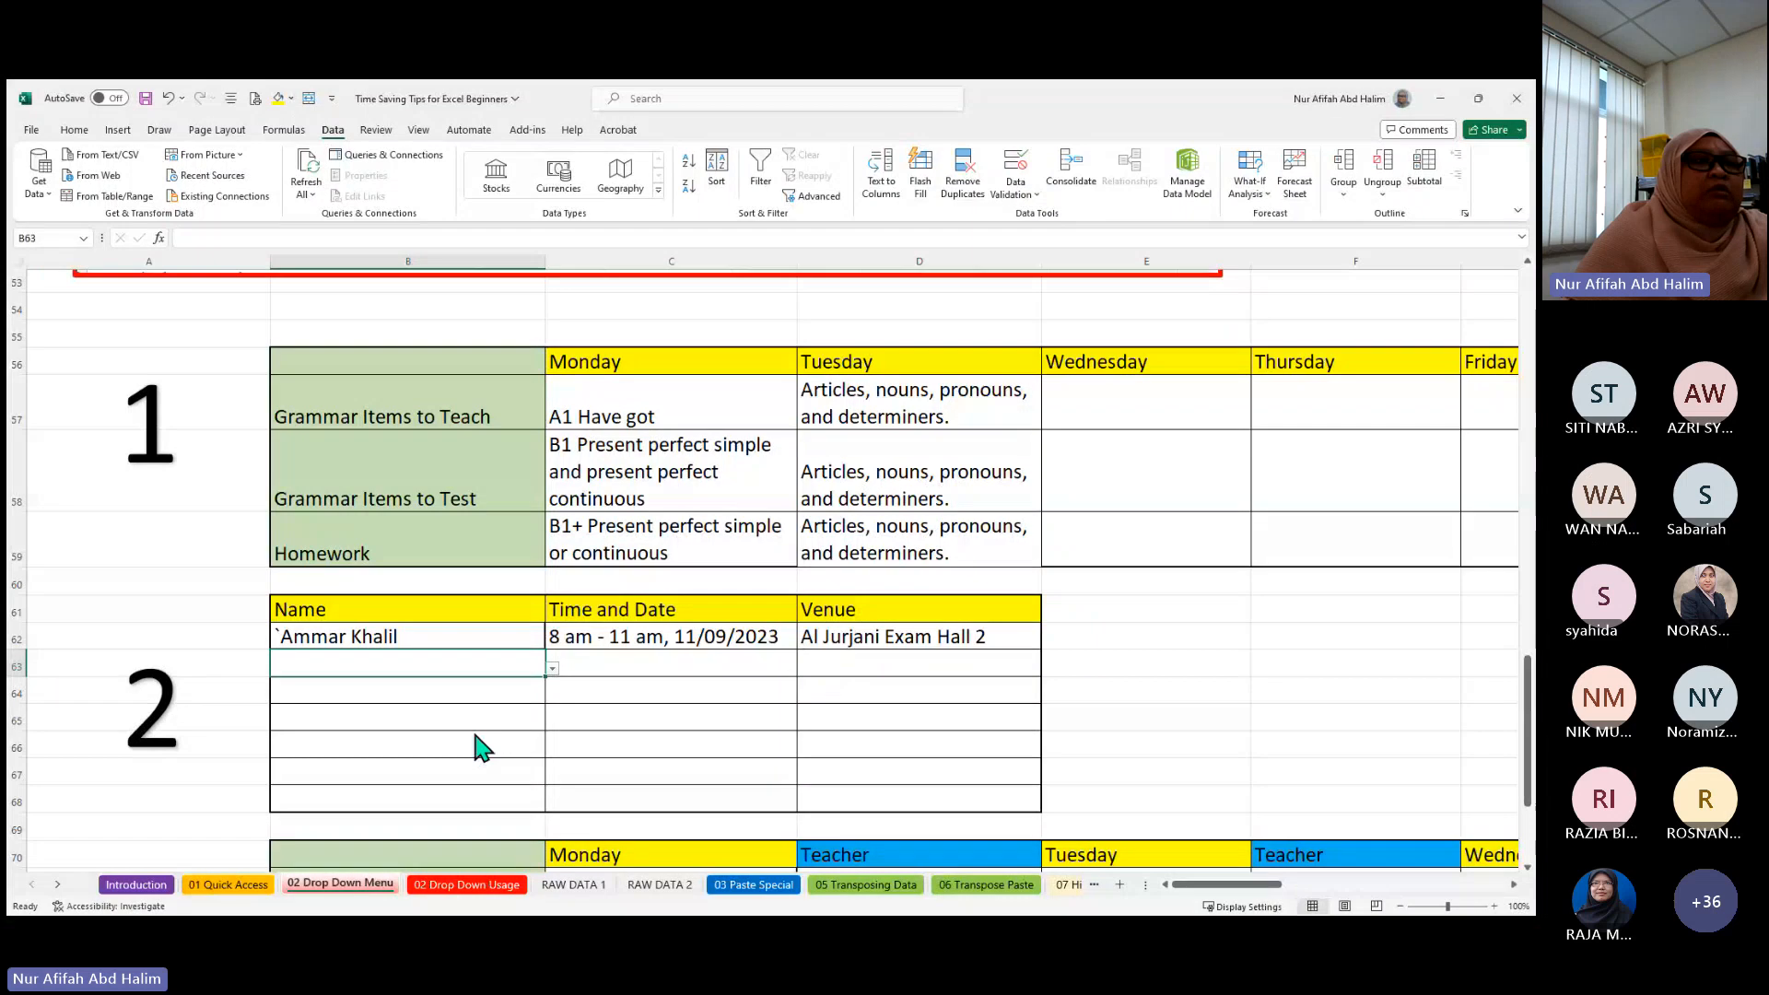
- Pick a staff name in B63 and fill the drop-down cell down through B68
{"action": "left_click", "coordinate": [438, 769]}
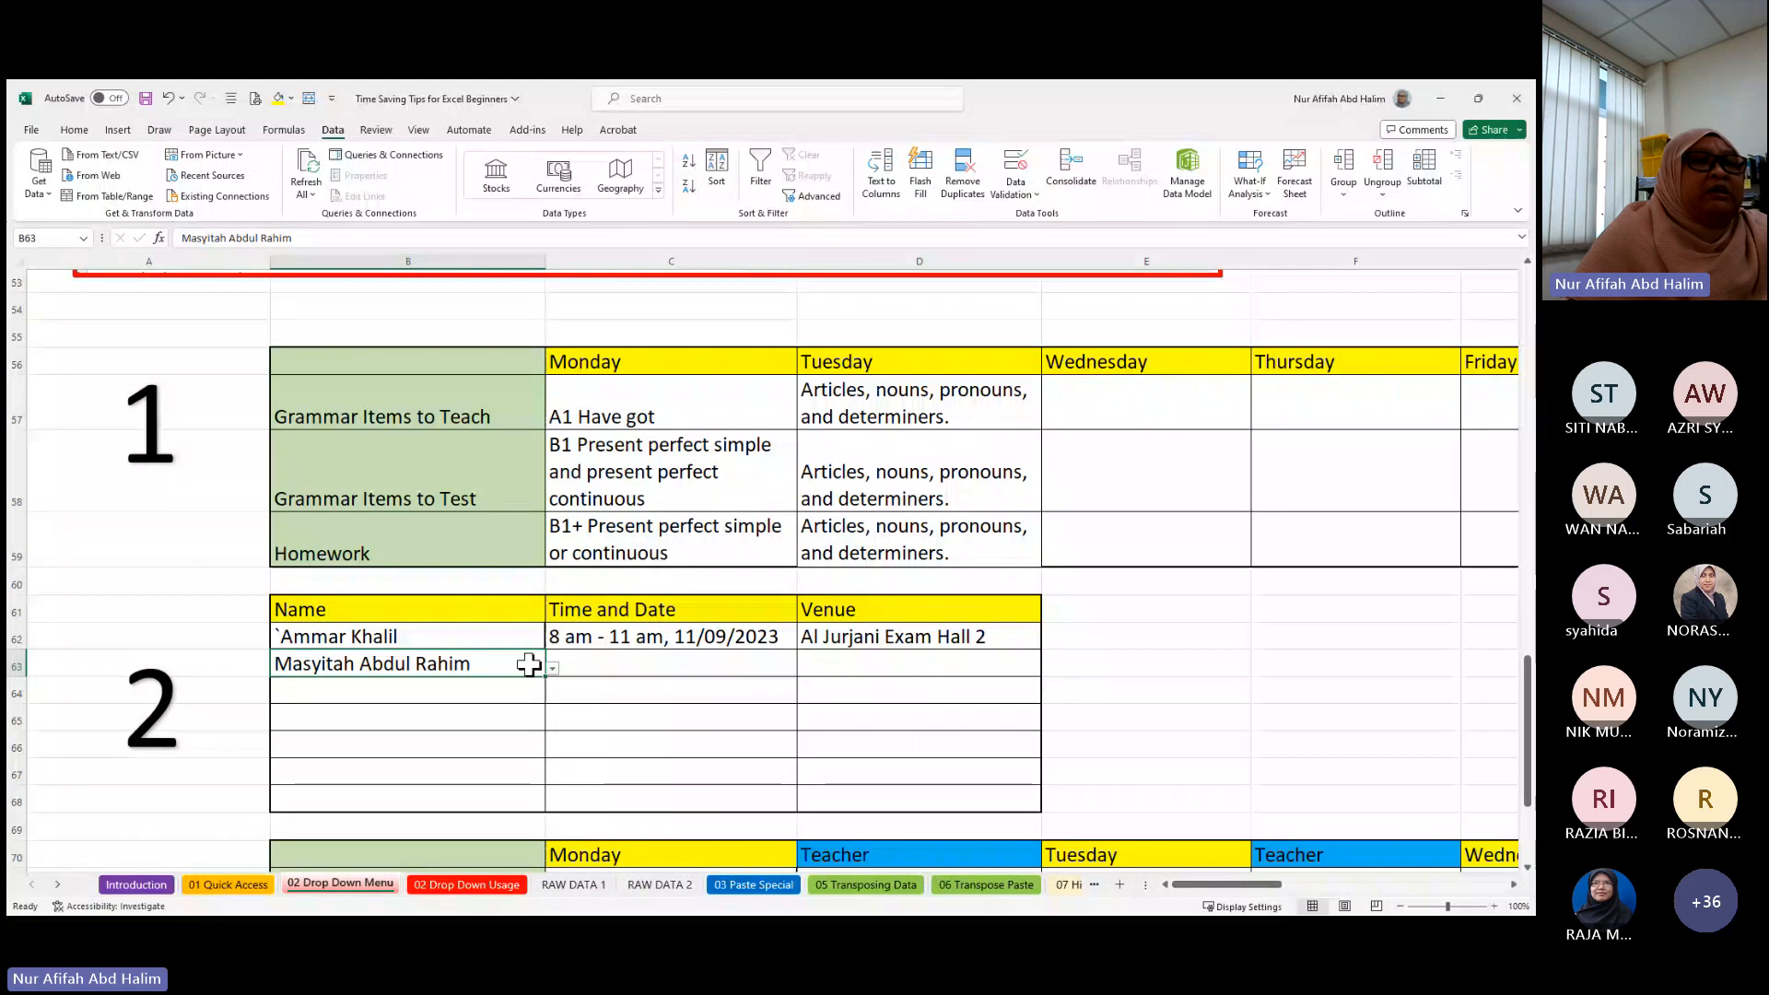
{"action": "left_click_drag", "start_coordinate": [544, 680], "coordinate": [534, 800]}
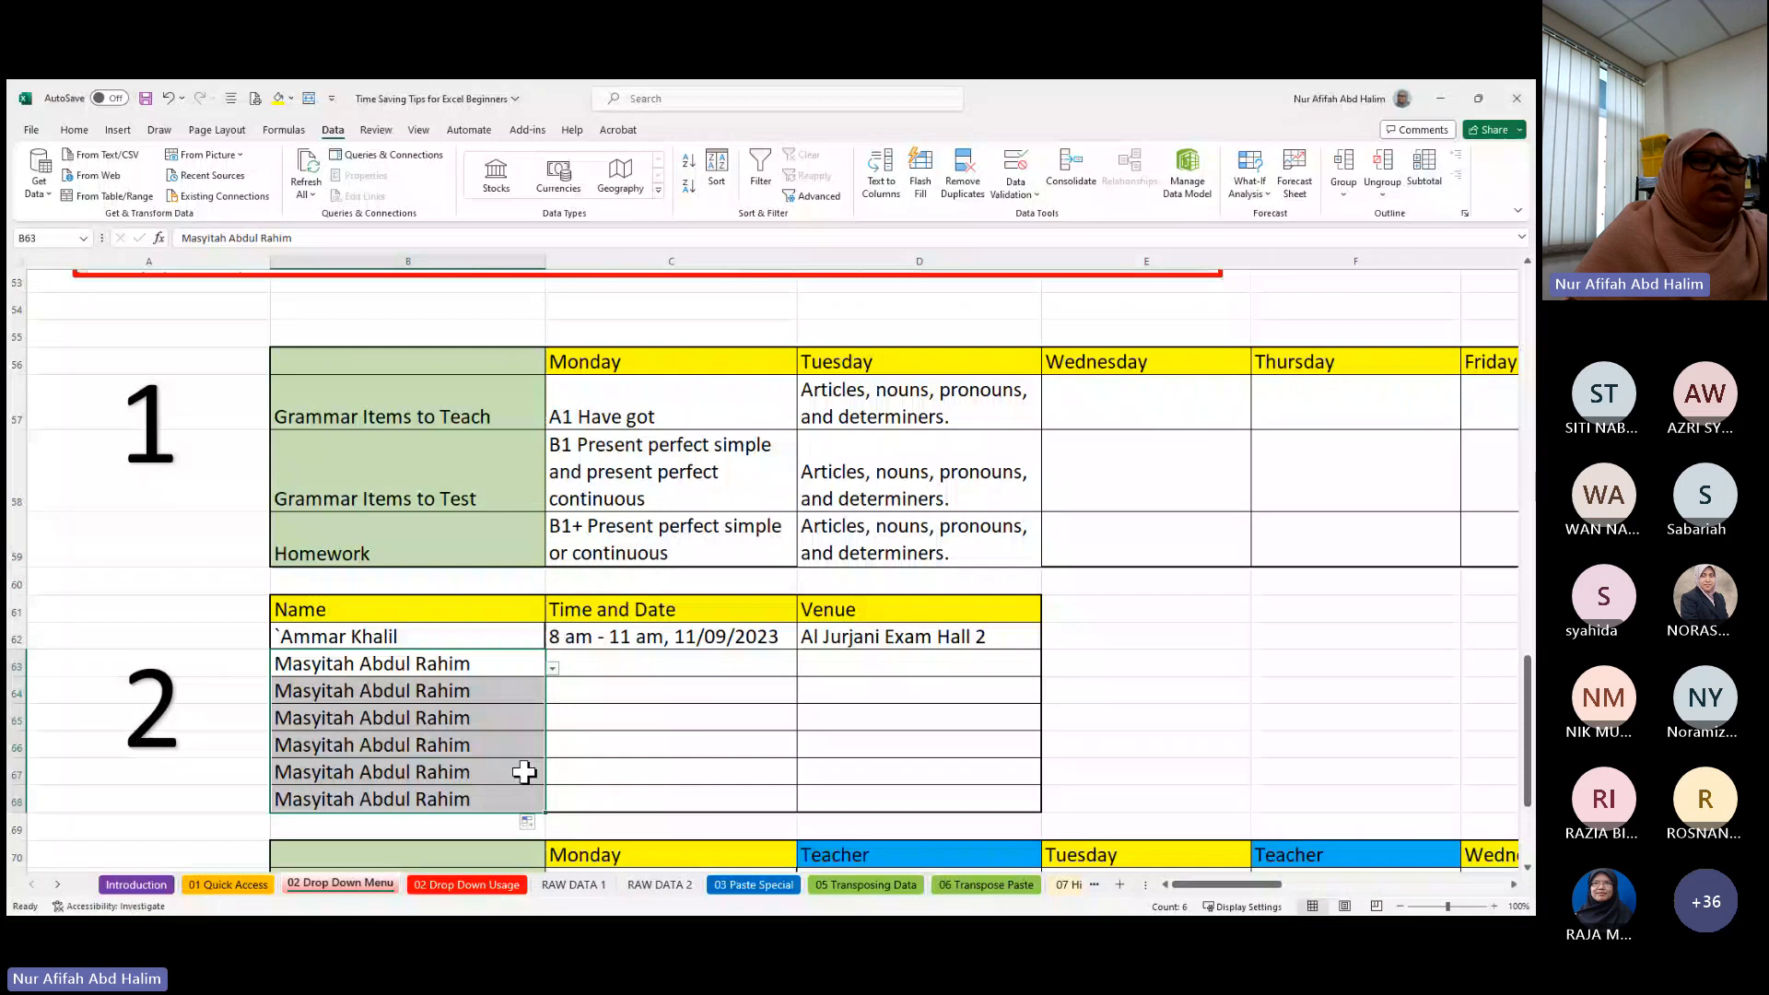
- Choose different staff names from the drop-down lists in B64 and B65 of table 2
{"action": "key", "text": "Down"}
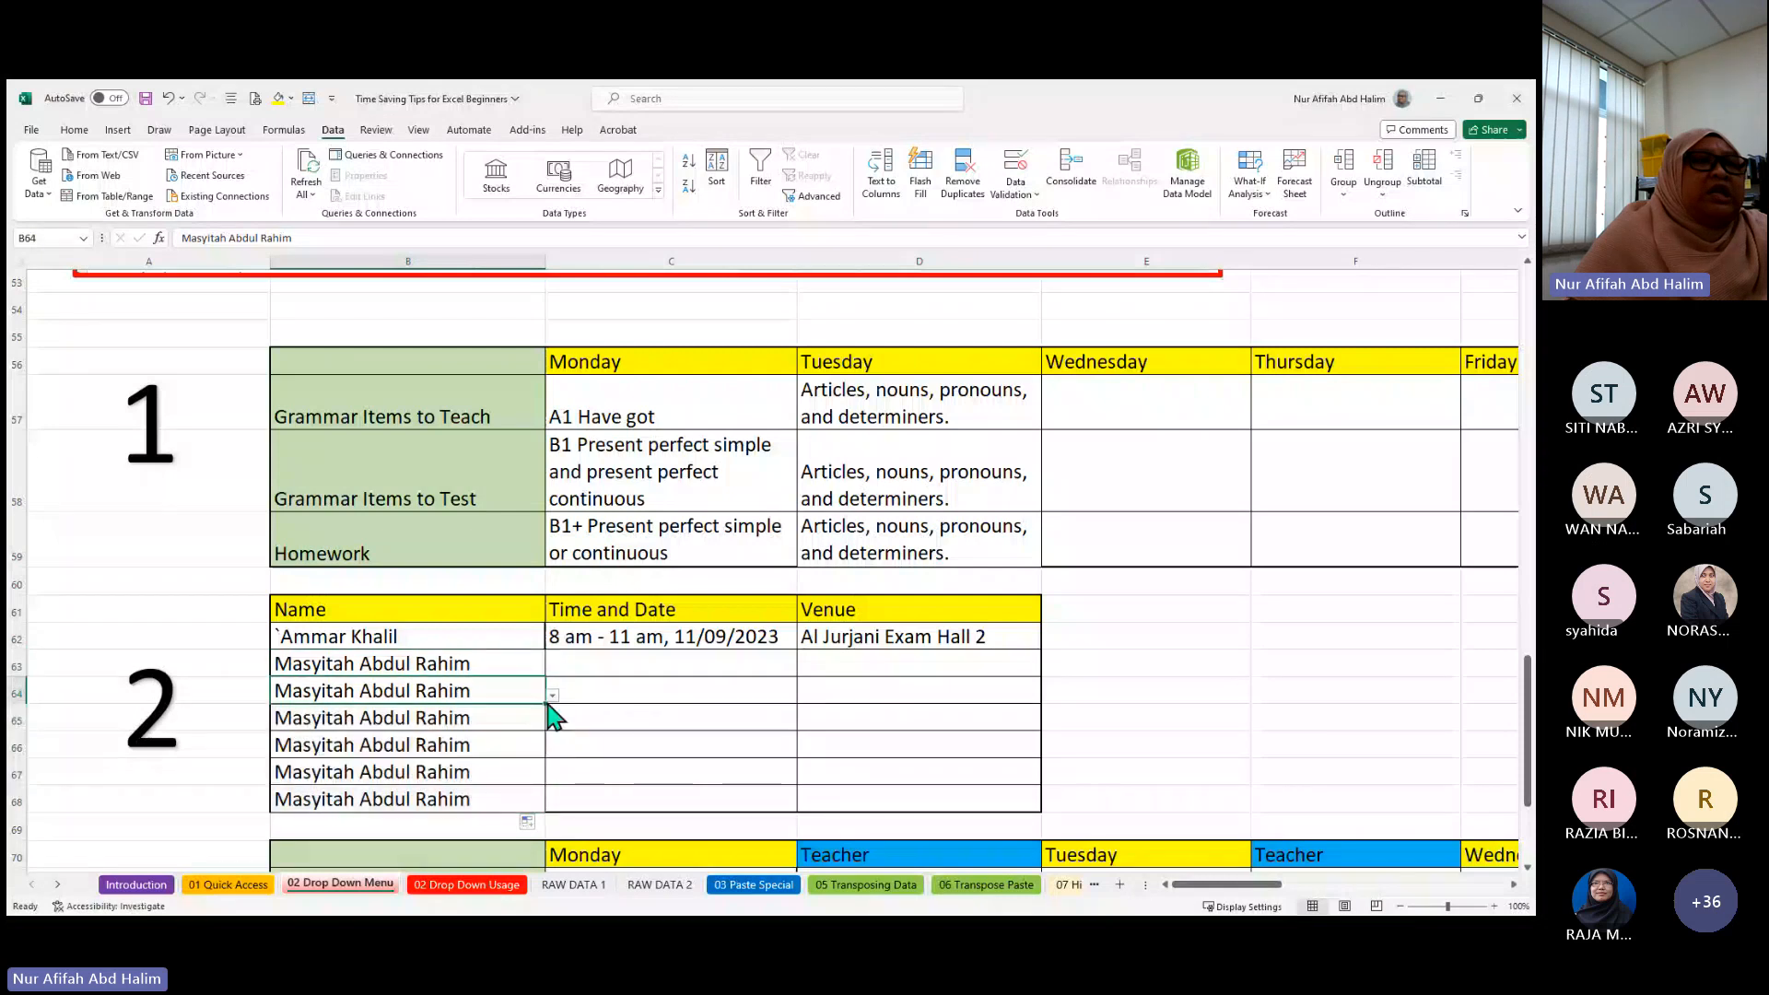
{"action": "left_click", "coordinate": [398, 806]}
{"action": "left_click", "coordinate": [431, 719]}
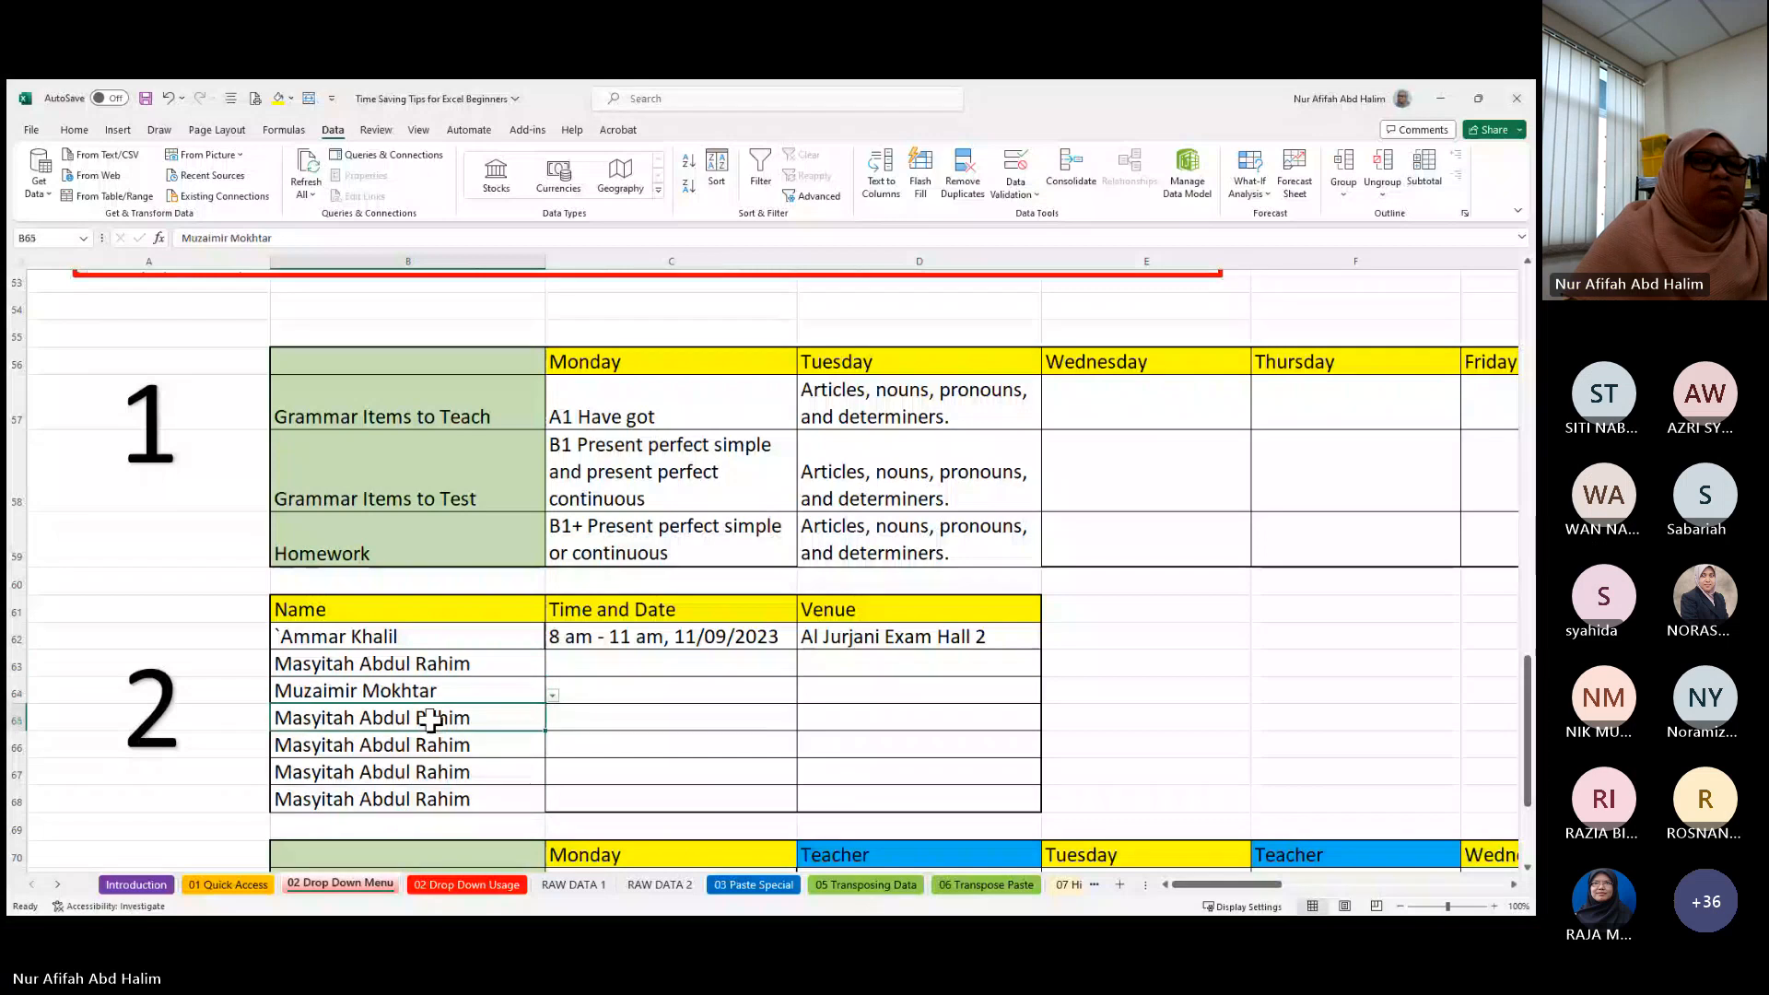
{"action": "left_click", "coordinate": [553, 723]}
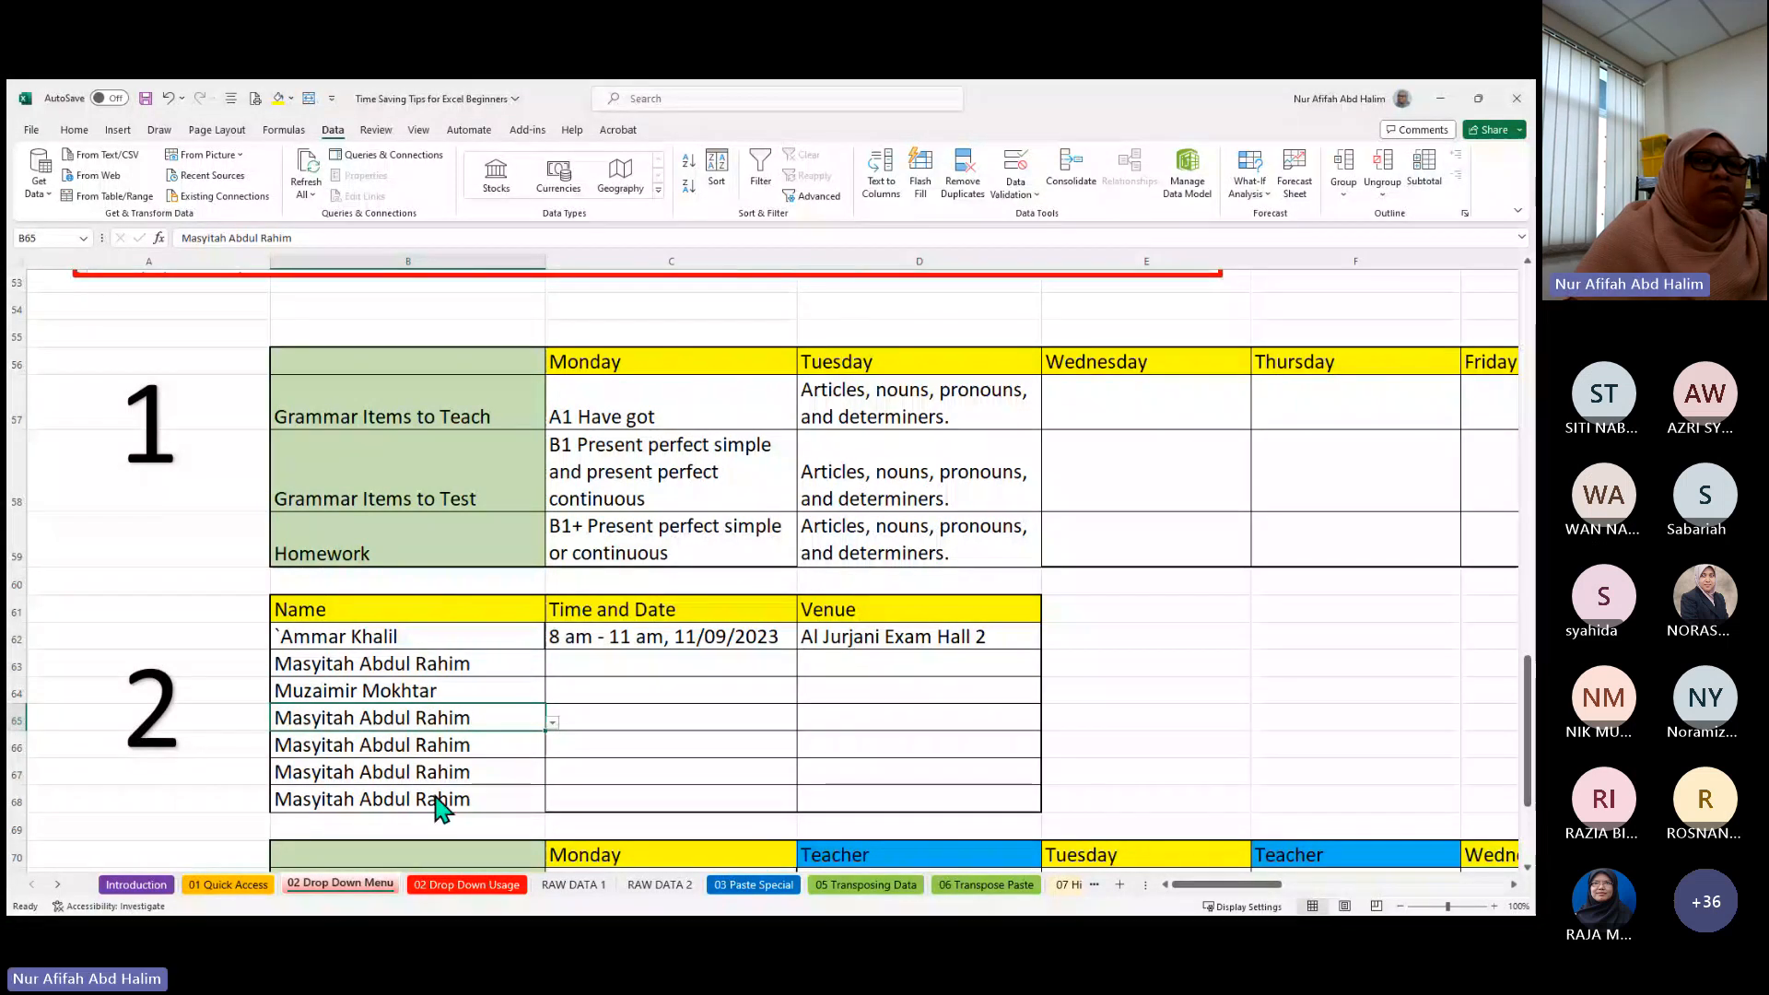
{"action": "left_click", "coordinate": [415, 794]}
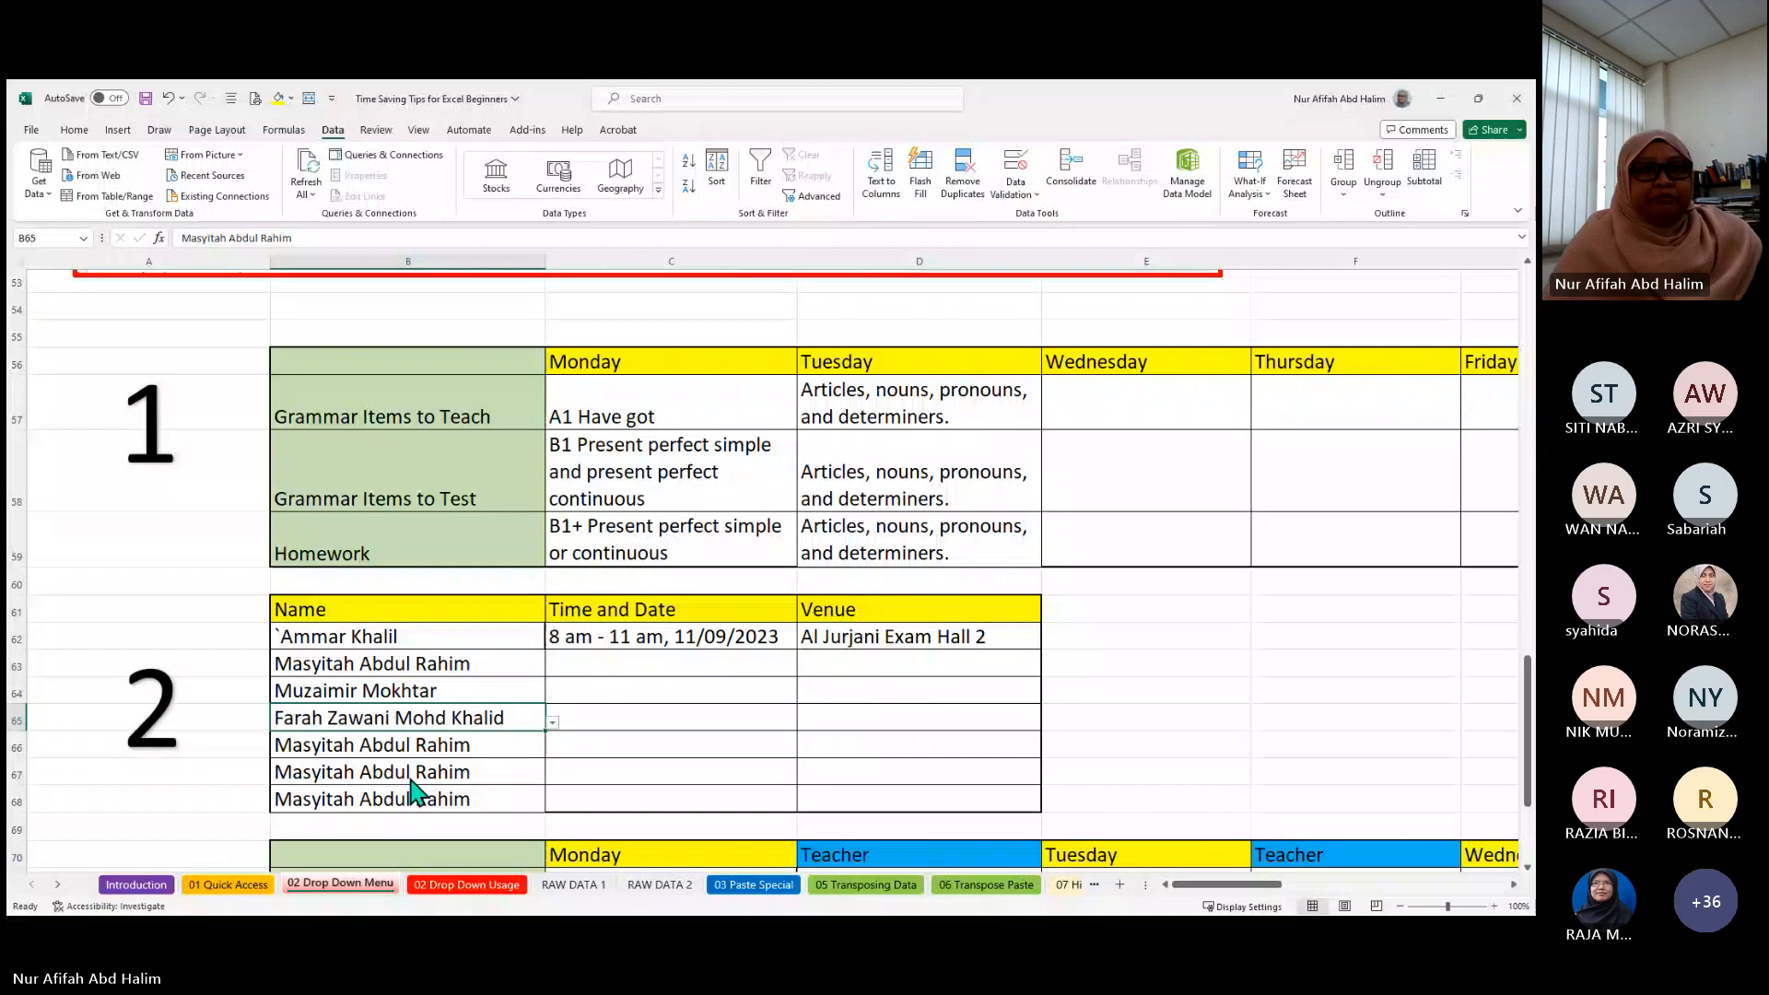
- Review the Name, Time and Date cells in table 2 and practice table 3, and open the 02 Drop Down Usage sheet
{"action": "left_click", "coordinate": [645, 691]}
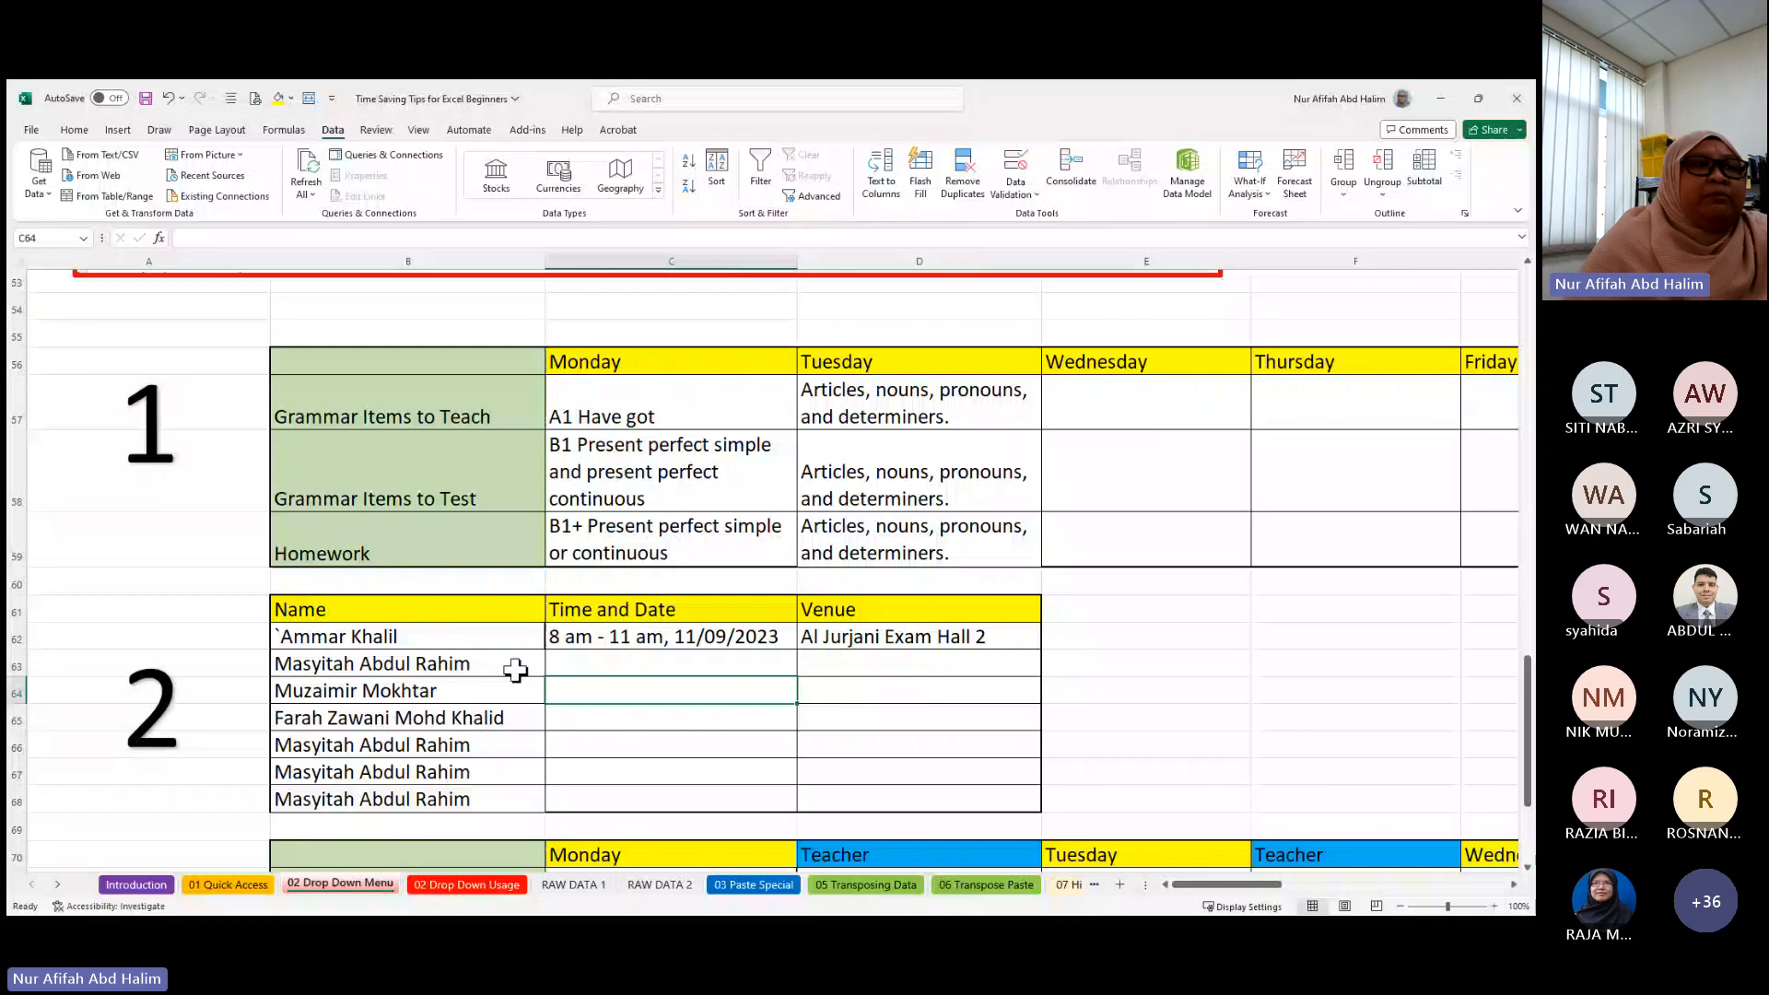
{"action": "left_click", "coordinate": [503, 638]}
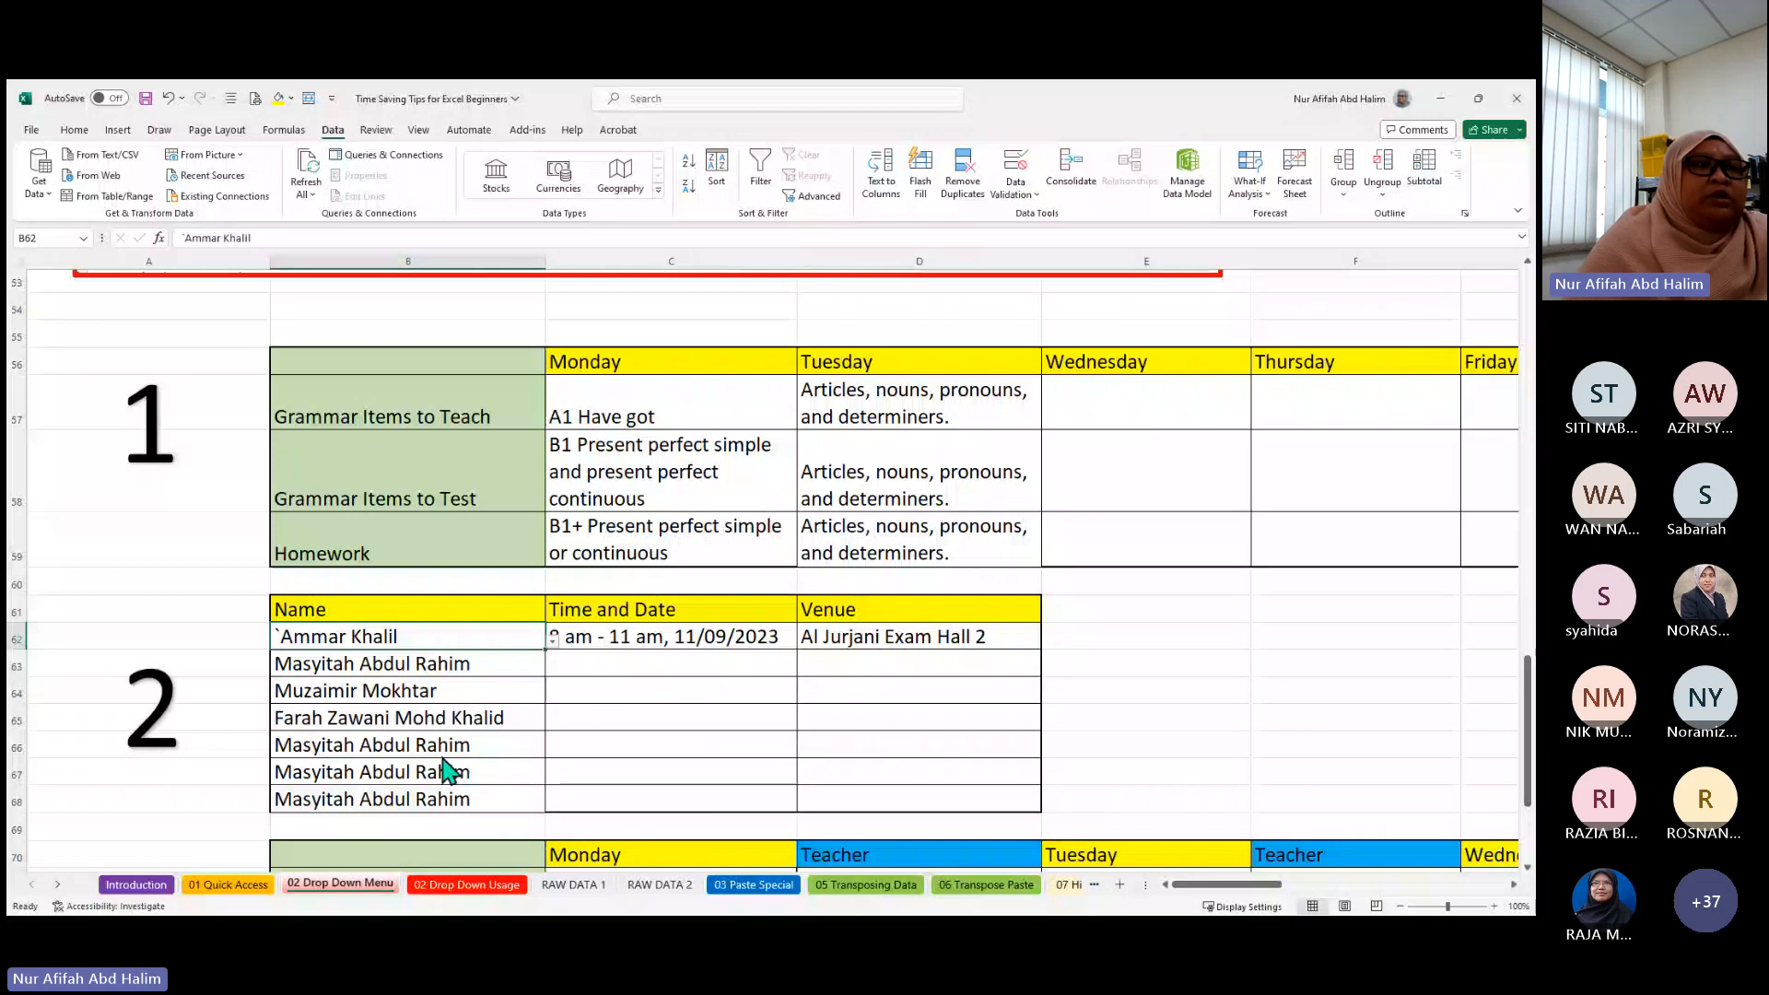
{"action": "left_click", "coordinate": [604, 660]}
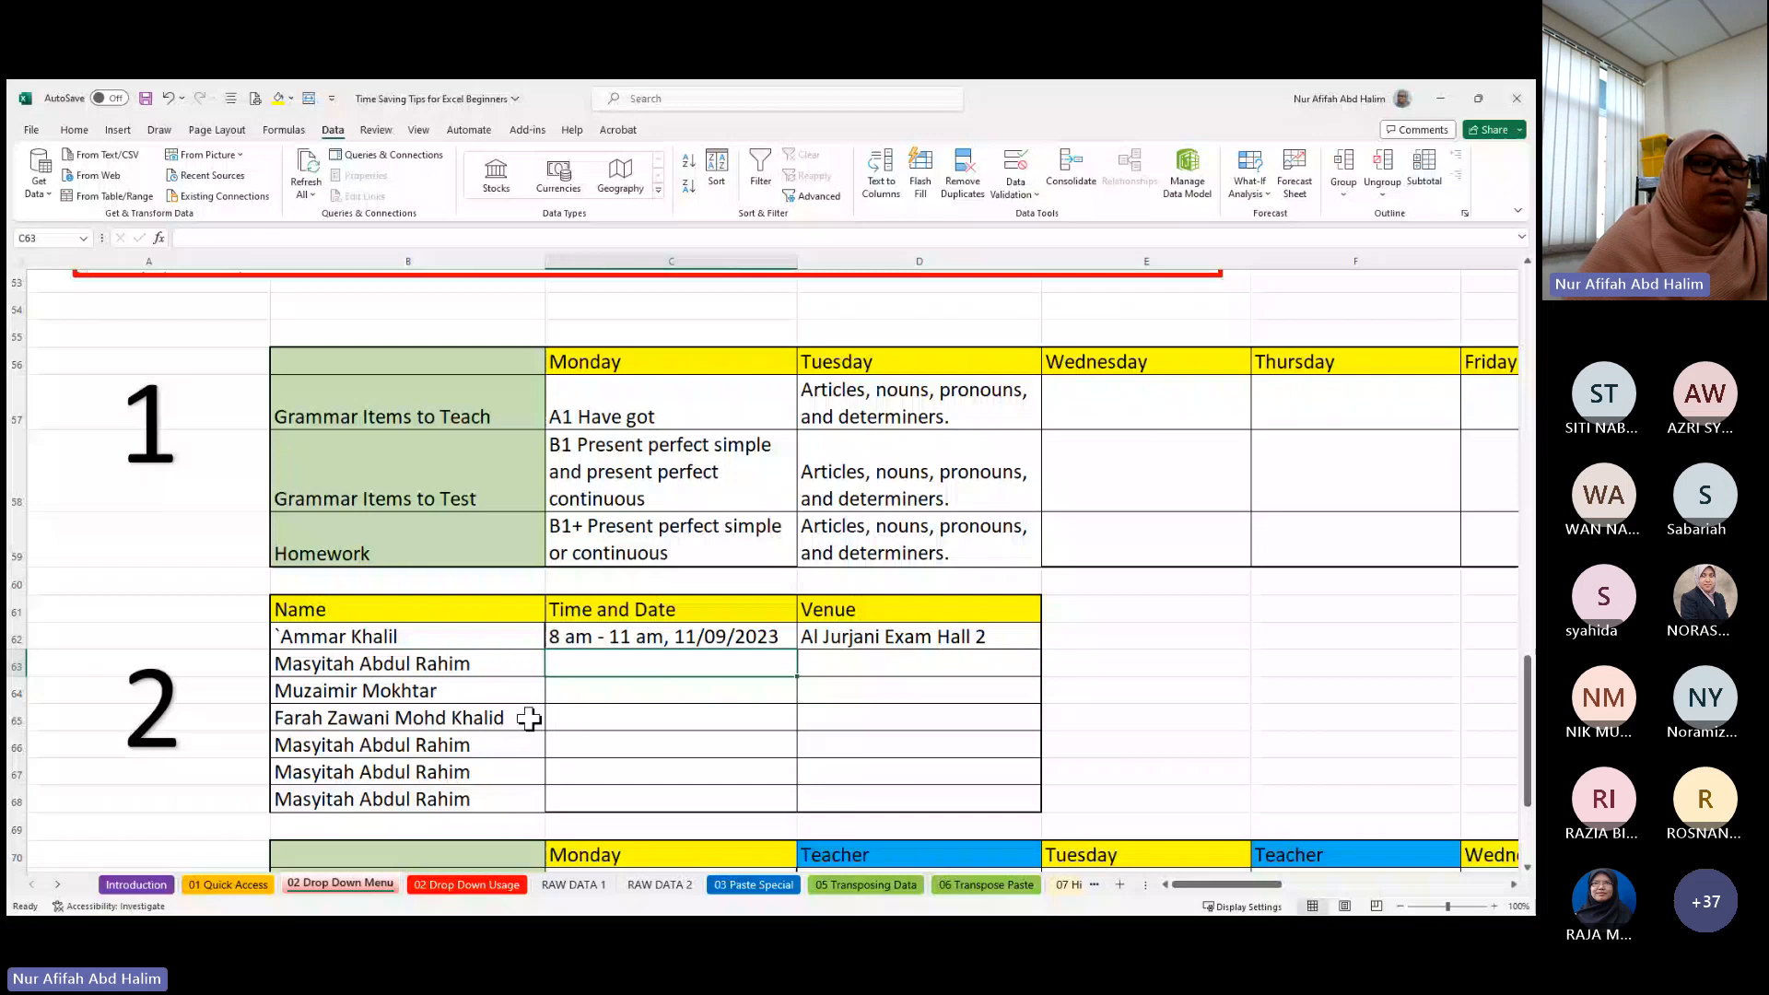
{"action": "scroll", "coordinate": [529, 719], "scroll_direction": "down", "scroll_amount": 3}
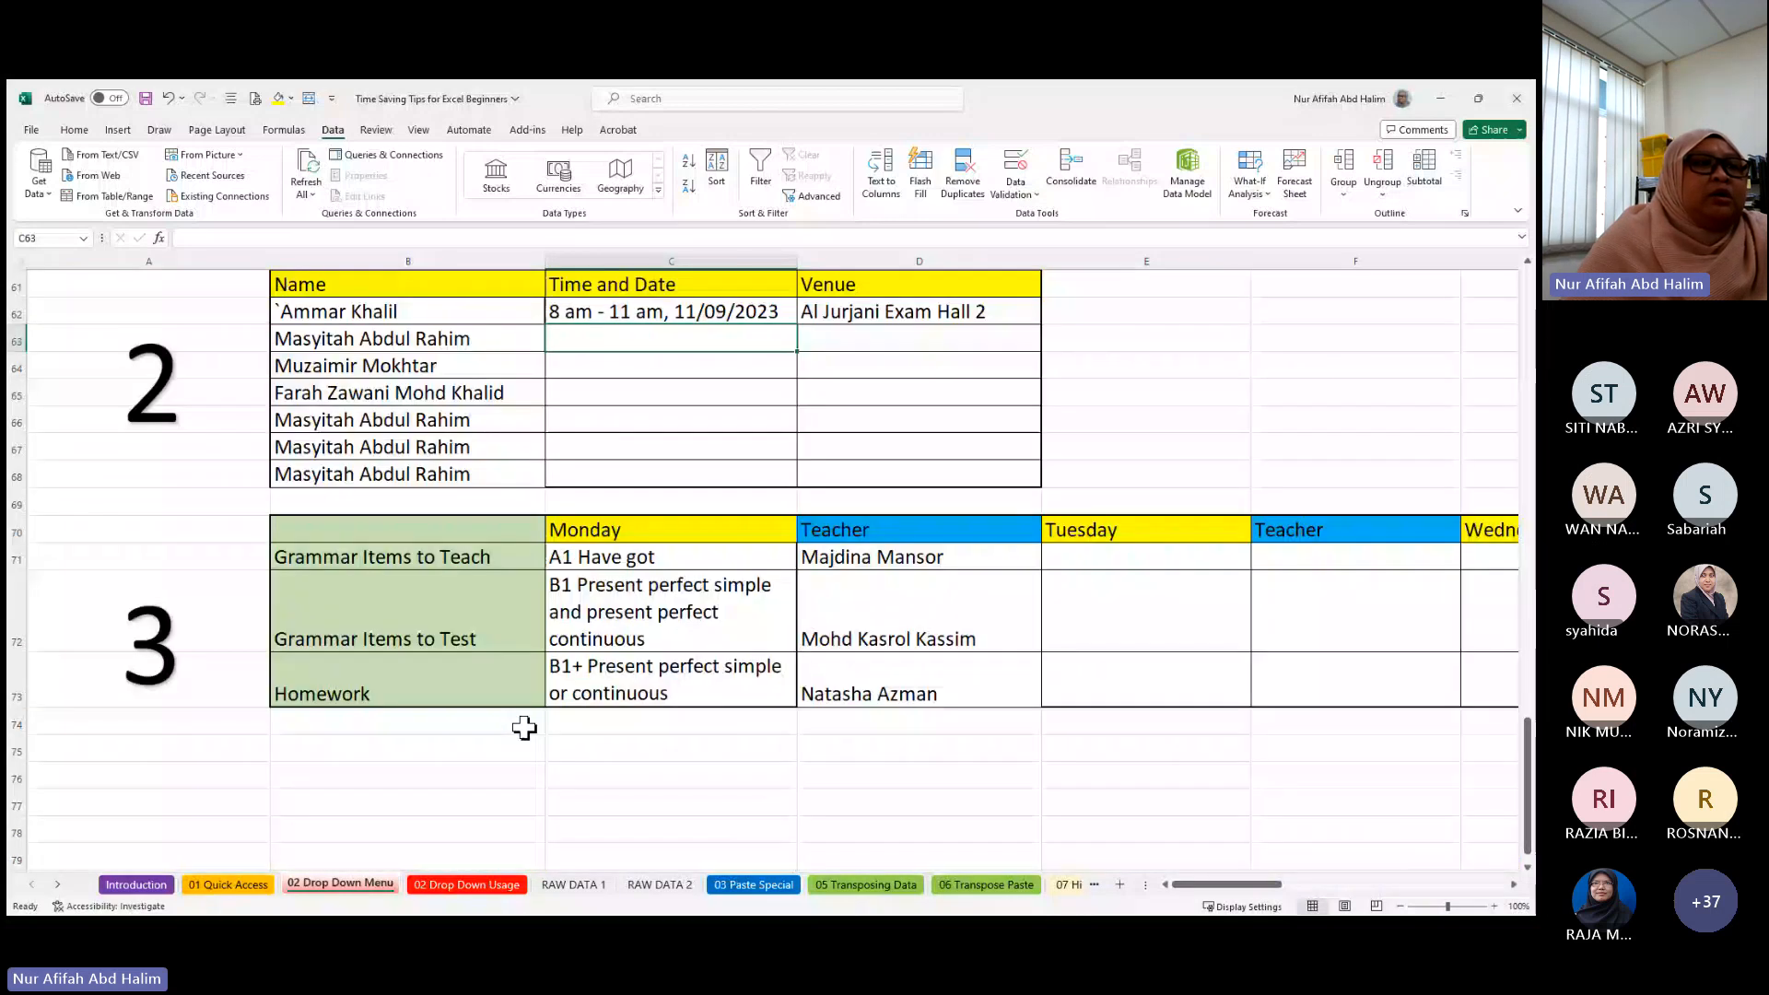
{"action": "scroll", "coordinate": [524, 728], "scroll_direction": "up", "scroll_amount": 2}
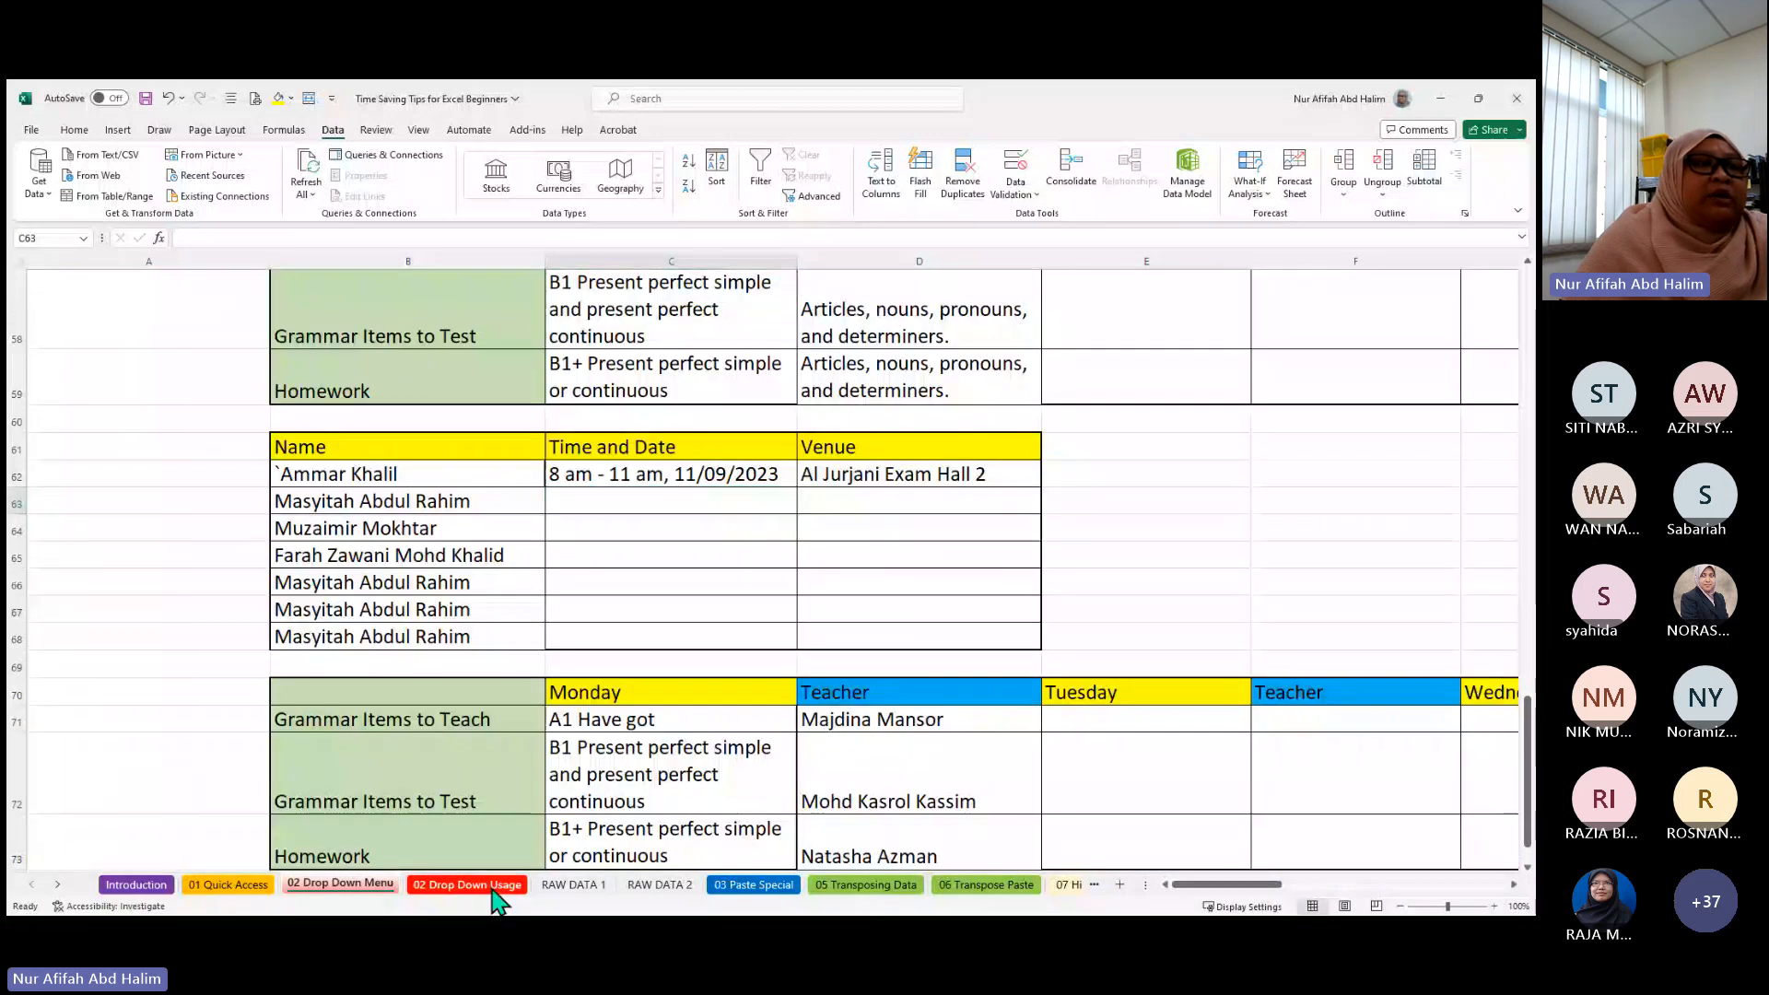
{"action": "left_click", "coordinate": [494, 886]}
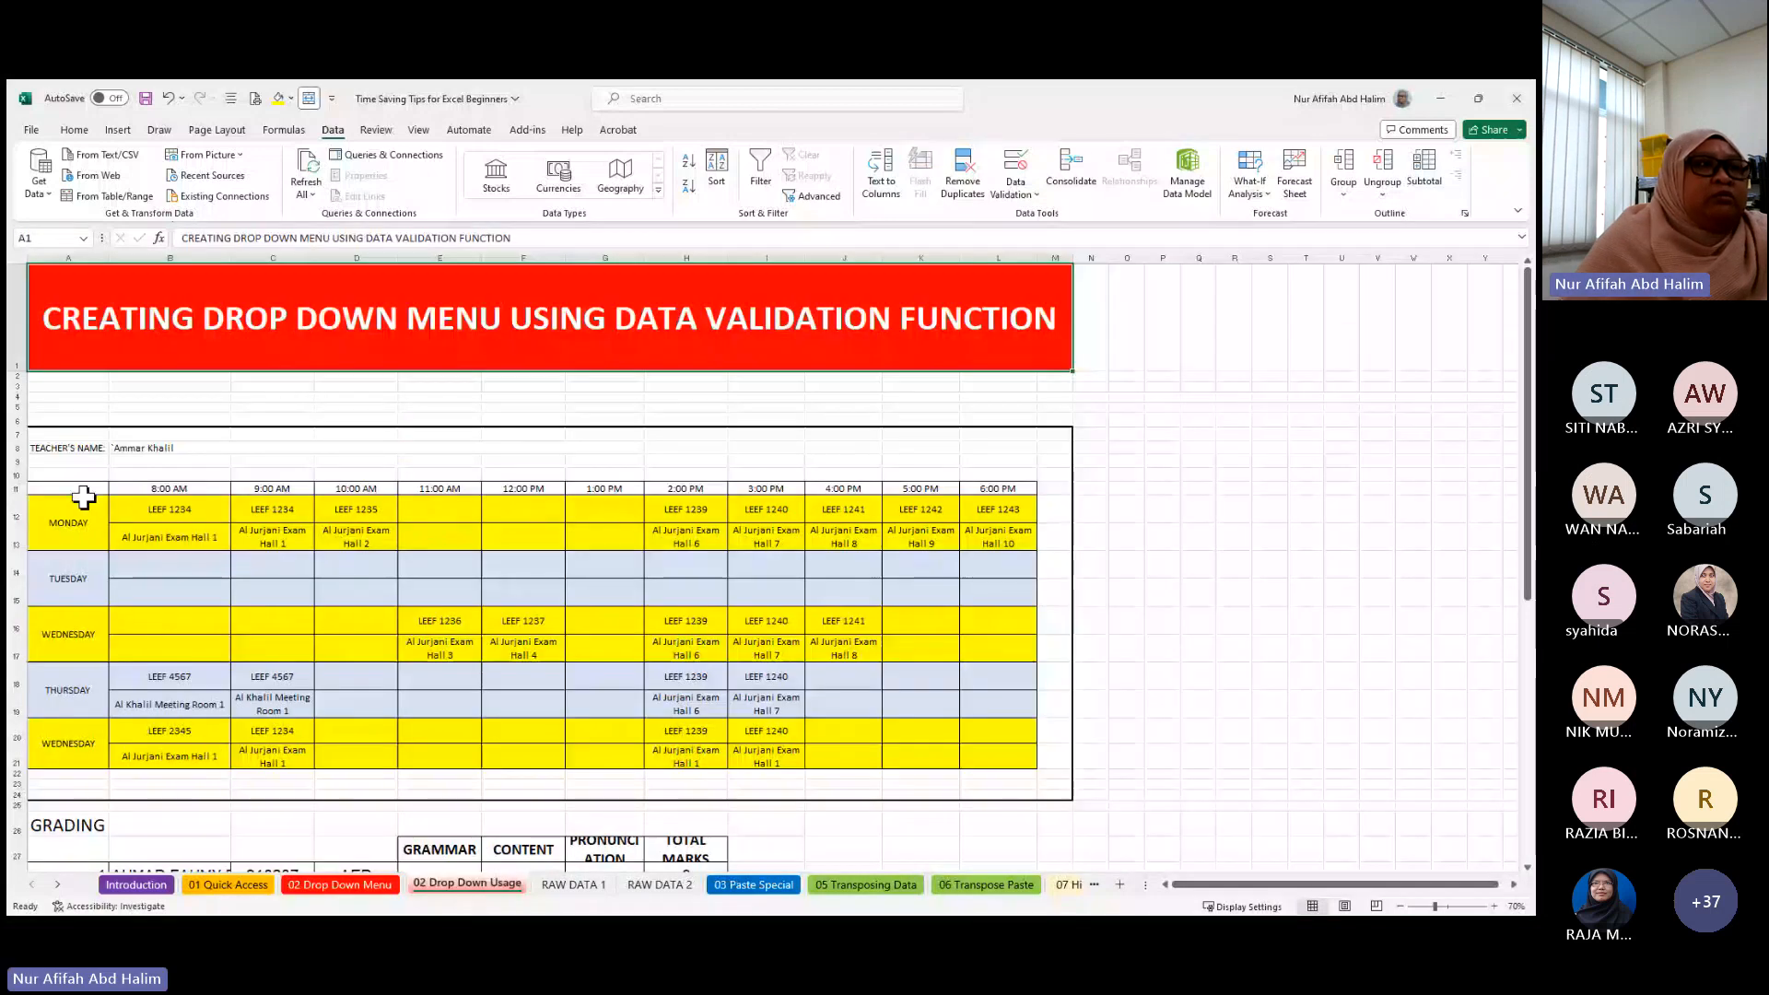
- Change the Monday 8:00 AM venue in the timetable to Al Khalil Meeting Room 1 using its drop-down list
{"action": "left_click", "coordinate": [207, 510]}
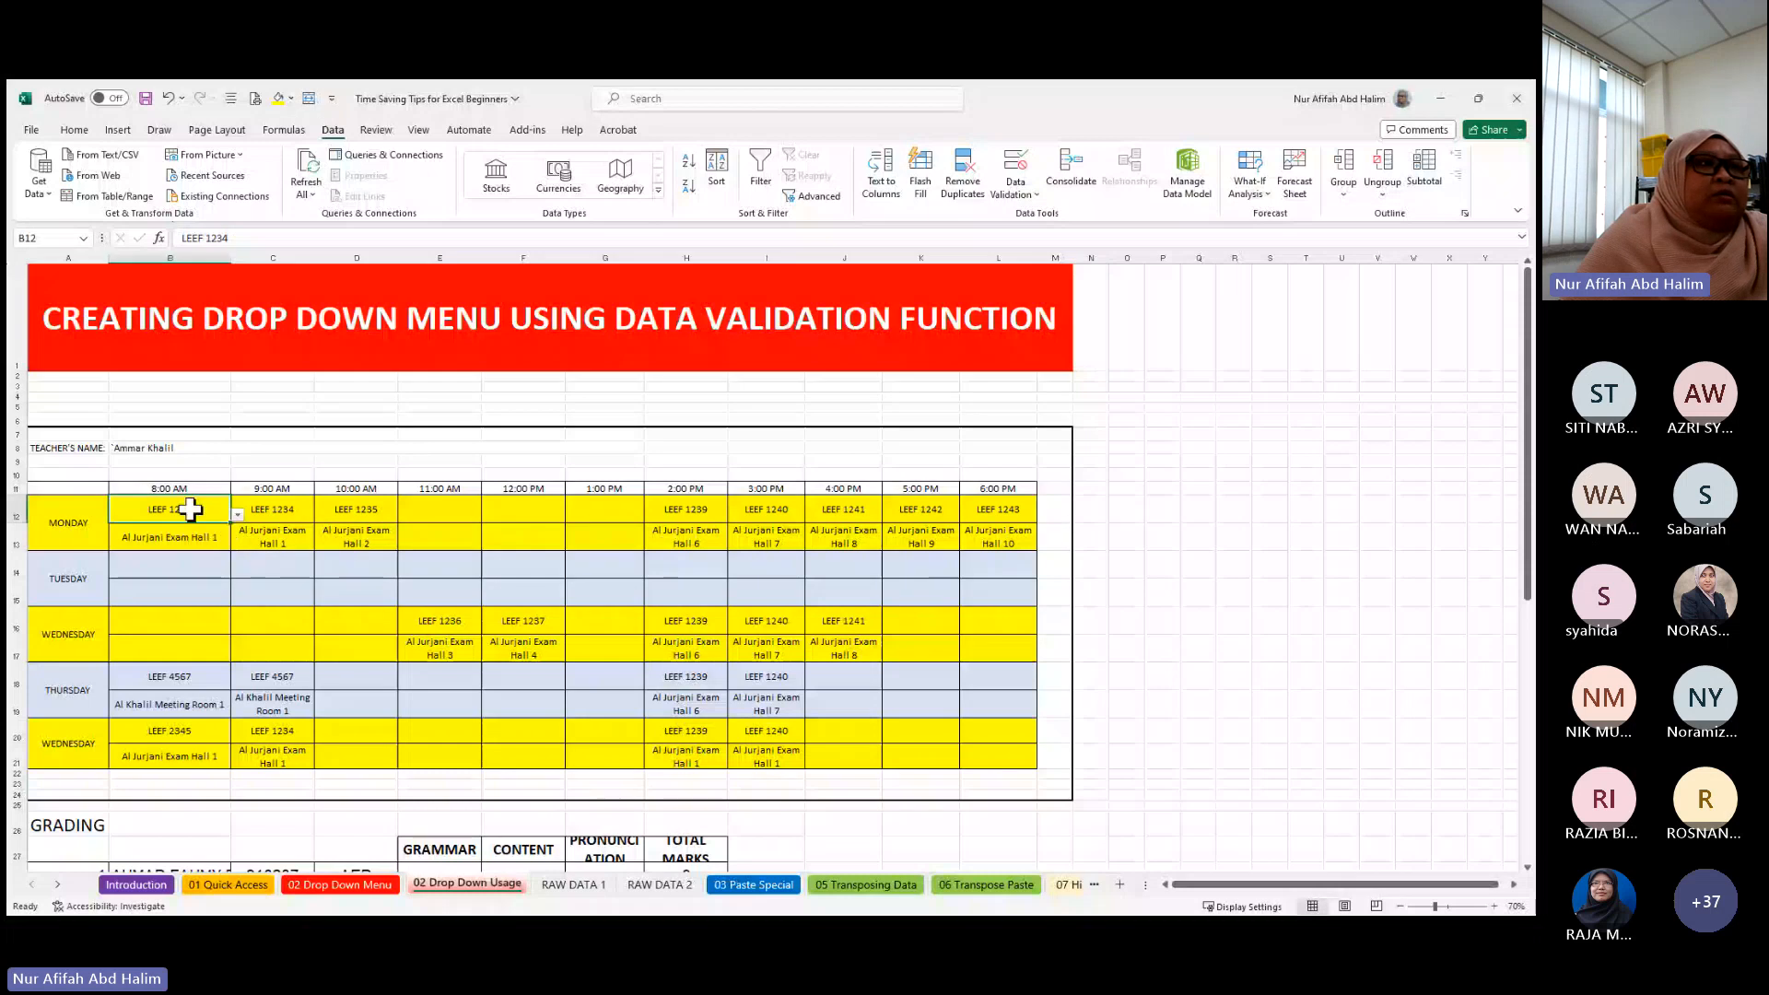
{"action": "left_click", "coordinate": [159, 537]}
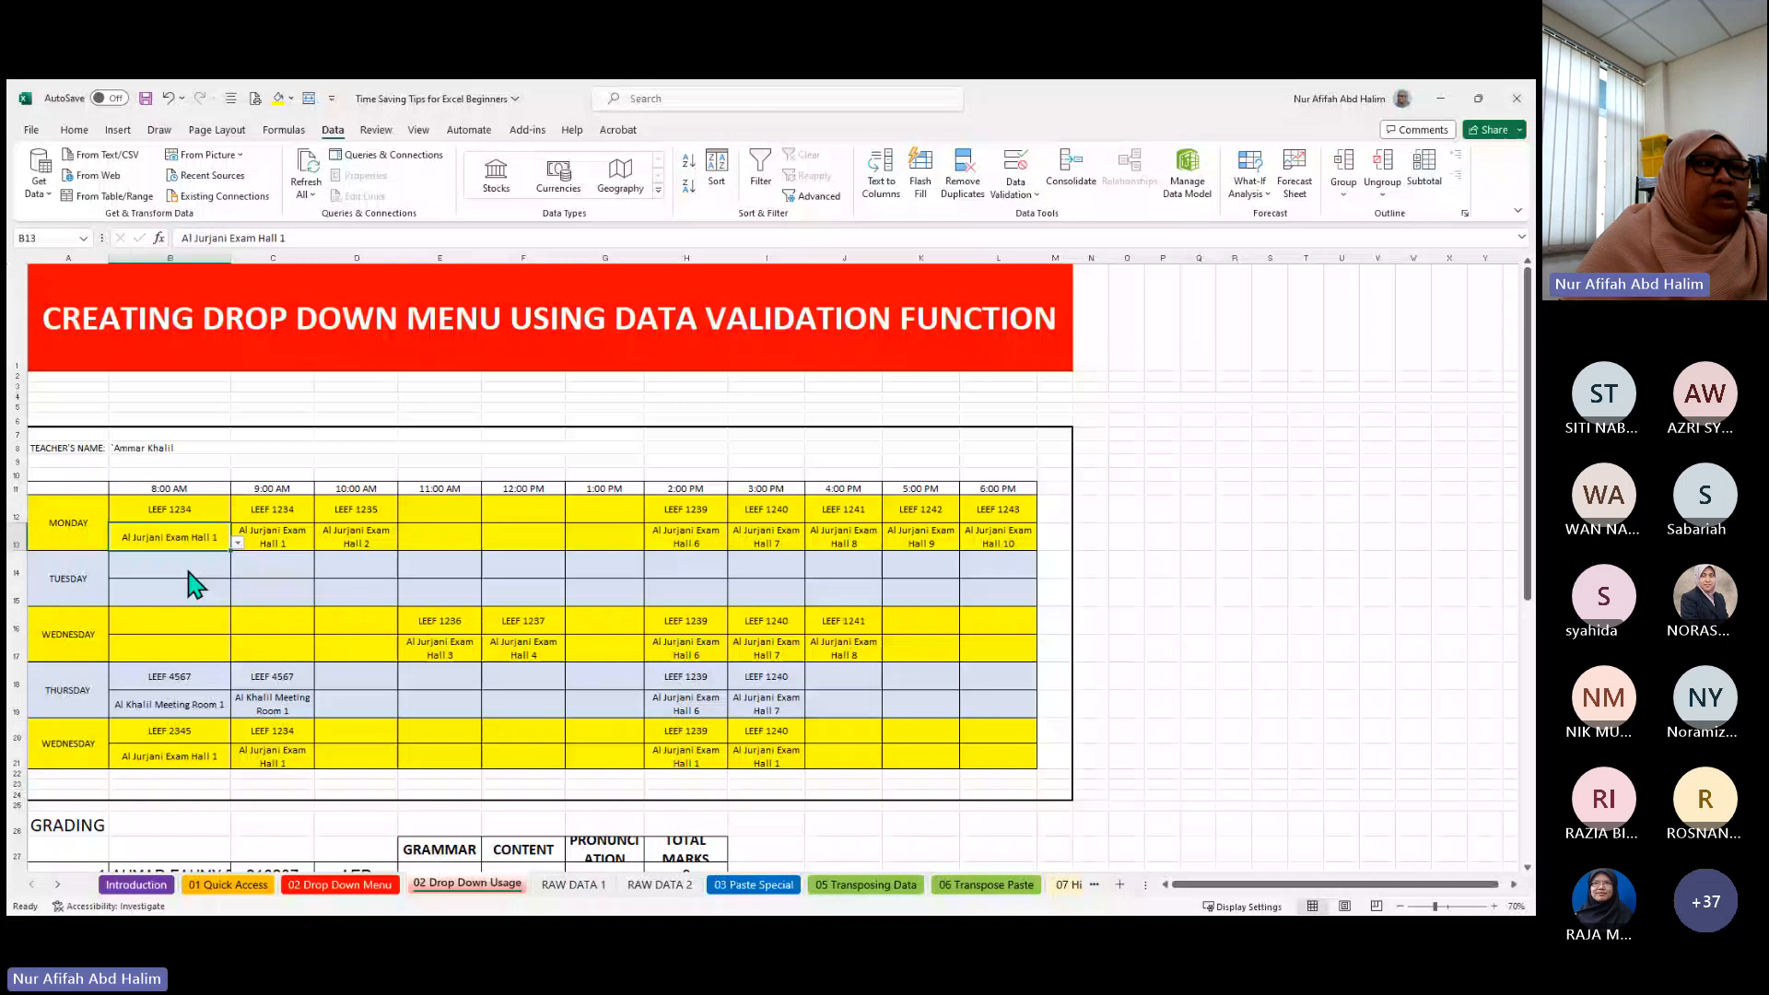
{"action": "left_click", "coordinate": [188, 571]}
{"action": "left_click", "coordinate": [322, 545]}
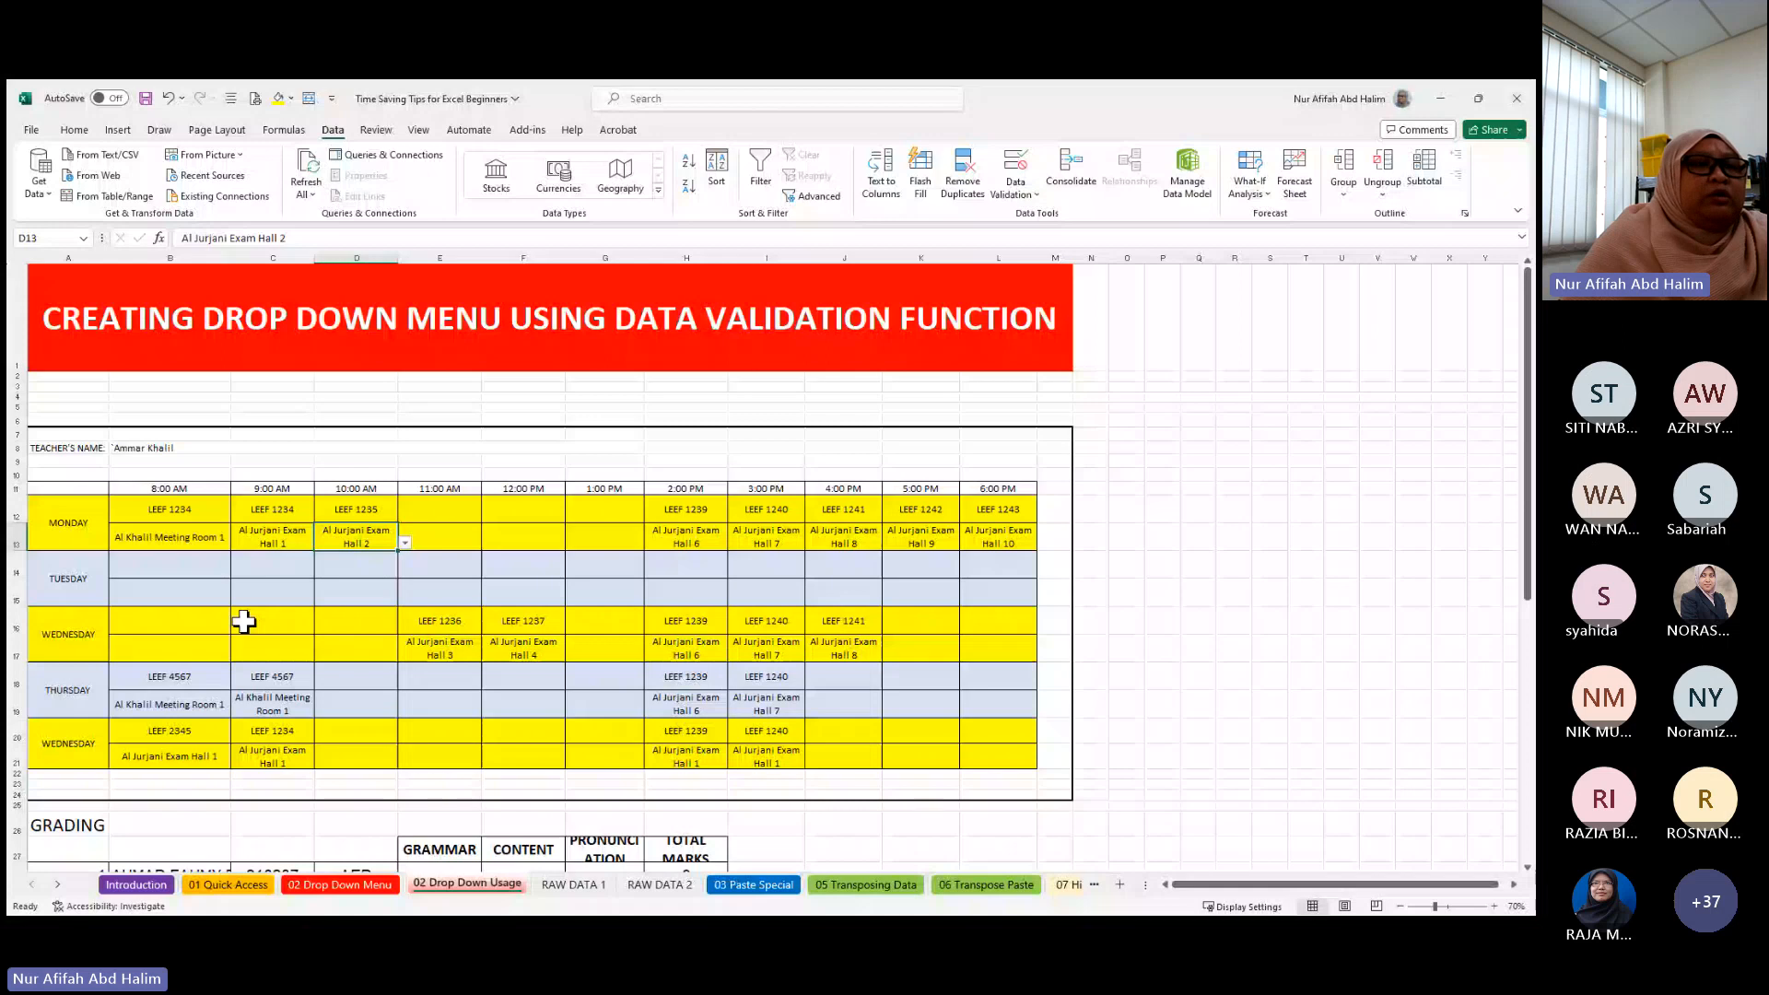
- Examine the course code and SPEAKING BANDS lists on RAW DATA 2 and the GRADING table on 02 Drop Down Usage
{"action": "left_click", "coordinate": [660, 885]}
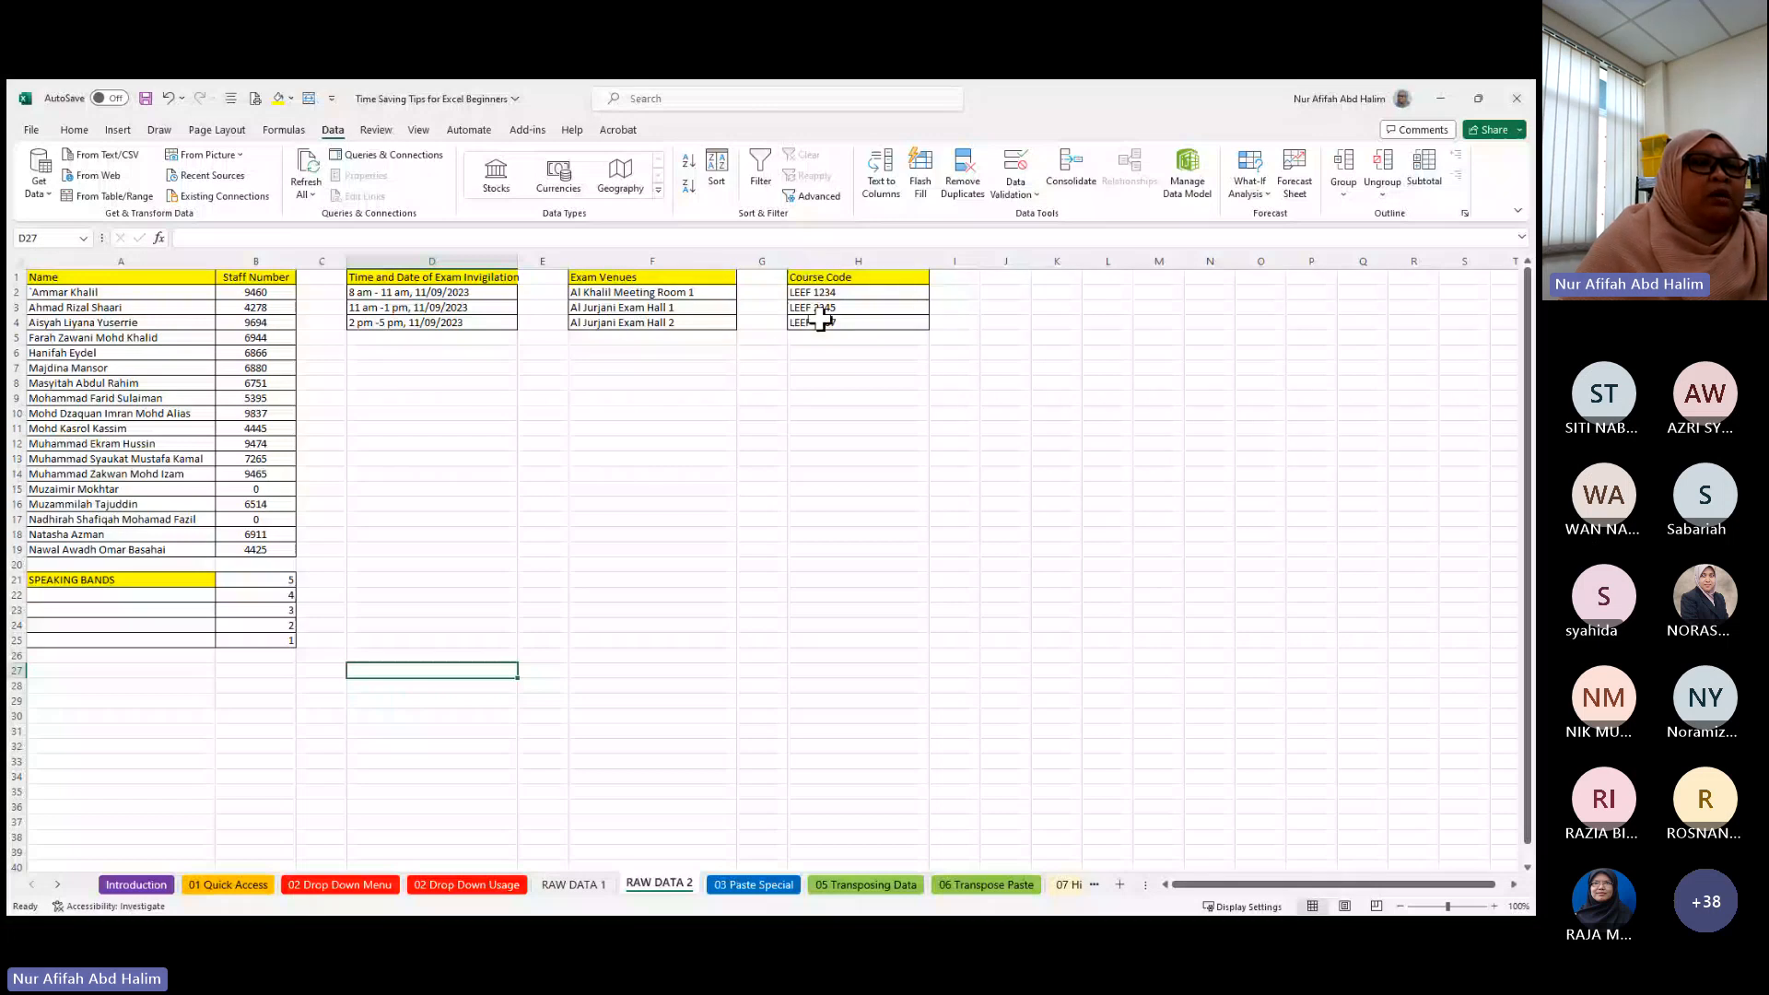
{"action": "left_click", "coordinate": [486, 886]}
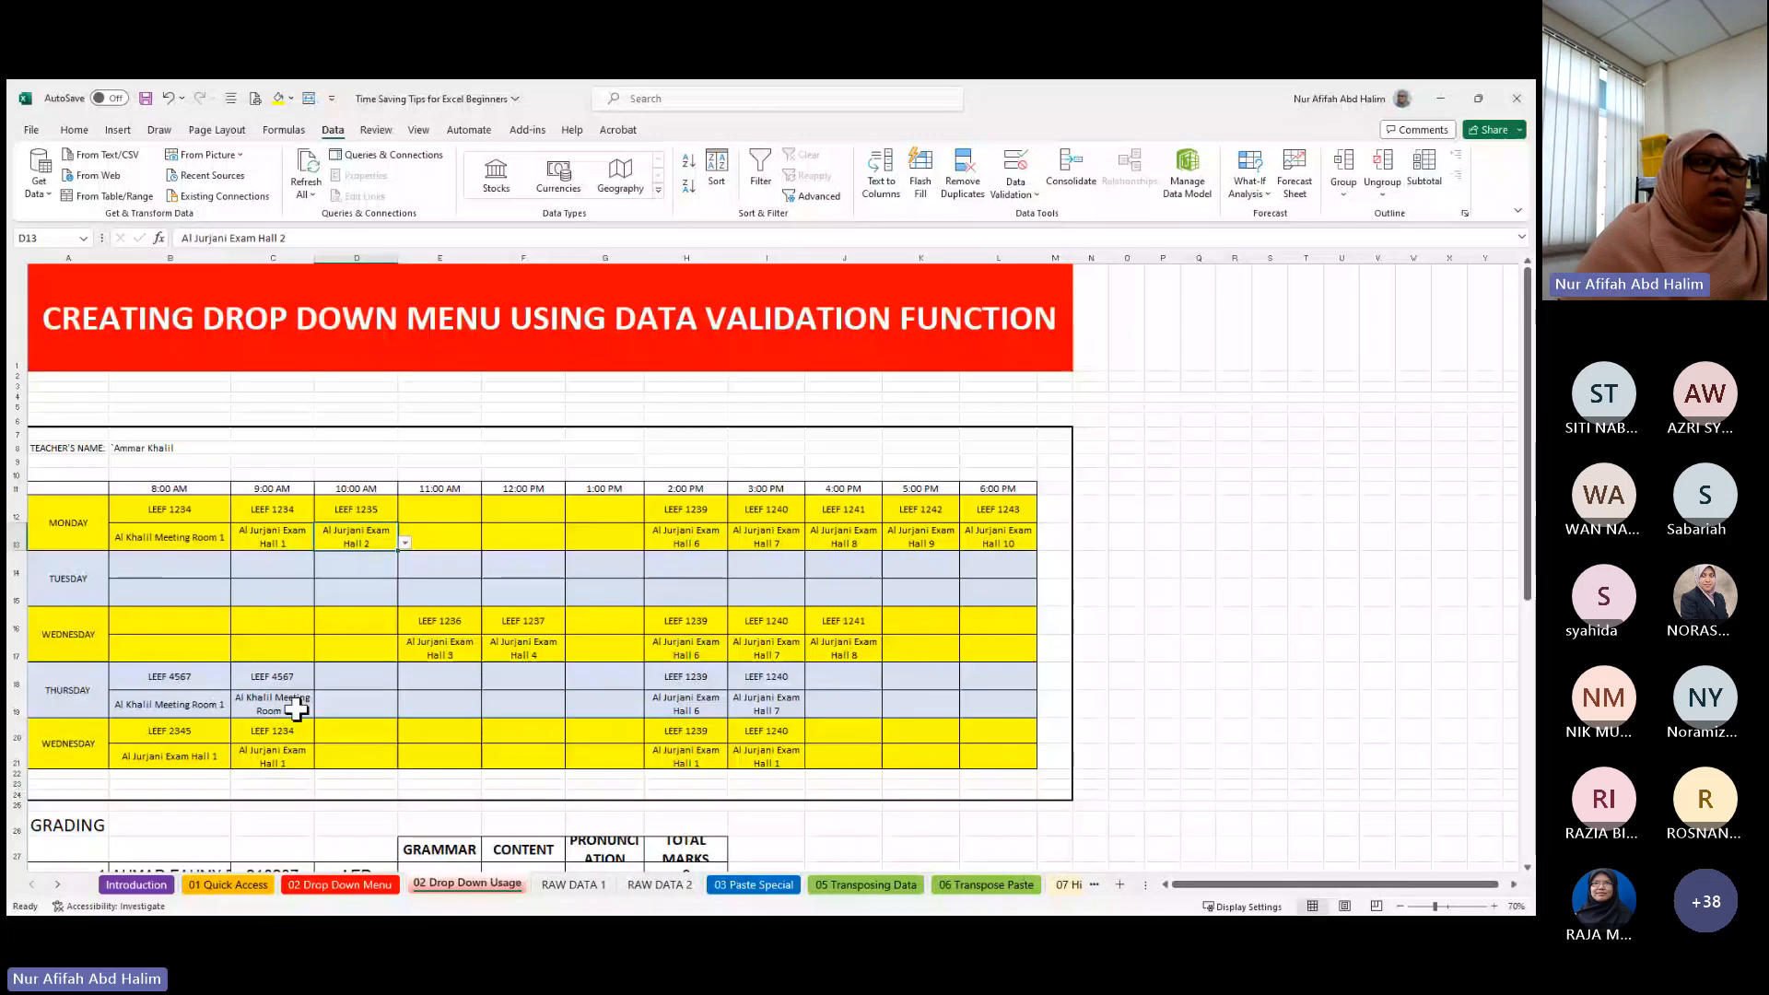
{"action": "scroll", "coordinate": [234, 708], "scroll_direction": "down", "scroll_amount": 2}
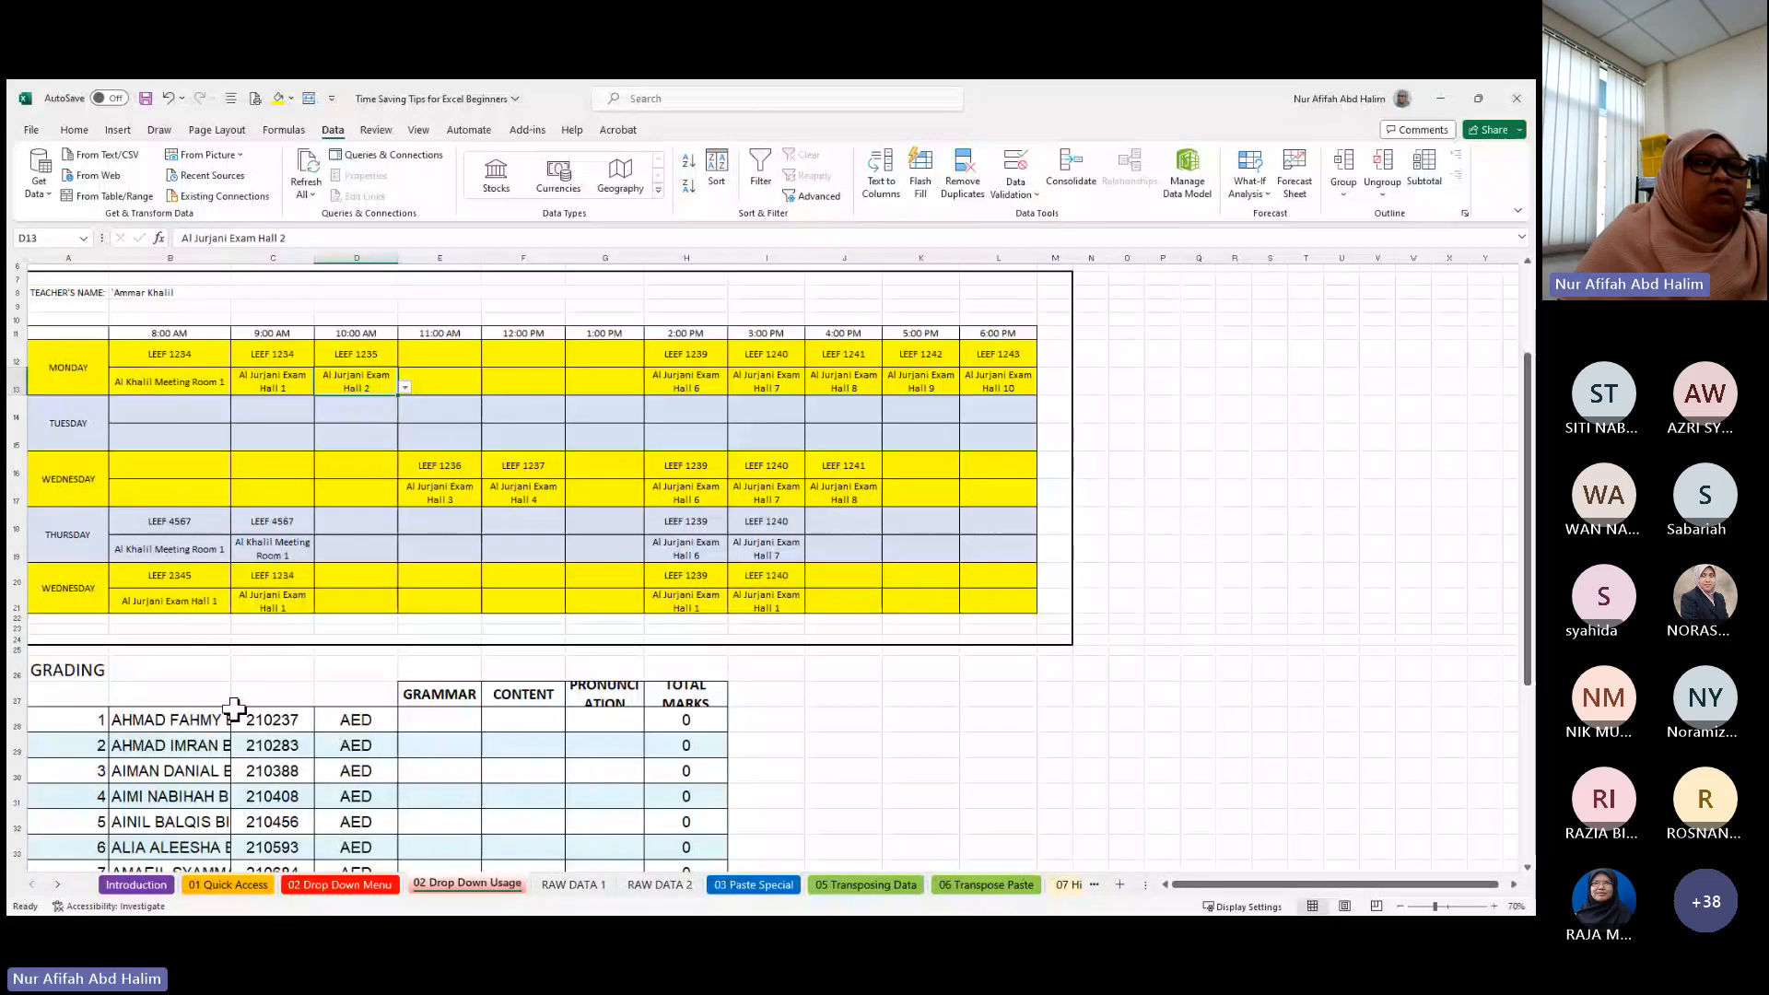
{"action": "scroll", "coordinate": [234, 708], "scroll_direction": "down", "scroll_amount": 2}
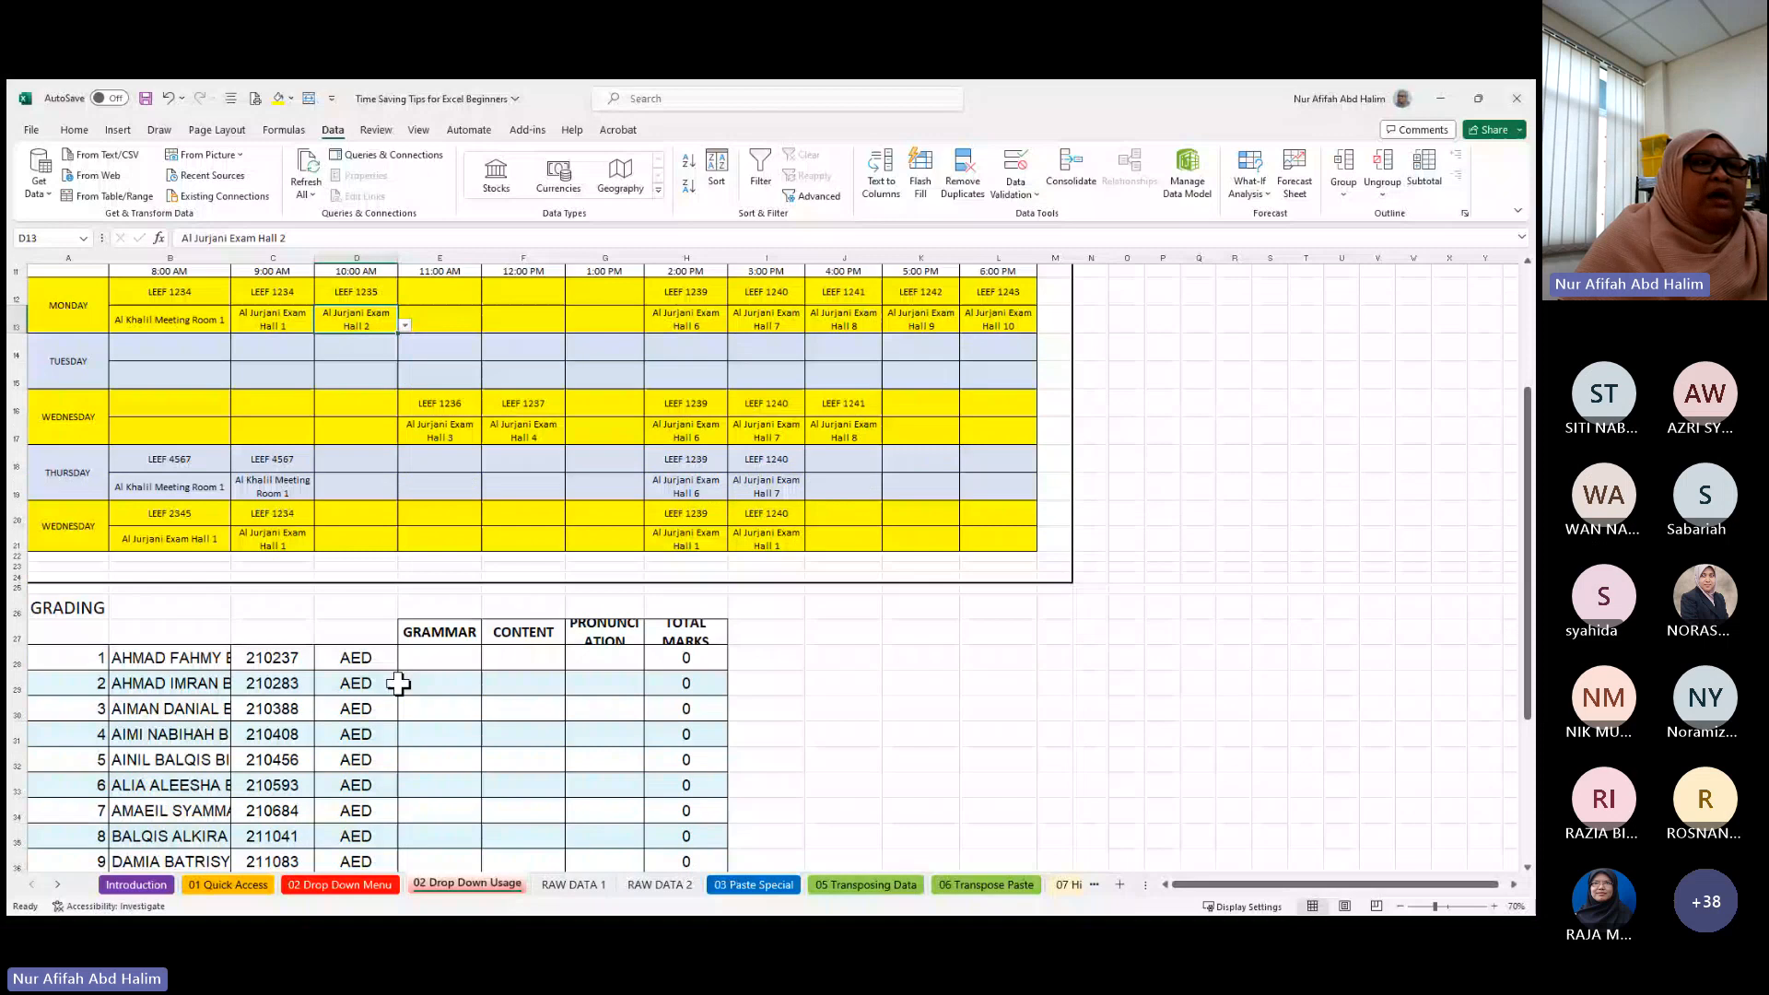
{"action": "scroll", "coordinate": [398, 683], "scroll_direction": "down", "scroll_amount": 1}
{"action": "scroll", "coordinate": [398, 683], "scroll_direction": "down", "scroll_amount": 2}
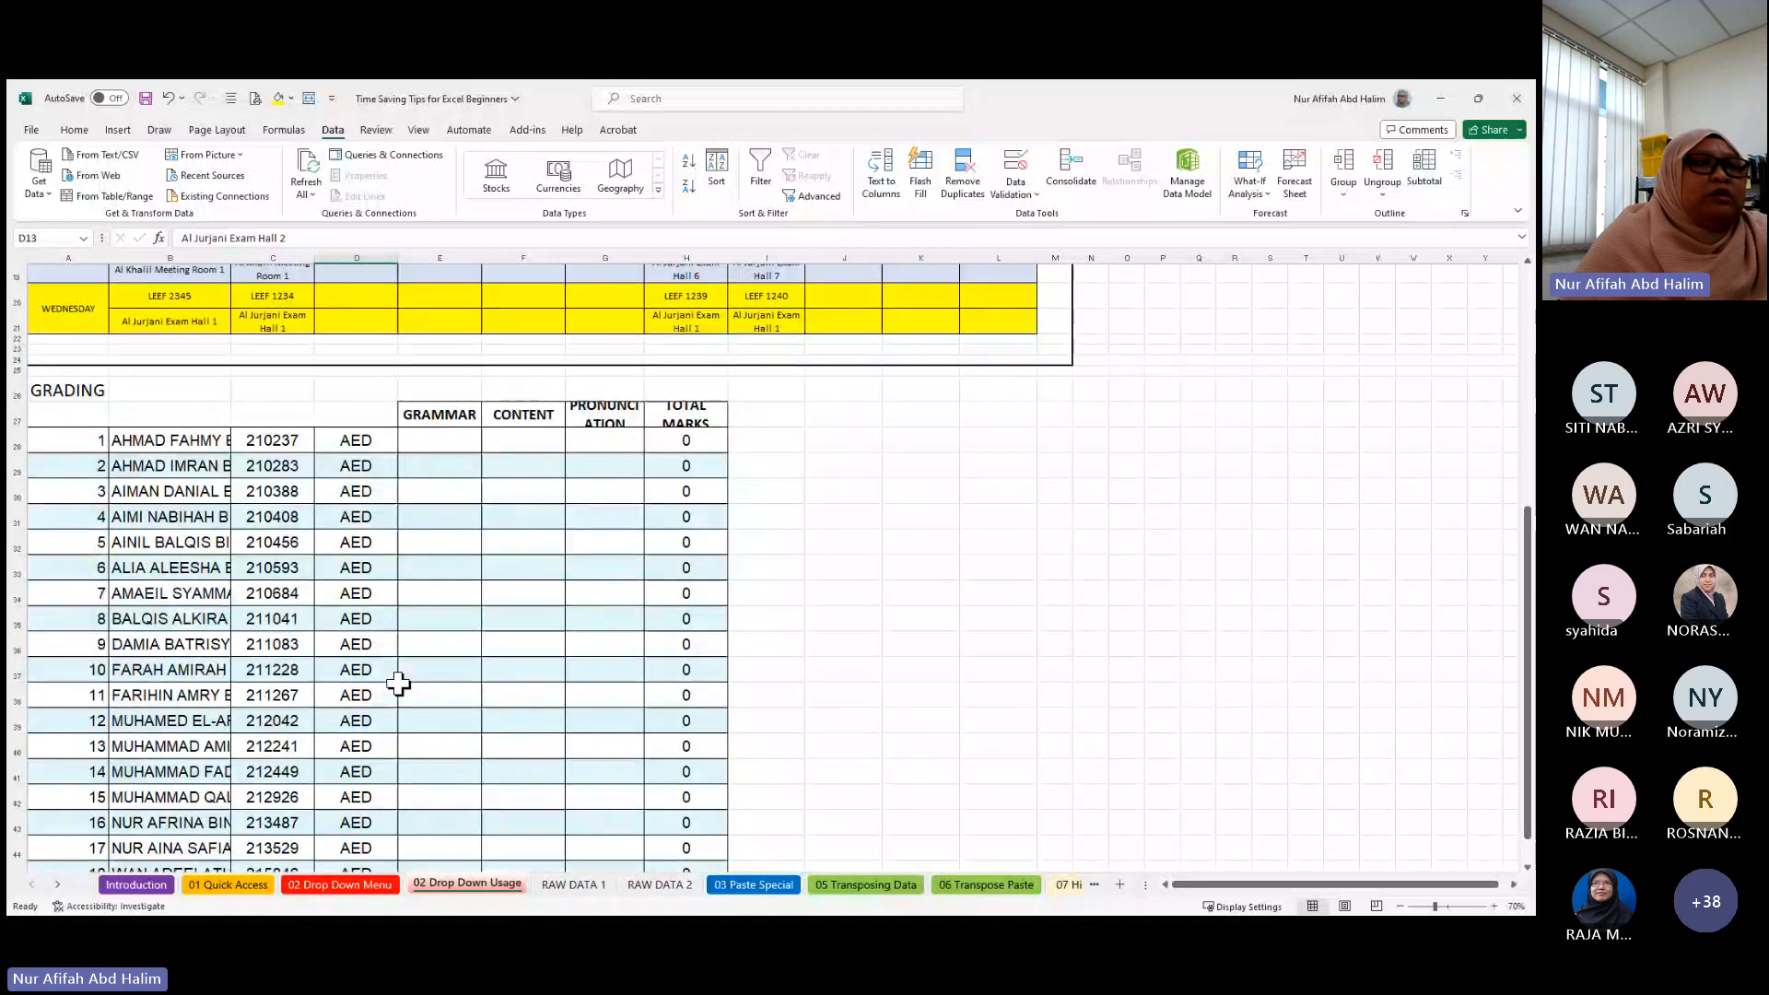
{"action": "scroll", "coordinate": [494, 501], "scroll_direction": "down", "scroll_amount": 1}
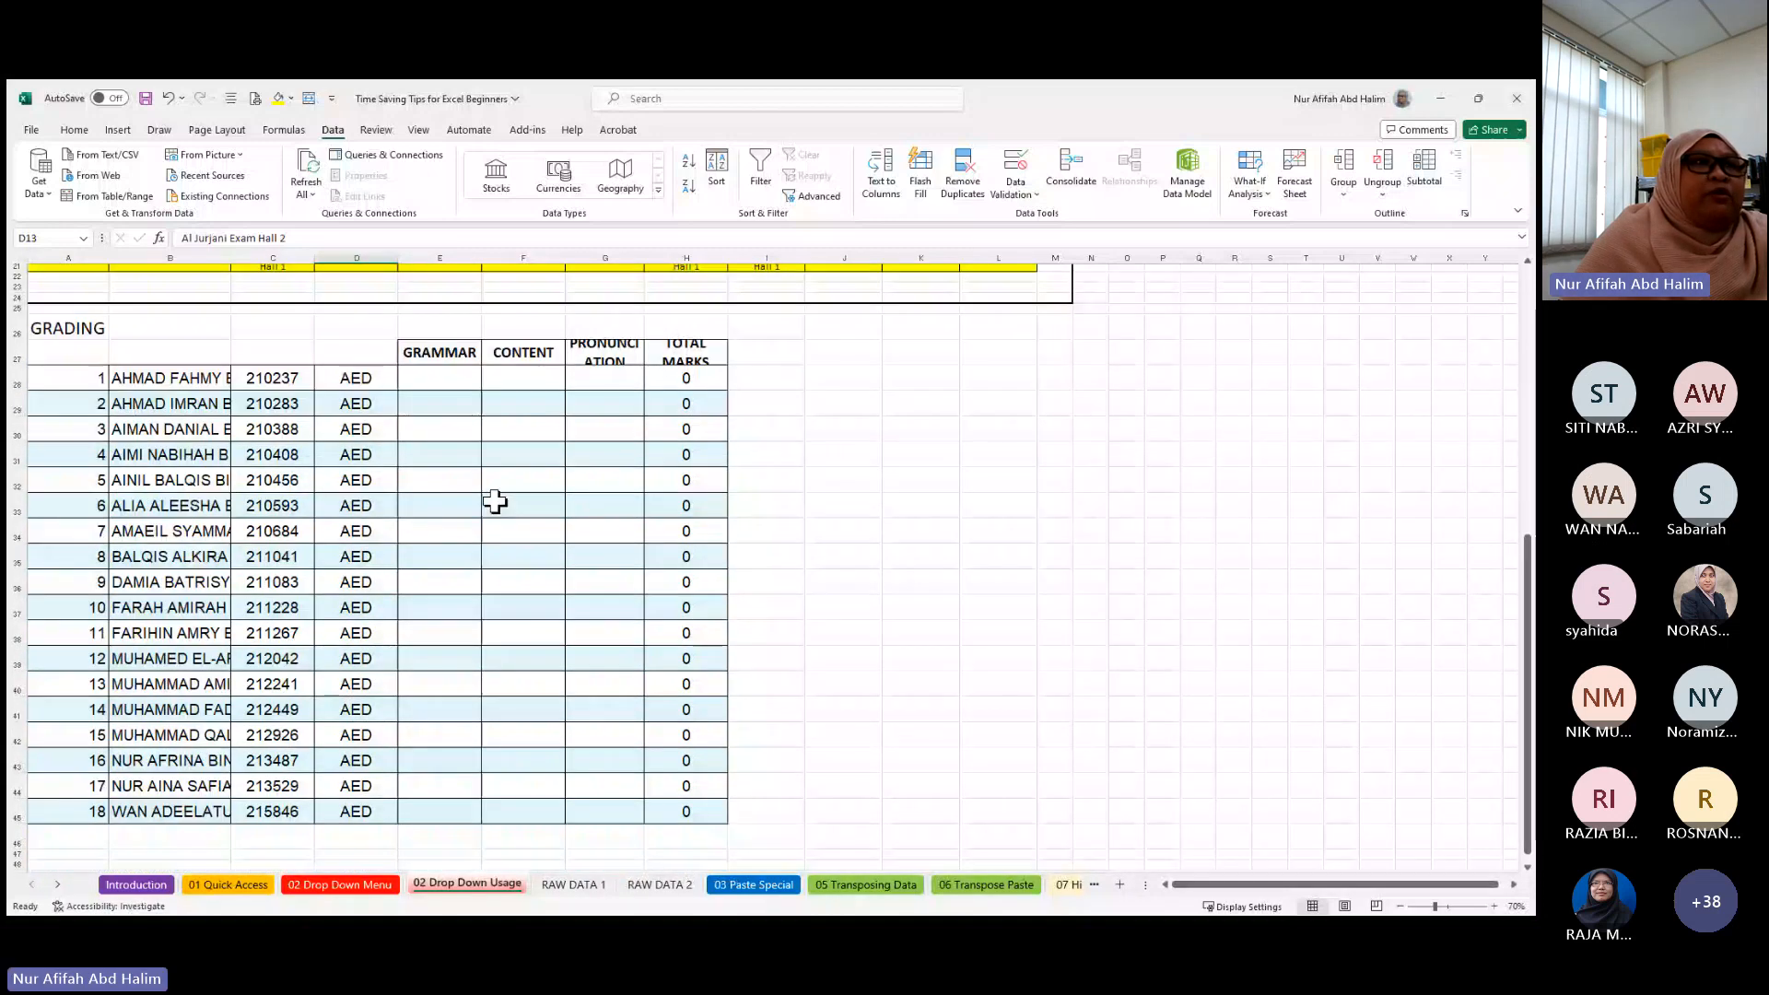
{"action": "left_click", "coordinate": [470, 380]}
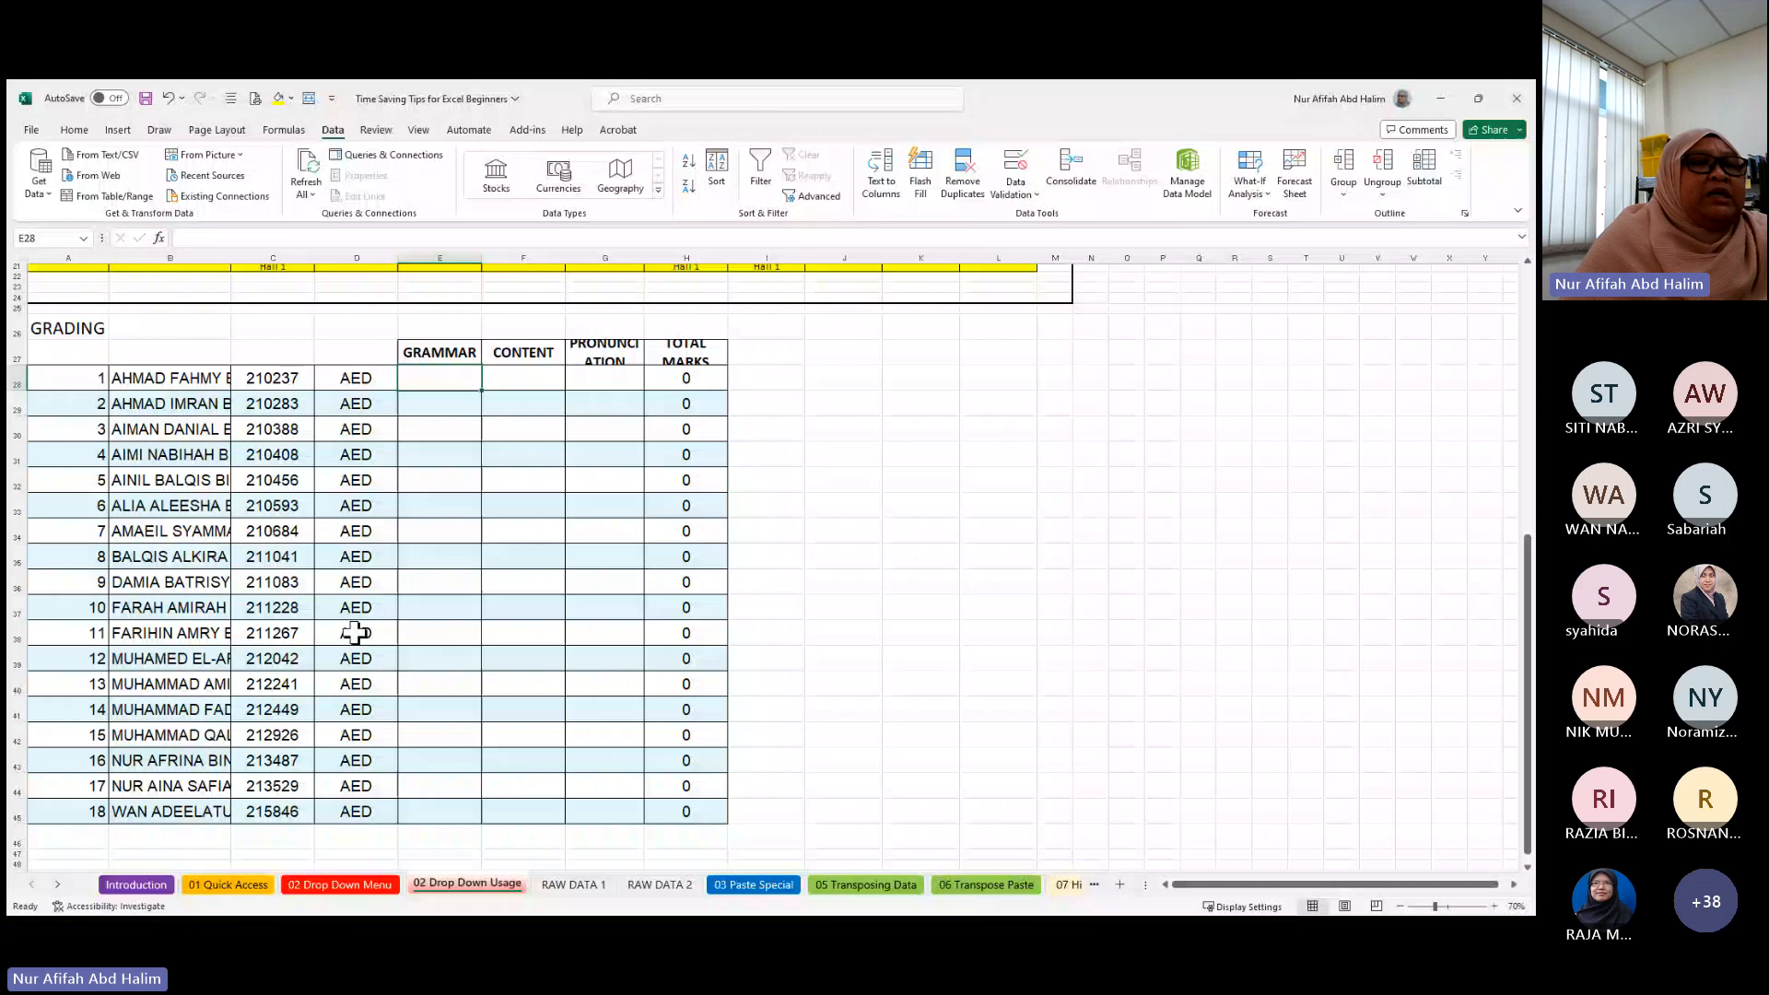
{"action": "left_click", "coordinate": [660, 886]}
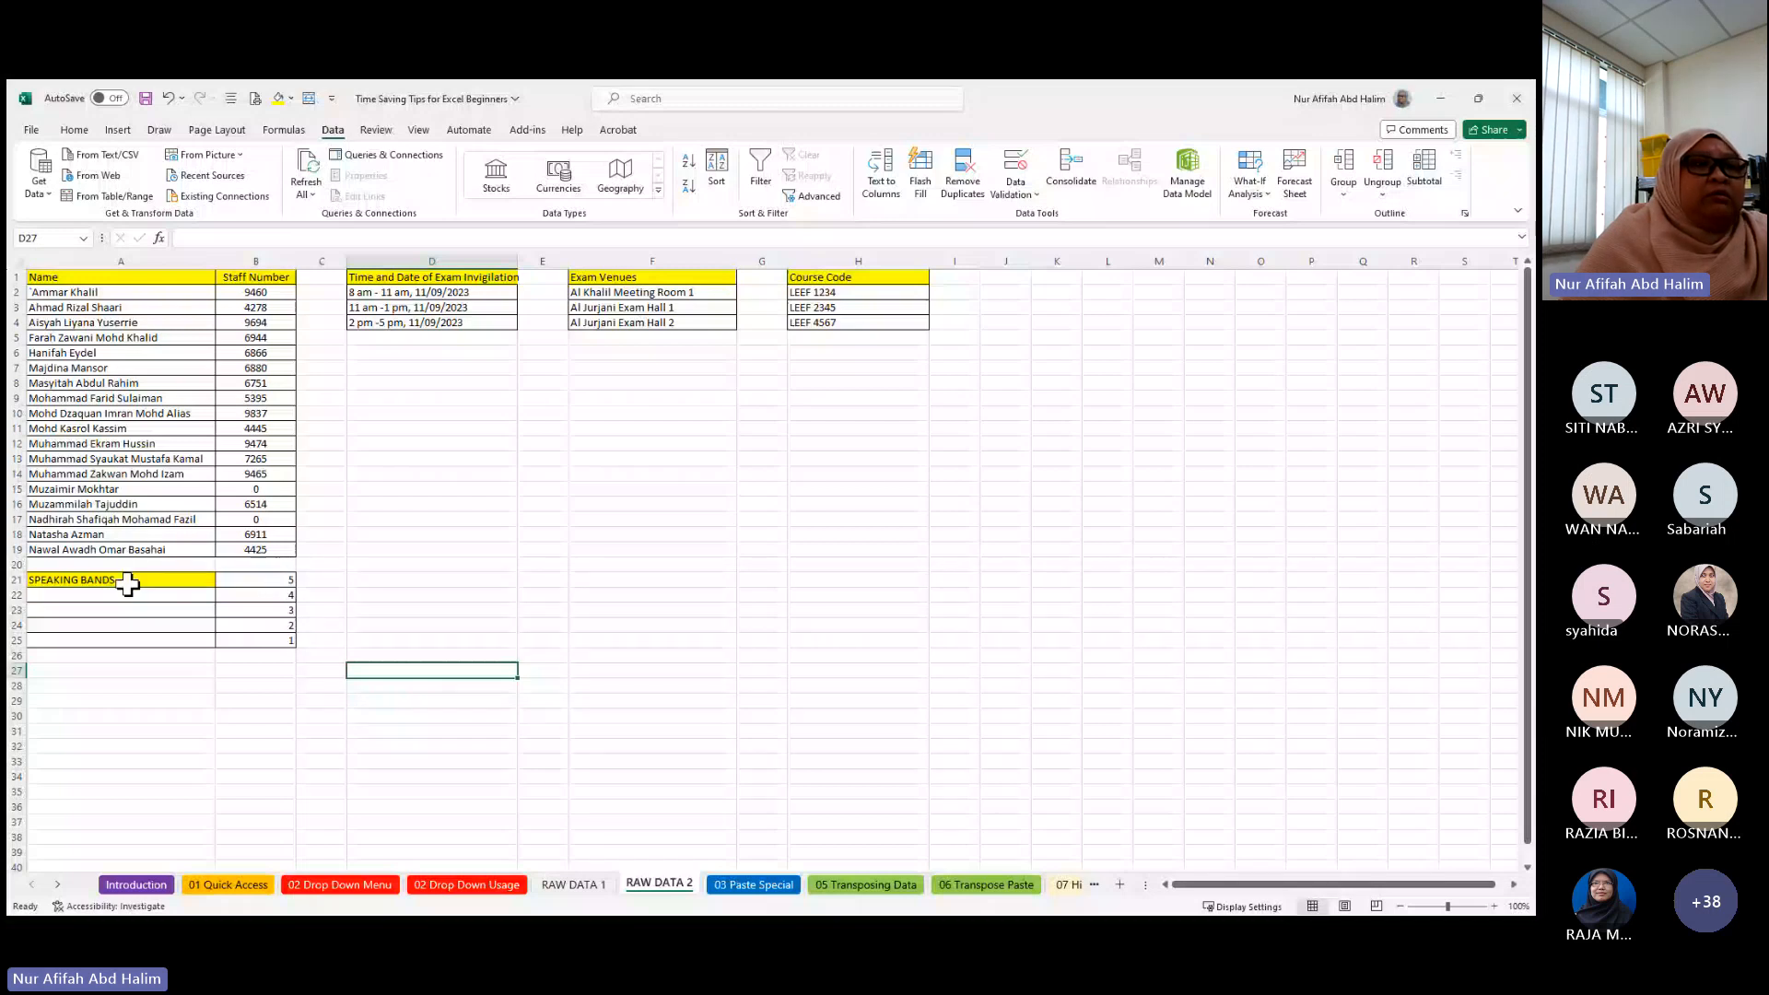
{"action": "key", "text": "ctrl+Page_Up"}
{"action": "key", "text": "ctrl+Page_Up"}
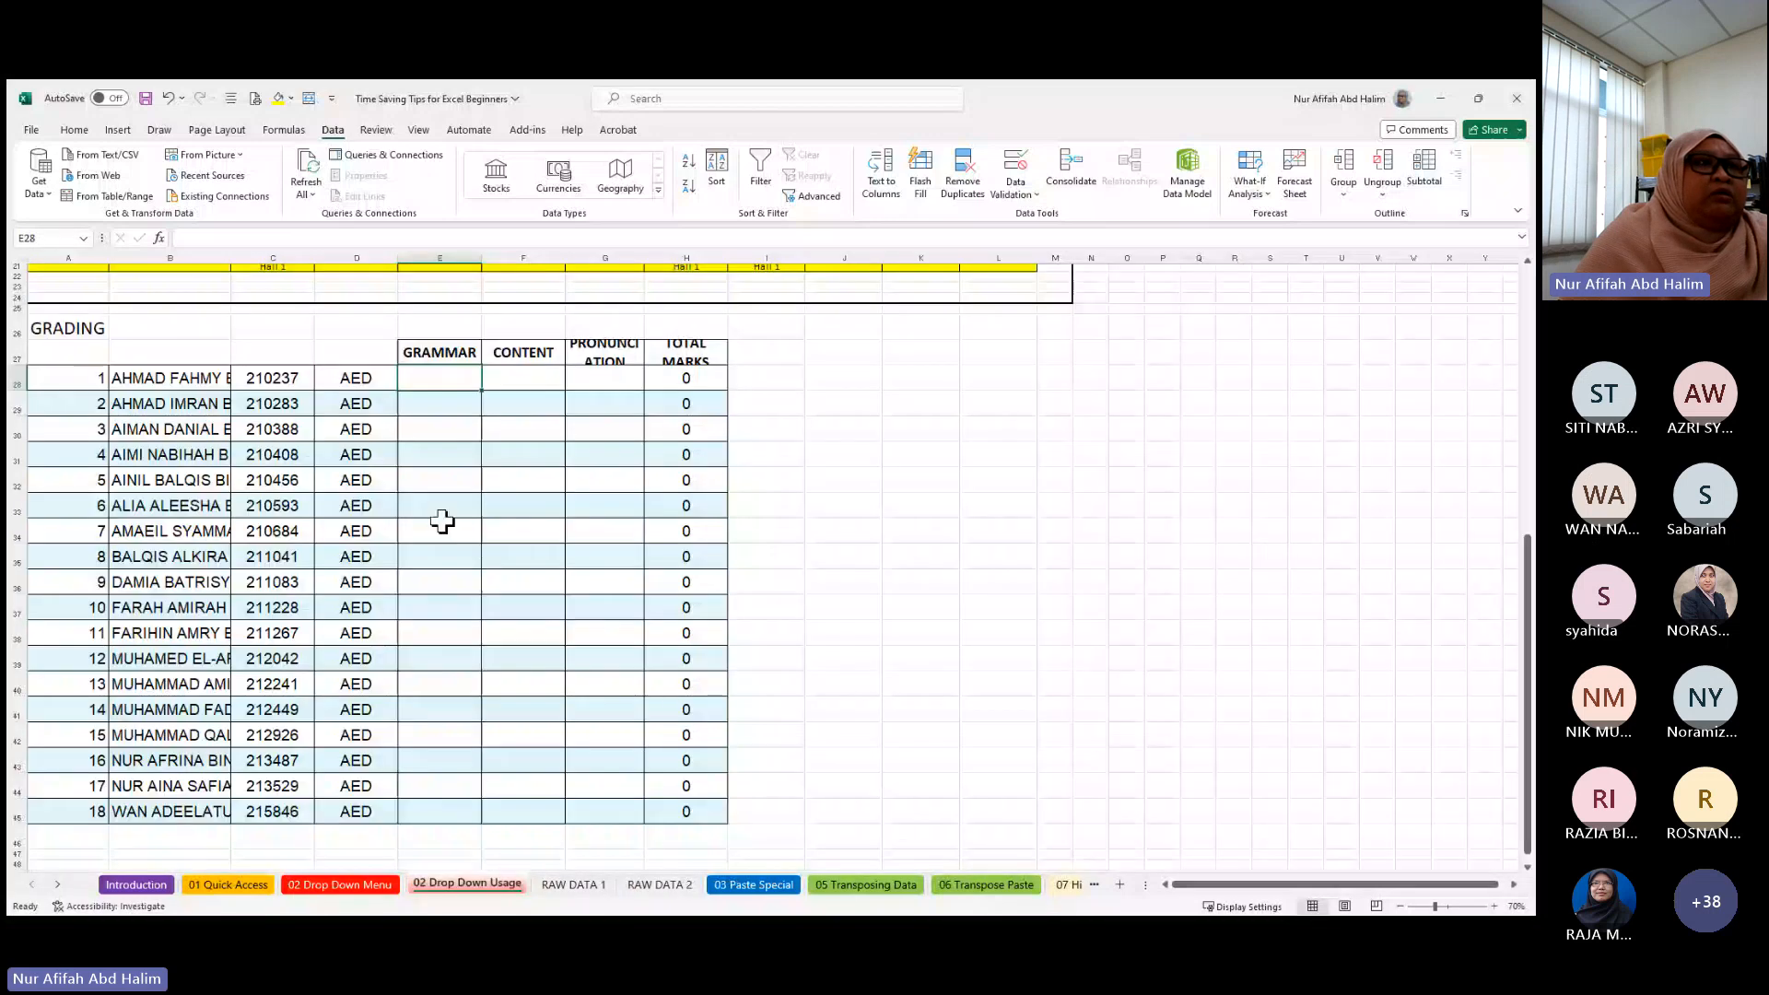
- Add a list data validation to the Grammar, Content and Pronunciation cells for all 18 students, using B21:B25 on RAW DATA 2 as source
{"action": "right_click", "coordinate": [431, 376]}
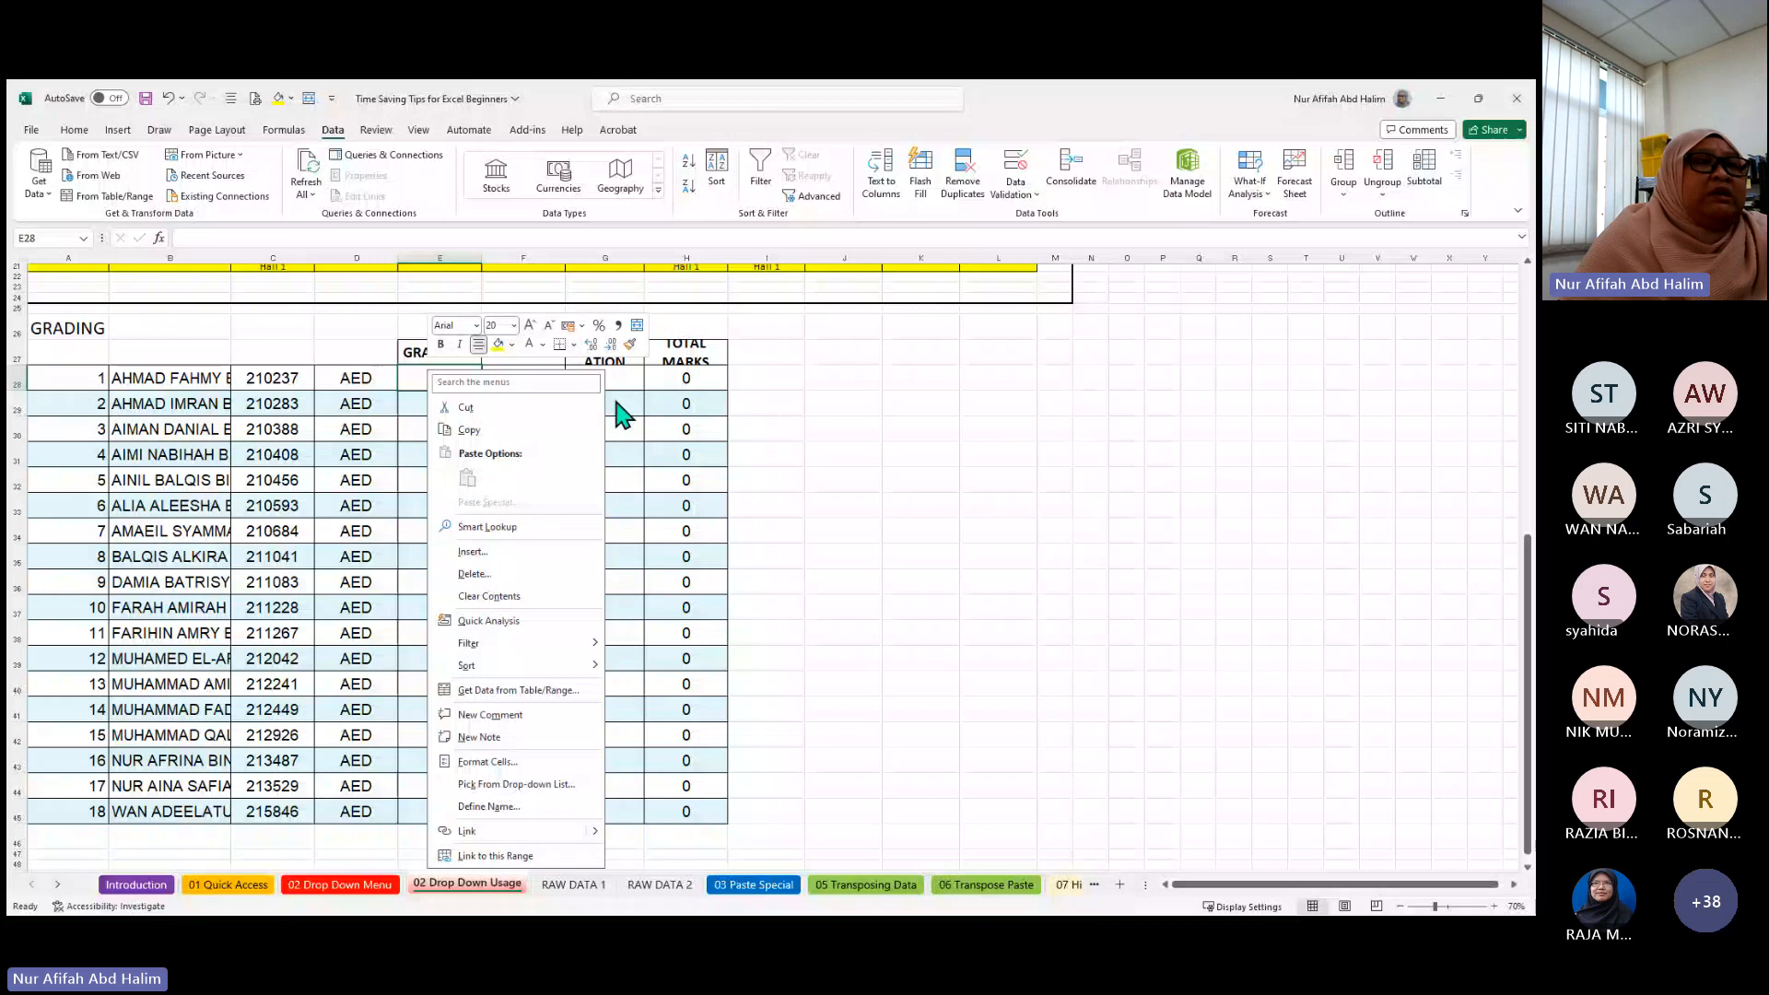
{"action": "key", "text": "Escape"}
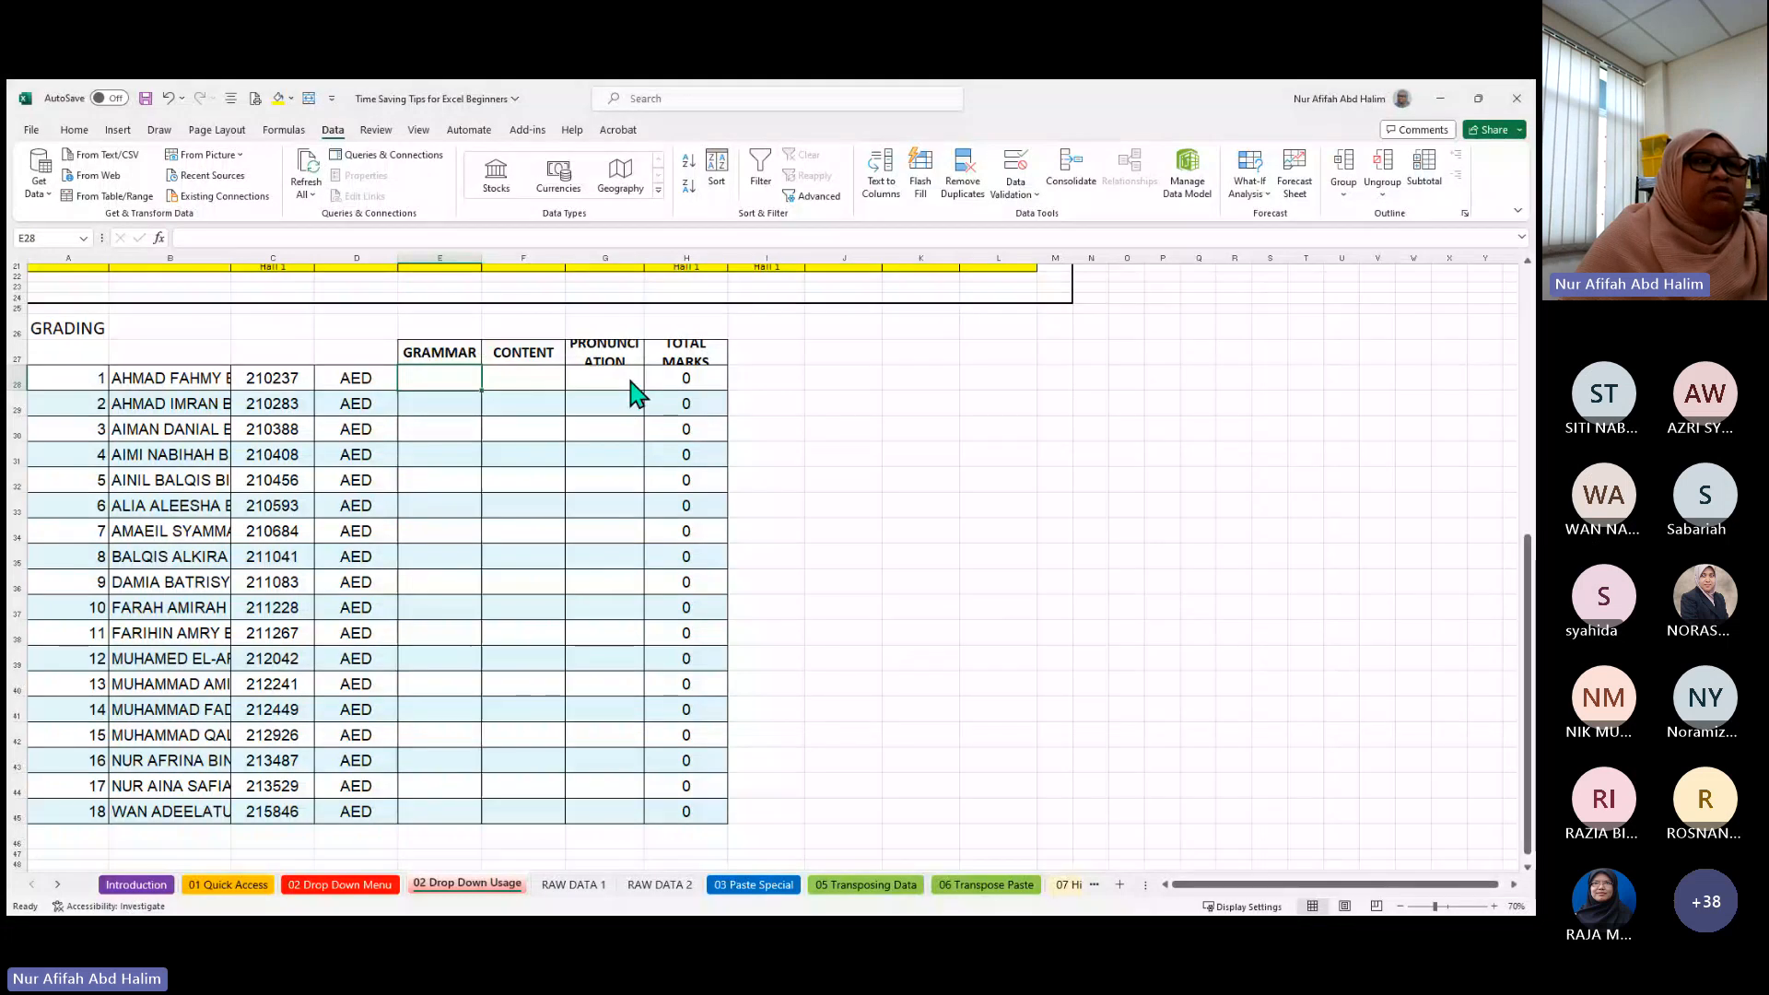
{"action": "left_click_drag", "start_coordinate": [441, 376], "coordinate": [595, 800]}
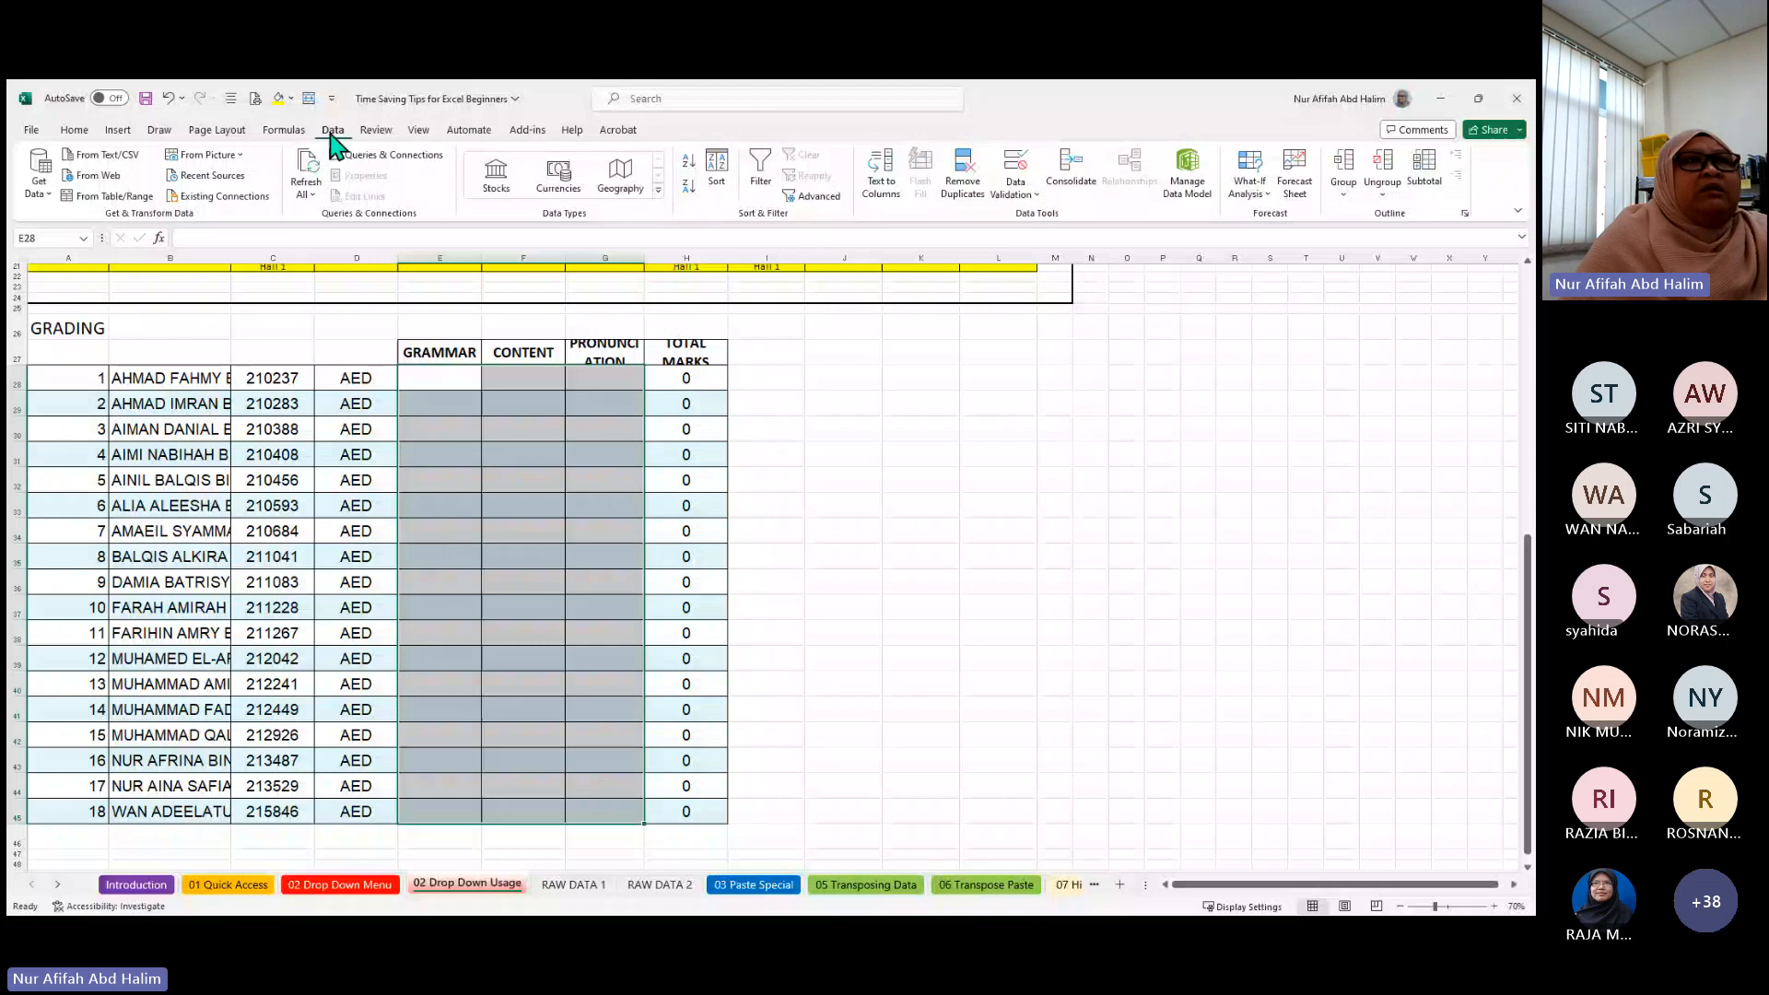
{"action": "left_click", "coordinate": [1030, 206]}
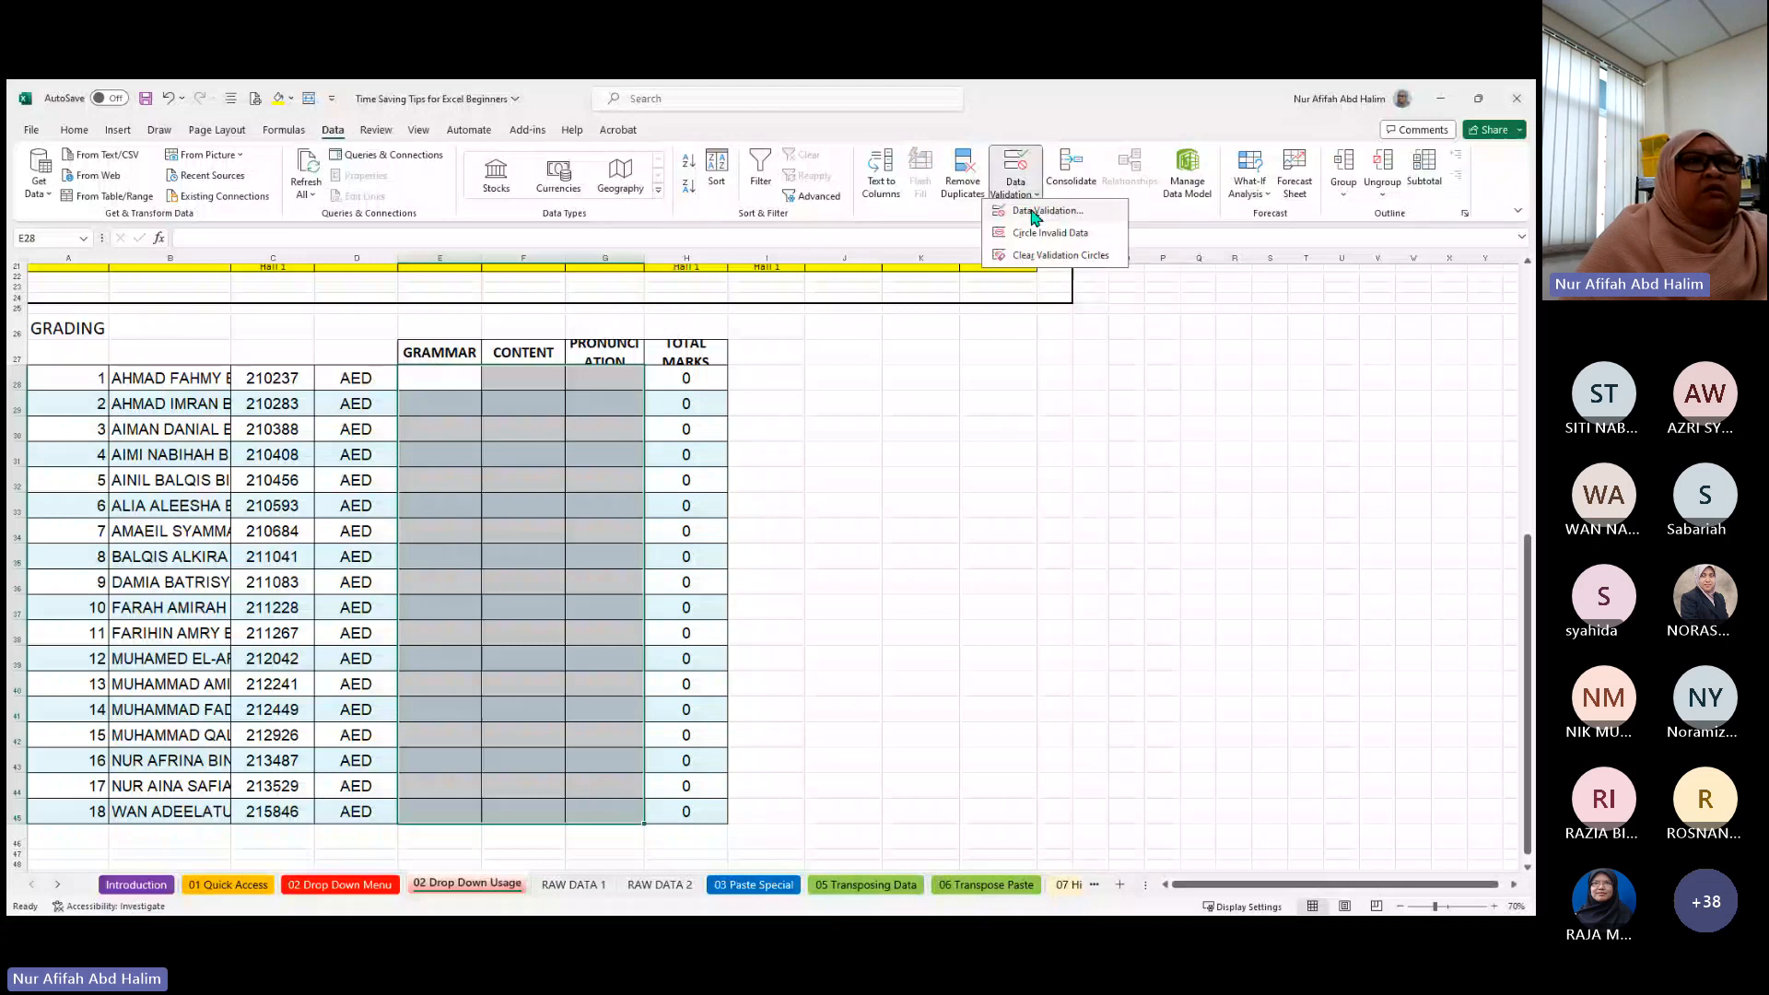
{"action": "left_click", "coordinate": [1034, 212]}
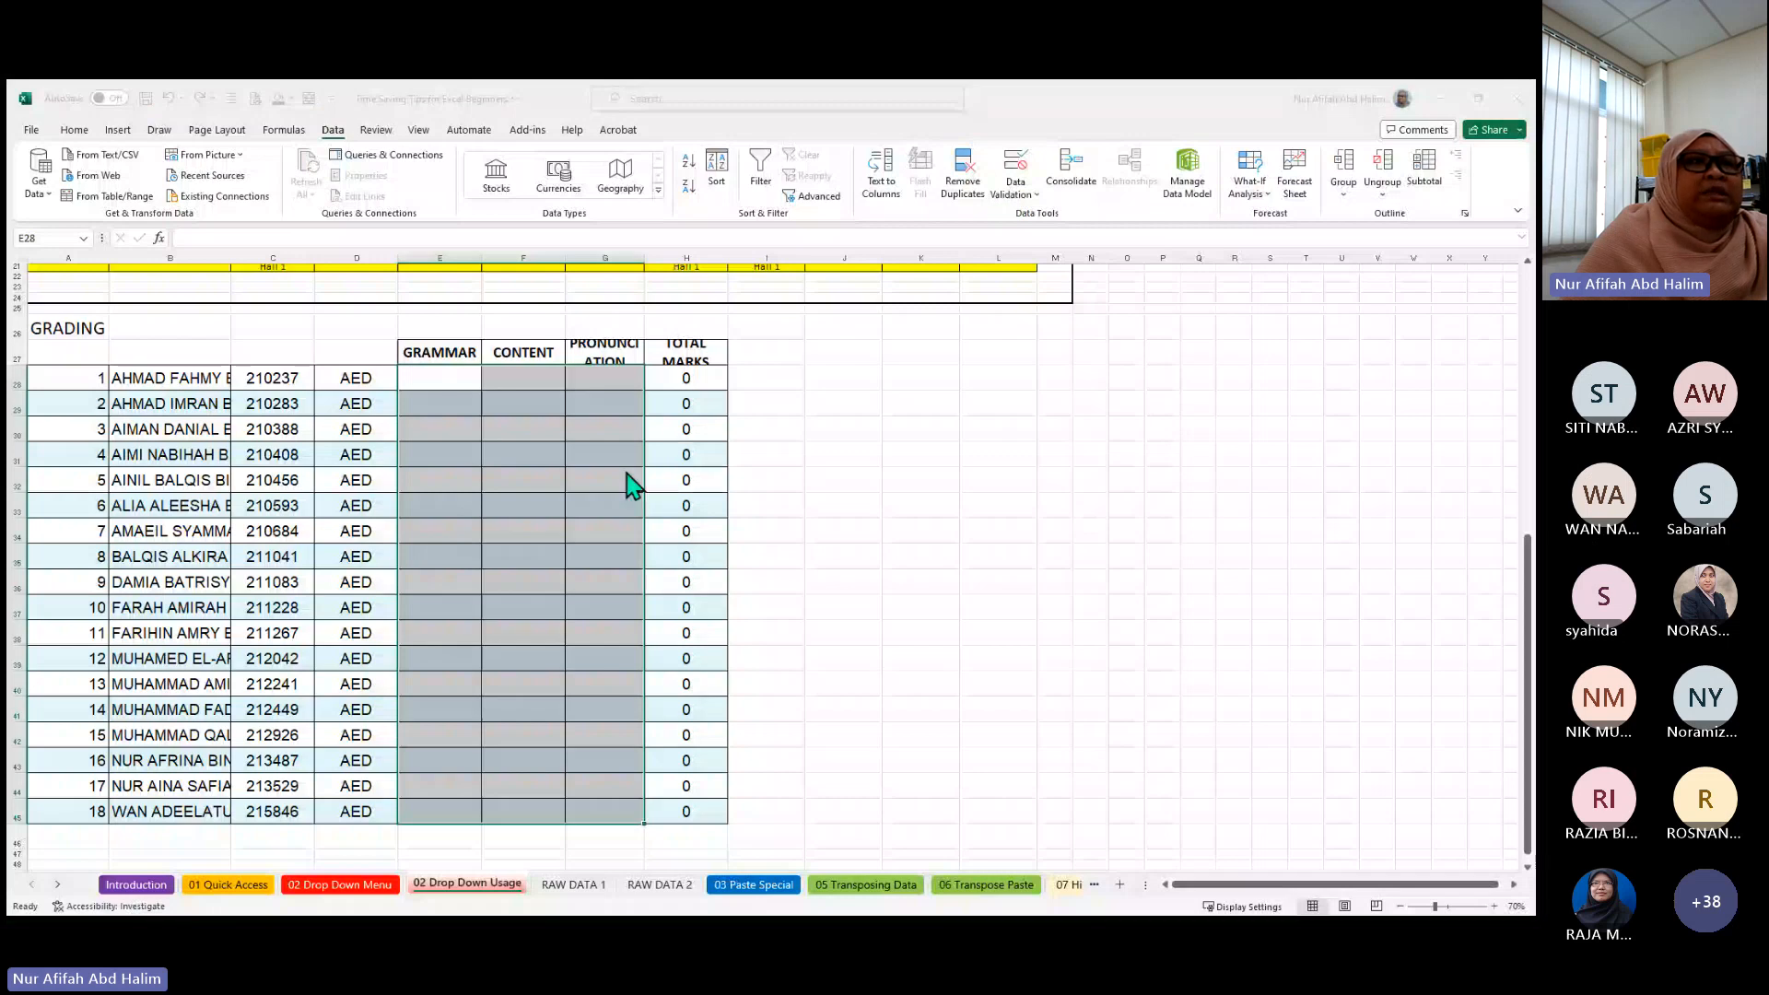
{"action": "left_click", "coordinate": [638, 877]}
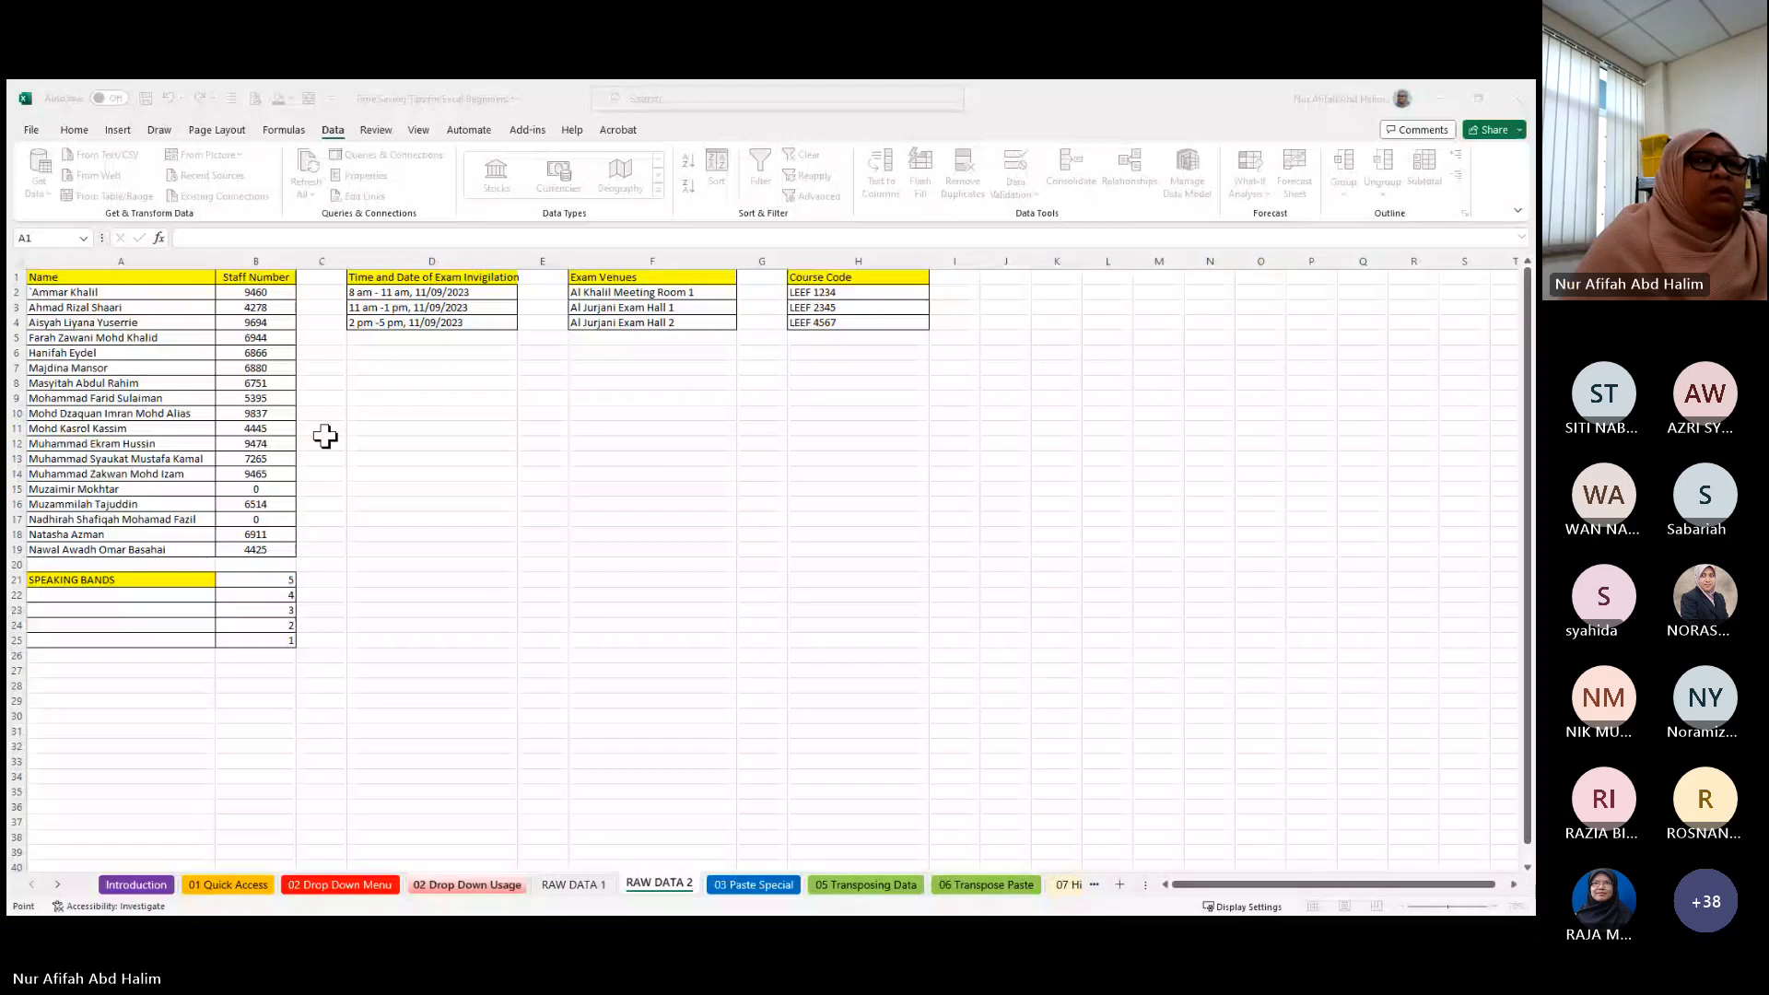
{"action": "left_click_drag", "start_coordinate": [277, 586], "coordinate": [280, 639]}
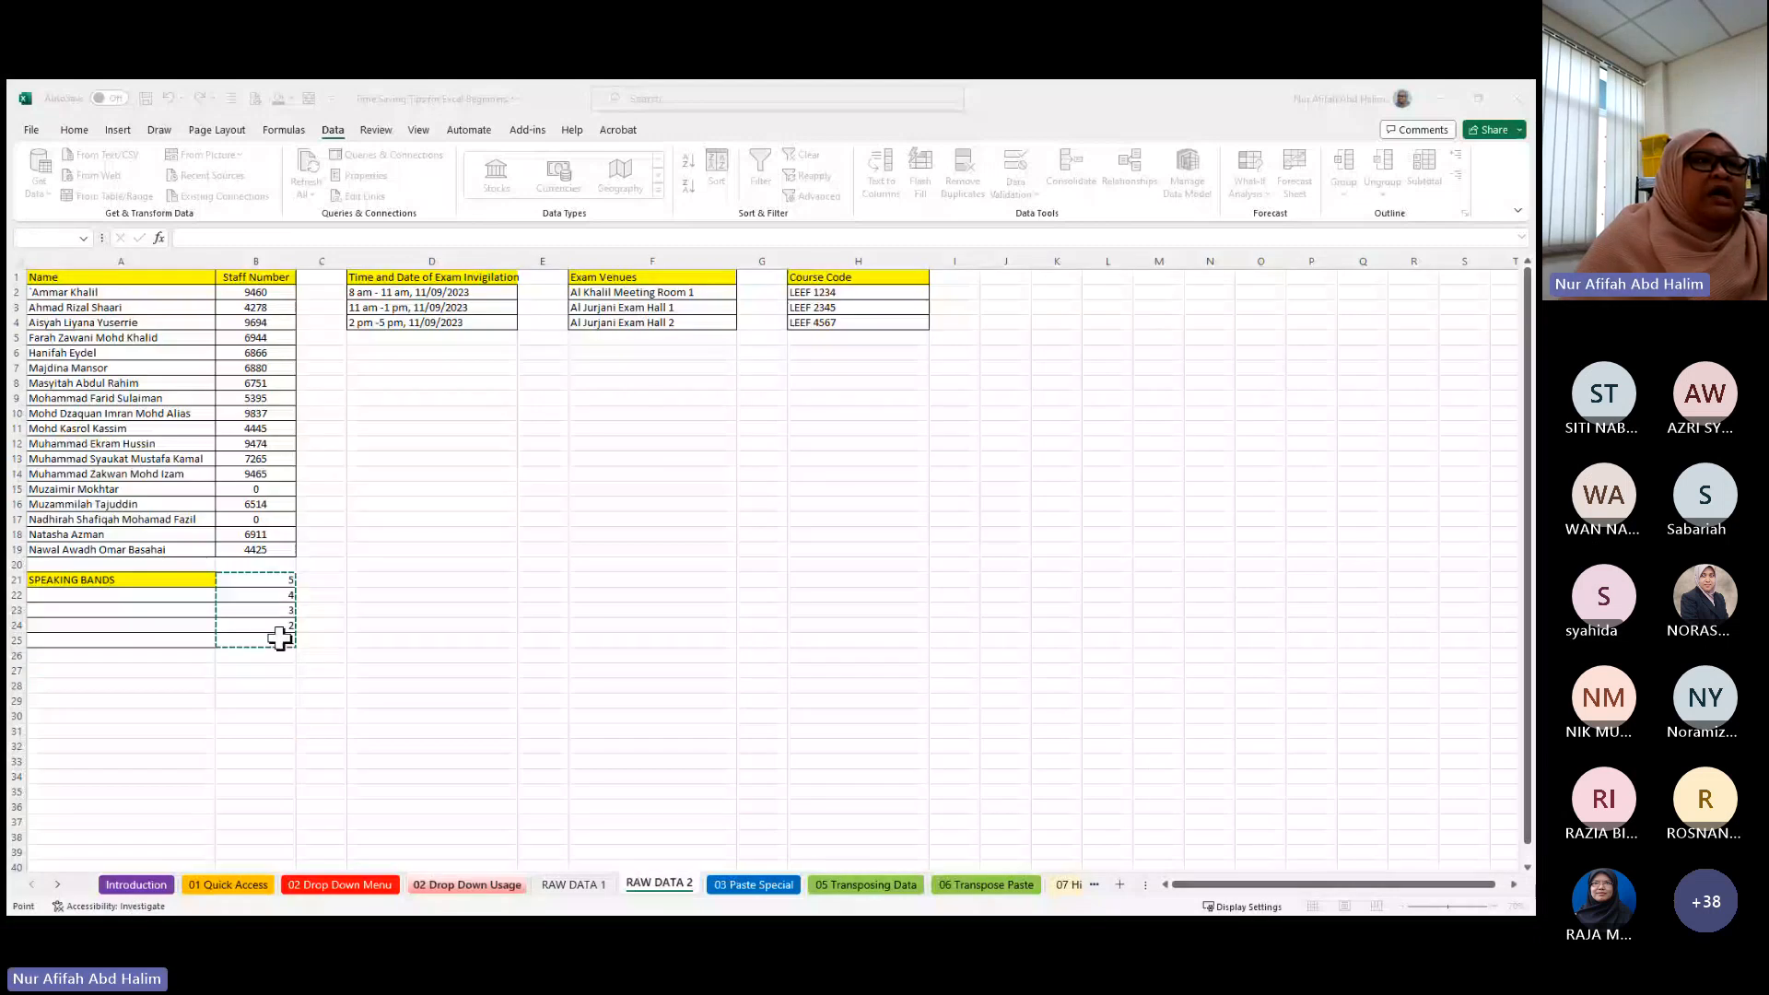
{"action": "left_click", "coordinate": [817, 569]}
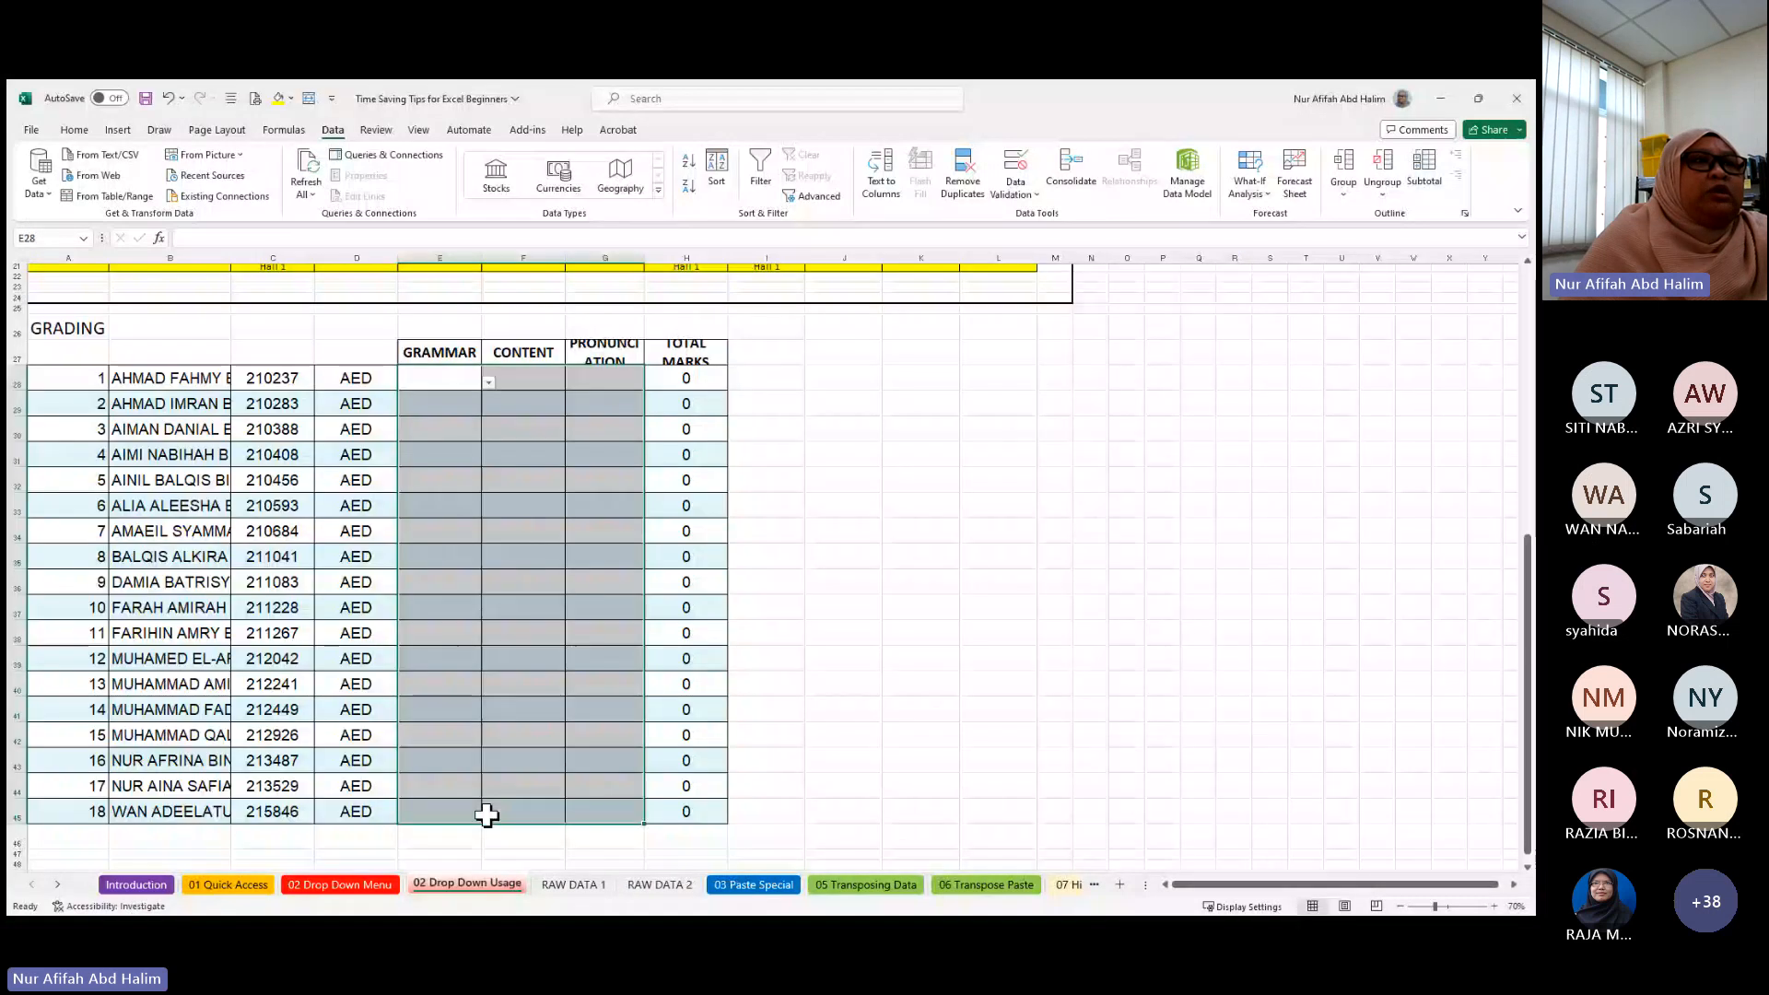
- Enter the first student's marks in the GRADING table: Grammar 5, Content 4 and Pronunciation 2
{"action": "left_click", "coordinate": [437, 376]}
{"action": "type", "text": "5"}
{"action": "key", "text": "ctrl+Return"}
{"action": "left_click", "coordinate": [513, 378]}
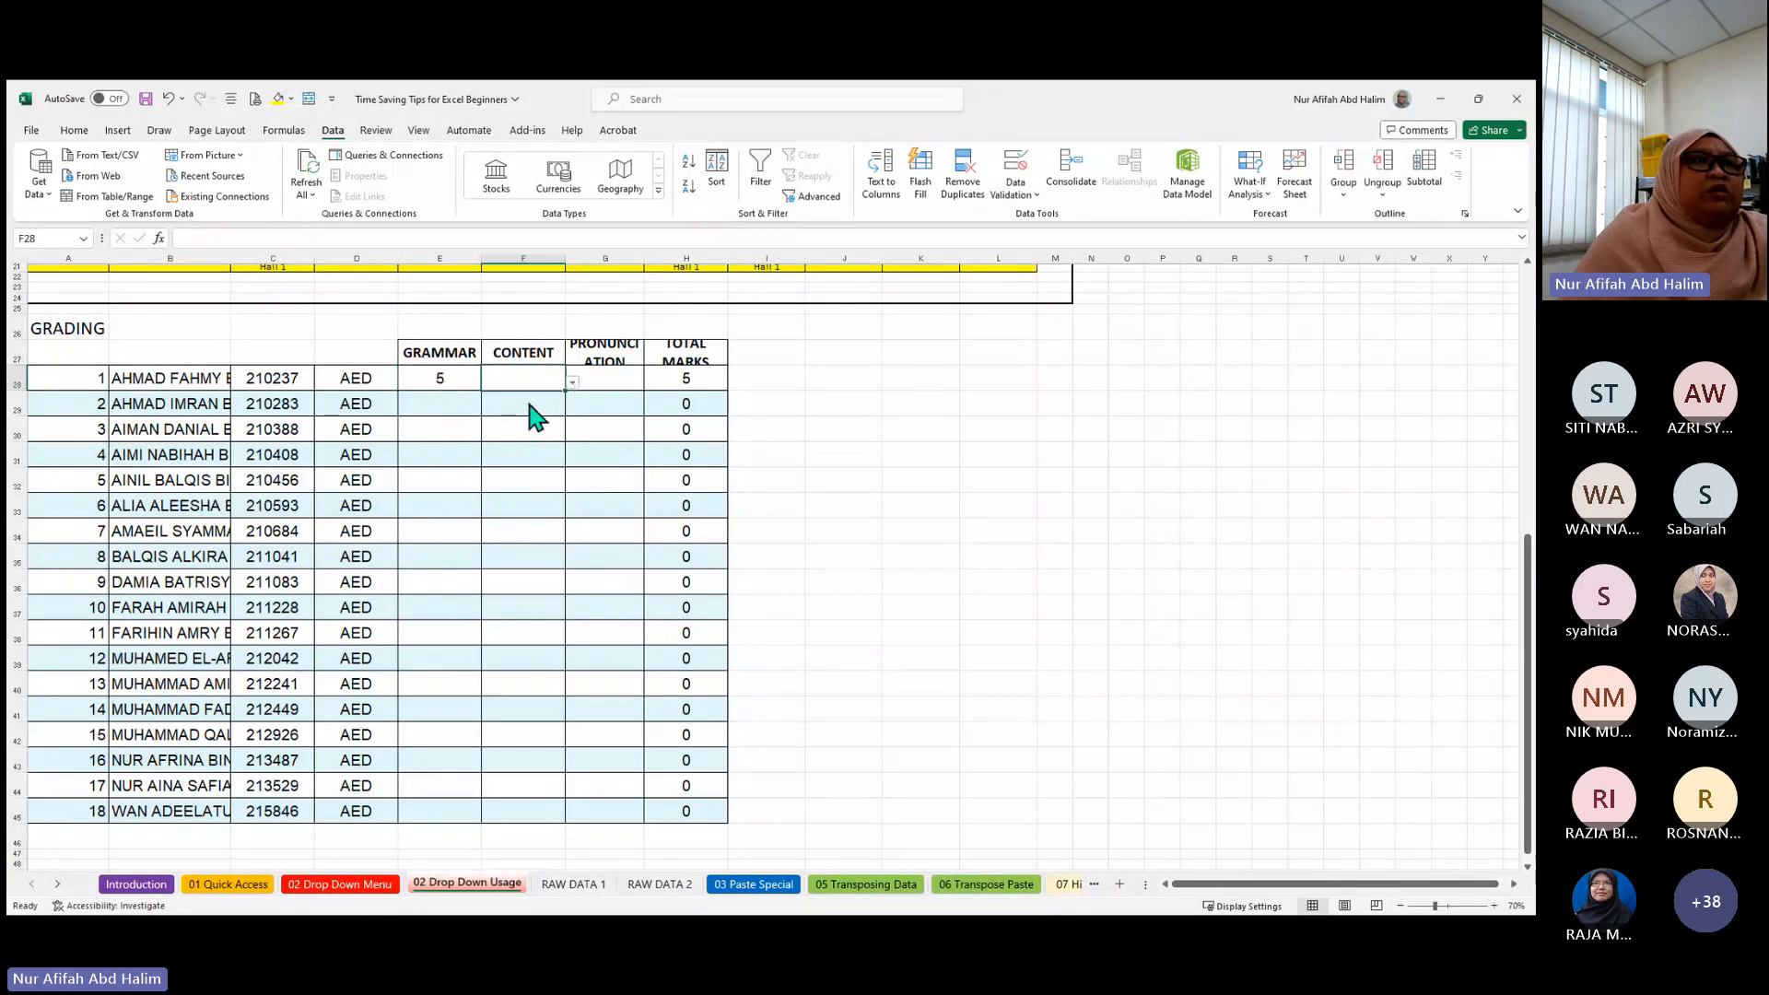
{"action": "type", "text": "4"}
{"action": "key", "text": "Tab"}
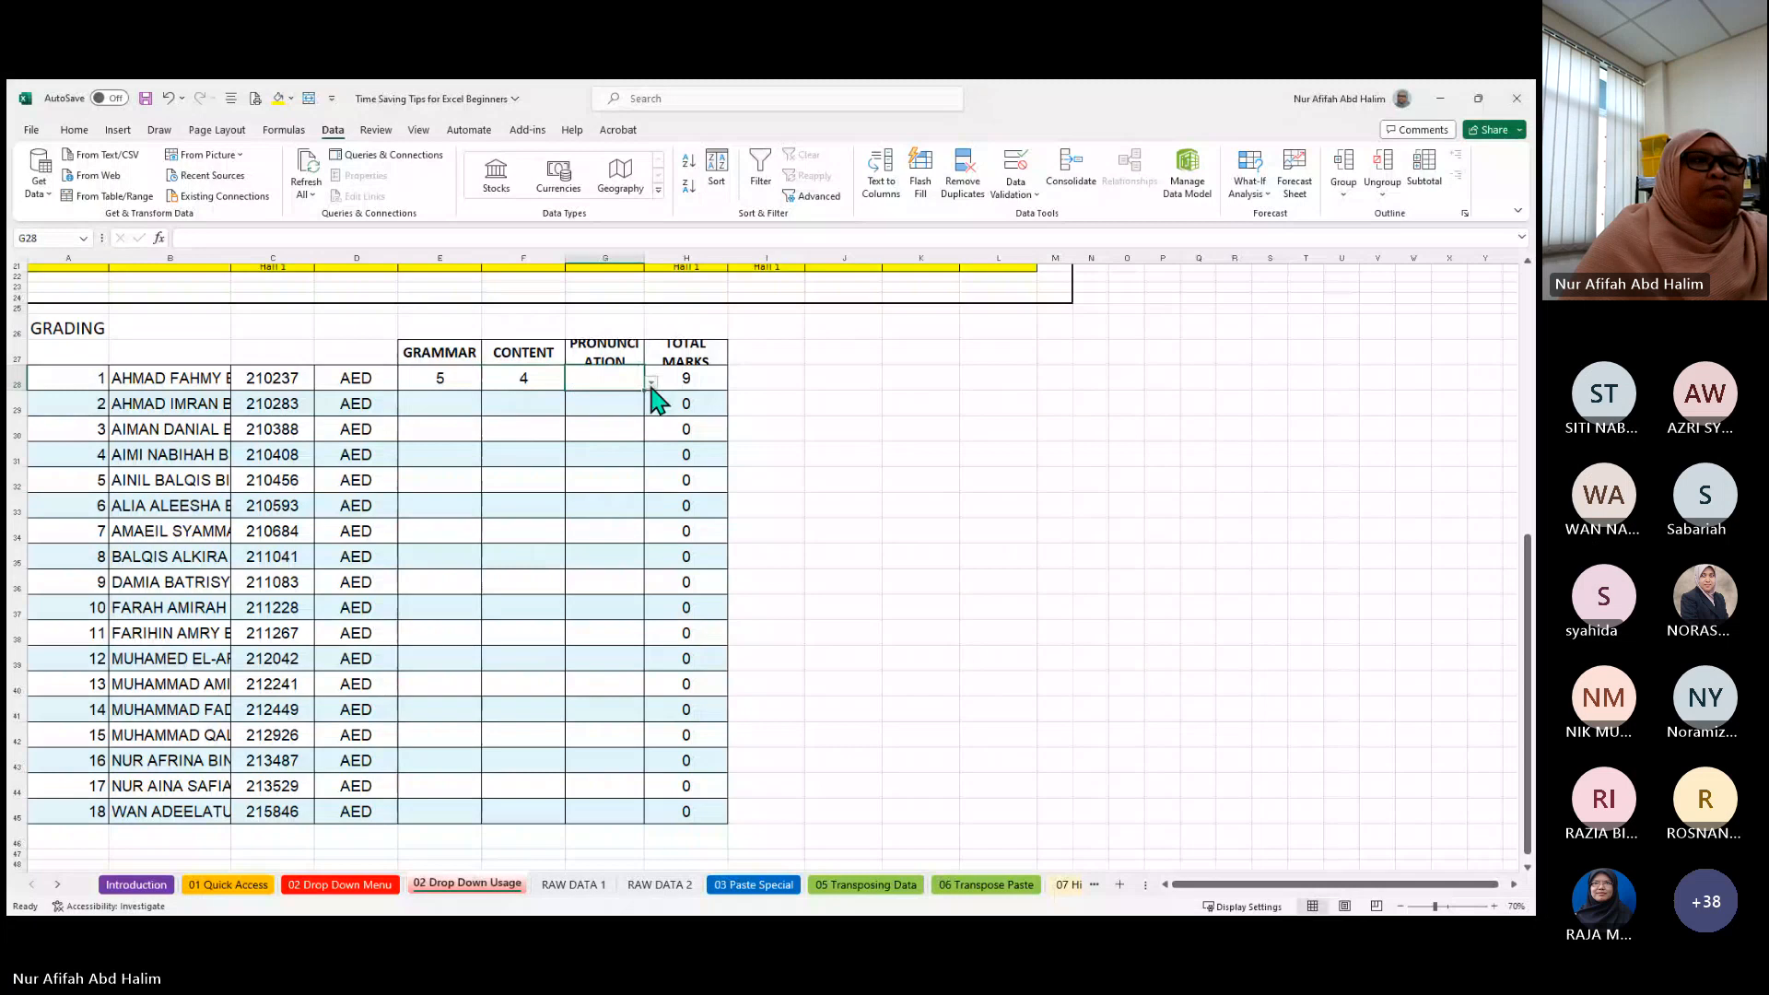
{"action": "left_click", "coordinate": [651, 385]}
{"action": "left_click", "coordinate": [597, 432]}
{"action": "left_click", "coordinate": [910, 428]}
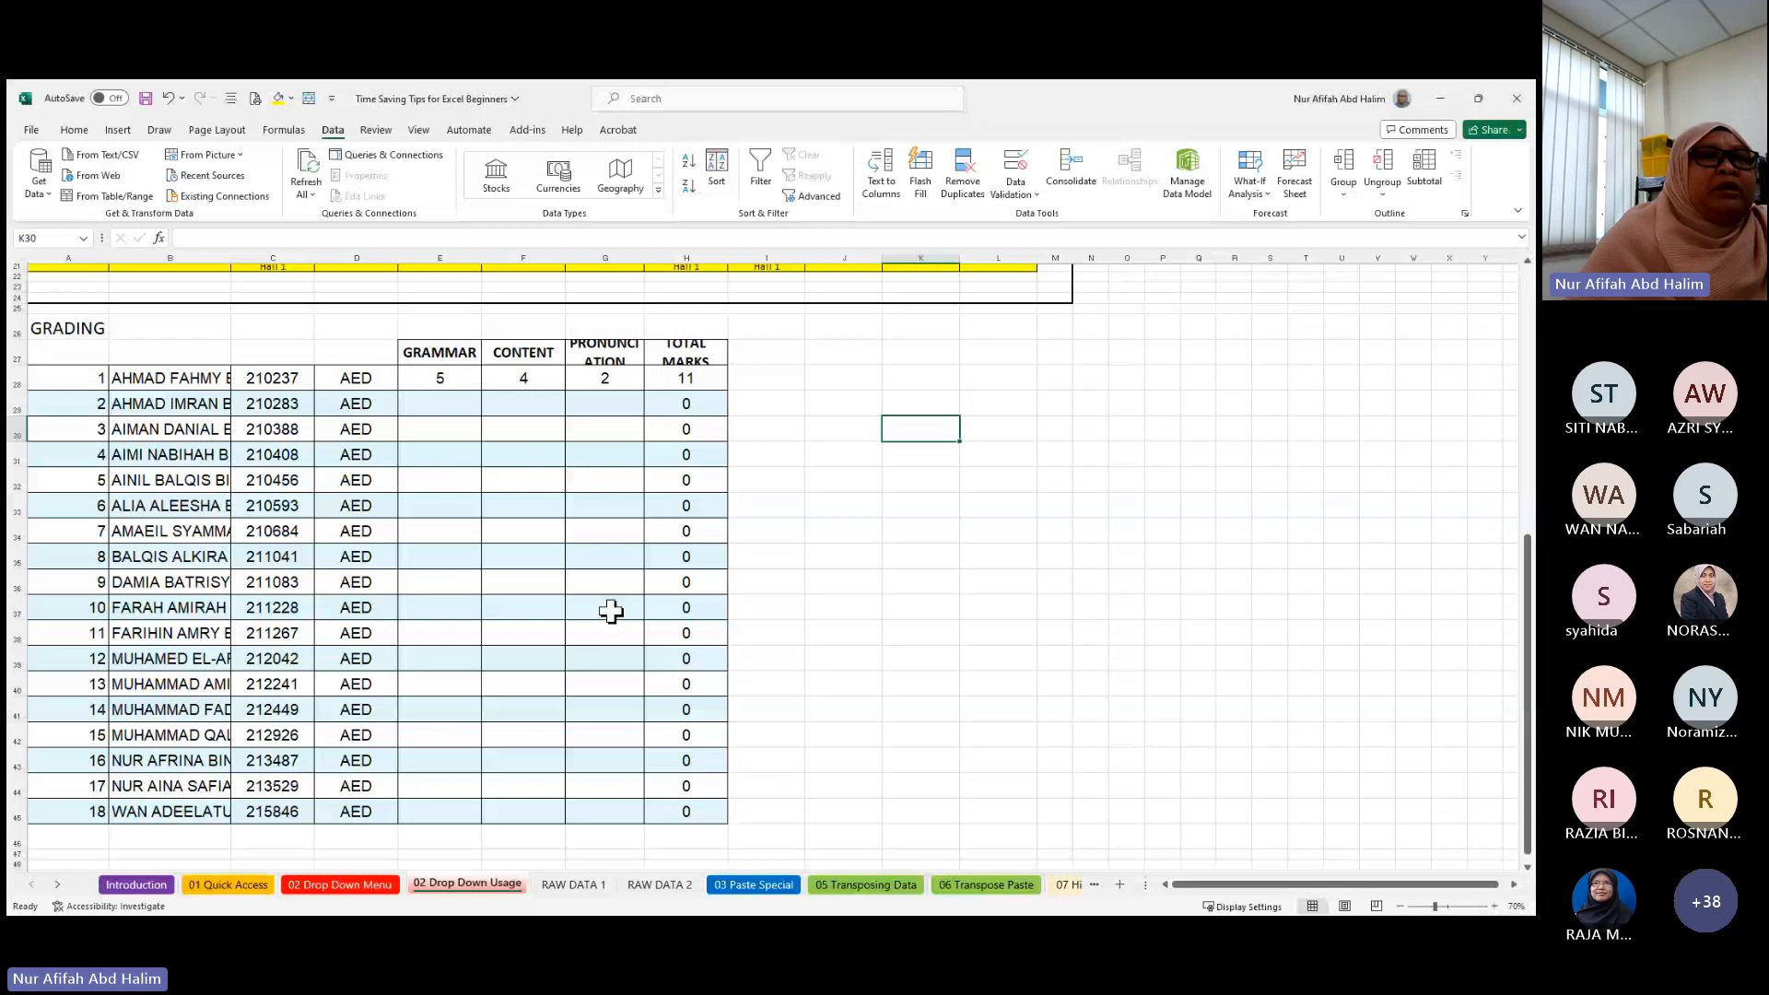
- Open the 03 Paste Special sheet and copy the present and past tenses list in B60:B87
{"action": "scroll", "coordinate": [672, 599], "scroll_direction": "up", "scroll_amount": 2}
{"action": "scroll", "coordinate": [739, 591], "scroll_direction": "up", "scroll_amount": 3}
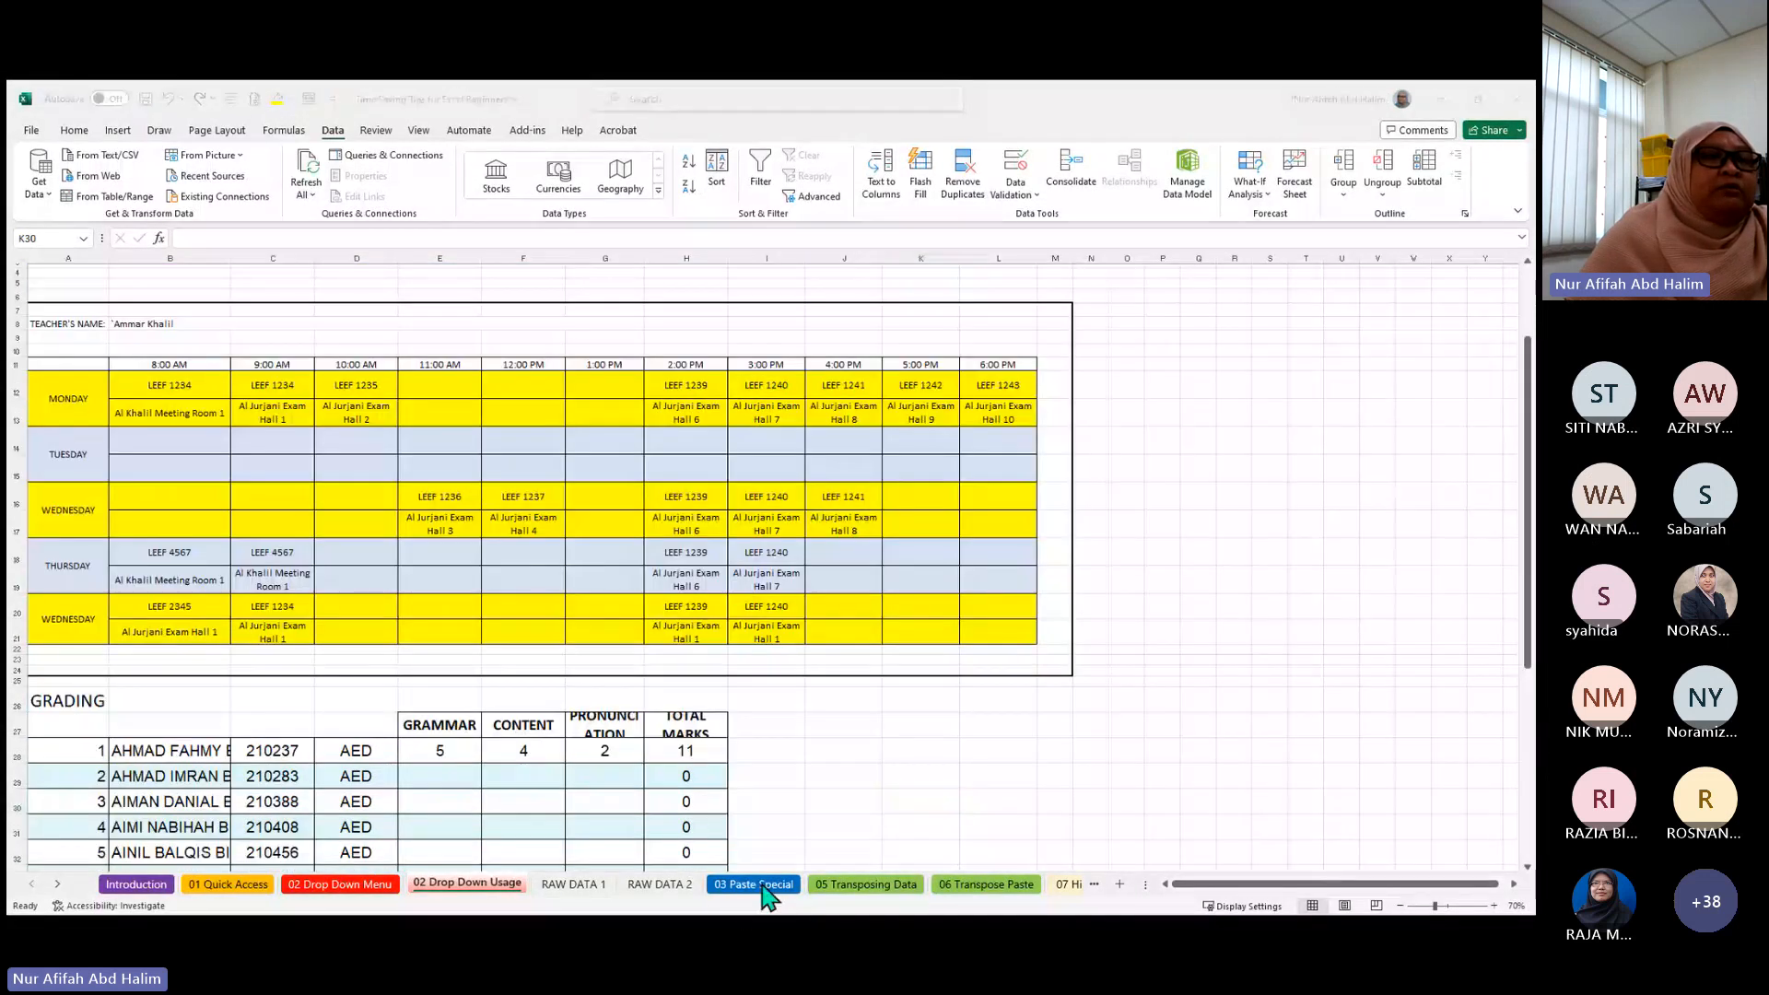
{"action": "left_click", "coordinate": [764, 886]}
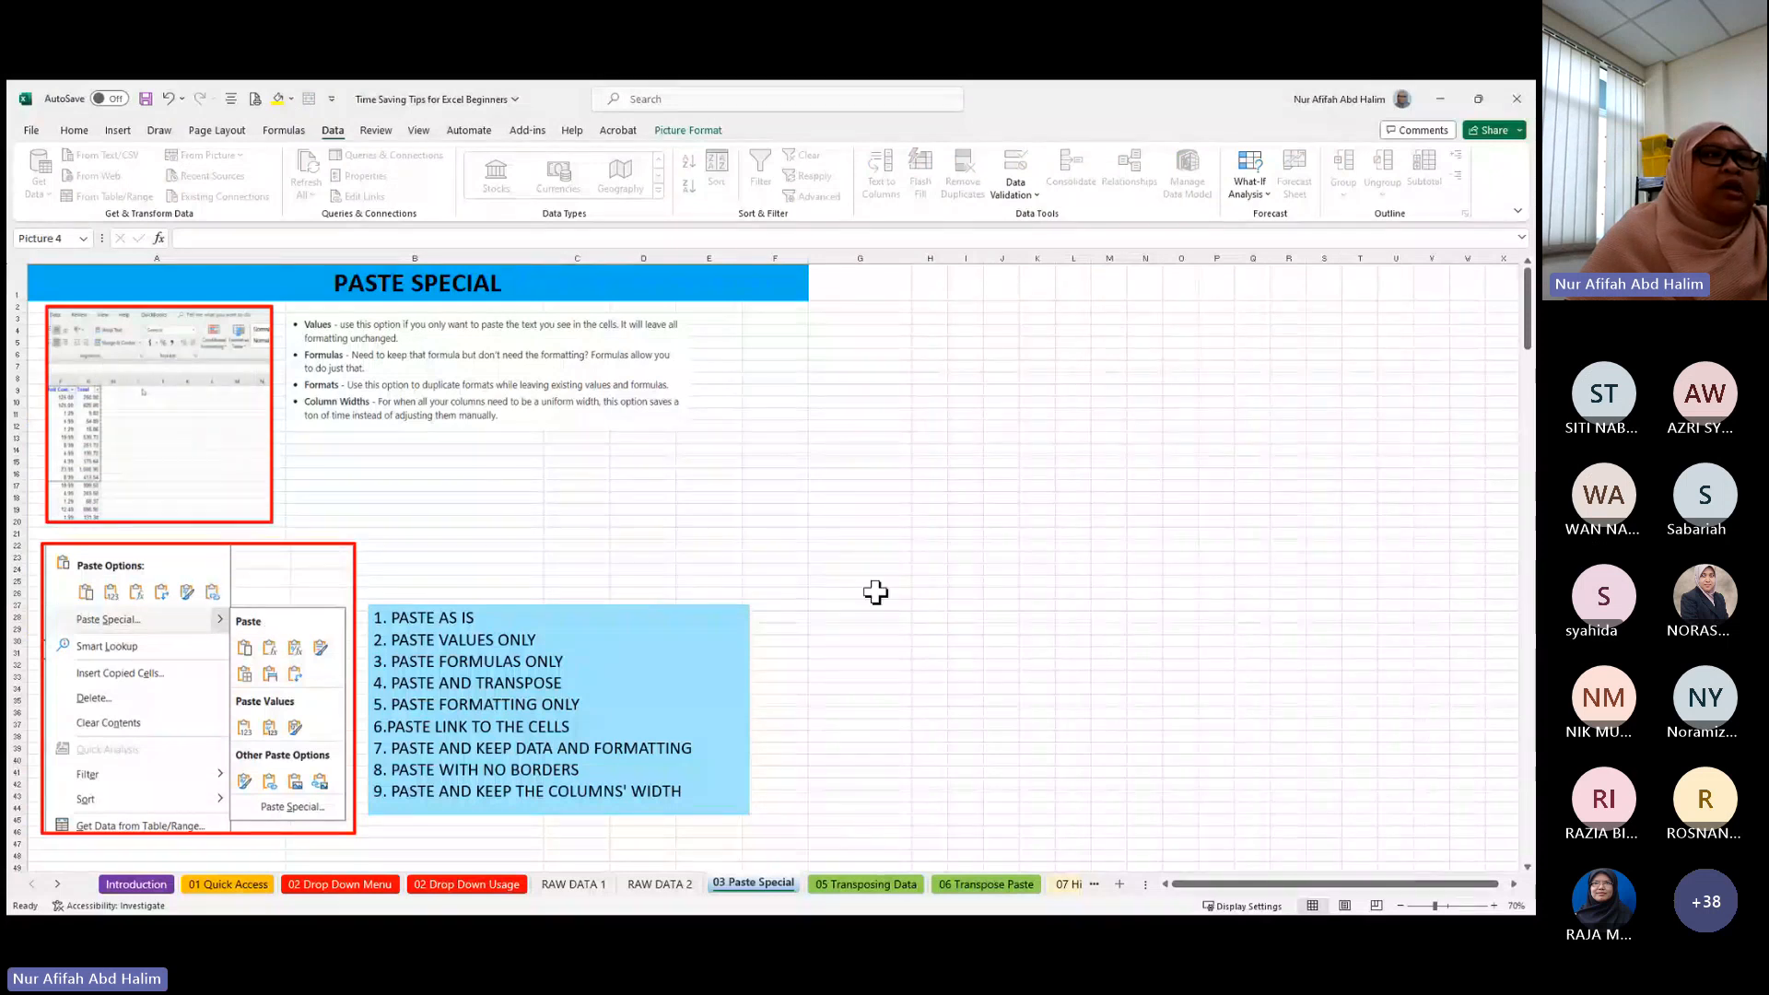
{"action": "scroll", "coordinate": [874, 593], "scroll_direction": "down", "scroll_amount": 1}
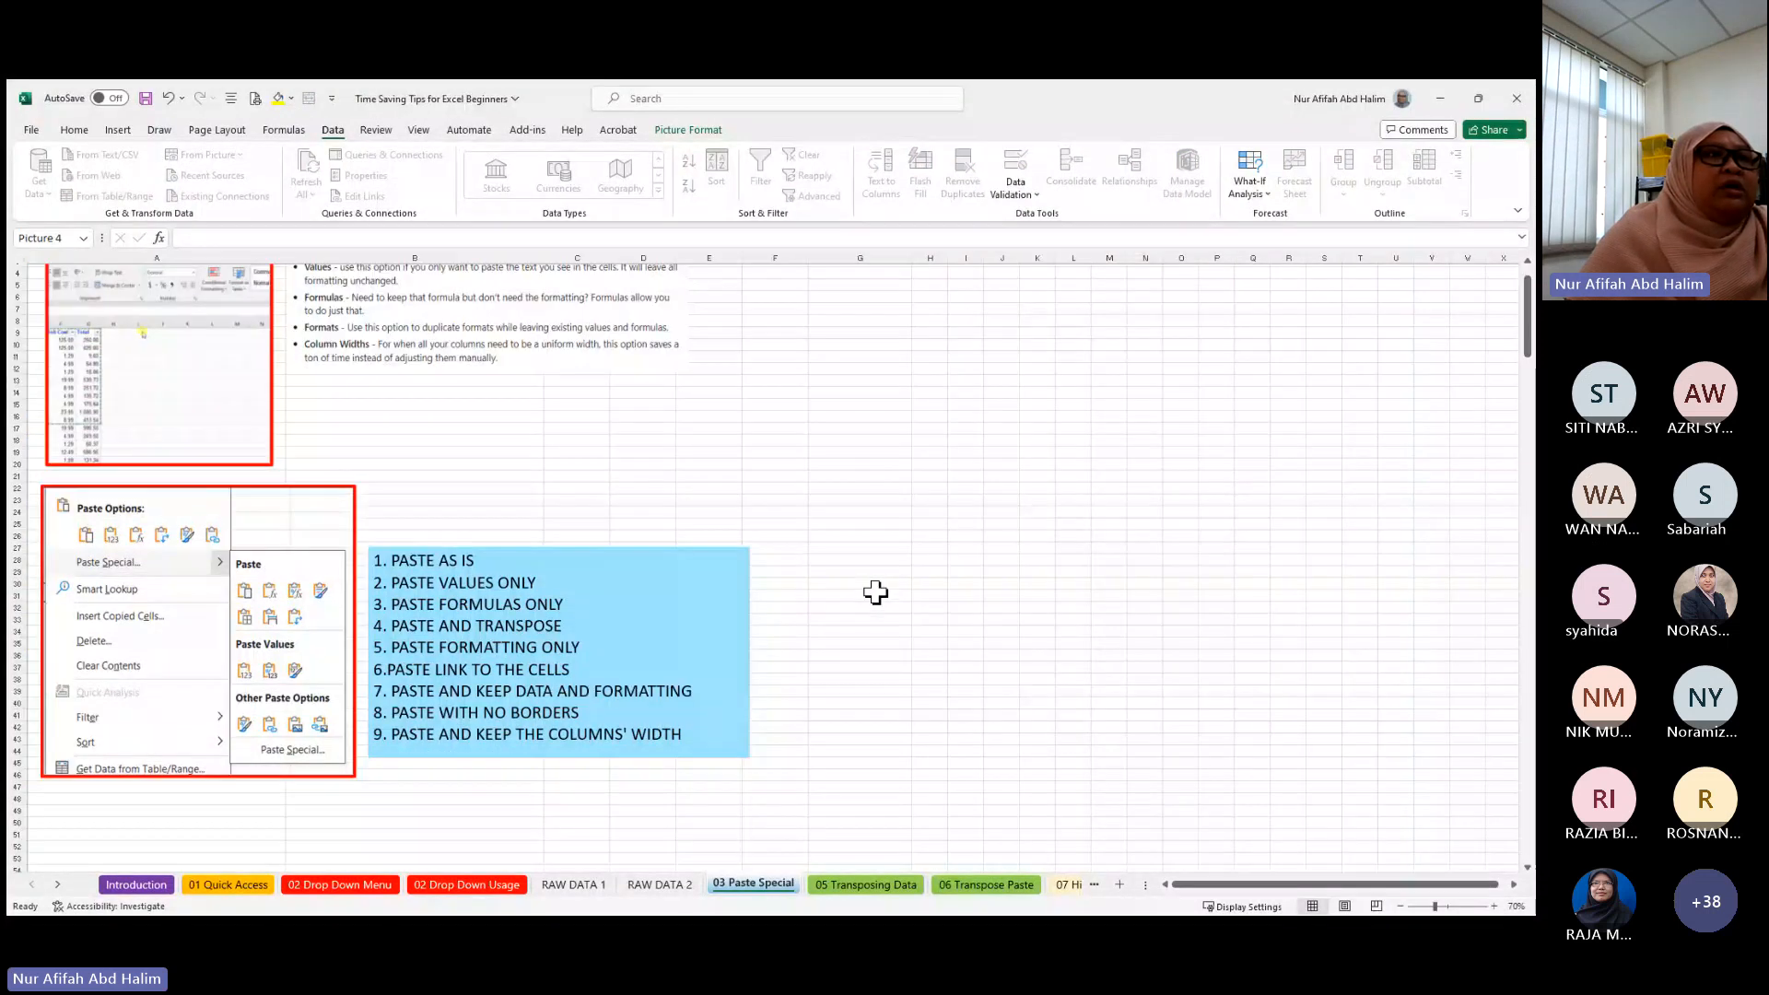
{"action": "scroll", "coordinate": [874, 593], "scroll_direction": "down", "scroll_amount": 14}
{"action": "left_click_drag", "start_coordinate": [383, 425], "coordinate": [398, 748]}
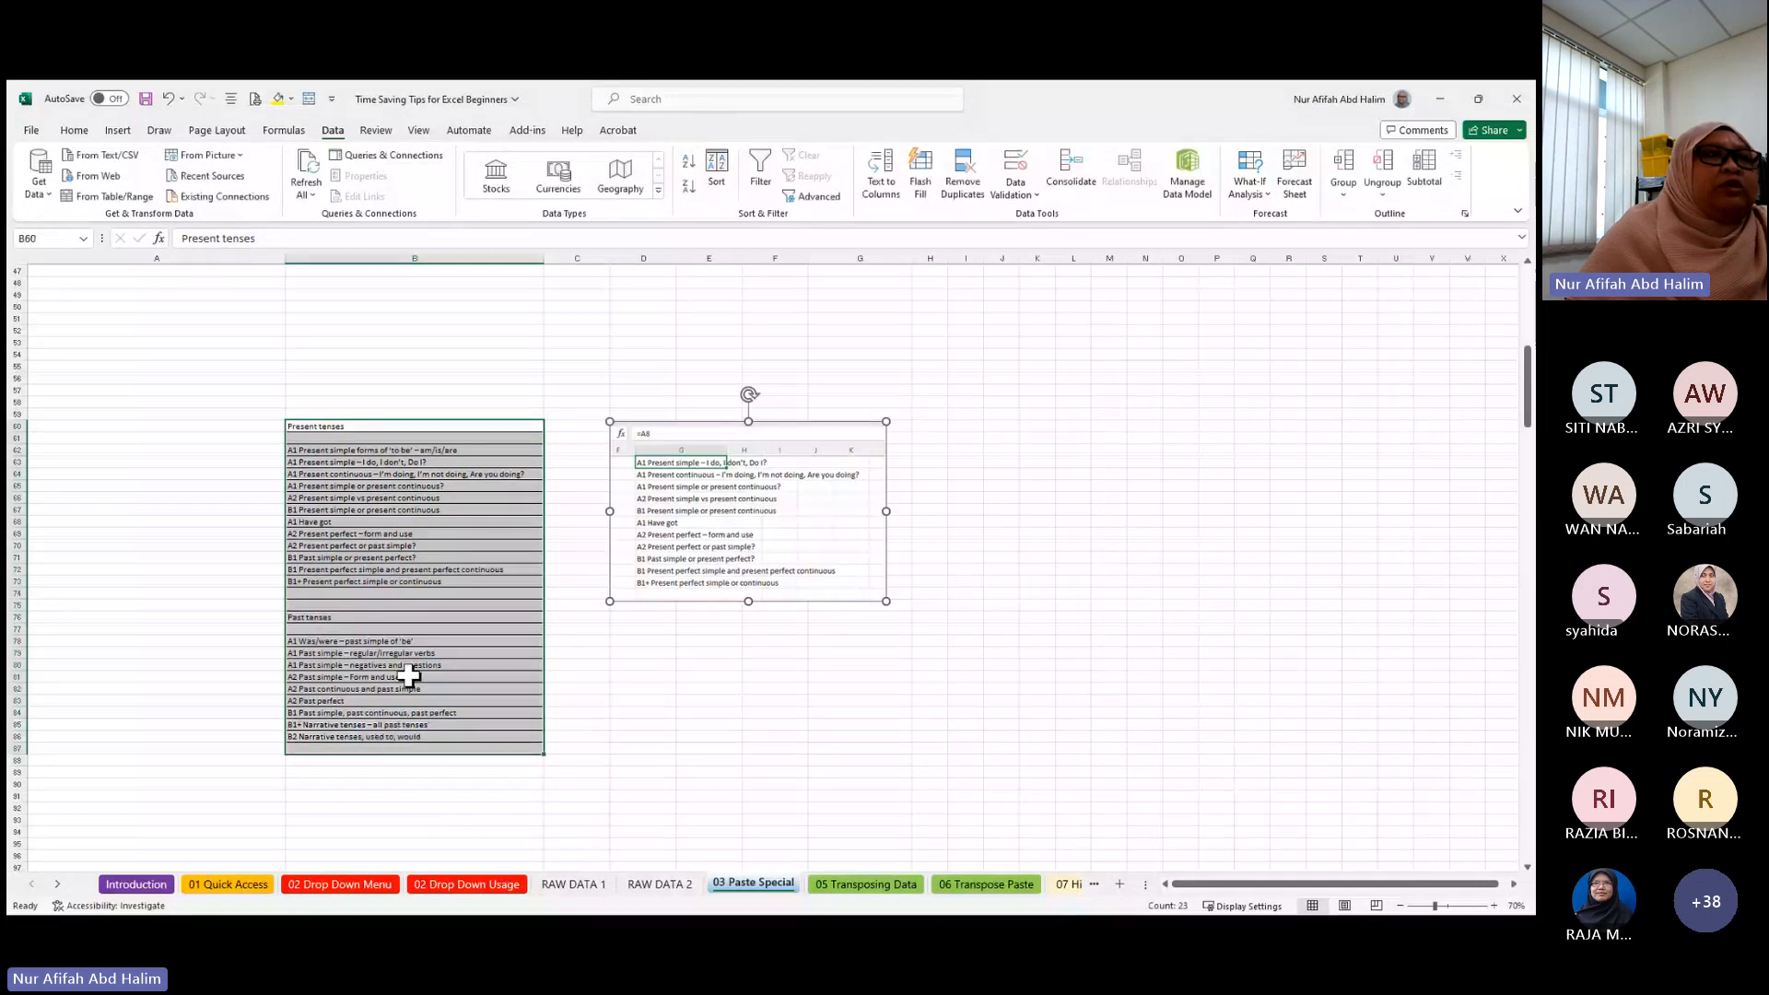
{"action": "right_click", "coordinate": [470, 431]}
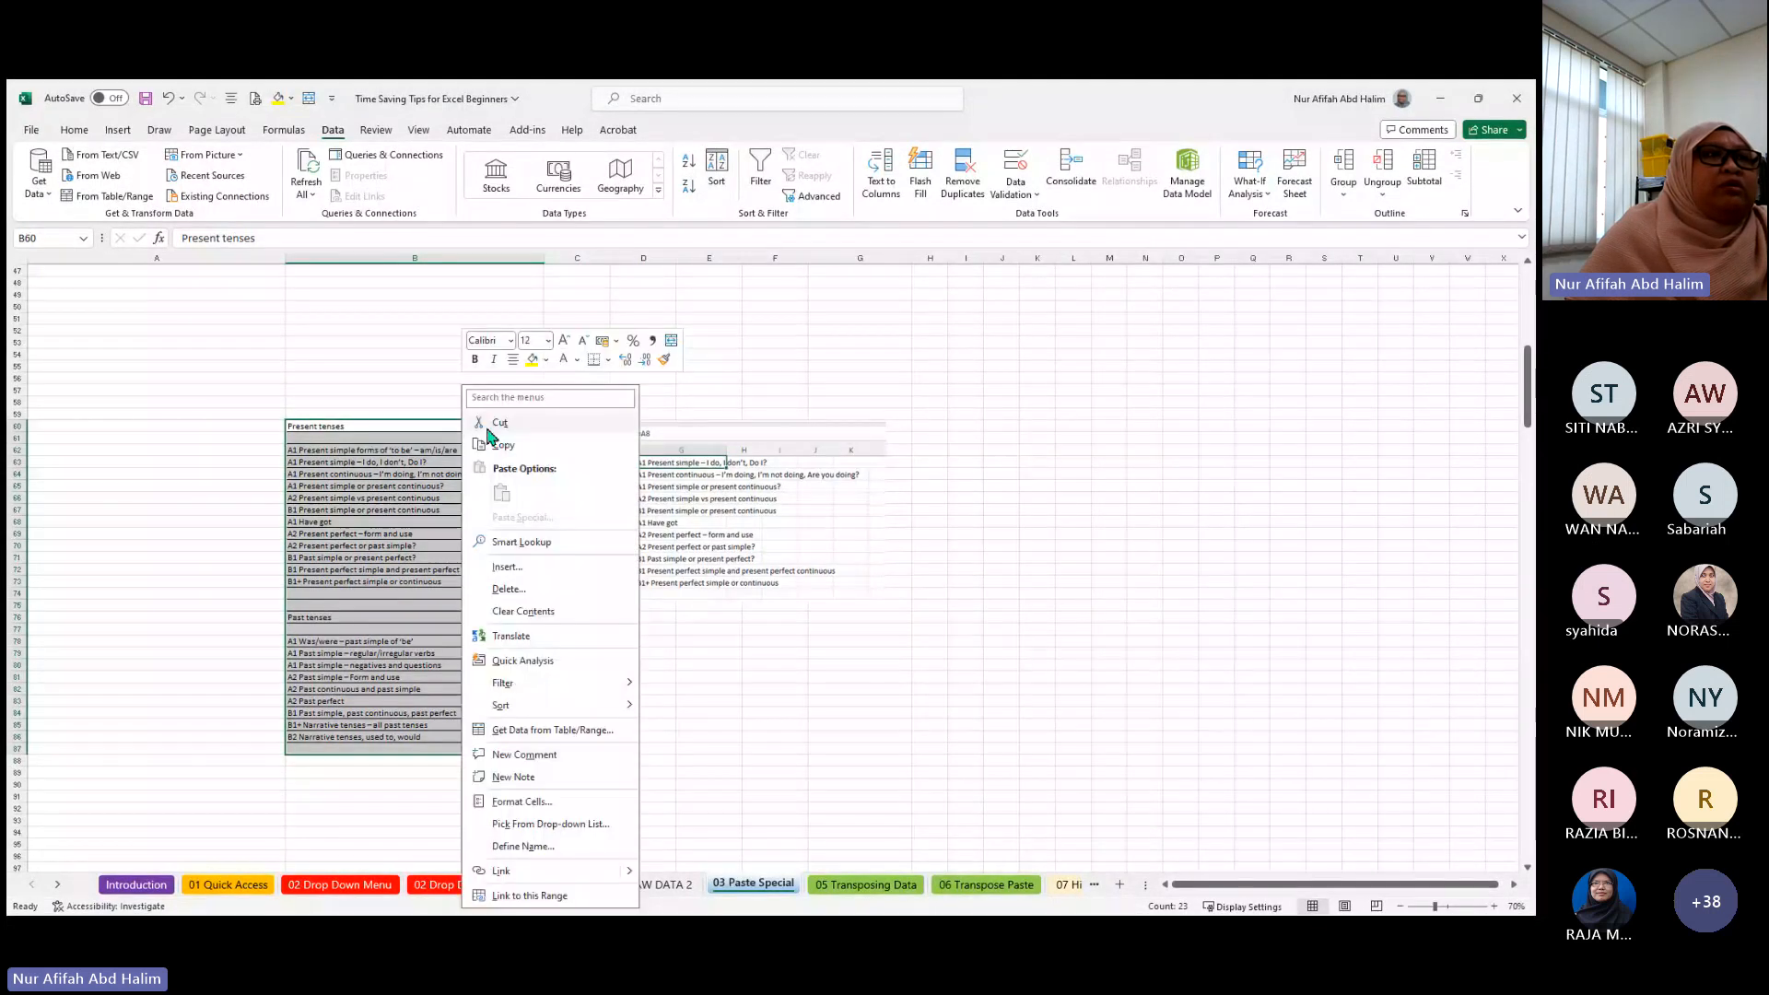
{"action": "left_click", "coordinate": [530, 447]}
- Review the nine listed paste types and the paste options available for the copied tenses list
{"action": "scroll", "coordinate": [790, 537], "scroll_direction": "up", "scroll_amount": 14}
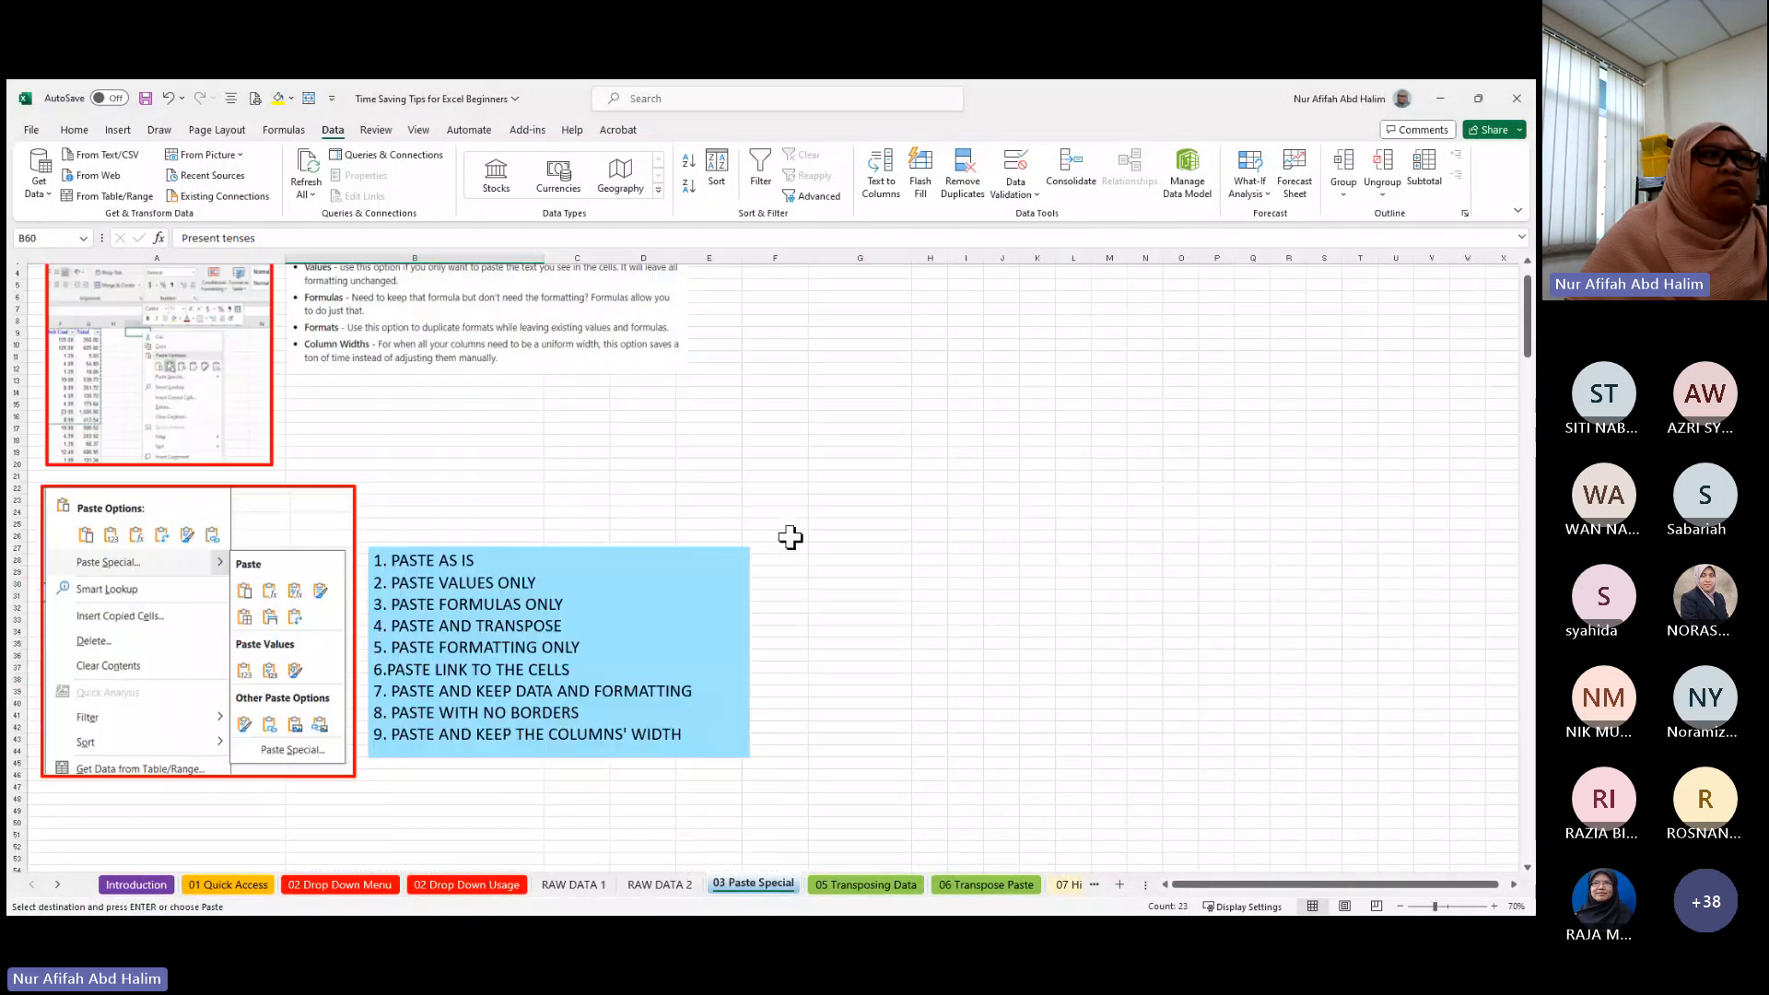
{"action": "scroll", "coordinate": [573, 564], "scroll_direction": "down", "scroll_amount": 5}
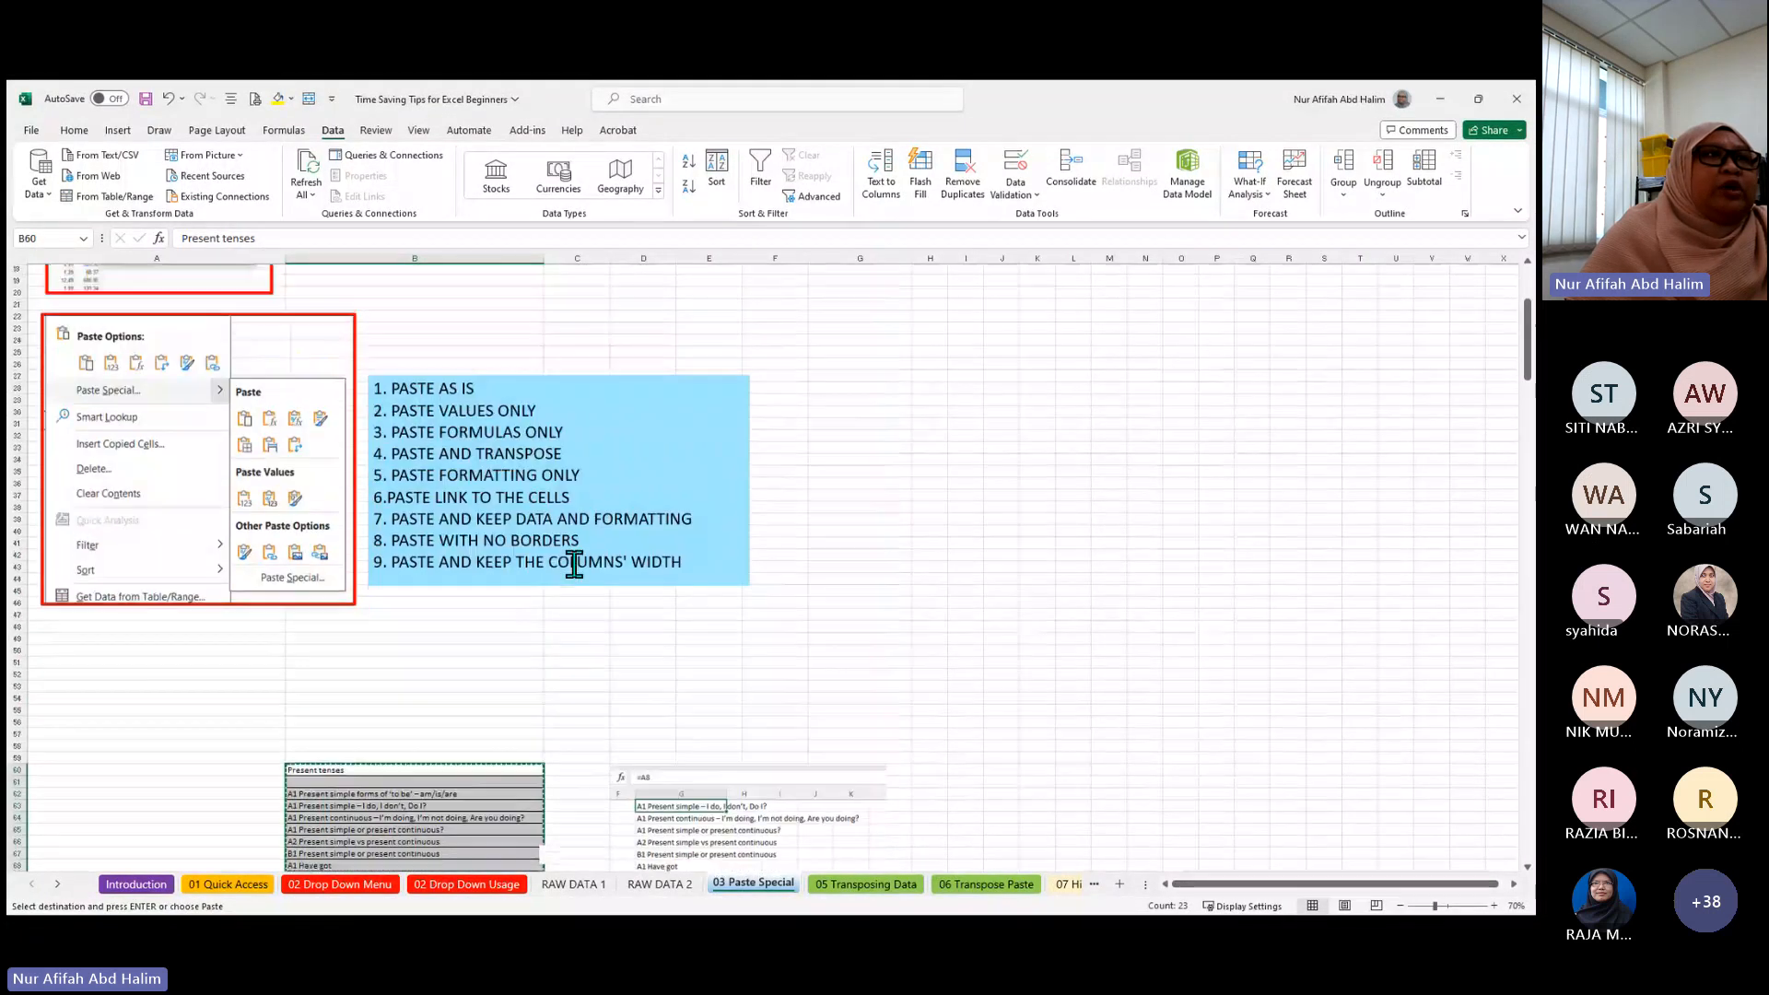
{"action": "scroll", "coordinate": [572, 564], "scroll_direction": "up", "scroll_amount": 3}
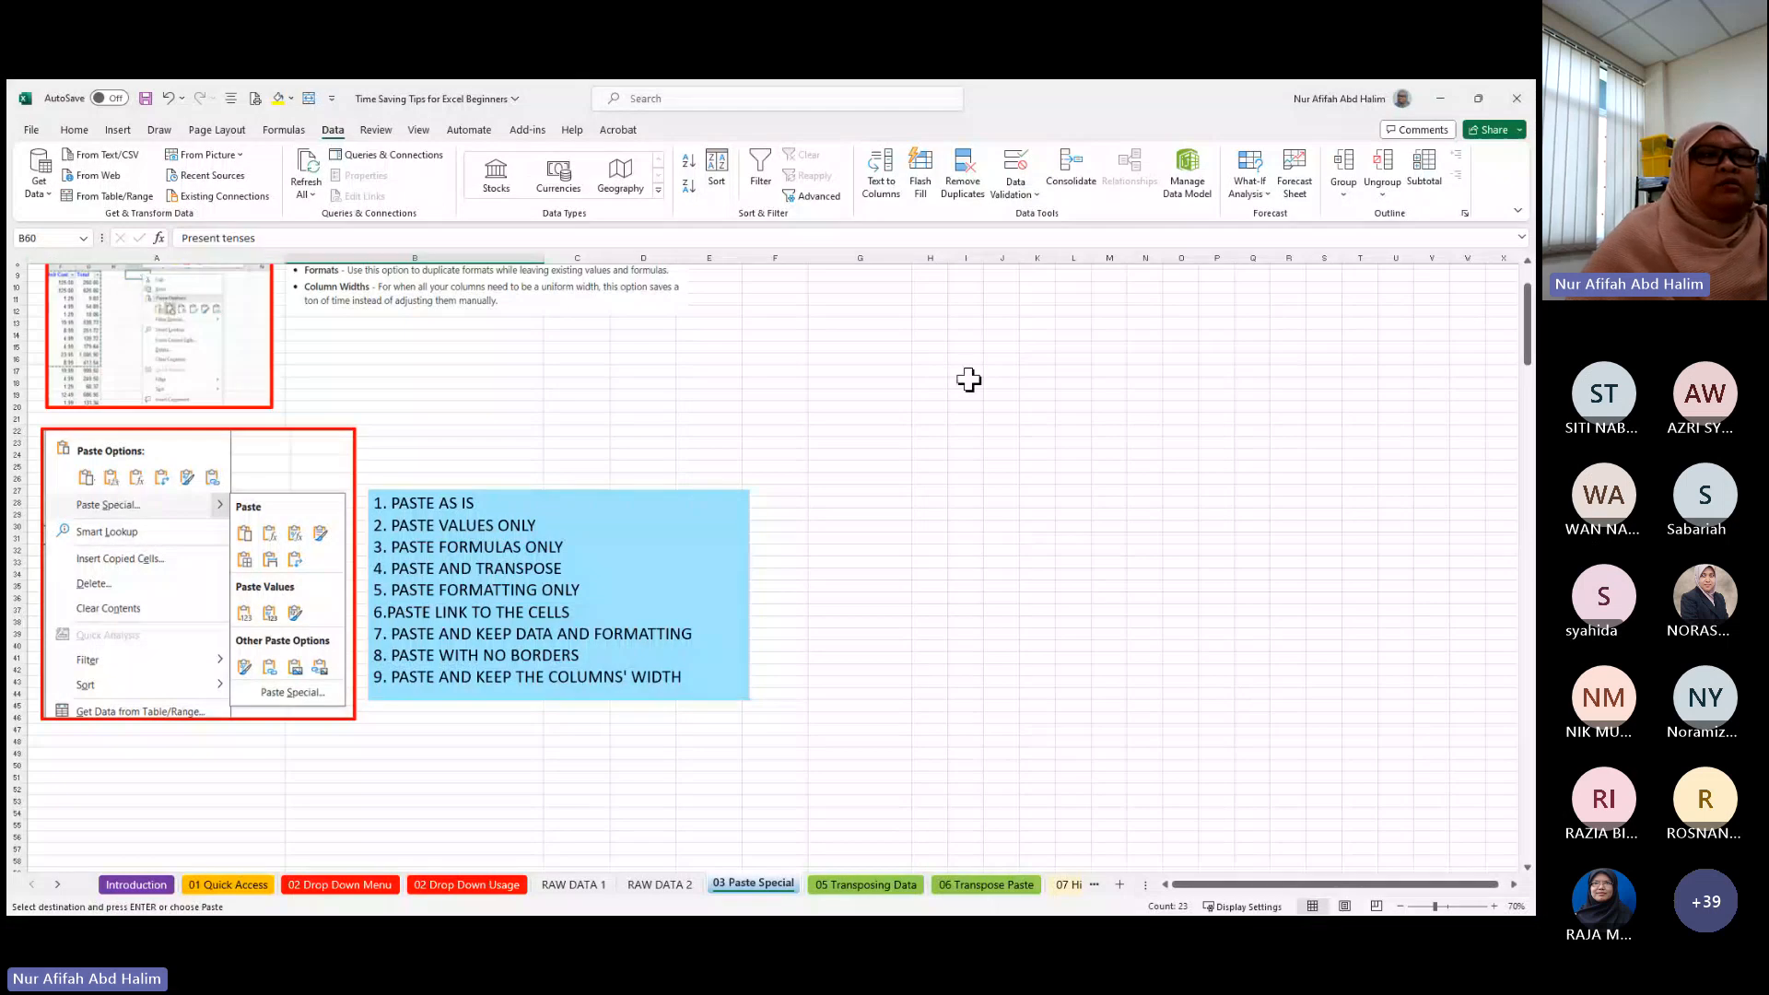
{"action": "scroll", "coordinate": [479, 803], "scroll_direction": "down", "scroll_amount": 6}
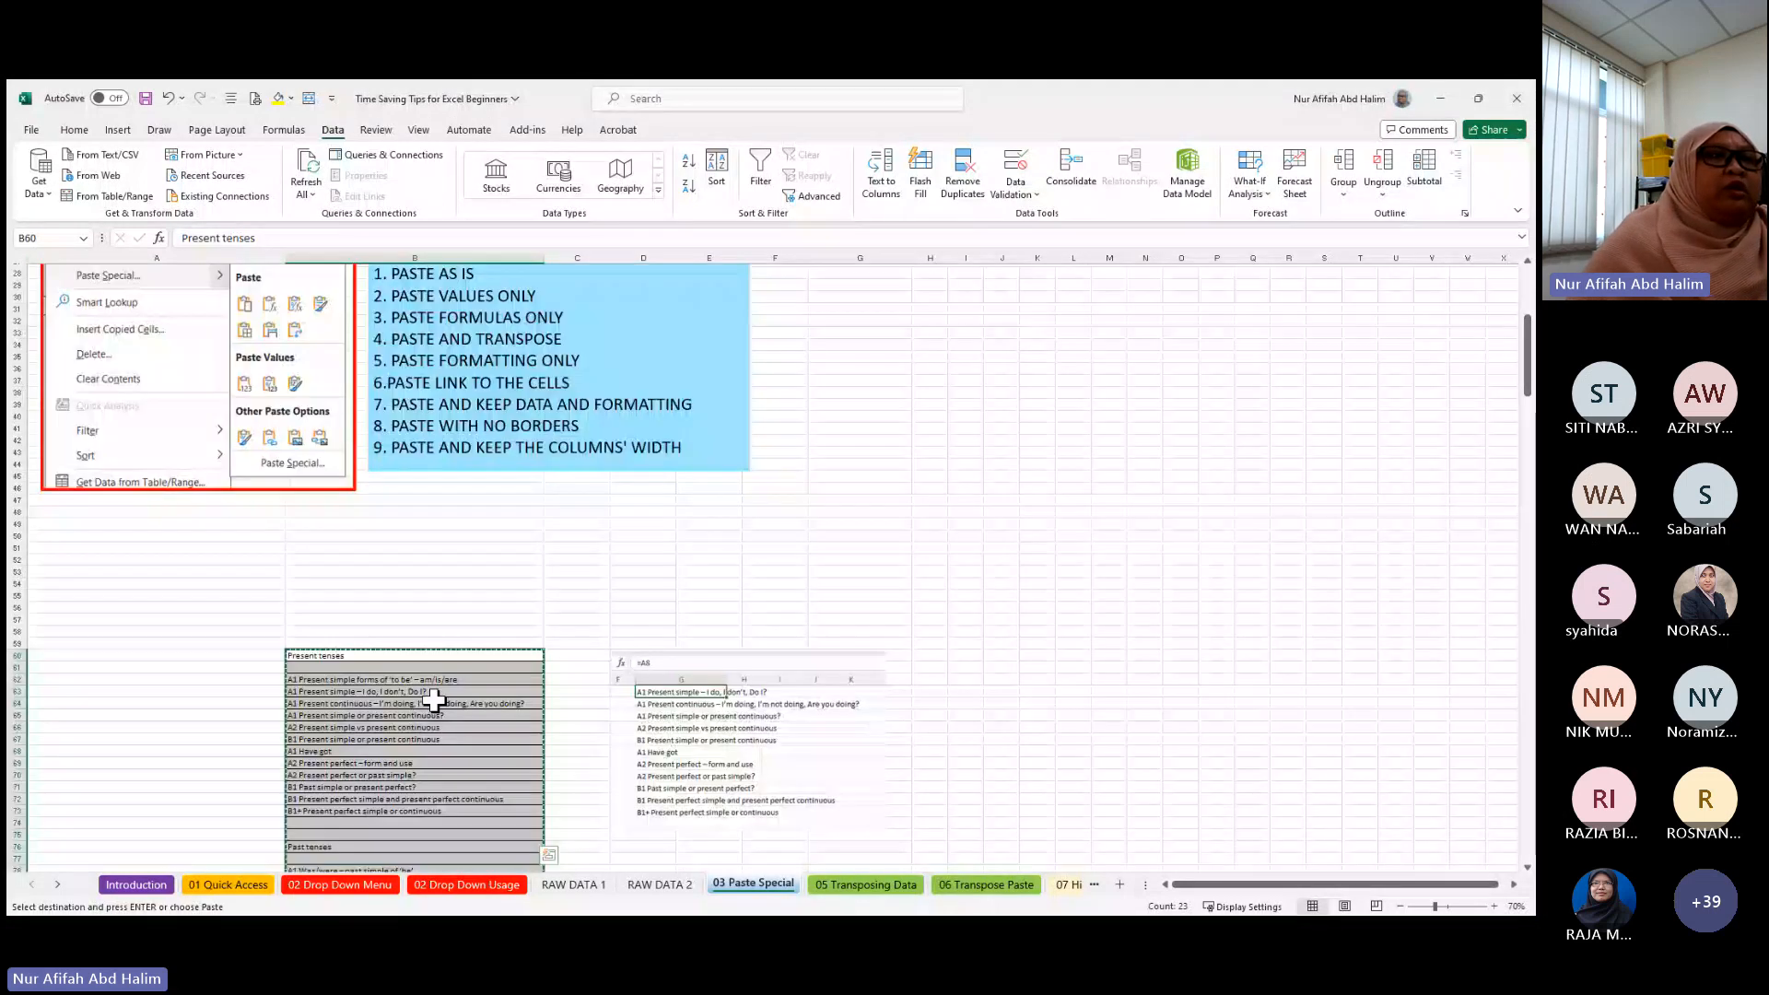
{"action": "scroll", "coordinate": [433, 702], "scroll_direction": "down", "scroll_amount": 3}
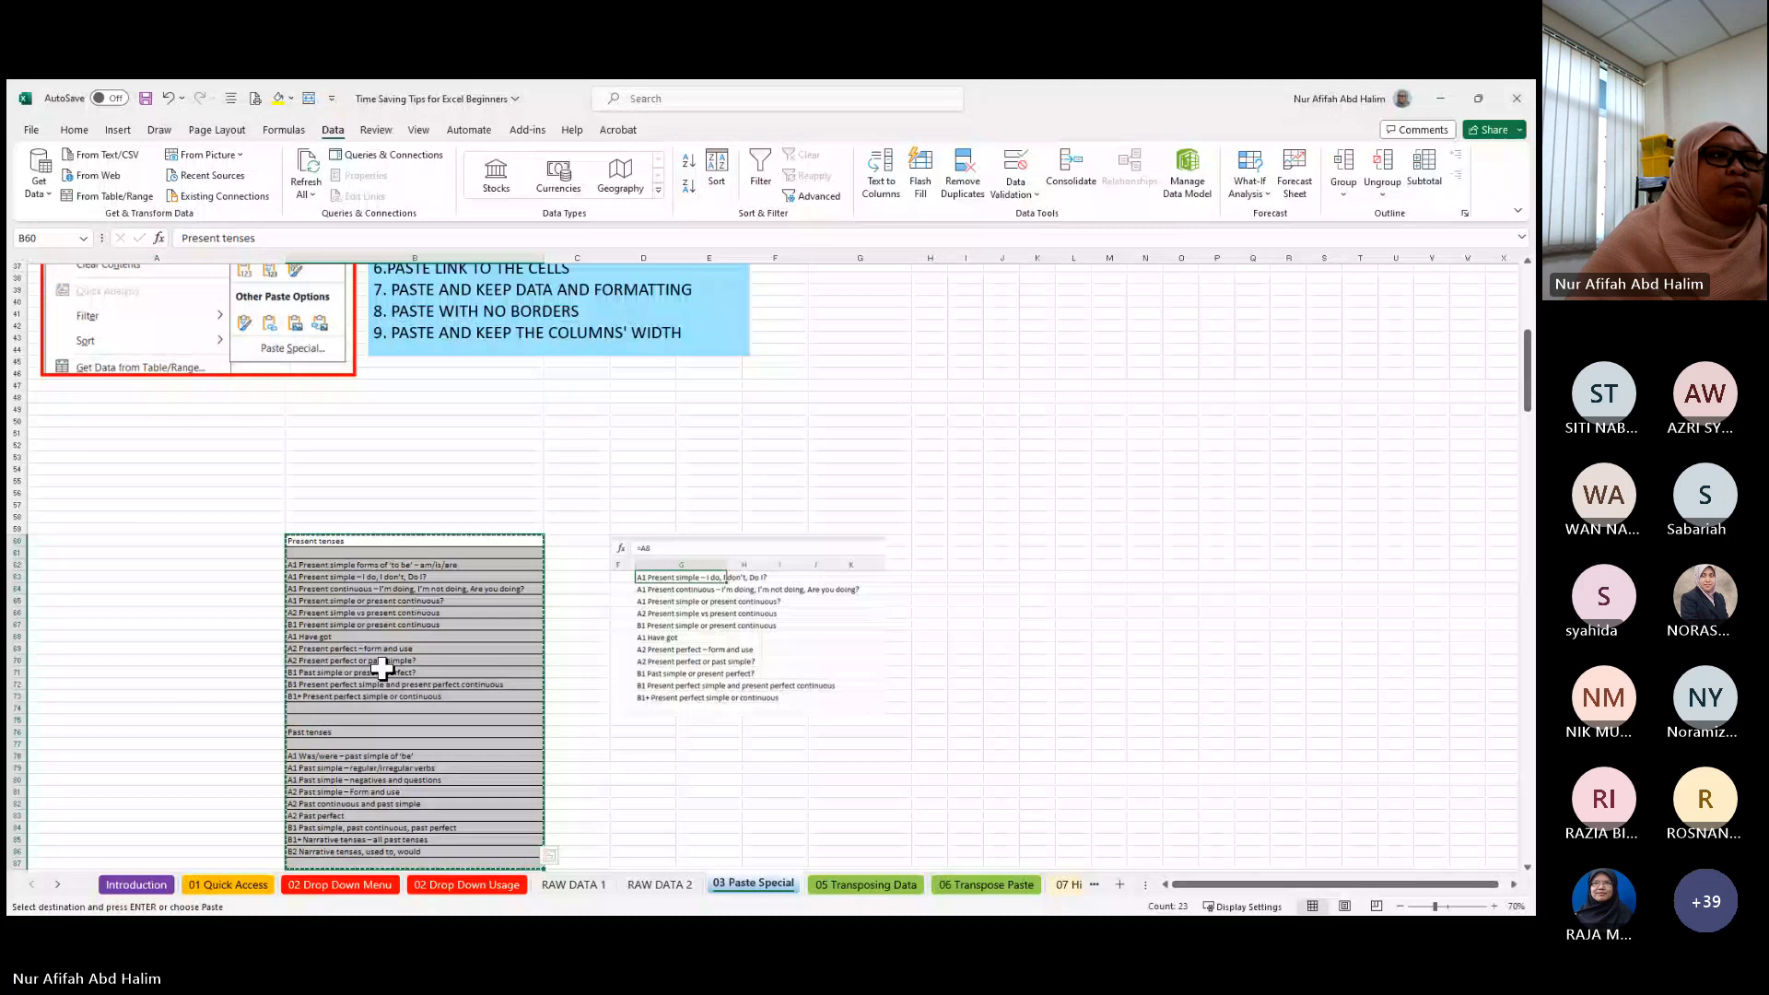
{"action": "scroll", "coordinate": [382, 645], "scroll_direction": "down", "scroll_amount": 3}
{"action": "right_click", "coordinate": [396, 533]}
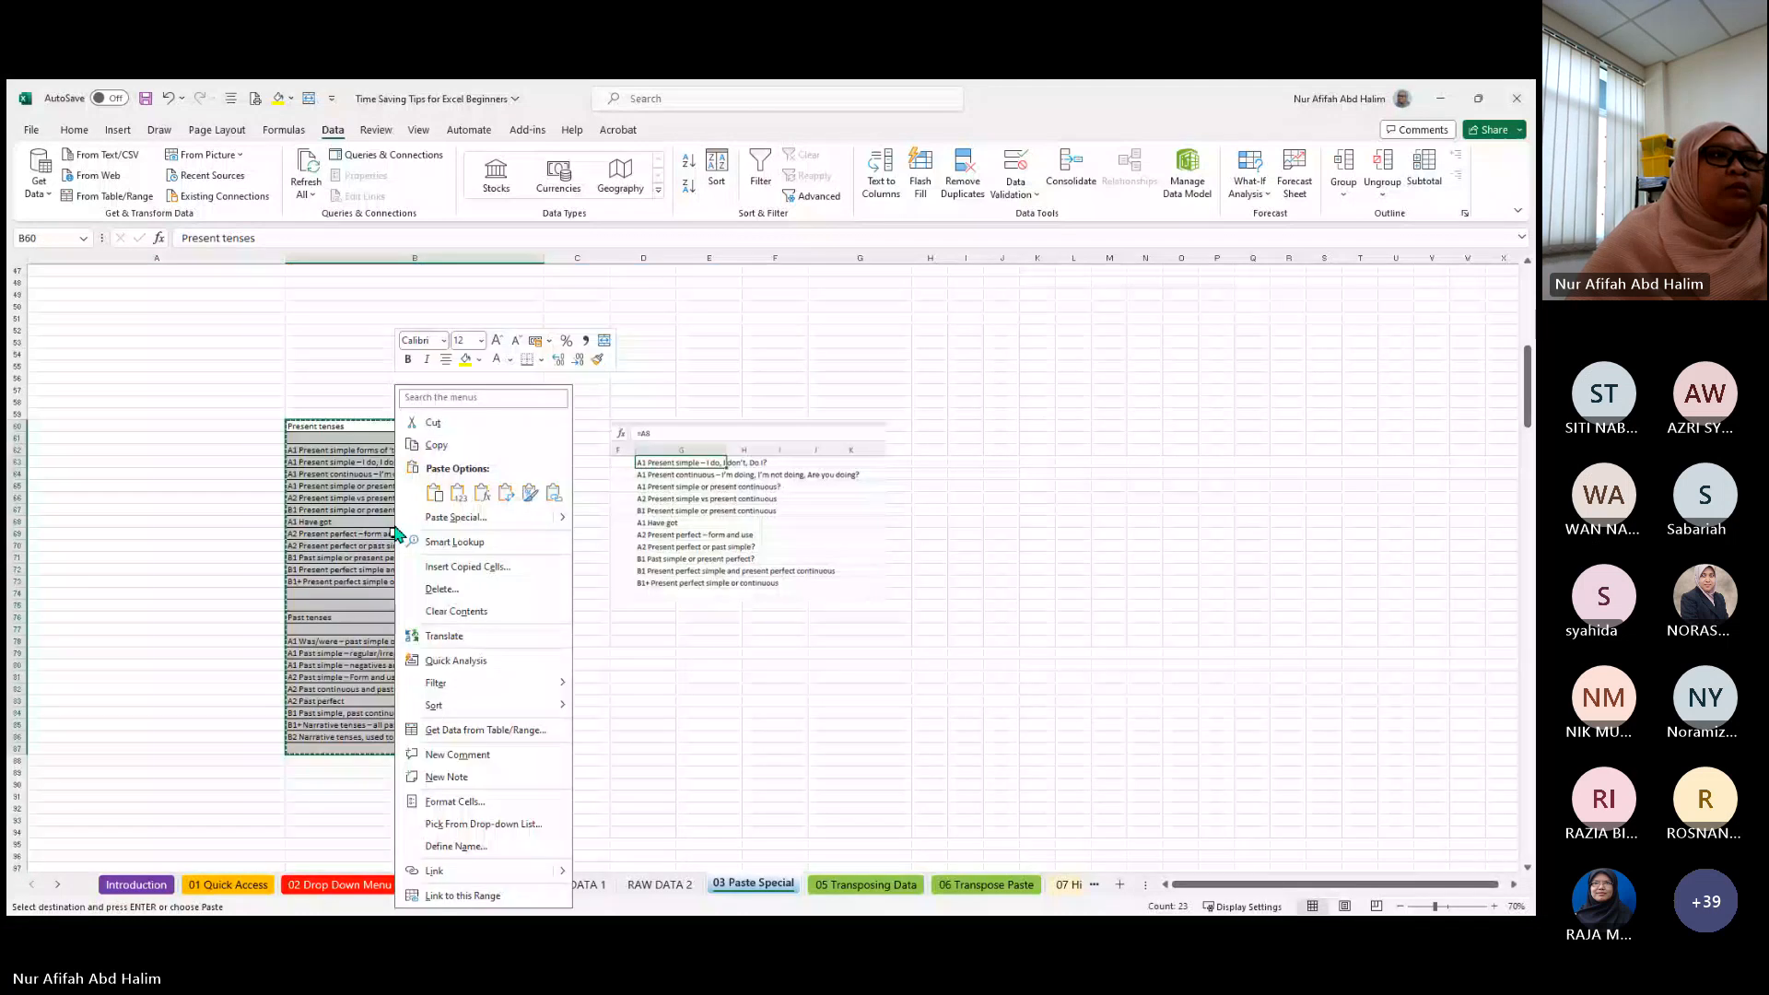
{"action": "key", "text": "Escape"}
{"action": "scroll", "coordinate": [490, 573], "scroll_direction": "down", "scroll_amount": 2}
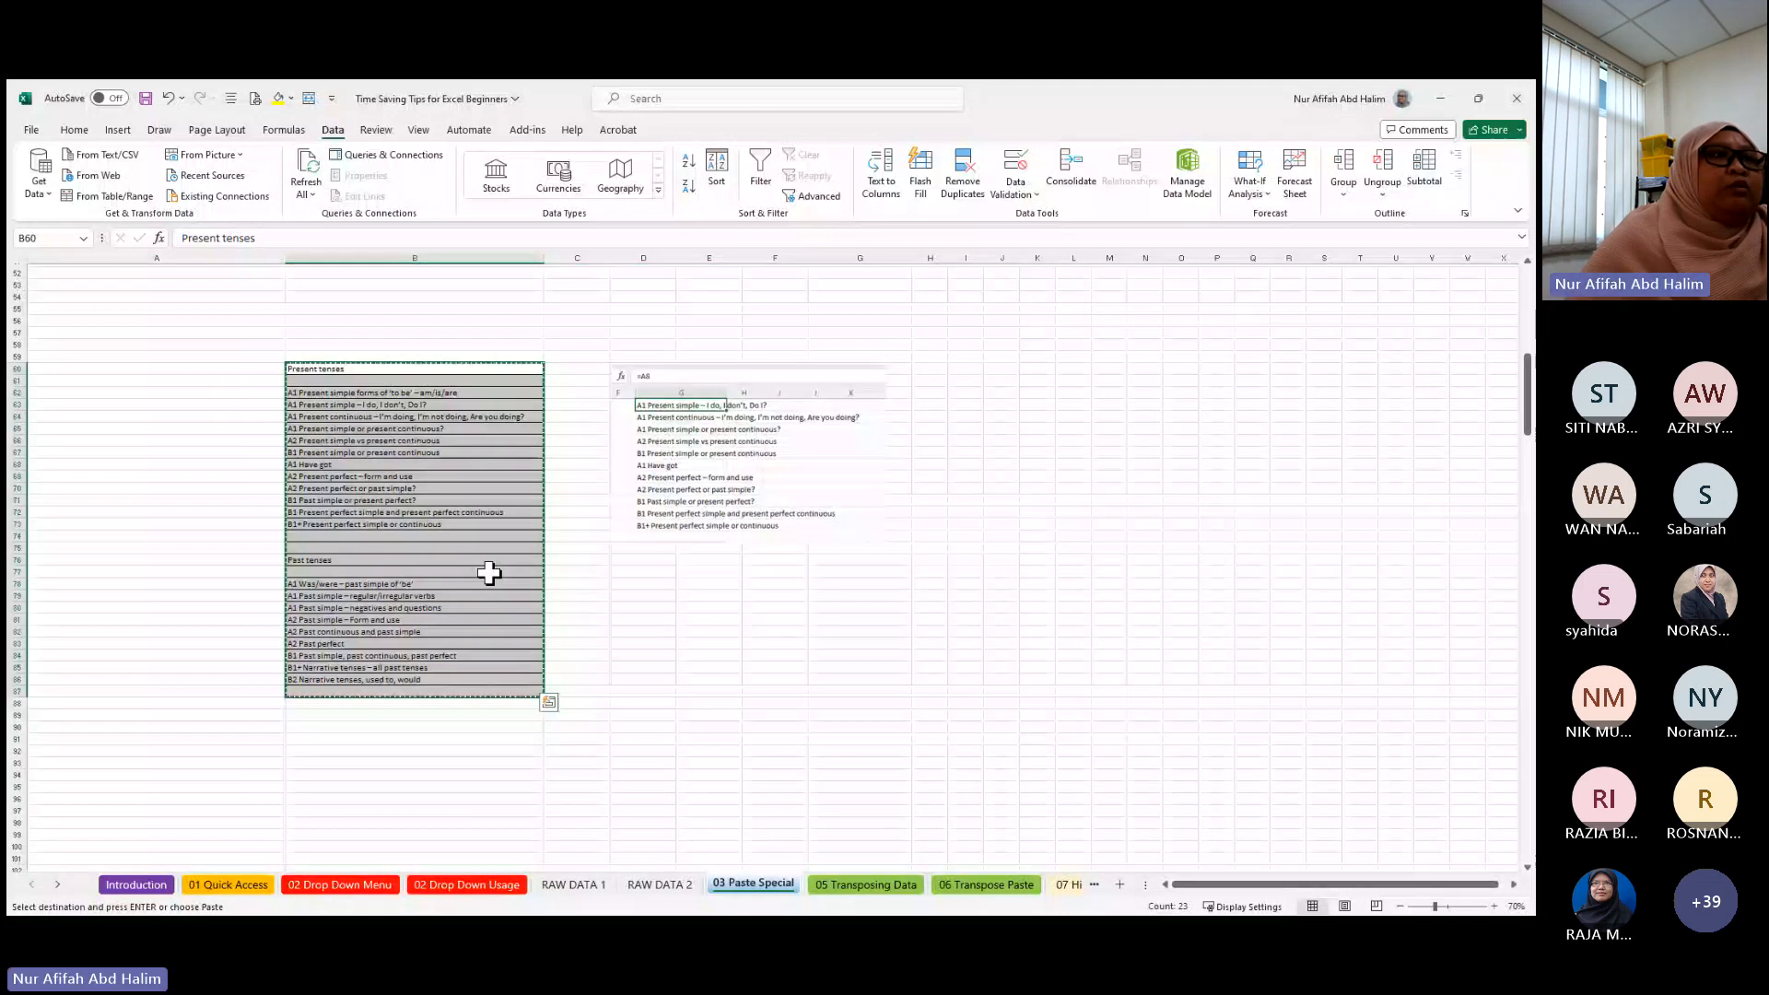
- Paste the copied tenses list as is, with its borders, into column B starting at B89
{"action": "left_click", "coordinate": [305, 716]}
{"action": "right_click", "coordinate": [305, 717]}
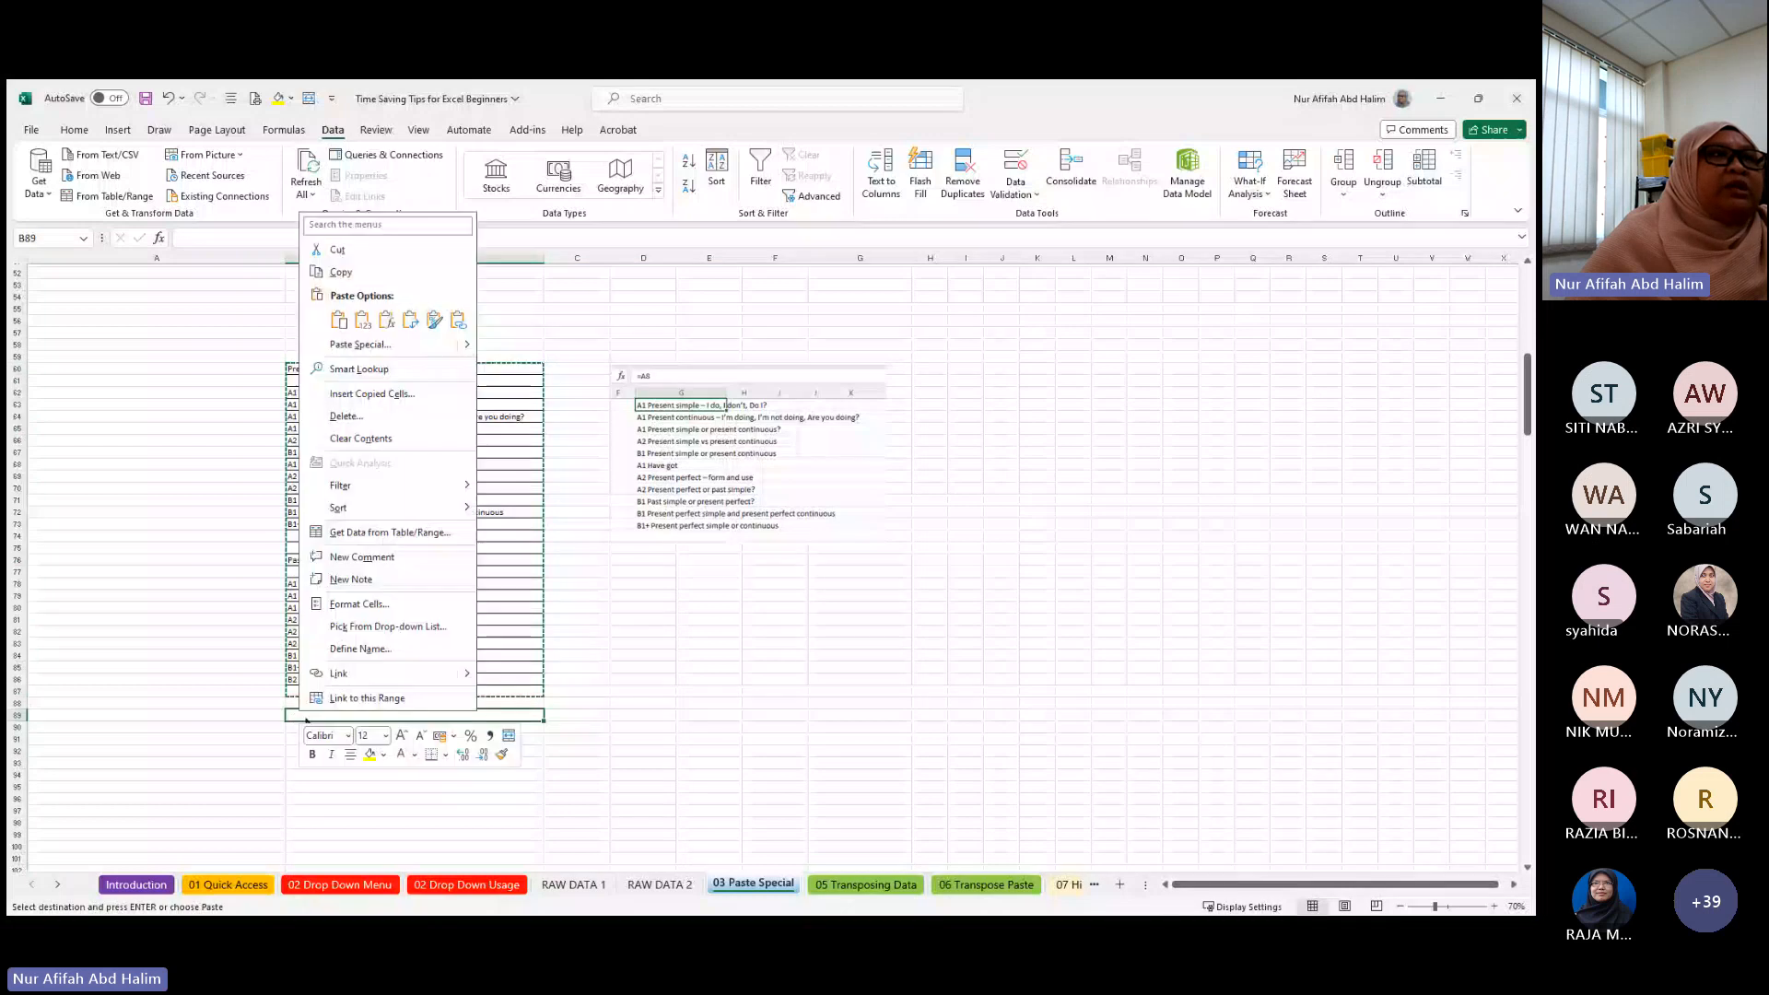
{"action": "left_click", "coordinate": [338, 322]}
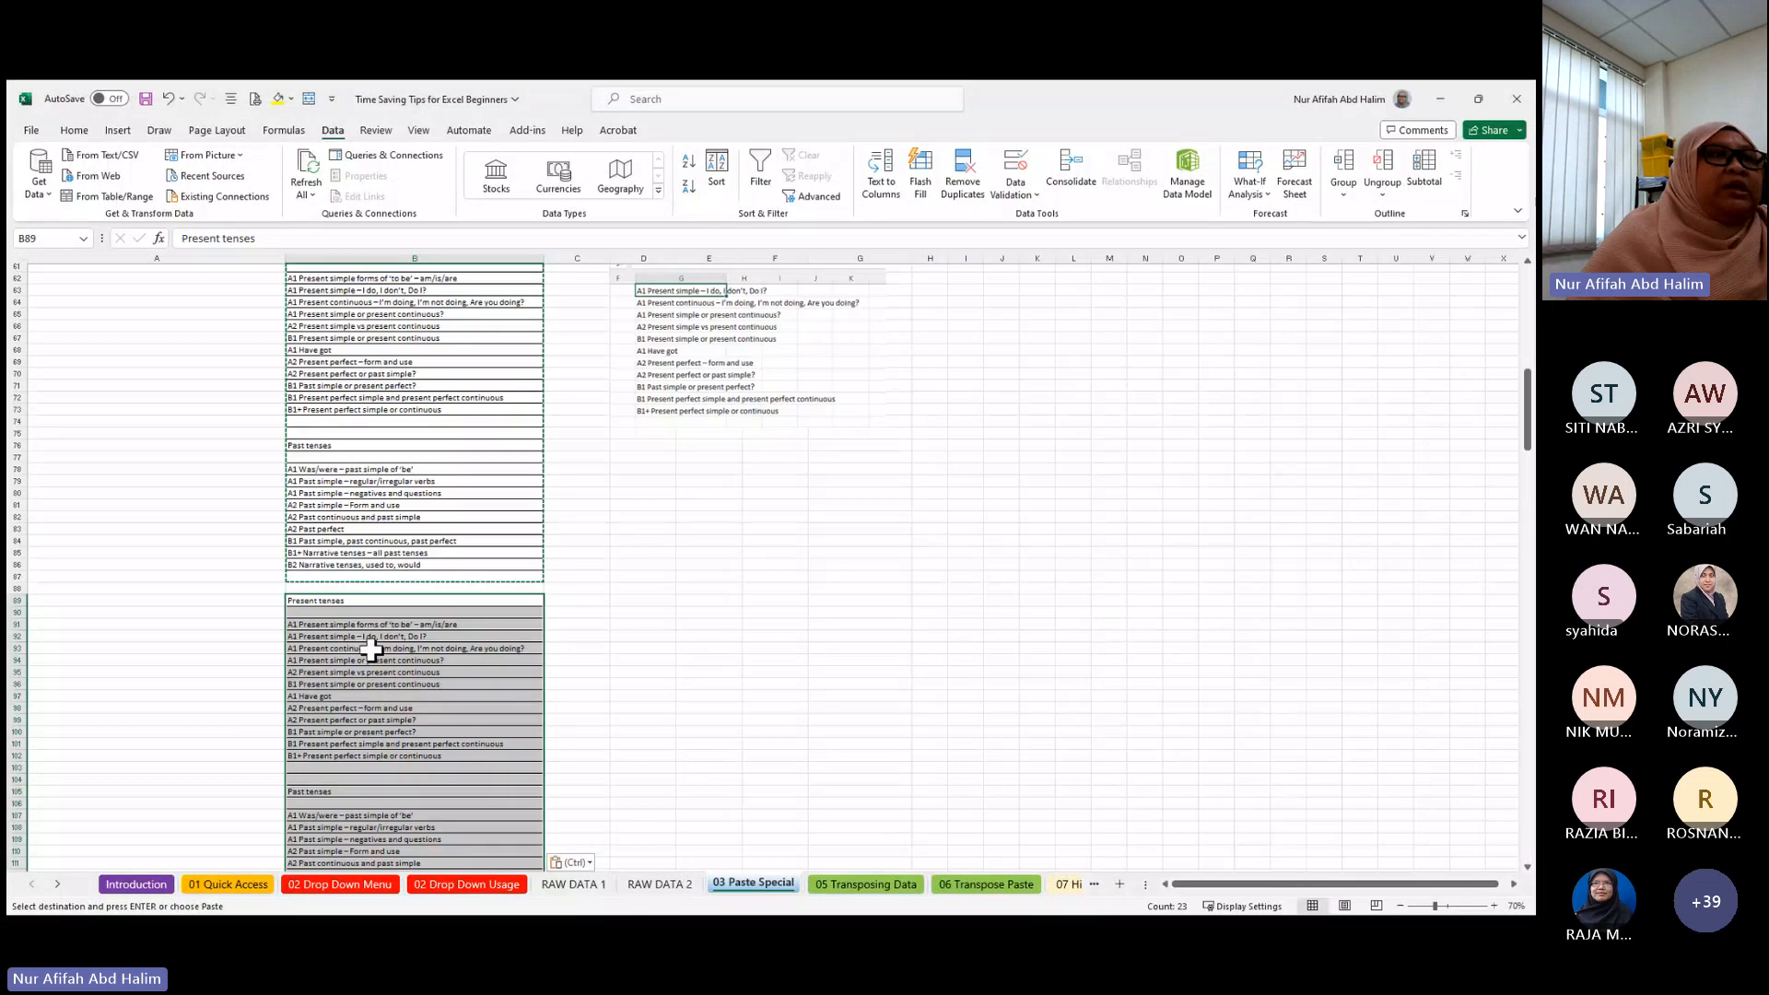
{"action": "scroll", "coordinate": [428, 707], "scroll_direction": "down", "scroll_amount": 3}
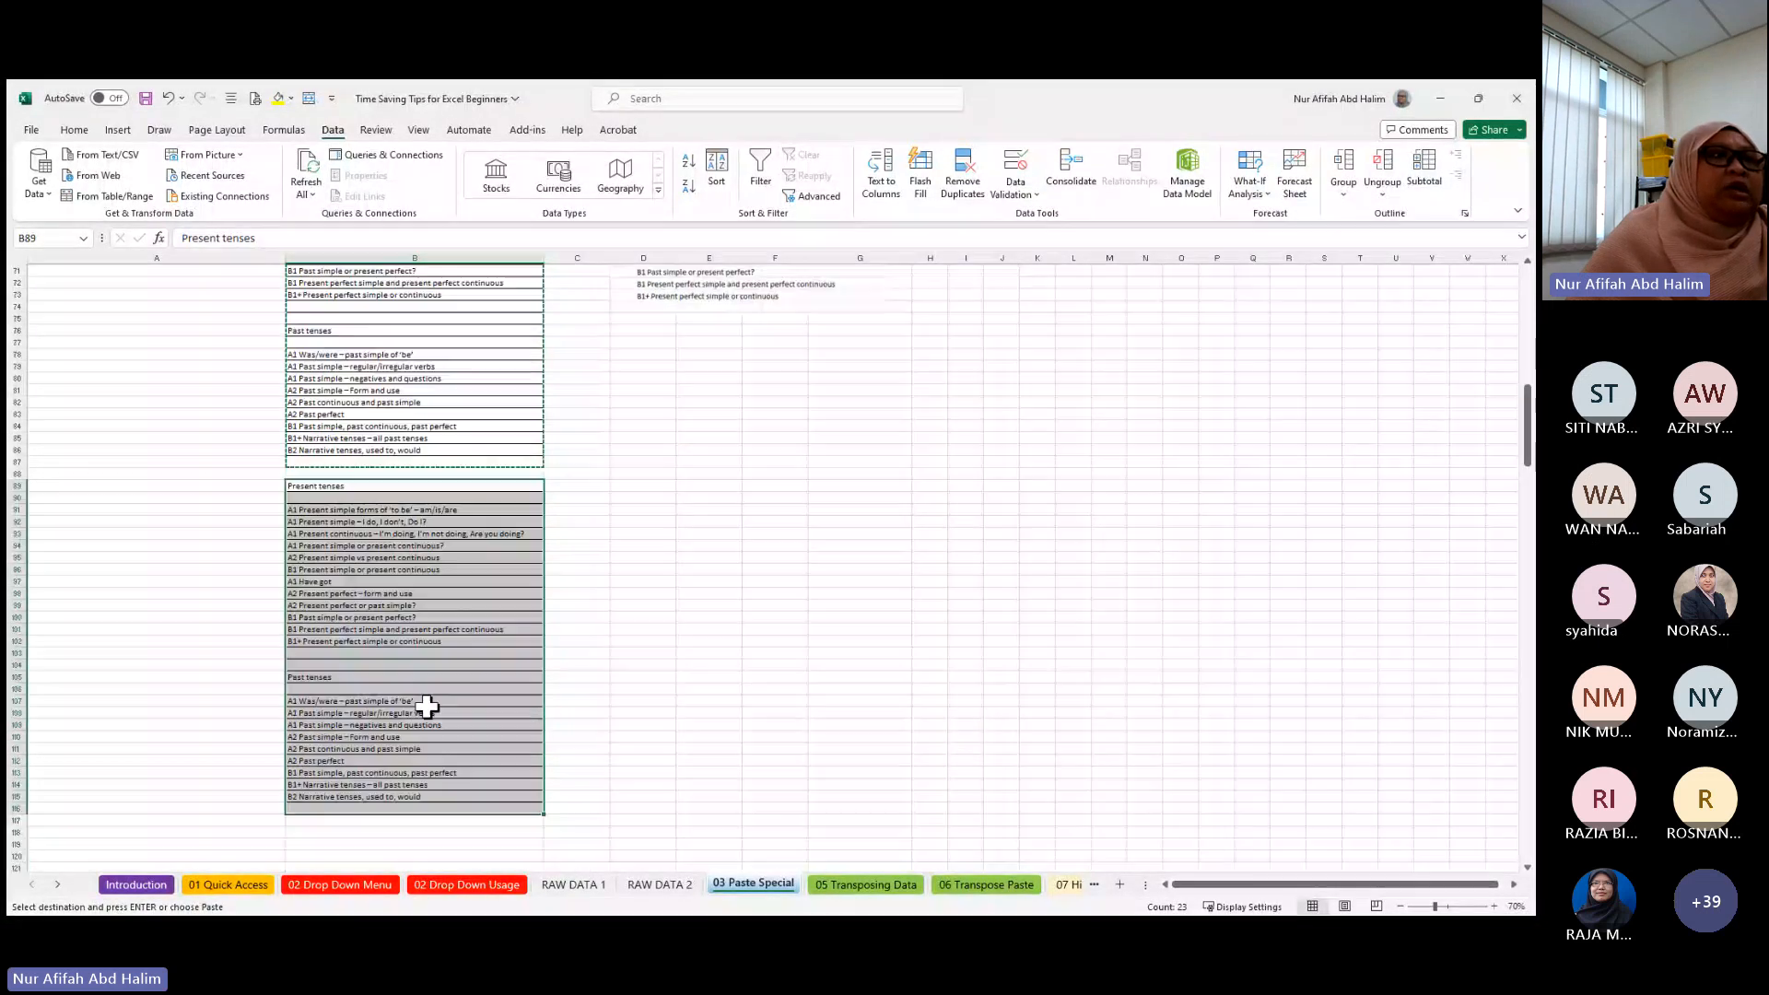
{"action": "scroll", "coordinate": [427, 706], "scroll_direction": "up", "scroll_amount": 3}
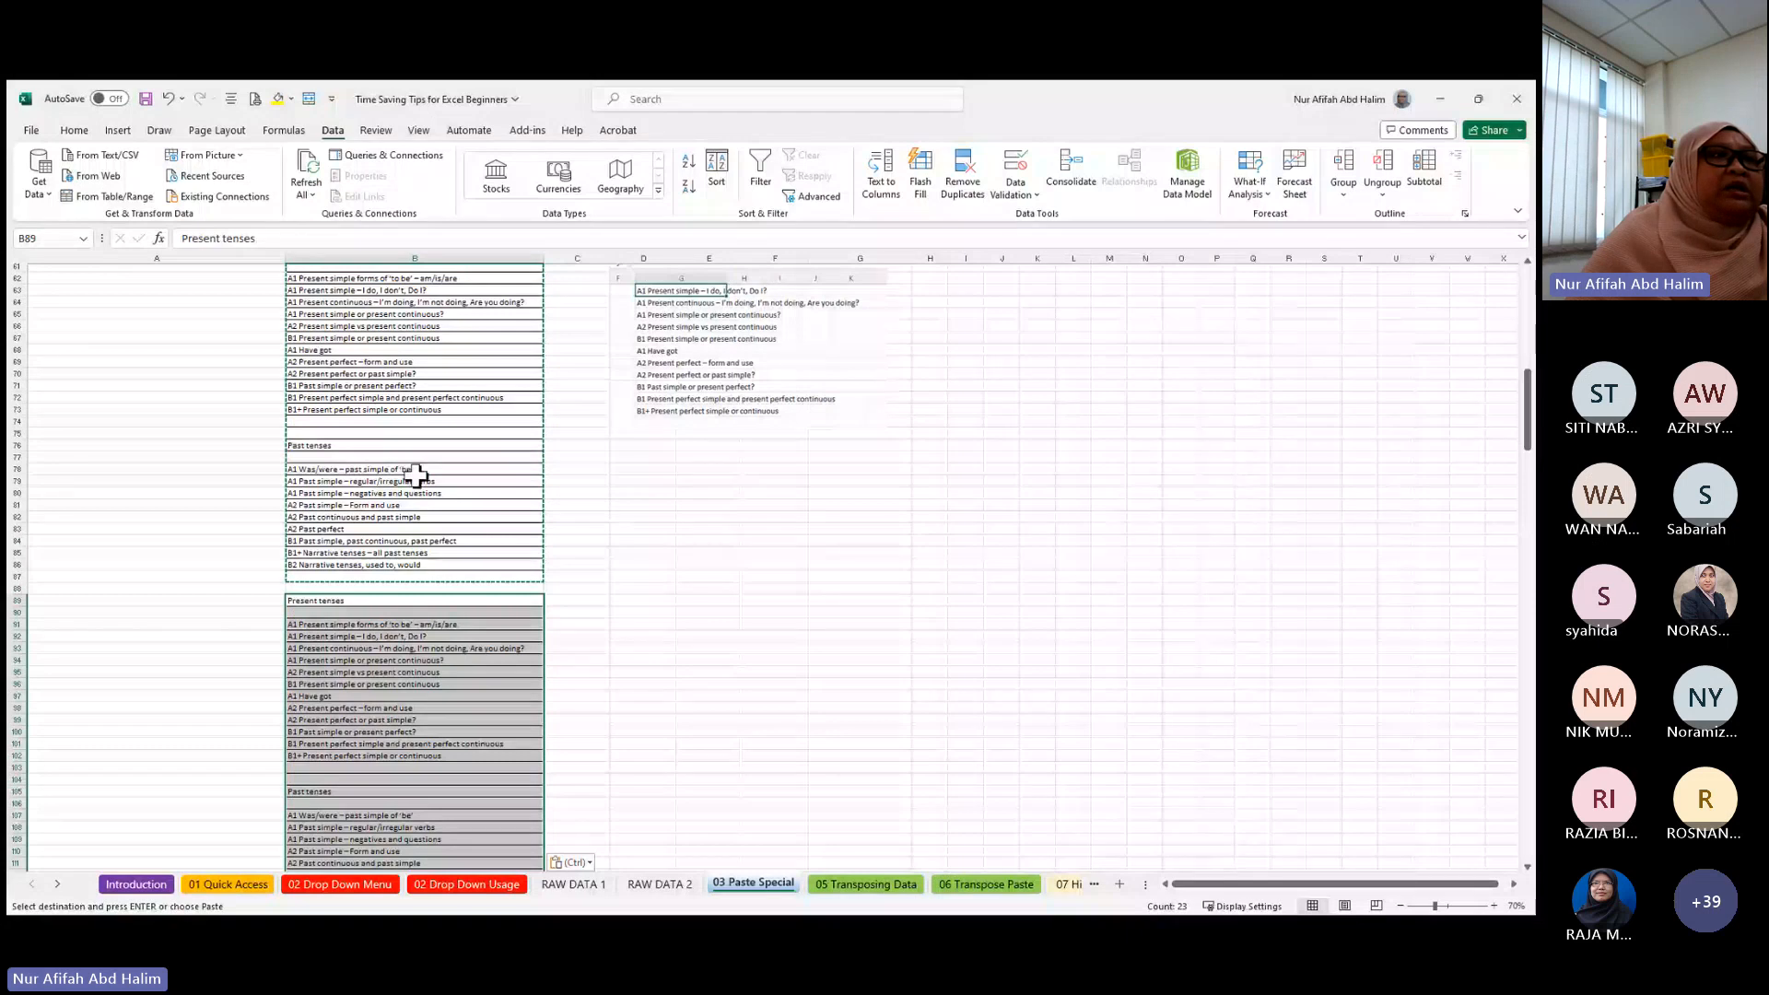
{"action": "left_click", "coordinate": [387, 610]}
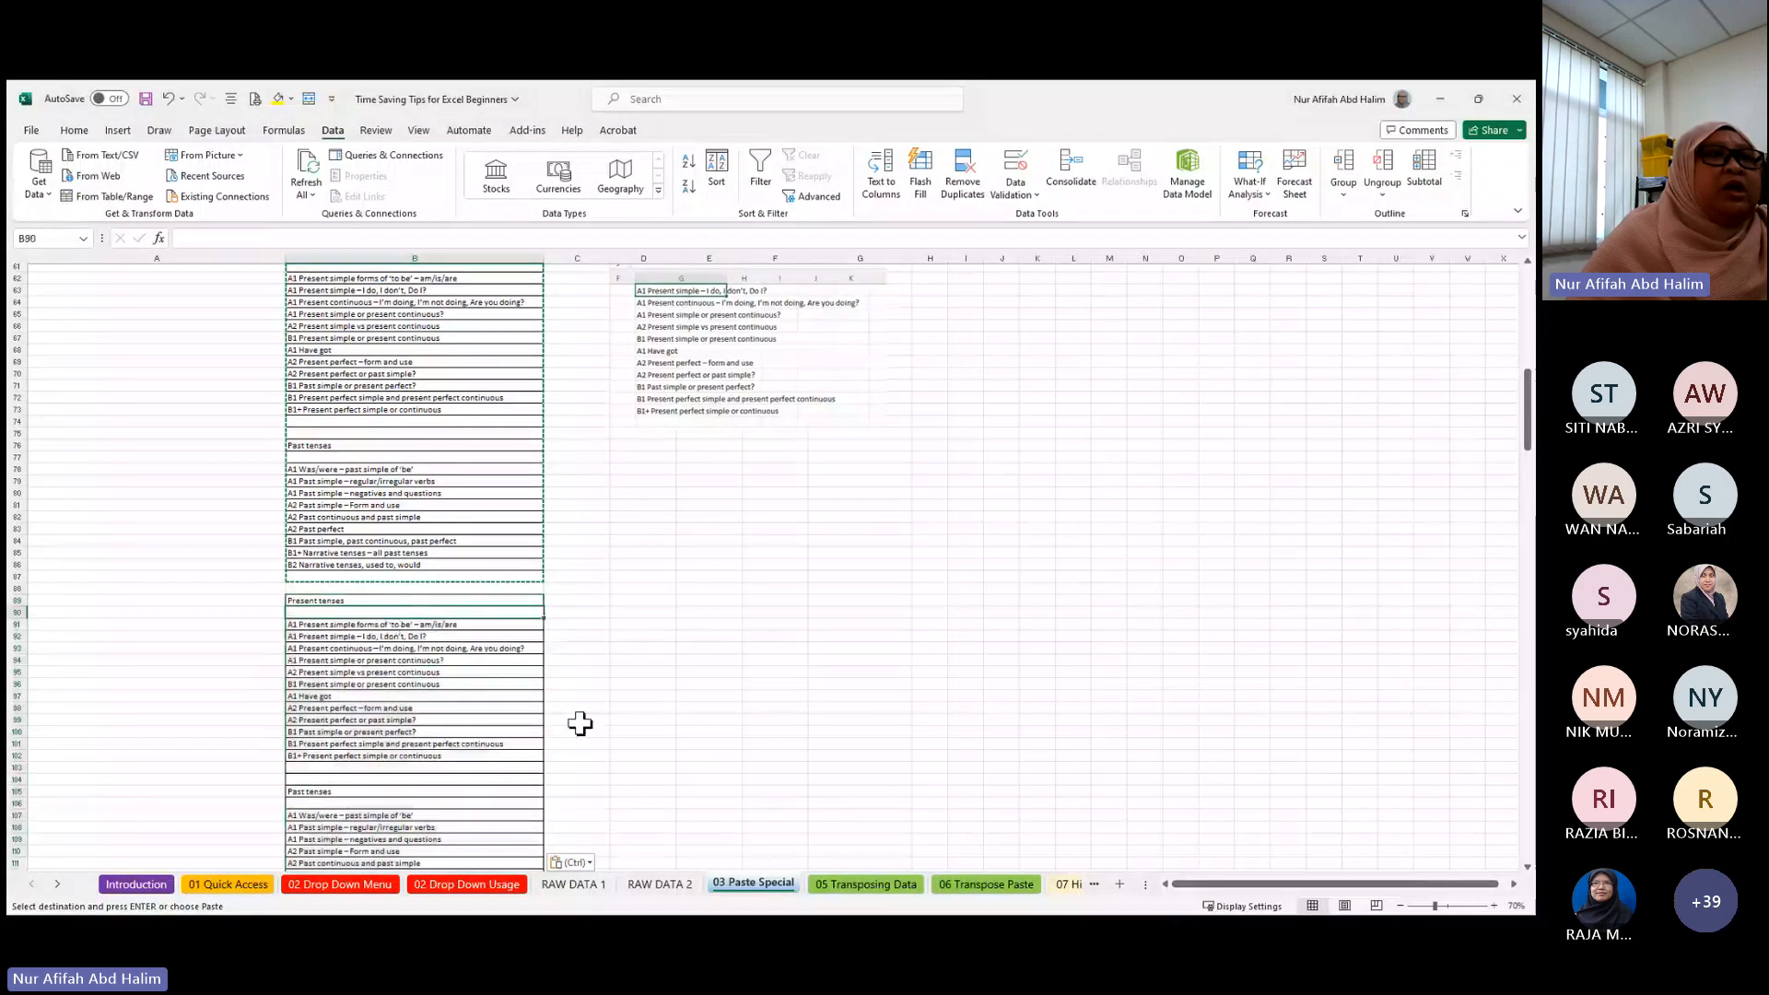
- Paste only the values of the copied tenses list starting at B118, below the bordered copy
{"action": "scroll", "coordinate": [580, 646], "scroll_direction": "down", "scroll_amount": 6}
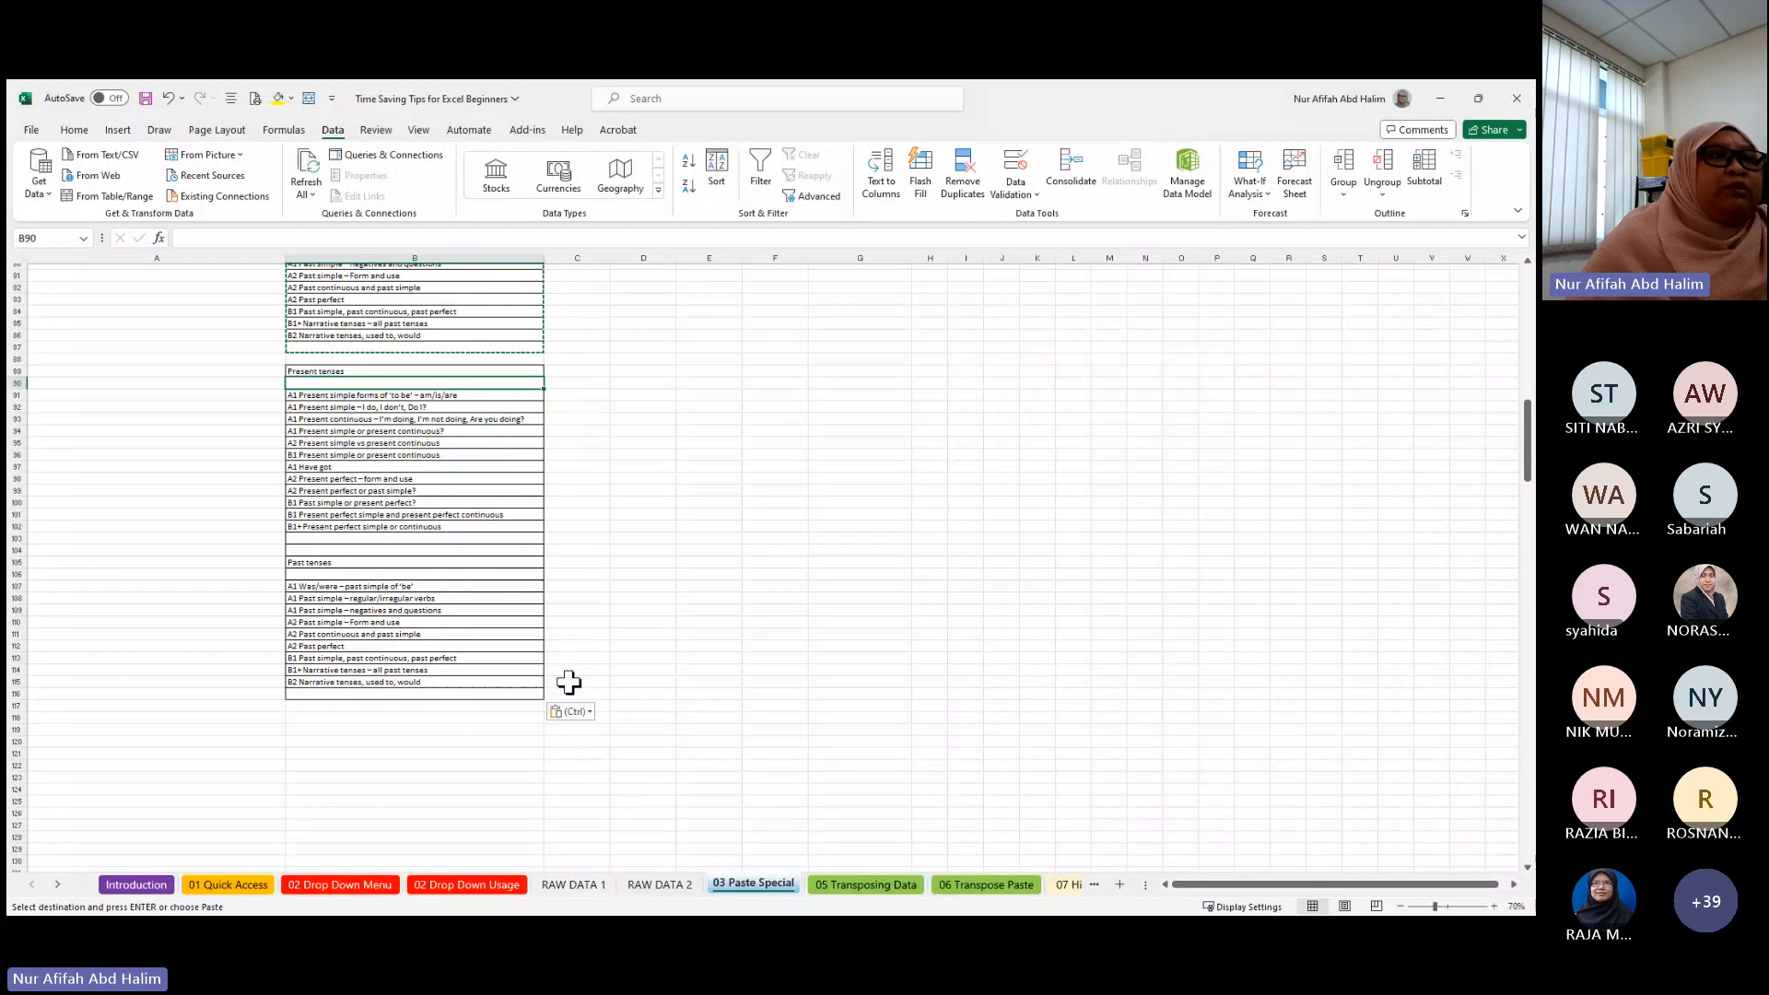
{"action": "left_click", "coordinate": [298, 717]}
{"action": "right_click", "coordinate": [298, 718]}
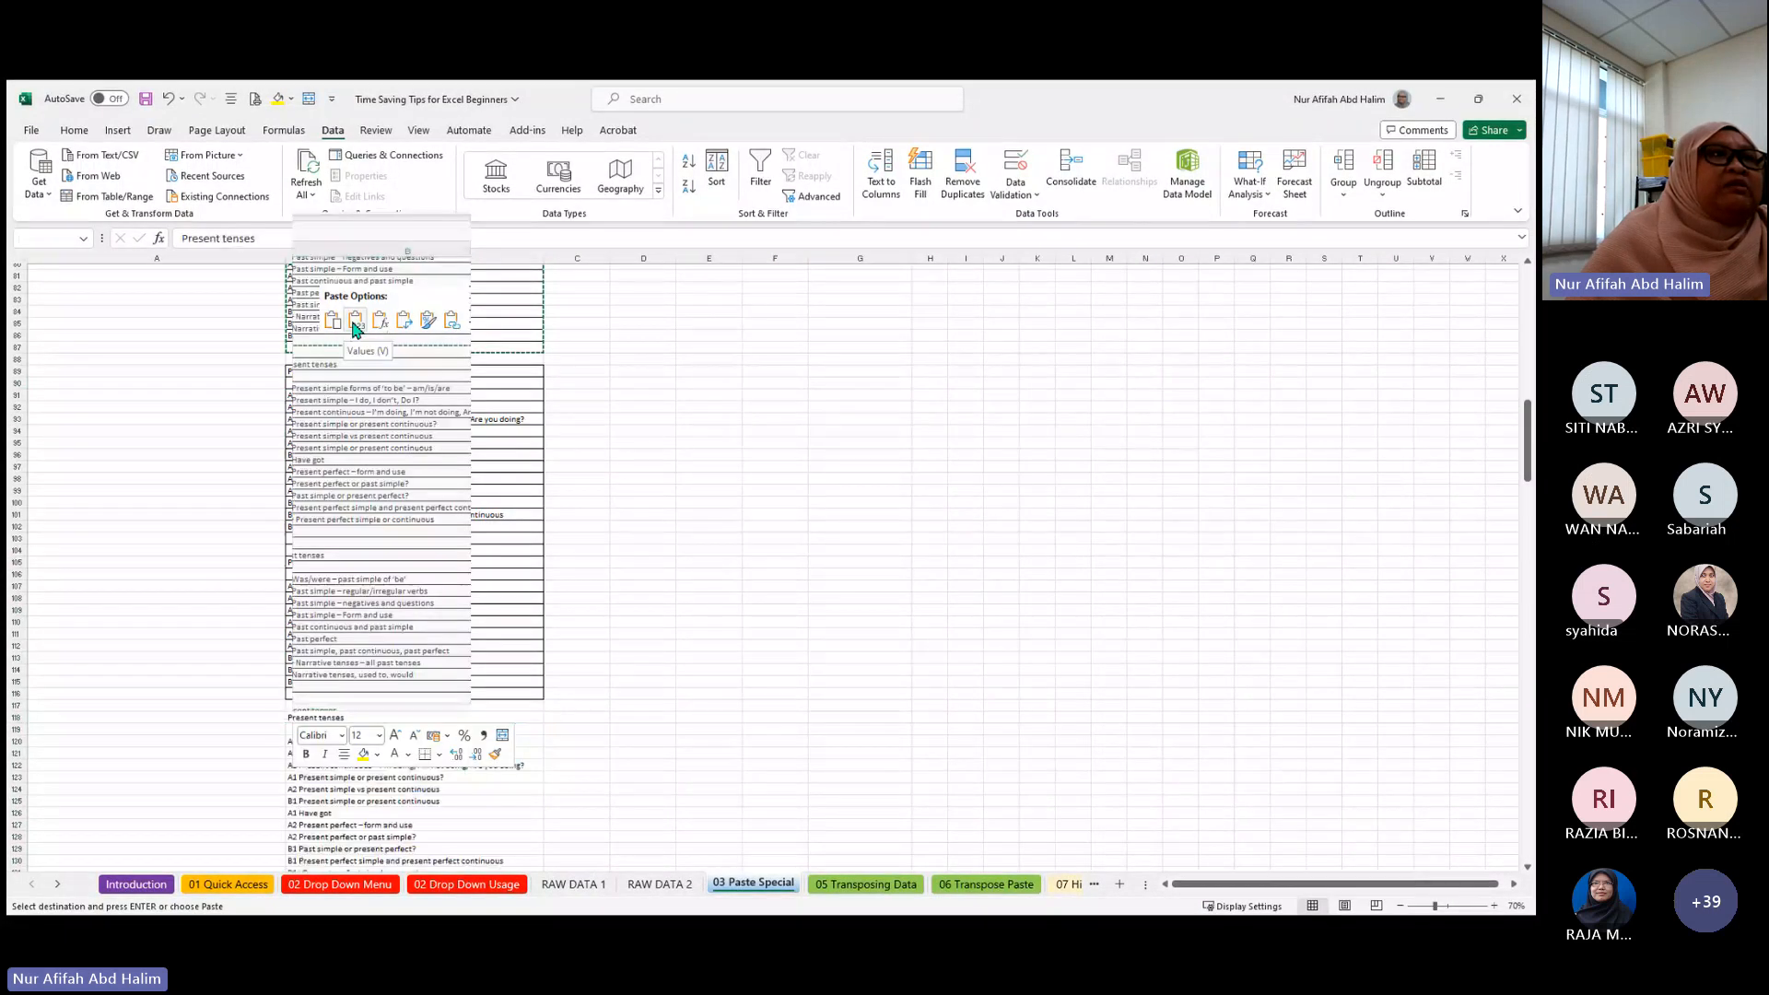
{"action": "left_click", "coordinate": [356, 323]}
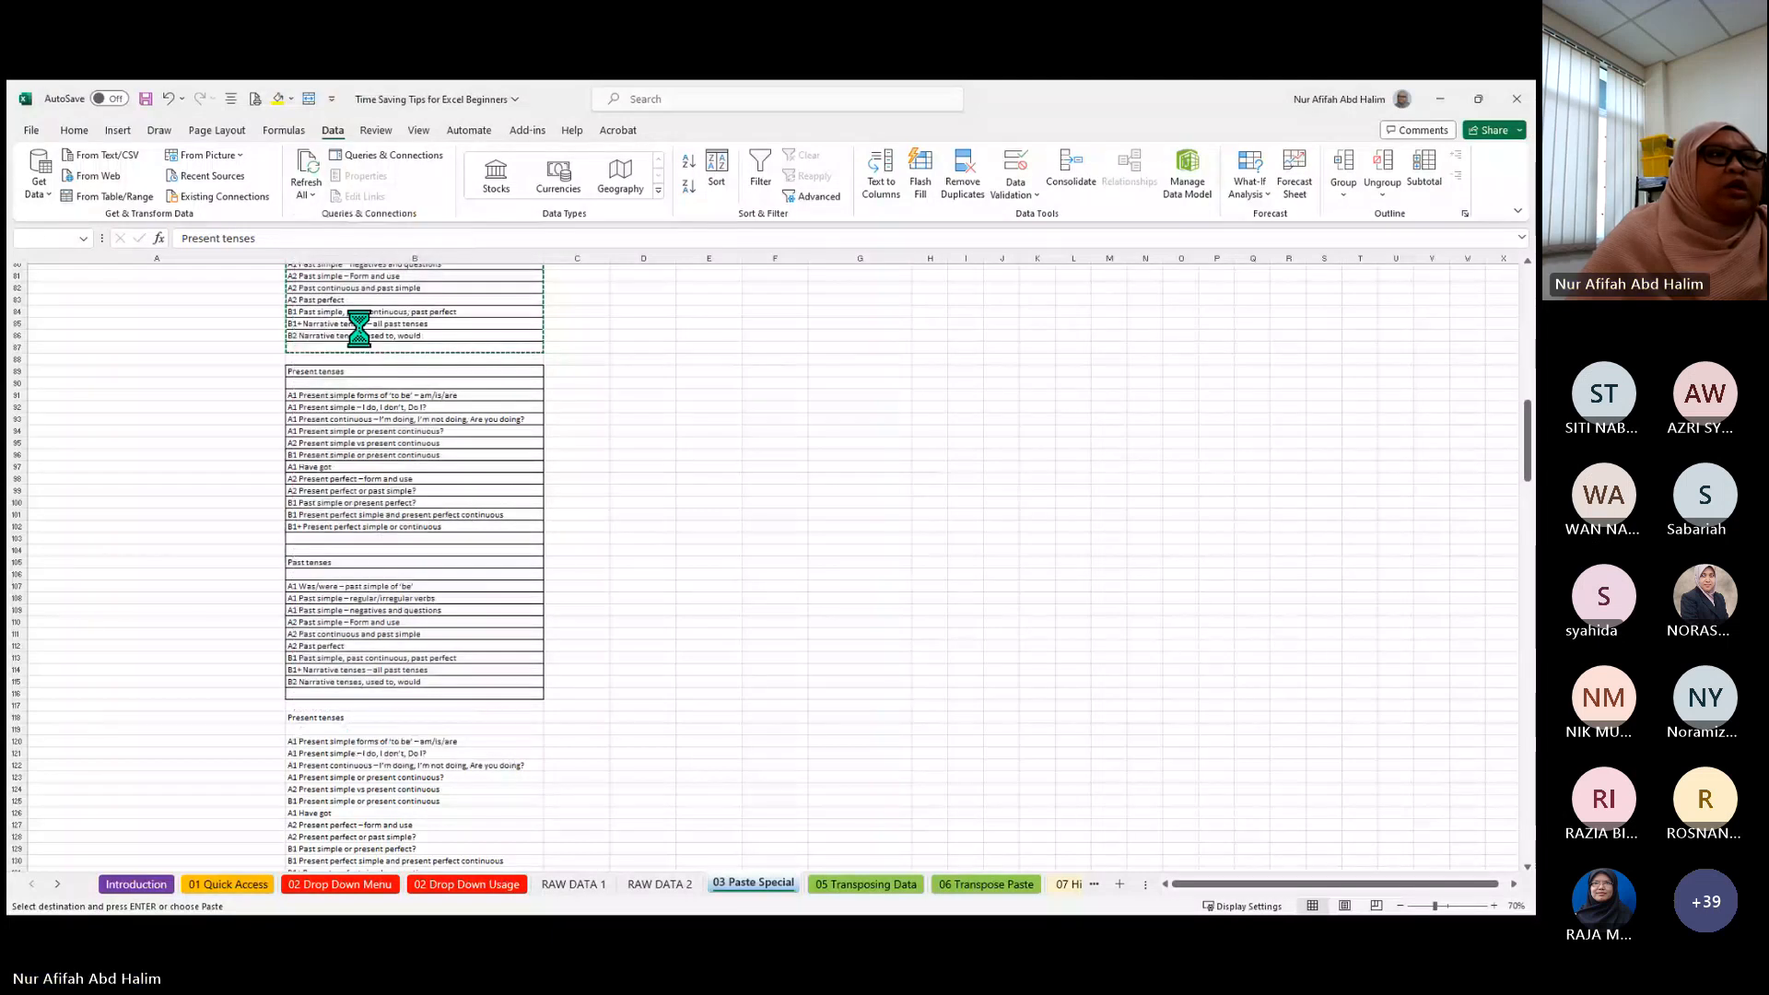
{"action": "scroll", "coordinate": [502, 762], "scroll_direction": "down", "scroll_amount": 3}
{"action": "scroll", "coordinate": [436, 676], "scroll_direction": "down", "scroll_amount": 3}
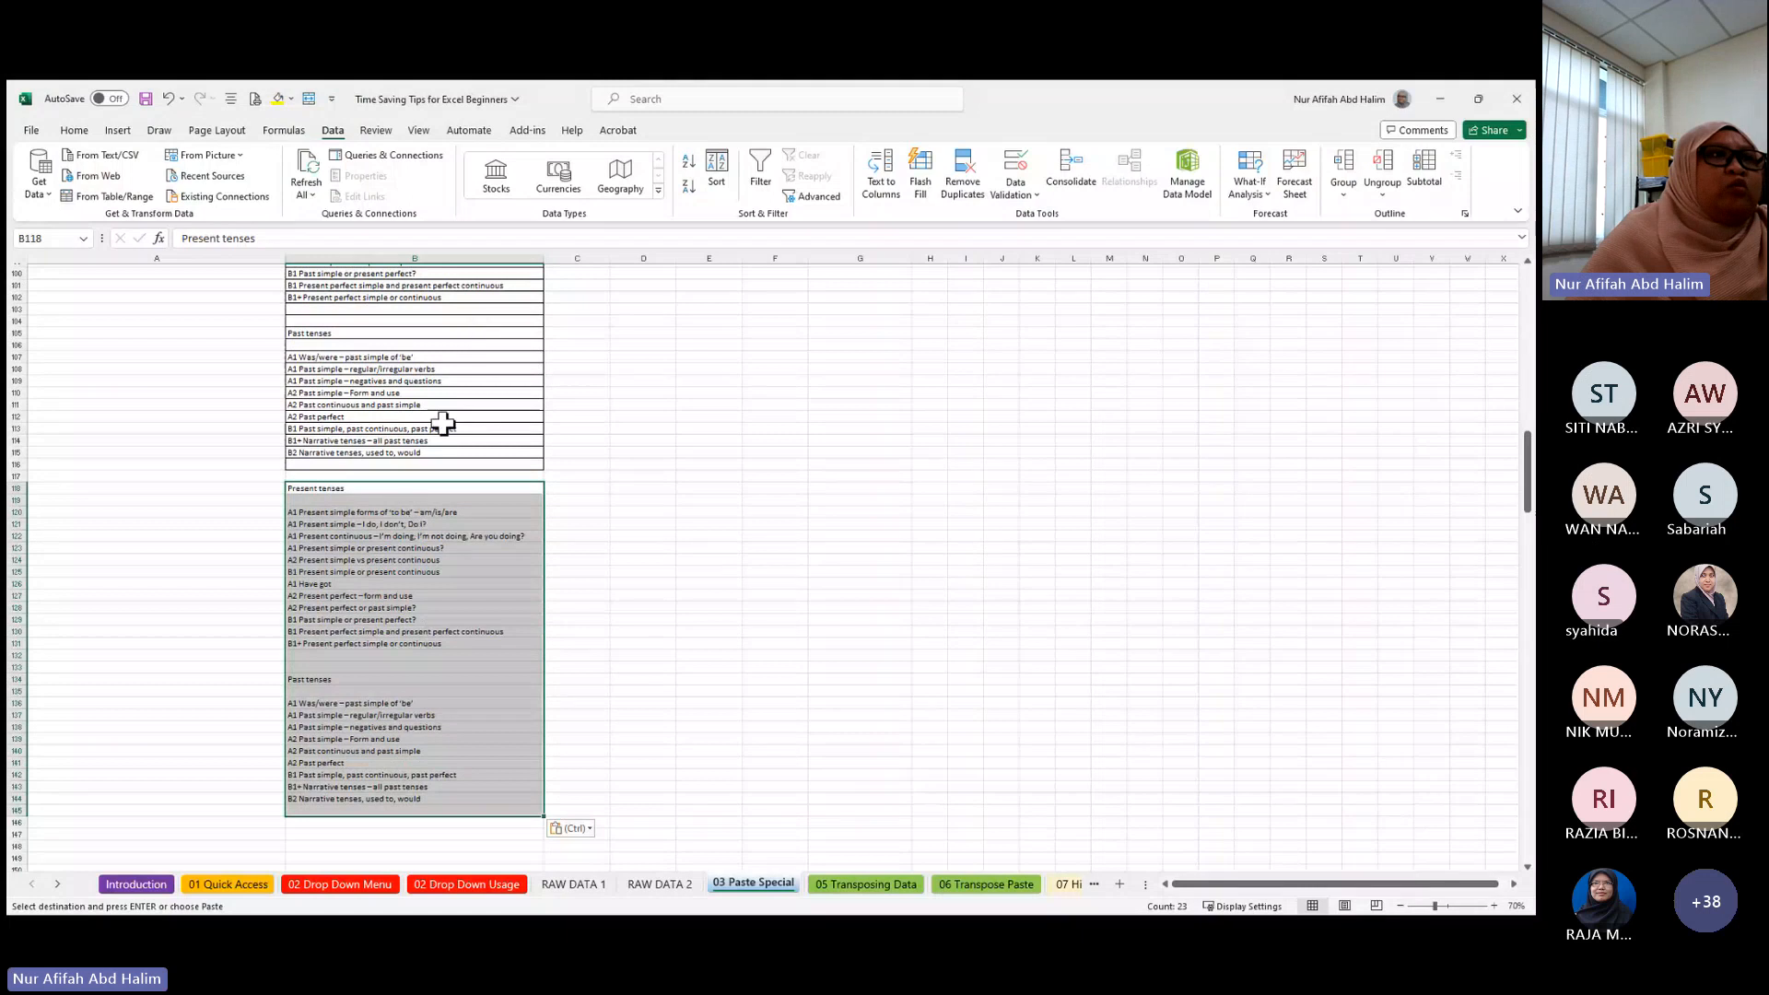
- Paste the copied tenses list without its borders or formatting starting at B147, and compare it with the copy above
{"action": "scroll", "coordinate": [363, 645], "scroll_direction": "down", "scroll_amount": 3}
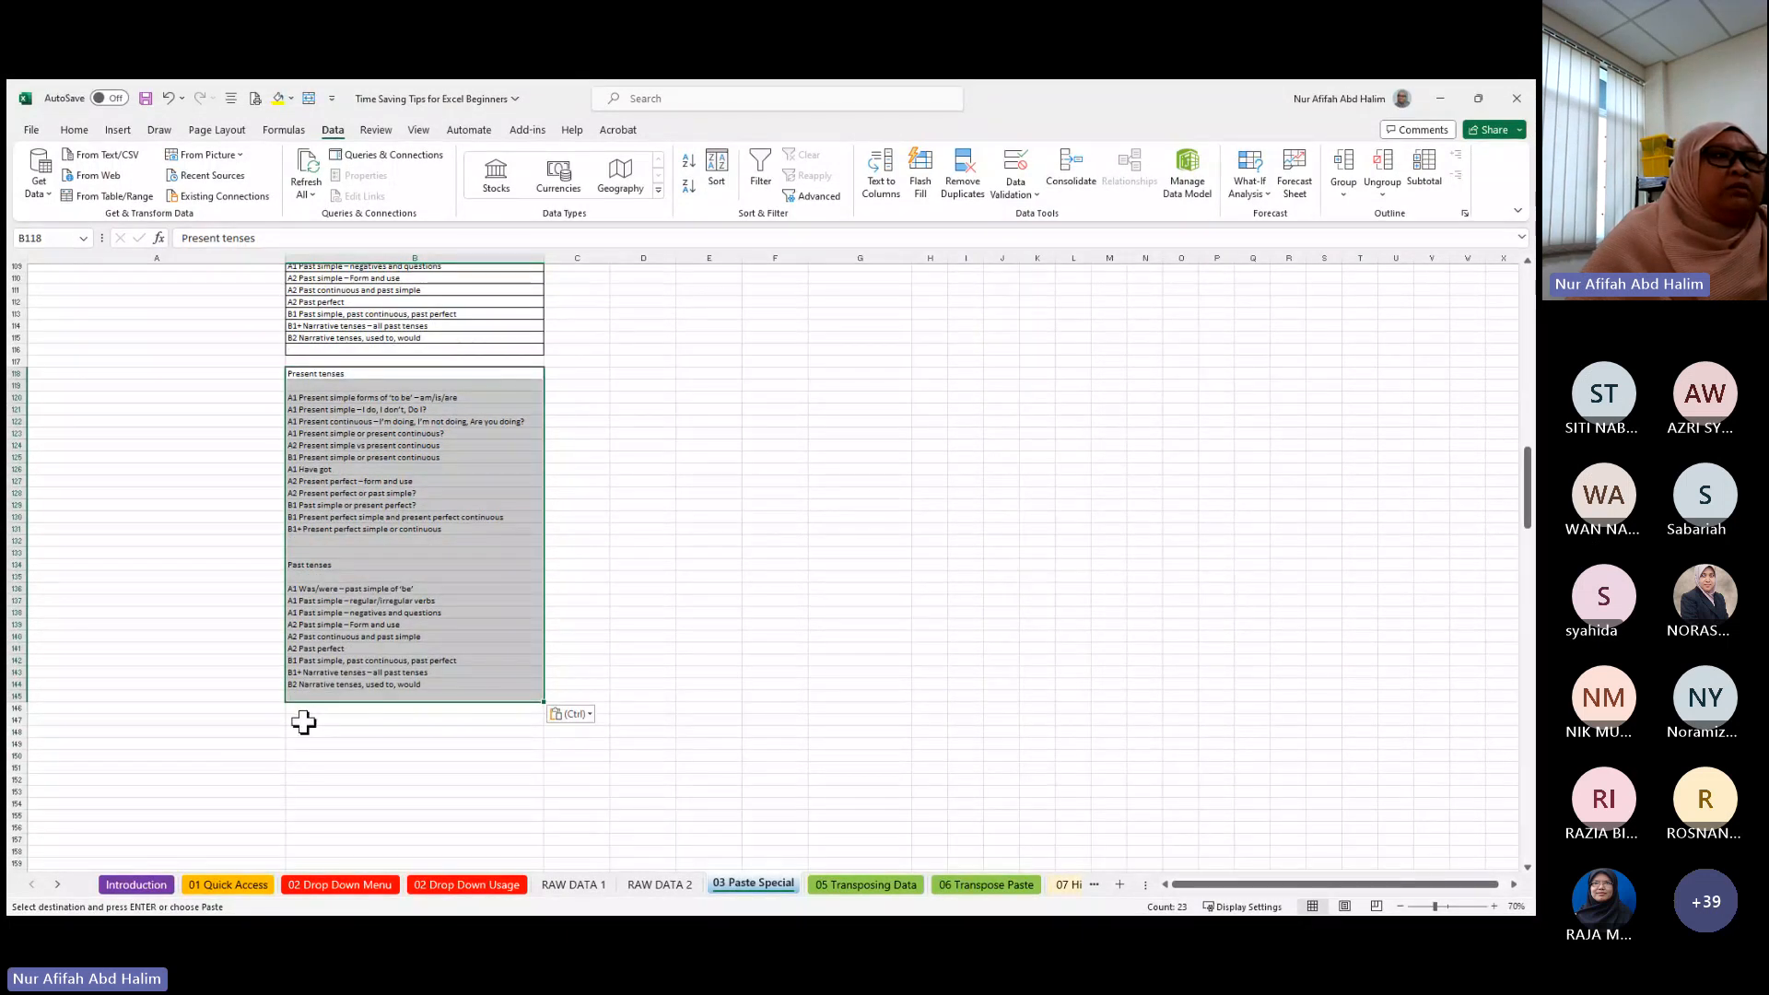
{"action": "left_click", "coordinate": [309, 722]}
{"action": "right_click", "coordinate": [309, 722]}
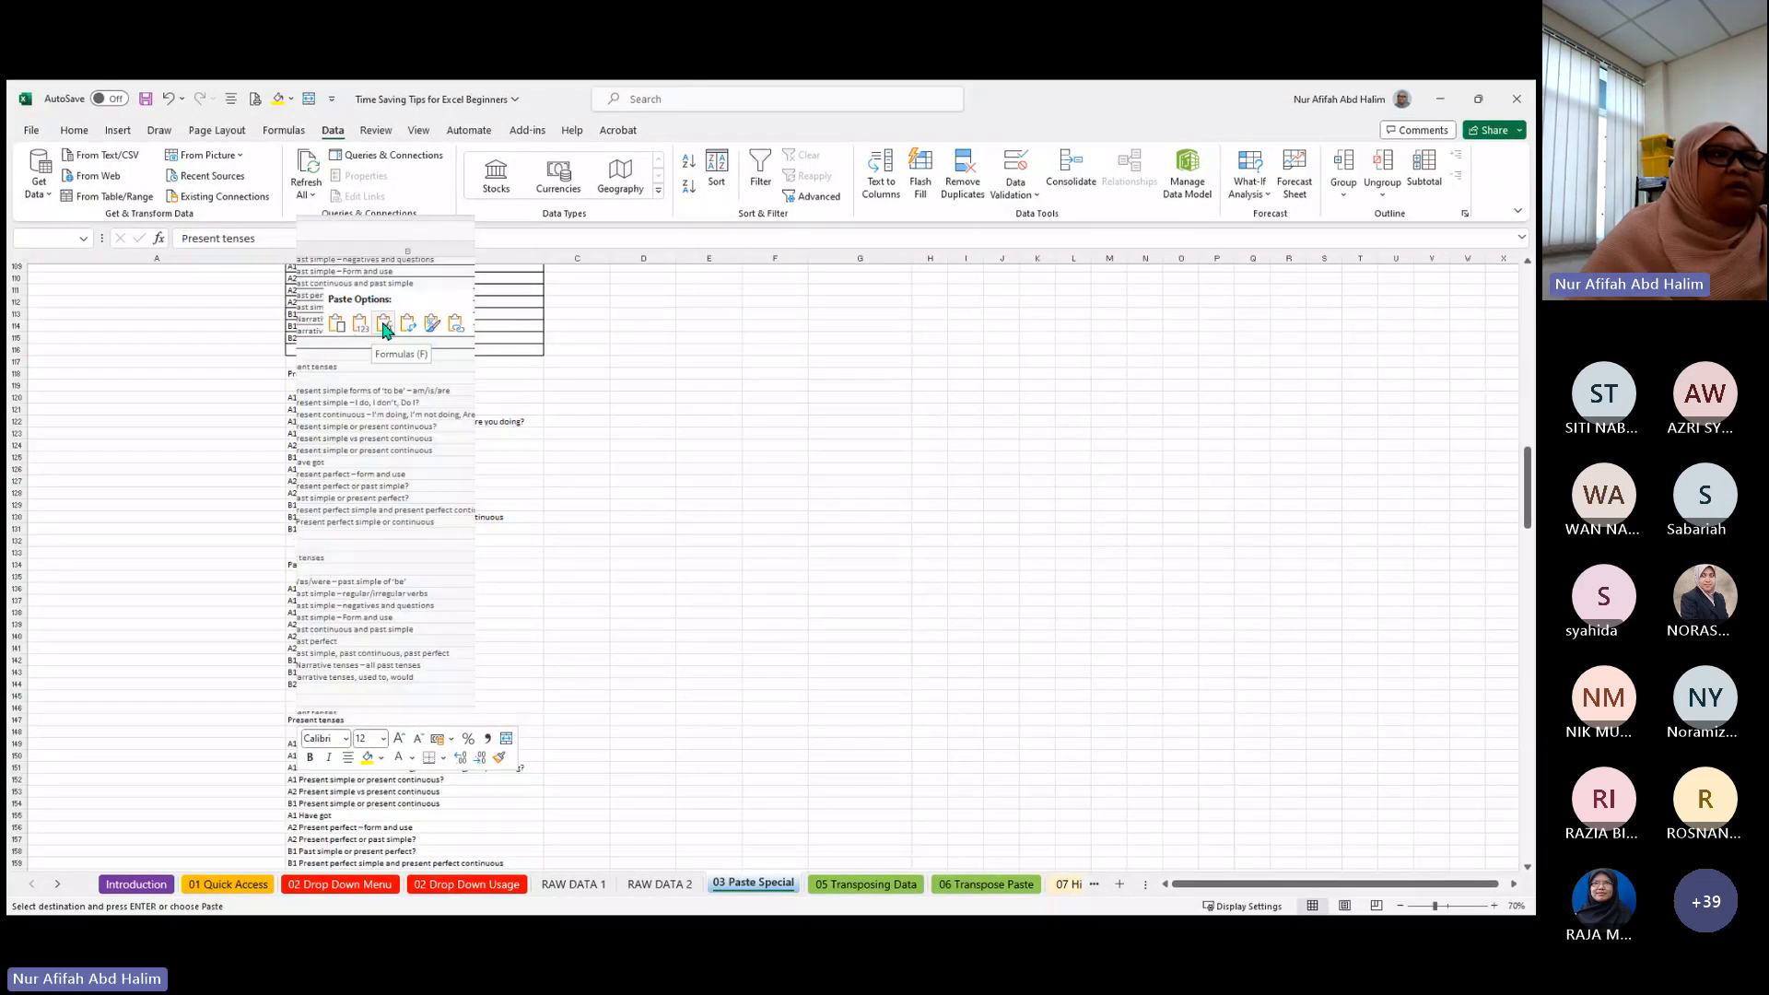
{"action": "left_click", "coordinate": [359, 324]}
{"action": "scroll", "coordinate": [389, 755], "scroll_direction": "down", "scroll_amount": 6}
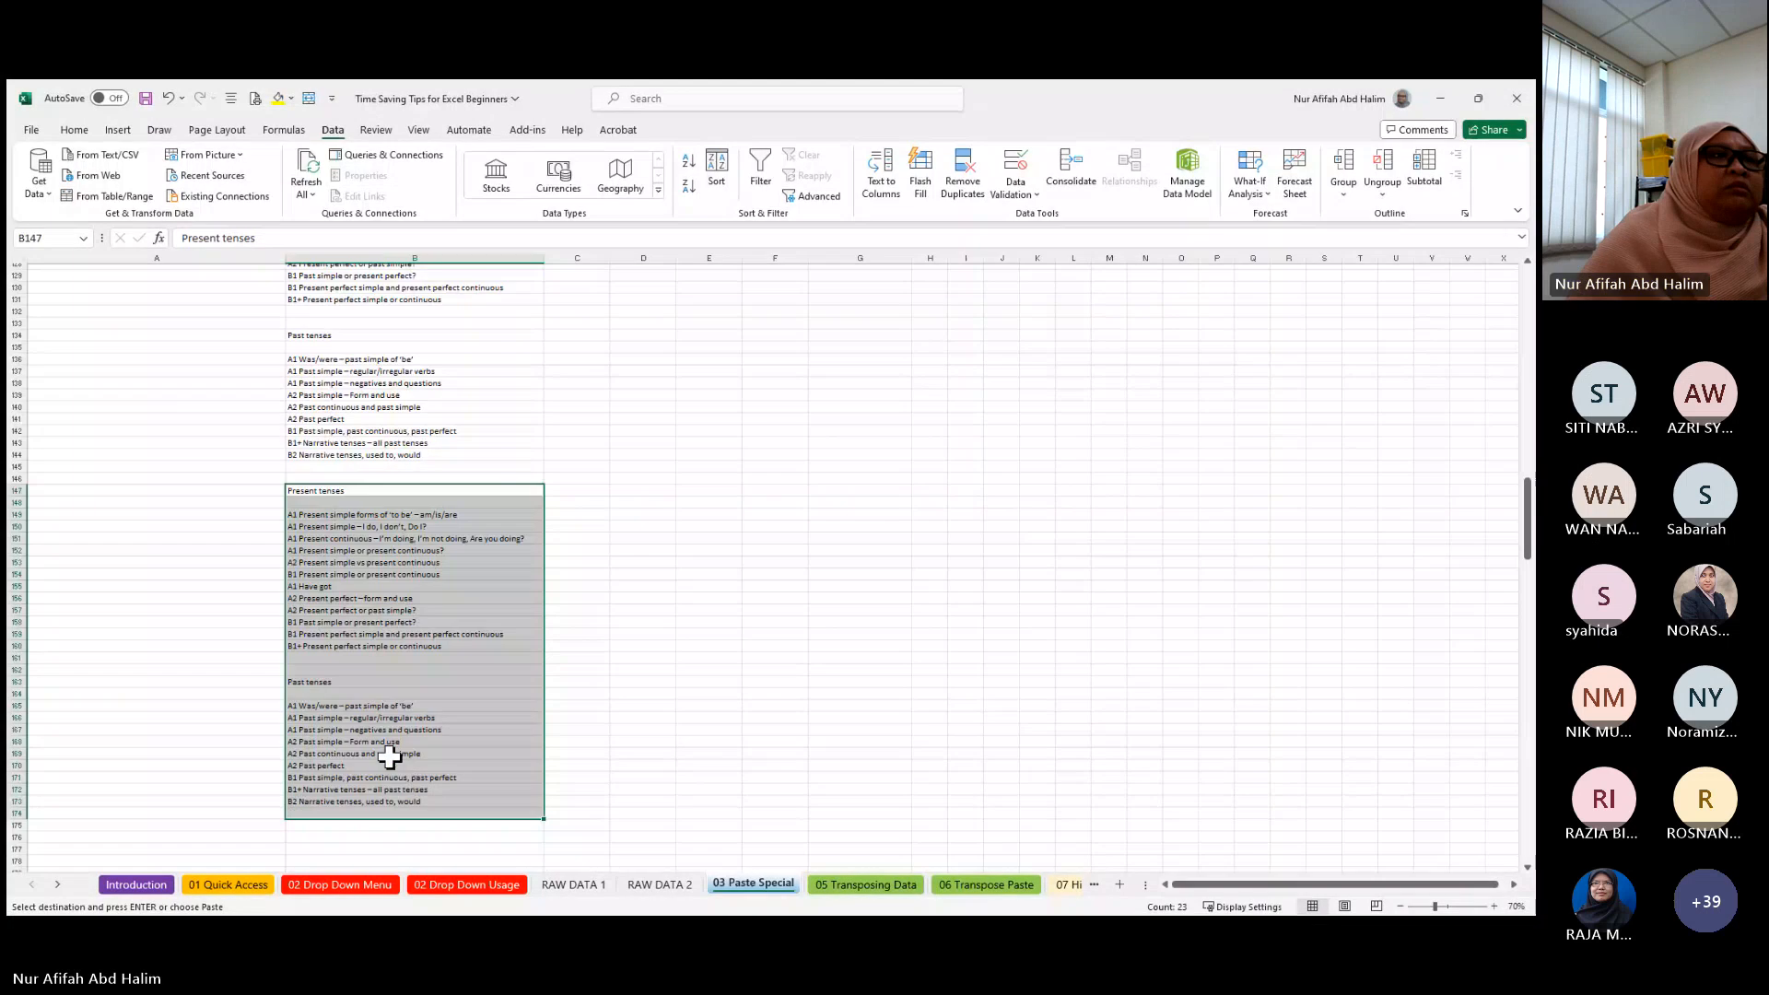
{"action": "scroll", "coordinate": [391, 742], "scroll_direction": "up", "scroll_amount": 2}
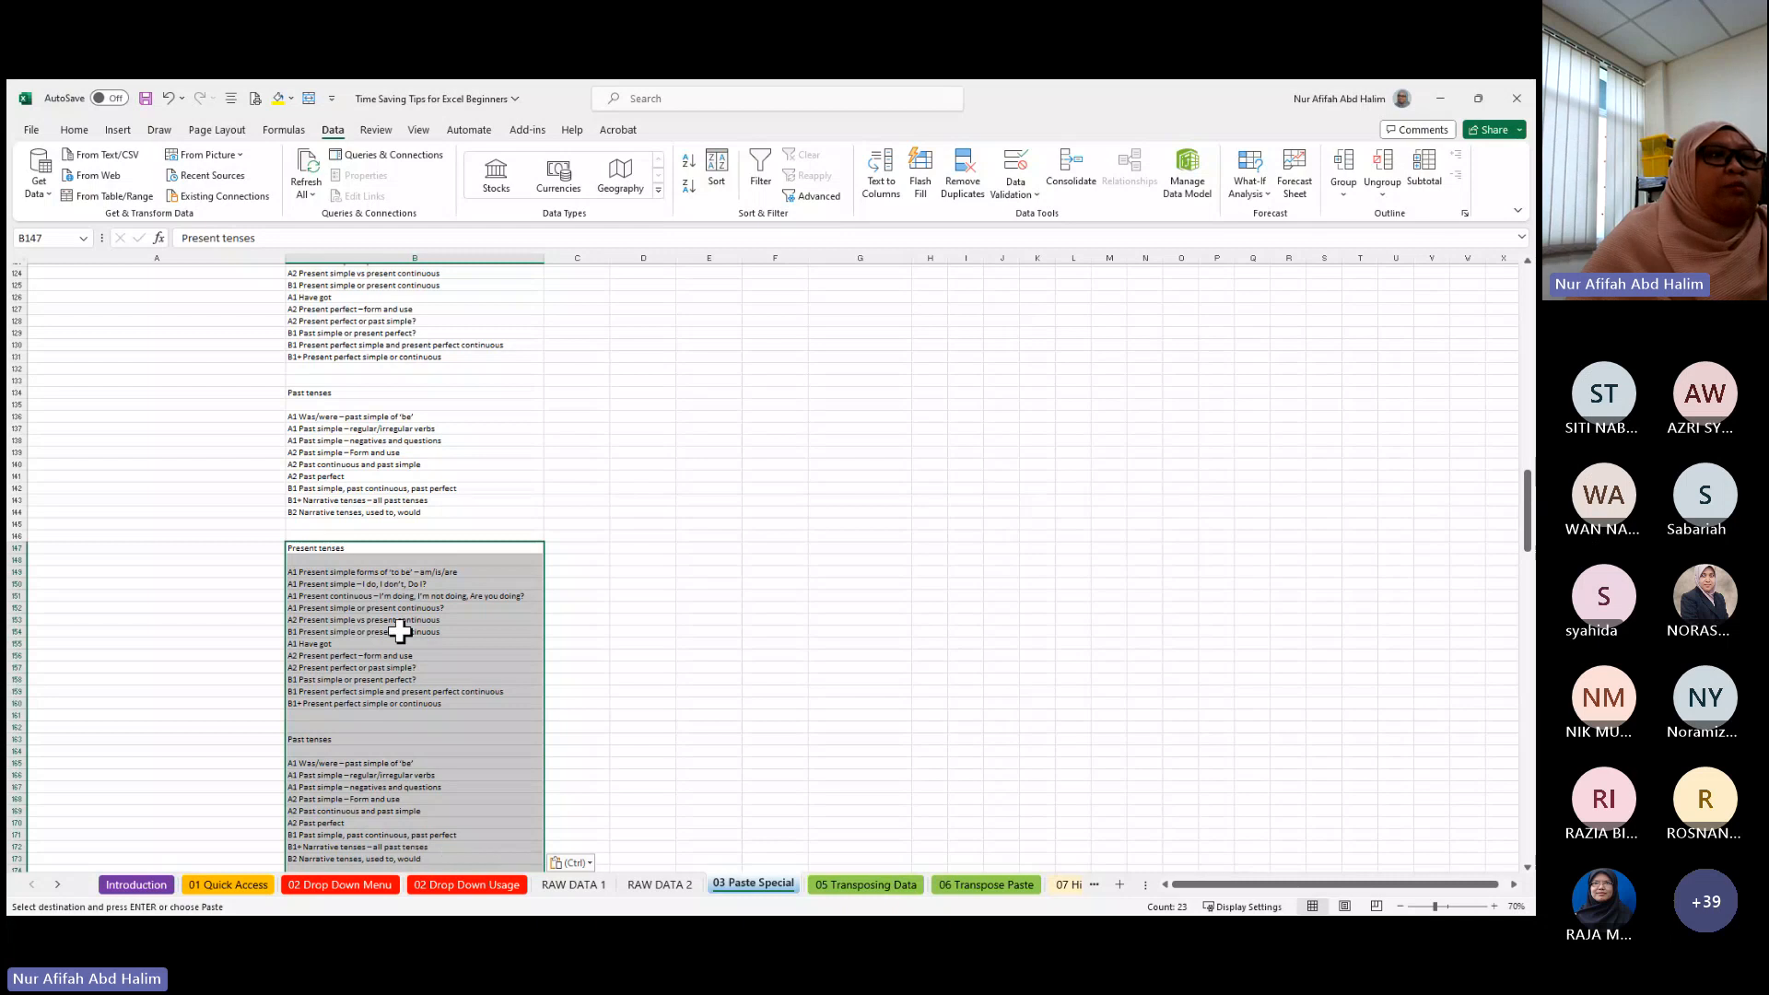
{"action": "scroll", "coordinate": [399, 631], "scroll_direction": "up", "scroll_amount": 3}
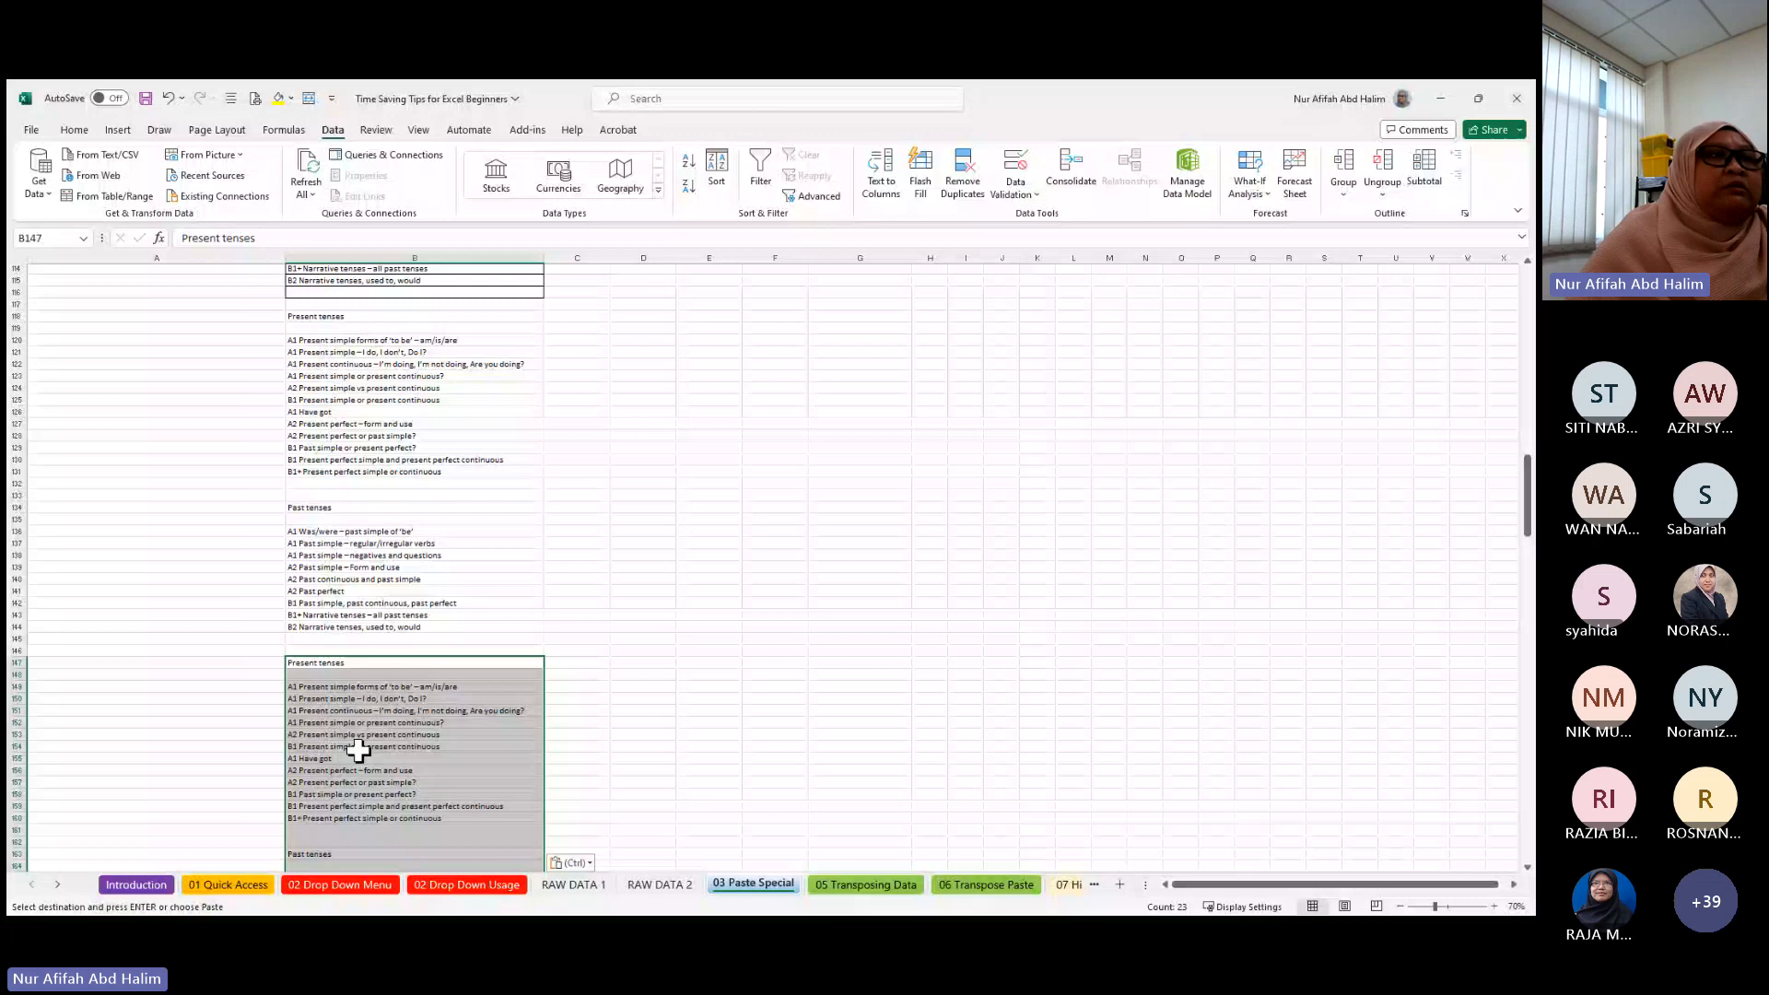
{"action": "scroll", "coordinate": [359, 751], "scroll_direction": "down", "scroll_amount": 2}
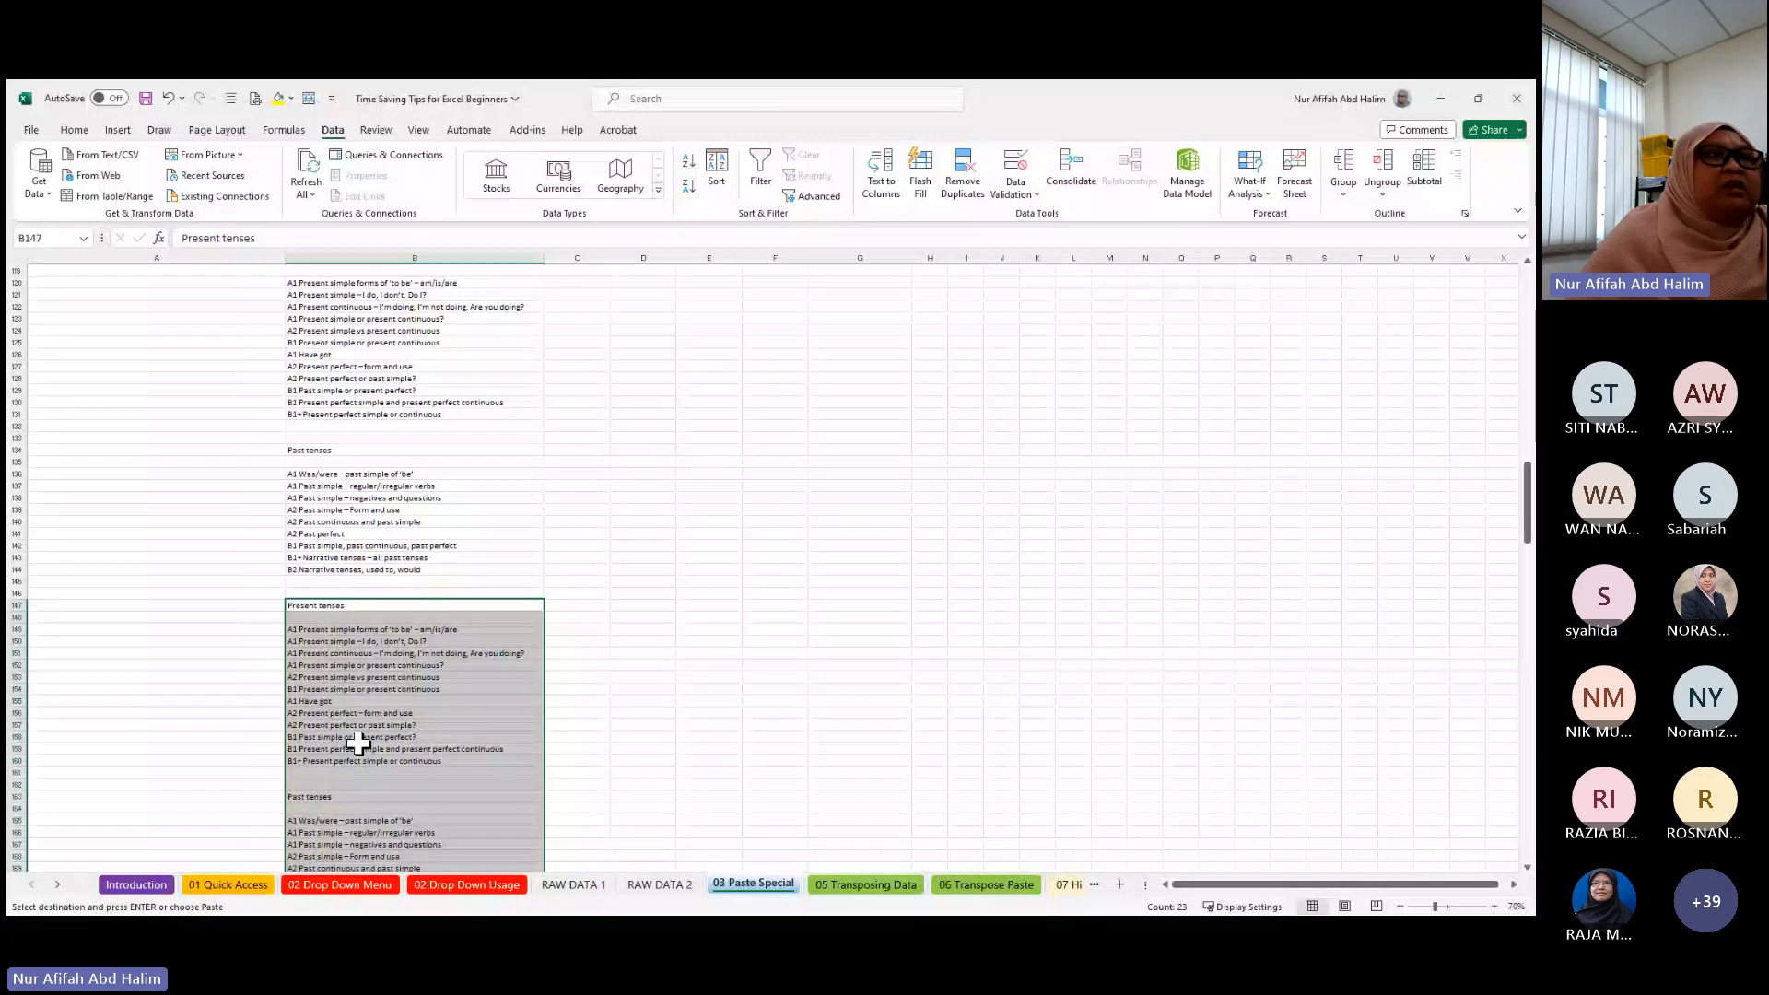
- Copy the Monday and Tuesday part of the grammar timetable, B56:D59, on the 02 Drop Down Menu sheet
{"action": "scroll", "coordinate": [358, 742], "scroll_direction": "up", "scroll_amount": 16}
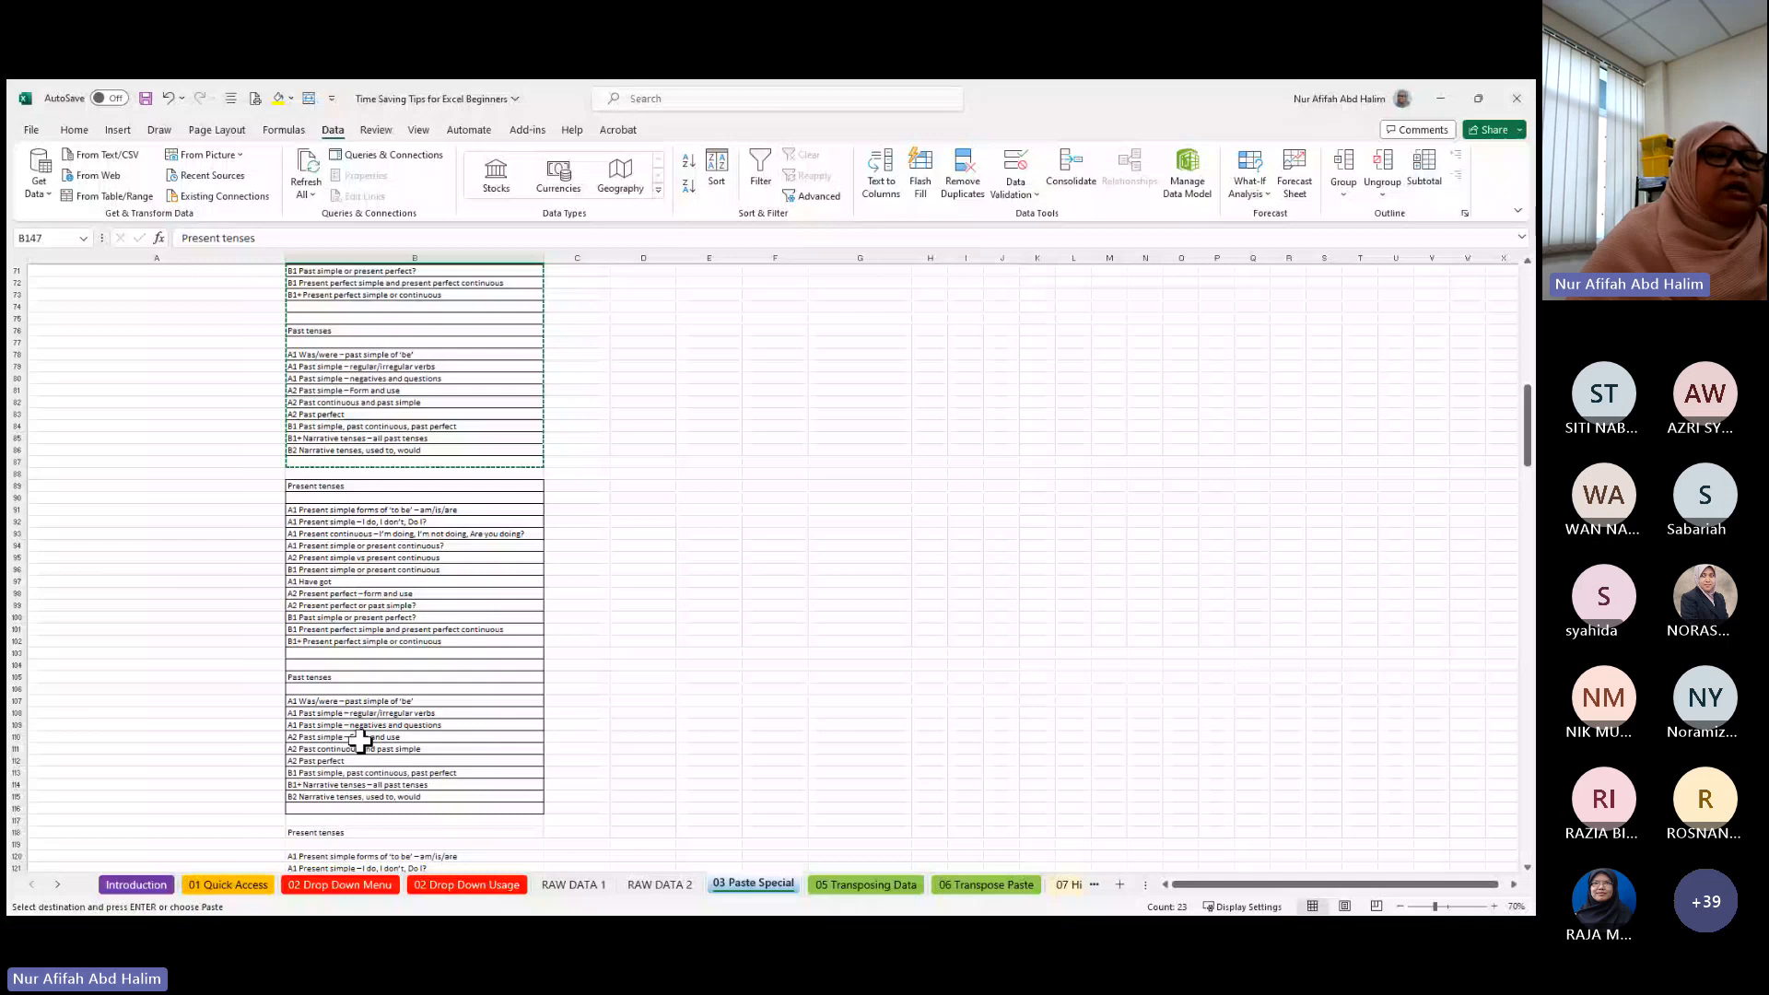
{"action": "scroll", "coordinate": [358, 742], "scroll_direction": "up", "scroll_amount": 19}
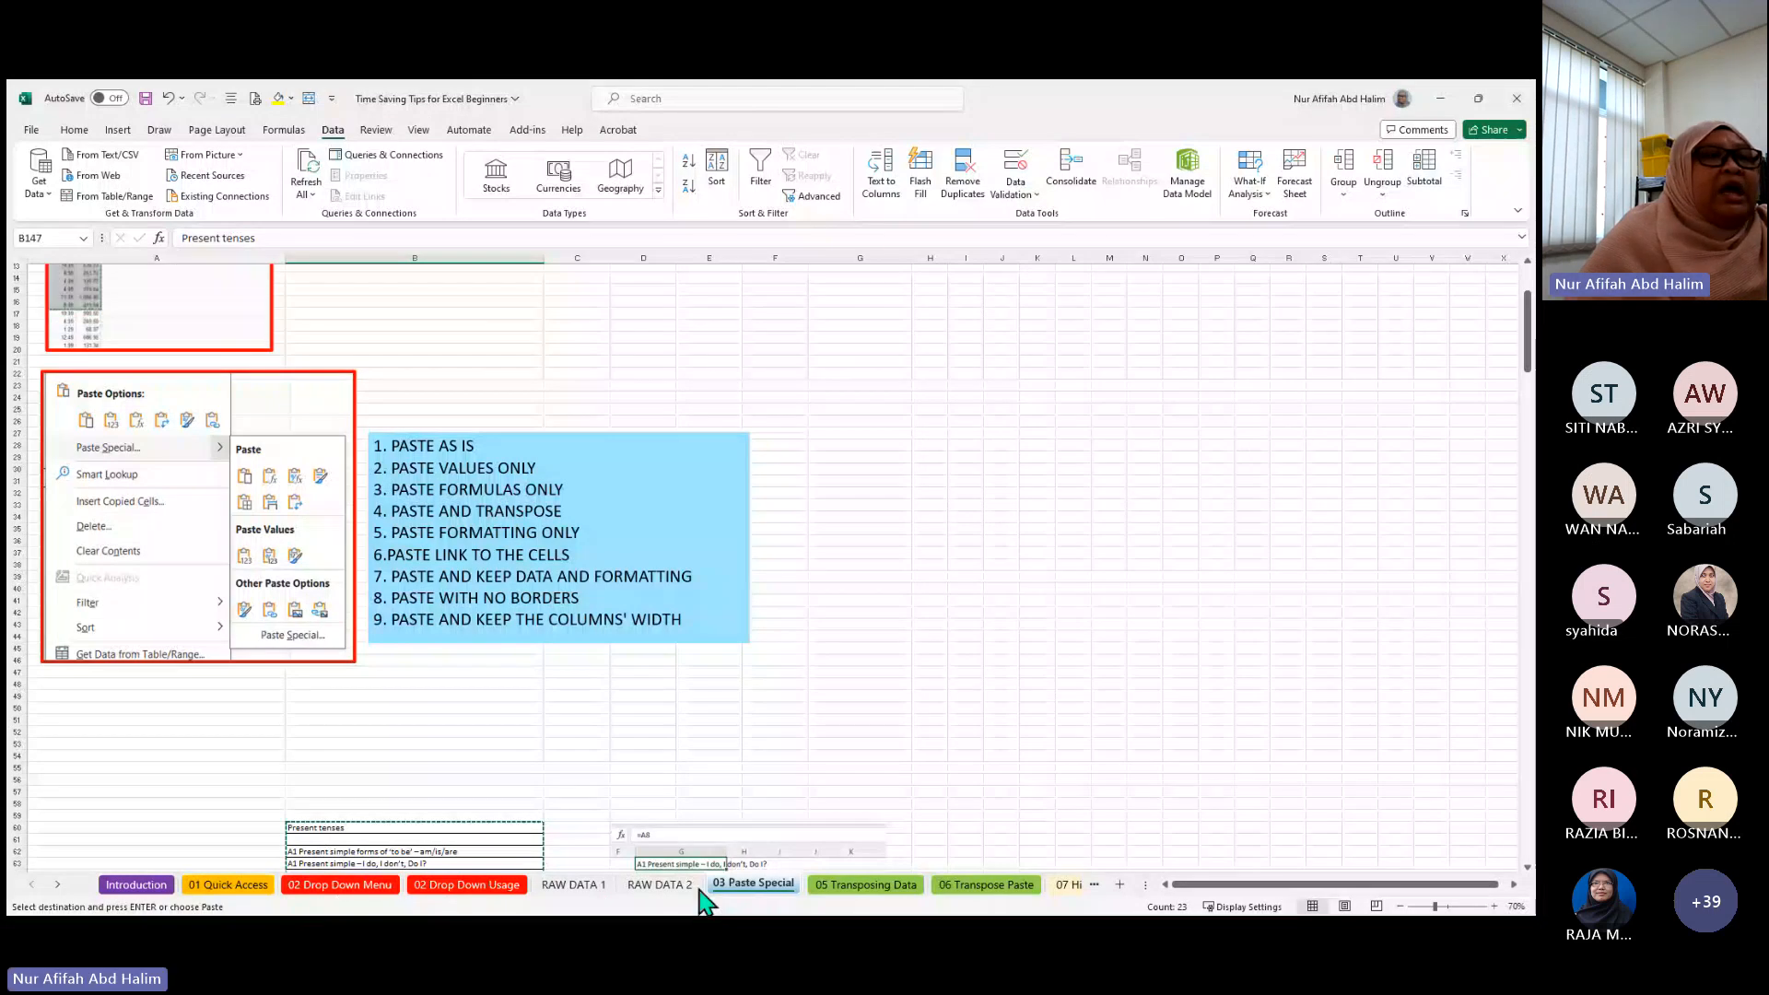
{"action": "left_click", "coordinate": [402, 886]}
{"action": "scroll", "coordinate": [465, 558], "scroll_direction": "up", "scroll_amount": 5}
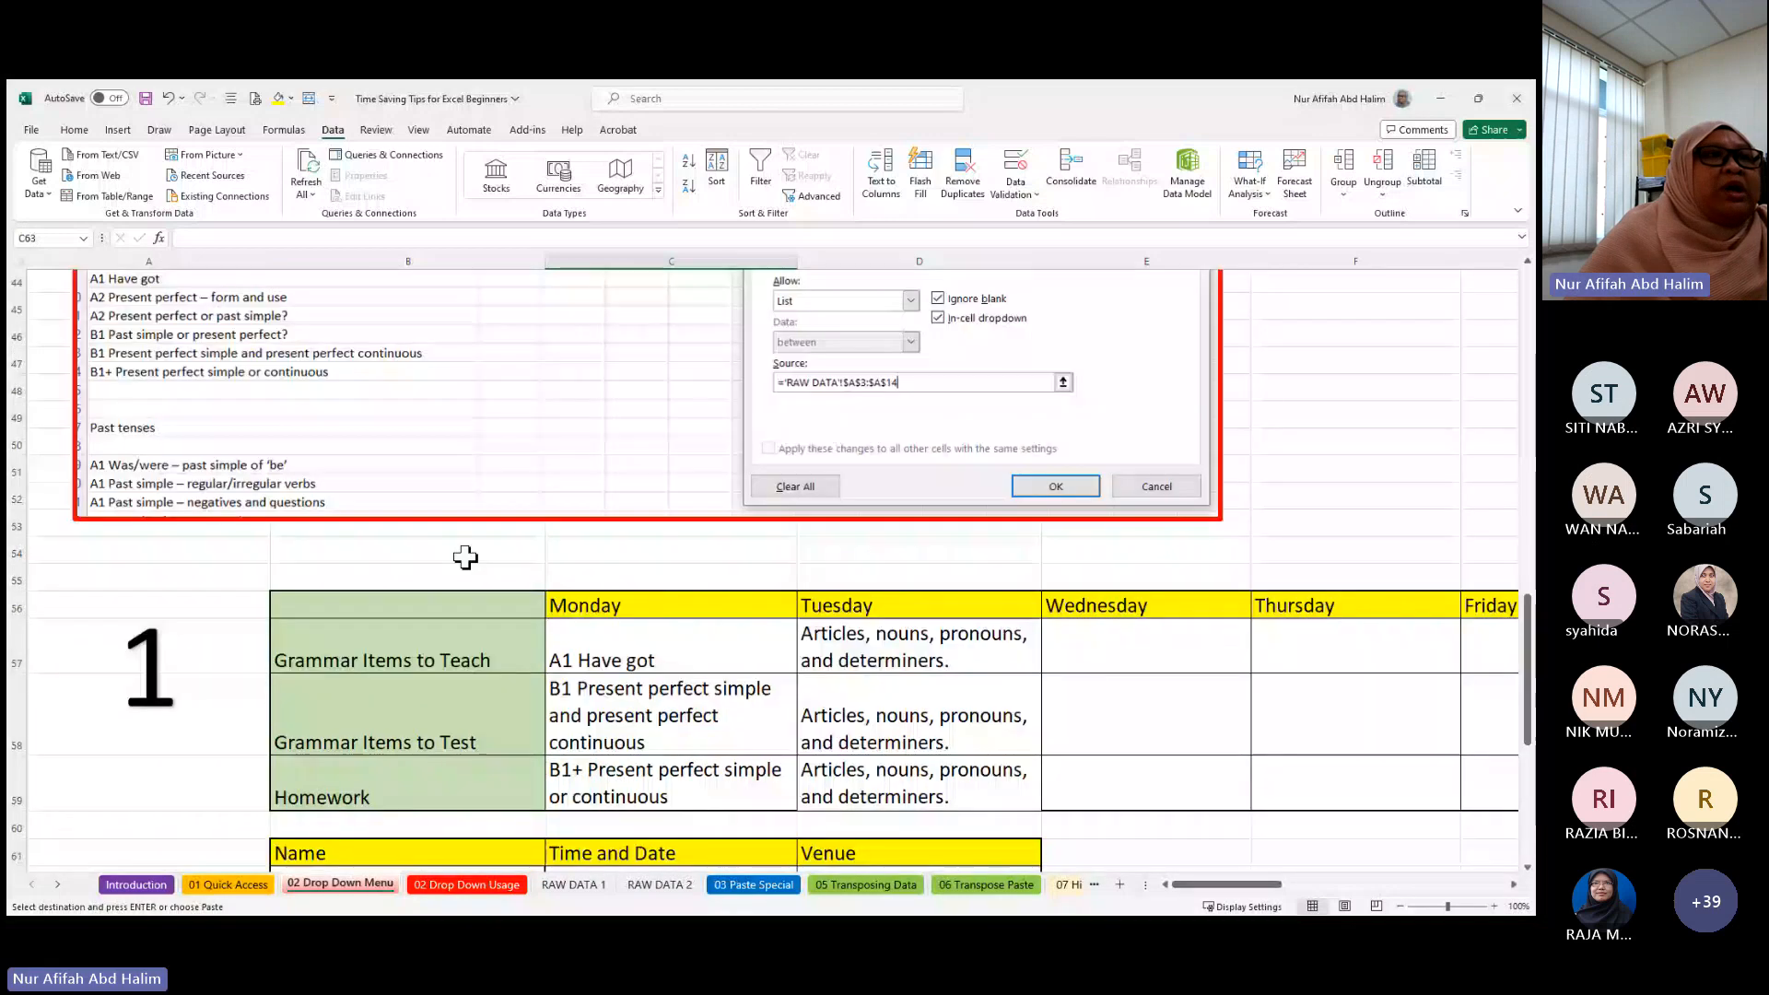
{"action": "scroll", "coordinate": [465, 558], "scroll_direction": "down", "scroll_amount": 1}
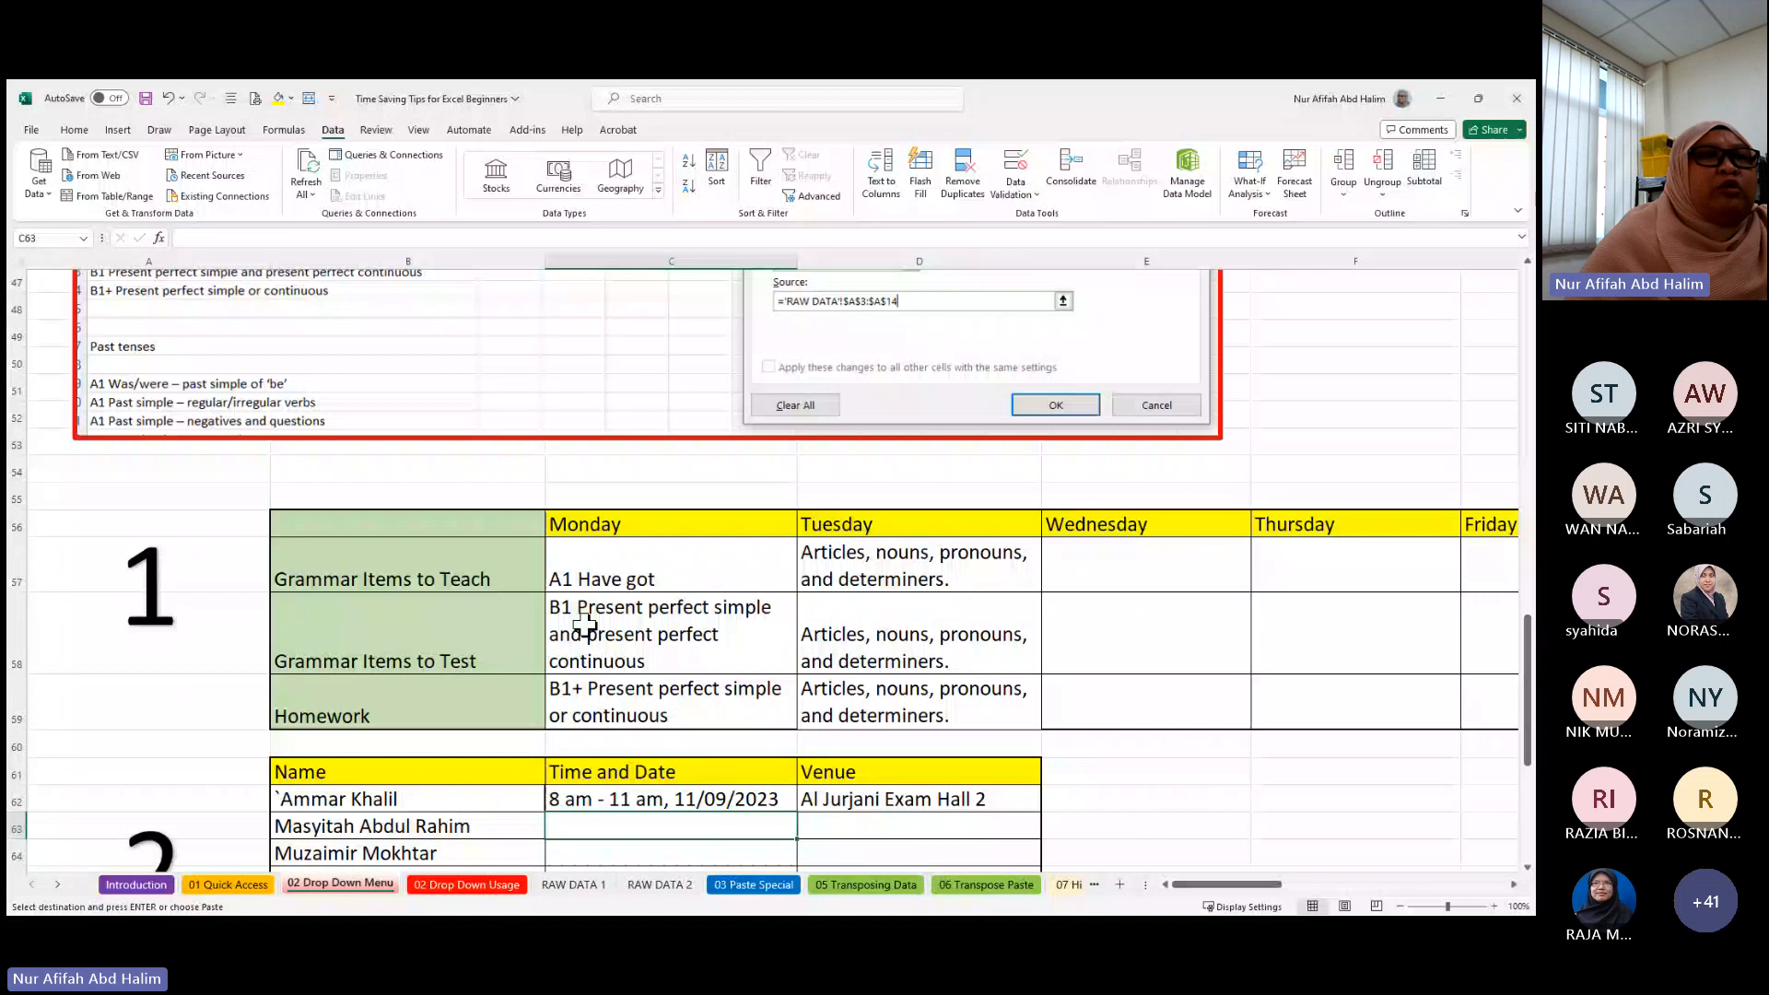
{"action": "left_click", "coordinate": [411, 531]}
{"action": "left_click_drag", "start_coordinate": [411, 530], "coordinate": [907, 709]}
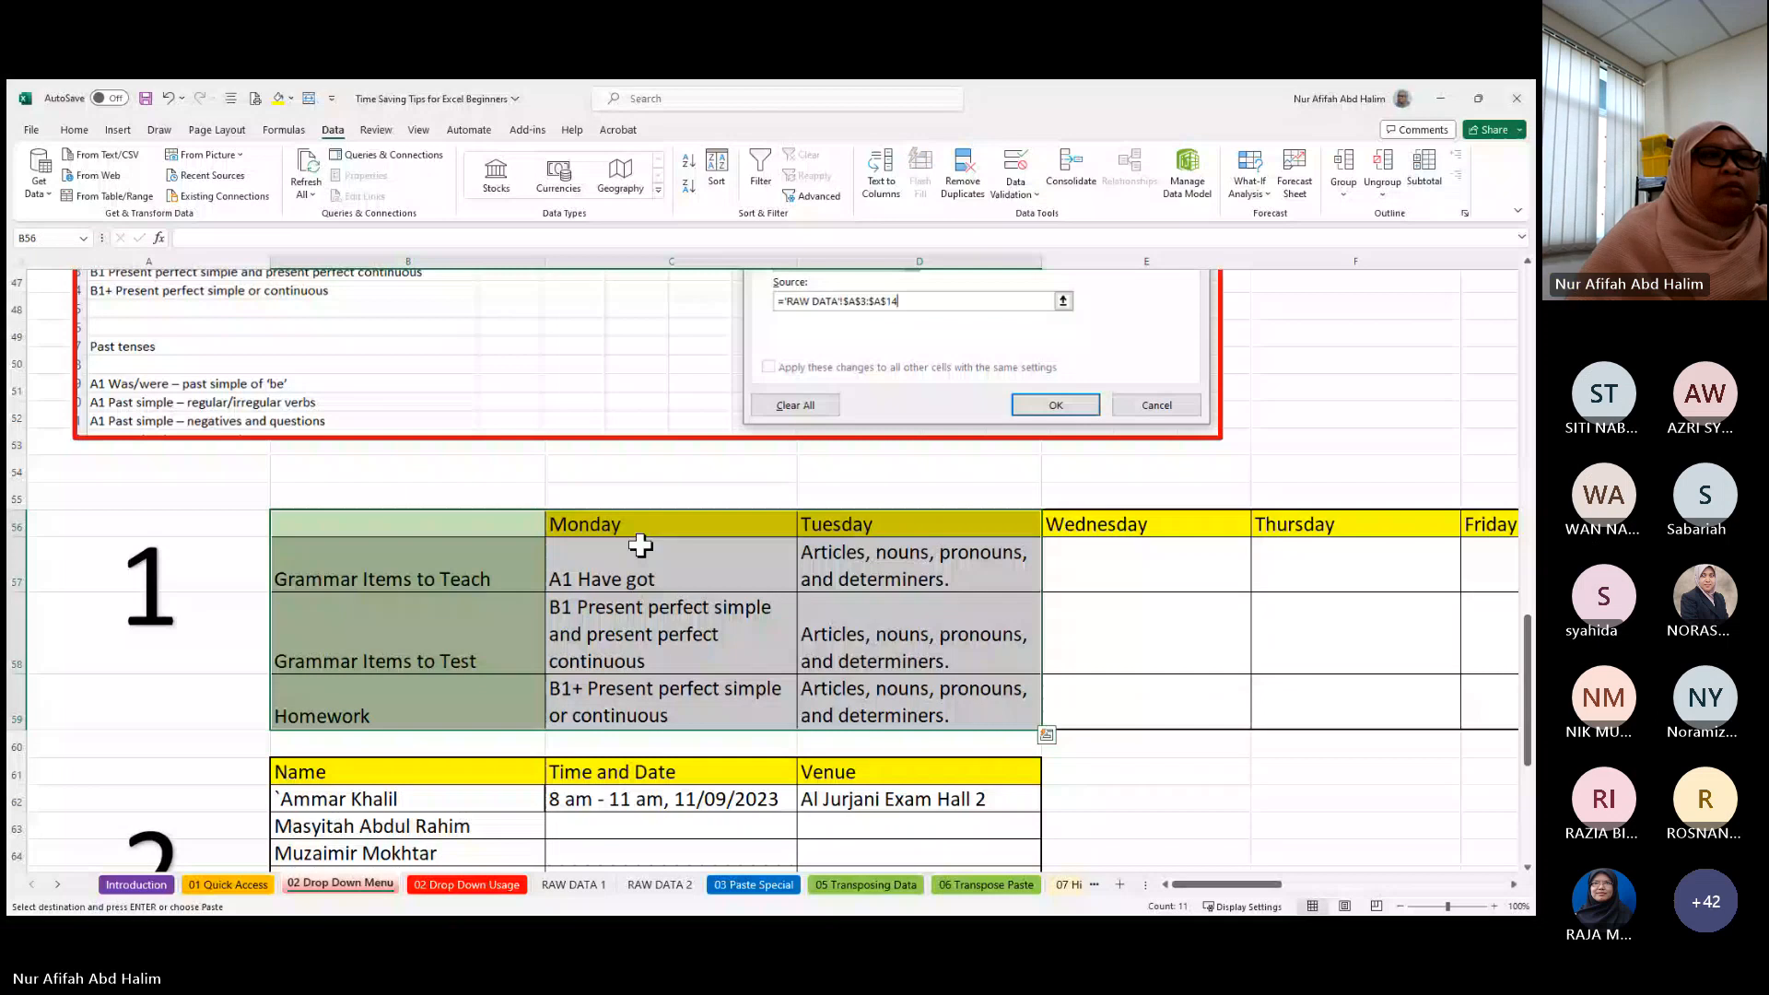
{"action": "right_click", "coordinate": [641, 545]}
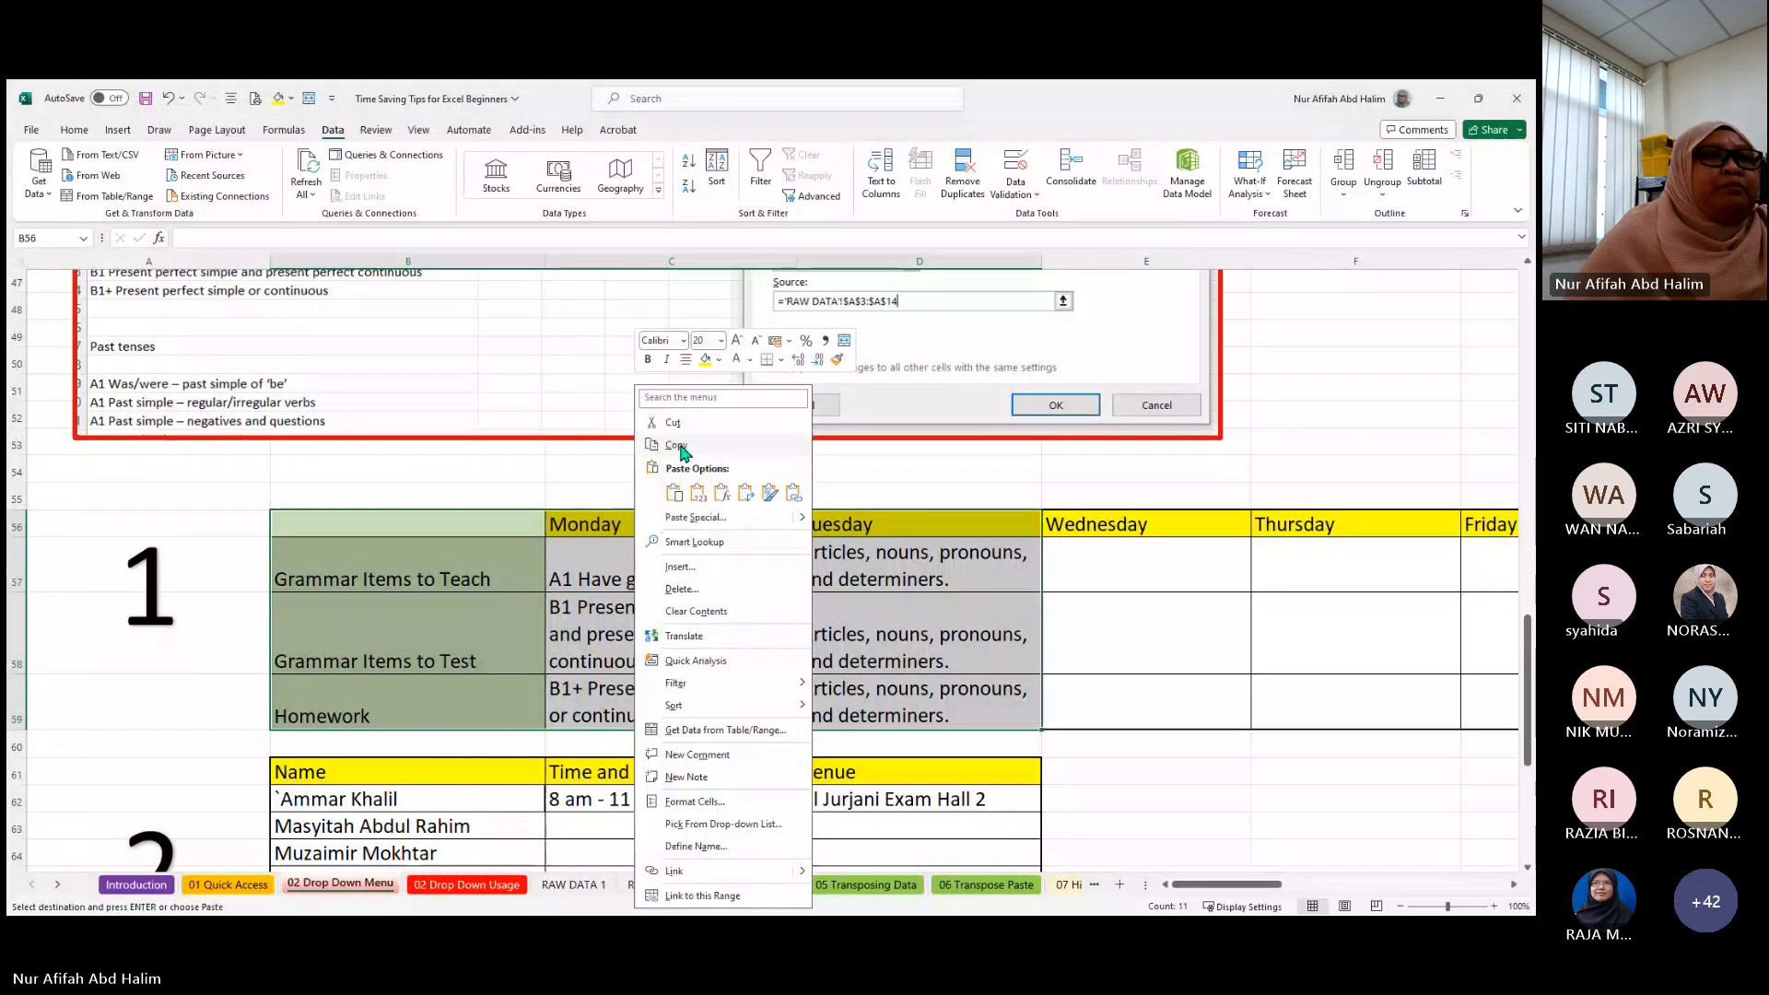
{"action": "left_click", "coordinate": [668, 446]}
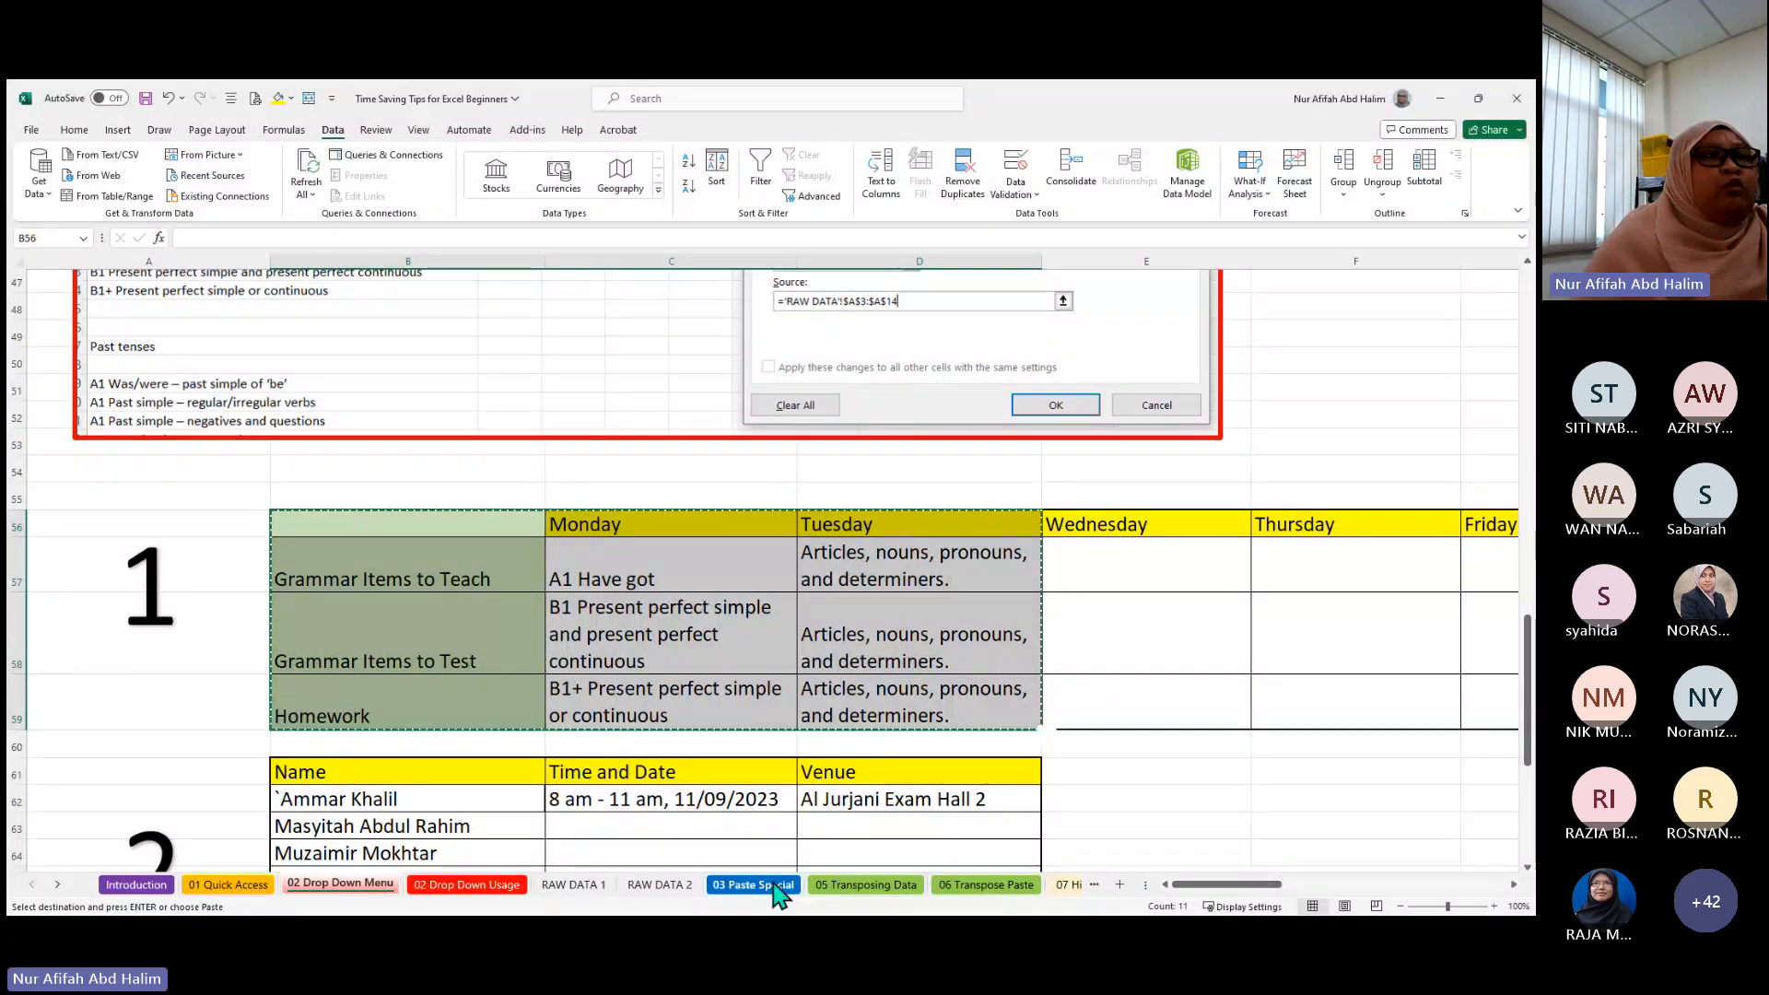
- Paste the copied timetable as formulas only on the 03 Paste Special sheet starting at B176, and check cell C177
{"action": "left_click", "coordinate": [796, 887]}
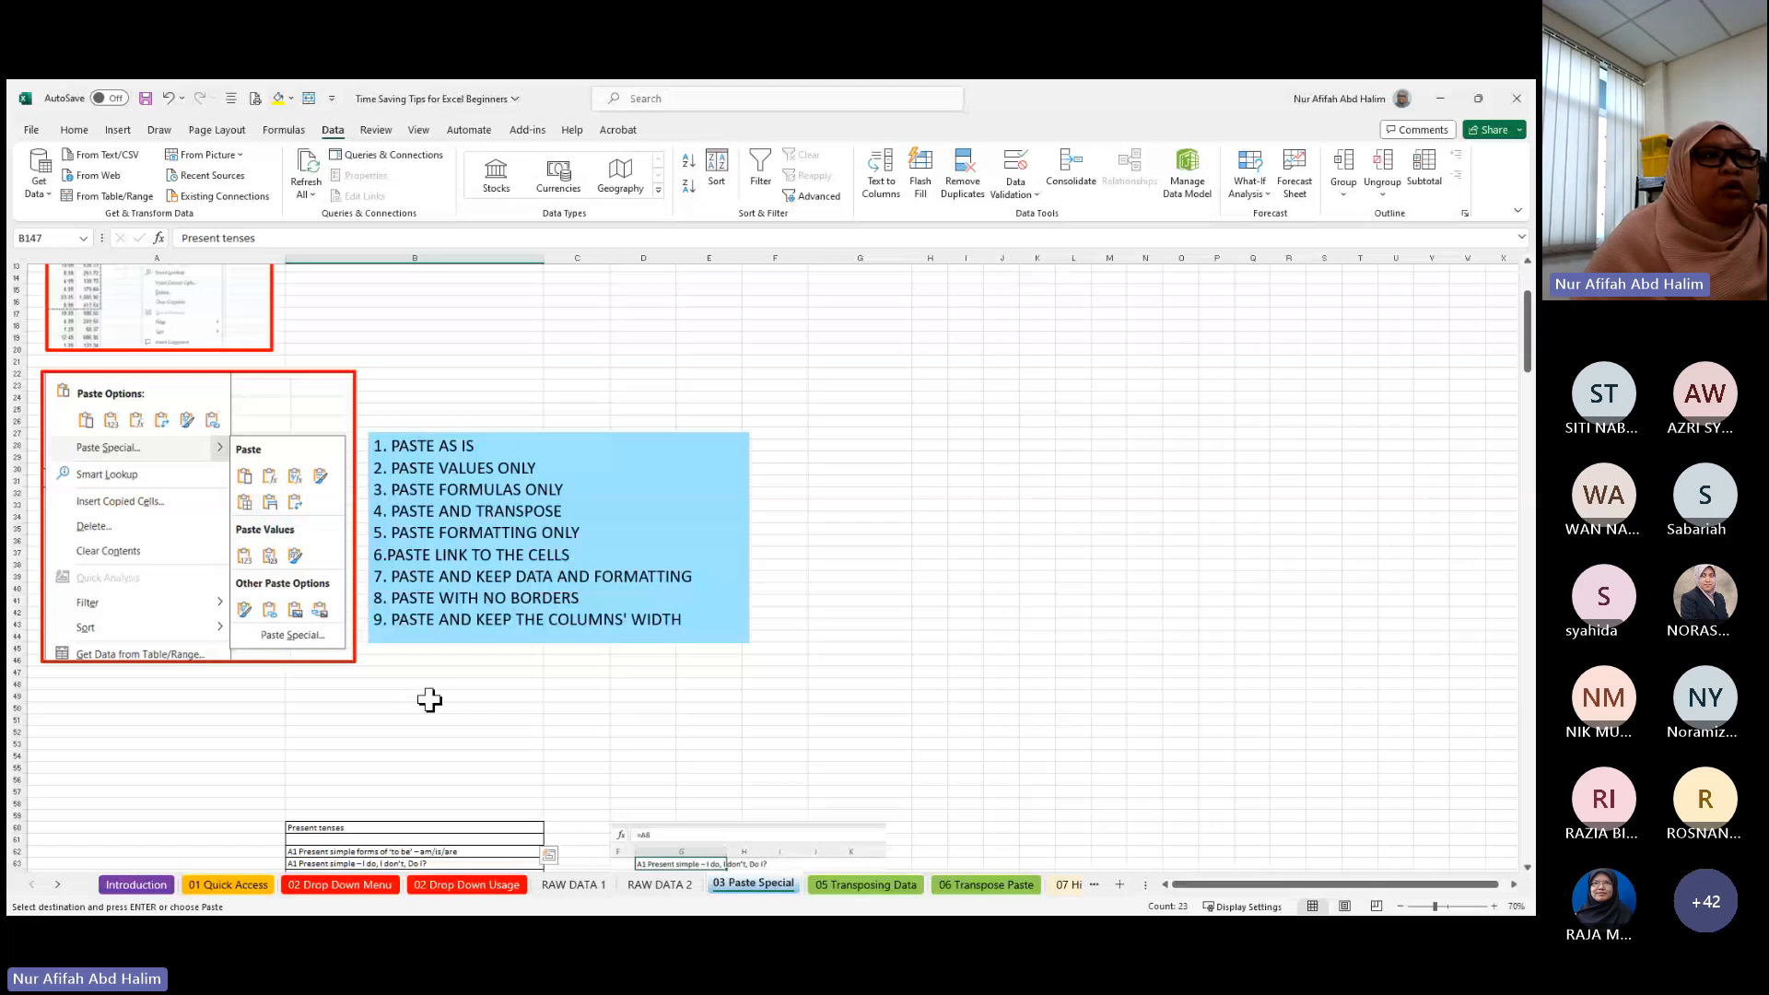
{"action": "scroll", "coordinate": [429, 700], "scroll_direction": "down", "scroll_amount": 20}
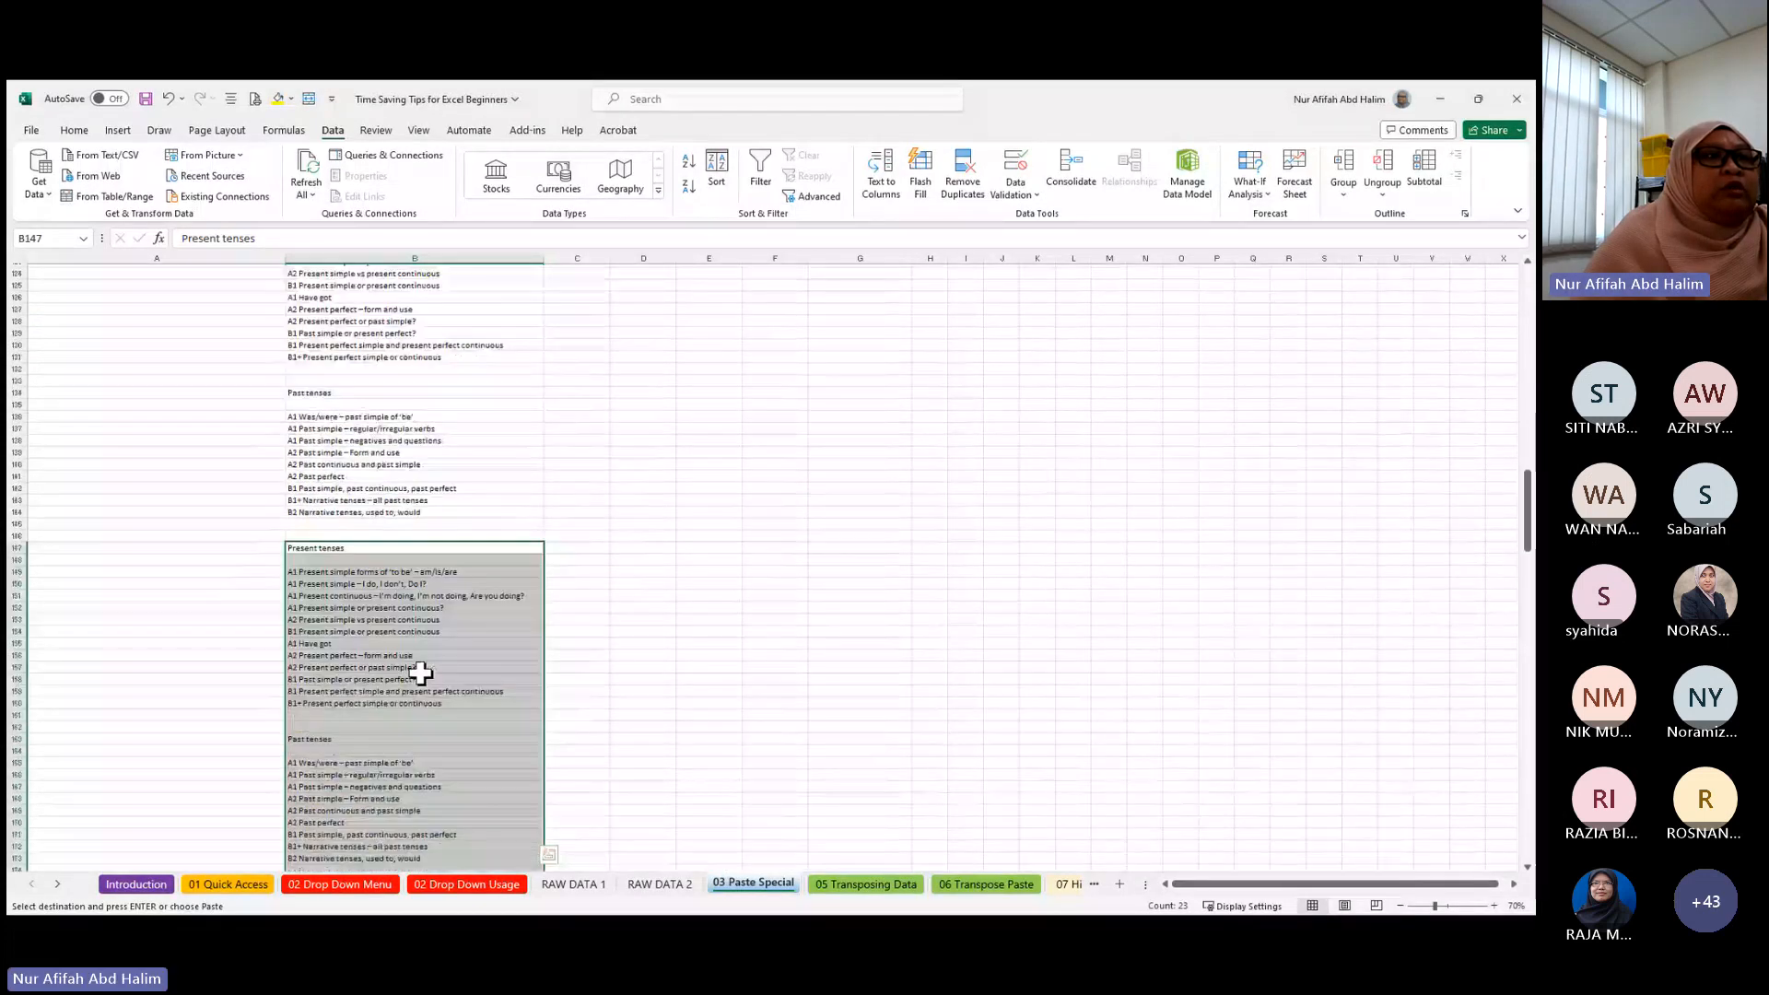
{"action": "scroll", "coordinate": [420, 673], "scroll_direction": "down", "scroll_amount": 6}
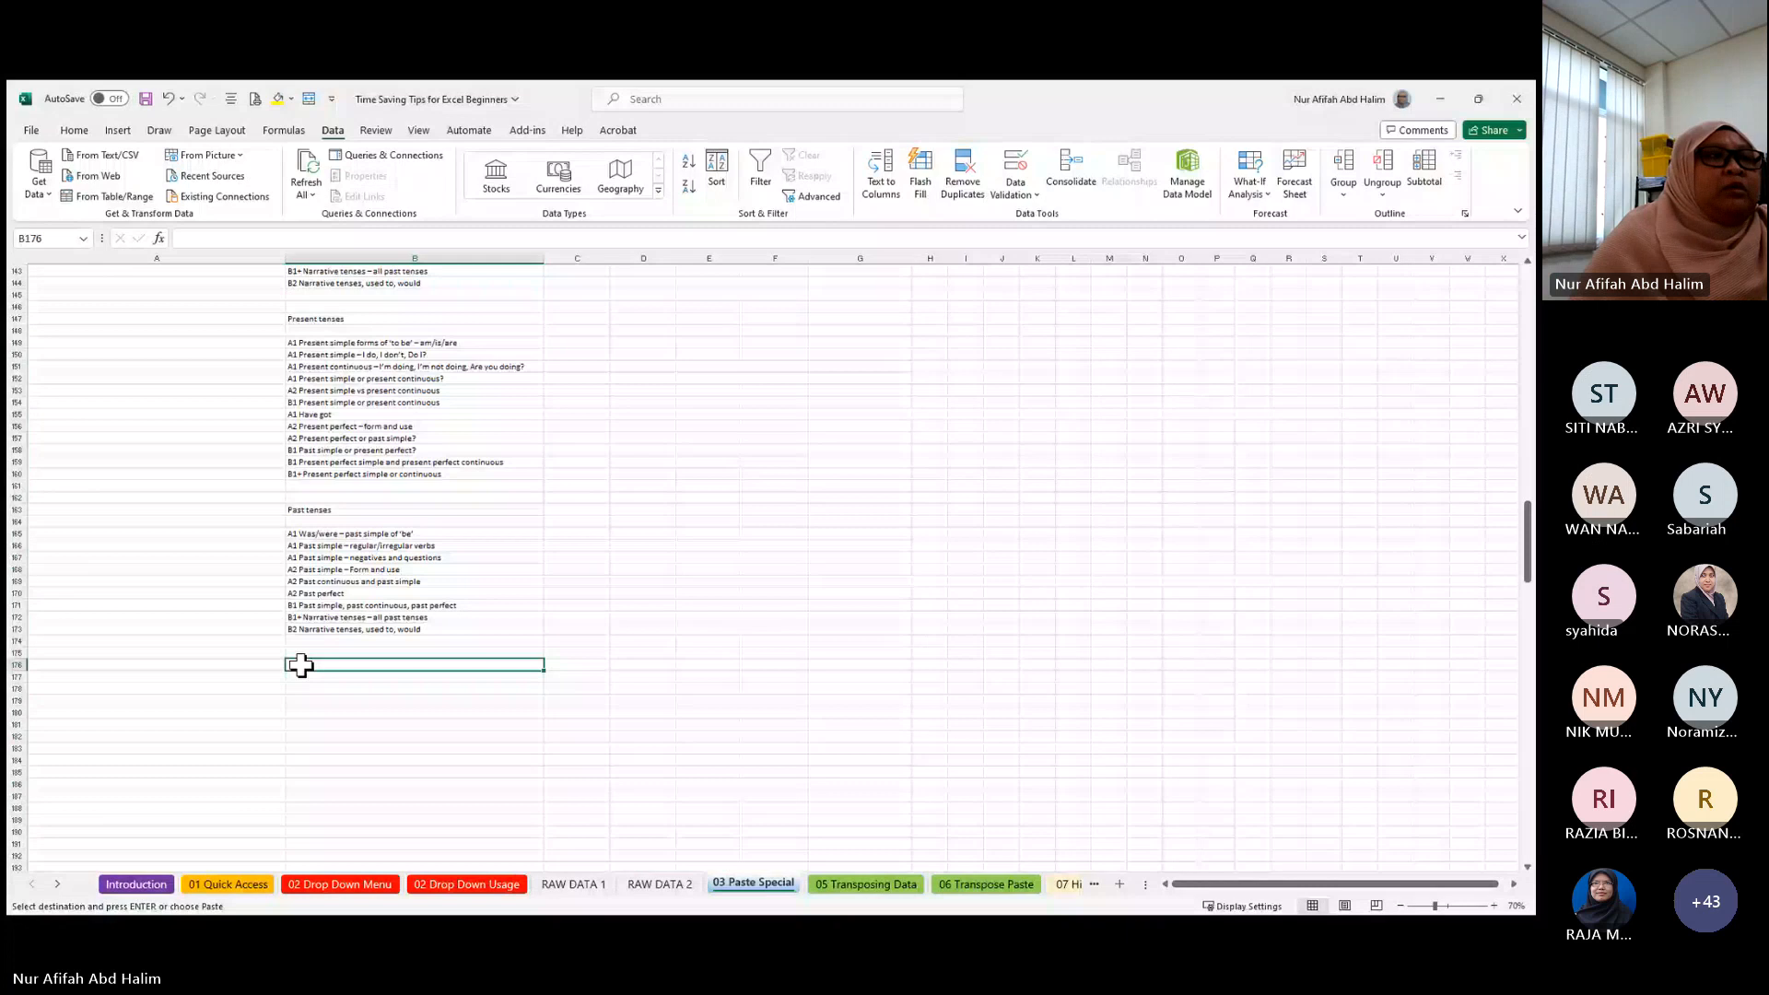
{"action": "right_click", "coordinate": [301, 664]}
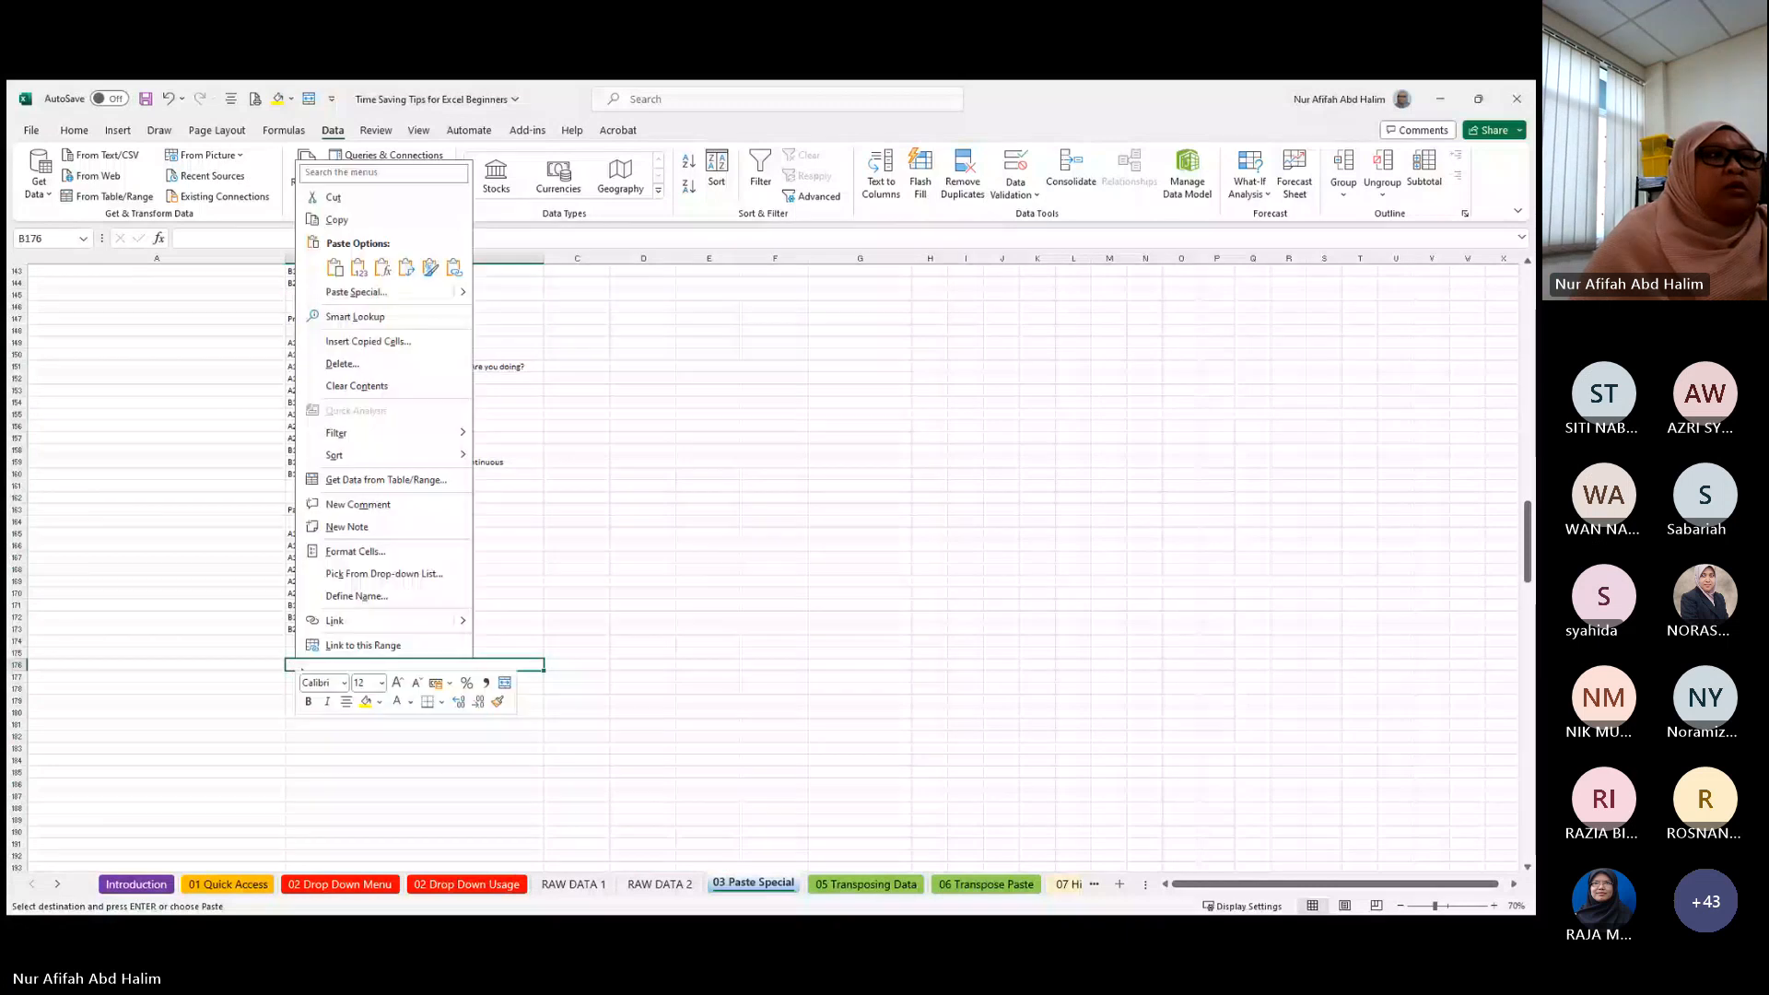
{"action": "left_click", "coordinate": [384, 271]}
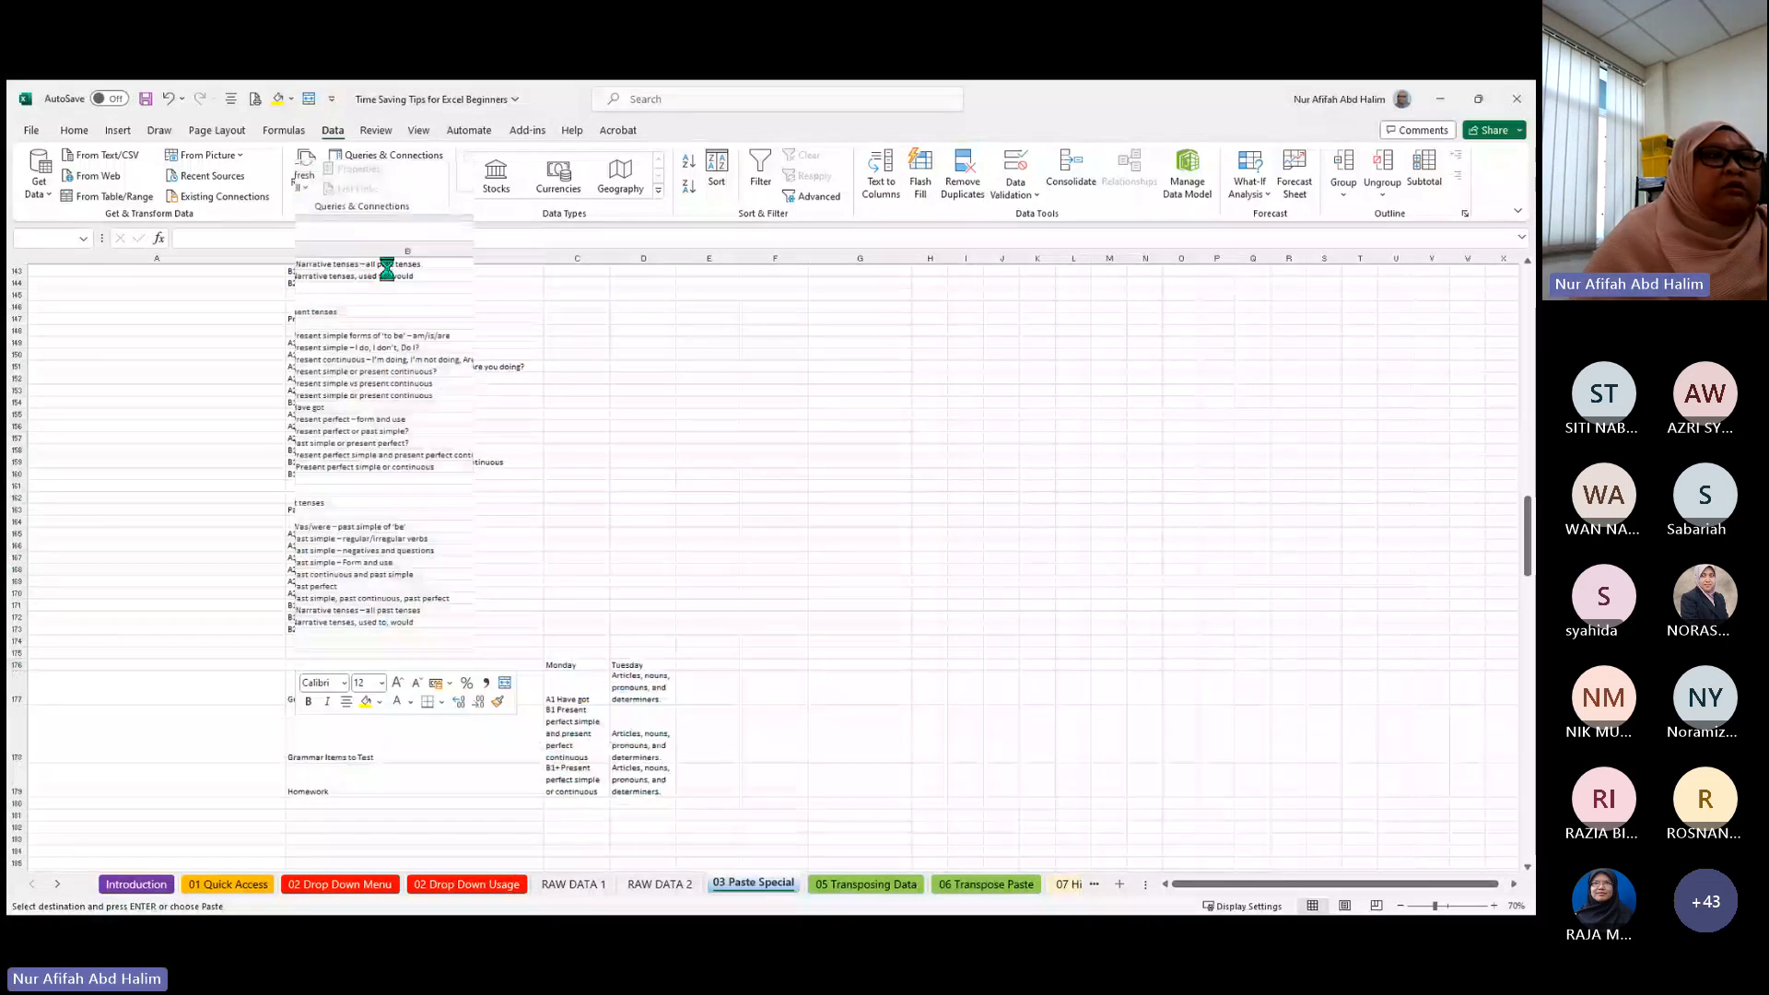
{"action": "left_click", "coordinate": [590, 695]}
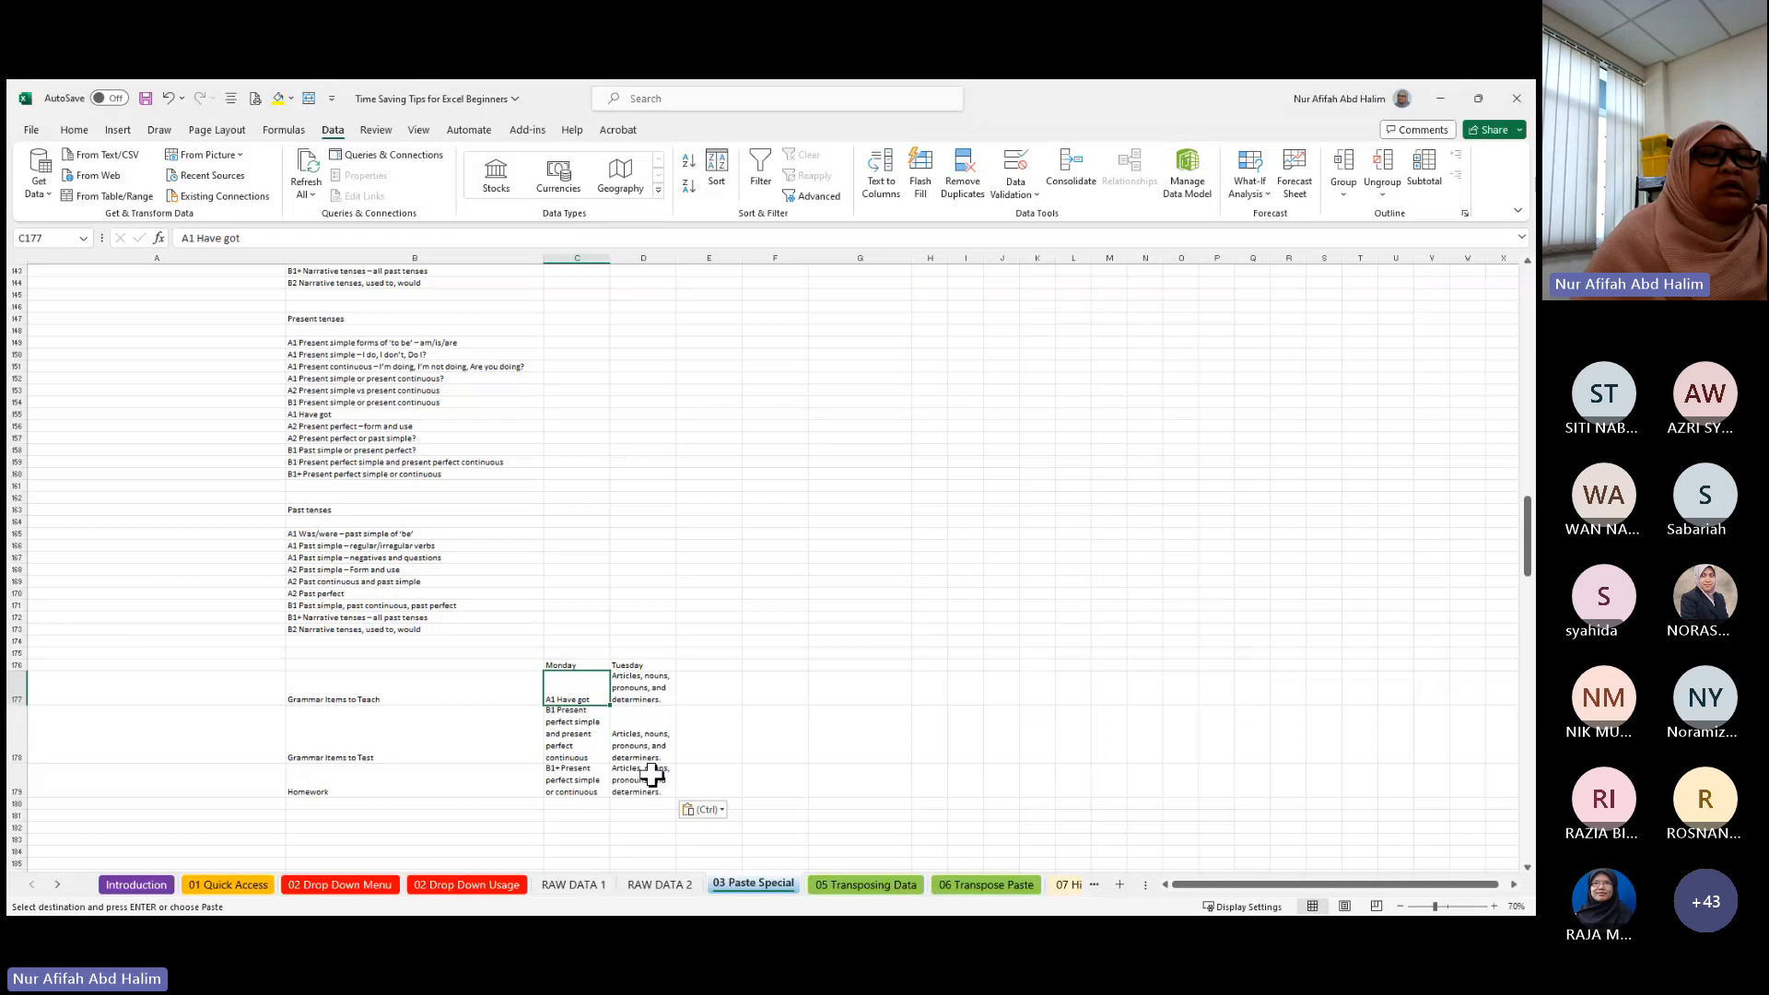
- Open the RAW DATA 3 sheet and inspect the first student's overall total in AL5 and the TOTAL 5% column for formulas
{"action": "left_click", "coordinate": [883, 889]}
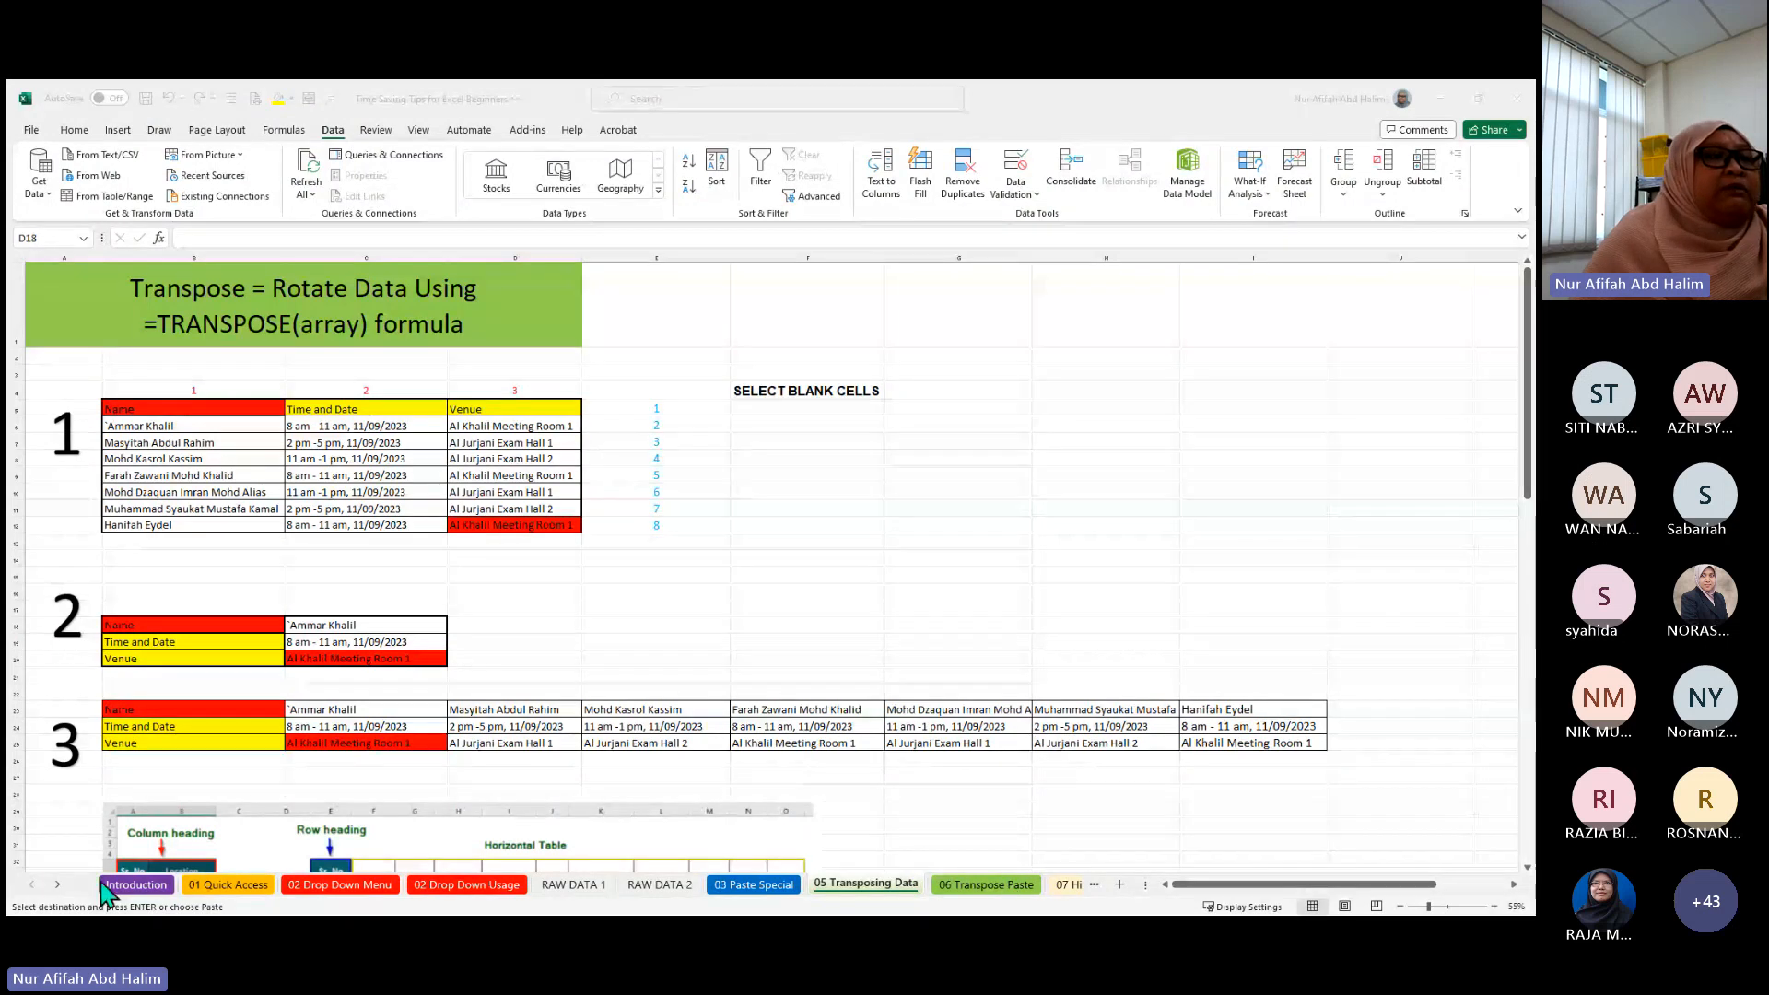
{"action": "left_click", "coordinate": [57, 884]}
{"action": "left_click", "coordinate": [58, 885]}
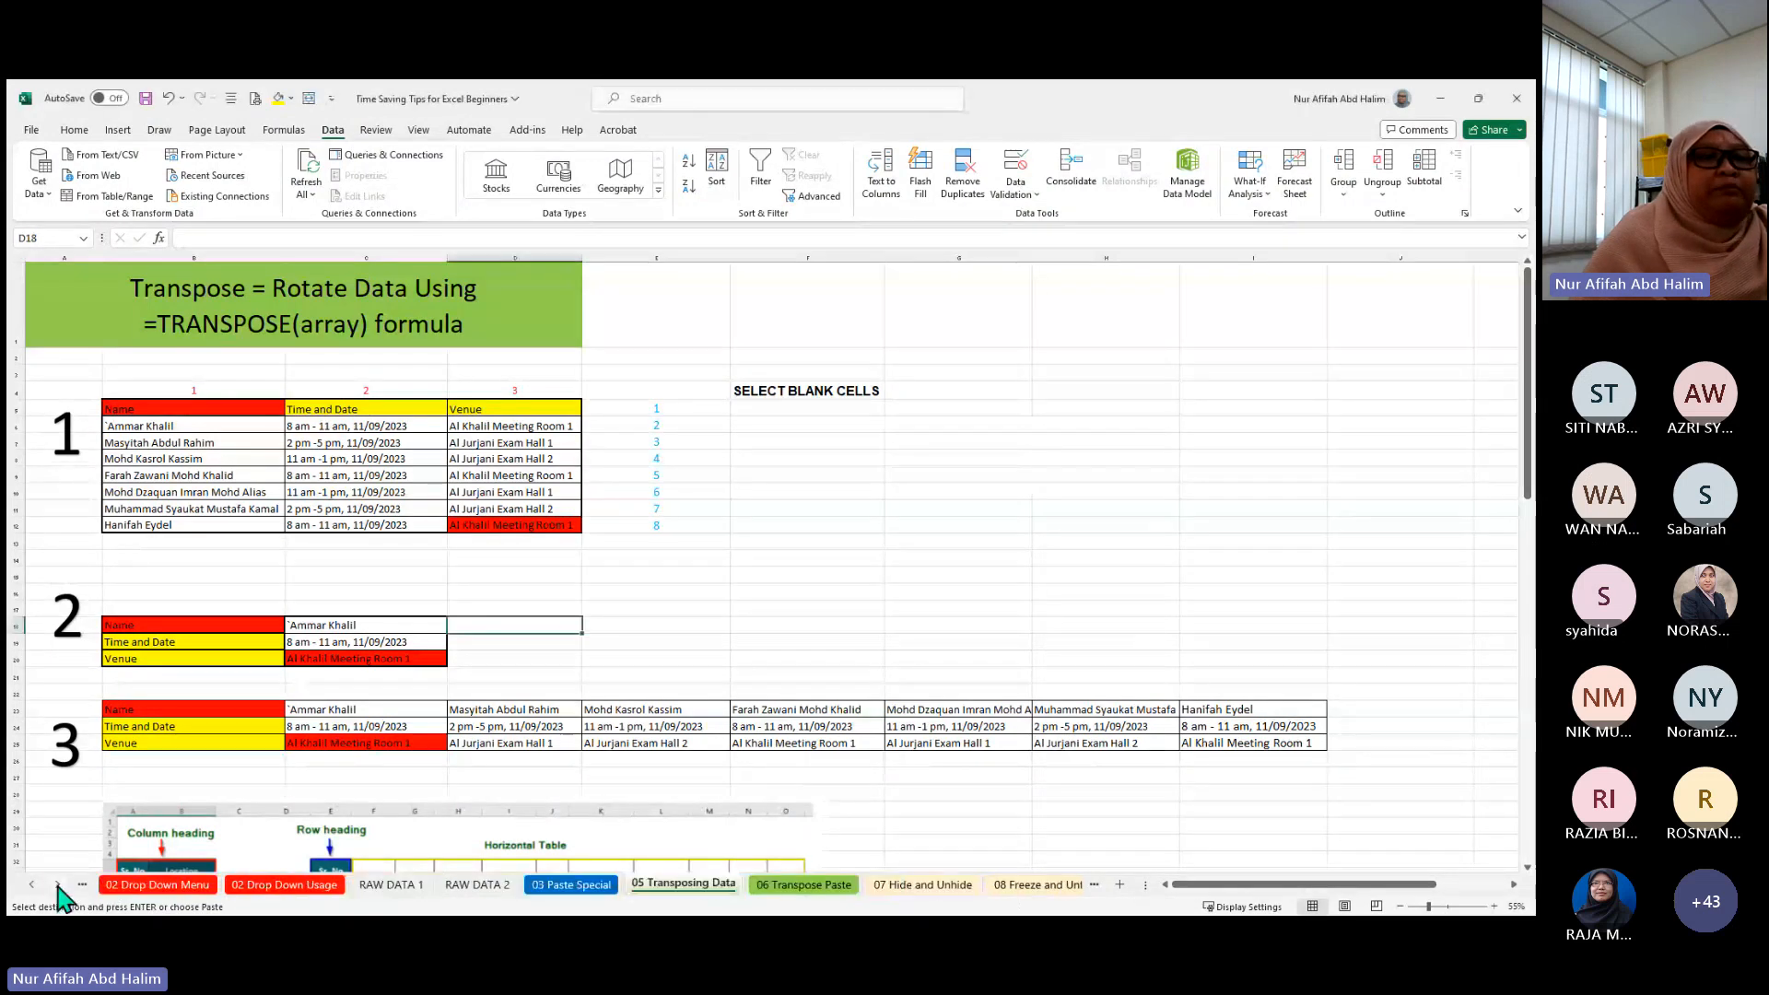
{"action": "left_click", "coordinate": [57, 885]}
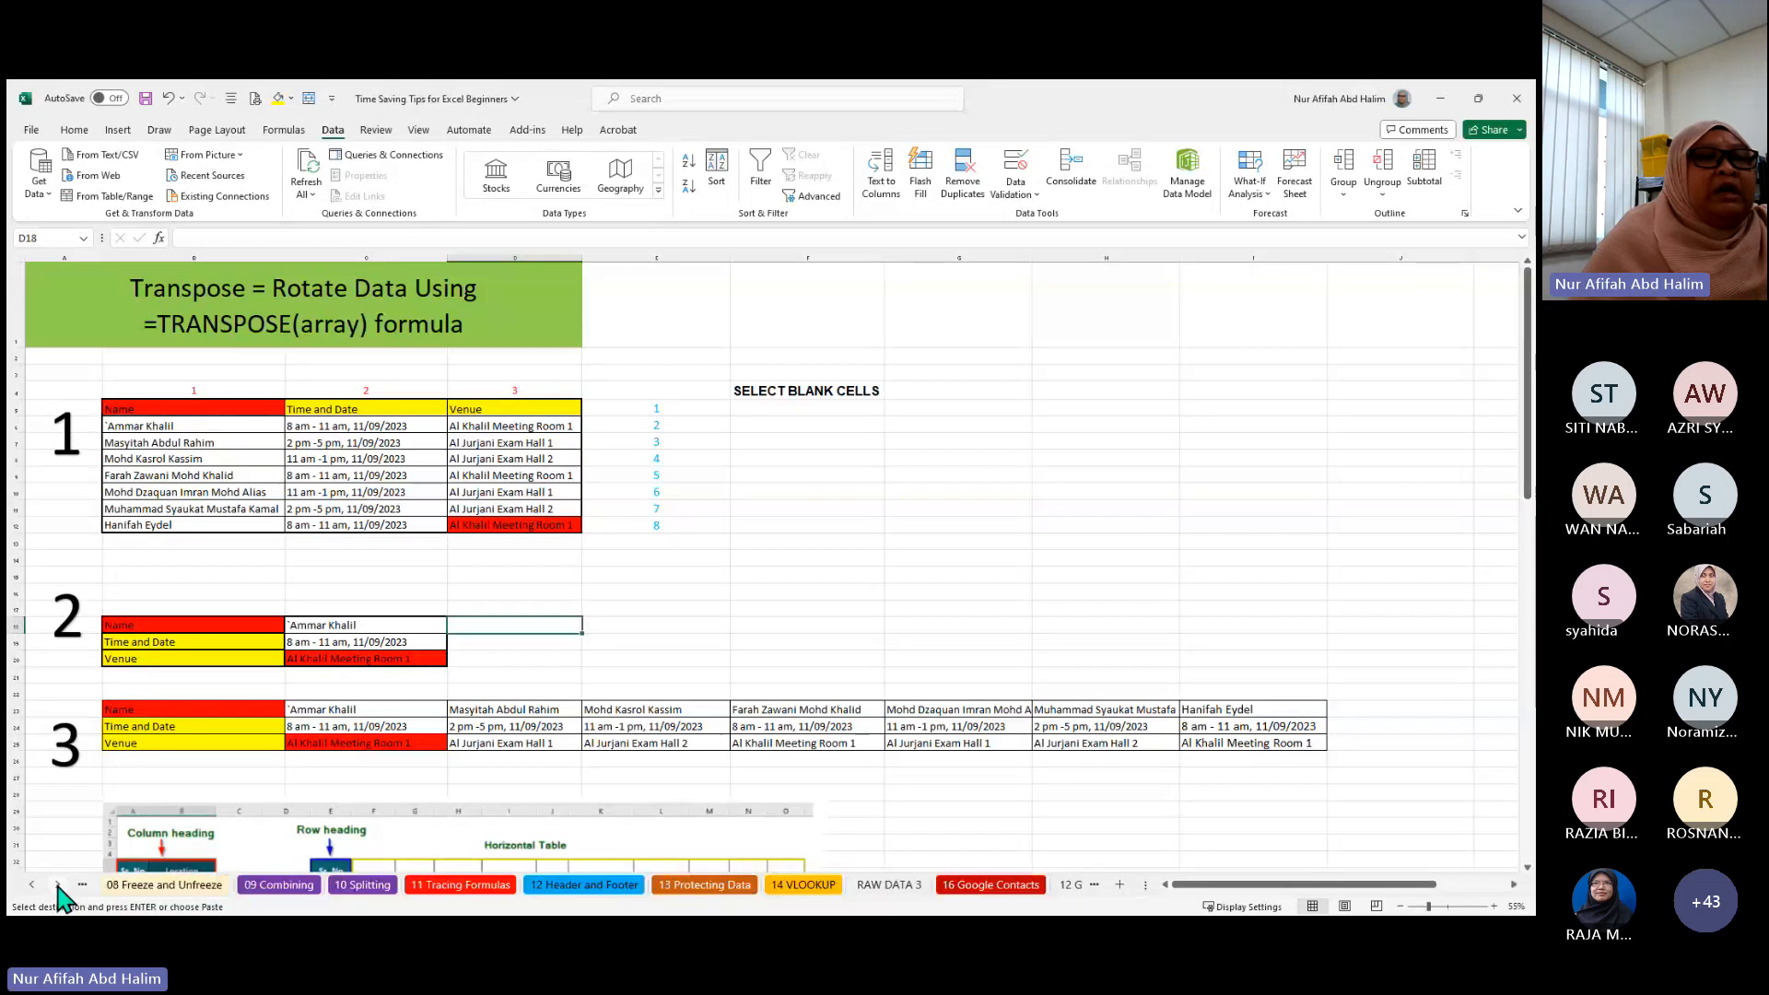
{"action": "left_click", "coordinate": [892, 887]}
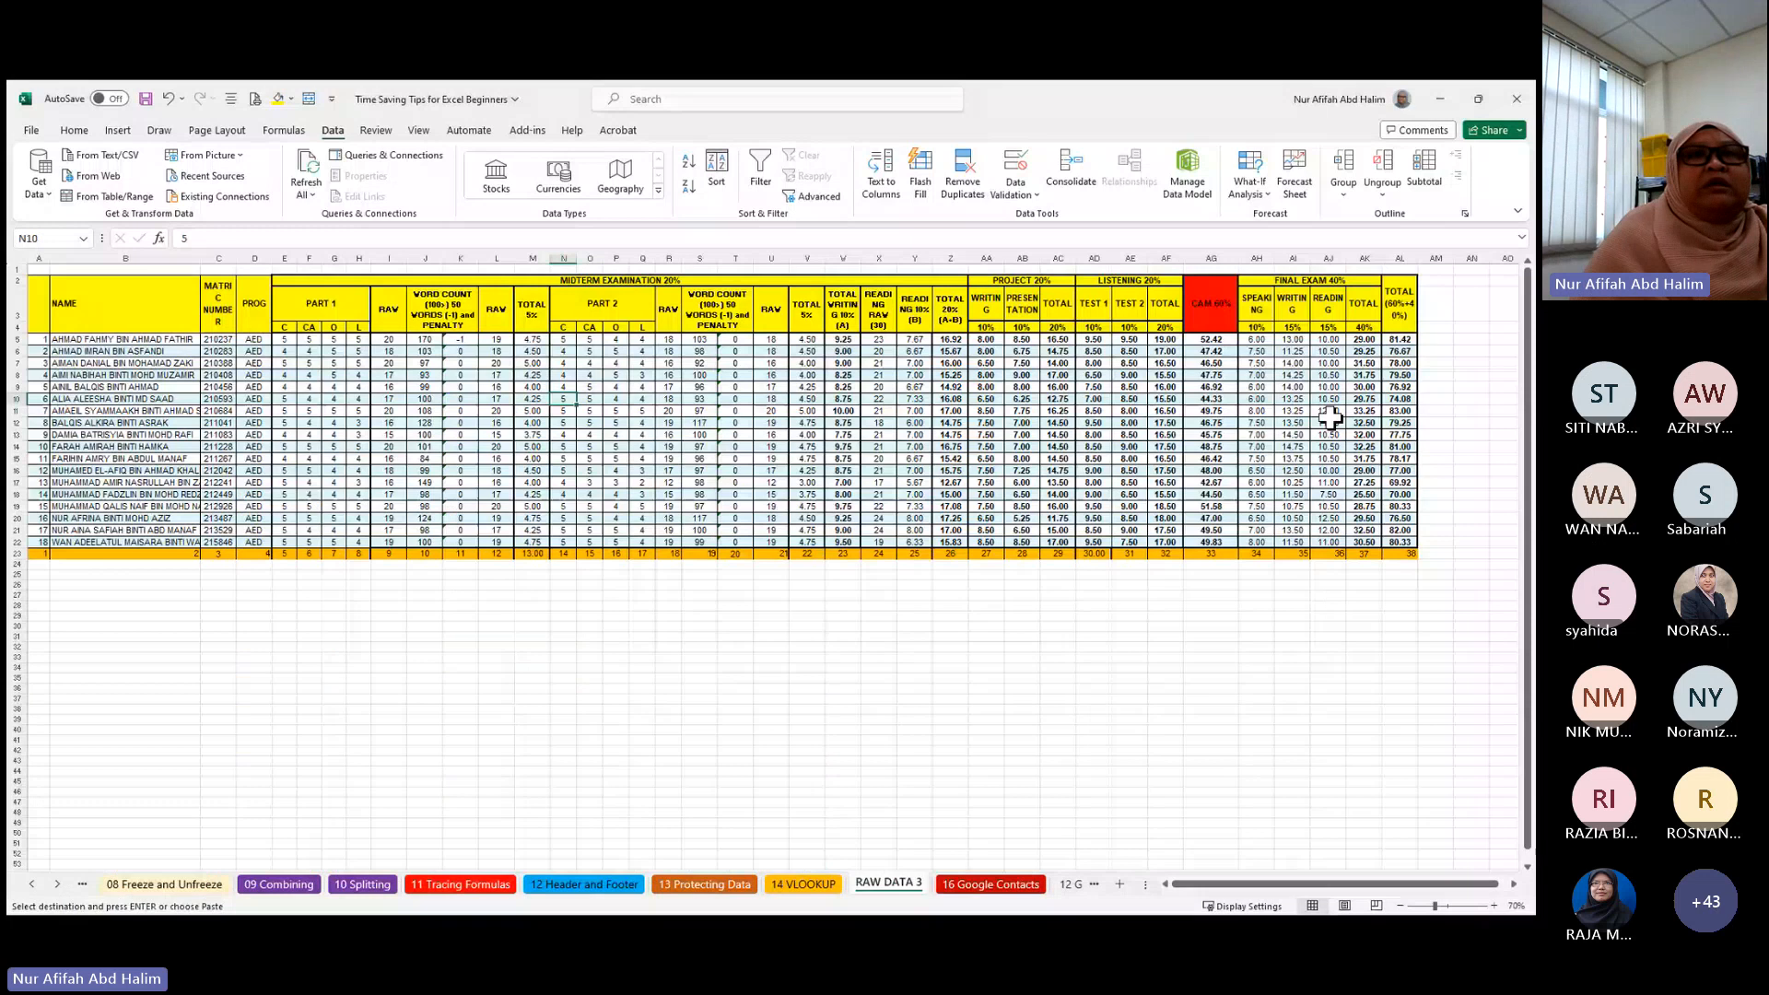
{"action": "left_click", "coordinate": [1401, 339]}
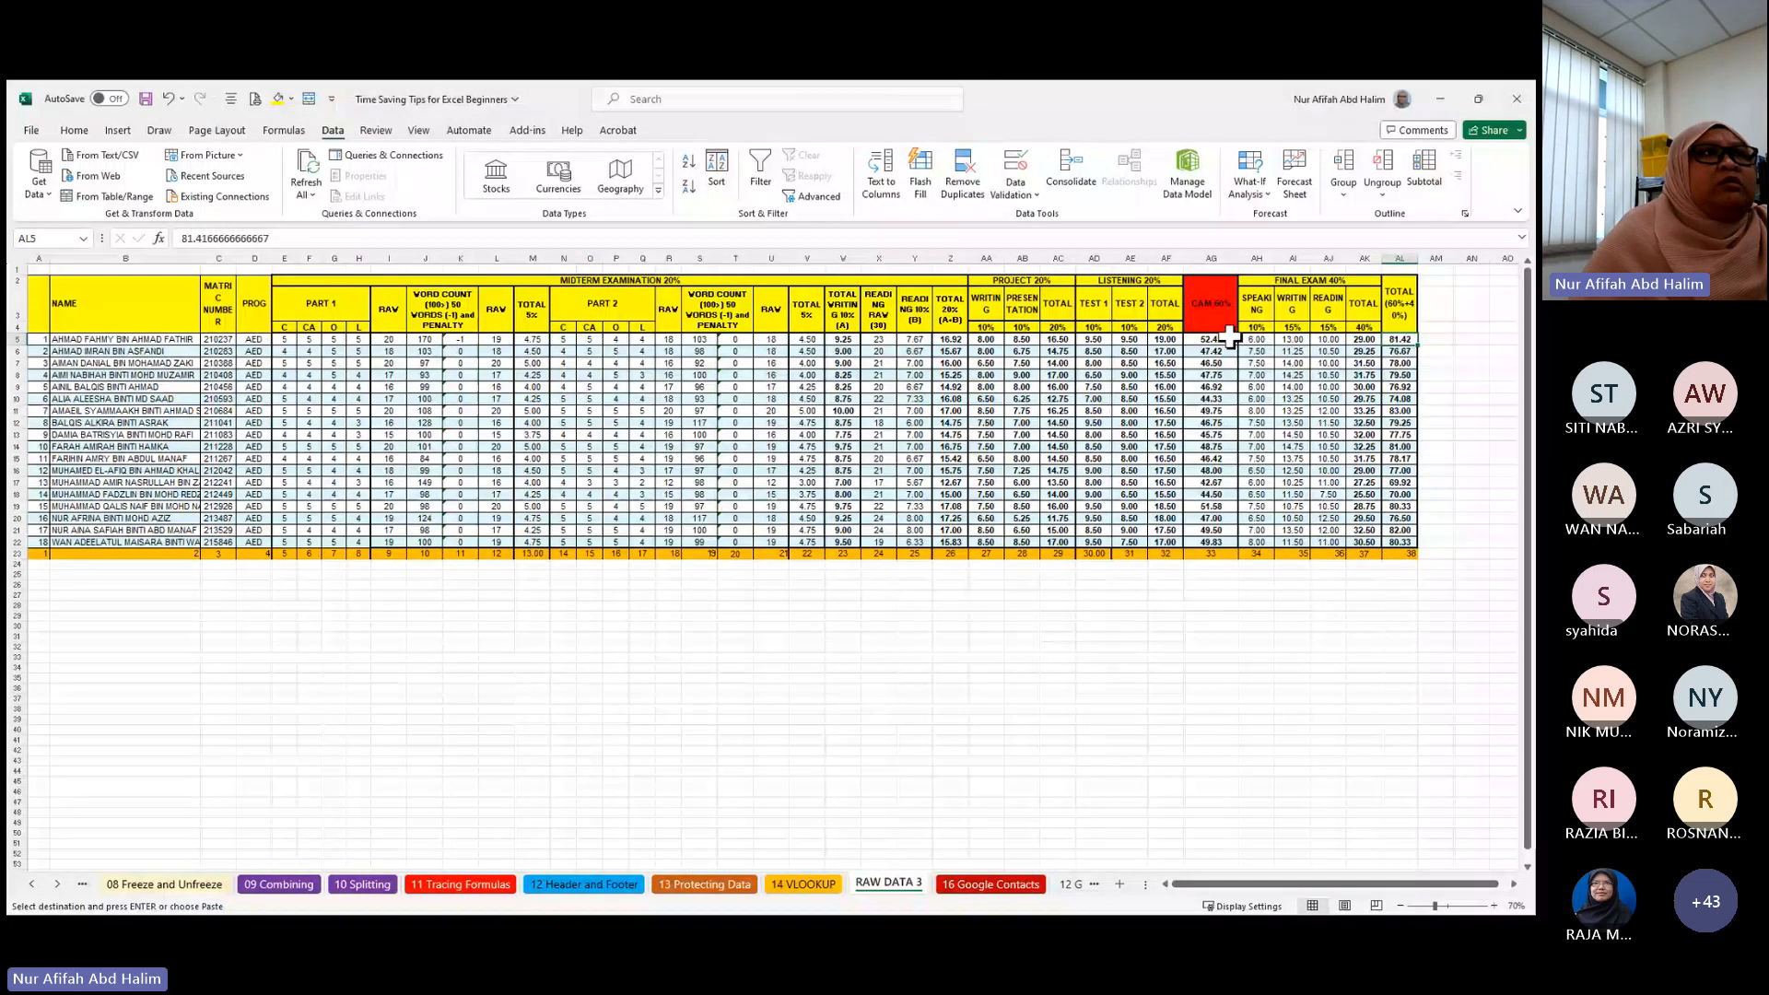
{"action": "left_click", "coordinate": [532, 324]}
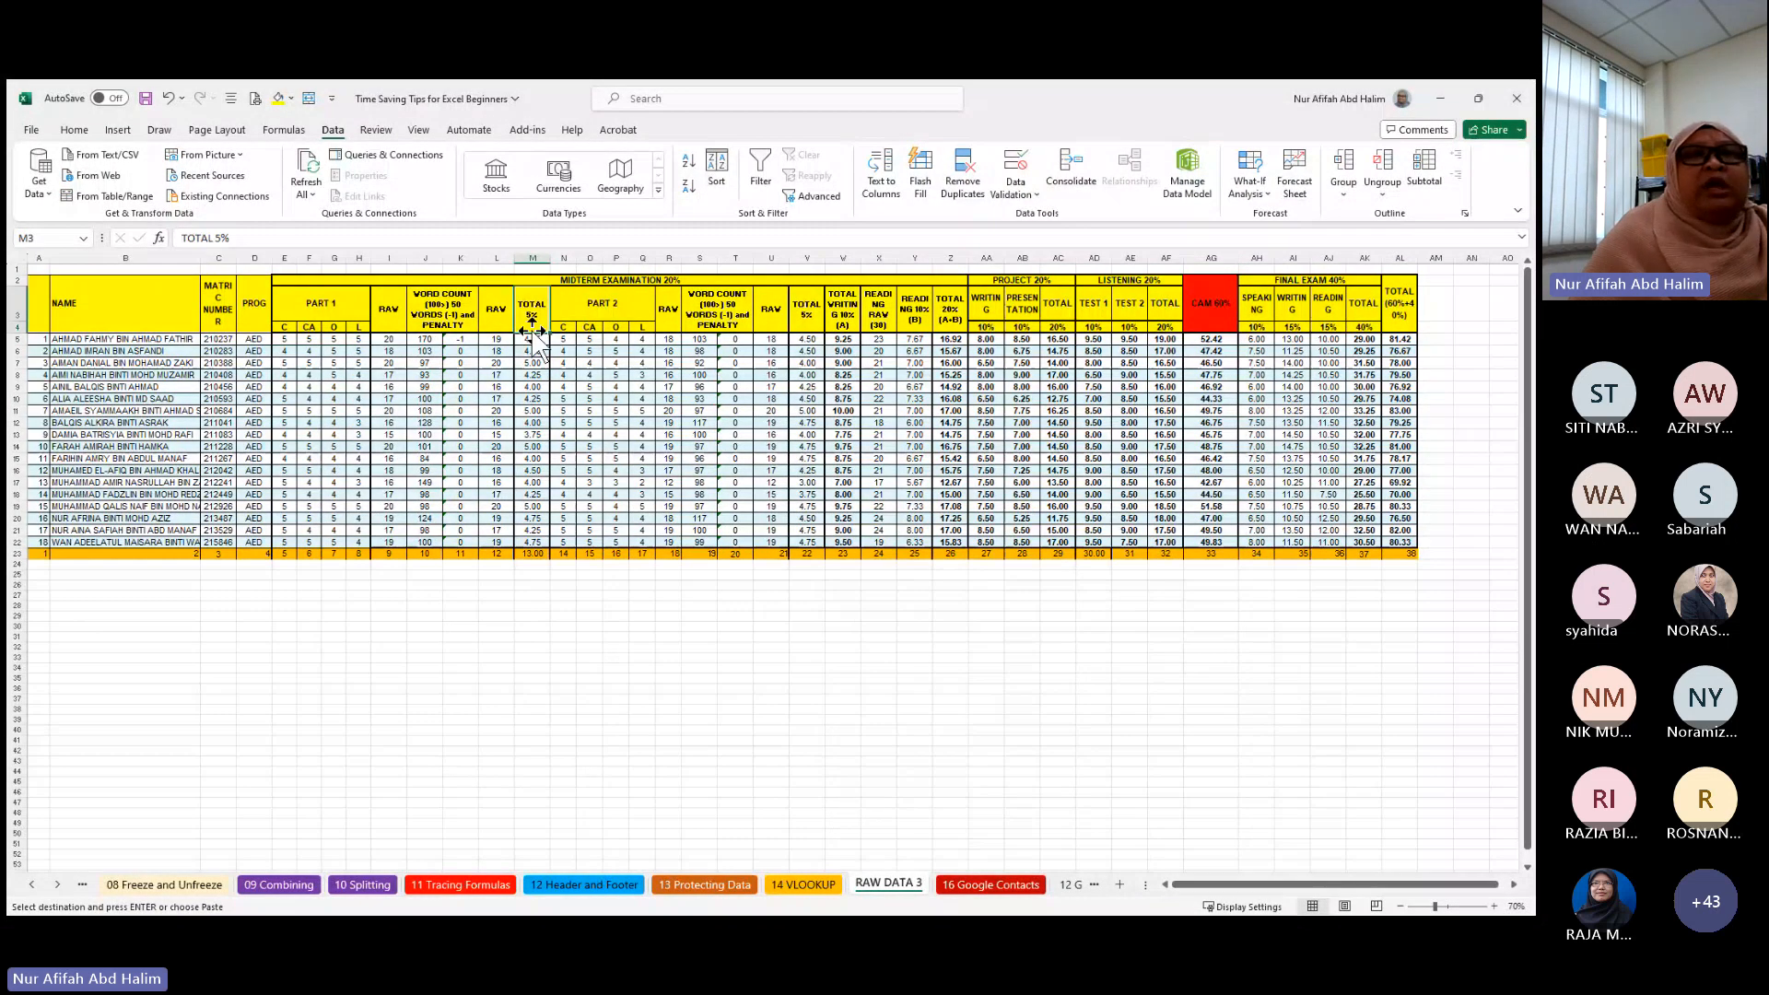
{"action": "left_click", "coordinate": [1435, 340]}
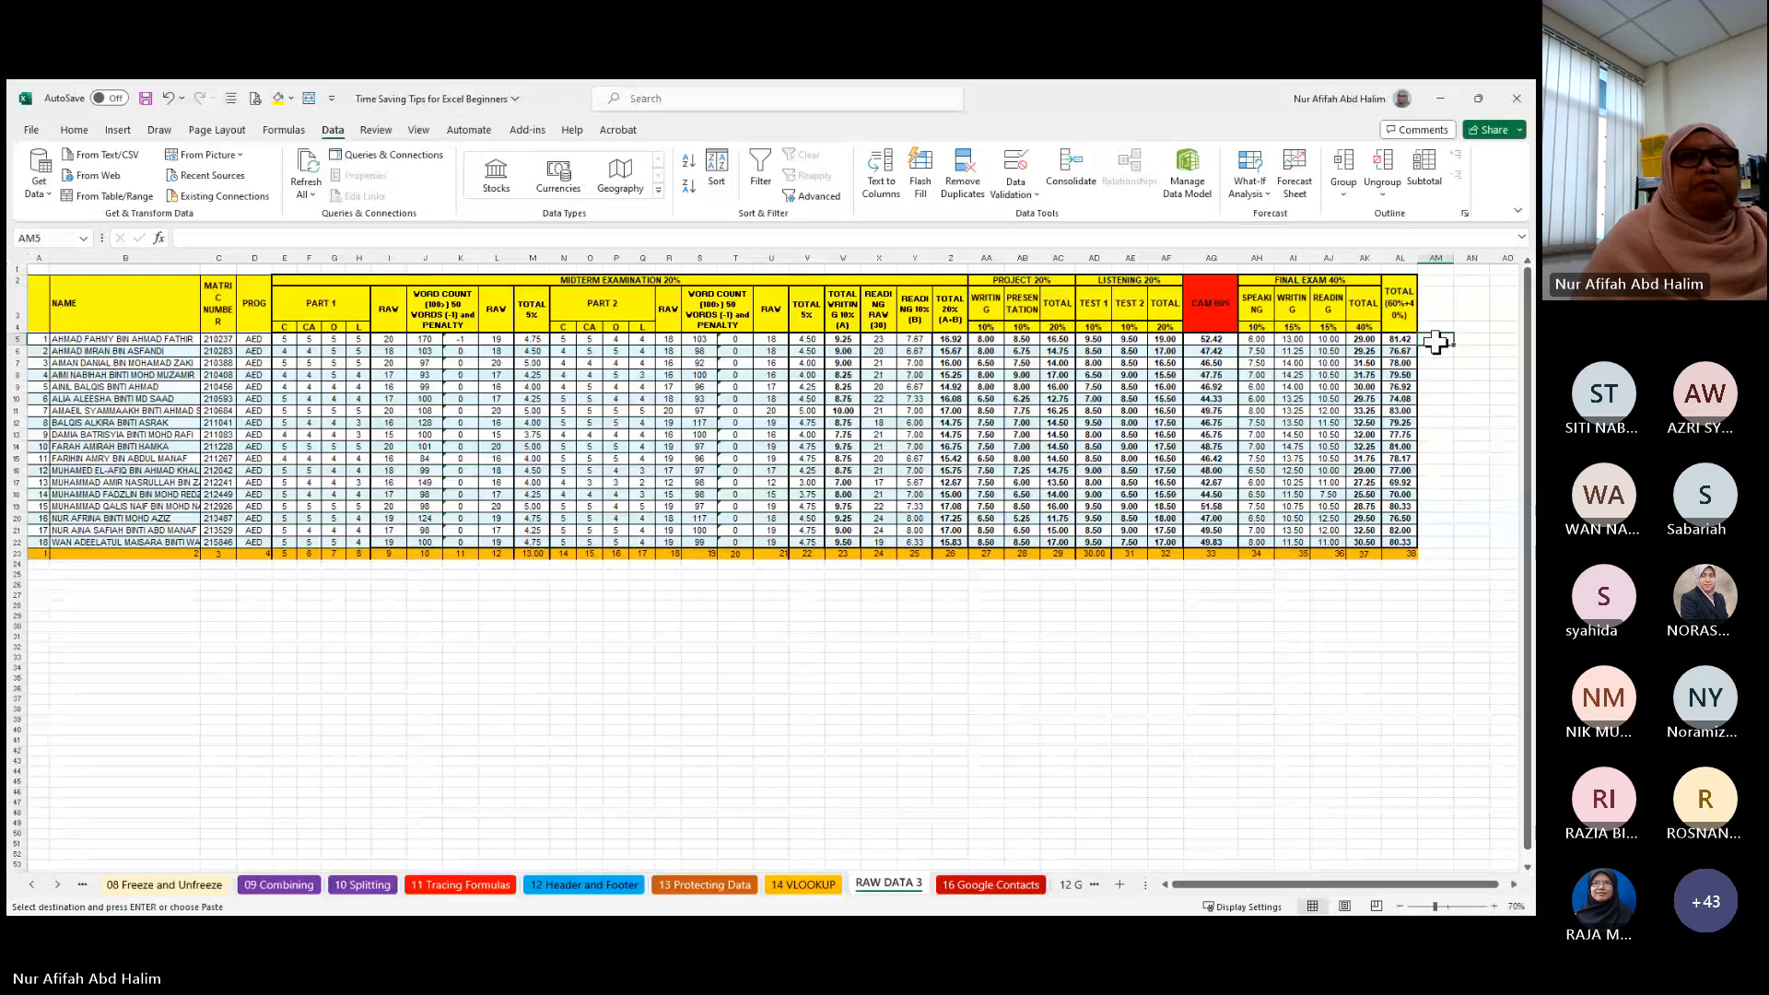
- Add the first student's CAM 60% mark and final exam total in AM5 with the formula =AG5+AK5
{"action": "scroll", "coordinate": [1437, 341], "scroll_direction": "up", "scroll_amount": 3}
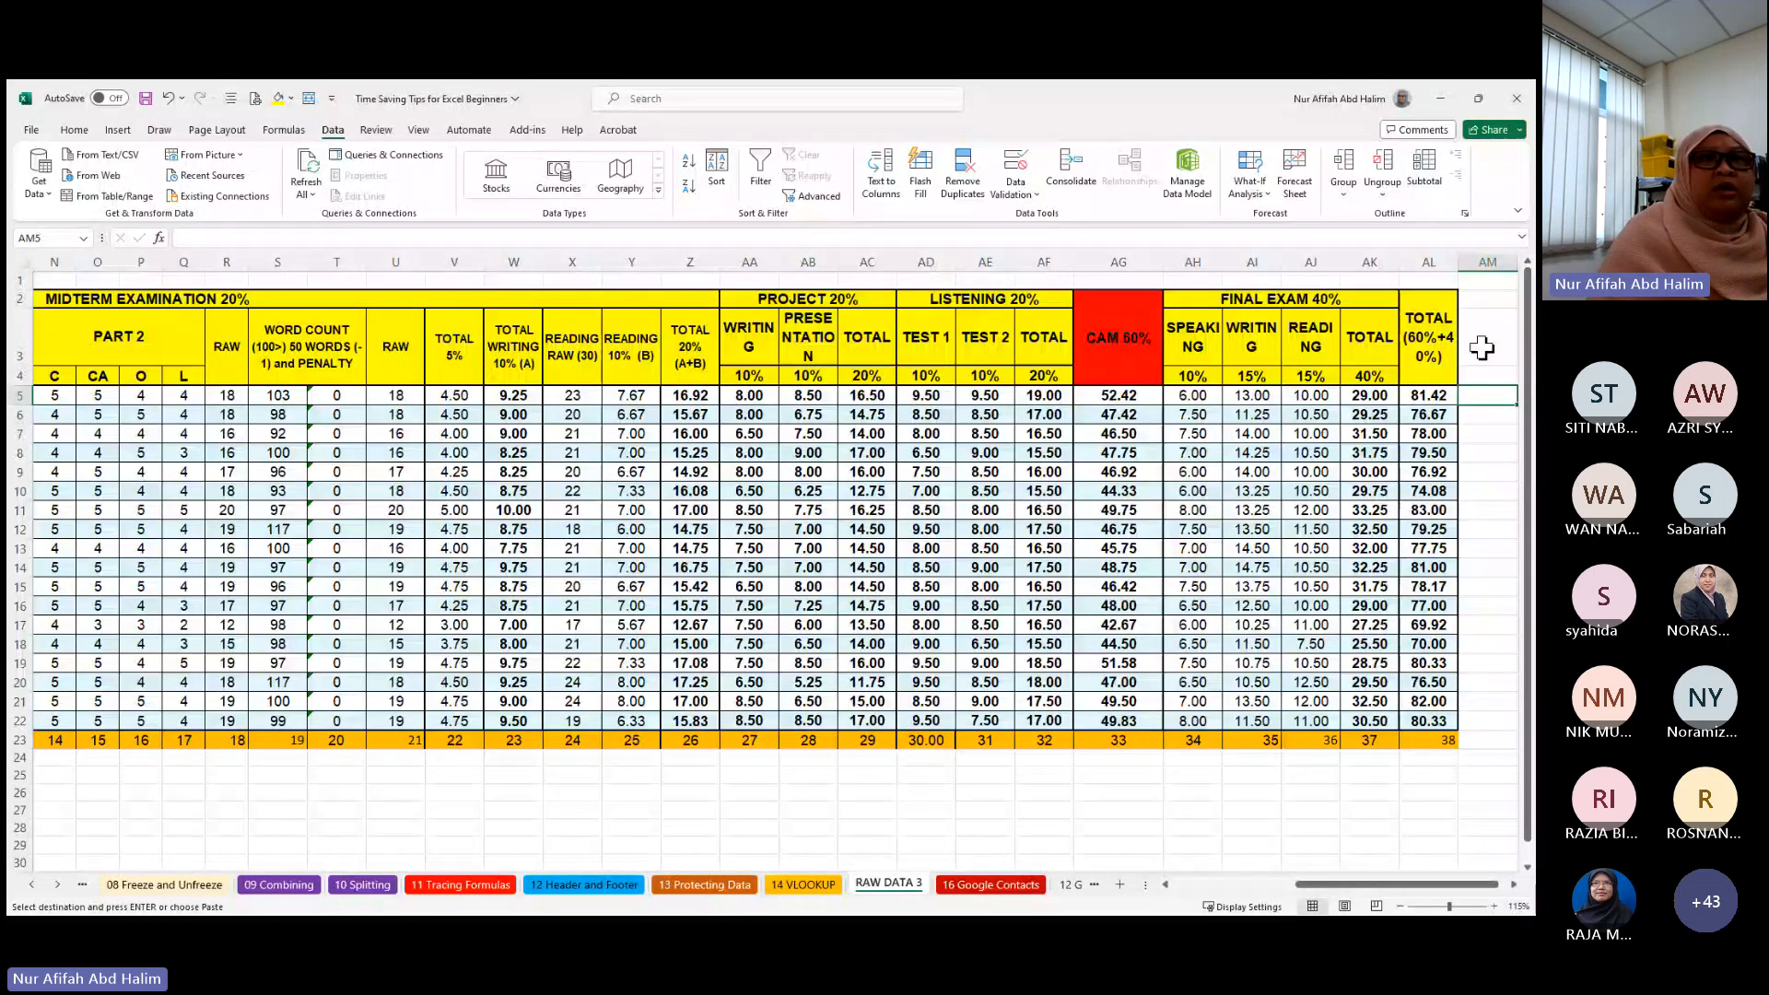
{"action": "type", "text": "="}
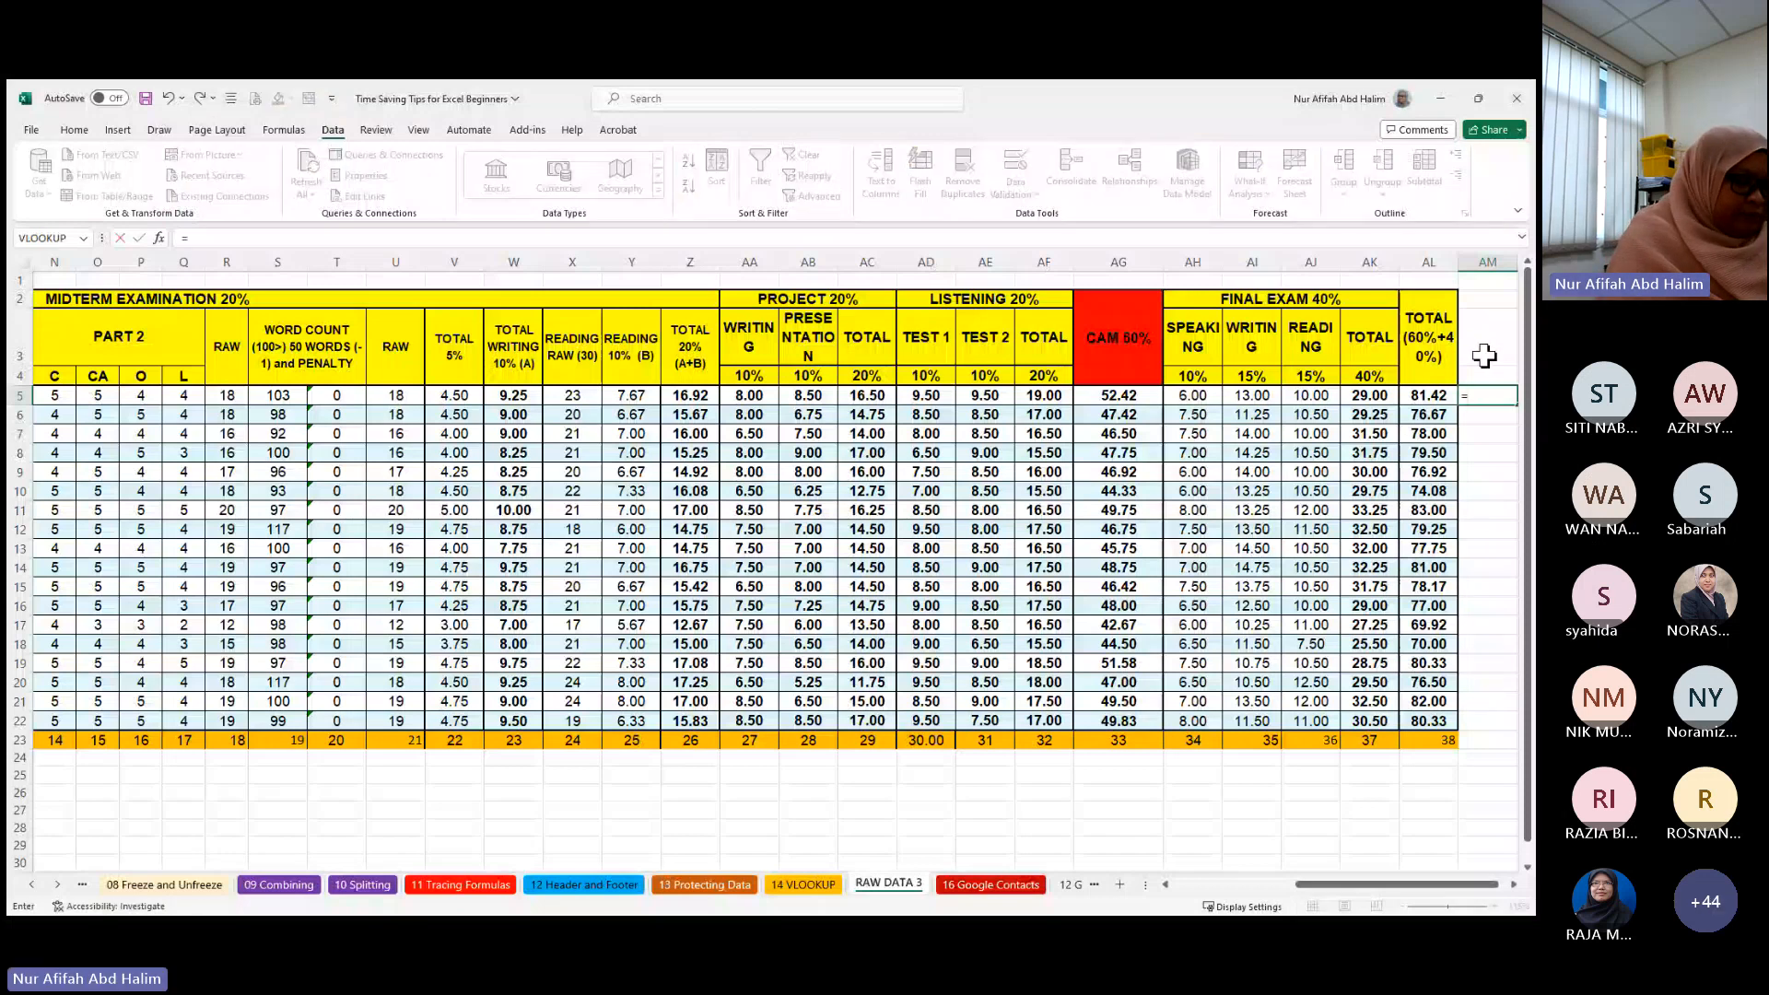
{"action": "key", "text": "Left"}
{"action": "key", "text": "Left"}
{"action": "key", "text": "Left"}
{"action": "key", "text": "Left"}
{"action": "key", "text": "Left"}
{"action": "key", "text": "Left"}
{"action": "type", "text": "+"}
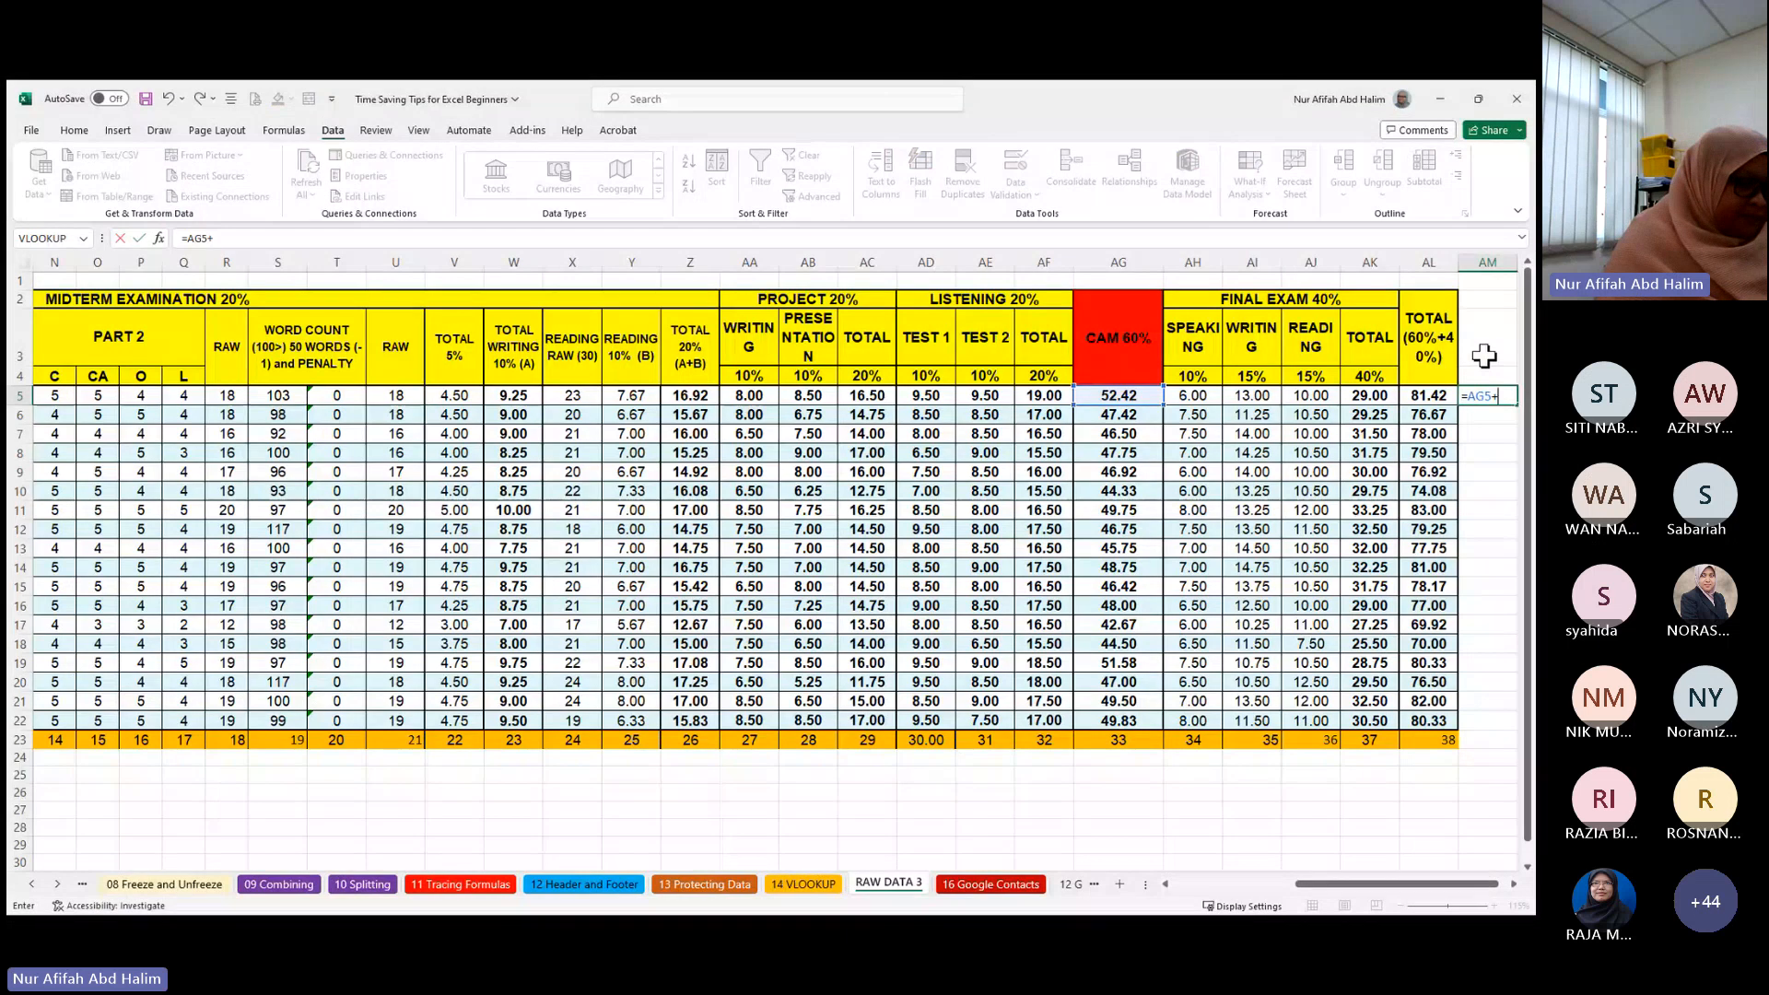
{"action": "key", "text": "Left"}
{"action": "key", "text": "Left"}
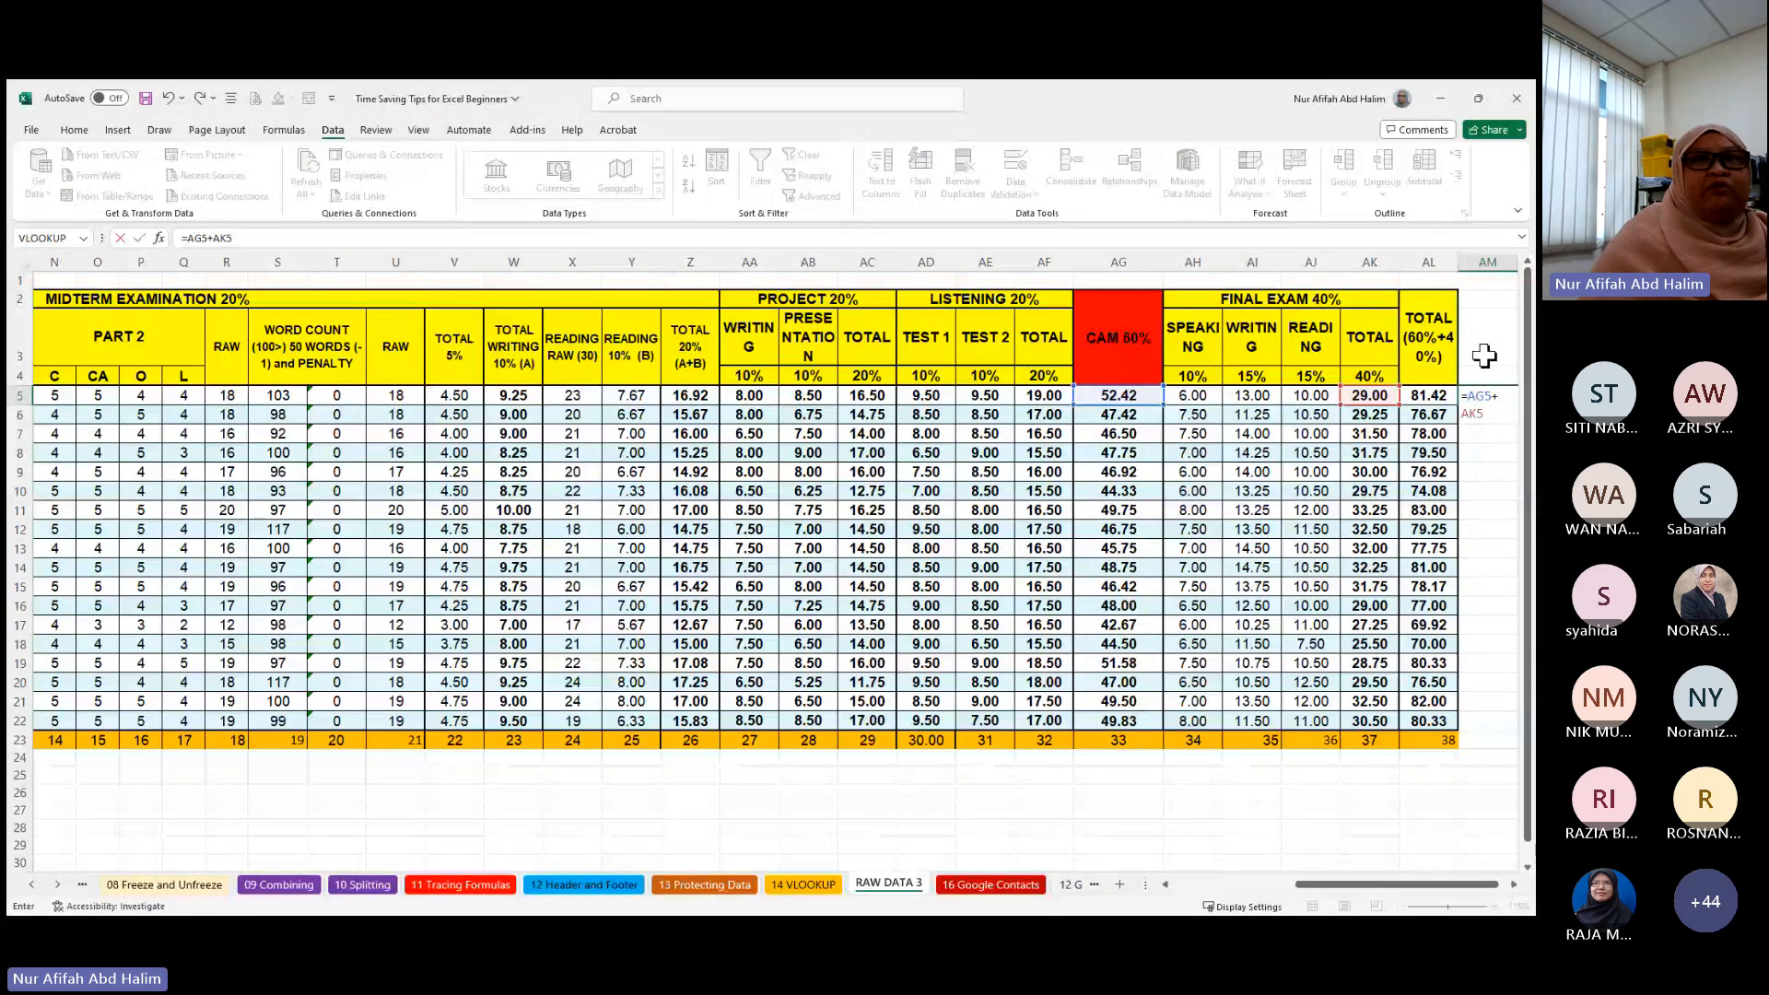
{"action": "key", "text": "Return"}
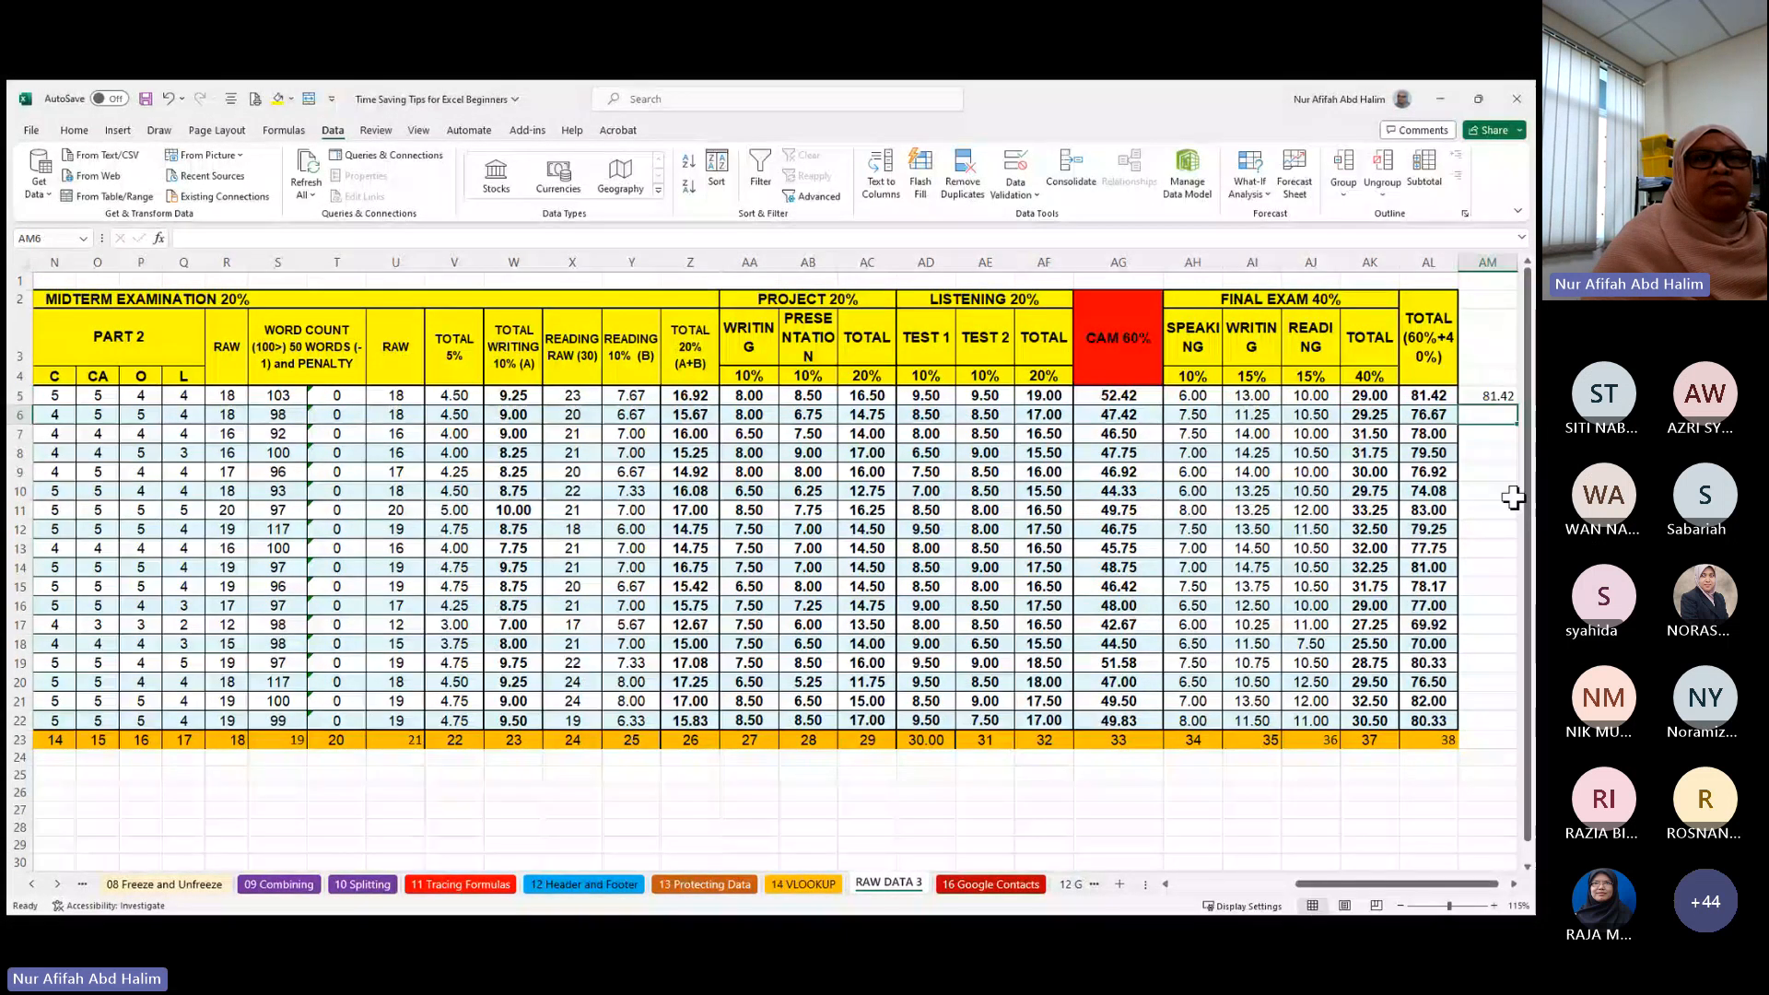
- Copy the AM5 total and paste it as formulas only into B181 on the 03 Paste Special sheet
{"action": "left_click", "coordinate": [1129, 400]}
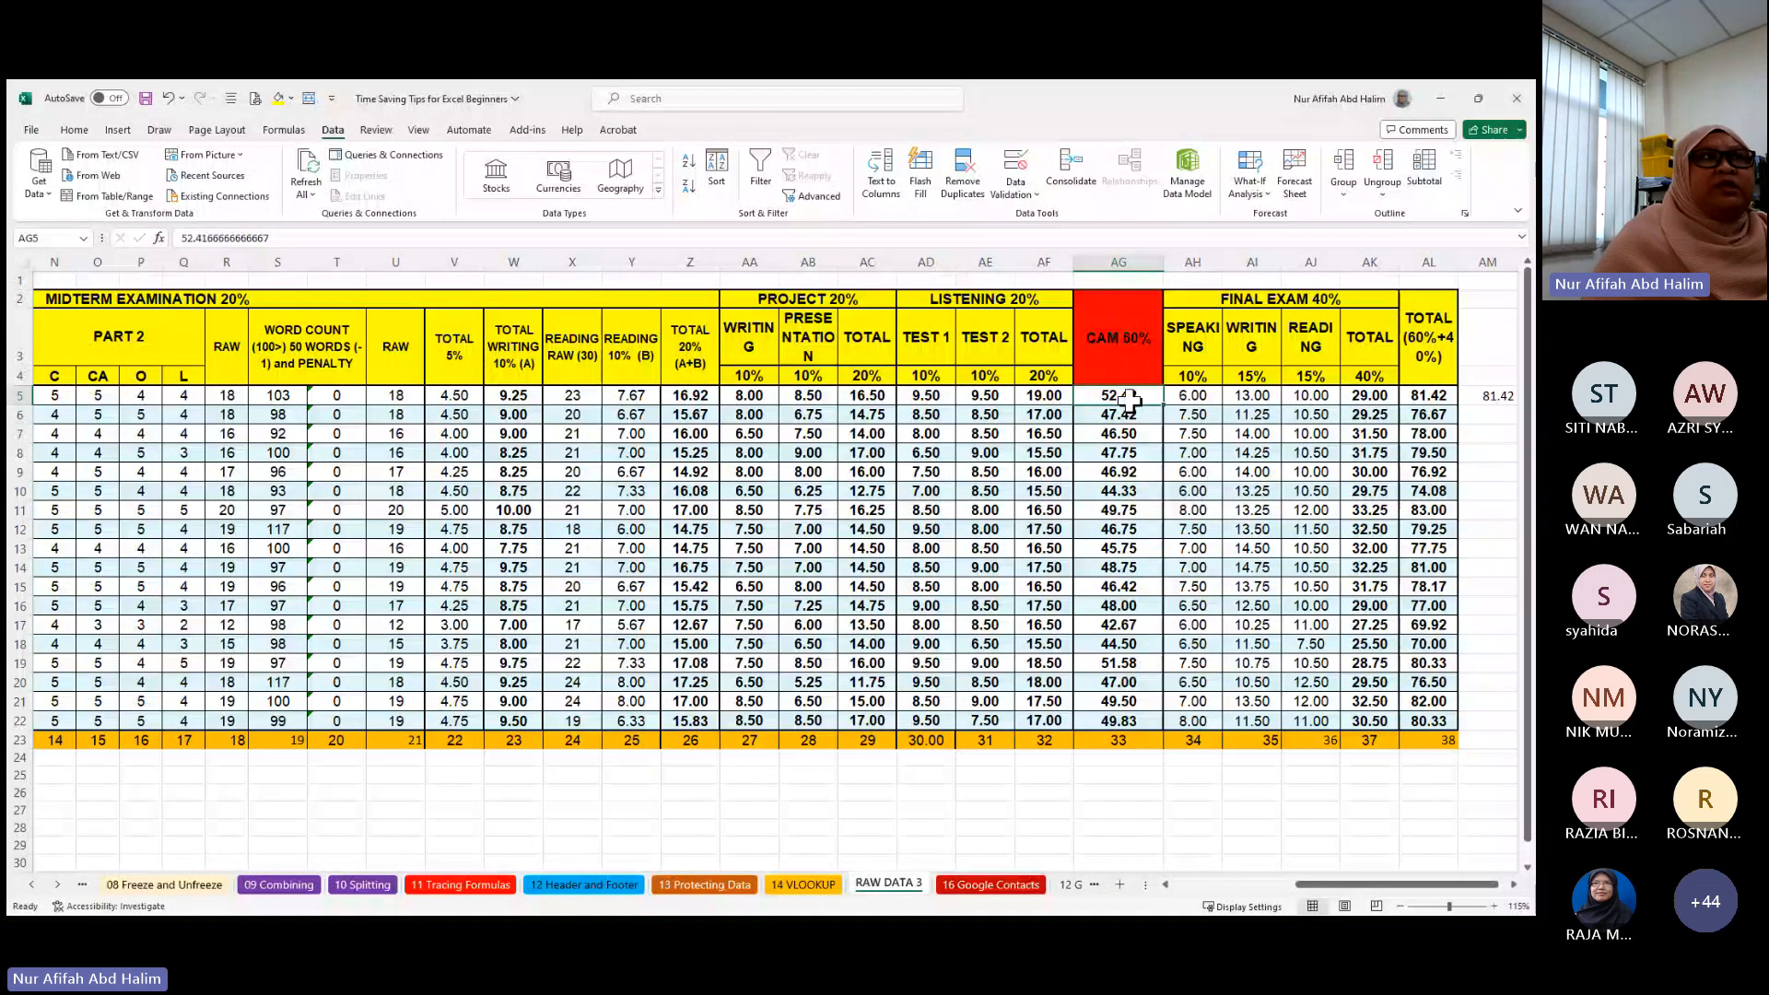
{"action": "left_click", "coordinate": [1488, 396]}
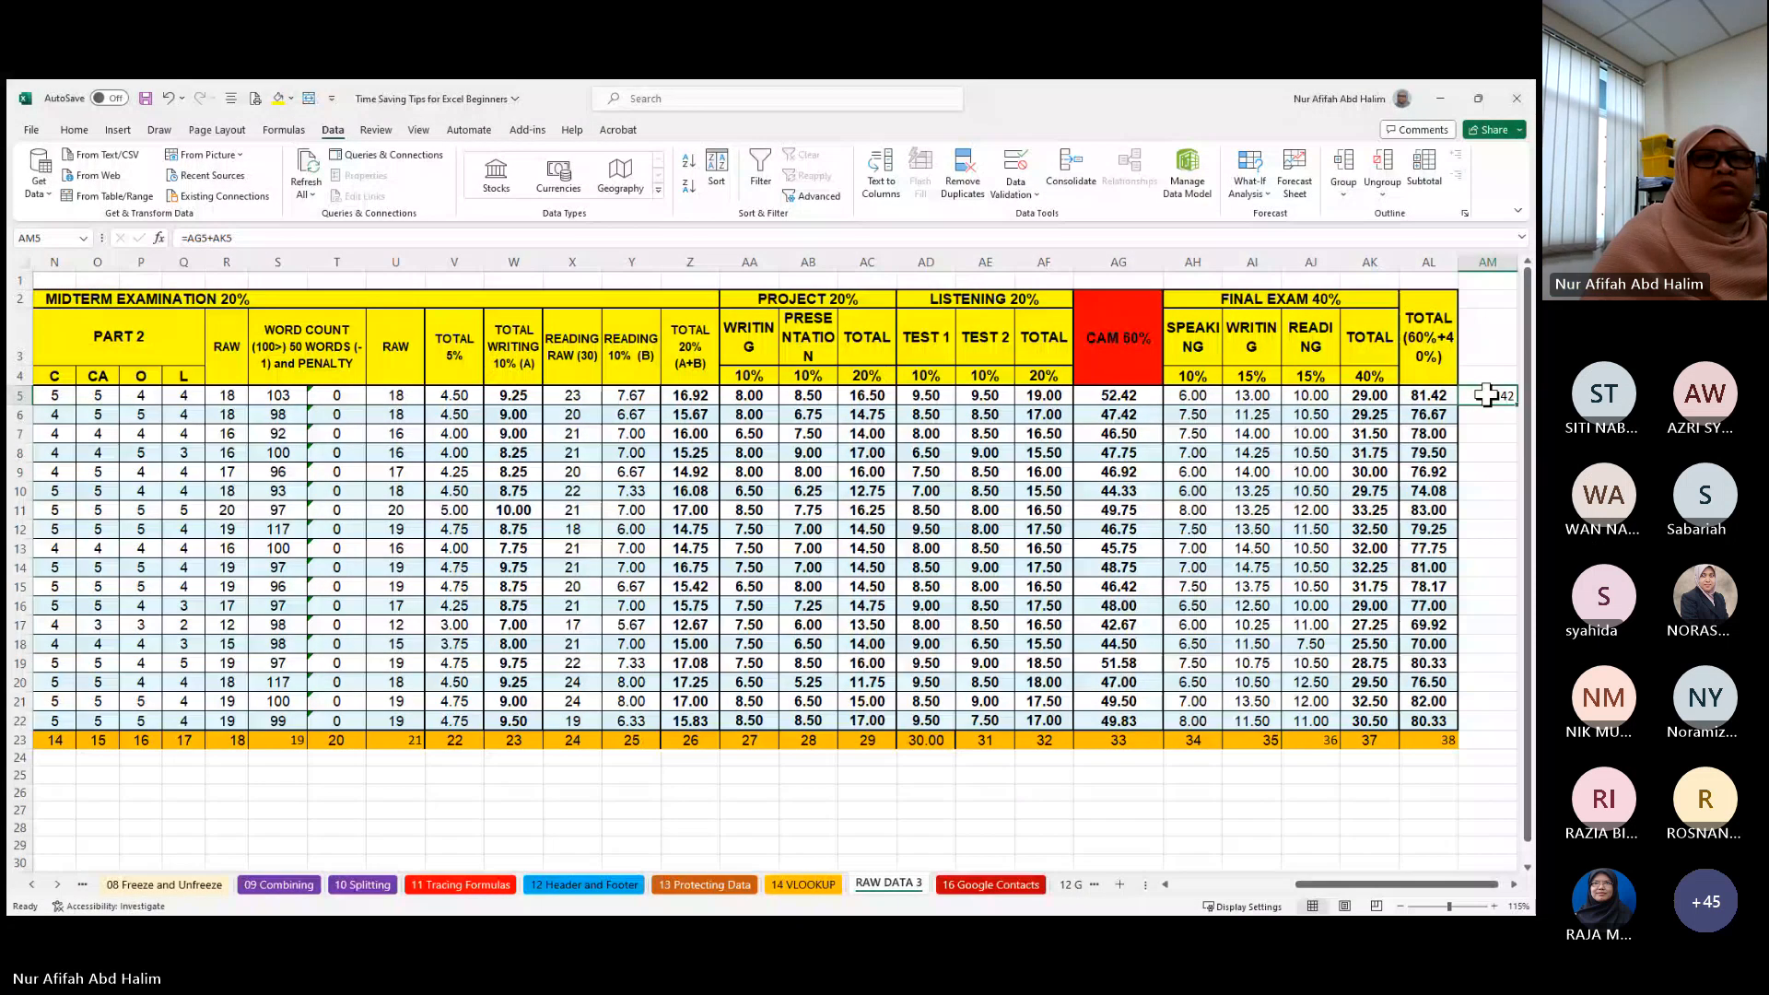
{"action": "key", "text": "ctrl+c"}
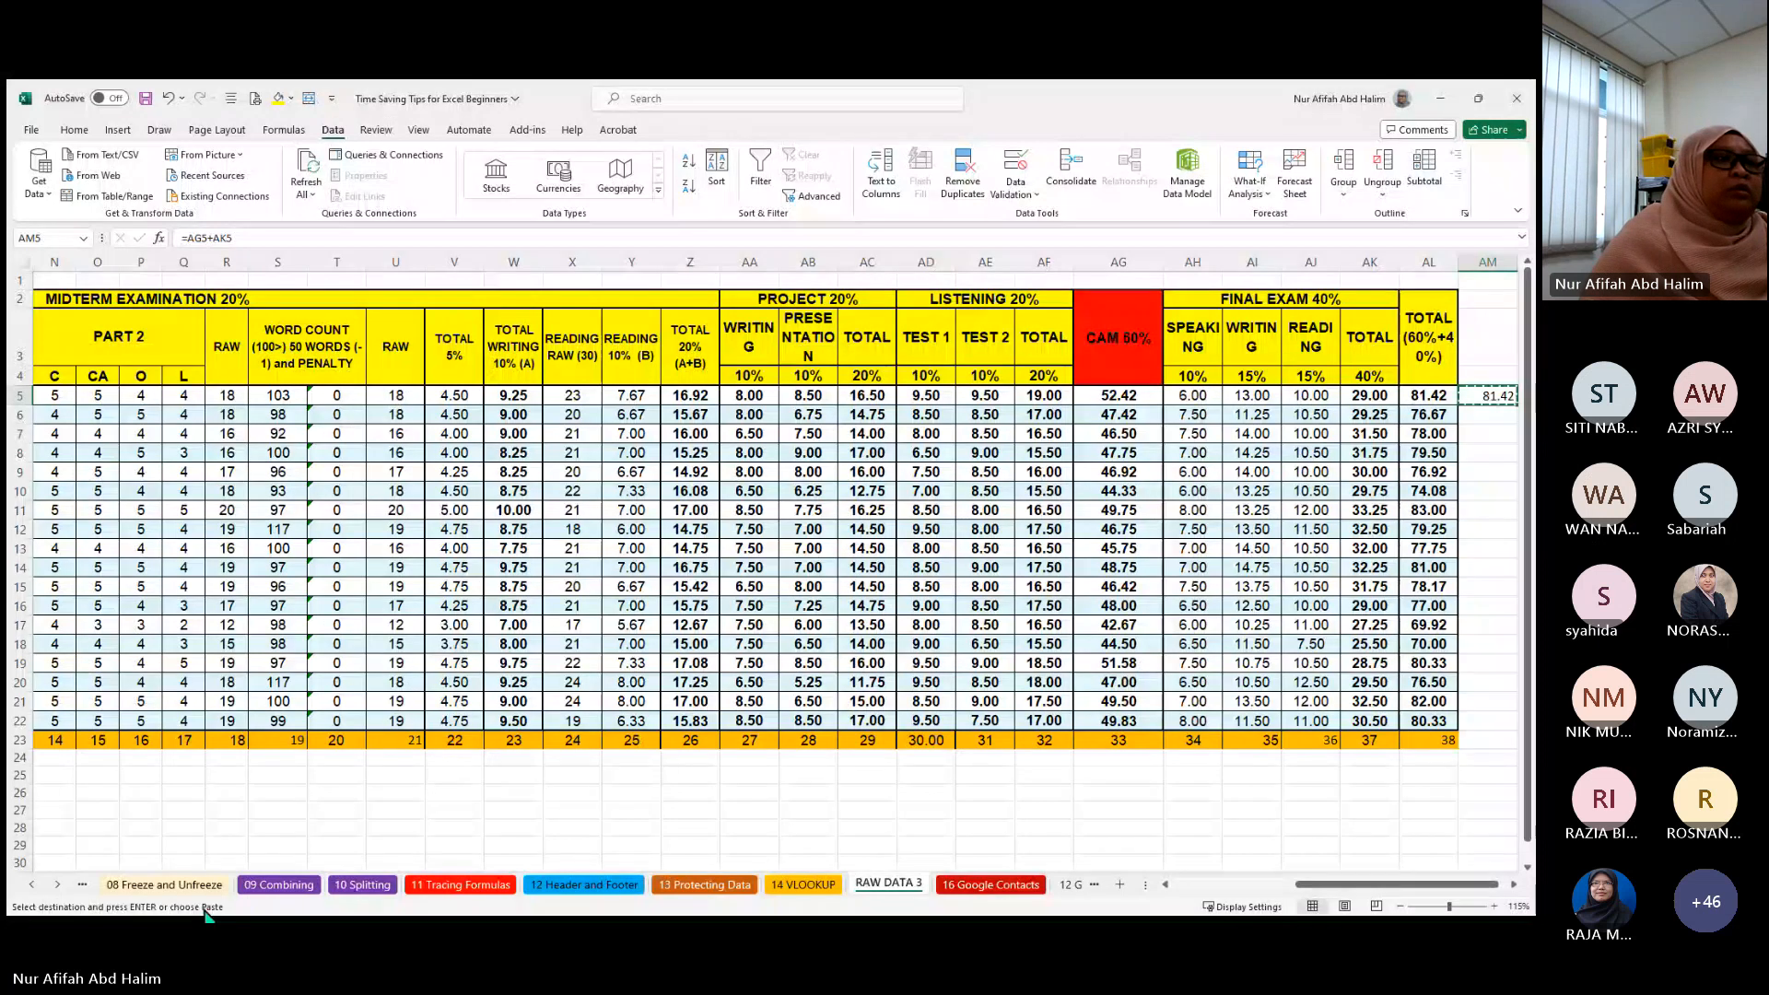
{"action": "left_click", "coordinate": [32, 885], "text": "ctrl"}
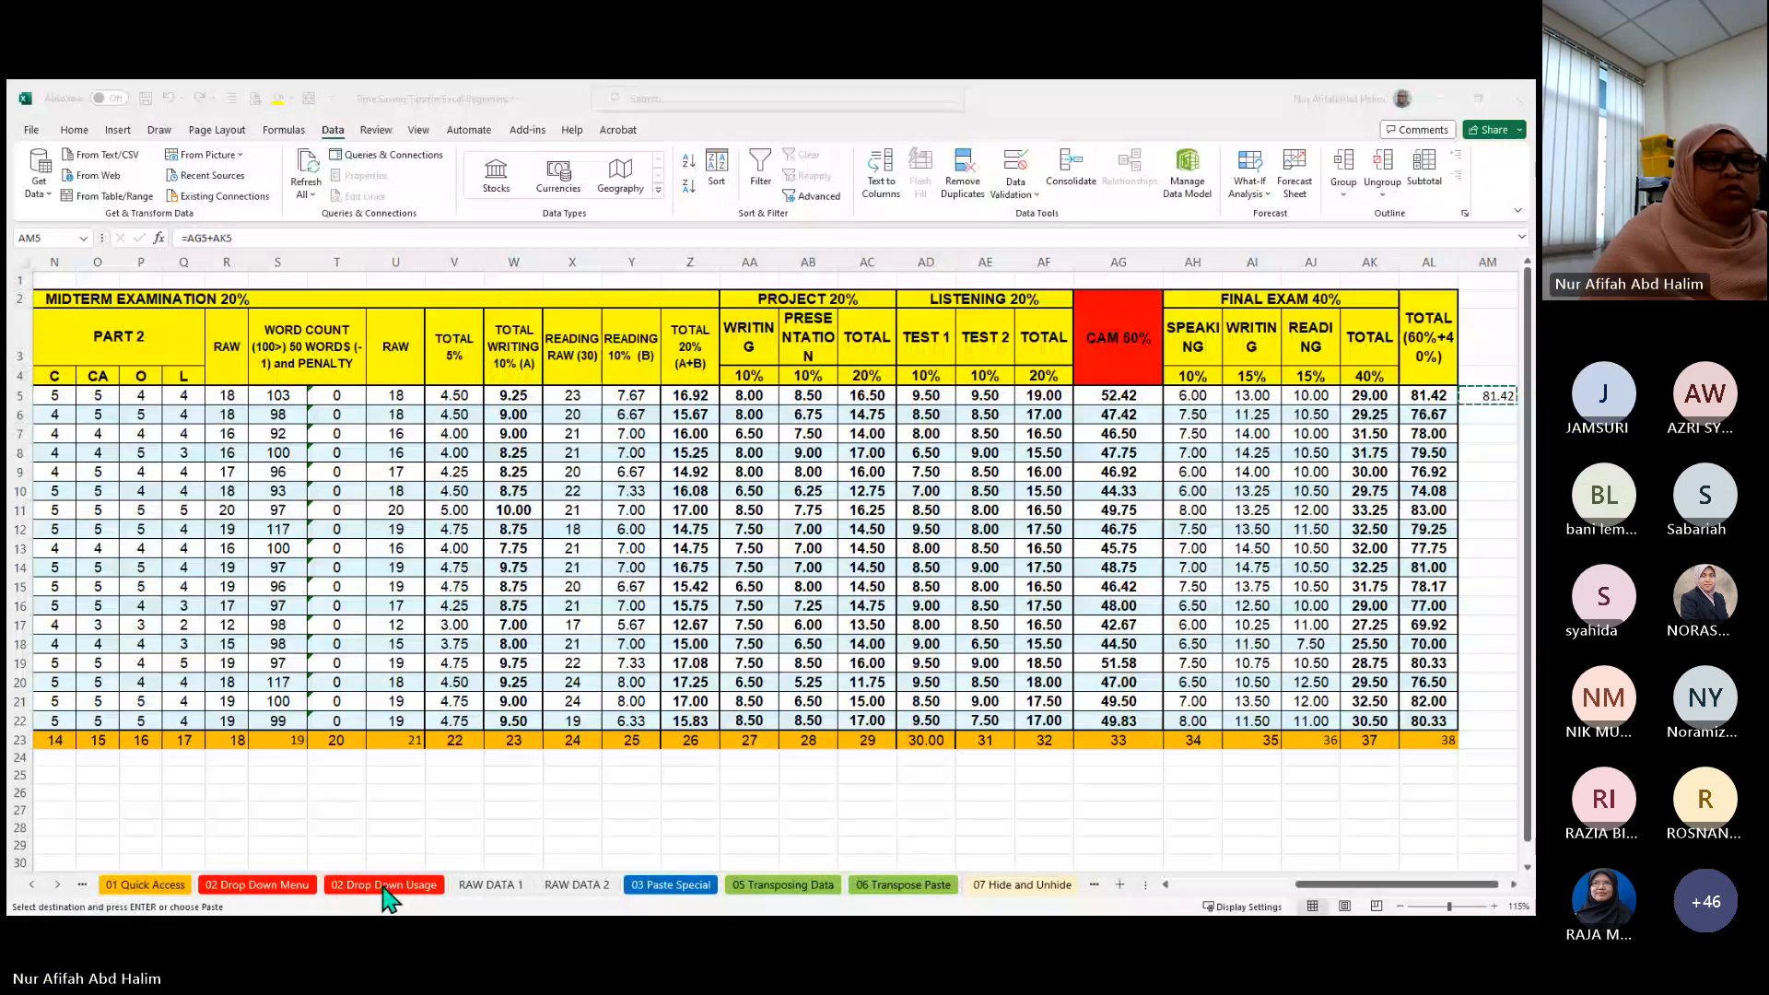
{"action": "left_click", "coordinate": [692, 884]}
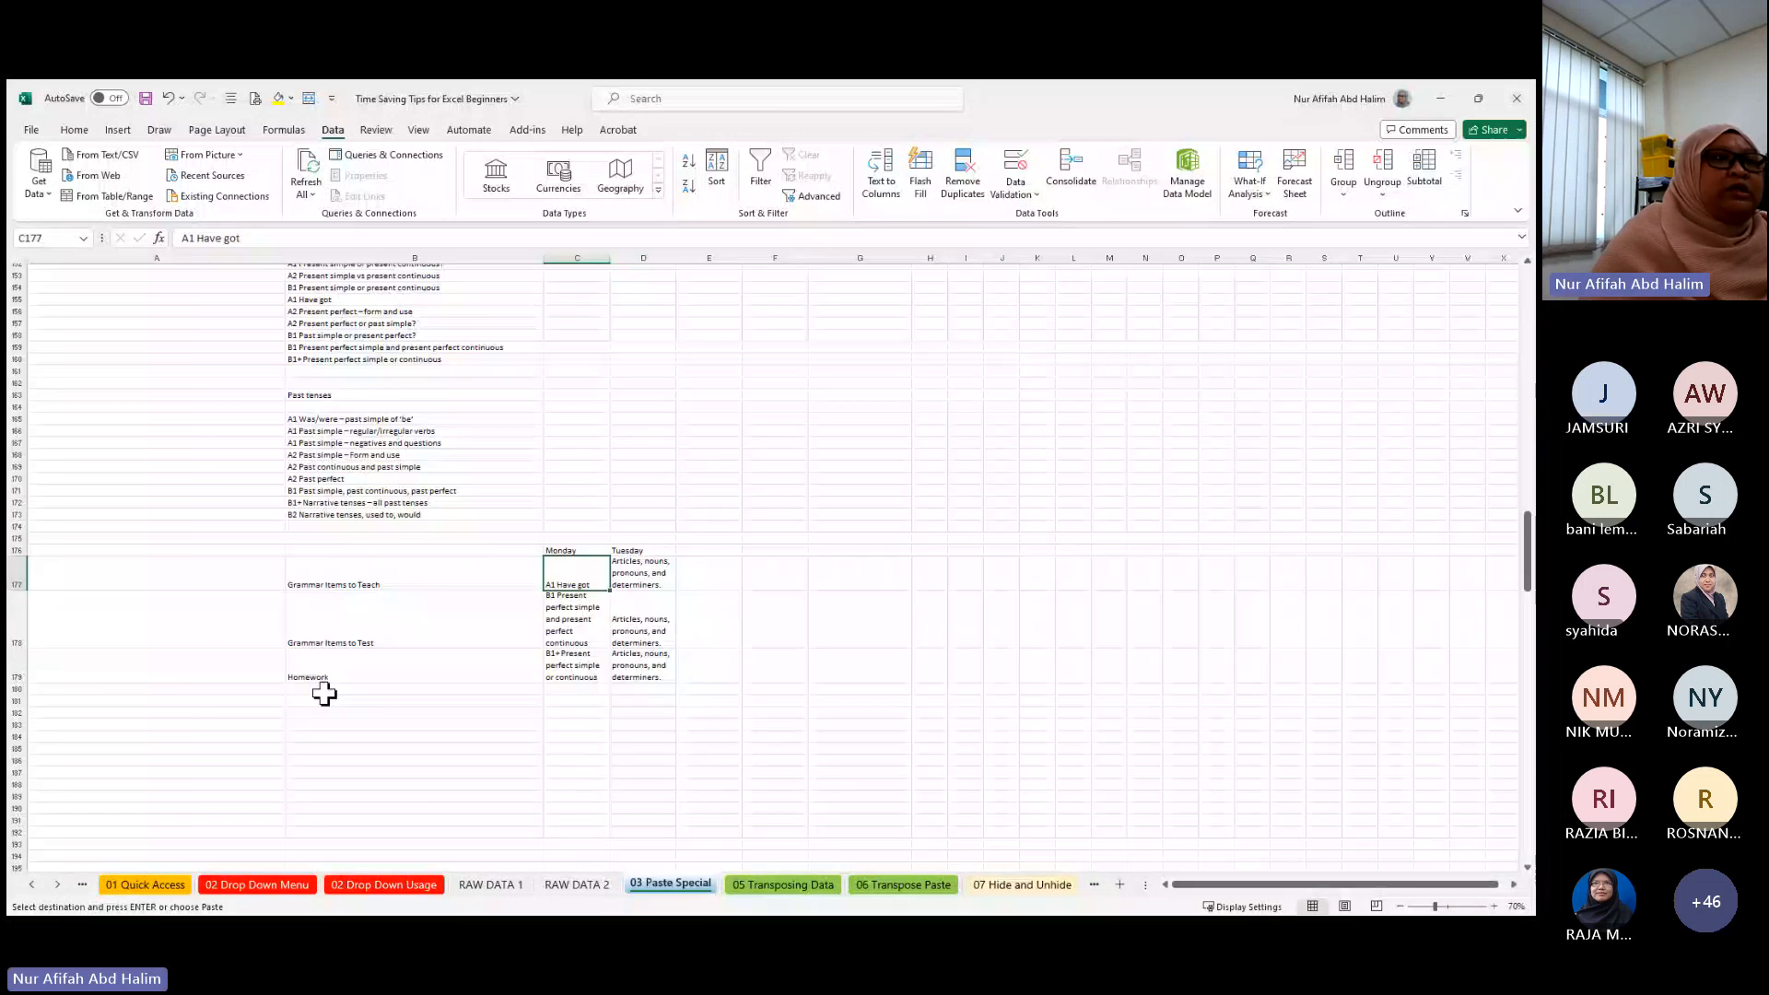
{"action": "left_click", "coordinate": [318, 701]}
{"action": "right_click", "coordinate": [318, 701]}
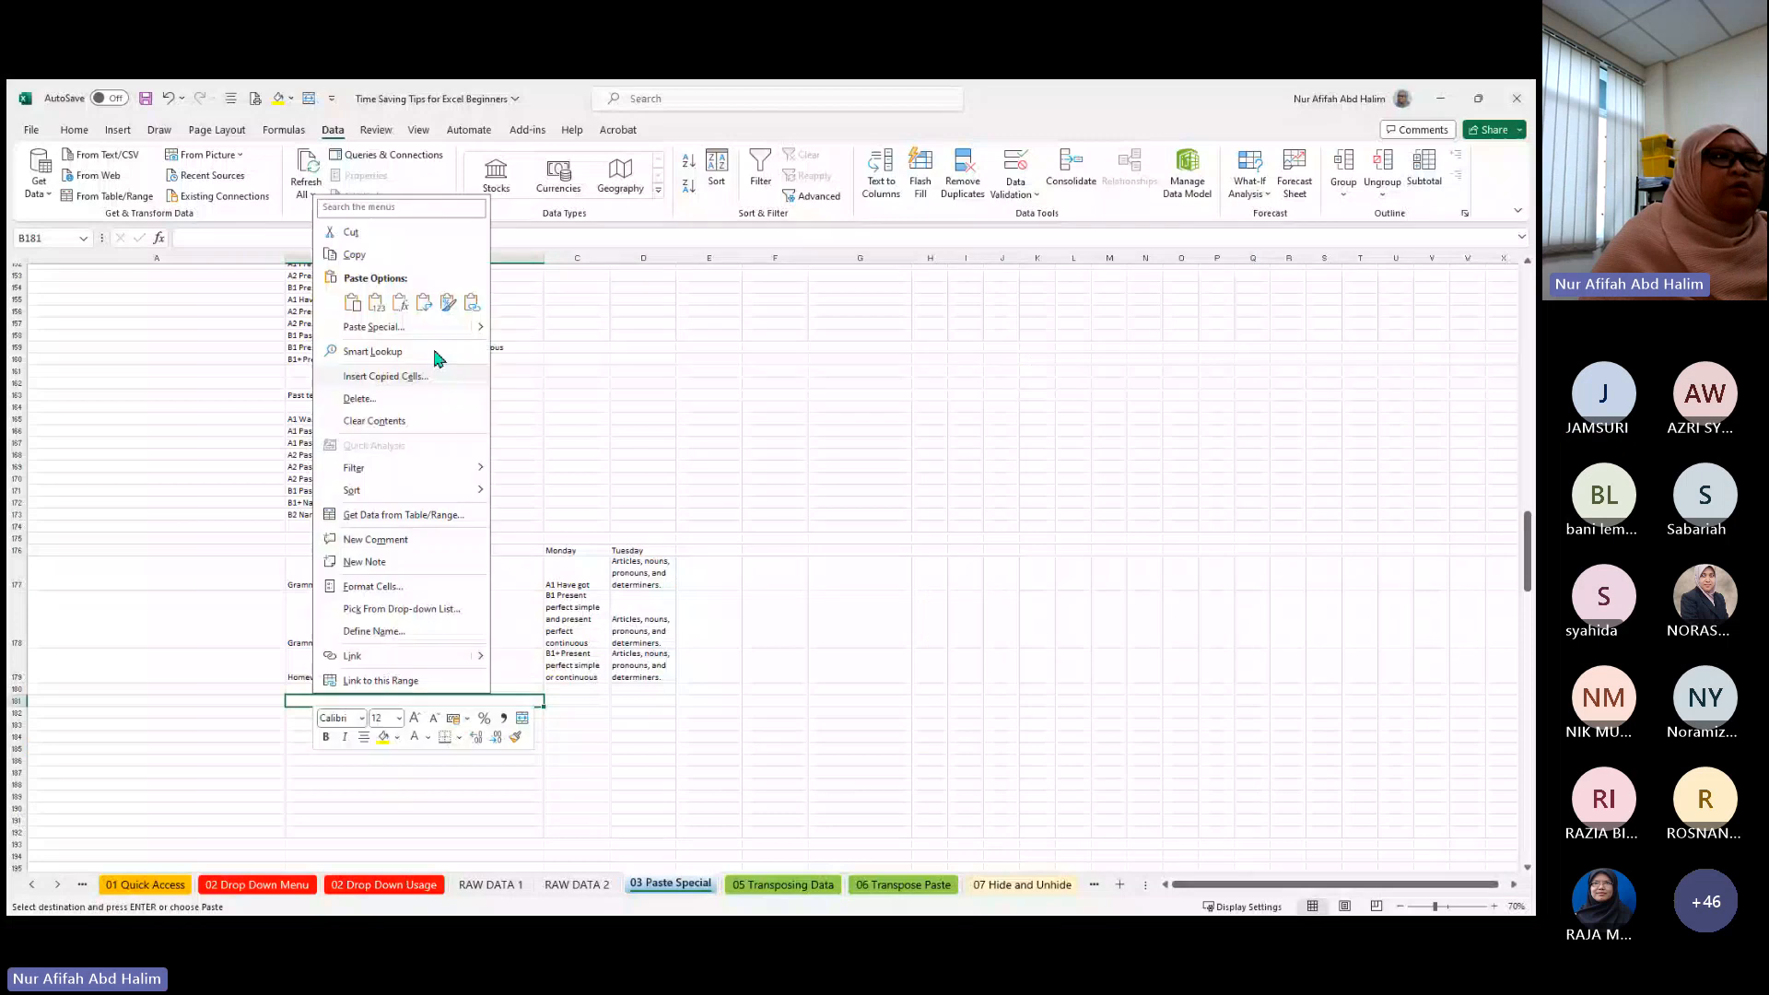
{"action": "left_click", "coordinate": [400, 304]}
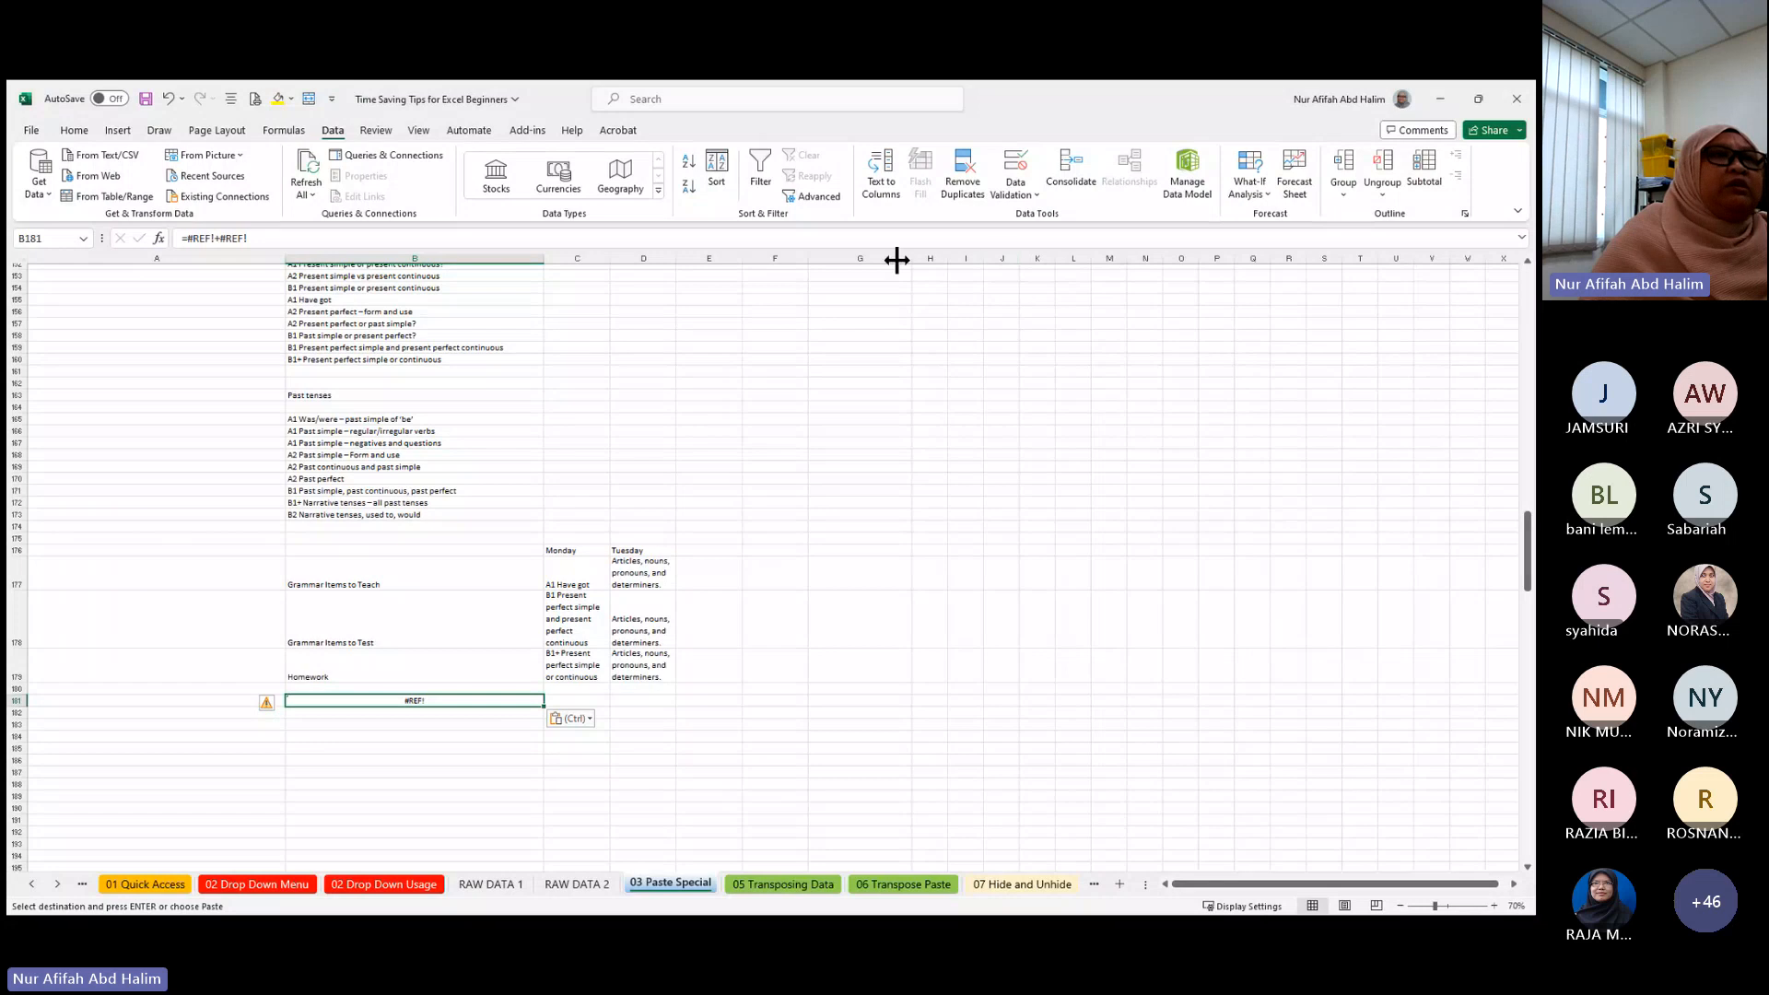
- Move the pasted formula from B181 down to B182 and select B183 below it
{"action": "left_click_drag", "start_coordinate": [324, 707], "coordinate": [332, 719]}
{"action": "left_click", "coordinate": [318, 725]}
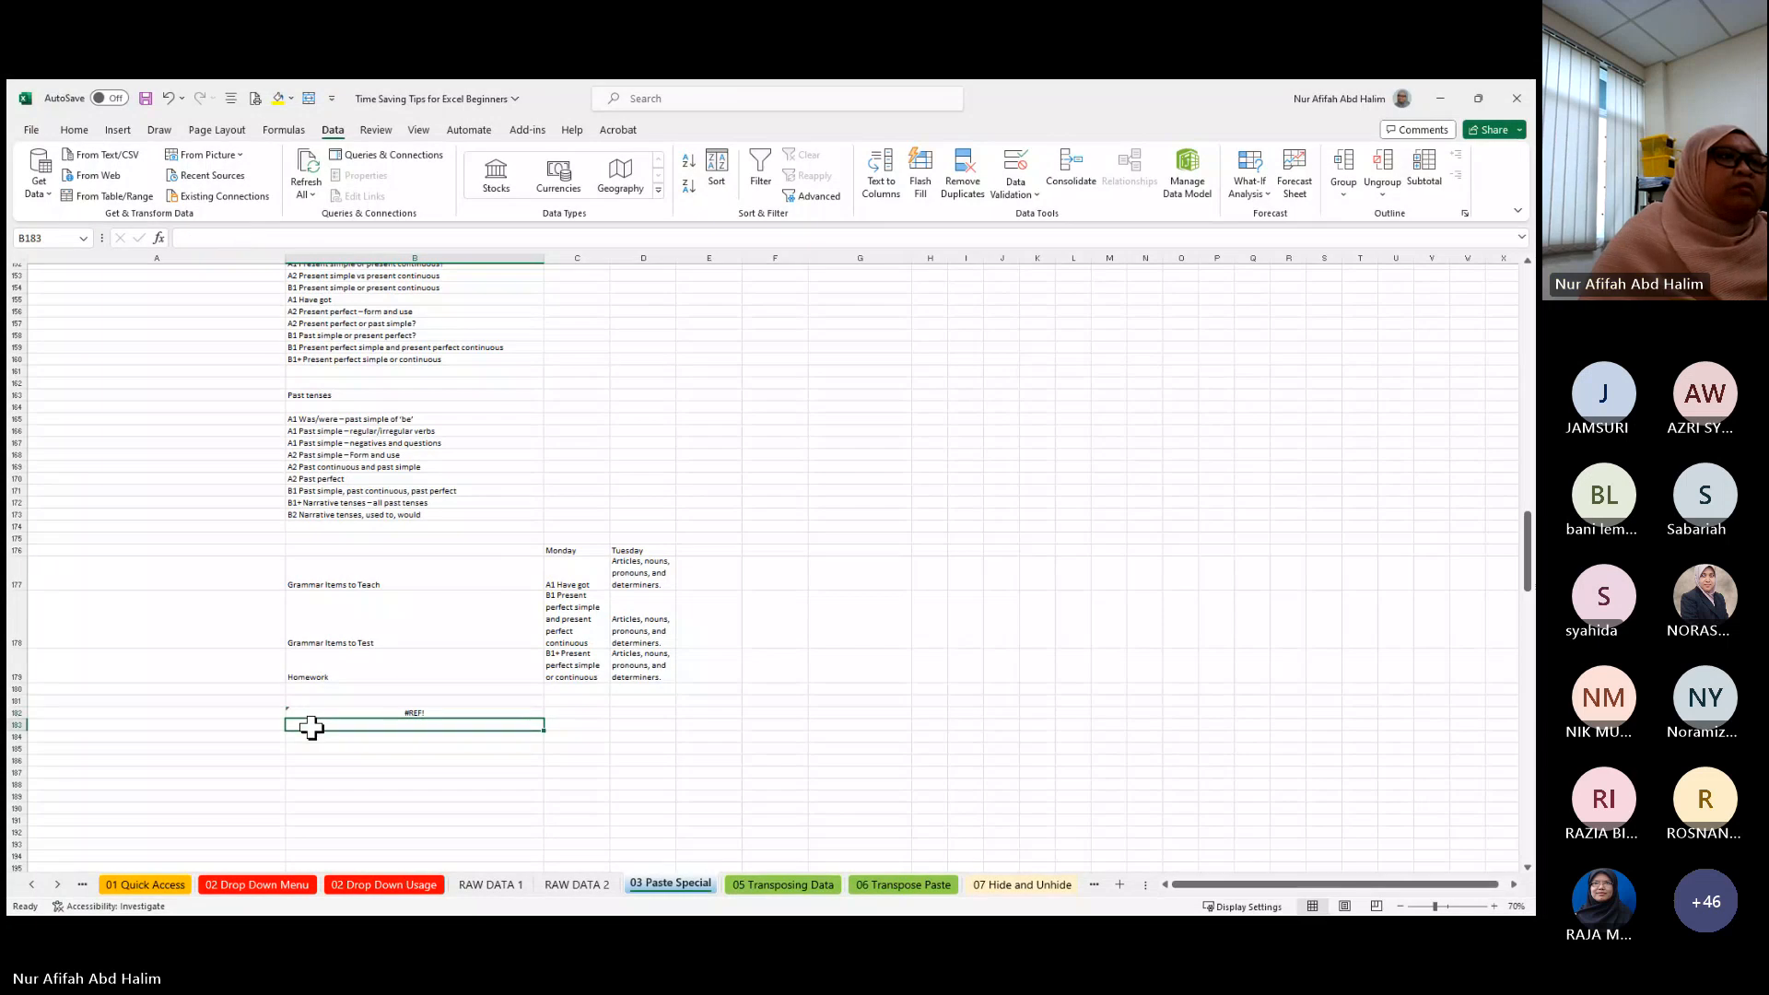
{"action": "right_click", "coordinate": [311, 727]}
{"action": "key", "text": "Escape"}
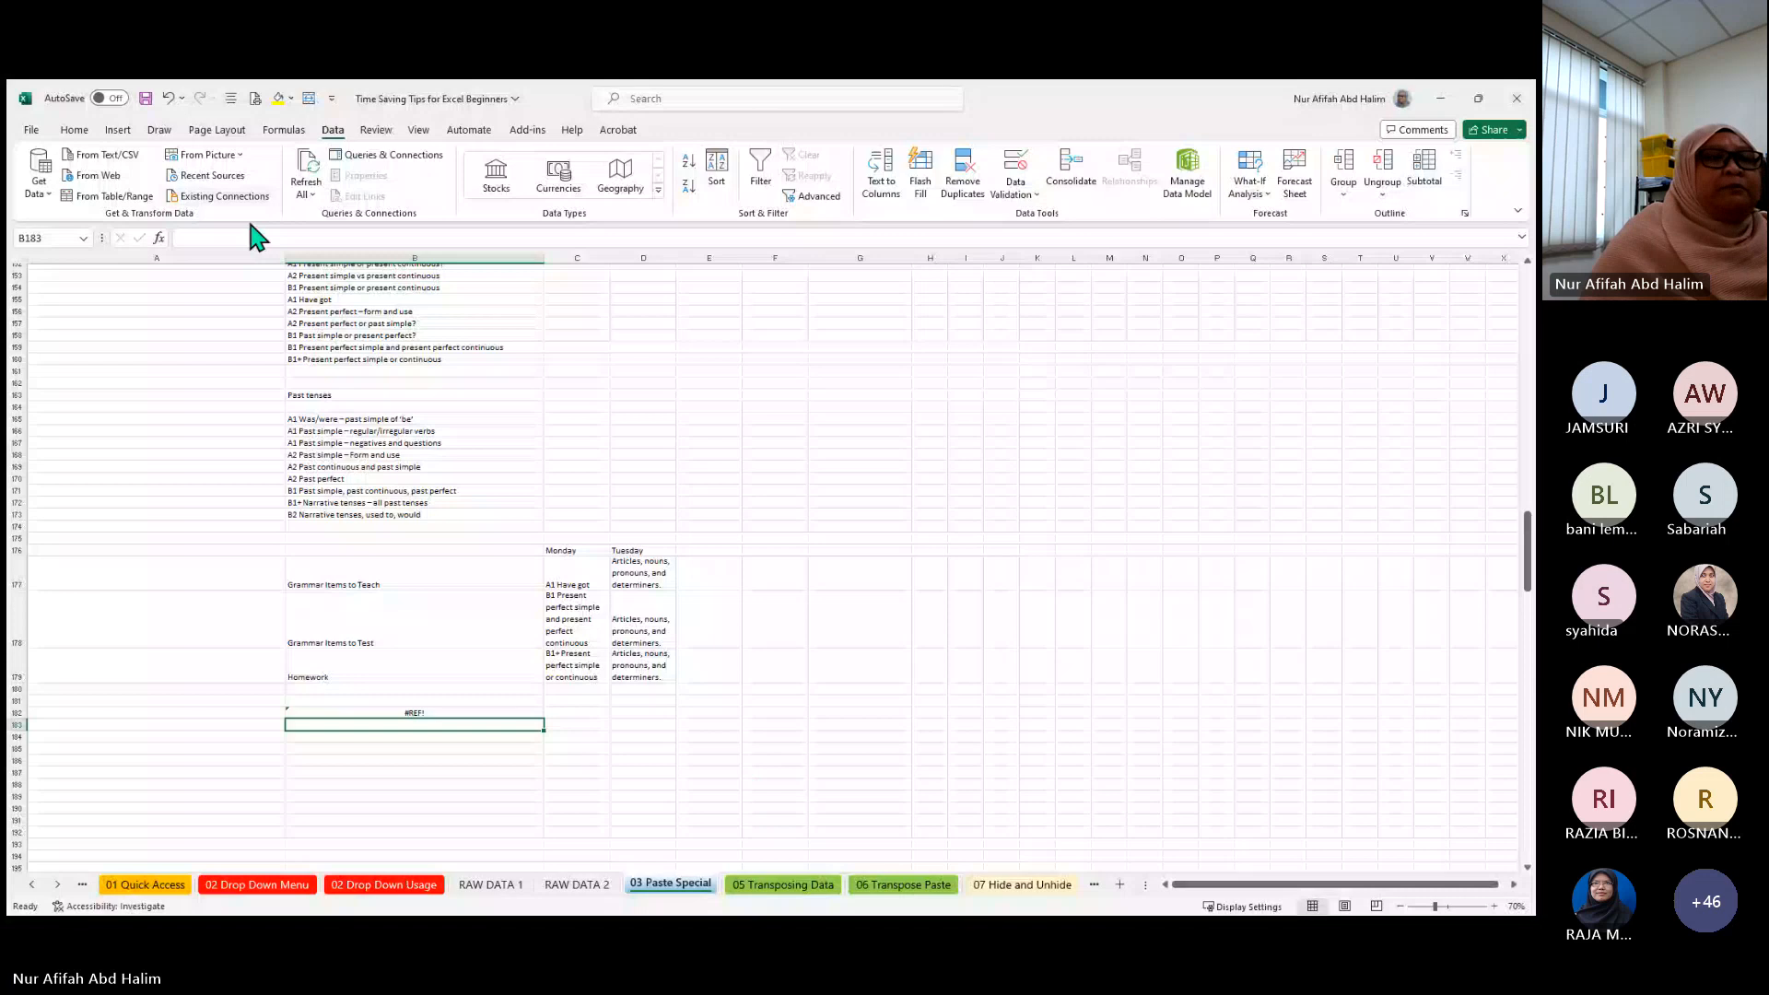
- Return to the RAW DATA 3 sheet and copy the total formula in AM5 again
{"action": "left_click", "coordinate": [57, 884]}
{"action": "left_click", "coordinate": [57, 885]}
{"action": "left_click", "coordinate": [57, 885]}
{"action": "left_click", "coordinate": [57, 885]}
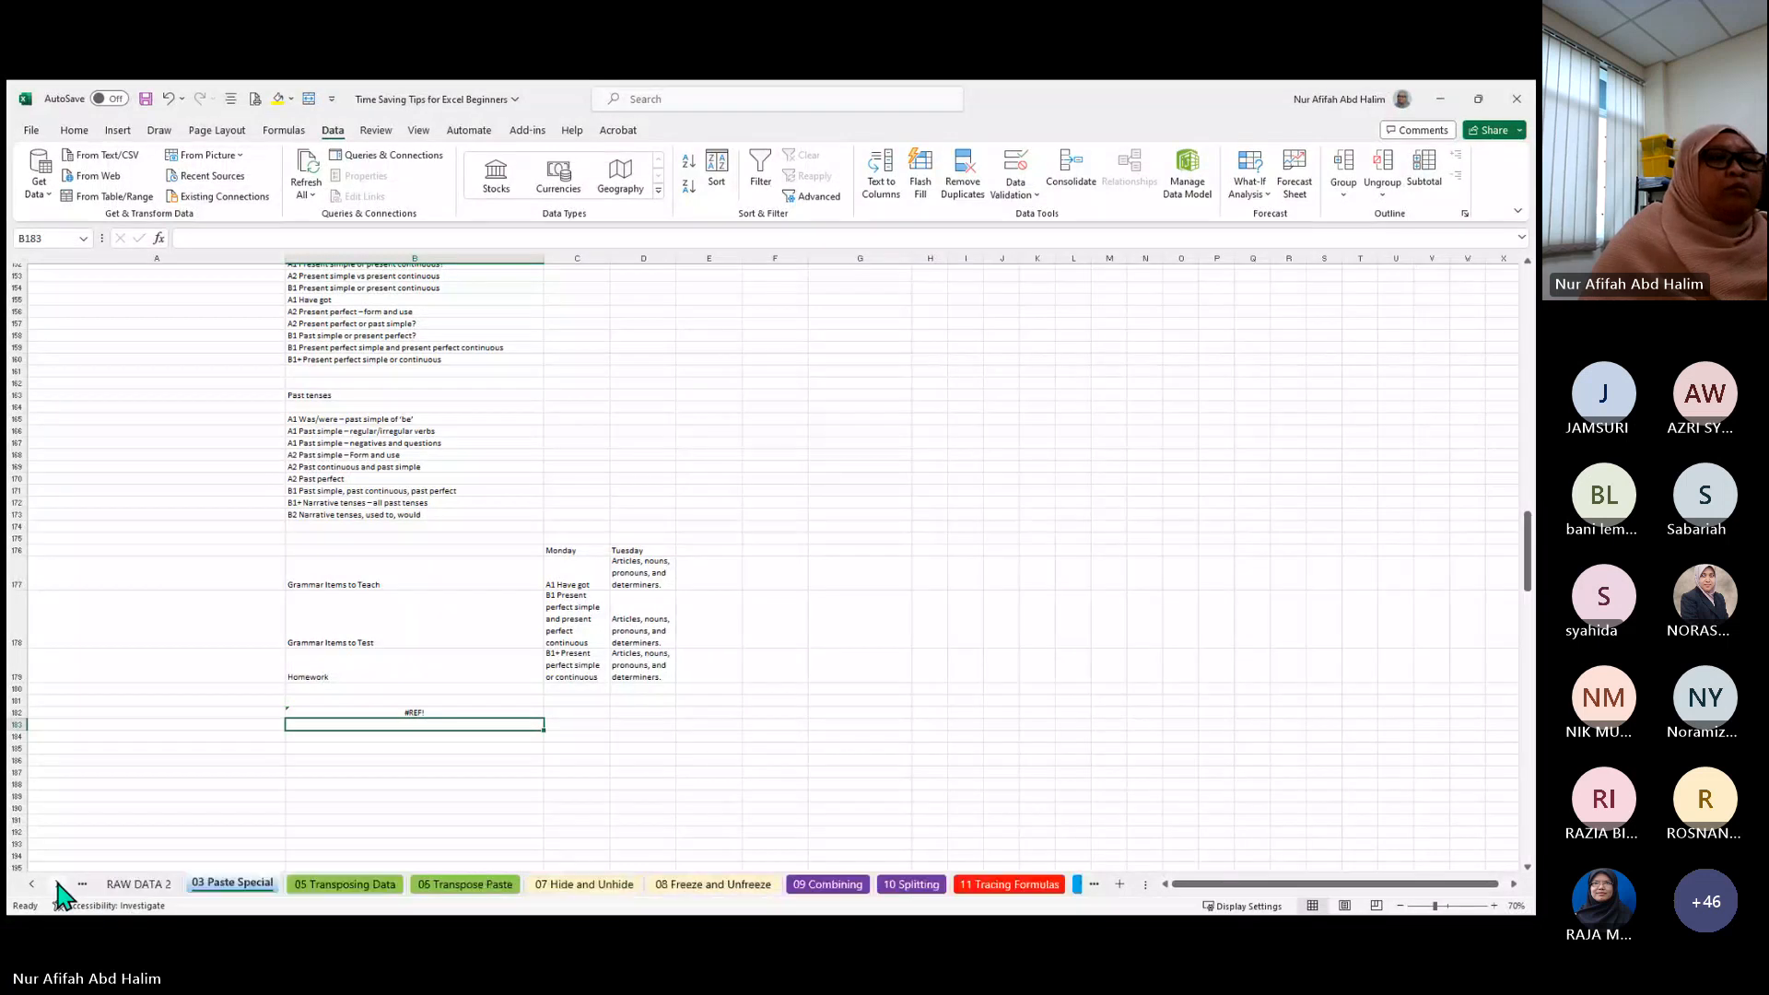
{"action": "left_click", "coordinate": [57, 884]}
{"action": "left_click", "coordinate": [57, 885]}
{"action": "left_click", "coordinate": [57, 885]}
{"action": "left_click", "coordinate": [58, 885]}
{"action": "left_click", "coordinate": [58, 885]}
{"action": "left_click", "coordinate": [57, 885]}
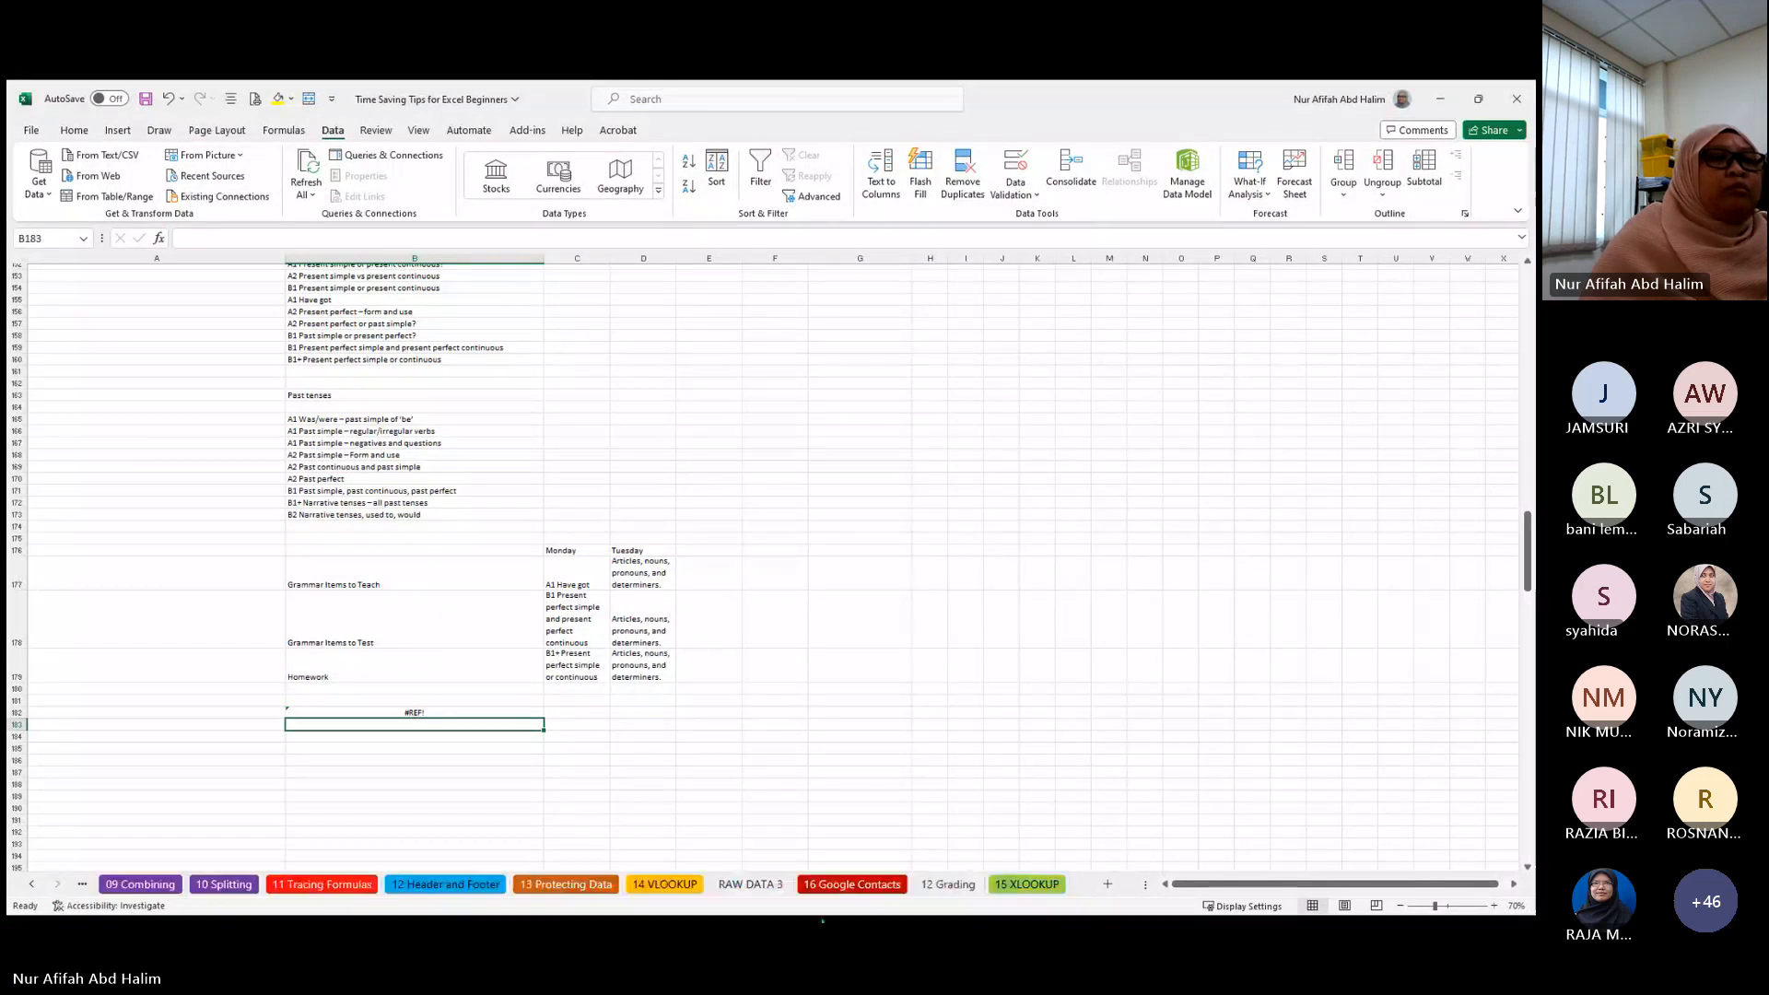
{"action": "right_click", "coordinate": [763, 888]}
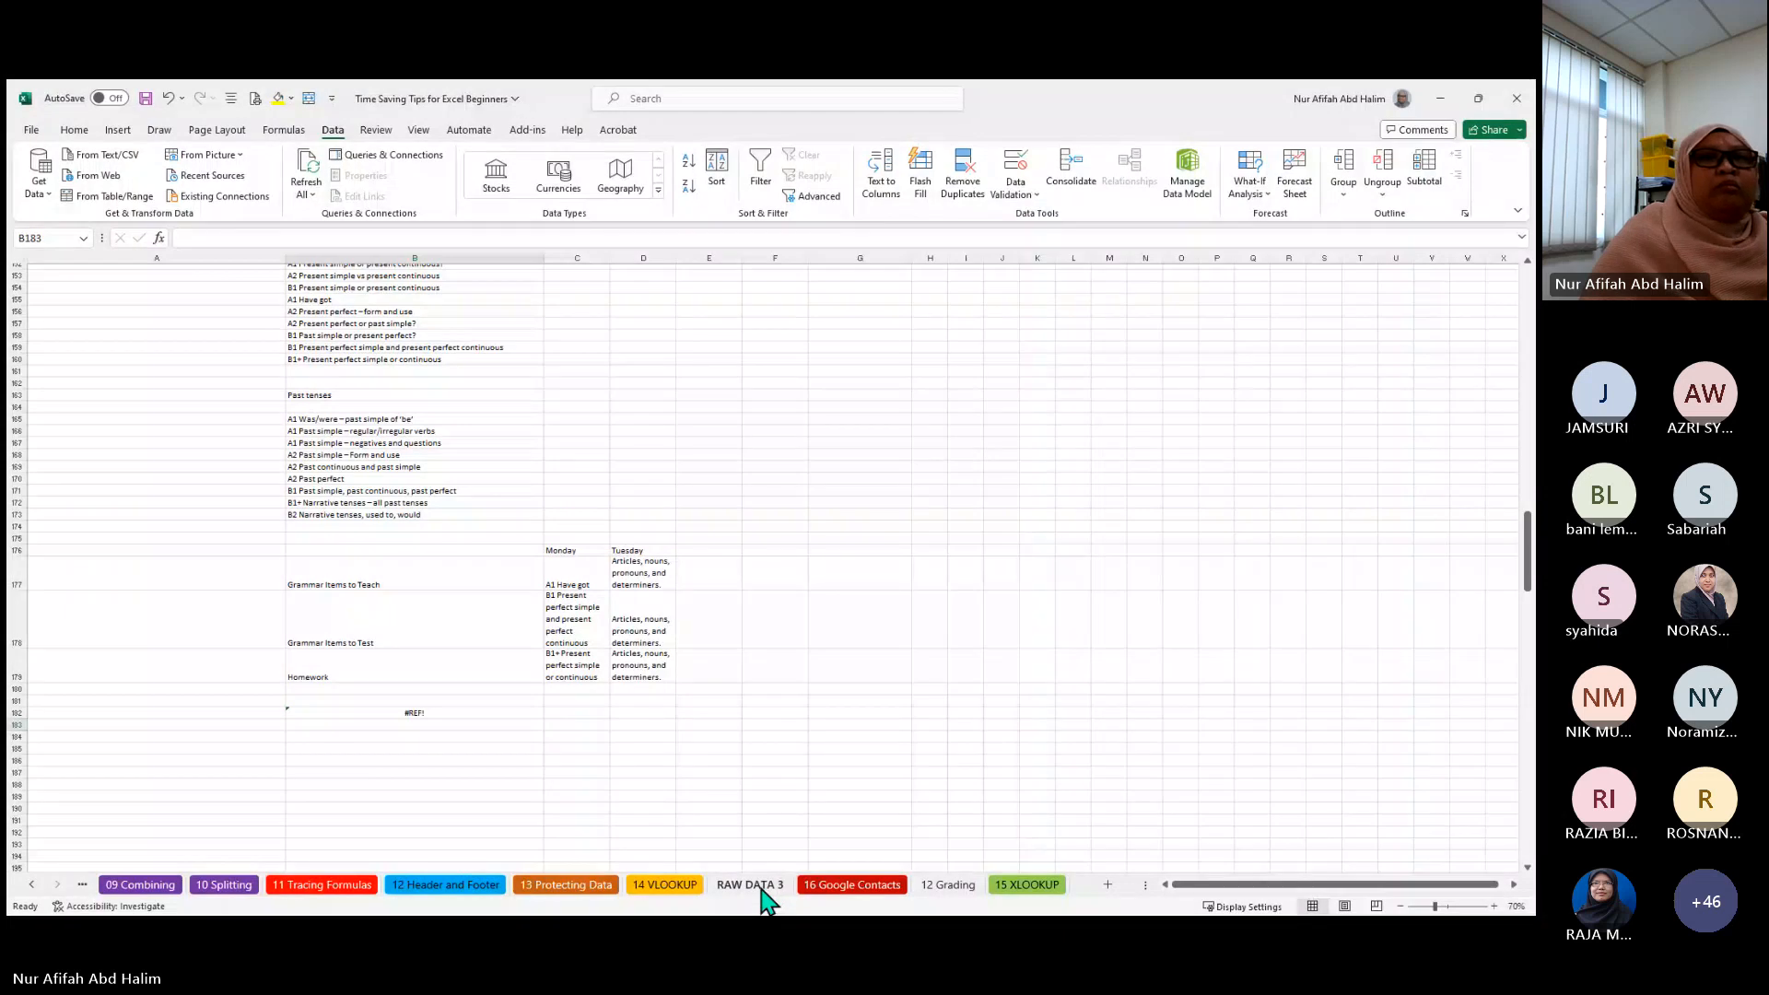
{"action": "left_click", "coordinate": [761, 887]}
{"action": "right_click", "coordinate": [1488, 396]}
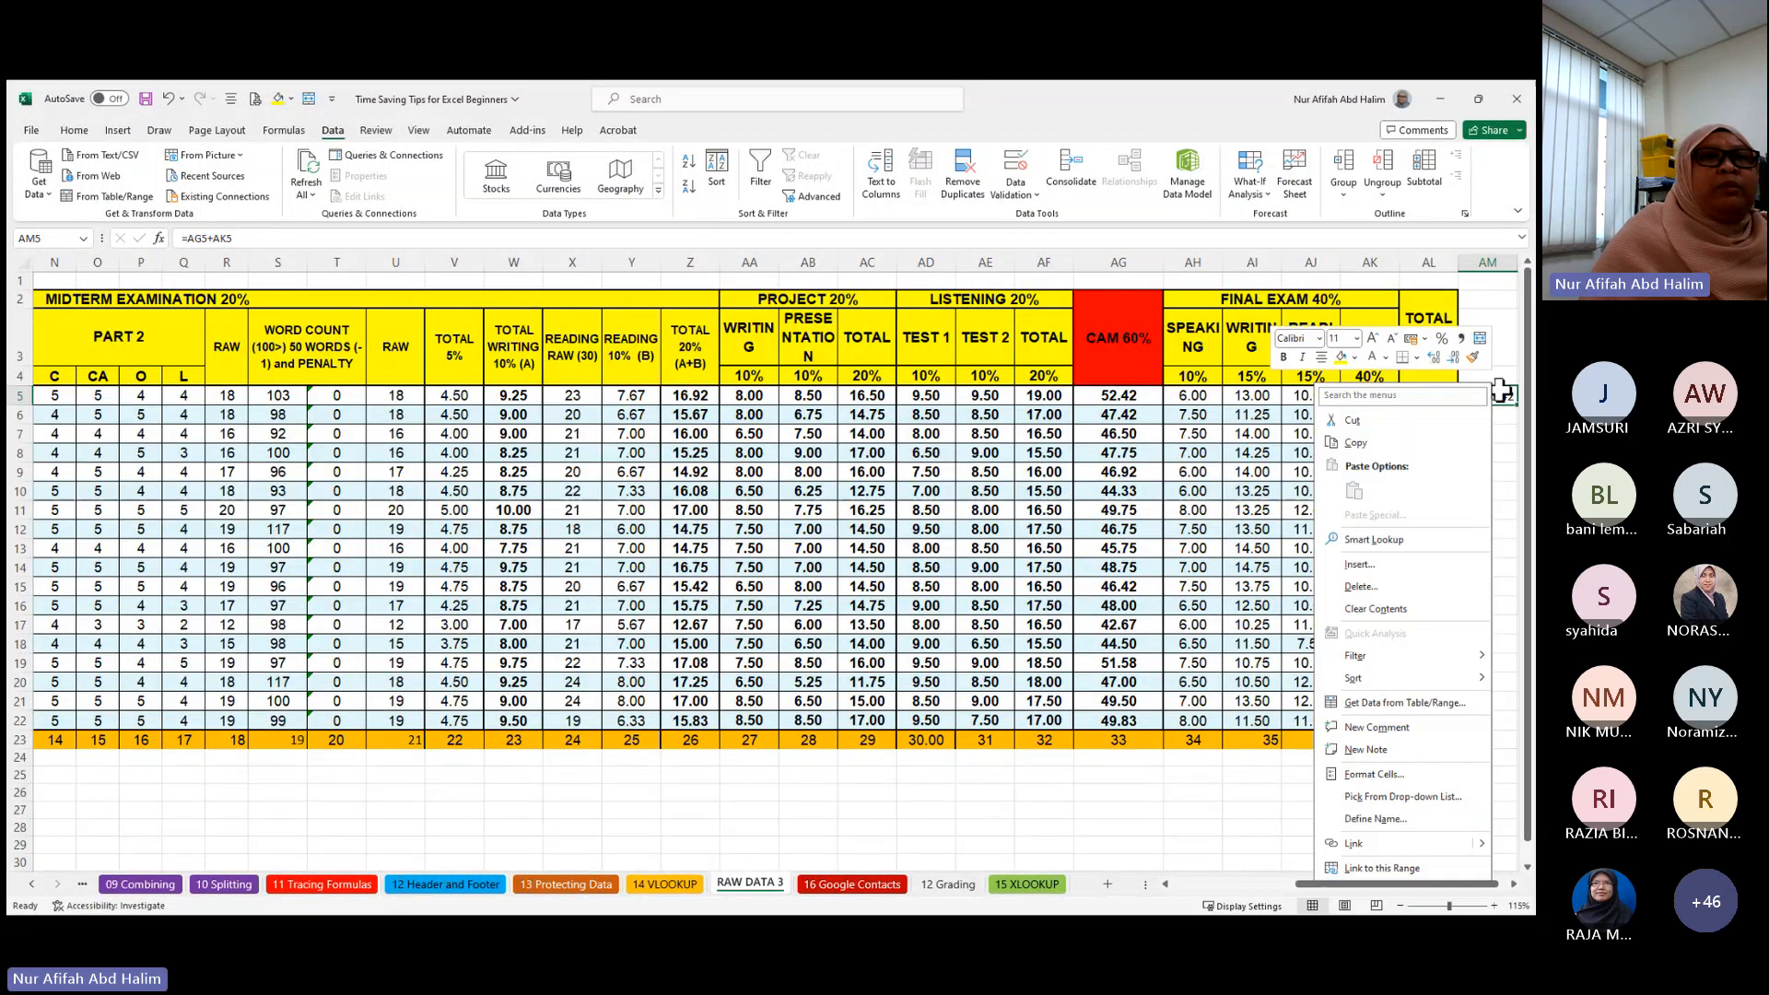
{"action": "left_click", "coordinate": [1355, 432]}
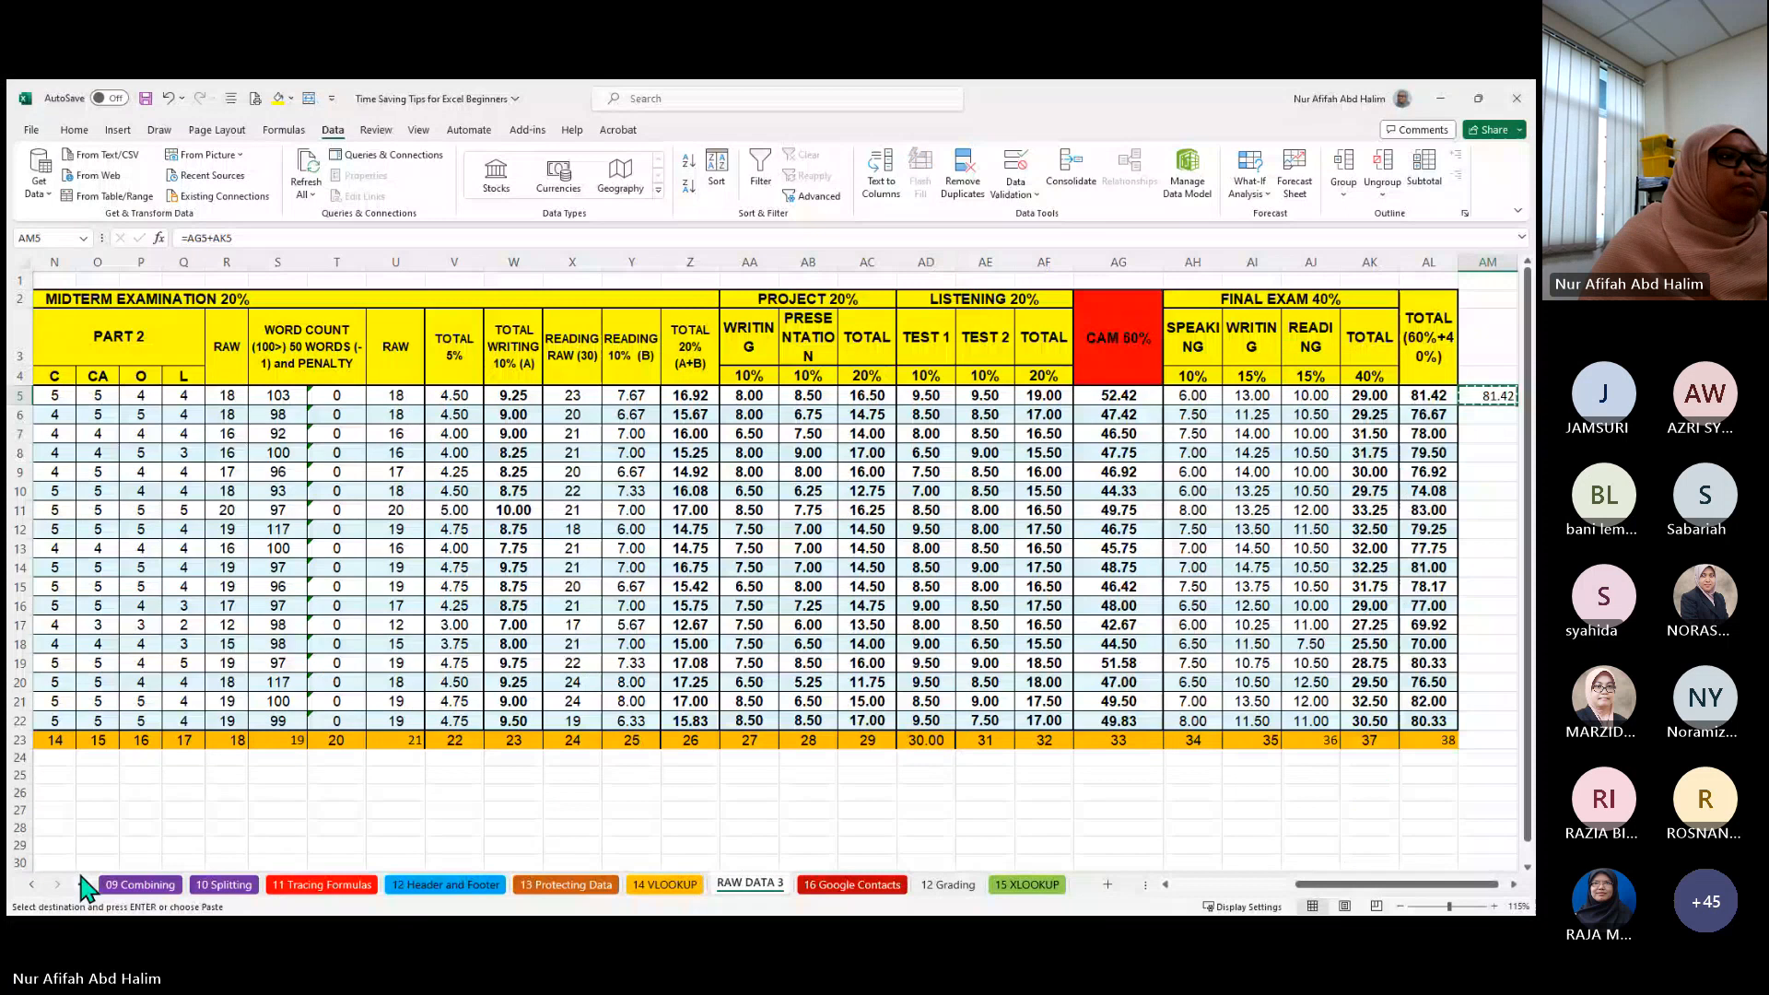
- Paste the copied AM5 cell as is into B183 on the 03 Paste Special sheet
{"action": "left_click", "coordinate": [33, 886]}
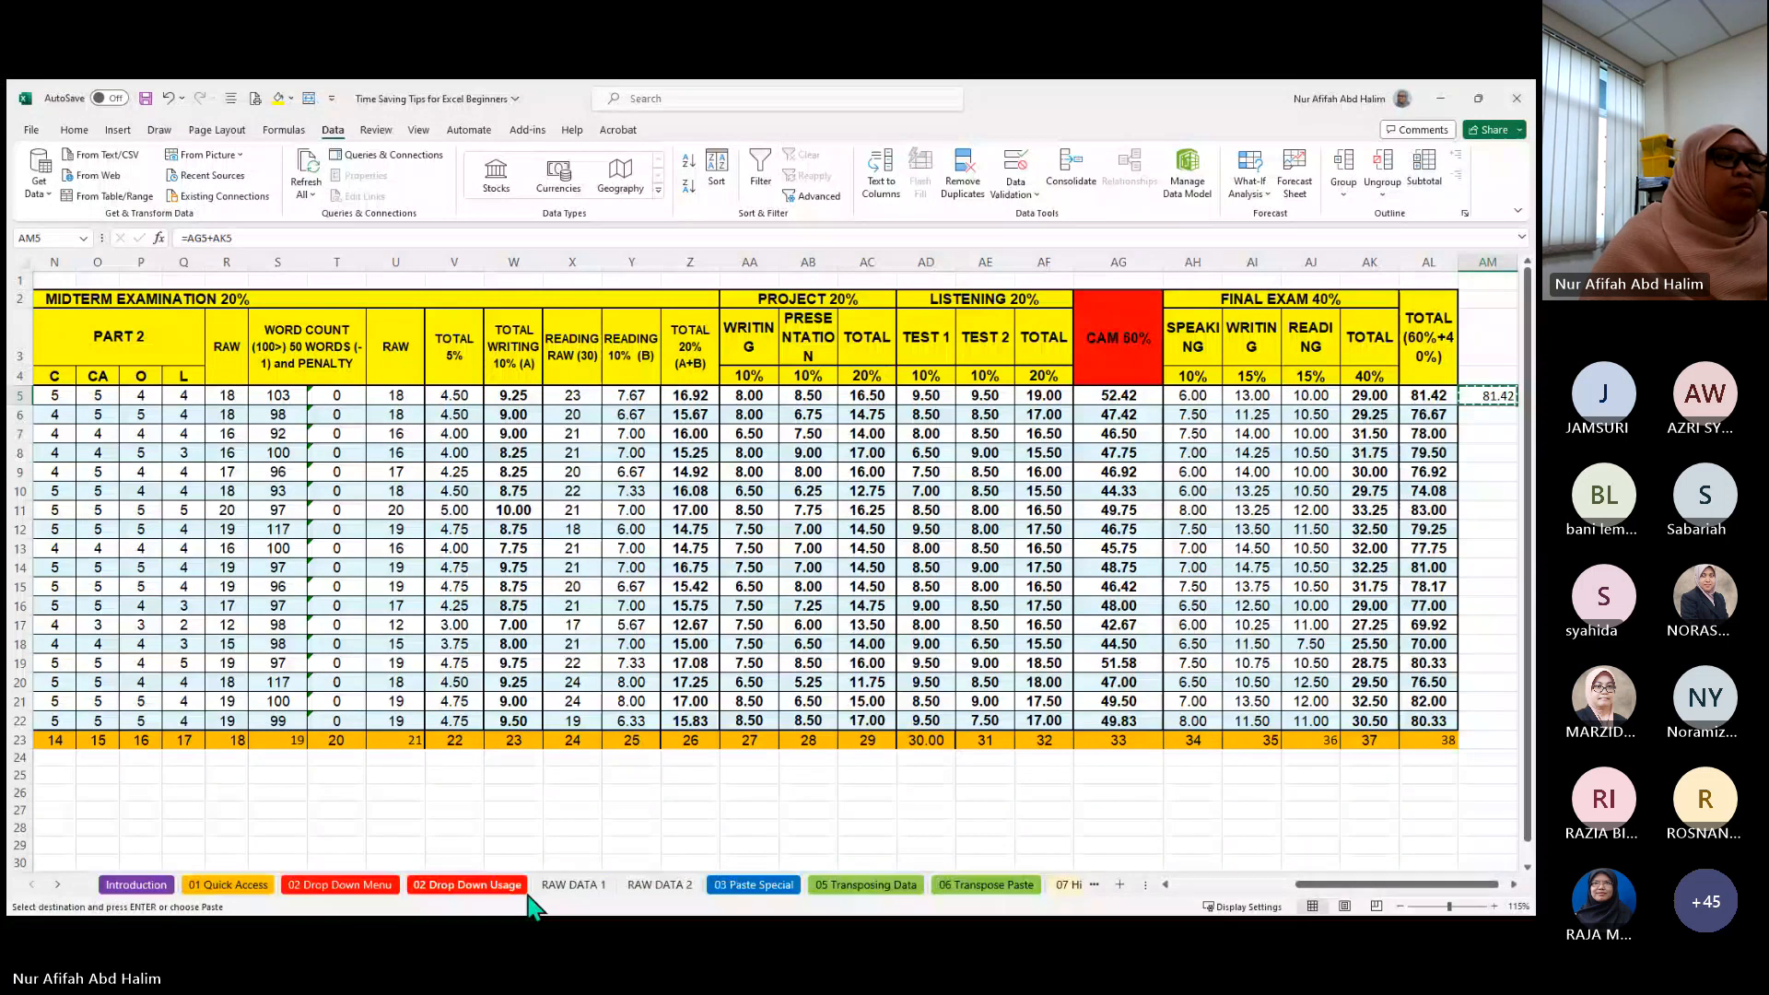
{"action": "left_click", "coordinate": [754, 886]}
{"action": "left_click", "coordinate": [346, 723]}
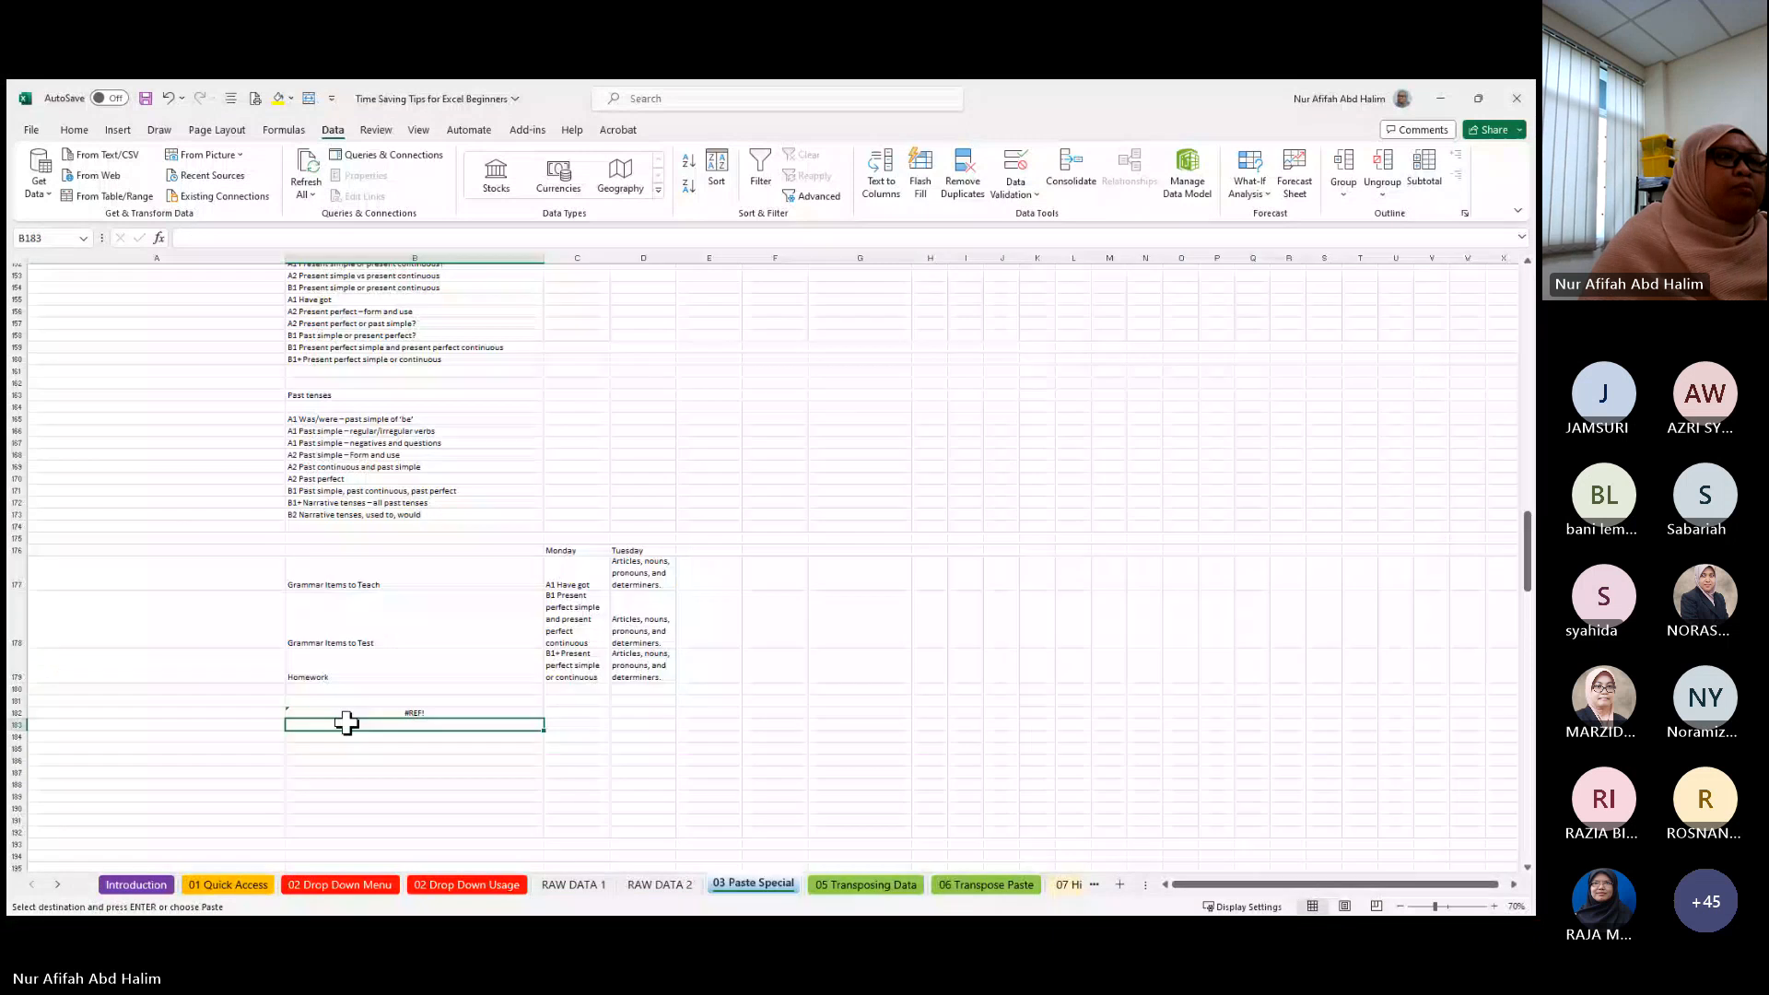
{"action": "right_click", "coordinate": [346, 724]}
{"action": "left_click", "coordinate": [380, 325]}
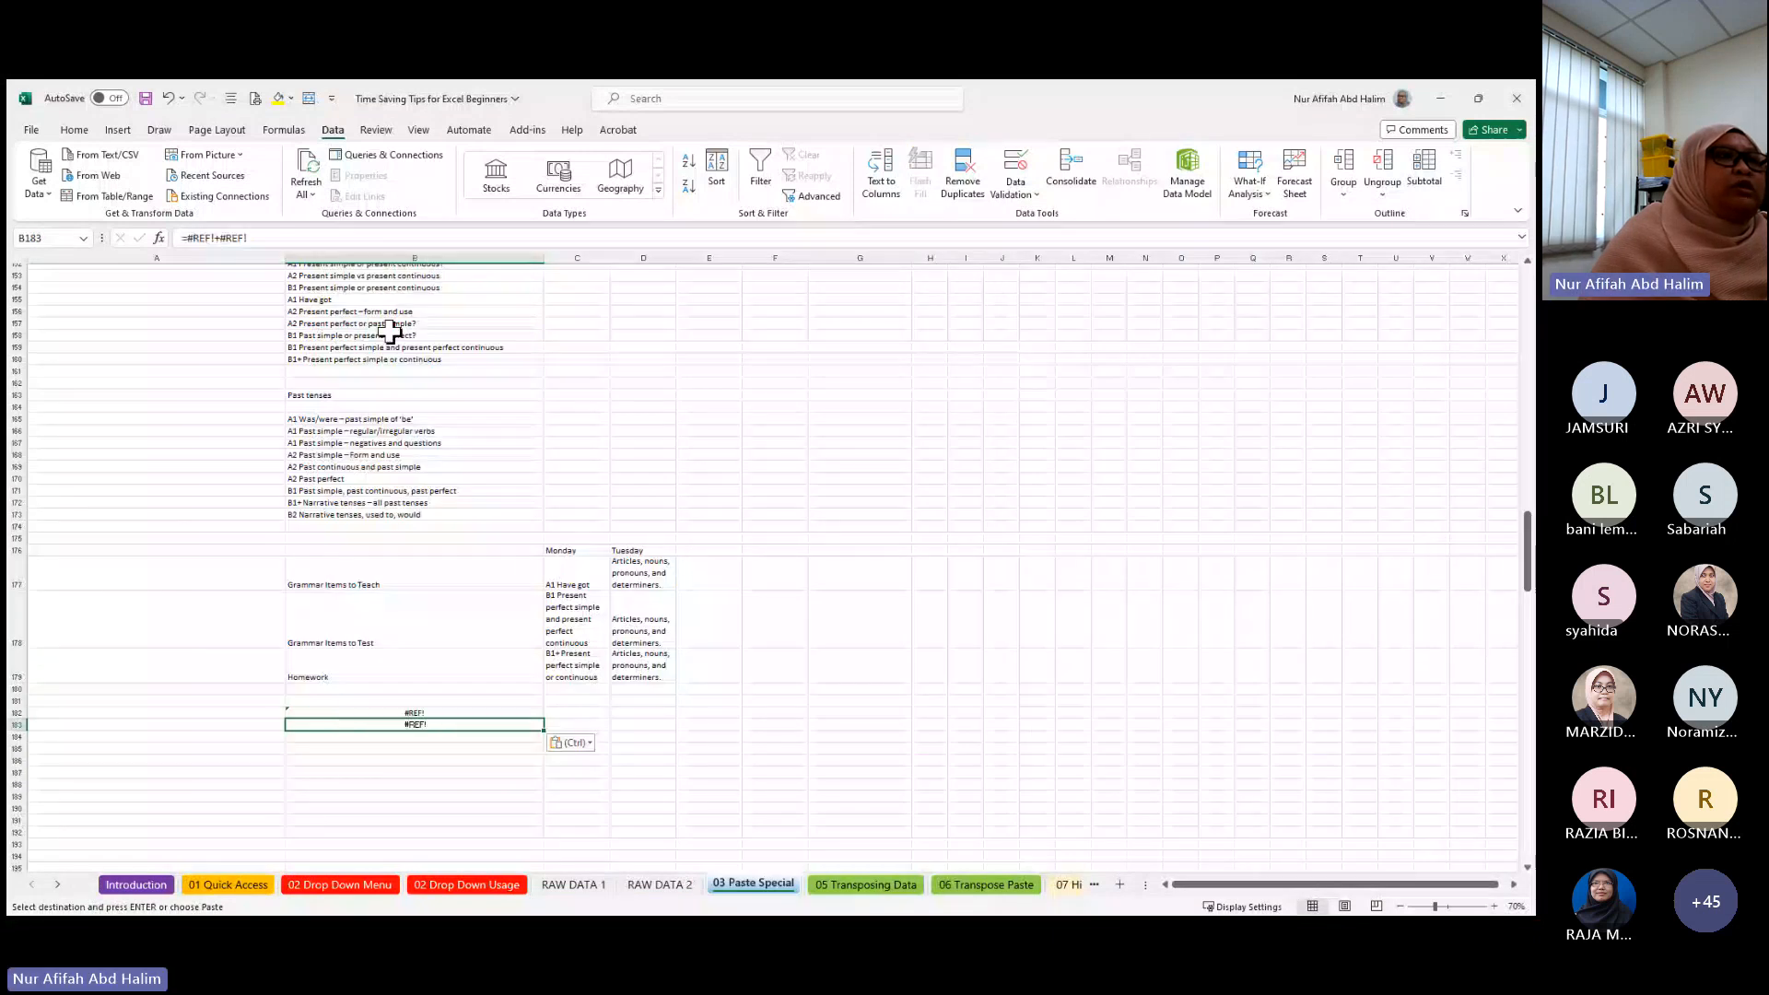
- Paste the copied AM5 total as values only into B184, below the two pasted formulas
{"action": "left_click", "coordinate": [412, 736]}
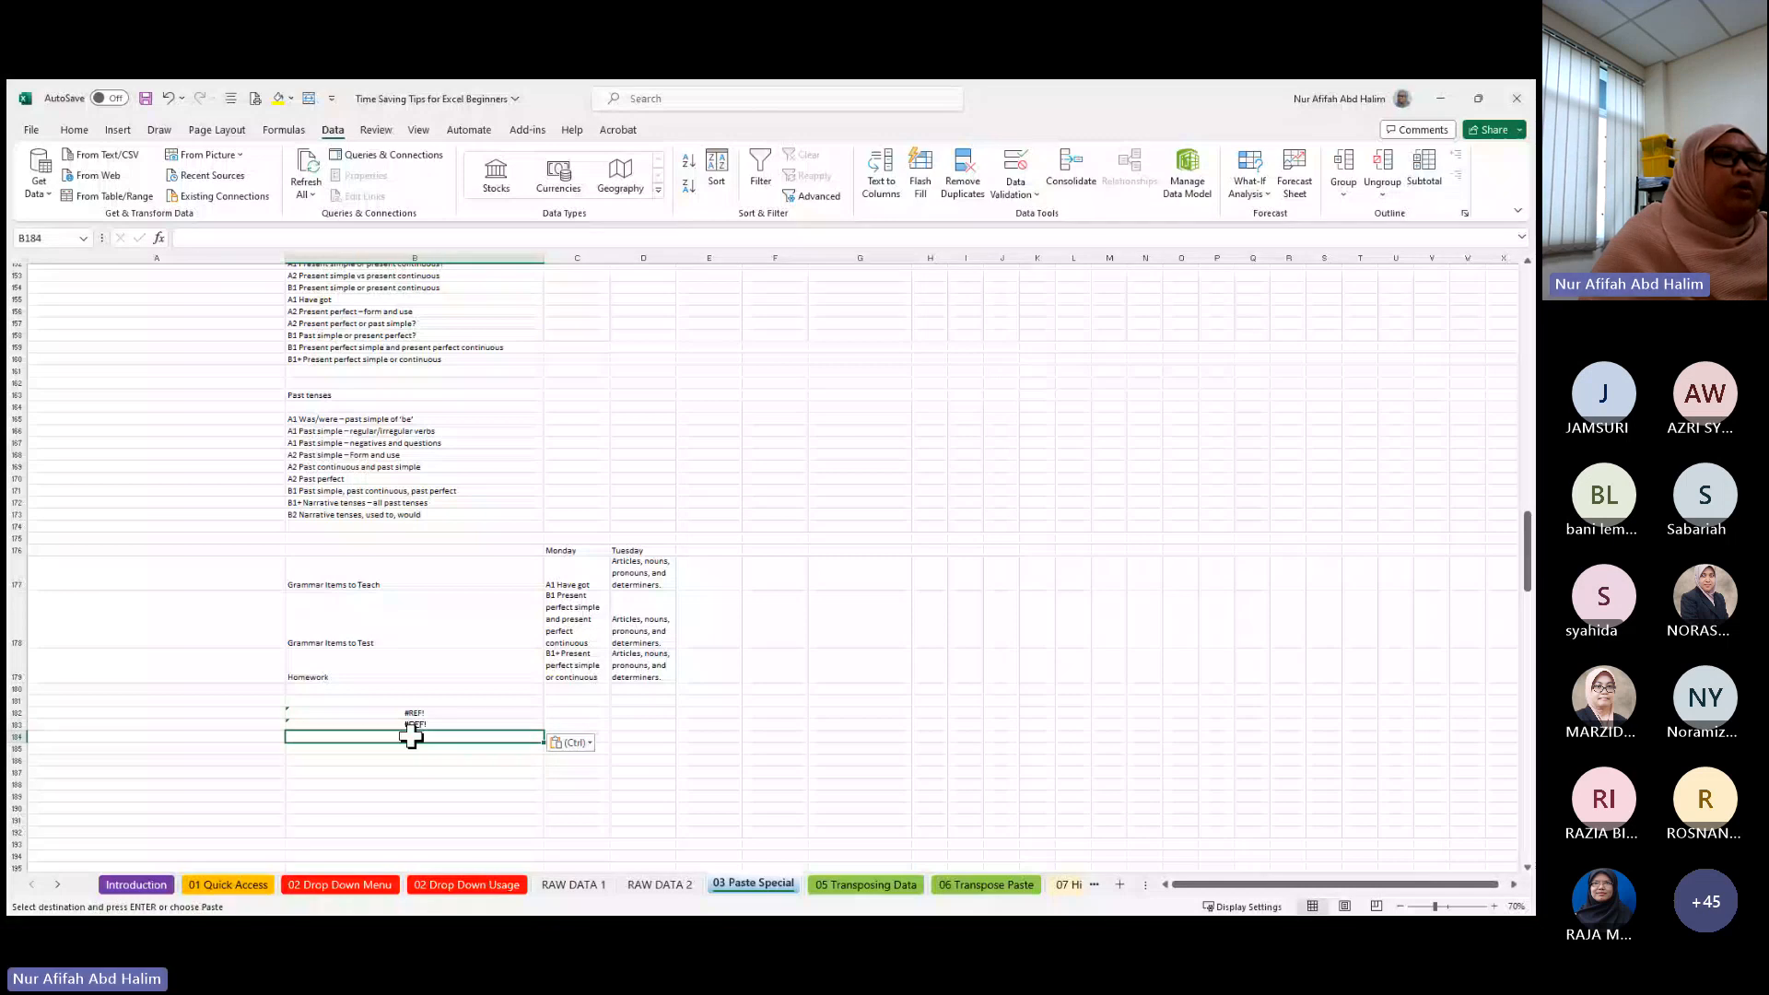
{"action": "right_click", "coordinate": [411, 737]}
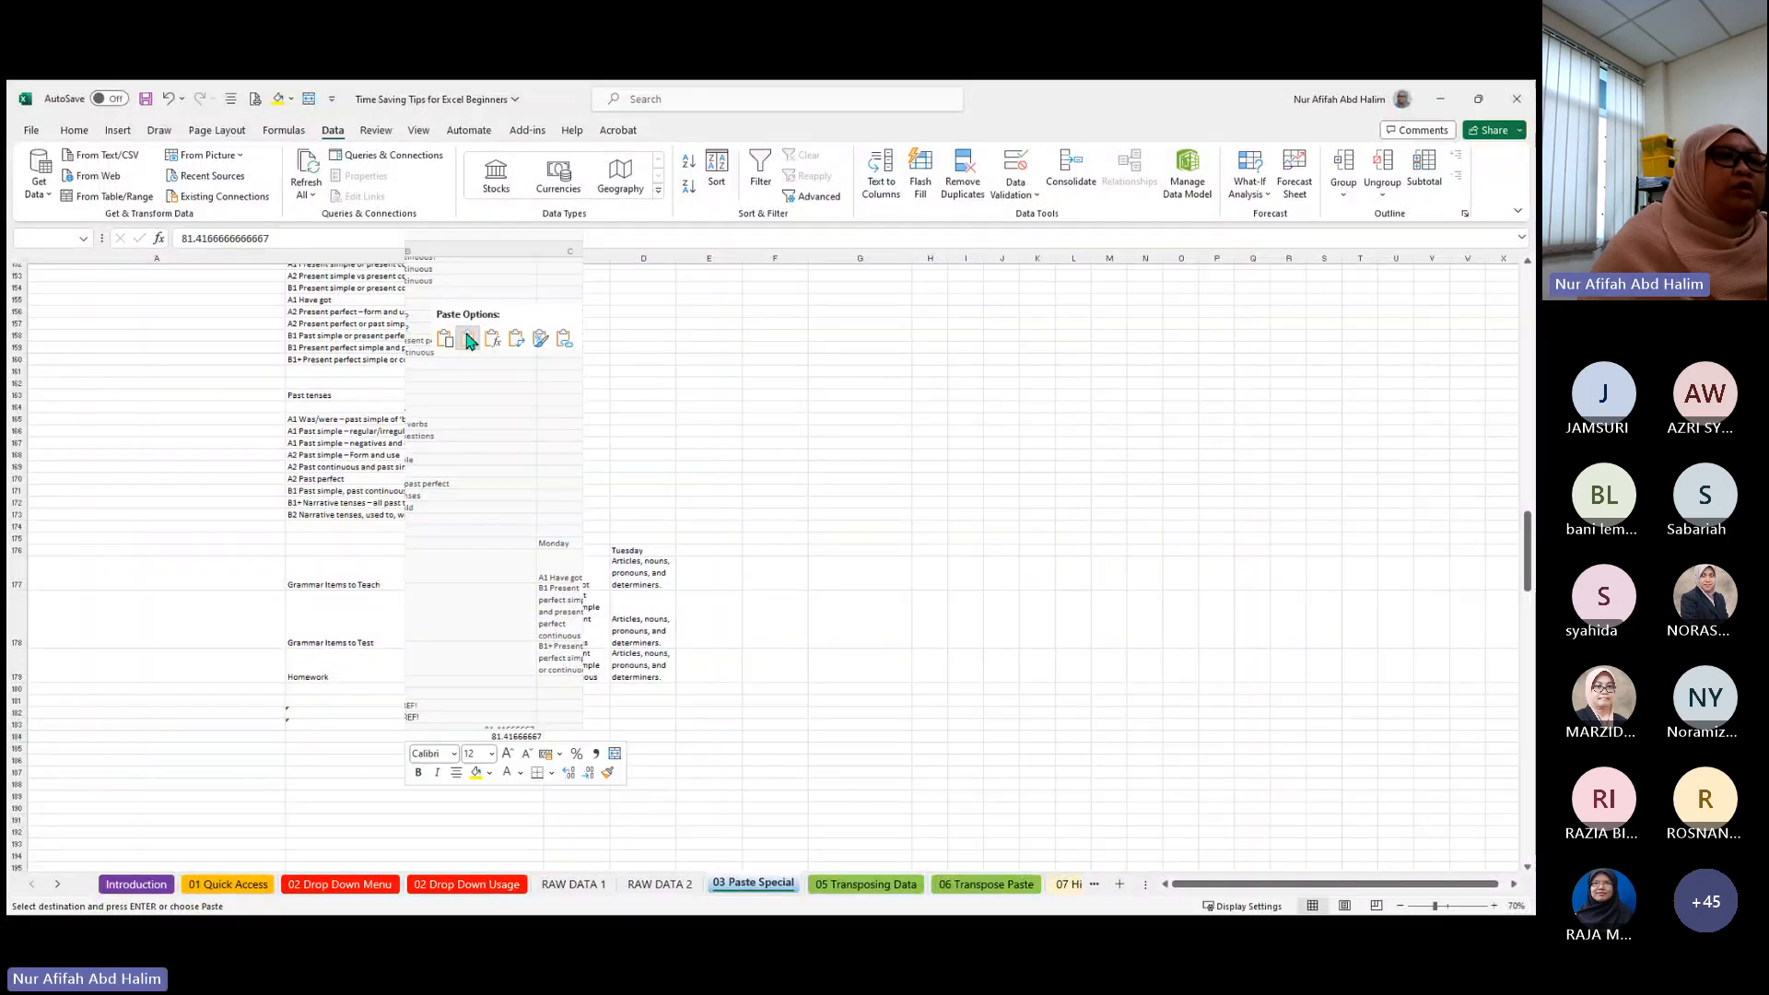
{"action": "left_click", "coordinate": [466, 335]}
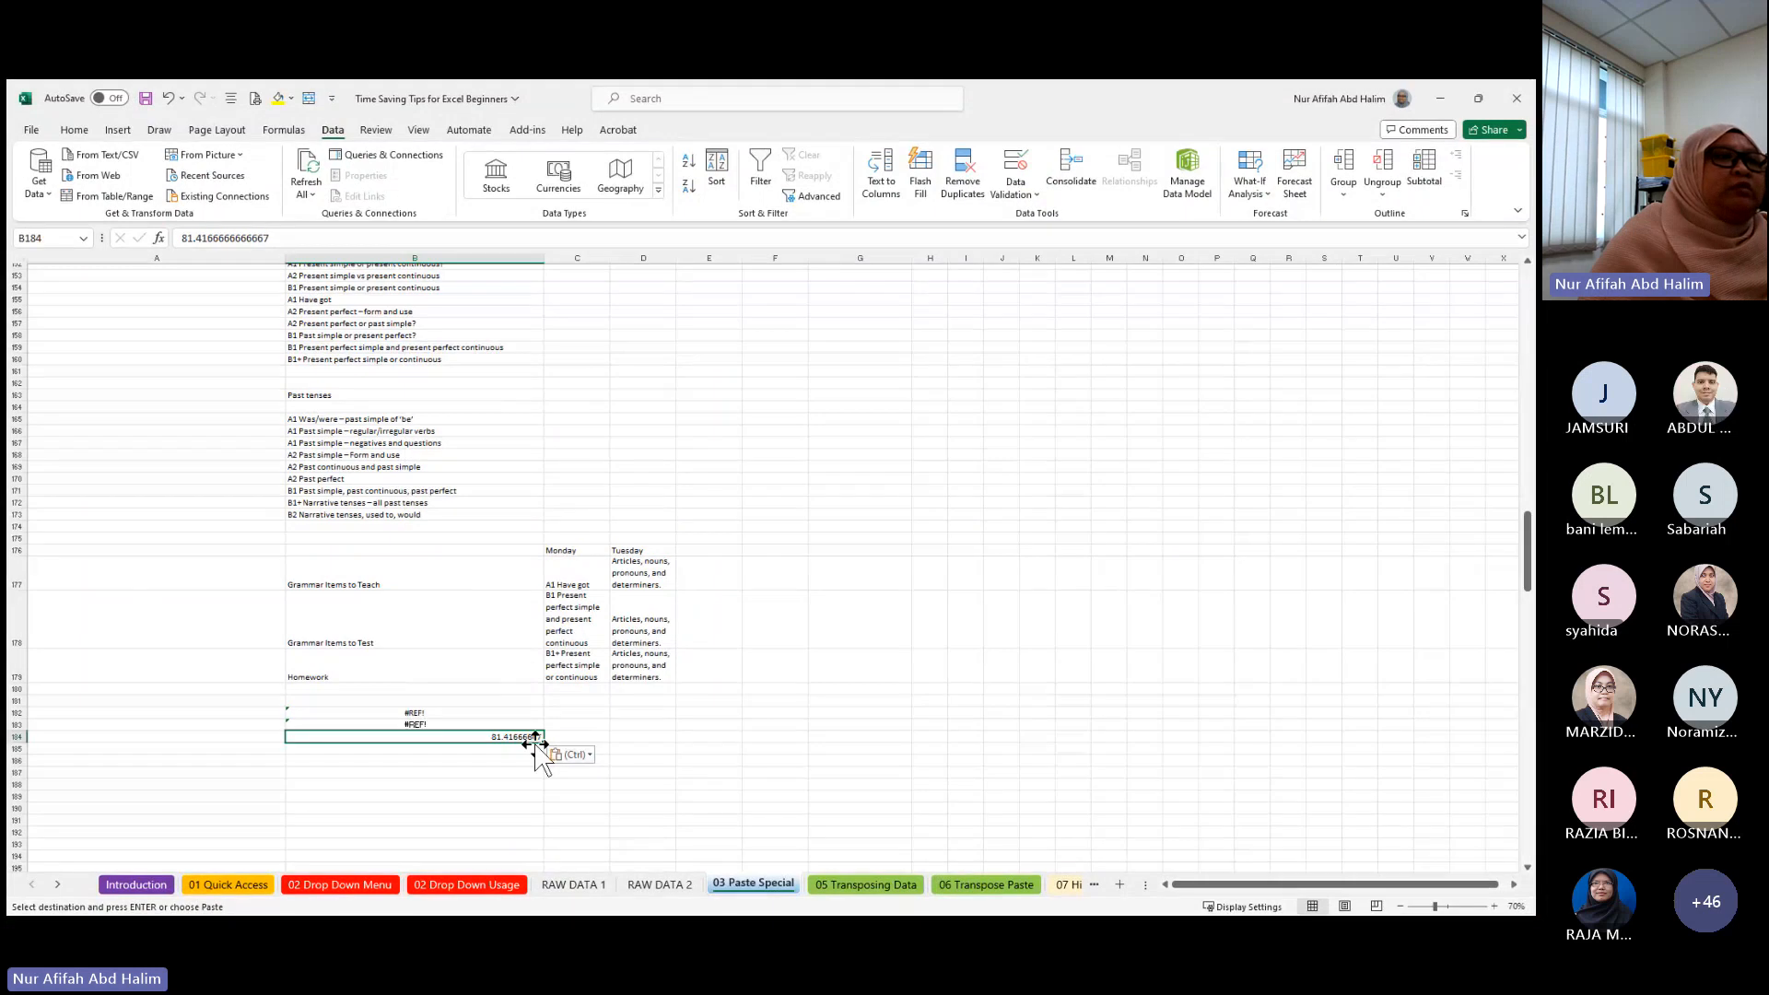
{"action": "left_click", "coordinate": [403, 747]}
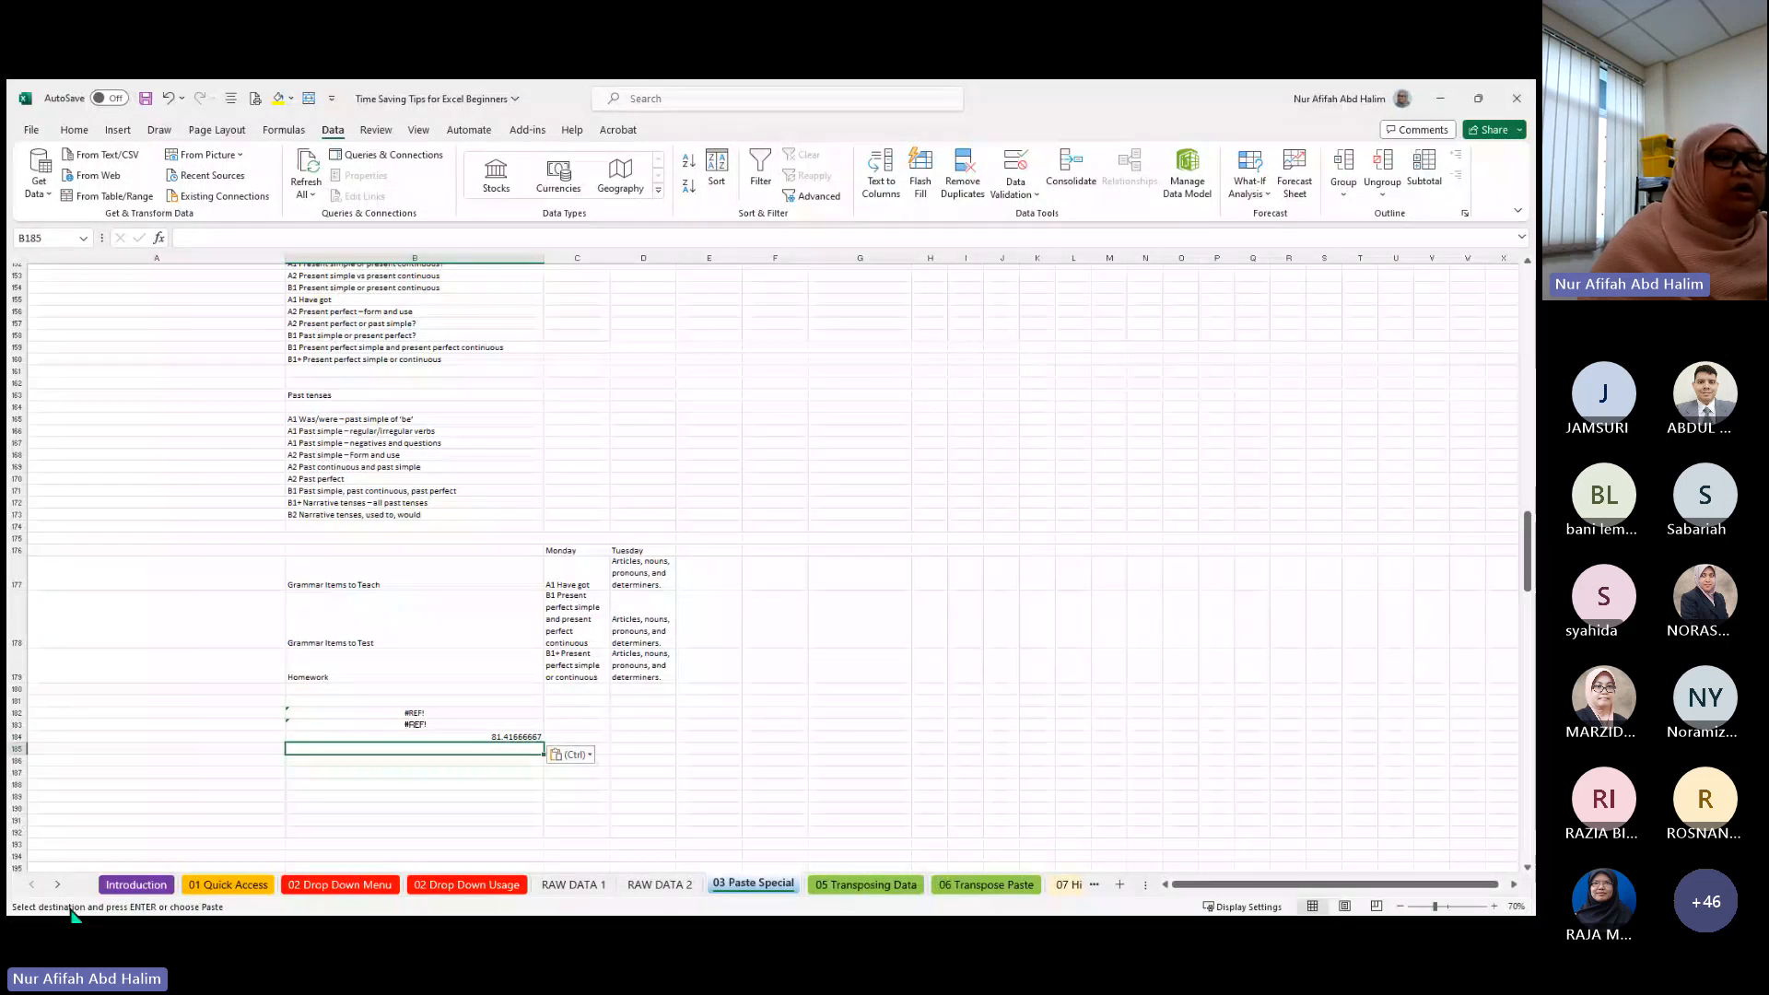
- Go back to the RAW DATA 3 sheet, check the formula in AM5 and recopy the cell
{"action": "left_click", "coordinate": [57, 885]}
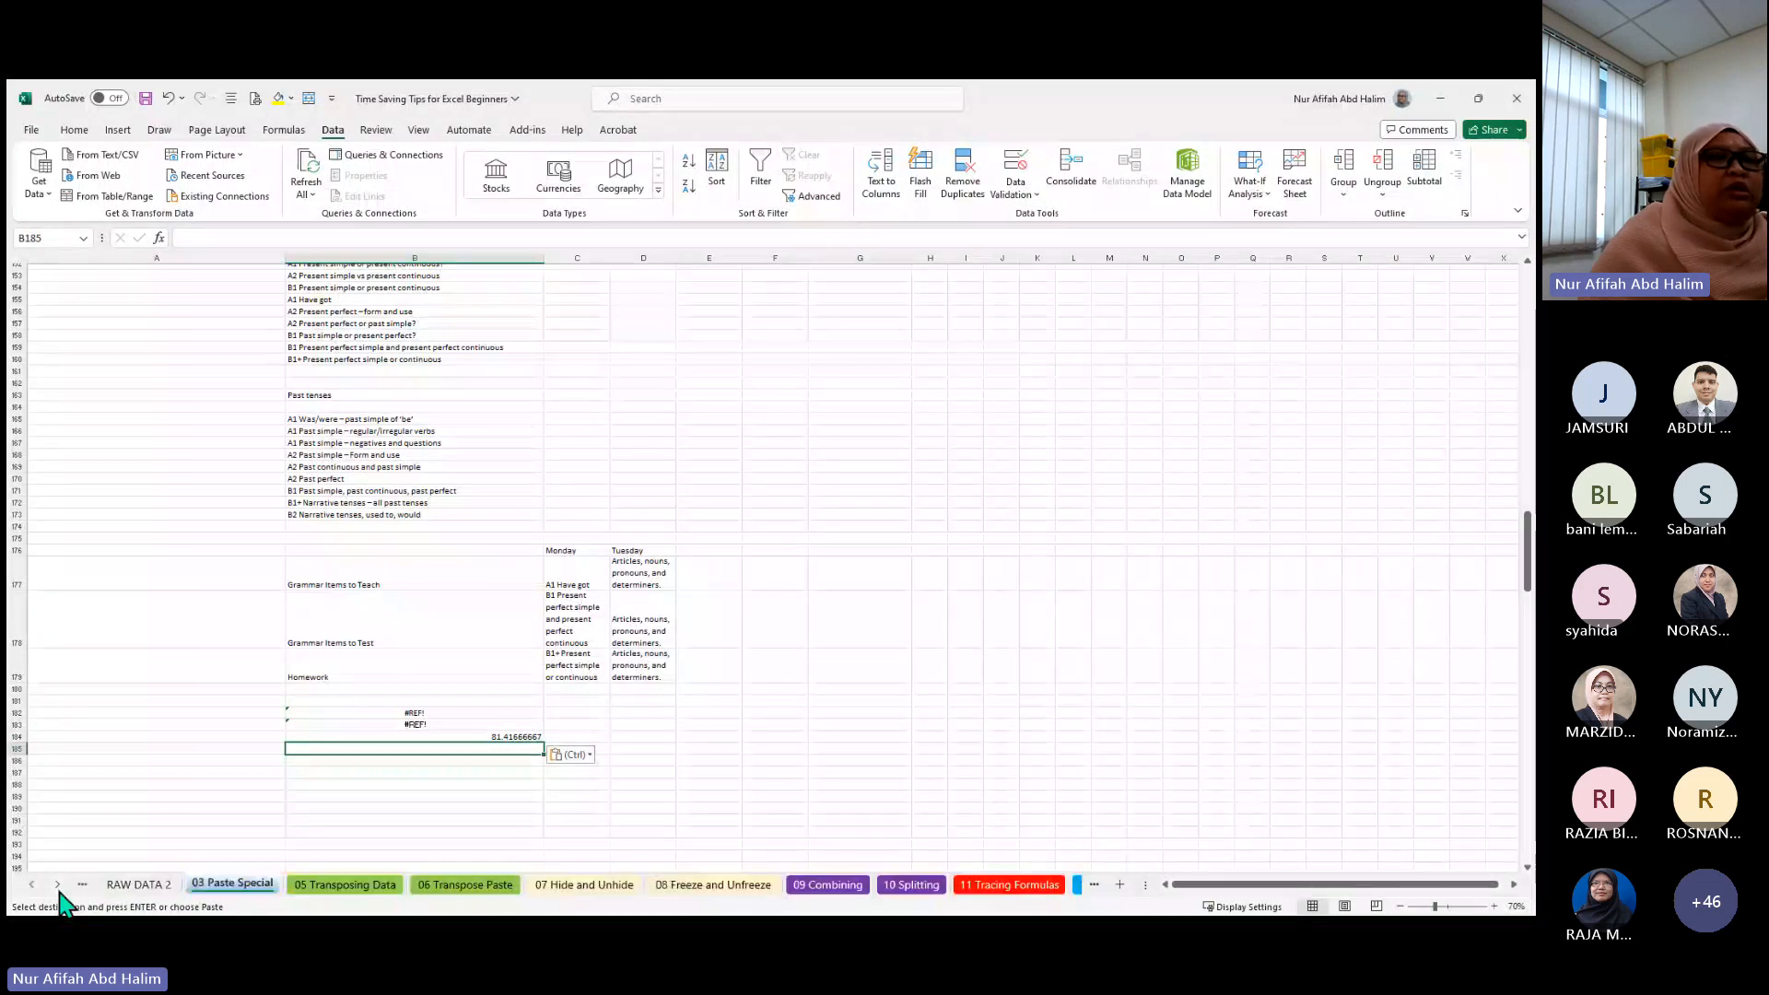
{"action": "left_click", "coordinate": [58, 889]}
{"action": "left_click", "coordinate": [58, 889]}
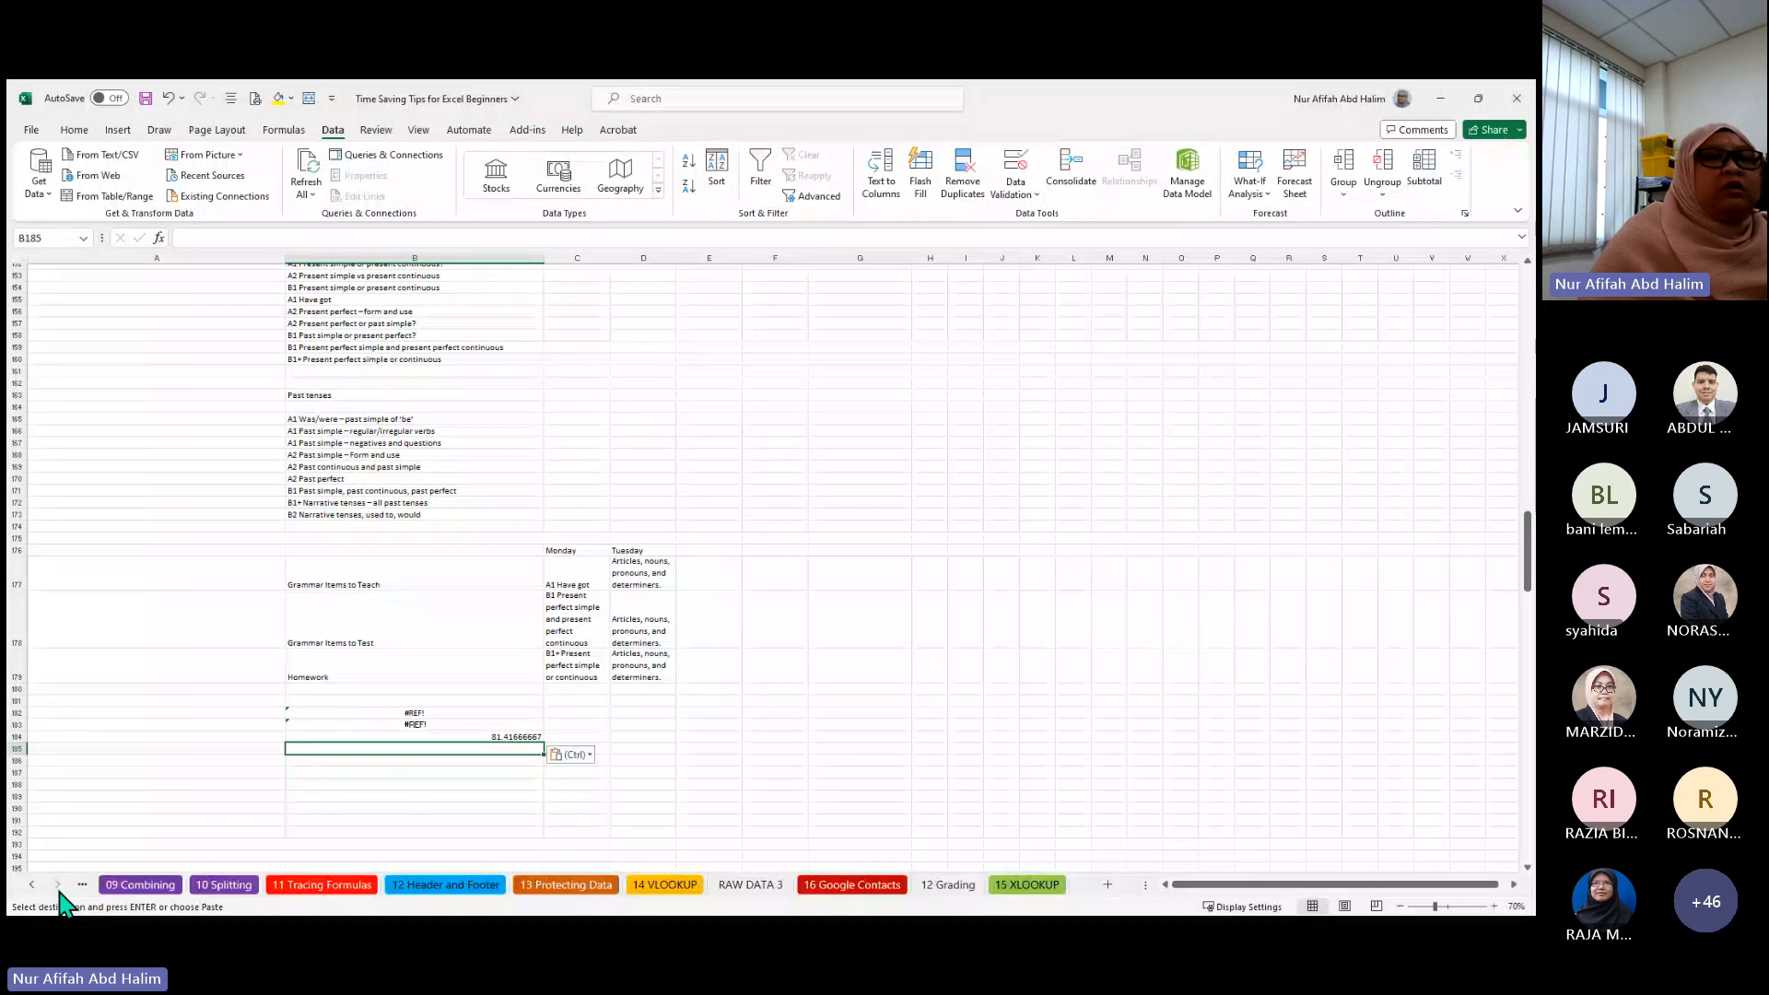
{"action": "left_click", "coordinate": [748, 883]}
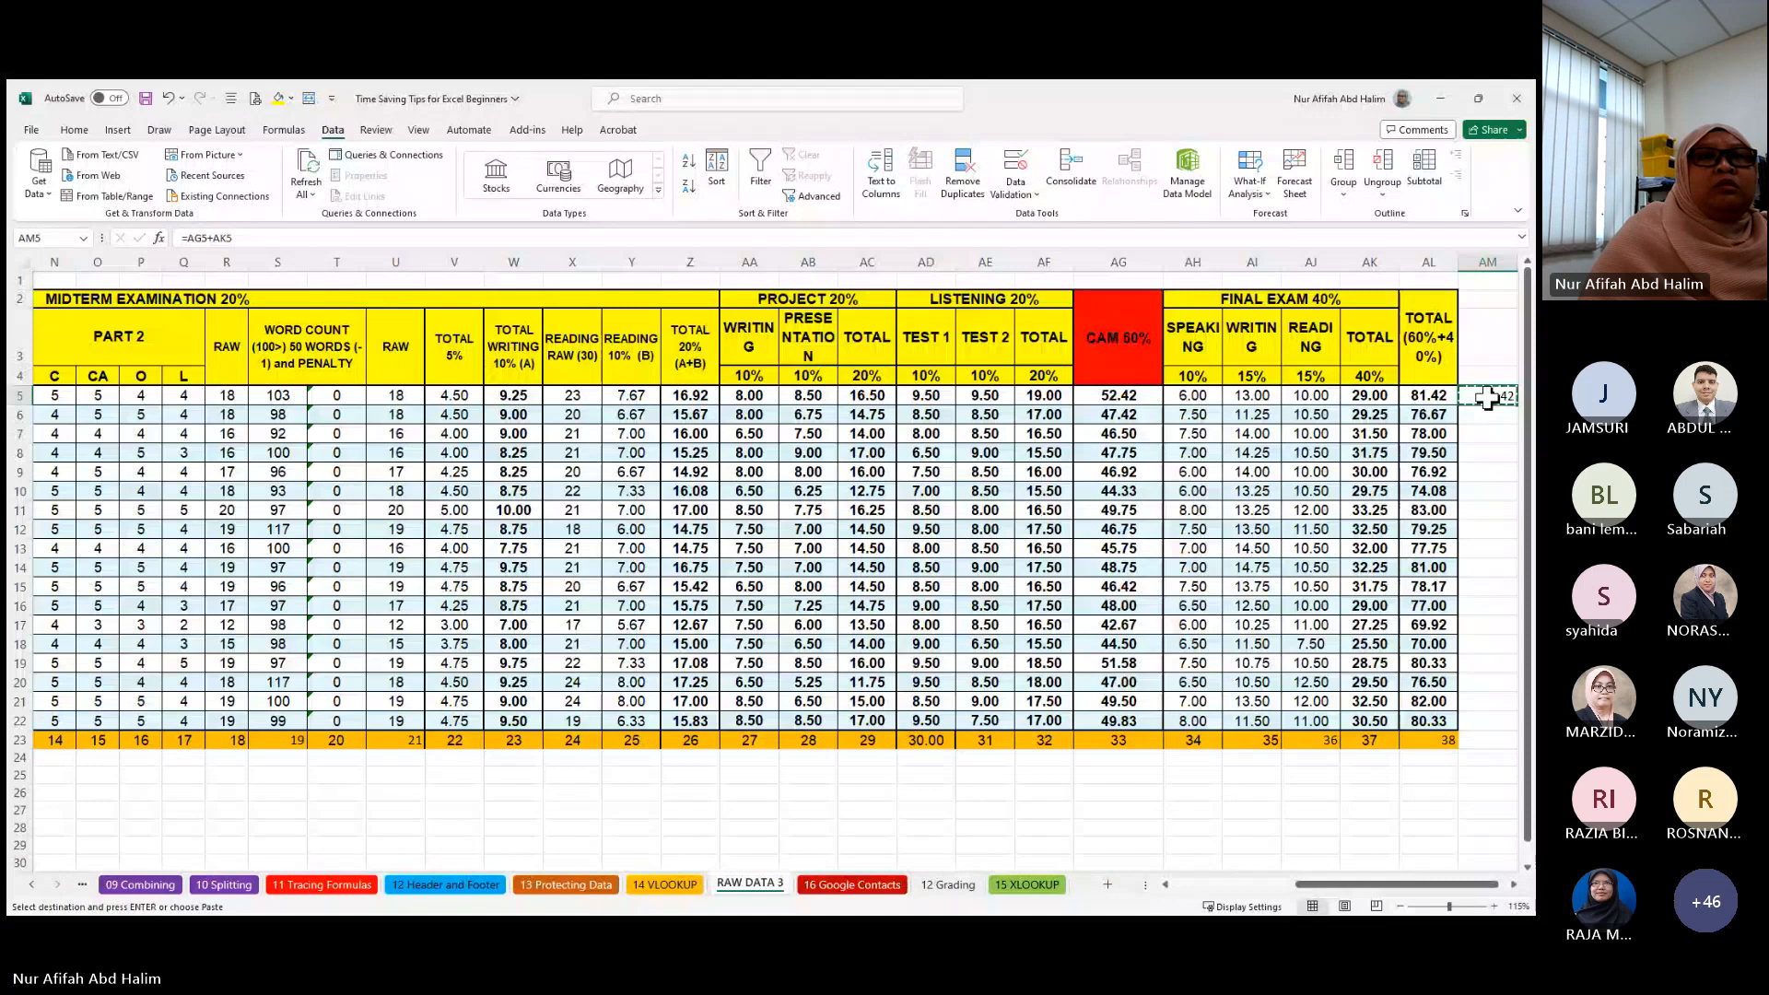
{"action": "right_click", "coordinate": [1488, 398]}
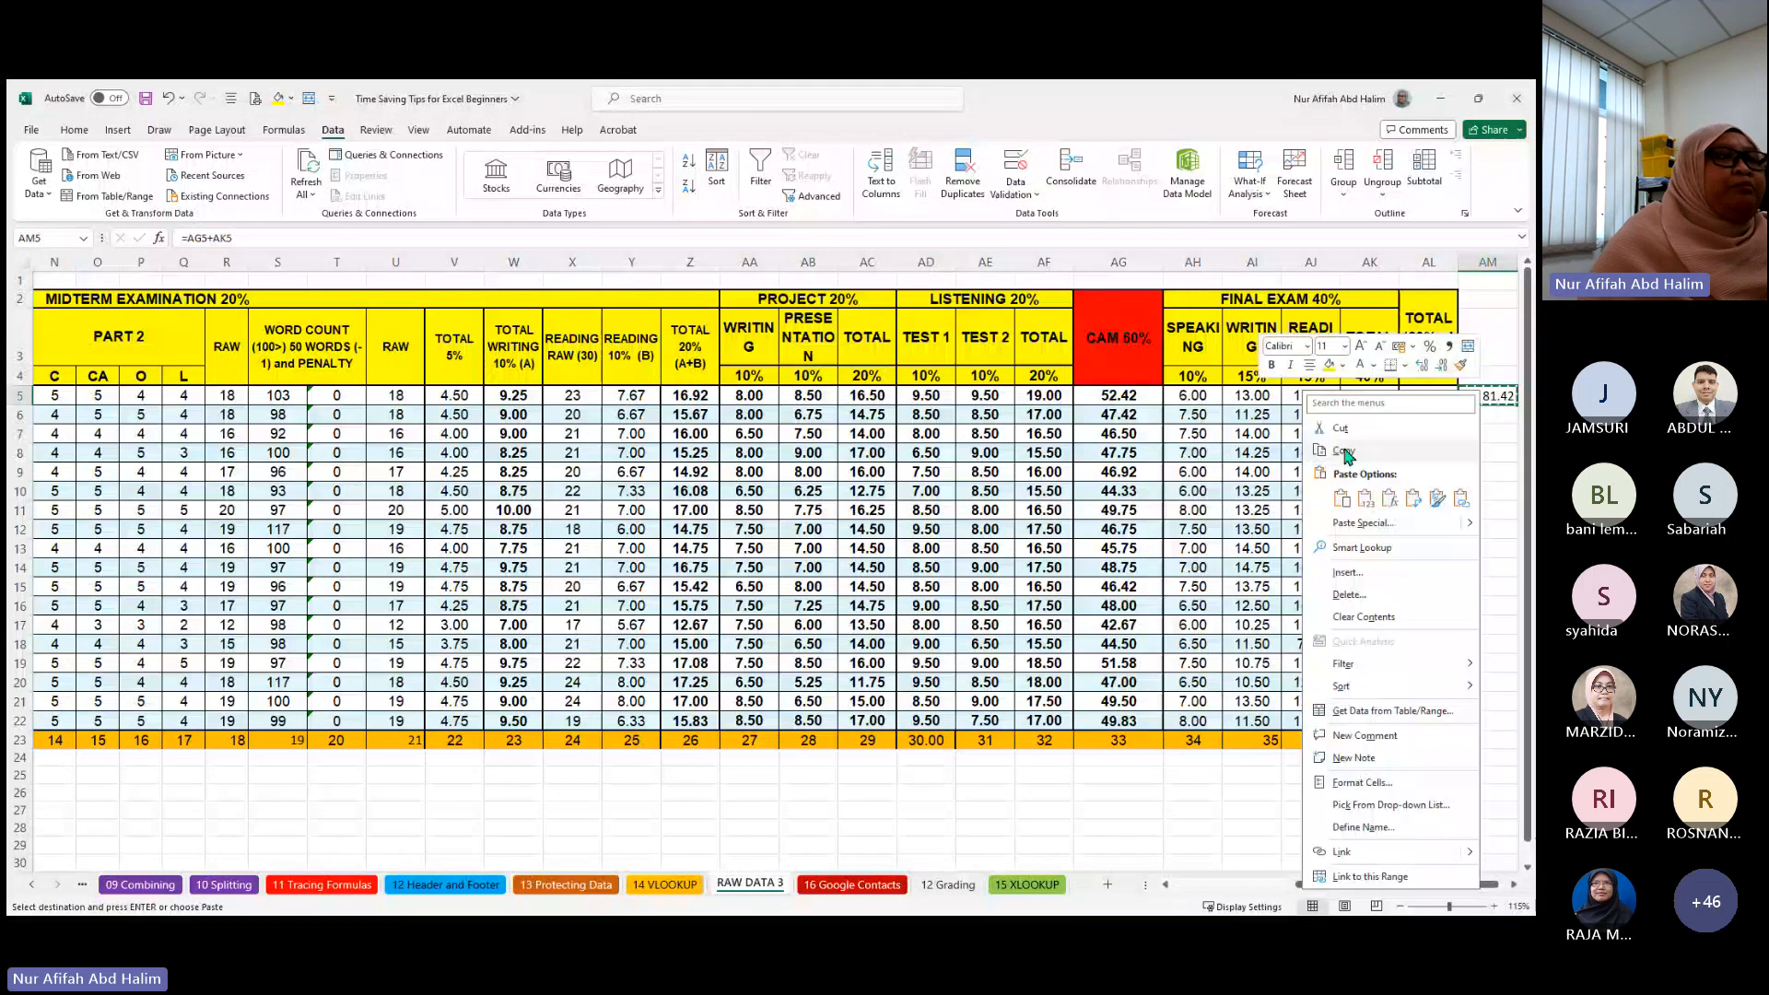
- Return to the 03 Paste Special sheet and review the list of nine paste types and the tenses copies below it
{"action": "left_click", "coordinate": [32, 886]}
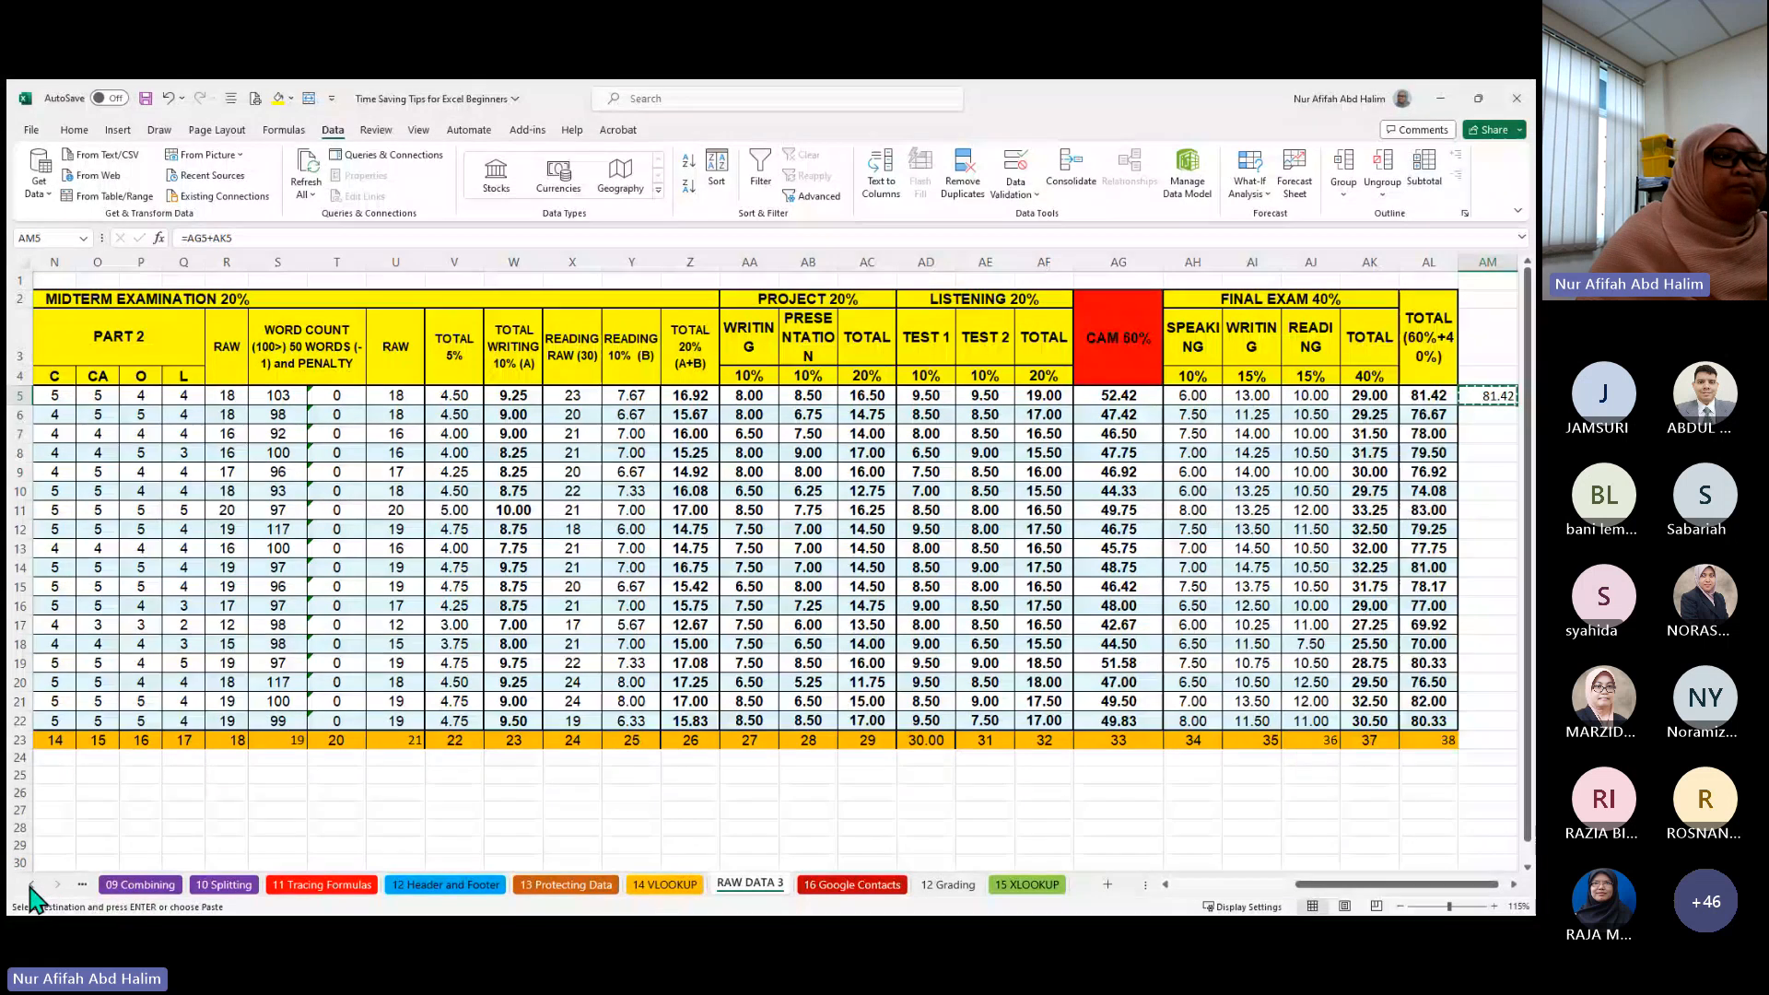
{"action": "left_click", "coordinate": [31, 886]}
{"action": "left_click", "coordinate": [31, 885]}
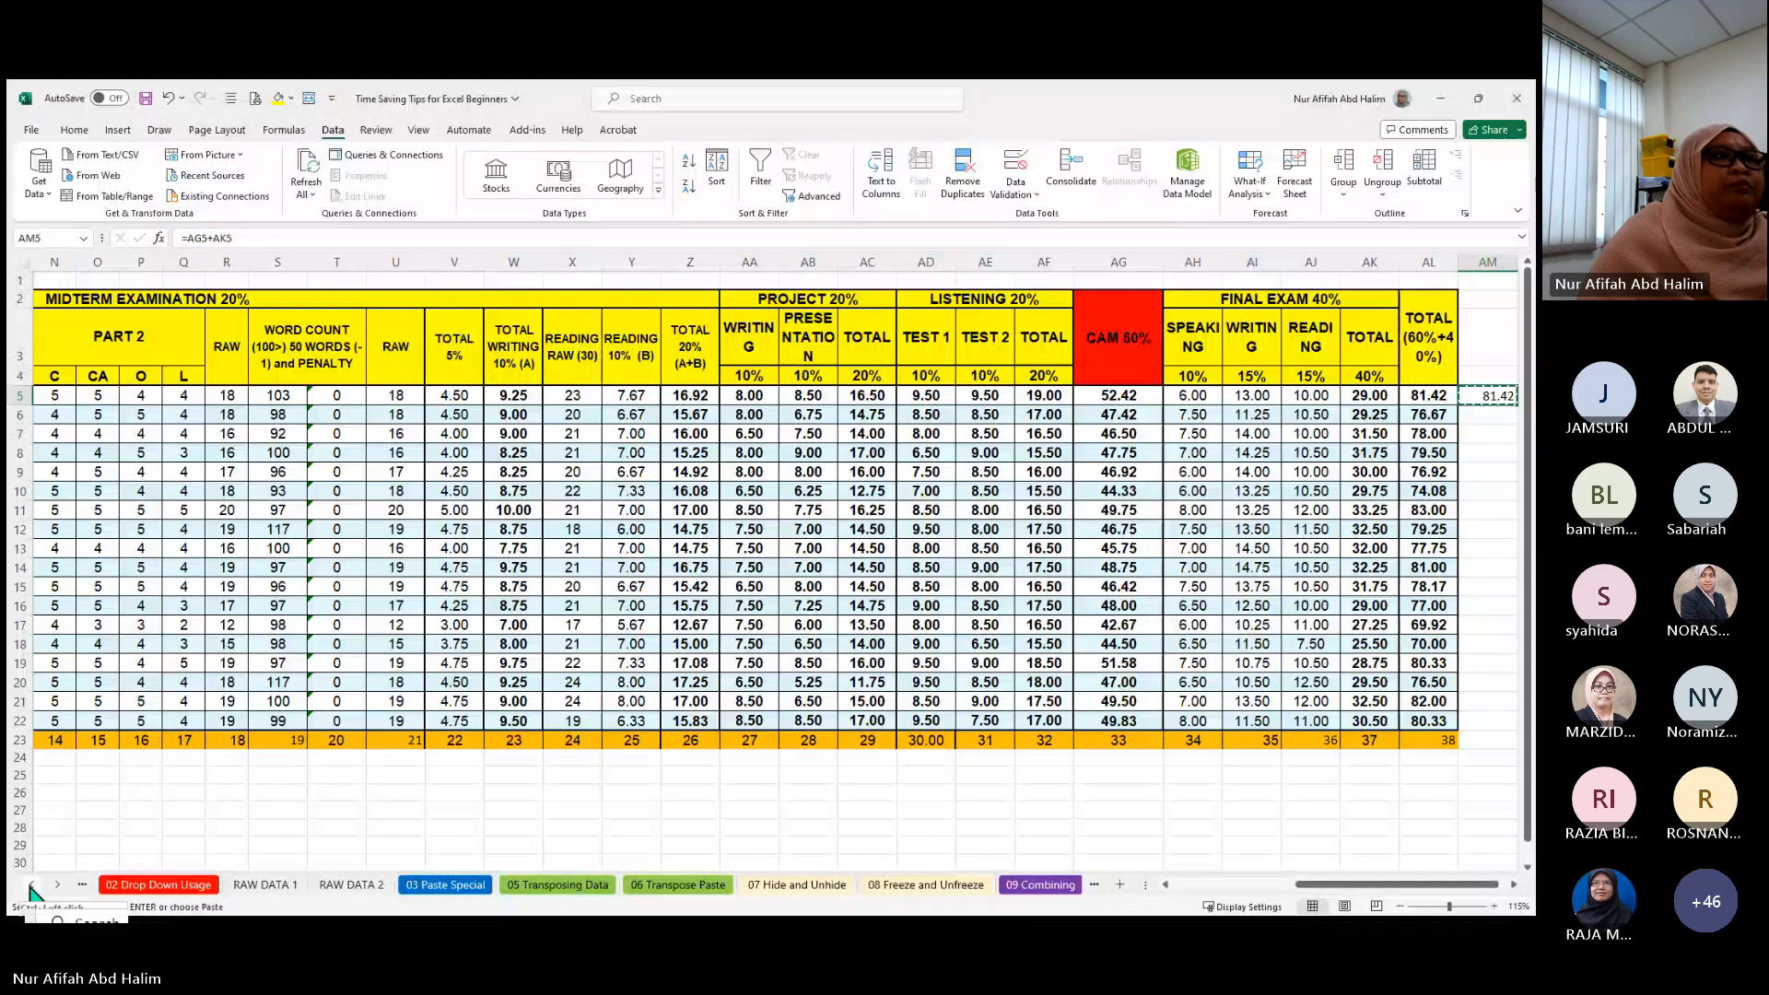
{"action": "left_click", "coordinate": [446, 885]}
{"action": "scroll", "coordinate": [360, 378], "scroll_direction": "up", "scroll_amount": 20}
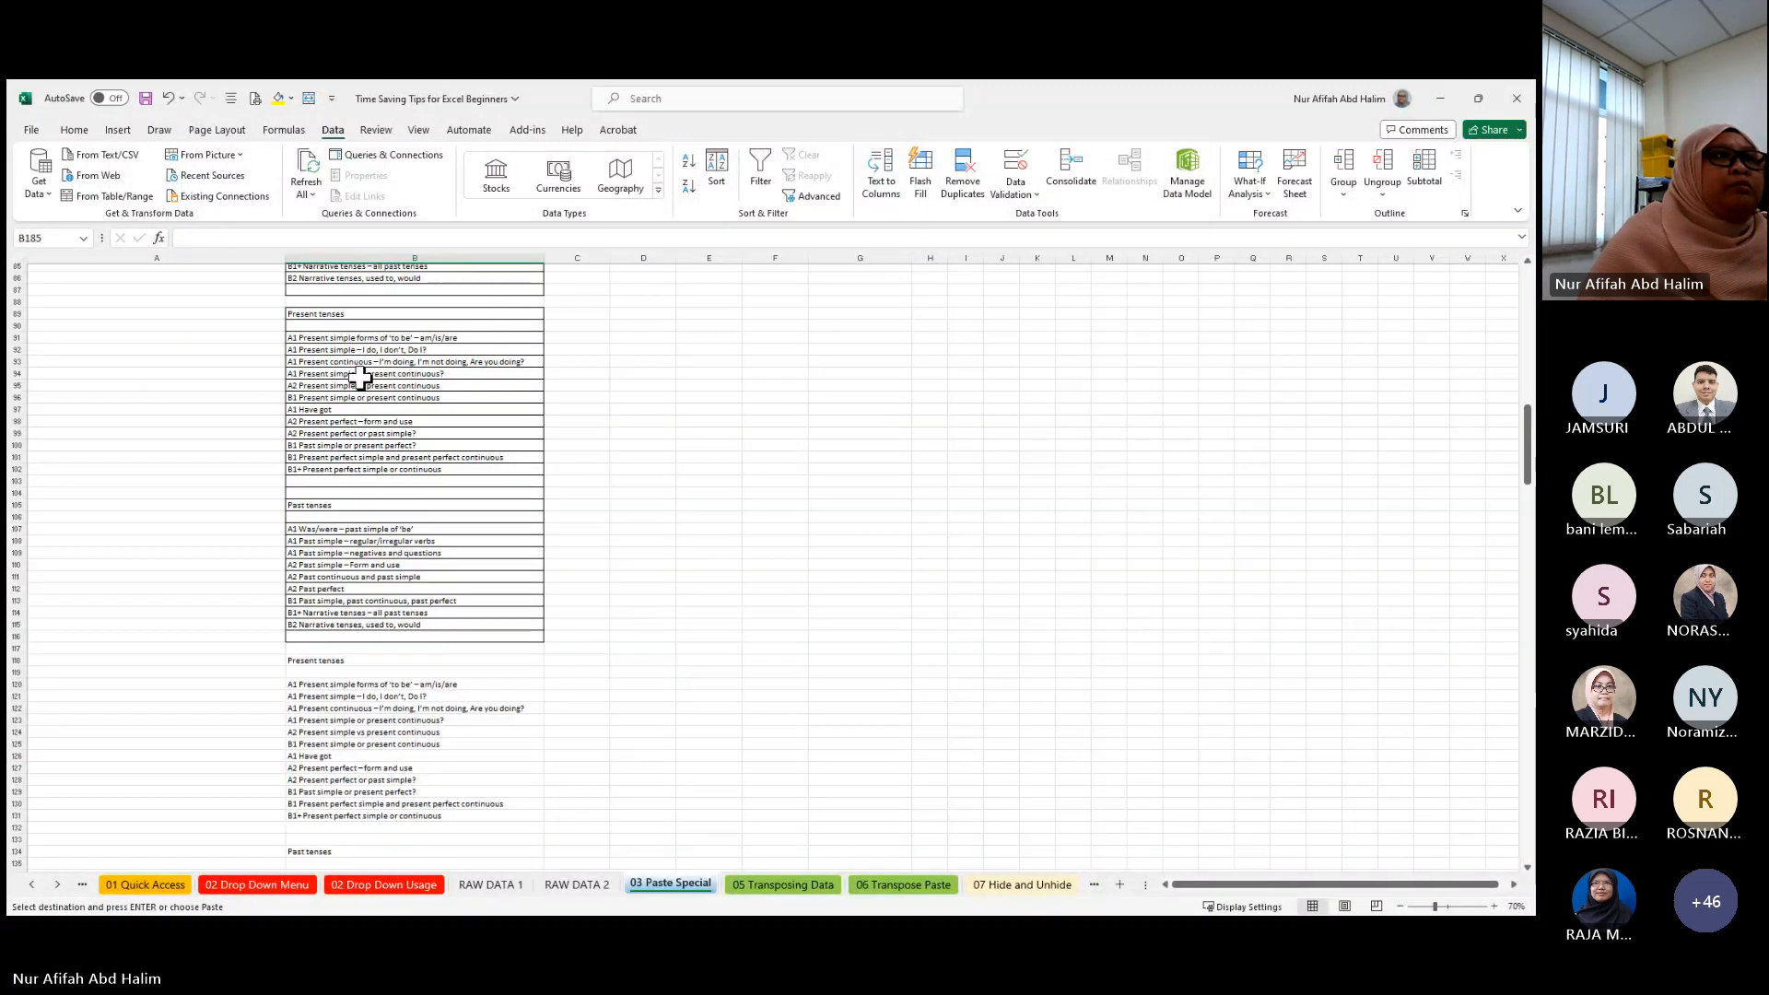
{"action": "scroll", "coordinate": [359, 378], "scroll_direction": "up", "scroll_amount": 8}
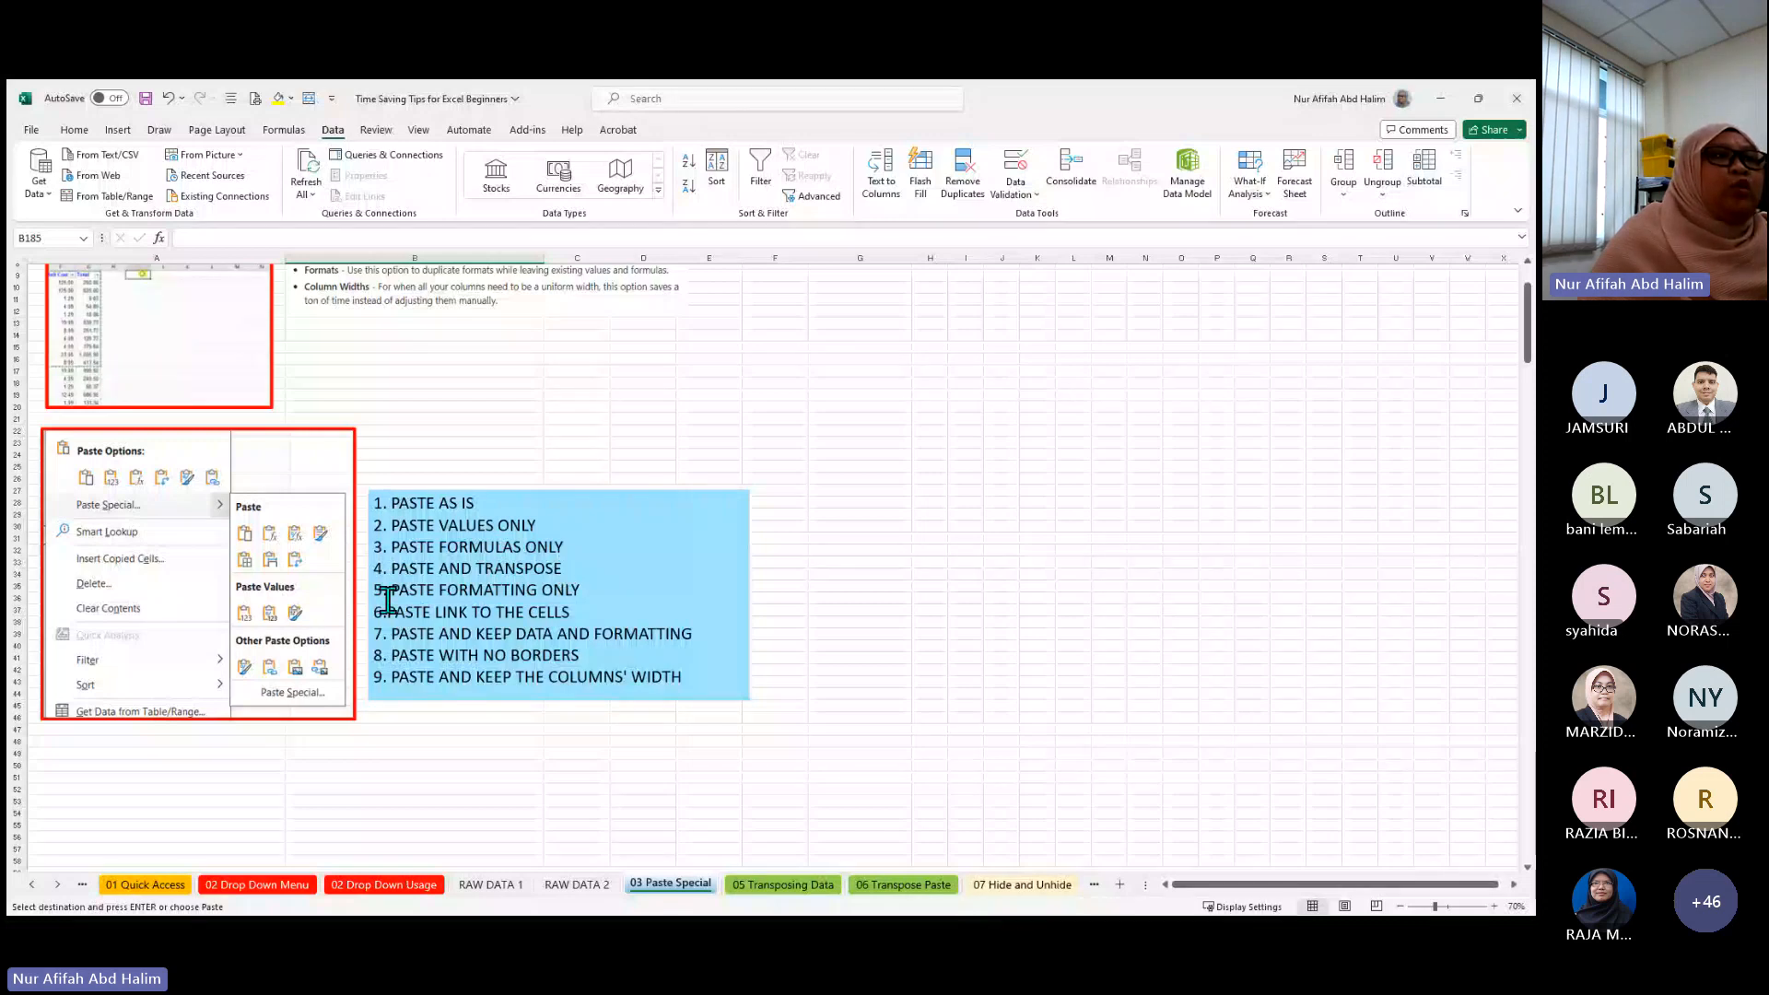
{"action": "scroll", "coordinate": [387, 600], "scroll_direction": "down", "scroll_amount": 20}
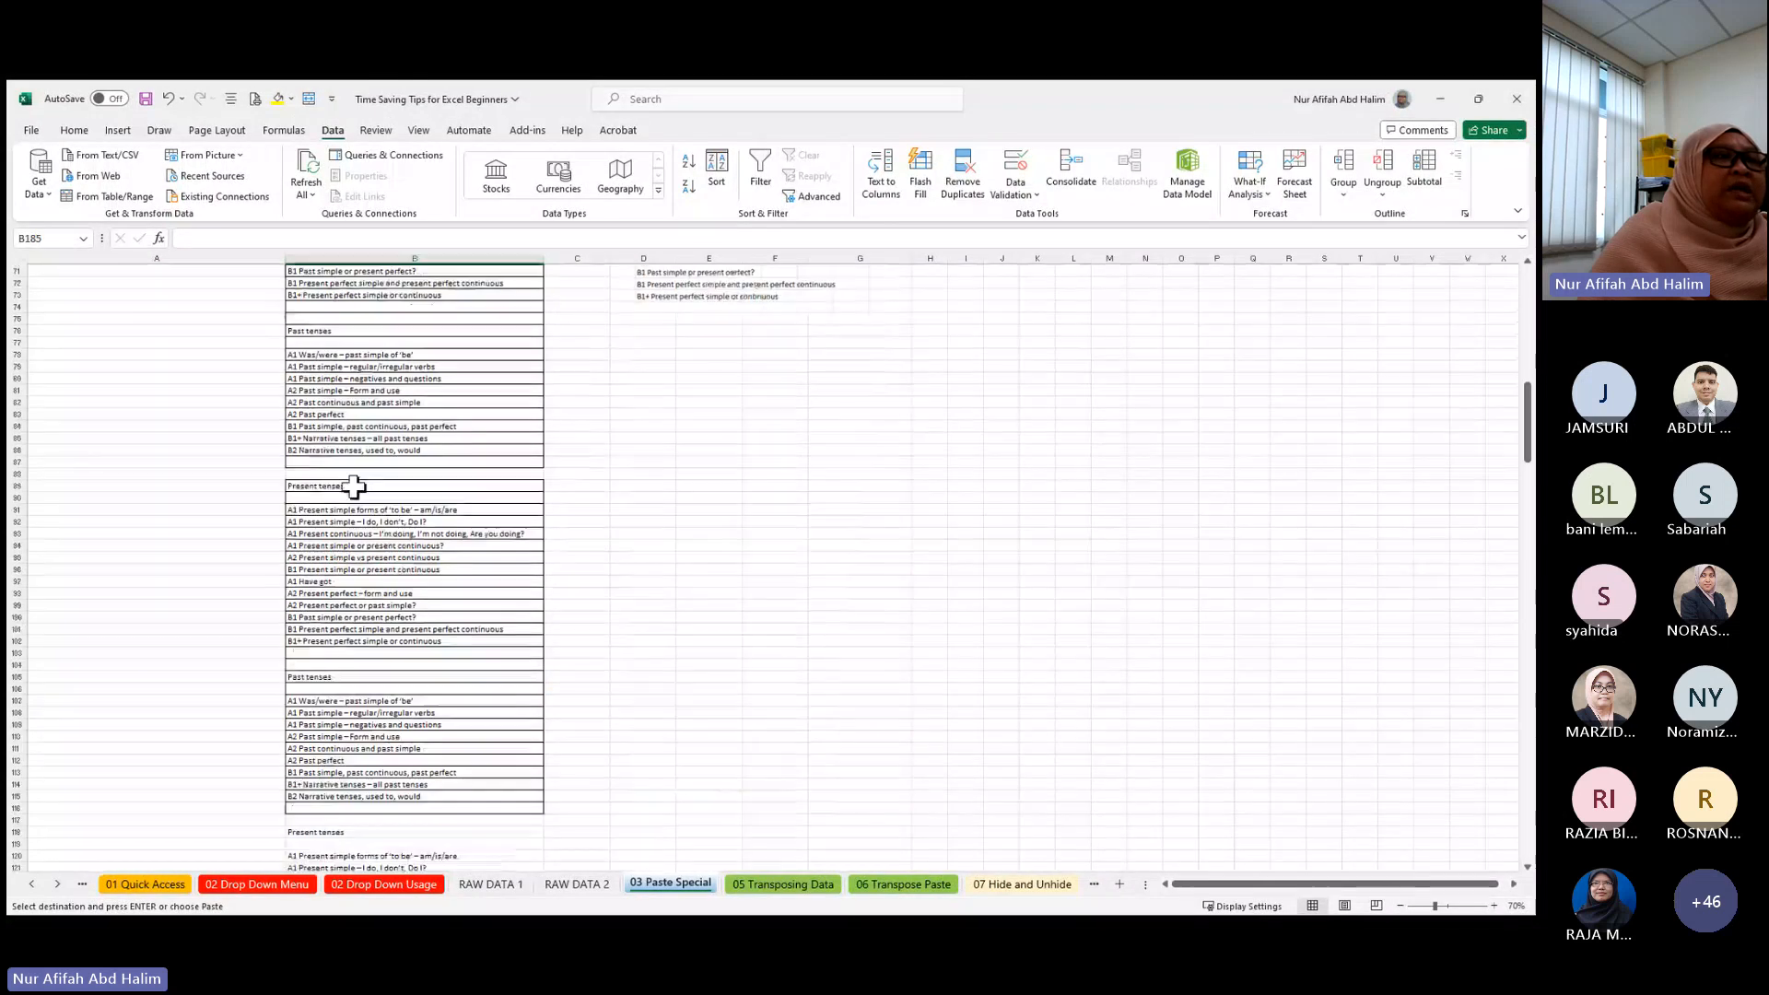
- Copy the bordered tenses list in B89:B116 and paste only its formatting starting at B186
{"action": "left_click_drag", "start_coordinate": [356, 486], "coordinate": [353, 813]}
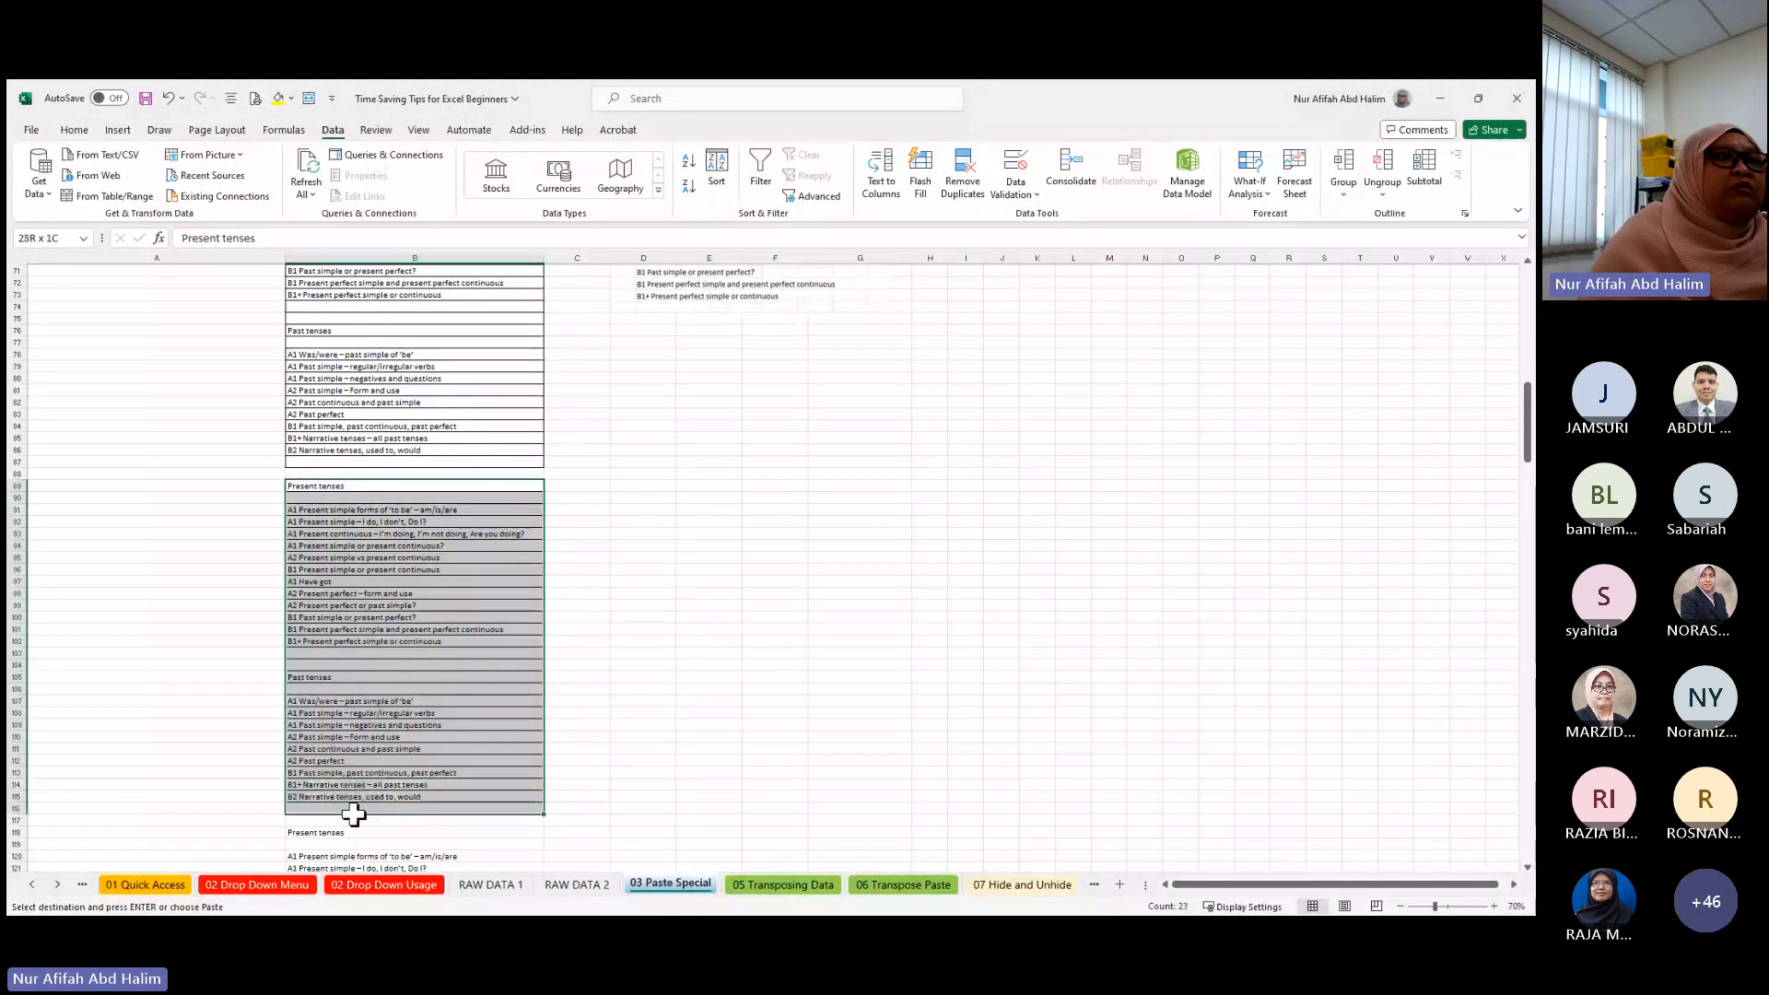
{"action": "right_click", "coordinate": [353, 814]}
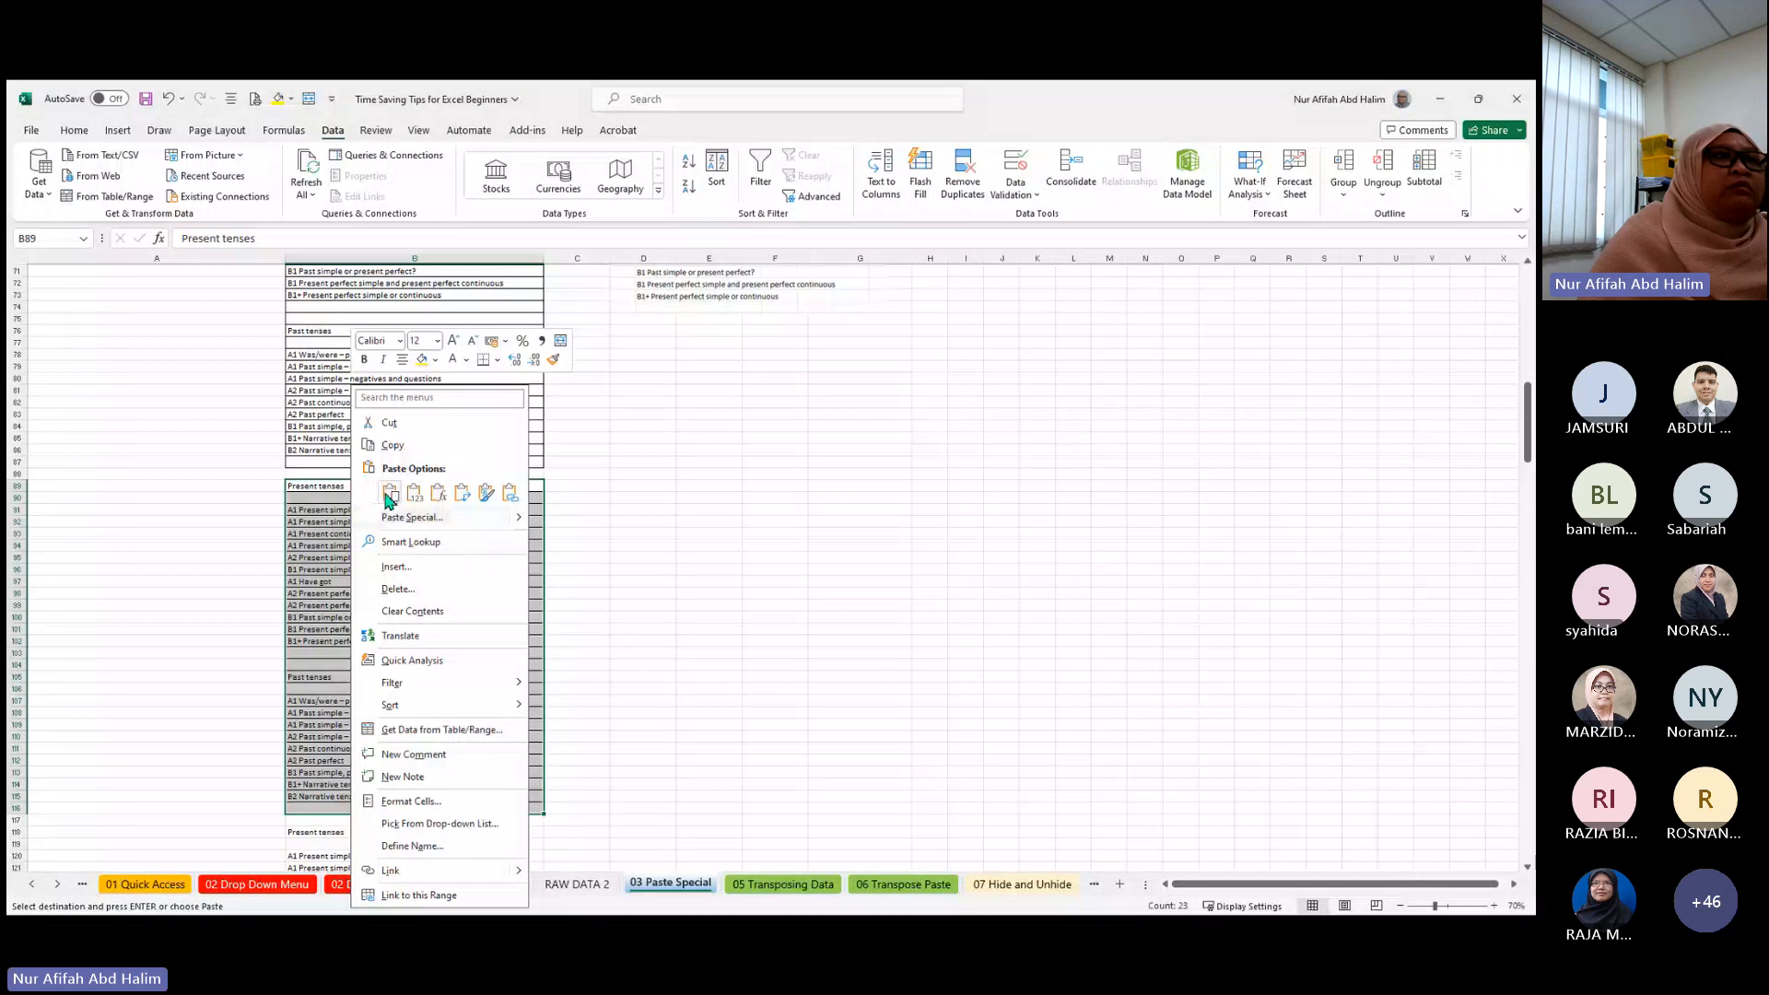
{"action": "left_click", "coordinate": [377, 419]}
{"action": "scroll", "coordinate": [302, 691], "scroll_direction": "down", "scroll_amount": 20}
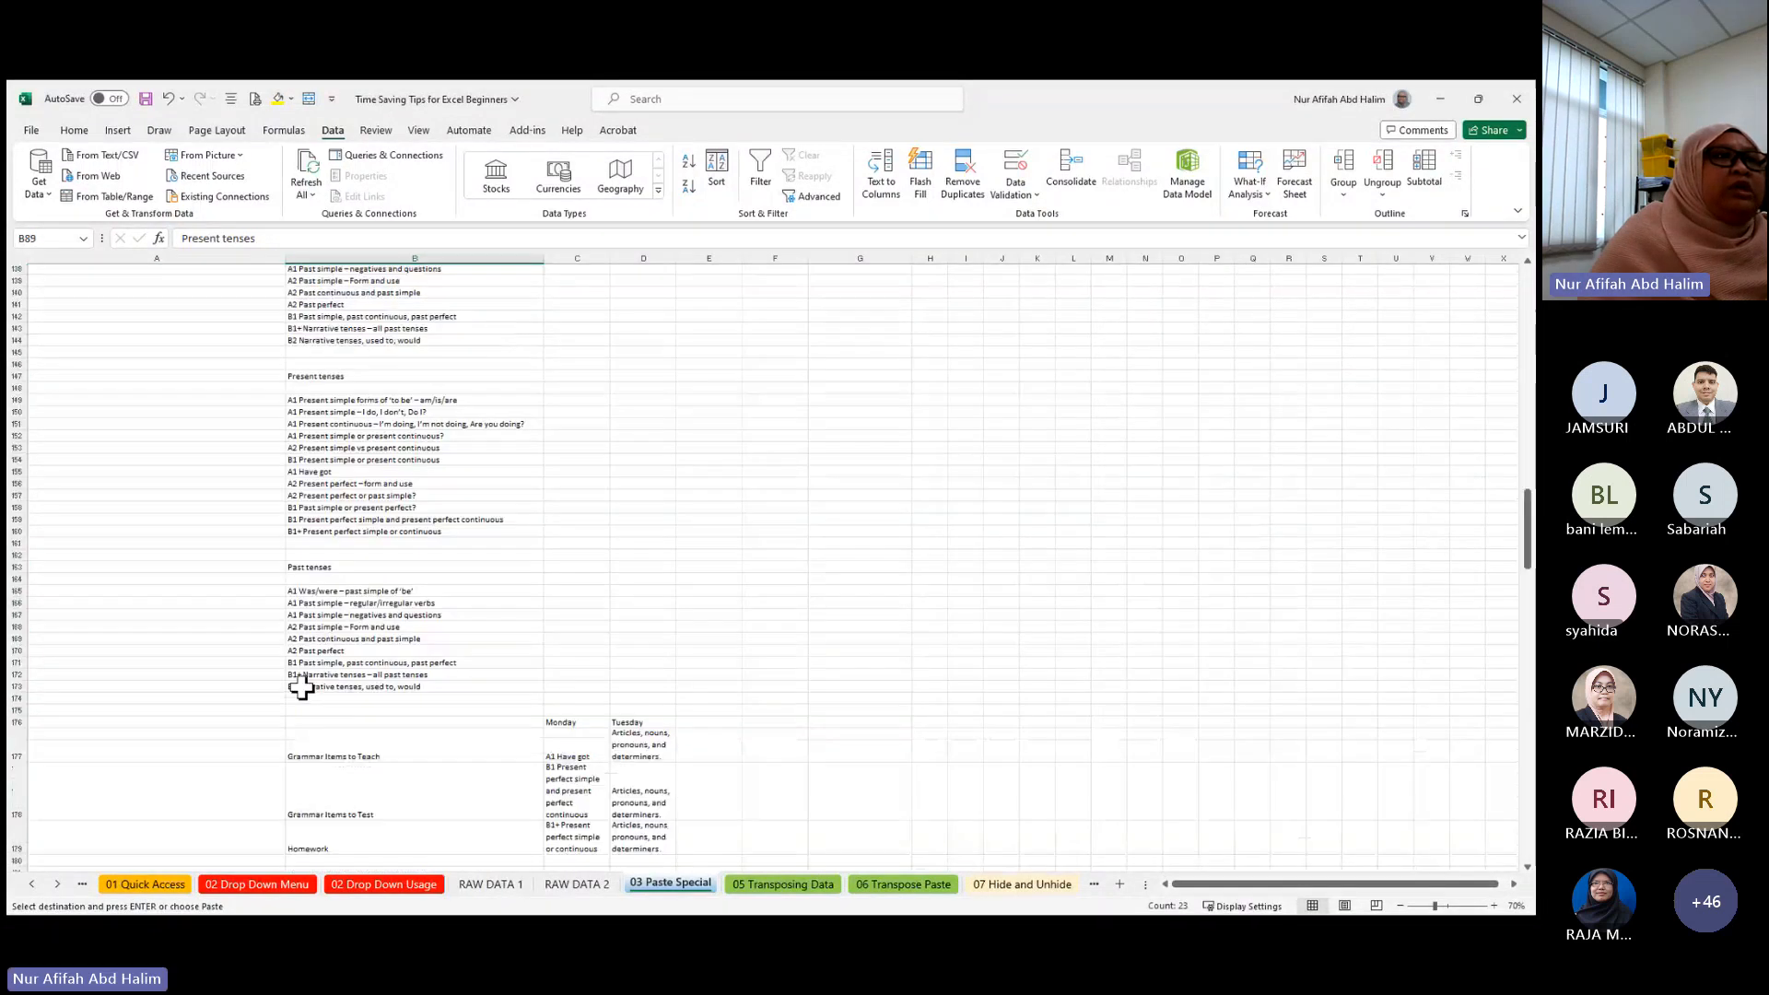
{"action": "scroll", "coordinate": [302, 684], "scroll_direction": "down", "scroll_amount": 5}
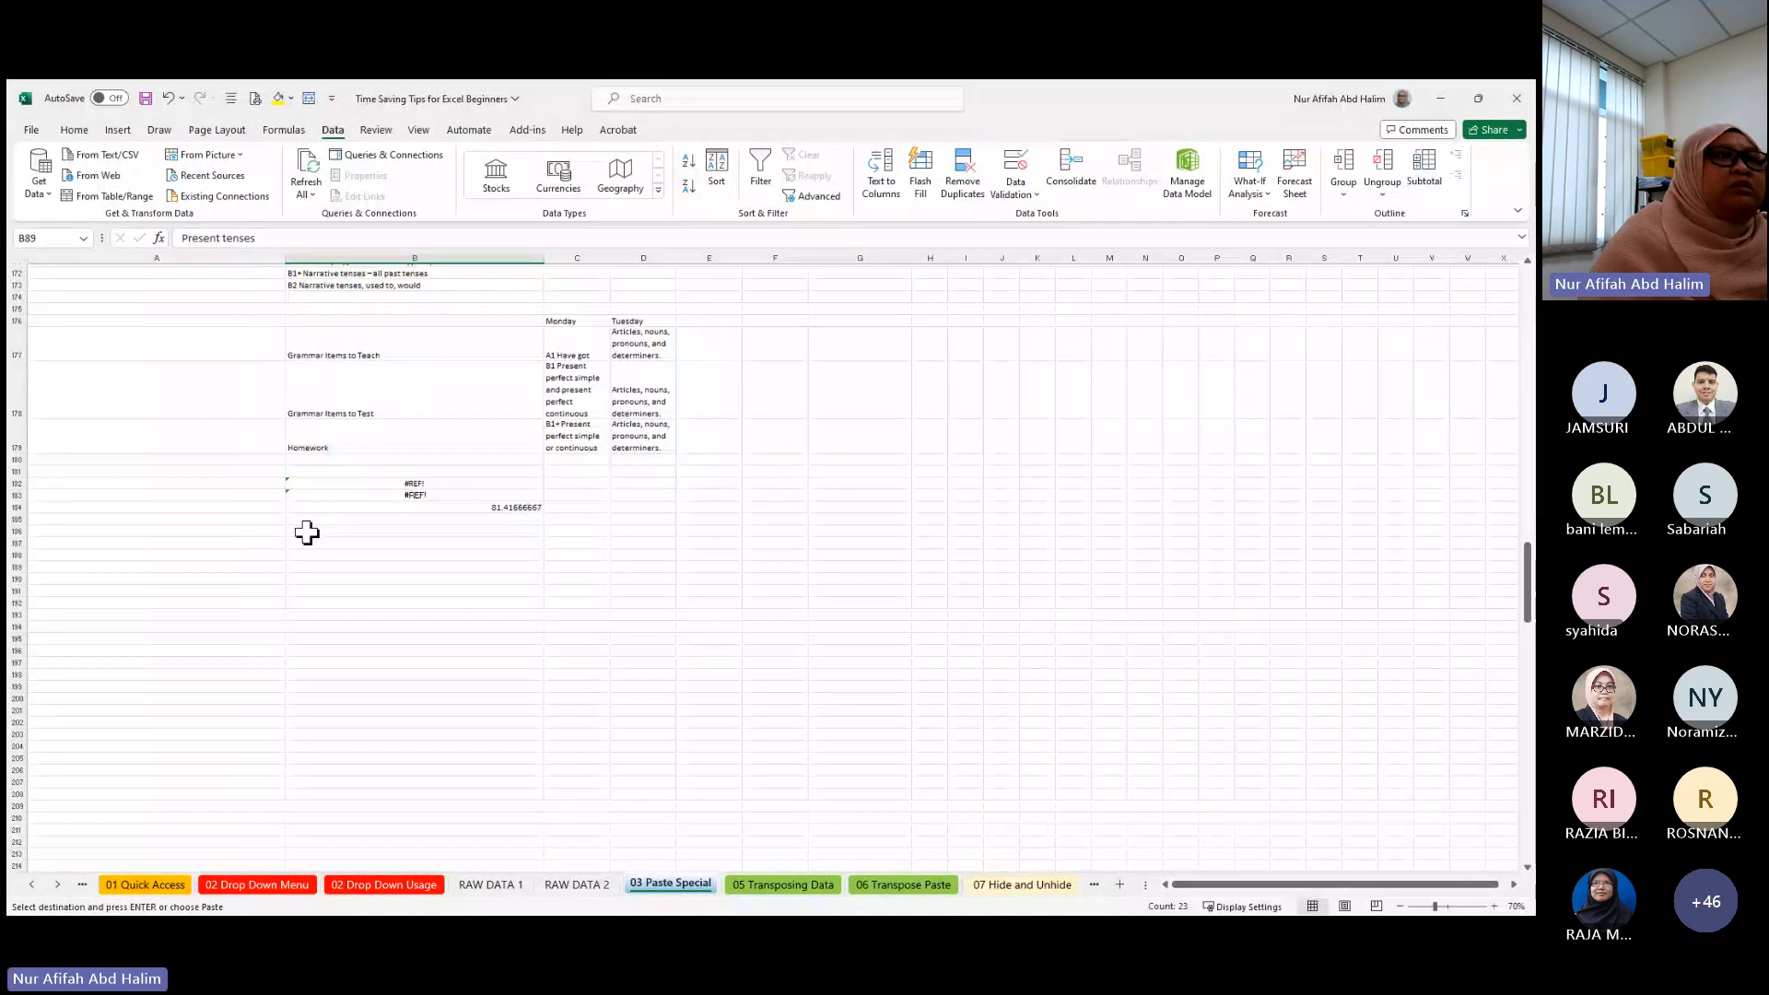
{"action": "right_click", "coordinate": [304, 532]}
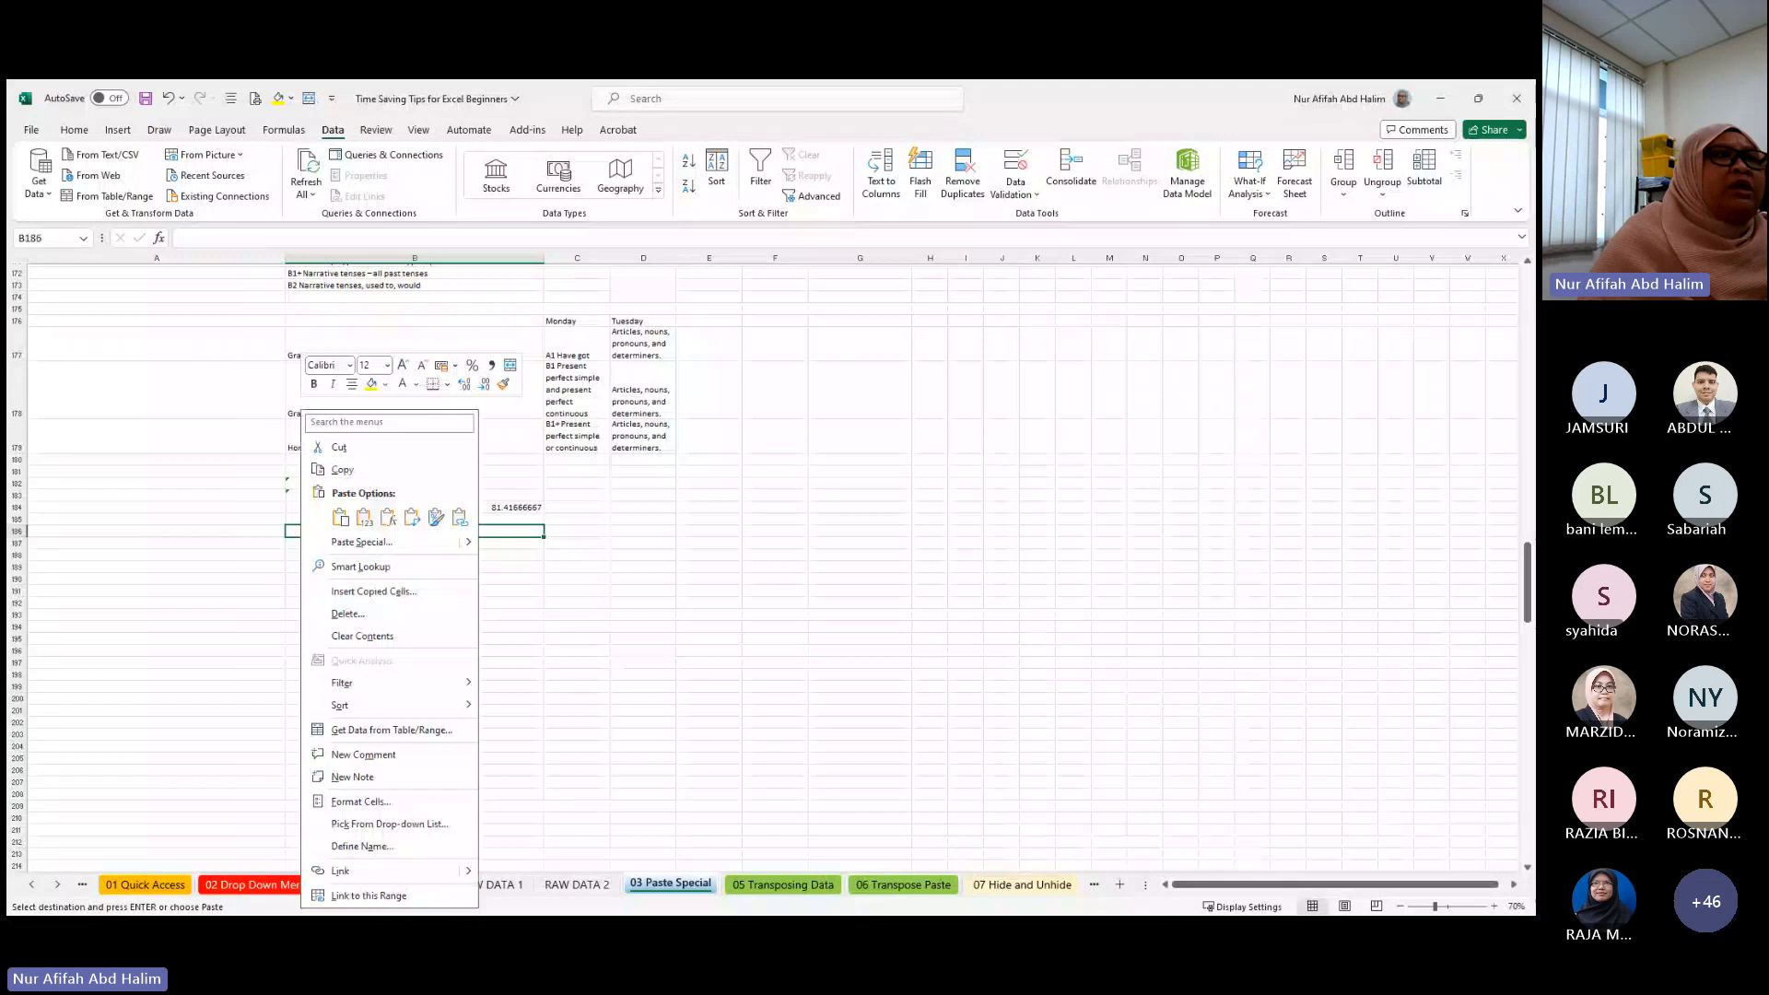
{"action": "left_click", "coordinate": [435, 519]}
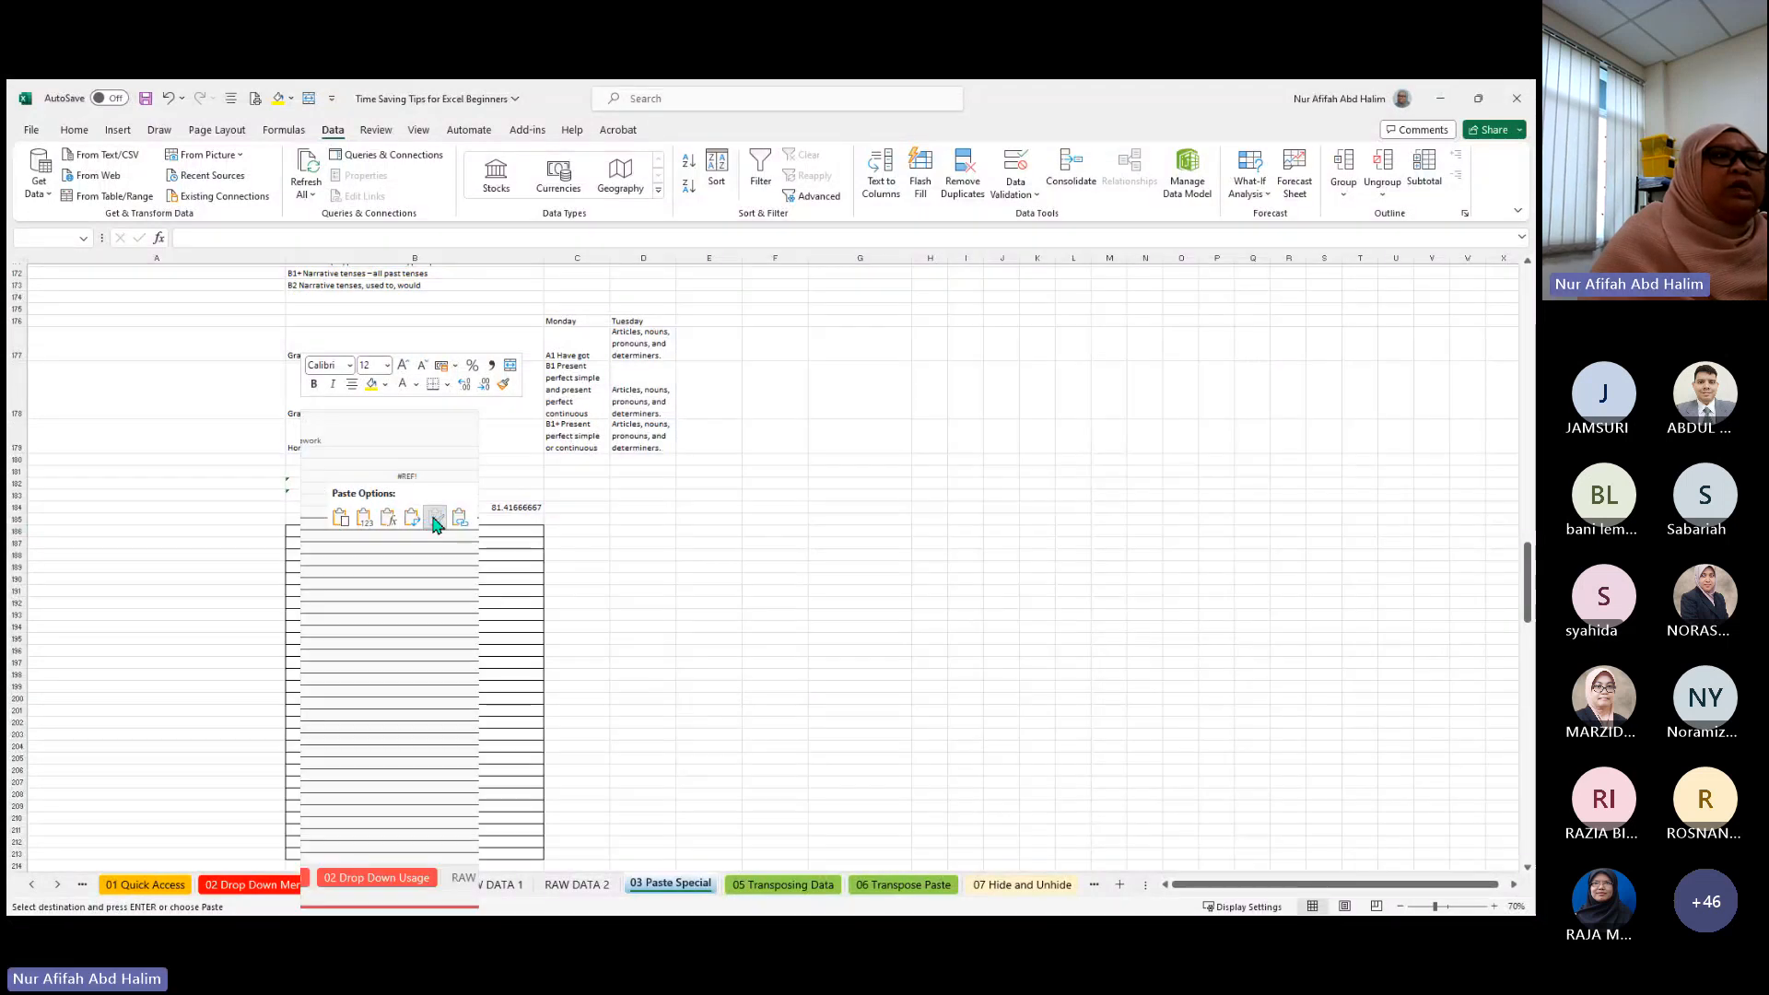
- Paste the copied tenses list as links starting at B215 and check the formulas behind several linked cells
{"action": "scroll", "coordinate": [470, 604], "scroll_direction": "down", "scroll_amount": 2}
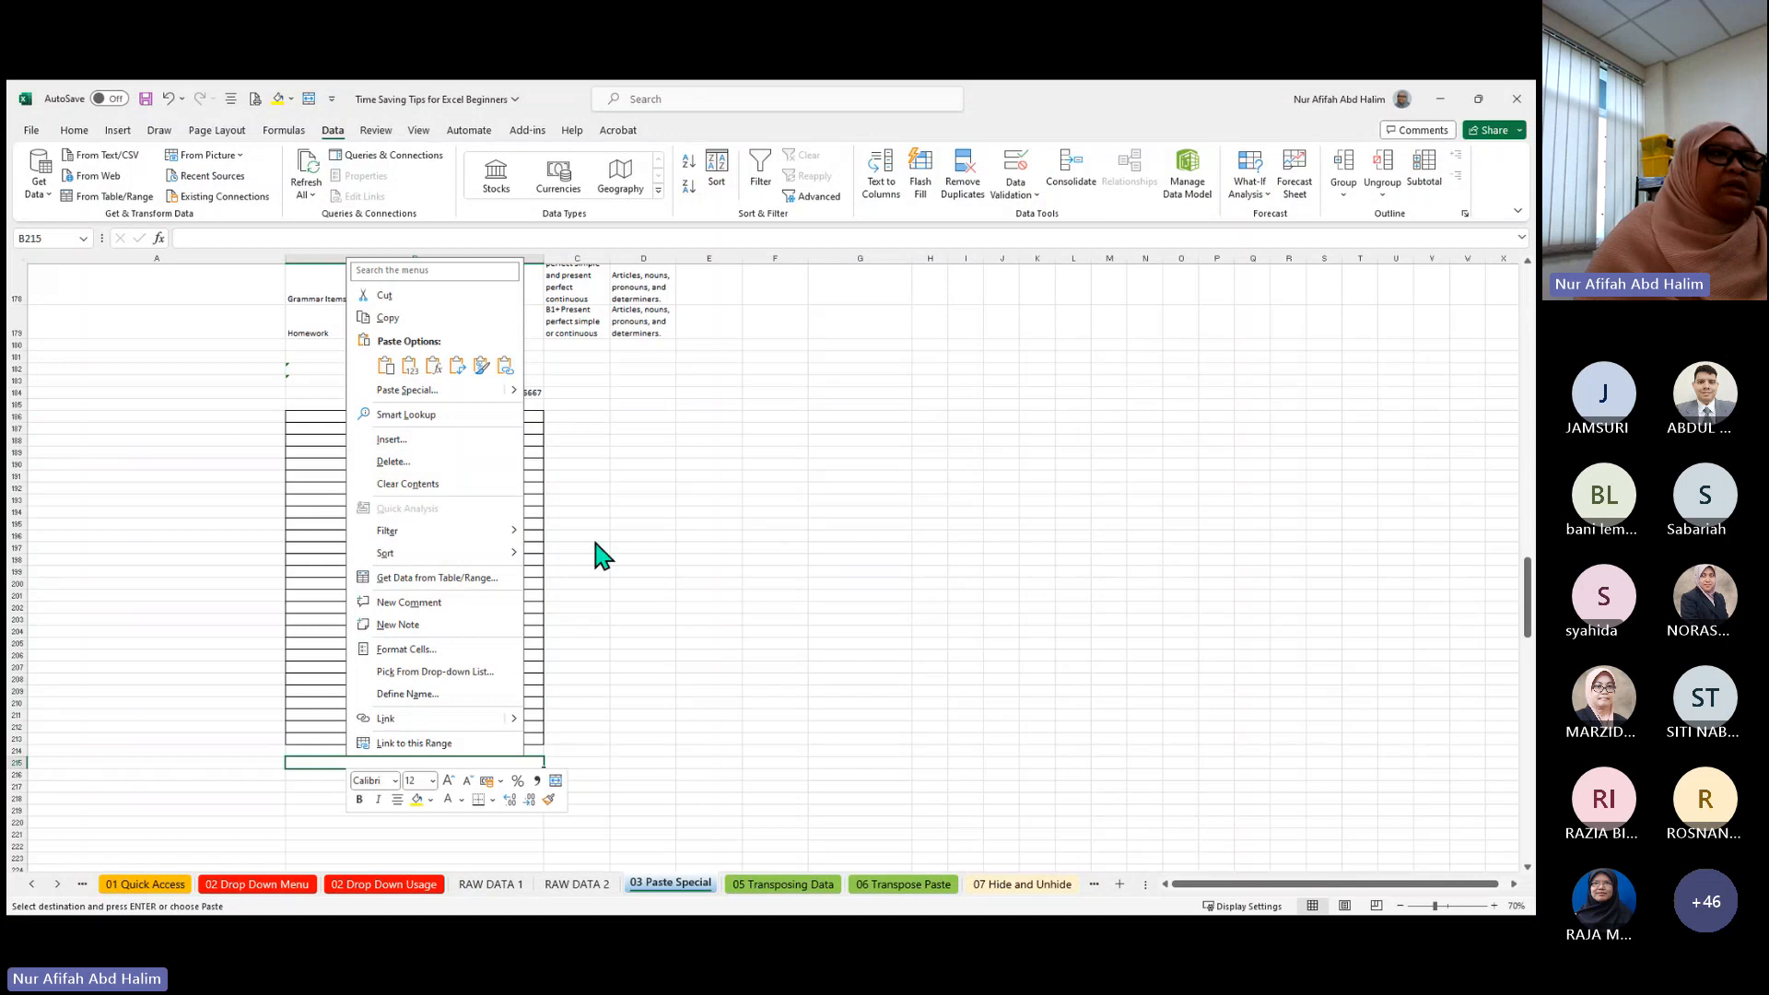
{"action": "left_click", "coordinate": [505, 366]}
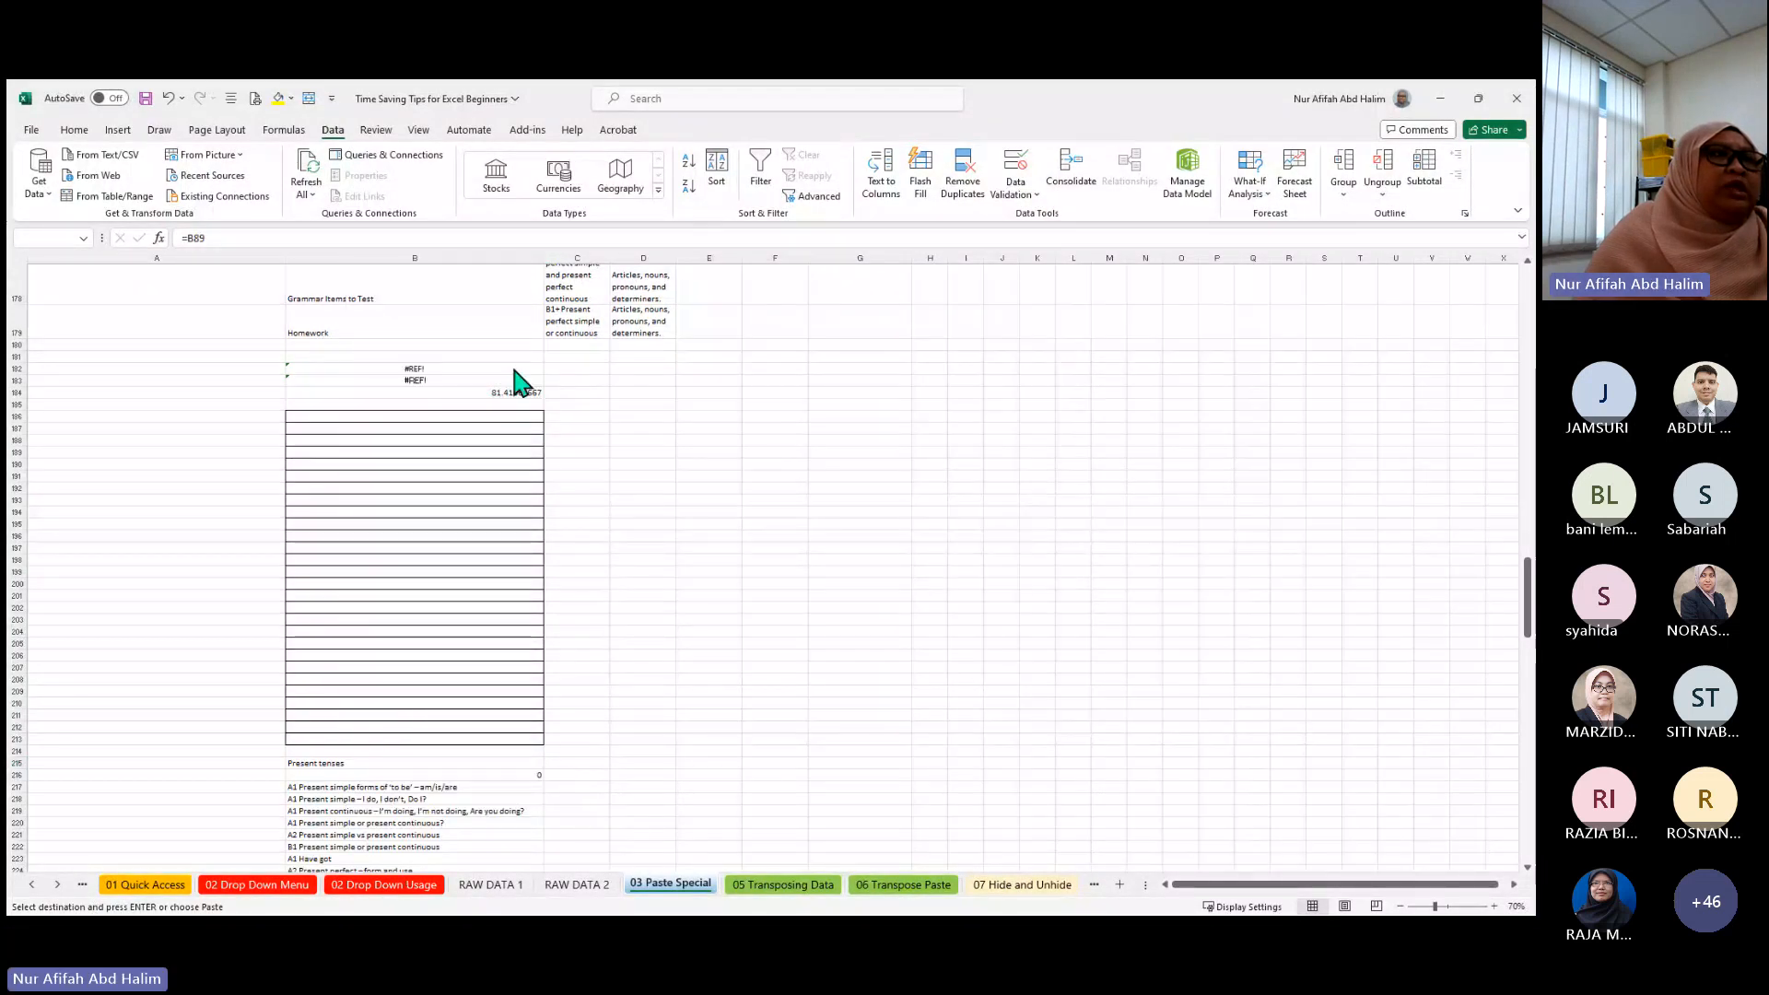
{"action": "scroll", "coordinate": [516, 380], "scroll_direction": "down", "scroll_amount": 8}
{"action": "left_click", "coordinate": [407, 560]}
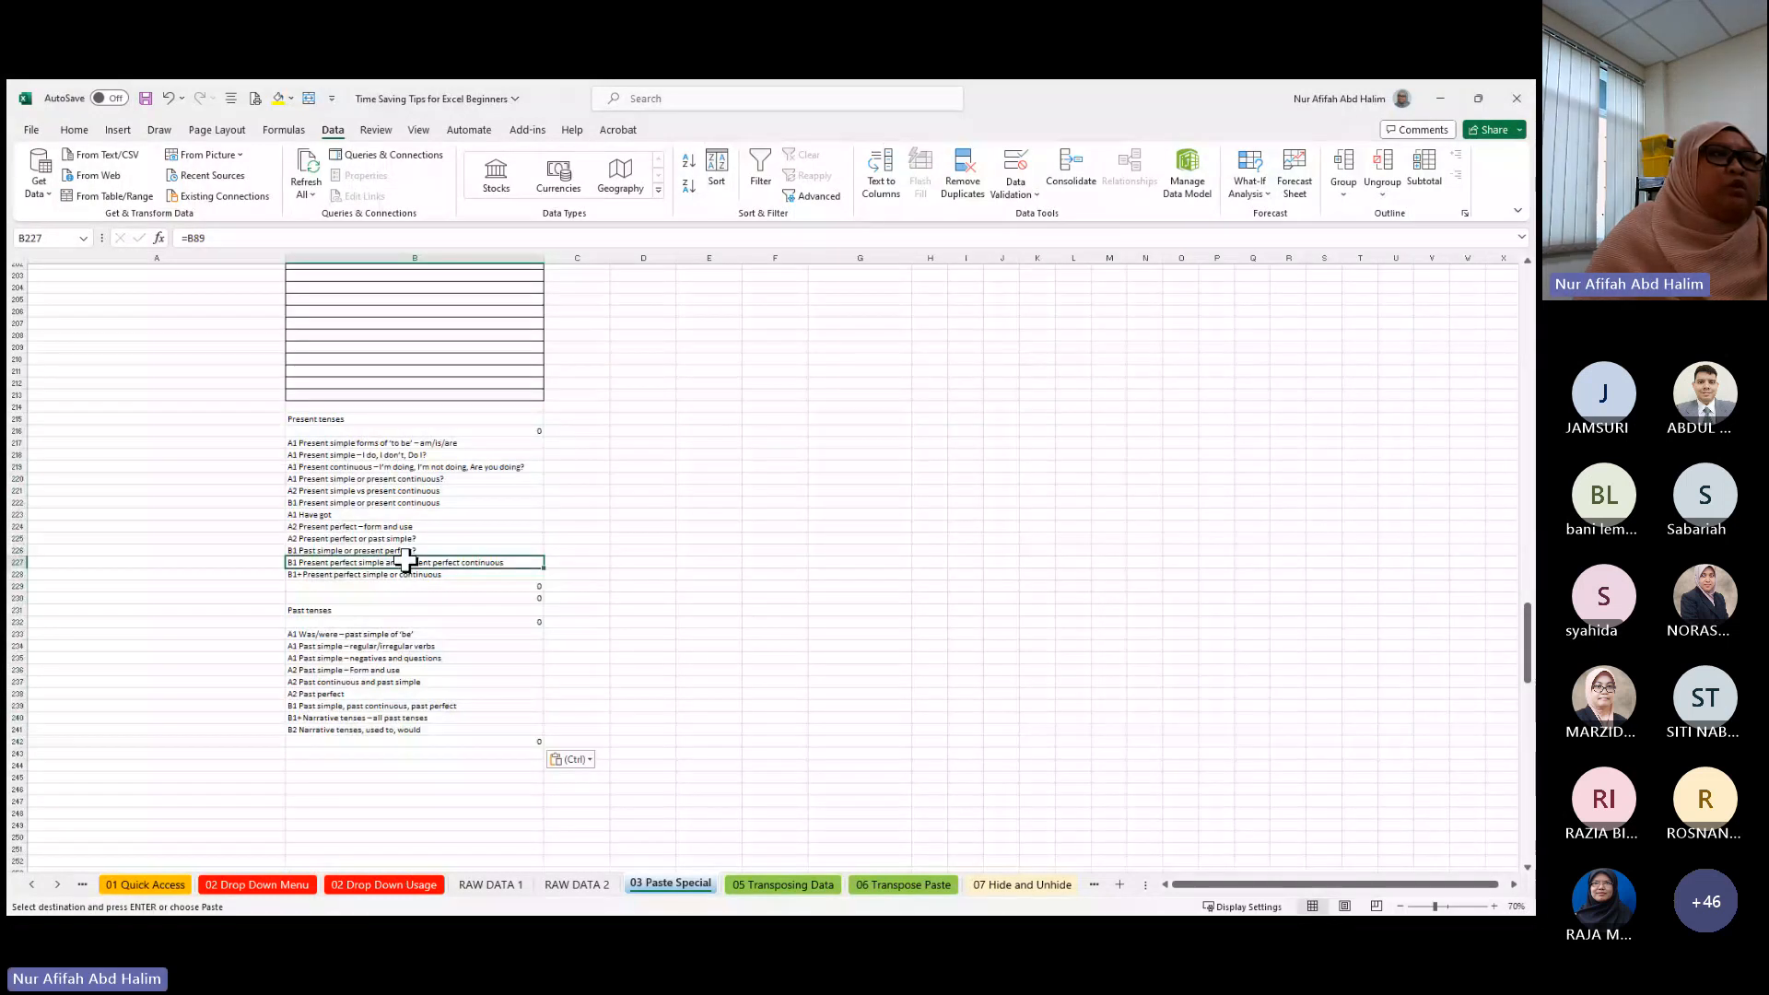
{"action": "left_click", "coordinate": [521, 431]}
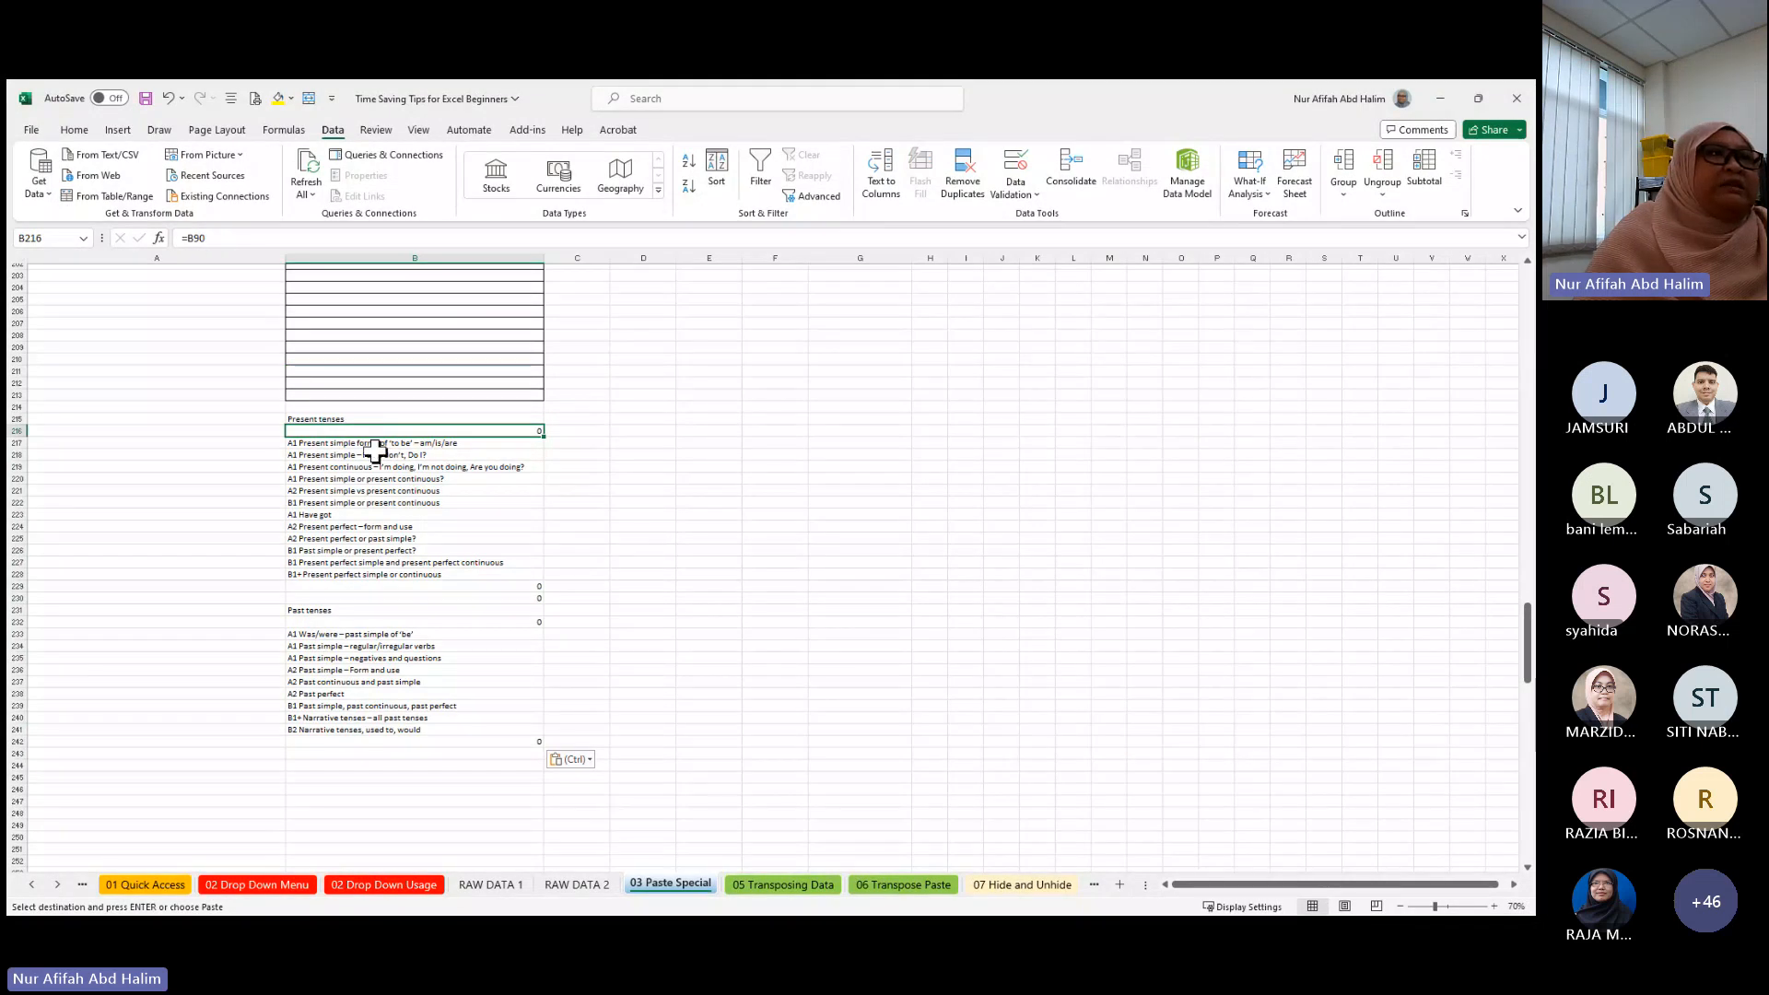
{"action": "left_click", "coordinate": [369, 420]}
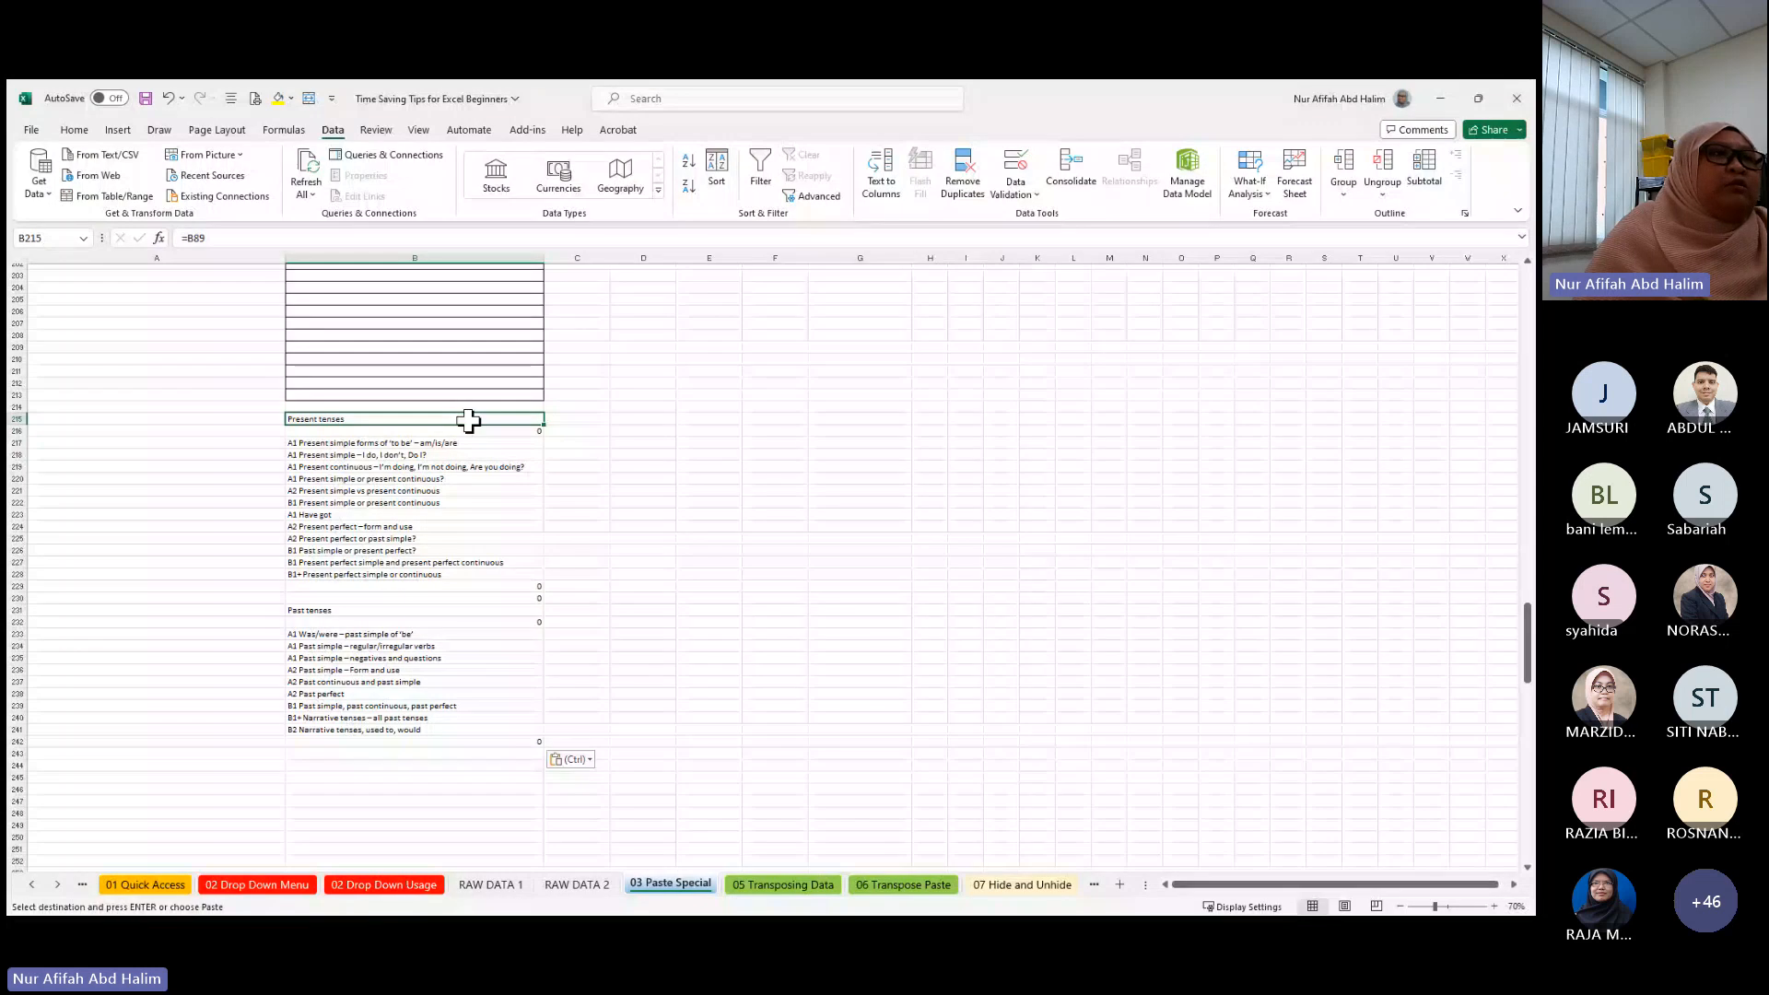
- Compare the linked tenses list starting at B215 with its bordered source list starting at B89
{"action": "left_click_drag", "start_coordinate": [461, 421], "coordinate": [422, 731]}
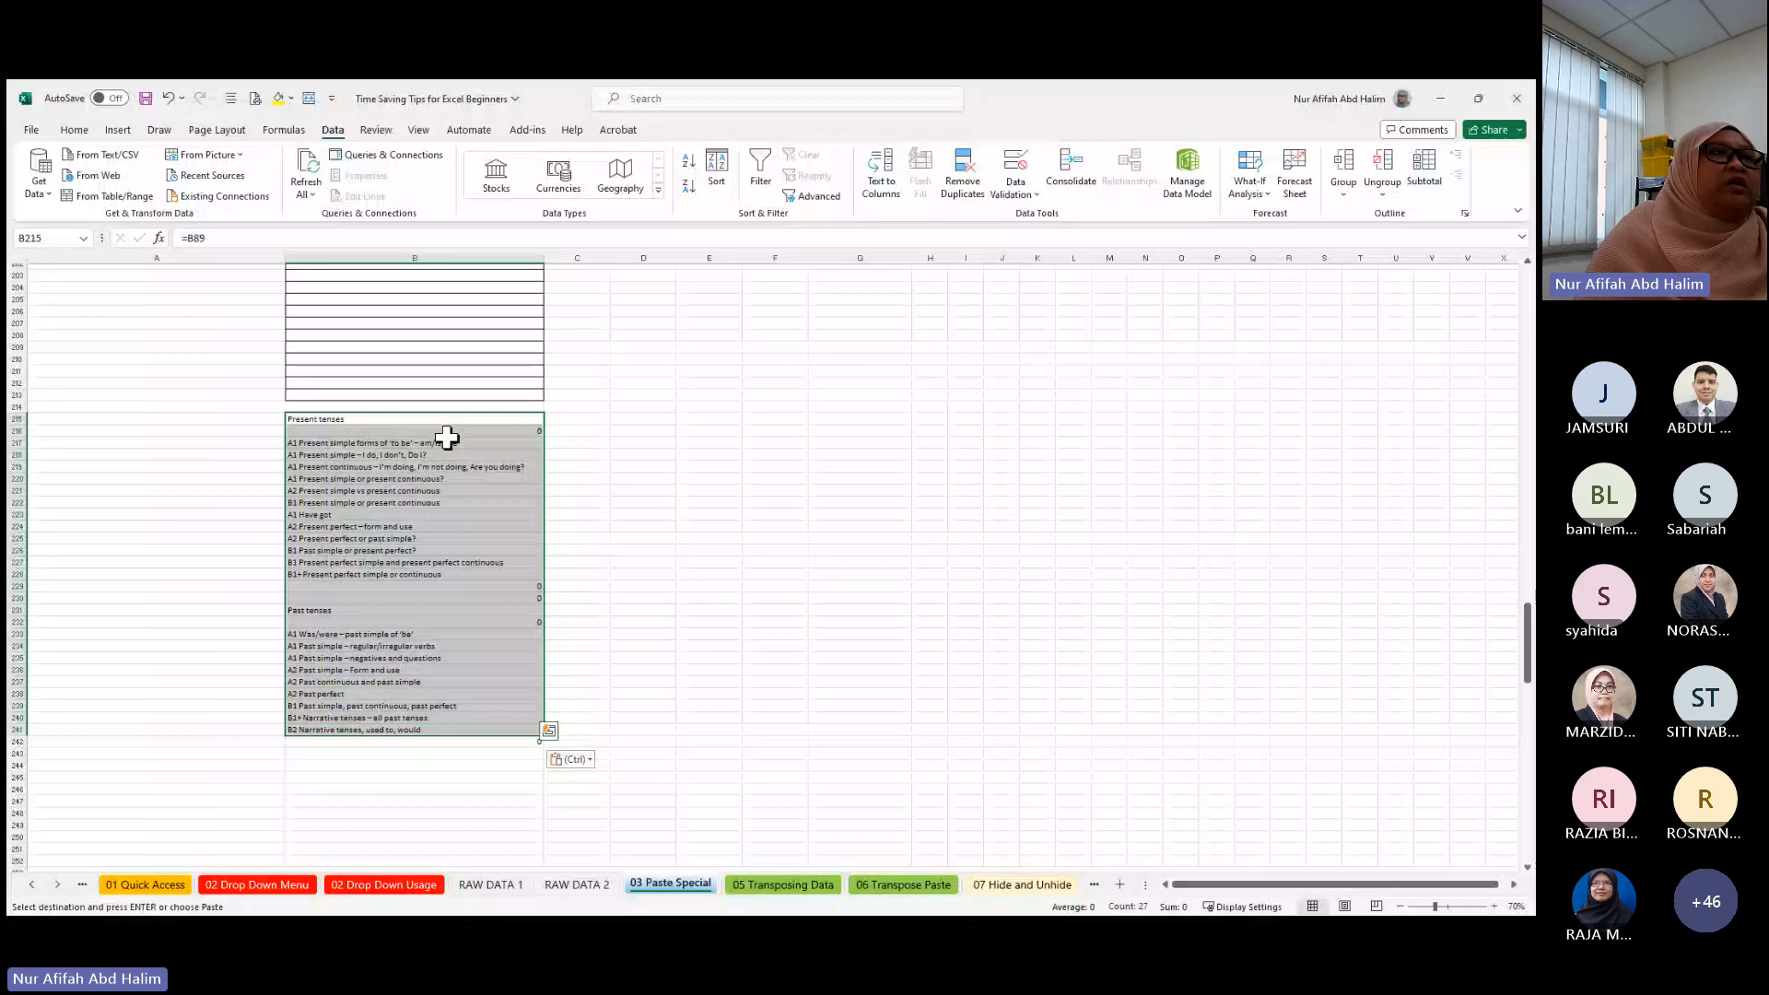
{"action": "scroll", "coordinate": [384, 473], "scroll_direction": "up", "scroll_amount": 8}
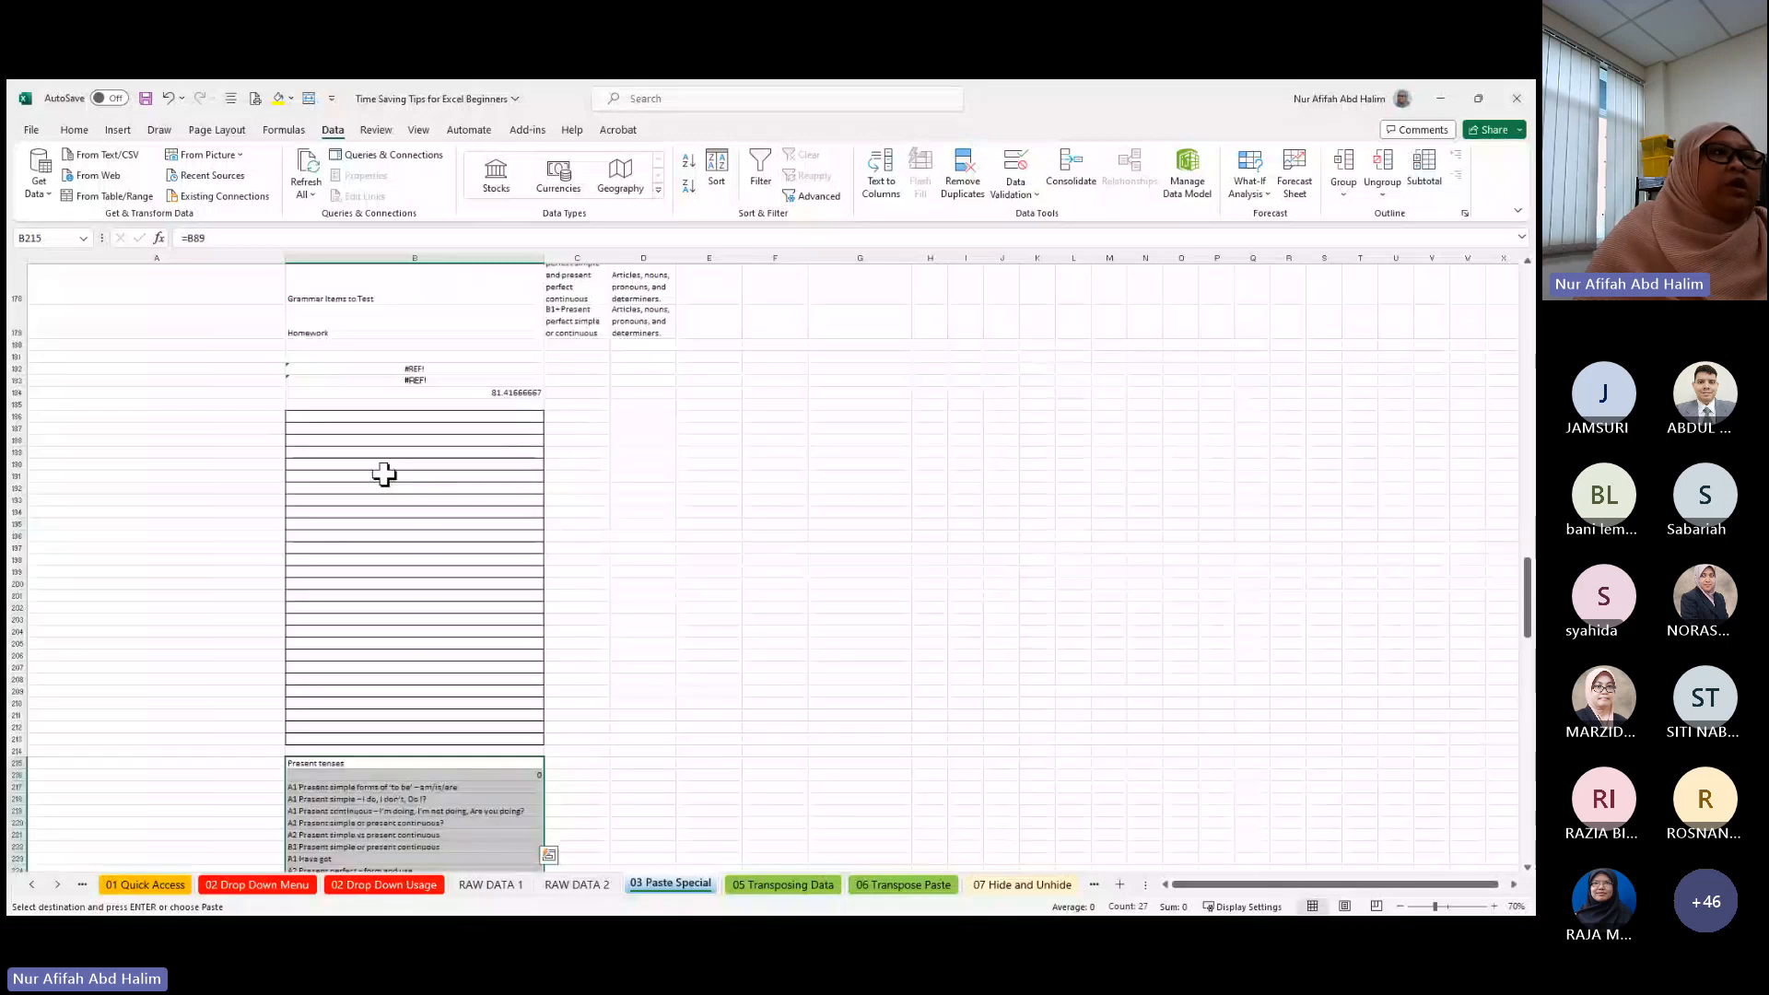
{"action": "scroll", "coordinate": [384, 474], "scroll_direction": "up", "scroll_amount": 20}
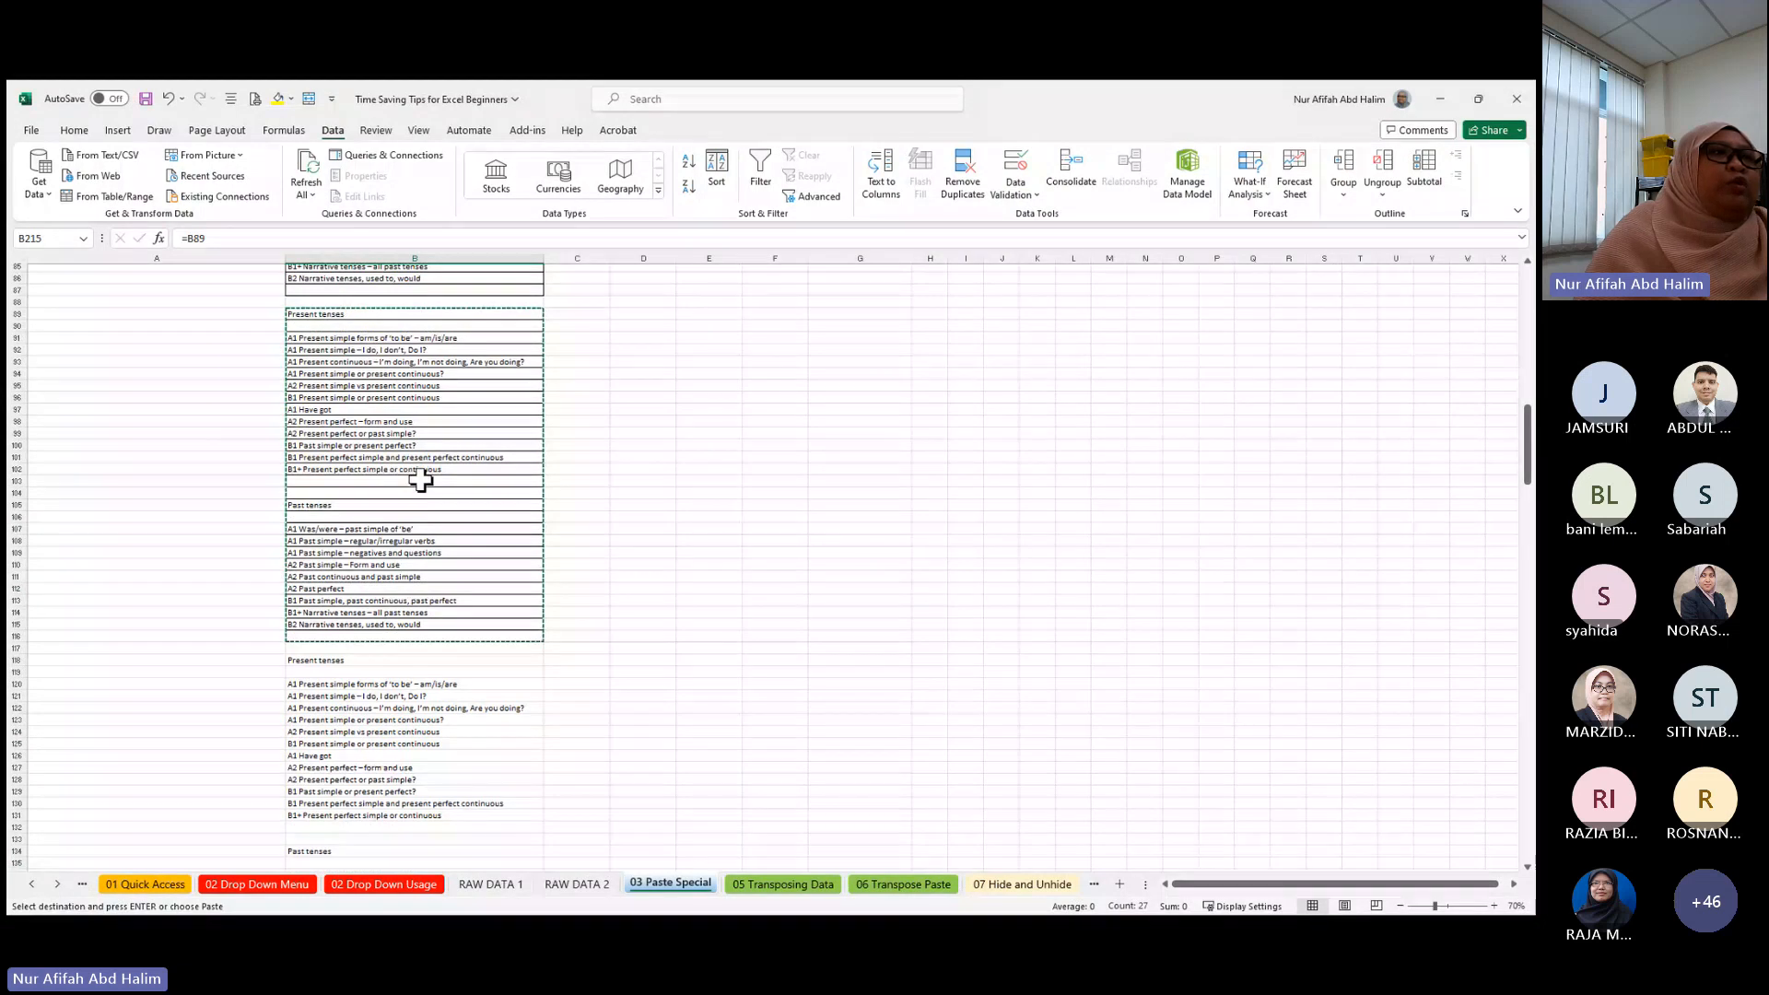
{"action": "scroll", "coordinate": [421, 479], "scroll_direction": "down", "scroll_amount": 20}
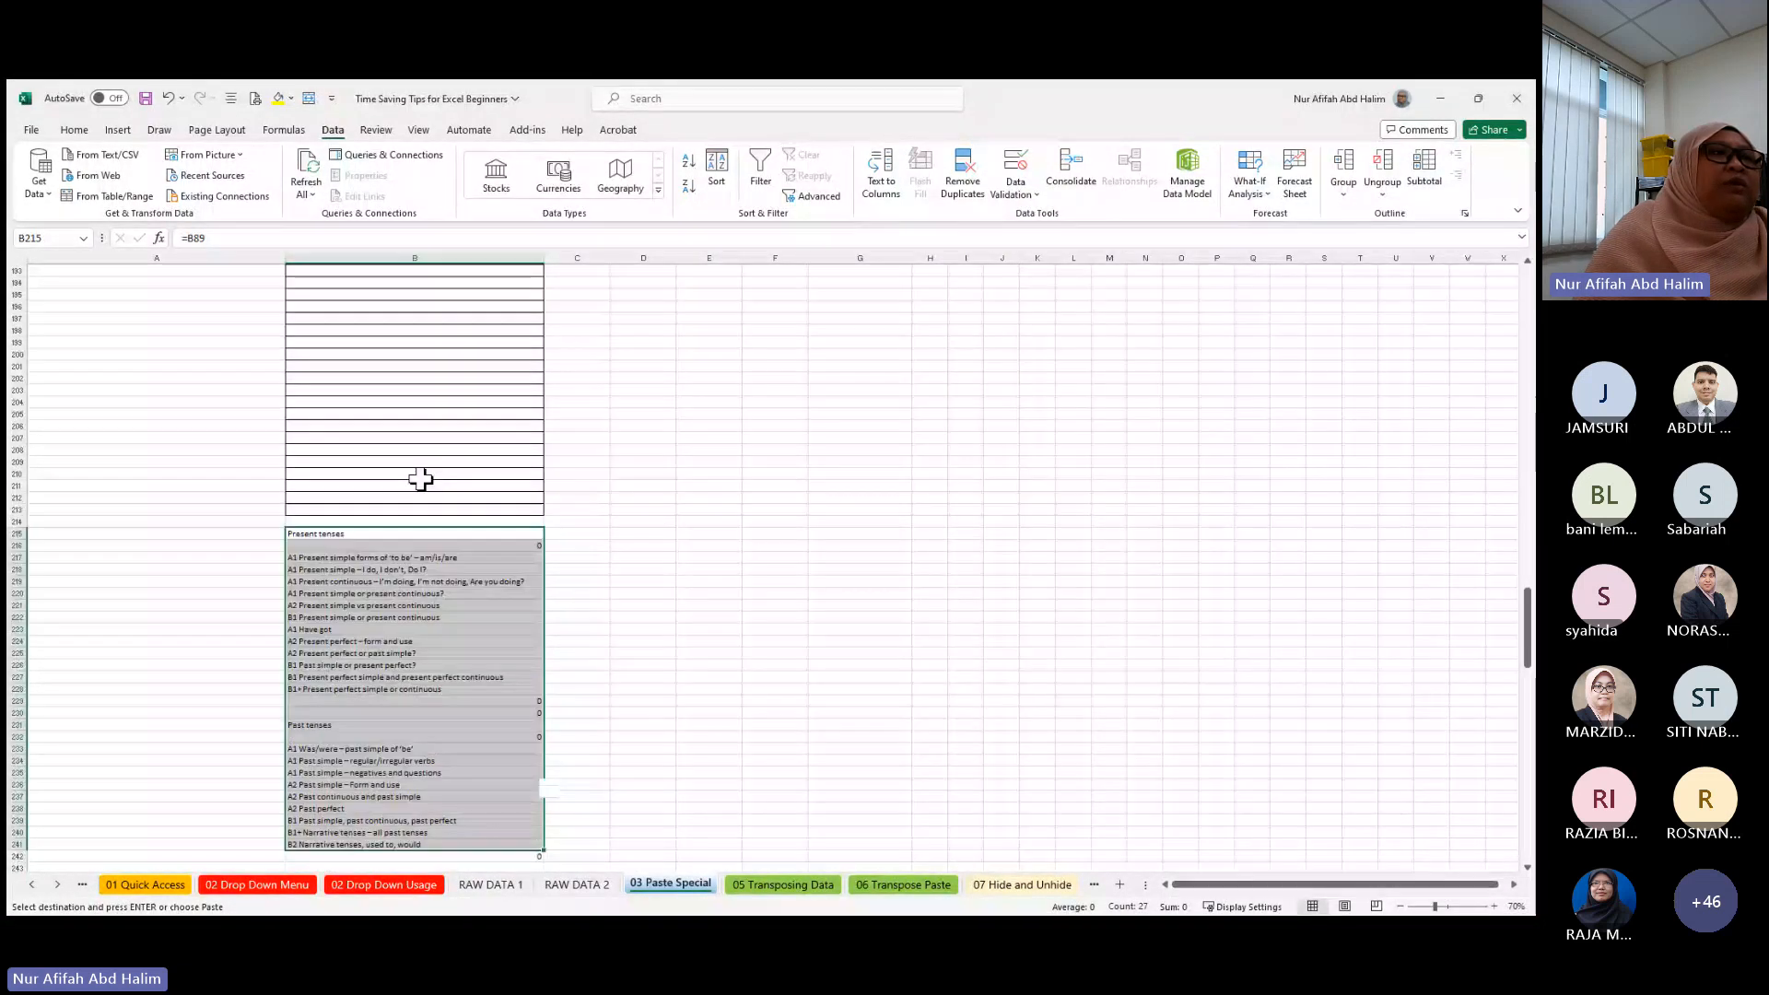
{"action": "scroll", "coordinate": [420, 479], "scroll_direction": "down", "scroll_amount": 2}
{"action": "left_click", "coordinate": [443, 476]}
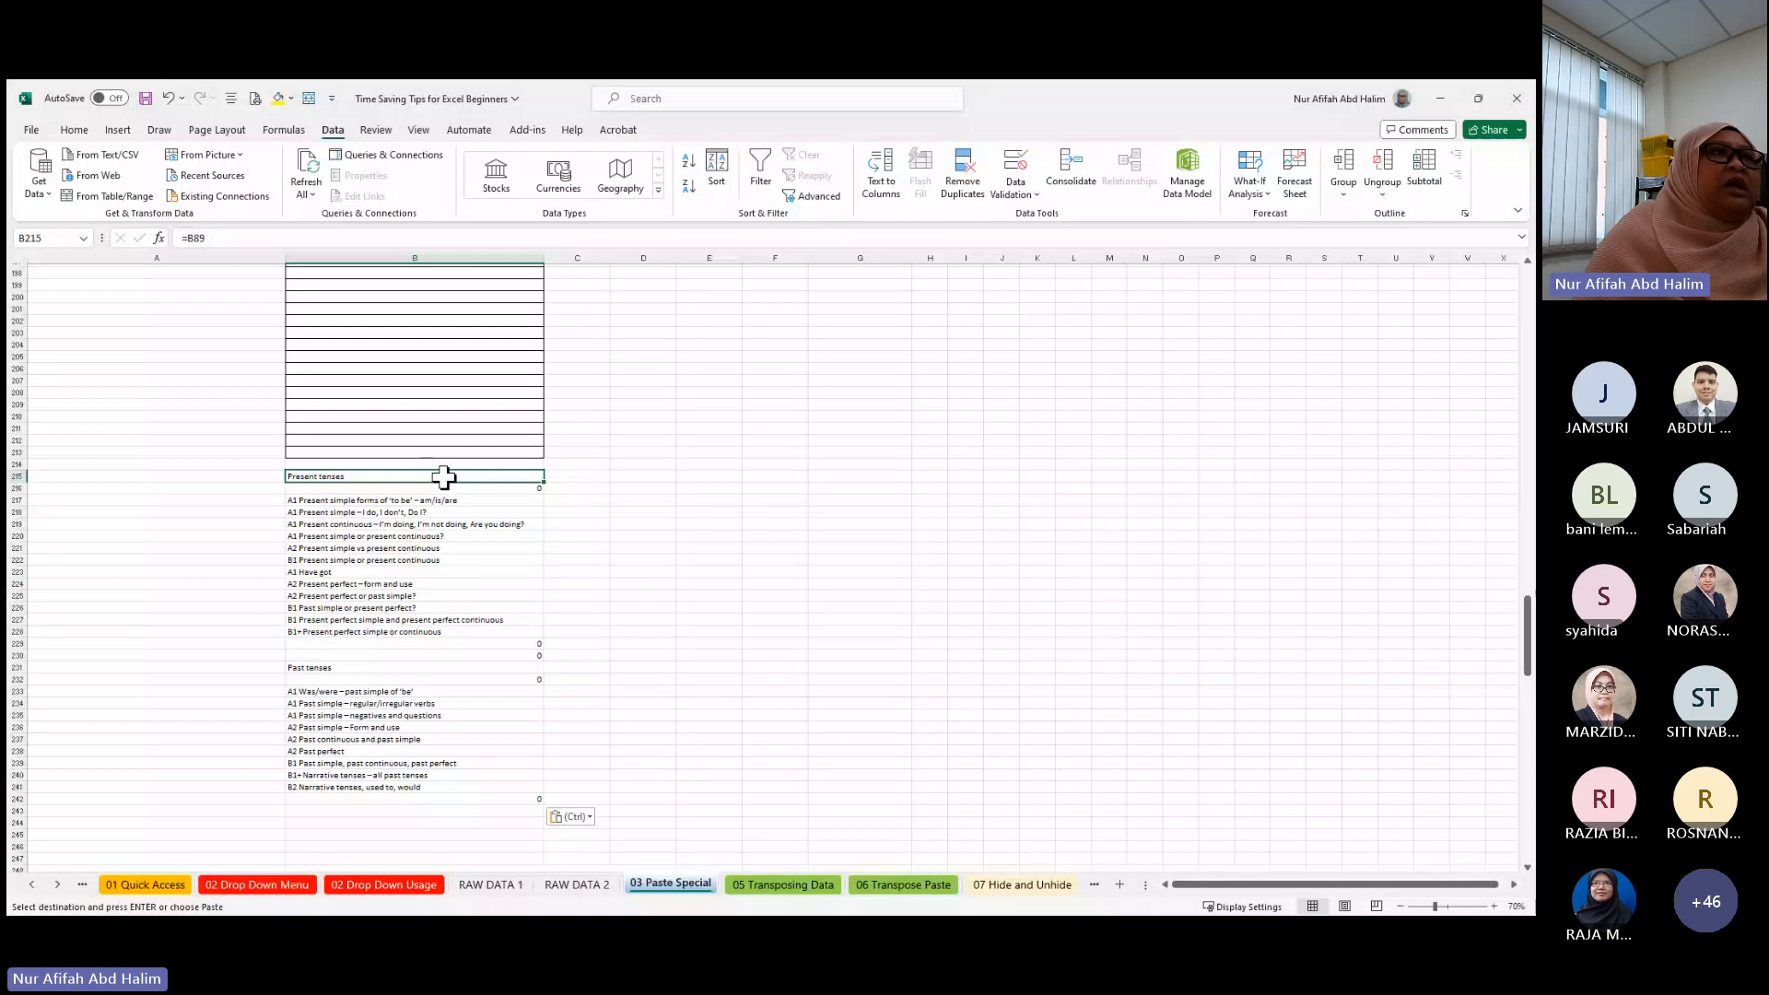
{"action": "left_click", "coordinate": [175, 237]}
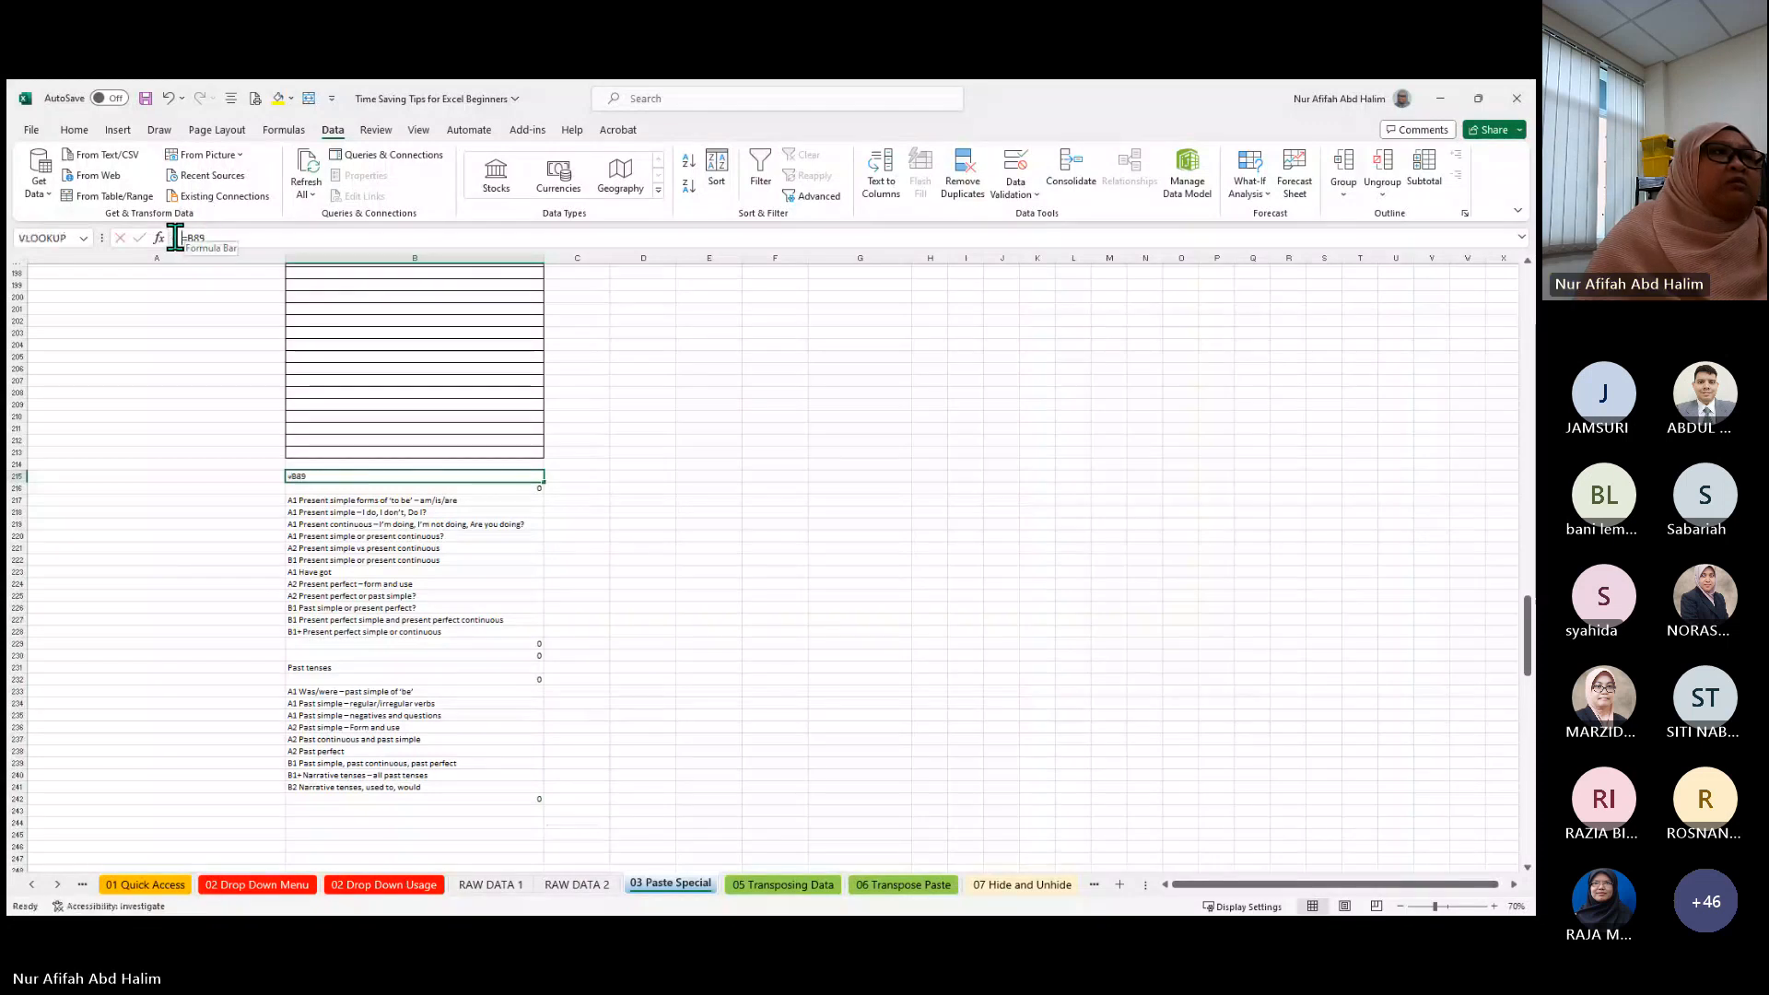
{"action": "left_click_drag", "start_coordinate": [177, 237], "coordinate": [346, 500]}
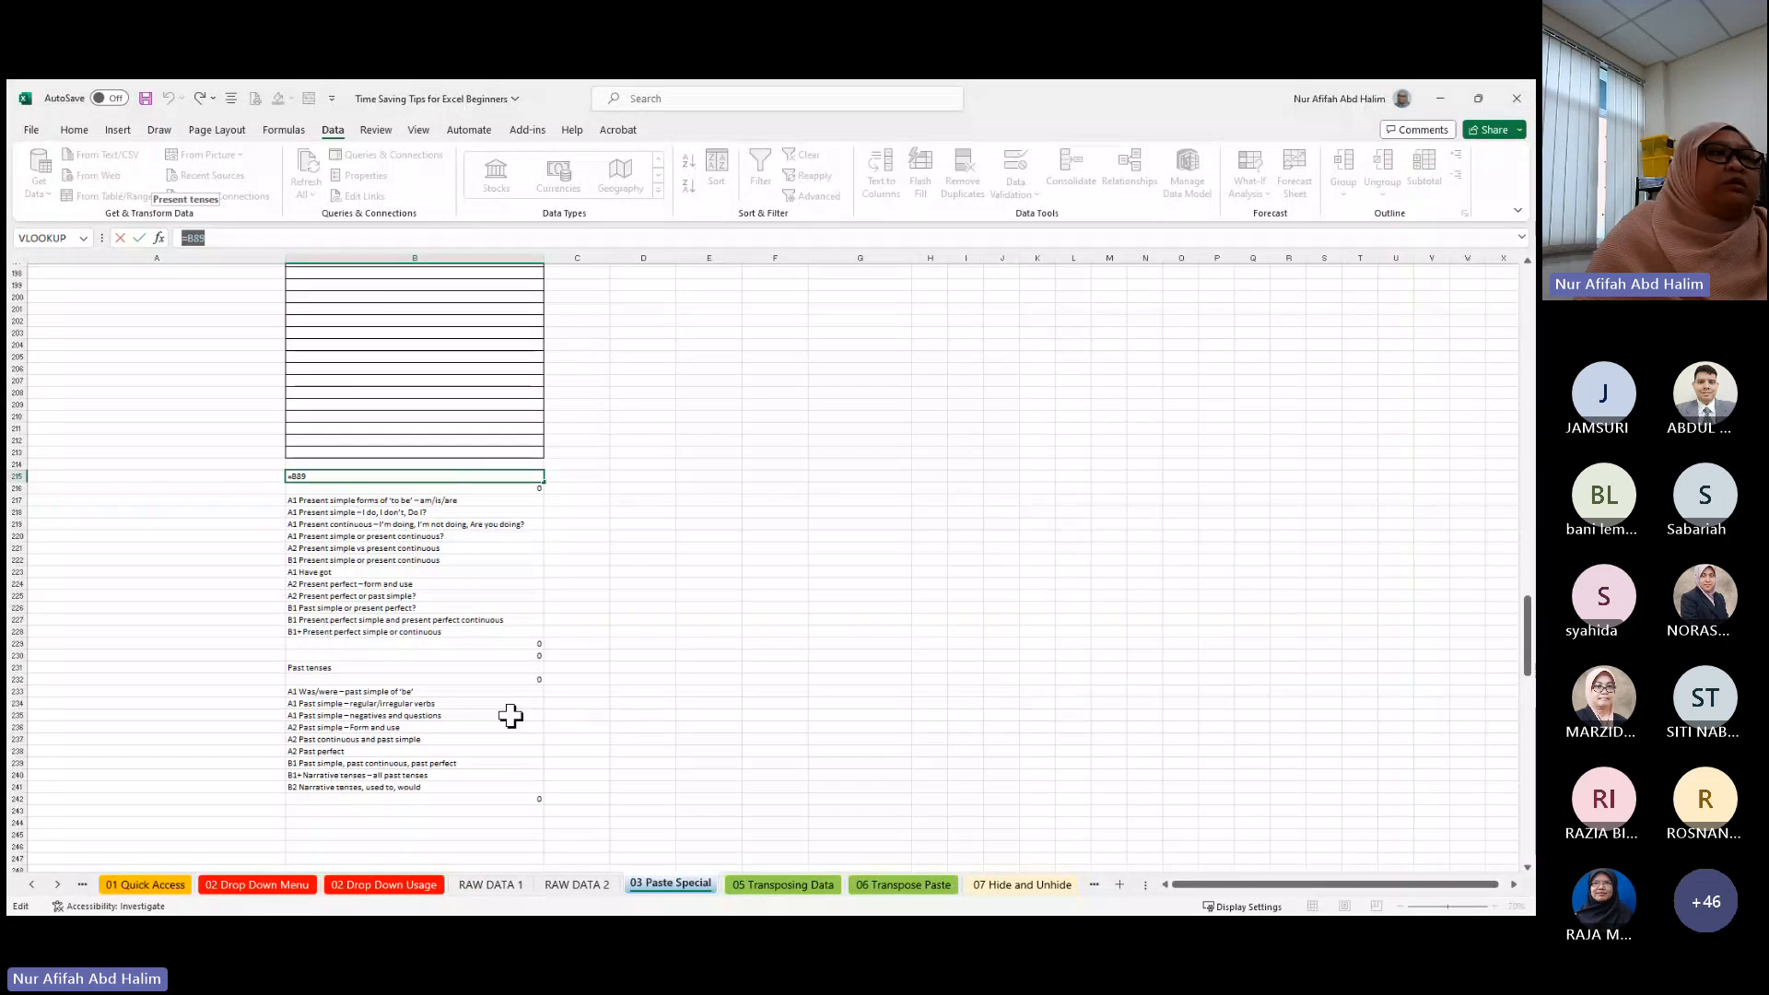
{"action": "left_click", "coordinate": [517, 645]}
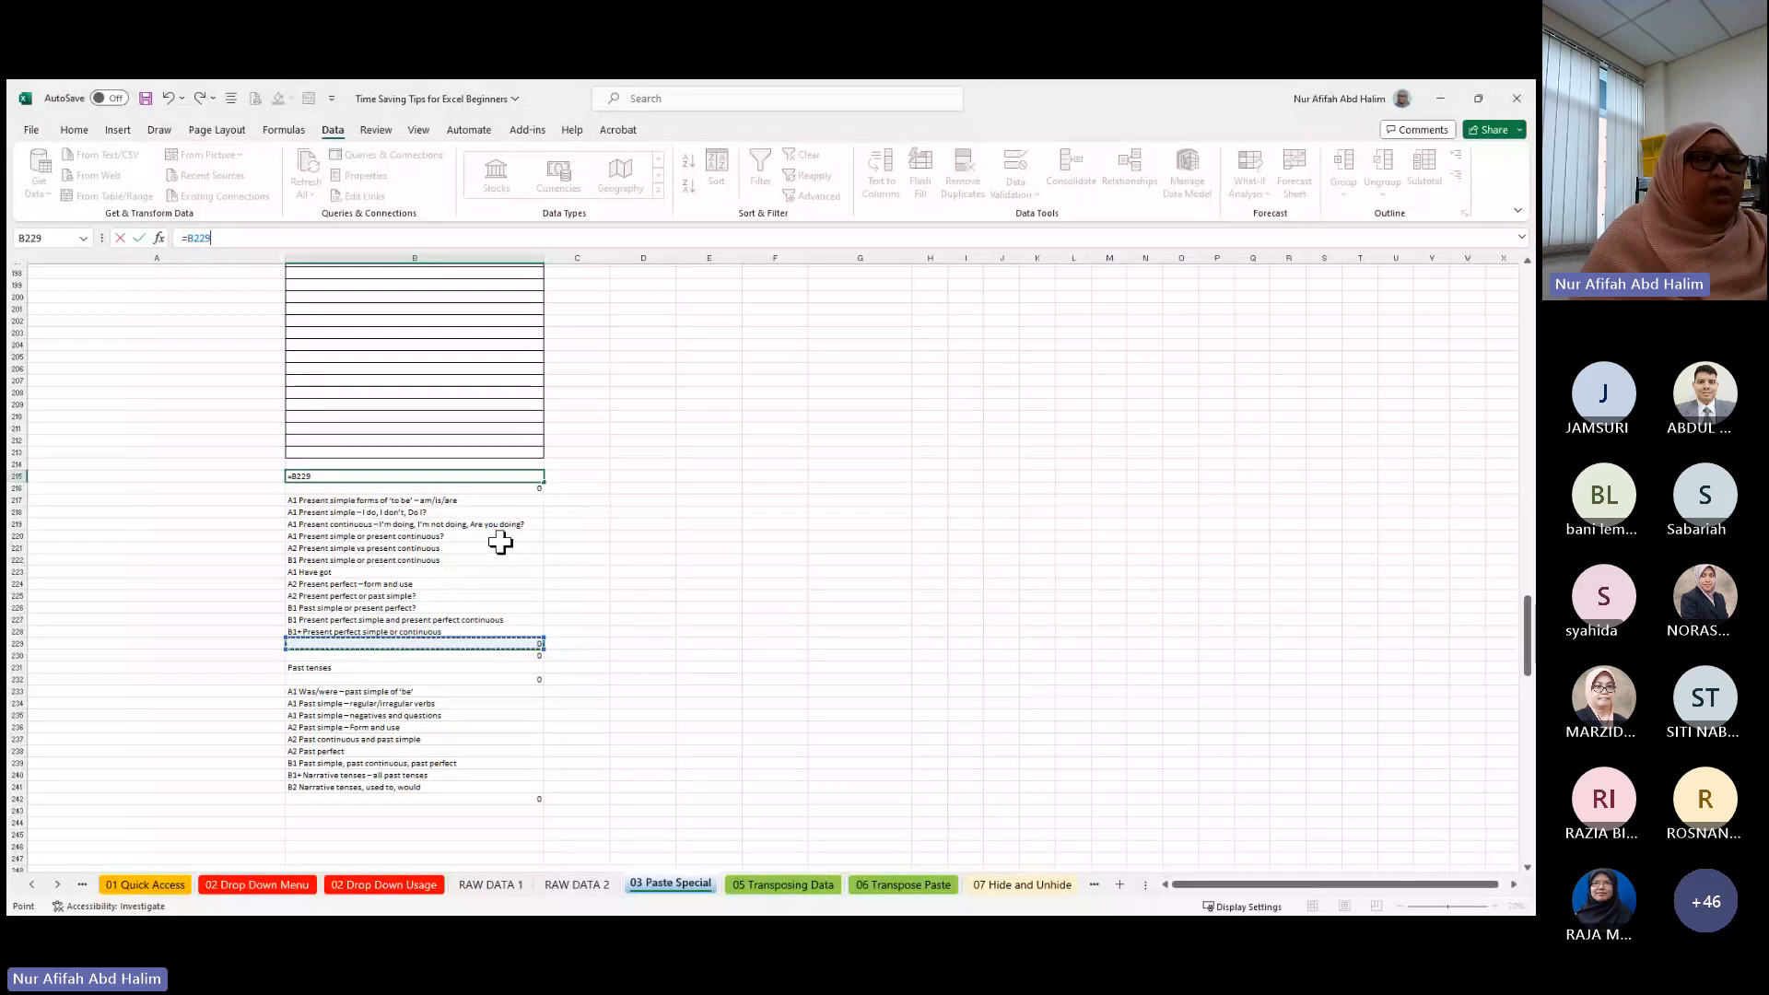
{"action": "key", "text": "Escape"}
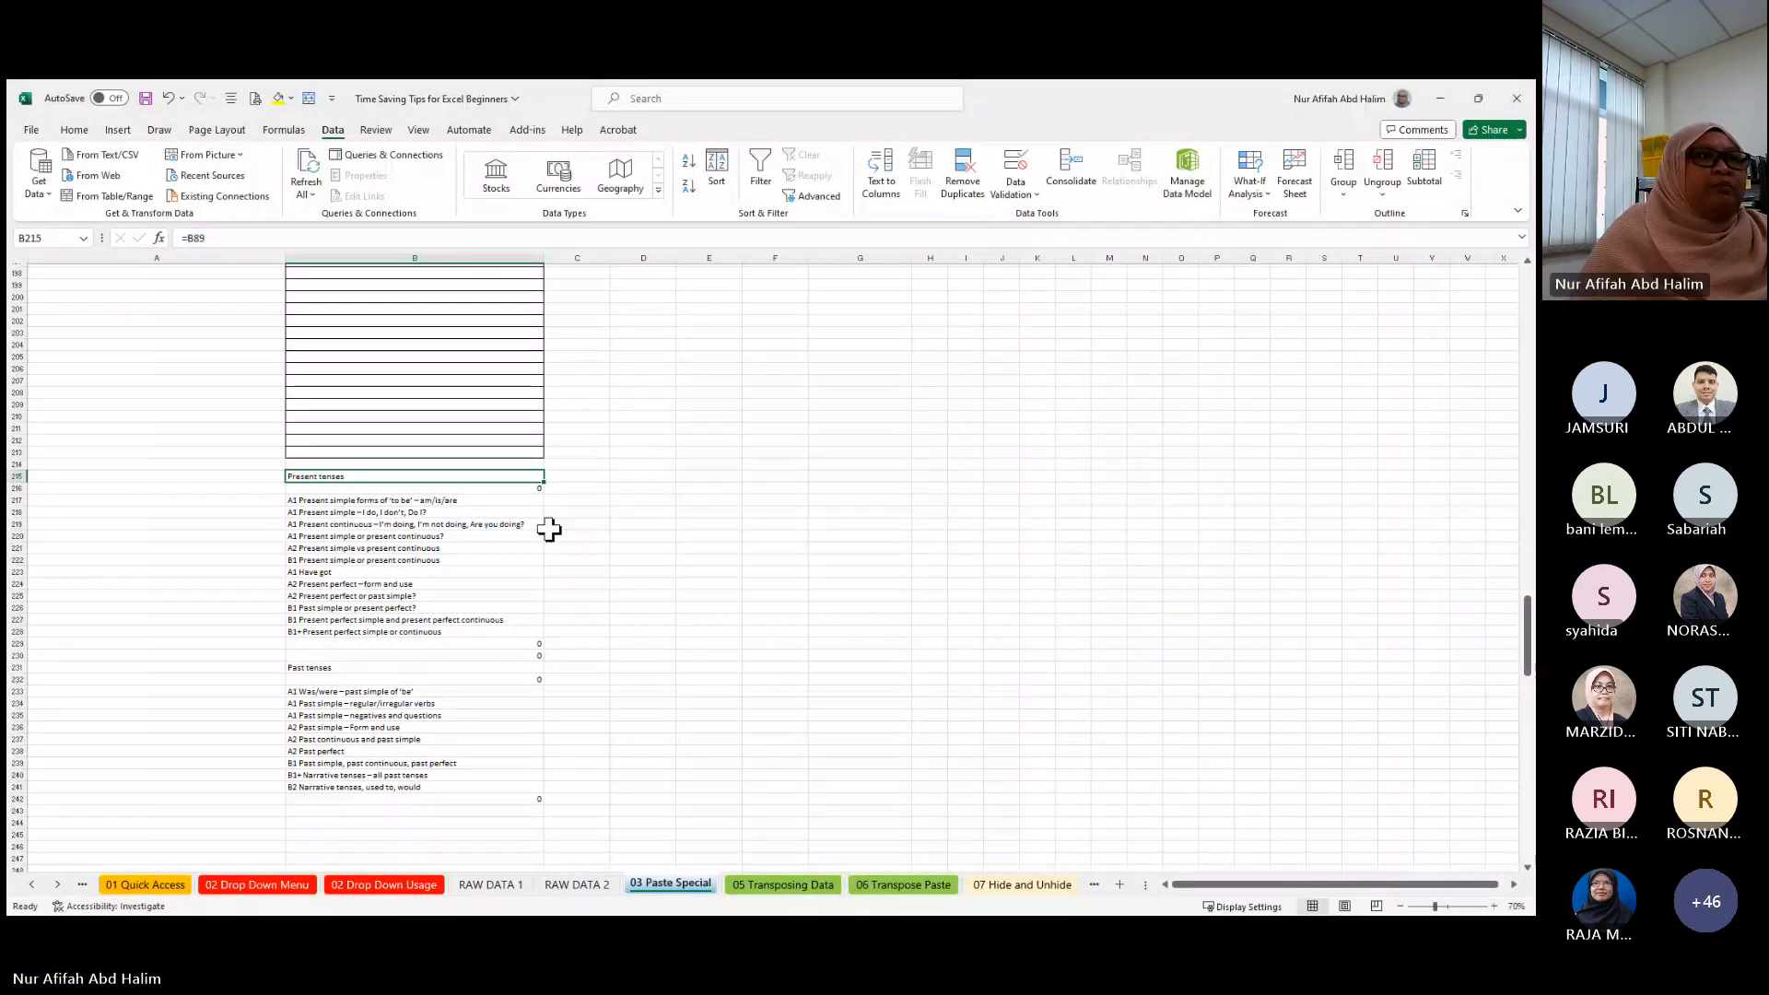
- Return to the upper part of the sheet and review the paste options picture and list of nine paste types
{"action": "key", "text": "Right"}
{"action": "key", "text": "Right"}
{"action": "scroll", "coordinate": [455, 443], "scroll_direction": "up", "scroll_amount": 20}
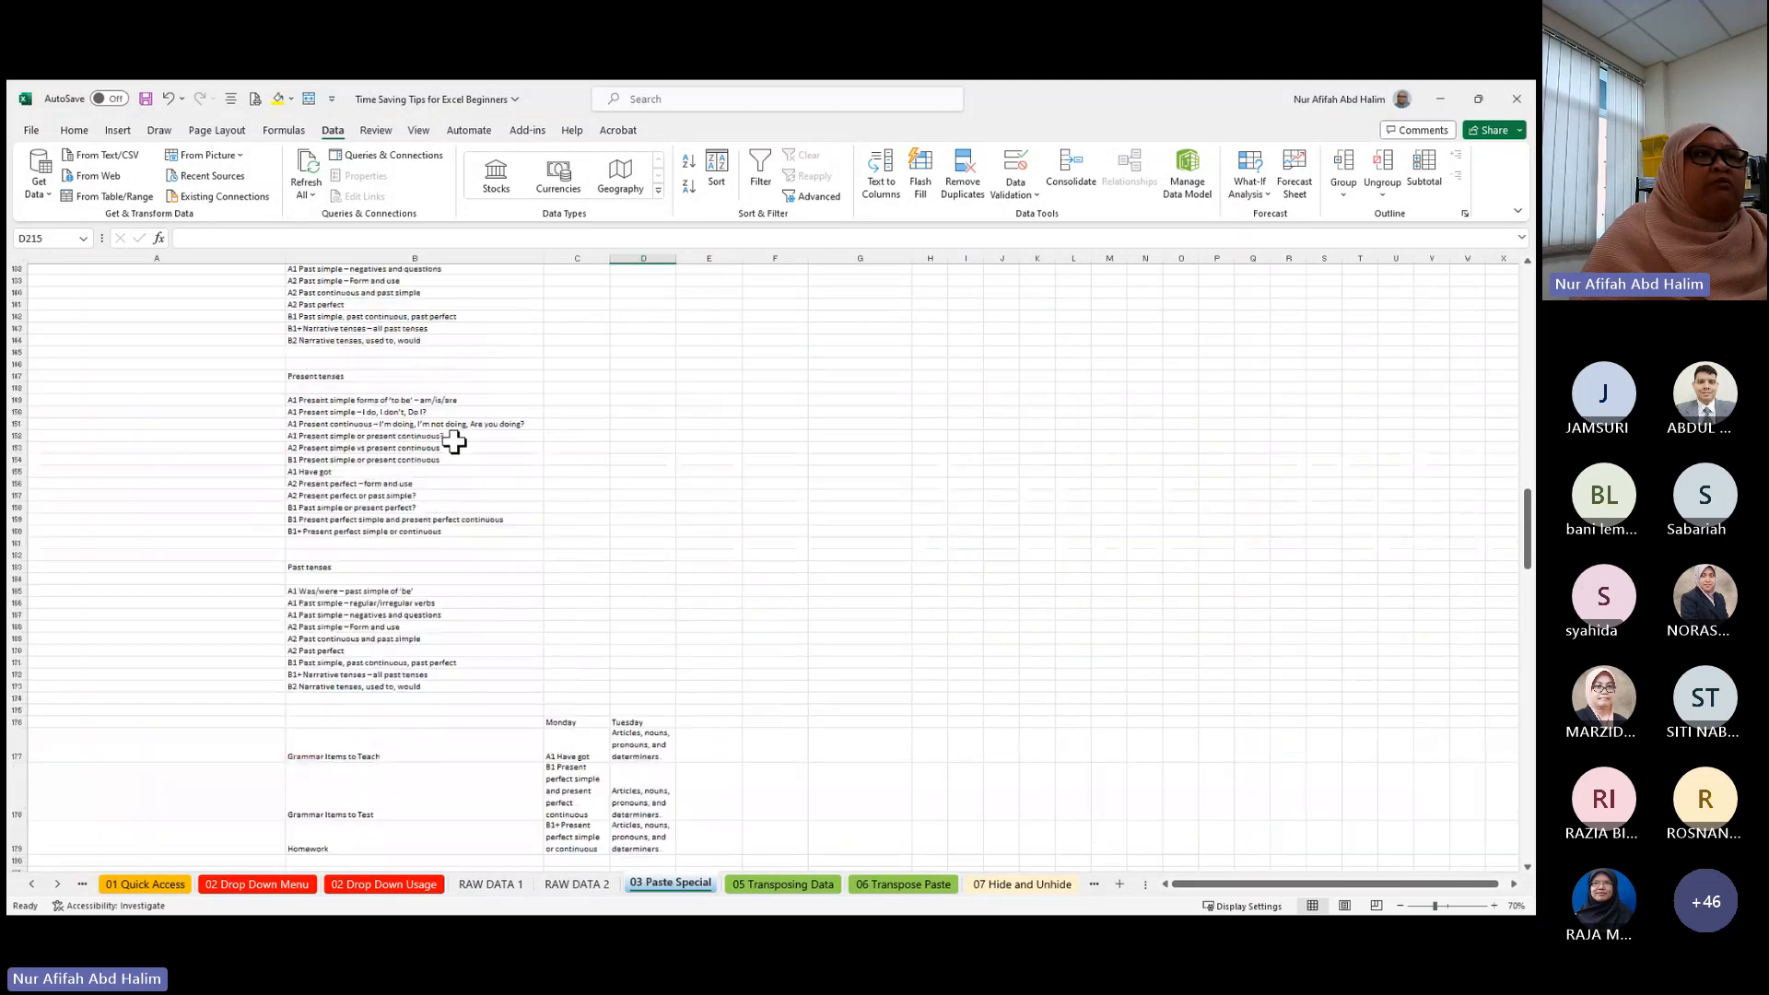
{"action": "scroll", "coordinate": [454, 442], "scroll_direction": "up", "scroll_amount": 20}
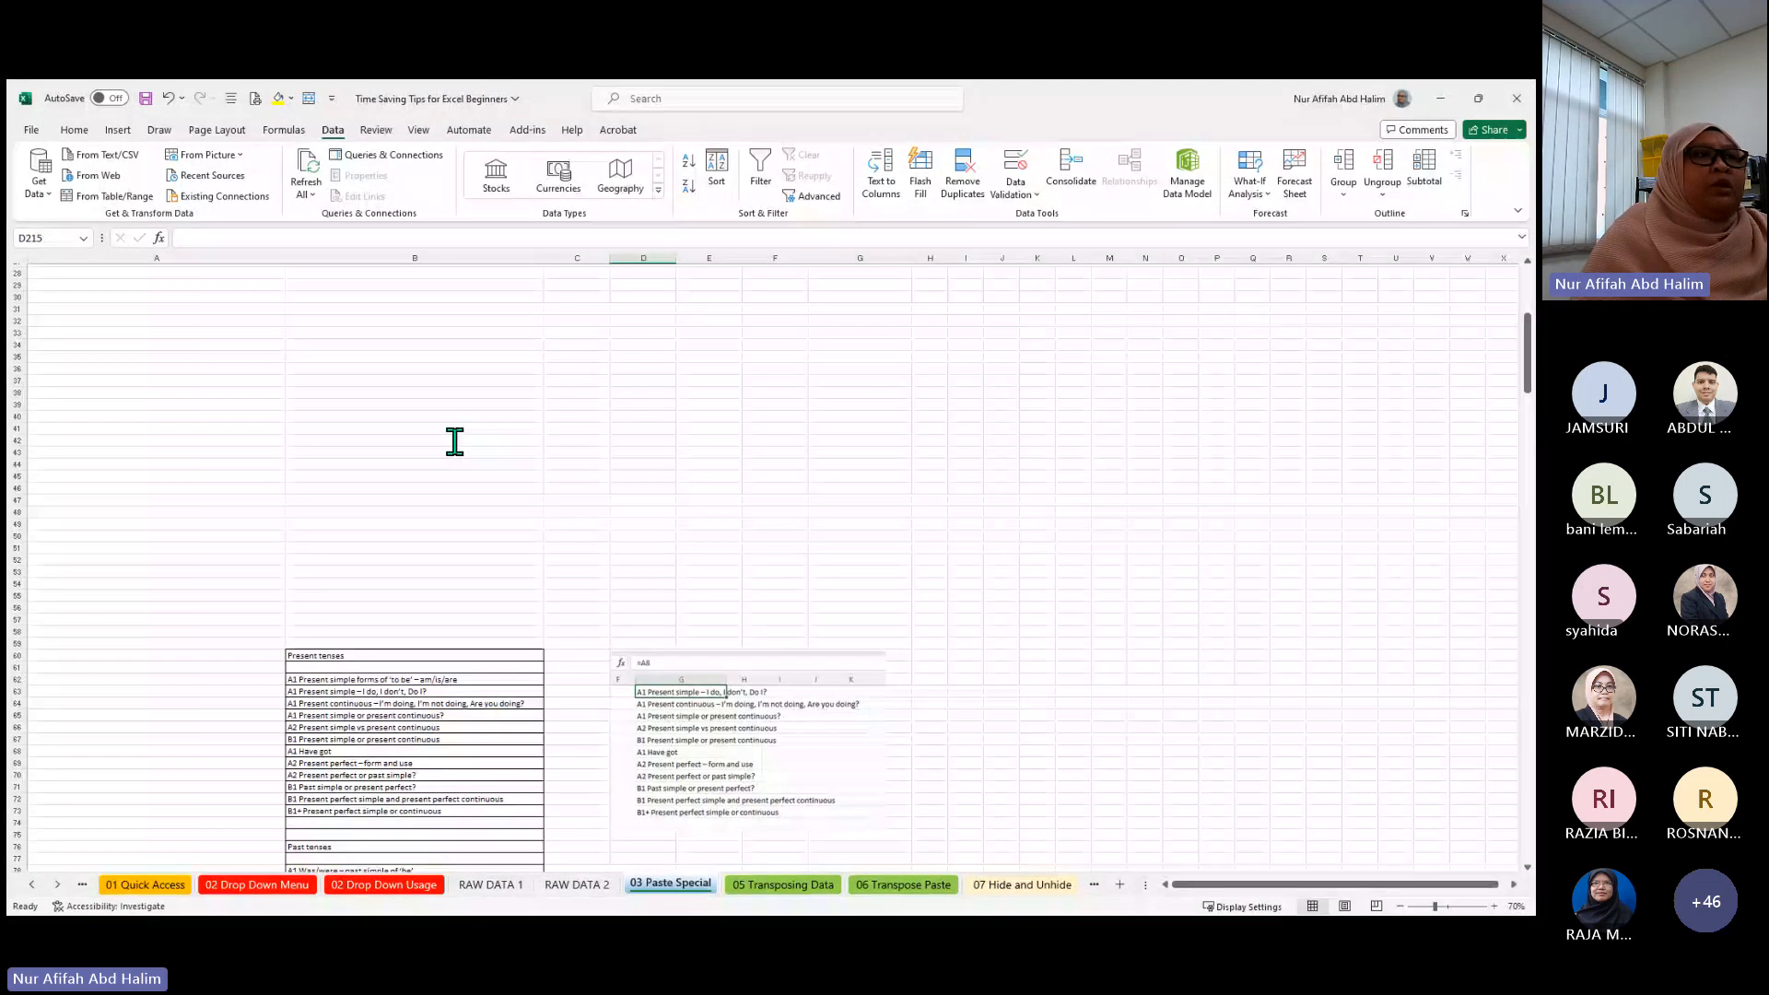
{"action": "scroll", "coordinate": [454, 442], "scroll_direction": "up", "scroll_amount": 9}
{"action": "scroll", "coordinate": [454, 442], "scroll_direction": "down", "scroll_amount": 1}
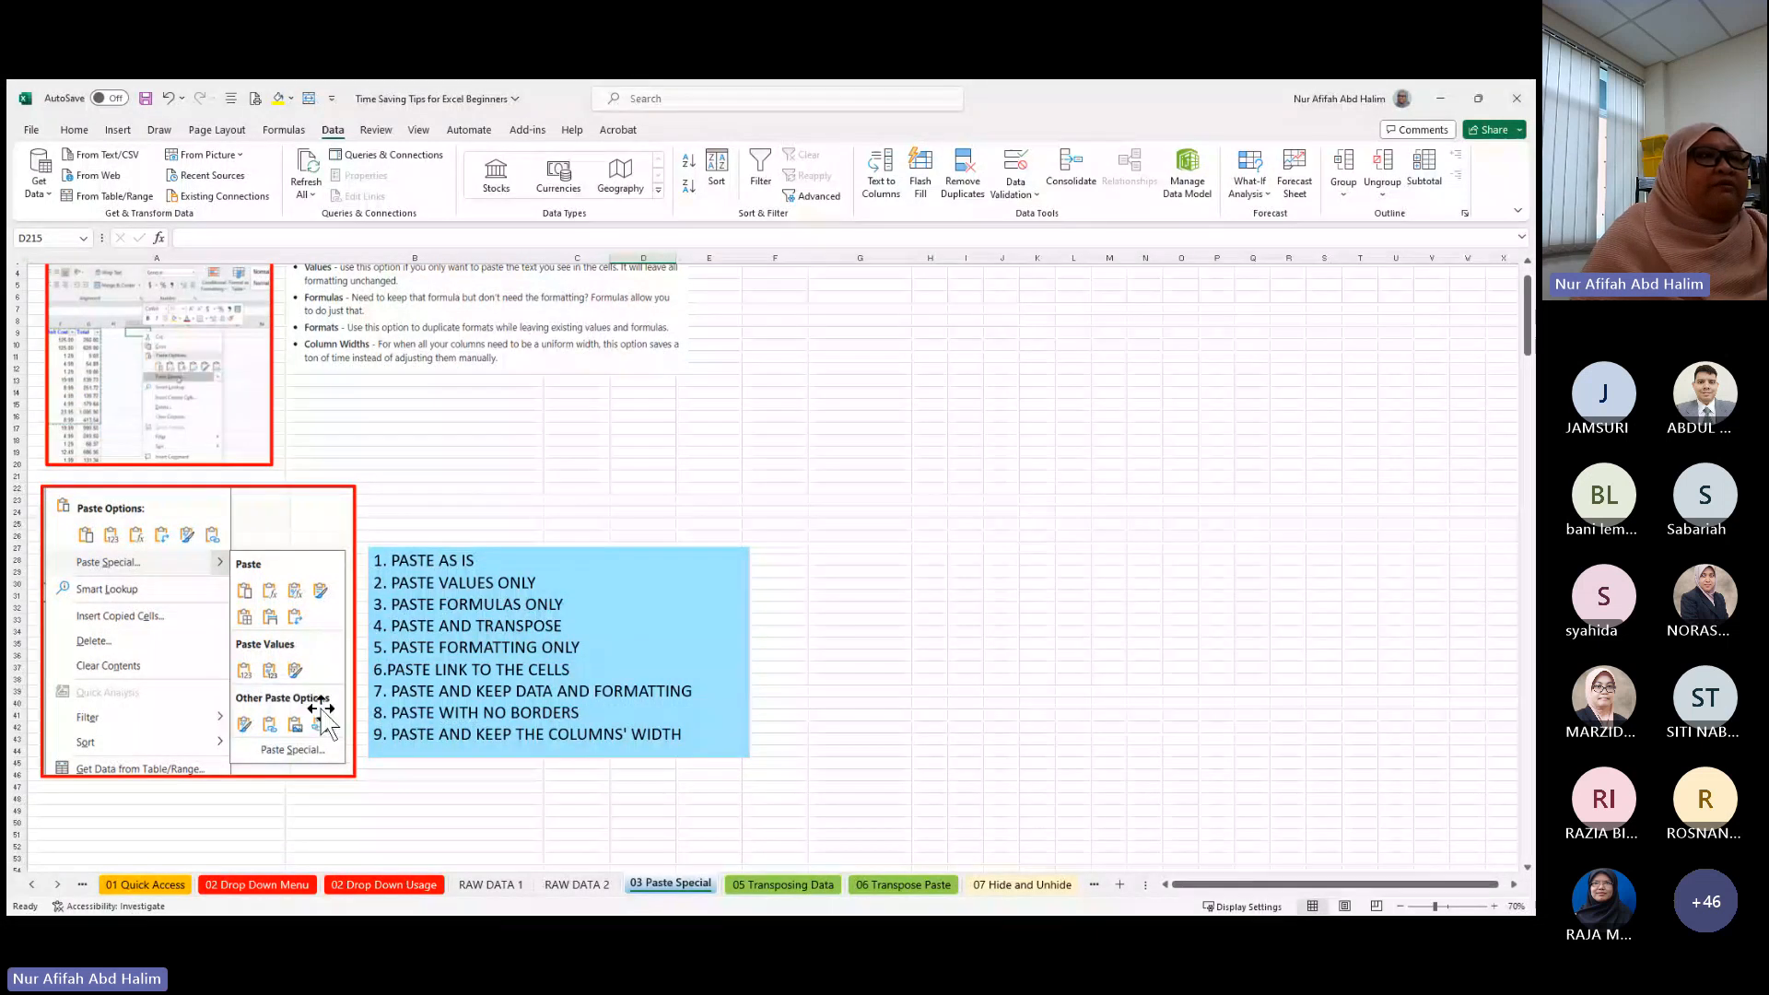
{"action": "scroll", "coordinate": [408, 835], "scroll_direction": "down", "scroll_amount": 2}
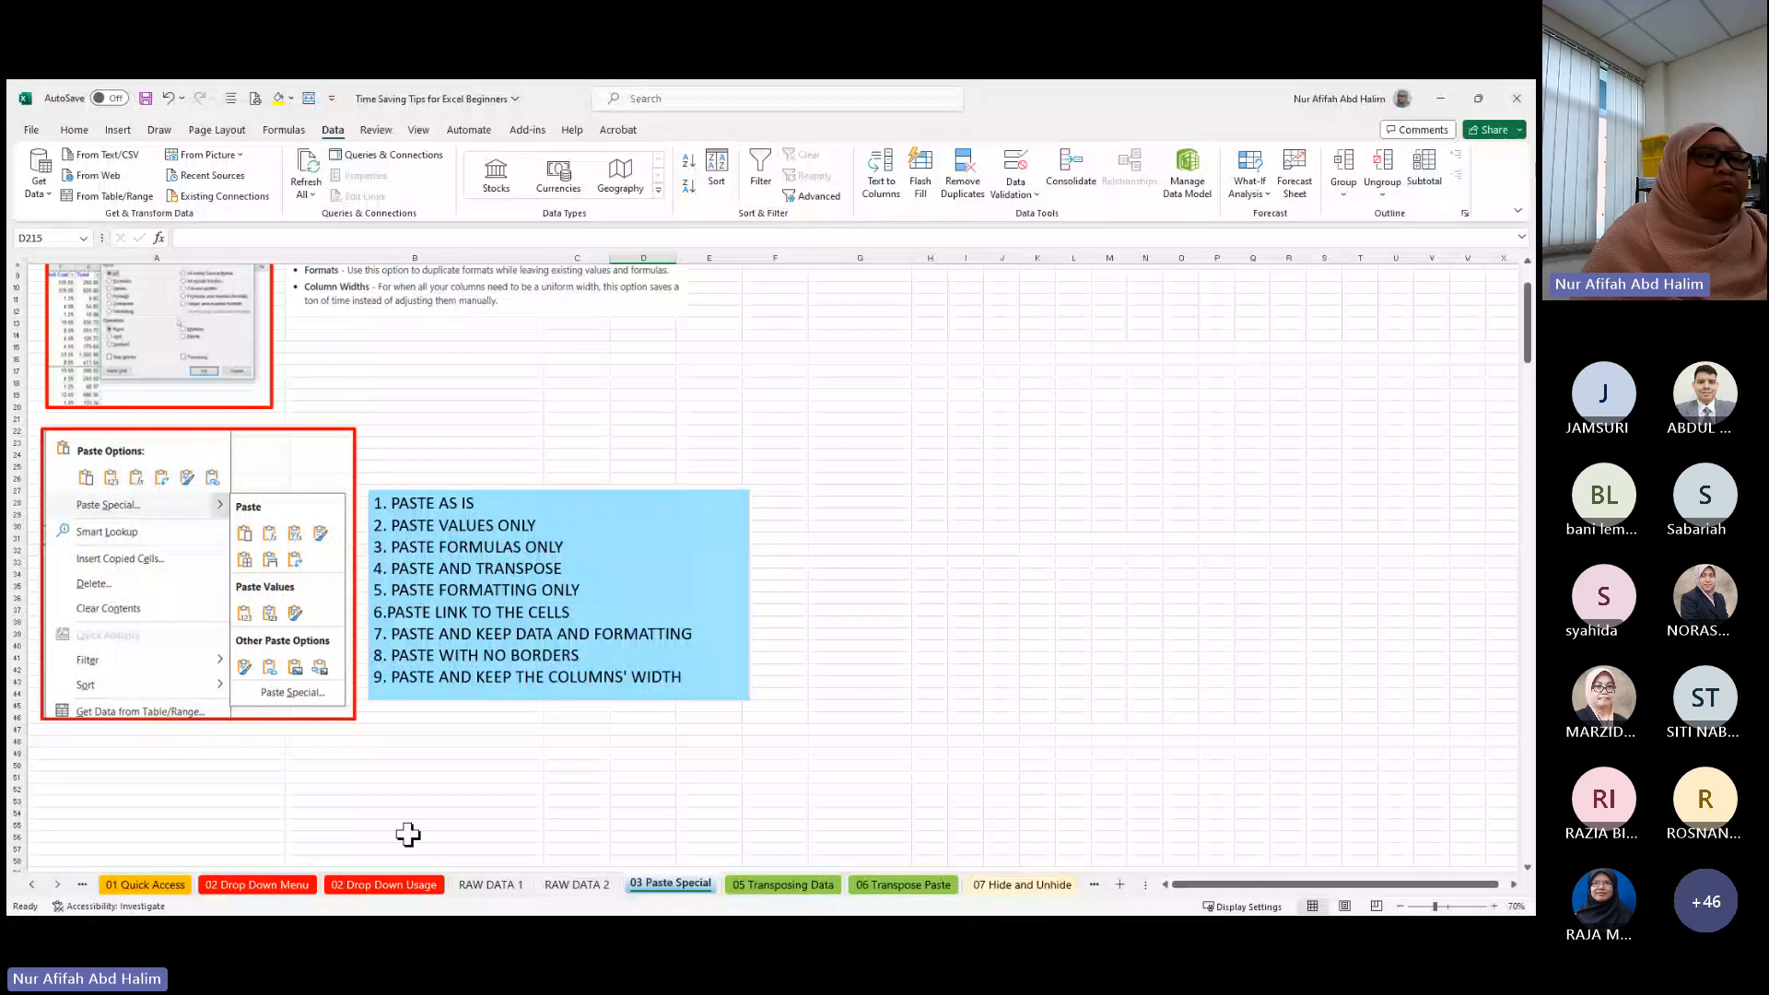
- Copy the bordered tenses list in B60:B87 and paste it into A60 with Keep Source Column Widths
{"action": "scroll", "coordinate": [394, 742], "scroll_direction": "down", "scroll_amount": 9}
{"action": "left_click", "coordinate": [384, 541]}
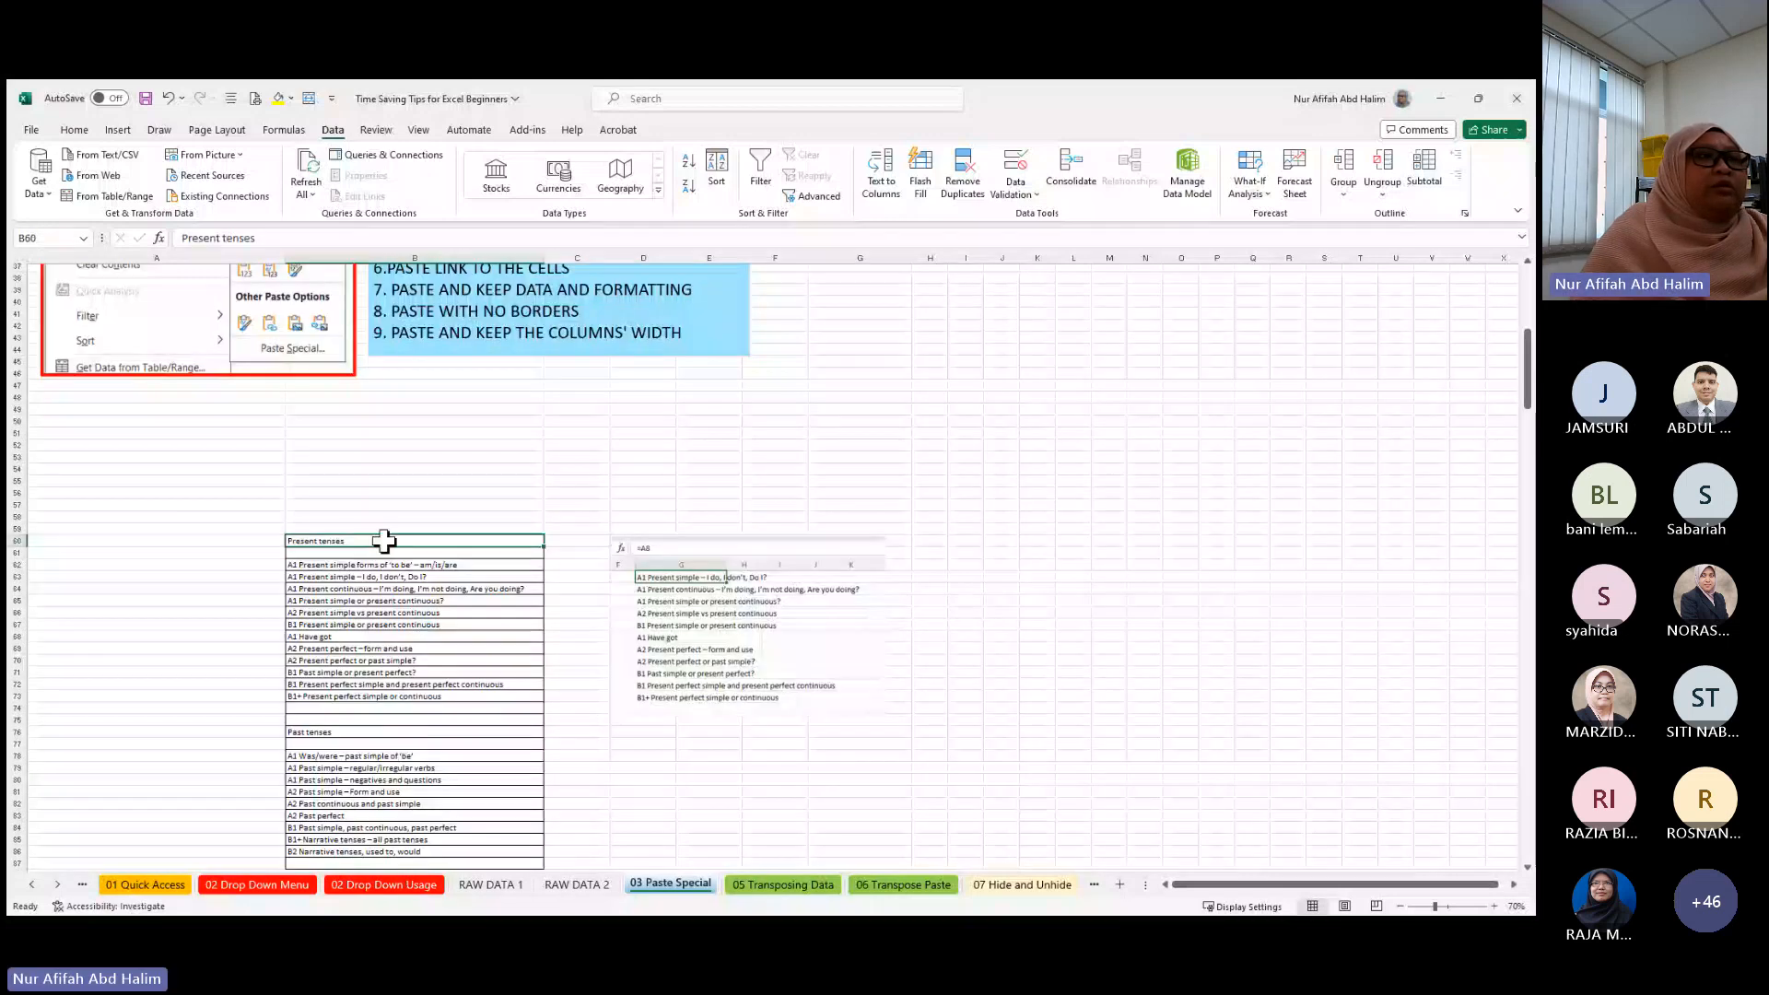
{"action": "left_click_drag", "start_coordinate": [385, 541], "coordinate": [384, 853]}
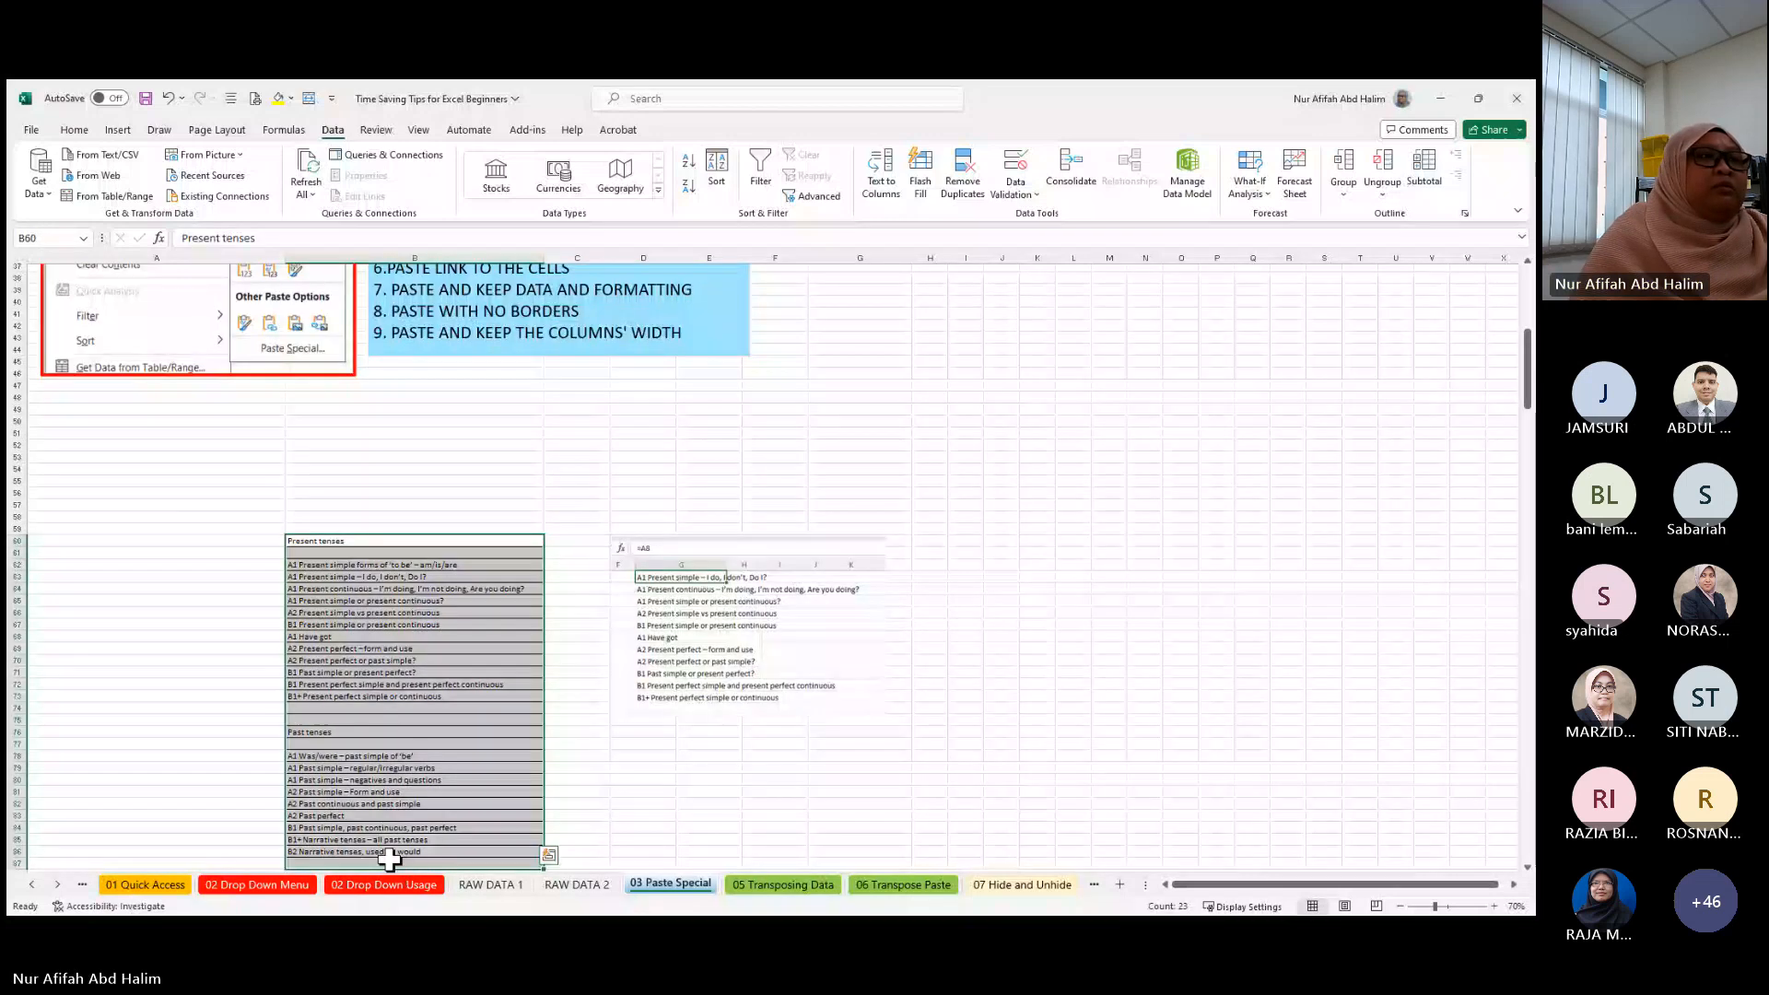
{"action": "right_click", "coordinate": [373, 673]}
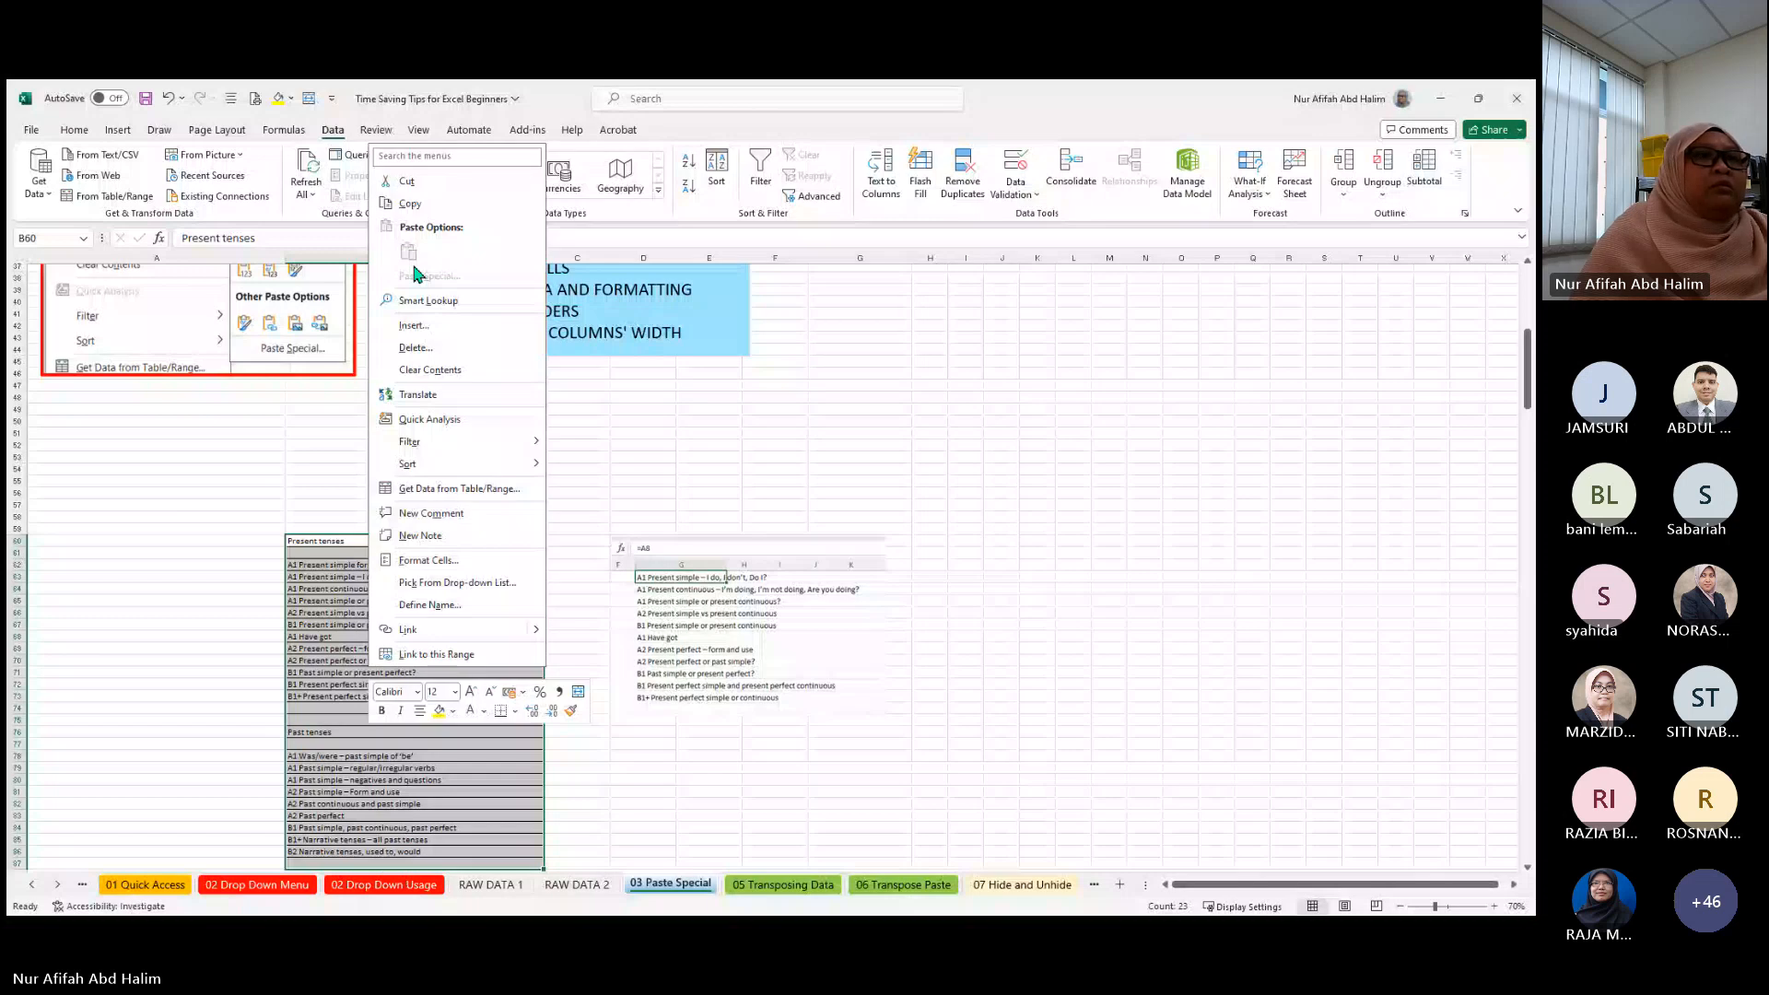
{"action": "left_click", "coordinate": [450, 204]}
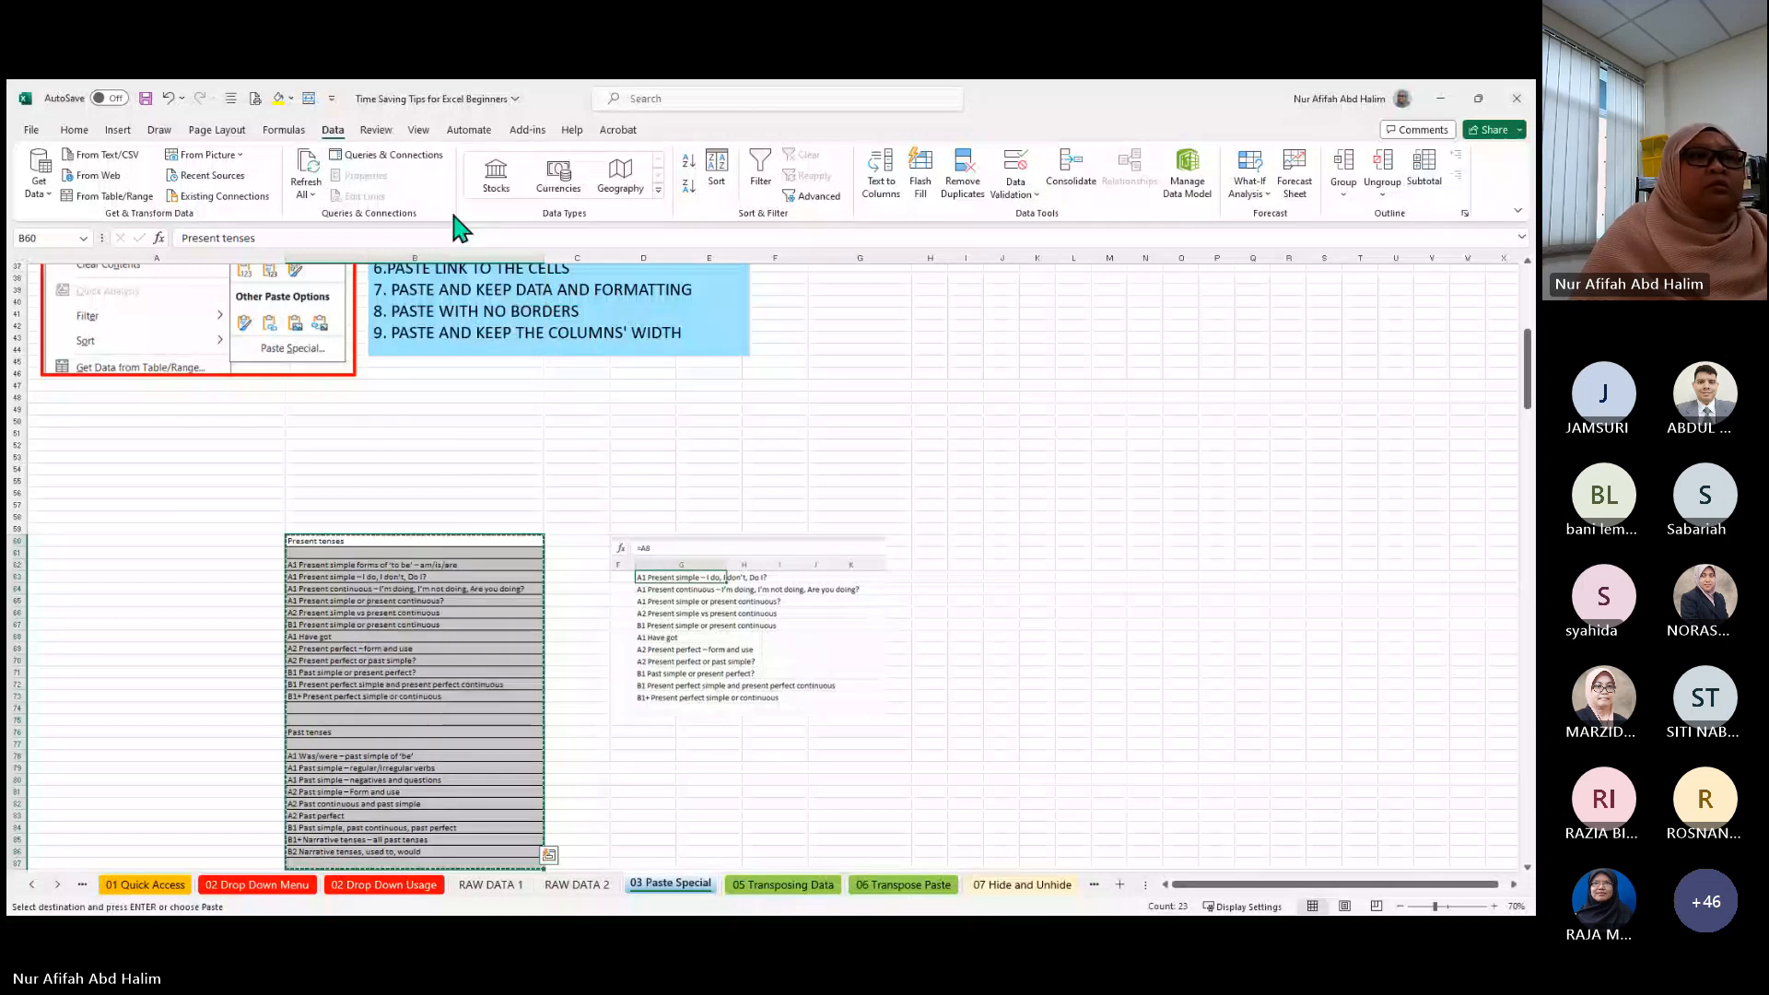
{"action": "right_click", "coordinate": [132, 538]}
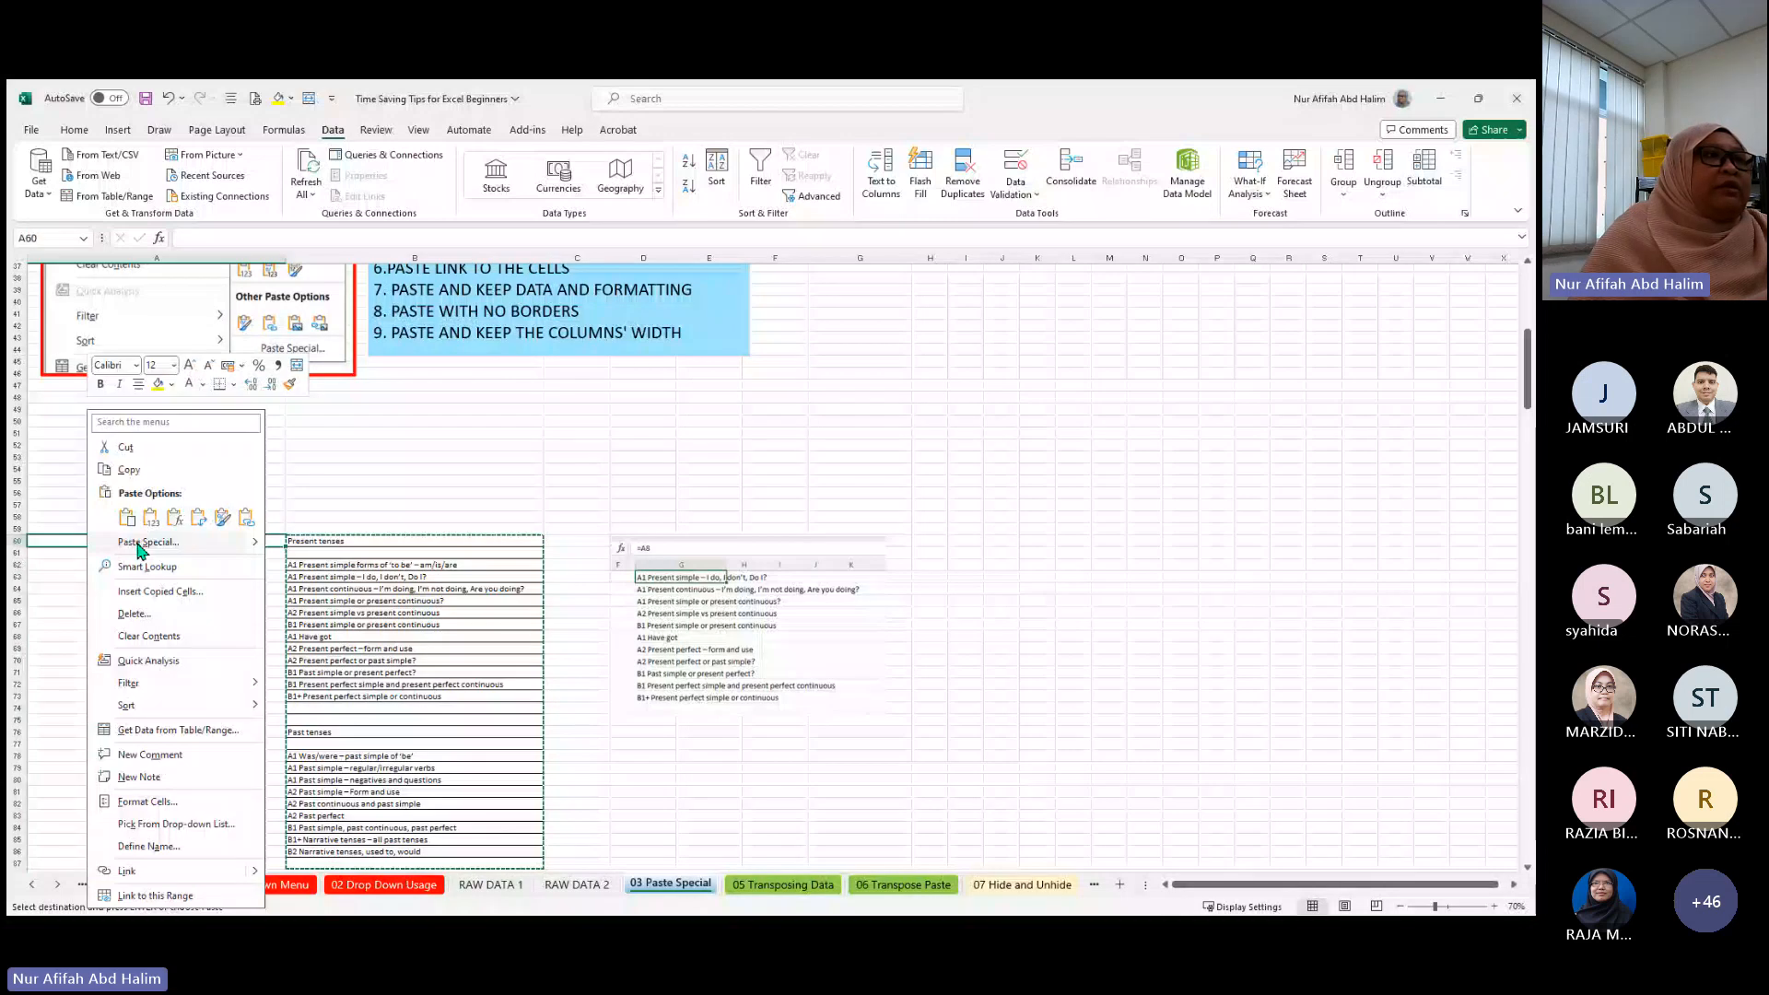
{"action": "mouse_move", "coordinate": [140, 544]}
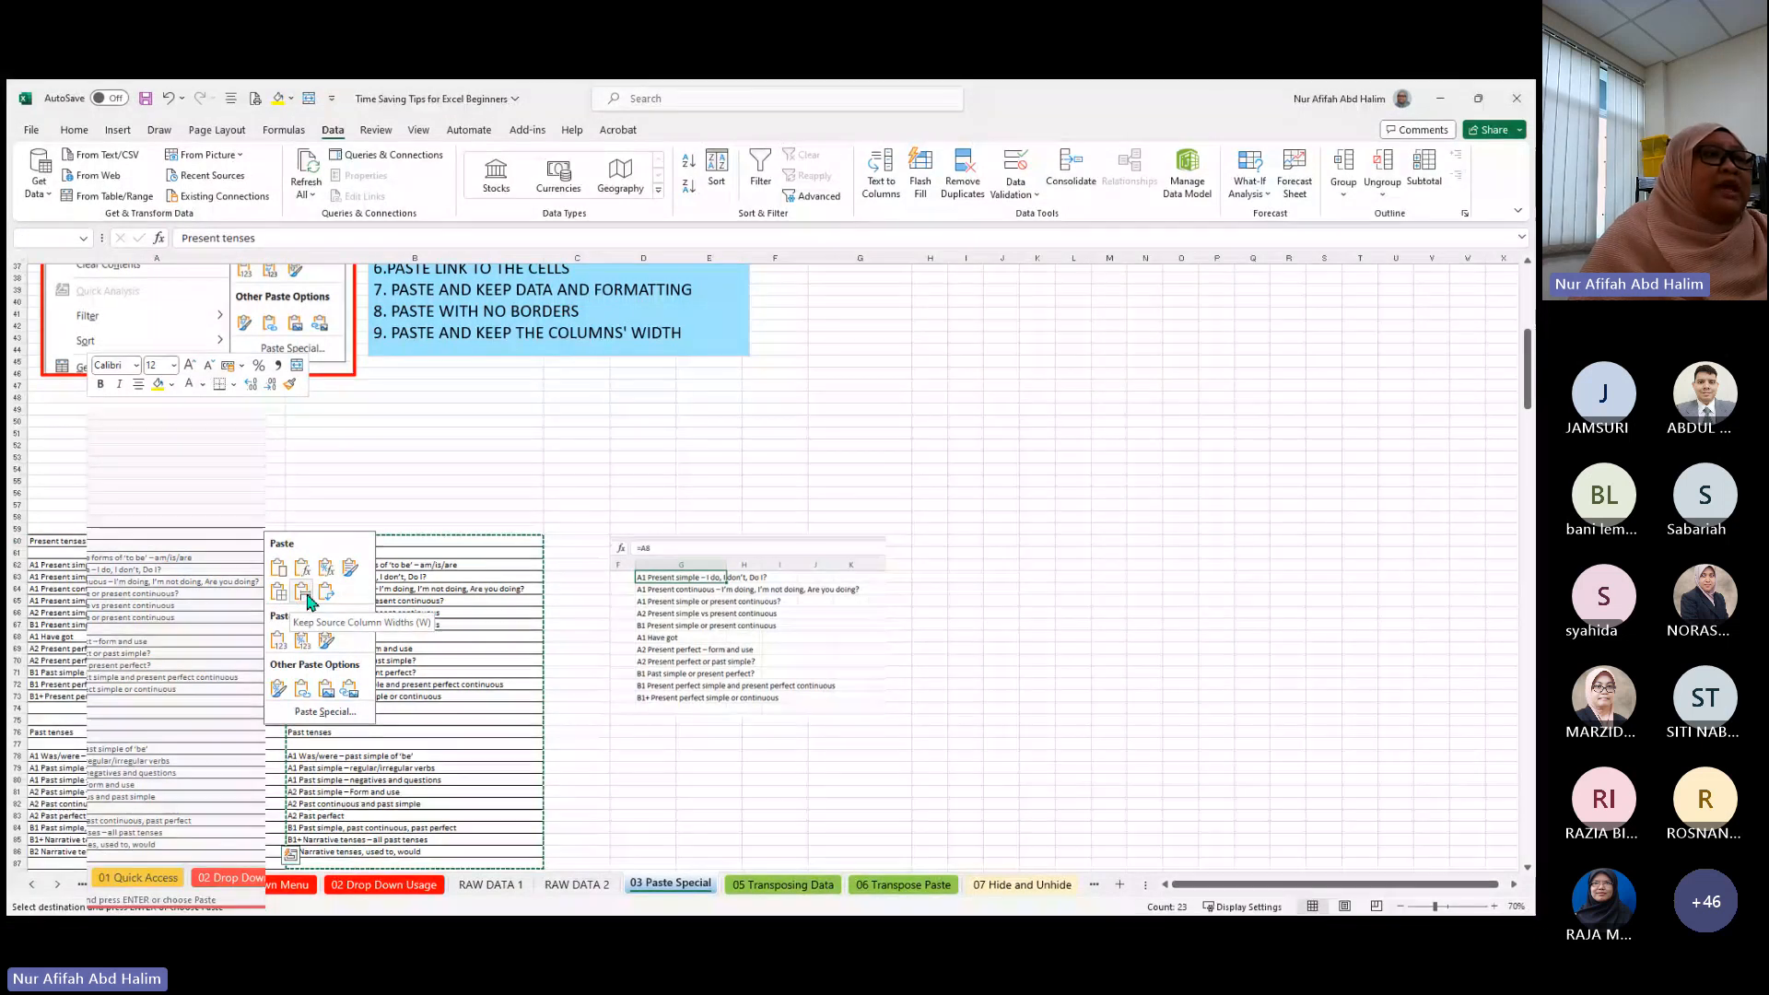
{"action": "left_click", "coordinate": [307, 600]}
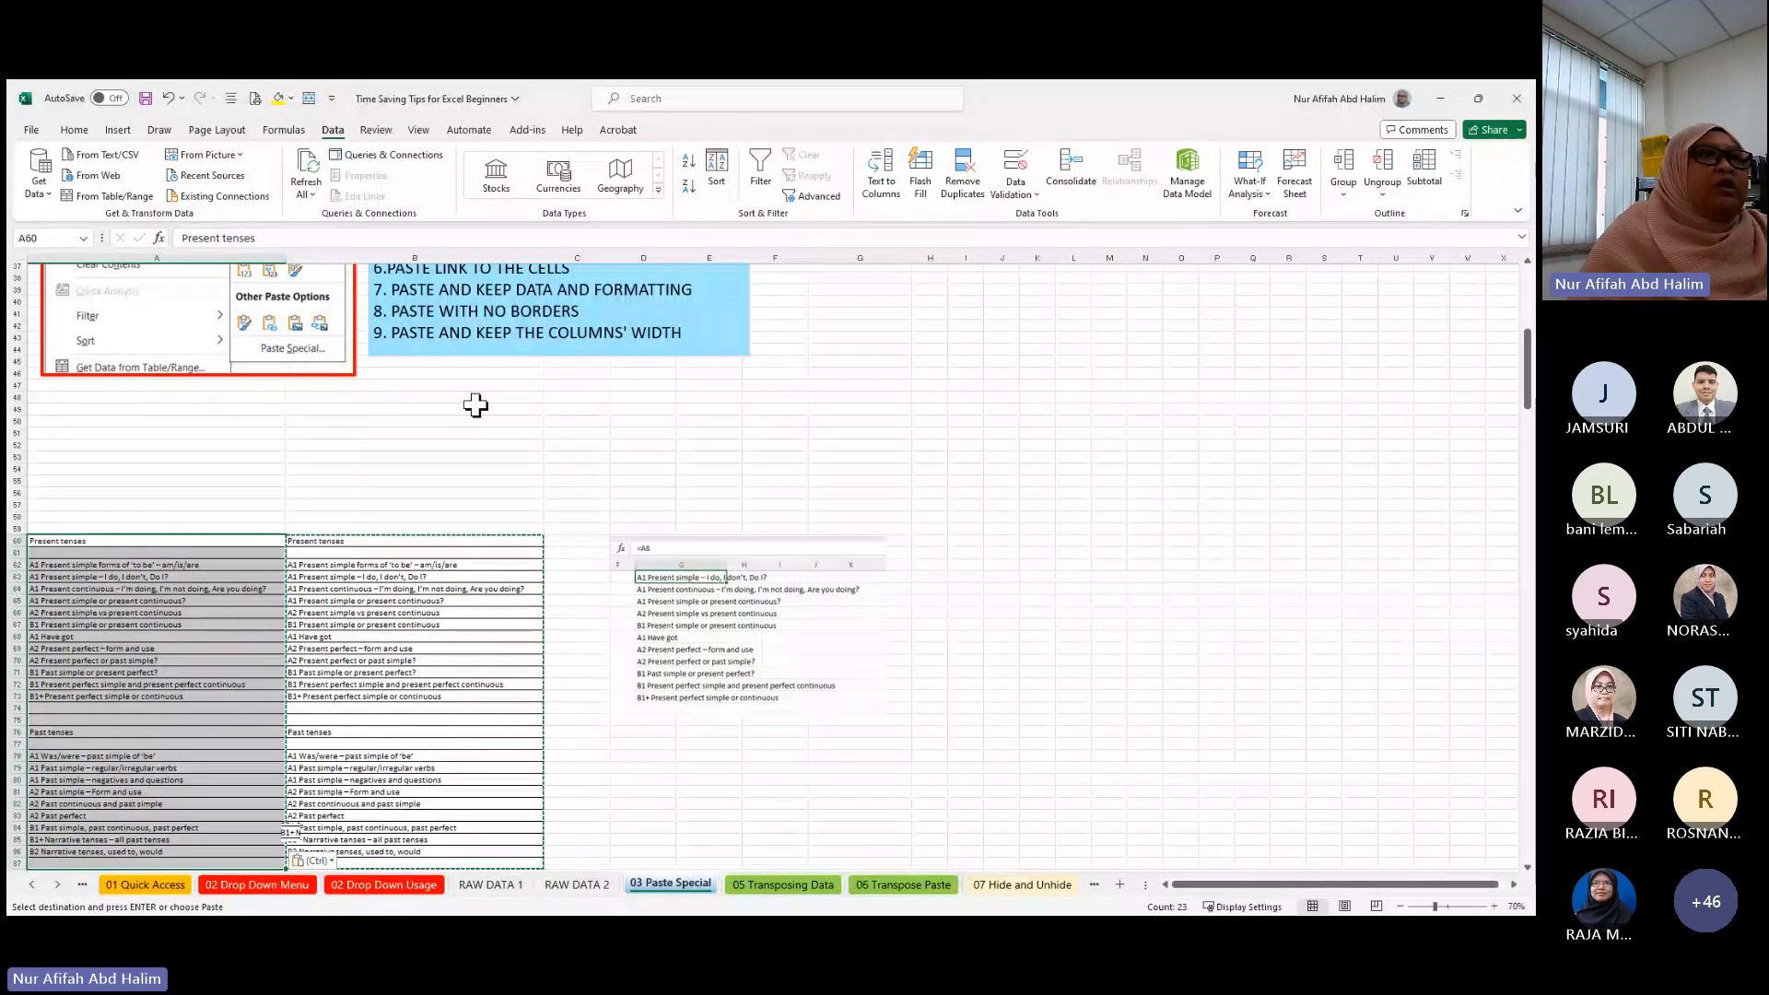
- Review the list of nine paste types and the pasted examples below it, down to the linked tenses list starting at B215
{"action": "scroll", "coordinate": [475, 406], "scroll_direction": "up", "scroll_amount": 1}
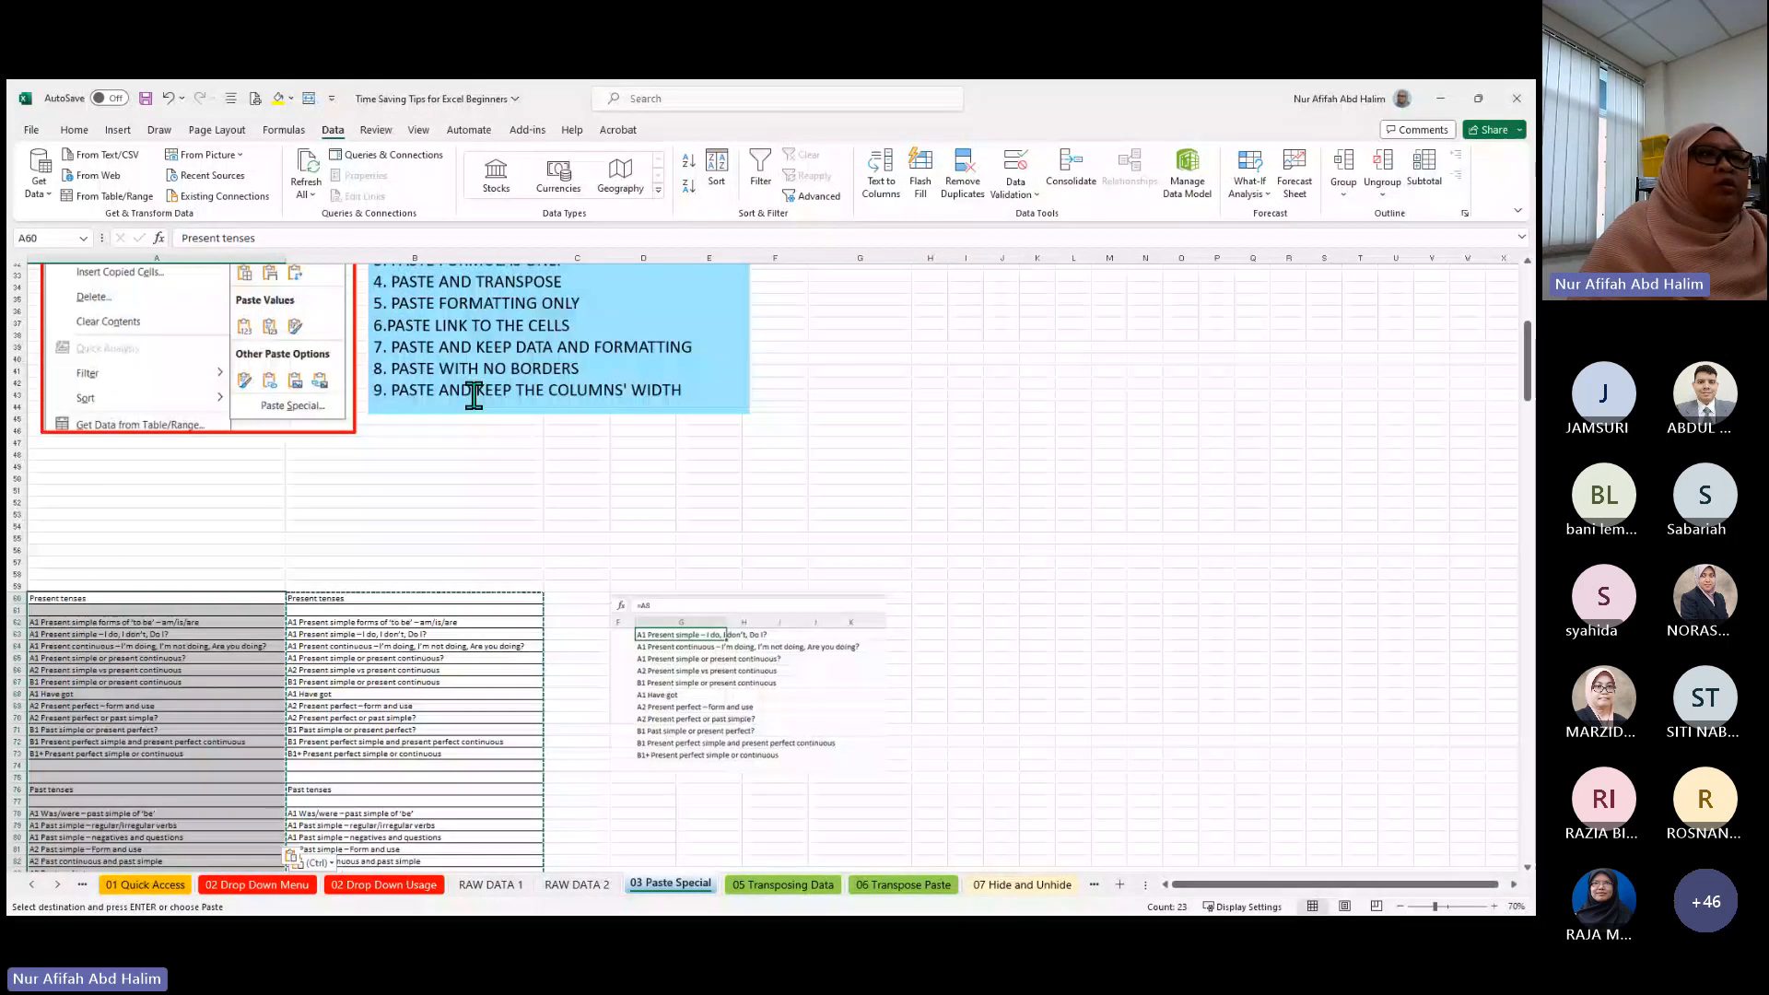
{"action": "left_click", "coordinate": [621, 567]}
{"action": "scroll", "coordinate": [613, 553], "scroll_direction": "up", "scroll_amount": 5}
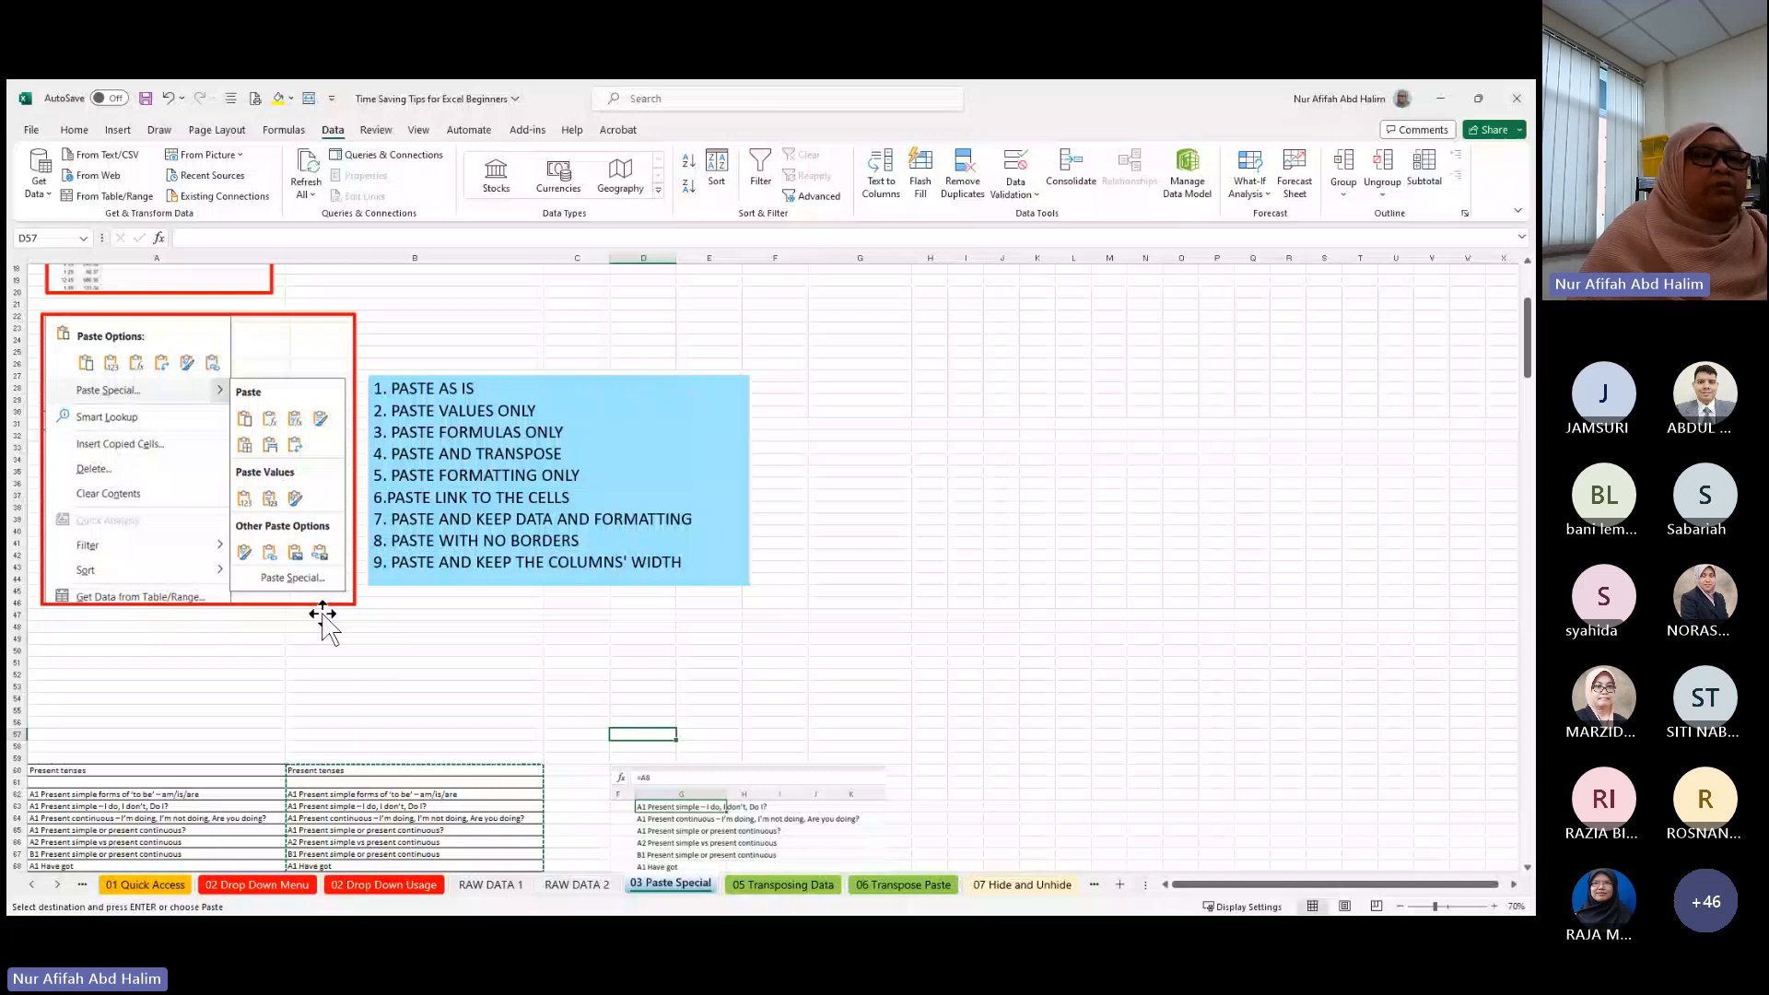
{"action": "scroll", "coordinate": [561, 703], "scroll_direction": "down", "scroll_amount": 15}
{"action": "scroll", "coordinate": [516, 687], "scroll_direction": "down", "scroll_amount": 13}
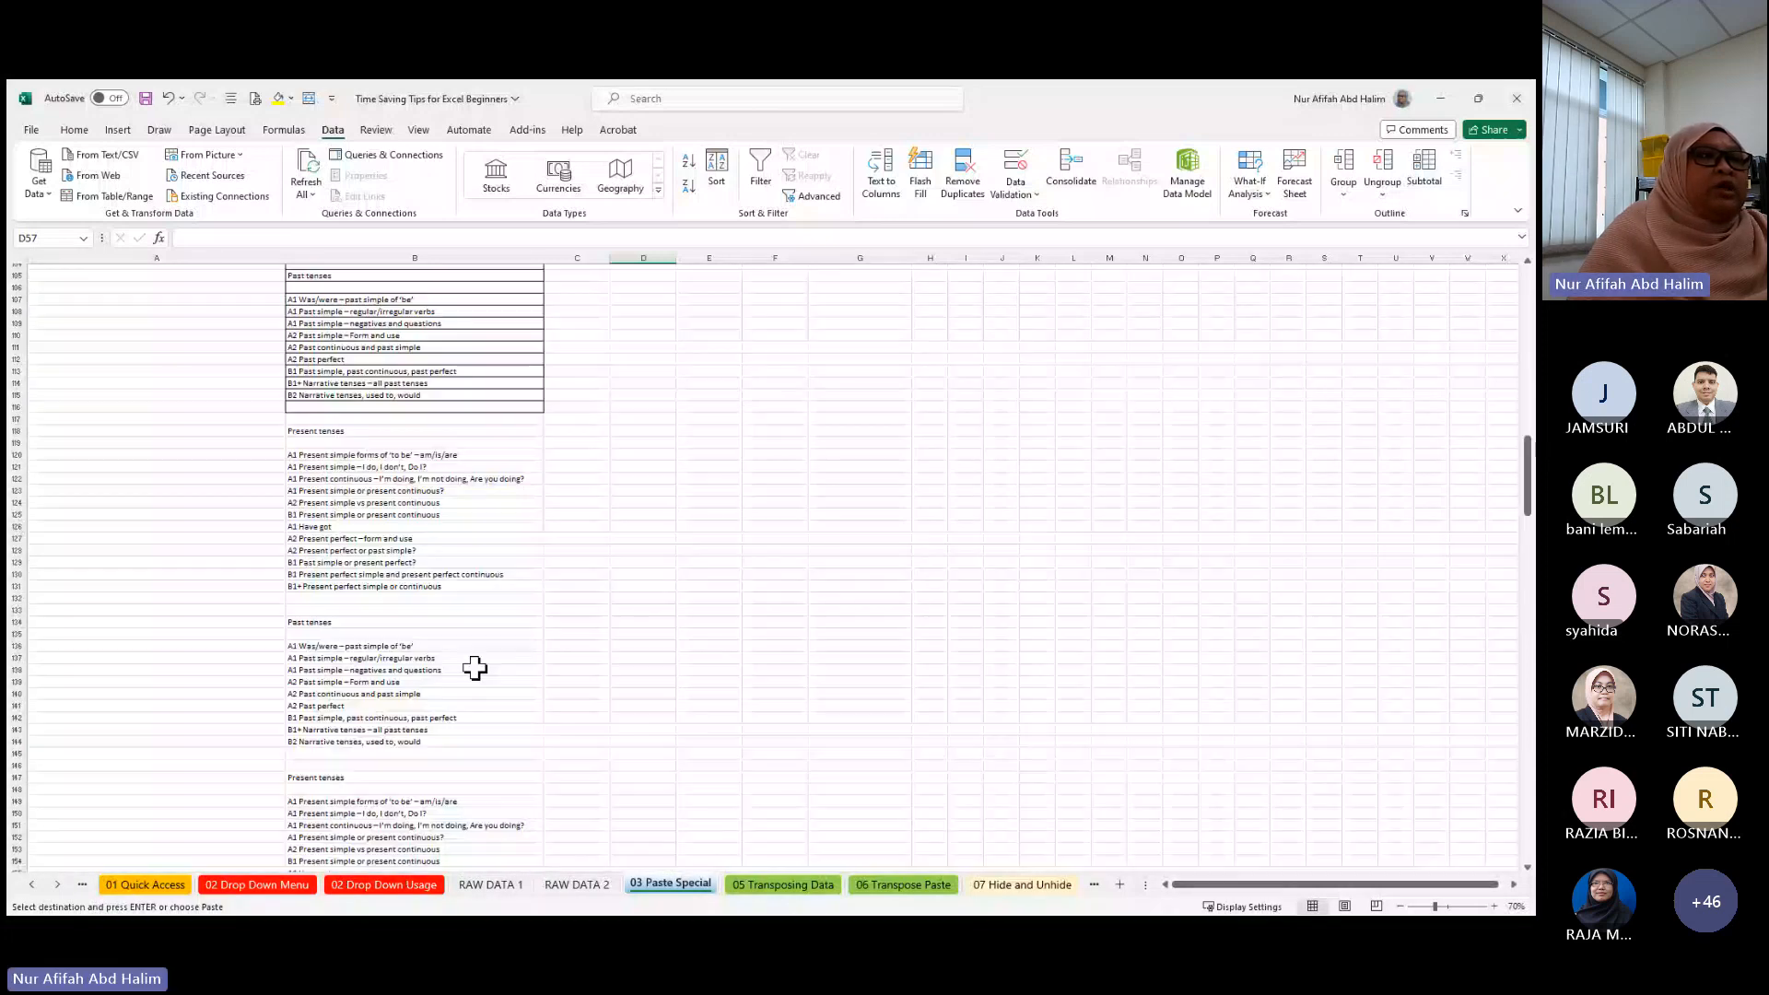
{"action": "scroll", "coordinate": [474, 668], "scroll_direction": "down", "scroll_amount": 11}
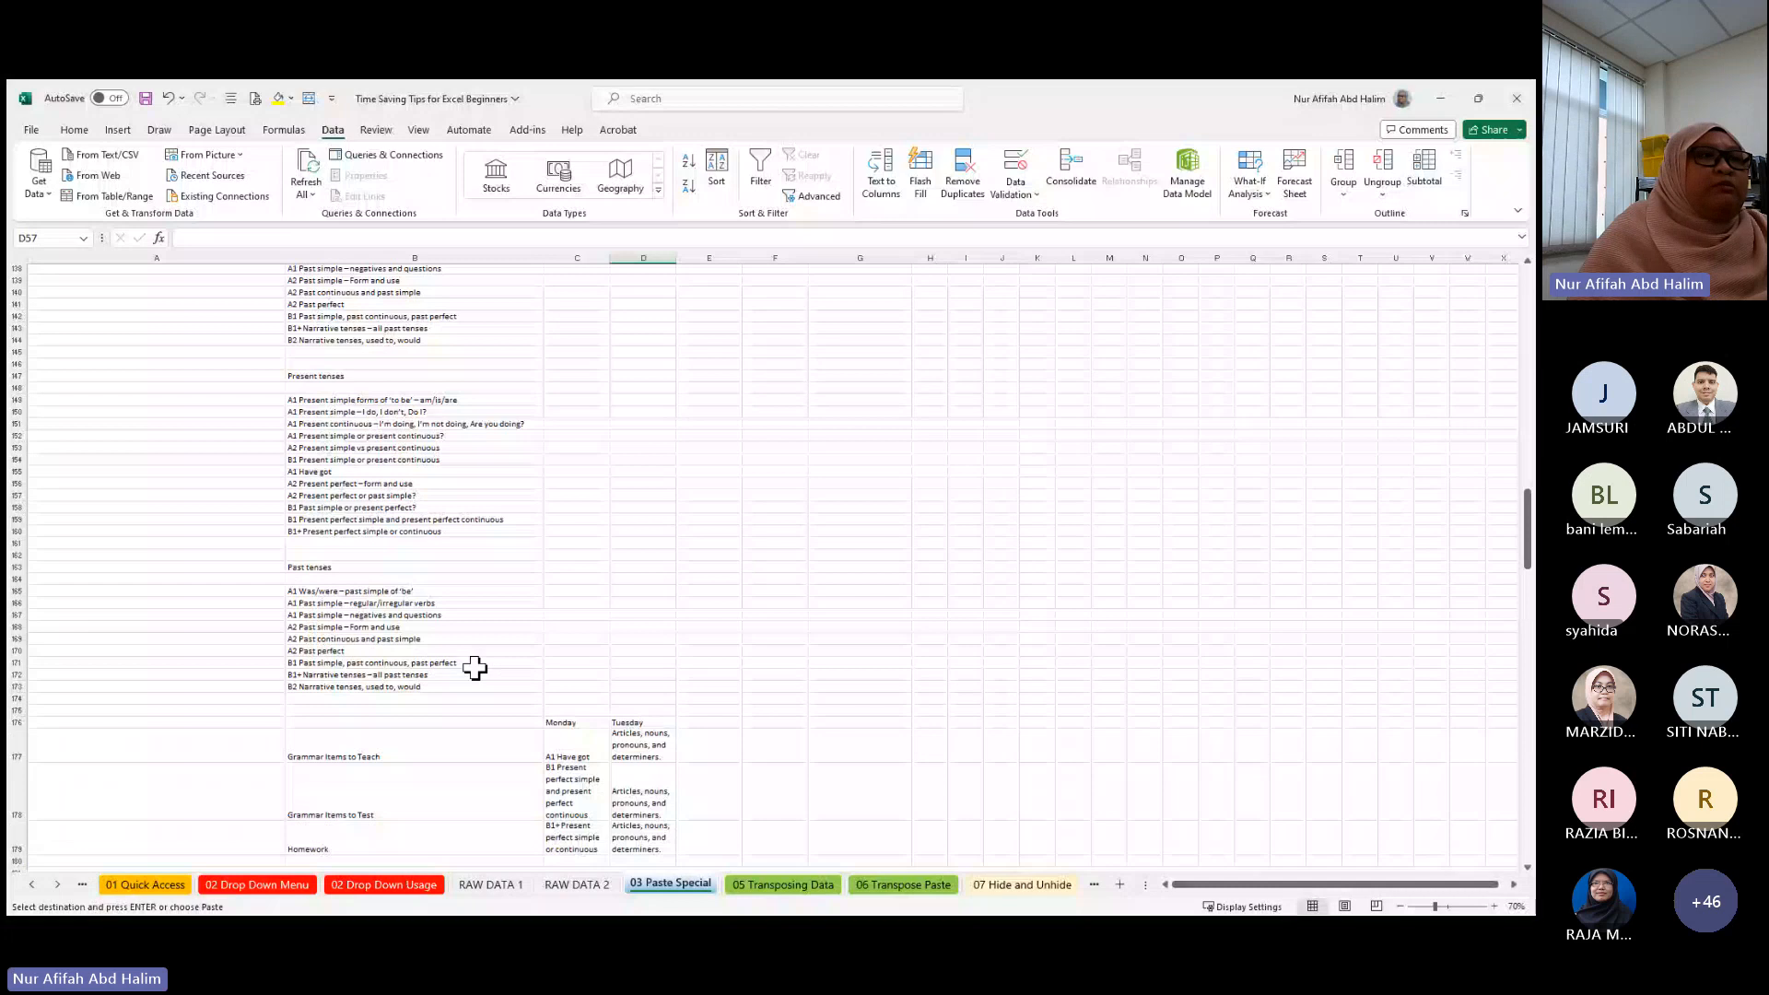
{"action": "scroll", "coordinate": [475, 668], "scroll_direction": "up", "scroll_amount": 5}
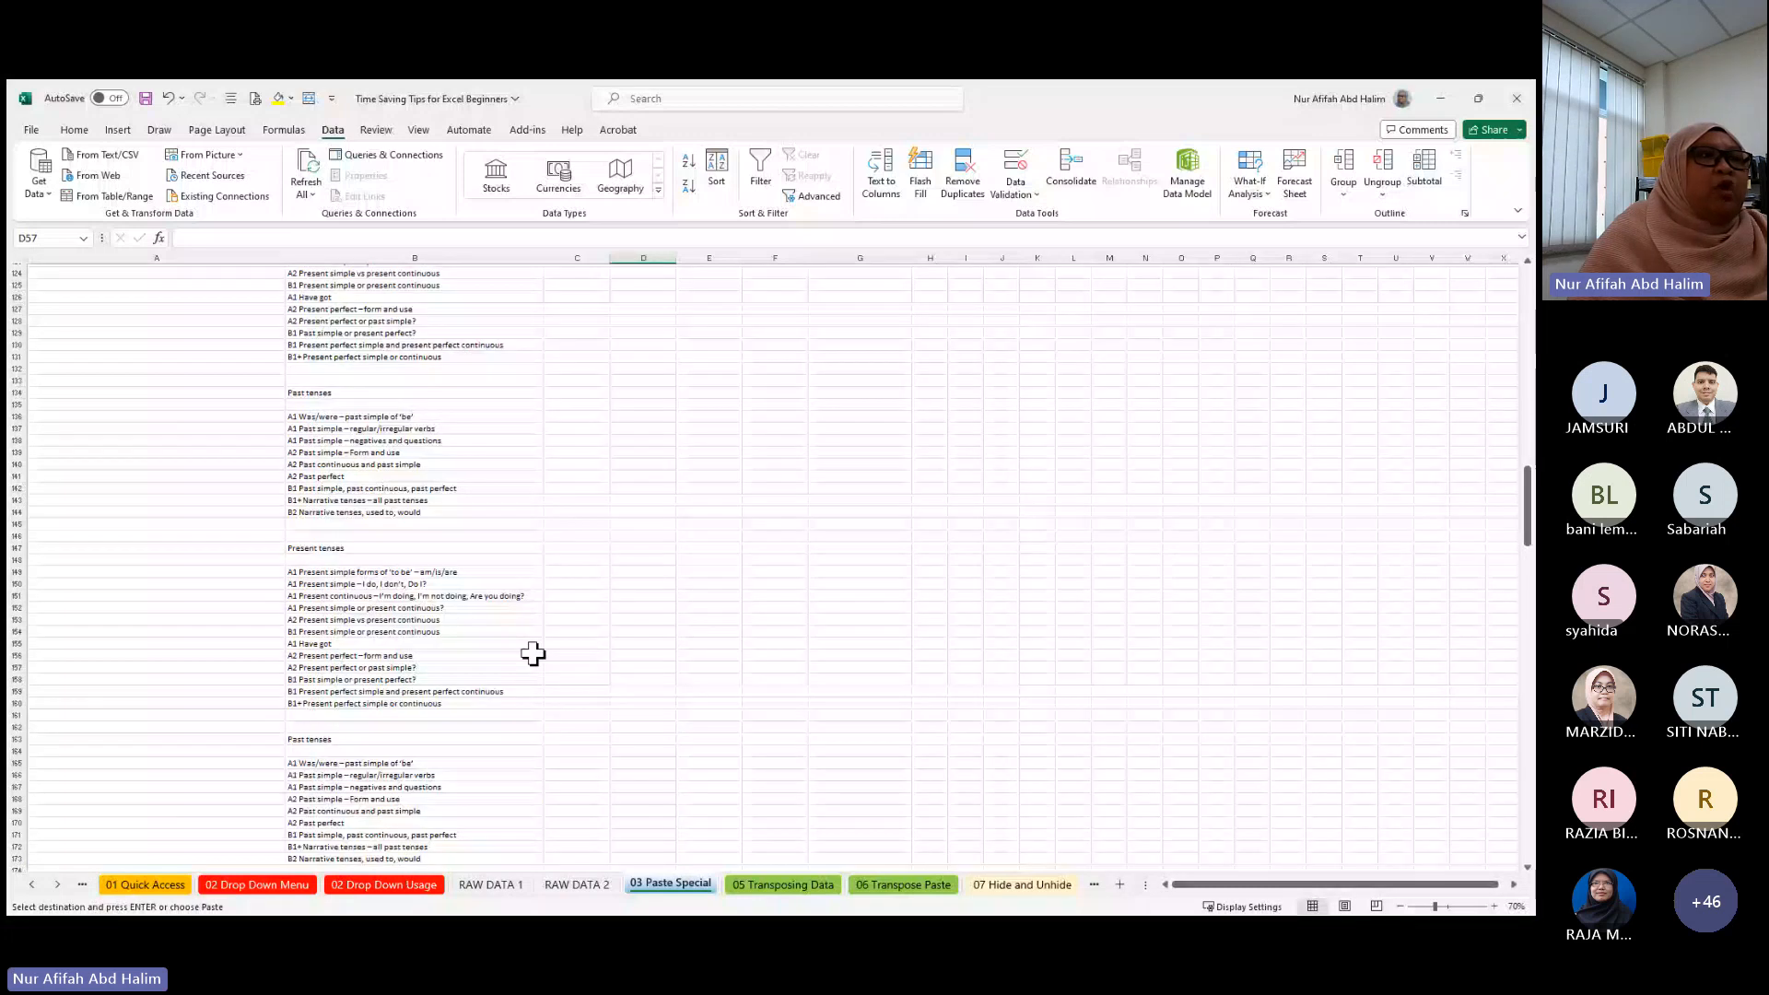
{"action": "scroll", "coordinate": [533, 654], "scroll_direction": "down", "scroll_amount": 8}
{"action": "scroll", "coordinate": [605, 679], "scroll_direction": "down", "scroll_amount": 5}
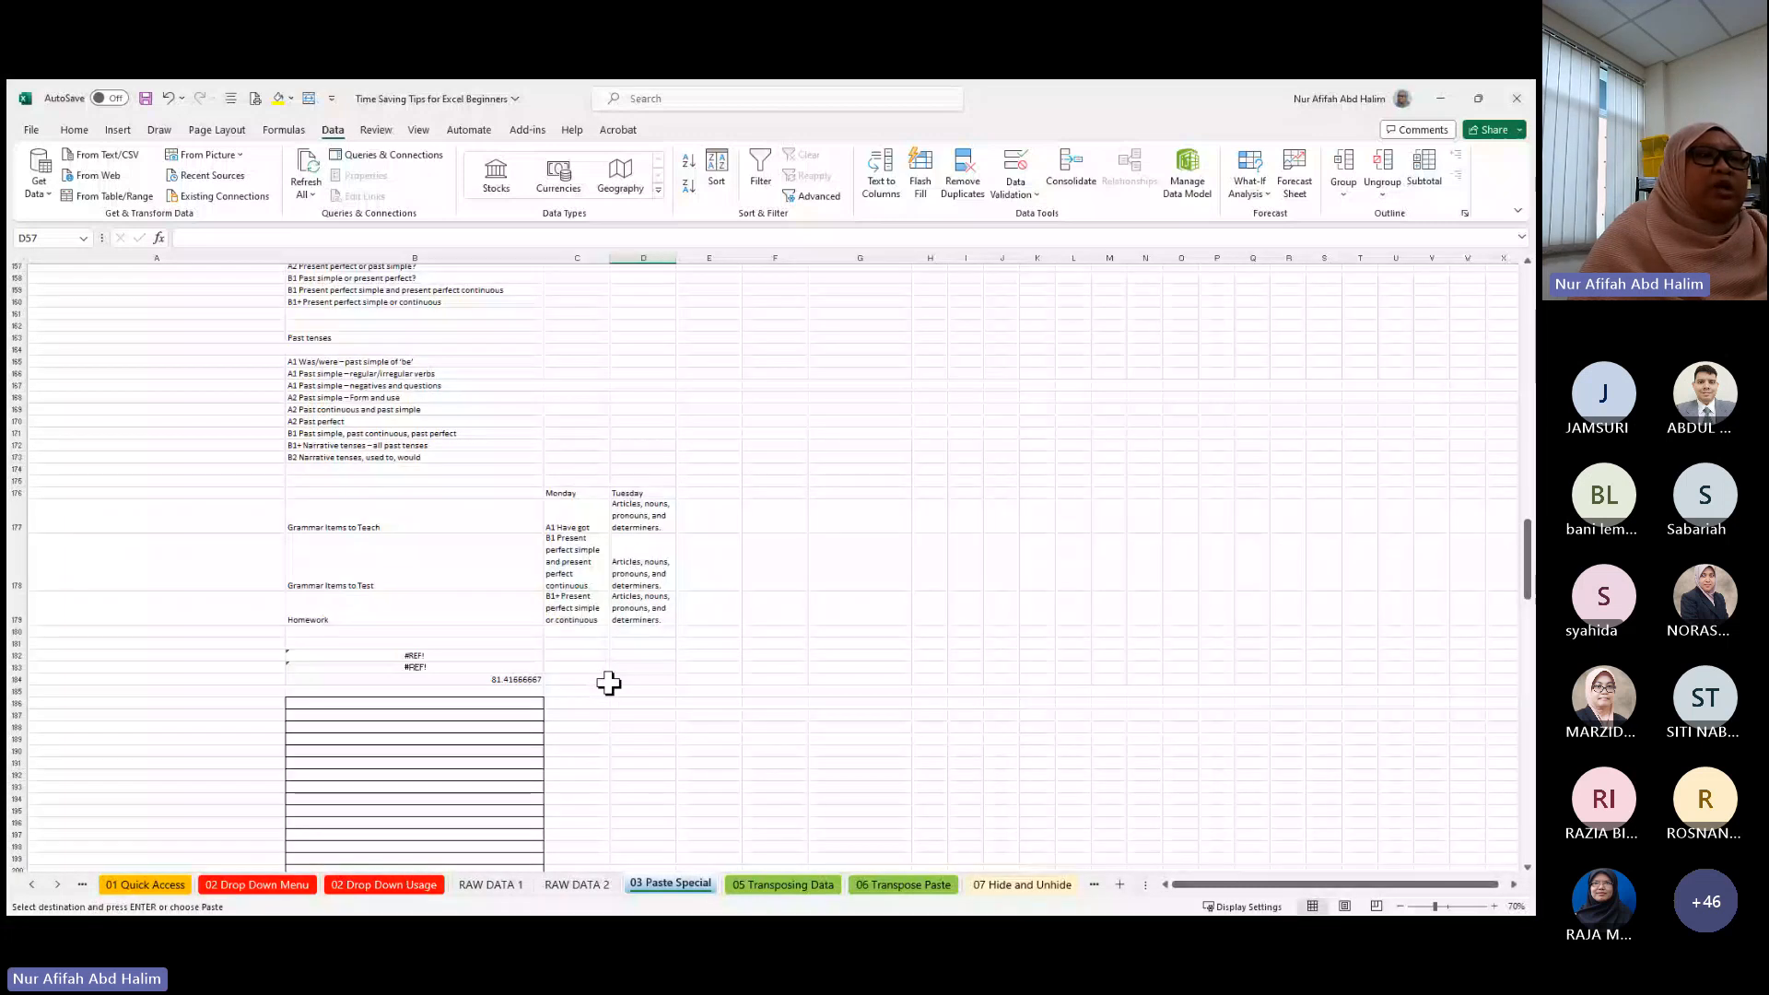
{"action": "scroll", "coordinate": [609, 683], "scroll_direction": "down", "scroll_amount": 3}
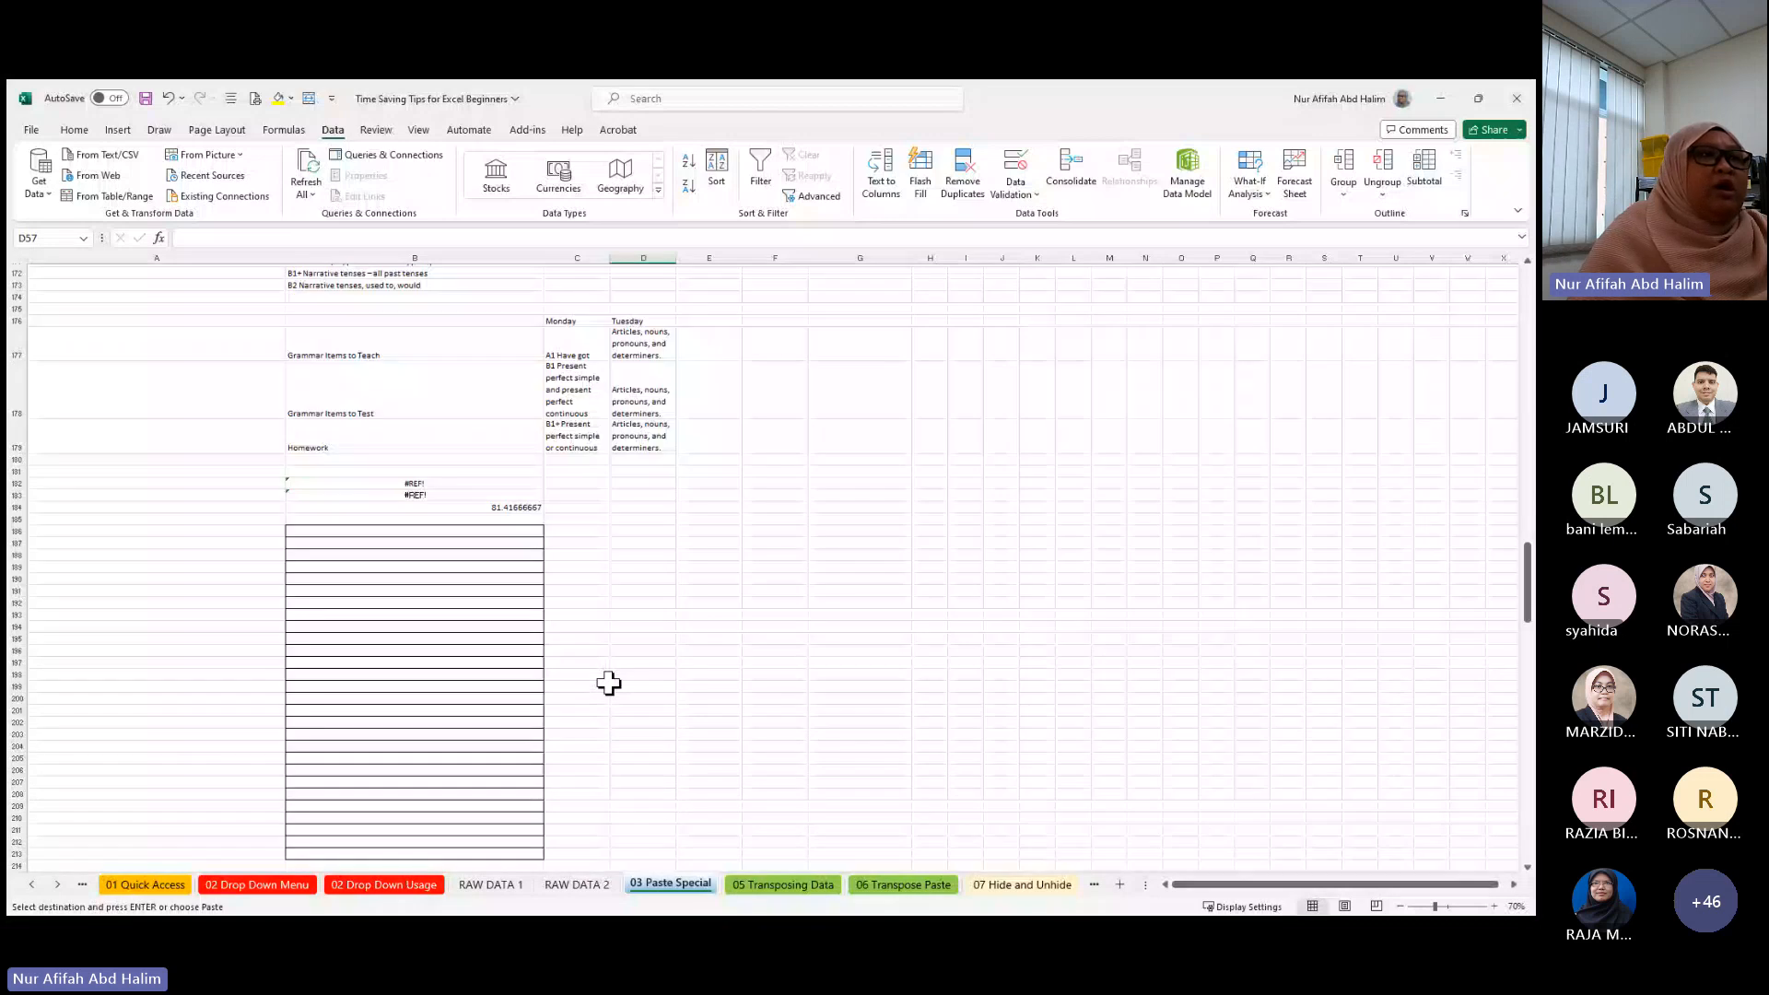
{"action": "scroll", "coordinate": [402, 651], "scroll_direction": "down", "scroll_amount": 4}
{"action": "scroll", "coordinate": [402, 651], "scroll_direction": "down", "scroll_amount": 5}
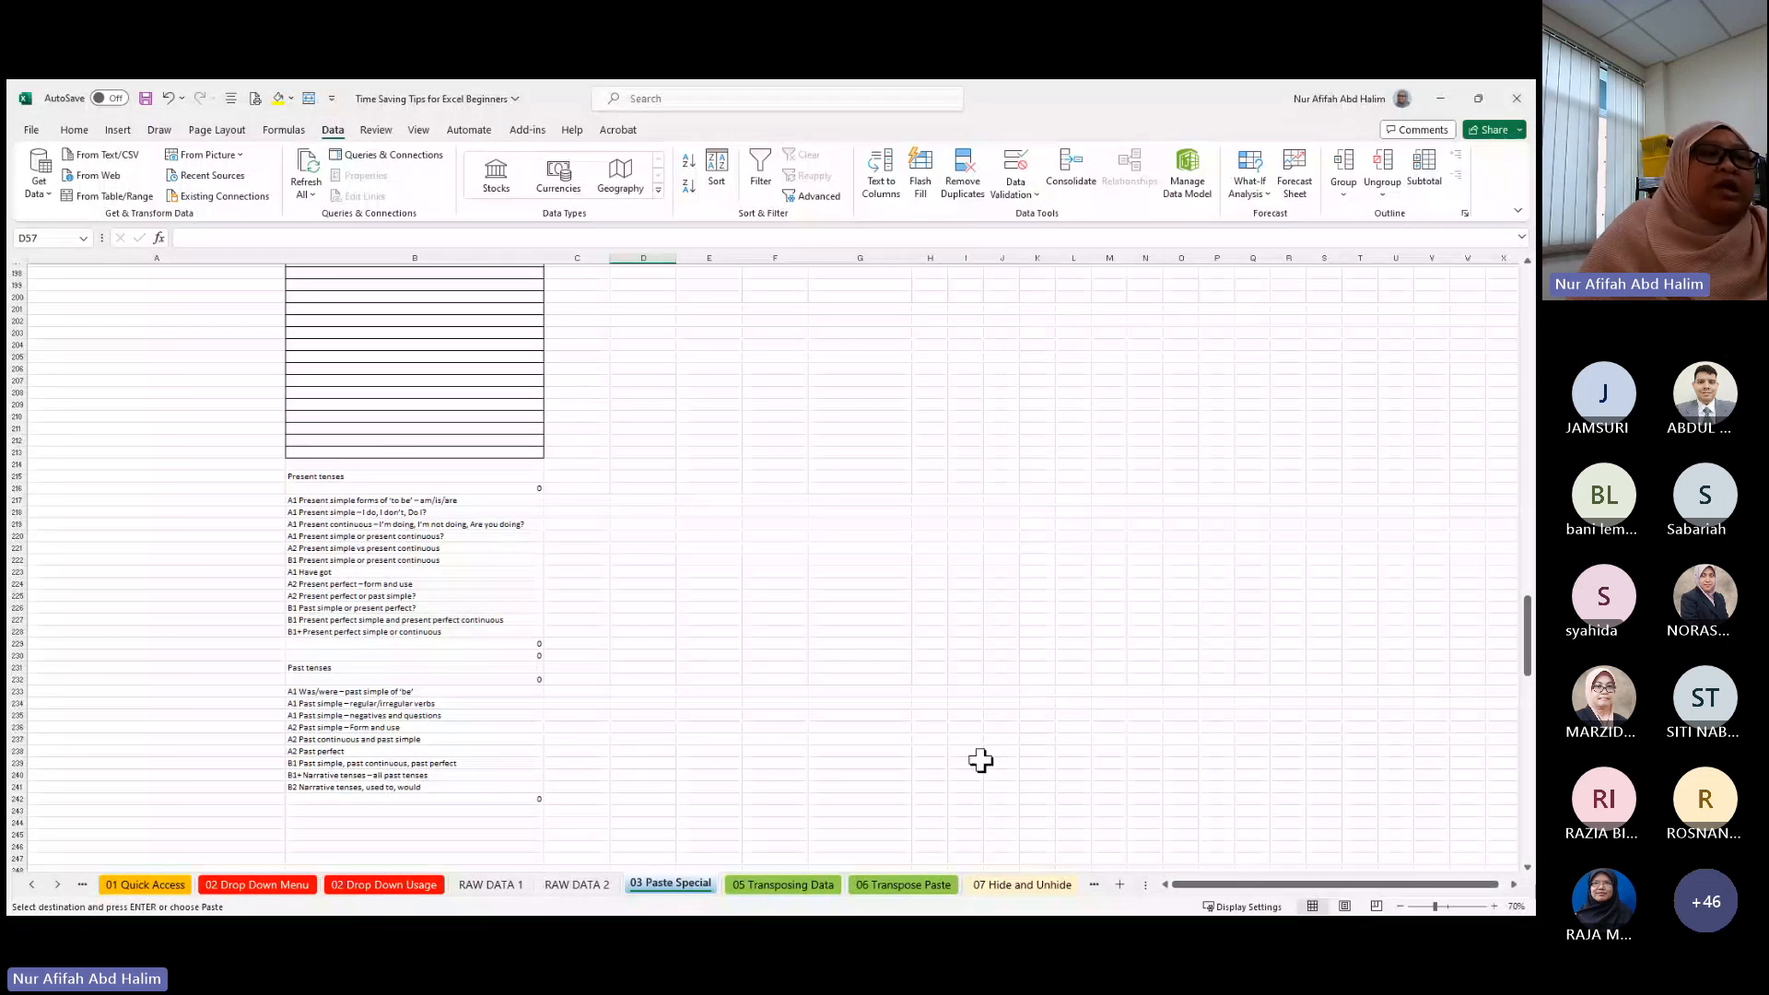
- Compare the 05 Transposing Data and 06 Transpose Paste sheets, ending on the numbered example tables of 05 Transposing Data
{"action": "left_click", "coordinate": [776, 887]}
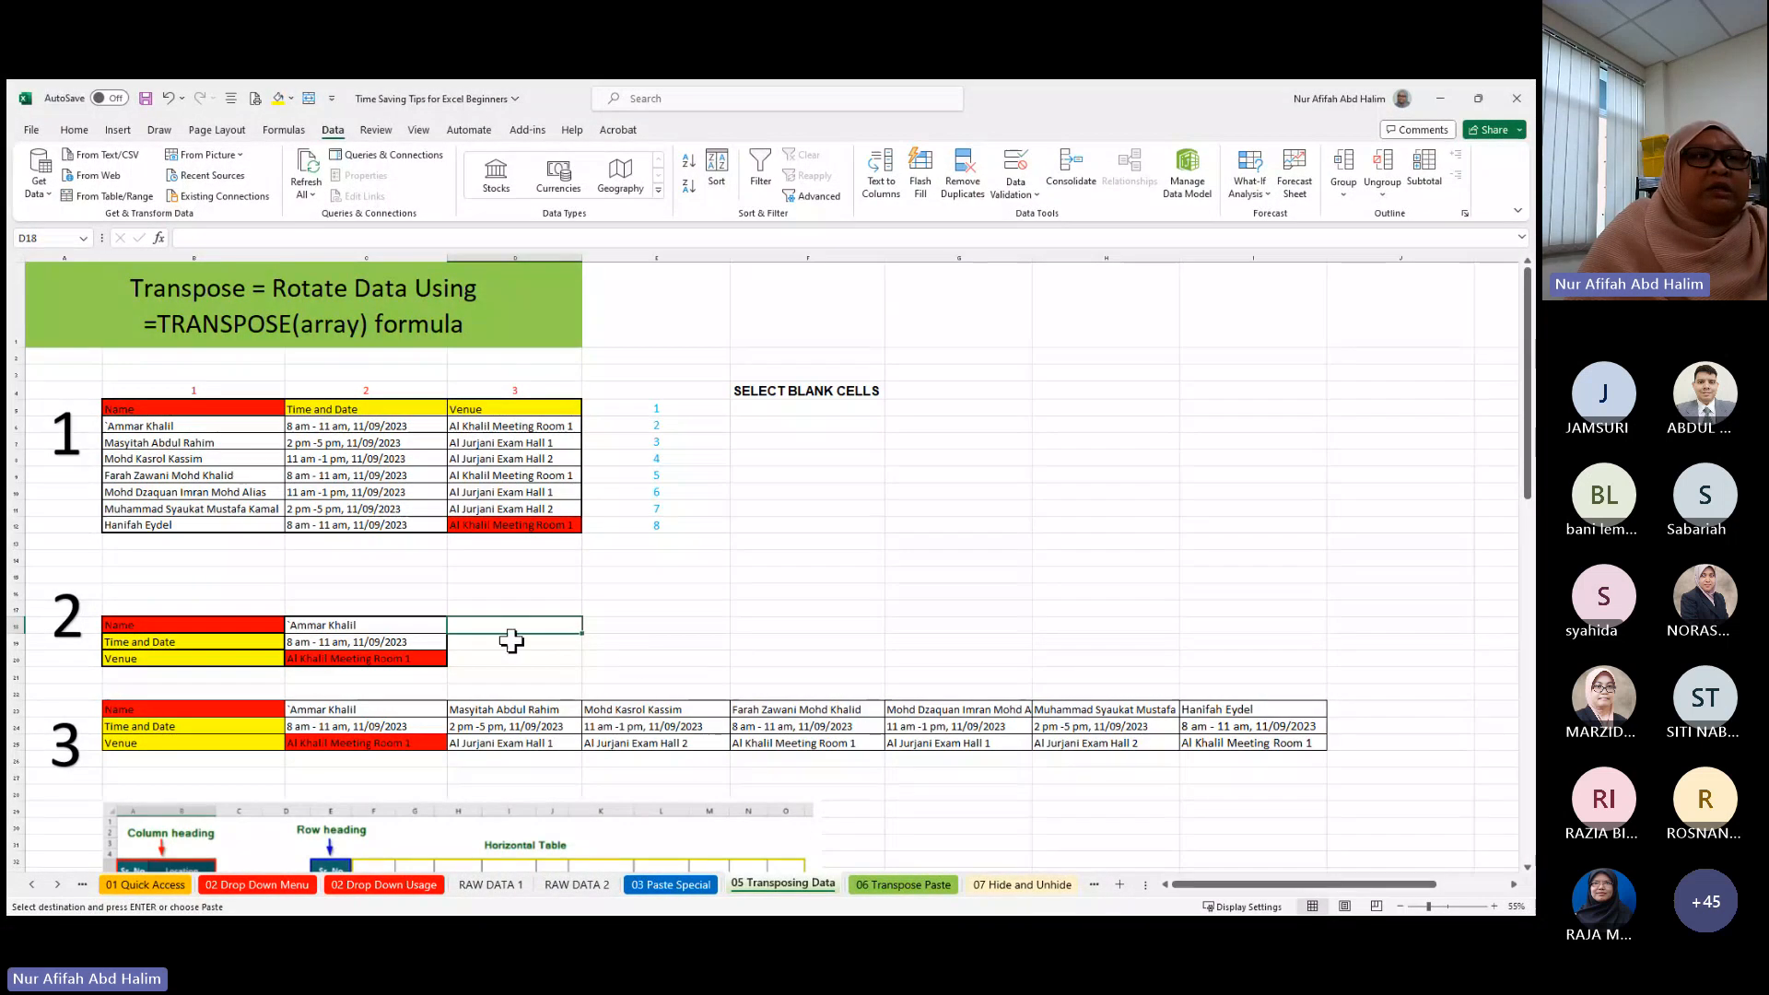
{"action": "left_click", "coordinate": [610, 591]}
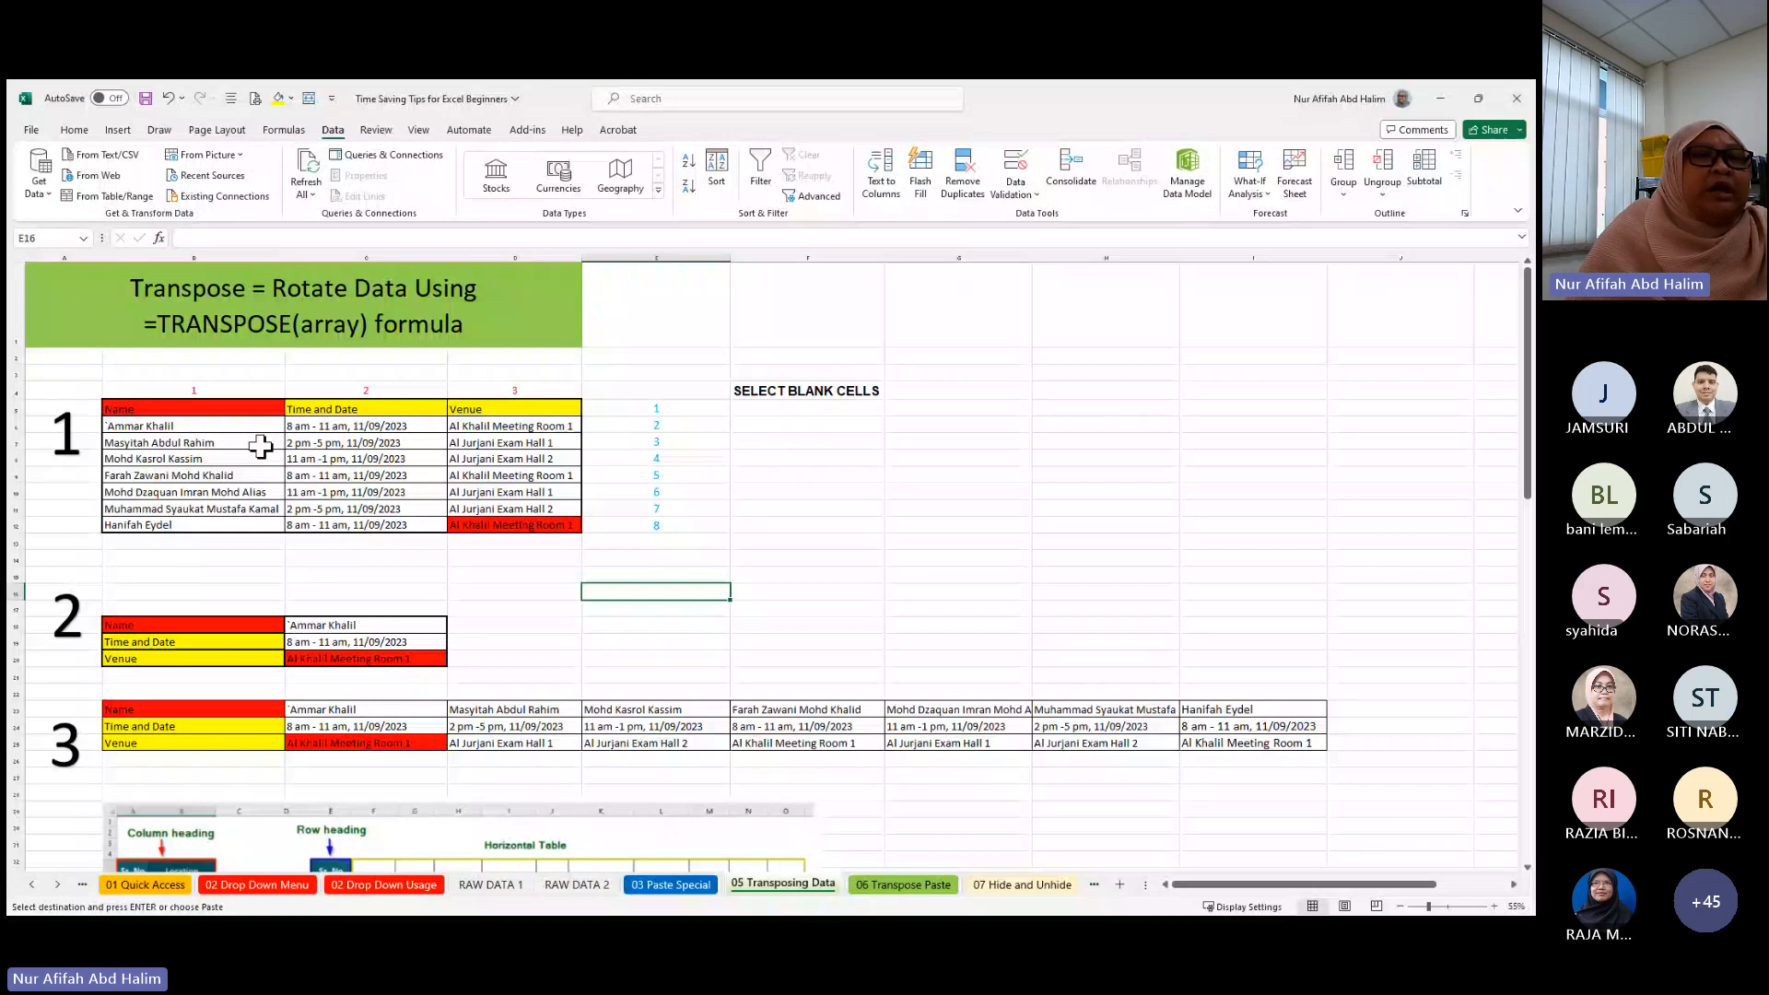
{"action": "left_click", "coordinate": [877, 892]}
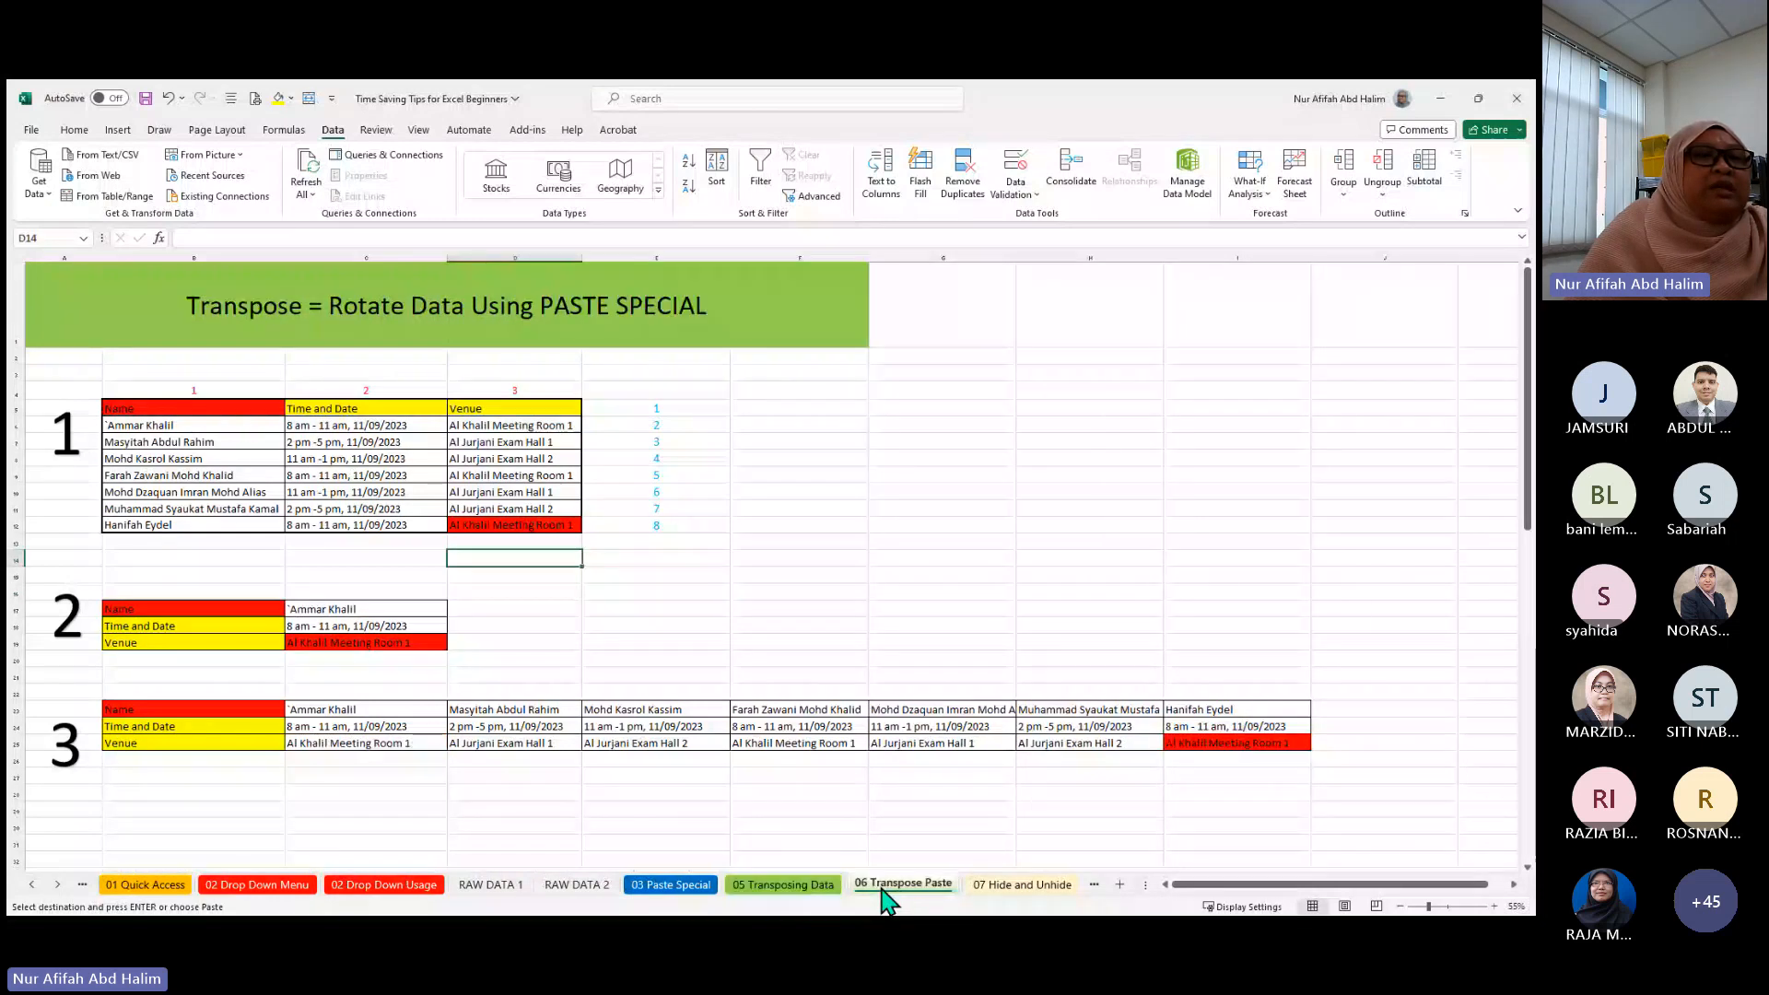
{"action": "left_click", "coordinate": [797, 887]}
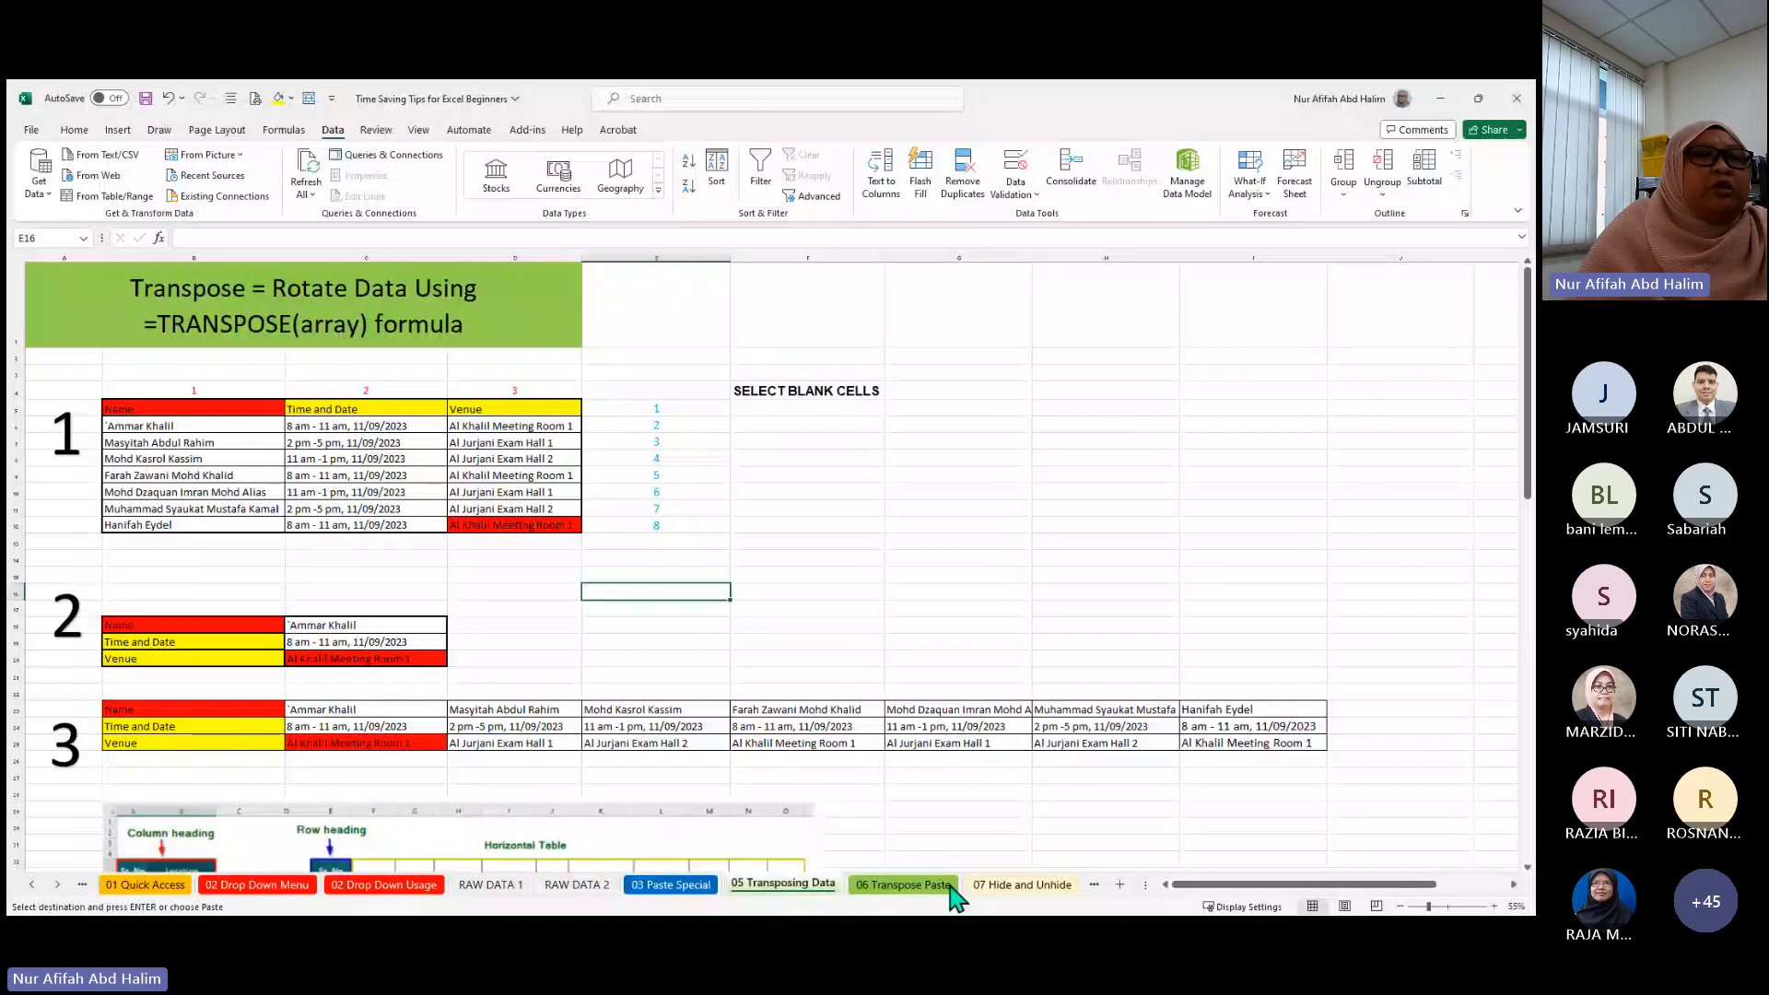
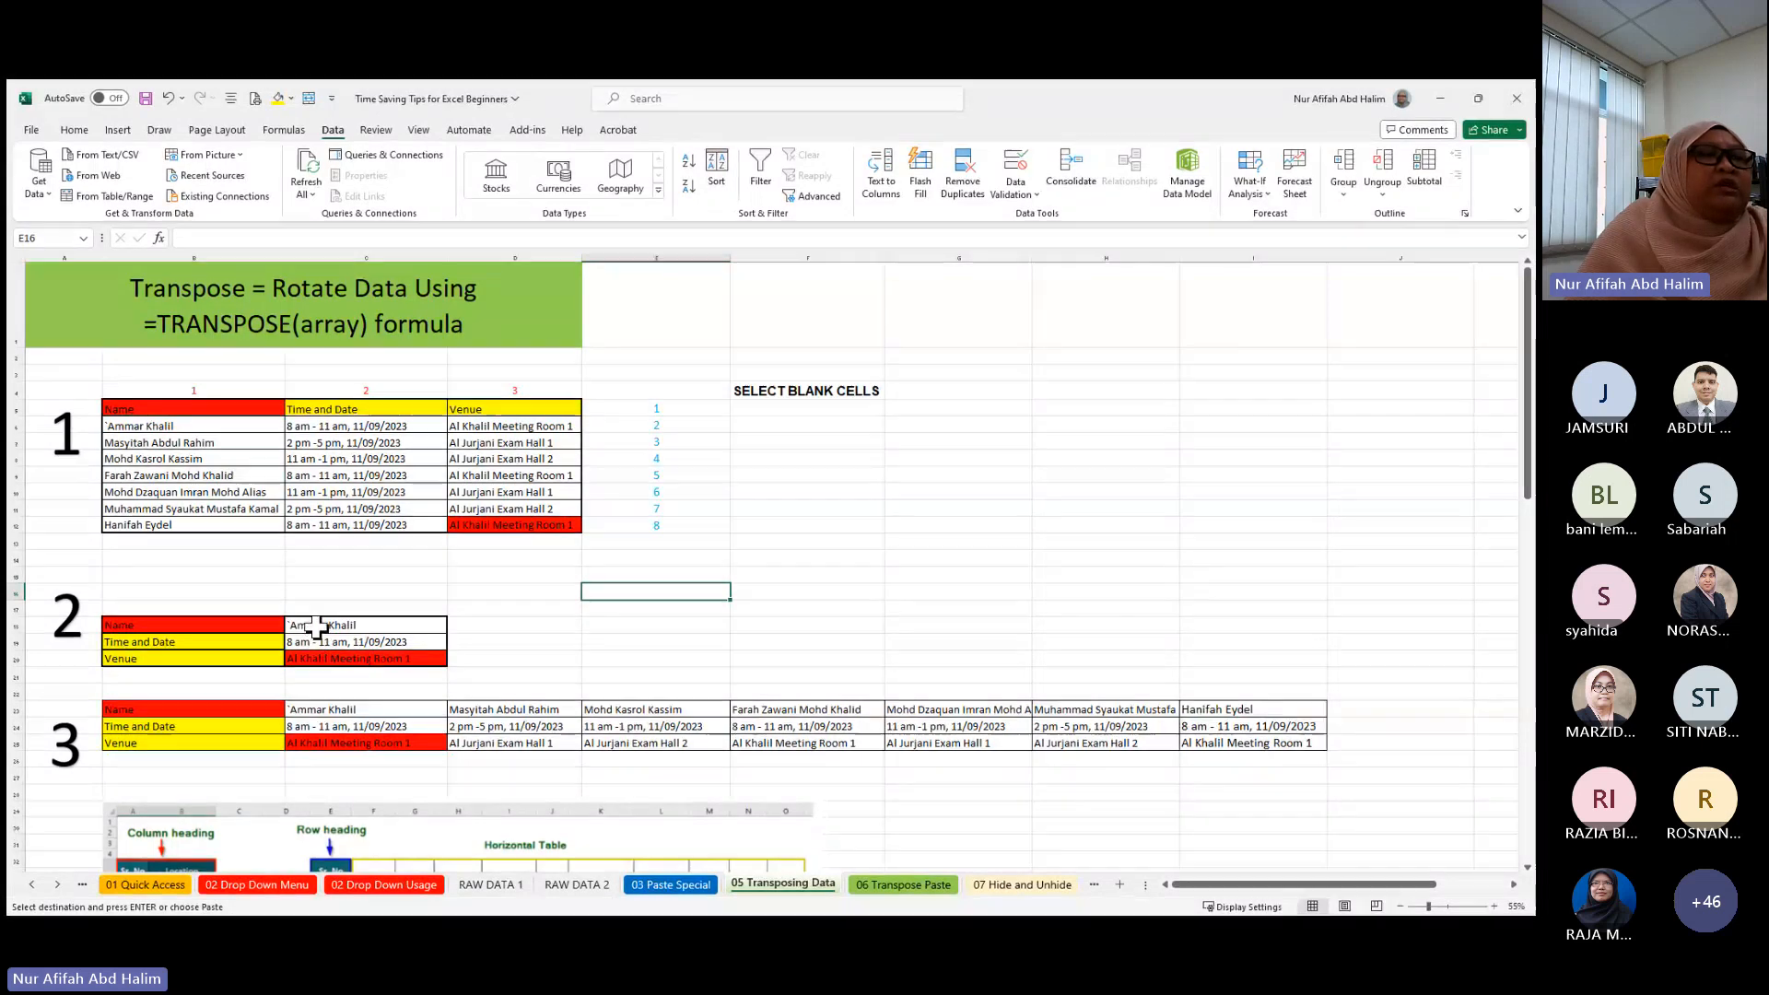
{"action": "left_click", "coordinate": [215, 634]}
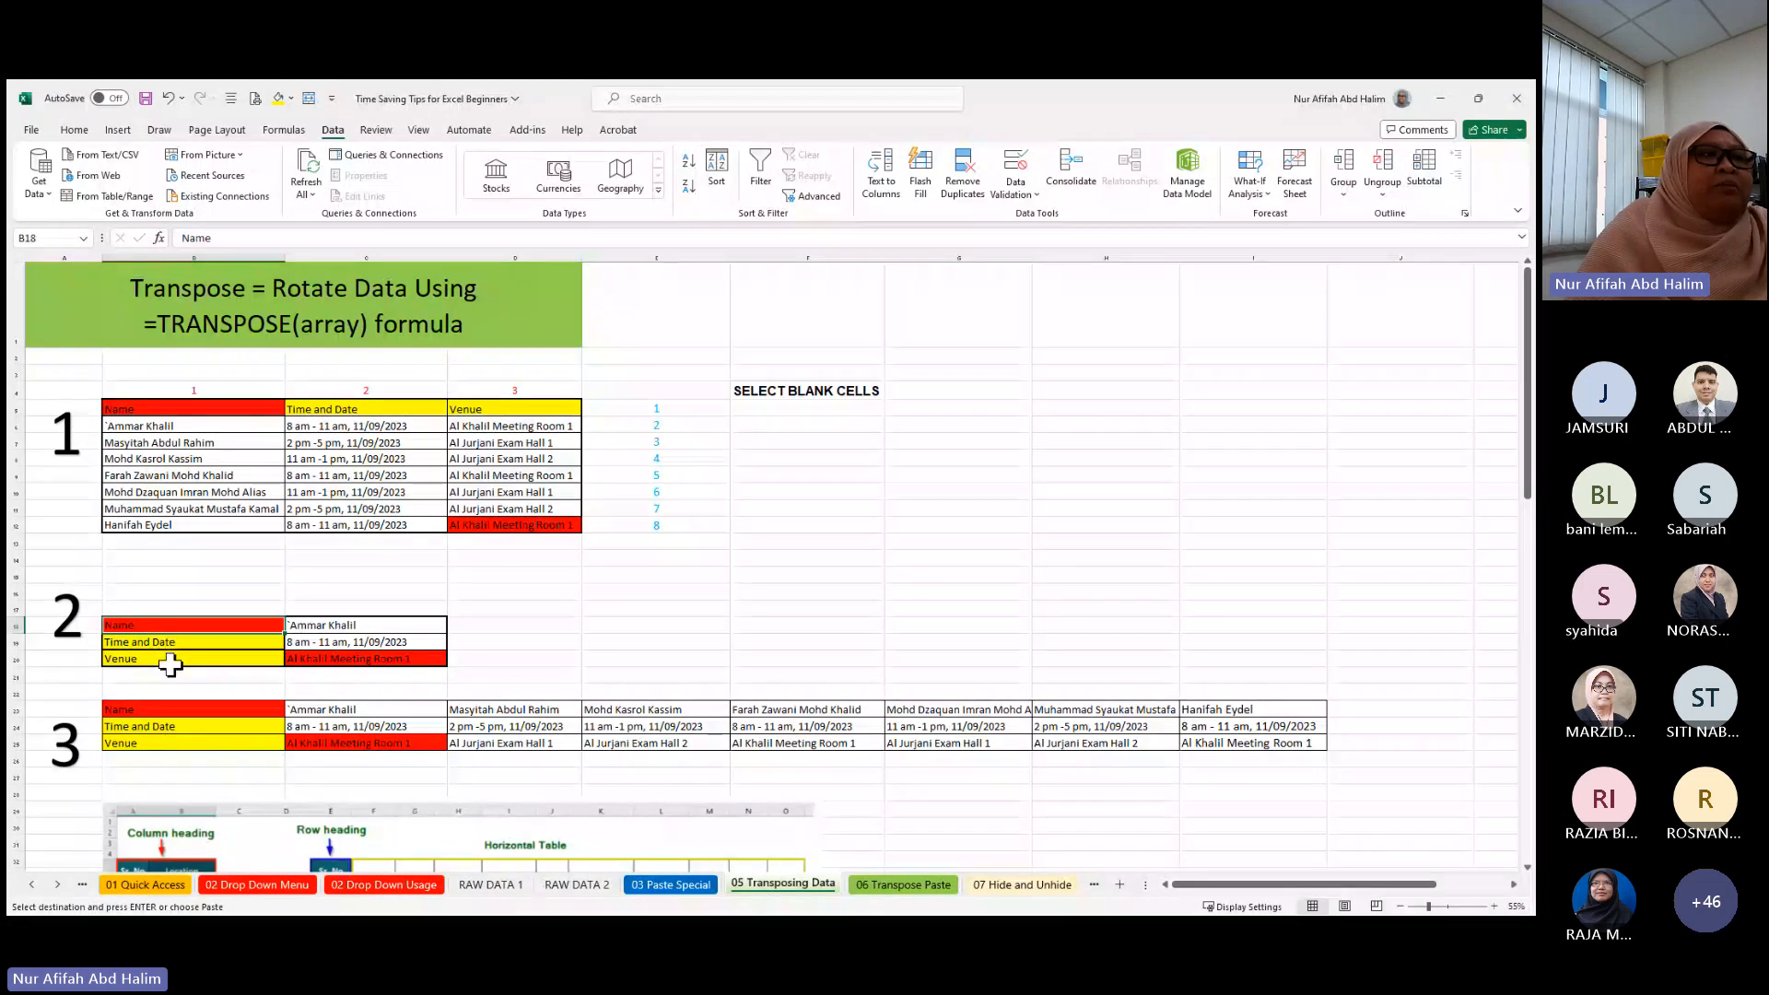
{"action": "left_click", "coordinate": [627, 591]}
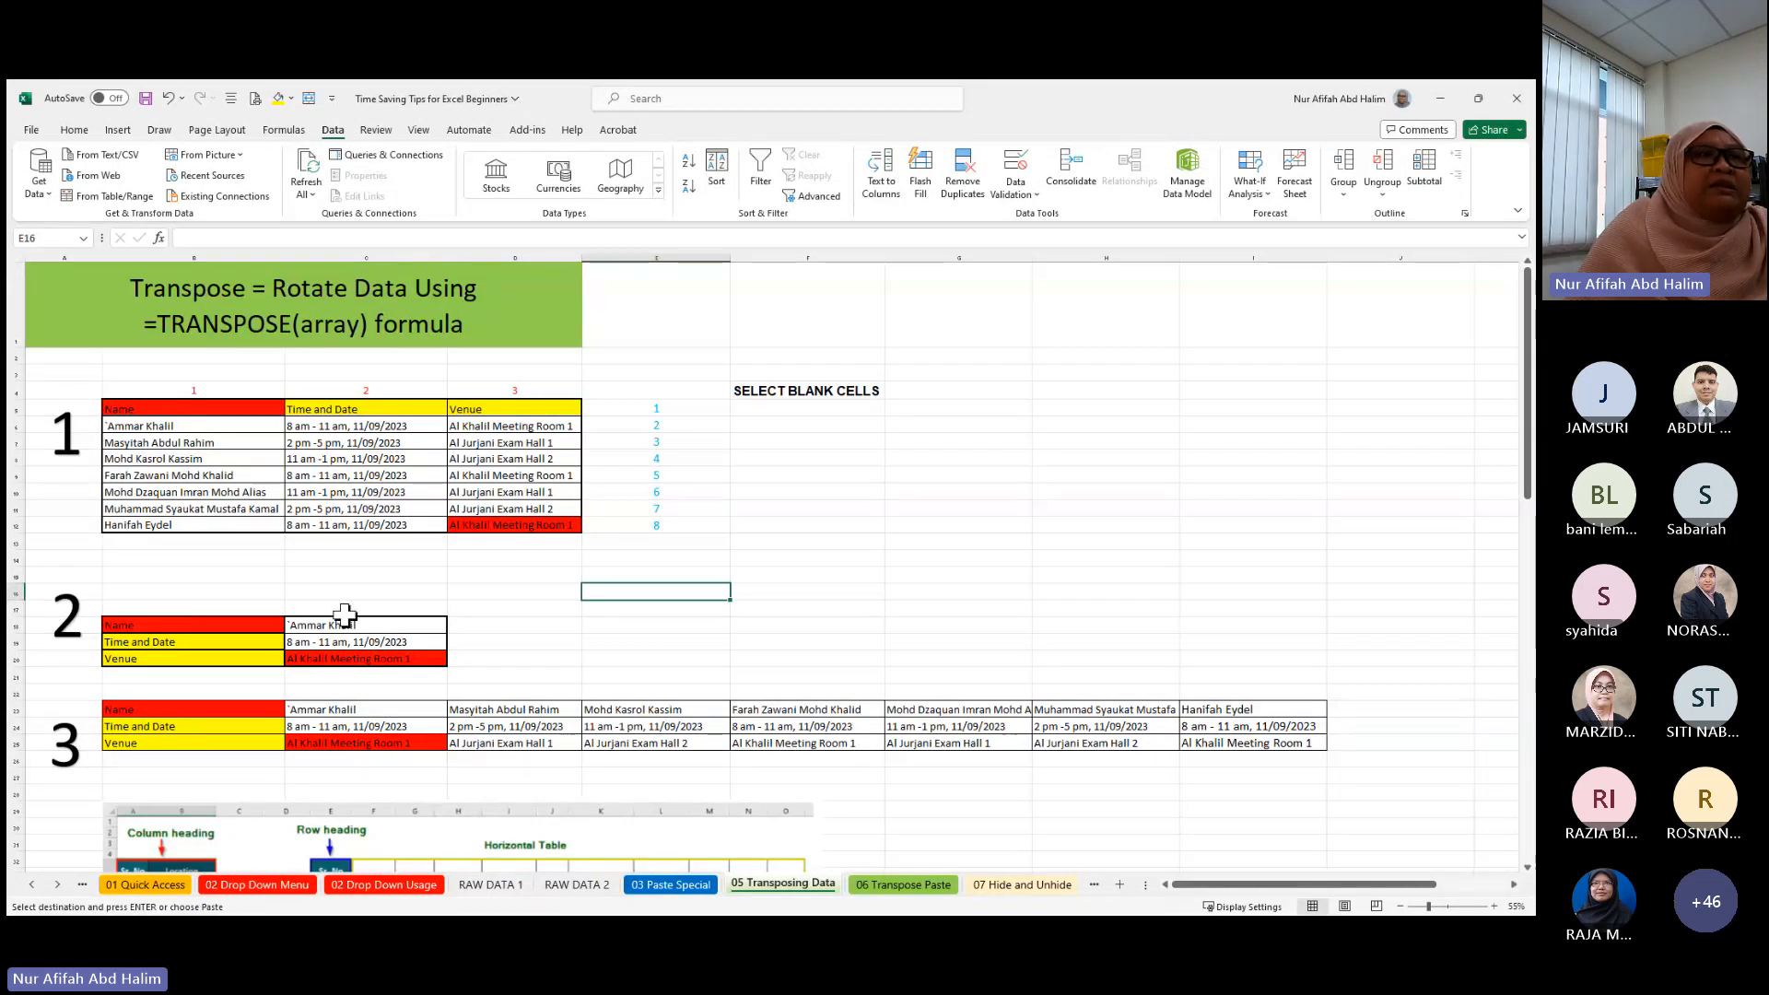
- Enter =TRANSPOSE(B5:D12) in F5, below SELECT BLANK CELLS, to rotate the first schedule table into a horizontal layout
{"action": "left_click", "coordinate": [750, 412]}
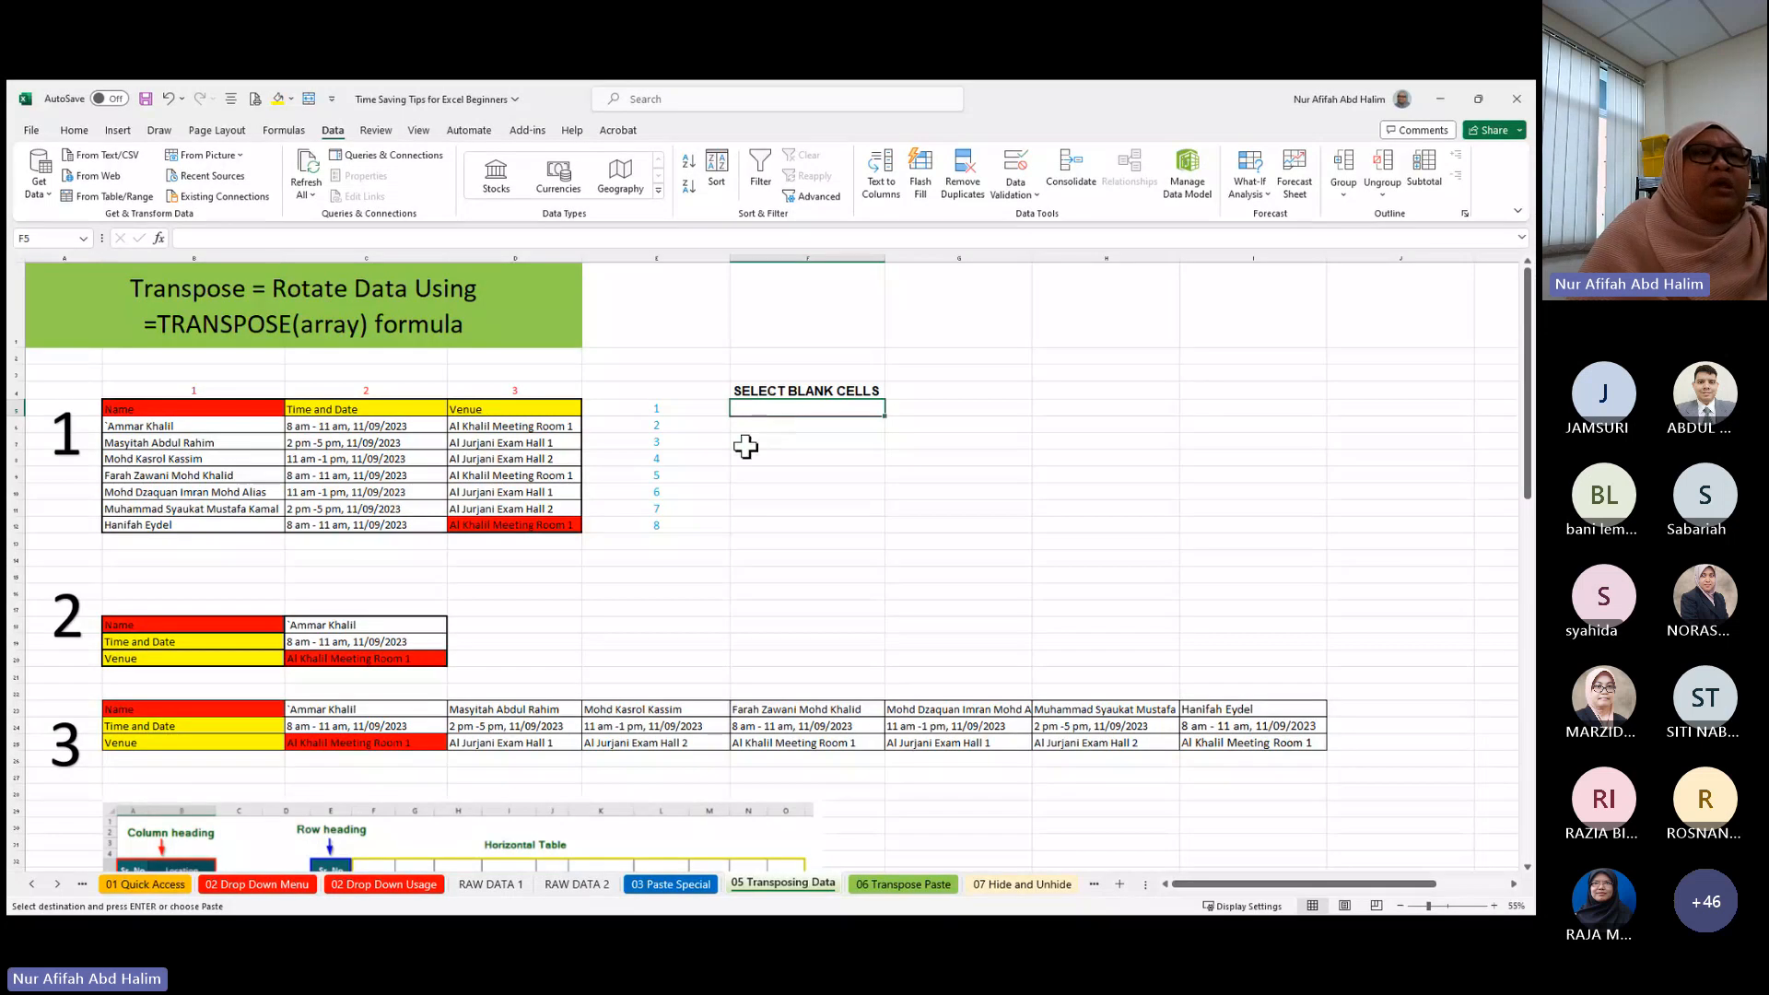
{"action": "scroll", "coordinate": [617, 664], "scroll_direction": "down", "scroll_amount": 2}
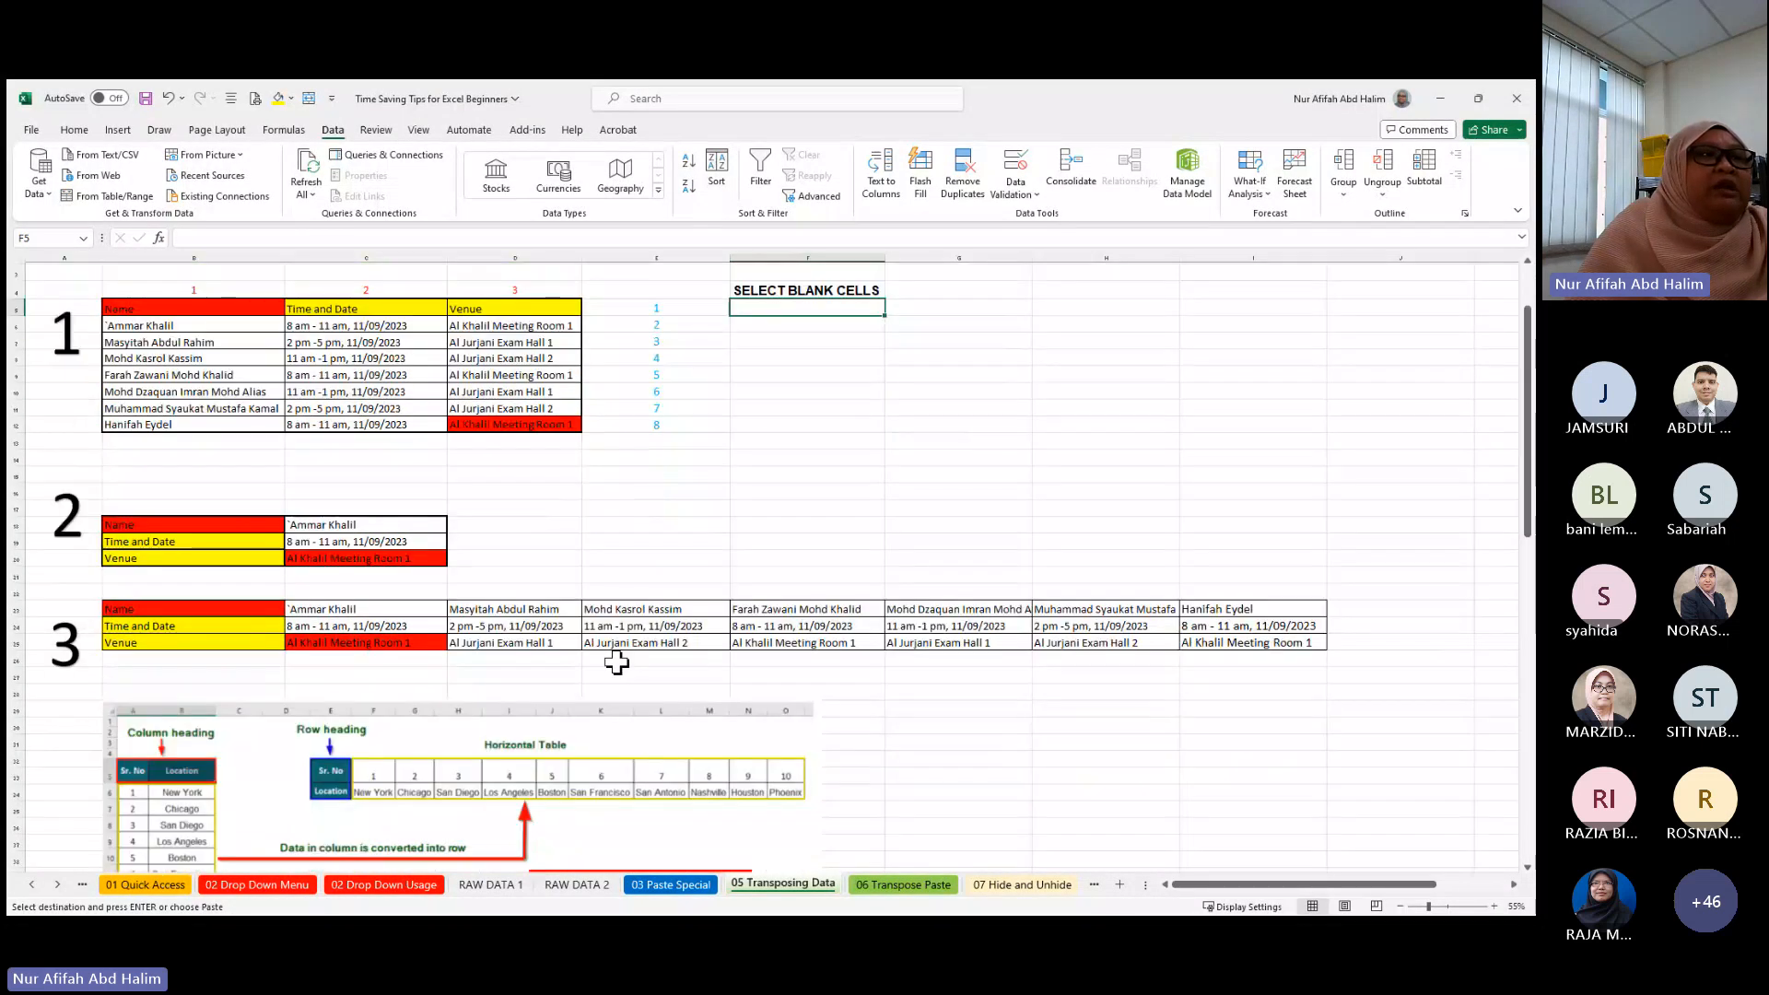
{"action": "scroll", "coordinate": [616, 662], "scroll_direction": "up", "scroll_amount": 2}
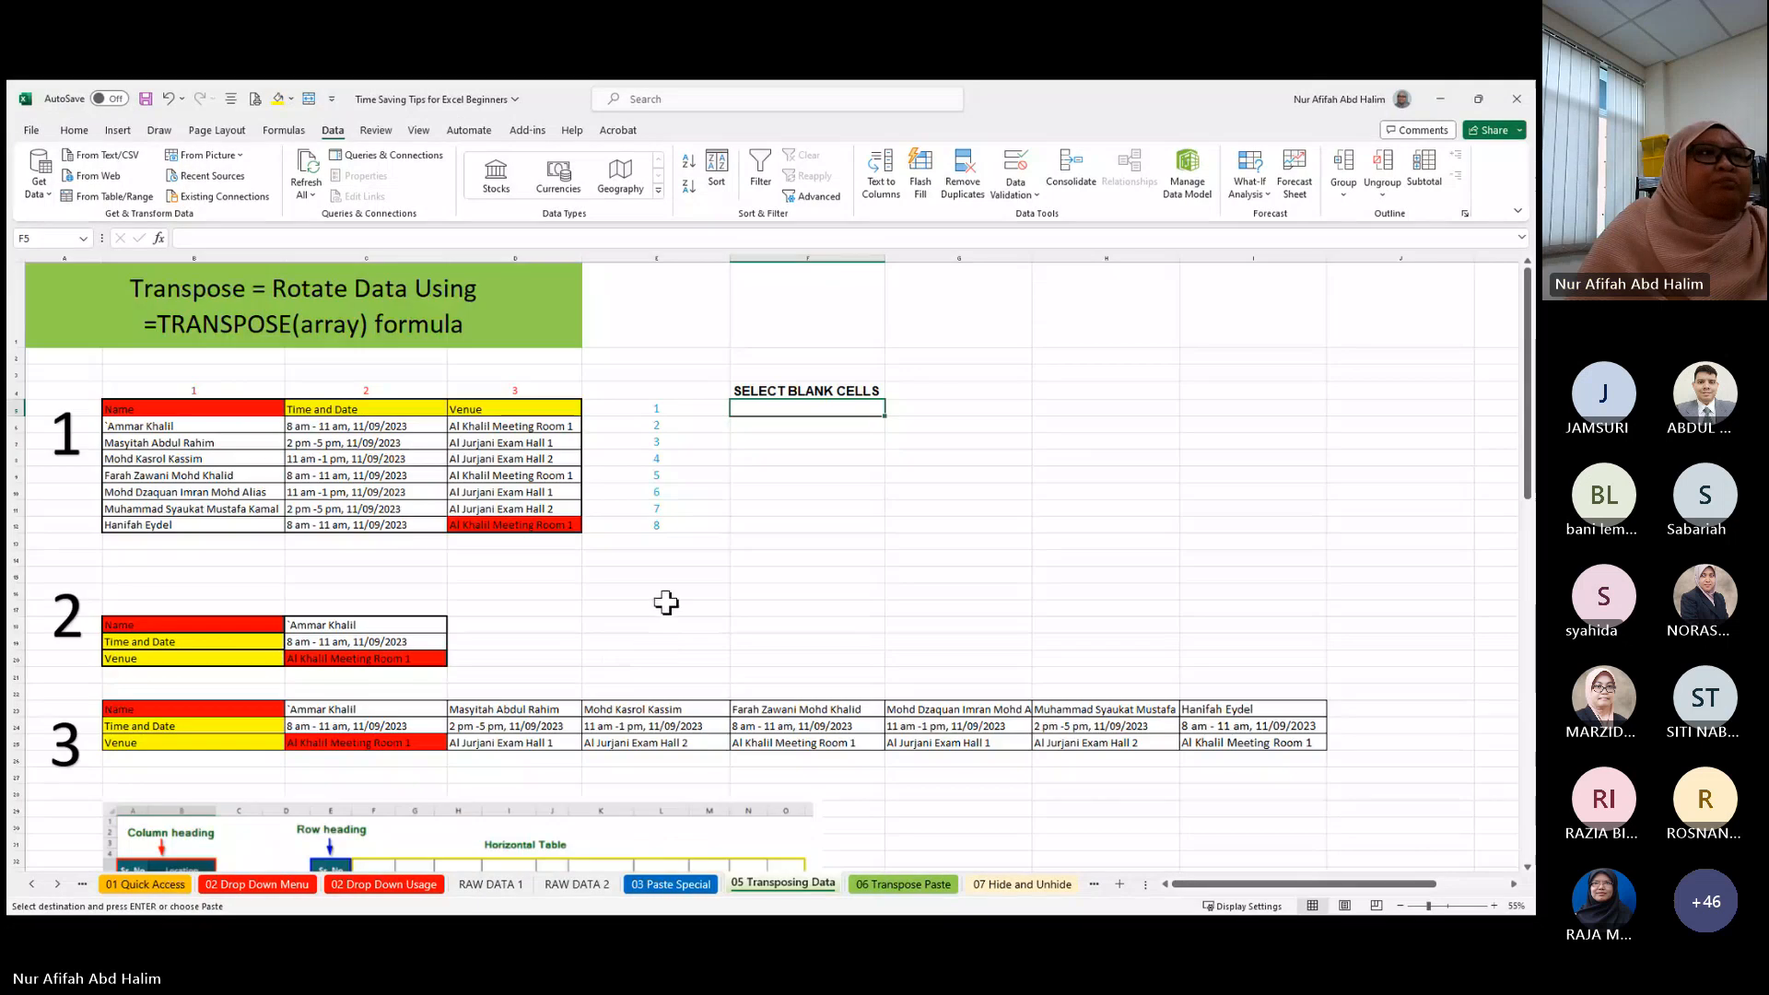
{"action": "left_click", "coordinate": [201, 238]}
{"action": "type", "text": "=TRA"}
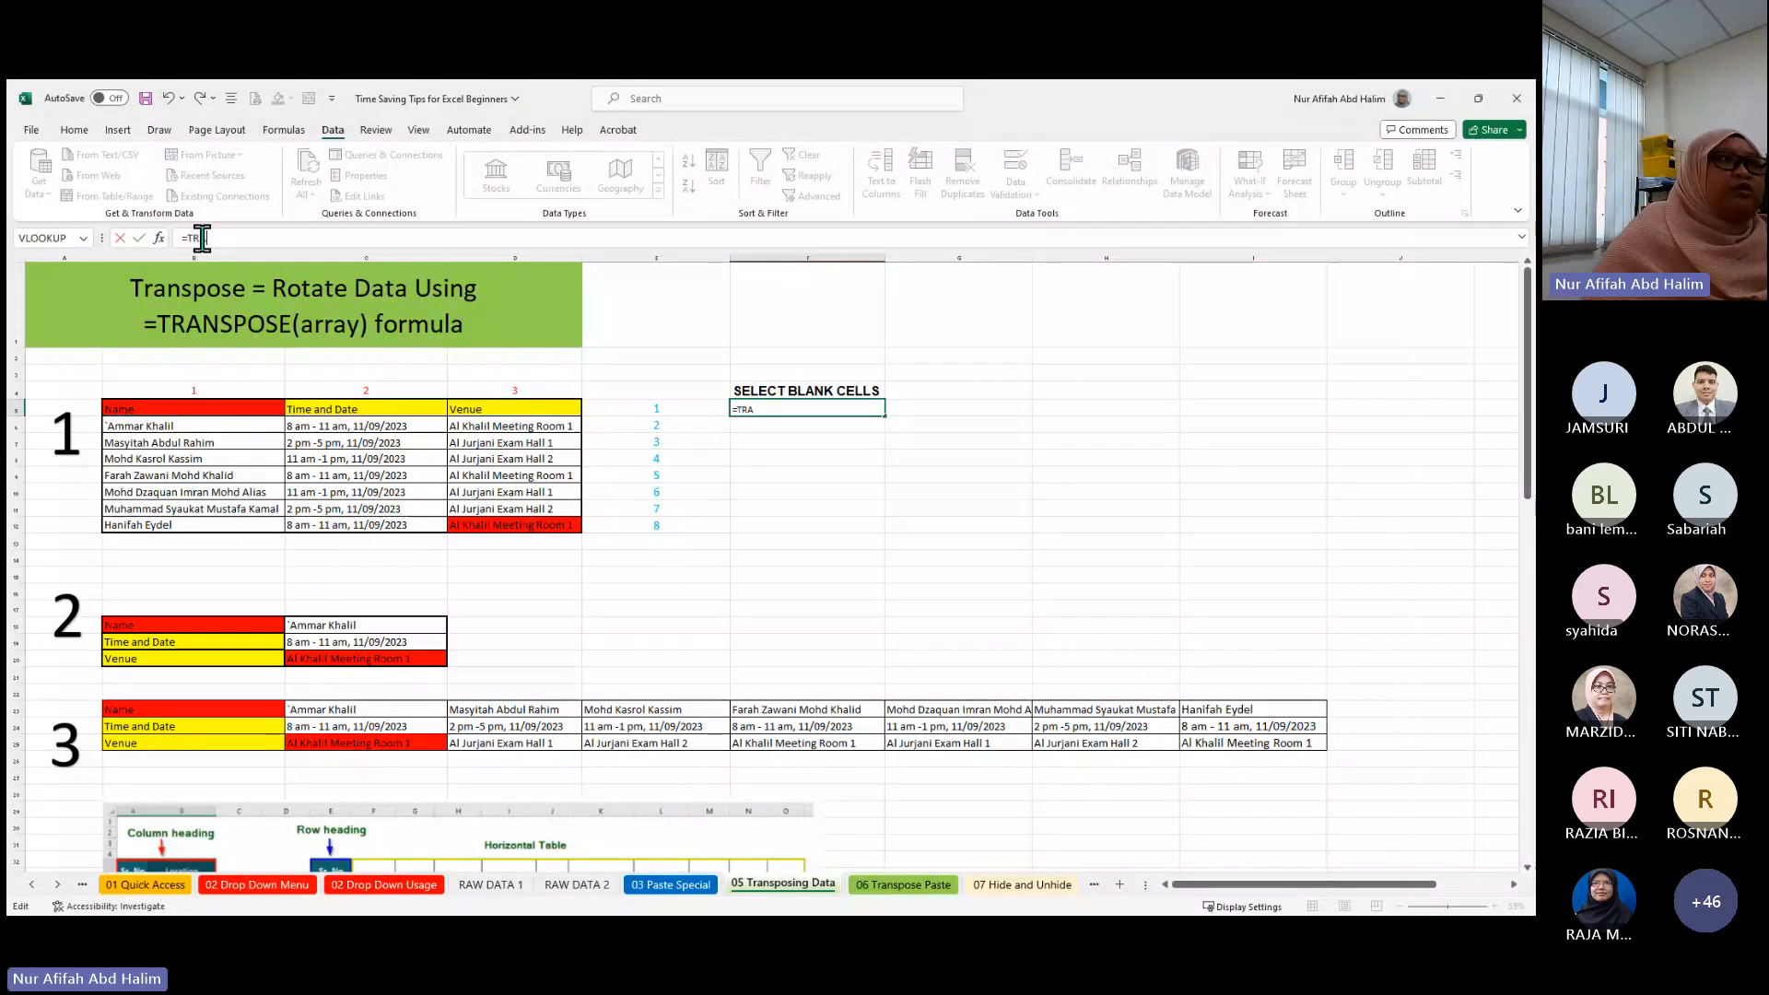
{"action": "type", "text": "N"}
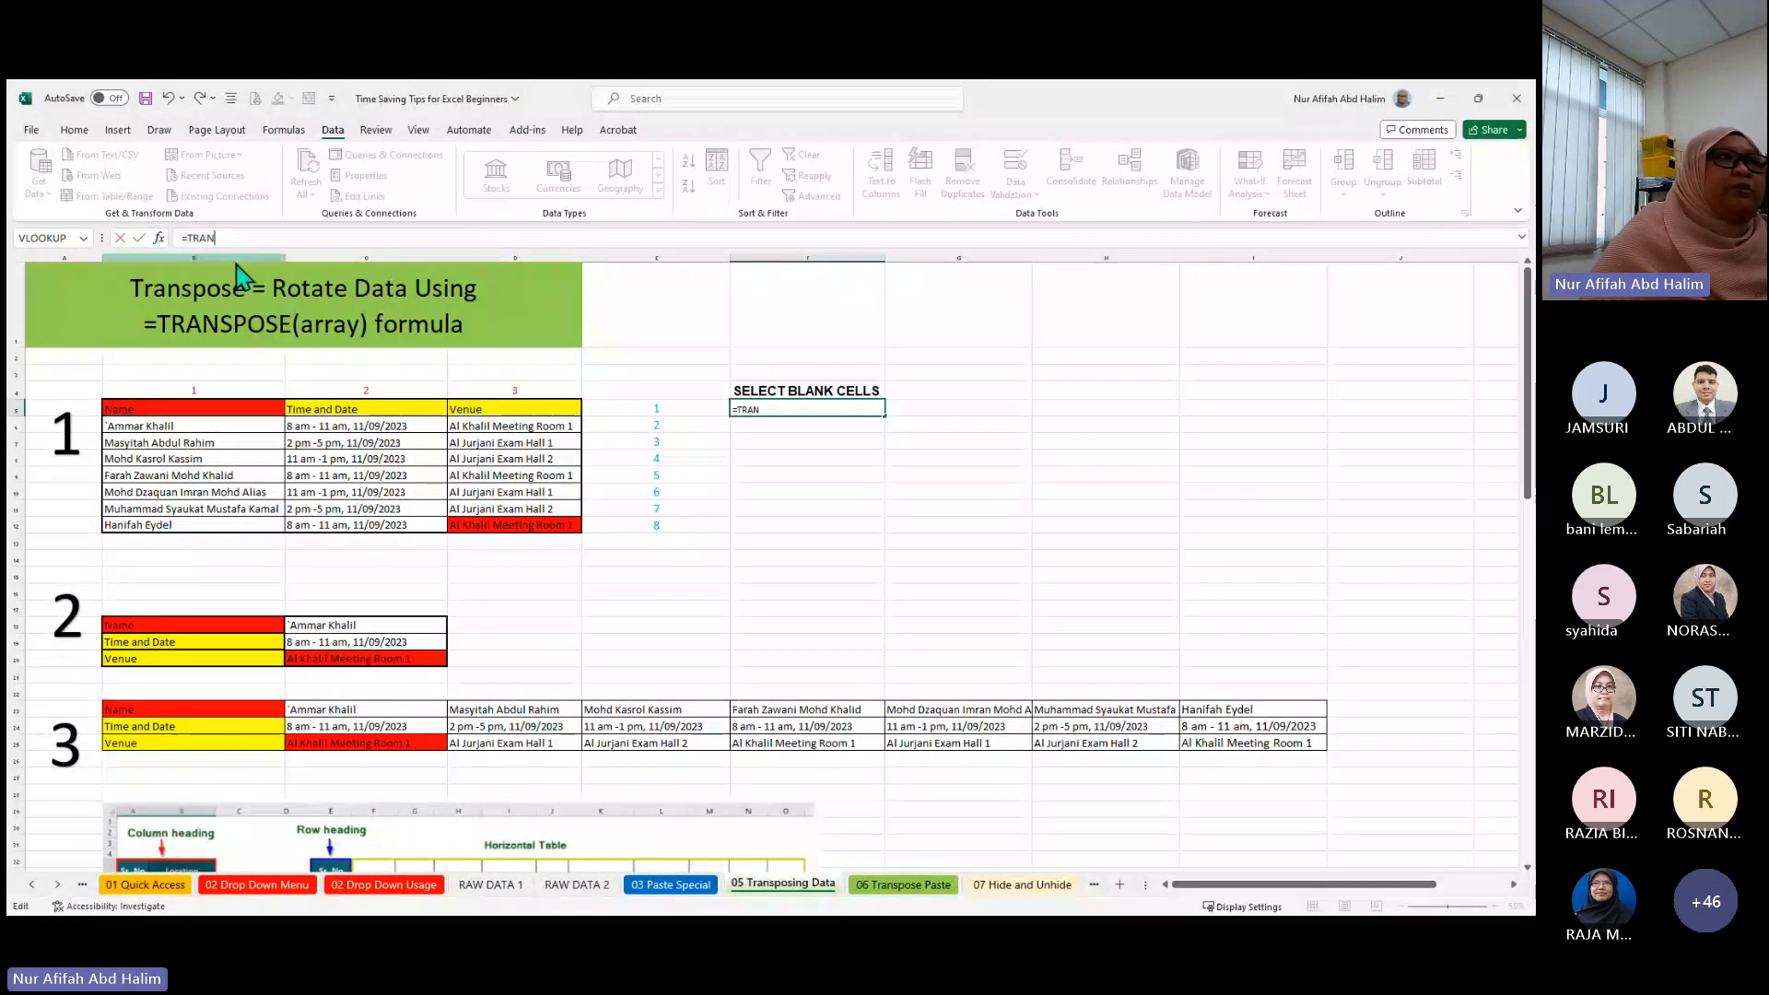
{"action": "double_click", "coordinate": [236, 264]}
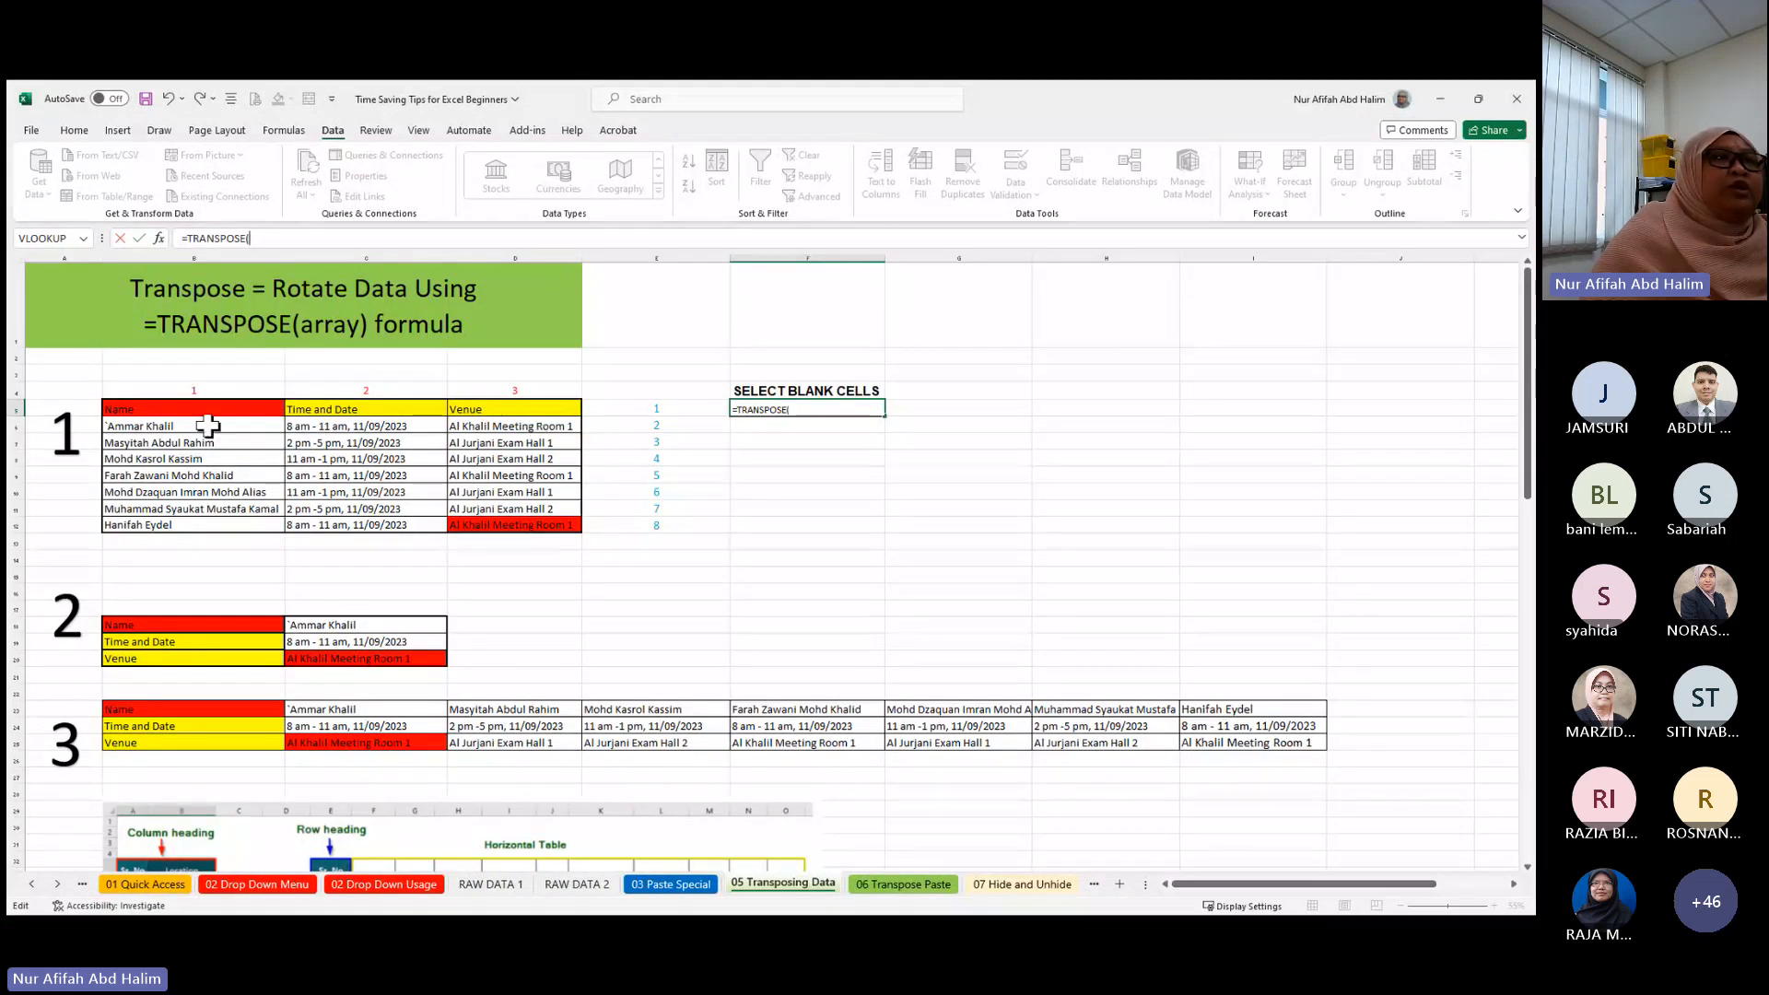
{"action": "left_click_drag", "start_coordinate": [192, 409], "coordinate": [484, 526]}
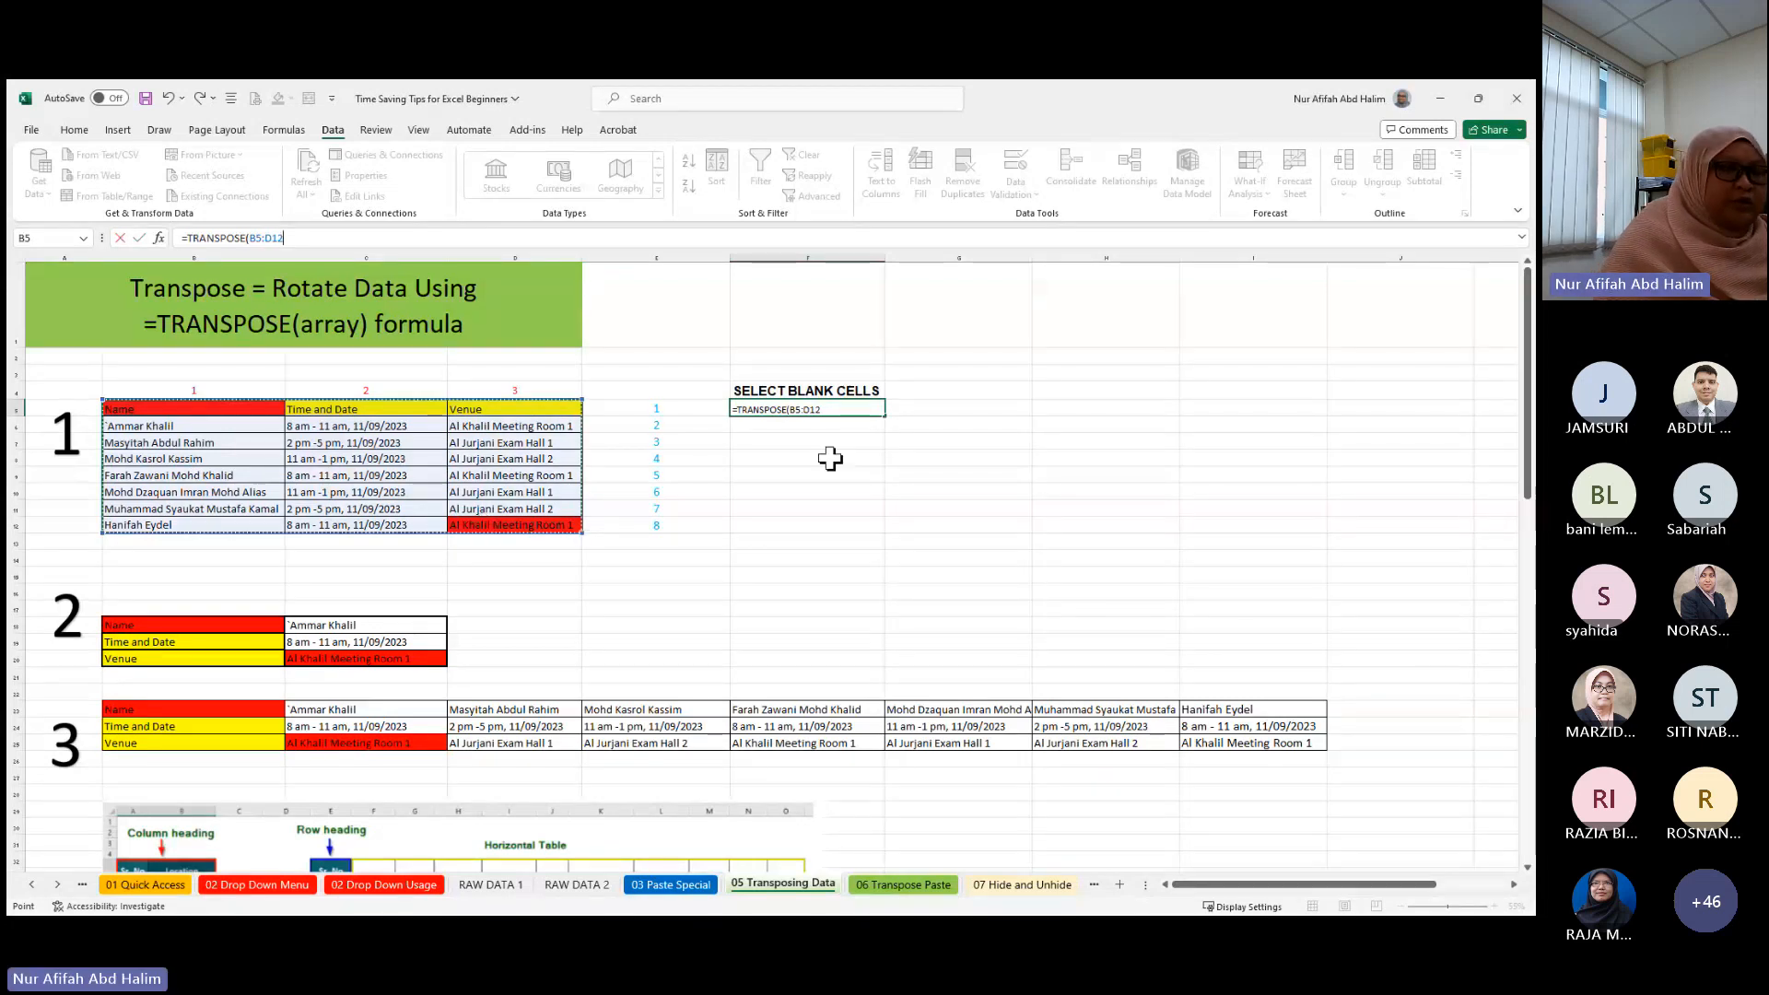
{"action": "type", "text": ")"}
{"action": "key", "text": "Return"}
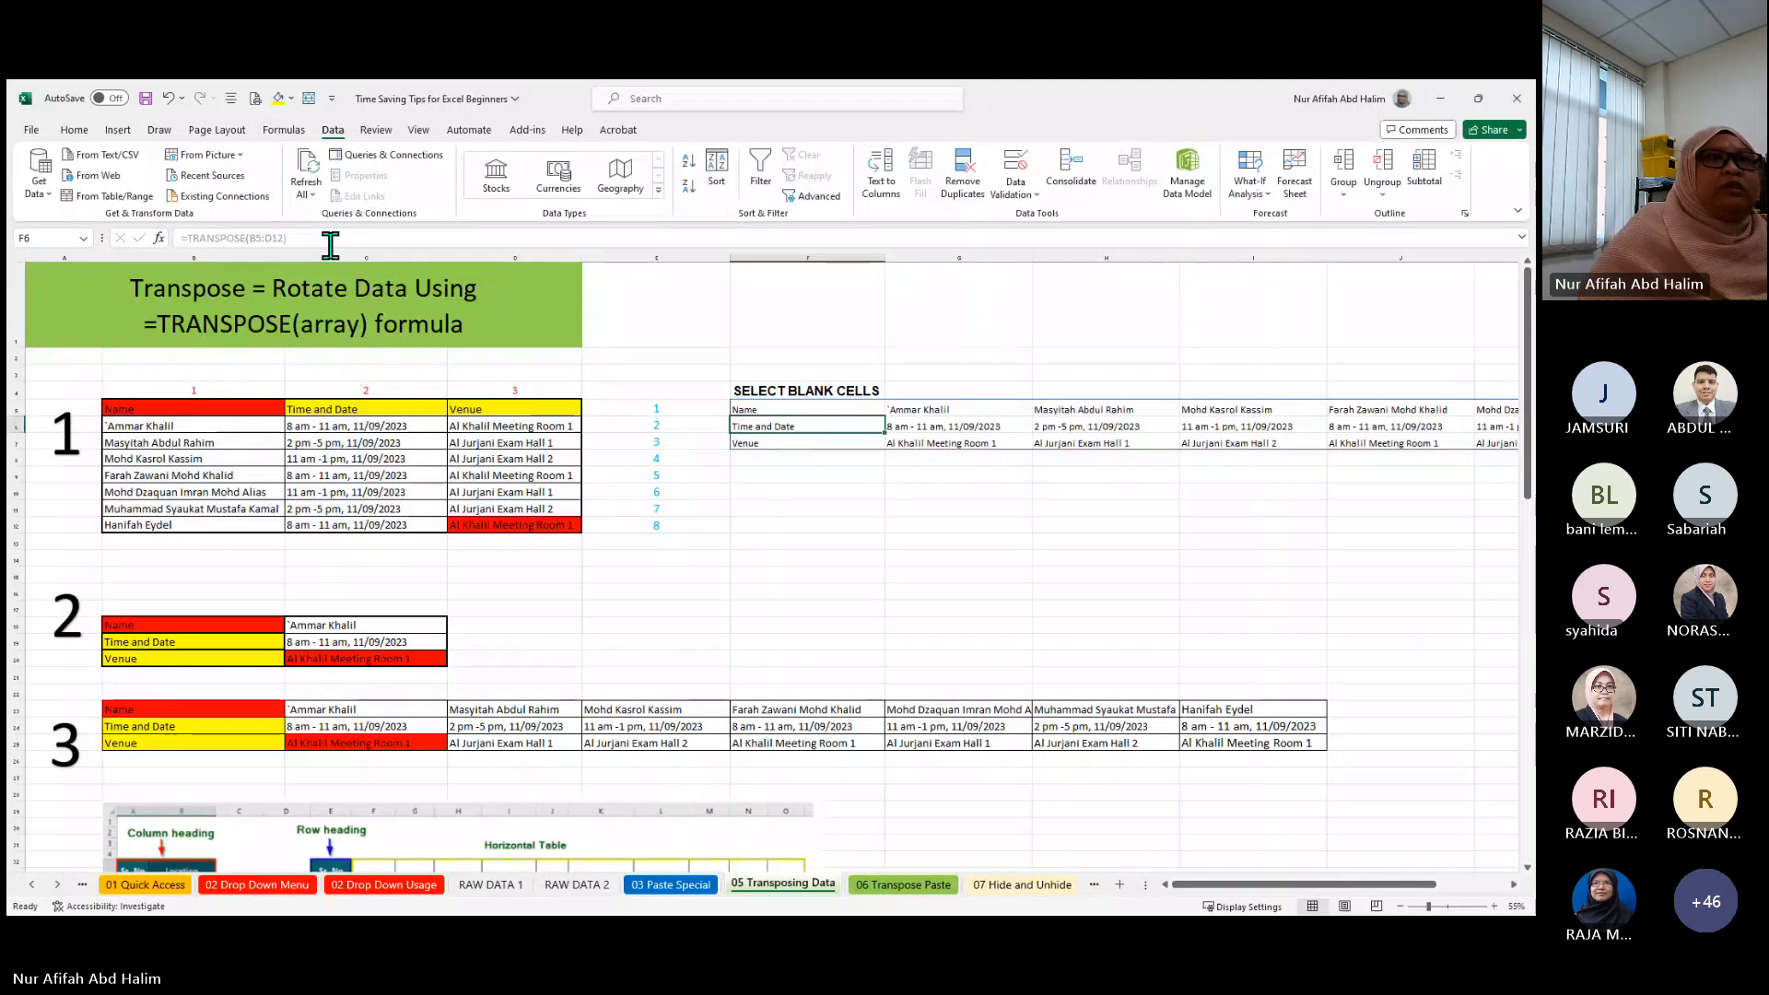
- Inspect the full width of the transposed schedule starting at F5 and compare it with the original table
{"action": "left_click", "coordinate": [808, 544]}
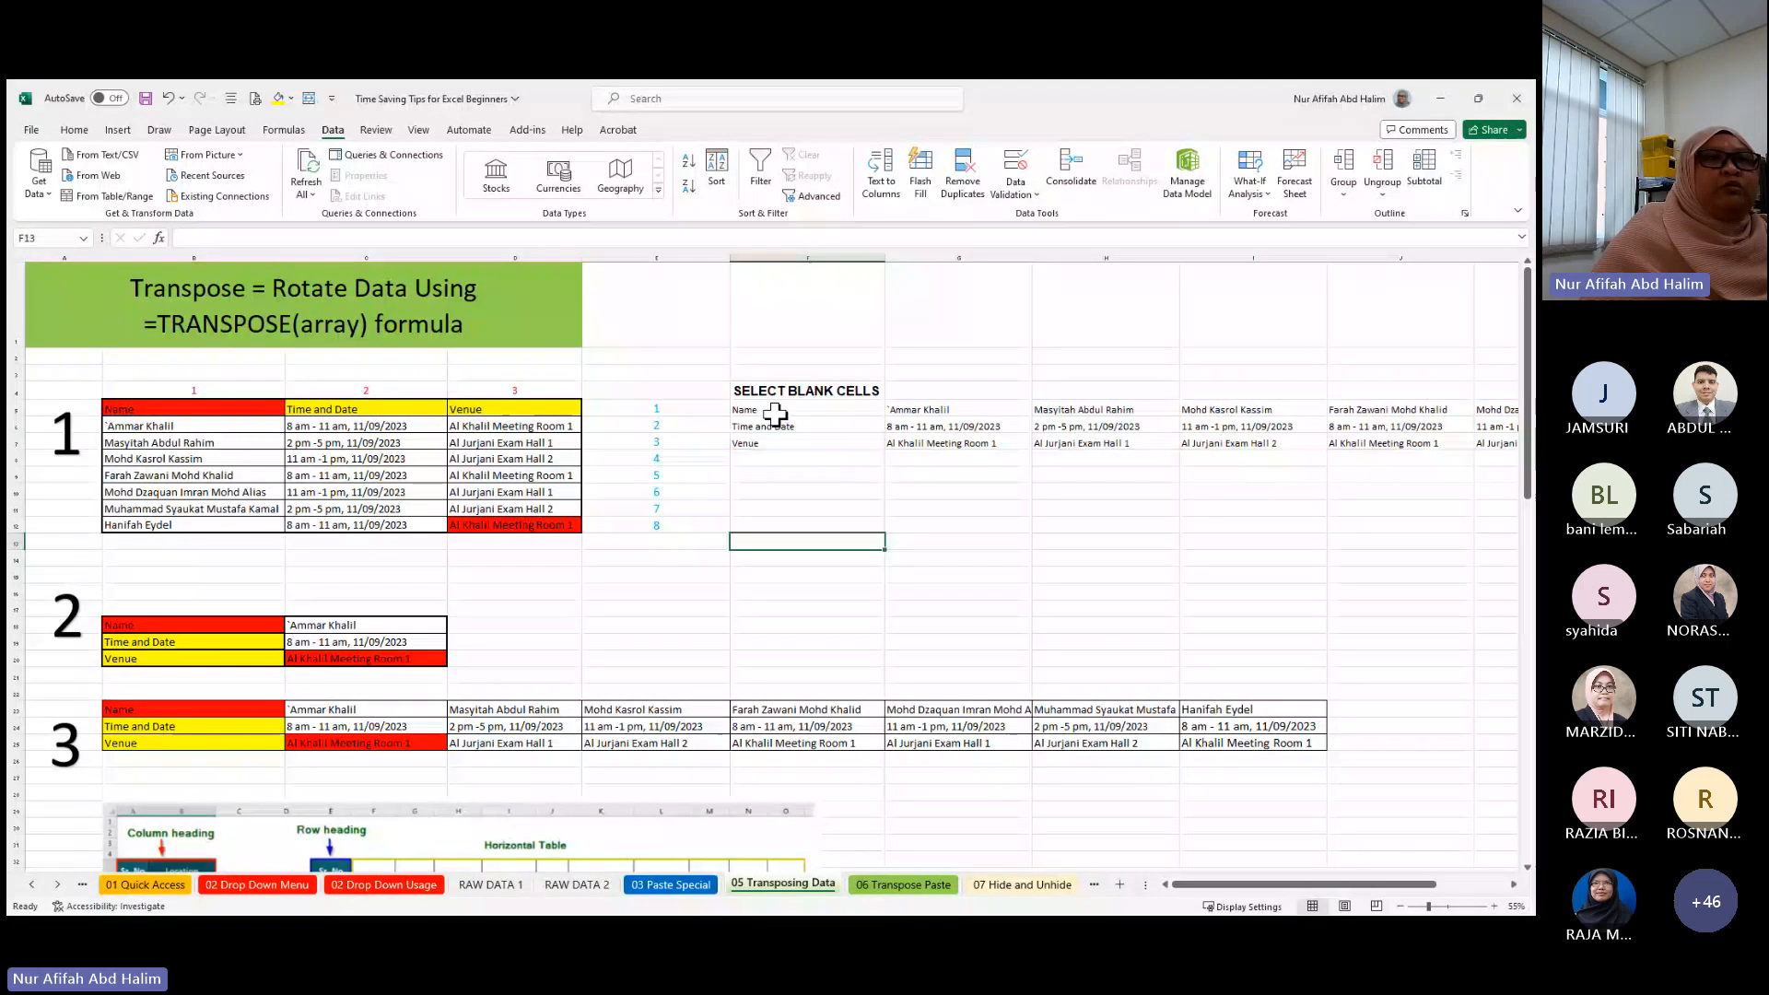
{"action": "left_click_drag", "start_coordinate": [775, 415], "coordinate": [1319, 445]}
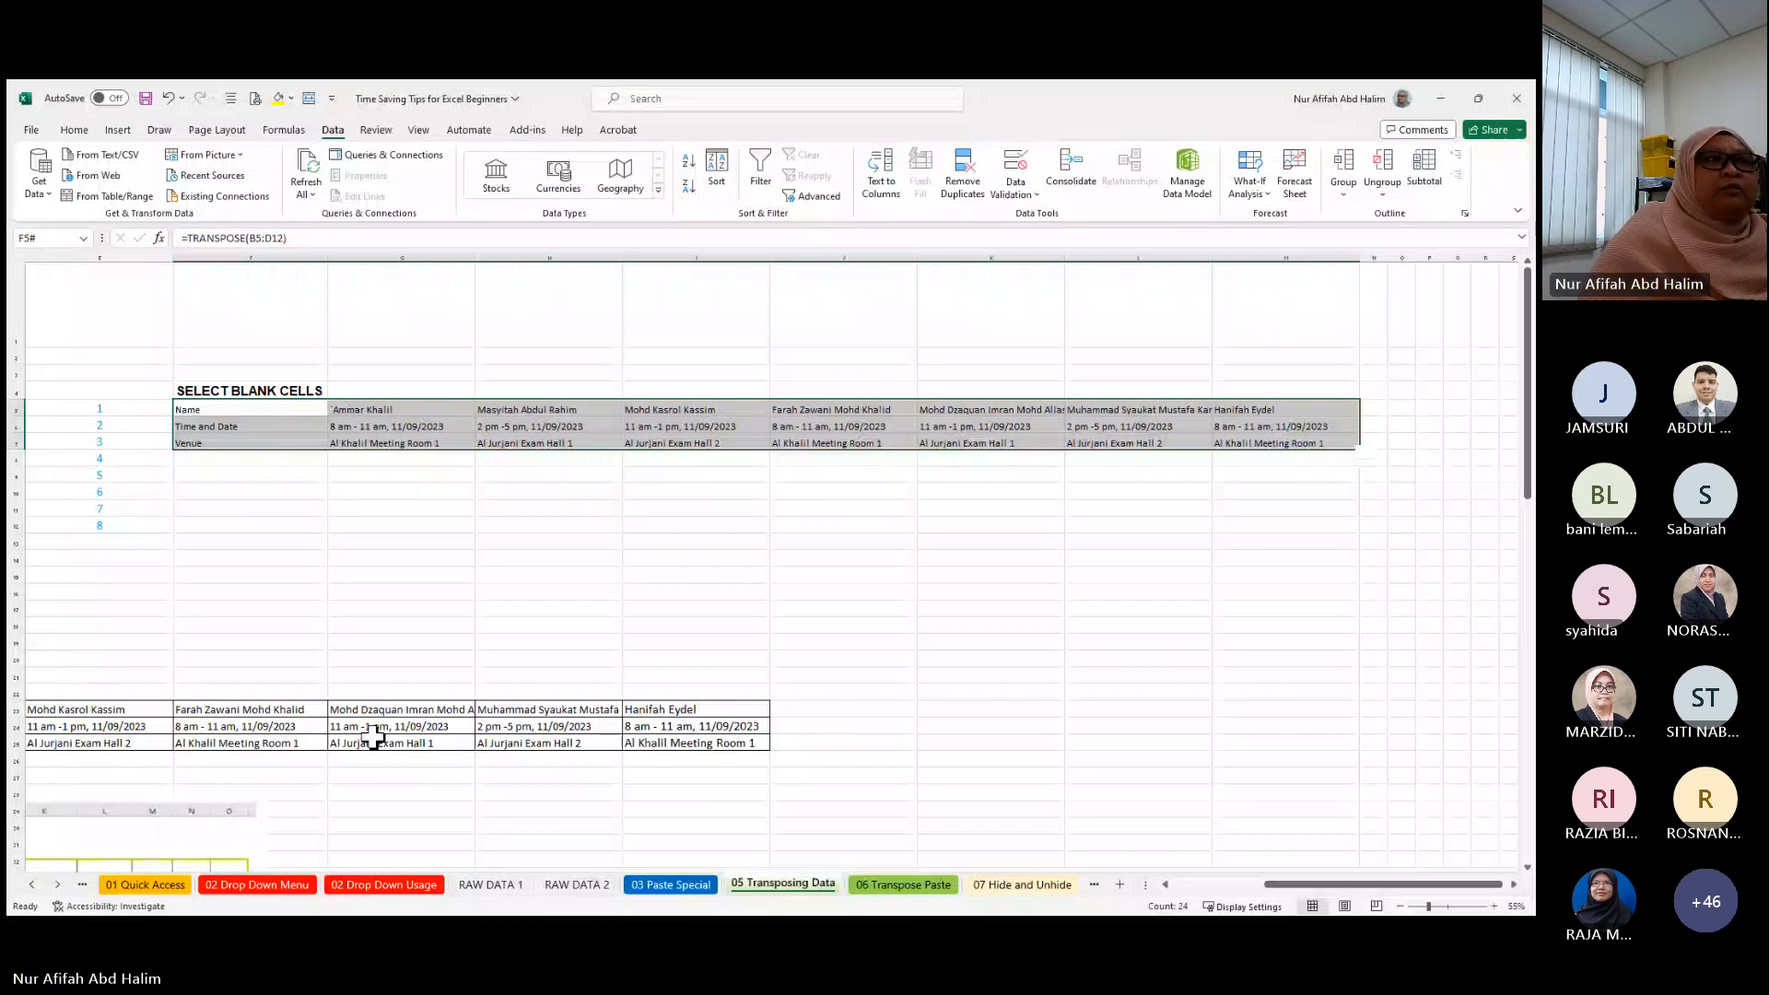
{"action": "left_click", "coordinate": [401, 474]}
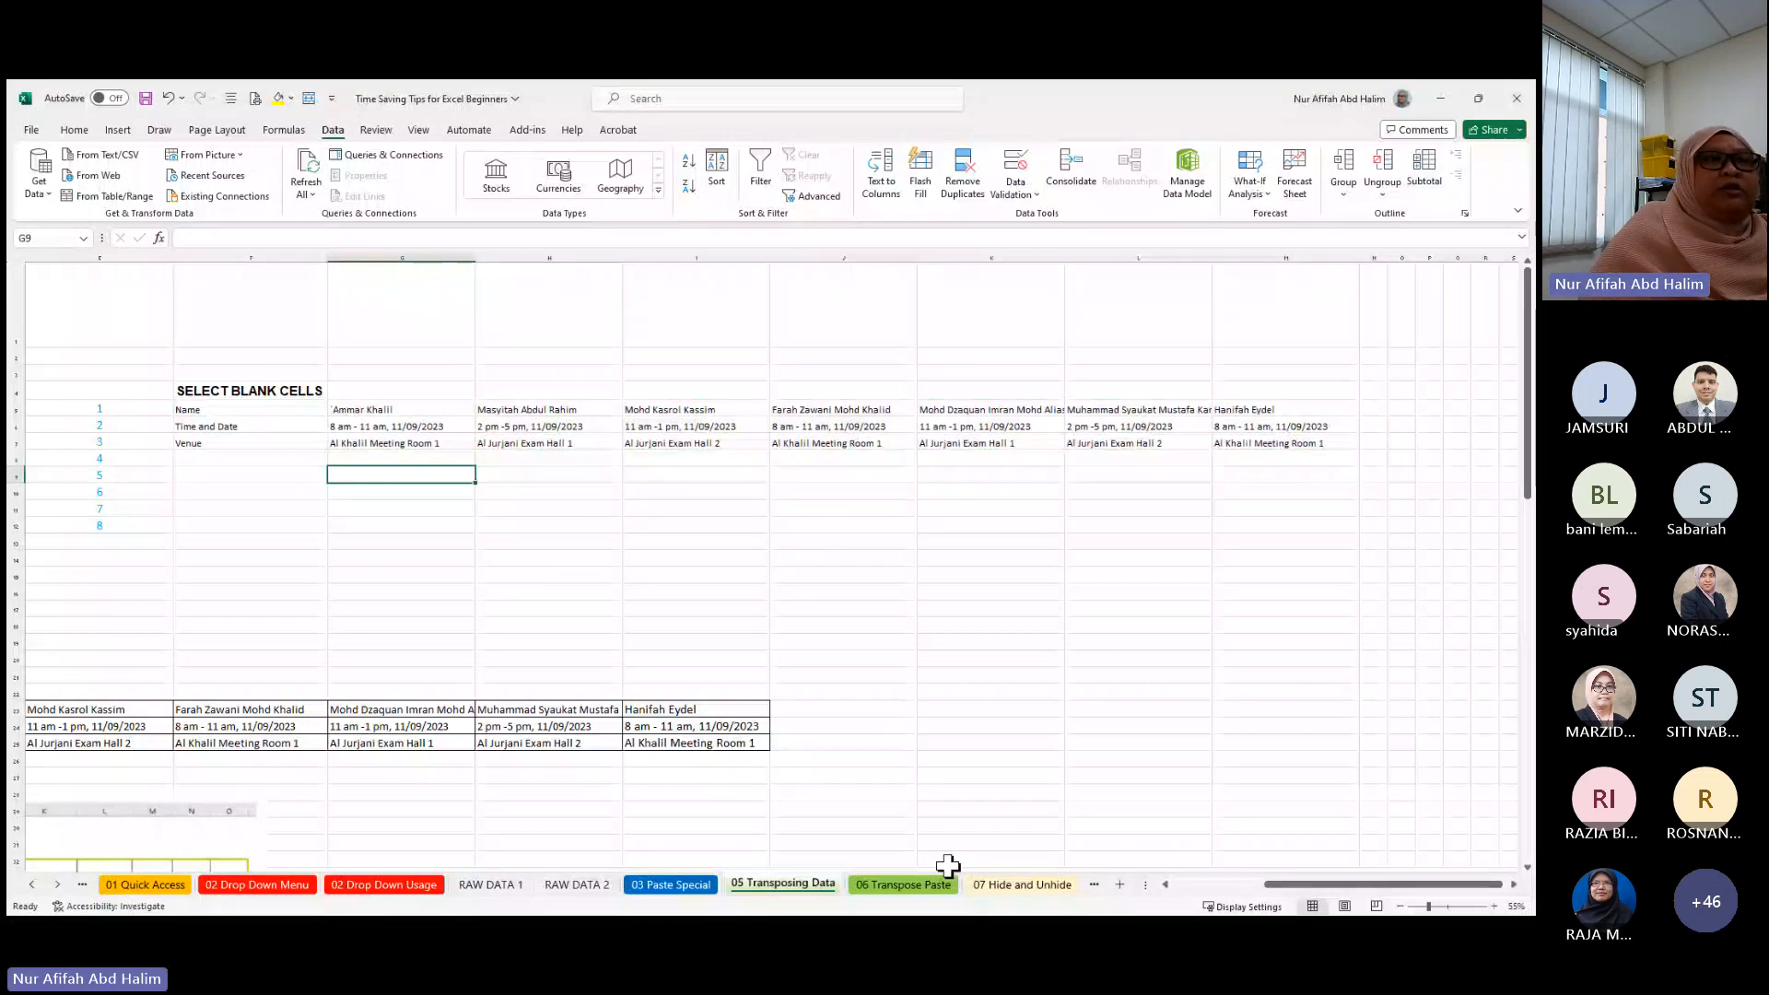
{"action": "left_click", "coordinate": [1166, 885]}
{"action": "left_click", "coordinate": [1166, 886]}
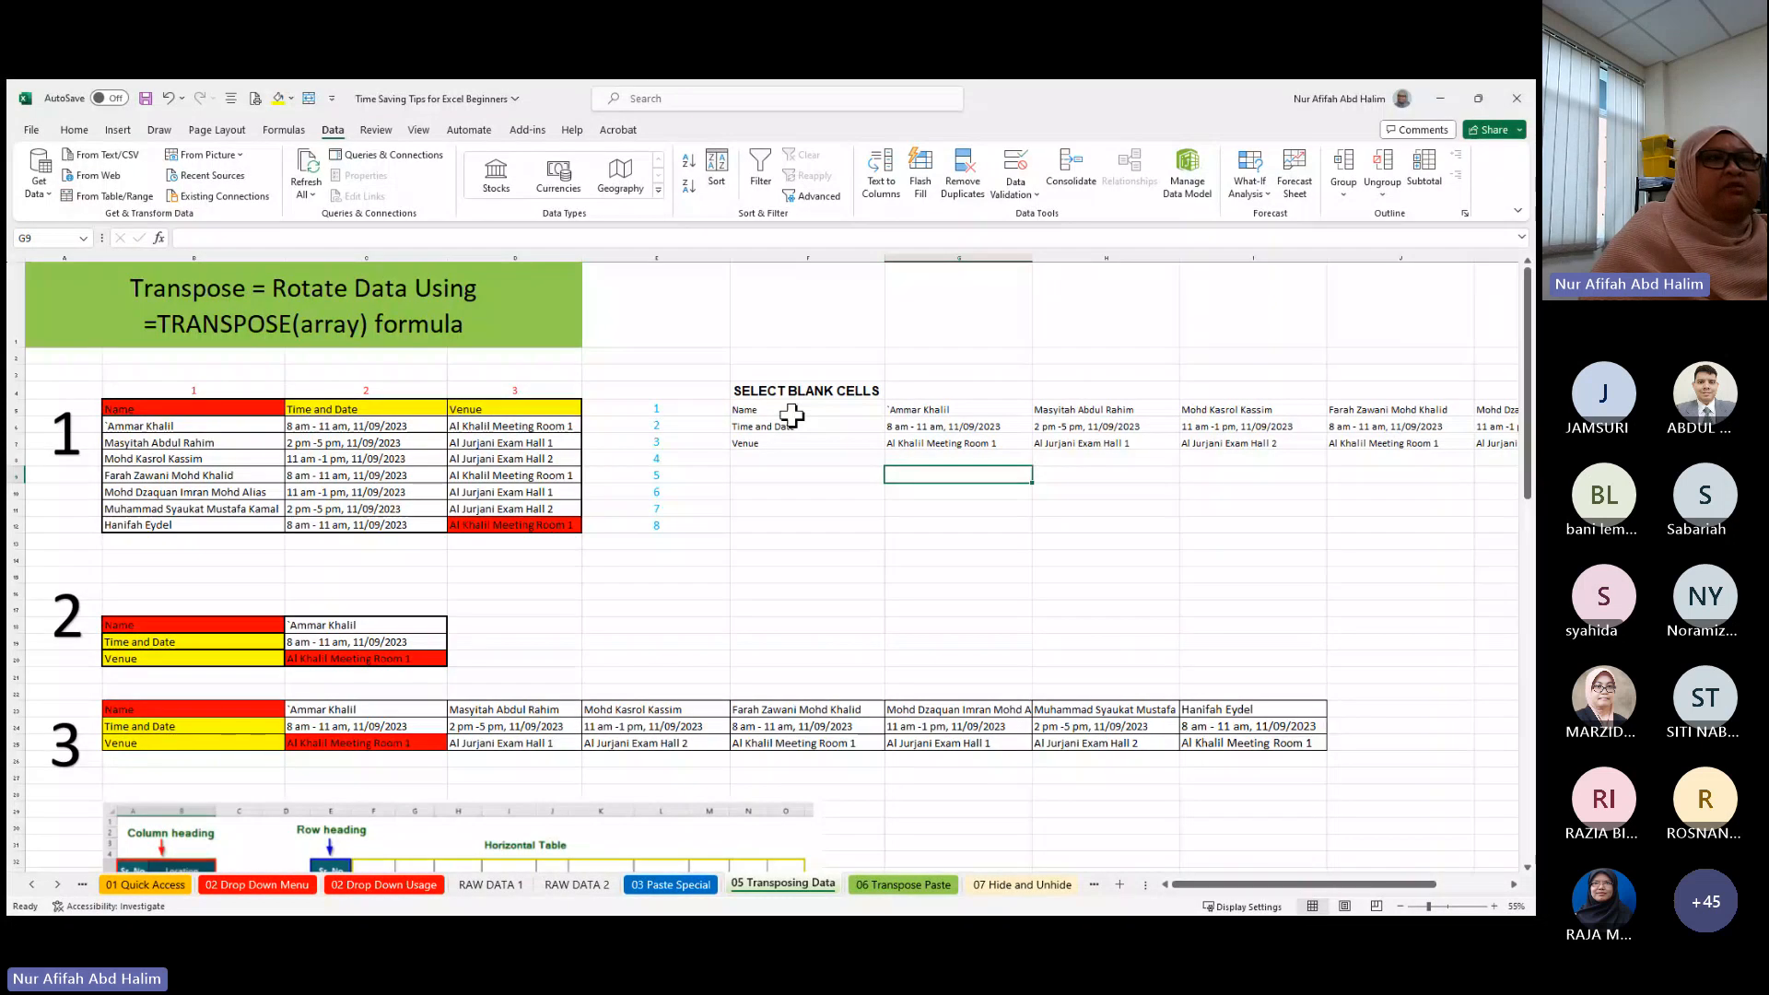
{"action": "left_click_drag", "start_coordinate": [792, 413], "coordinate": [1106, 458]}
{"action": "left_click", "coordinate": [779, 558]}
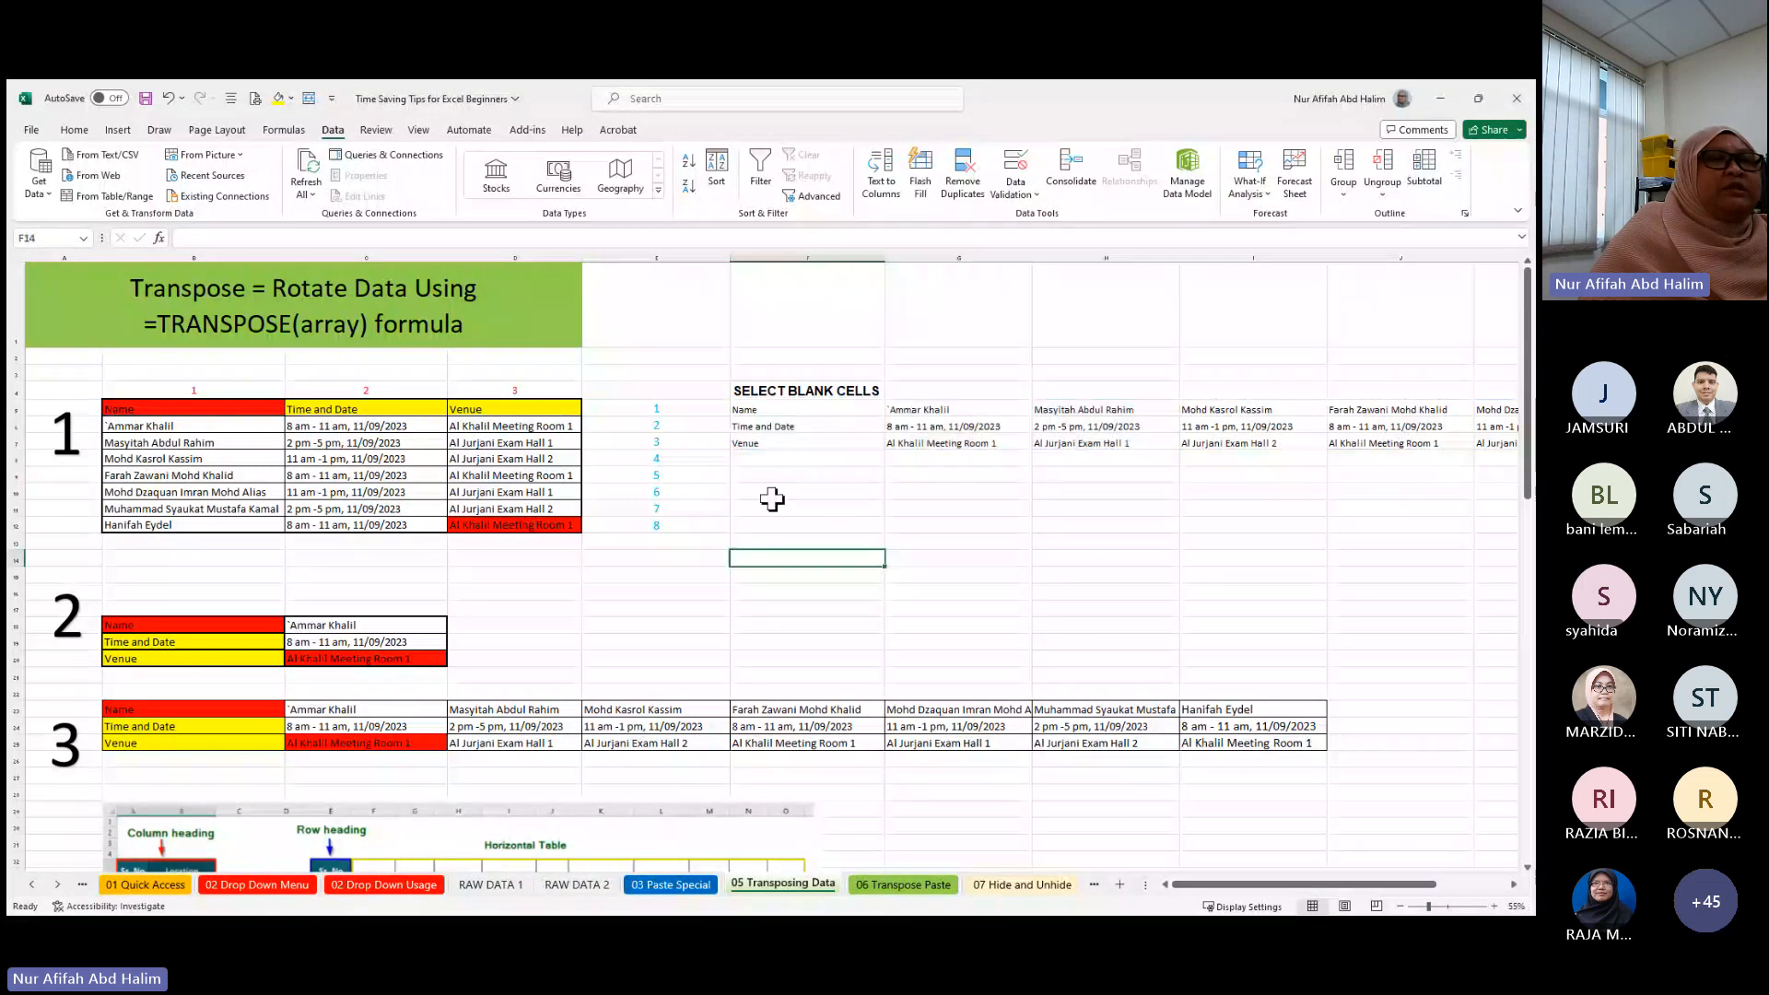
- Enter =TRANSPOSE(F5#) in F10 to turn the horizontal schedule back into a vertical table
{"action": "left_click", "coordinate": [775, 493]}
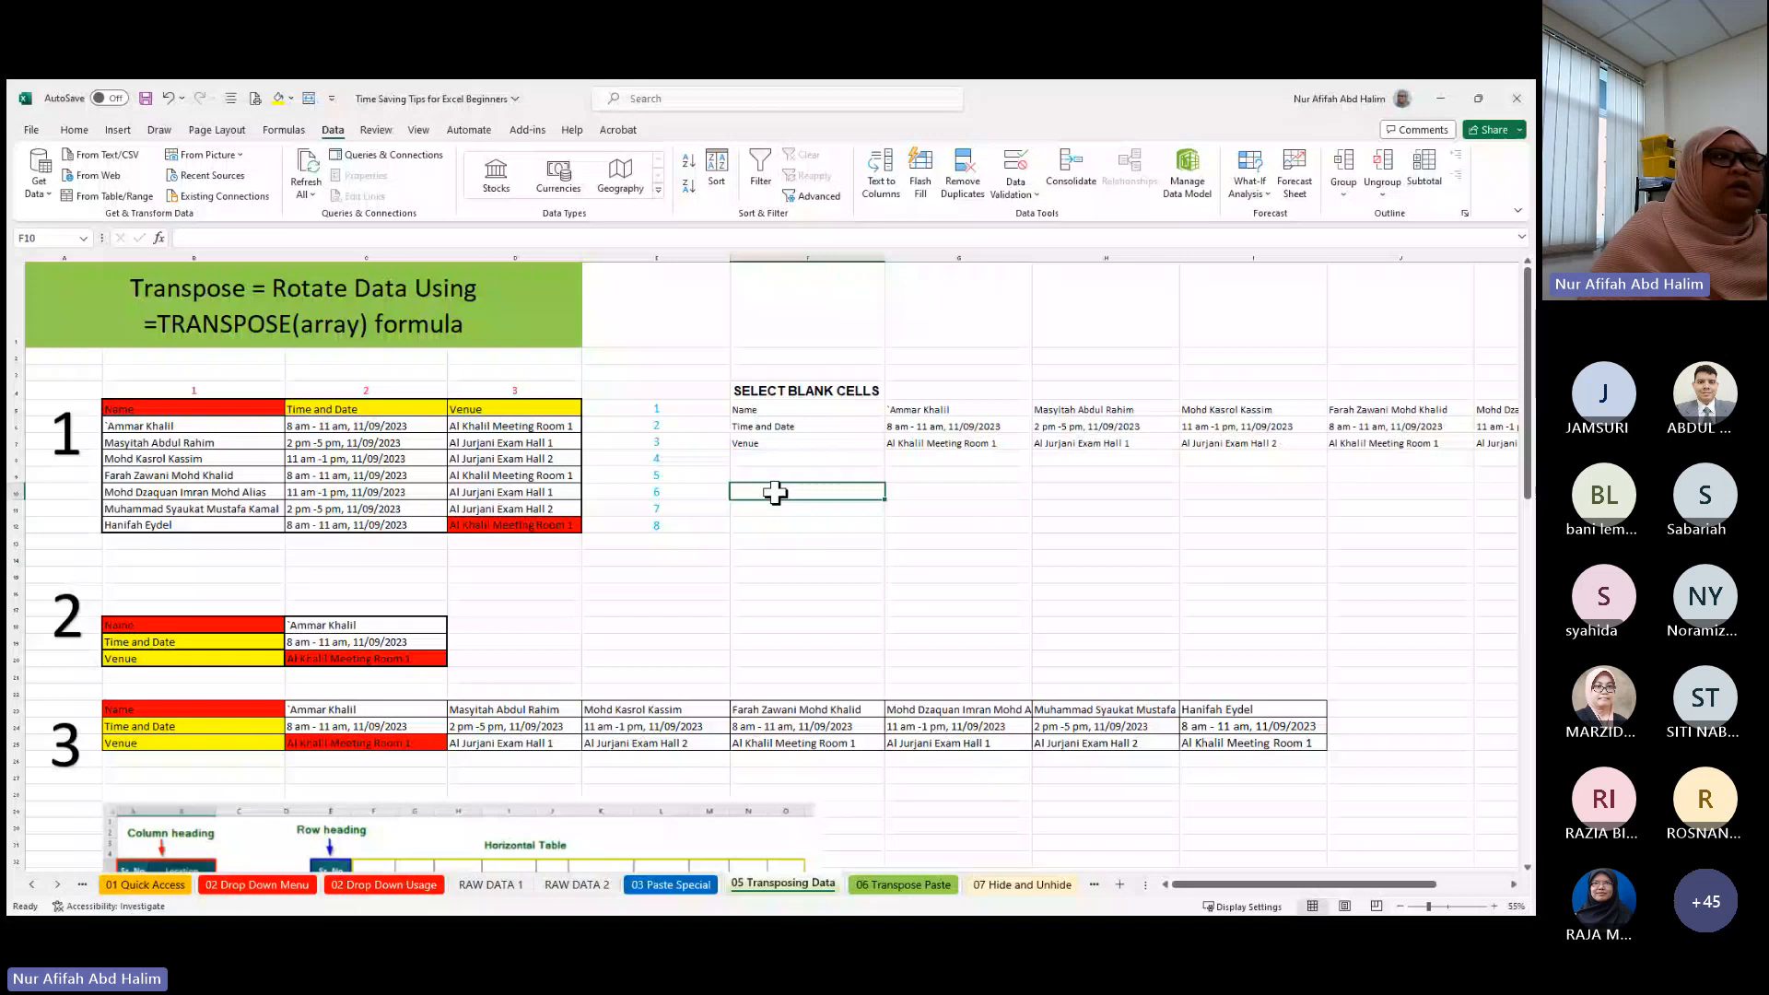
{"action": "type", "text": "="}
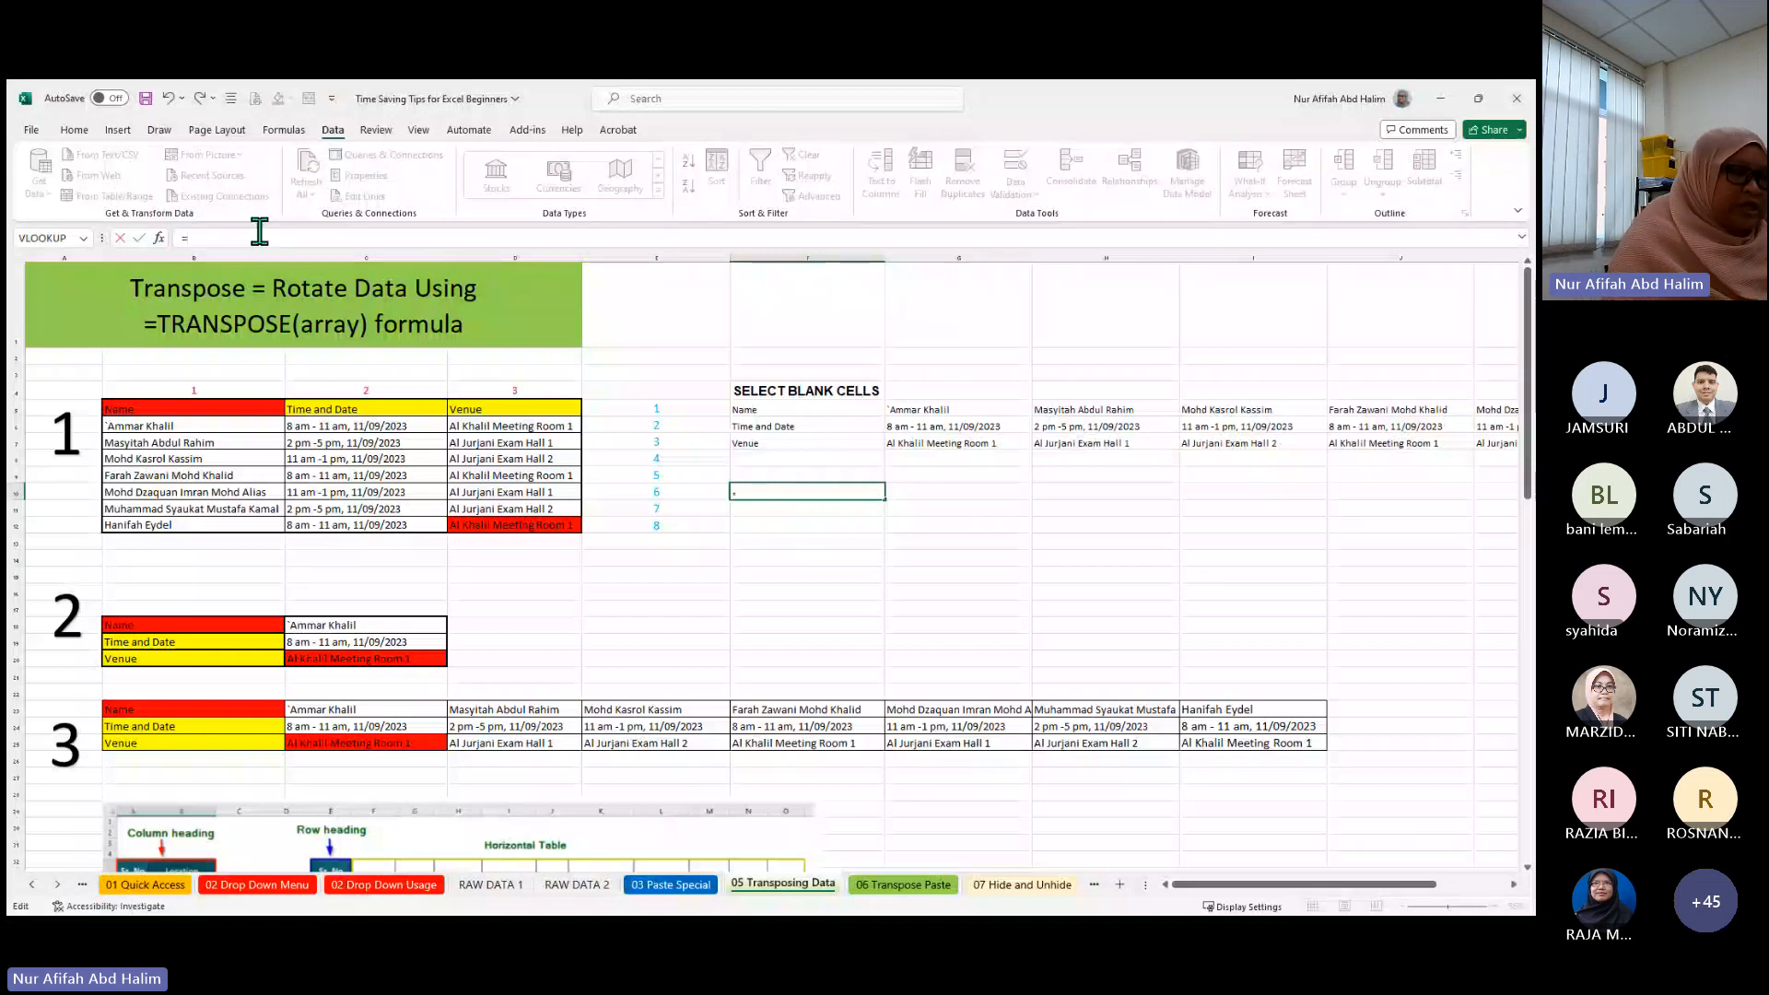
{"action": "type", "text": "TRA"}
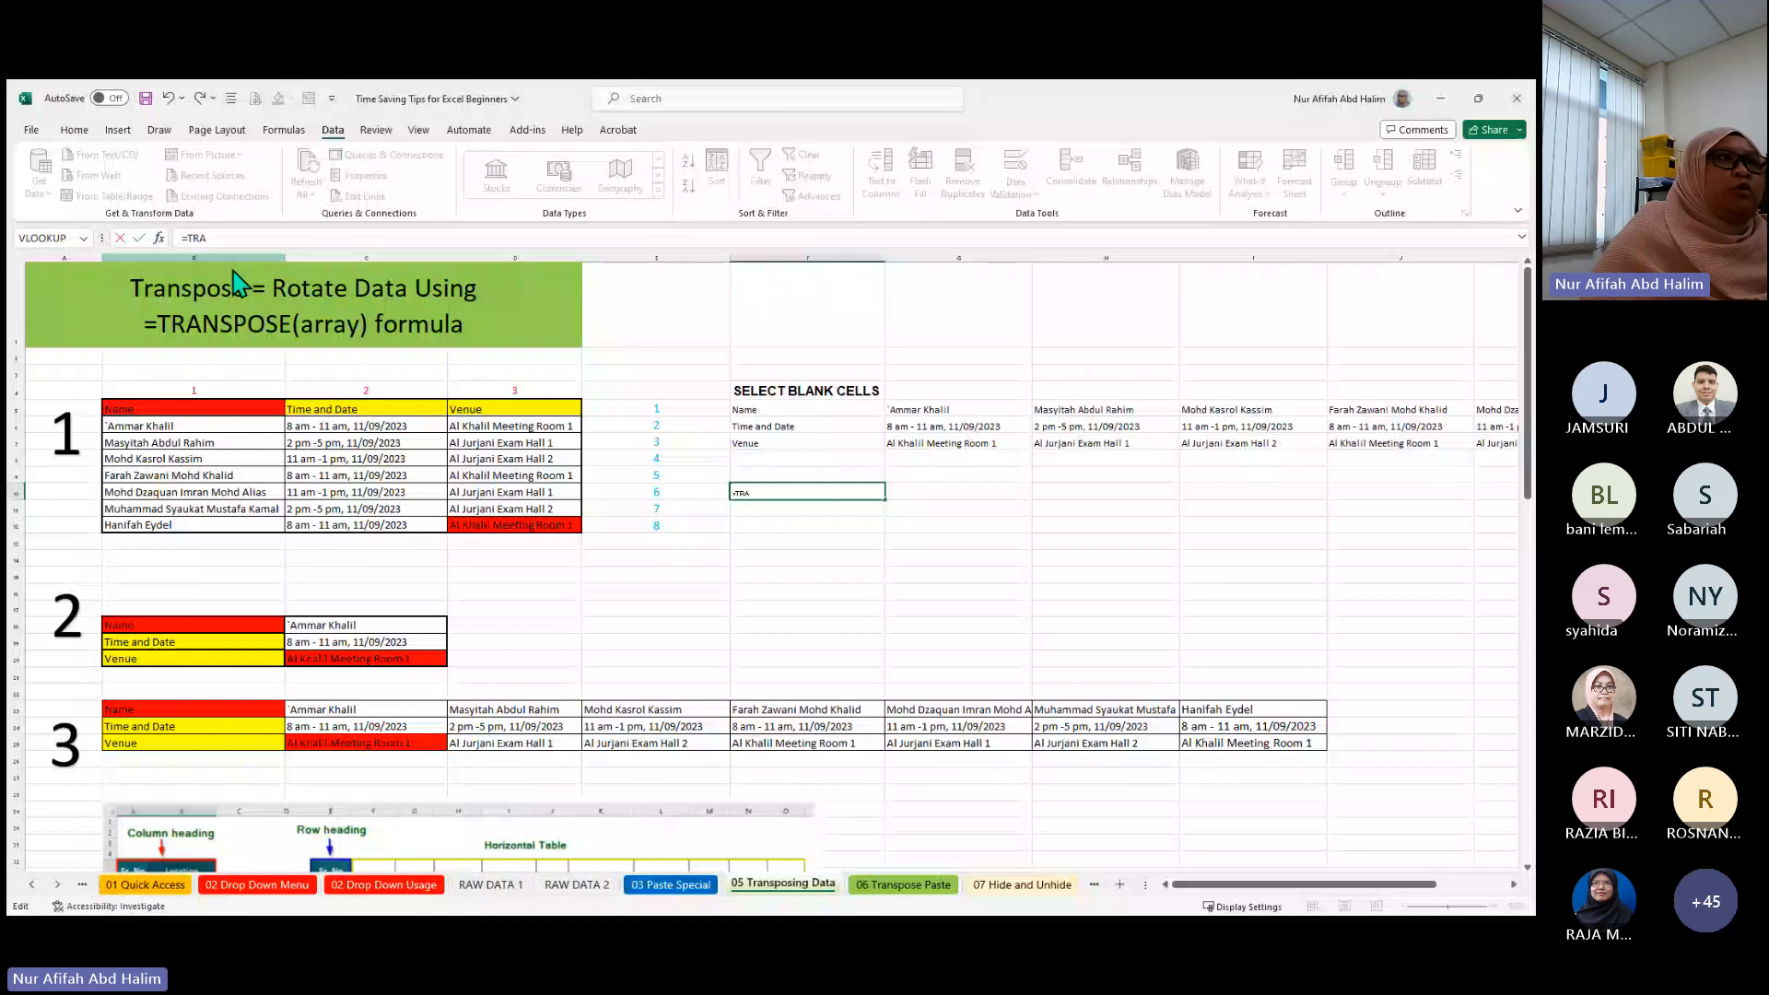
{"action": "key", "text": "Tab"}
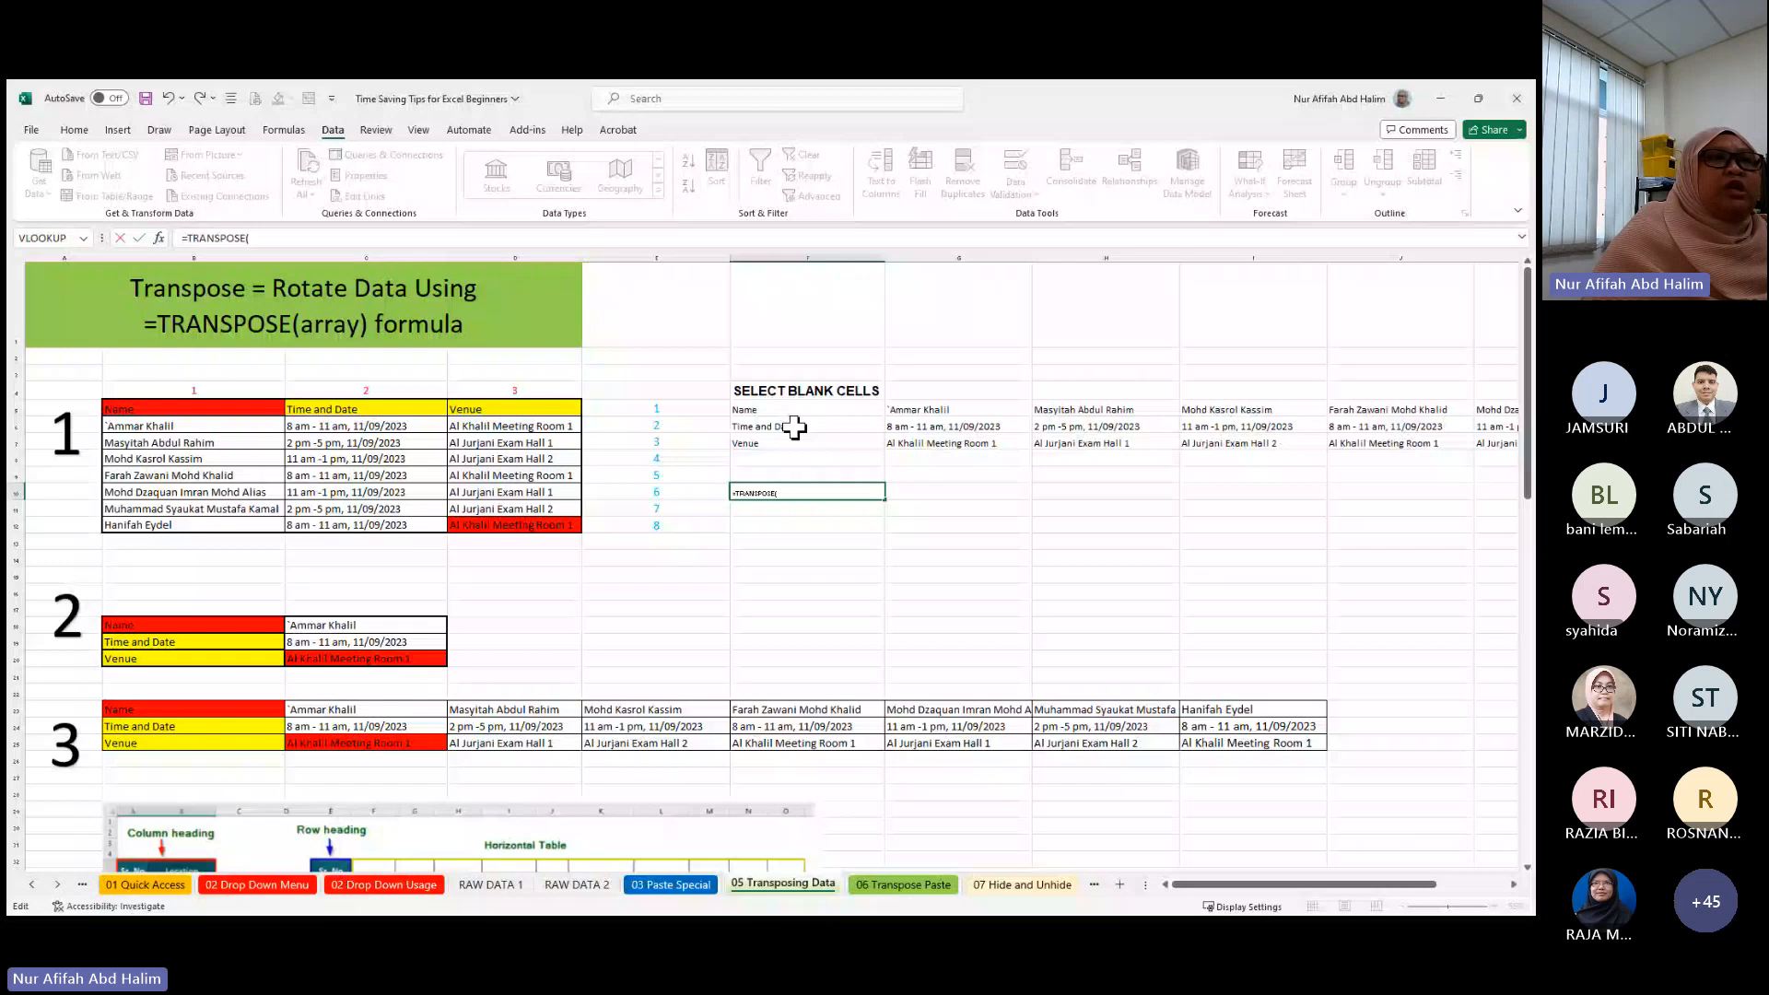
{"action": "left_click_drag", "start_coordinate": [792, 410], "coordinate": [1346, 458]}
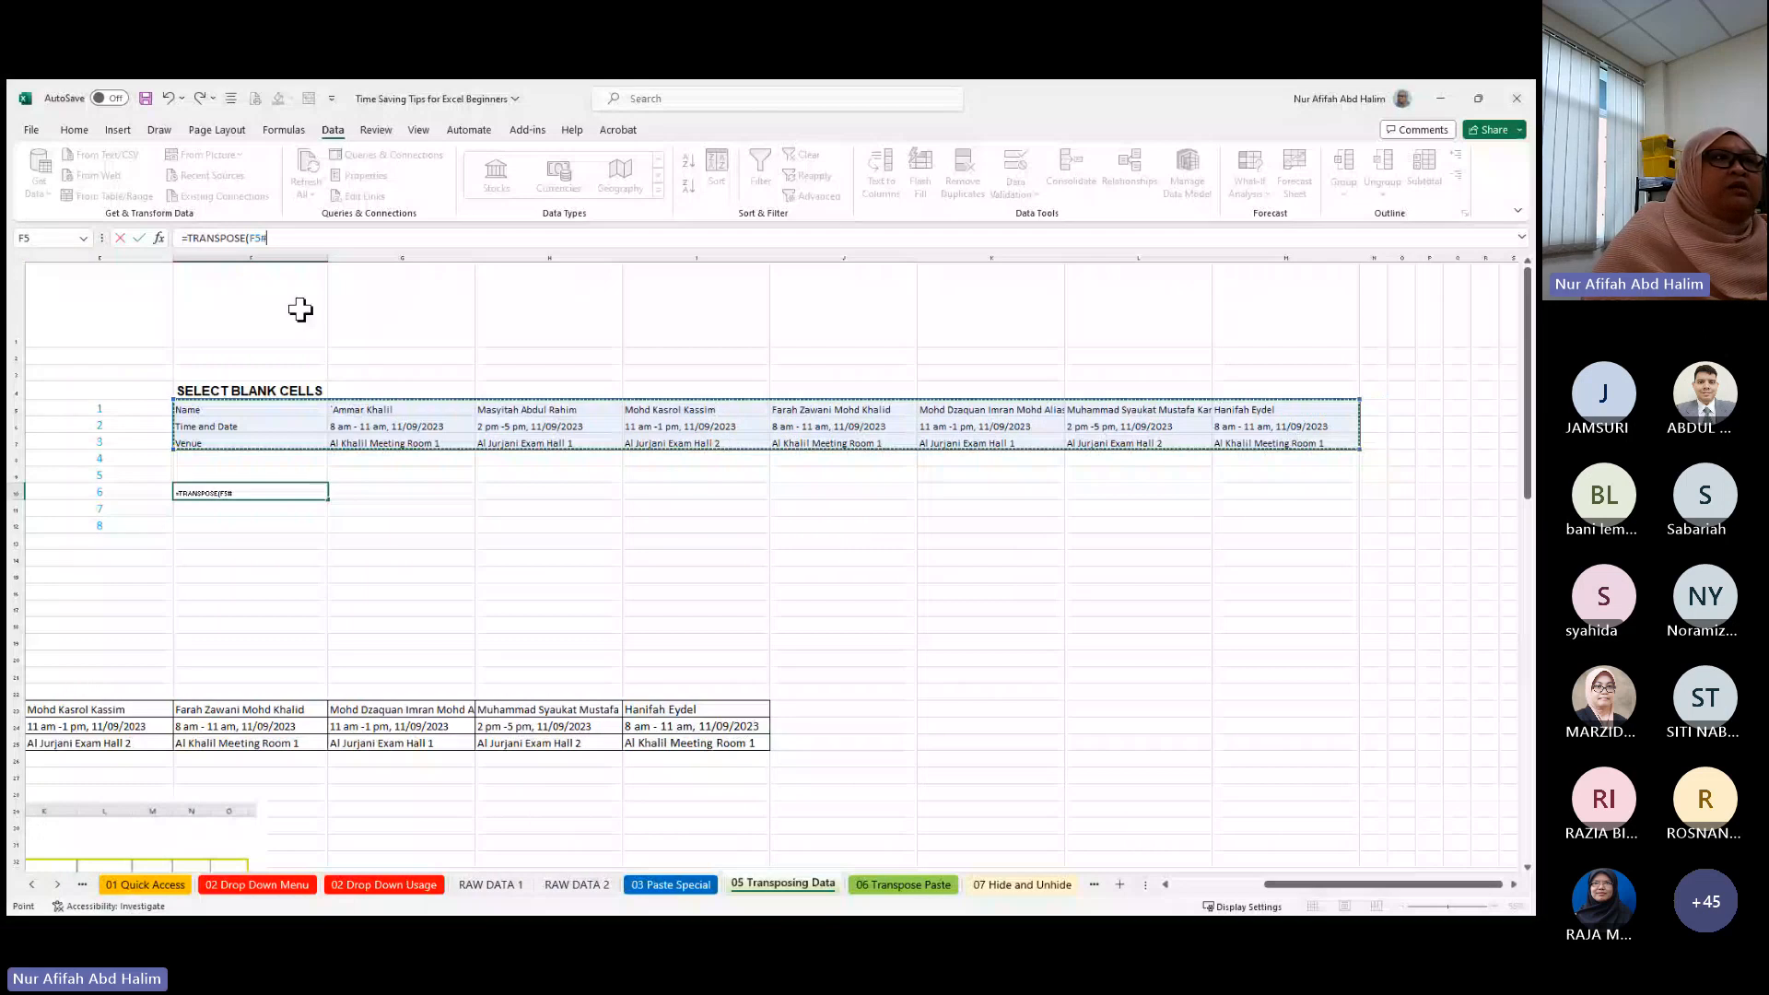
{"action": "left_click", "coordinate": [298, 242]}
{"action": "type", "text": ")"}
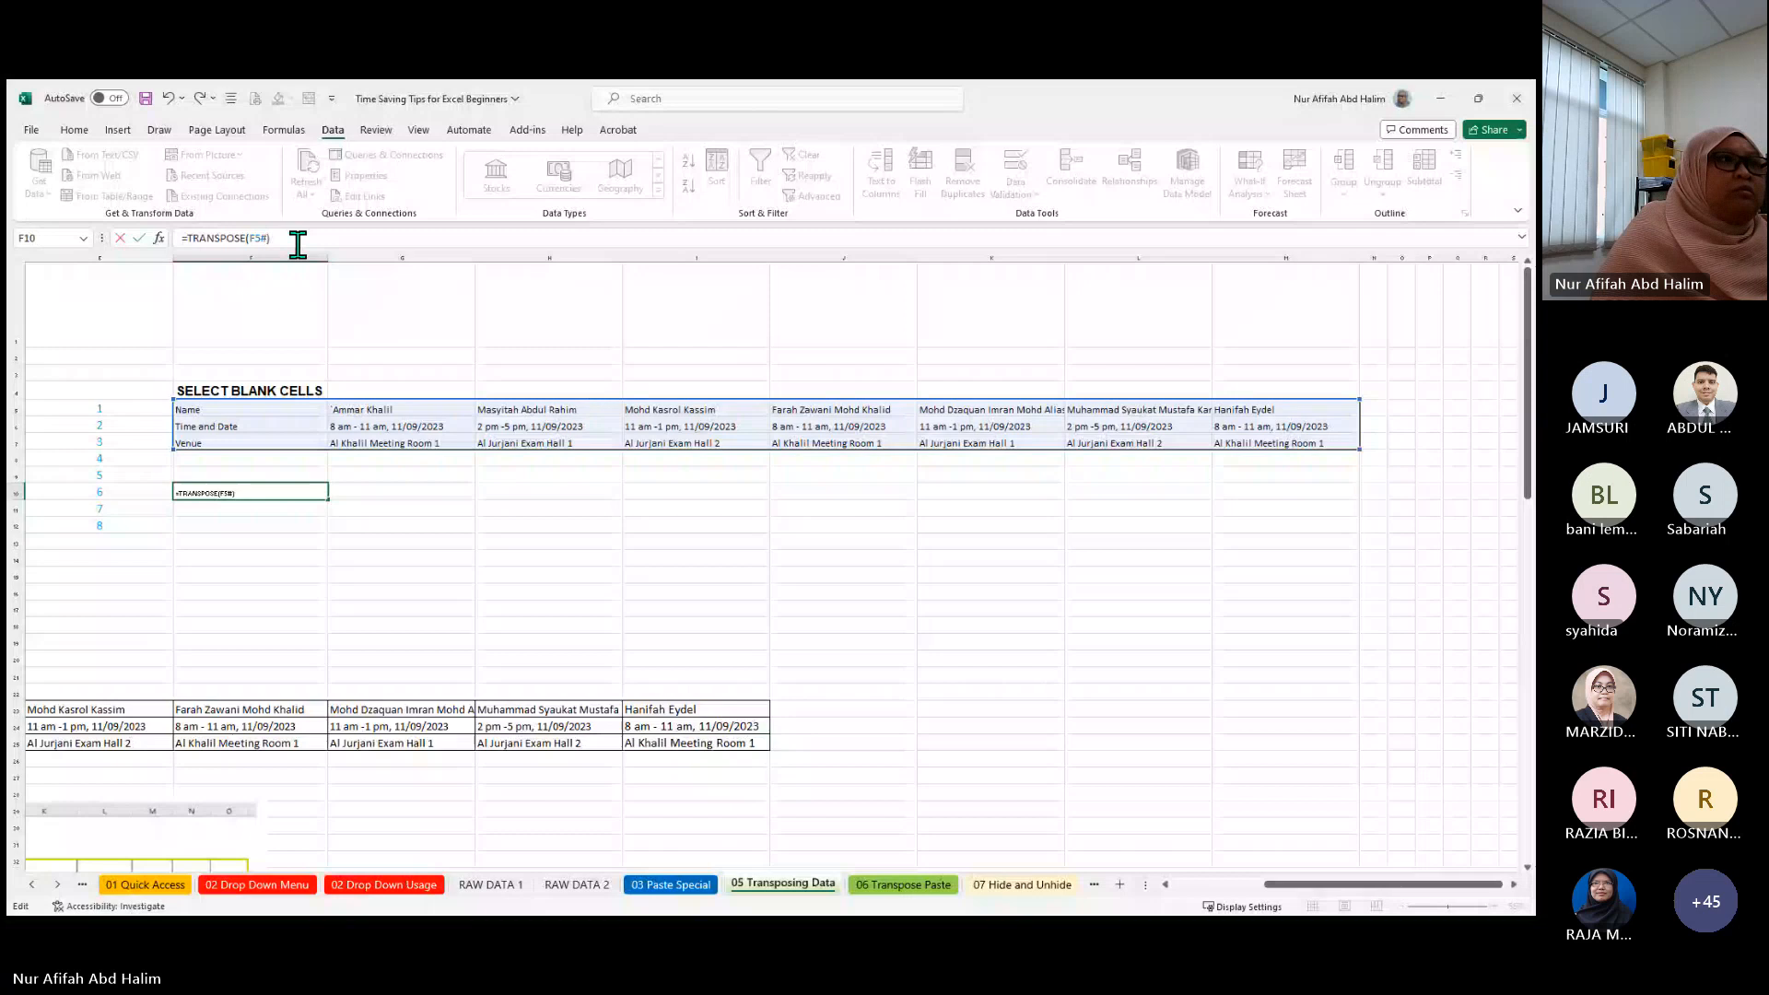
{"action": "key", "text": "Return"}
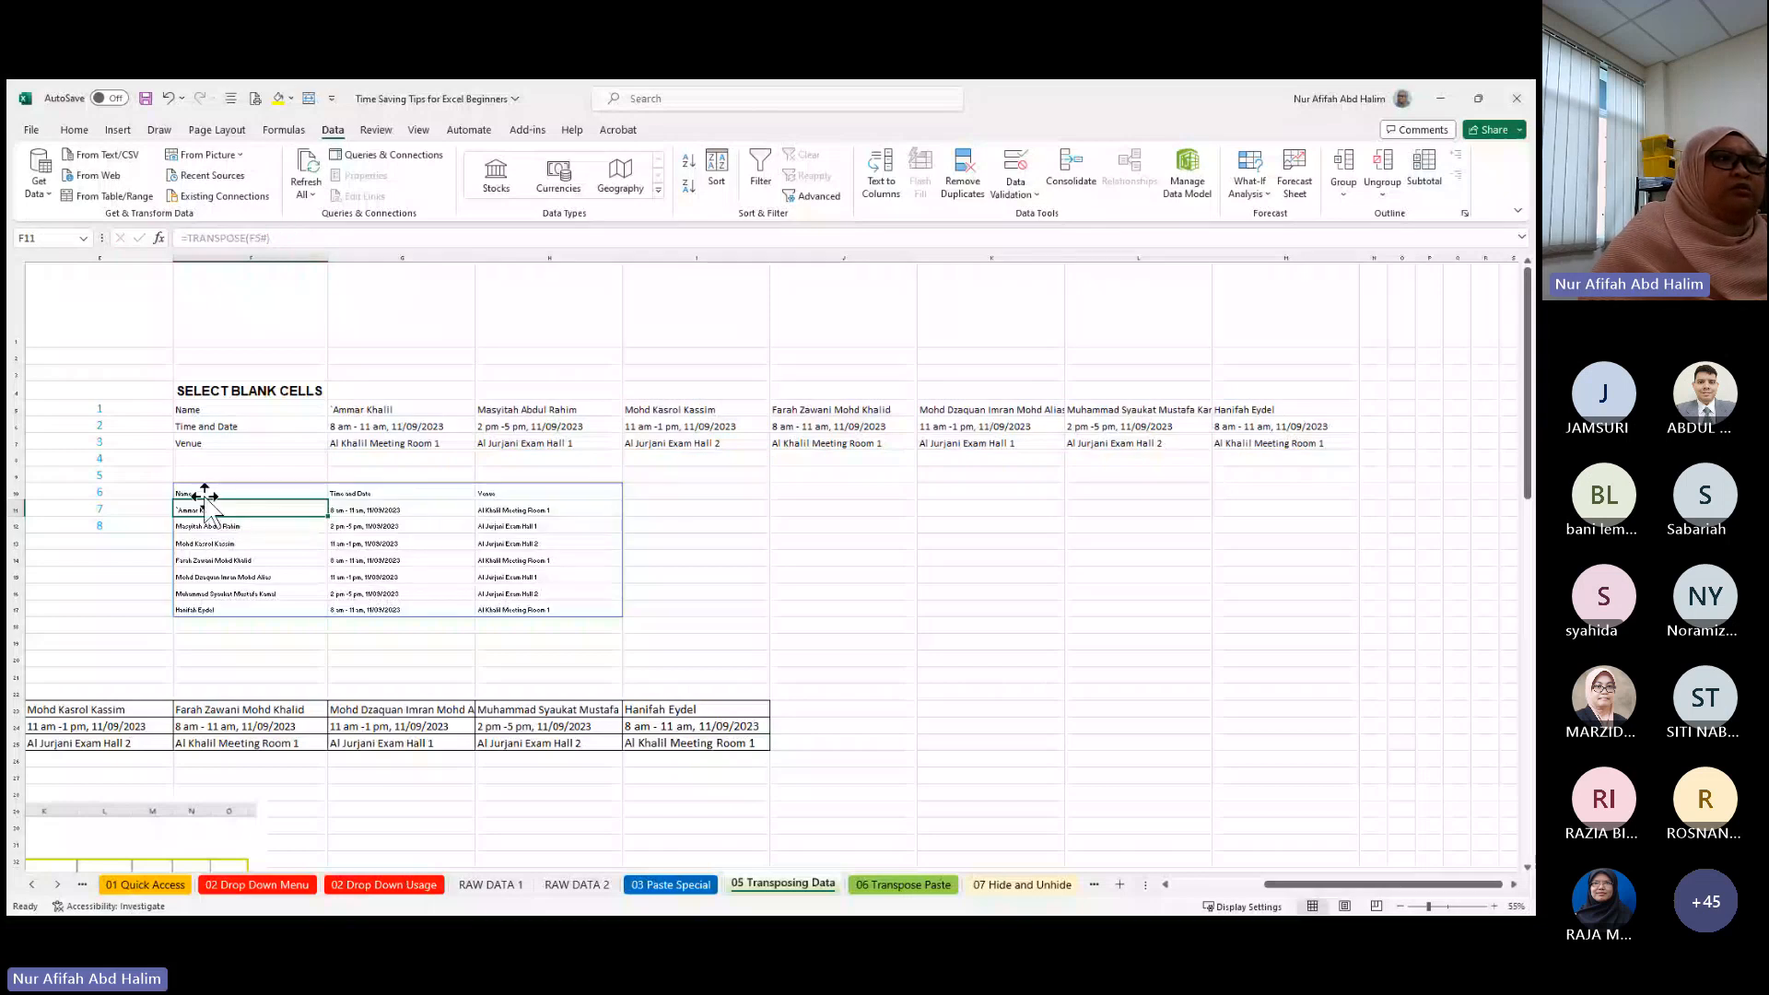
- Set the font size of the vertical schedule table in F10:H17 to 16
{"action": "left_click_drag", "start_coordinate": [204, 497], "coordinate": [504, 610]}
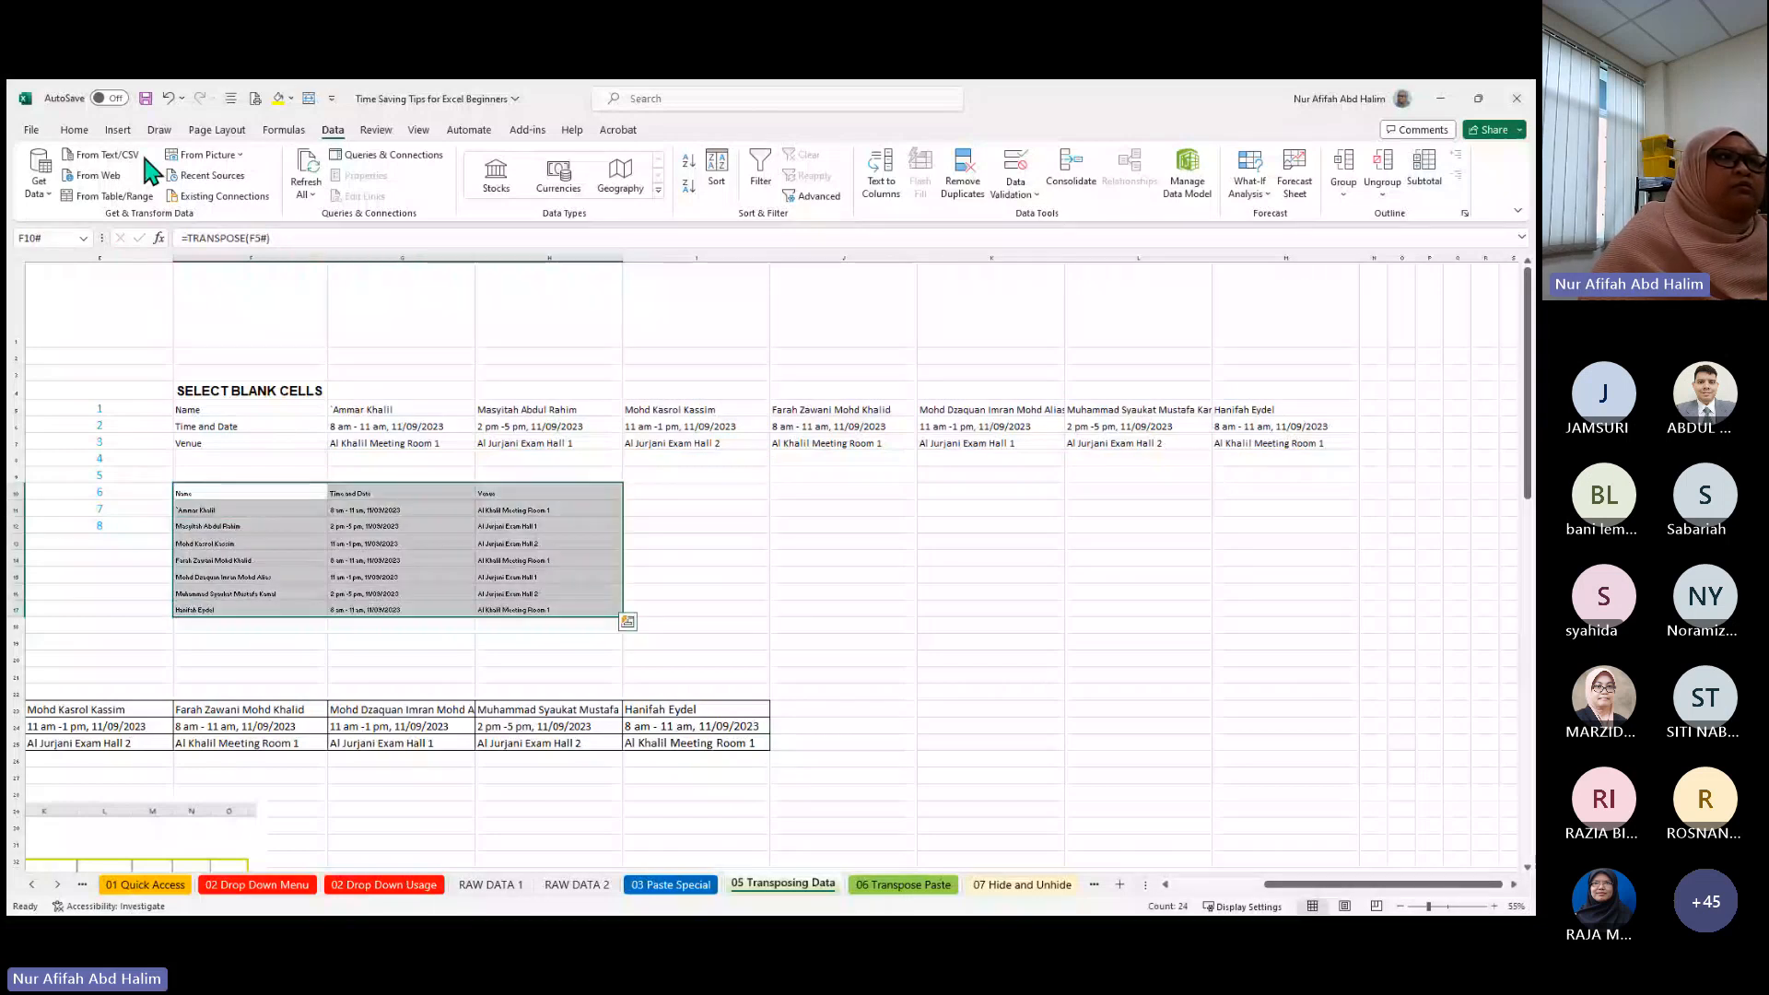
{"action": "left_click", "coordinate": [73, 130]}
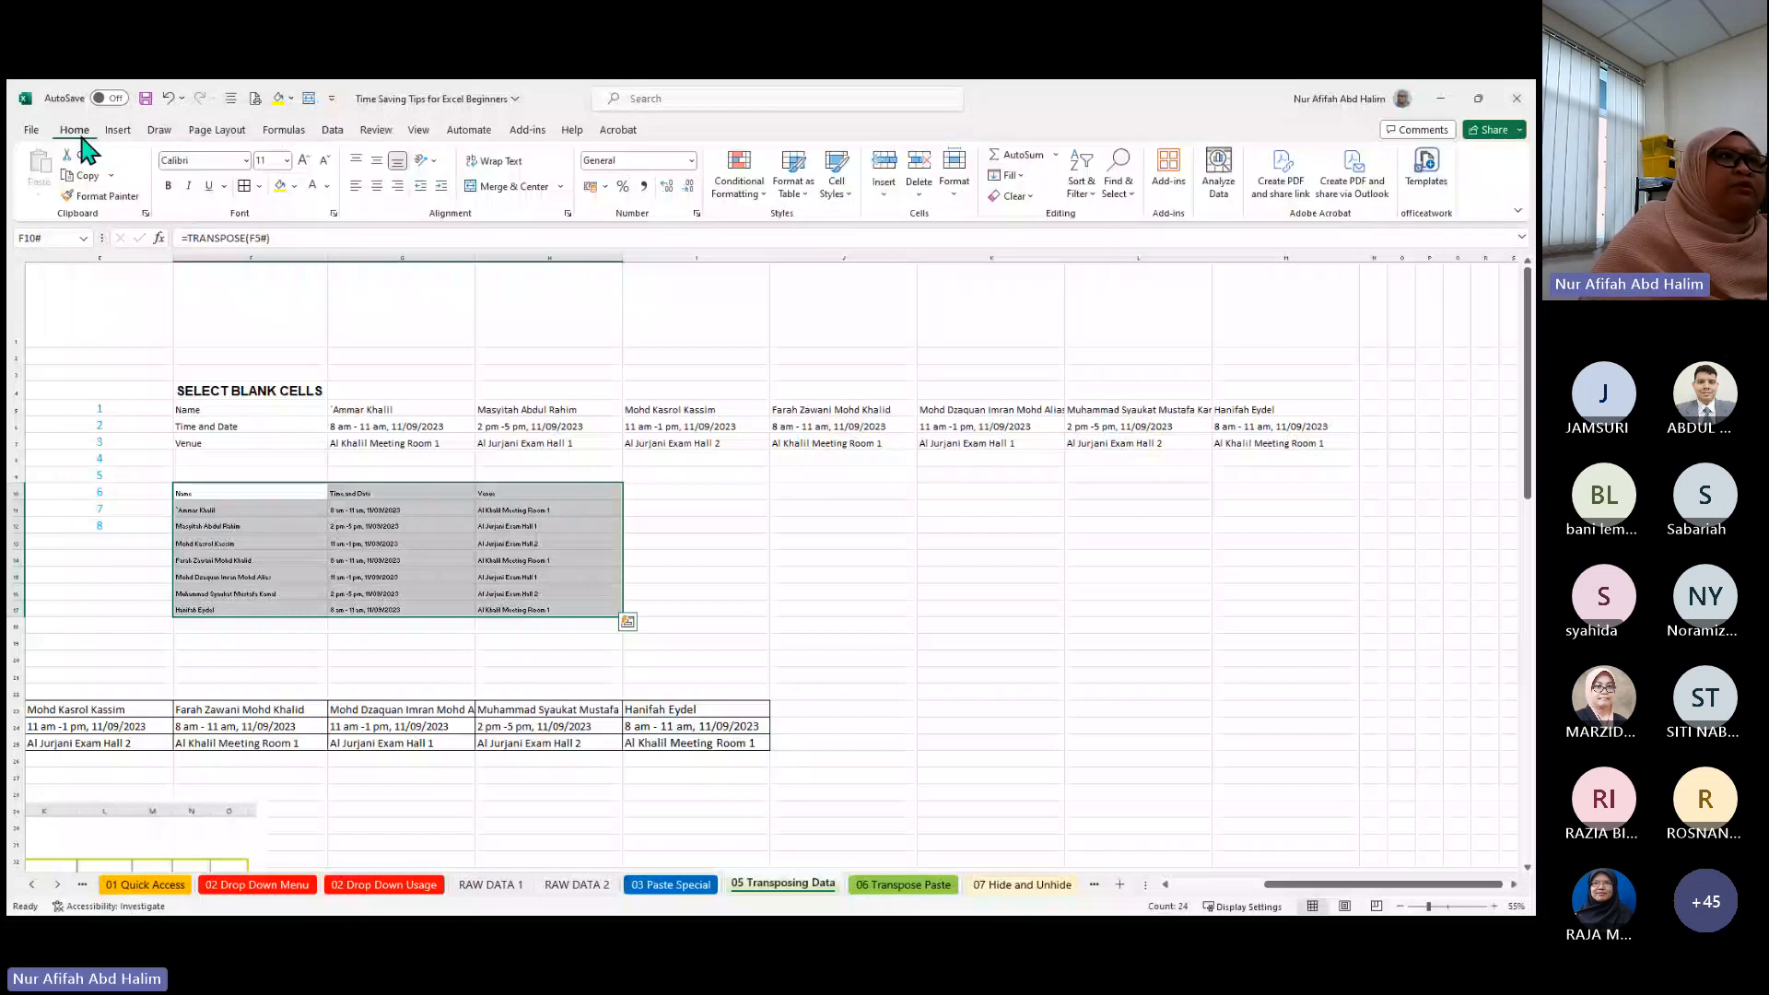
{"action": "left_click", "coordinate": [303, 161]}
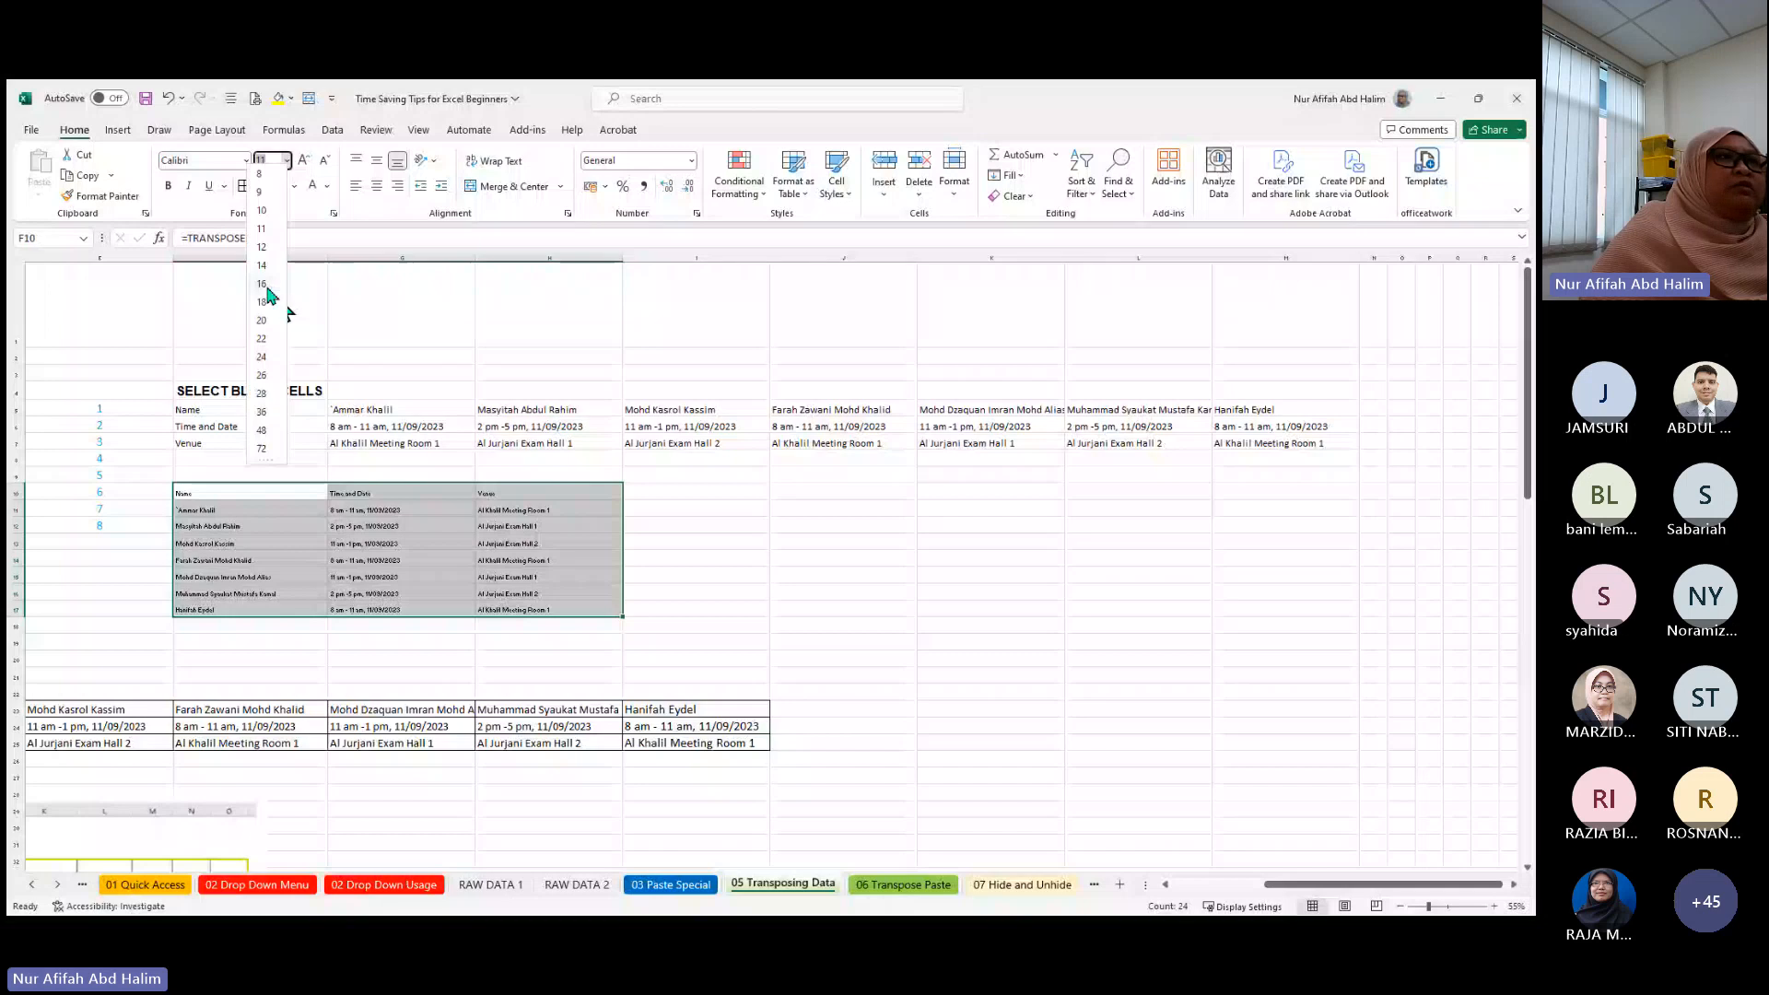
{"action": "left_click", "coordinate": [303, 161]}
{"action": "left_click", "coordinate": [304, 162]}
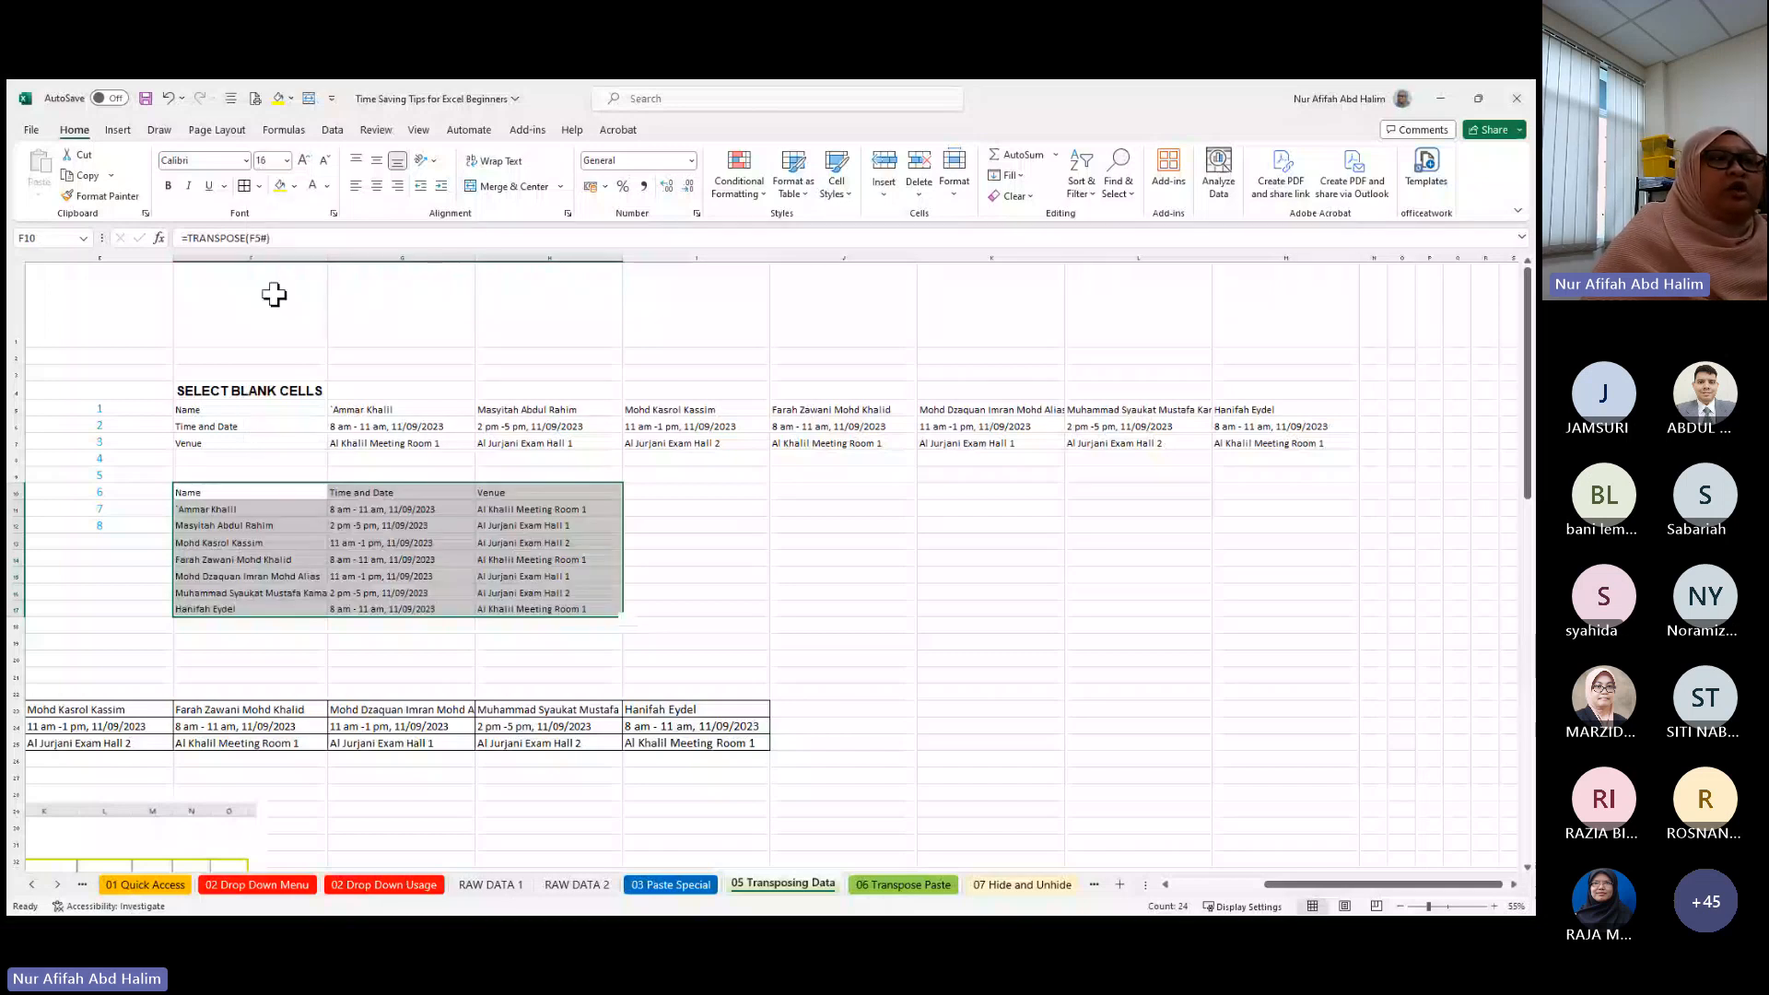
{"action": "left_click", "coordinate": [397, 475]}
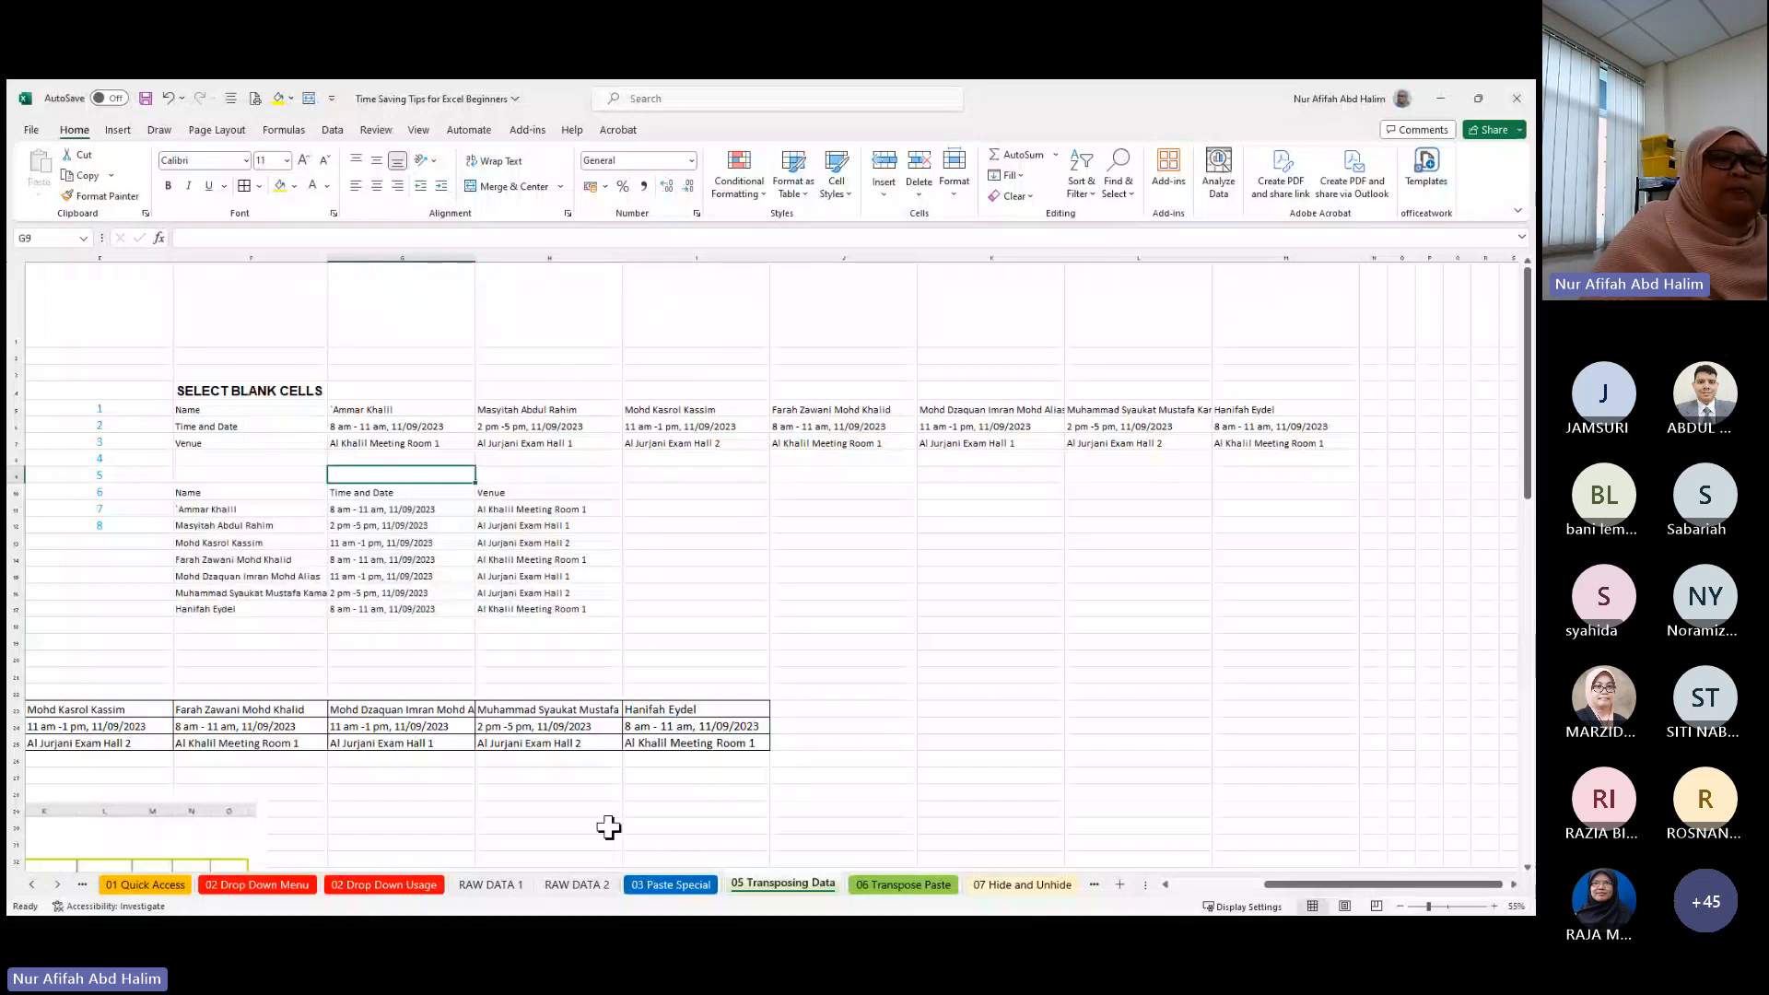
- On the 06 Transpose Paste sheet, copy the first schedule table (B5:D12) and paste it transposed at F5
{"action": "left_click_drag", "start_coordinate": [1271, 885], "coordinate": [1180, 903]}
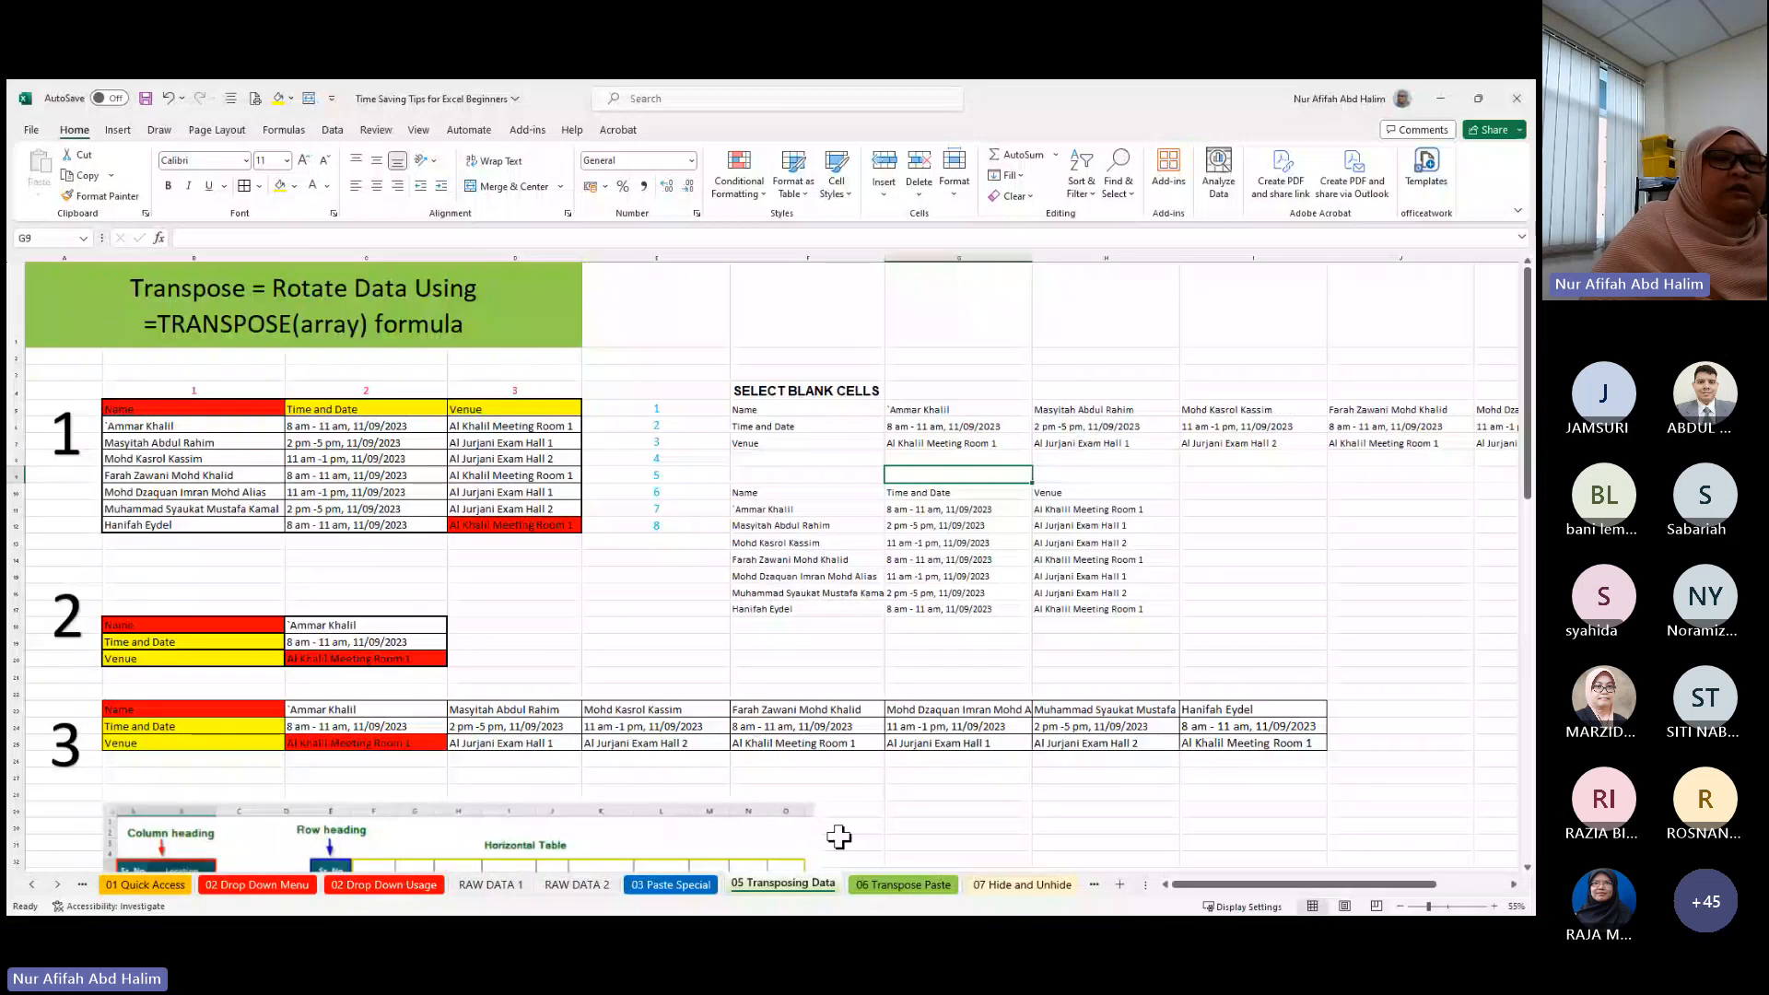
{"action": "left_click", "coordinate": [903, 885]}
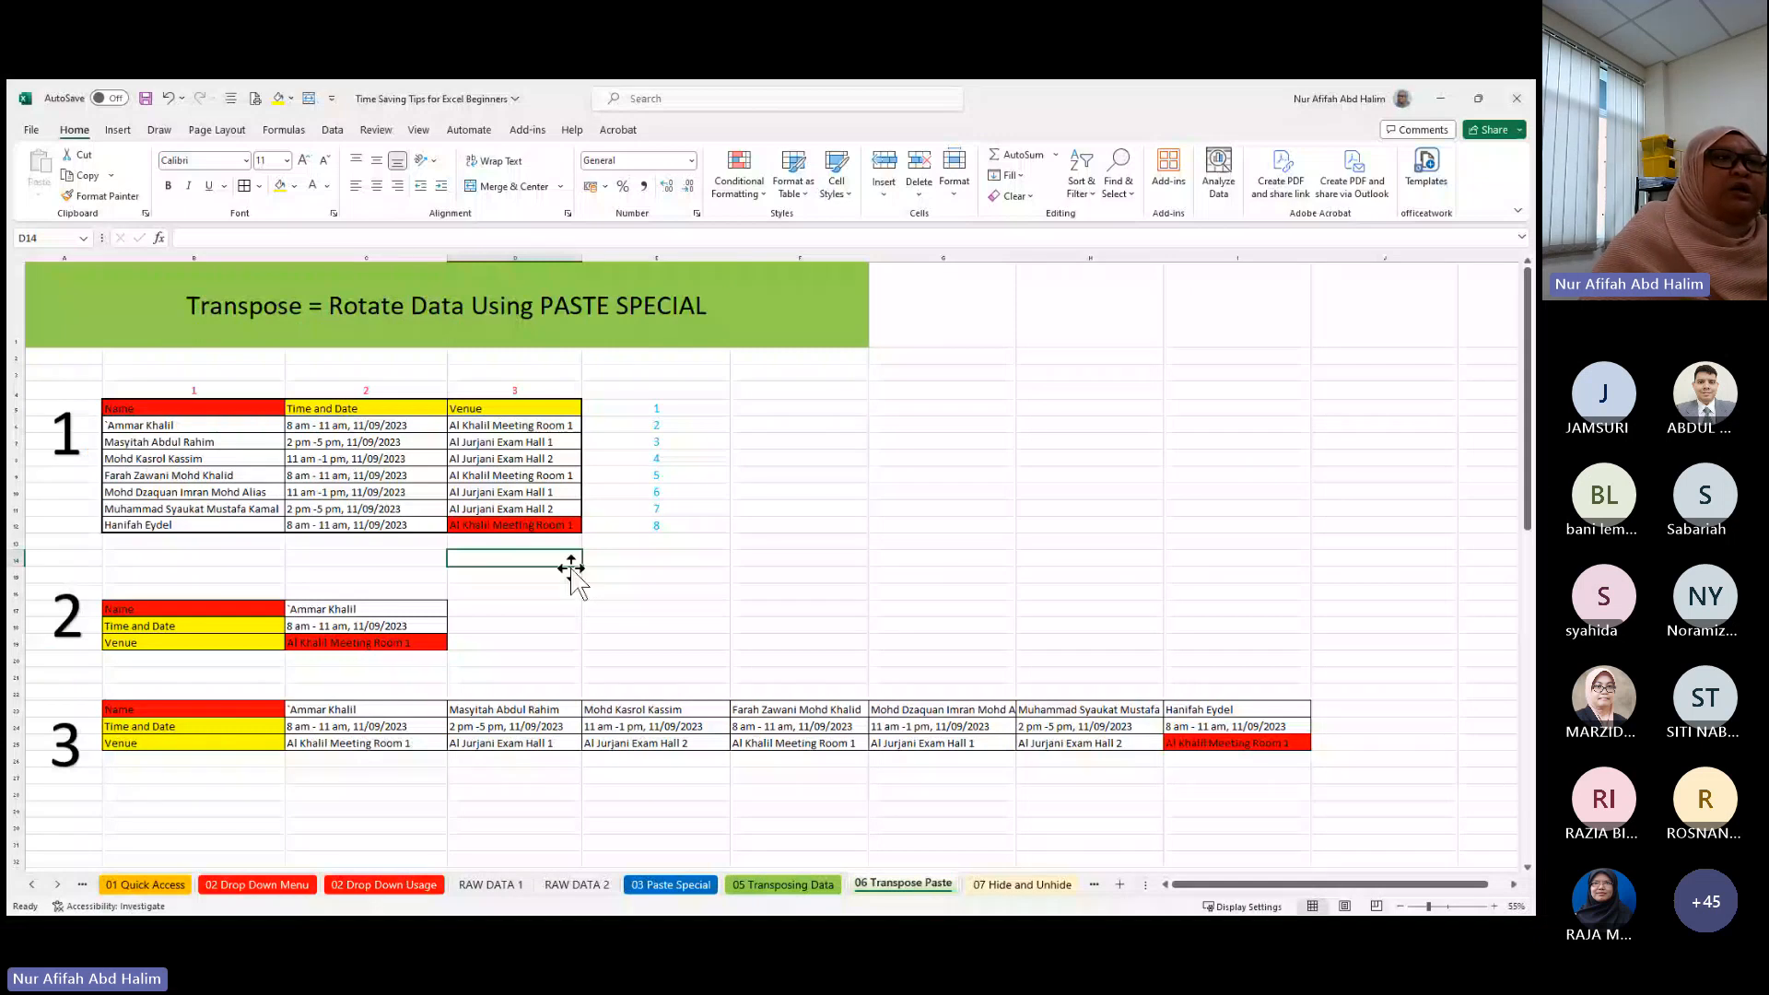
{"action": "left_click_drag", "start_coordinate": [572, 569], "coordinate": [575, 593]}
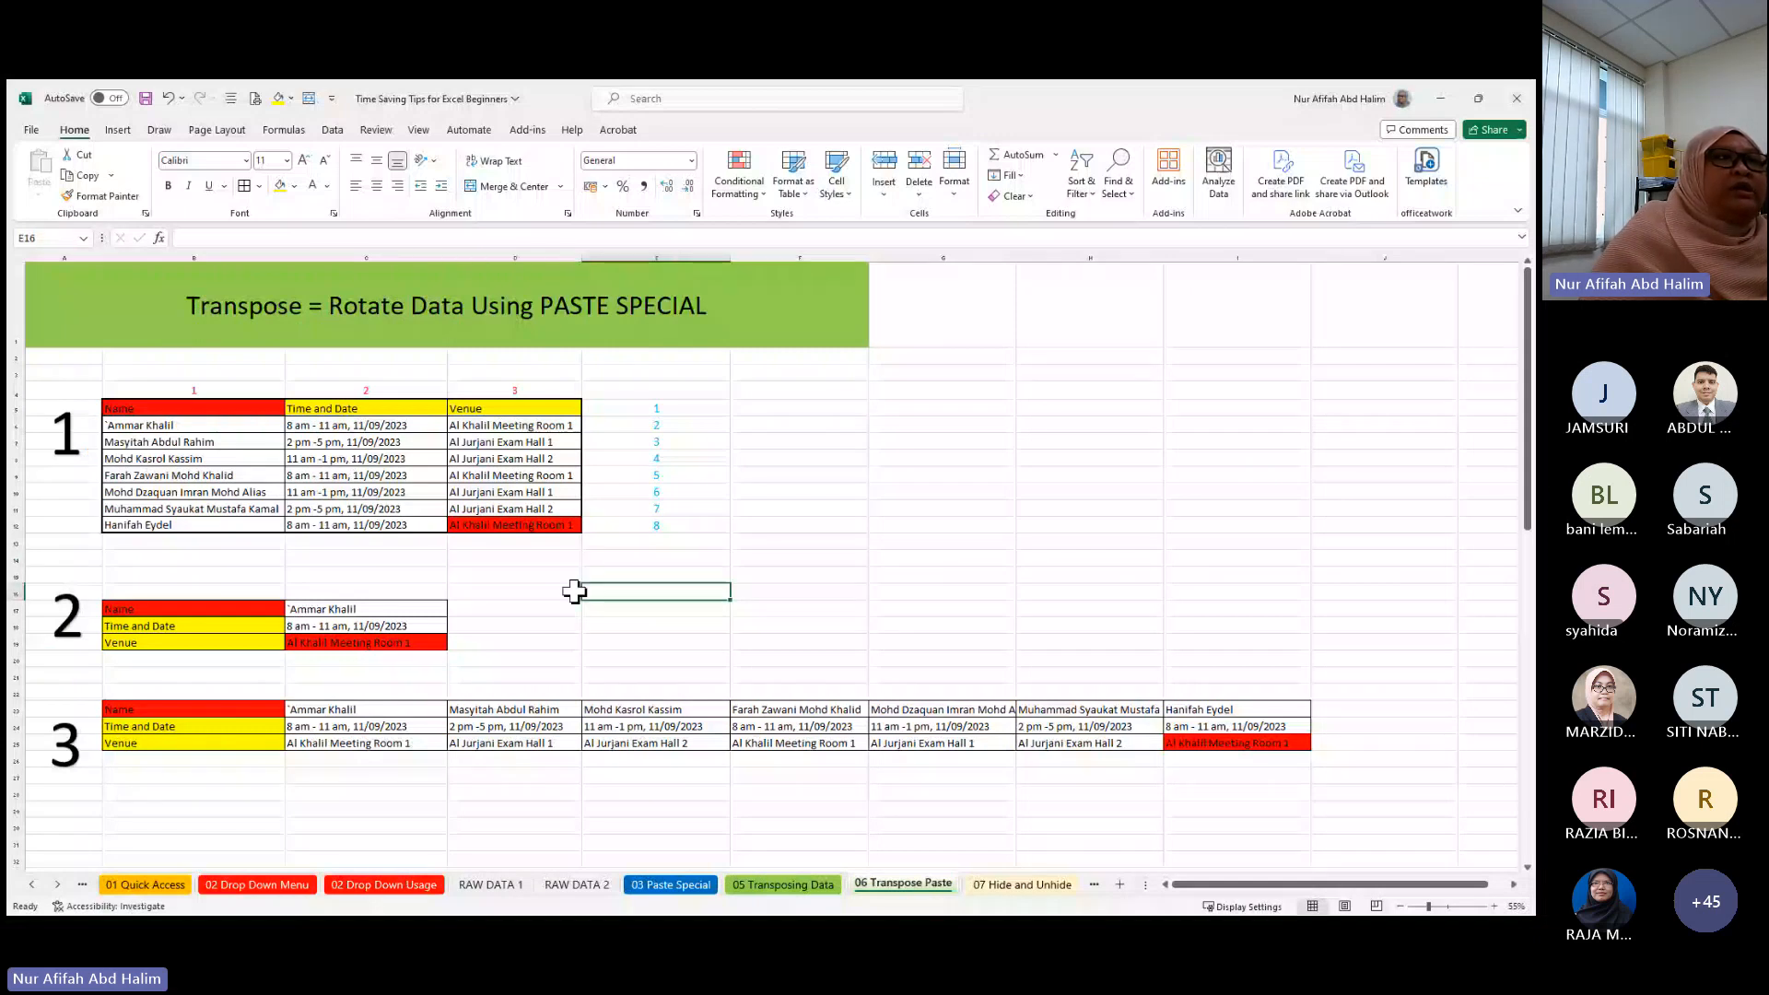
{"action": "left_click_drag", "start_coordinate": [164, 402], "coordinate": [486, 522]}
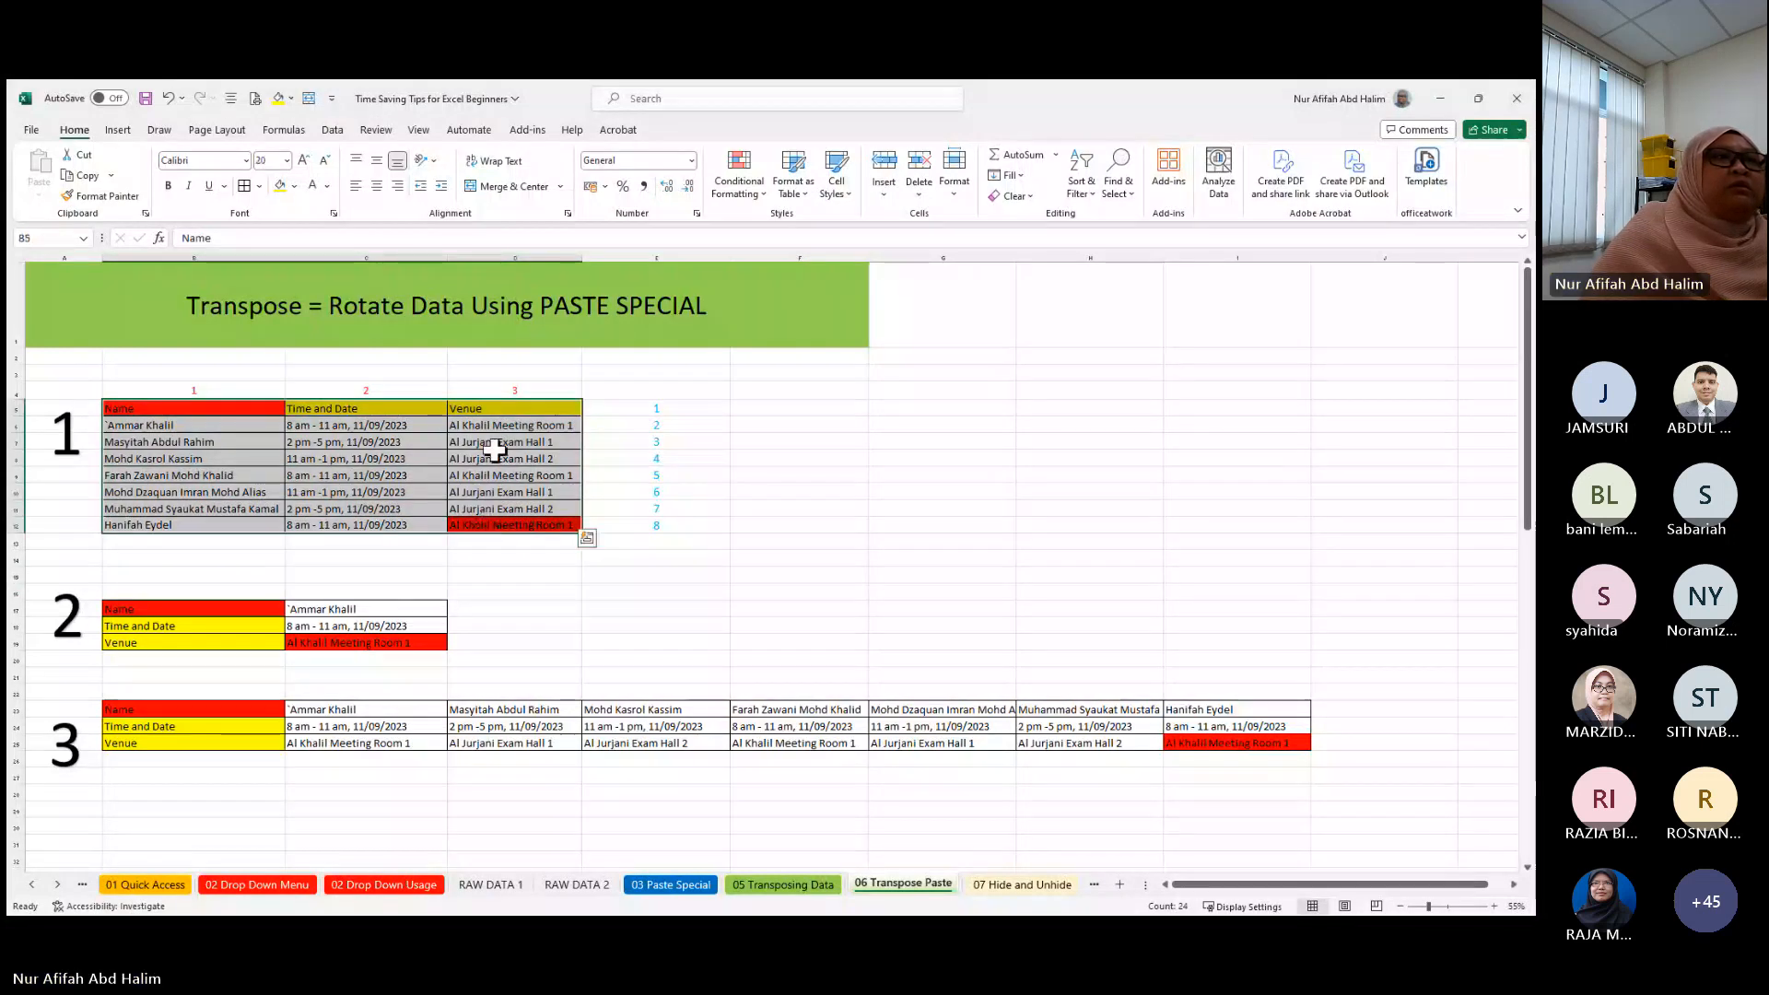
{"action": "right_click", "coordinate": [496, 450]}
{"action": "left_click", "coordinate": [520, 420]}
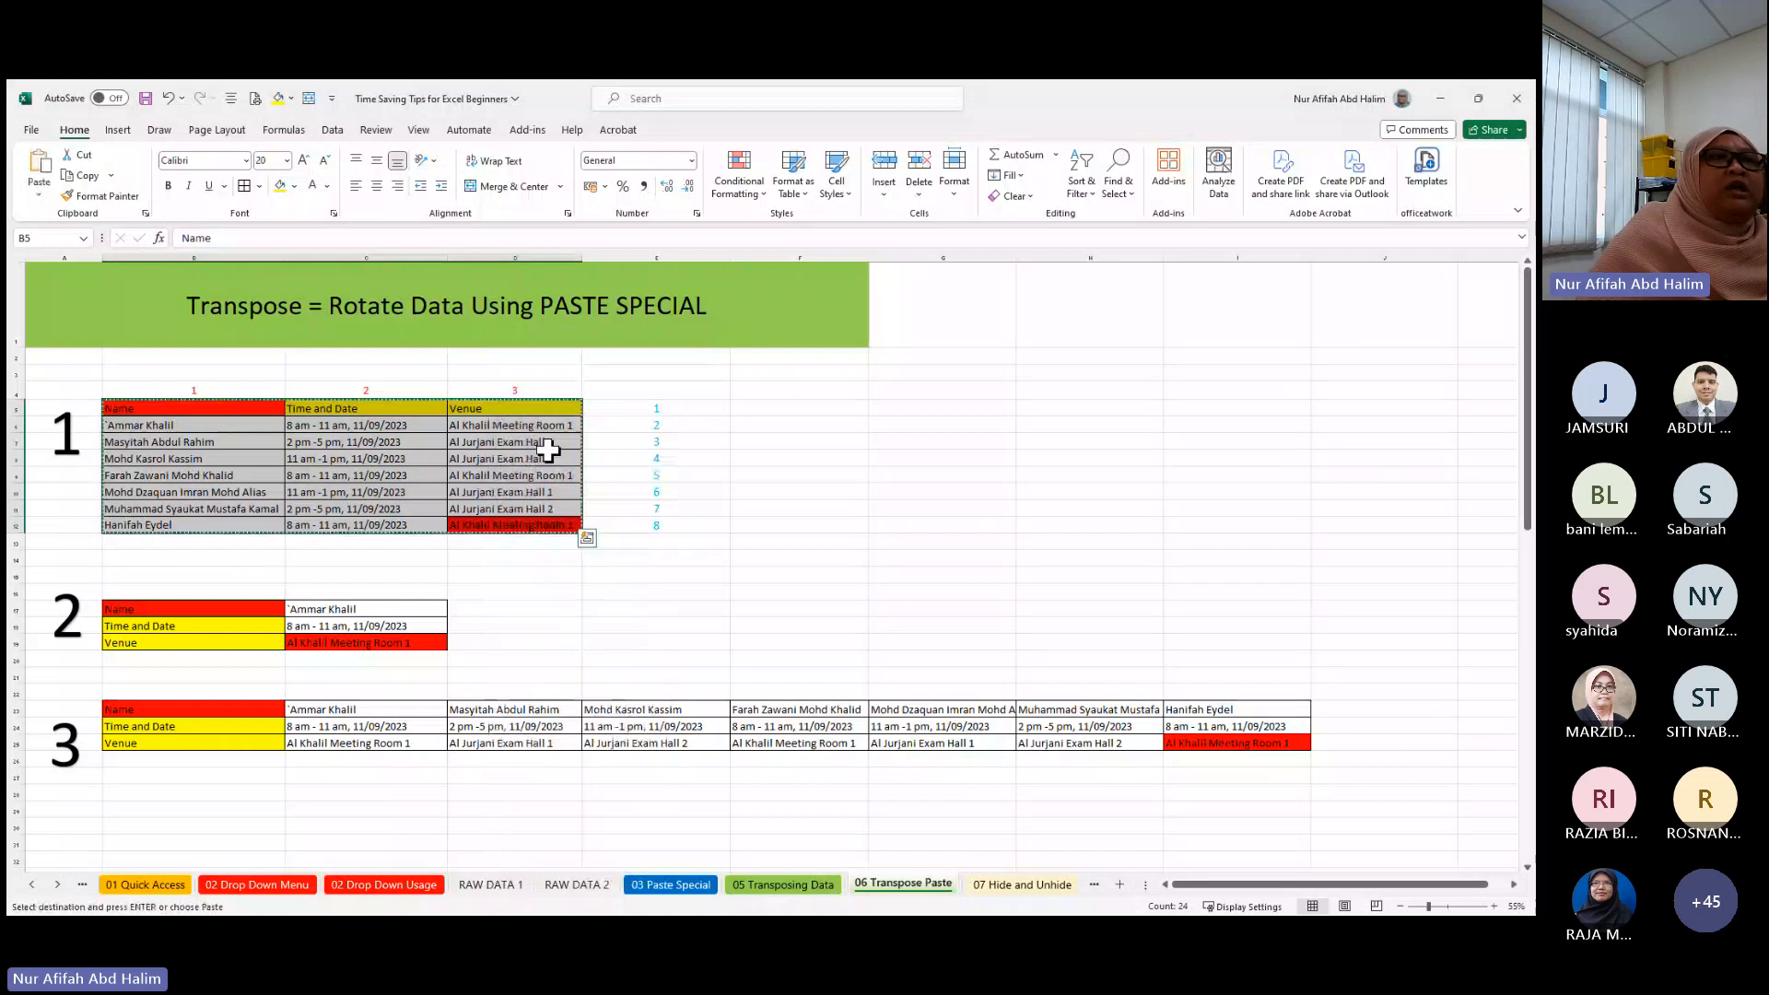
{"action": "left_click", "coordinate": [806, 403]}
{"action": "right_click", "coordinate": [803, 404]}
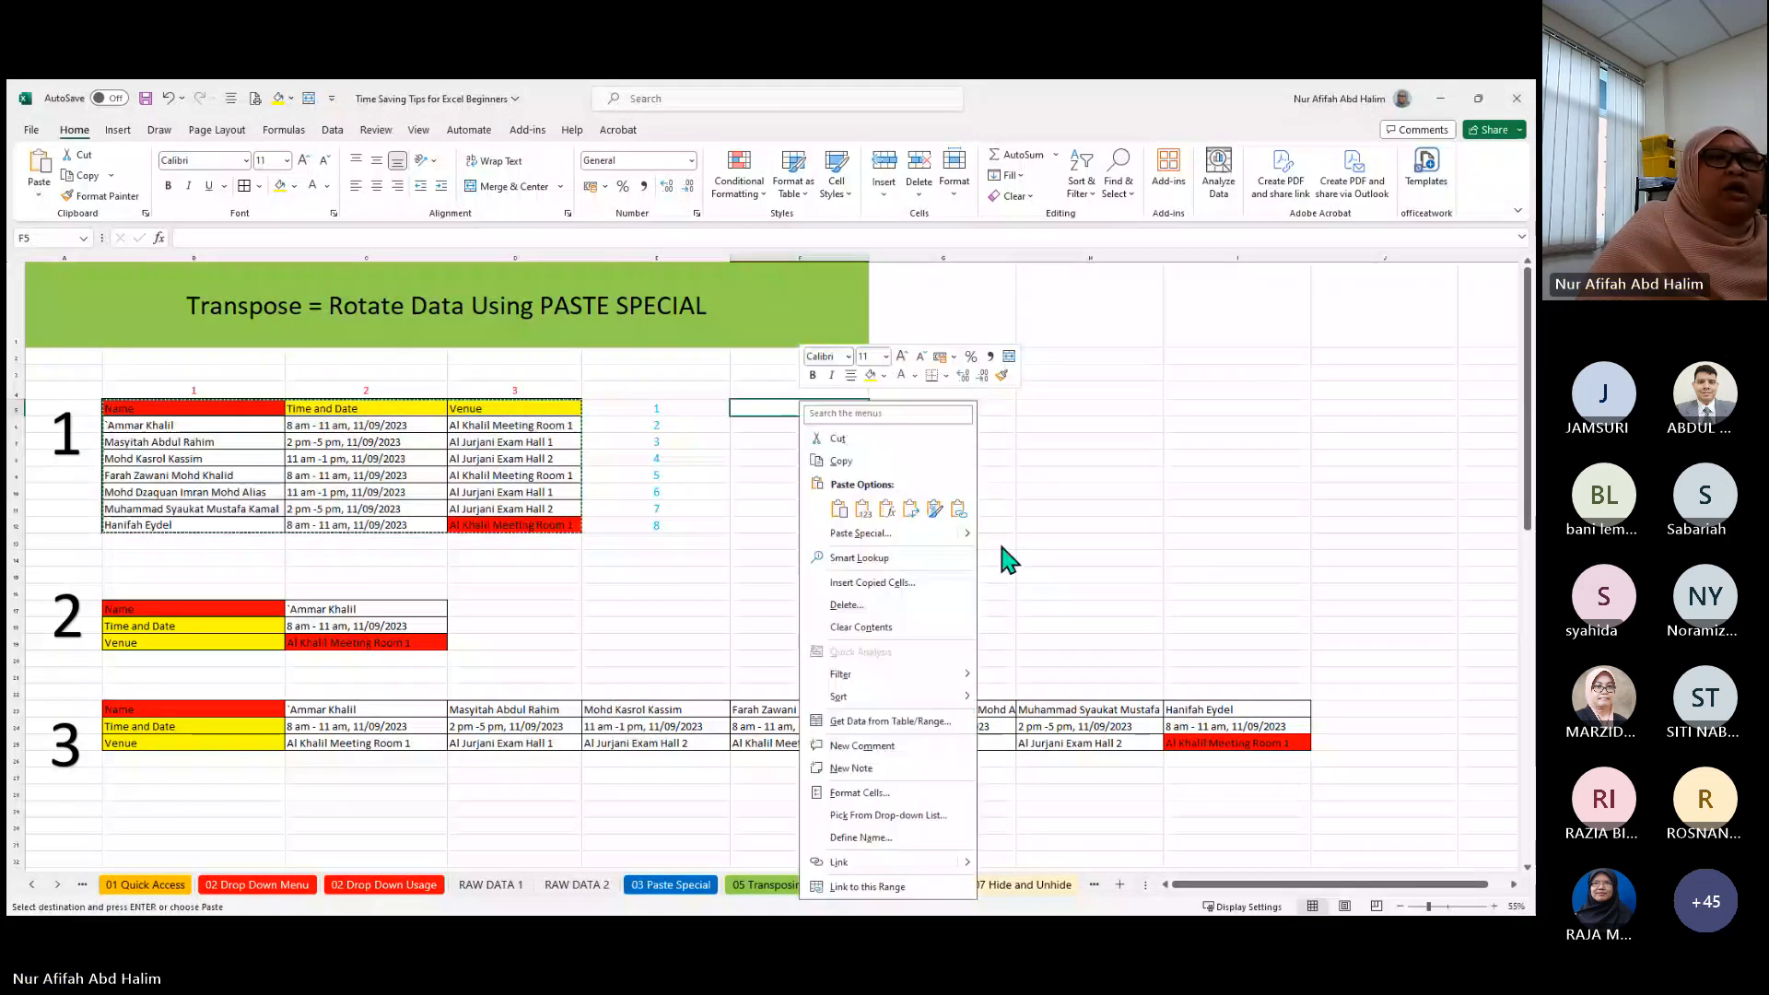
{"action": "mouse_move", "coordinate": [963, 534]}
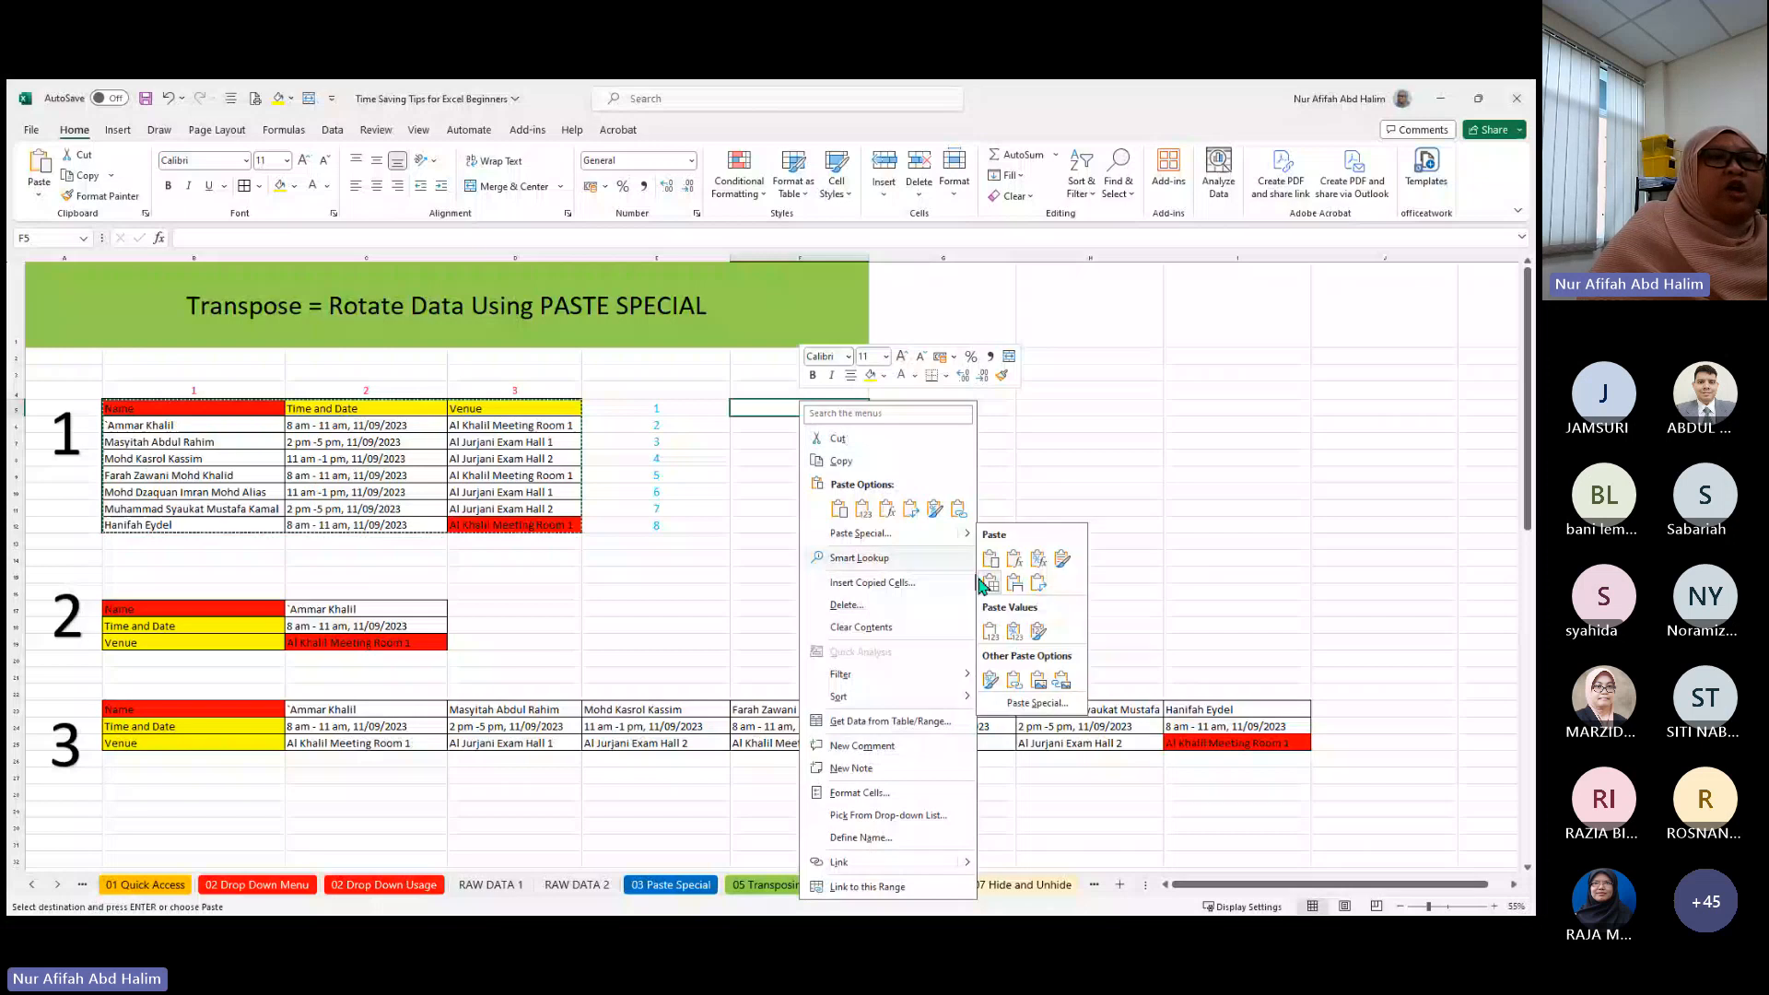
{"action": "left_click", "coordinate": [1041, 585]}
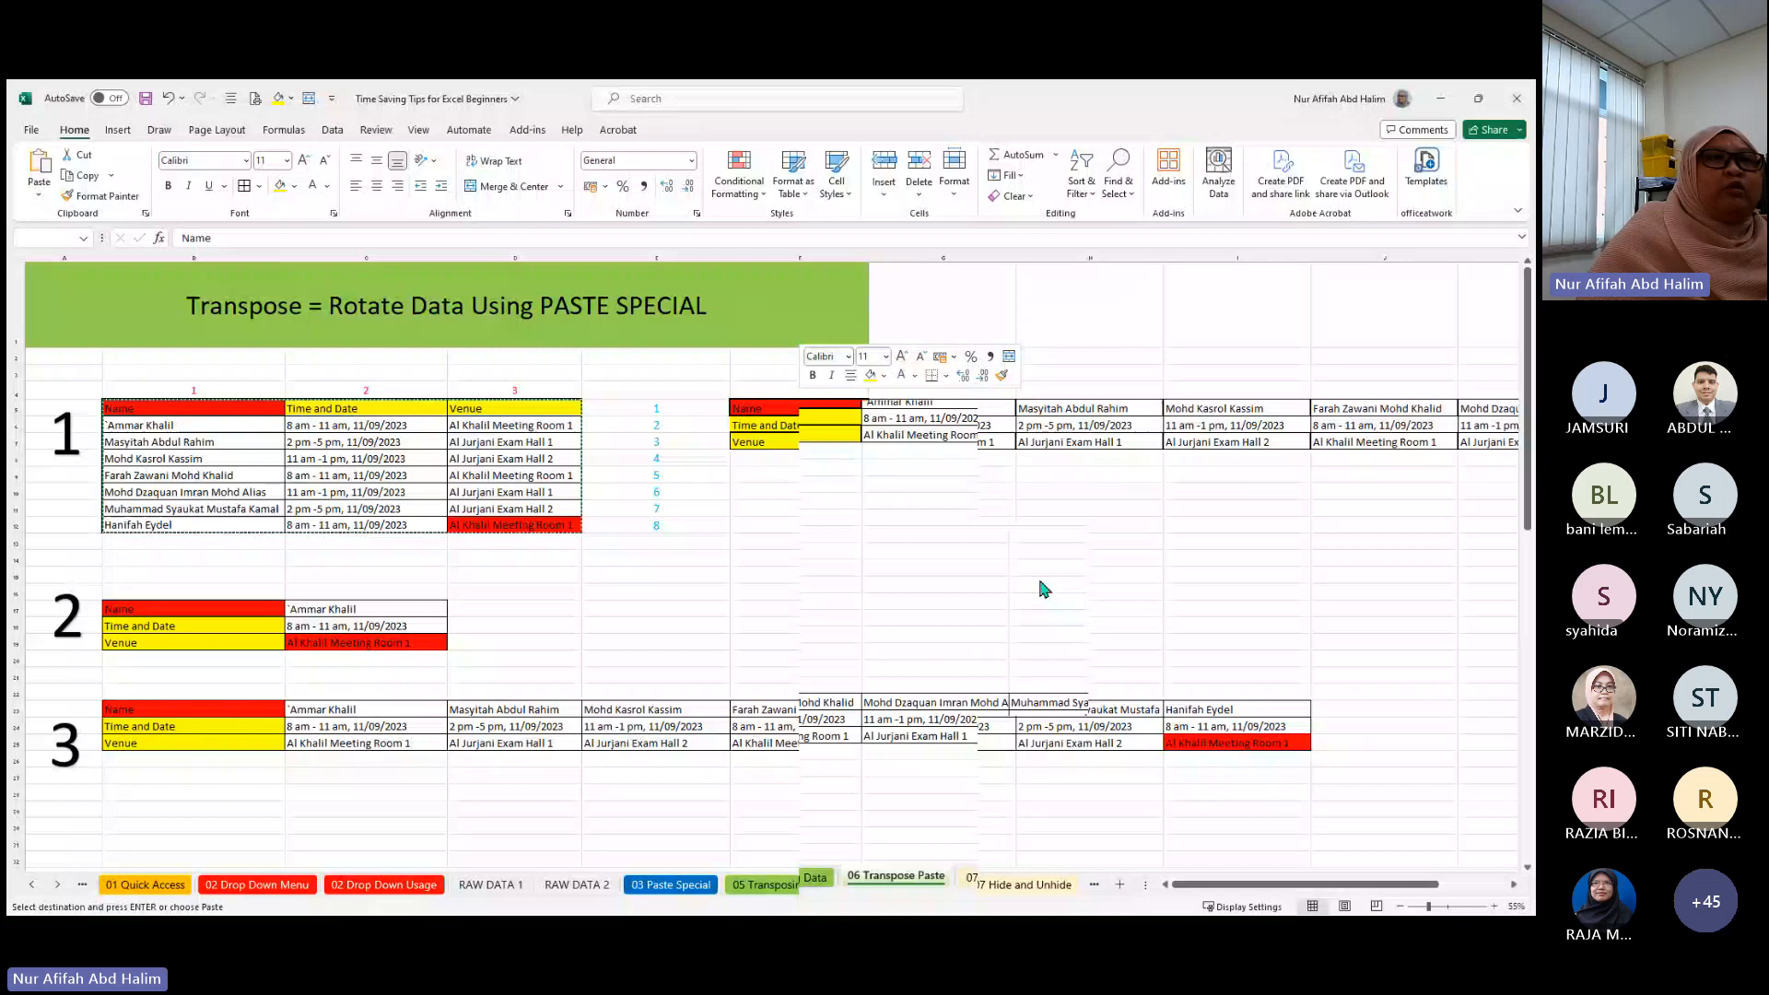
{"action": "left_click", "coordinate": [804, 475]}
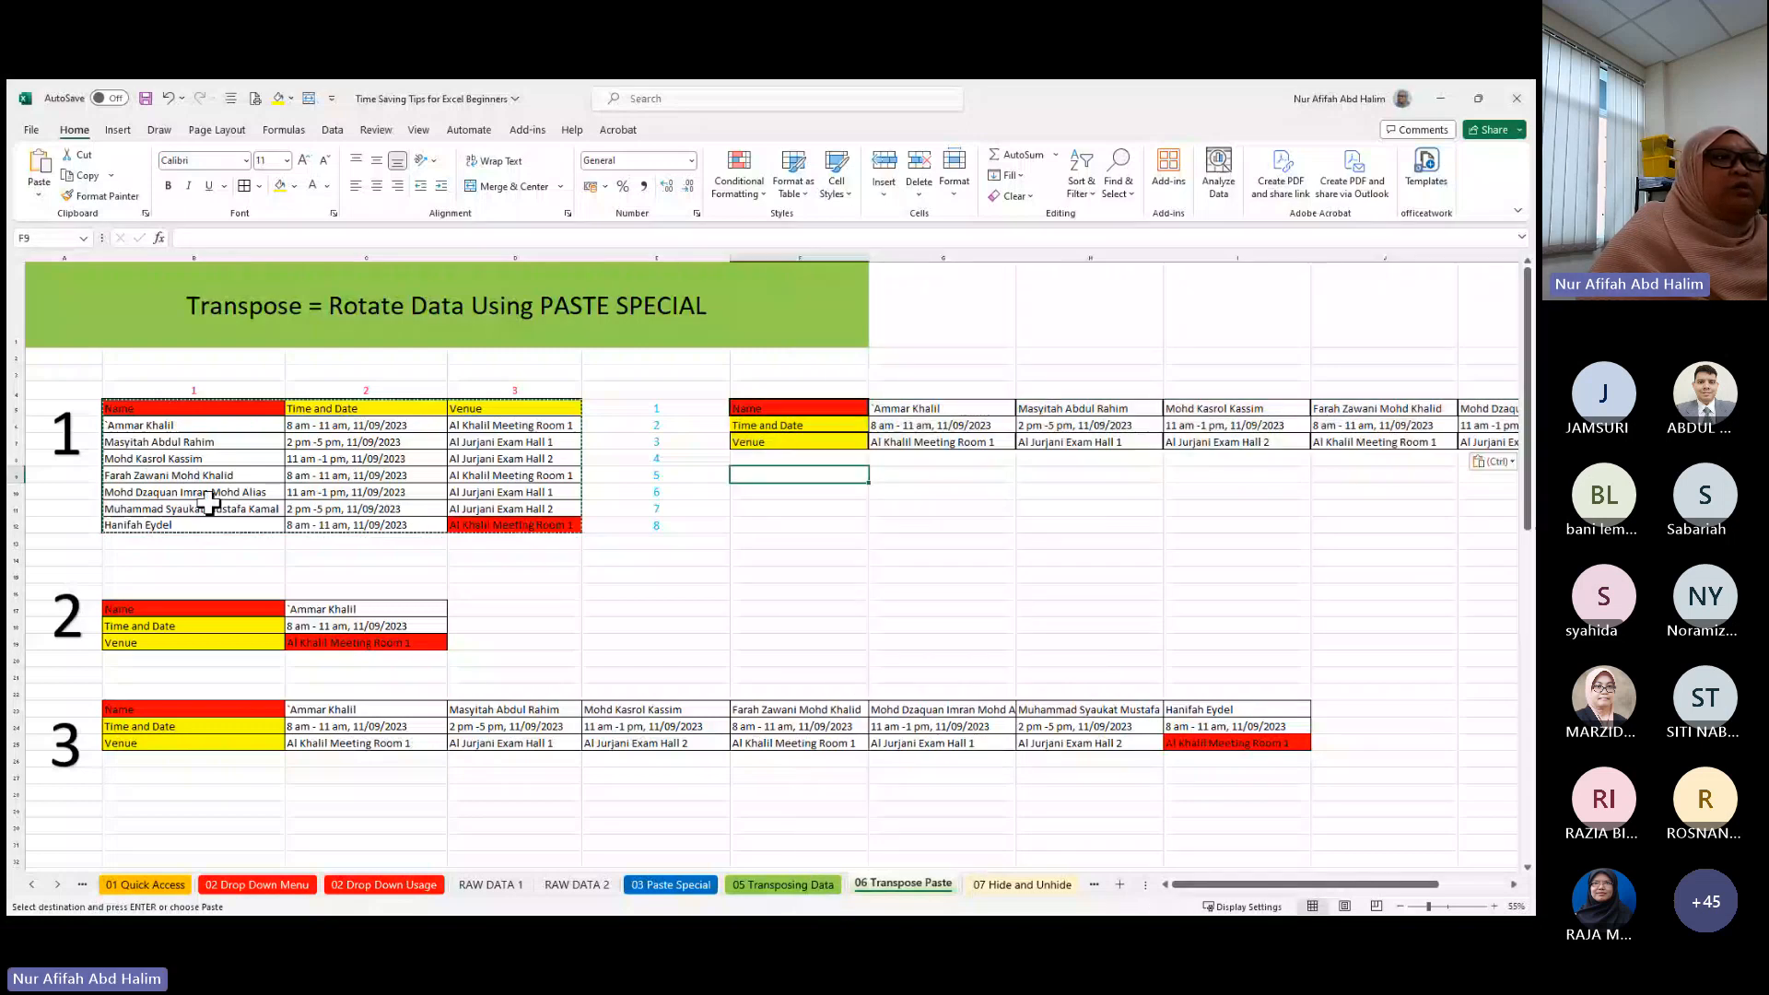
- Copy the horizontal table number 3 (B23:I25) and paste it transposed at F28 to make a vertical table
{"action": "left_click_drag", "start_coordinate": [184, 709], "coordinate": [1234, 743]}
{"action": "right_click", "coordinate": [963, 735]}
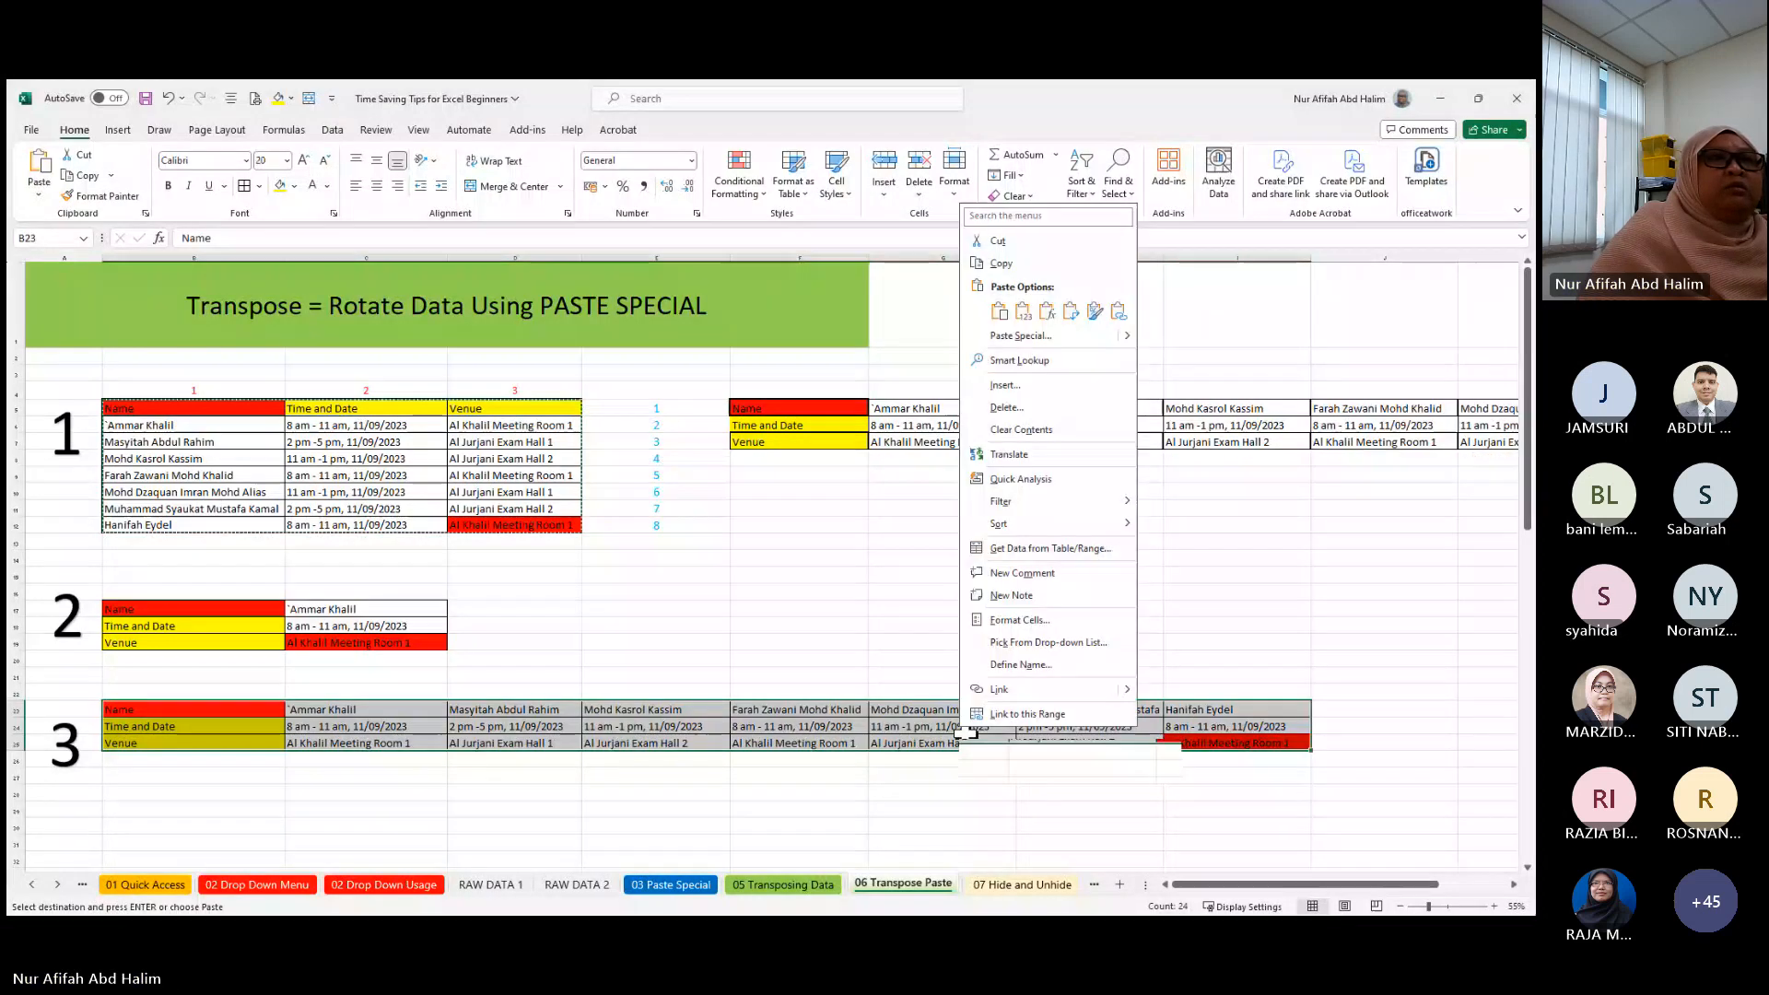
{"action": "left_click", "coordinate": [1003, 267]}
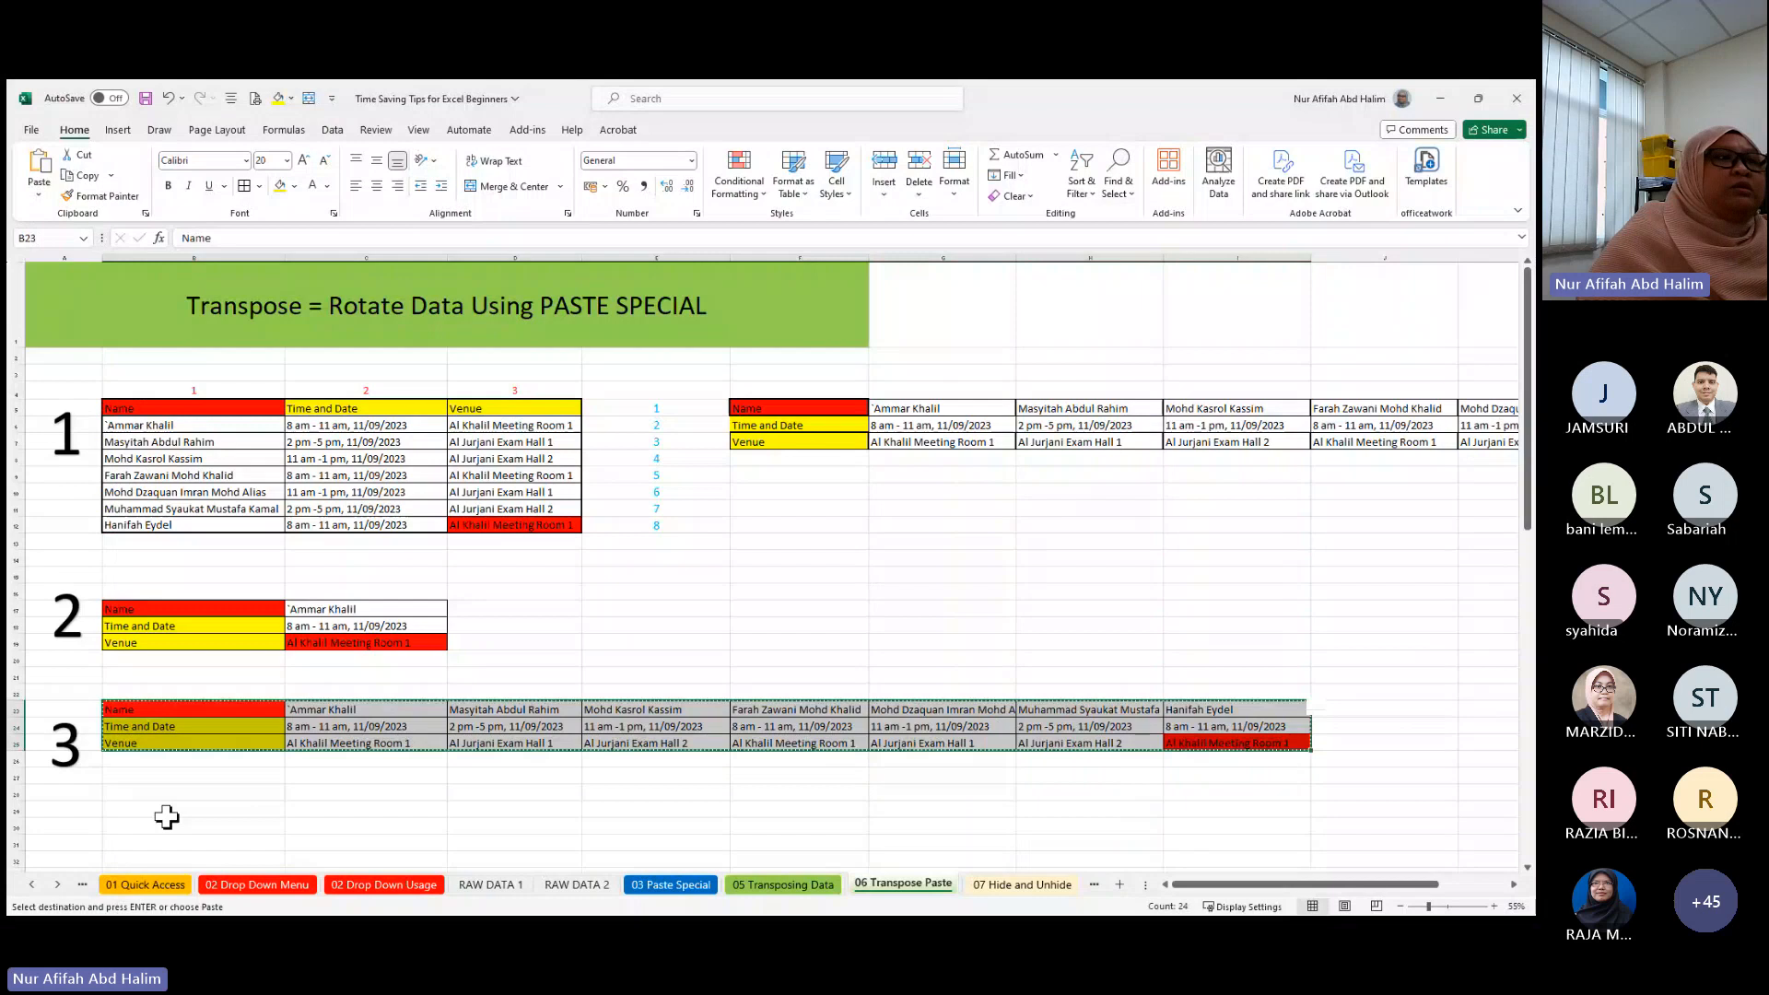
{"action": "scroll", "coordinate": [166, 818], "scroll_direction": "down", "scroll_amount": 1}
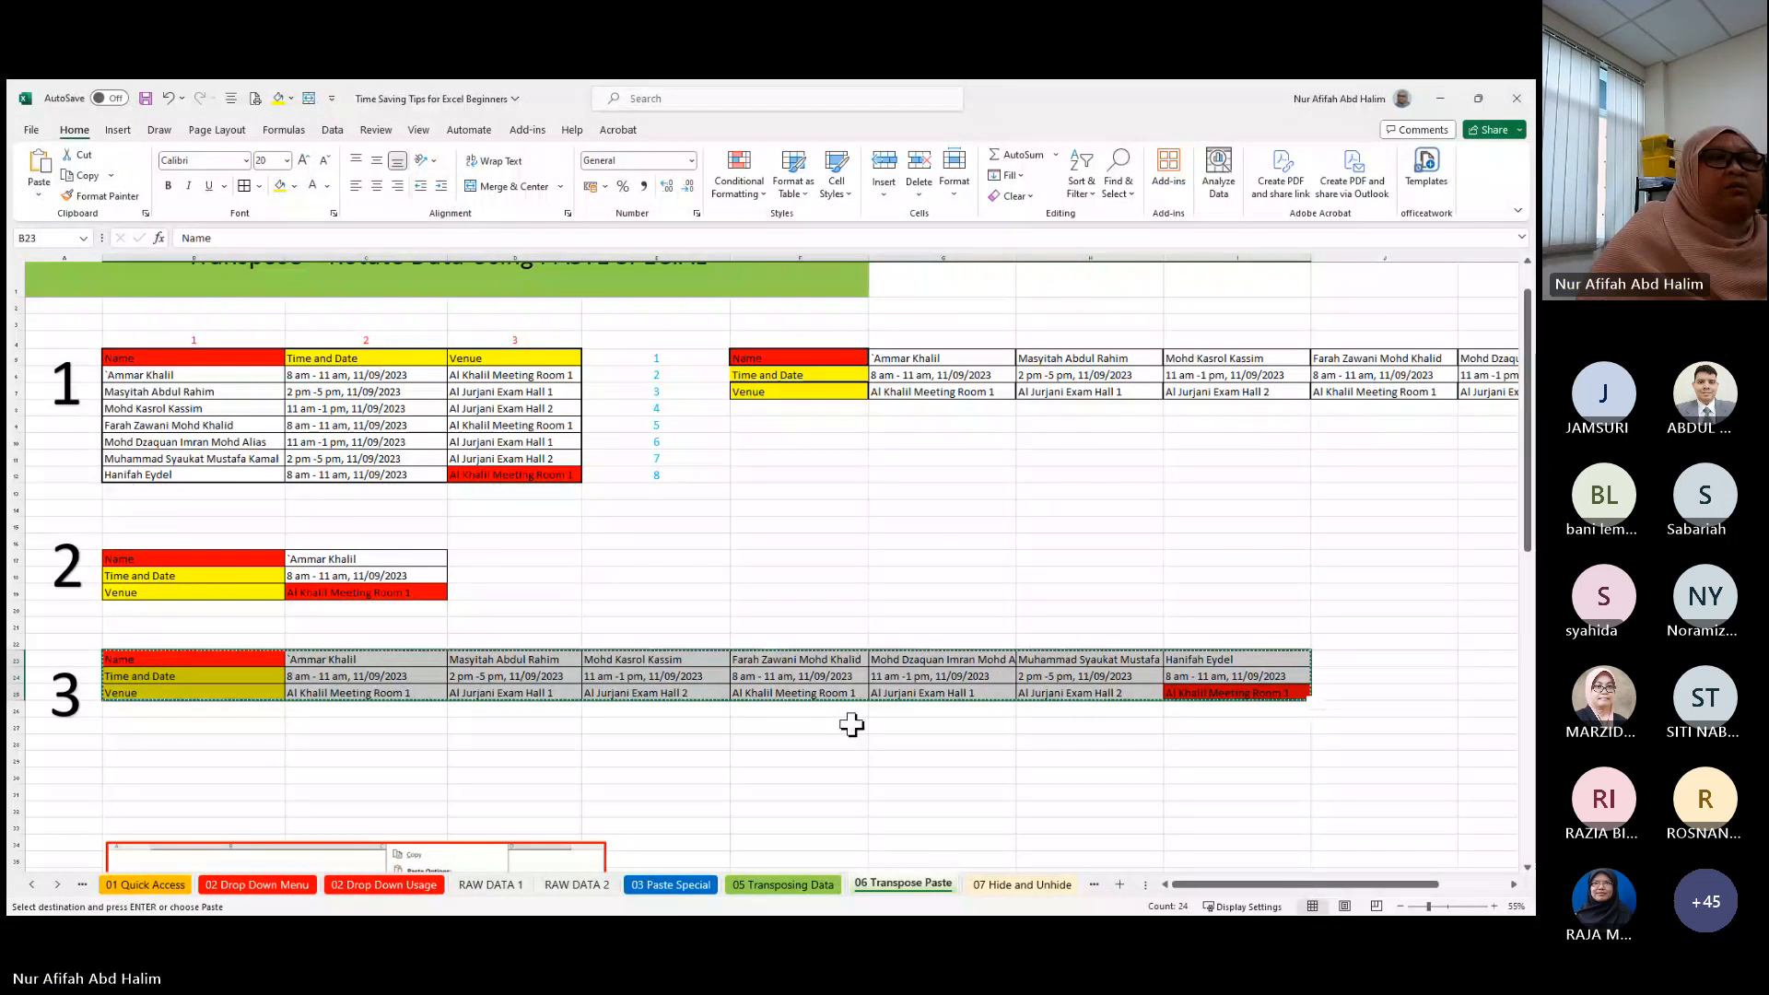
{"action": "right_click", "coordinate": [759, 740]}
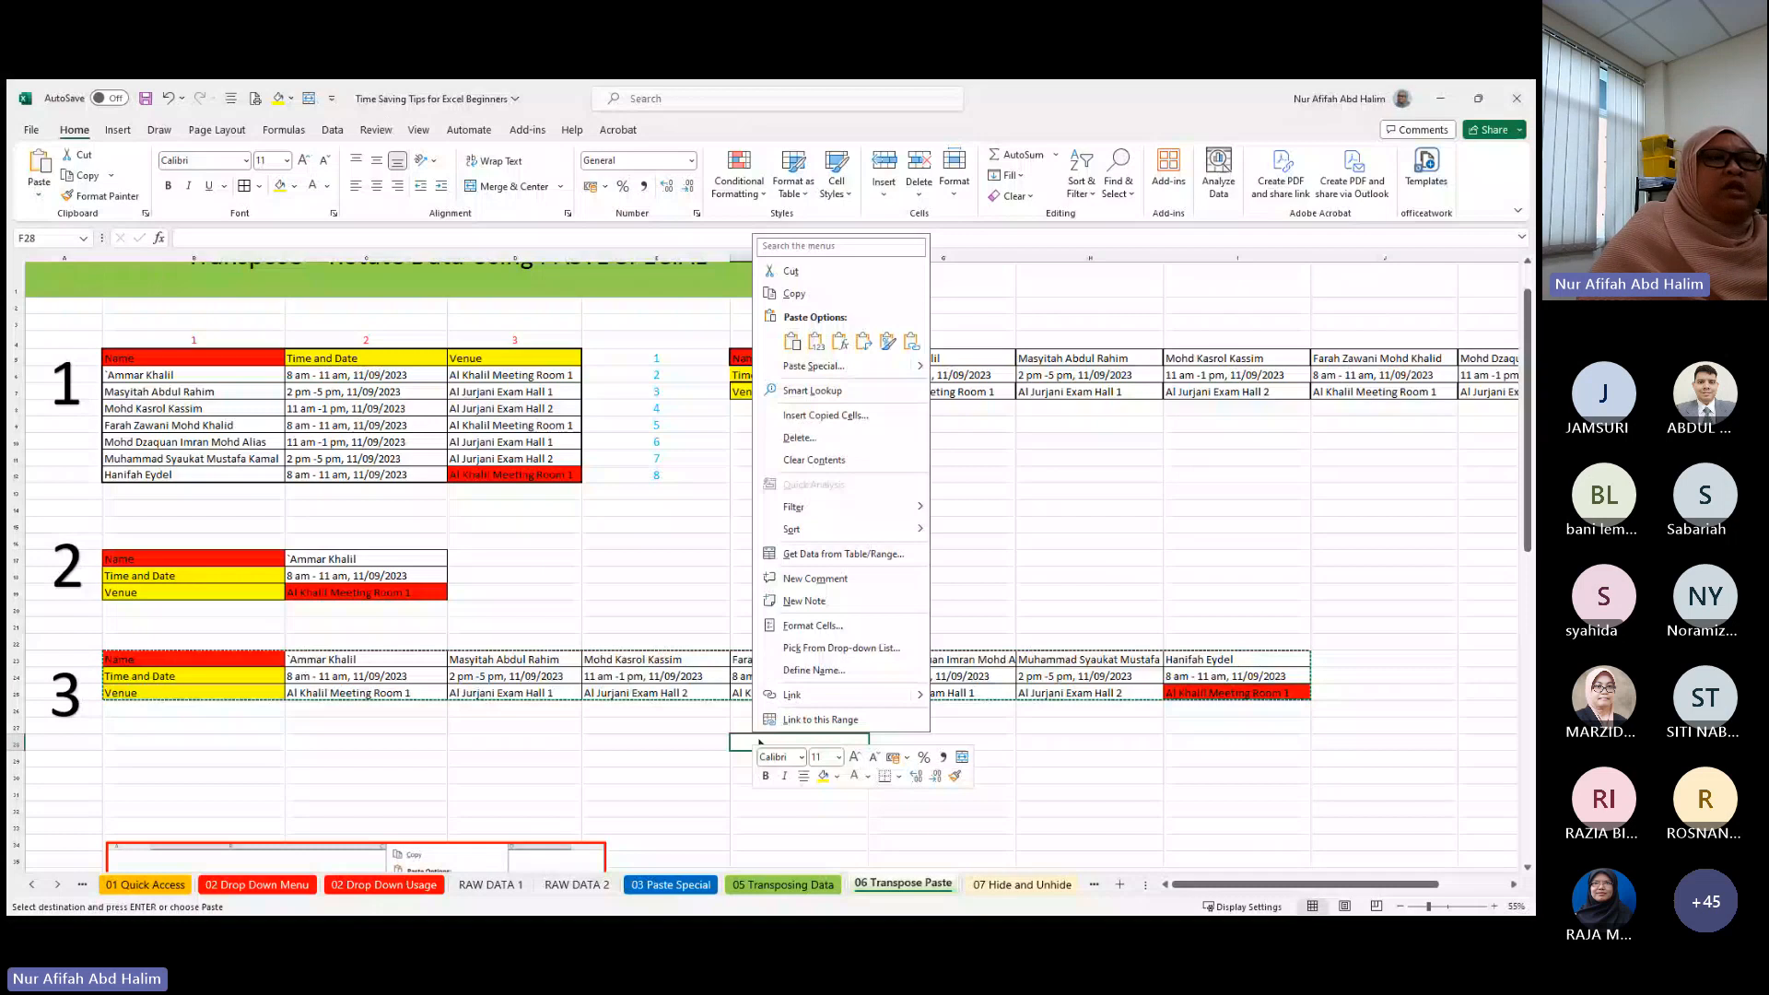
{"action": "left_click", "coordinate": [864, 342]}
{"action": "scroll", "coordinate": [1152, 744], "scroll_direction": "down", "scroll_amount": 1}
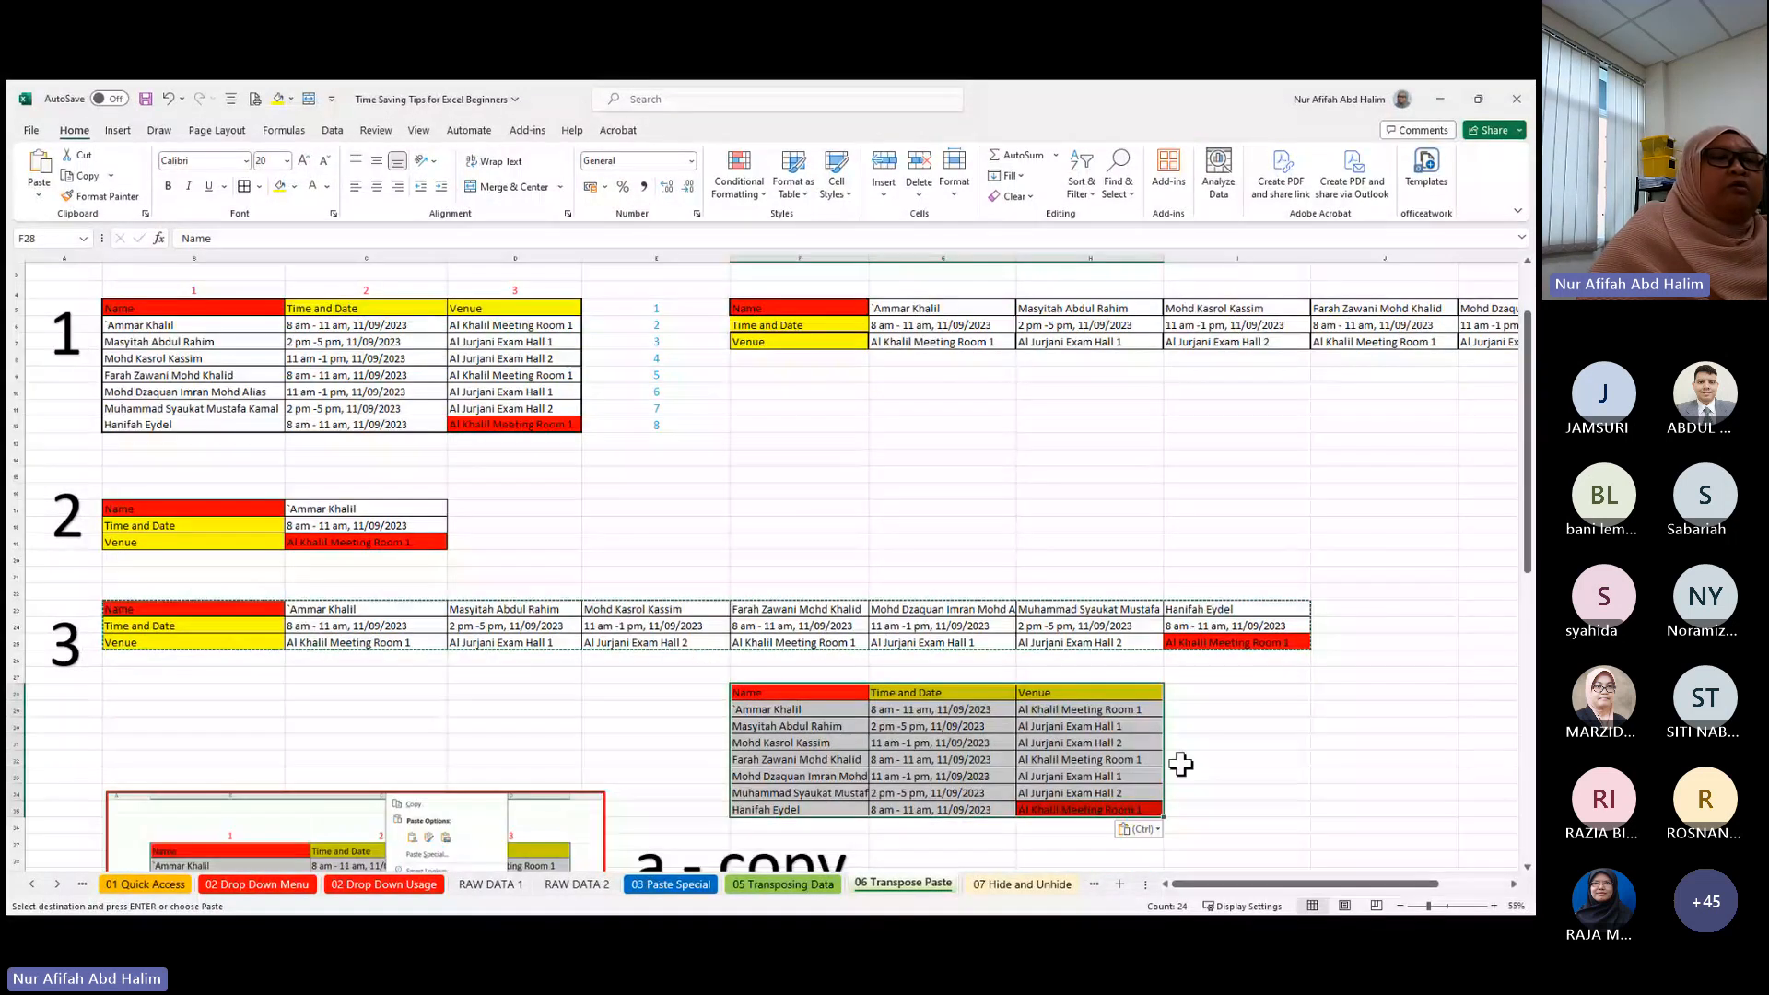
{"action": "scroll", "coordinate": [1197, 764], "scroll_direction": "down", "scroll_amount": 1}
{"action": "left_click", "coordinate": [1217, 761]}
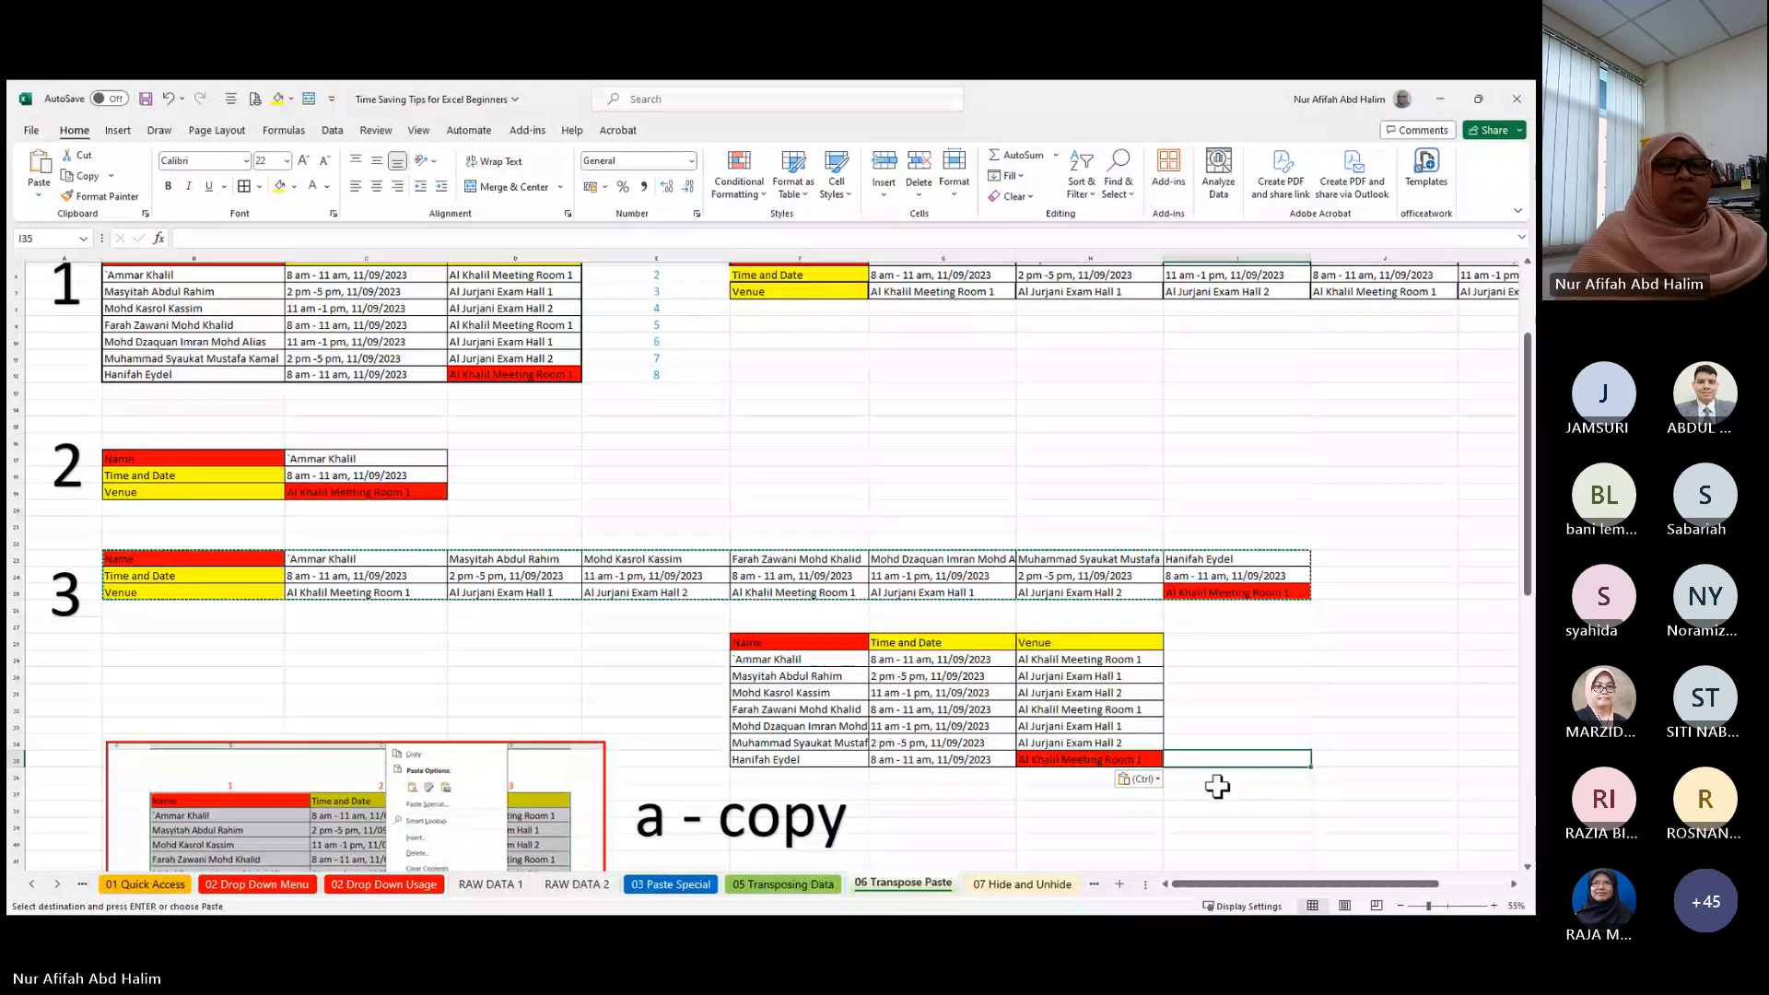
- Review the illustrated copy and Paste Special transpose instructions, a through b(ii), below the example tables
{"action": "scroll", "coordinate": [857, 700], "scroll_direction": "down", "scroll_amount": 8}
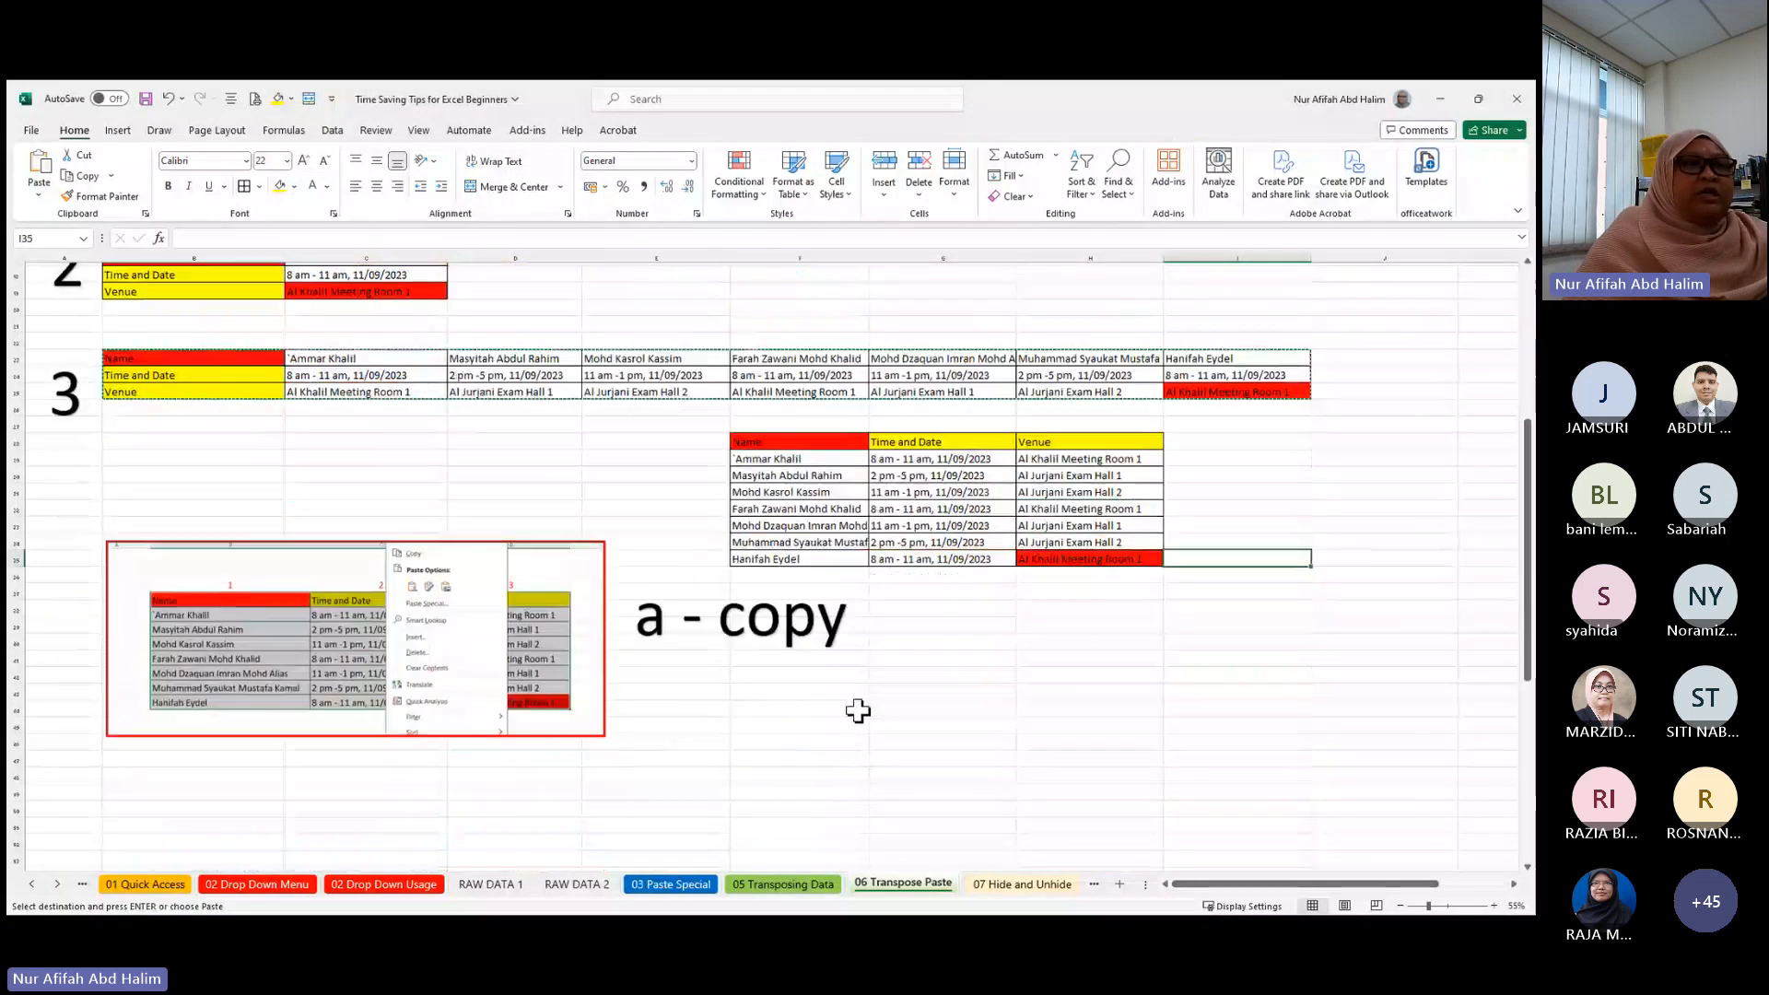
{"action": "scroll", "coordinate": [1019, 684], "scroll_direction": "down", "scroll_amount": 2}
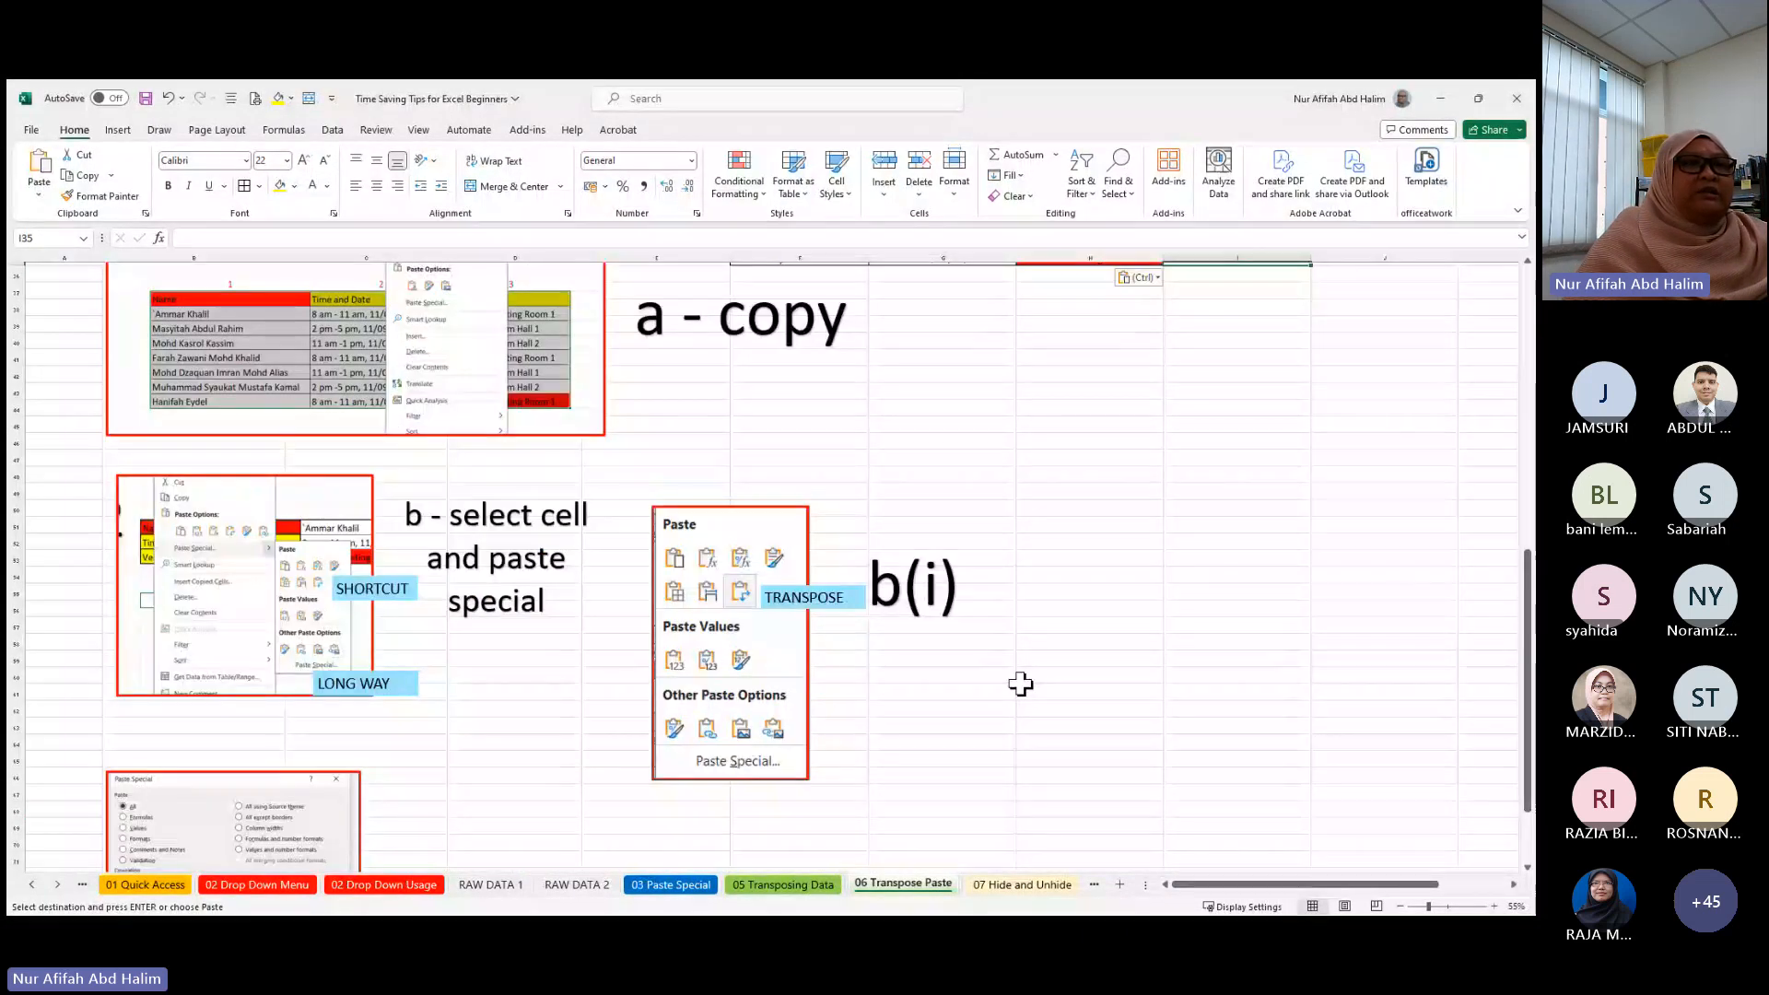
{"action": "scroll", "coordinate": [1021, 684], "scroll_direction": "down", "scroll_amount": 3}
{"action": "scroll", "coordinate": [1020, 684], "scroll_direction": "down", "scroll_amount": 6}
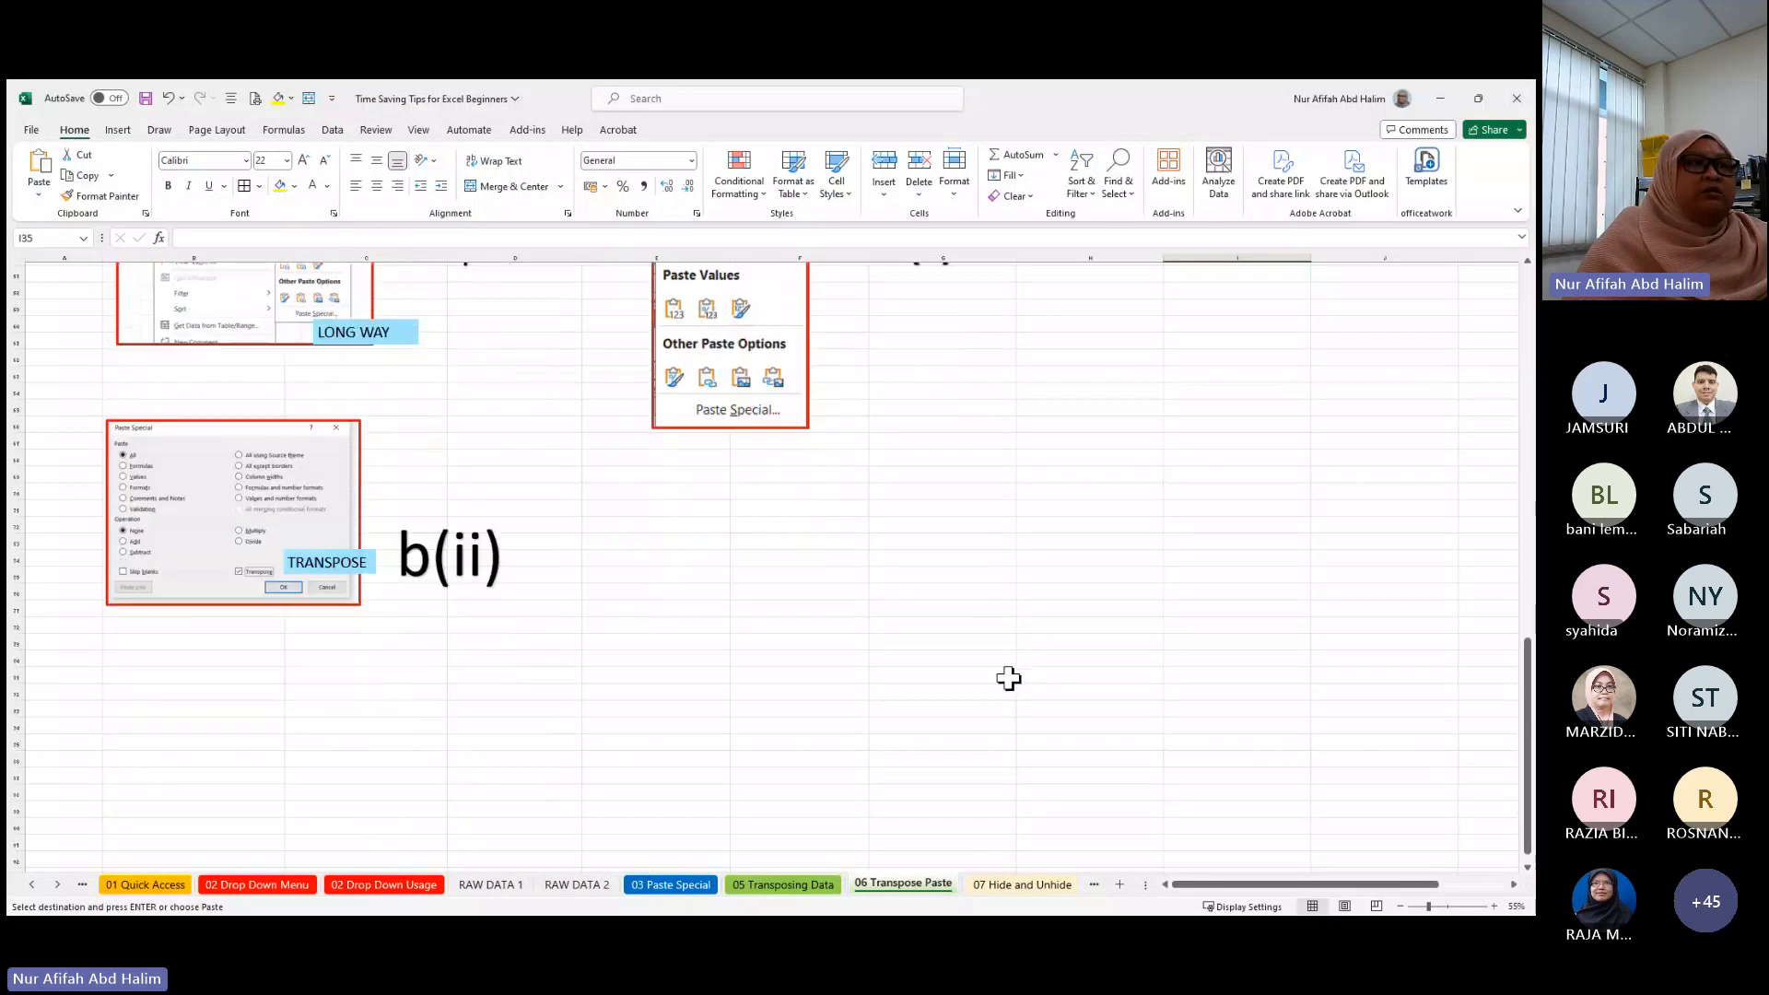
{"action": "scroll", "coordinate": [871, 651], "scroll_direction": "up", "scroll_amount": 6}
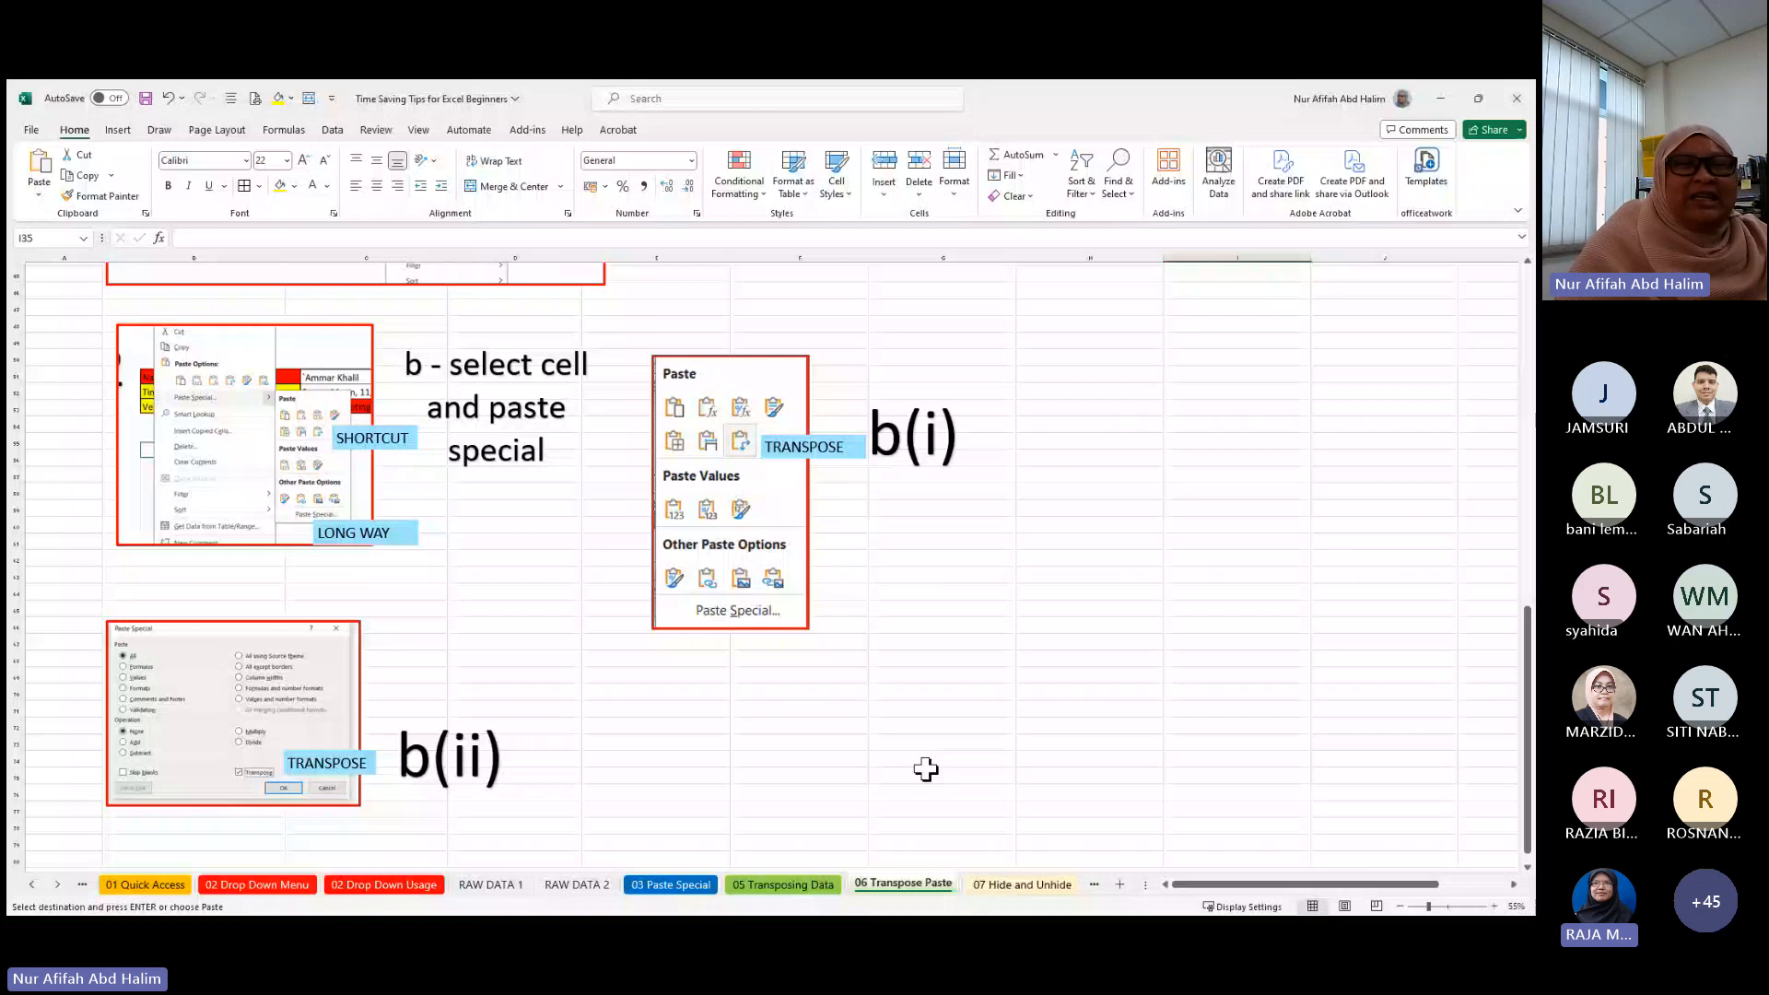
- Open the 07 Hide and Unhide sheet and look over its example table and the illustrated instructions below it
{"action": "left_click", "coordinate": [57, 885]}
{"action": "left_click", "coordinate": [57, 885]}
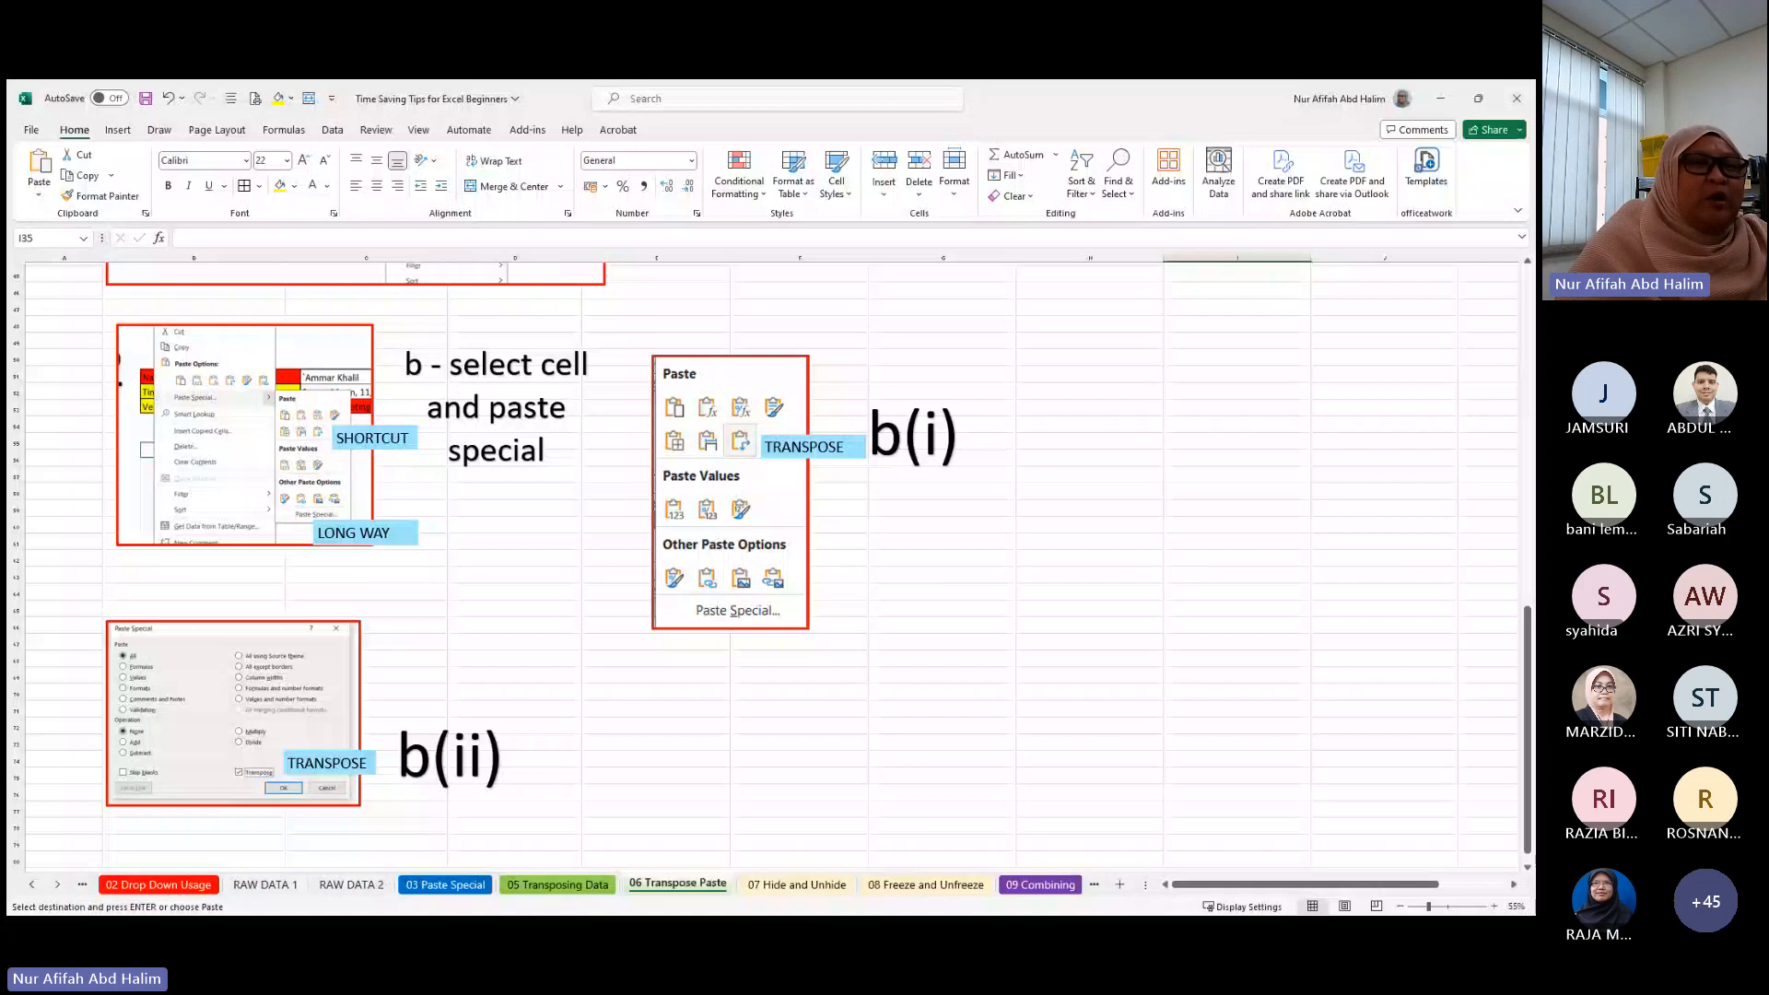
{"action": "left_click", "coordinate": [798, 885]}
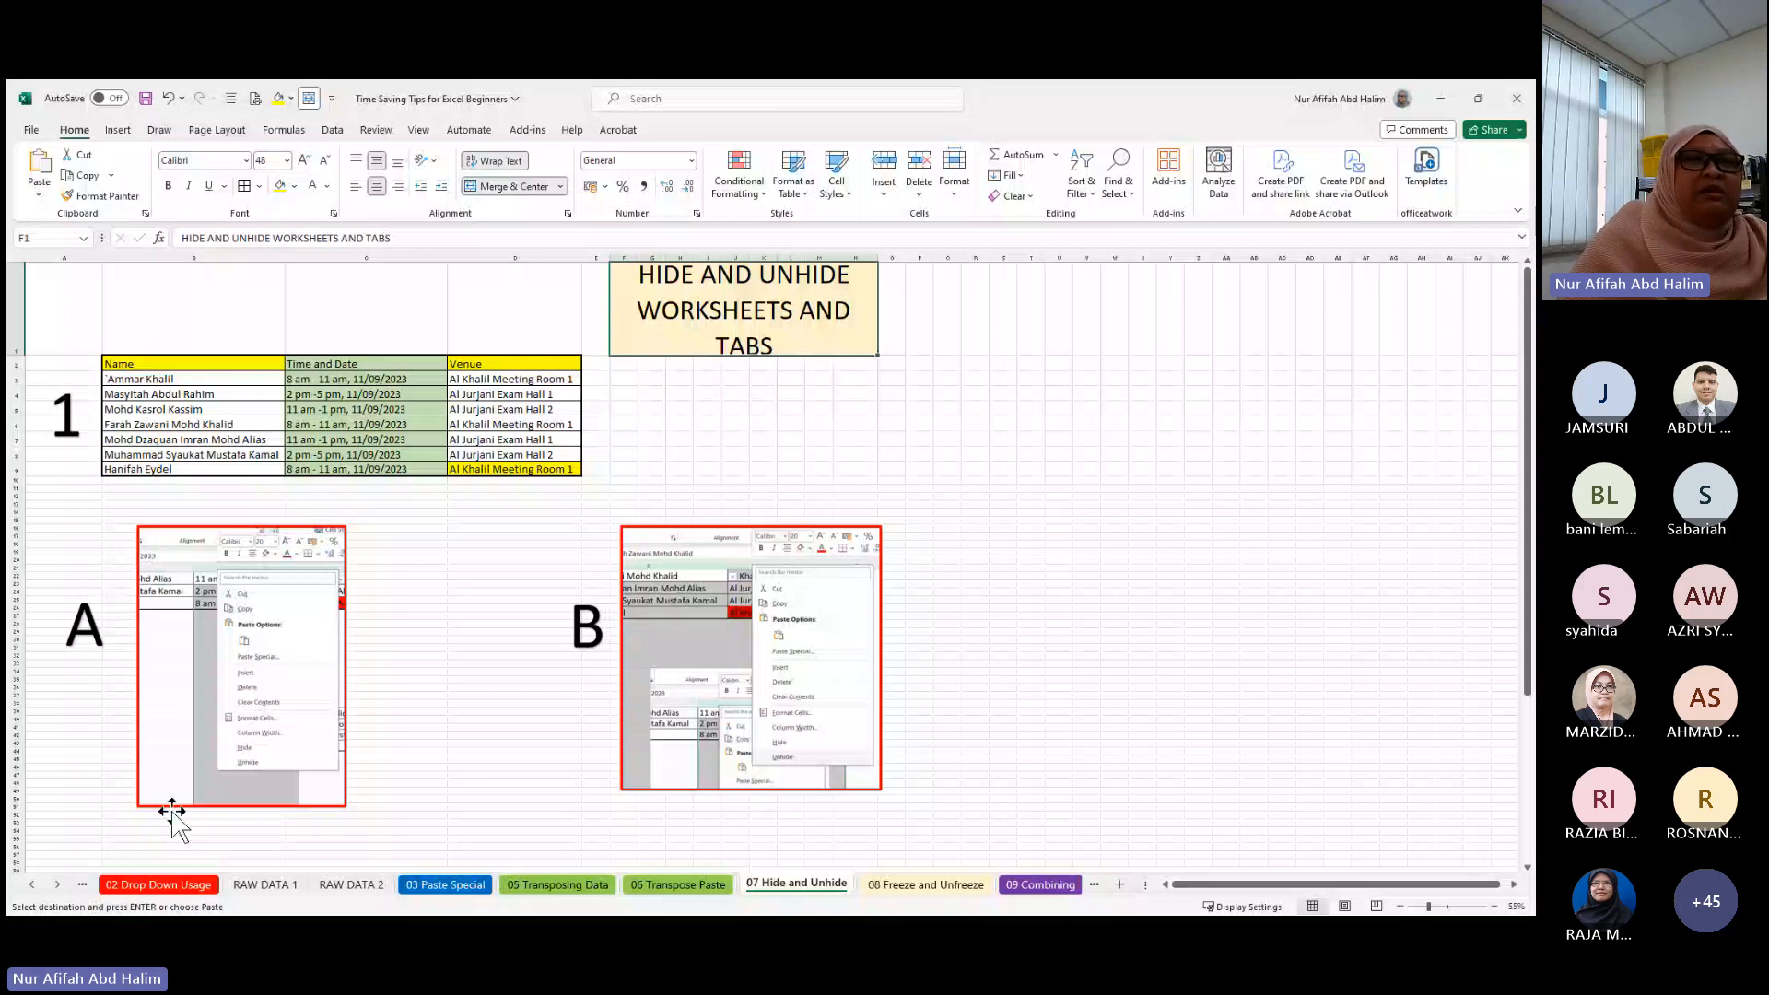
{"action": "scroll", "coordinate": [912, 517], "scroll_direction": "down", "scroll_amount": 3}
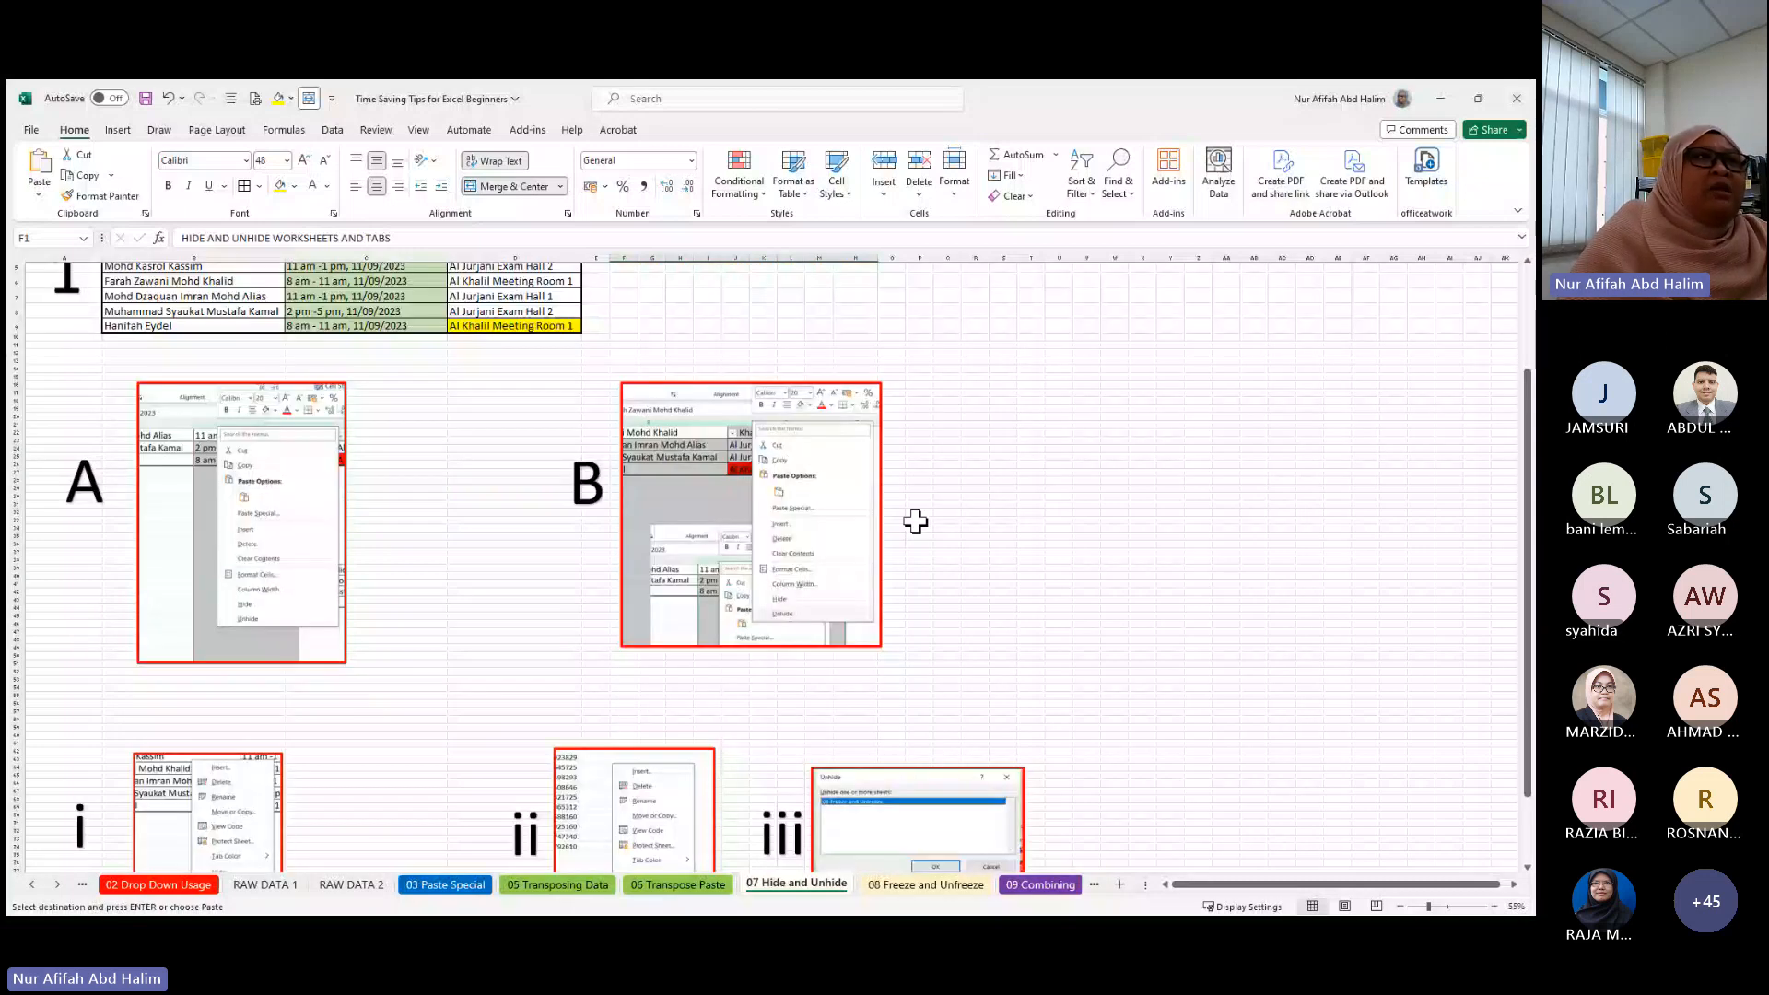
{"action": "scroll", "coordinate": [912, 517], "scroll_direction": "up", "scroll_amount": 3}
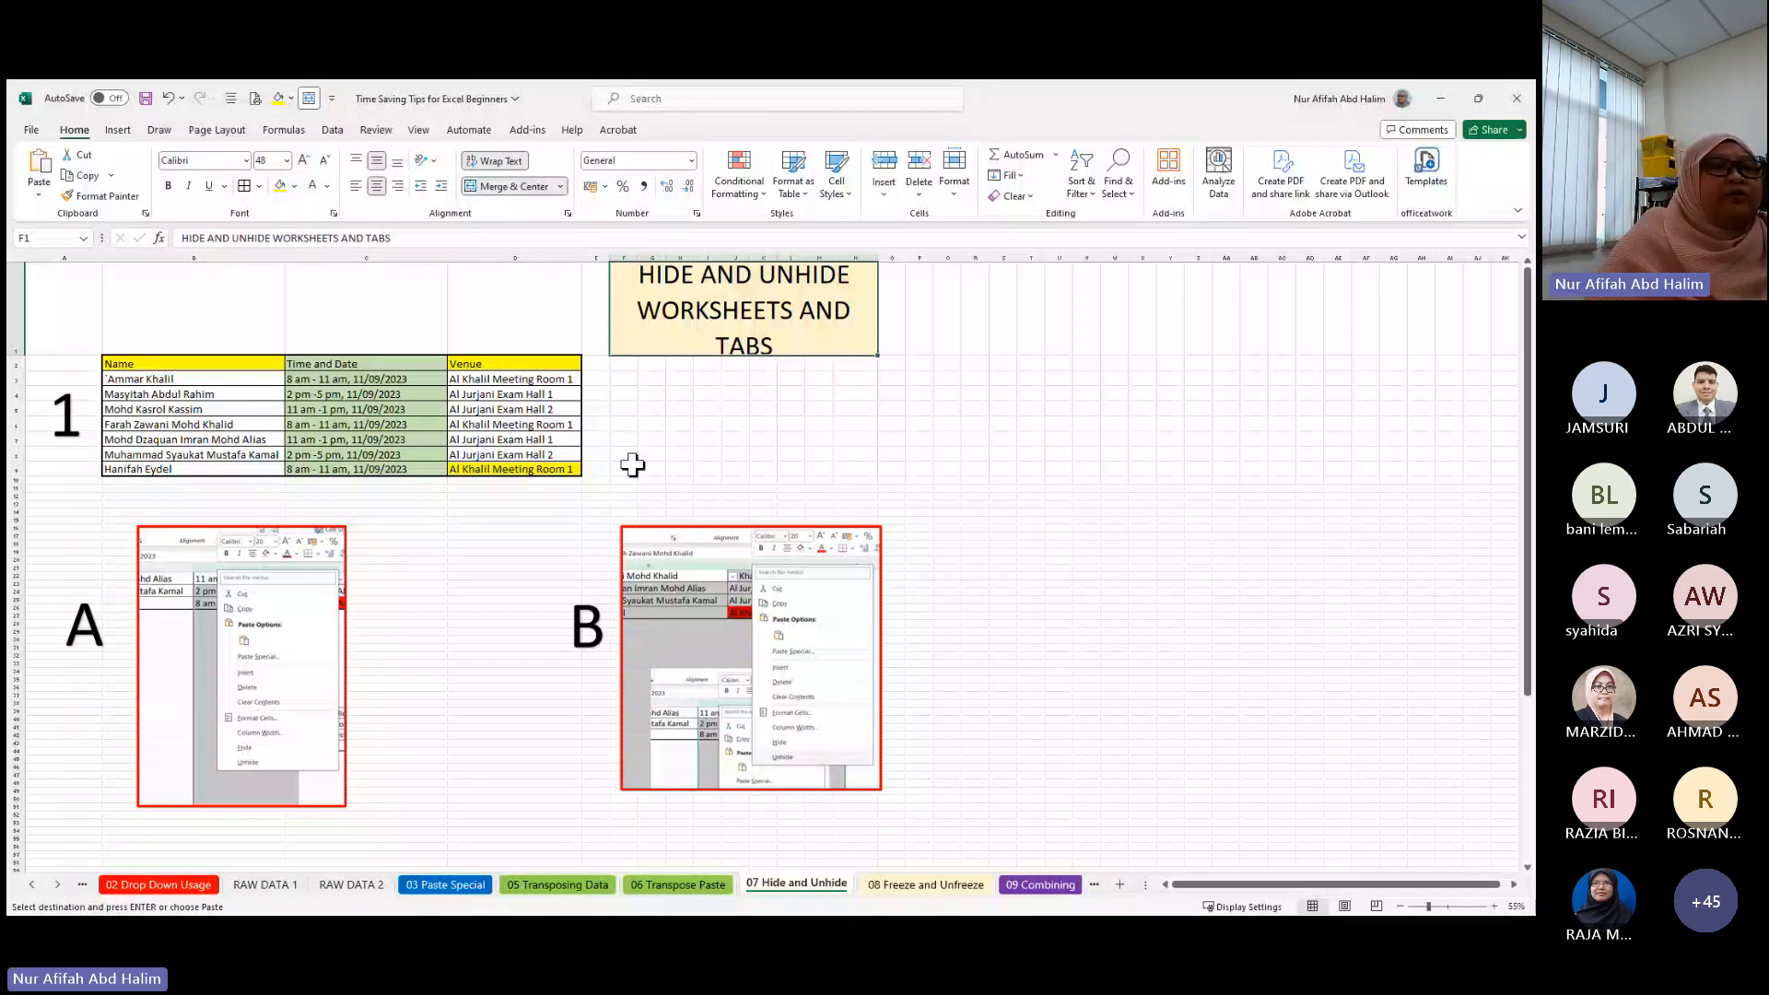
- Hide the Time and Date column (C) and bring it back into view by widening it from its collapsed boundary
{"action": "left_click", "coordinate": [378, 251]}
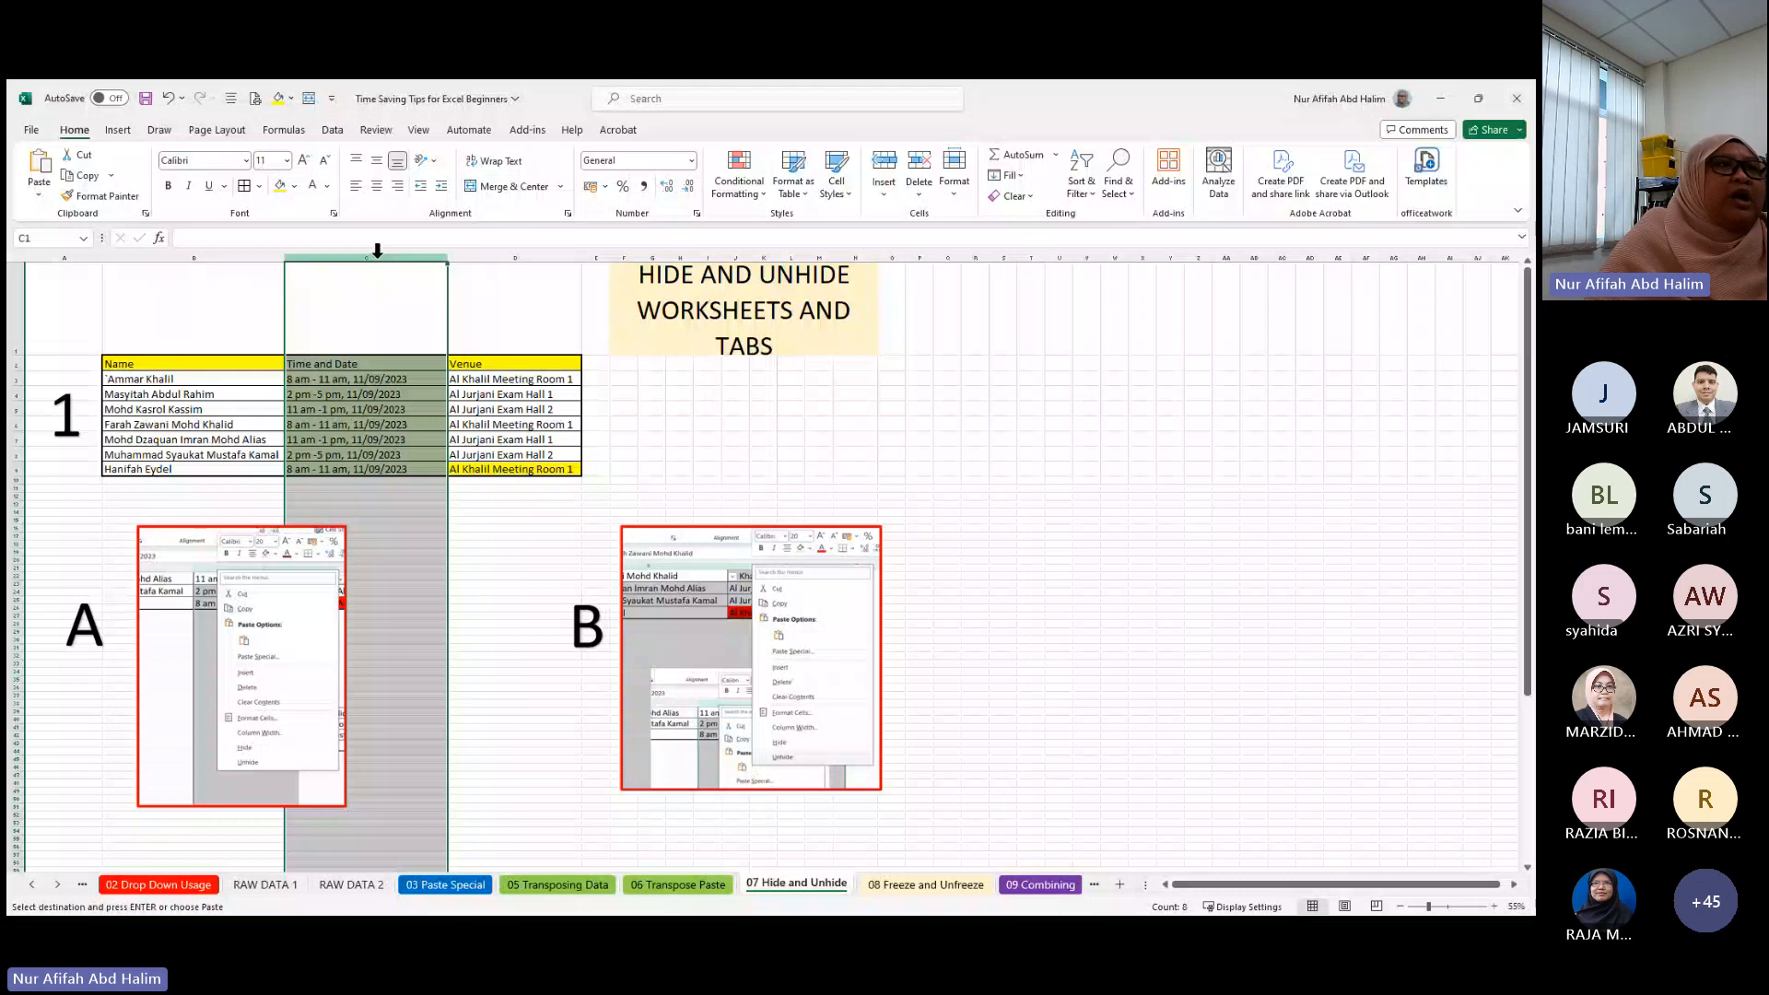
{"action": "right_click", "coordinate": [378, 251]}
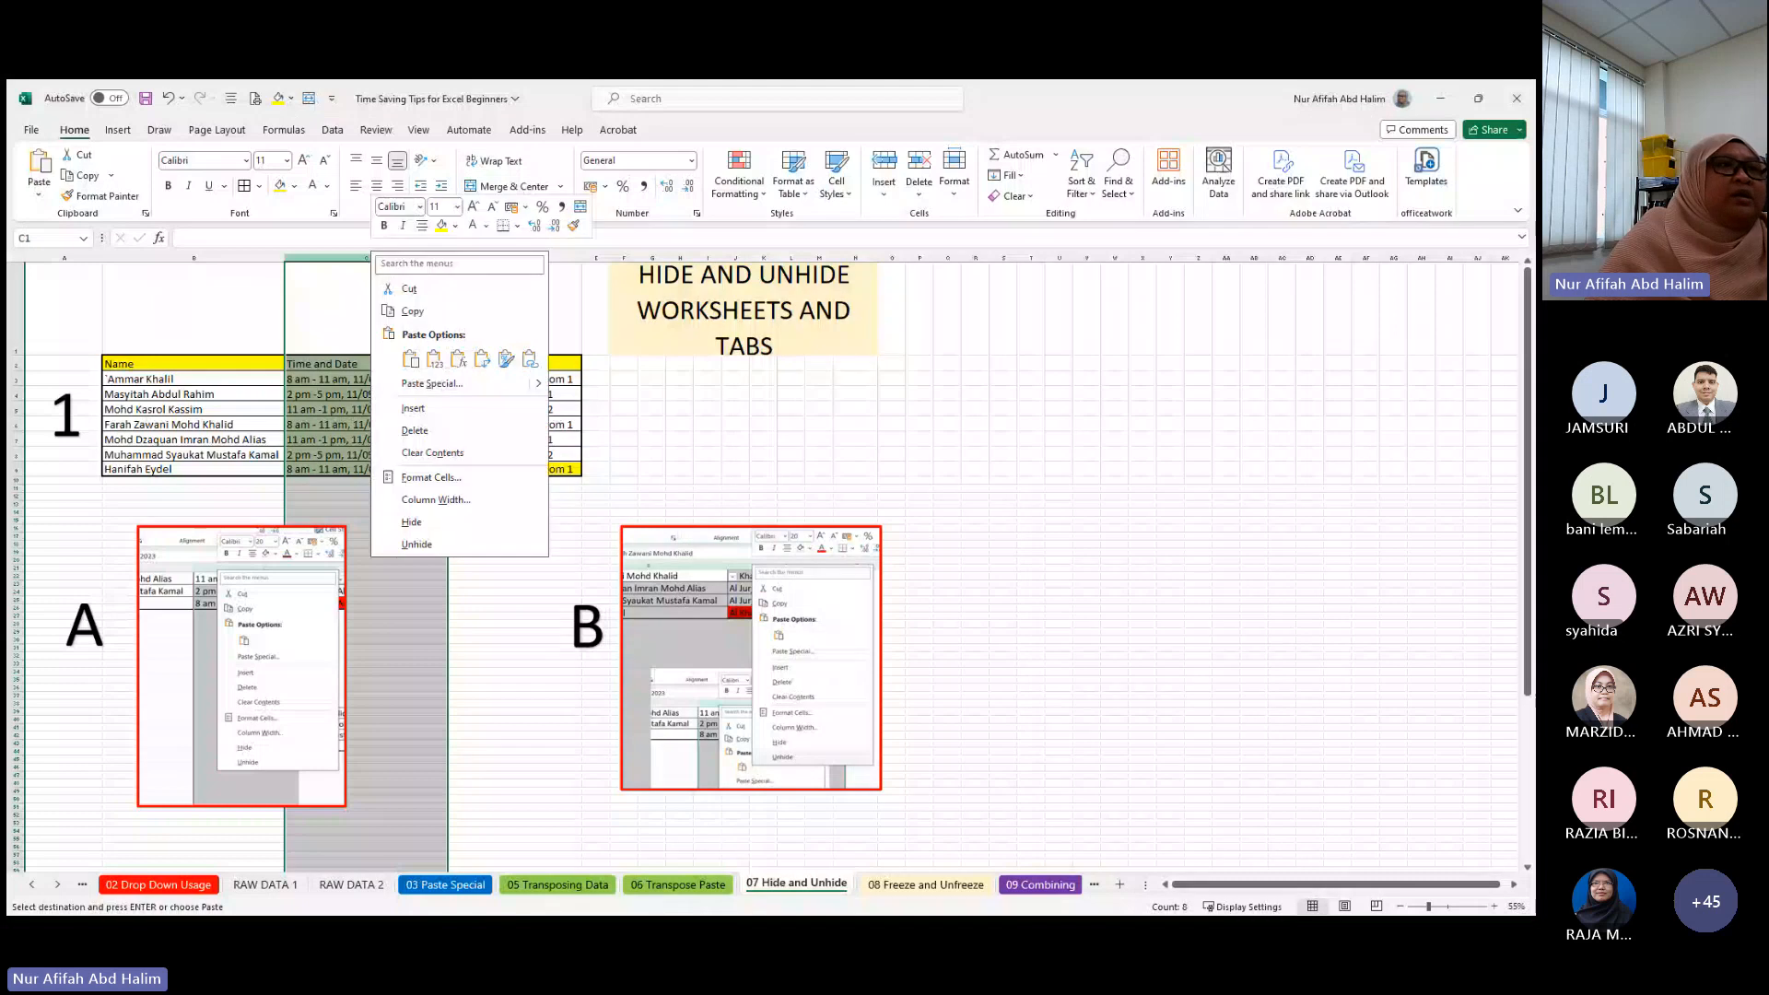
{"action": "left_click", "coordinate": [414, 544]}
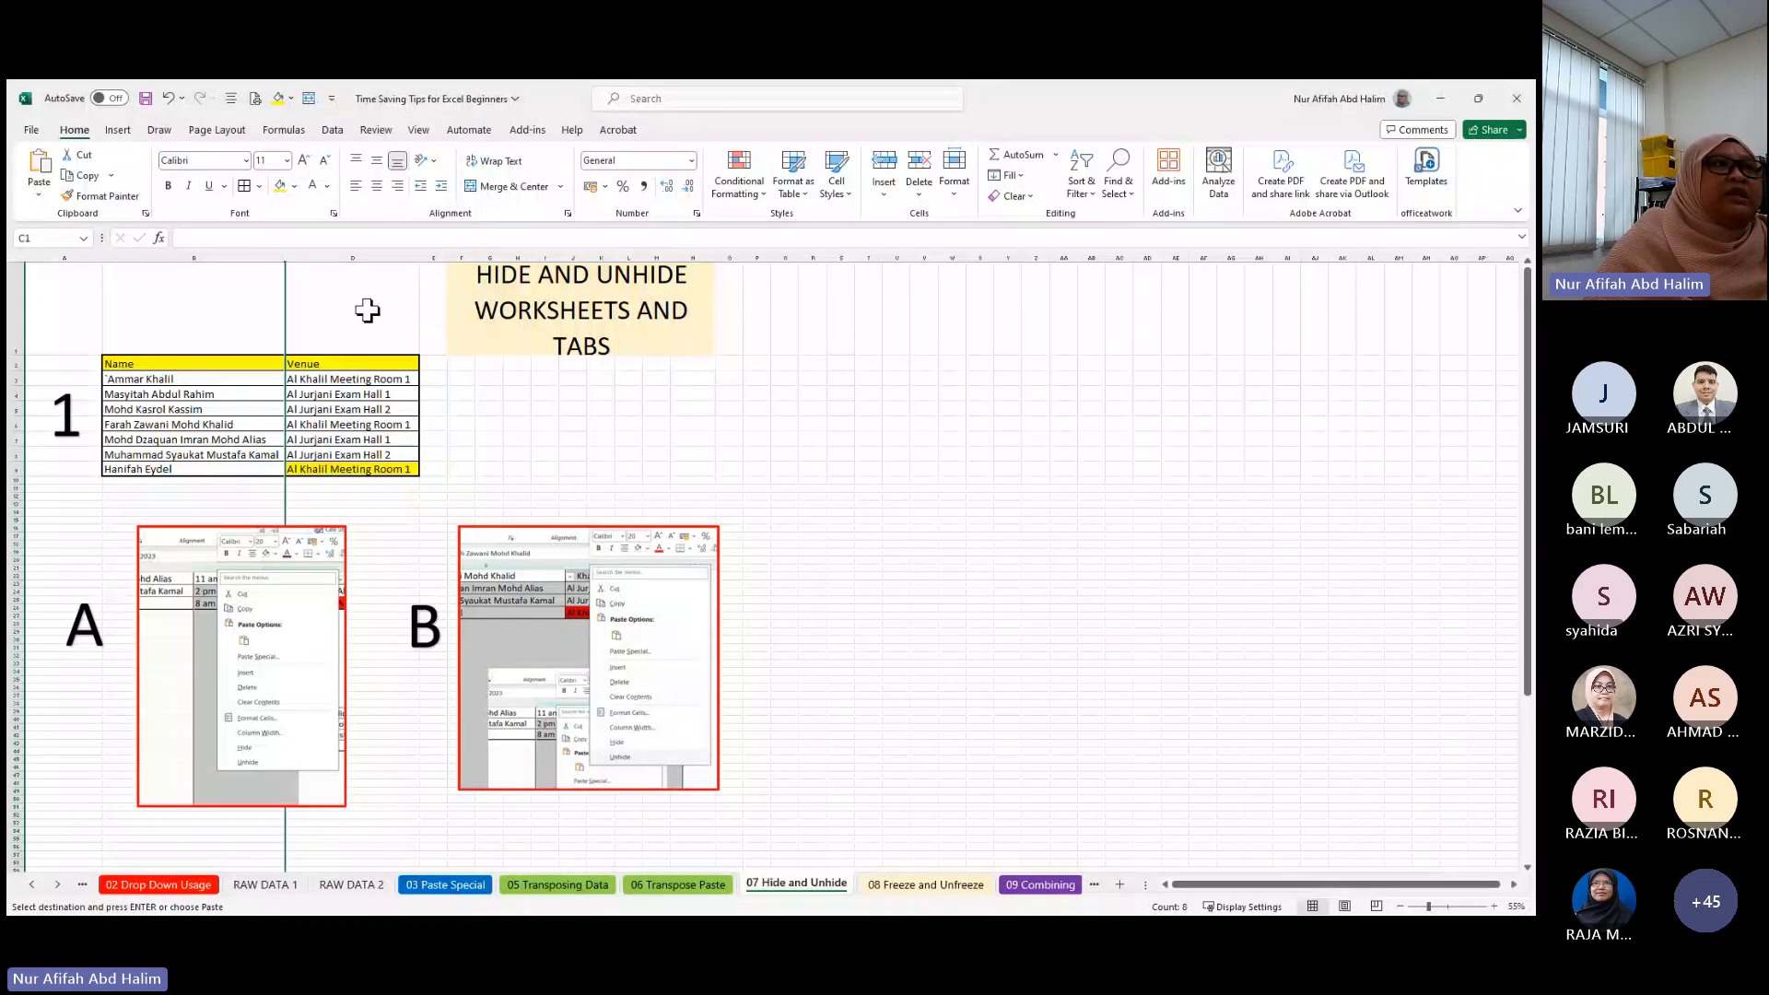
{"action": "mouse_move", "coordinate": [289, 257]}
{"action": "left_mouse_down"}
{"action": "mouse_move", "coordinate": [433, 275]}
{"action": "mouse_move", "coordinate": [297, 262]}
{"action": "left_mouse_up"}
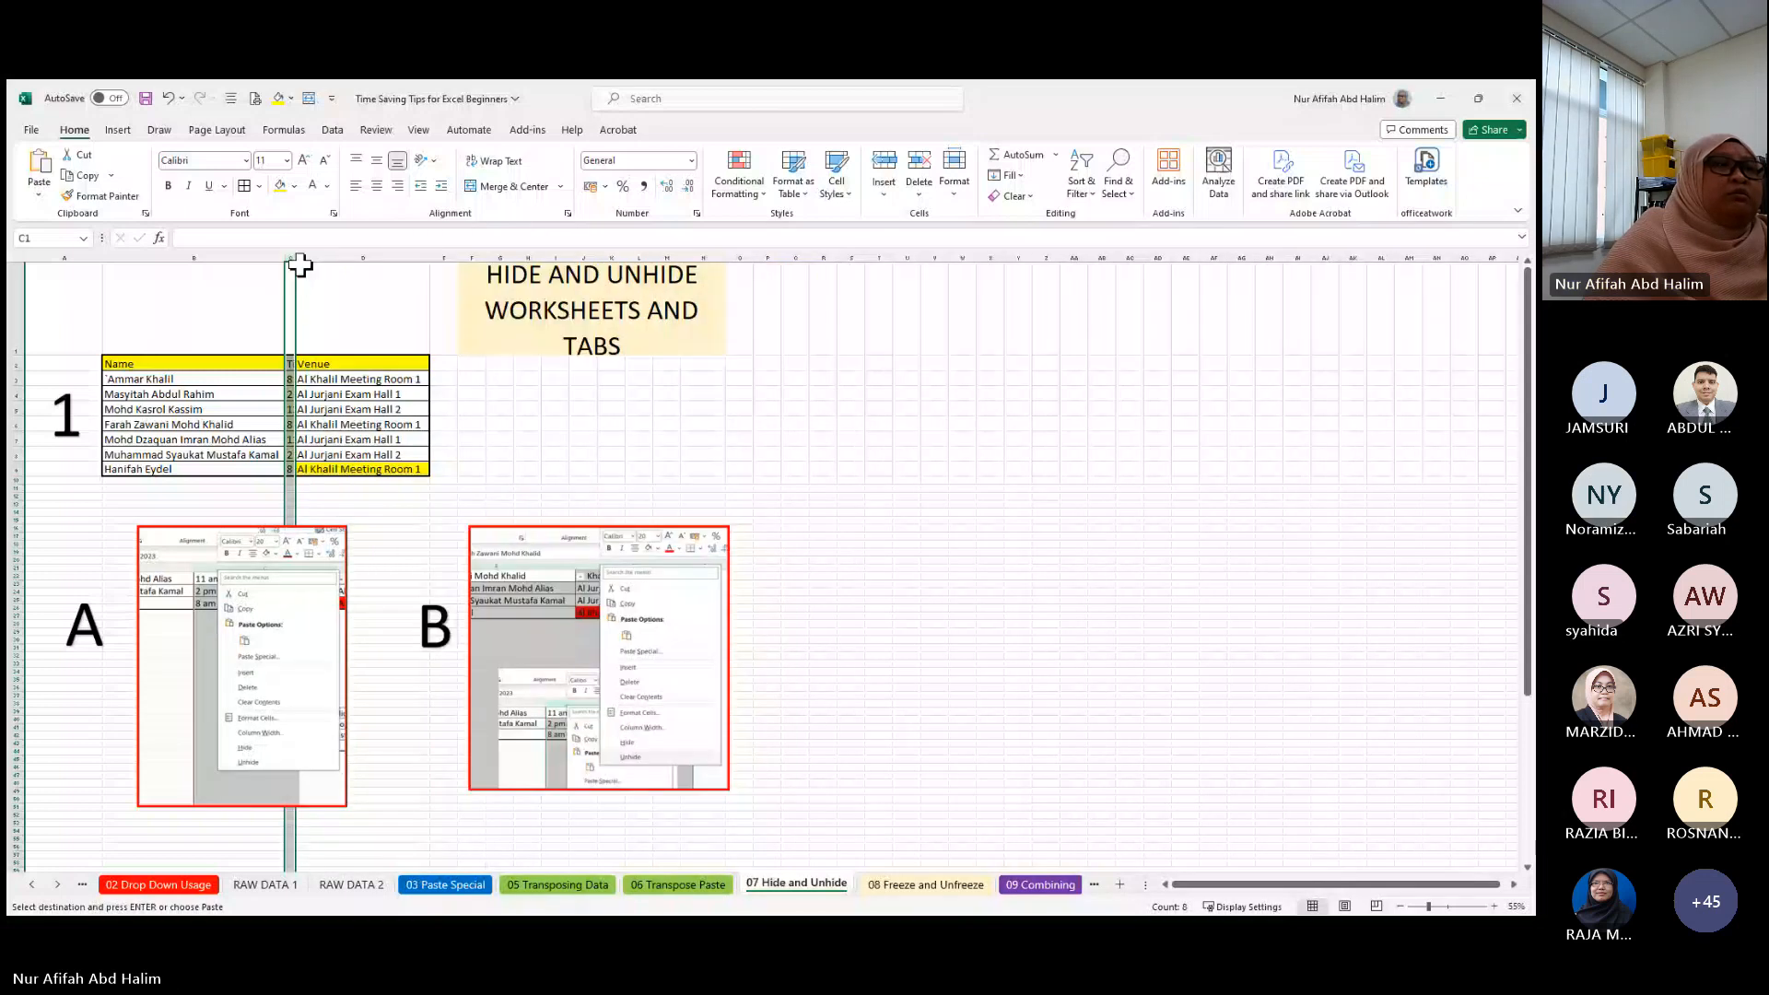
- Hide column C again and widen its collapsed boundary until the full Time and Date entries are readable
{"action": "right_click", "coordinate": [353, 277]}
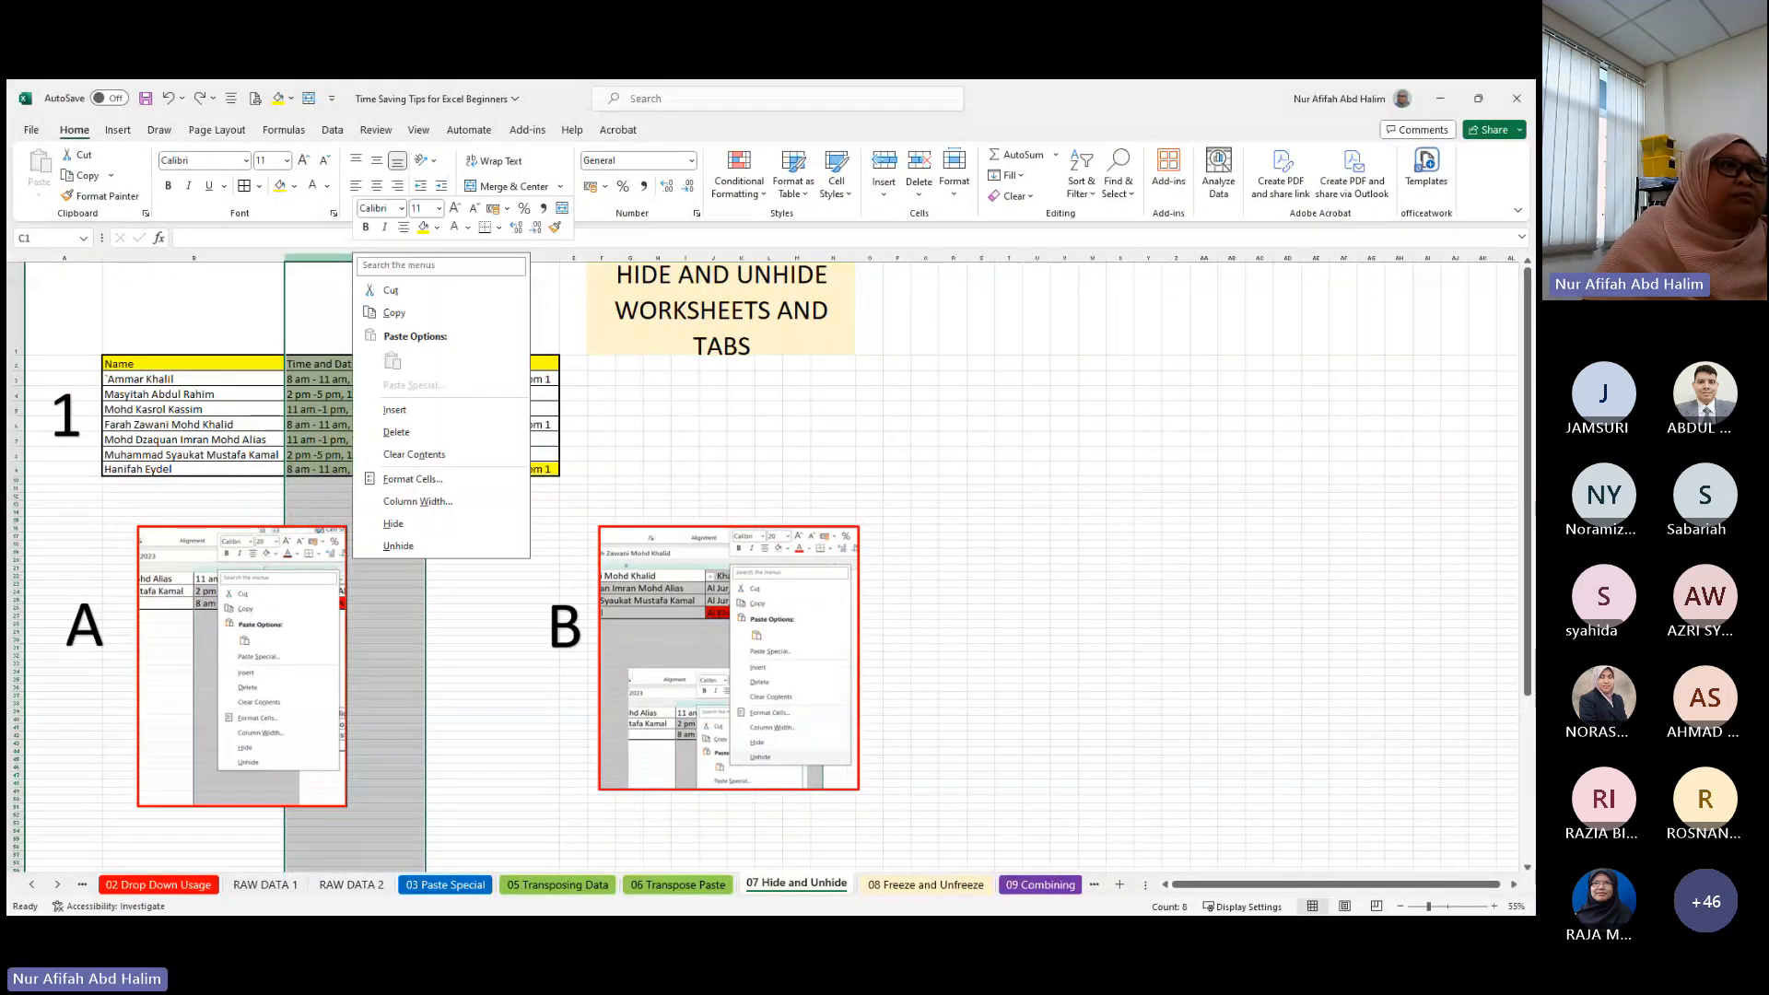
{"action": "left_click", "coordinate": [400, 528]}
{"action": "left_click_drag", "start_coordinate": [287, 260], "coordinate": [418, 269]}
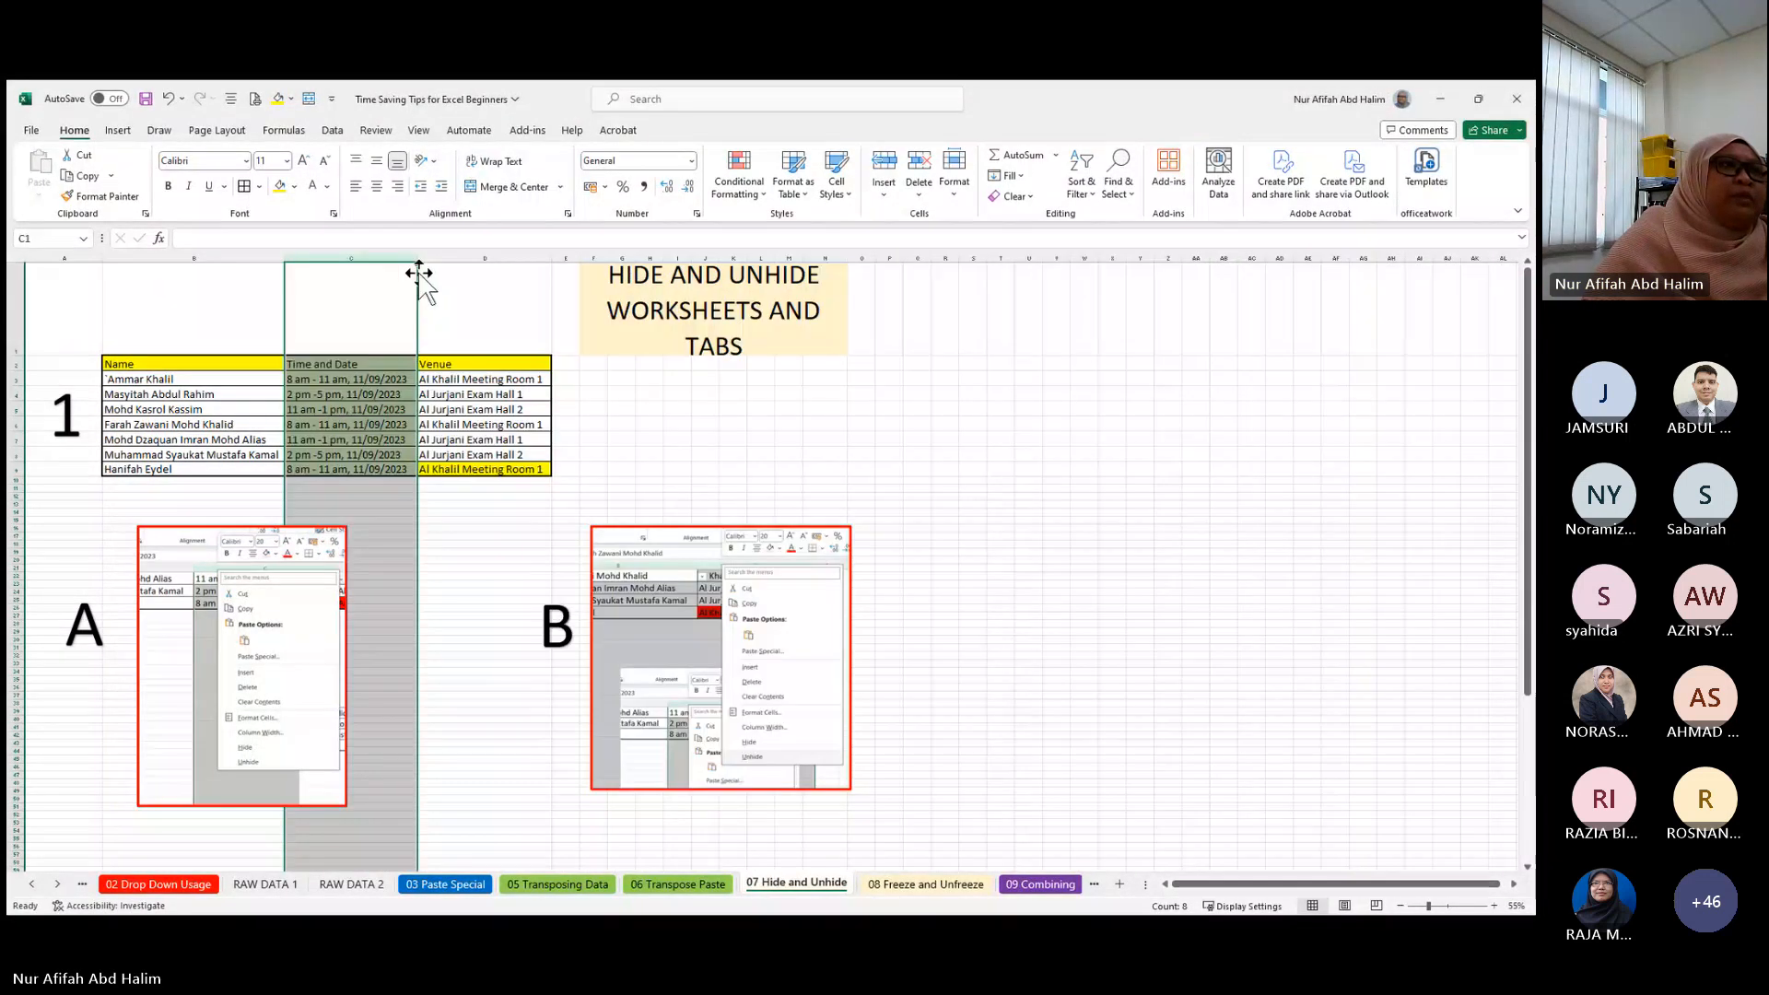
- Hide the Time and Date column (C), and unhide it by selecting the neighbouring Name and Venue columns
{"action": "right_click", "coordinate": [342, 251]}
{"action": "left_click", "coordinate": [396, 564]}
{"action": "right_click", "coordinate": [361, 251]}
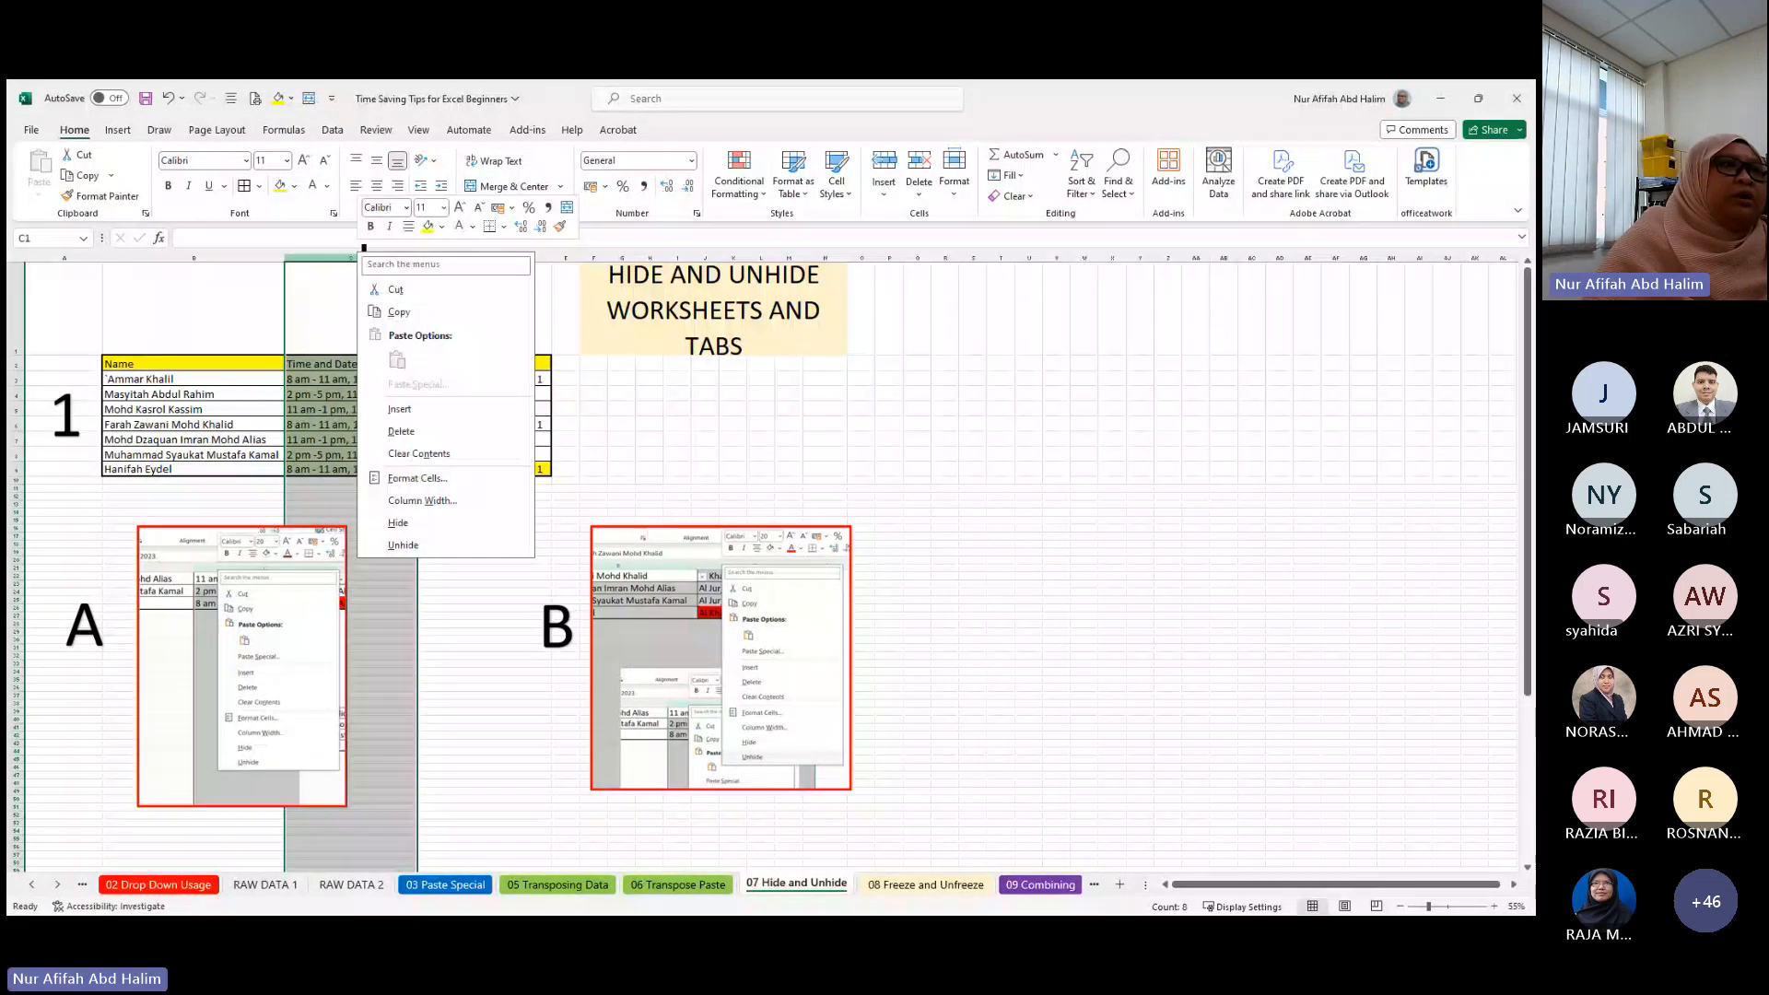
{"action": "left_click", "coordinate": [420, 523]}
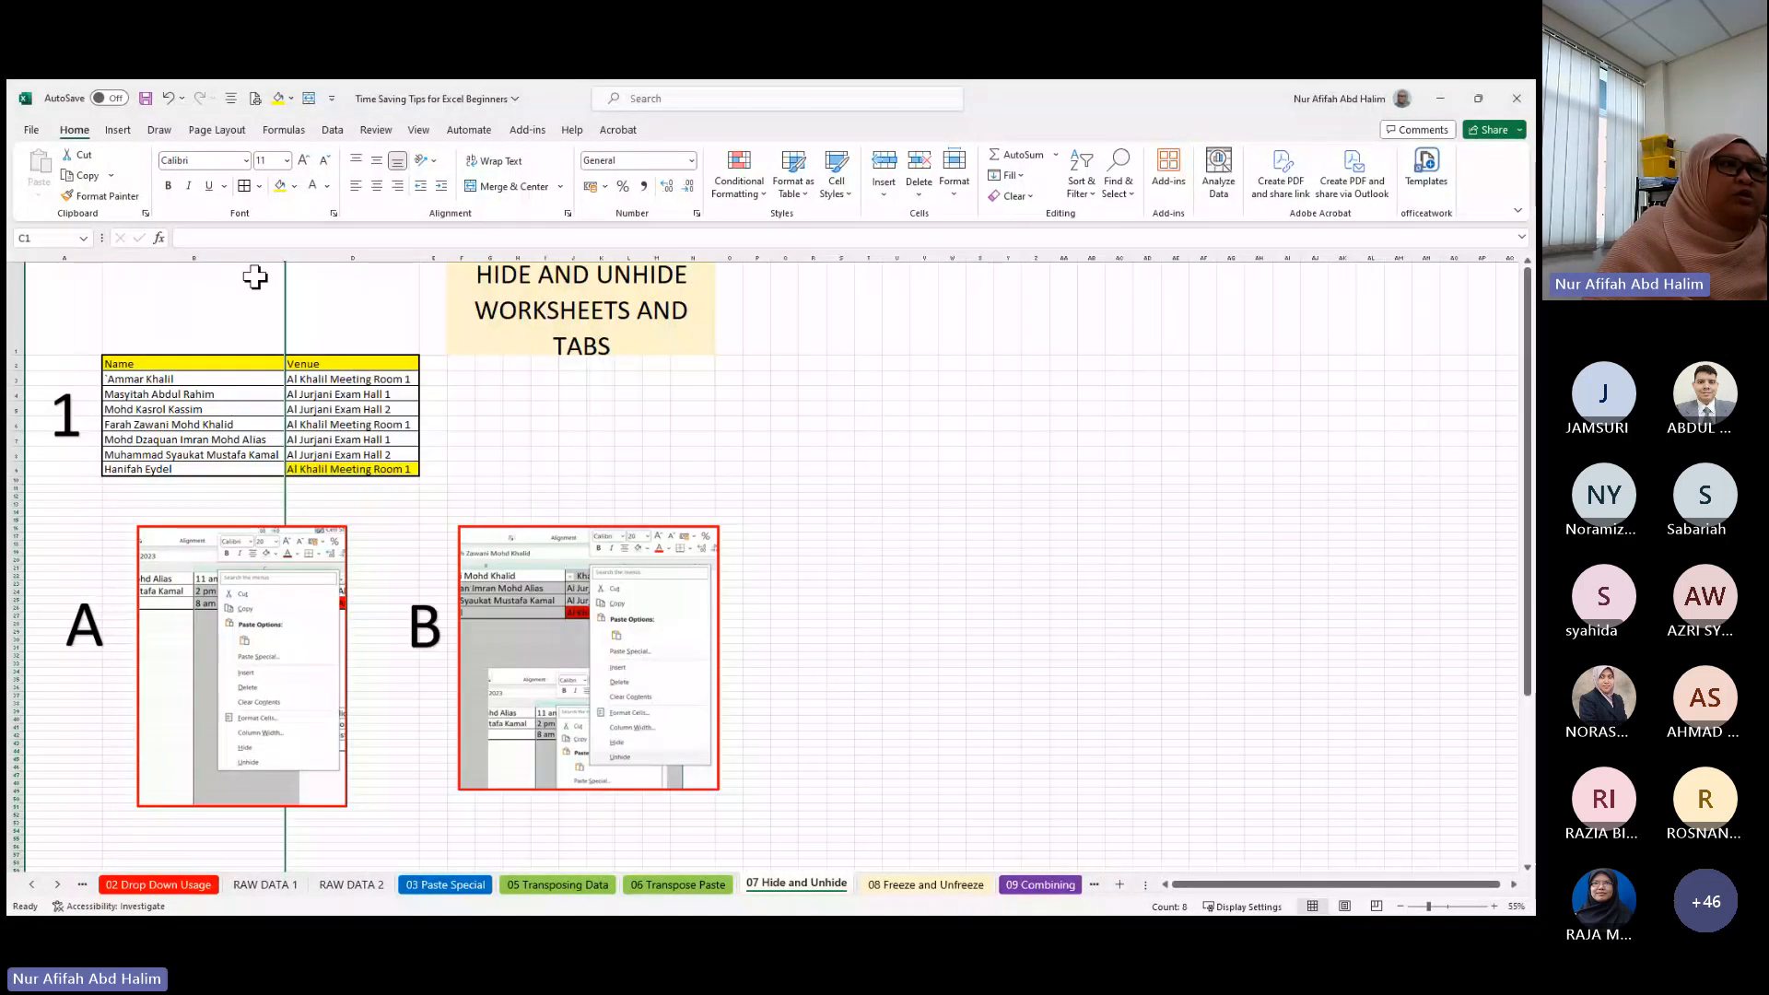
{"action": "left_click_drag", "start_coordinate": [257, 257], "coordinate": [318, 251]}
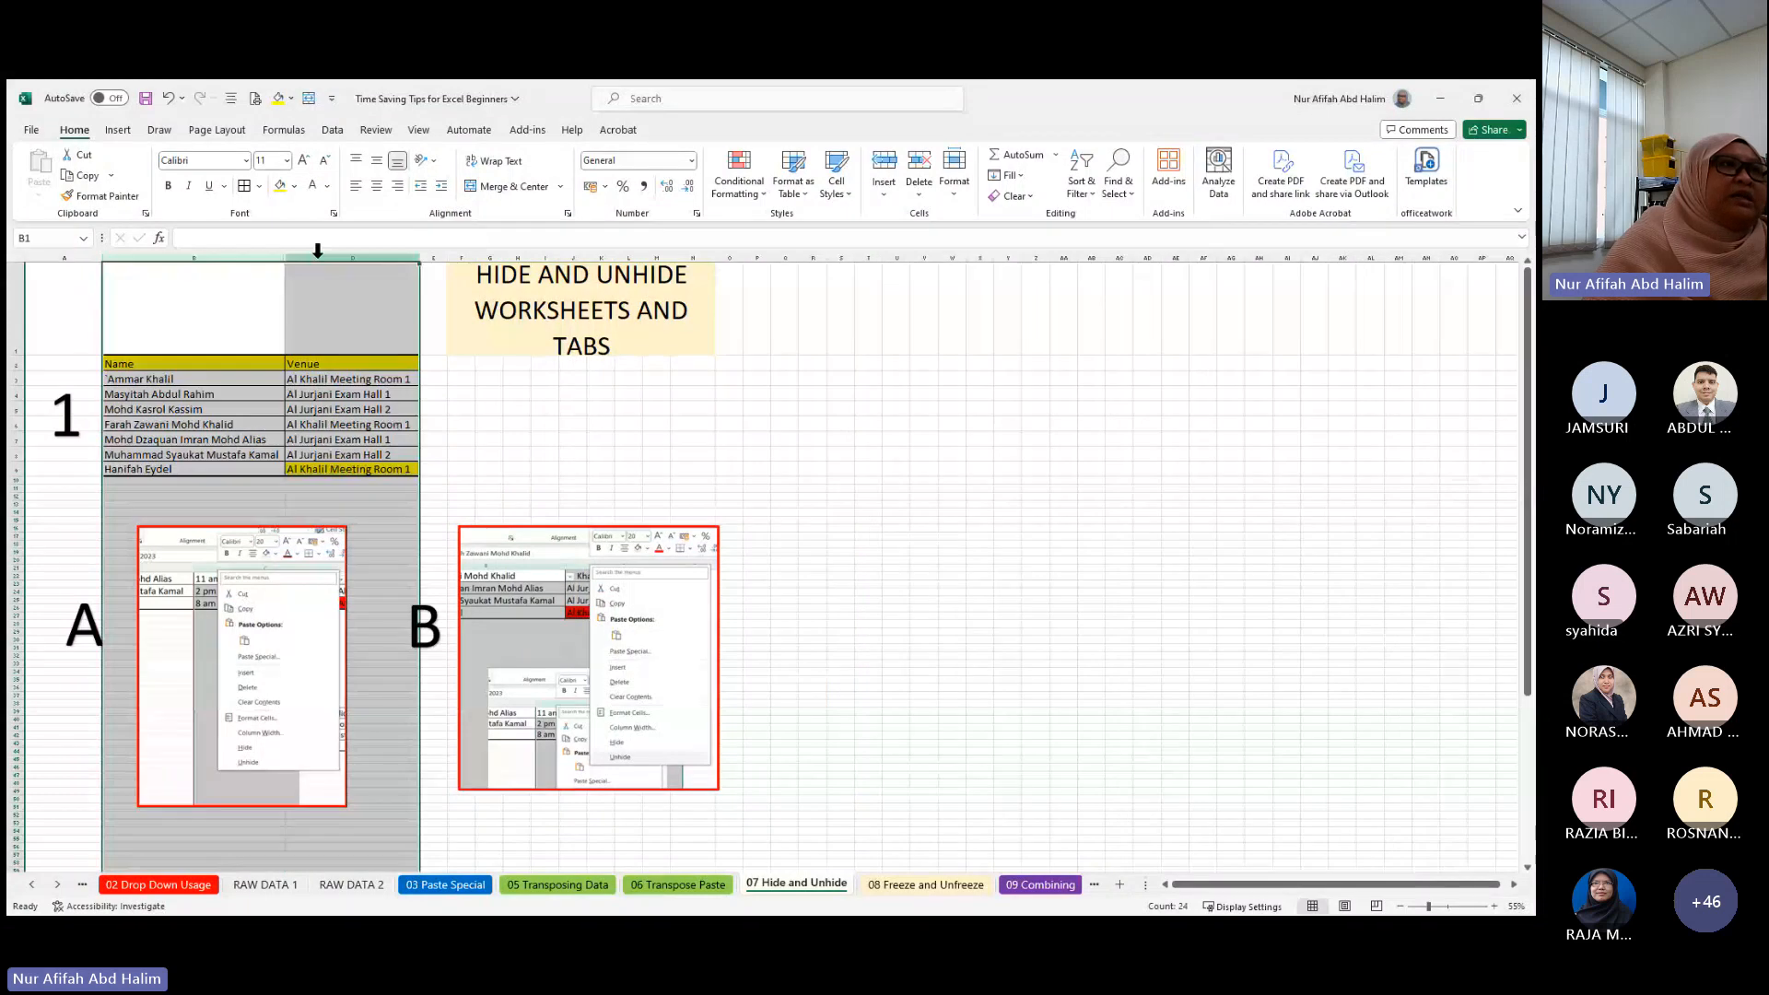
{"action": "right_click", "coordinate": [318, 250]}
{"action": "left_click", "coordinate": [365, 547]}
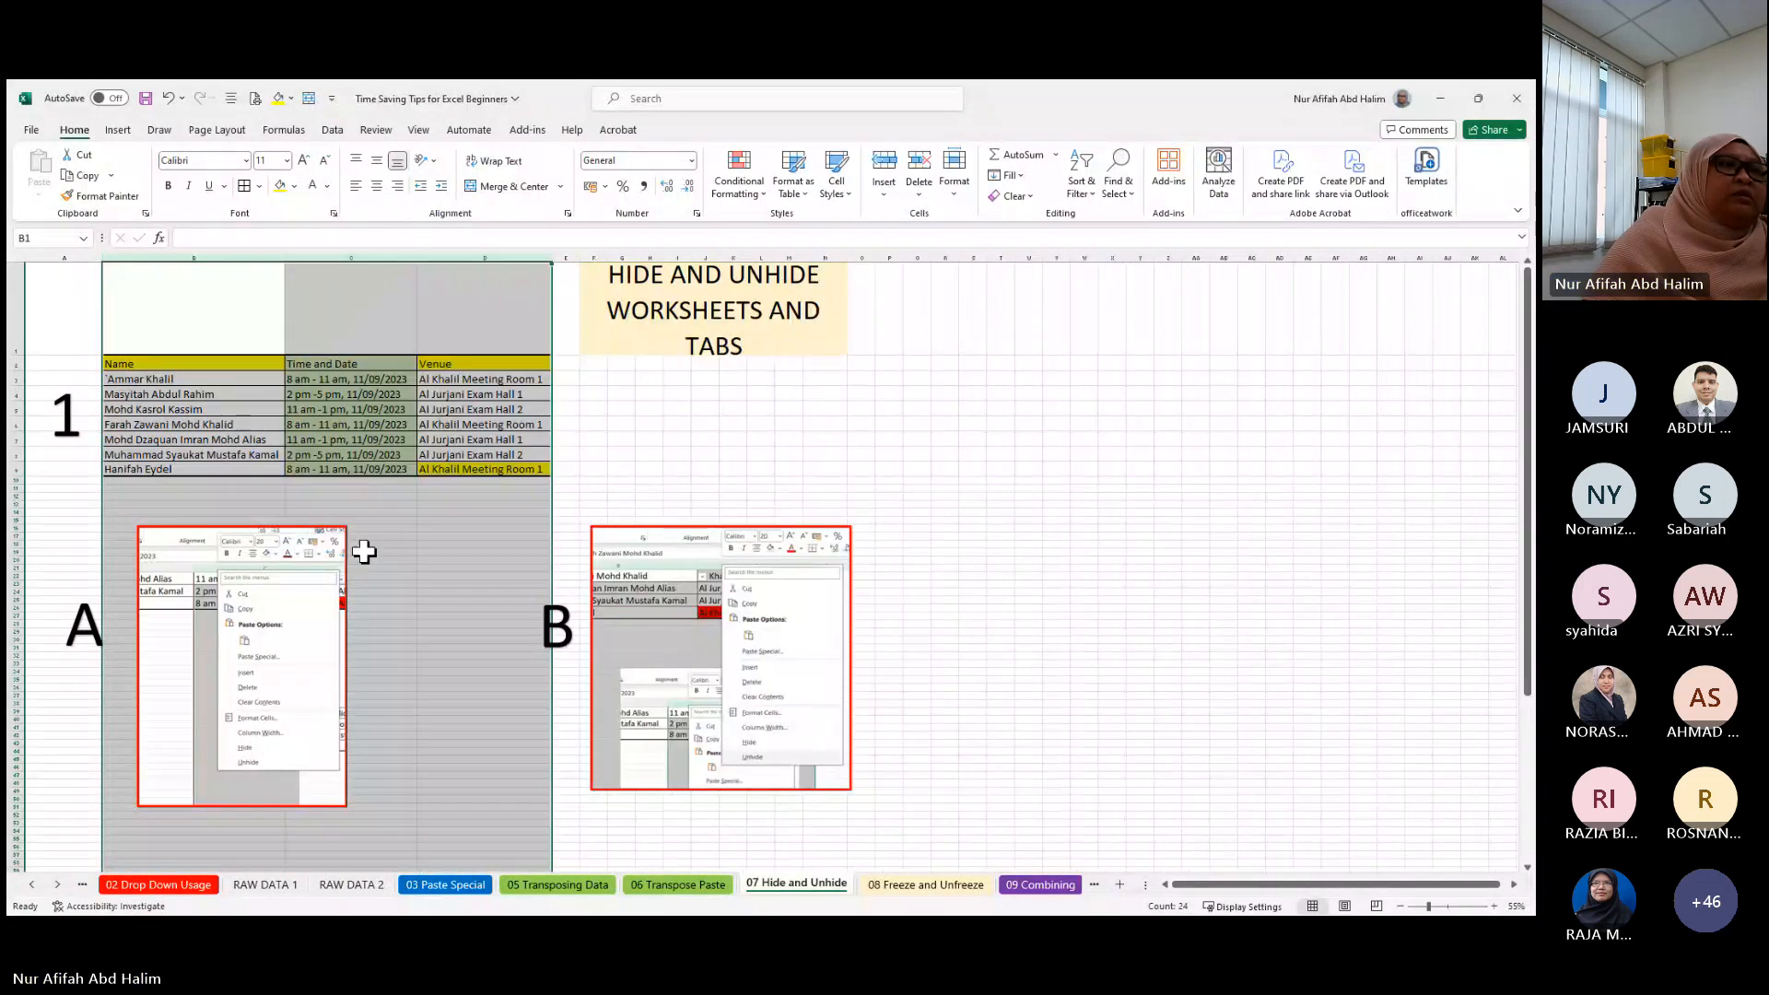
{"action": "left_click", "coordinate": [390, 509]}
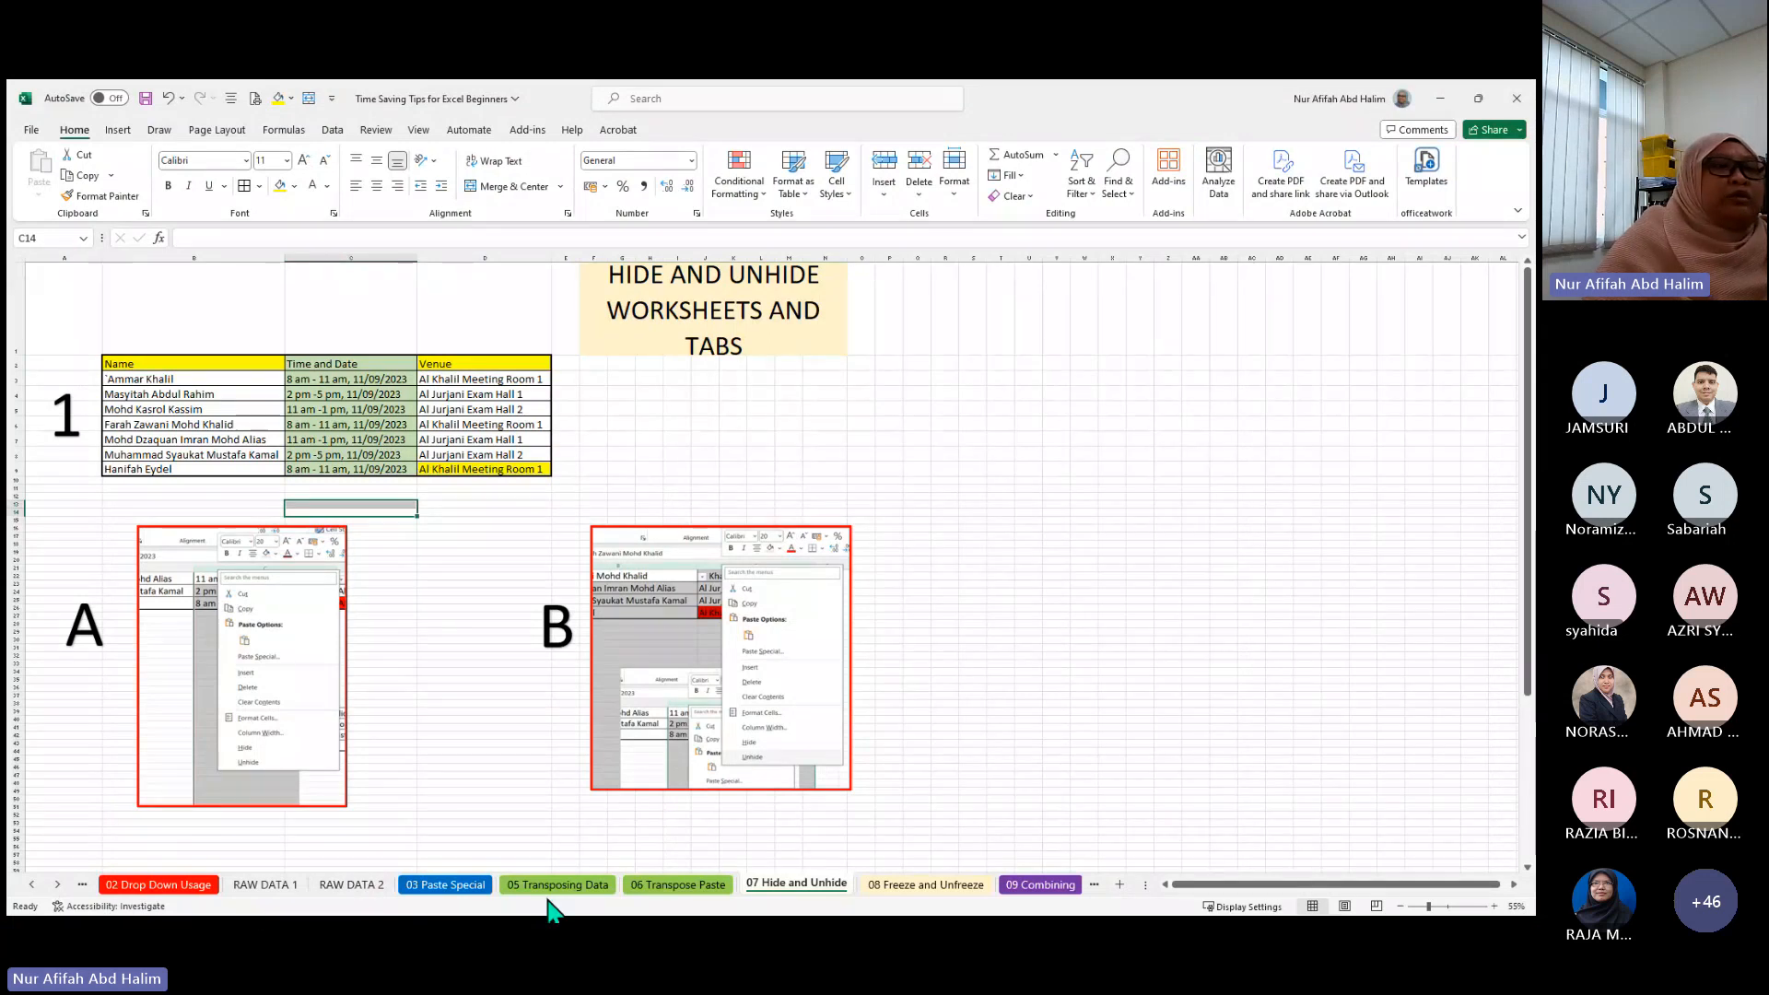
- Hide the 08 Freeze and Unfreeze worksheet and look through the workbook's whole row of sheets for it
{"action": "right_click", "coordinate": [901, 888]}
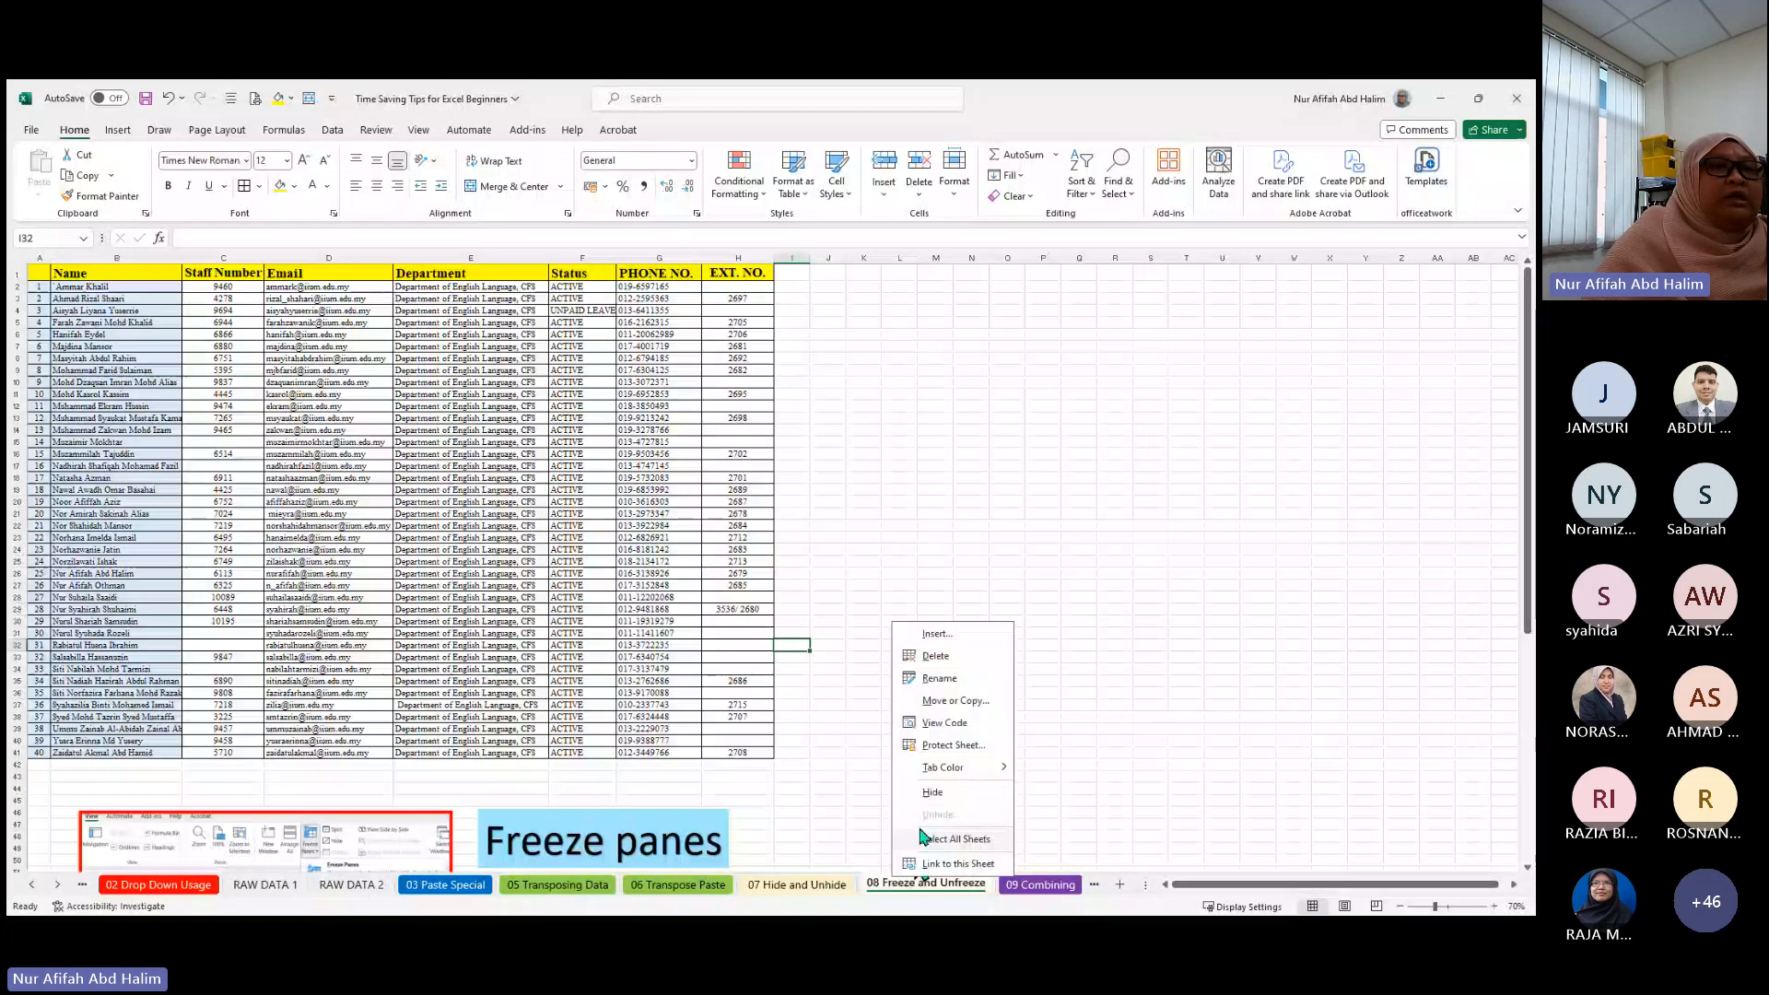
{"action": "key", "text": "Escape"}
{"action": "key", "text": "ctrl+Page_Down"}
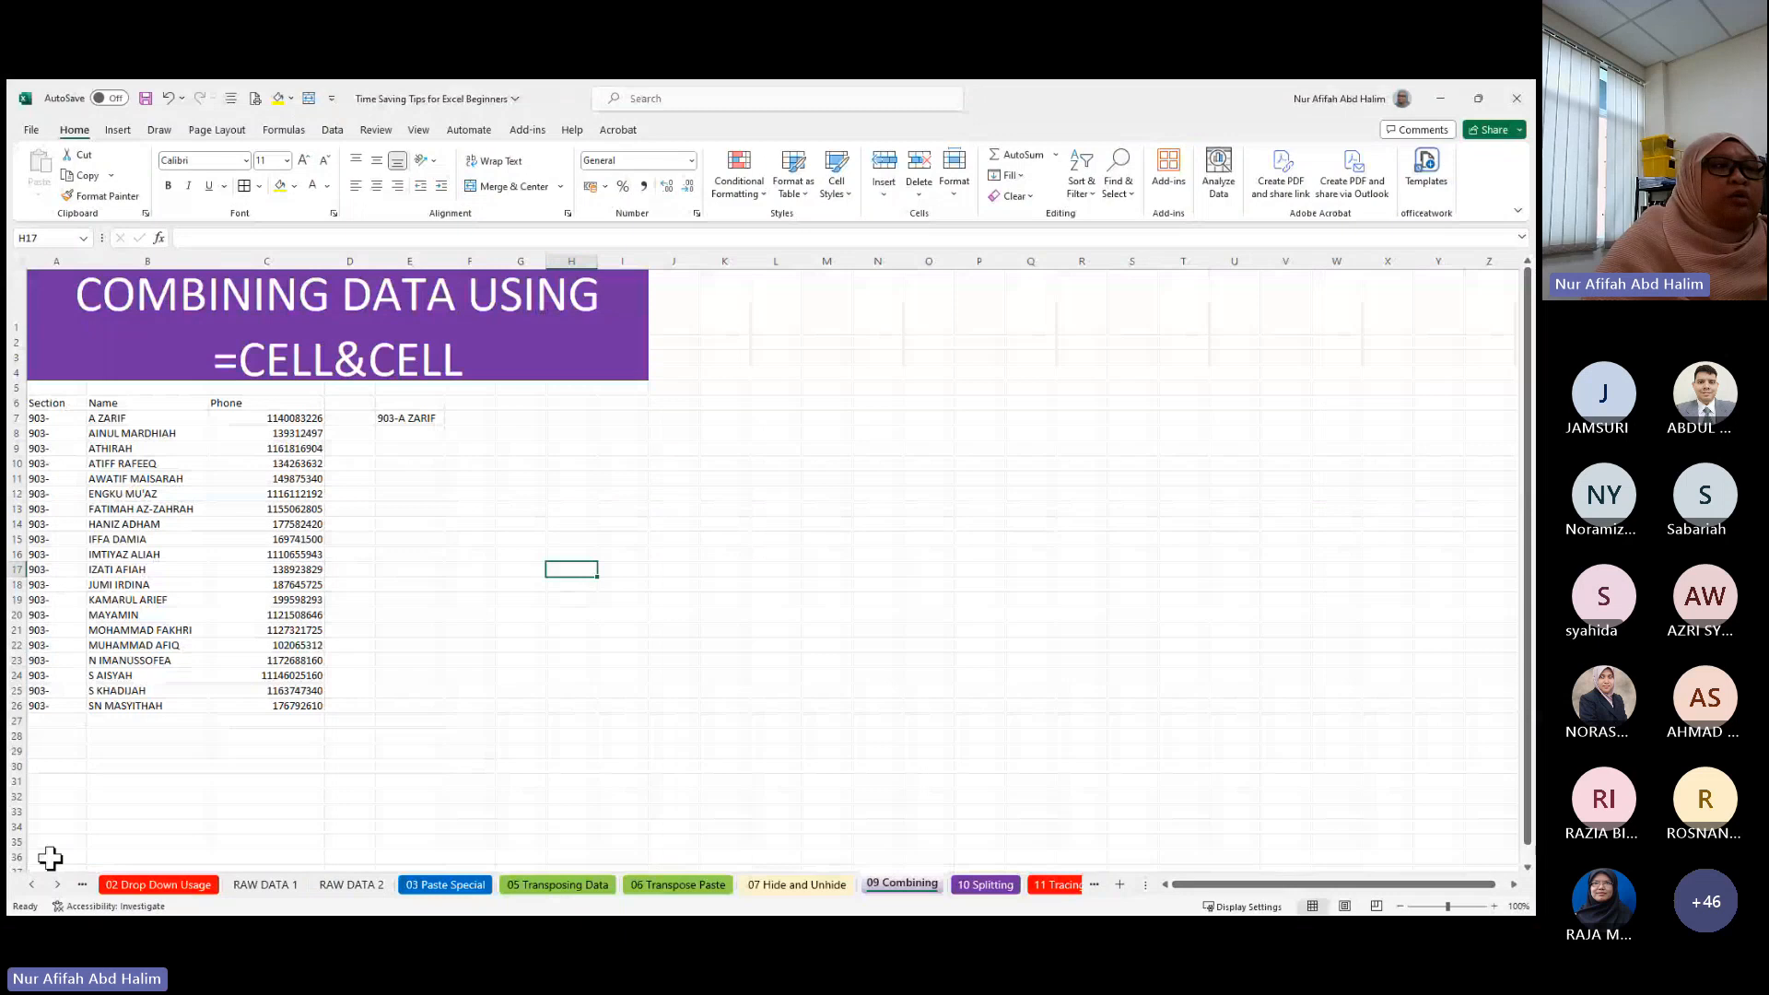
{"action": "left_click", "coordinate": [57, 885]}
{"action": "left_click", "coordinate": [57, 885]}
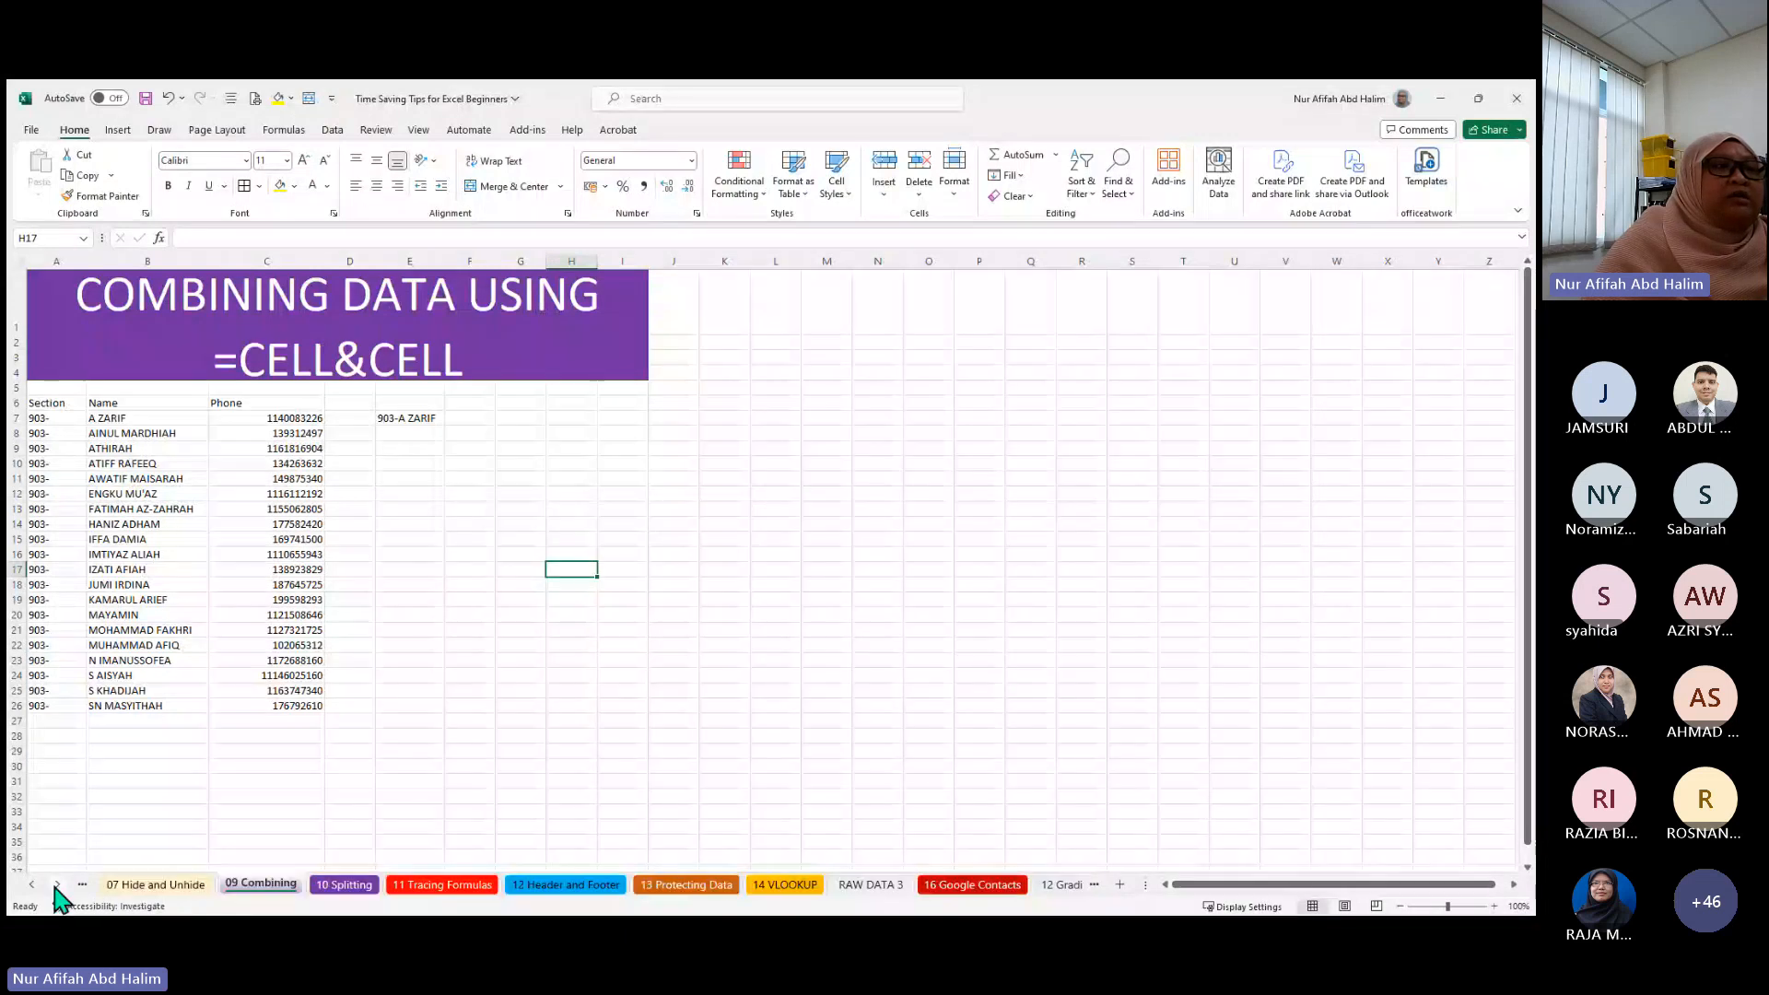
{"action": "left_click", "coordinate": [57, 886]}
{"action": "left_click", "coordinate": [32, 886]}
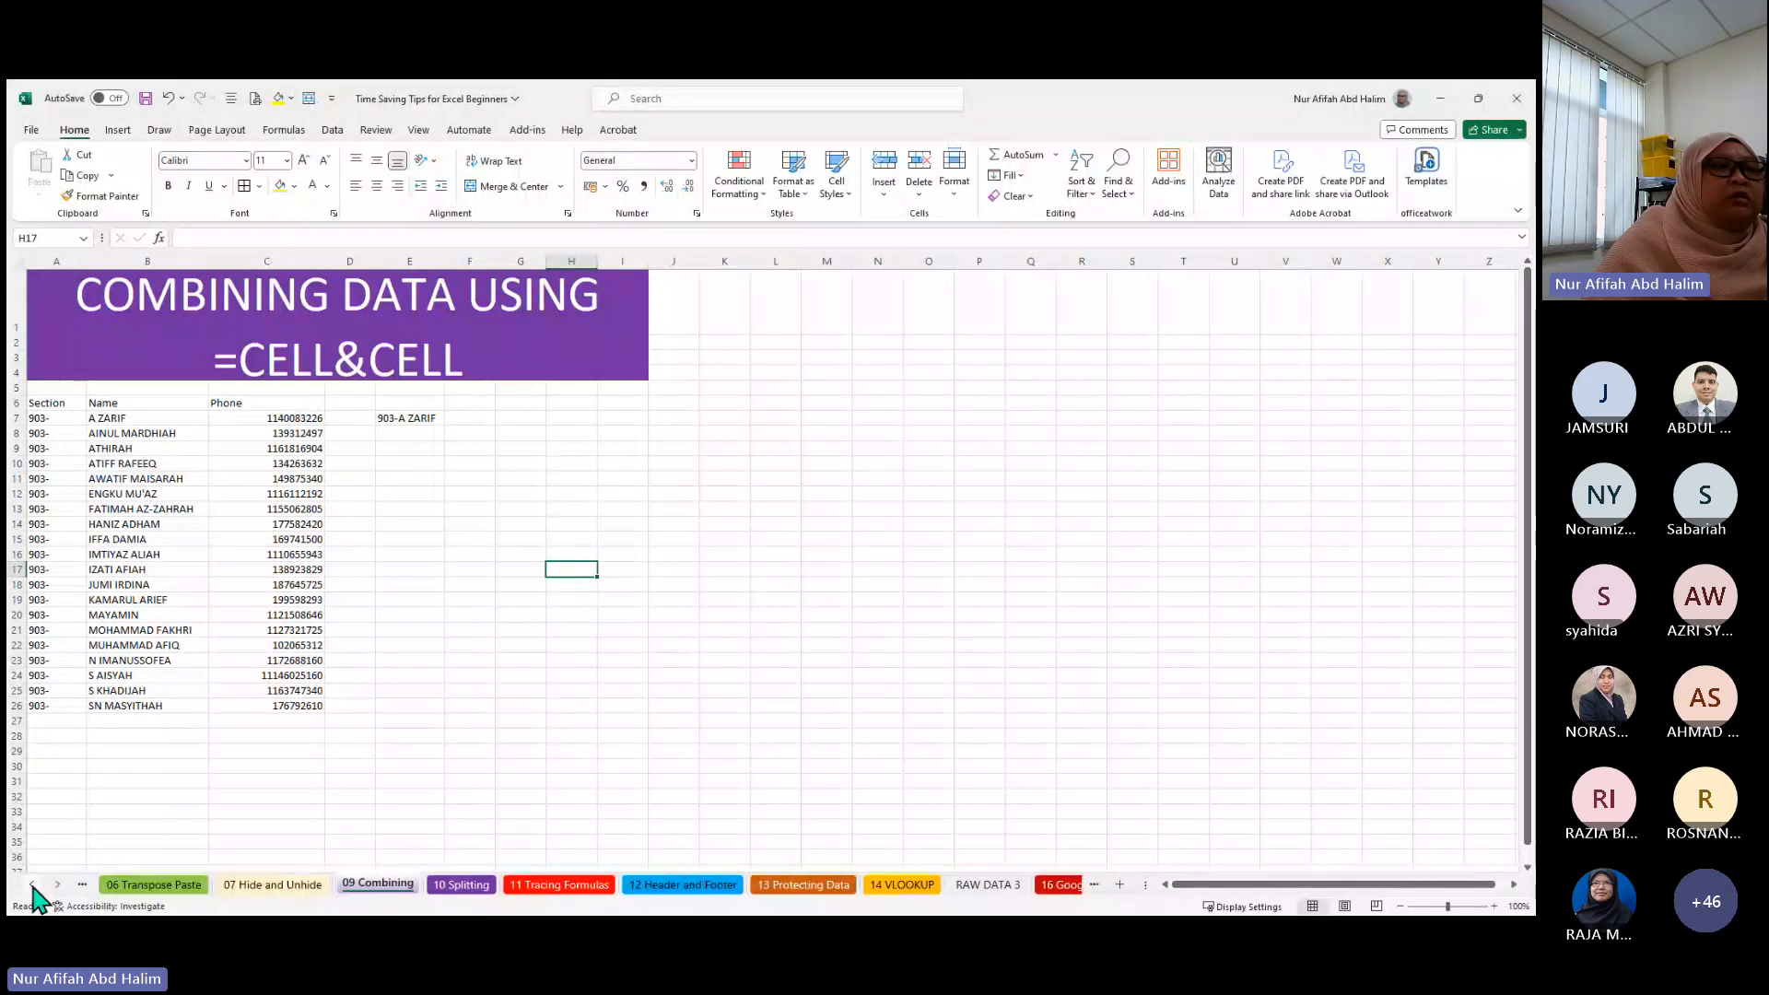
{"action": "left_click", "coordinate": [31, 885]}
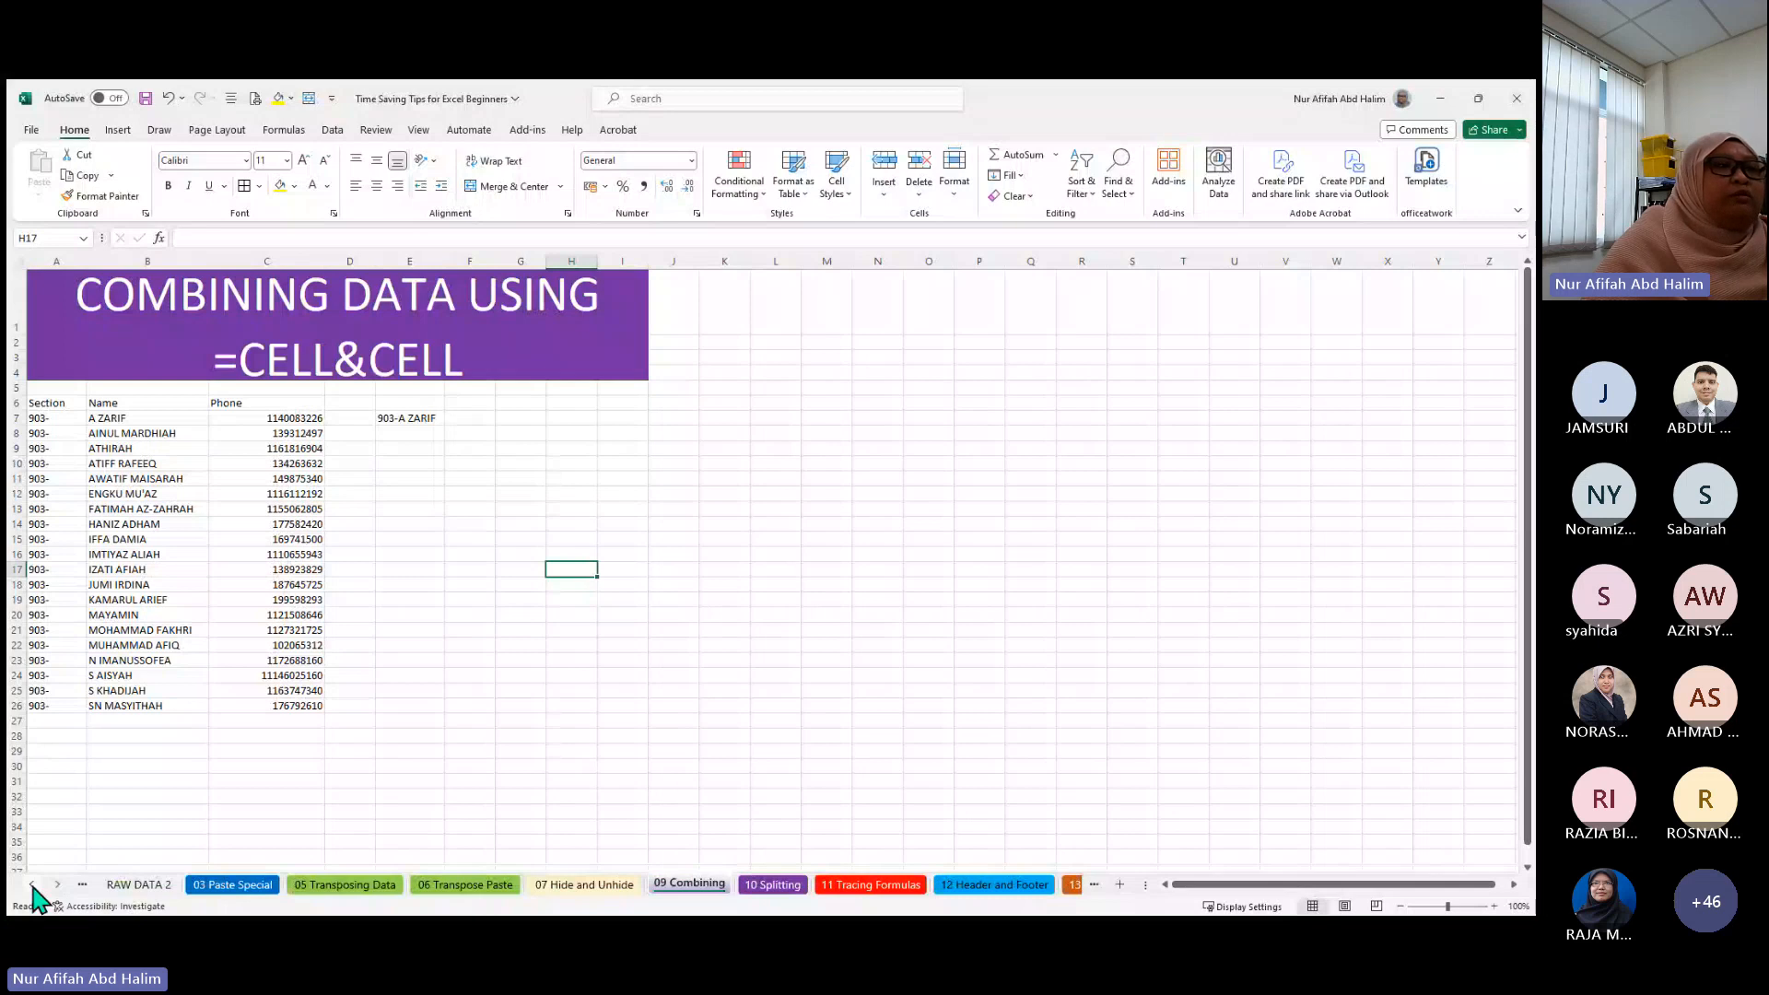
{"action": "left_click", "coordinate": [31, 885]}
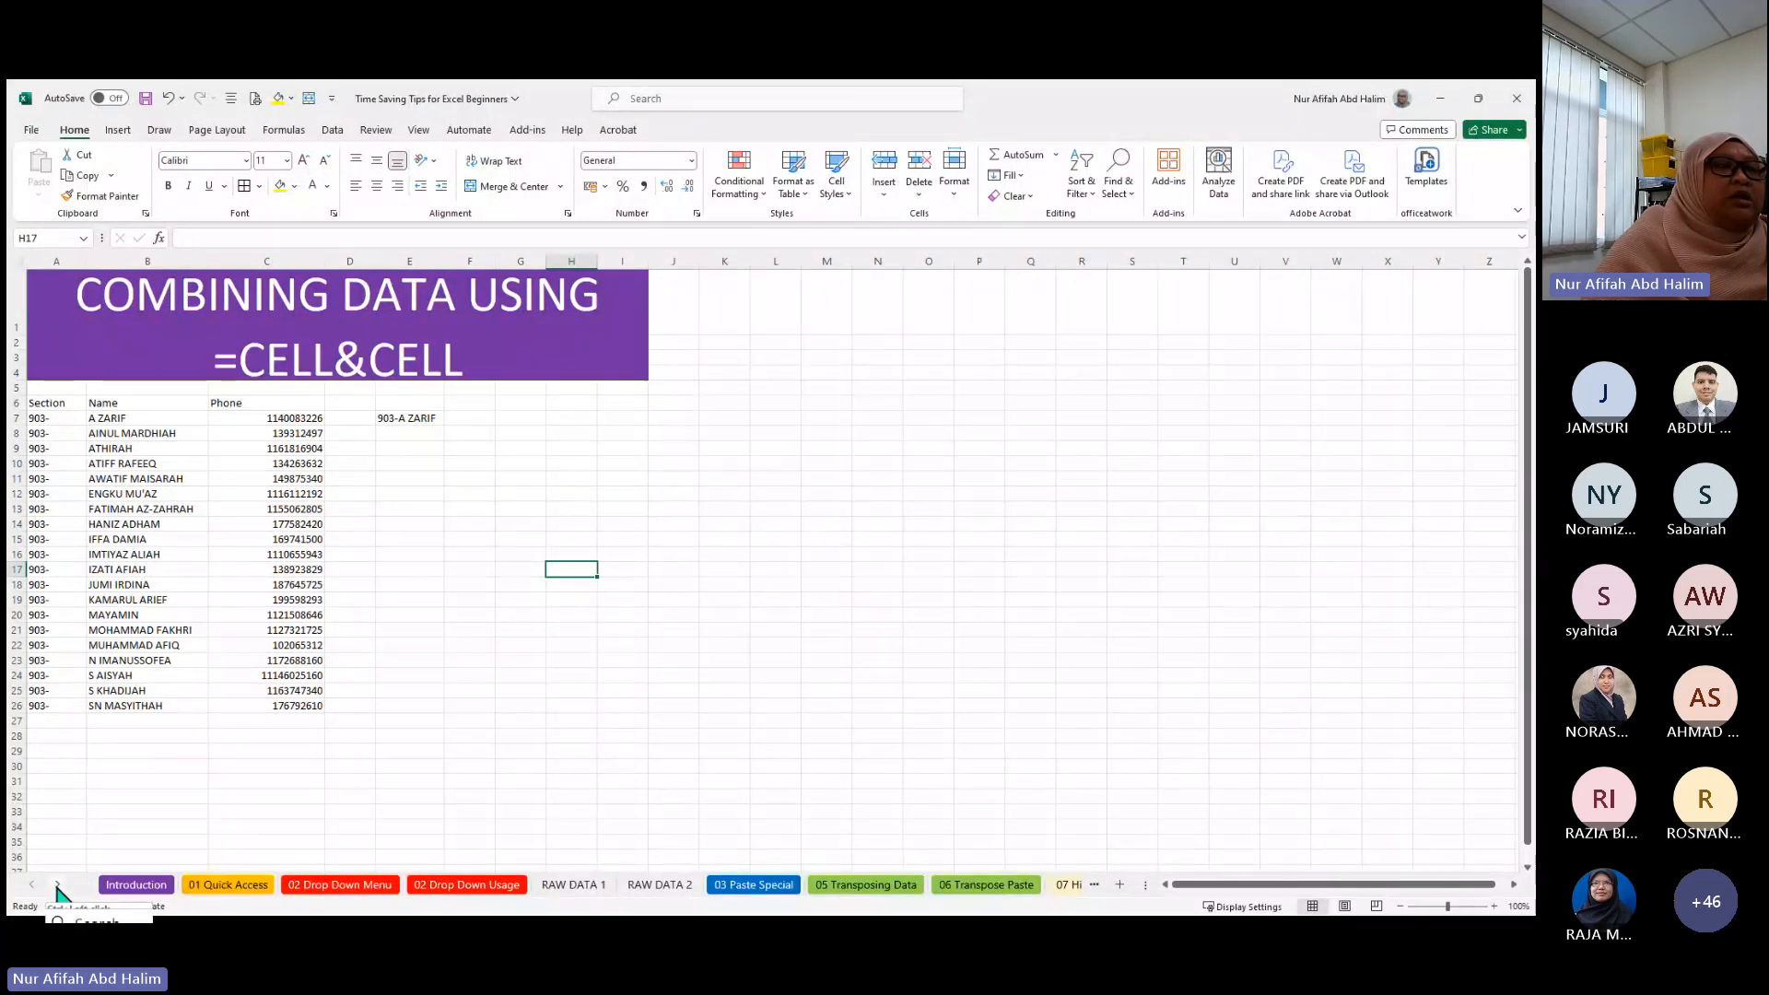
{"action": "left_click", "coordinate": [57, 885]}
{"action": "left_click", "coordinate": [57, 886]}
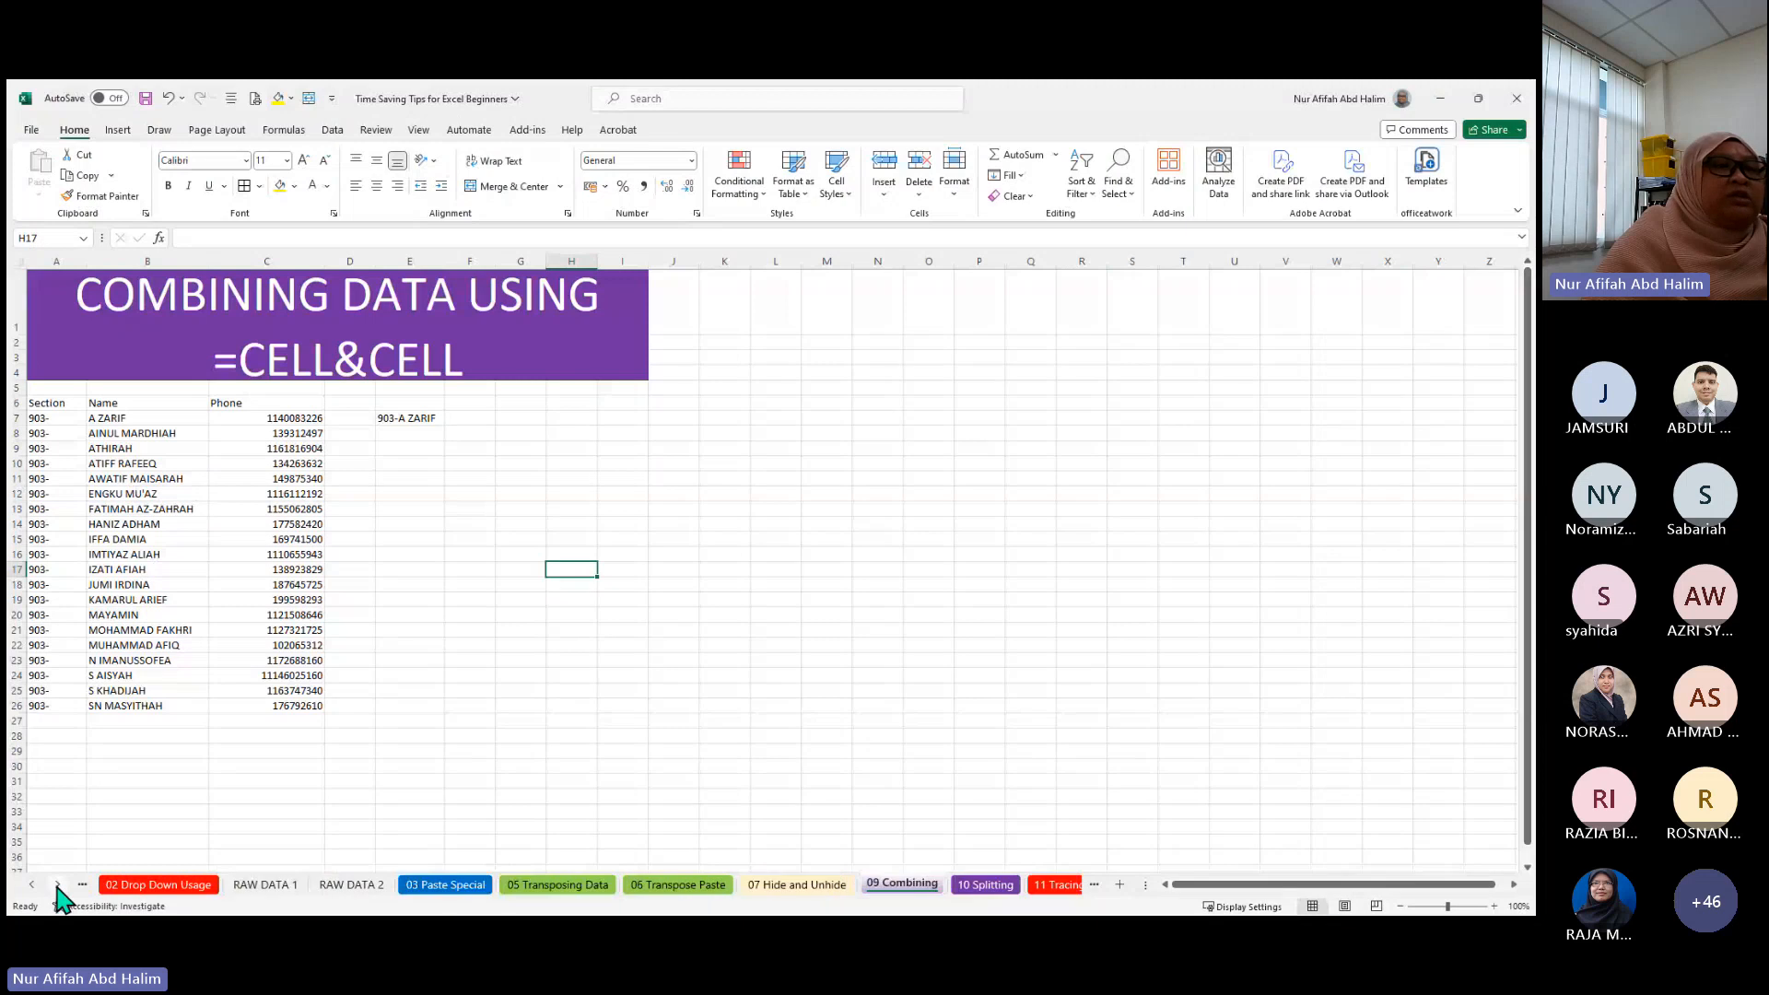
- Unhide the 08 Freeze and Unfreeze worksheet and return to the 07 Hide and Unhide sheet
{"action": "right_click", "coordinate": [768, 886]}
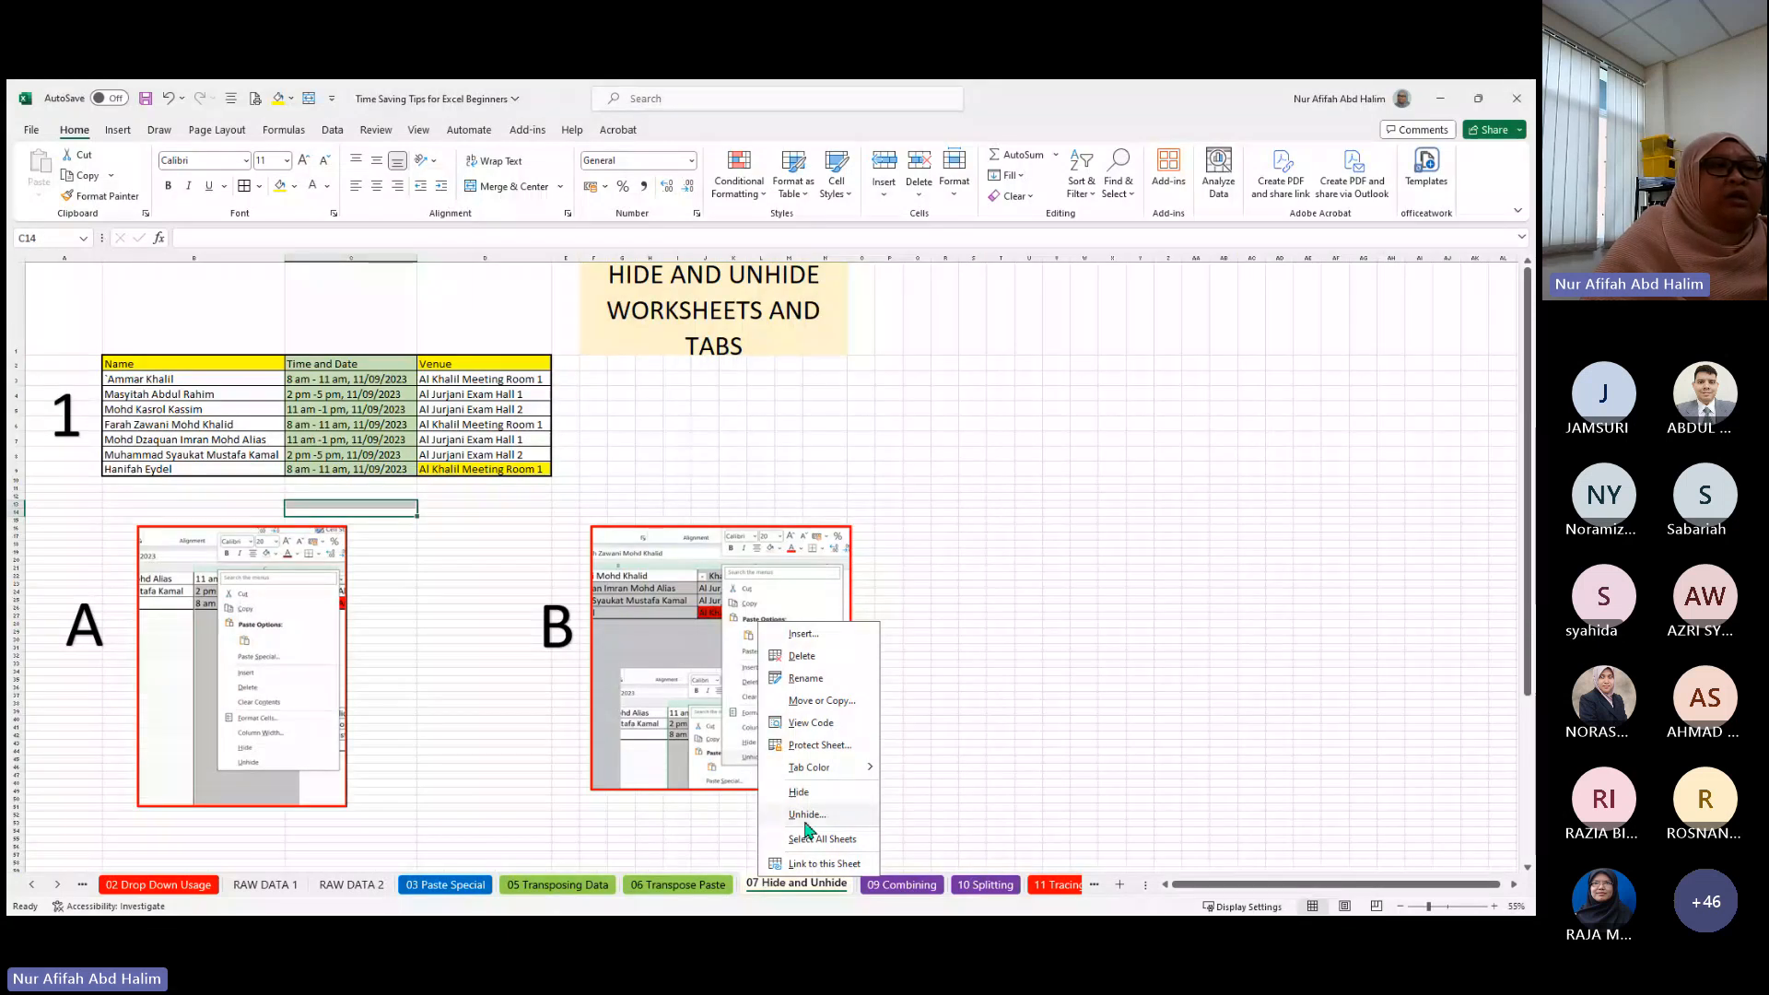
{"action": "left_click", "coordinate": [806, 816]}
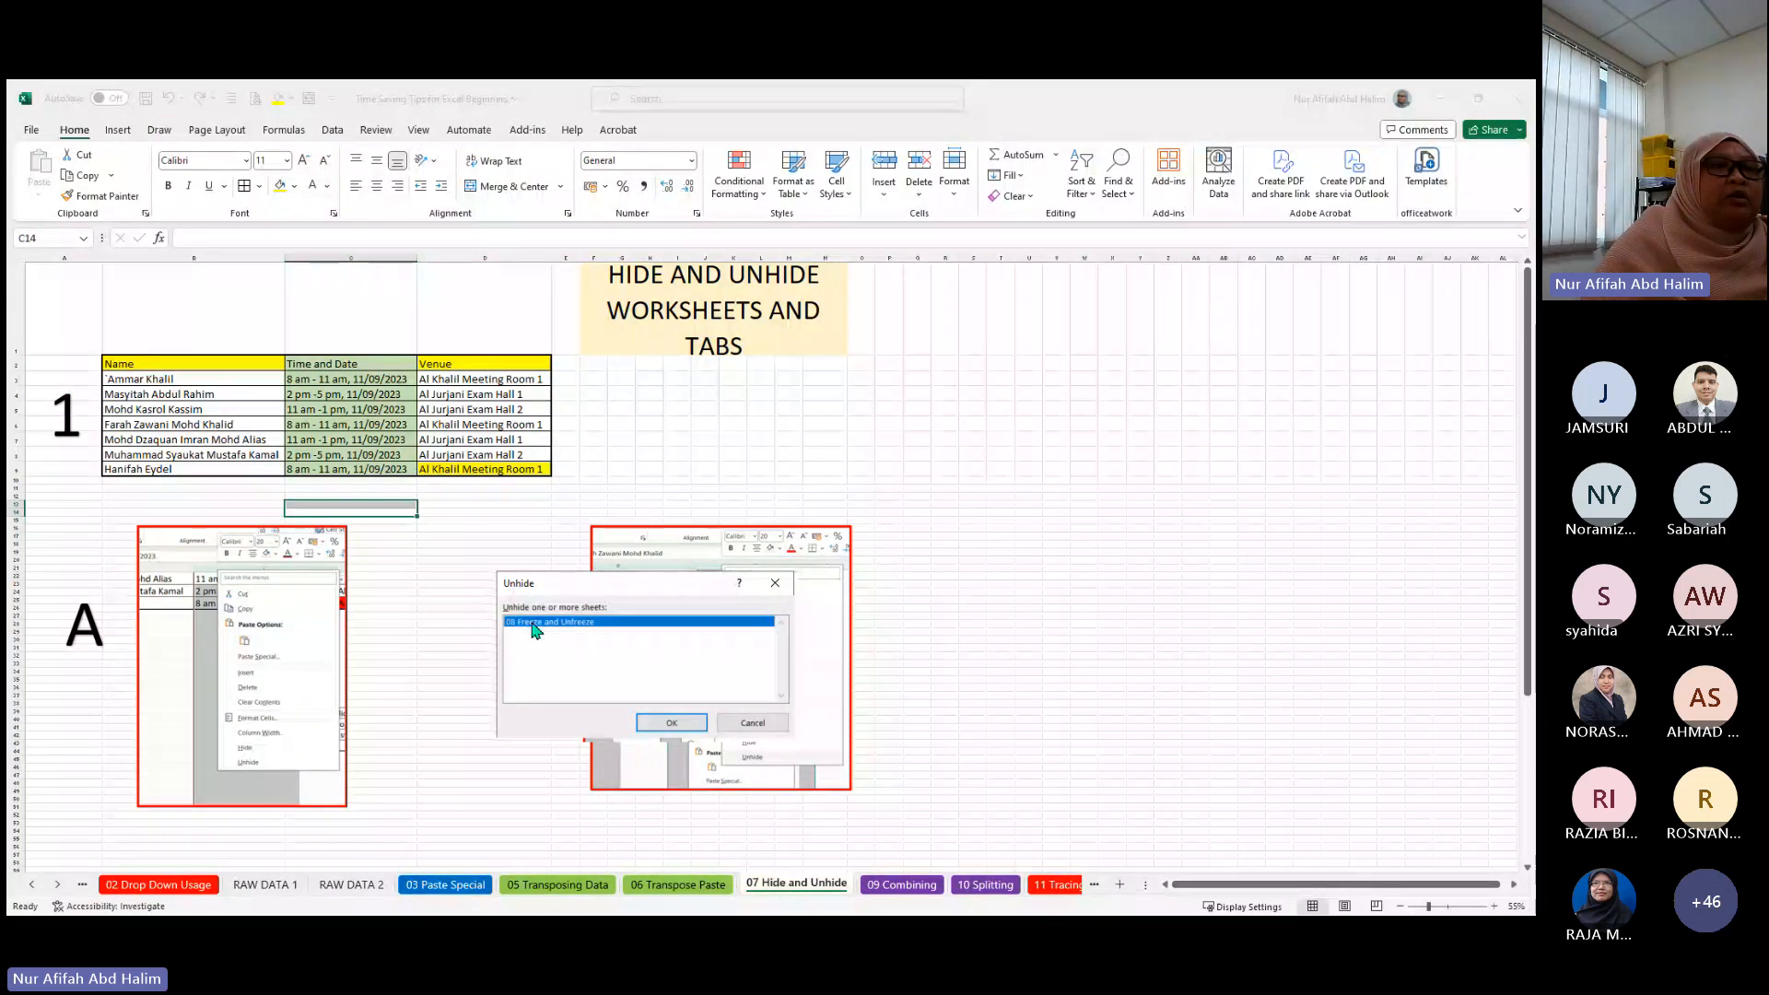
{"action": "left_click", "coordinate": [693, 724]}
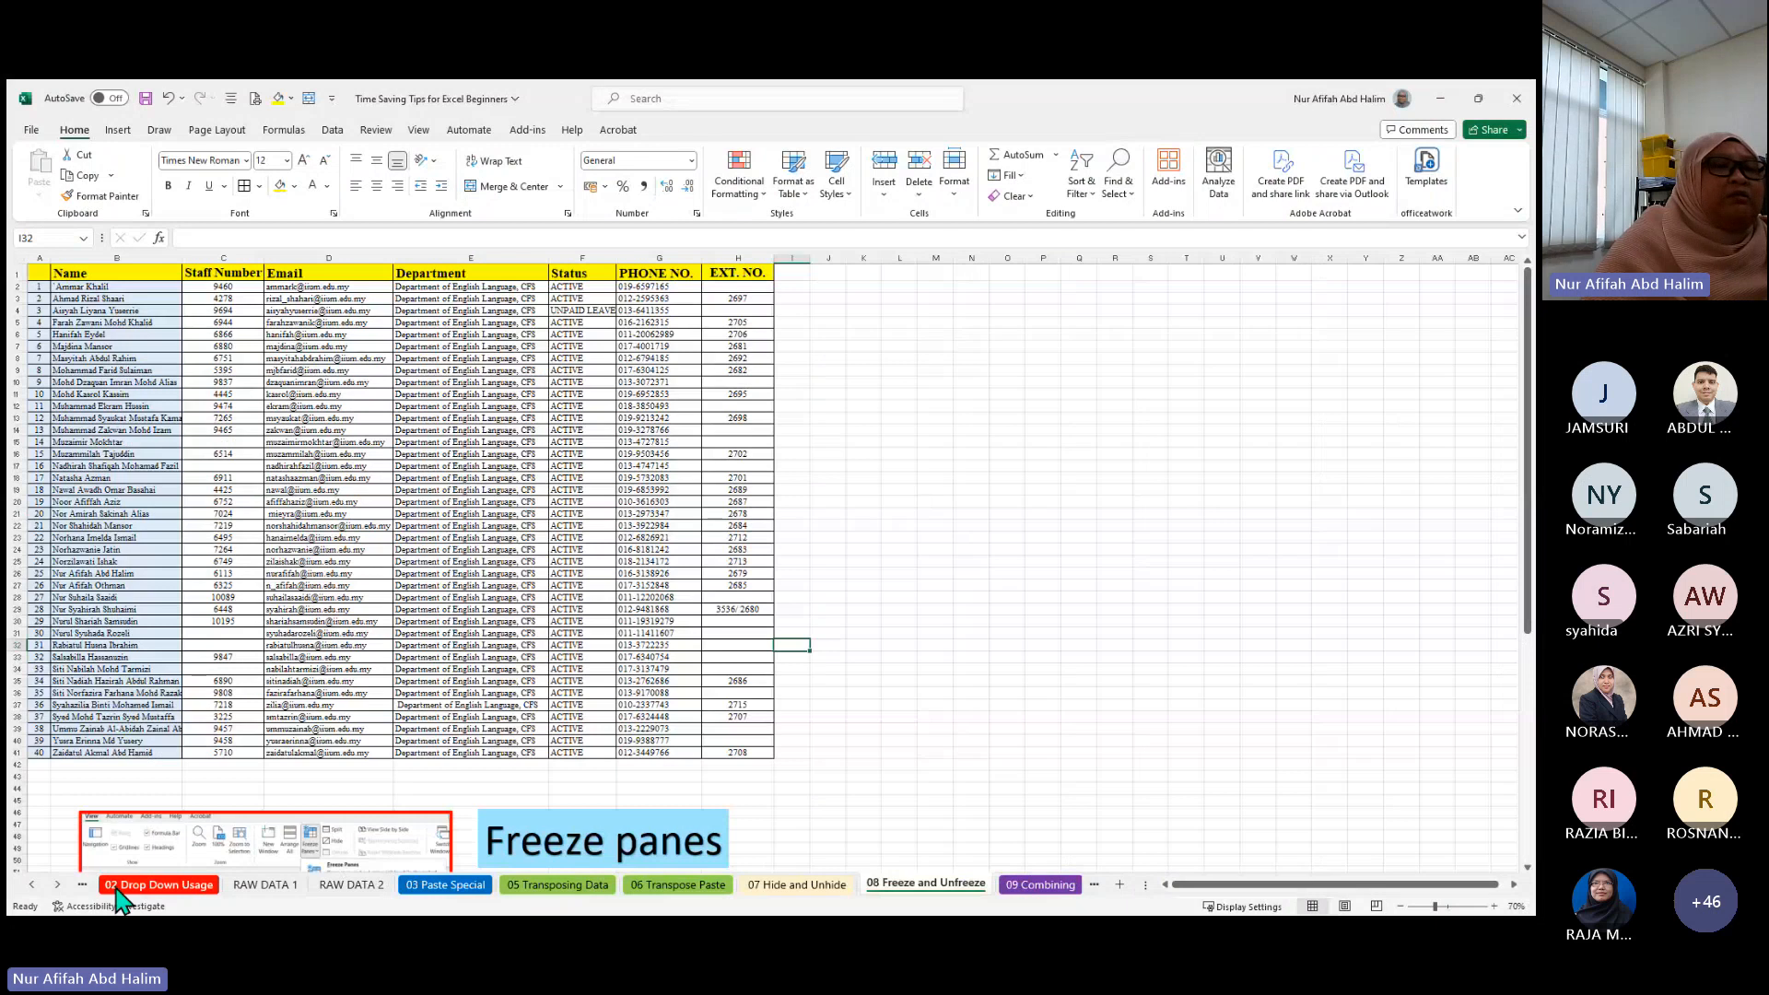
{"action": "right_click", "coordinate": [785, 884]}
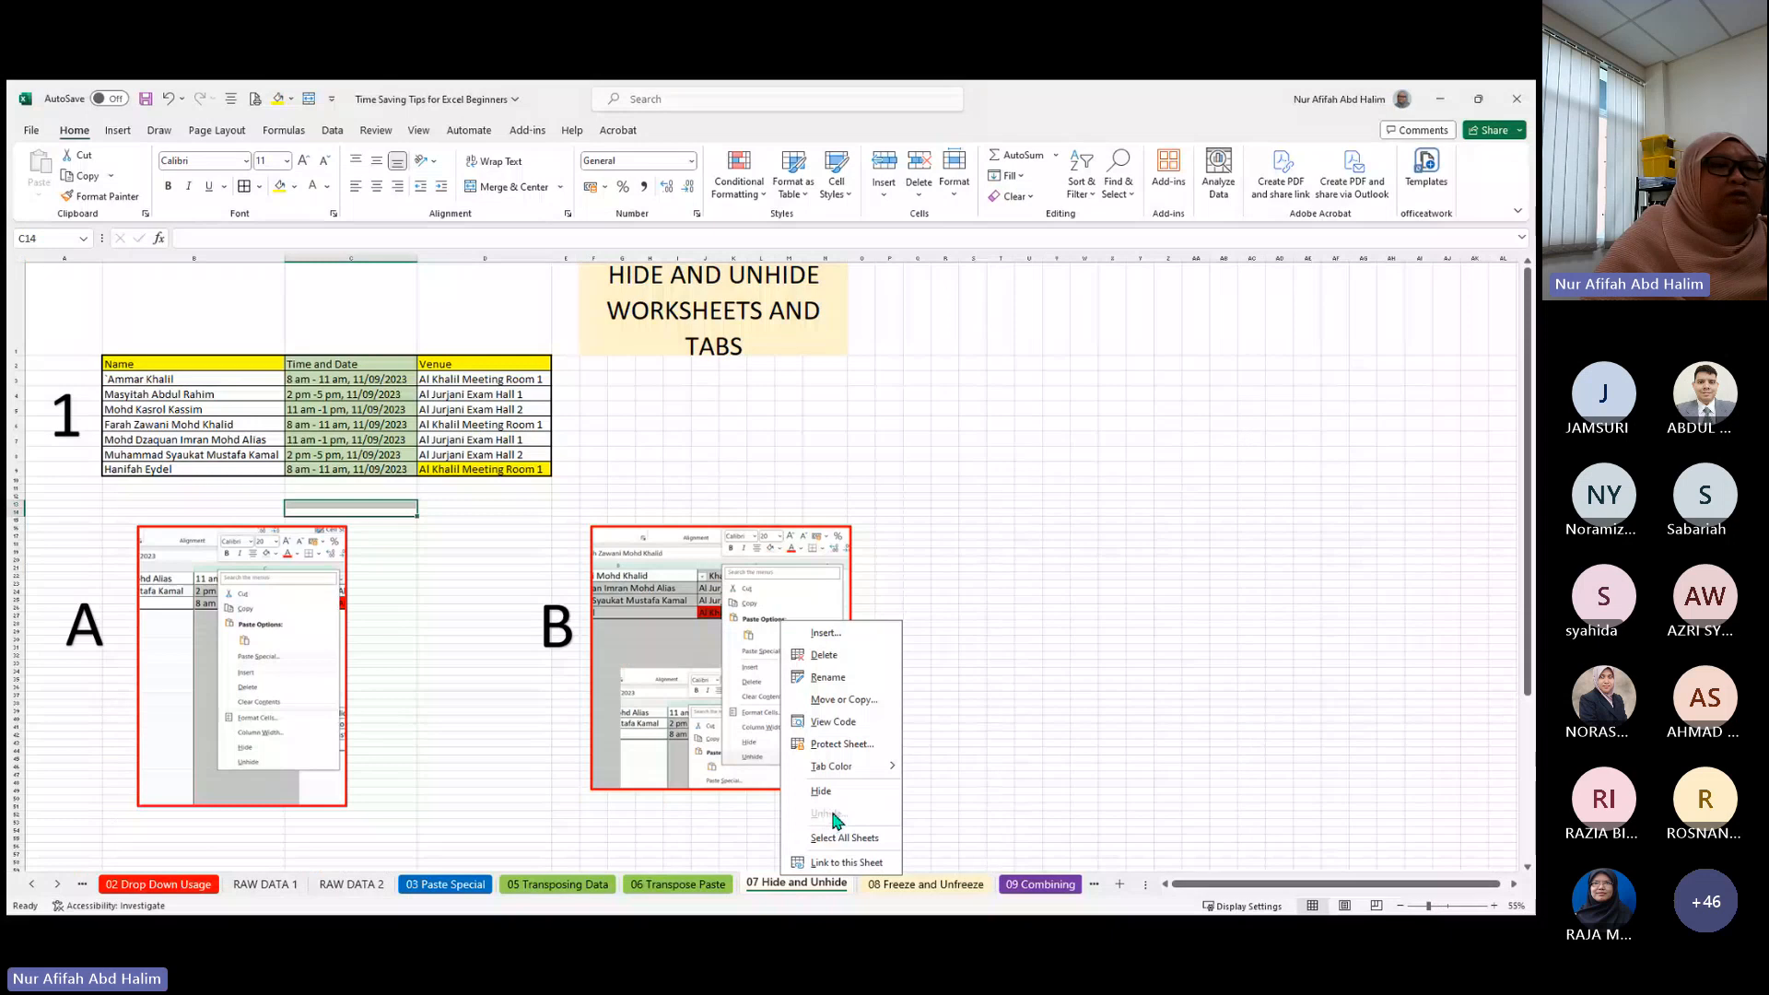
{"action": "left_click", "coordinate": [937, 797]}
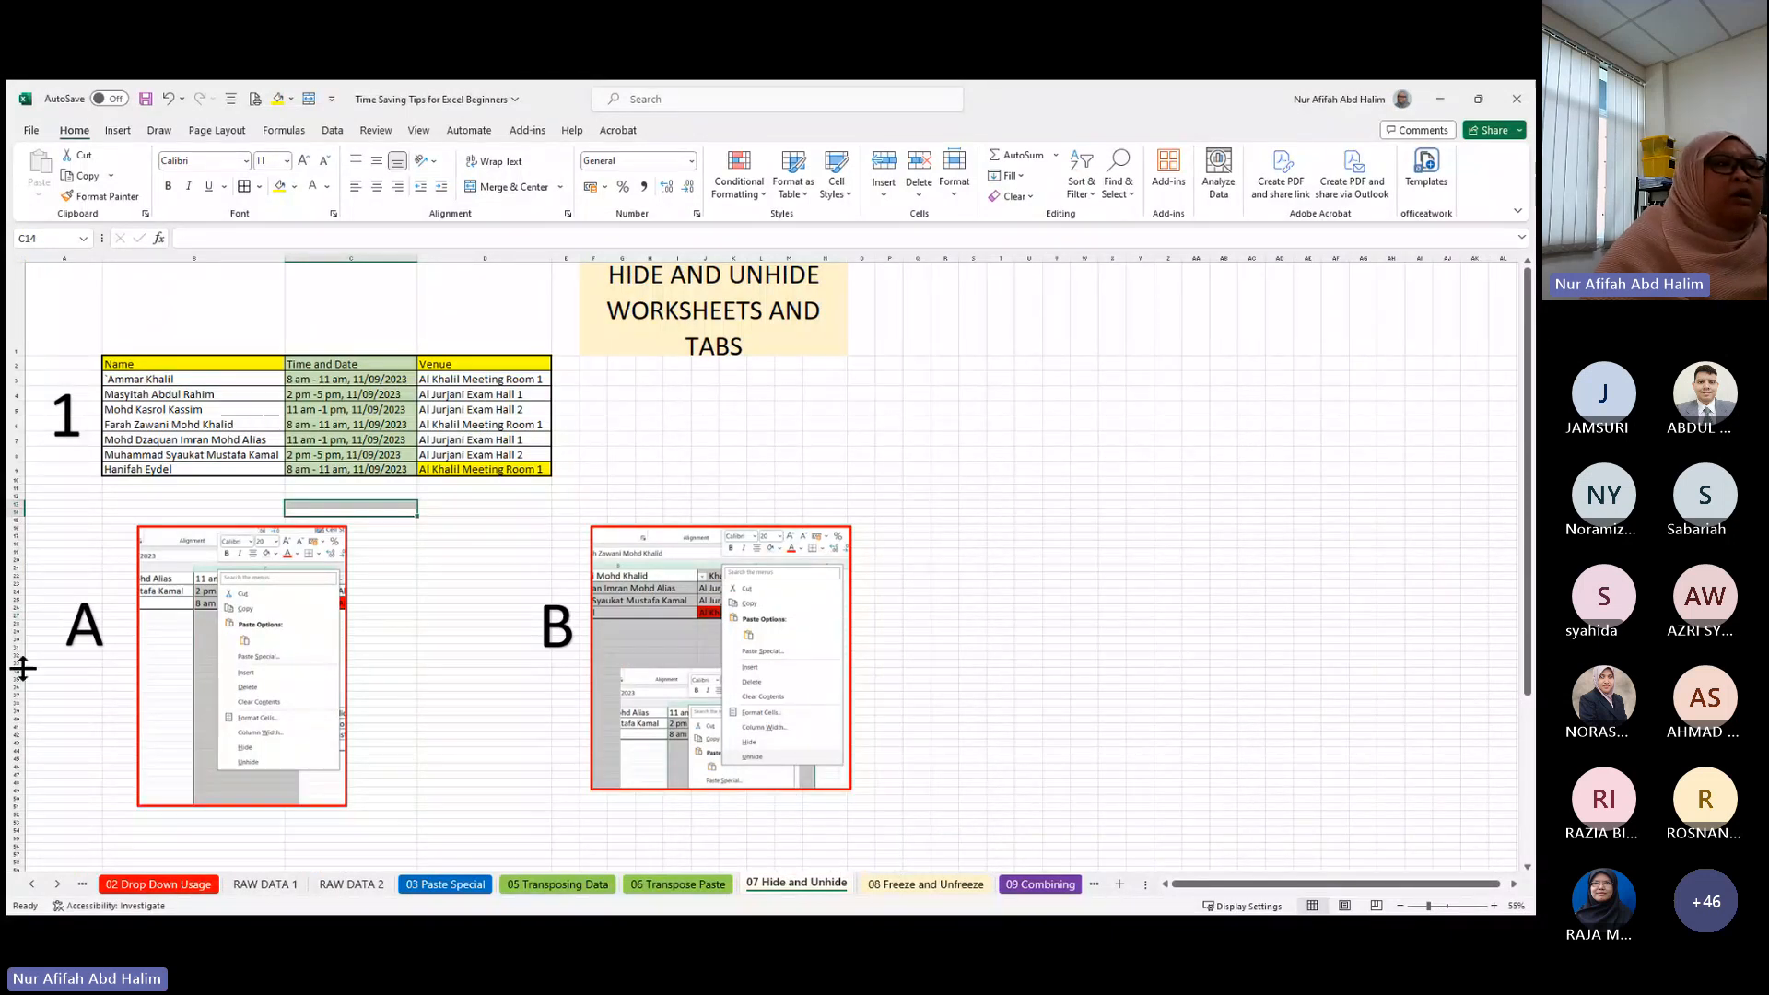
- Look through the sheets up to 15 XLOOKUP and open the RAW DATA 3 sheet
{"action": "left_click", "coordinate": [57, 883]}
{"action": "left_click", "coordinate": [58, 884]}
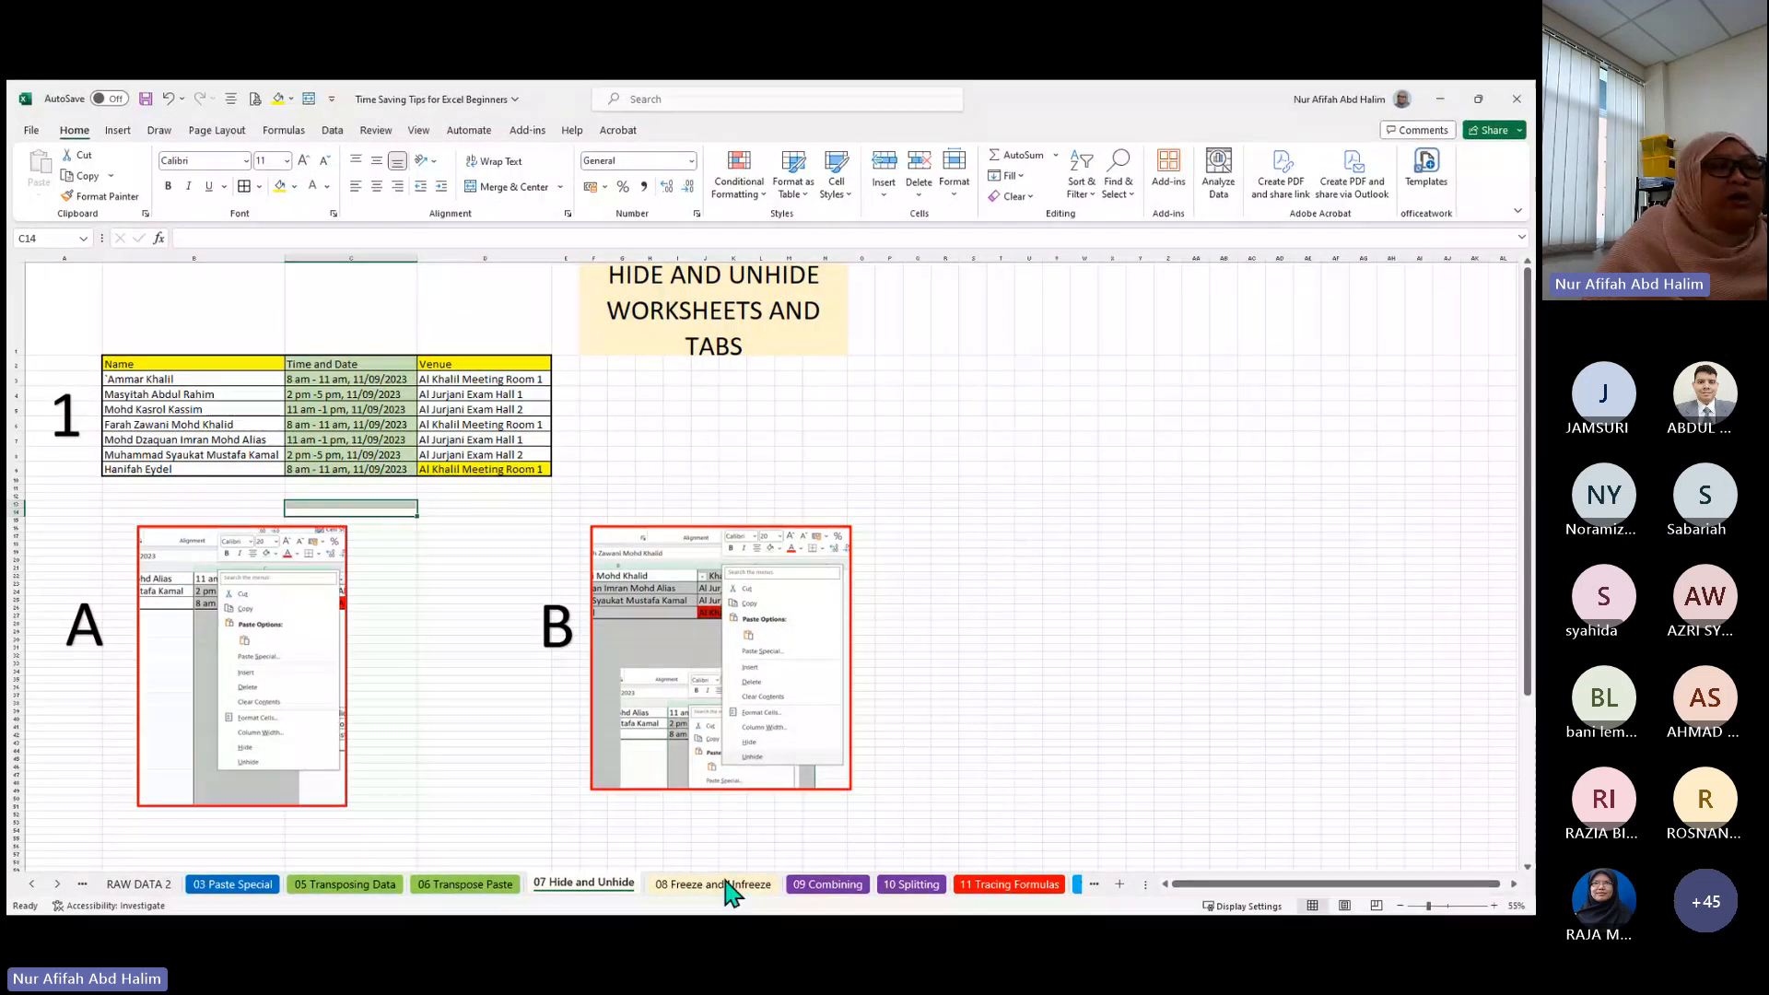
{"action": "left_click", "coordinate": [59, 884]}
{"action": "left_click", "coordinate": [59, 883]}
{"action": "left_click", "coordinate": [59, 884]}
{"action": "left_click", "coordinate": [59, 884]}
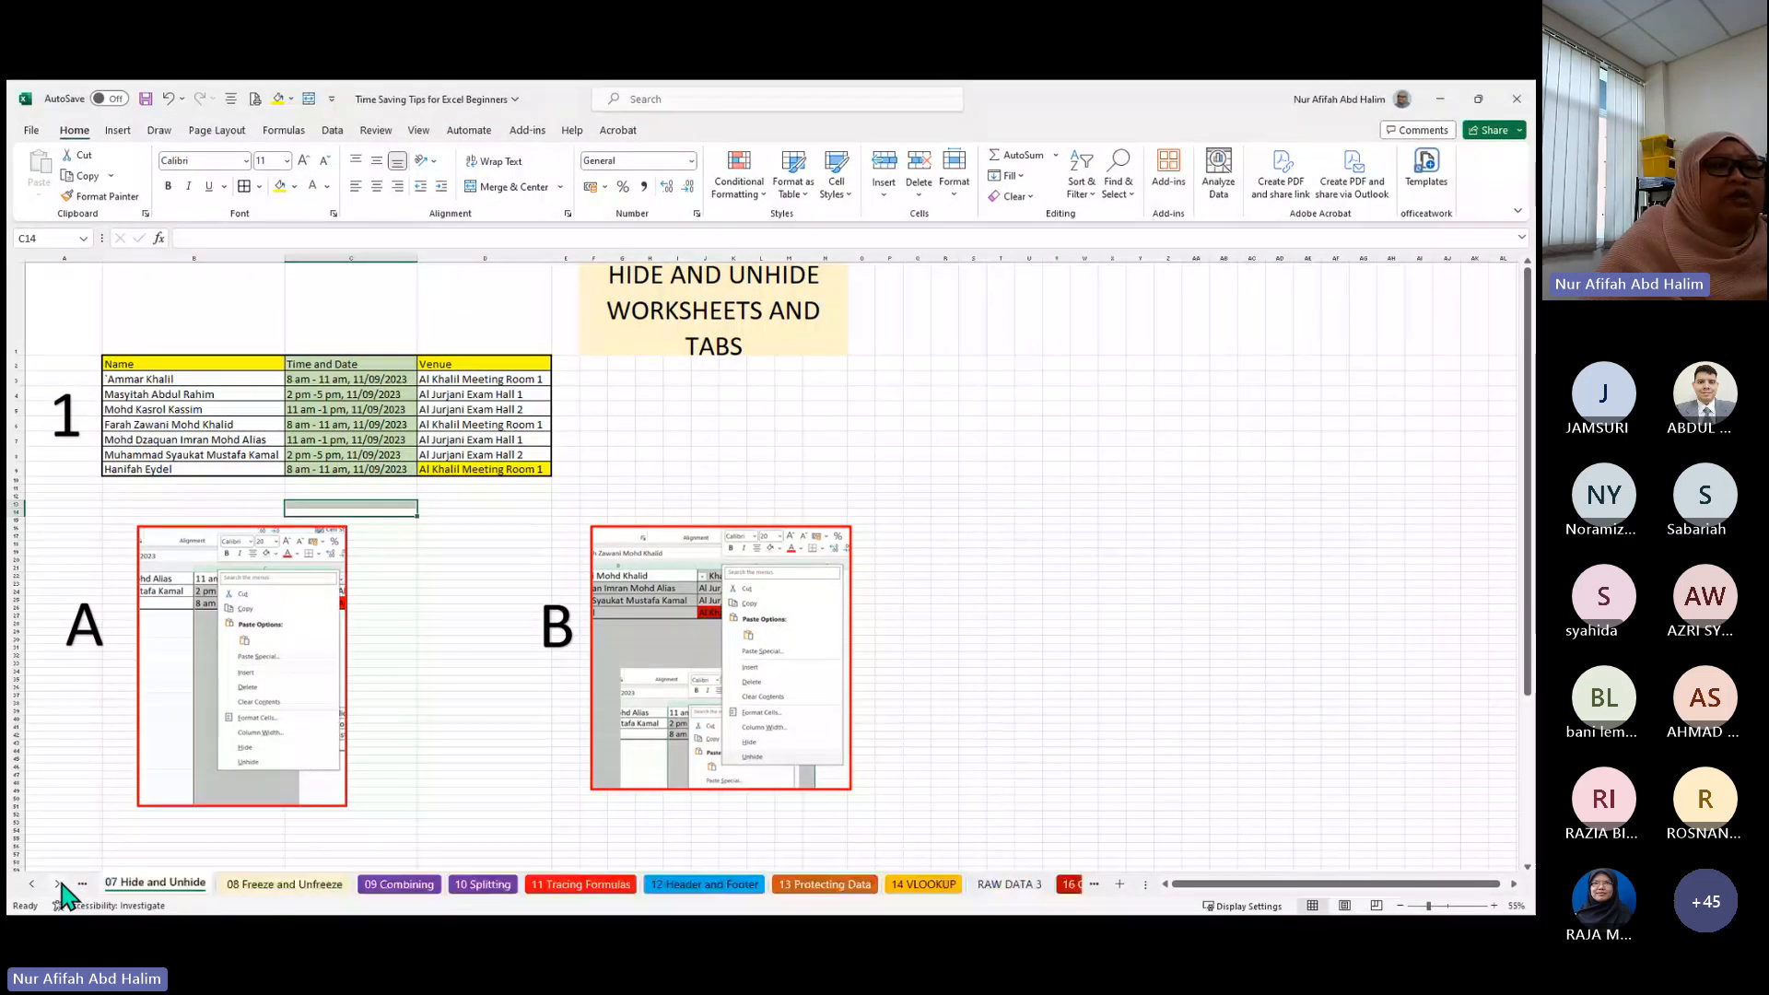
{"action": "left_click", "coordinate": [59, 884]}
{"action": "left_click", "coordinate": [59, 884]}
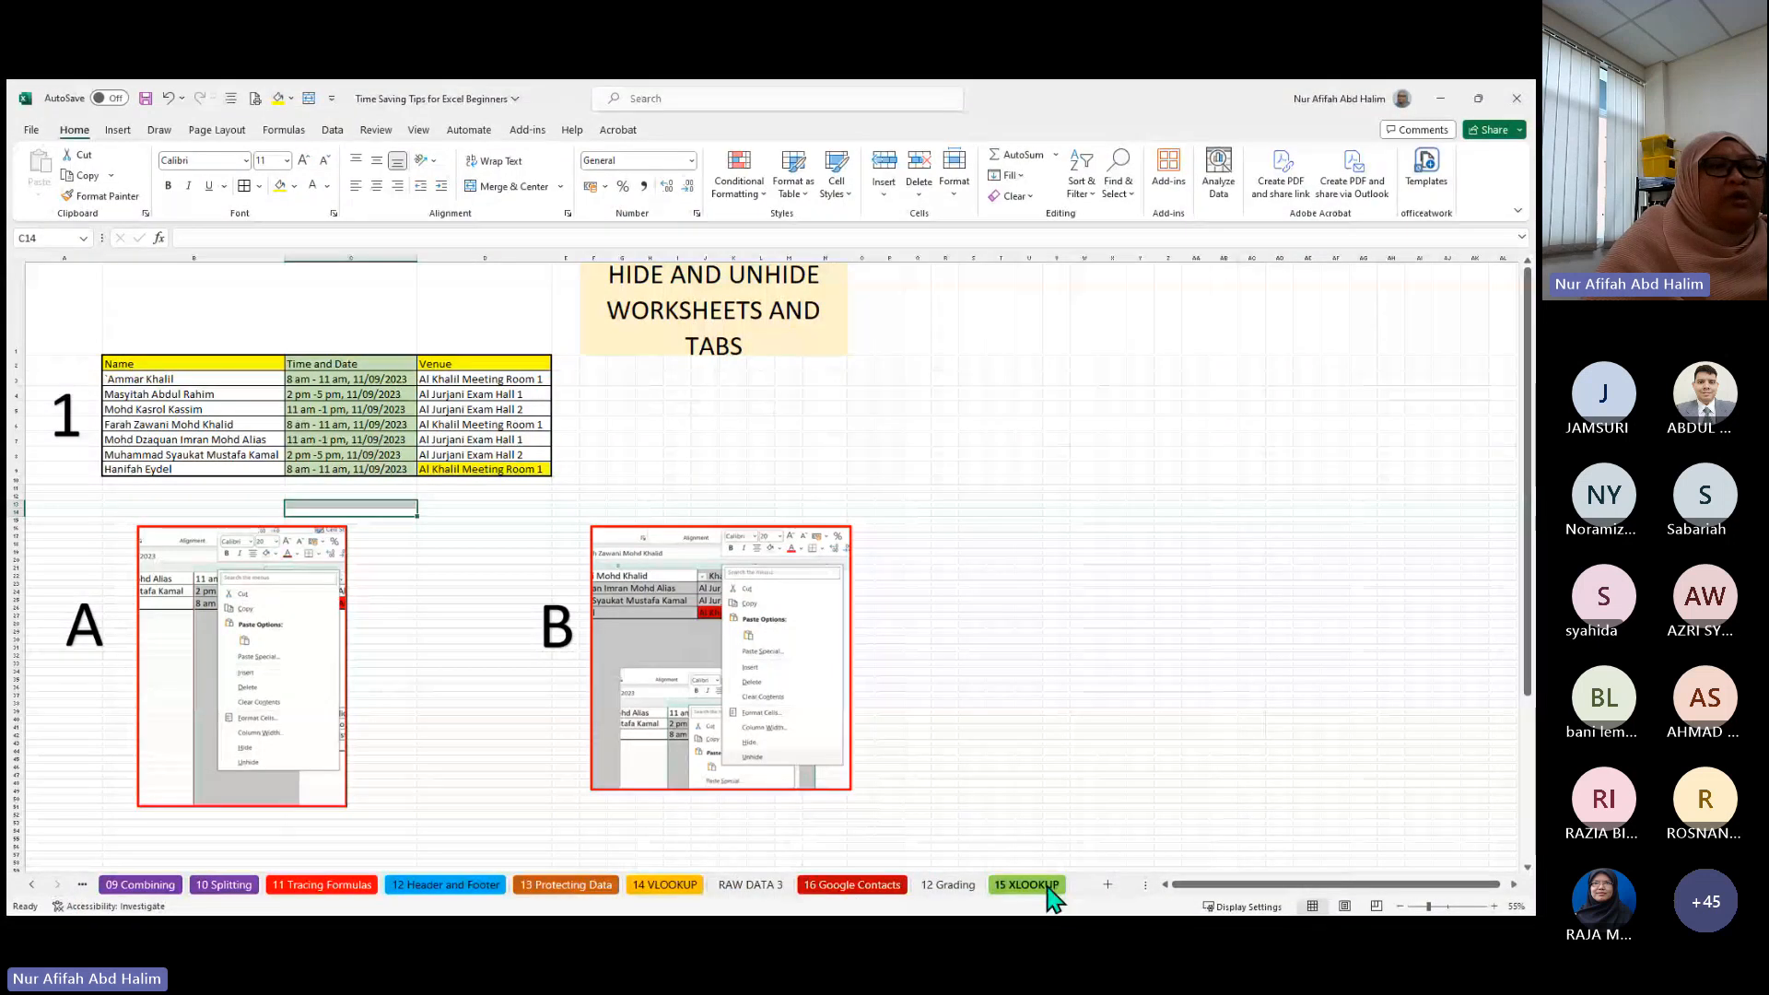
{"action": "left_click", "coordinate": [751, 884]}
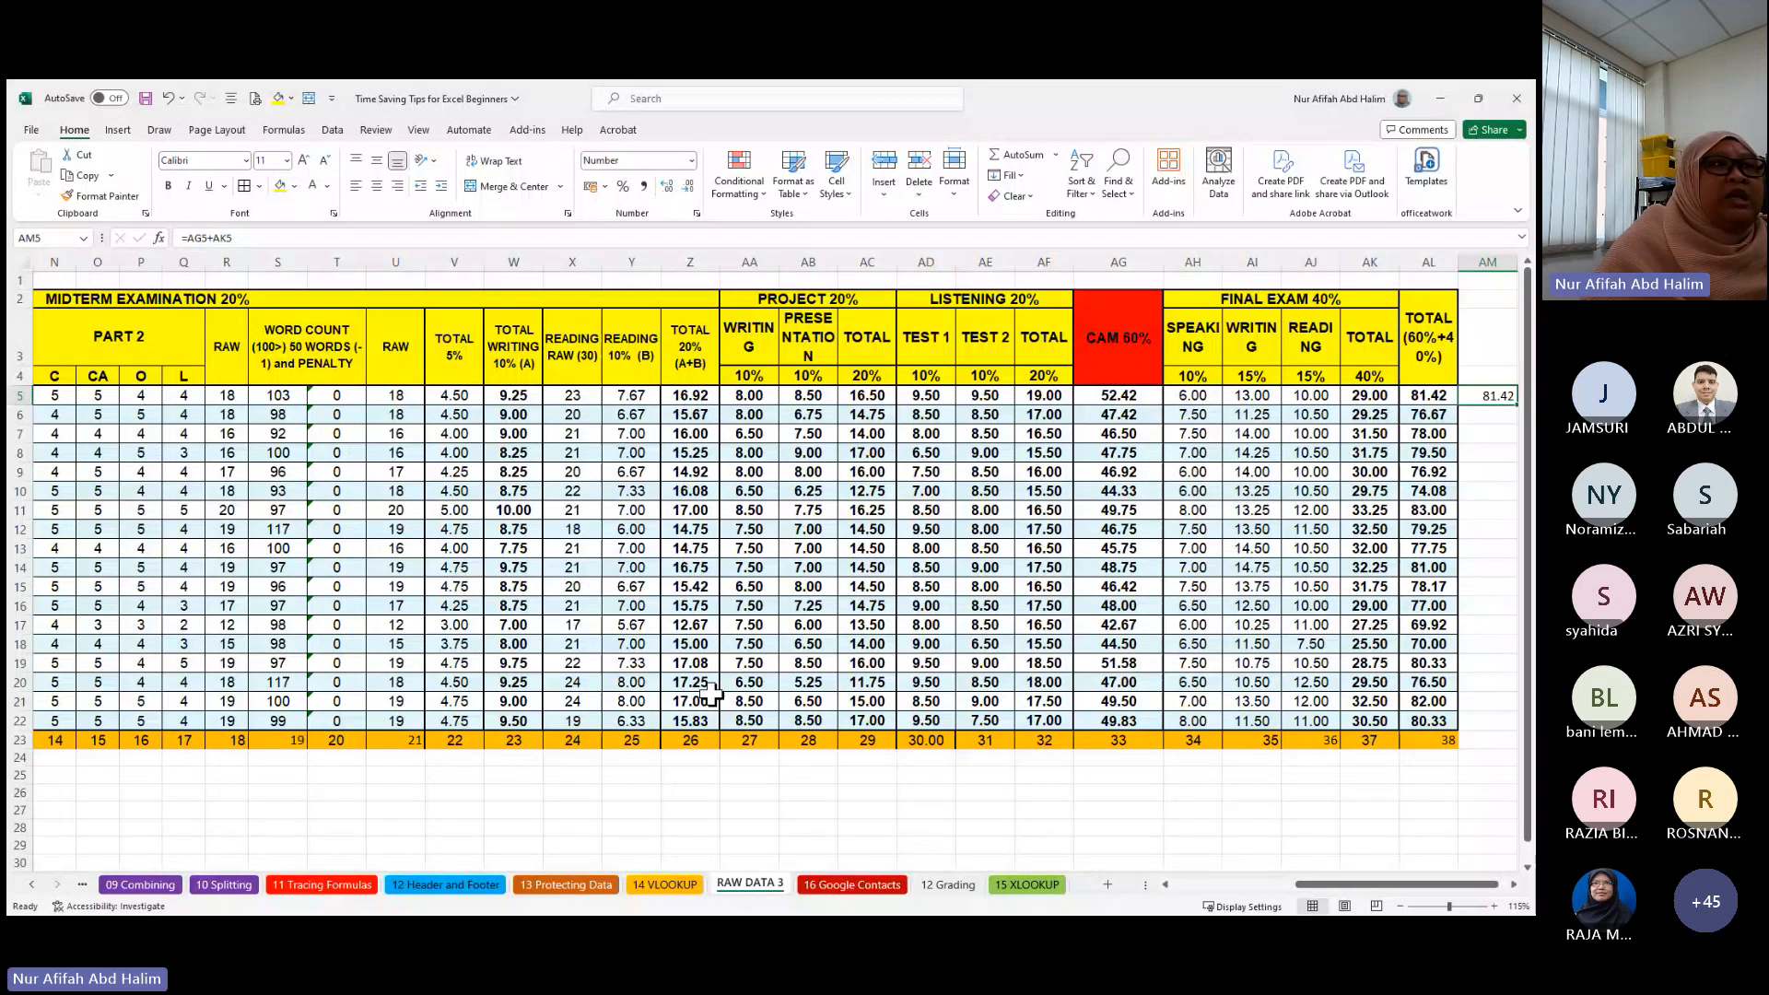
- Hide columns E to Z, the whole Midterm Examination 20% block, on the RAW DATA 3 sheet
{"action": "left_click", "coordinate": [1166, 885]}
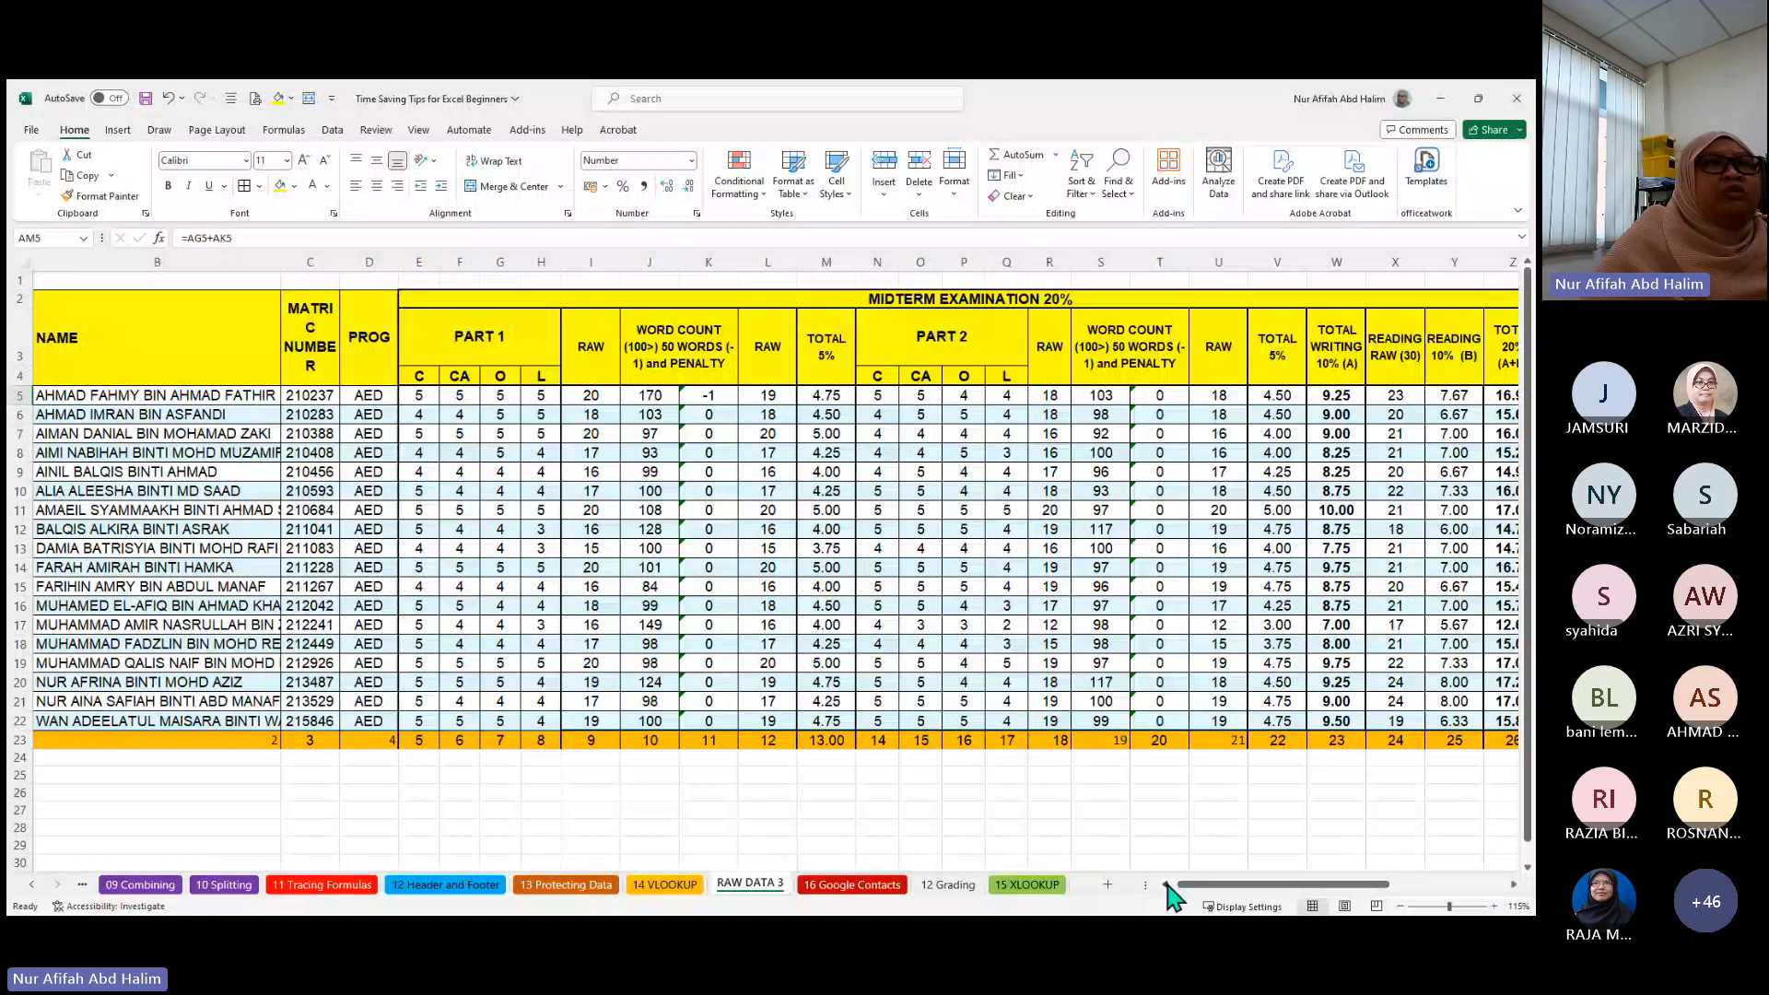
{"action": "left_click", "coordinate": [1166, 884]}
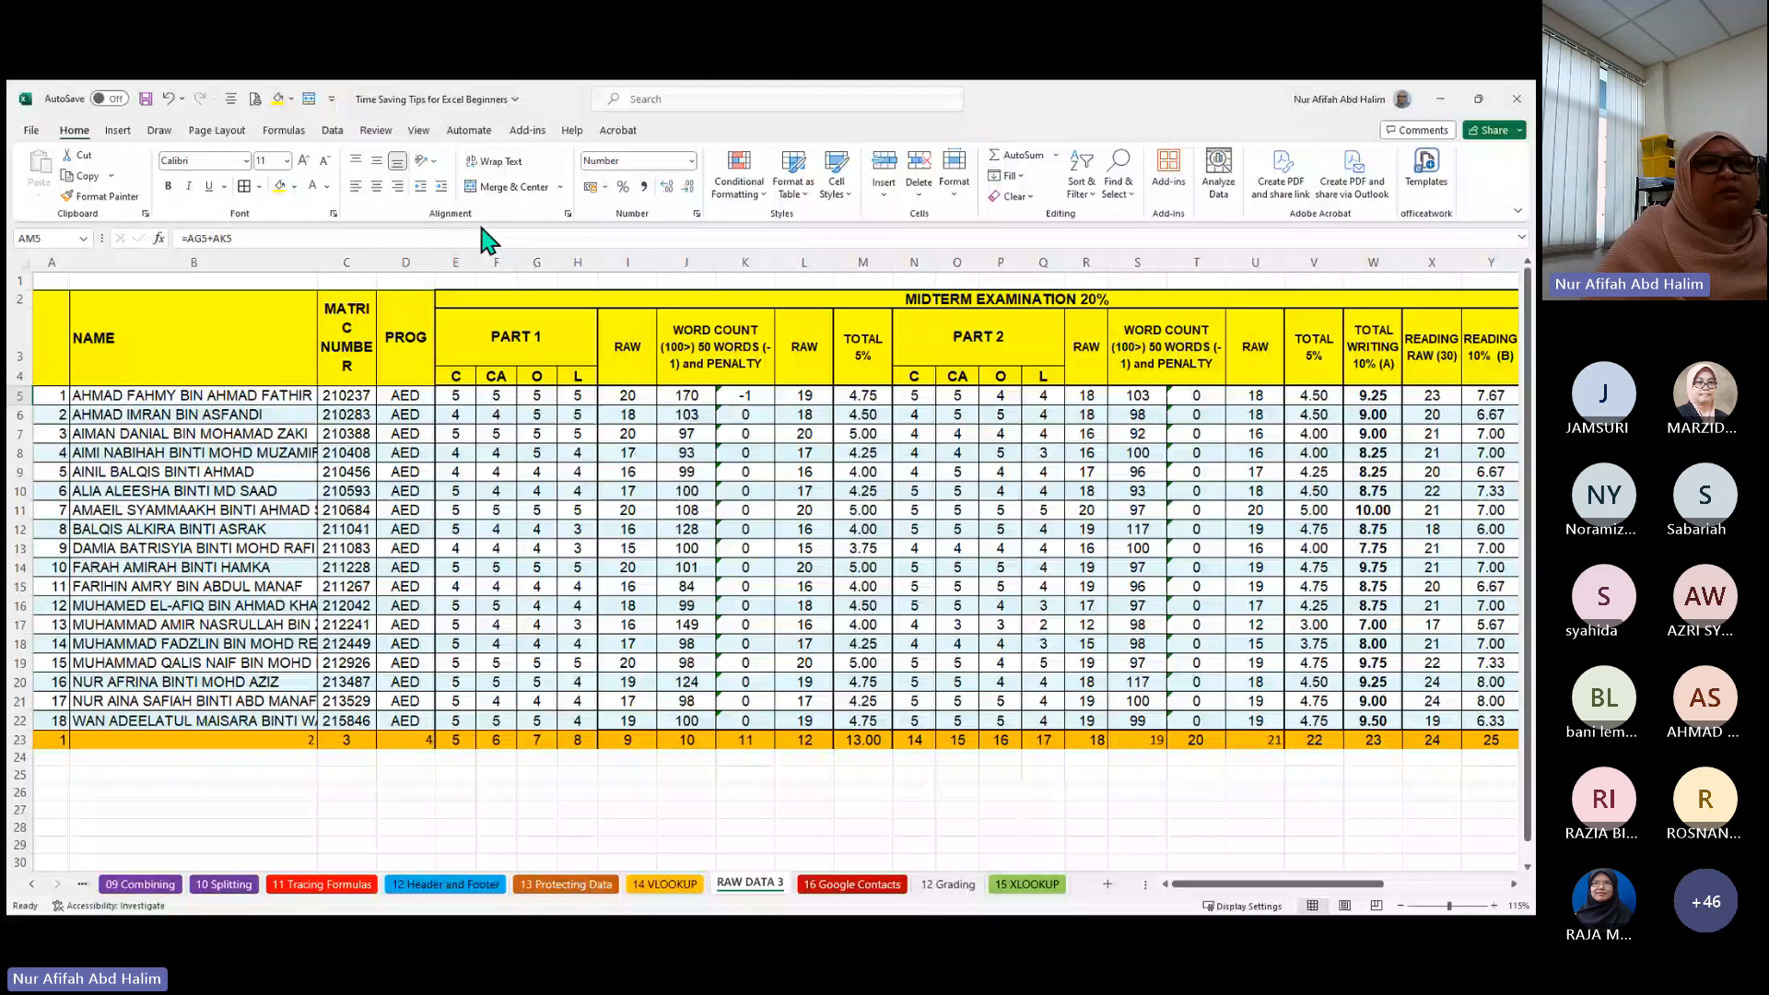
{"action": "left_click_drag", "start_coordinate": [456, 263], "coordinate": [916, 302]}
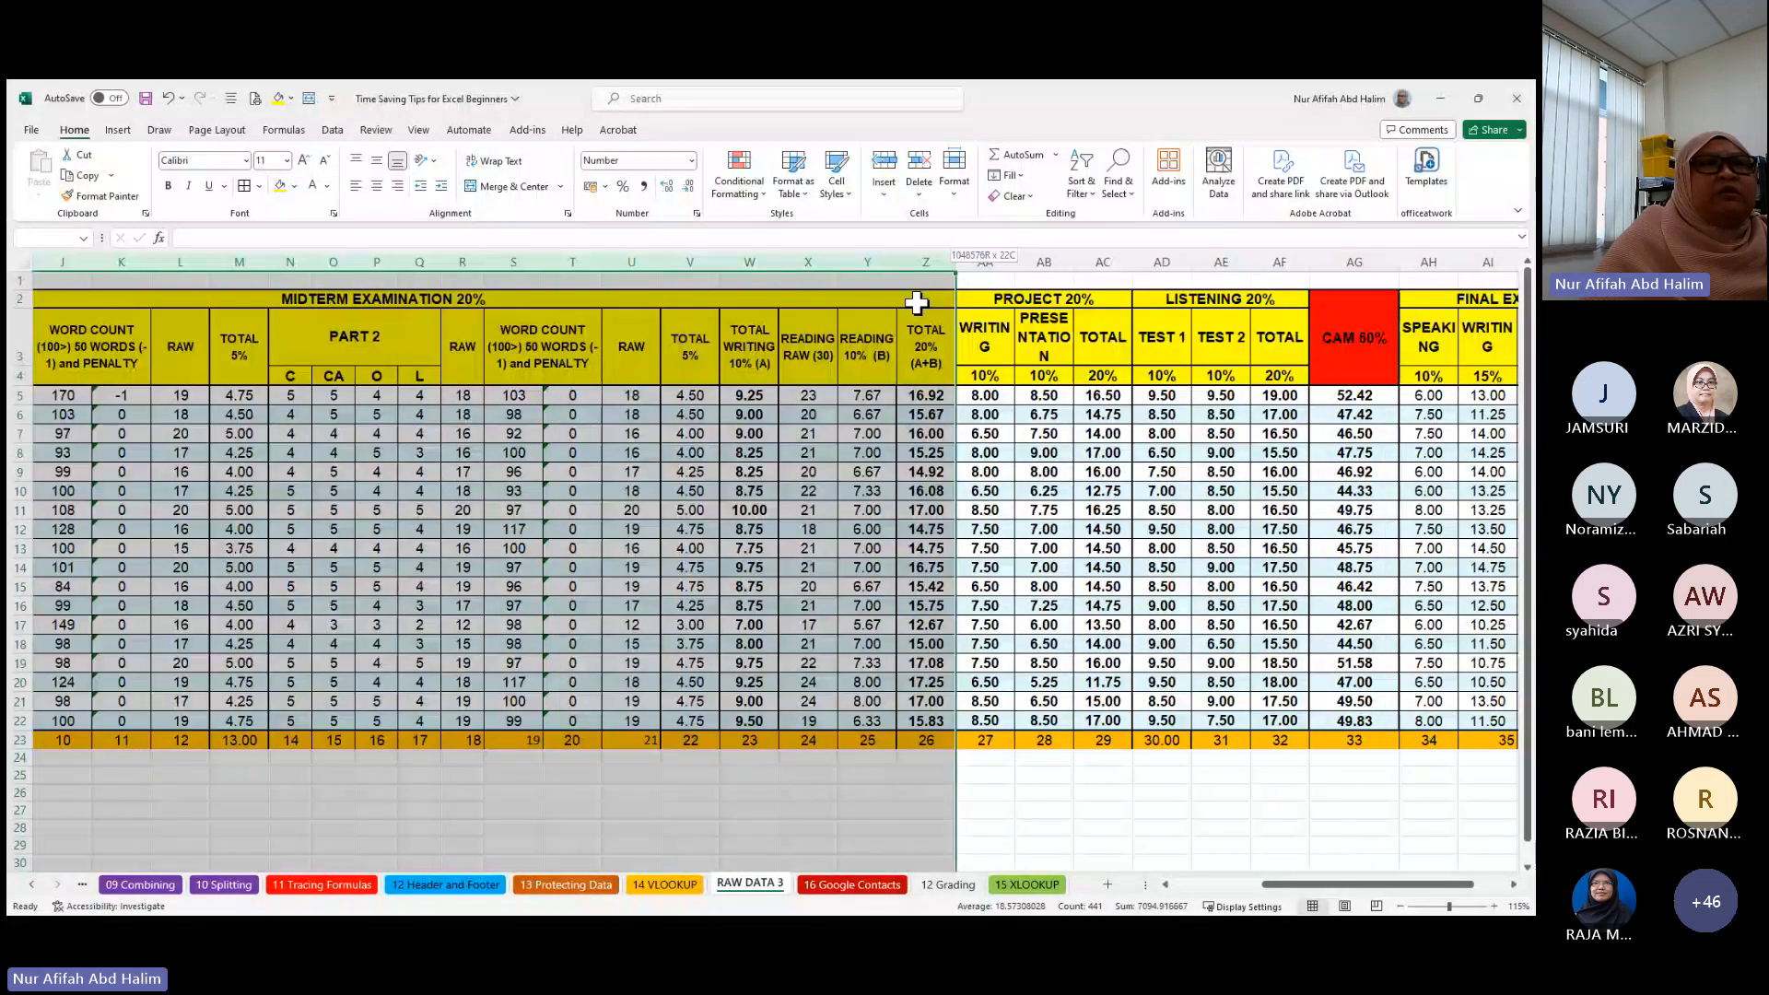
{"action": "left_click_drag", "start_coordinate": [916, 302], "coordinate": [916, 267]}
{"action": "right_click", "coordinate": [914, 265]}
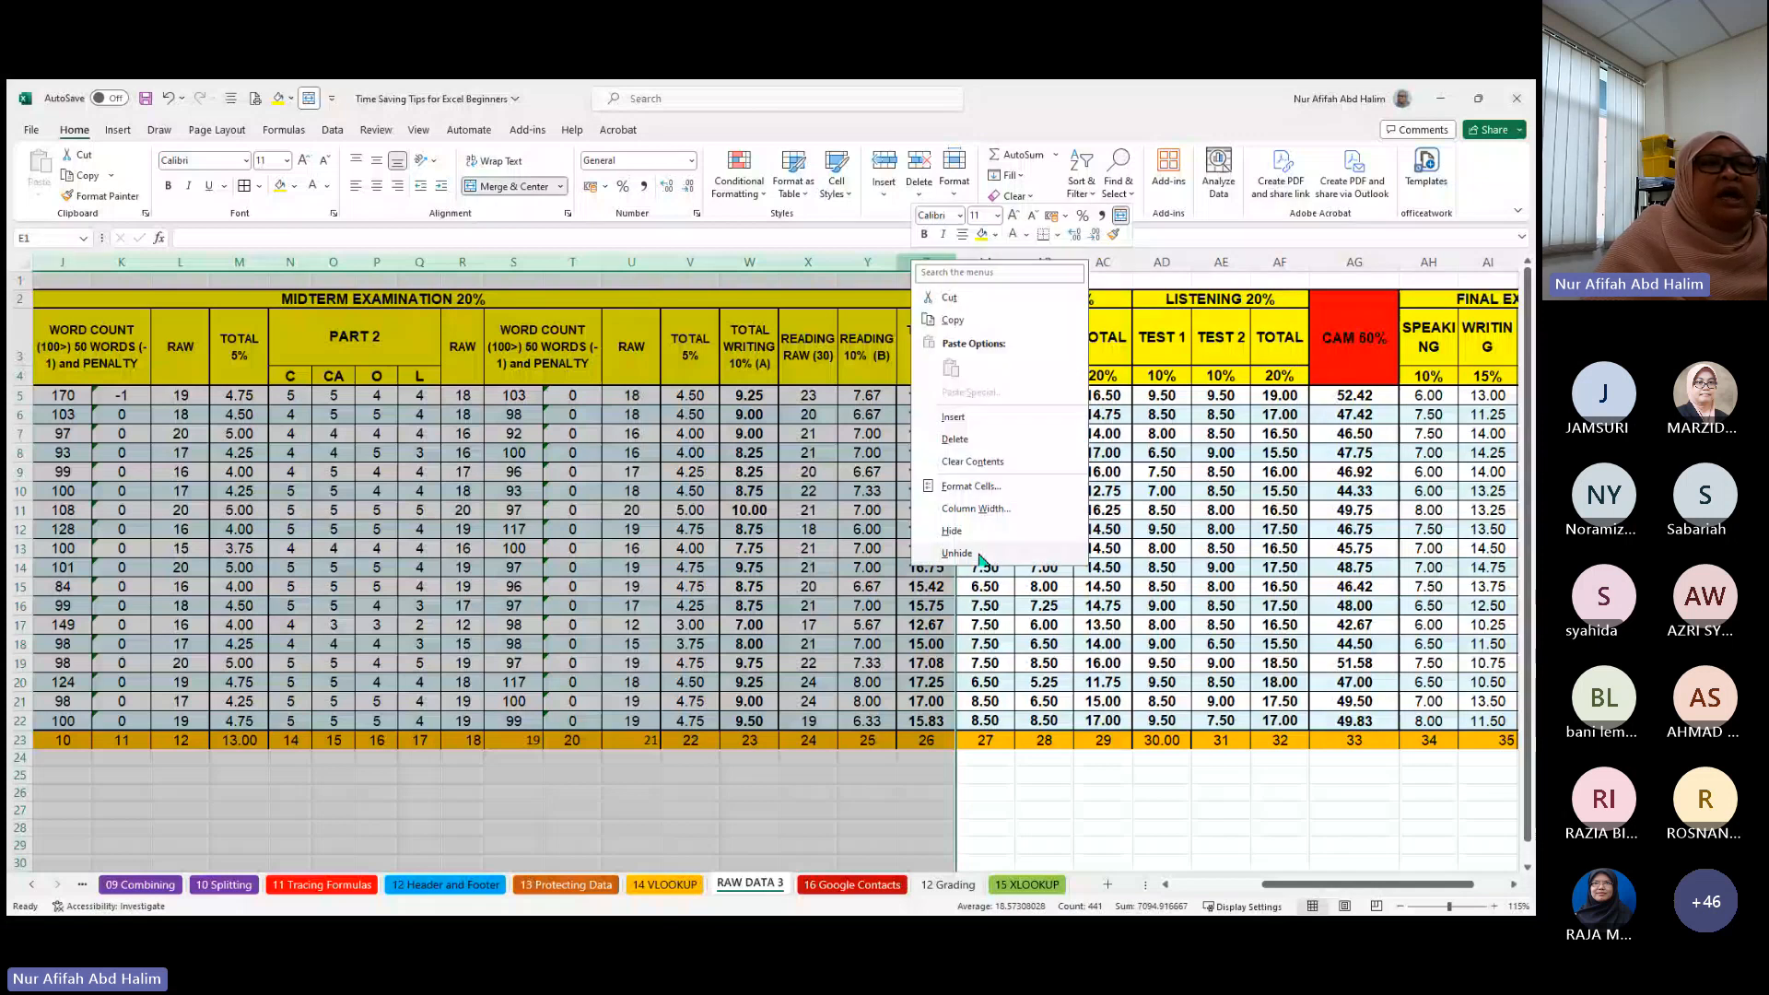
{"action": "left_click", "coordinate": [958, 553]}
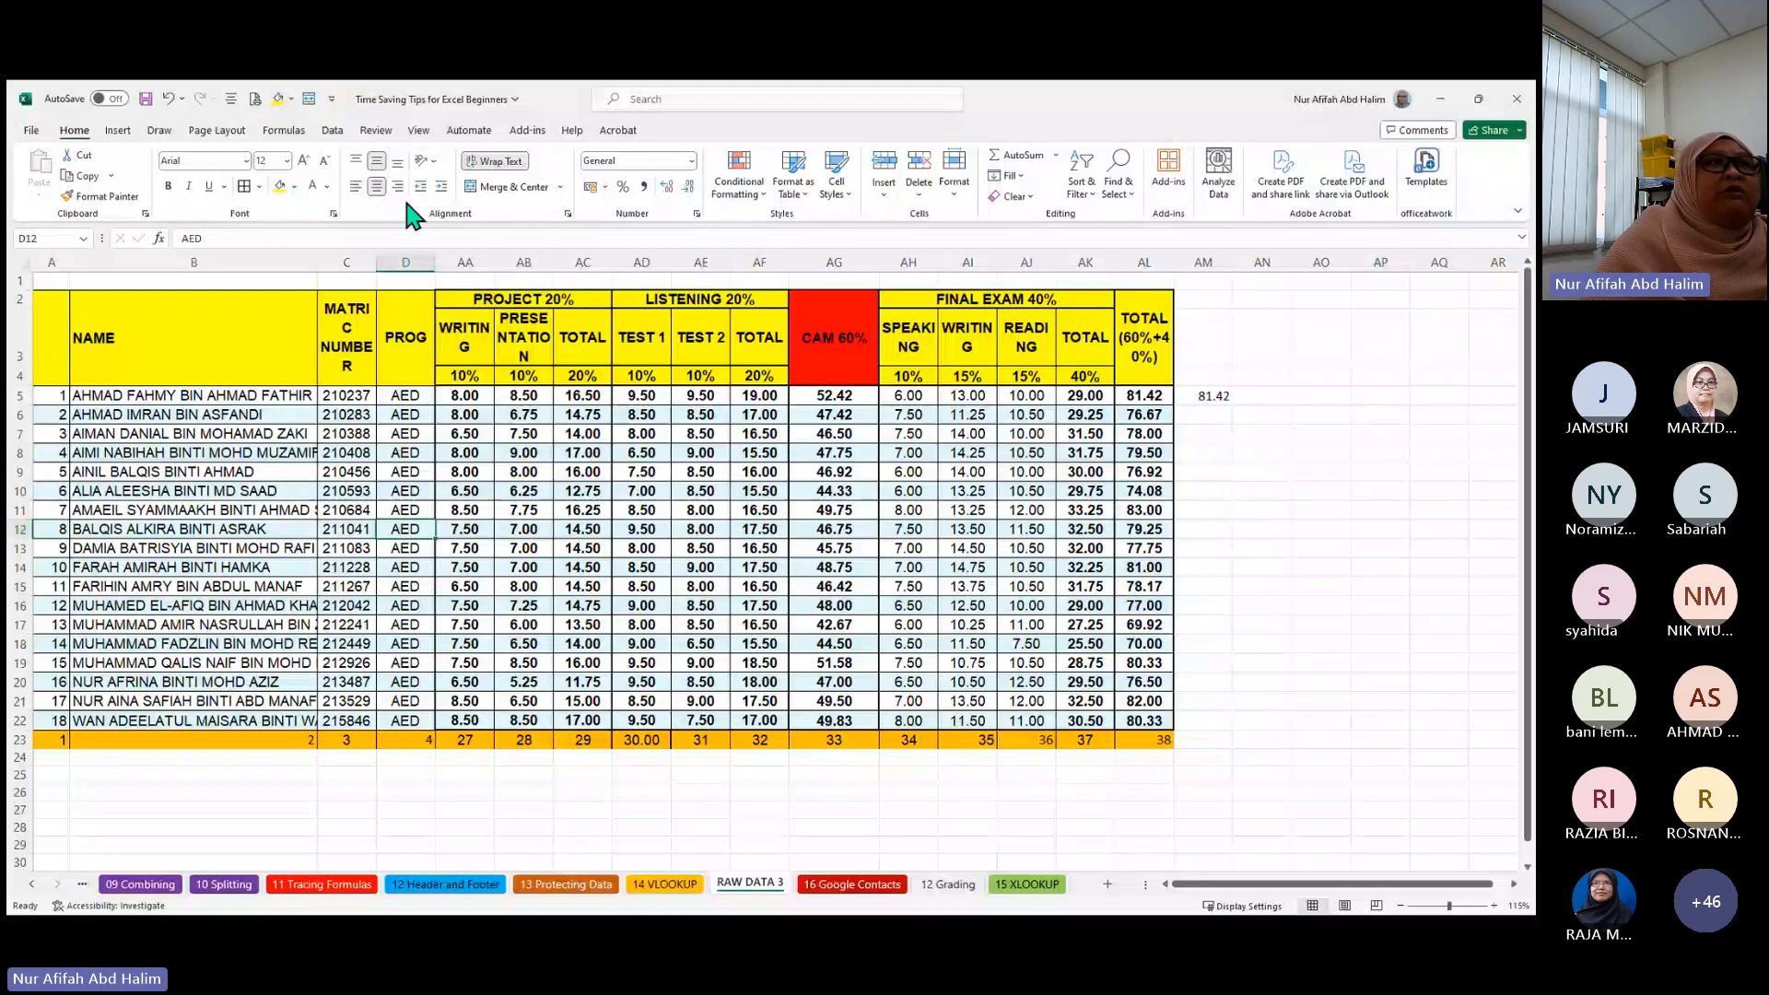
- Unhide the Midterm Examination columns by selecting columns D and AA on either side of them
{"action": "left_click_drag", "start_coordinate": [465, 262], "coordinate": [405, 262]}
{"action": "right_click", "coordinate": [443, 260]}
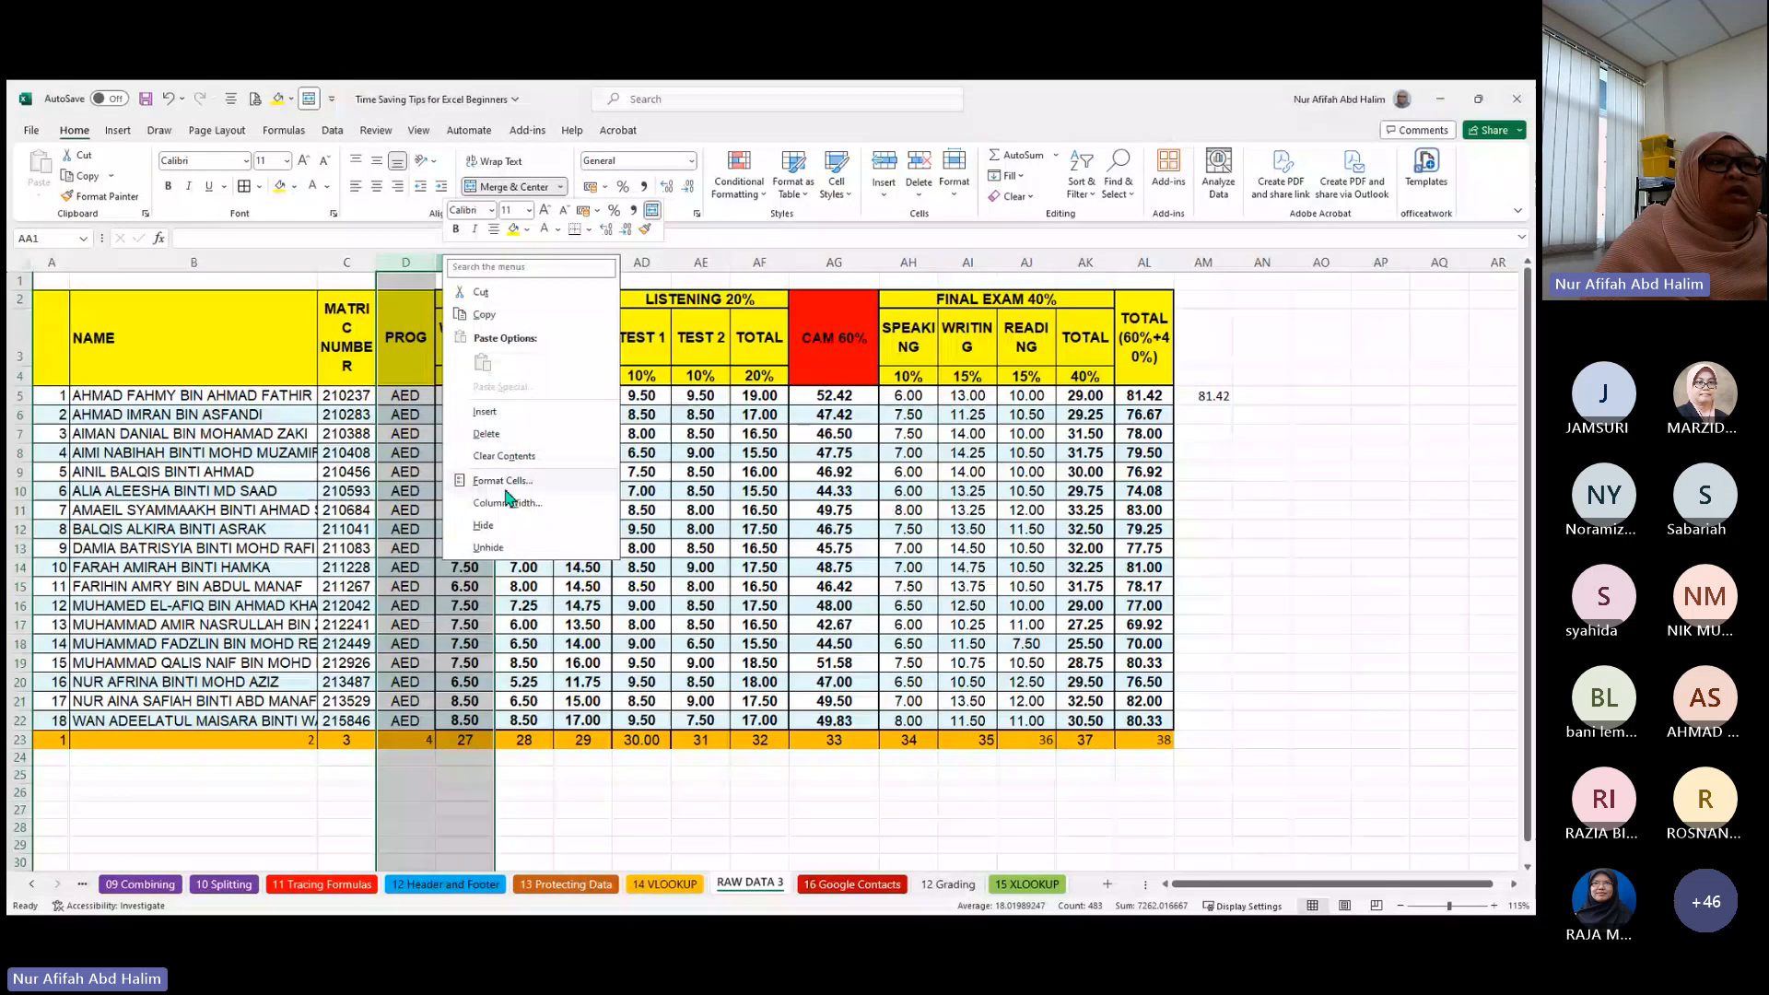
{"action": "left_click", "coordinate": [488, 547]}
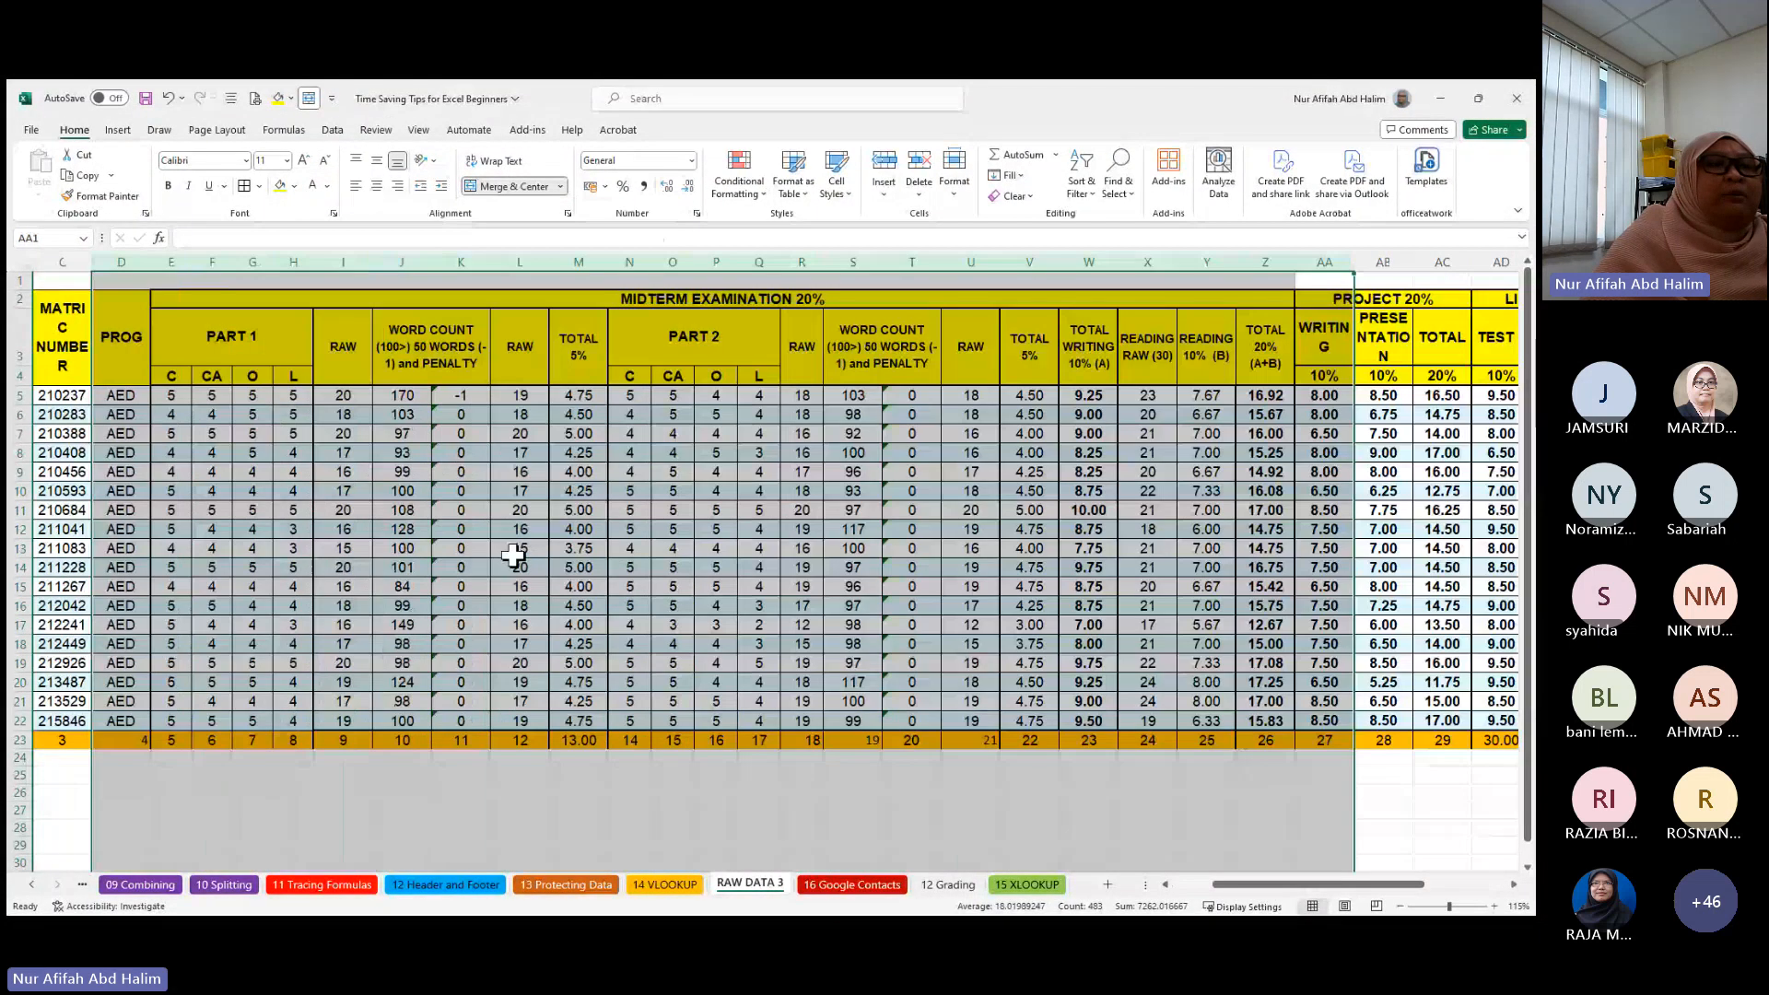
- View the 16 Google Contacts, RAW DATA 3 and 02 Drop Down Menu sheets, and open RAW DATA 1 with its sheet options
{"action": "left_click", "coordinate": [839, 886]}
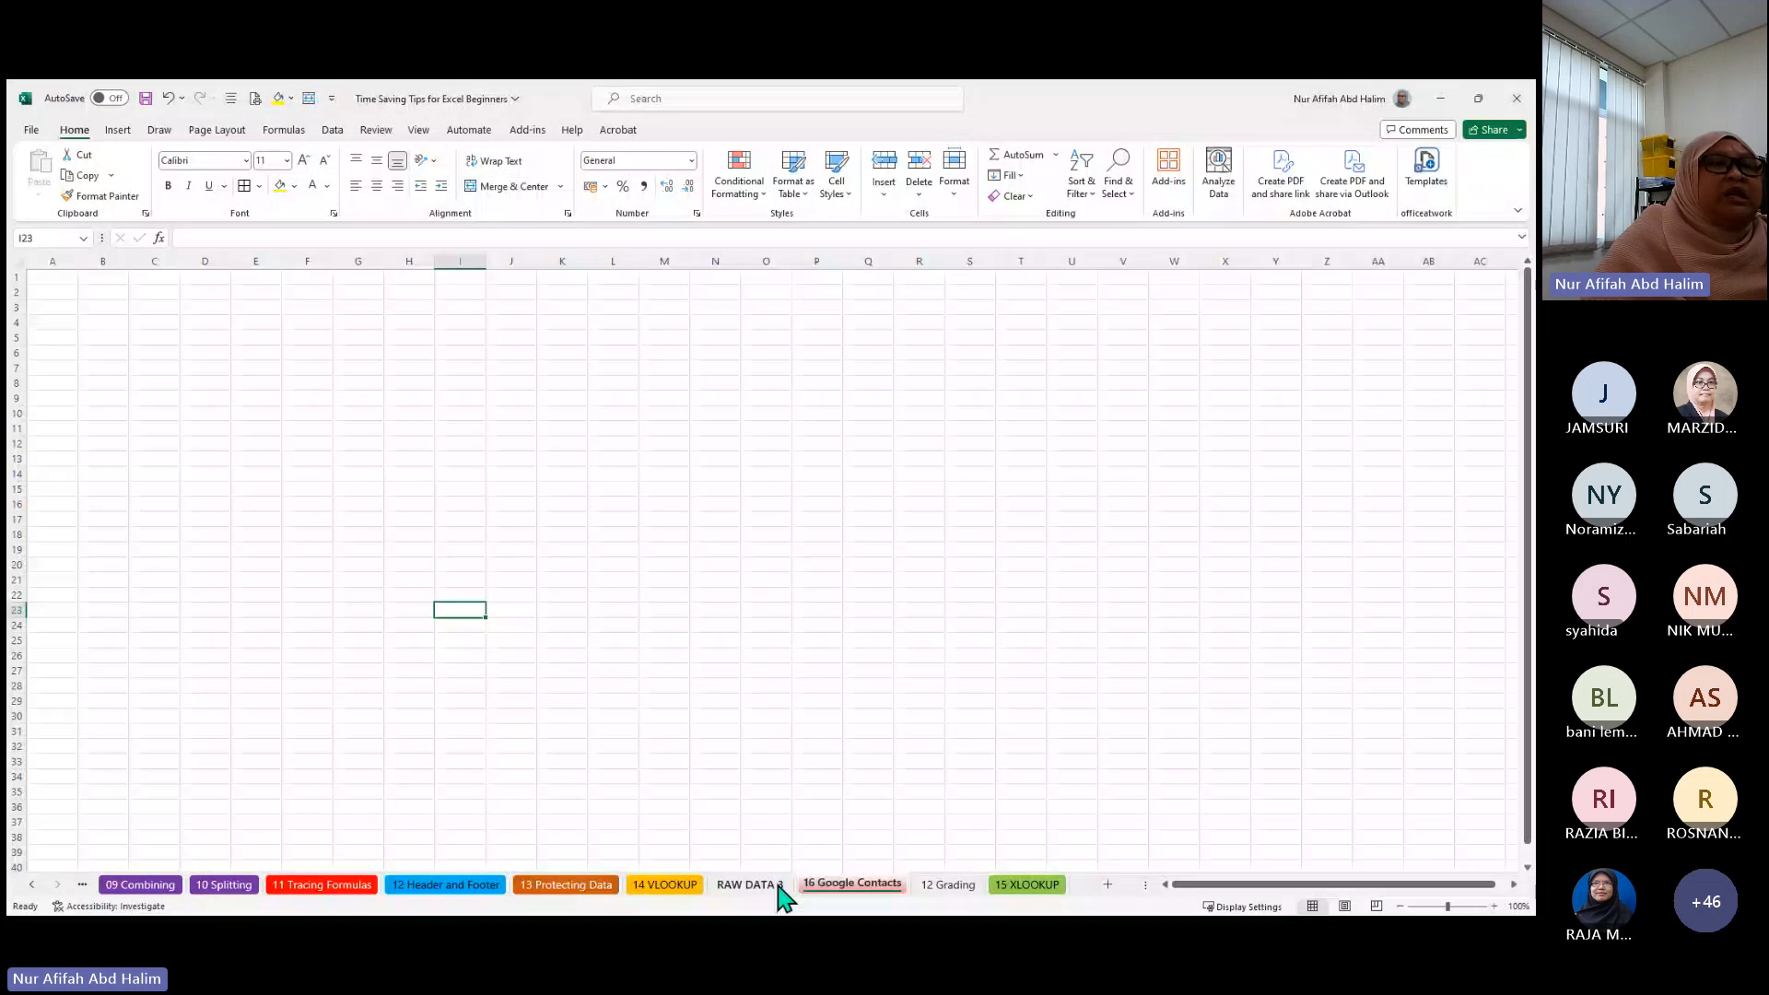
{"action": "left_click", "coordinate": [774, 887]}
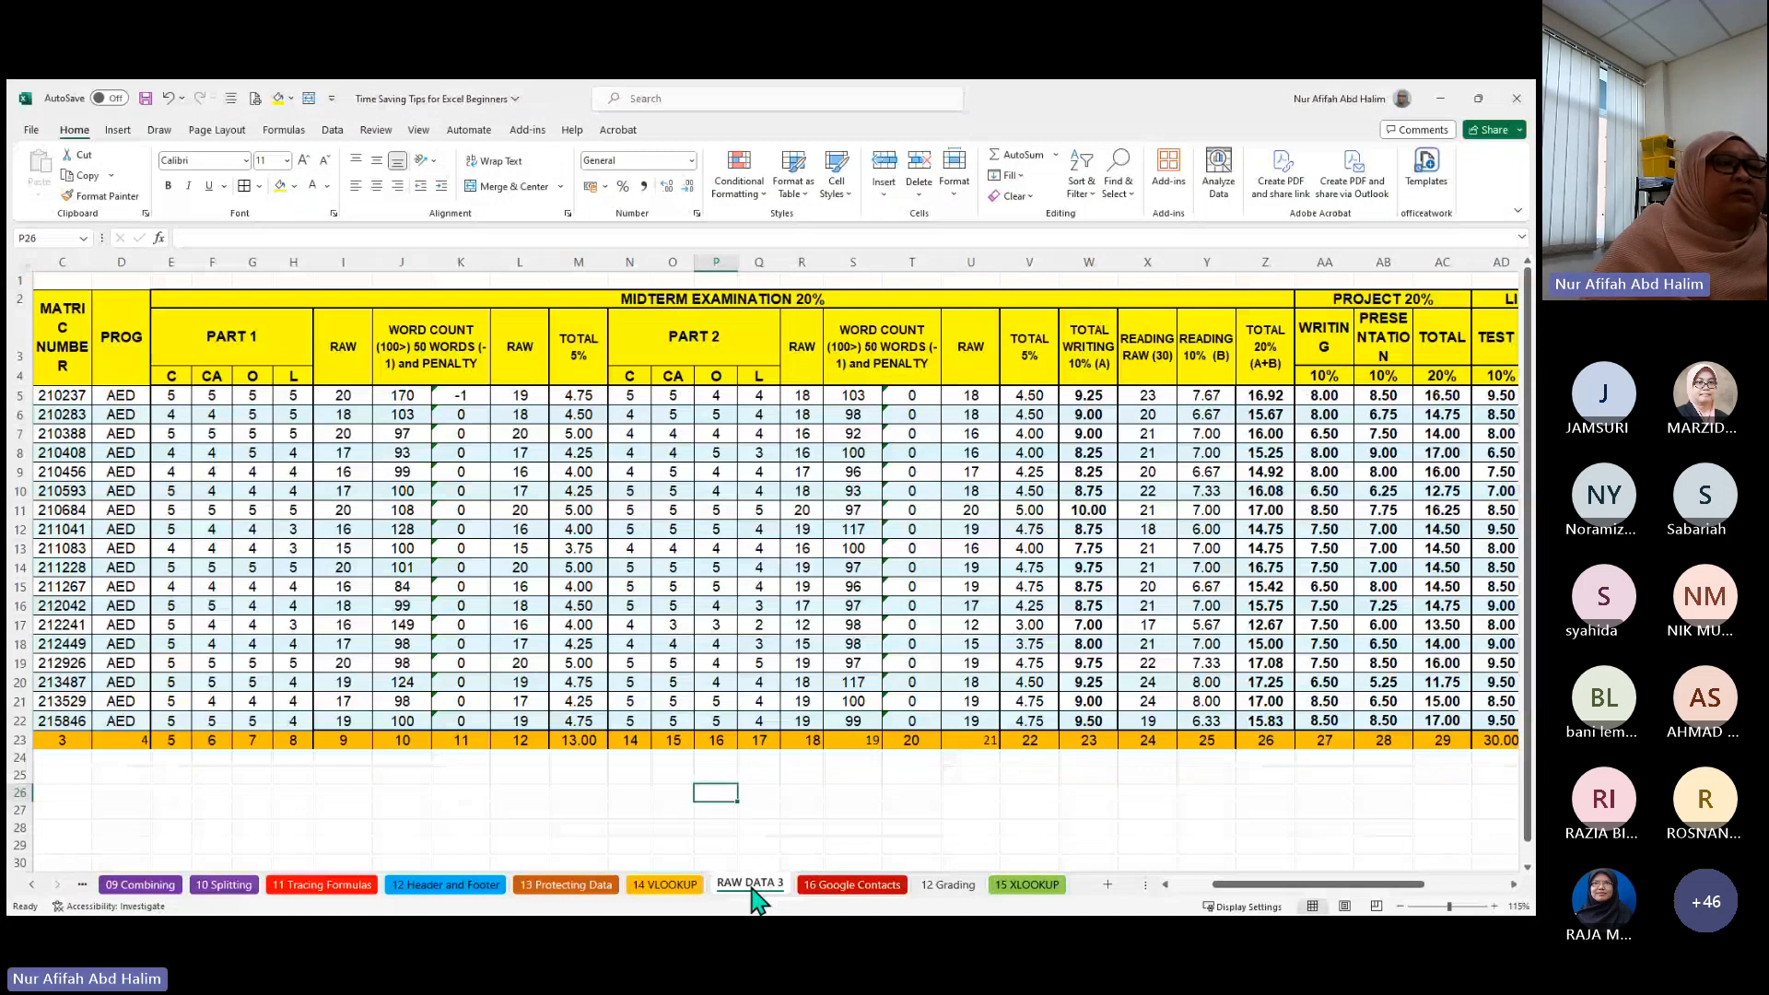
{"action": "left_click", "coordinate": [31, 885]}
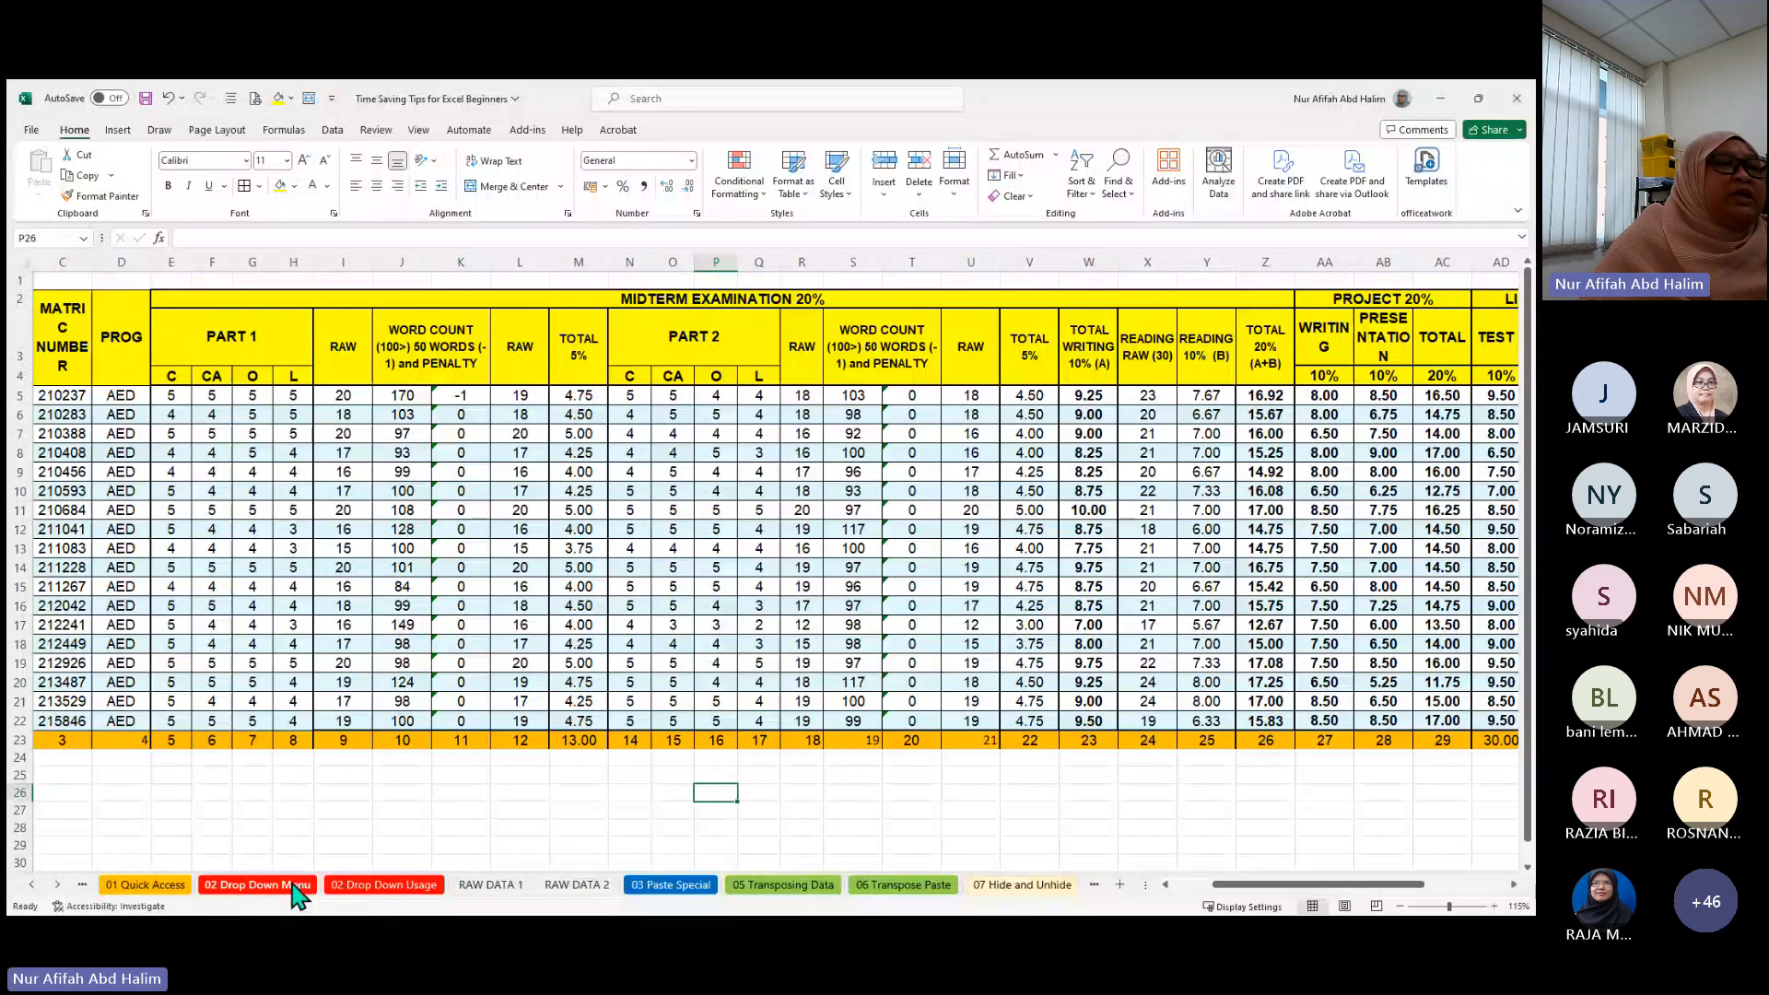
{"action": "left_click", "coordinate": [295, 886]}
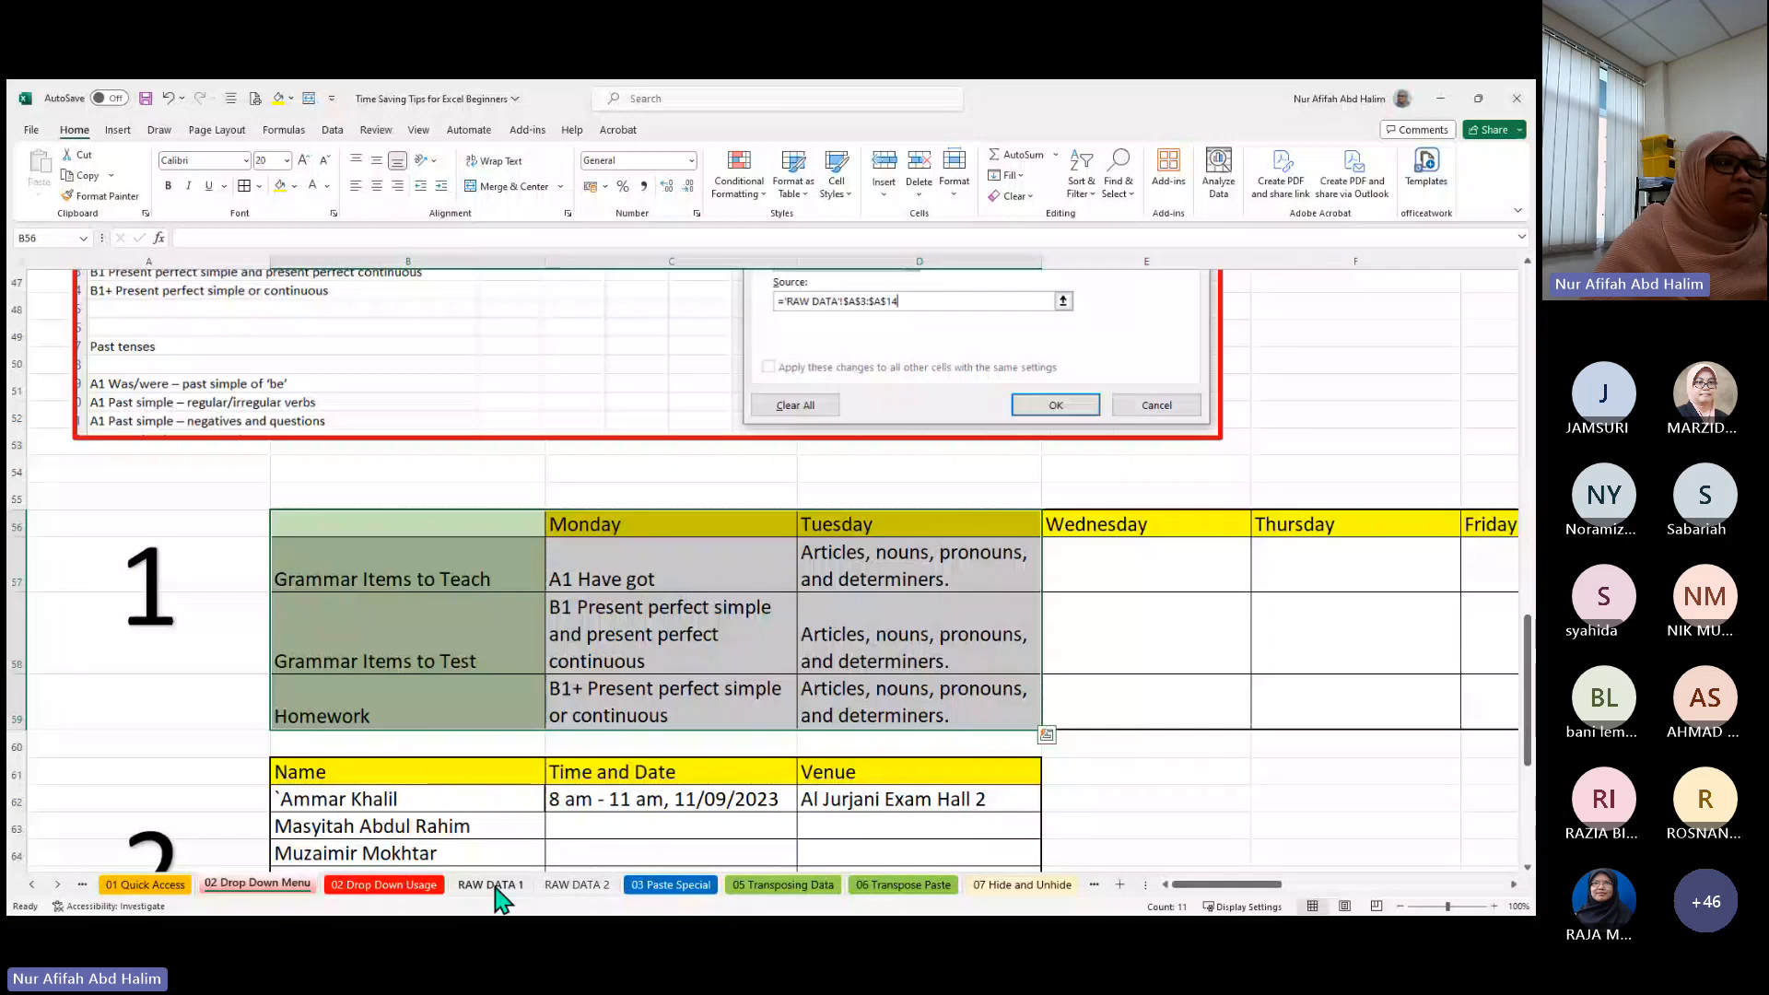
{"action": "left_click", "coordinate": [493, 887]}
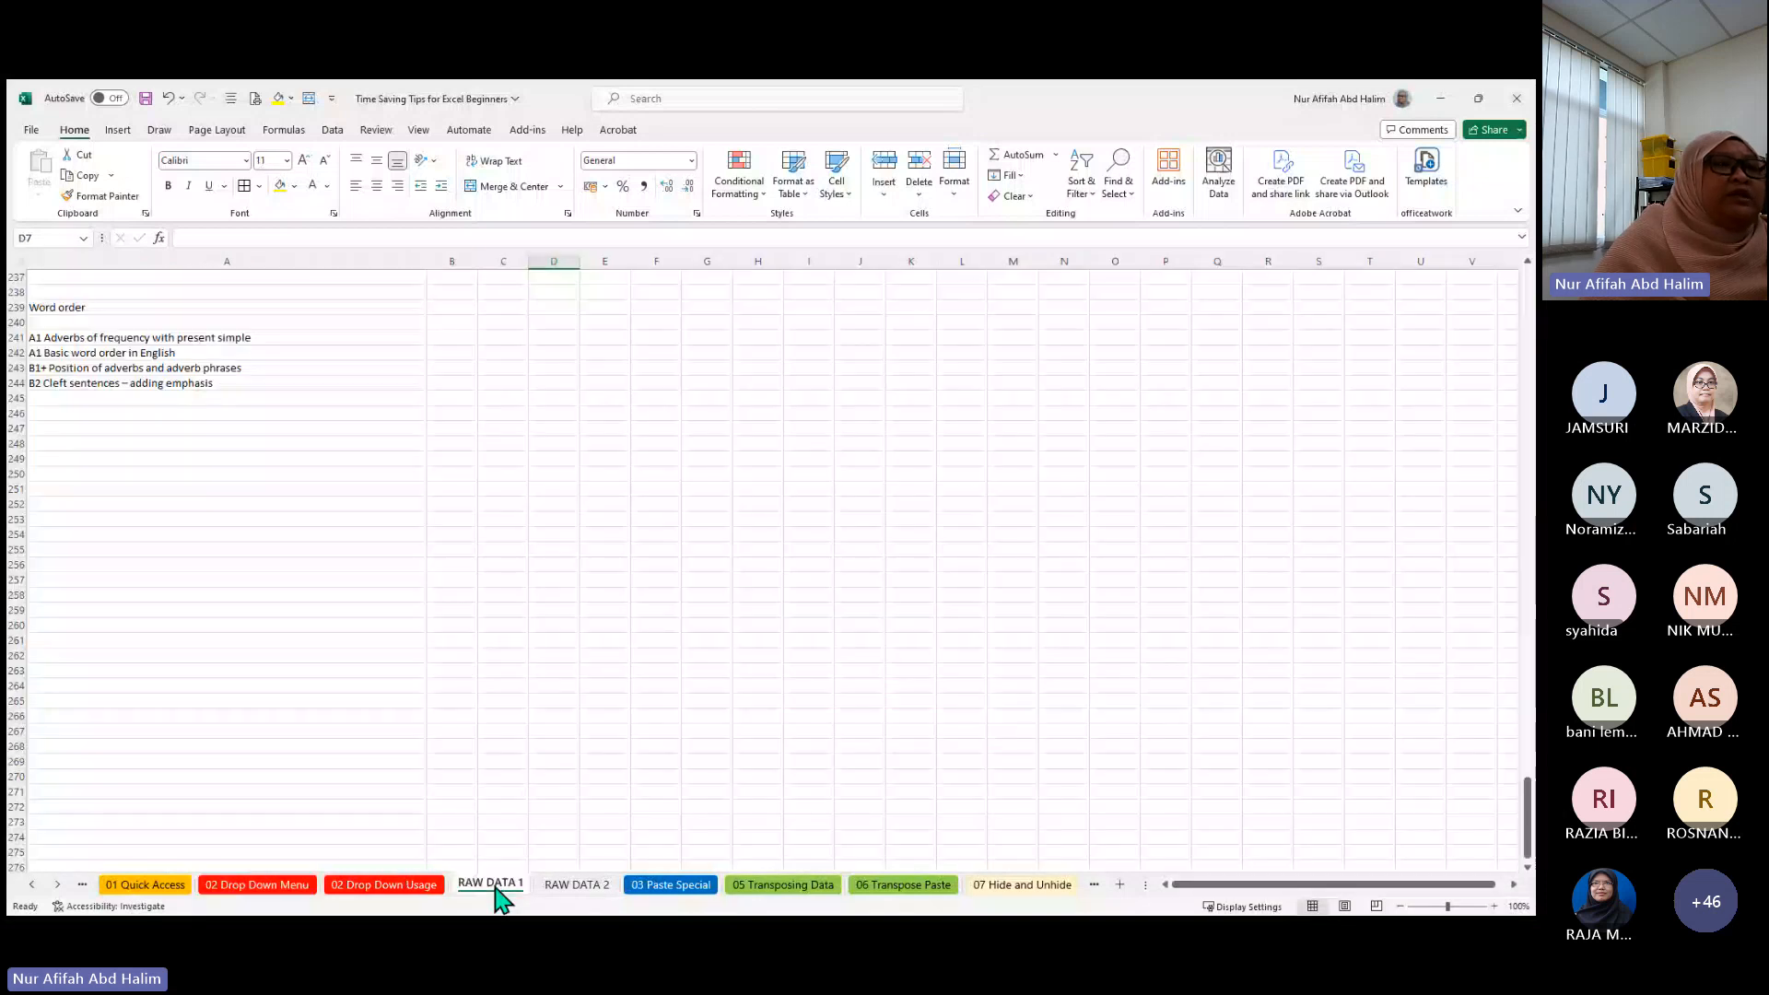
{"action": "right_click", "coordinate": [496, 890]}
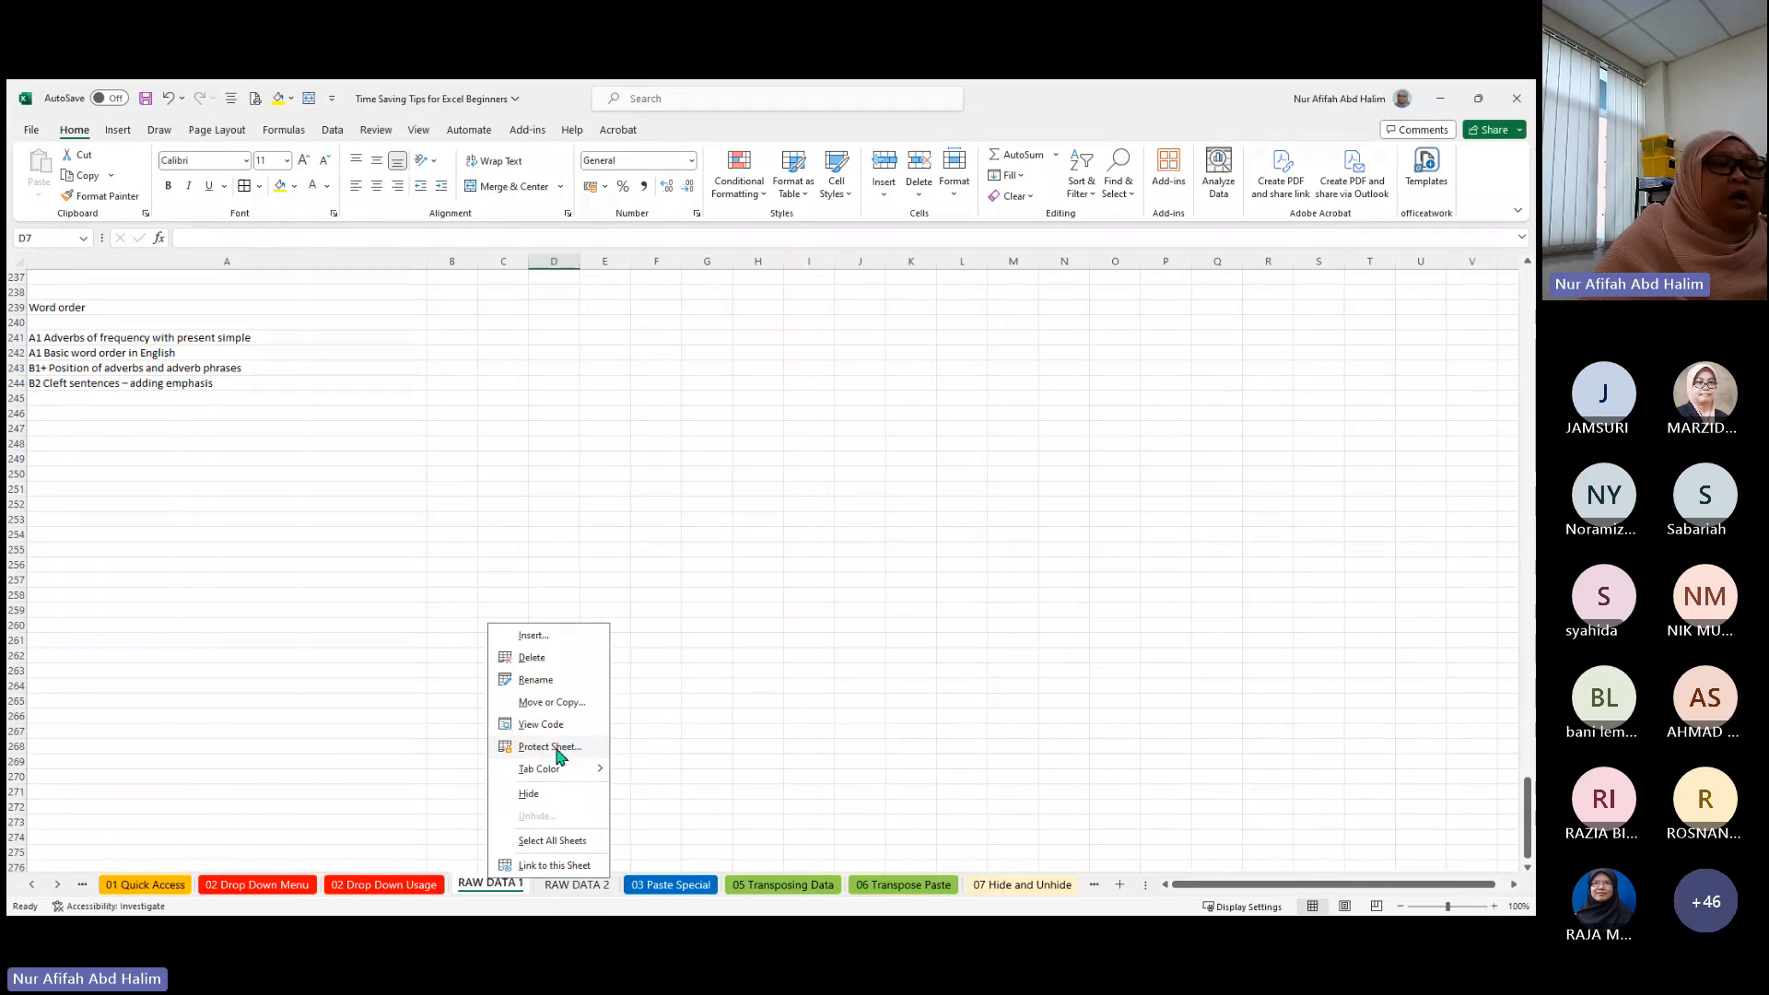
- Dismiss the sheet options, then view the RAW DATA 3 and 14 VLOOKUP worksheets
{"action": "key", "text": "Escape"}
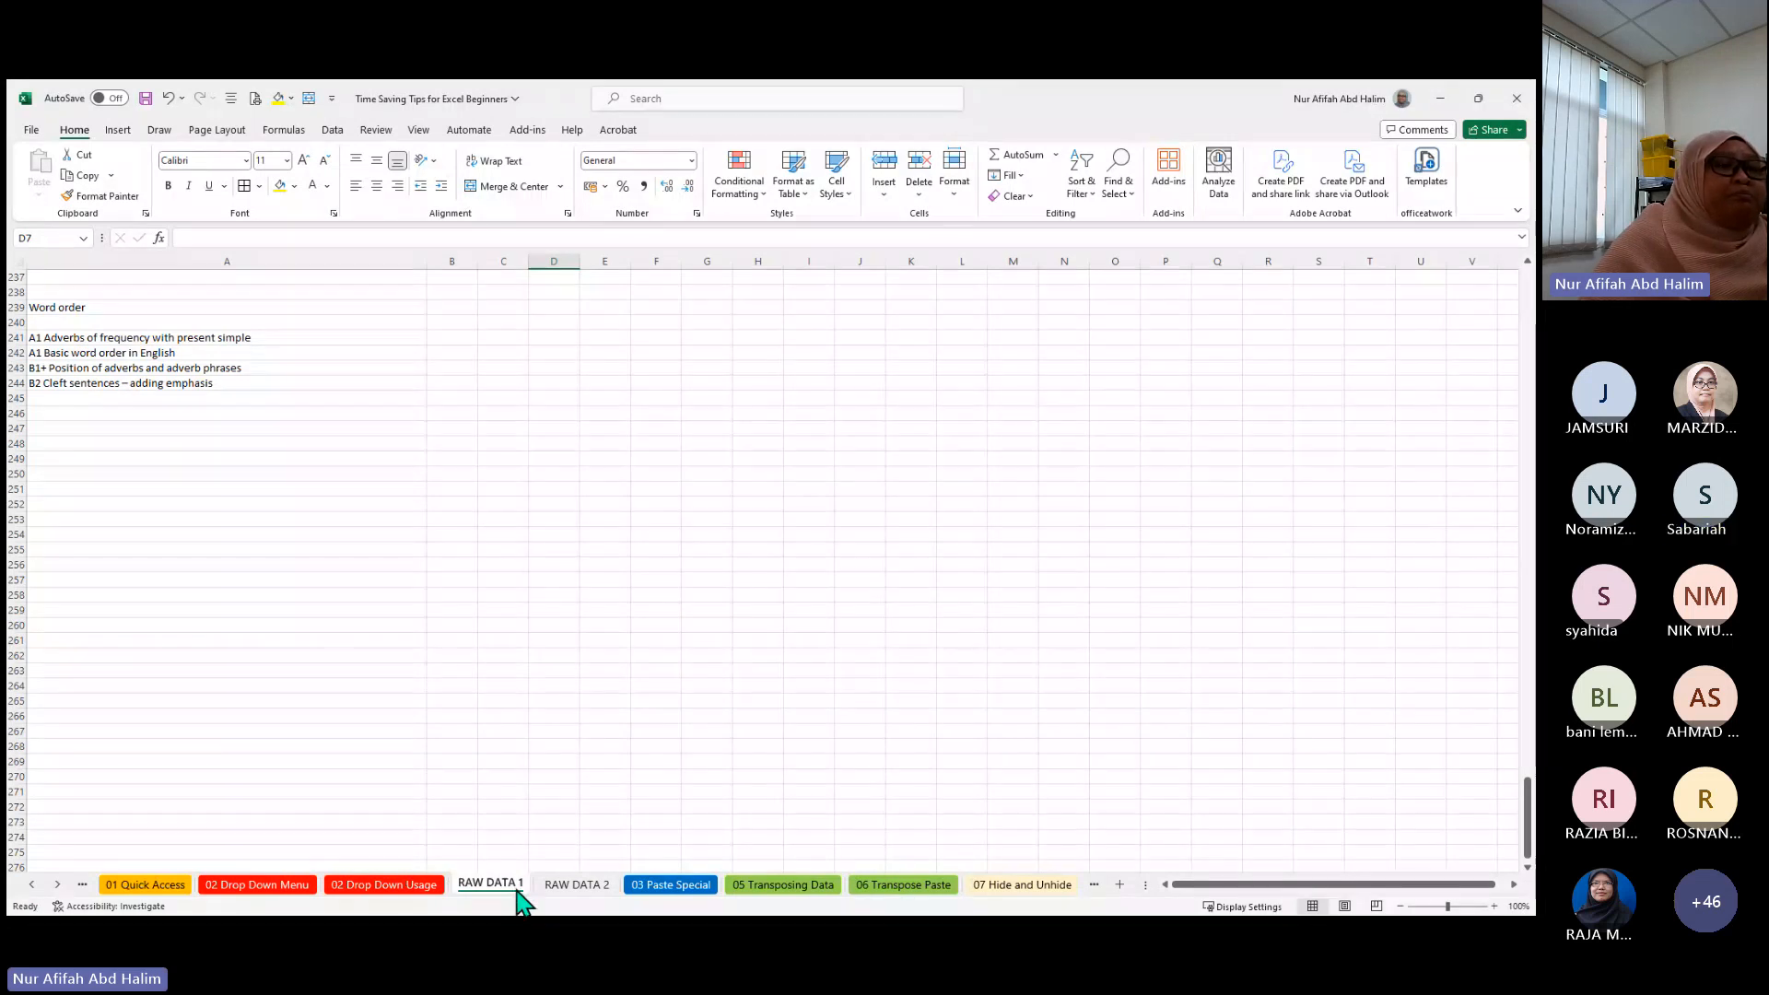
{"action": "left_click", "coordinate": [32, 885]}
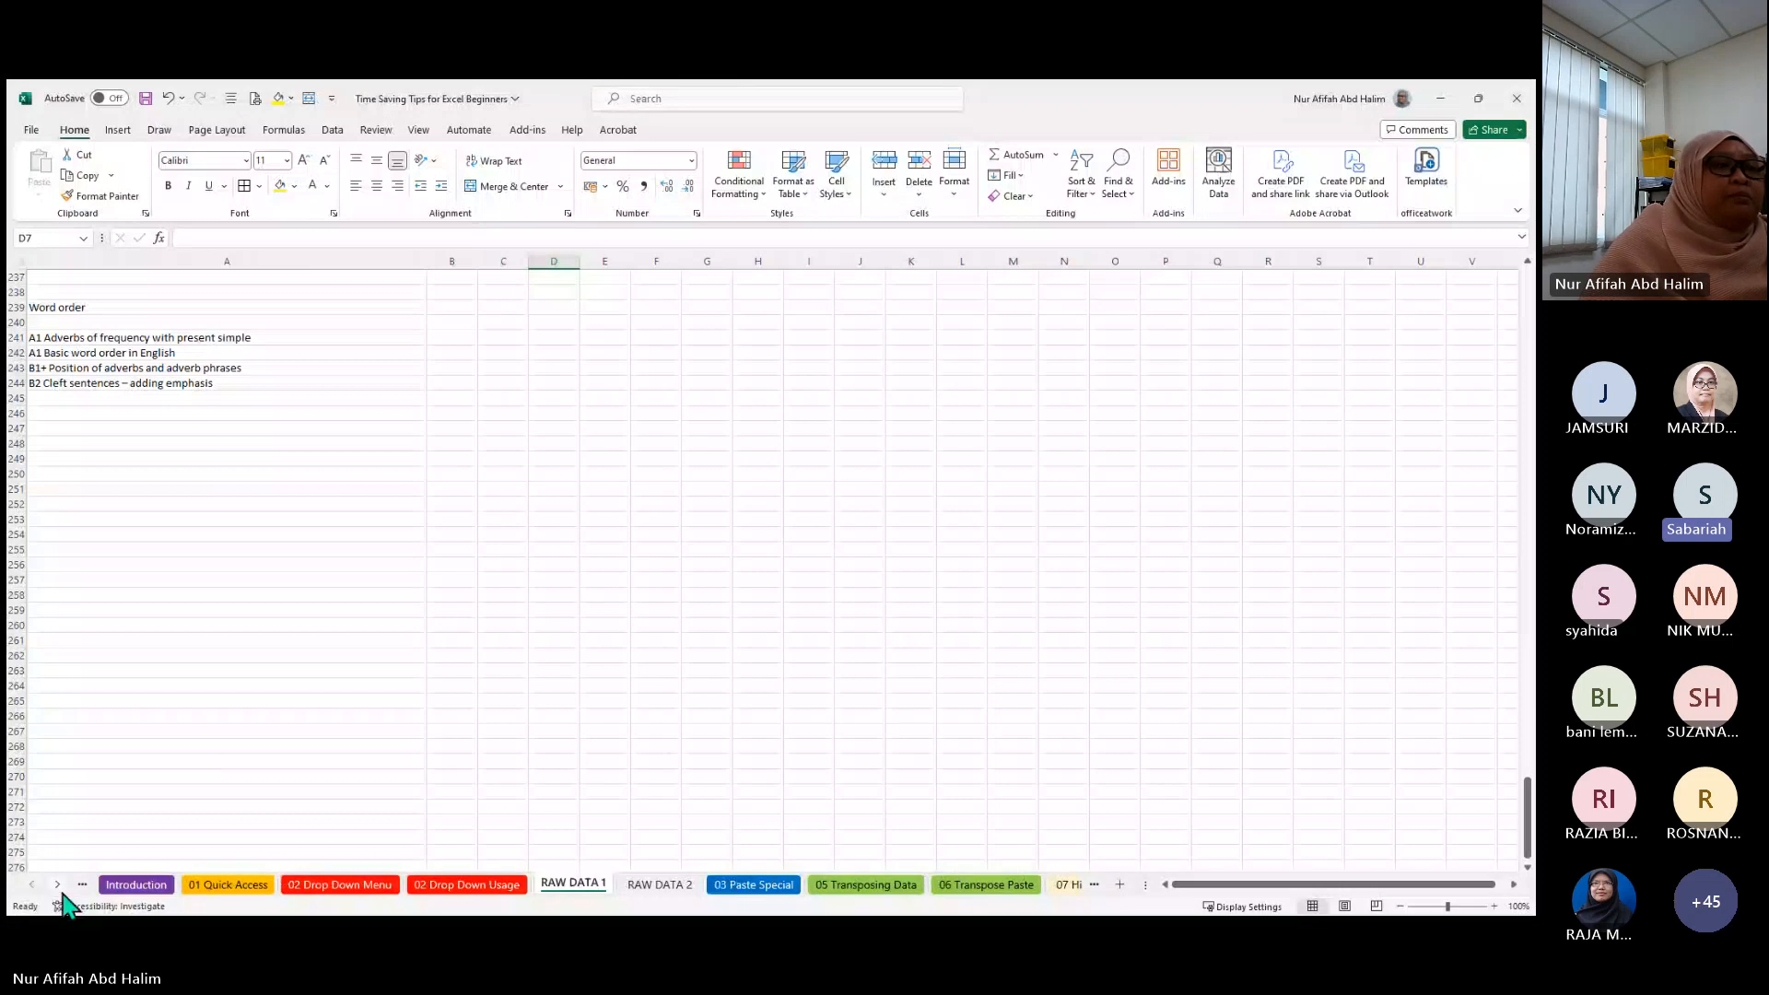
{"action": "left_click", "coordinate": [57, 887]}
{"action": "left_click", "coordinate": [57, 887]}
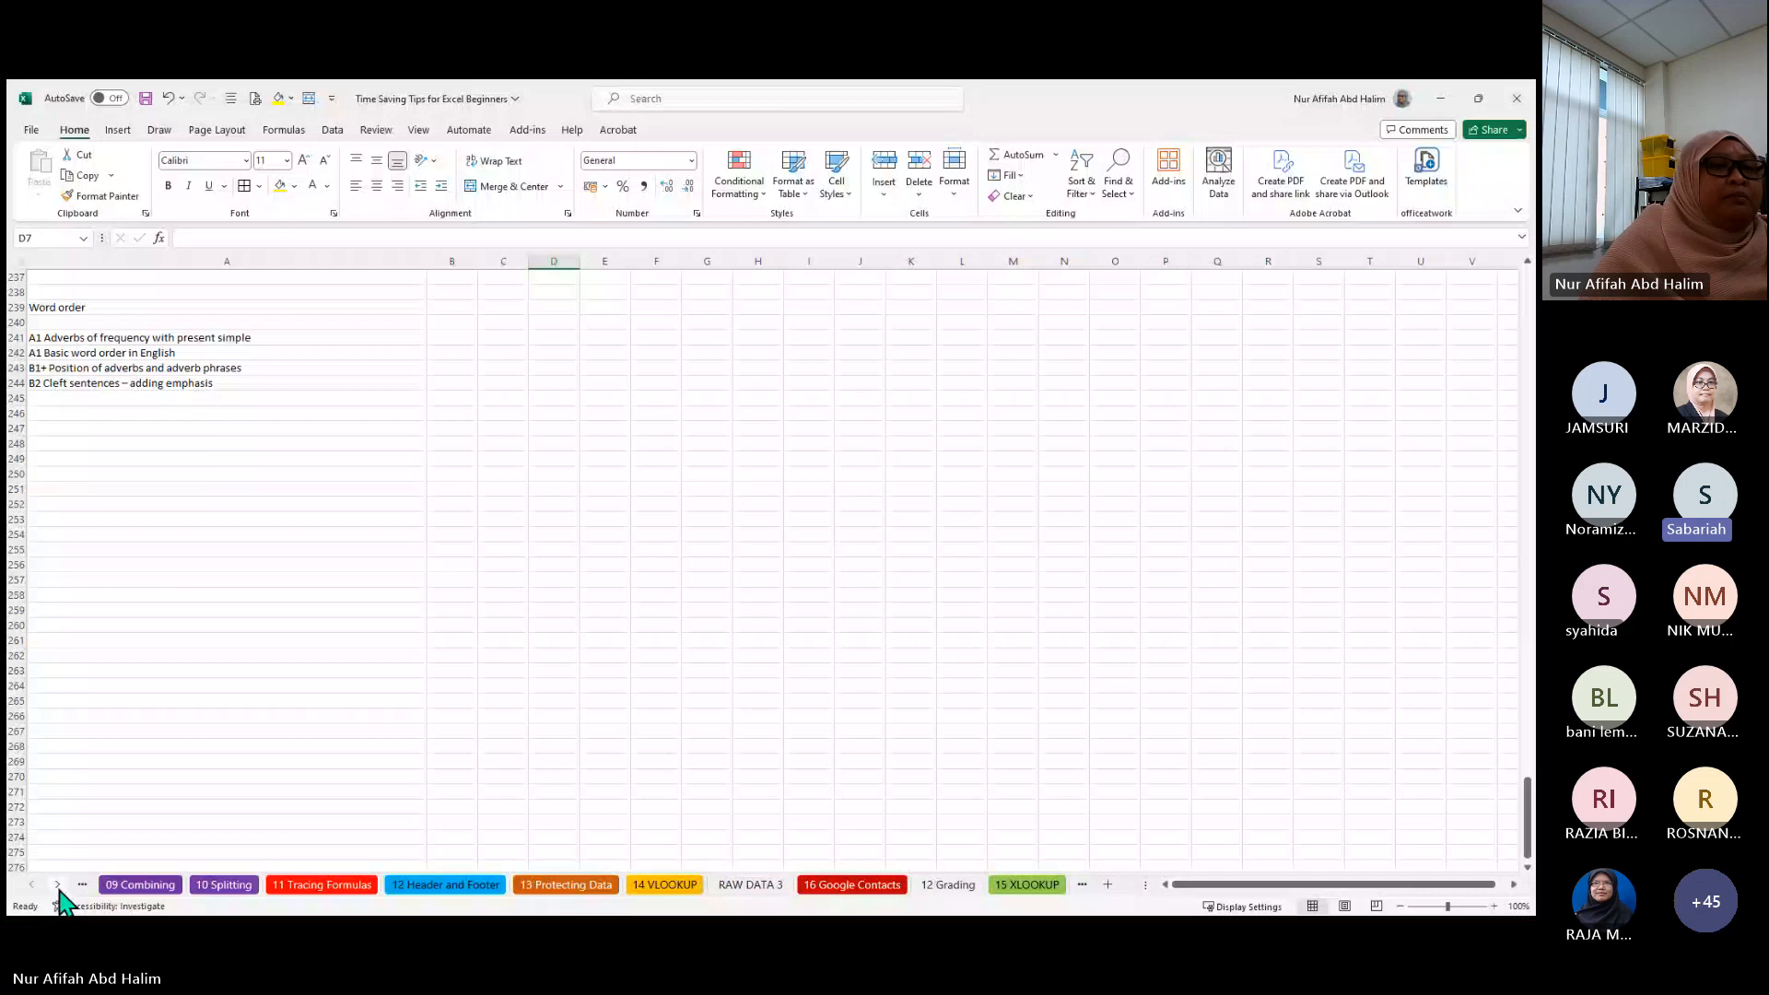
{"action": "left_click", "coordinate": [737, 886]}
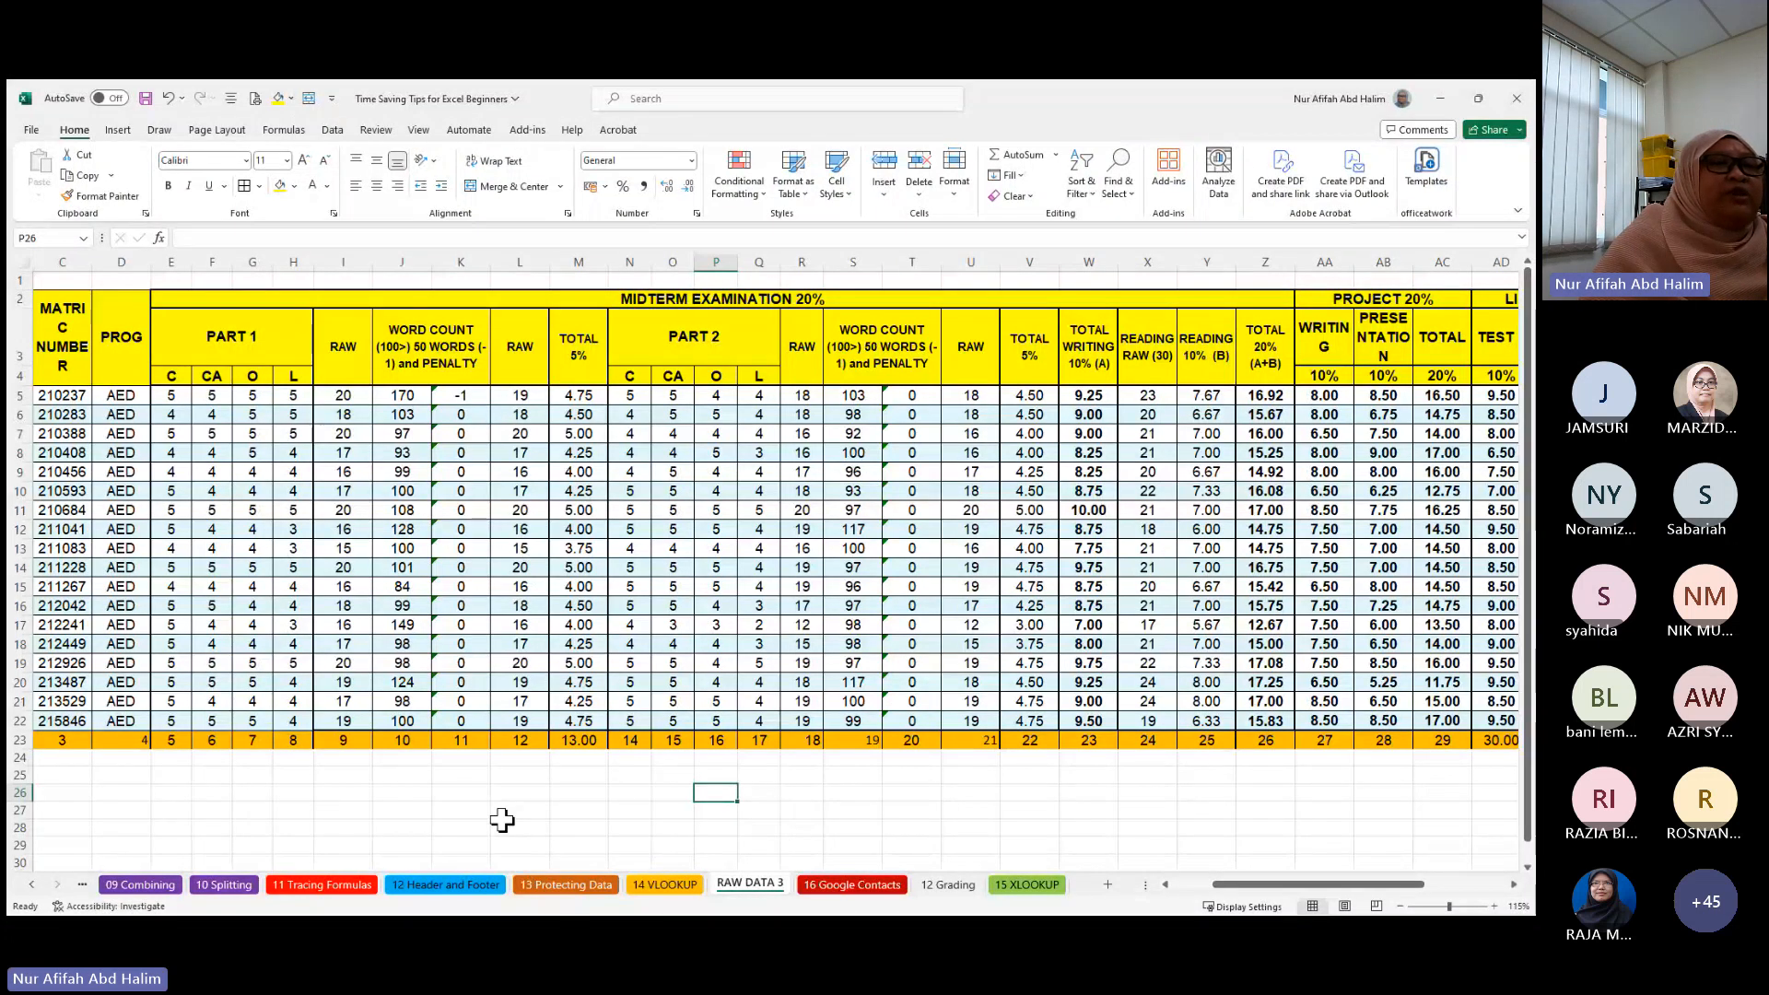
{"action": "left_click", "coordinate": [665, 887]}
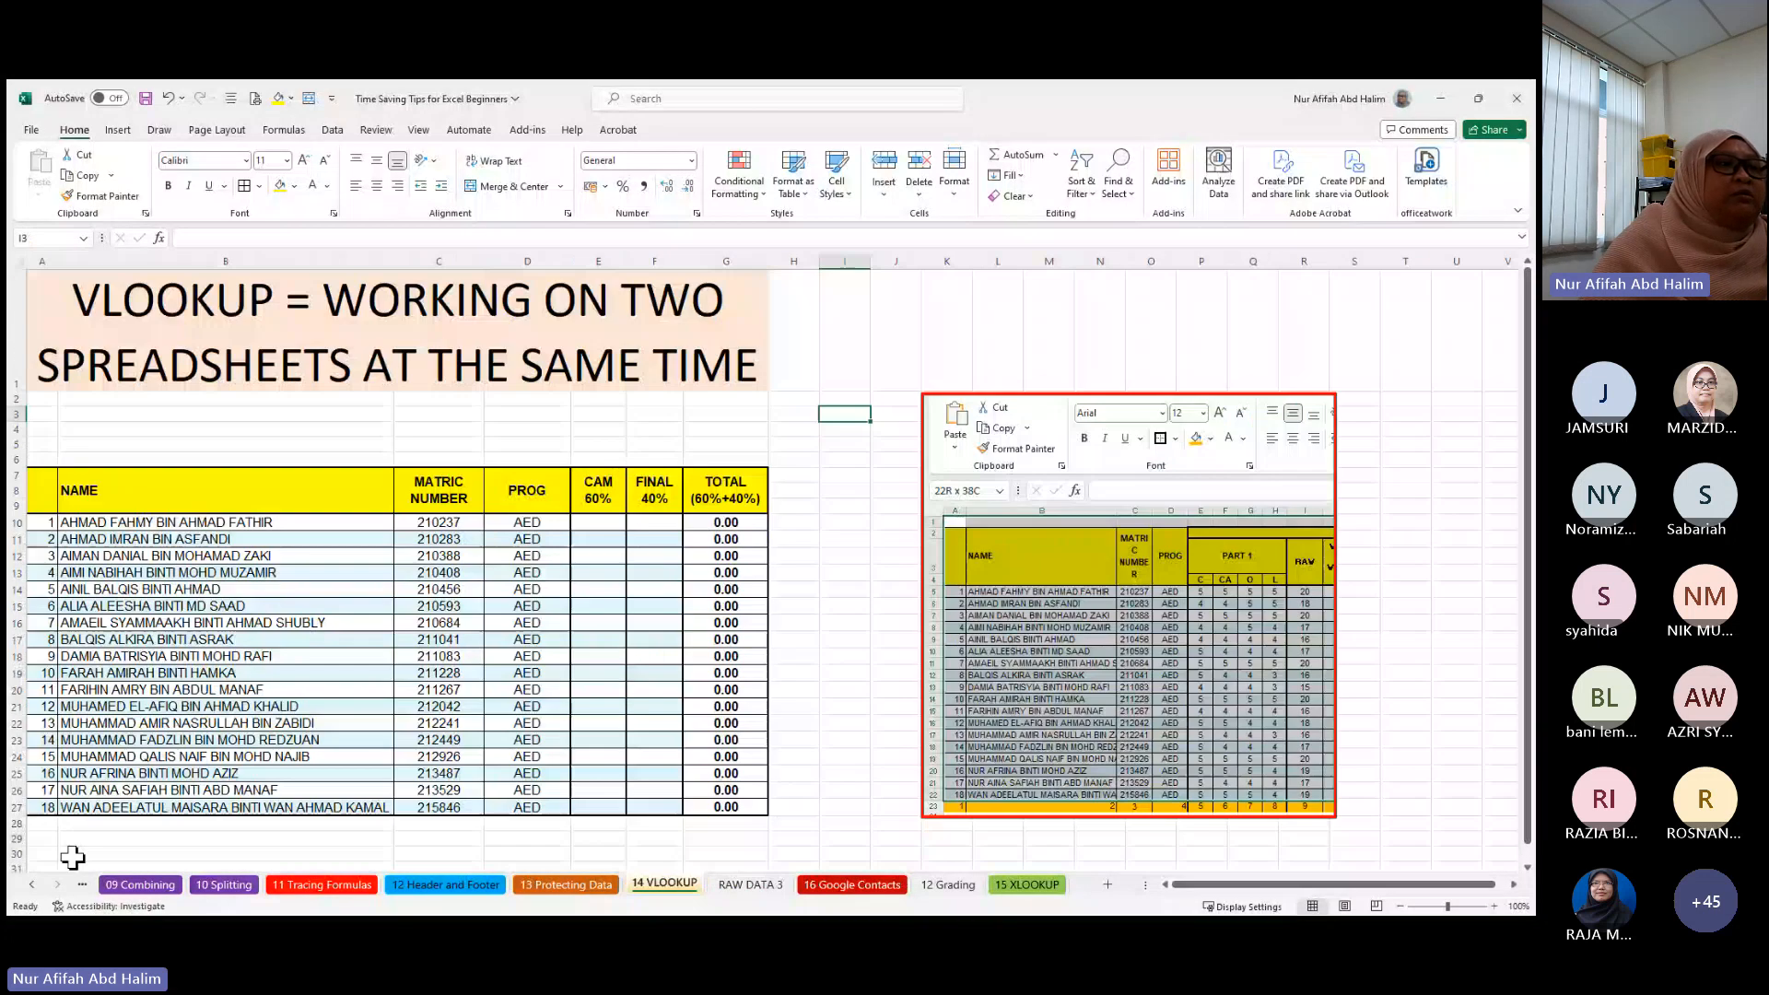
- View the 06 Transpose Paste worksheet, then open 07 Hide and Unhide and select its narrow empty column E
{"action": "left_click", "coordinate": [31, 884], "text": "ctrl"}
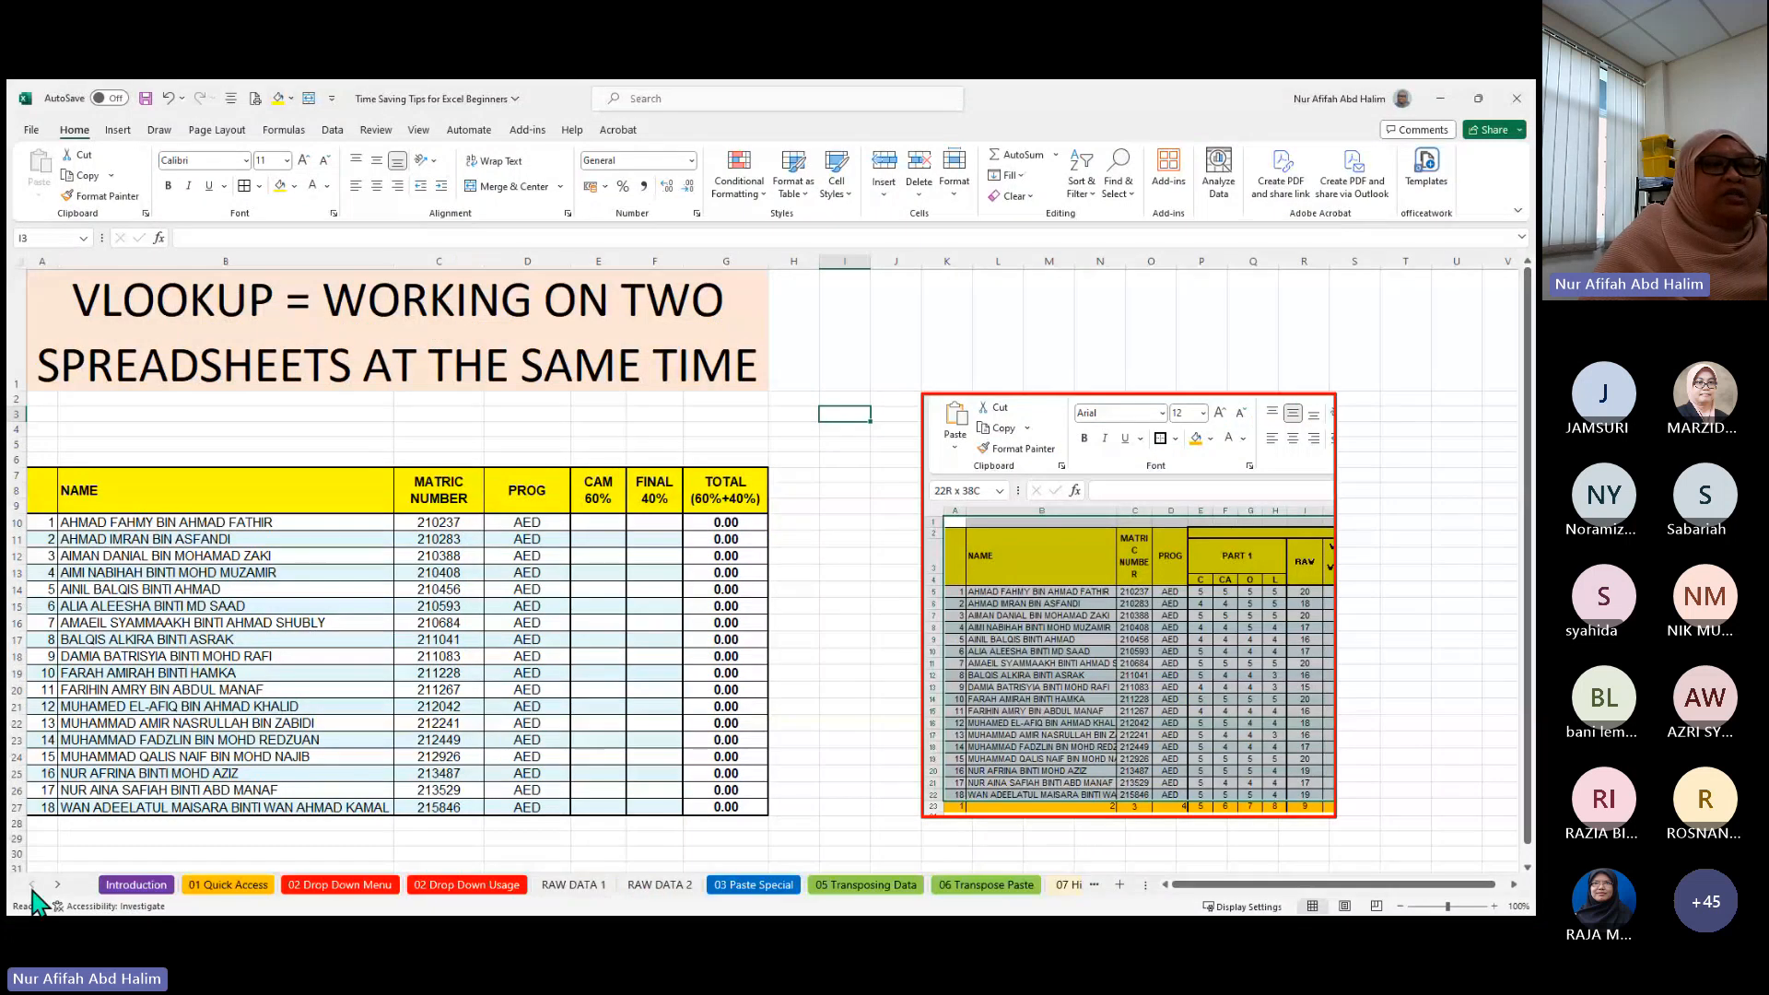
{"action": "left_click", "coordinate": [968, 889]}
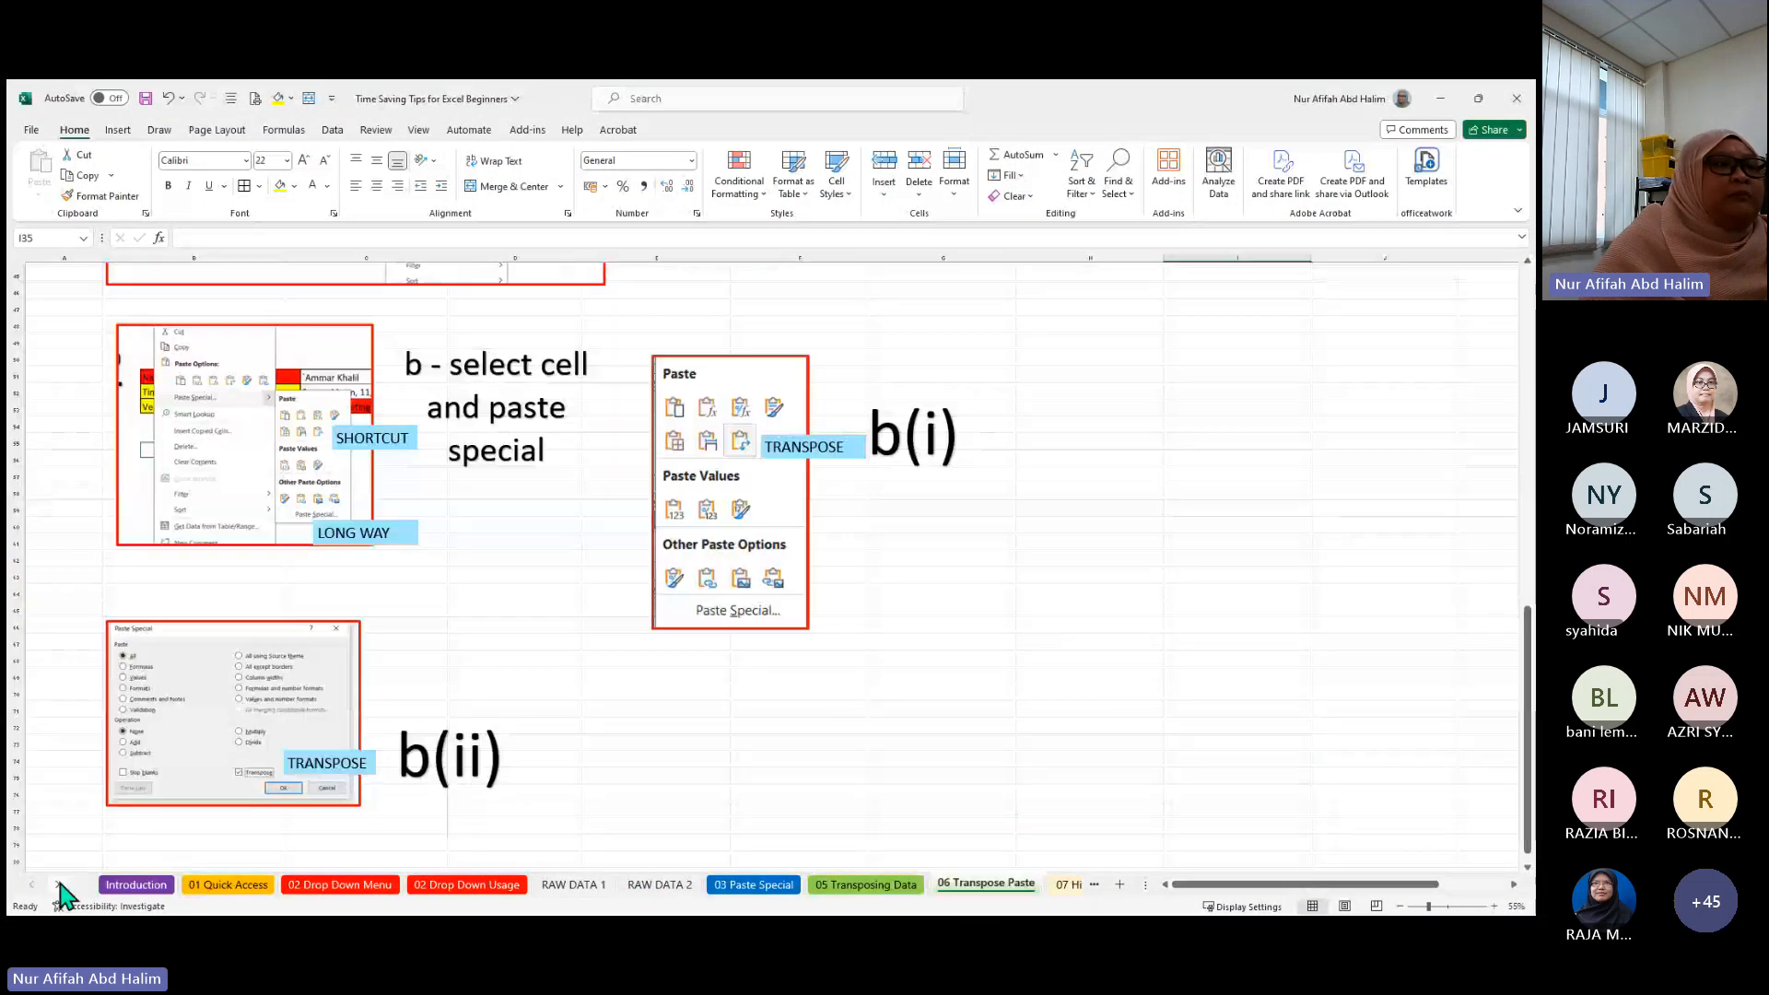
{"action": "left_click", "coordinate": [57, 885]}
{"action": "left_click", "coordinate": [57, 885]}
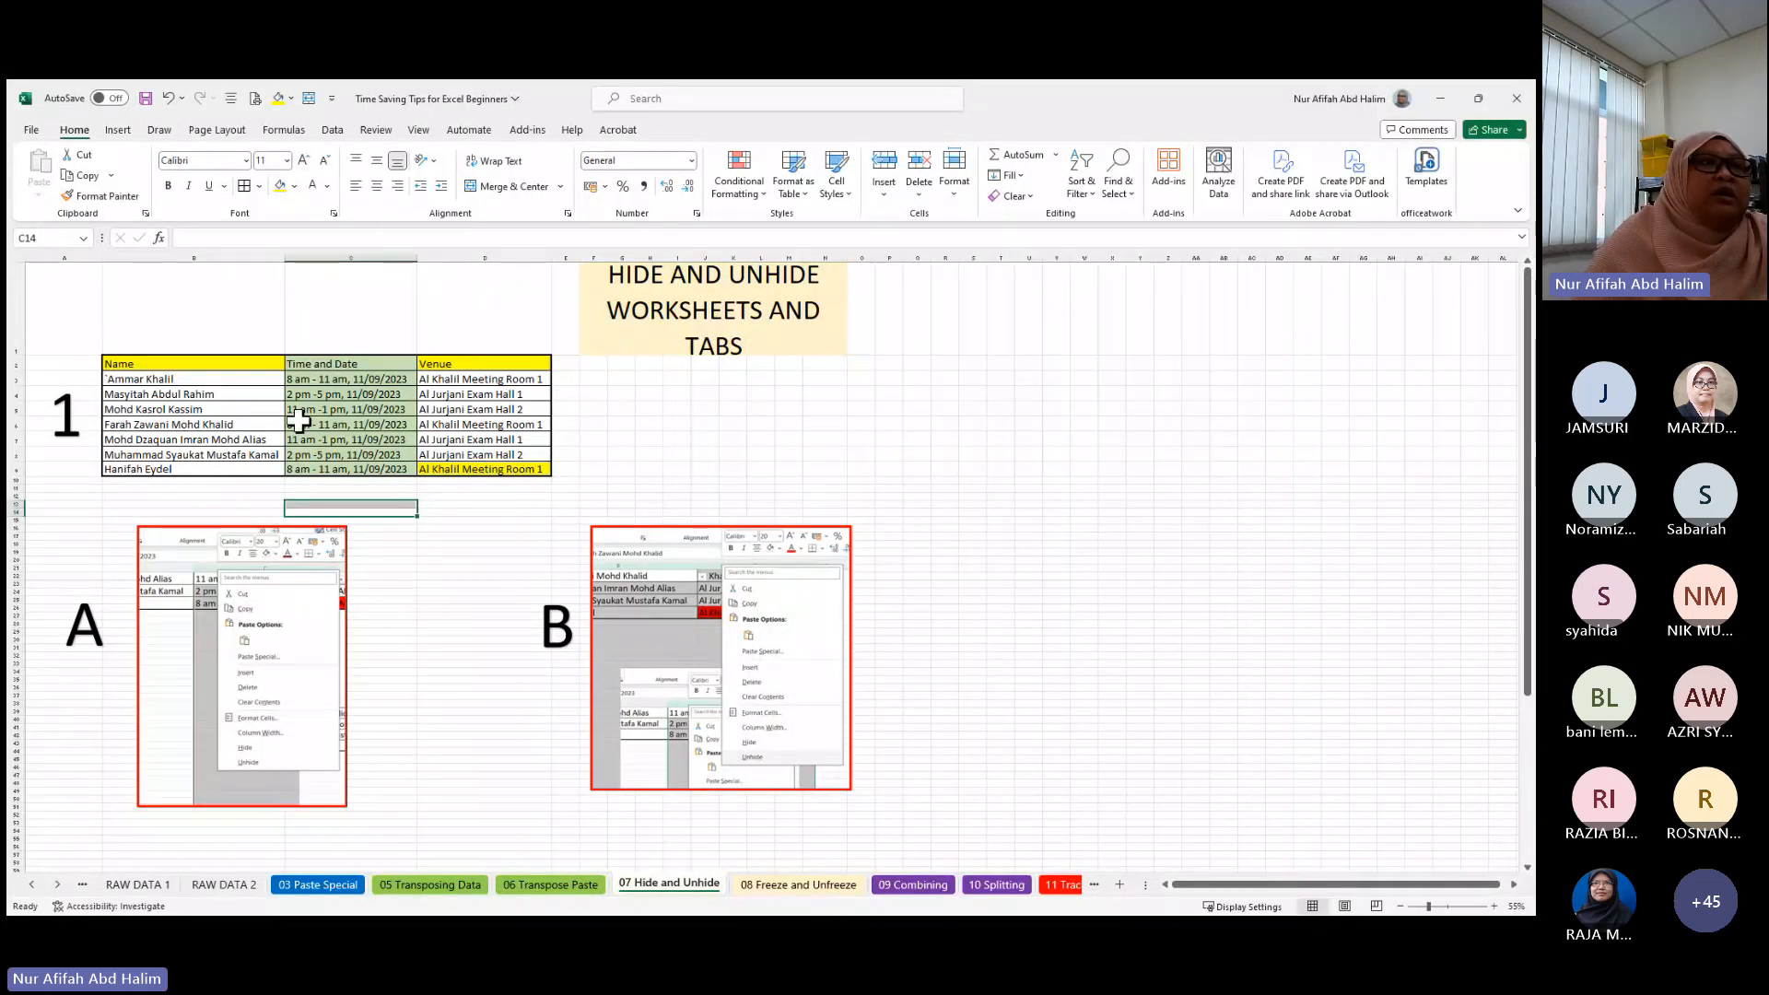
{"action": "left_click", "coordinate": [564, 258]}
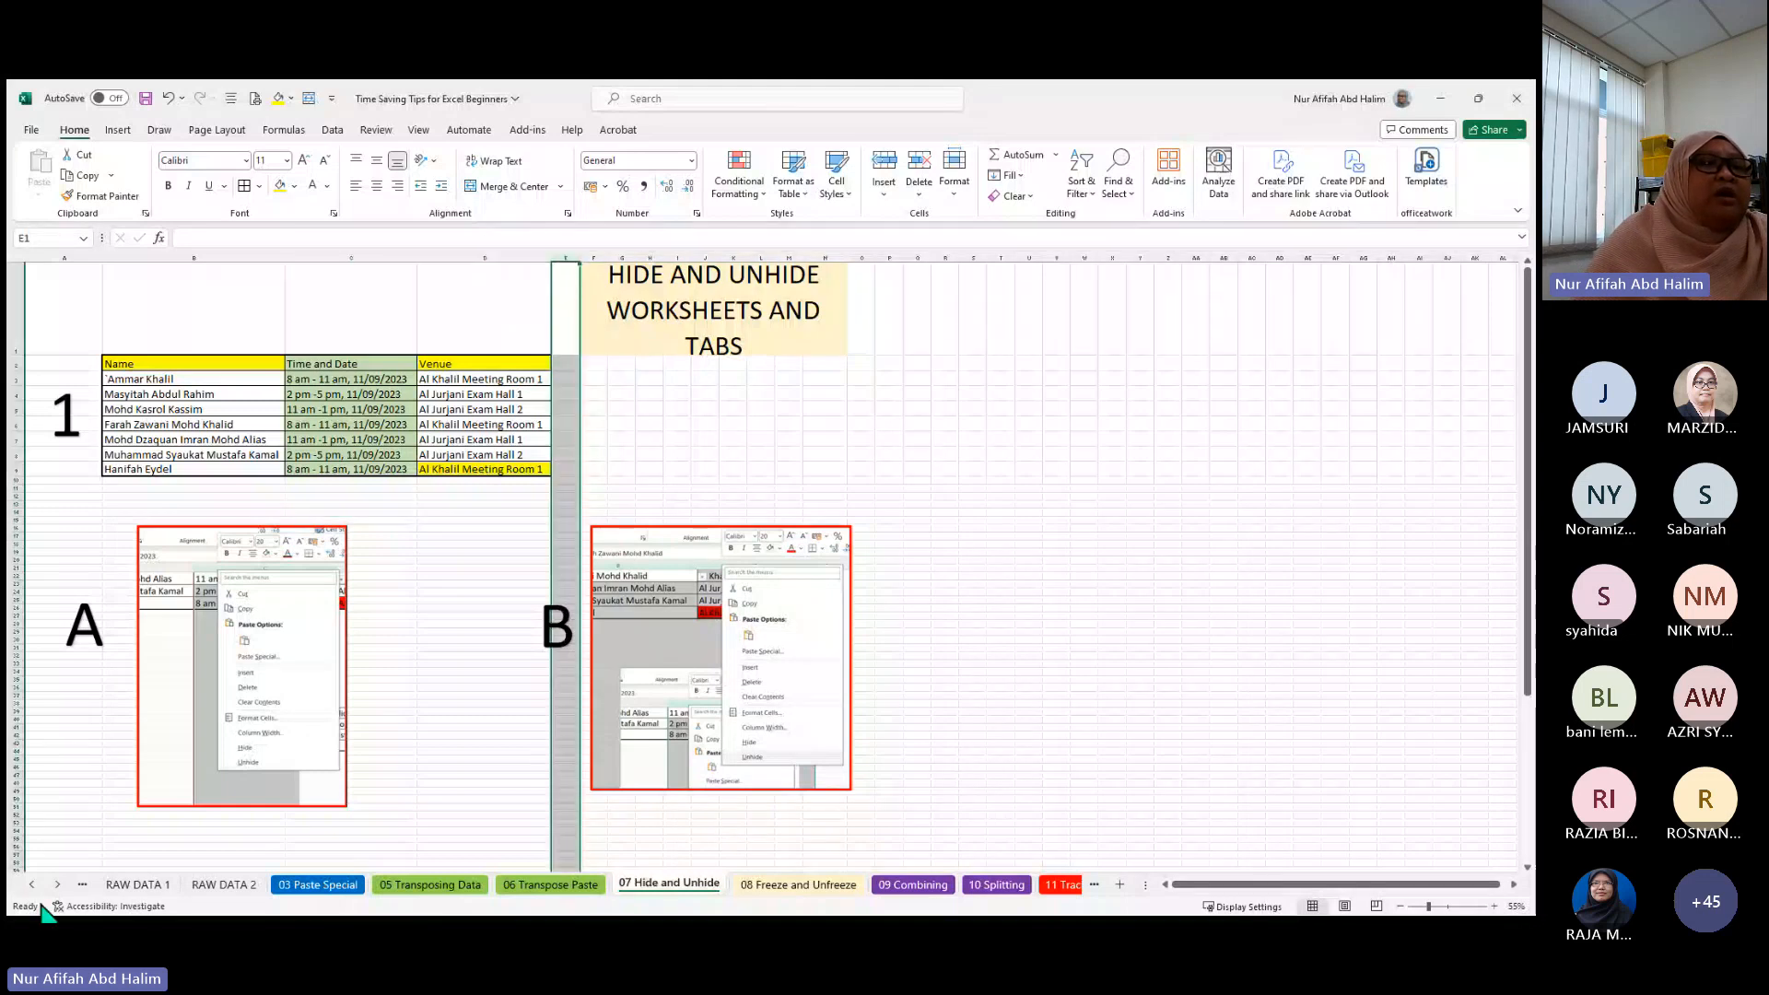
- Open the 08 Freeze and Unfreeze worksheet and enlarge the staff table to 145% from its first column
{"action": "left_click", "coordinate": [820, 887]}
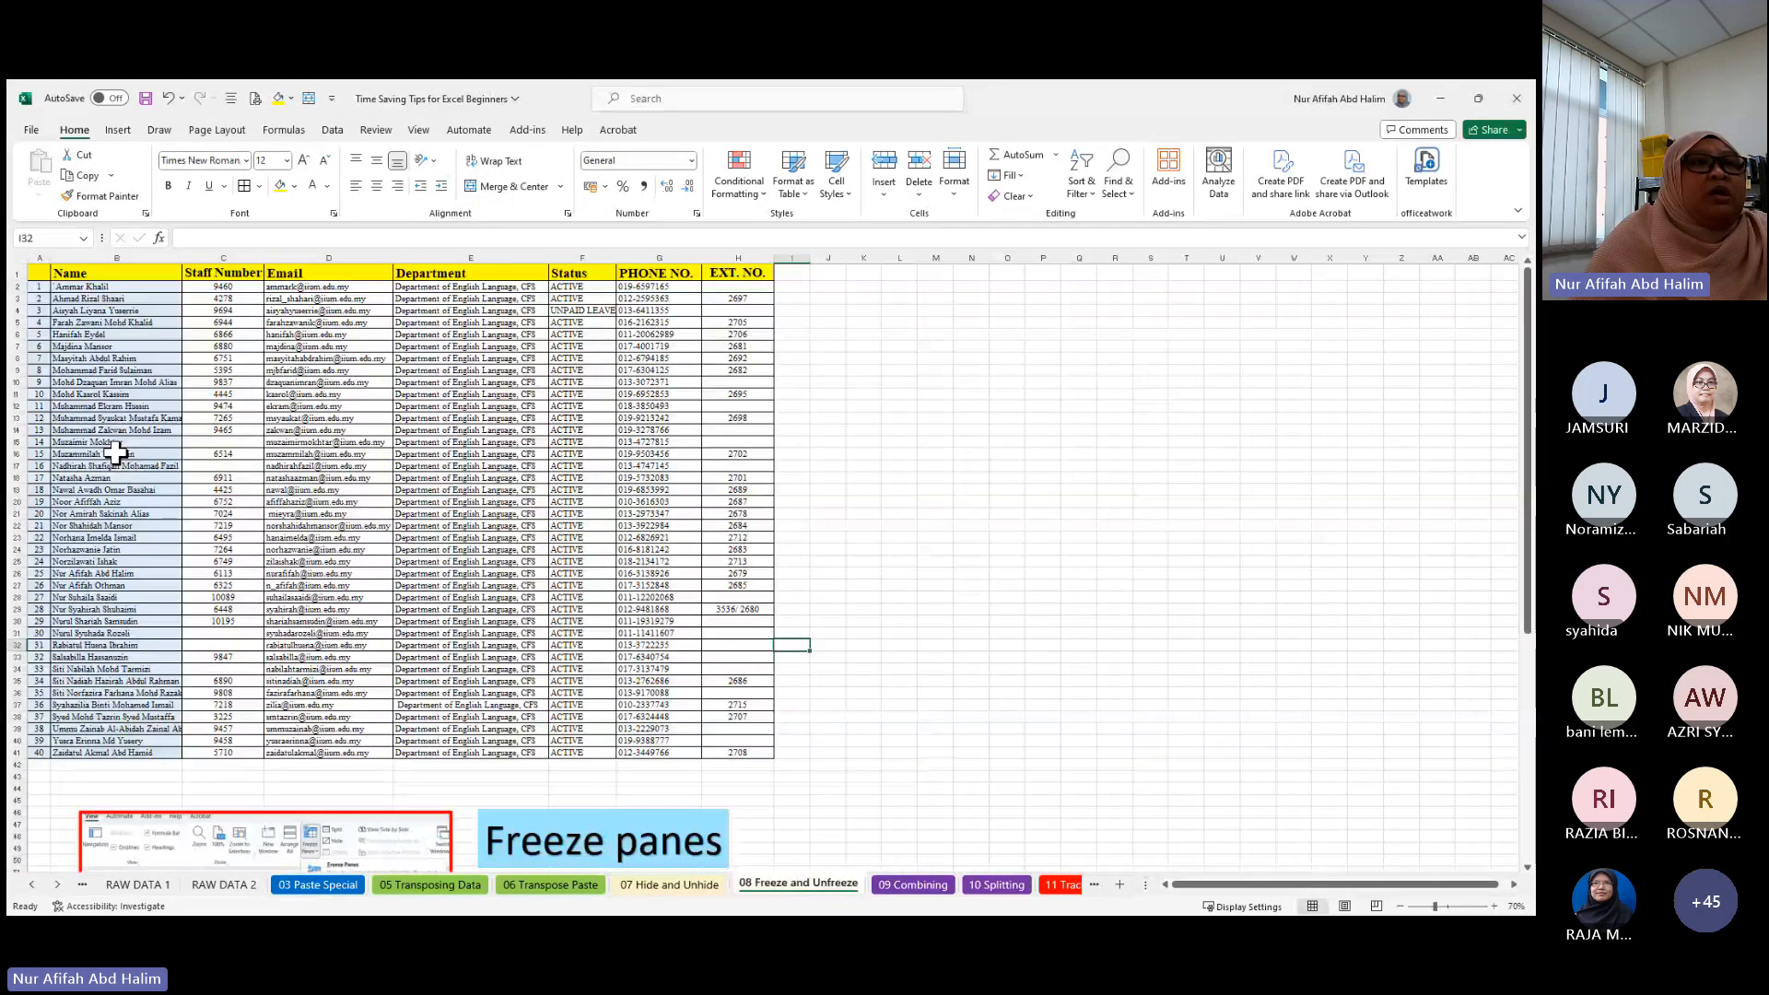
{"action": "scroll", "coordinate": [912, 522], "scroll_direction": "down", "scroll_amount": 3}
{"action": "scroll", "coordinate": [912, 522], "scroll_direction": "up", "scroll_amount": 3}
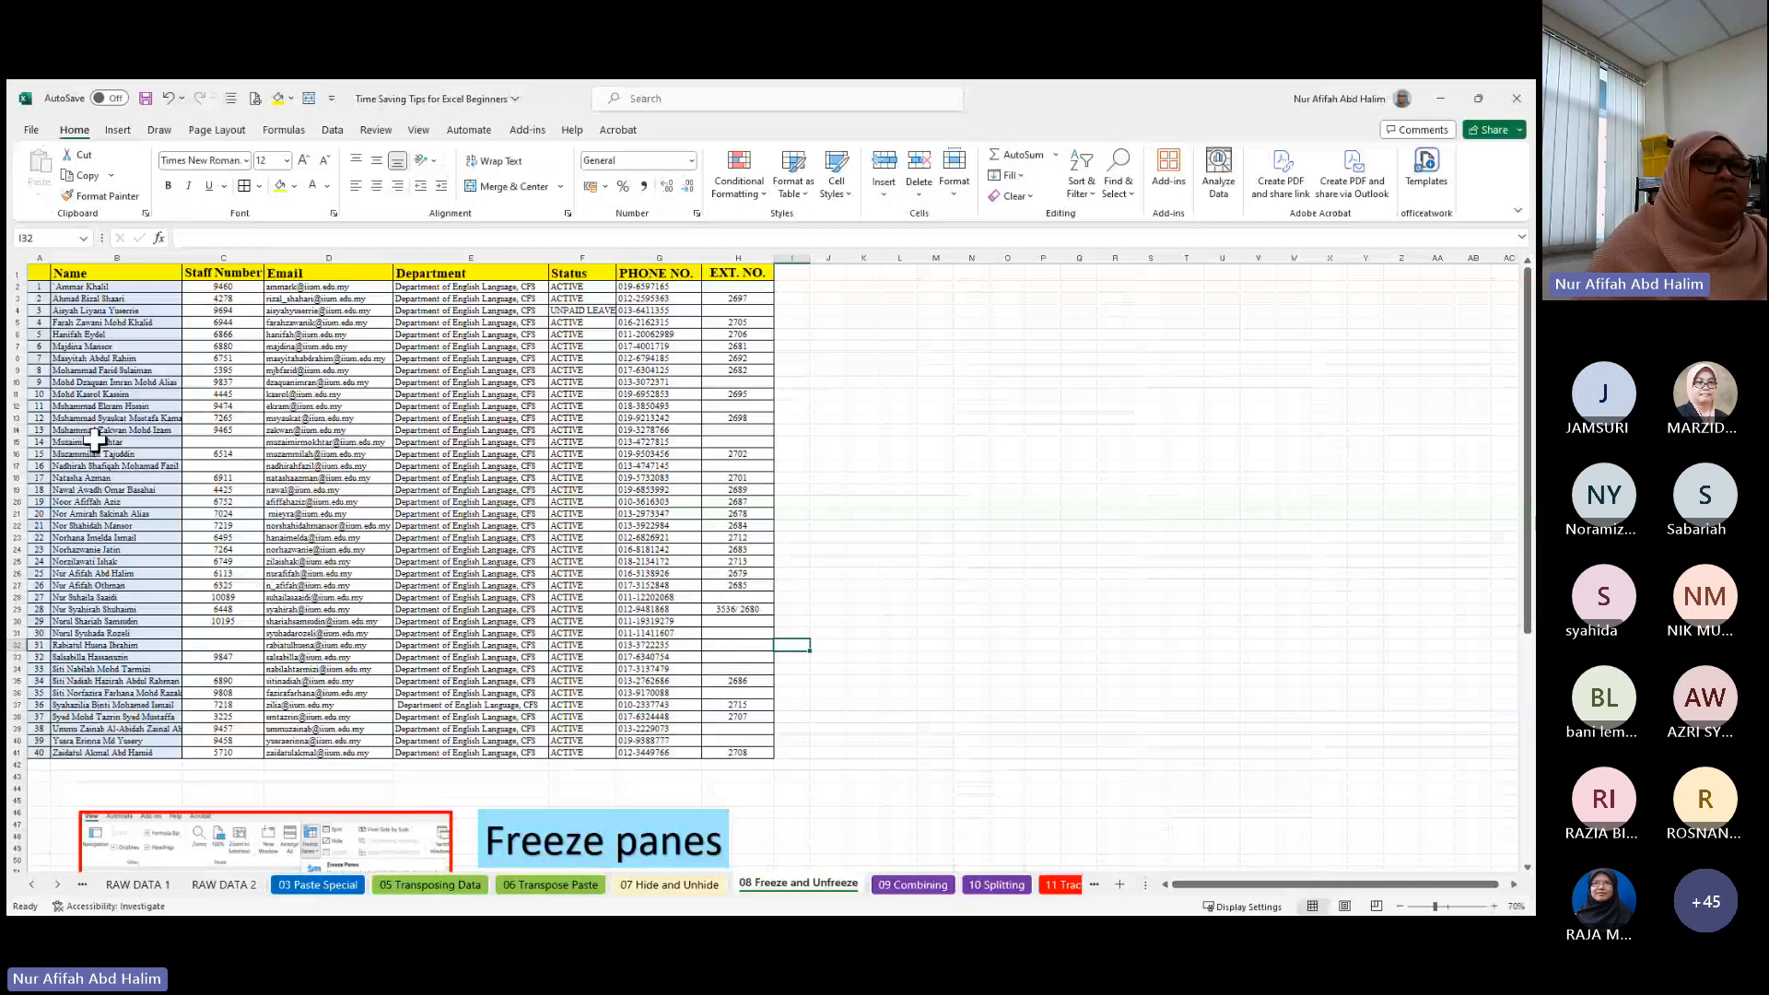
{"action": "scroll", "coordinate": [95, 442], "scroll_direction": "up", "scroll_amount": 3}
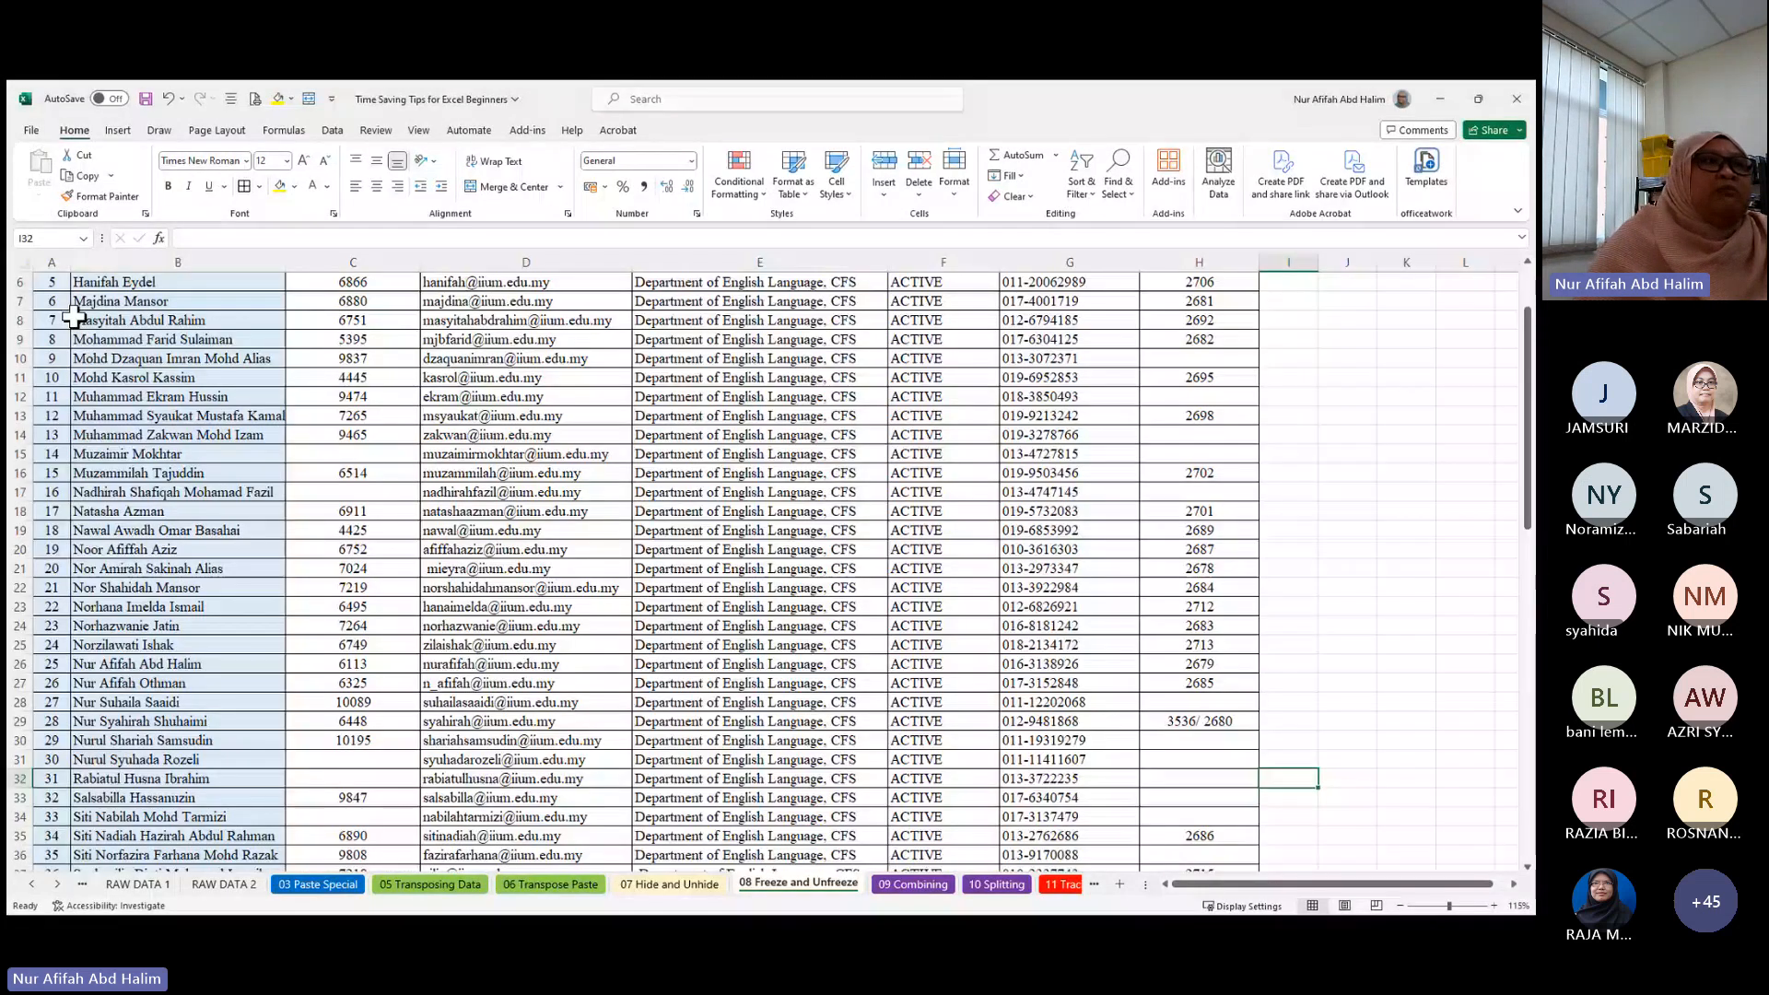
{"action": "scroll", "coordinate": [74, 318], "scroll_direction": "up", "scroll_amount": 2}
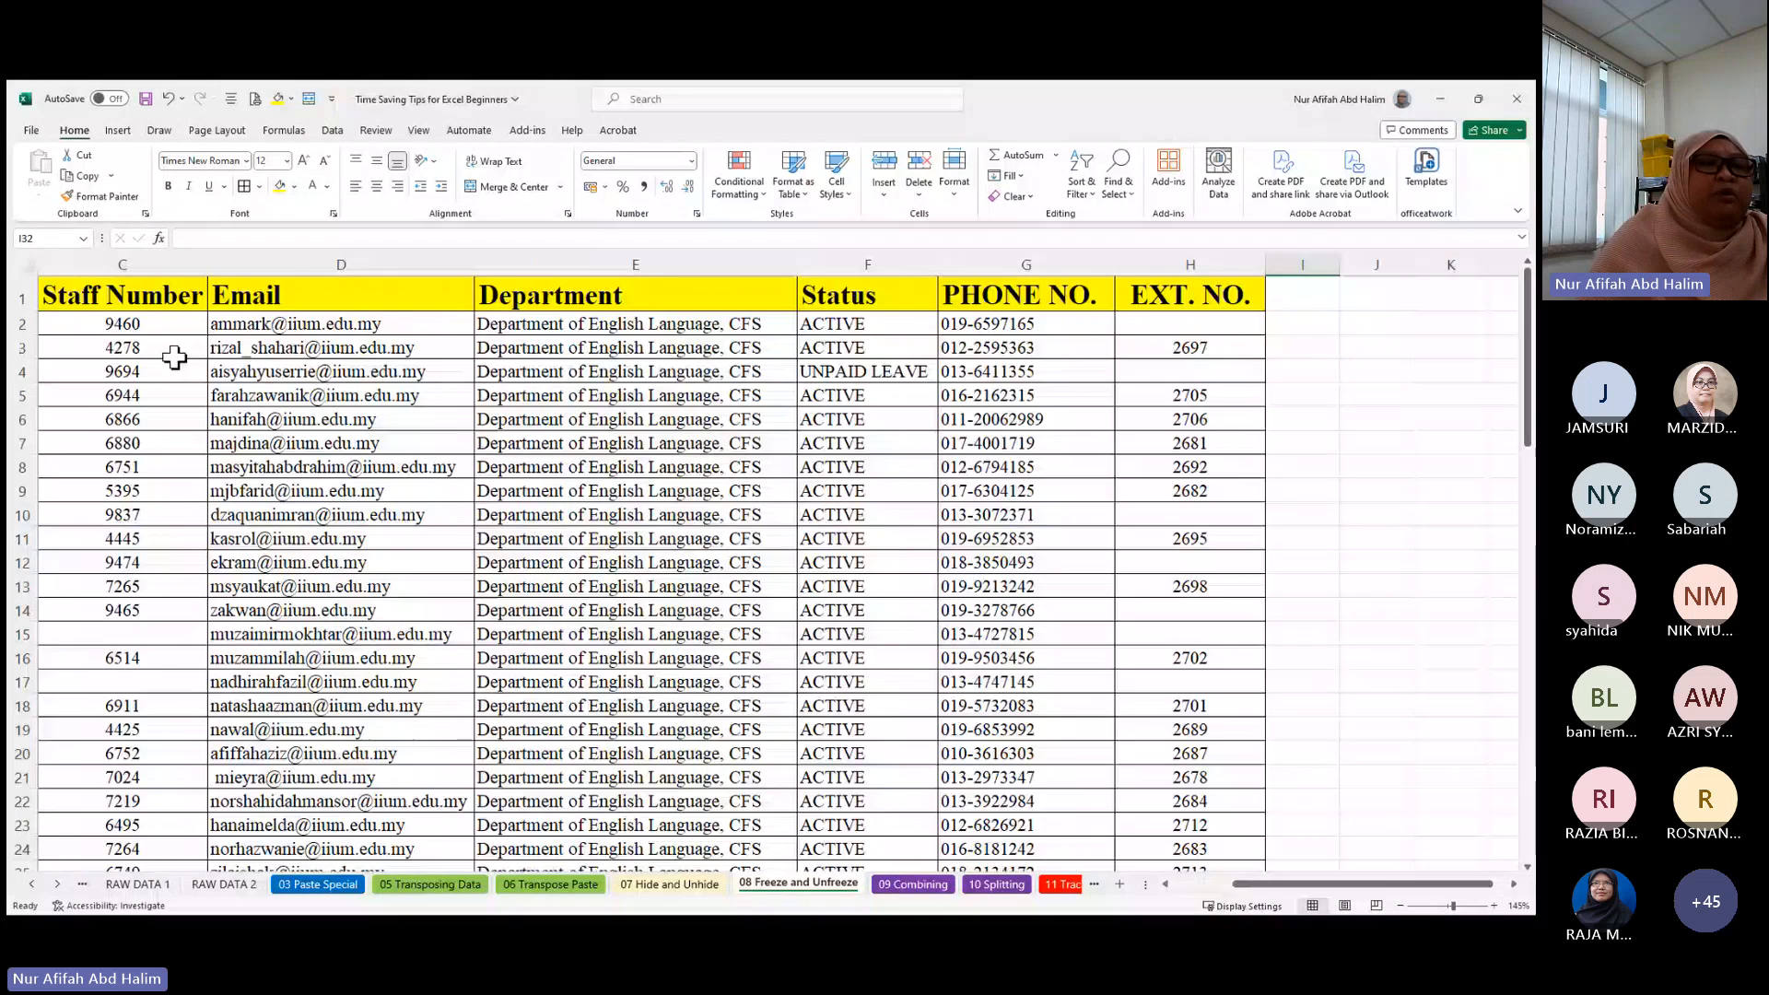
{"action": "double_click", "coordinate": [1165, 884]}
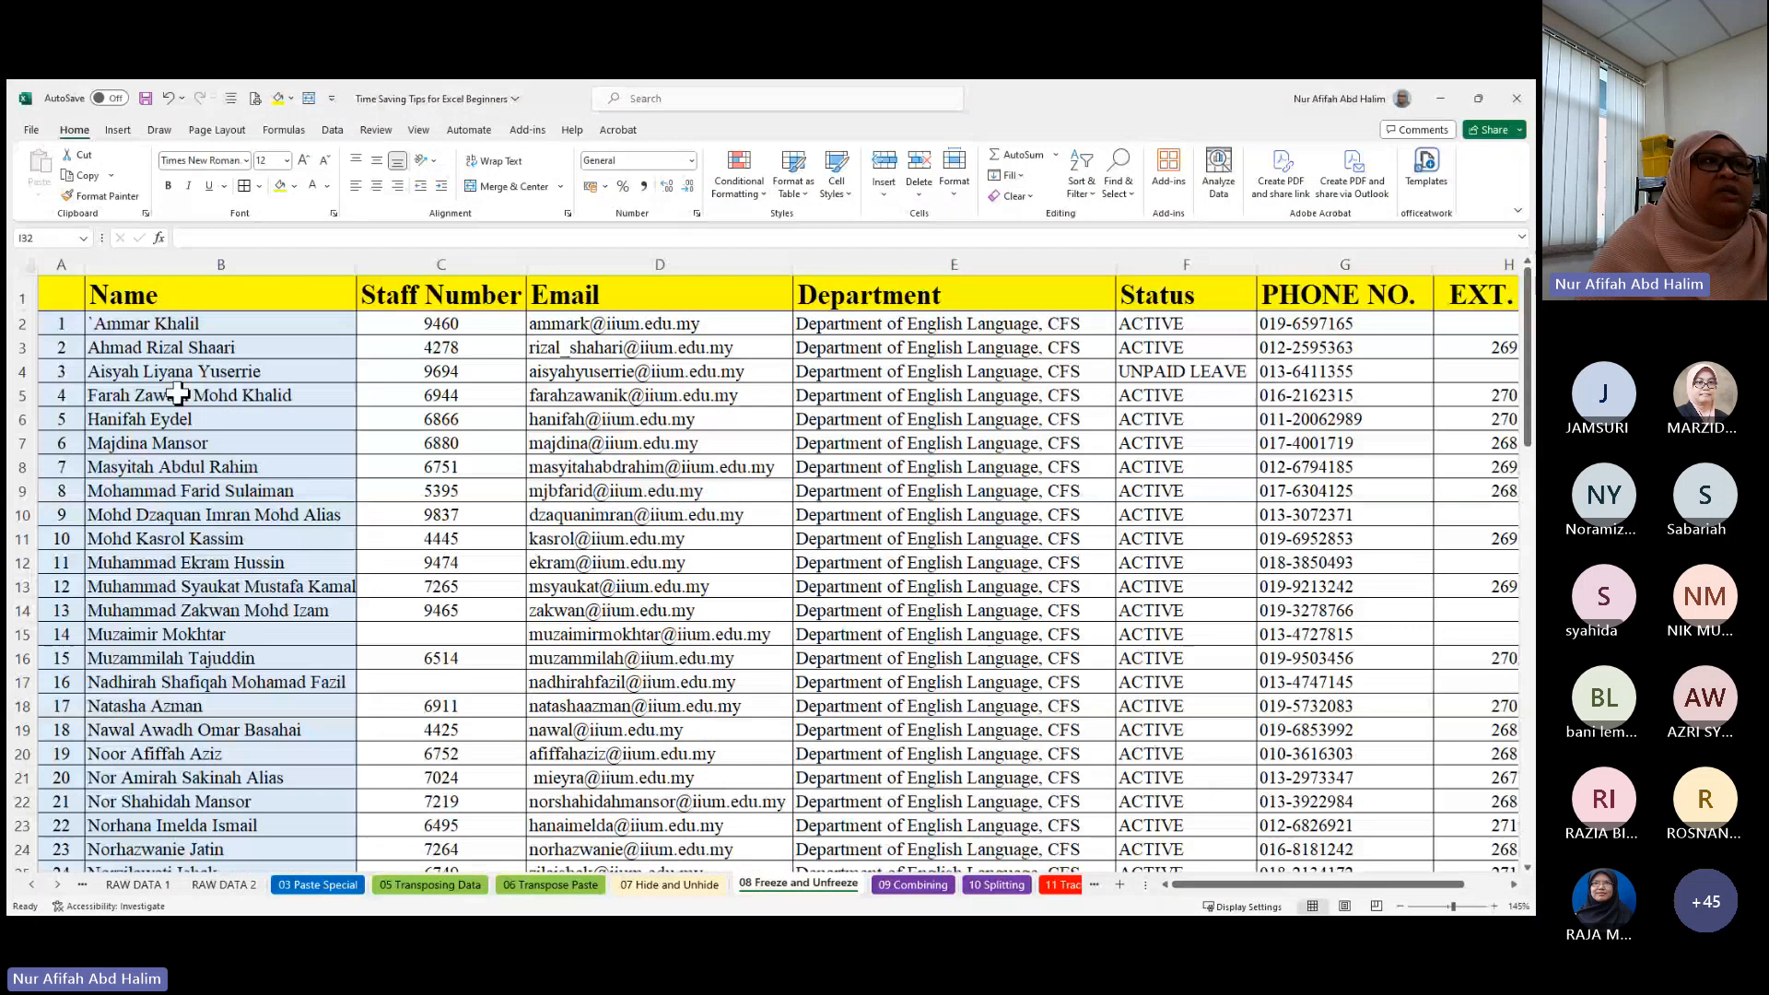
- Freeze the top row holding the staff table's column headings
{"action": "left_click", "coordinate": [7, 293]}
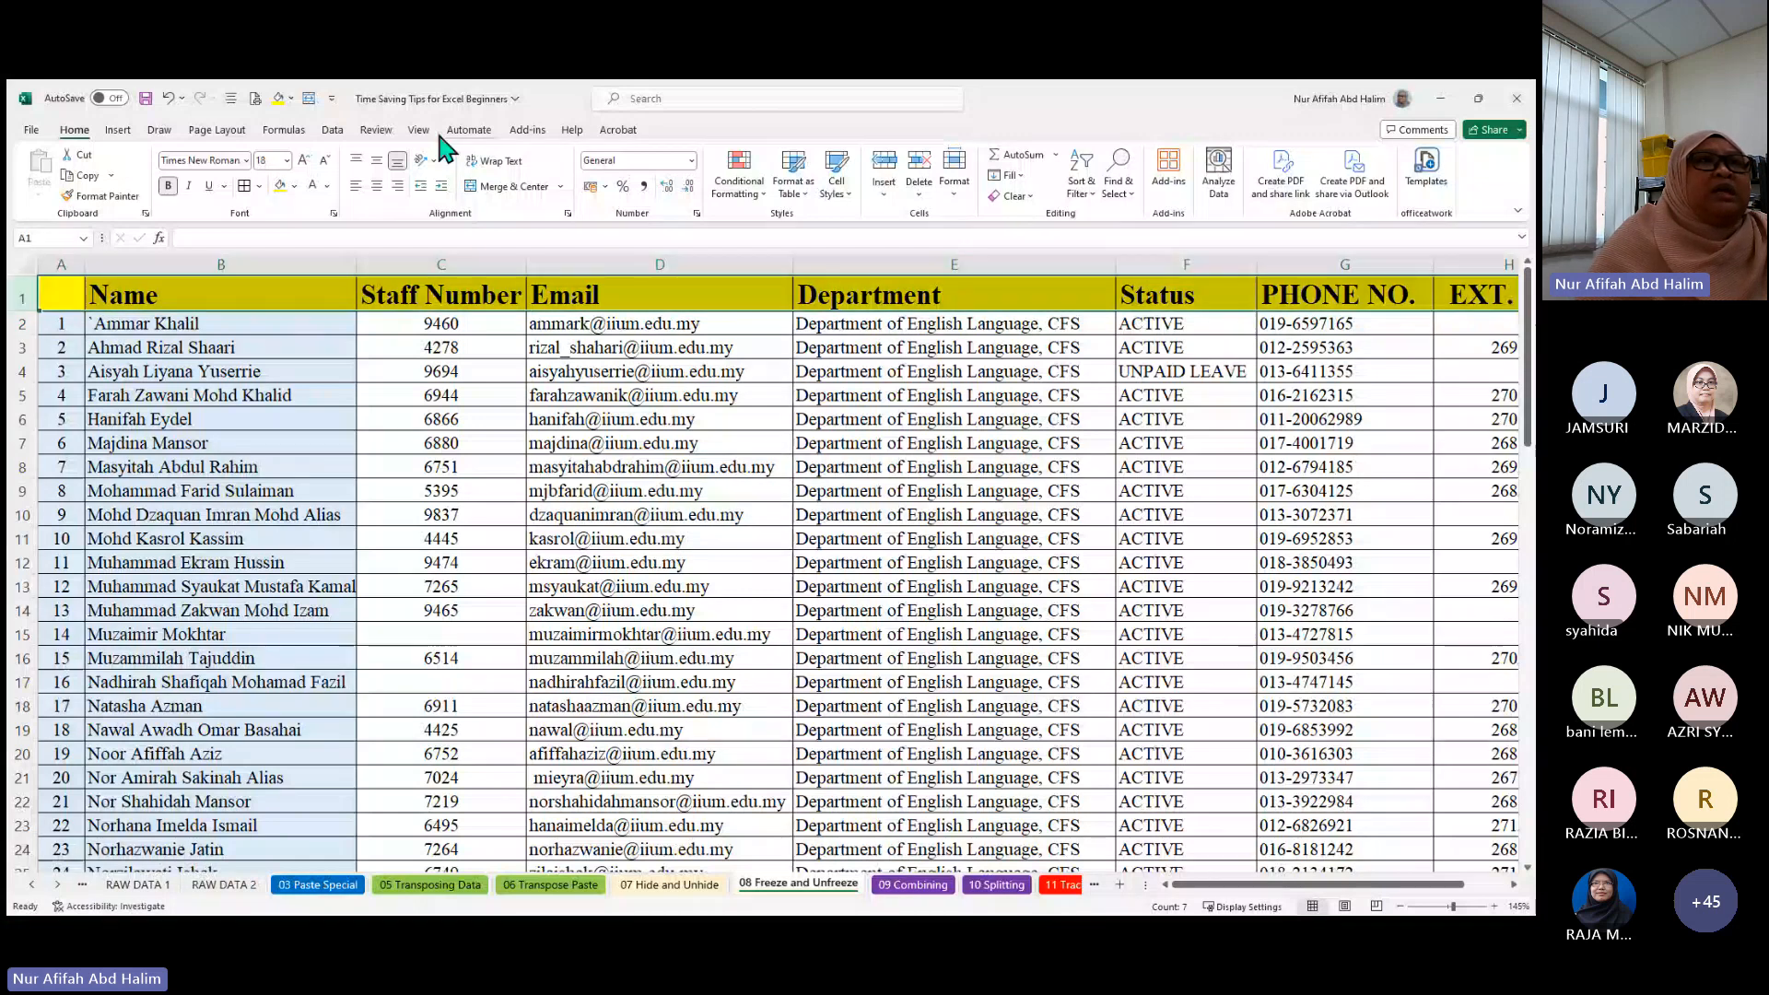
{"action": "left_click", "coordinate": [419, 130]}
{"action": "left_click", "coordinate": [834, 187]}
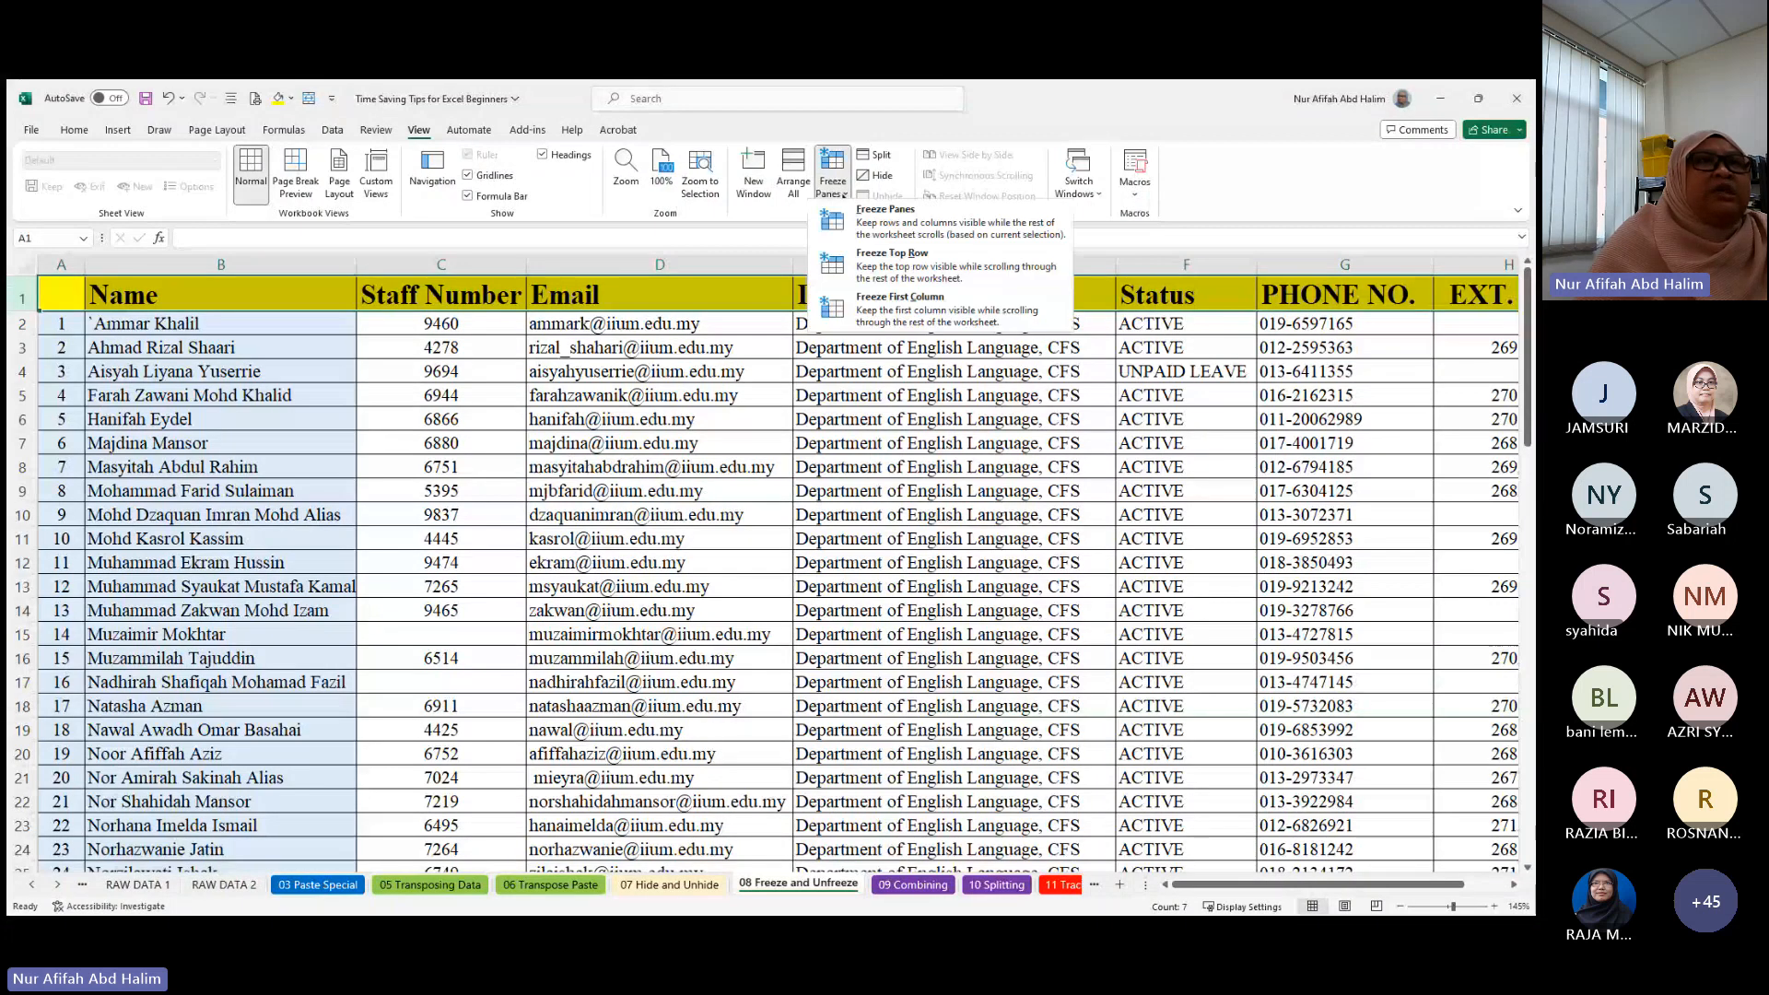
{"action": "left_click", "coordinate": [898, 263]}
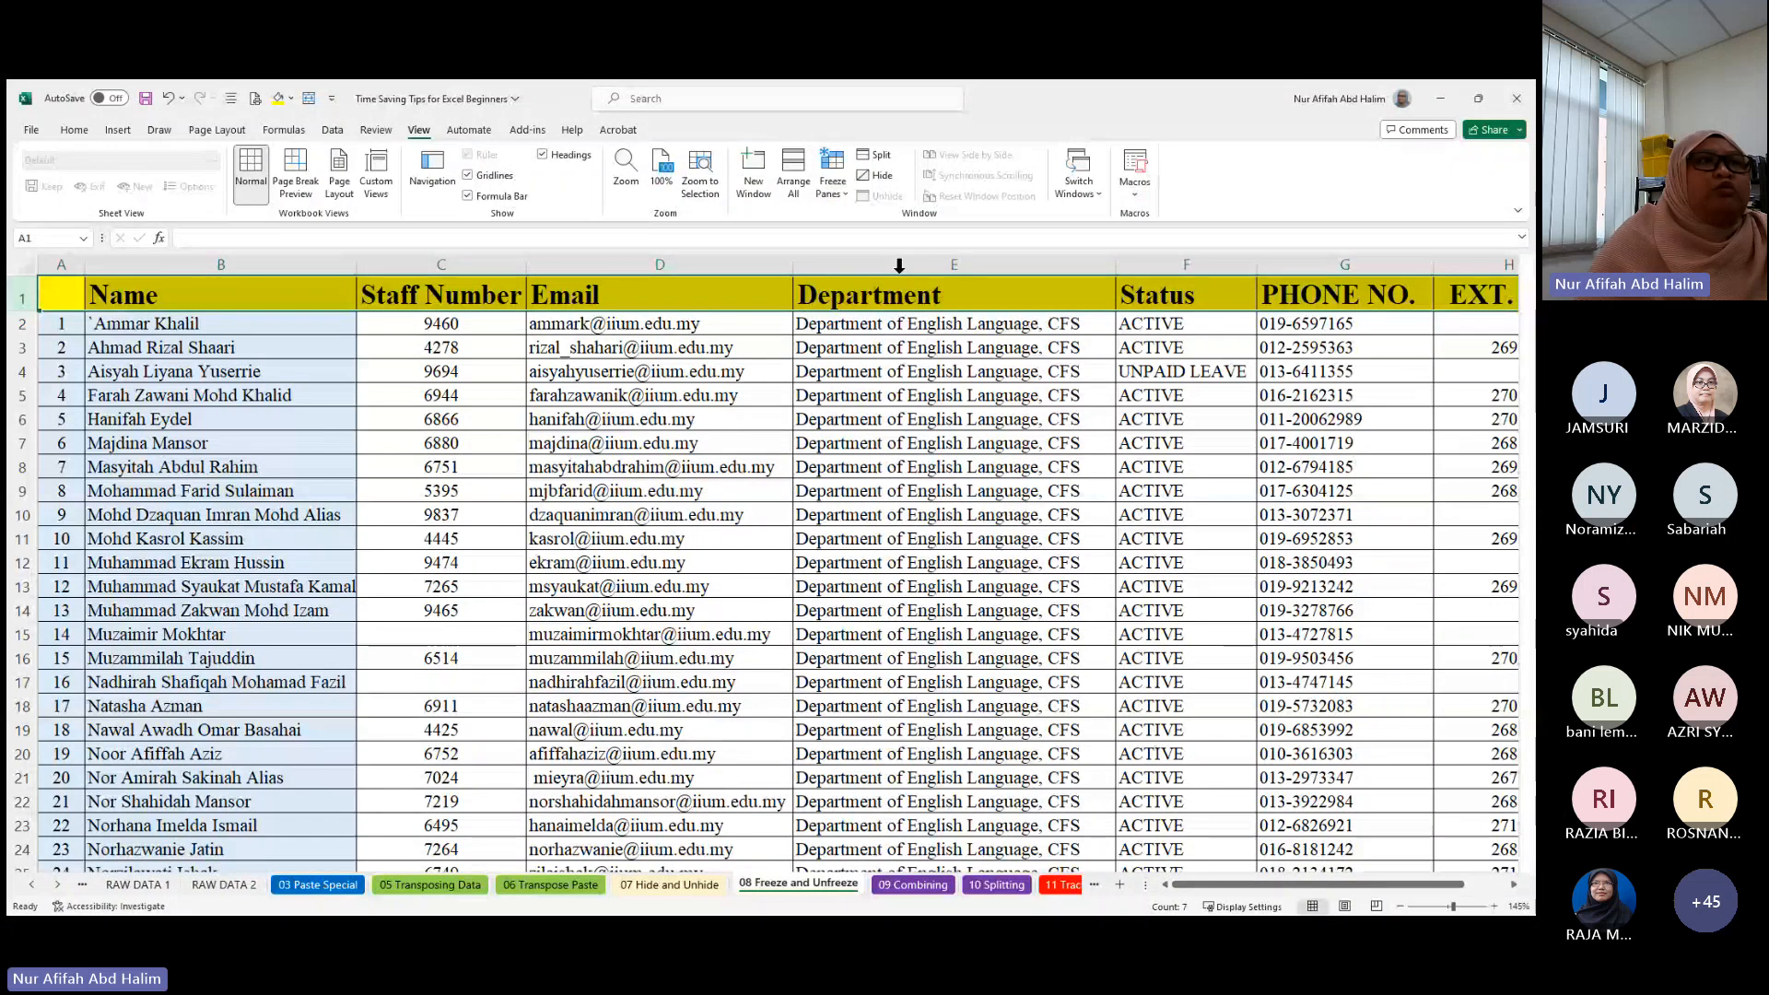
- Check the heading row against the staff records all the way down the table and back to its start
{"action": "left_click", "coordinate": [424, 490]}
{"action": "scroll", "coordinate": [389, 424], "scroll_direction": "down", "scroll_amount": 5}
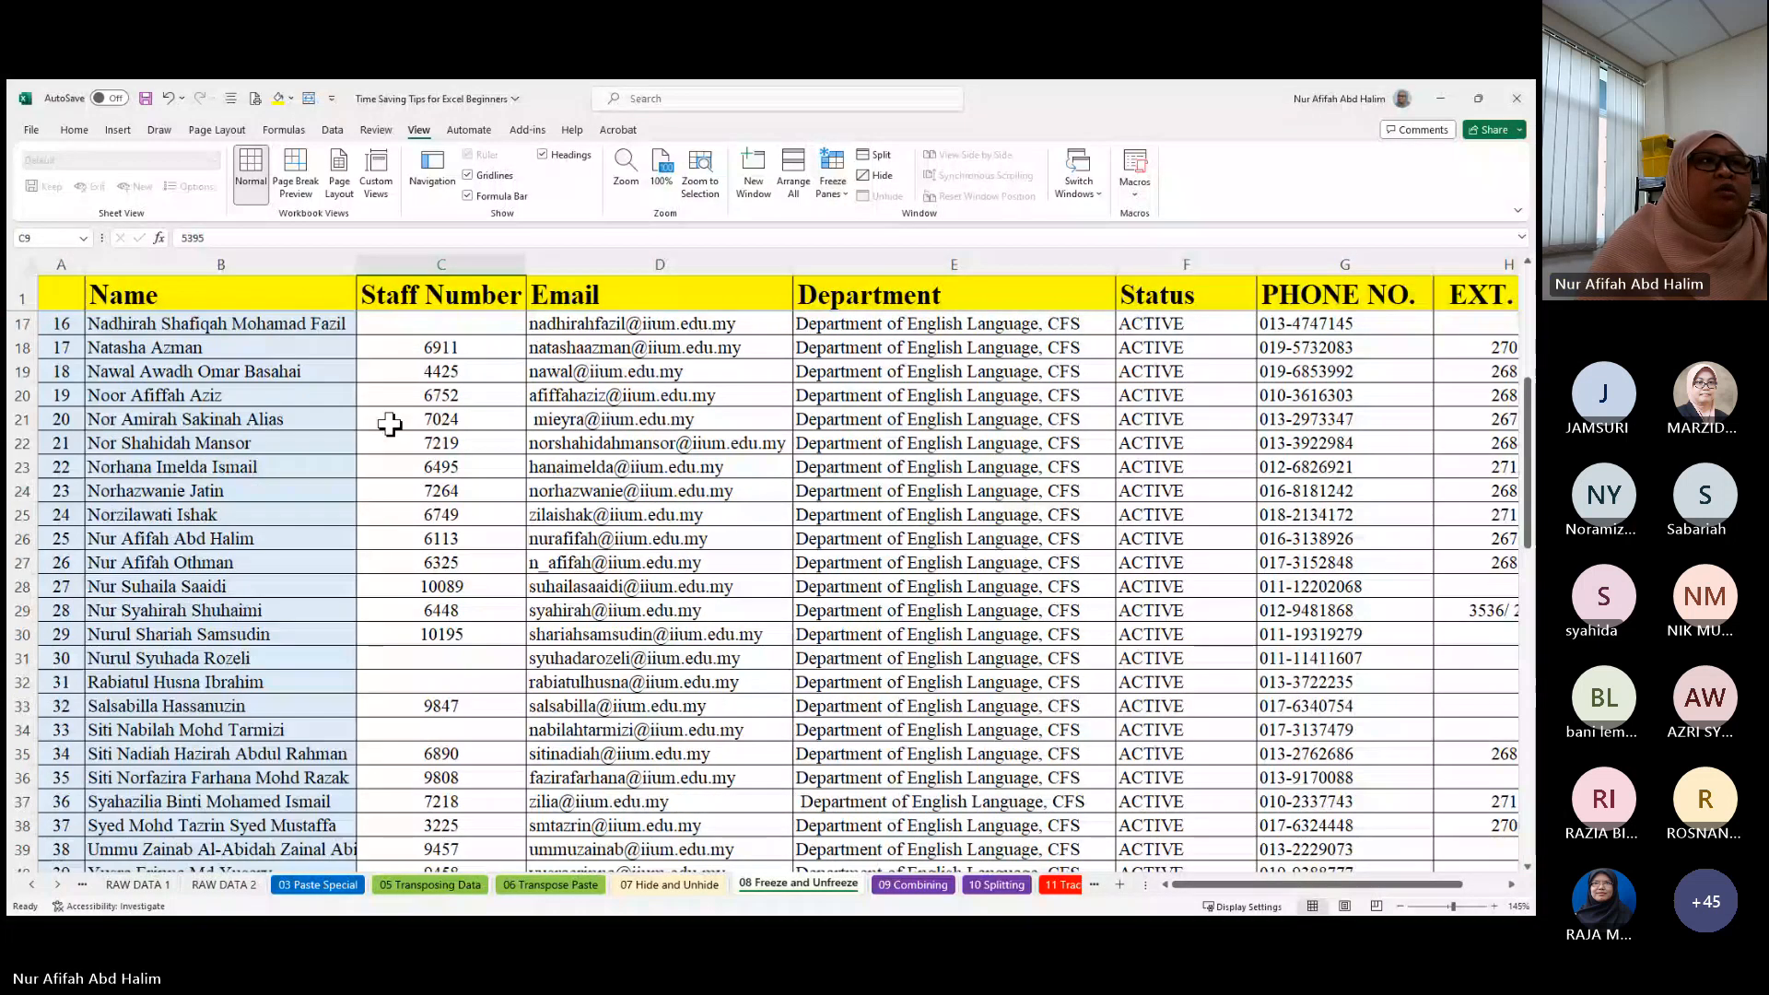
{"action": "scroll", "coordinate": [390, 424], "scroll_direction": "down", "scroll_amount": 5}
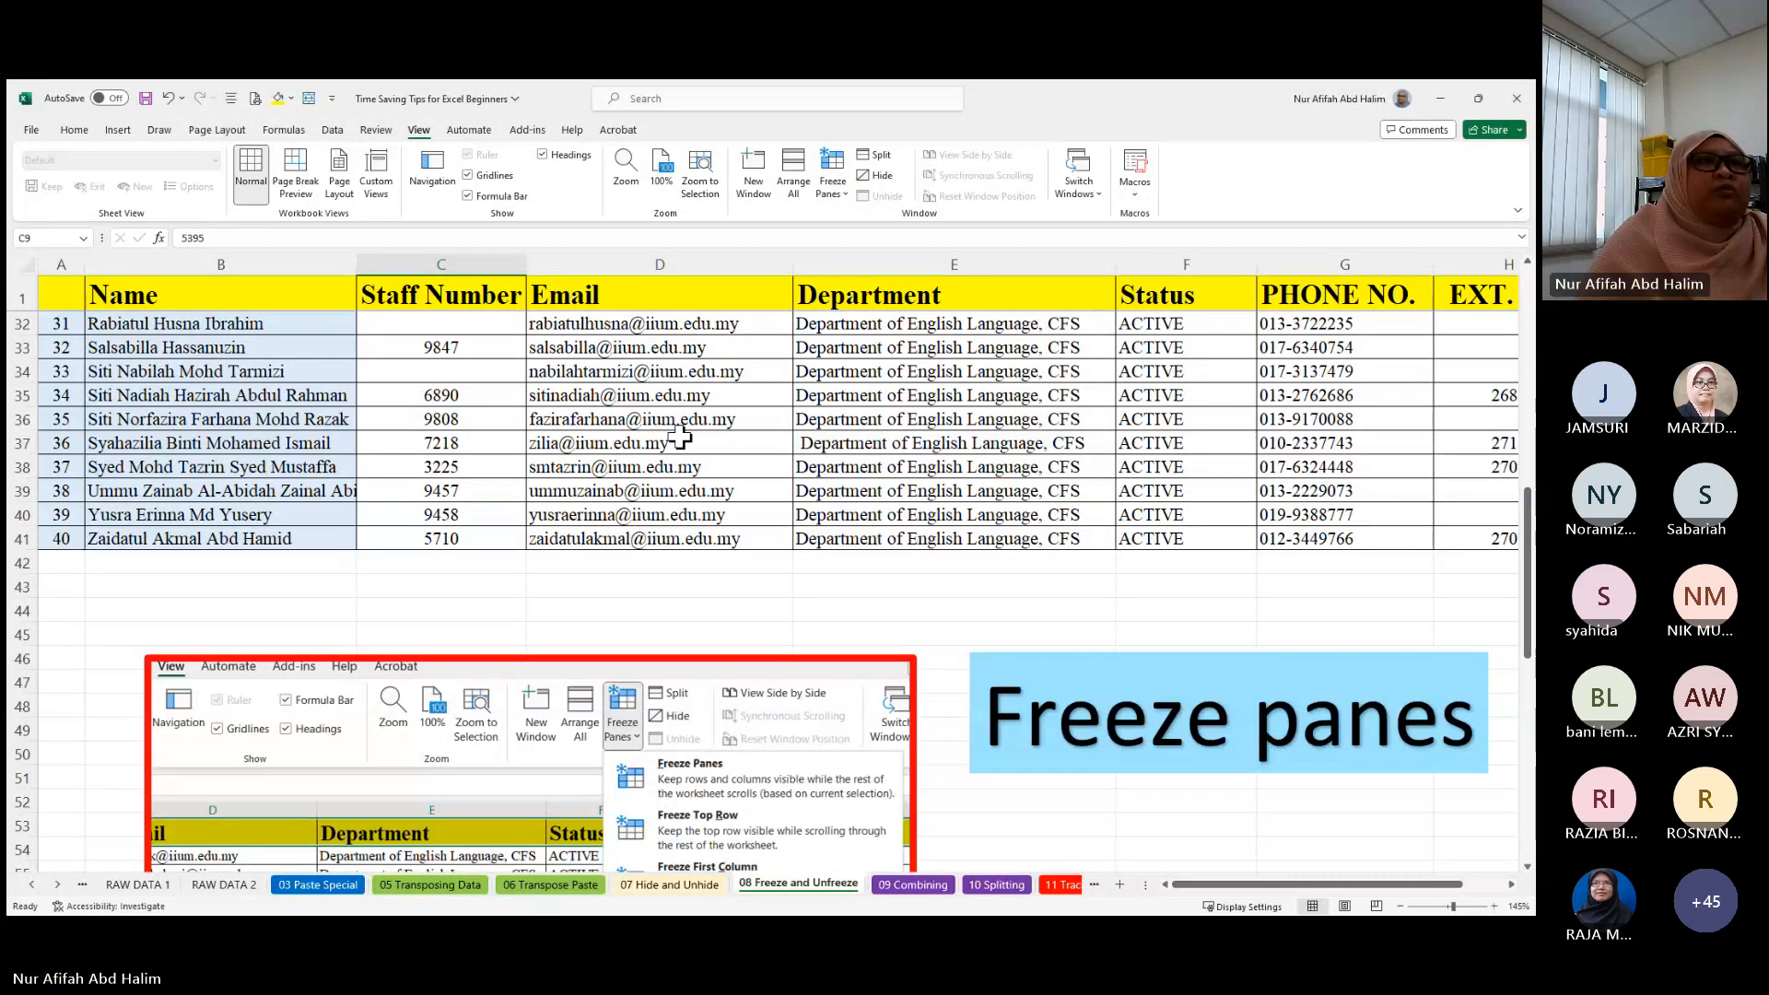
{"action": "scroll", "coordinate": [677, 440], "scroll_direction": "down", "scroll_amount": 1}
{"action": "scroll", "coordinate": [676, 436], "scroll_direction": "up", "scroll_amount": 11}
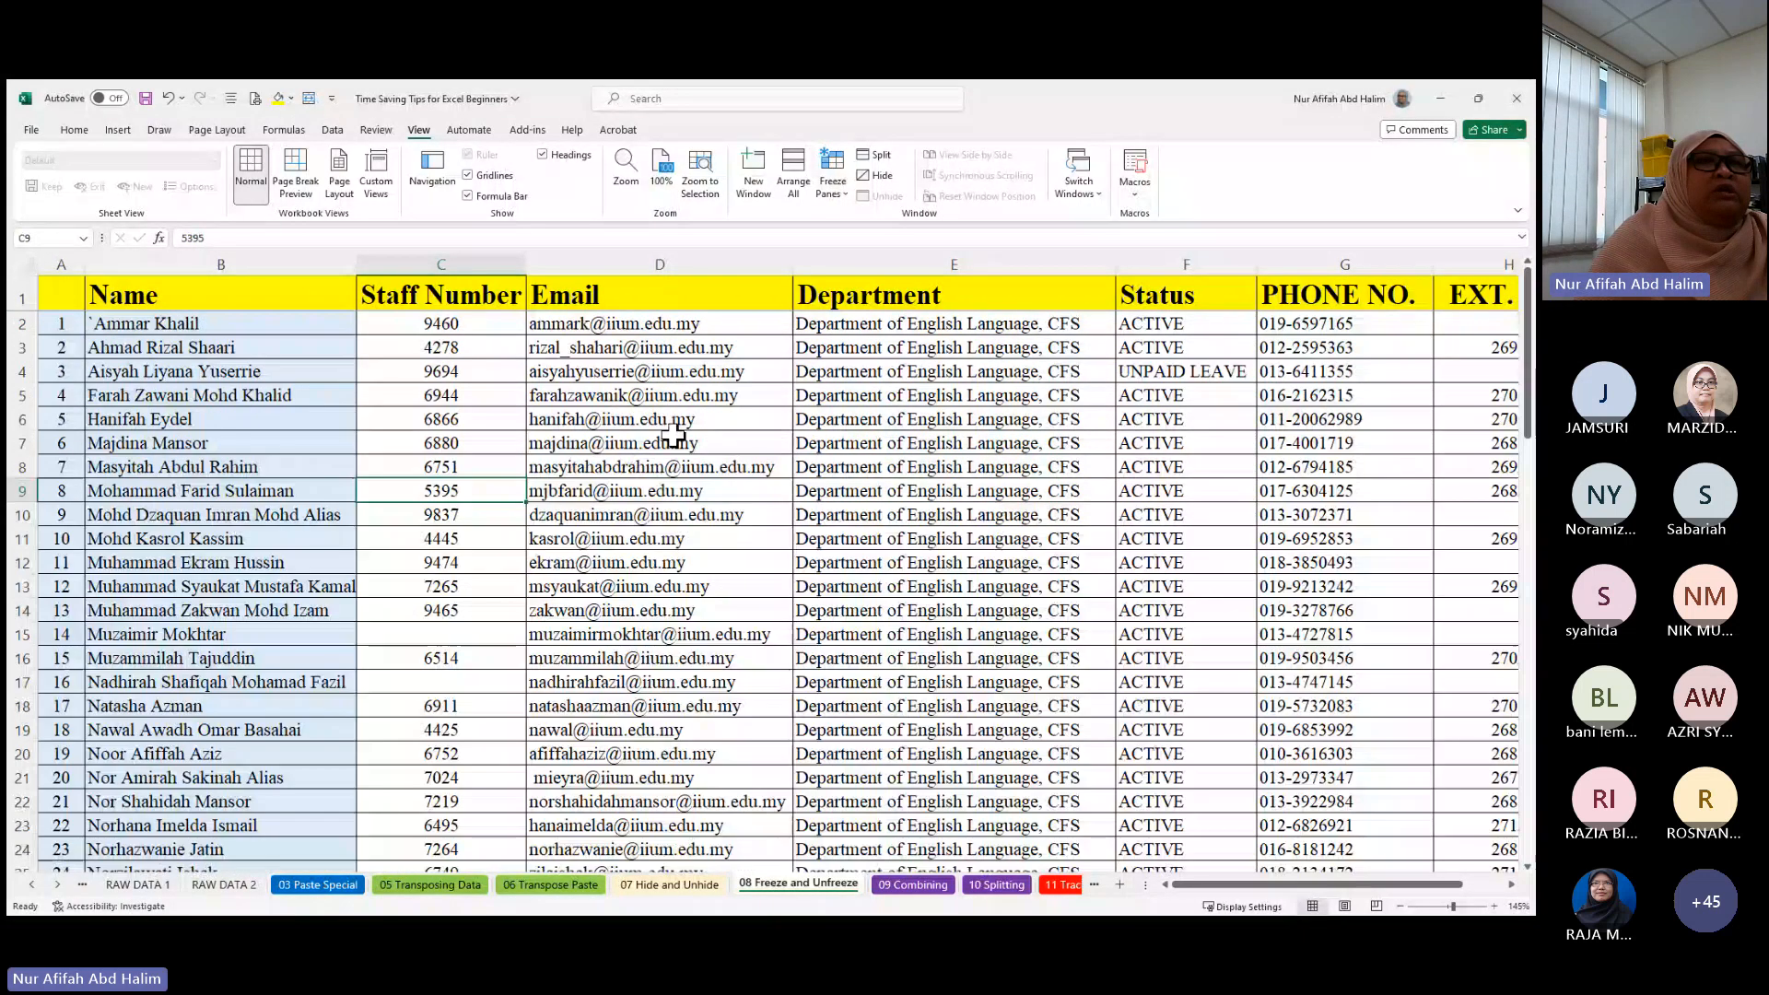
{"action": "scroll", "coordinate": [674, 435], "scroll_direction": "down", "scroll_amount": 10}
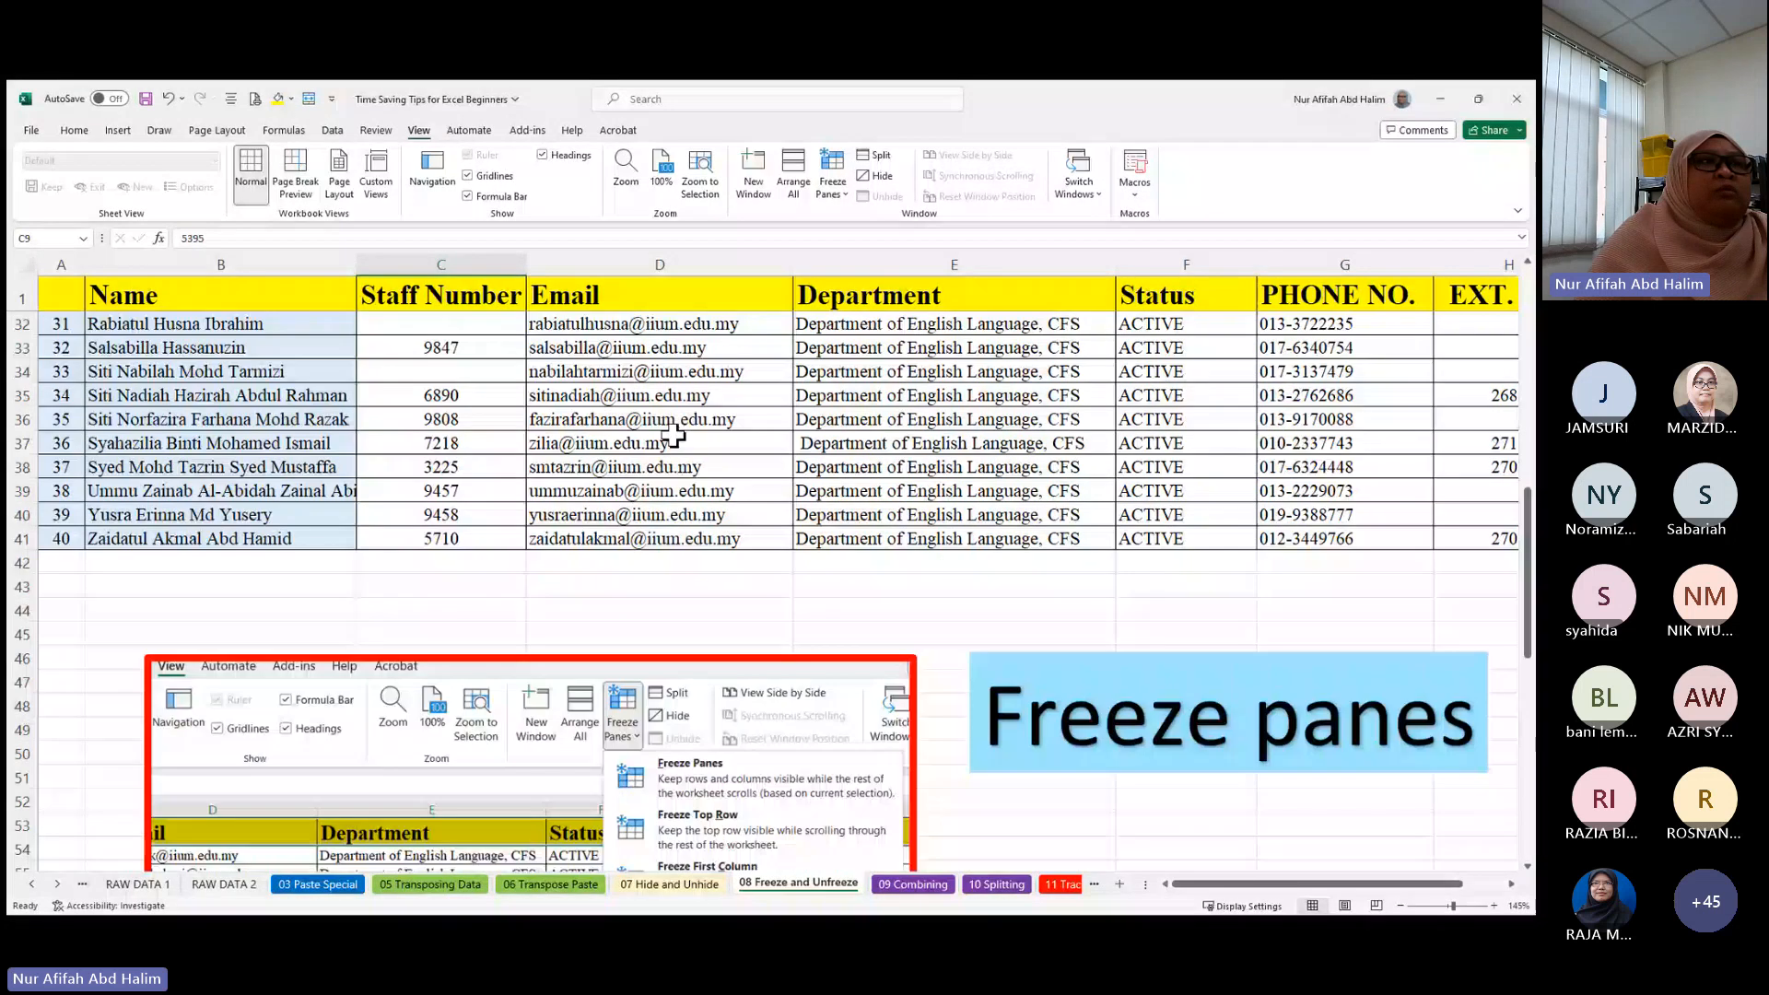
{"action": "scroll", "coordinate": [674, 435], "scroll_direction": "down", "scroll_amount": 5}
{"action": "scroll", "coordinate": [675, 440], "scroll_direction": "up", "scroll_amount": 4}
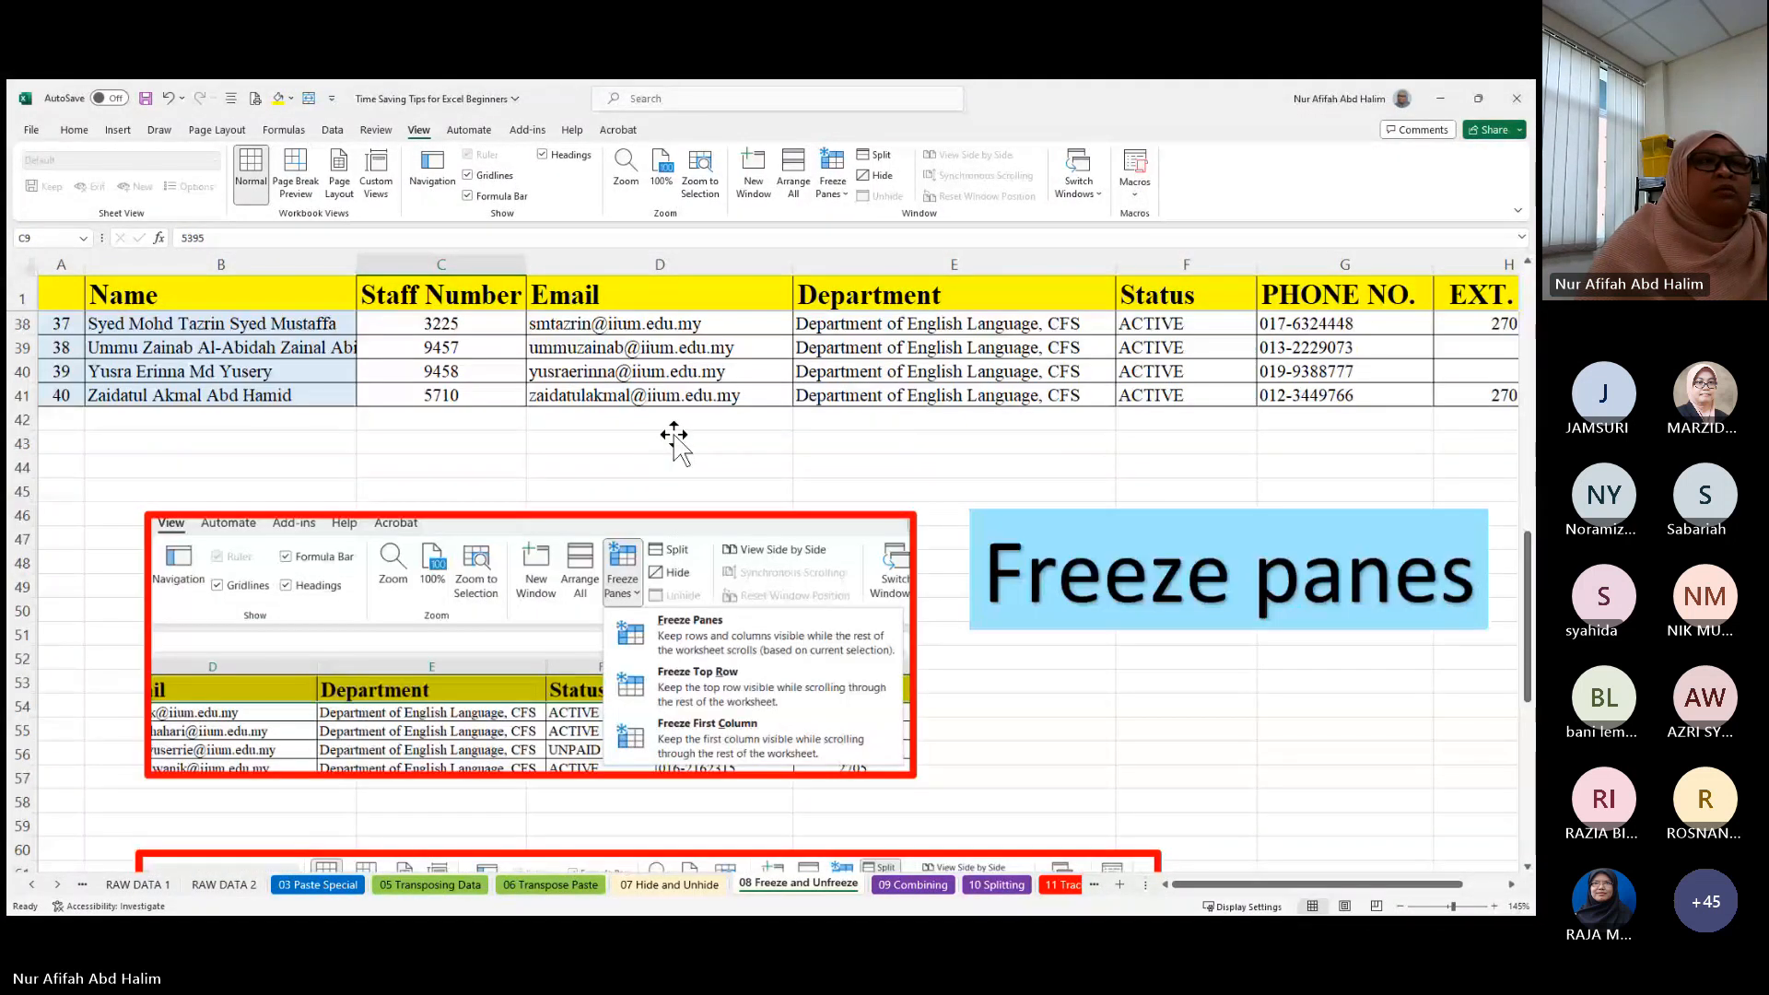
{"action": "scroll", "coordinate": [316, 359], "scroll_direction": "up", "scroll_amount": 12}
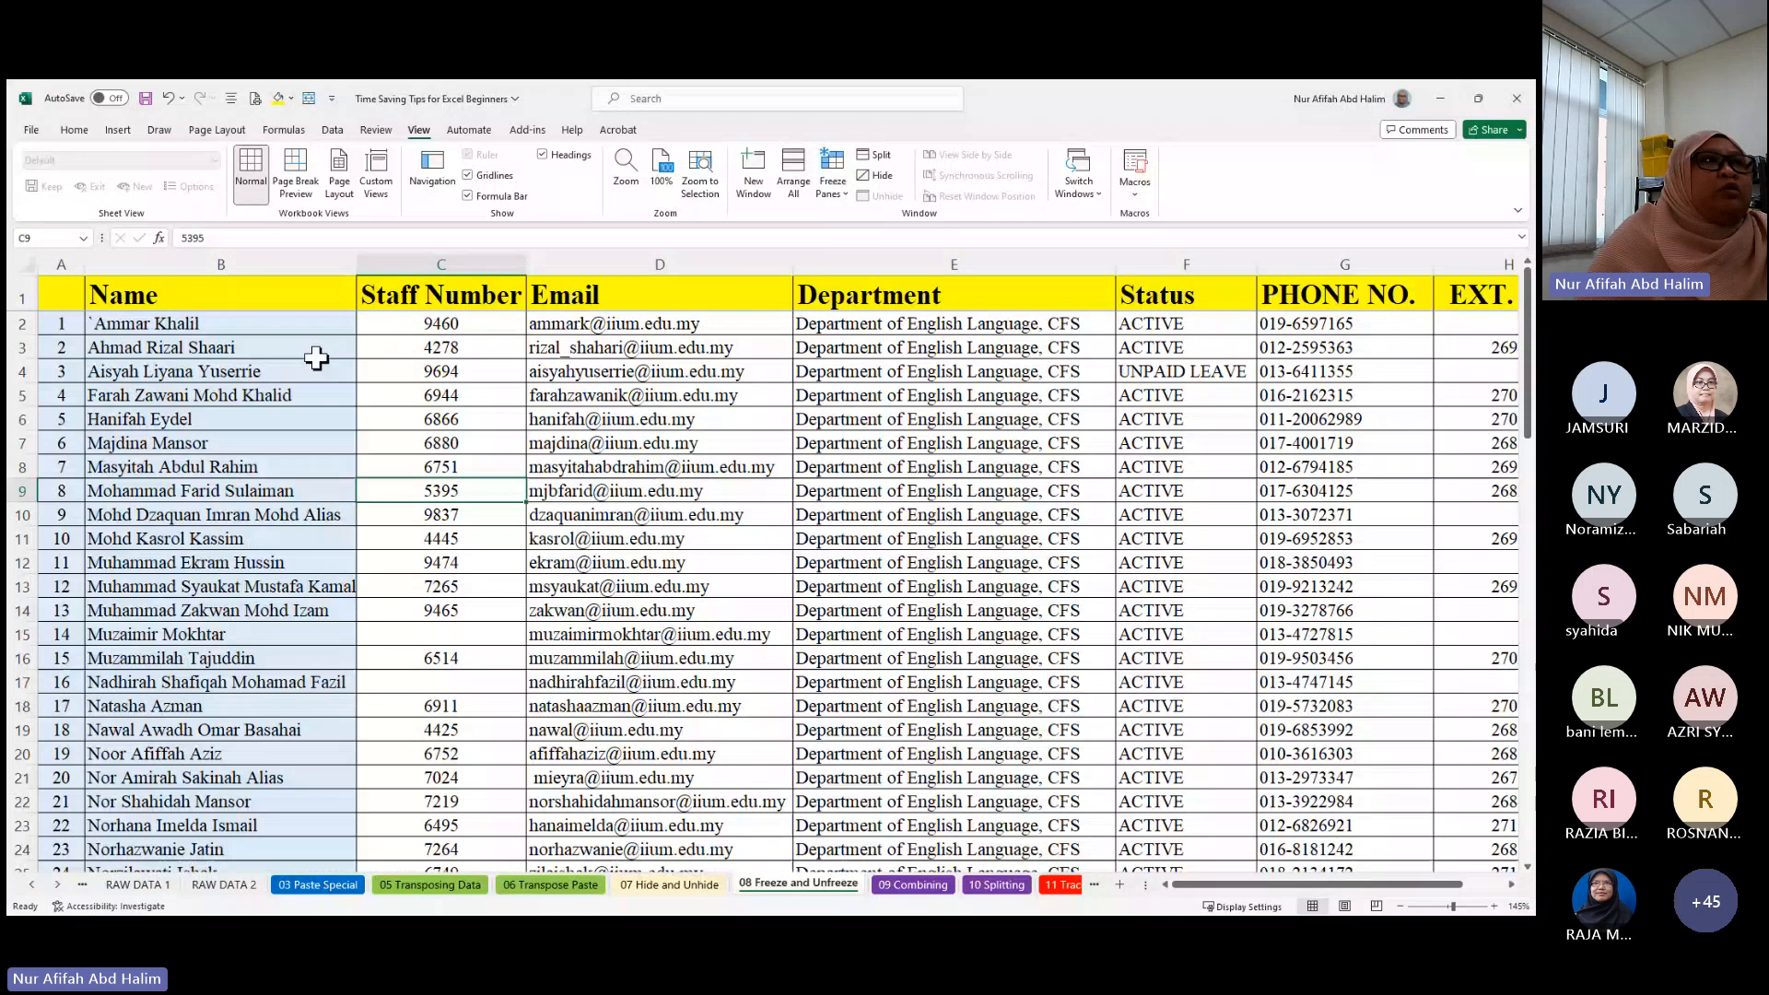
- Select the whole worksheet and unfreeze its panes
{"action": "left_click", "coordinate": [24, 269]}
{"action": "left_click", "coordinate": [833, 175]}
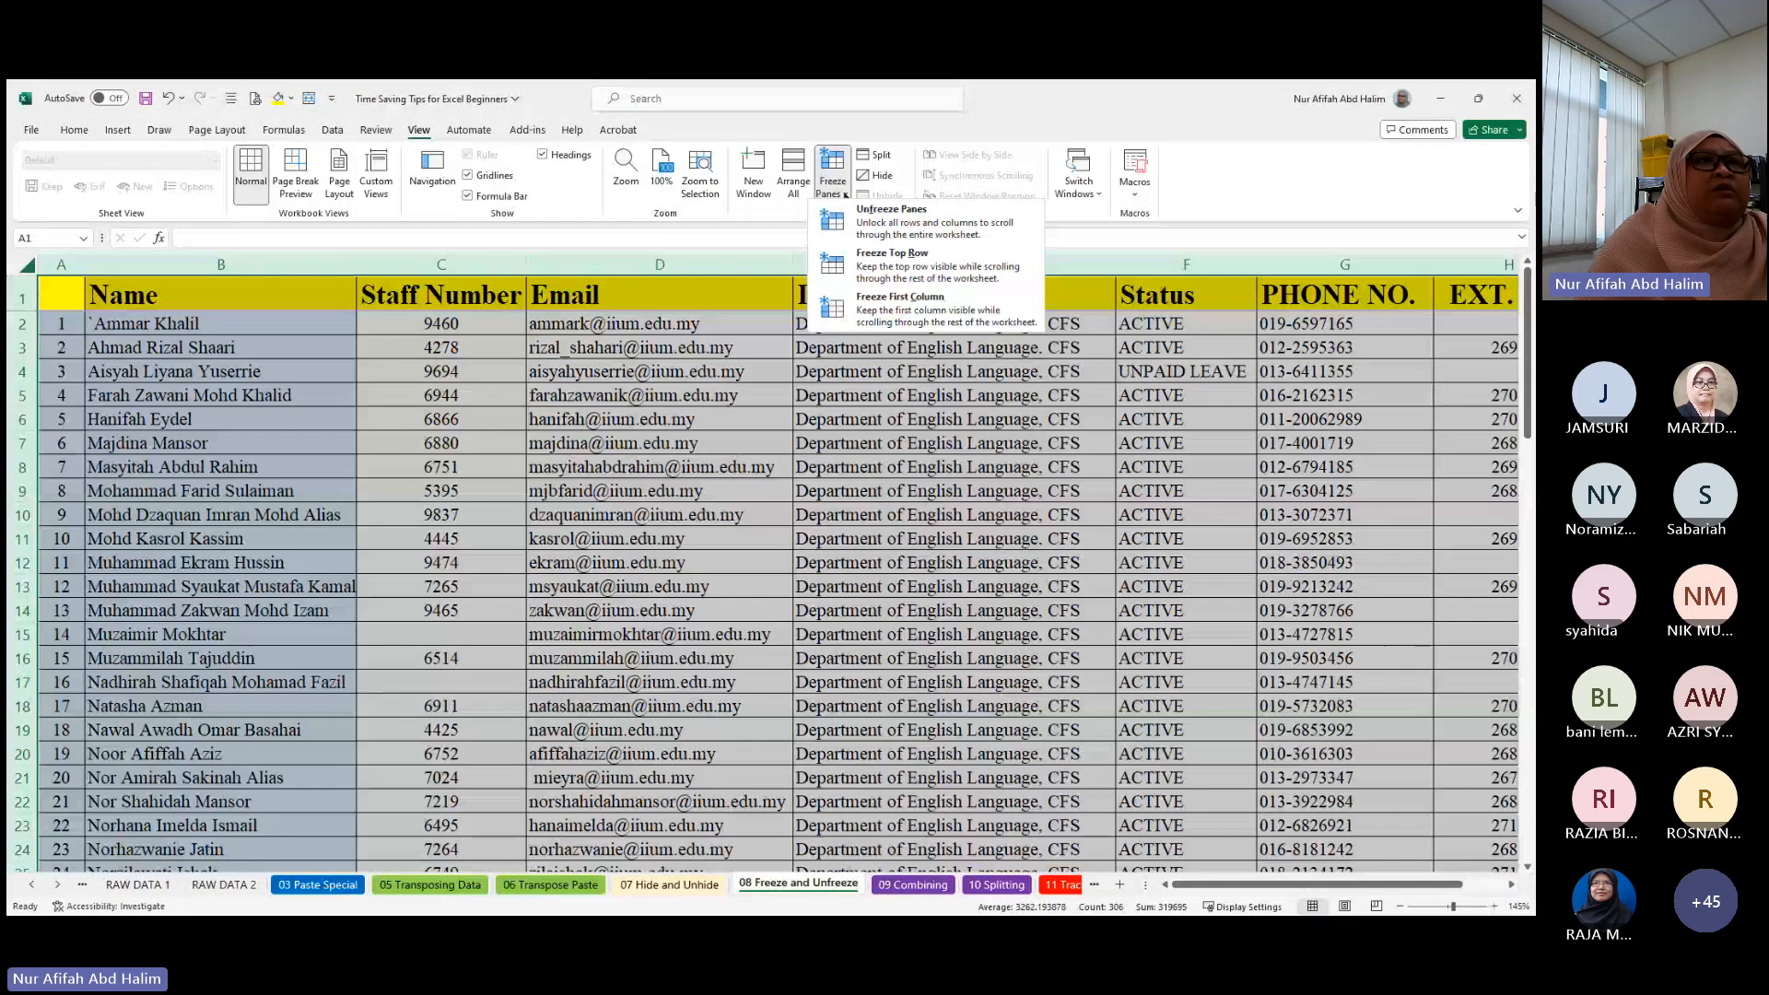
{"action": "left_click", "coordinate": [880, 236]}
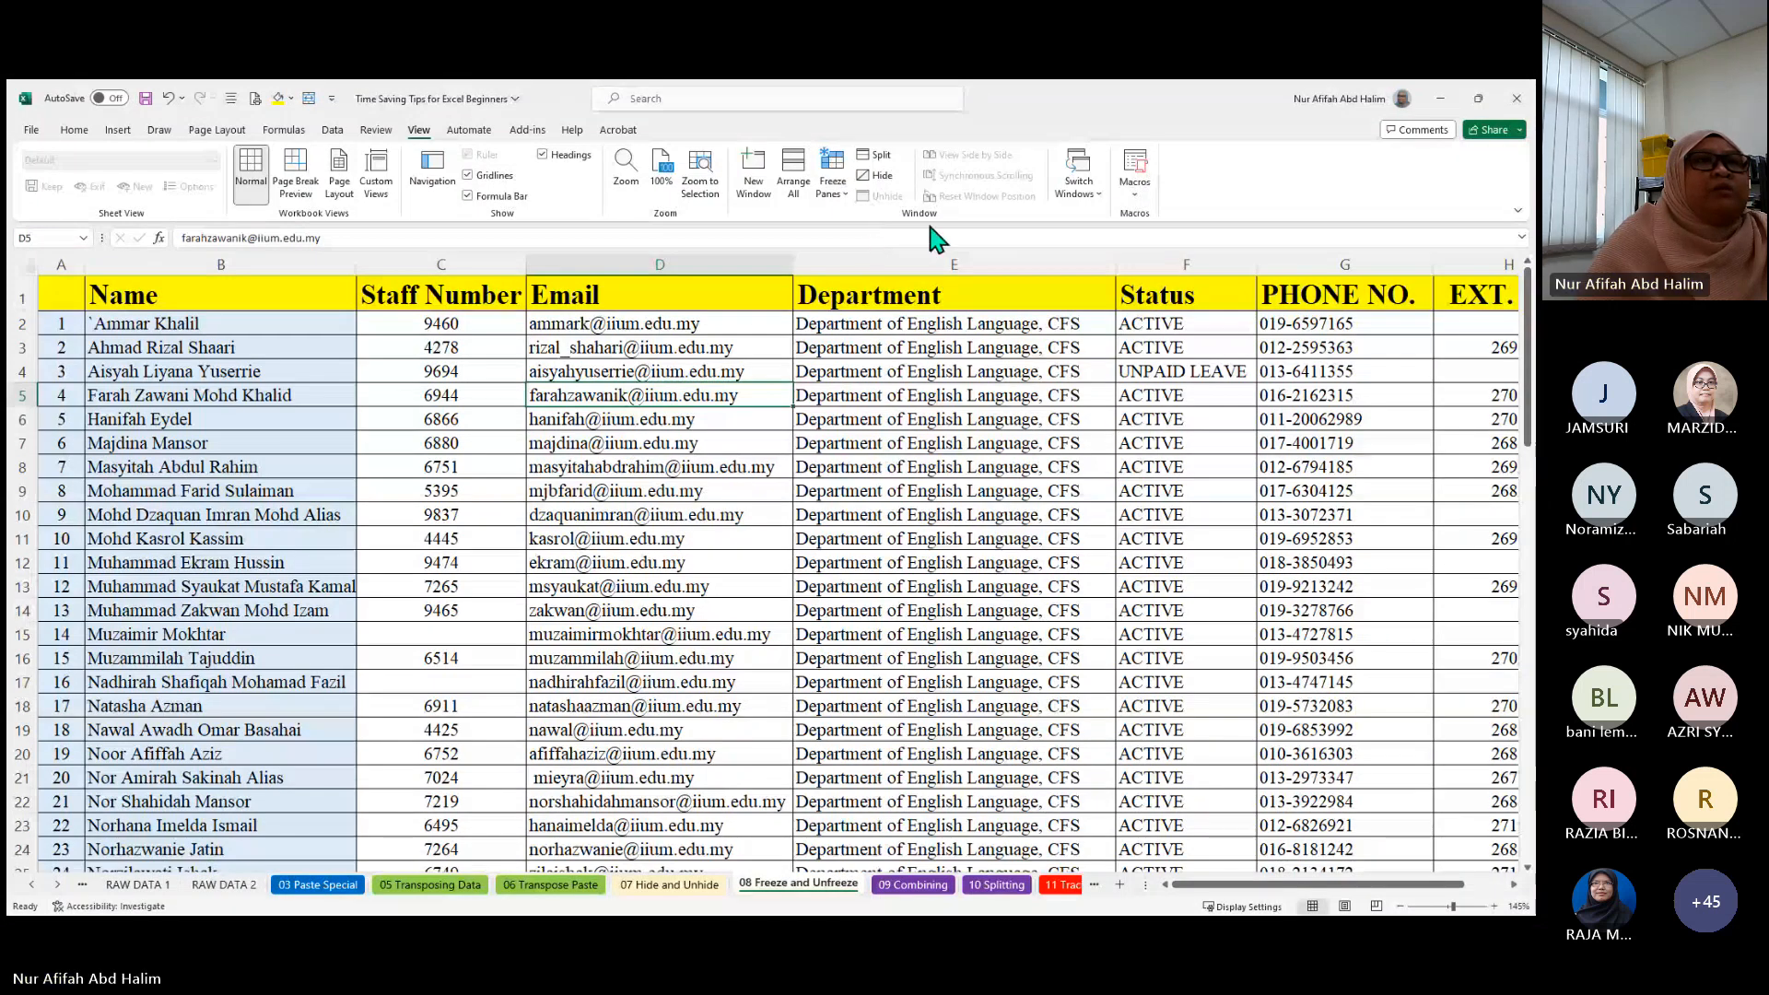
- Select columns A and B, apply Freeze First Column, and test the freeze sideways across the staff table
{"action": "left_click", "coordinate": [833, 170]}
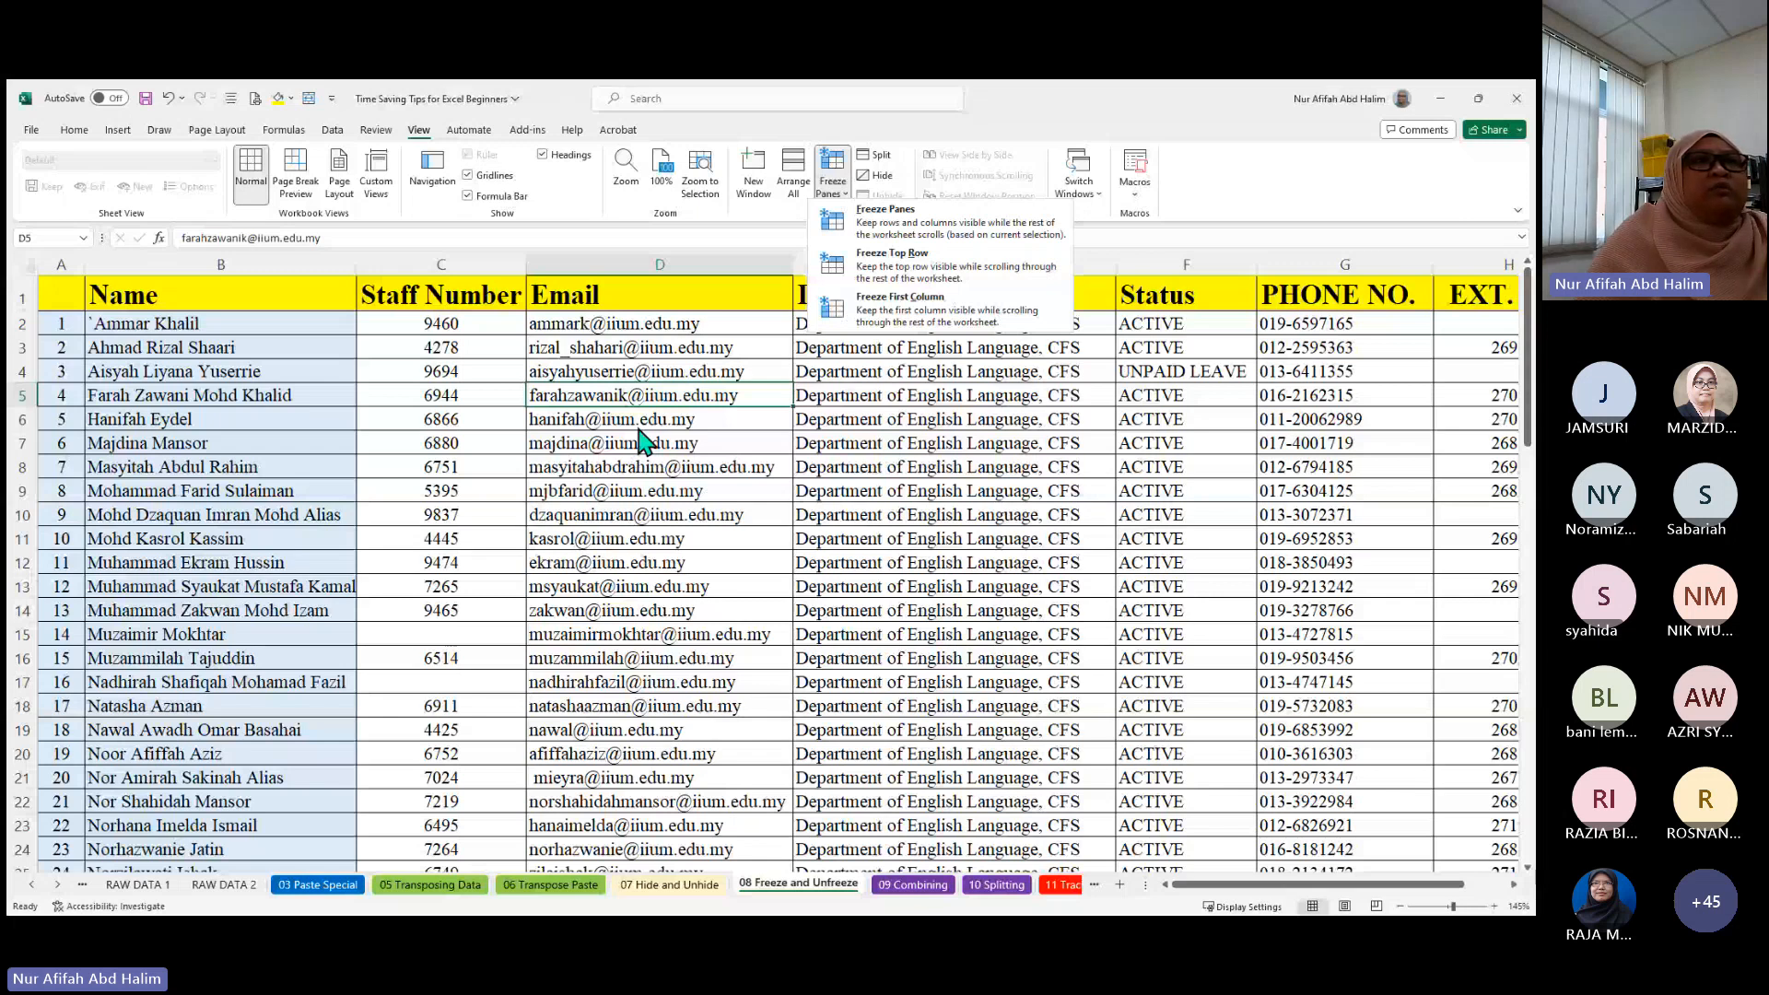
{"action": "left_click_drag", "start_coordinate": [61, 265], "coordinate": [220, 265]}
{"action": "left_click", "coordinate": [832, 173]}
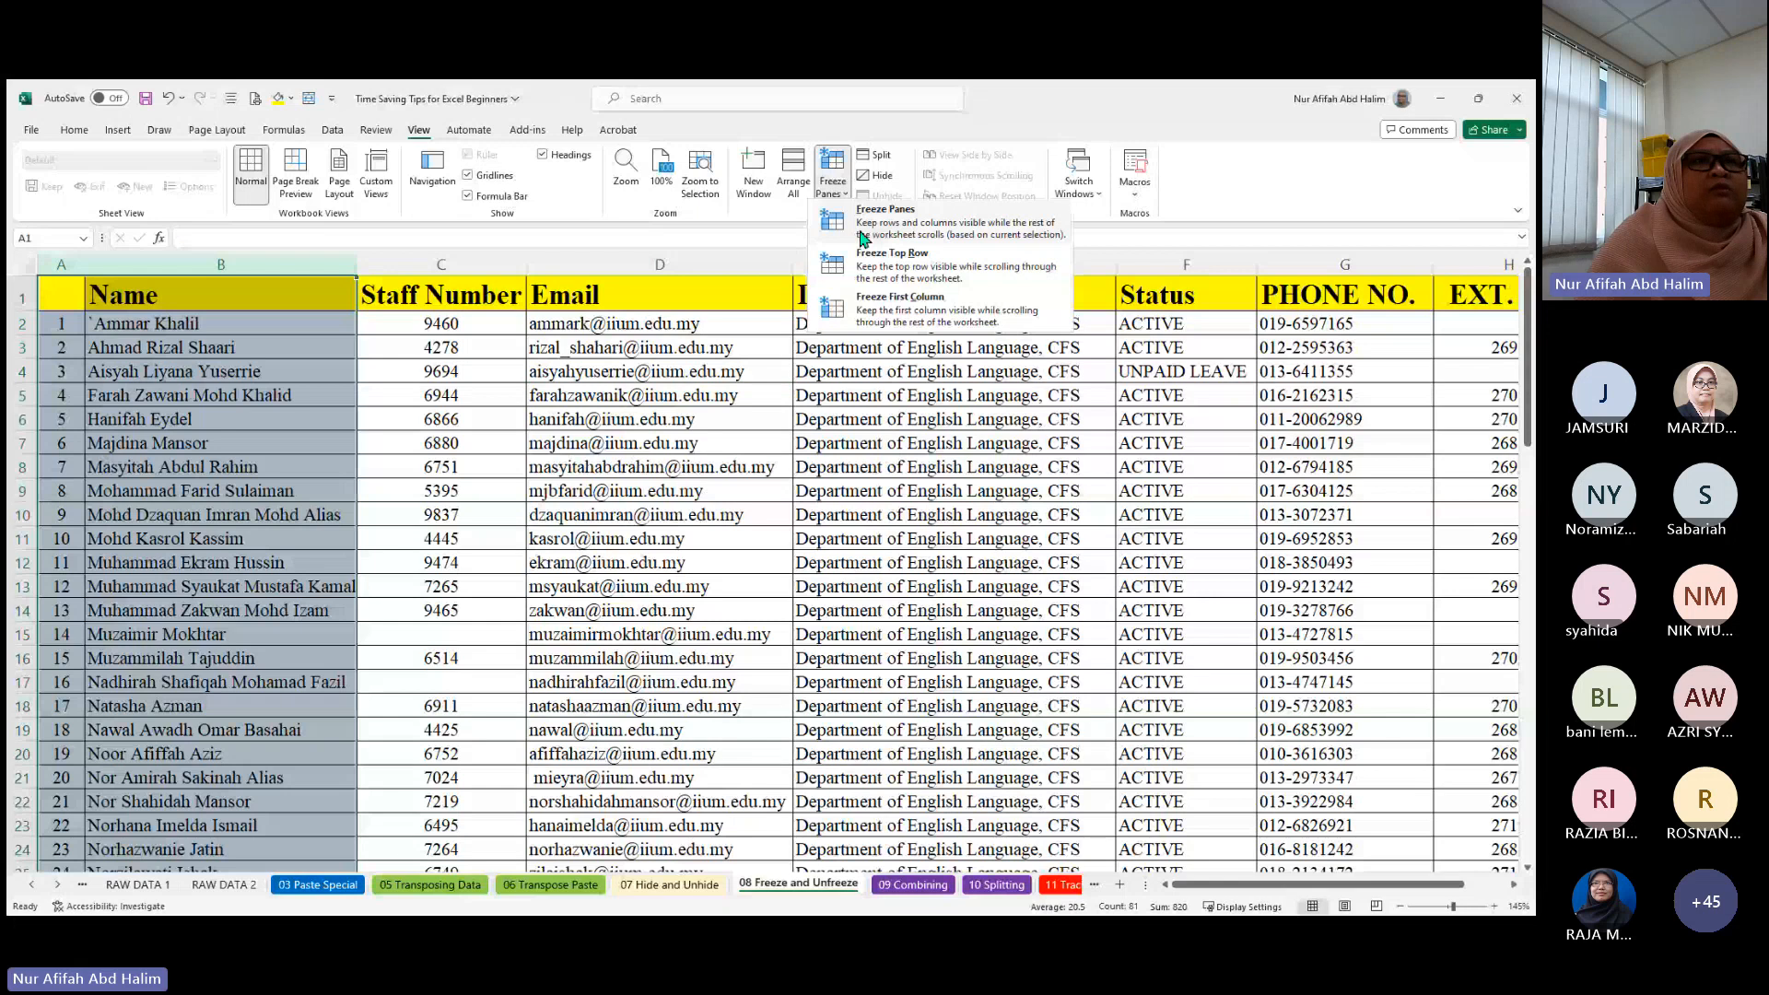
{"action": "left_click", "coordinate": [894, 322]}
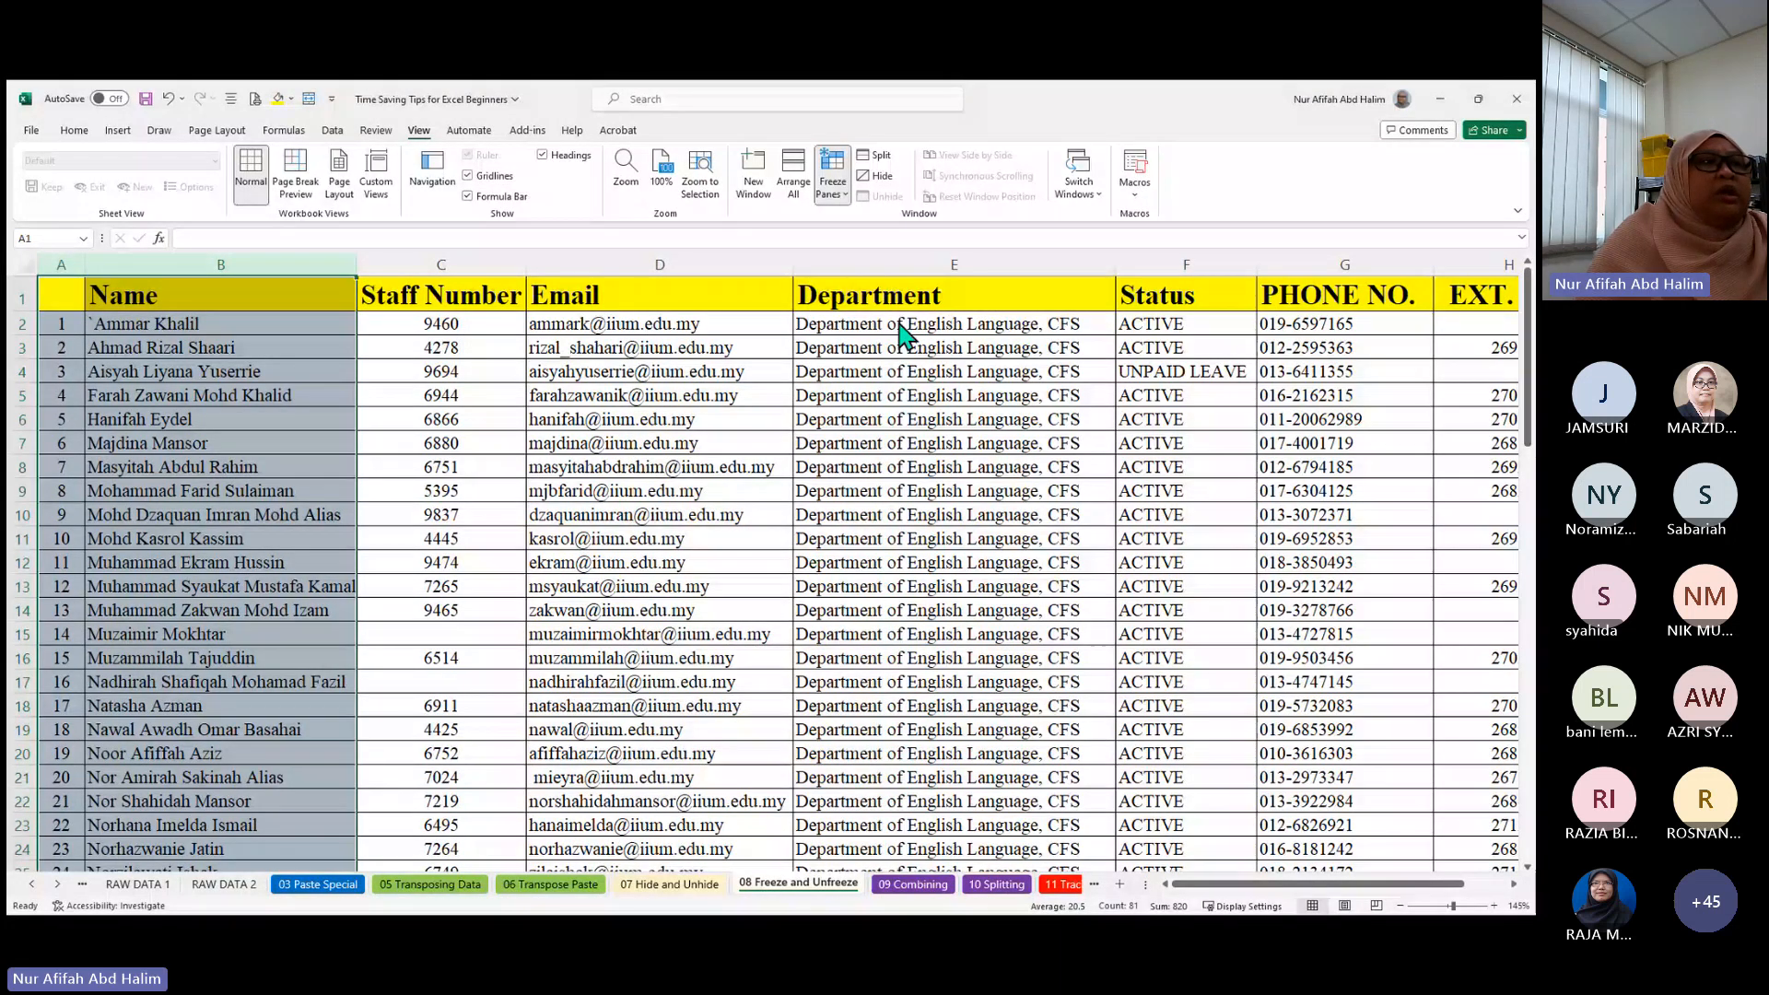
{"action": "left_click", "coordinate": [440, 538]}
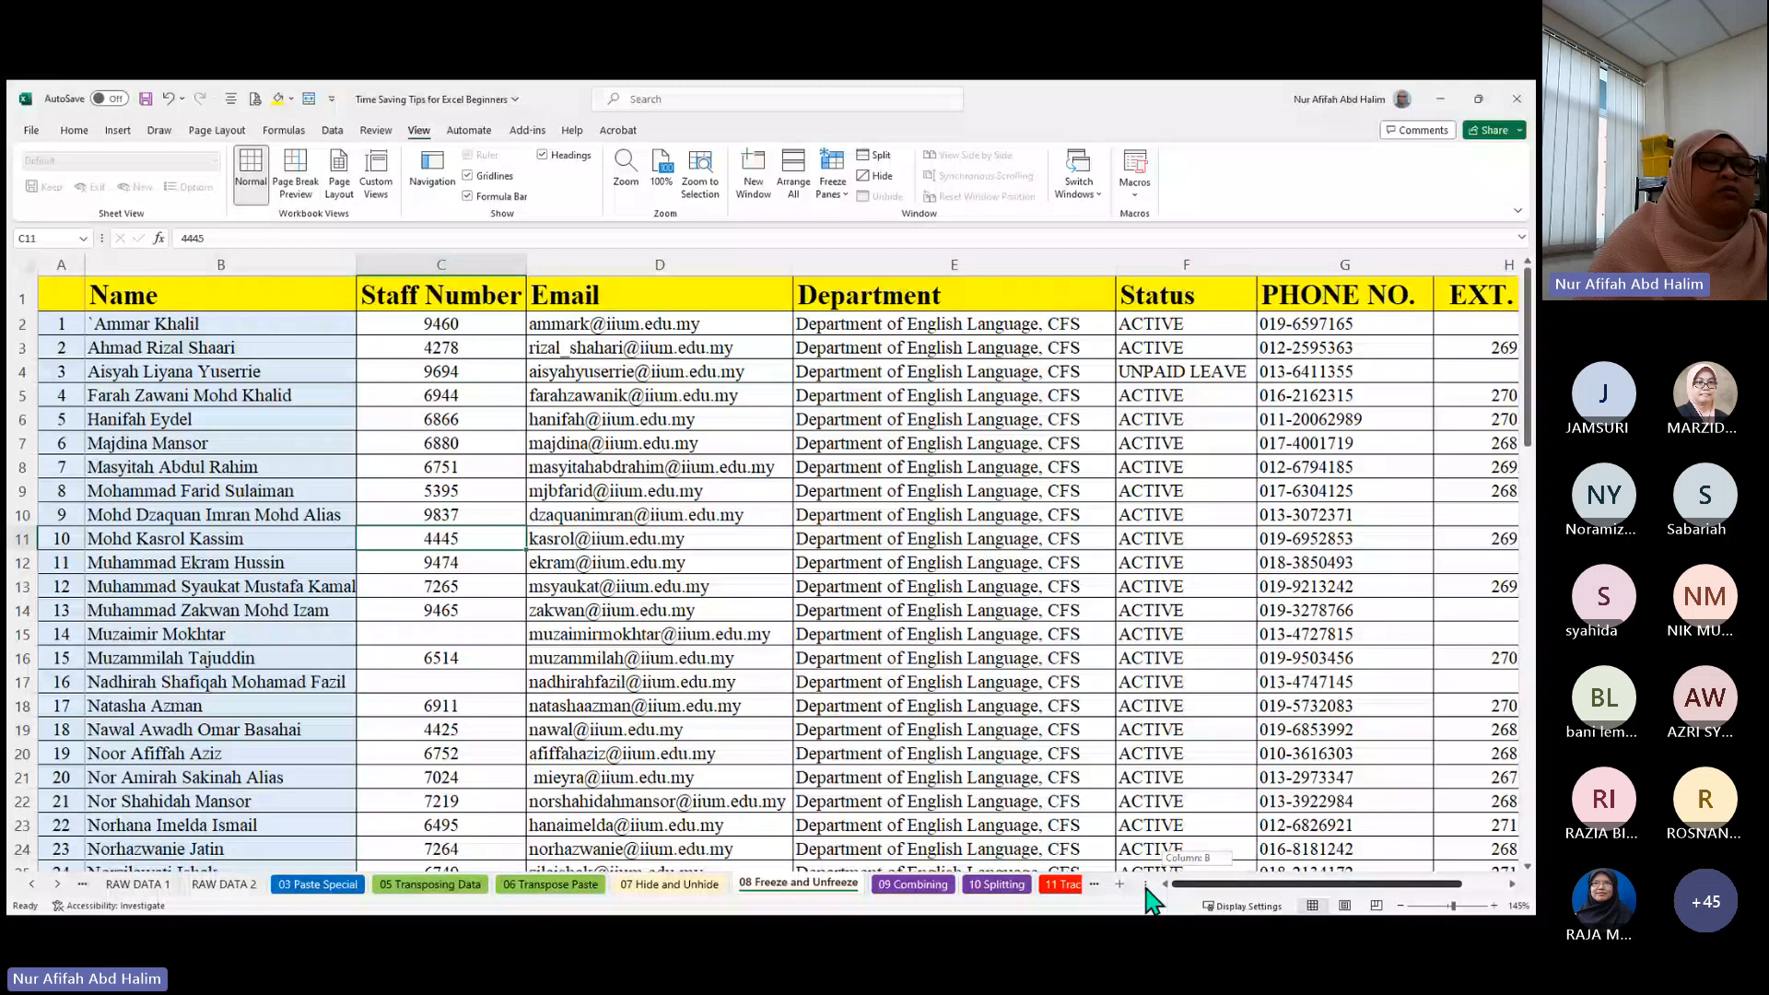
{"action": "left_click_drag", "start_coordinate": [1148, 894], "coordinate": [1208, 891]}
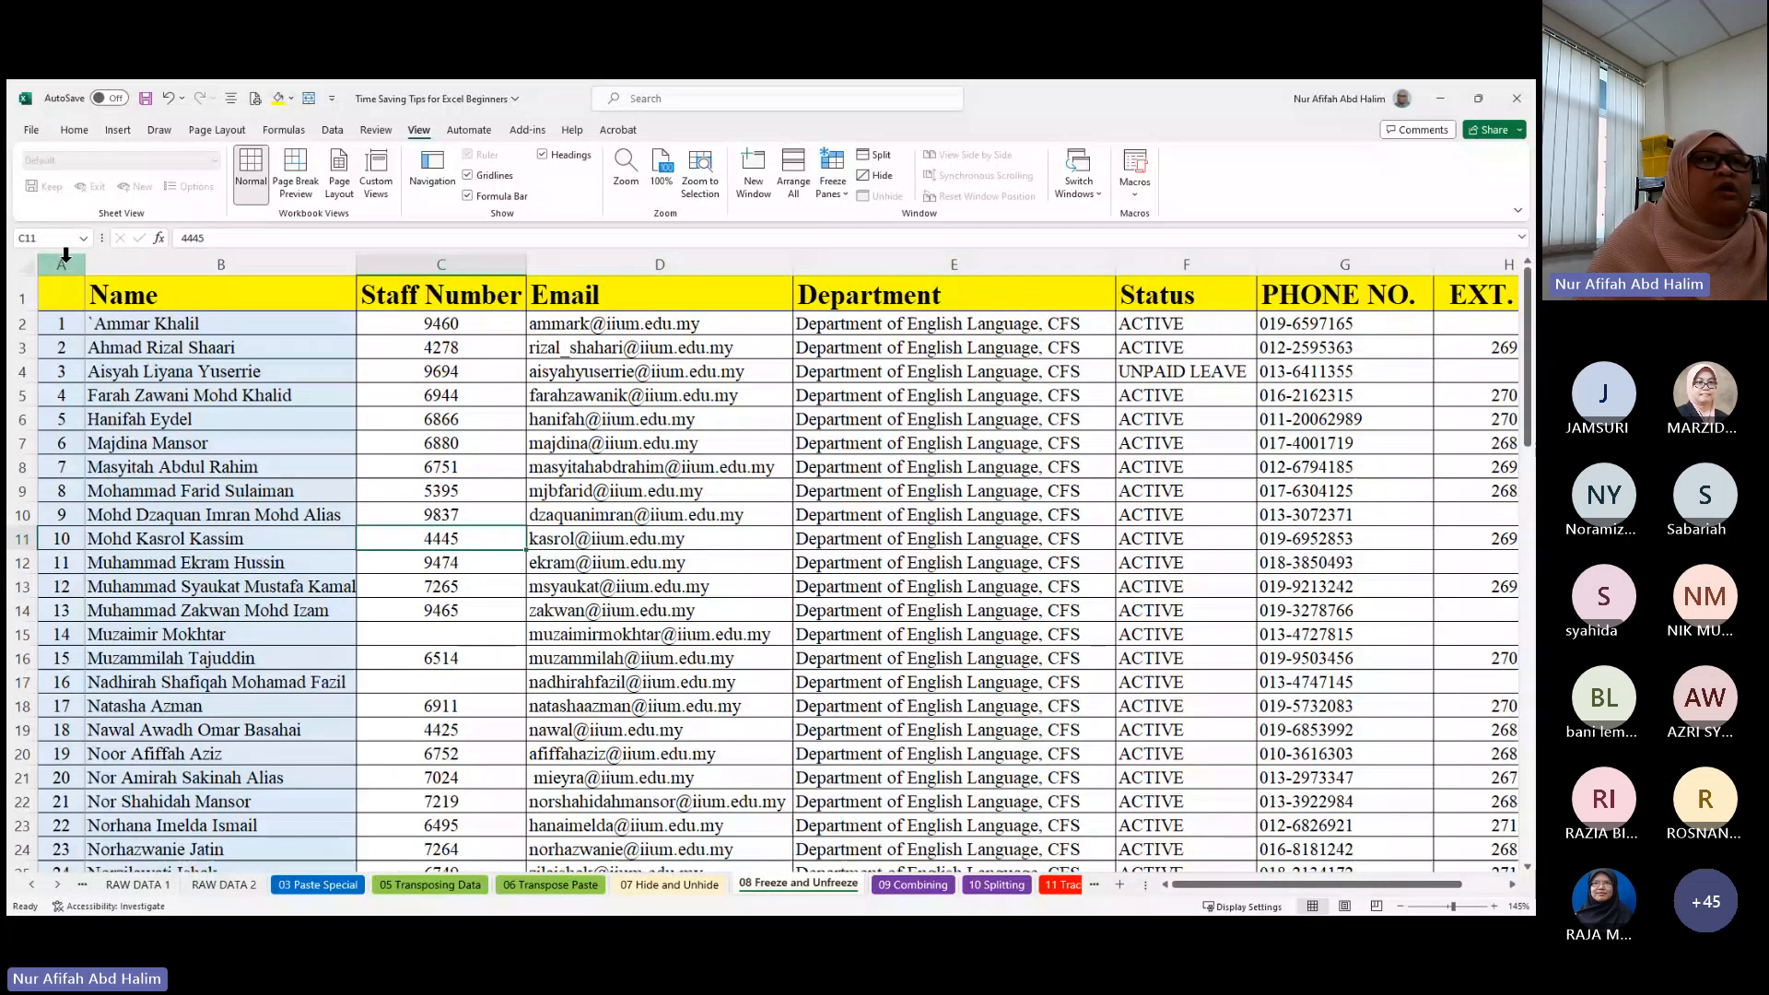
- Reapply Freeze First Column to the staff table with the Name column B as the first visible column
{"action": "left_click", "coordinate": [135, 260]}
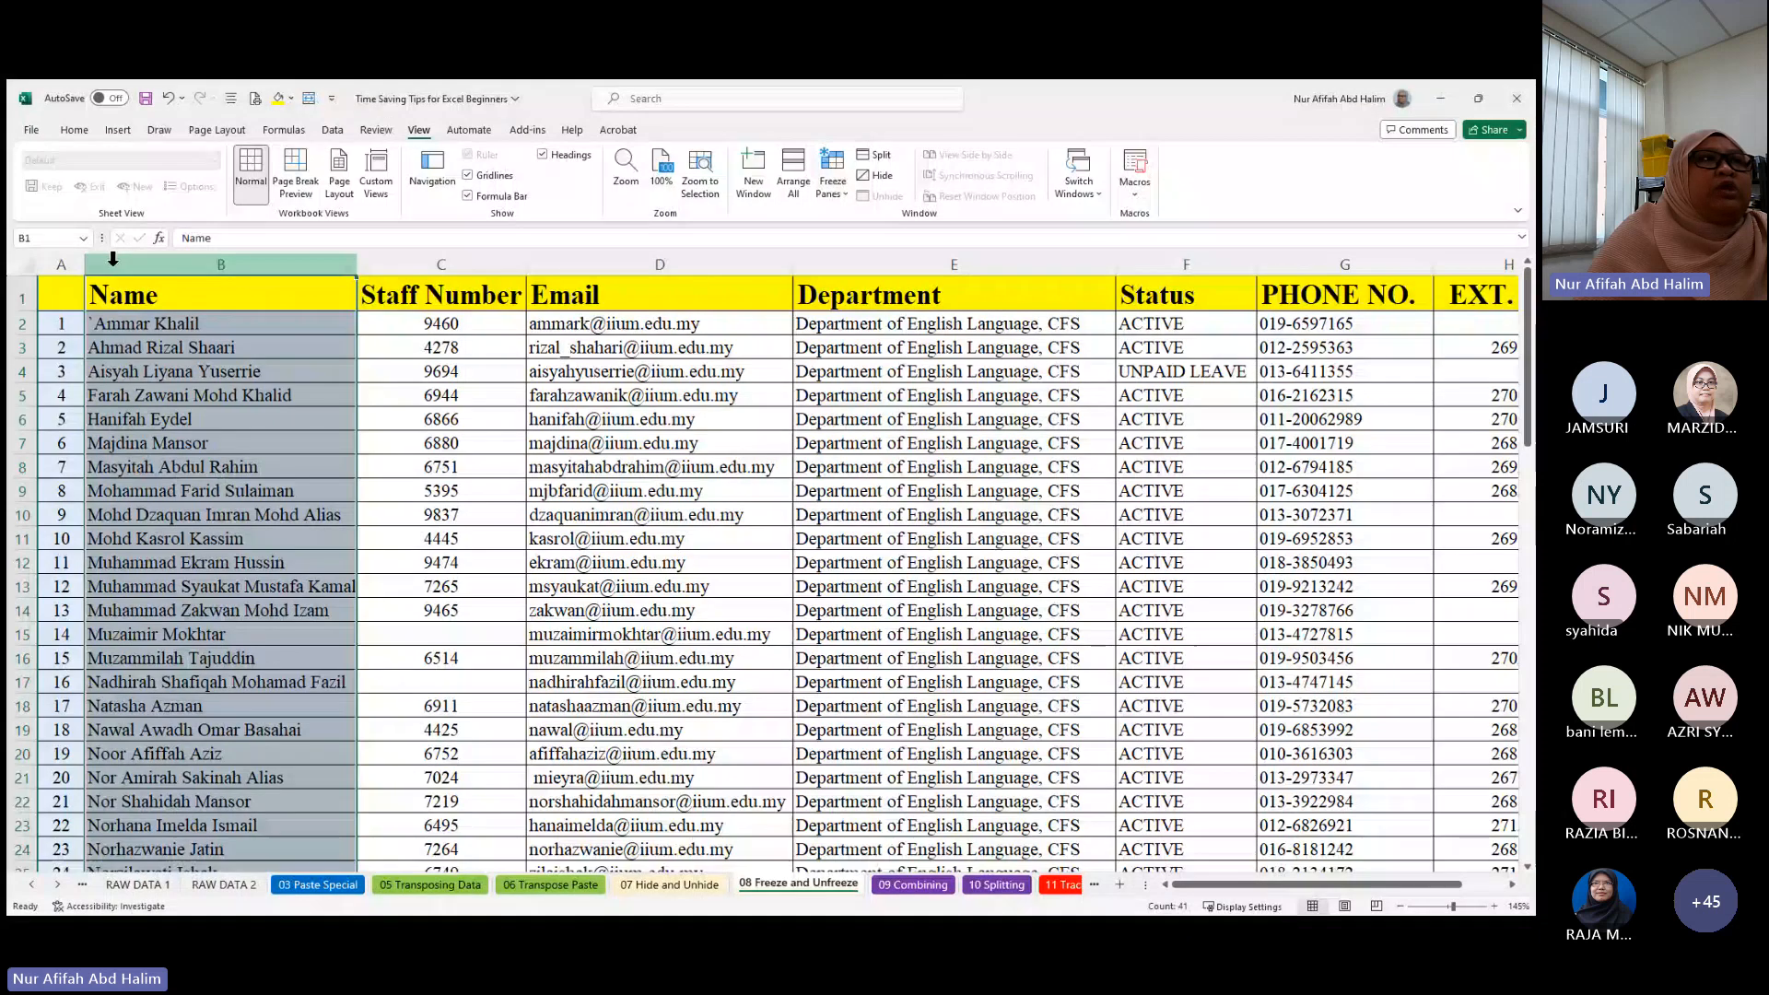
{"action": "left_click_drag", "start_coordinate": [62, 263], "coordinate": [148, 258]}
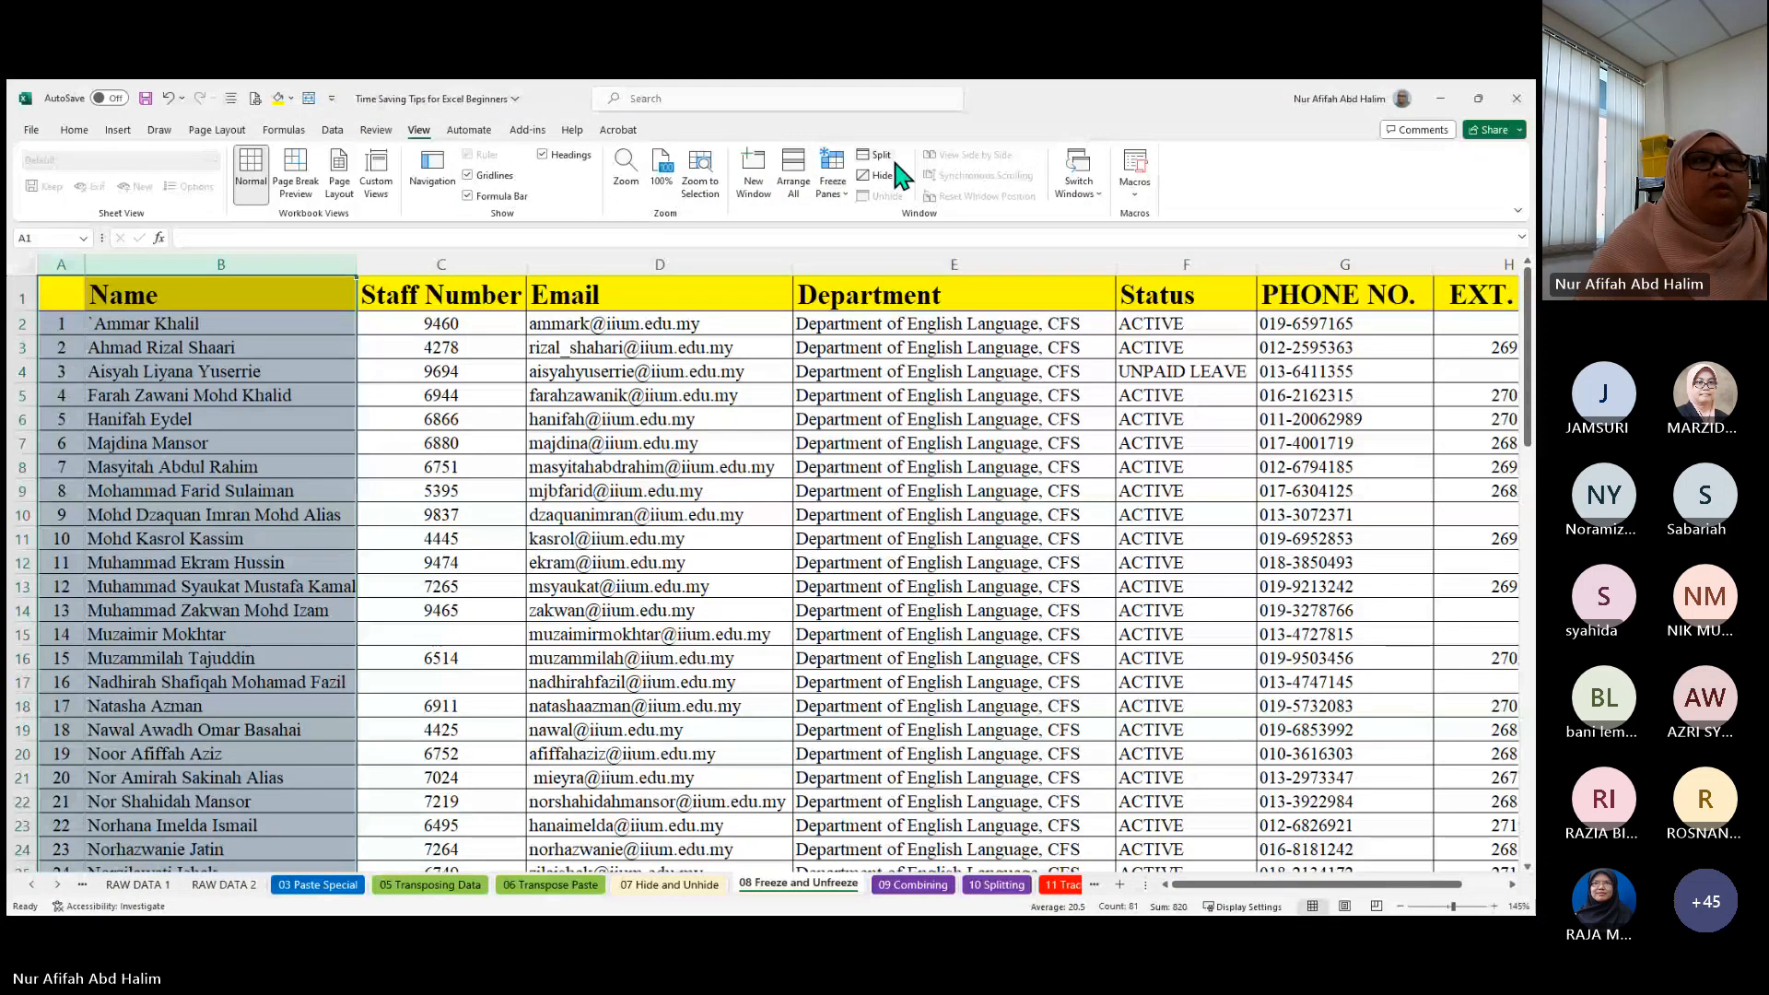
{"action": "left_click", "coordinate": [832, 175]}
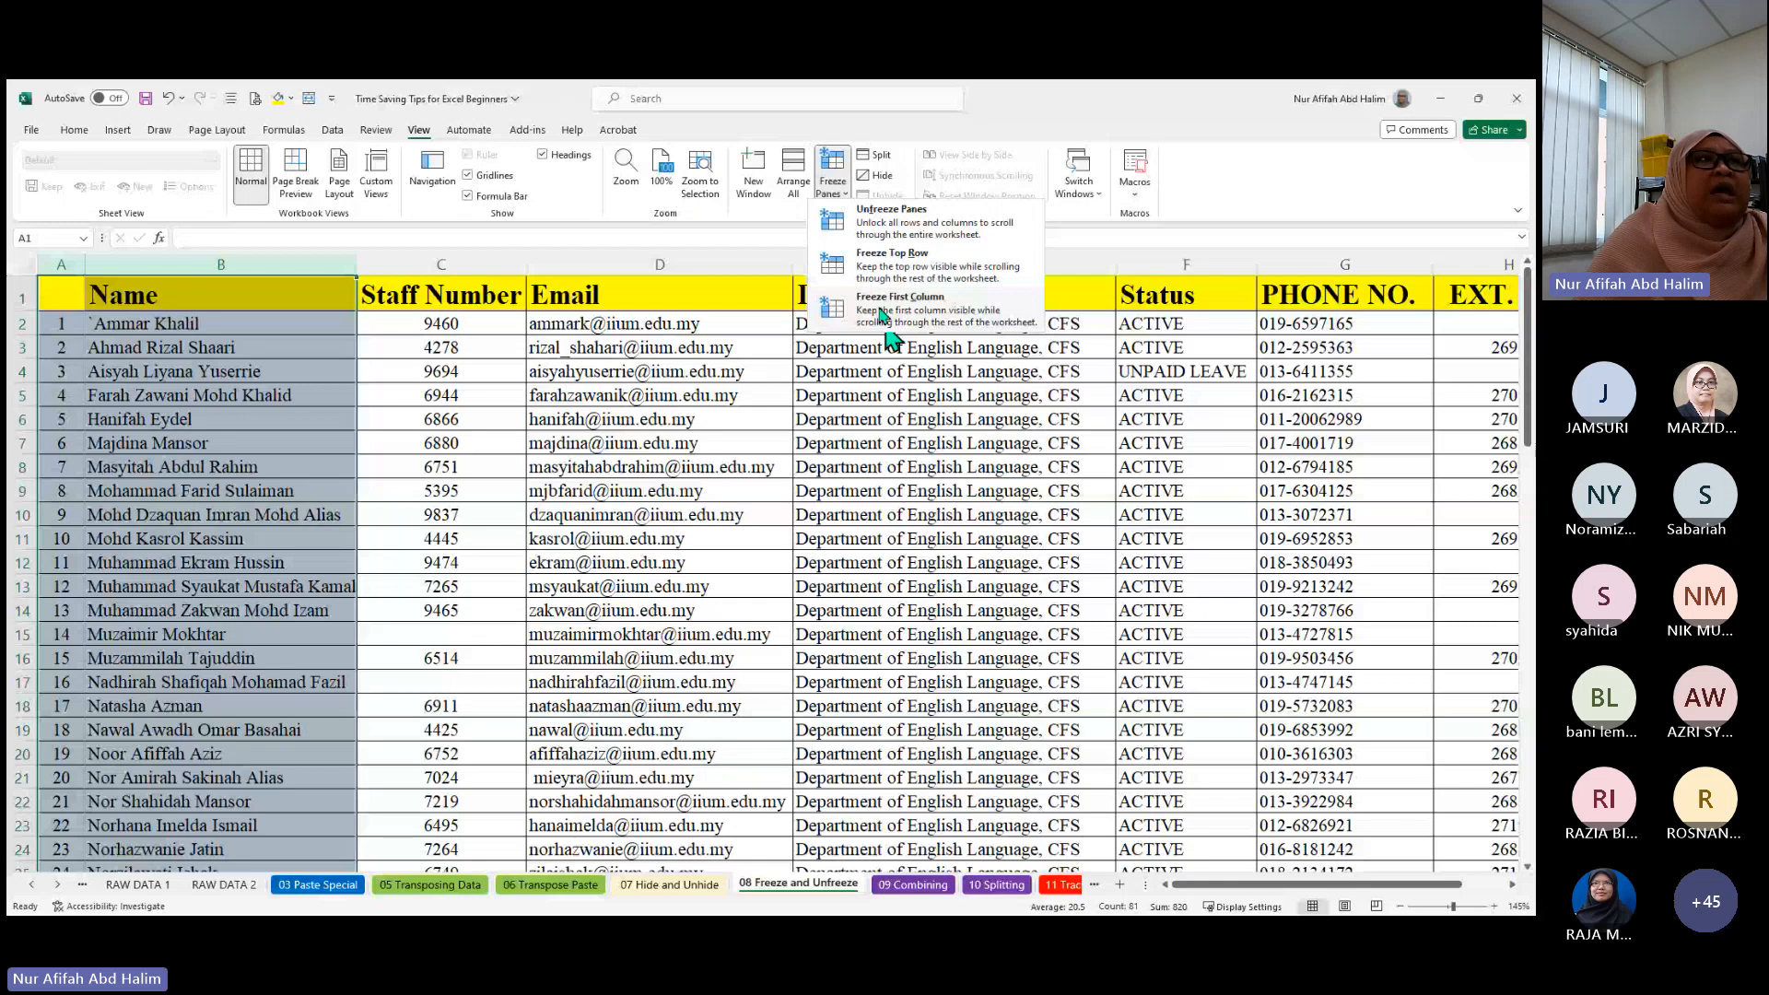
{"action": "left_click", "coordinate": [881, 313]}
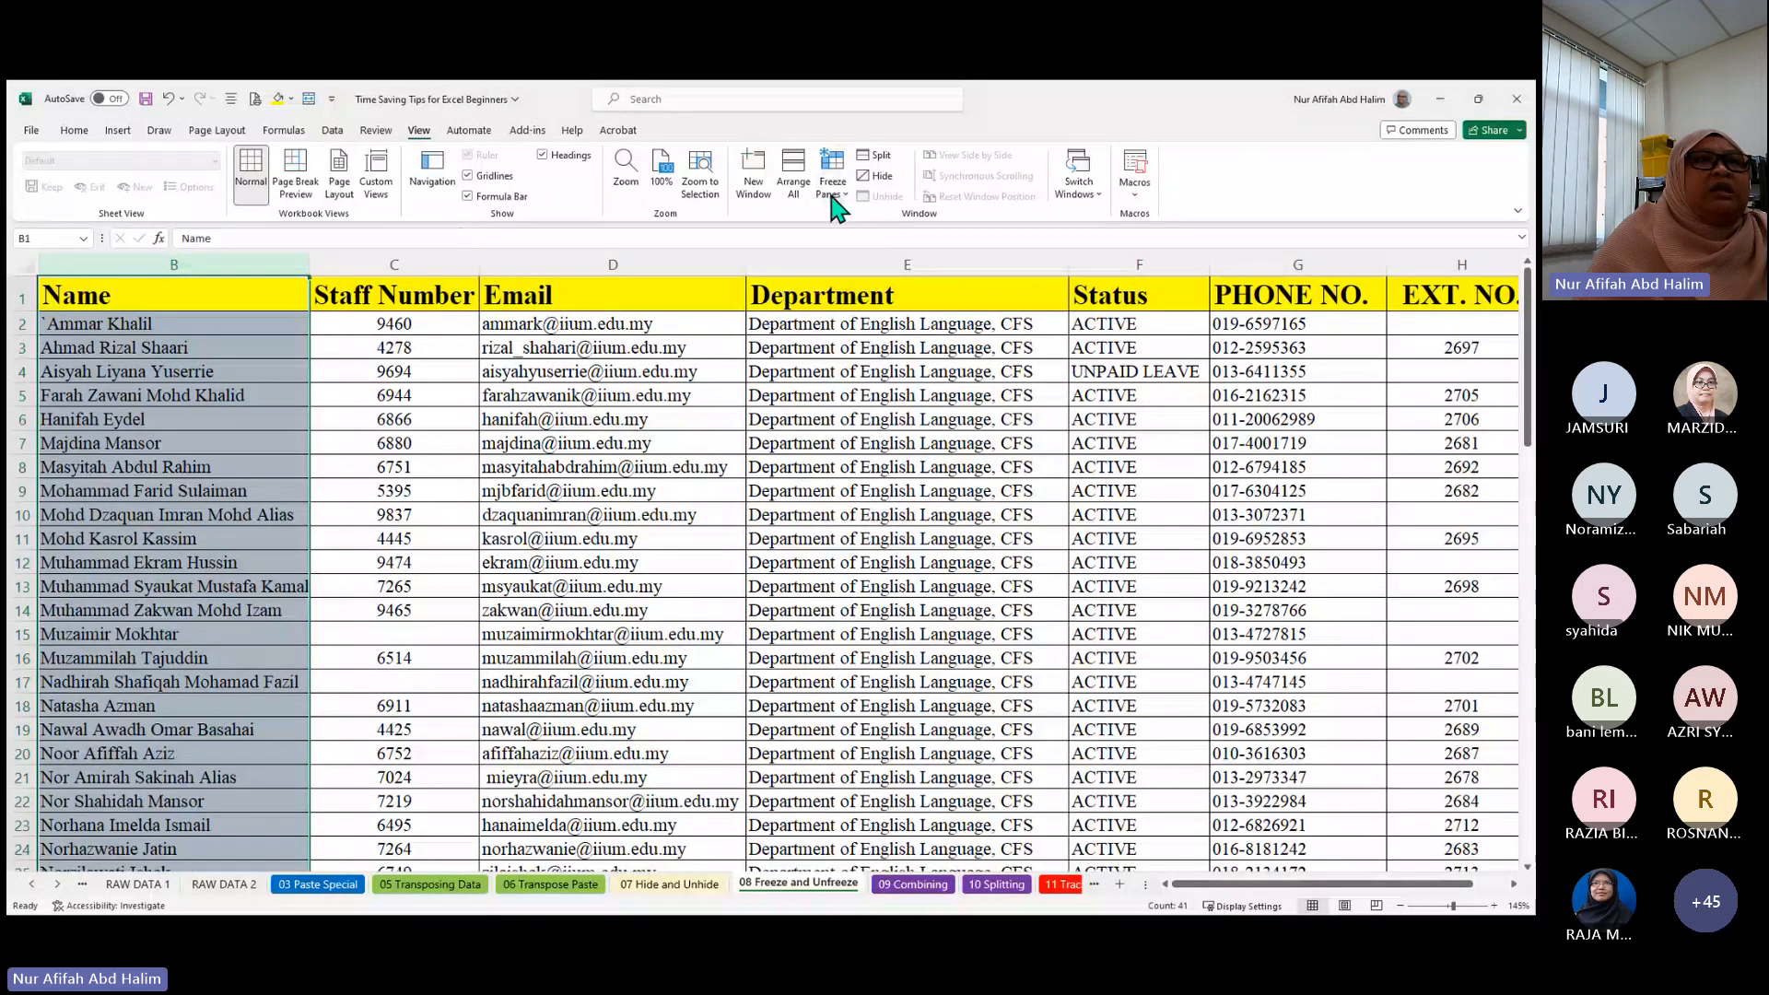
{"action": "left_click", "coordinate": [832, 180]}
{"action": "left_click", "coordinate": [914, 320]}
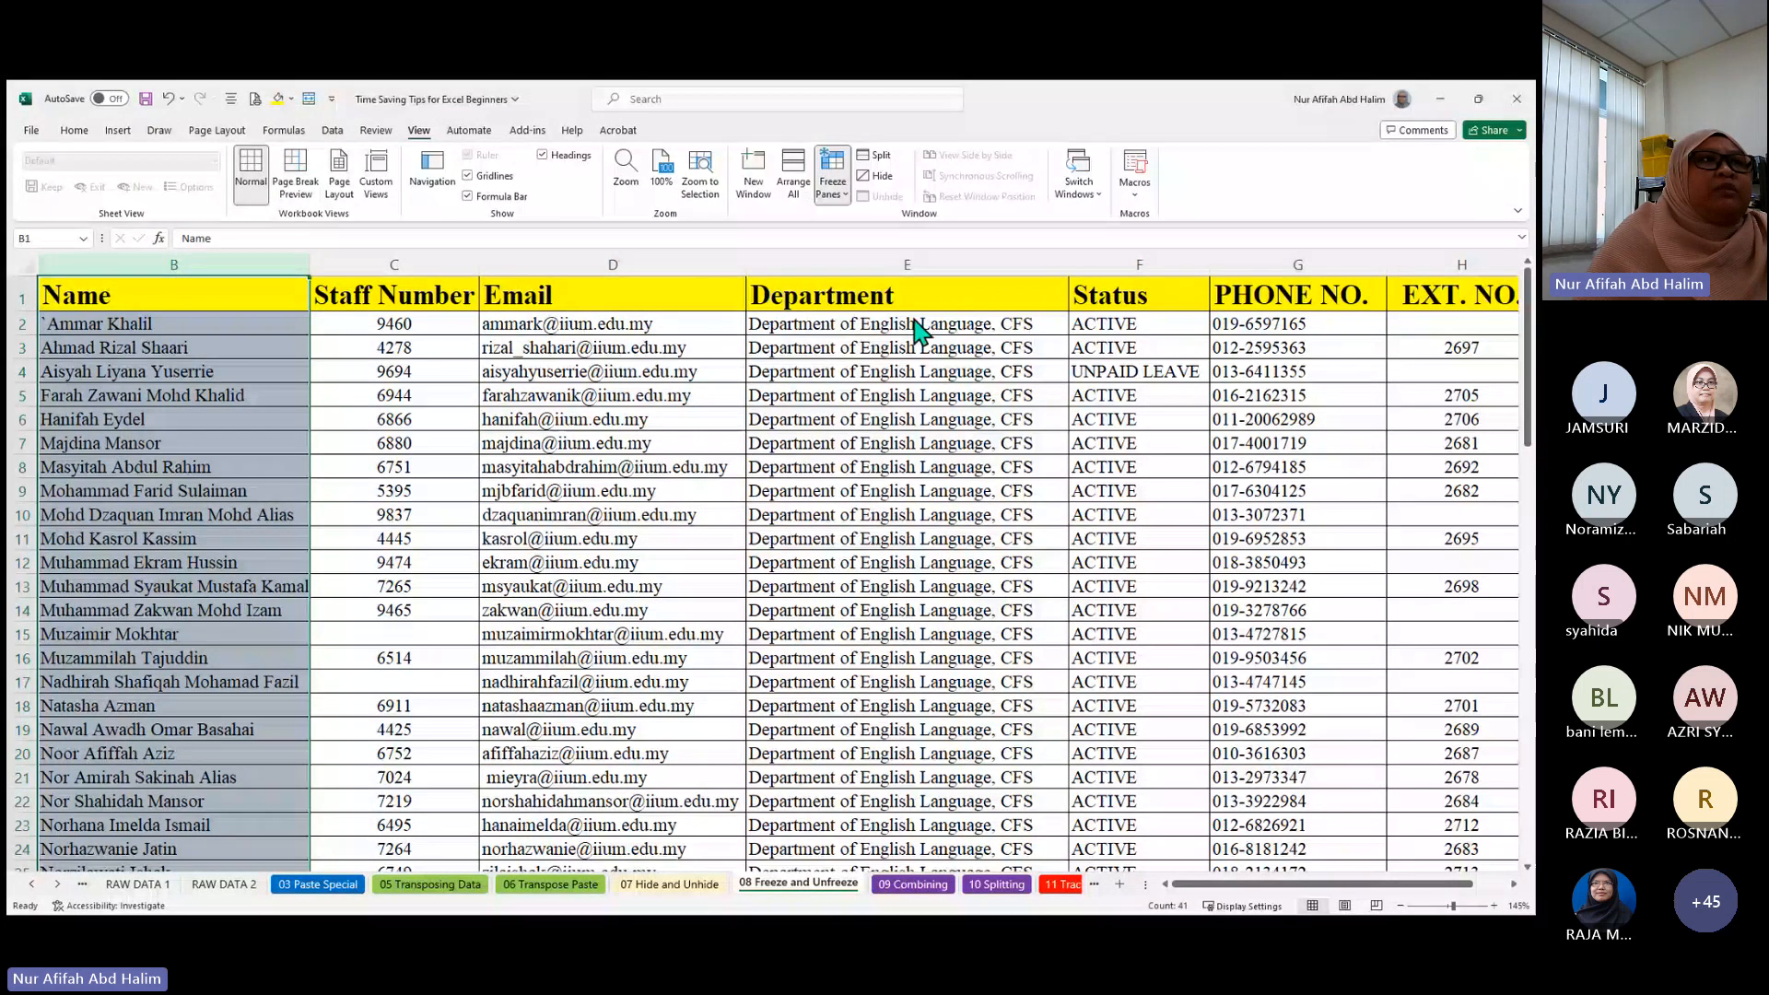
- Check the Name column against the staff records across and down the table, ending back at the heading row
{"action": "left_click", "coordinate": [394, 420]}
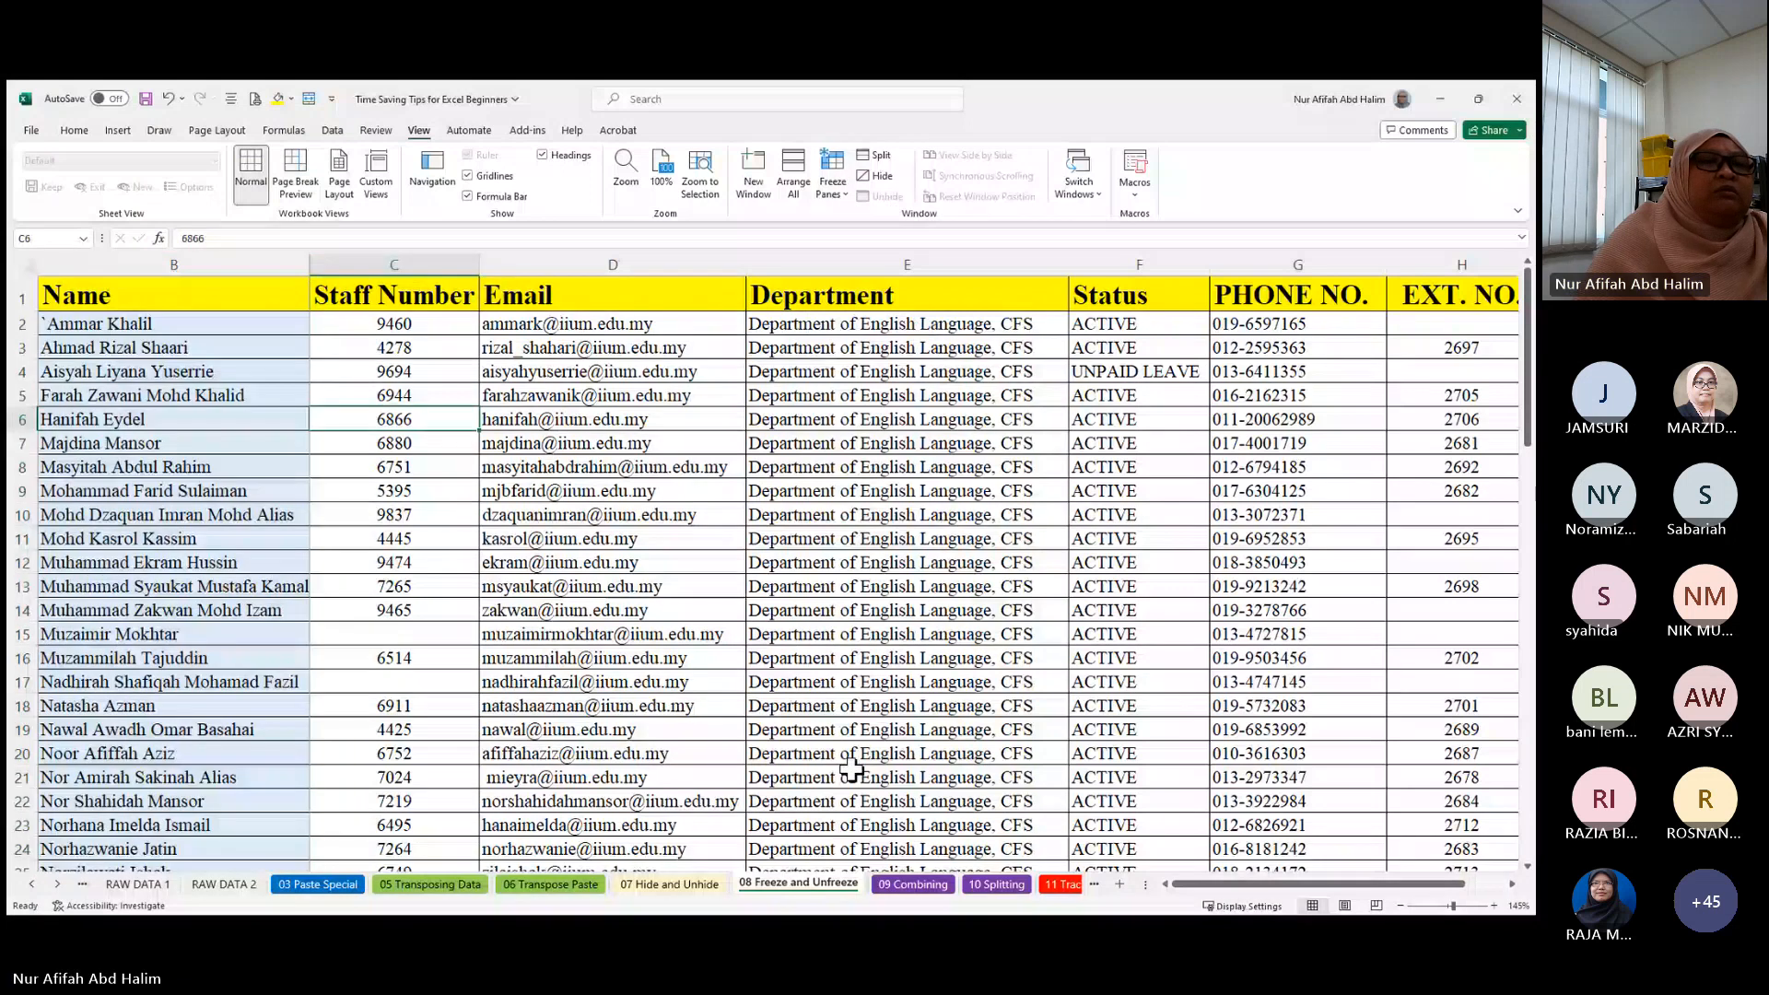
{"action": "mouse_move", "coordinate": [1236, 884]}
{"action": "left_mouse_down"}
{"action": "mouse_move", "coordinate": [1277, 894]}
{"action": "mouse_move", "coordinate": [1188, 903]}
{"action": "mouse_move", "coordinate": [1355, 887]}
{"action": "mouse_move", "coordinate": [1214, 895]}
{"action": "left_mouse_up"}
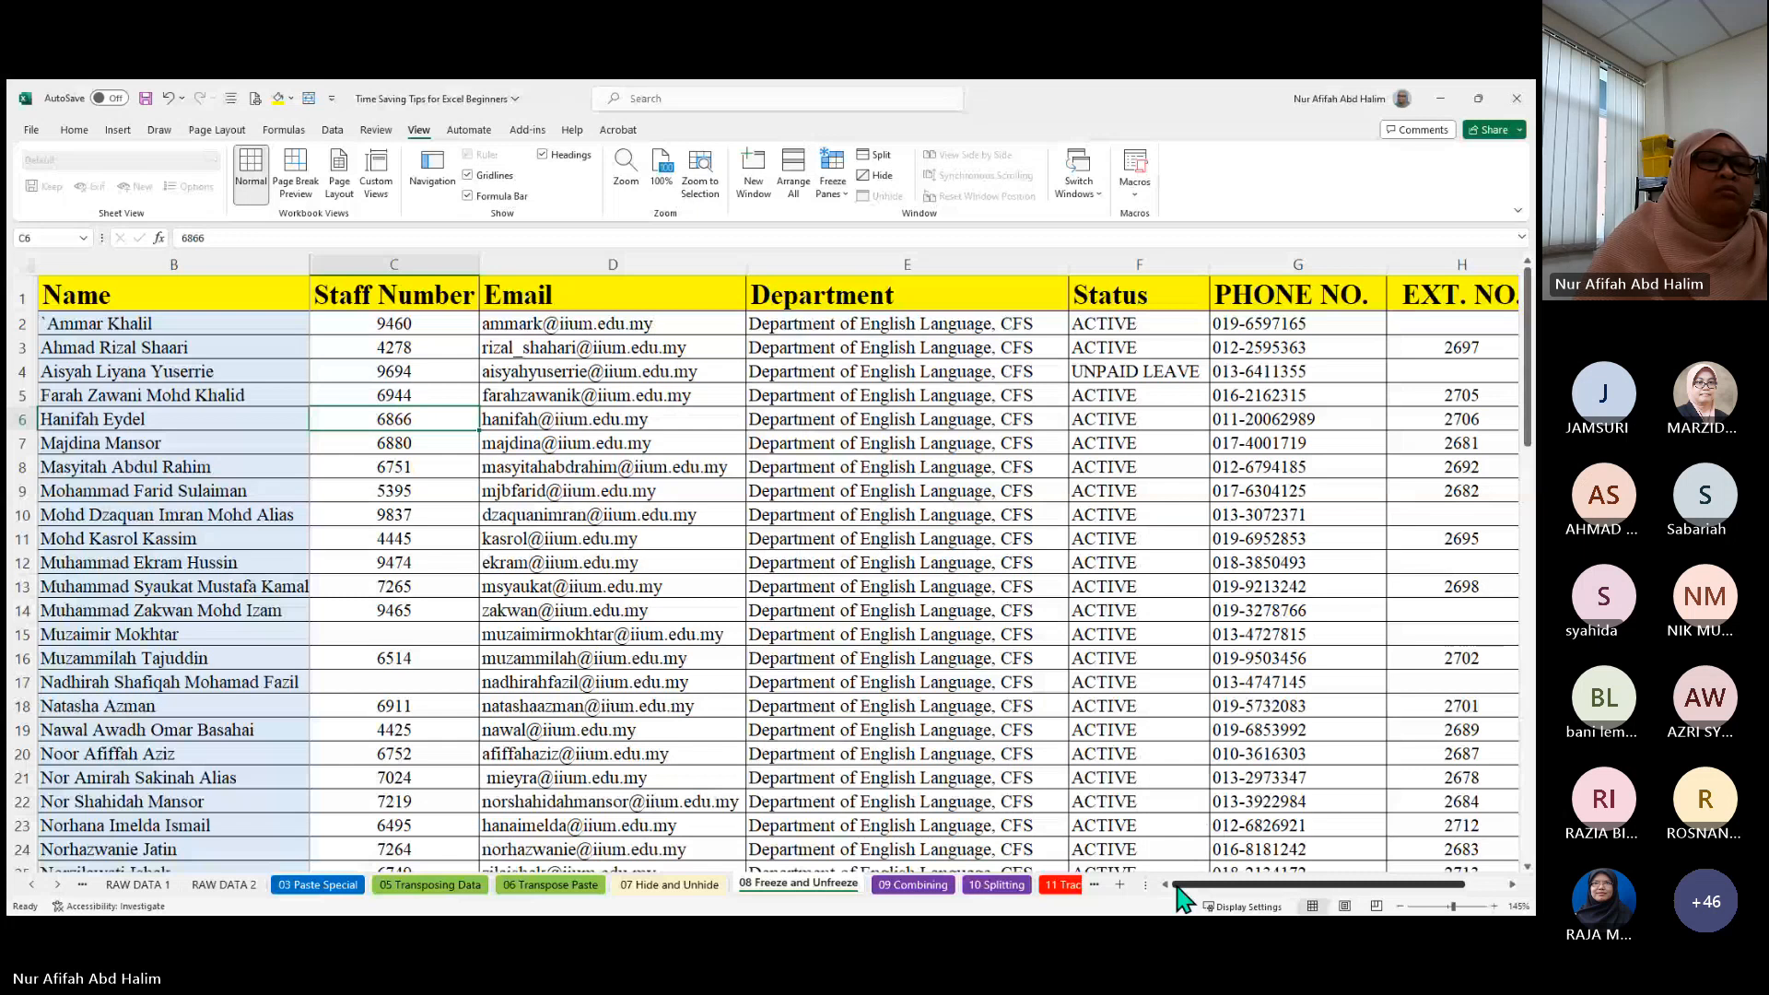
{"action": "left_click_drag", "start_coordinate": [1176, 885], "coordinate": [1172, 889]}
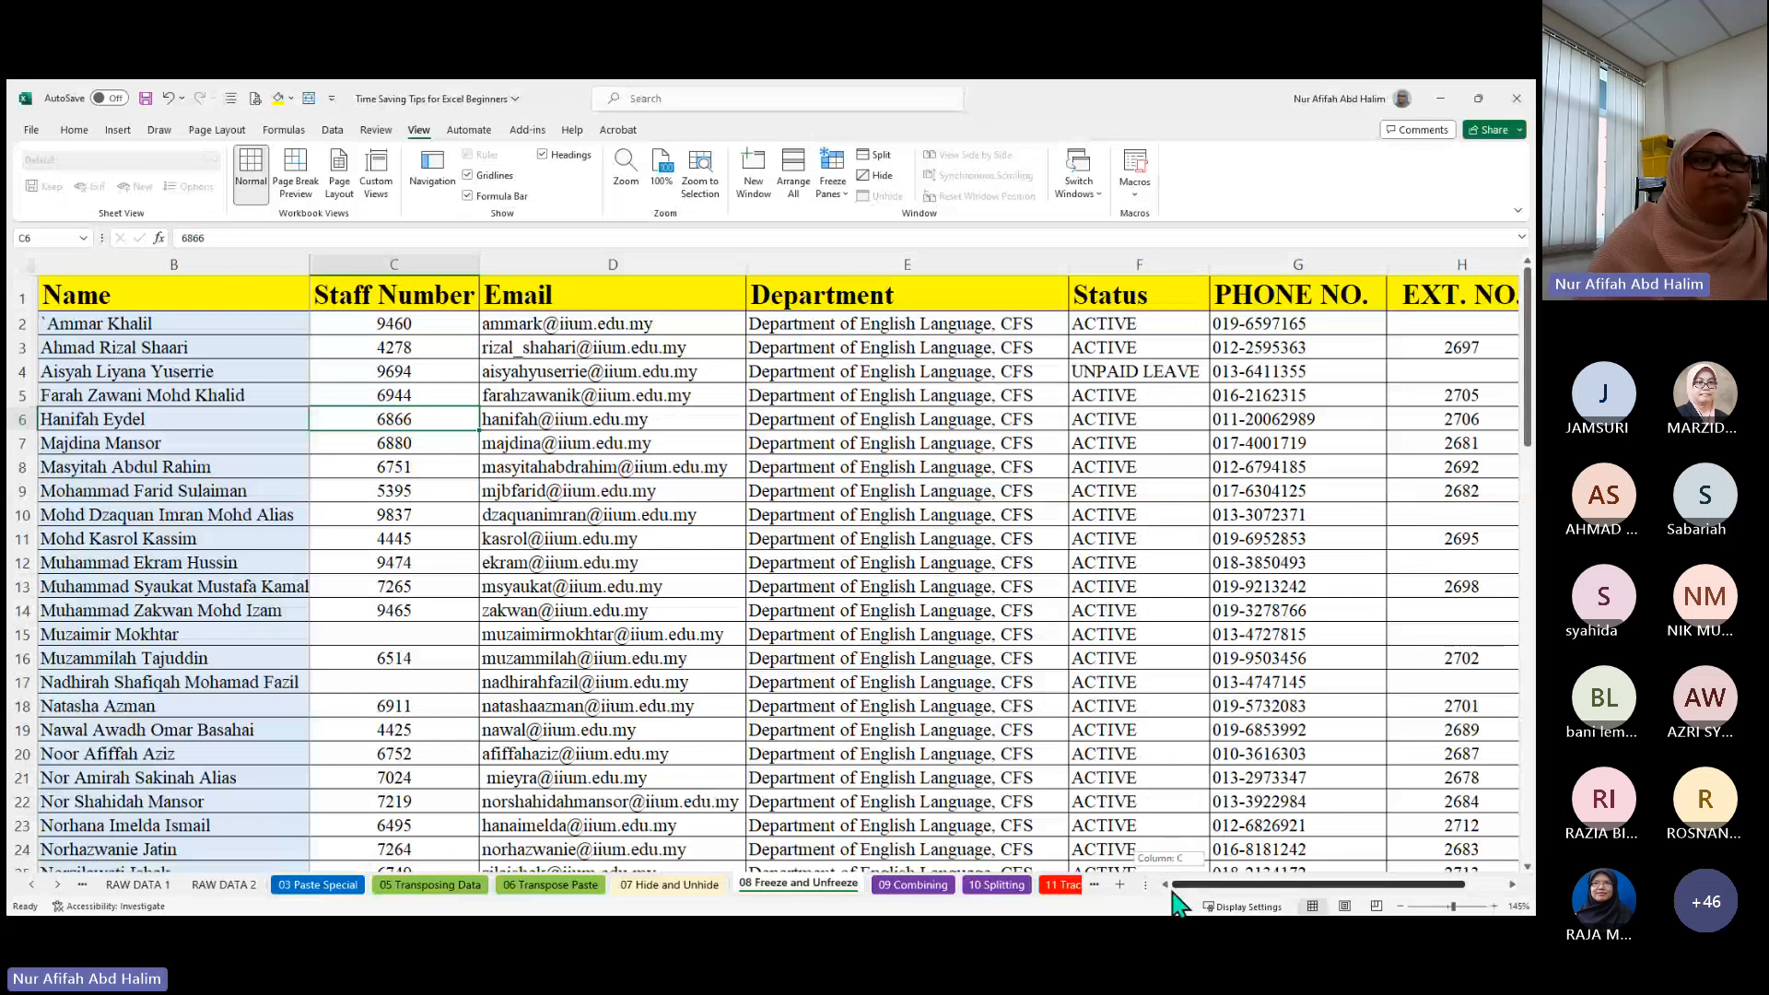
{"action": "scroll", "coordinate": [693, 593], "scroll_direction": "down", "scroll_amount": 7}
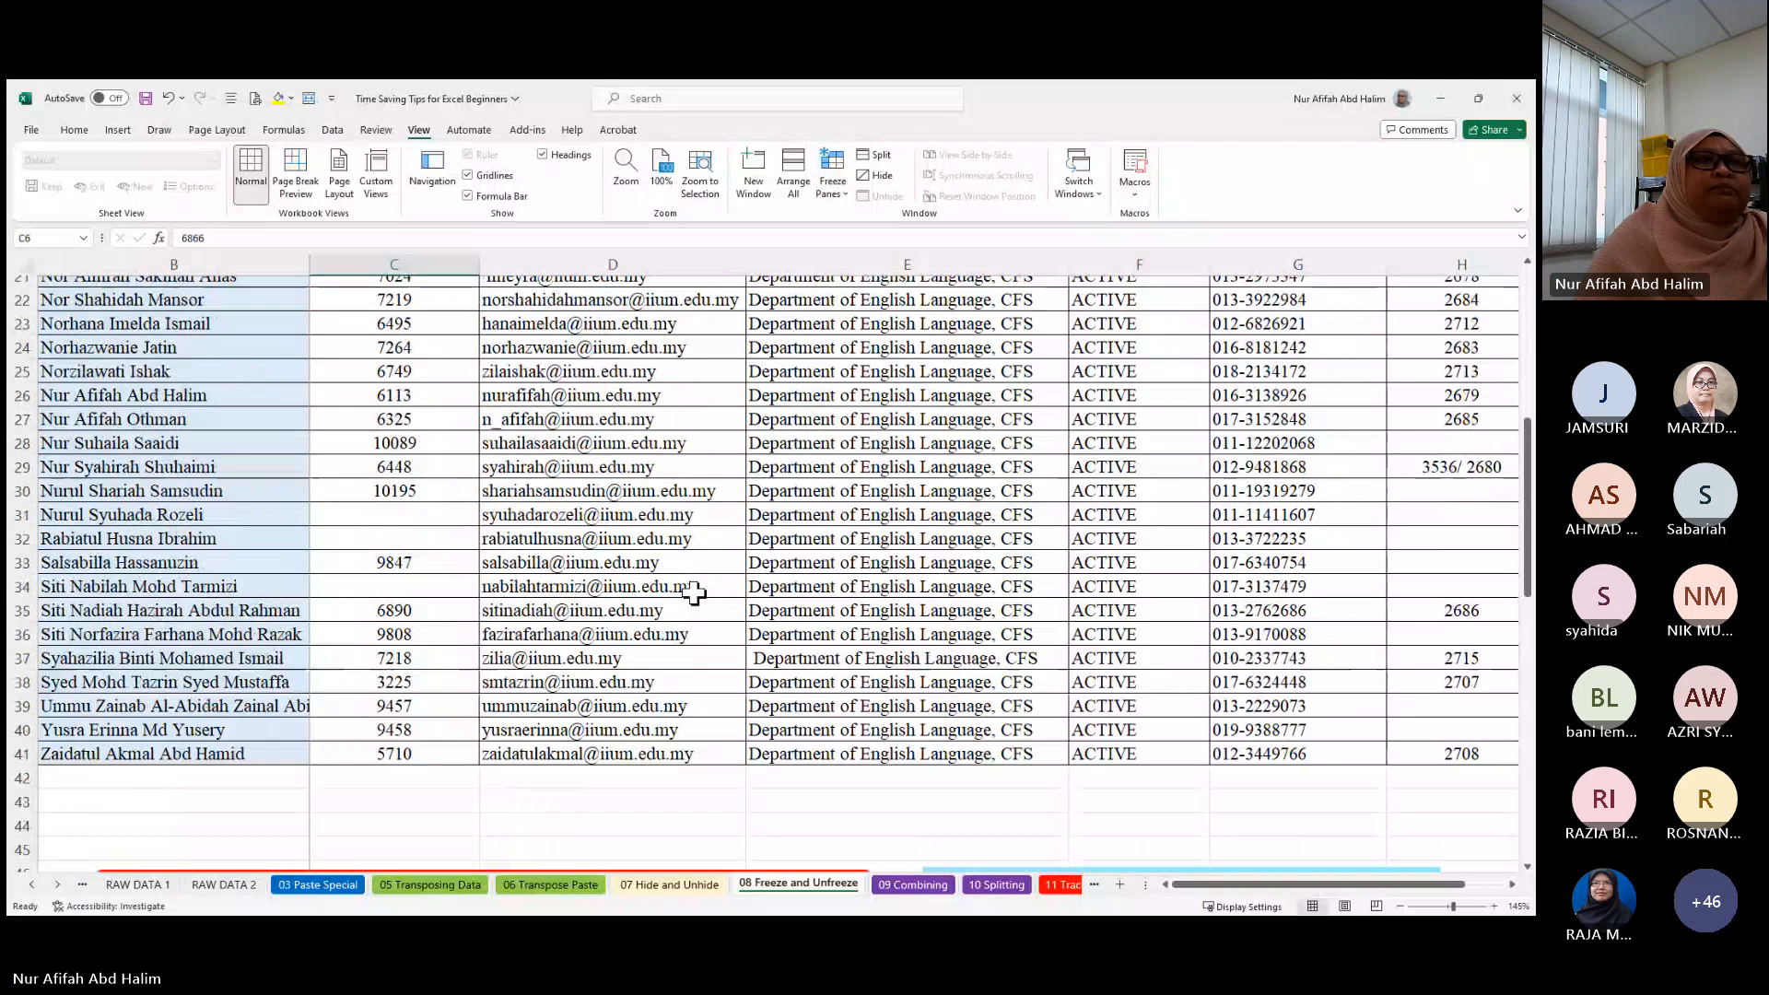
{"action": "scroll", "coordinate": [693, 593], "scroll_direction": "up", "scroll_amount": 7}
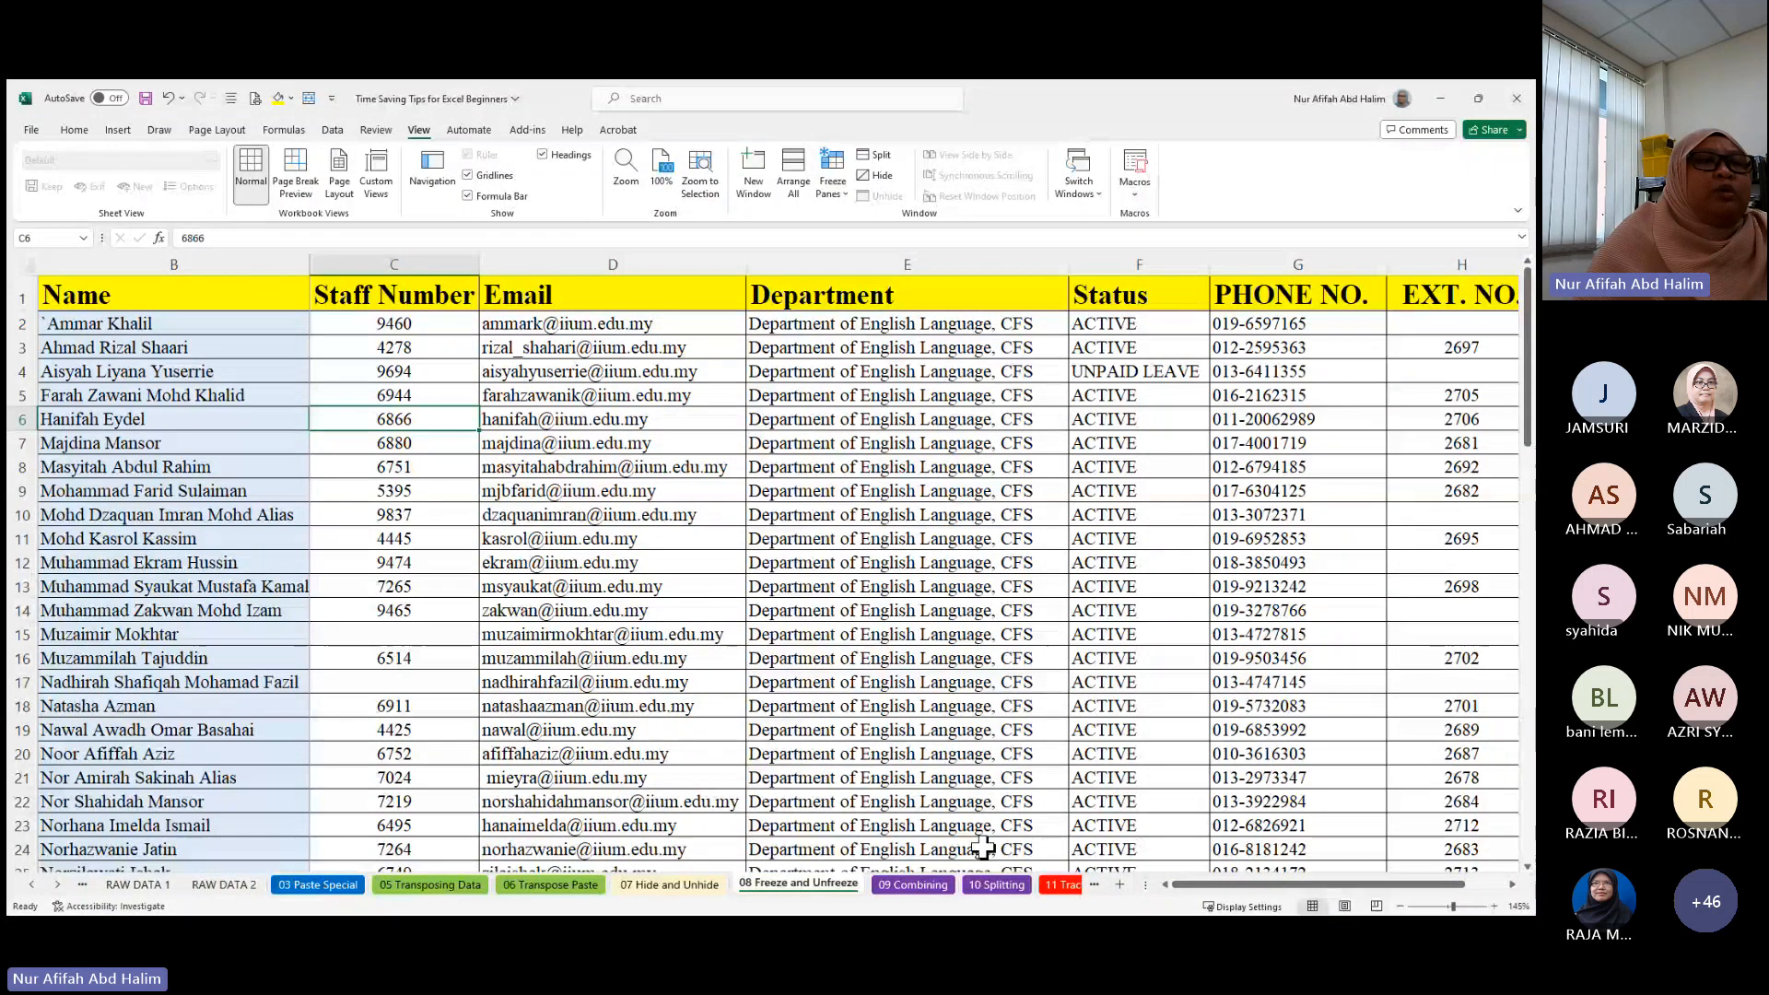
- Examine the Freeze panes and Split 4 panels illustrations below the staff table, ending back at the heading row
{"action": "scroll", "coordinate": [632, 620], "scroll_direction": "down", "scroll_amount": 8}
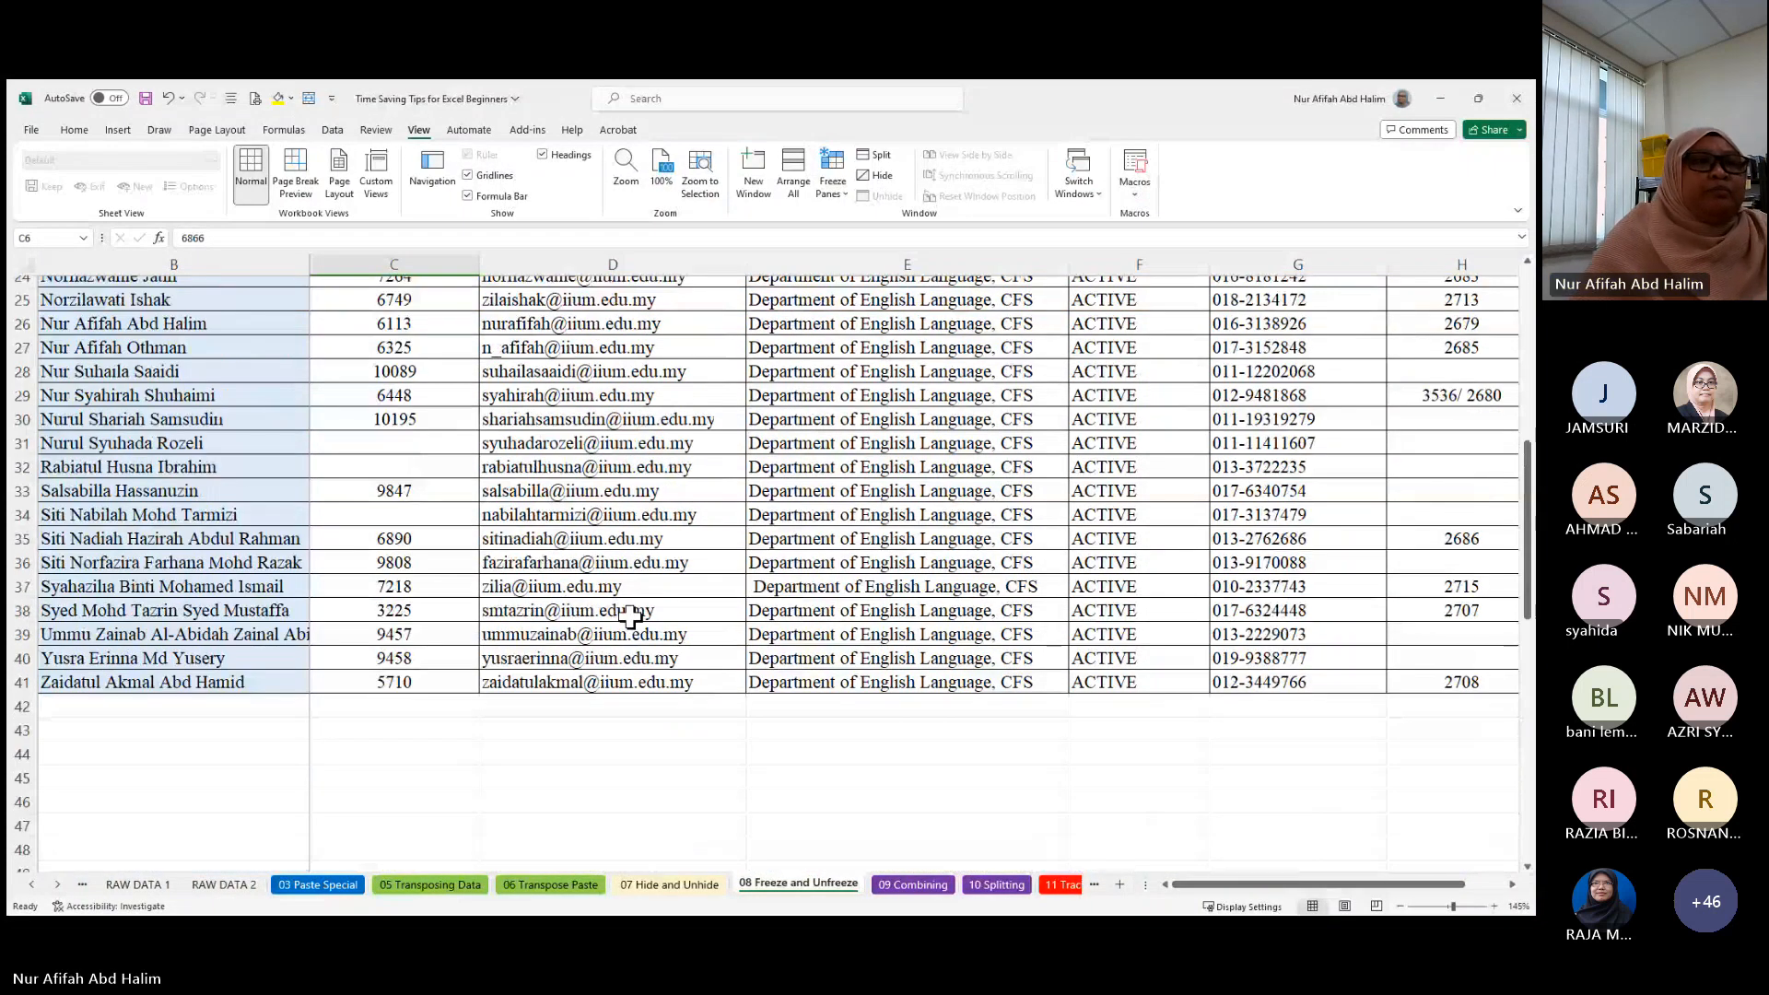
{"action": "scroll", "coordinate": [634, 623], "scroll_direction": "down", "scroll_amount": 11}
{"action": "scroll", "coordinate": [634, 623], "scroll_direction": "up", "scroll_amount": 4}
{"action": "scroll", "coordinate": [612, 596], "scroll_direction": "down", "scroll_amount": 1}
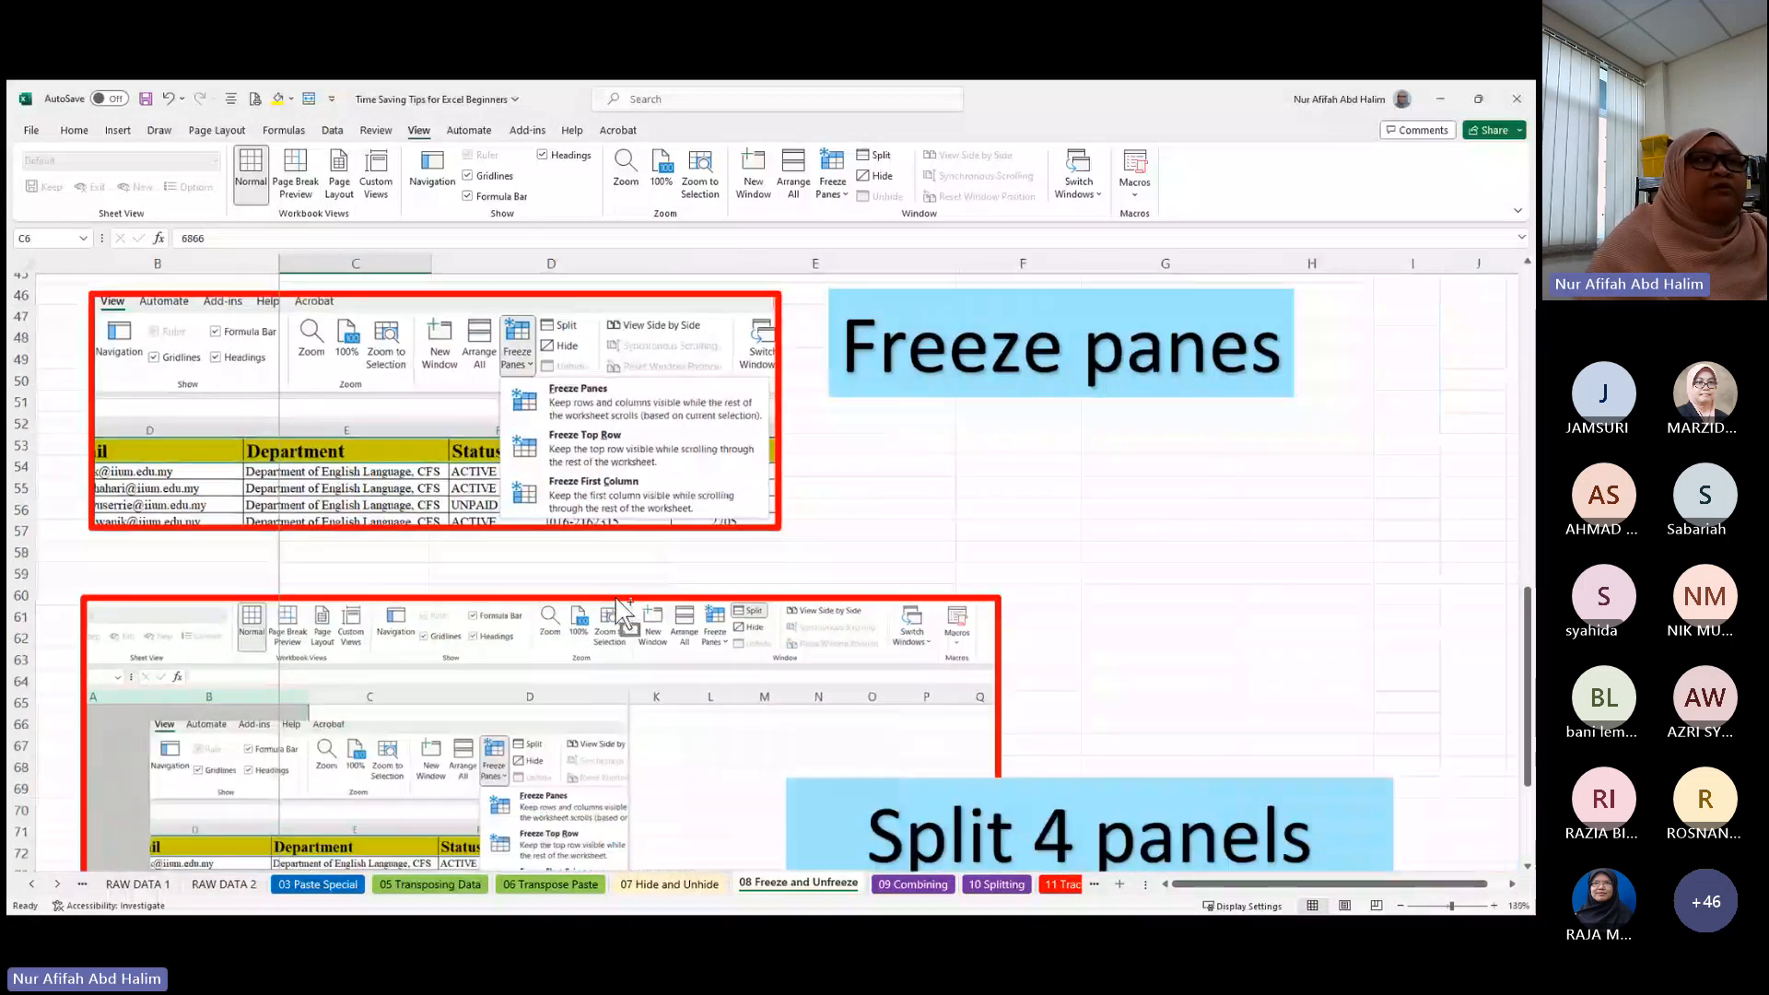
{"action": "scroll", "coordinate": [870, 792], "scroll_direction": "down", "scroll_amount": 2}
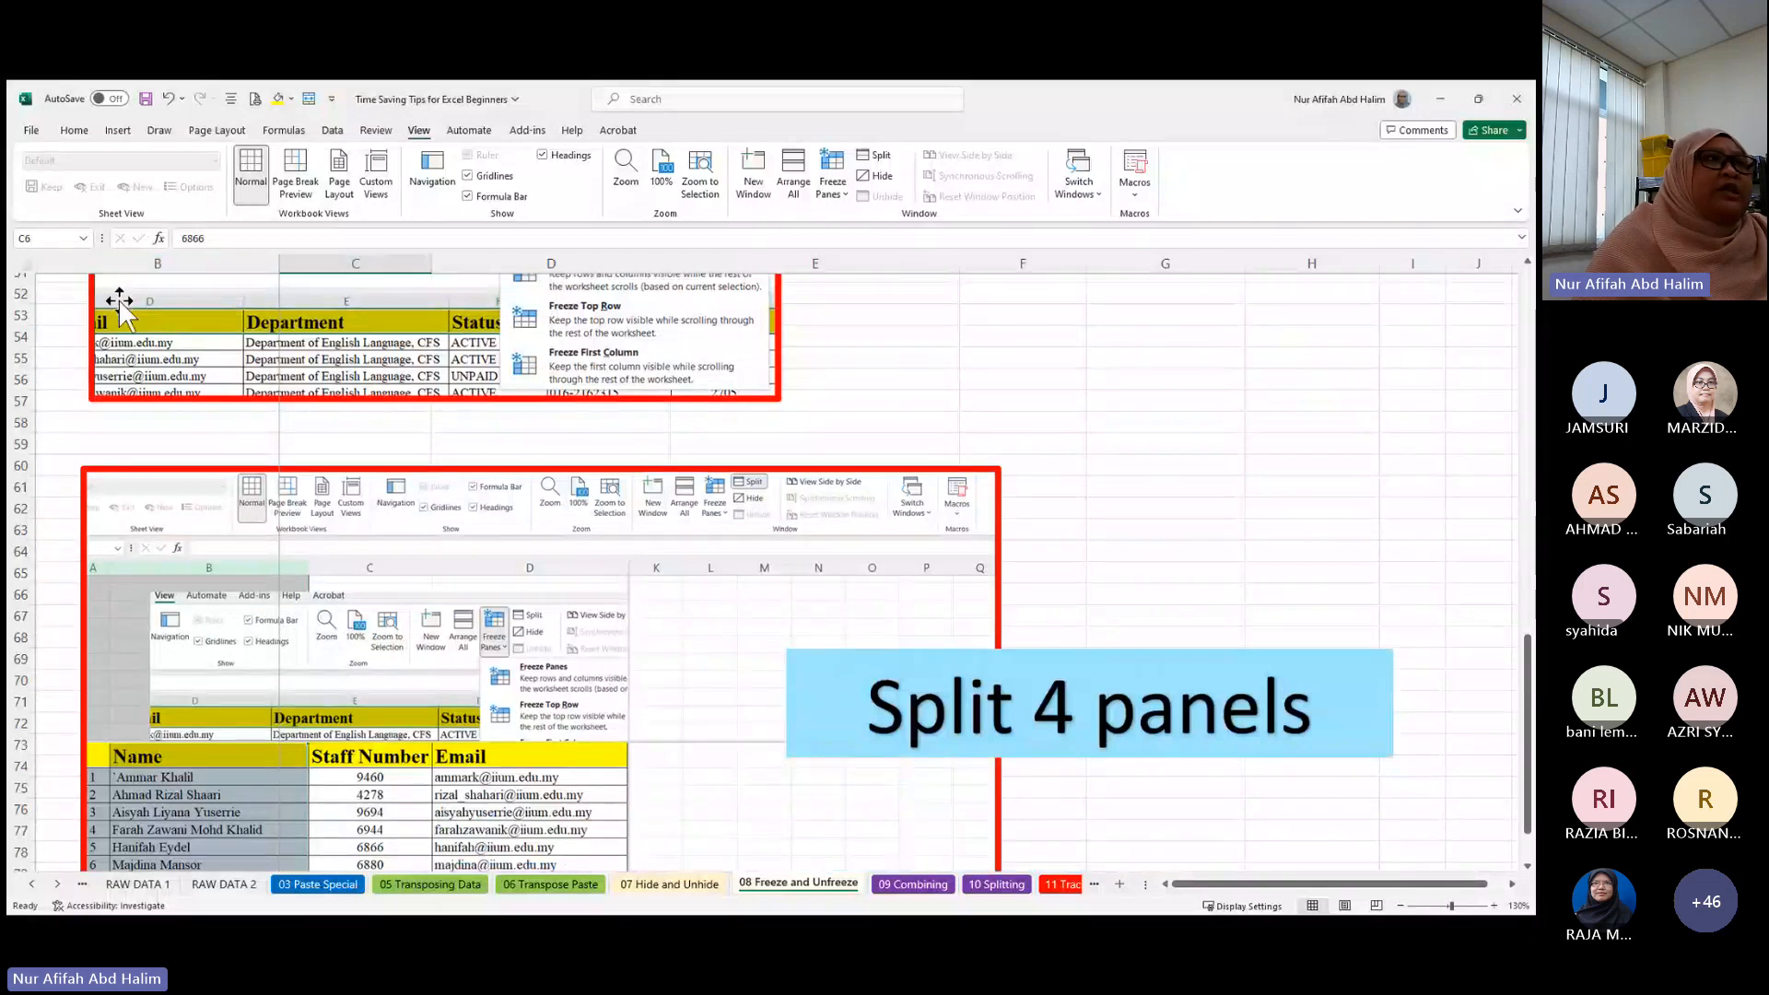
{"action": "scroll", "coordinate": [119, 295], "scroll_direction": "up", "scroll_amount": 12}
{"action": "scroll", "coordinate": [59, 280], "scroll_direction": "up", "scroll_amount": 5}
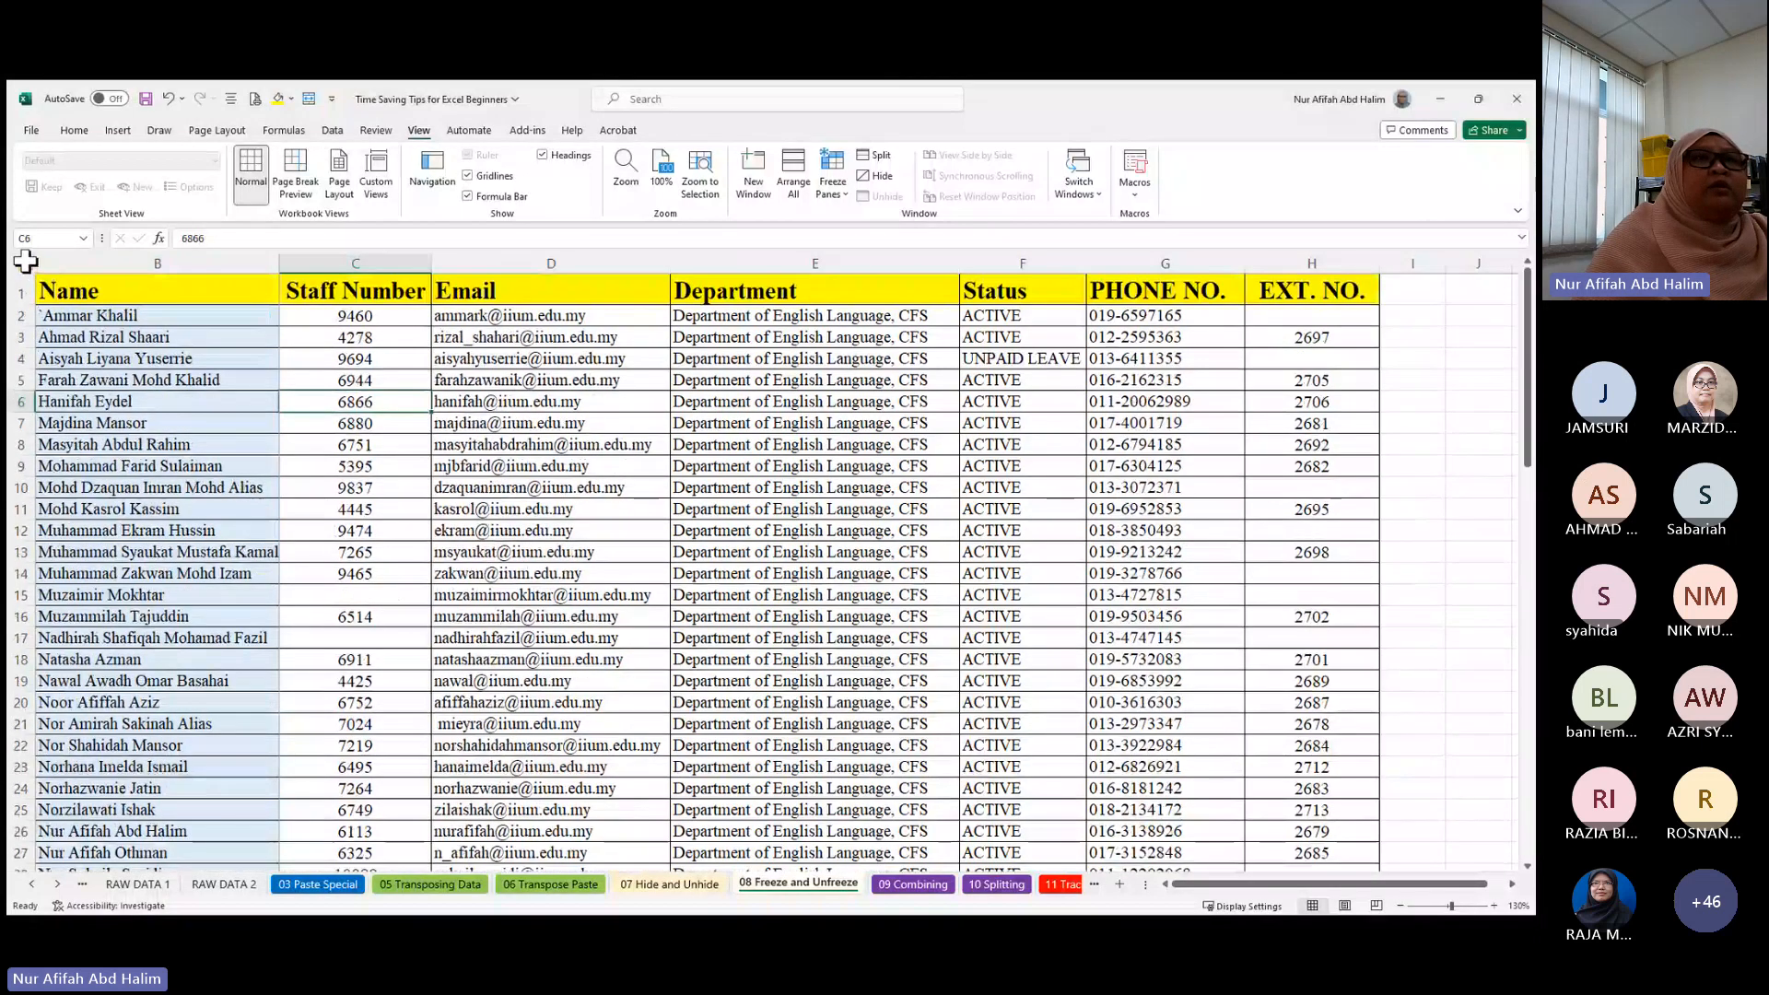
- Select the whole worksheet and unfreeze its panes
{"action": "left_click", "coordinate": [25, 264]}
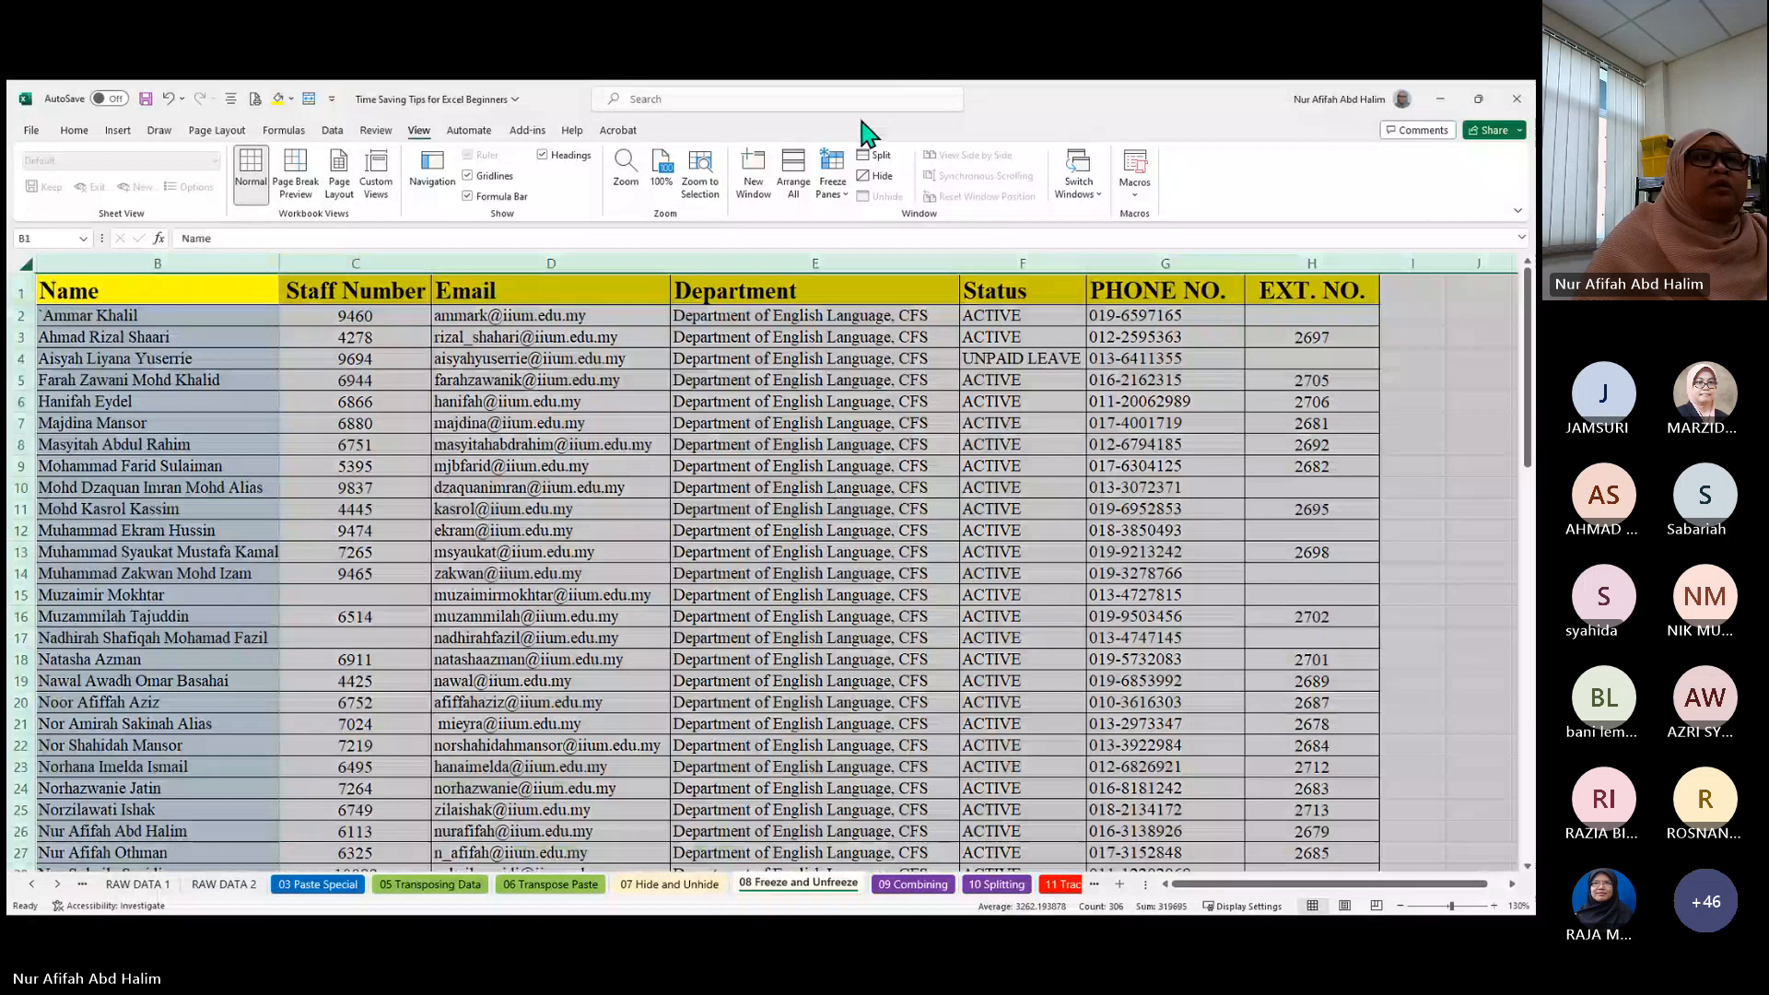
{"action": "left_click", "coordinate": [818, 196]}
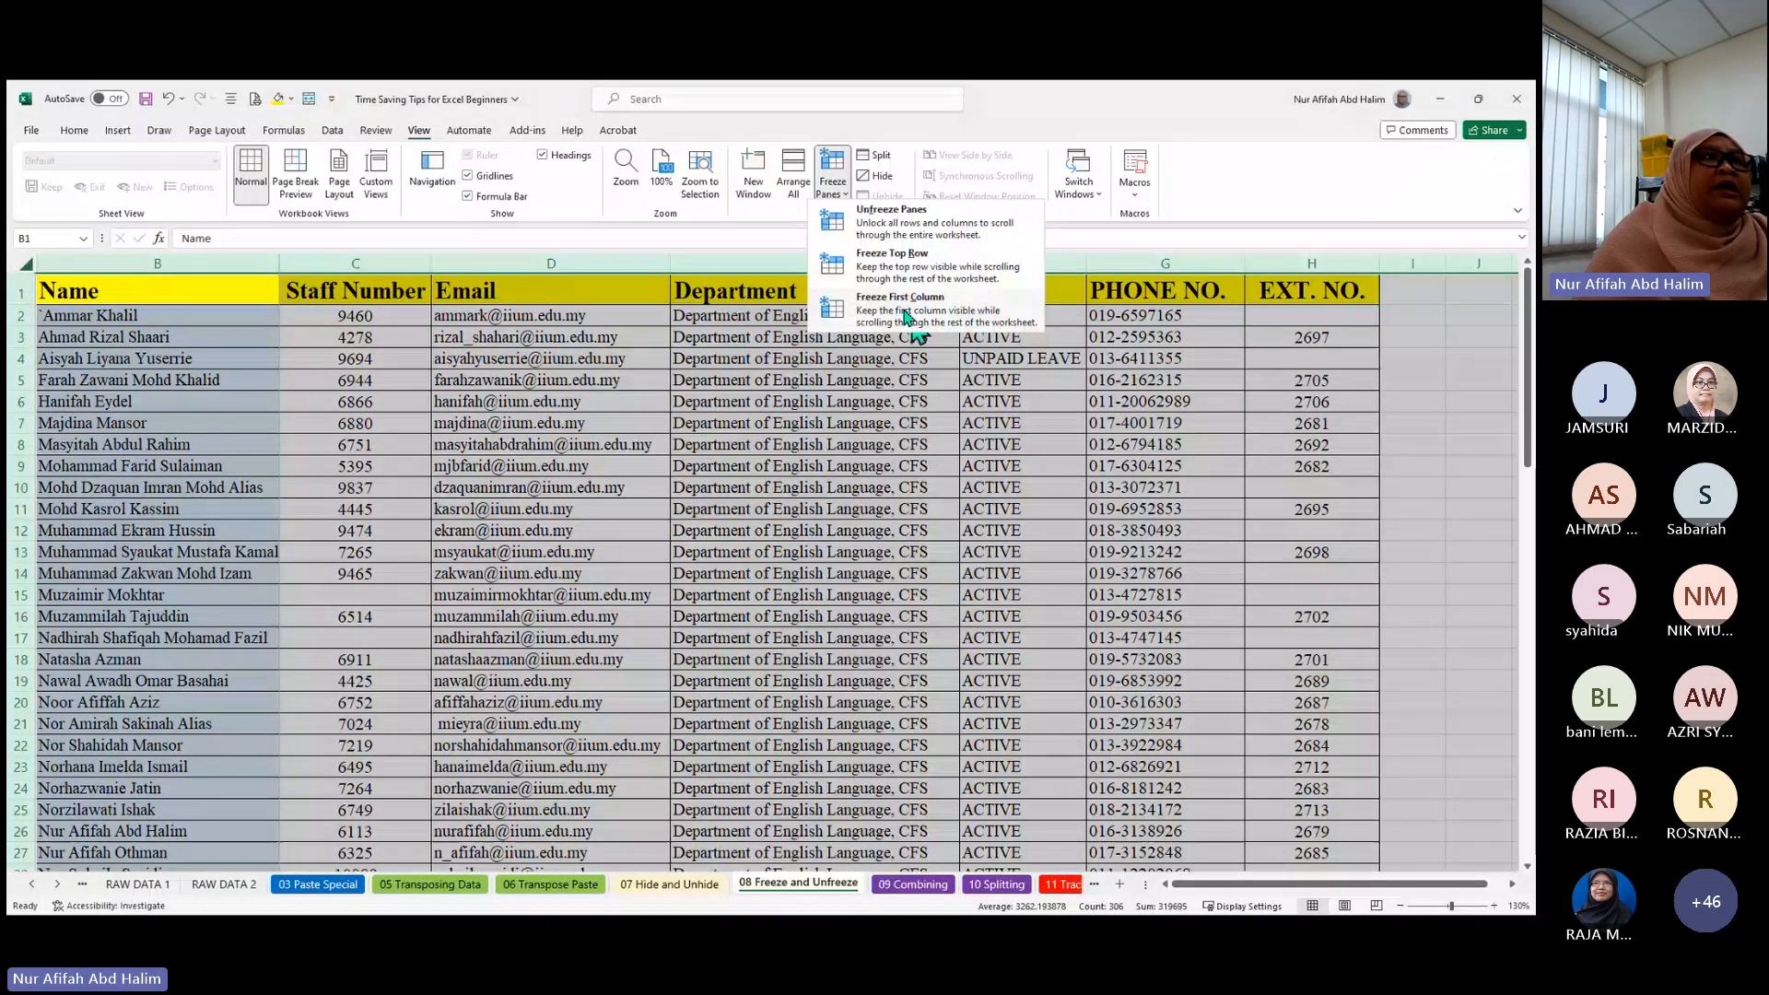
{"action": "left_click", "coordinate": [907, 318]}
- Unhide column A beside the Name column so the staff numbering is included in the table
{"action": "right_click", "coordinate": [77, 288]}
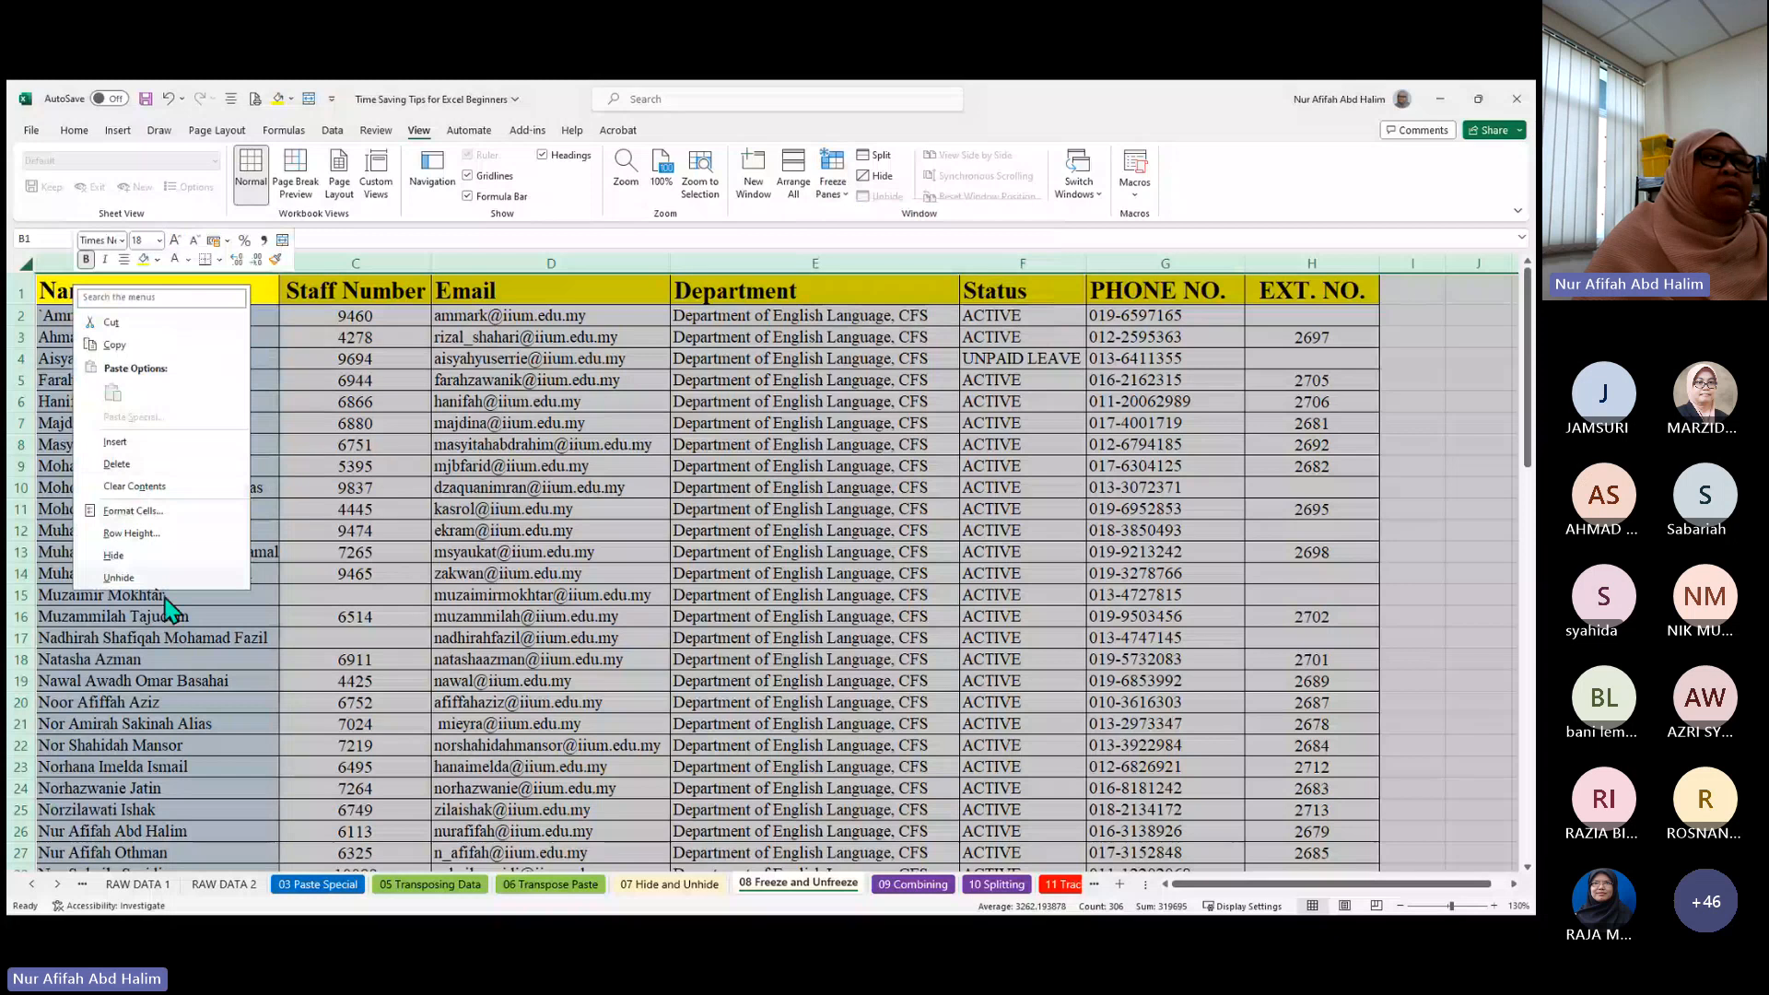
{"action": "key", "text": "Escape"}
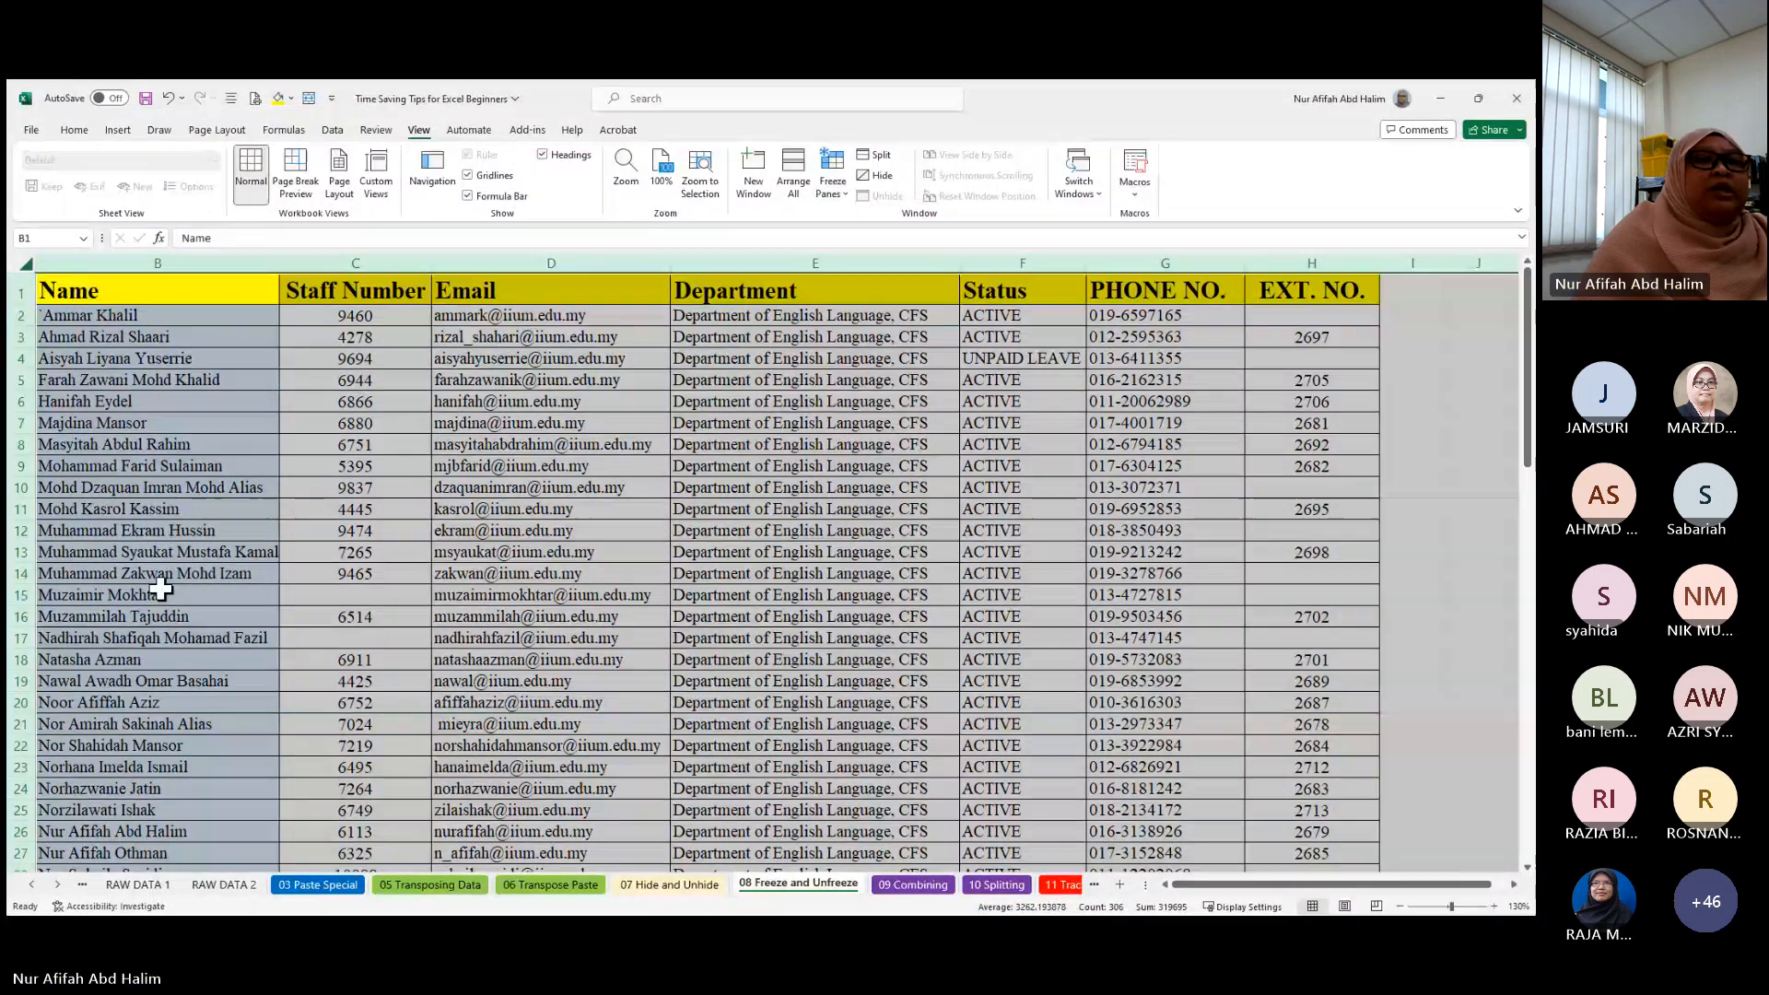
{"action": "left_click", "coordinate": [161, 589]}
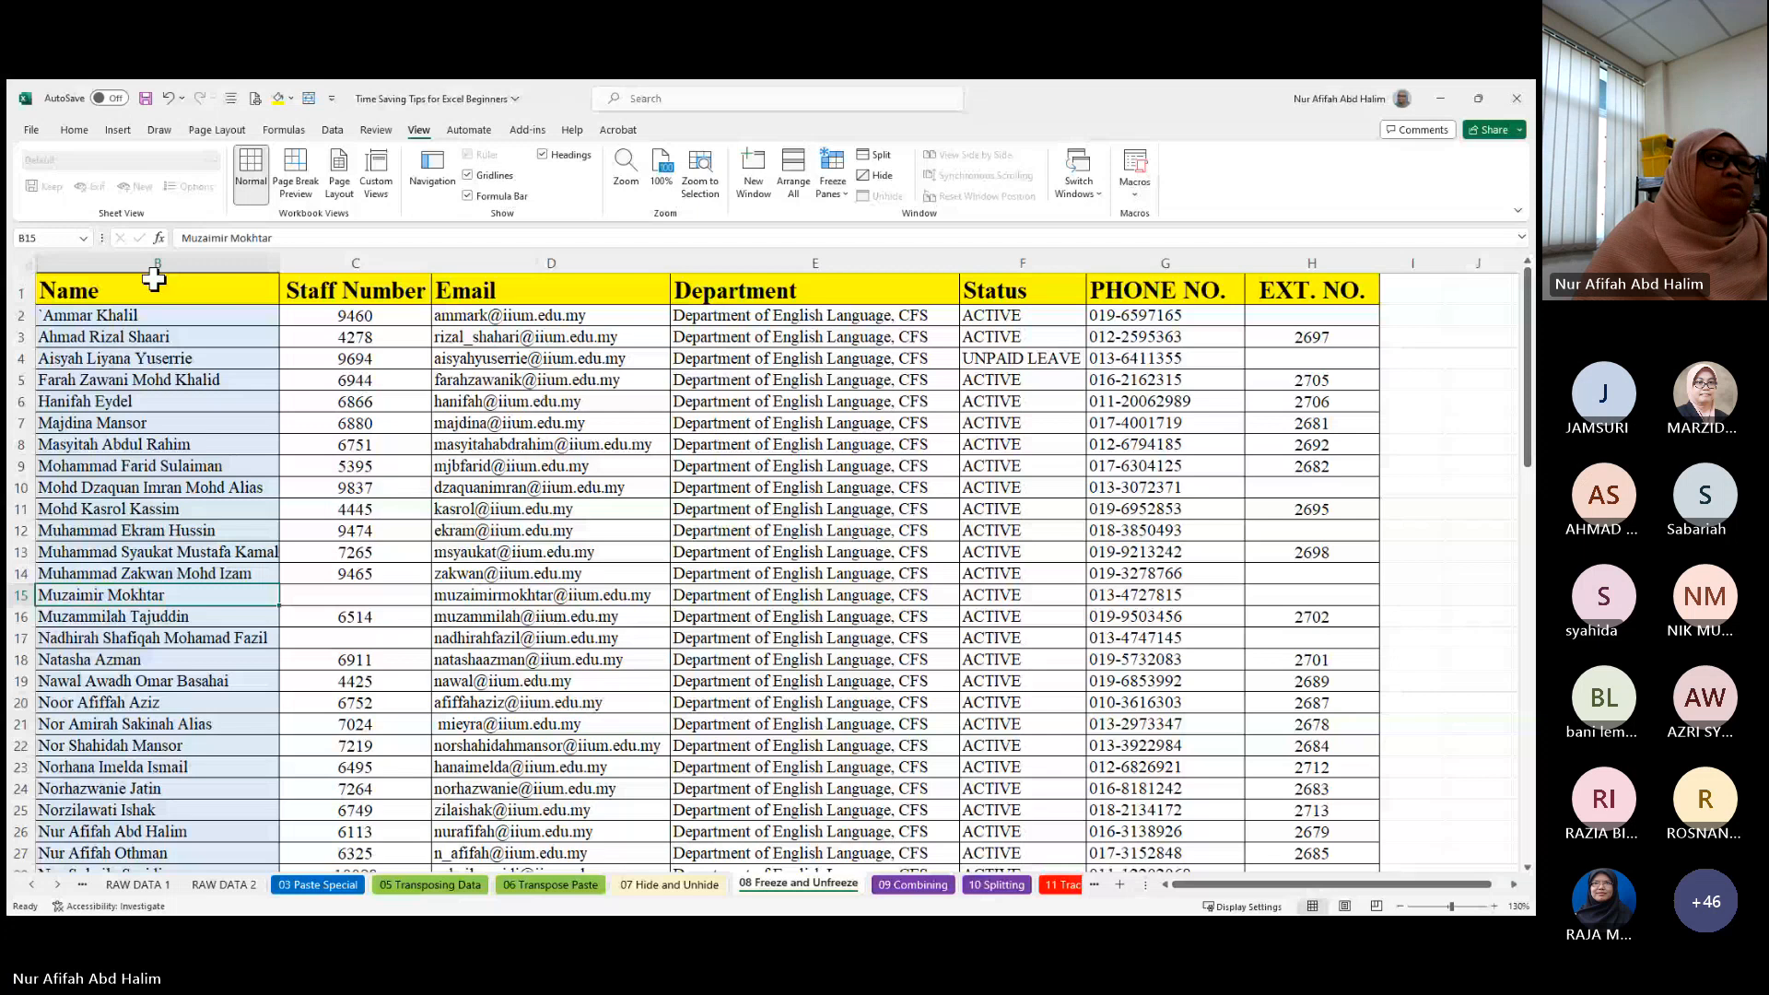
{"action": "left_click", "coordinate": [52, 258]}
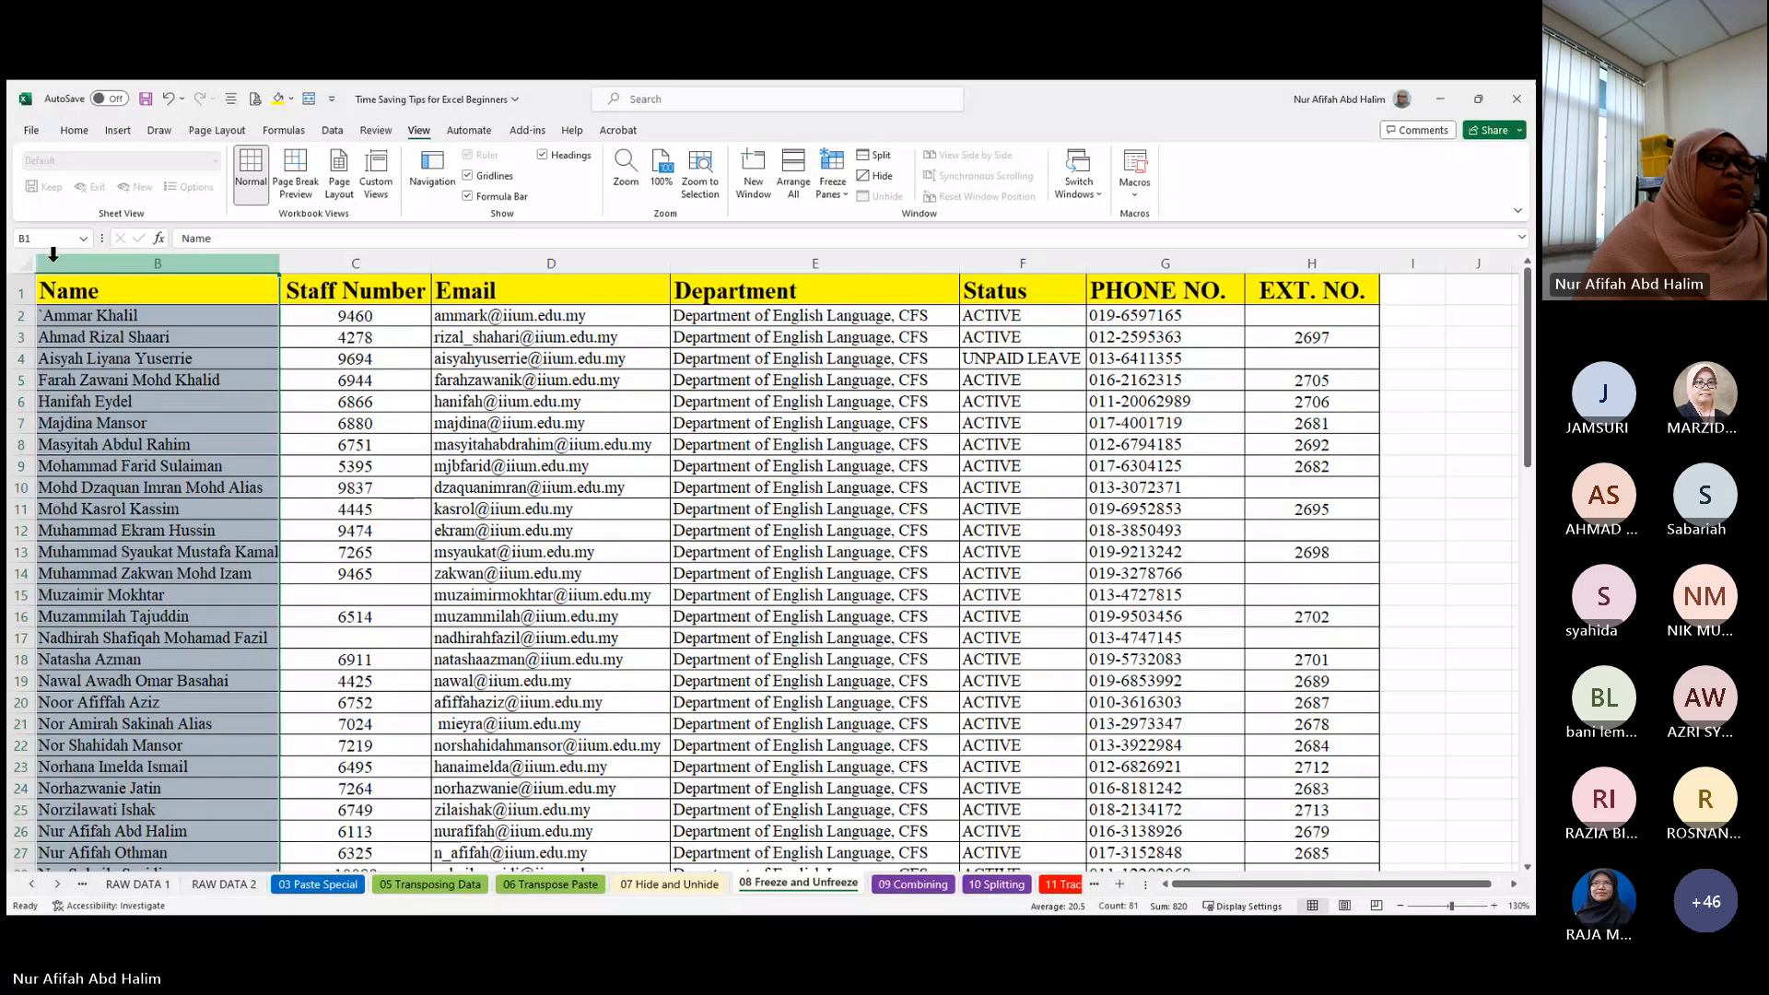
{"action": "right_click", "coordinate": [52, 256]}
{"action": "left_click", "coordinate": [142, 569]}
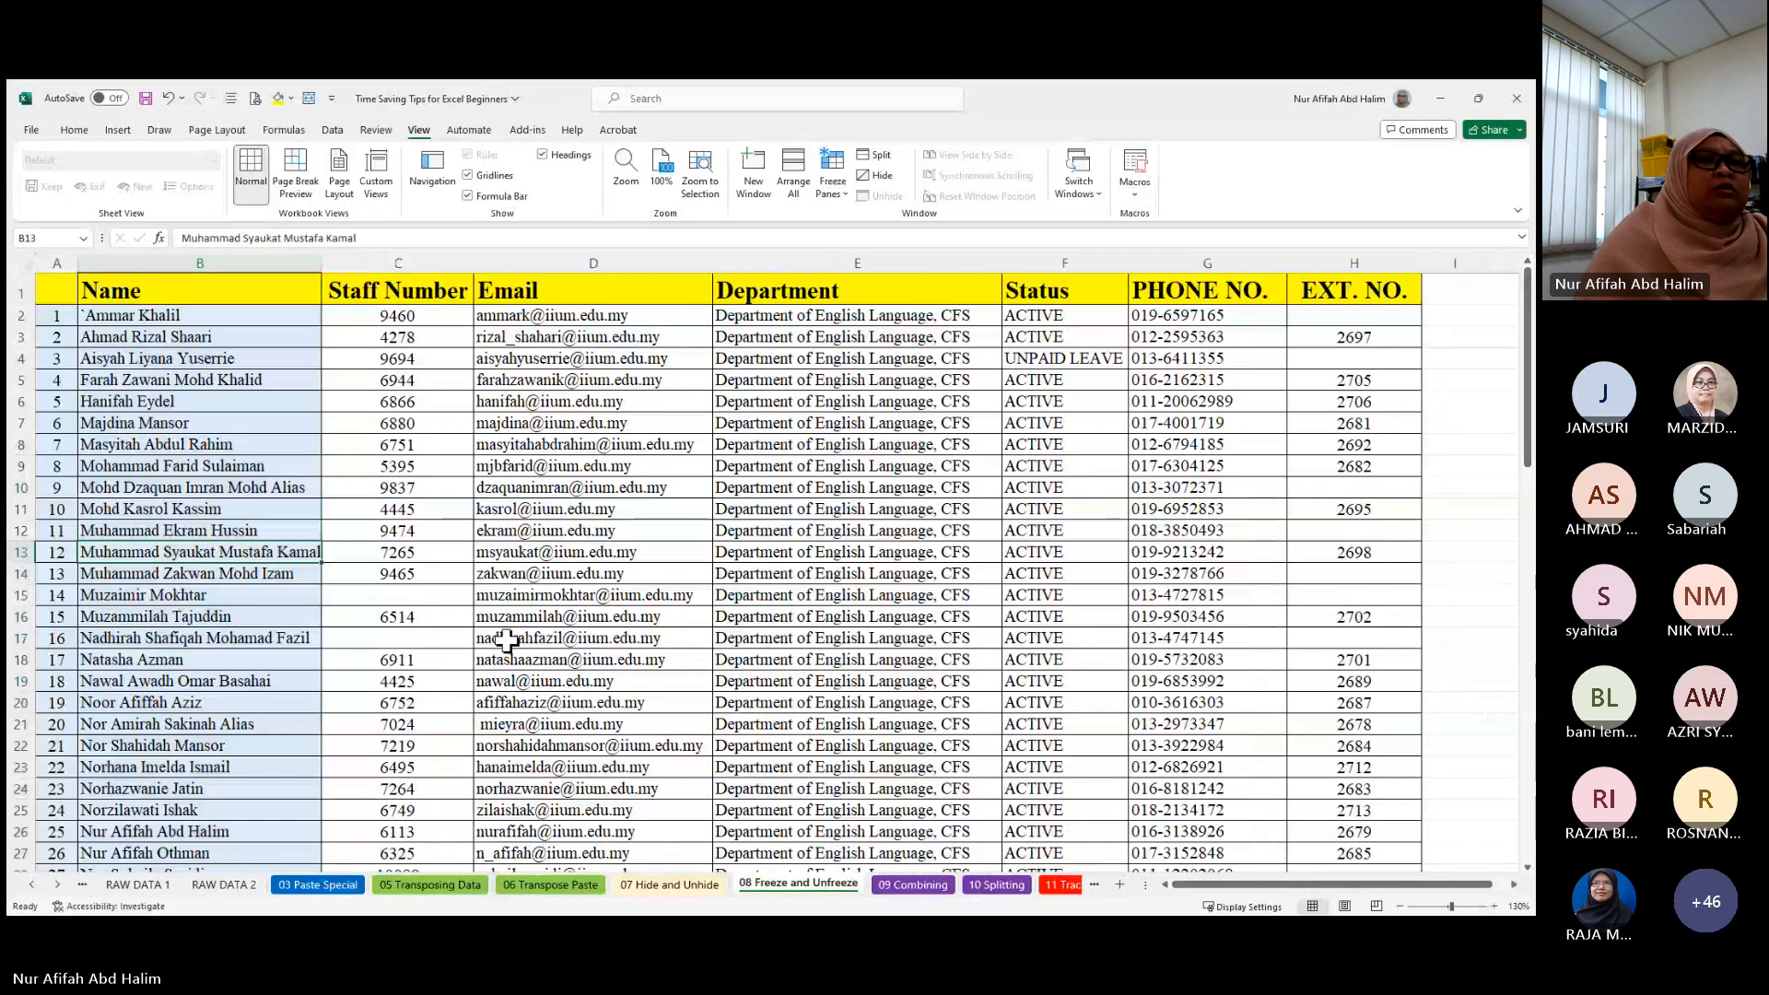
- Review the Split 4 panels illustration and split the staff worksheet at cell B13
{"action": "scroll", "coordinate": [506, 638], "scroll_direction": "down", "scroll_amount": 20}
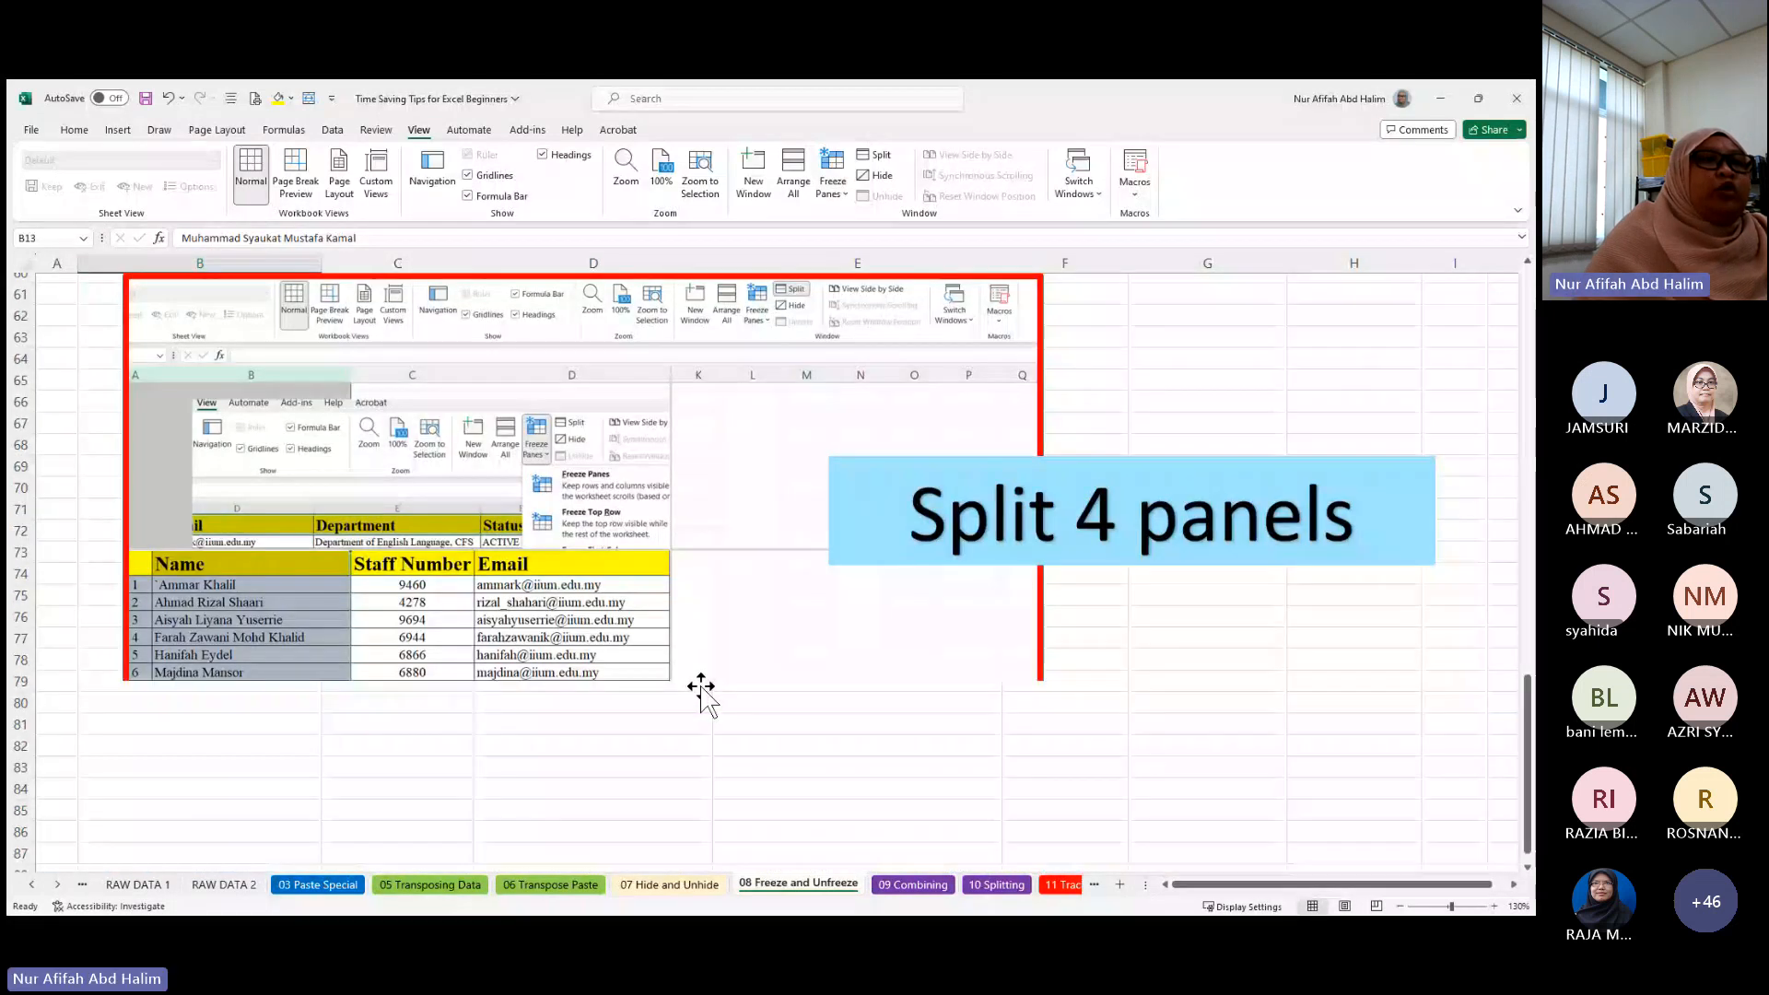
{"action": "scroll", "coordinate": [824, 519], "scroll_direction": "up", "scroll_amount": 8}
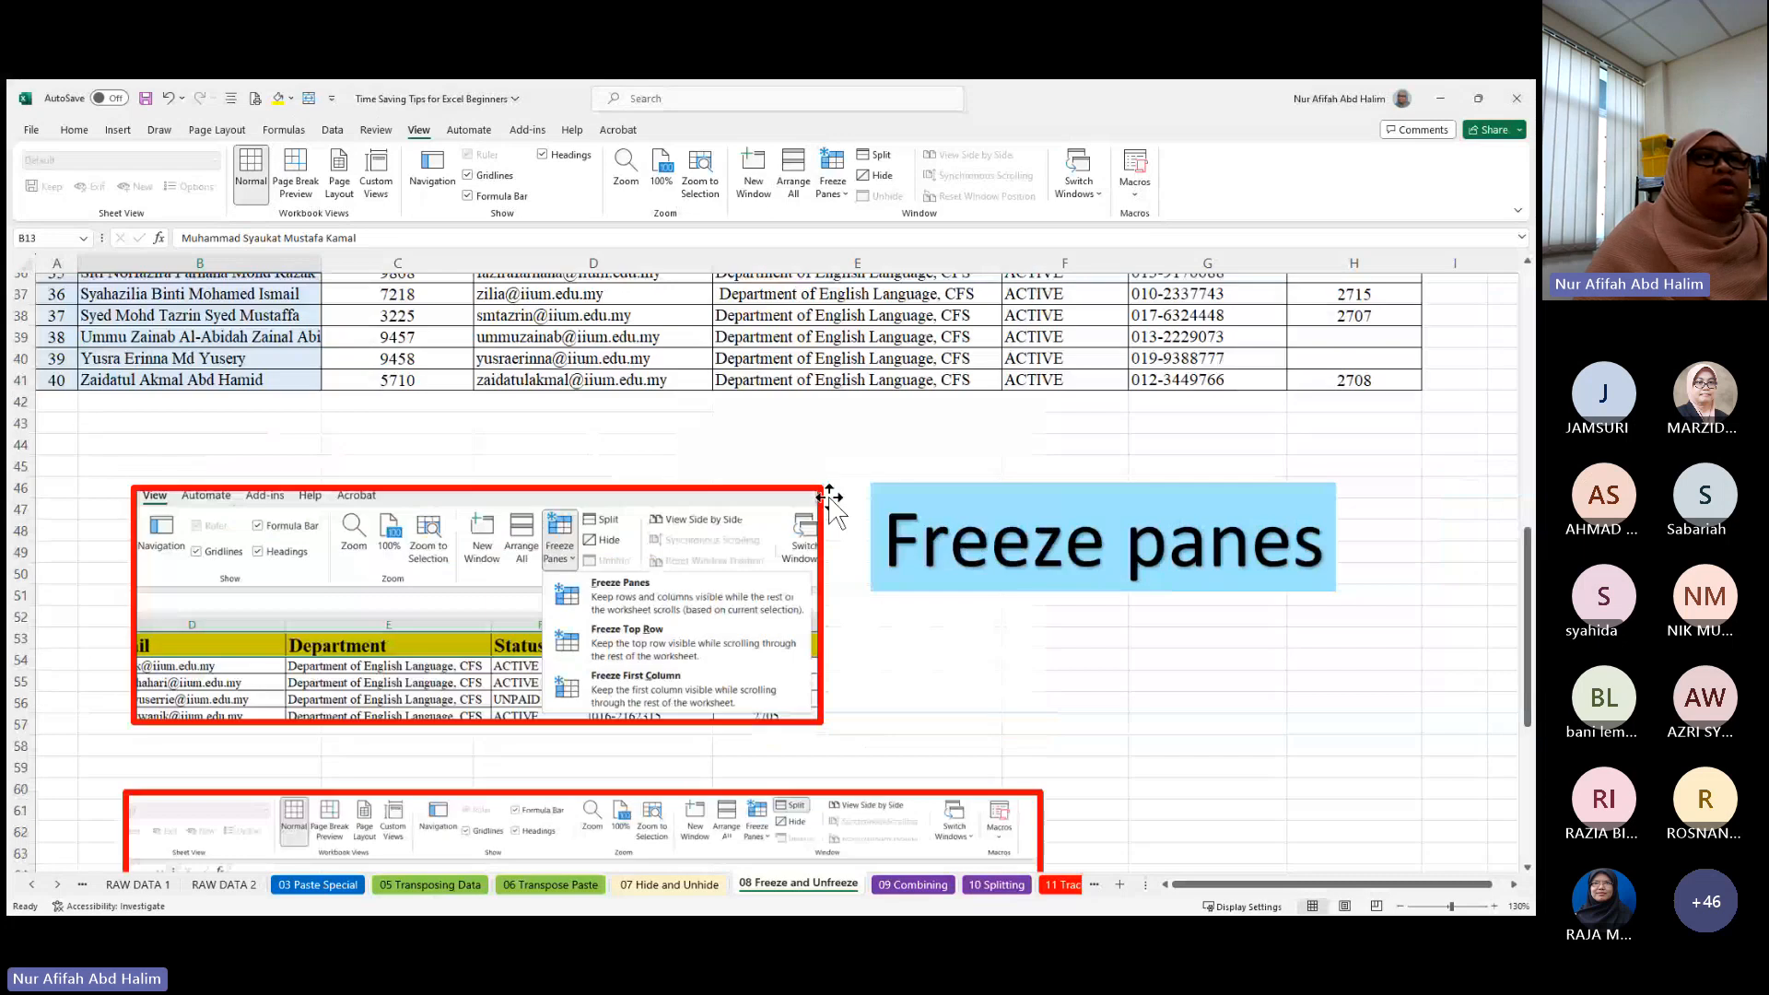
{"action": "scroll", "coordinate": [829, 497], "scroll_direction": "up", "scroll_amount": 12}
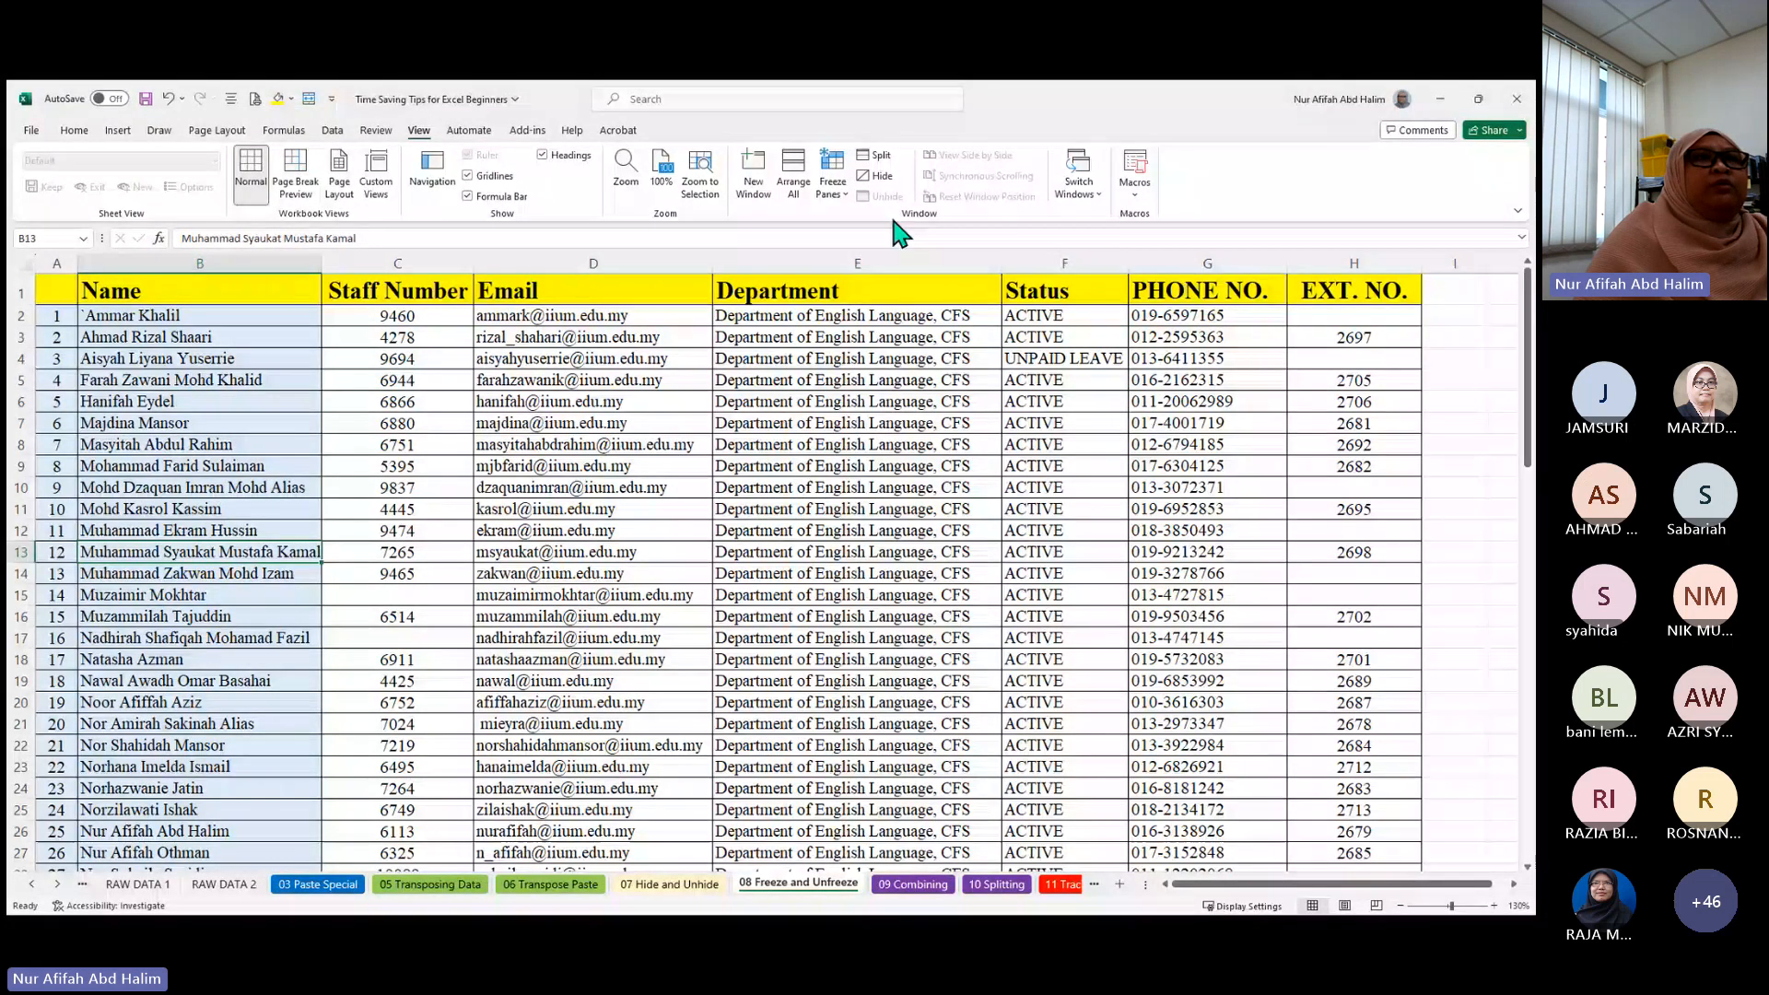
{"action": "left_click", "coordinate": [838, 187]}
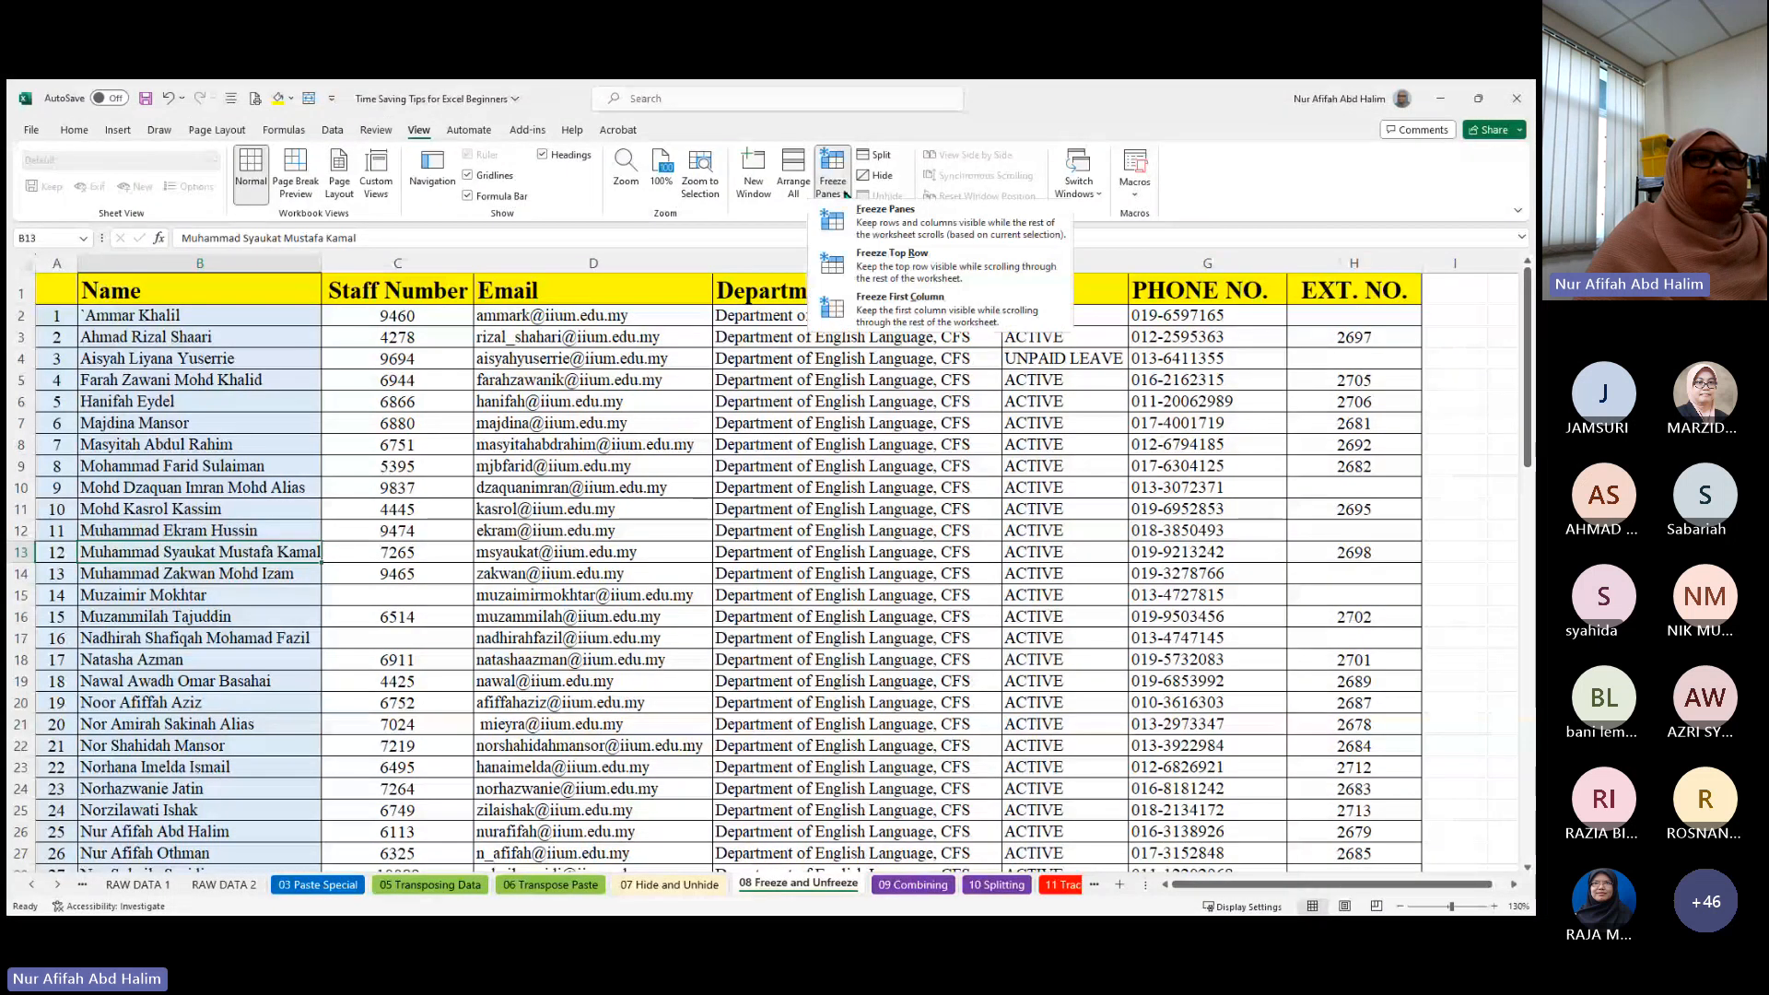
{"action": "left_click", "coordinate": [880, 156]}
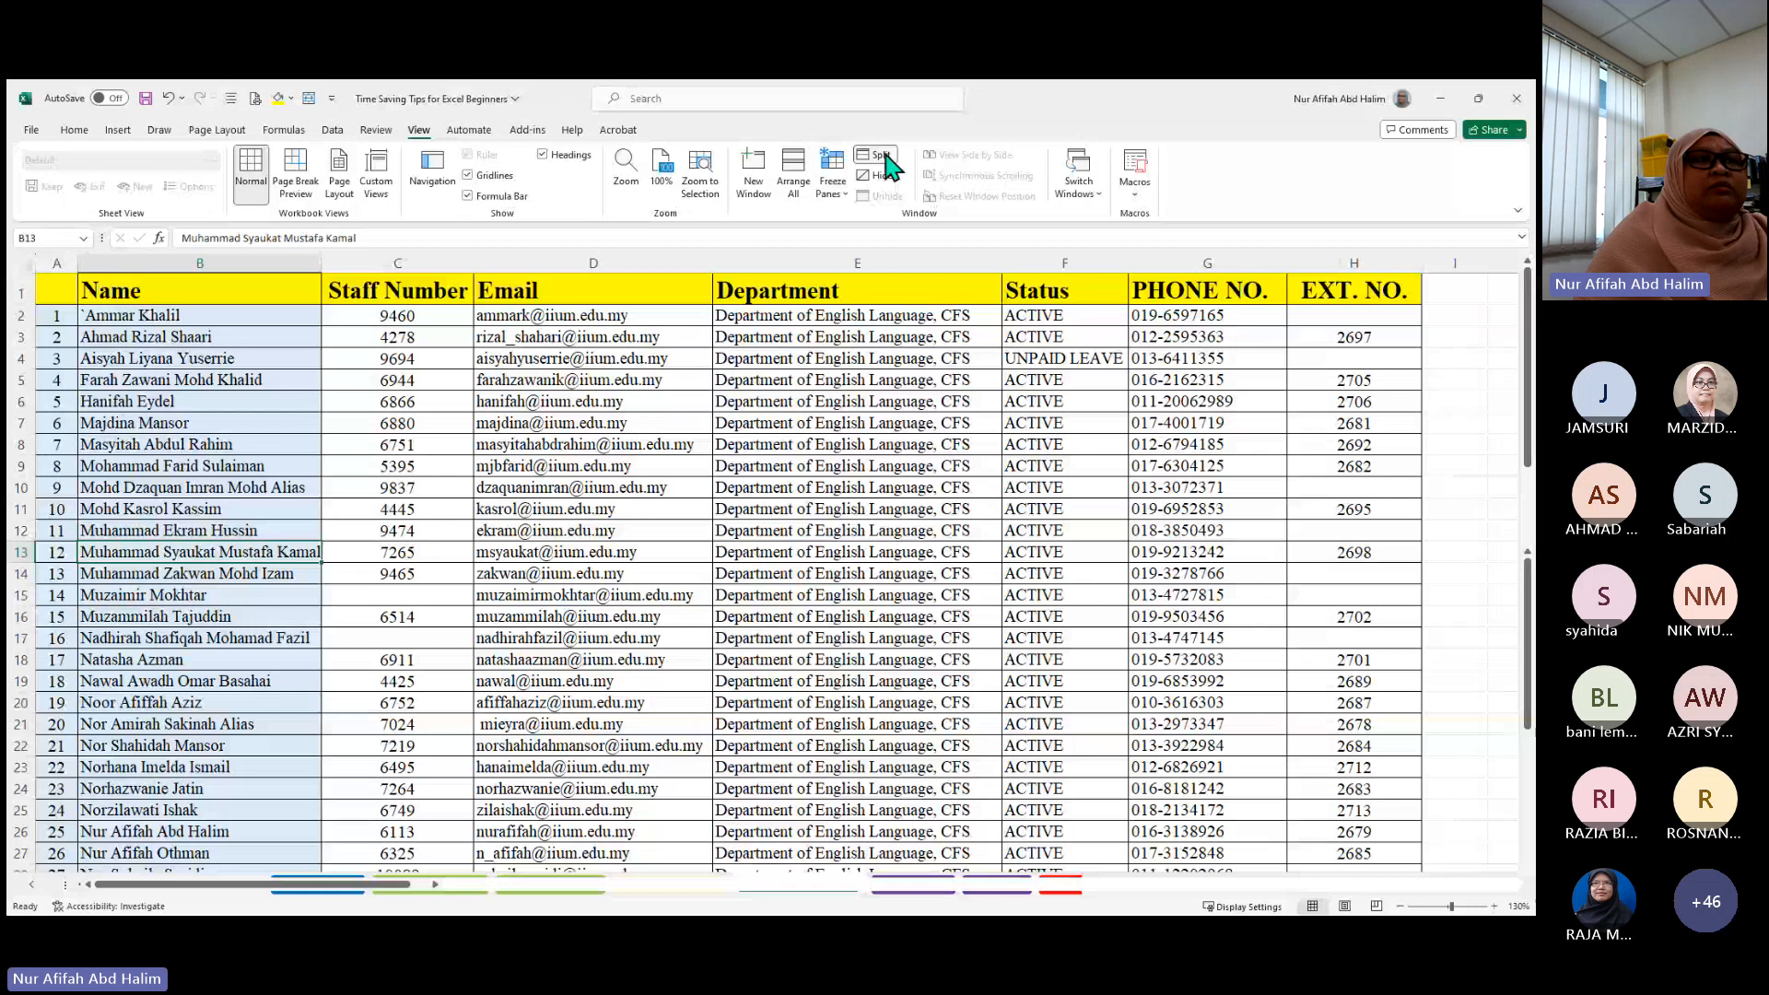
- Test both split panes independently, returning the lower one to the headings and moving the upper one to the Split 4 panels illustration
{"action": "scroll", "coordinate": [802, 559], "scroll_direction": "down", "scroll_amount": 14}
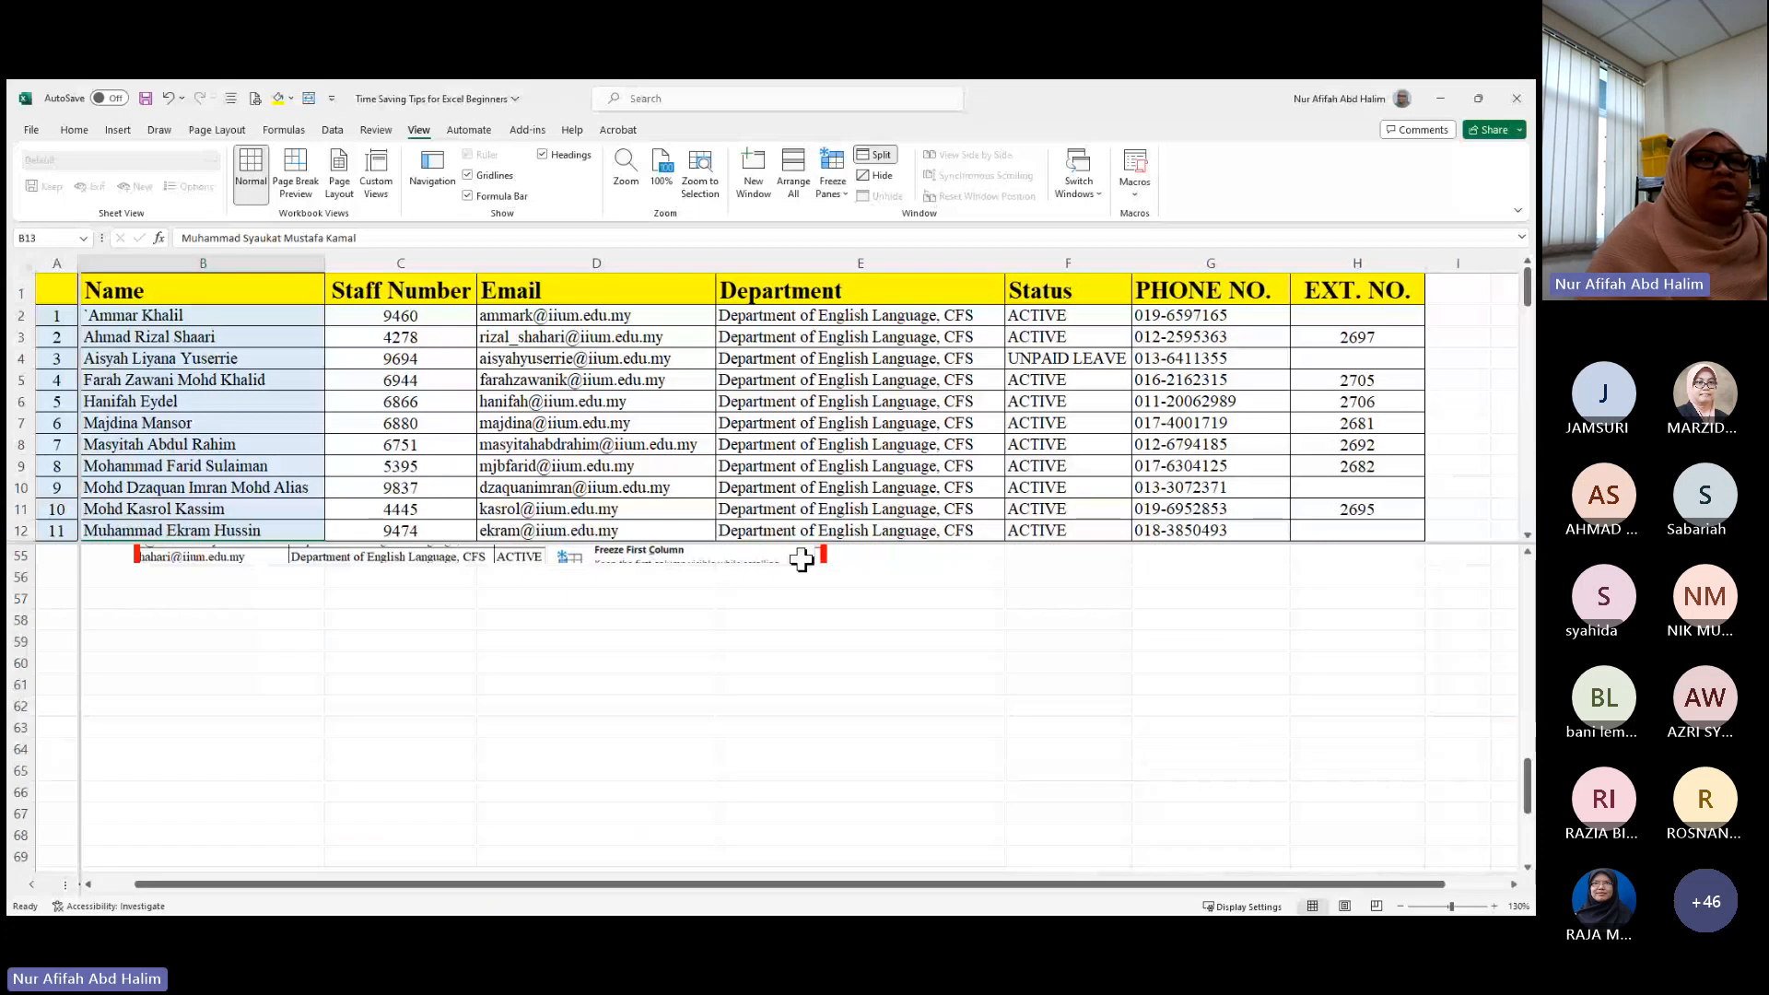
{"action": "scroll", "coordinate": [511, 562], "scroll_direction": "up", "scroll_amount": 12}
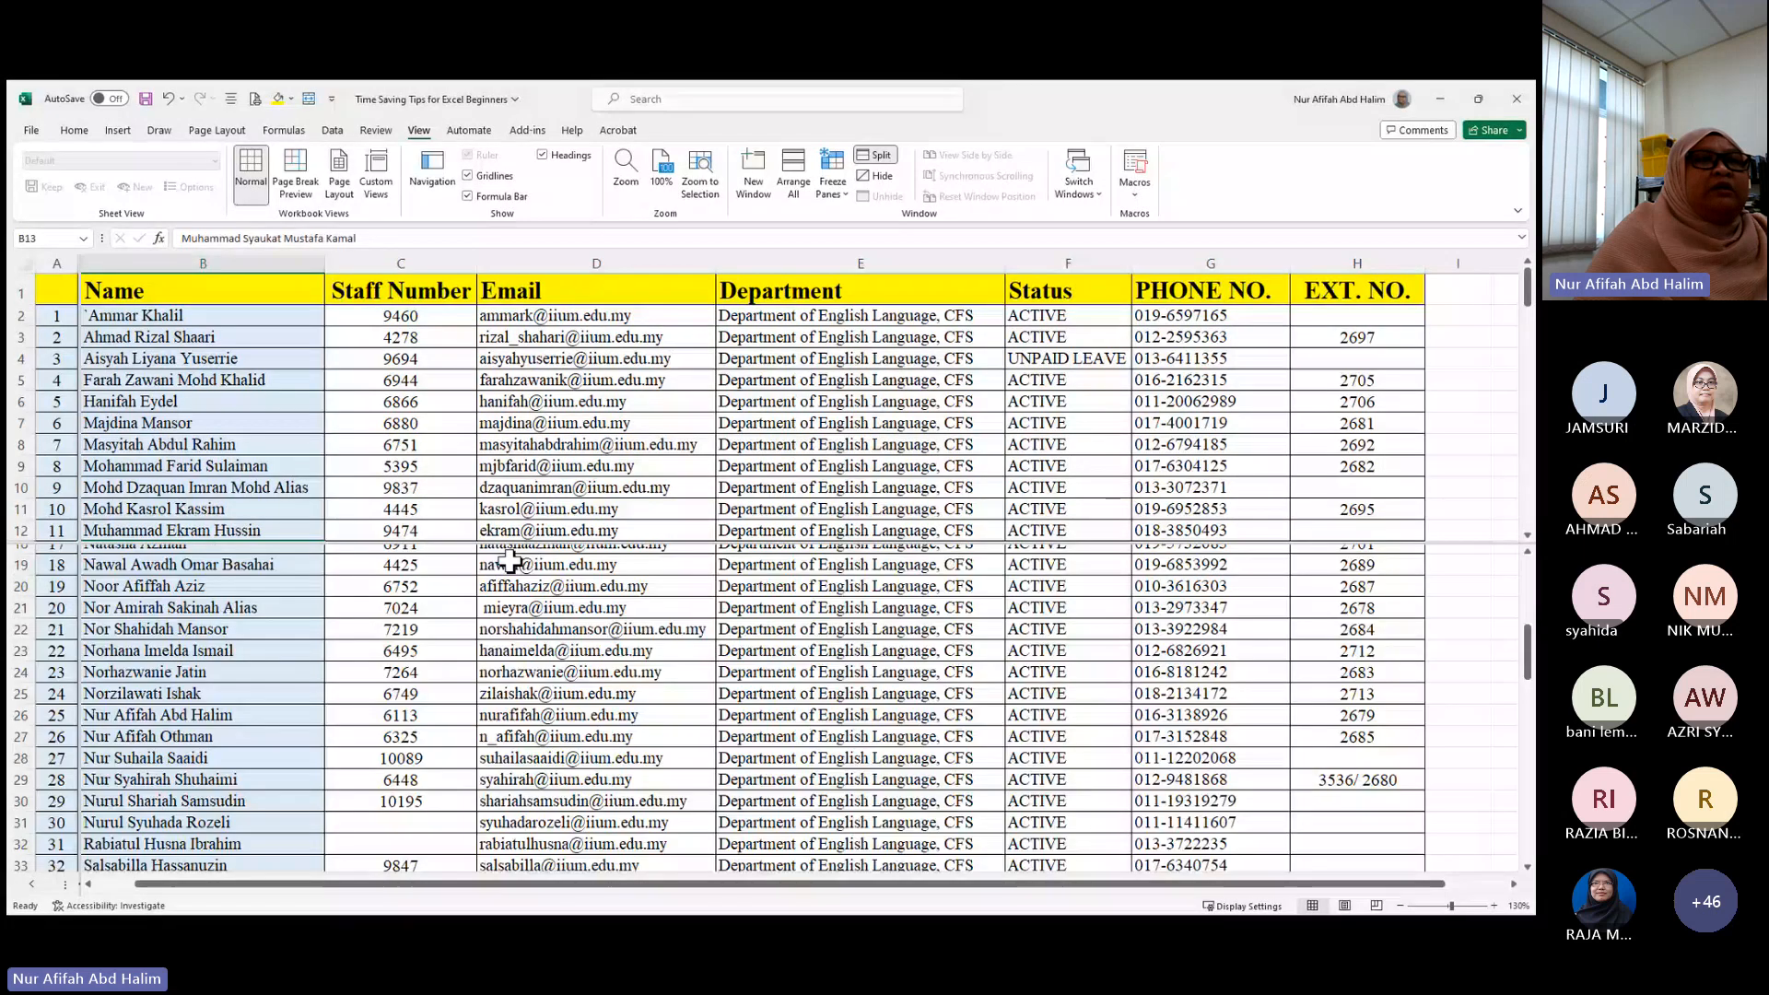
{"action": "scroll", "coordinate": [512, 562], "scroll_direction": "up", "scroll_amount": 6}
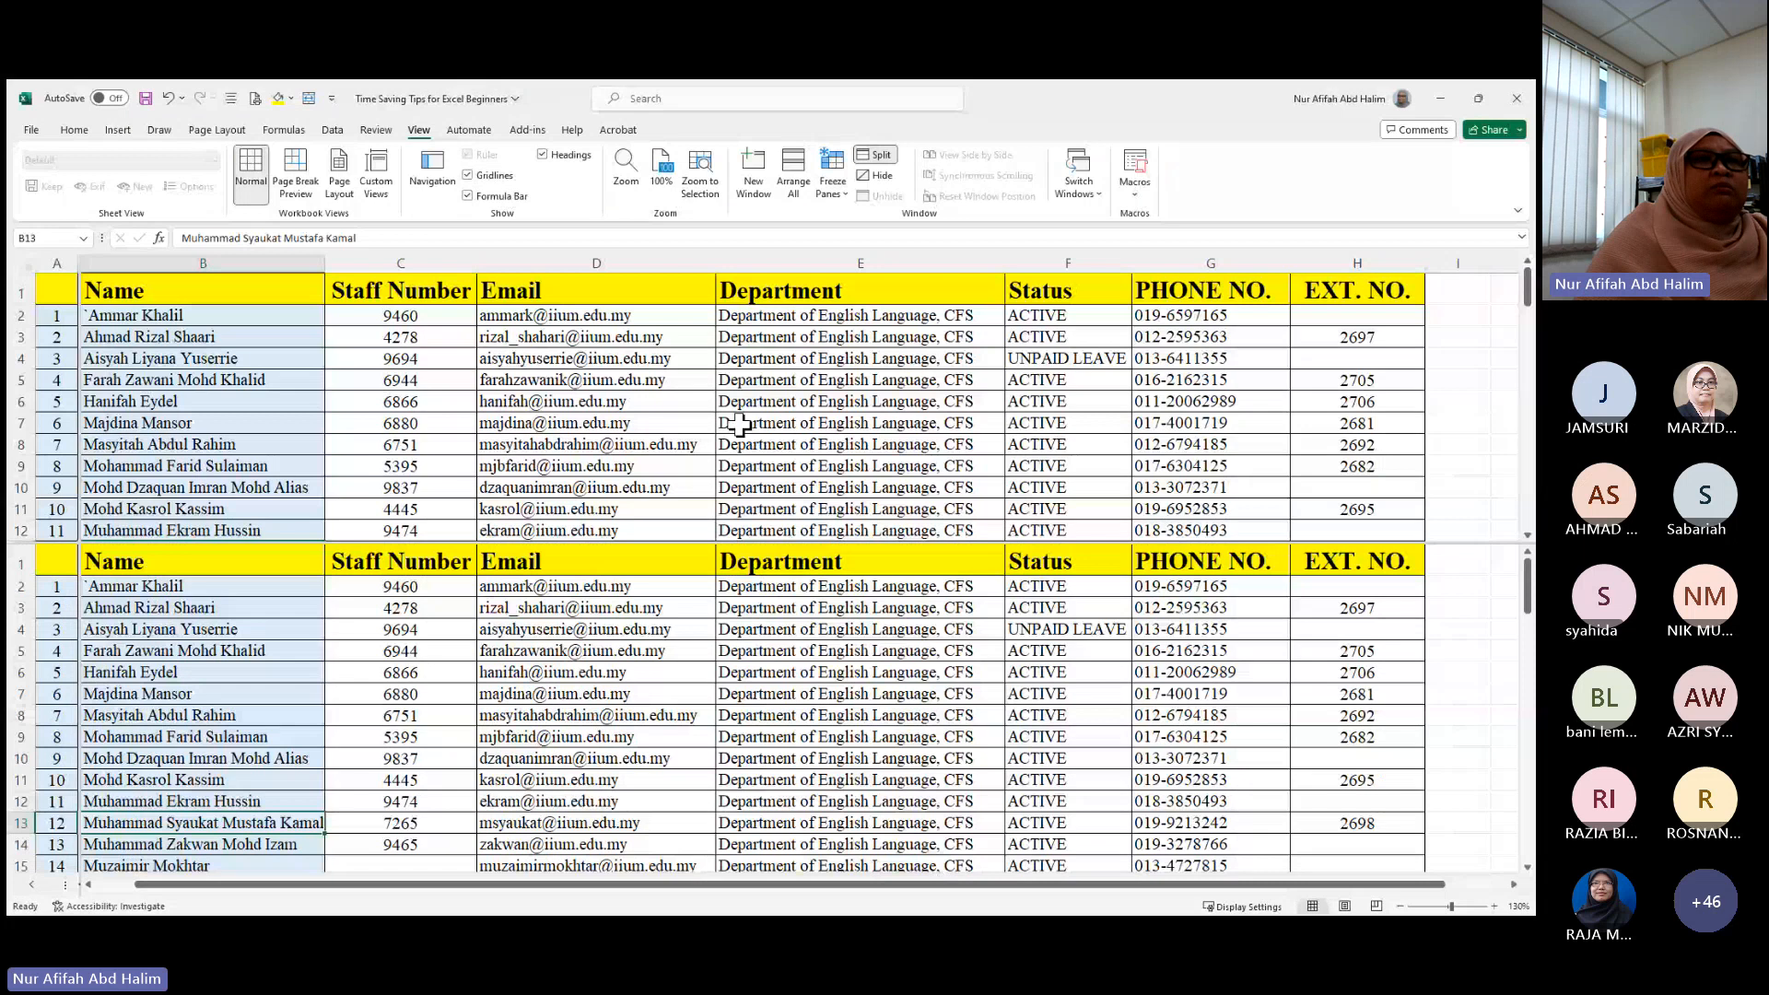
{"action": "scroll", "coordinate": [740, 424], "scroll_direction": "down", "scroll_amount": 6}
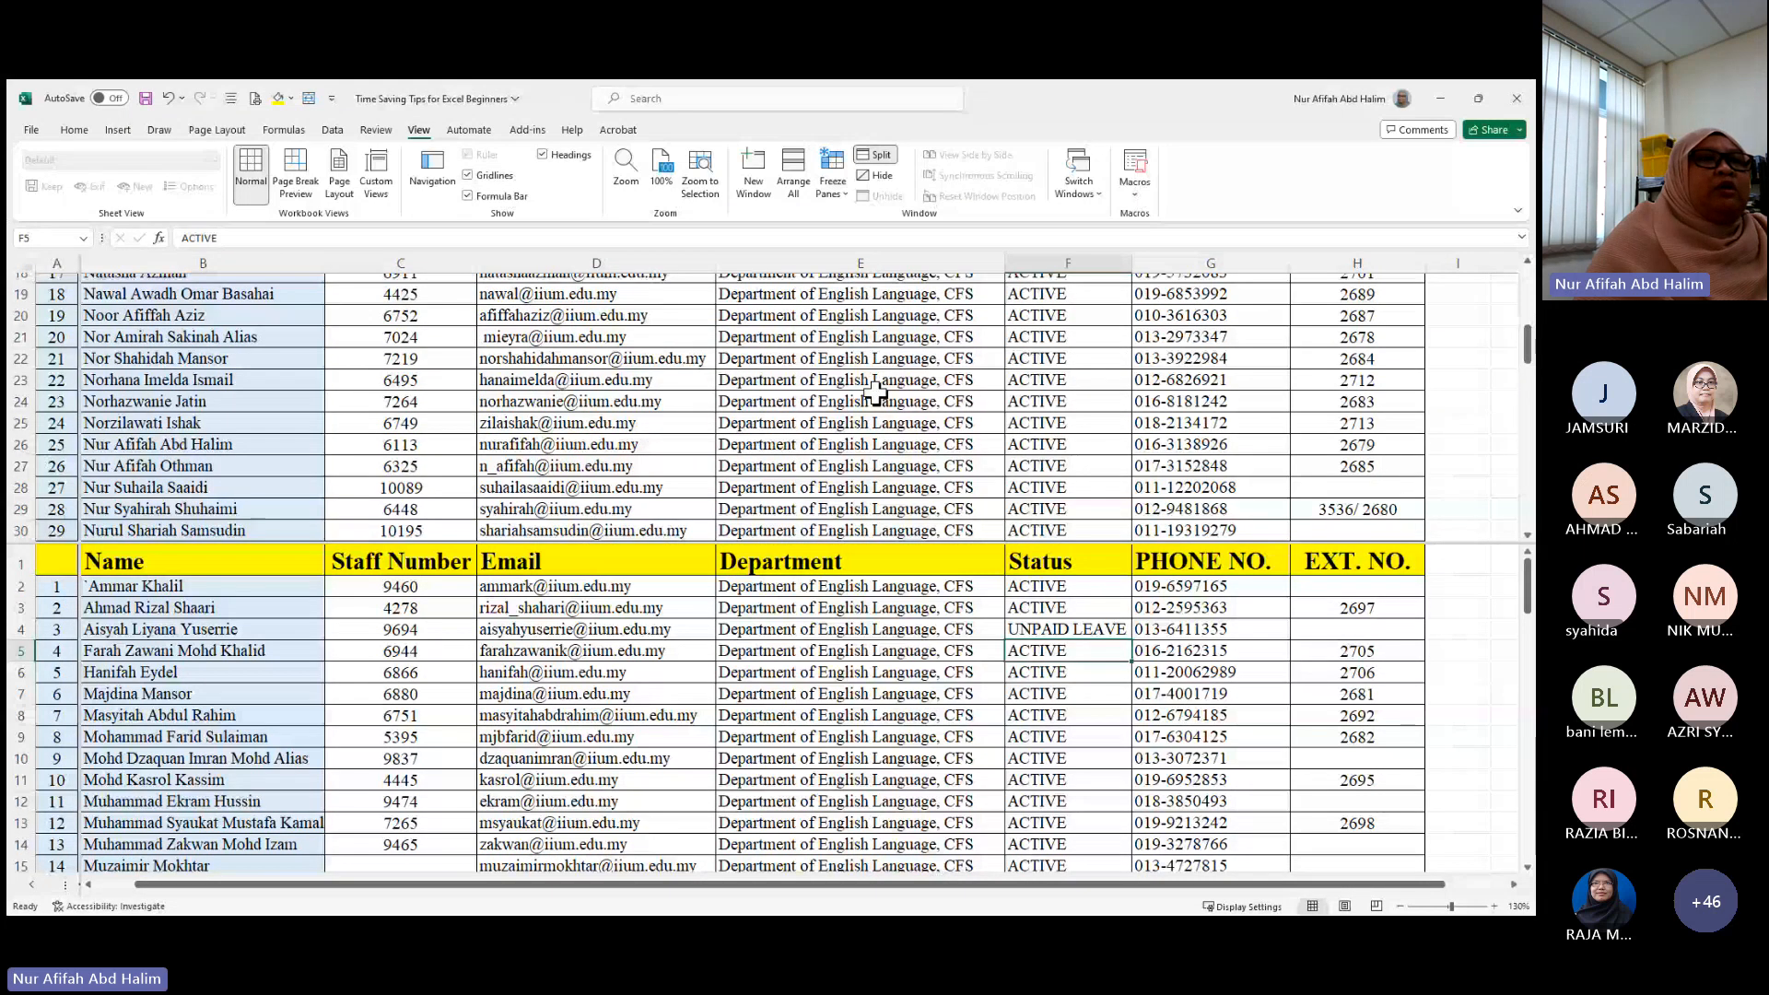
{"action": "scroll", "coordinate": [876, 391], "scroll_direction": "down", "scroll_amount": 5}
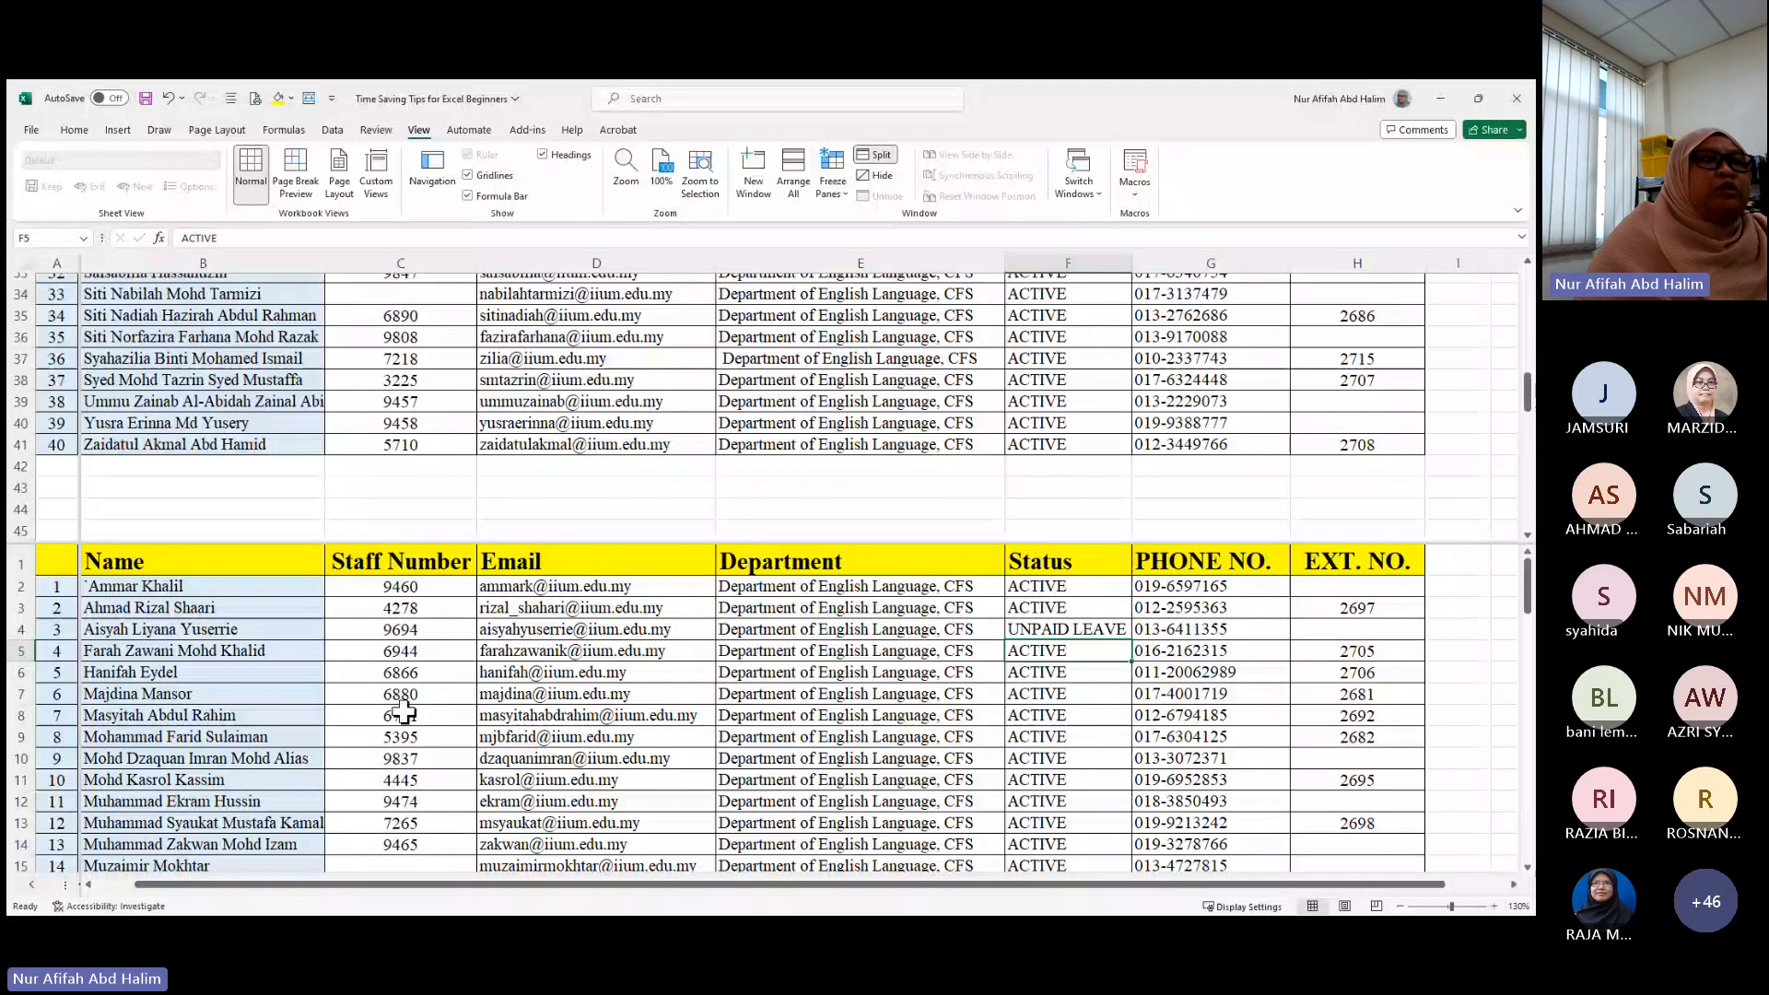
{"action": "scroll", "coordinate": [403, 710], "scroll_direction": "down", "scroll_amount": 9}
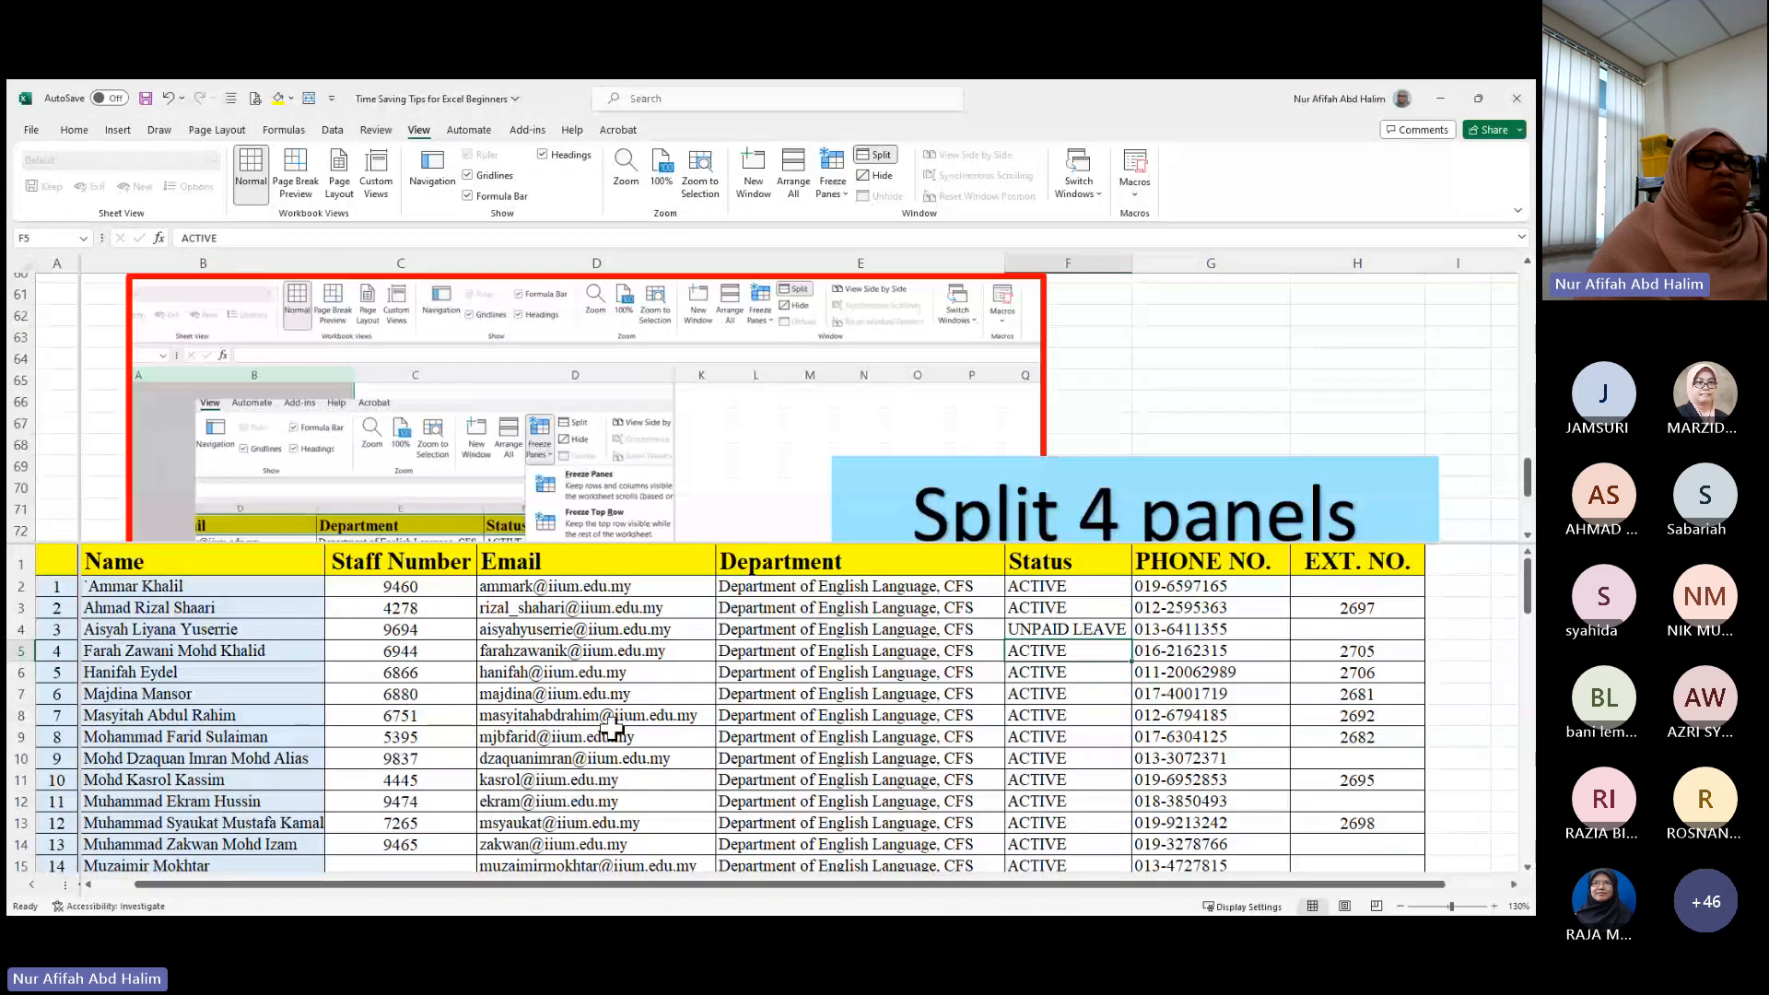
- Browse the lower pane down past the staff records and back to the headings, keeping the upper pane on the illustration
{"action": "left_click", "coordinate": [1060, 757]}
{"action": "scroll", "coordinate": [984, 715], "scroll_direction": "down", "scroll_amount": 11}
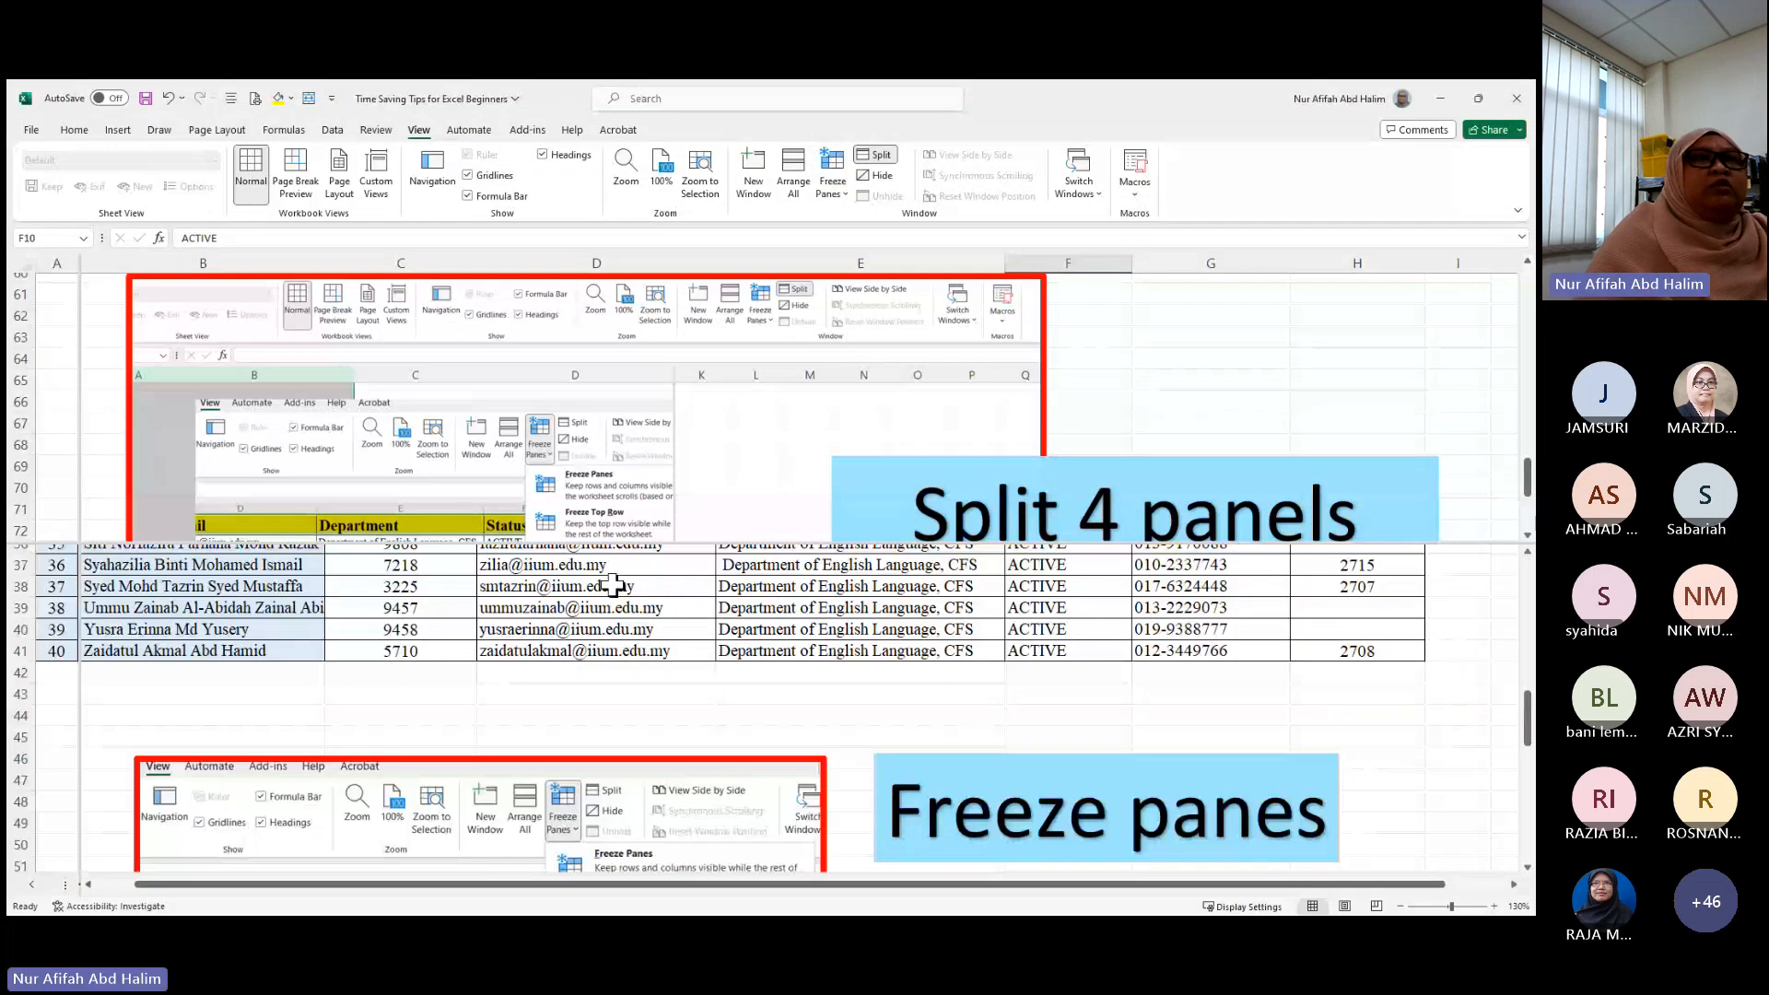
{"action": "scroll", "coordinate": [986, 713], "scroll_direction": "up", "scroll_amount": 10}
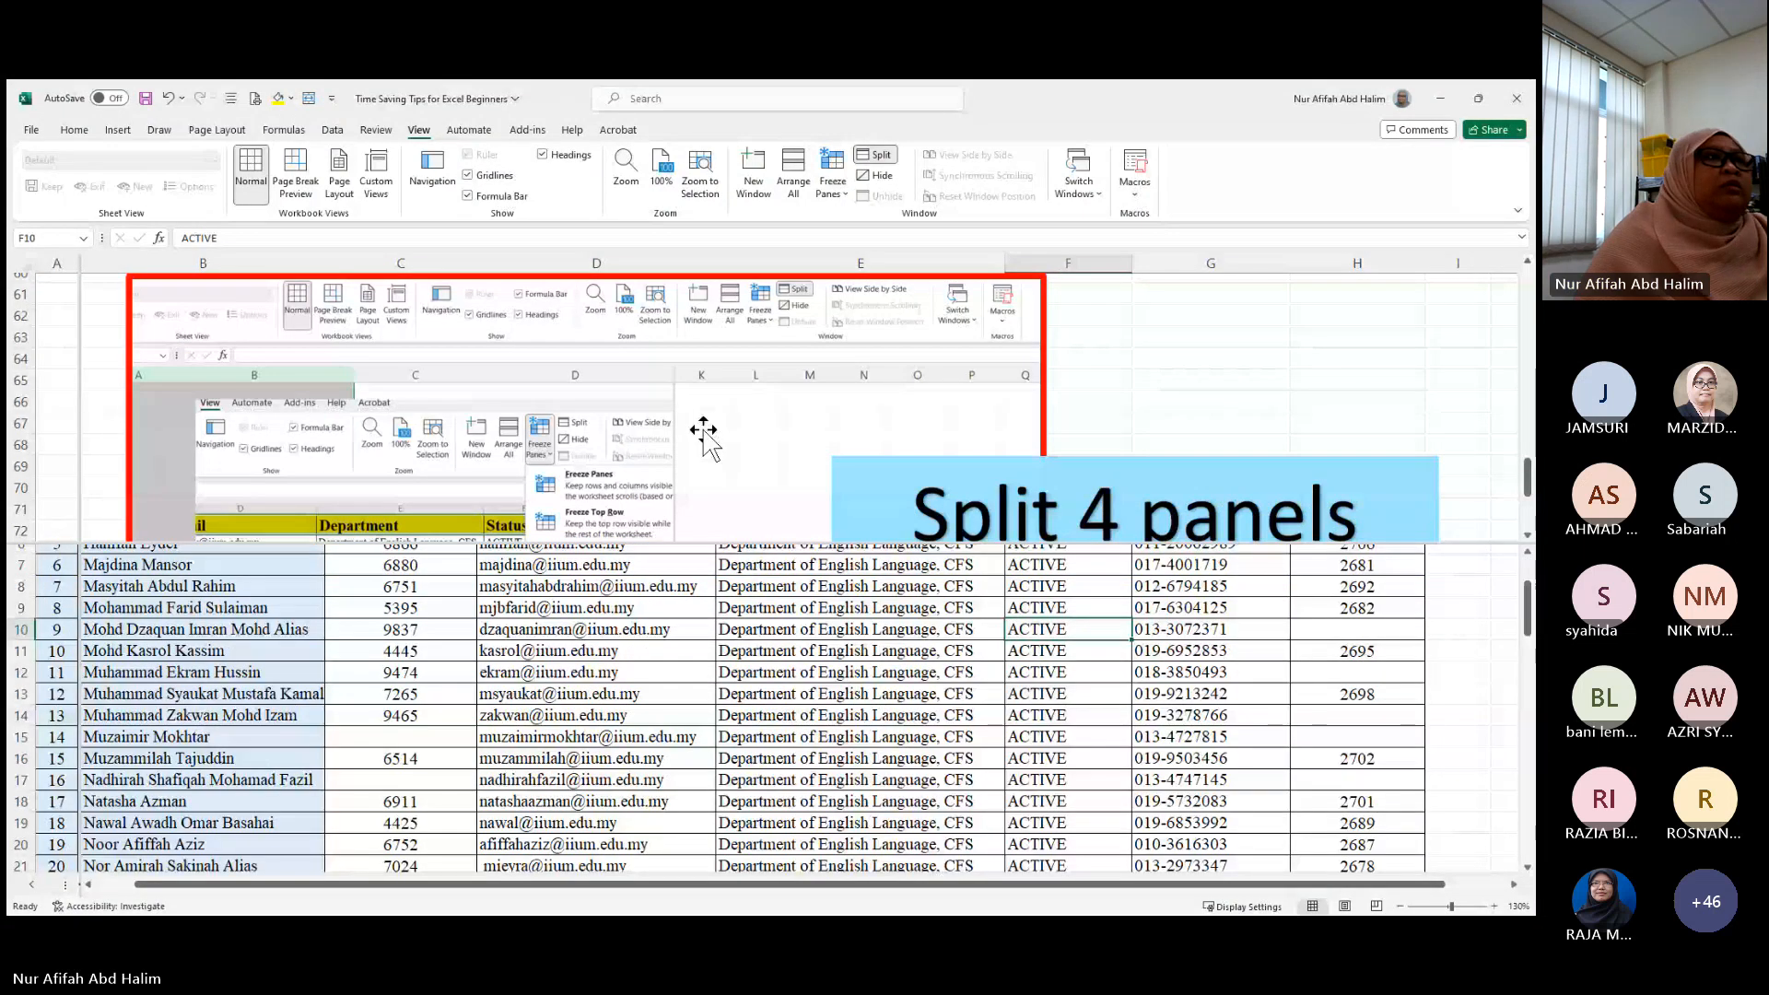
{"action": "scroll", "coordinate": [703, 426], "scroll_direction": "up", "scroll_amount": 2}
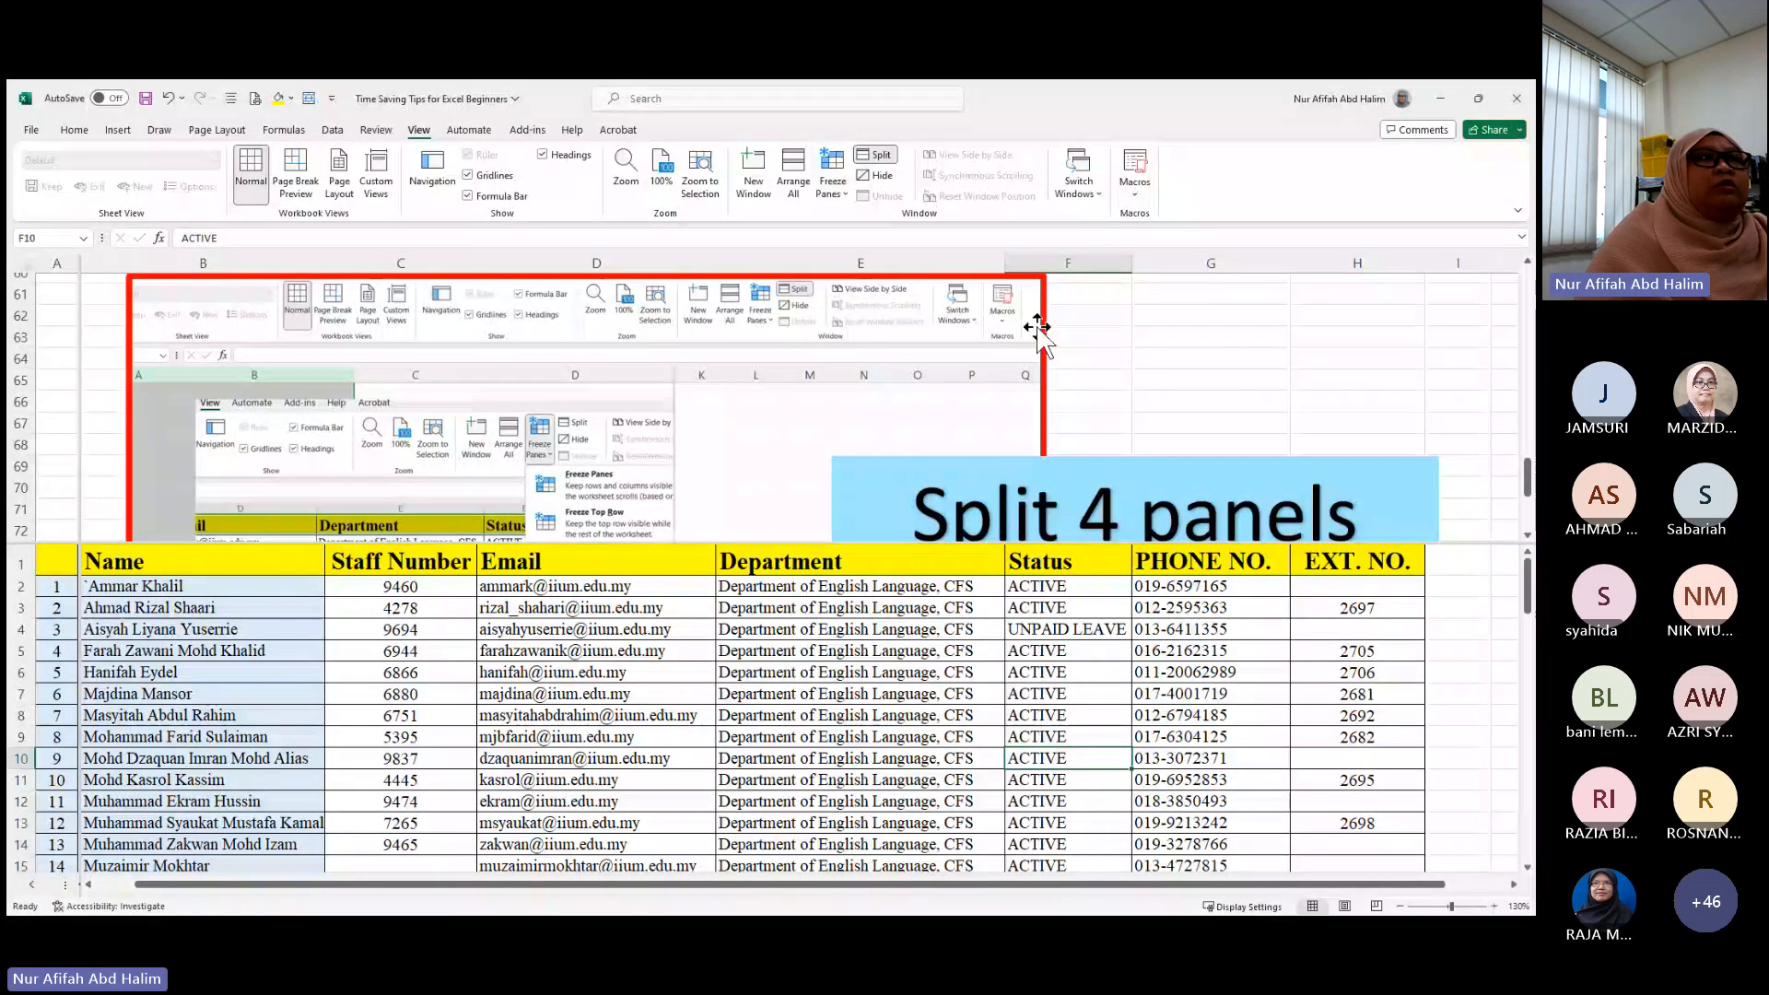
- Select the whole worksheet and remove the split
{"action": "left_click", "coordinate": [22, 262]}
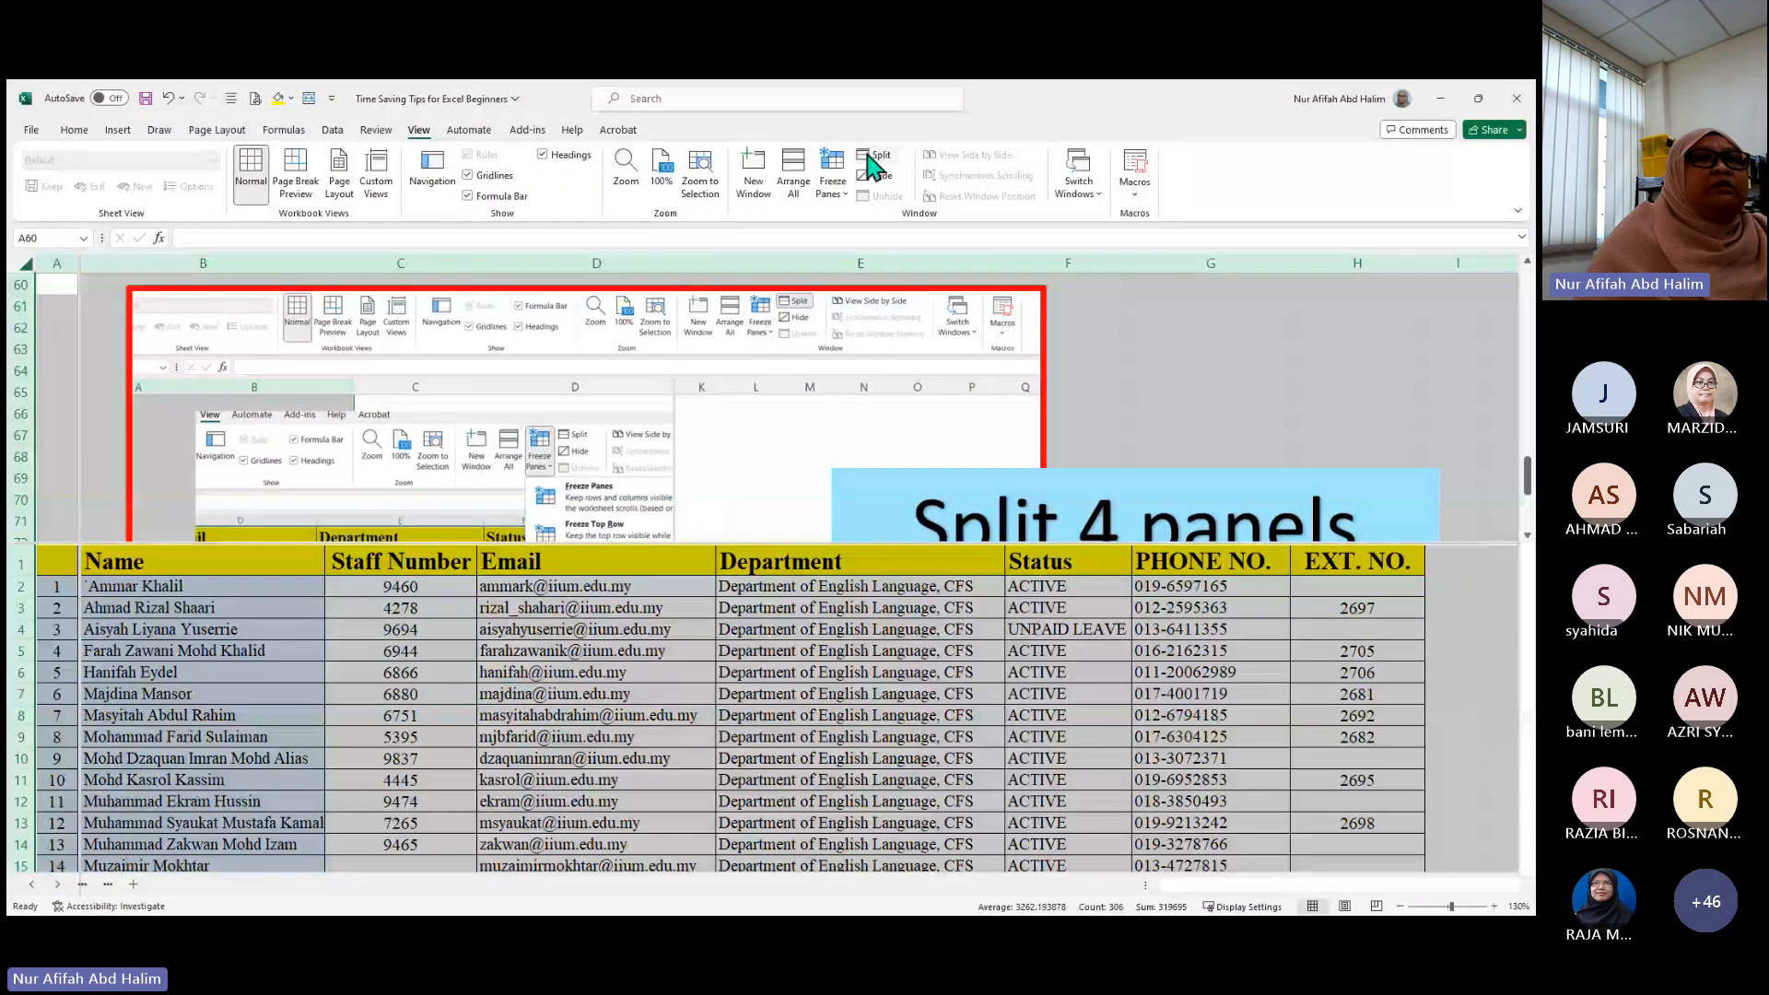
{"action": "left_click", "coordinate": [871, 166]}
- Select the Split 4 panels screenshot picture and copy it
{"action": "left_click", "coordinate": [790, 426]}
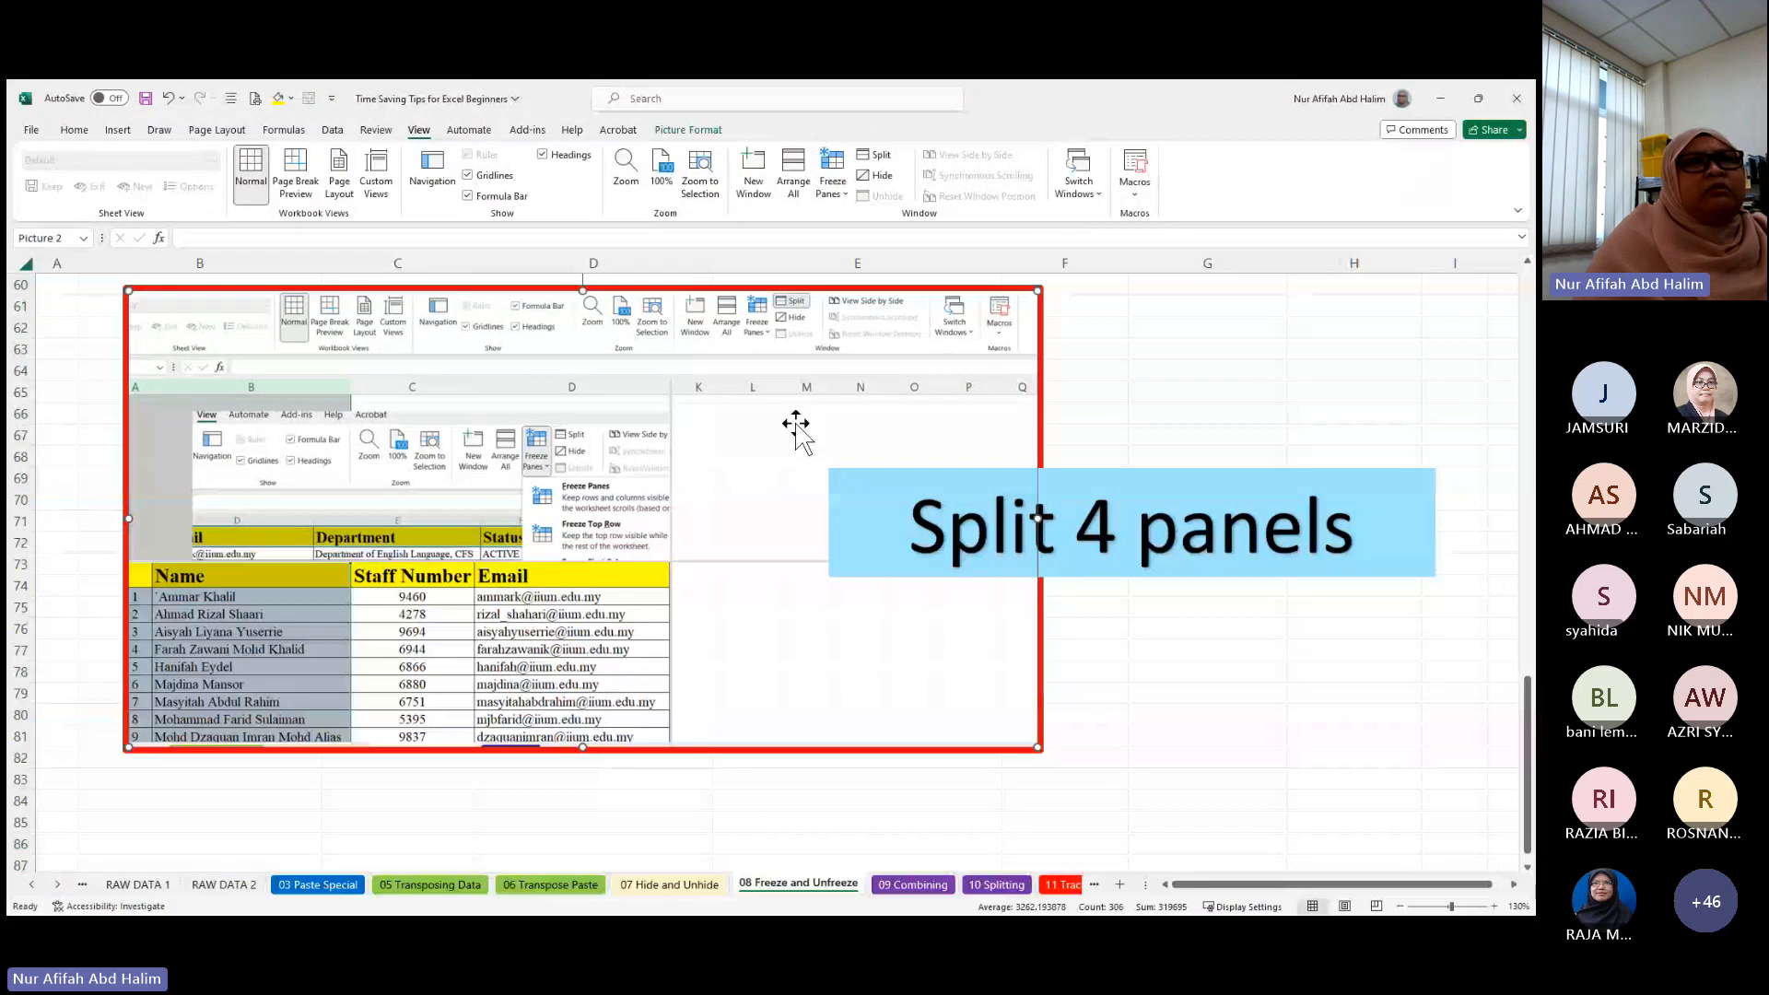
{"action": "left_click", "coordinate": [835, 192]}
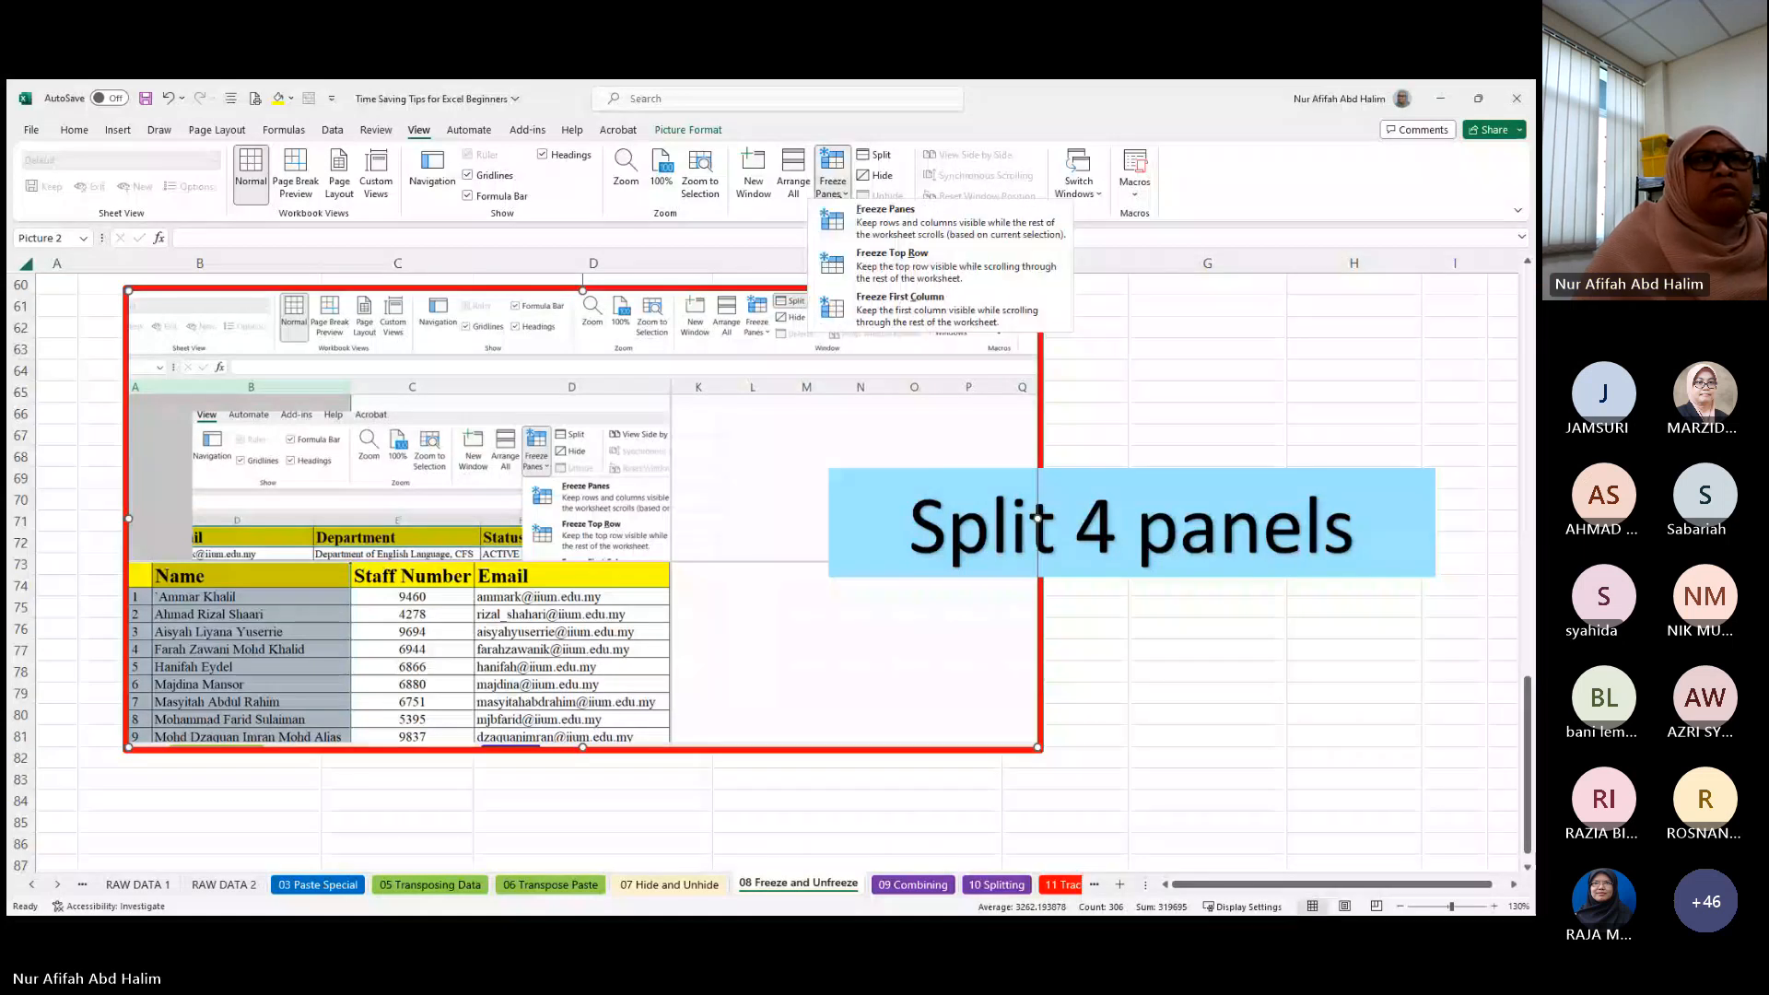
{"action": "left_click", "coordinate": [877, 176]}
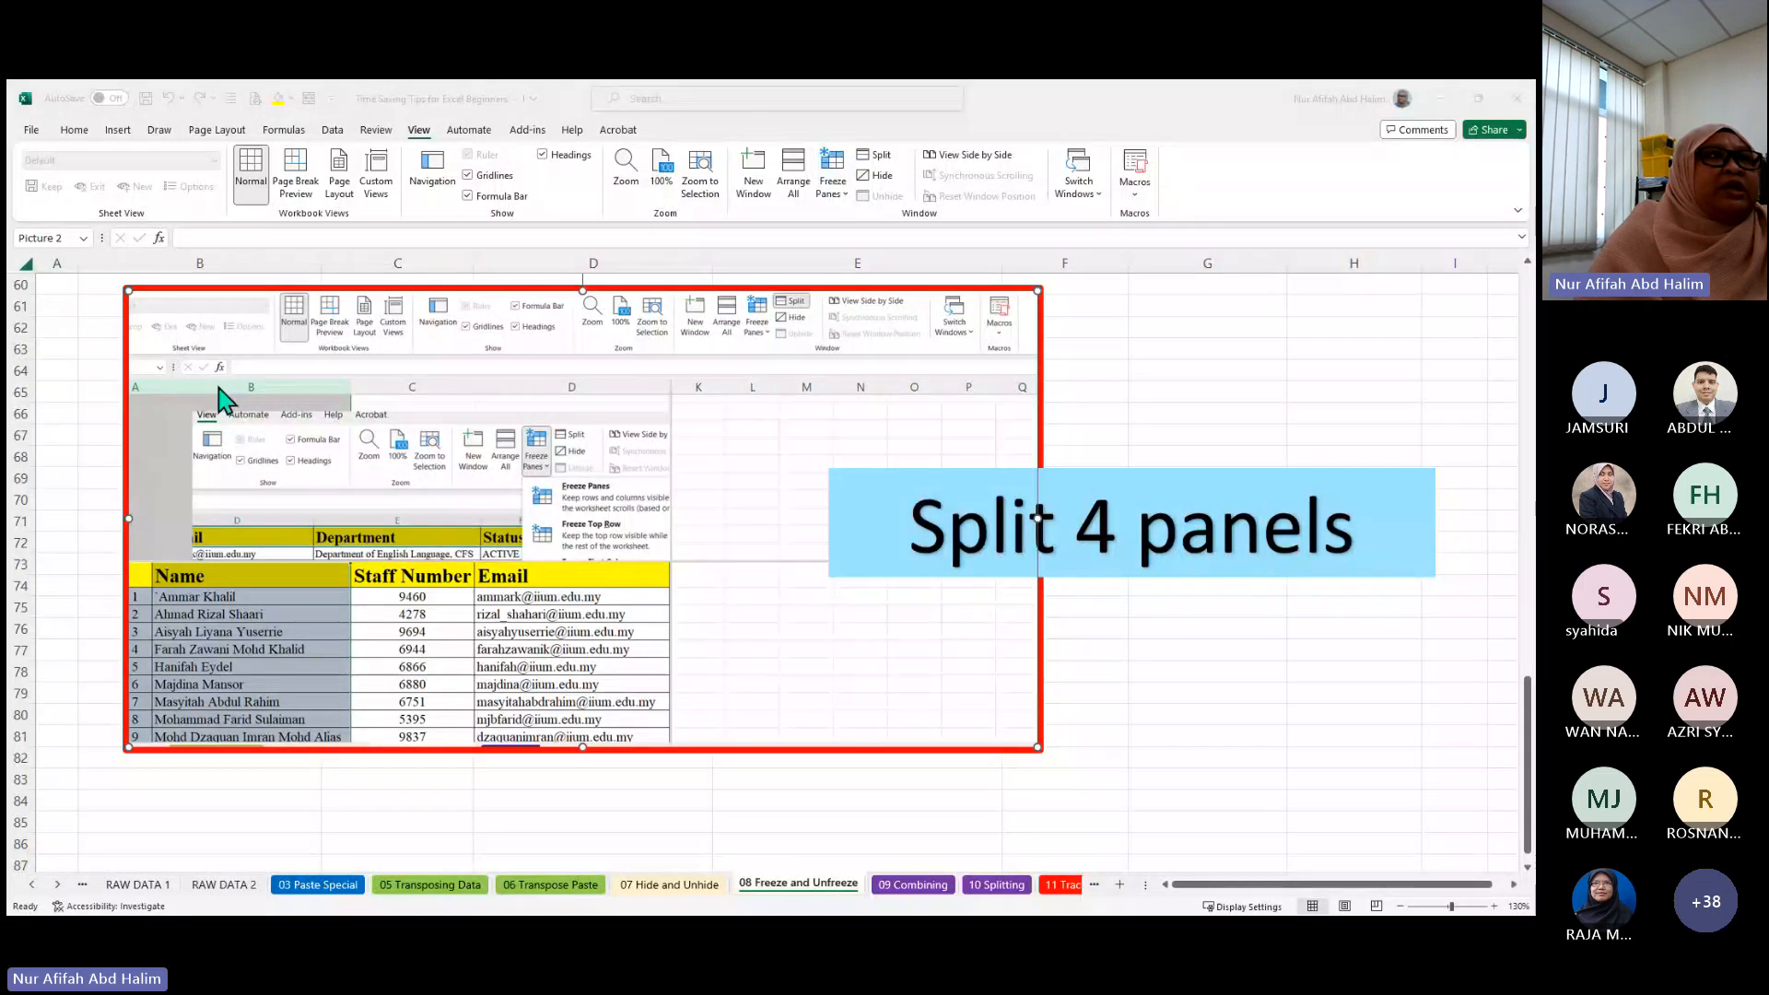
{"action": "key", "text": "ctrl+c"}
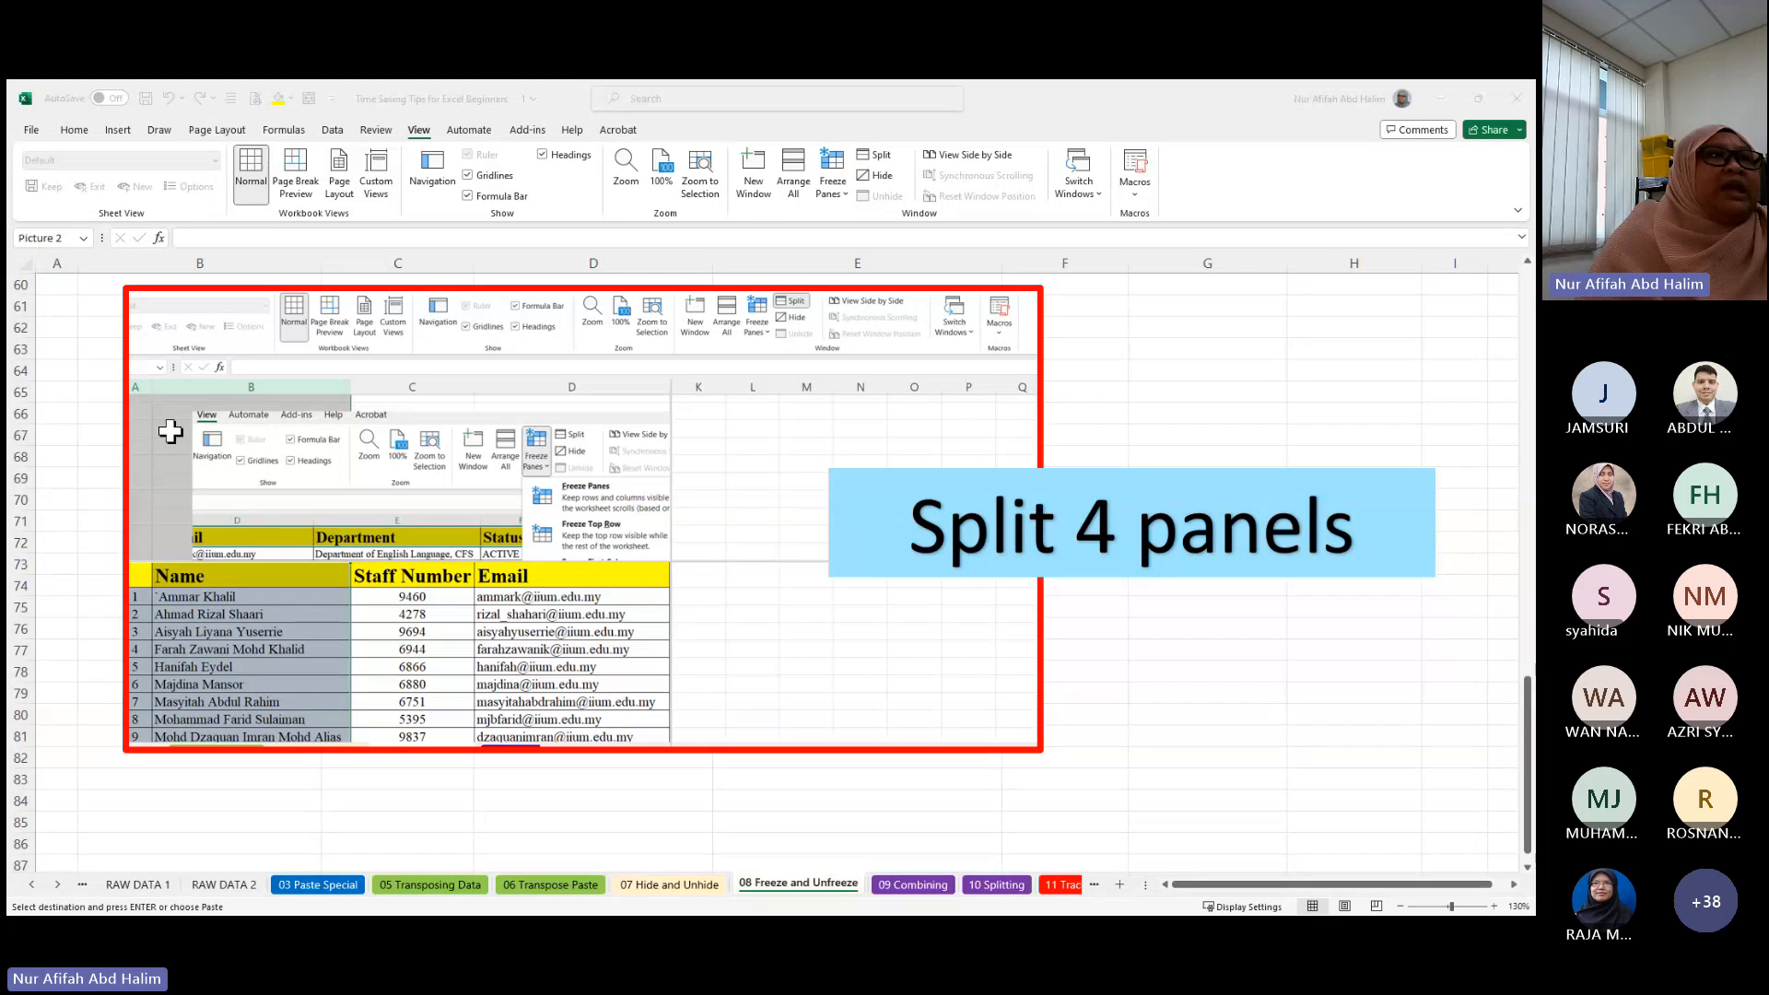
{"action": "double_click", "coordinate": [521, 432]}
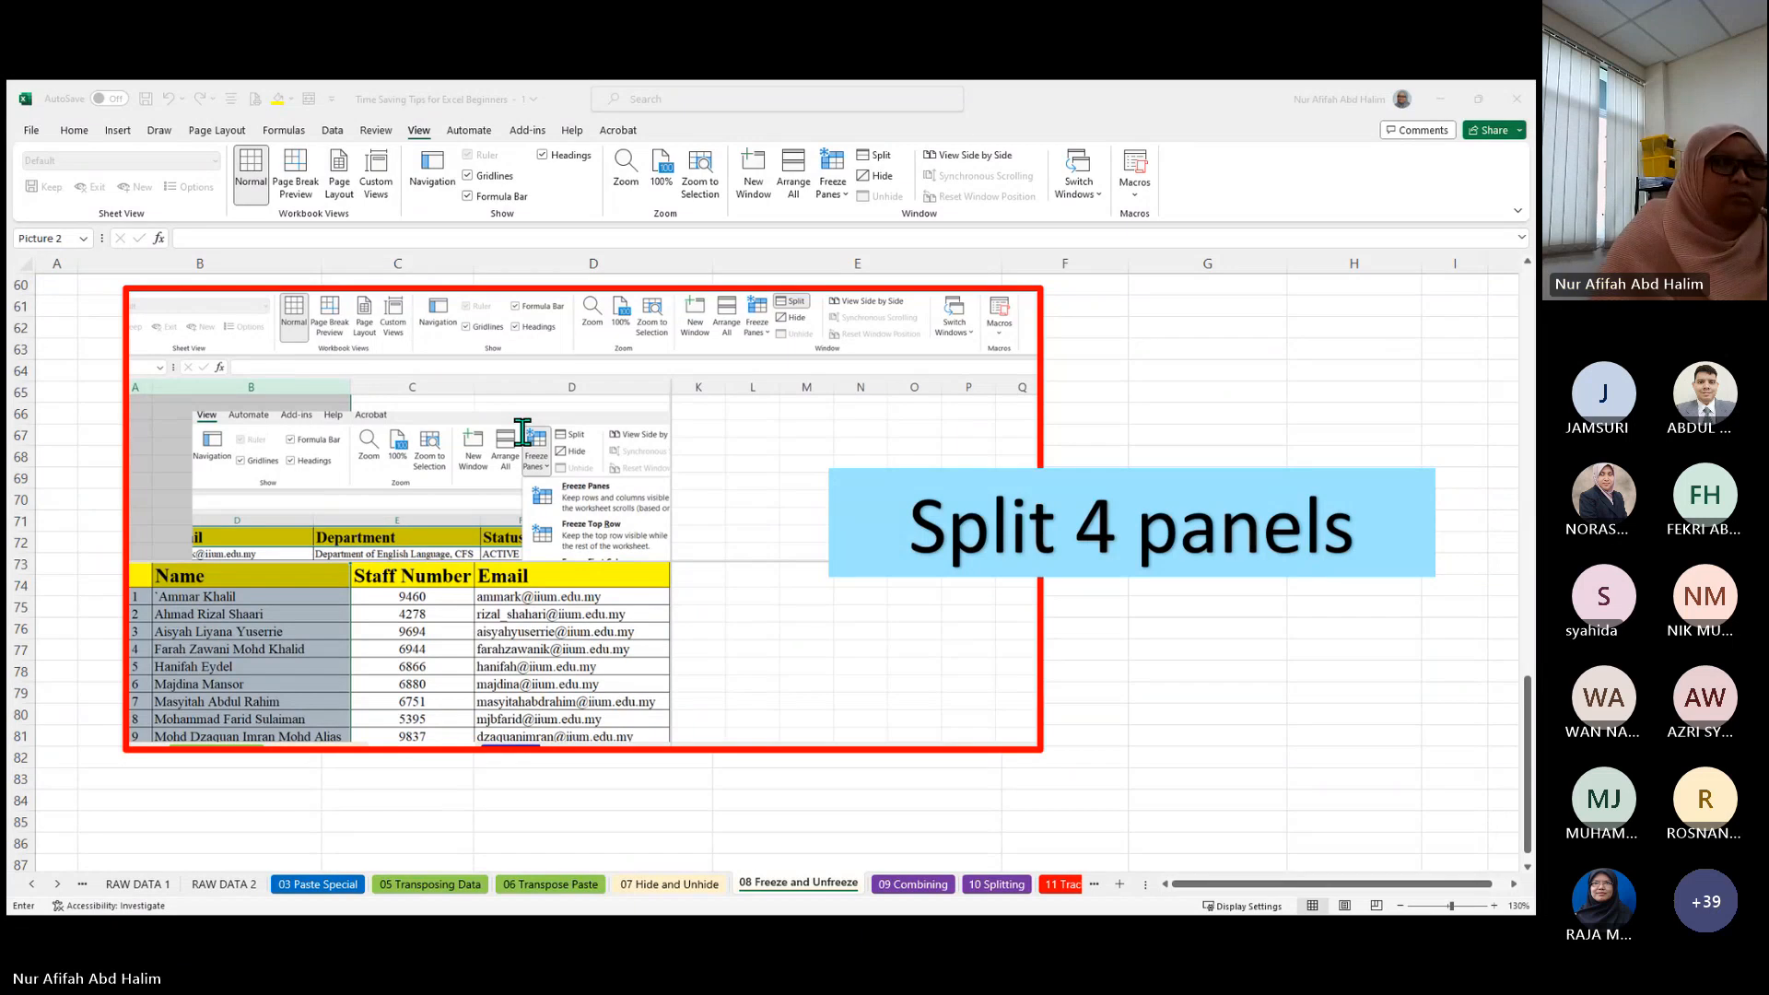
{"action": "key", "text": "Escape"}
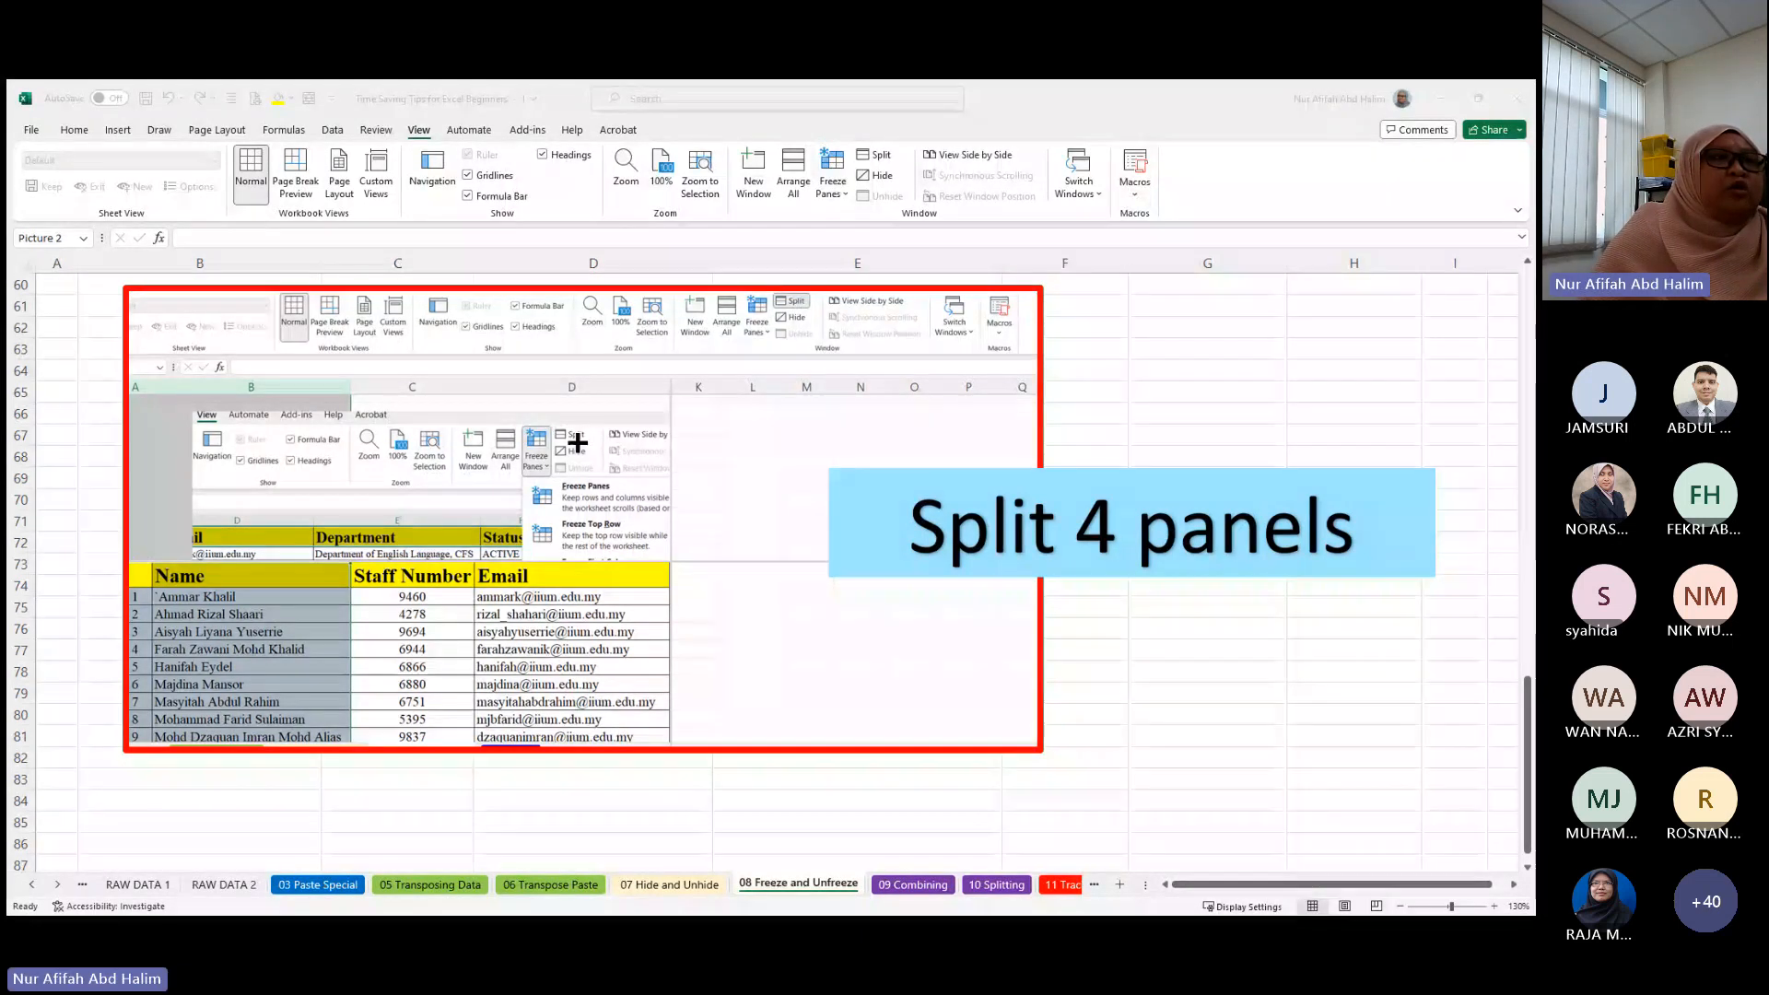
{"action": "left_click_drag", "start_coordinate": [577, 443], "coordinate": [576, 710]}
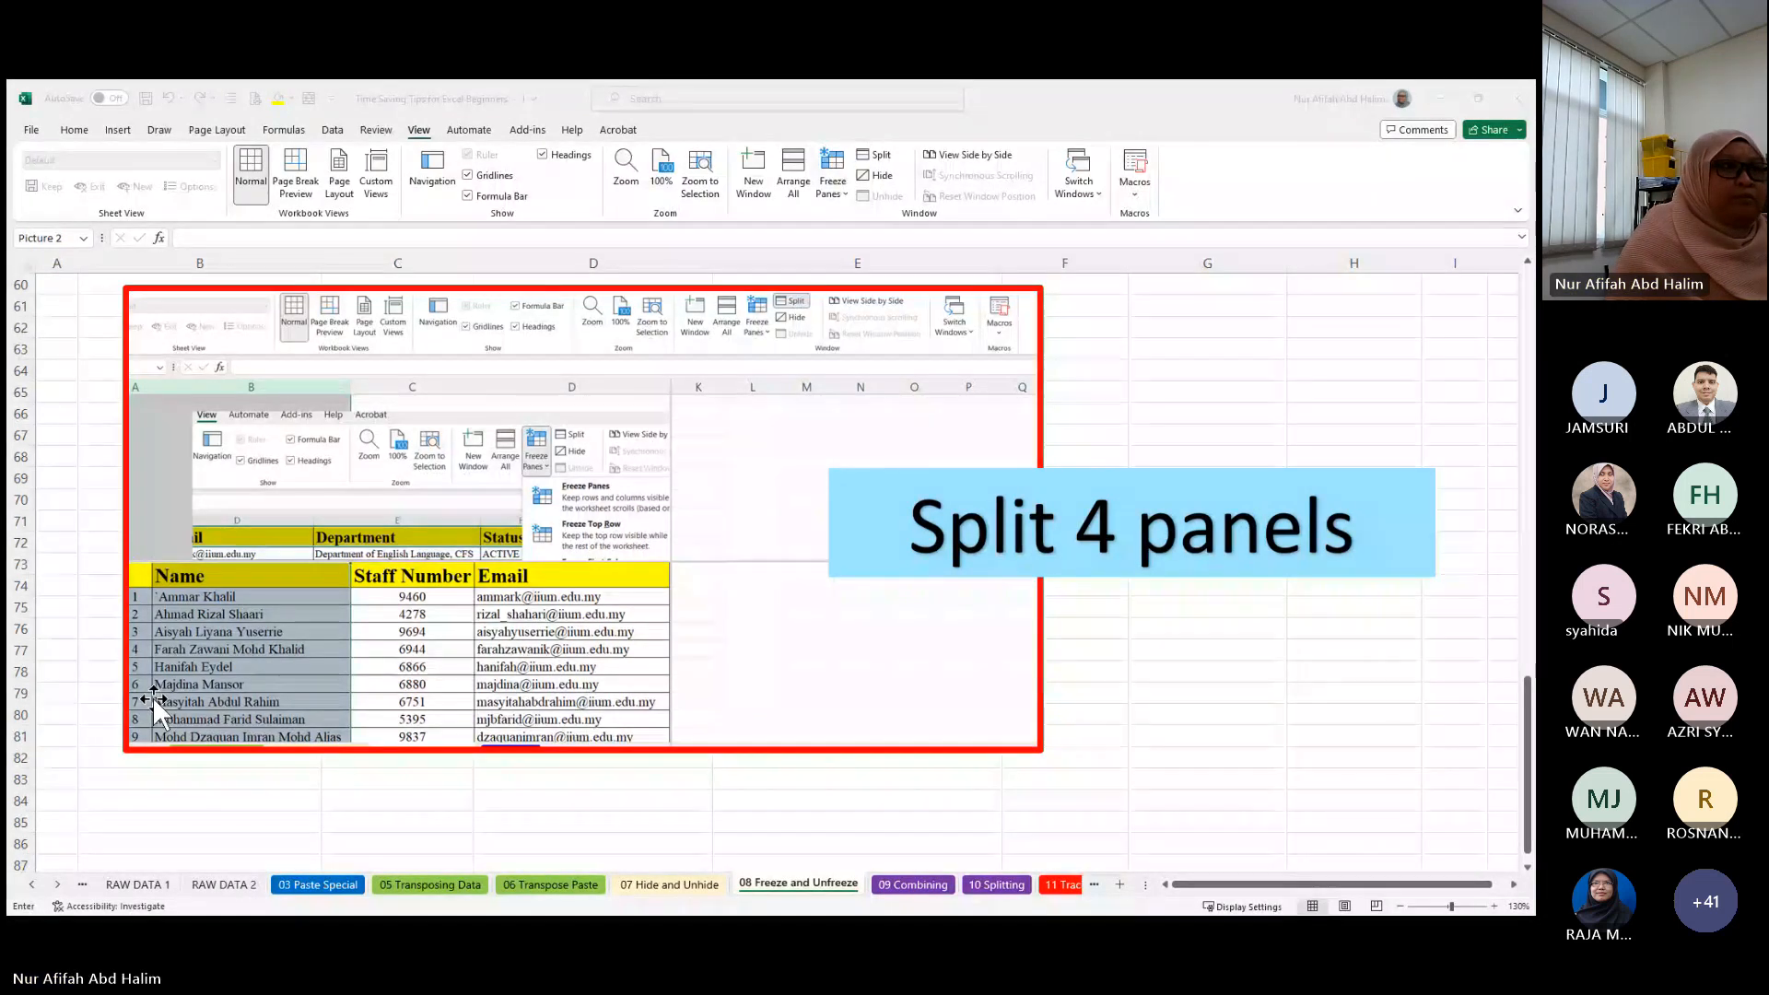
{"action": "key", "text": "Escape"}
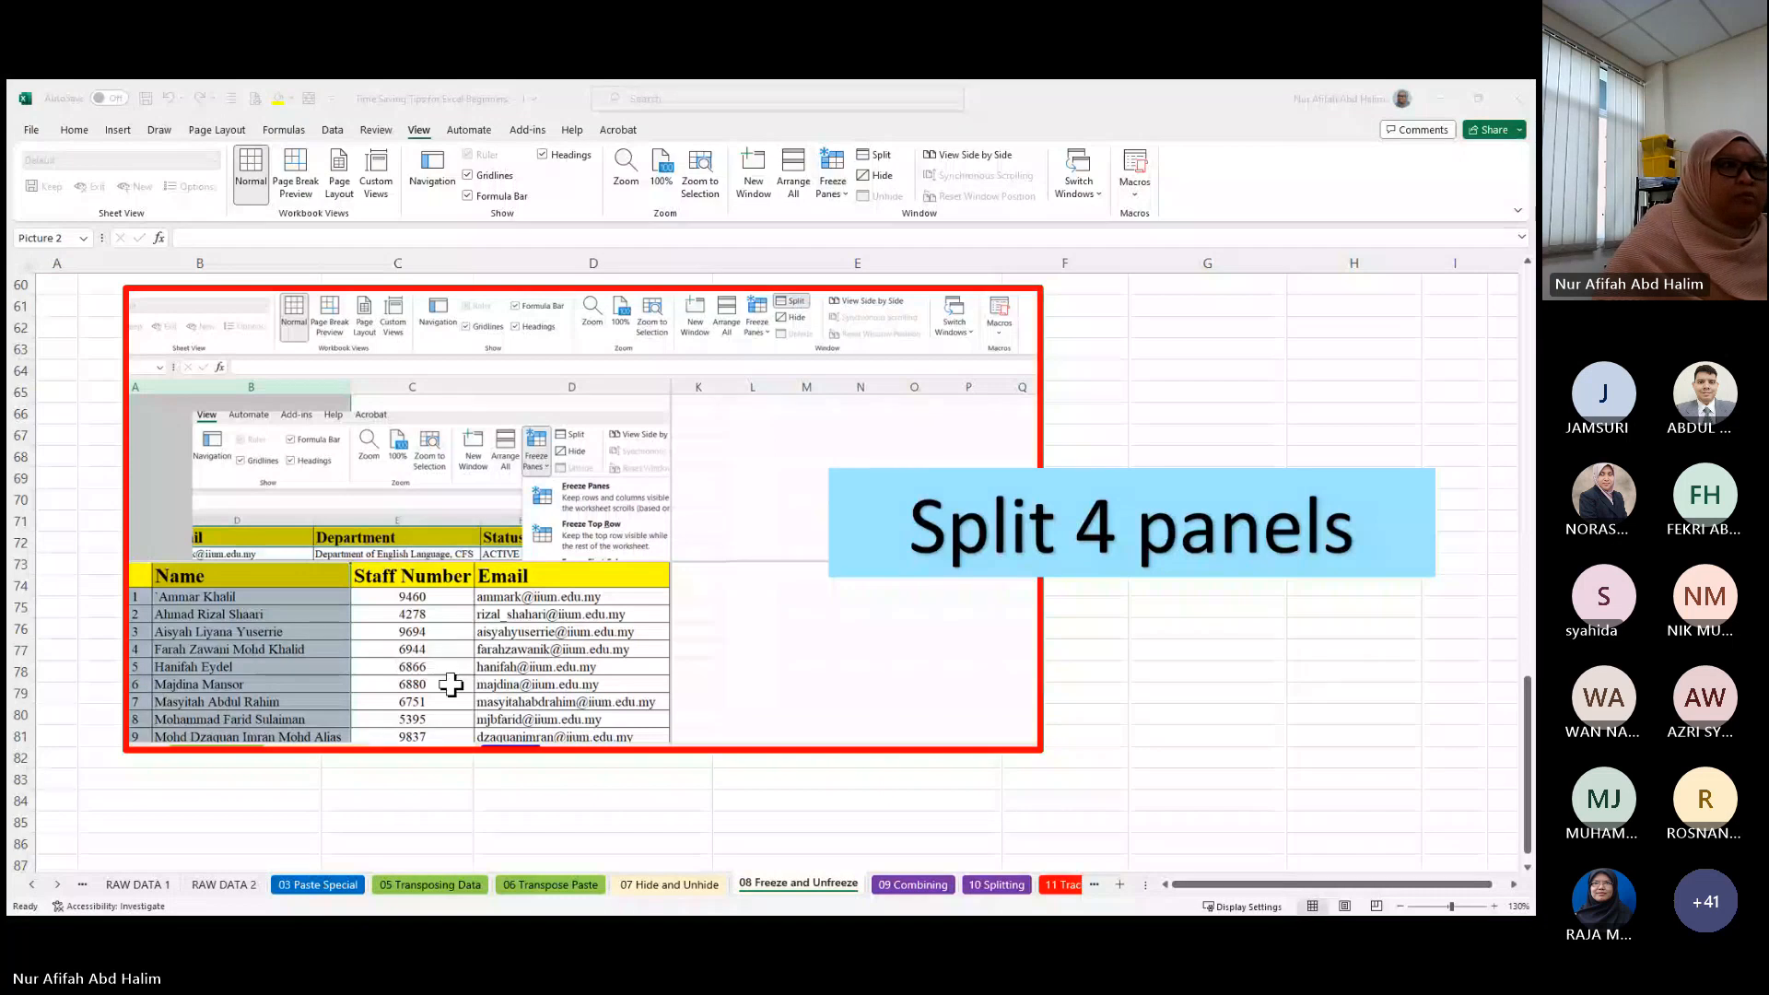
{"action": "left_click", "coordinate": [219, 235]}
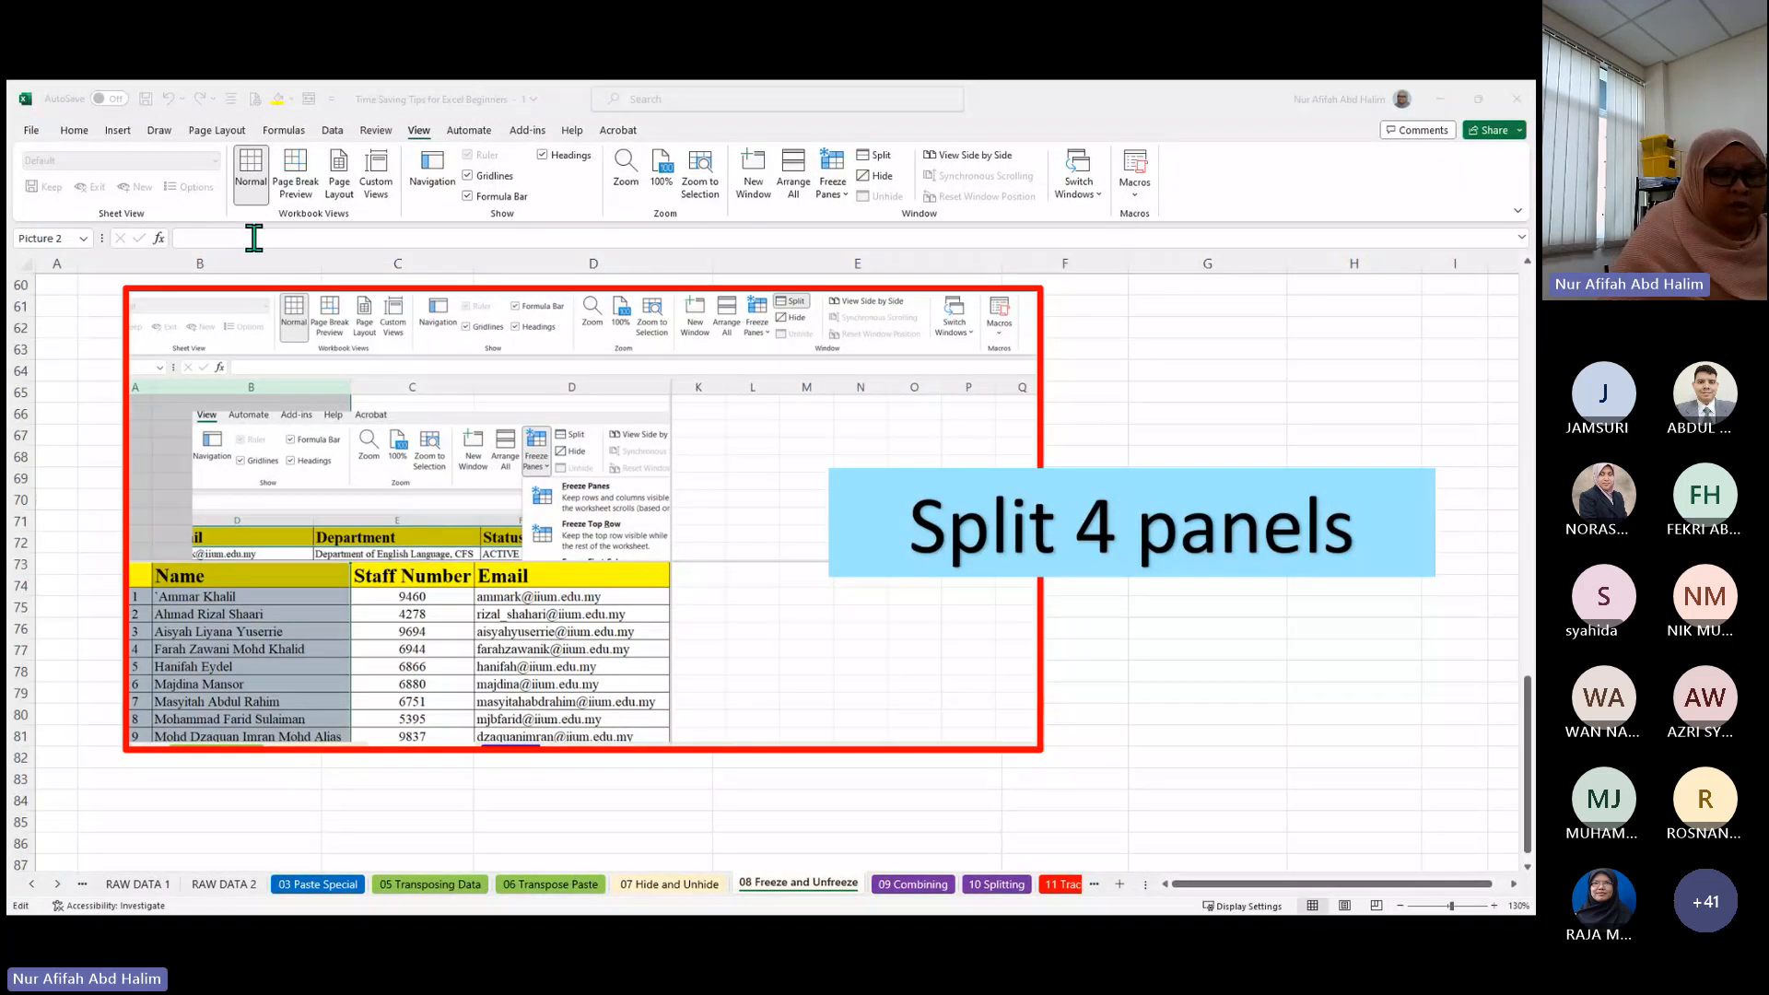
{"action": "key", "text": "Escape"}
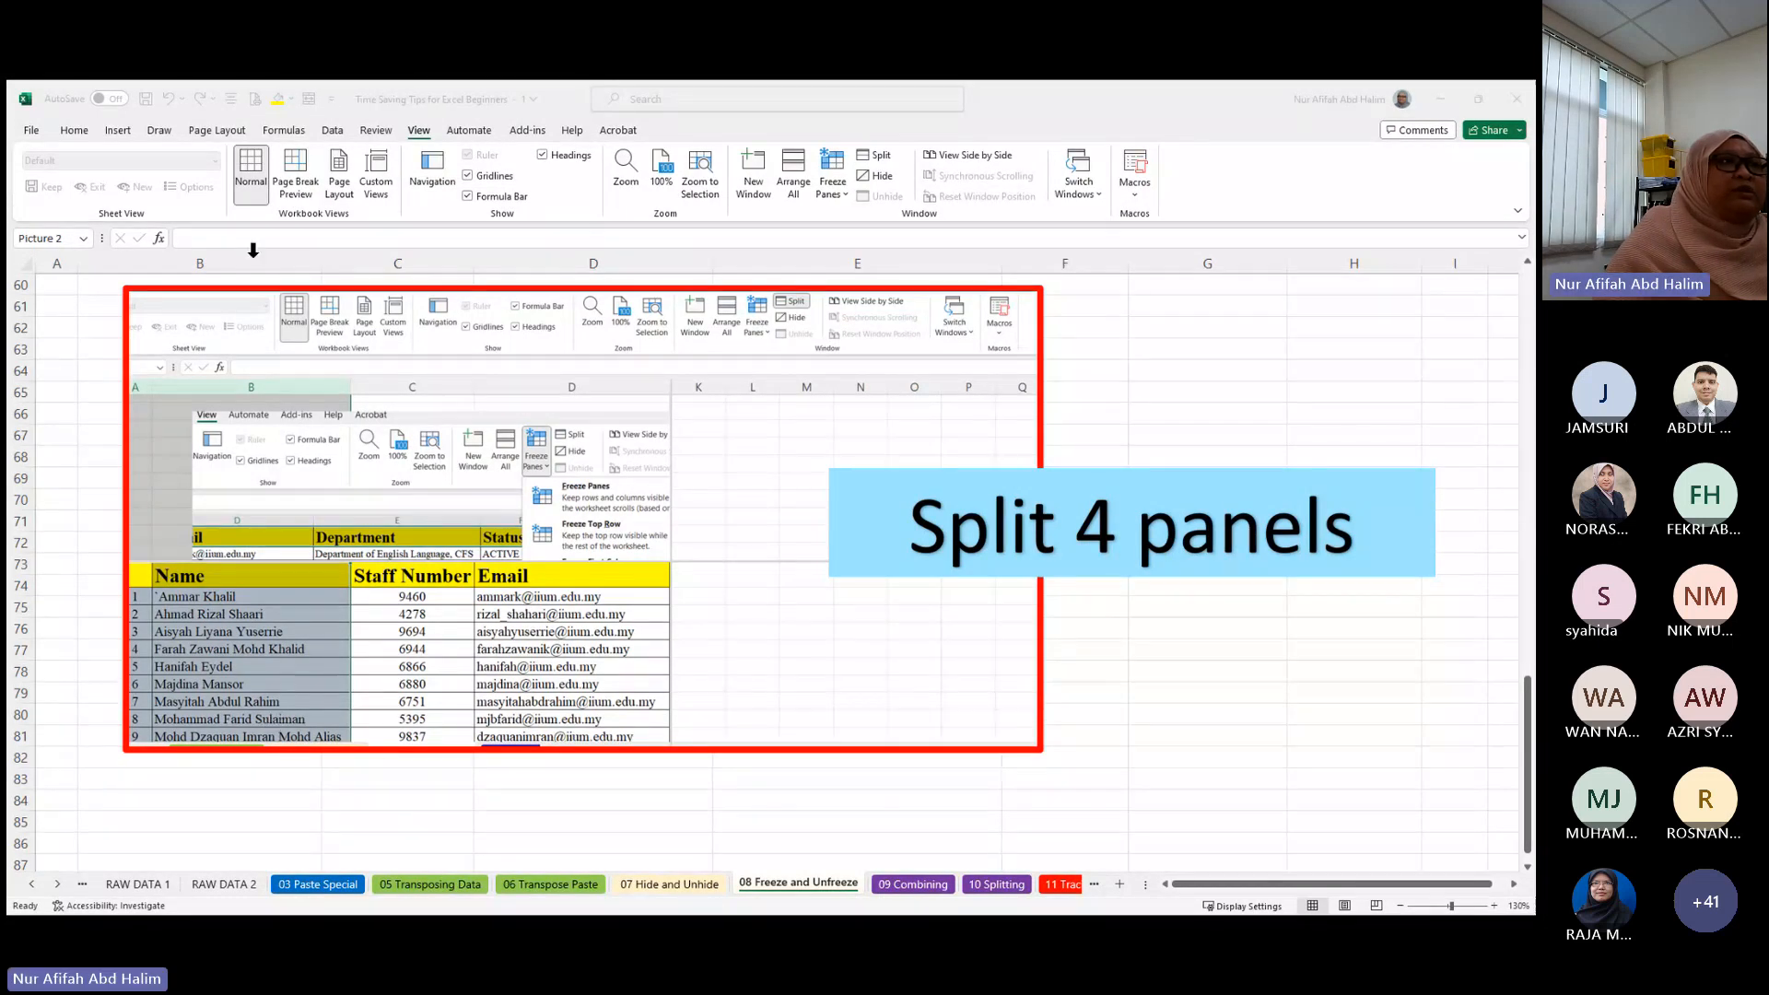
{"action": "left_click", "coordinate": [260, 235]}
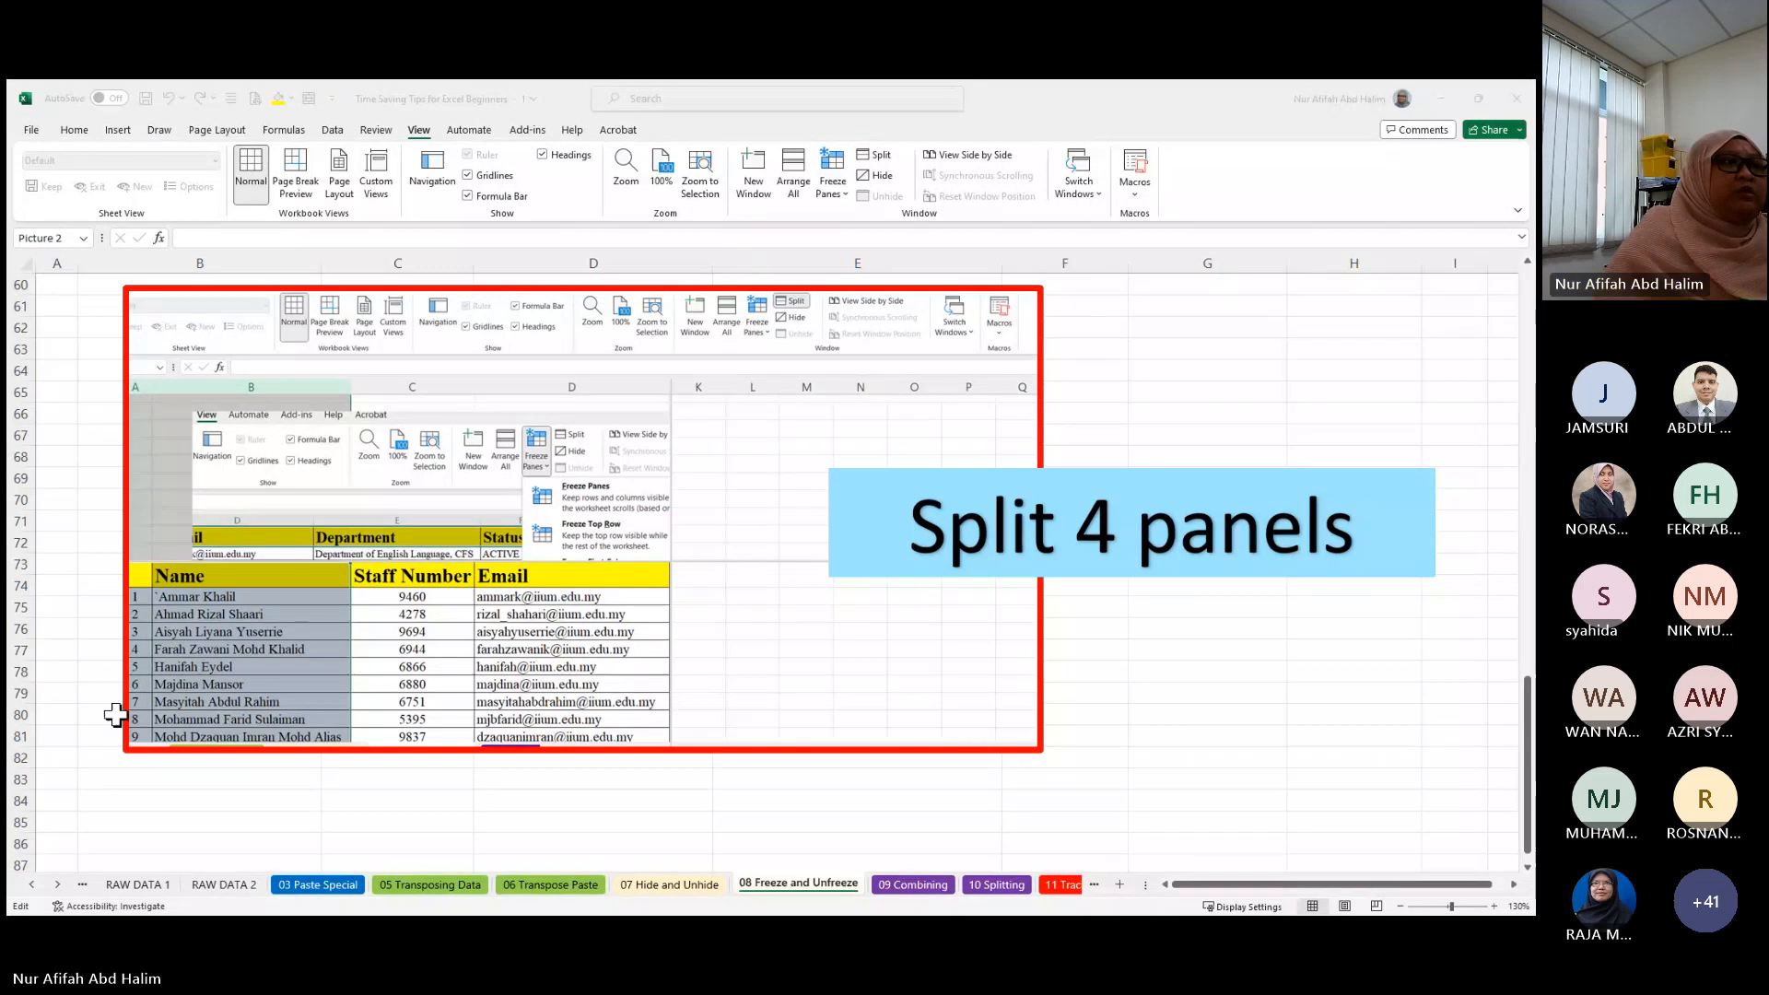
{"action": "left_click", "coordinate": [294, 239]}
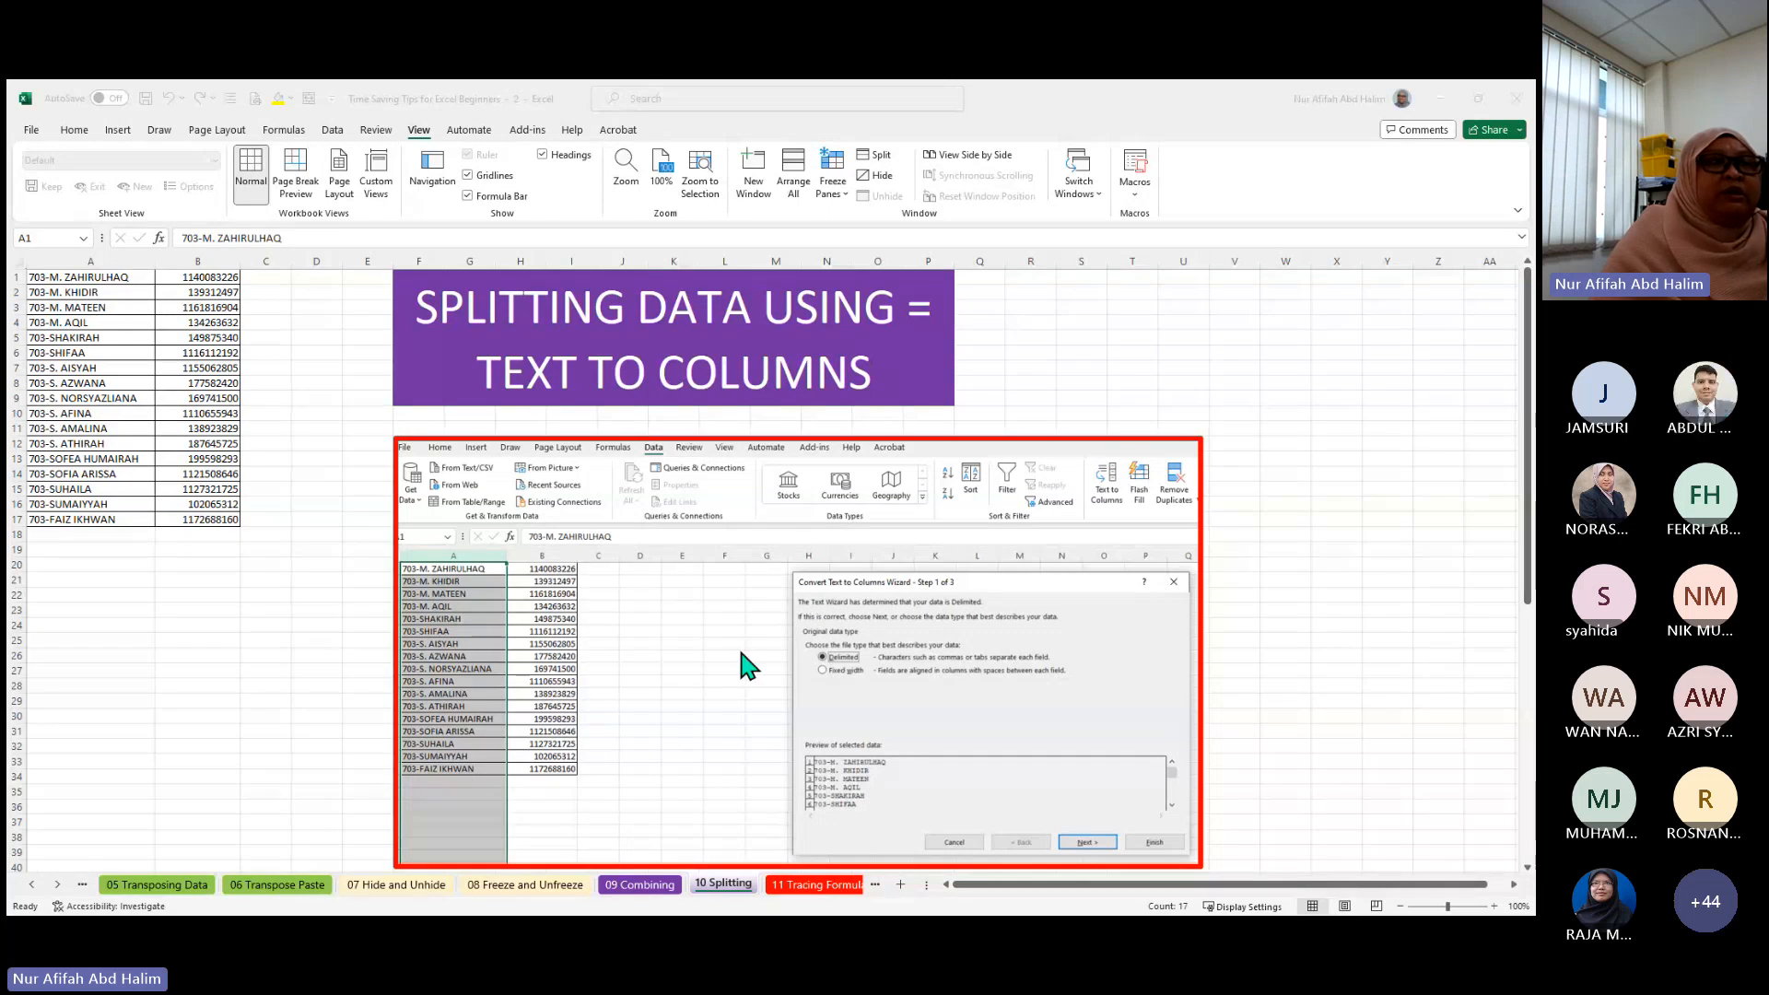
- Insert two blank columns on the 10 Splitting sheet between the combined code-and-name column and the number column
{"action": "left_click", "coordinate": [74, 293]}
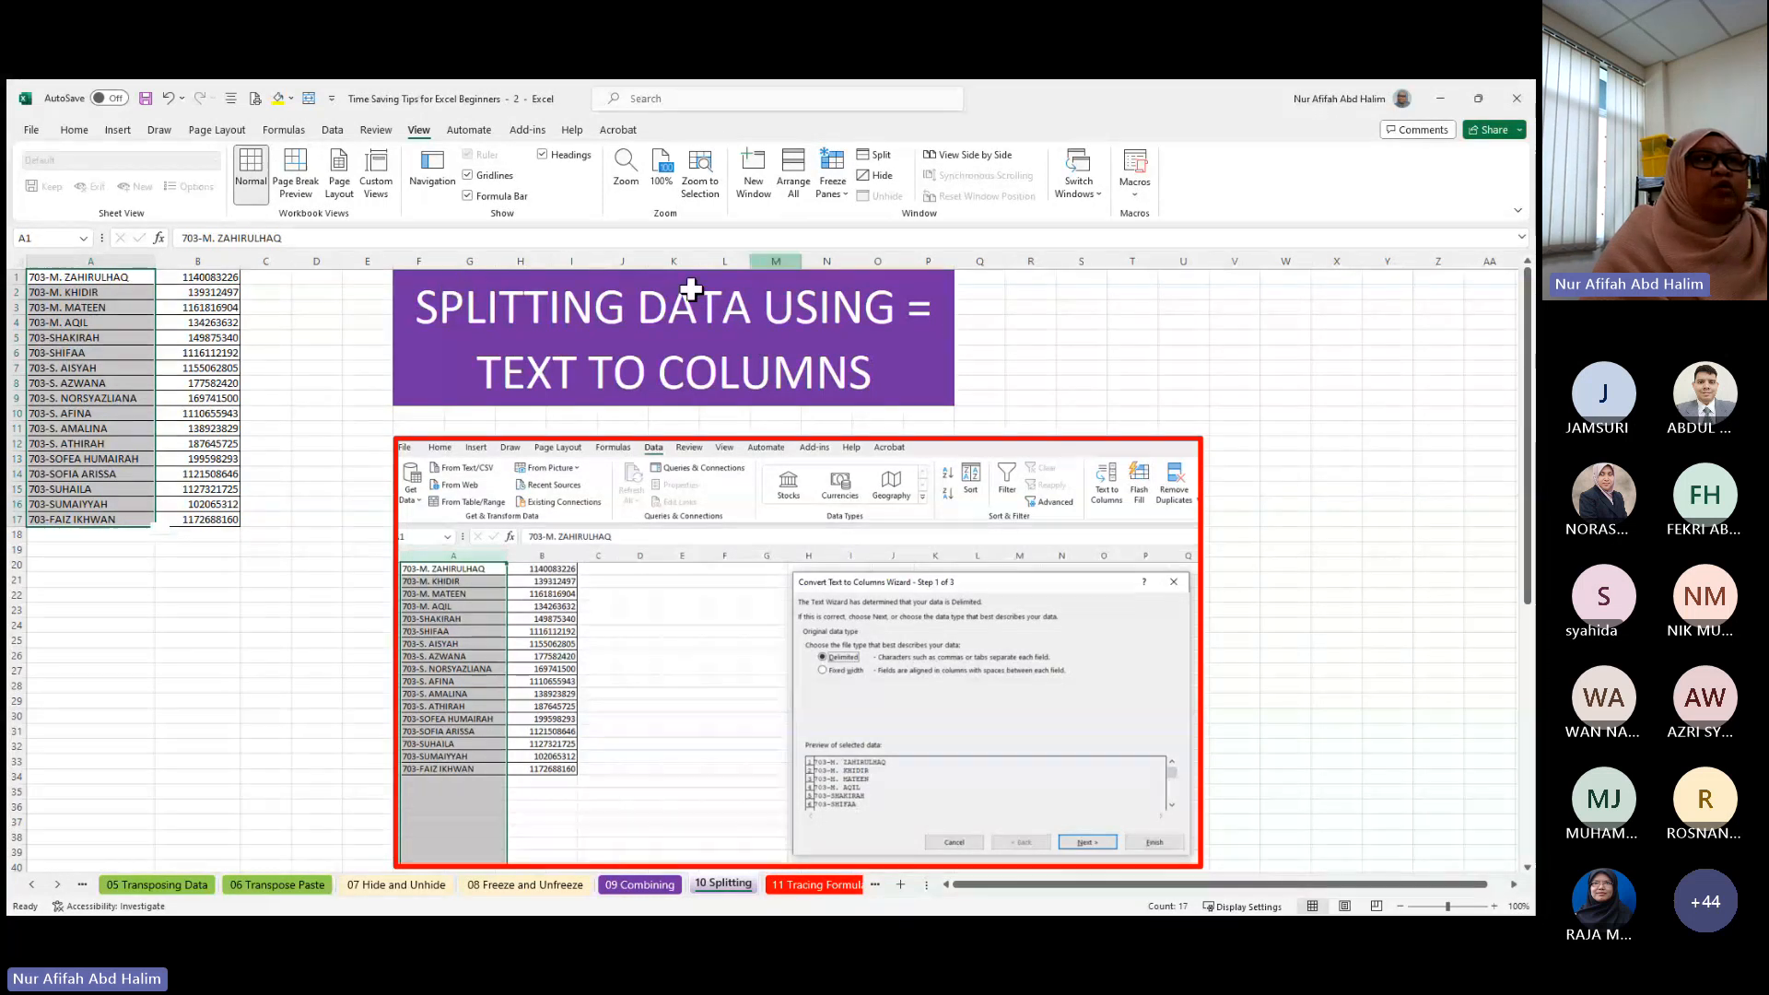
{"action": "left_click", "coordinate": [210, 353]}
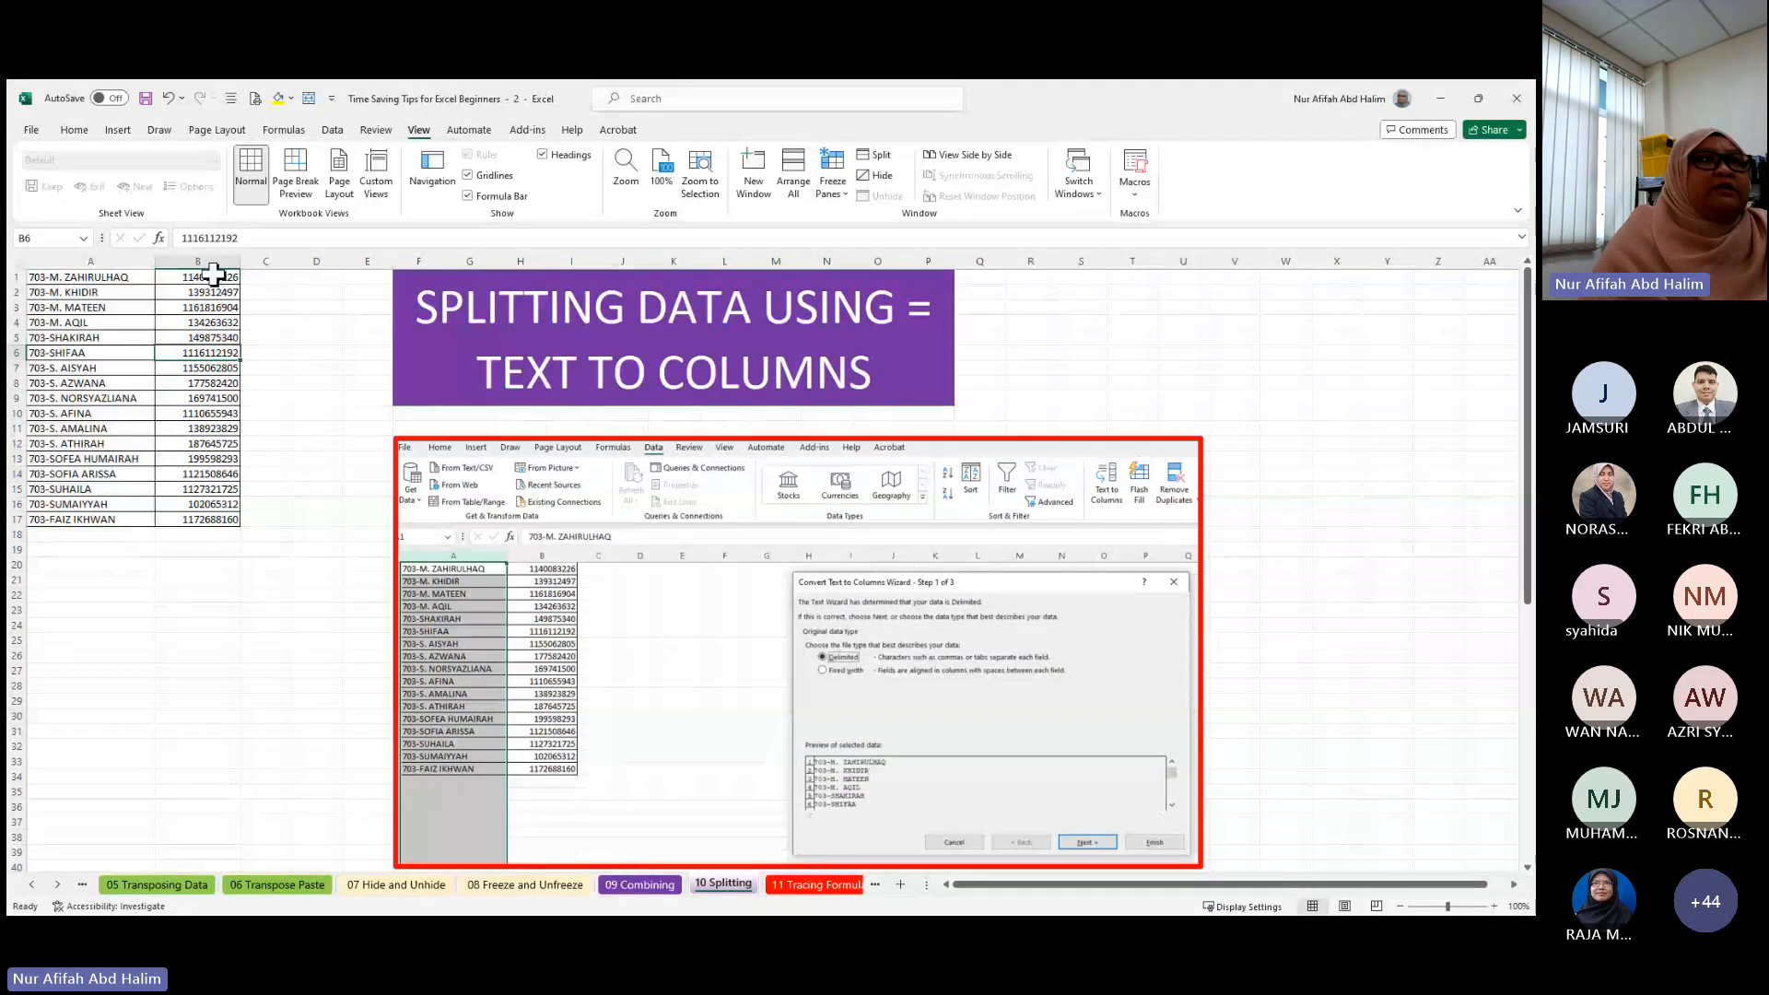
{"action": "left_click", "coordinate": [214, 258]}
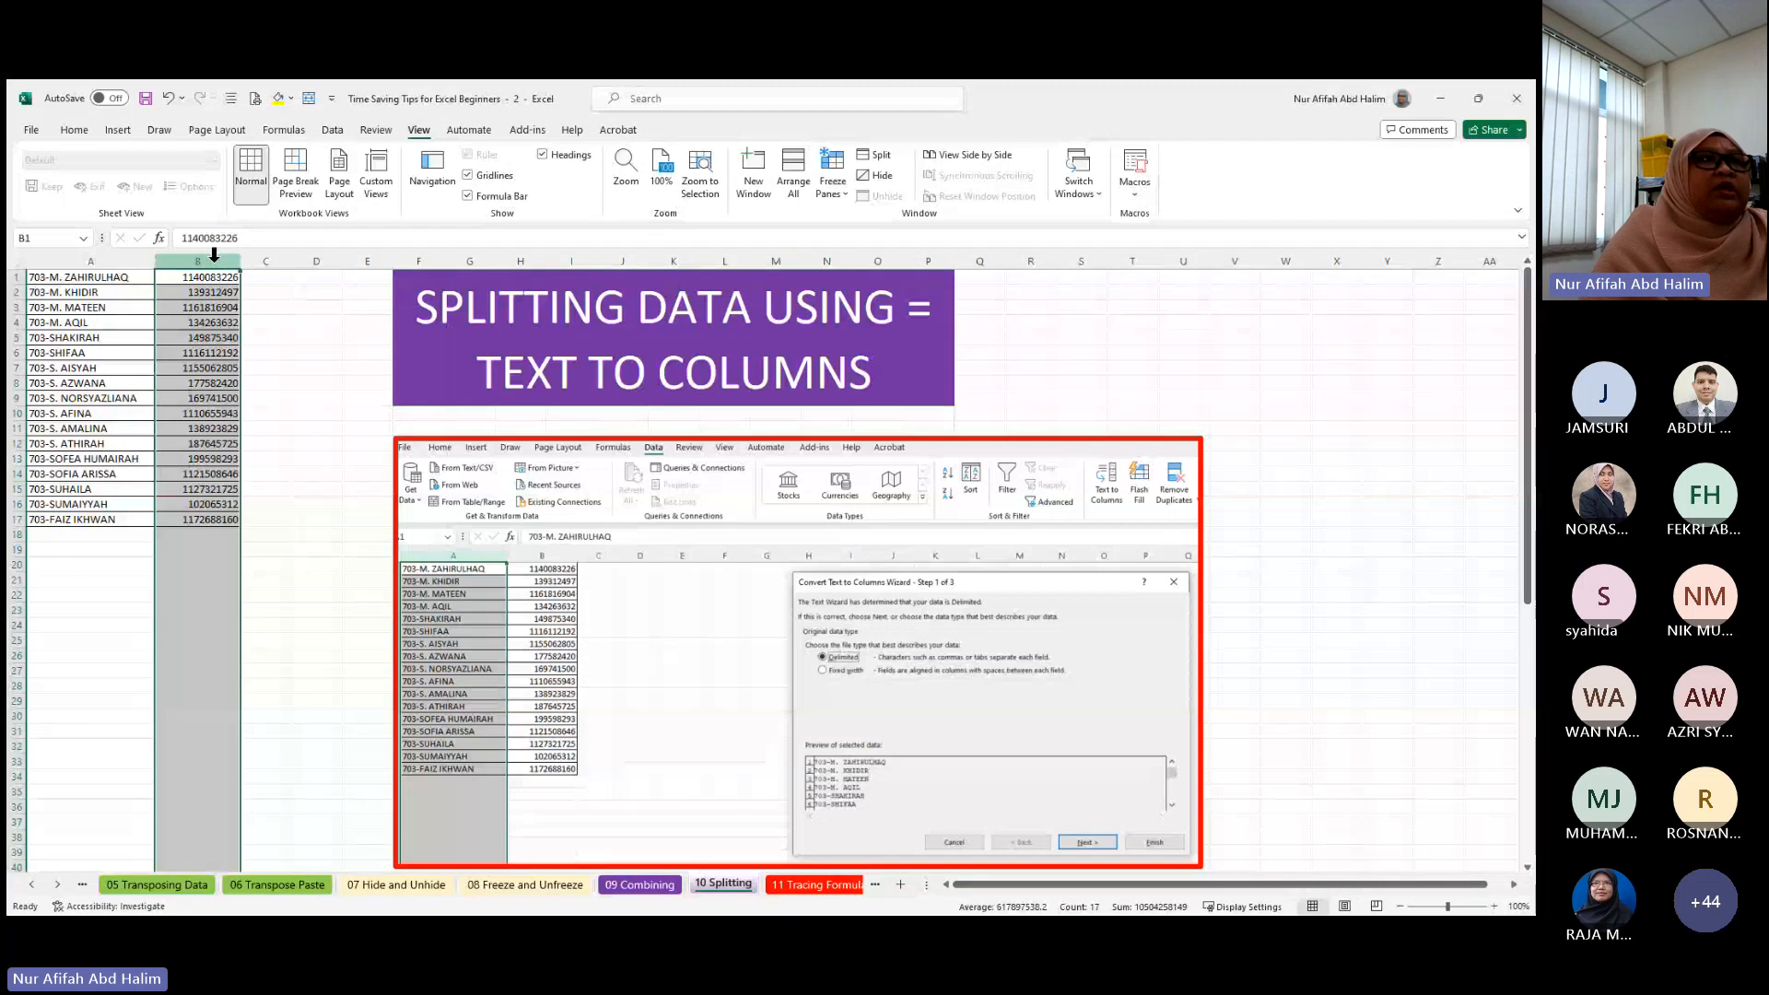
{"action": "right_click", "coordinate": [214, 255]}
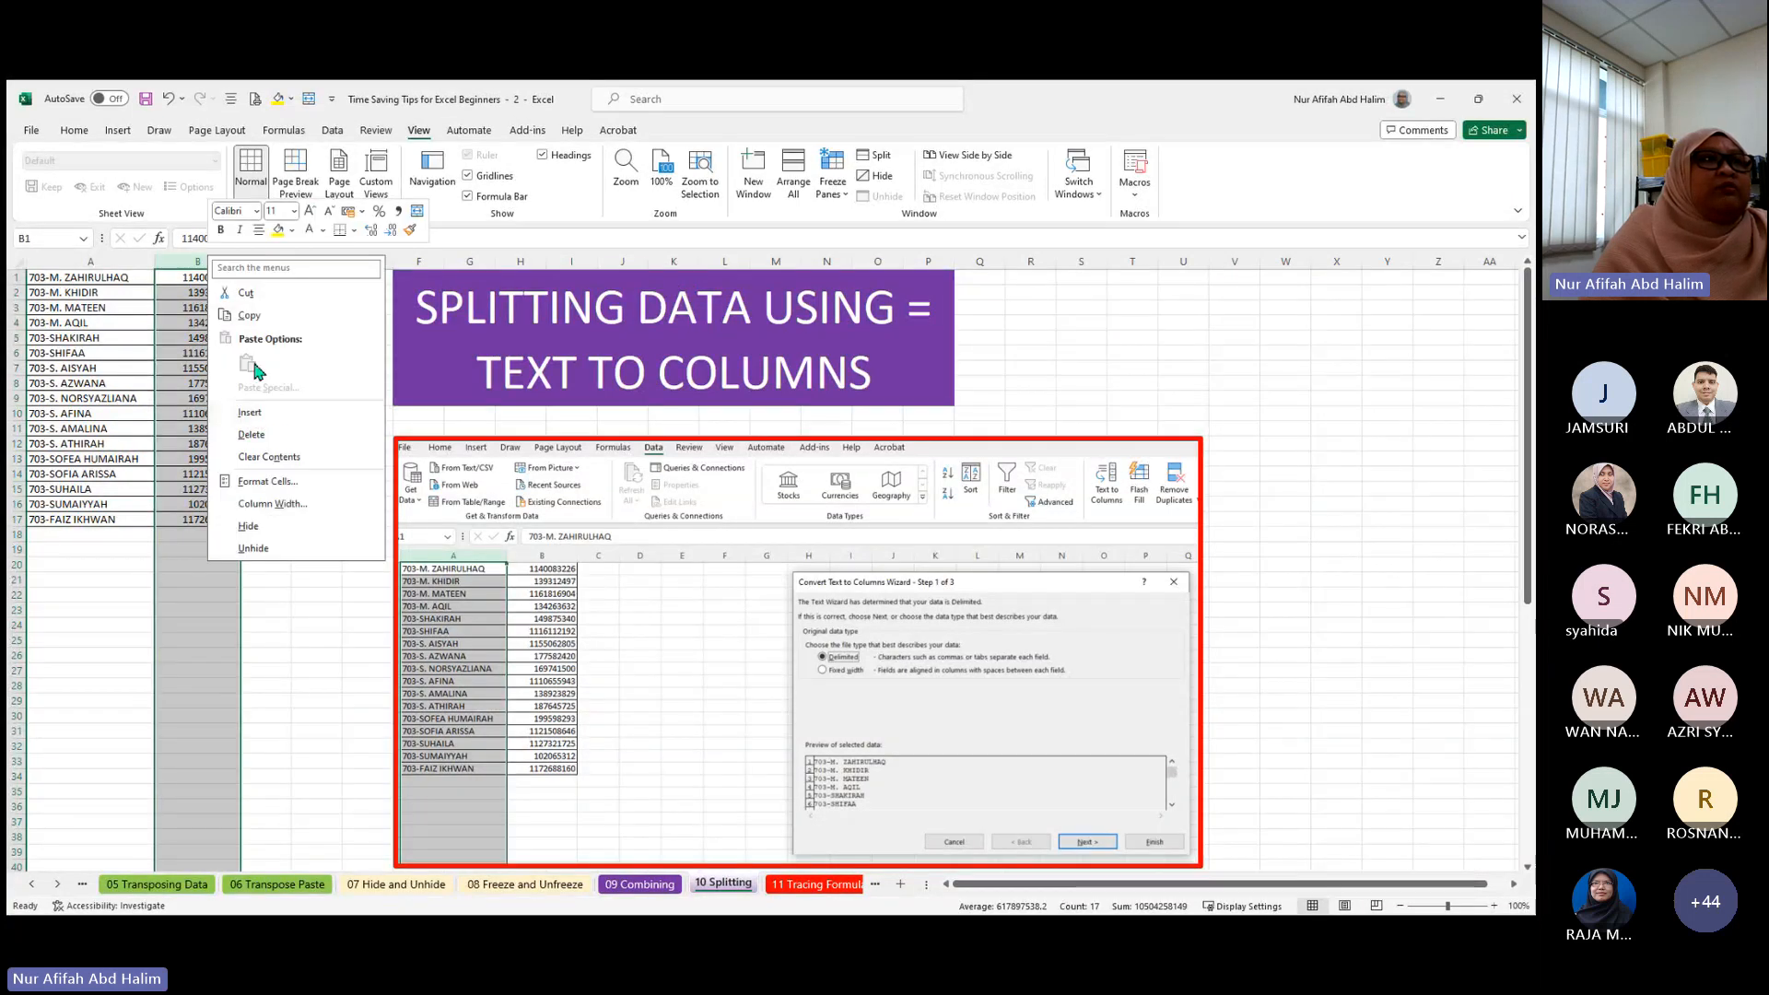
{"action": "left_click", "coordinate": [277, 413]}
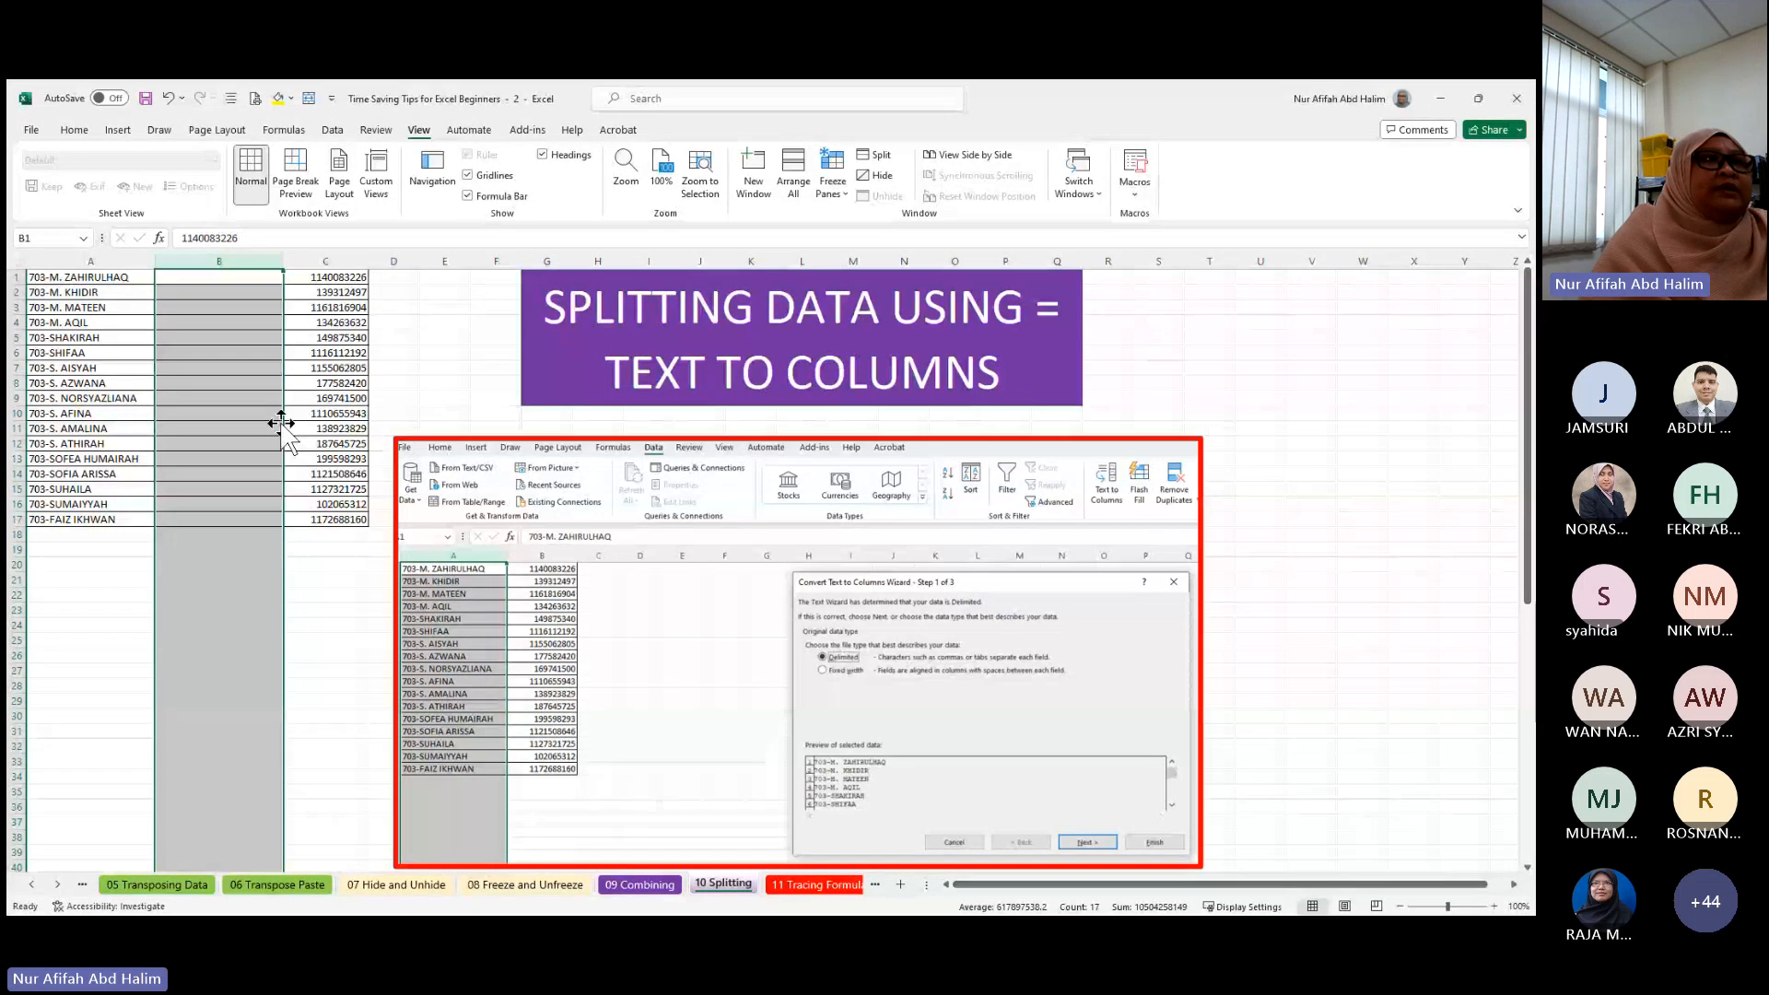
{"action": "right_click", "coordinate": [219, 260]}
{"action": "left_click", "coordinate": [233, 415]}
{"action": "left_click", "coordinate": [231, 425]}
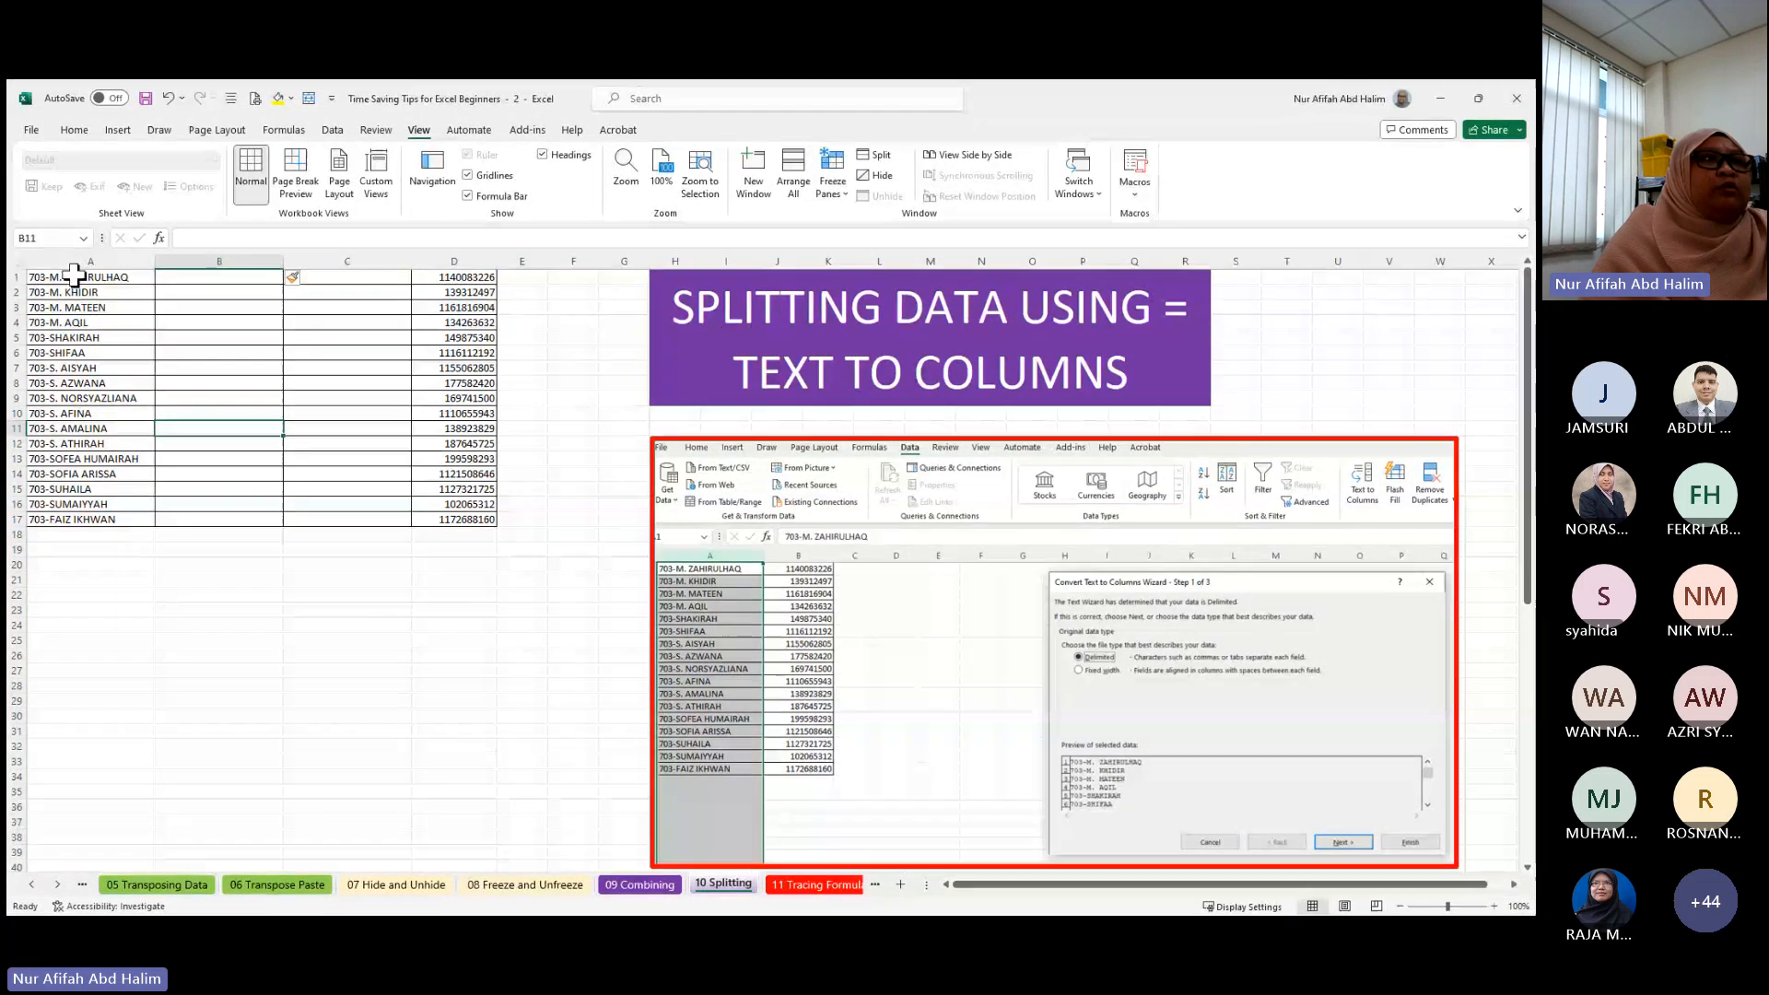
- Split the entries in A1:A17 at the hyphen into separate code and name columns using delimited Text to Columns
{"action": "left_click_drag", "start_coordinate": [79, 277], "coordinate": [81, 520]}
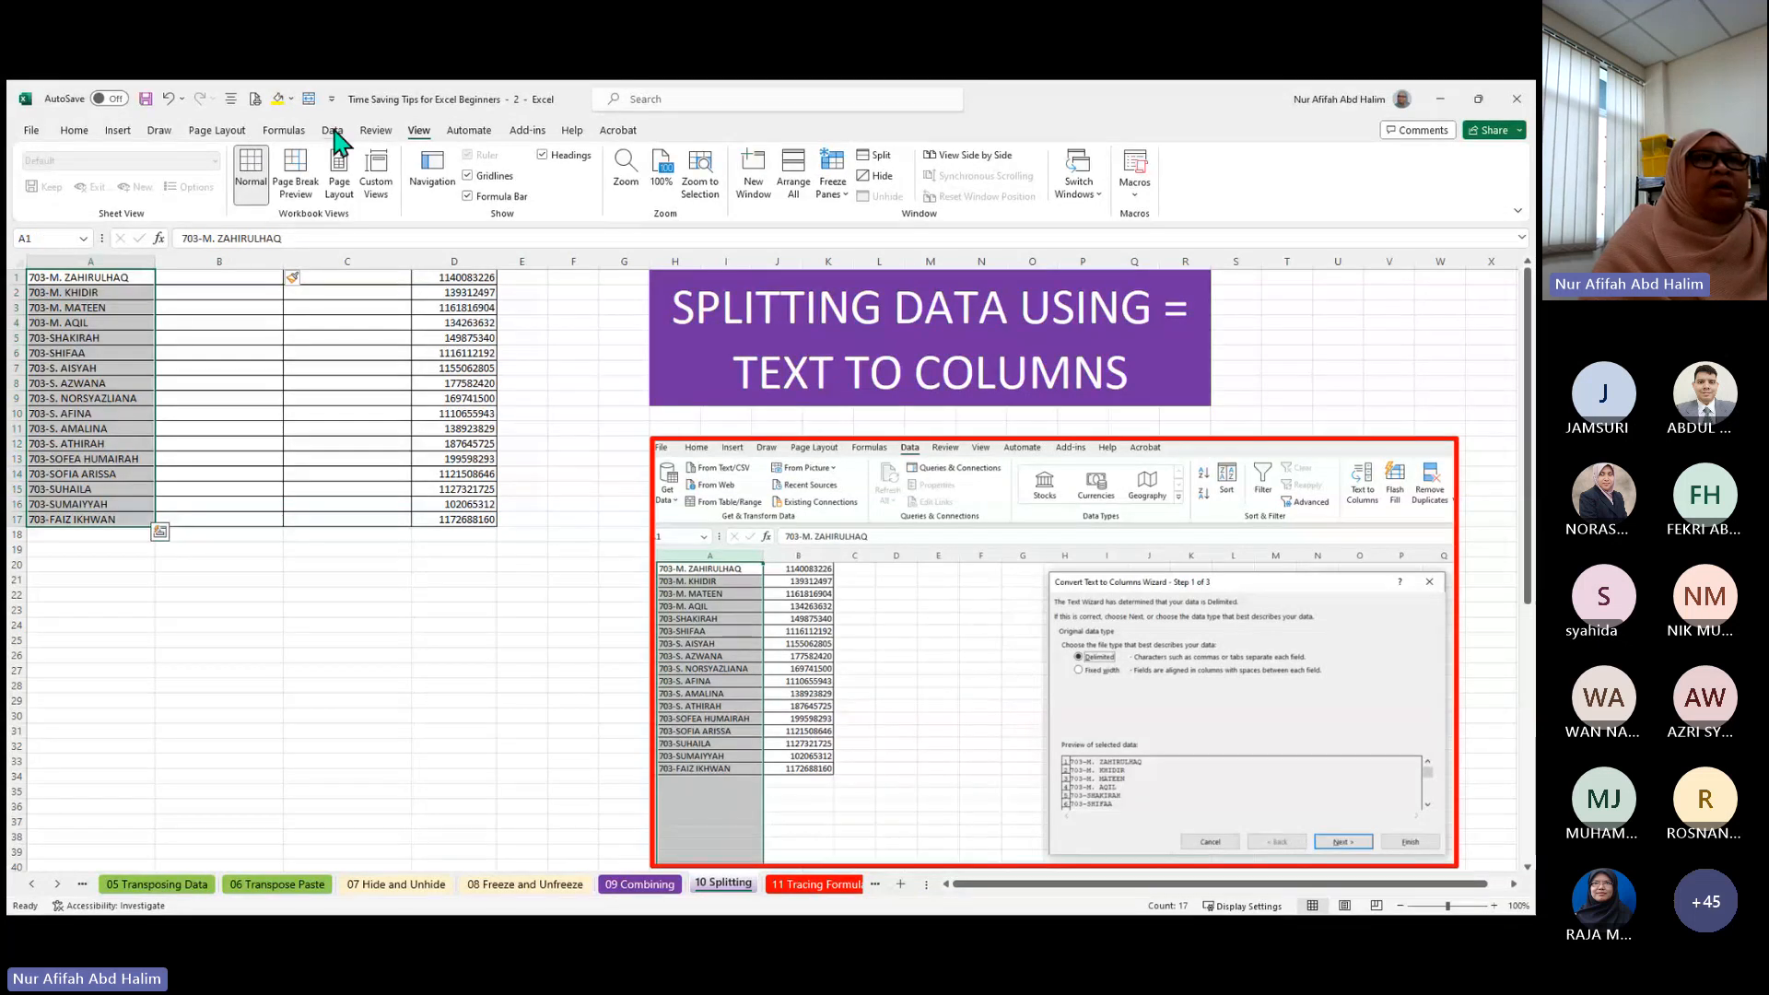
{"action": "left_click", "coordinate": [330, 131]}
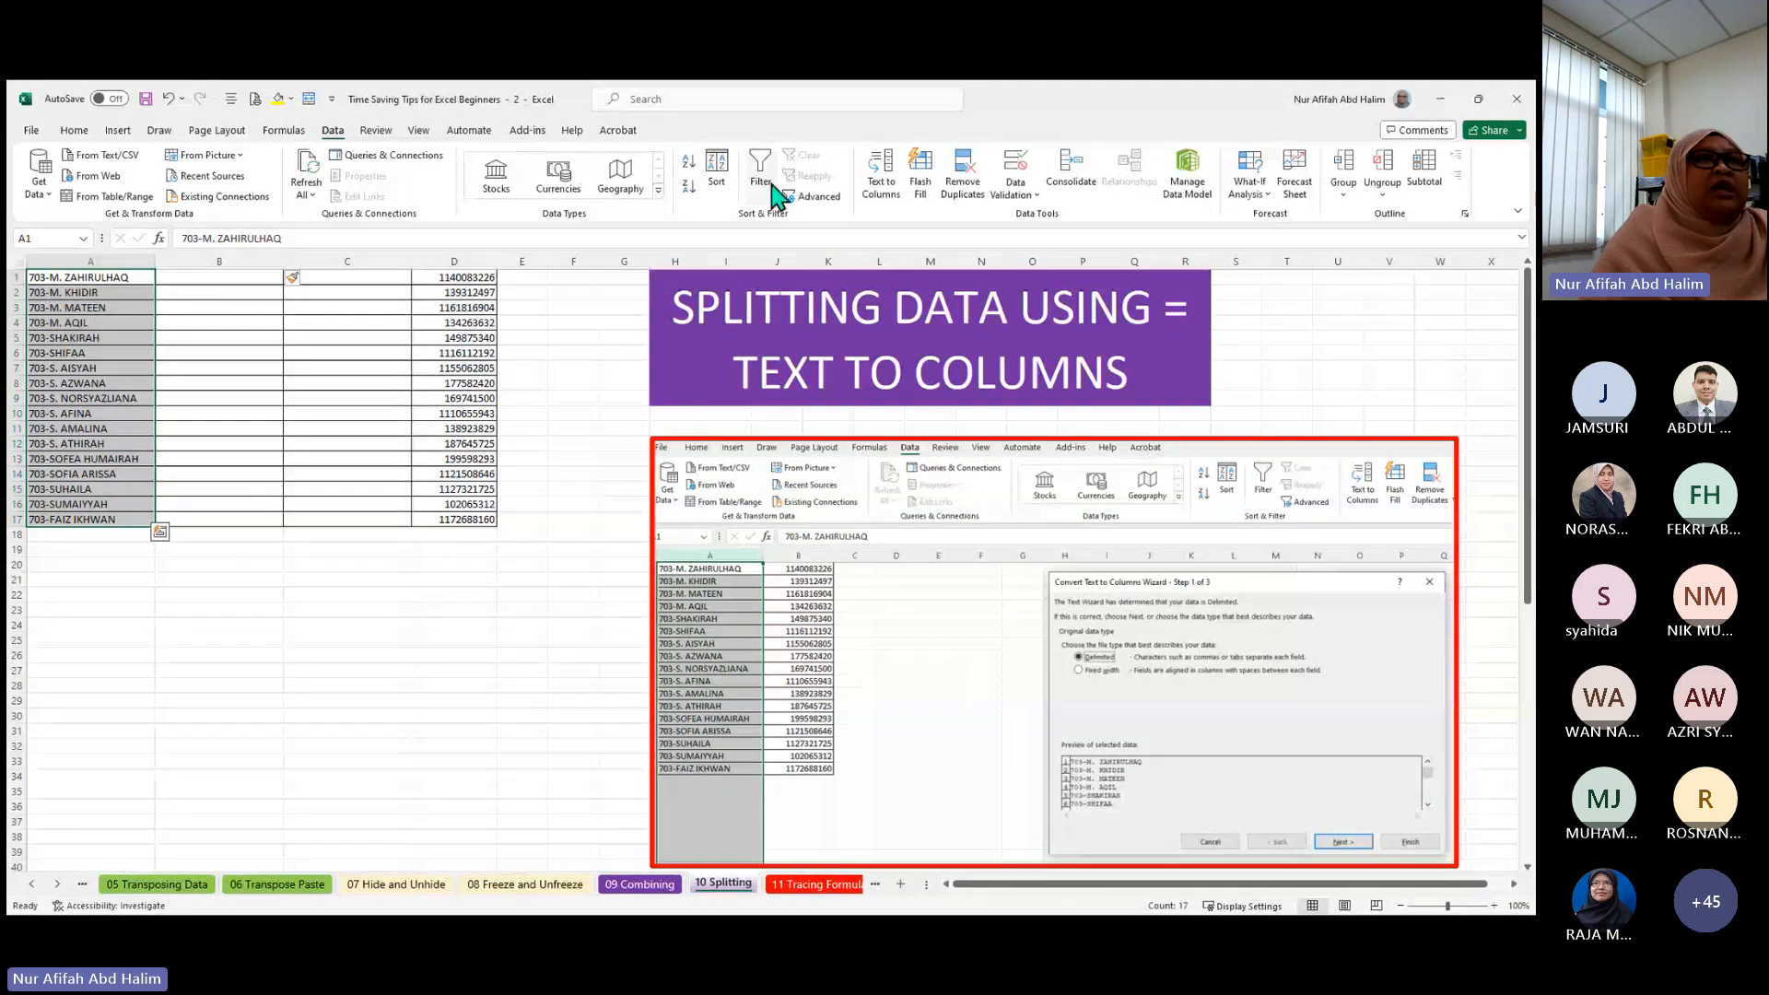
{"action": "left_click", "coordinate": [889, 175]}
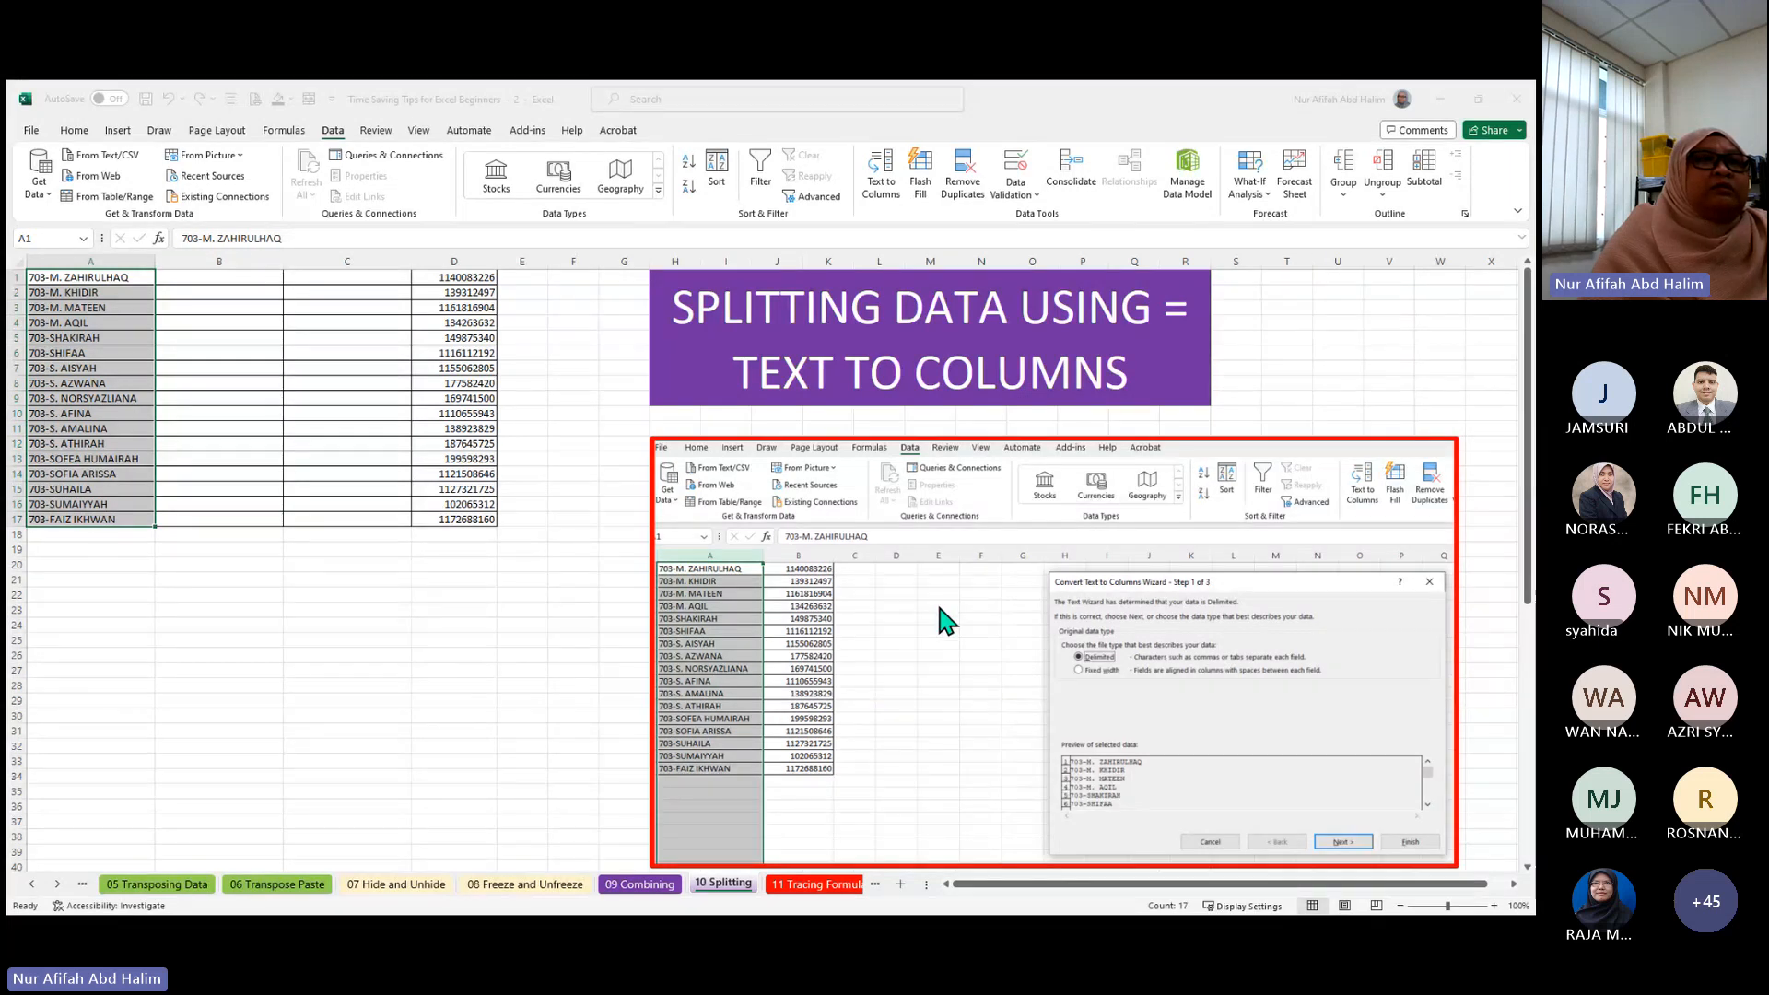
{"action": "left_click", "coordinate": [1012, 607]}
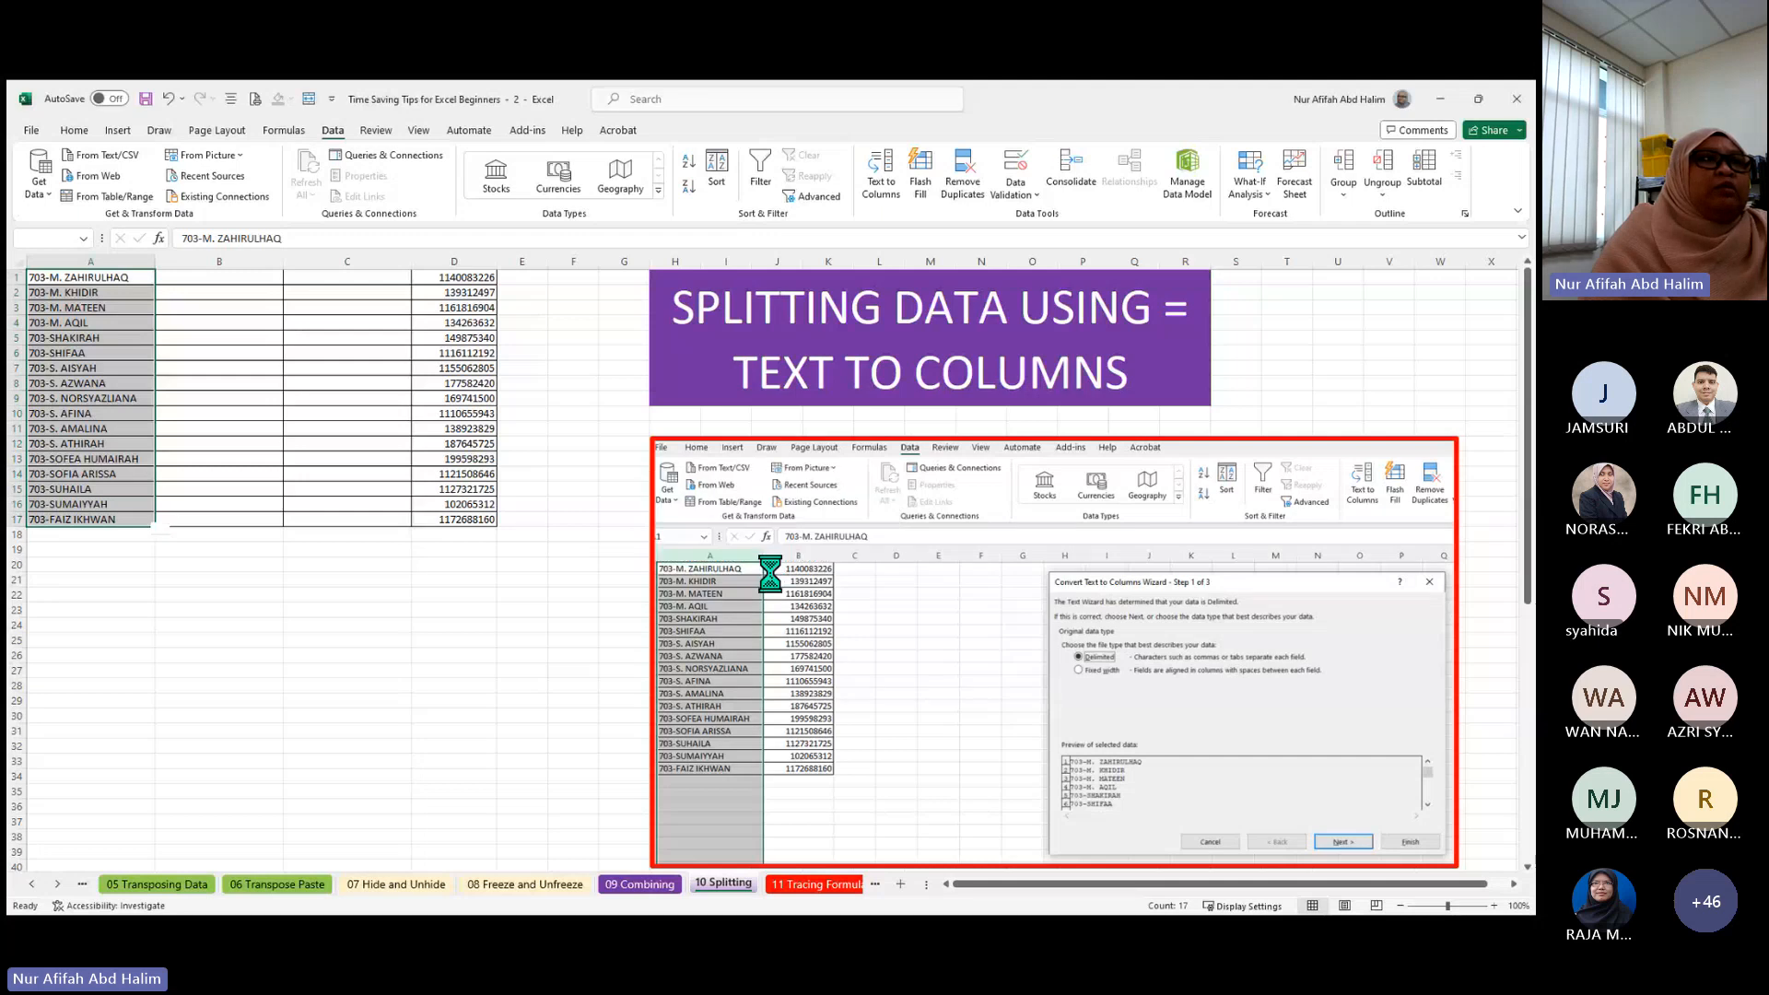
{"action": "left_click", "coordinate": [225, 475]}
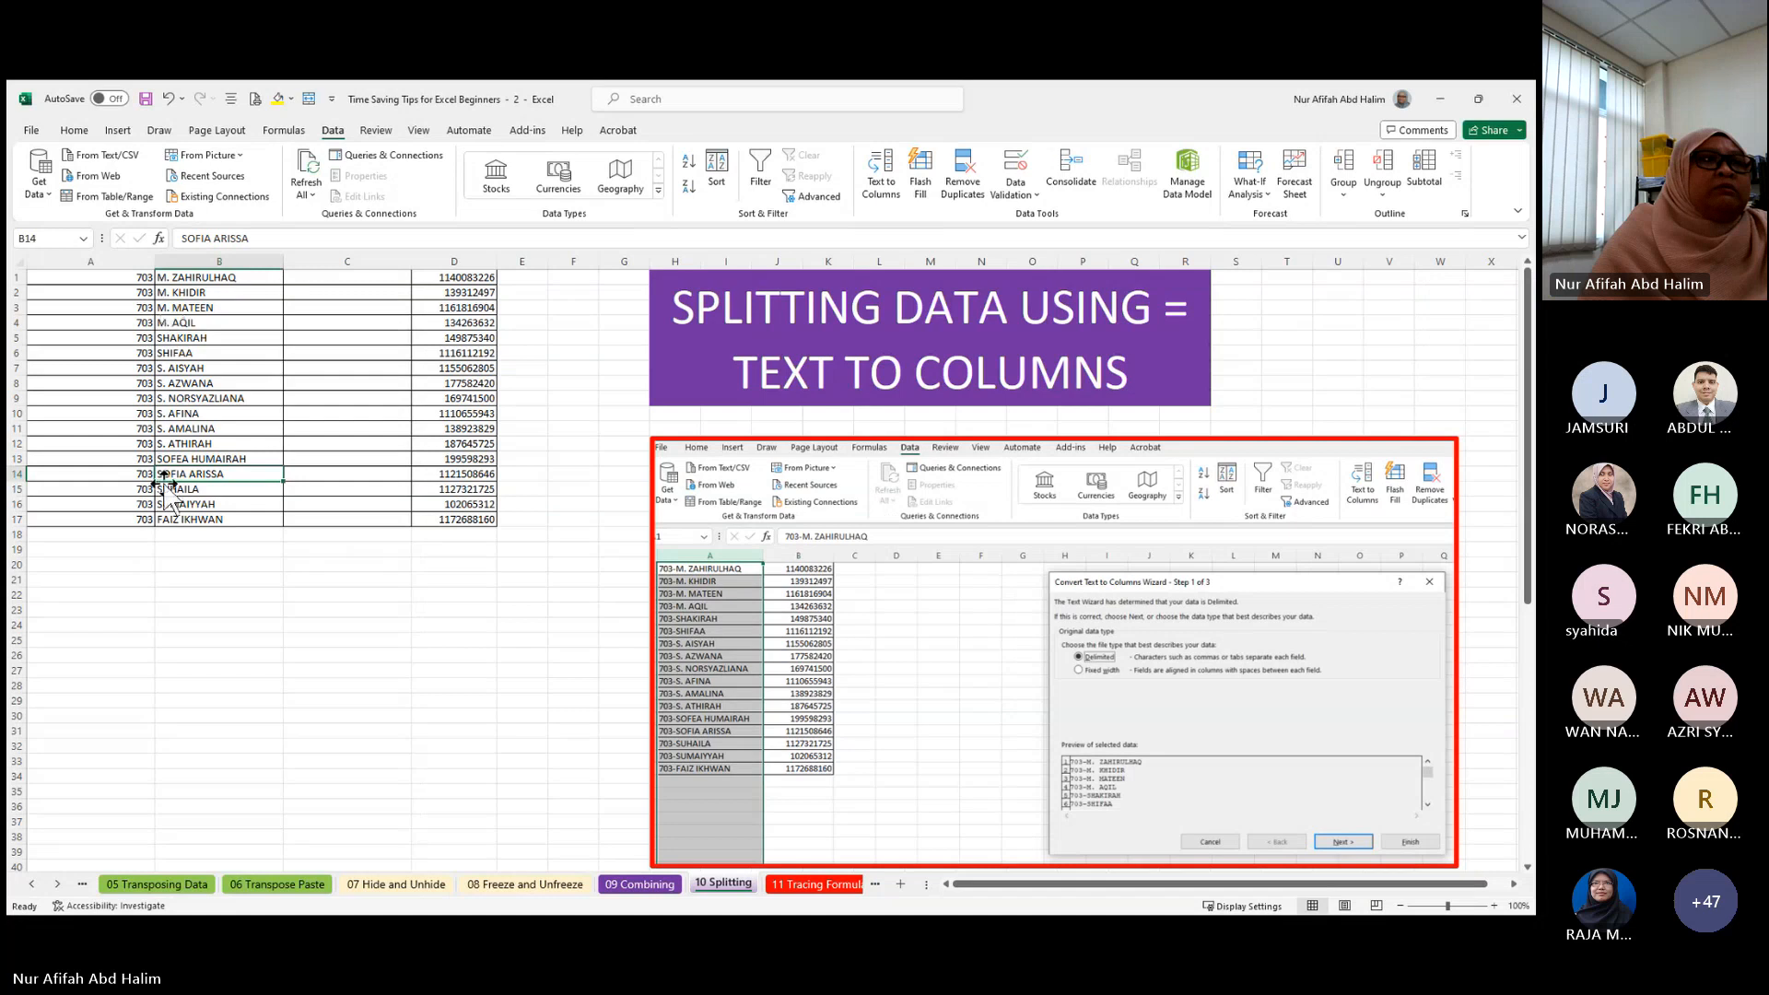
{"action": "left_click_drag", "start_coordinate": [225, 278], "coordinate": [225, 521]}
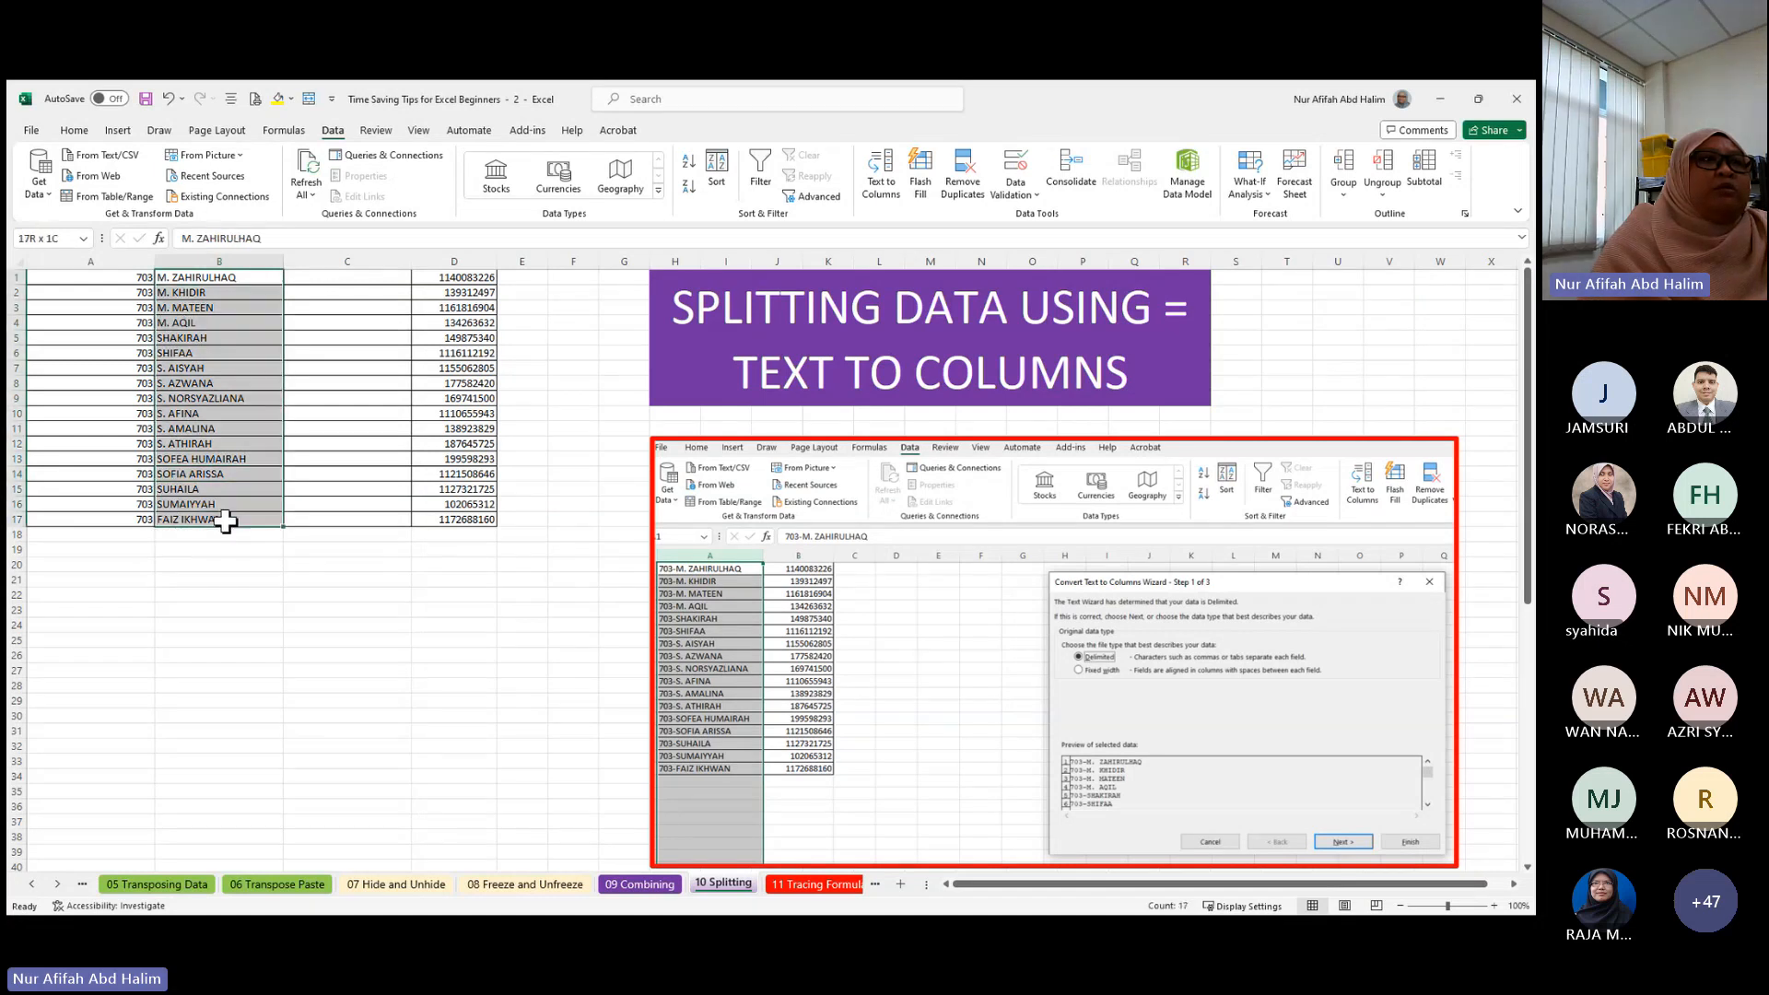
{"action": "left_click", "coordinate": [486, 602]}
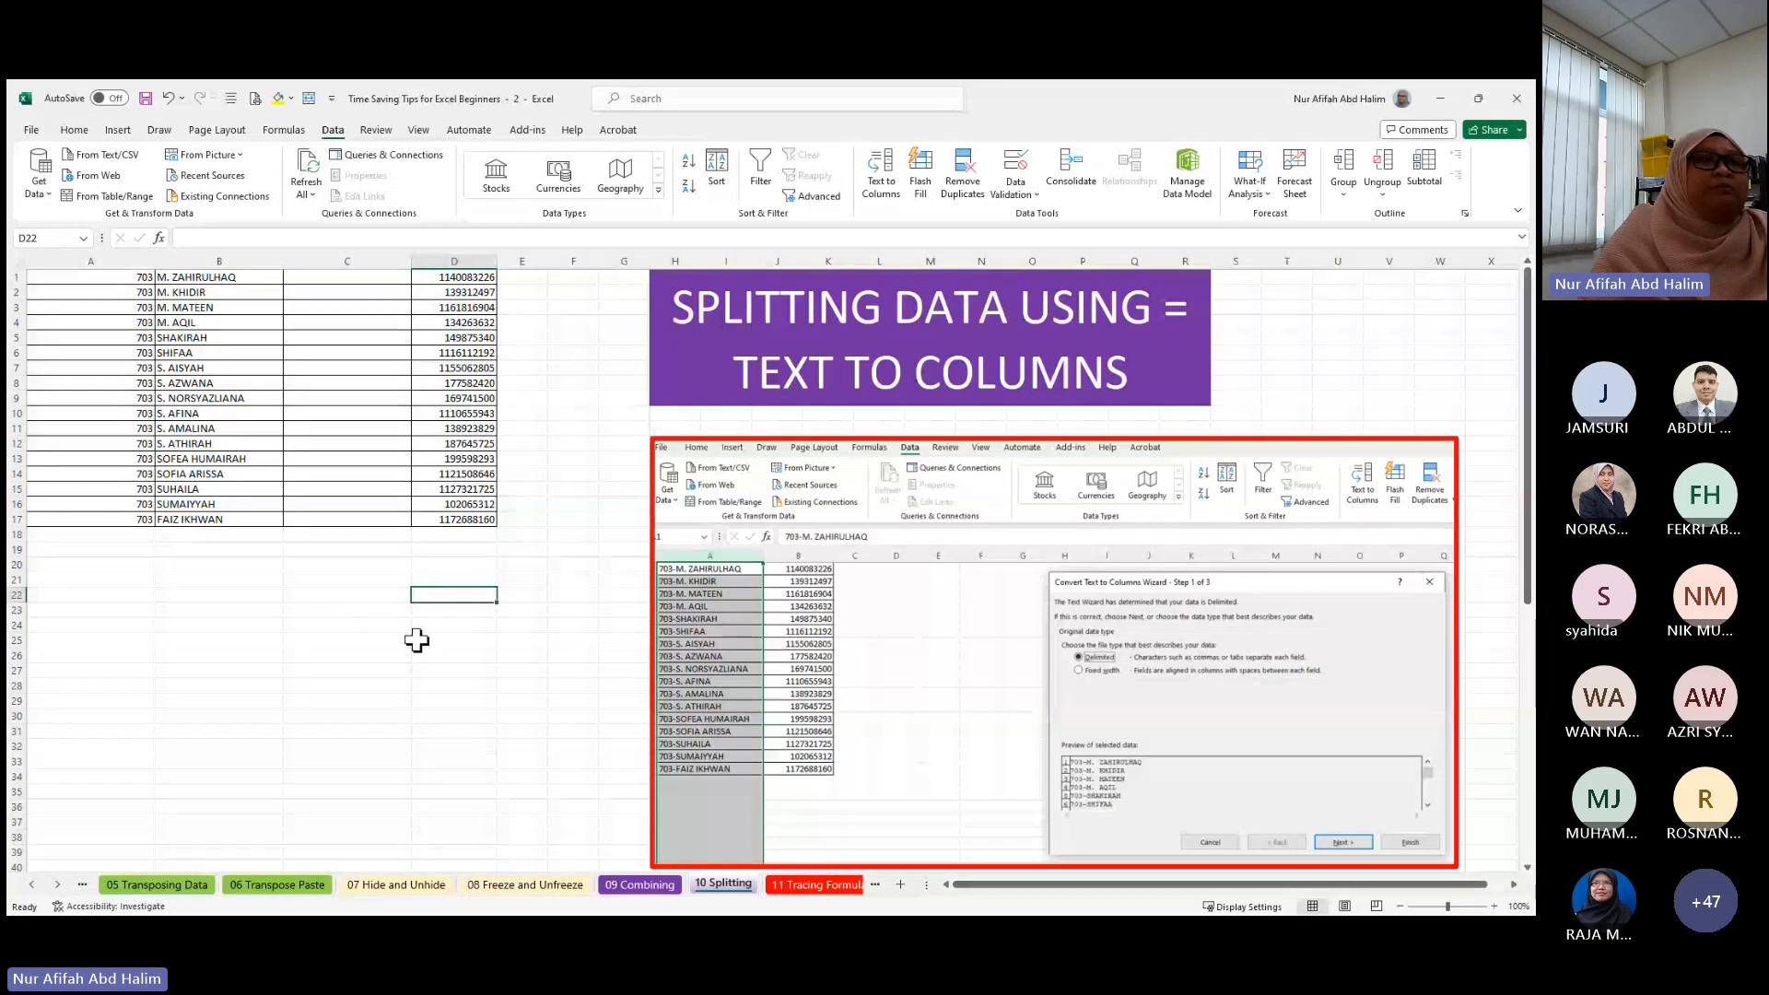
- Check the wizard's Step 2 illustration below the data and undo the Text to Columns split
{"action": "scroll", "coordinate": [693, 710], "scroll_direction": "down", "scroll_amount": 8}
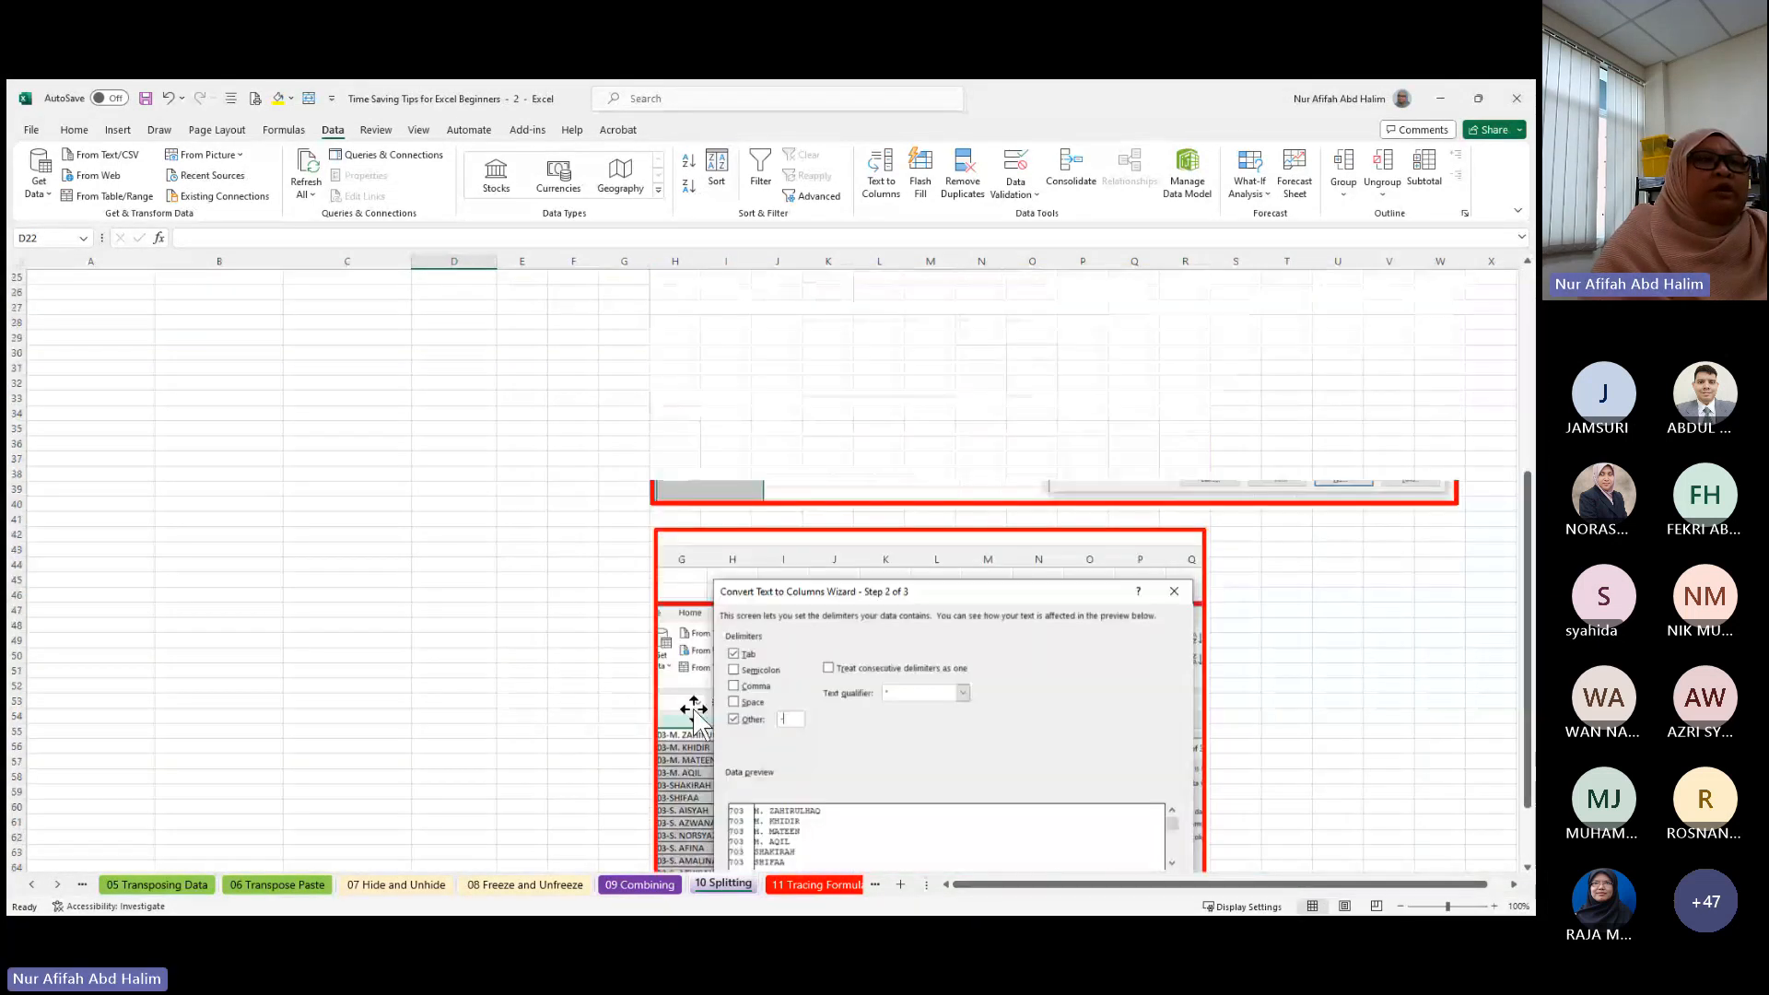
{"action": "scroll", "coordinate": [325, 720], "scroll_direction": "up", "scroll_amount": 8}
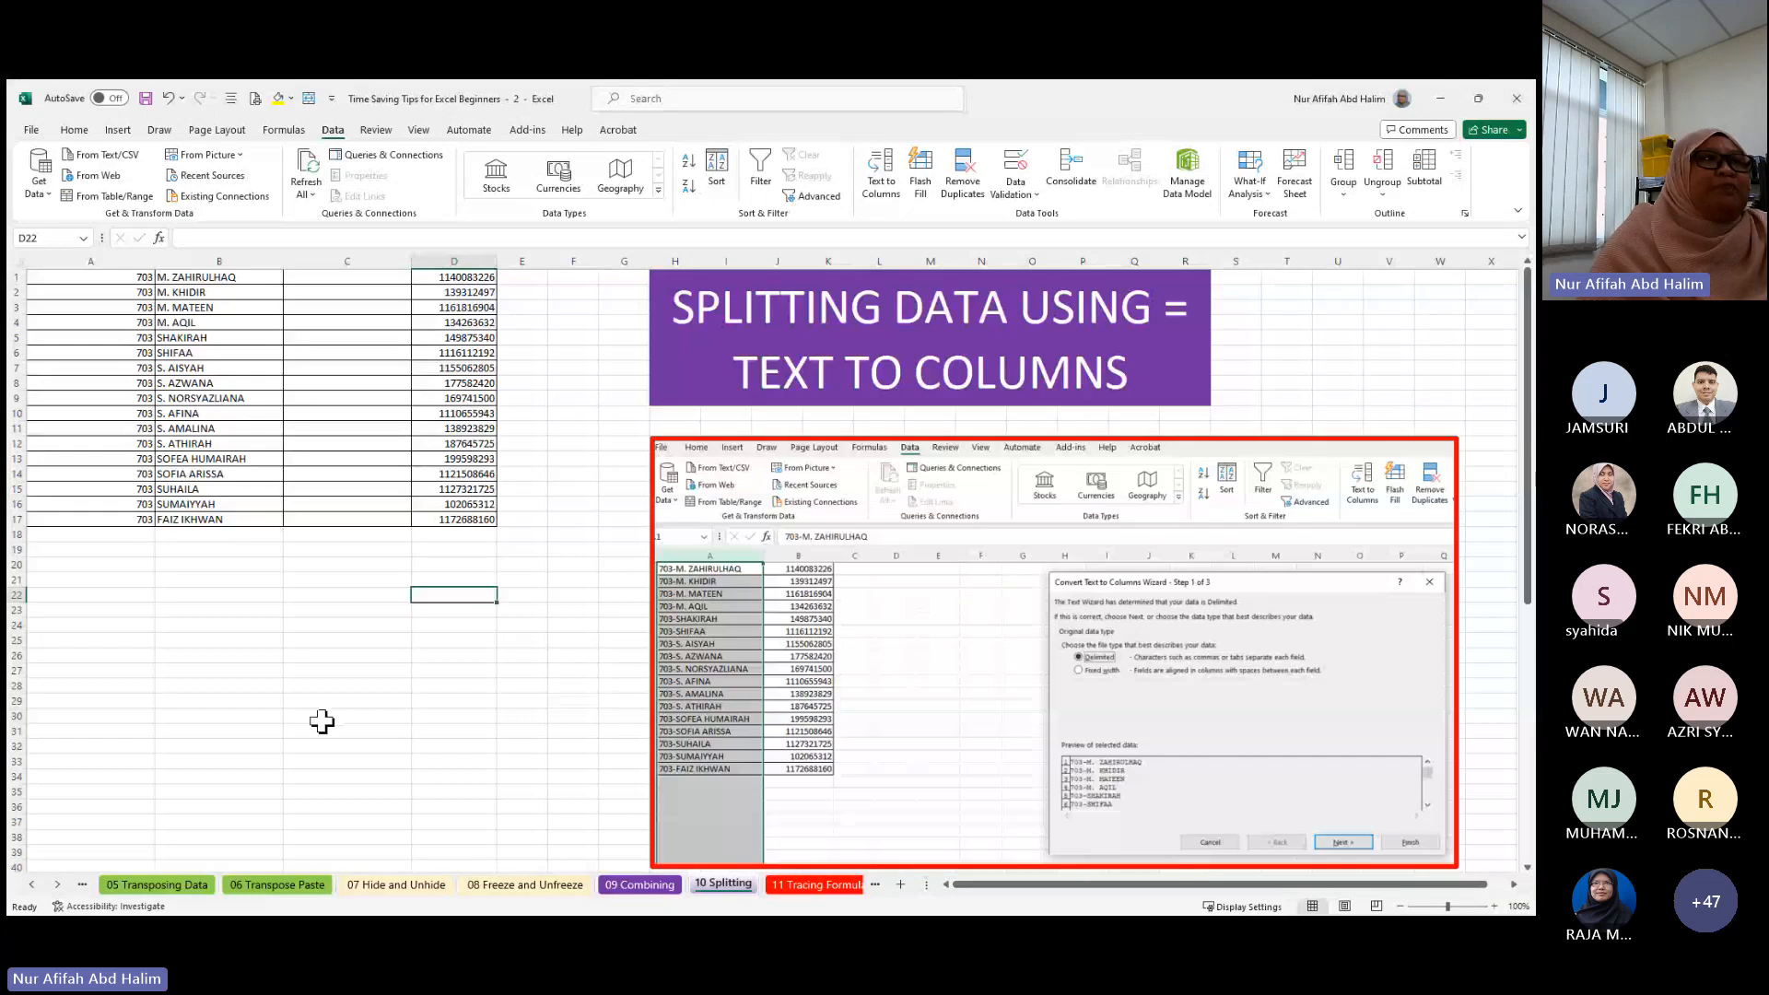
{"action": "left_click", "coordinate": [169, 99]}
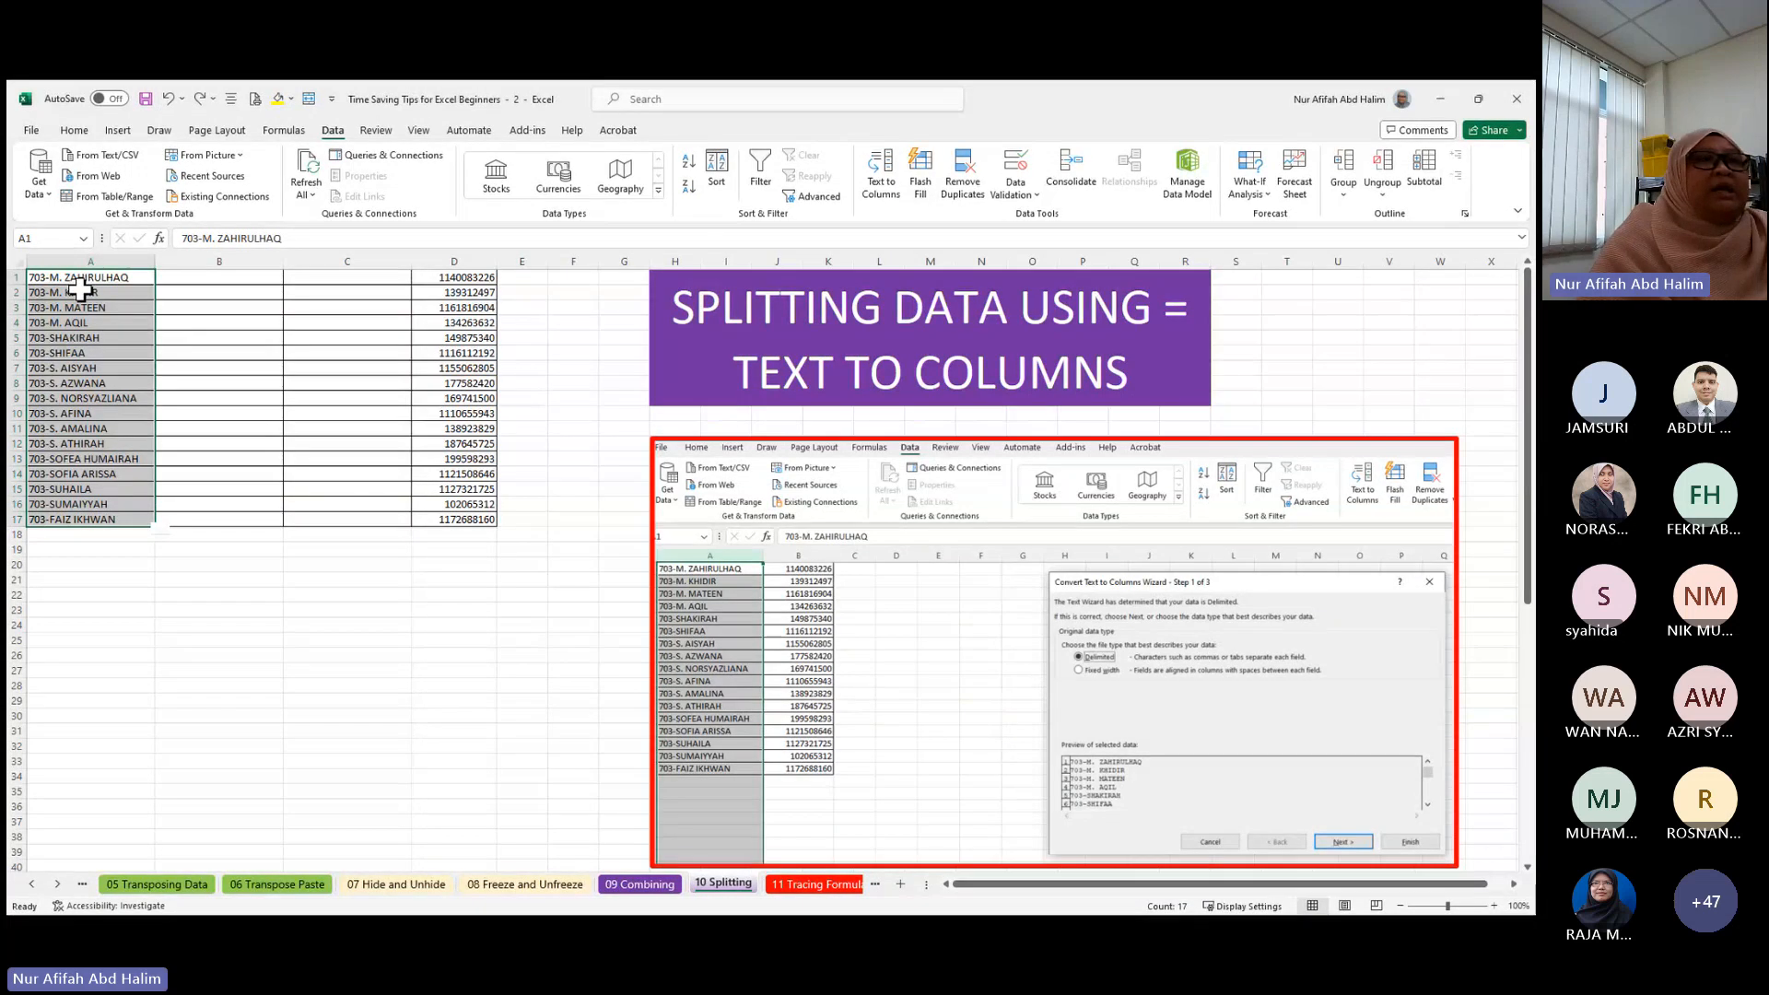
- Split the entries in A1:A17 directly after the hyphen into code and name columns using fixed-width Text to Columns
{"action": "left_click", "coordinate": [898, 197]}
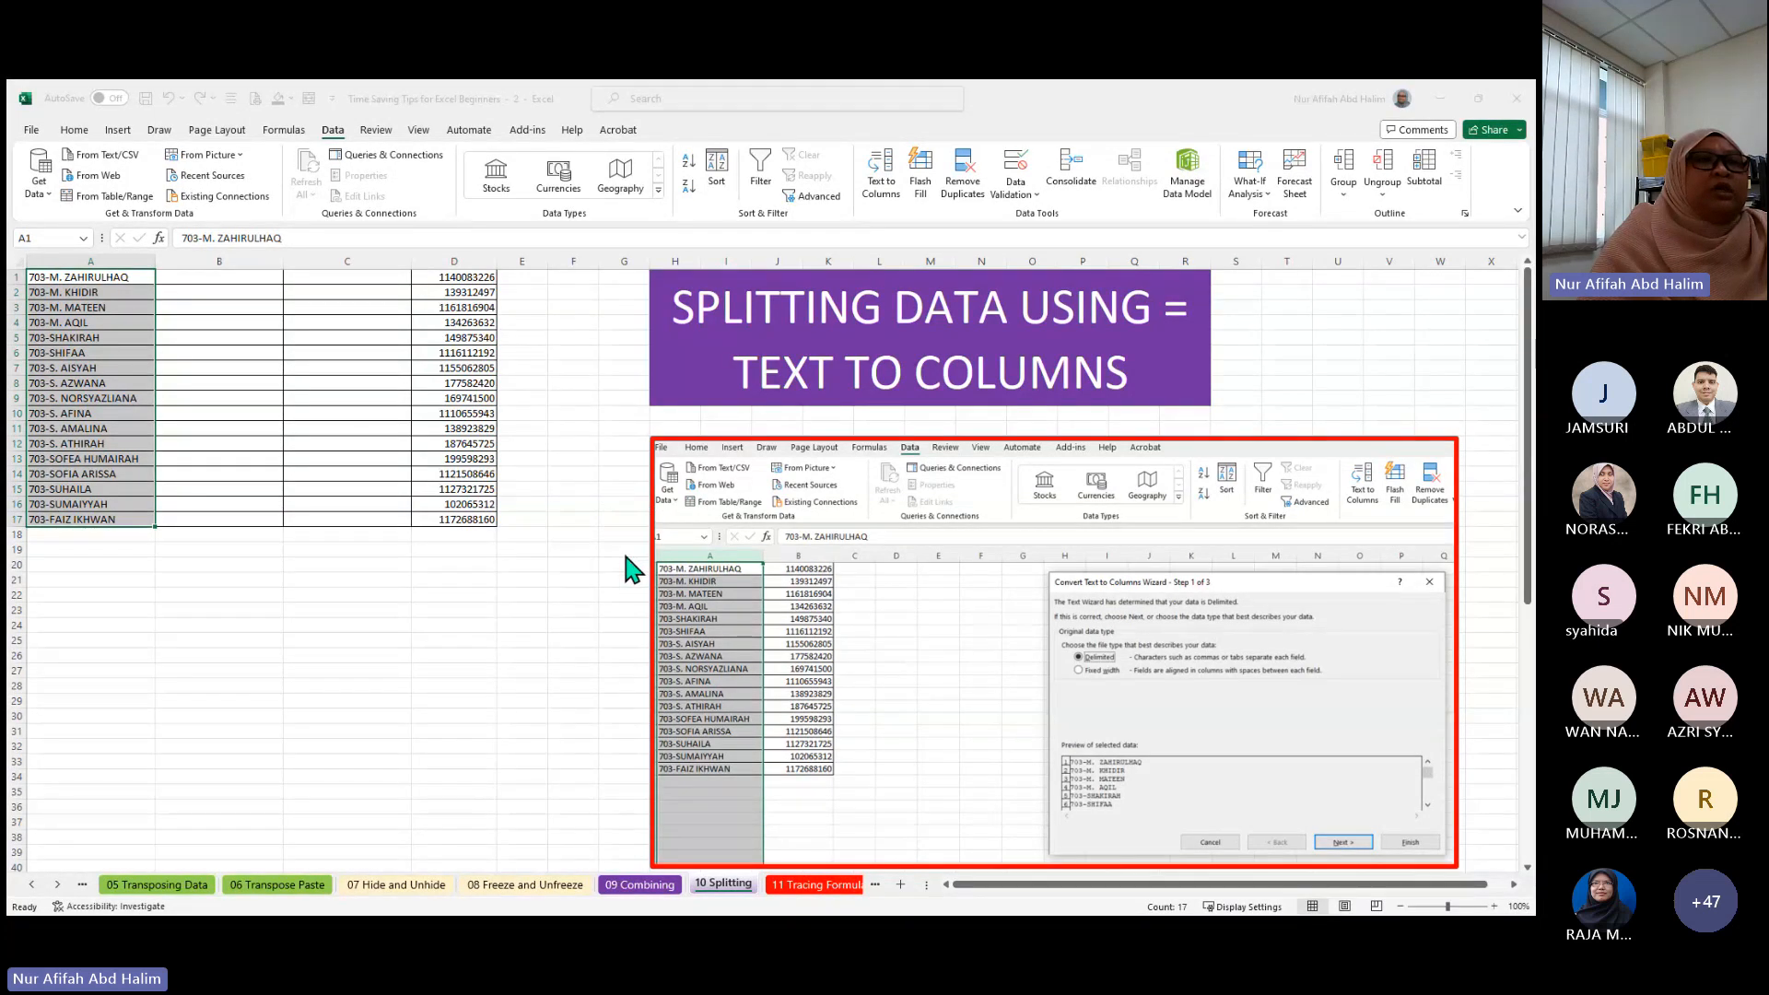
{"action": "left_click", "coordinate": [994, 608]}
{"action": "left_click", "coordinate": [756, 547]}
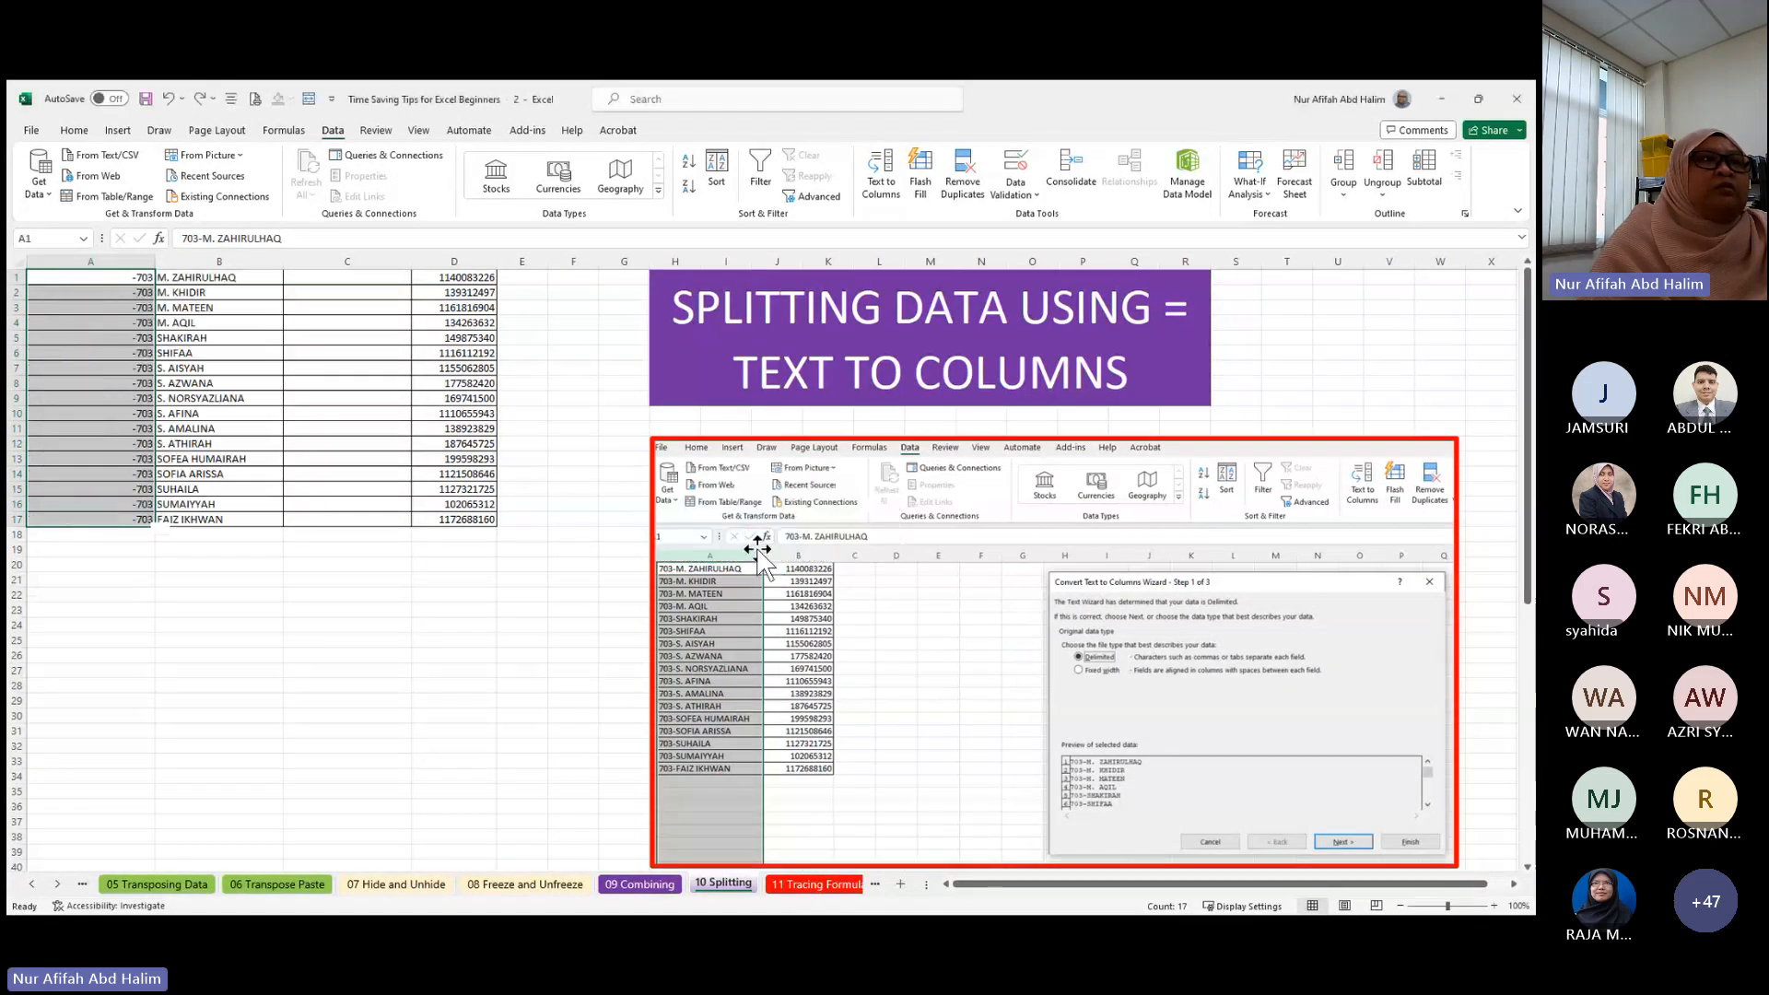
{"action": "left_click", "coordinate": [180, 506]}
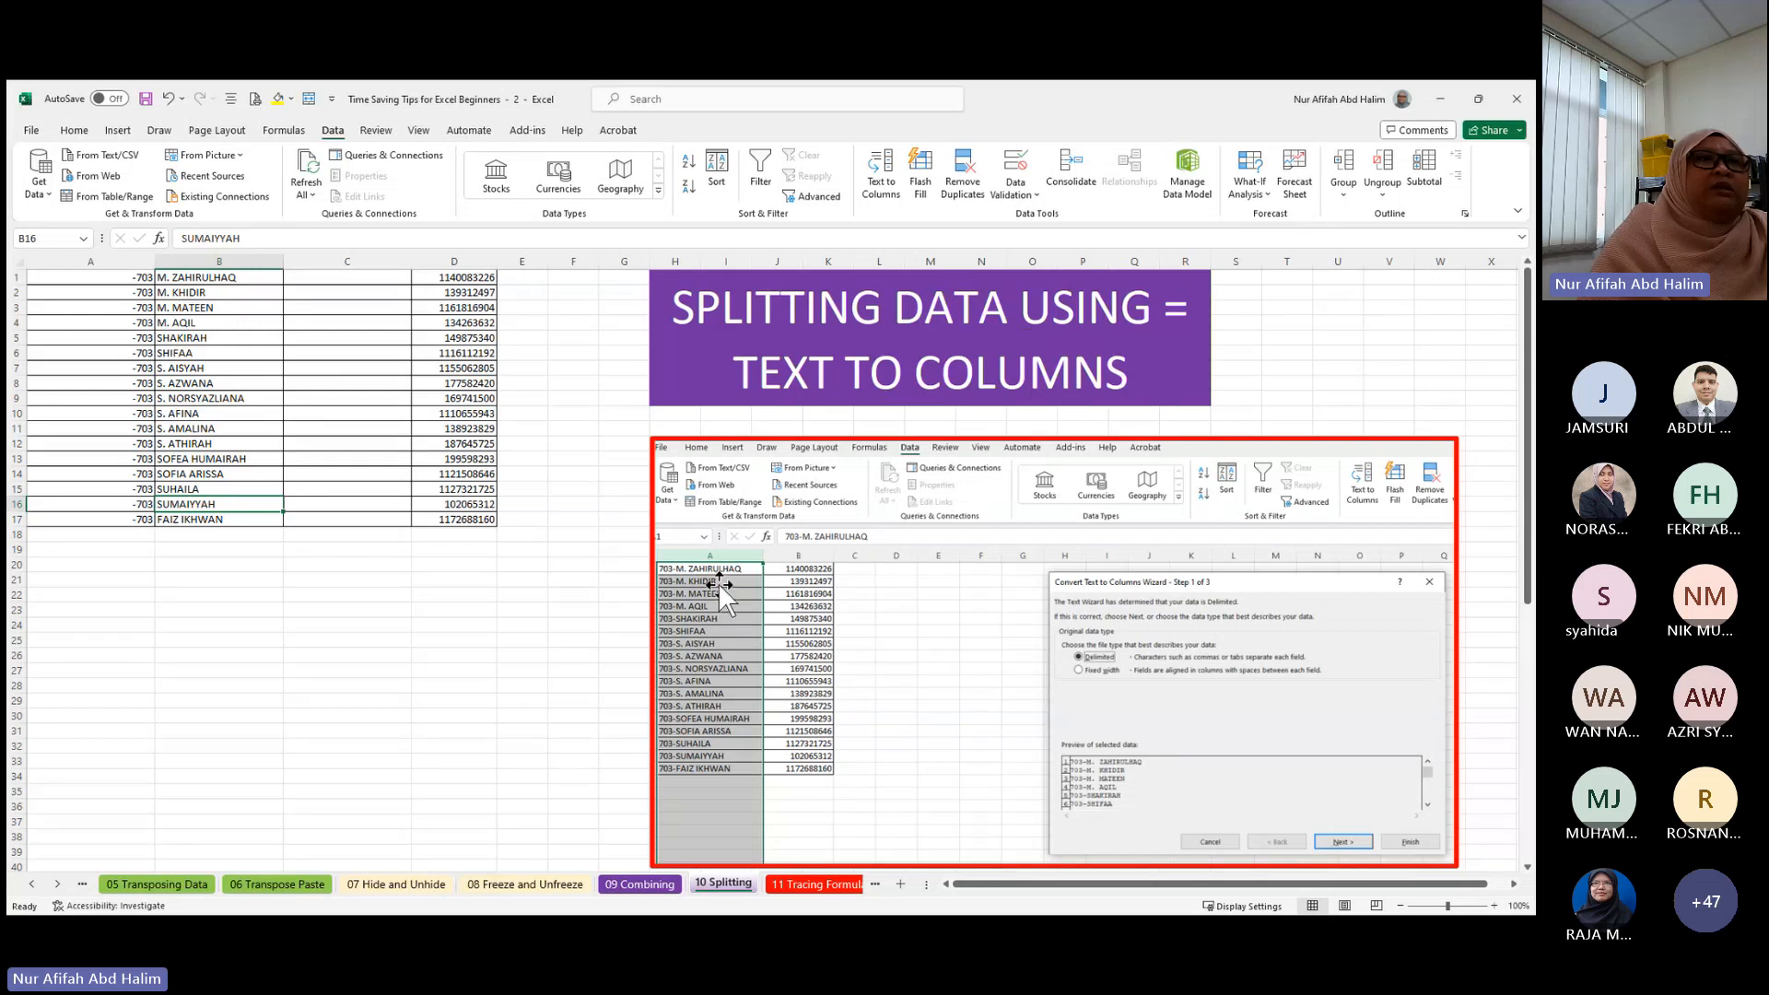
- Examine the Text to Columns wizard illustrations further down the sheet and return to the split data
{"action": "scroll", "coordinate": [470, 668], "scroll_direction": "down", "scroll_amount": 6}
{"action": "scroll", "coordinate": [554, 628], "scroll_direction": "down", "scroll_amount": 5}
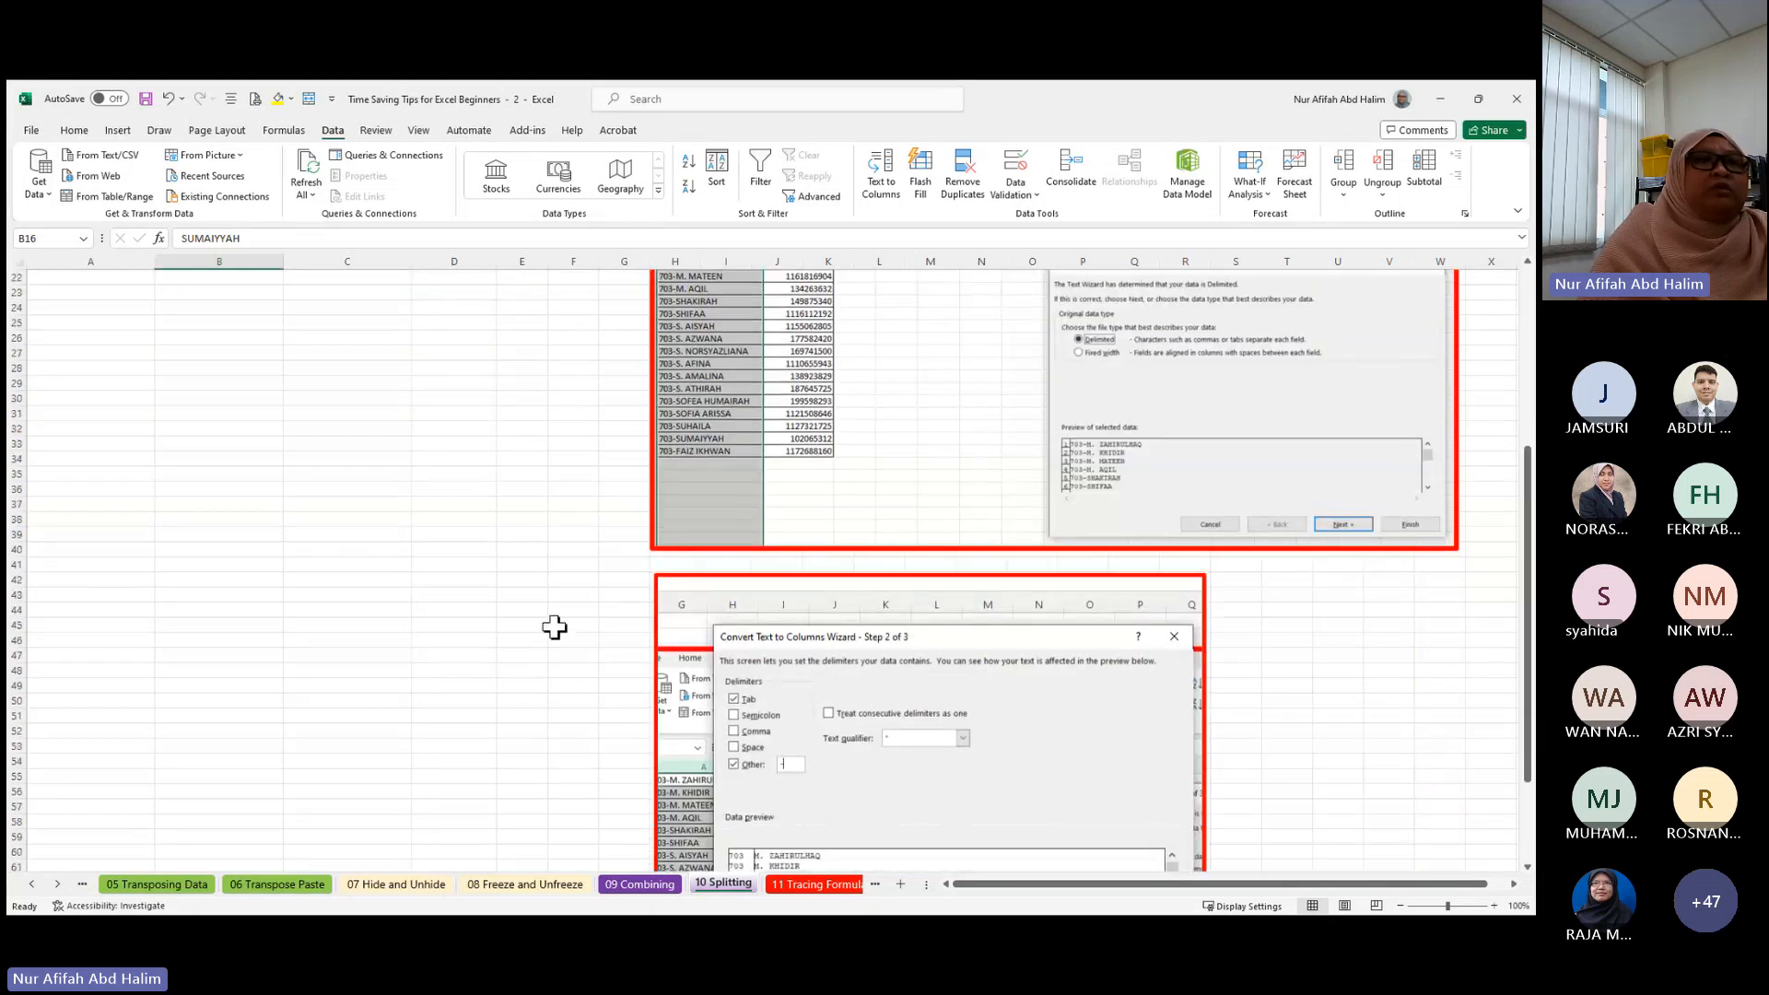
{"action": "scroll", "coordinate": [553, 627], "scroll_direction": "up", "scroll_amount": 11}
{"action": "scroll", "coordinate": [553, 628], "scroll_direction": "down", "scroll_amount": 8}
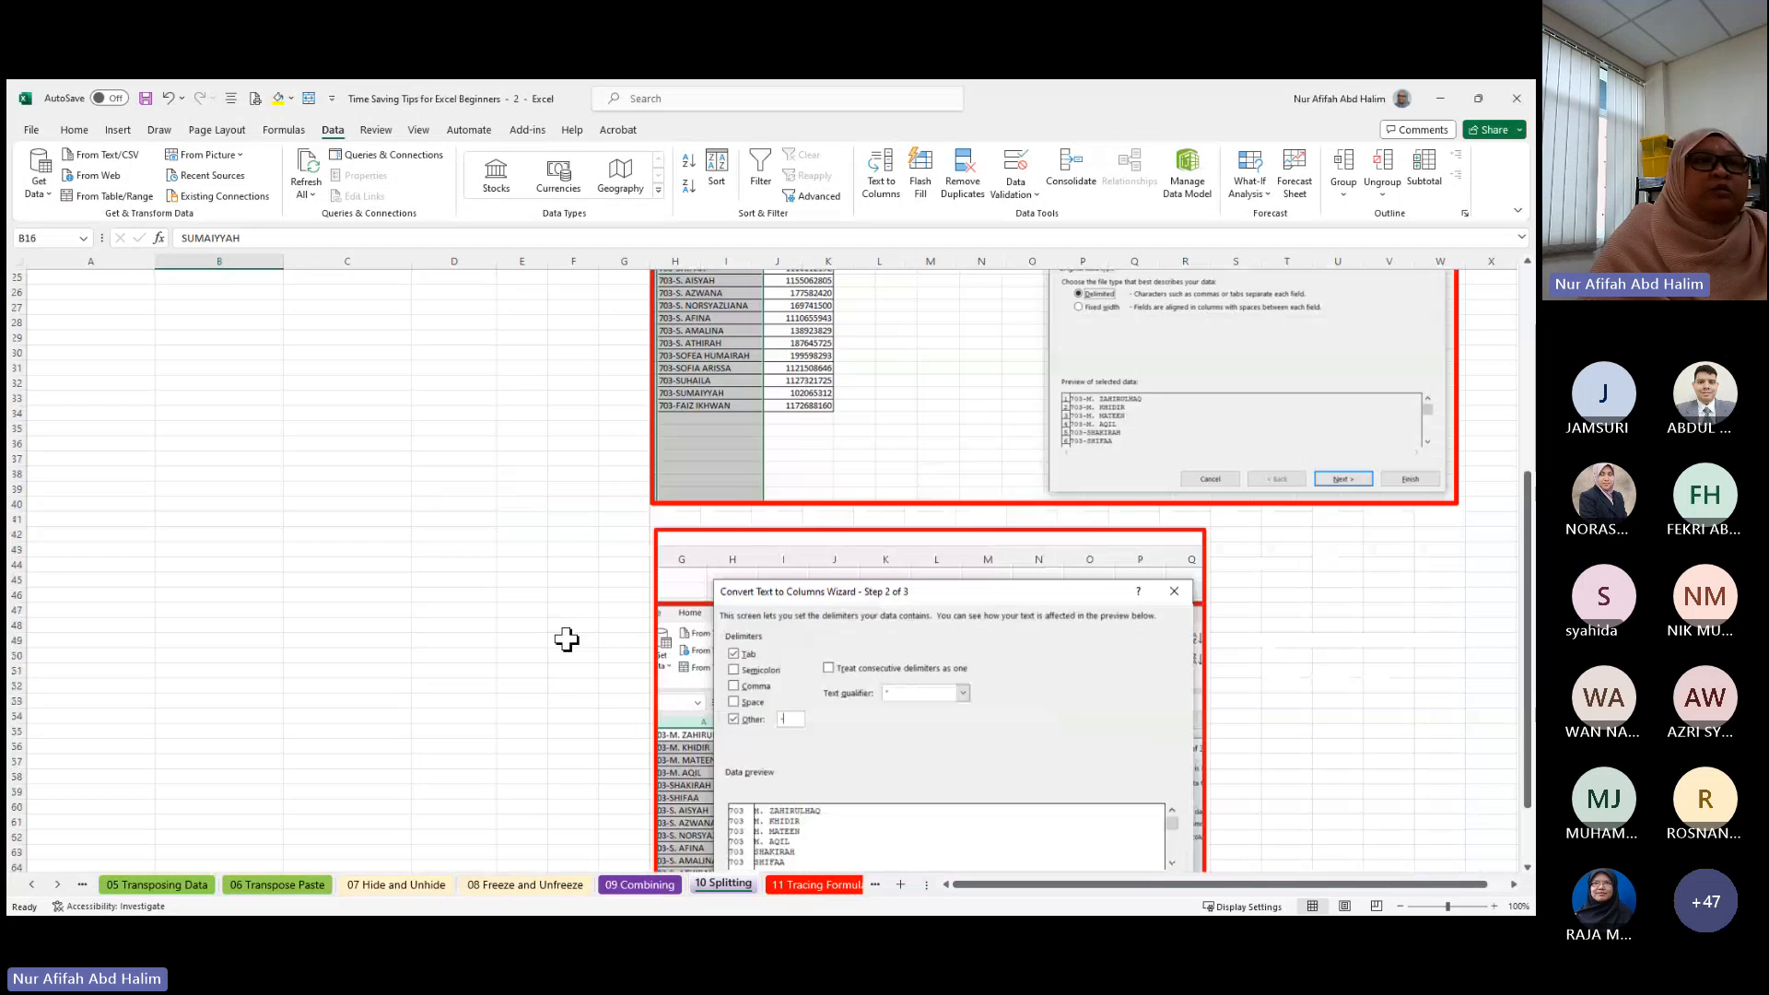
{"action": "scroll", "coordinate": [566, 639], "scroll_direction": "up", "scroll_amount": 6}
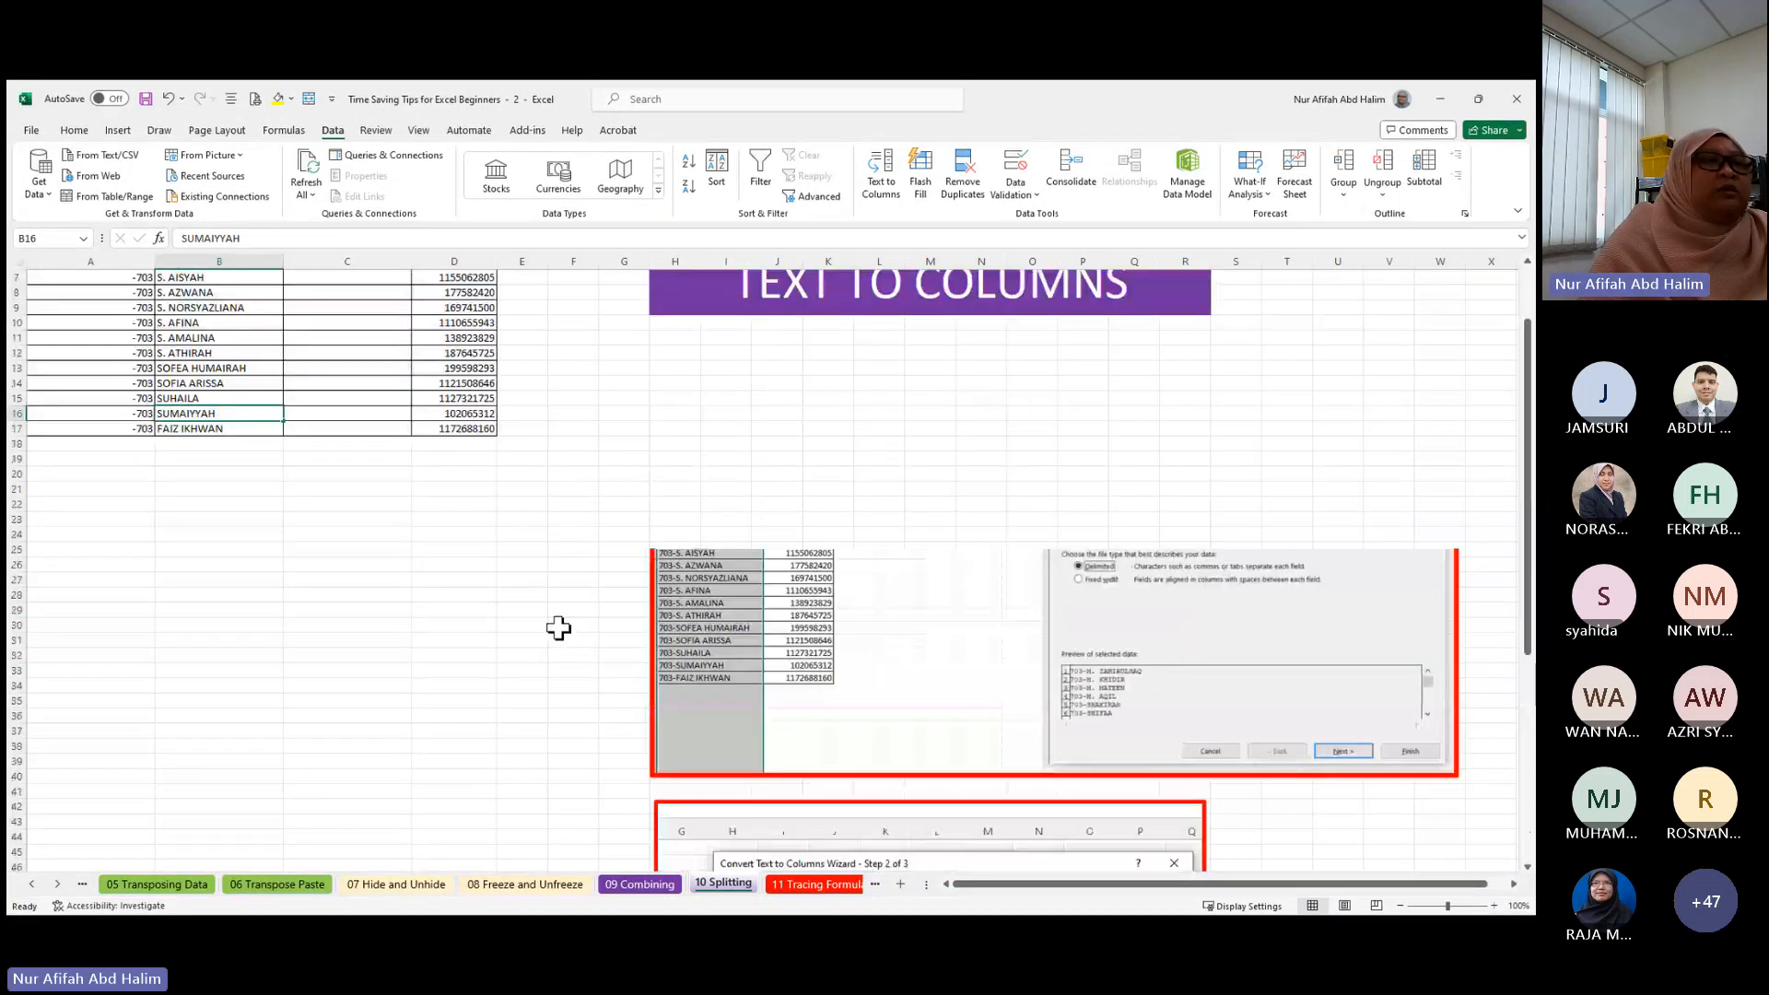
{"action": "scroll", "coordinate": [558, 627], "scroll_direction": "up", "scroll_amount": 2}
- Bring further sheet tabs into view, look at the 11 Tracing Formulas sheet and return to 10 Splitting
{"action": "left_click", "coordinate": [57, 885]}
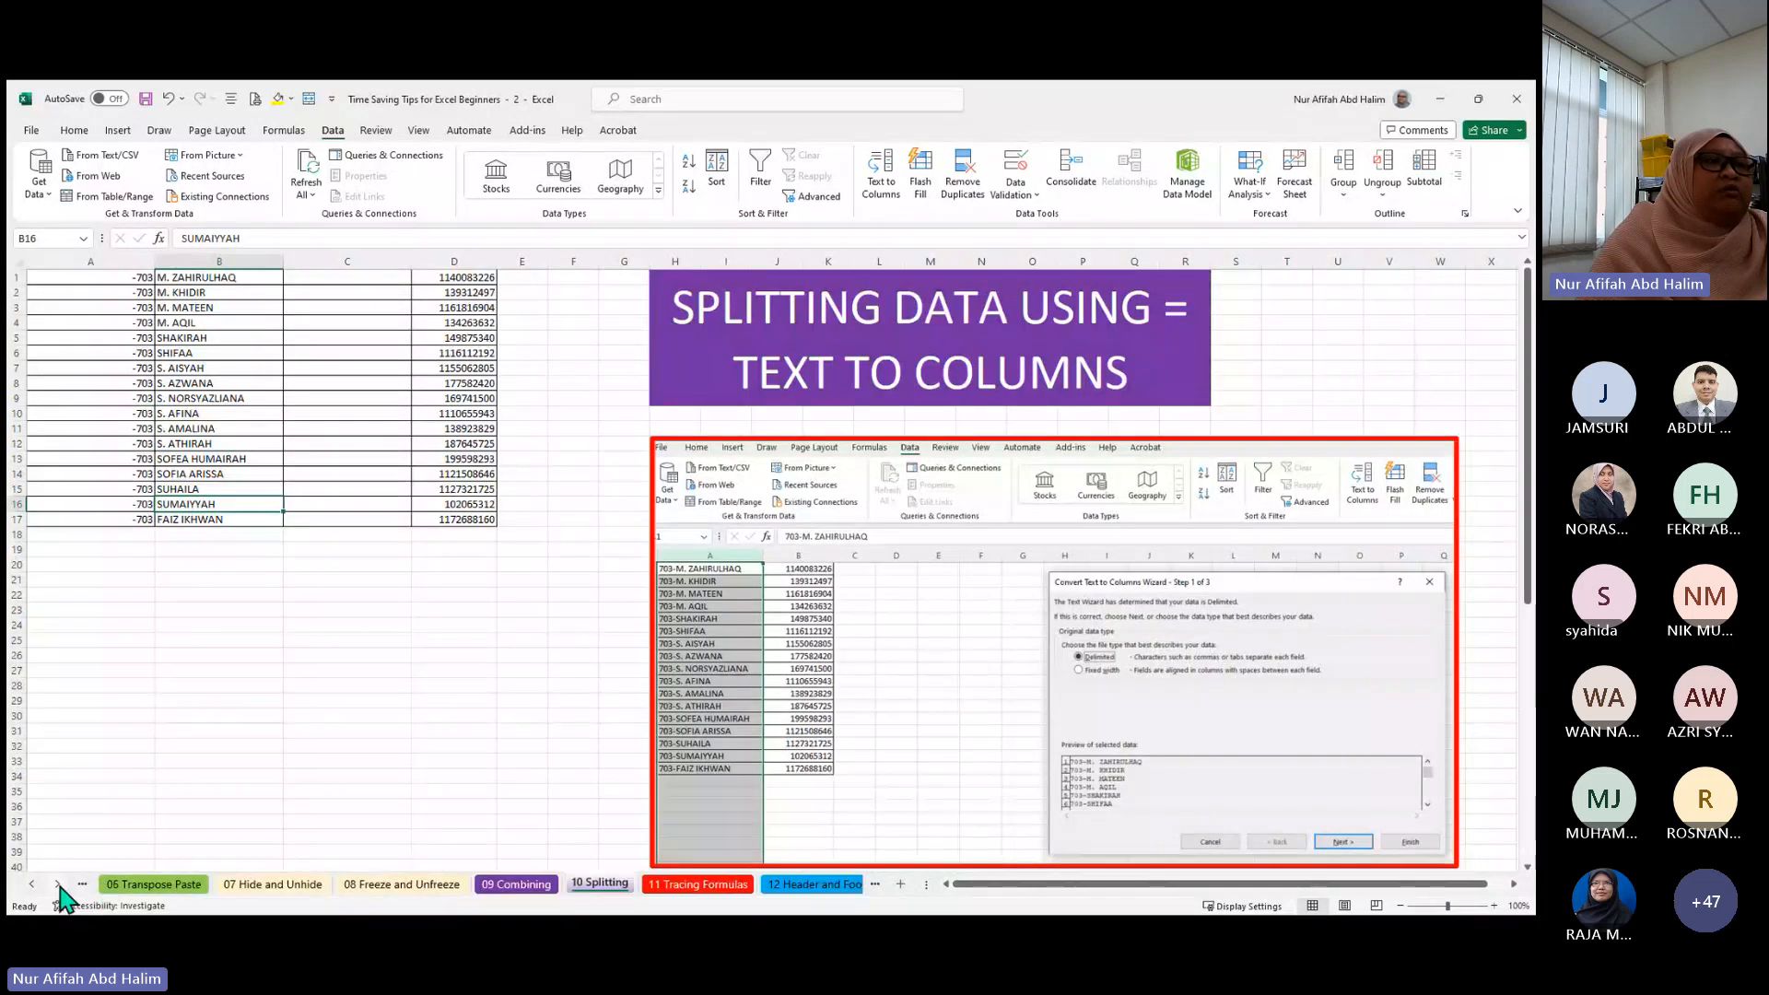
{"action": "left_click", "coordinate": [57, 885]}
{"action": "left_click", "coordinate": [57, 885]}
{"action": "left_click", "coordinate": [57, 885]}
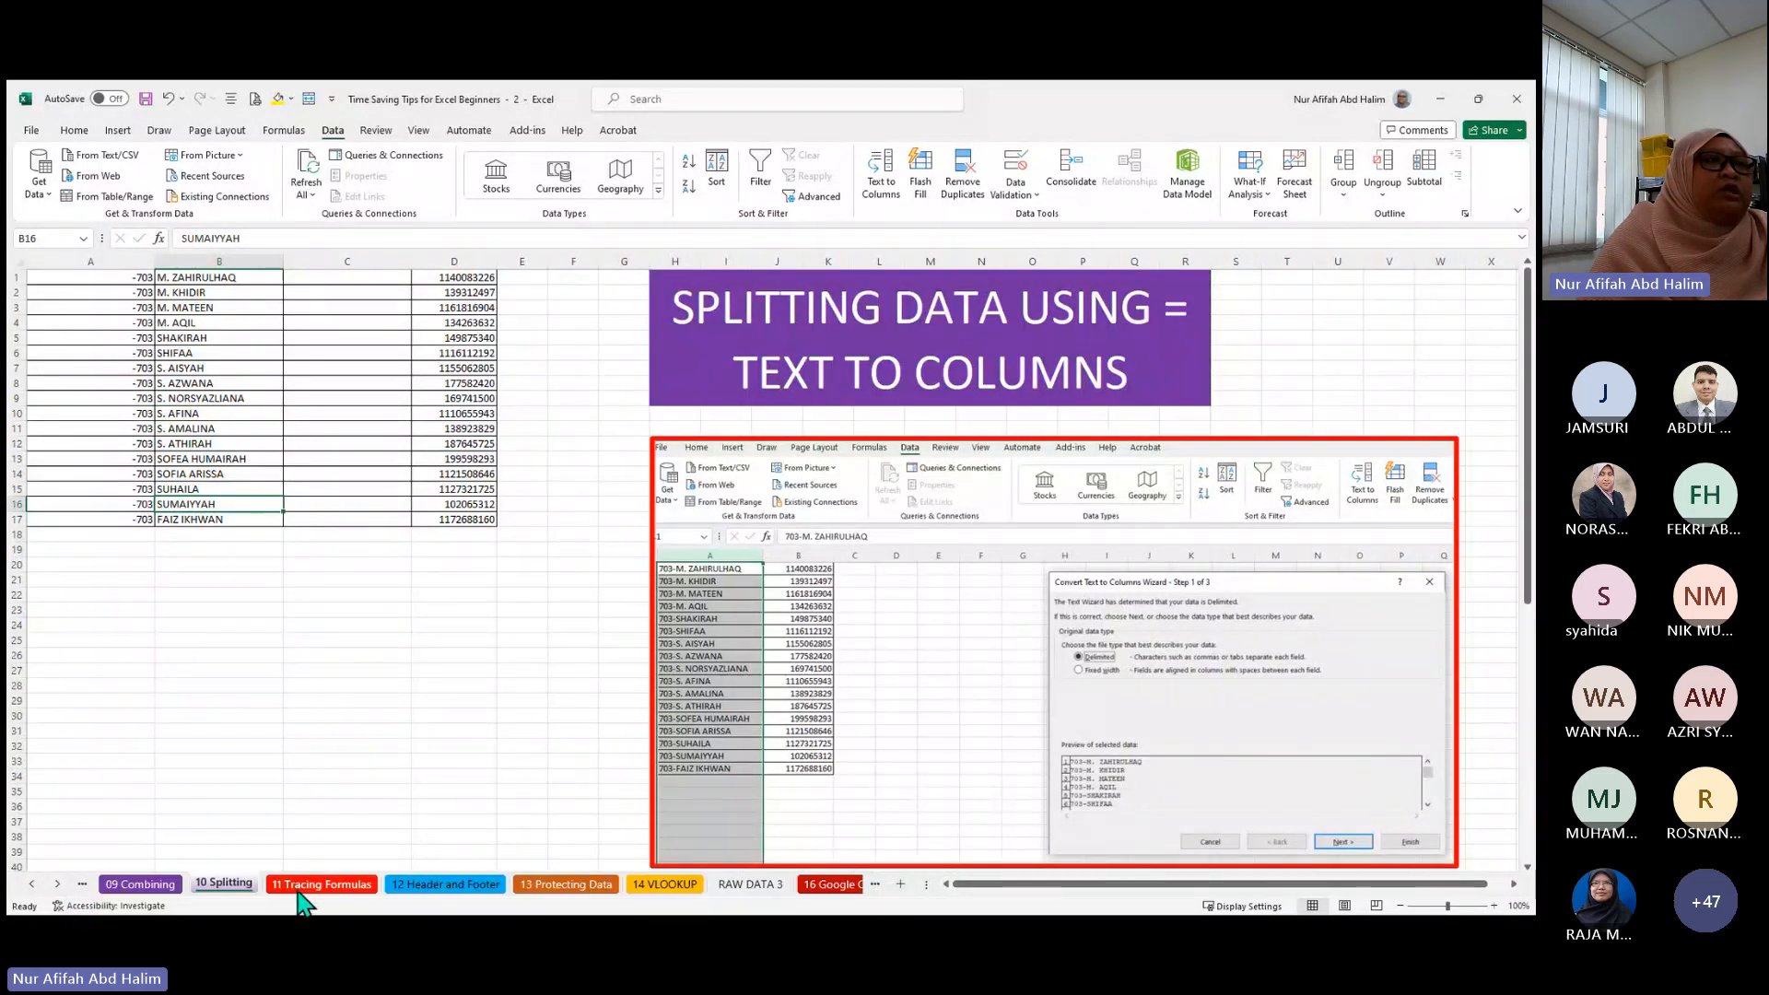
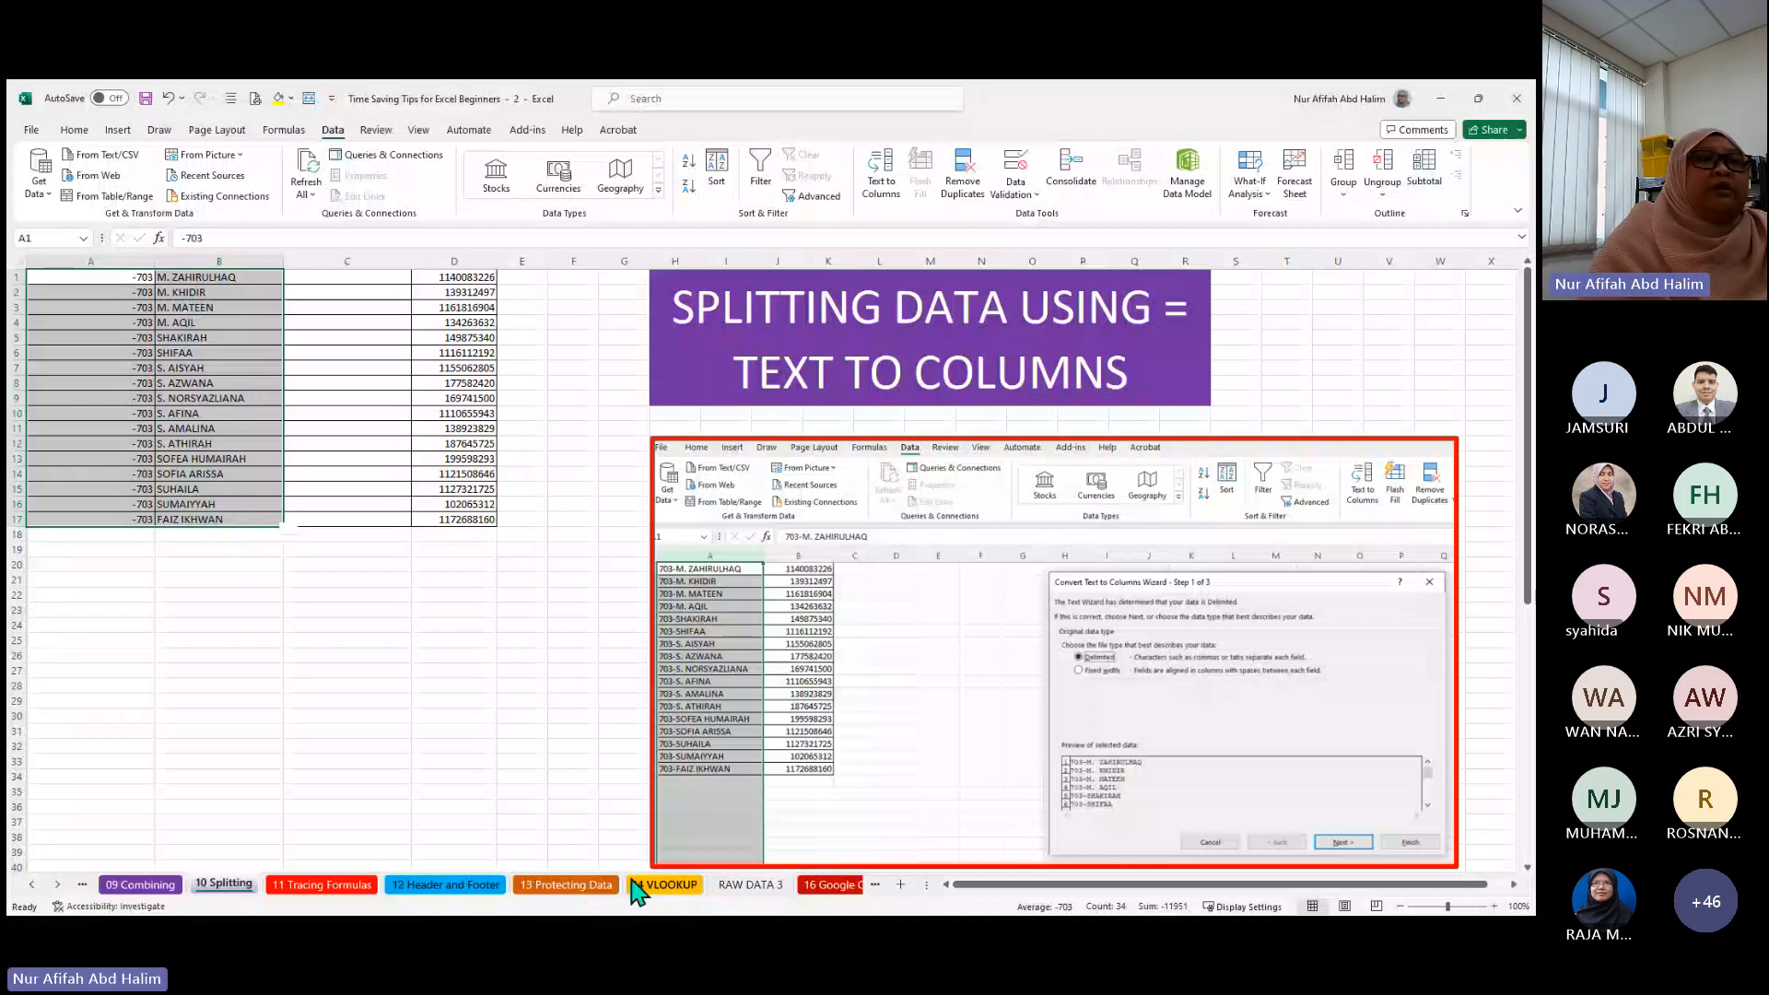
{"action": "key", "text": "ctrl+Page_Down"}
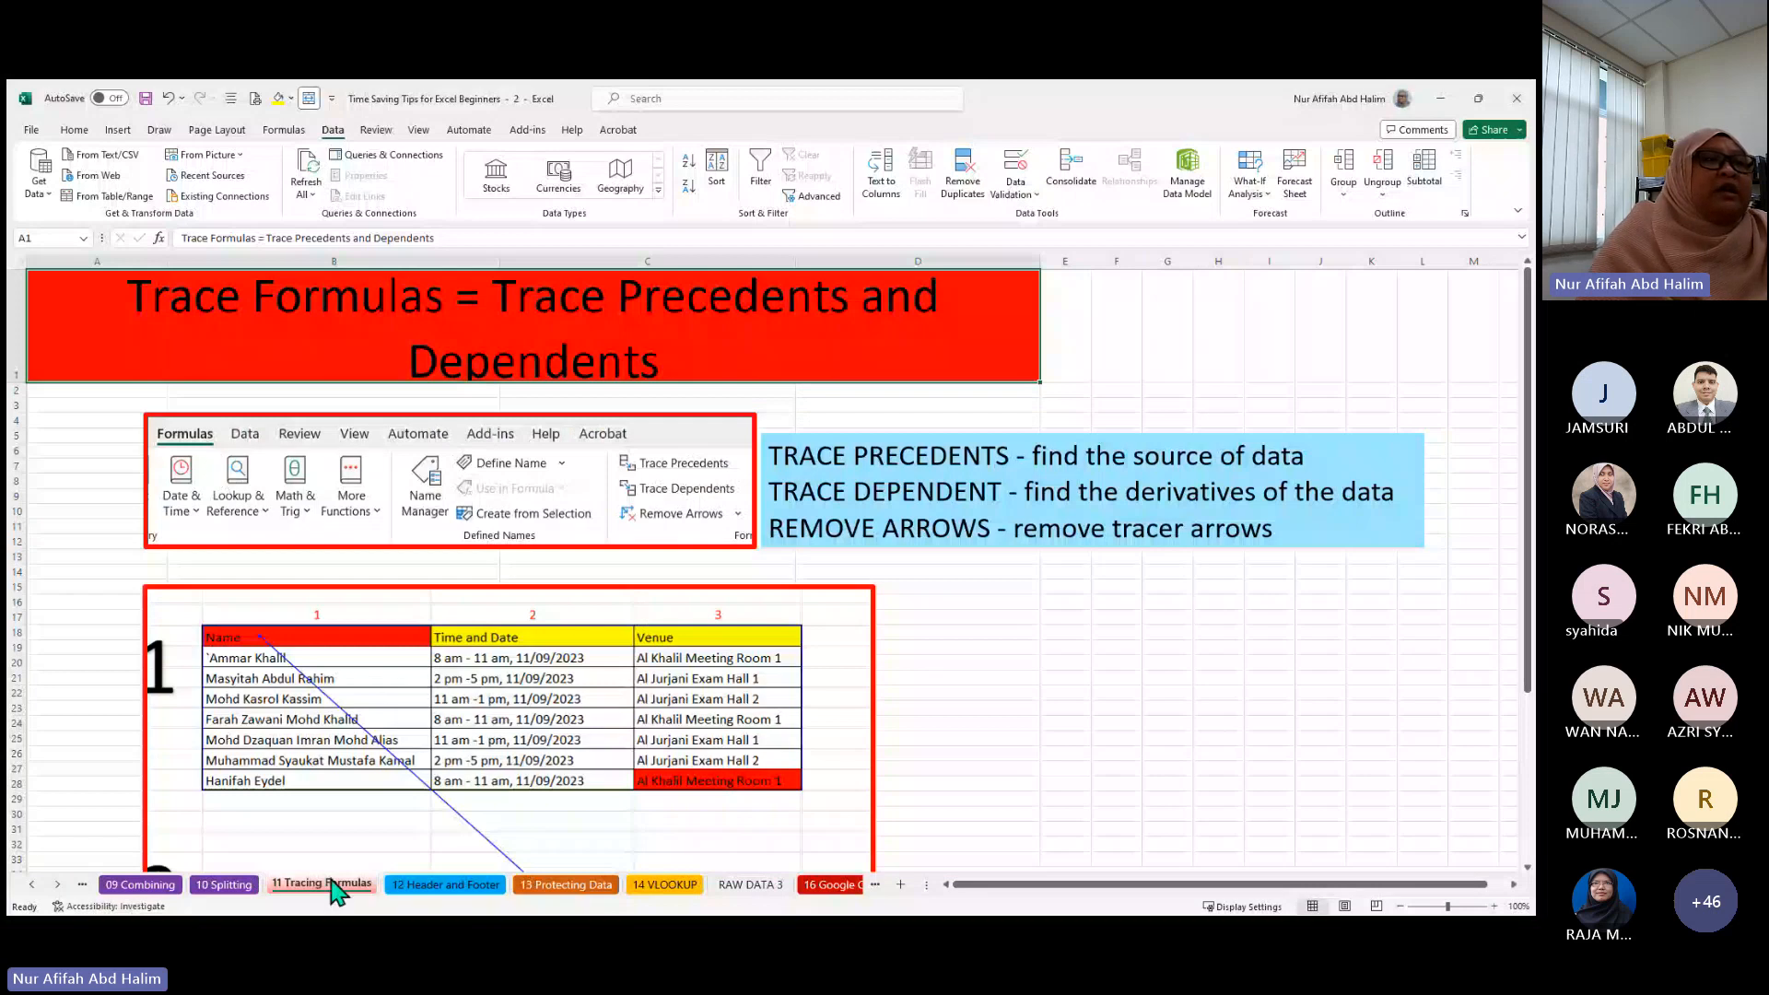
{"action": "left_click", "coordinate": [205, 880]}
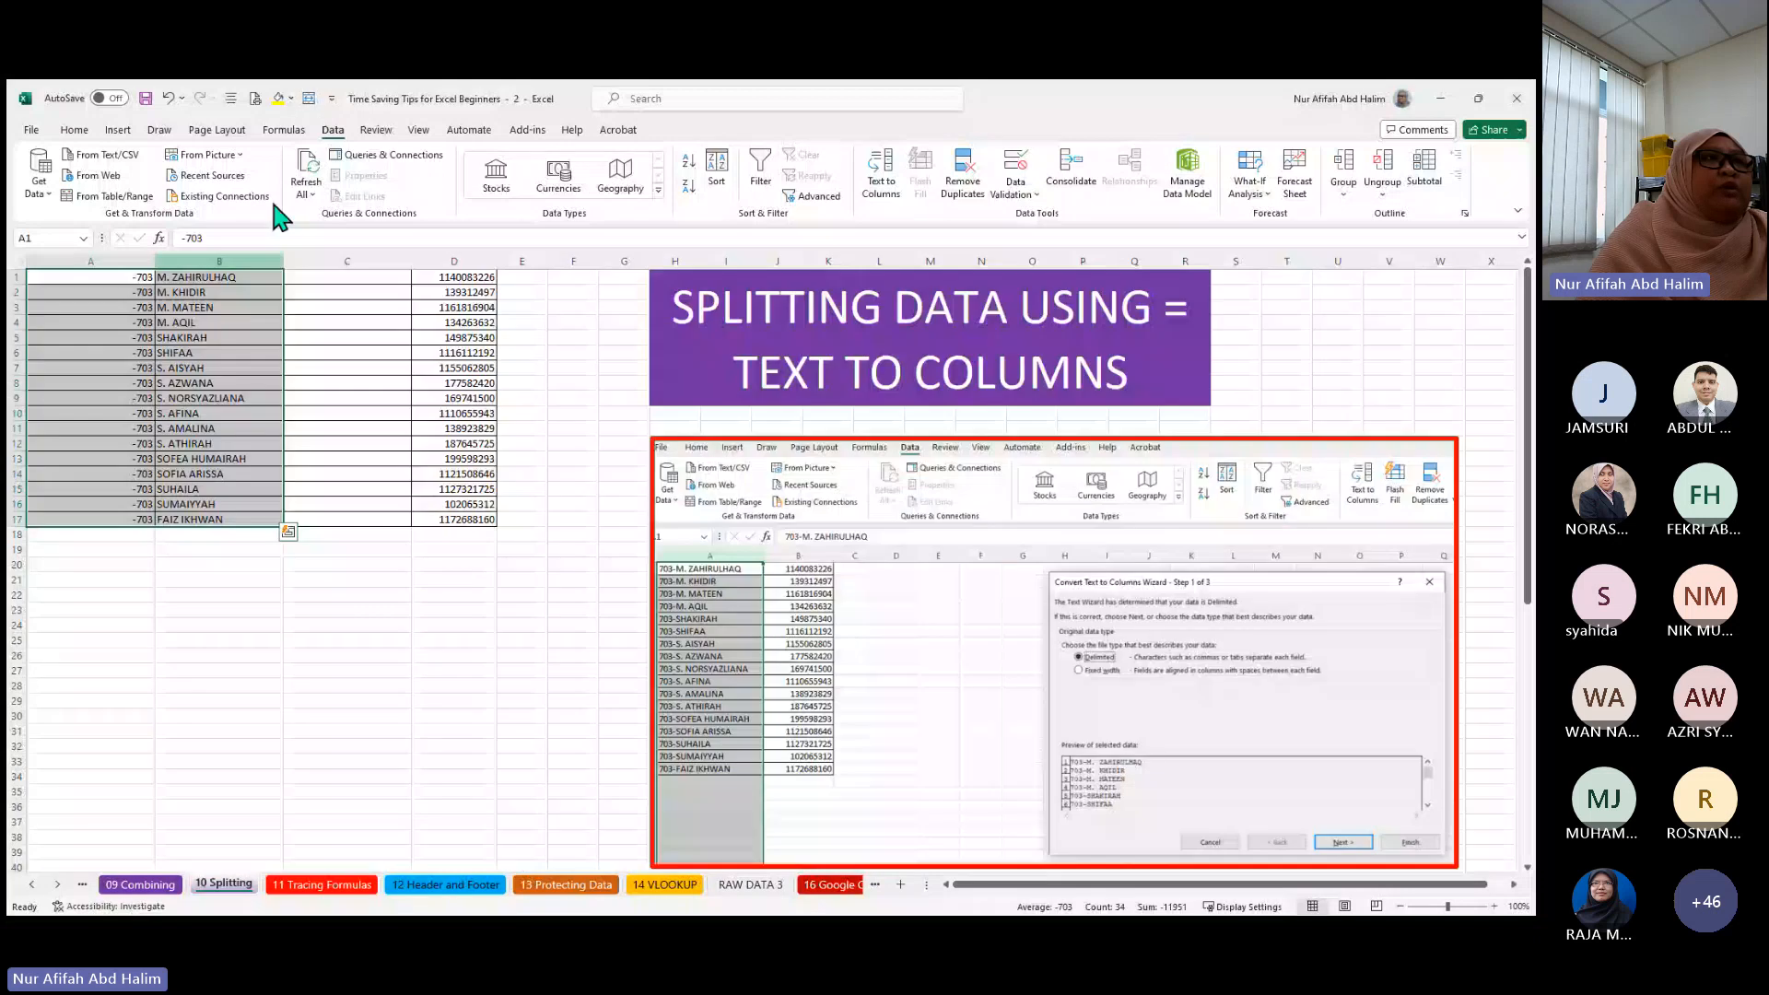
- Try to trace the precedents of cell A1 on the 10 Splitting sheet
{"action": "left_click", "coordinate": [285, 130]}
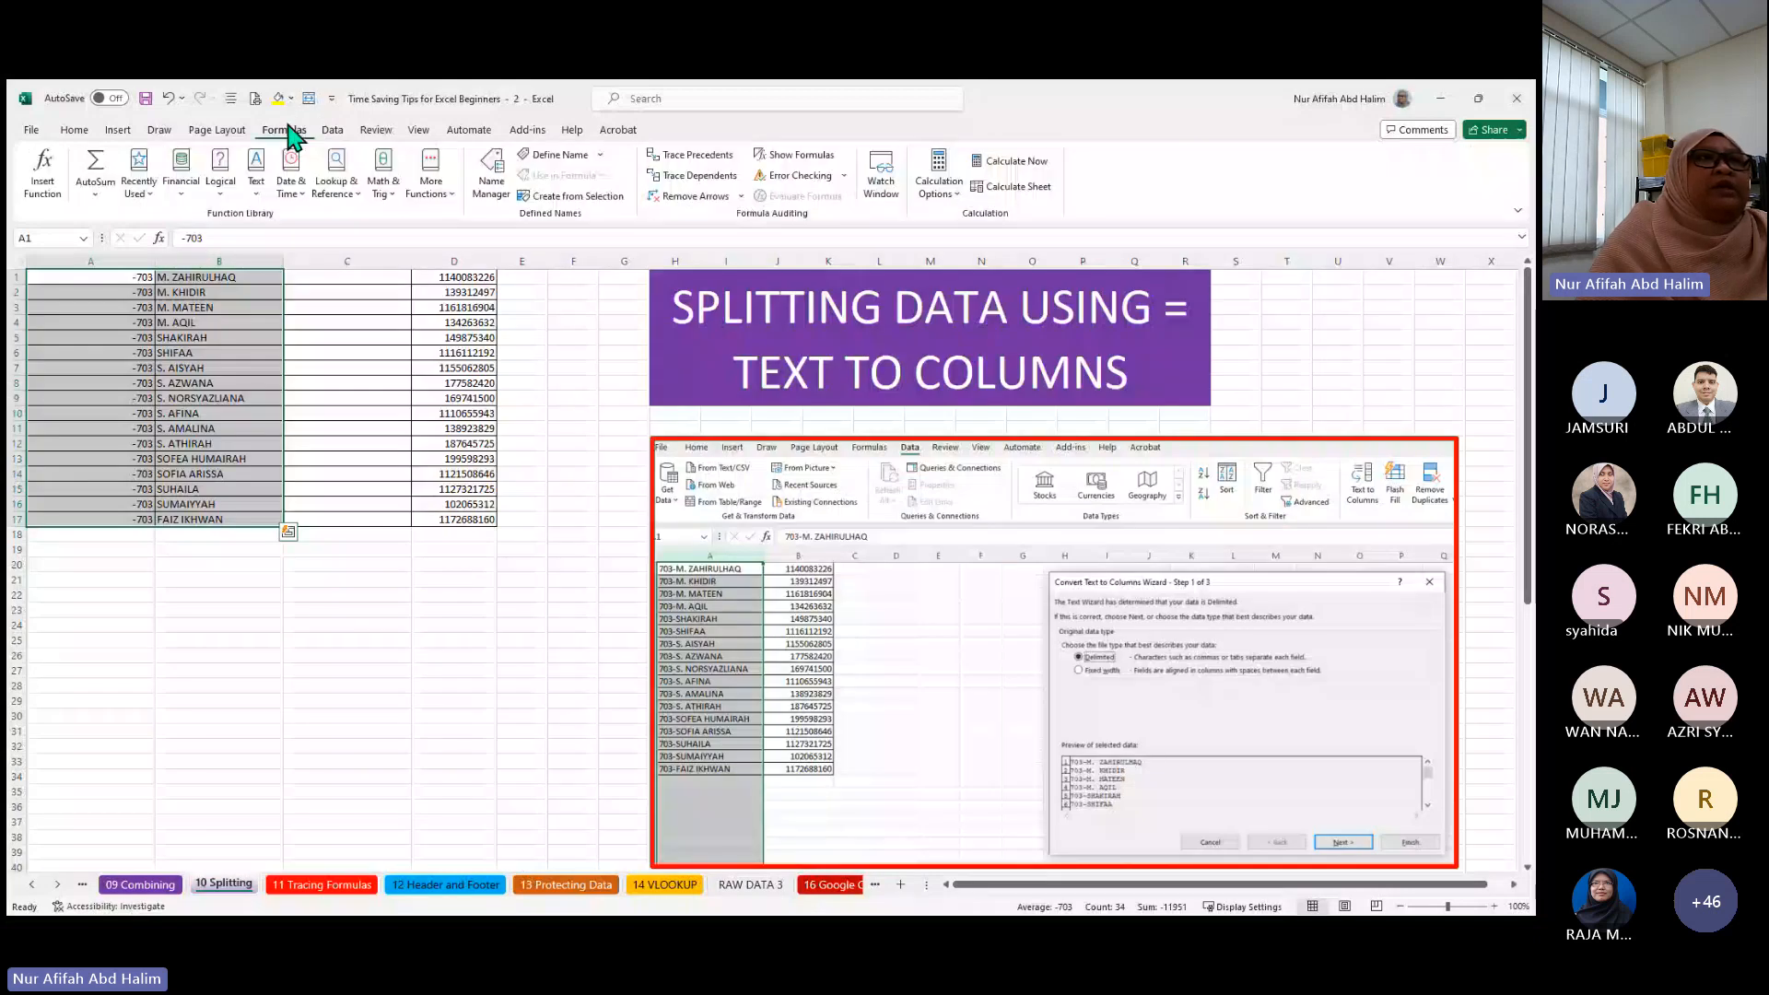
{"action": "left_click", "coordinate": [724, 156]}
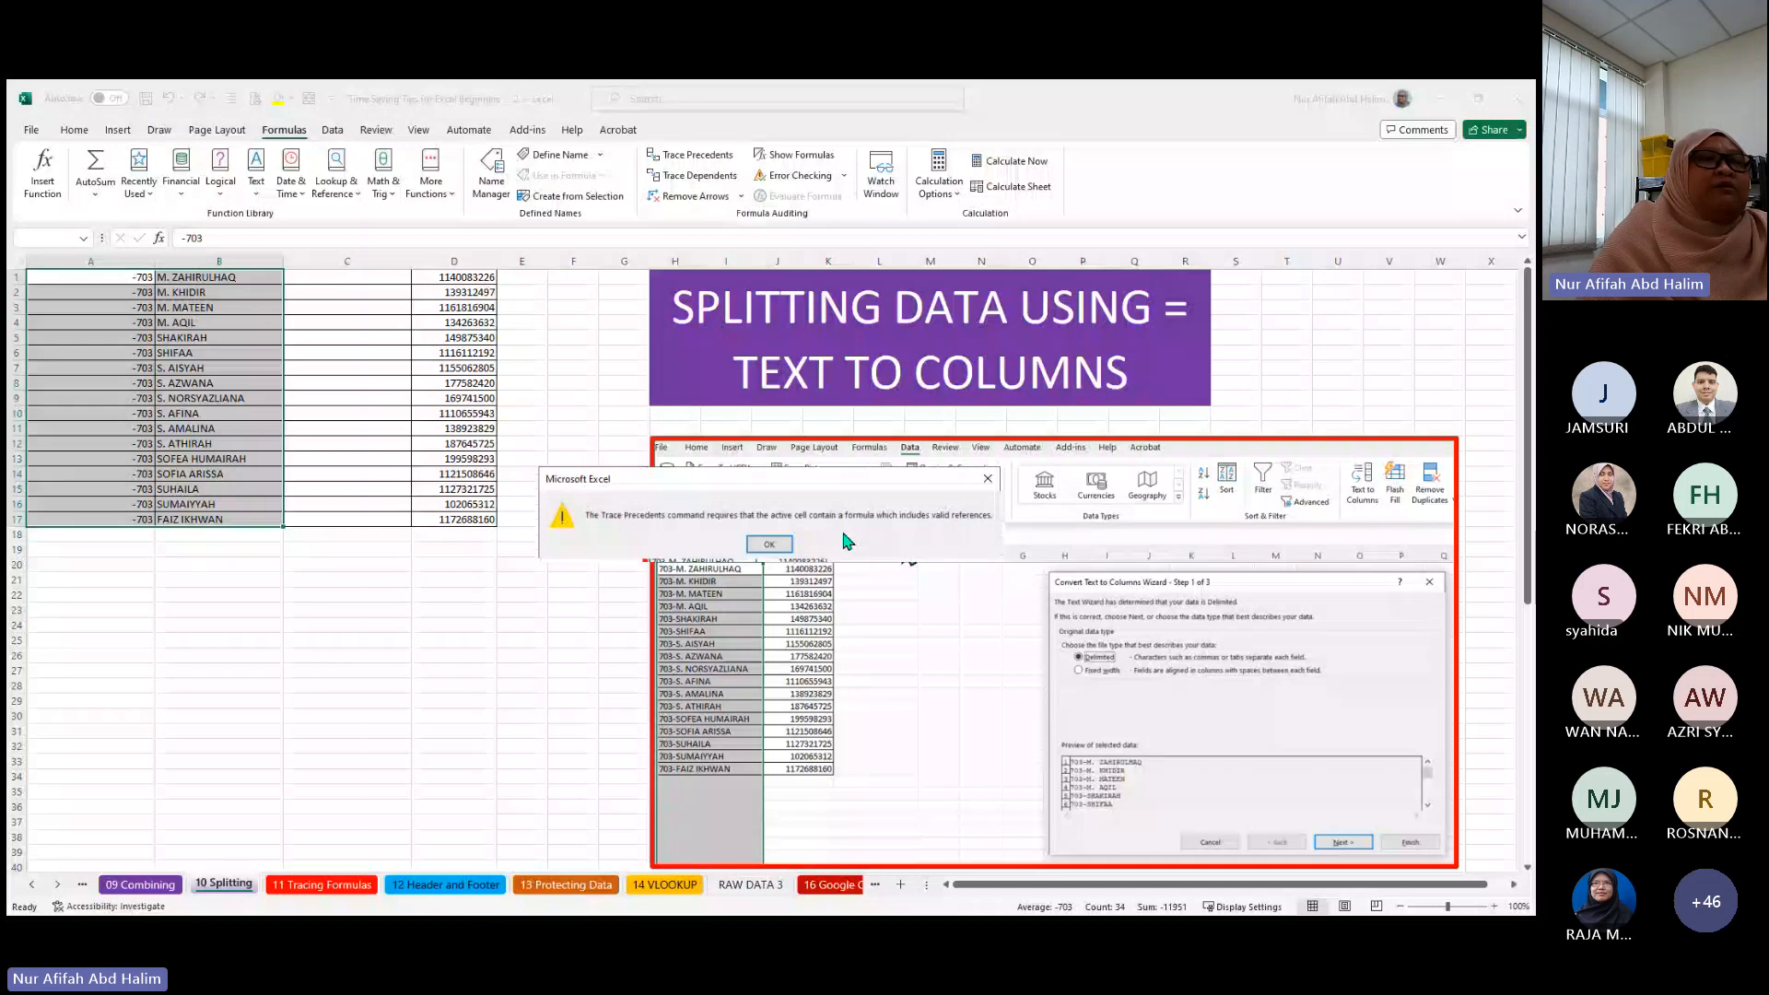
{"action": "left_click", "coordinate": [777, 548]}
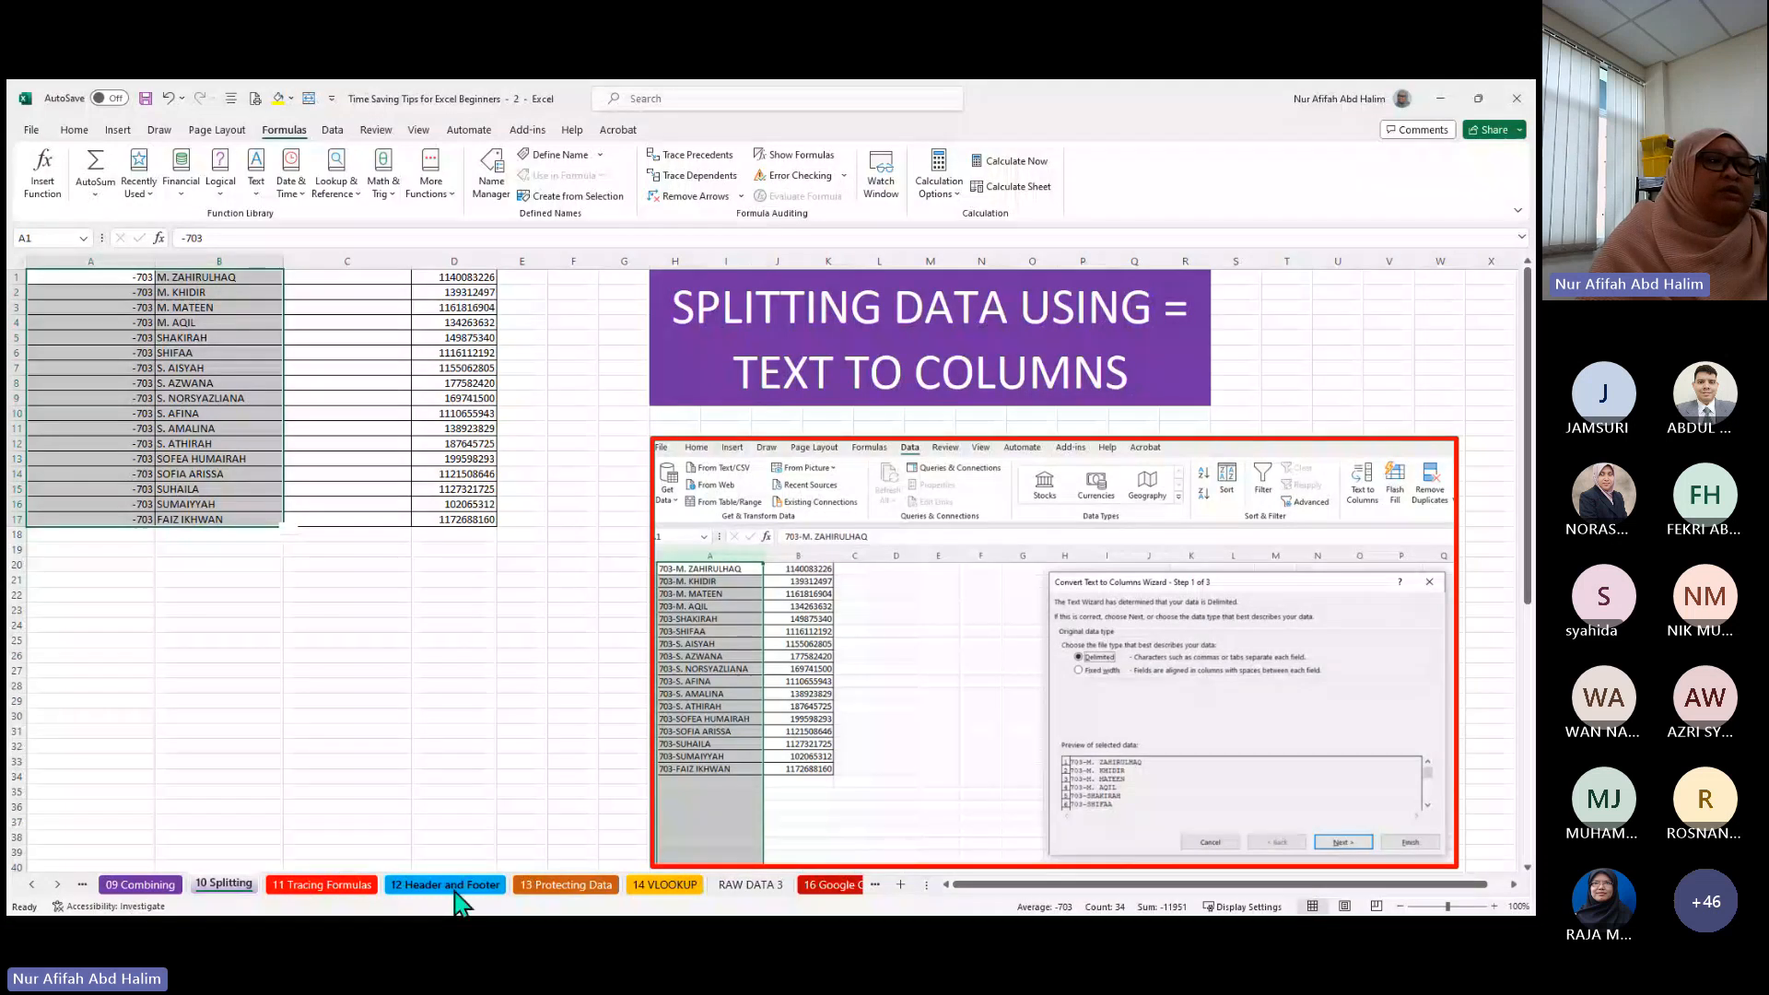
- Look through the workbook's earlier sheets and open the 05 Transposing Data sheet
{"action": "left_click", "coordinate": [31, 885]}
{"action": "left_click", "coordinate": [31, 885]}
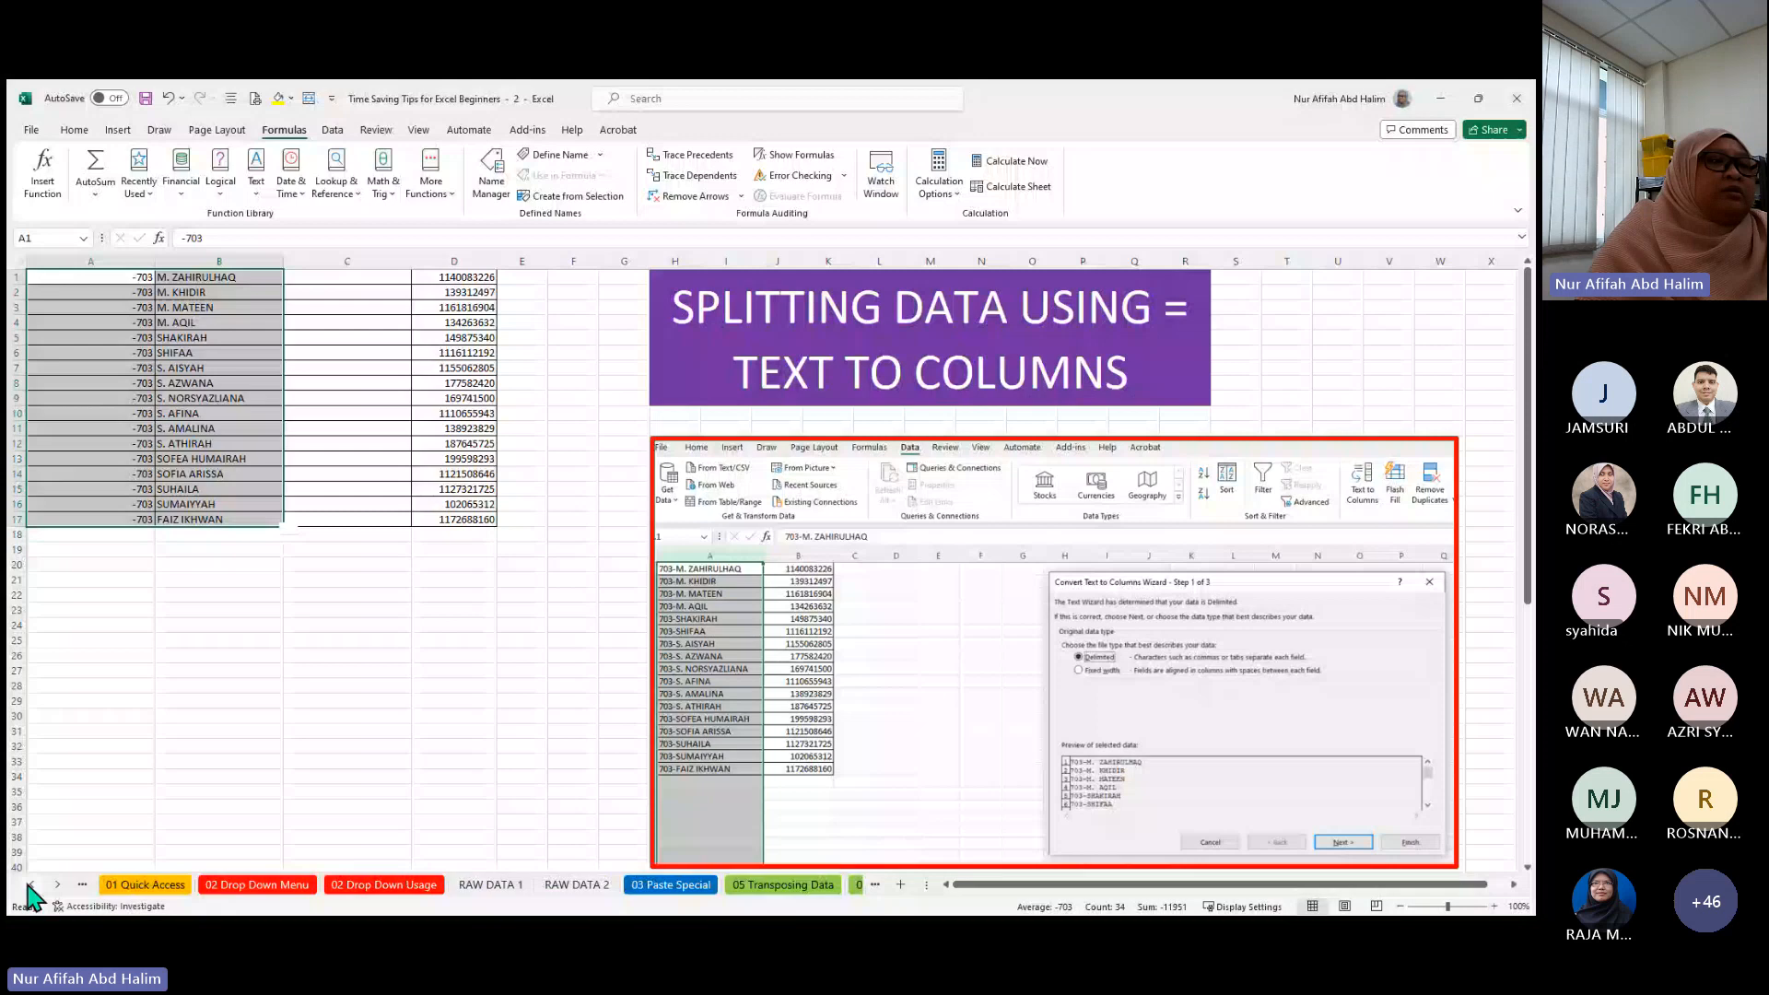
{"action": "left_click", "coordinate": [30, 884]}
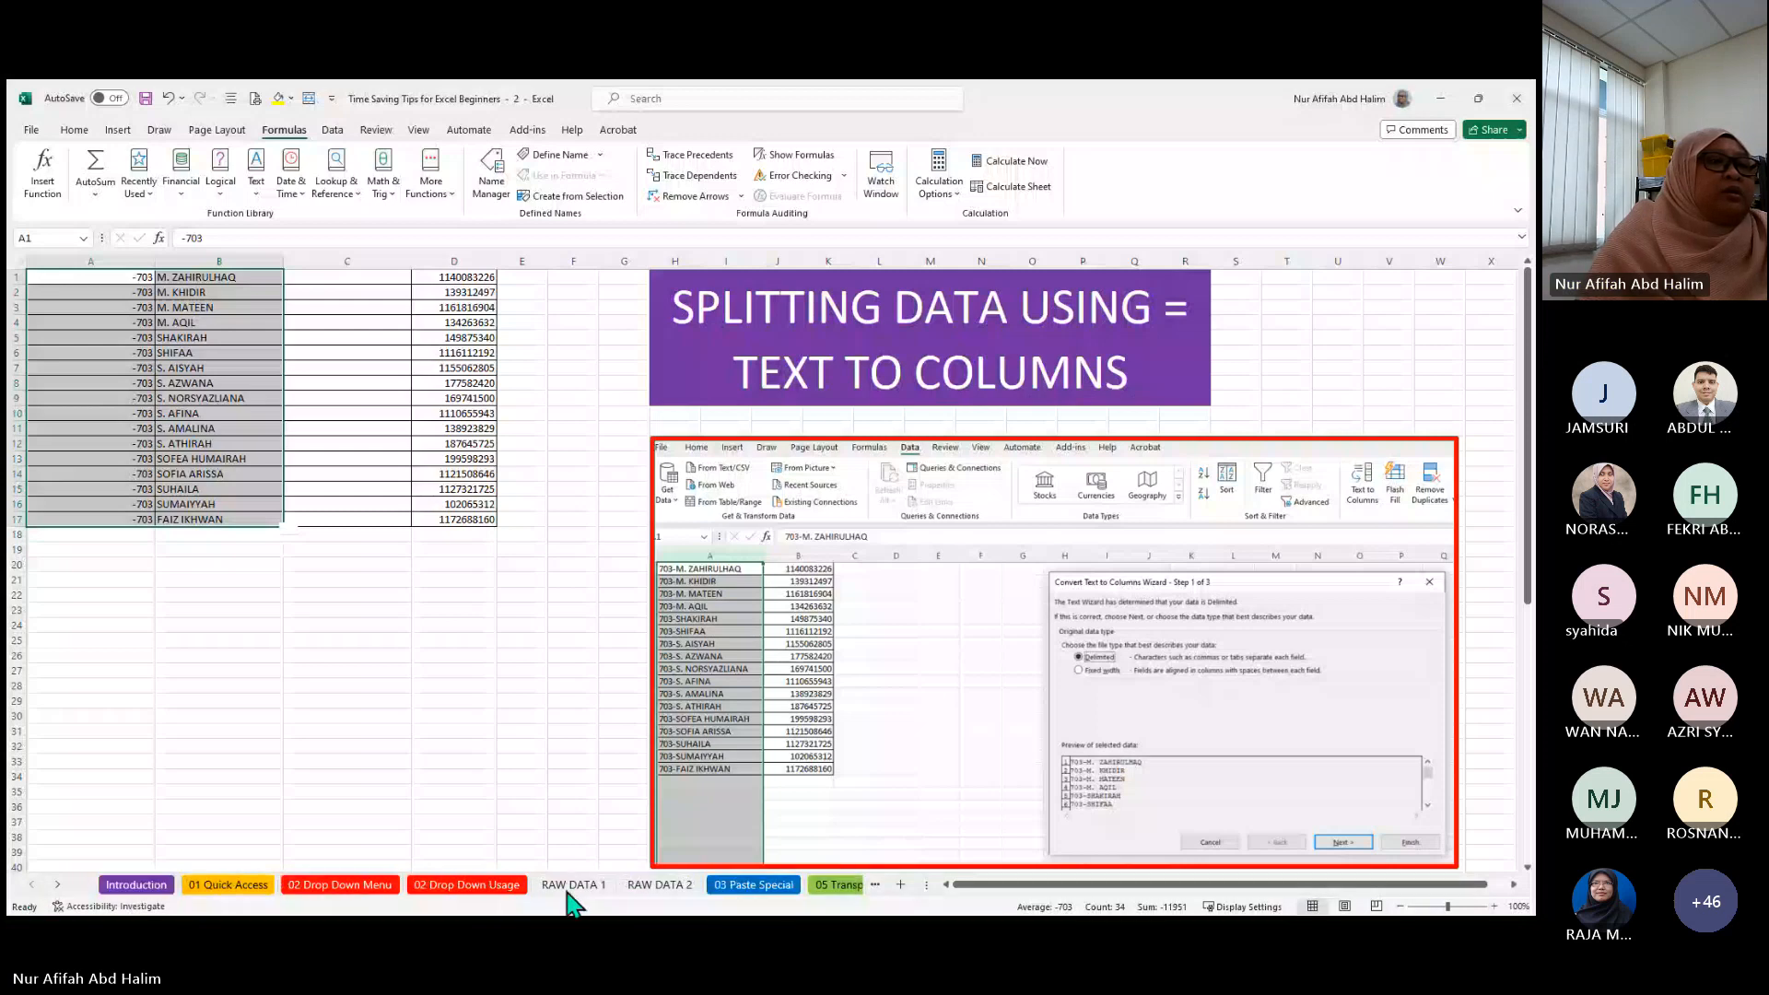
{"action": "left_click", "coordinate": [57, 885]}
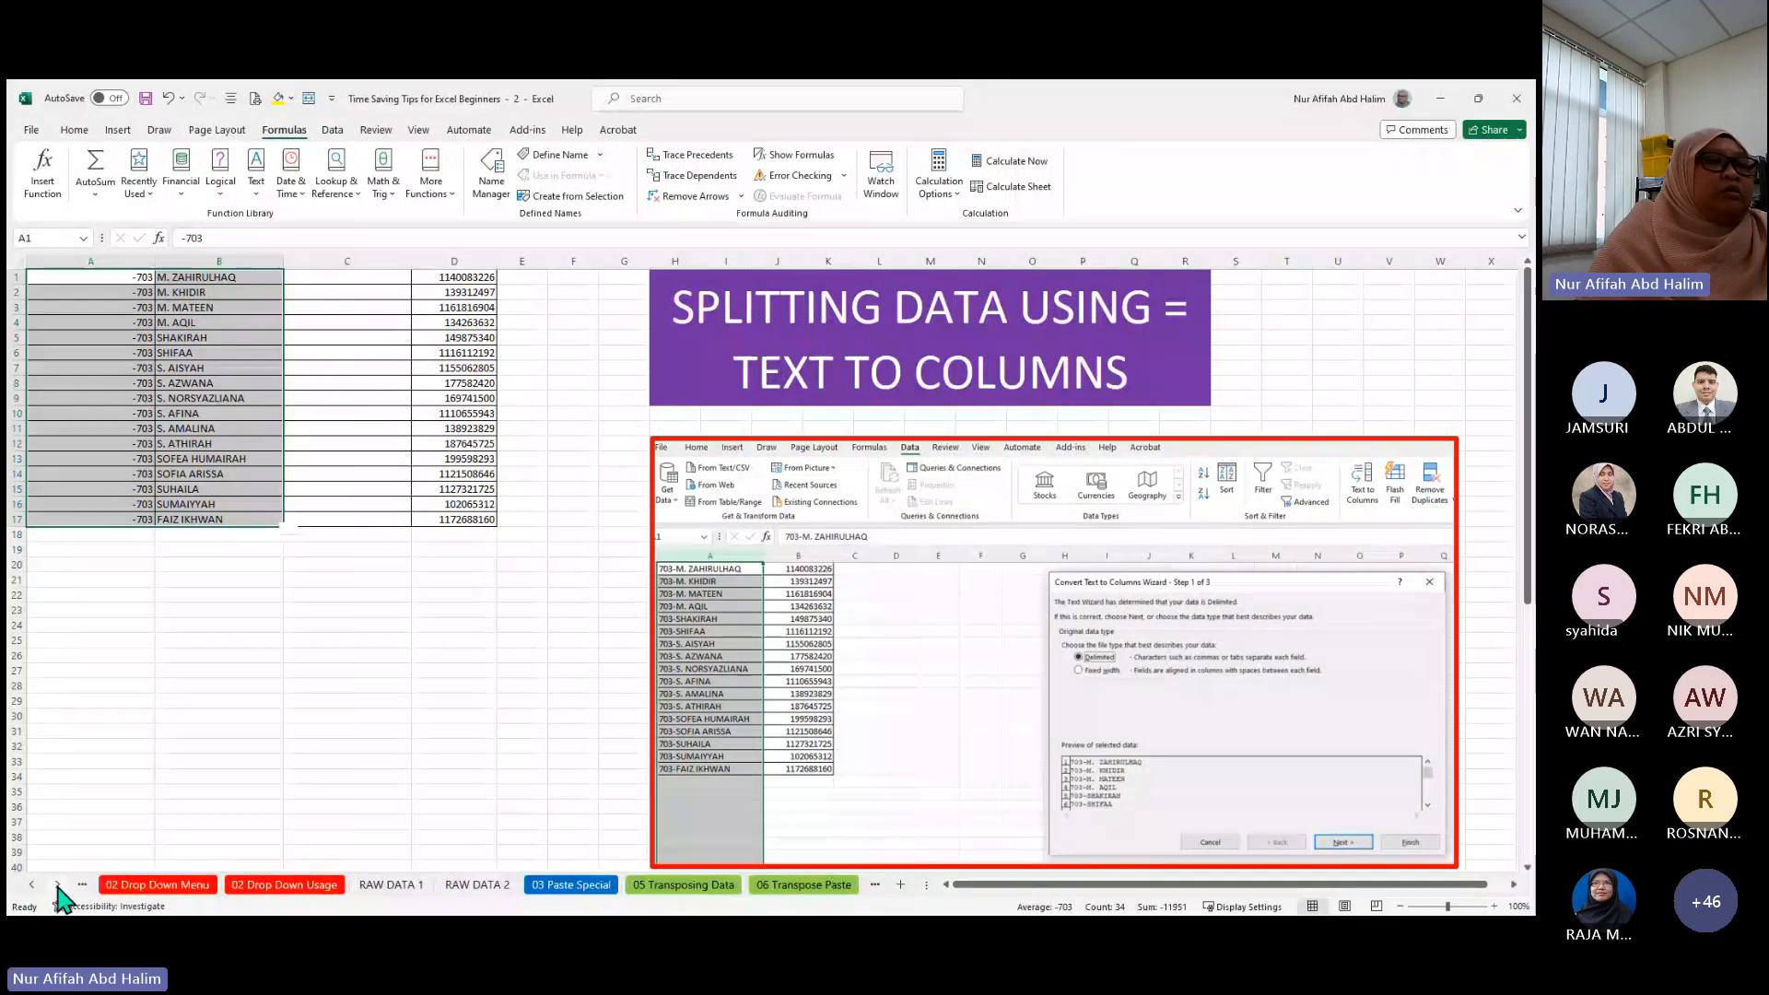
{"action": "left_click", "coordinate": [57, 884]}
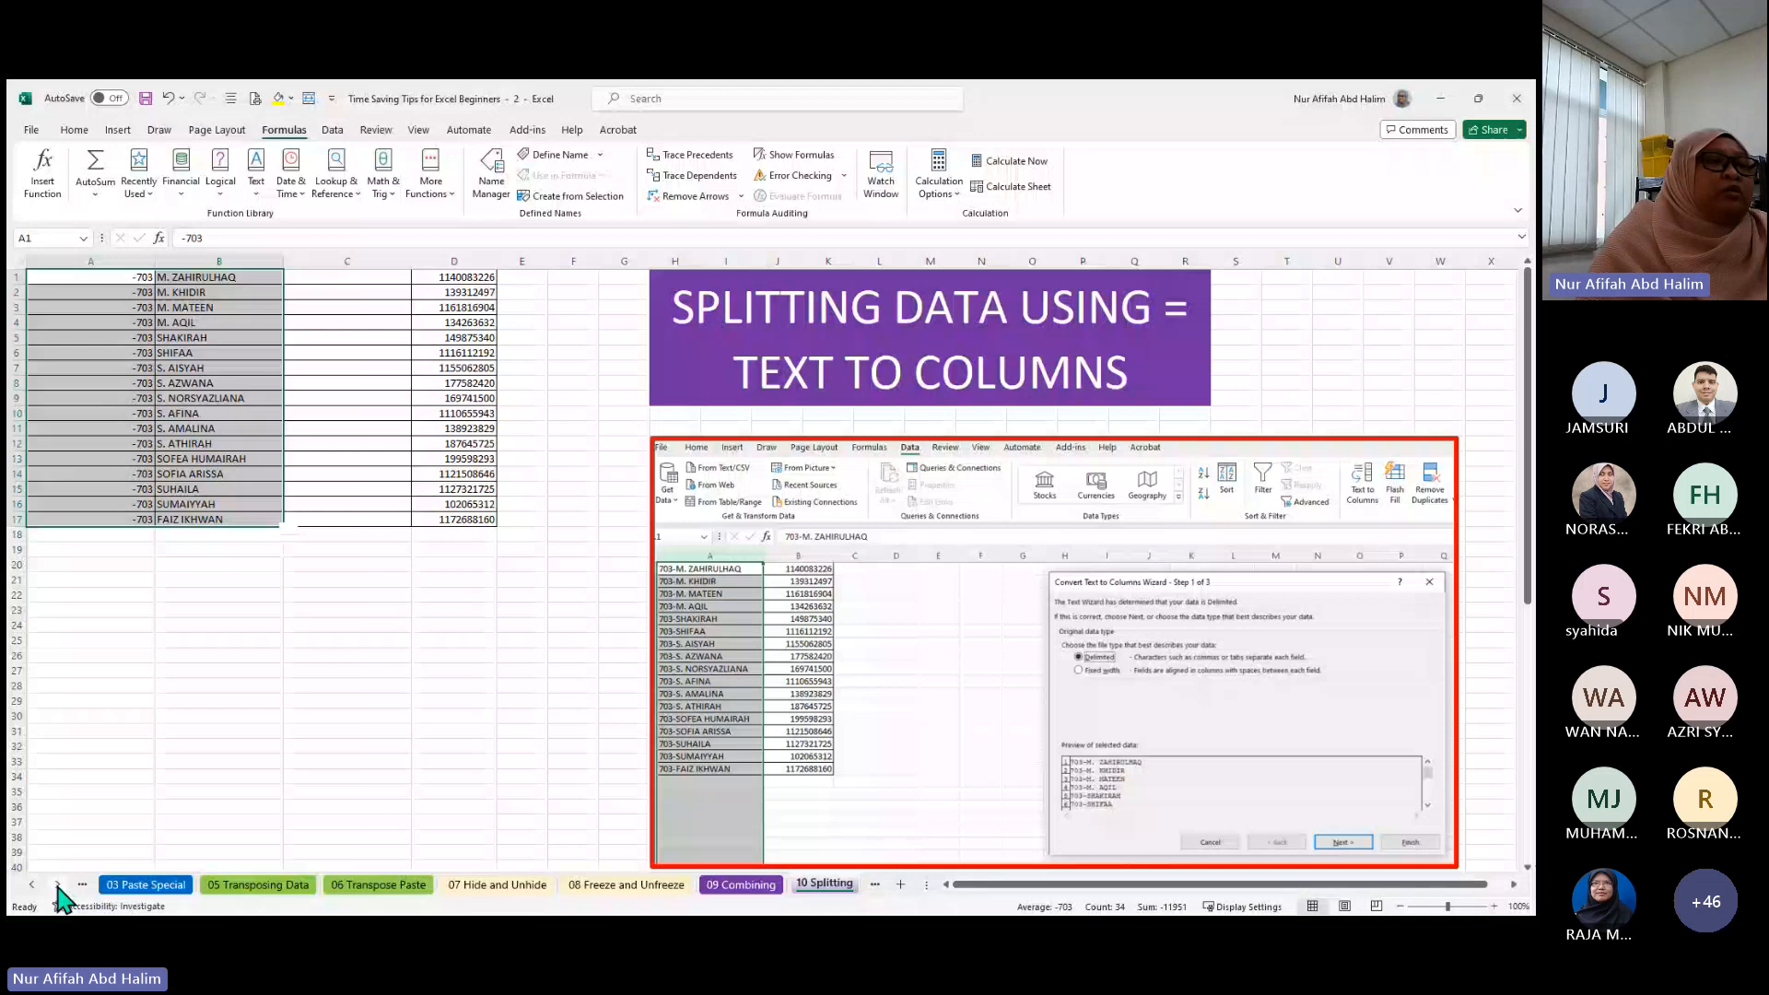
{"action": "left_click", "coordinate": [258, 884]}
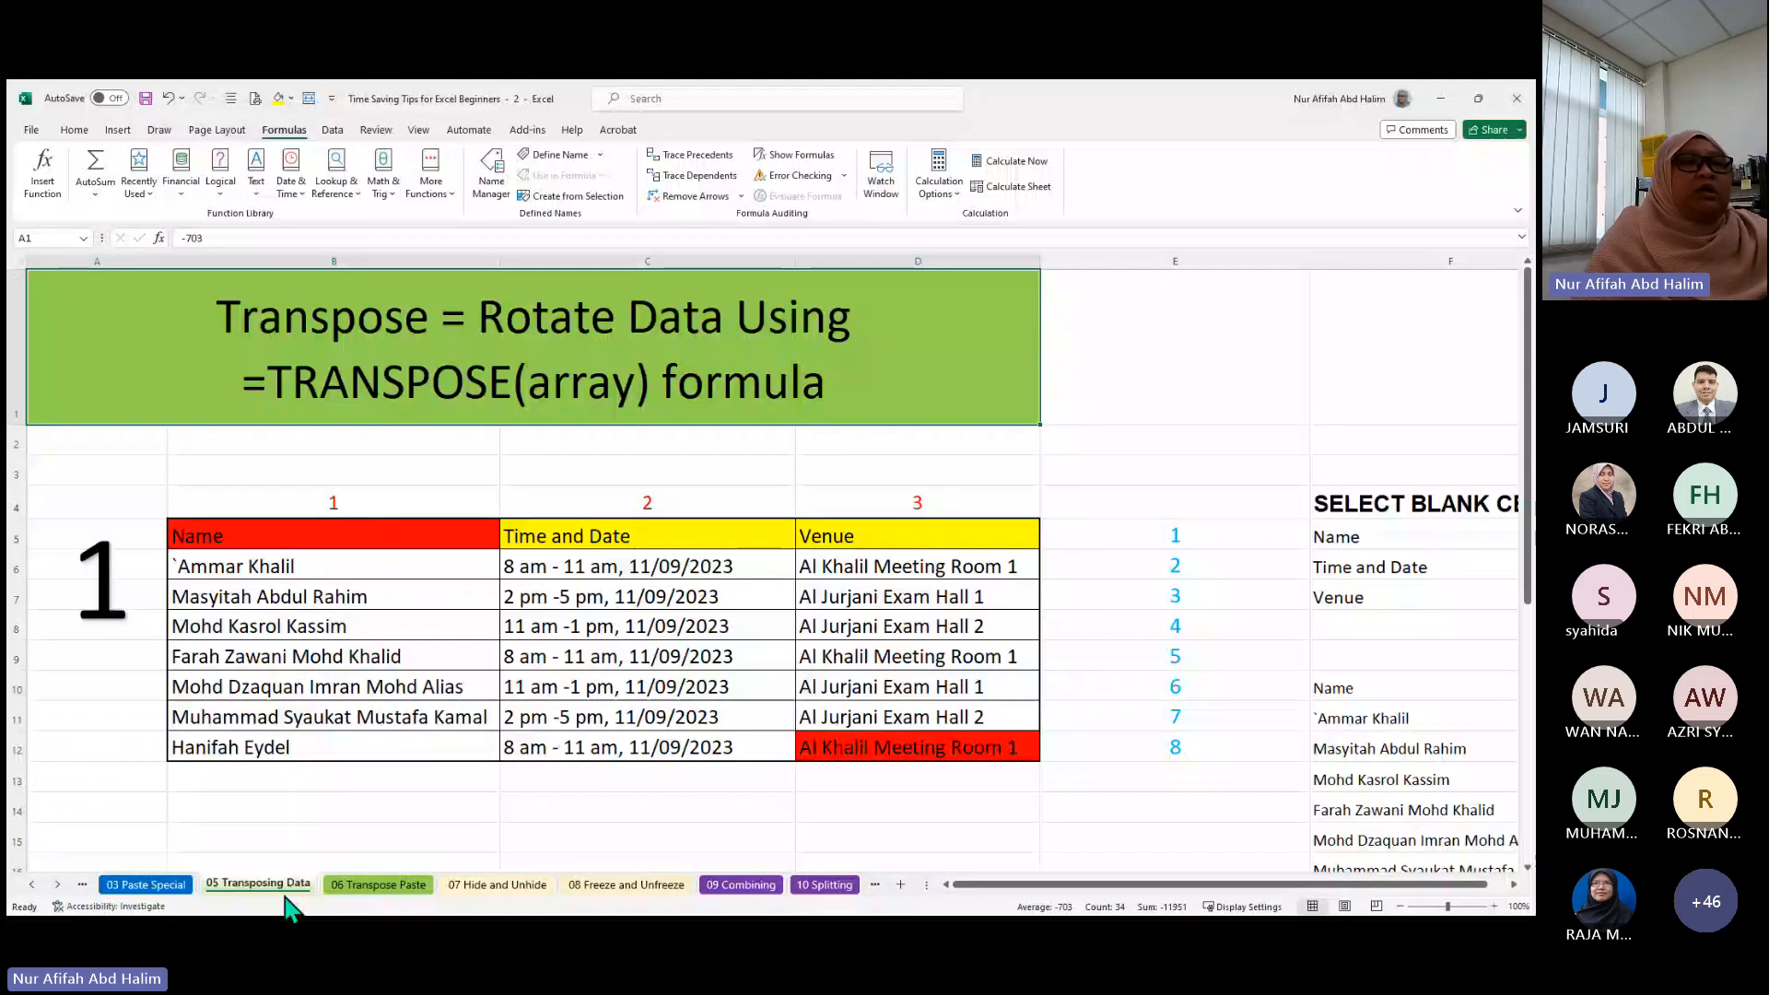
- Trace the precedents of cells G5 and F12 in the two transposed tables under SELECT BLANK CELLS
{"action": "scroll", "coordinate": [488, 619], "scroll_direction": "down", "scroll_amount": 2, "text": "ctrl"}
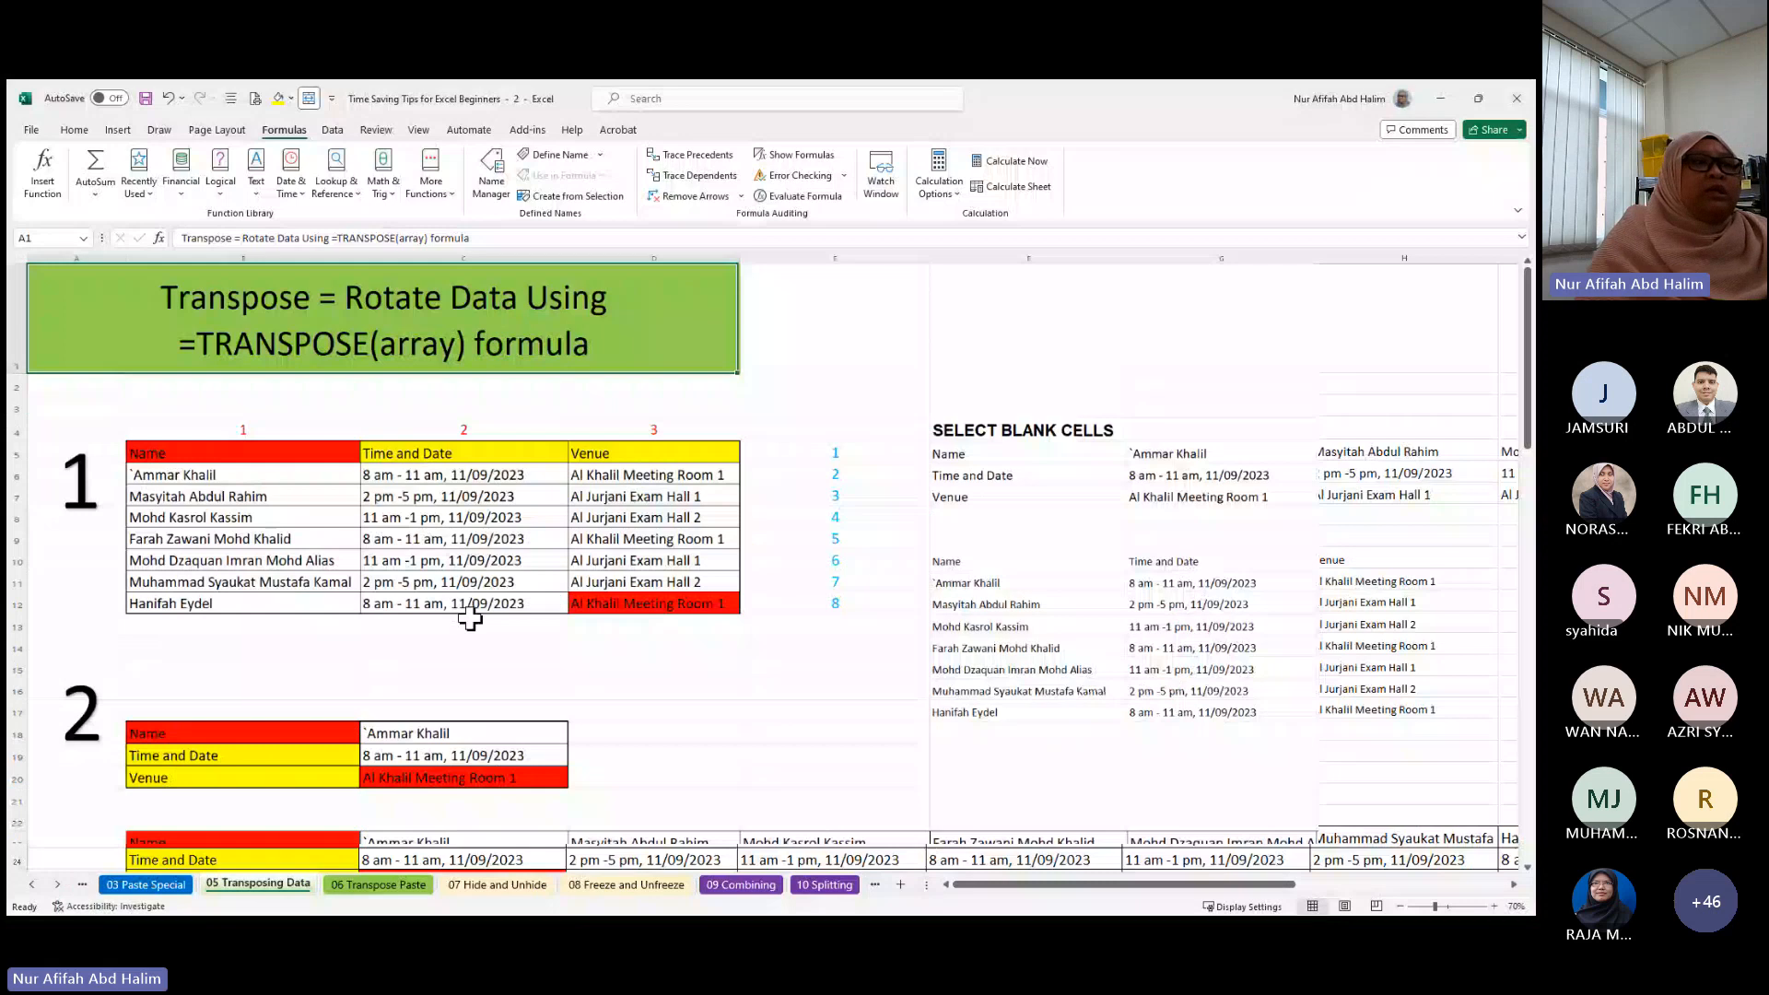
{"action": "scroll", "coordinate": [411, 662], "scroll_direction": "down", "scroll_amount": 1}
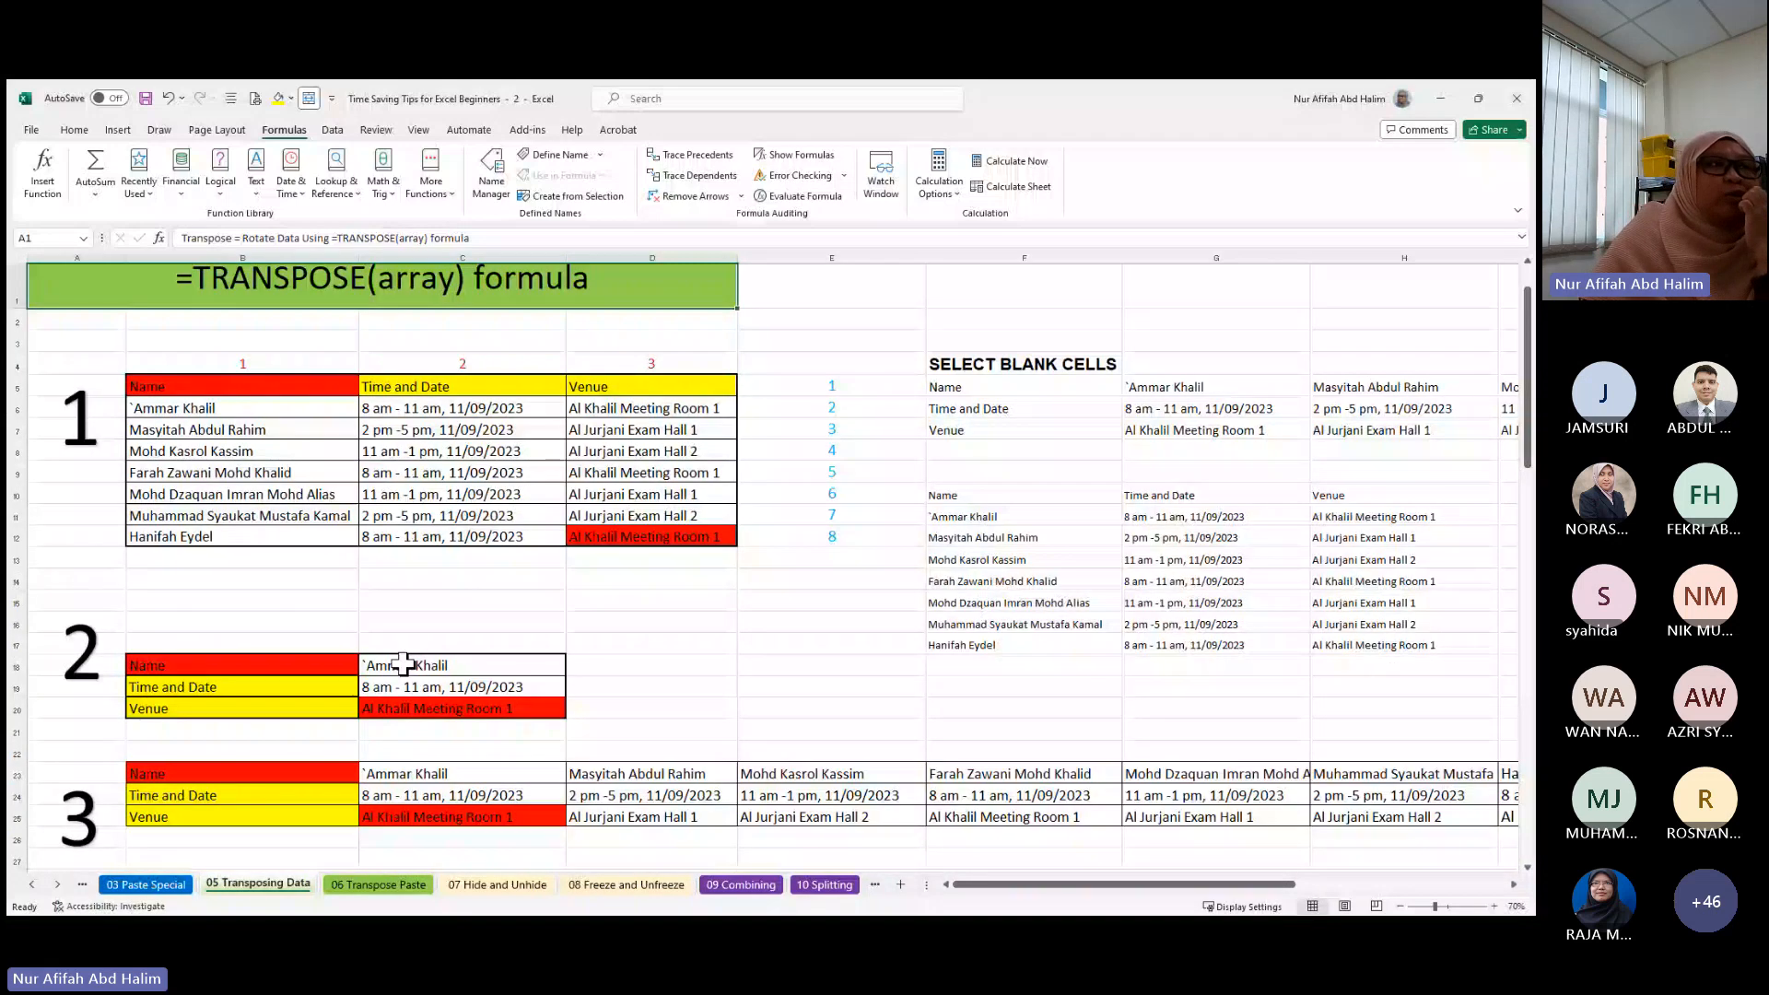
{"action": "left_click", "coordinate": [405, 663]}
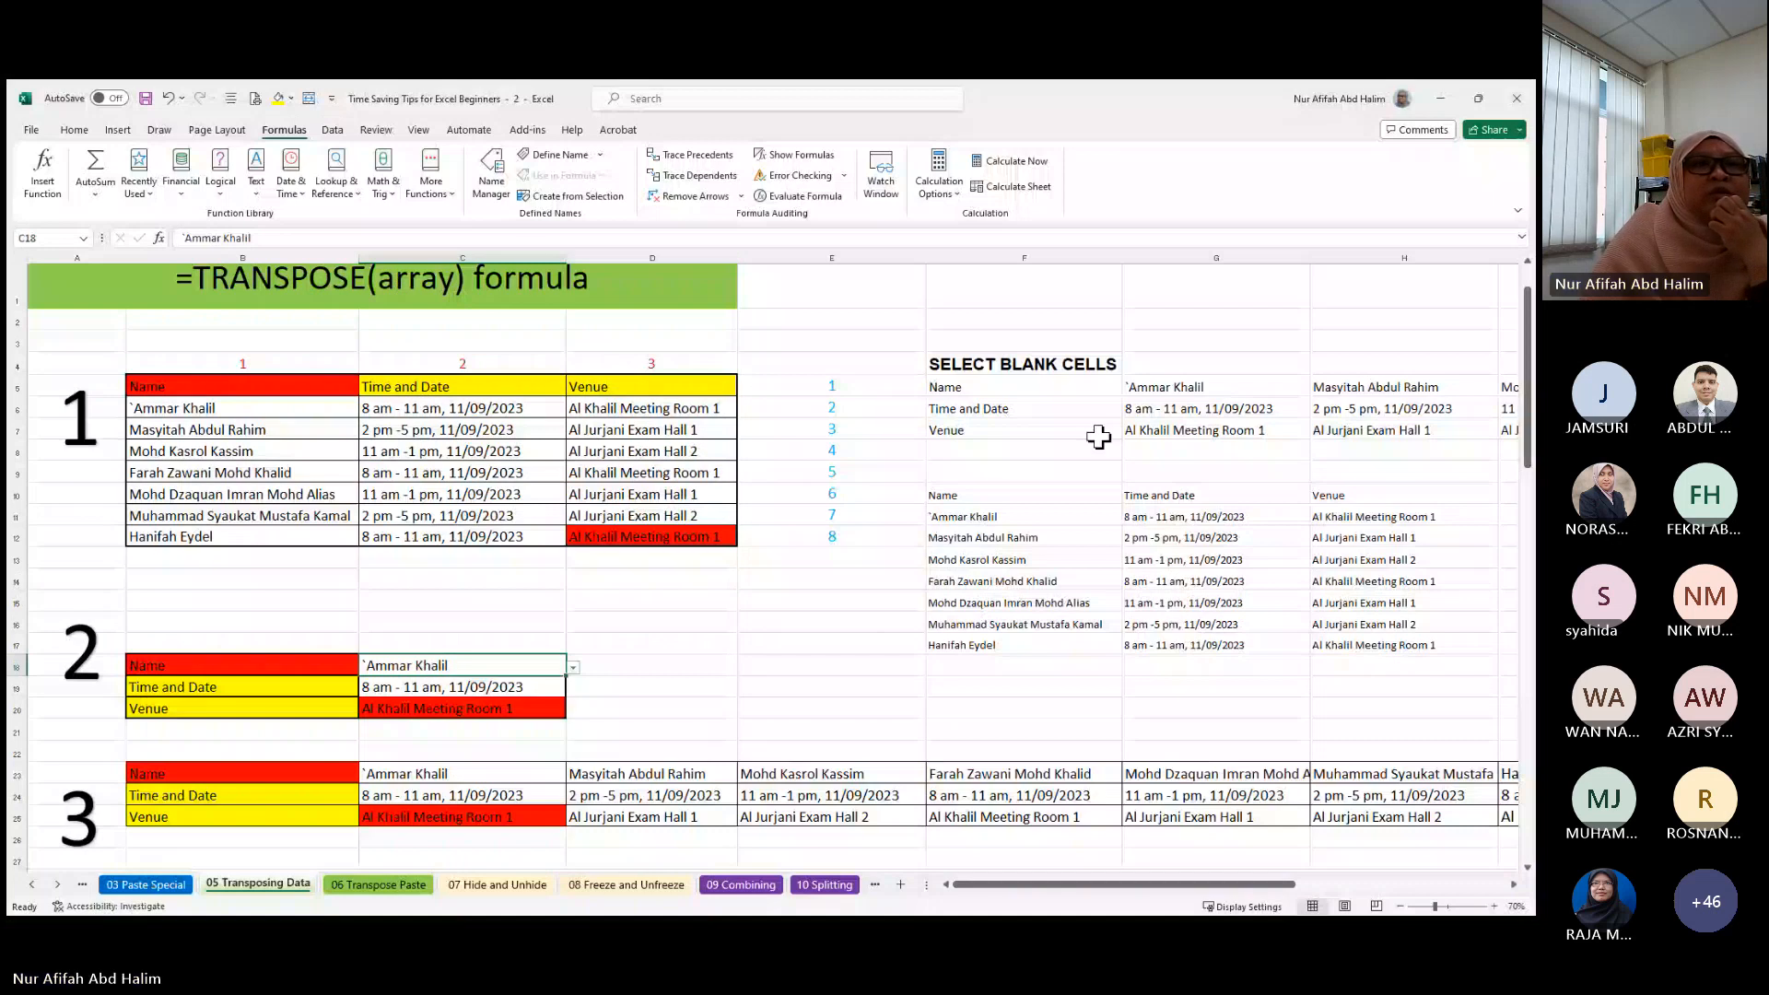
{"action": "left_click", "coordinate": [1218, 385]}
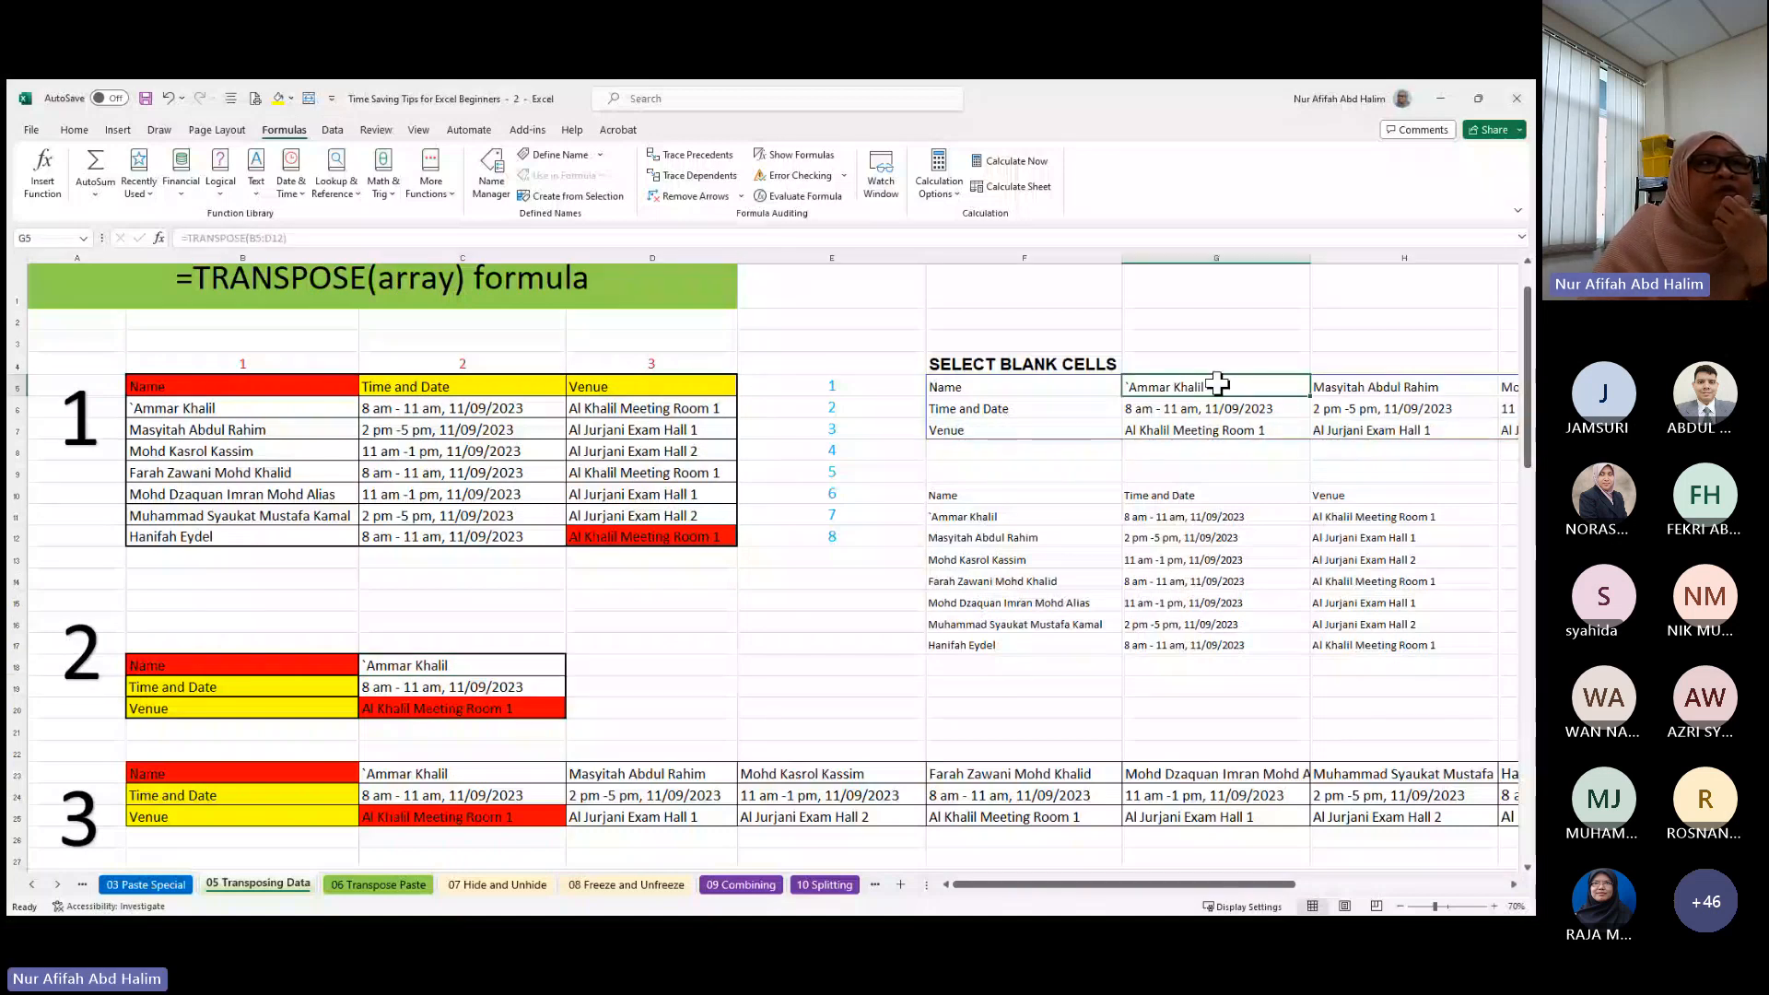
{"action": "left_click", "coordinate": [665, 155]}
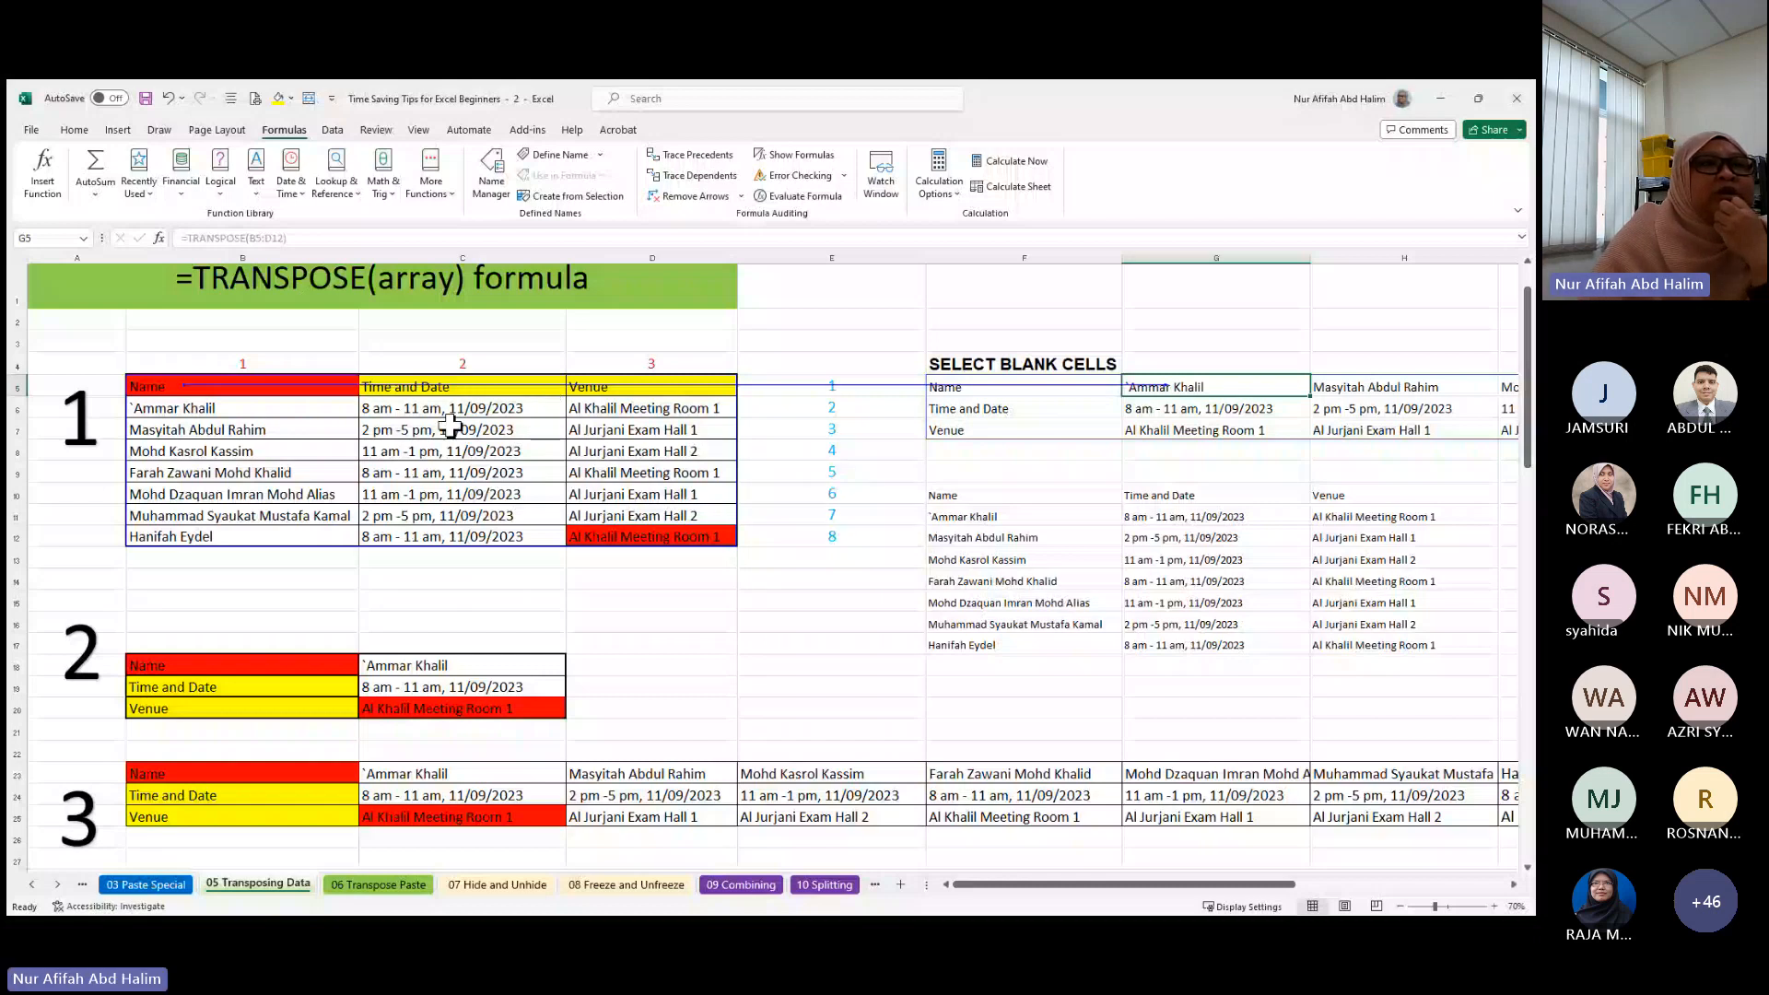
{"action": "left_click", "coordinate": [999, 535]}
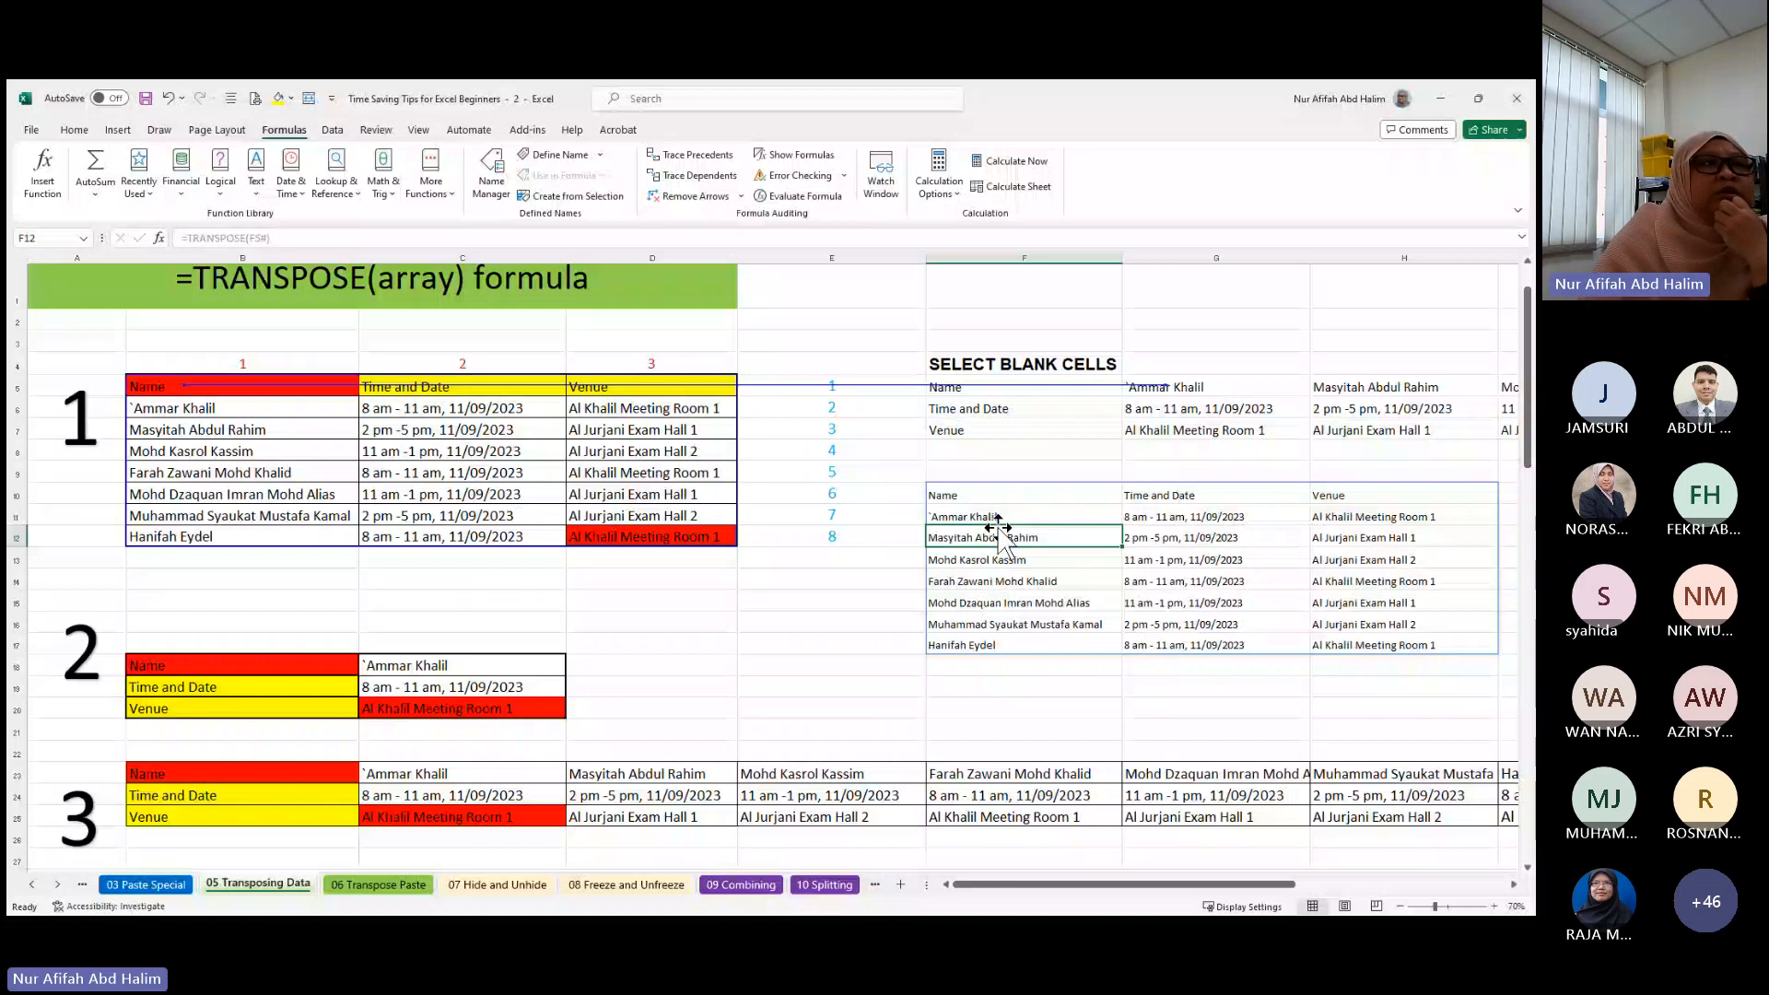
{"action": "left_click", "coordinate": [698, 155]}
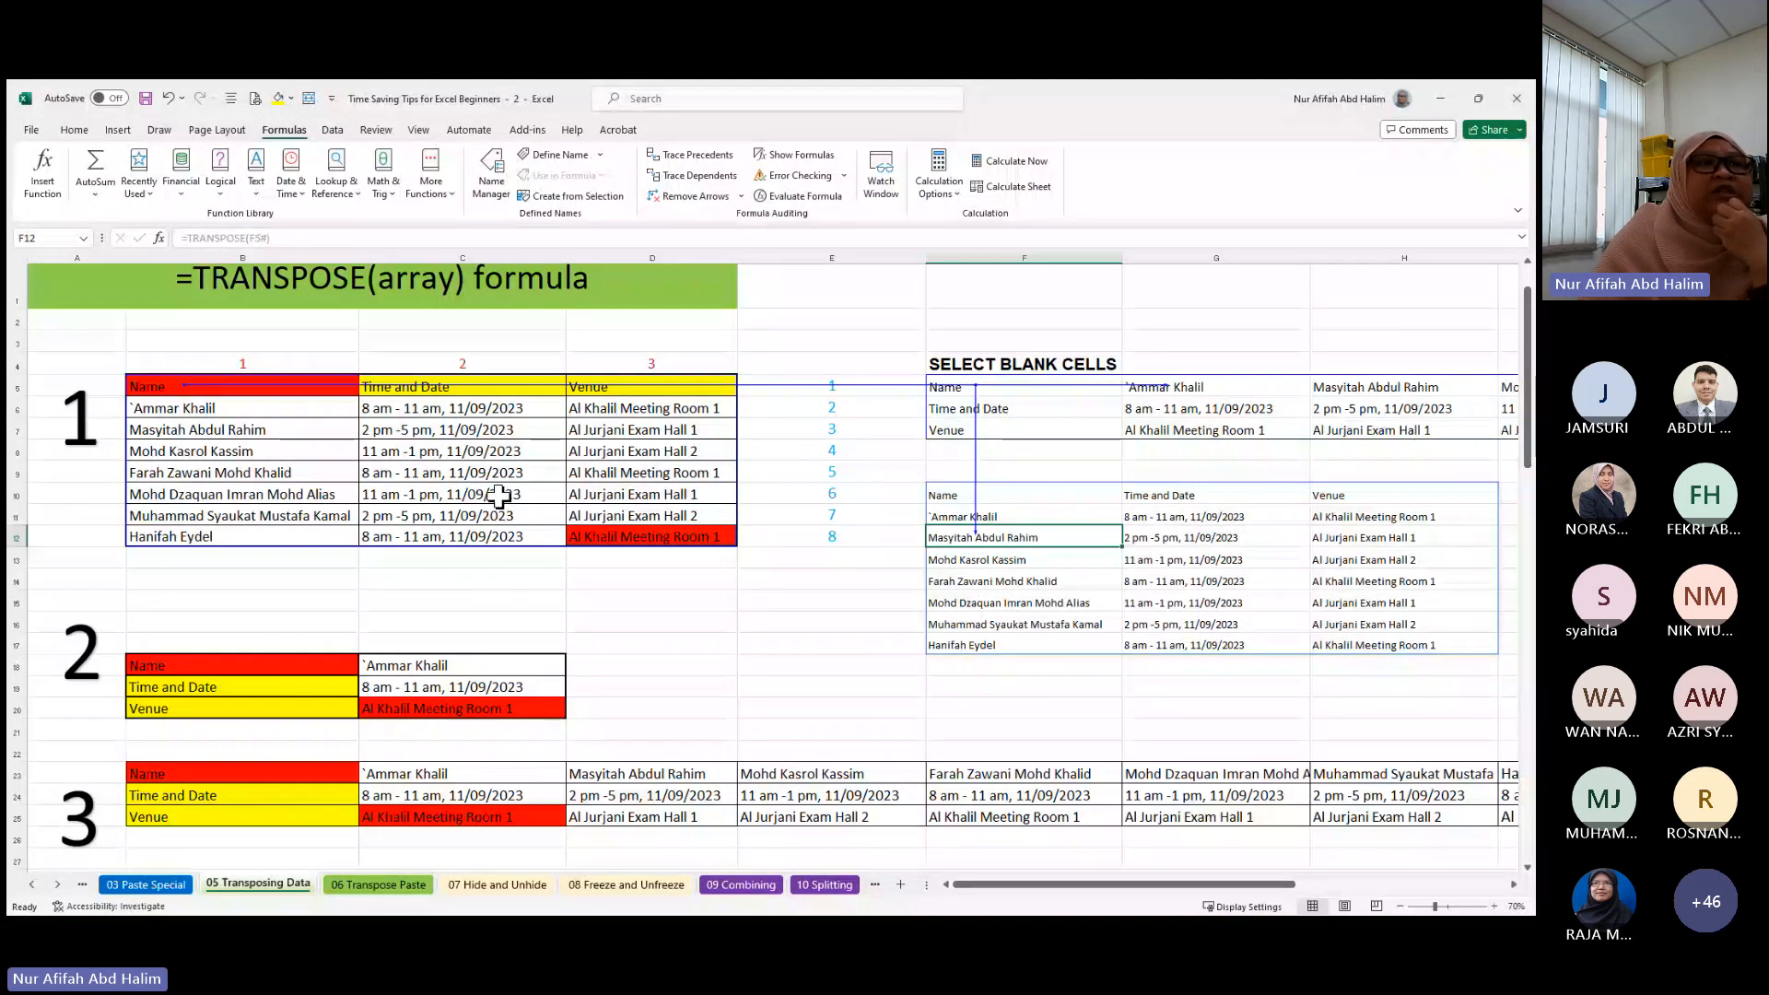
- Trace the precedents of cell E23 in table 3 back to the source table
{"action": "scroll", "coordinate": [983, 695], "scroll_direction": "down", "scroll_amount": 1}
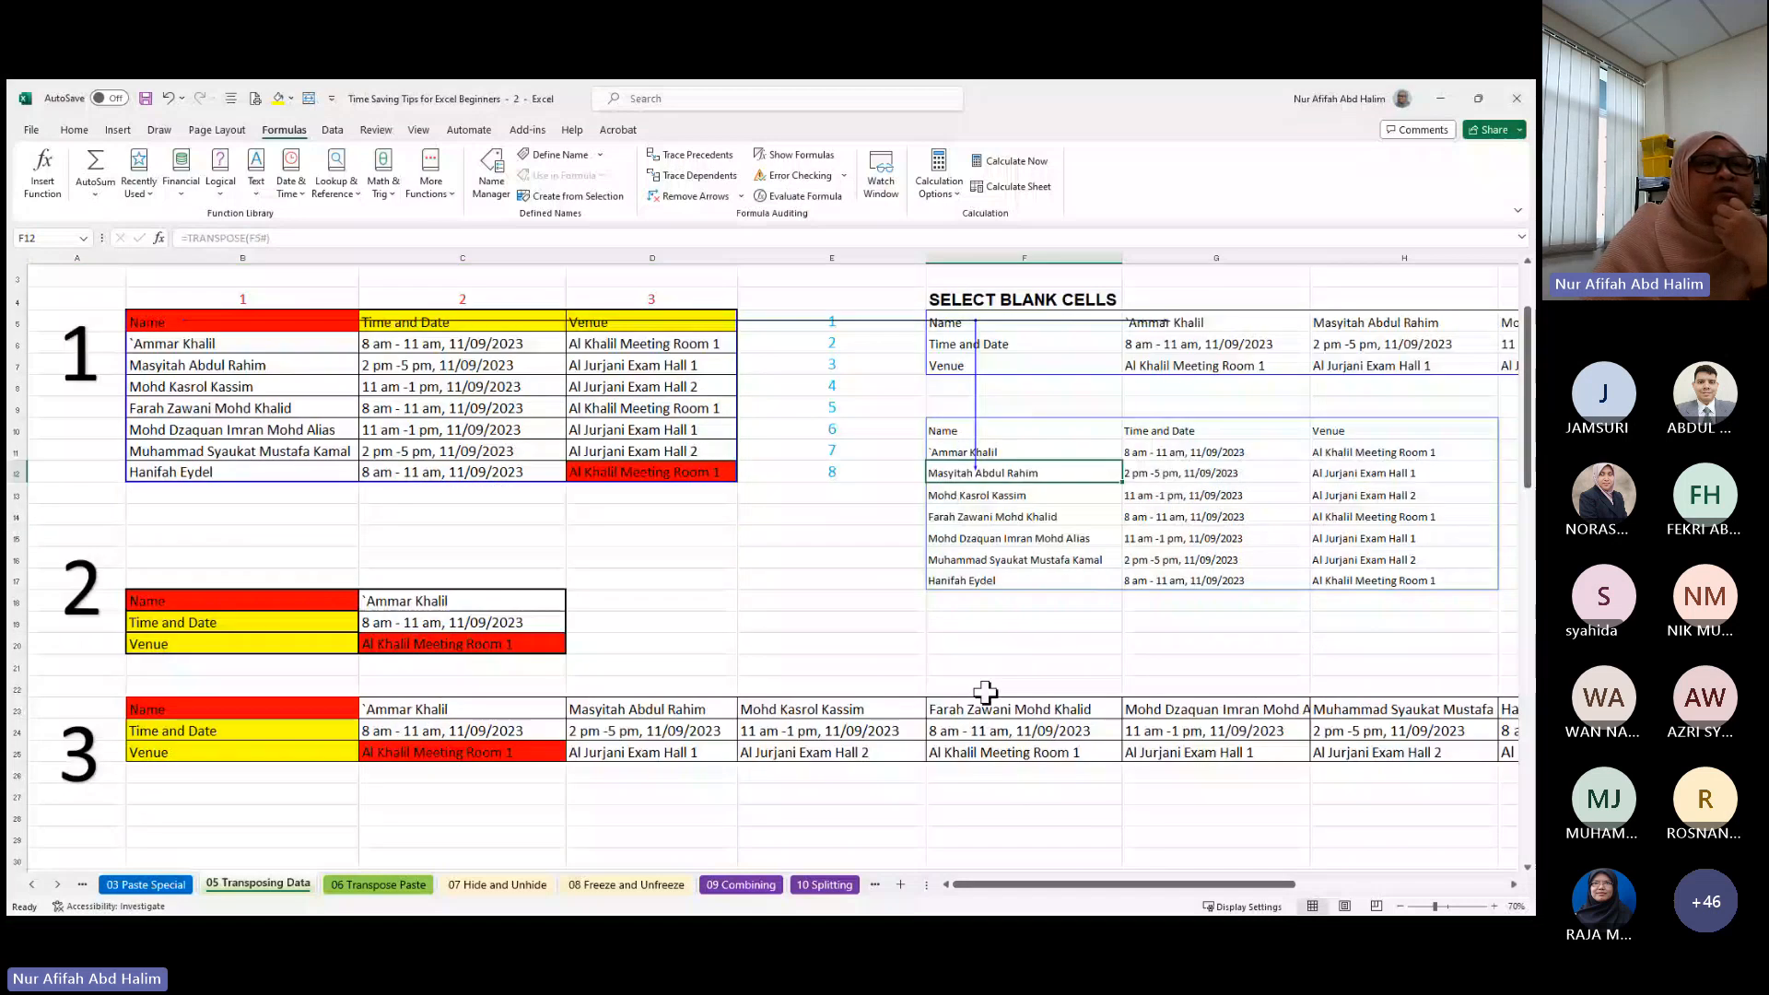
{"action": "scroll", "coordinate": [985, 693], "scroll_direction": "down", "scroll_amount": 1}
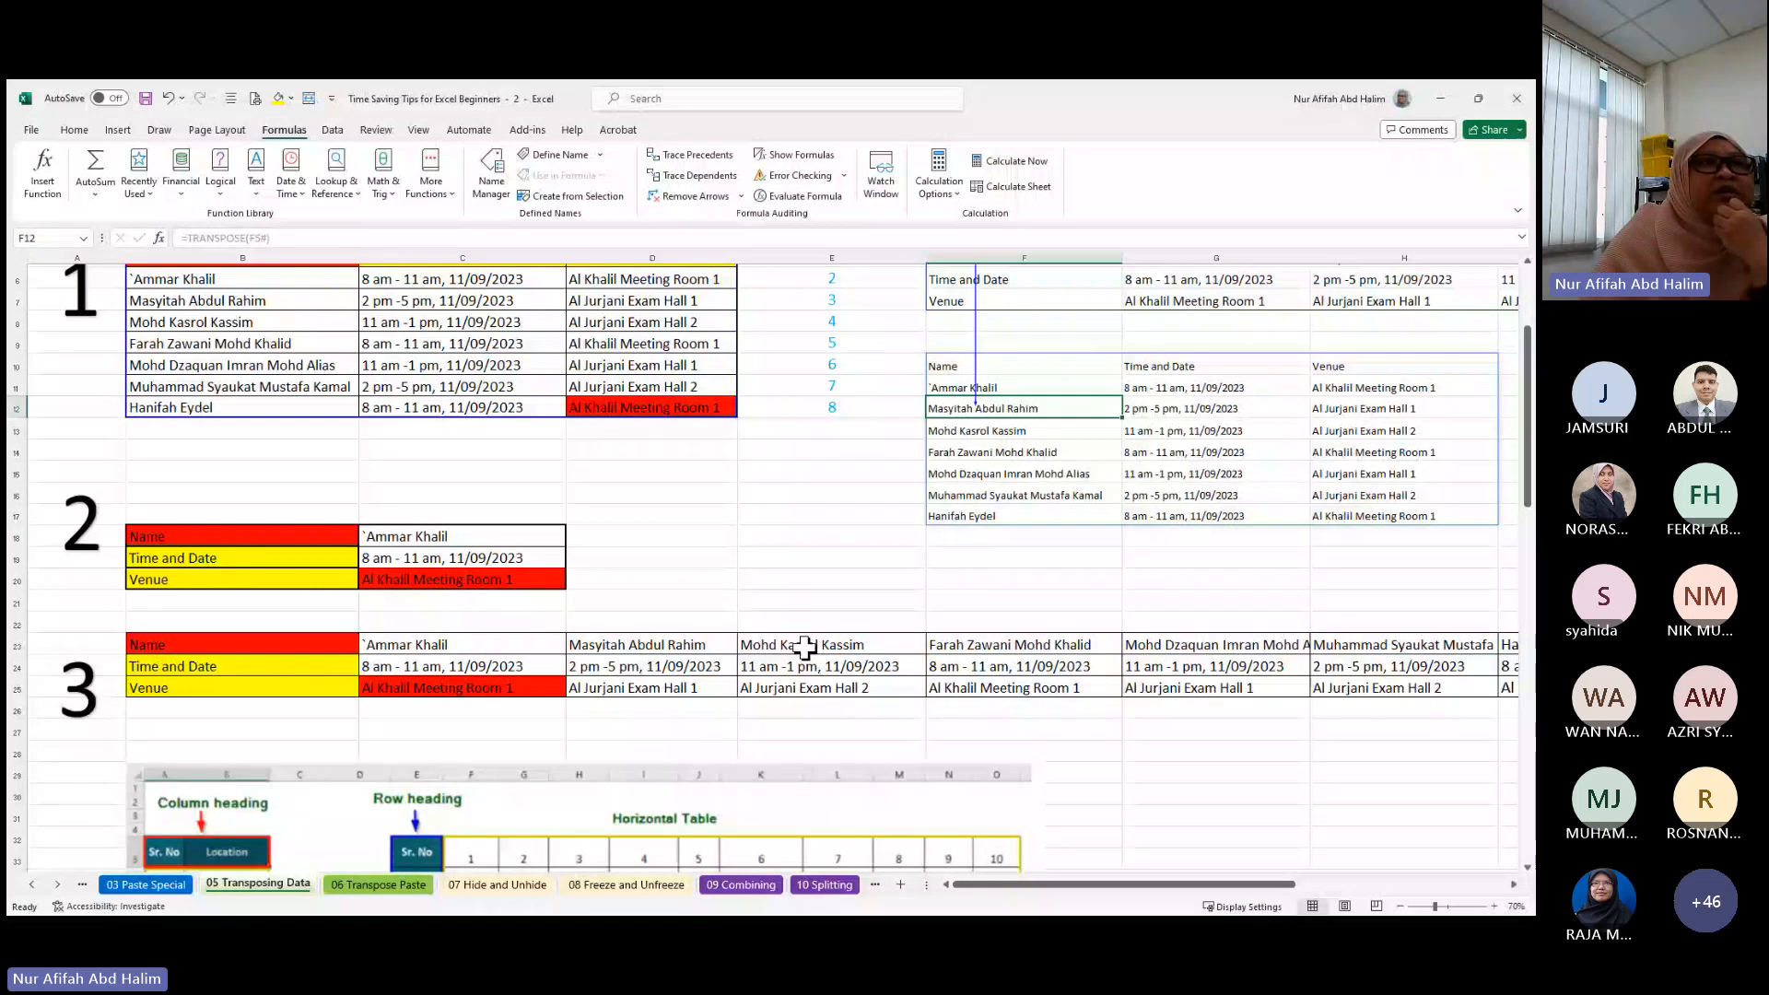
{"action": "left_click", "coordinate": [805, 648]}
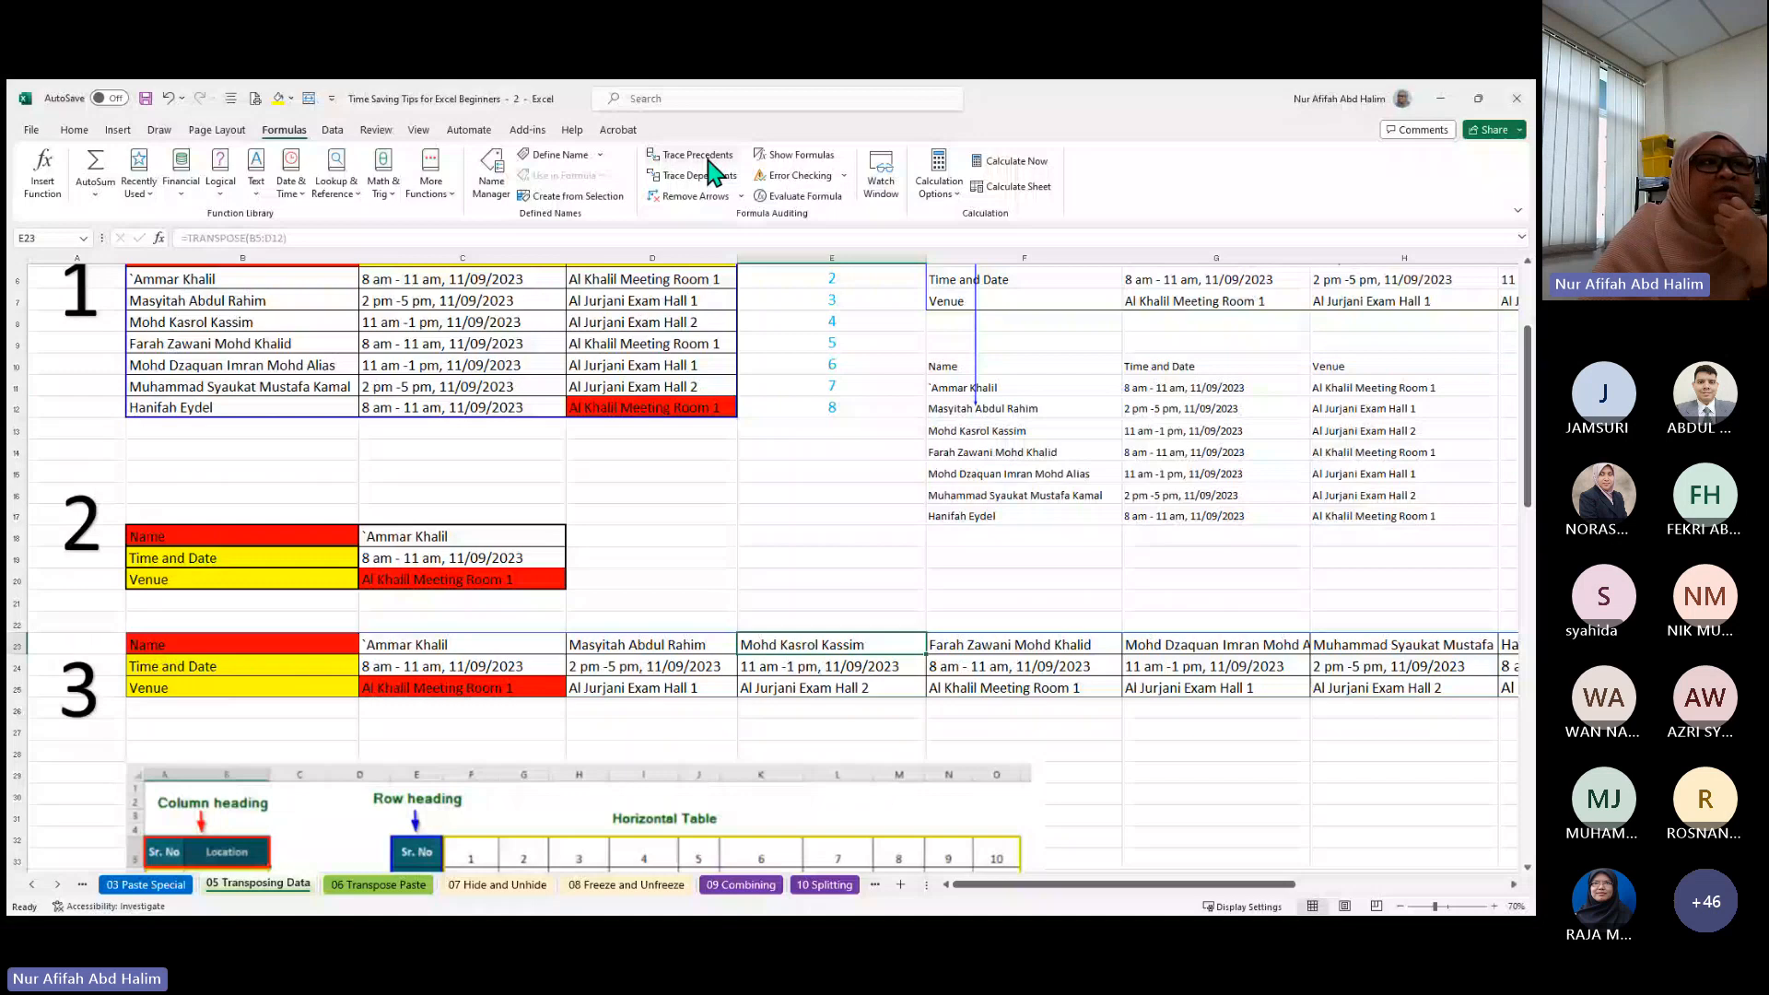
{"action": "left_click", "coordinate": [708, 157]}
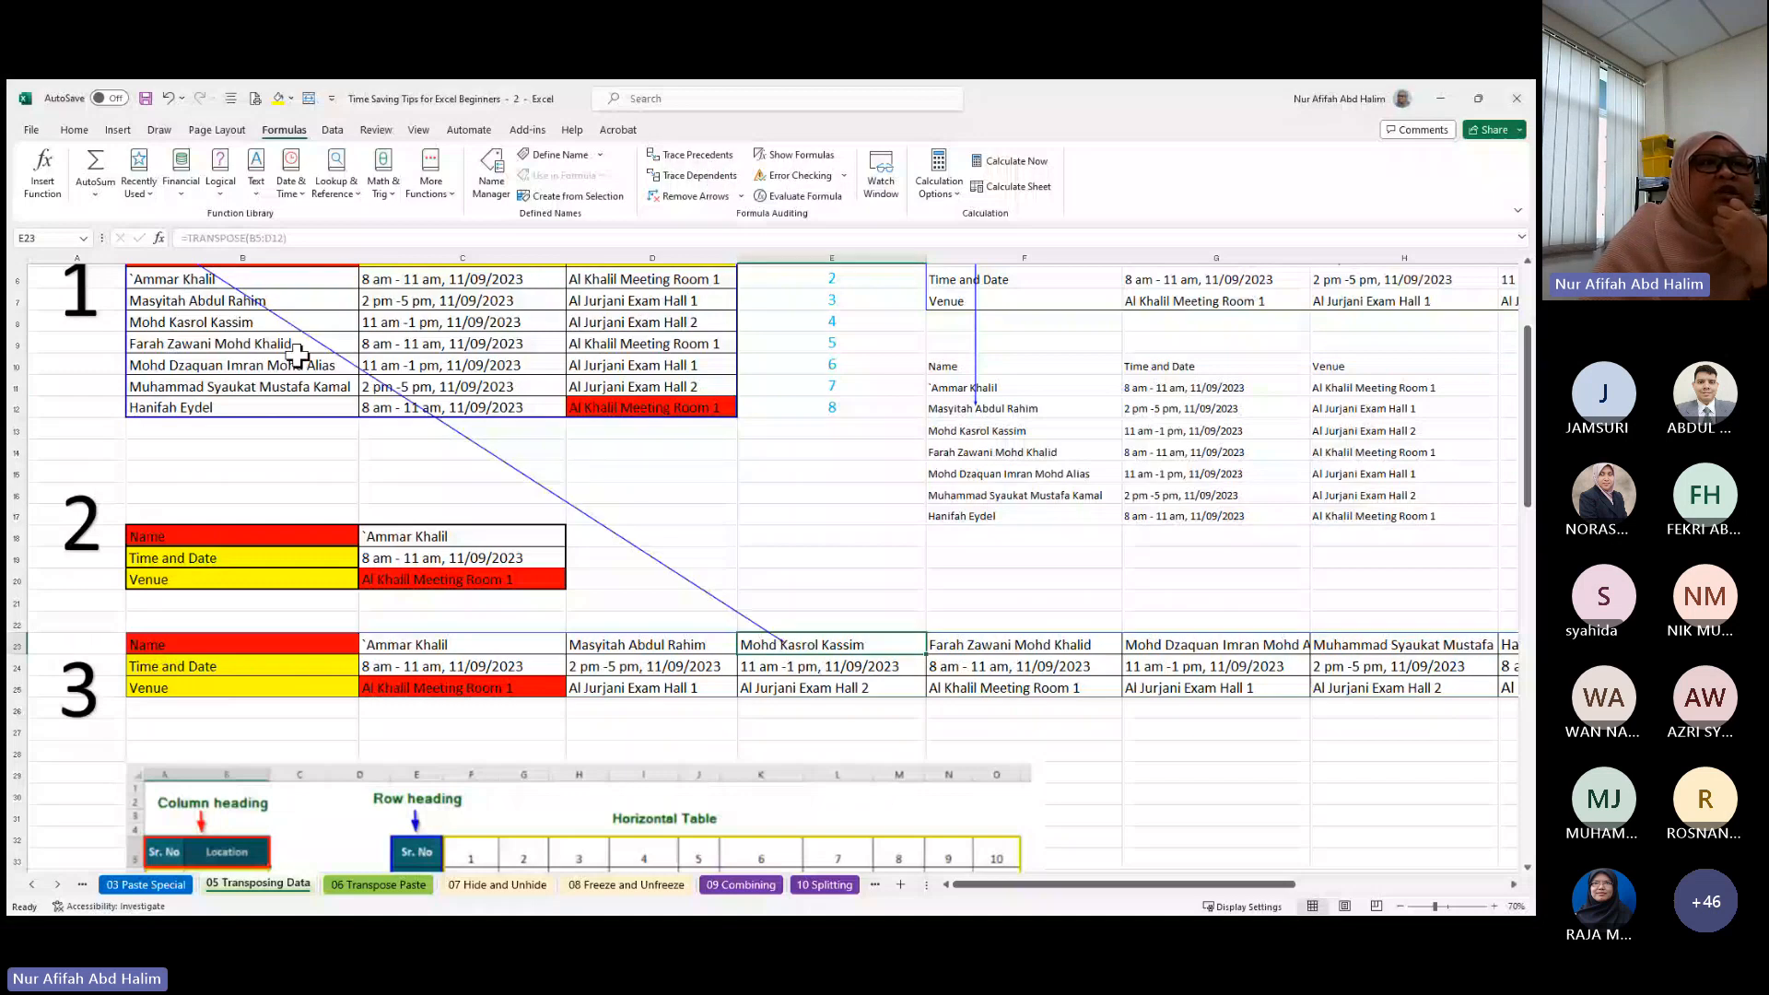
{"action": "scroll", "coordinate": [852, 369], "scroll_direction": "up", "scroll_amount": 2}
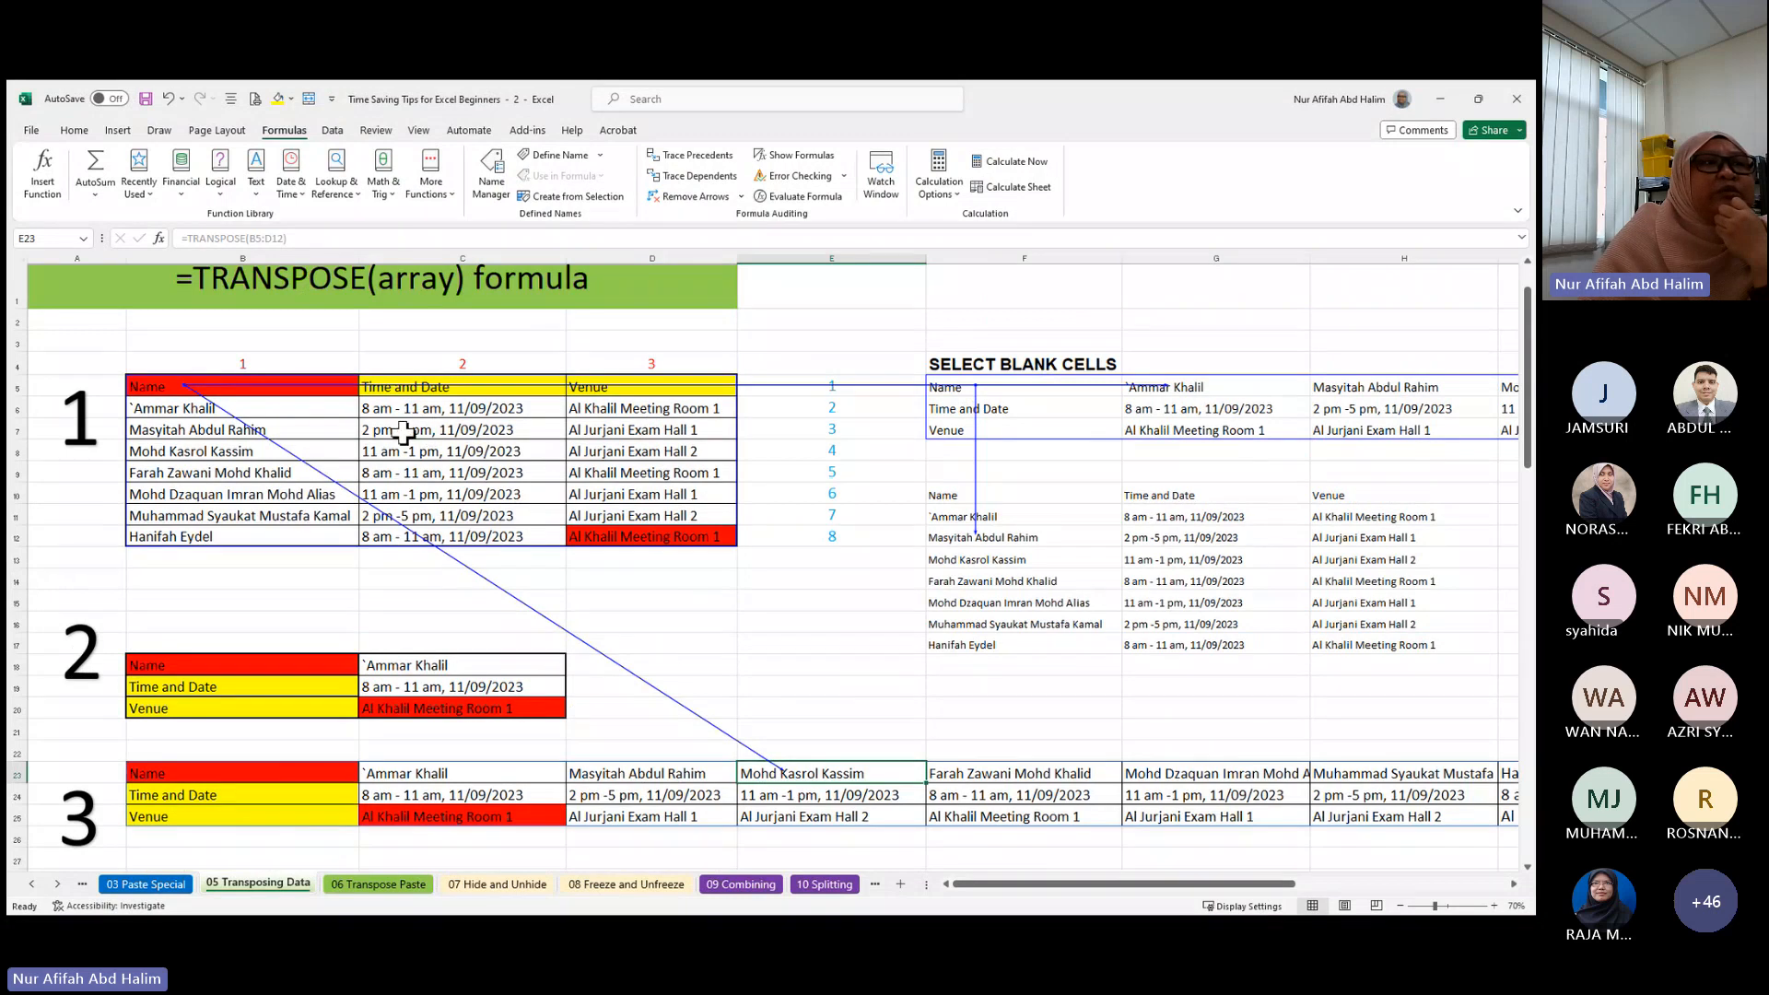
- Trace the dependents of cell B8 in the Name column of table 1
{"action": "left_click", "coordinate": [404, 431]}
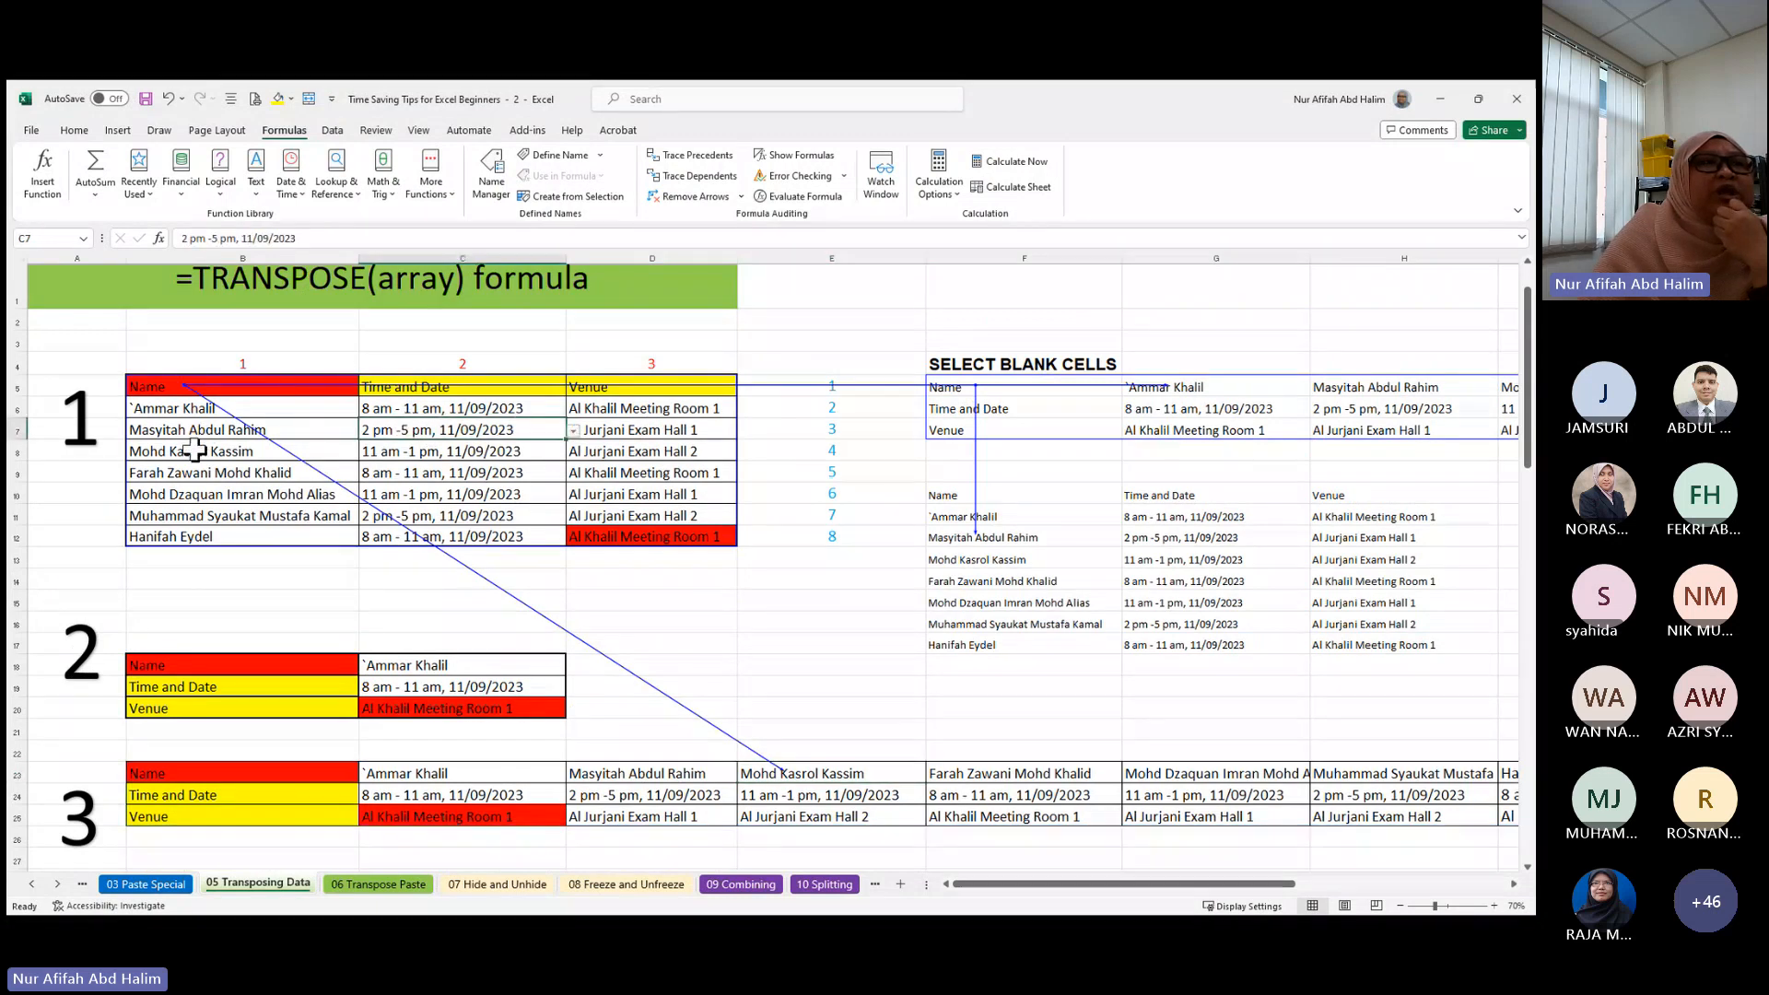
{"action": "left_click", "coordinate": [194, 451]}
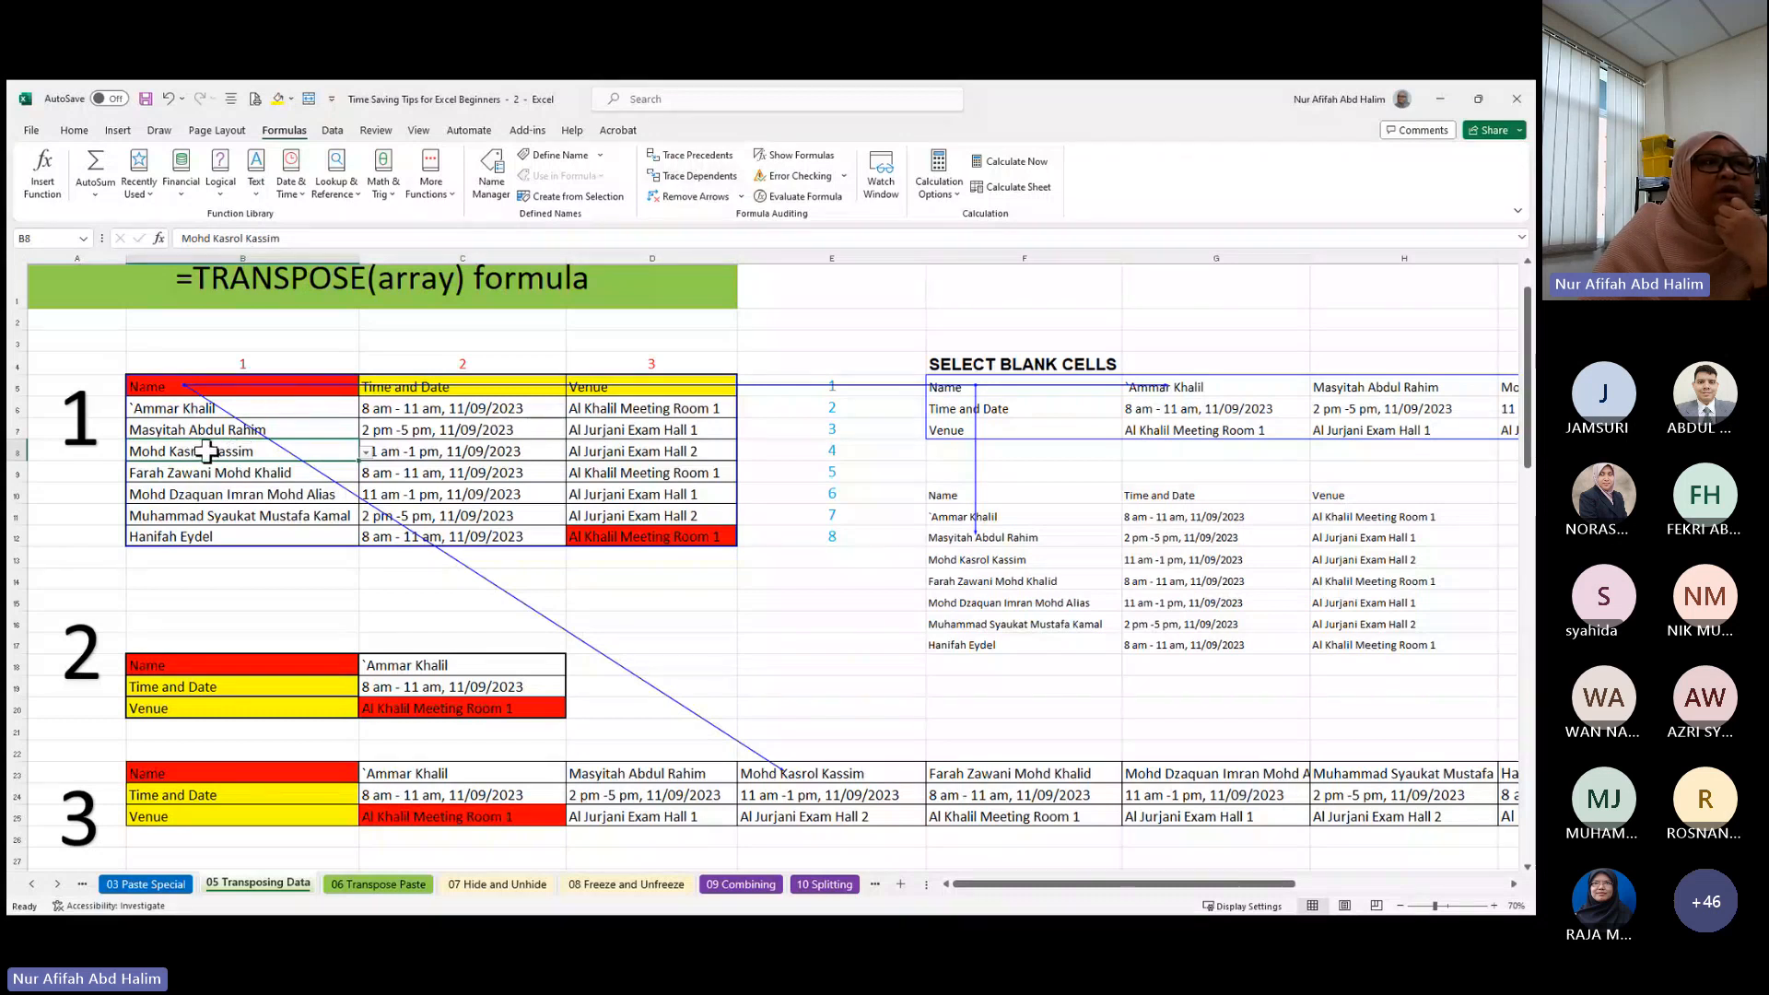
{"action": "left_click", "coordinate": [688, 179]}
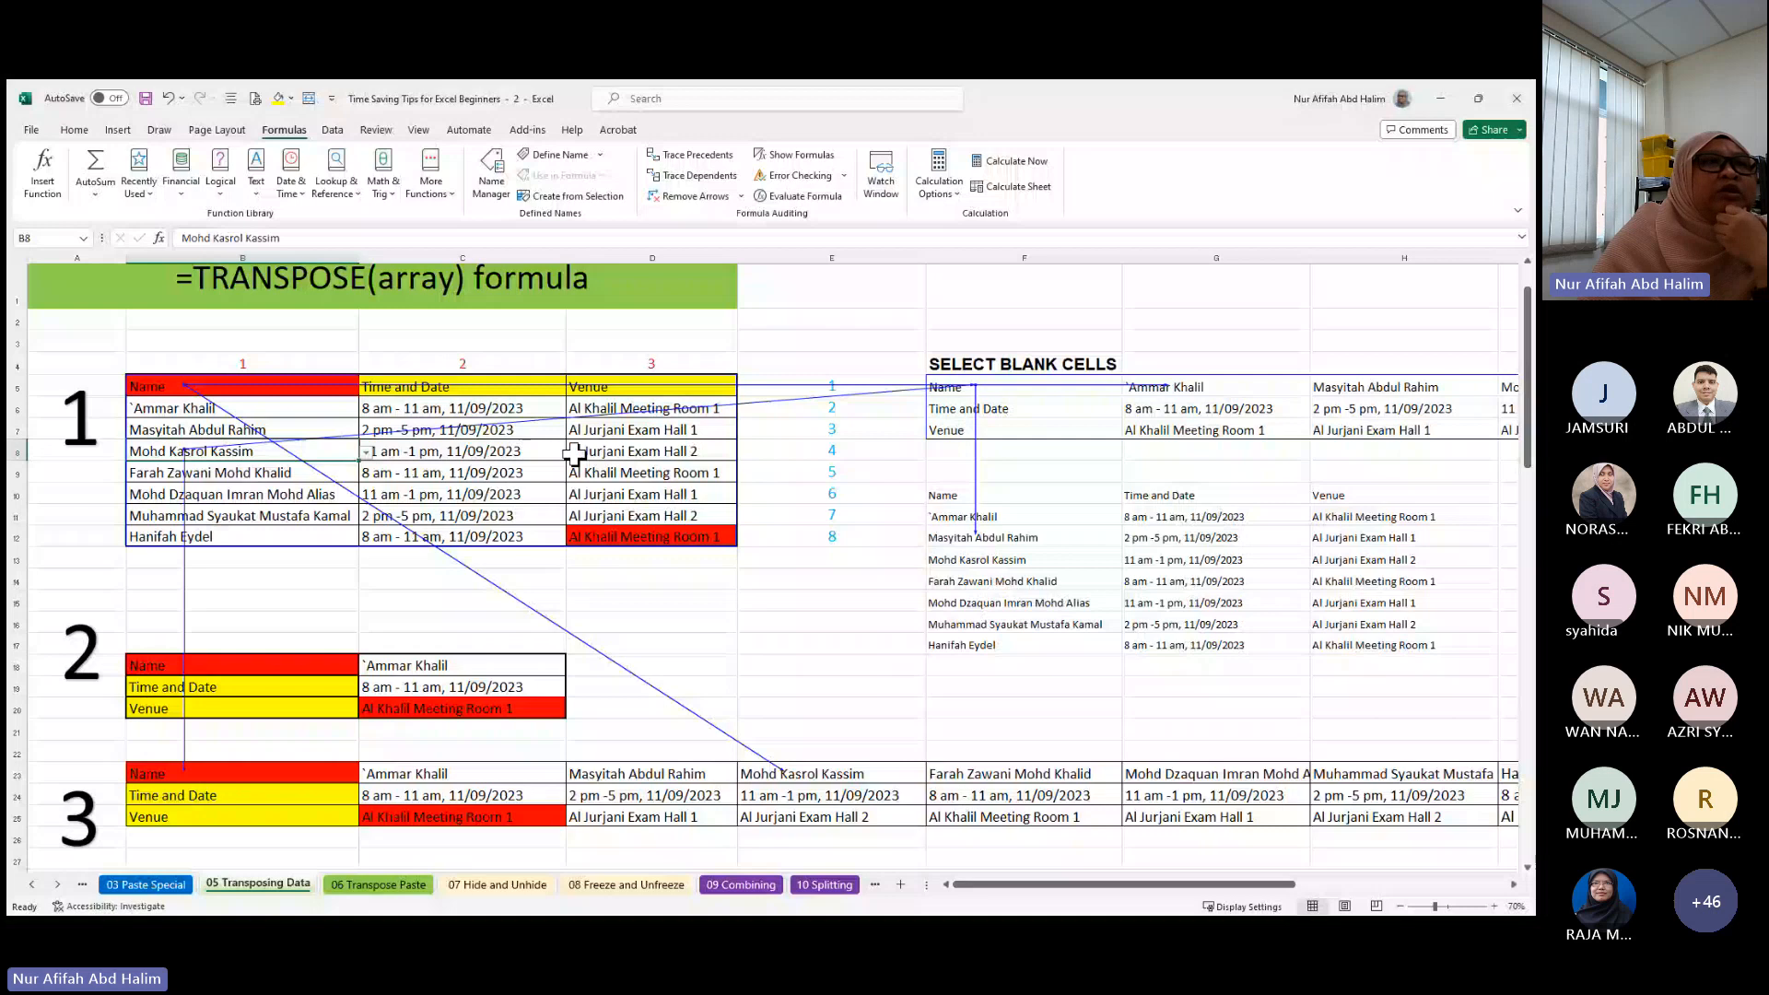
- Remove all tracing arrows from the 05 Transposing Data sheet and clear the whole-sheet selection
{"action": "left_click", "coordinate": [21, 259]}
{"action": "left_click", "coordinate": [696, 196]}
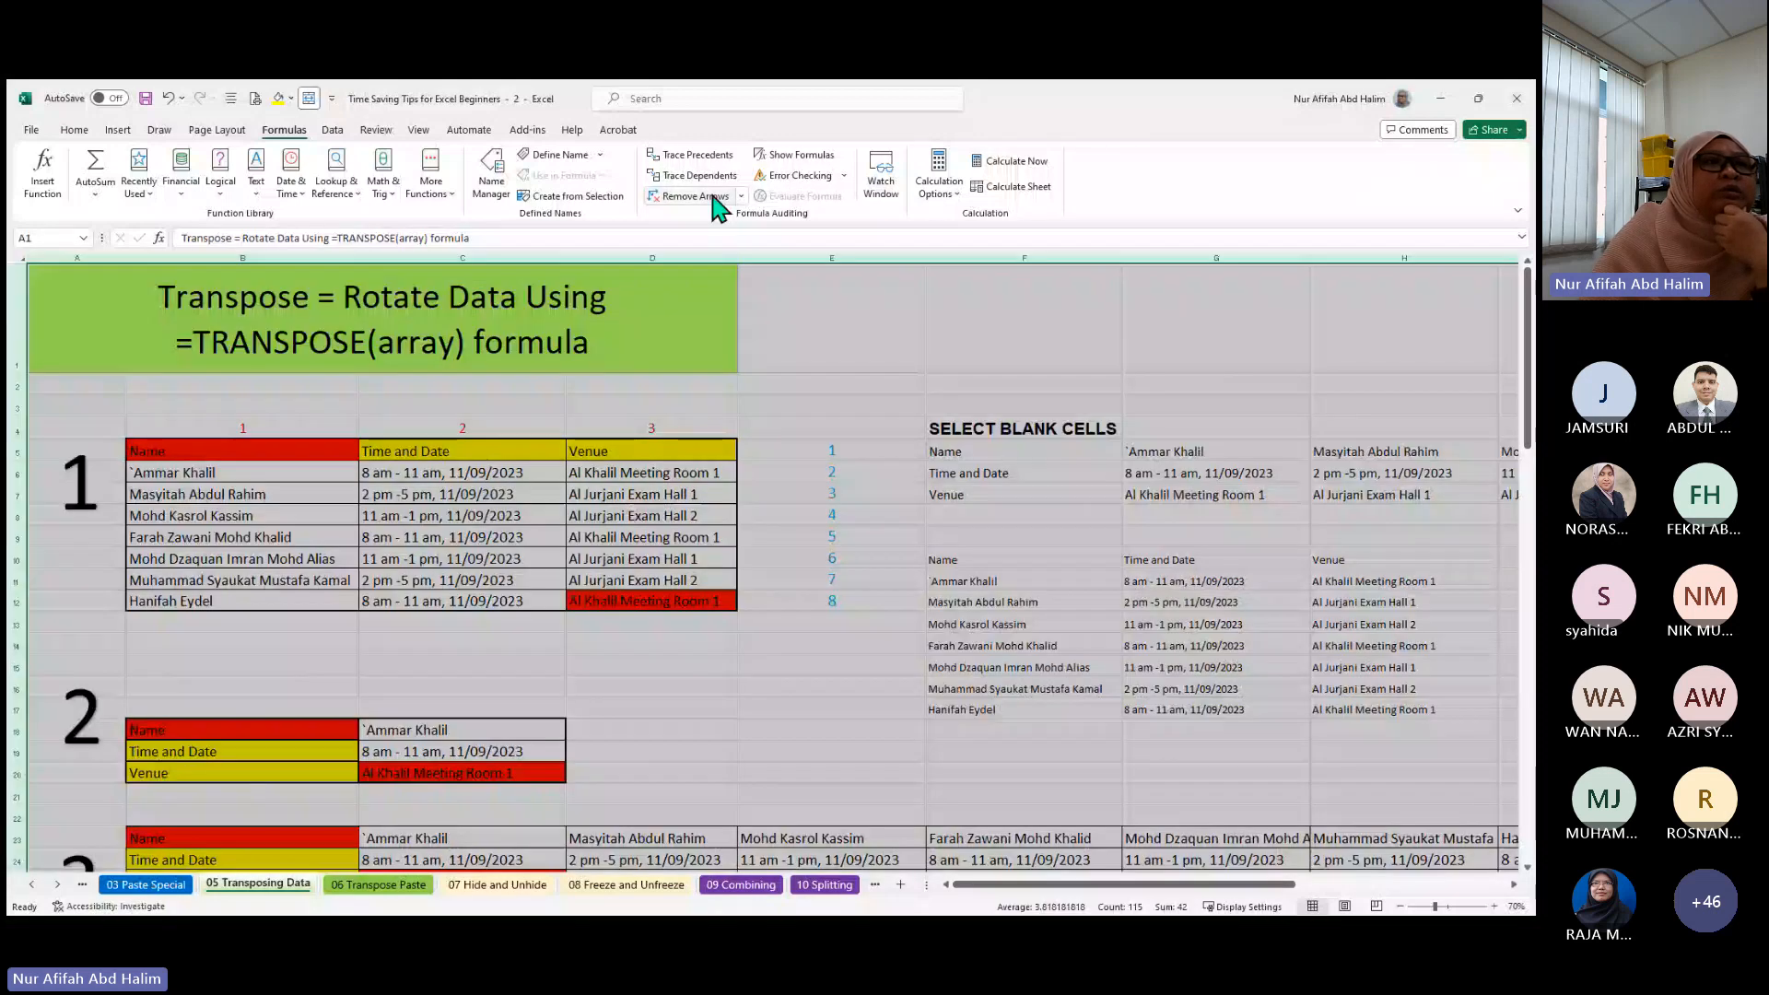
{"action": "left_click", "coordinate": [831, 472]}
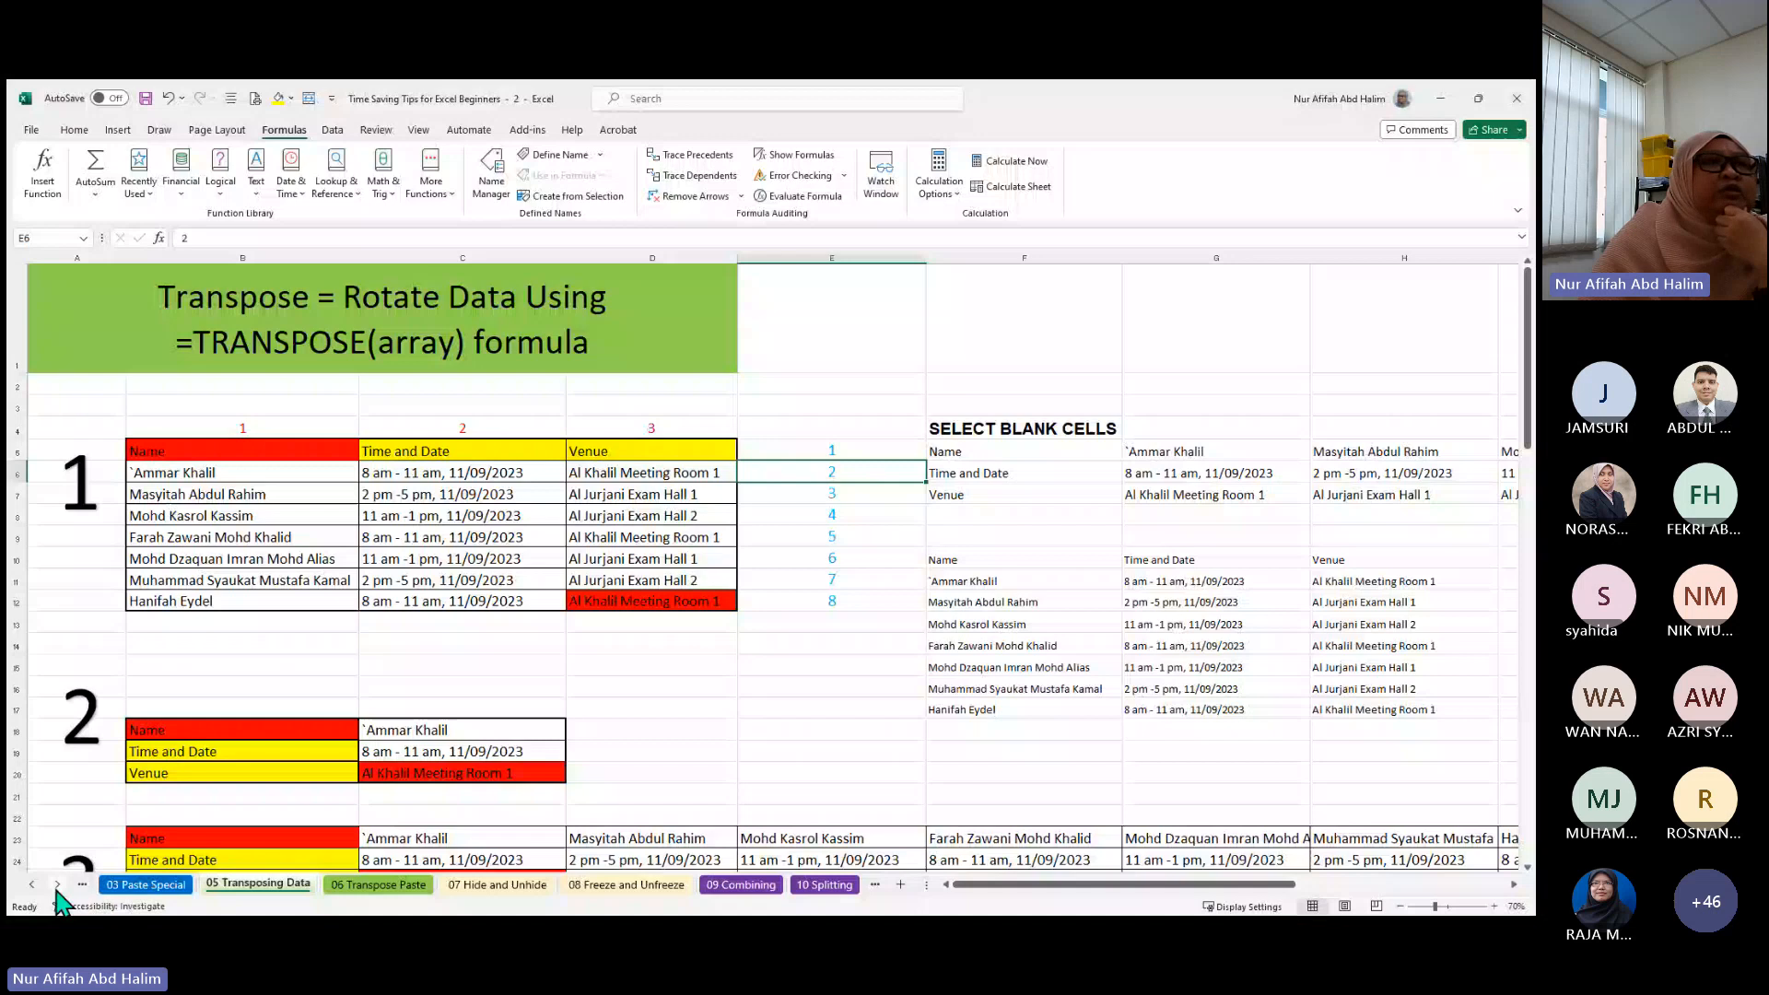
- Open the 12 Header and Footer sheet and look over its dynamic header and footer illustrations
{"action": "left_click", "coordinate": [57, 886]}
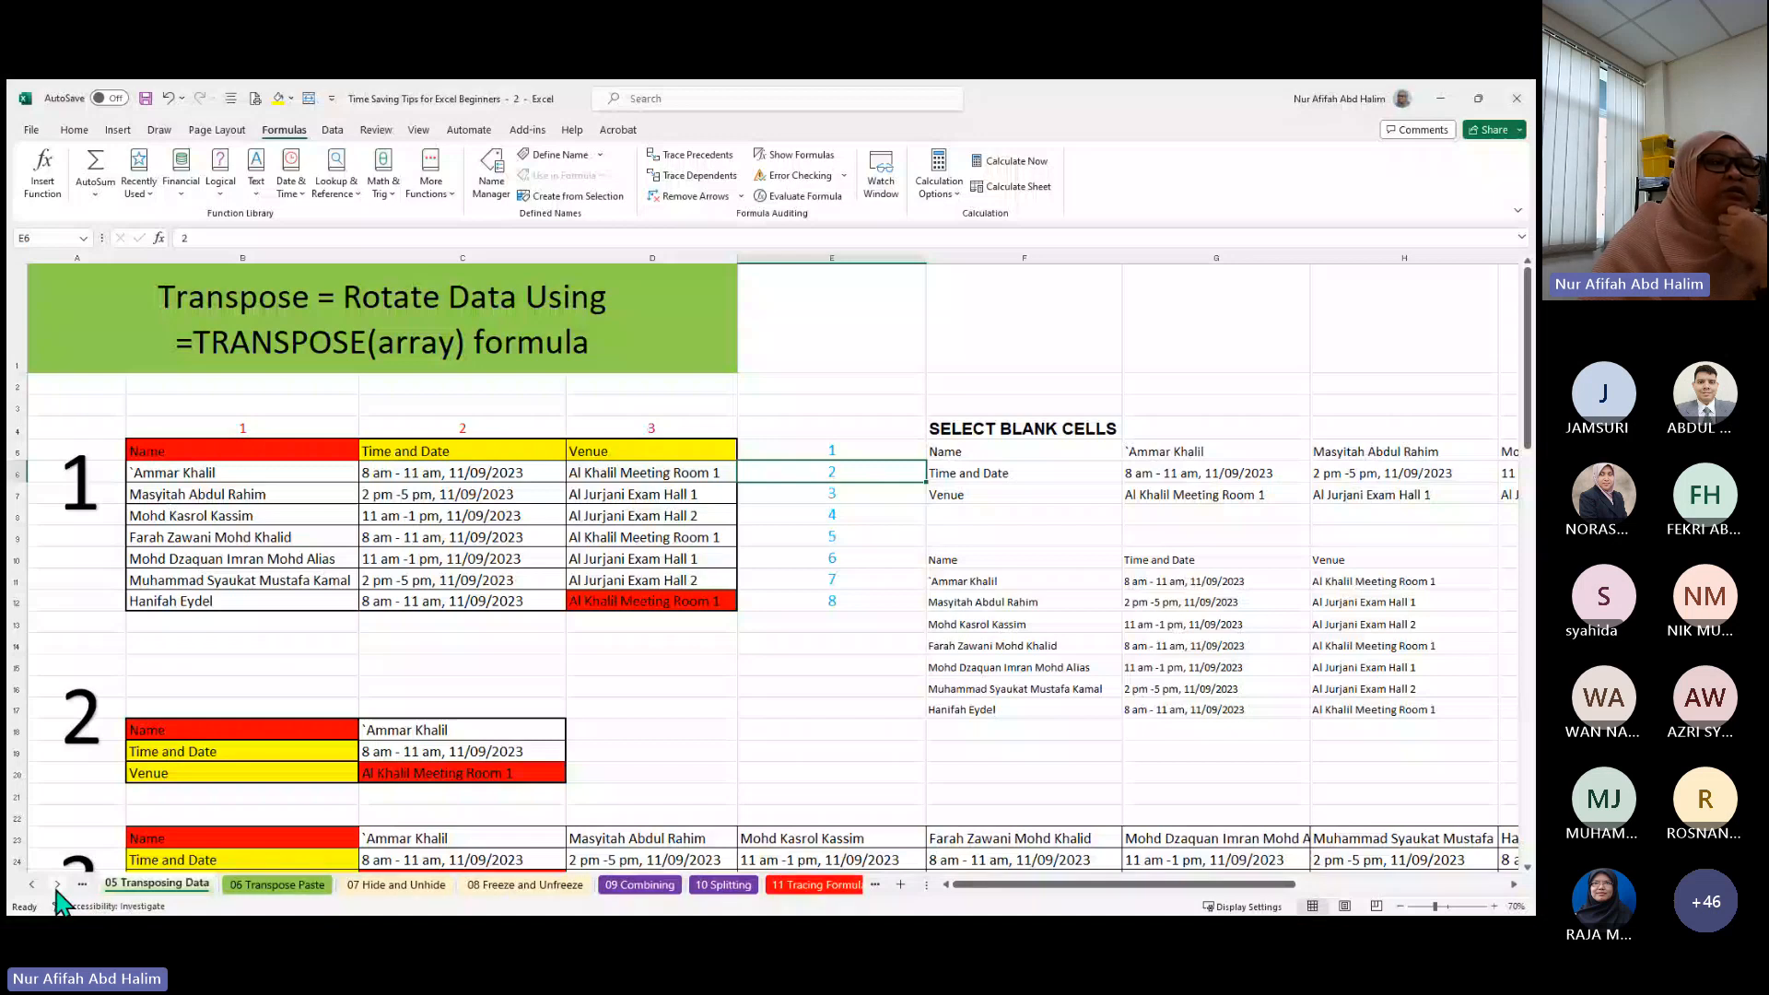
{"action": "left_click", "coordinate": [57, 886]}
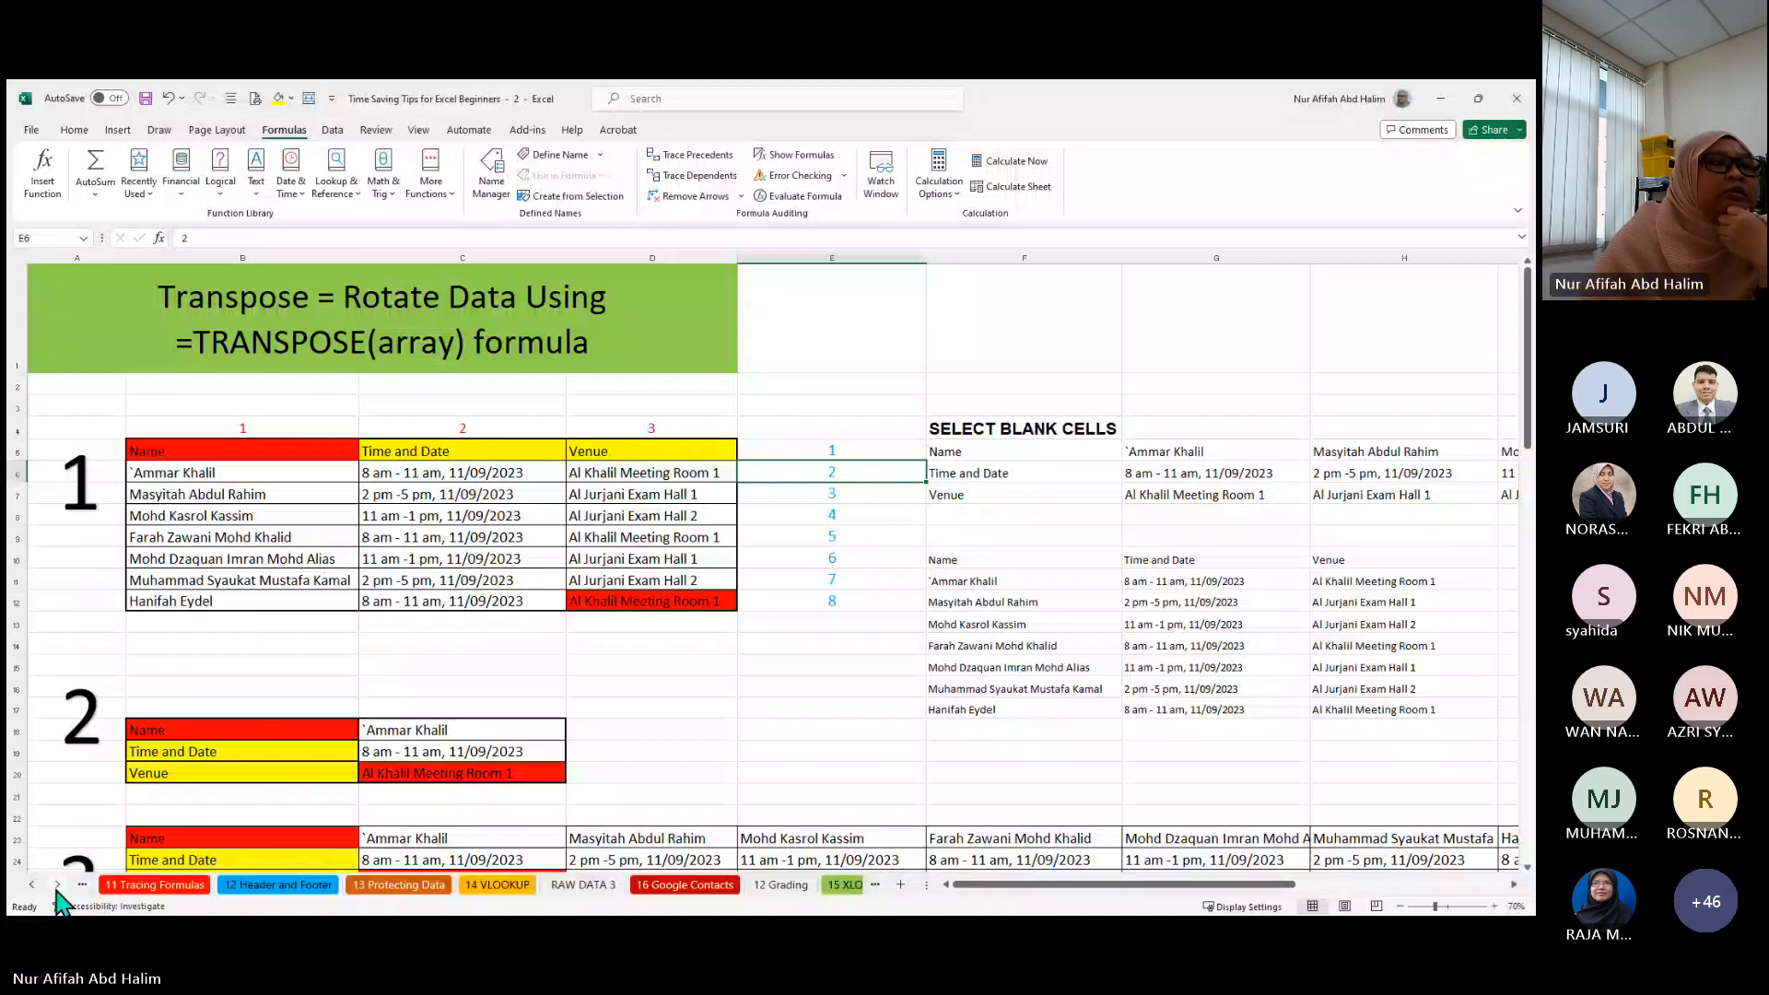
{"action": "left_click", "coordinate": [31, 885]}
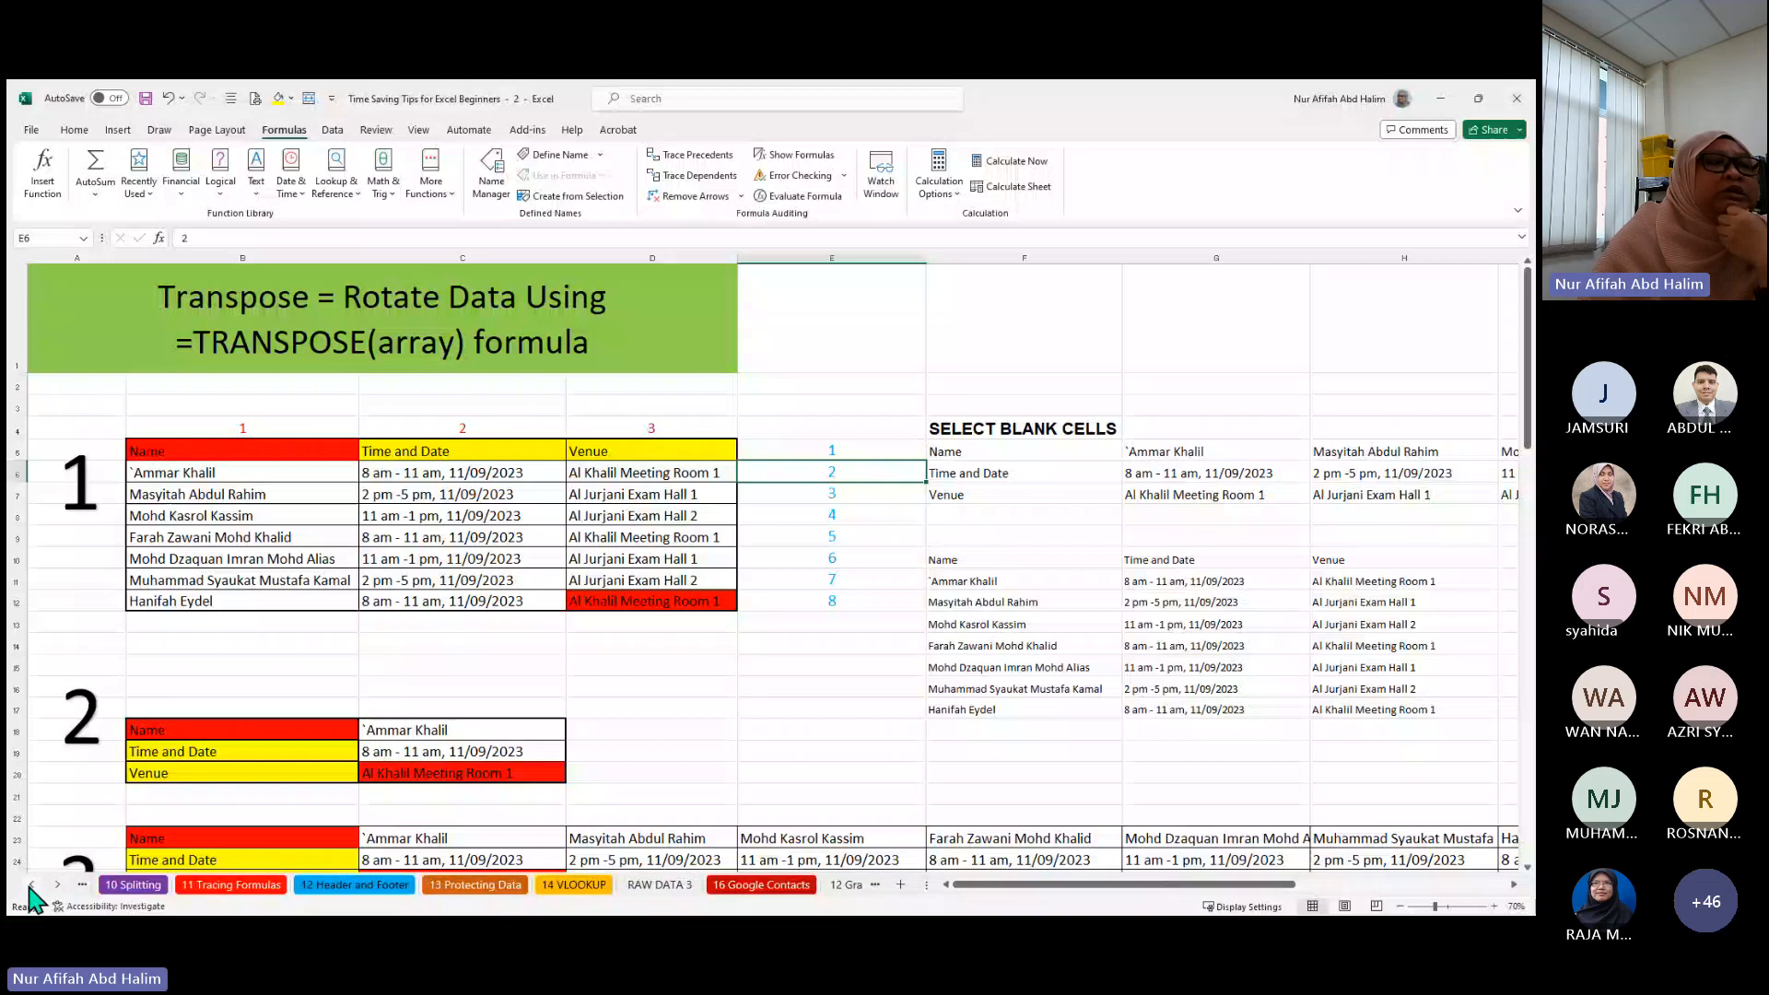
{"action": "left_click", "coordinate": [355, 885]}
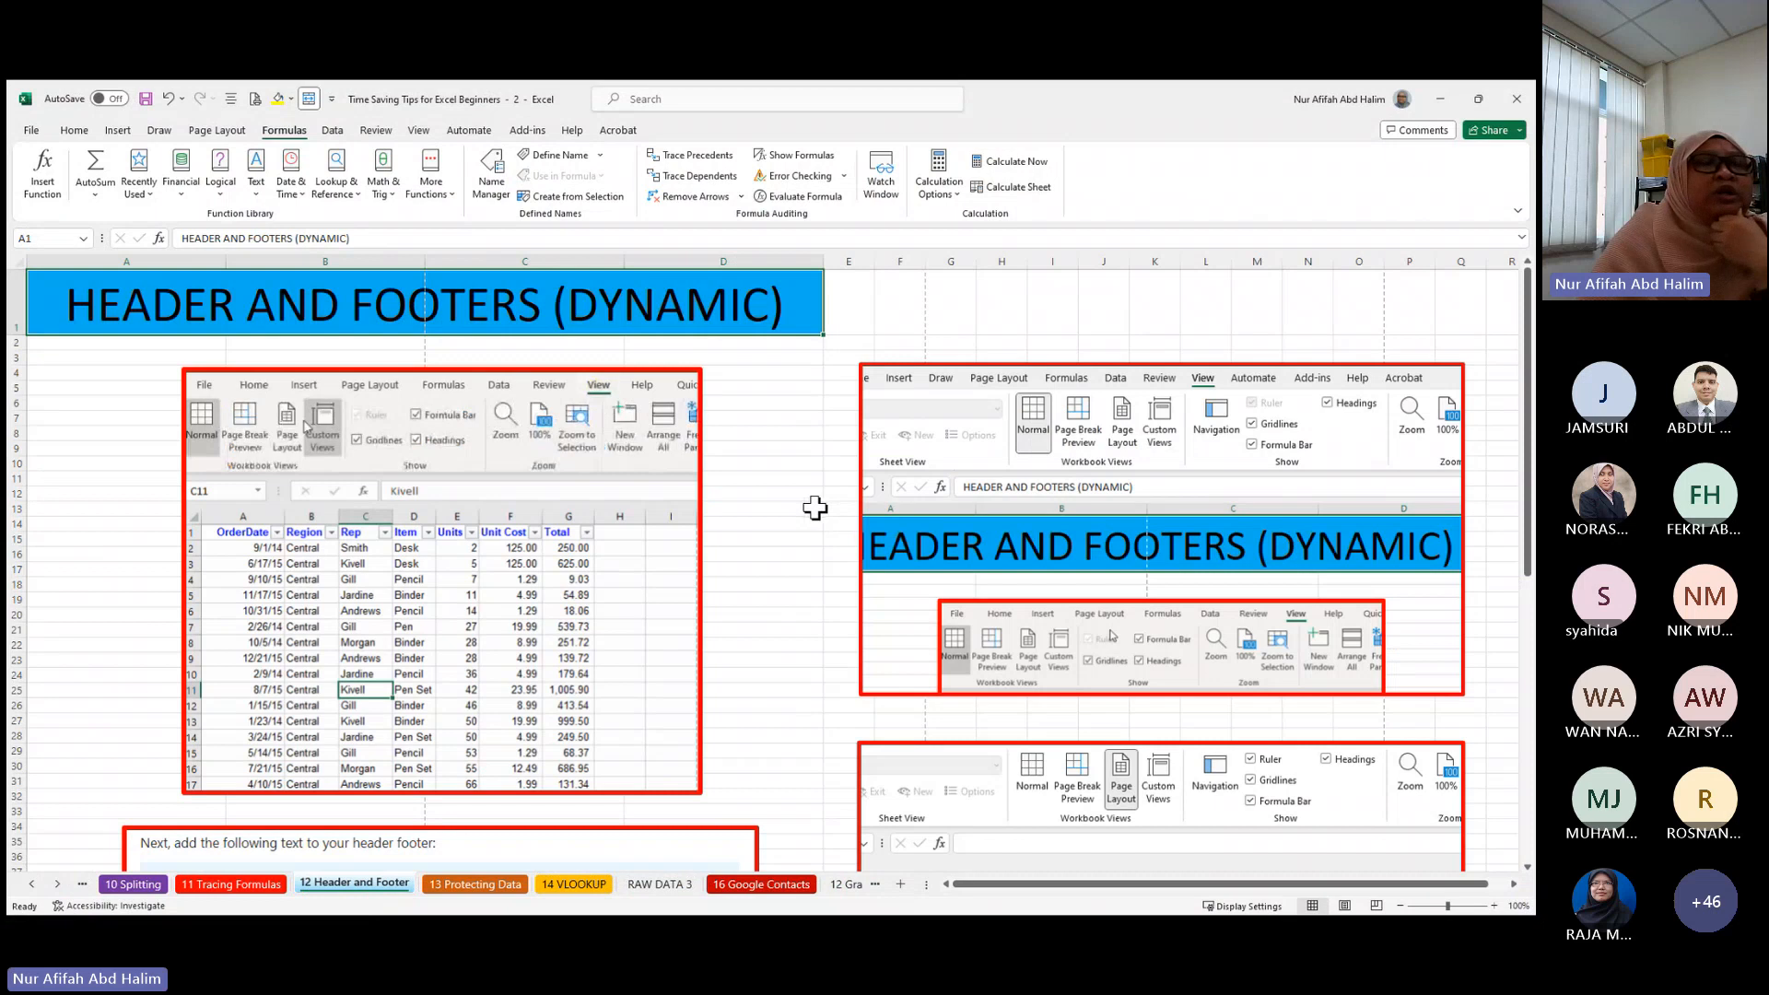
{"action": "scroll", "coordinate": [794, 473], "scroll_direction": "down", "scroll_amount": 11}
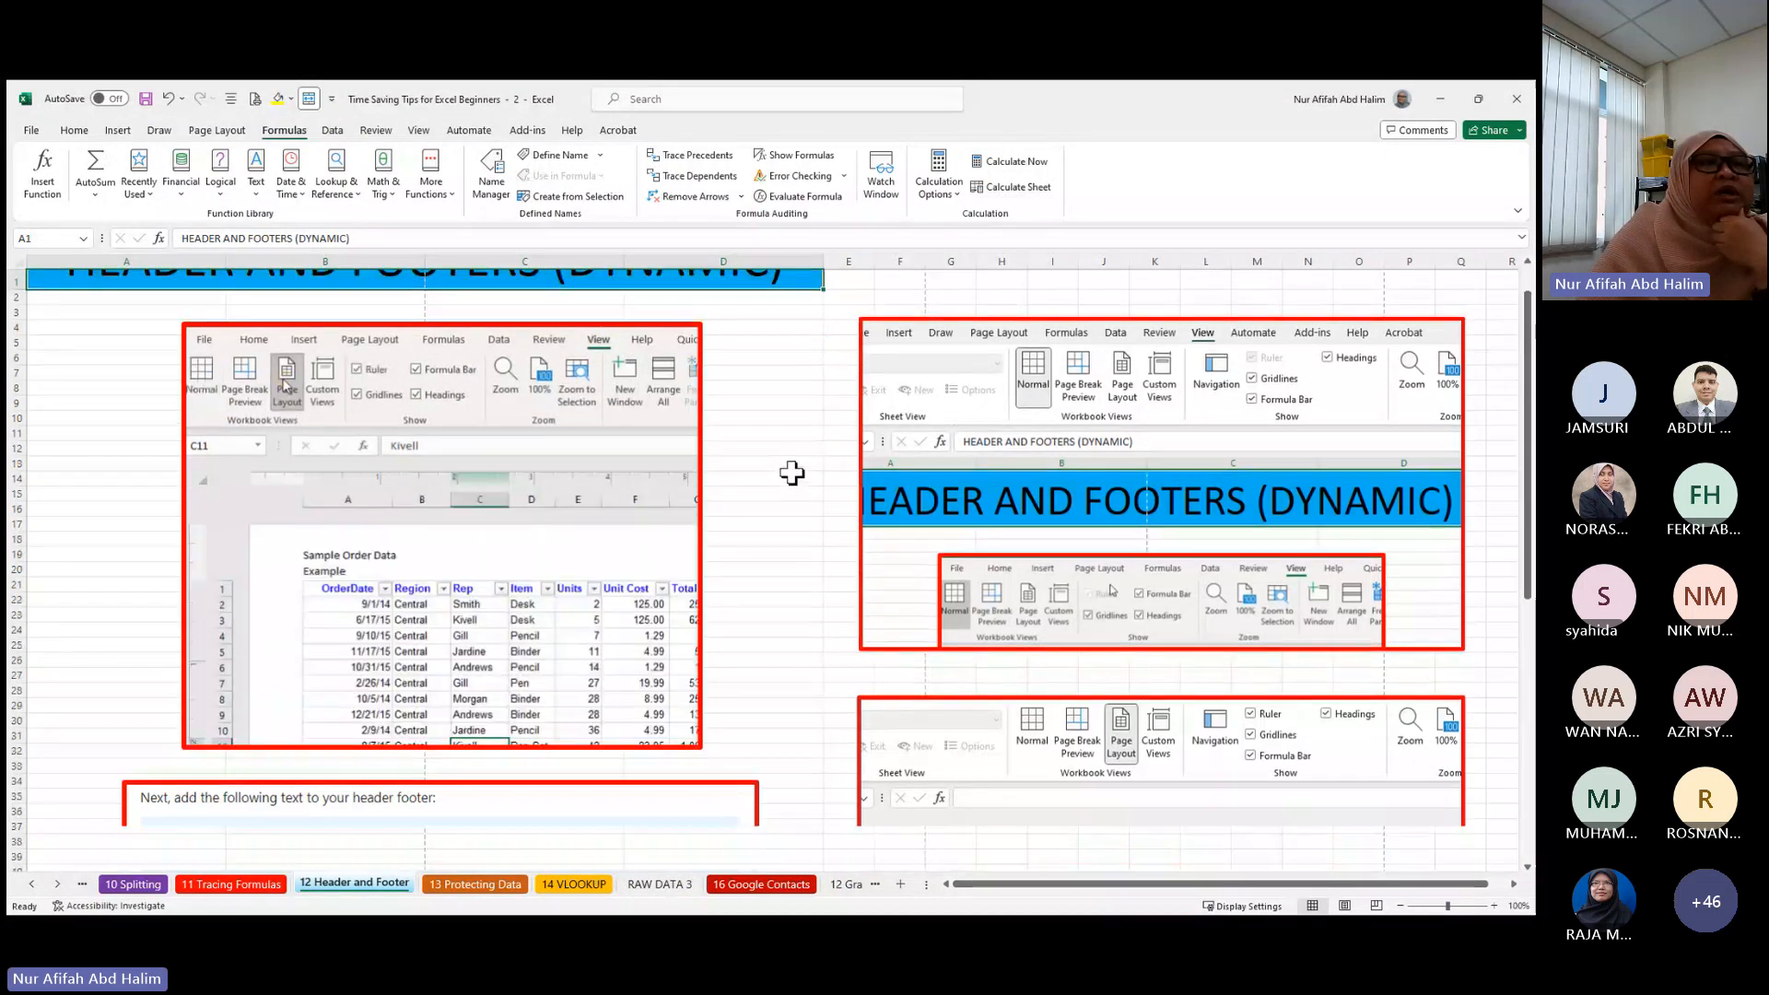
{"action": "scroll", "coordinate": [788, 472], "scroll_direction": "up", "scroll_amount": 11}
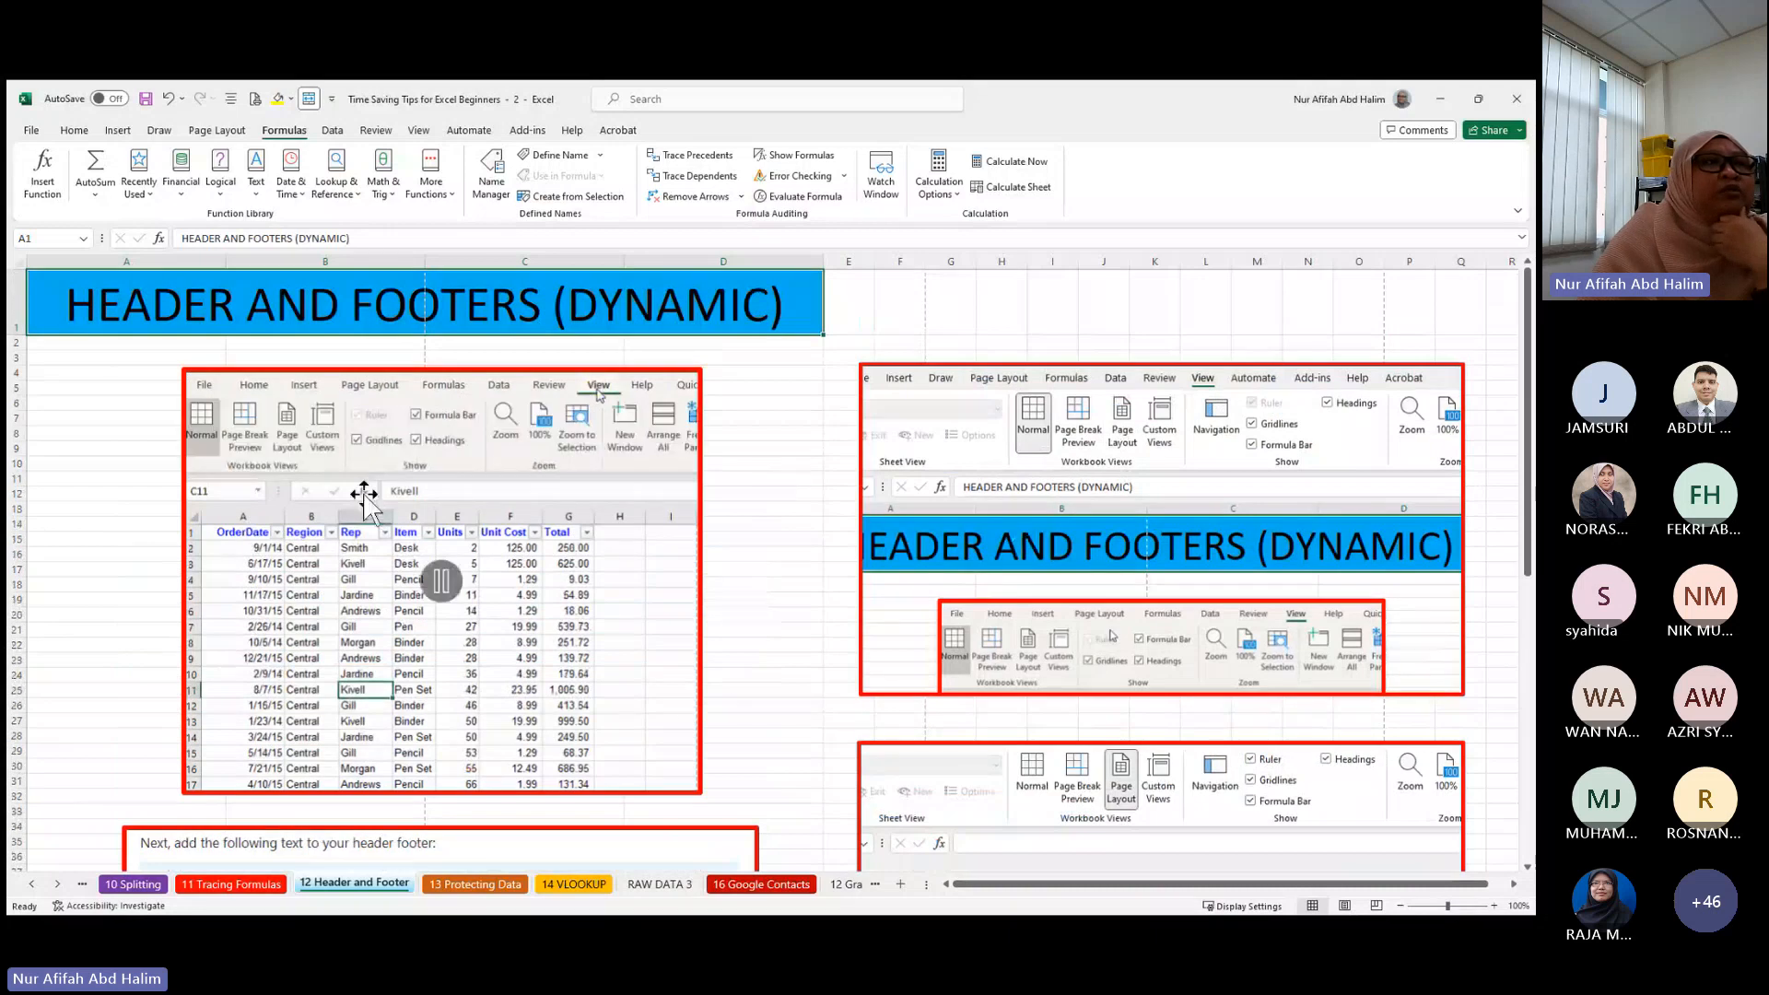
- Check the header in the print preview of the 12 Header and Footer sheet and return to the worksheet
{"action": "left_click", "coordinate": [32, 131]}
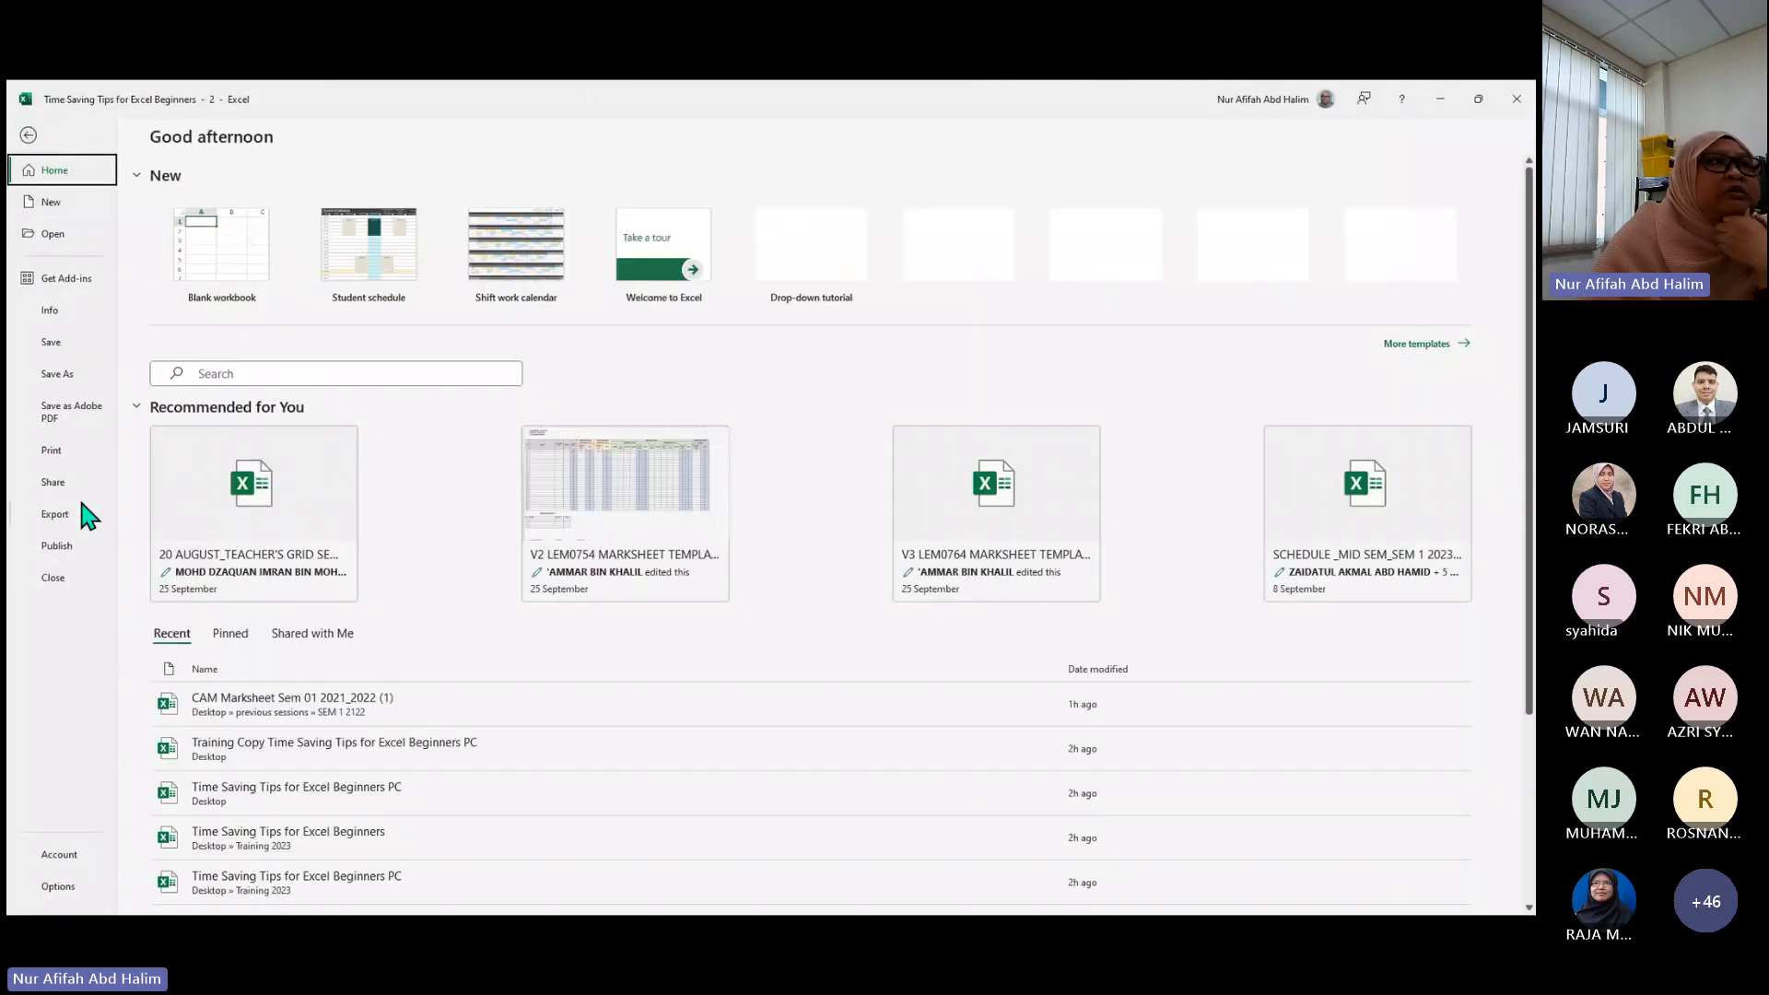
{"action": "left_click", "coordinate": [53, 454]}
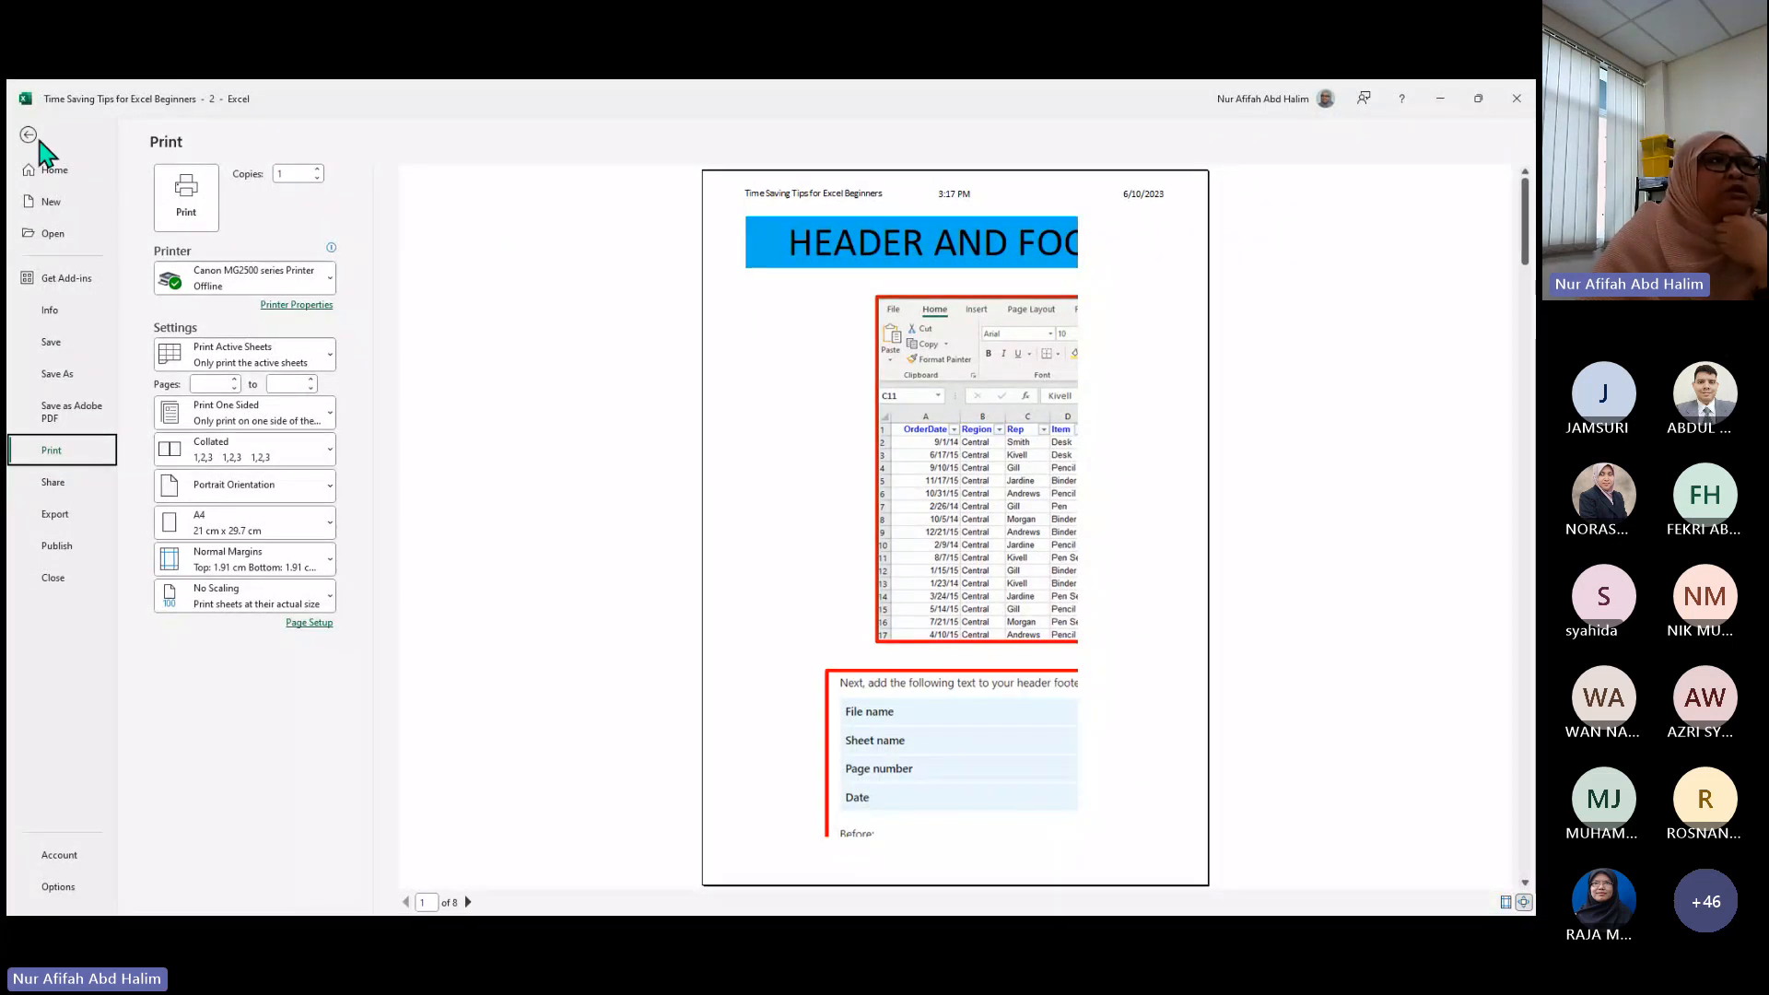
{"action": "left_click", "coordinate": [29, 136]}
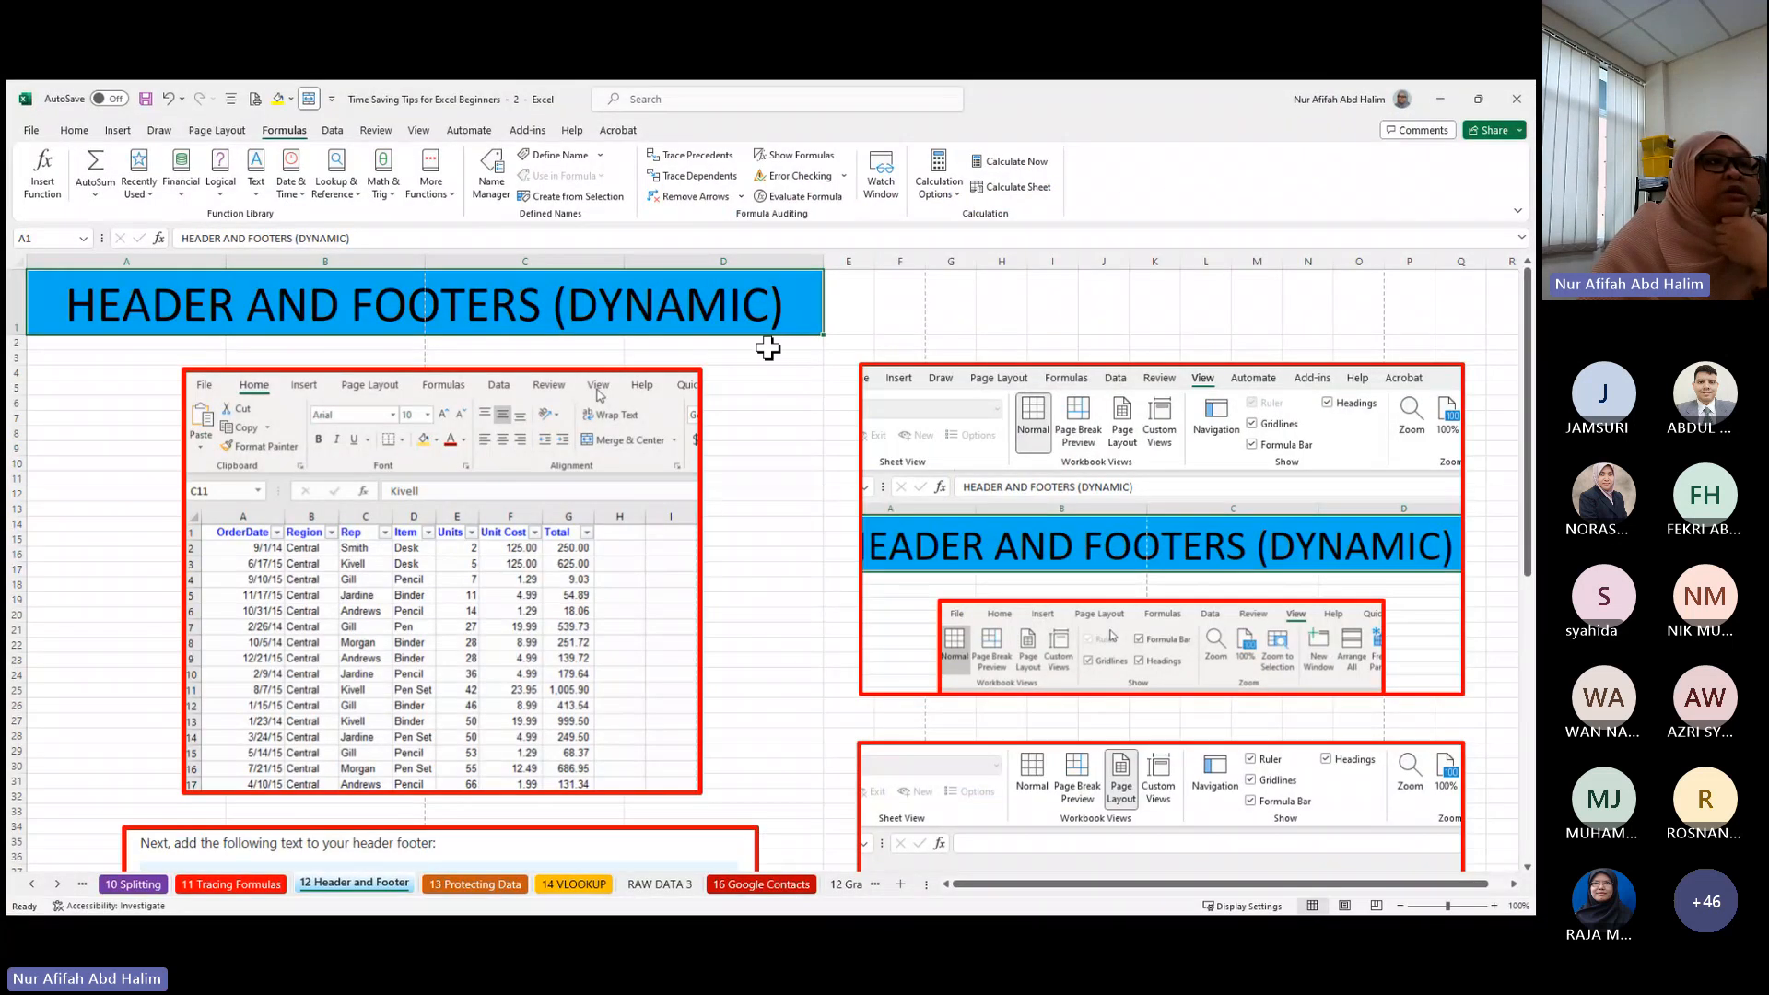
{"action": "left_click", "coordinate": [738, 347]}
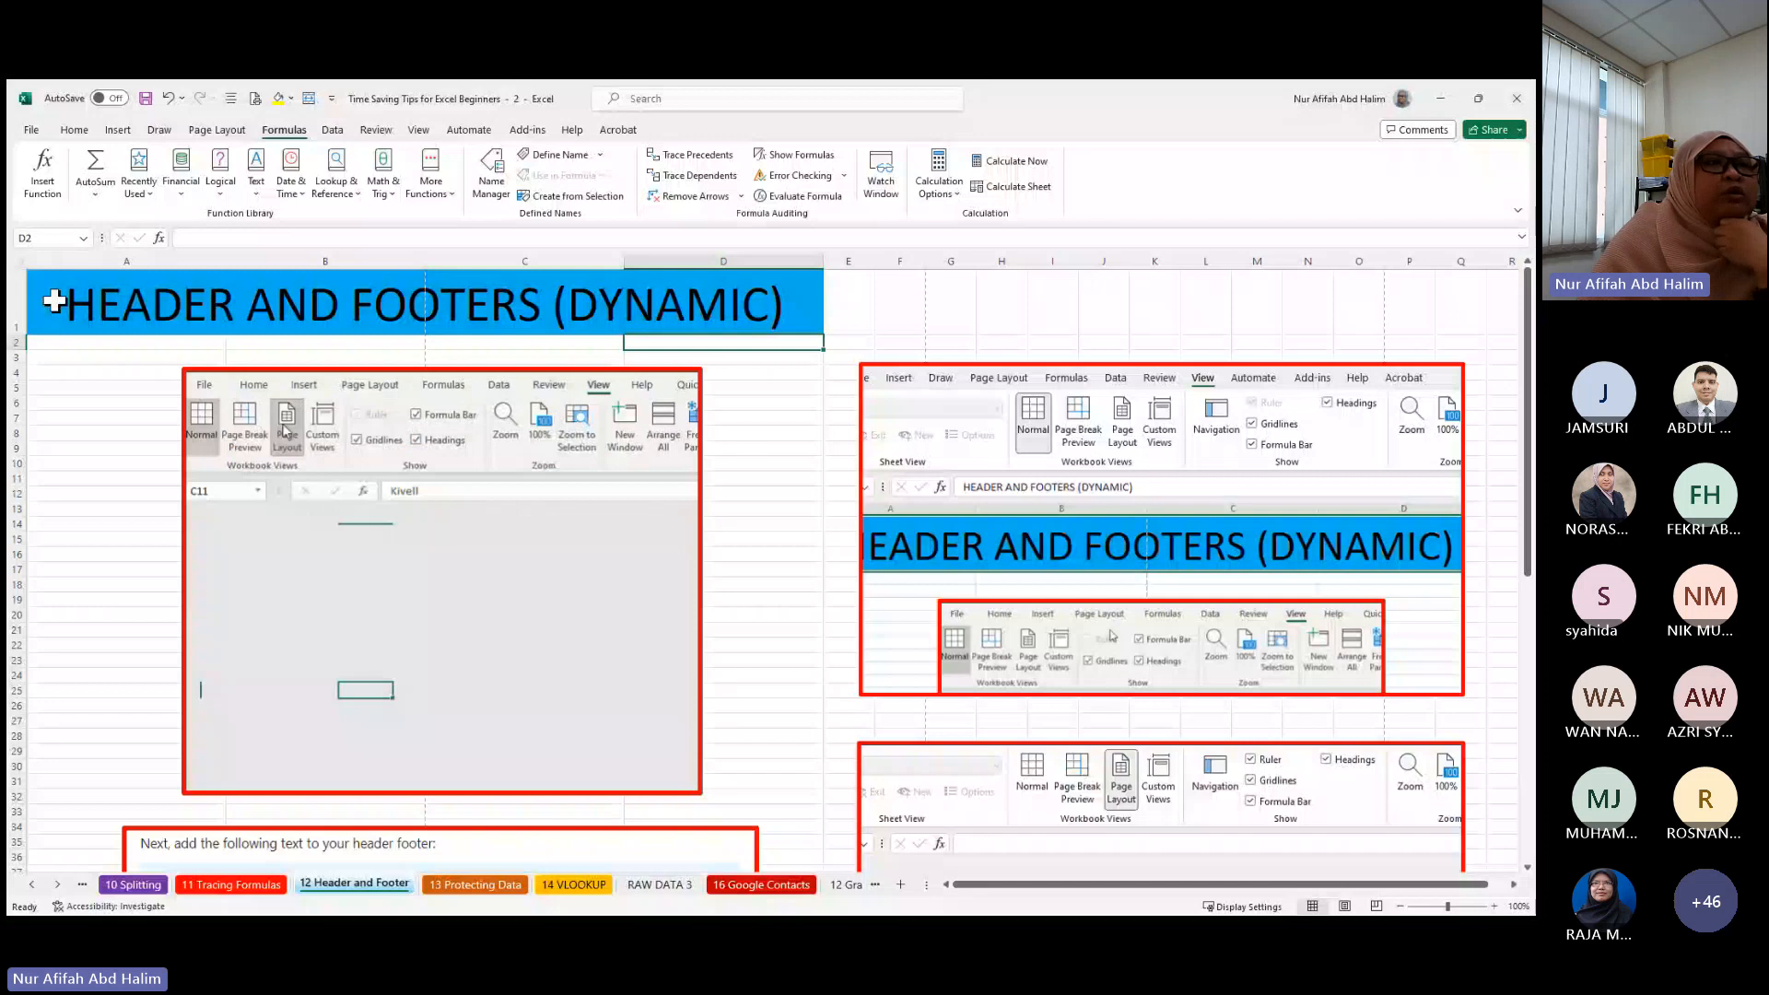
- Show the 12 Header and Footer sheet in Page Layout view with its page headers in sight
{"action": "left_click", "coordinate": [767, 550]}
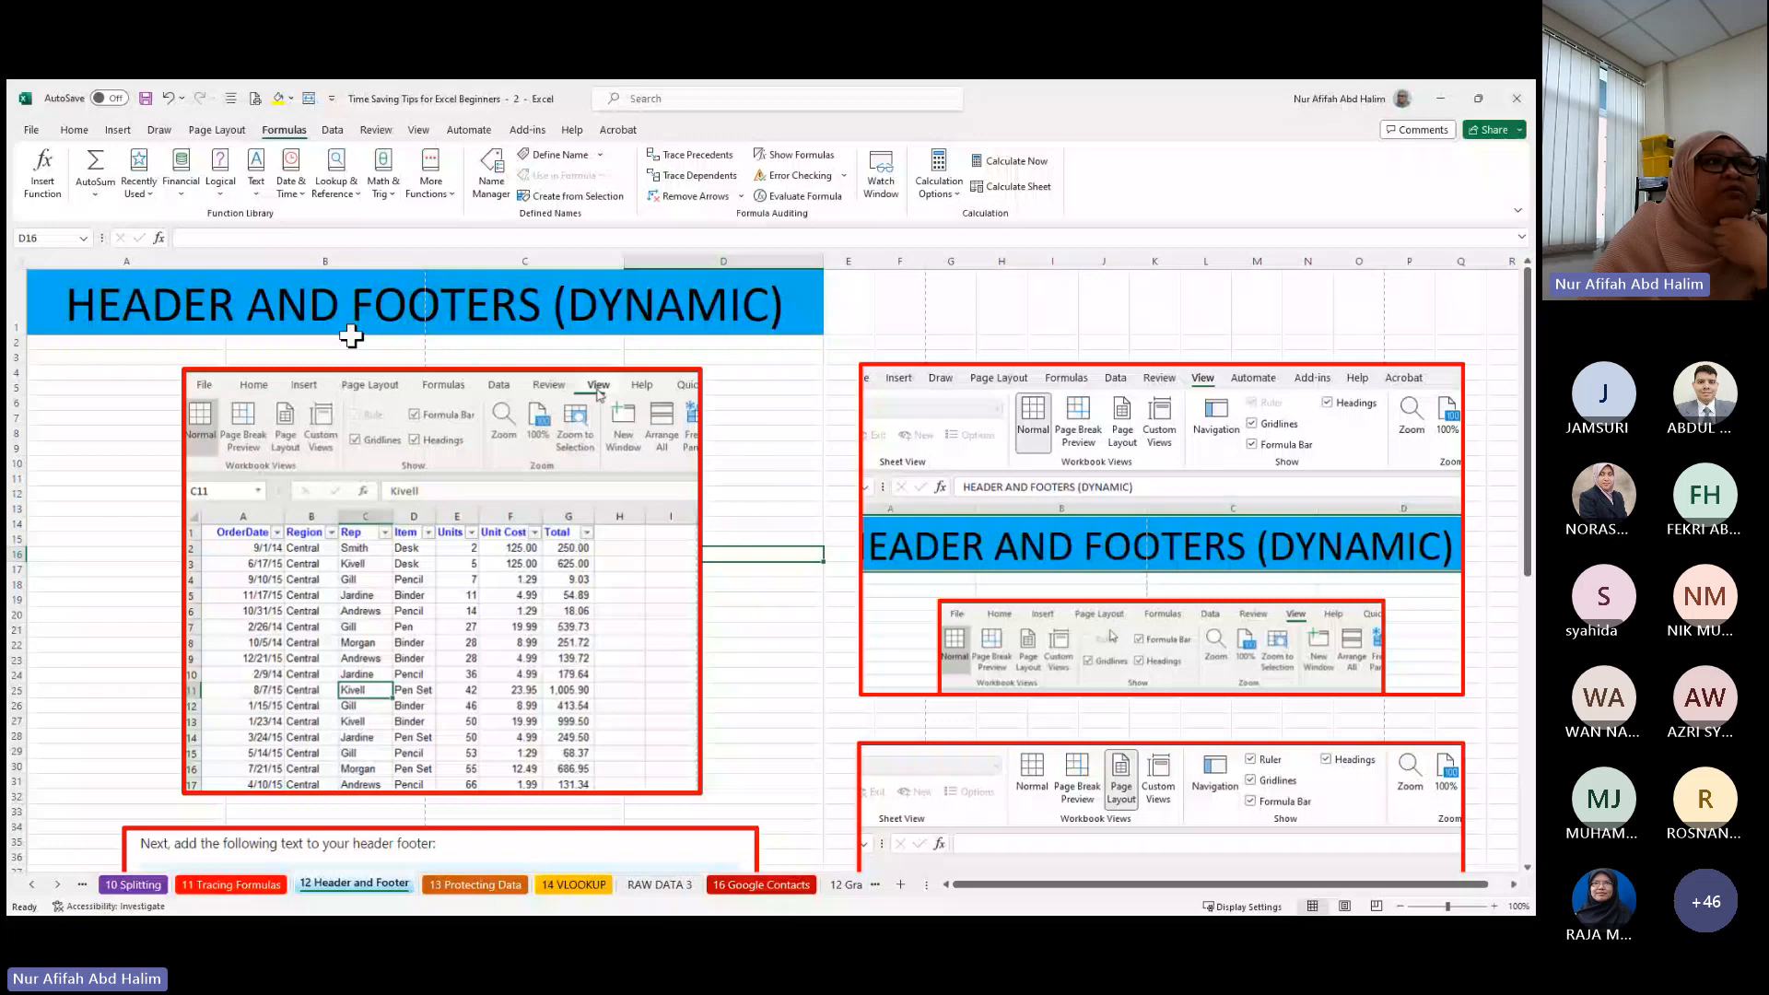
{"action": "left_click", "coordinate": [418, 130]}
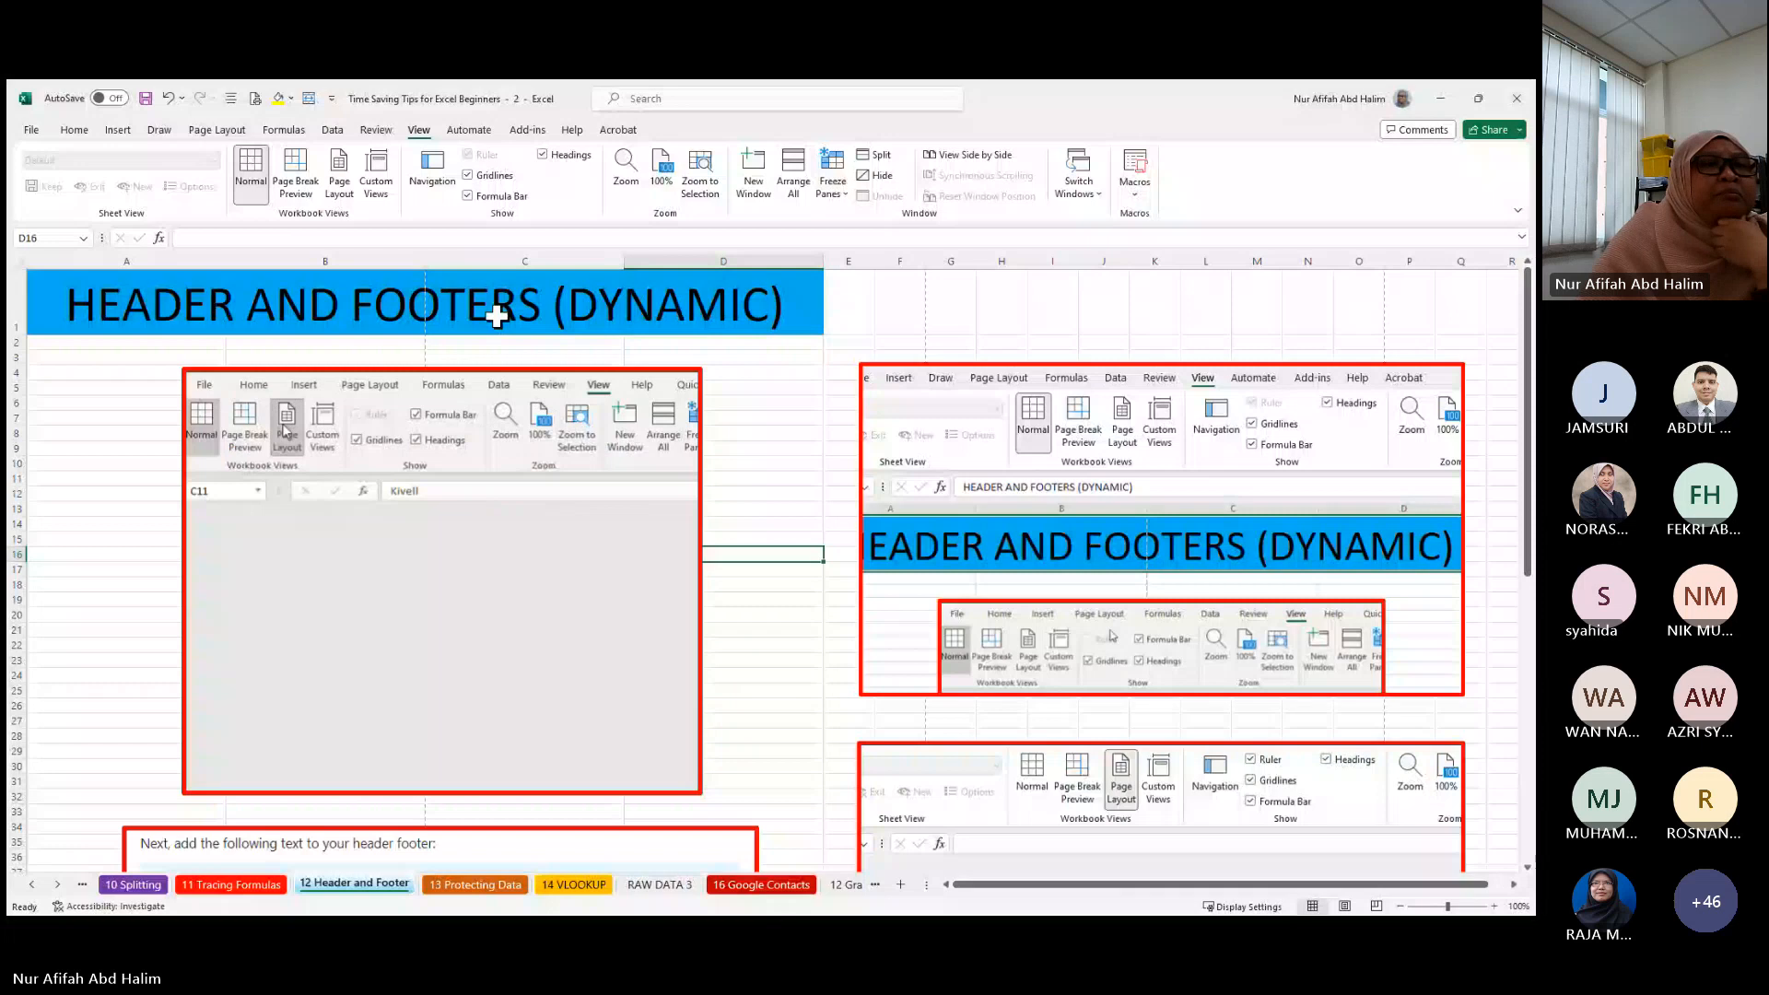
{"action": "scroll", "coordinate": [824, 503], "scroll_direction": "down", "scroll_amount": 1}
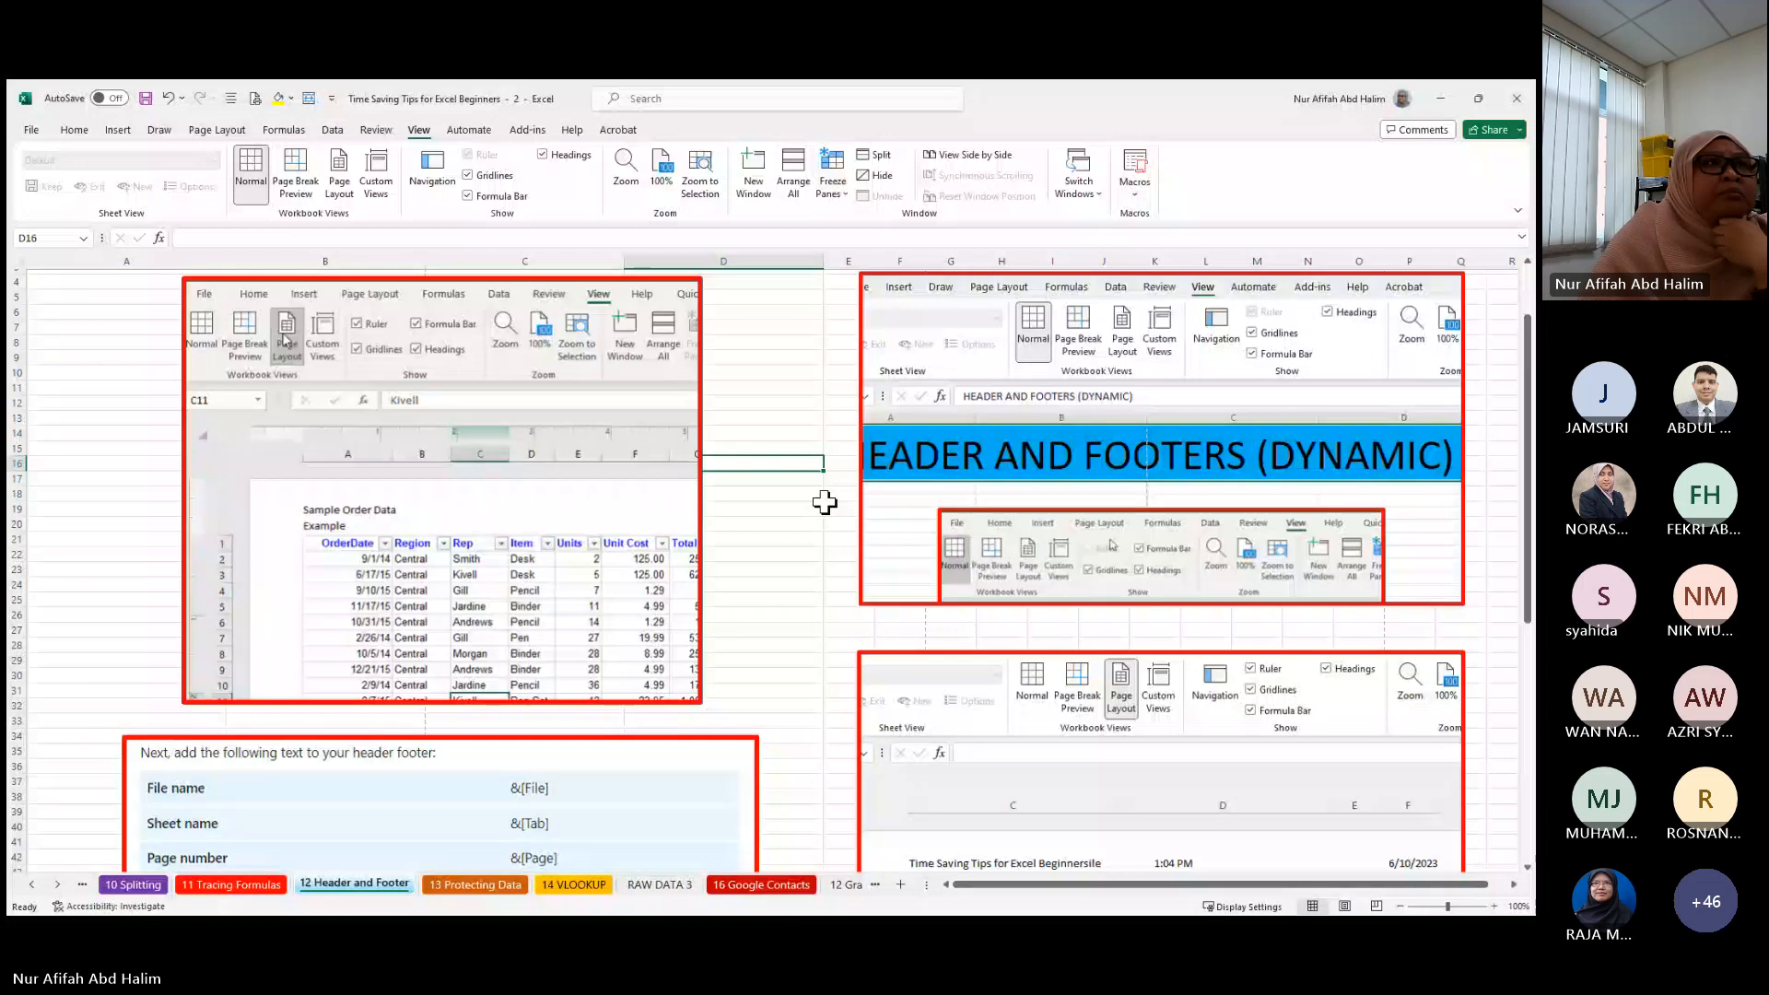
{"action": "left_click", "coordinate": [342, 189]}
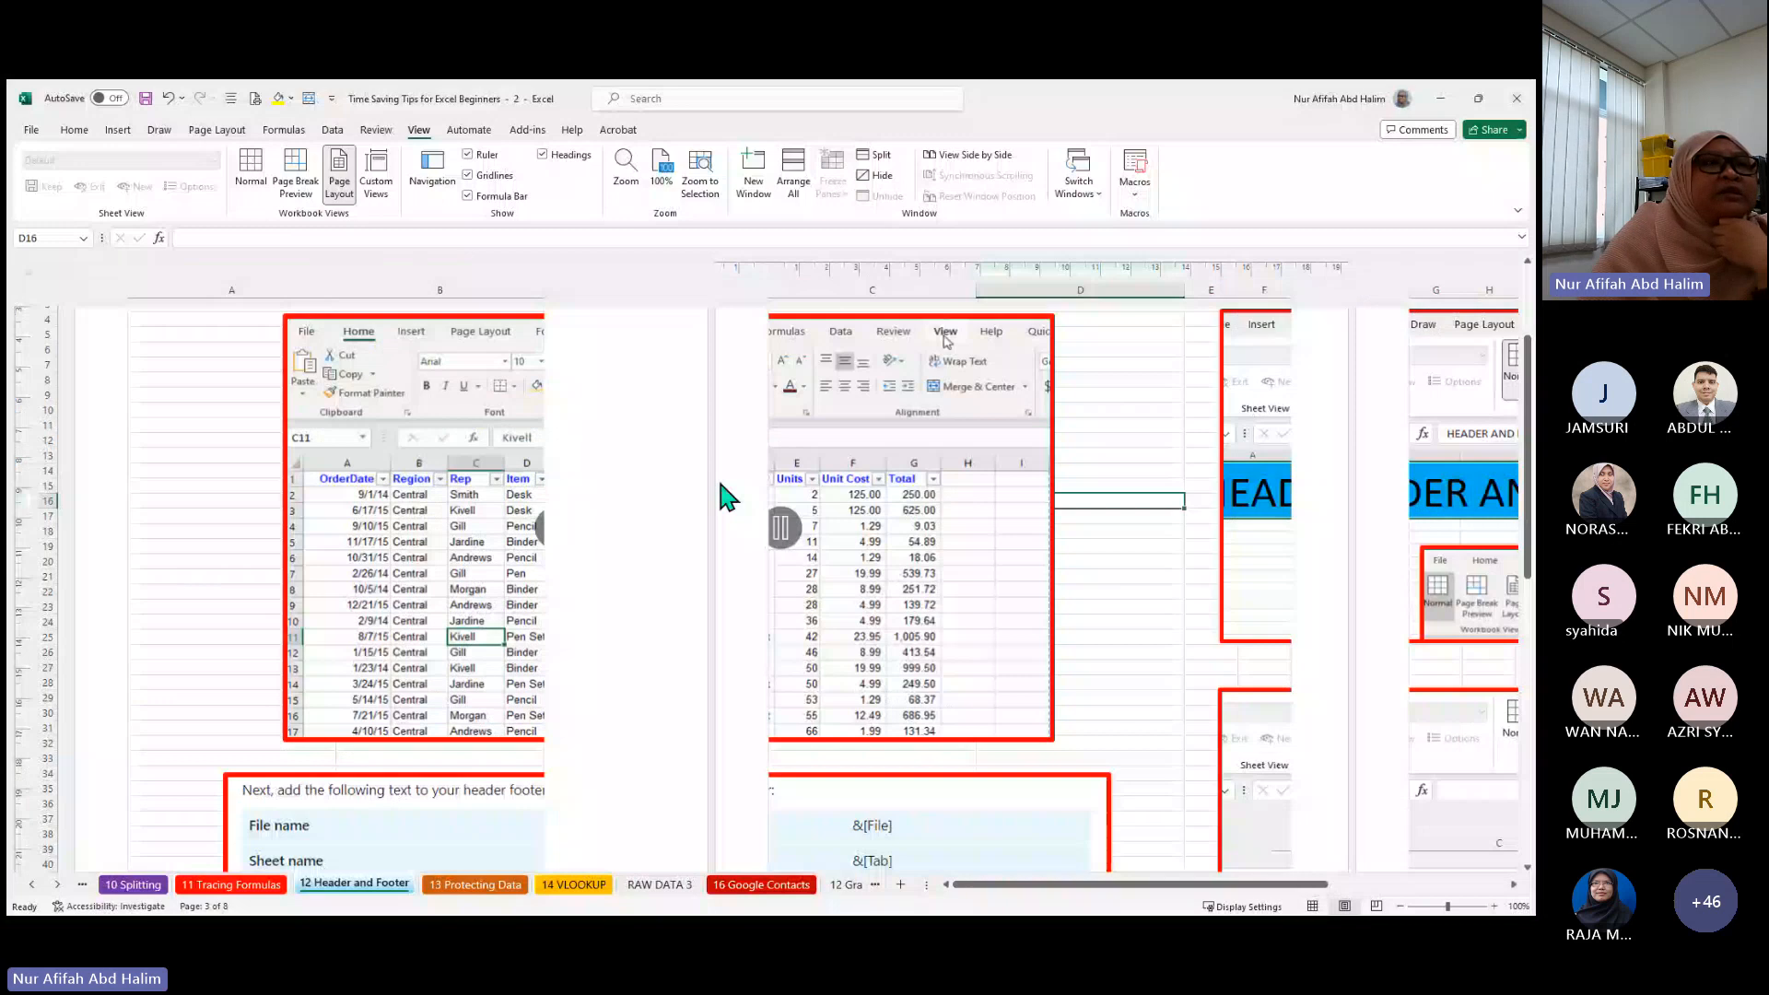
{"action": "scroll", "coordinate": [728, 498], "scroll_direction": "up", "scroll_amount": 1}
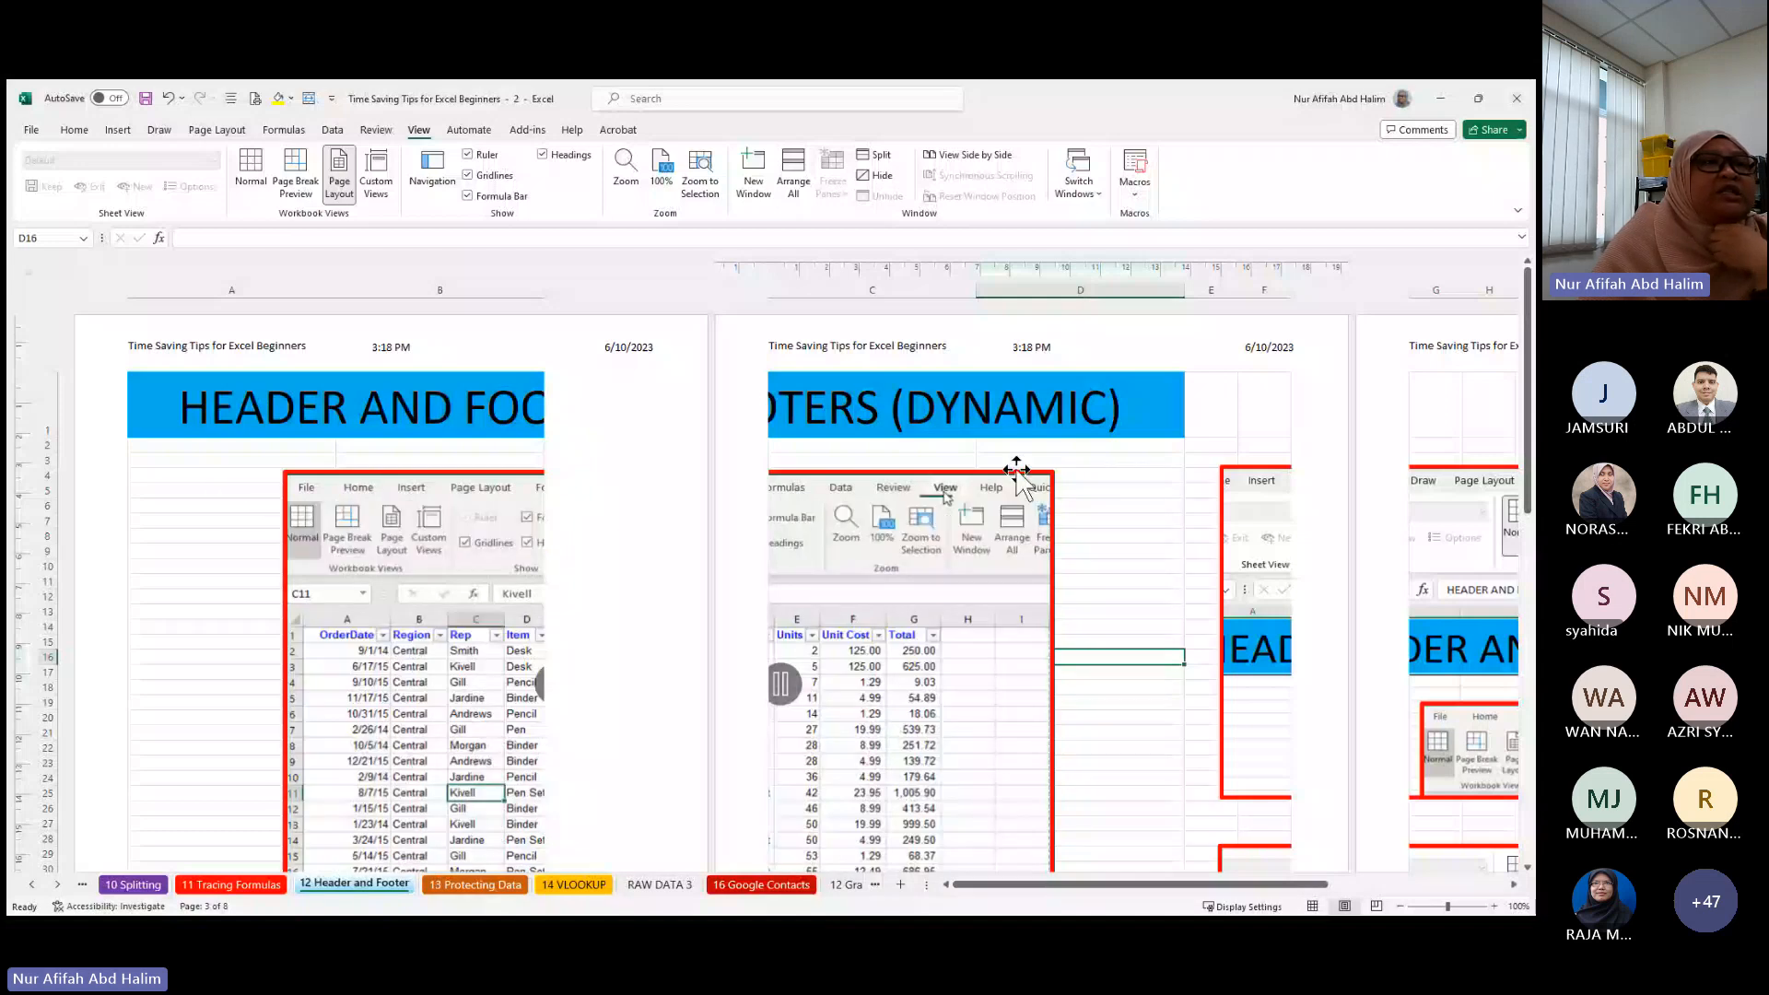
- Inspect the dynamic field codes behind the file name, time and date sections of the first page's header
{"action": "left_click", "coordinate": [208, 347]}
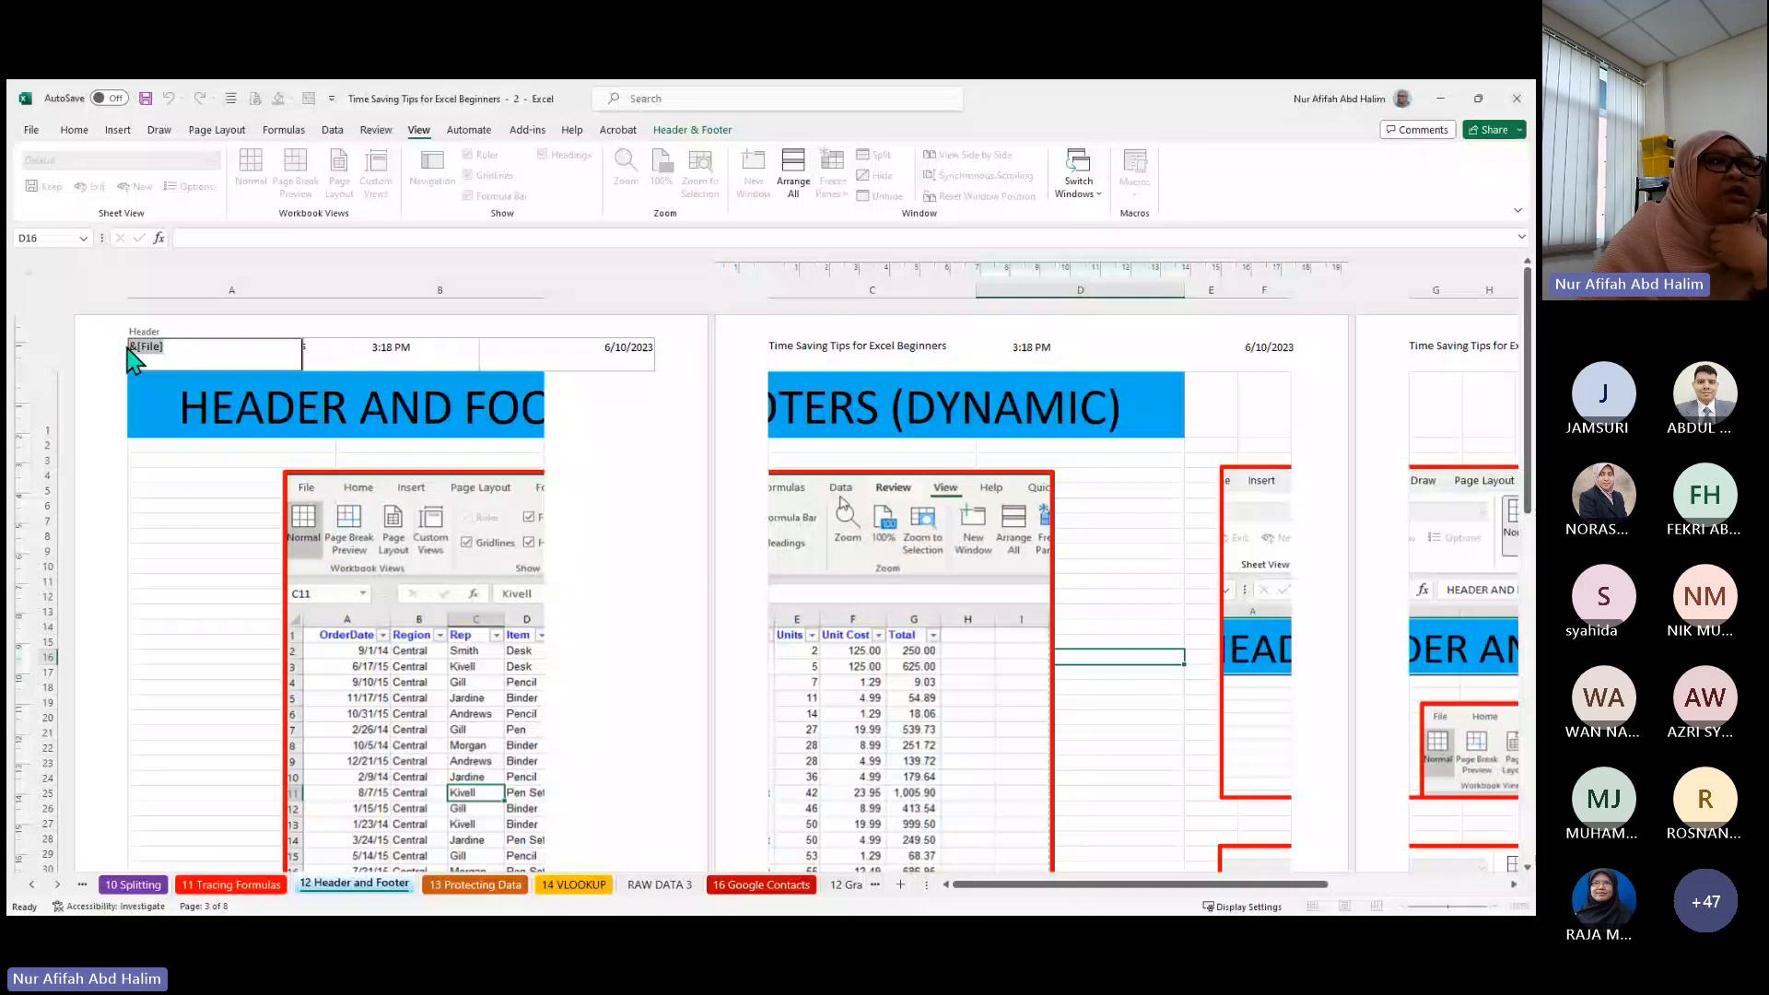
{"action": "left_click", "coordinate": [169, 348]}
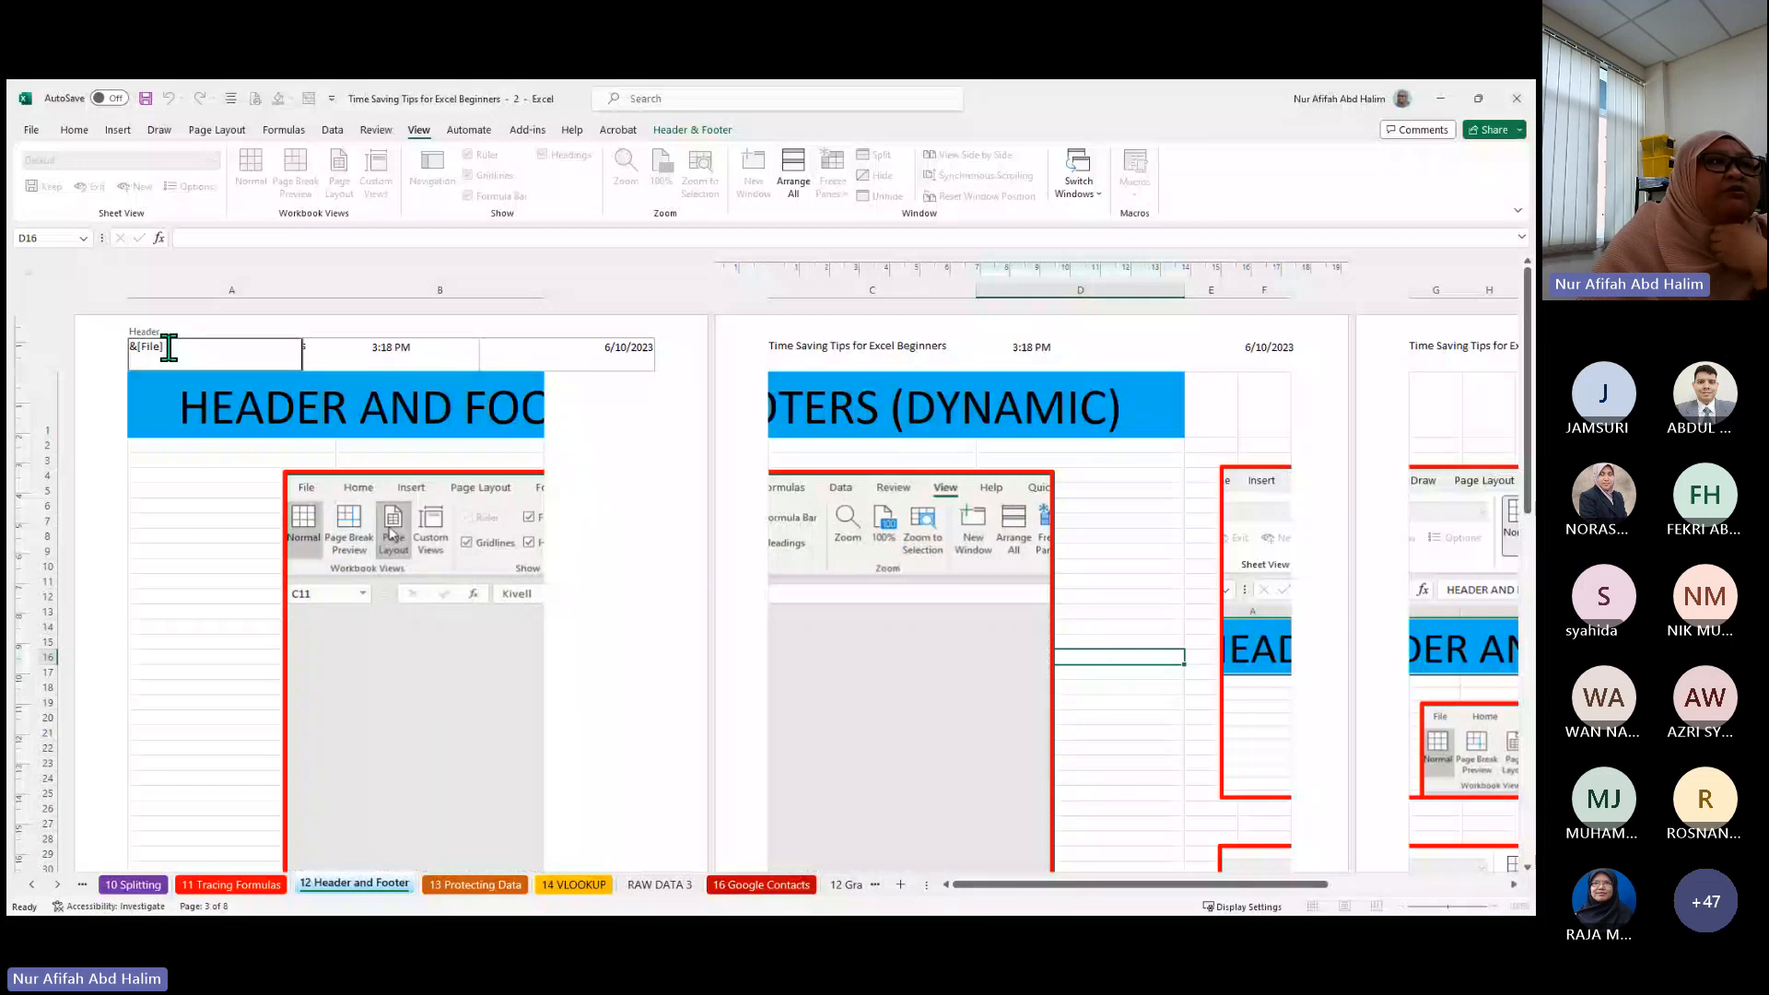
{"action": "left_click", "coordinate": [324, 348]}
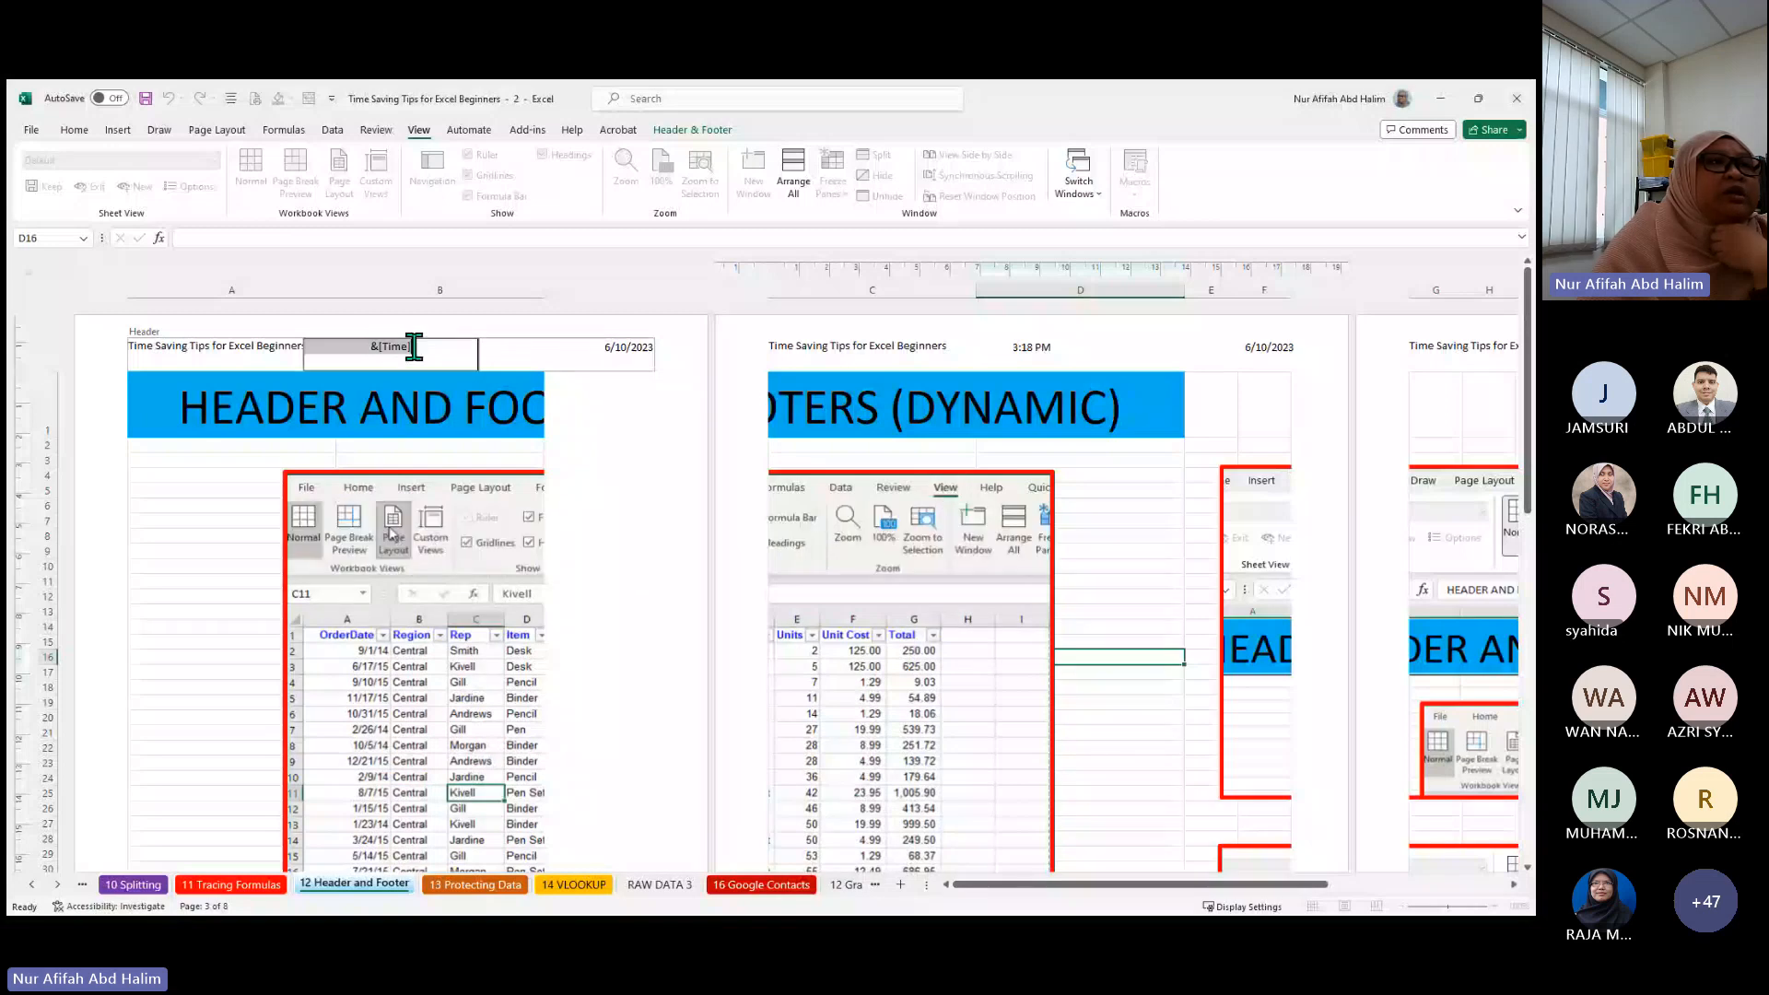
{"action": "left_click", "coordinate": [593, 348]}
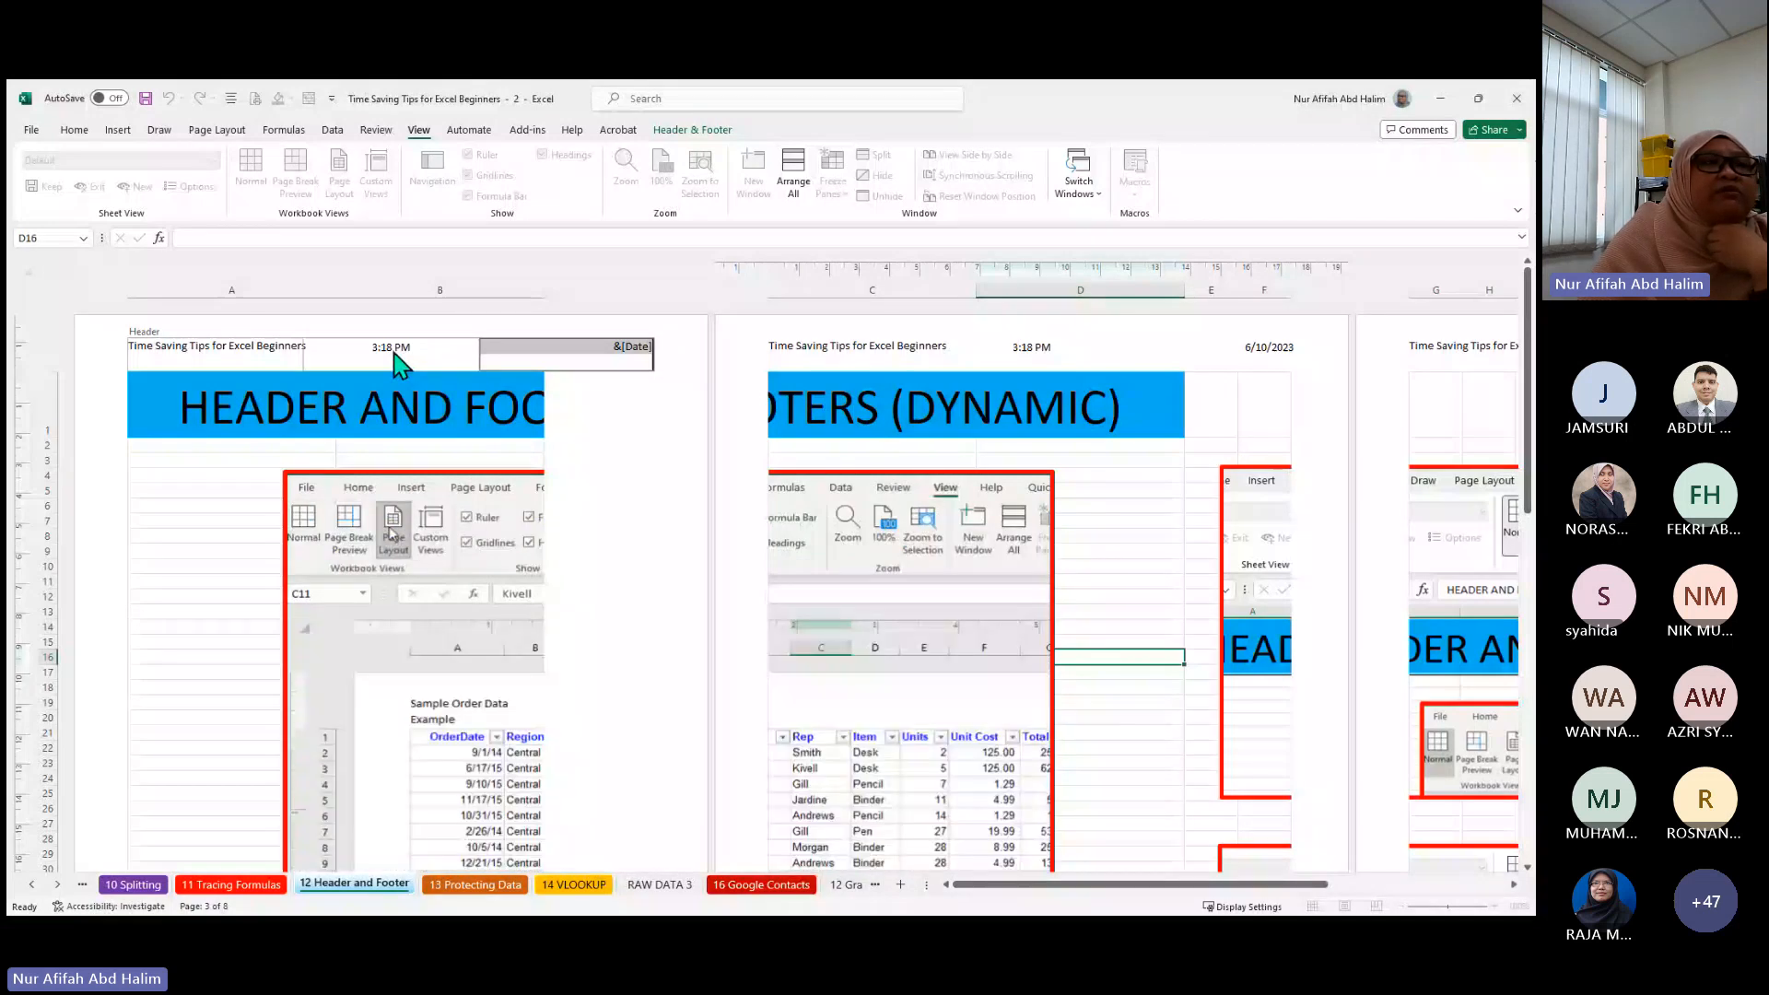
{"action": "left_click", "coordinate": [613, 348]}
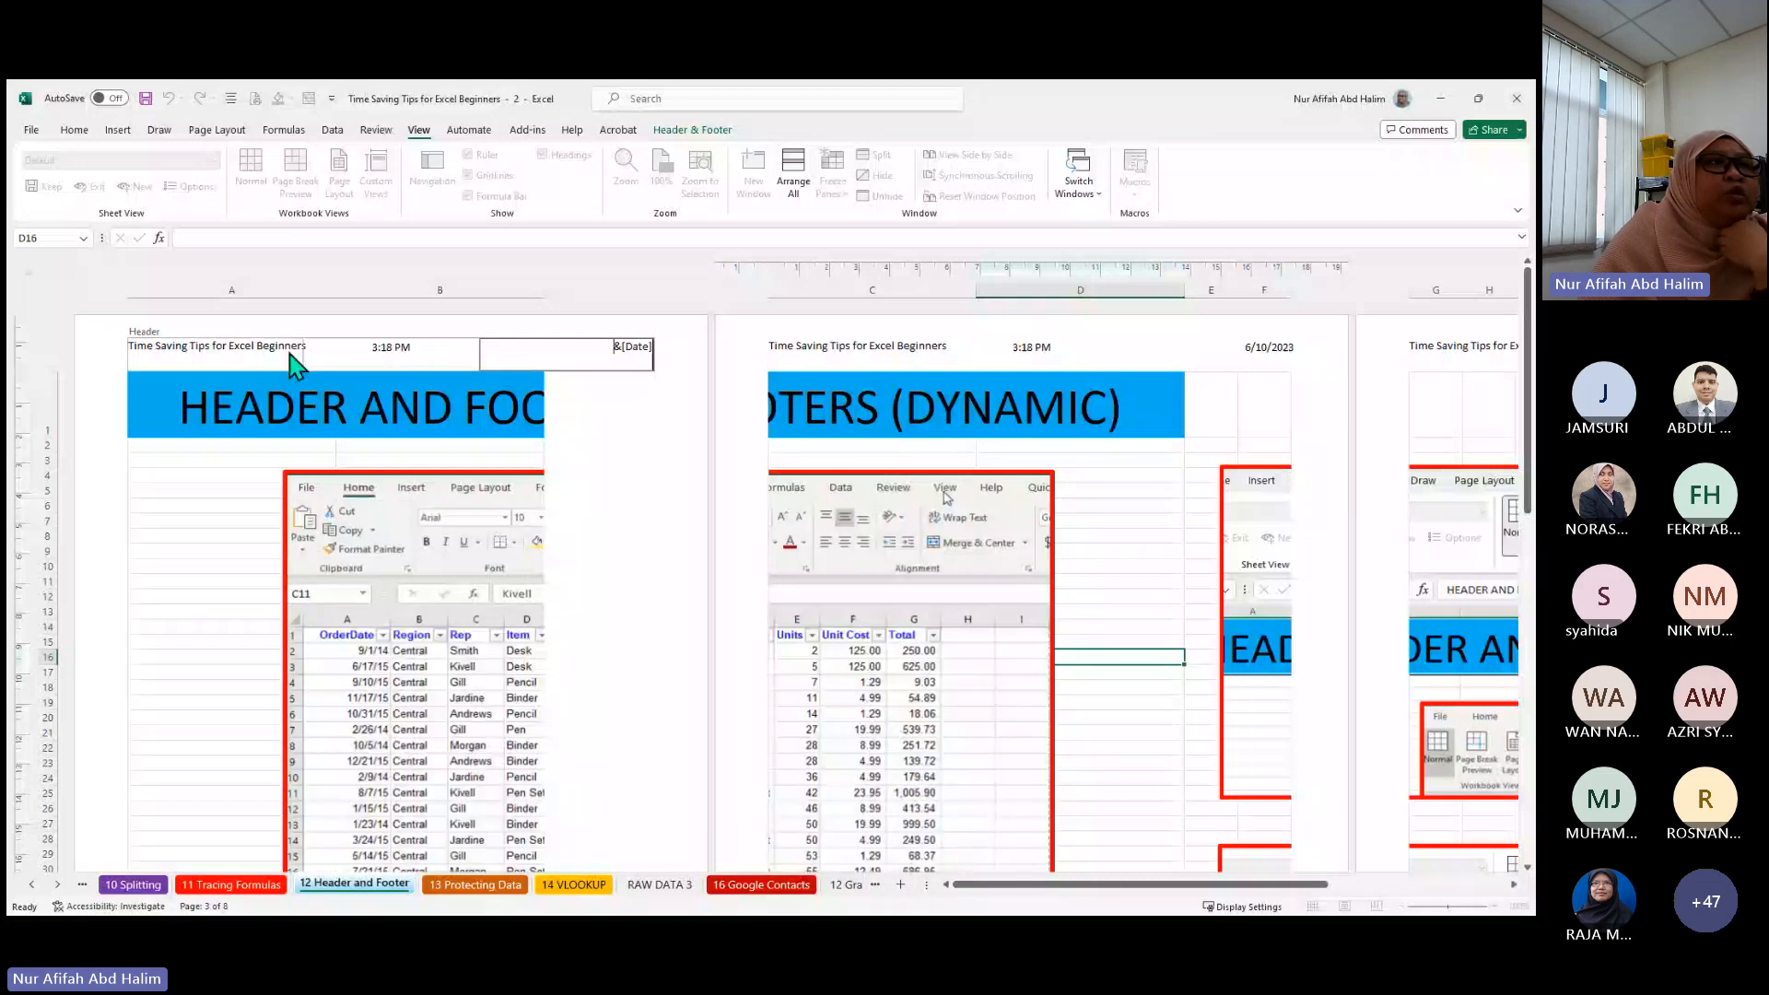
{"action": "mouse_move", "coordinate": [350, 590]}
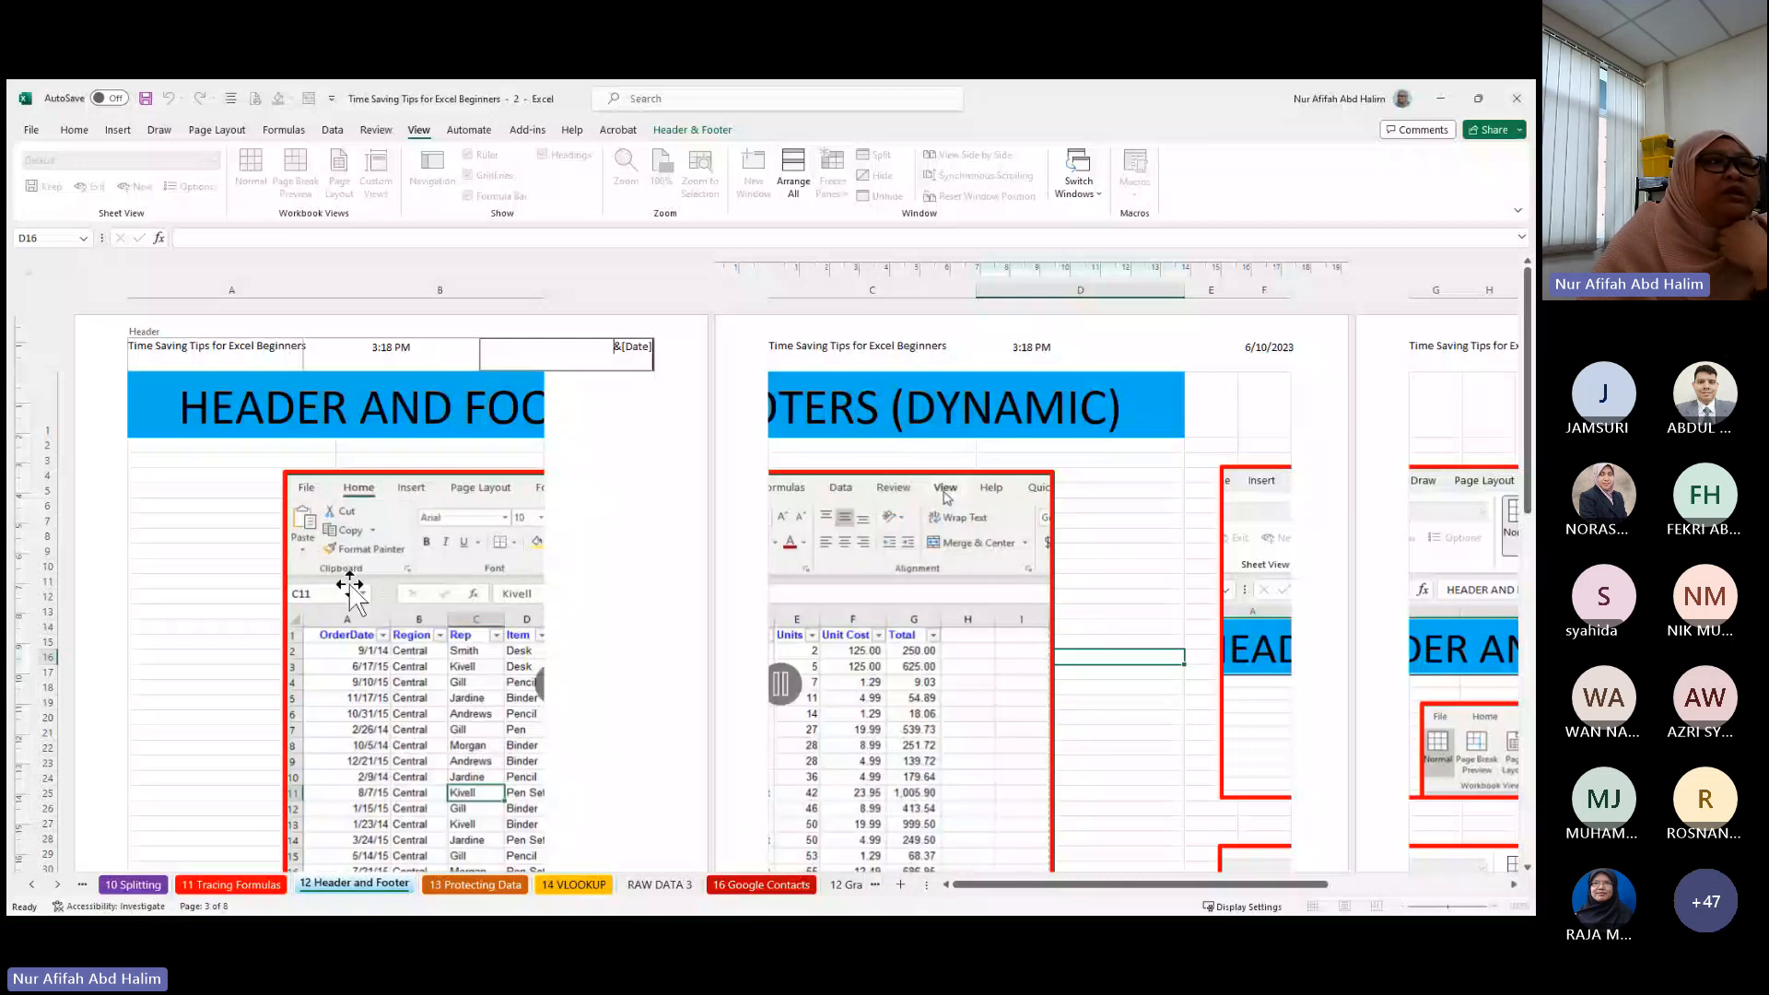
- Save the workbook and review the sheet's header and footer code table with its before-and-after examples in Normal view
{"action": "left_click", "coordinate": [146, 98]}
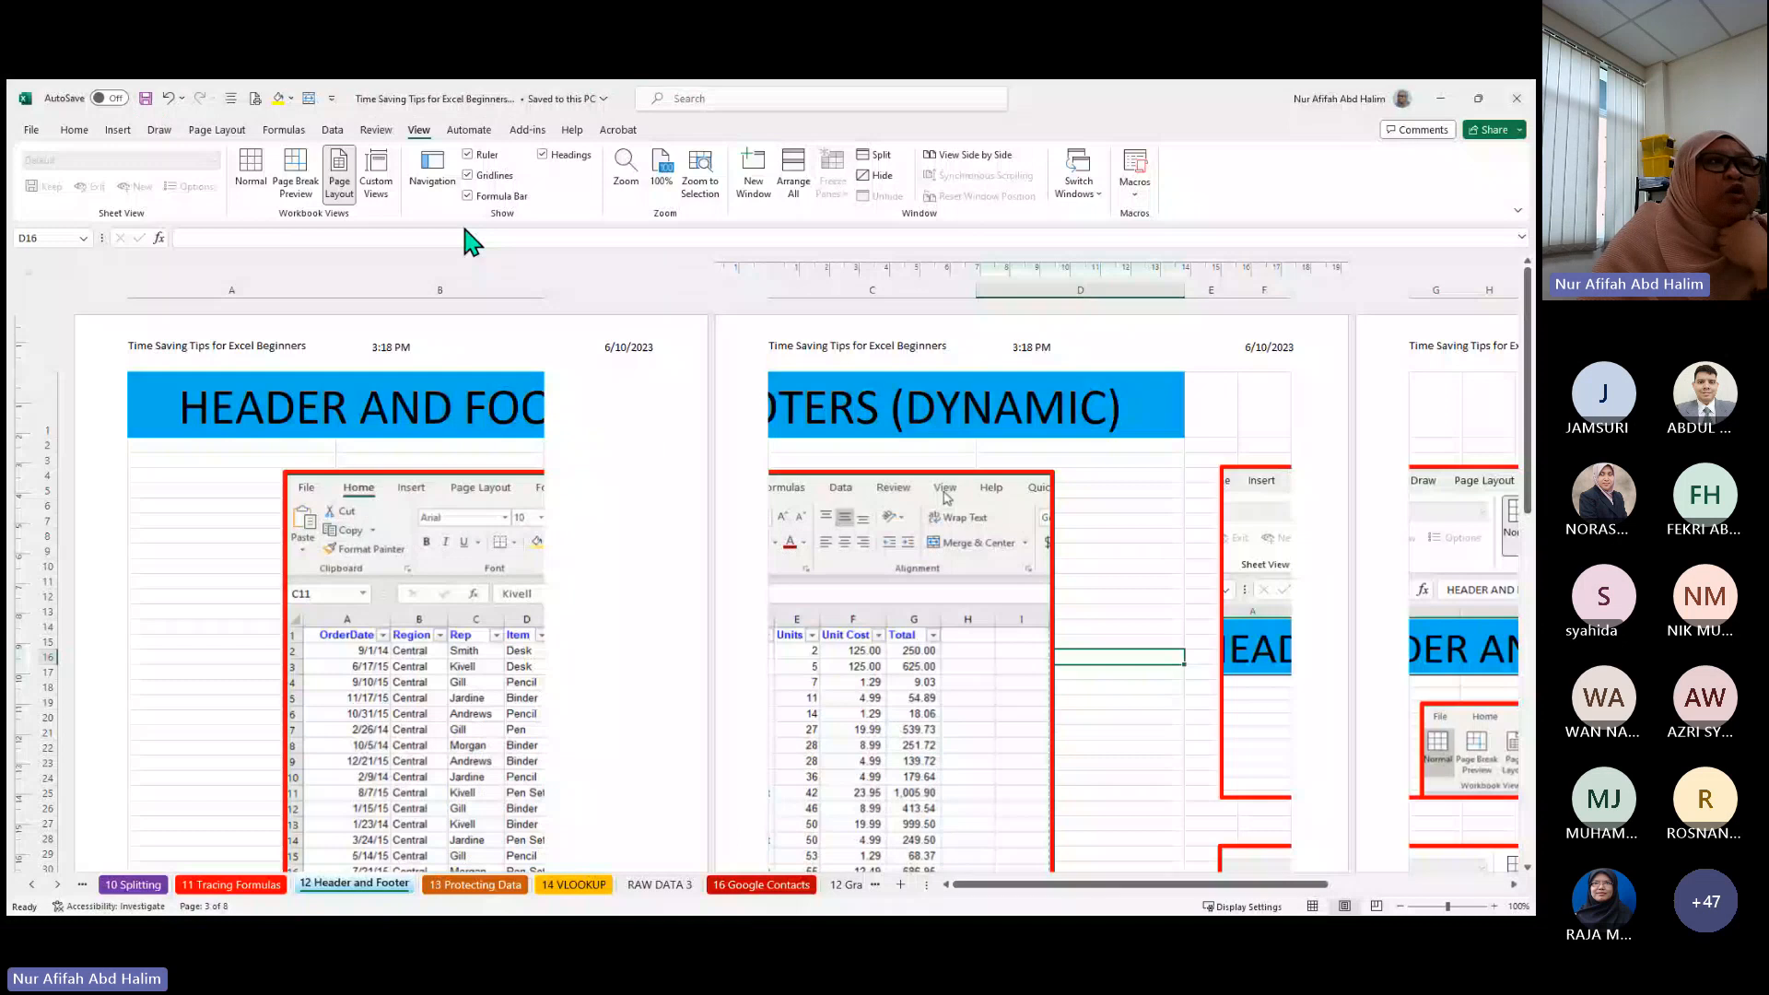
{"action": "left_click", "coordinate": [251, 170]}
{"action": "scroll", "coordinate": [727, 585], "scroll_direction": "down", "scroll_amount": 10}
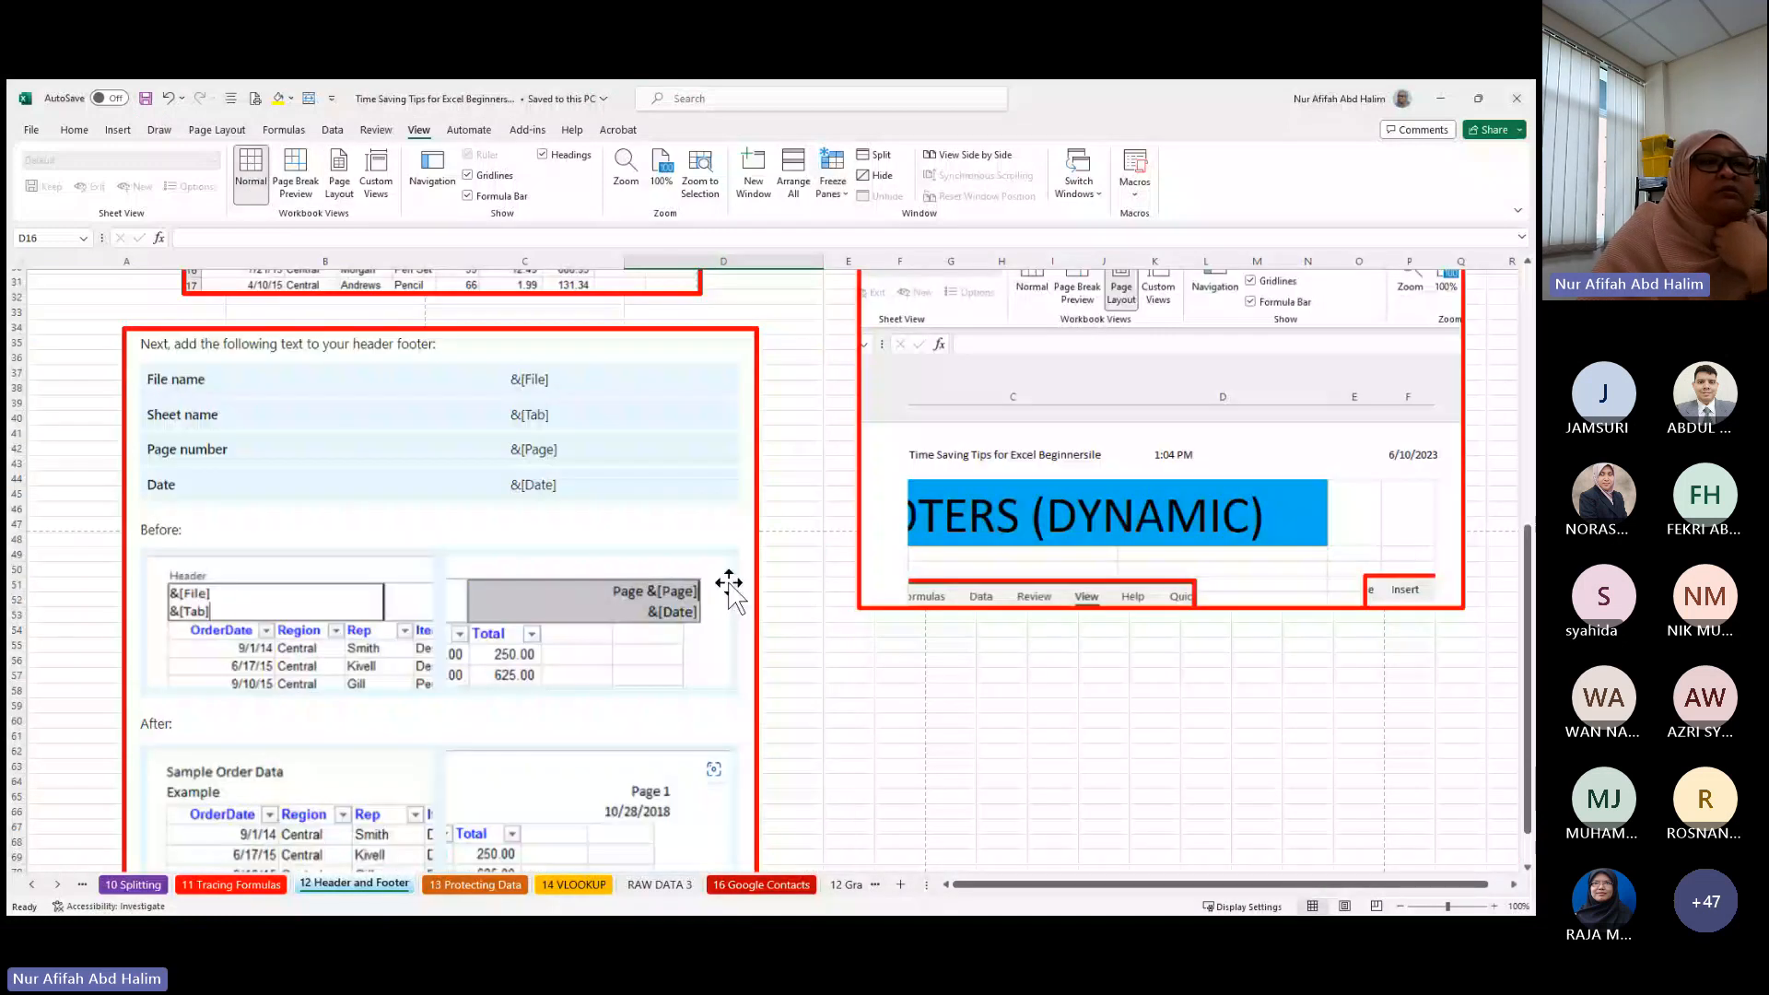
{"action": "scroll", "coordinate": [727, 585], "scroll_direction": "down", "scroll_amount": 2}
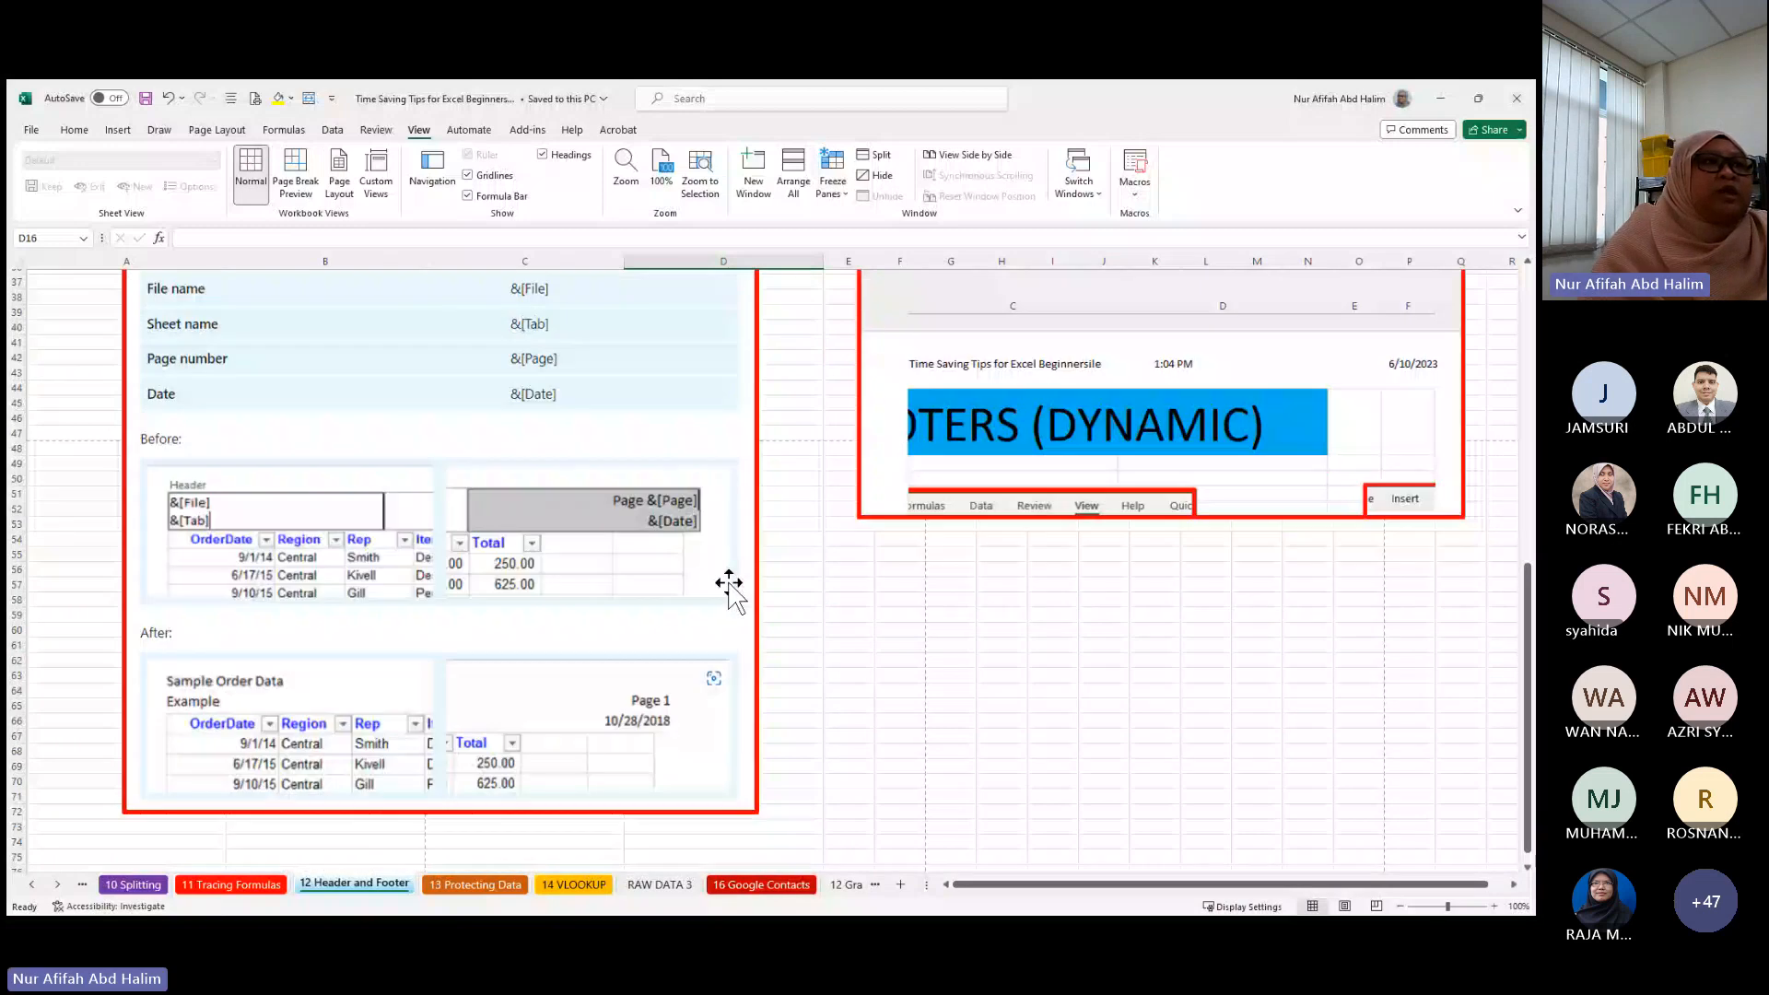
{"action": "scroll", "coordinate": [666, 576], "scroll_direction": "up", "scroll_amount": 4}
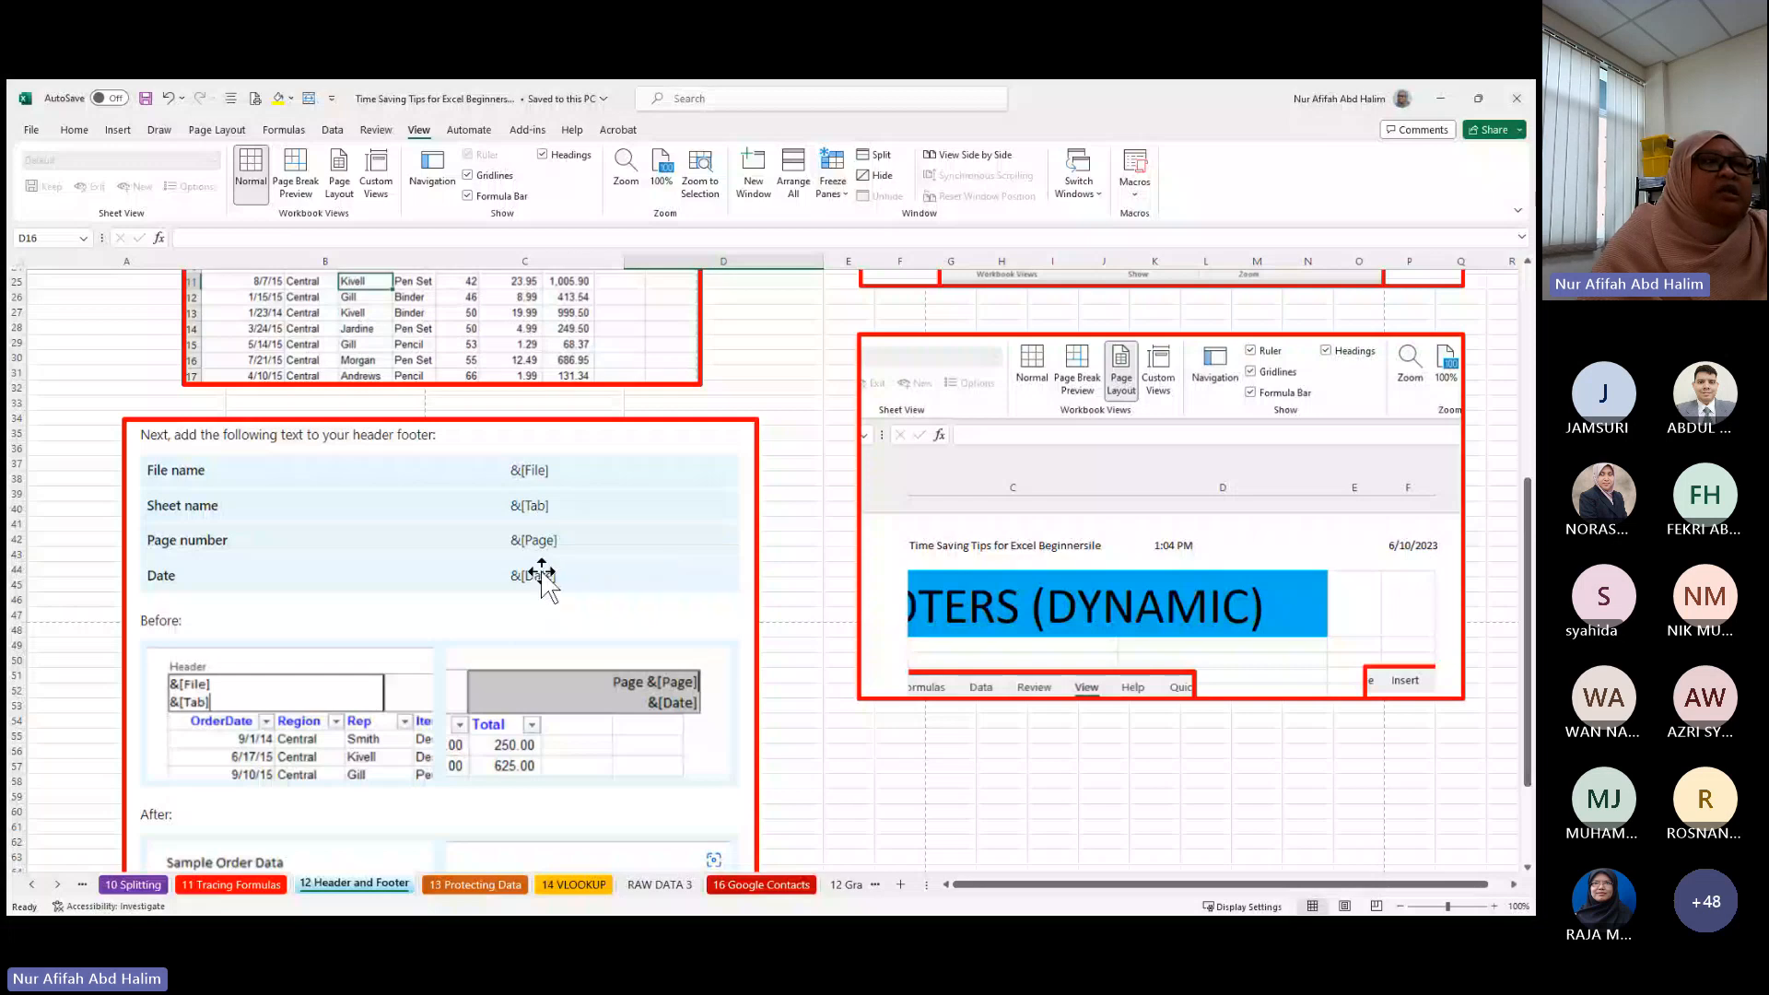
{"action": "scroll", "coordinate": [543, 575], "scroll_direction": "down", "scroll_amount": 3}
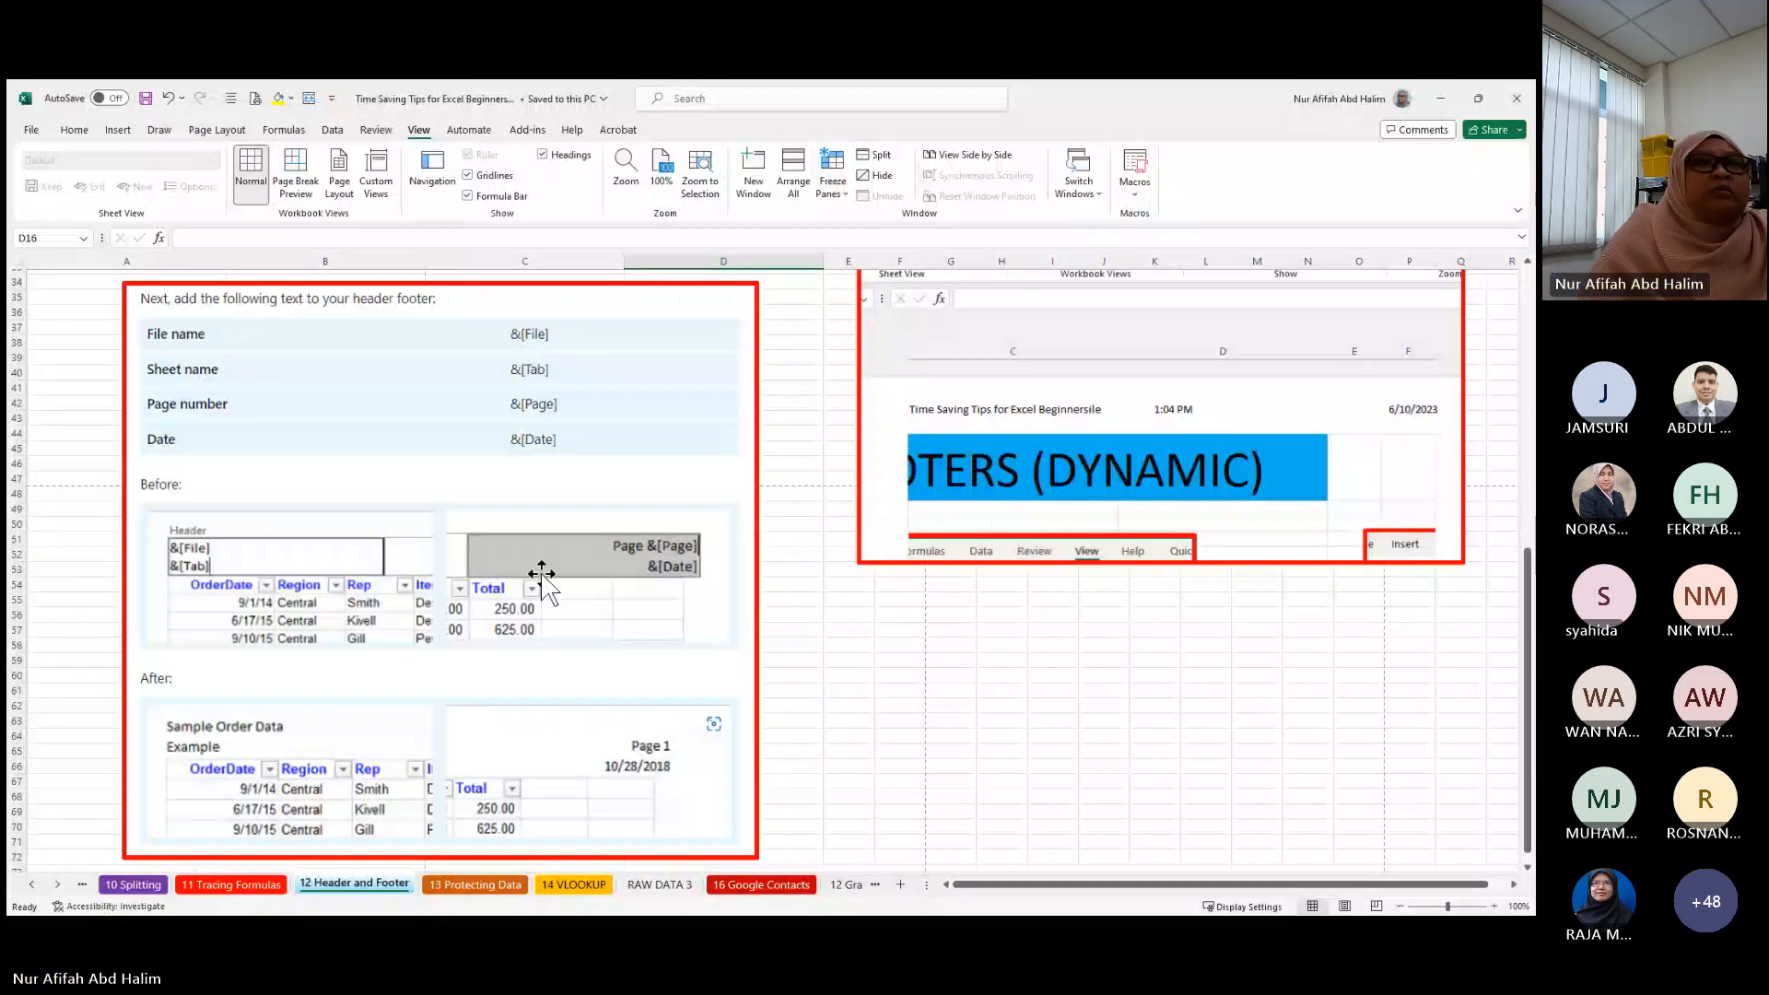
{"action": "scroll", "coordinate": [543, 576], "scroll_direction": "up", "scroll_amount": 11}
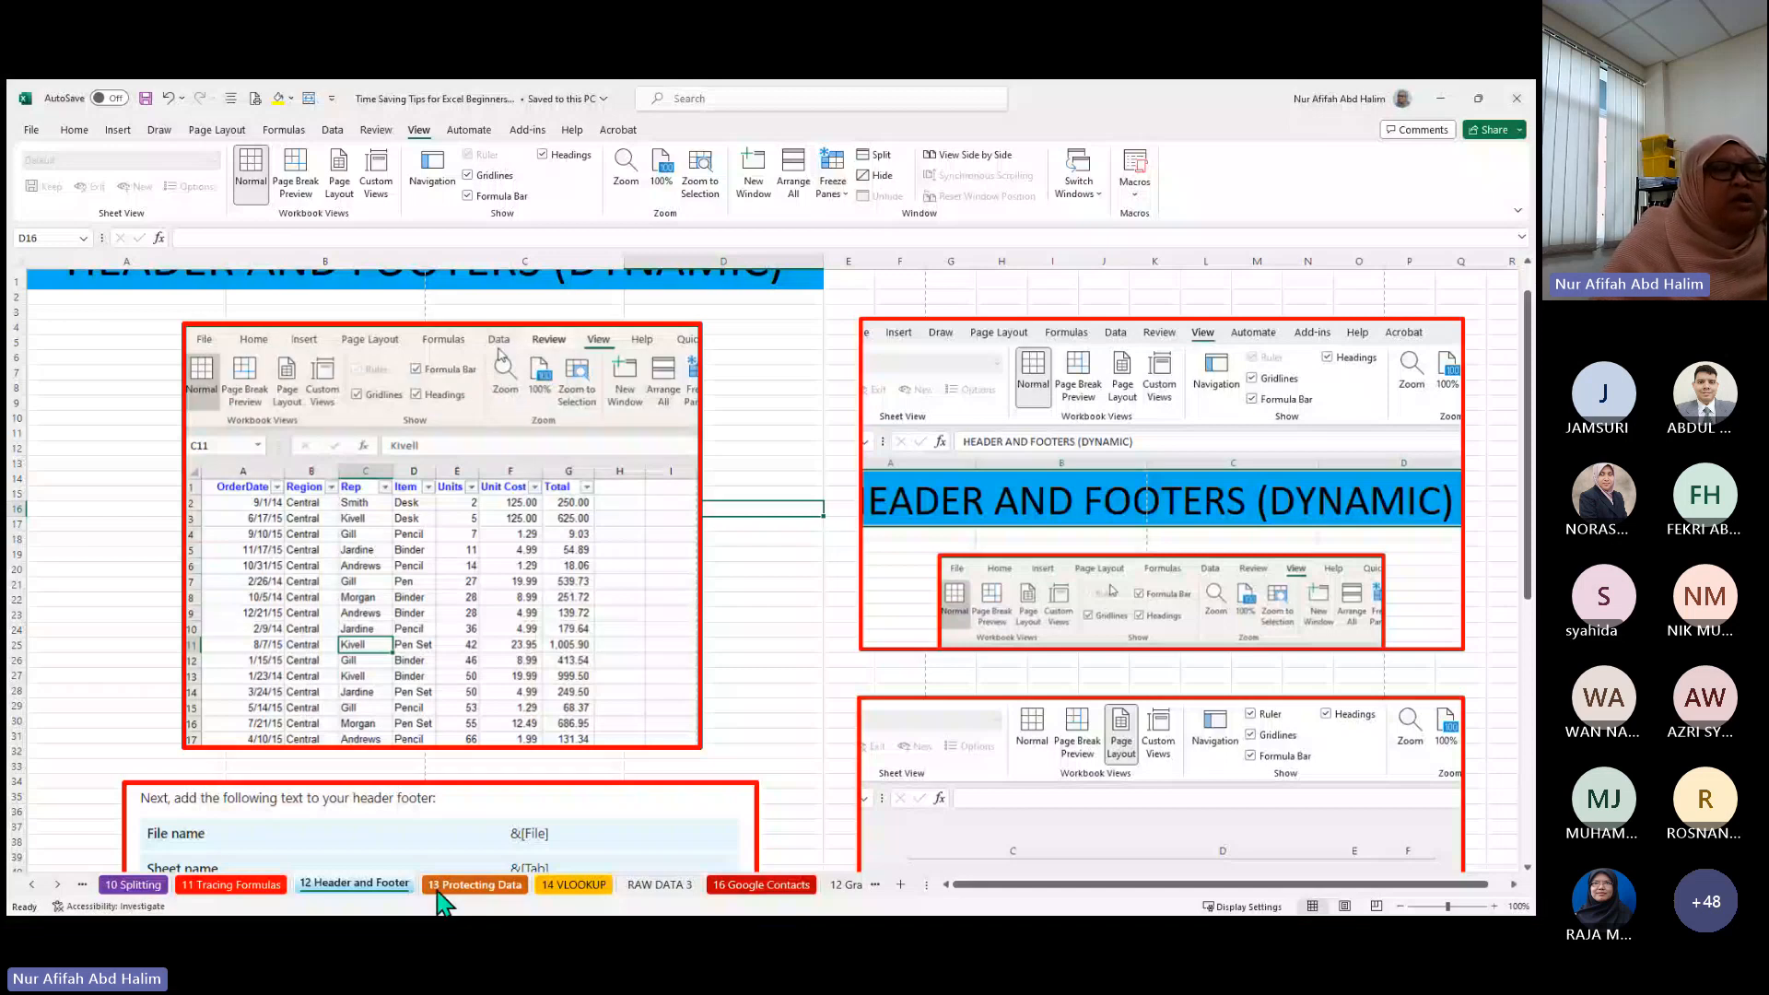
- Look at the 13 Protecting Data sheet and apply sheet protection to the RAW DATA 3 sheet
{"action": "left_click", "coordinate": [471, 884]}
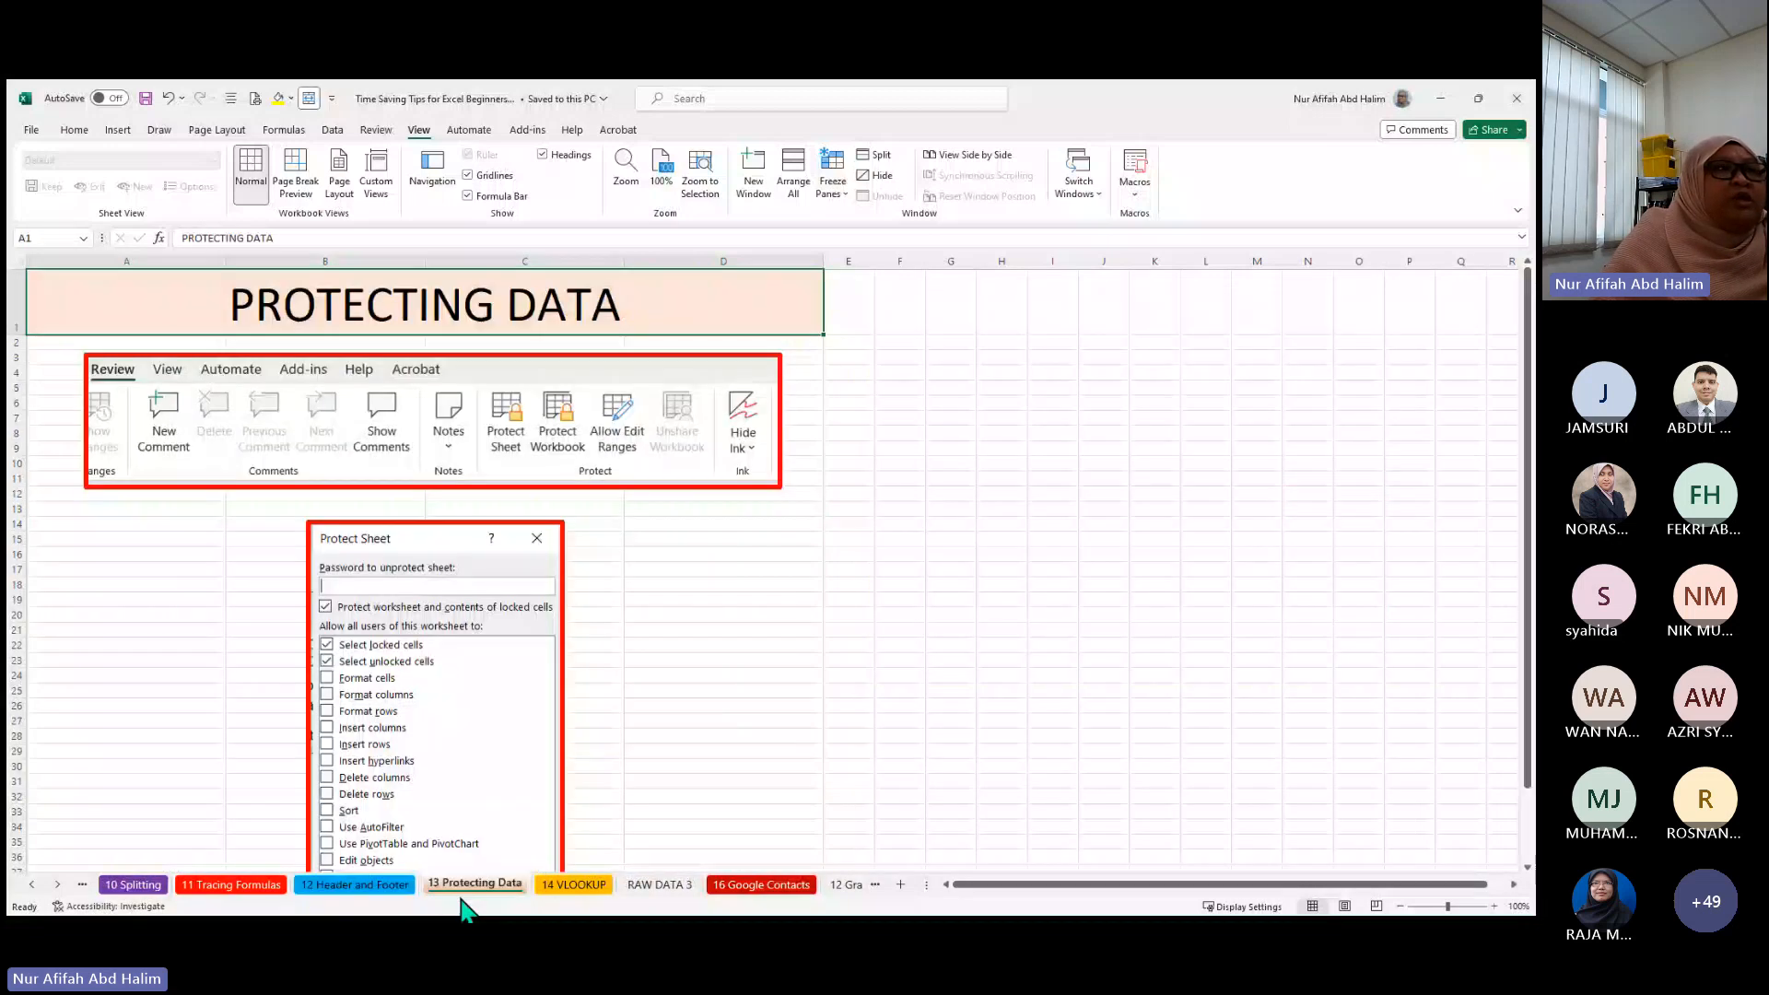
{"action": "left_click", "coordinate": [639, 886]}
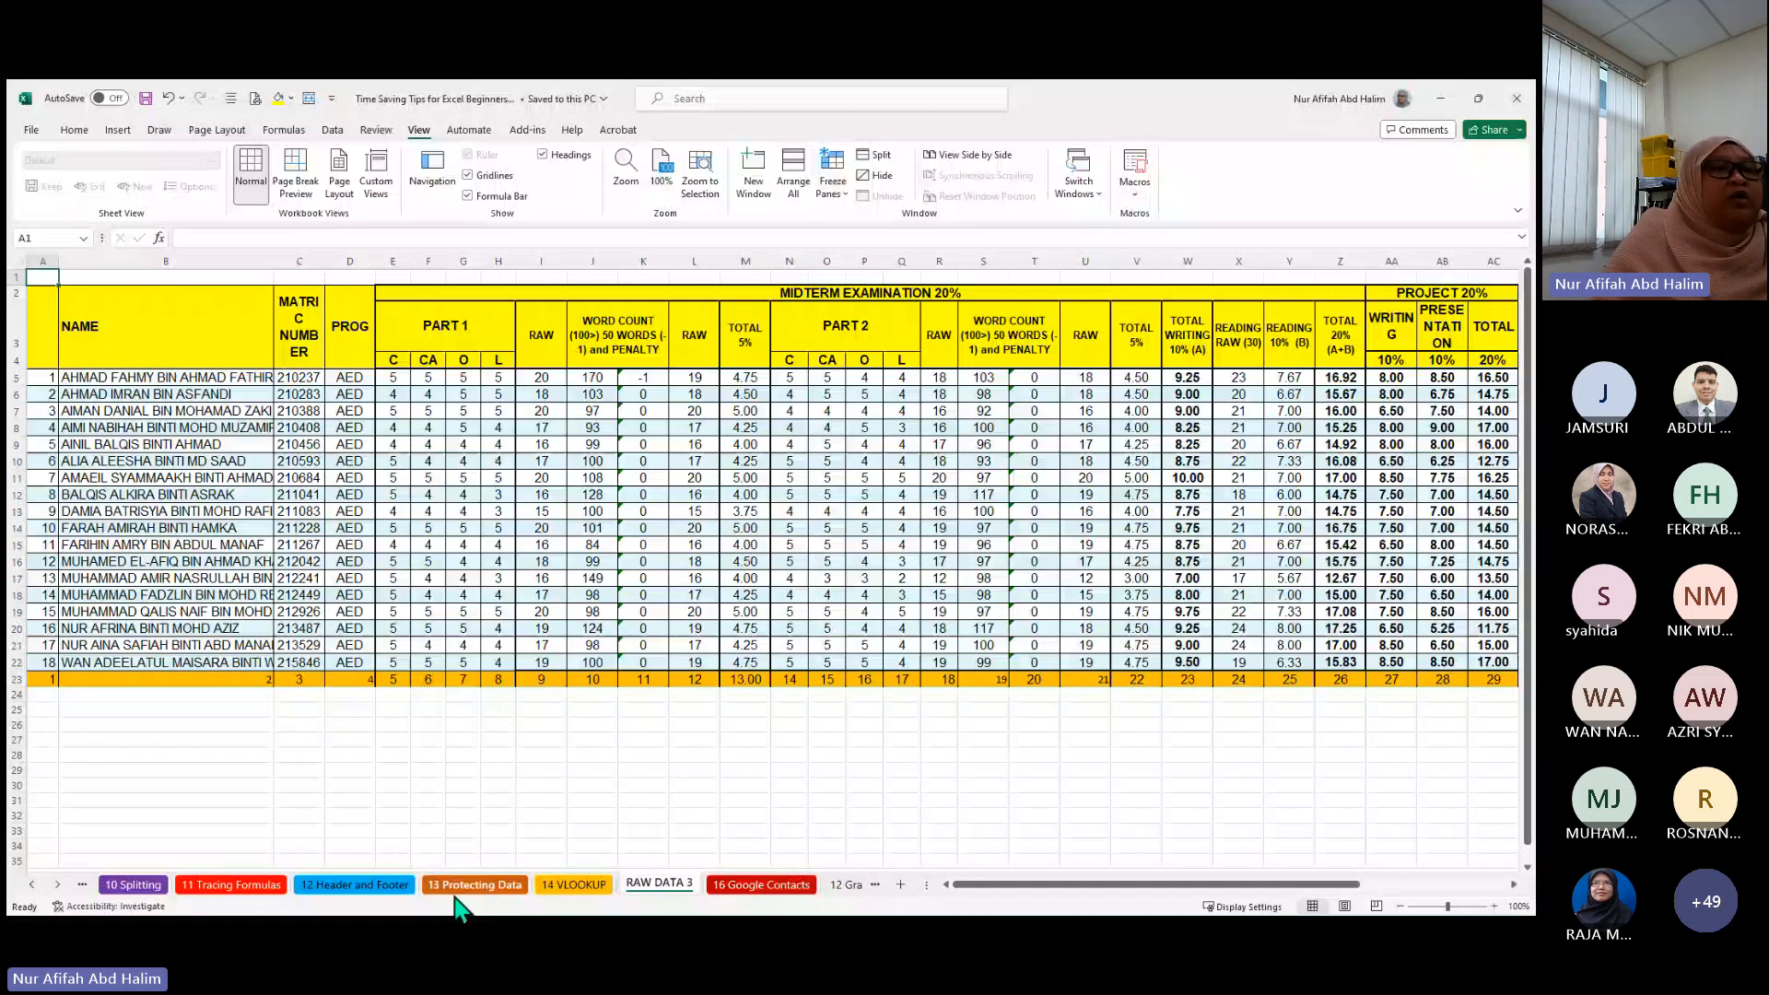
{"action": "right_click", "coordinate": [670, 894]}
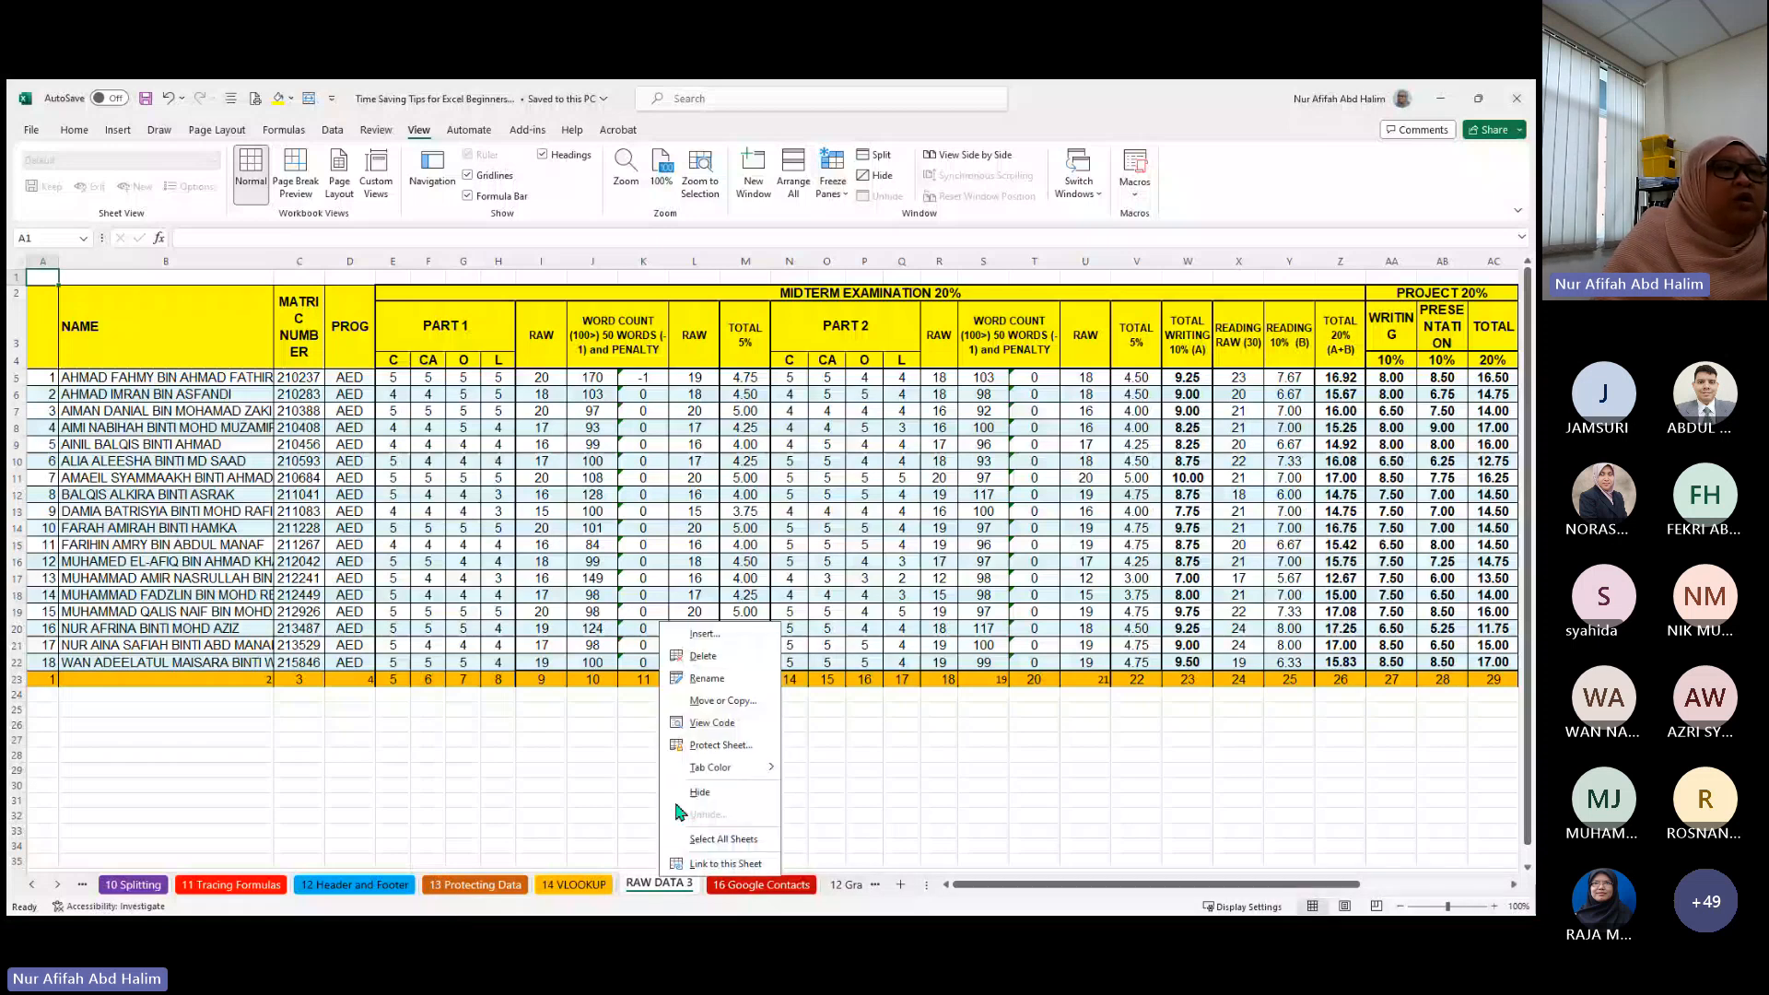
{"action": "left_click", "coordinate": [710, 745]}
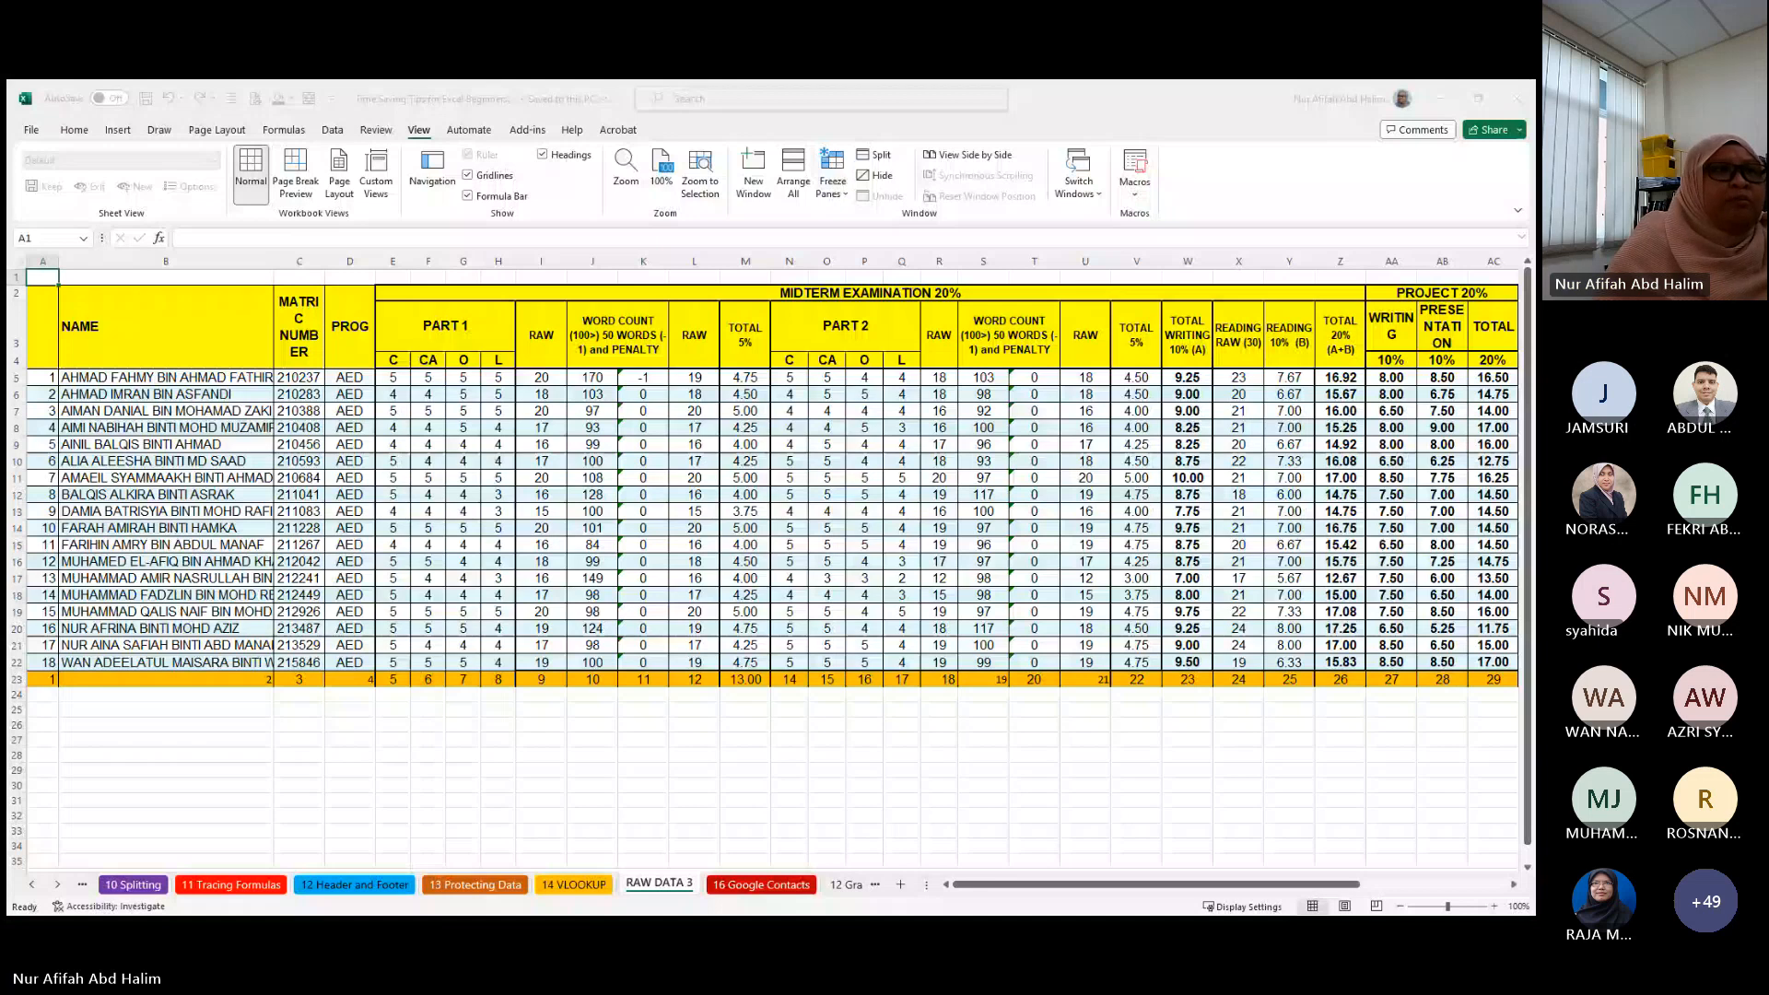
{"action": "left_click", "coordinate": [668, 680]}
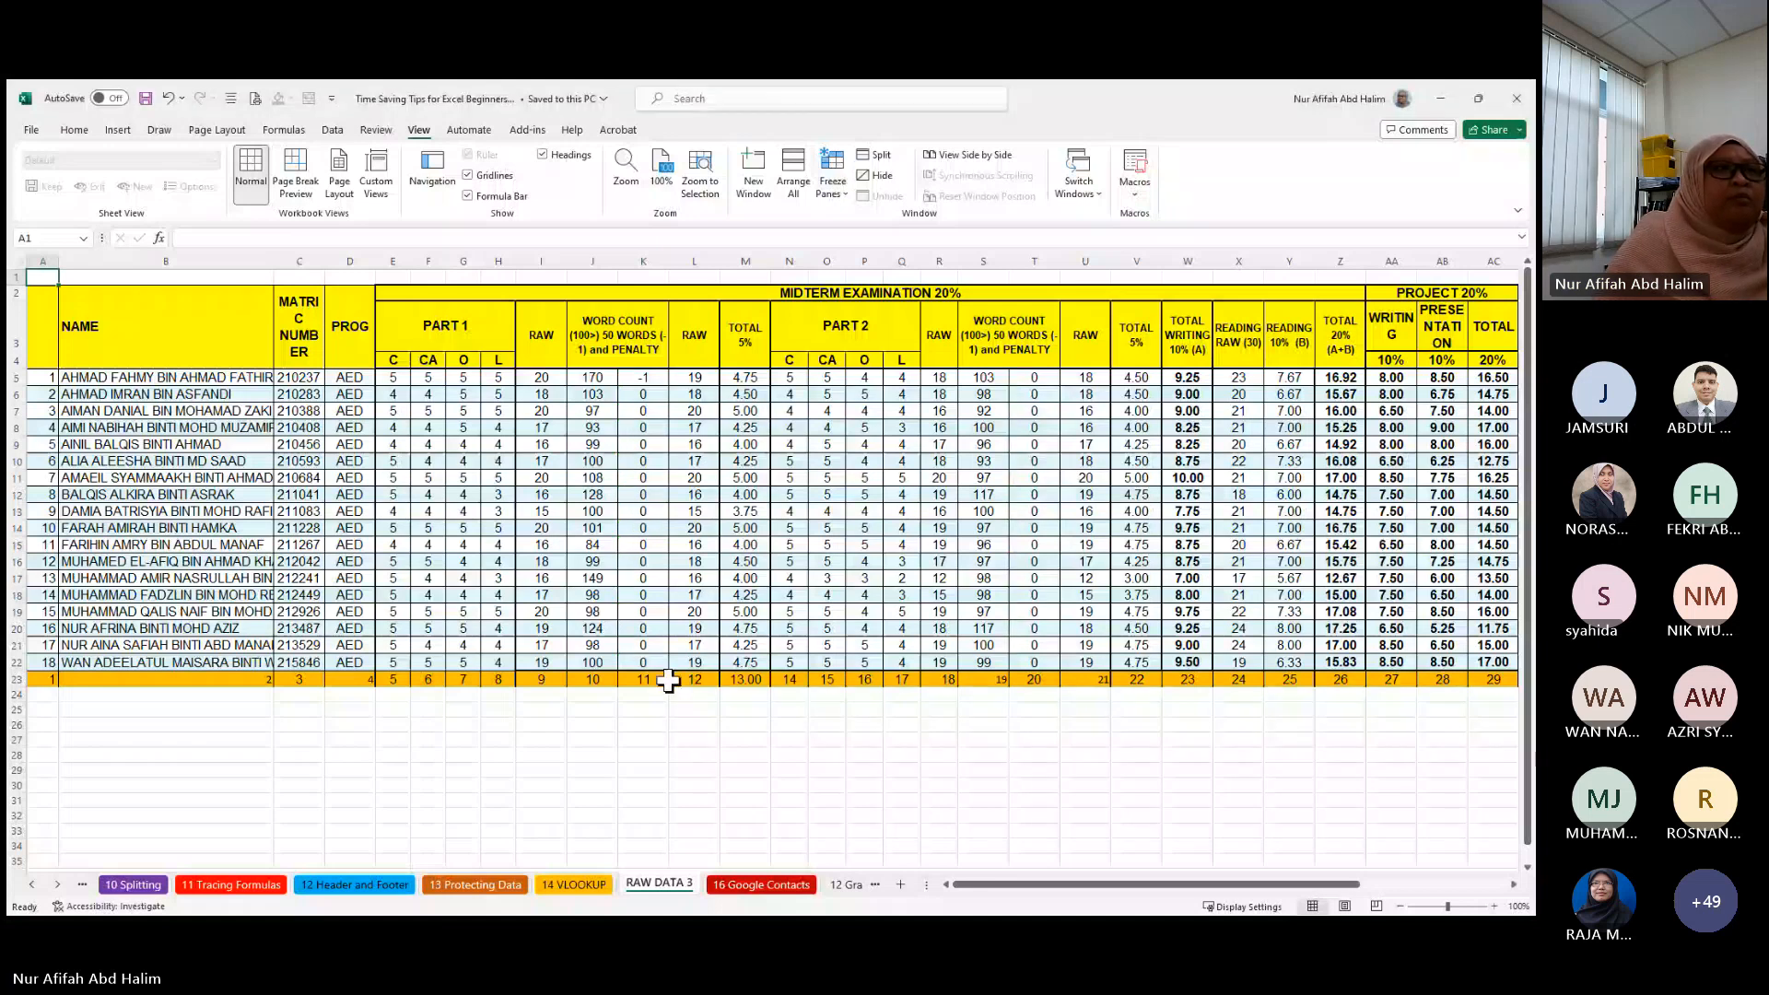
{"action": "key", "text": "alt+Tab"}
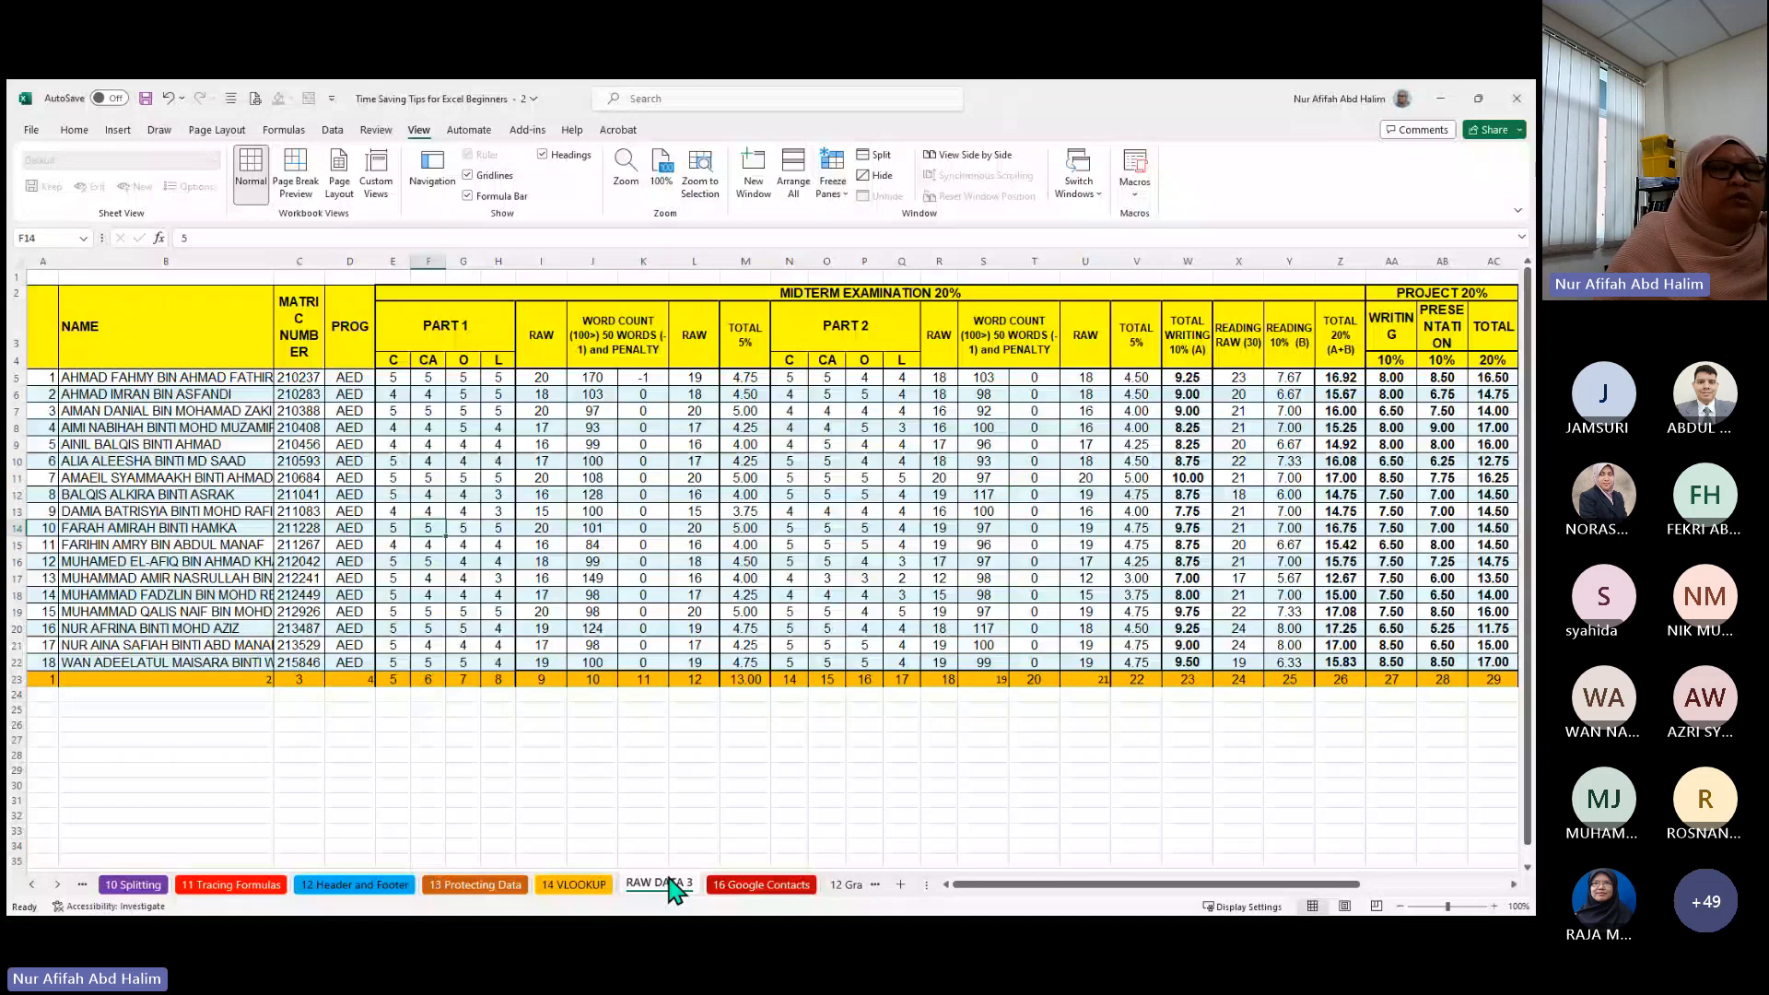
{"action": "right_click", "coordinate": [670, 881]}
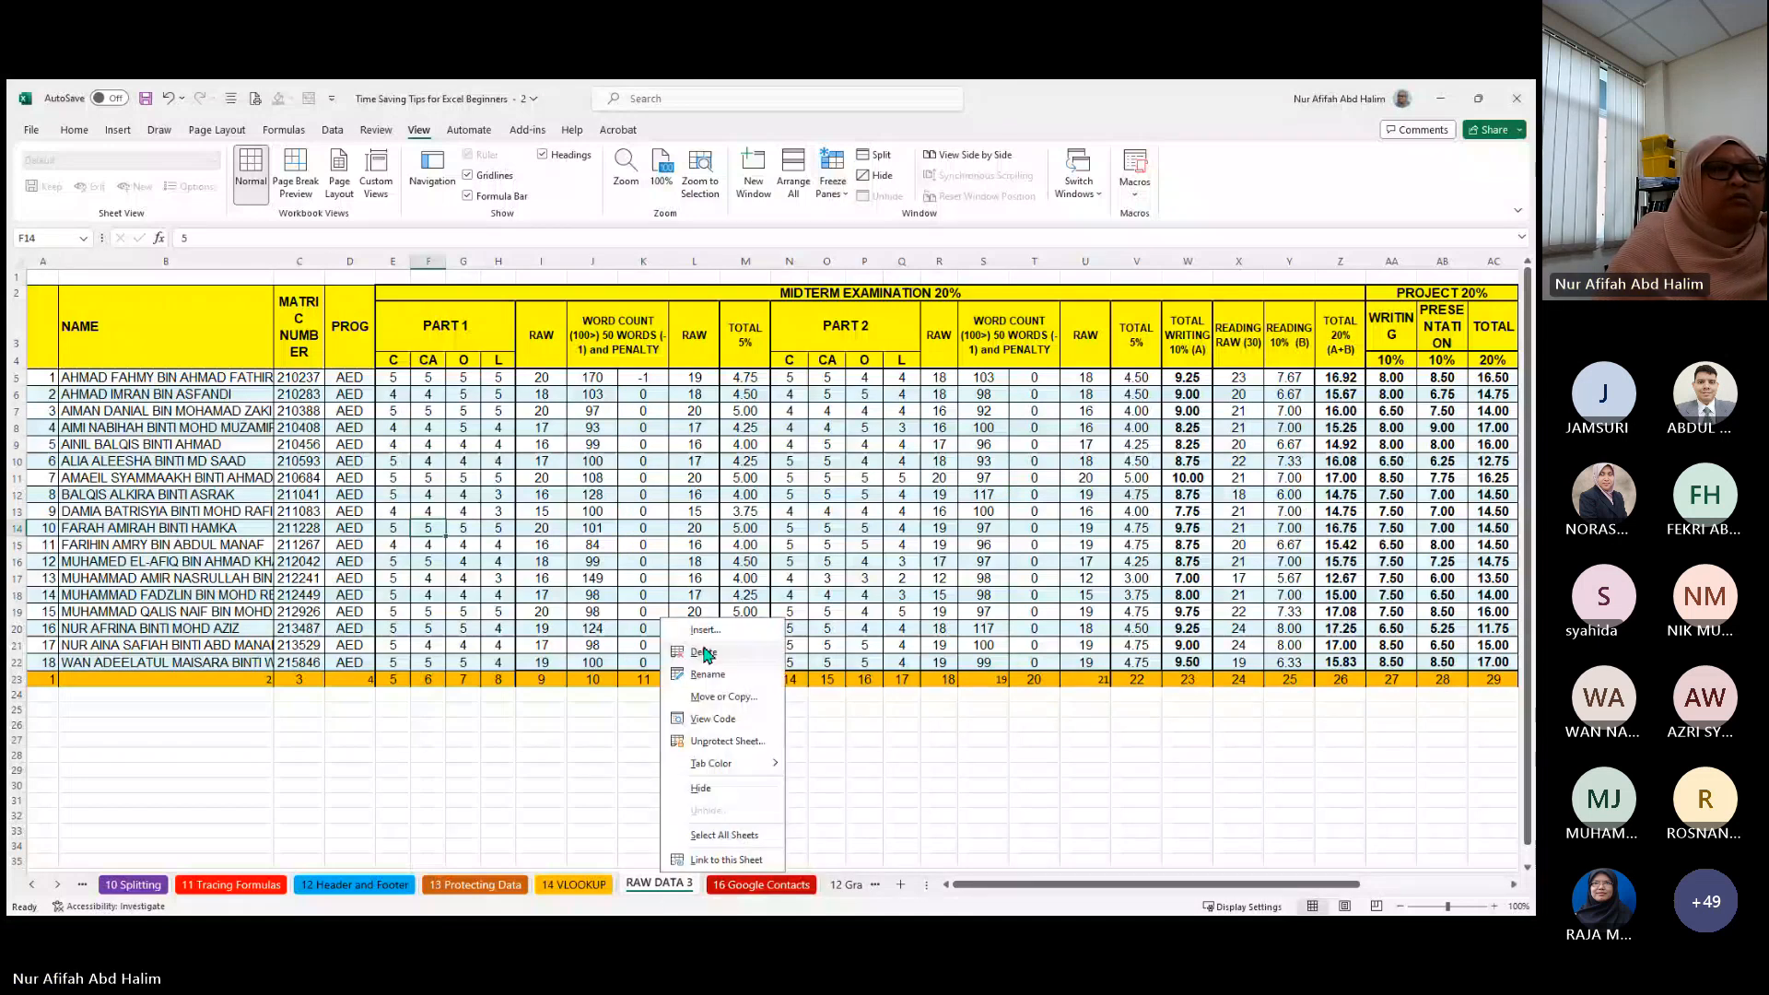
{"action": "left_click", "coordinate": [705, 651]}
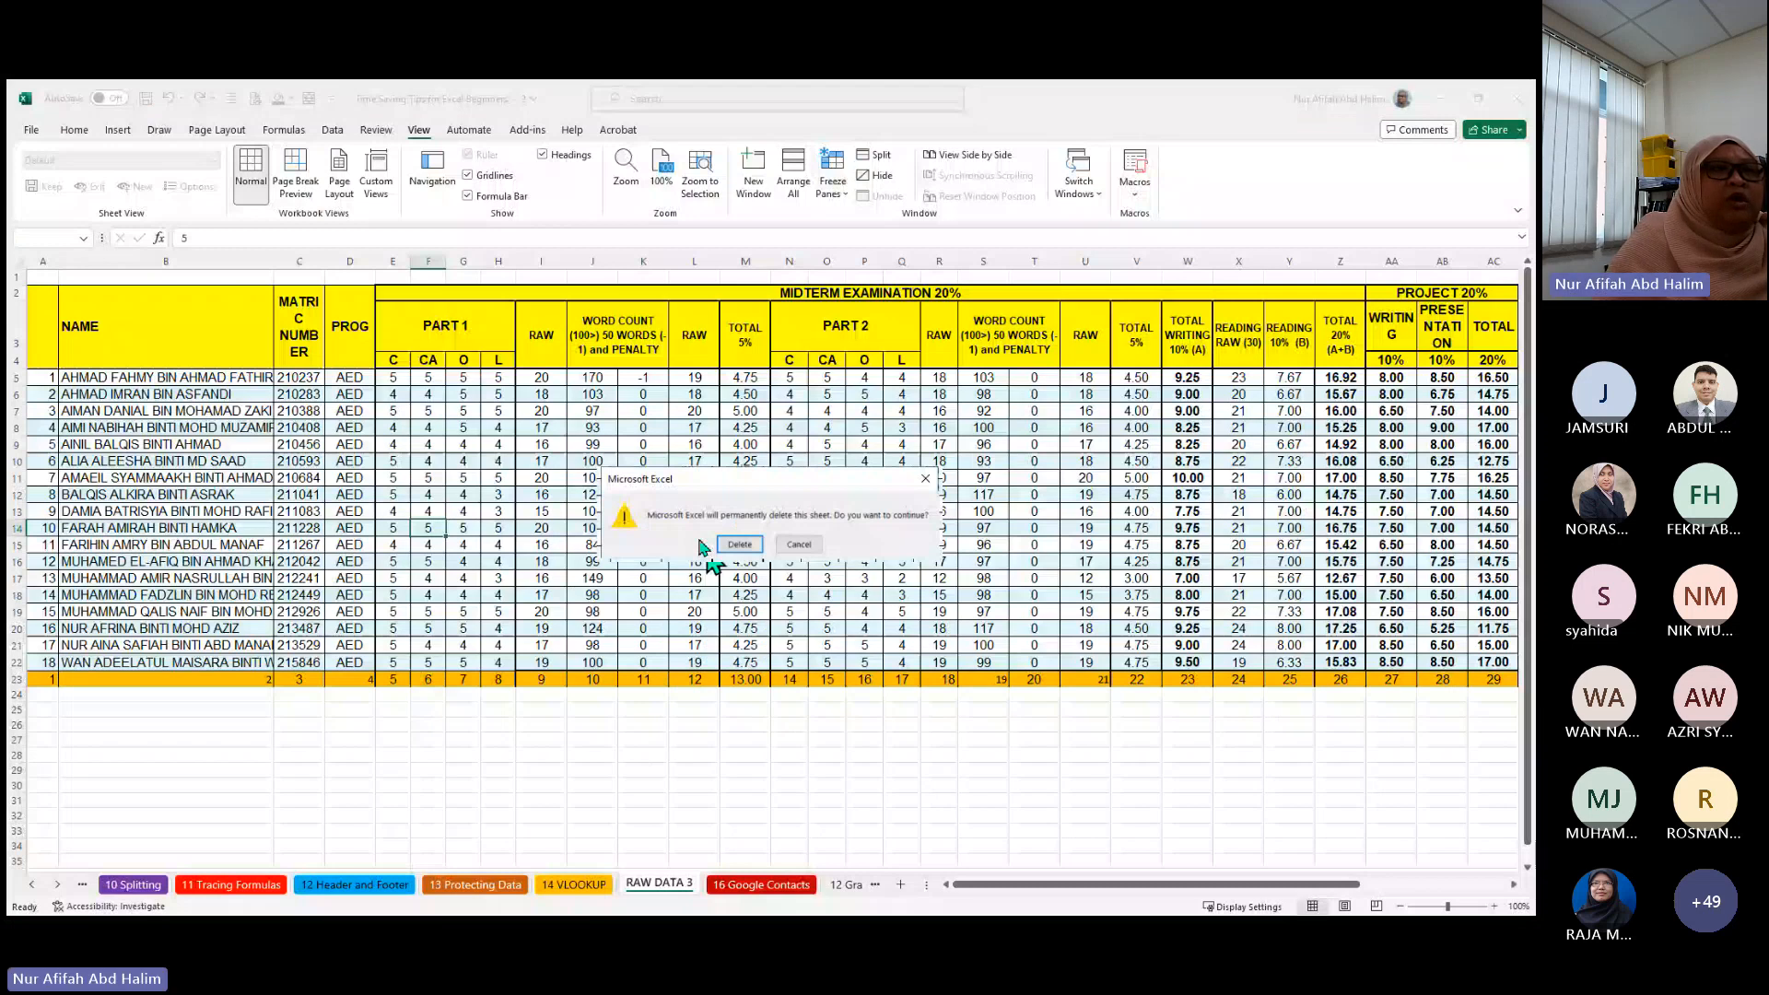
{"action": "left_click", "coordinate": [790, 546]}
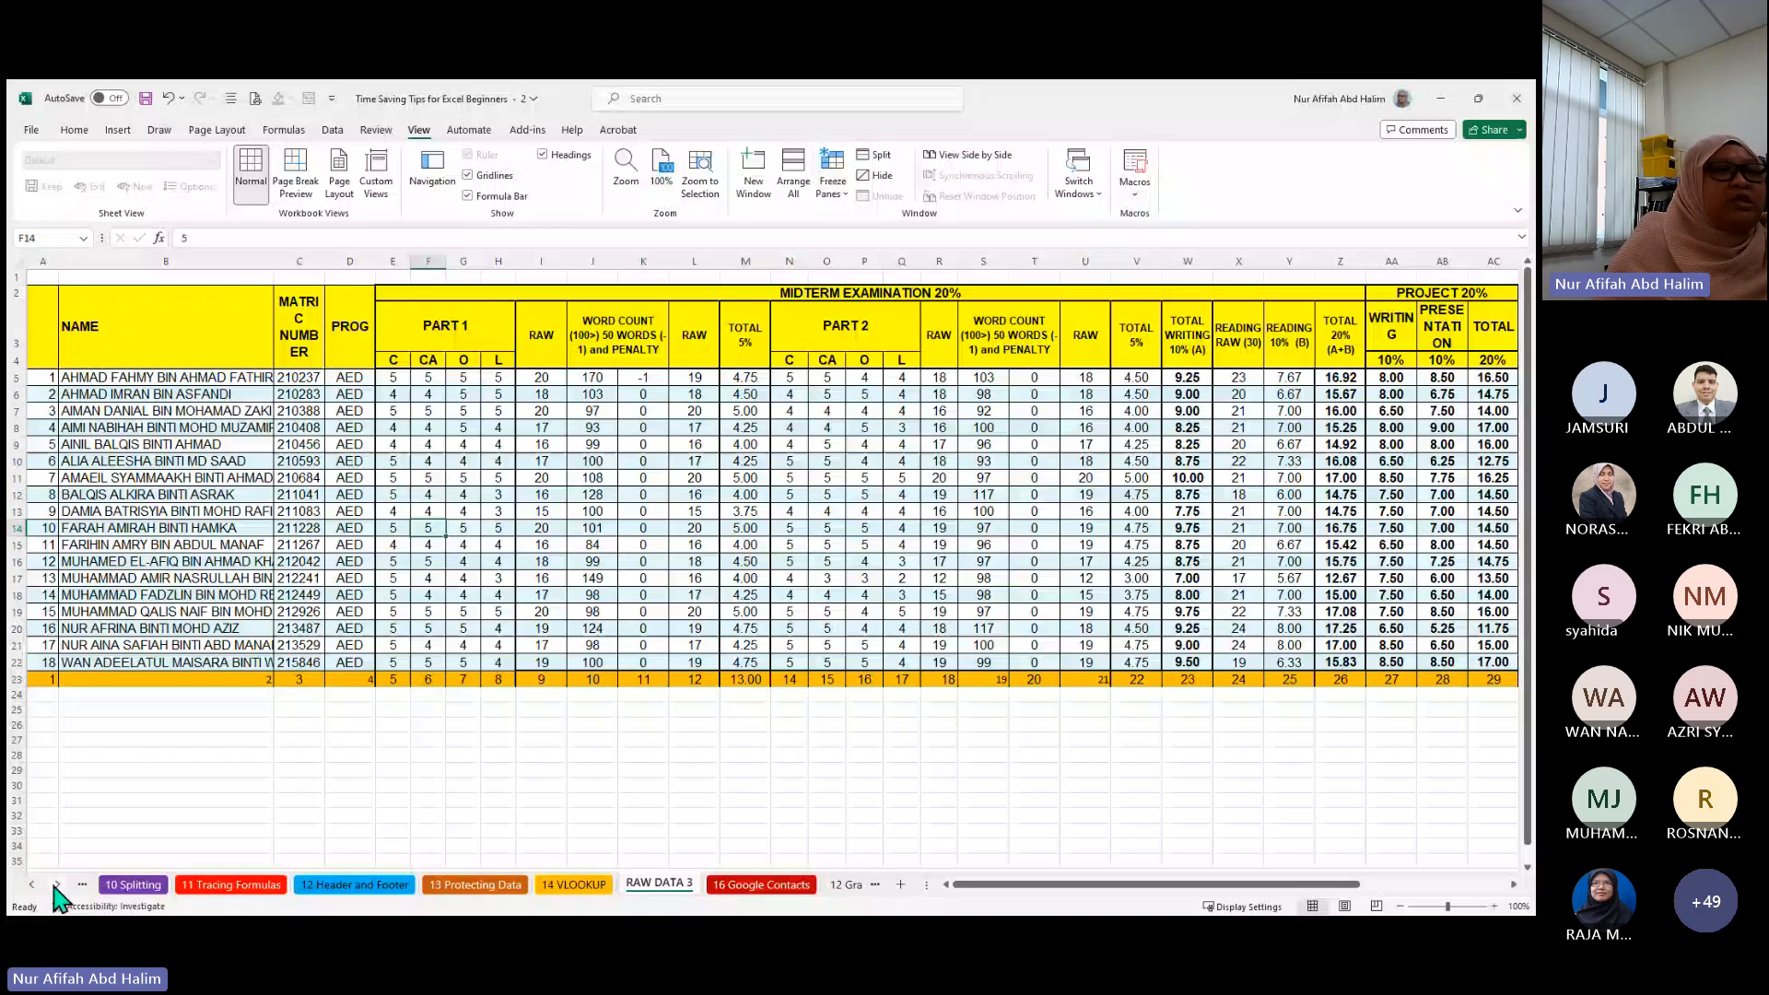
- Apply sheet protection to the empty 12 Grading sheet and delete that sheet from the workbook
{"action": "double_click", "coordinate": [57, 887]}
{"action": "left_click", "coordinate": [664, 885]}
{"action": "right_click", "coordinate": [668, 886]}
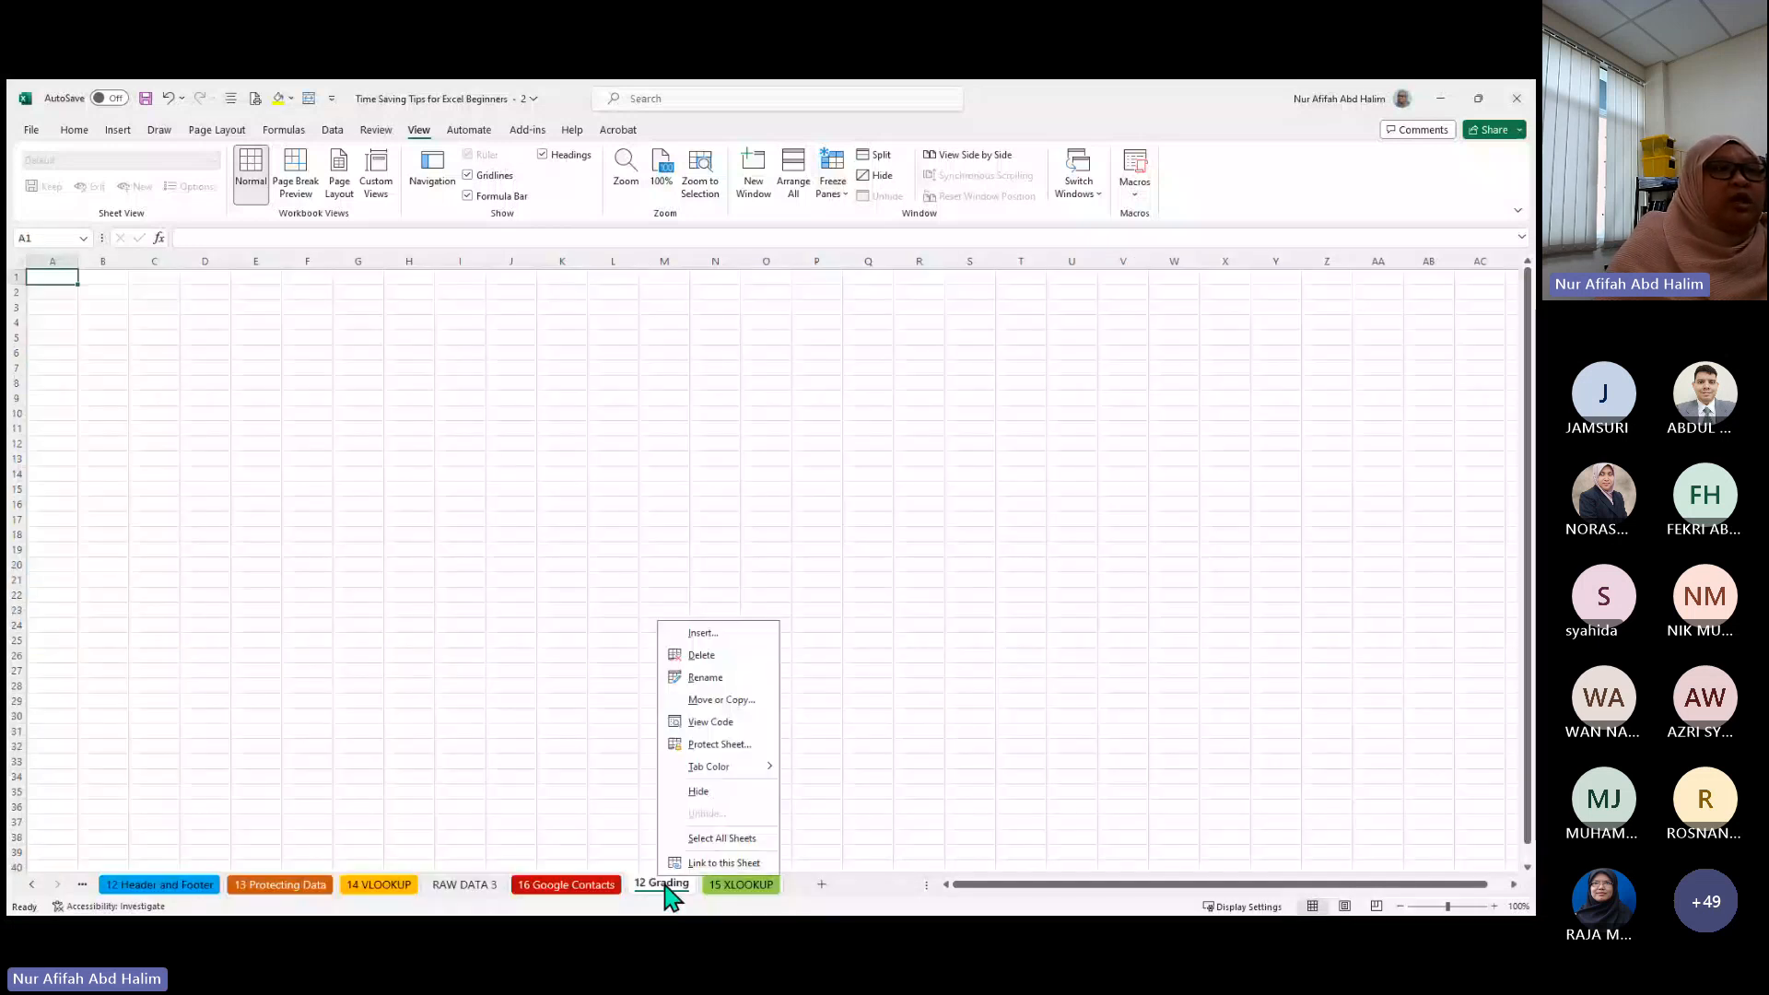
{"action": "left_click", "coordinate": [725, 746]}
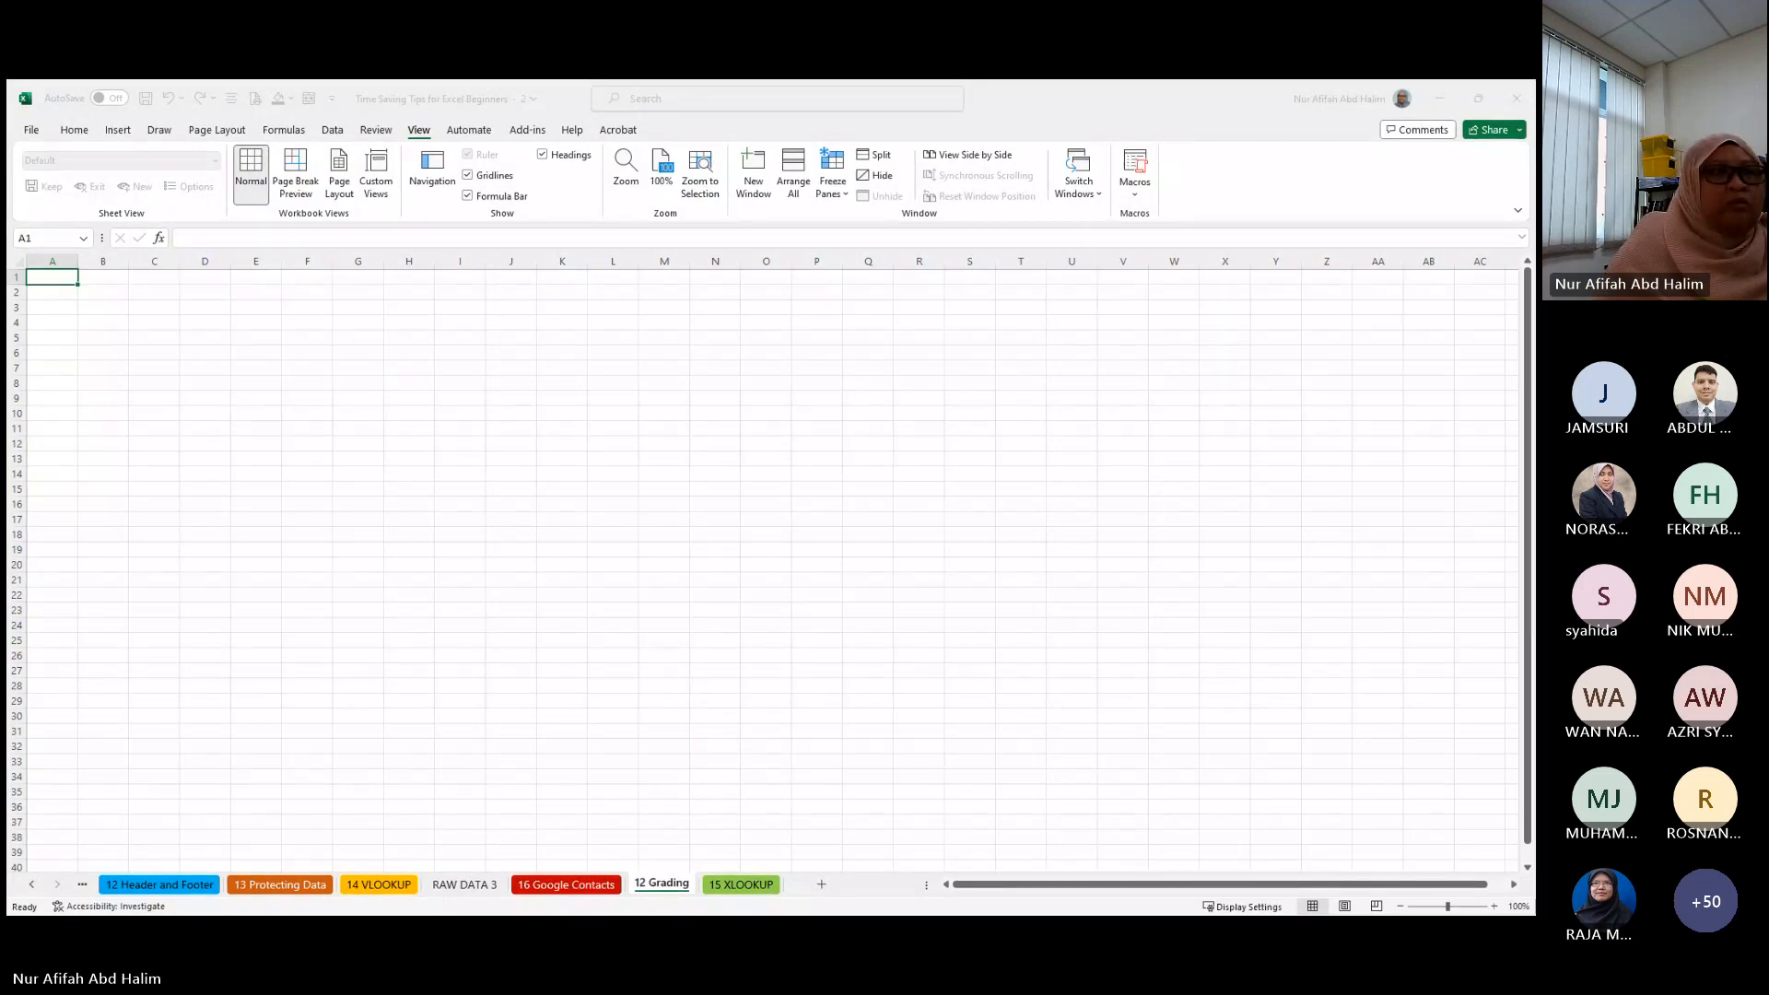
{"action": "left_click", "coordinate": [751, 826]}
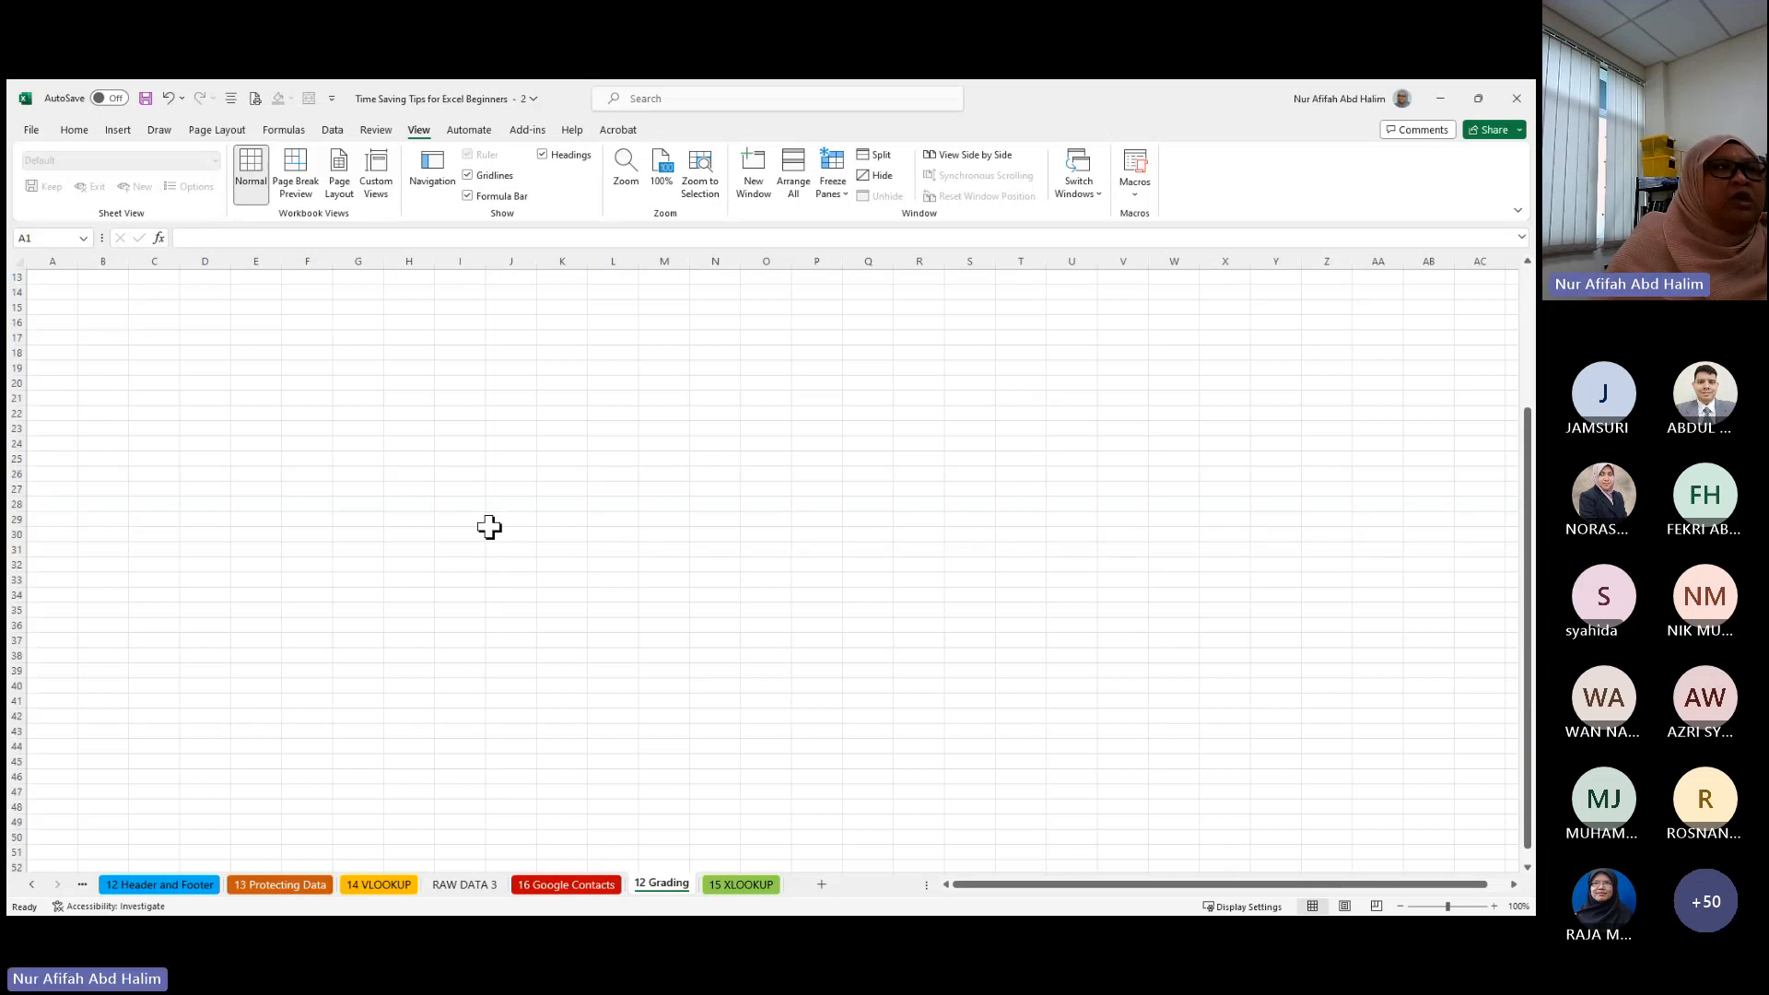
{"action": "right_click", "coordinate": [664, 885]}
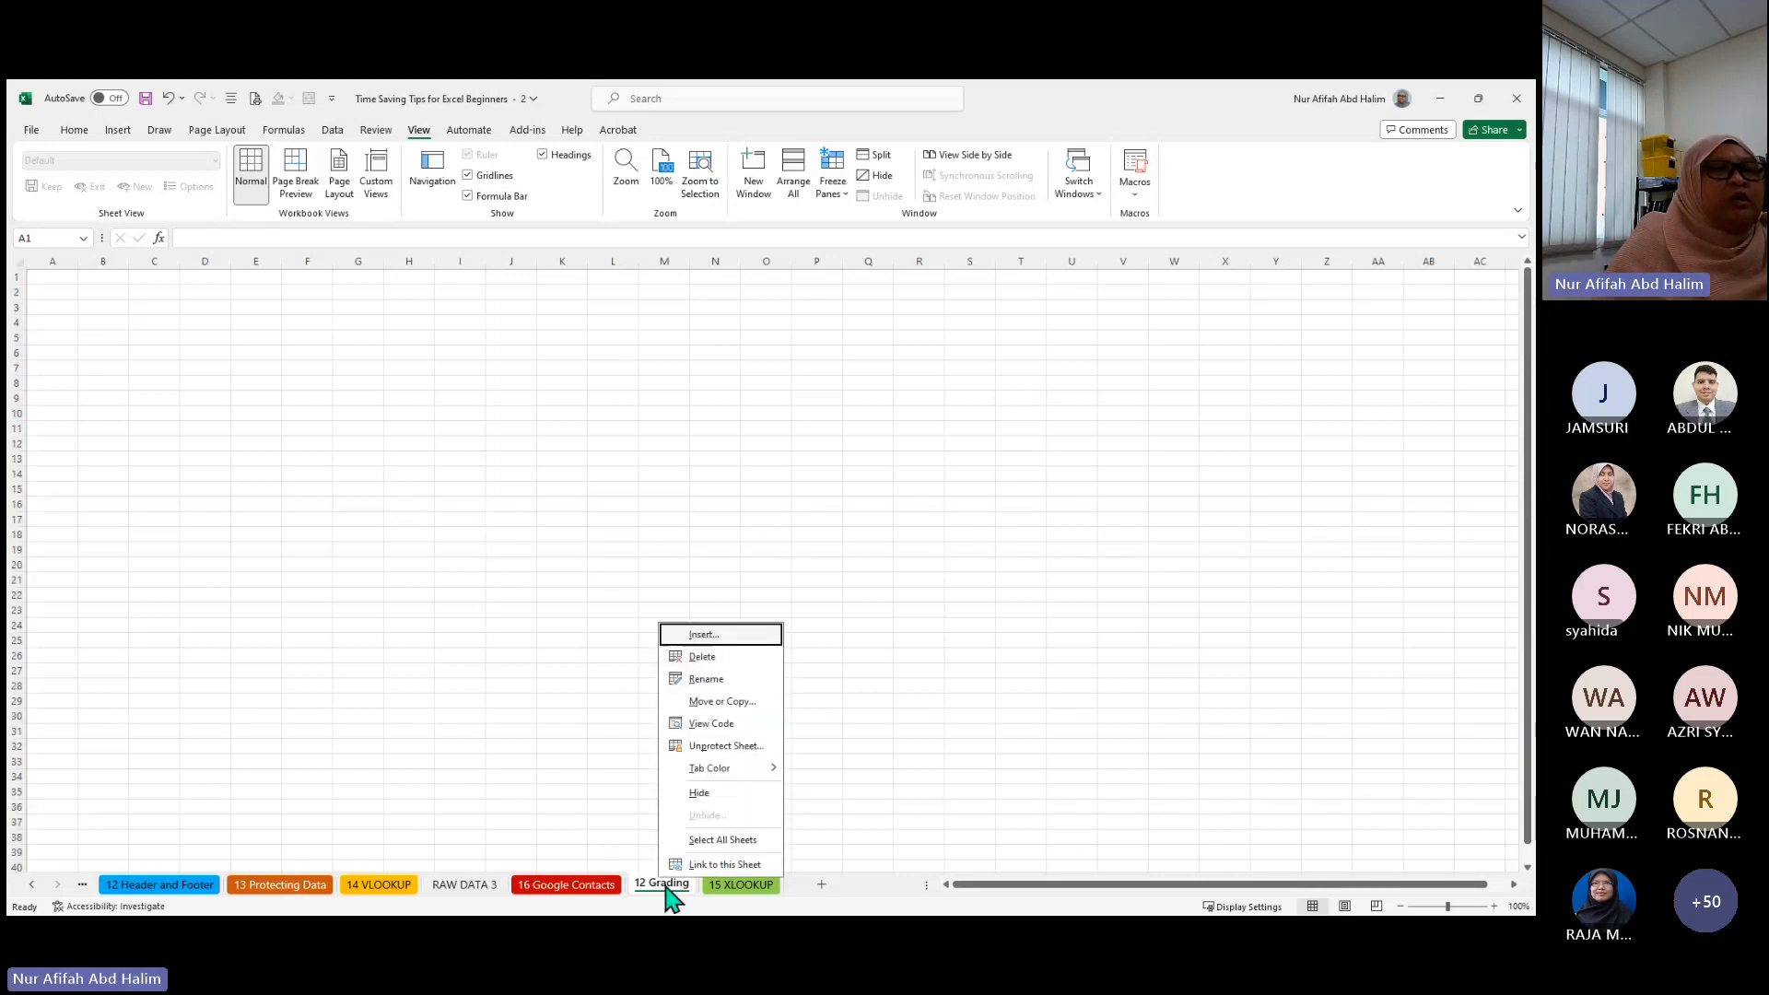
{"action": "key", "text": "Escape"}
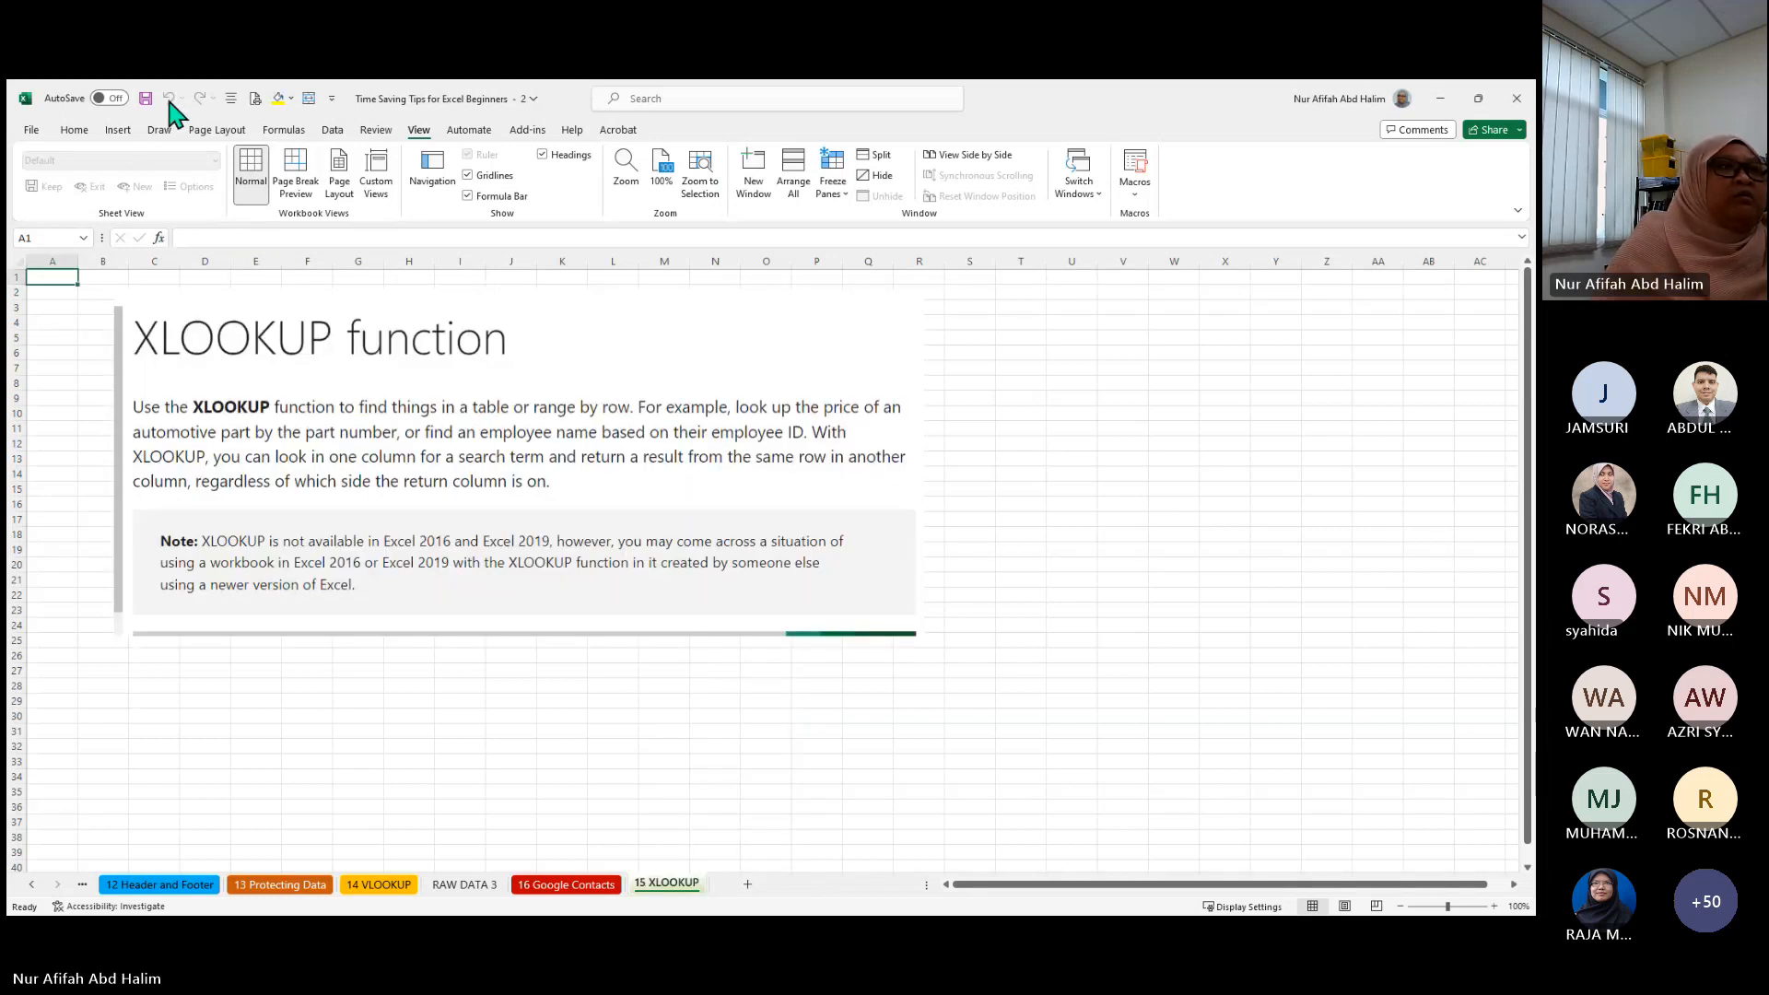
{"action": "left_click", "coordinate": [509, 745]}
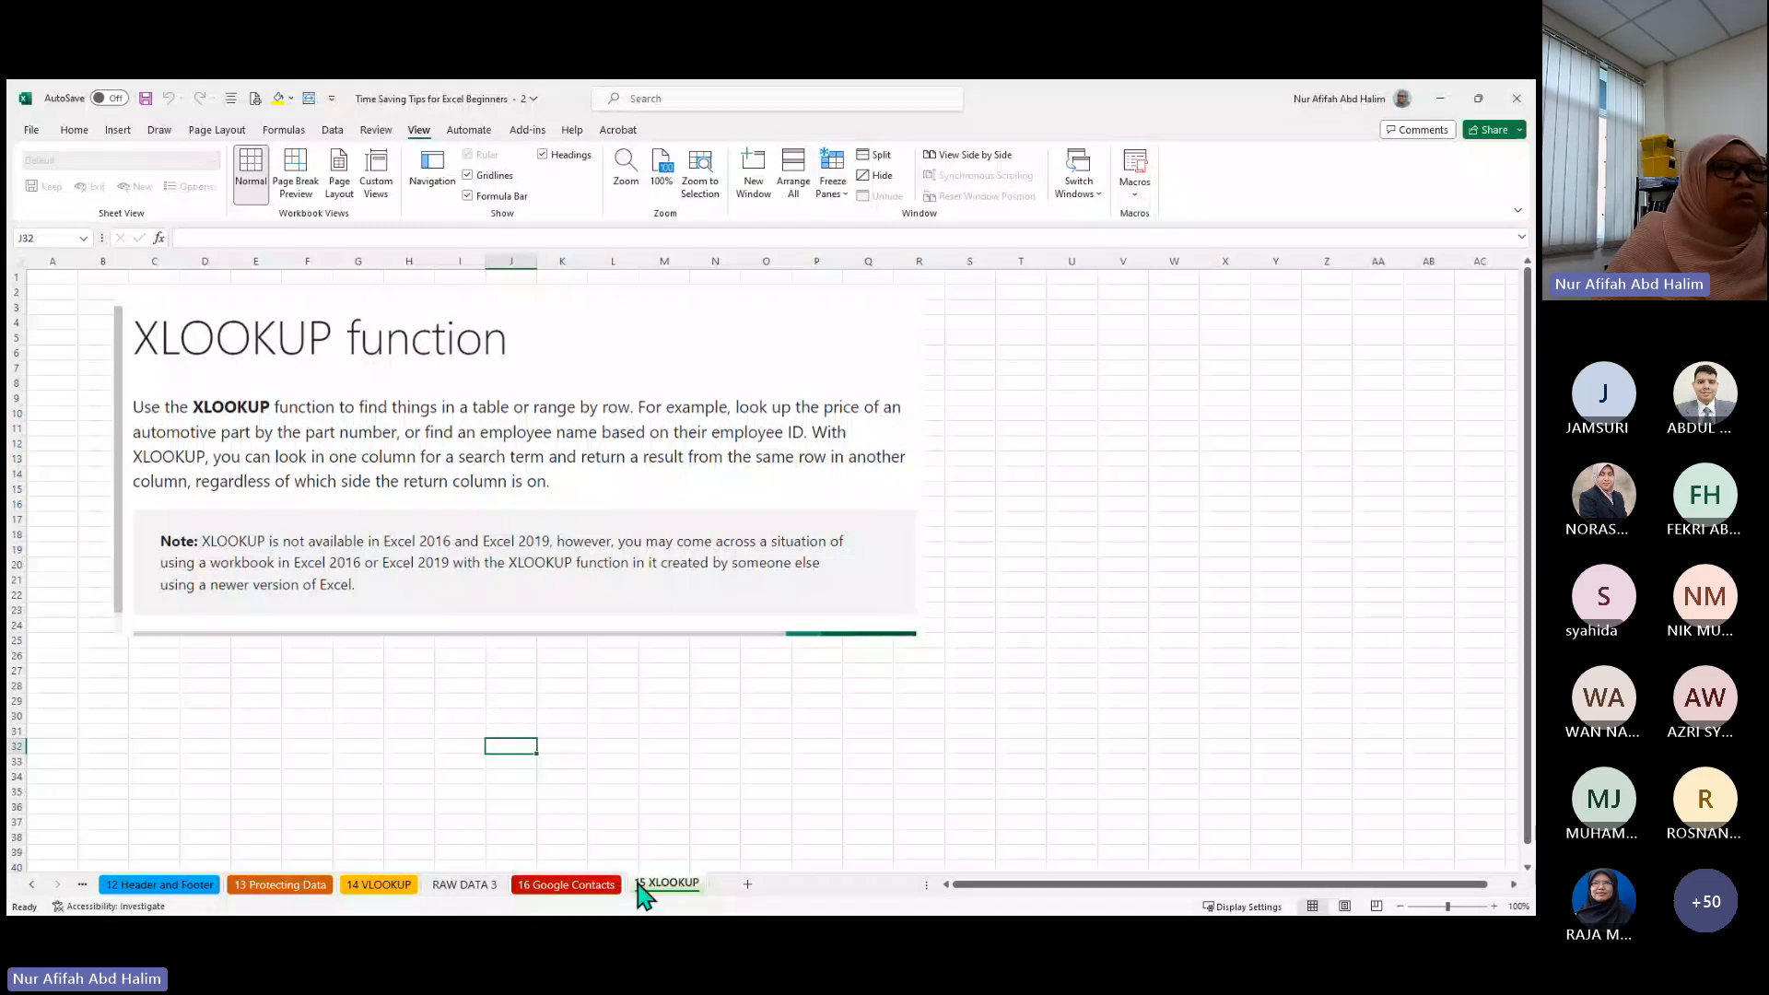
{"action": "left_click", "coordinate": [33, 886]}
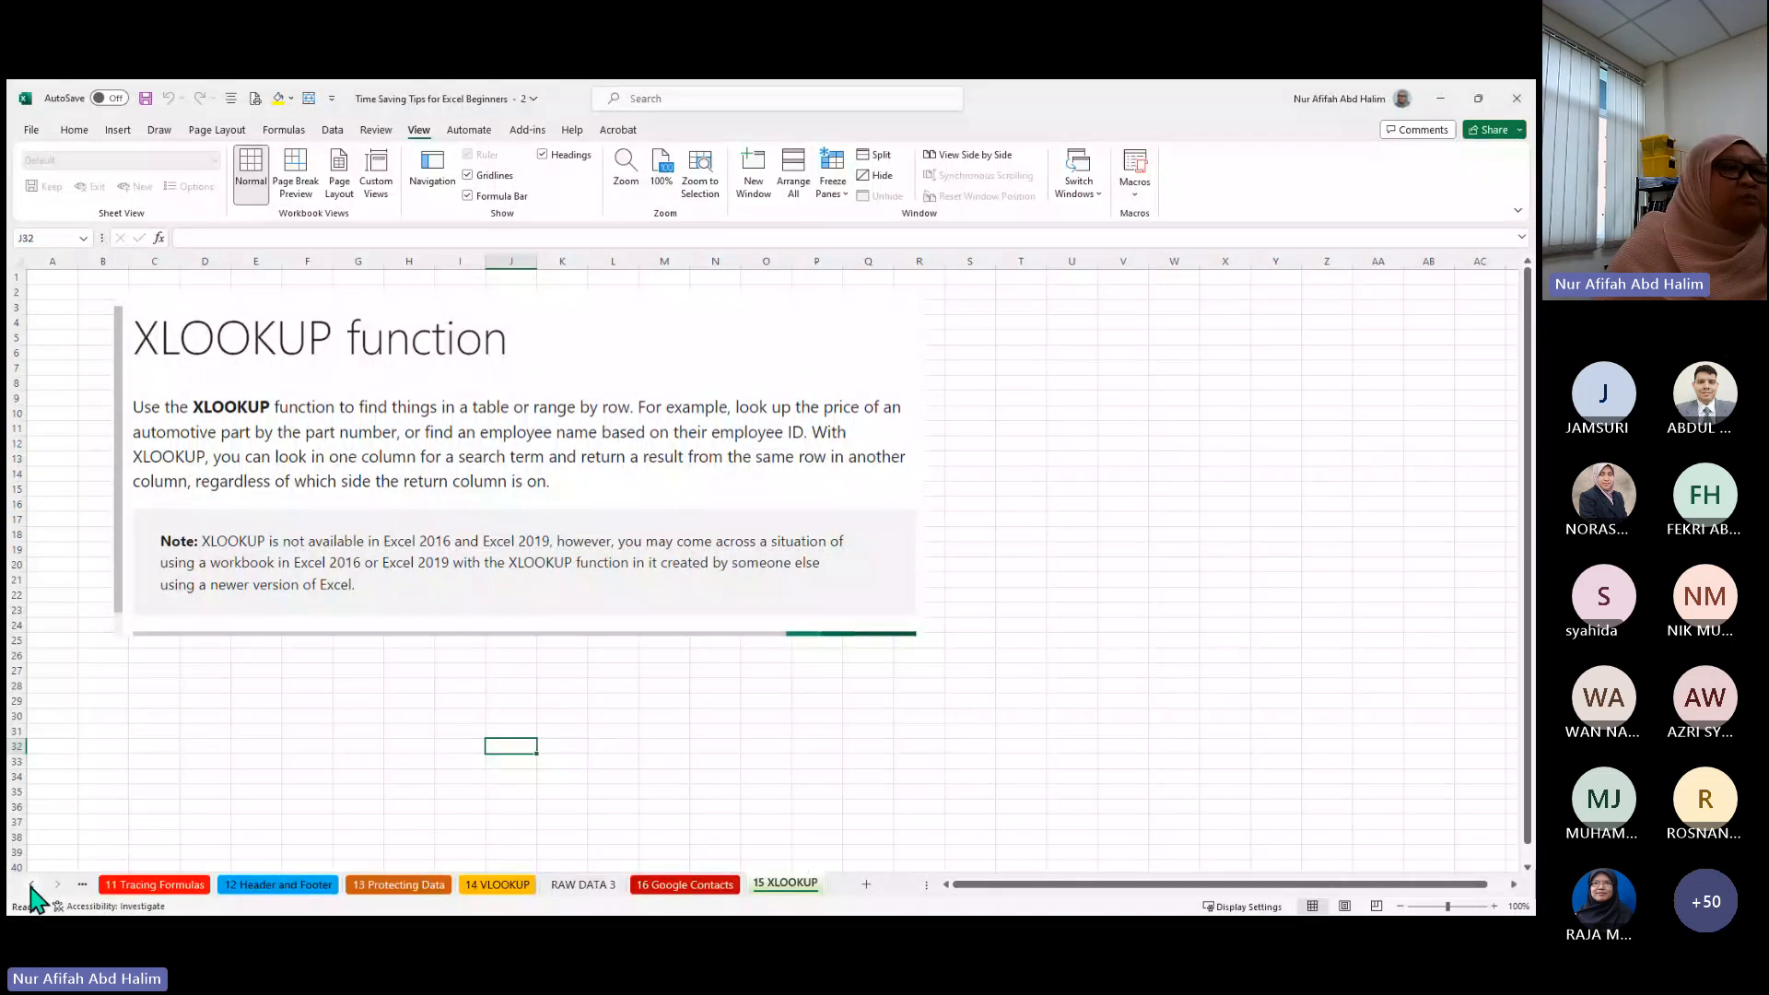
{"action": "left_click", "coordinate": [32, 886]}
{"action": "left_click", "coordinate": [32, 885]}
{"action": "left_click", "coordinate": [33, 885]}
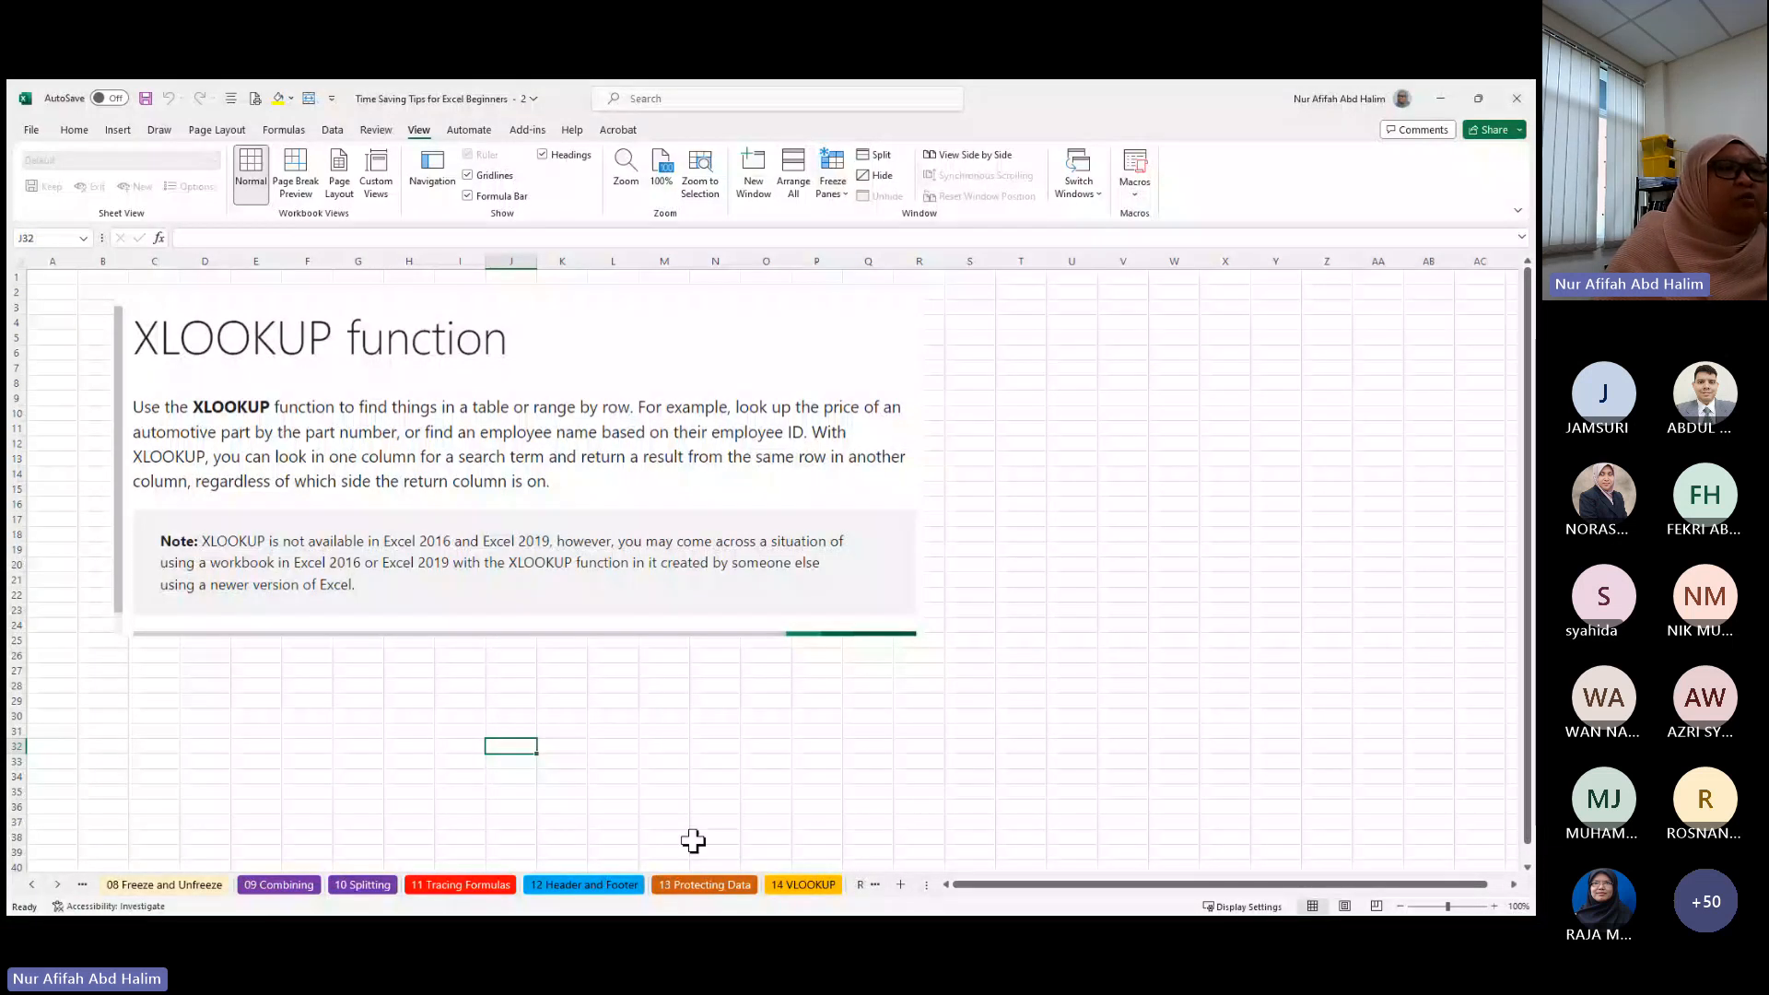
{"action": "left_click", "coordinate": [56, 886]}
{"action": "left_click", "coordinate": [57, 886]}
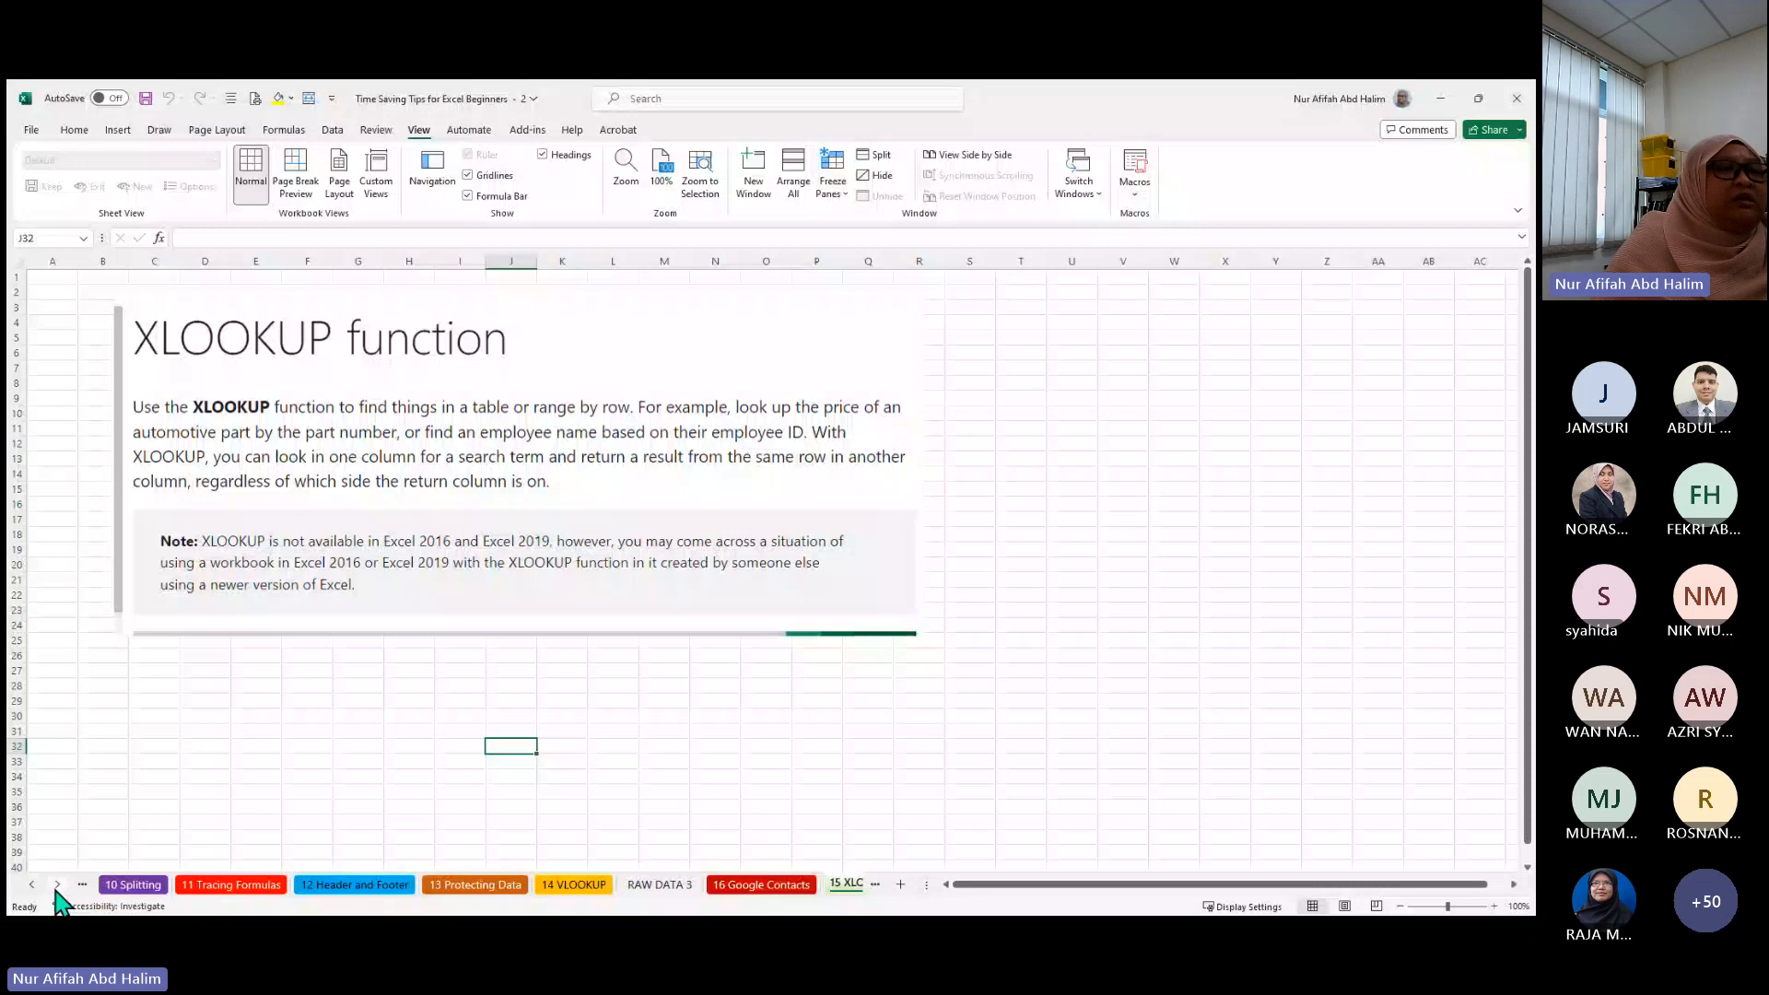
- Look back over the 12 Header and Footer sheet and the protection options pictured on the 13 Protecting Data sheet
{"action": "left_click", "coordinate": [57, 887]}
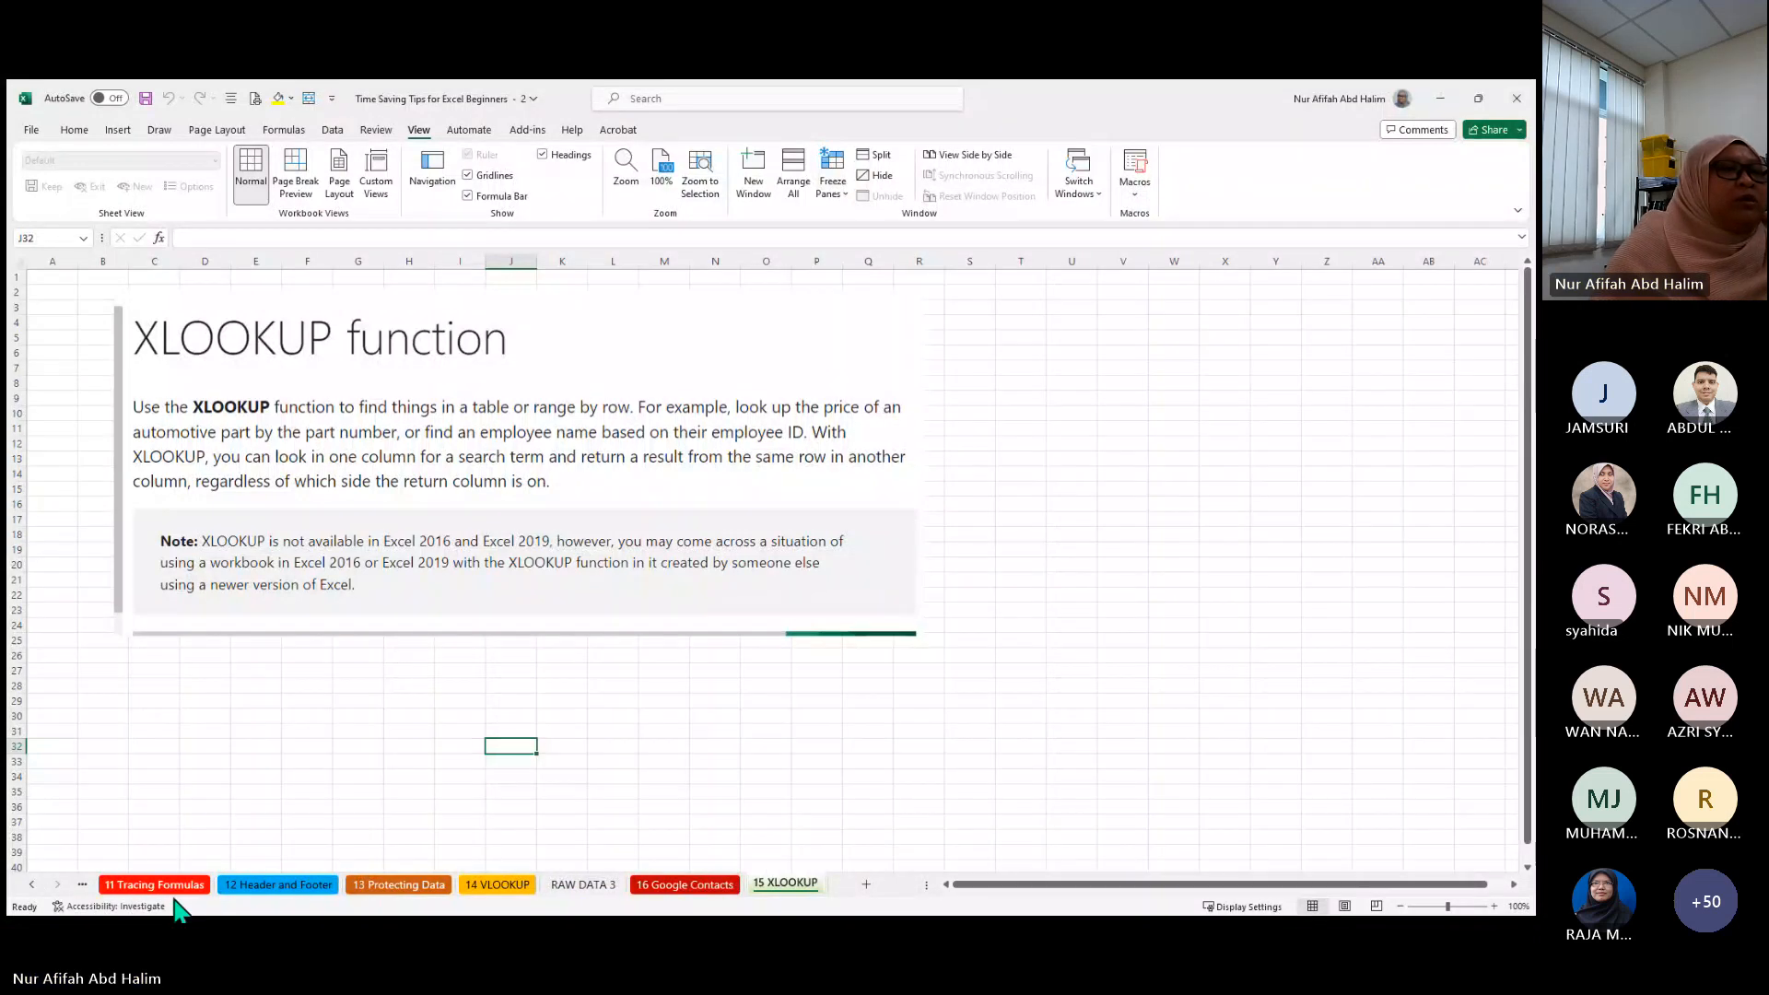
{"action": "left_click", "coordinate": [320, 886]}
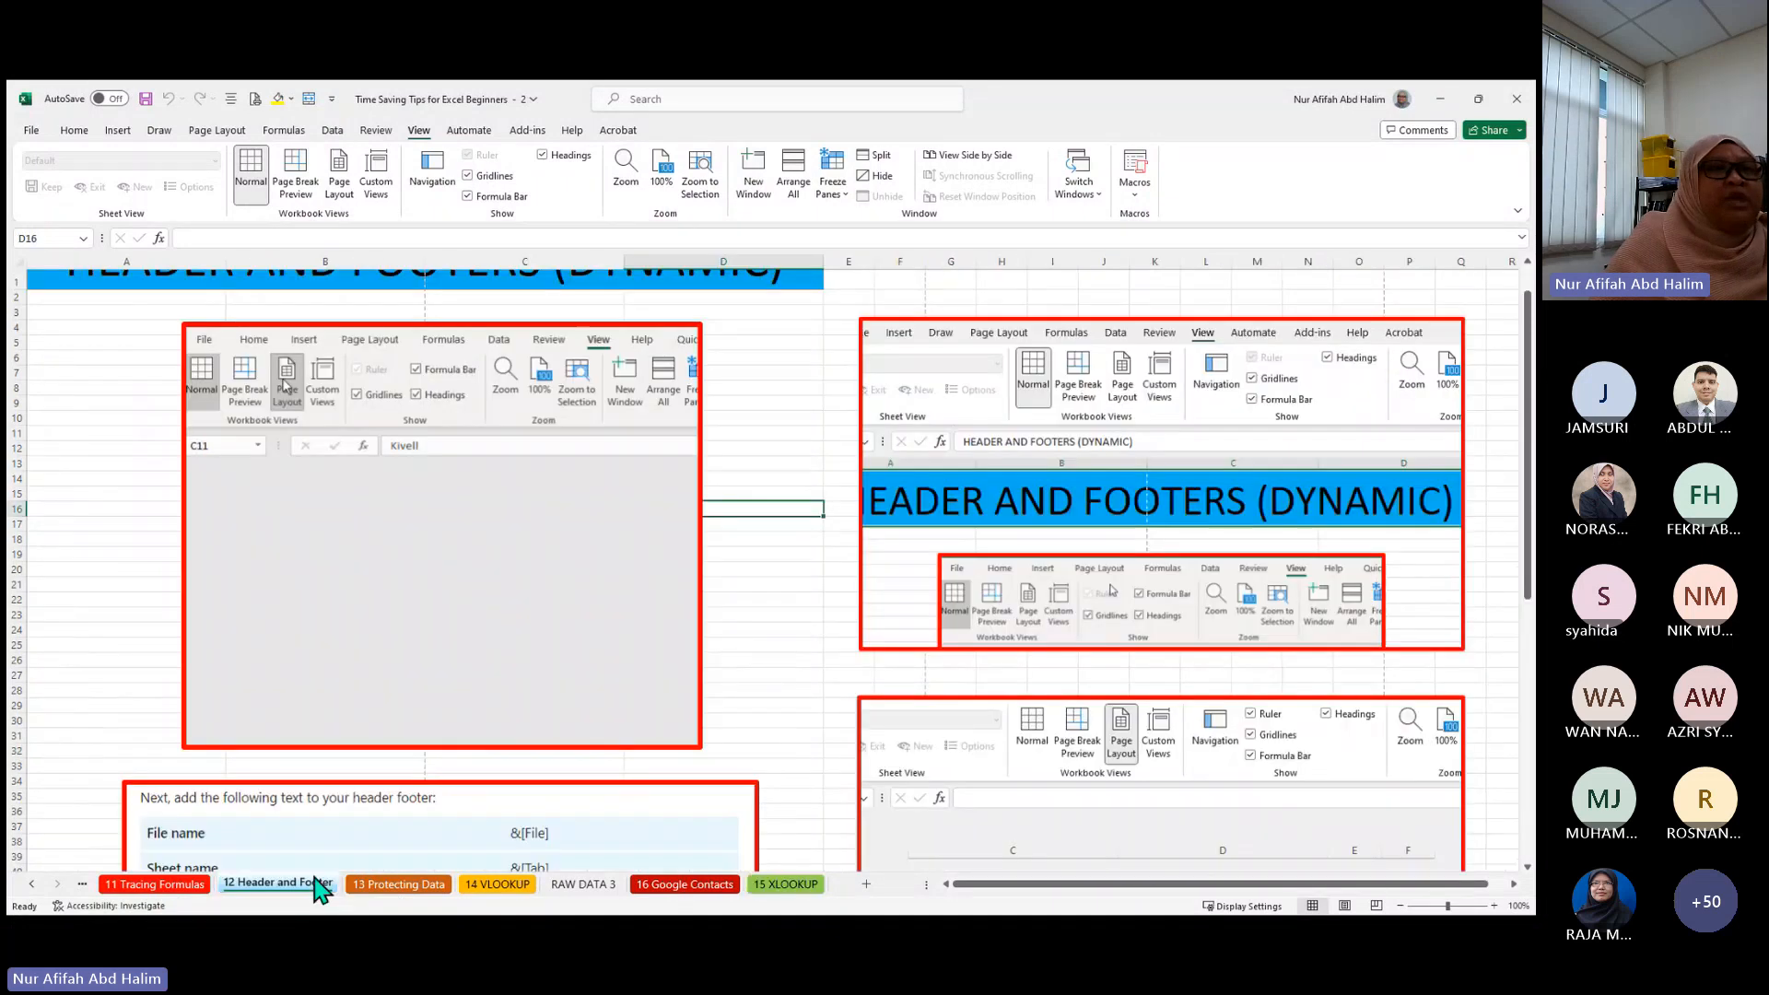
{"action": "left_click", "coordinate": [402, 886]}
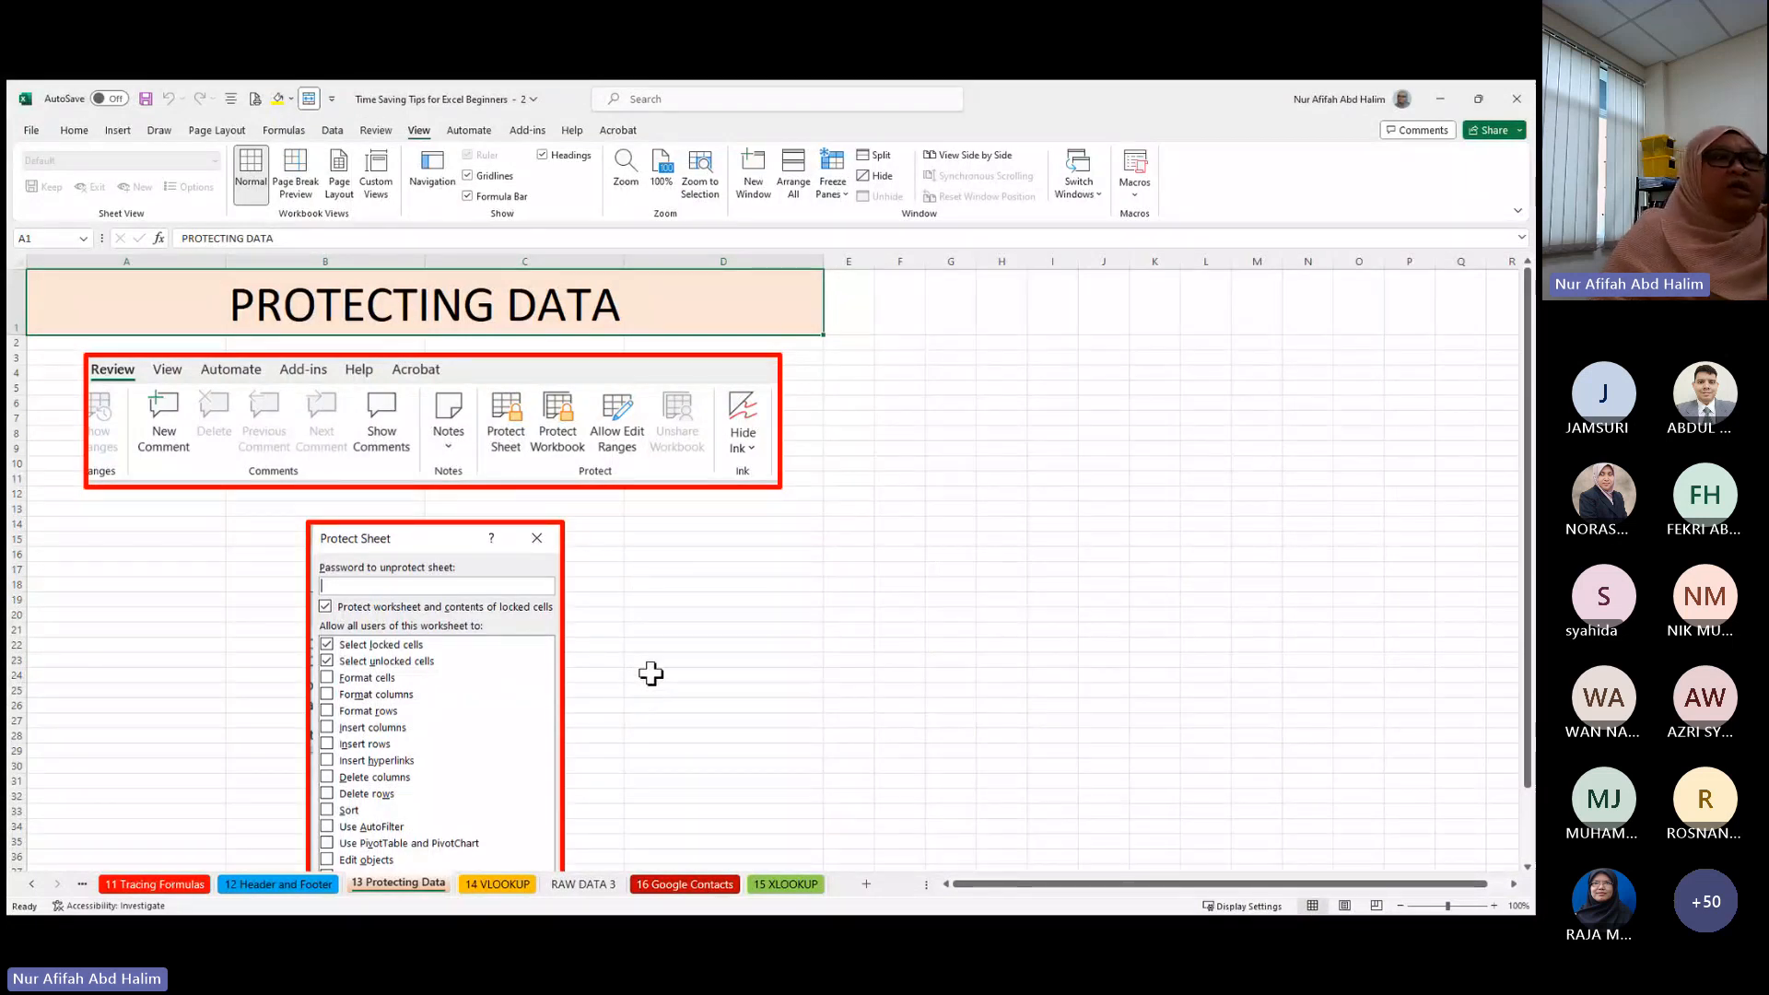
{"action": "scroll", "coordinate": [651, 675], "scroll_direction": "down", "scroll_amount": 1}
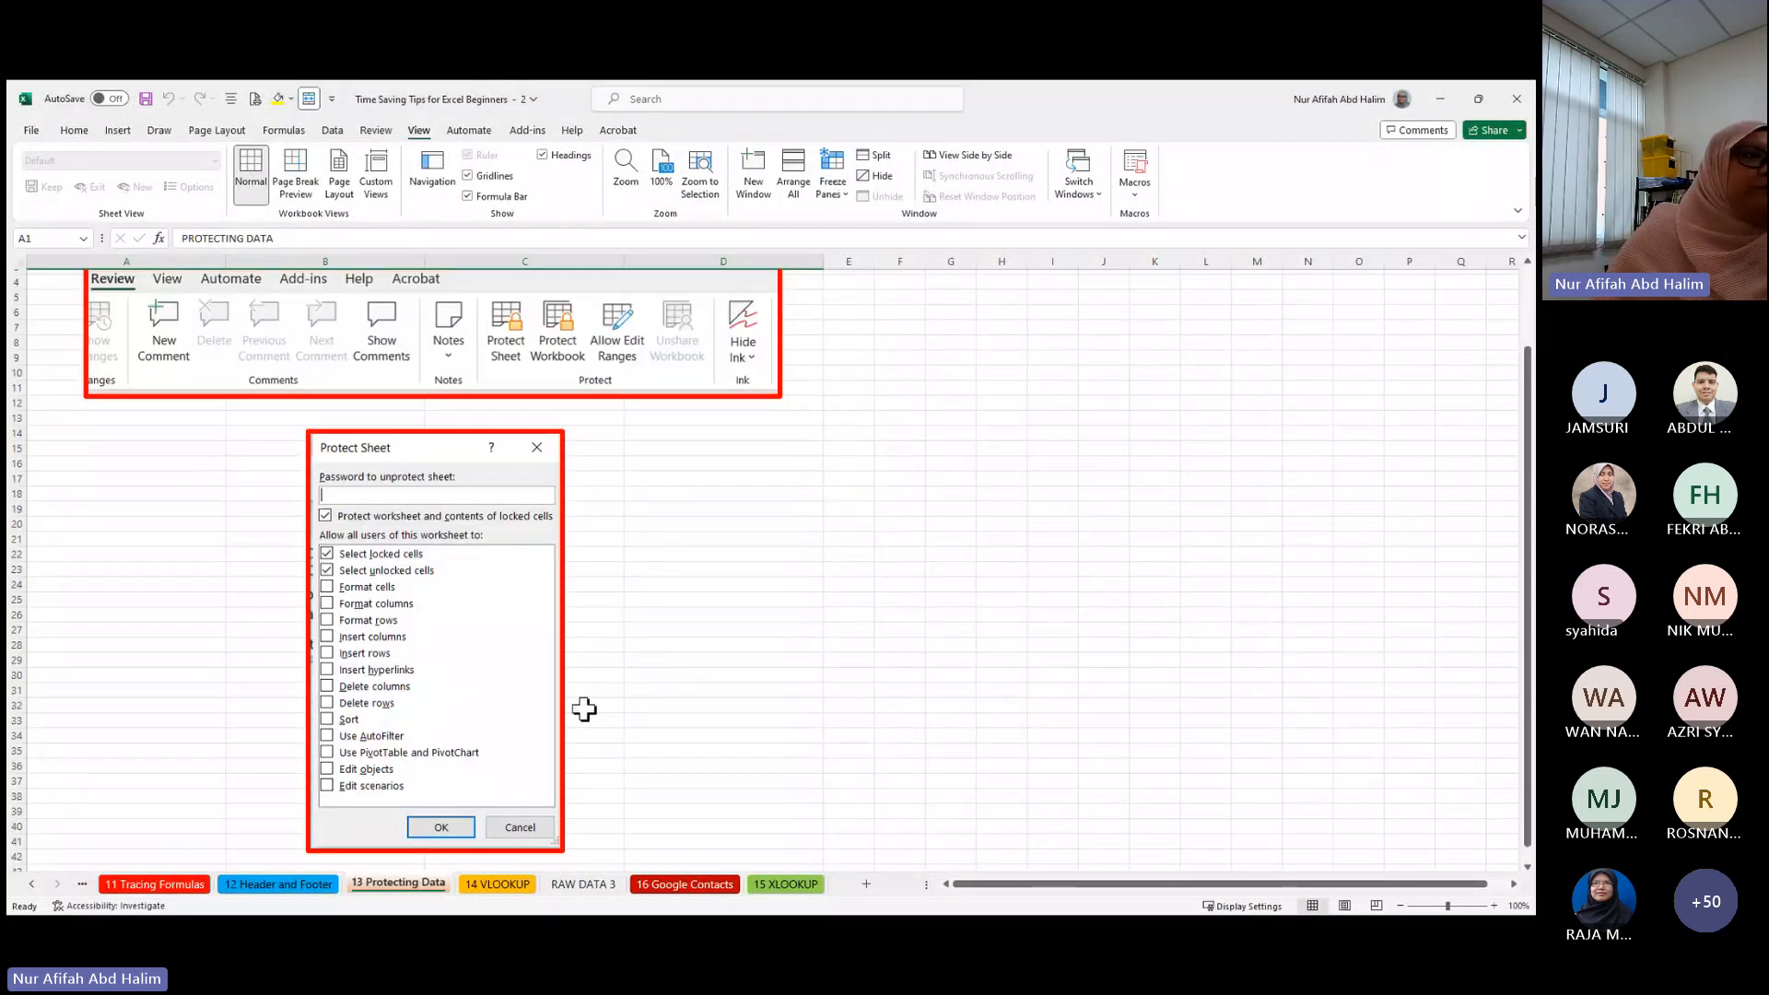
{"action": "scroll", "coordinate": [629, 733], "scroll_direction": "up", "scroll_amount": 1}
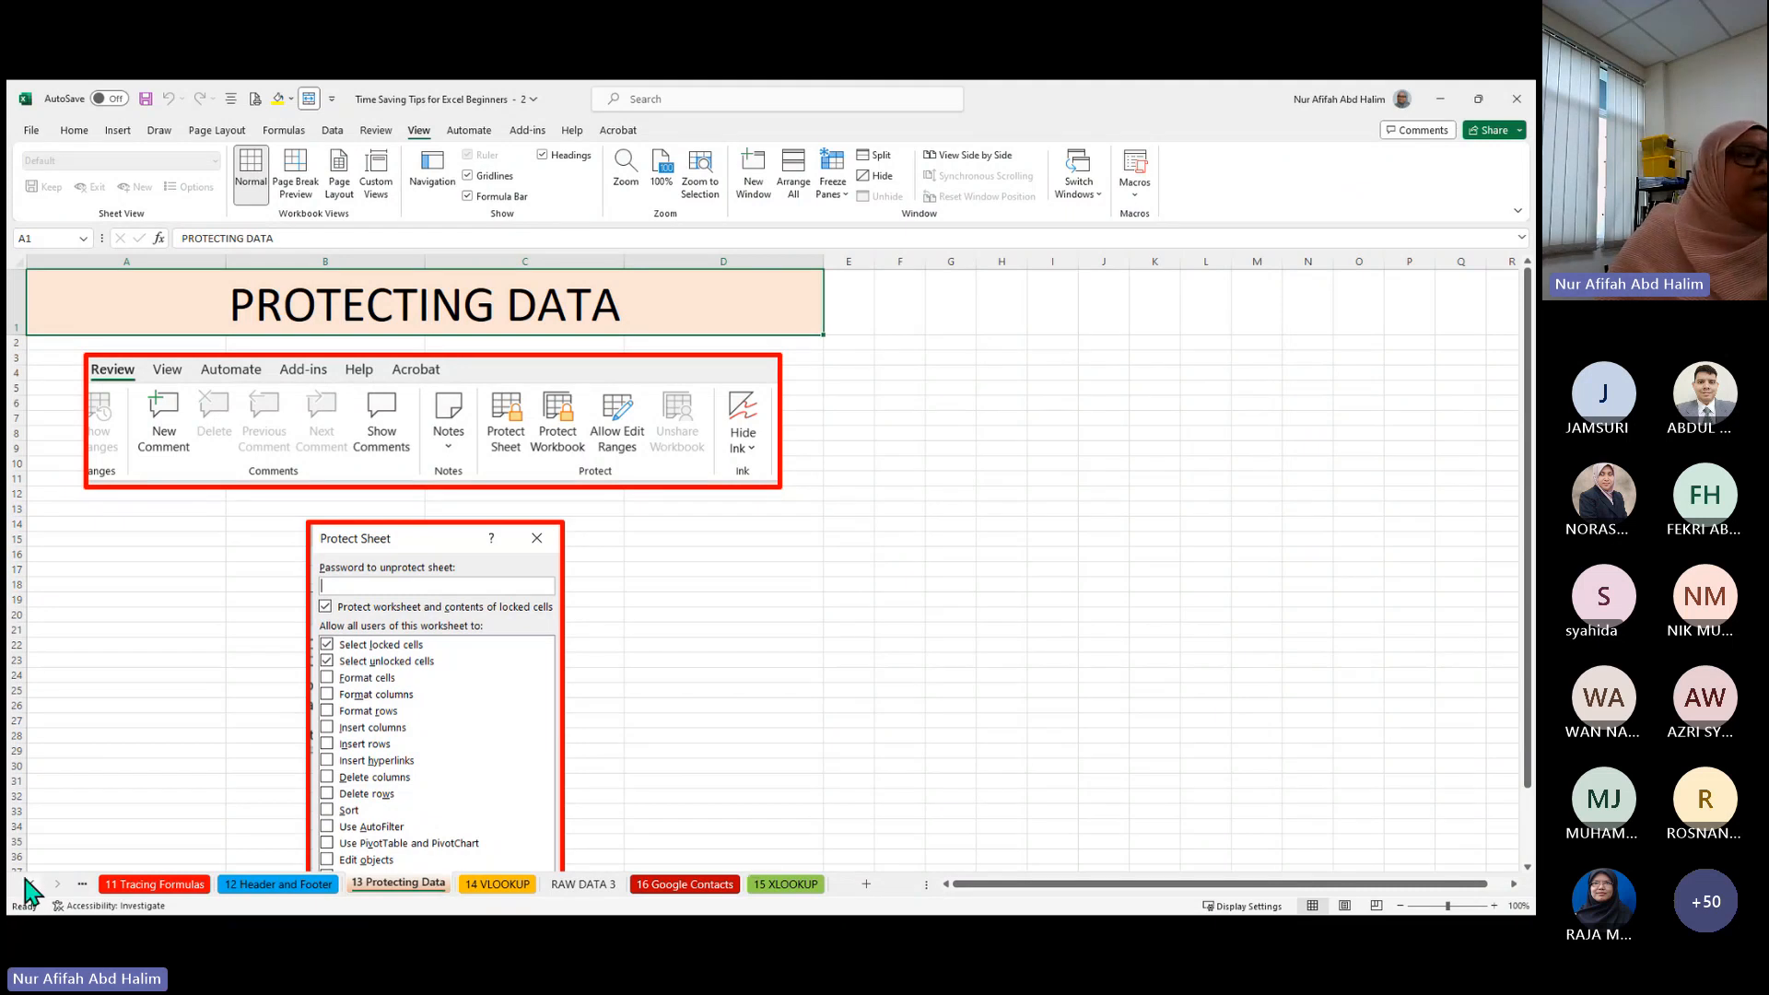
- Examine the 14 VLOOKUP sheet's empty mark columns and the RAW DATA 3 sheet that holds the source marks
{"action": "left_click", "coordinate": [494, 886]}
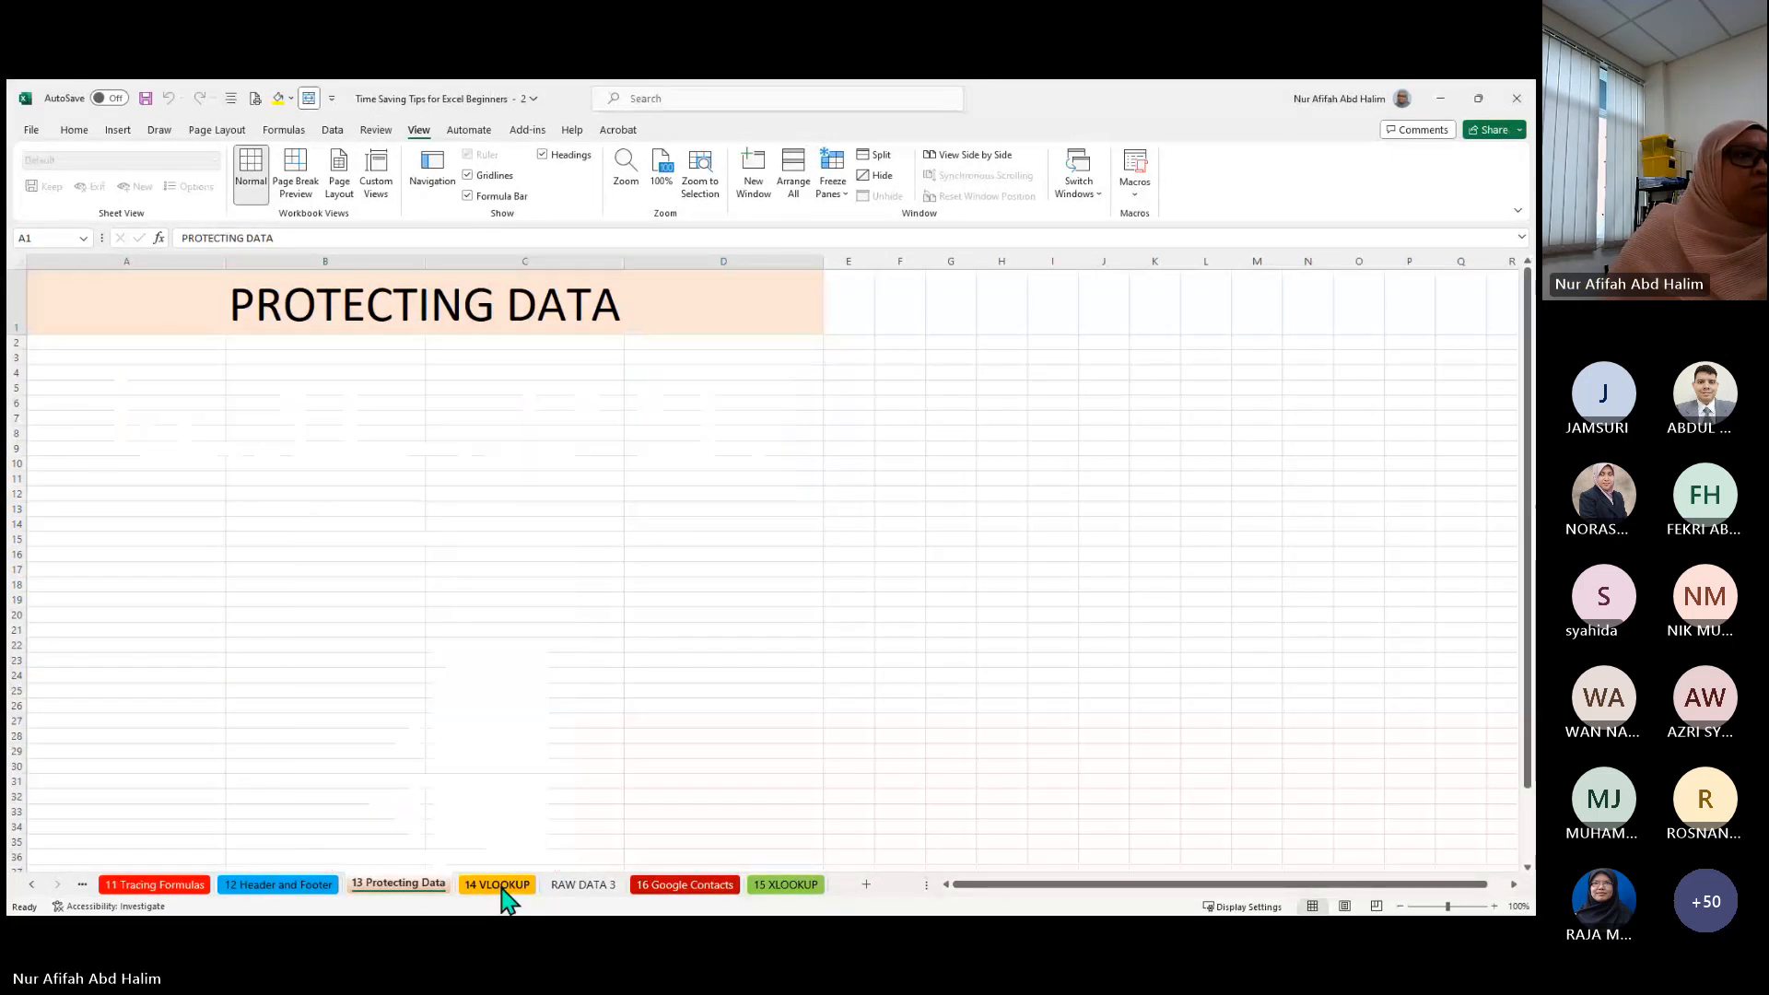
{"action": "left_click", "coordinate": [838, 653]}
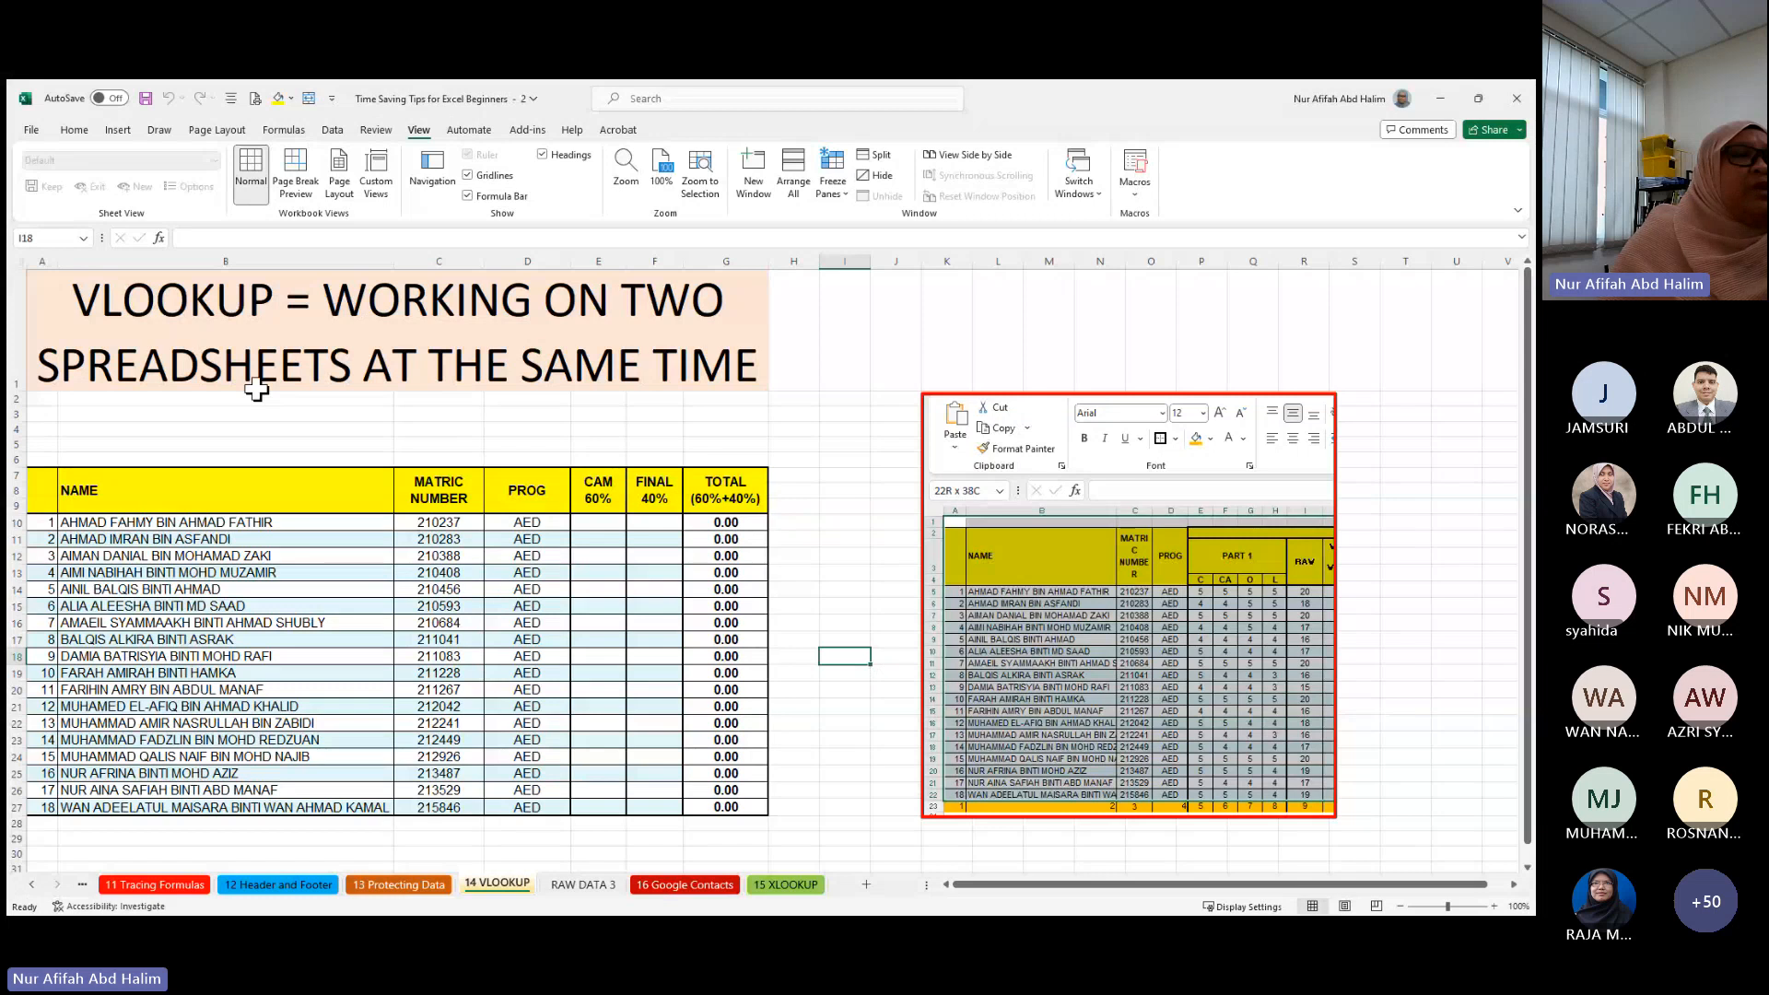
{"action": "left_click", "coordinate": [599, 662]}
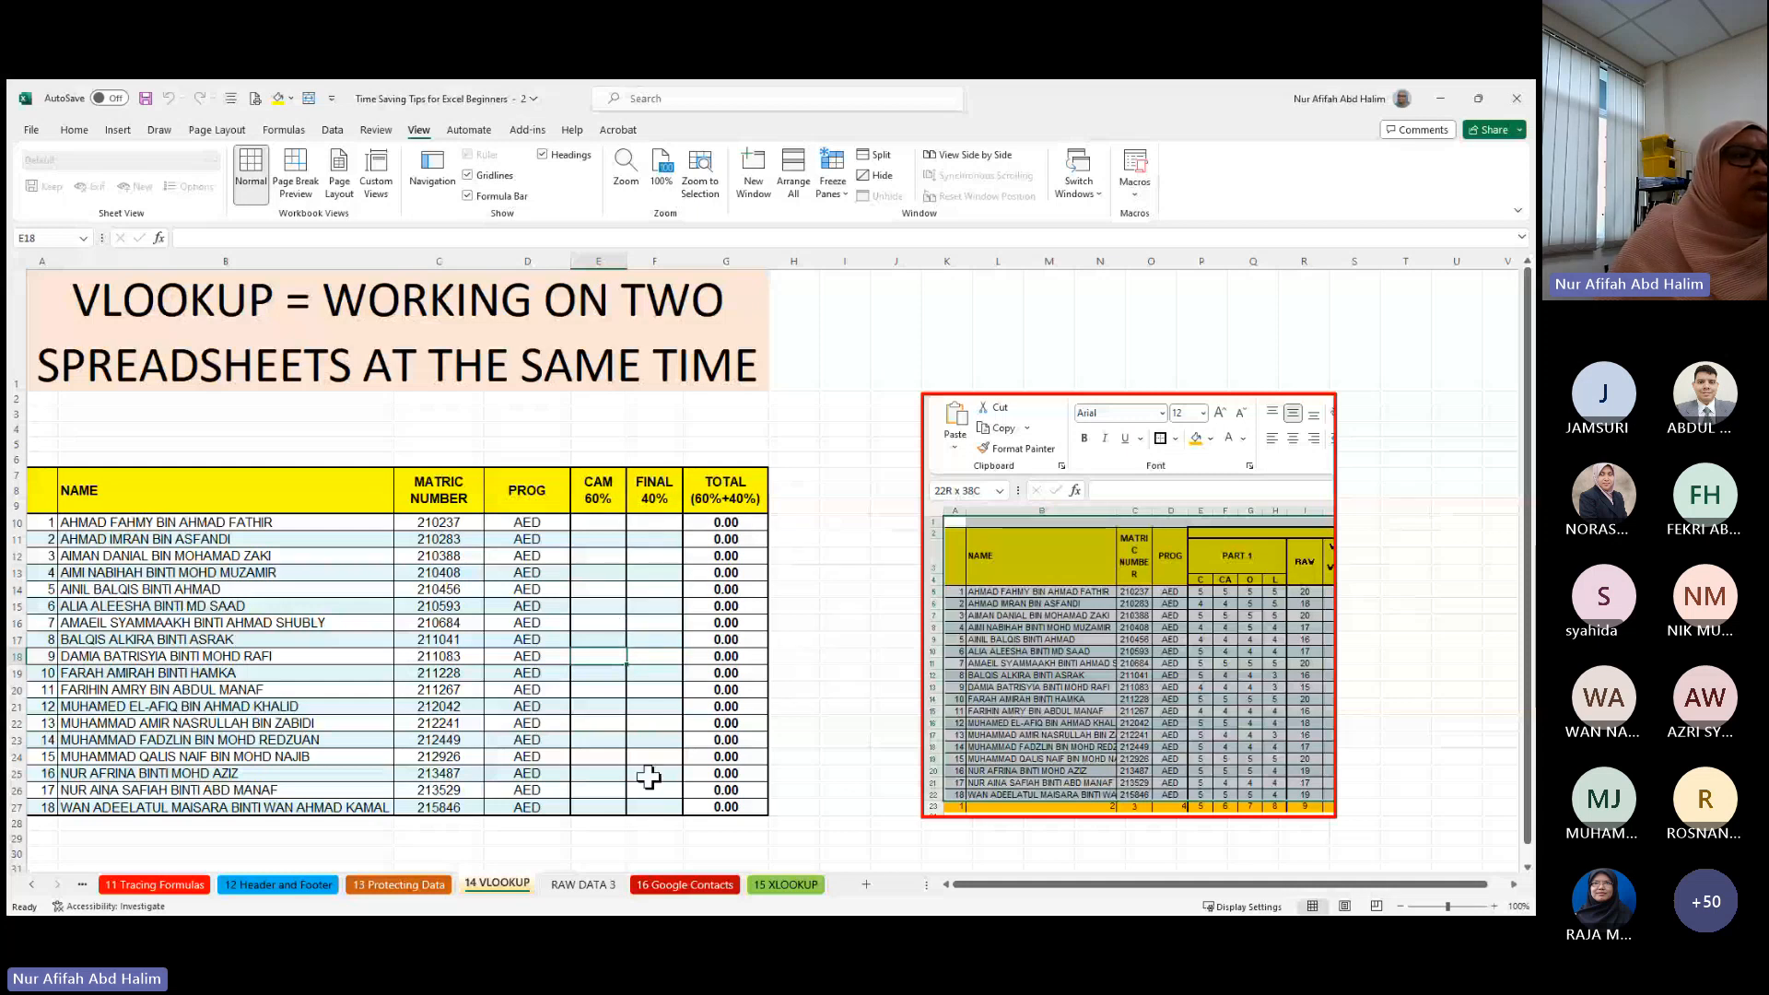
{"action": "left_click", "coordinate": [584, 886]}
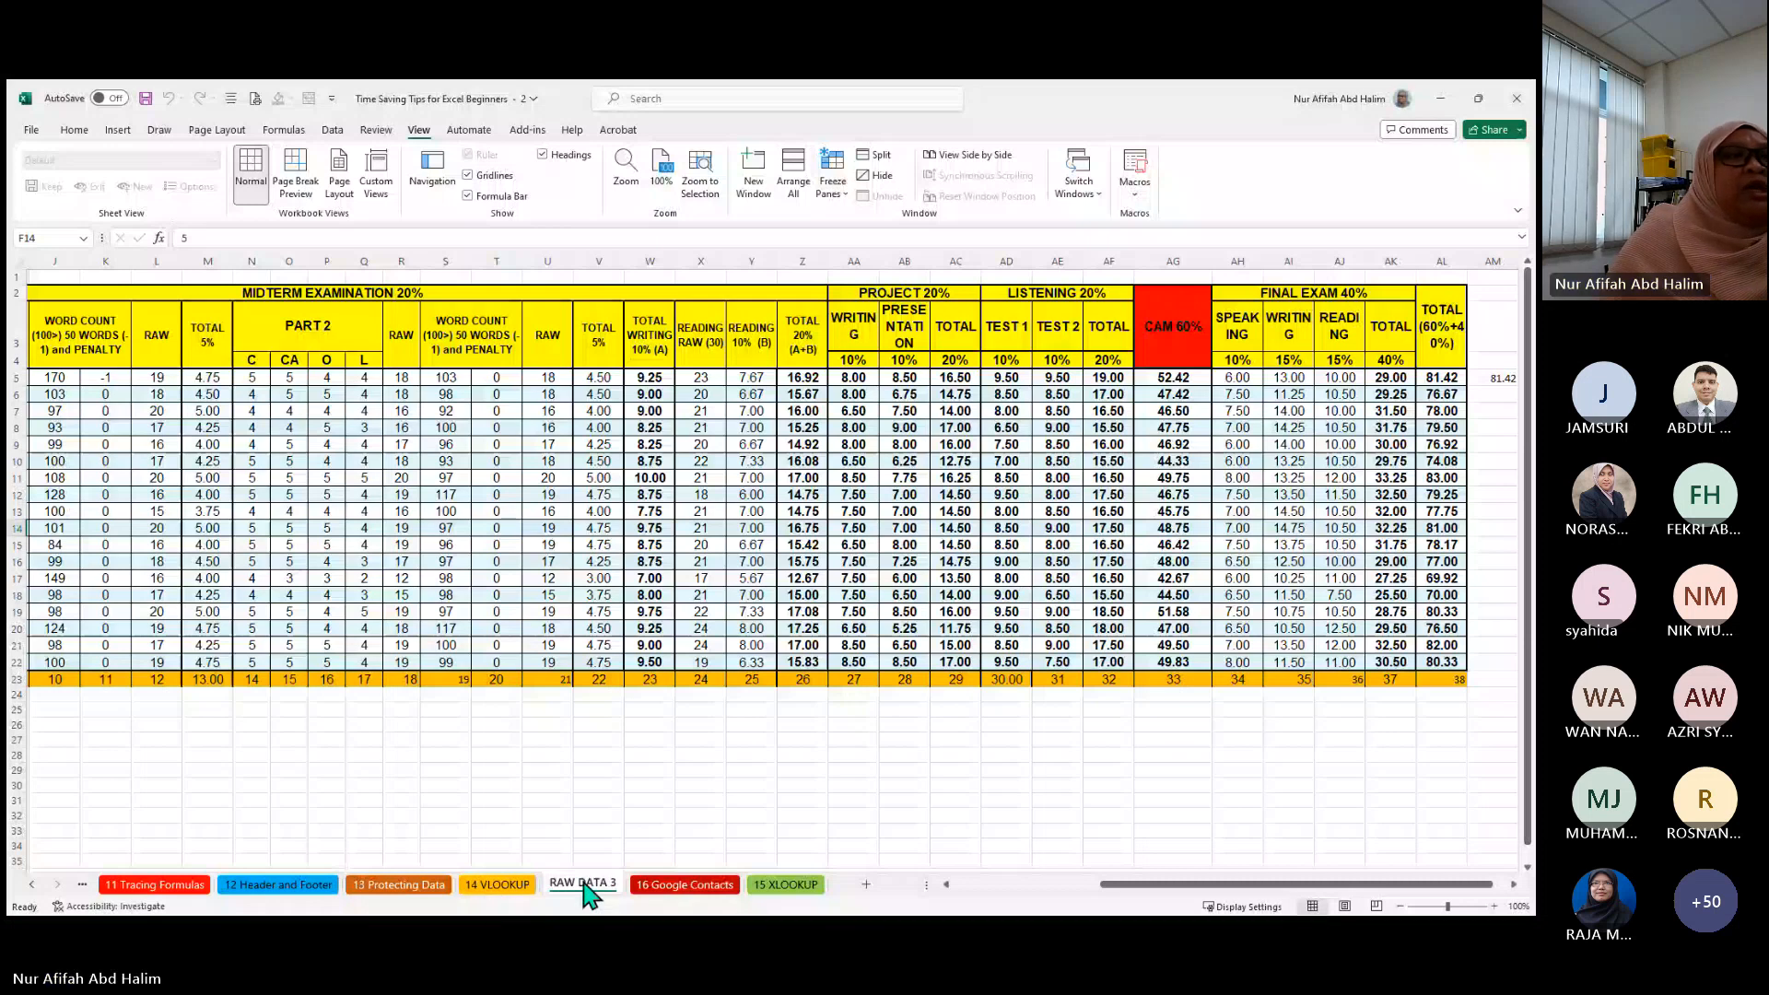
{"action": "key", "text": "ctrl+Page_Up"}
{"action": "left_click", "coordinate": [845, 707]}
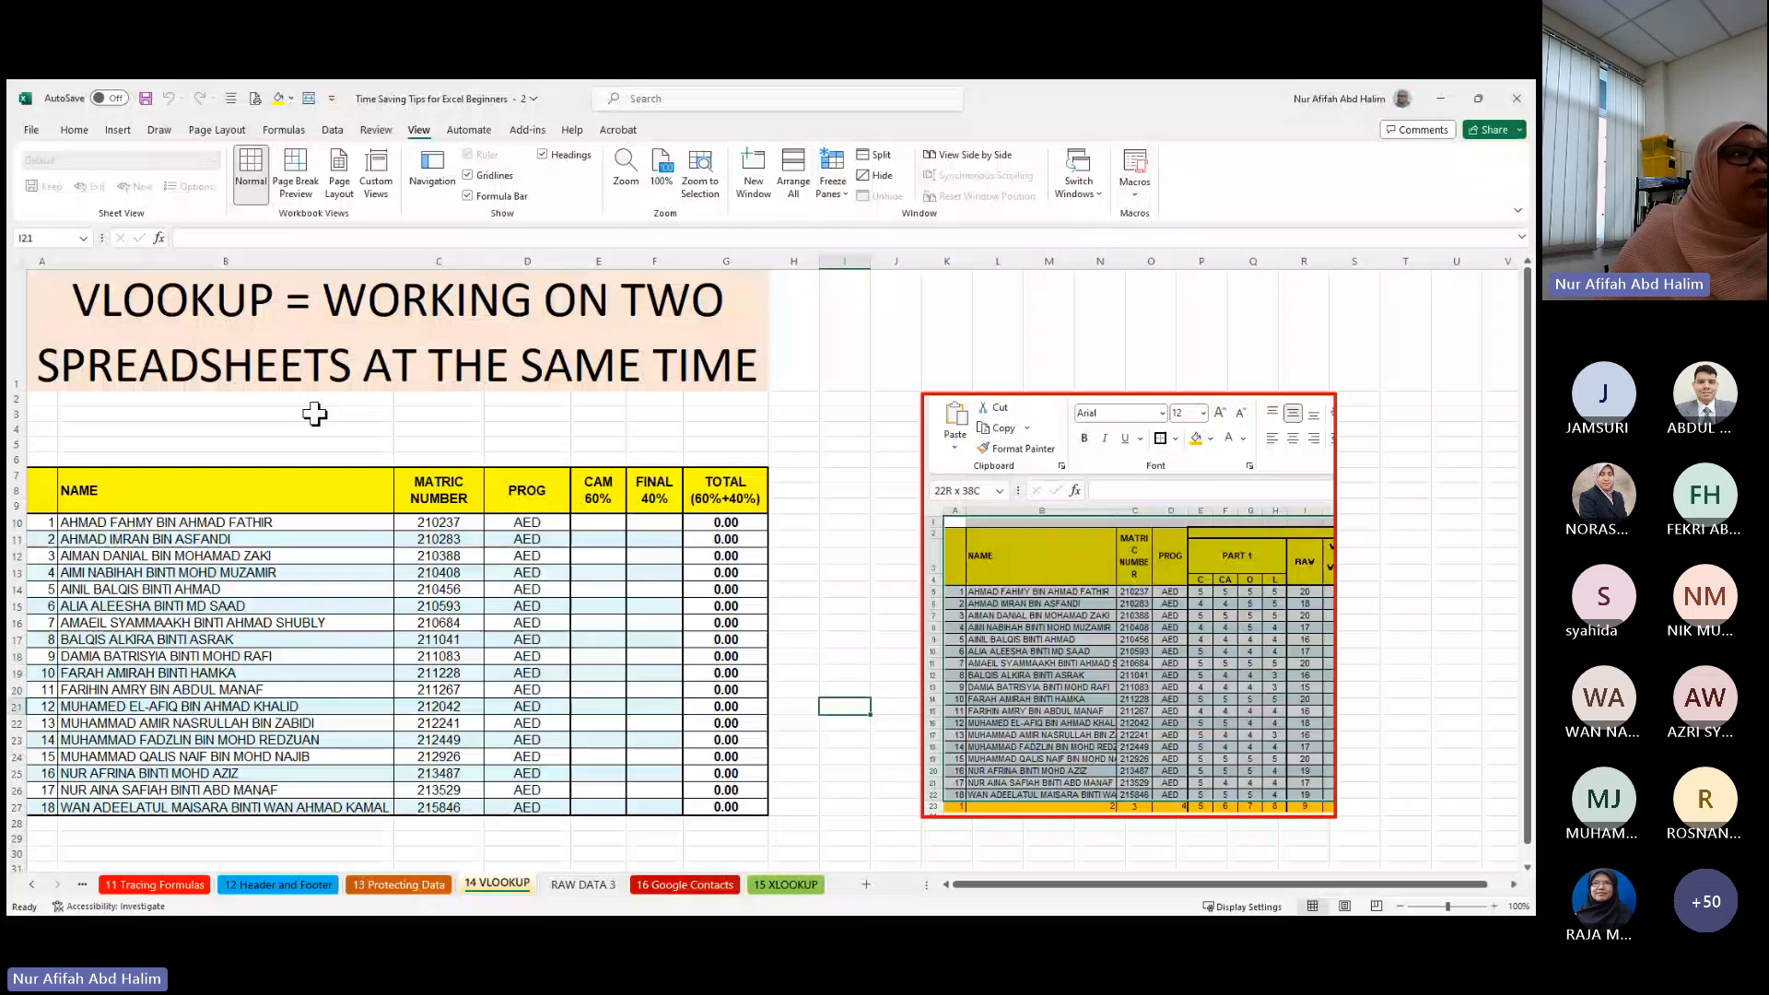
- Begin a VLOOKUP formula in E10 under CAM 60% on the 14 VLOOKUP sheet, with A10:C27 as the lookup value
{"action": "left_click", "coordinate": [594, 522]}
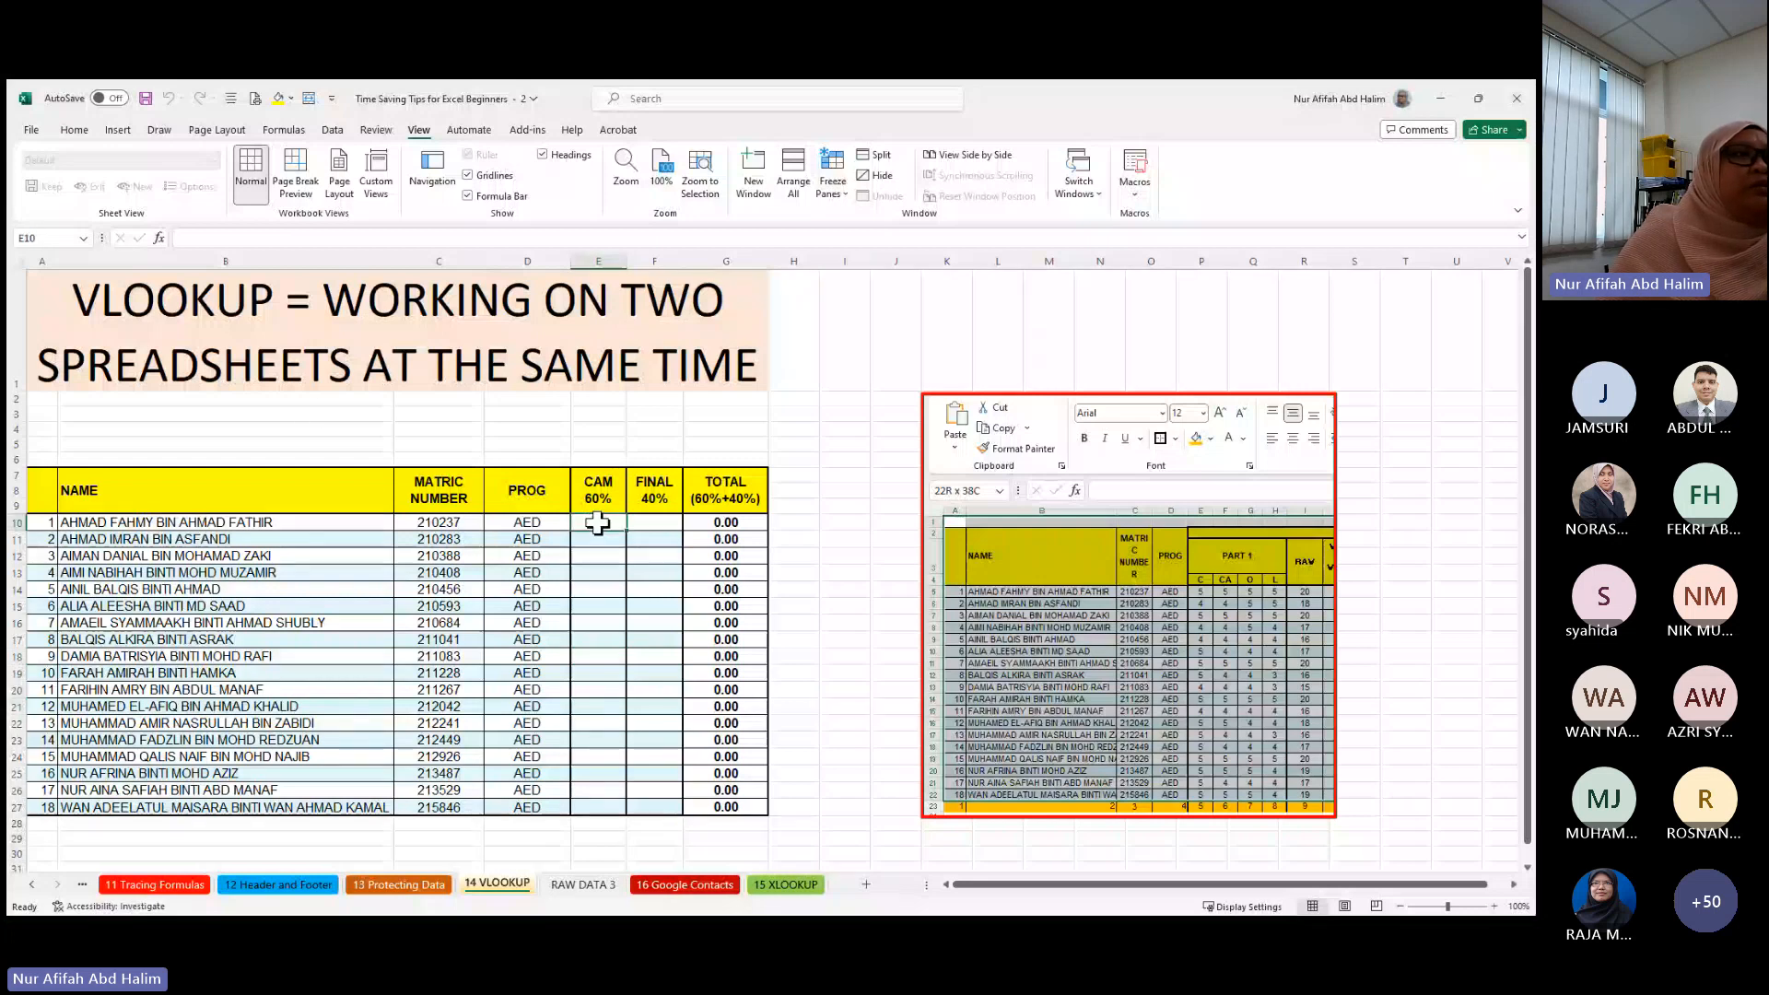
{"action": "left_click", "coordinate": [242, 236]}
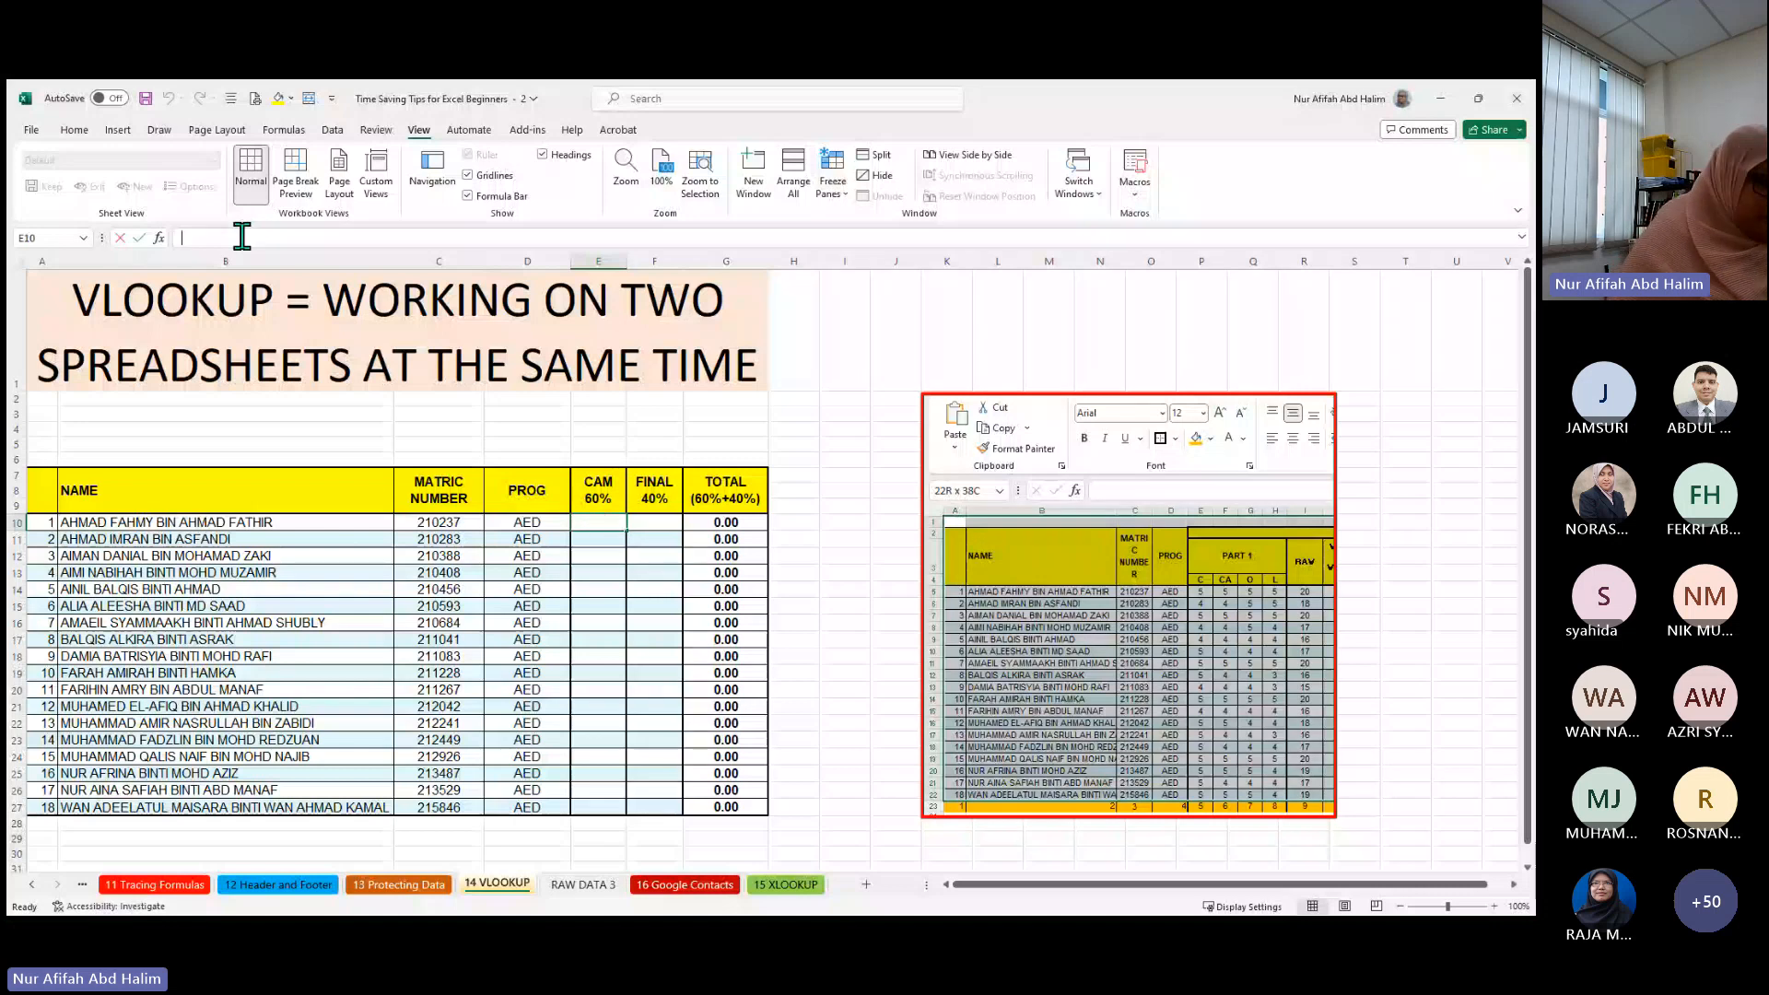
{"action": "type", "text": "="}
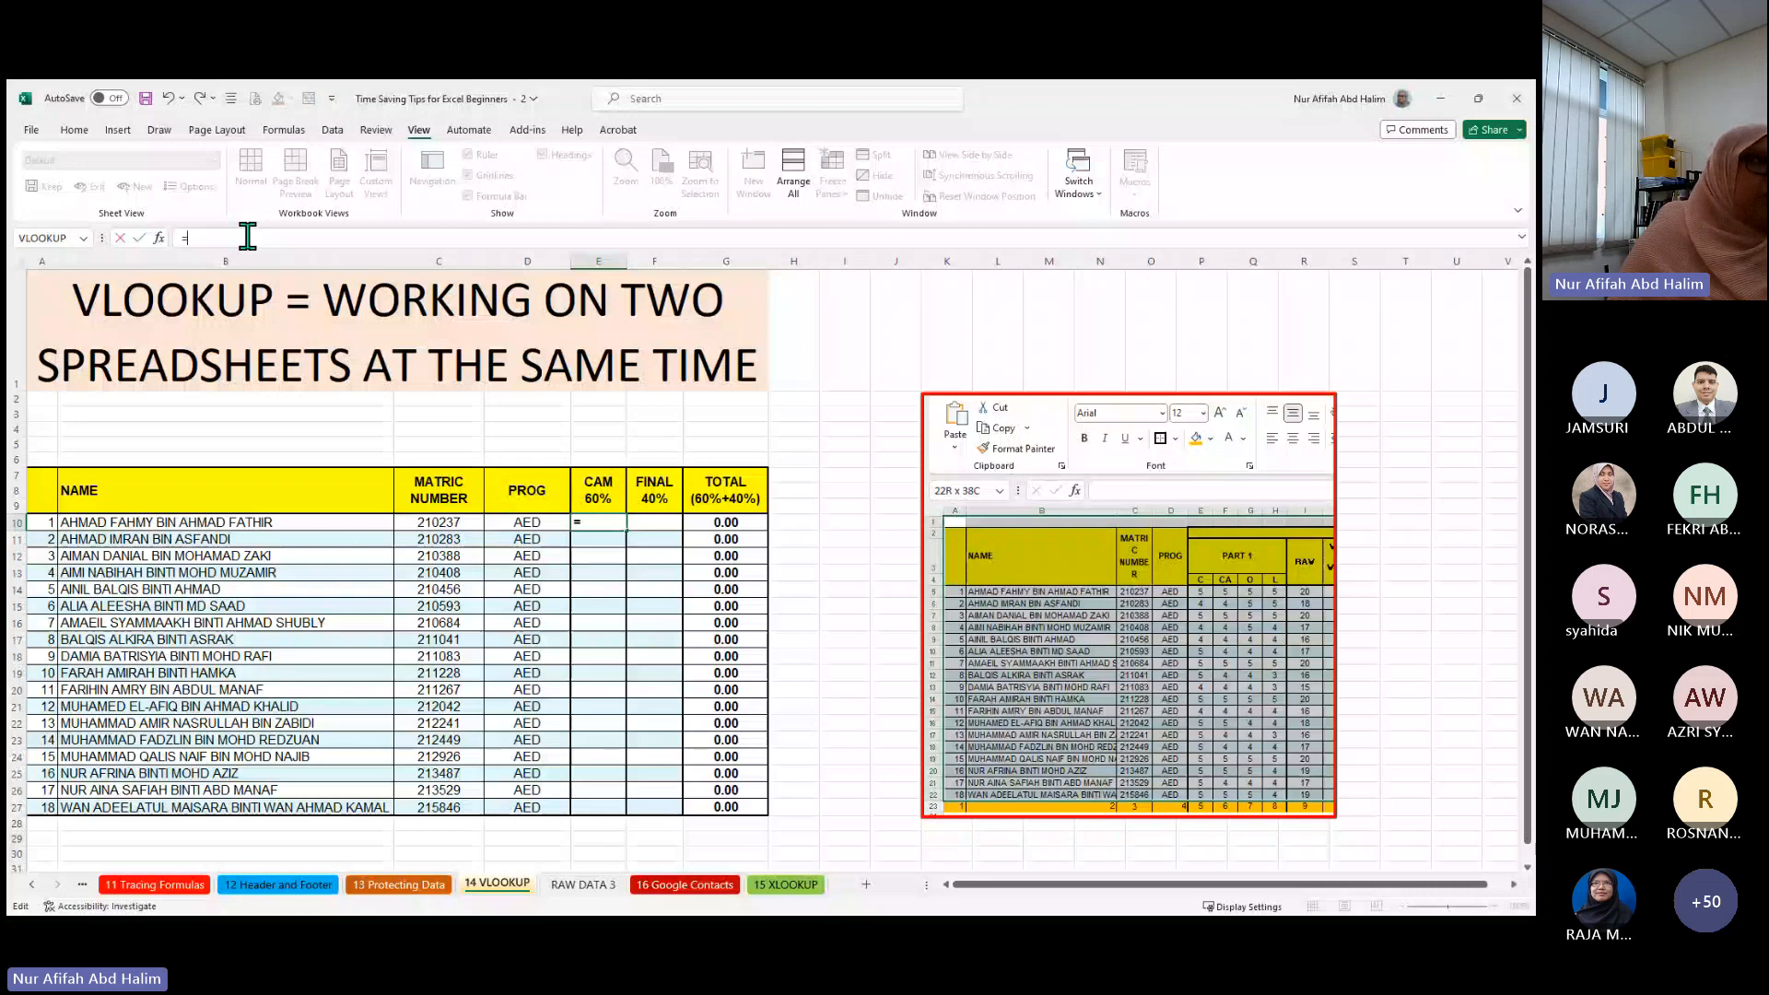
{"action": "type", "text": "VLOO"}
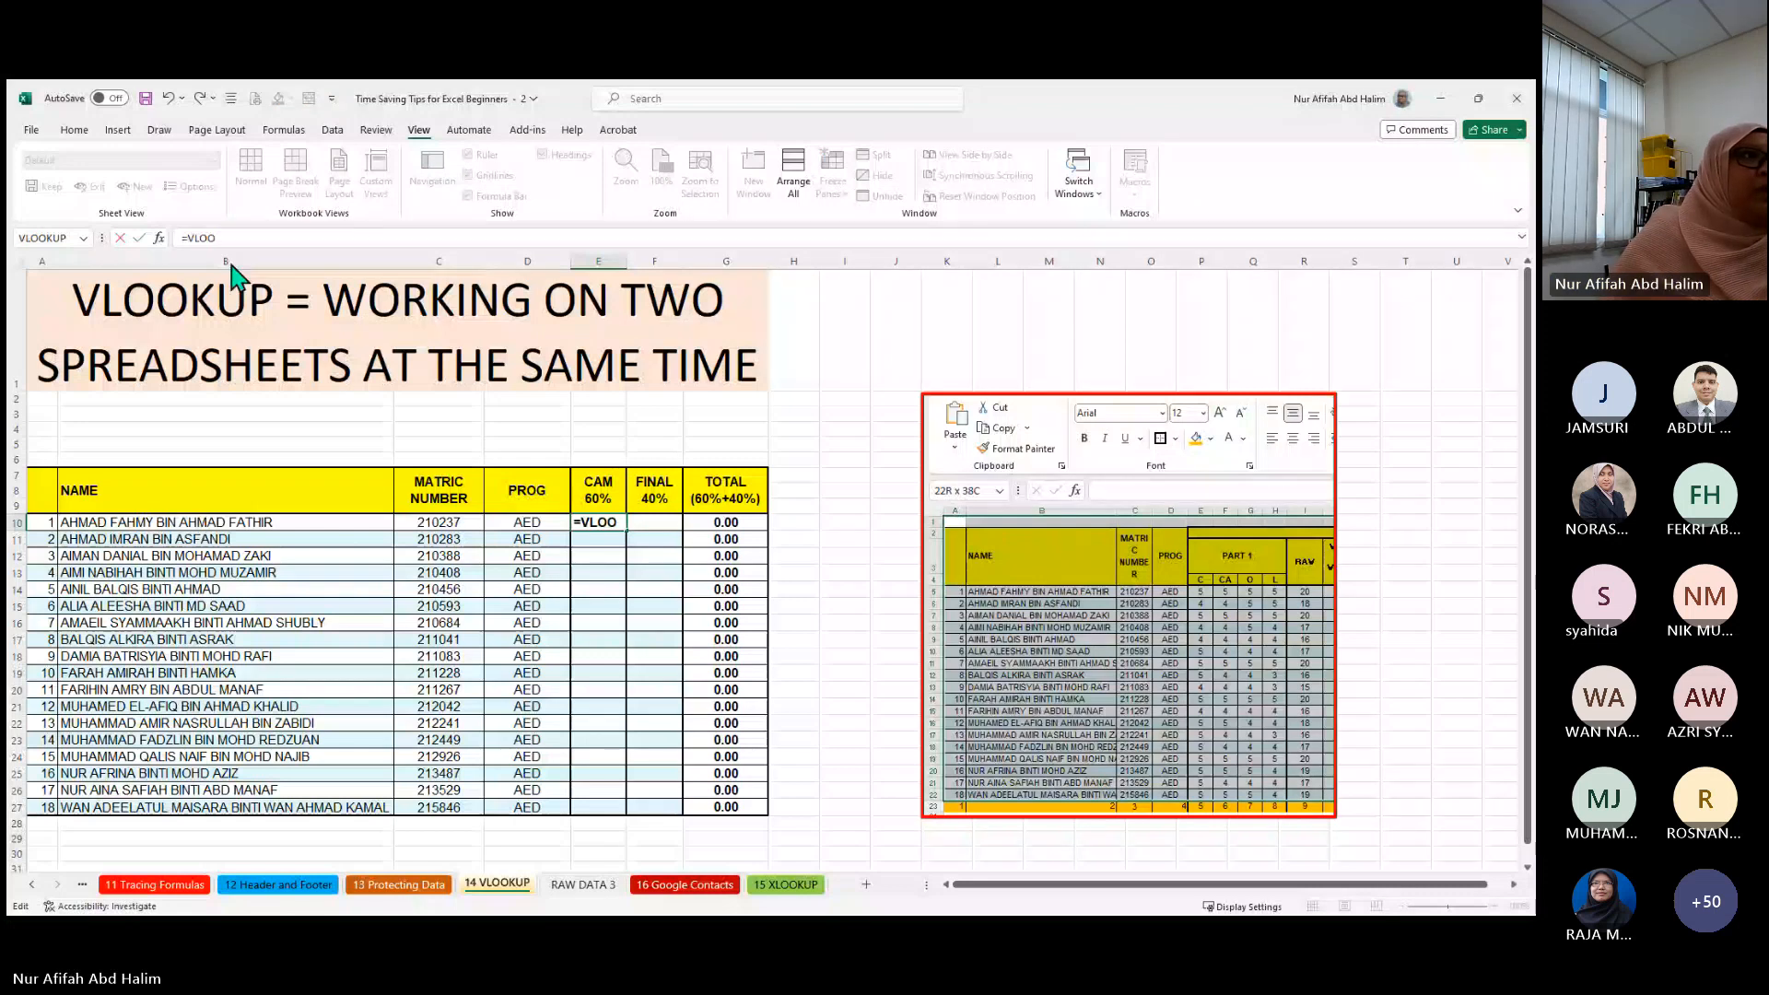
{"action": "key", "text": "Tab"}
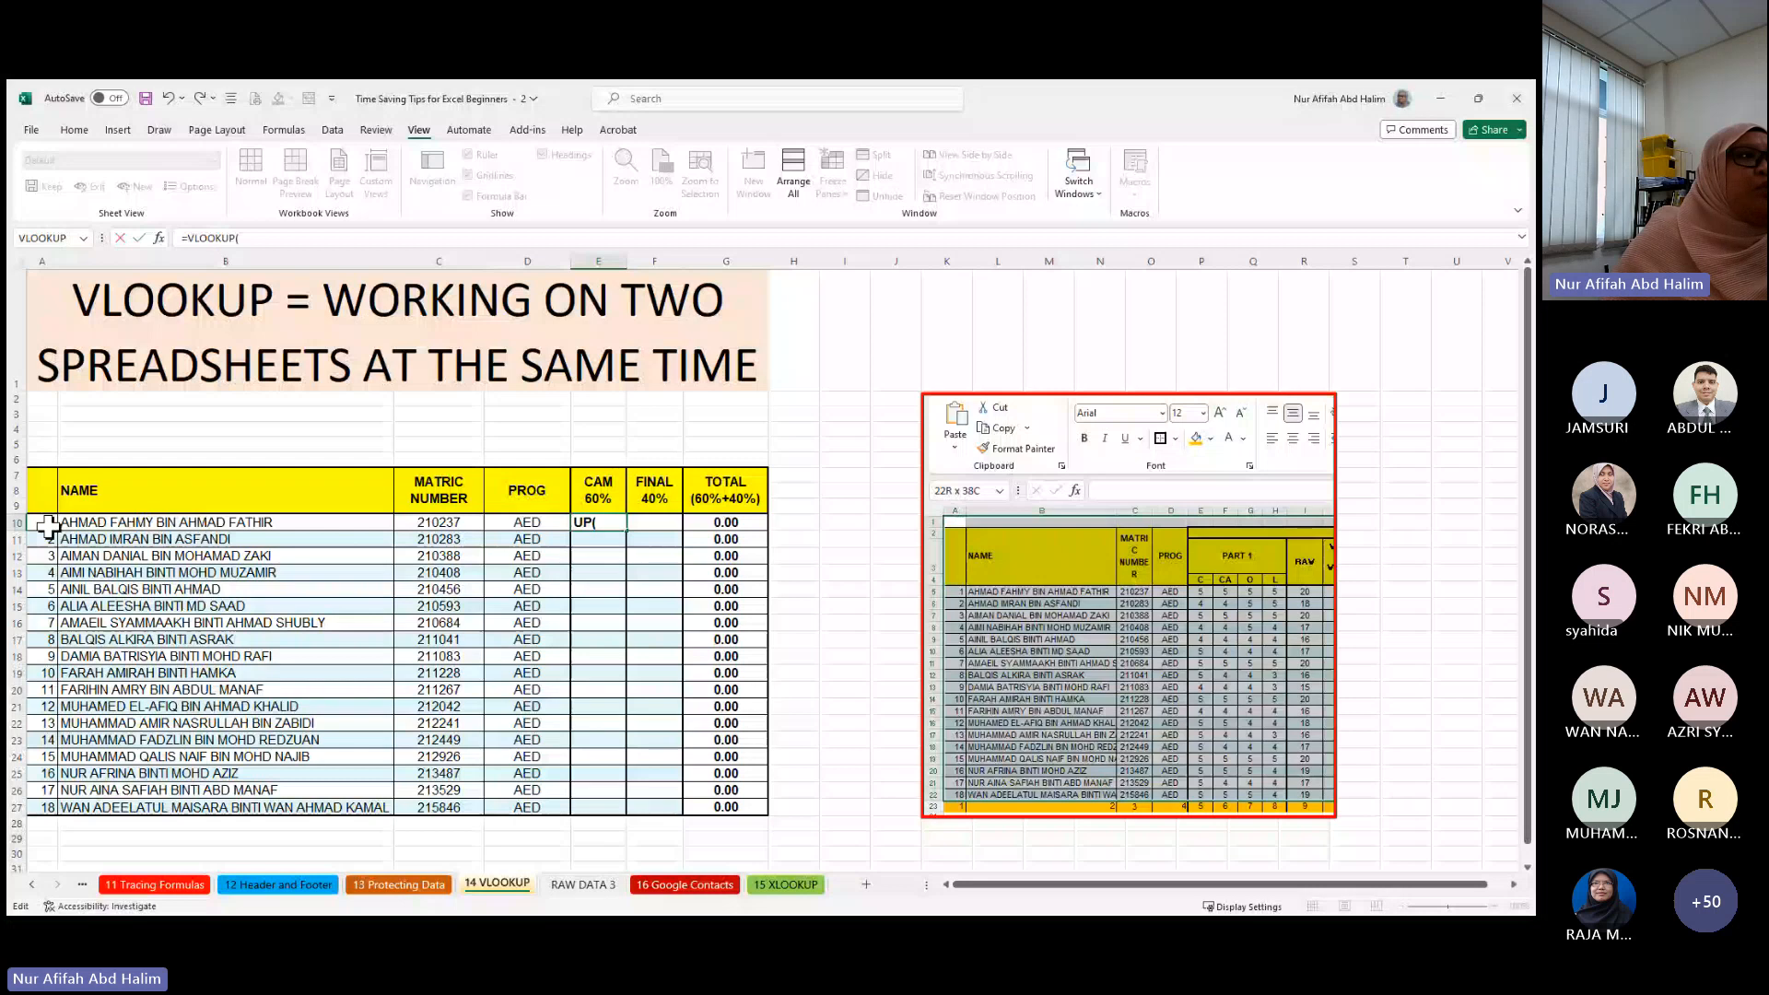
{"action": "left_click_drag", "start_coordinate": [48, 525], "coordinate": [412, 802]}
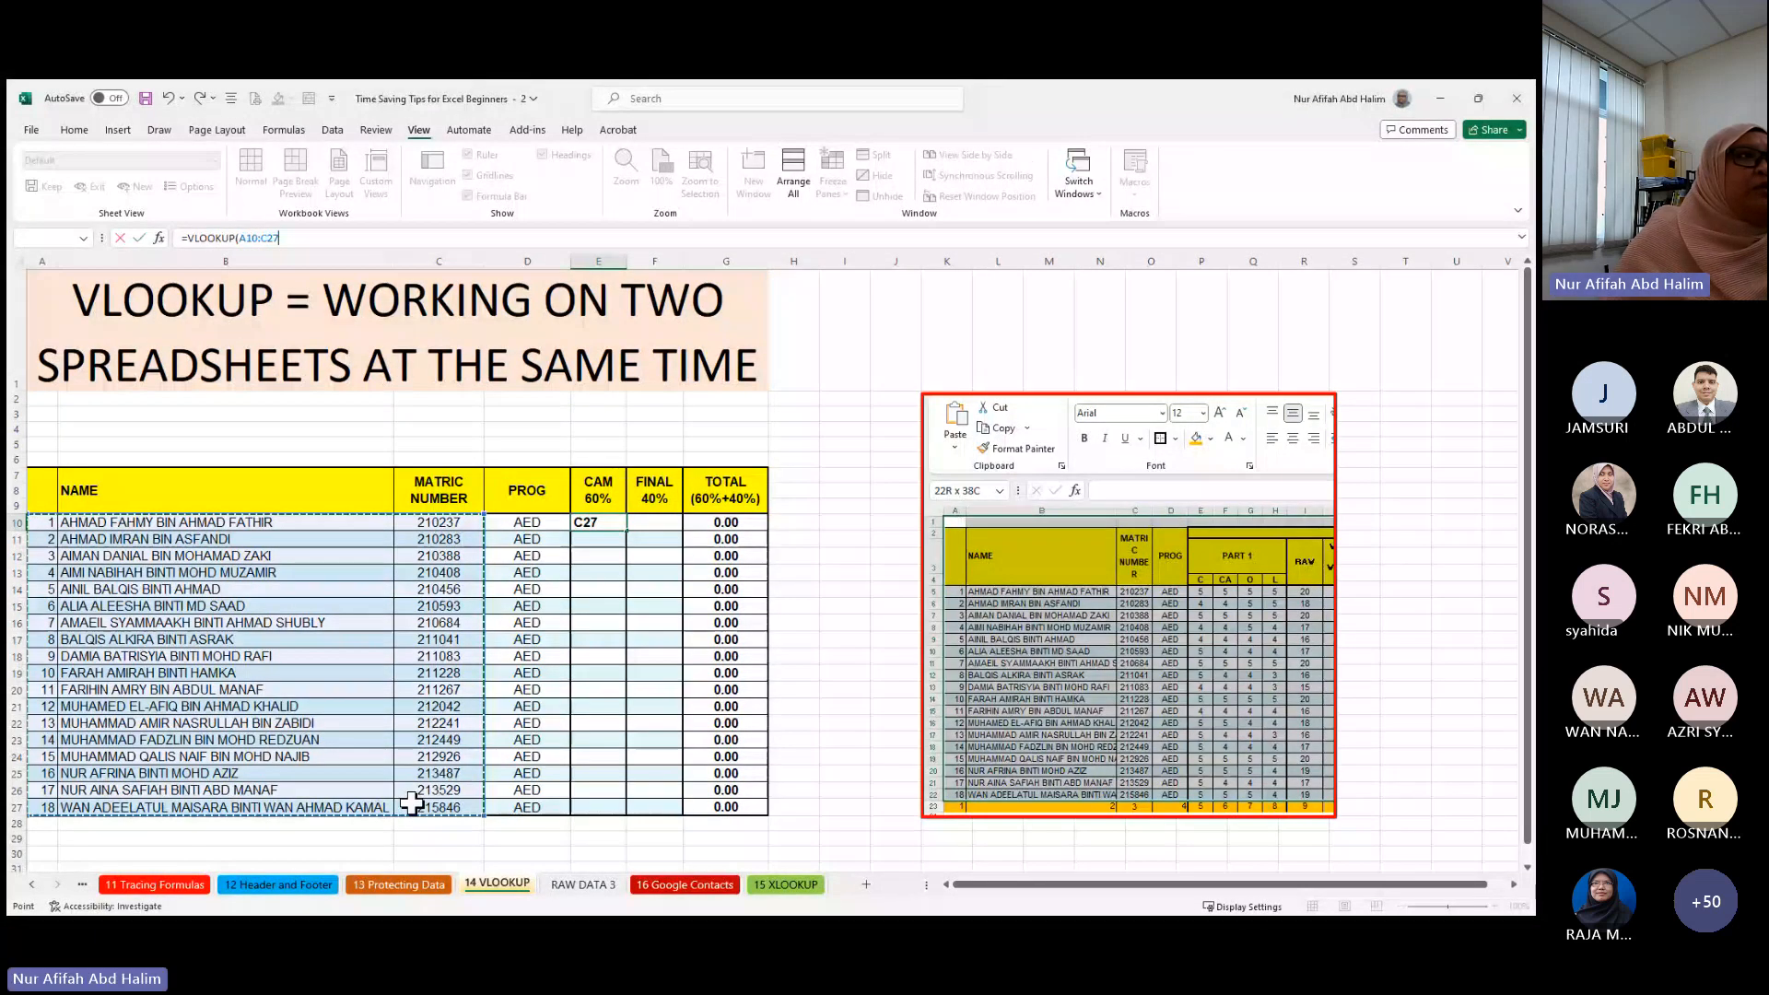
{"action": "type", "text": ","}
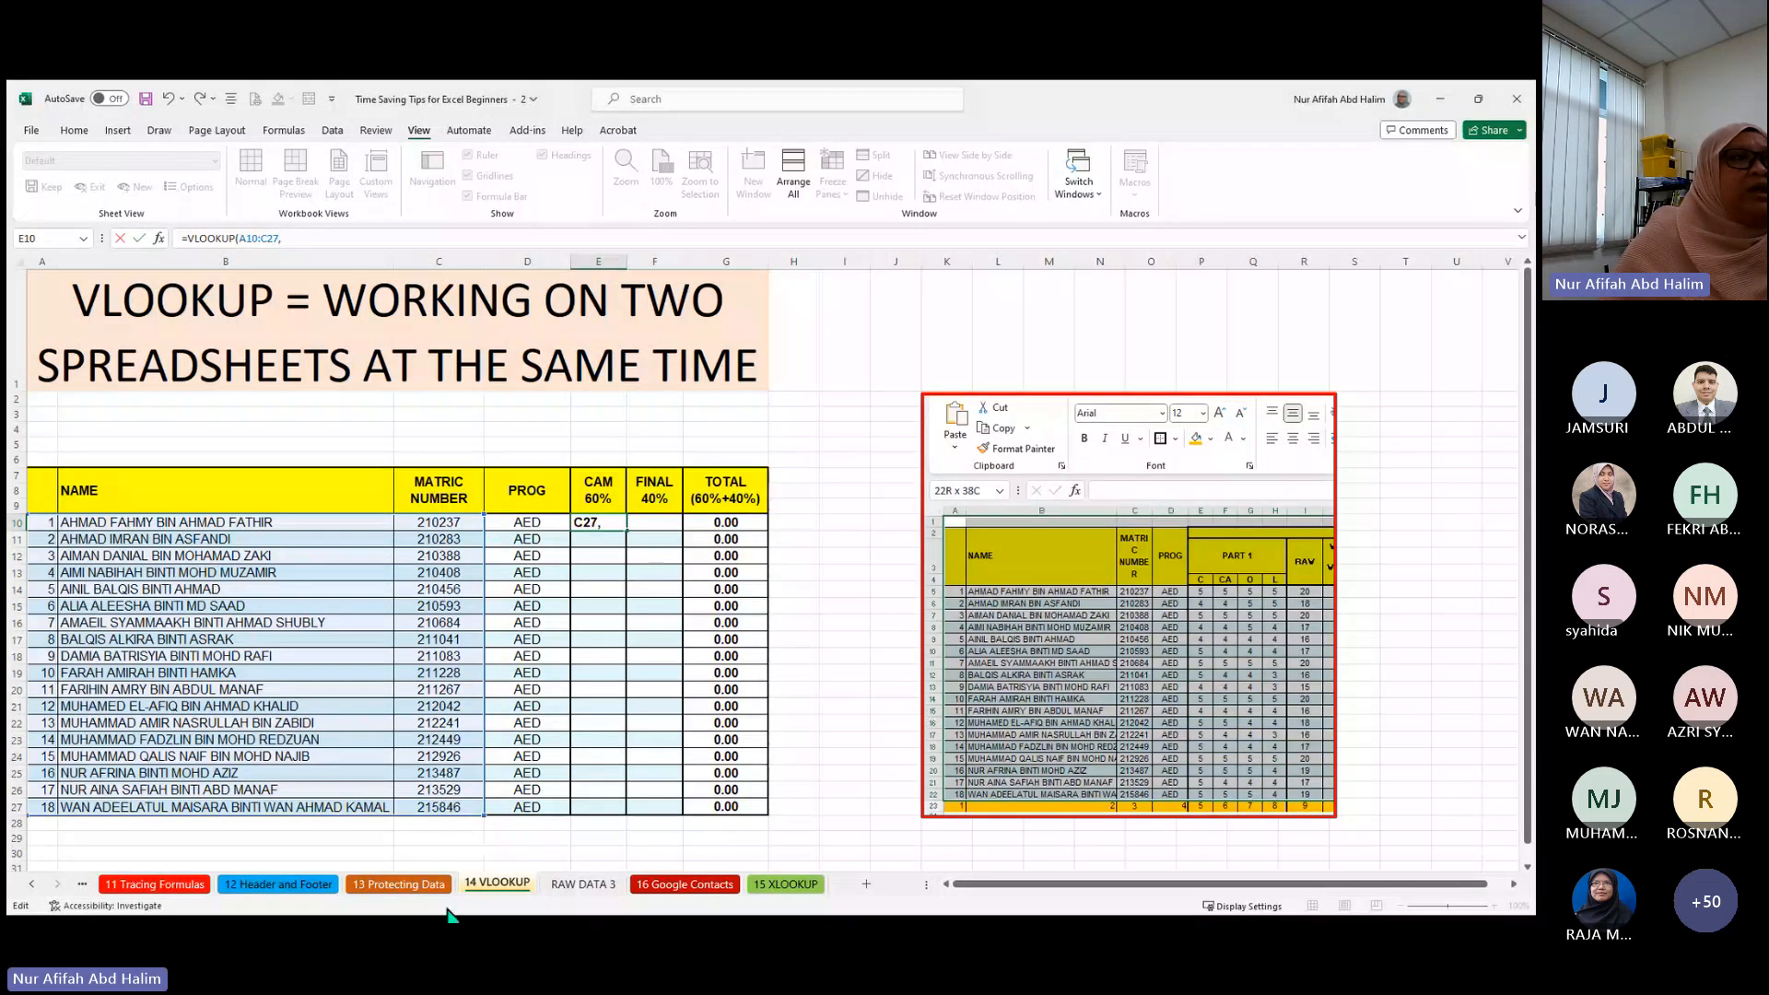
- Set the VLOOKUP's table array to A1:AG23 on the RAW DATA 3 sheet
{"action": "left_click", "coordinate": [583, 885]}
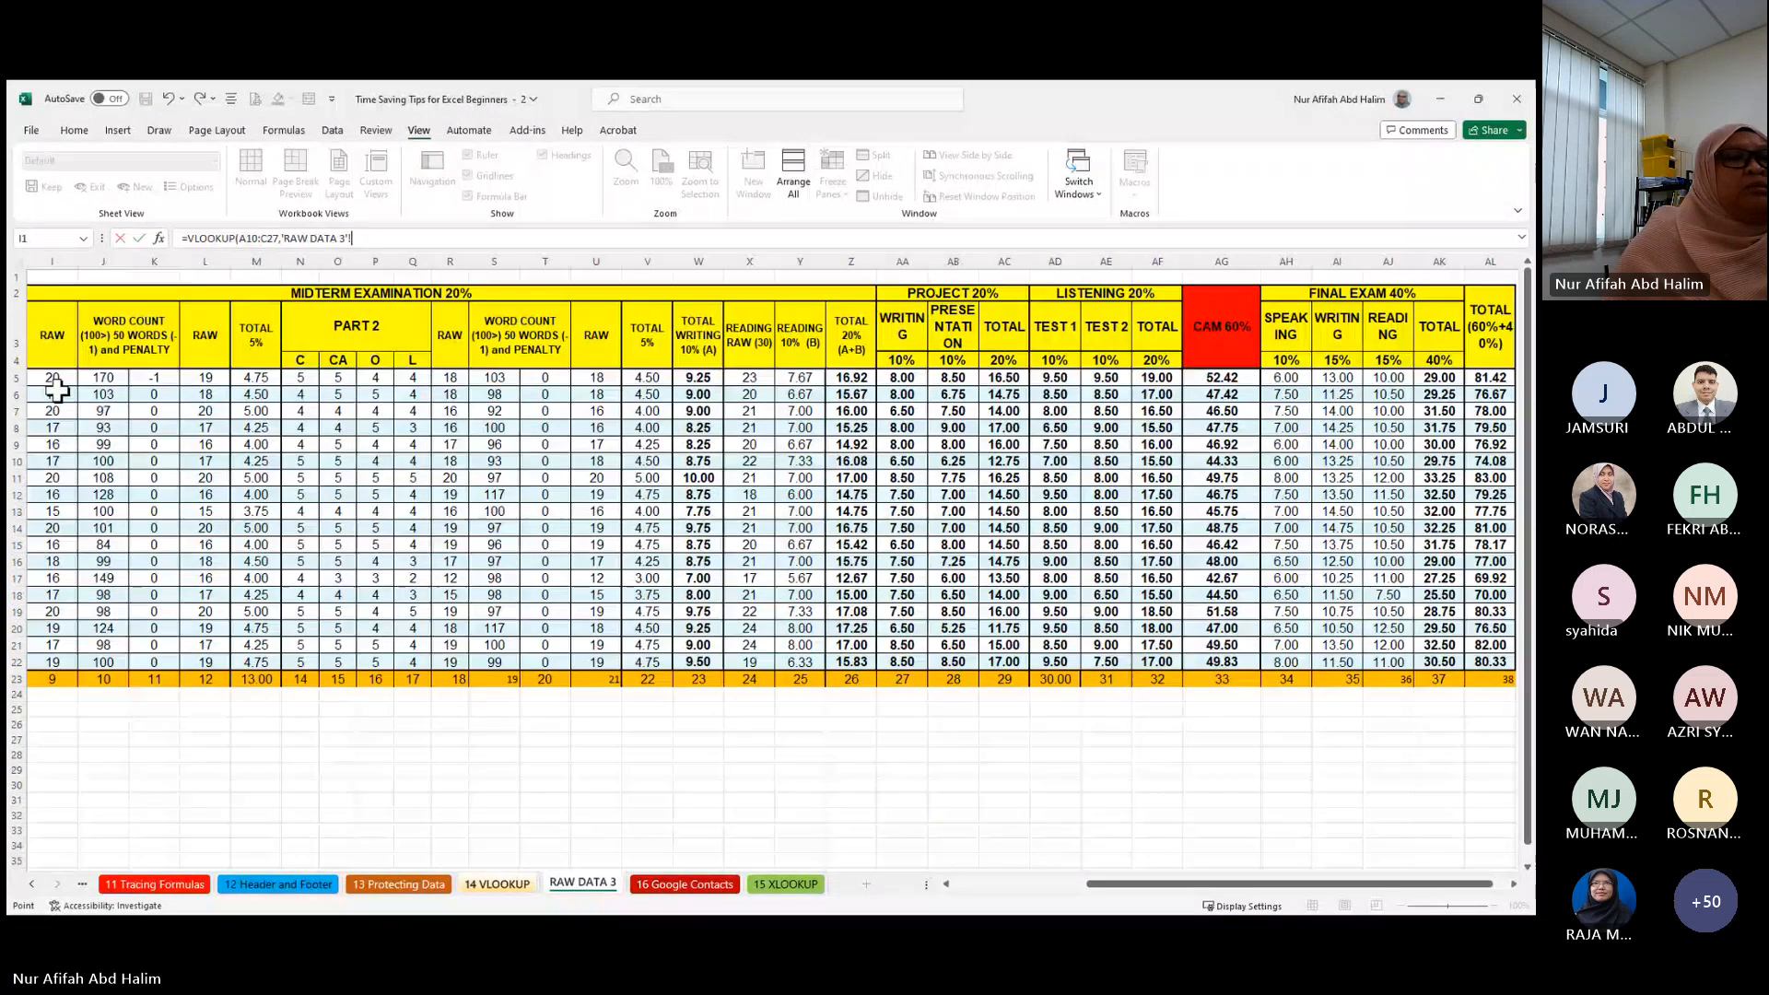
{"action": "left_click_drag", "start_coordinate": [1117, 893], "coordinate": [985, 886]}
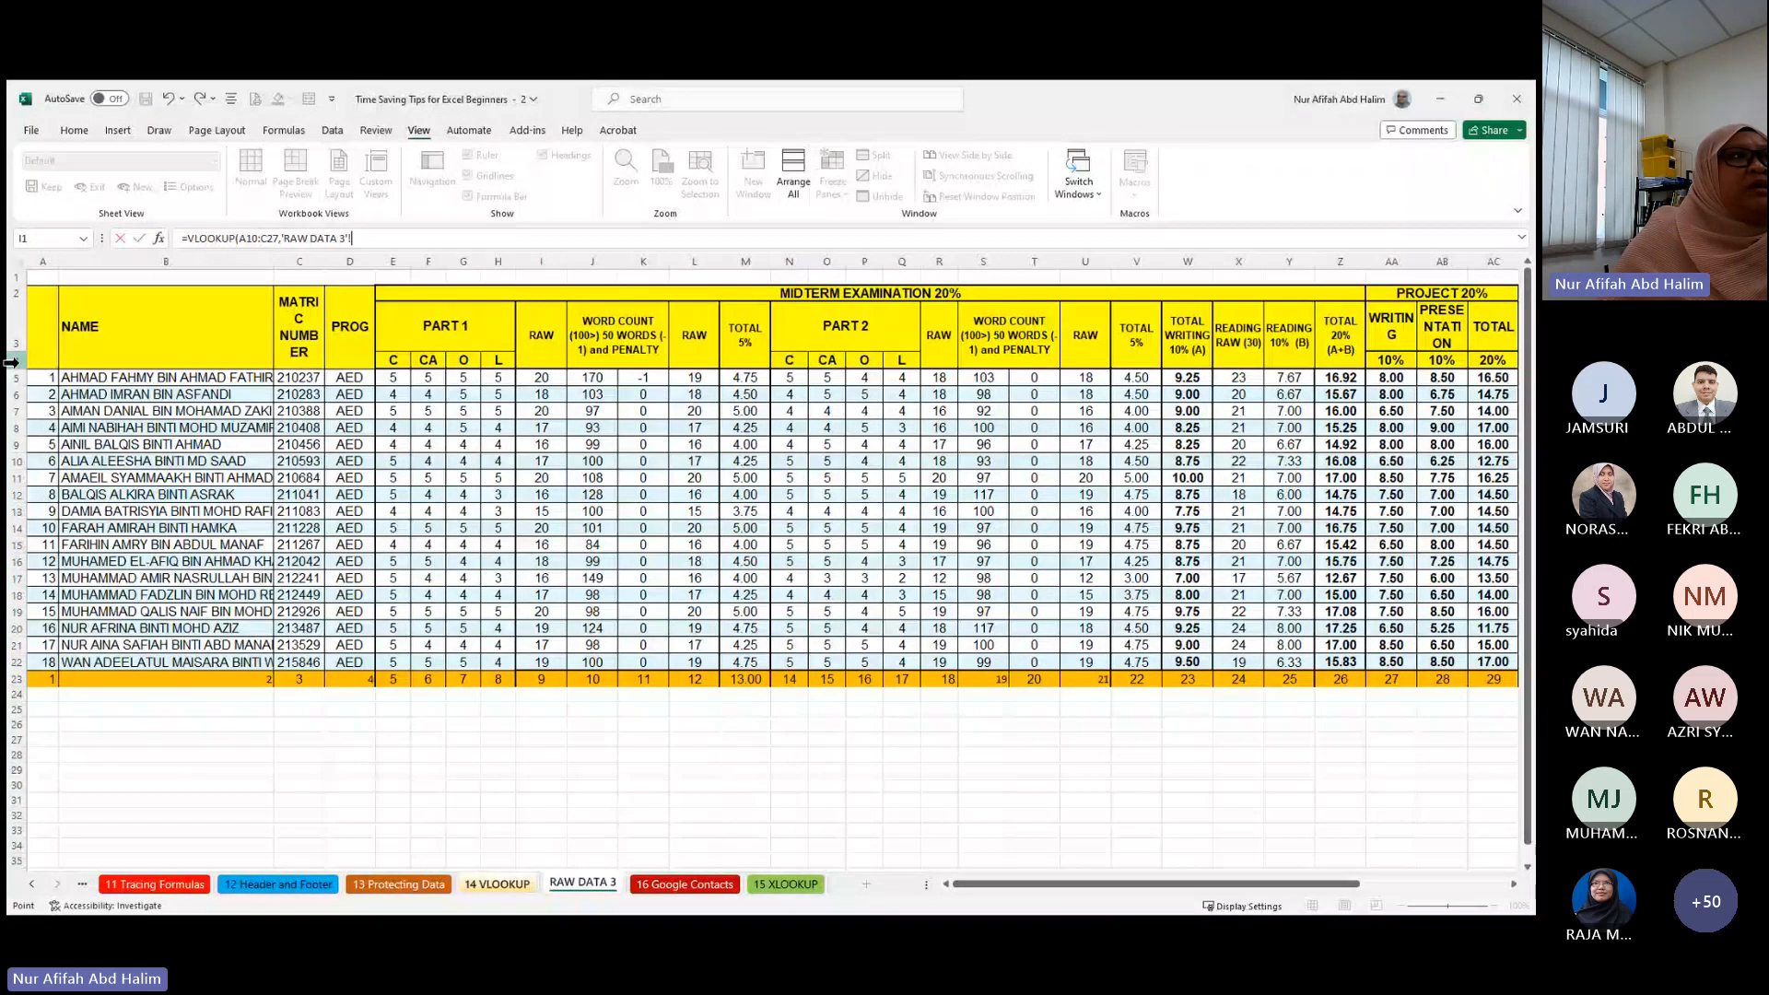
{"action": "left_click_drag", "start_coordinate": [37, 277], "coordinate": [1424, 677]}
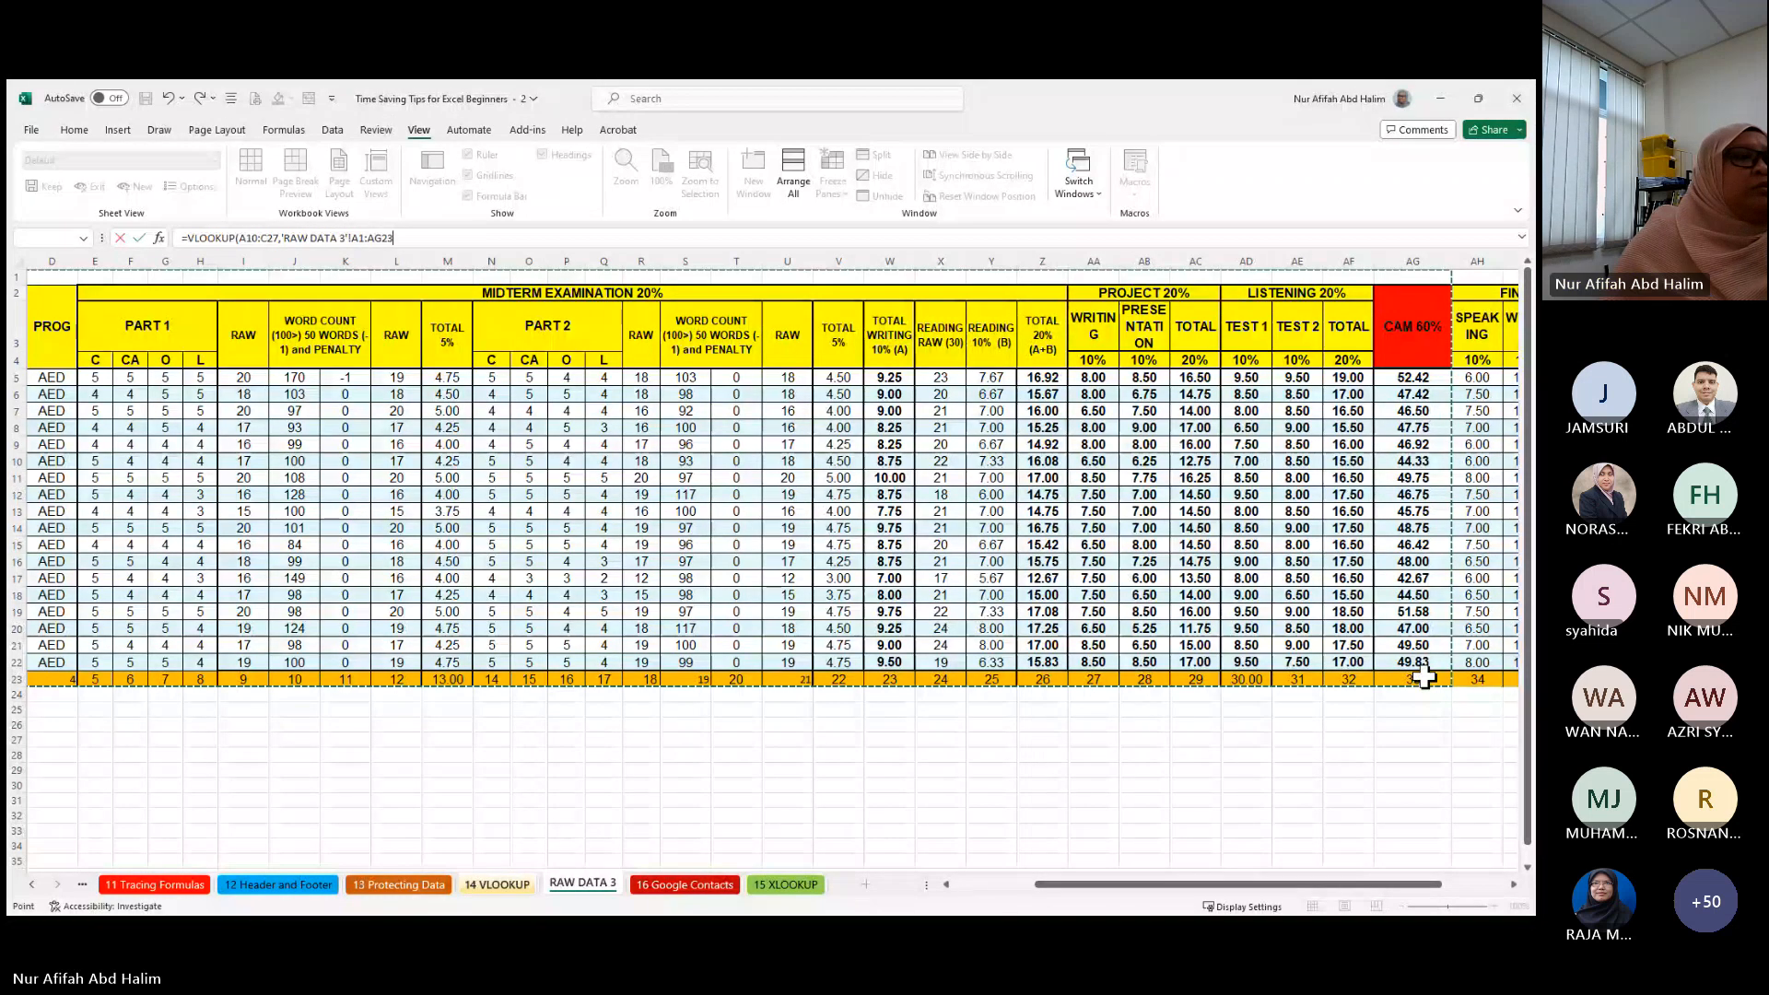
- Finish the VLOOKUP formula with column index 33 and FALSE for an exact match, and enter it in E10
{"action": "left_click", "coordinate": [408, 237]}
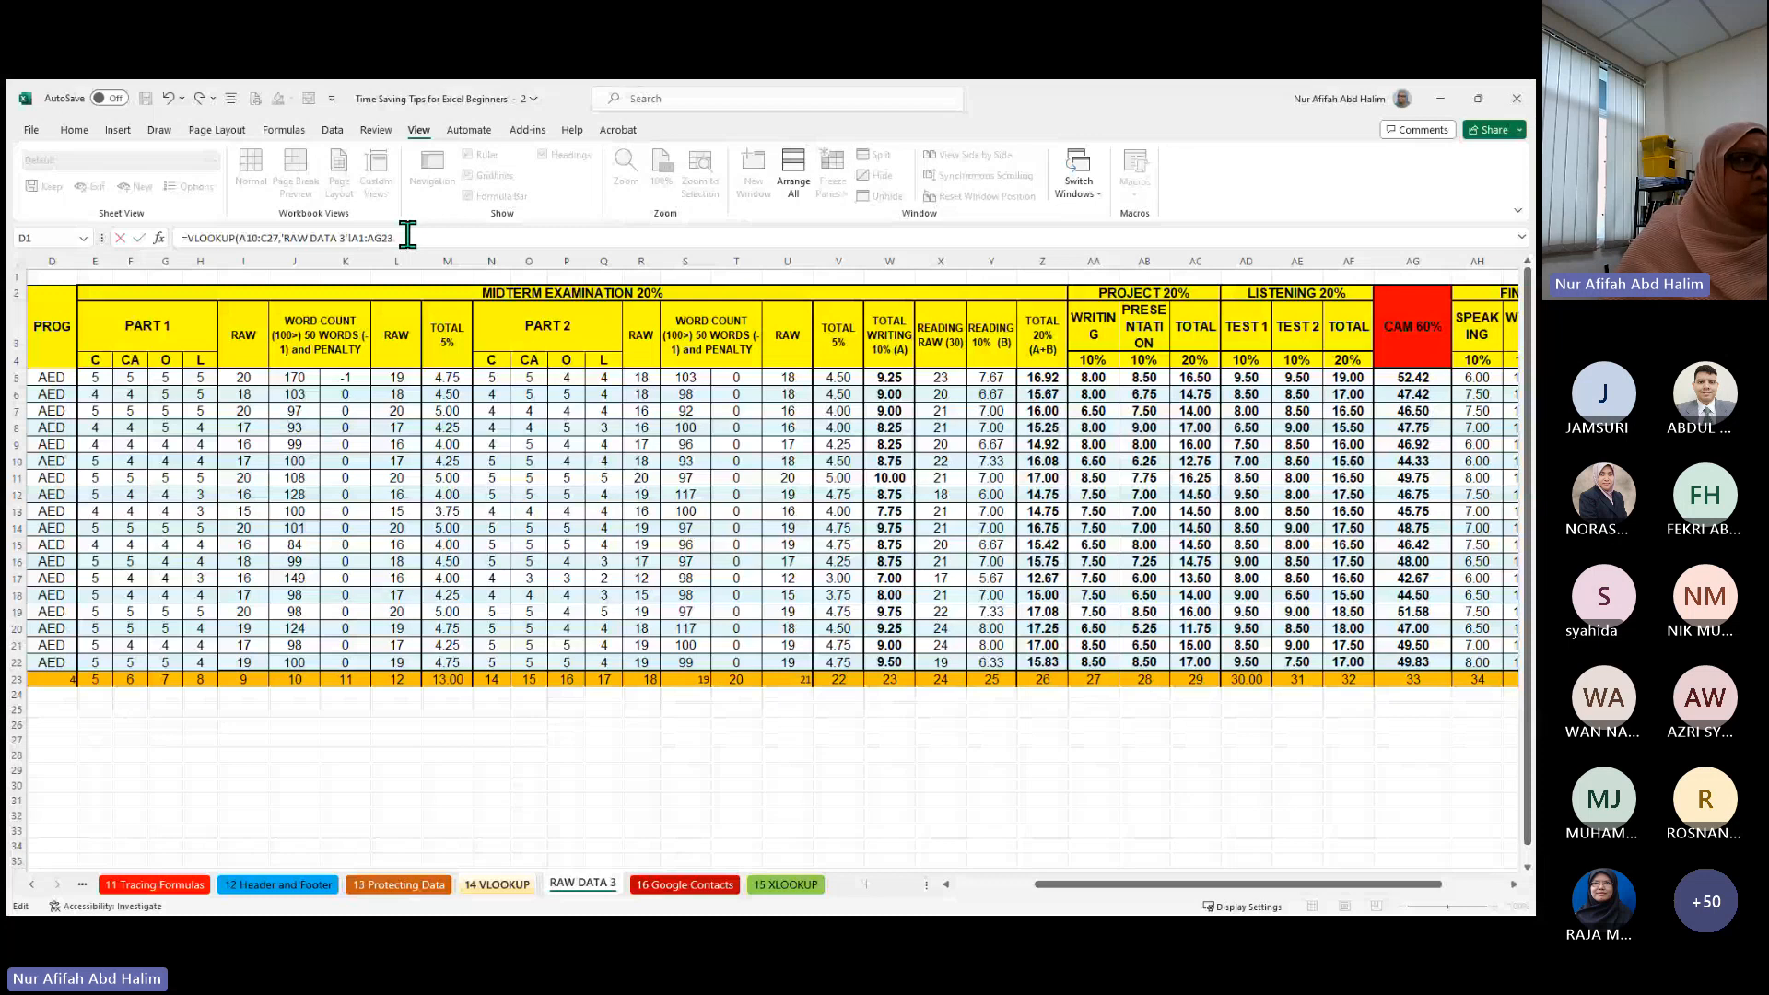
{"action": "type", "text": ",3"}
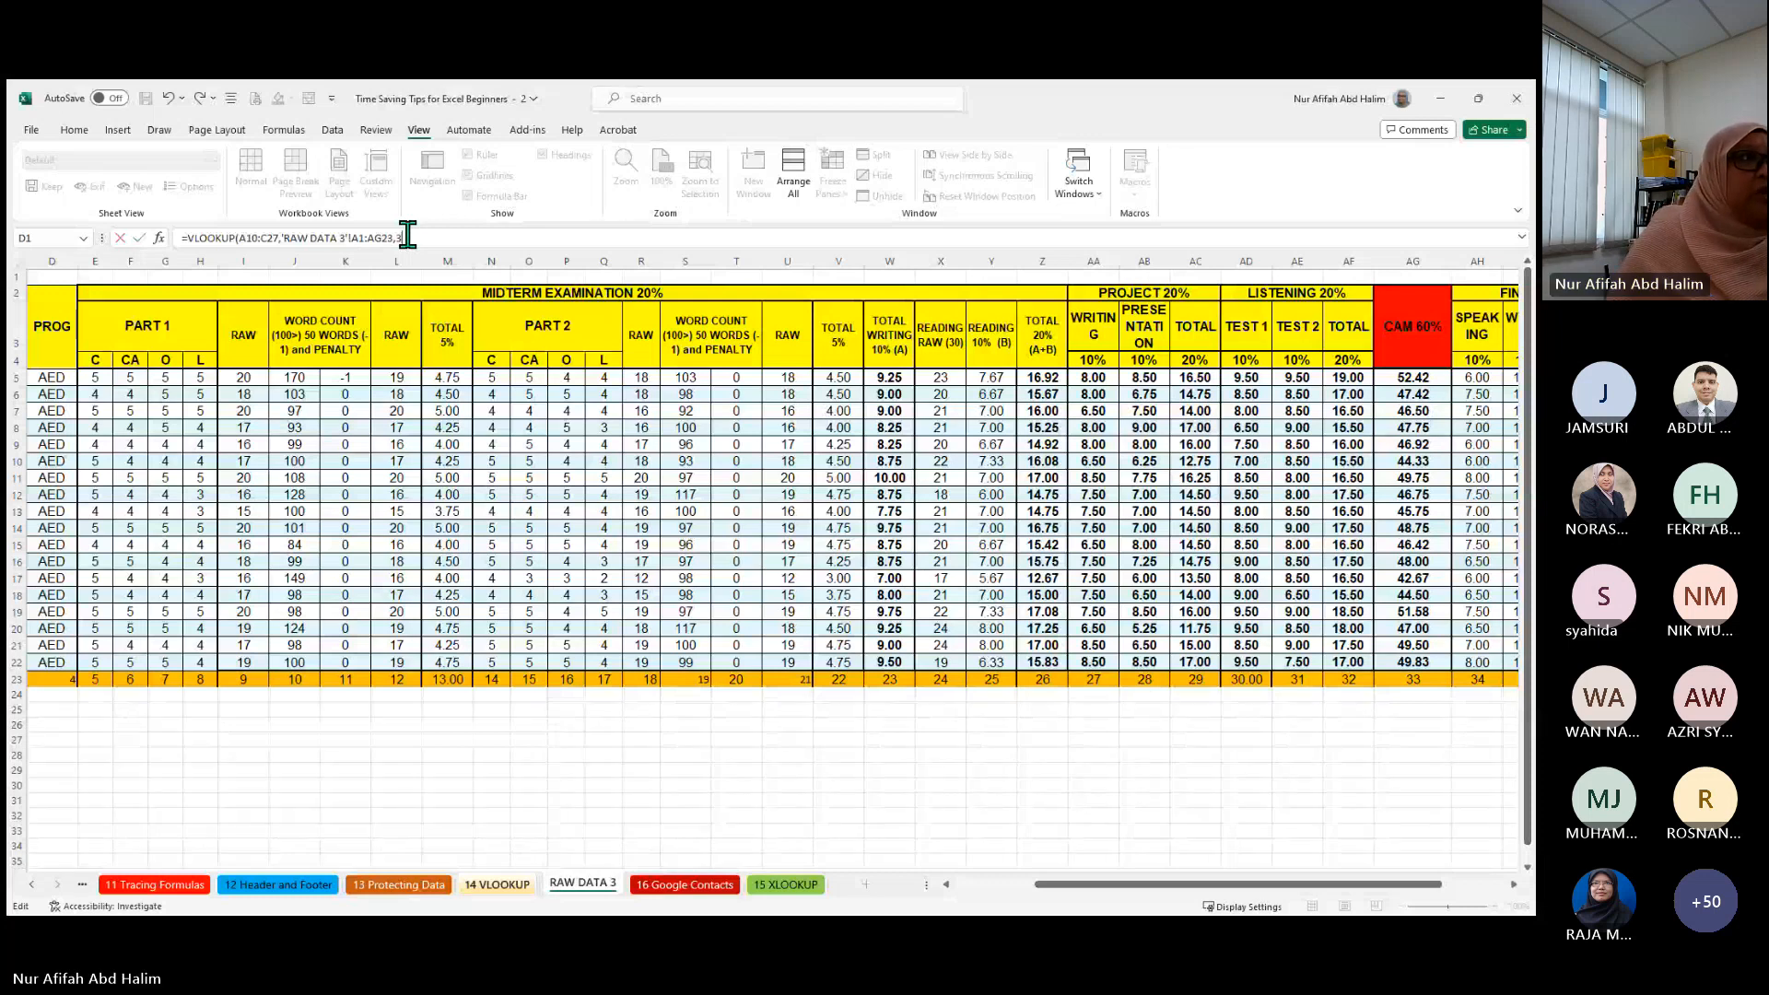
{"action": "type", "text": "3"}
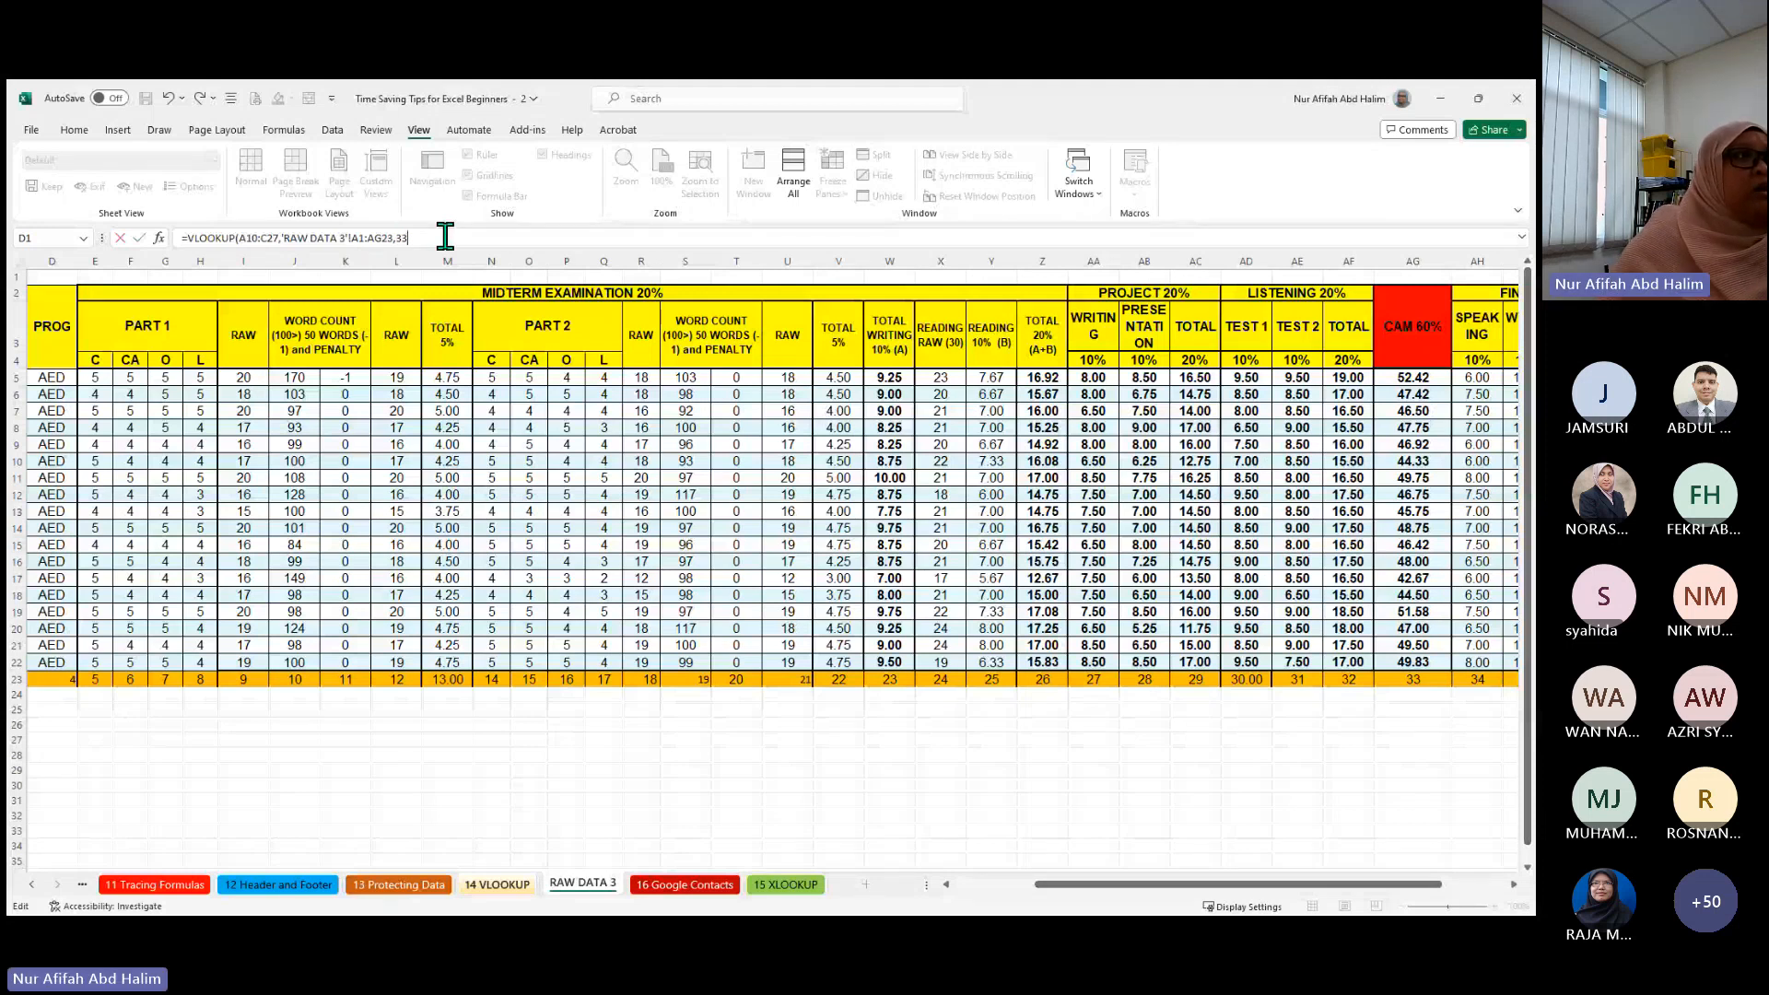
{"action": "type", "text": ","}
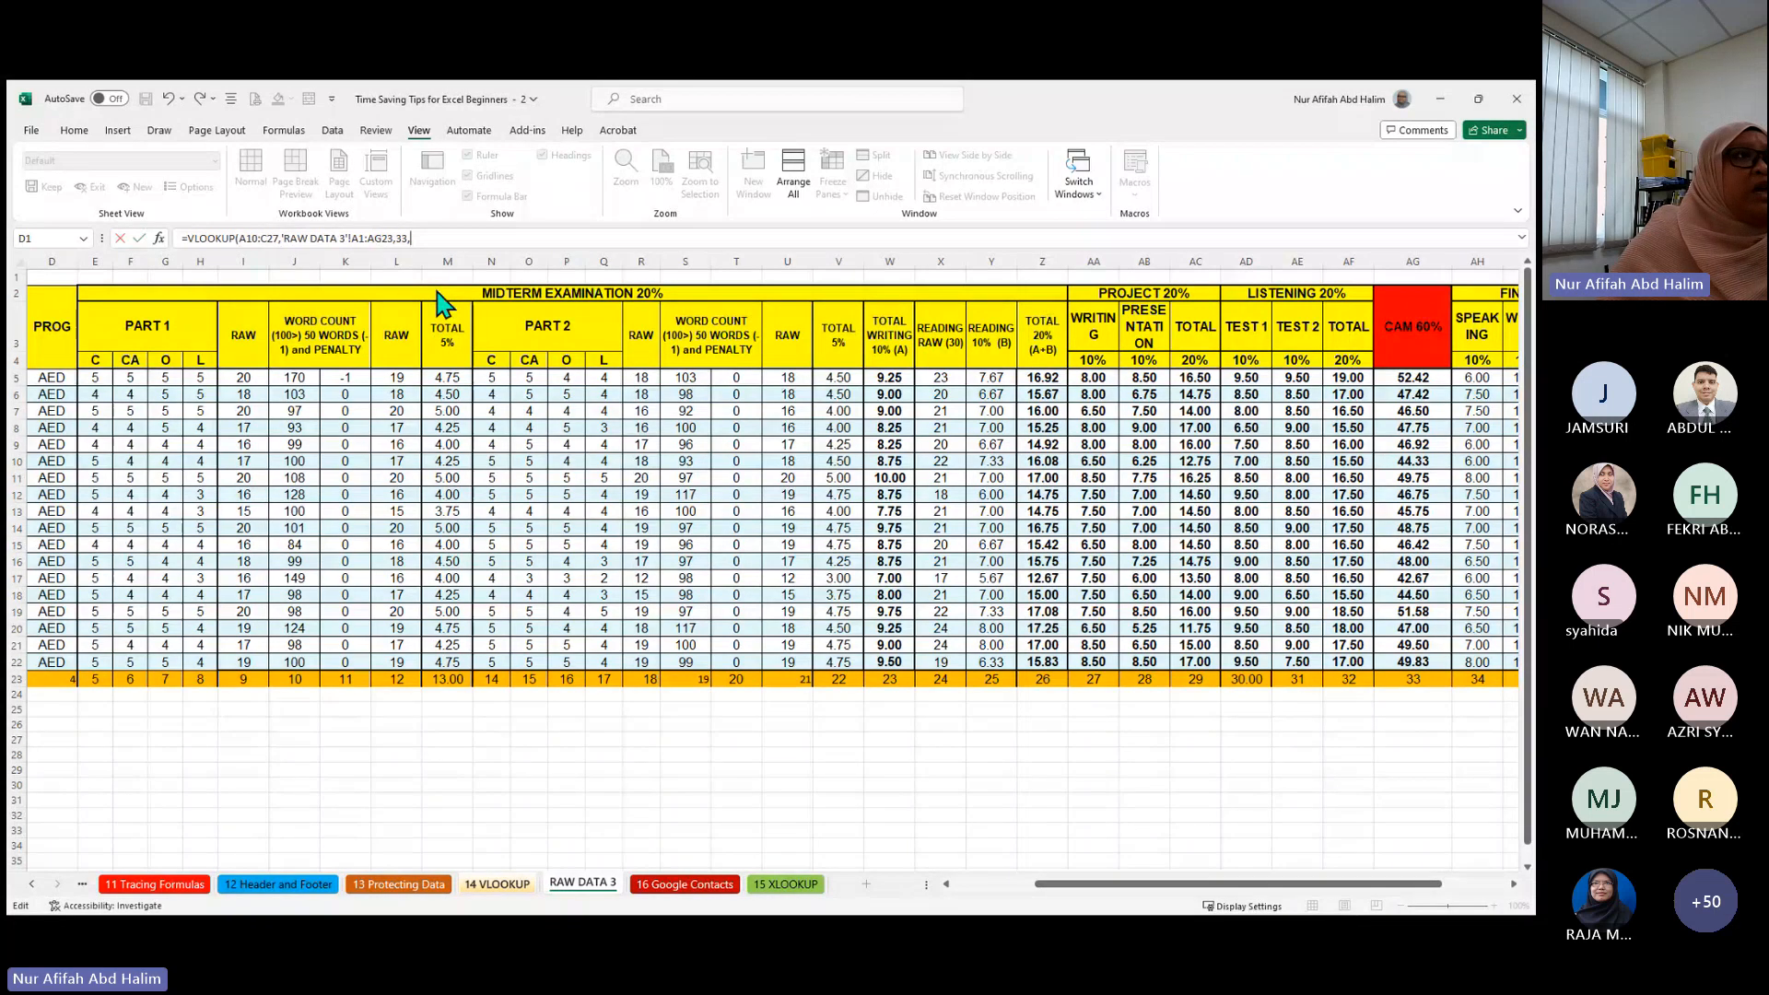
{"action": "type", "text": "FALSE"}
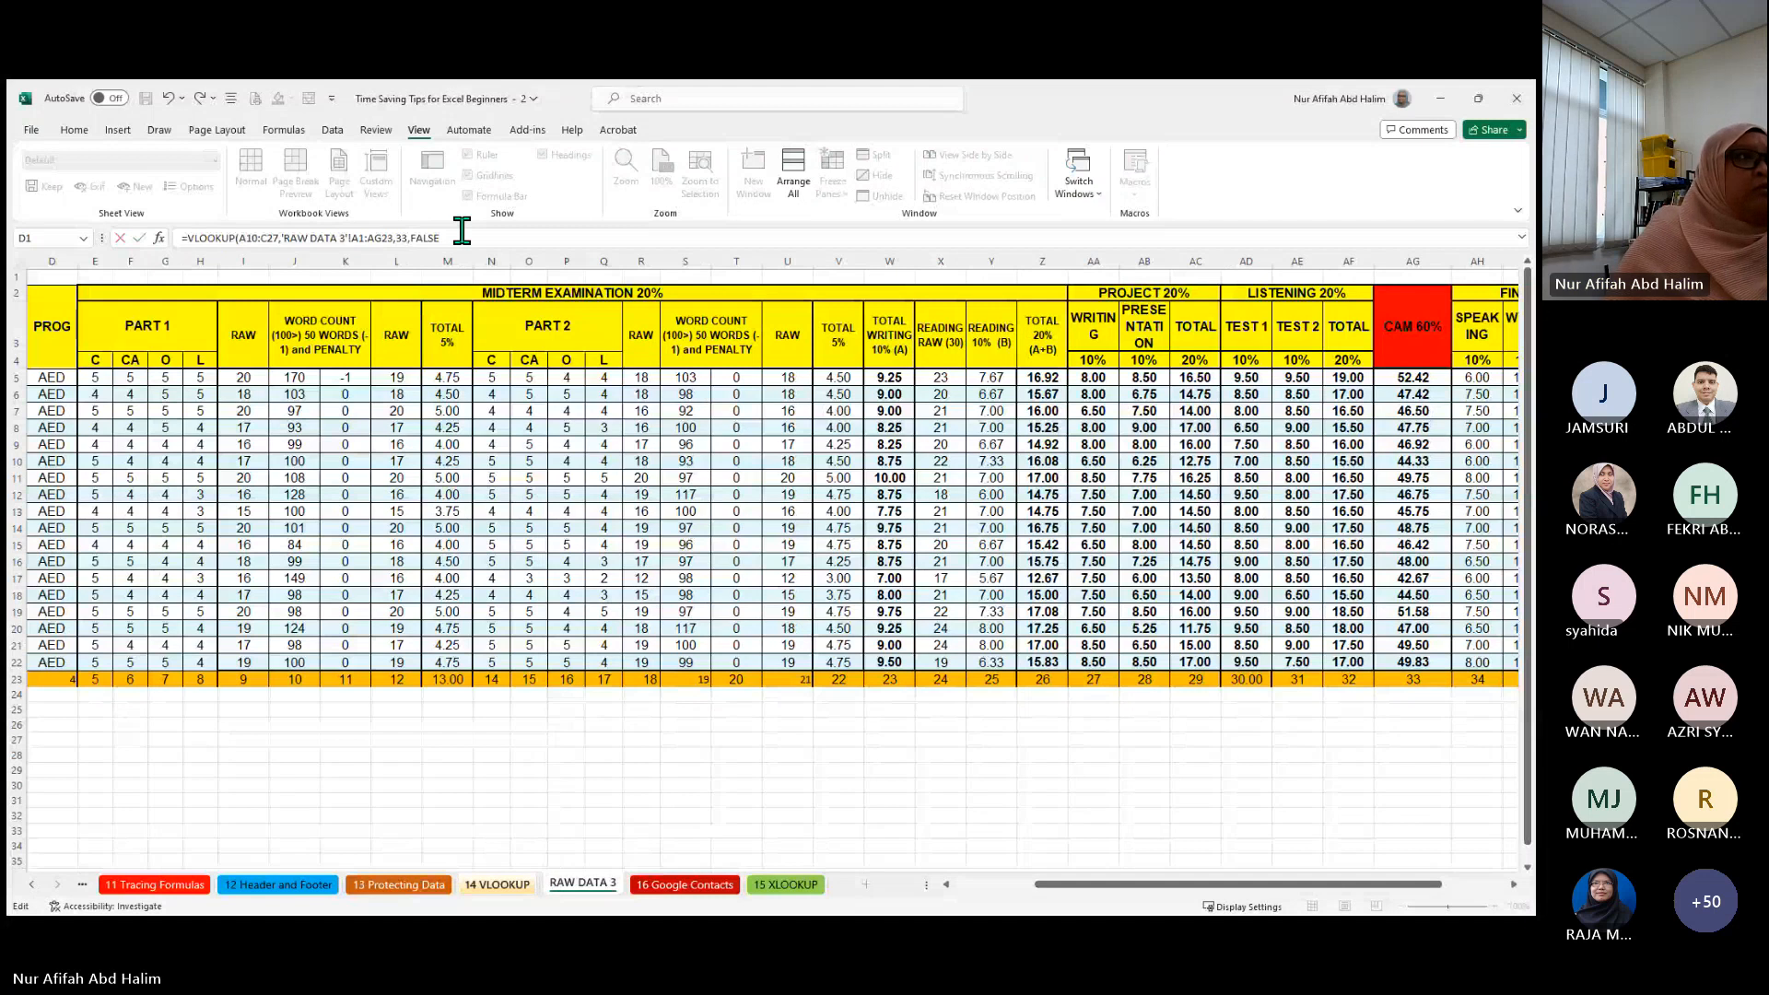
{"action": "key", "text": "Return"}
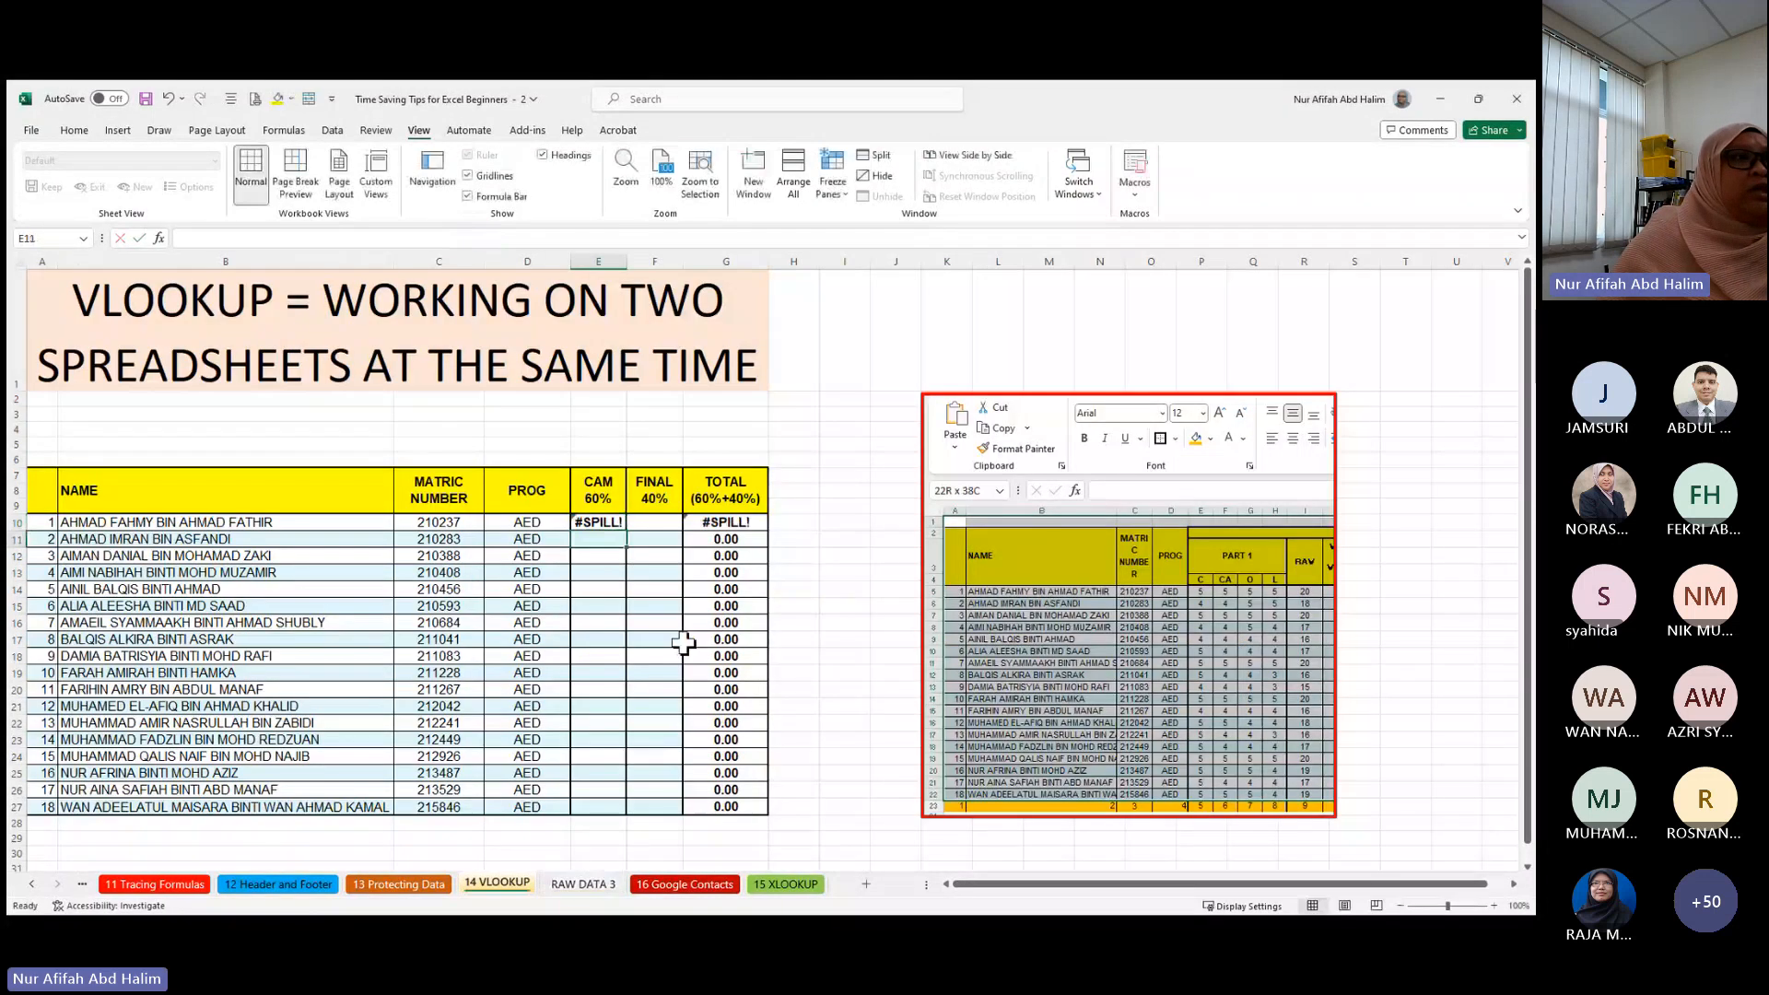
- Check E10's lookup against RAW DATA 3, try filling it down CAM 60% to row 27, and clear E10:E27
{"action": "left_click", "coordinate": [599, 522]}
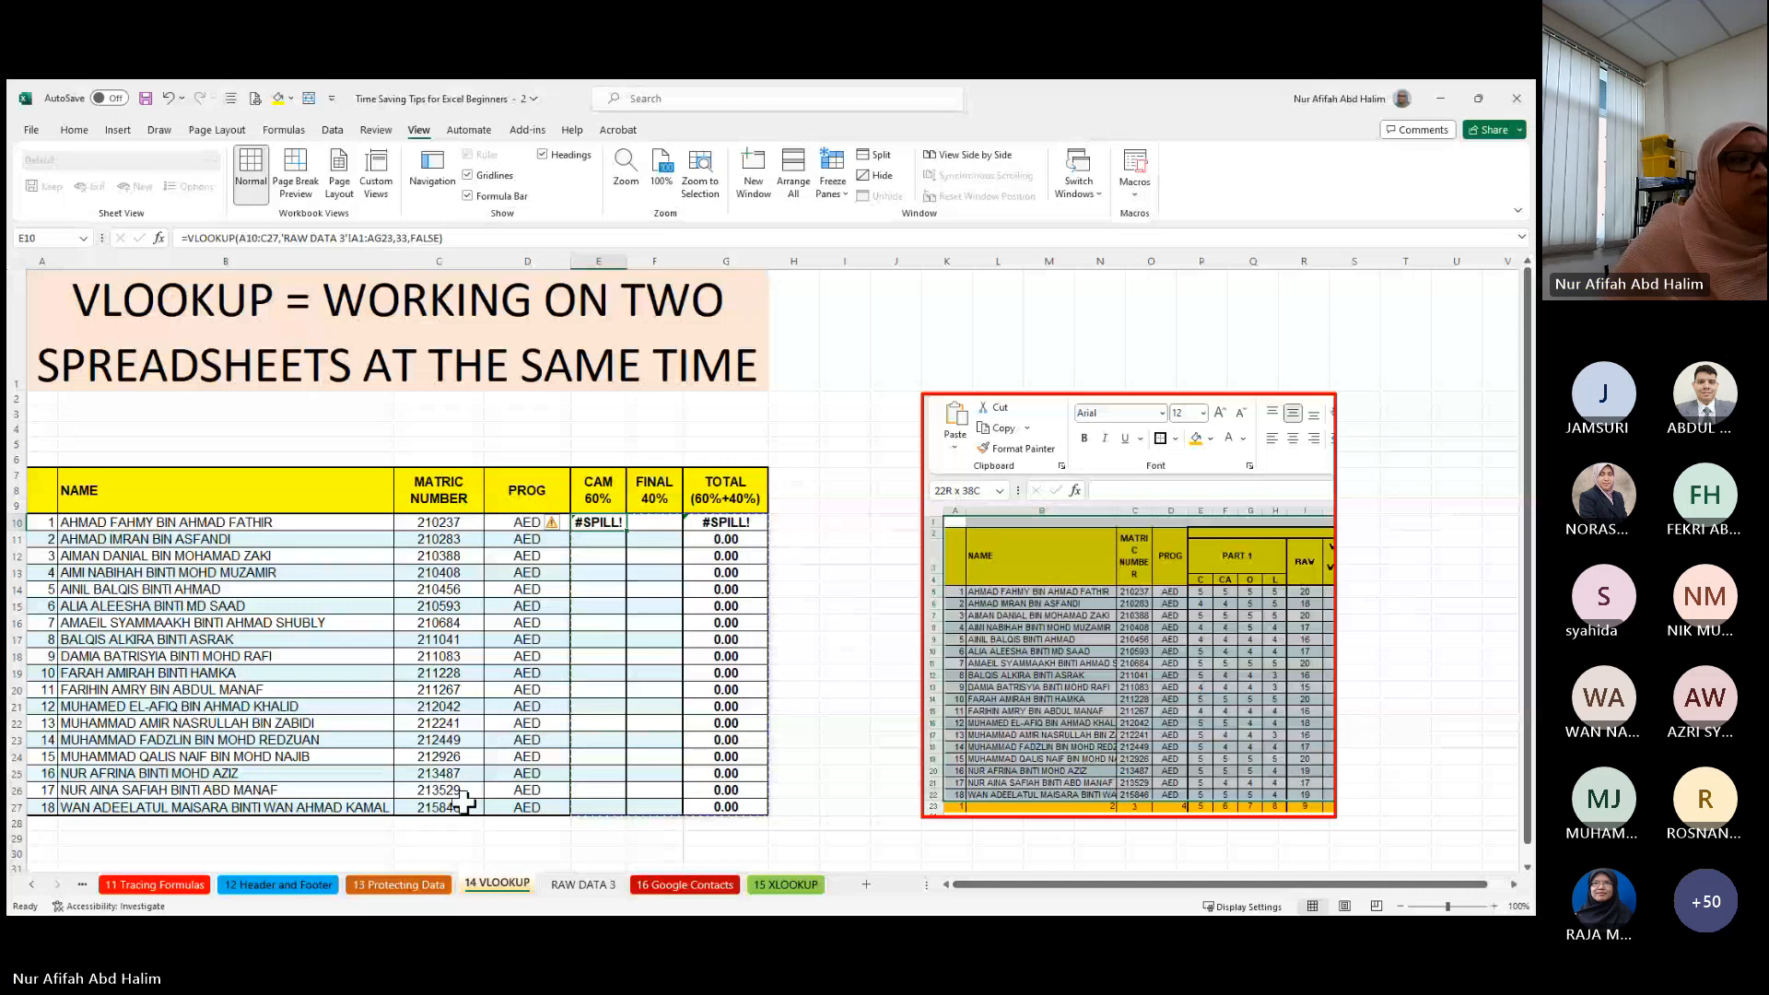
{"action": "left_click", "coordinate": [597, 887]}
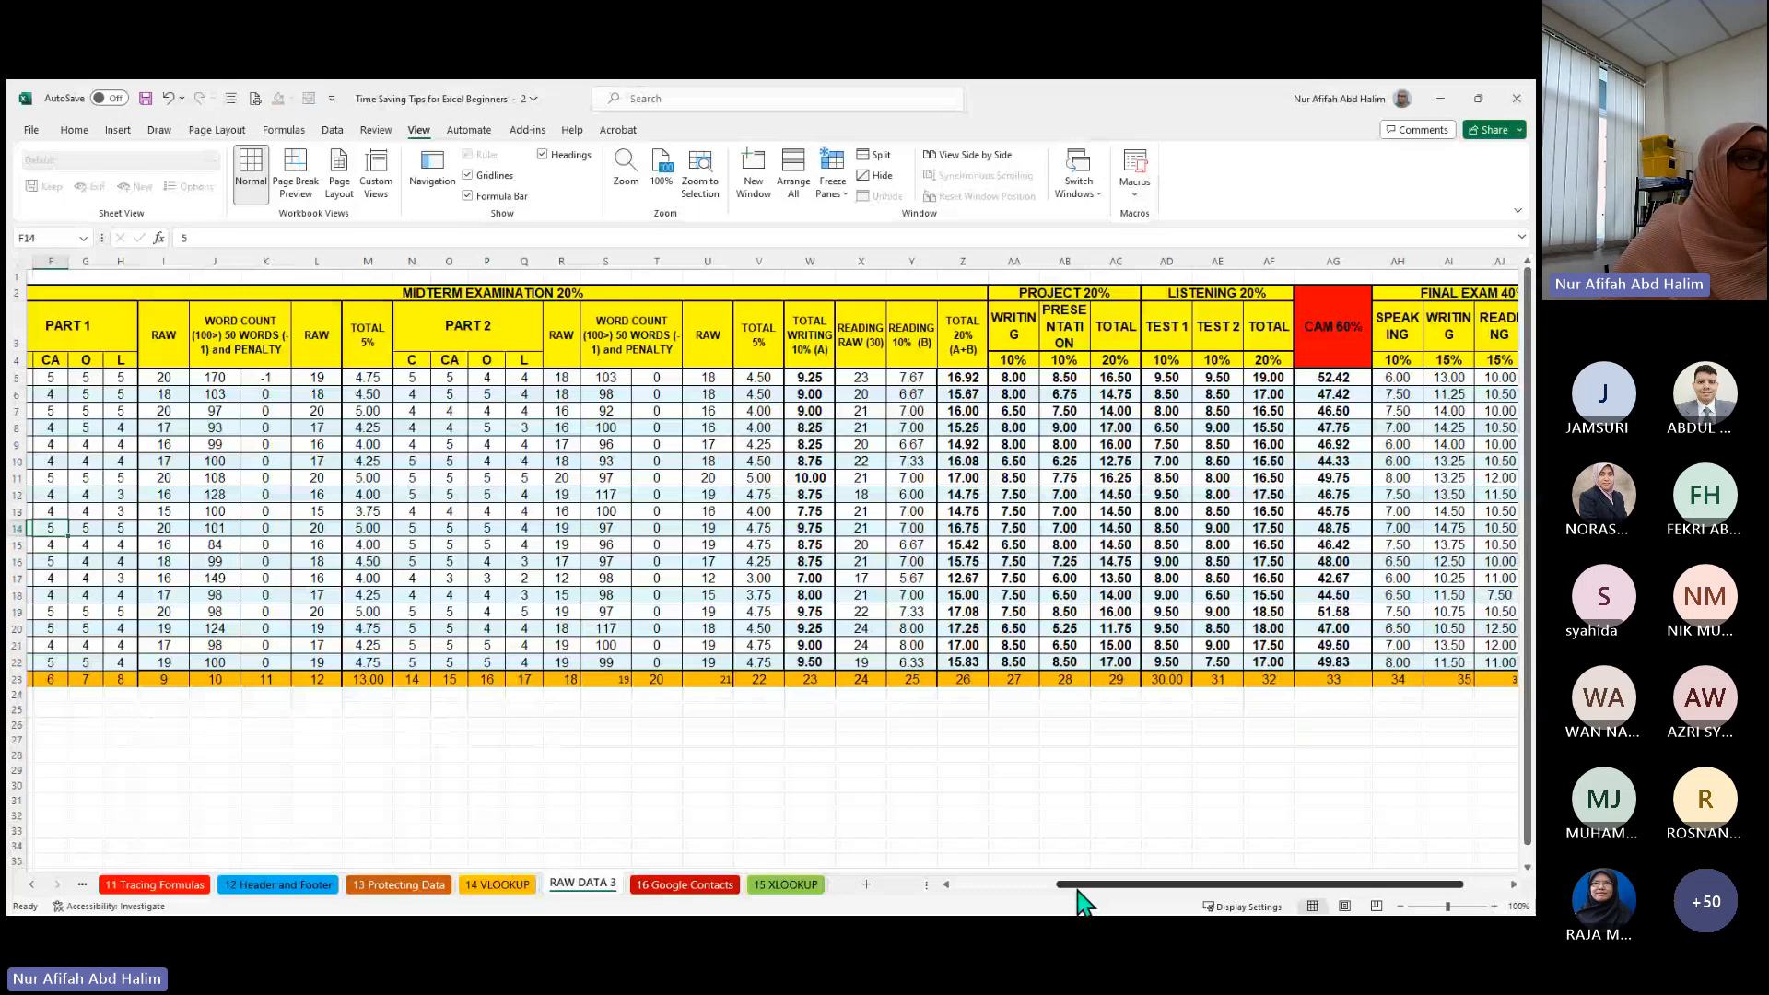
{"action": "left_click_drag", "start_coordinate": [1082, 901], "coordinate": [770, 848]}
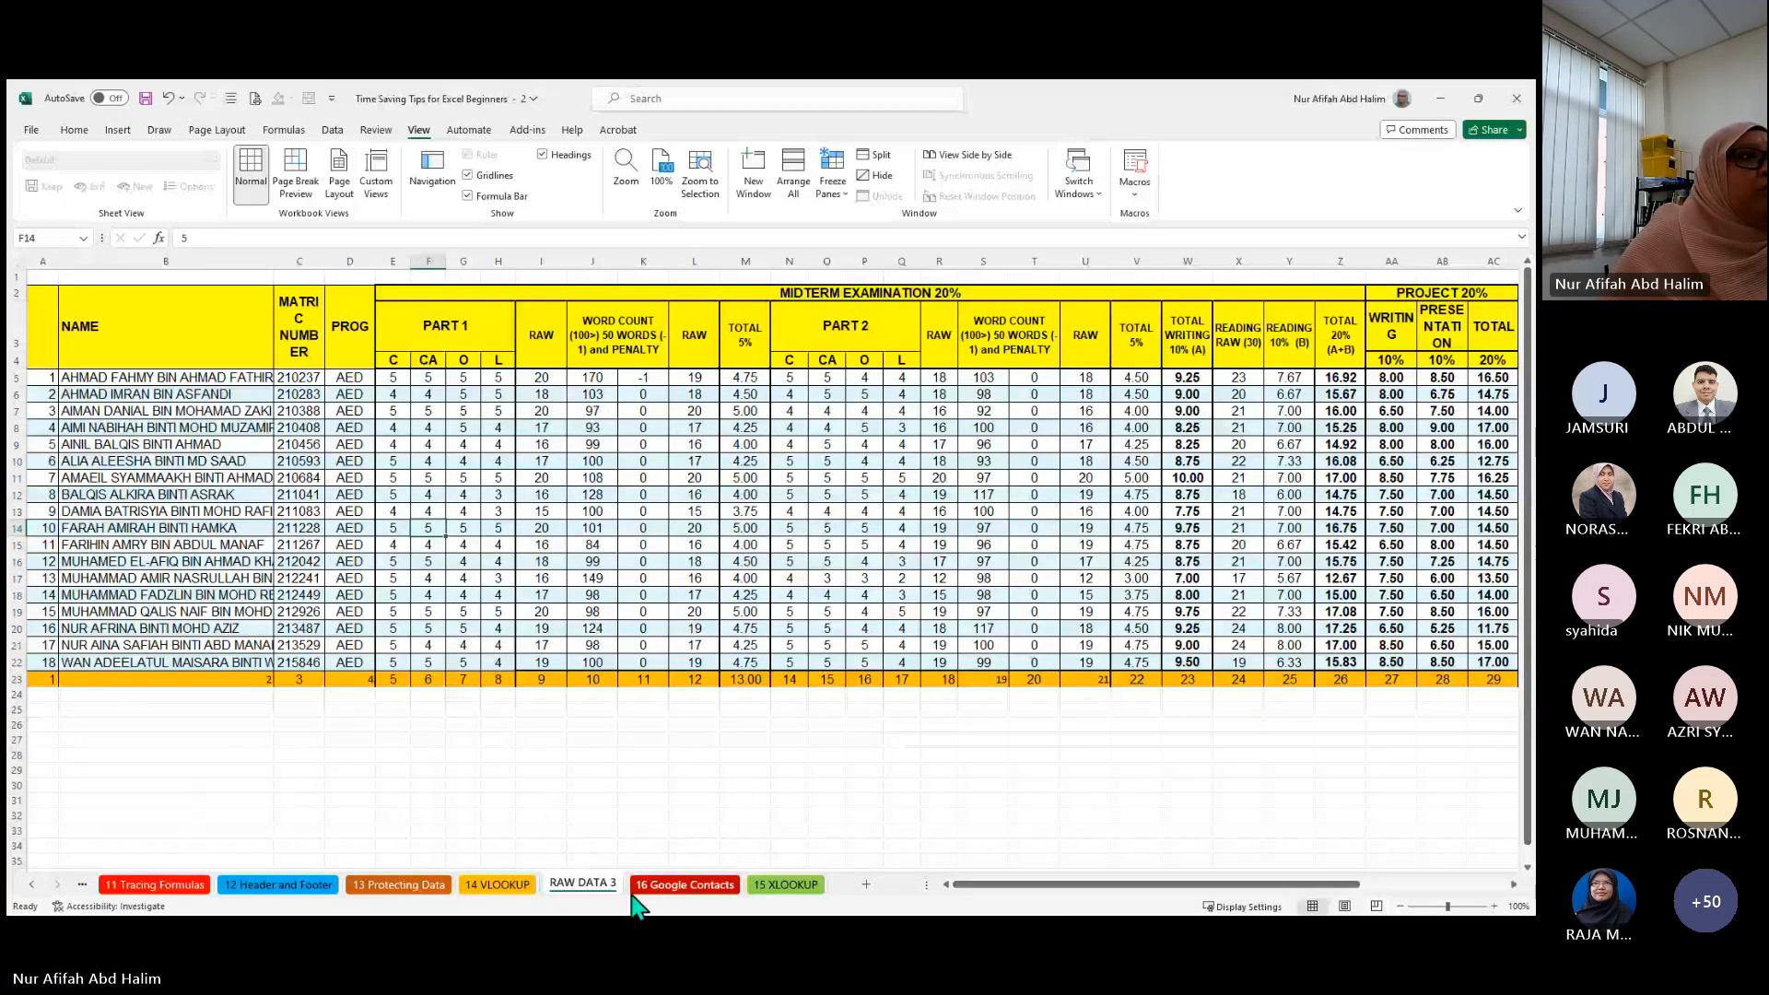
{"action": "left_click", "coordinate": [498, 885]}
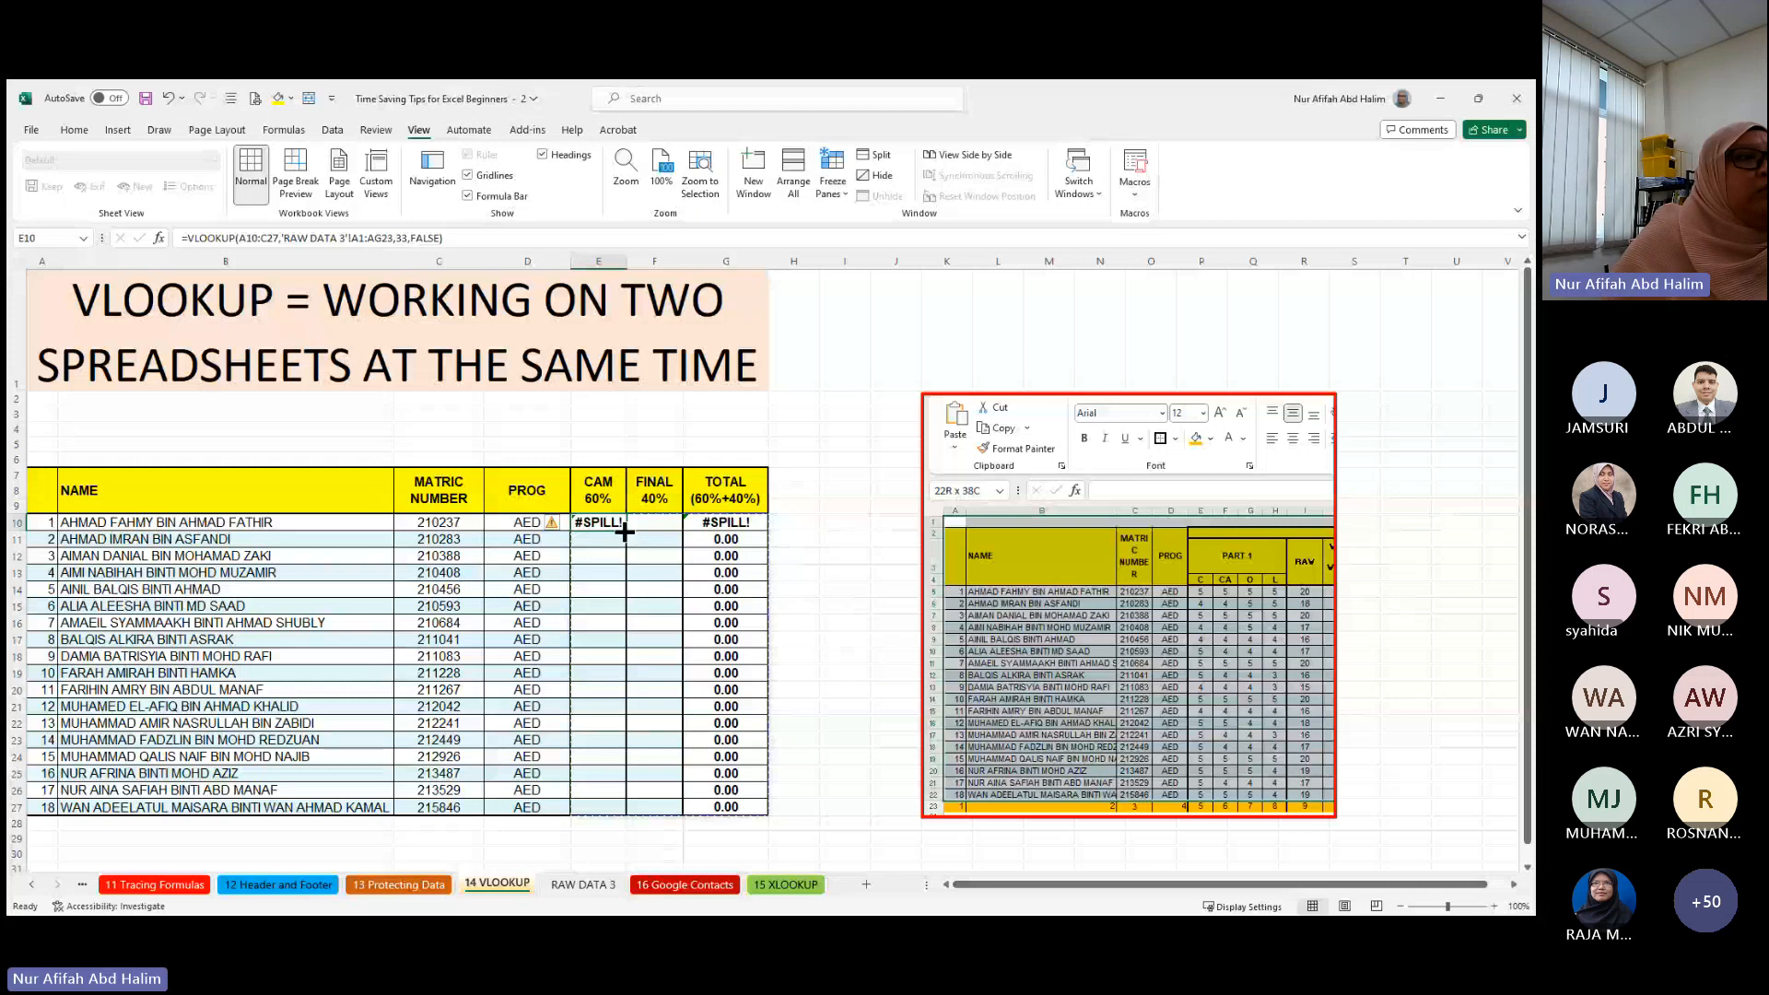
{"action": "left_click_drag", "start_coordinate": [625, 531], "coordinate": [614, 816]}
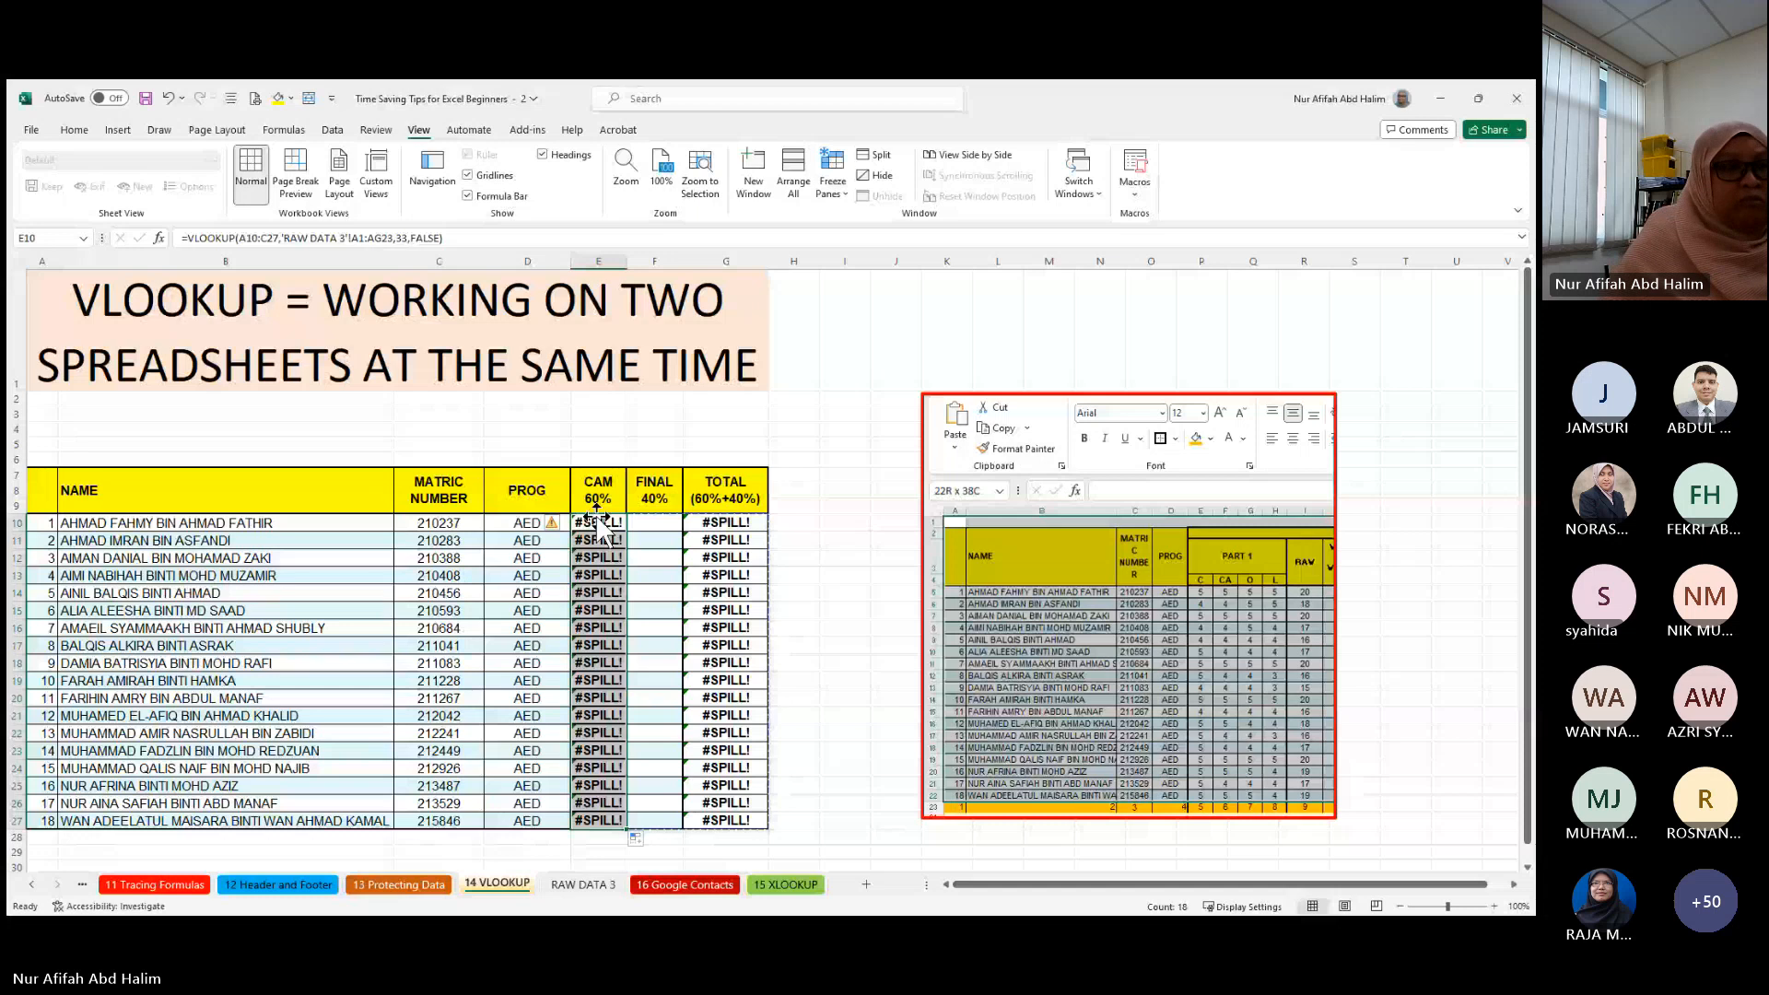
{"action": "key", "text": "Delete"}
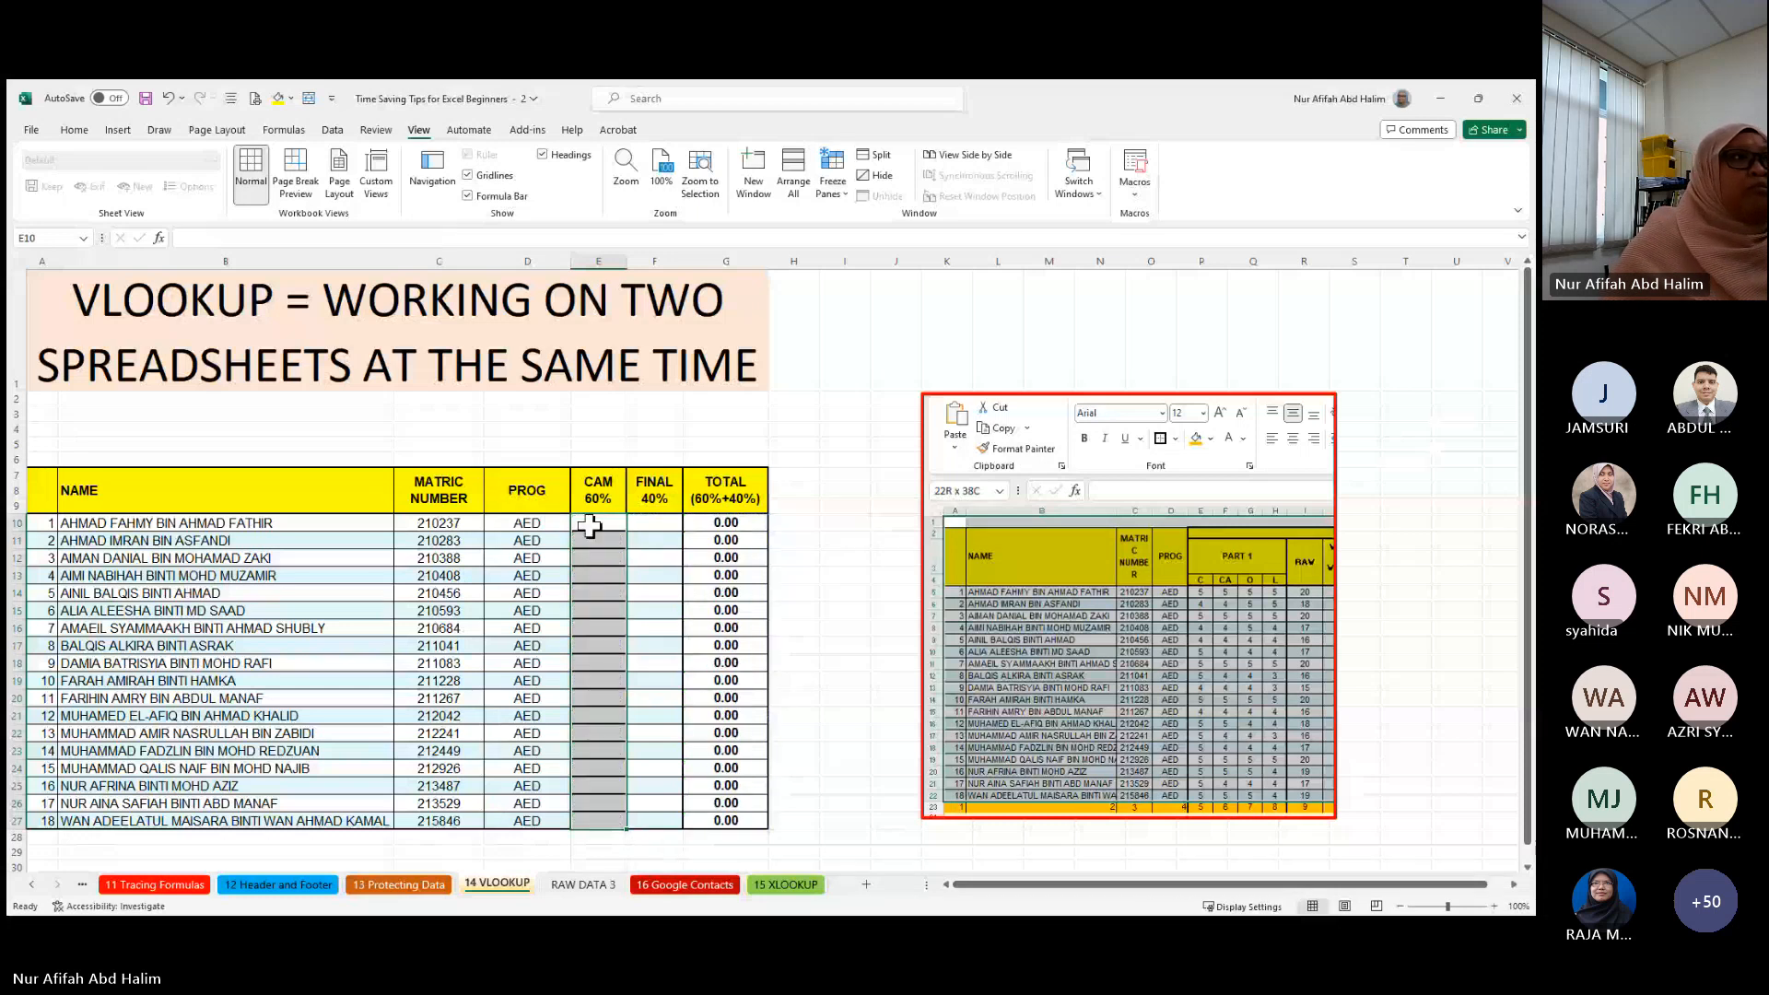
- Begin a new VLOOKUP formula in E10 under CAM 60%, with A10:B27 as the lookup value
{"action": "left_click", "coordinate": [589, 525]}
{"action": "left_click", "coordinate": [304, 238]}
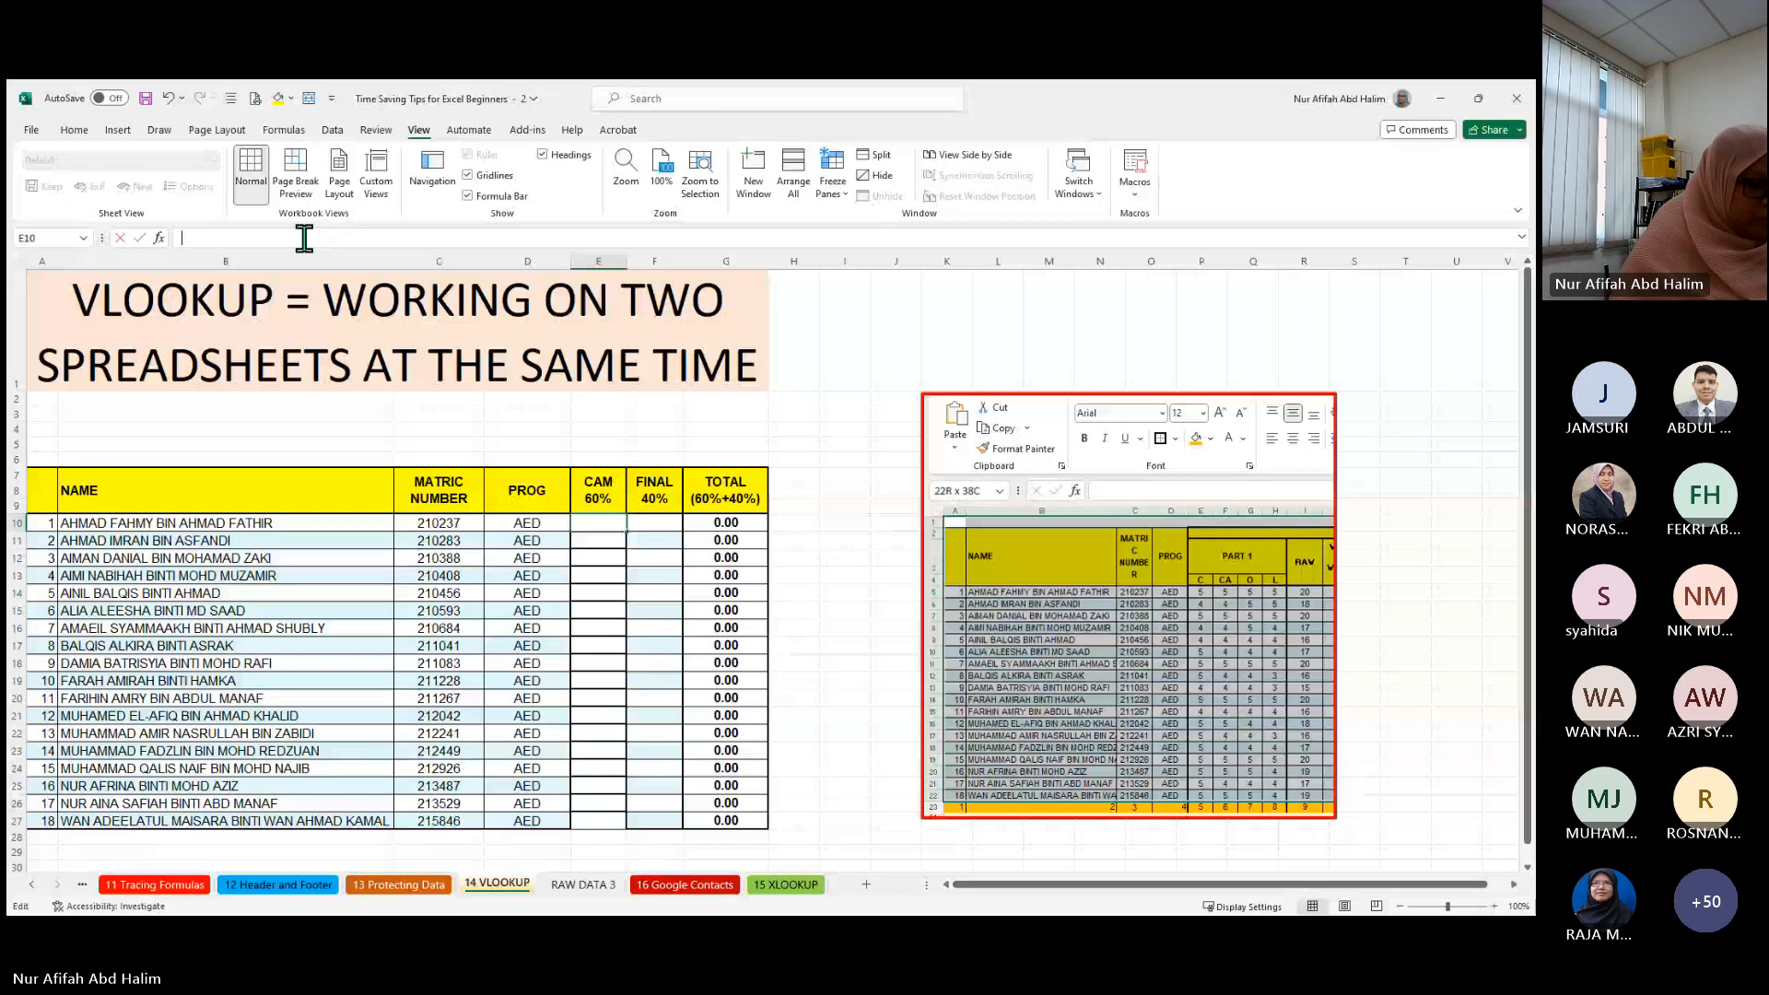
{"action": "type", "text": "="}
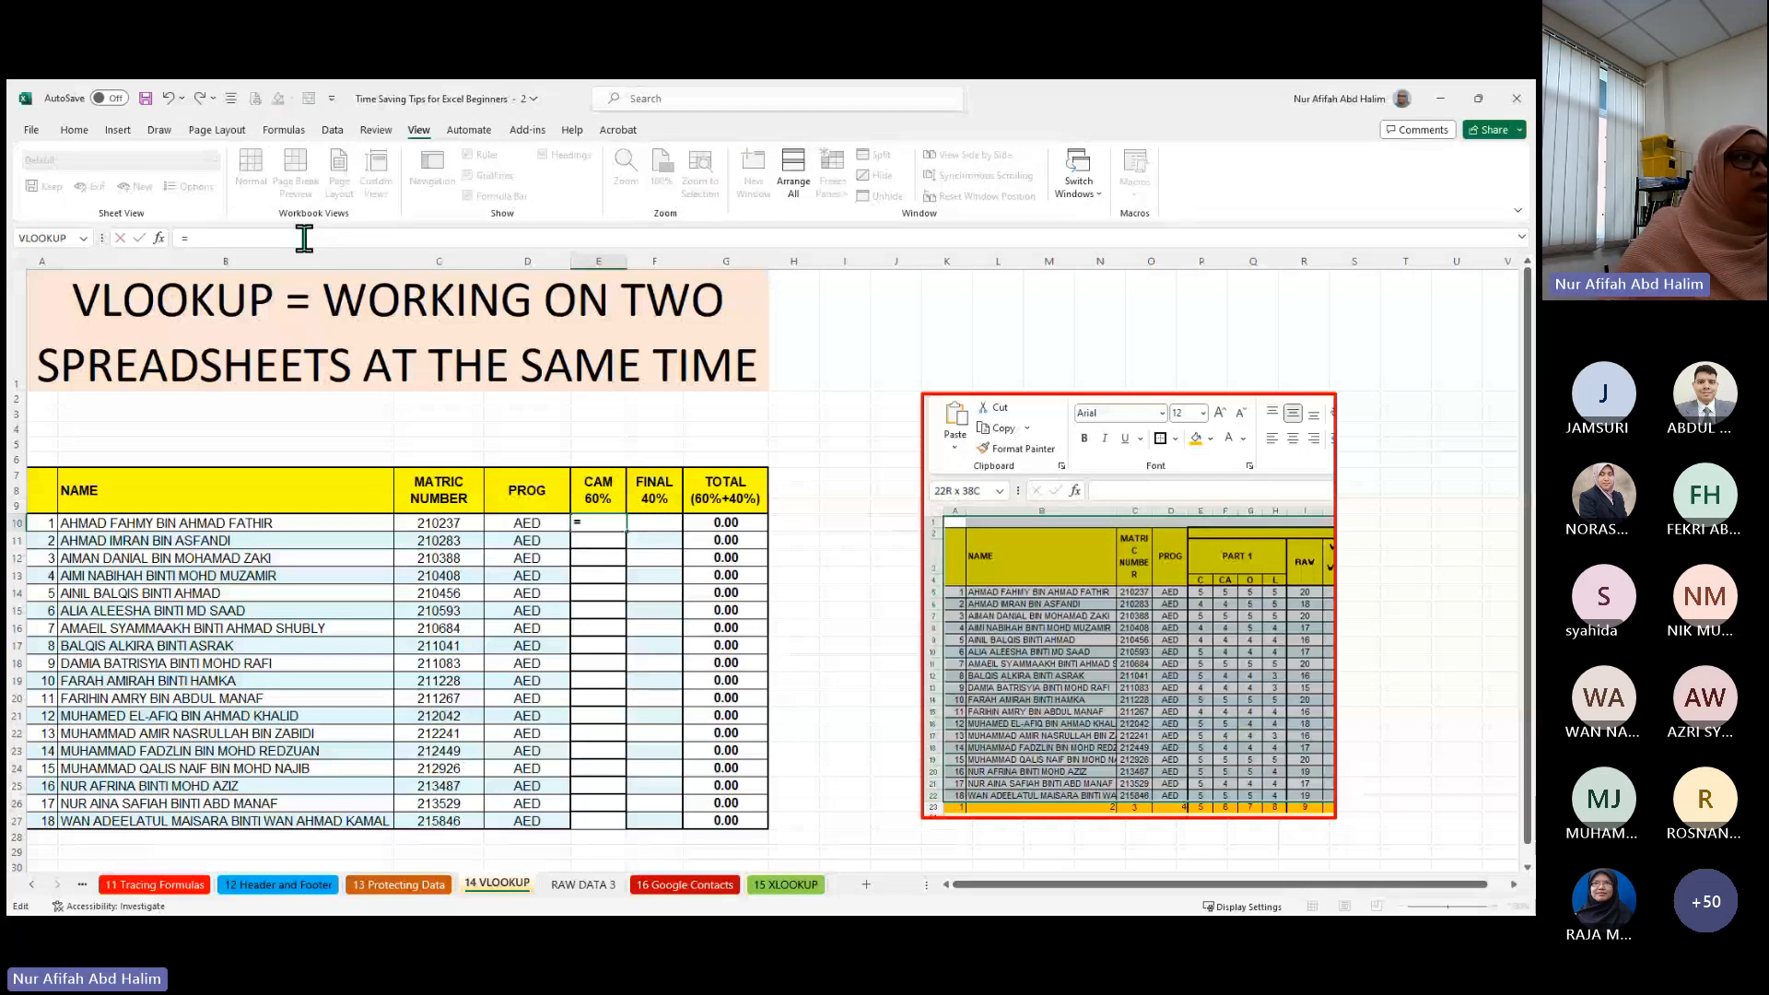
{"action": "type", "text": "VLOOKUP("}
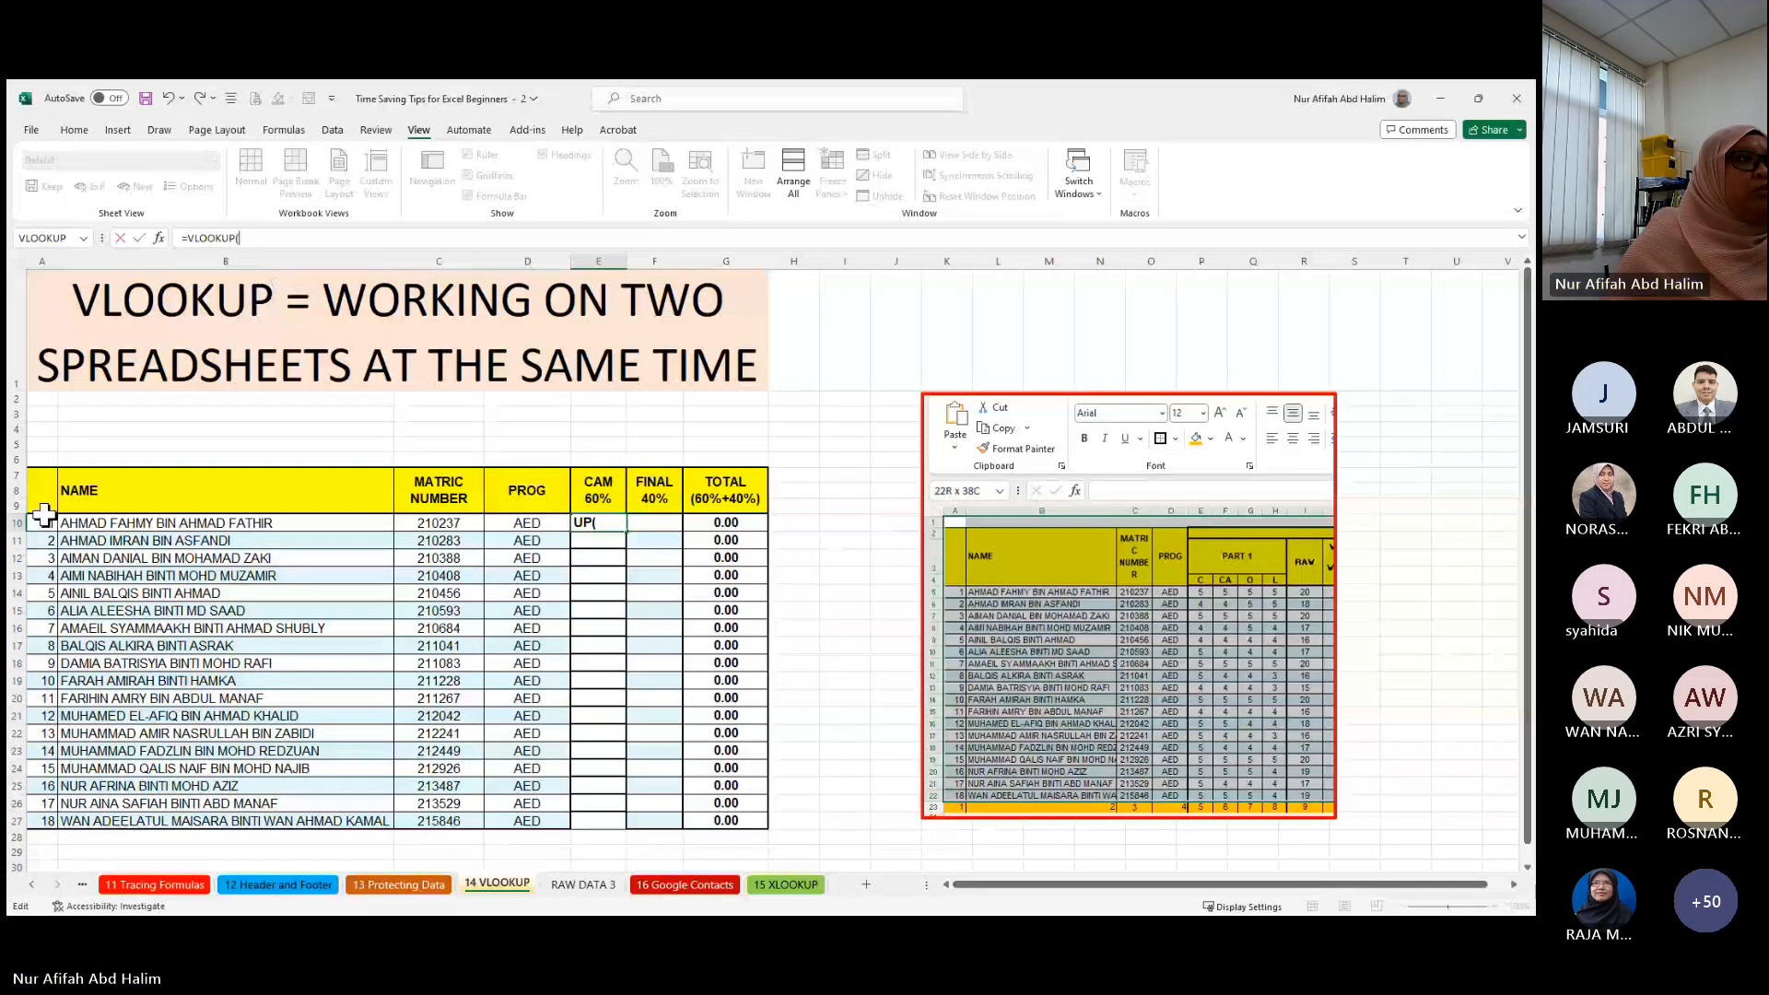
{"action": "left_click_drag", "start_coordinate": [45, 514], "coordinate": [193, 821]}
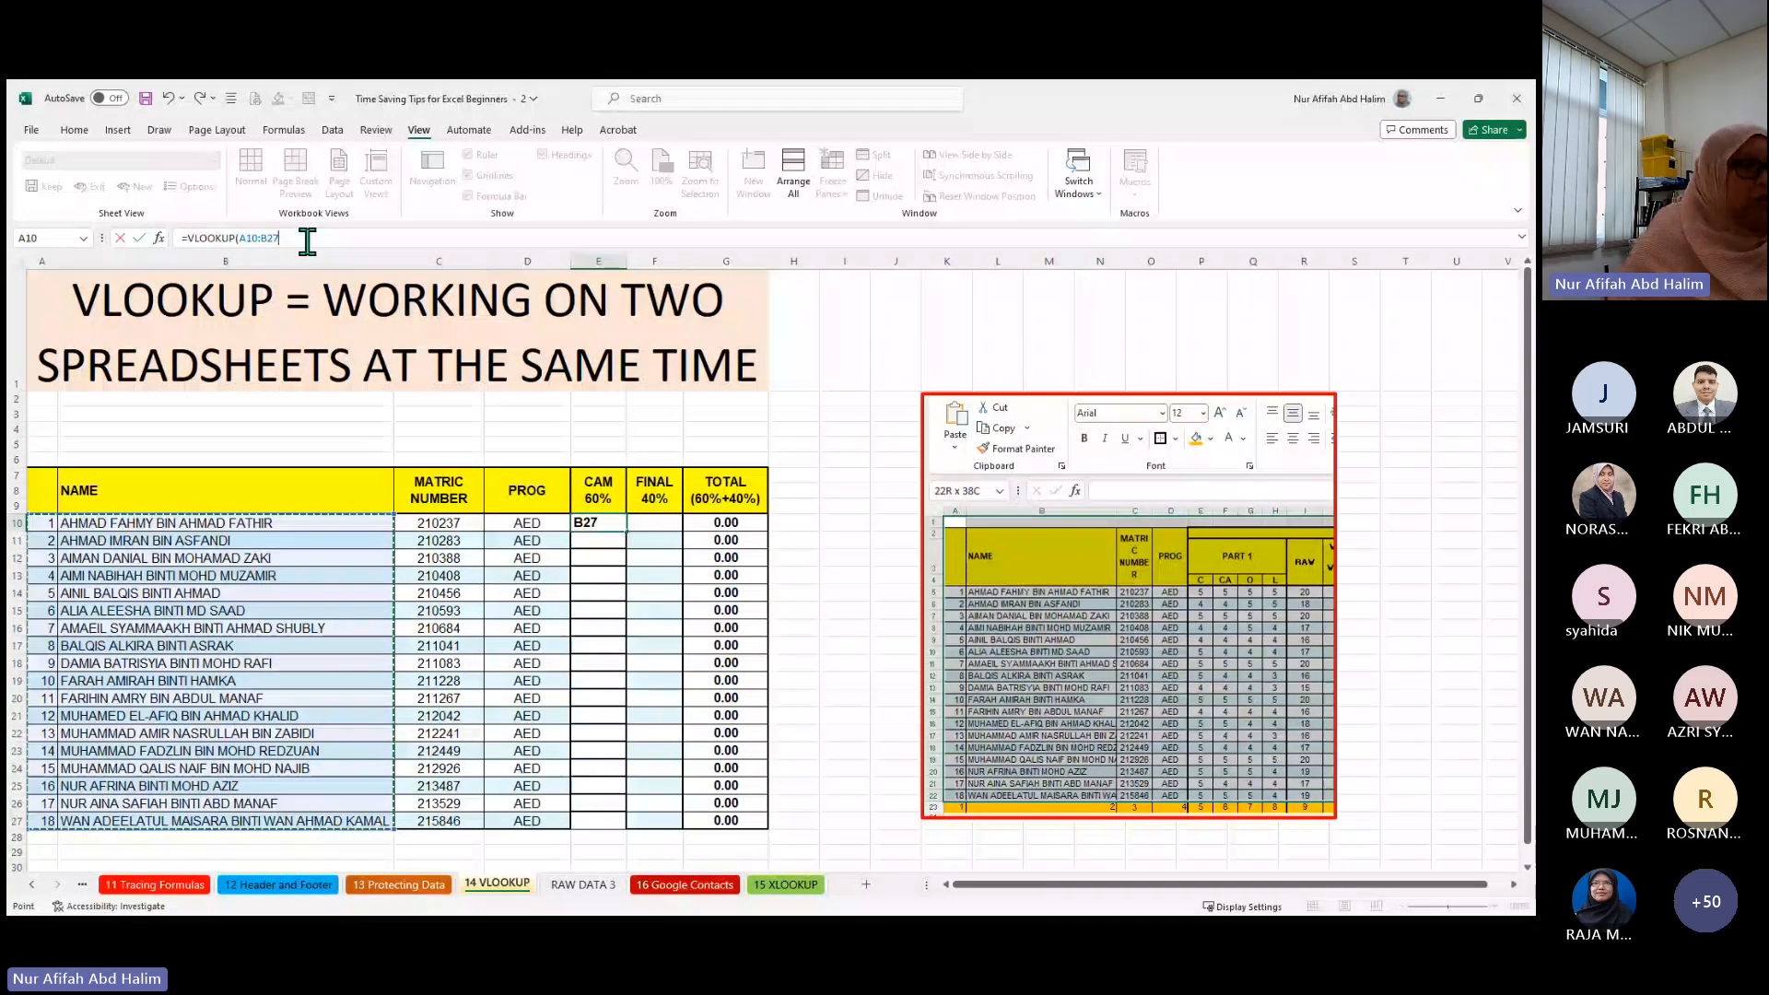
{"action": "type", "text": ","}
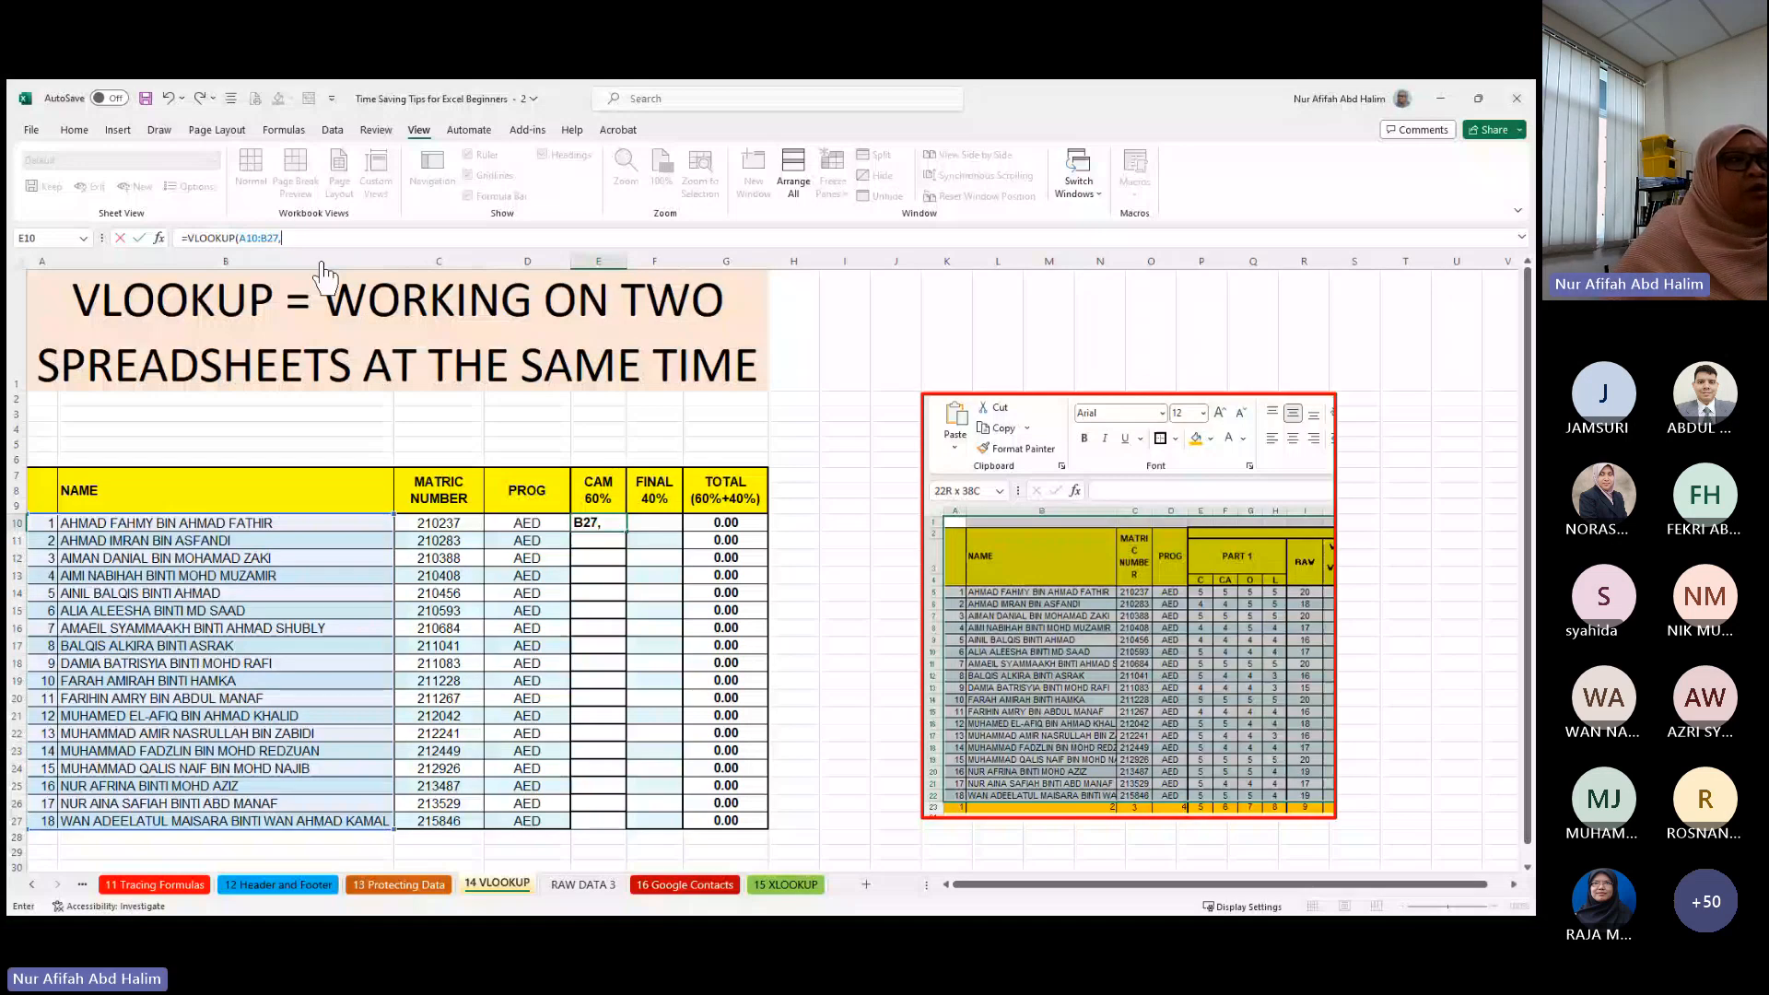
- Set the VLOOKUP's table array to the student rows A5:AG22 on the RAW DATA 3 sheet
{"action": "key", "text": "ctrl+Page_Down"}
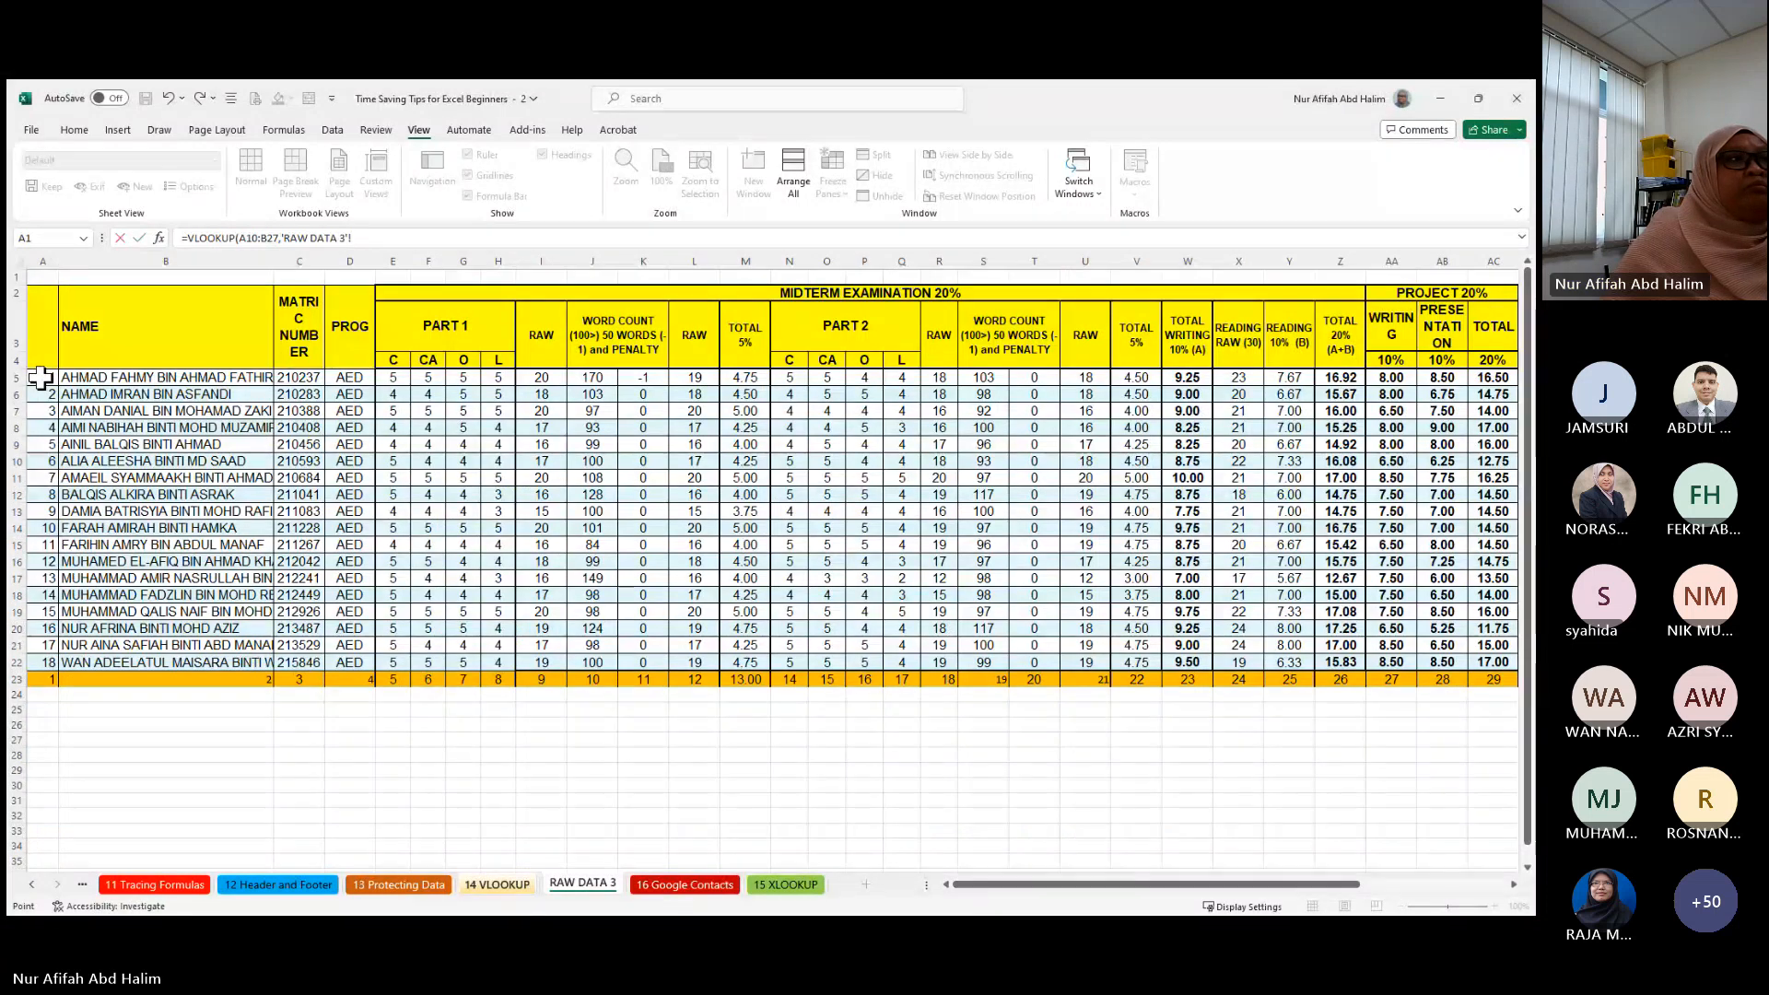
{"action": "left_click_drag", "start_coordinate": [41, 377], "coordinate": [1422, 657]}
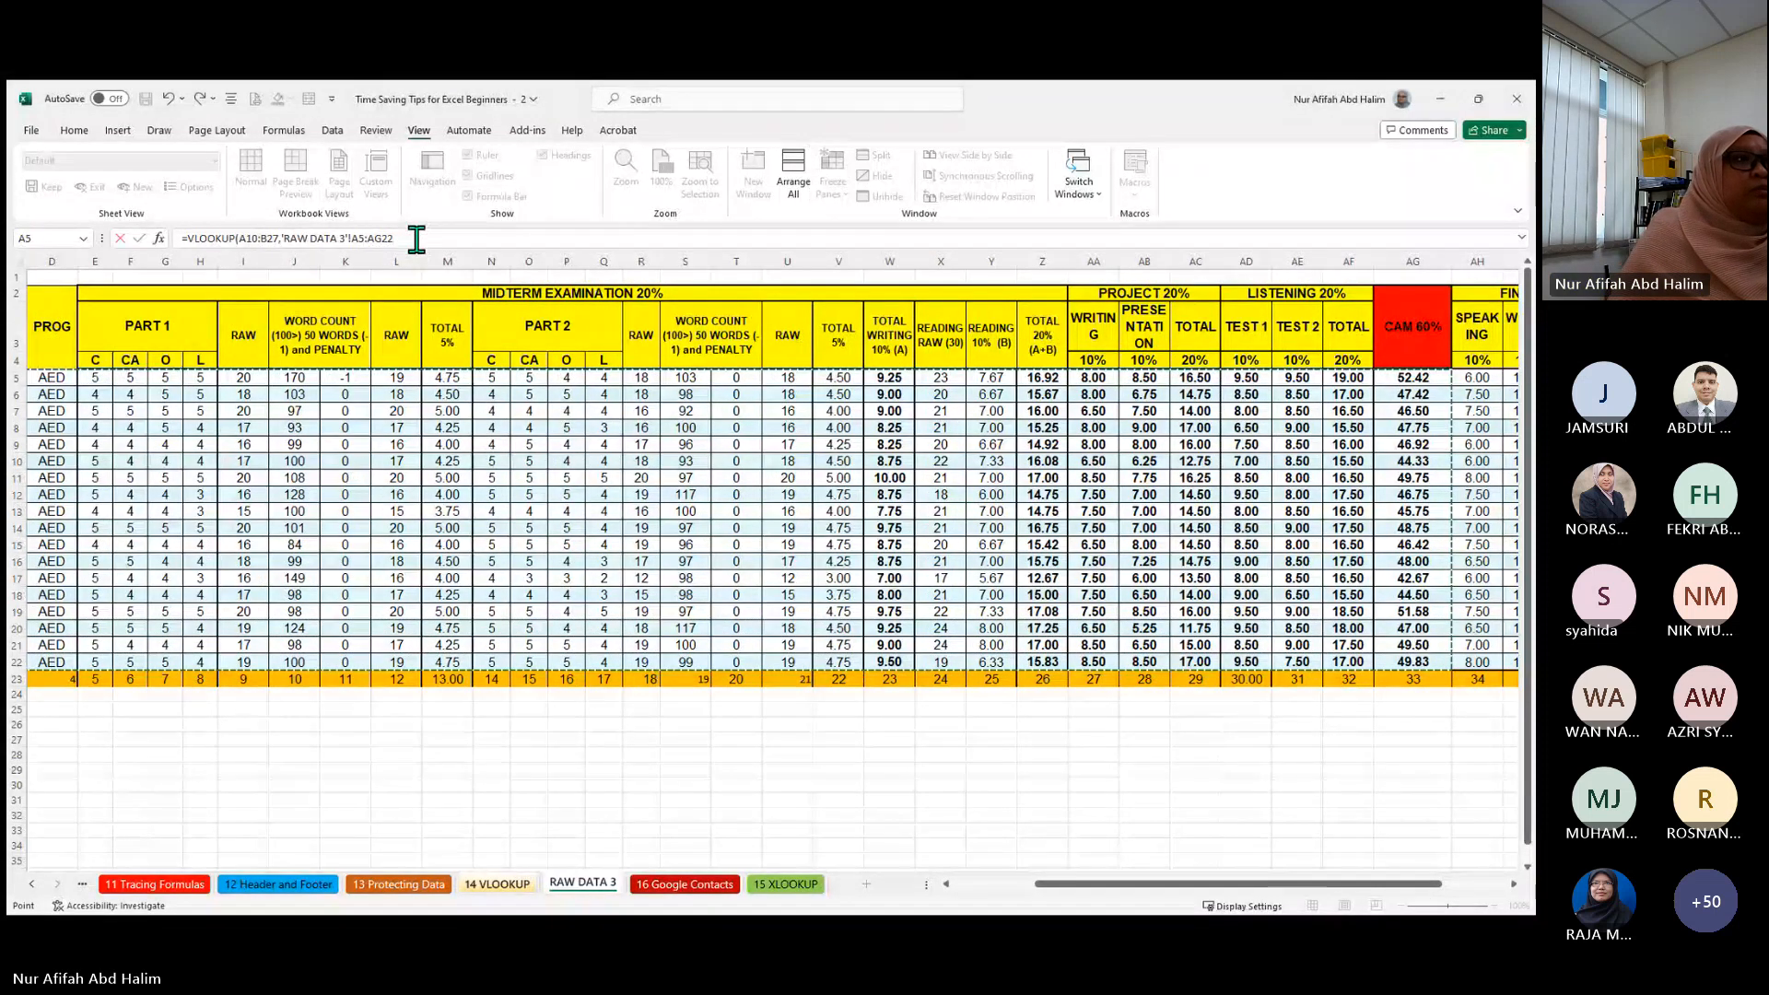
{"action": "type", "text": ","}
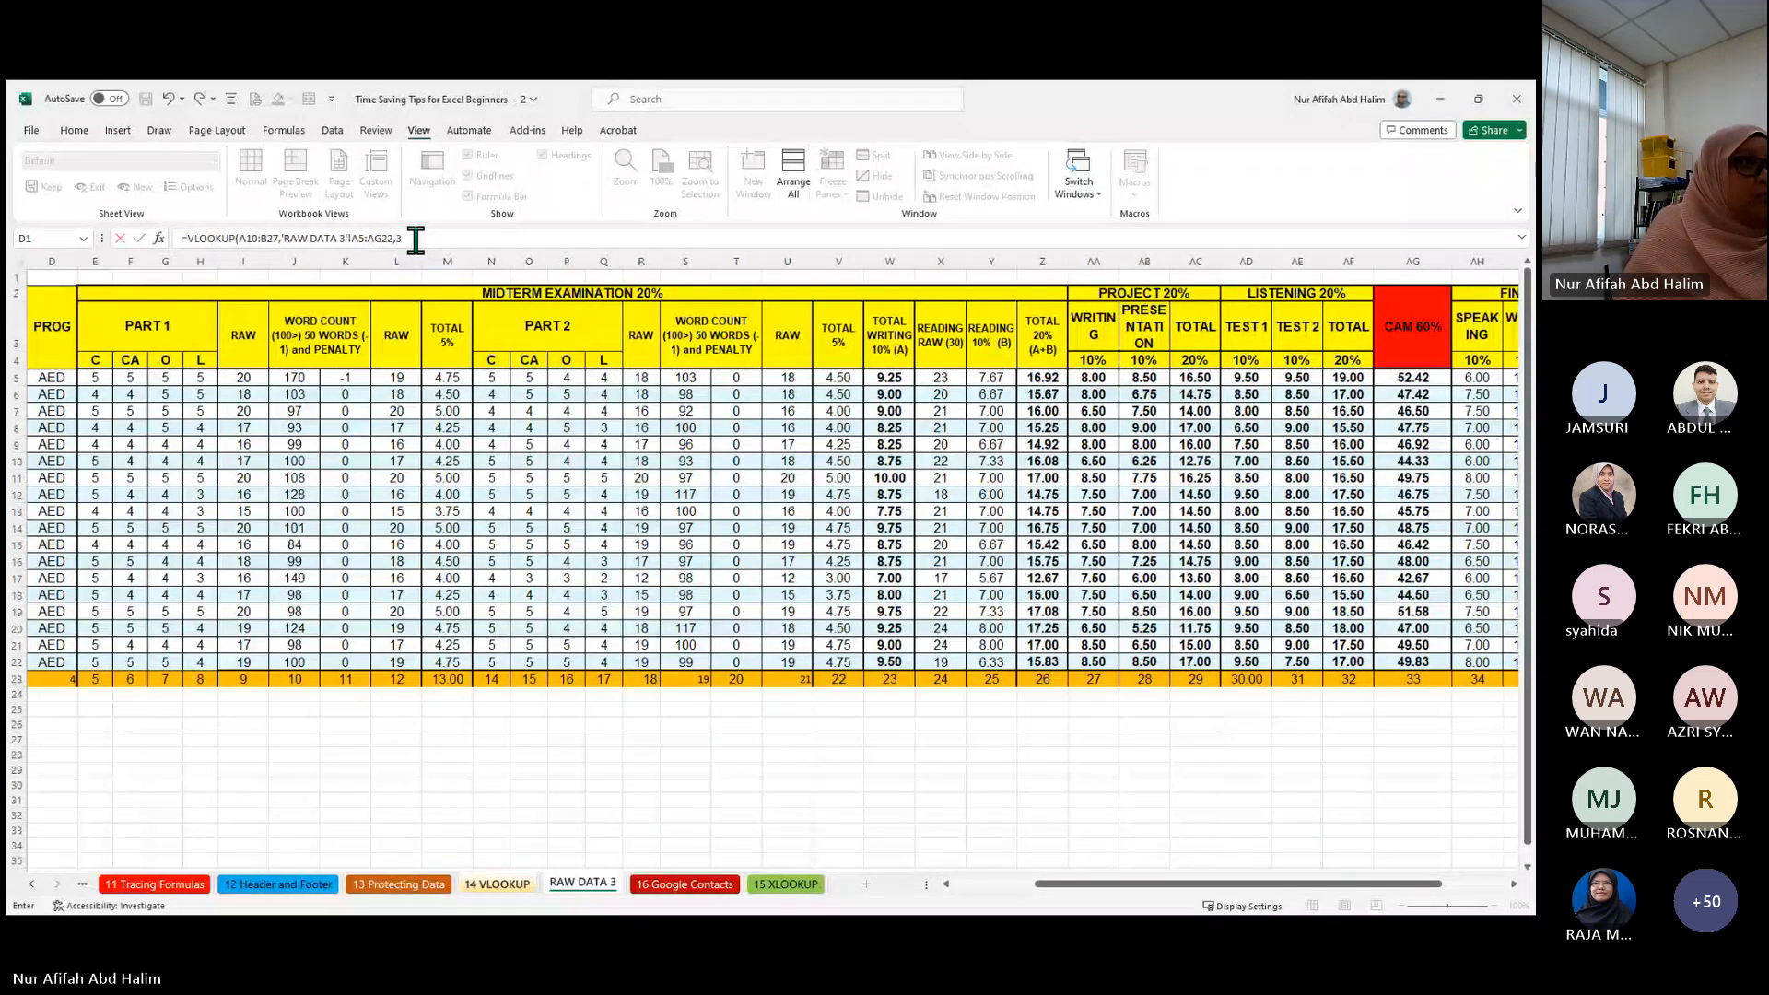
- Complete the VLOOKUP with column index 33 and FALSE for an exact match, and enter it in E10
{"action": "type", "text": "3"}
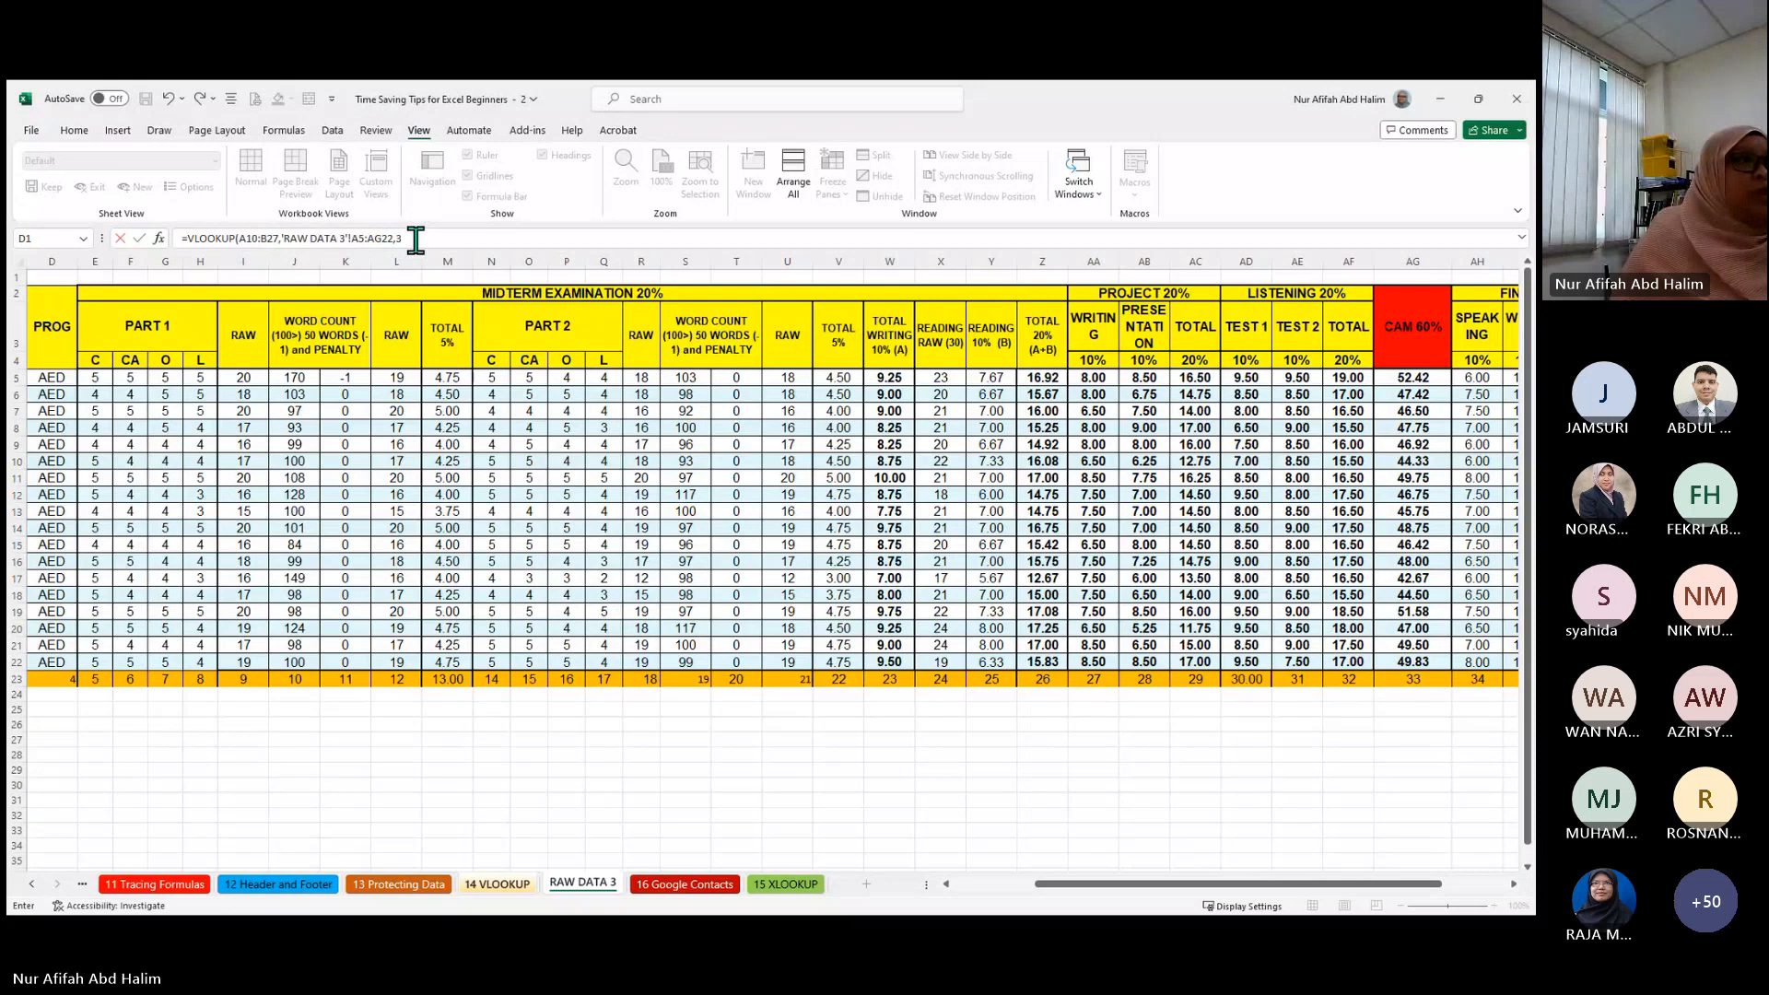
{"action": "type", "text": "3"}
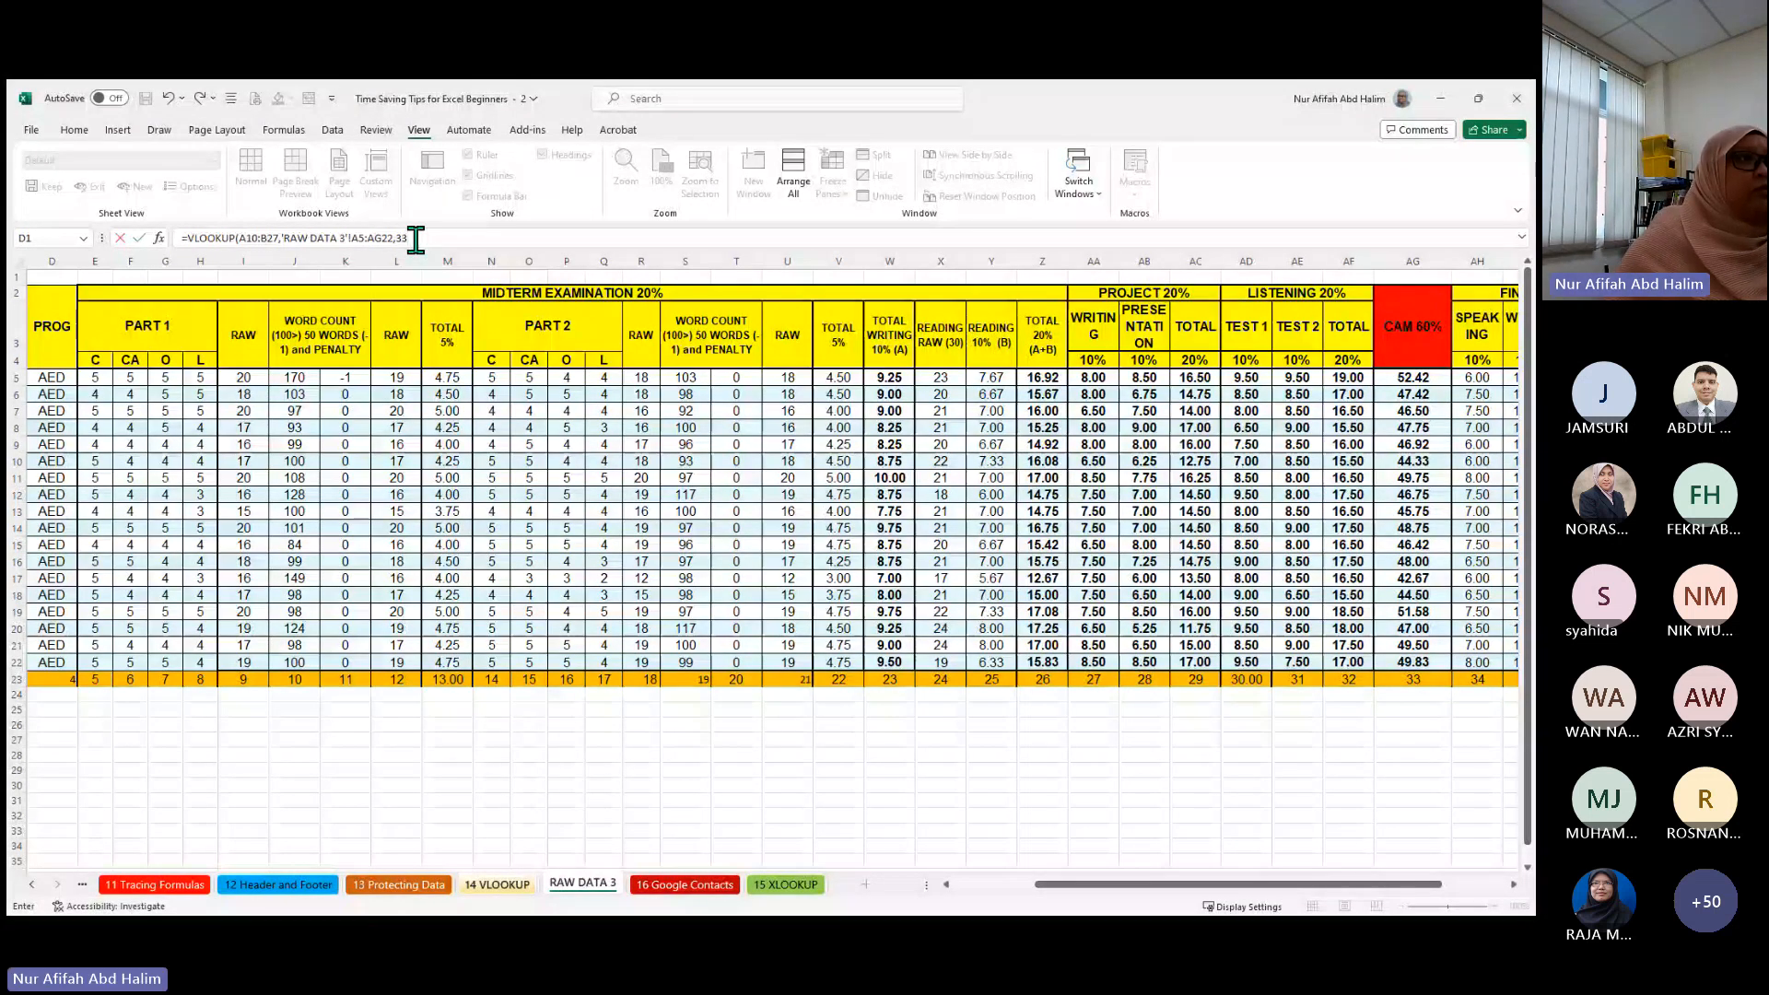
{"action": "type", "text": ","}
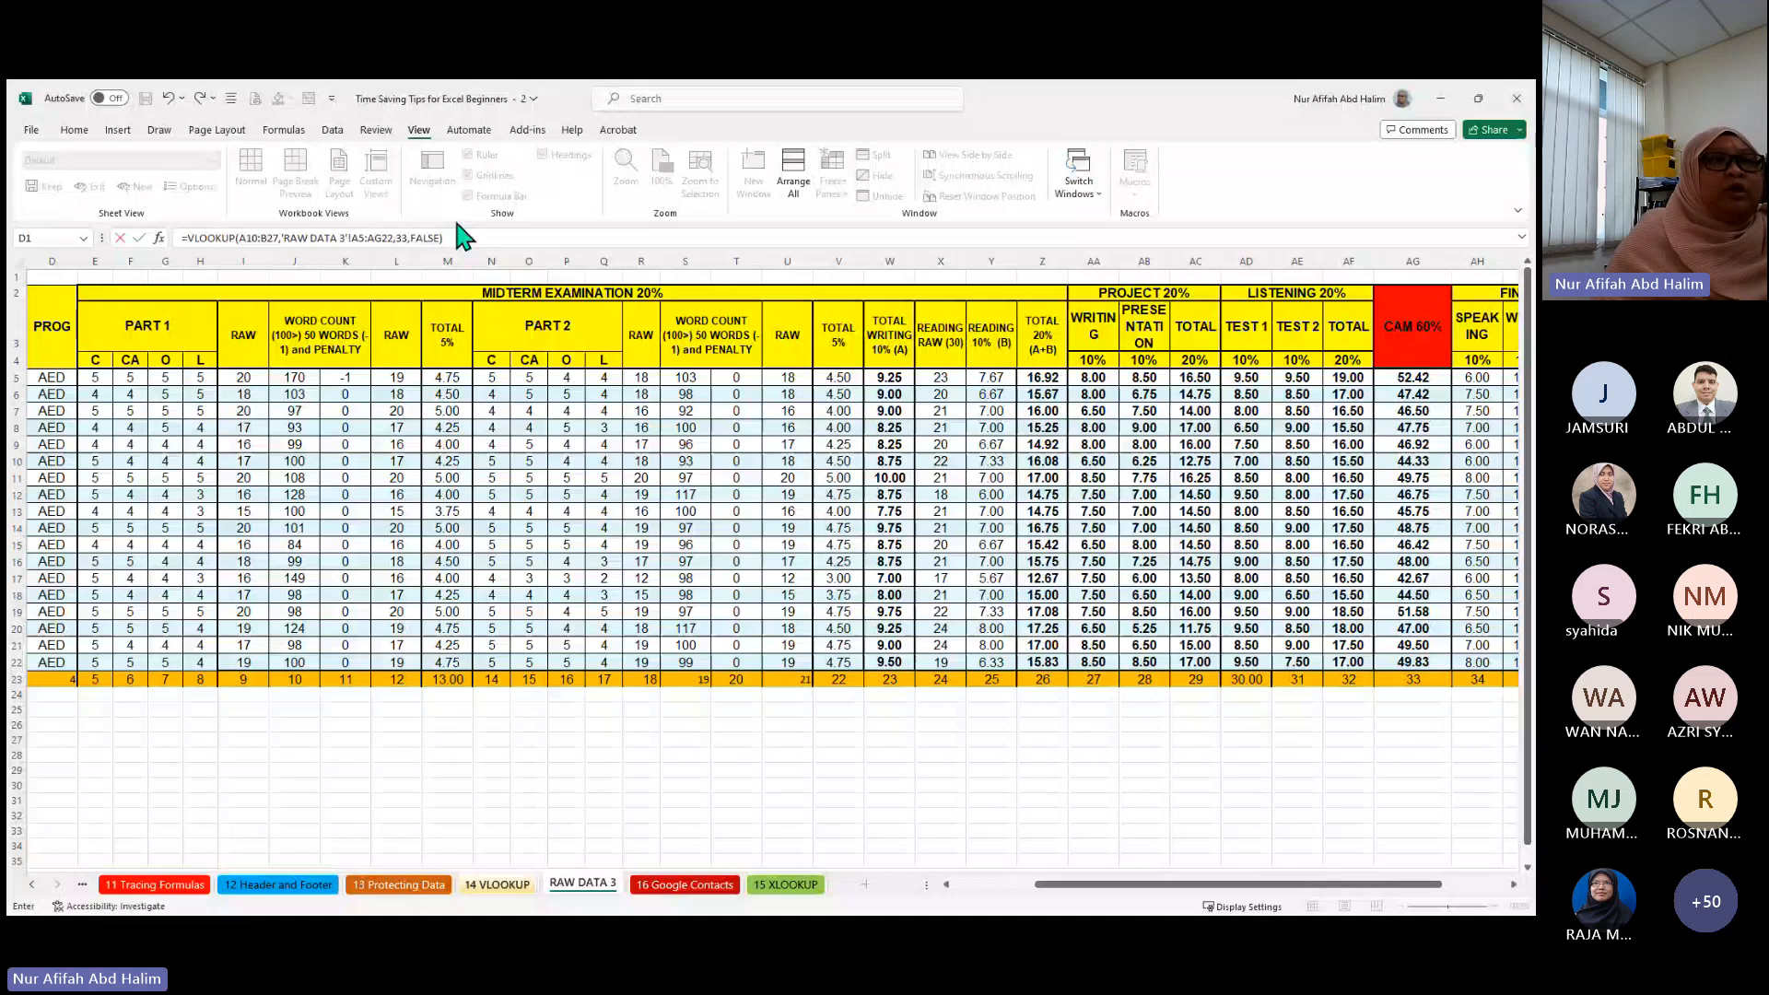
{"action": "type", "text": "FALSE)"}
{"action": "key", "text": "Return"}
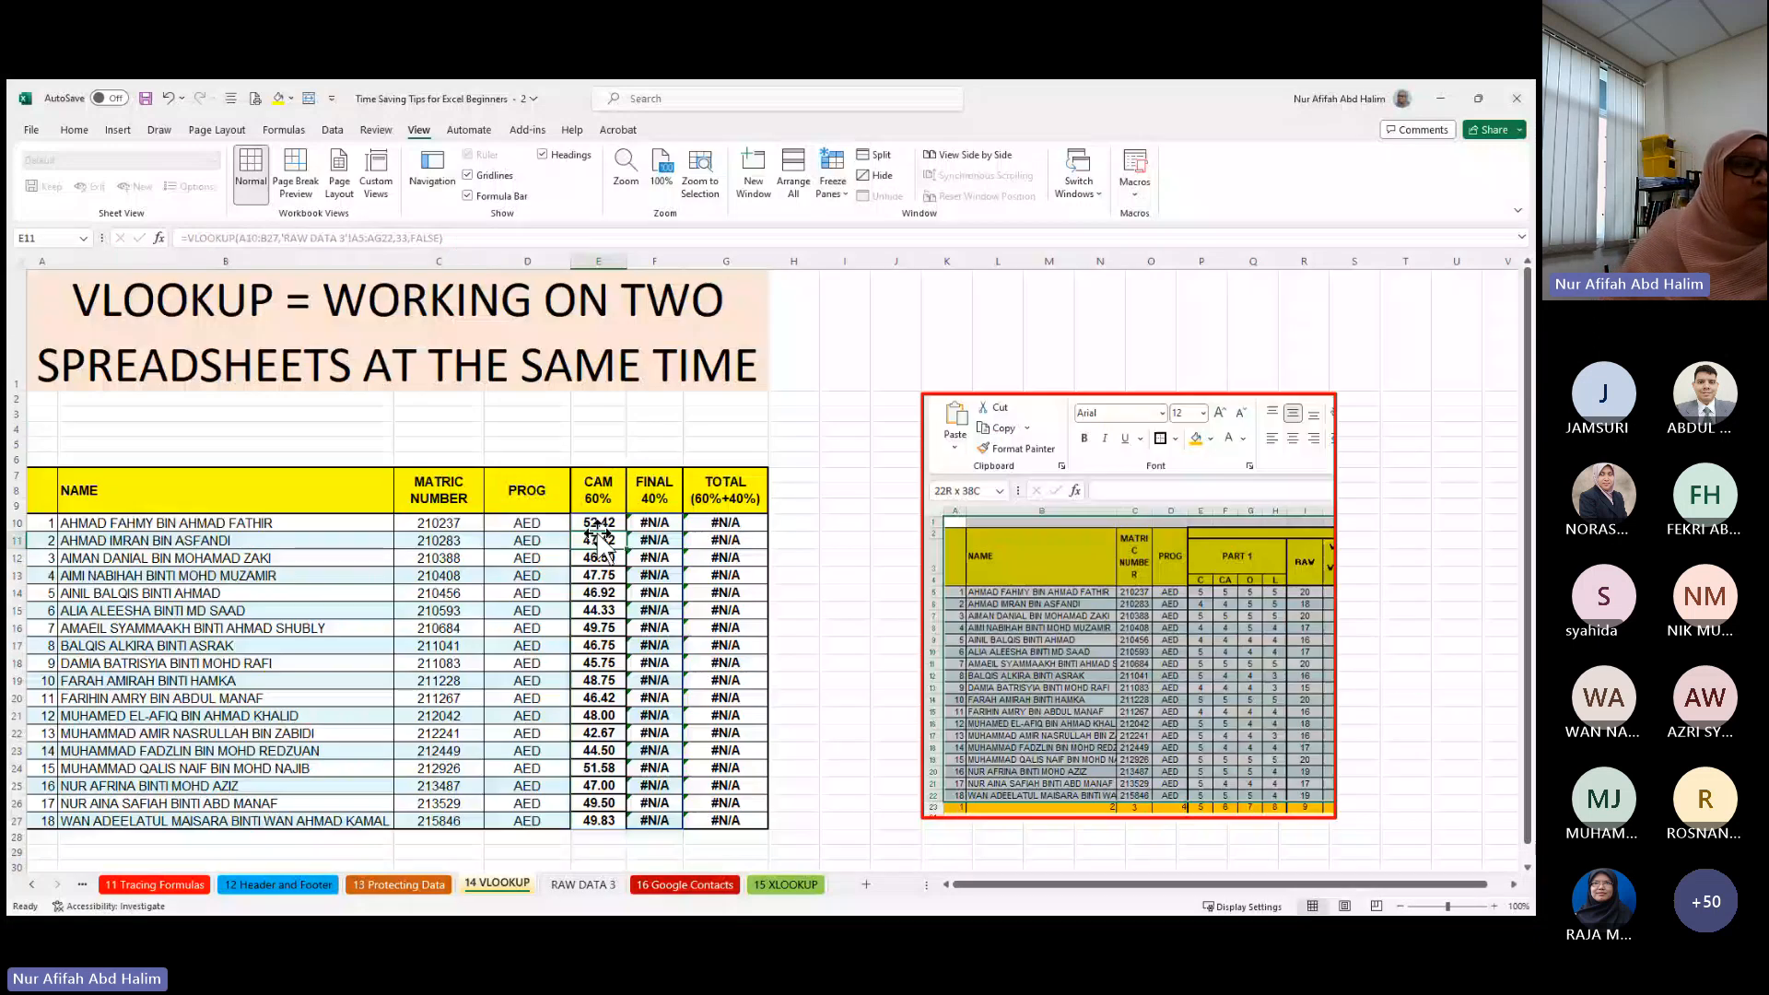
- Set the first student's listening total in AF5 on the RAW DATA 3 sheet to 5
{"action": "left_click", "coordinate": [598, 525]}
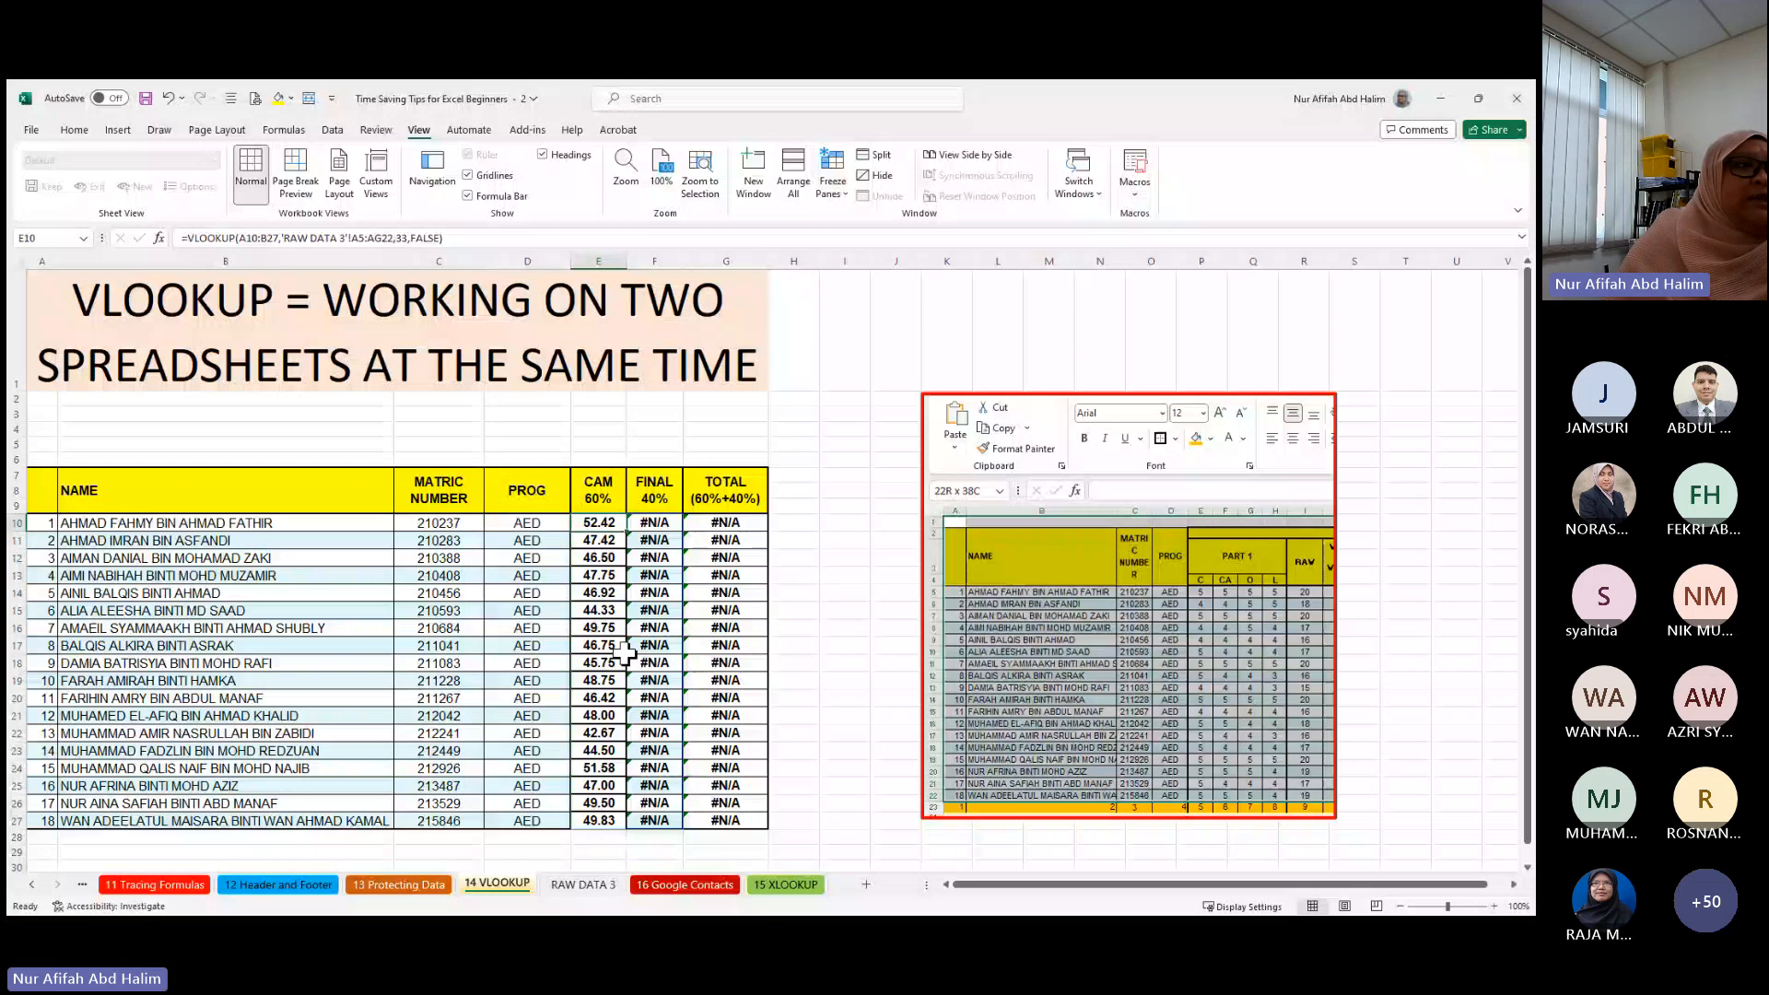
{"action": "left_click", "coordinate": [588, 886]}
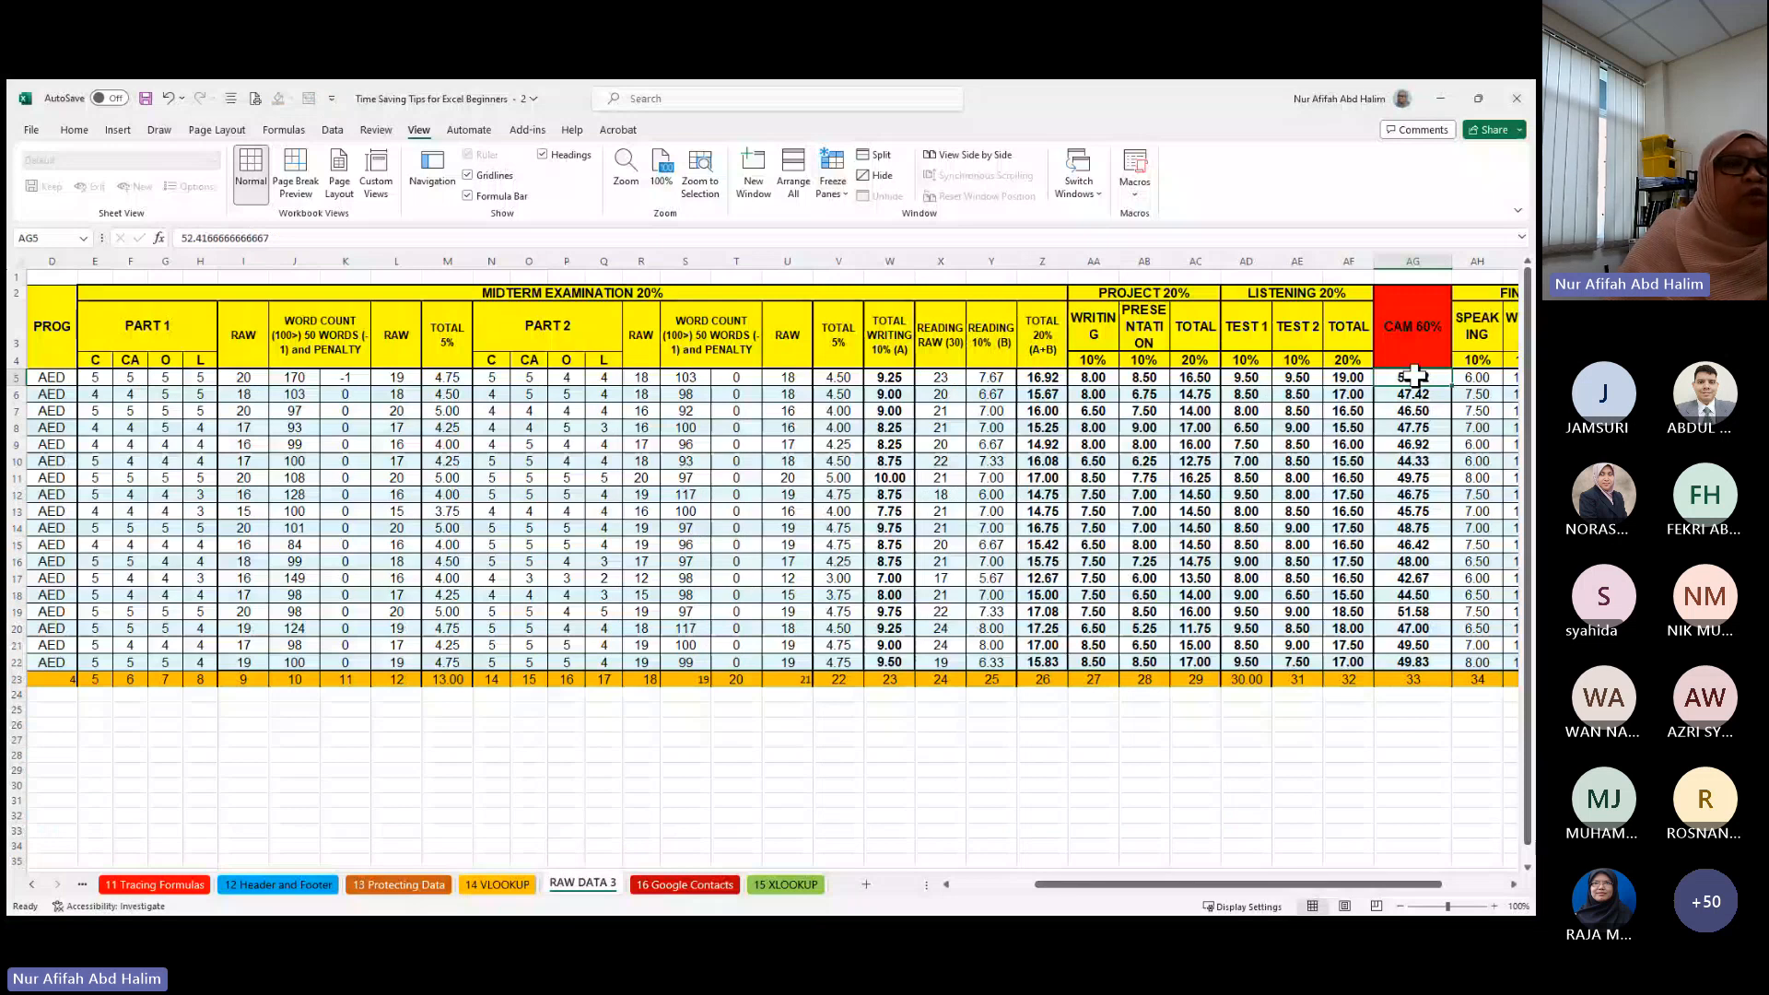
{"action": "left_click", "coordinate": [1342, 378]}
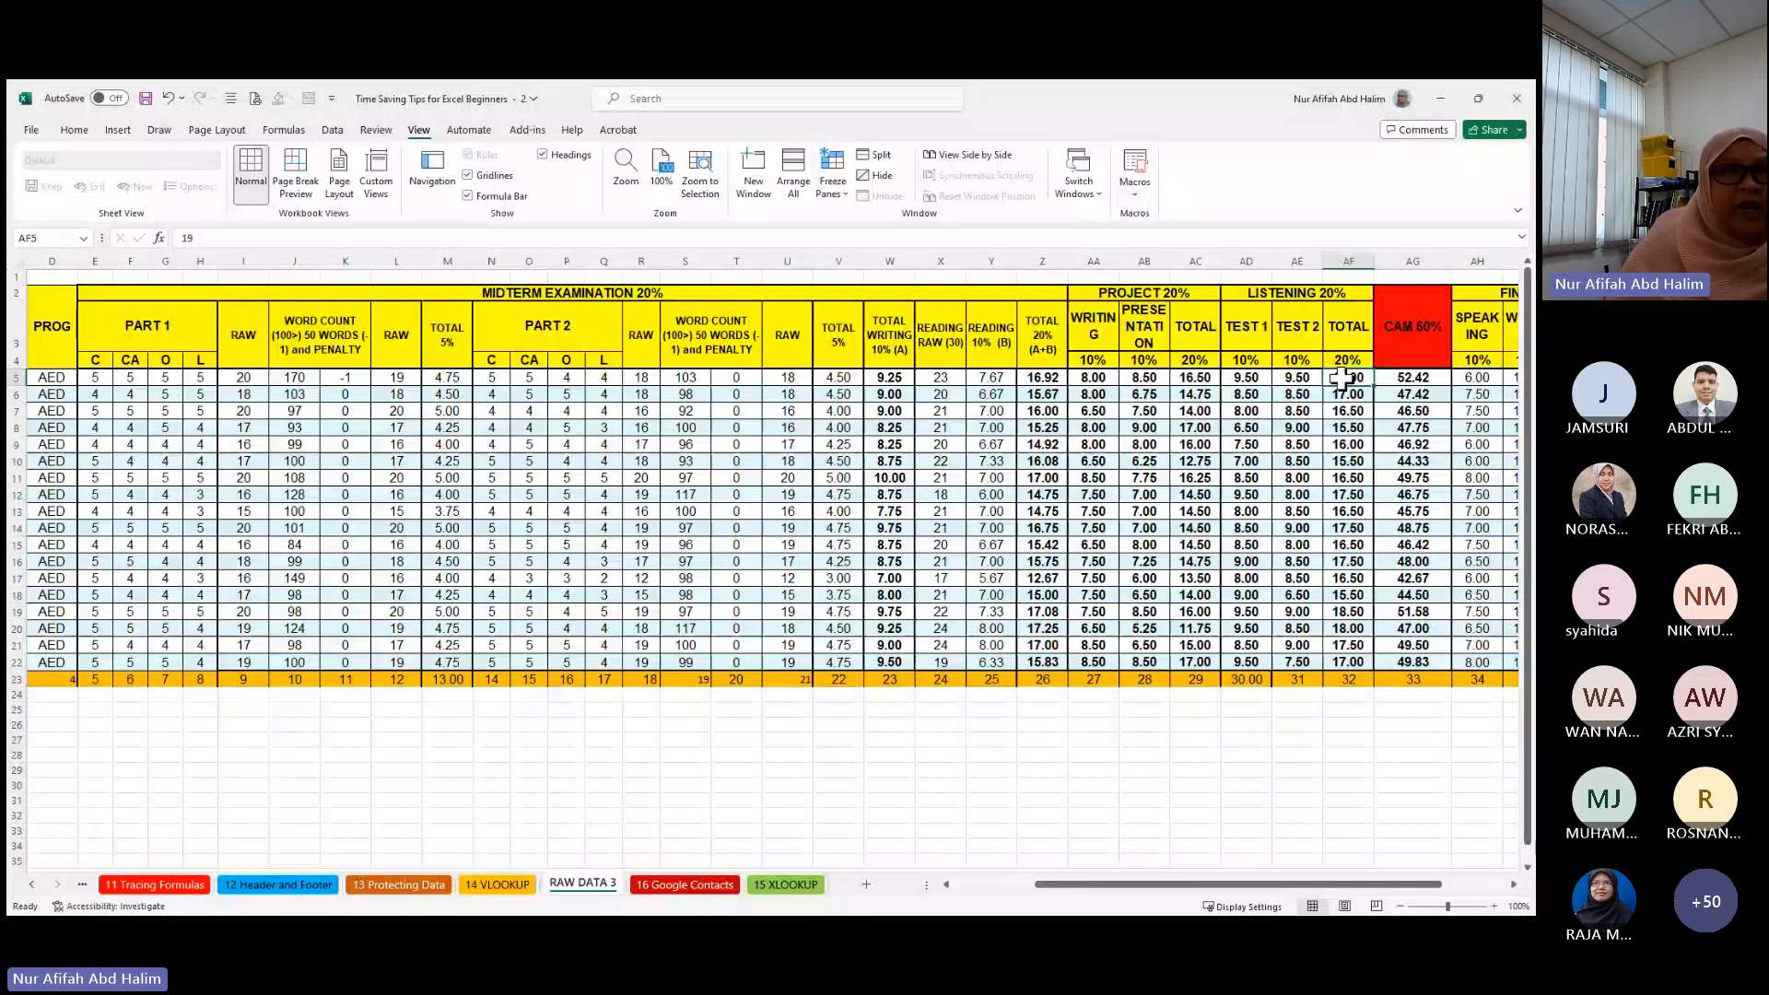
{"action": "double_click", "coordinate": [1343, 378]}
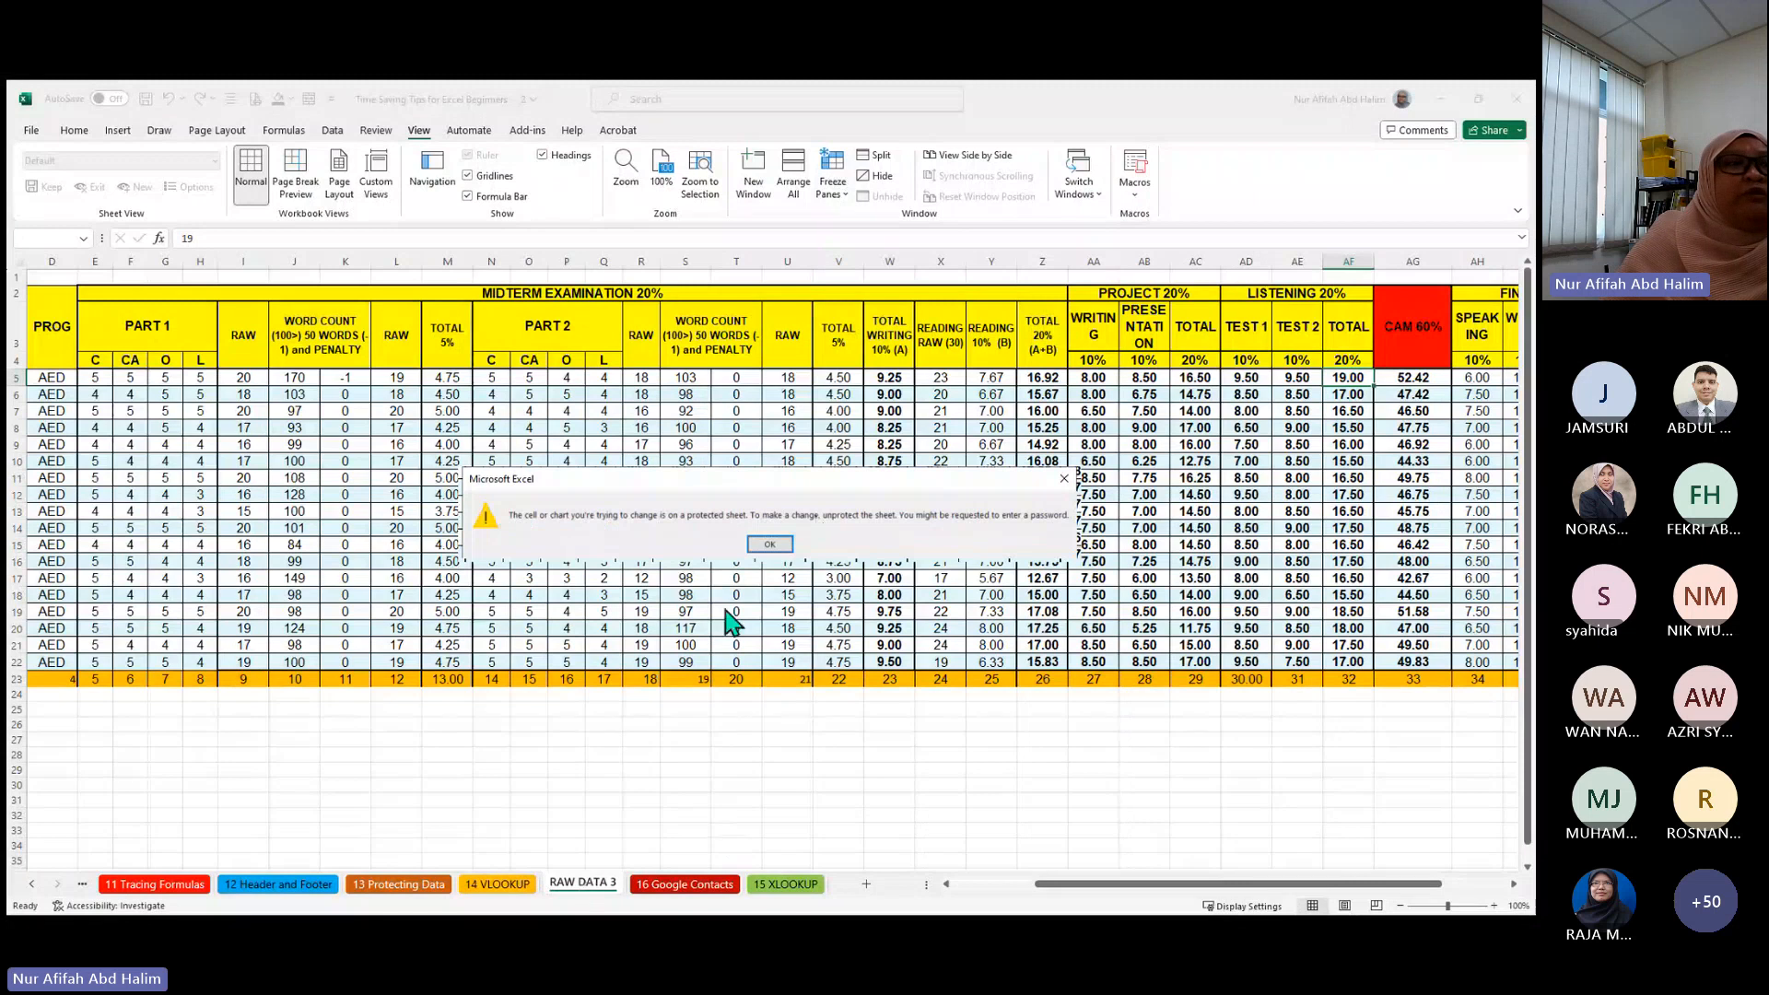
{"action": "left_click", "coordinate": [770, 544]}
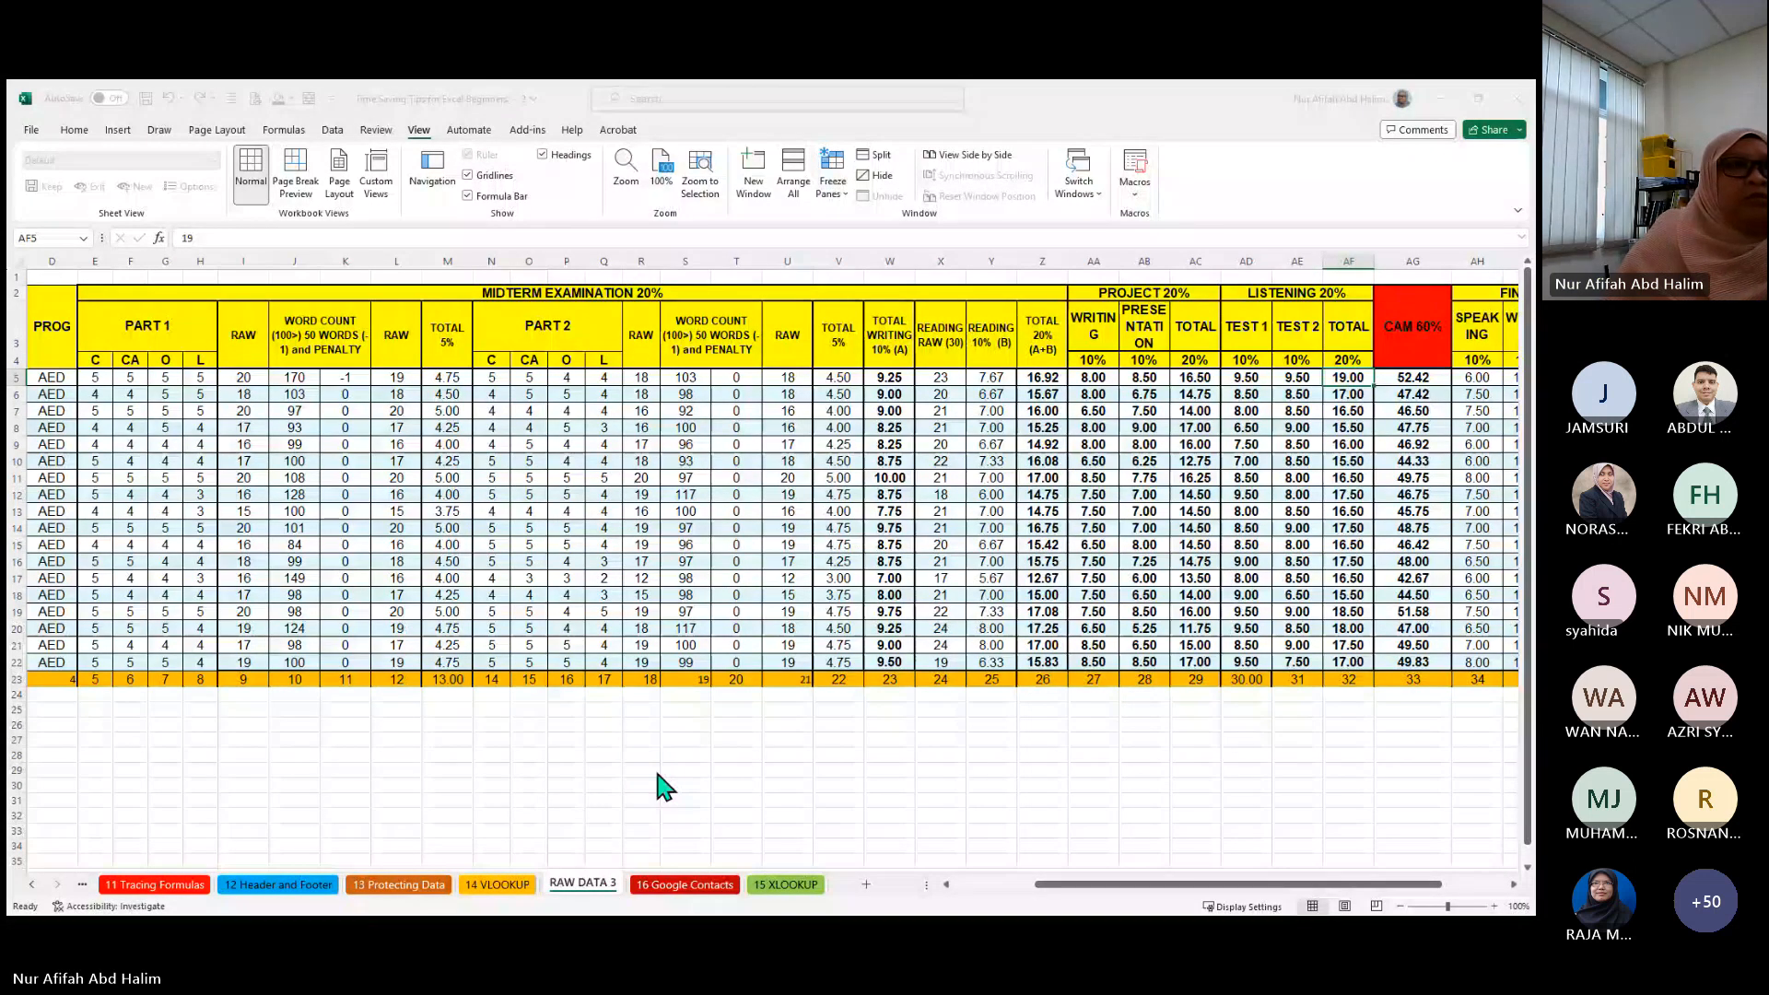
{"action": "left_click", "coordinate": [1351, 373]}
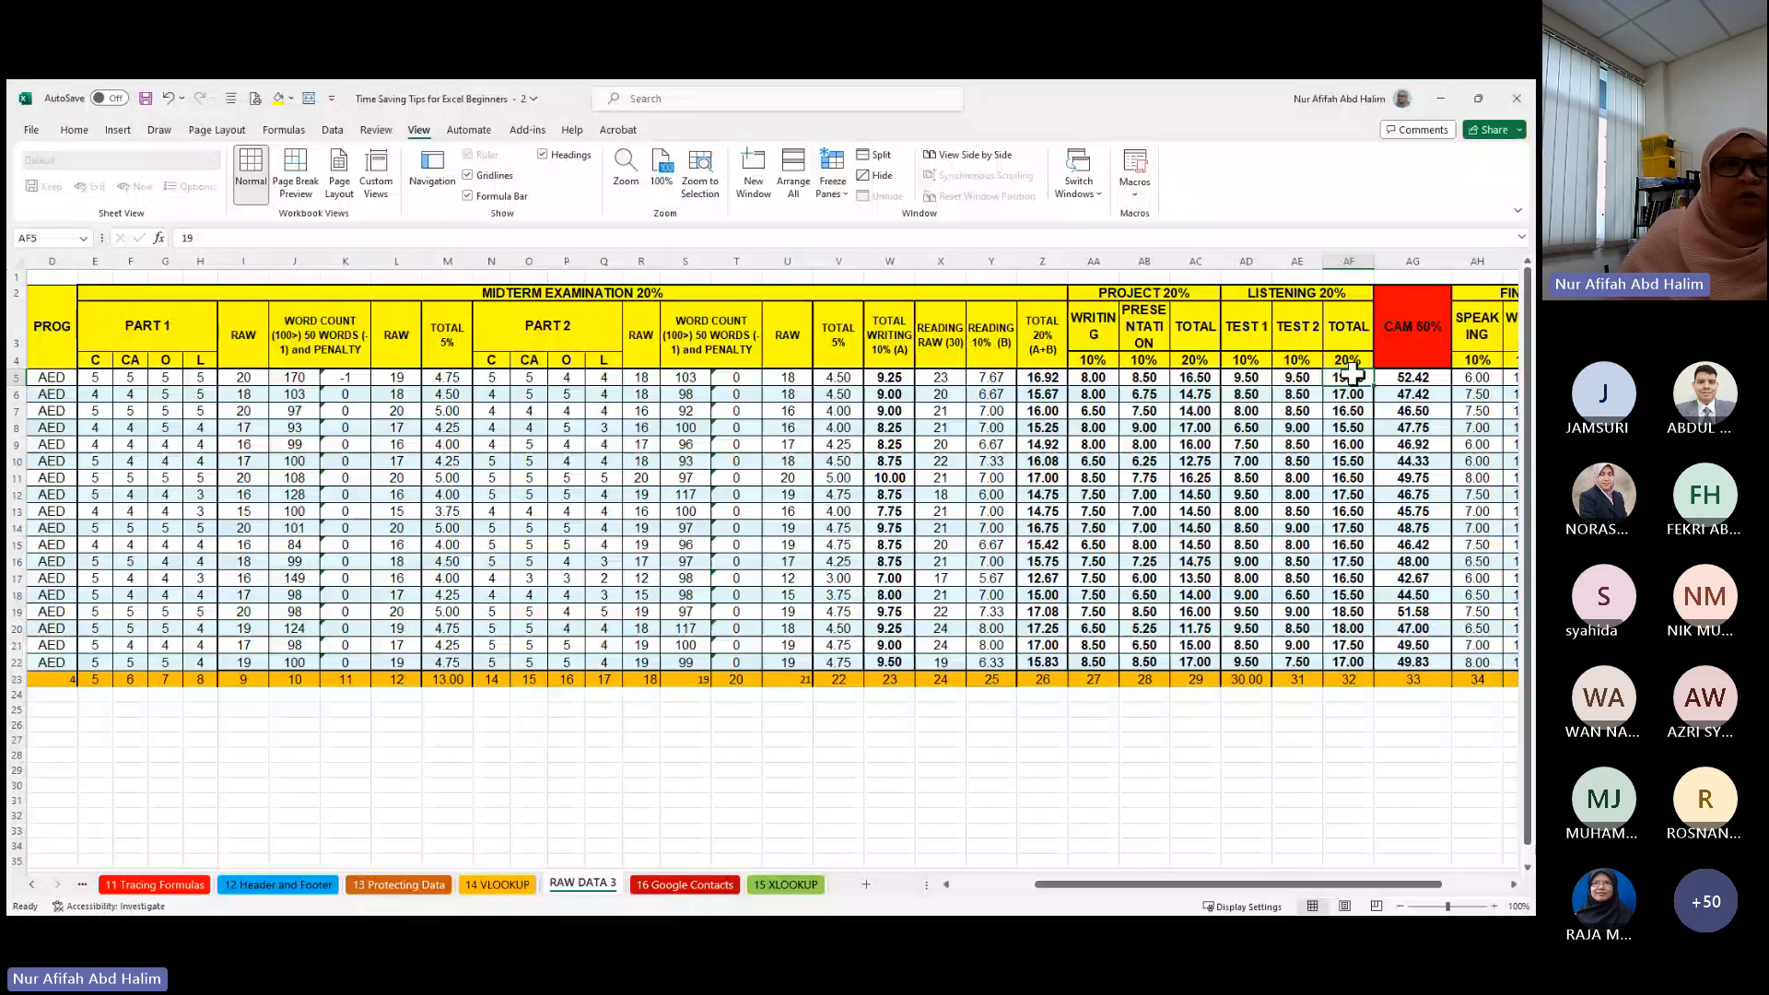
{"action": "type", "text": "5"}
{"action": "key", "text": "Return"}
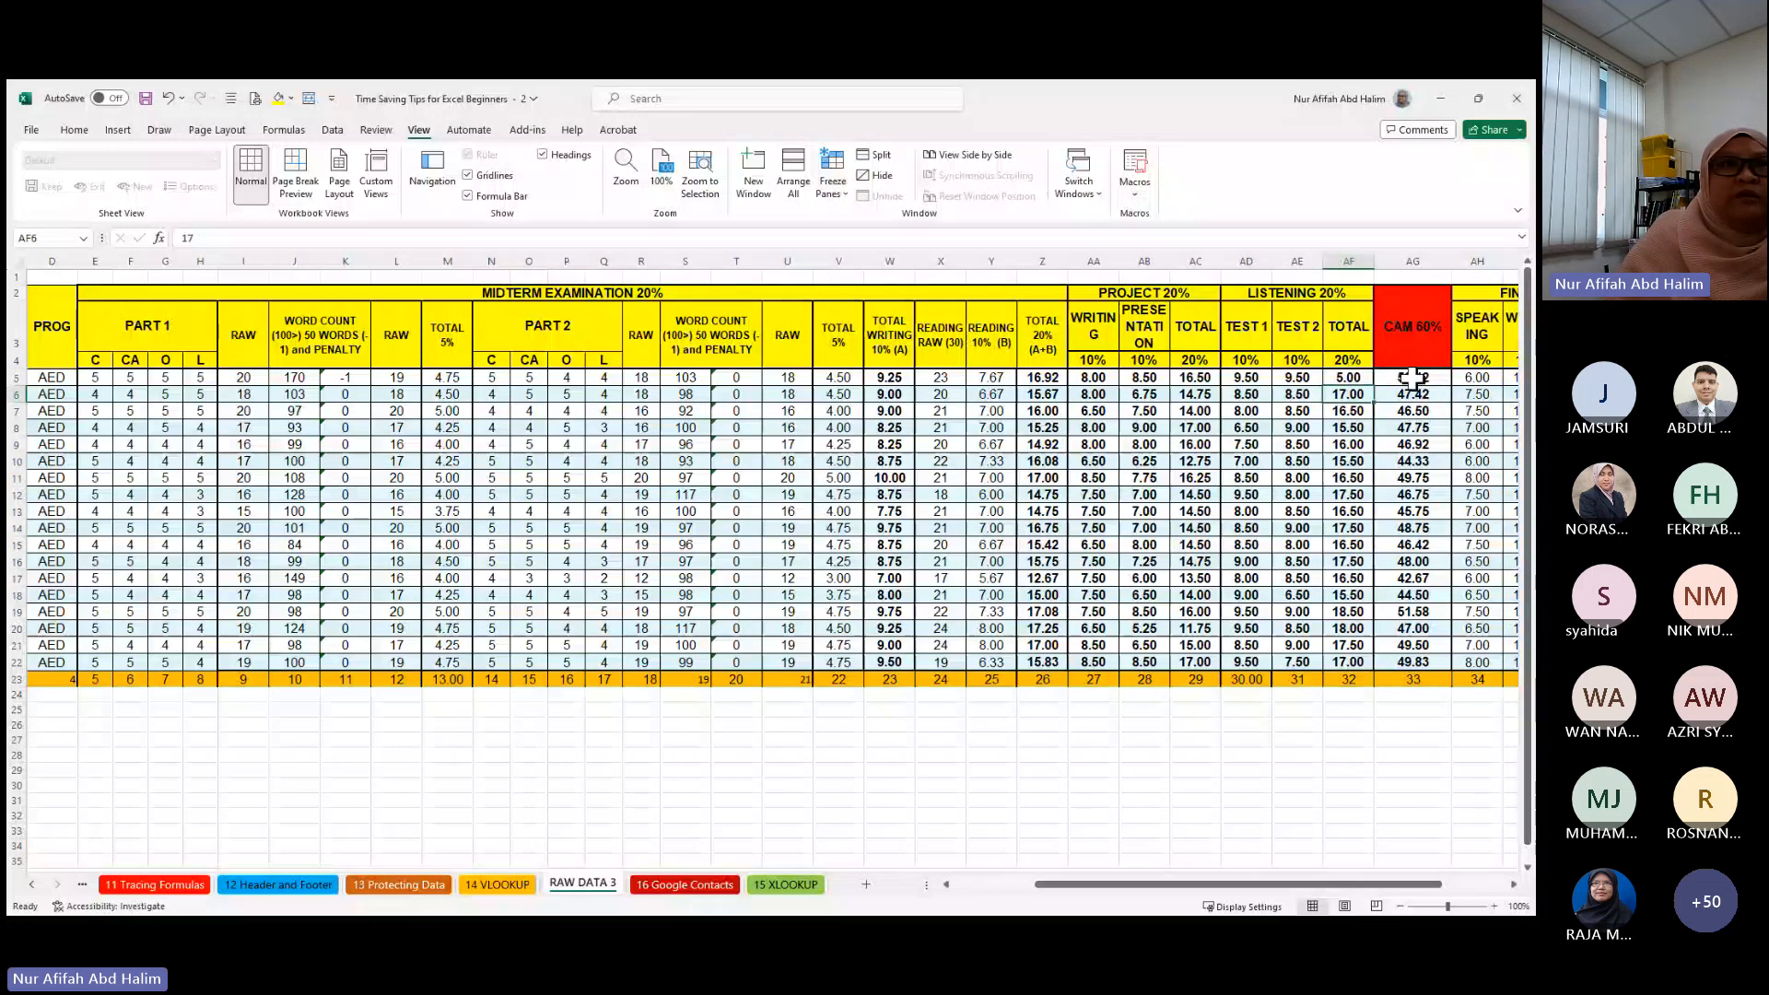
- Clear the CAM 60% marks in AG5:AG22 on the RAW DATA 3 sheet
{"action": "left_click", "coordinate": [1405, 375]}
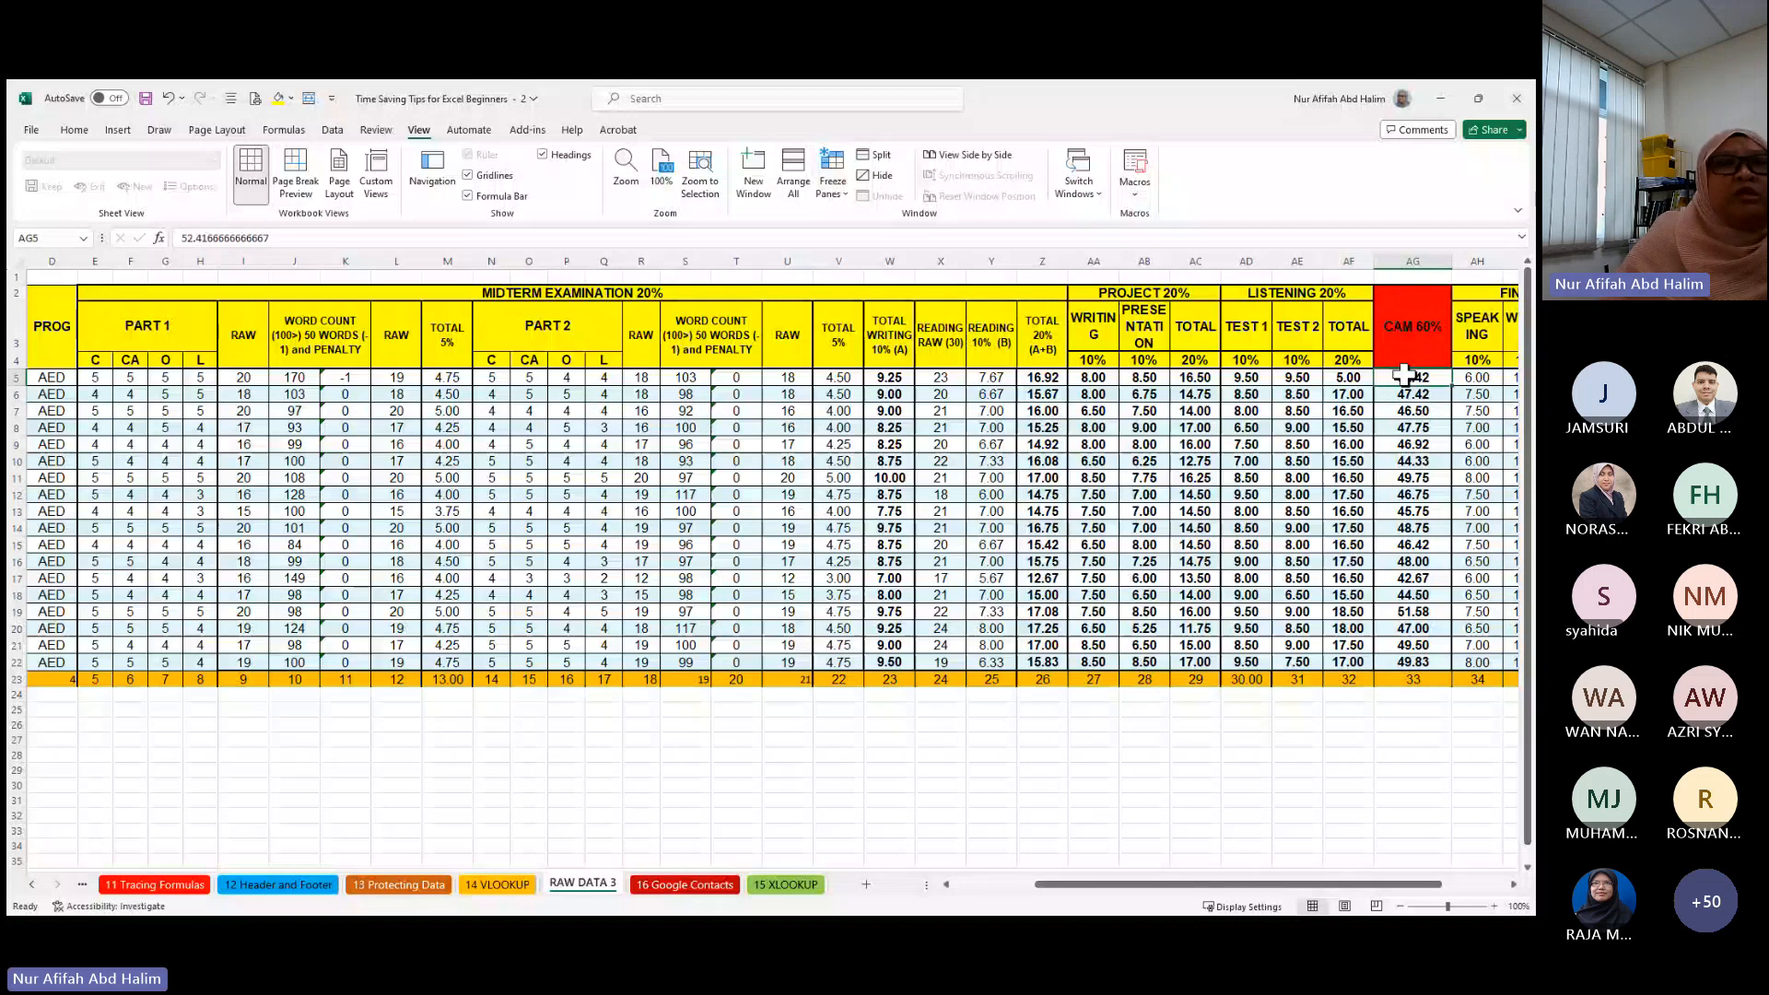
{"action": "left_click_drag", "start_coordinate": [1405, 375], "coordinate": [1410, 656]}
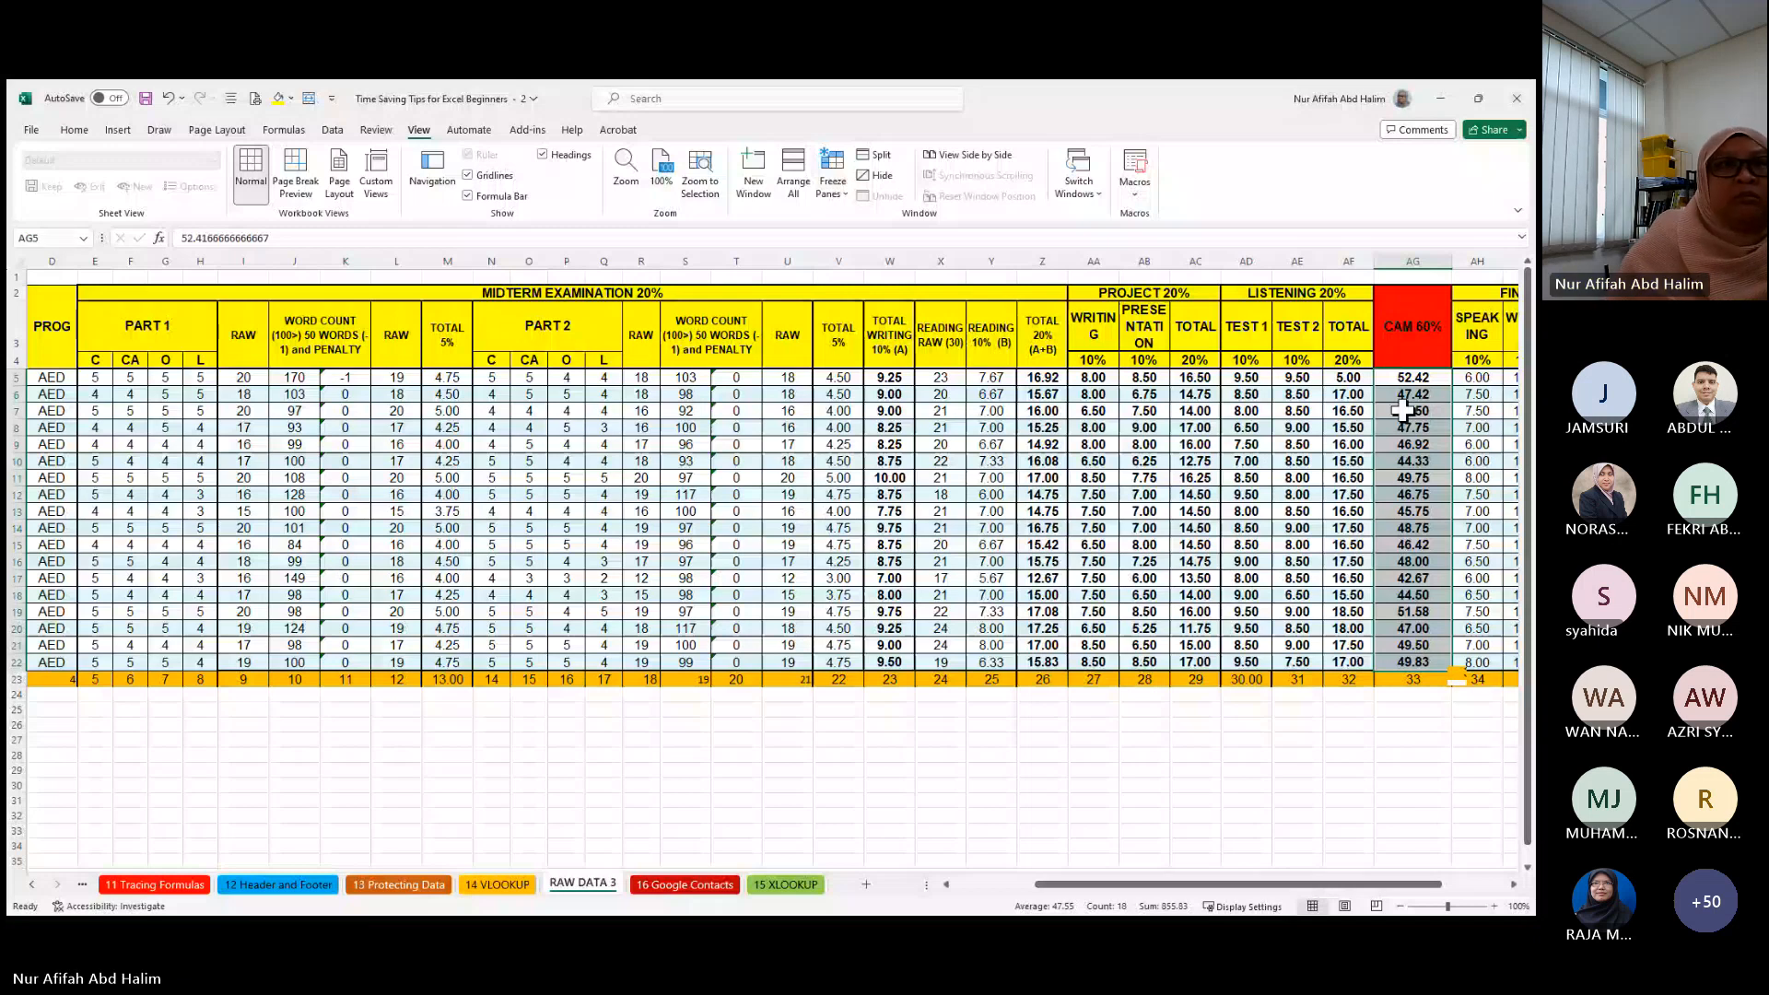
{"action": "key", "text": "Delete"}
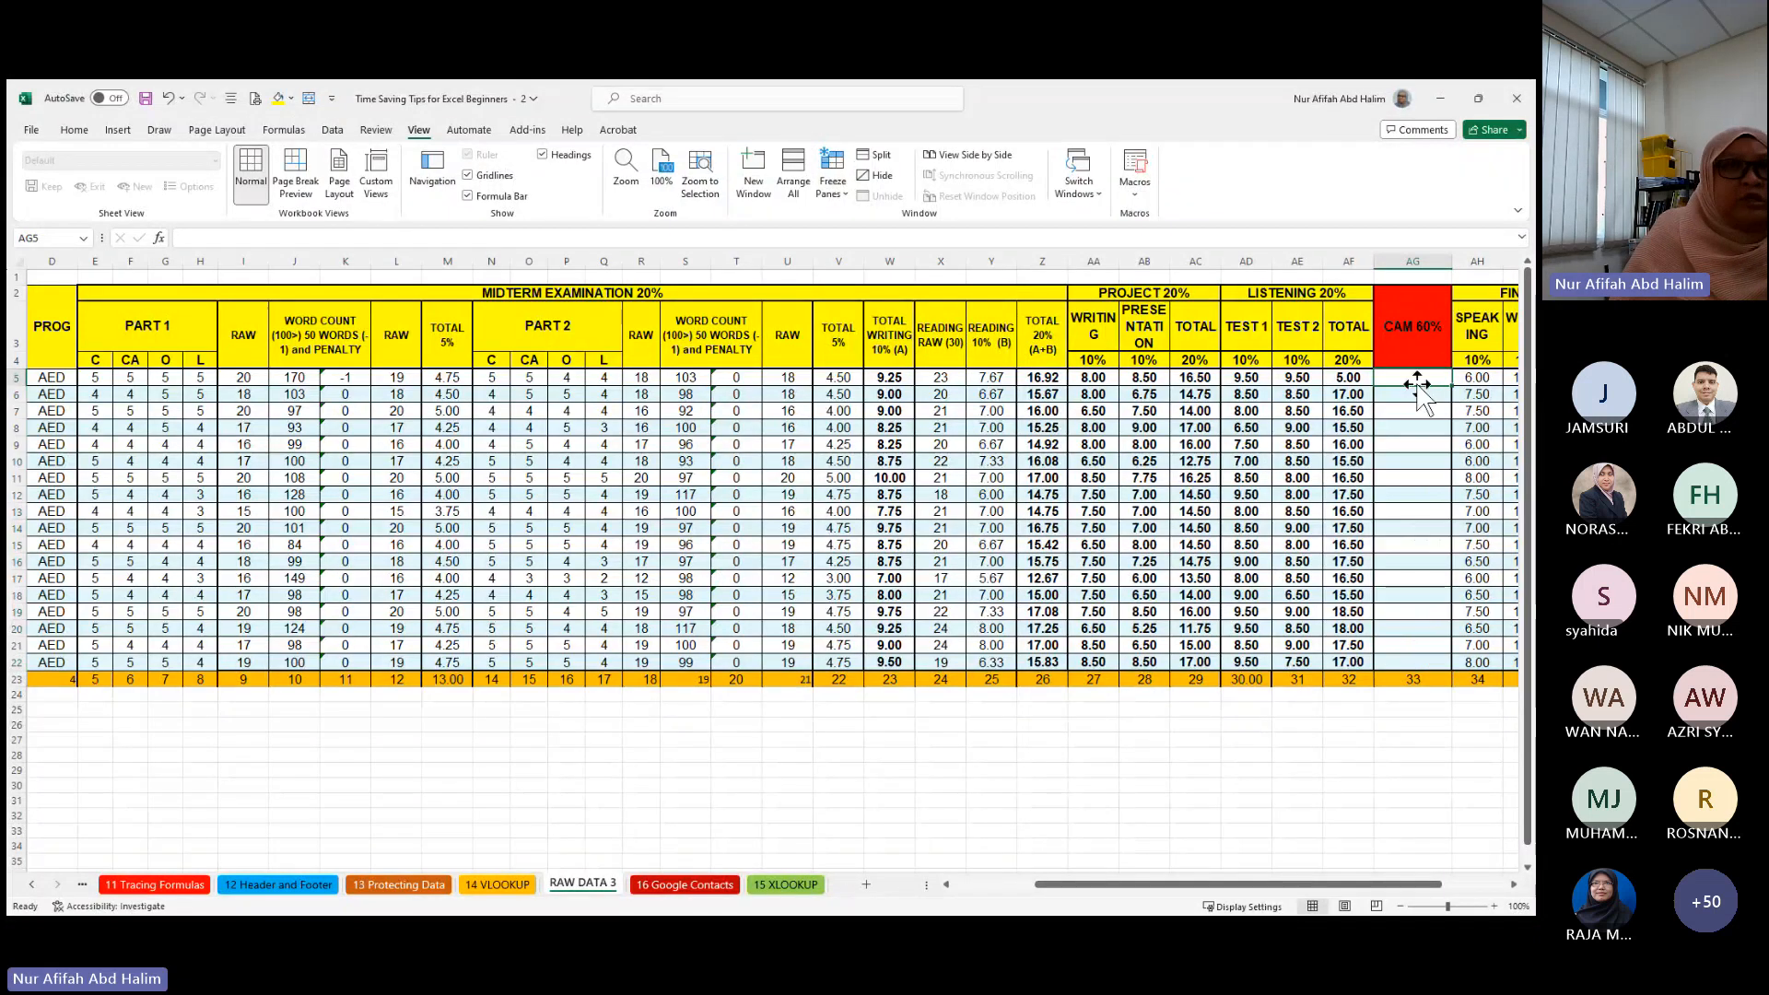
{"action": "type", "text": "="}
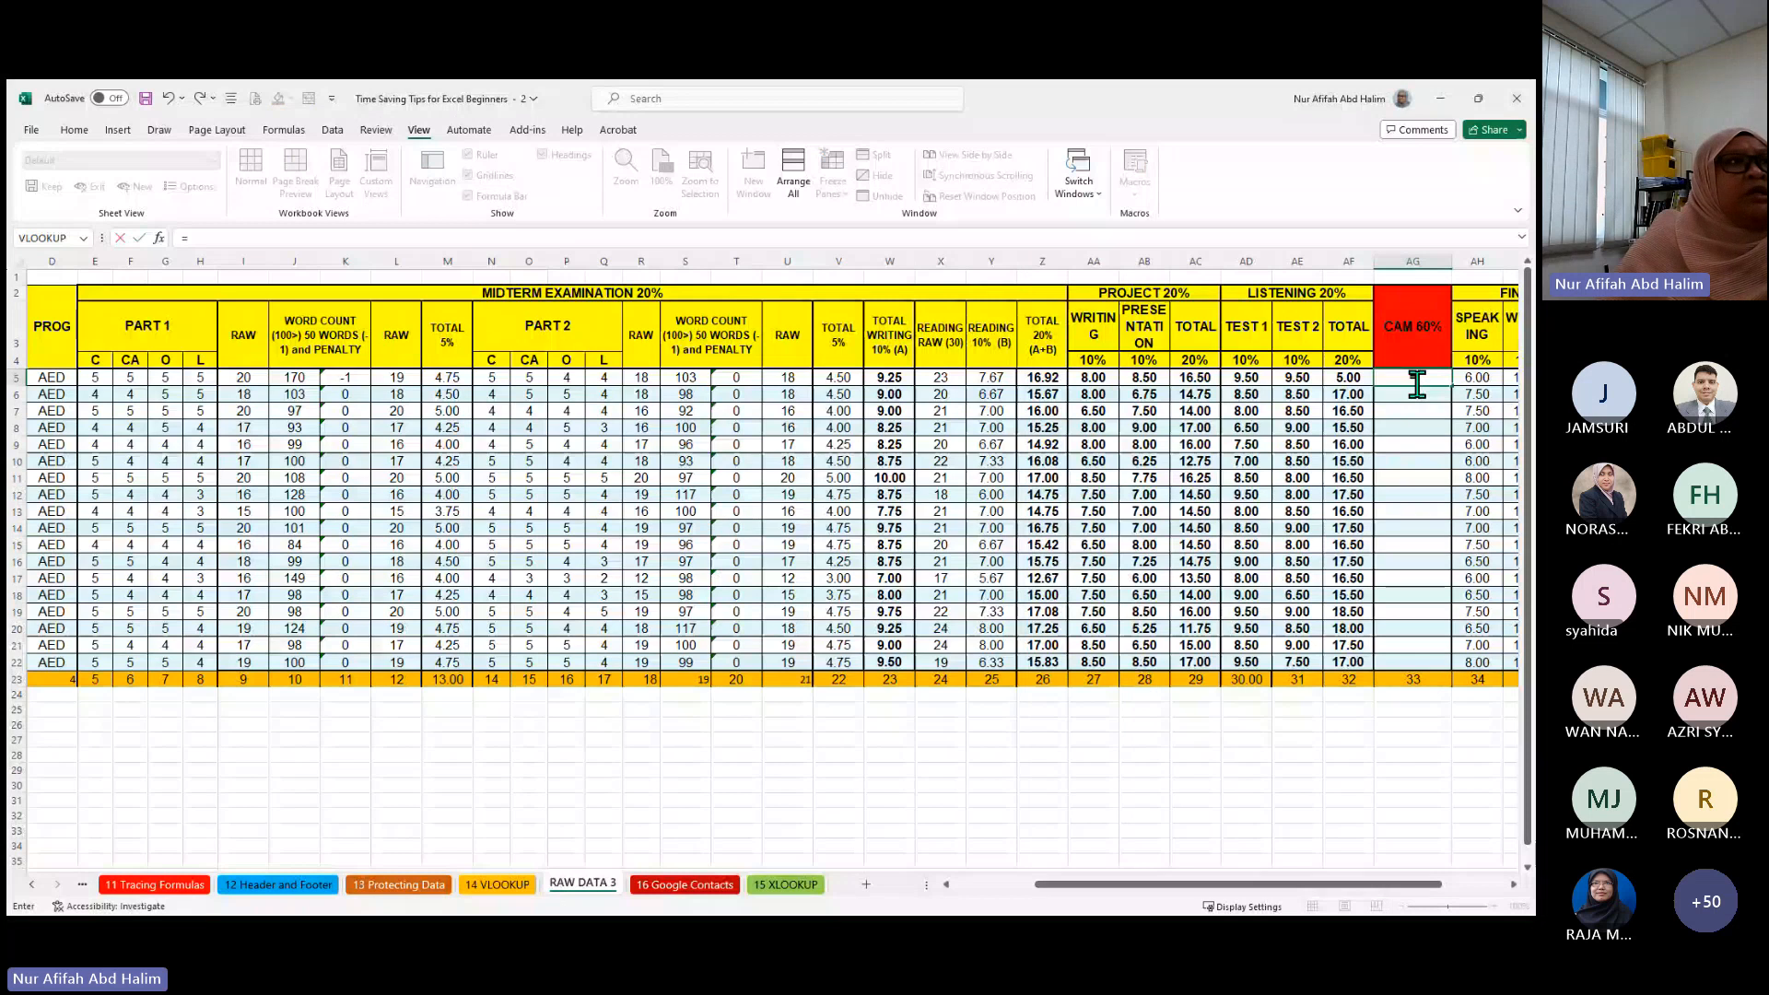
{"action": "left_click", "coordinate": [447, 333]}
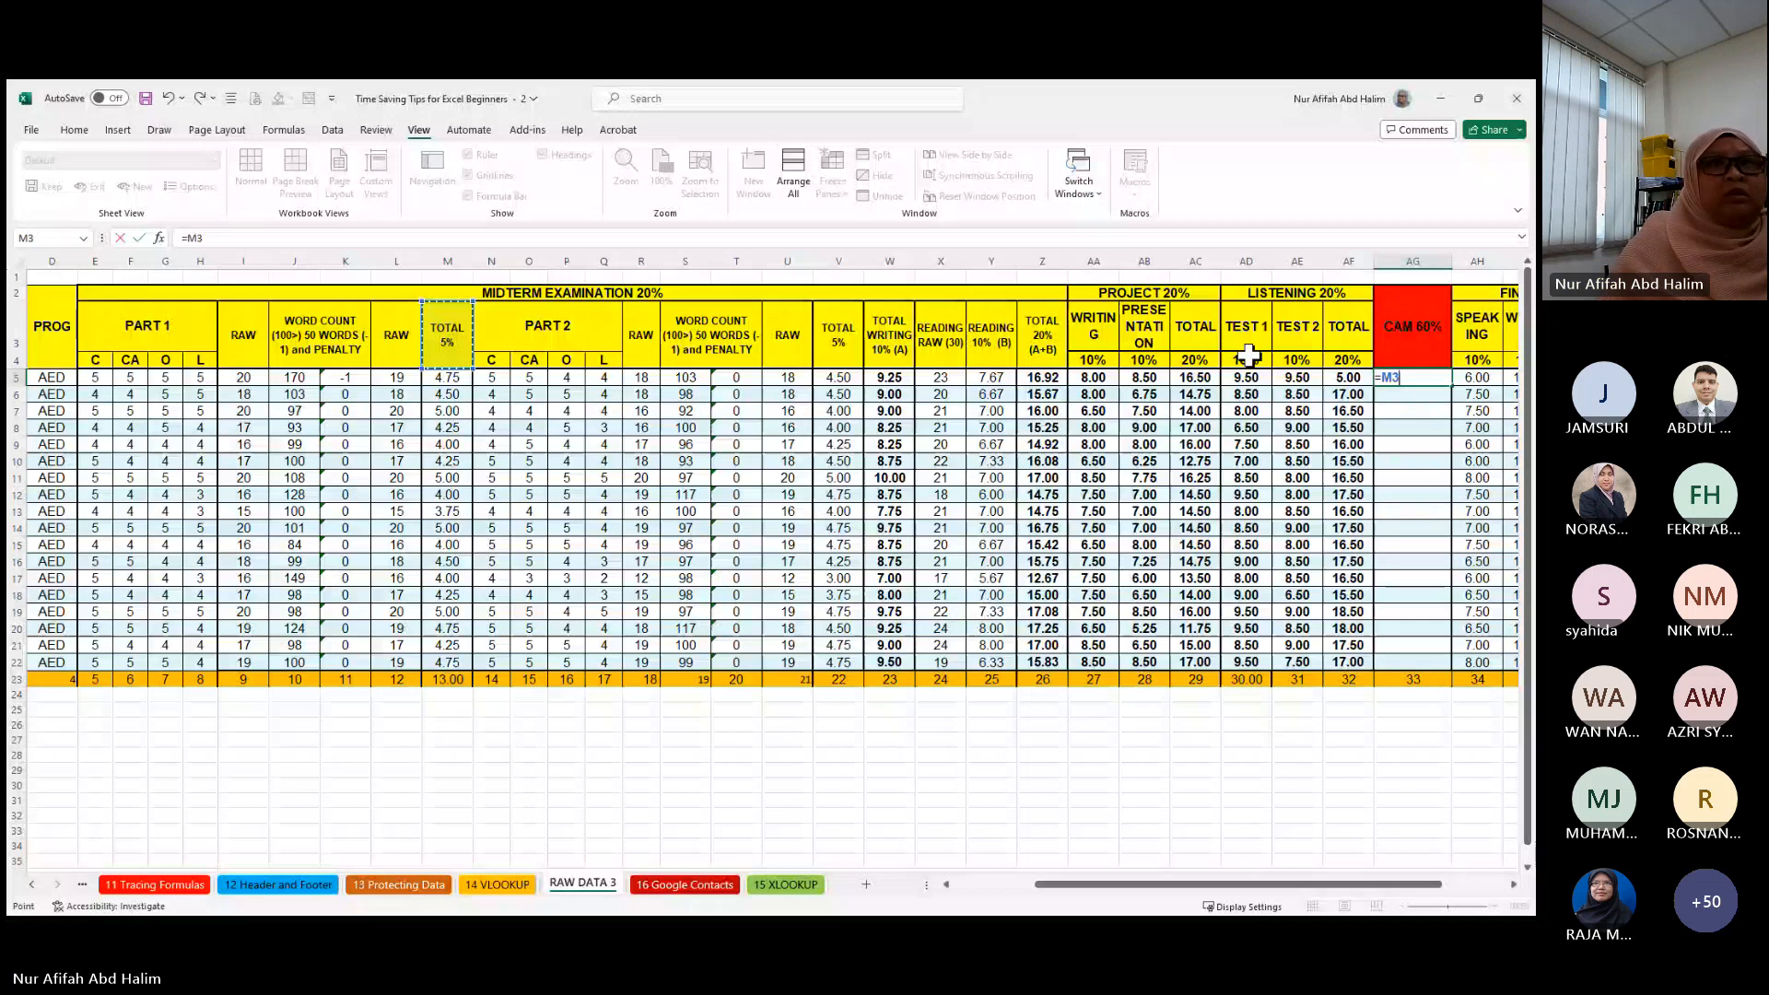
{"action": "key", "text": "Escape"}
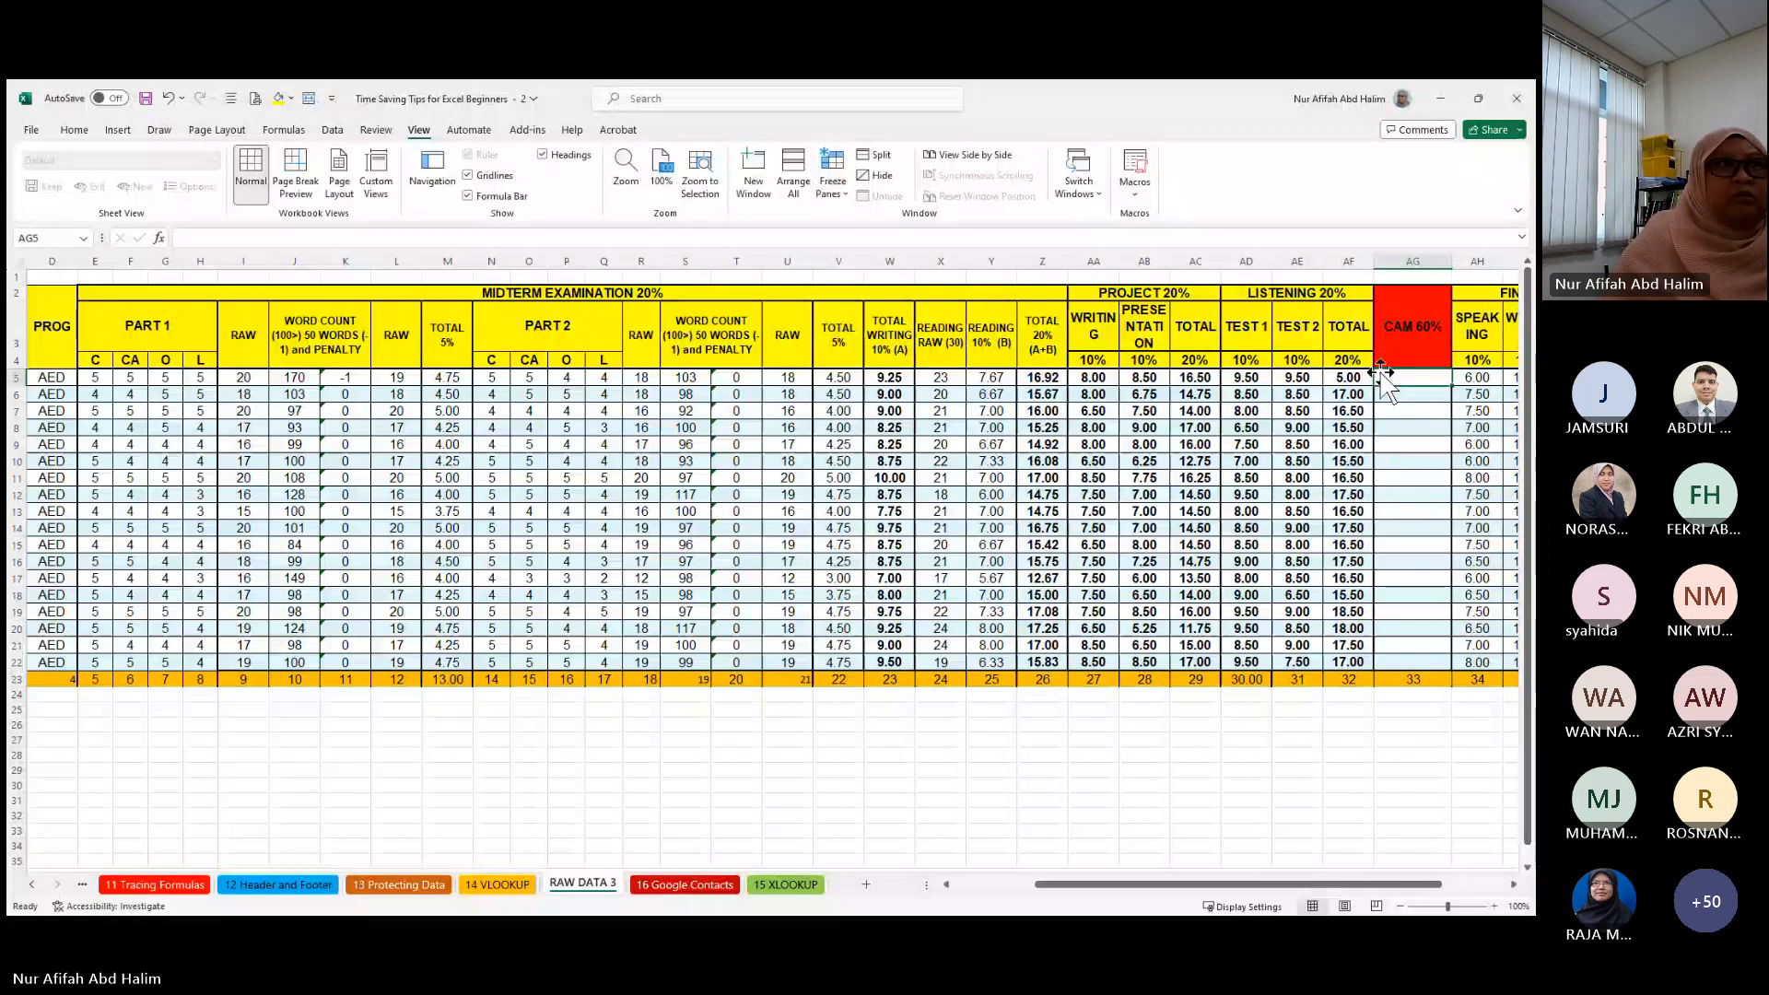
- Enter the formula =M5+V5+AC5+AF5 in AG5 to sum the first student's component totals under CAM 60%
{"action": "type", "text": "="}
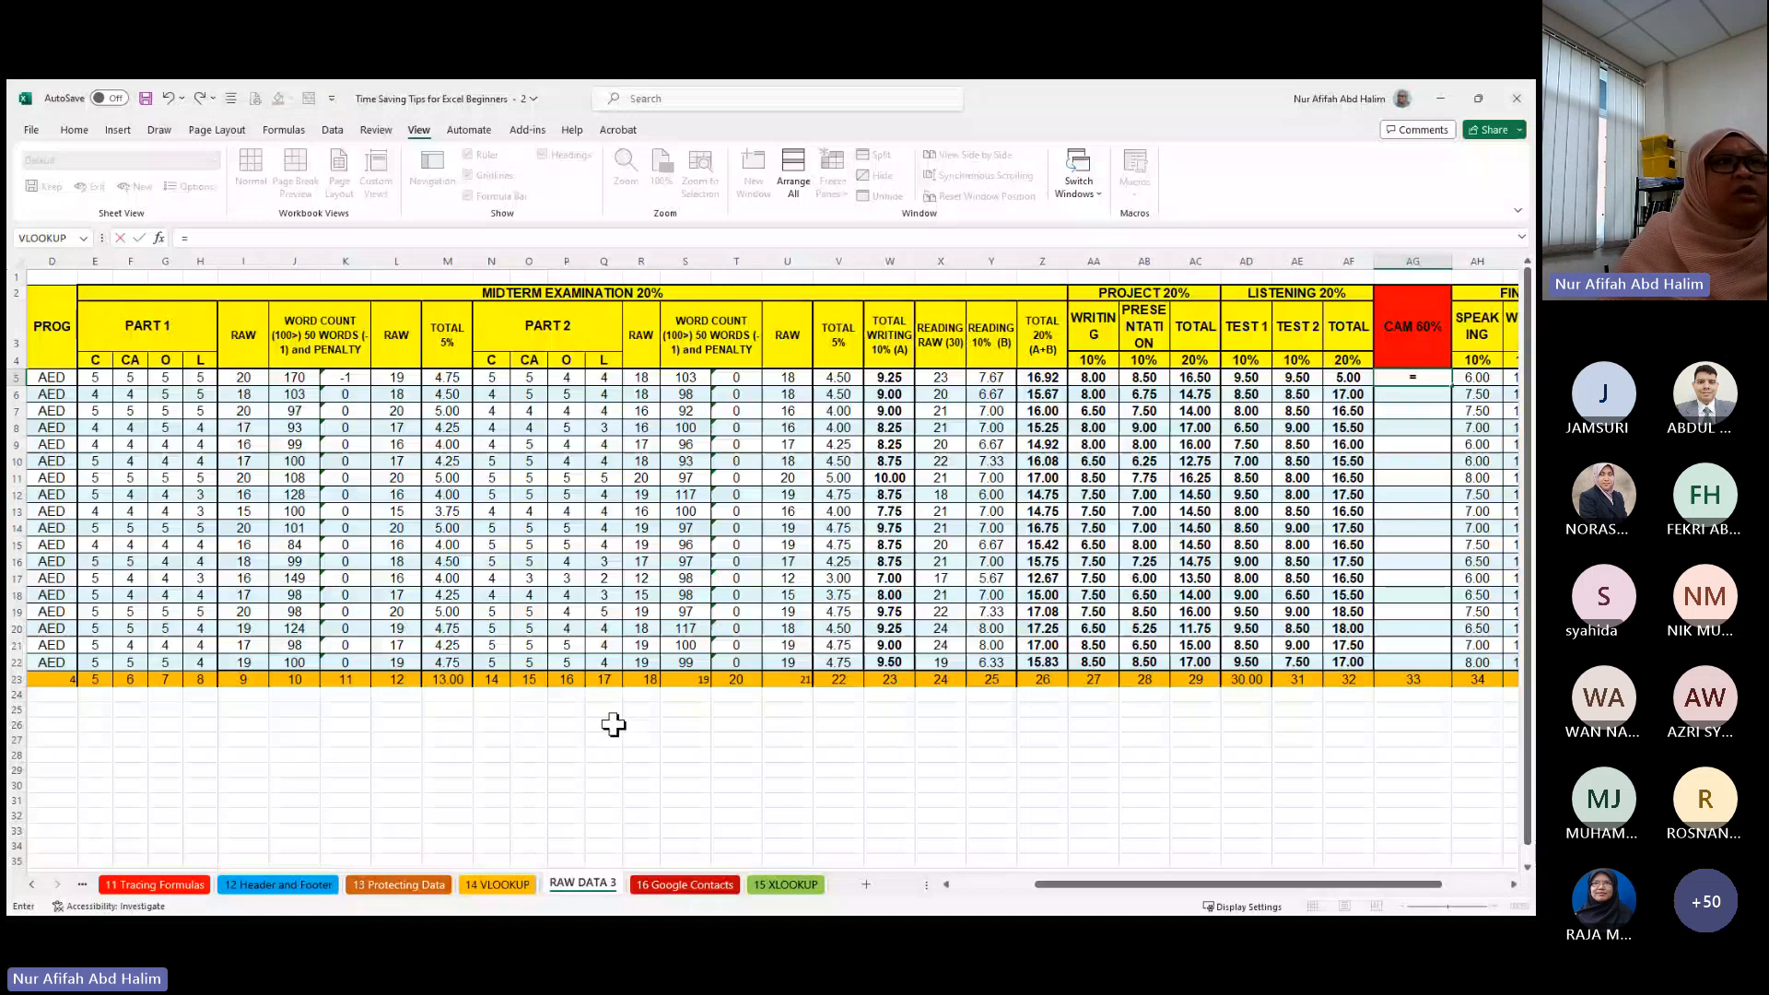
{"action": "left_click", "coordinate": [447, 377]}
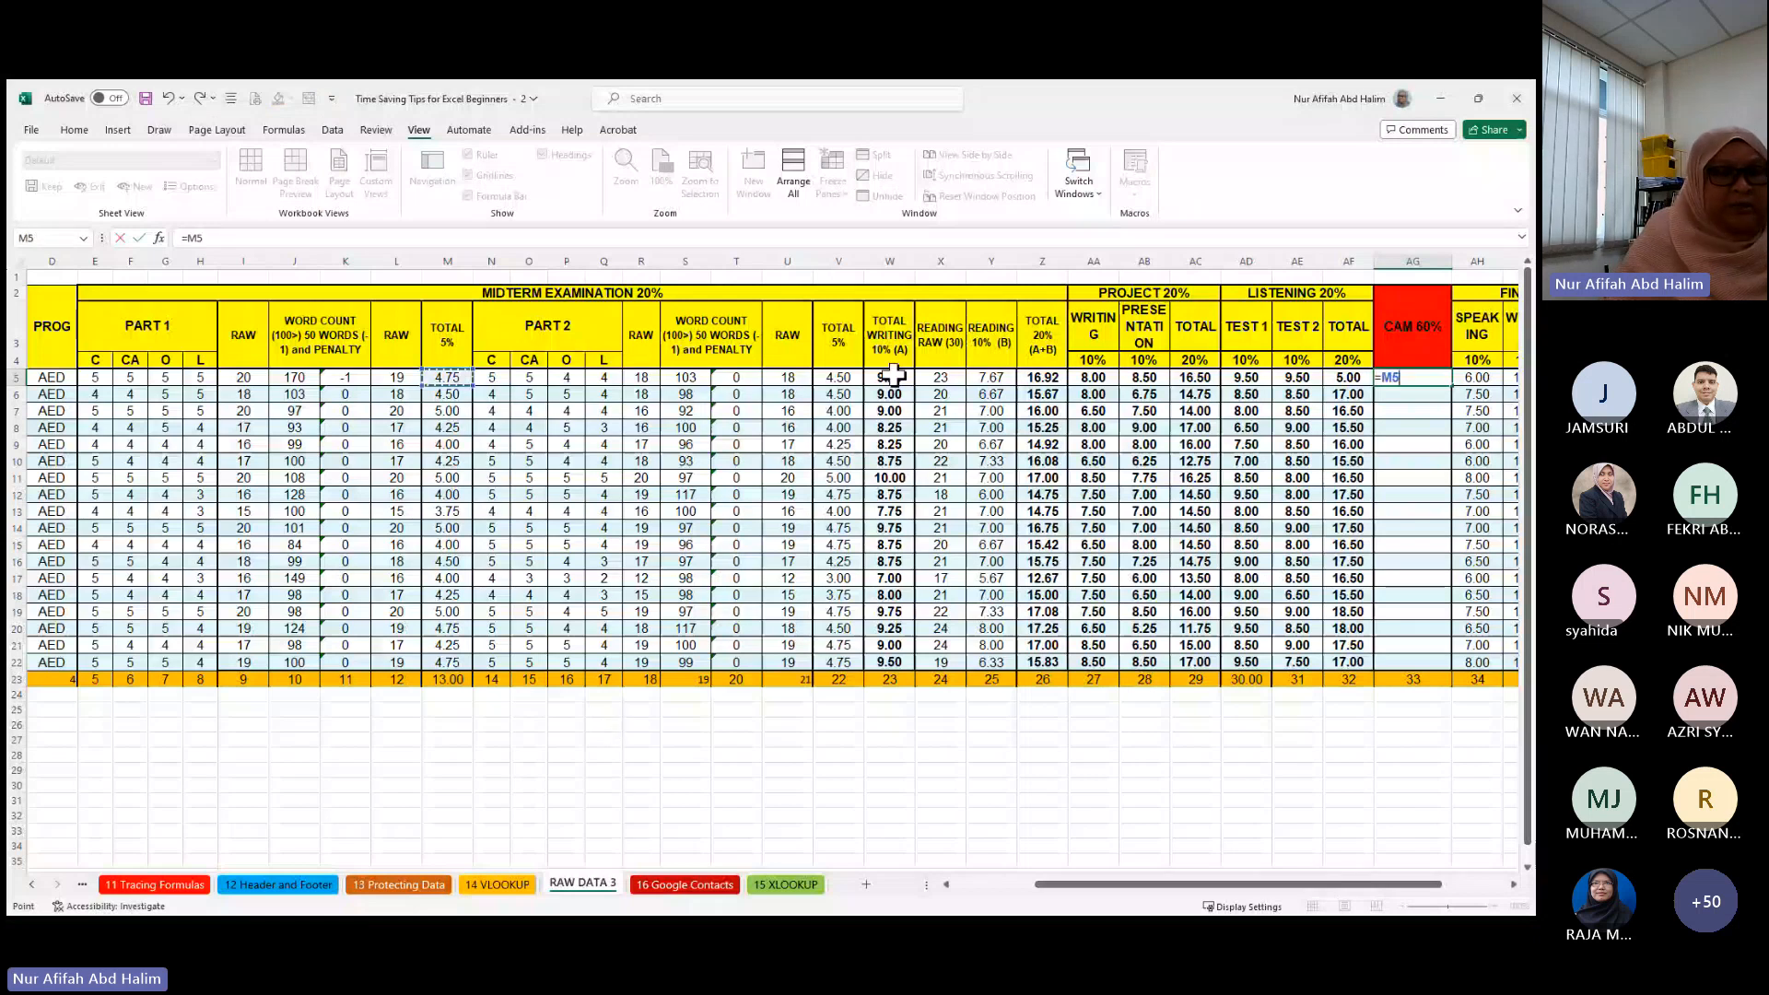
{"action": "type", "text": "+"}
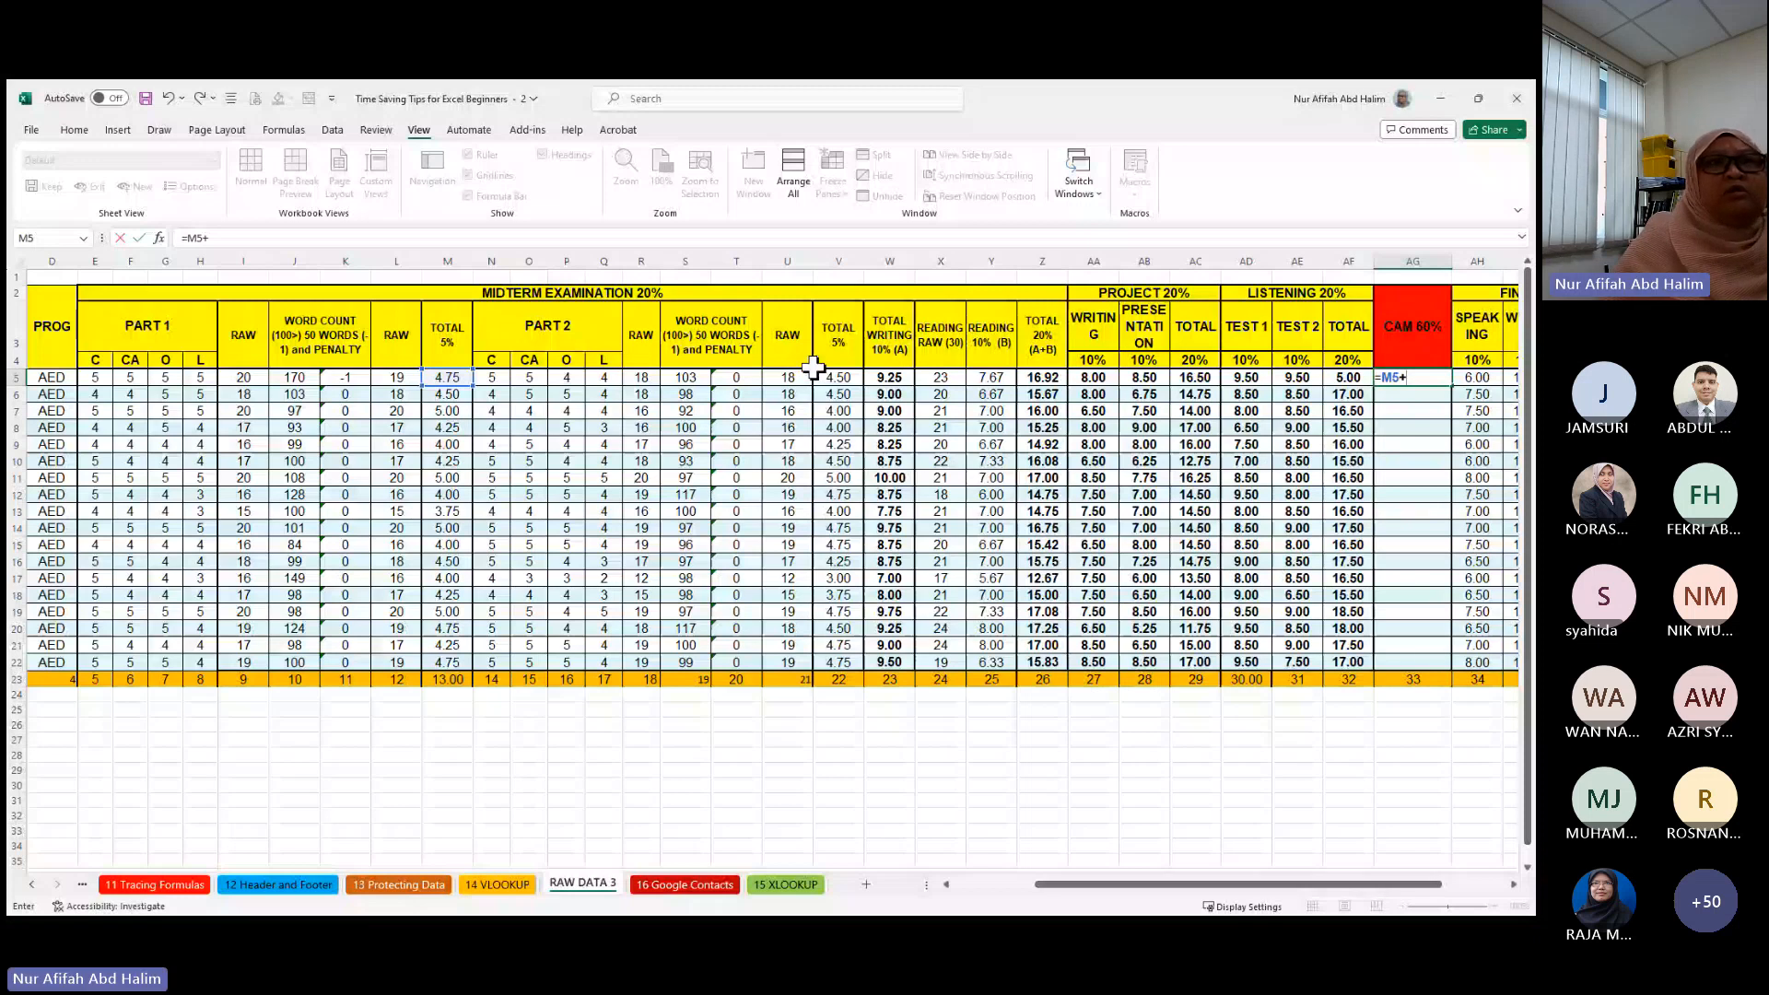
{"action": "left_click", "coordinate": [816, 374]}
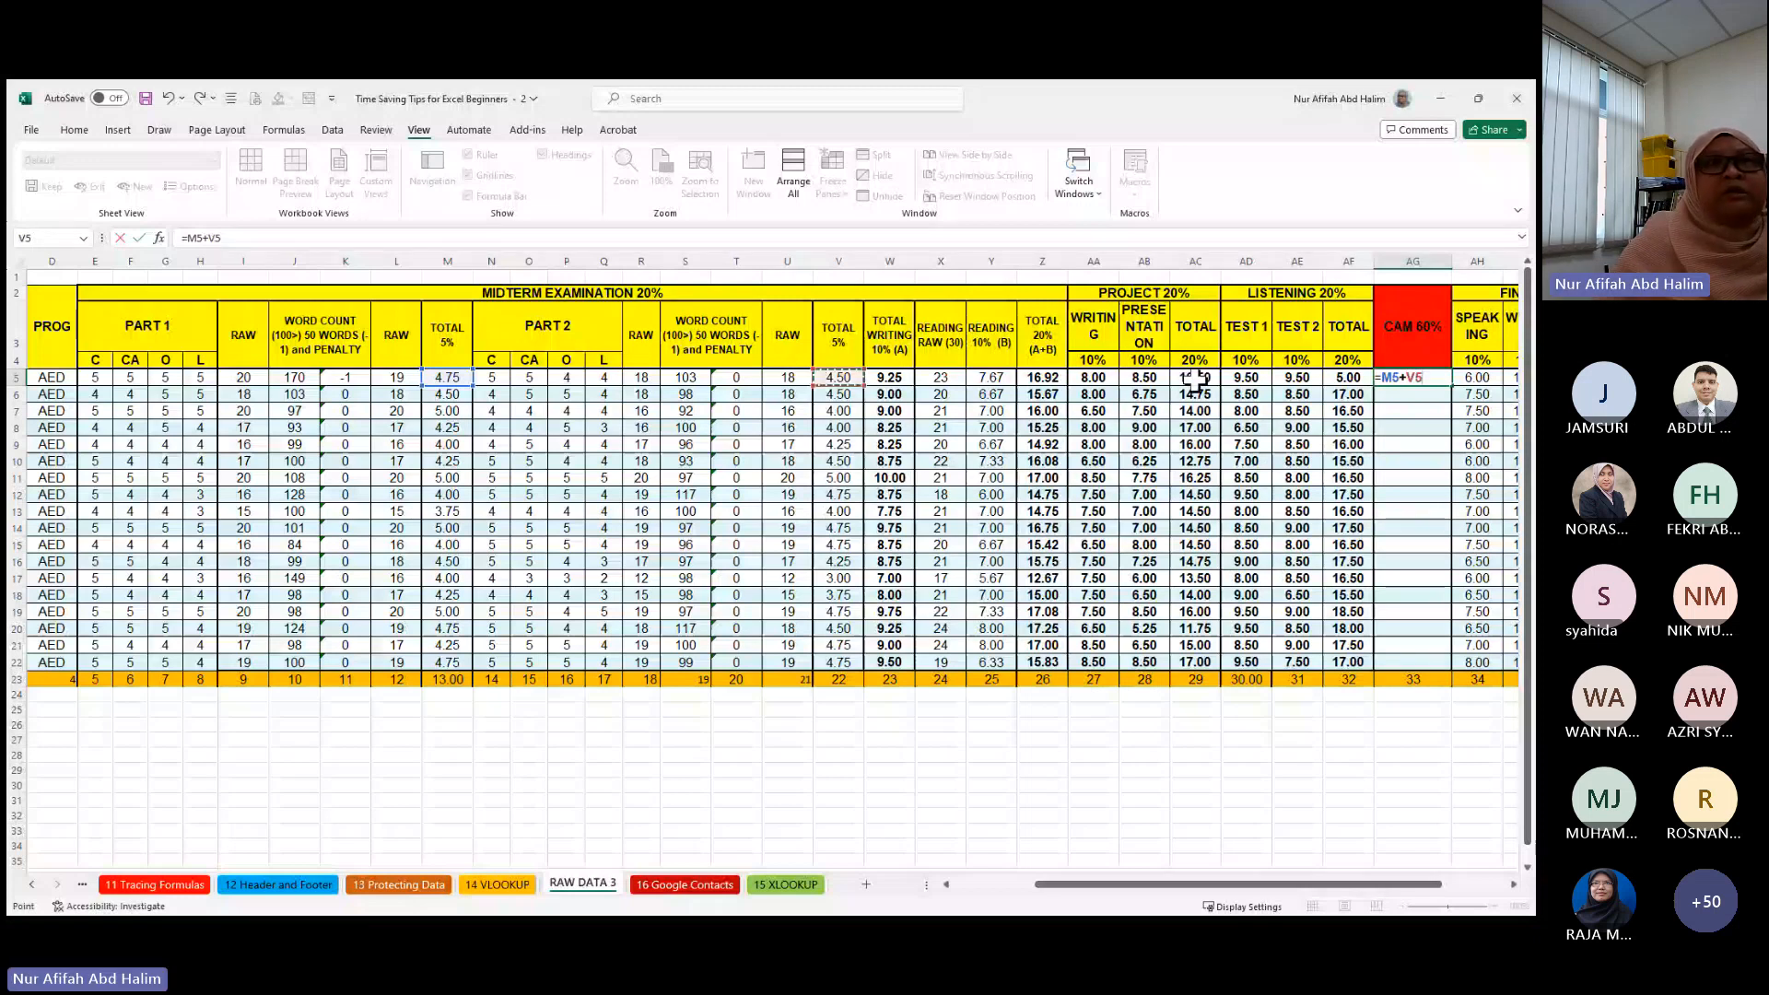
{"action": "type", "text": "+"}
{"action": "left_click", "coordinate": [1196, 378]}
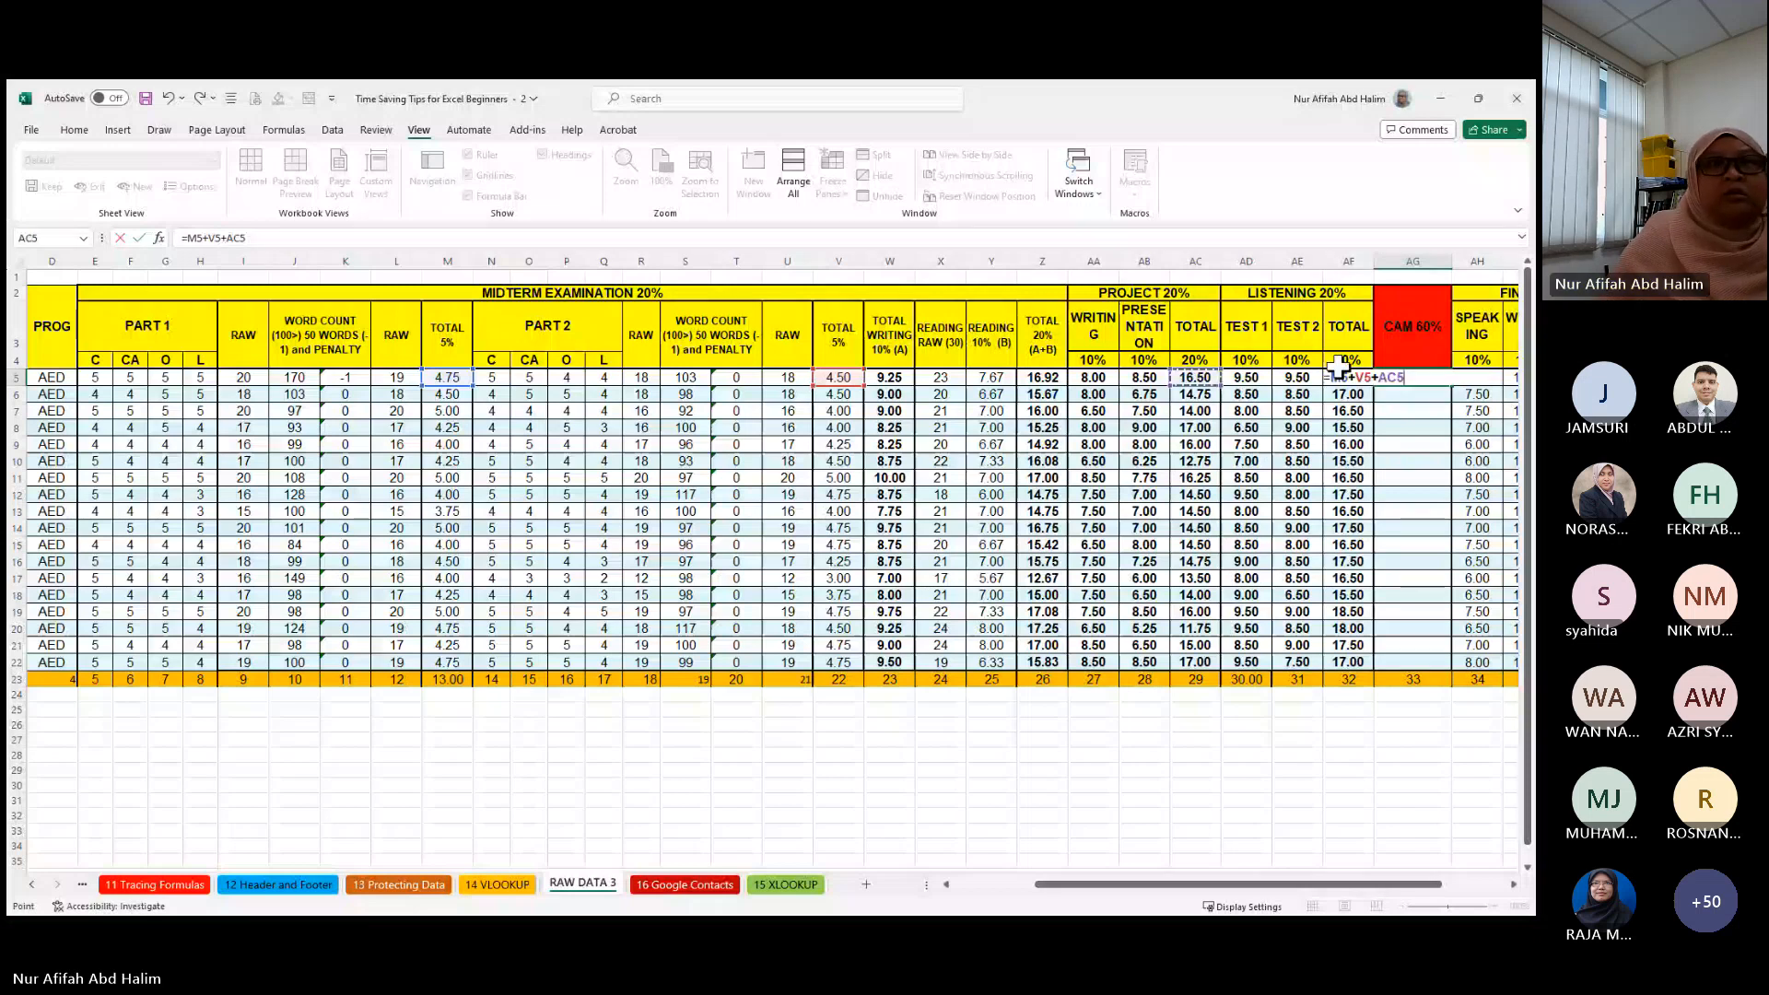
{"action": "type", "text": "+"}
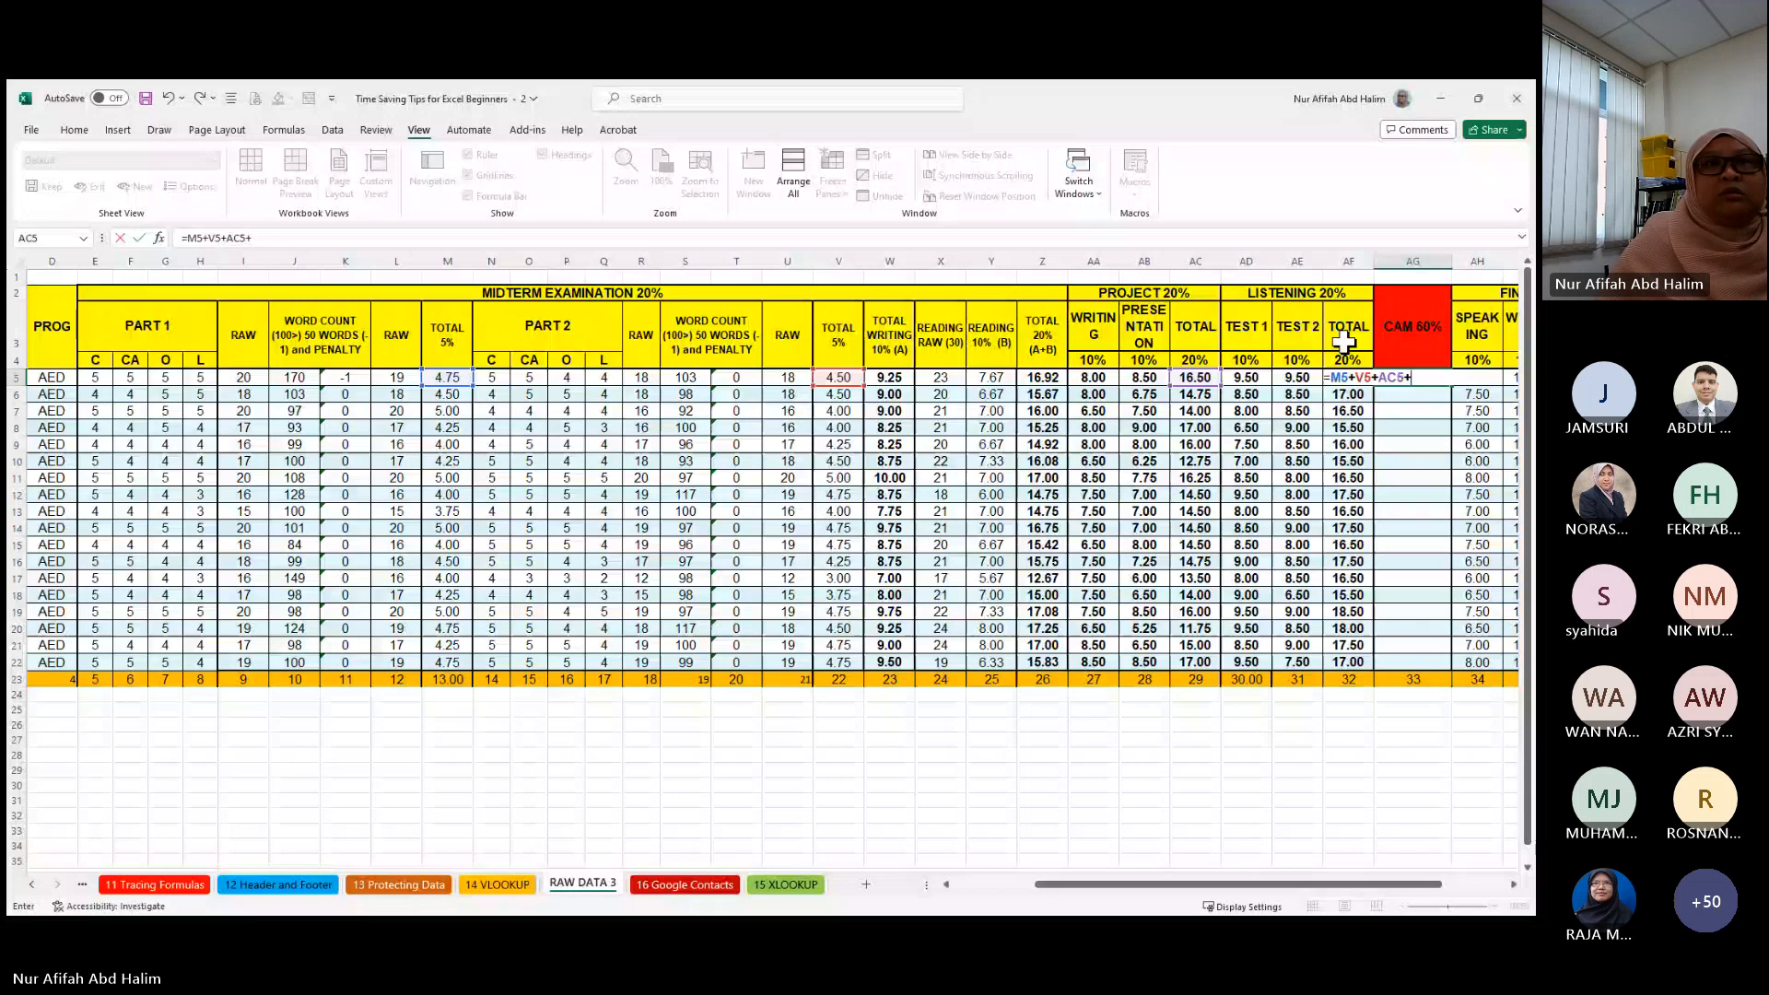
{"action": "scroll", "coordinate": [1343, 343], "scroll_direction": "down", "scroll_amount": 1}
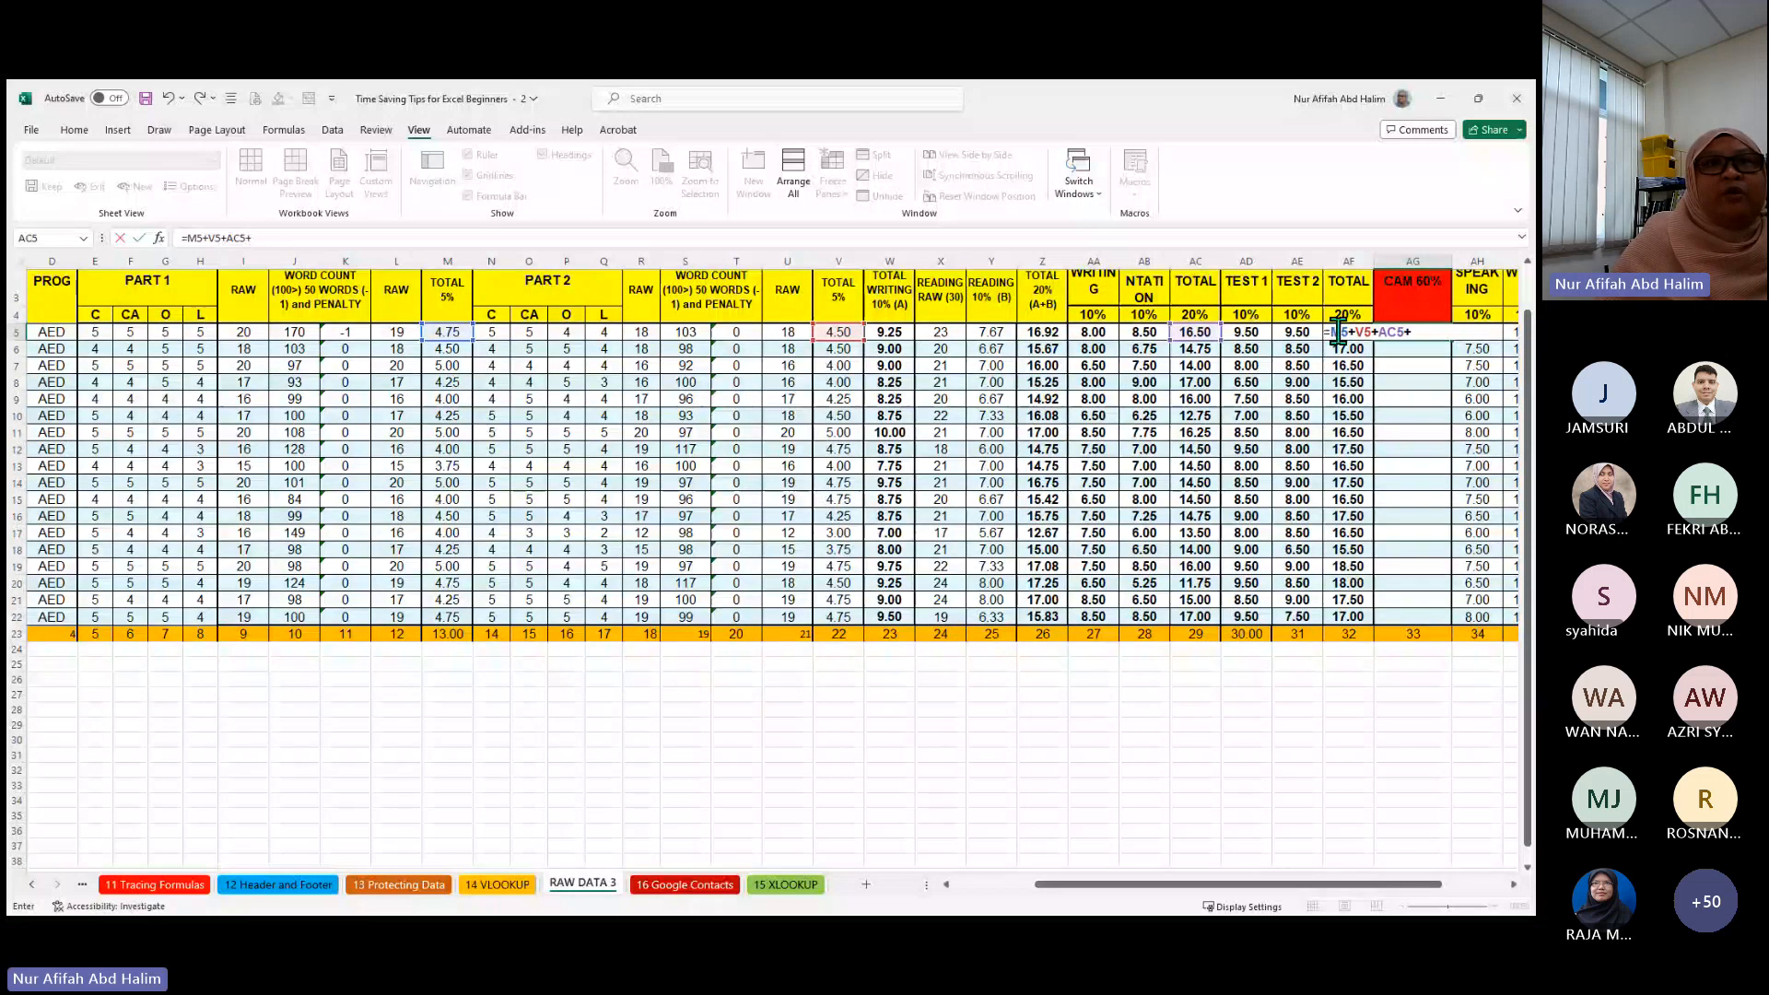
{"action": "scroll", "coordinate": [1338, 334], "scroll_direction": "up", "scroll_amount": 1}
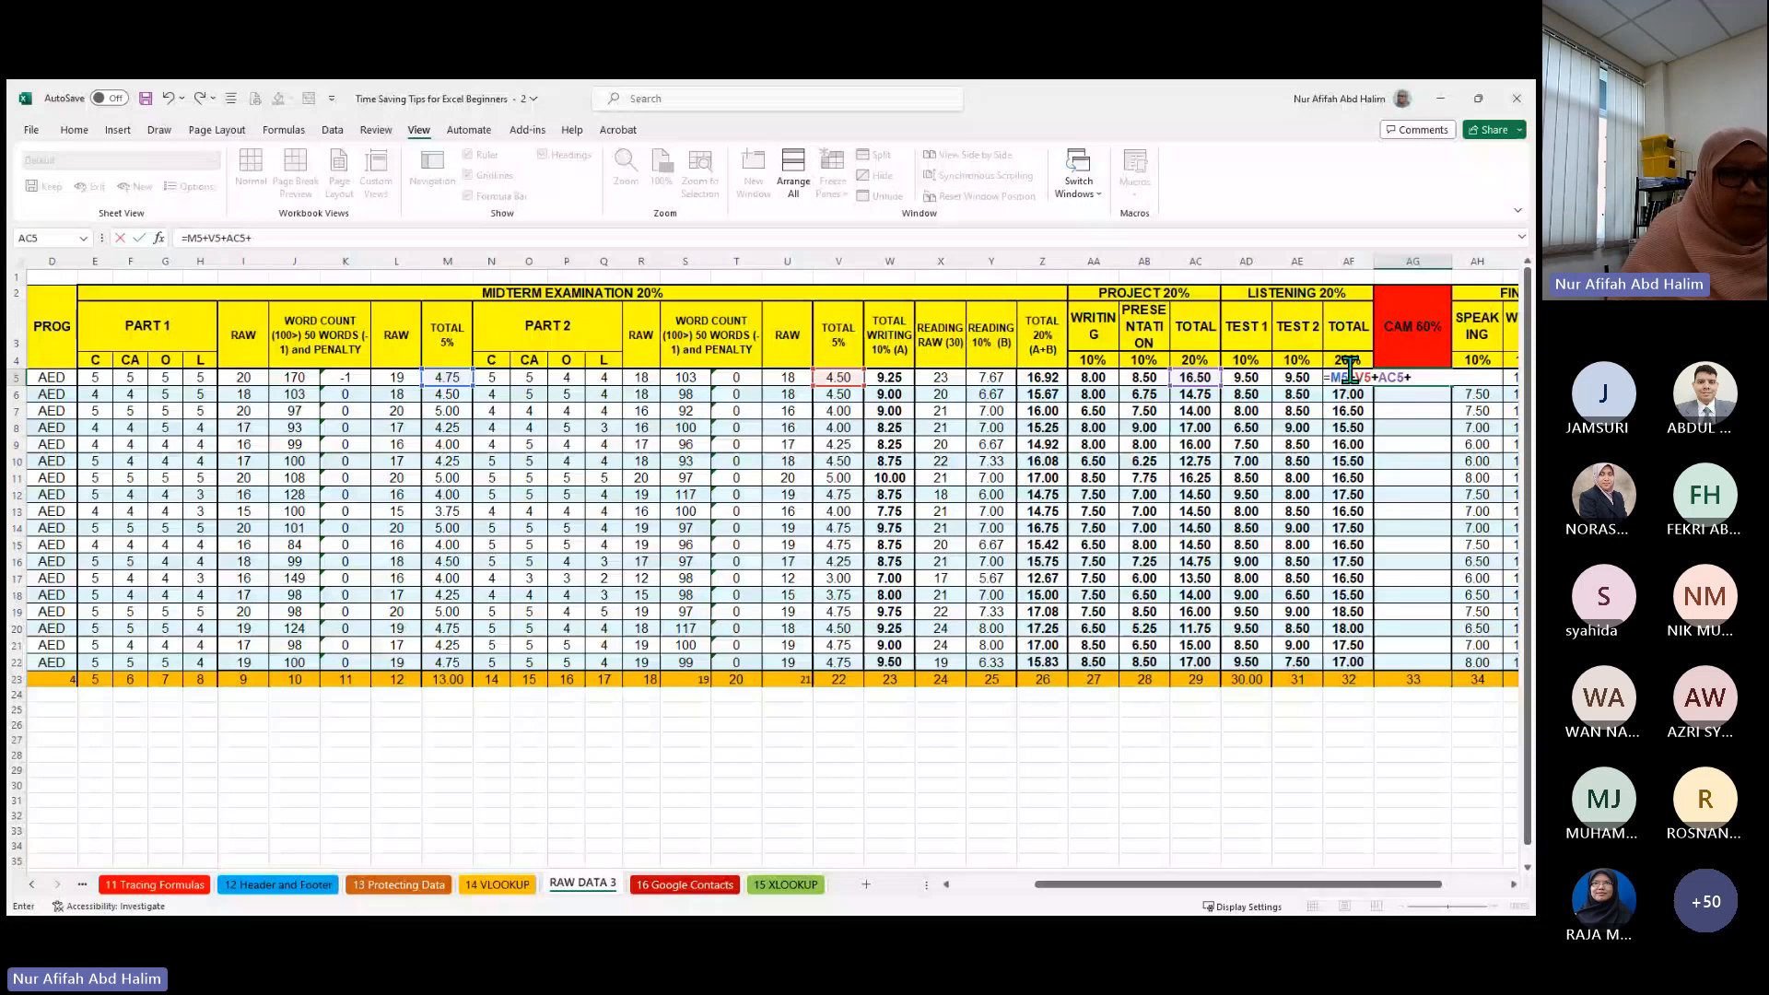
{"action": "left_click", "coordinate": [1353, 379]}
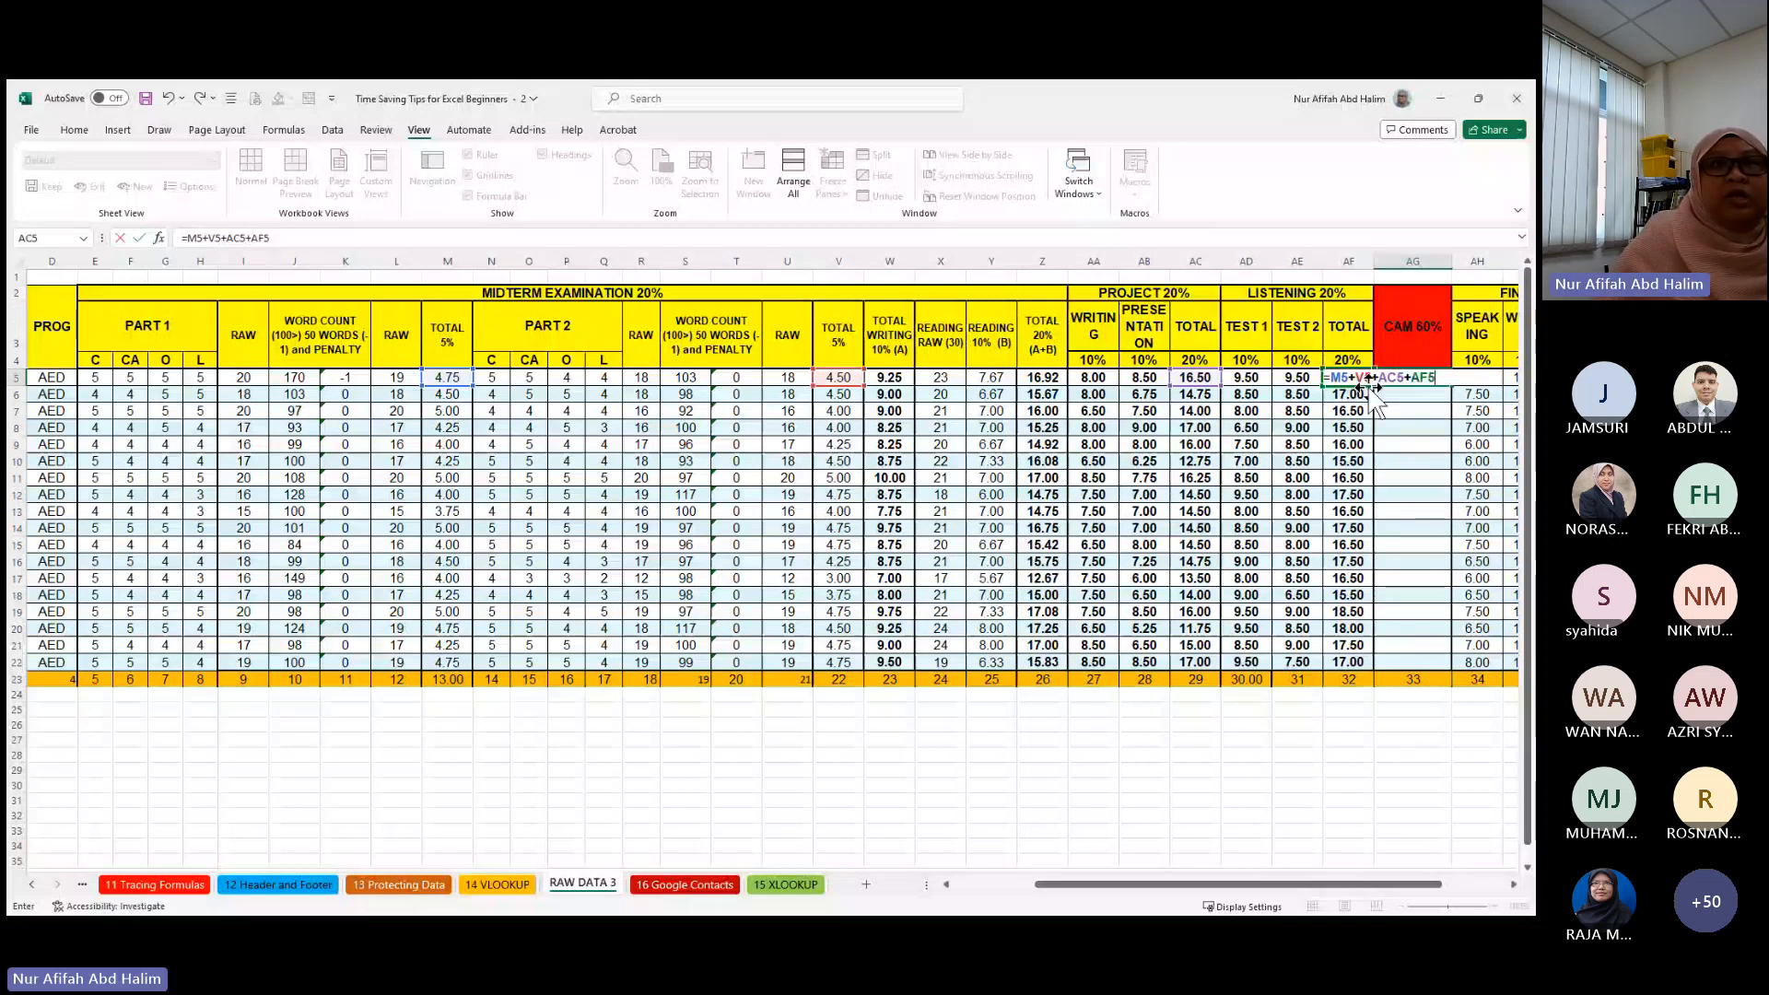
{"action": "key", "text": "ctrl+Return"}
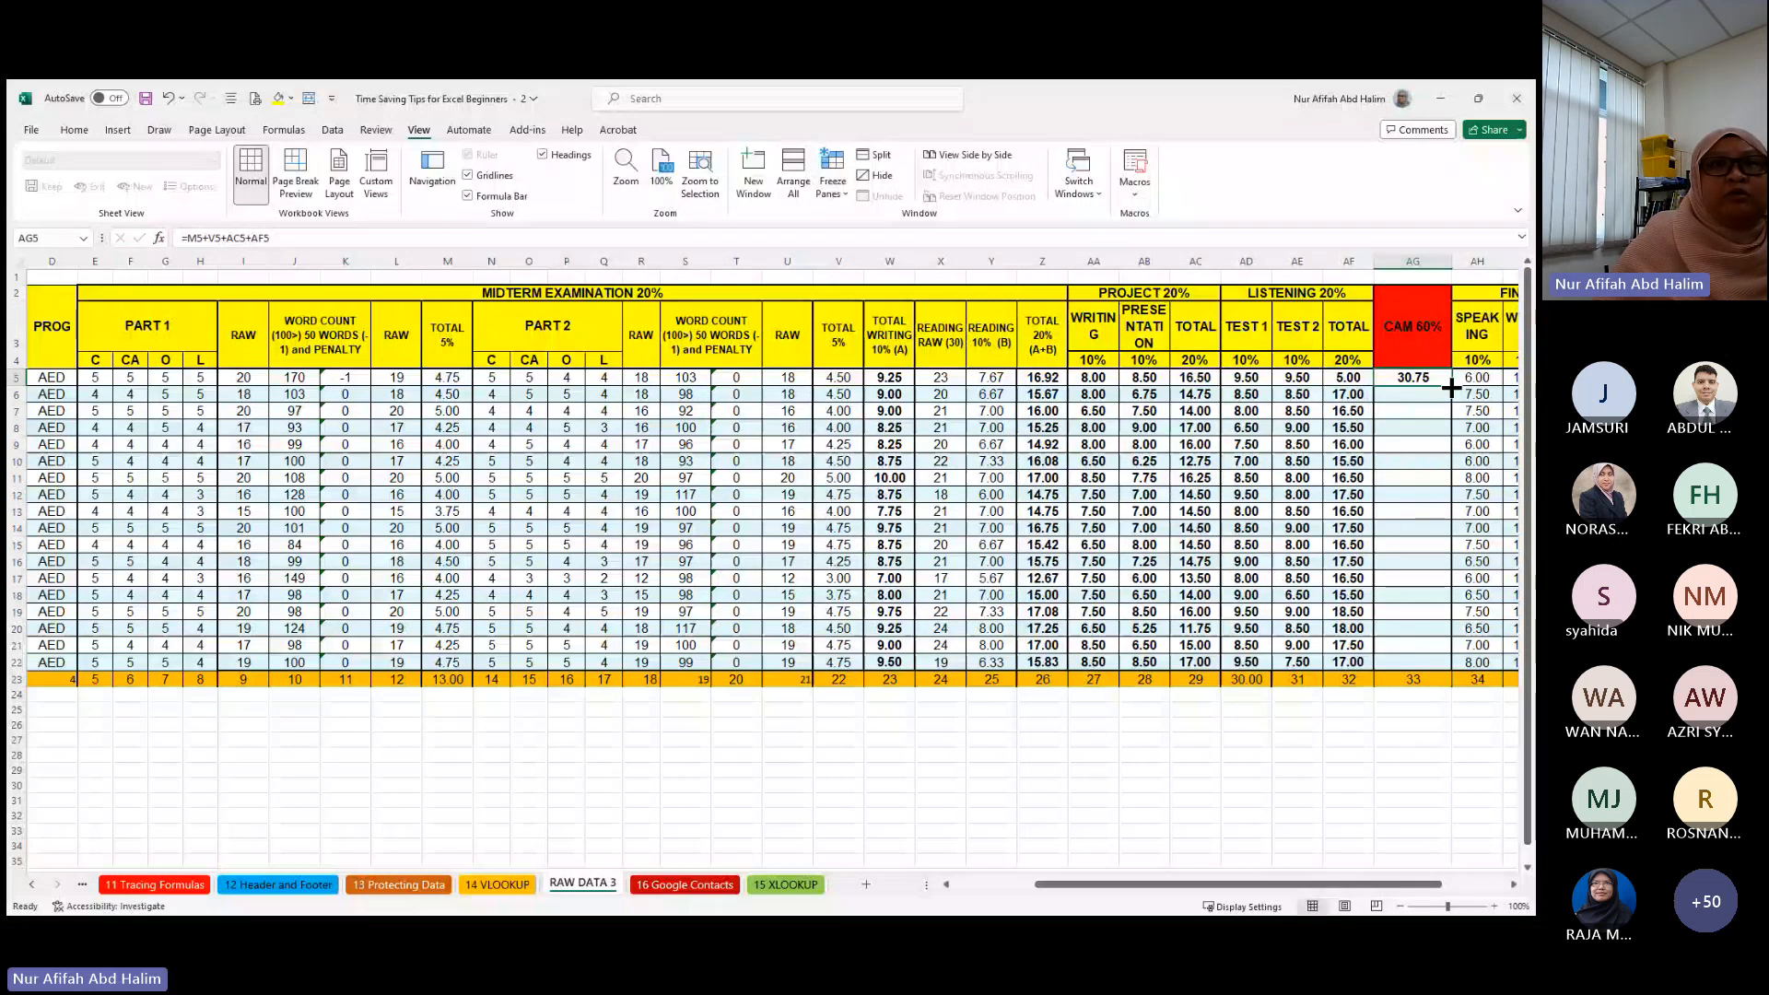
- Fill the CAM 60% formula from AG5 down through AG22 and return to the first student on the 14 VLOOKUP sheet
{"action": "left_click_drag", "start_coordinate": [1451, 388], "coordinate": [1438, 664]}
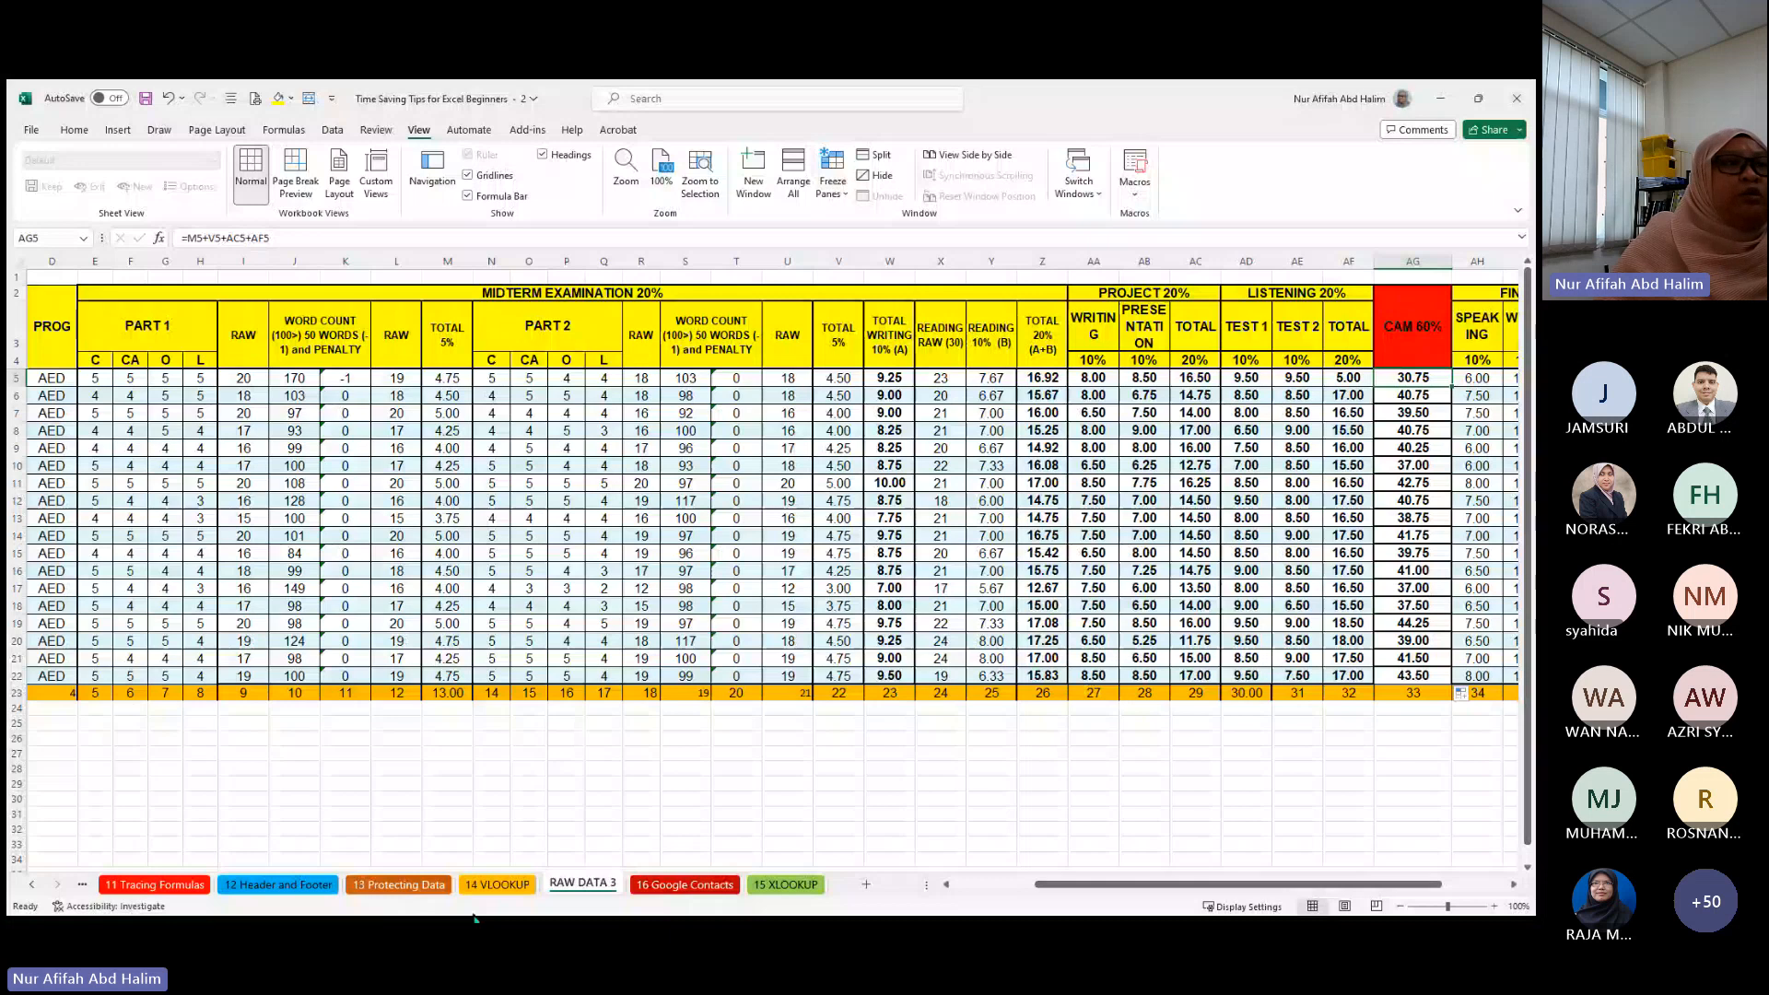
{"action": "left_click", "coordinate": [498, 884]}
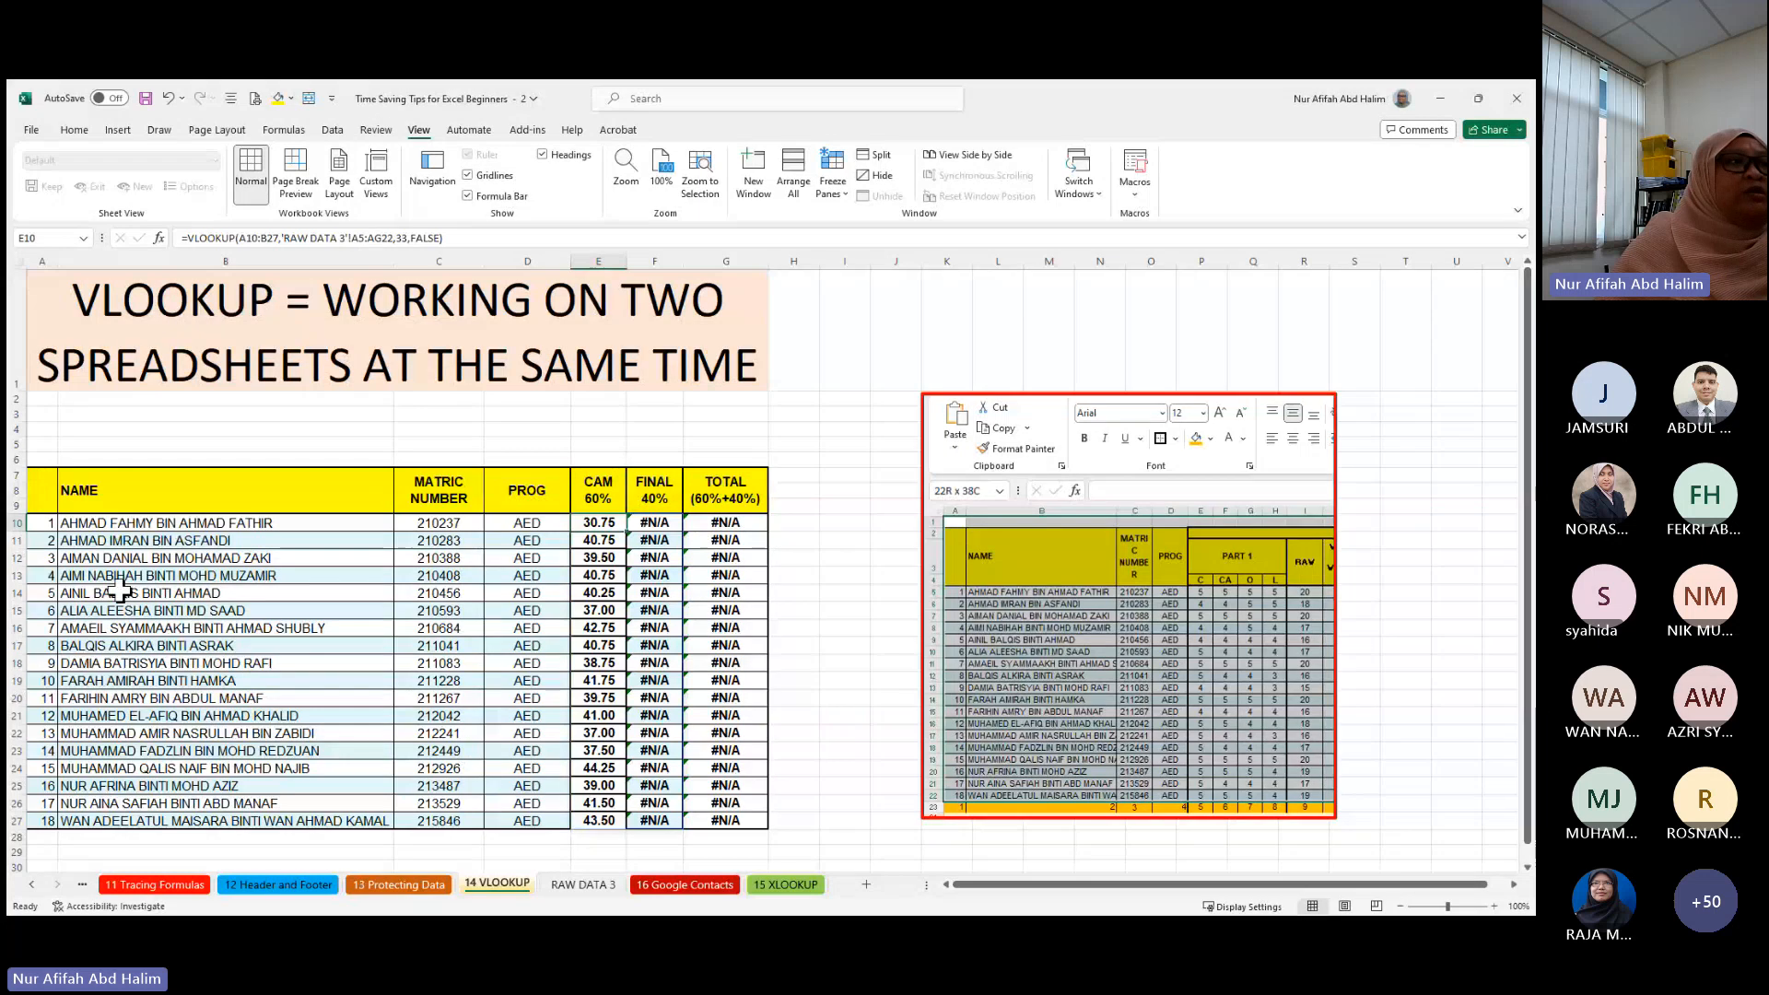
{"action": "left_click", "coordinate": [97, 521]}
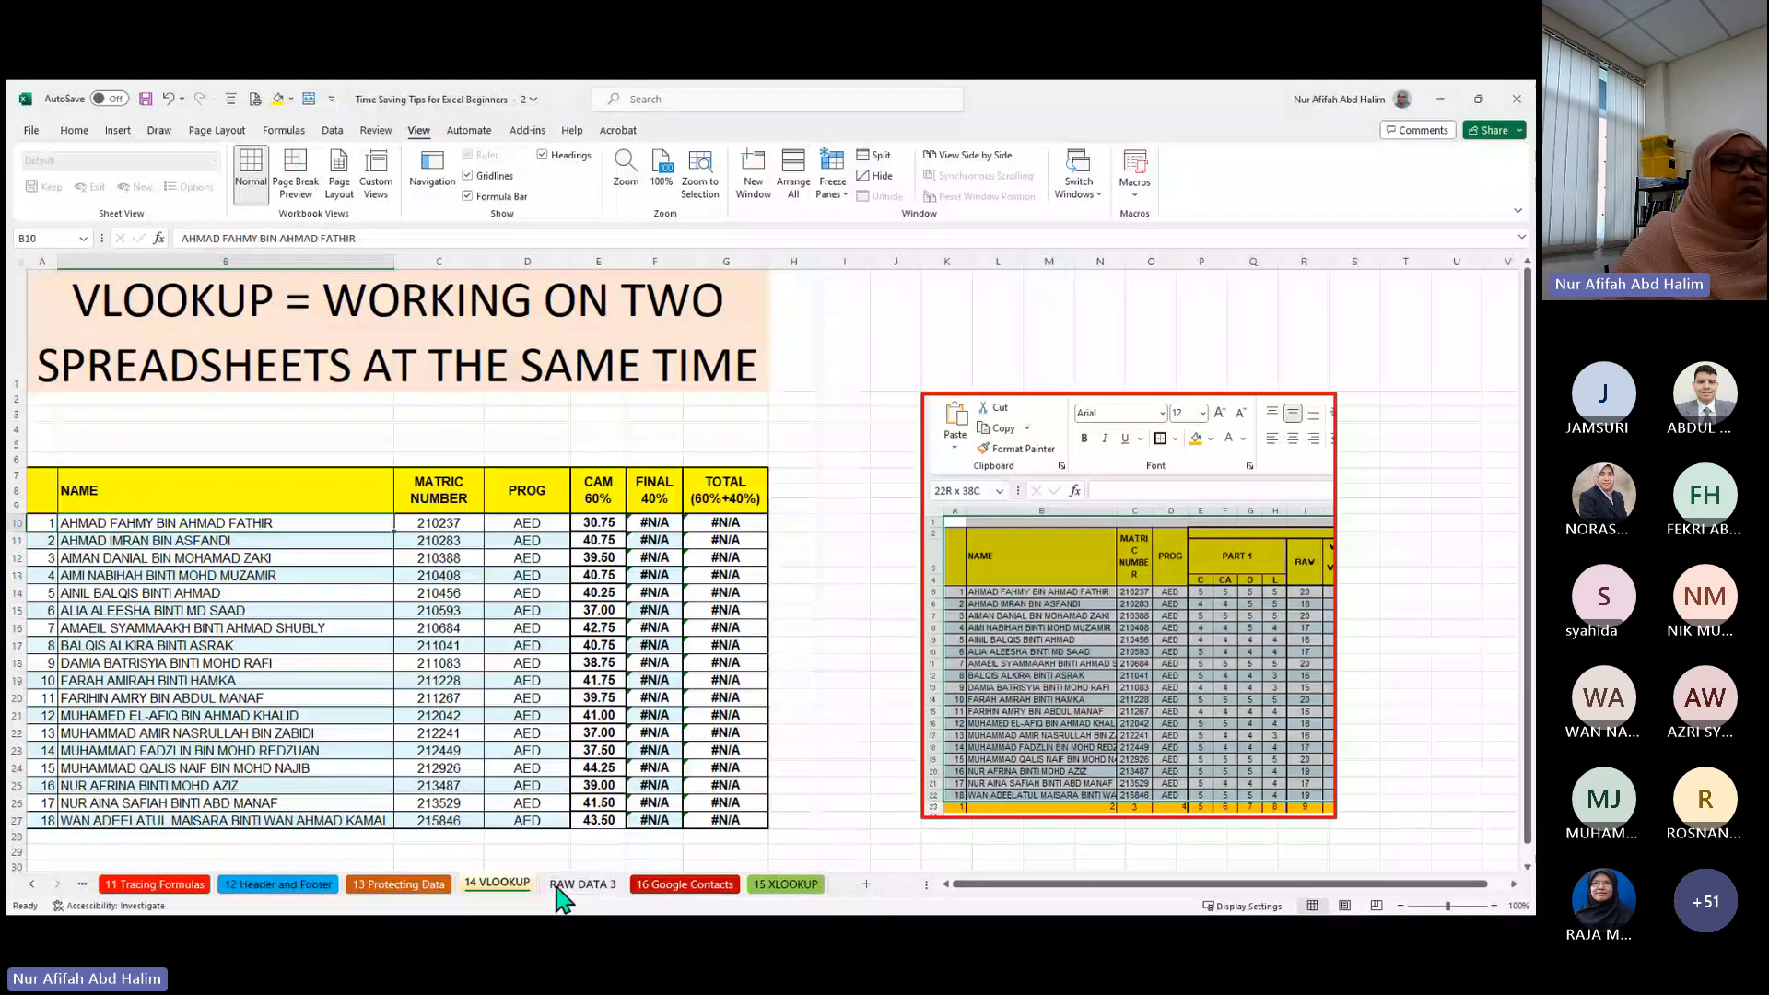
- Compare the student rows on RAW DATA 3 with the summary table on the 14 VLOOKUP sheet
{"action": "left_click", "coordinate": [562, 885]}
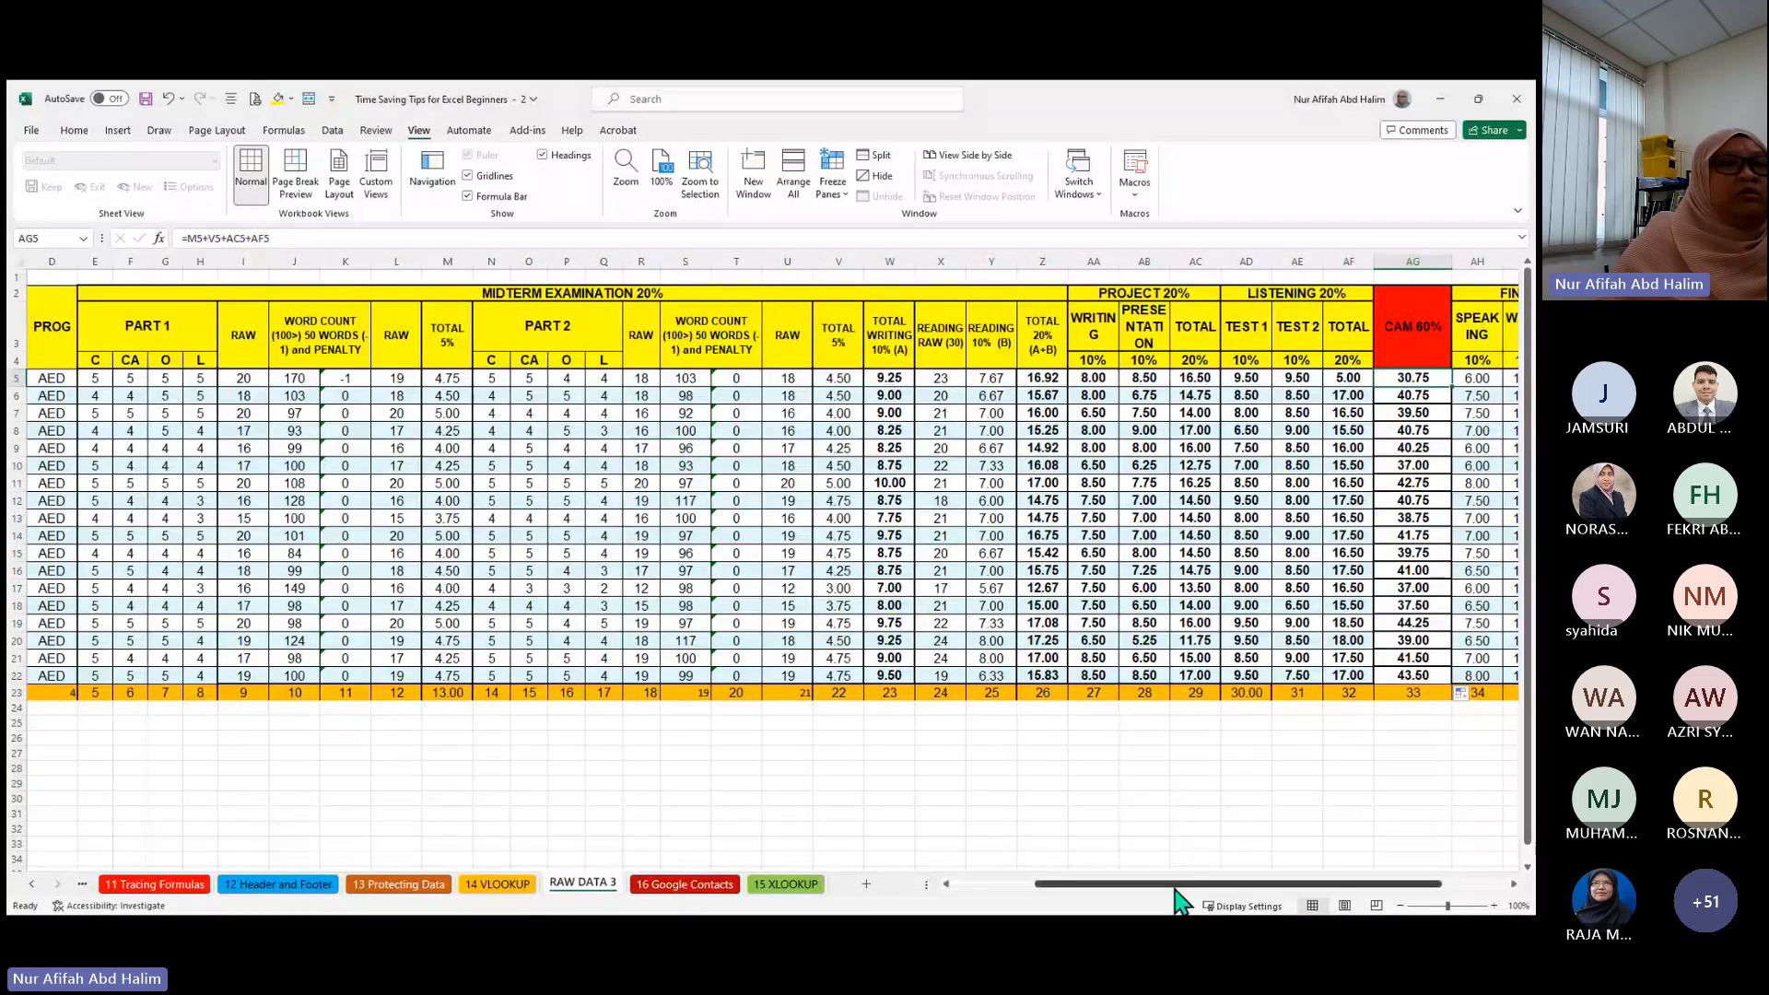
{"action": "left_click_drag", "start_coordinate": [1122, 887], "coordinate": [1060, 888]}
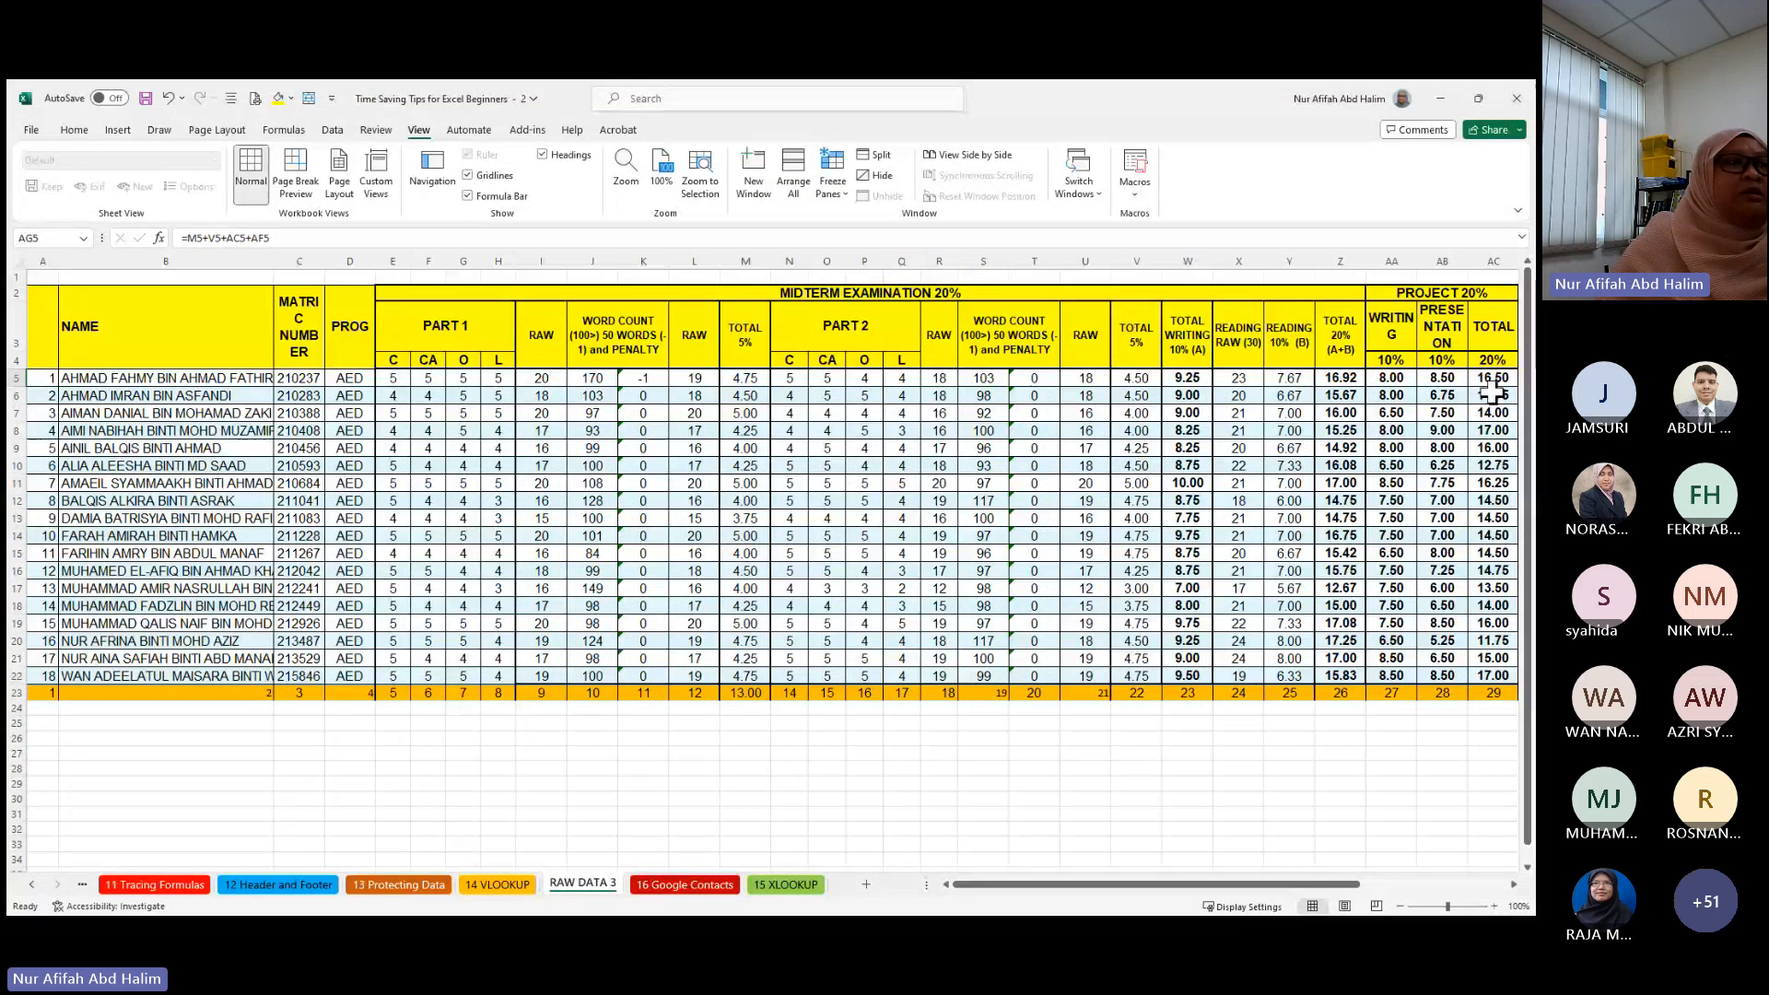
{"action": "left_click", "coordinate": [498, 884]}
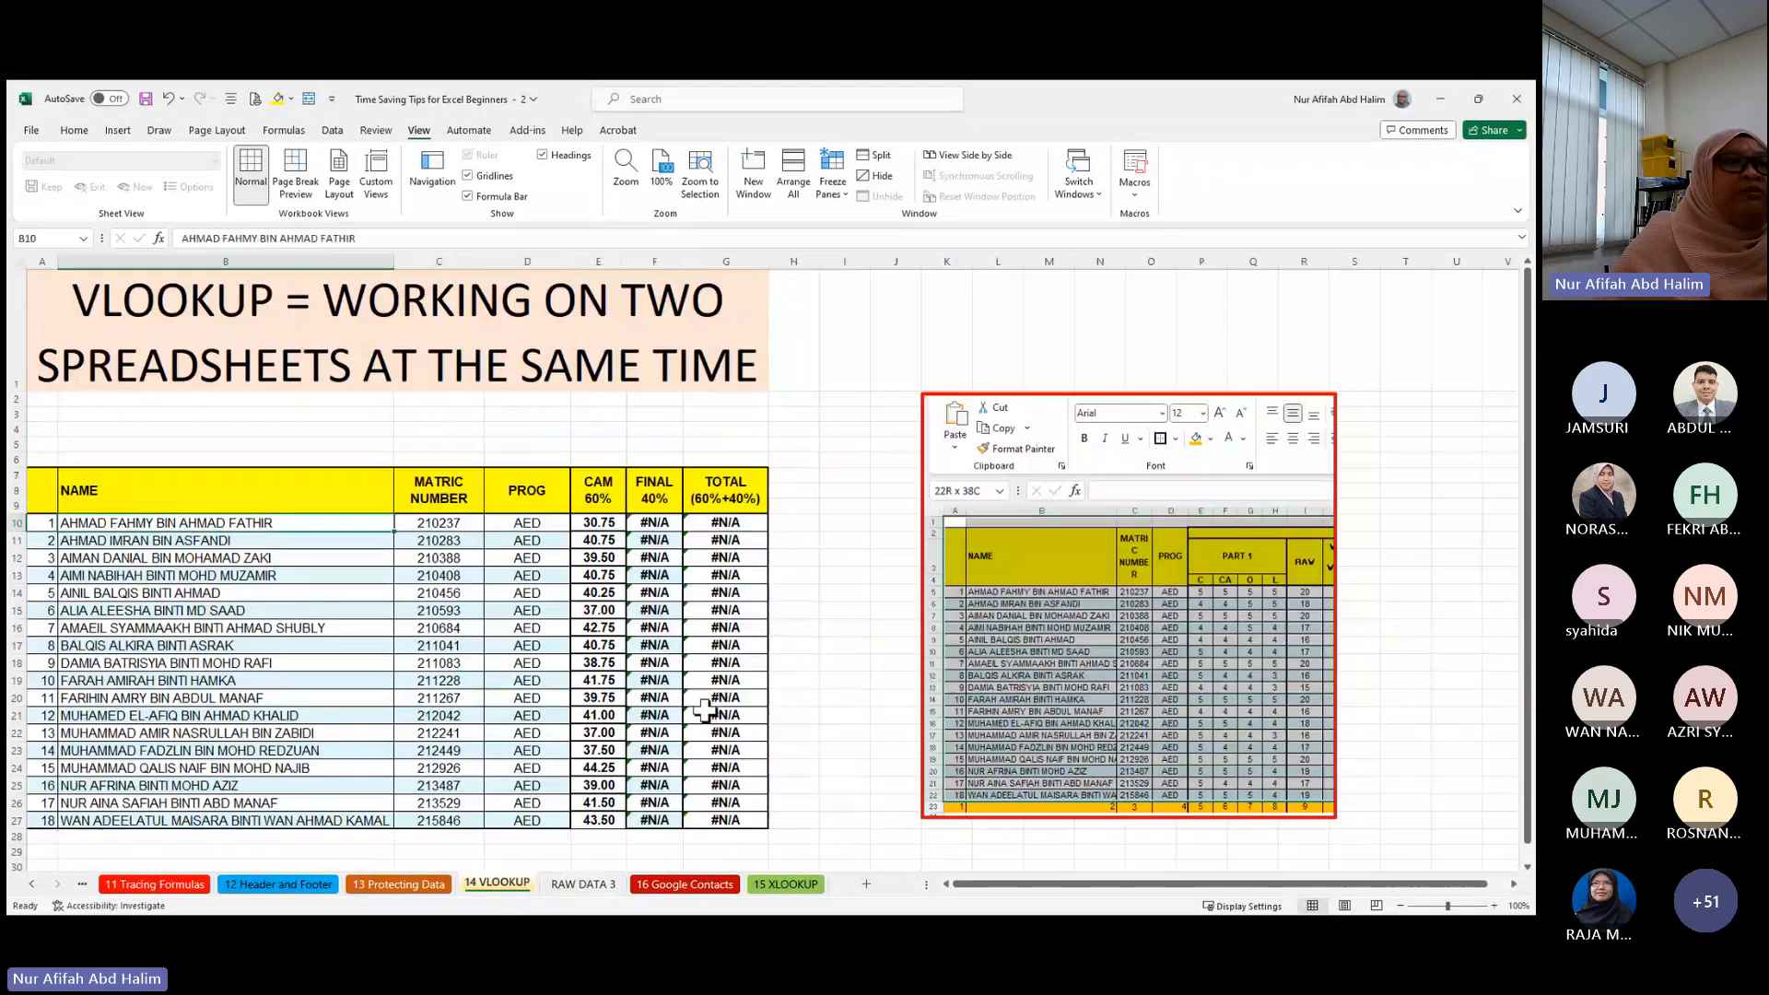
{"action": "left_click", "coordinate": [583, 884]}
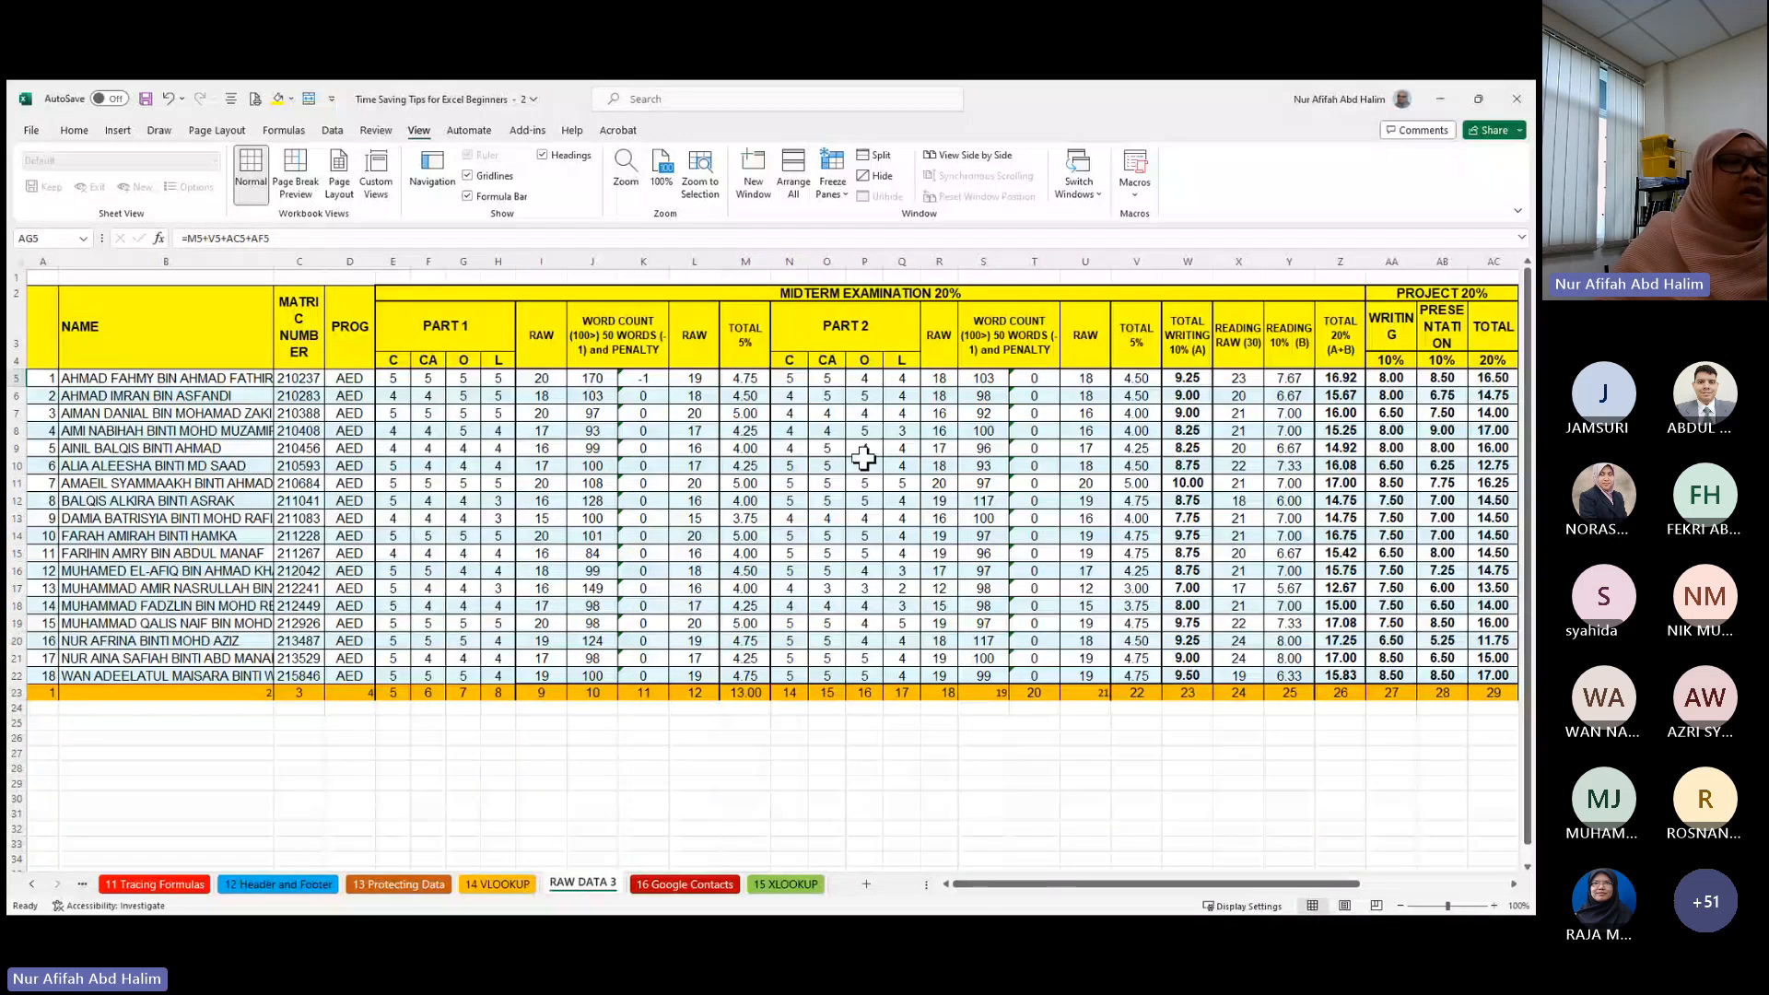
{"action": "left_click", "coordinate": [522, 887]}
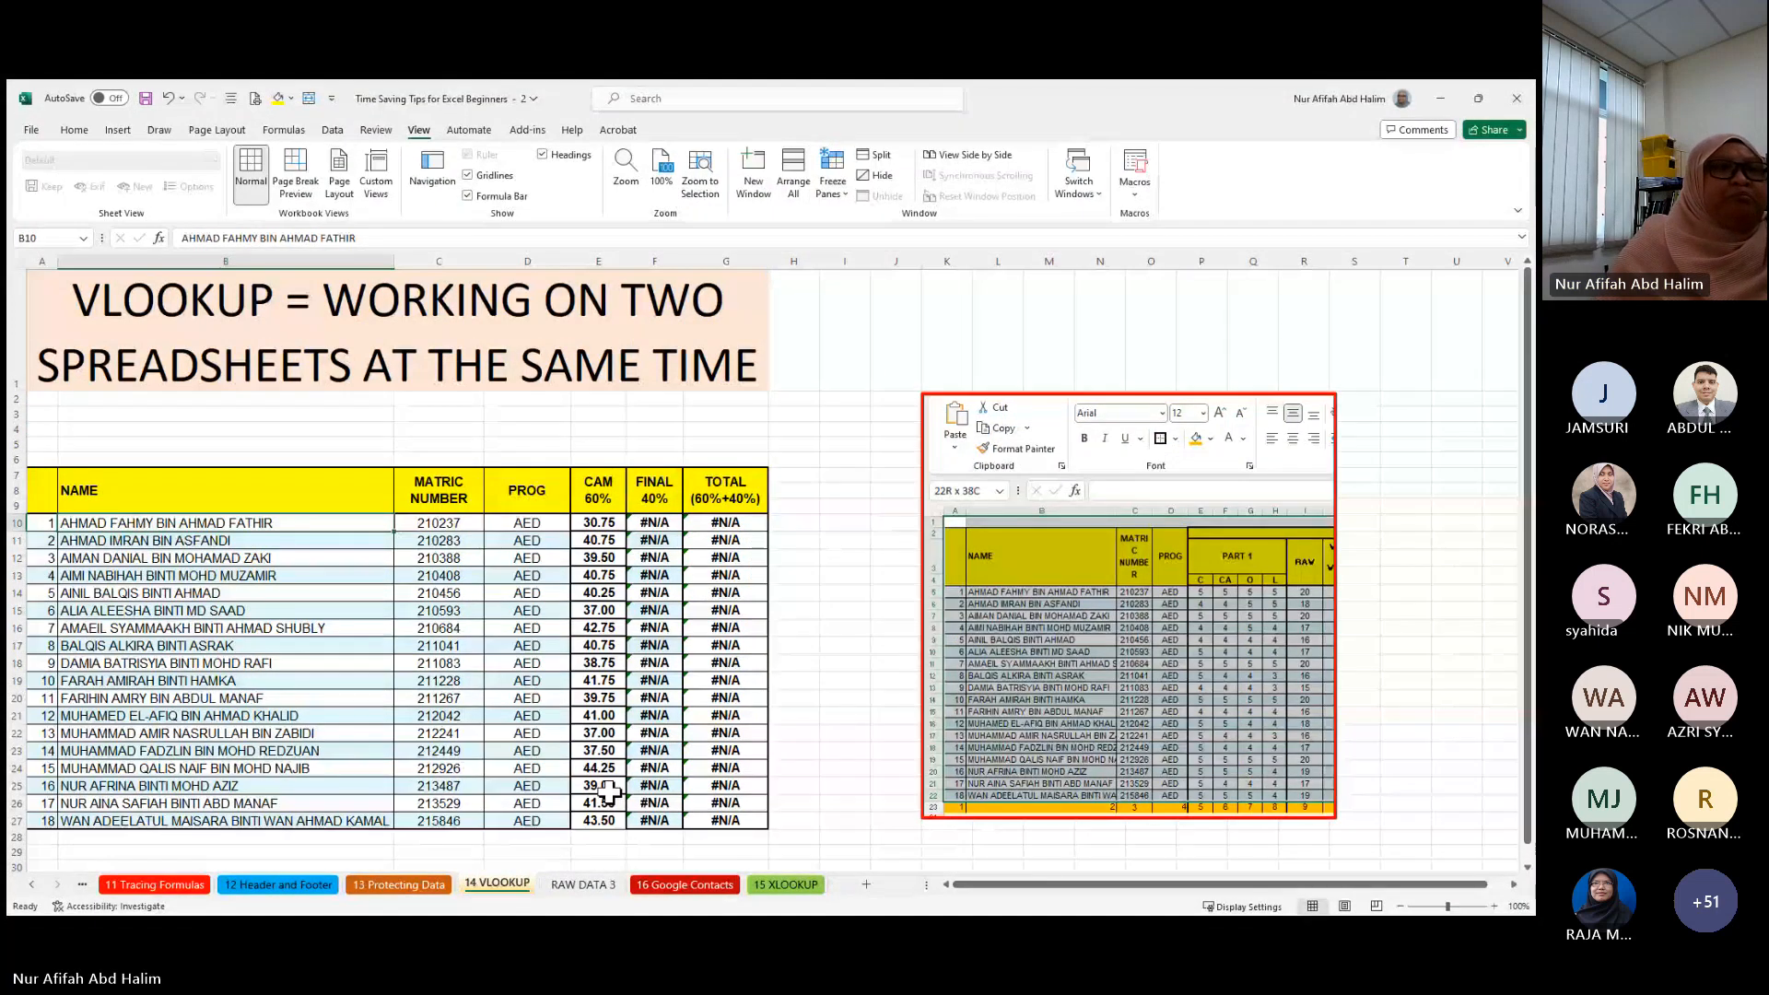
- Inspect the TOTAL (60%+40%) formula for the first student in G10 of the summary table
{"action": "left_click", "coordinate": [742, 520]}
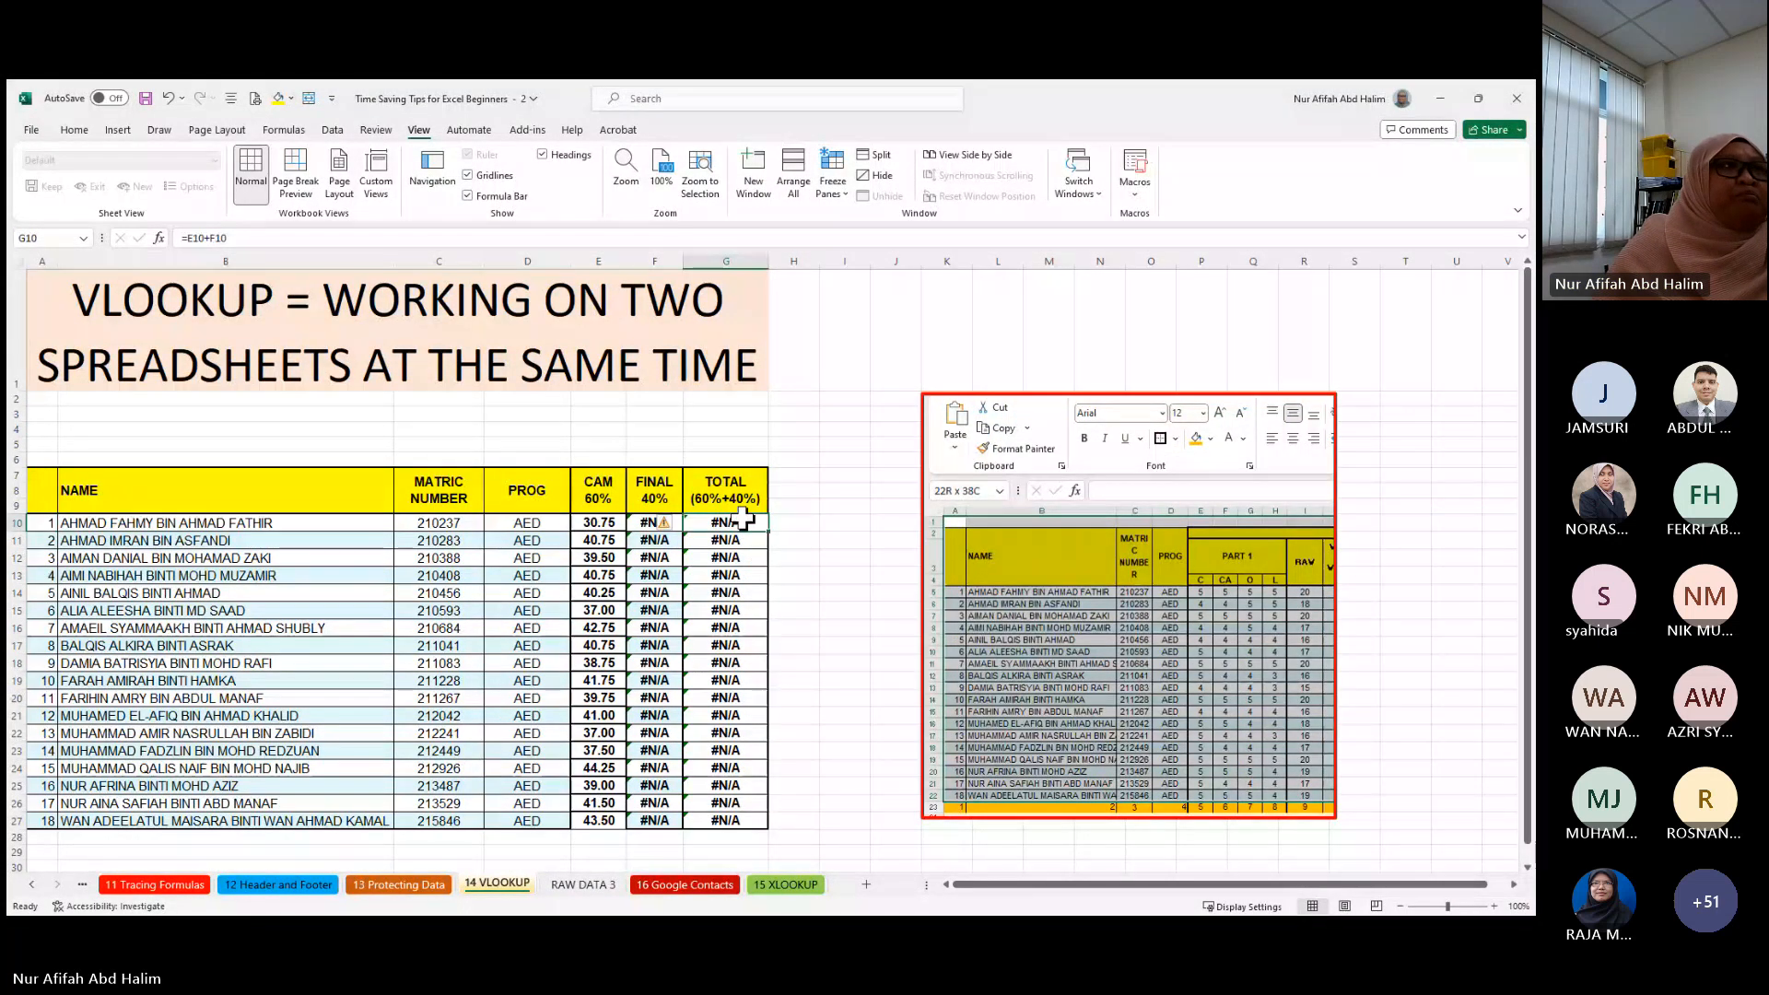
{"action": "left_click", "coordinate": [793, 524]}
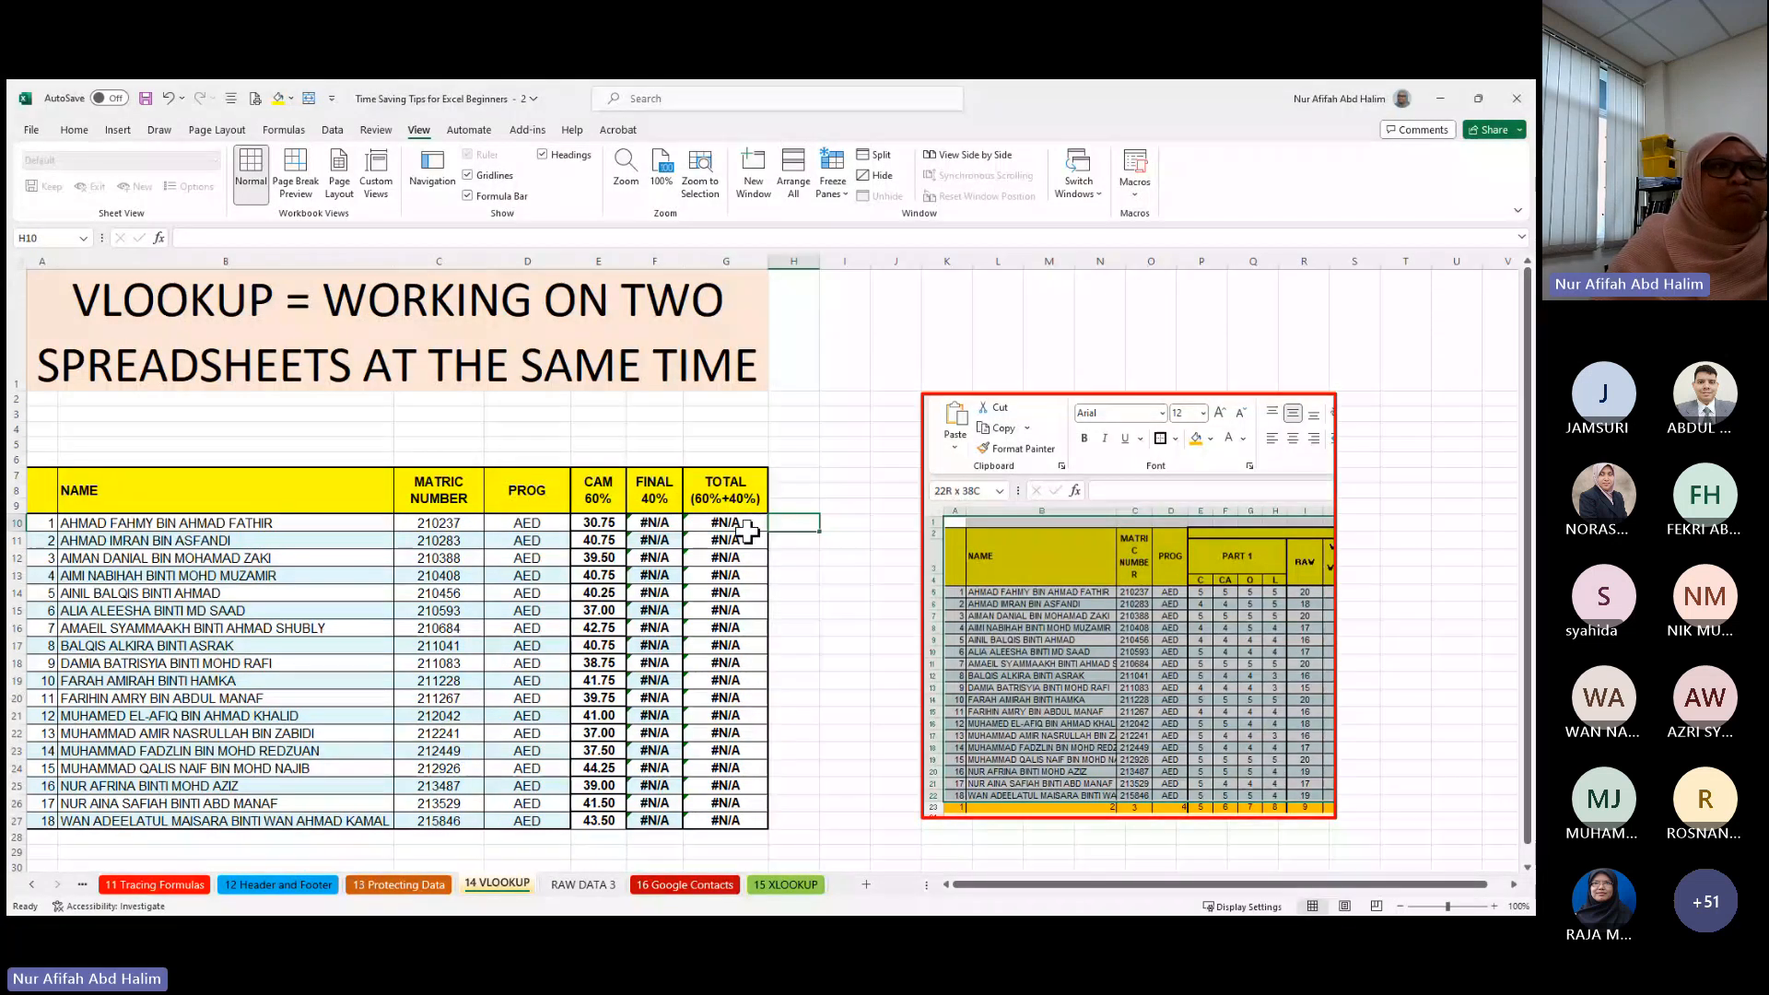
{"action": "left_click", "coordinate": [744, 526]}
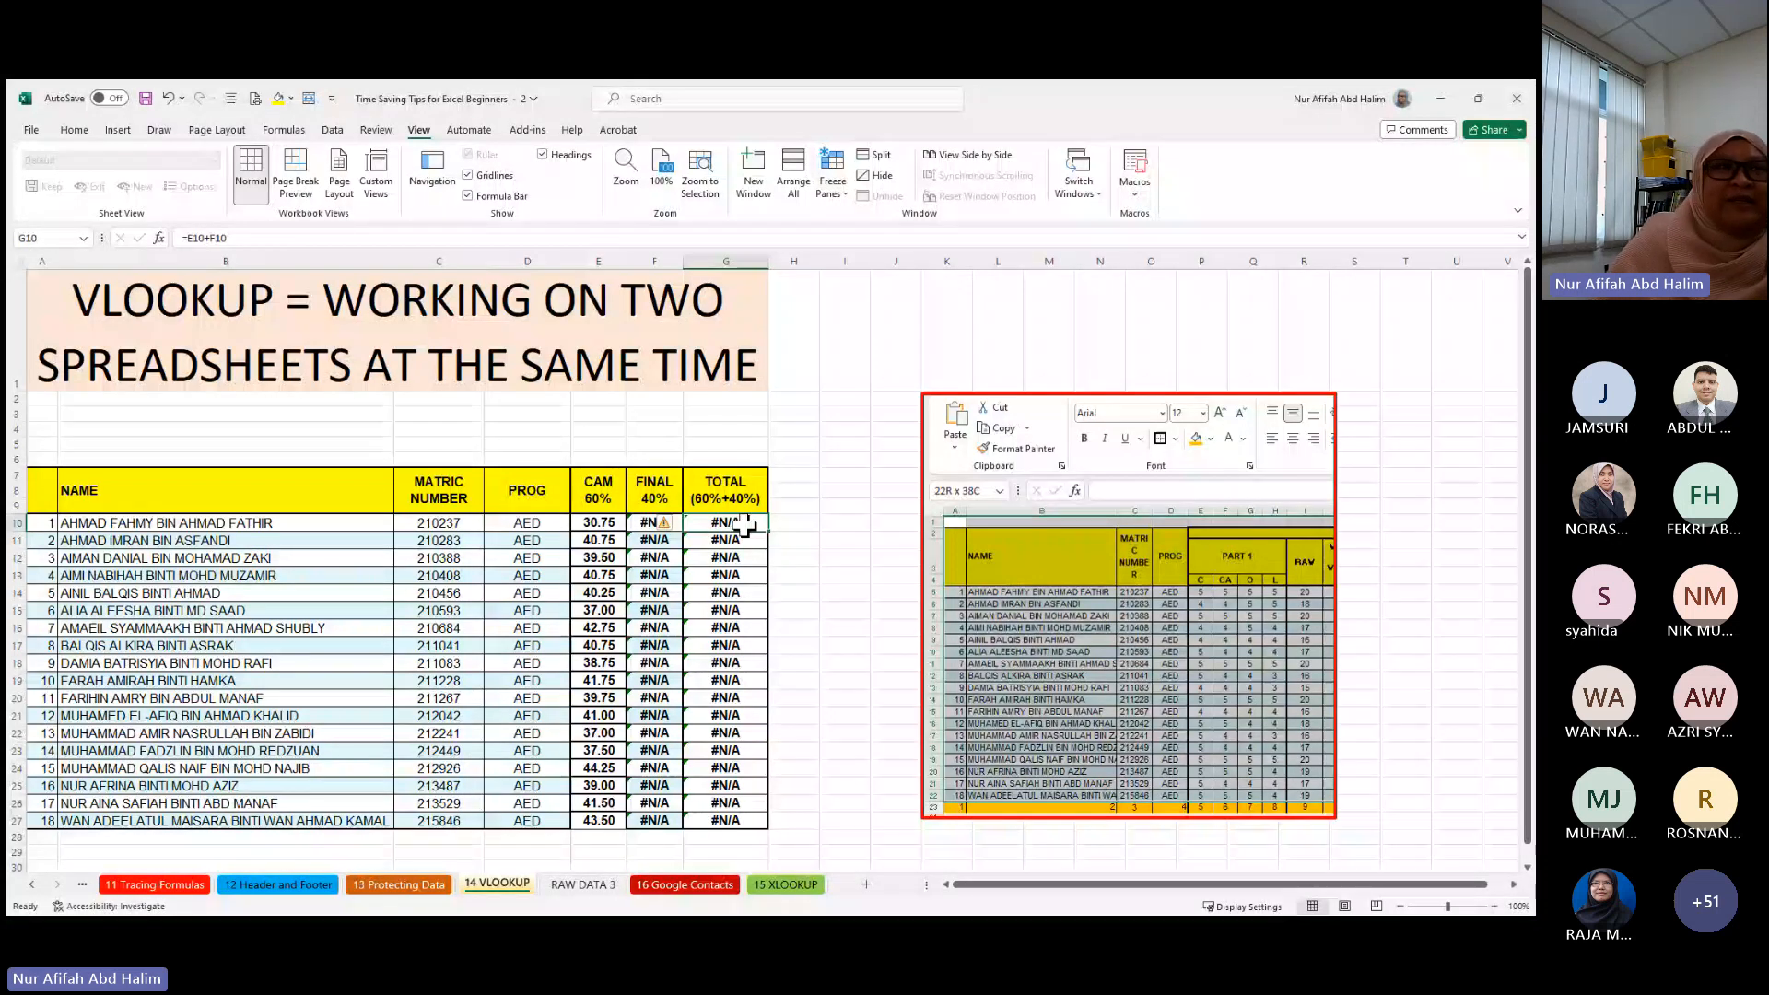
{"action": "left_click", "coordinate": [823, 524]}
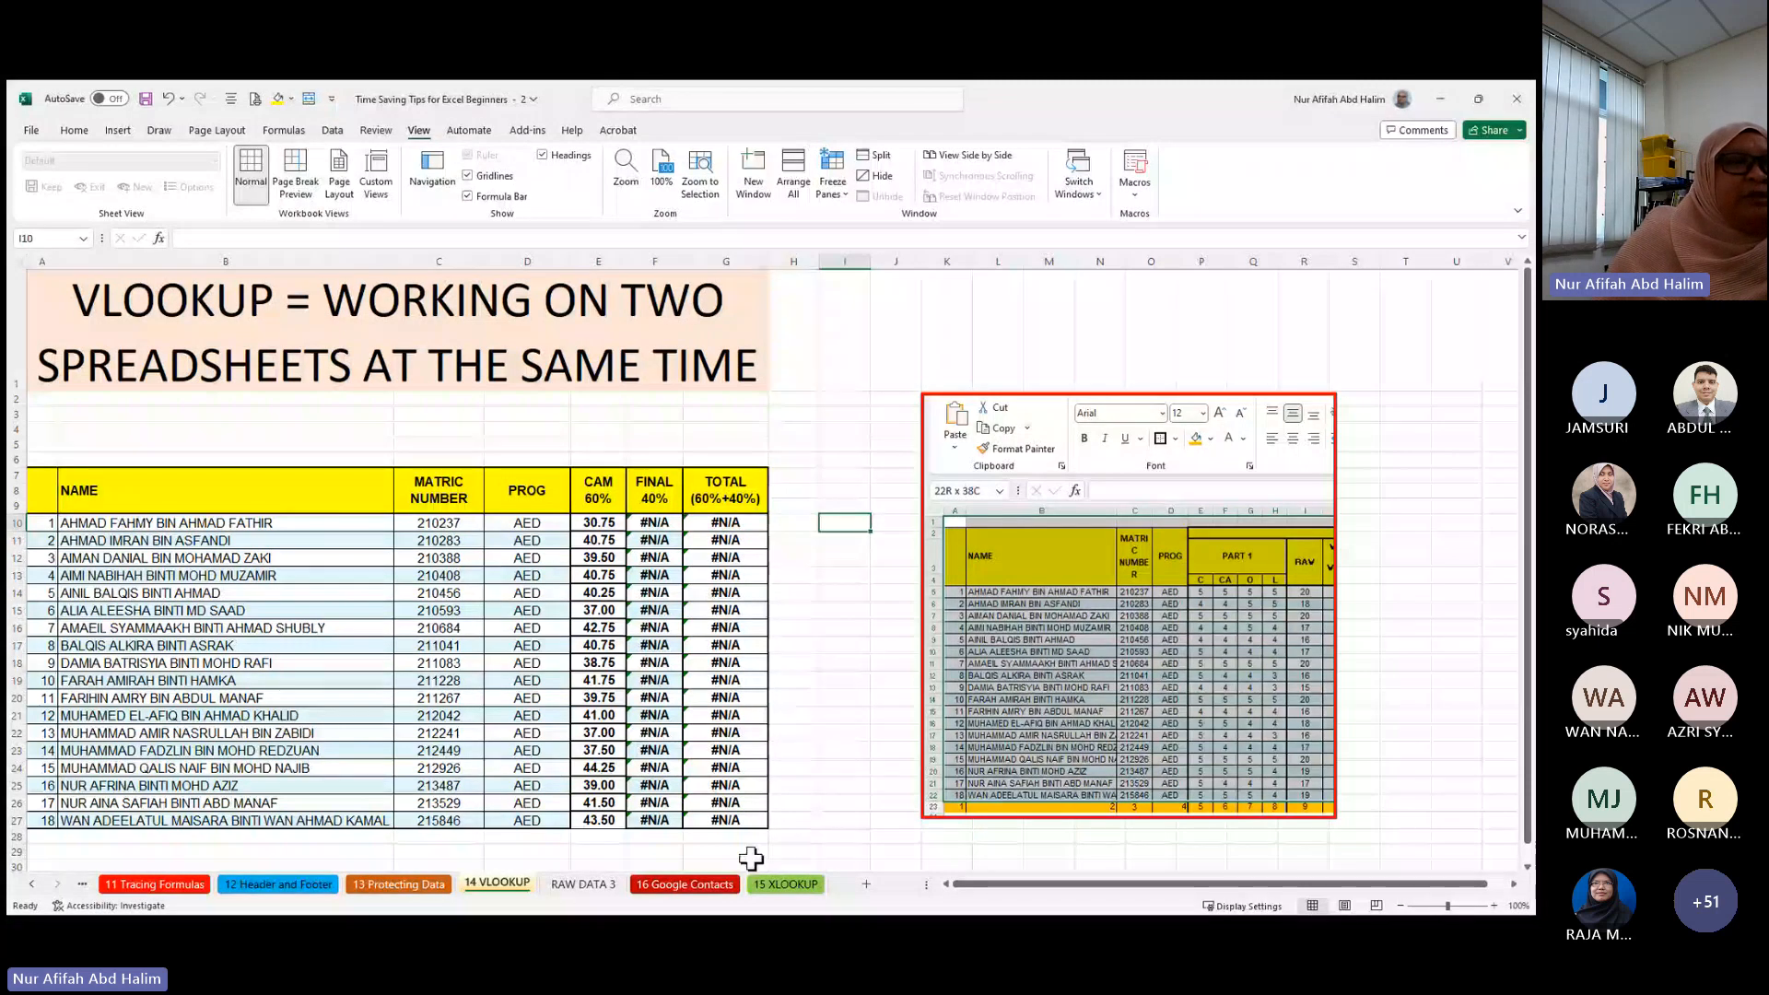
{"action": "left_click", "coordinate": [823, 755]}
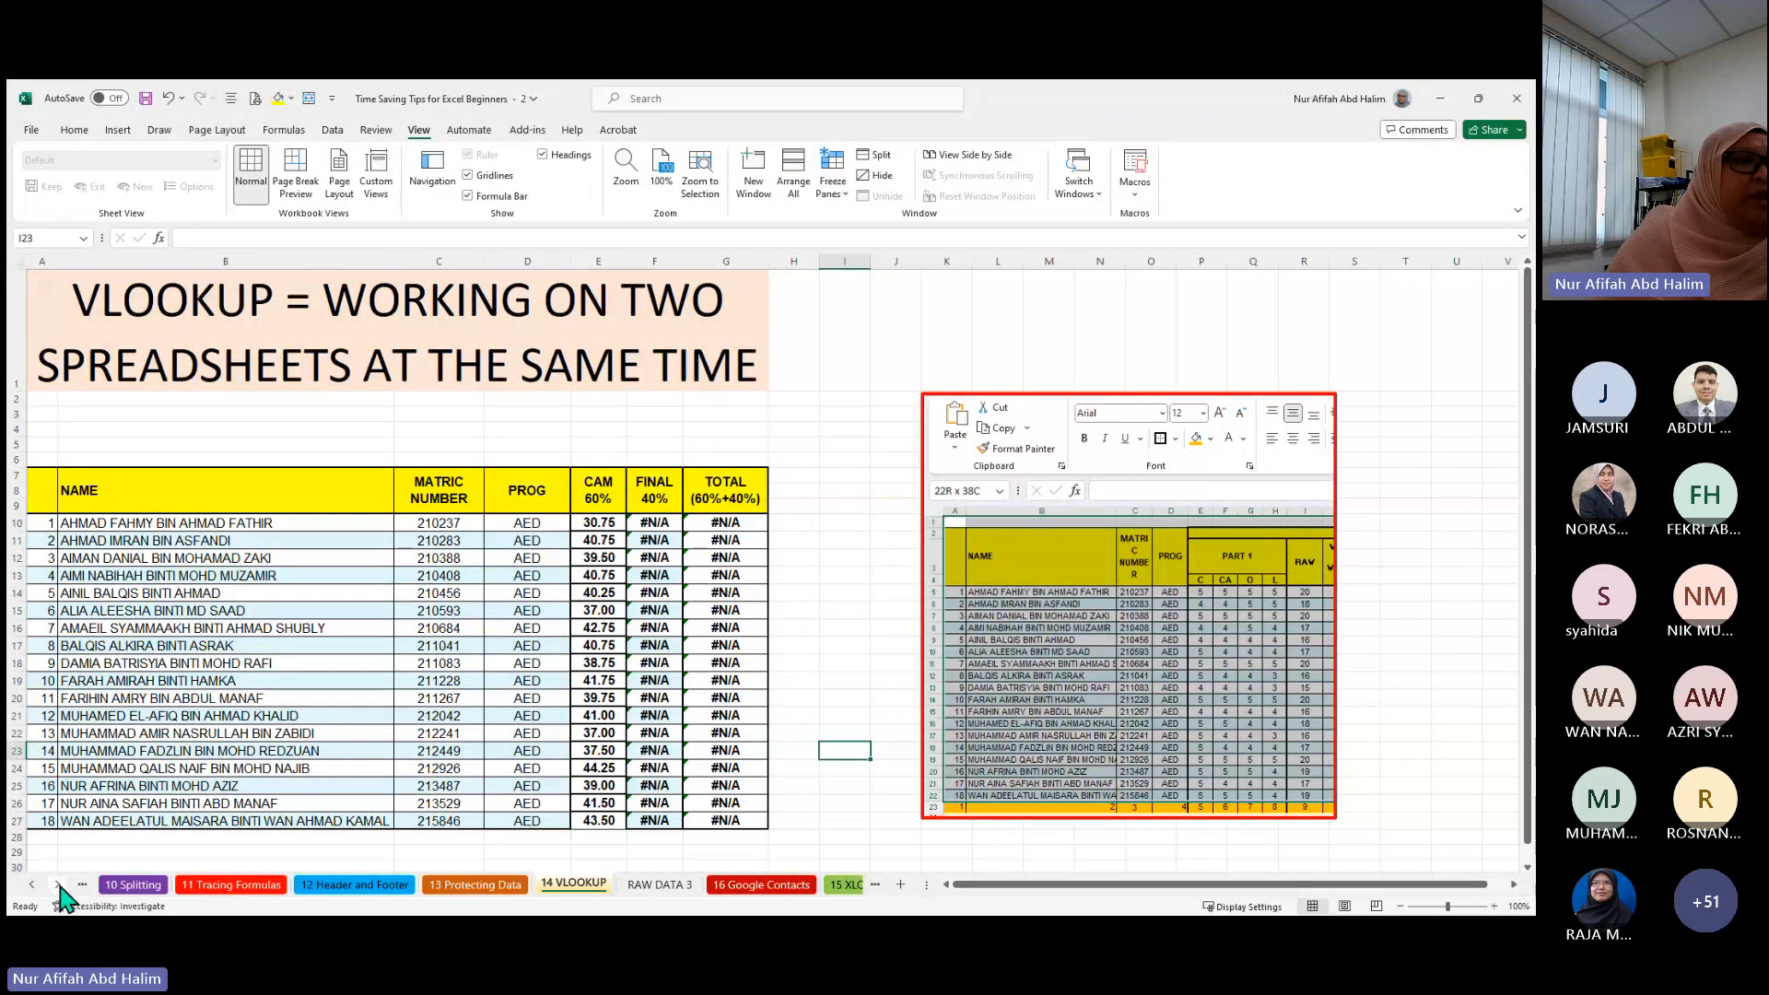
- Look through the workbook's sheets, including 16 Google Contacts and 05 Transposing Data, for a student contact list
{"action": "left_click", "coordinate": [686, 885]}
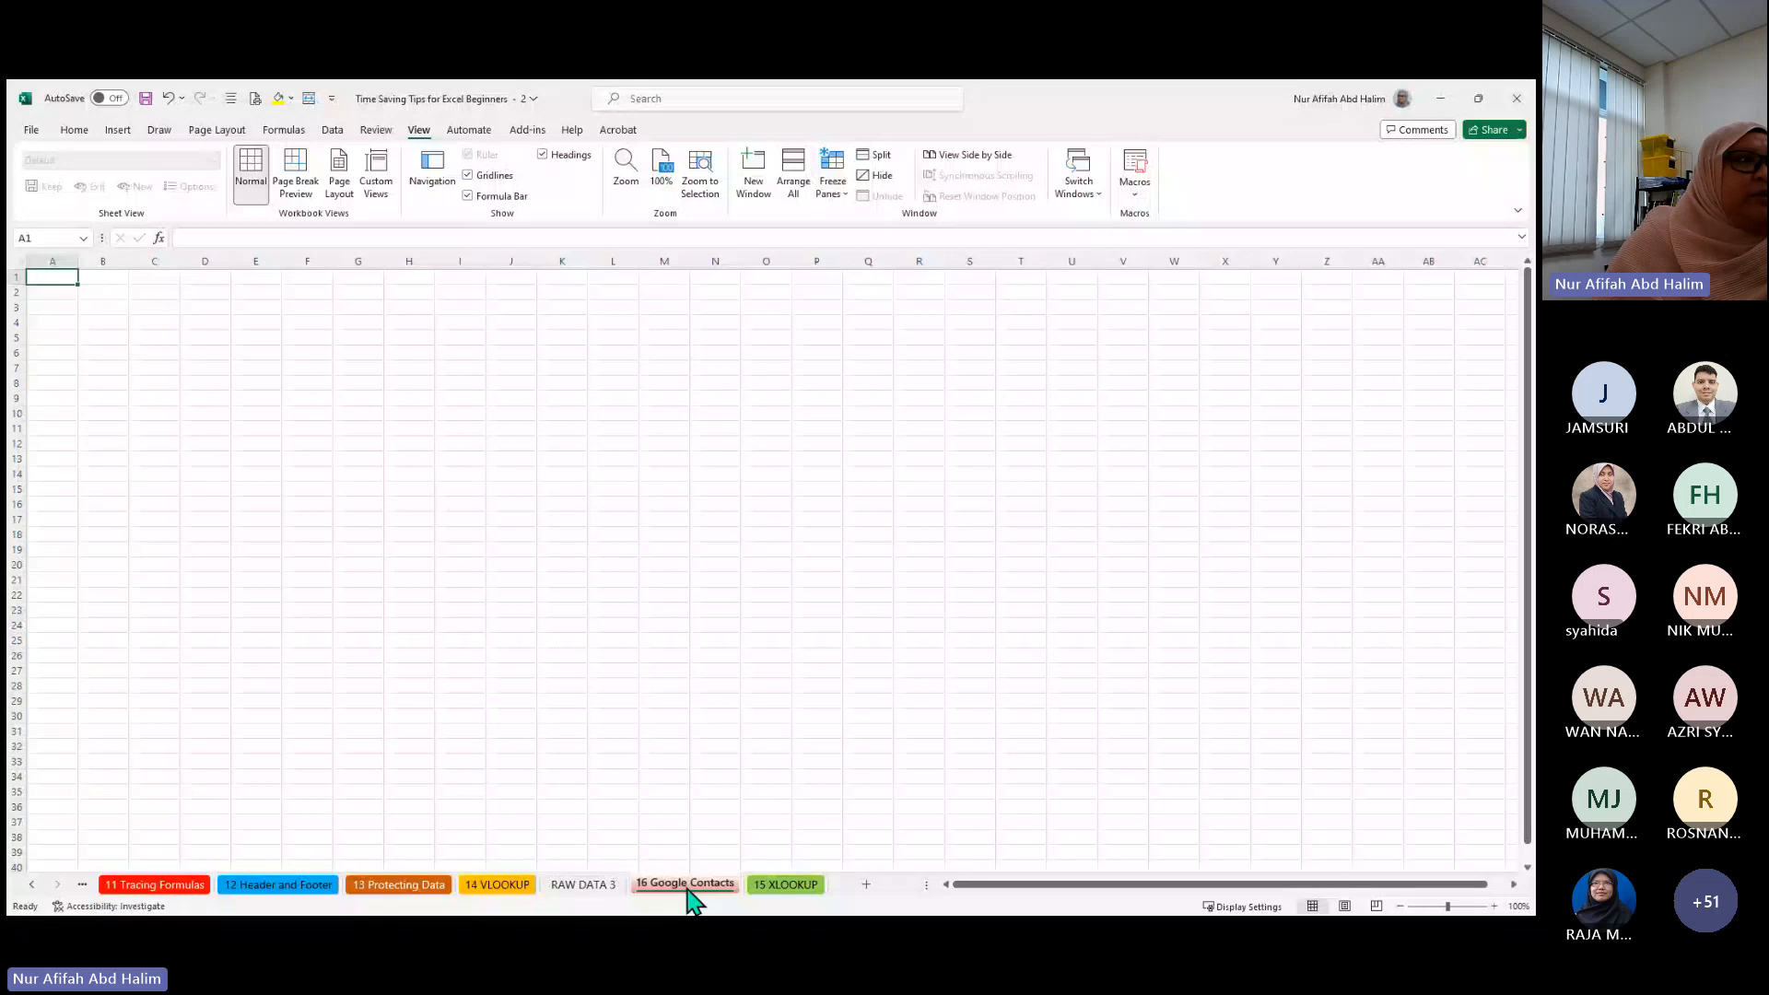
{"action": "left_click", "coordinate": [33, 884]}
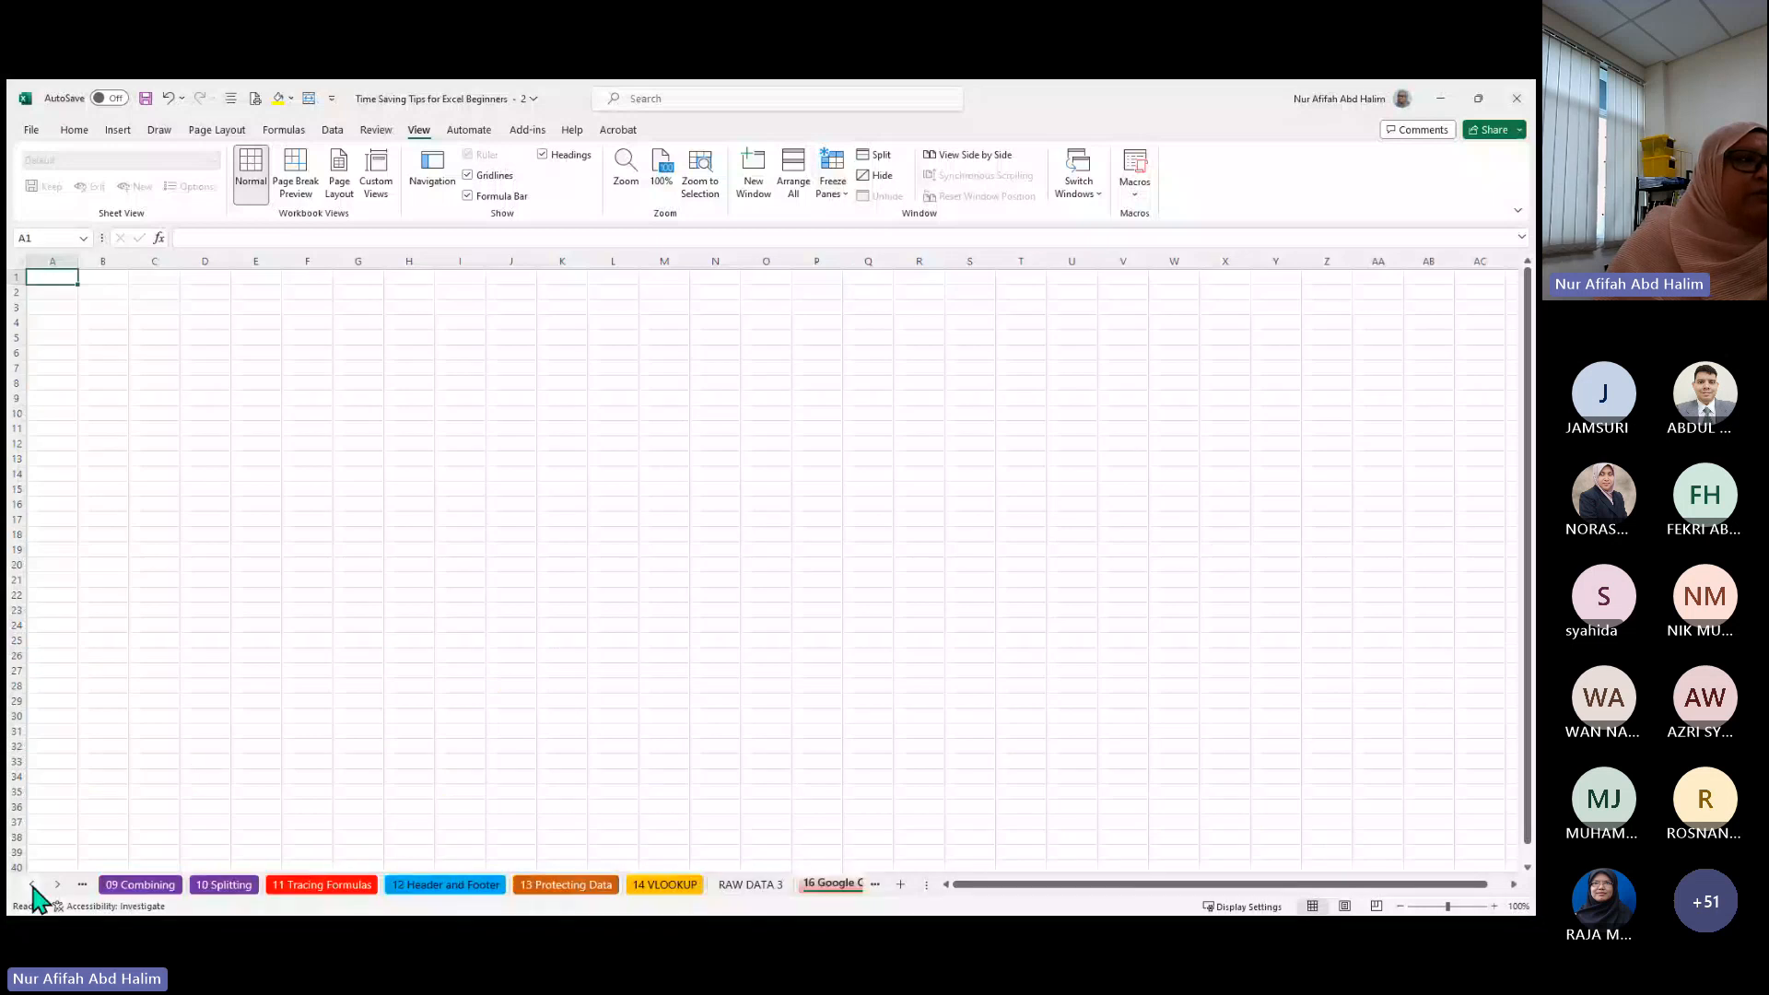
{"action": "left_click", "coordinate": [32, 885]}
{"action": "left_click", "coordinate": [33, 885]}
{"action": "left_click", "coordinate": [32, 885]}
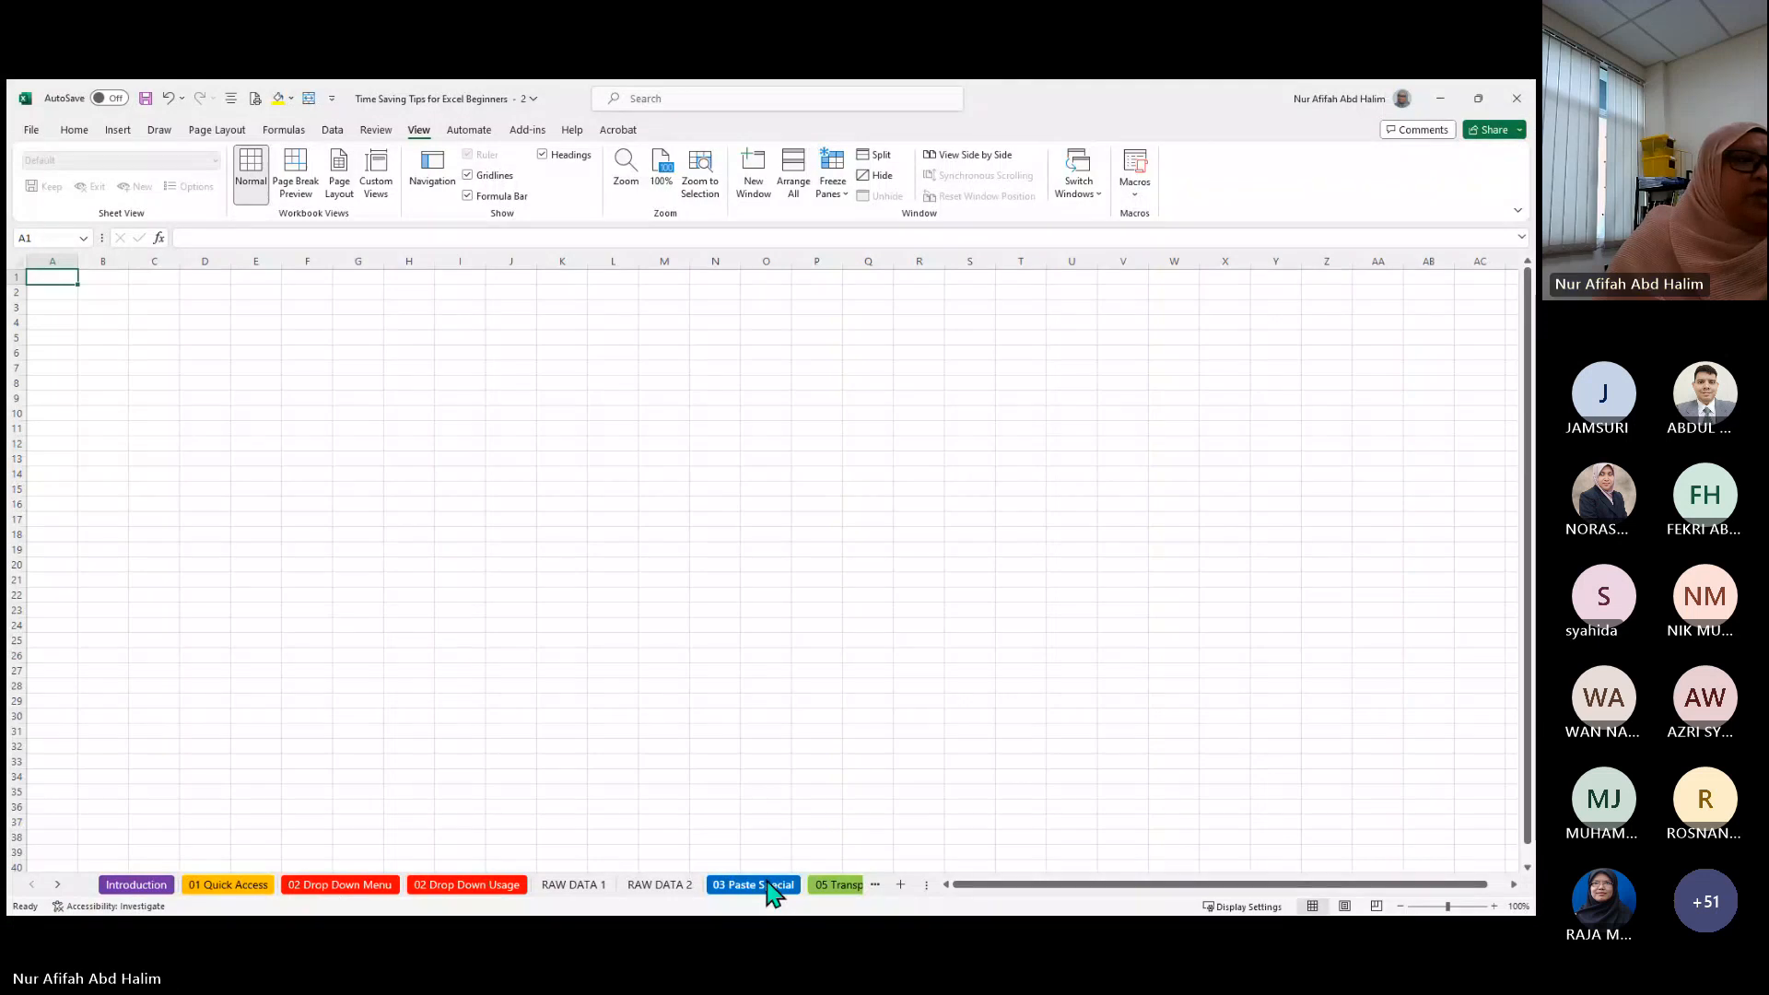
{"action": "left_click", "coordinate": [834, 886]}
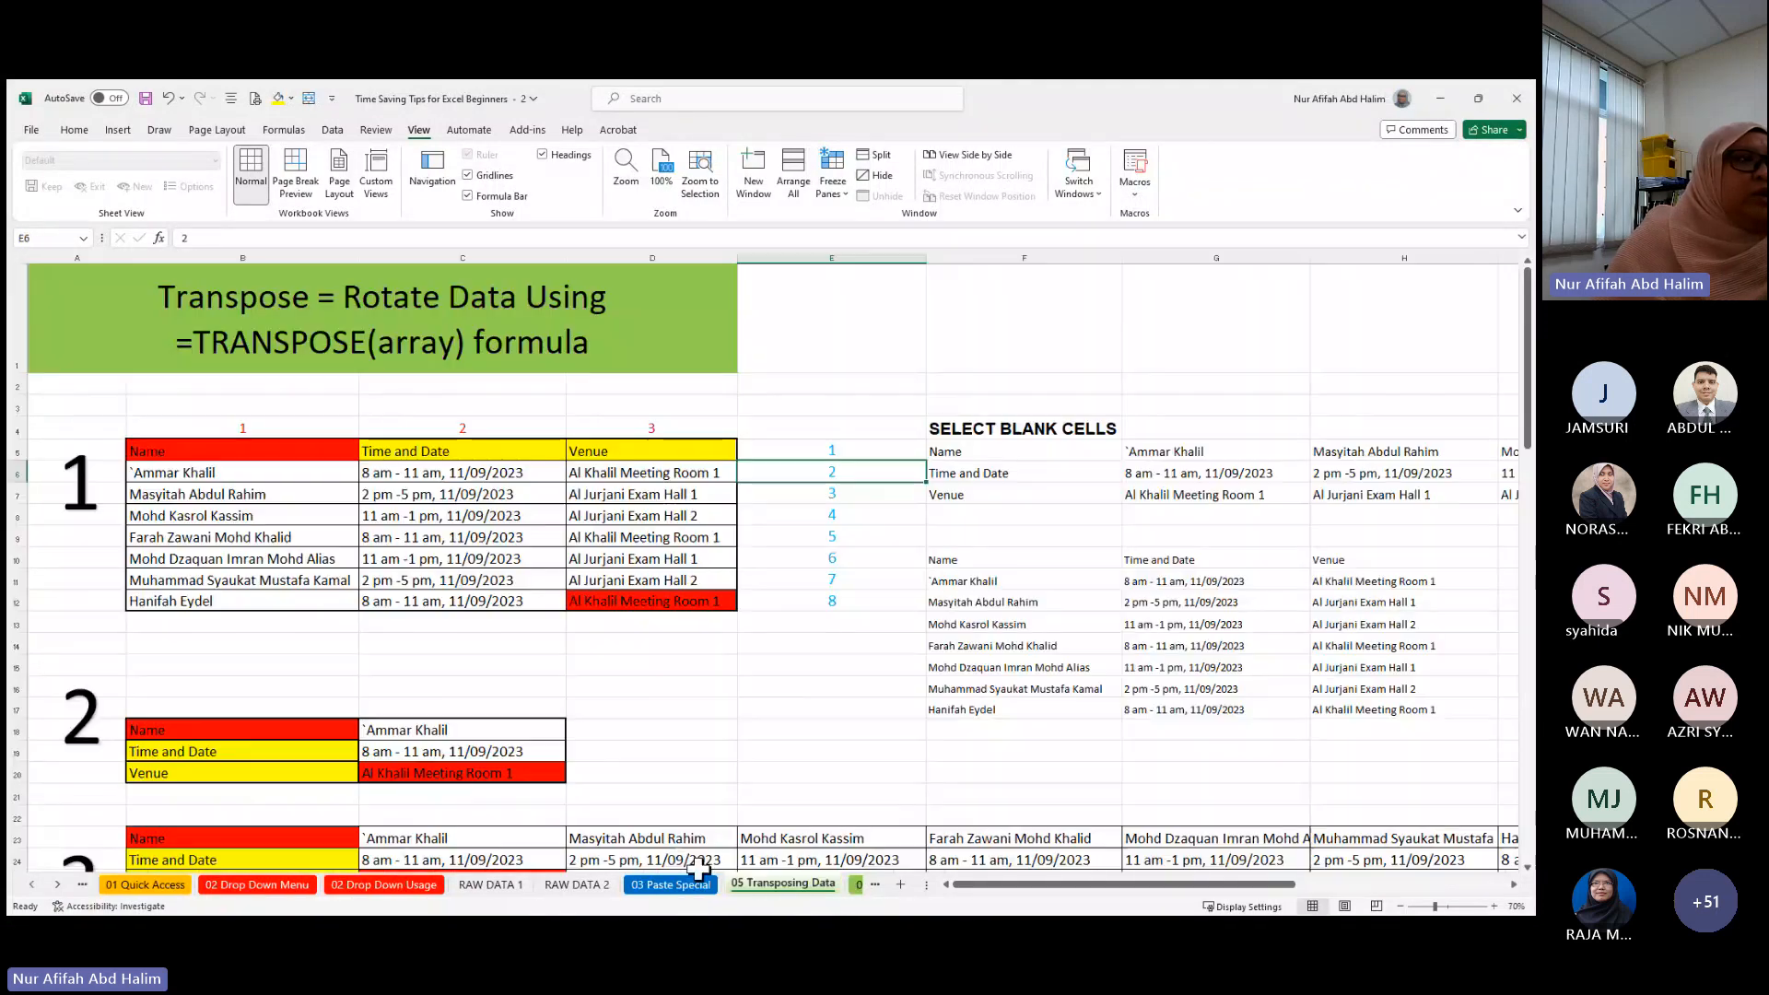
{"action": "left_click", "coordinate": [55, 886]}
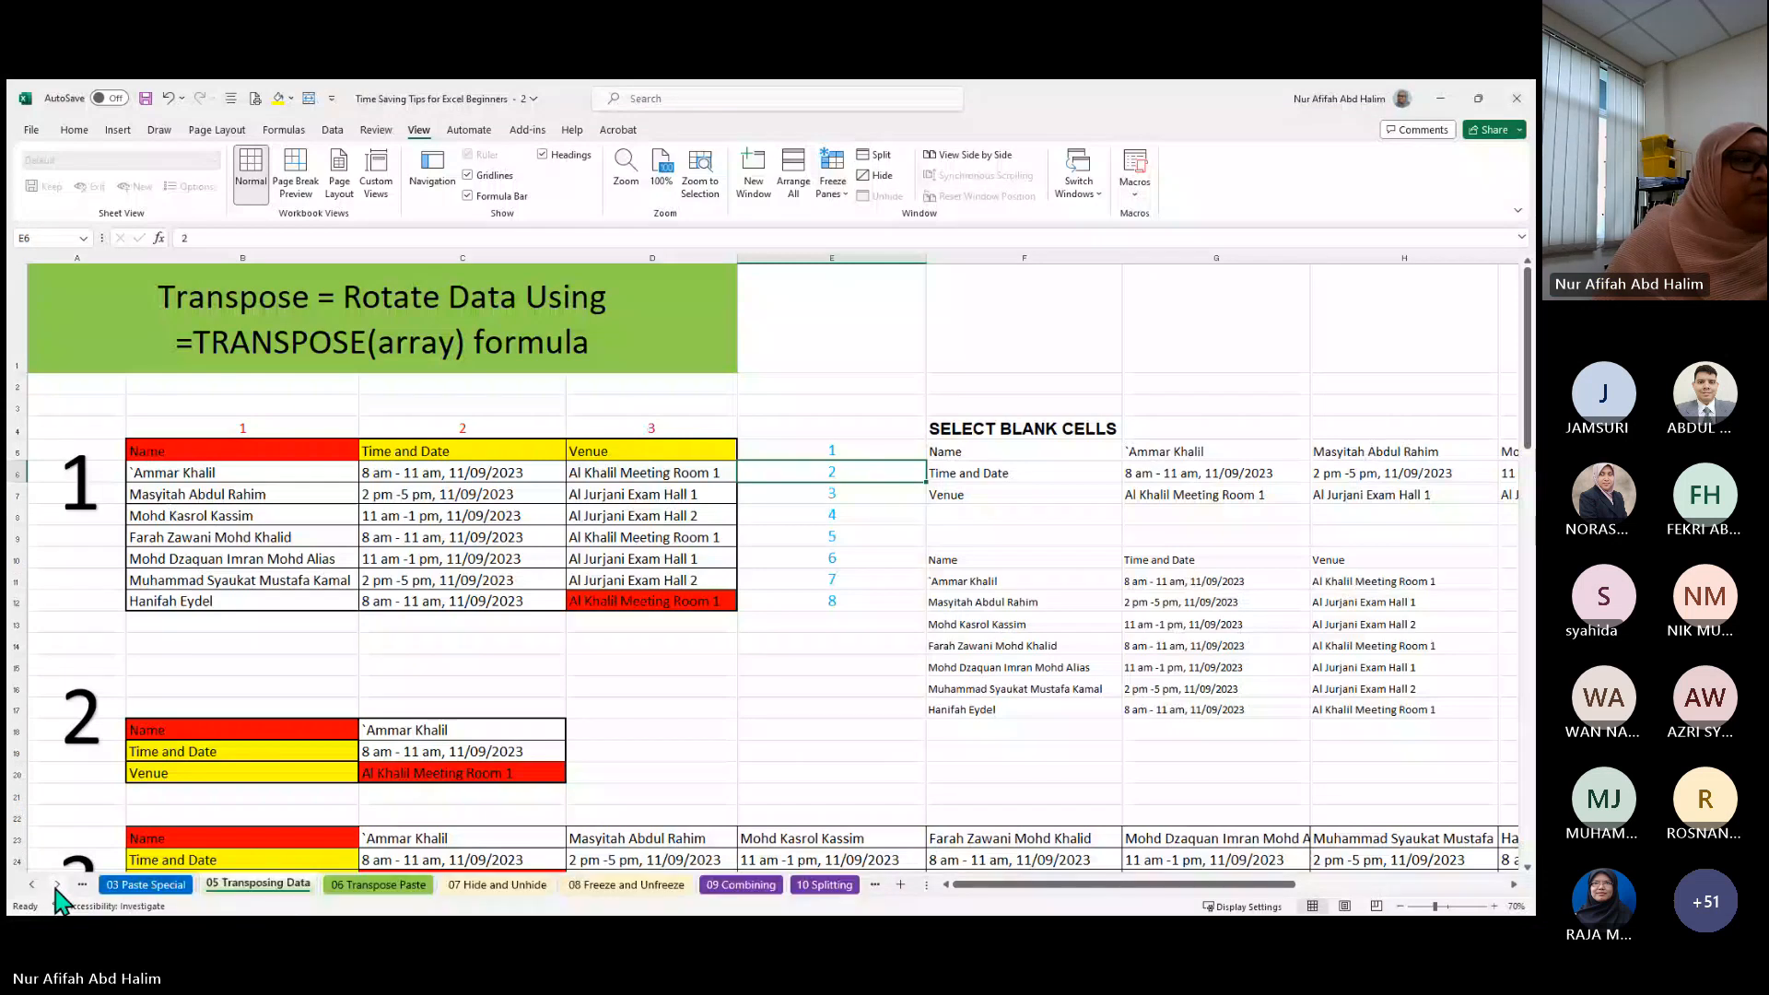
{"action": "left_click", "coordinate": [55, 887]}
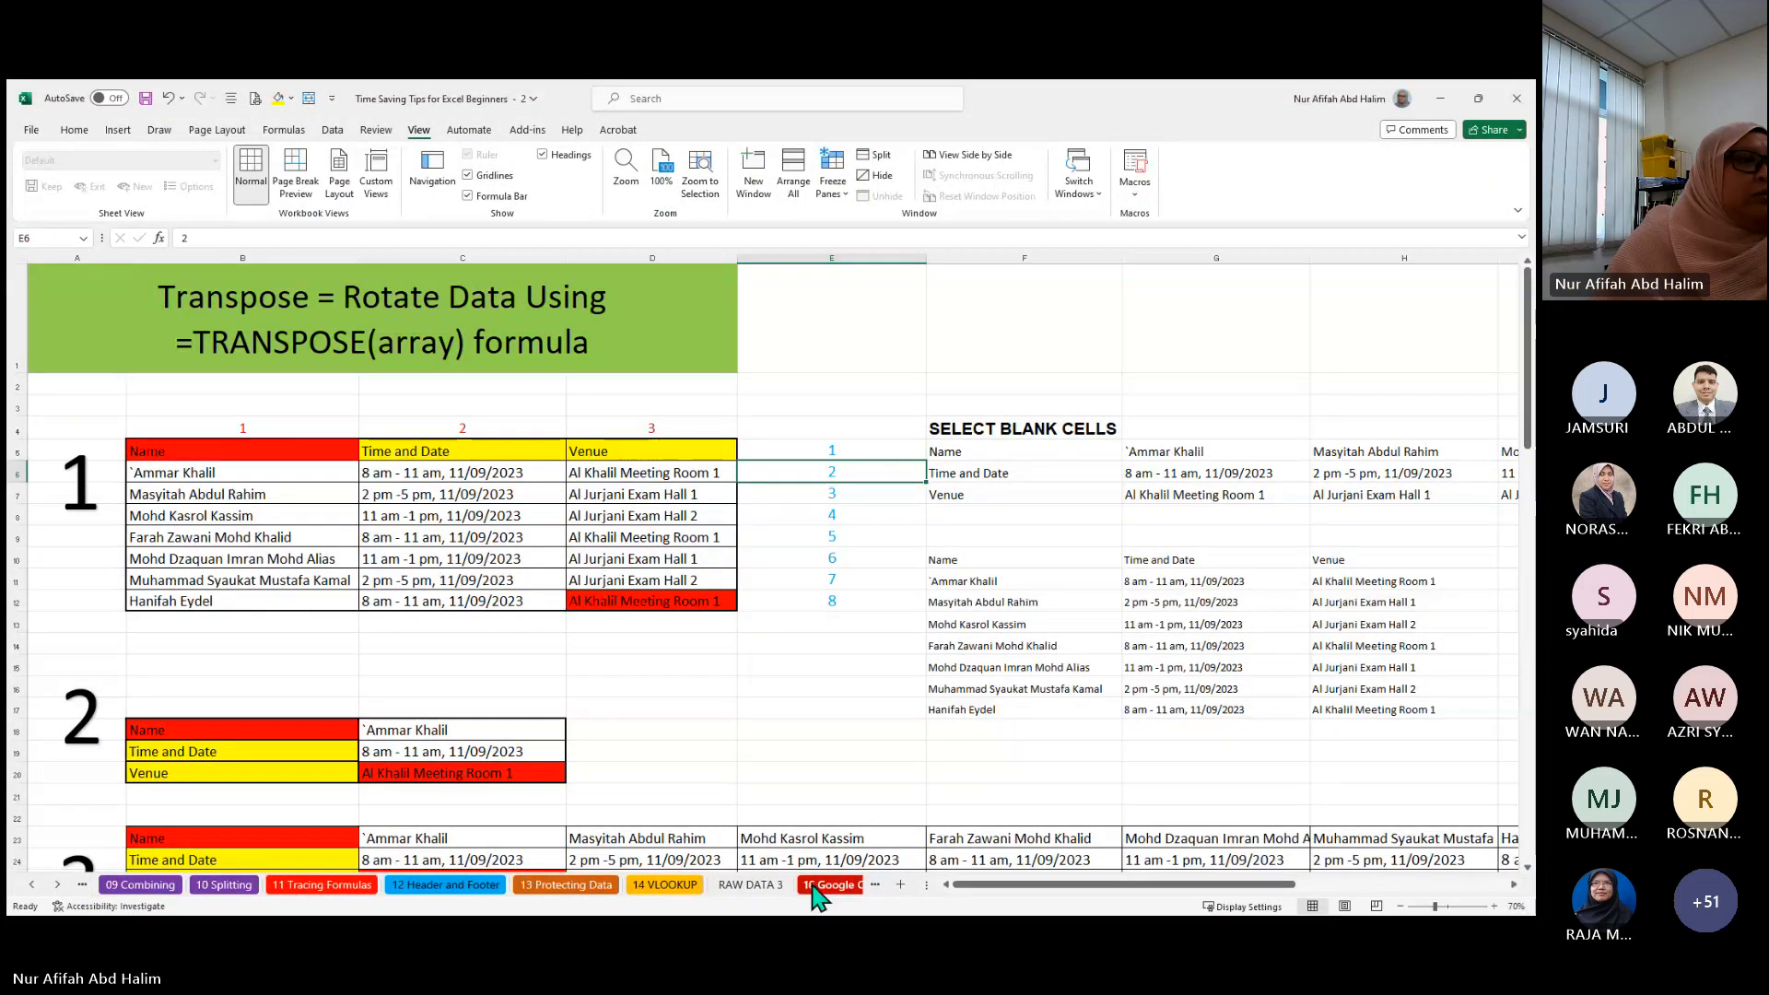
{"action": "scroll", "coordinate": [304, 885], "scroll_direction": "up", "scroll_amount": 2}
- Copy the section, name, phone and combined-name data in A6:E26 on the 09 Combining sheet
{"action": "left_click", "coordinate": [299, 884]}
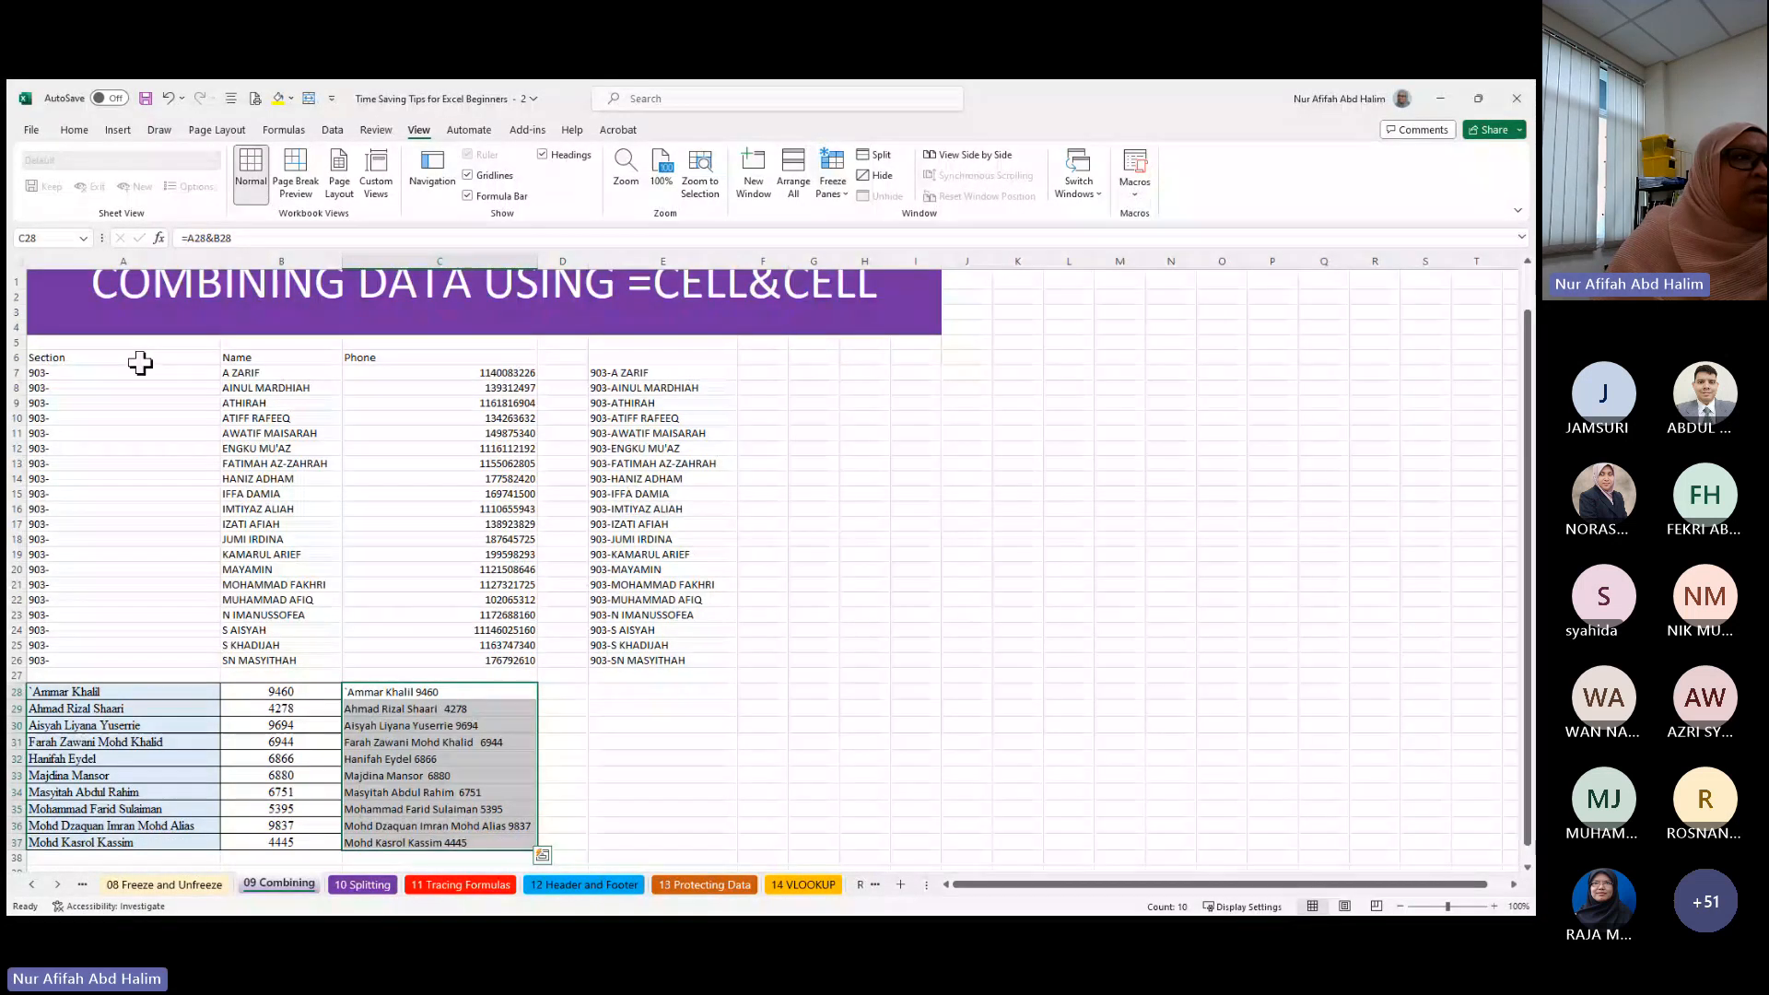
{"action": "left_click_drag", "start_coordinate": [140, 362], "coordinate": [627, 660]}
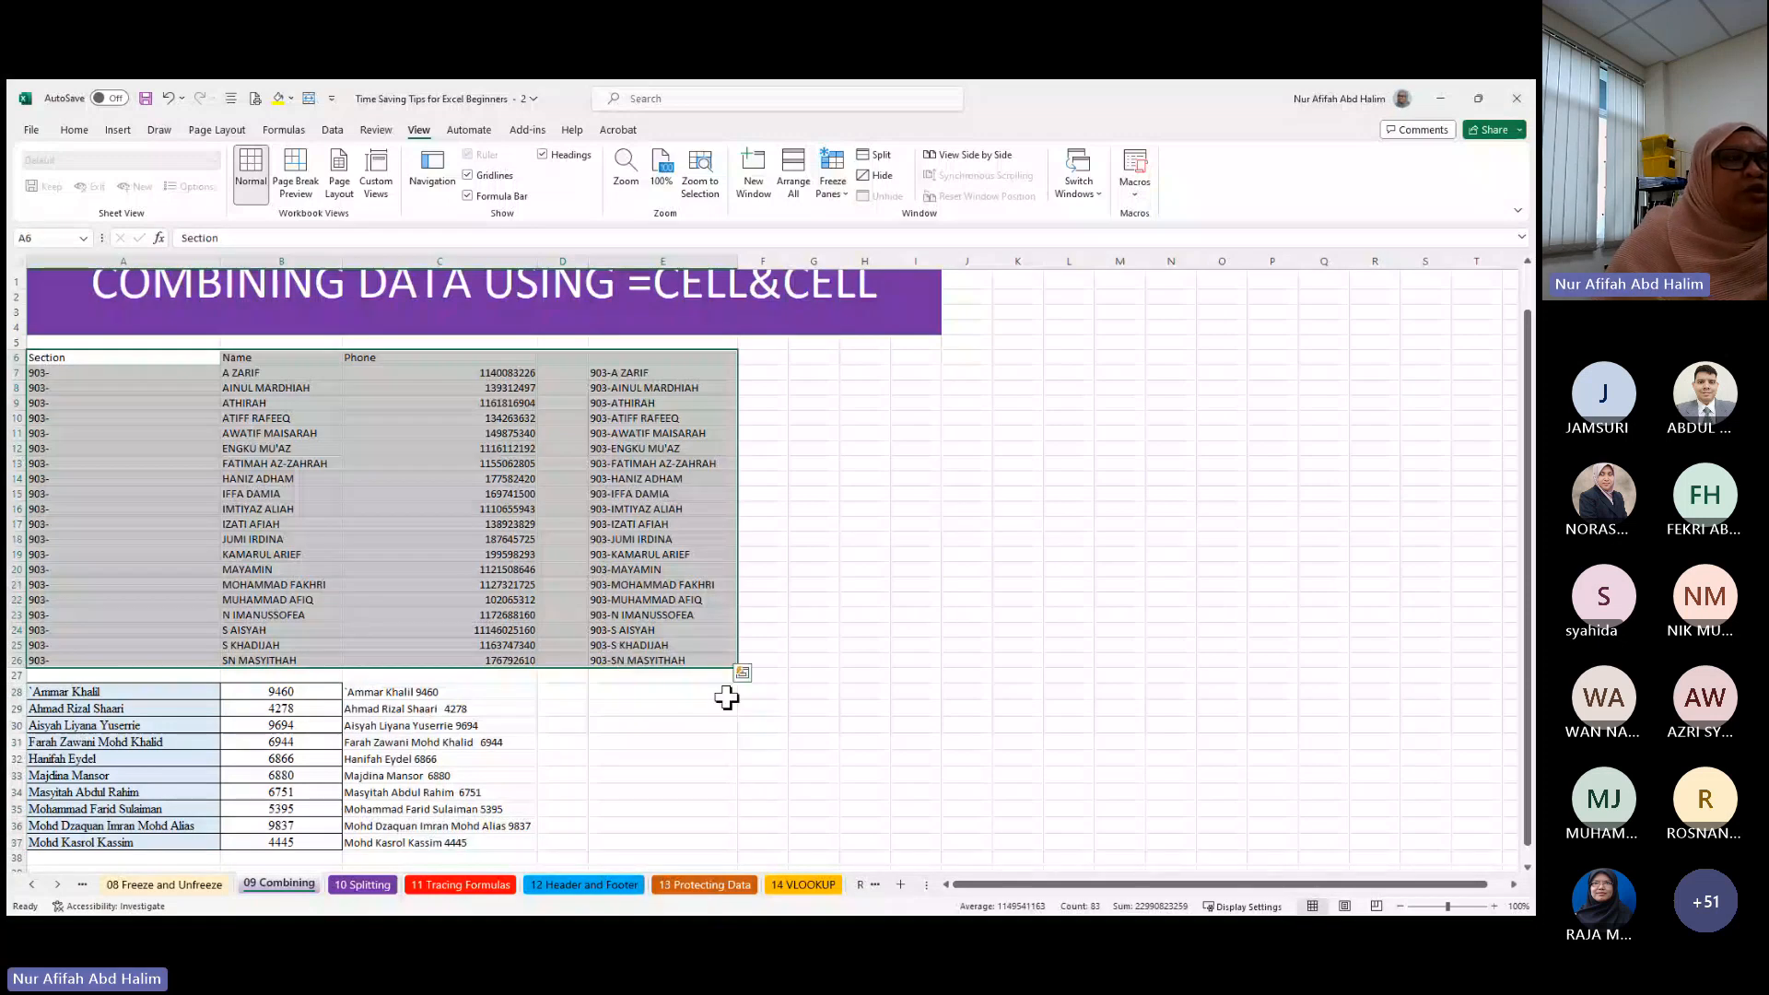
{"action": "scroll", "coordinate": [235, 574], "scroll_direction": "down", "scroll_amount": 1}
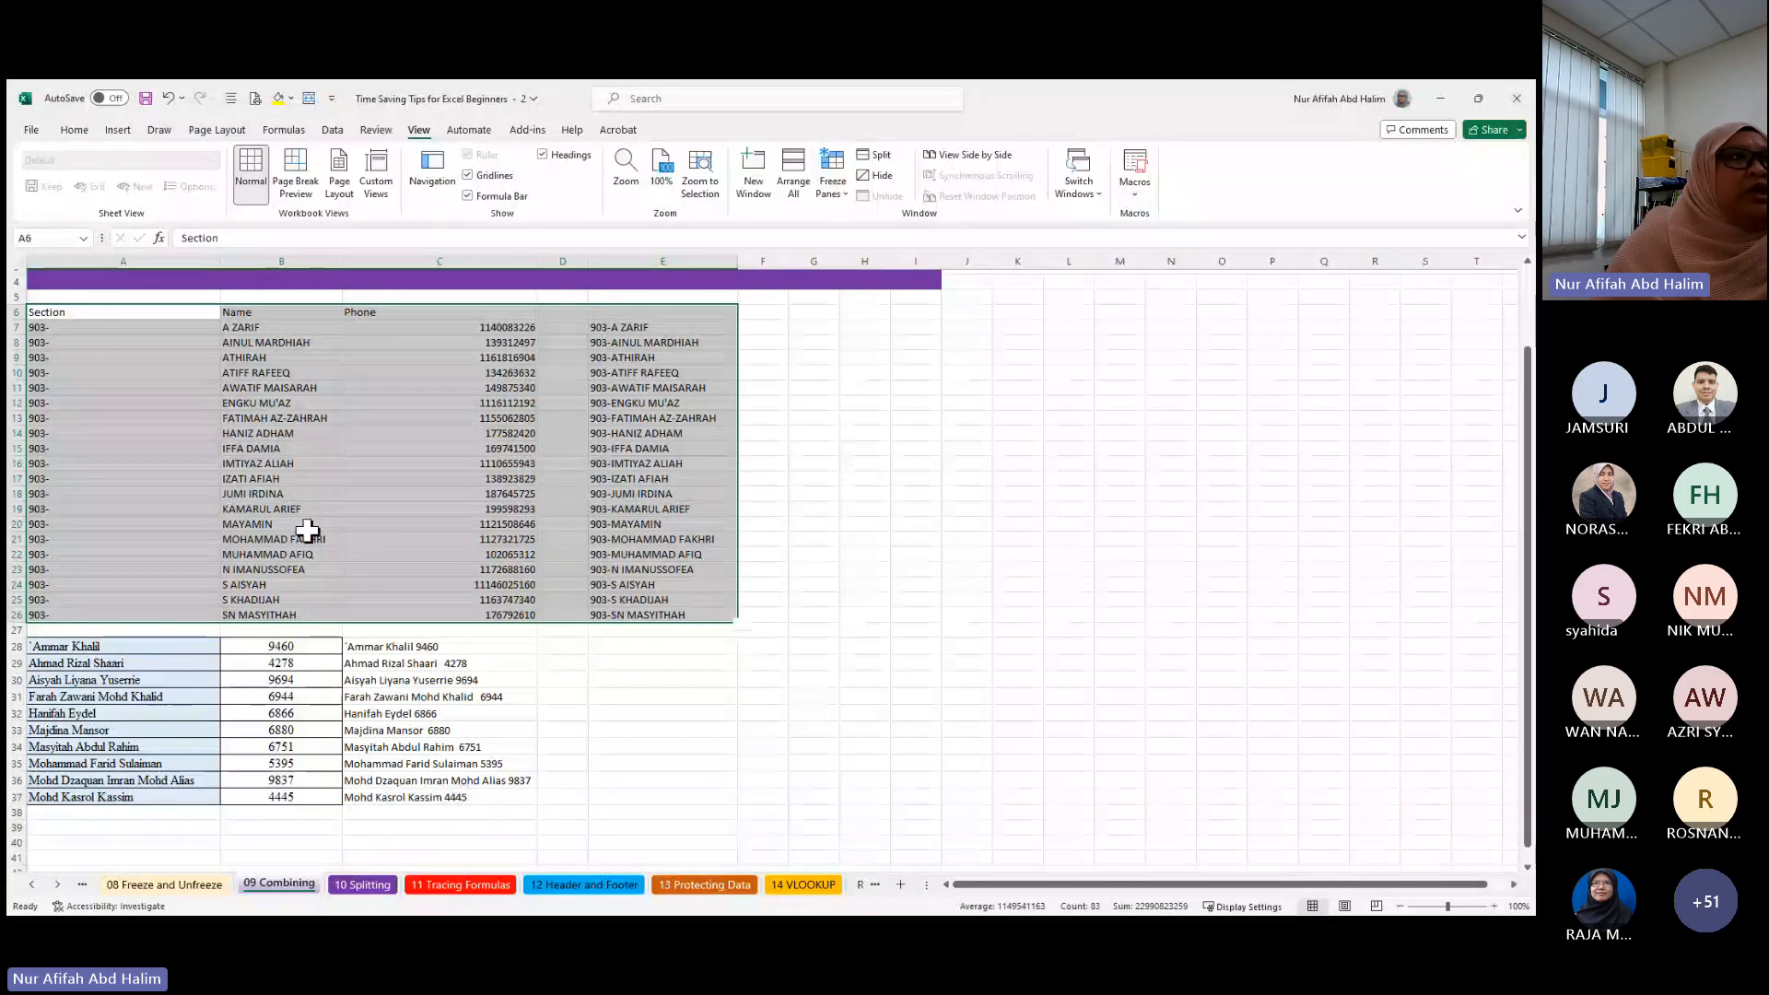
{"action": "right_click", "coordinate": [253, 376]}
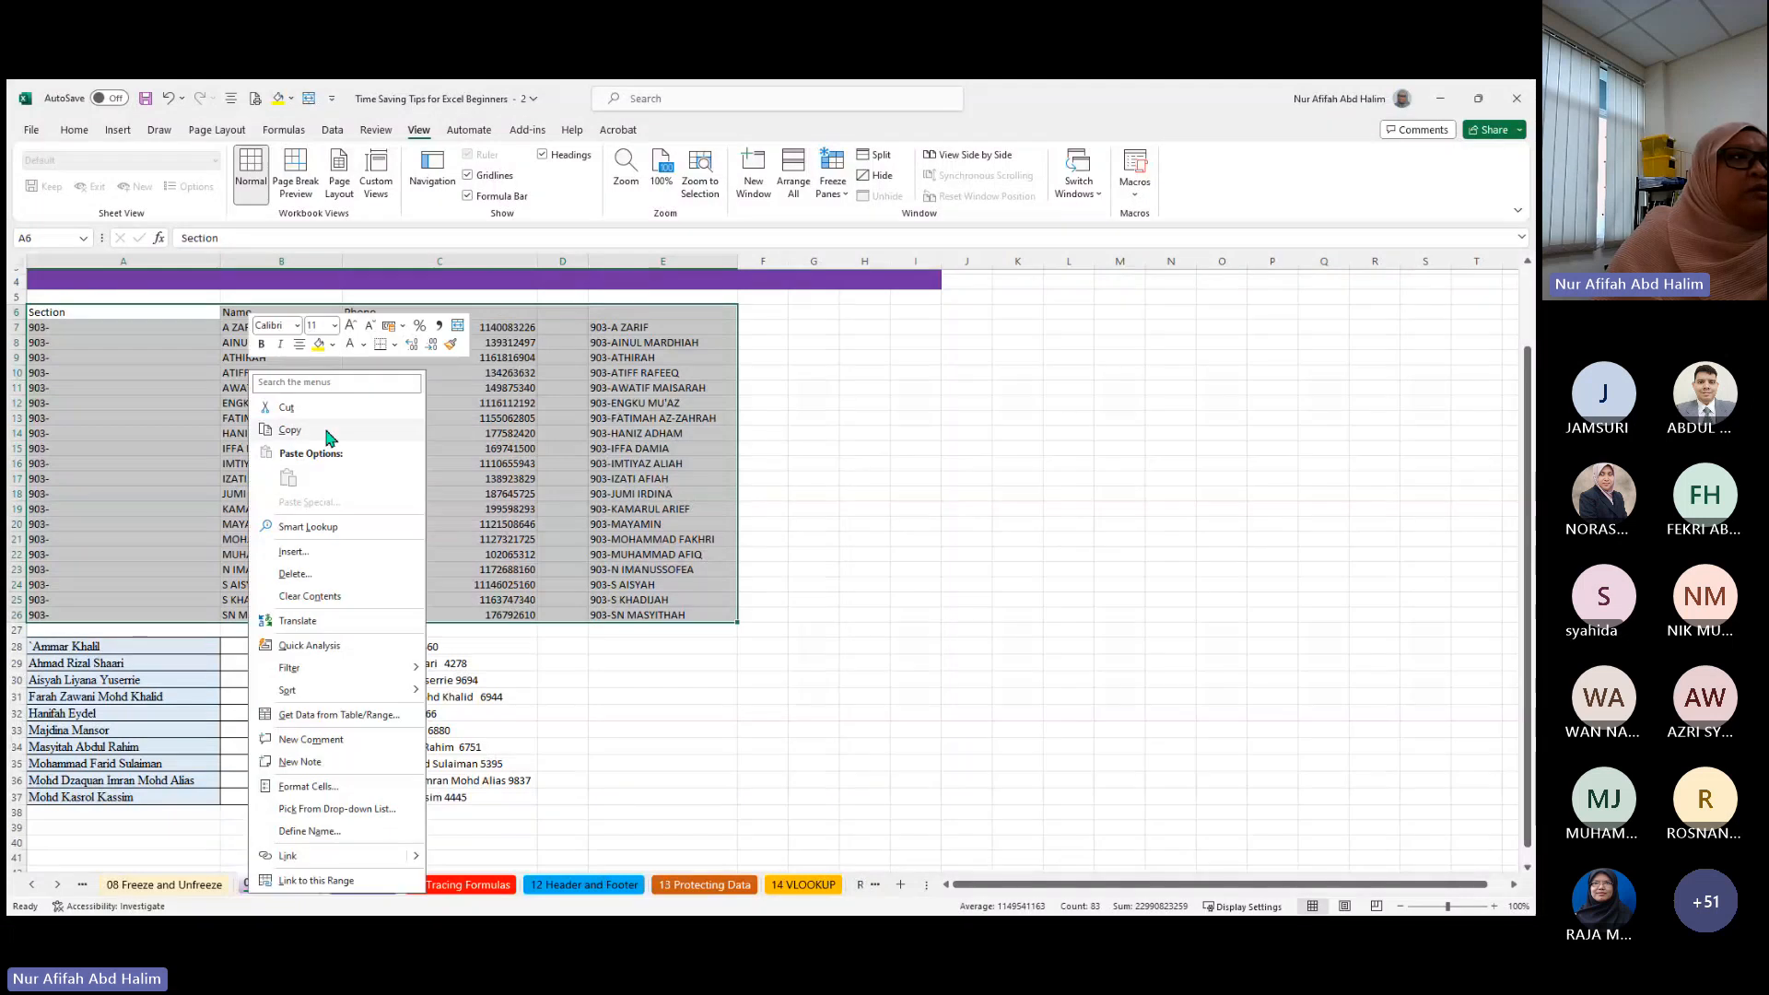
{"action": "left_click", "coordinate": [332, 429]}
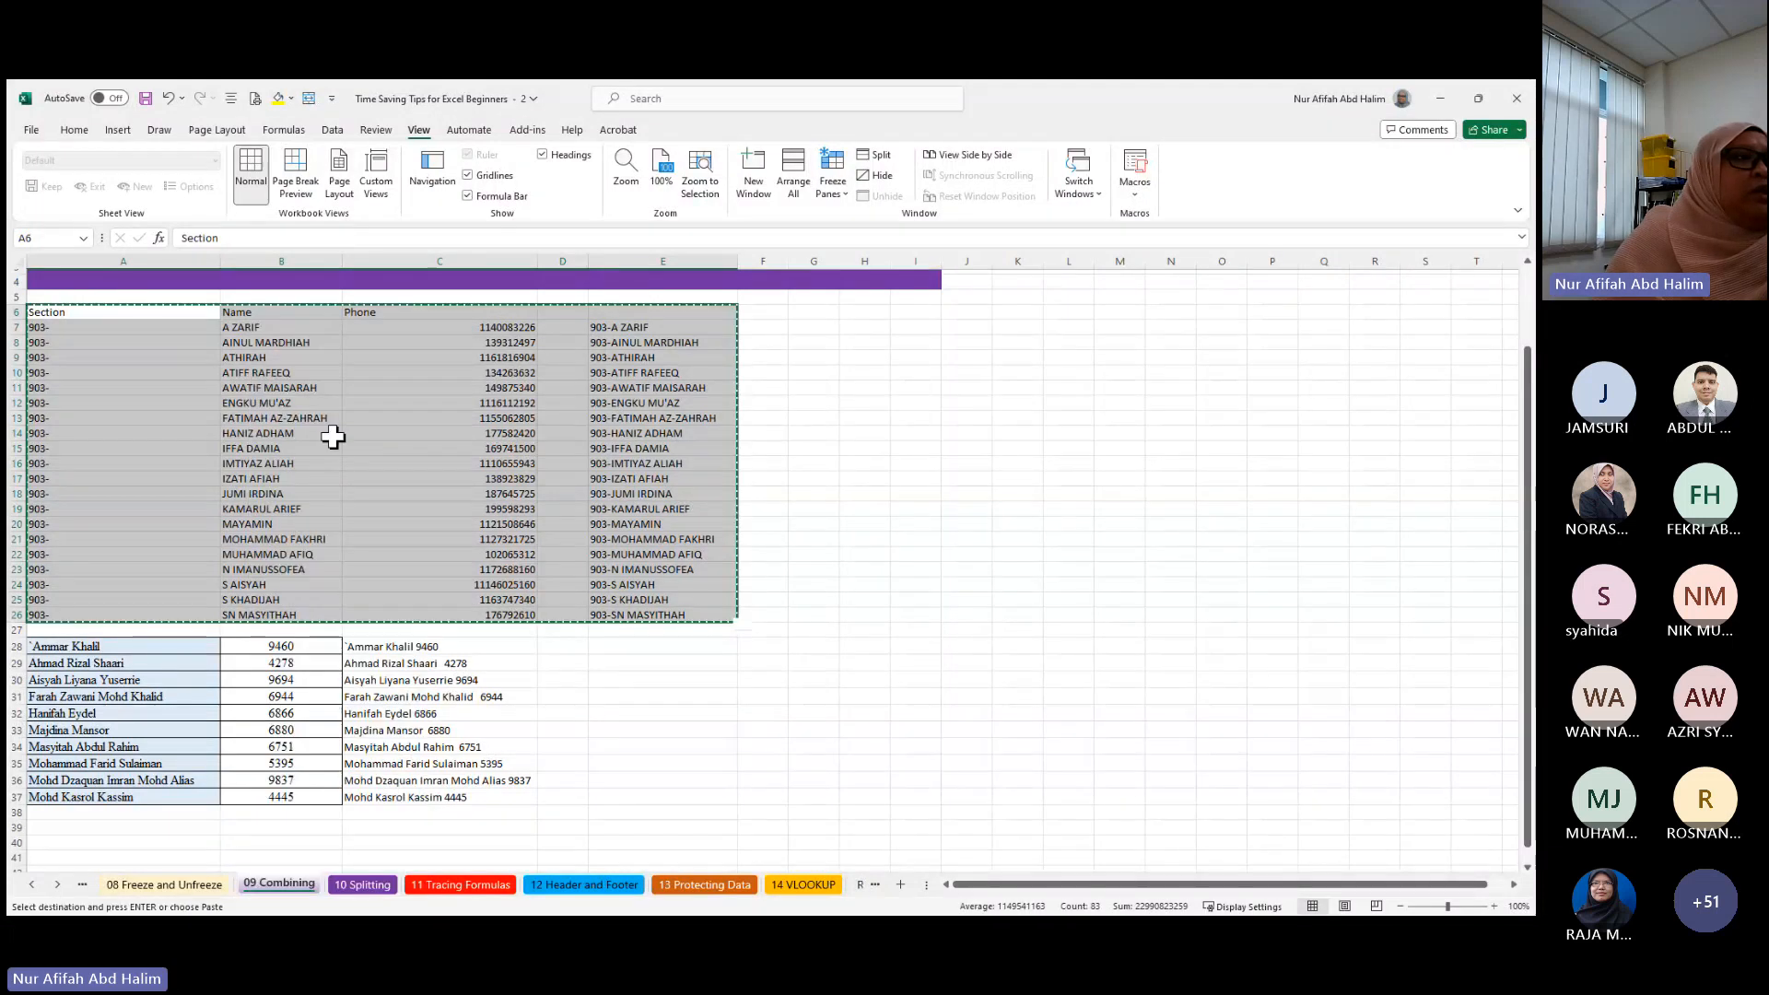
- Paste the copied contact list at A1 on the 16 Google Contacts sheet
{"action": "left_click", "coordinate": [59, 884]}
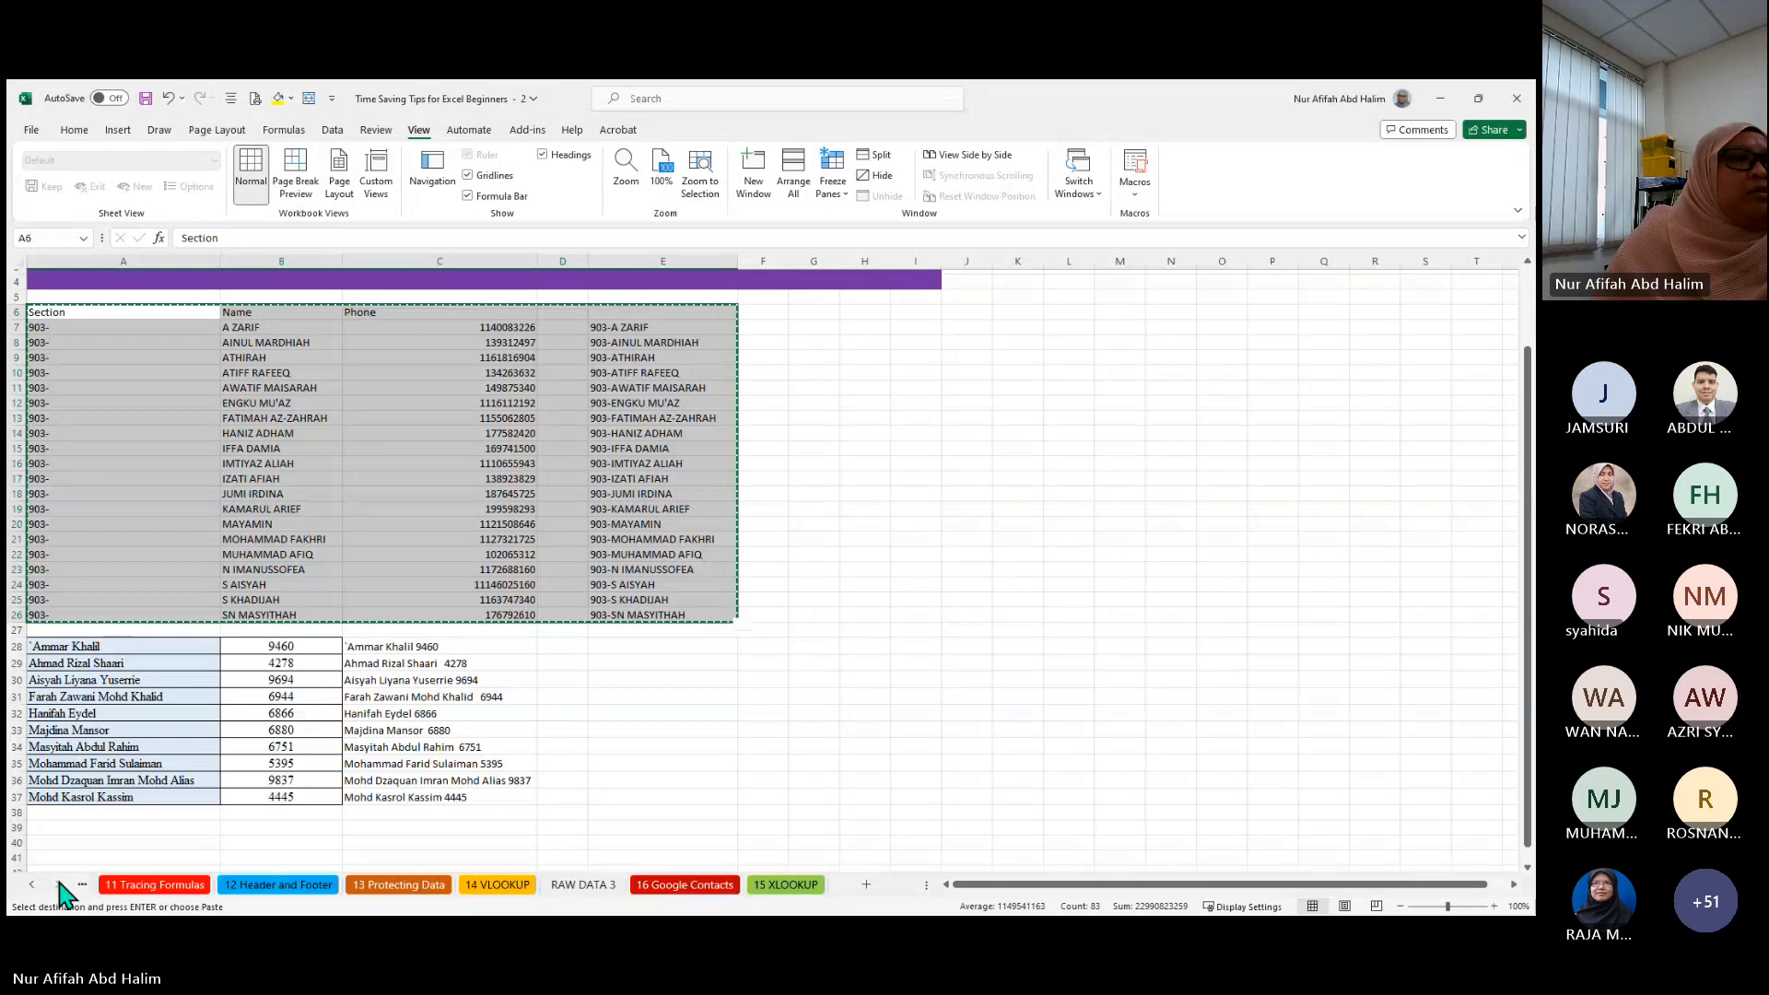
{"action": "left_click", "coordinate": [684, 885]}
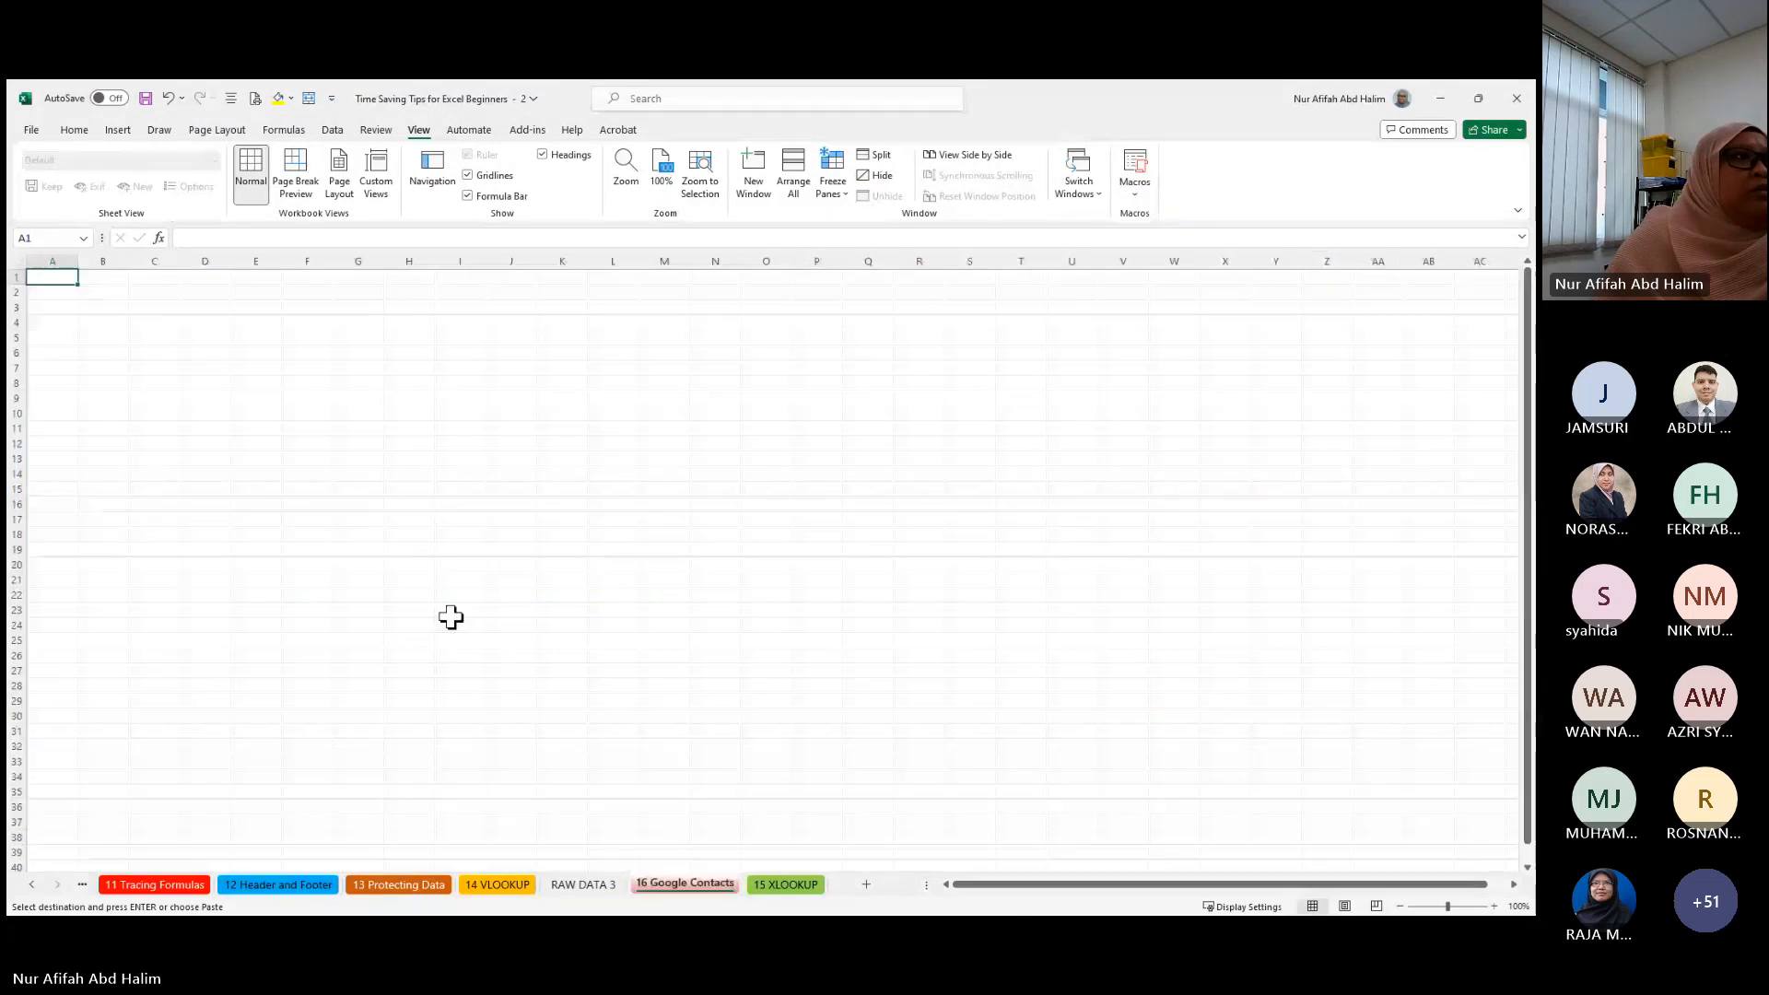
{"action": "right_click", "coordinate": [57, 279]}
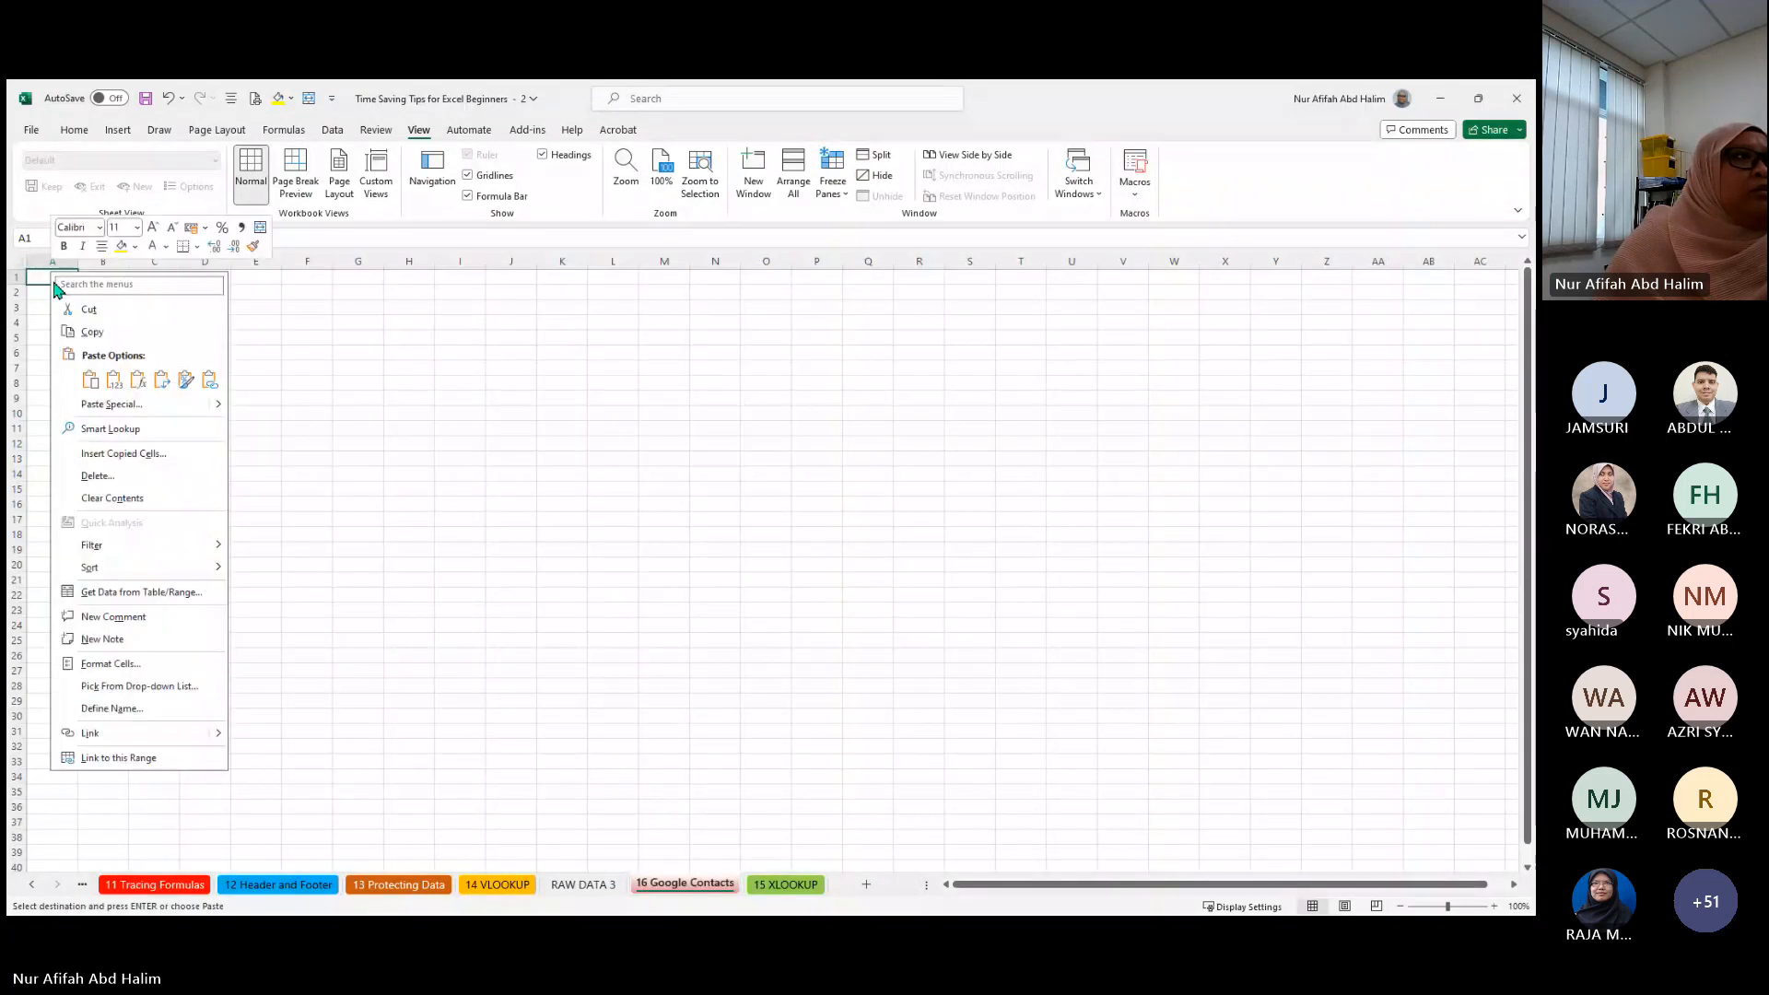
{"action": "left_click", "coordinate": [93, 395]}
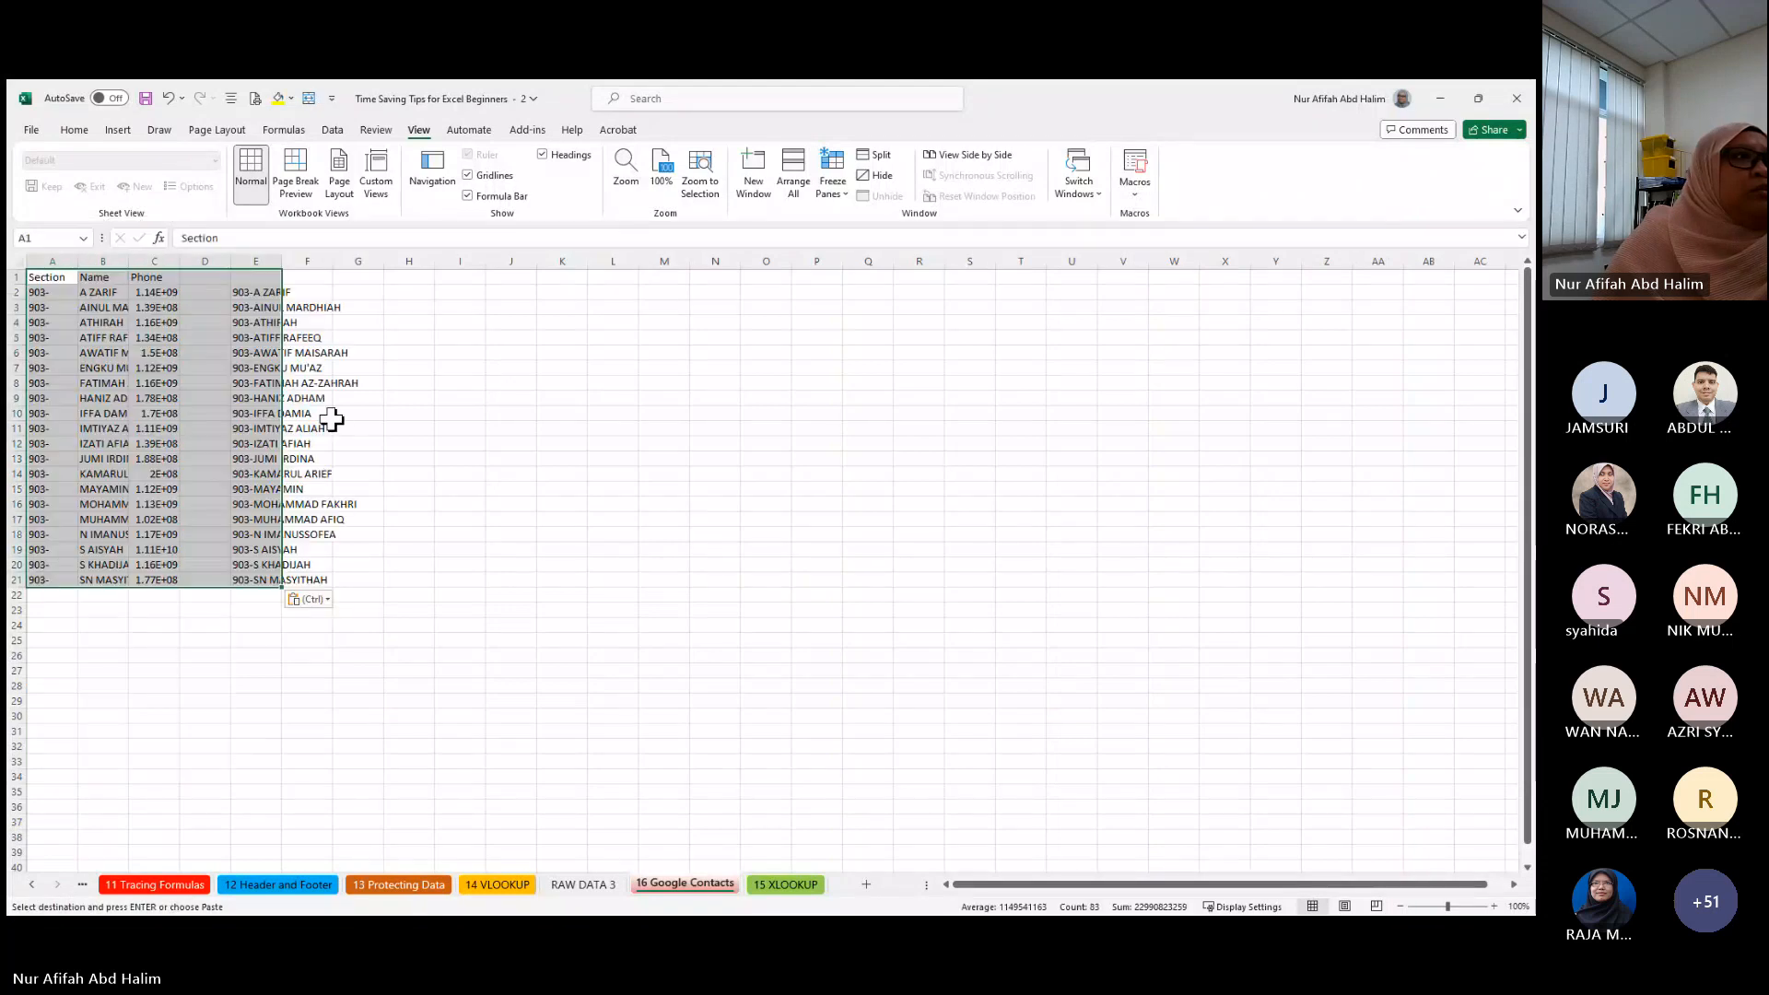
- Widen the name, phone and combined-name columns so the pasted contact list is fully readable
{"action": "left_click_drag", "start_coordinate": [242, 276], "coordinate": [697, 280]}
{"action": "left_click", "coordinate": [649, 339]}
{"action": "left_click", "coordinate": [562, 275]}
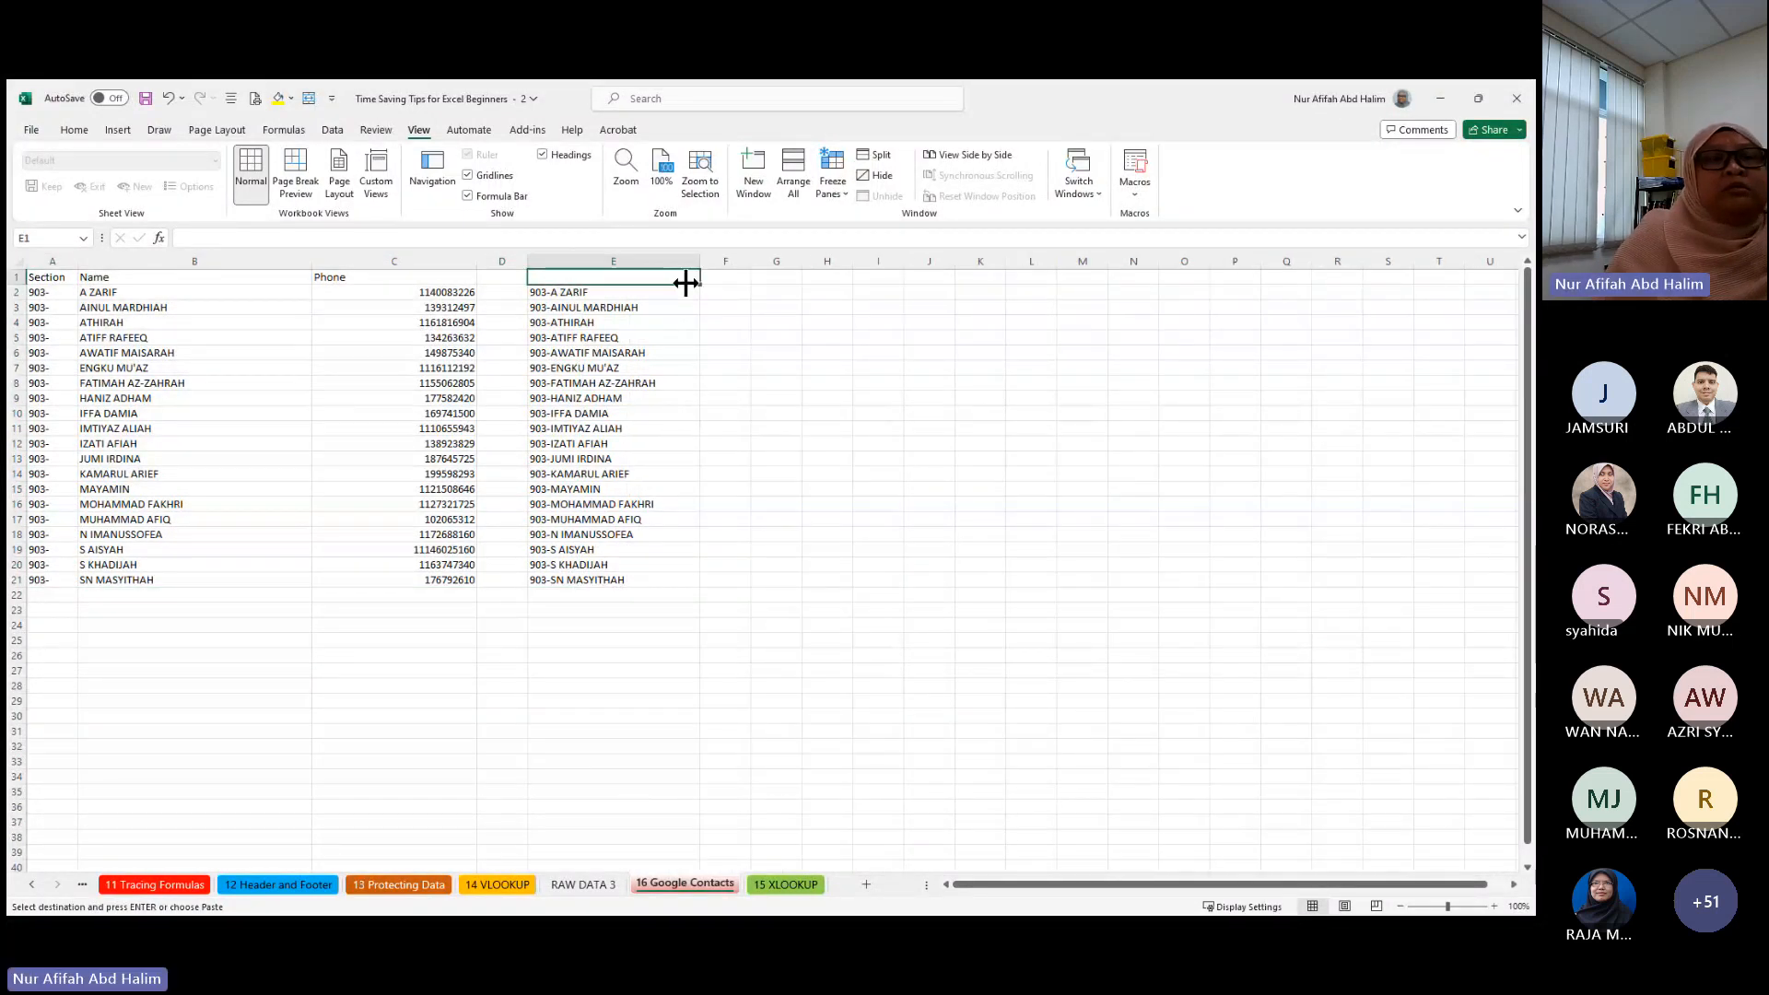
{"action": "left_click", "coordinate": [636, 504]}
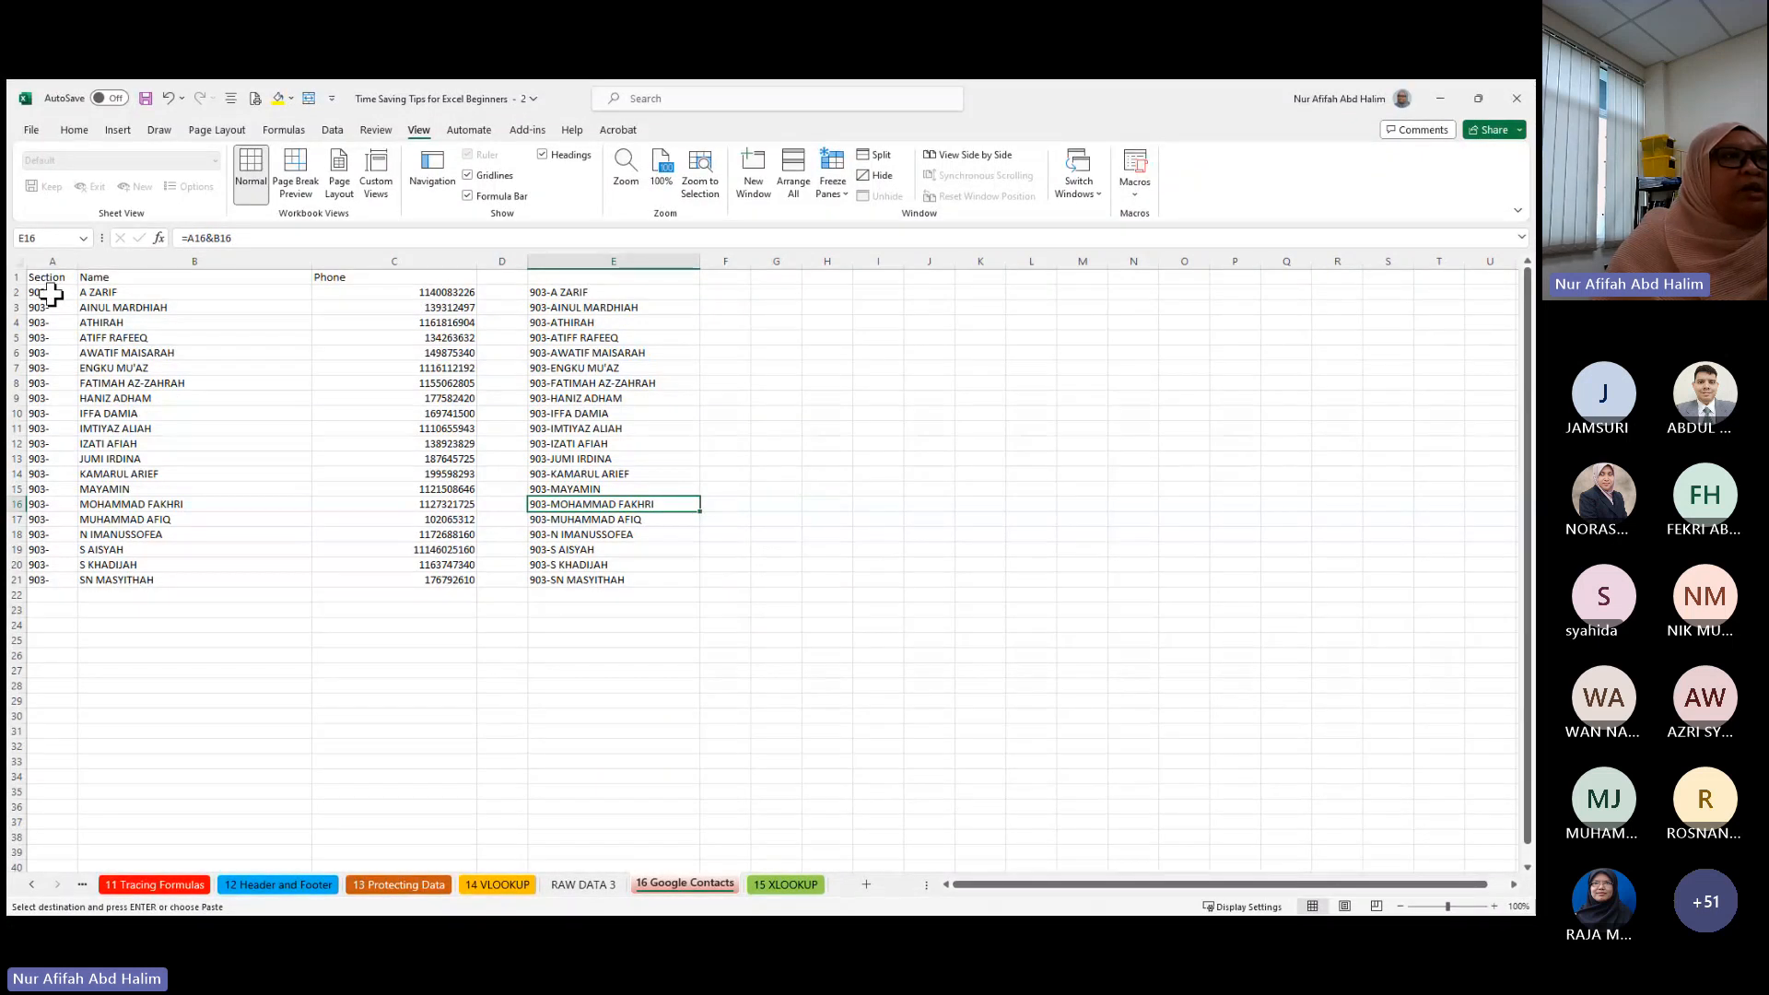
- Copy the combined section-and-name entries in E2:E21 and paste them as values over the names starting at B2
{"action": "left_click_drag", "start_coordinate": [590, 292], "coordinate": [612, 580]}
{"action": "right_click", "coordinate": [604, 315]}
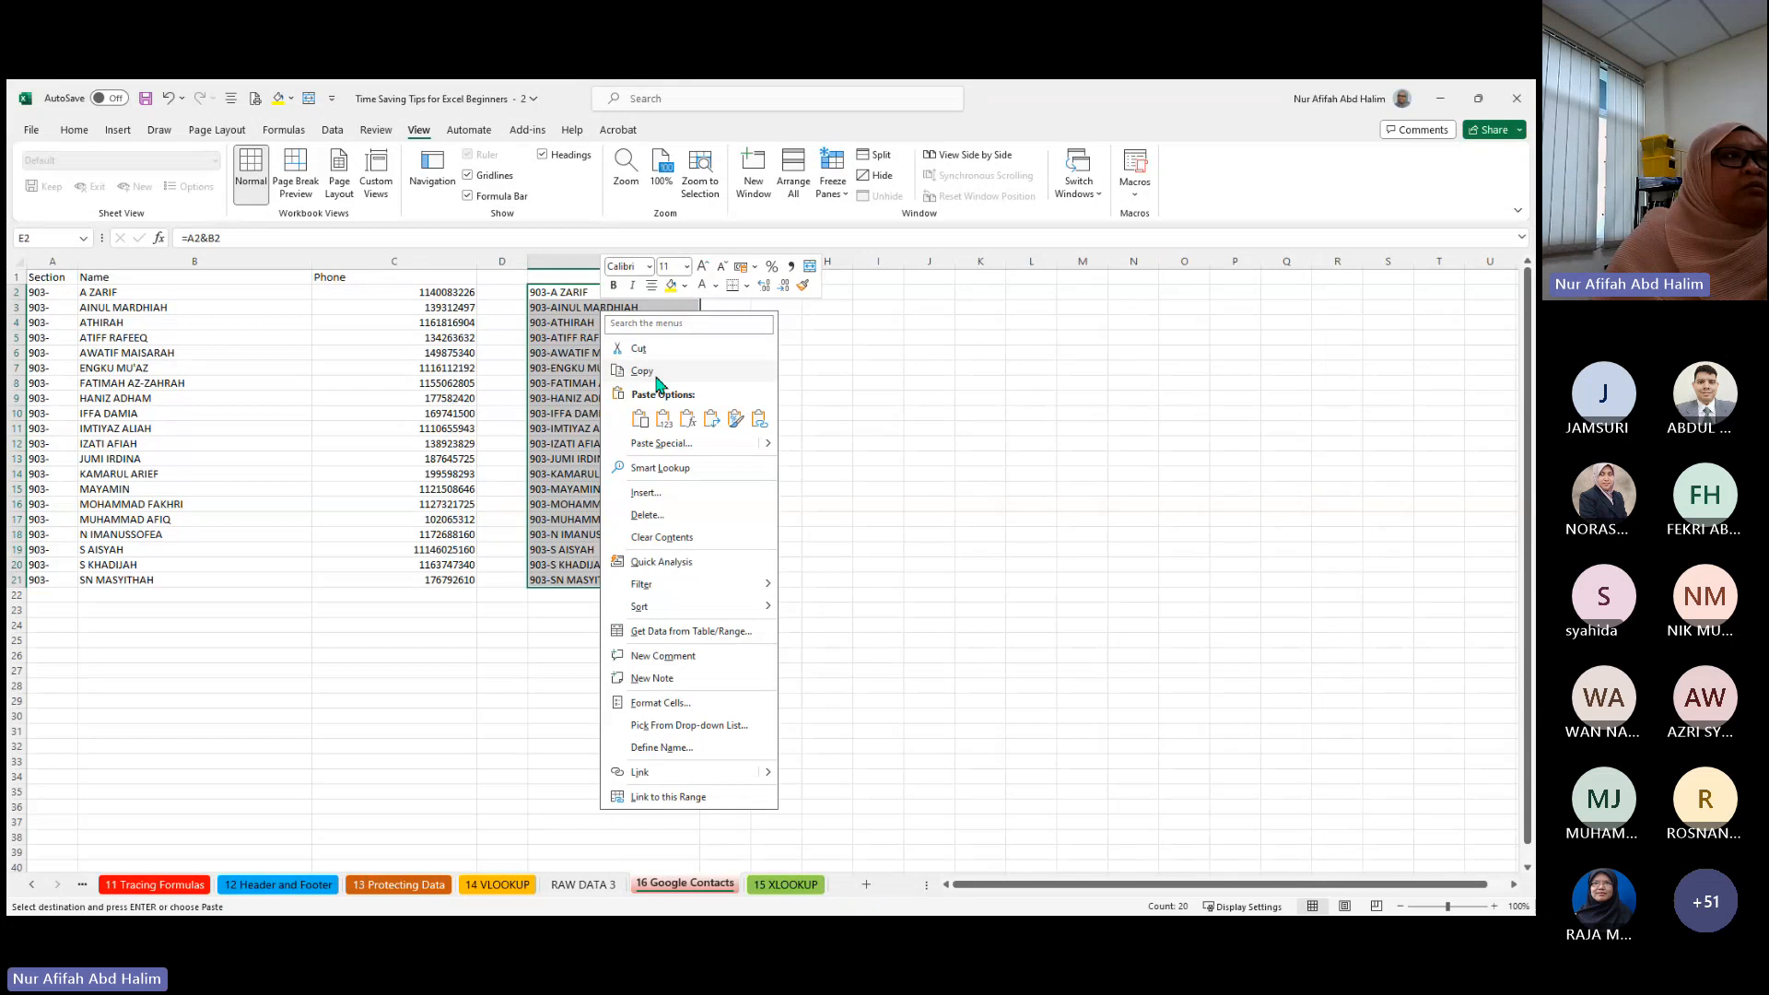
{"action": "left_click", "coordinate": [660, 380]}
{"action": "right_click", "coordinate": [223, 290]}
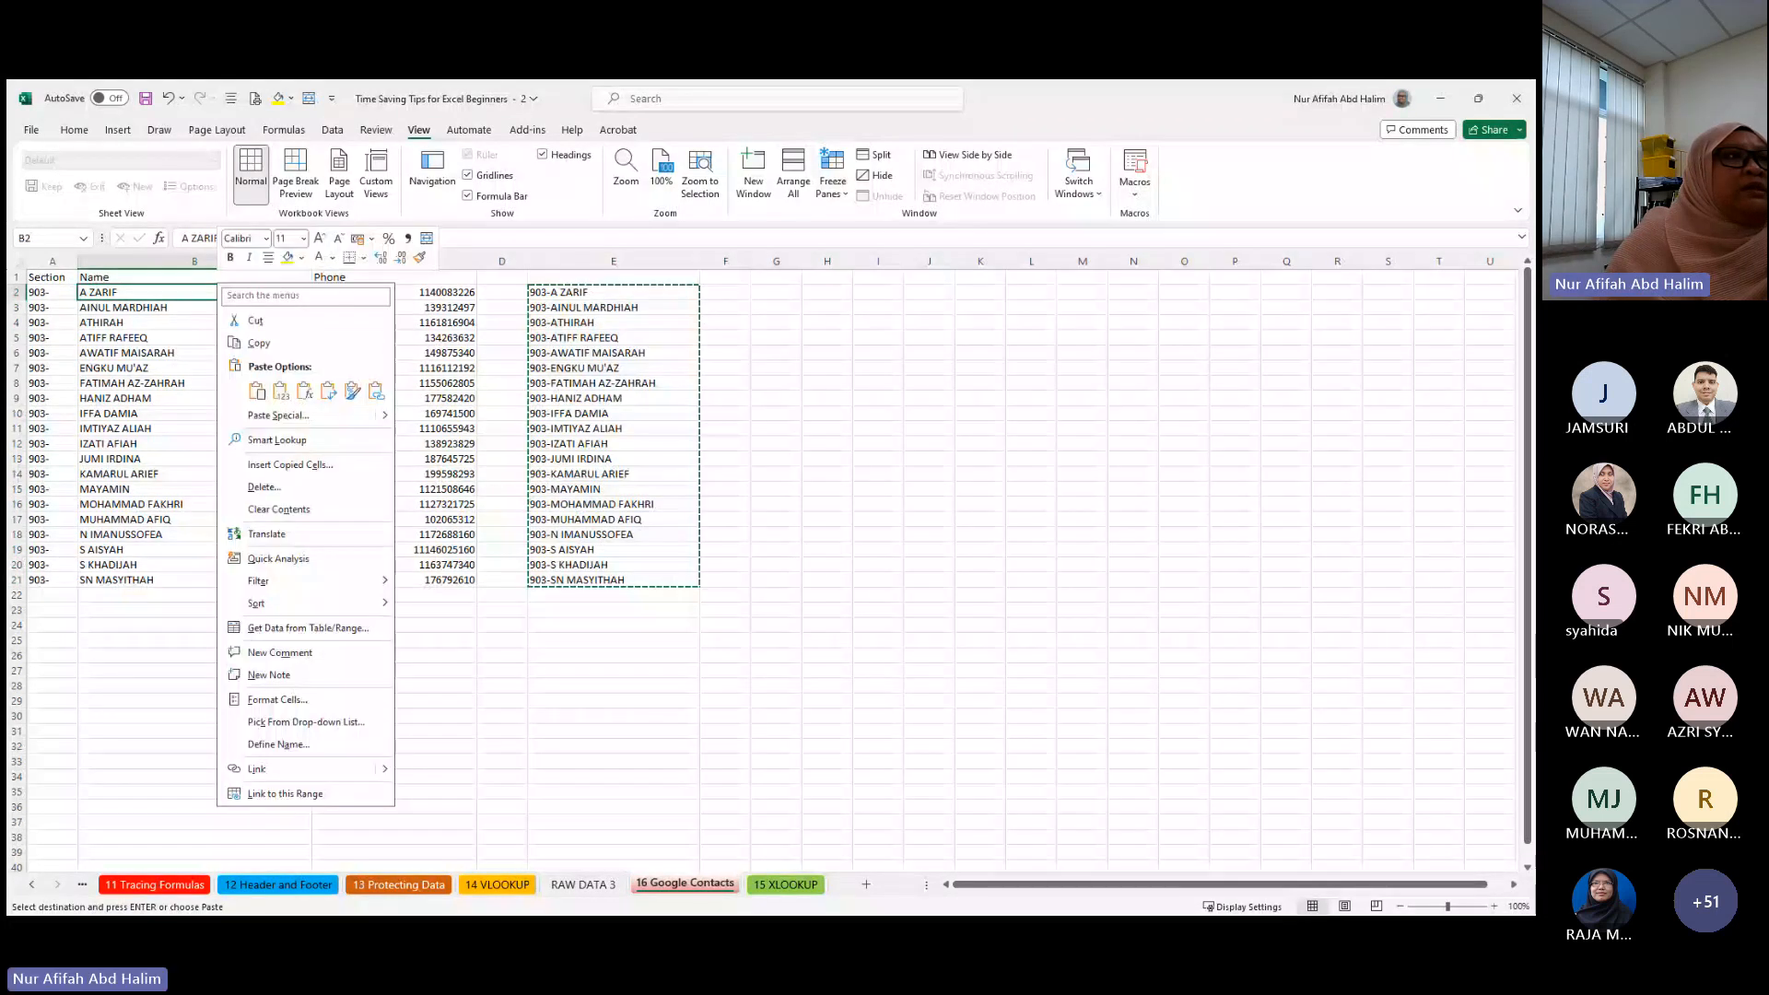
{"action": "left_click", "coordinate": [282, 401]}
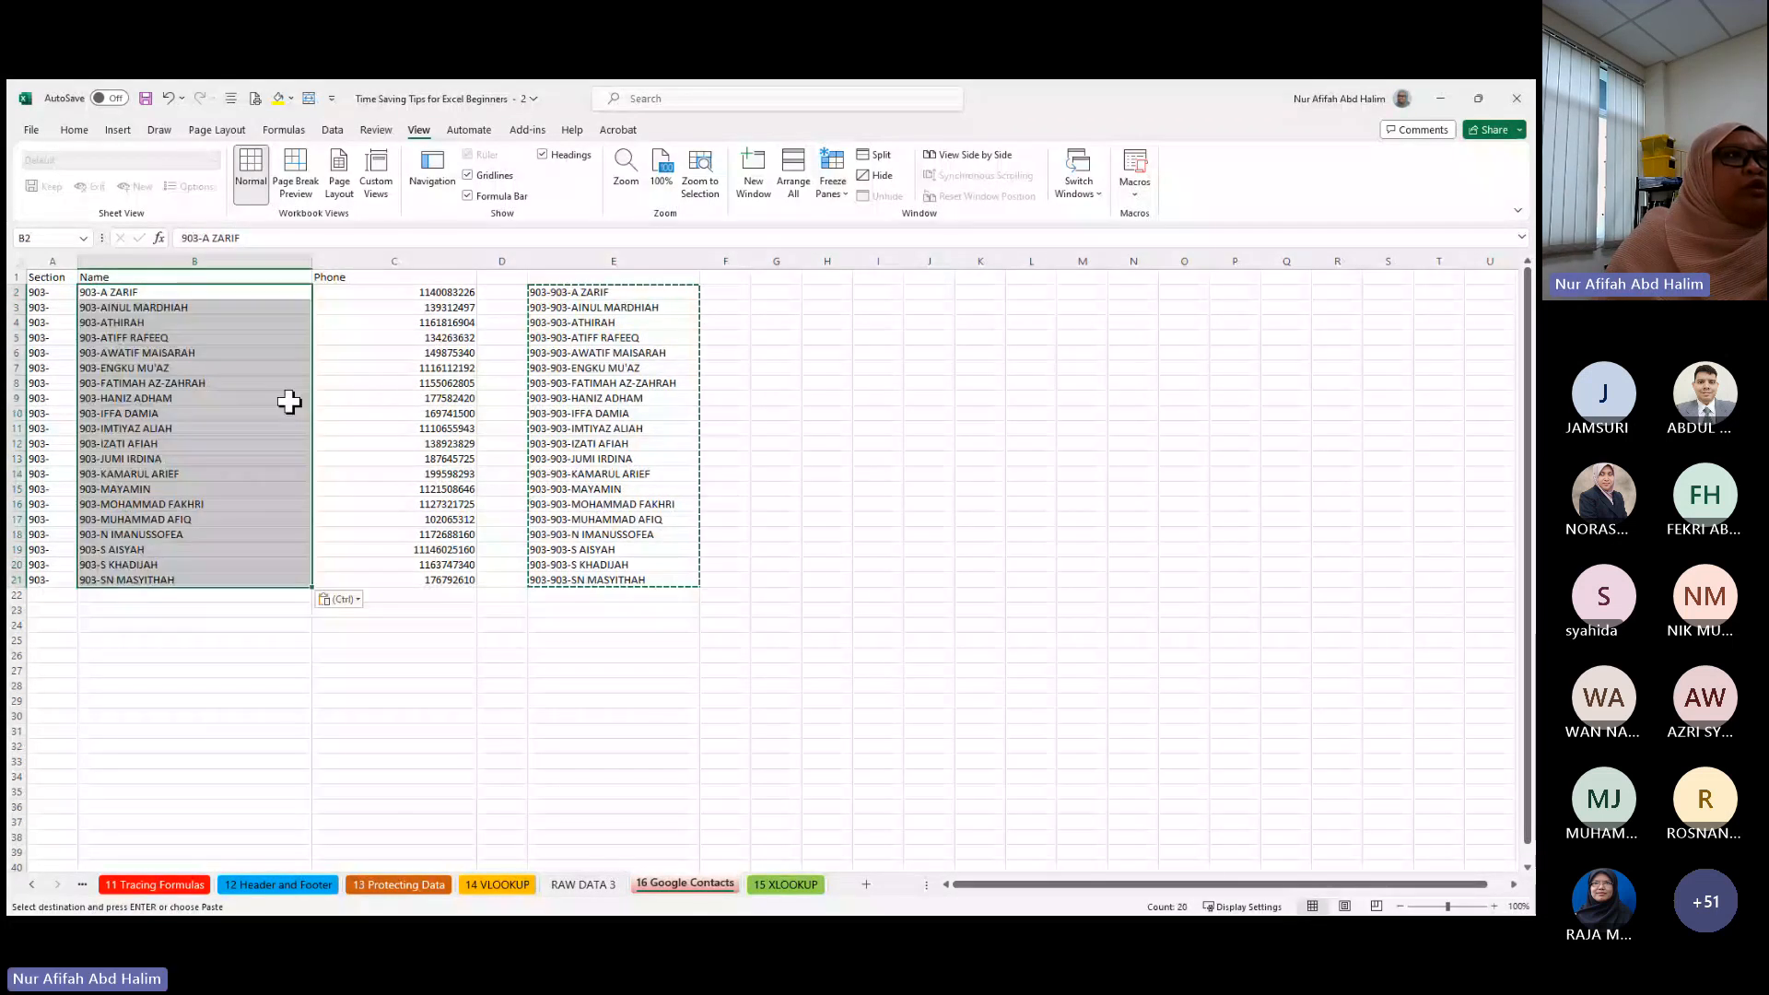
- Delete the Section column and the leftover blank and combined-name columns, keeping only Name and Phone on the 16 Google Contacts sheet
{"action": "left_click", "coordinate": [55, 259]}
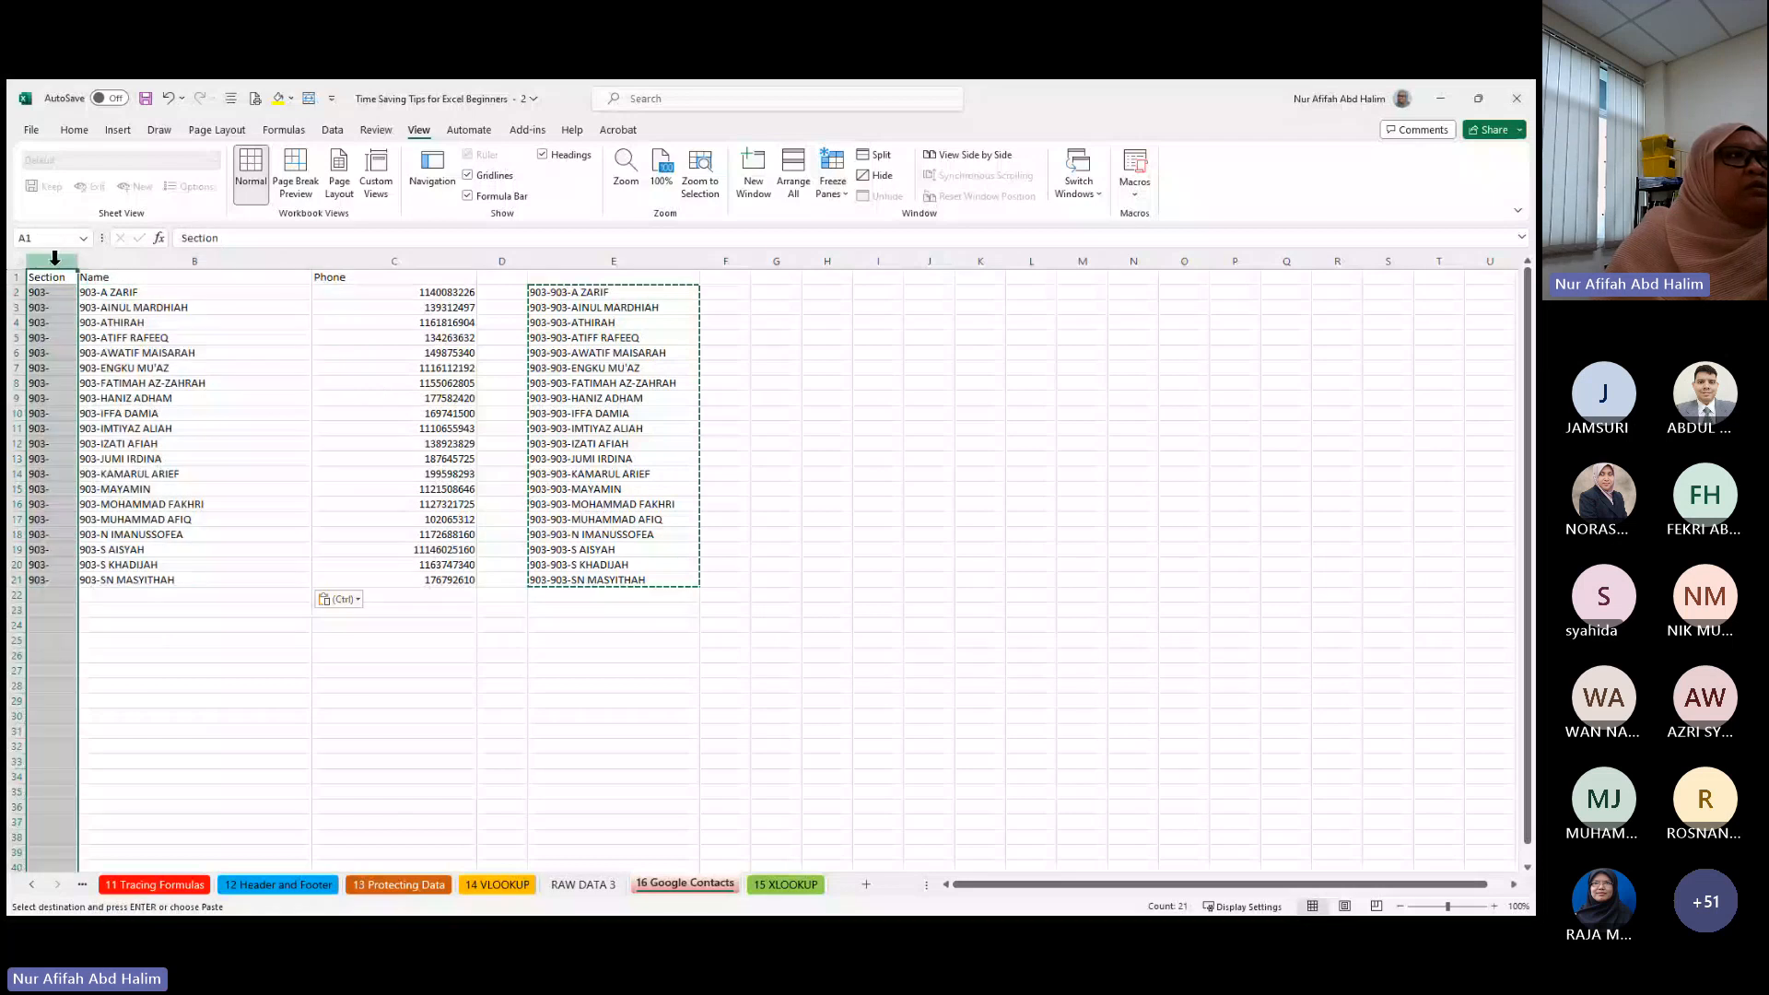
{"action": "right_click", "coordinate": [54, 259]}
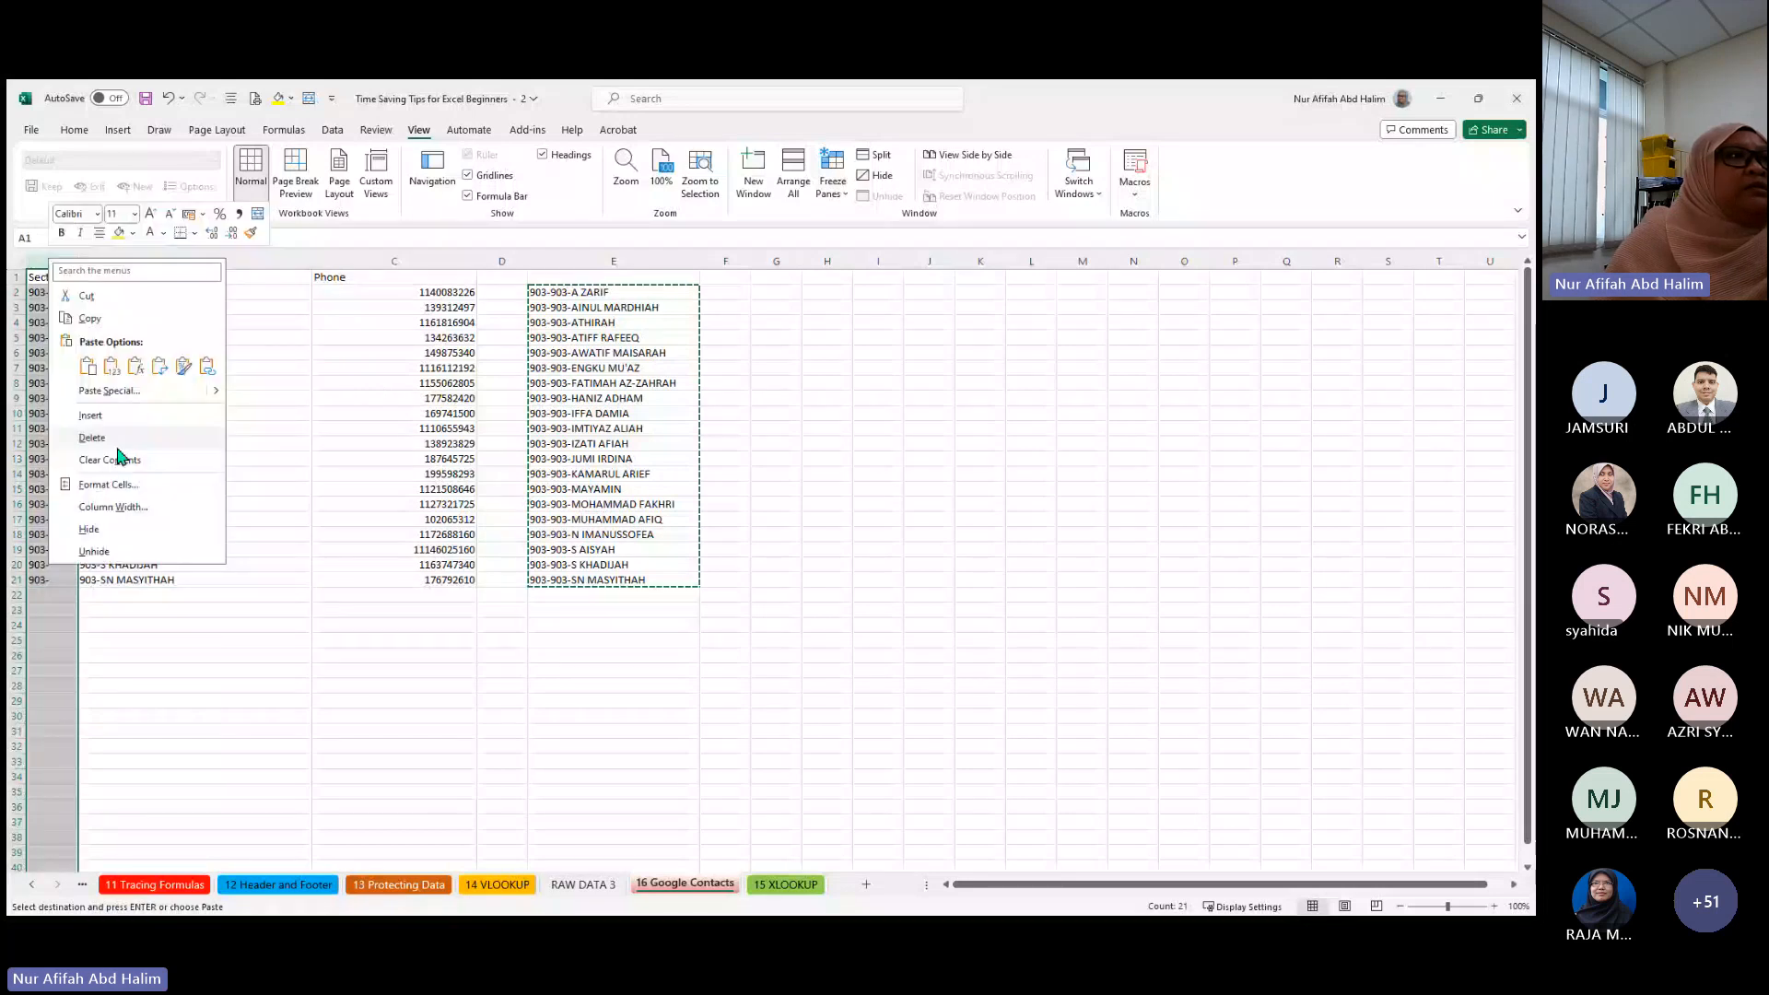
{"action": "left_click", "coordinate": [117, 442]}
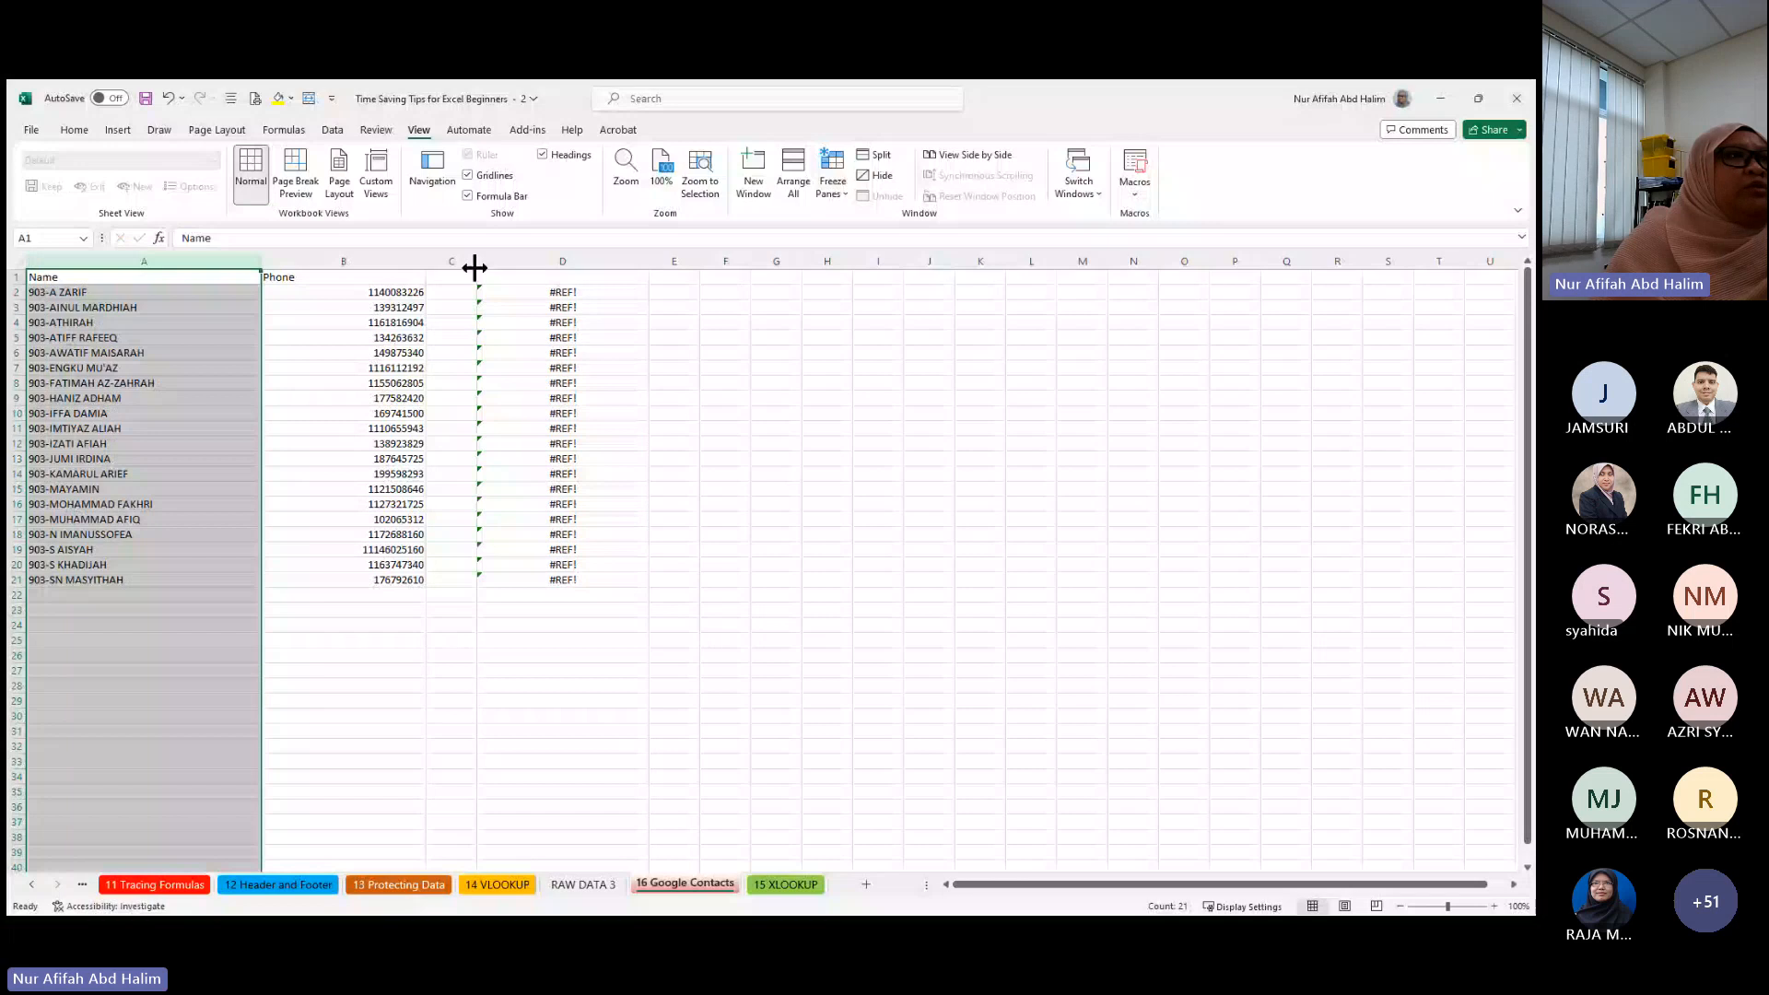
{"action": "left_click_drag", "start_coordinate": [452, 261], "coordinate": [548, 276]}
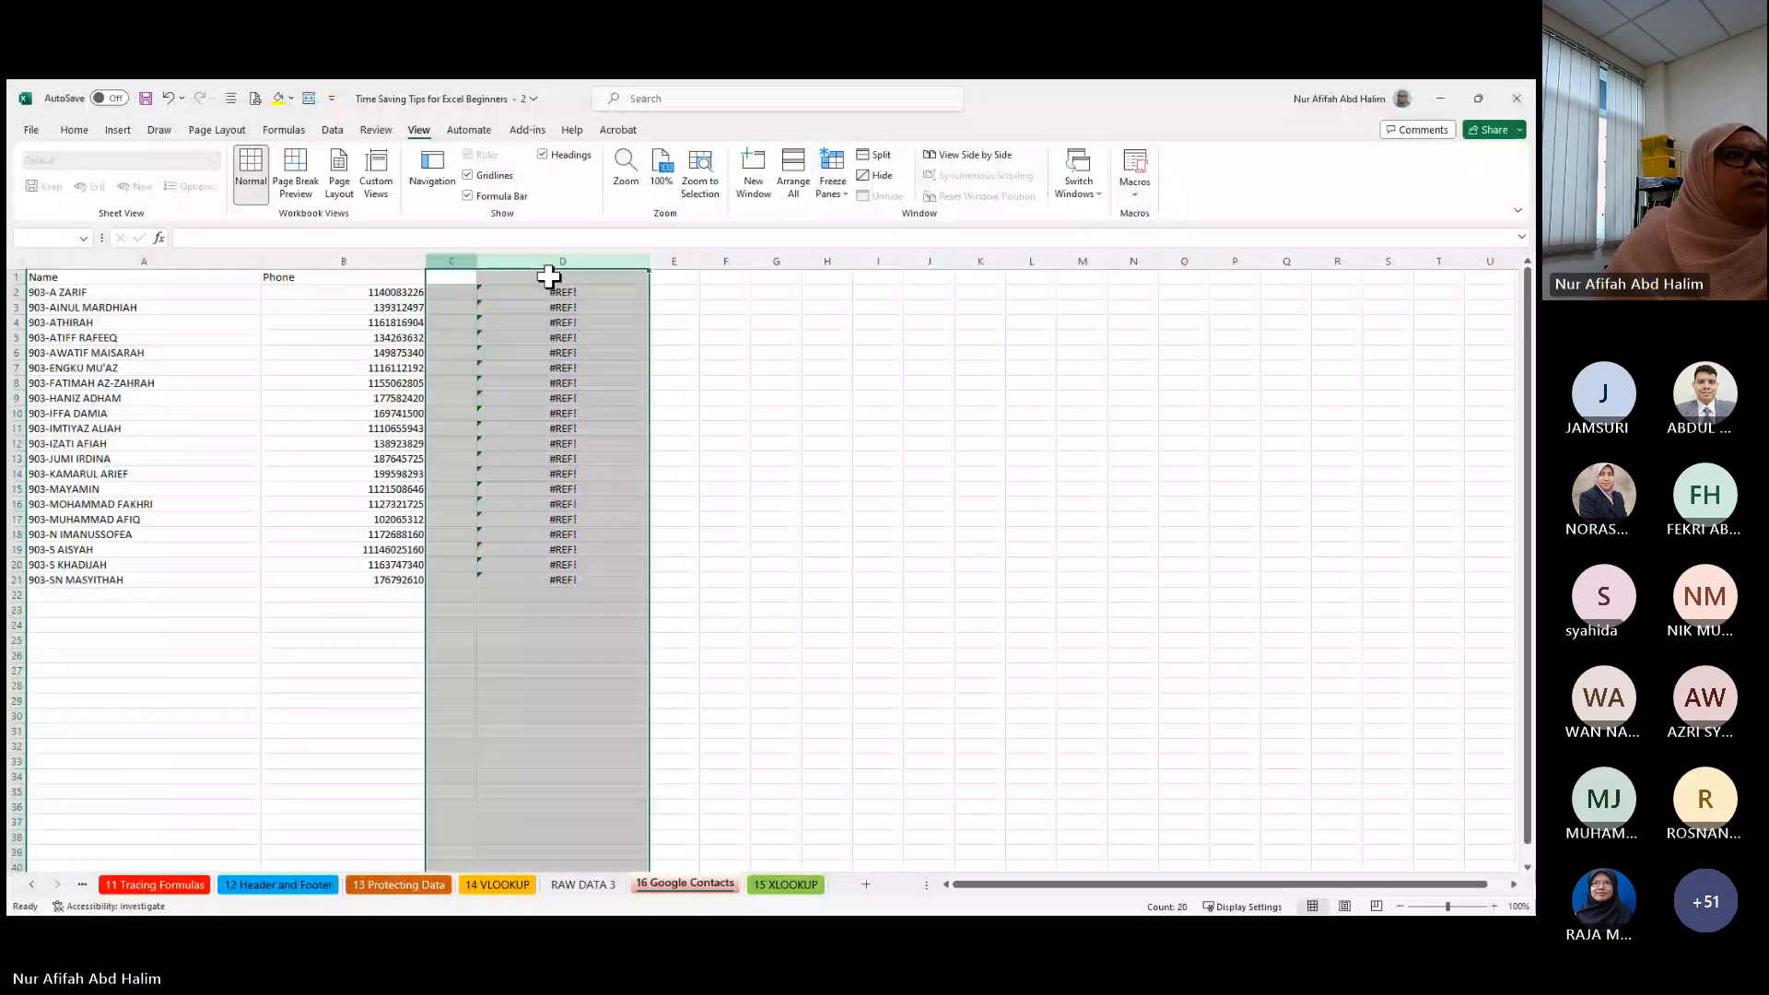
{"action": "right_click", "coordinate": [548, 277]}
{"action": "left_click", "coordinate": [586, 442]}
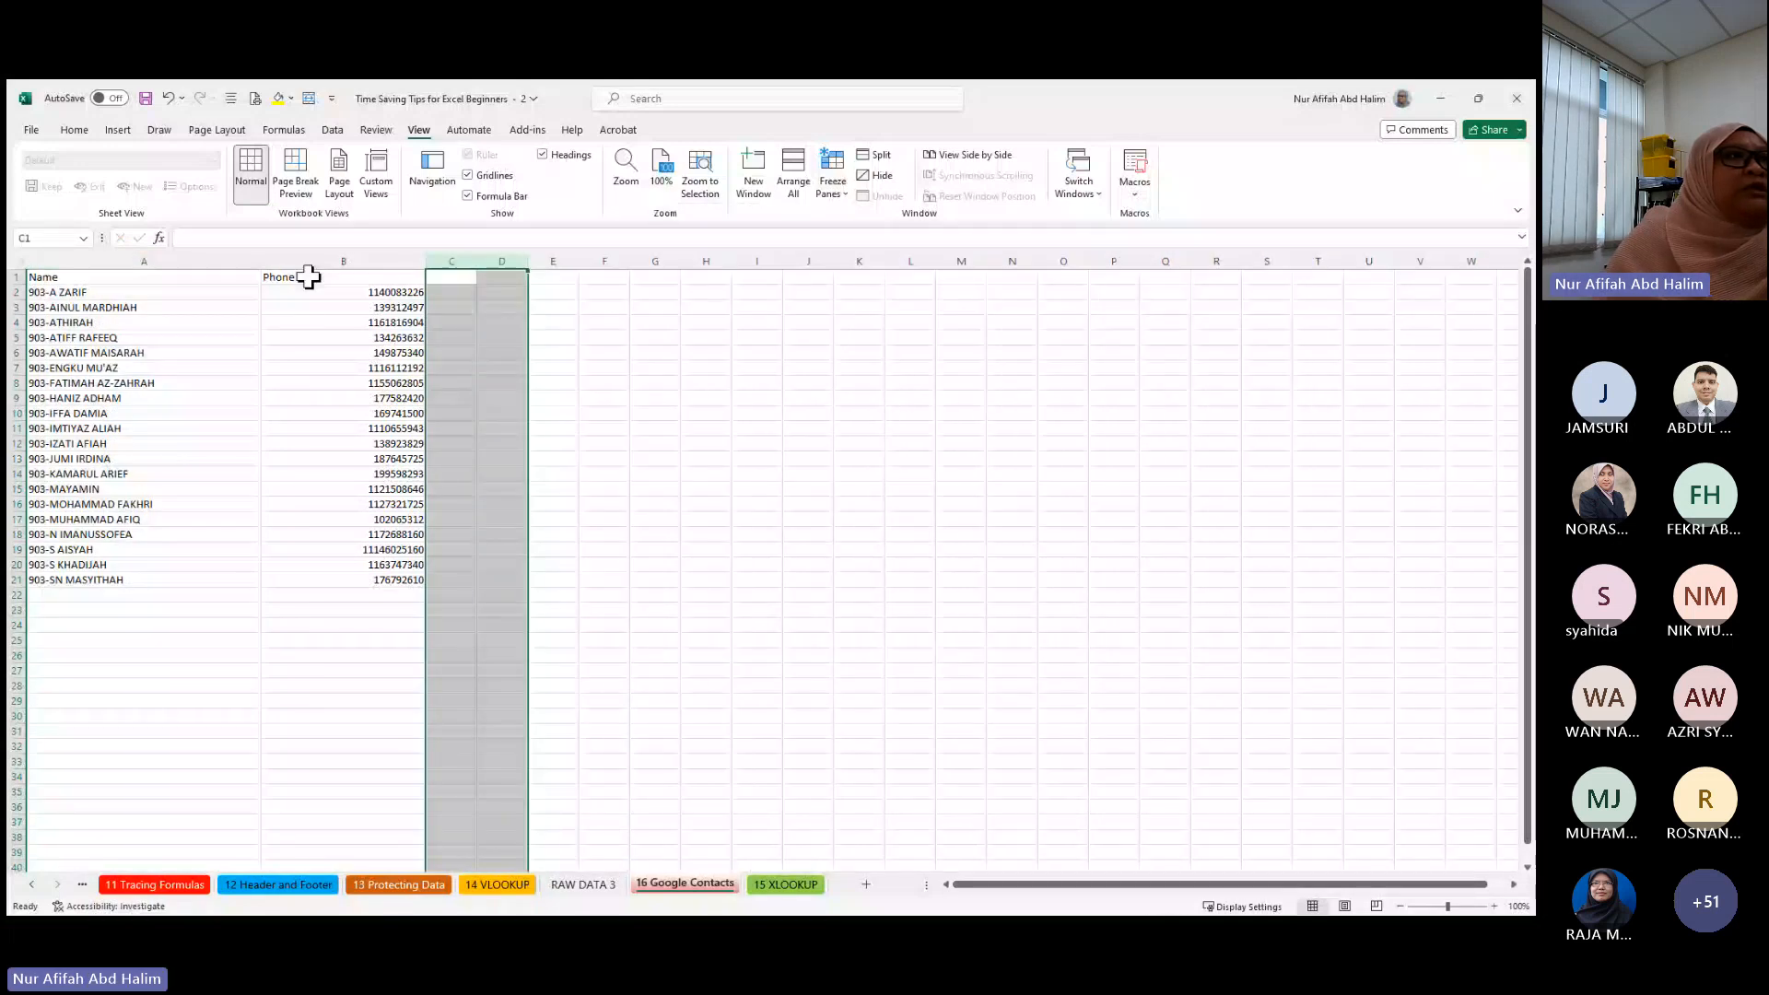
{"action": "left_click_drag", "start_coordinate": [314, 292], "coordinate": [370, 573]}
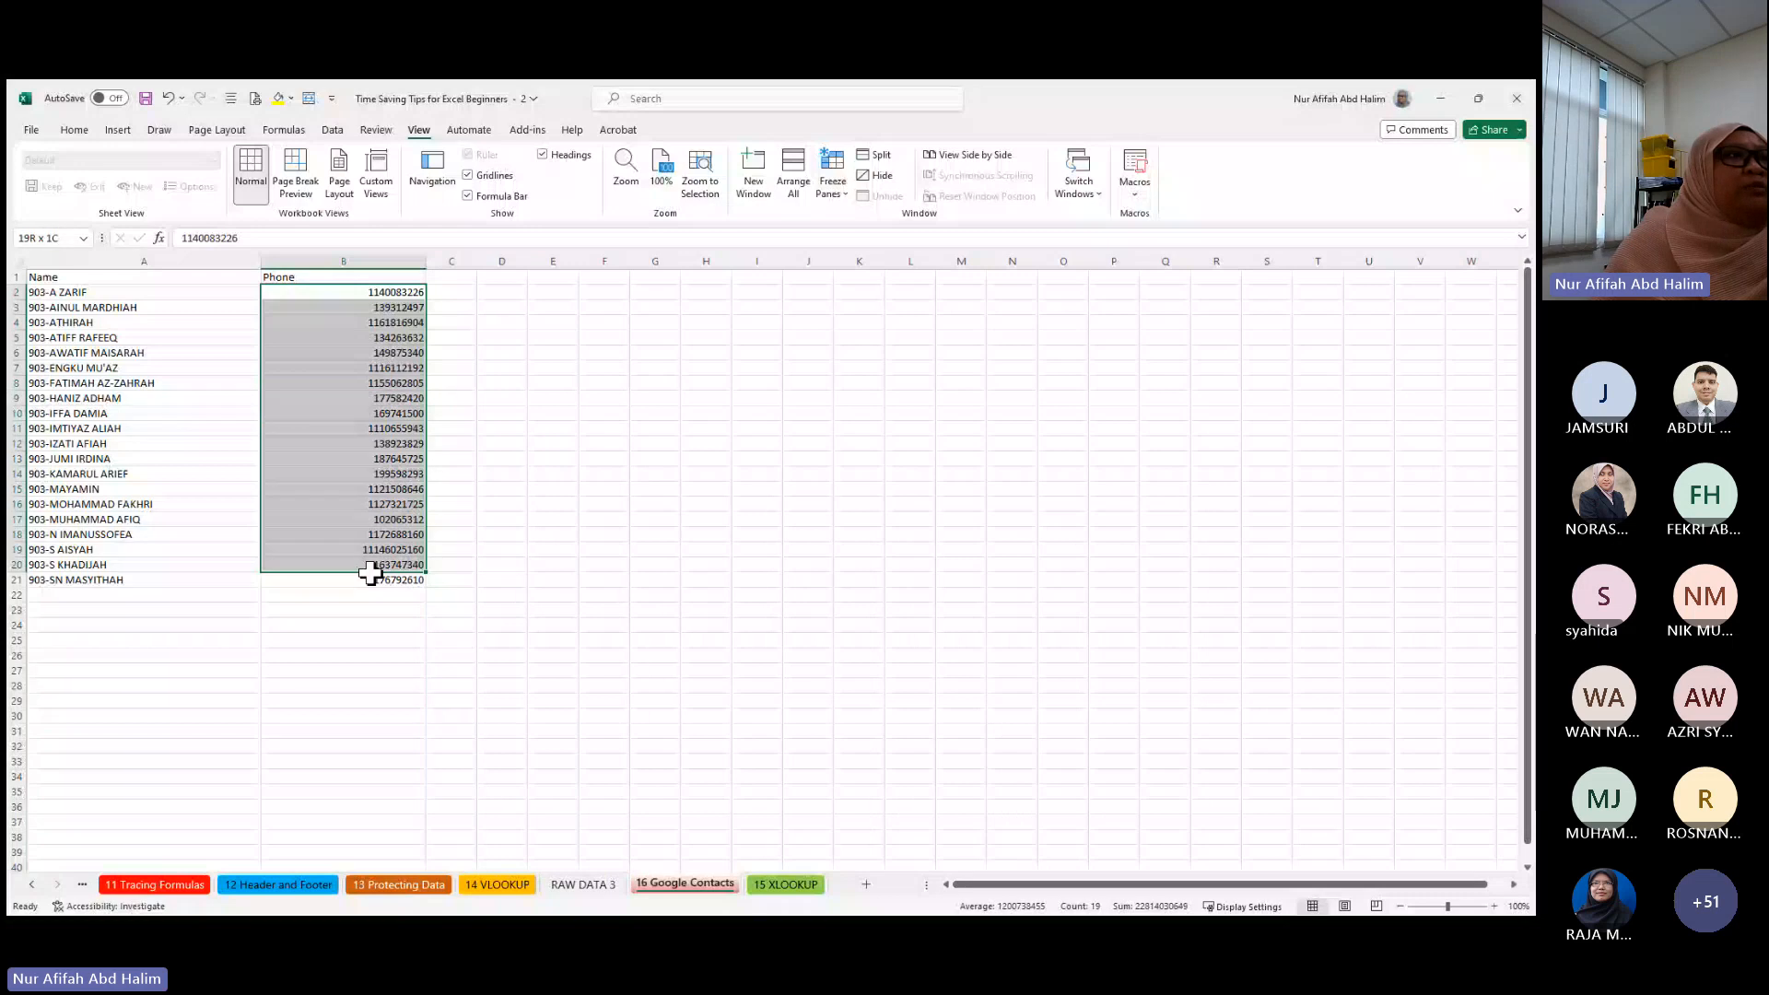
{"action": "left_click", "coordinate": [343, 277]}
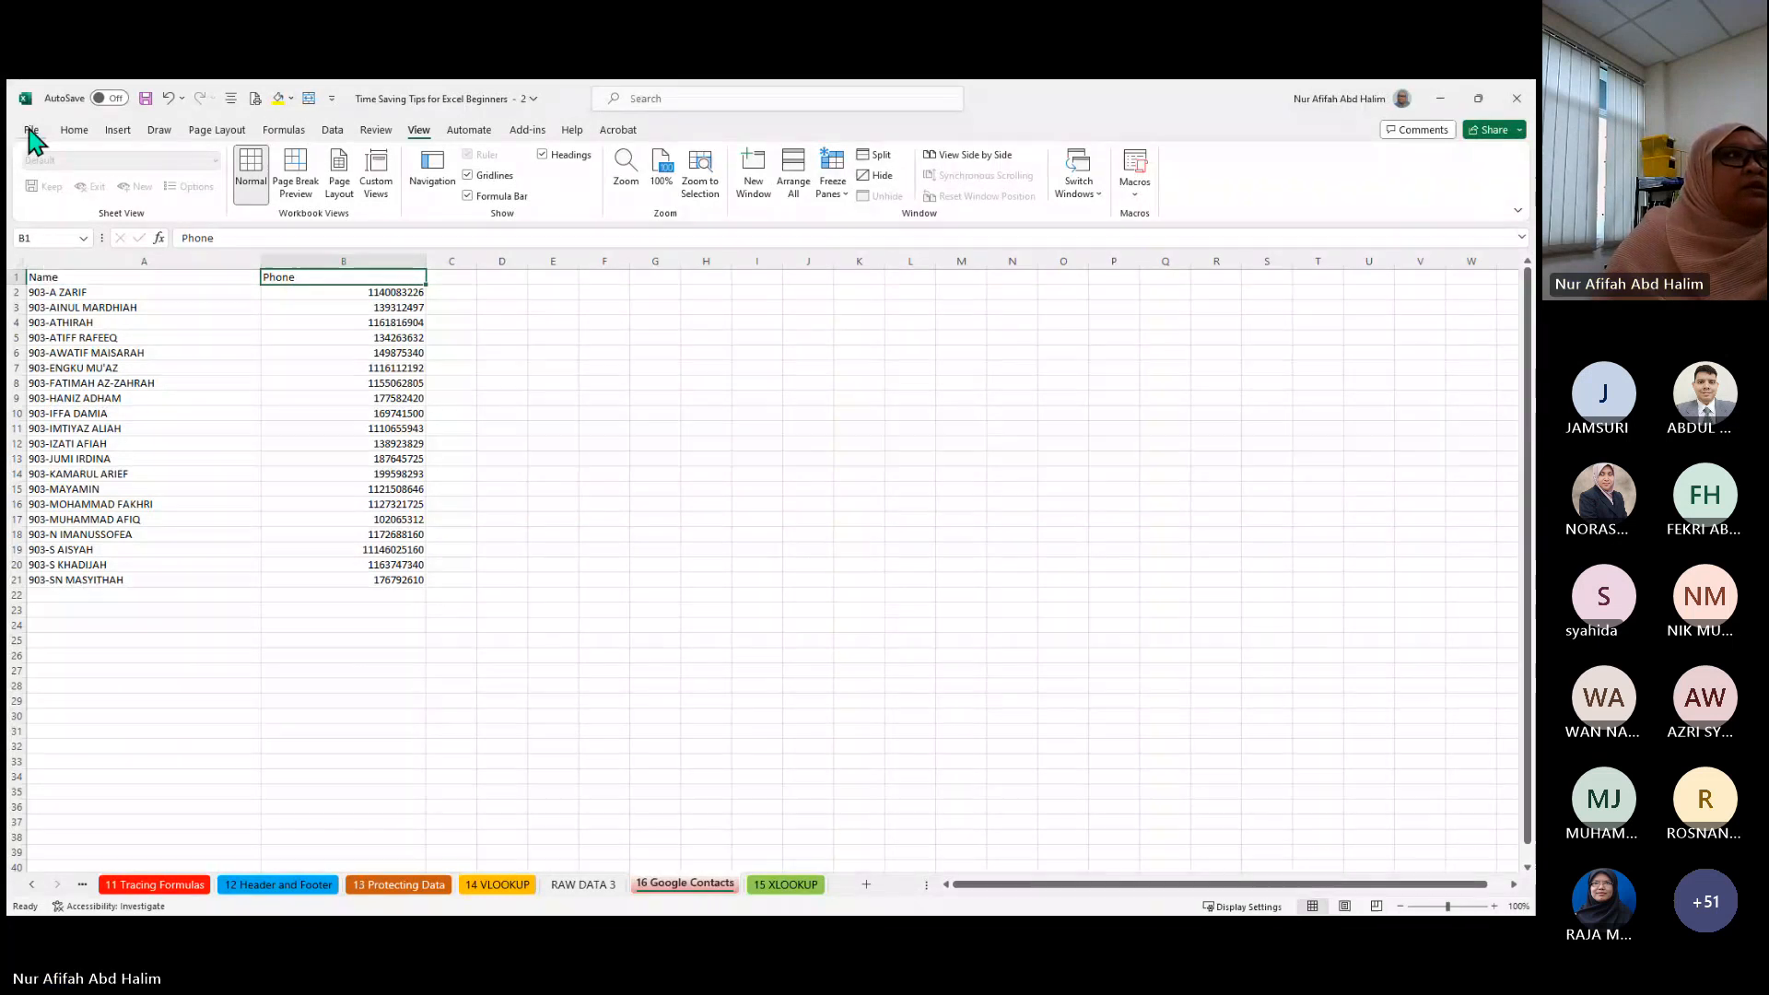
{"action": "left_click_drag", "start_coordinate": [59, 276], "coordinate": [351, 578]}
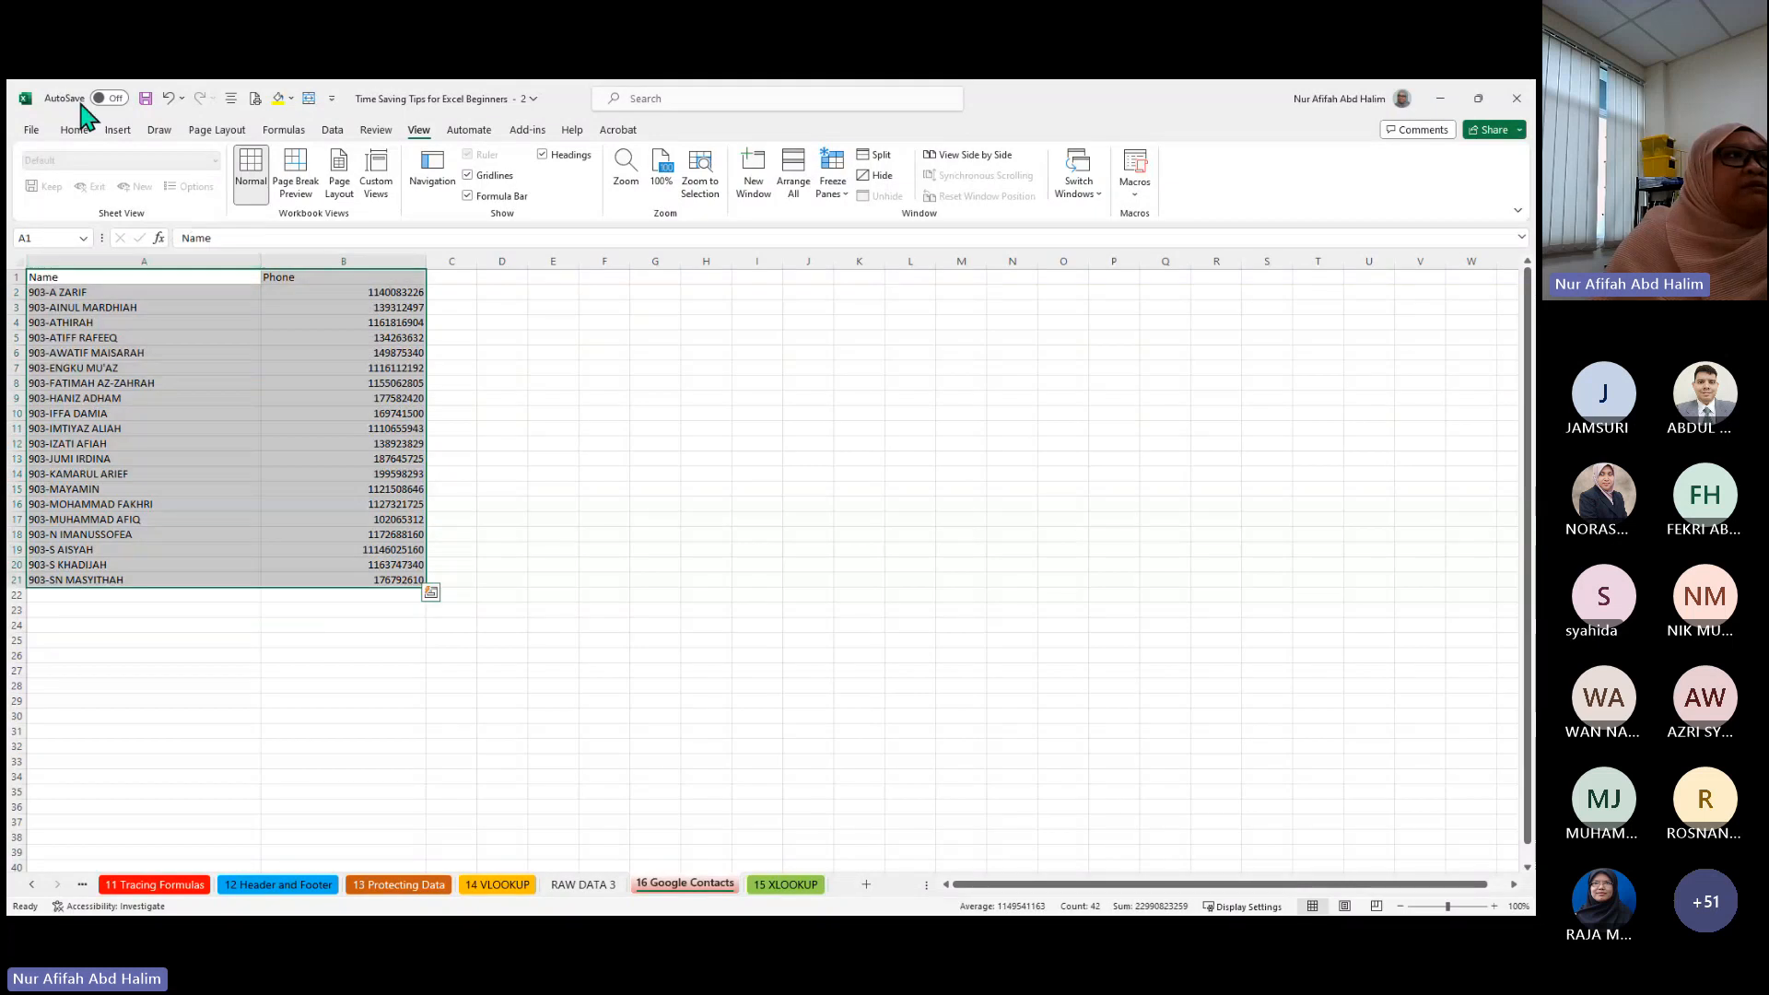
{"action": "left_click", "coordinate": [31, 130]}
{"action": "left_click", "coordinate": [69, 373]}
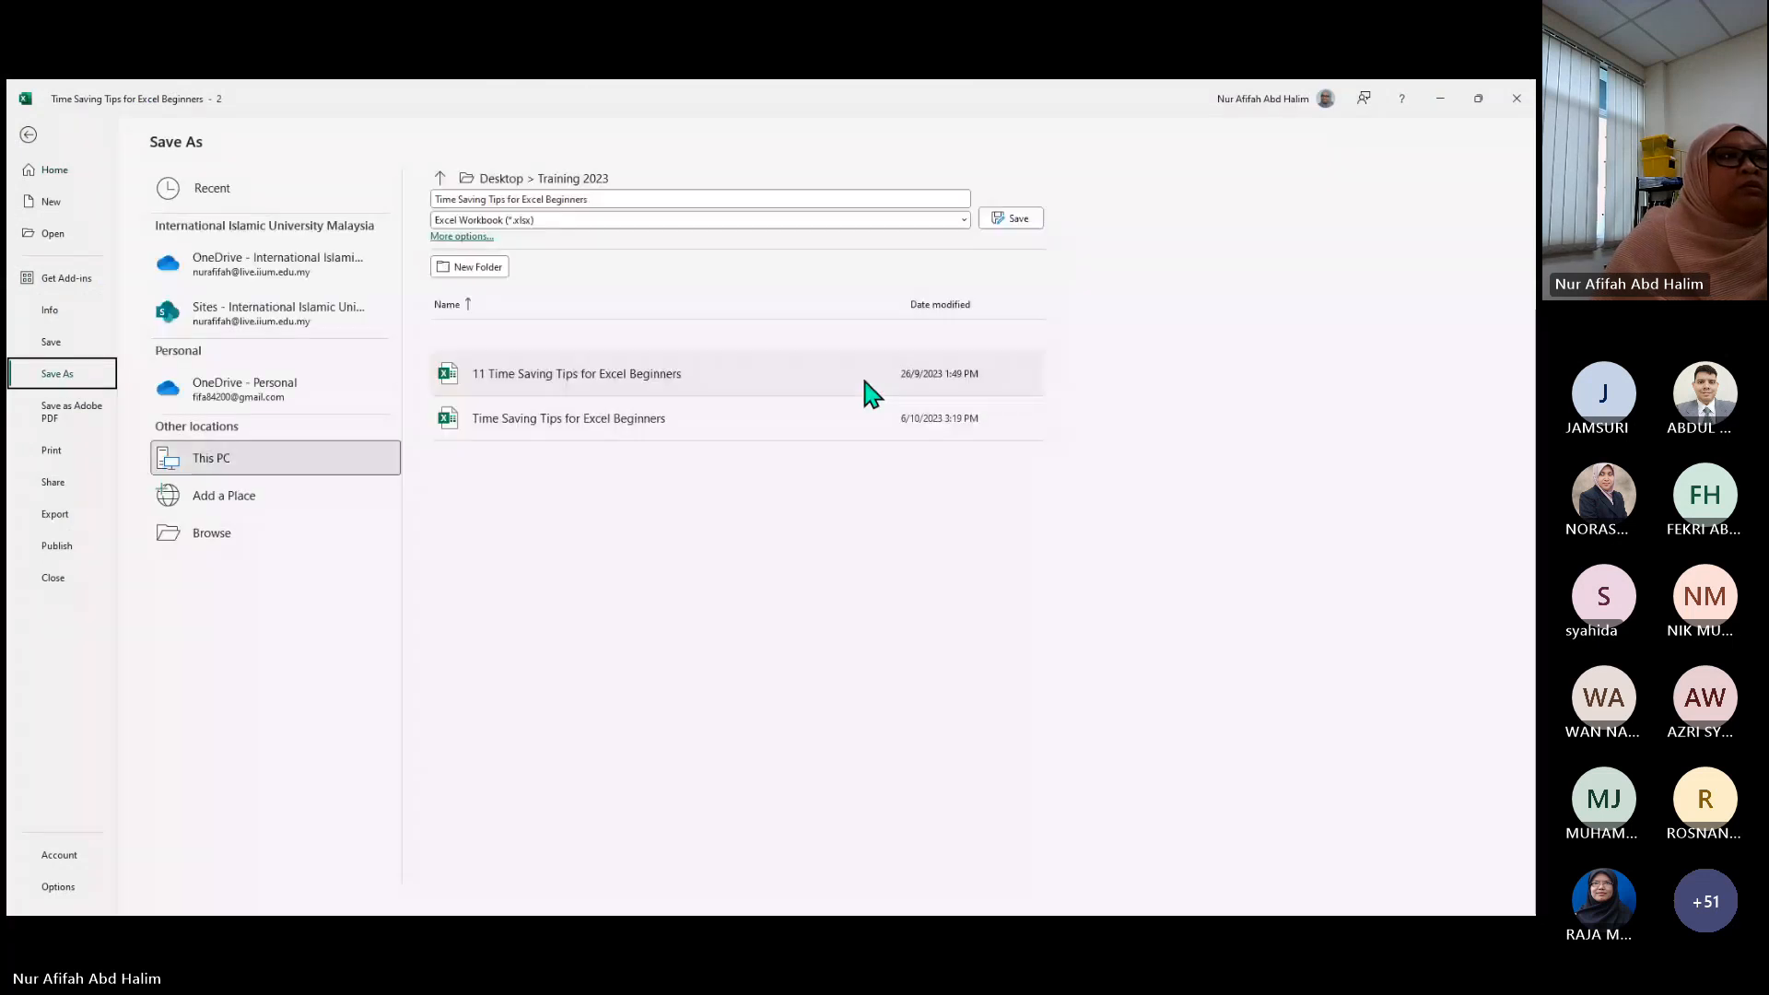
{"action": "left_click", "coordinate": [631, 221]}
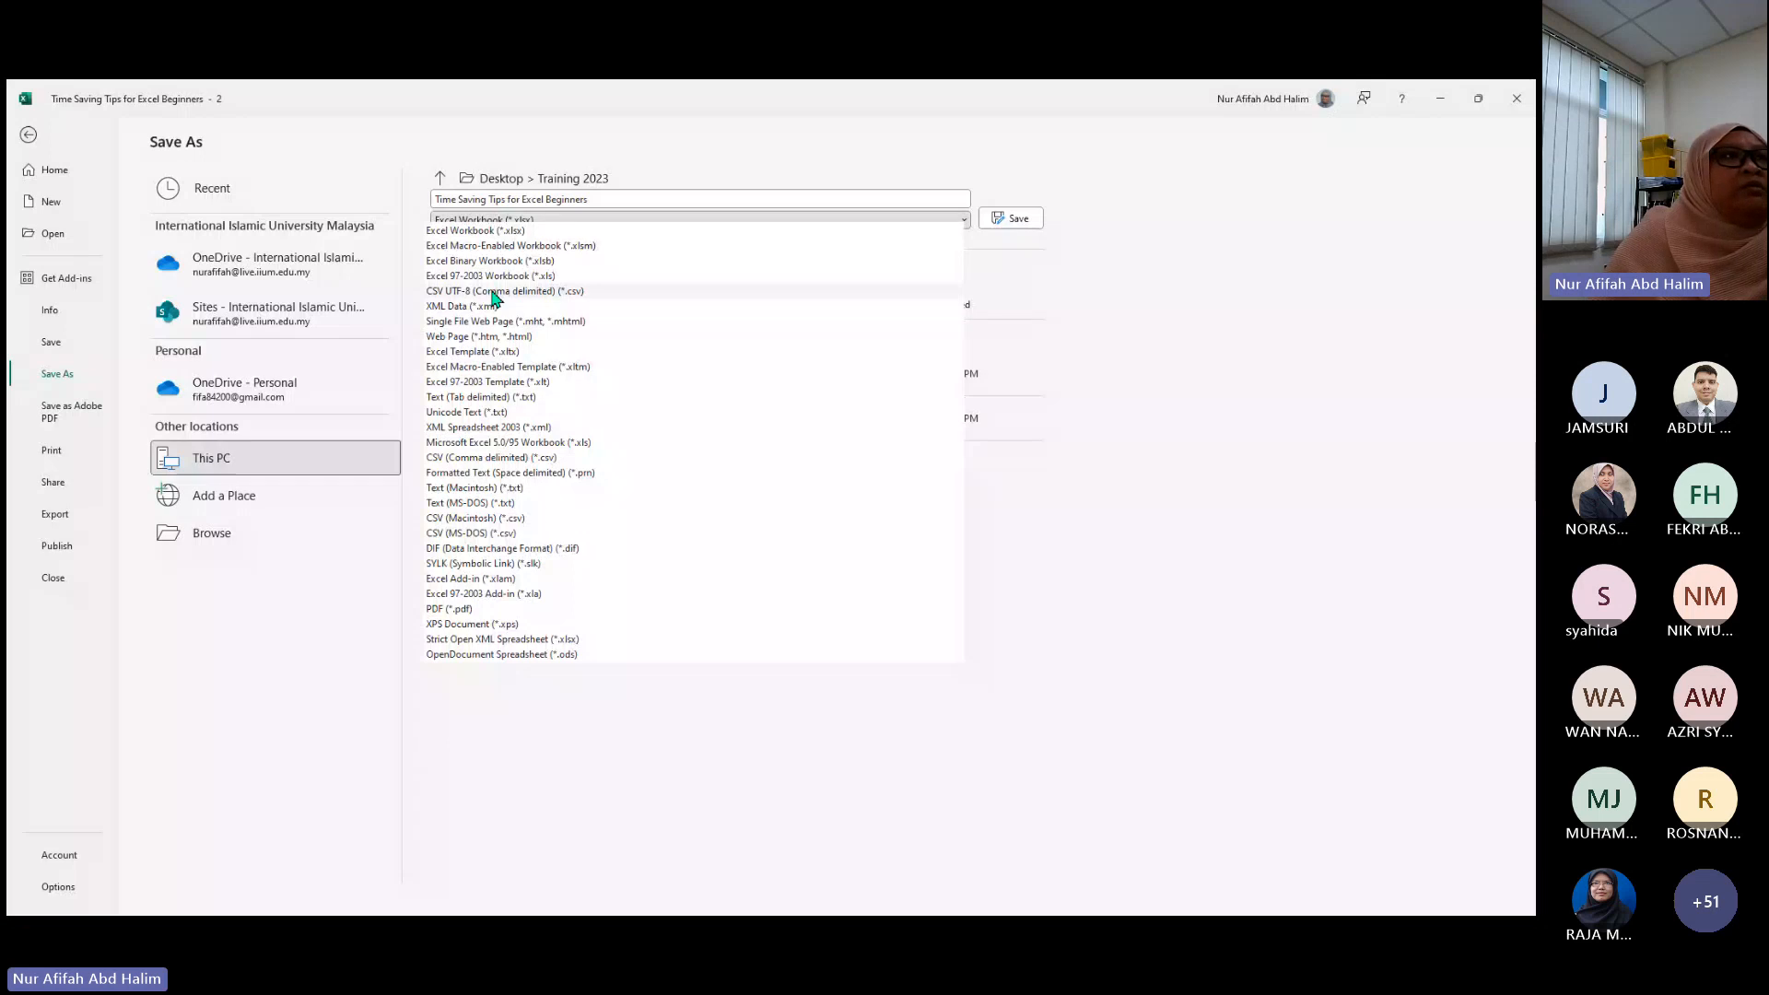
{"action": "left_click", "coordinate": [496, 291]}
{"action": "left_click", "coordinate": [463, 238]}
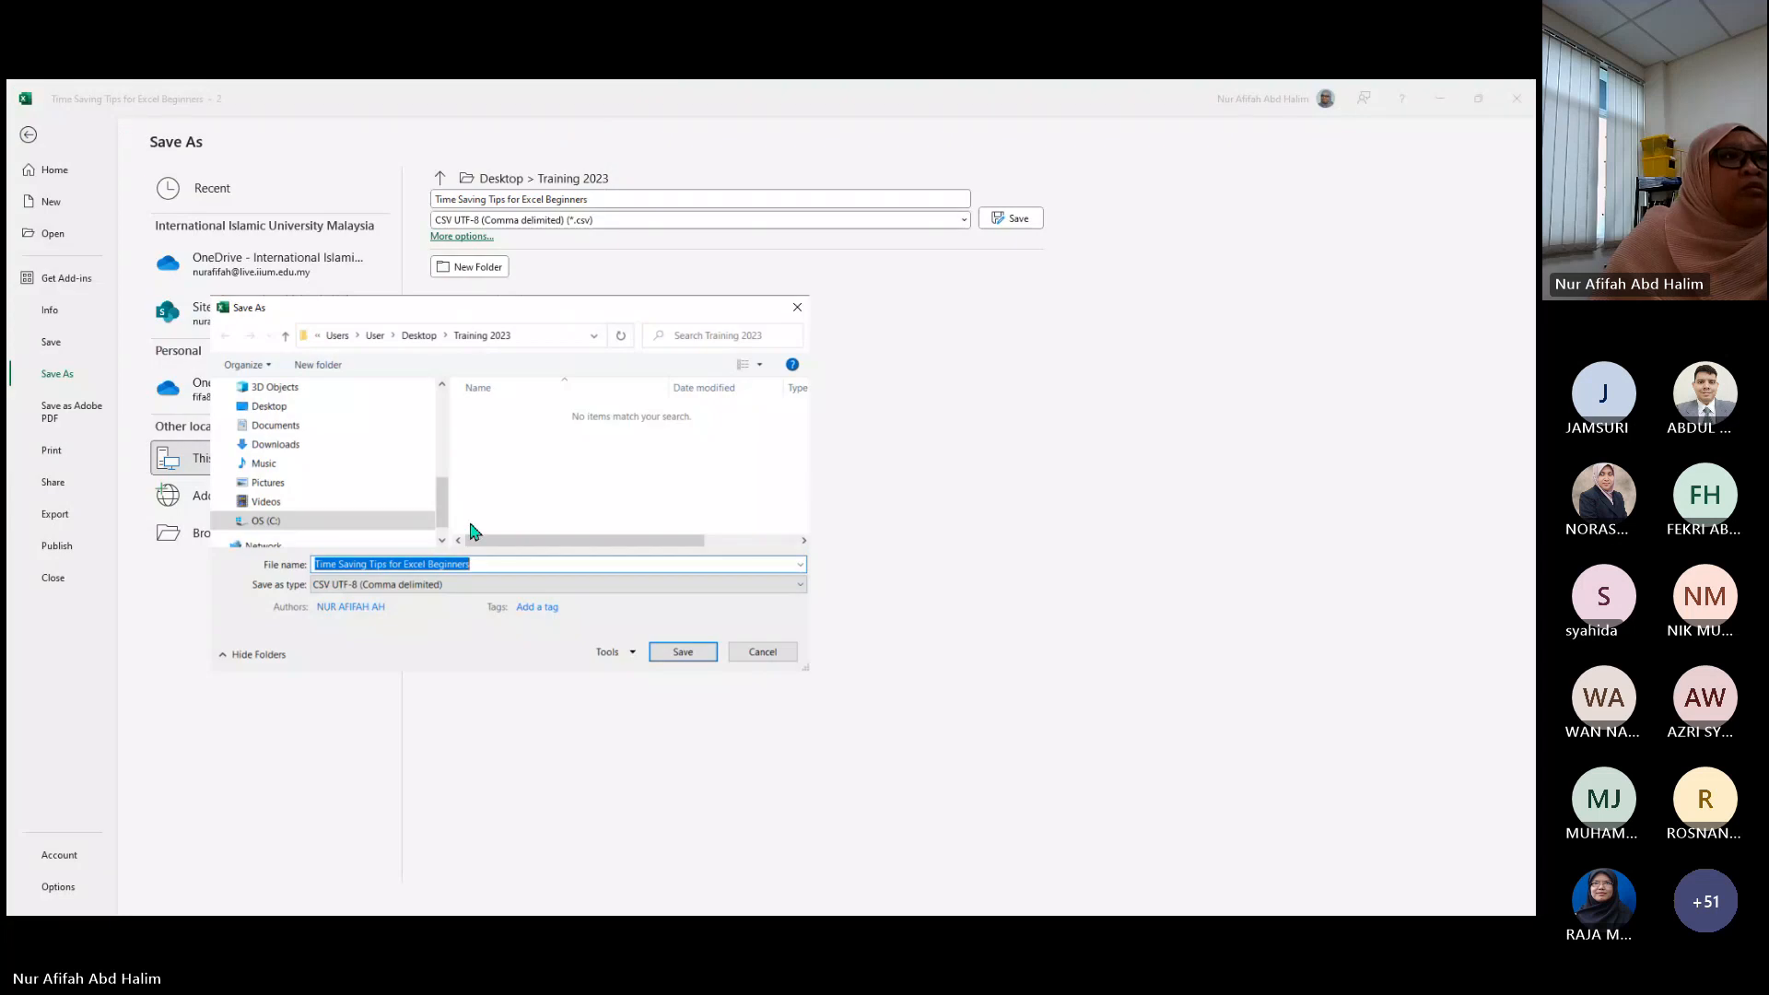
{"action": "left_click", "coordinate": [775, 658]}
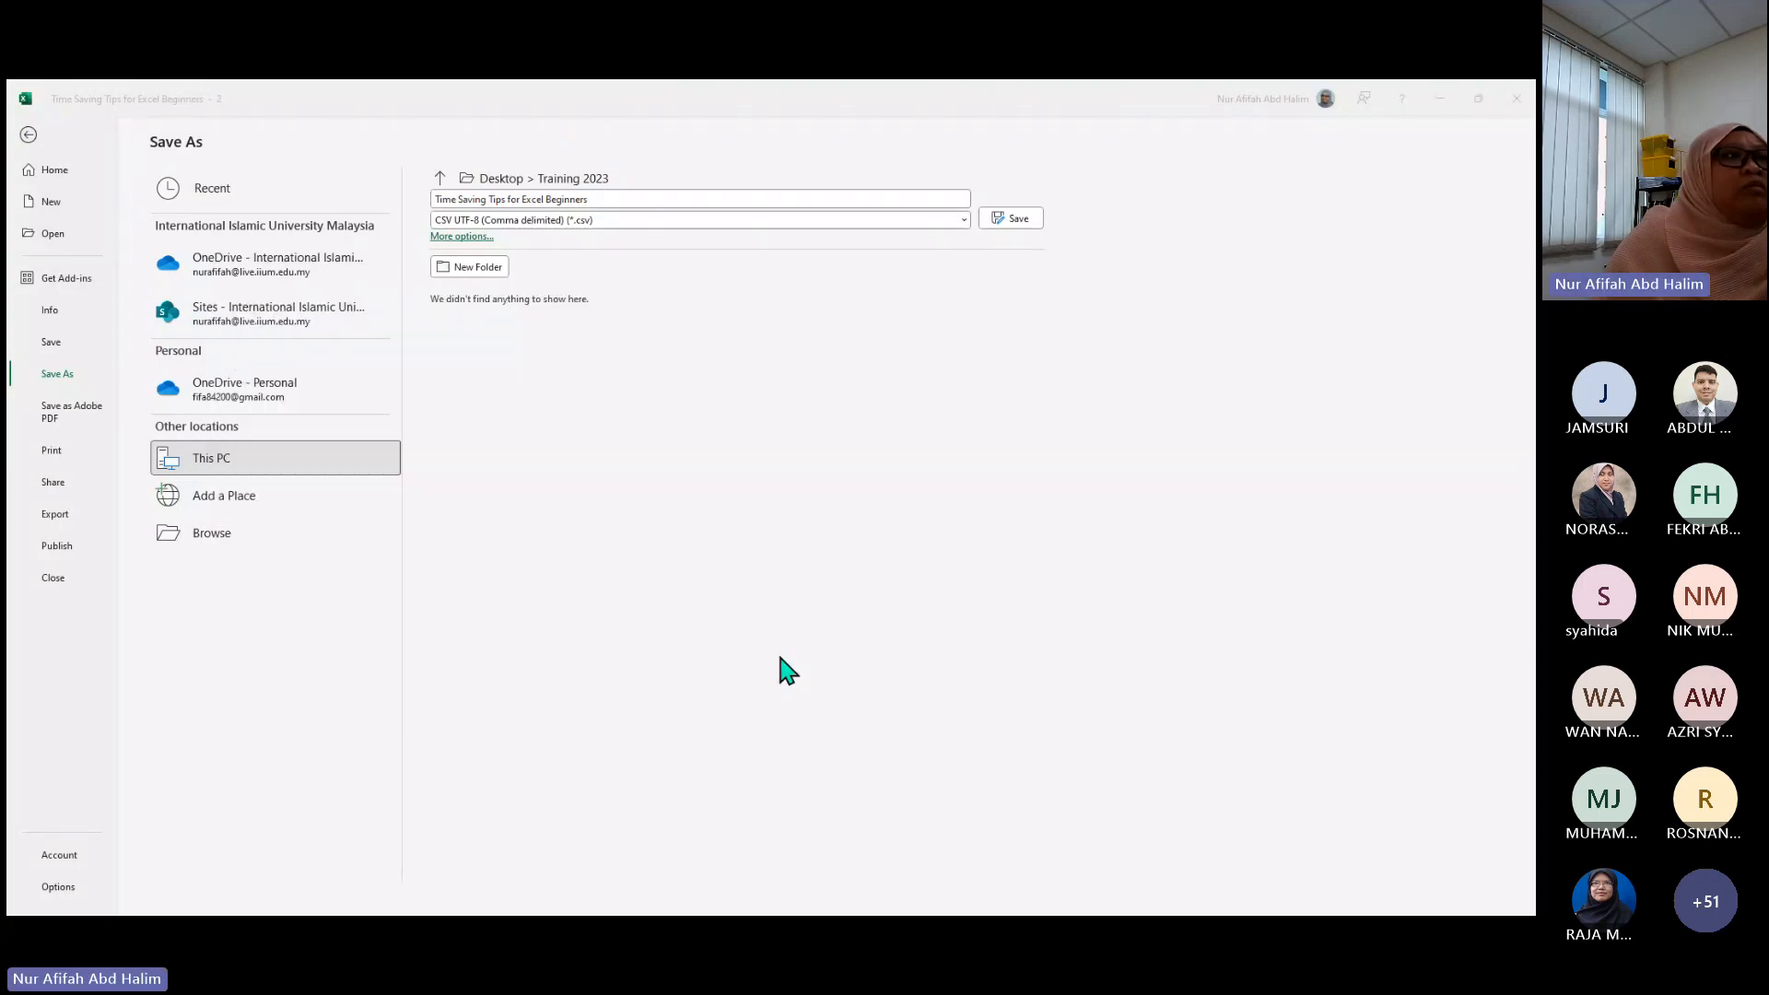
{"action": "left_click", "coordinate": [22, 138]}
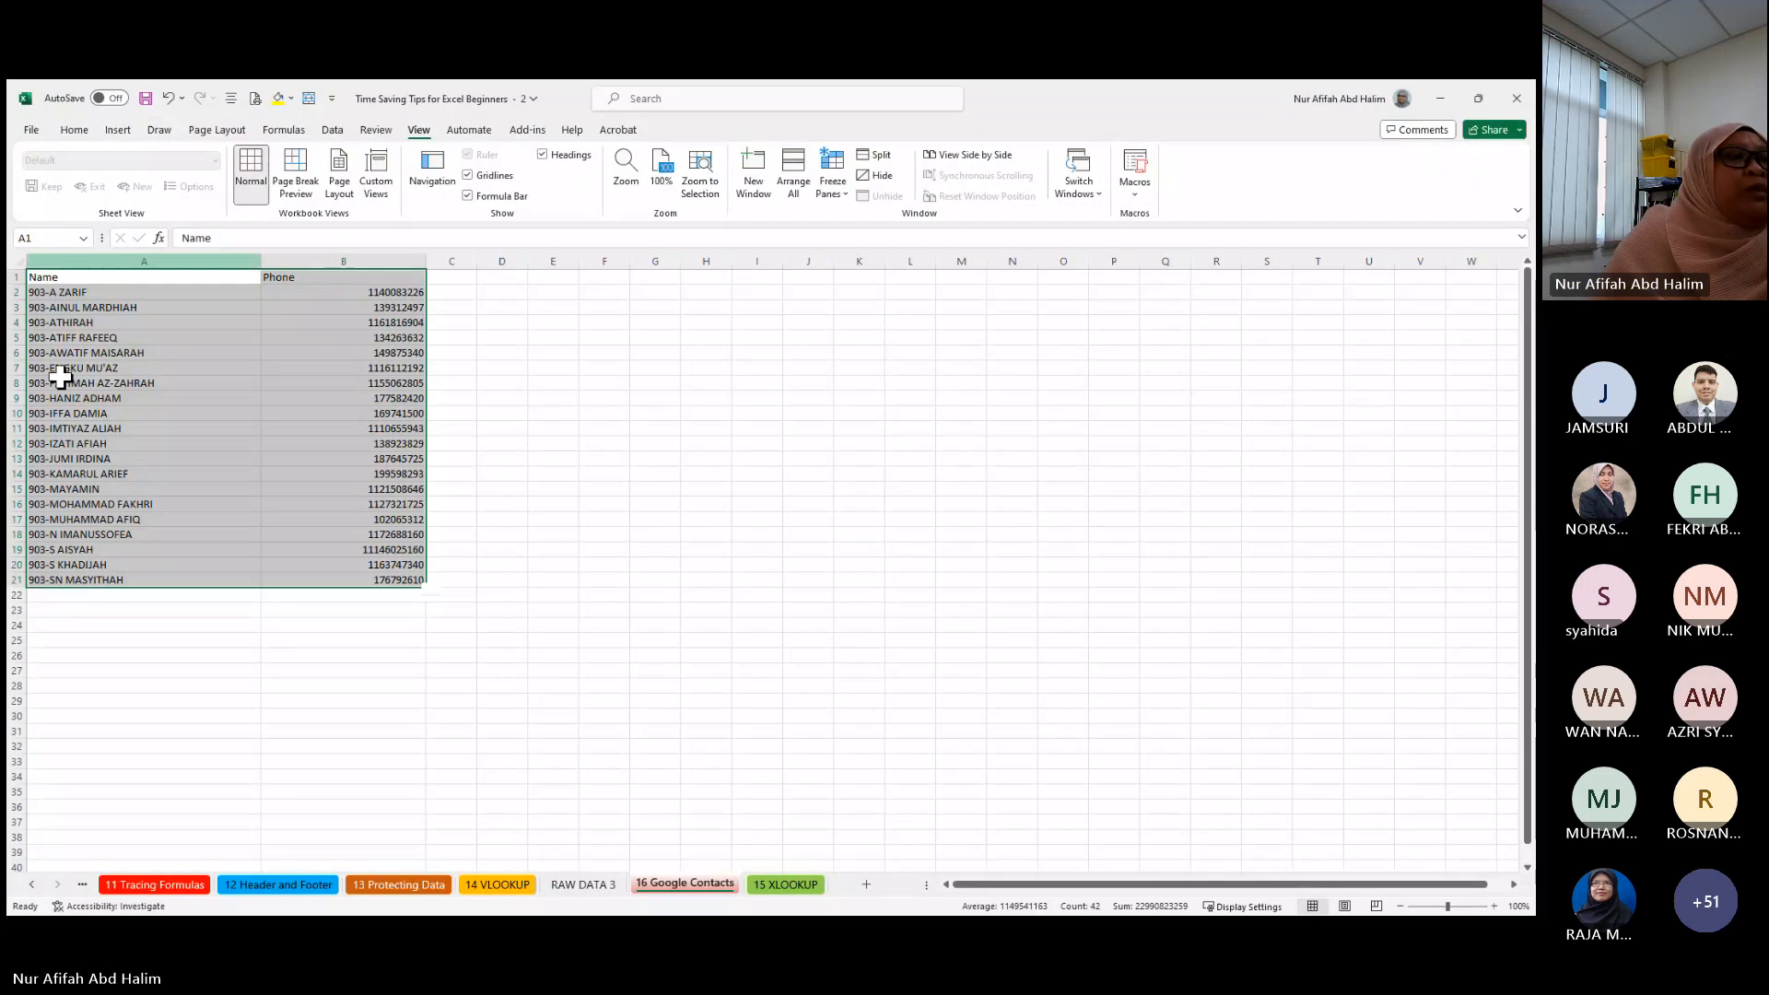
- Place the 16 Google Contacts sheet in a new workbook of its own
{"action": "right_click", "coordinate": [683, 889]}
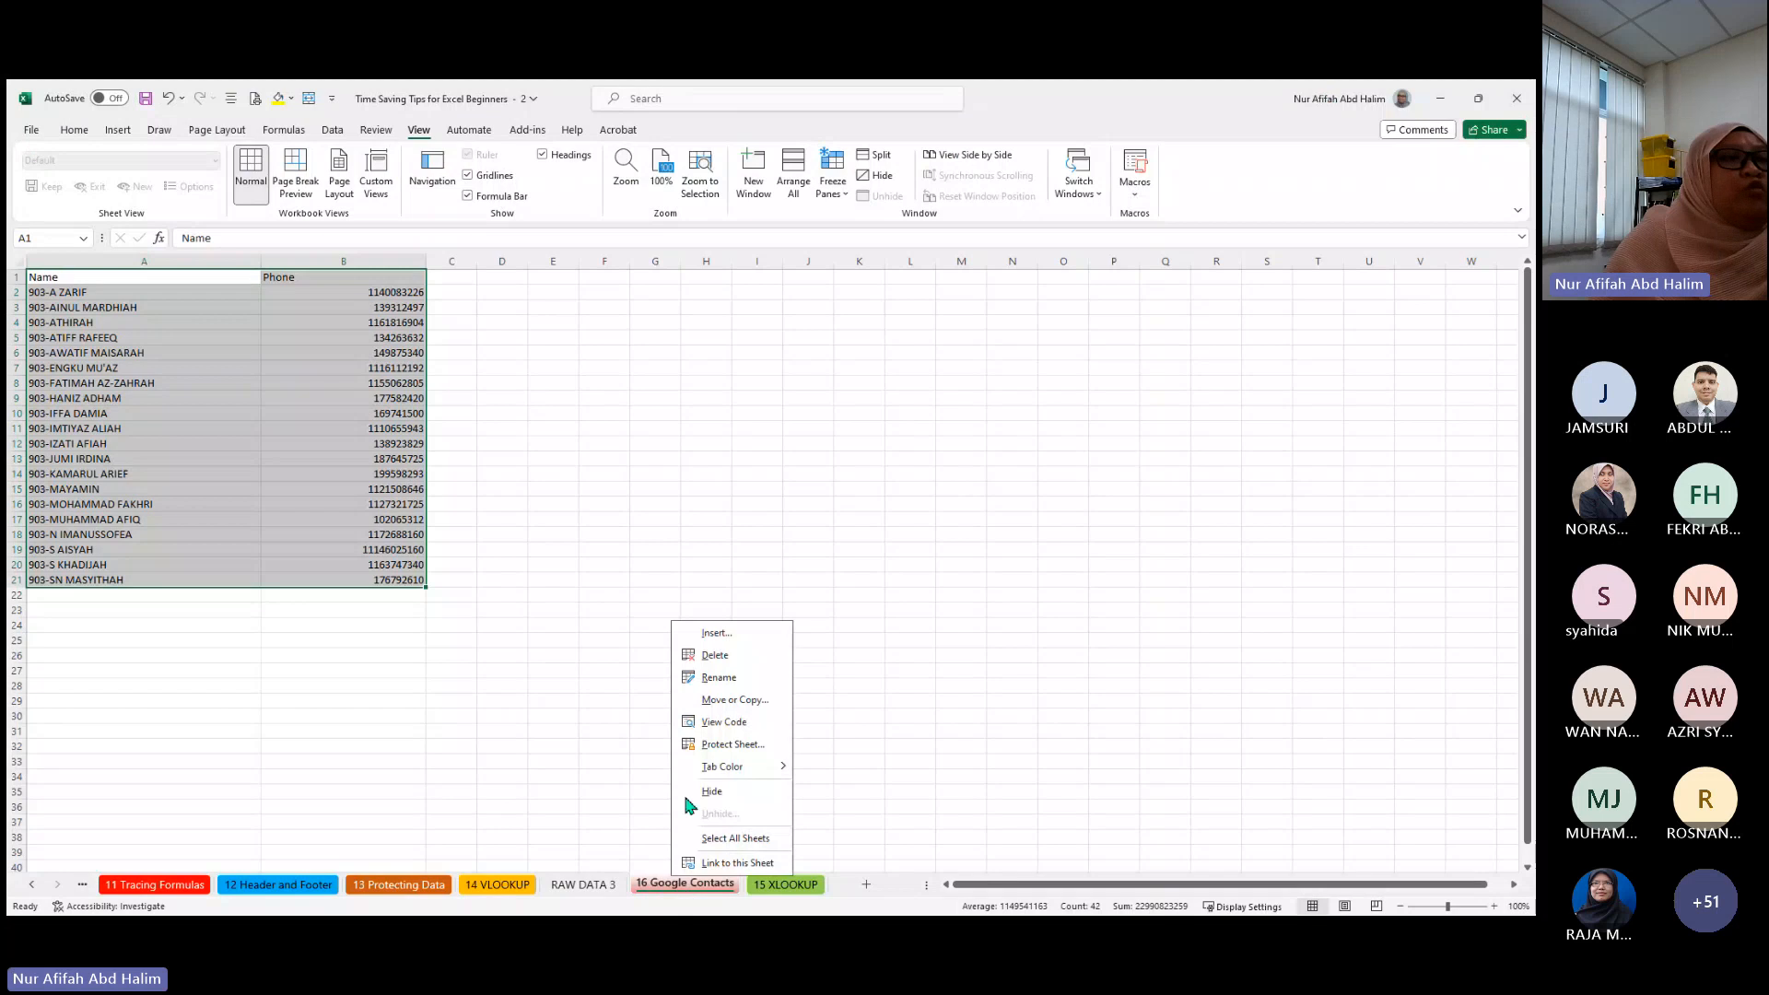
{"action": "left_click", "coordinate": [717, 702]}
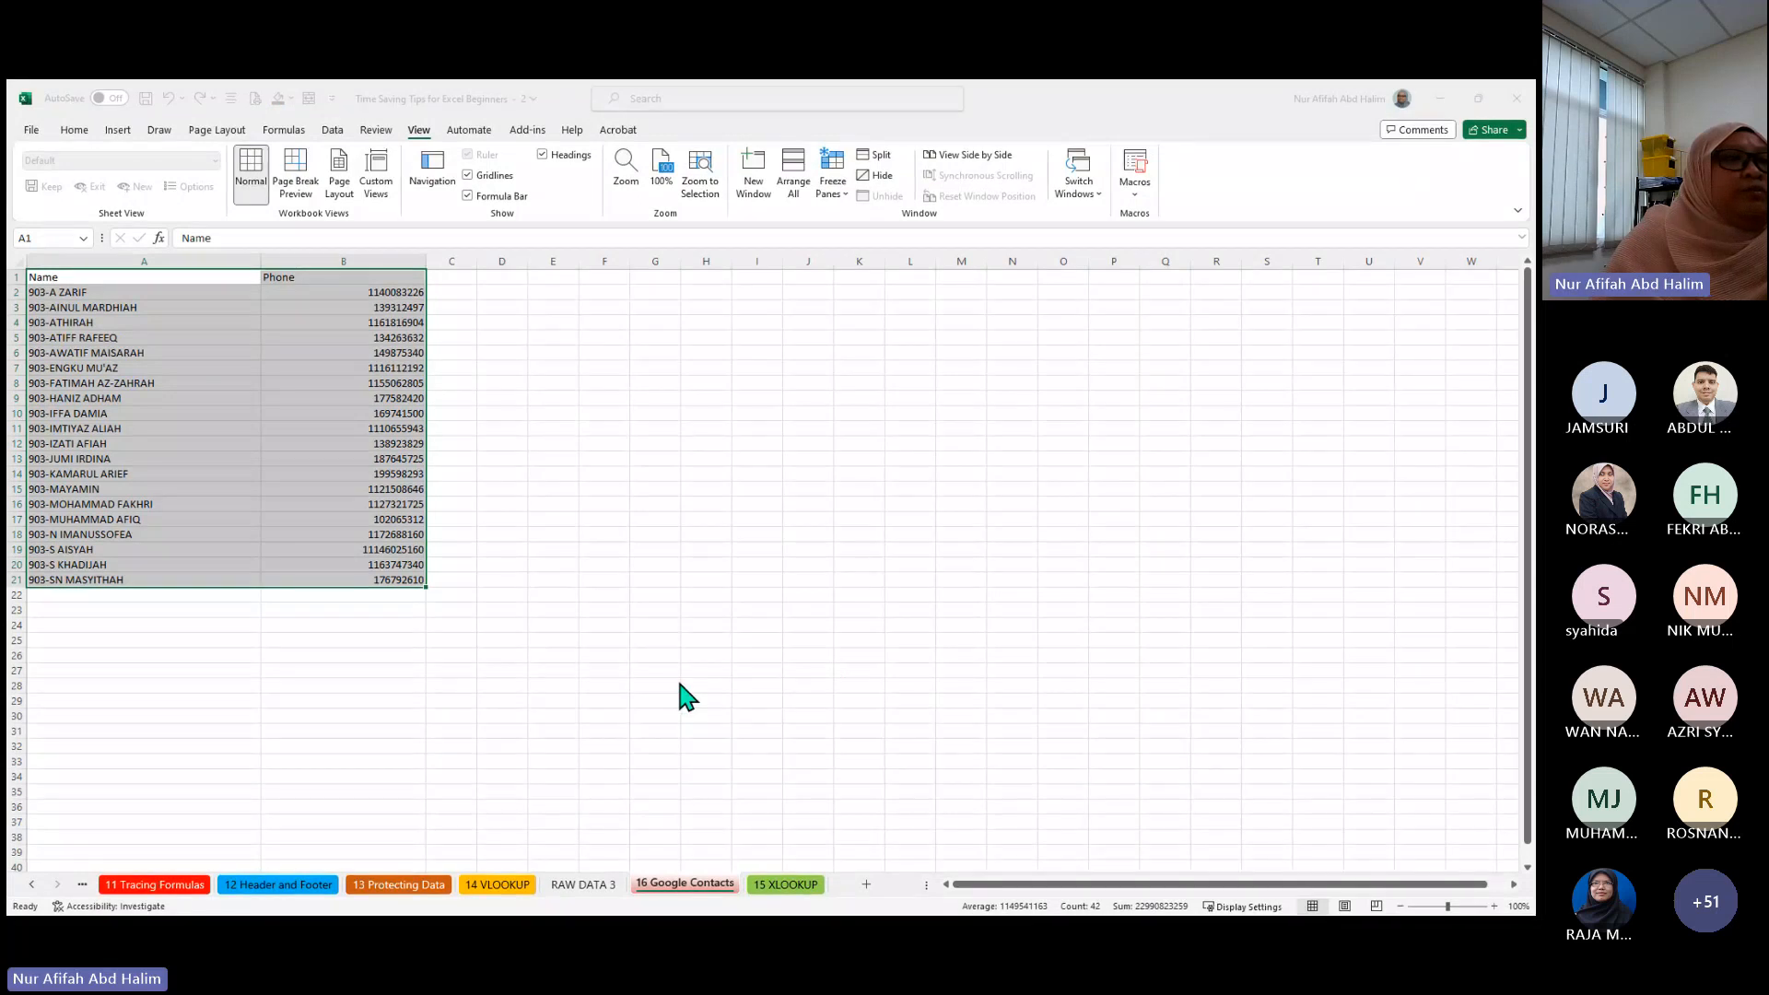
{"action": "left_click", "coordinate": [751, 832]}
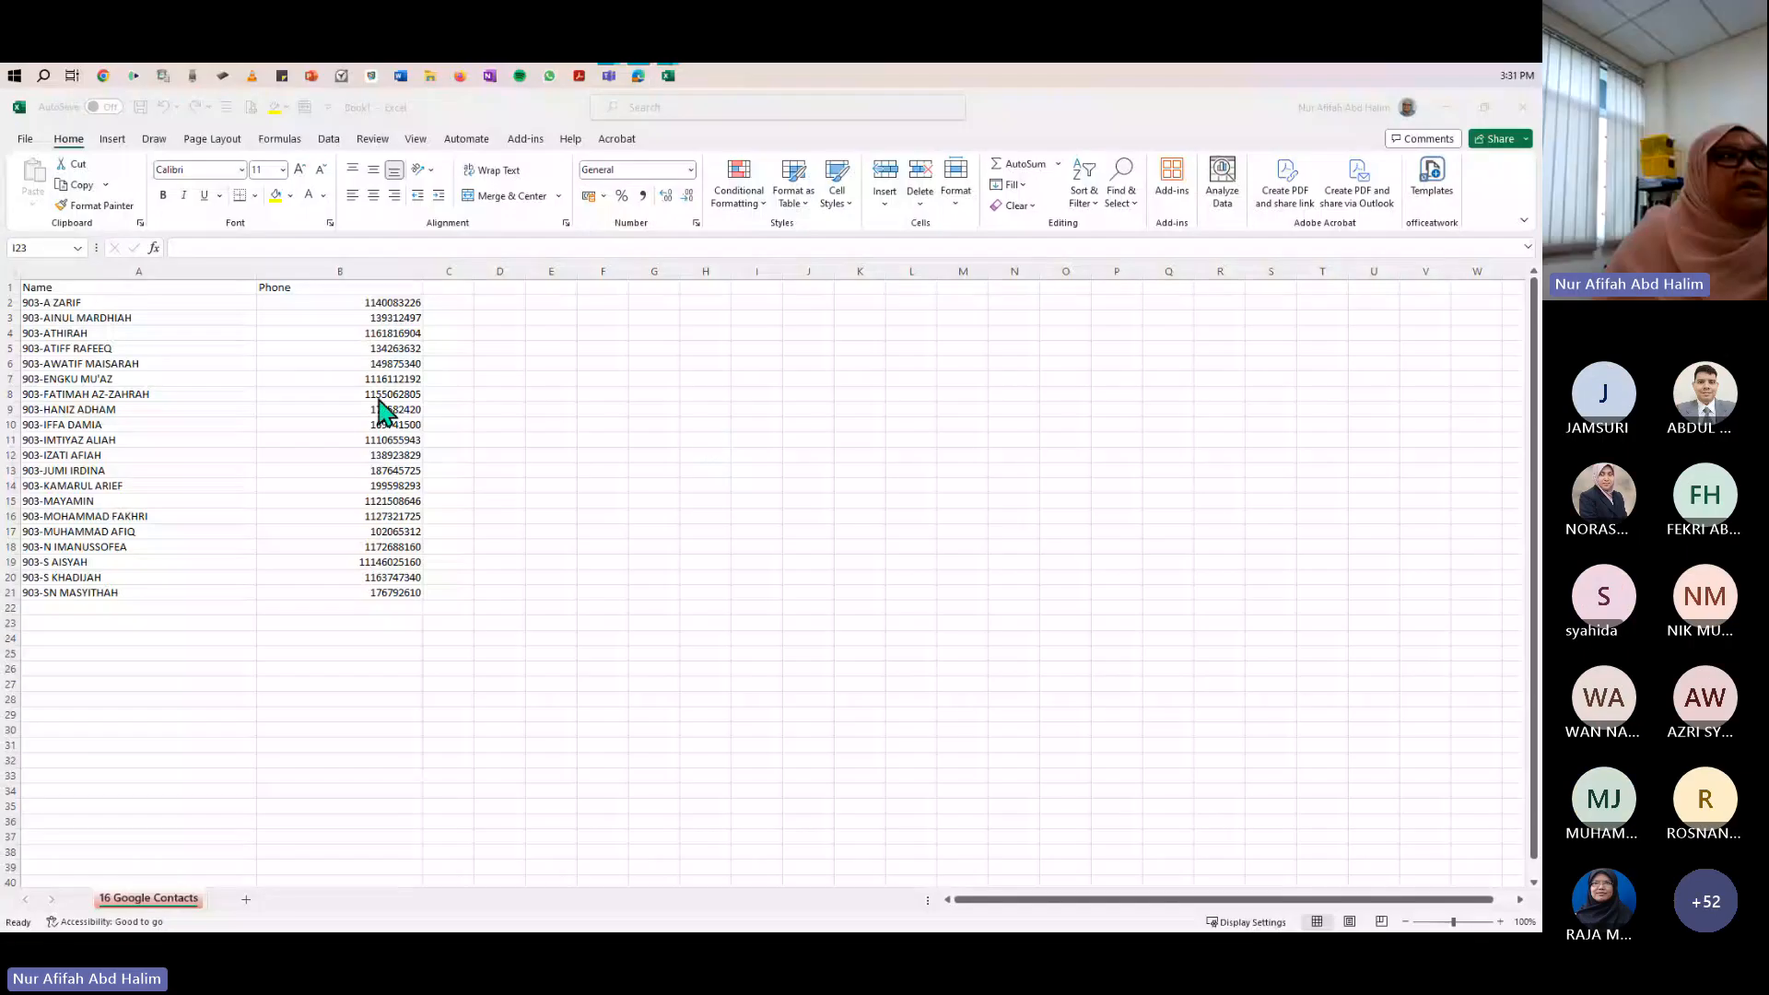
- Save the new workbook to the Desktop as a CSV UTF-8 file named "contact number 903" and narrow the Phone column
{"action": "left_click", "coordinate": [26, 139]}
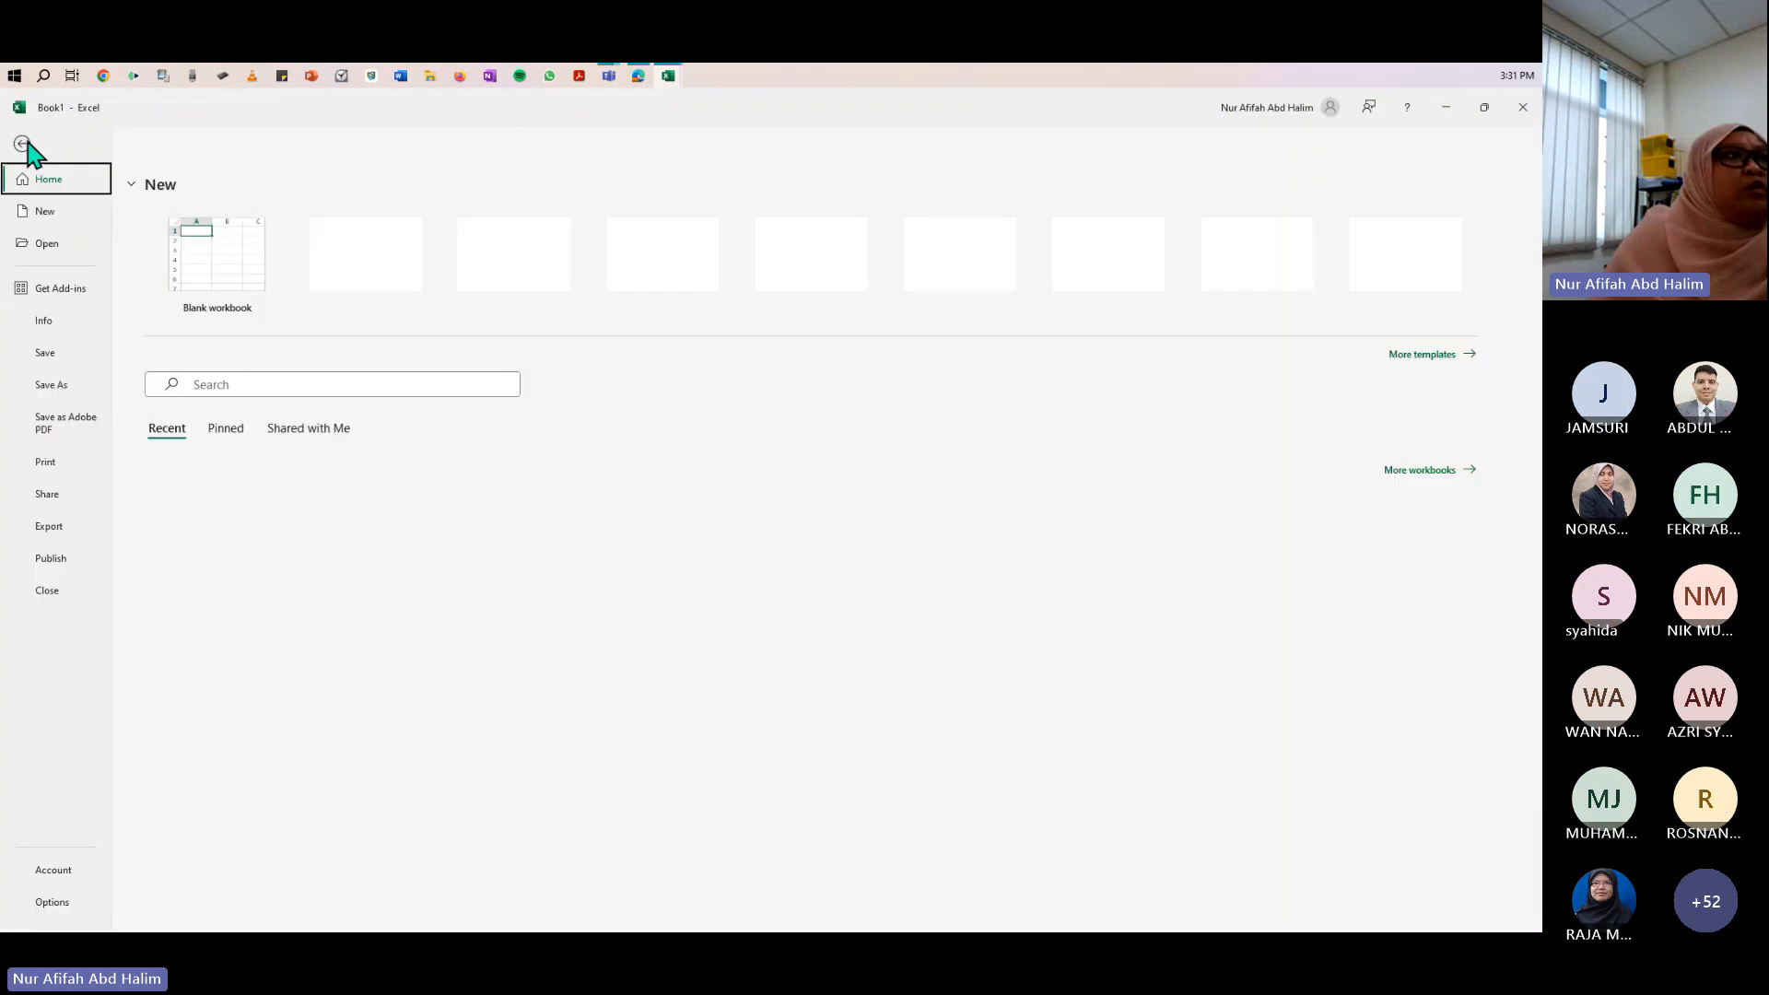
{"action": "left_click", "coordinate": [52, 386]}
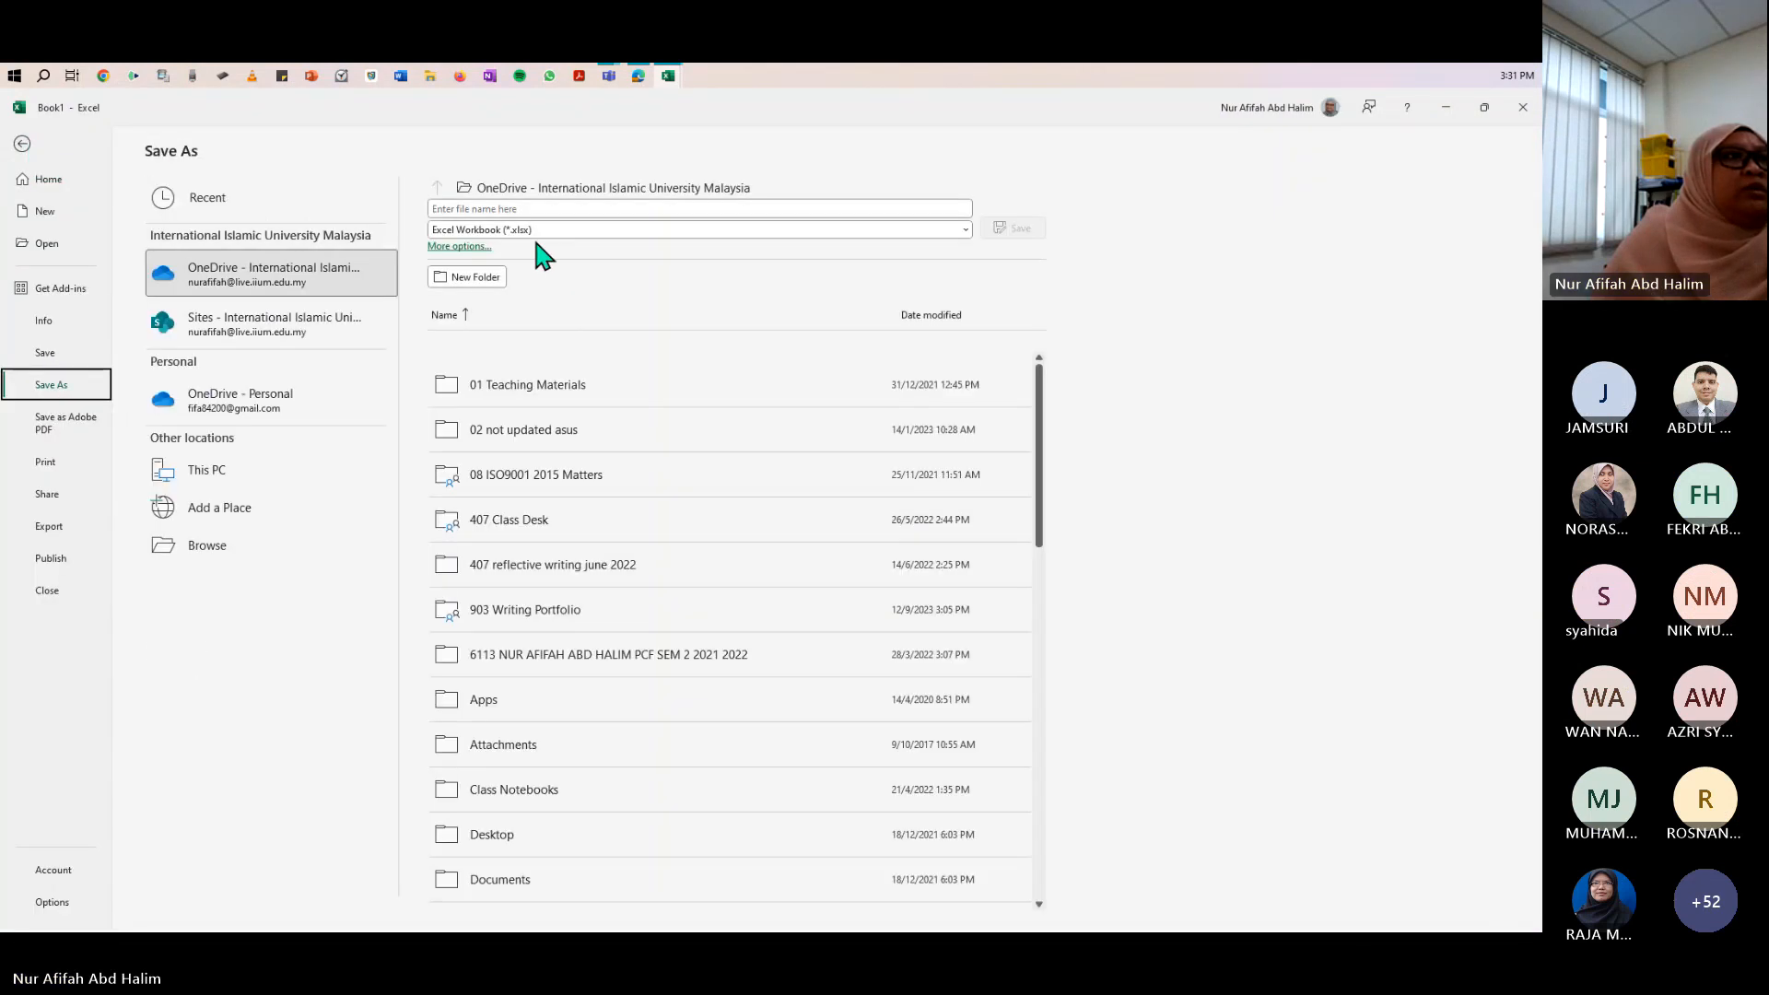
{"action": "left_click", "coordinate": [534, 231]}
{"action": "left_click", "coordinate": [470, 309]}
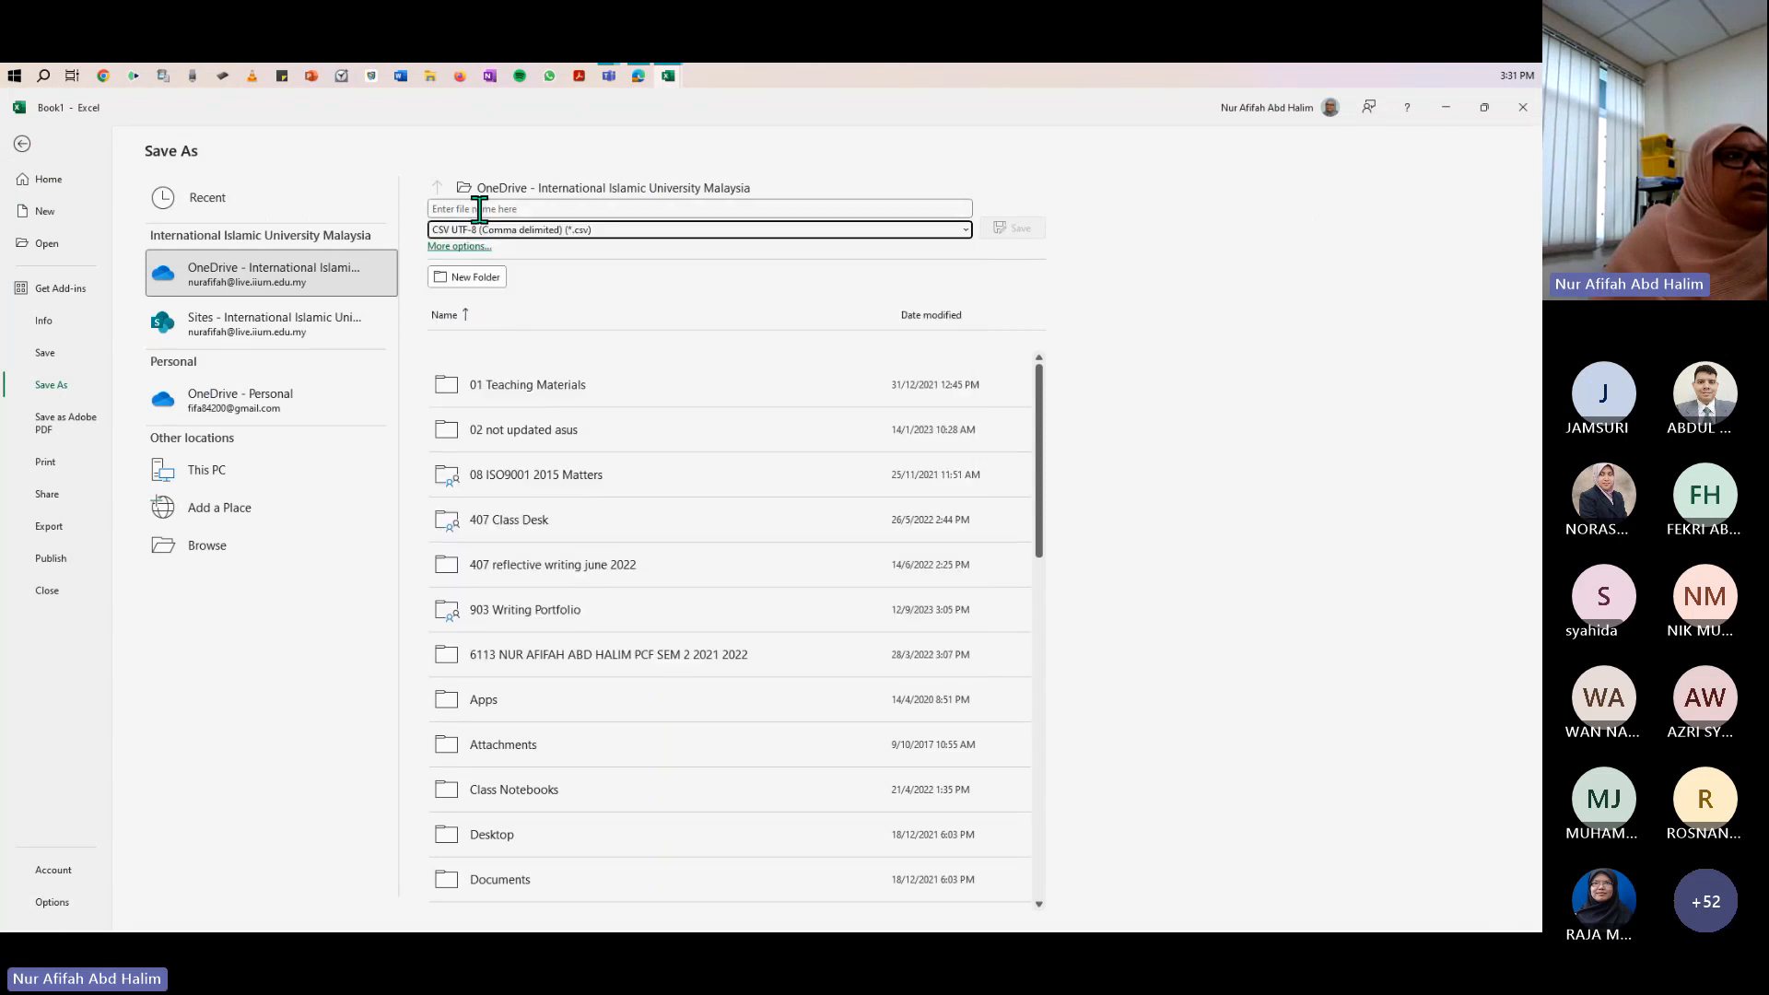
{"action": "left_click", "coordinate": [473, 207]}
{"action": "type", "text": "C"}
{"action": "key", "text": "BackSpace"}
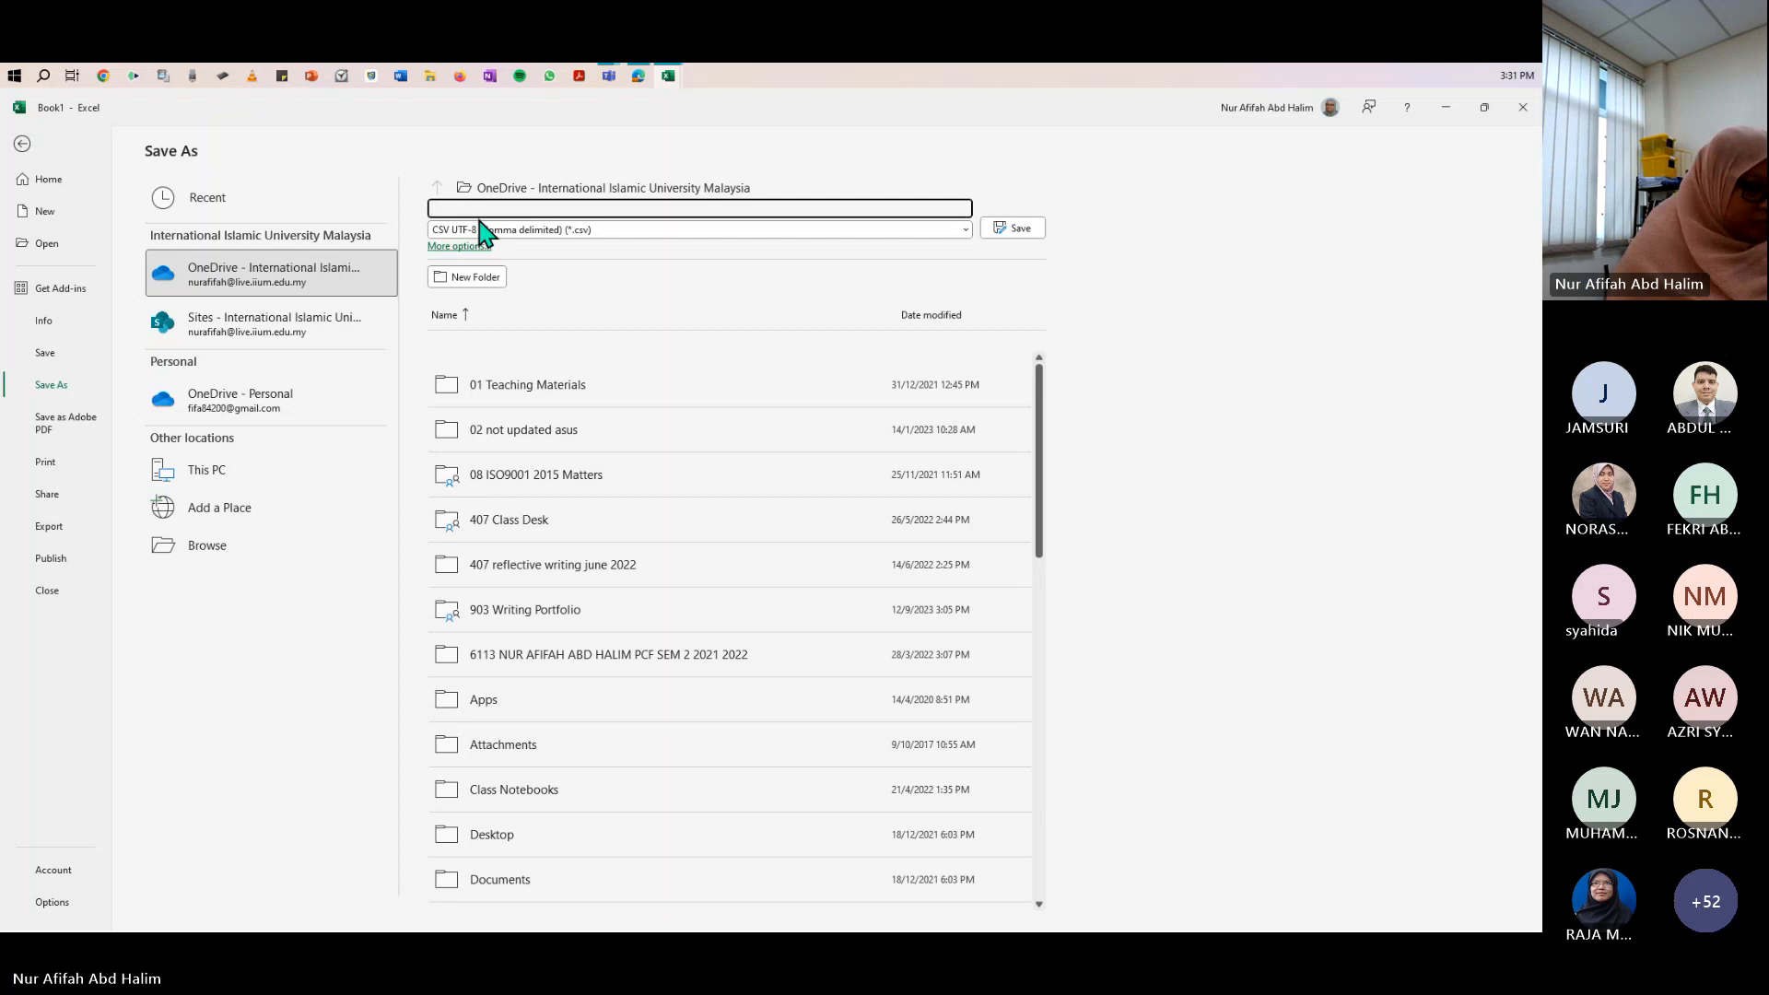
{"action": "type", "text": "contact number"}
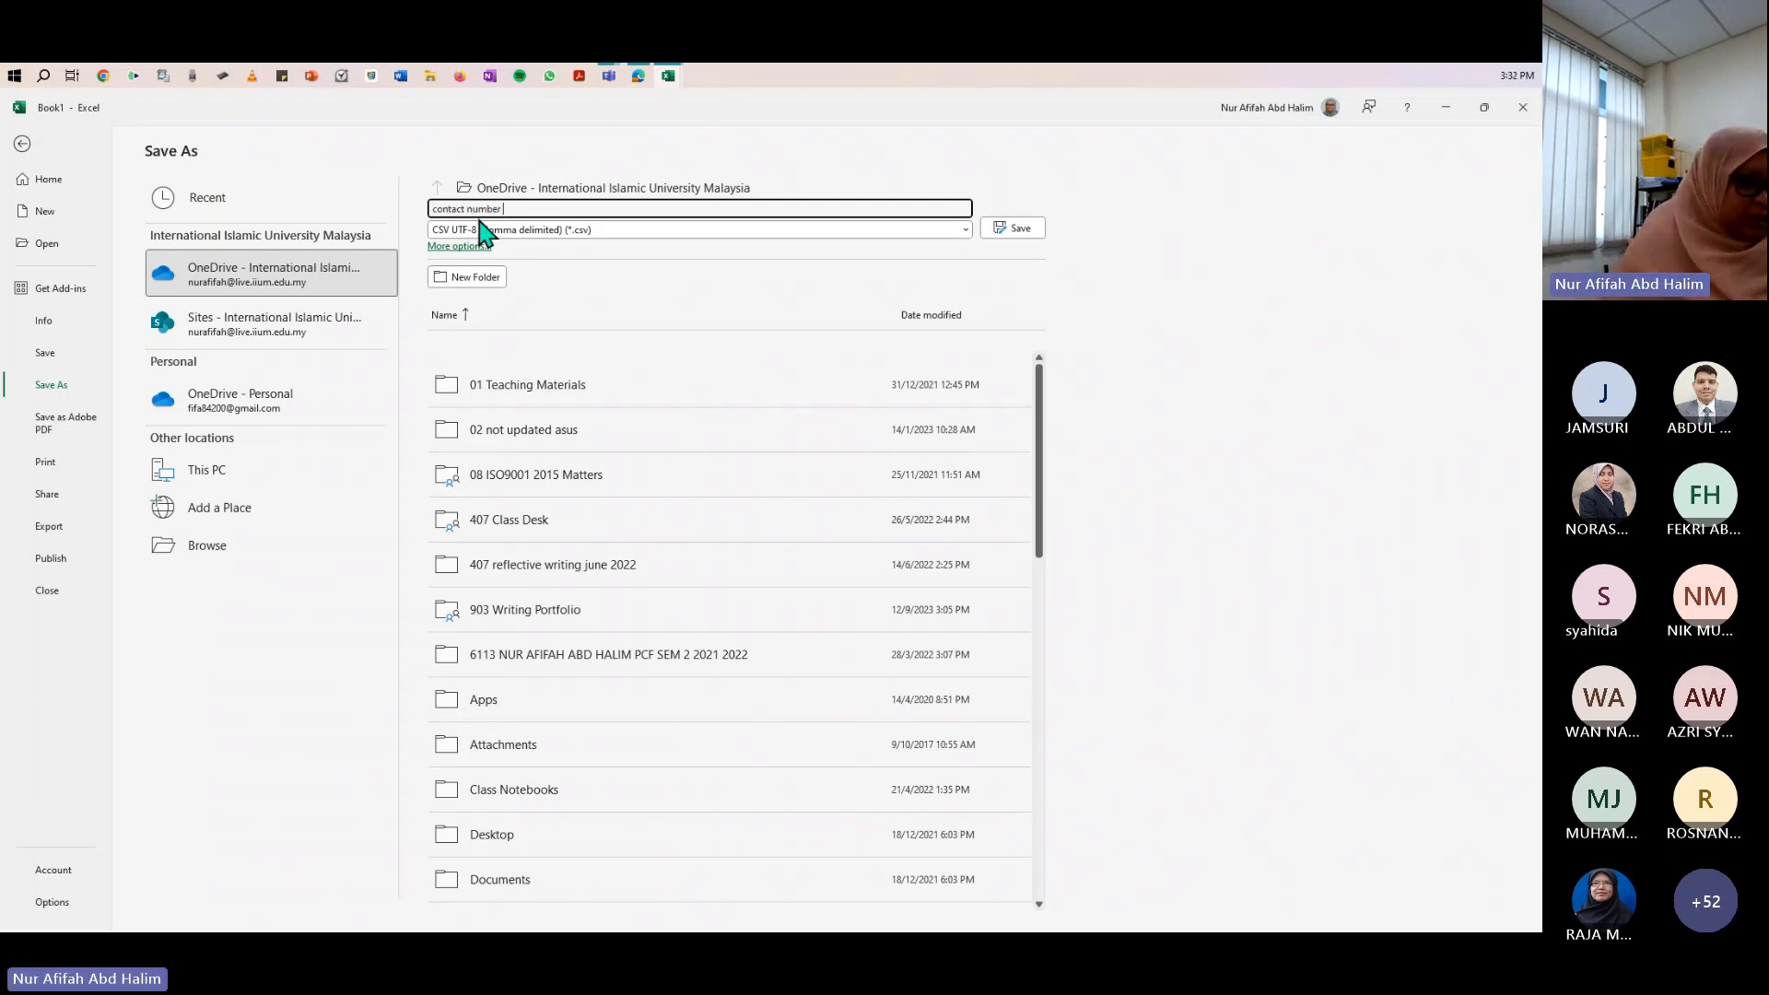
{"action": "type", "text": " 903"}
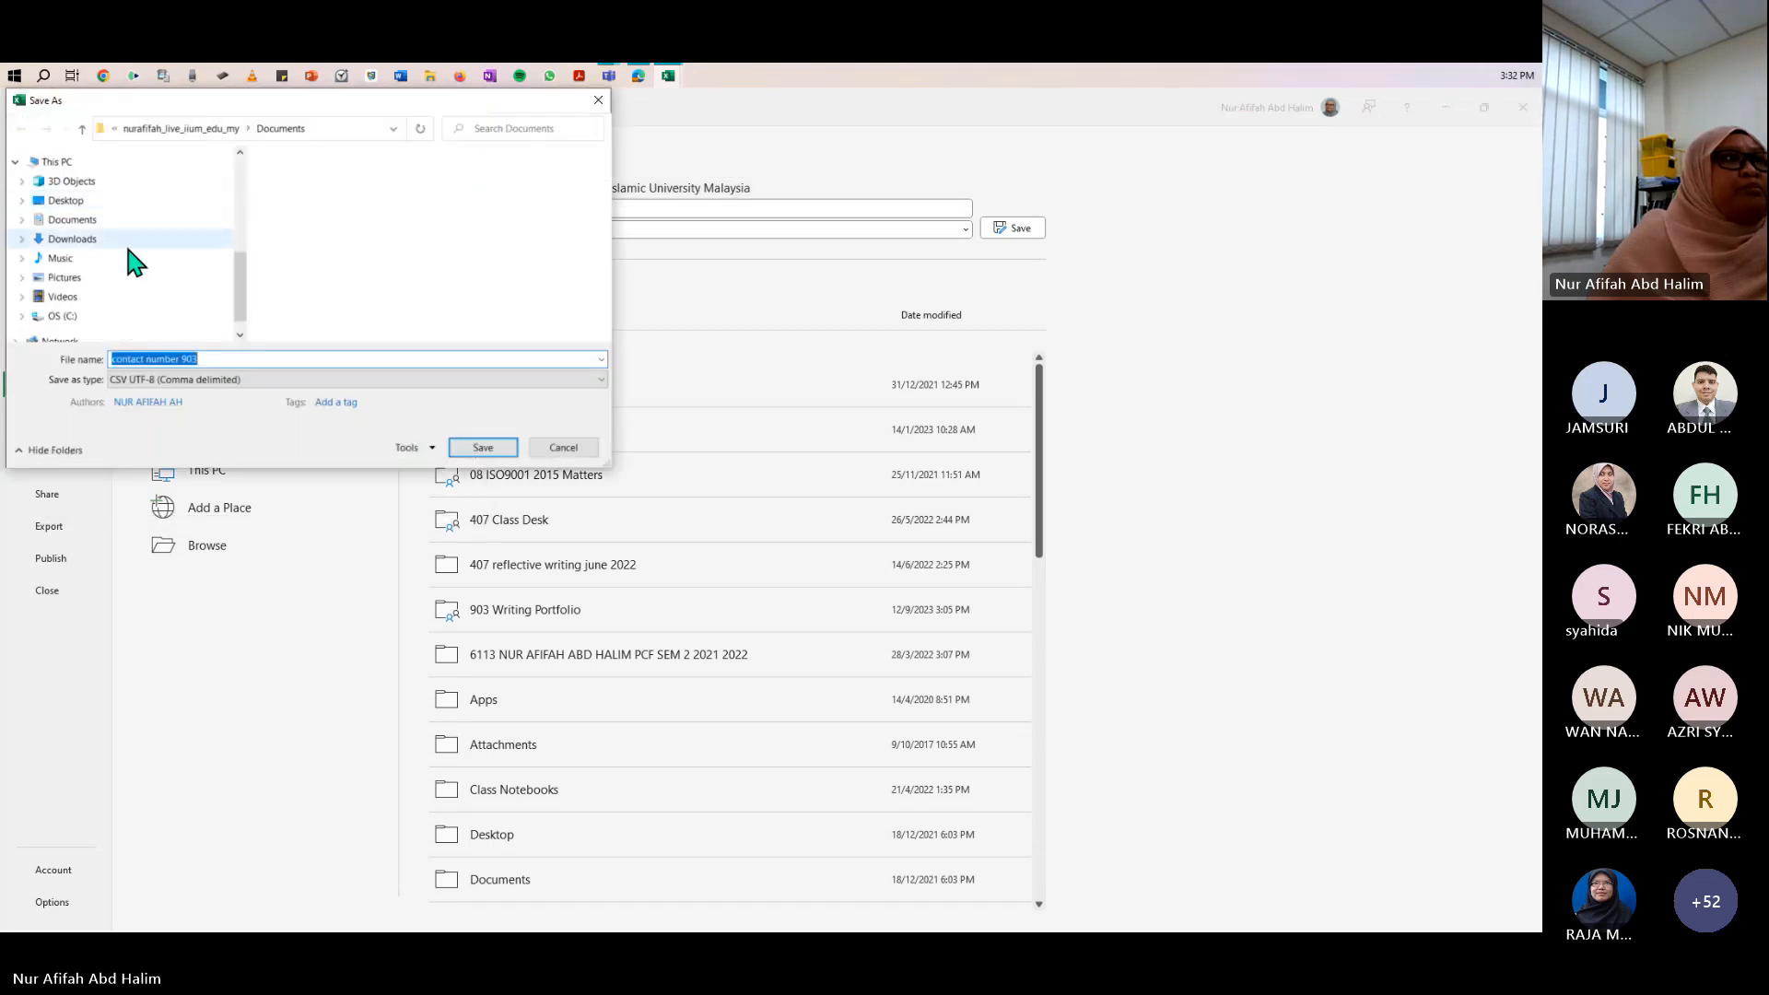
{"action": "left_click", "coordinate": [79, 228]}
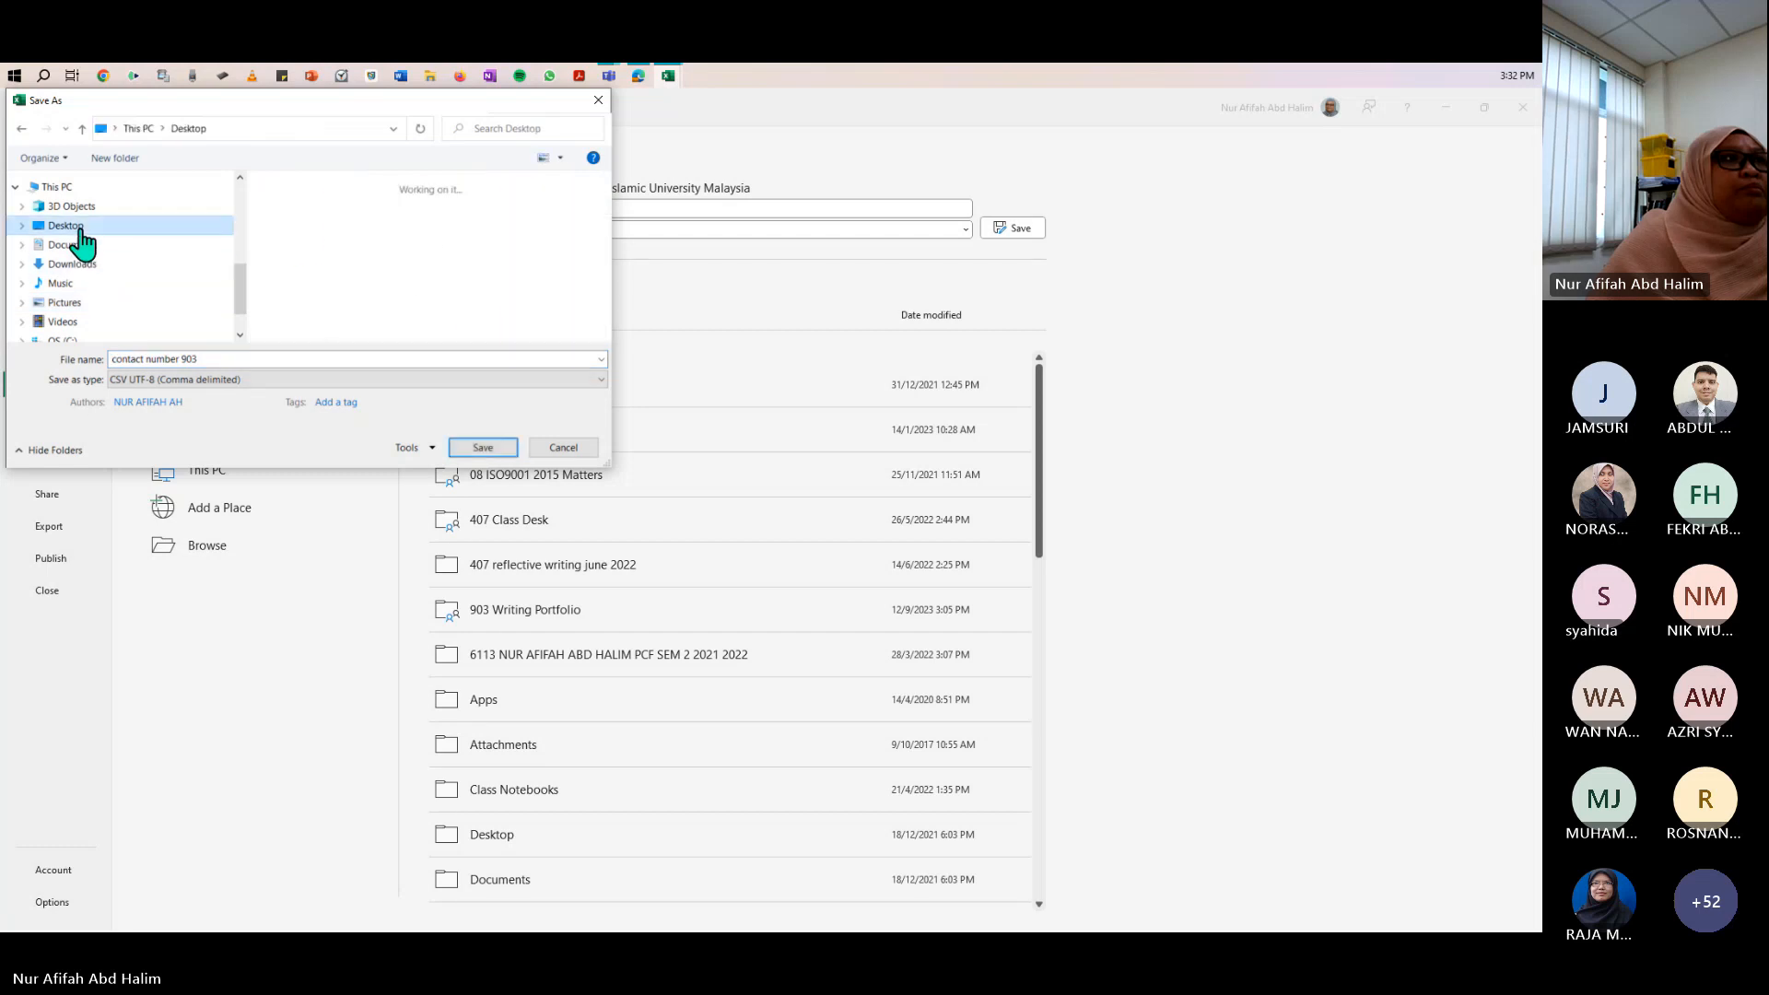
{"action": "left_click", "coordinate": [462, 449]}
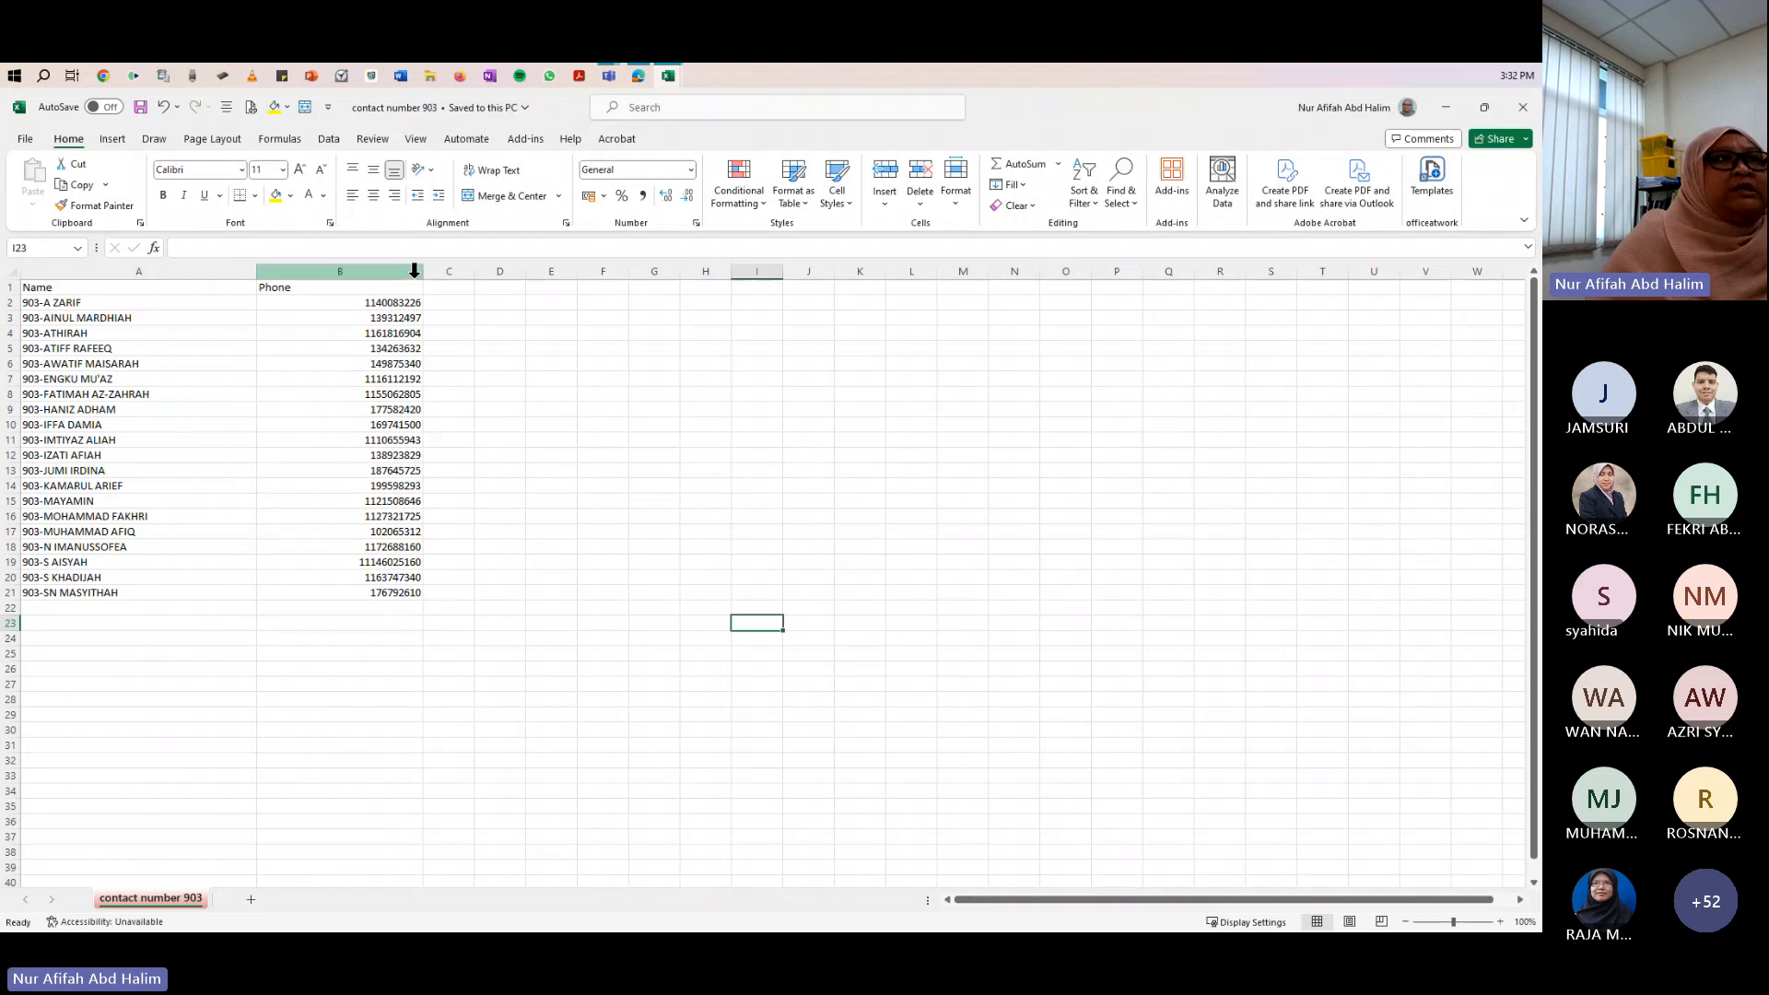
{"action": "left_click_drag", "start_coordinate": [423, 271], "coordinate": [330, 270]}
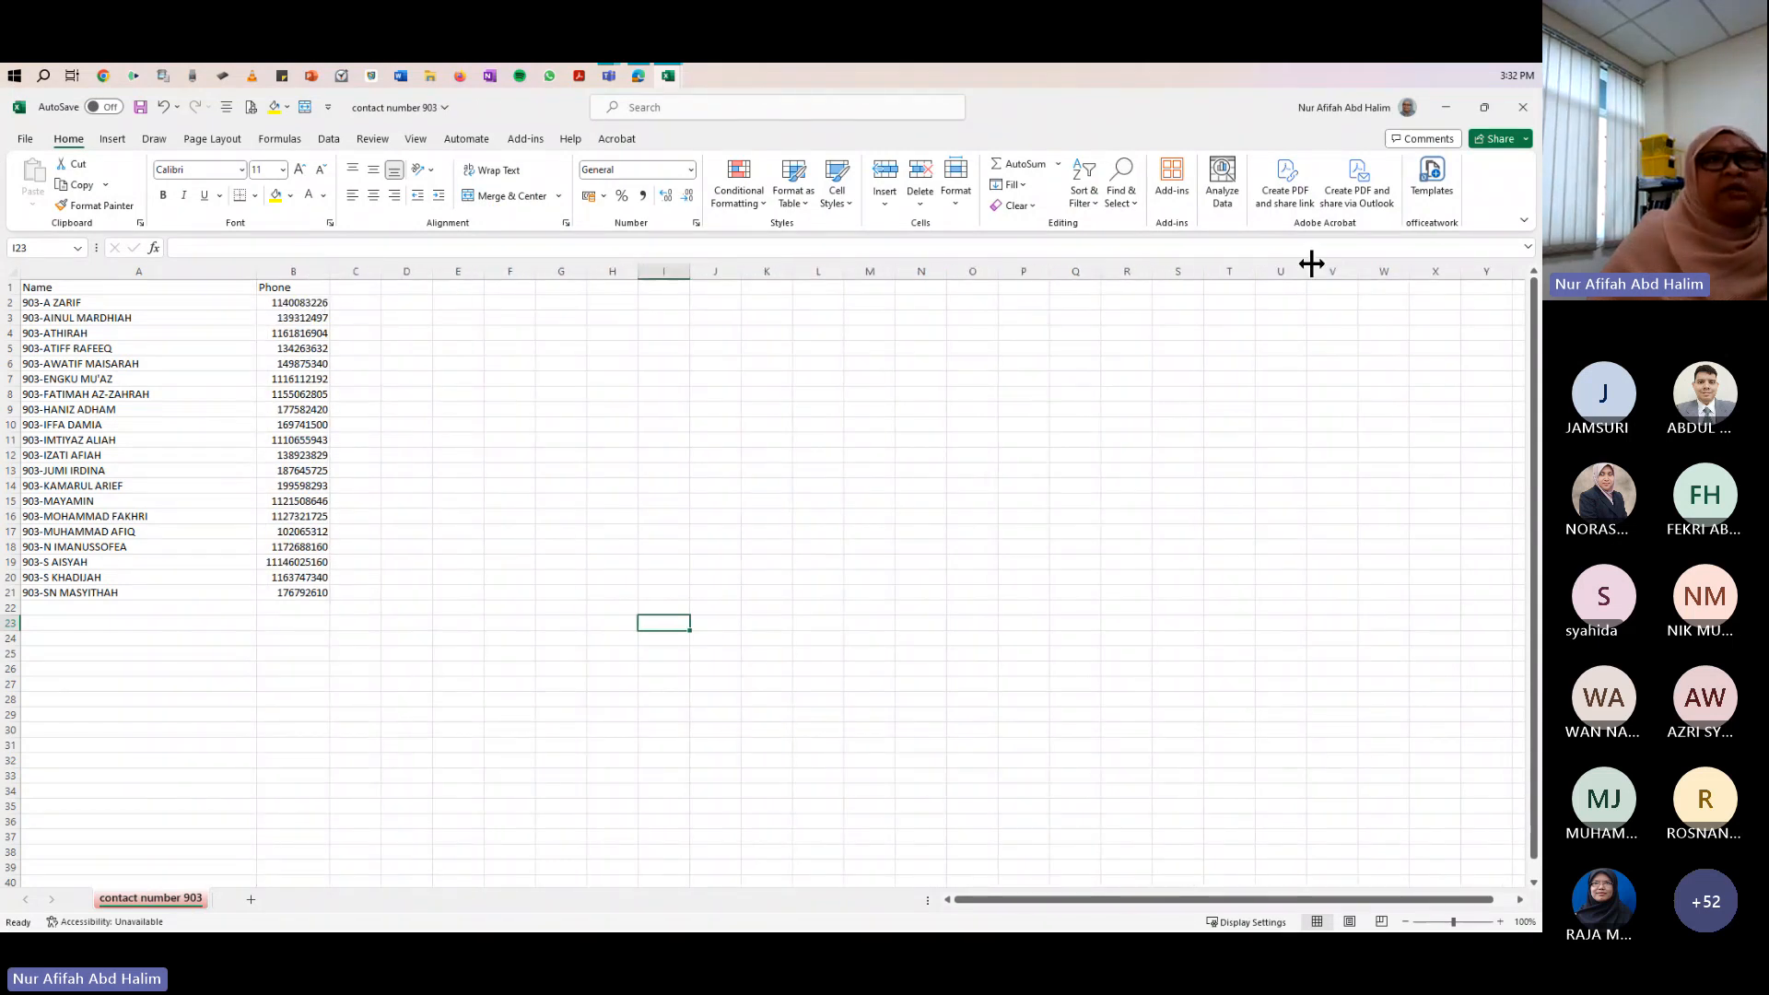
- Switch to the Edge browser, maximize its window and open Google Contacts from the open Gmail page
{"action": "left_click", "coordinate": [643, 77]}
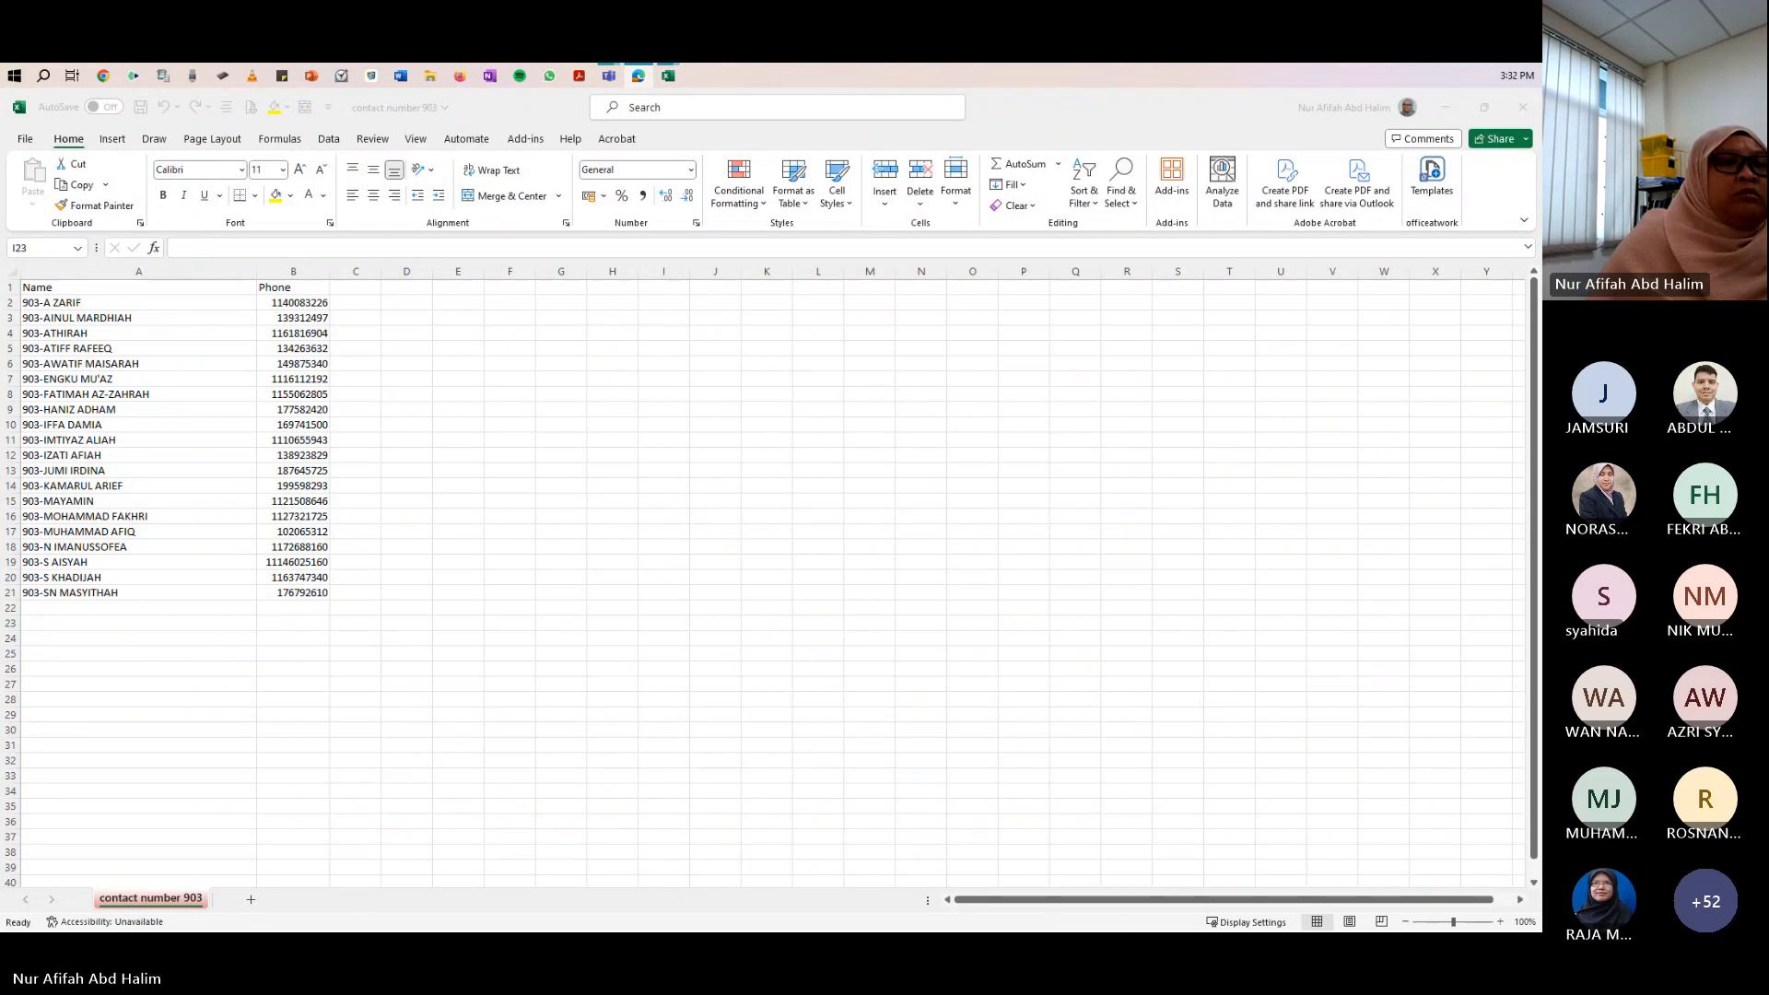
{"action": "left_click_drag", "start_coordinate": [1188, 929], "coordinate": [926, 254]}
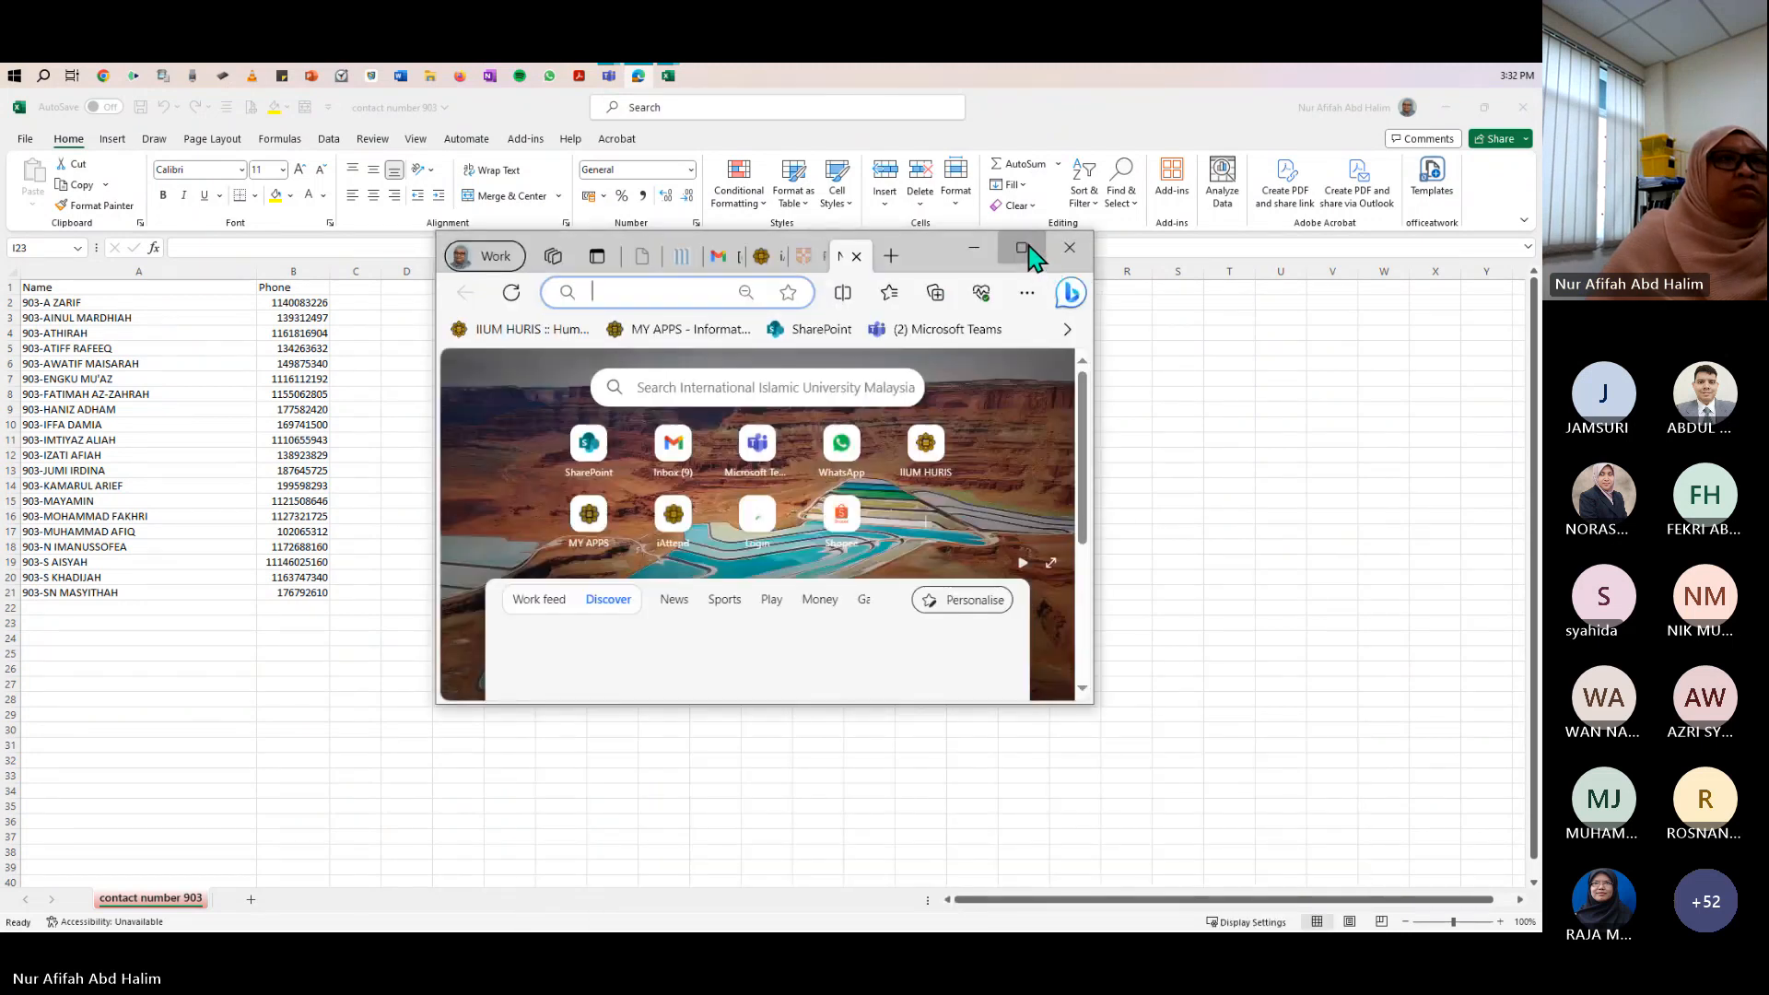
{"action": "left_click", "coordinate": [1023, 249]}
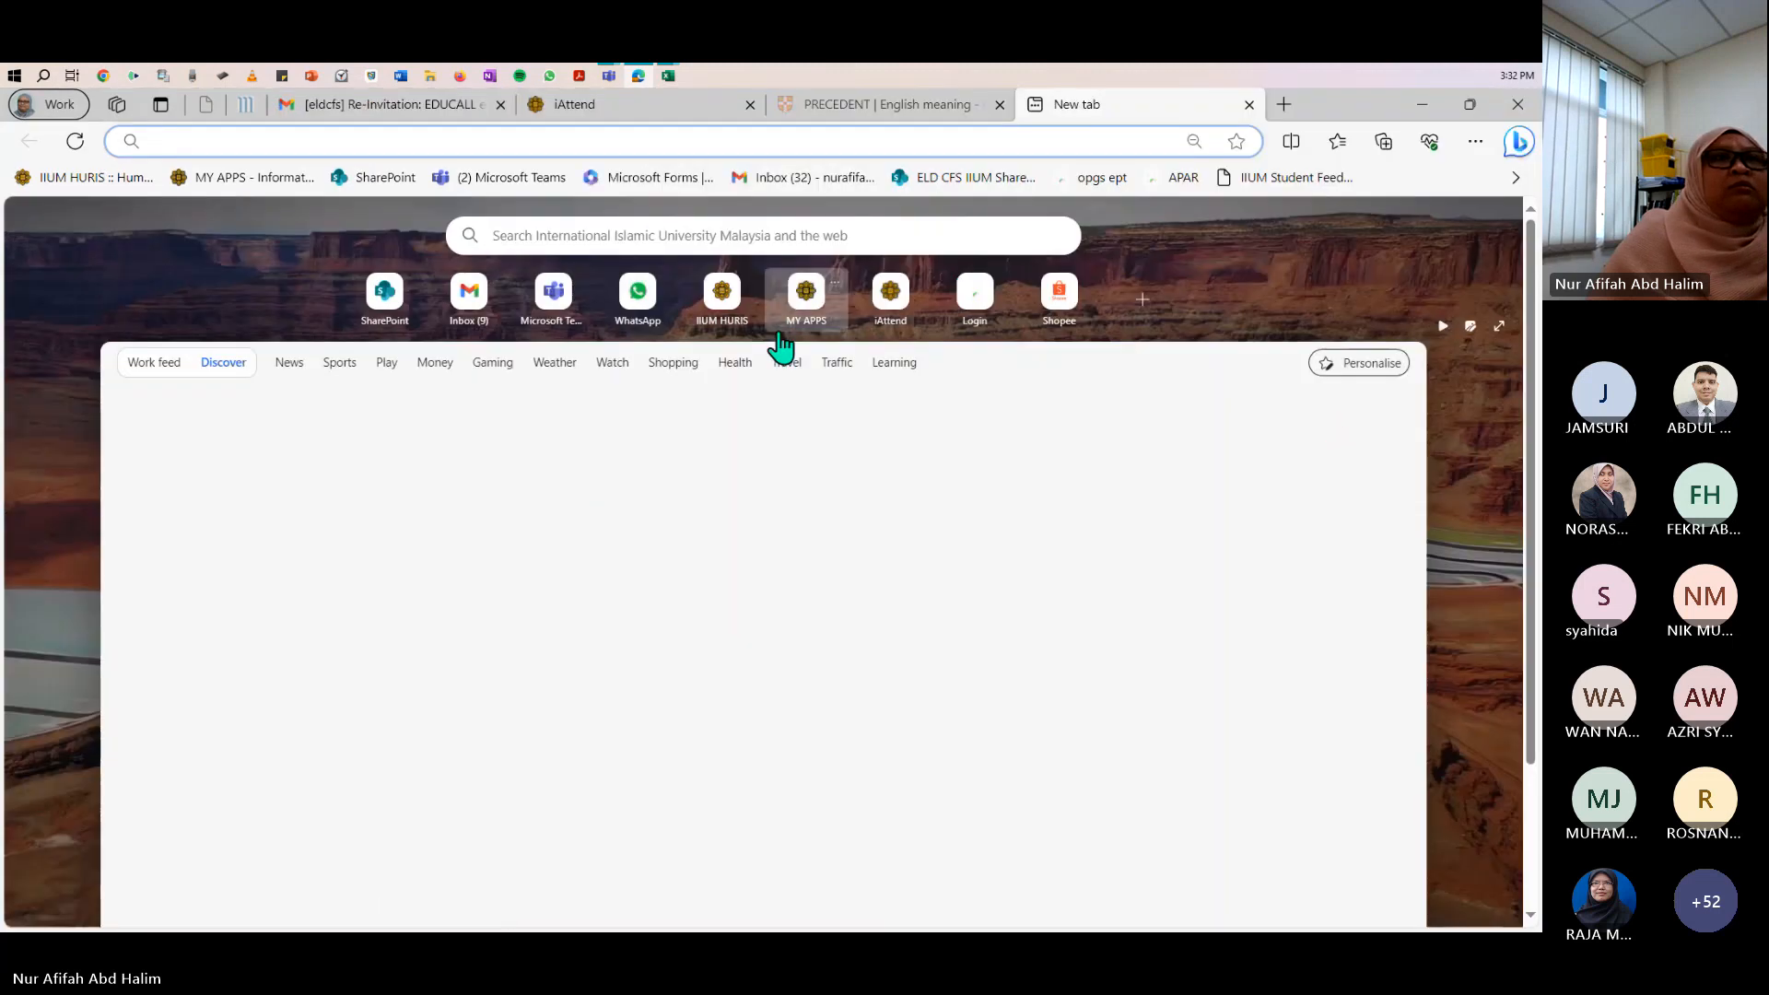
{"action": "left_click", "coordinate": [399, 106]}
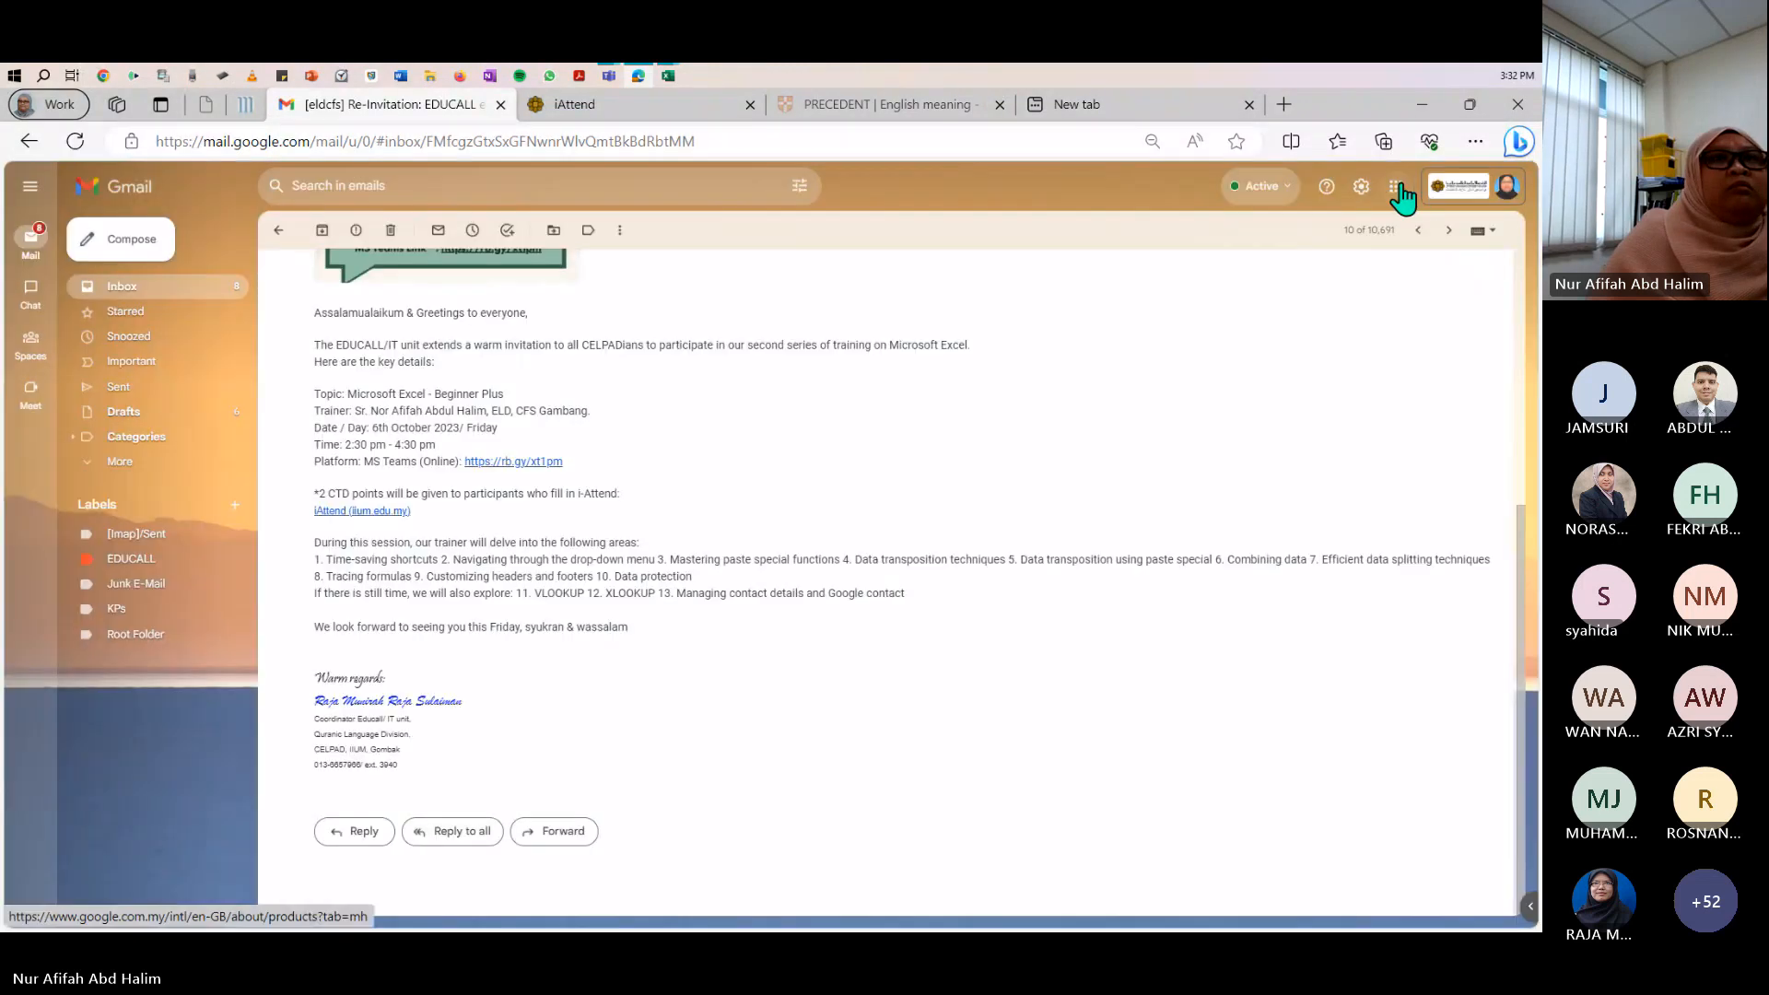
{"action": "left_click", "coordinate": [1397, 189]}
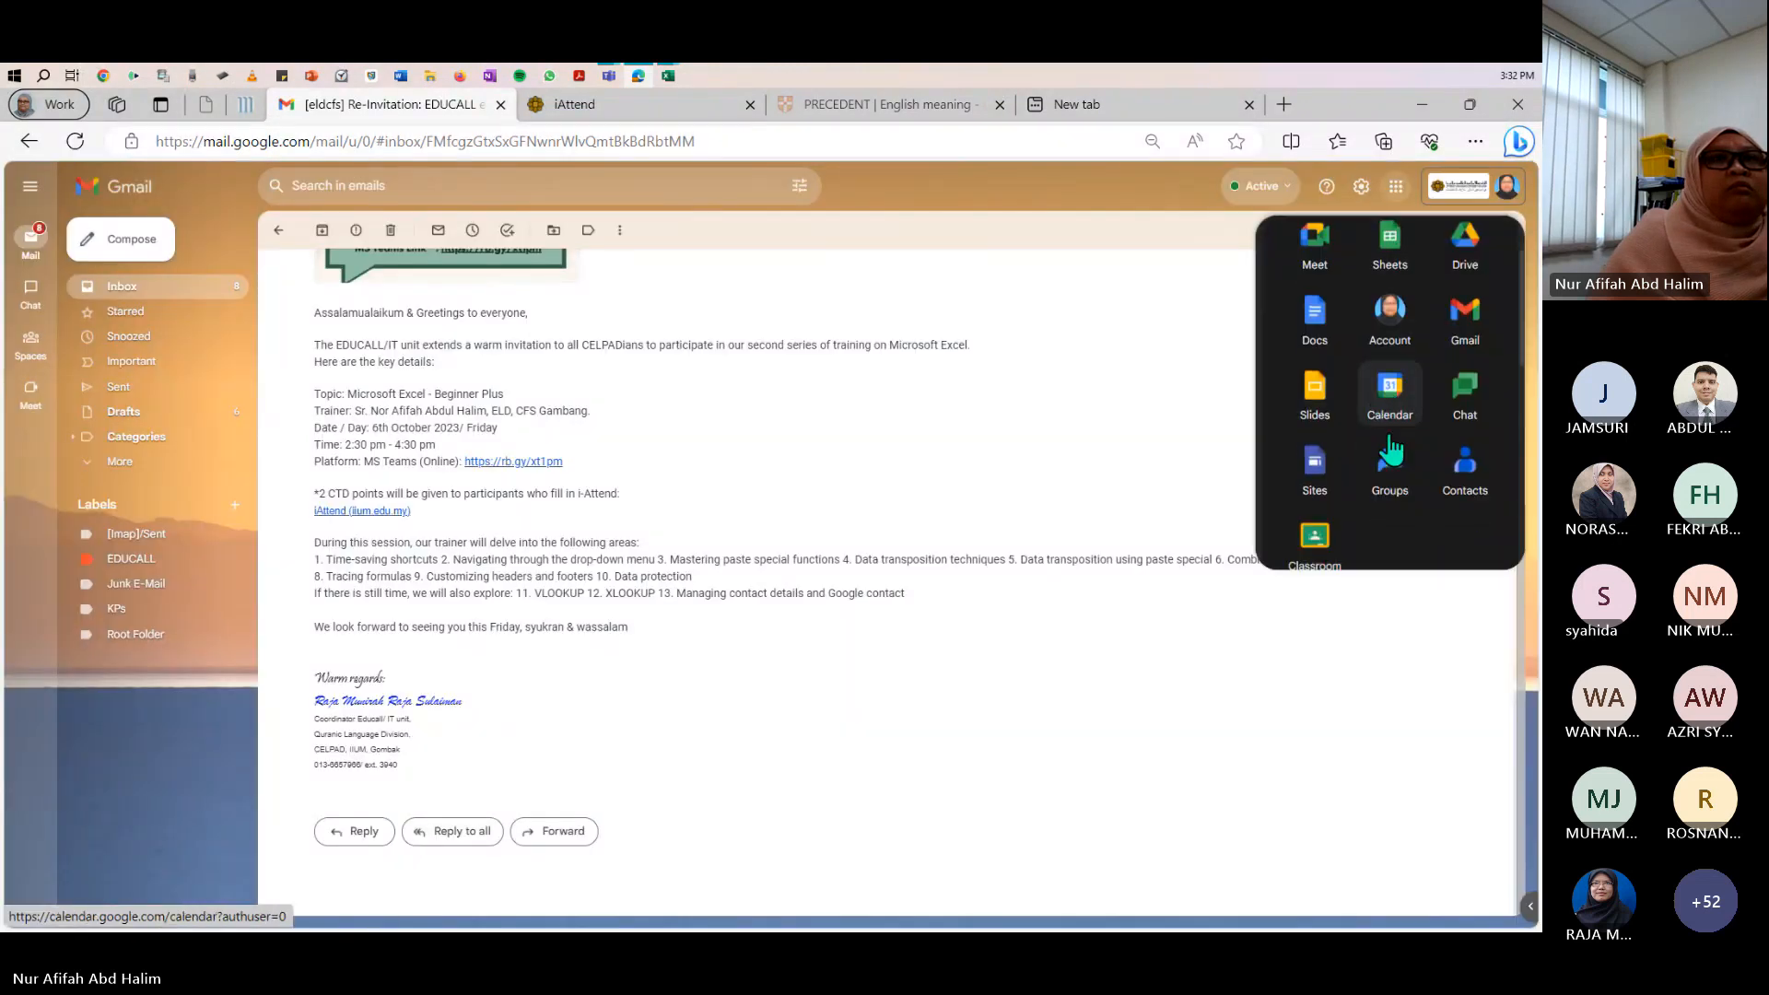
{"action": "left_click", "coordinate": [1464, 396]}
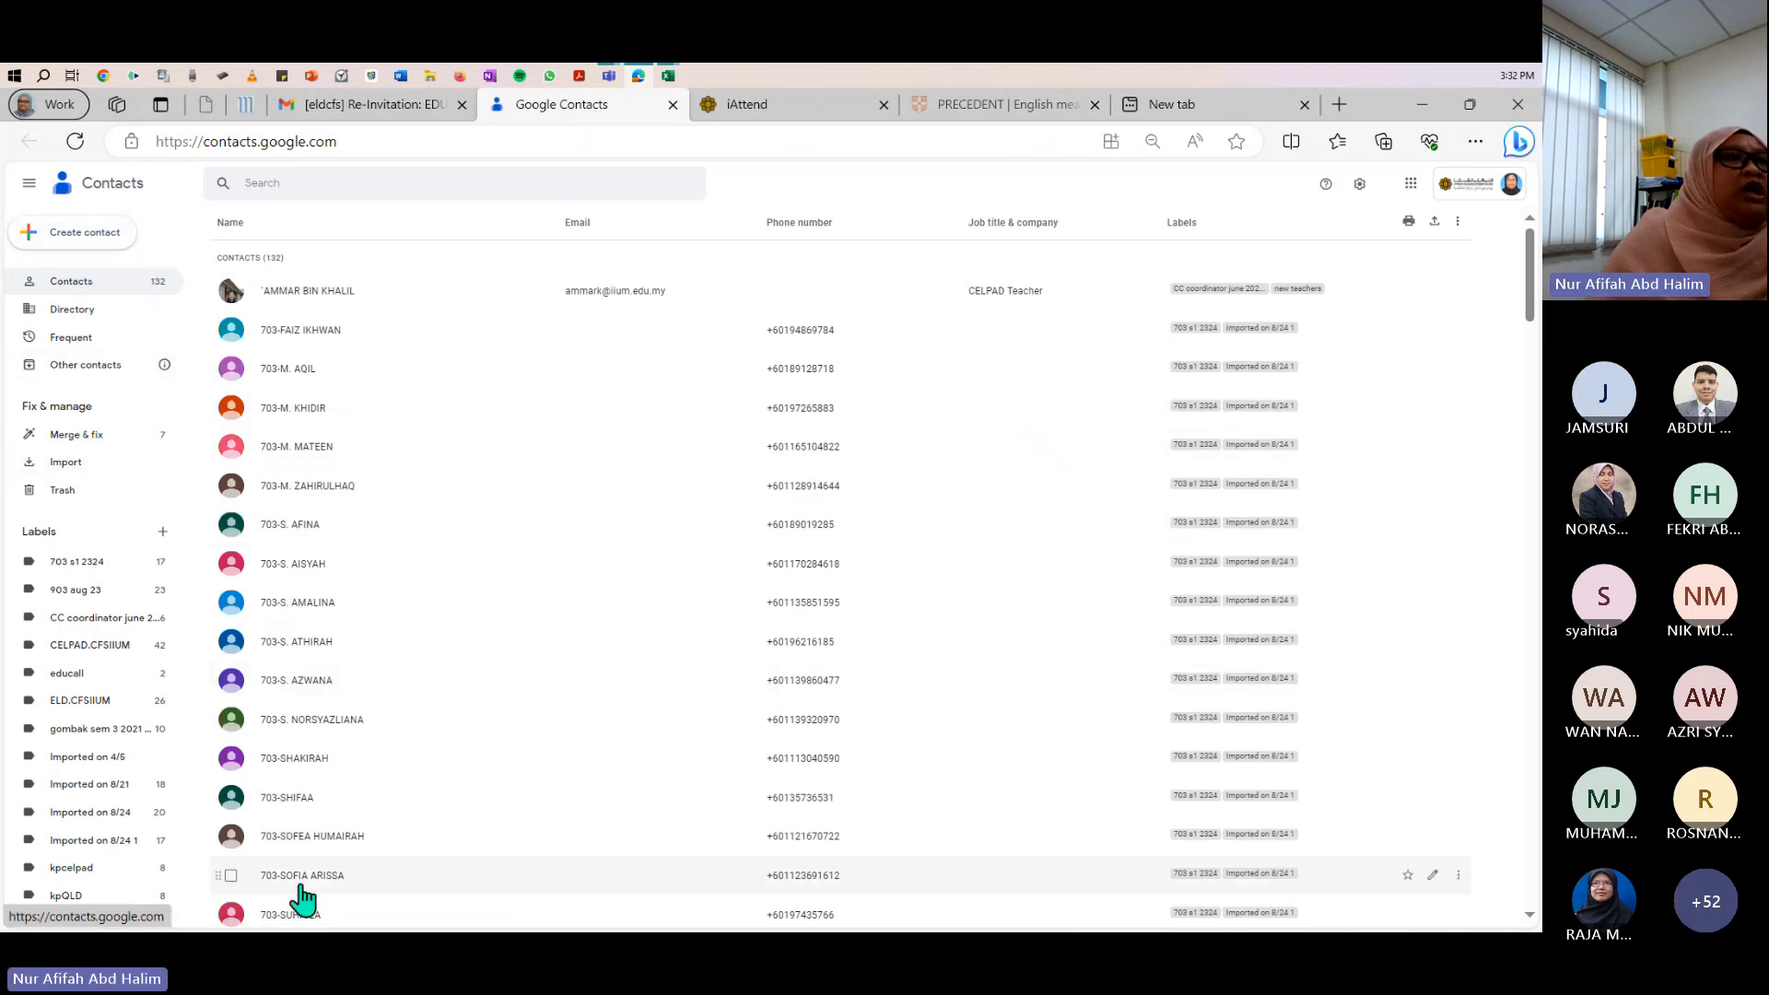
- Create a new contact label named 9031
{"action": "left_click", "coordinate": [32, 242]}
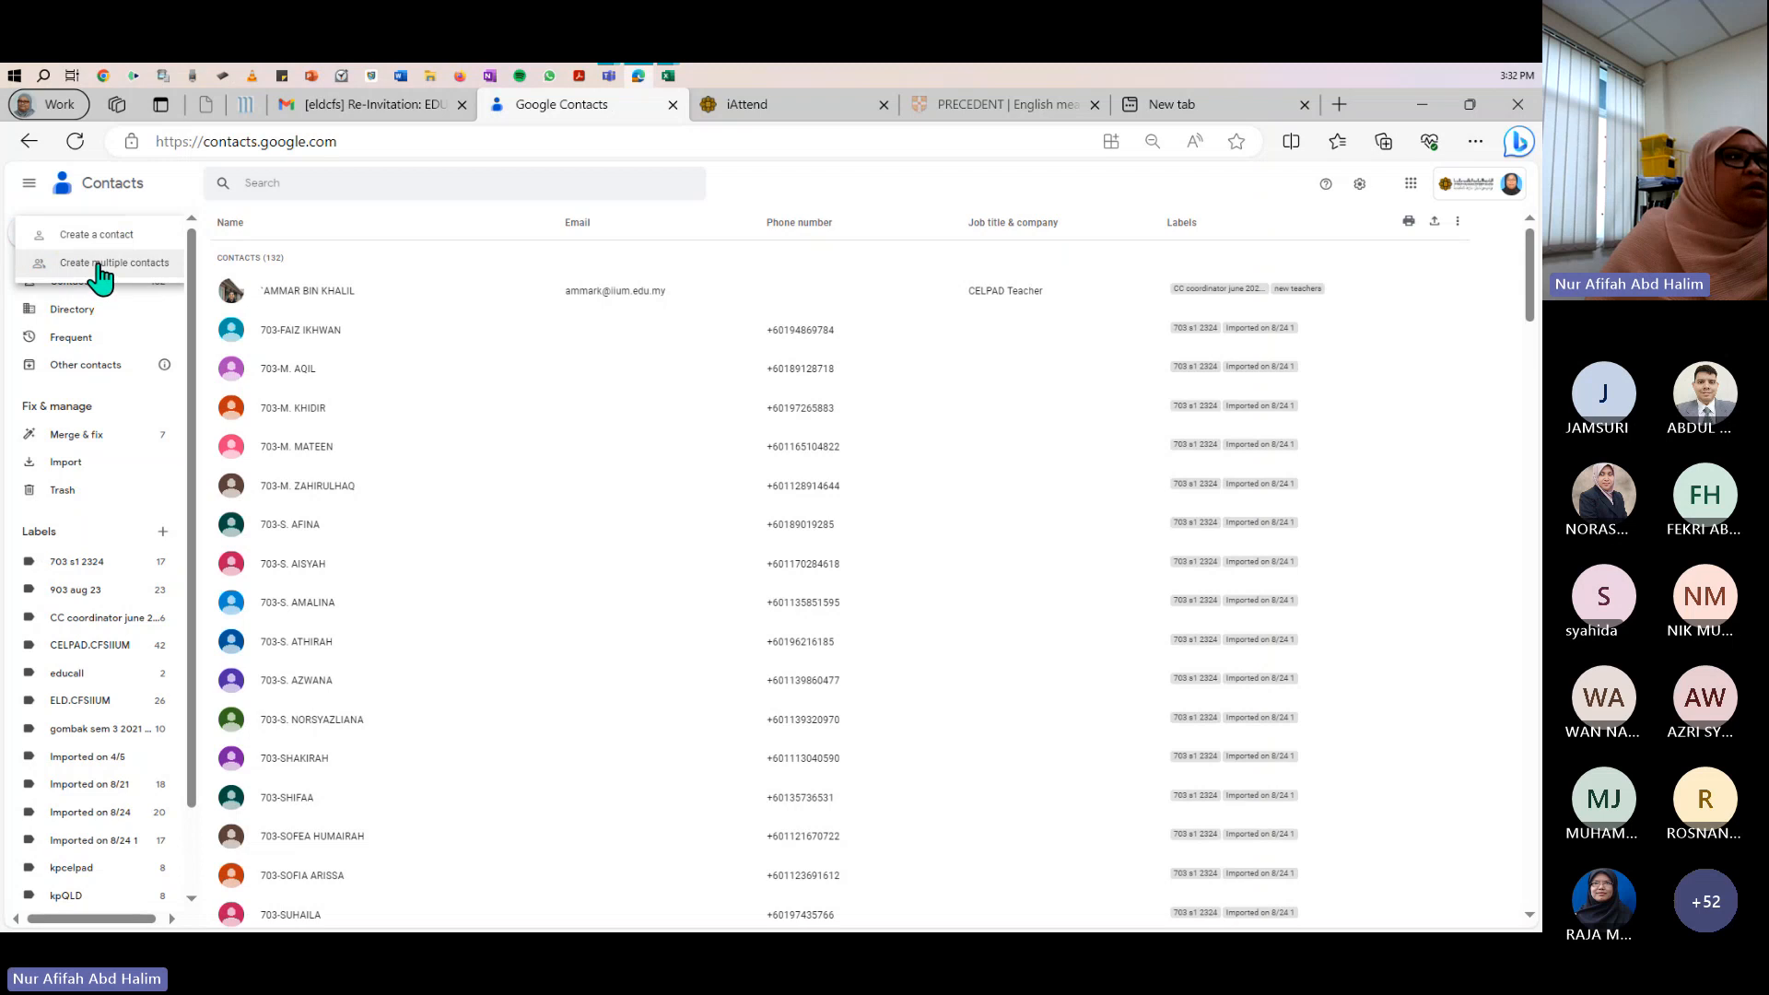
{"action": "left_click", "coordinate": [179, 189]}
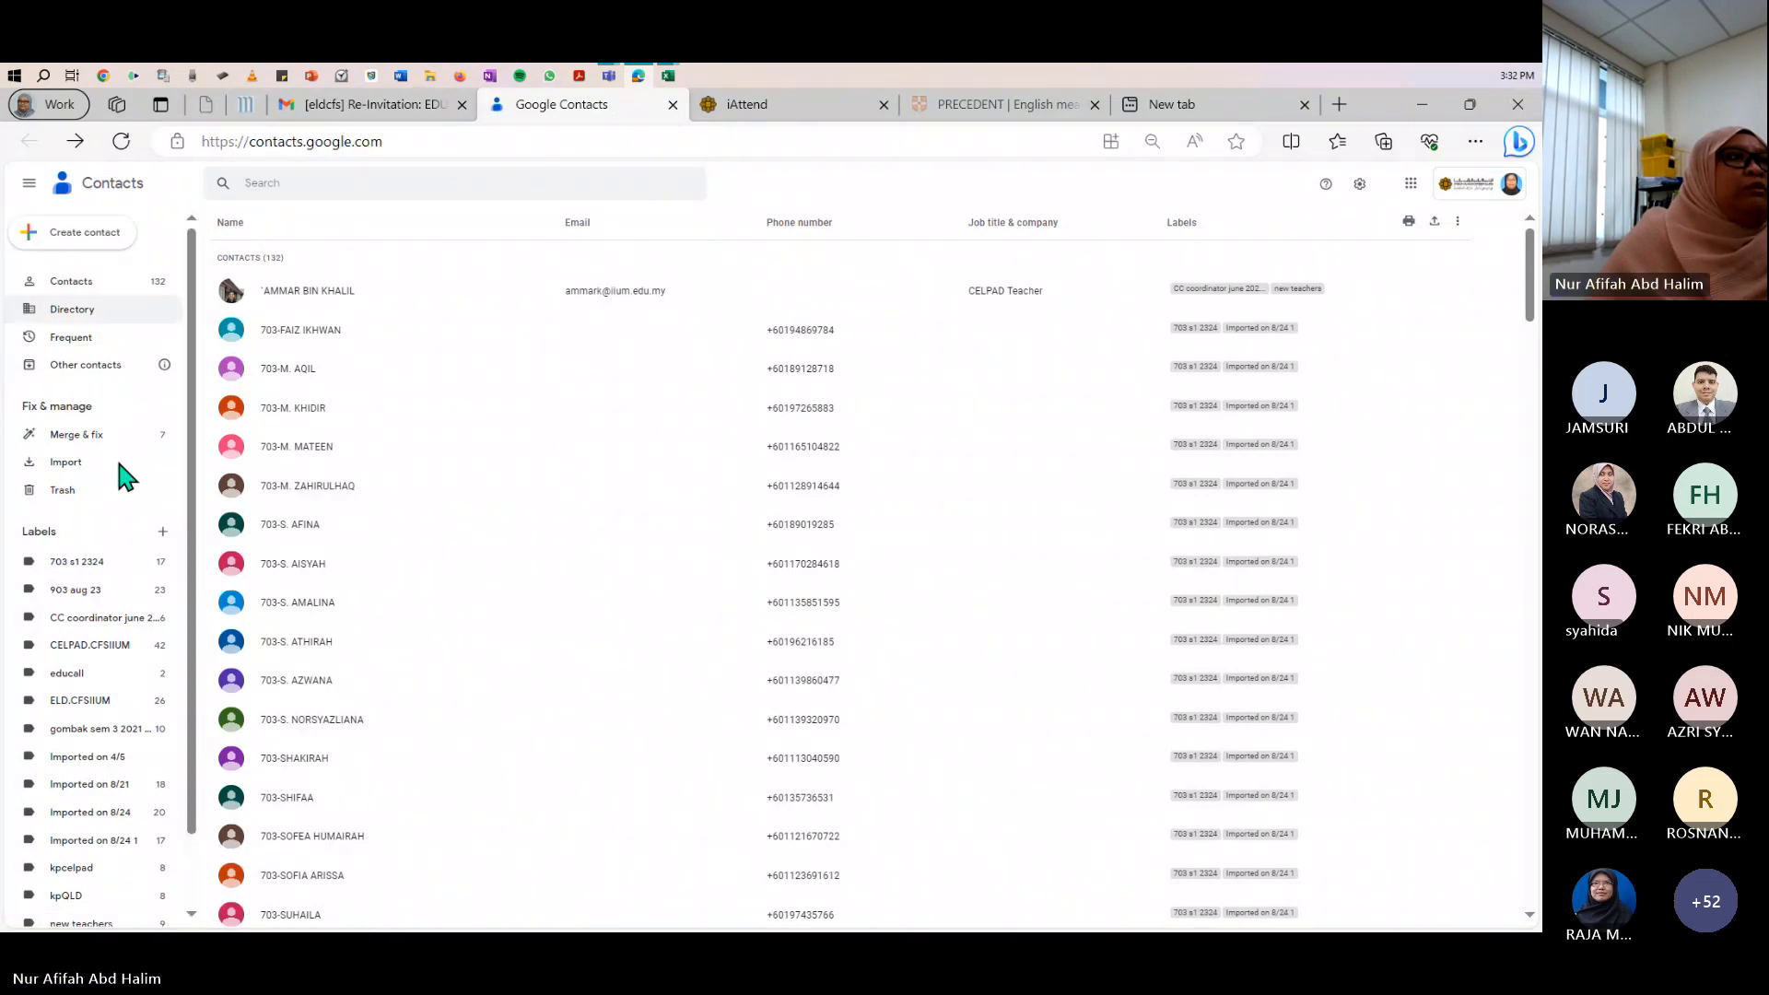
{"action": "left_click", "coordinate": [163, 533]}
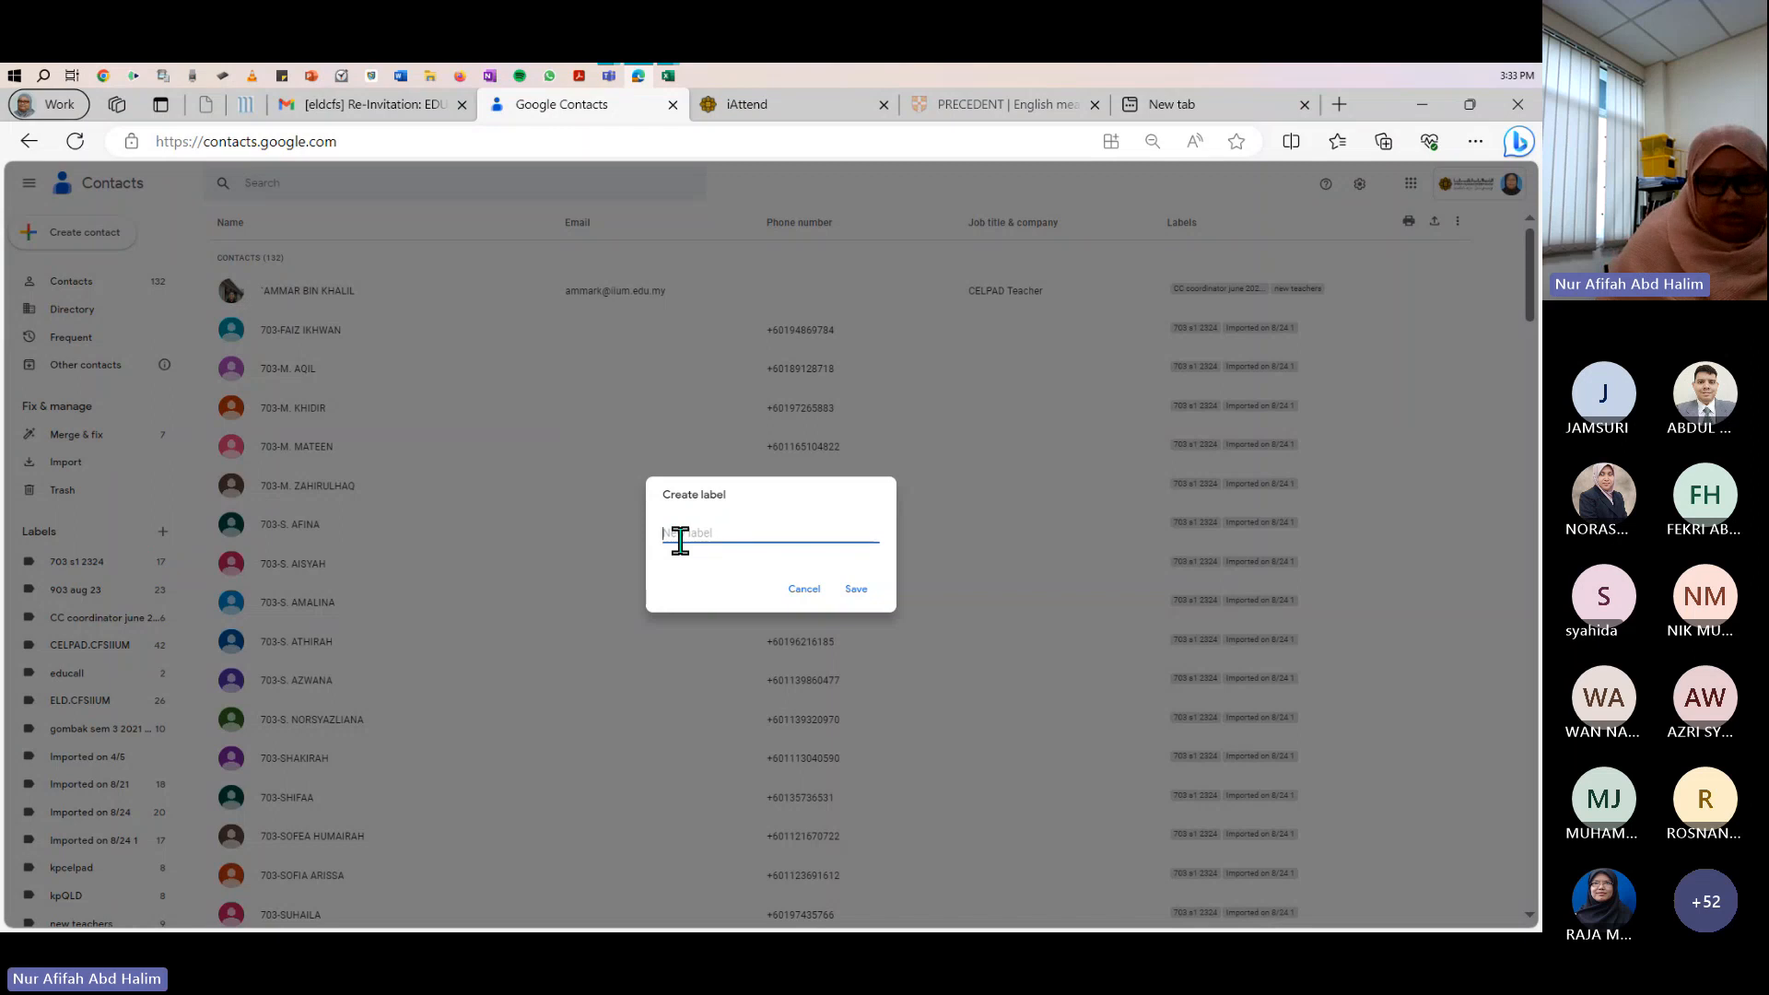
{"action": "type", "text": "9031"}
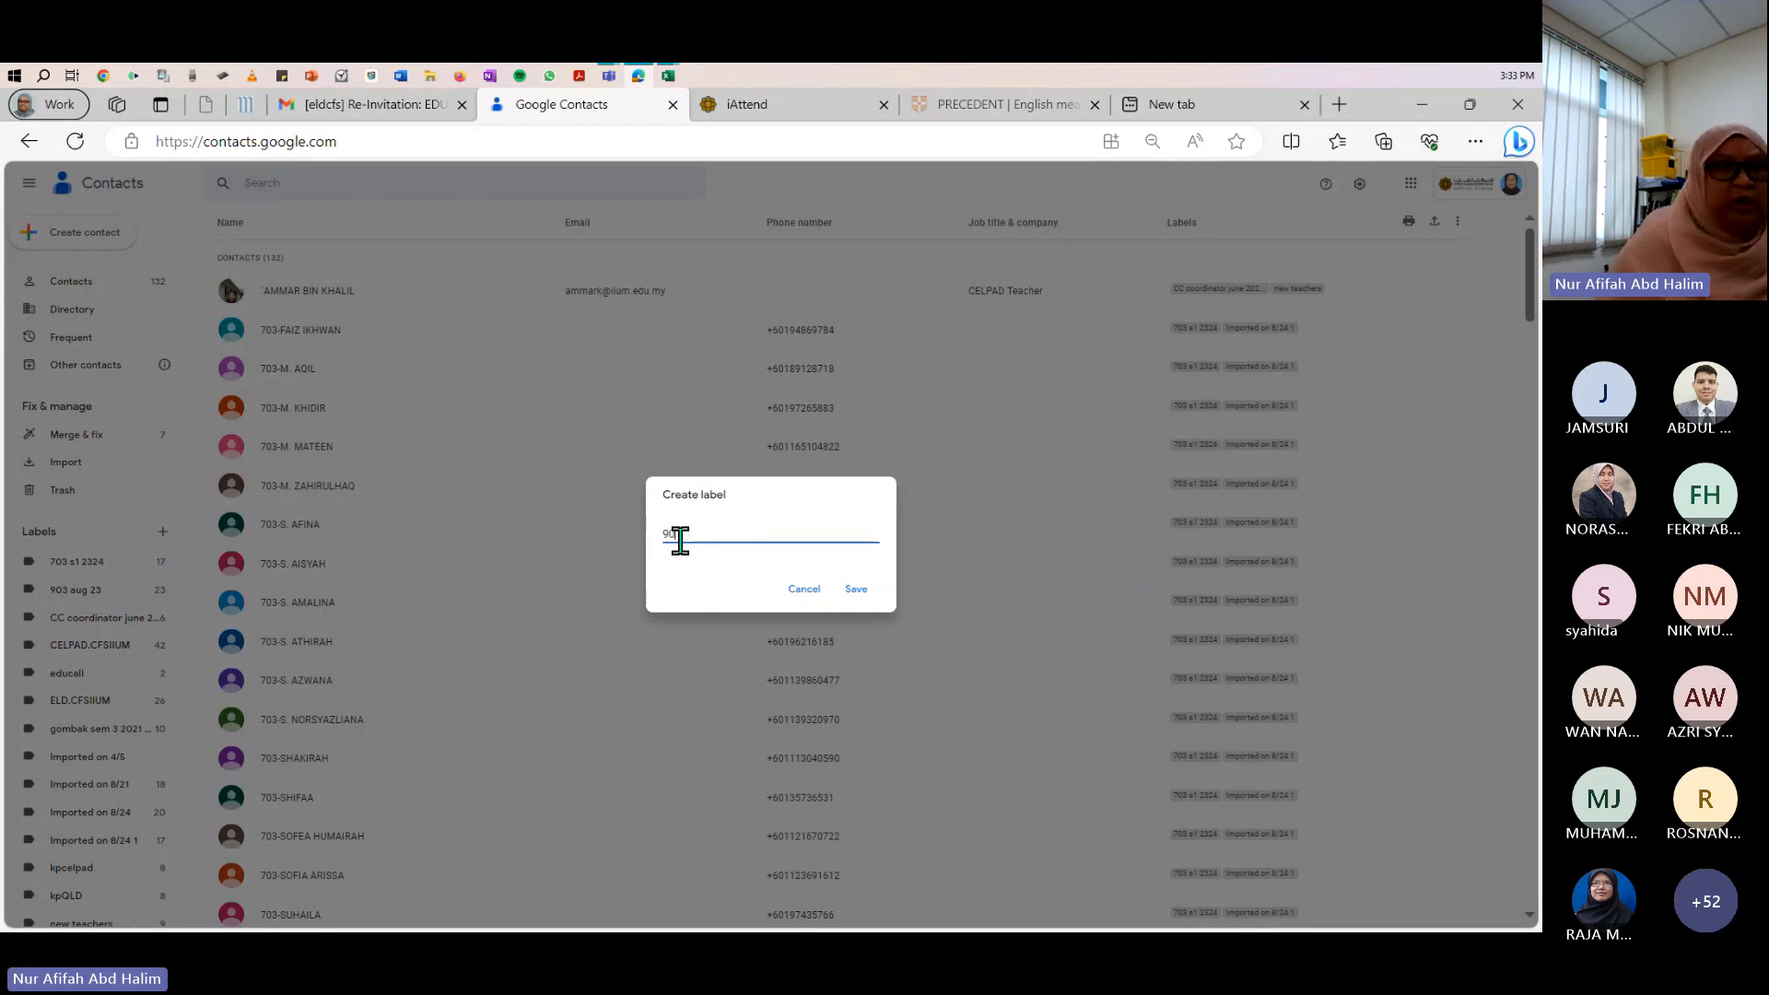
{"action": "left_click", "coordinate": [857, 594]}
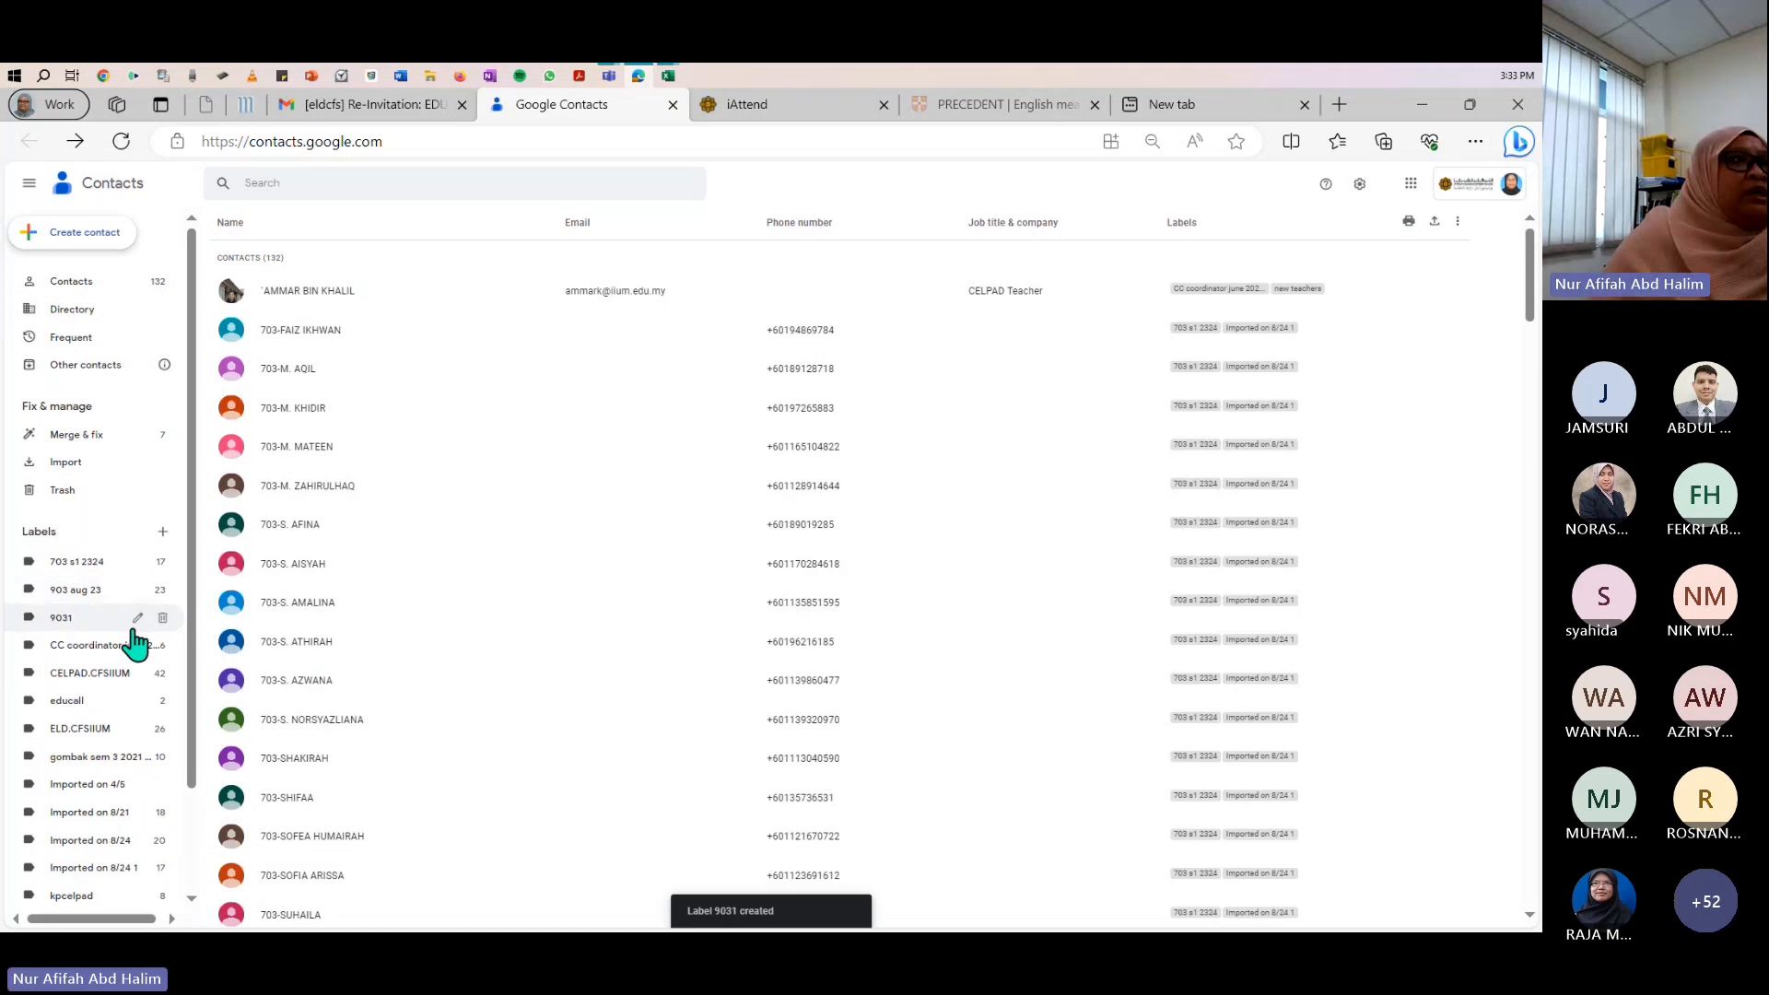
{"action": "left_click", "coordinate": [137, 620]}
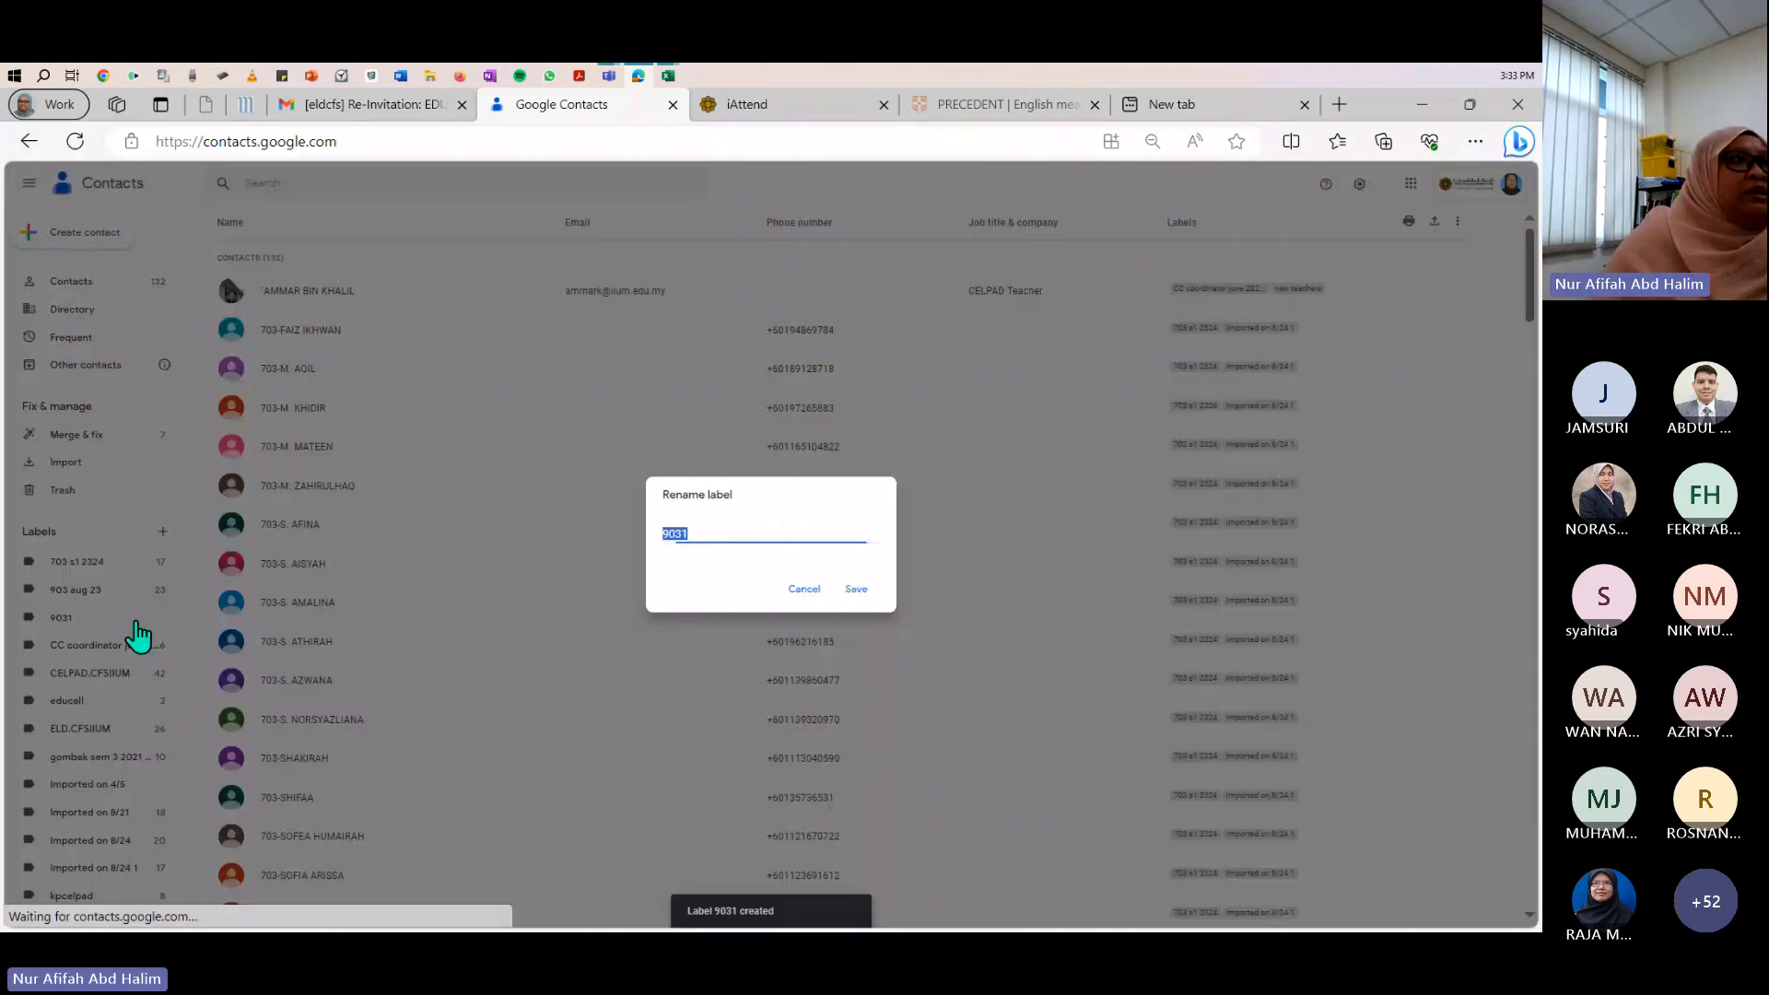
{"action": "left_click", "coordinate": [804, 594]}
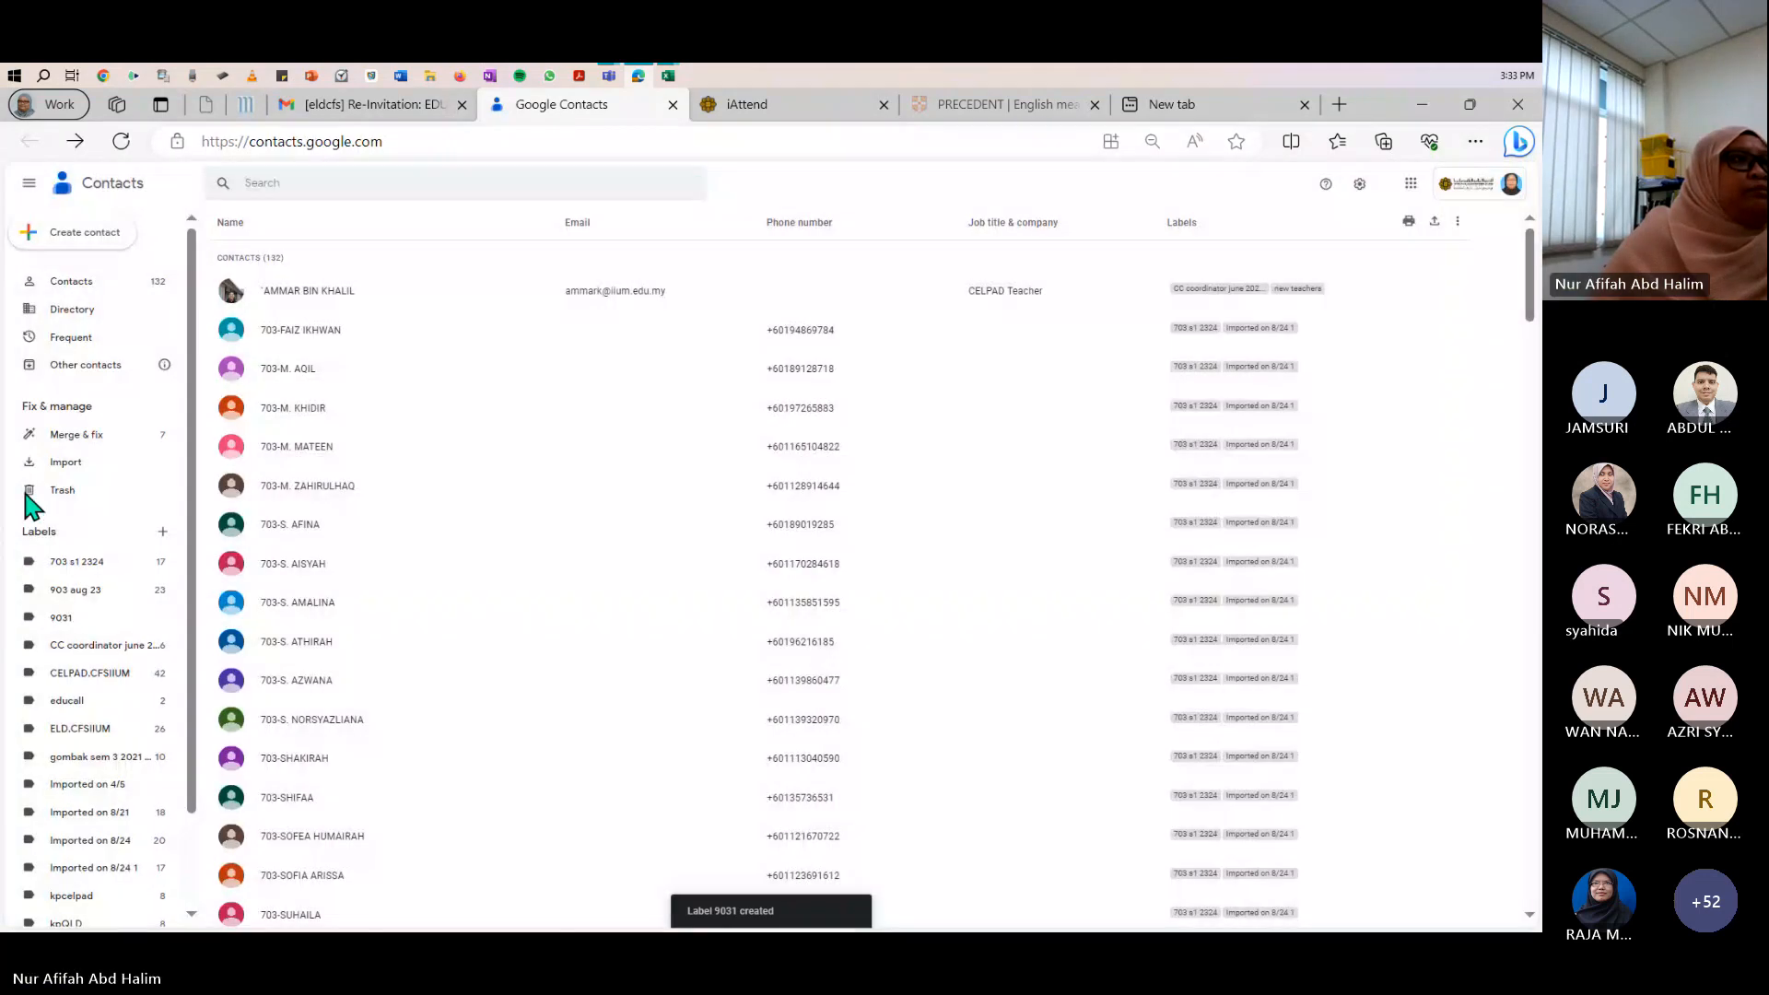
- Start creating multiple contacts and assign the 9031 label to them
{"action": "left_click", "coordinate": [65, 238]}
{"action": "left_click", "coordinate": [88, 271]}
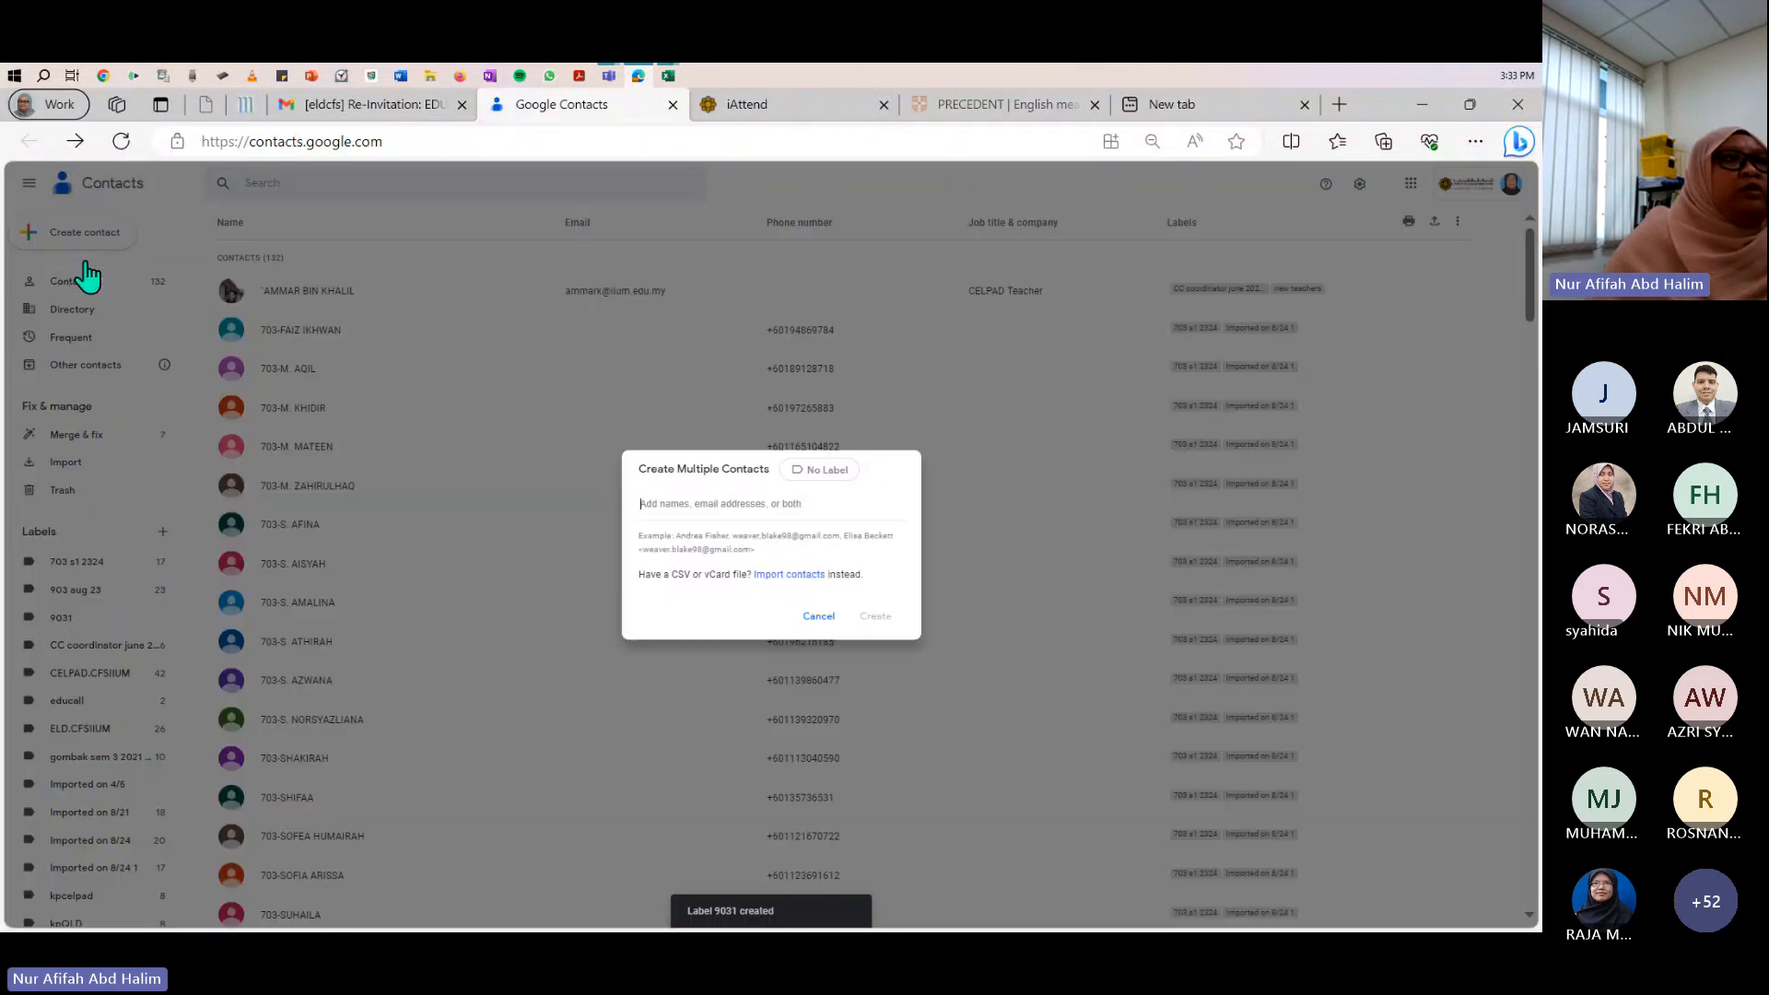
{"action": "left_click", "coordinate": [803, 472]}
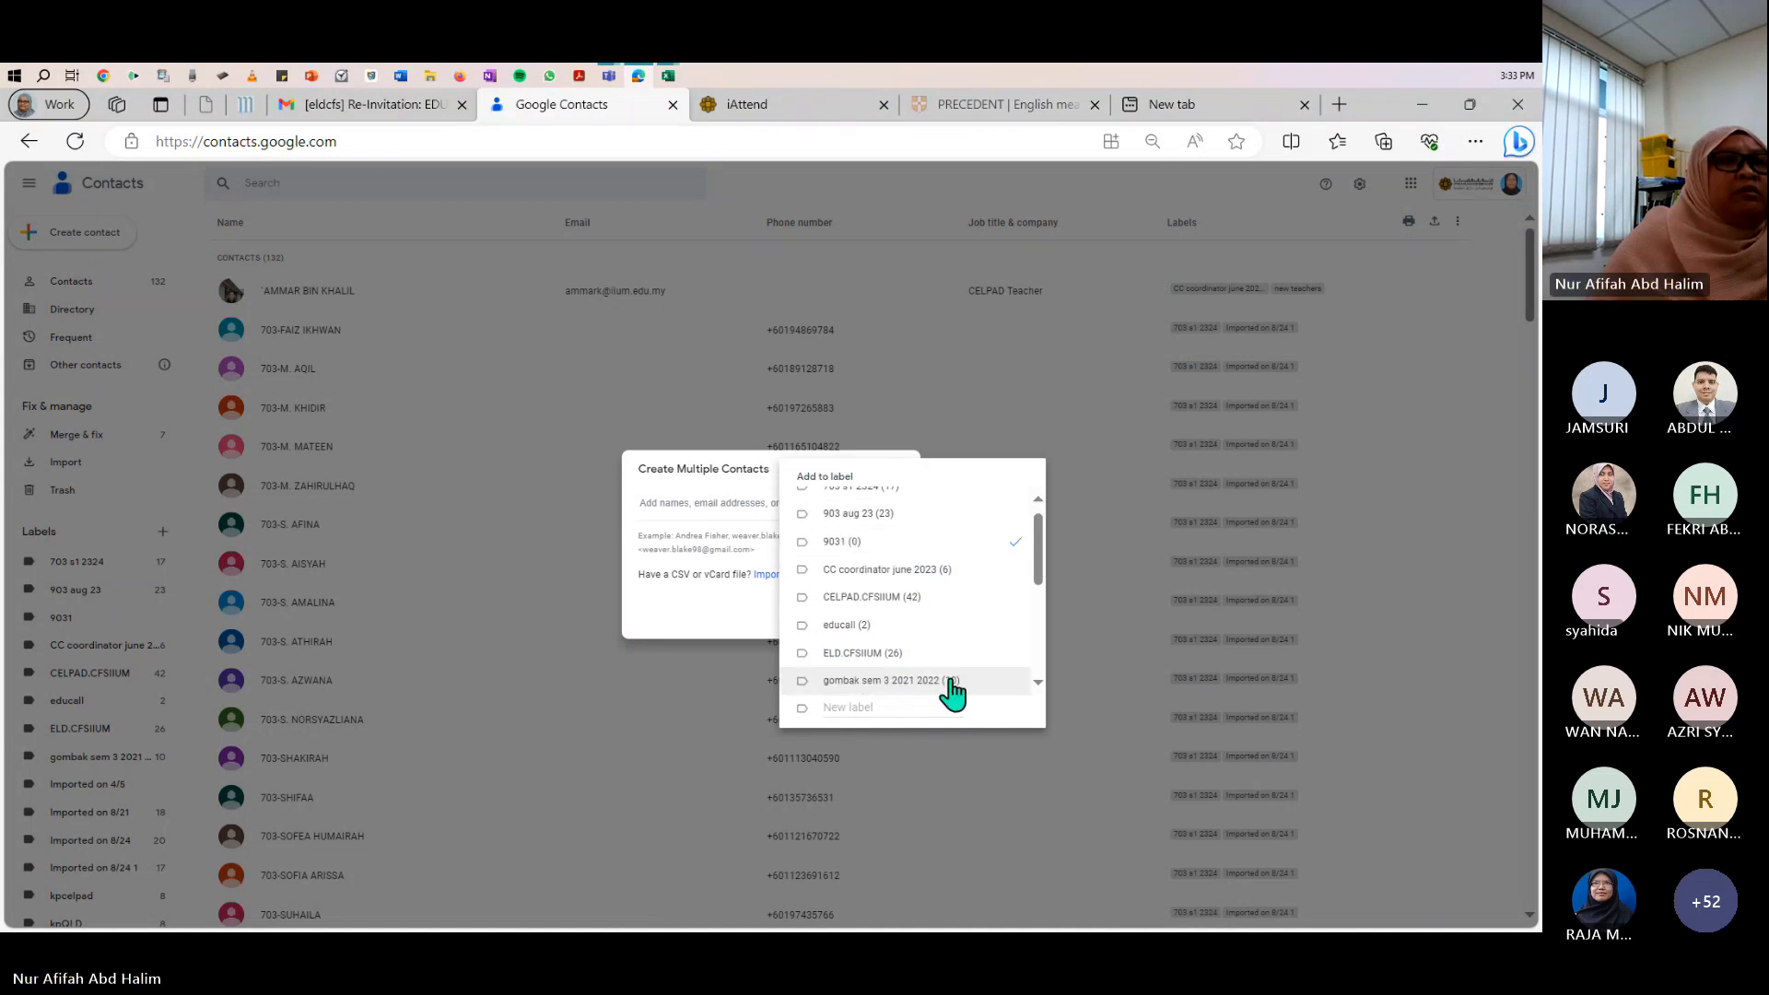
{"action": "left_click", "coordinate": [744, 469]}
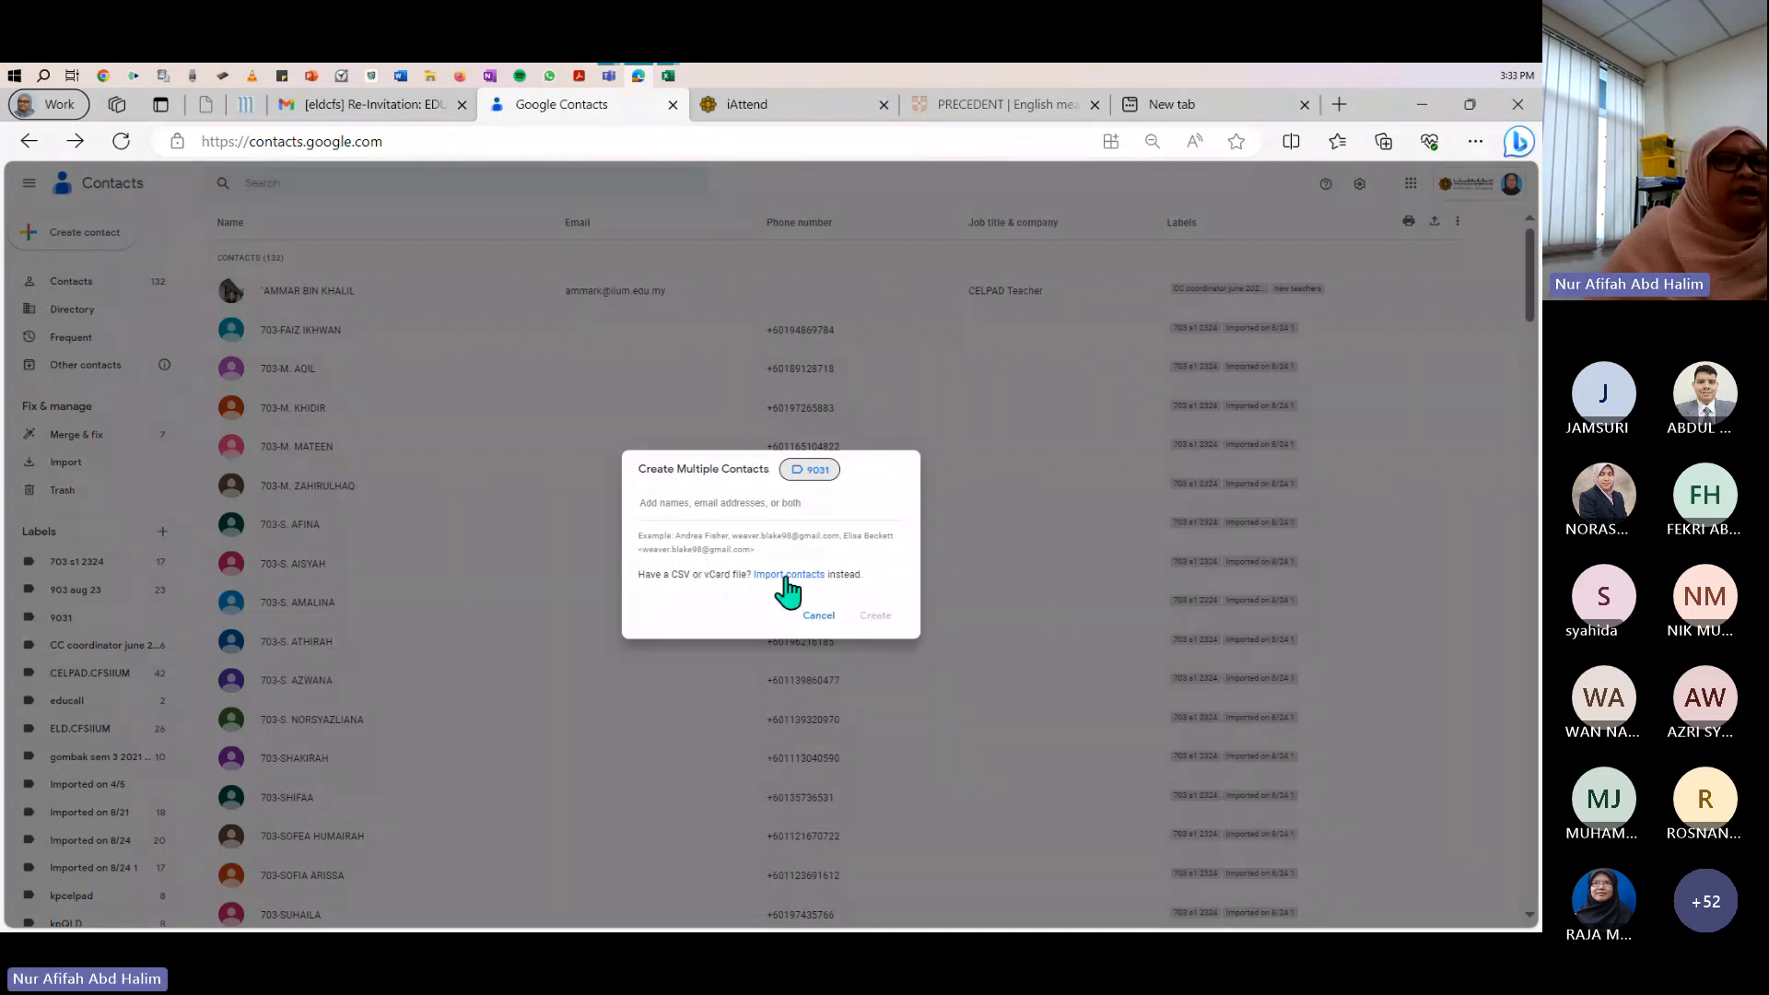
- Import the contacts from the Desktop file contact number 903.csv under the 9031 label
{"action": "left_click", "coordinate": [785, 575]}
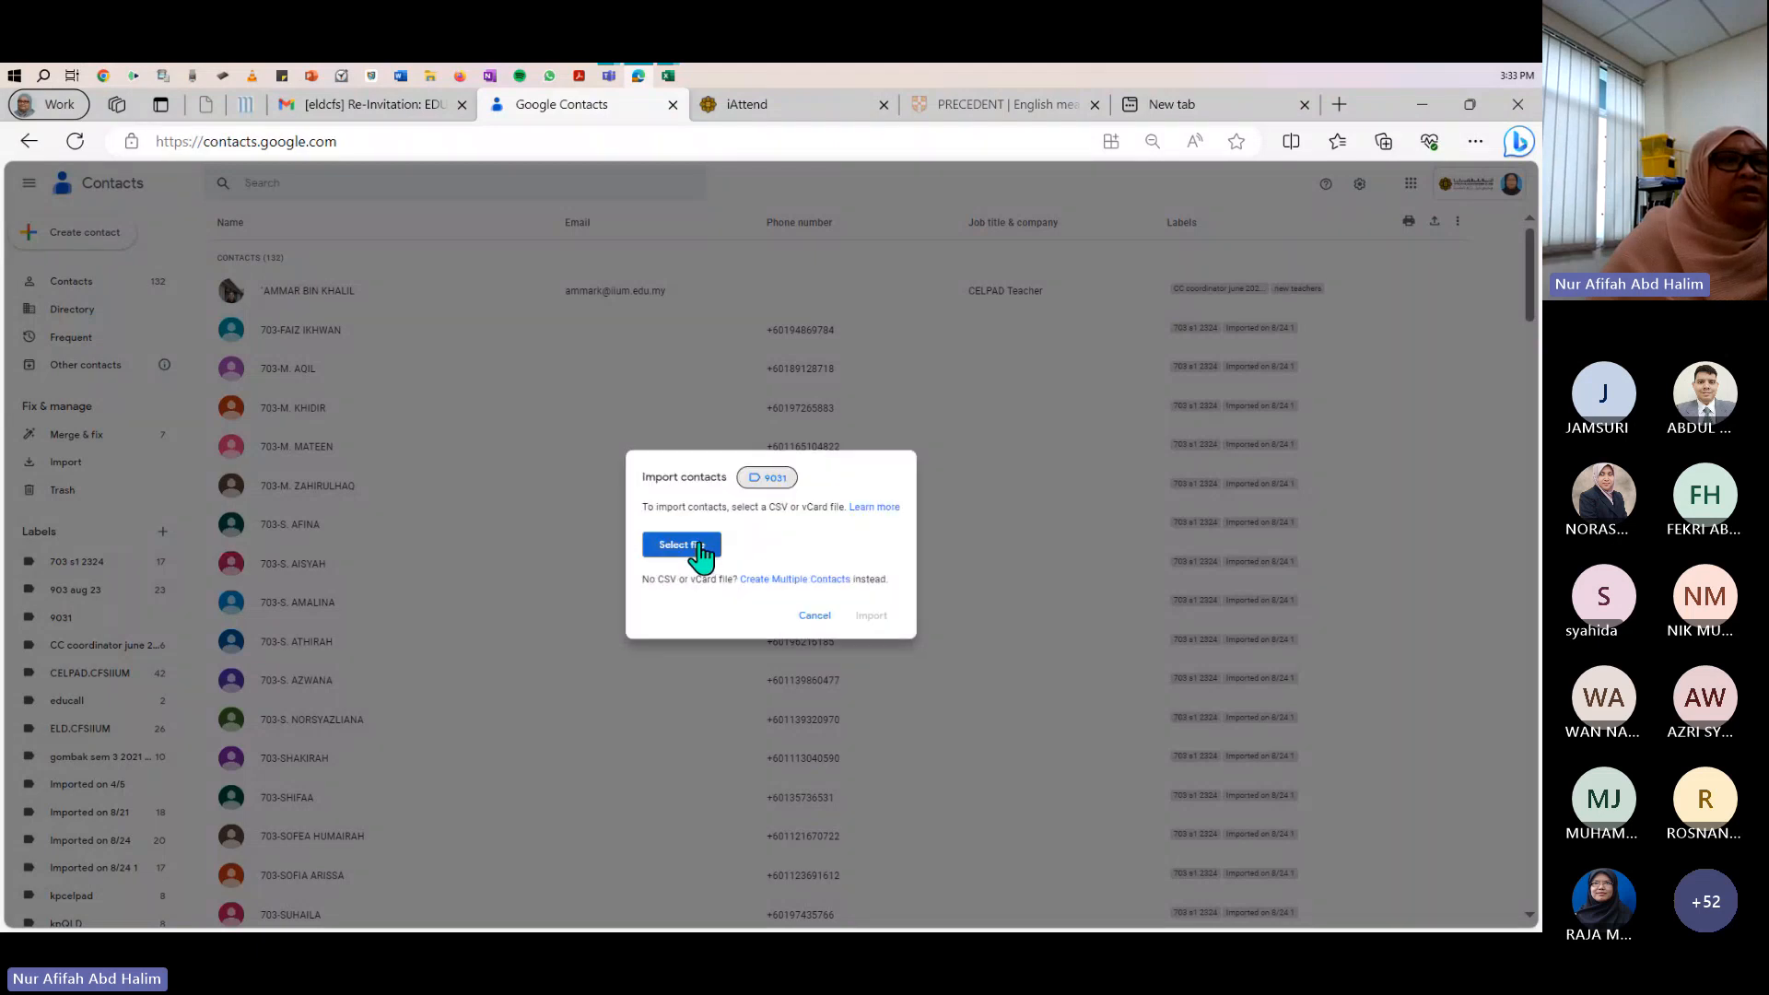
{"action": "left_click", "coordinate": [698, 552]}
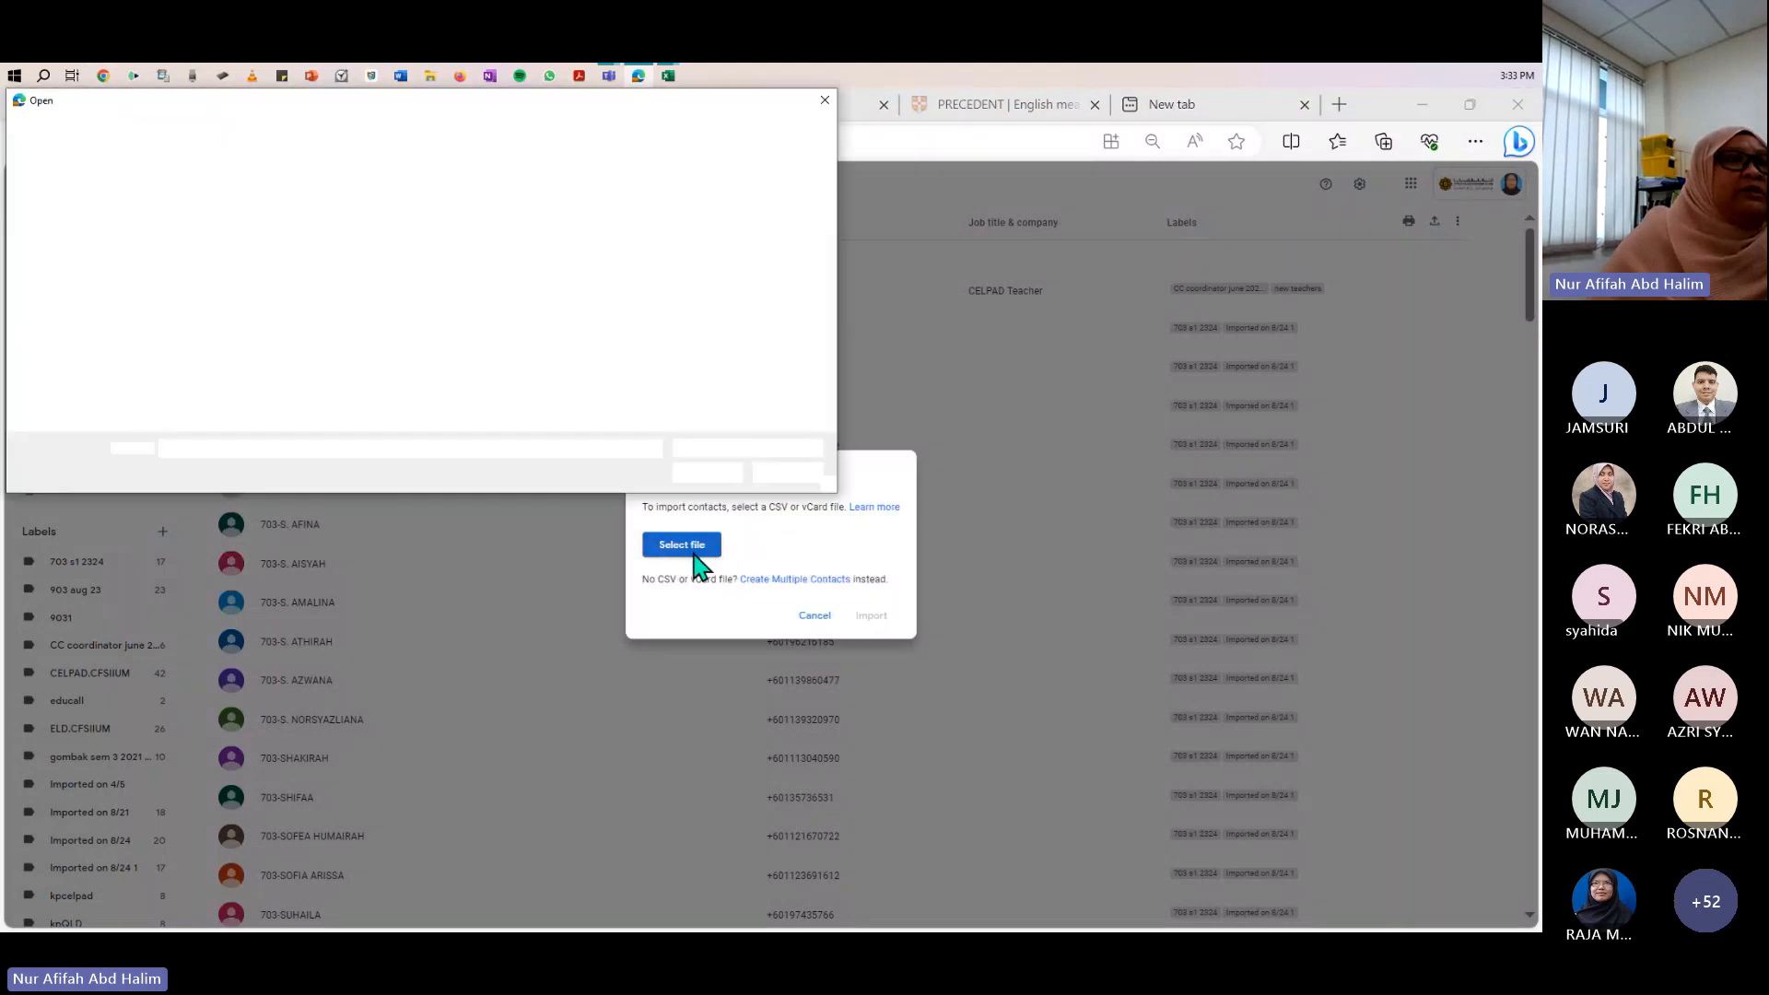
{"action": "scroll", "coordinate": [673, 276], "scroll_direction": "down", "scroll_amount": 3}
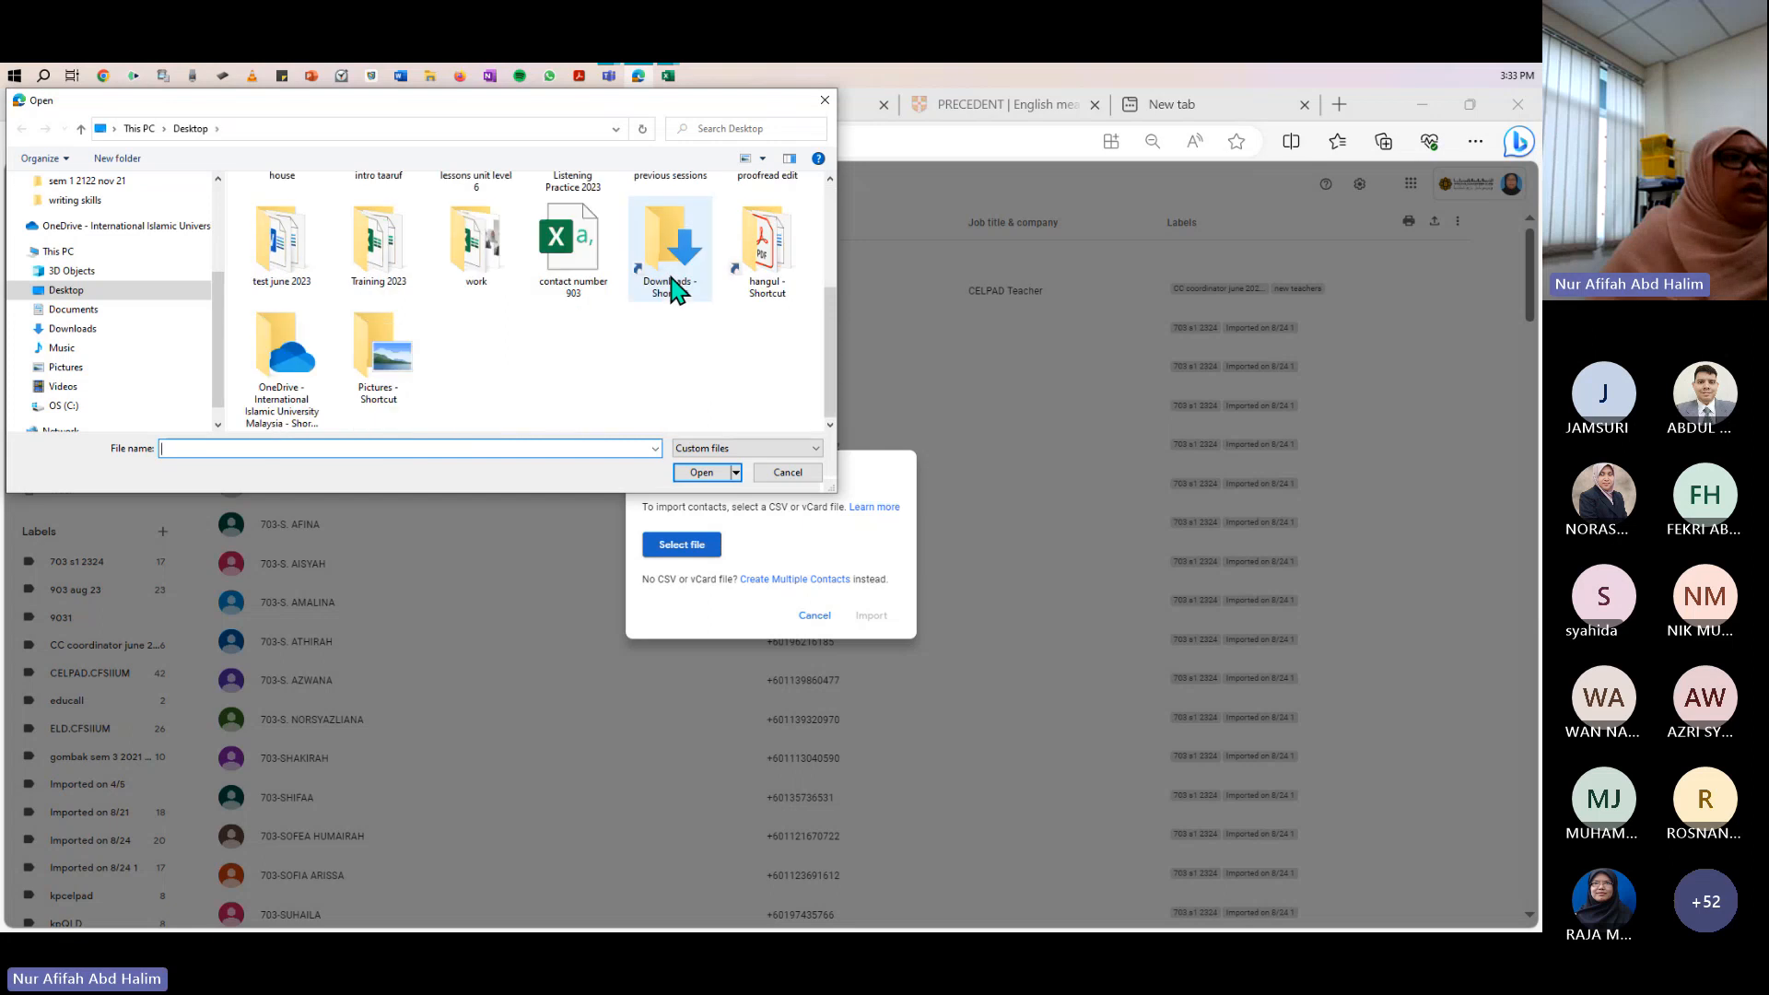
{"action": "left_click", "coordinate": [577, 251]}
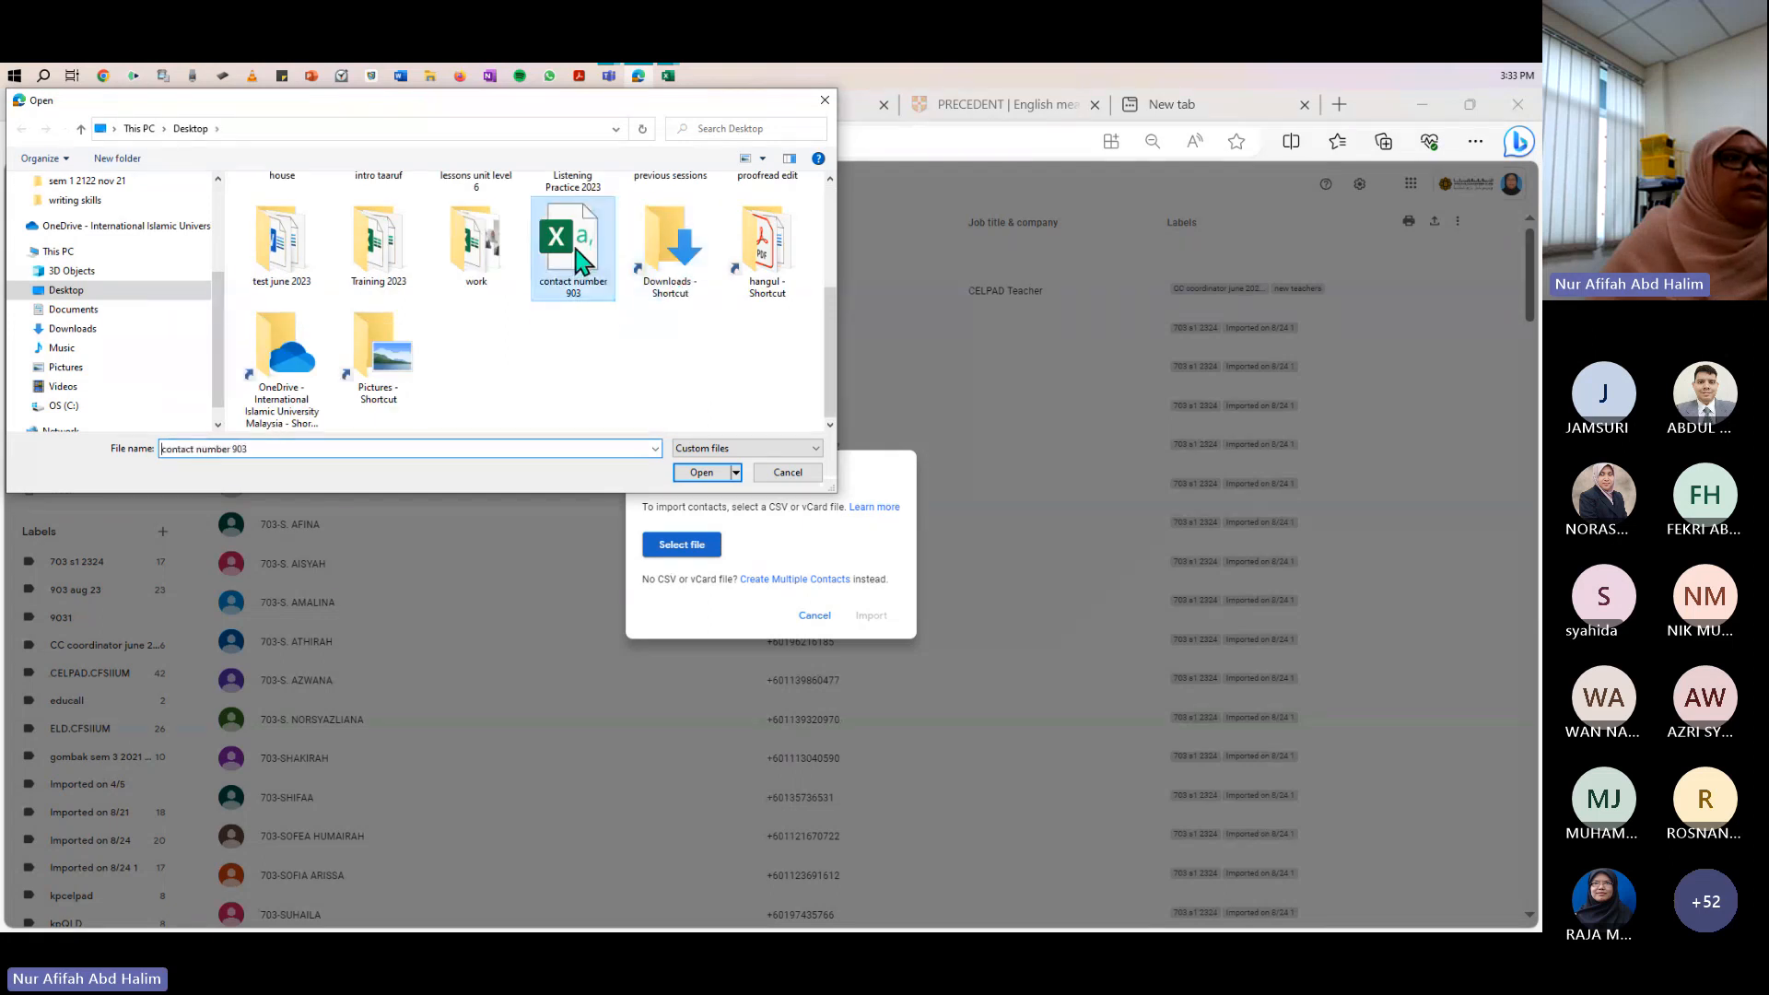
{"action": "left_click", "coordinate": [695, 477]}
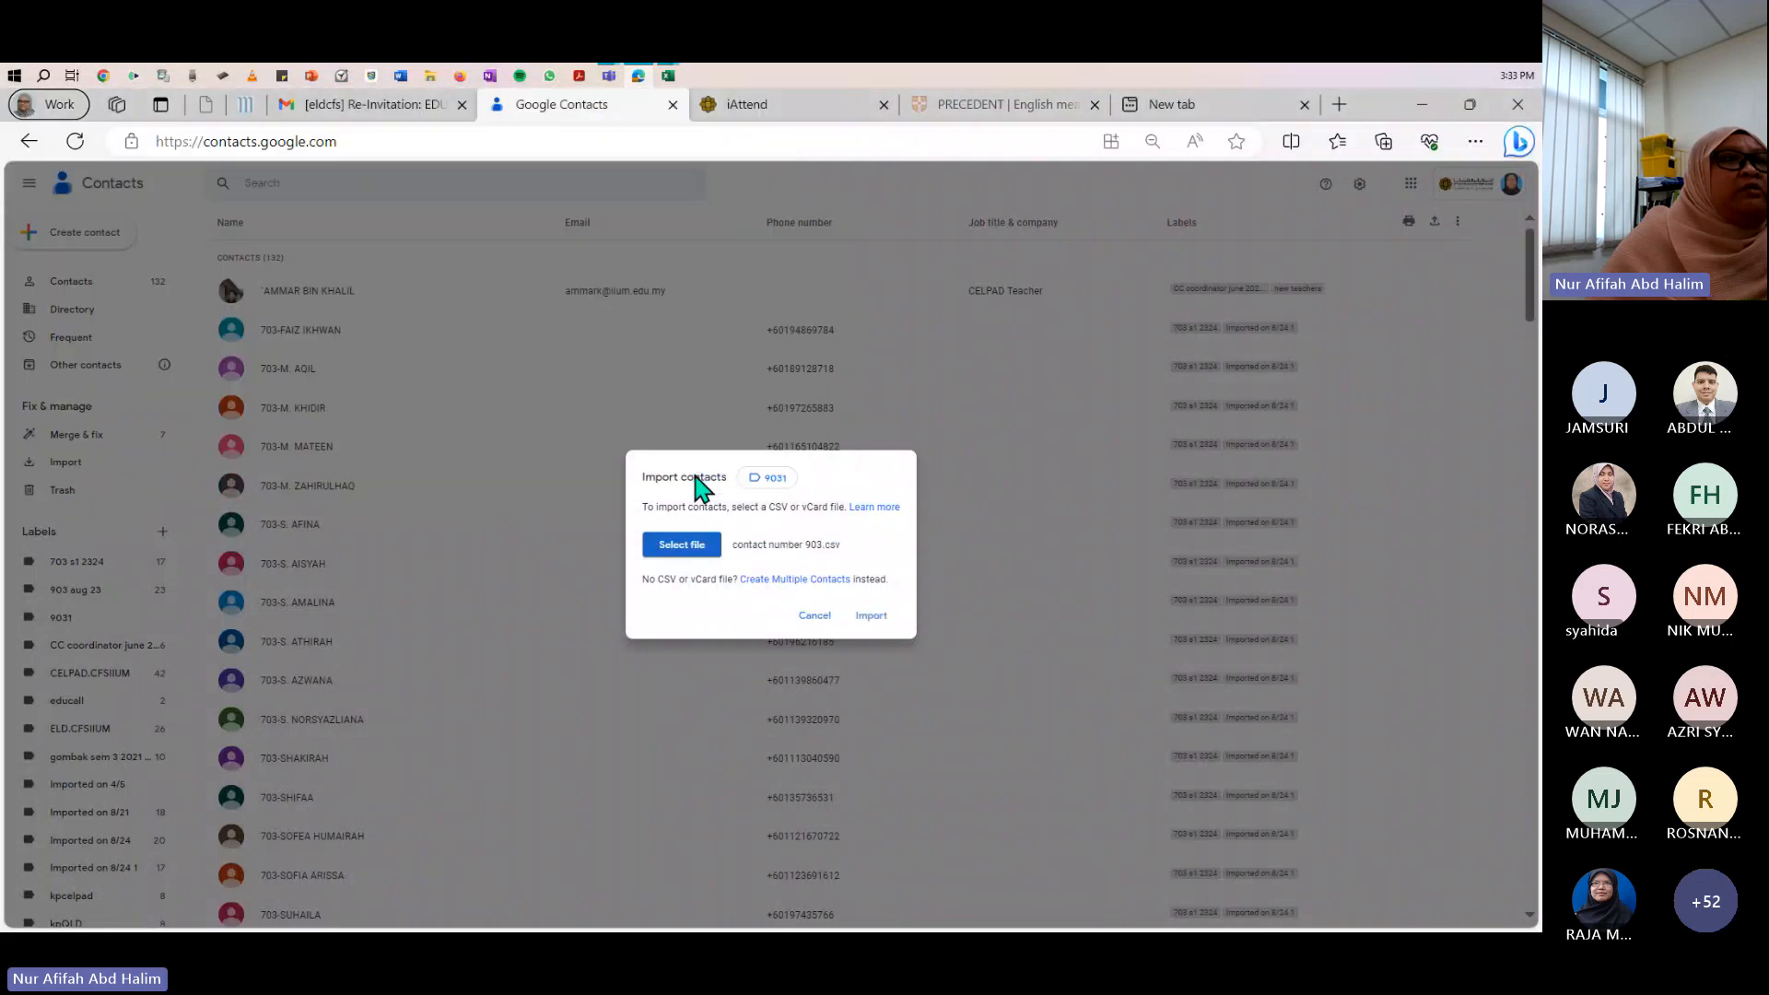
{"action": "left_click", "coordinate": [869, 616]}
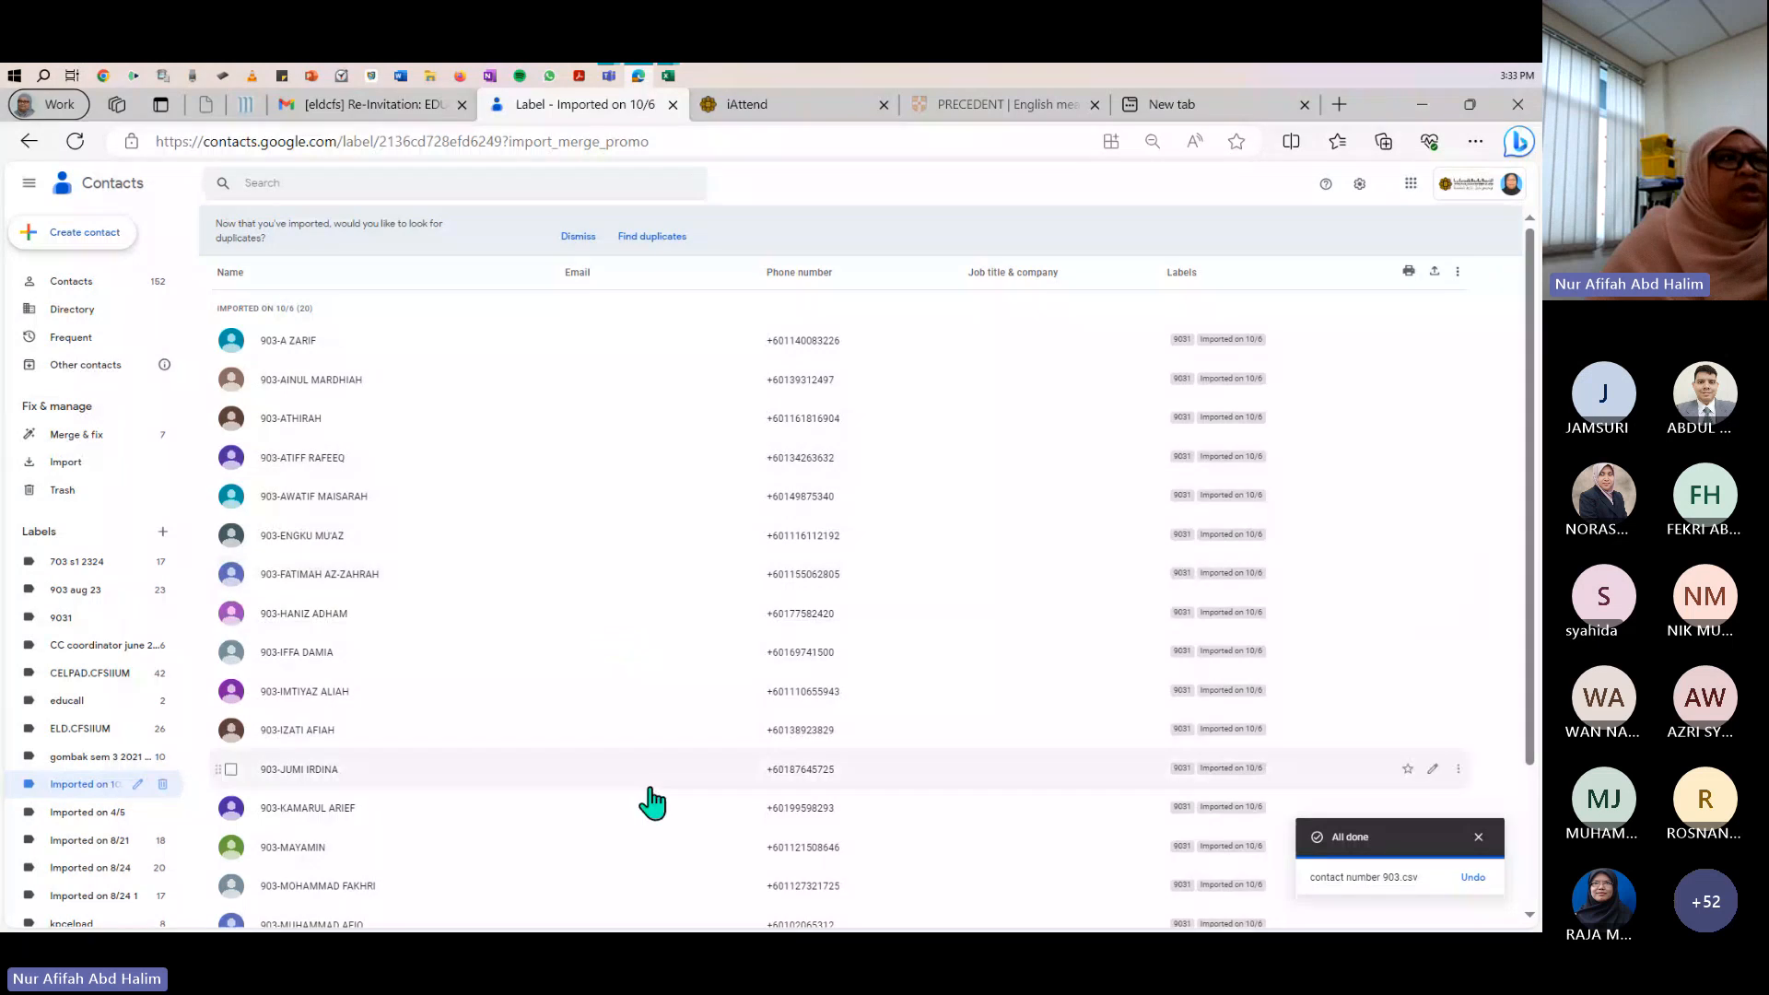
- Review the names, phone numbers and labels of the contacts in the Imported on 10/6 group
{"action": "scroll", "coordinate": [482, 770], "scroll_direction": "down", "scroll_amount": 2}
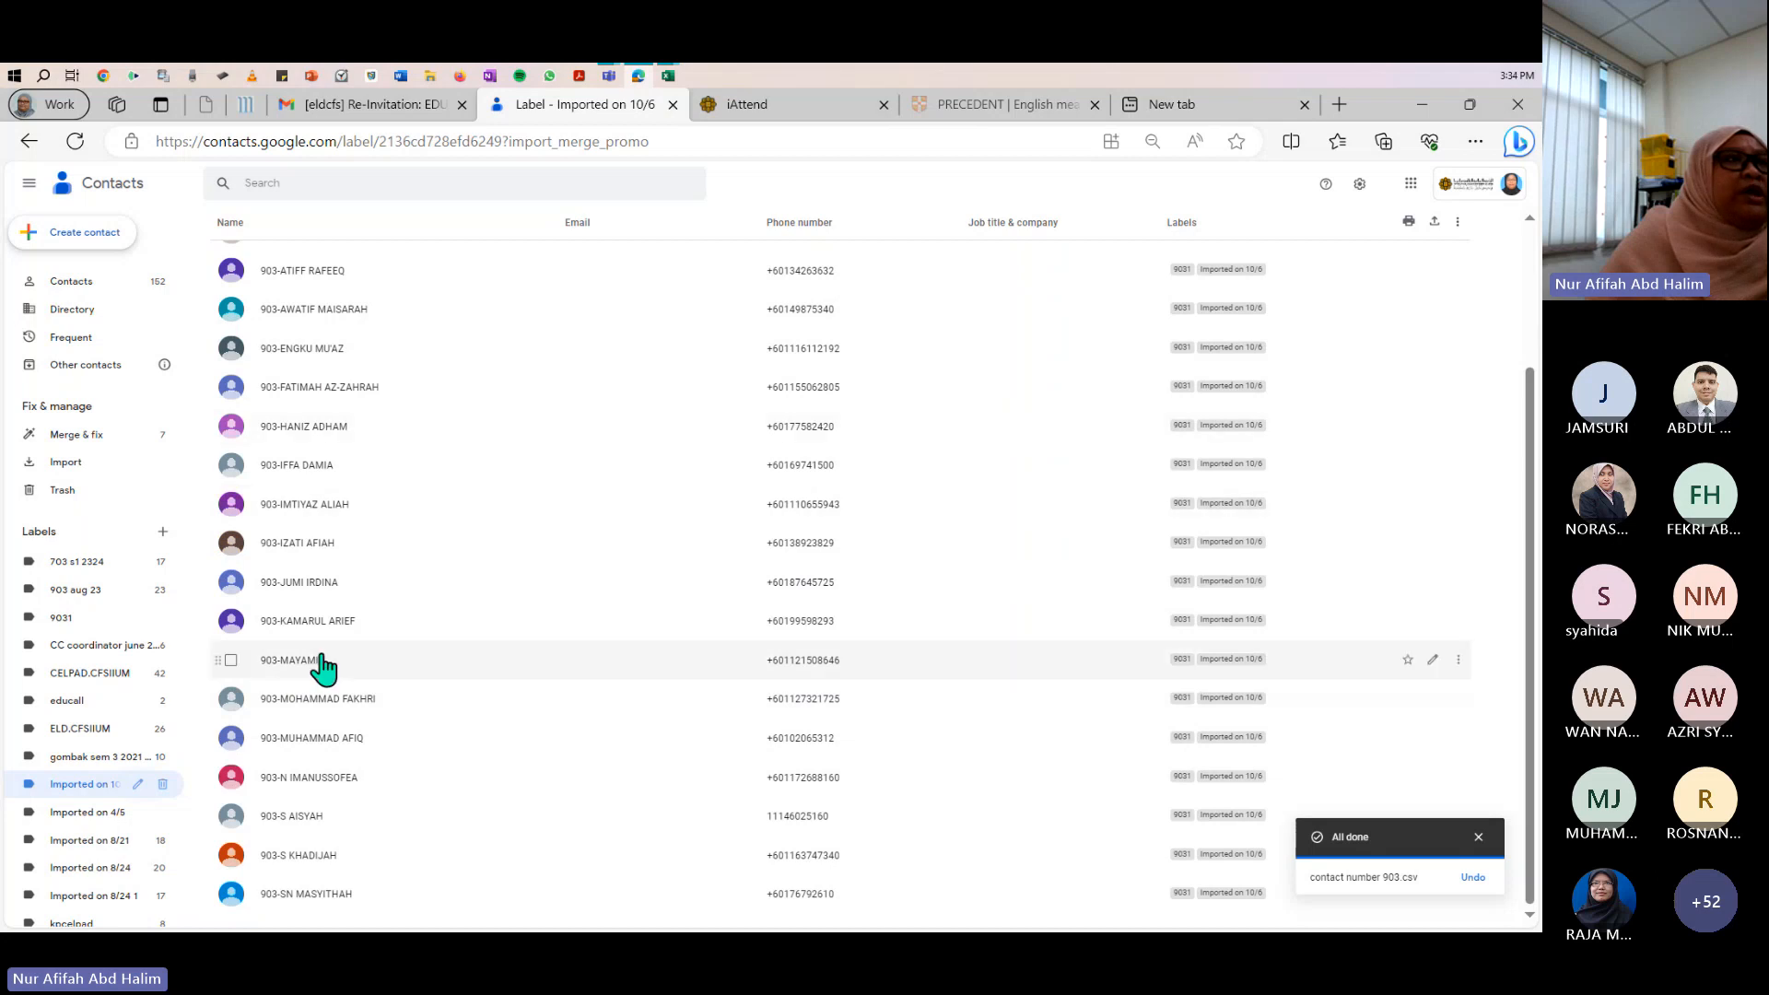
{"action": "scroll", "coordinate": [322, 668], "scroll_direction": "up", "scroll_amount": 2}
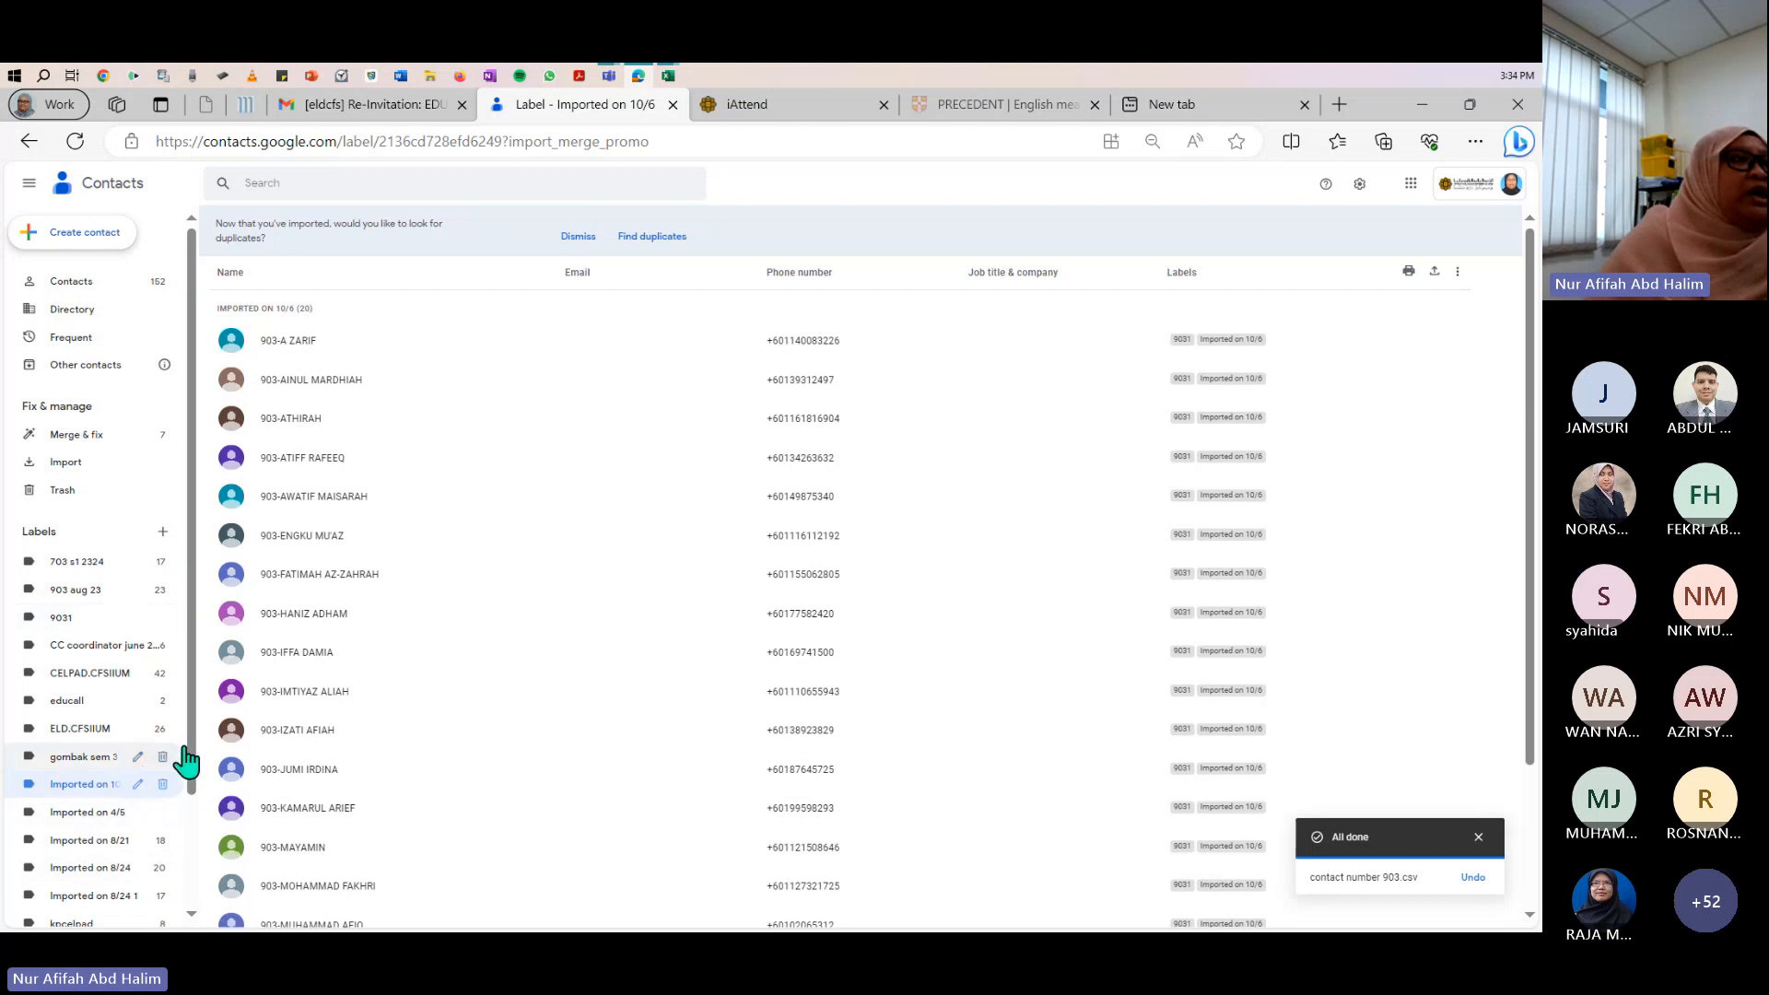
{"action": "left_click", "coordinate": [72, 789]}
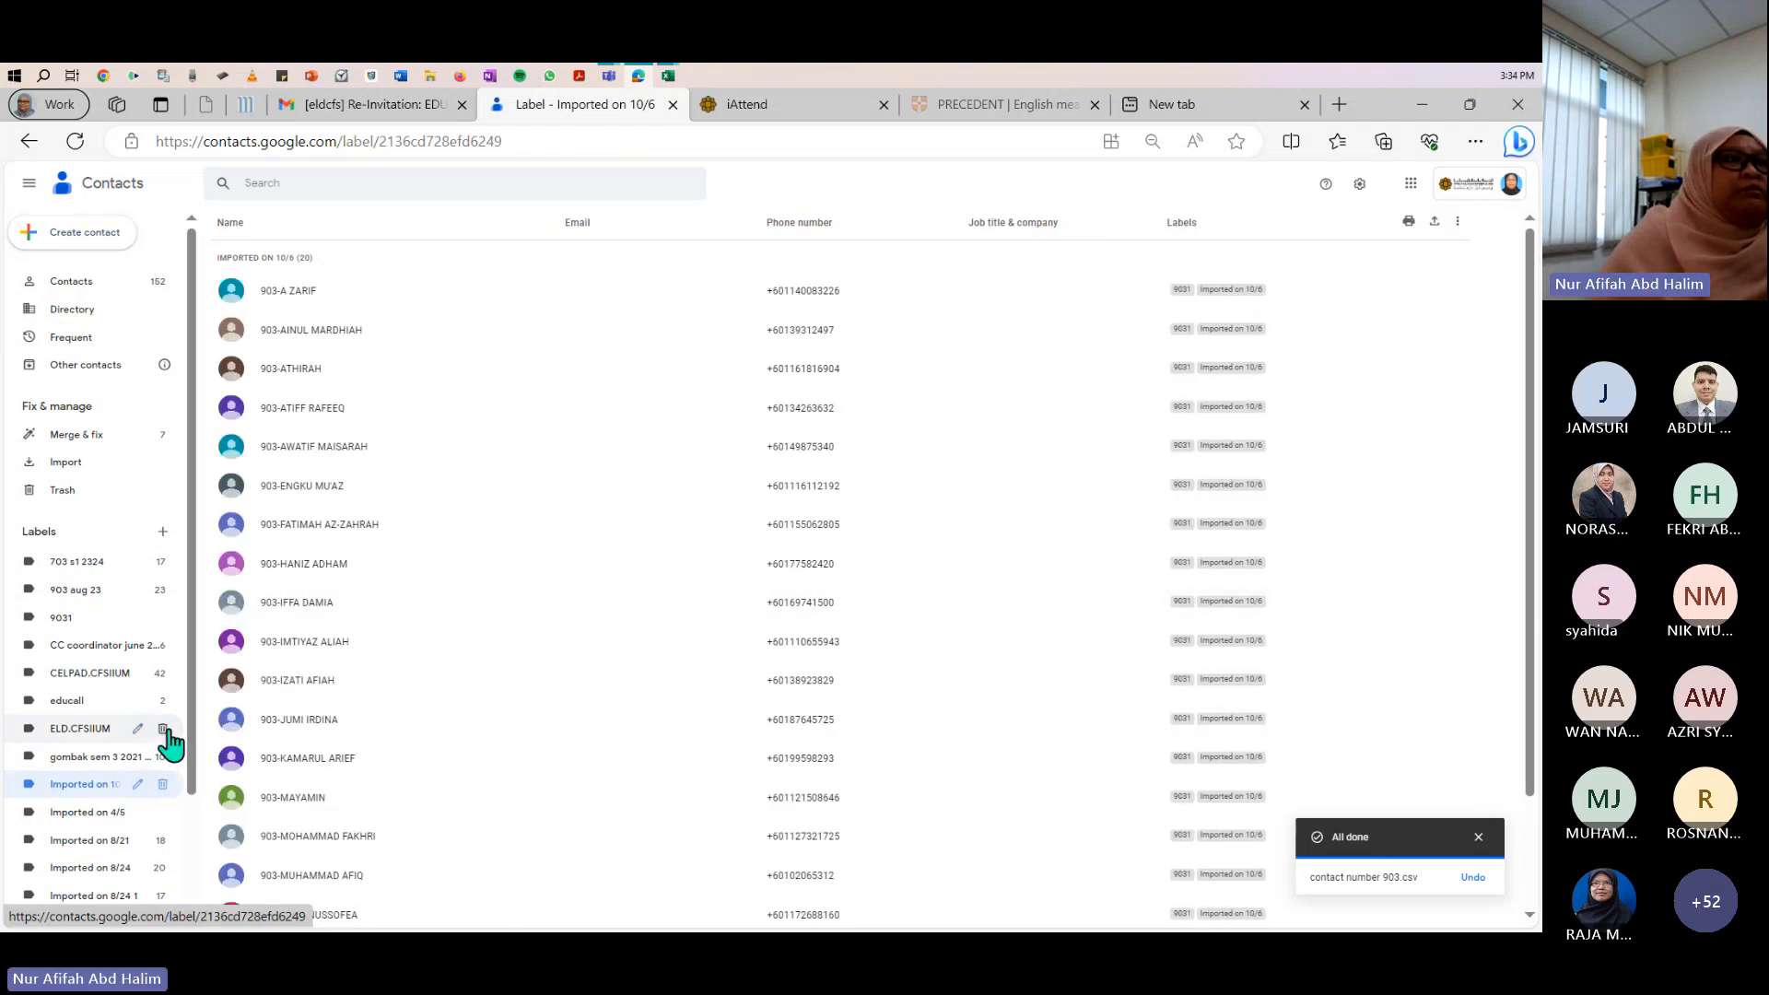
{"action": "scroll", "coordinate": [129, 765], "scroll_direction": "down", "scroll_amount": 2}
{"action": "scroll", "coordinate": [129, 766], "scroll_direction": "up", "scroll_amount": 2}
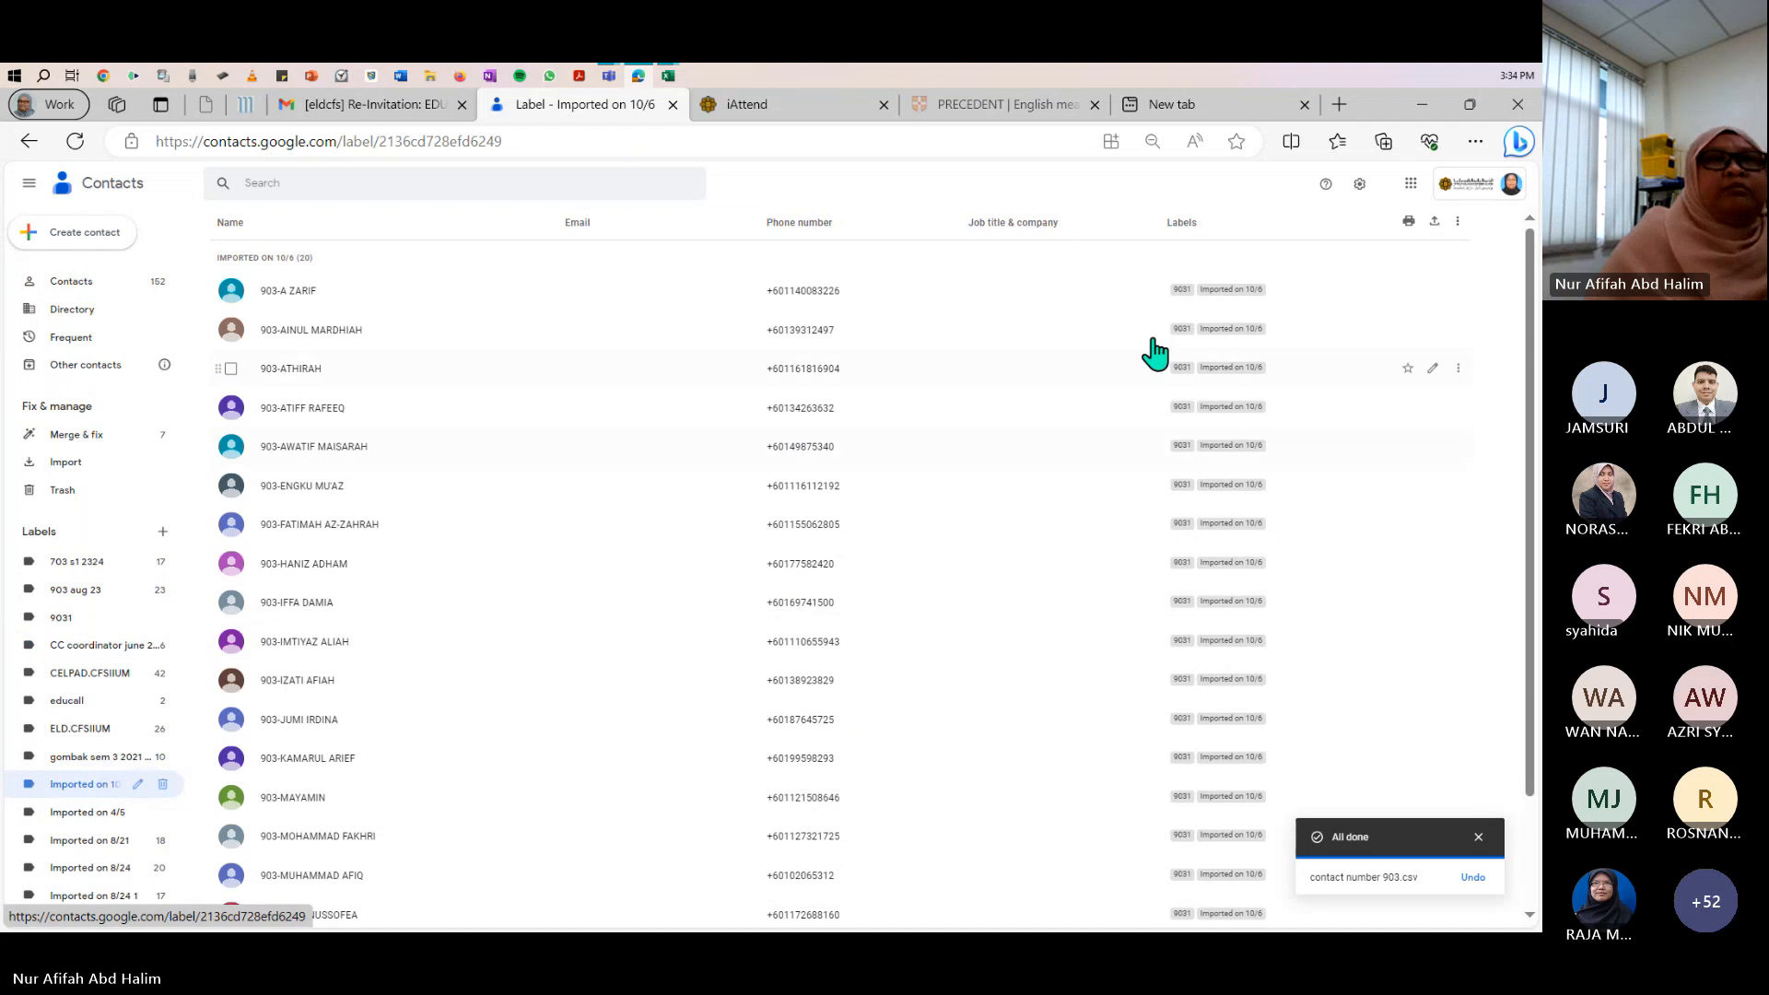
- Return to Excel to check the Name and Phone headers of the contact number 903 file, and minimize that workbook
{"action": "left_click", "coordinate": [1417, 104]}
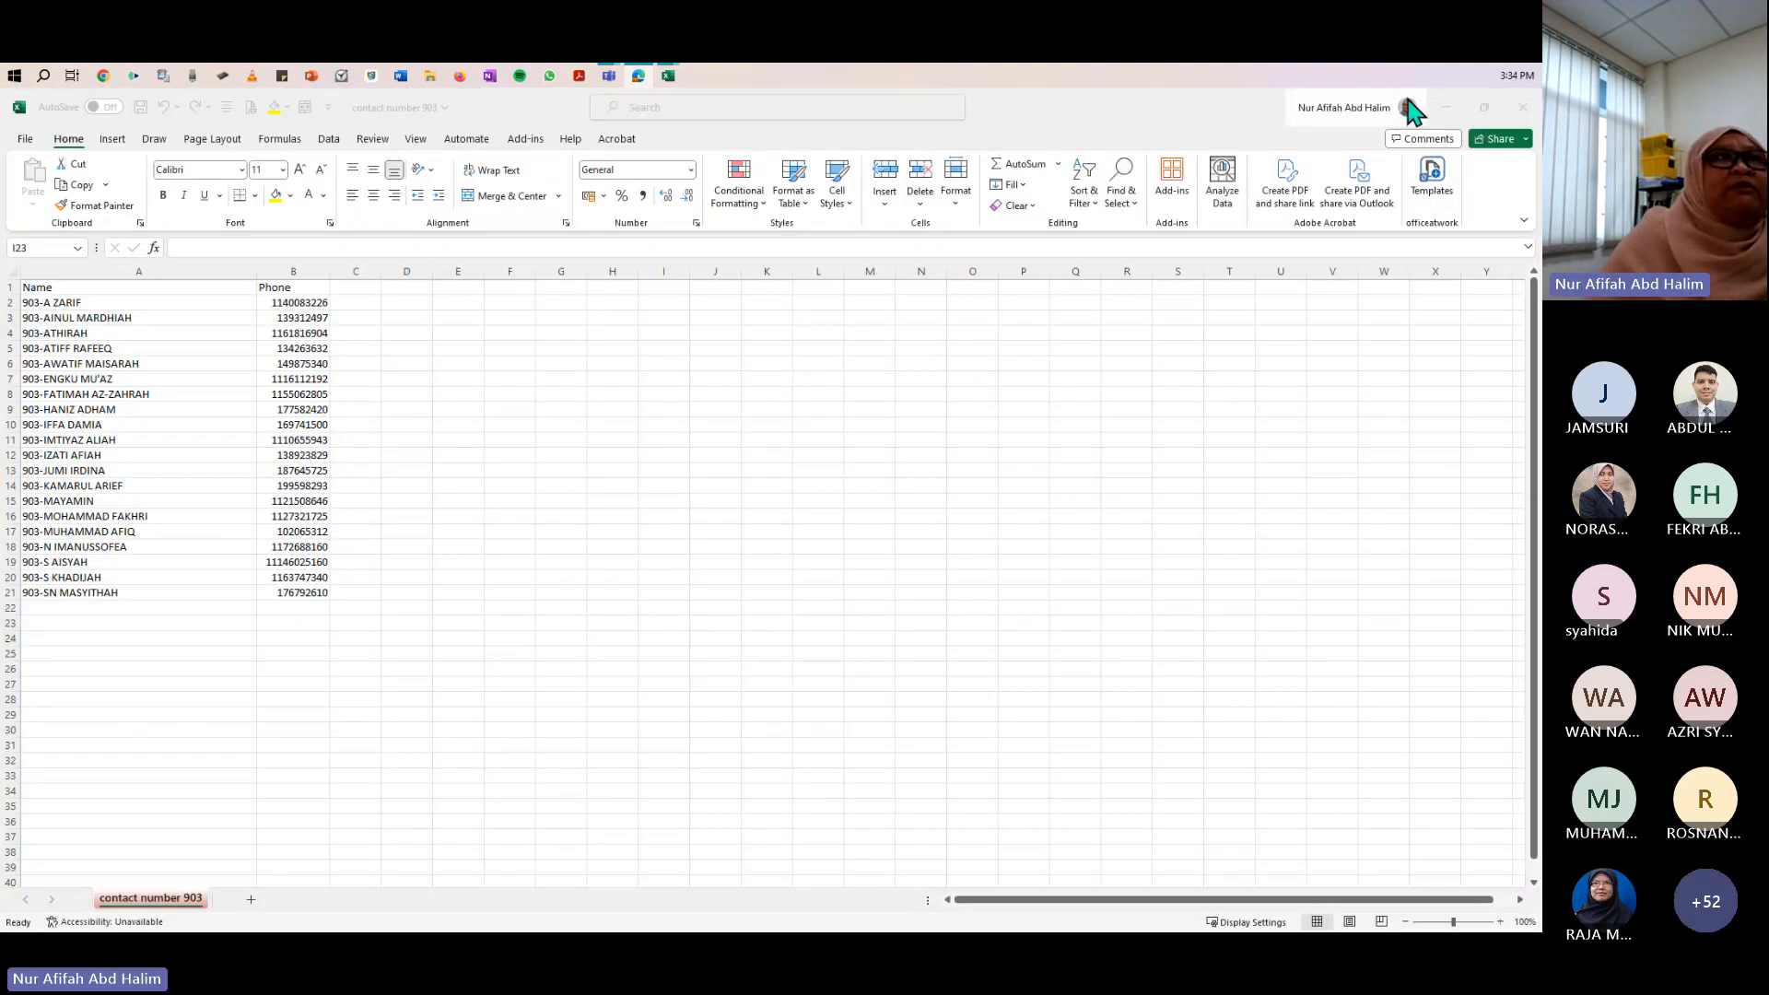
{"action": "left_click", "coordinate": [73, 291]}
{"action": "left_click", "coordinate": [265, 288]}
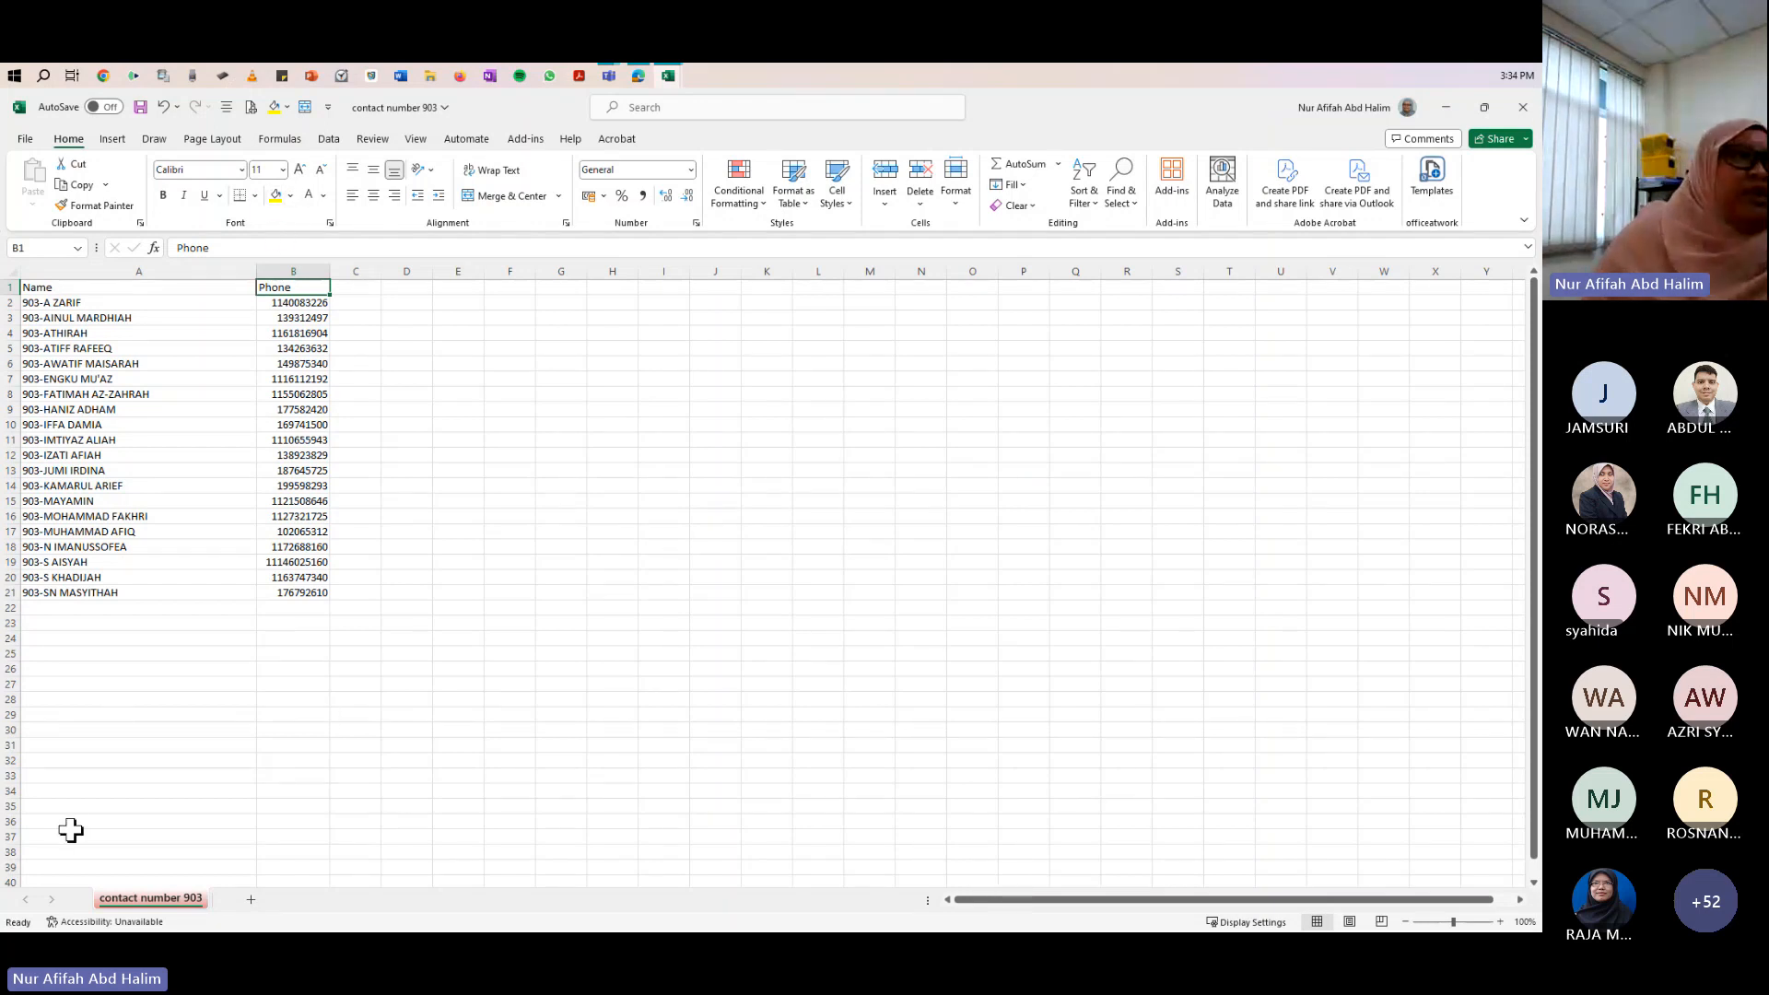
{"action": "left_click", "coordinate": [1445, 109]}
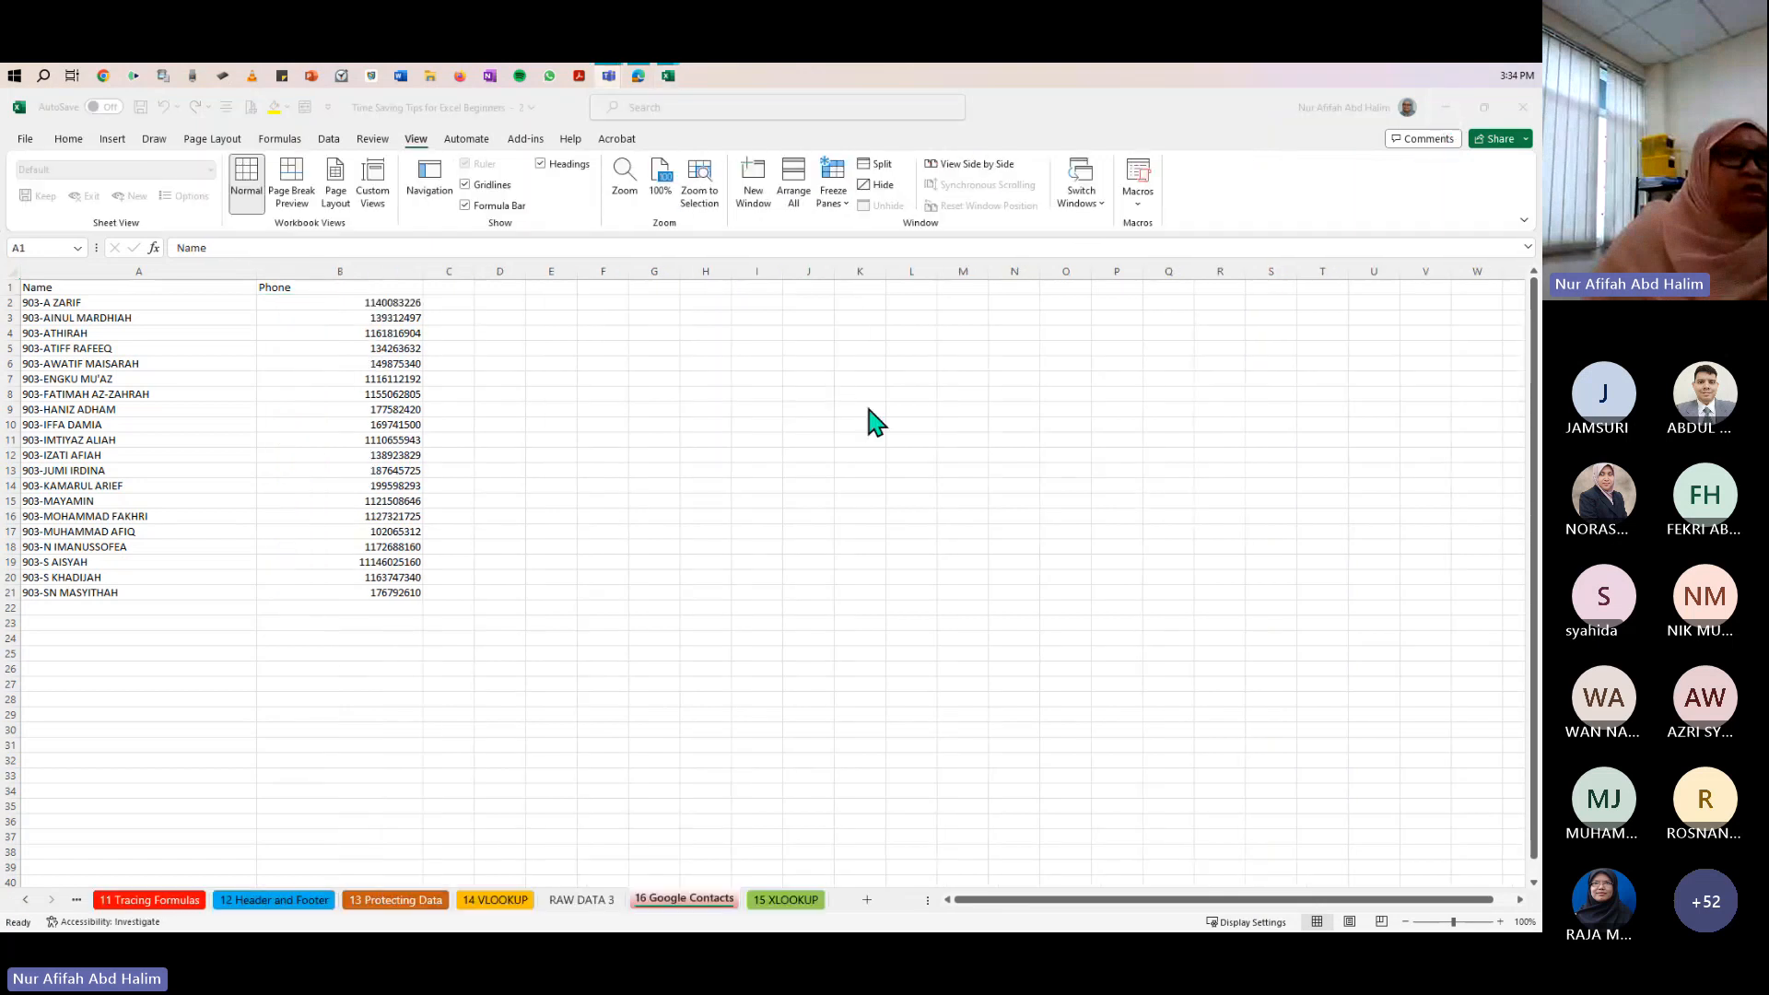
- Widen the sheet tab area of the Time Saving Tips workbook and bring its first sheets into view
{"action": "left_click", "coordinate": [26, 901]}
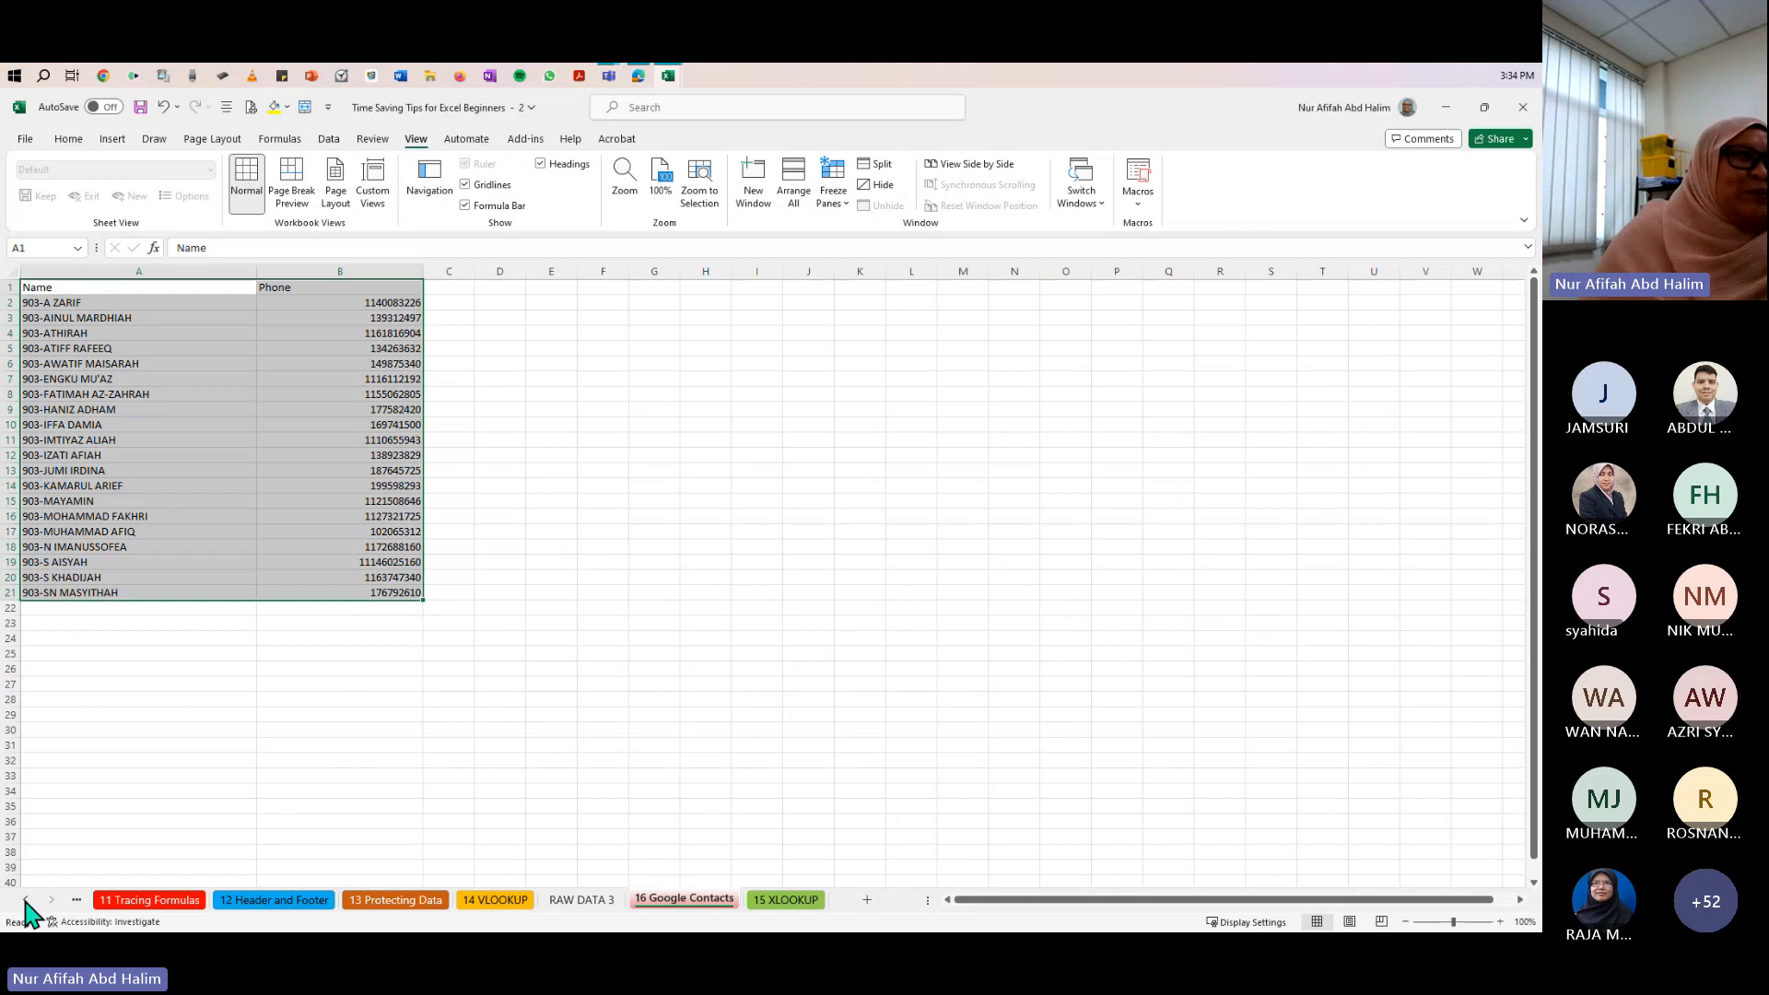
{"action": "left_click", "coordinate": [26, 900]}
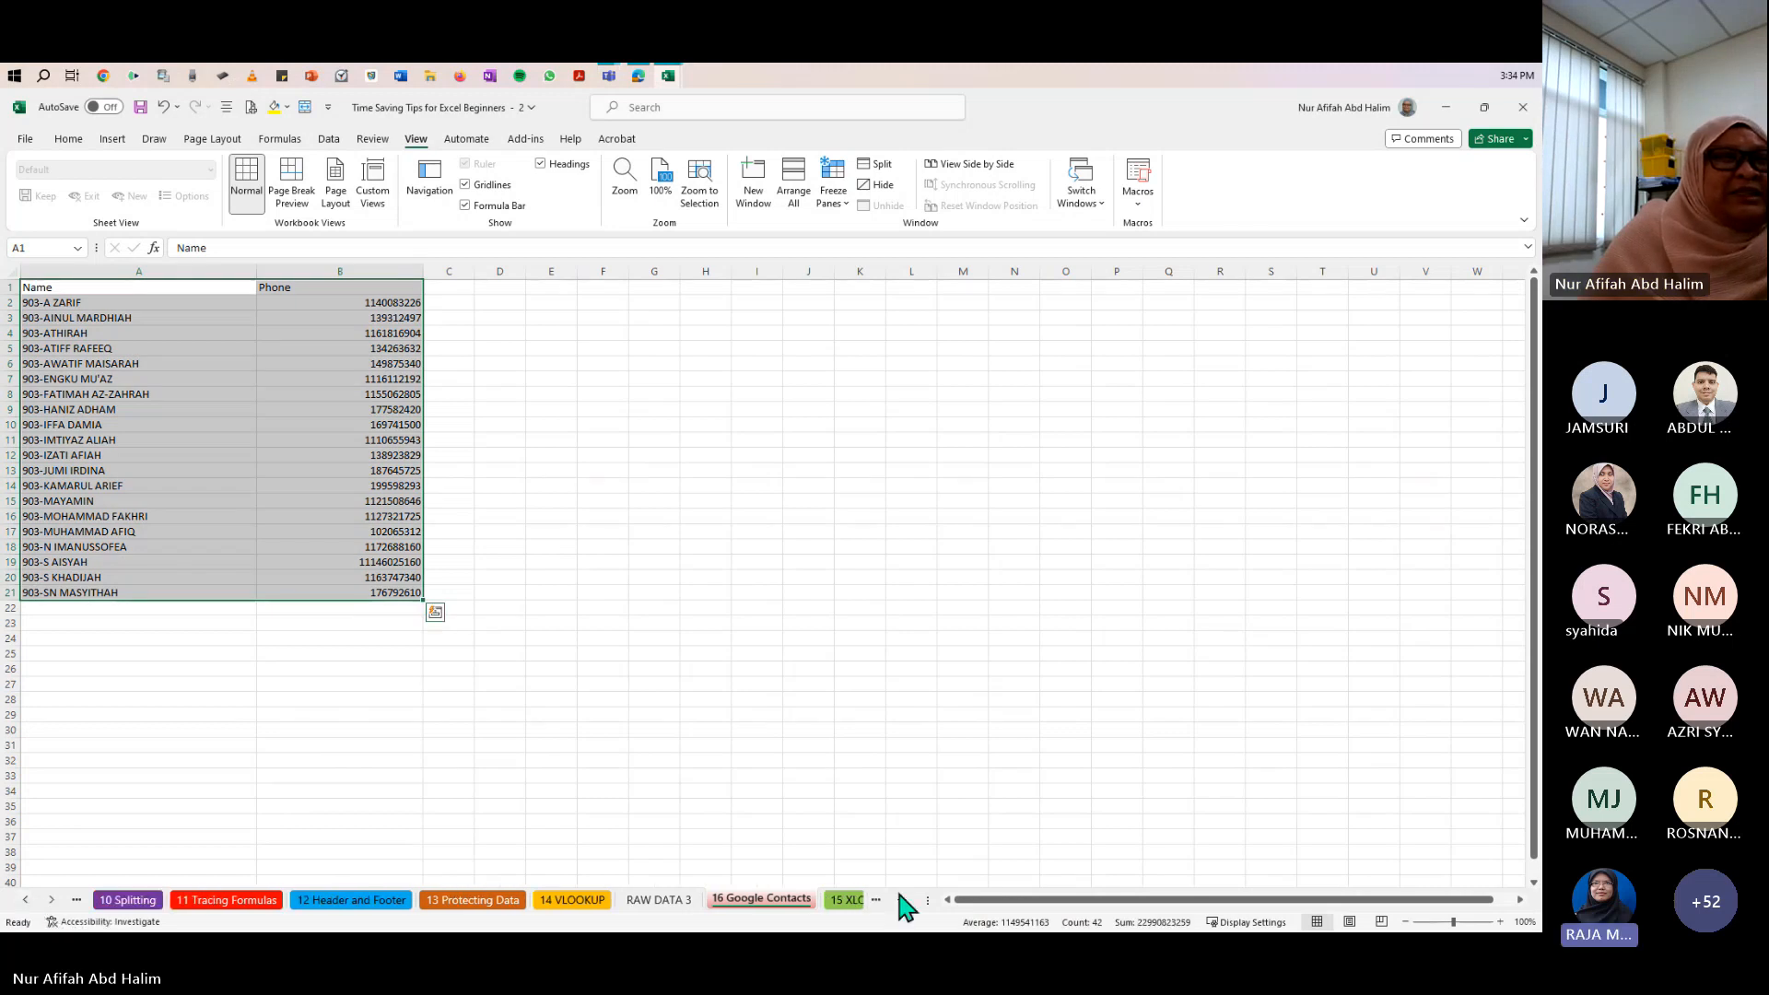
{"action": "left_click_drag", "start_coordinate": [921, 900], "coordinate": [1238, 892]}
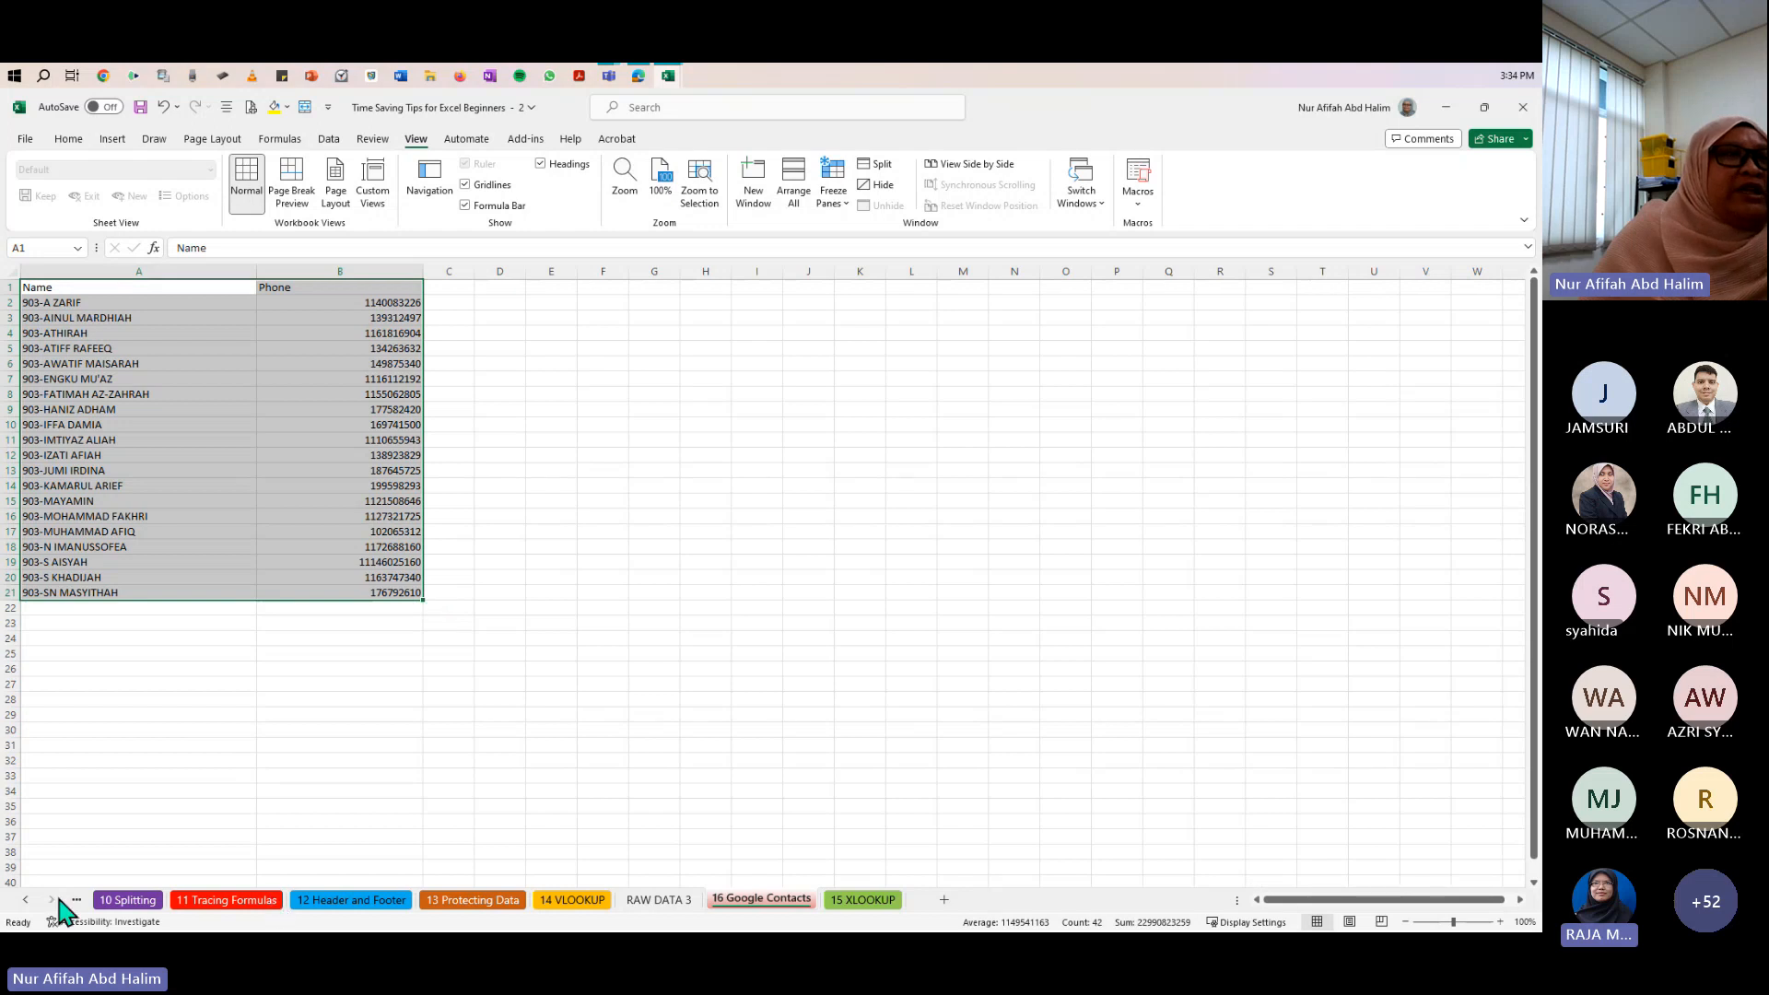
{"action": "left_click", "coordinate": [26, 901]}
{"action": "left_click", "coordinate": [26, 901]}
{"action": "left_click", "coordinate": [26, 900]}
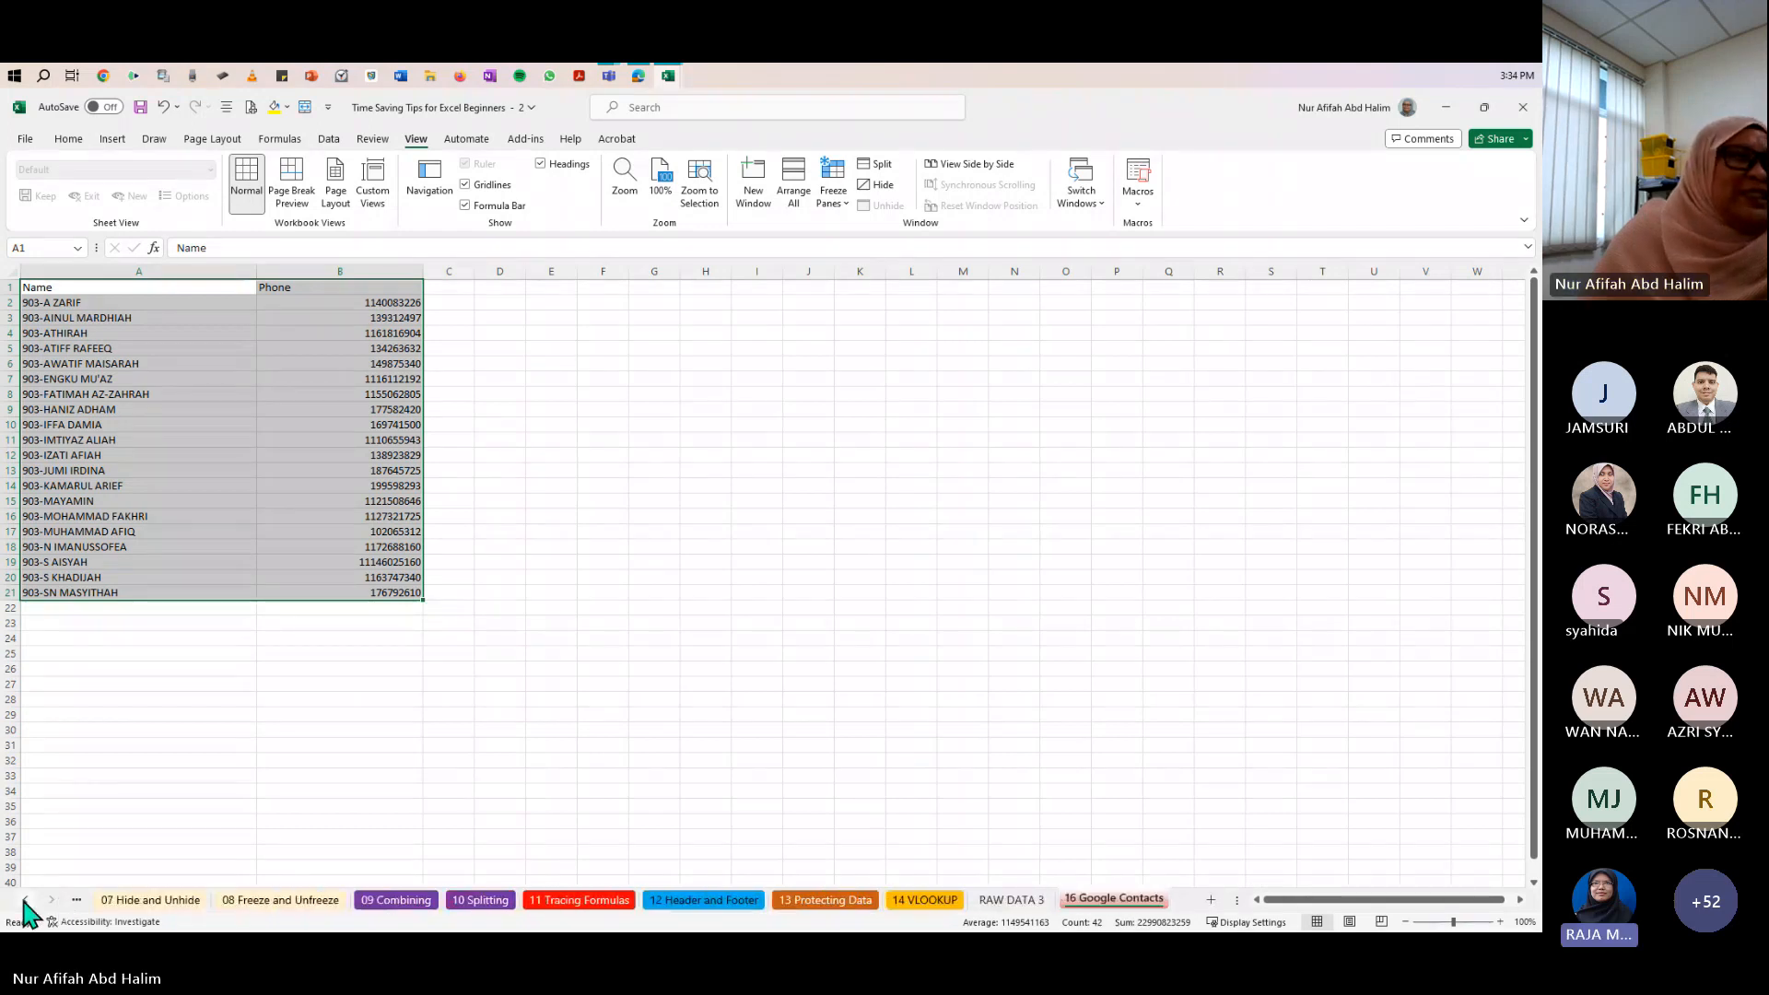
{"action": "left_click", "coordinate": [26, 901]}
{"action": "left_click", "coordinate": [26, 900]}
{"action": "left_click", "coordinate": [26, 900]}
{"action": "left_click", "coordinate": [26, 900]}
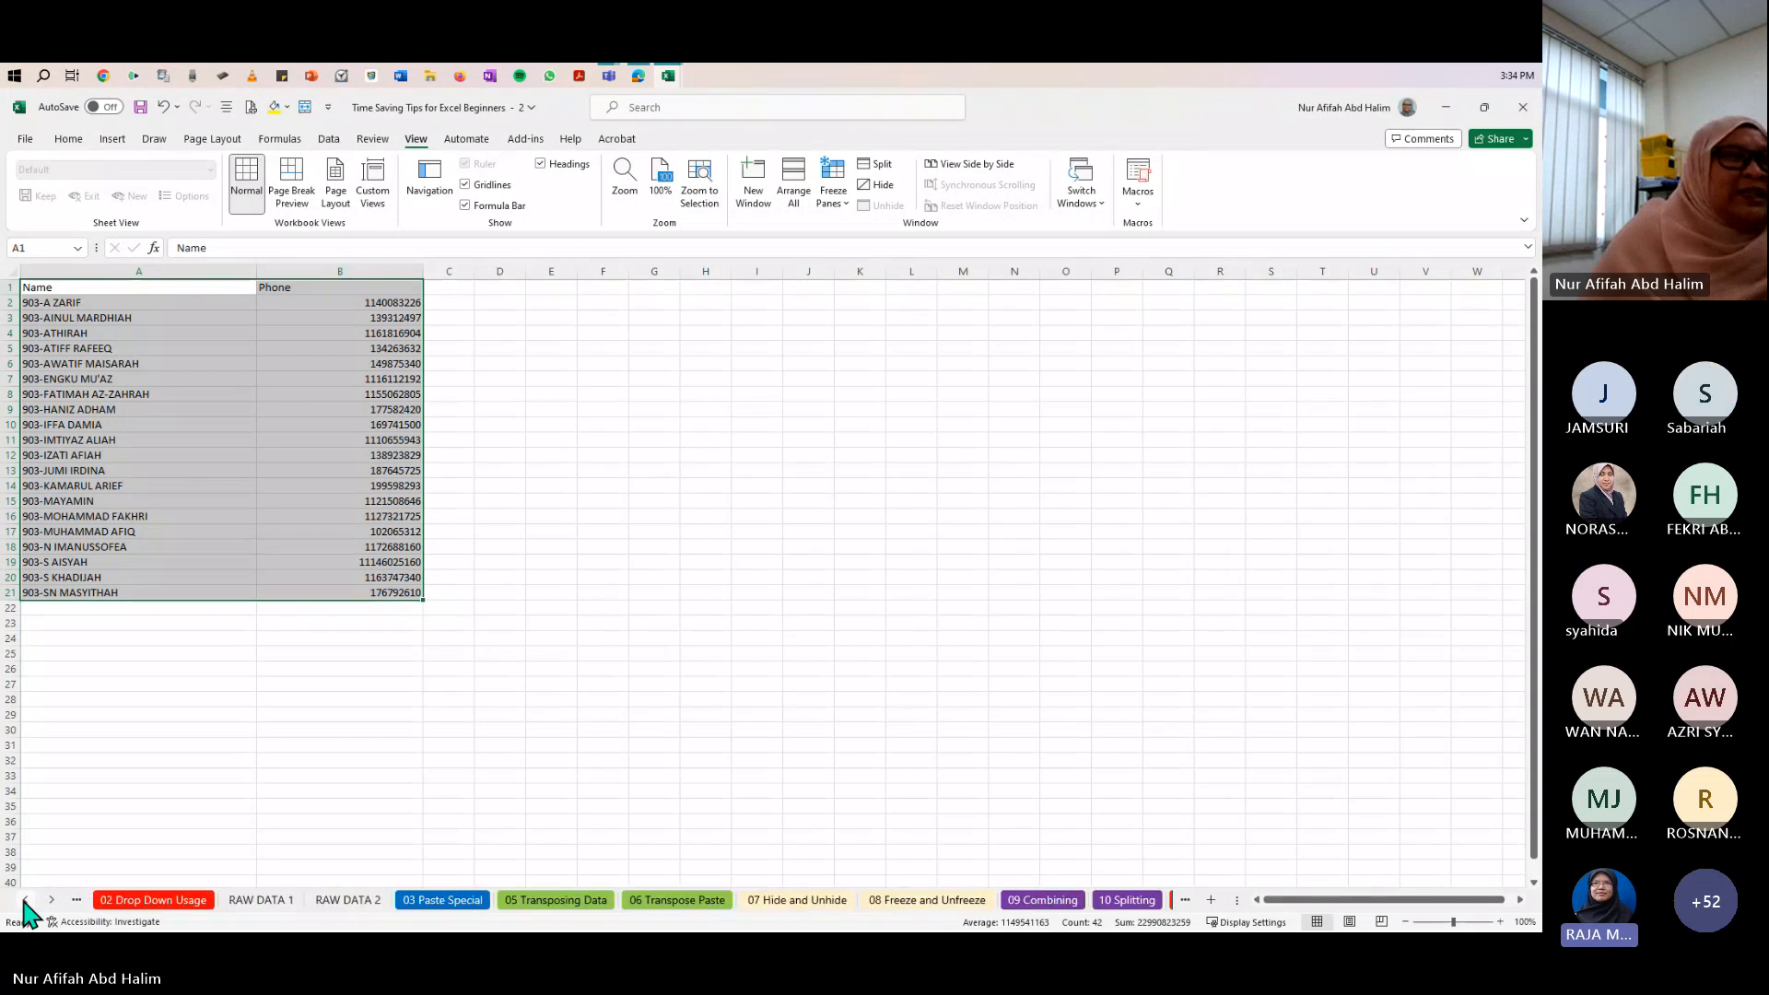
{"action": "left_click", "coordinate": [26, 900]}
{"action": "left_click", "coordinate": [25, 901]}
{"action": "left_click", "coordinate": [26, 901]}
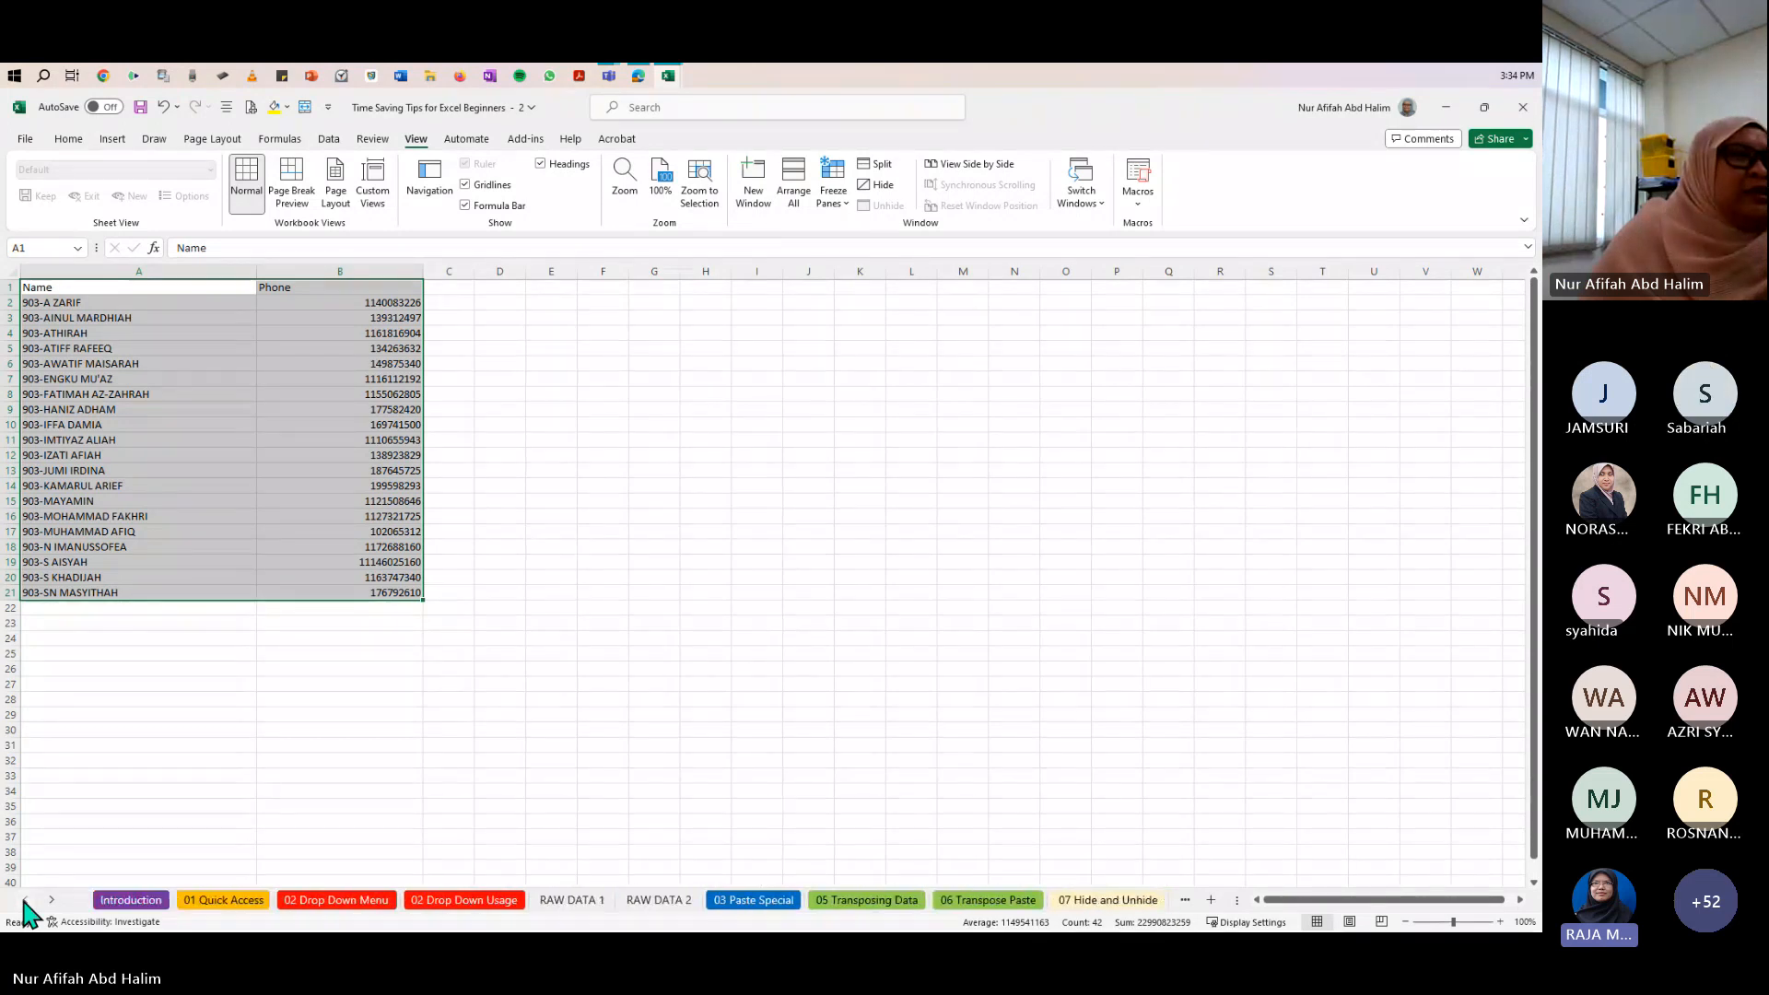
{"action": "left_click", "coordinate": [631, 686]}
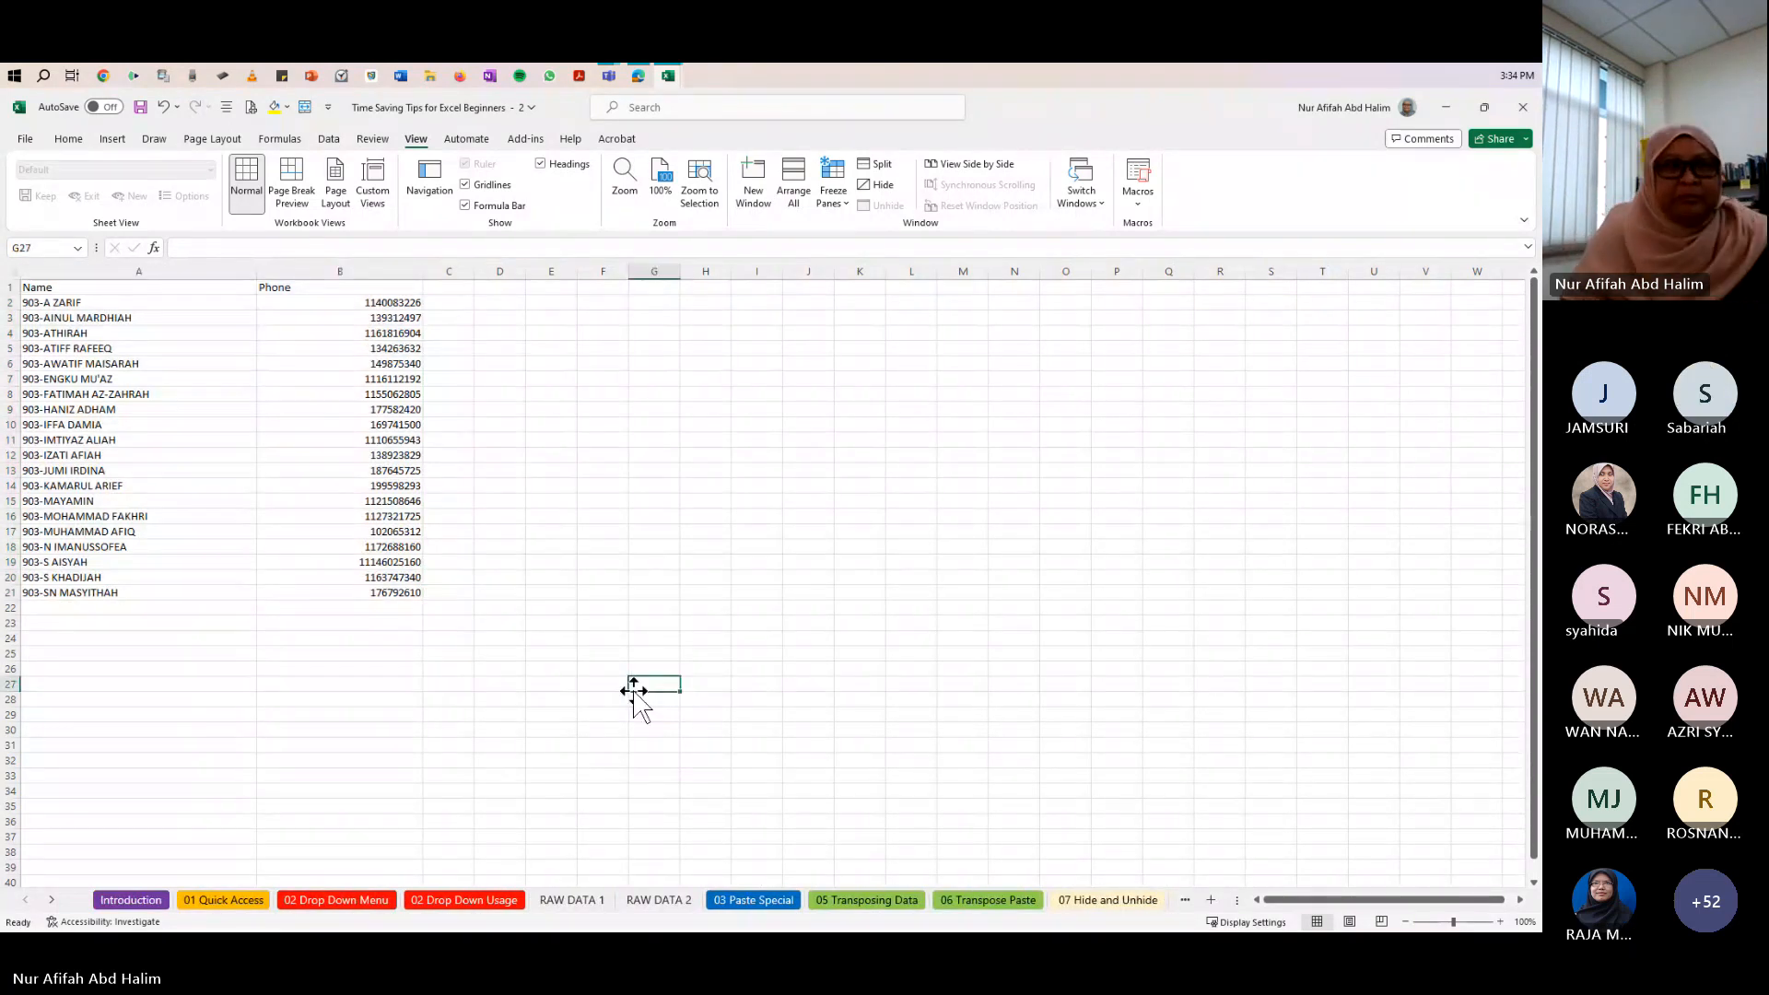
- Open the 02 Drop Down Usage sheet and zoom out to 70% to view the timetable
{"action": "left_click", "coordinate": [458, 903]}
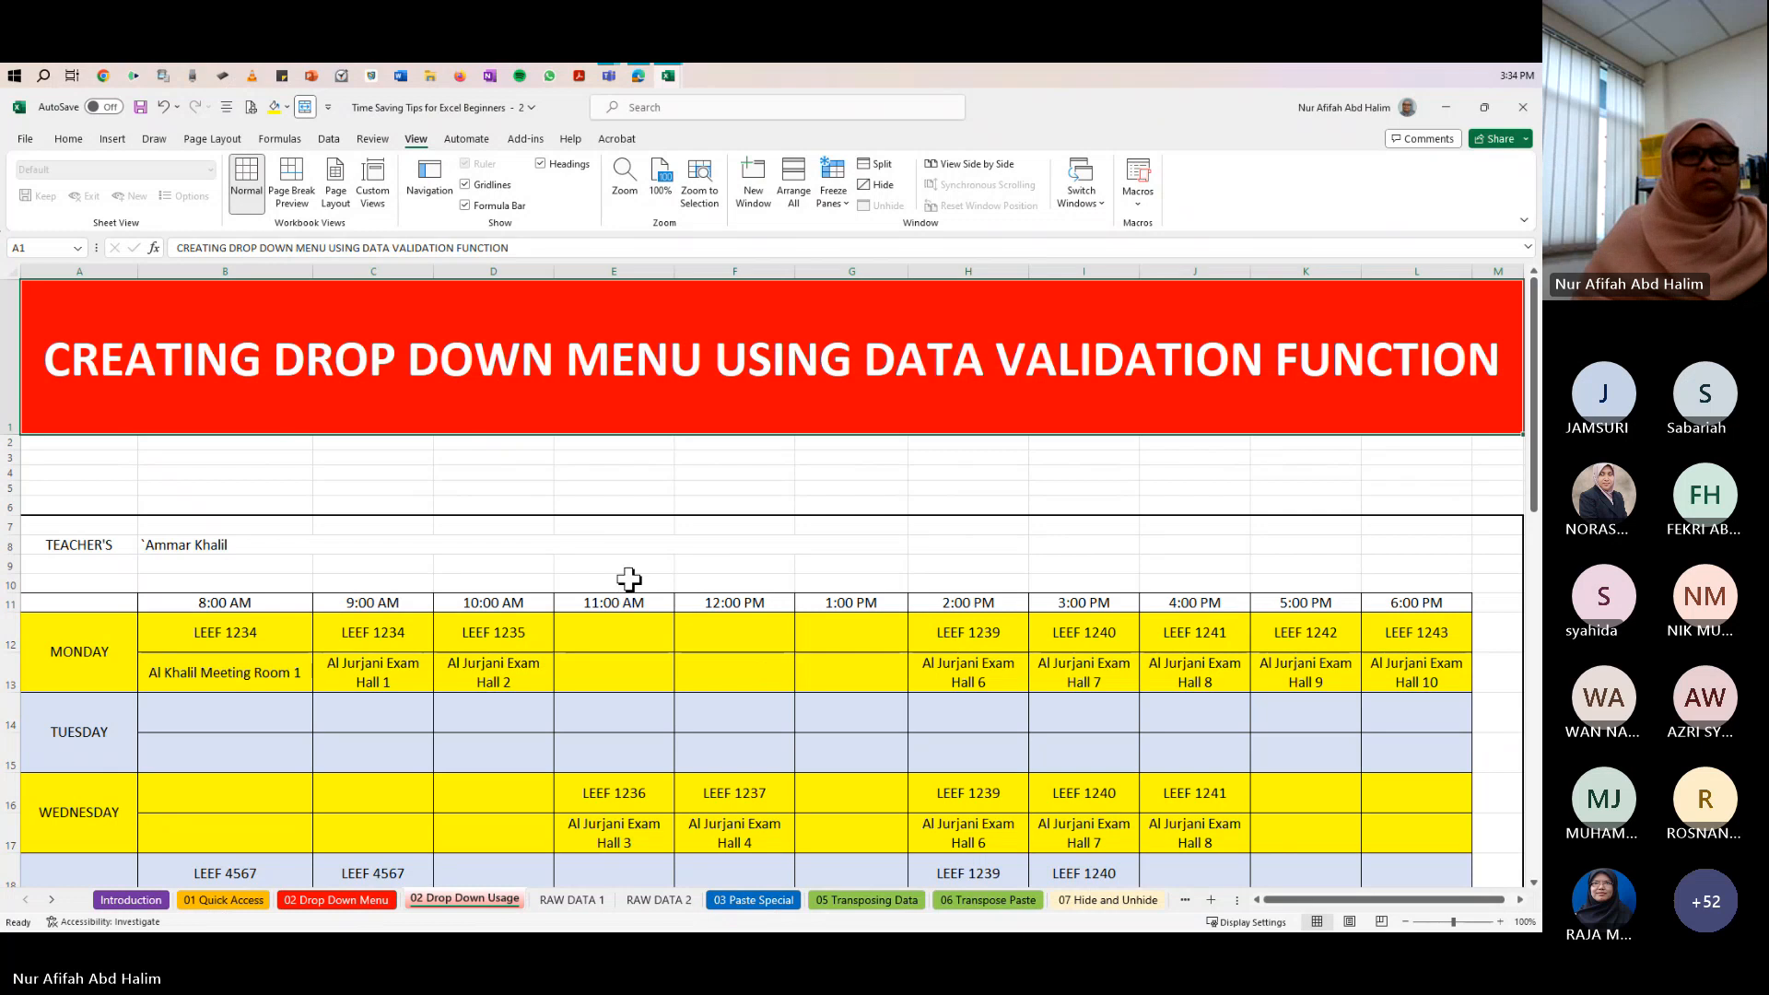
{"action": "scroll", "coordinate": [625, 582], "scroll_direction": "down", "scroll_amount": 2}
{"action": "left_click", "coordinate": [1244, 745]}
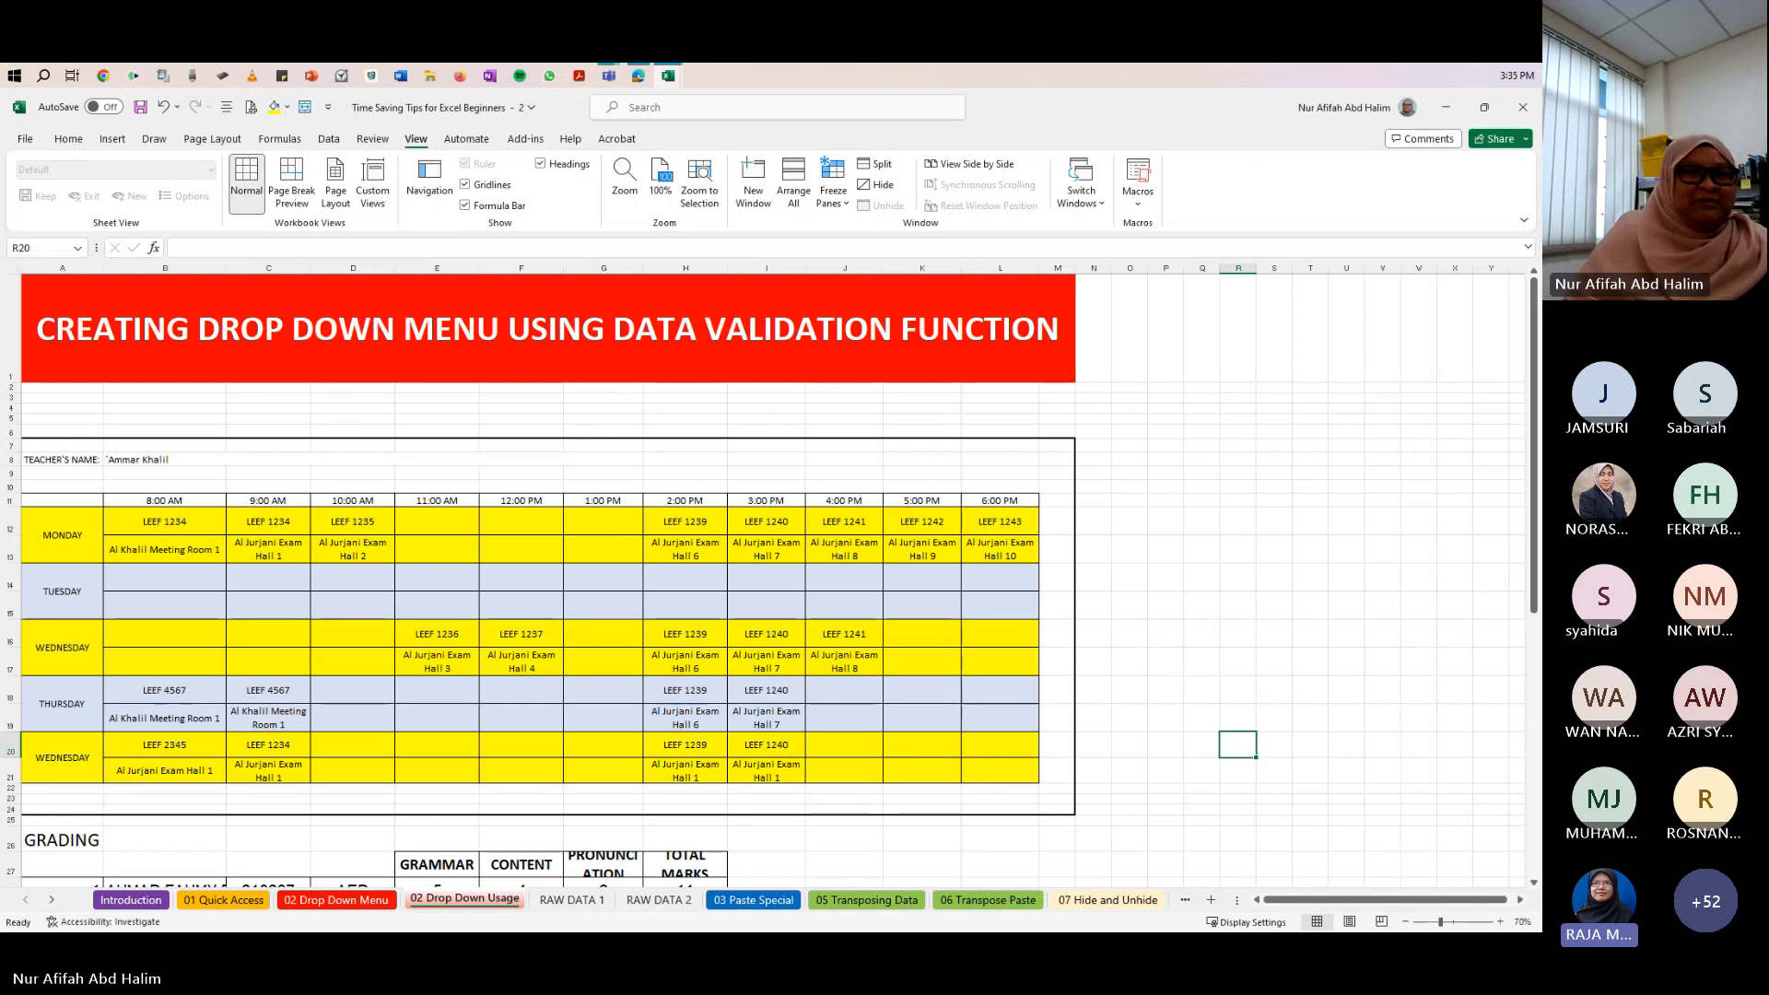
- Return to the Introduction sheet of the Time Saving Tips workbook
{"action": "key", "text": "alt+Tab"}
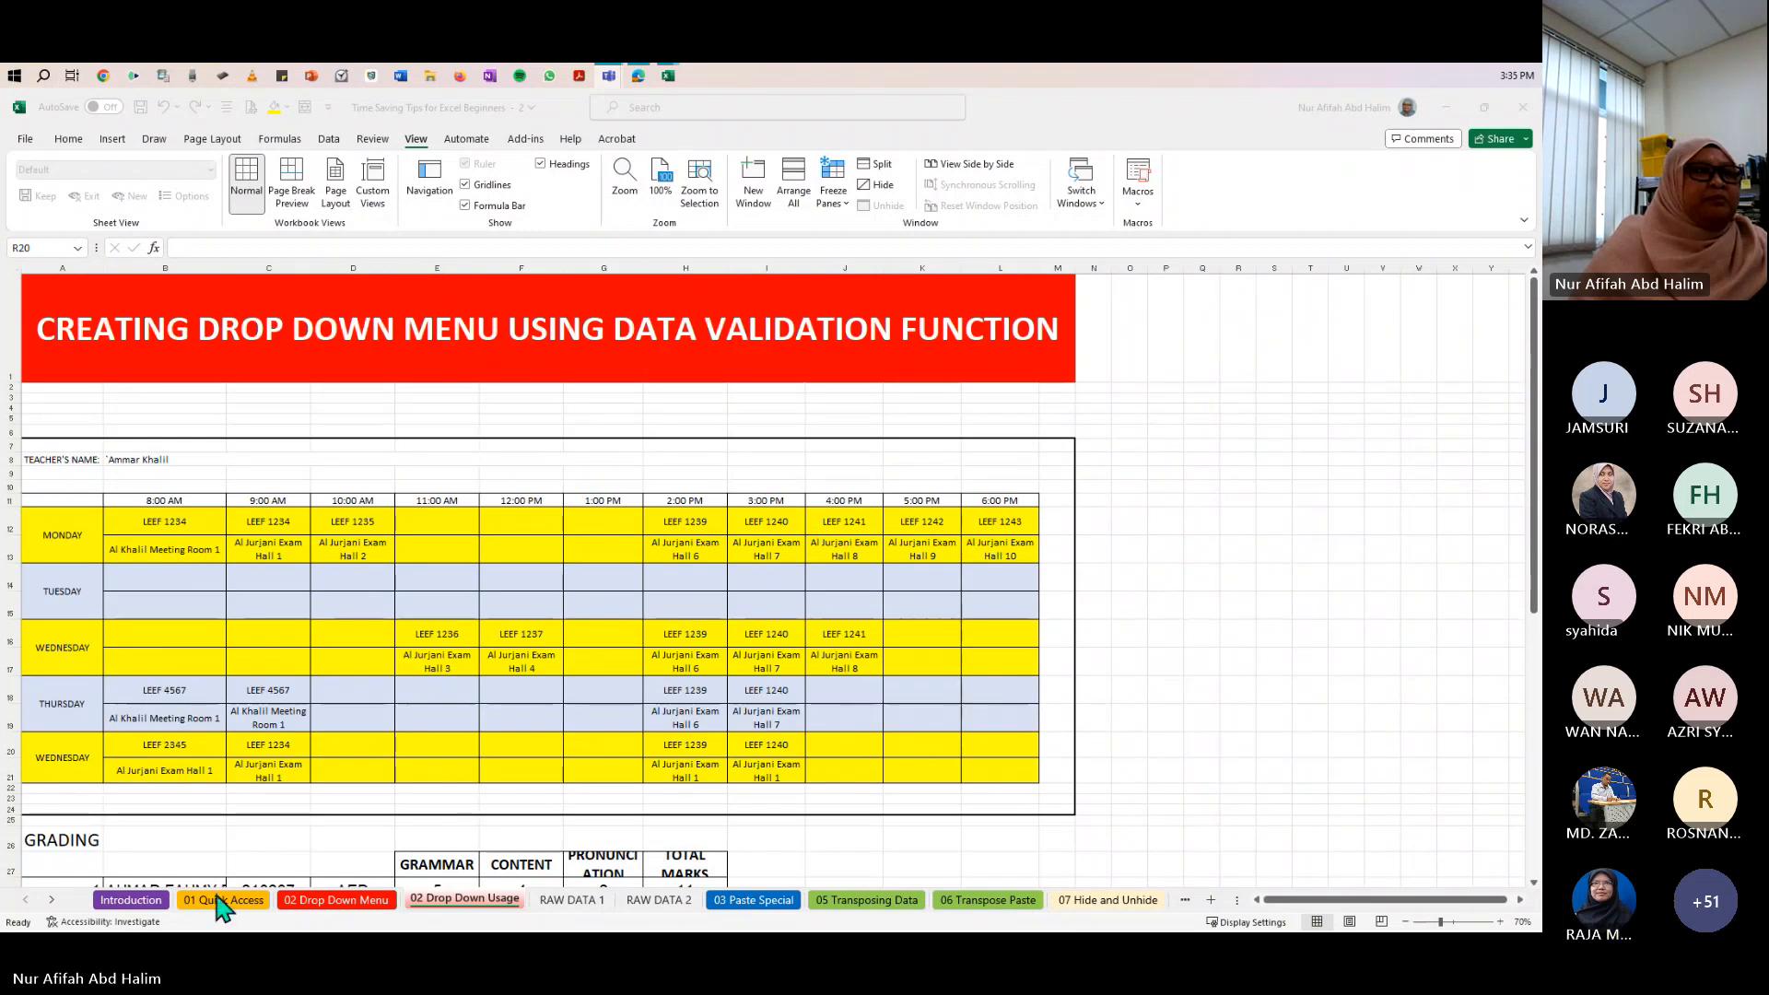
{"action": "left_click", "coordinate": [147, 900]}
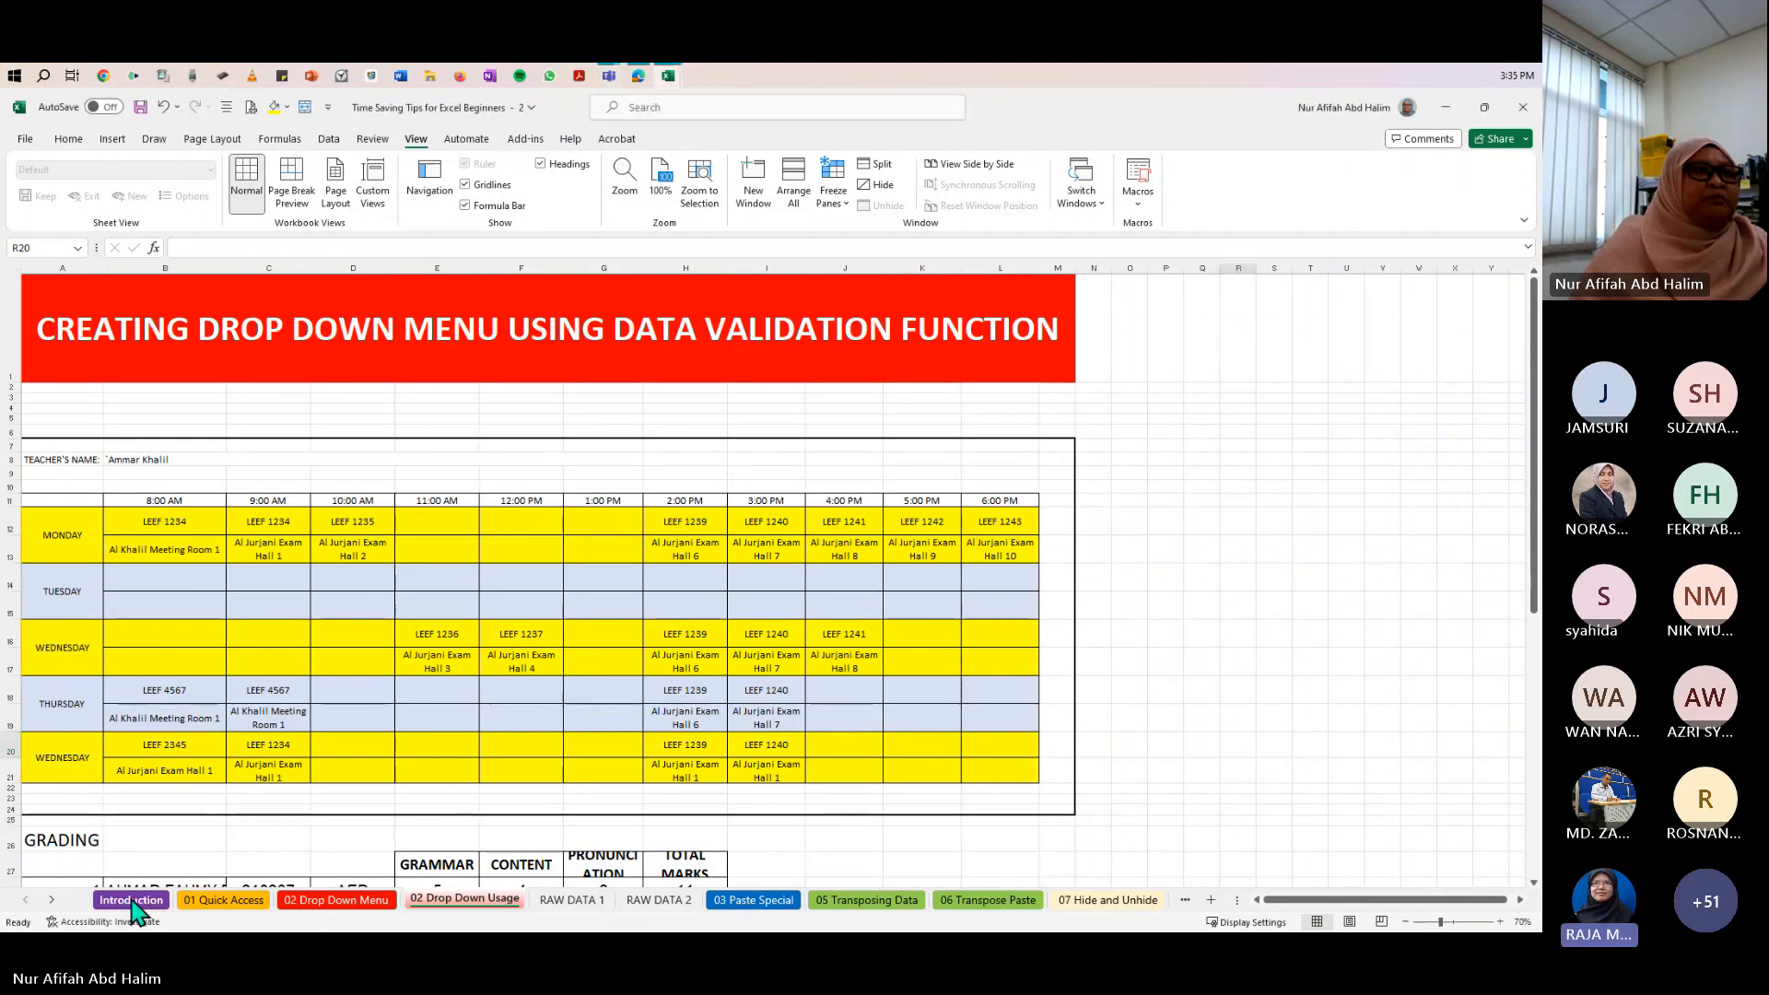
{"action": "left_click", "coordinate": [133, 902]}
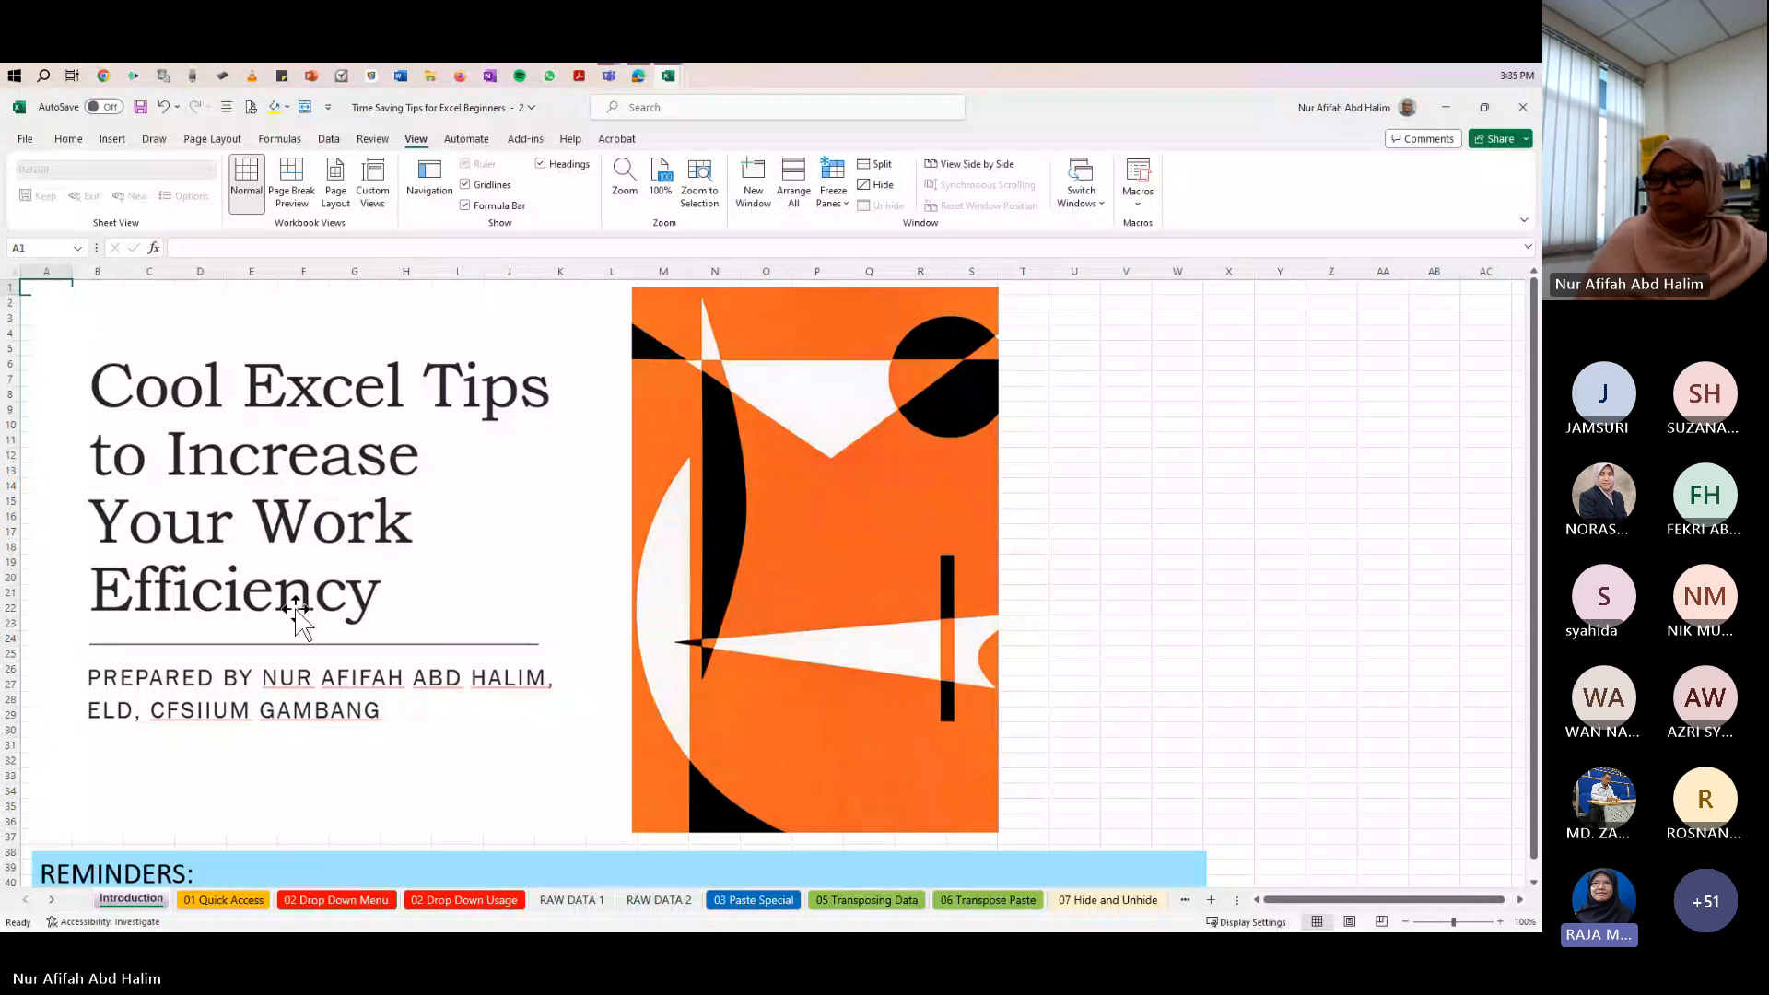